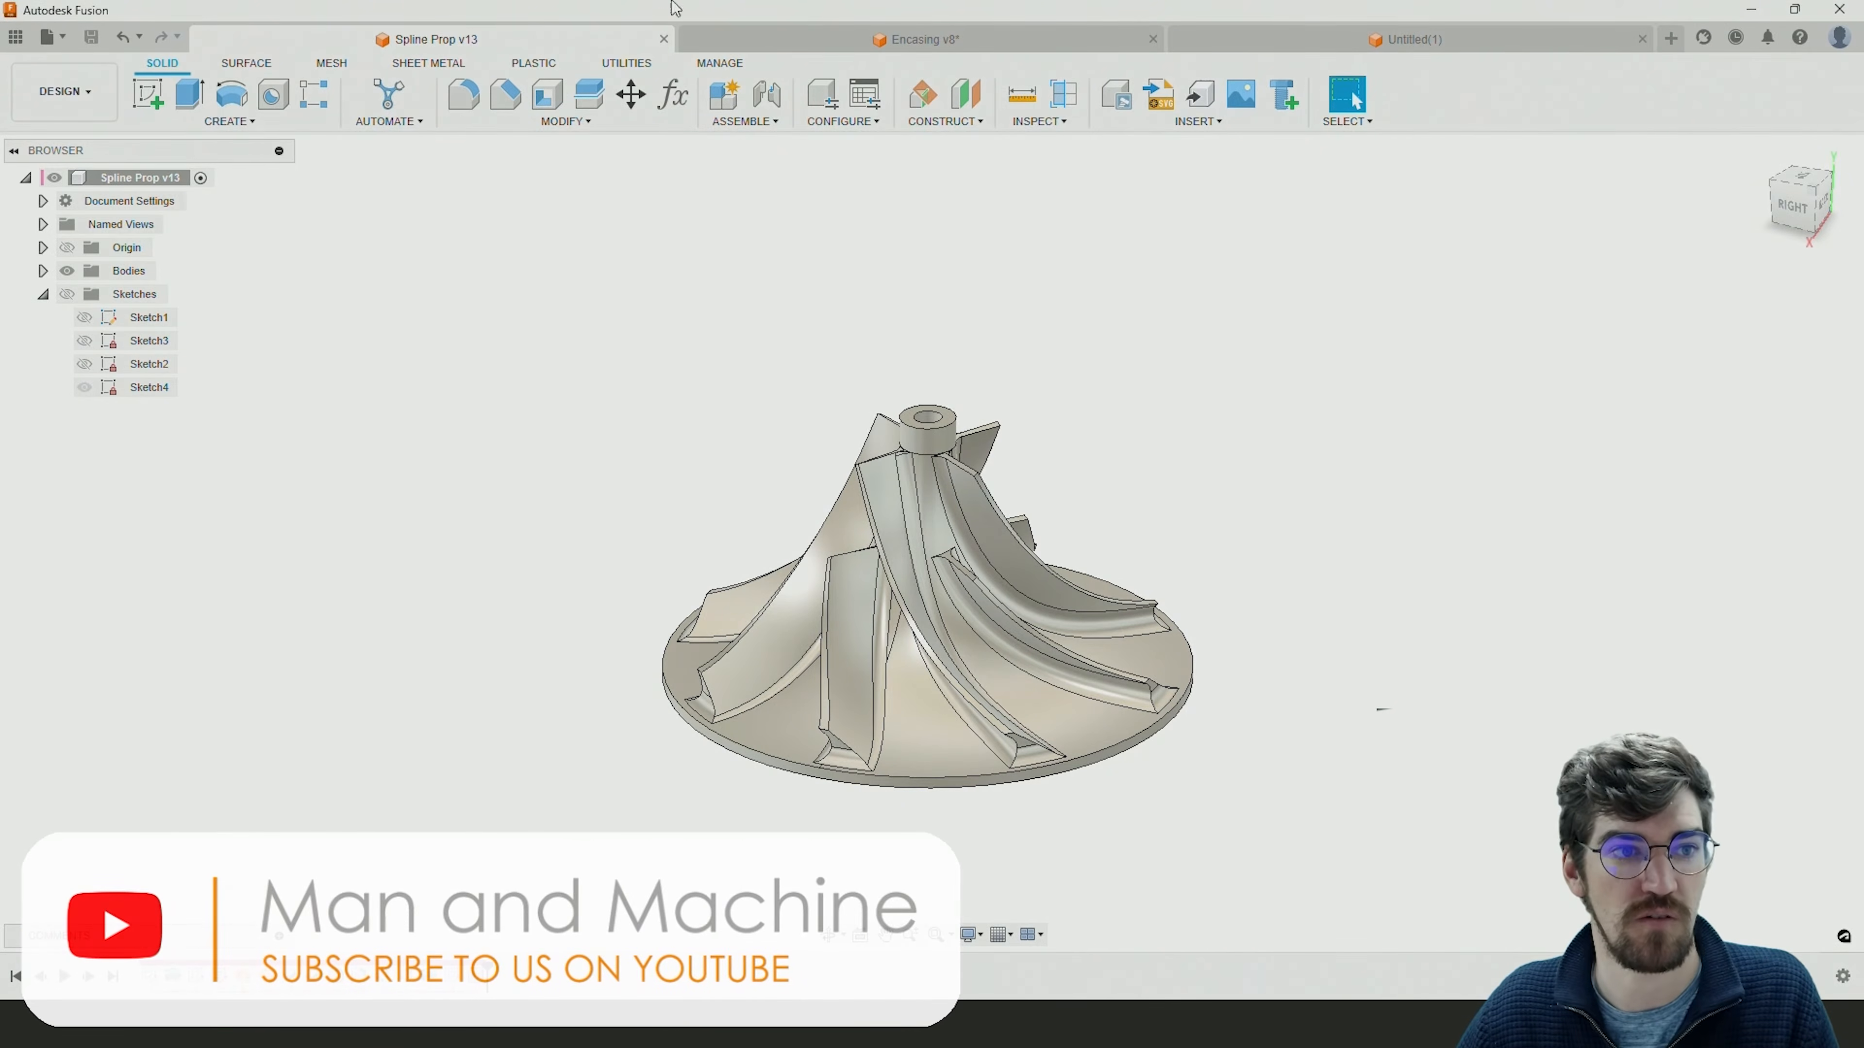
Create a new design and start a sketch on the front plane.
left_click(38, 48)
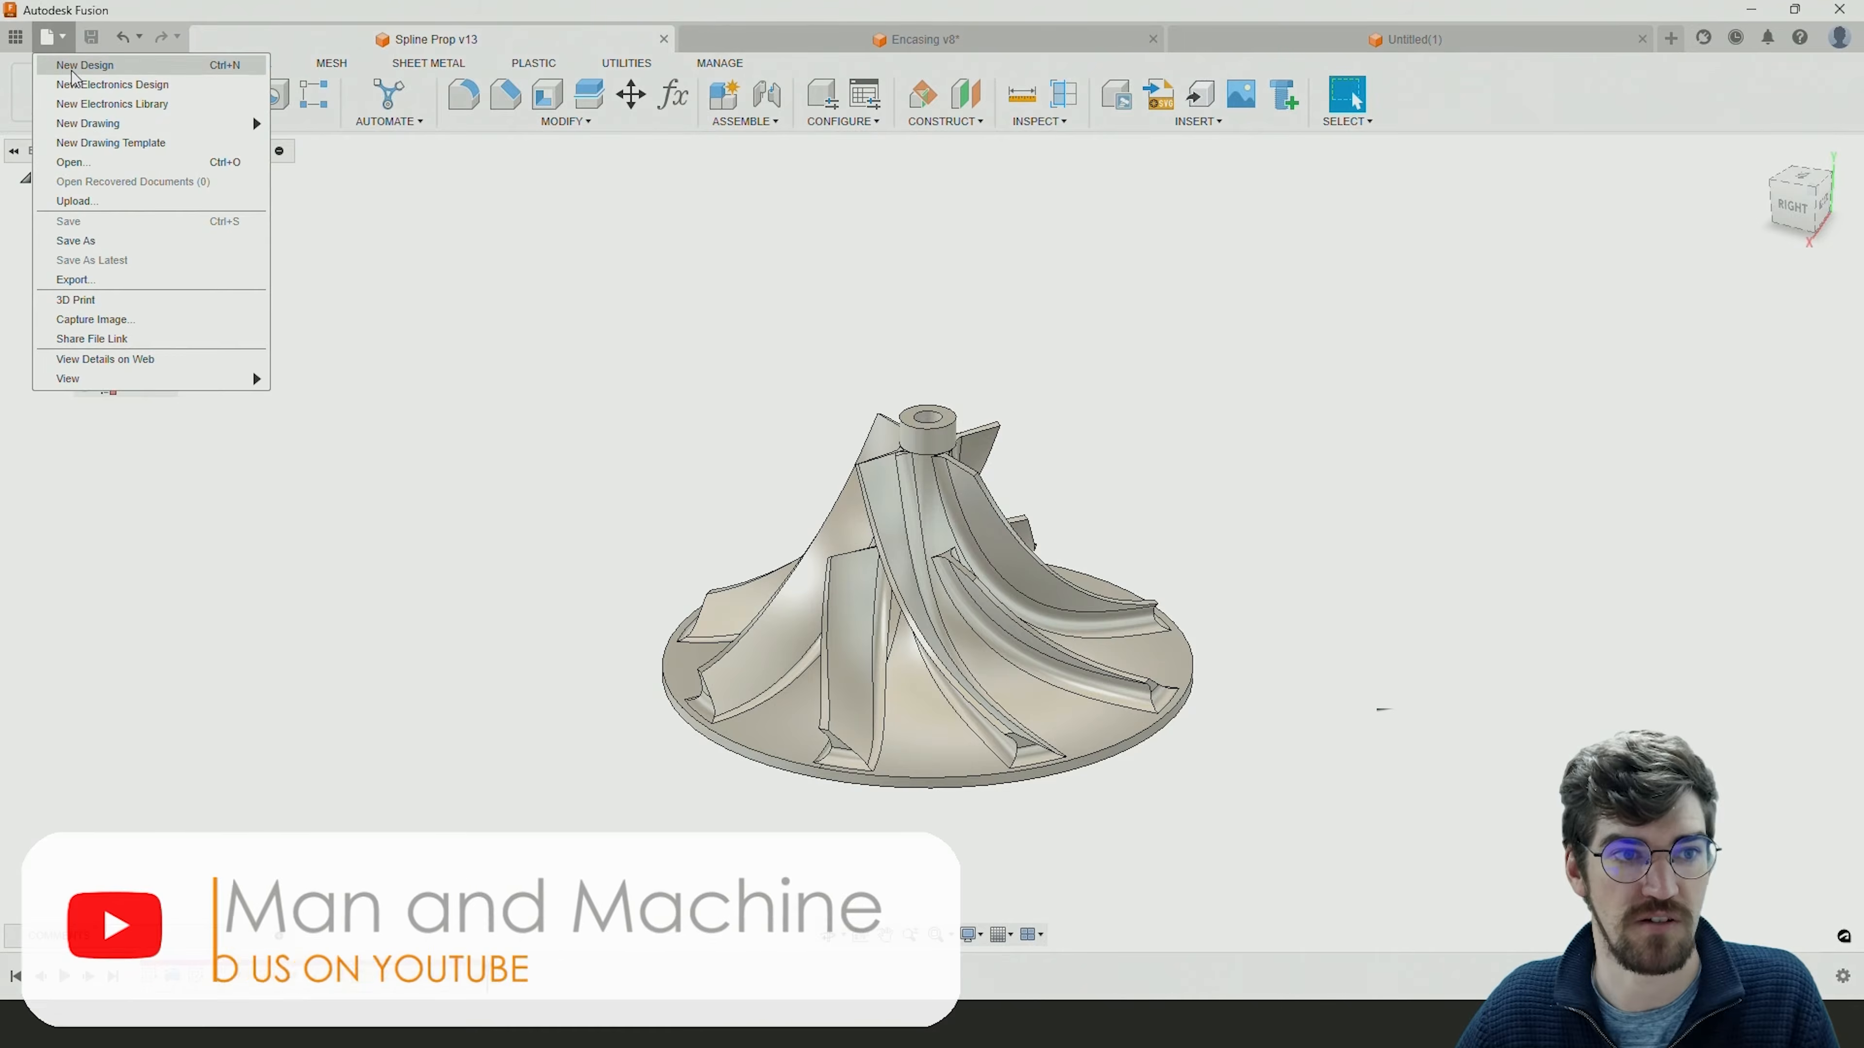
left_click(96, 64)
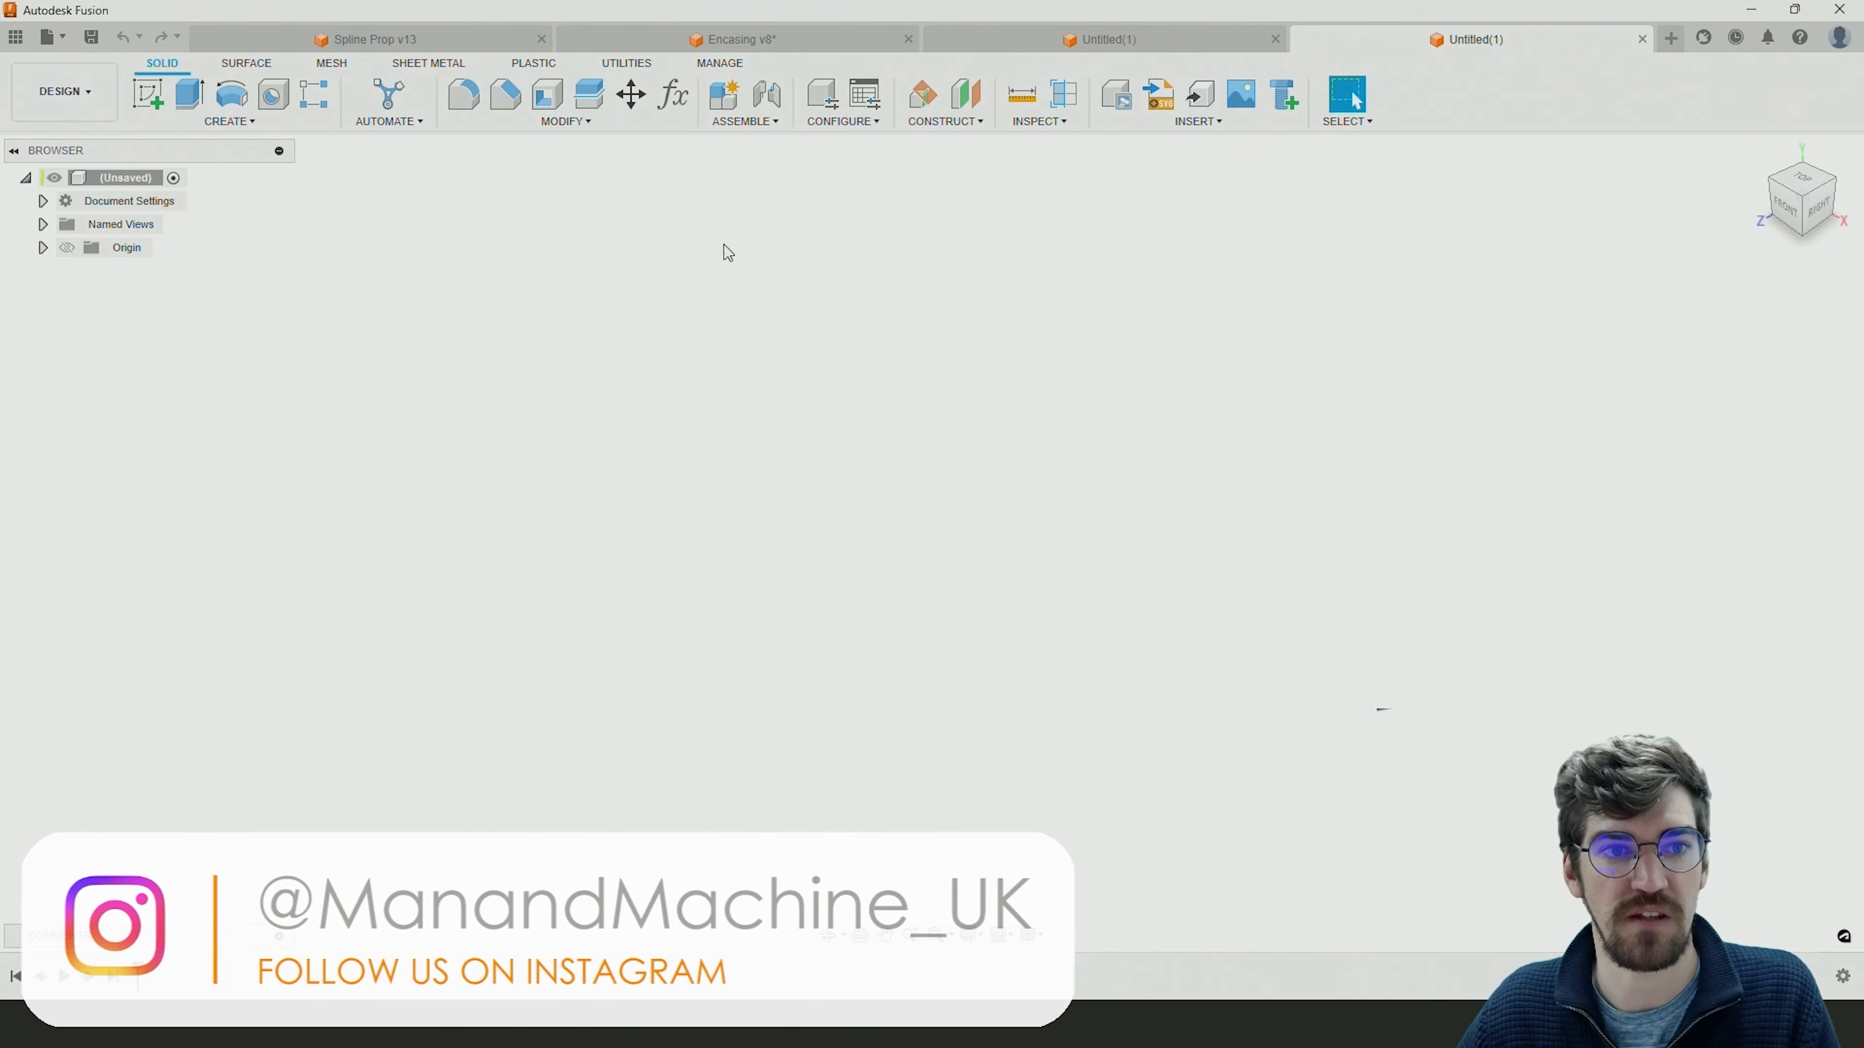
left_click(437, 44)
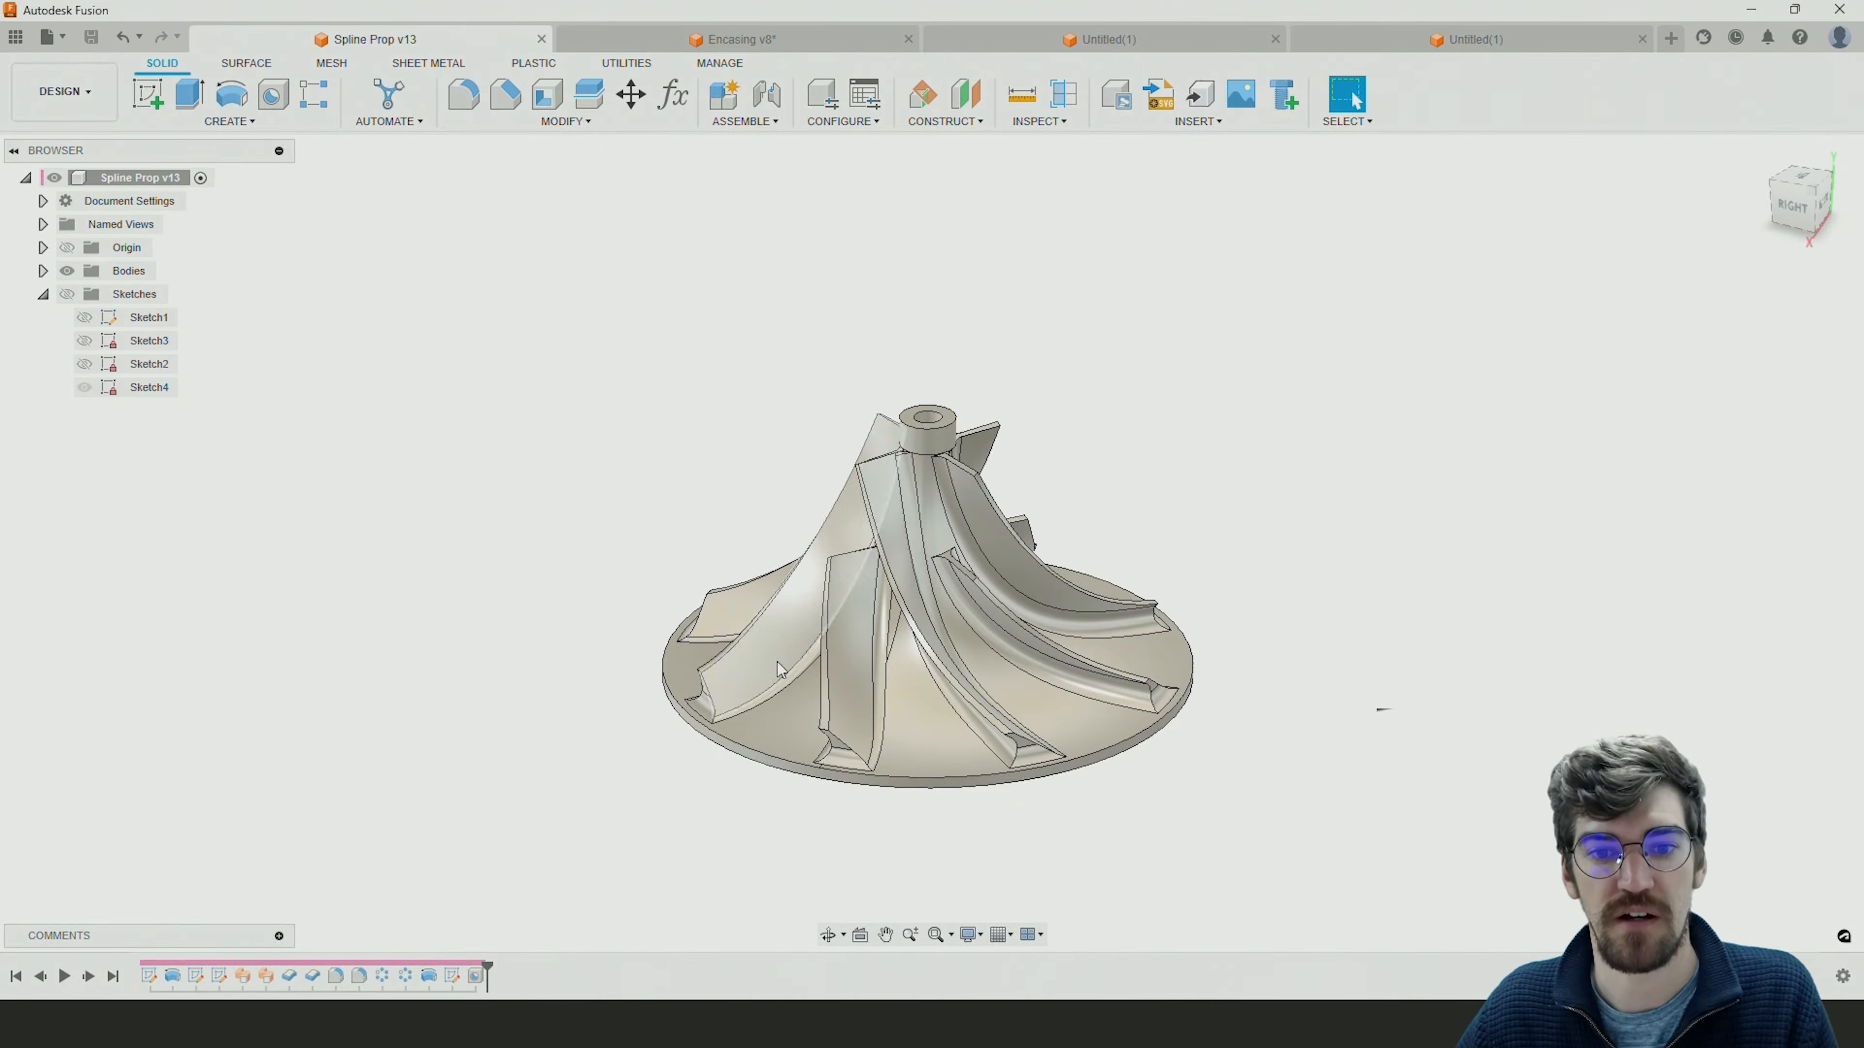
left_click(1405, 41)
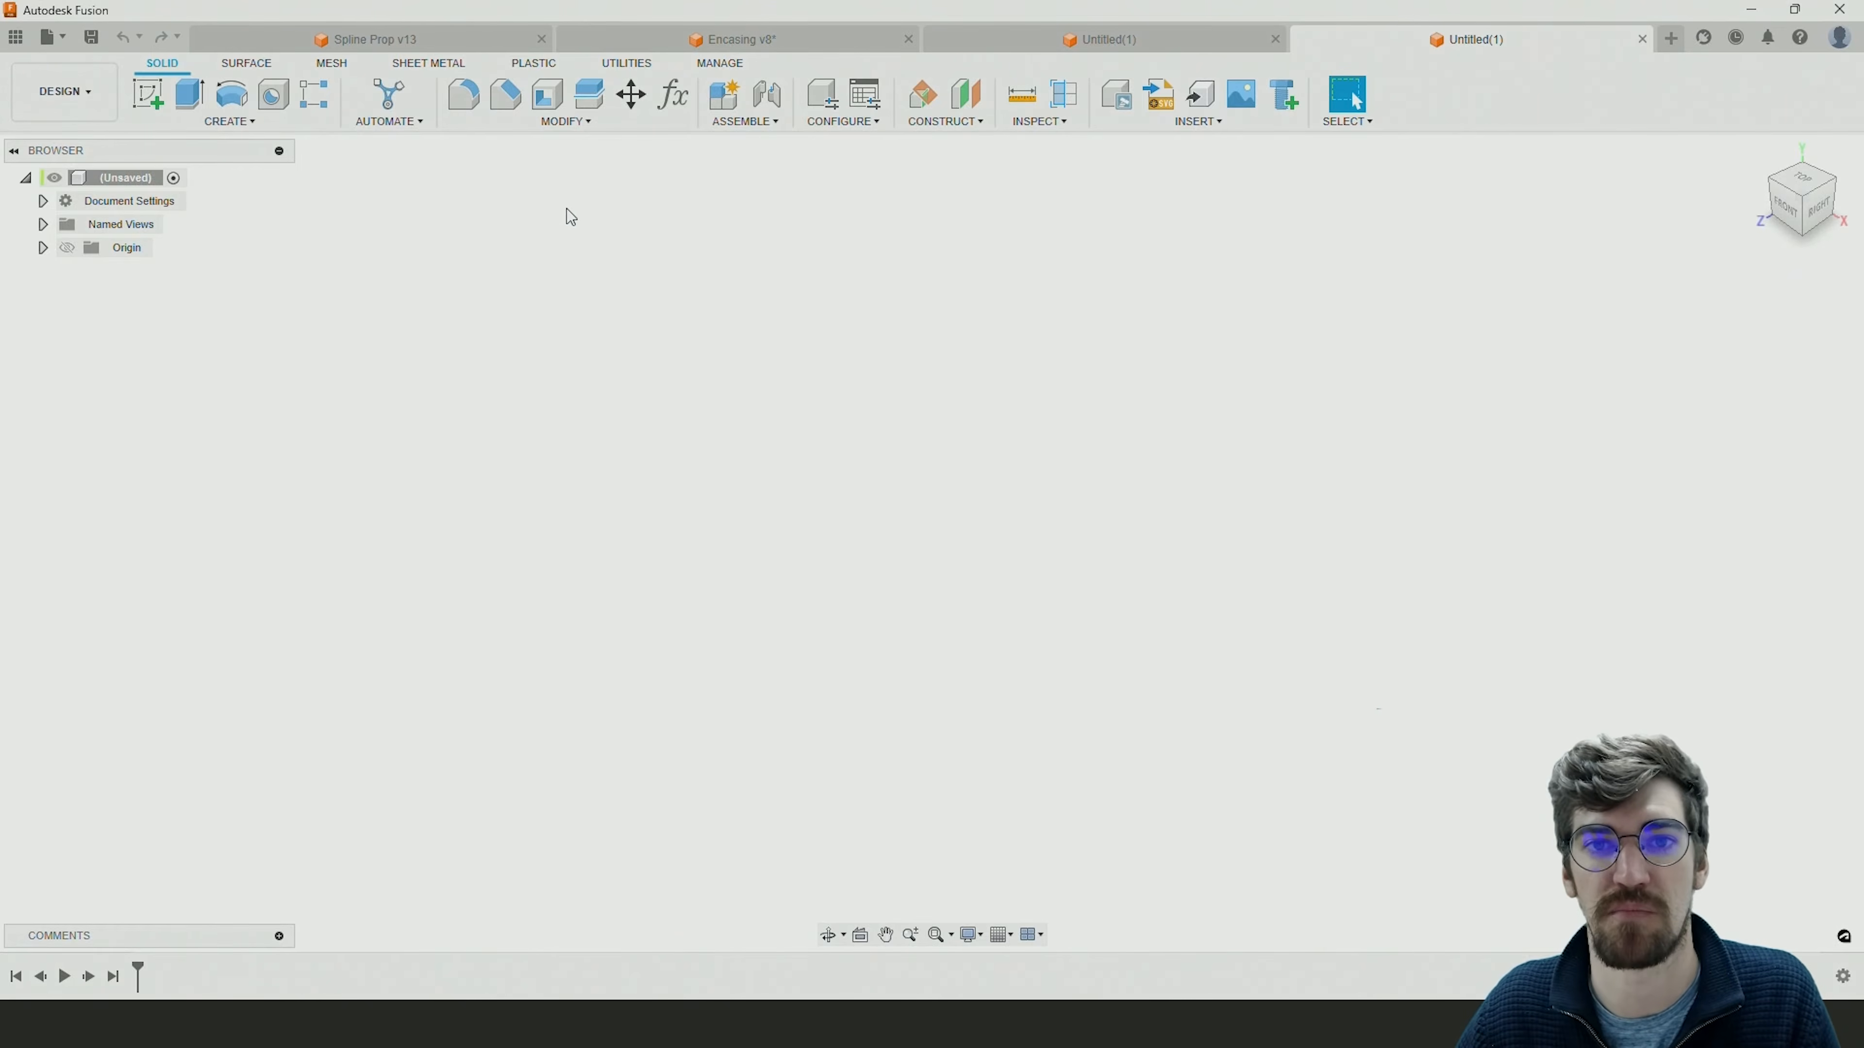
left_click(150, 96)
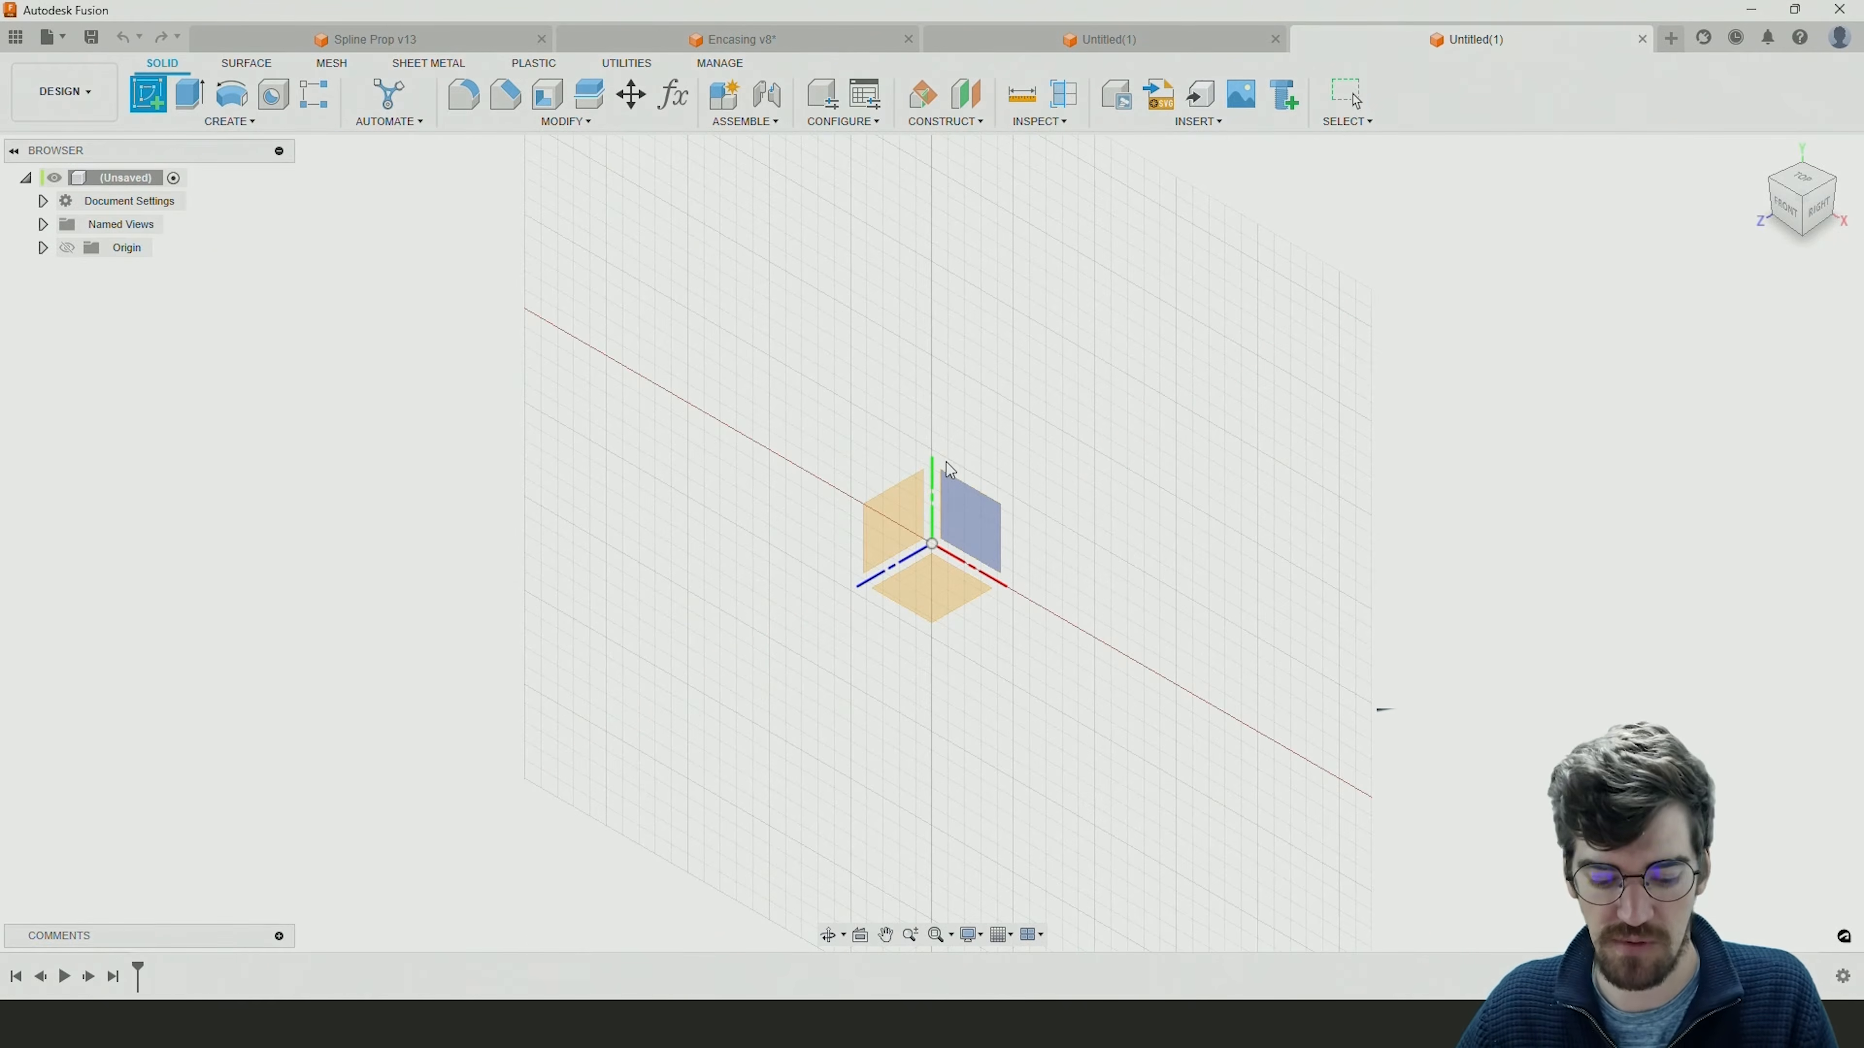
middle_click_drag(1015, 496, 1072, 452, "shift")
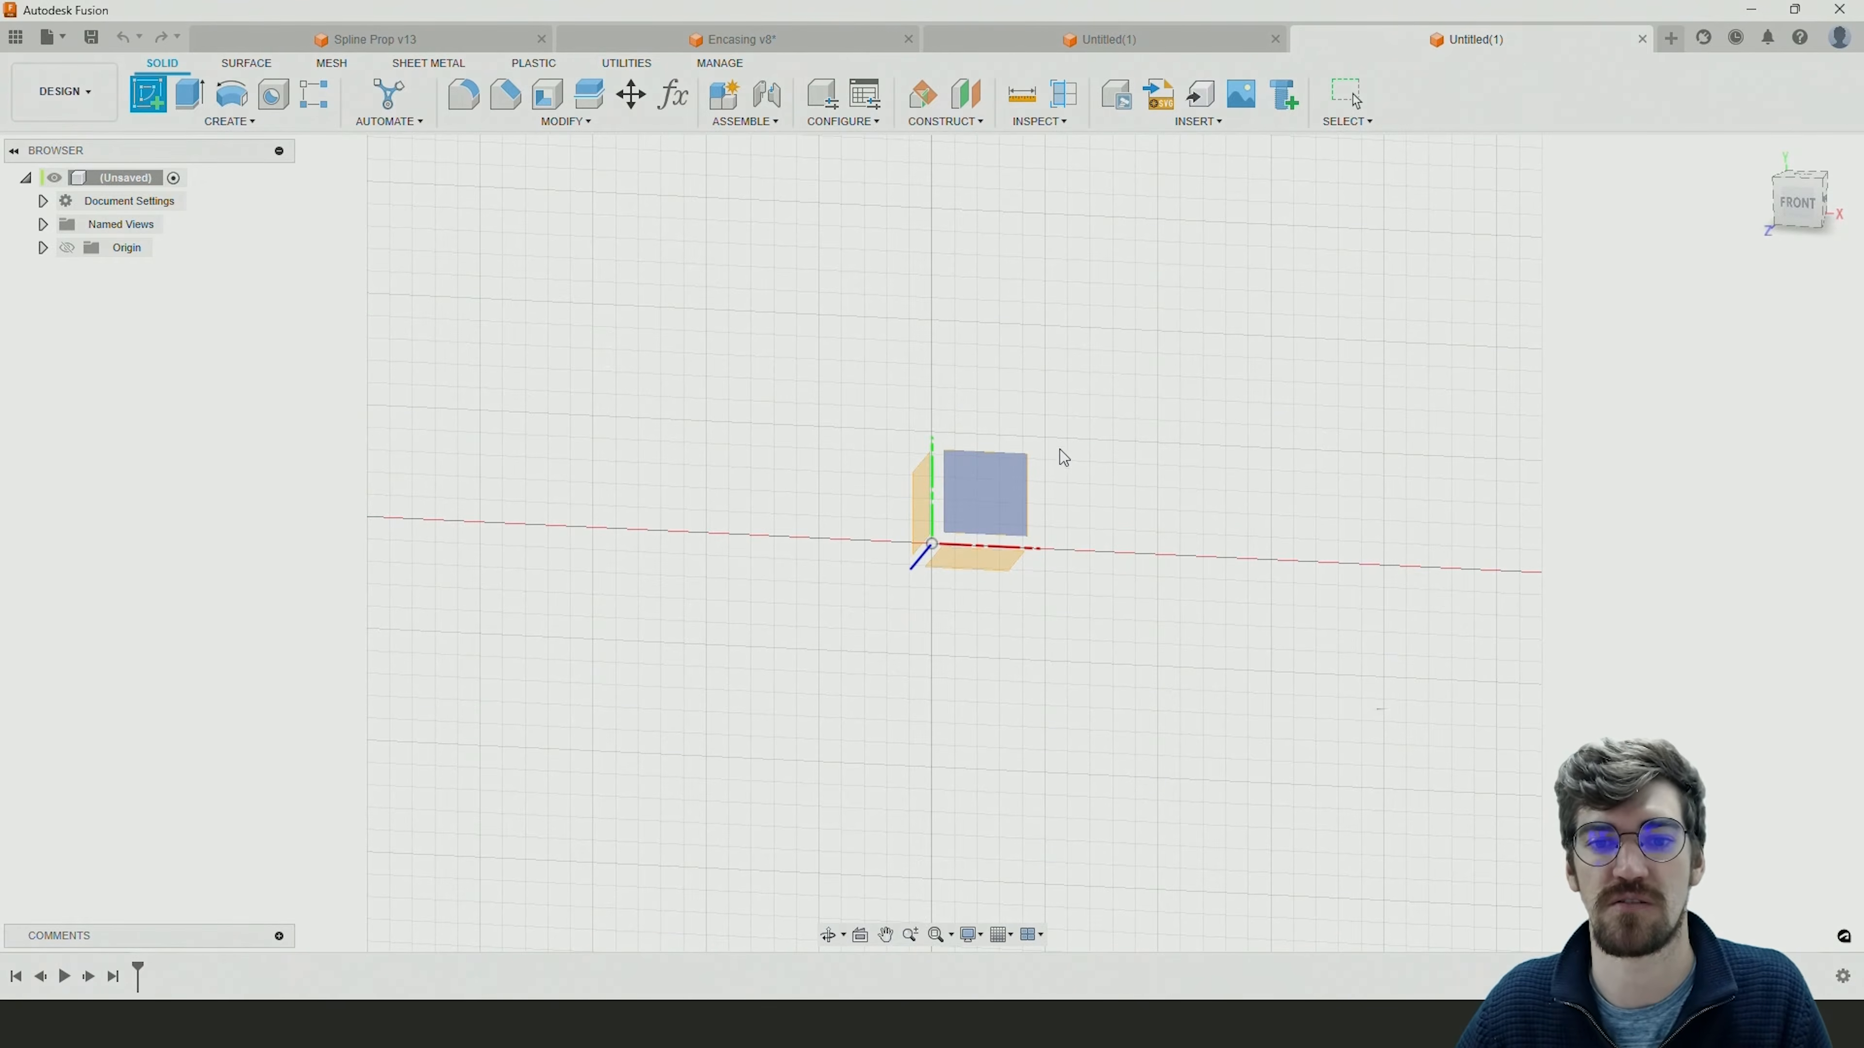
left_click(1002, 469)
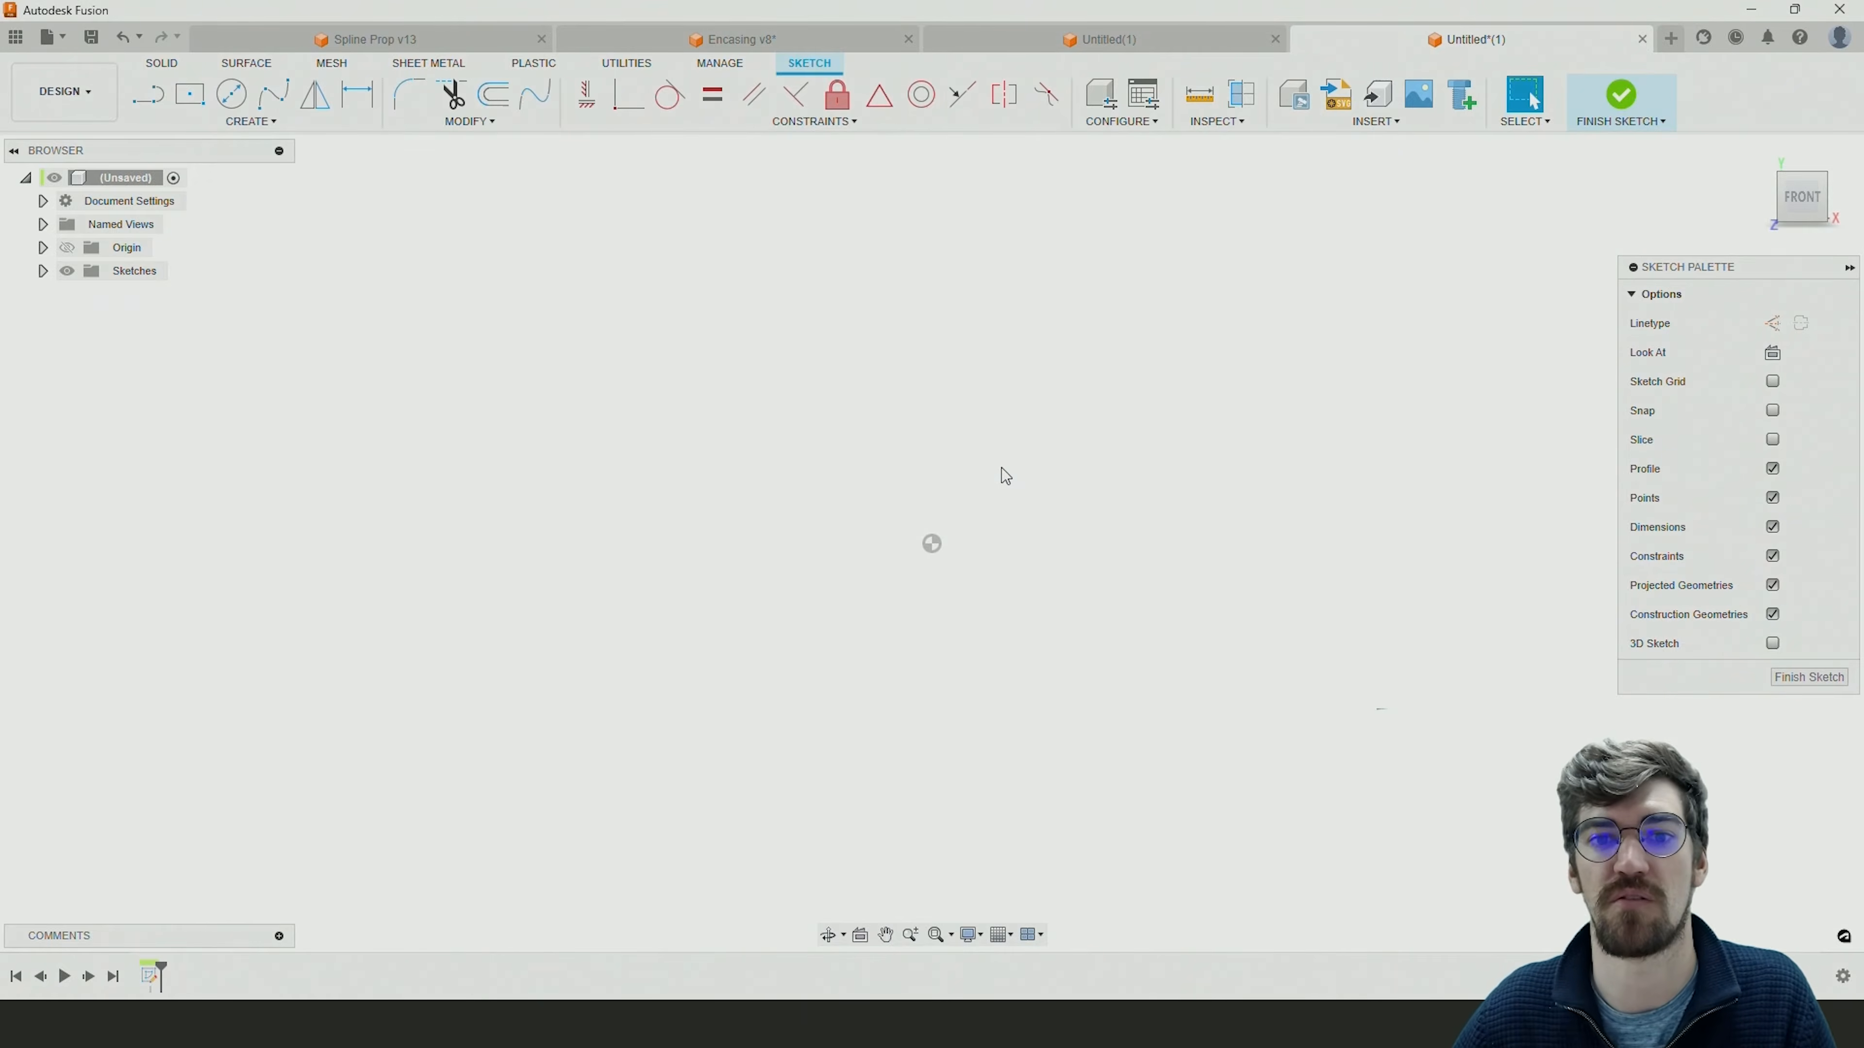
middle_click_drag(958, 421, 878, 442)
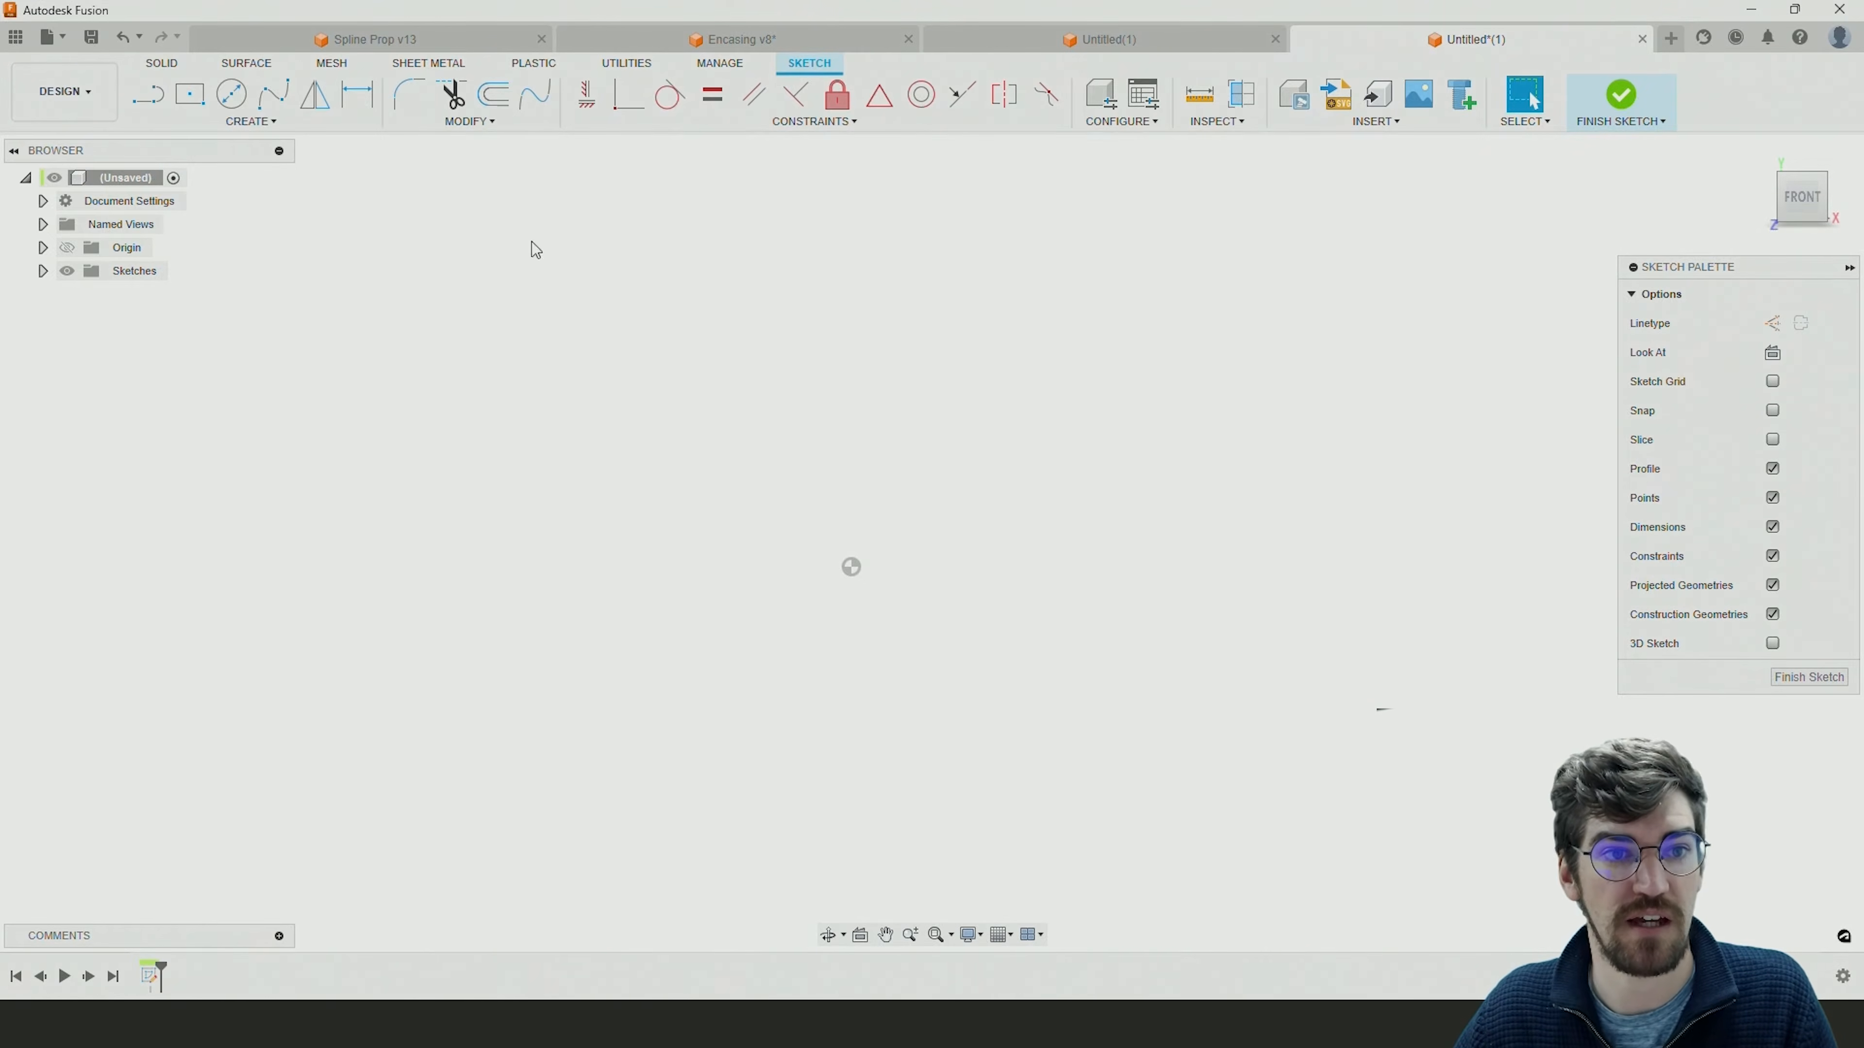
Examine the finished impeller in the Spline Prop v13 document from the right side, then return to the new sketch.
left_click(387, 47)
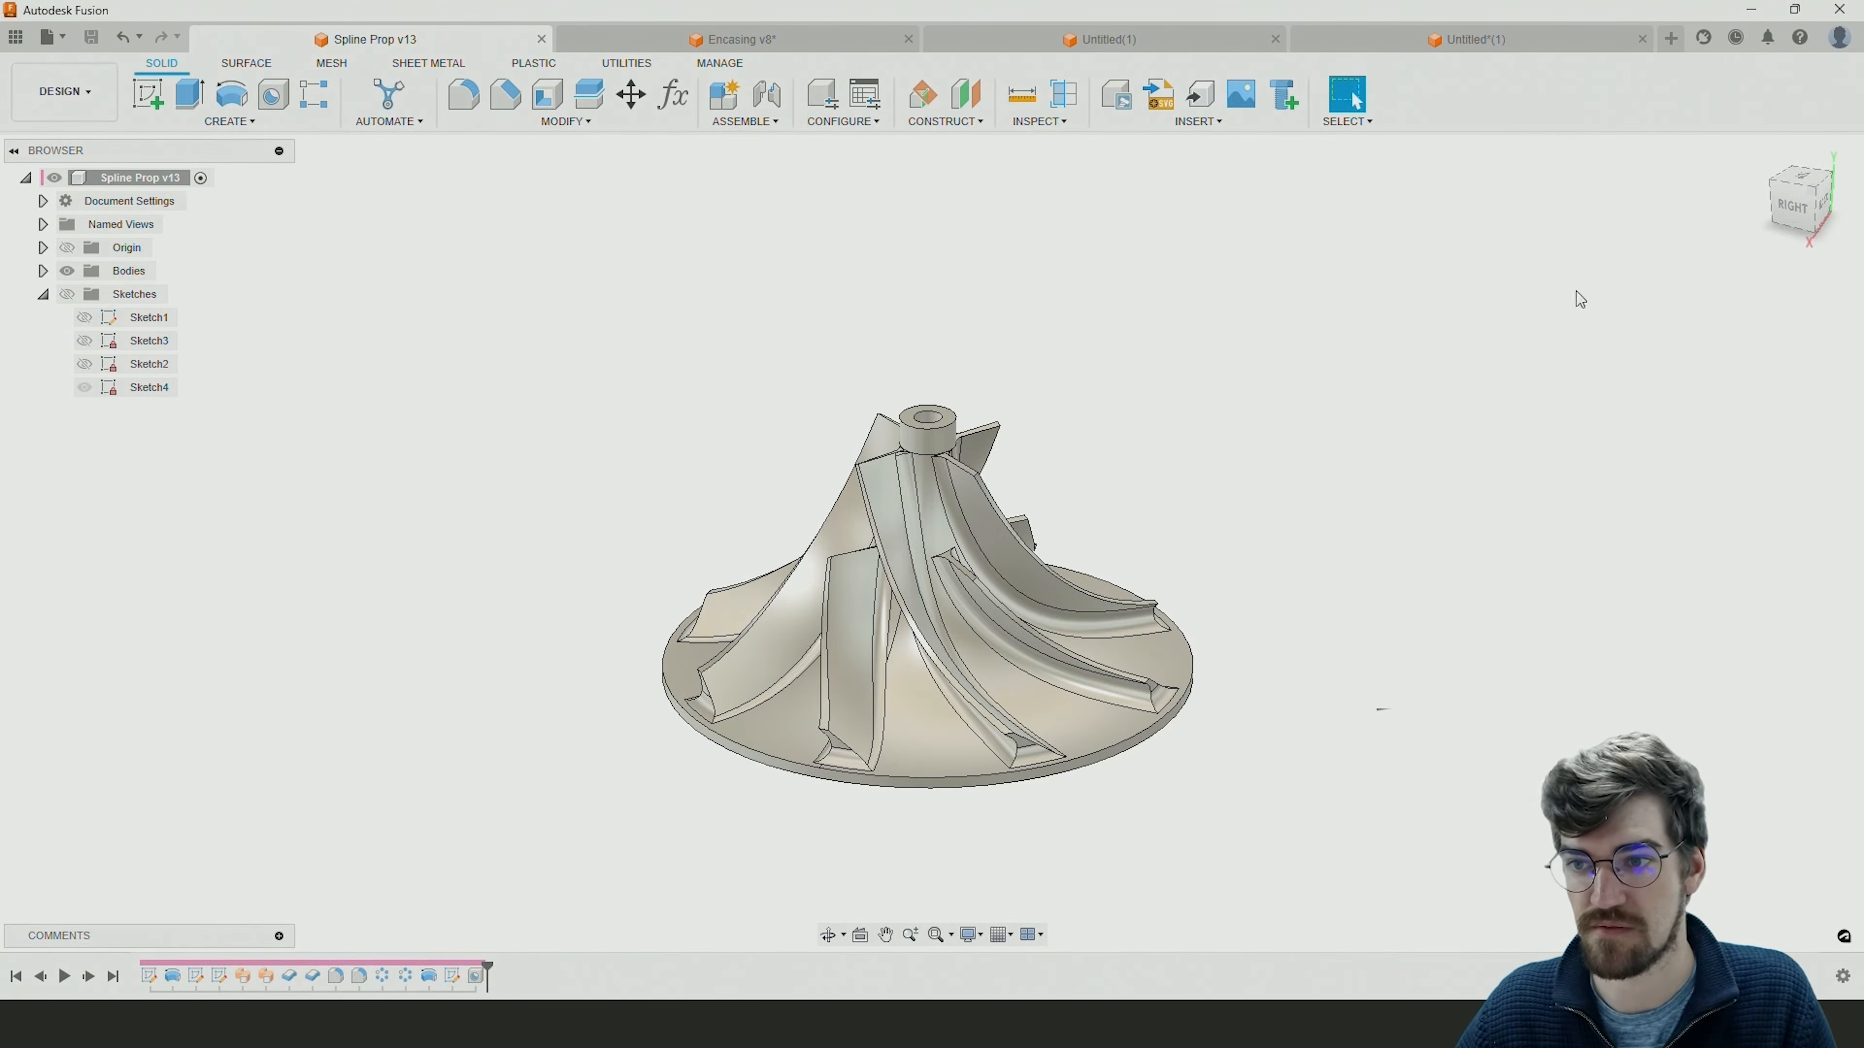
left_click(1793, 206)
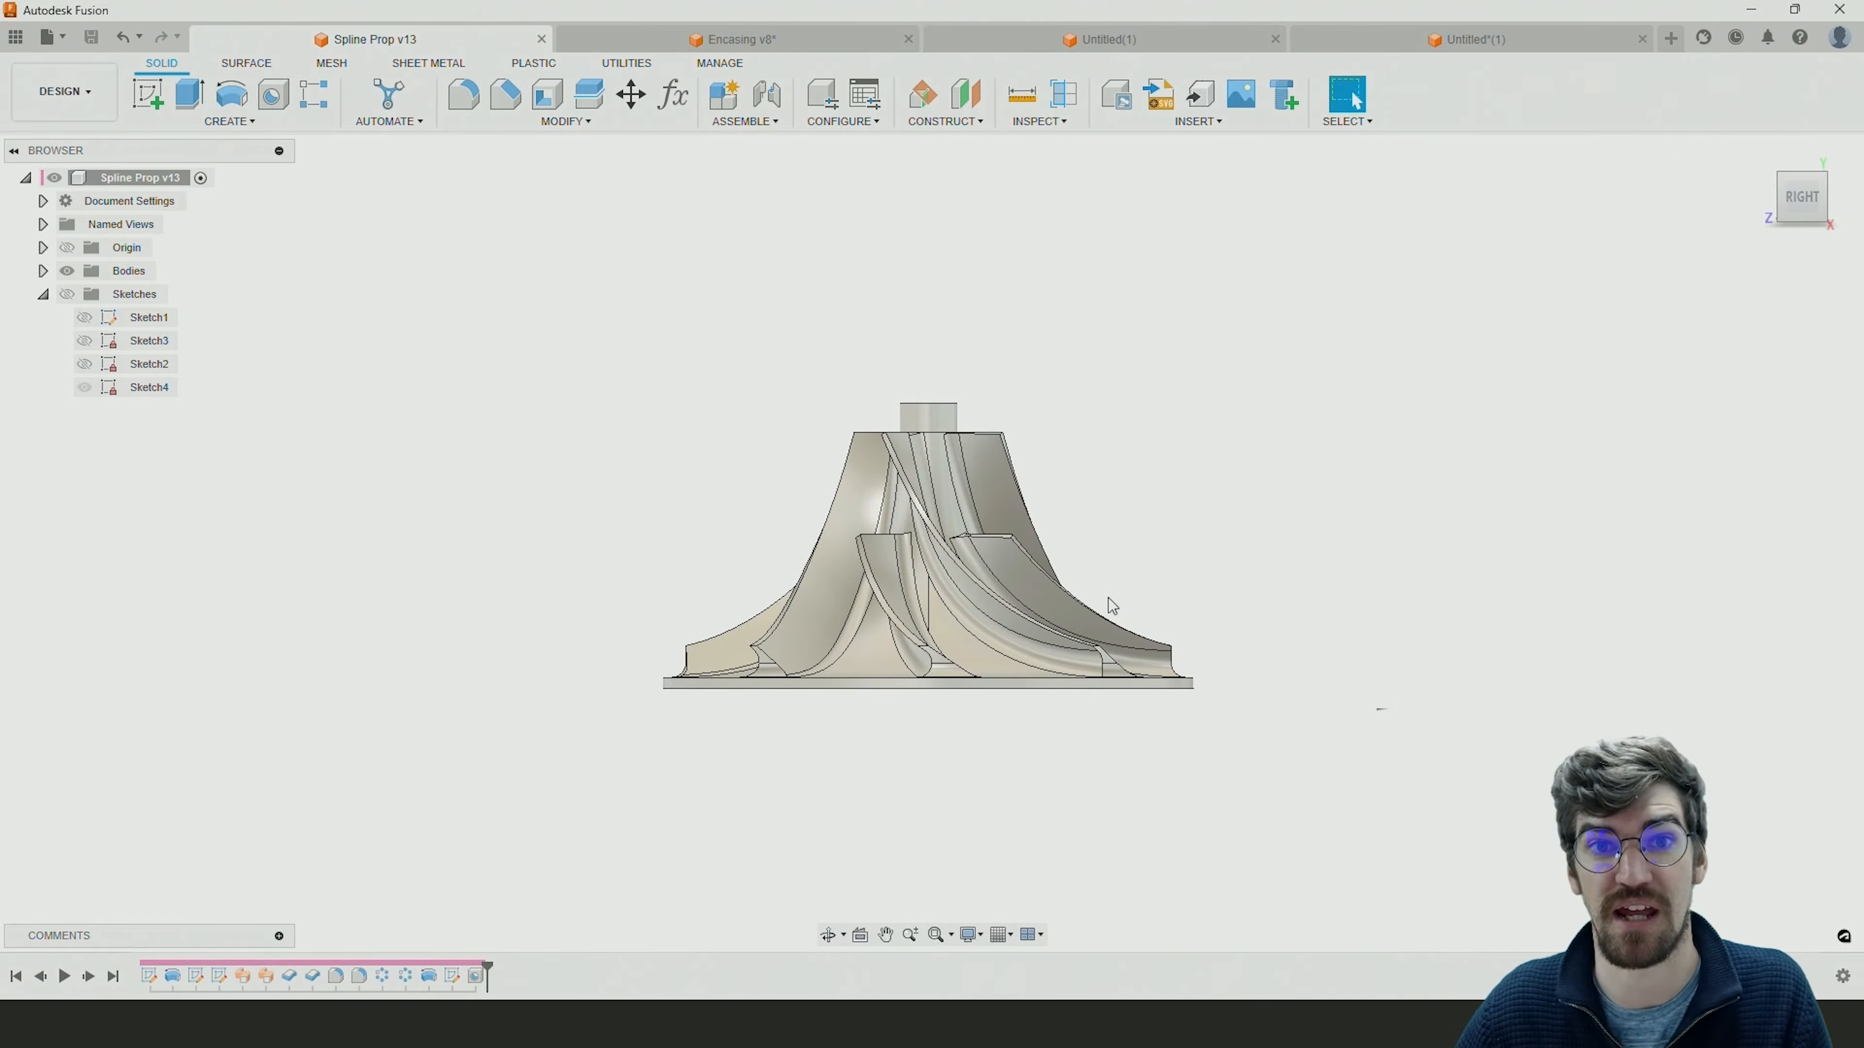
left_click(1507, 42)
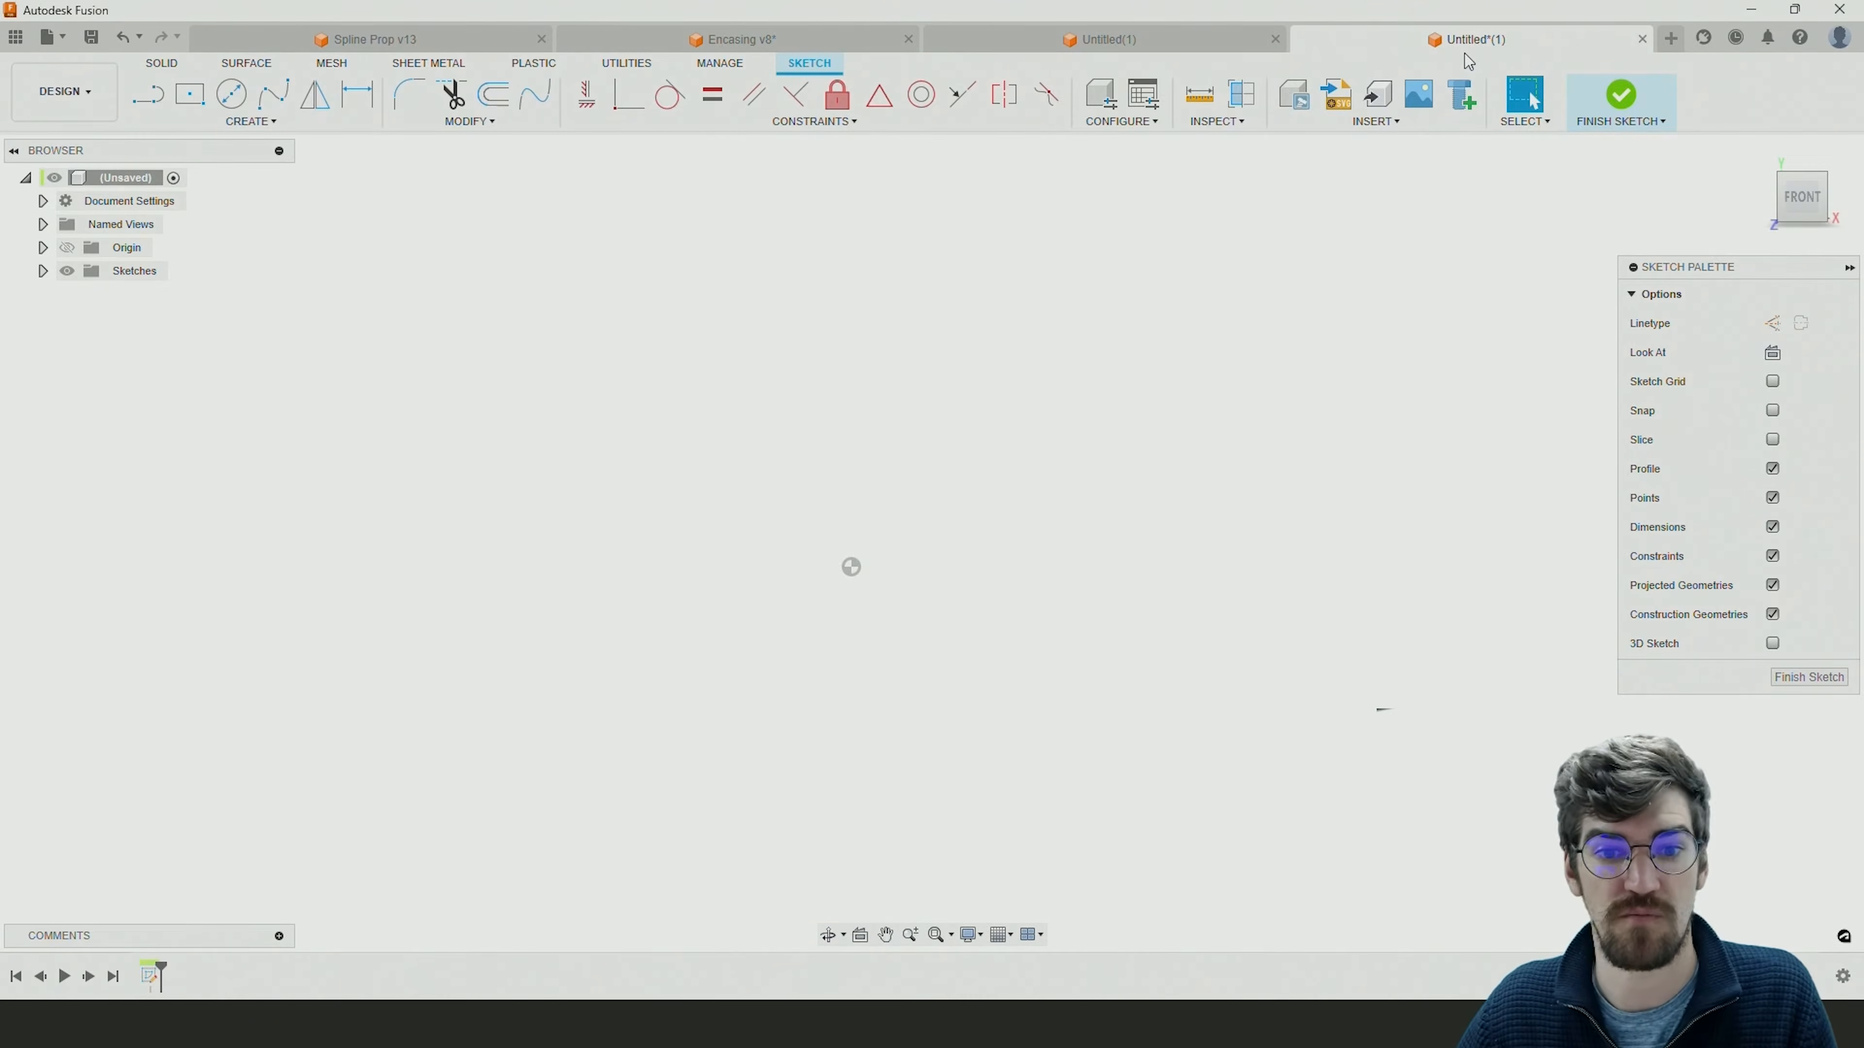
Draw a horizontal base line about 81 mm long from the origin, ending in a short upward edge about 4 mm high.
left_click(159, 102)
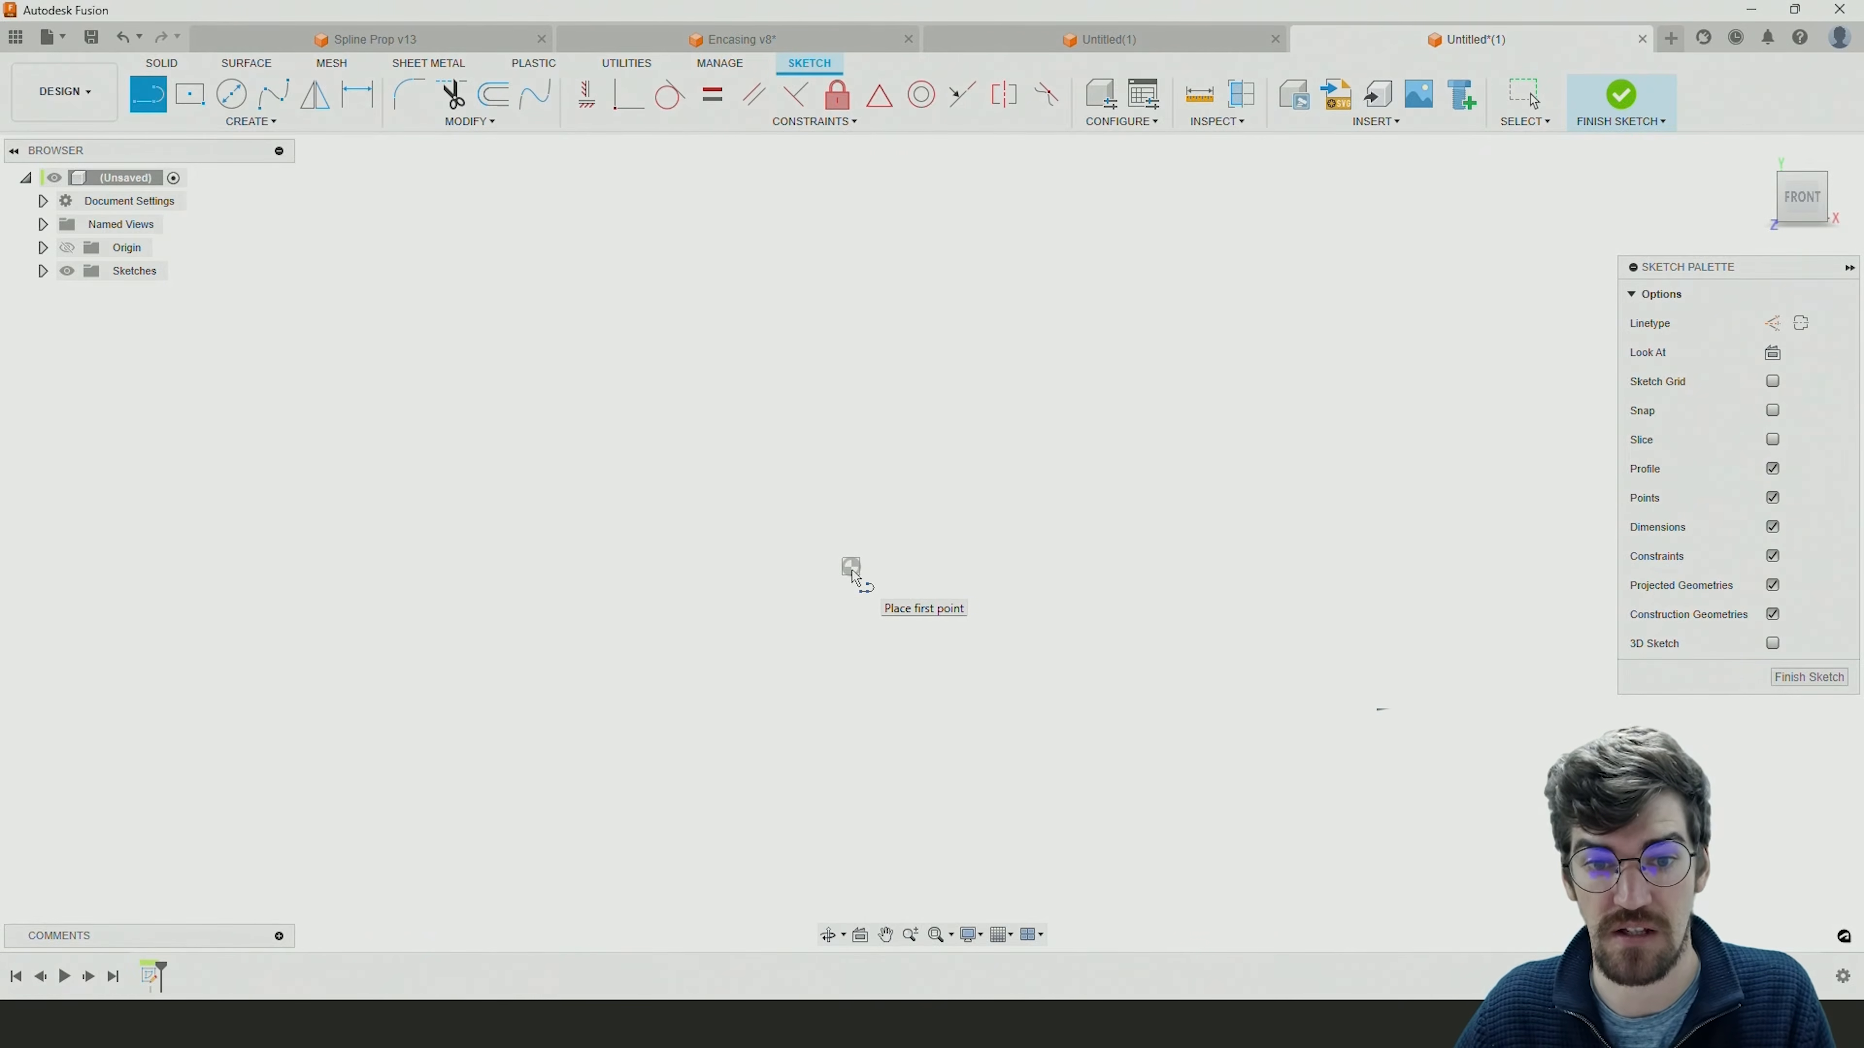
left_click(852, 575)
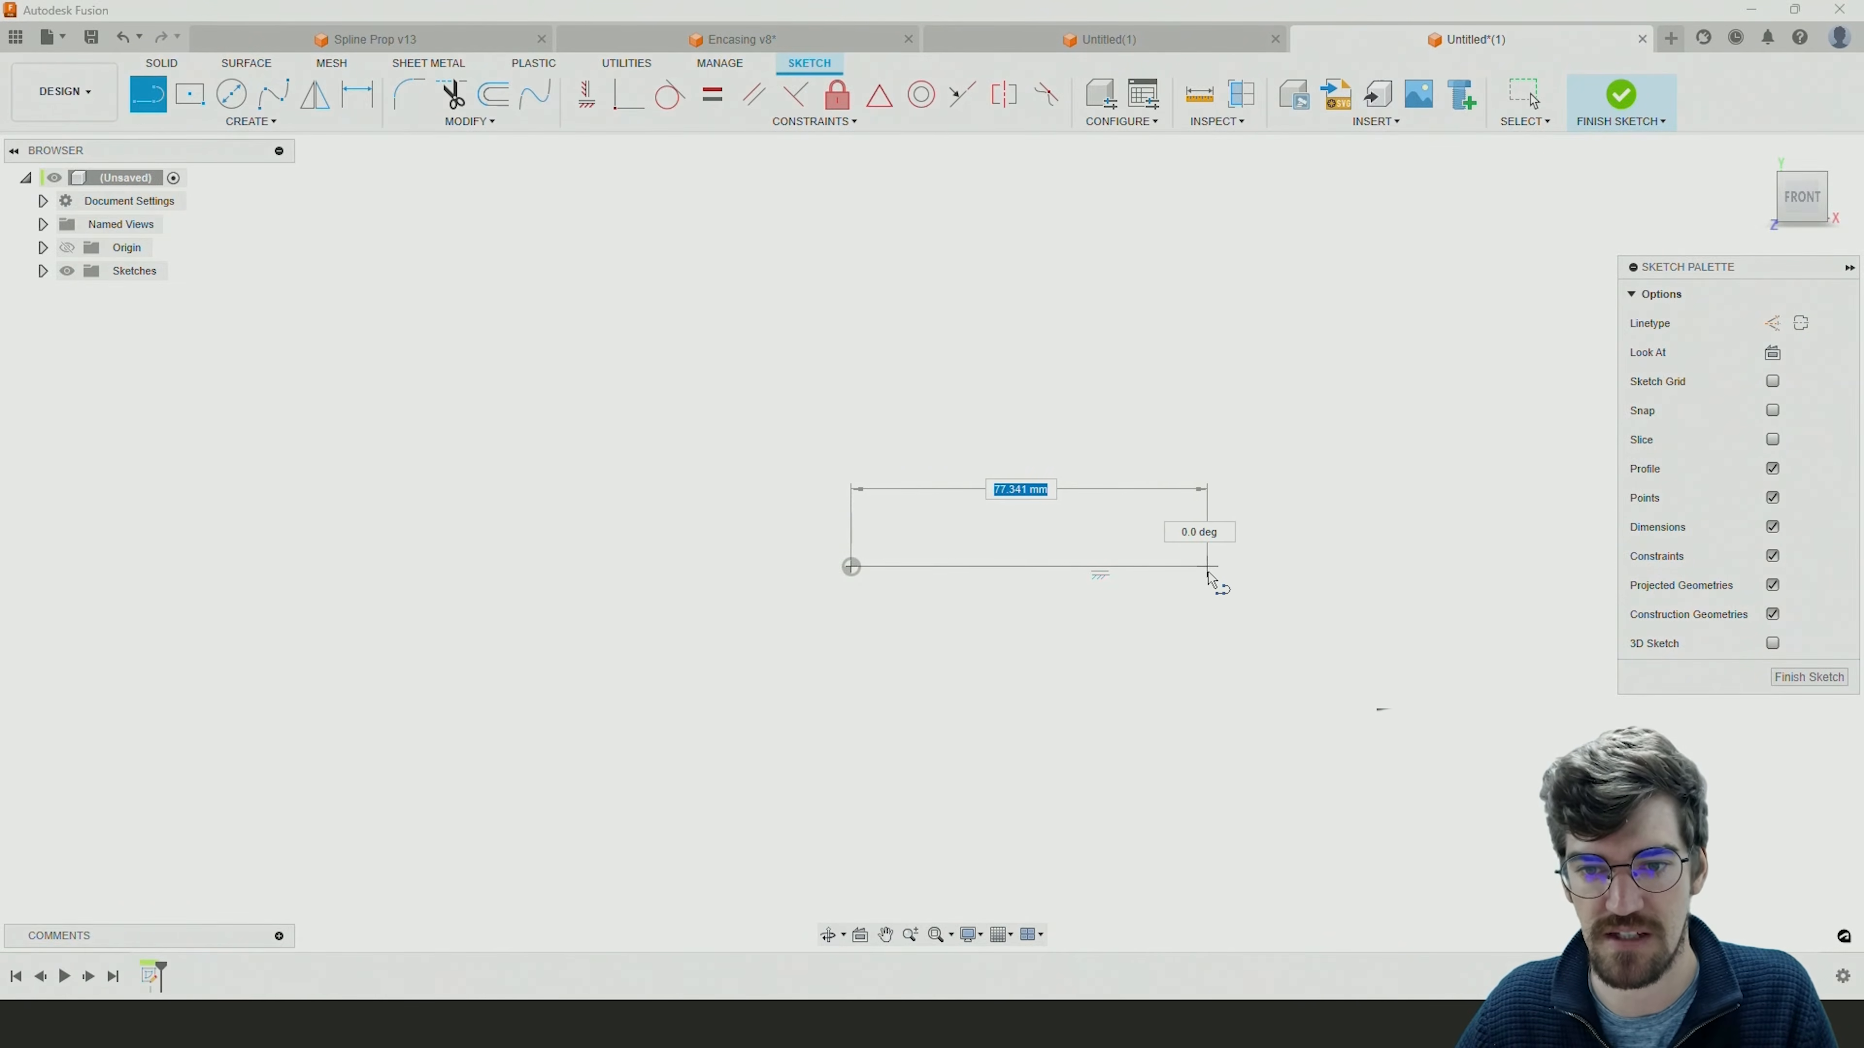
left_click(1224, 567)
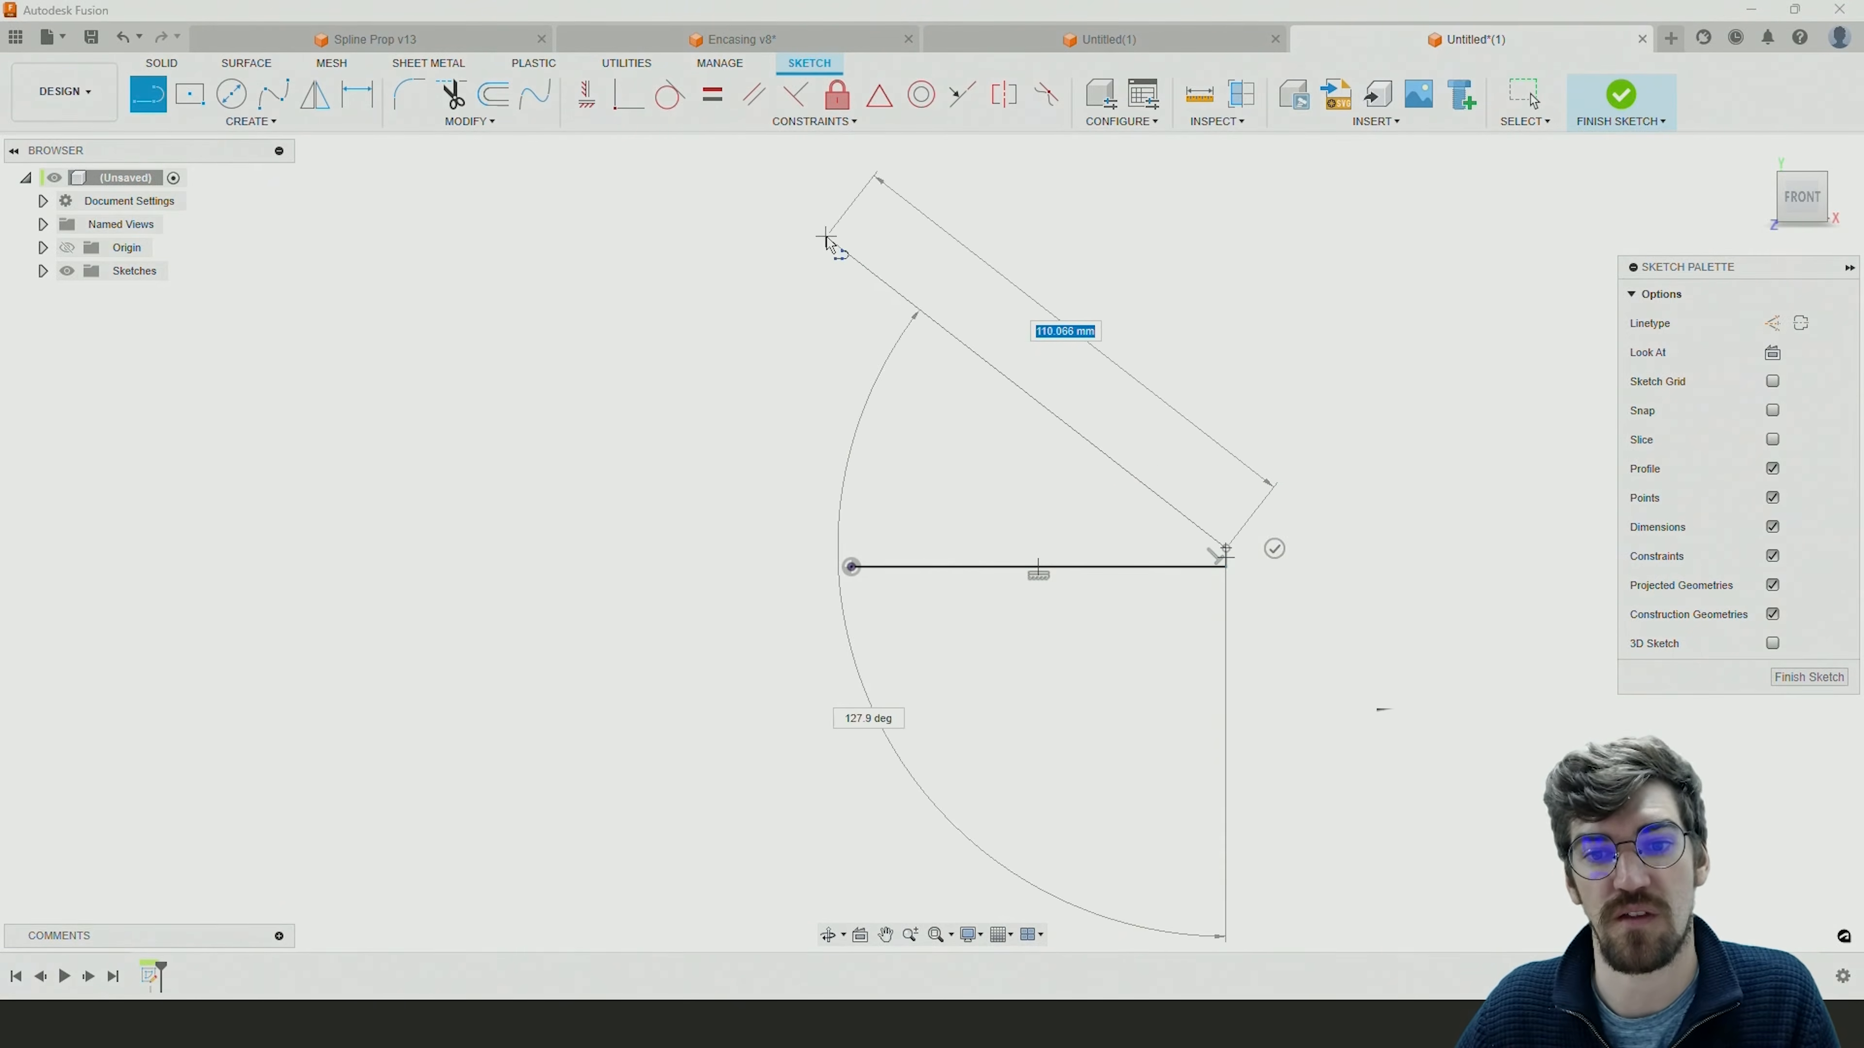
left_click_drag(1224, 552, 987, 367)
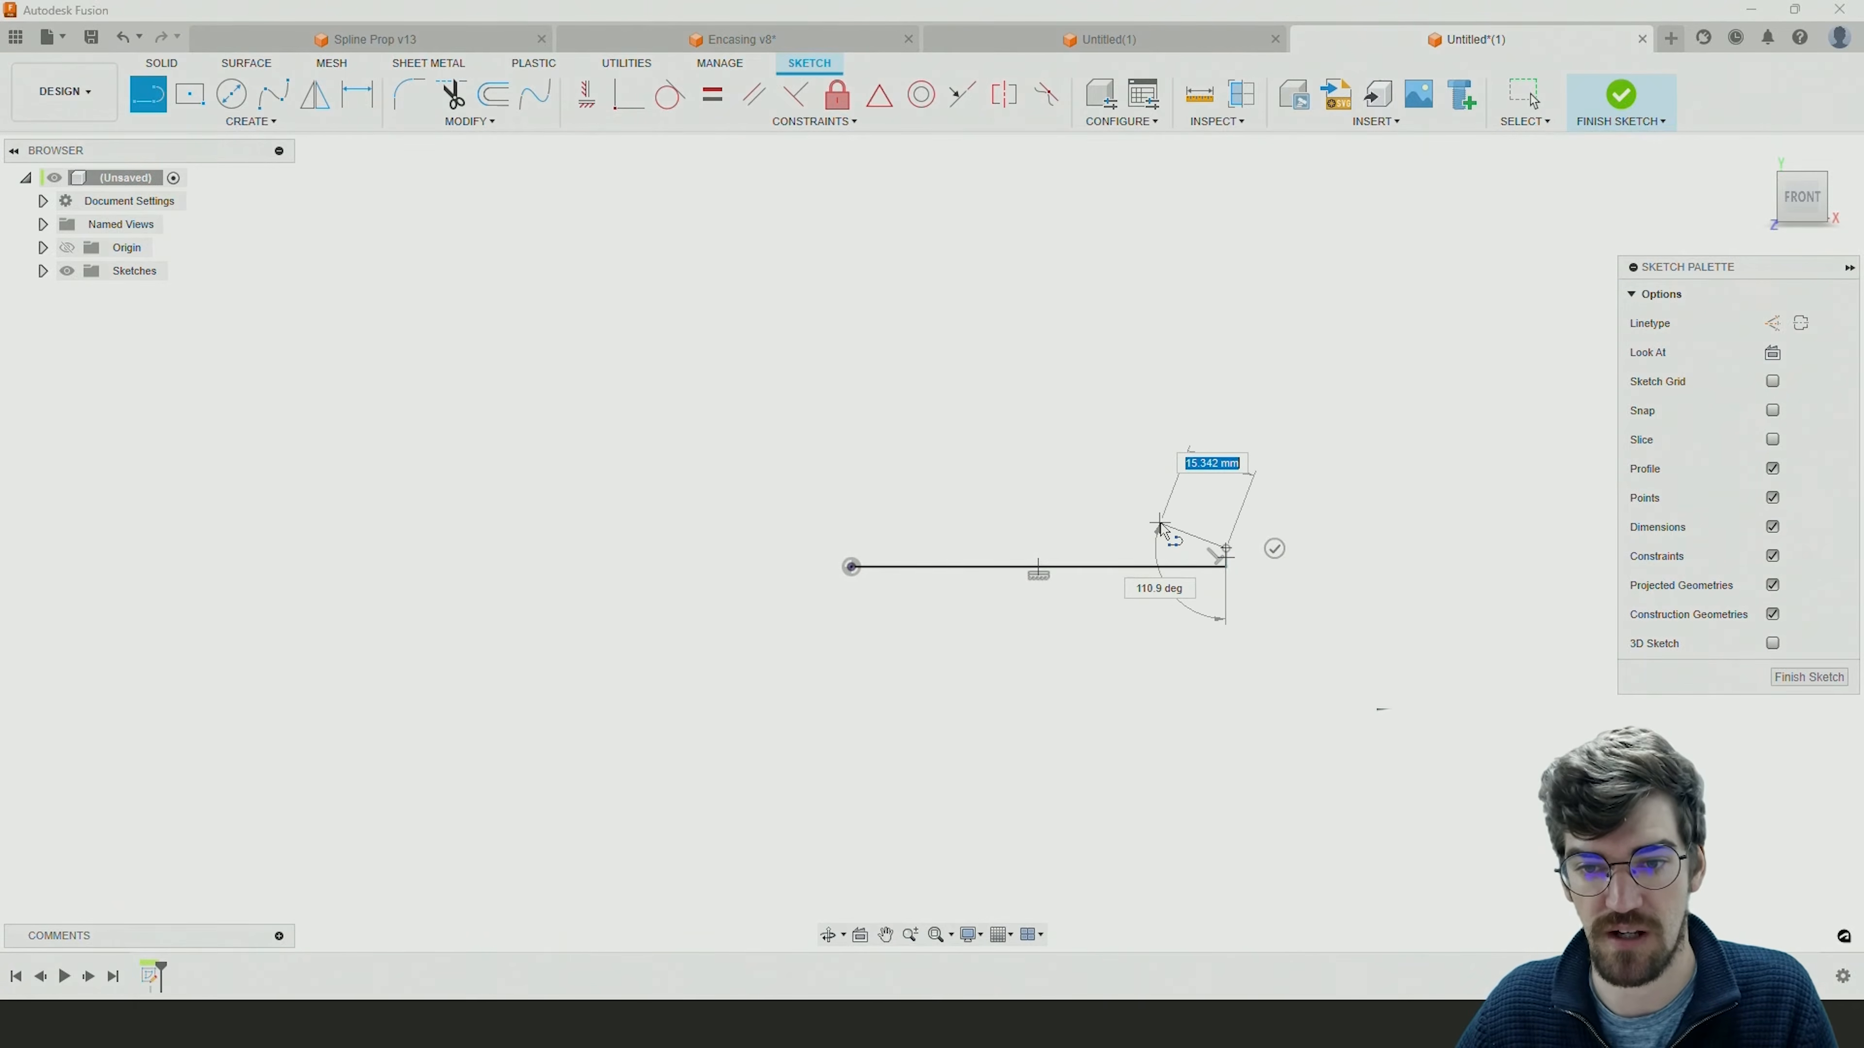
key("Escape")
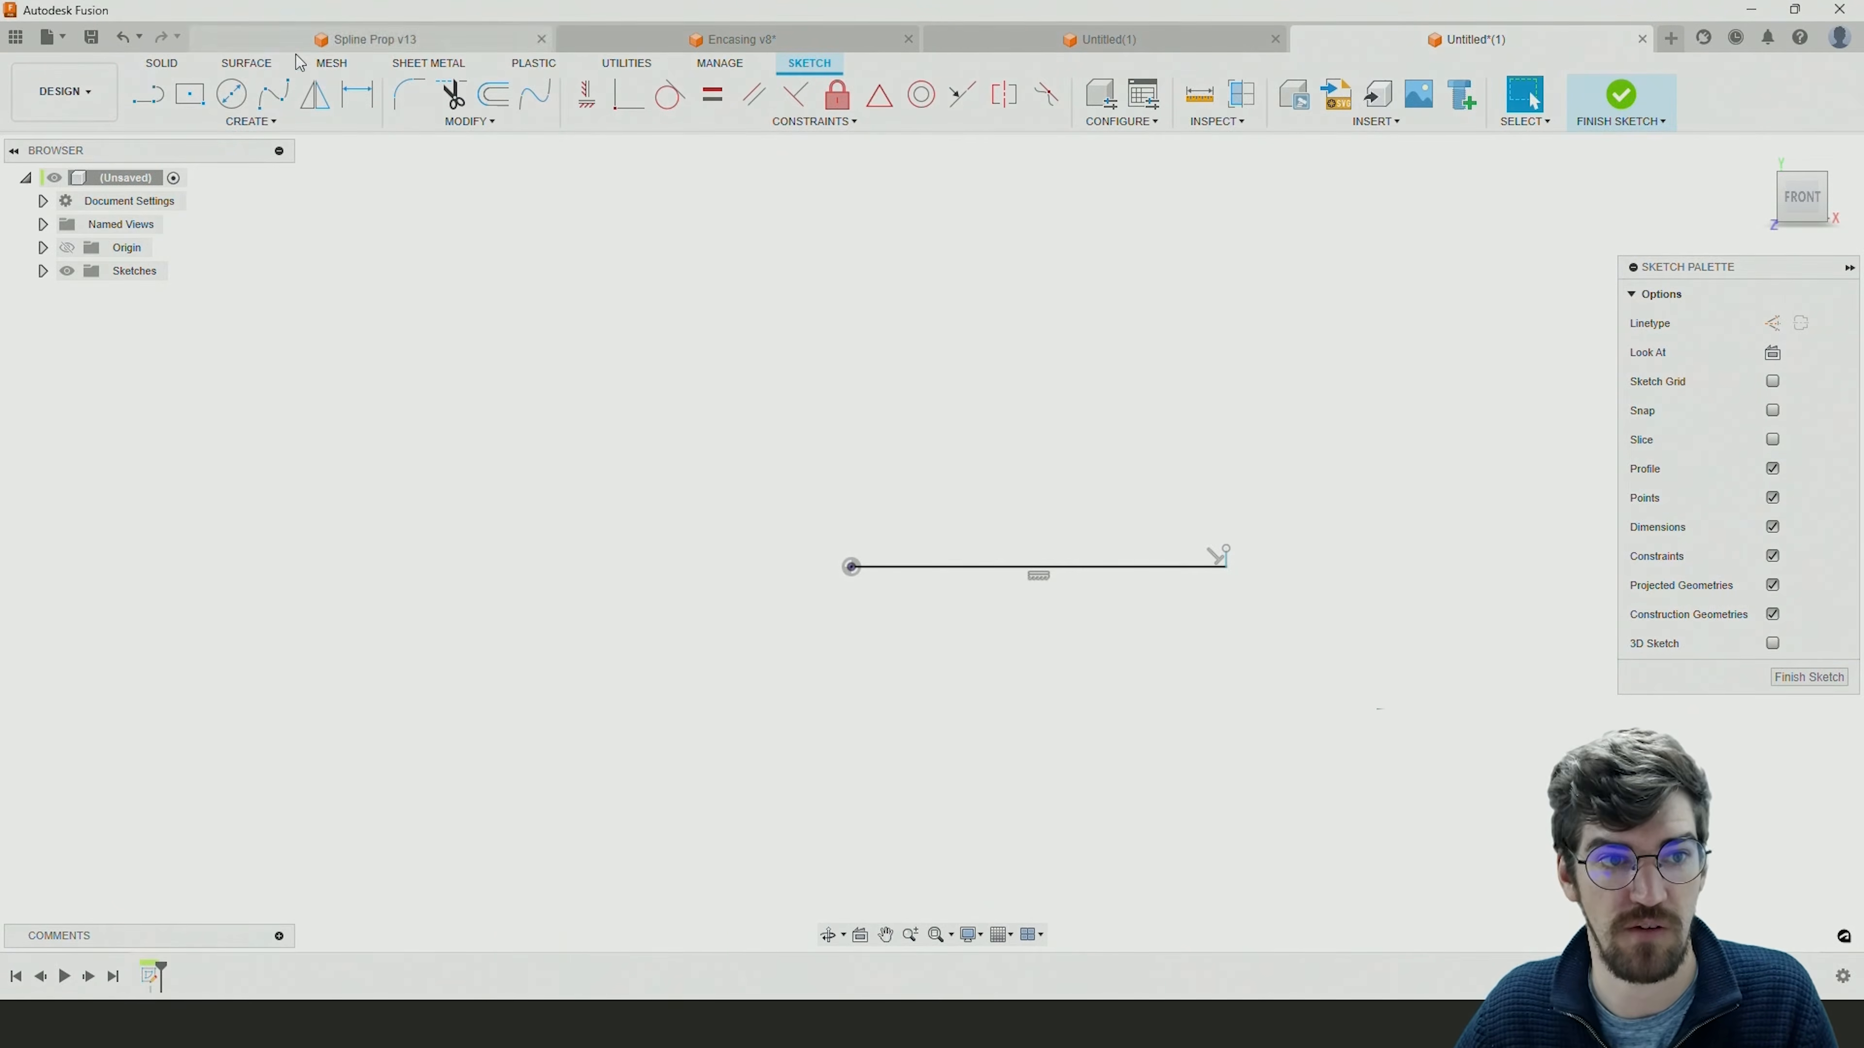
Draw a vertical line about 64 mm up from the origin, a top edge about 14.5 mm wide and an outer edge about 11 mm down.
key("l")
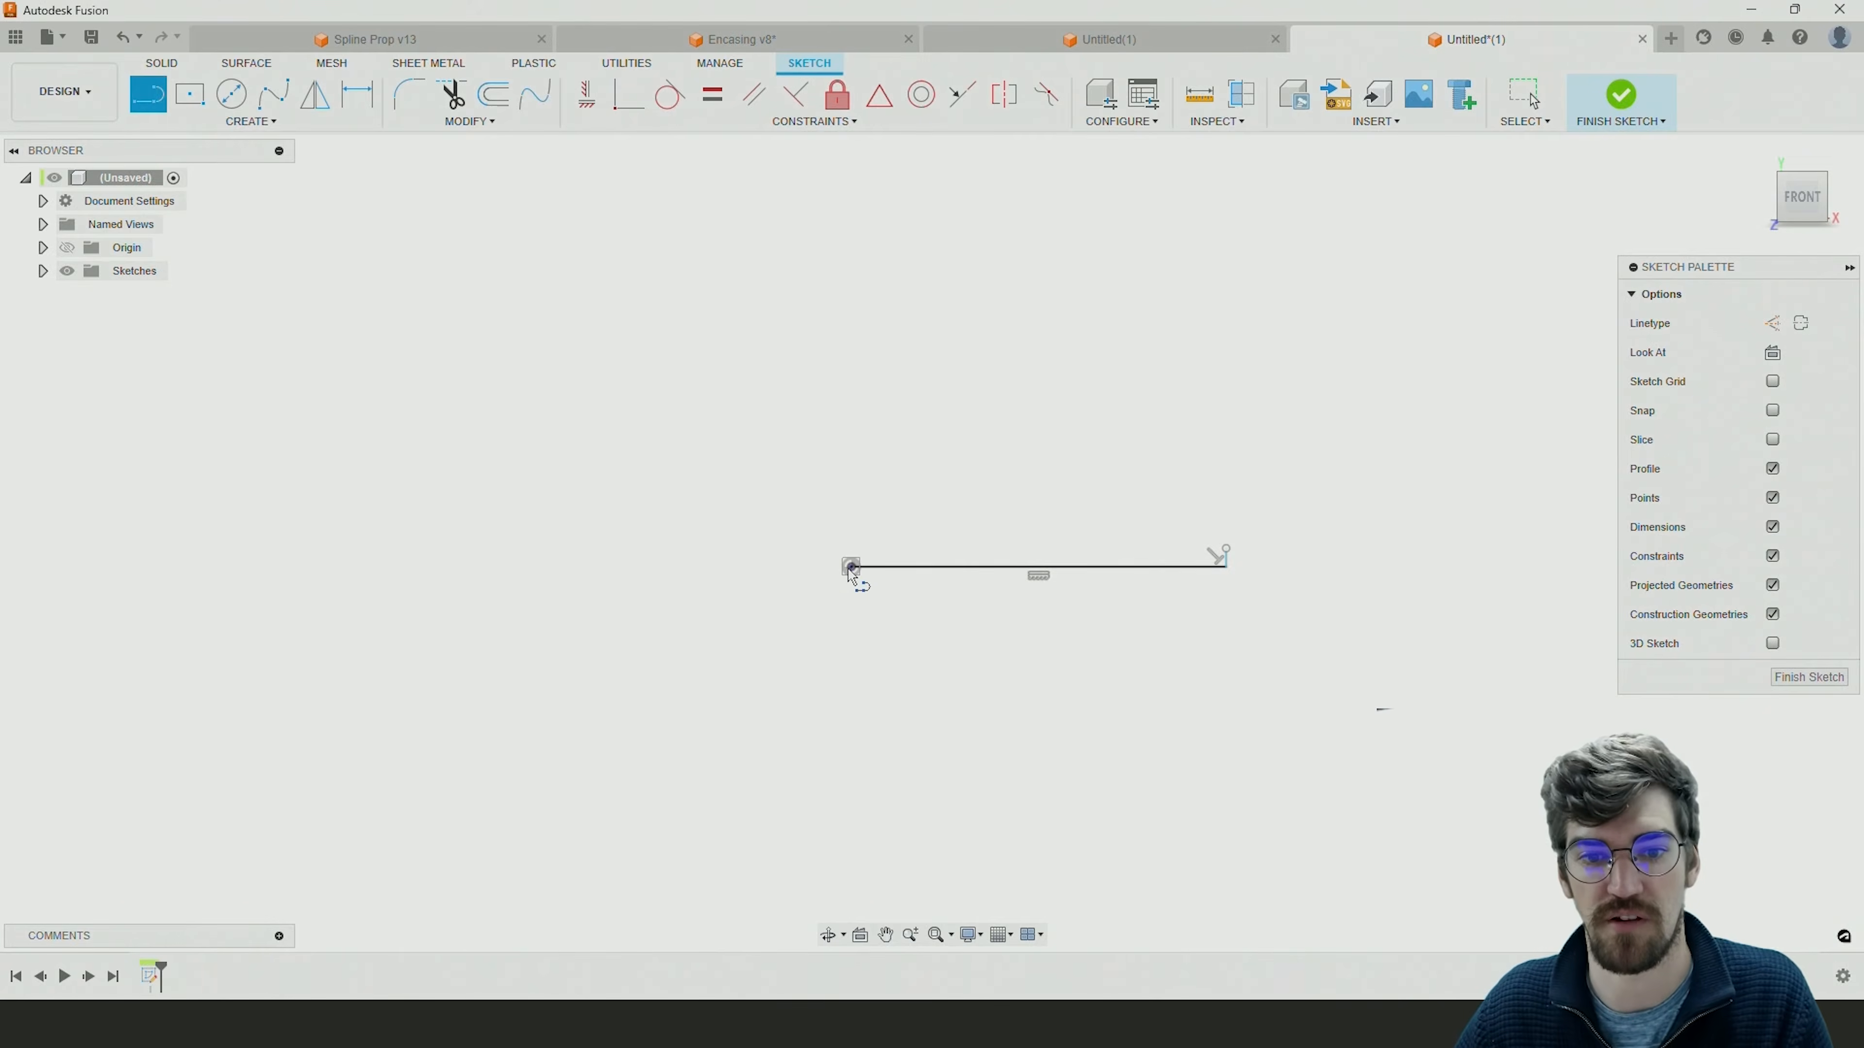
left_click_drag(851, 567, 793, 341)
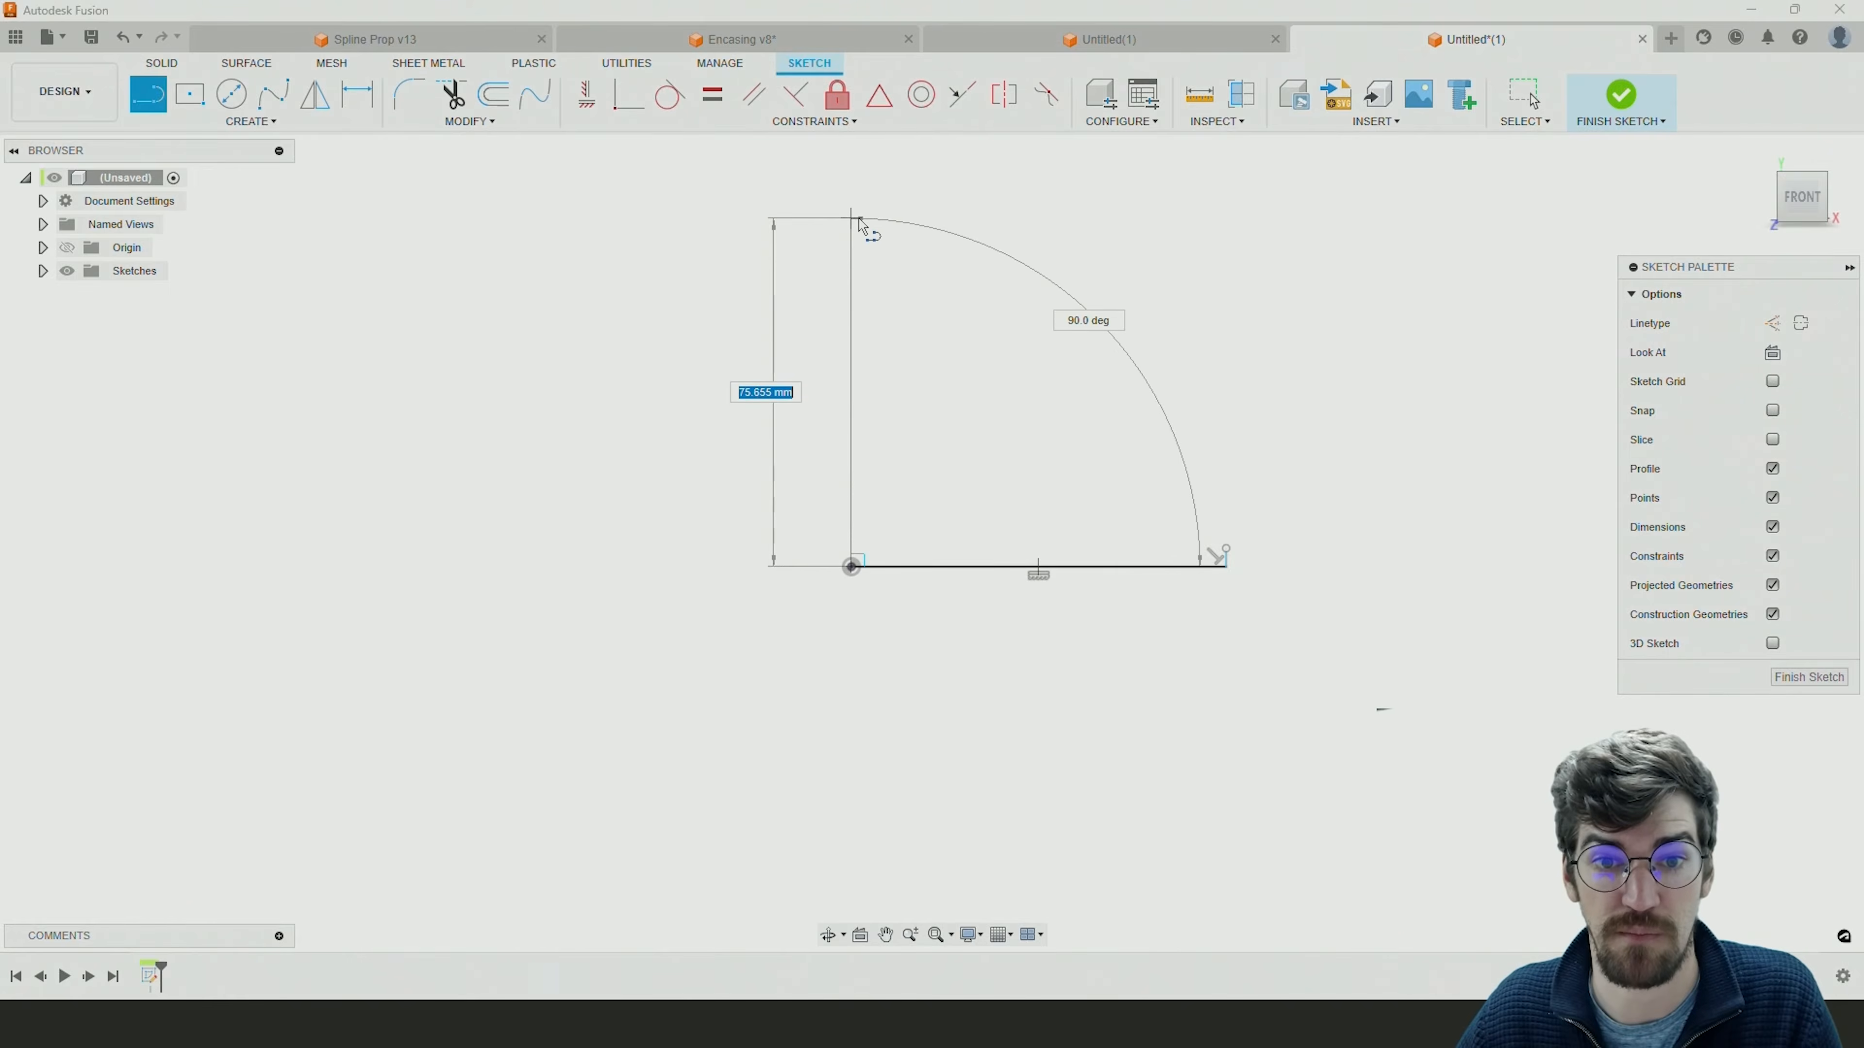
middle_click_drag(858, 212, 875, 352)
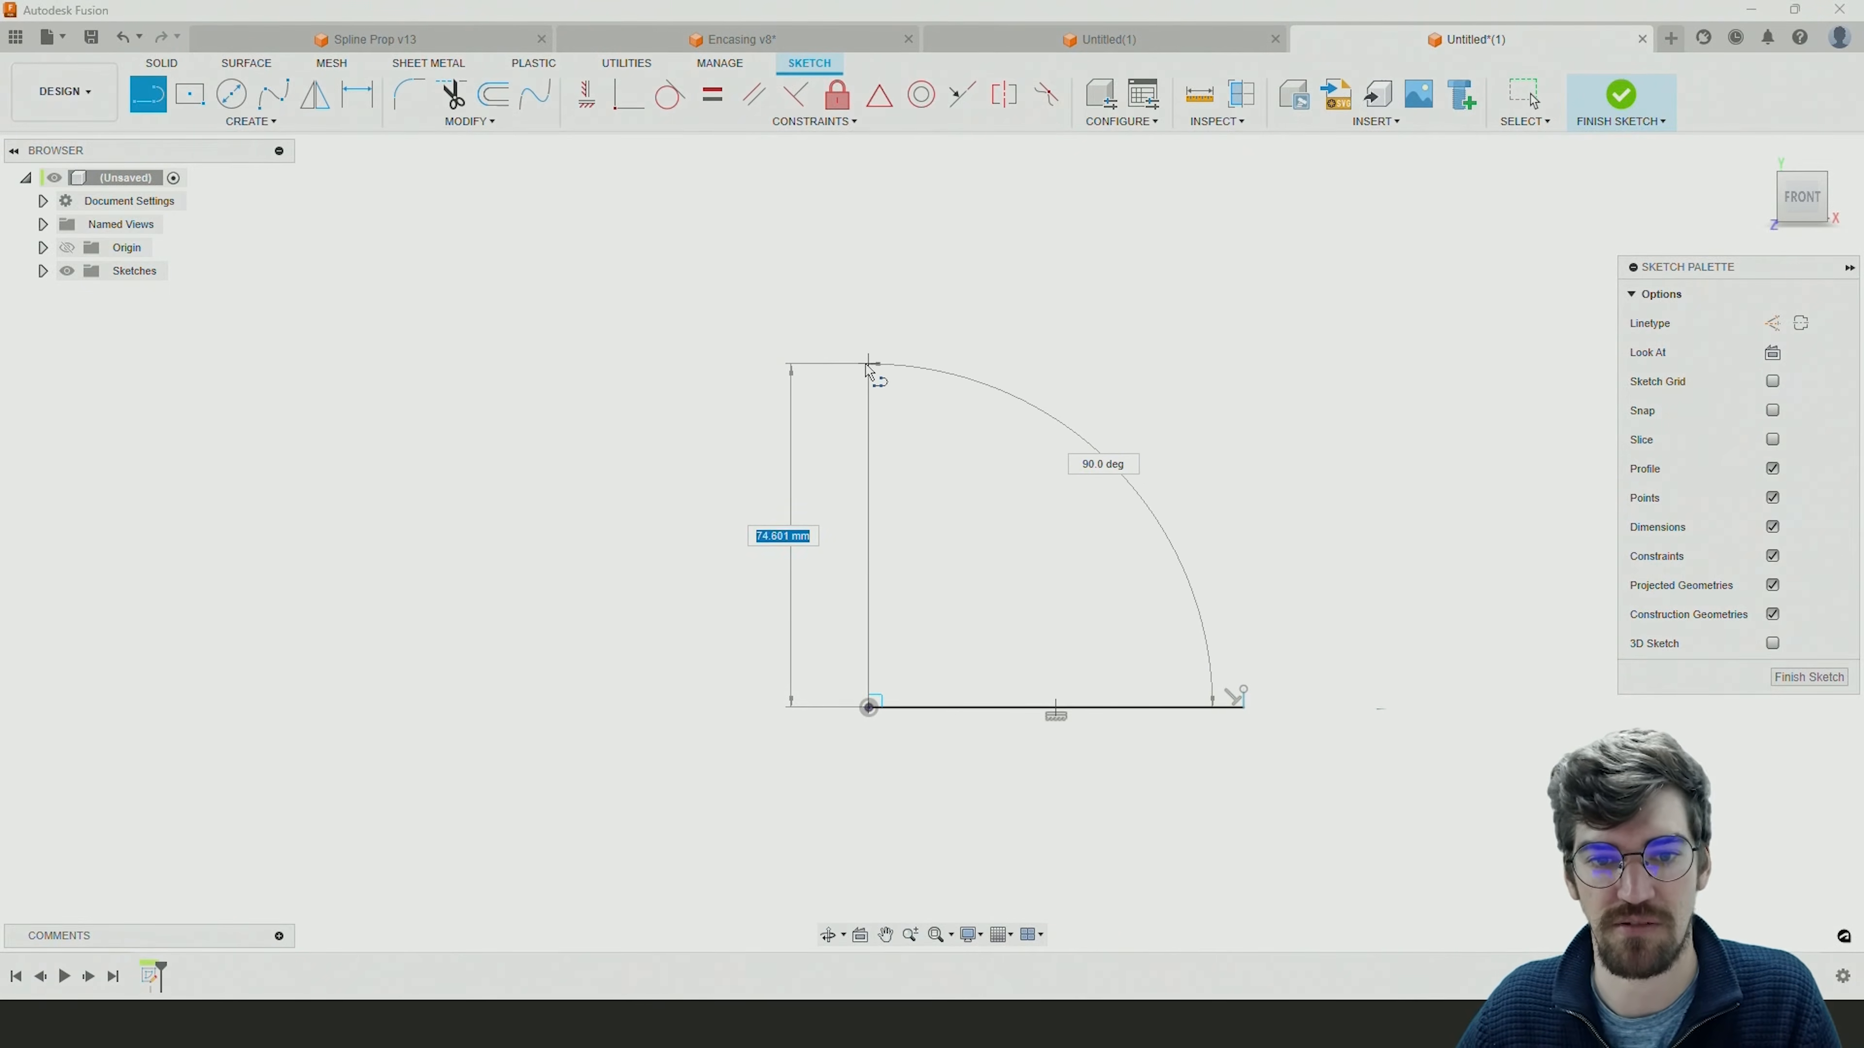
left_click(868, 411)
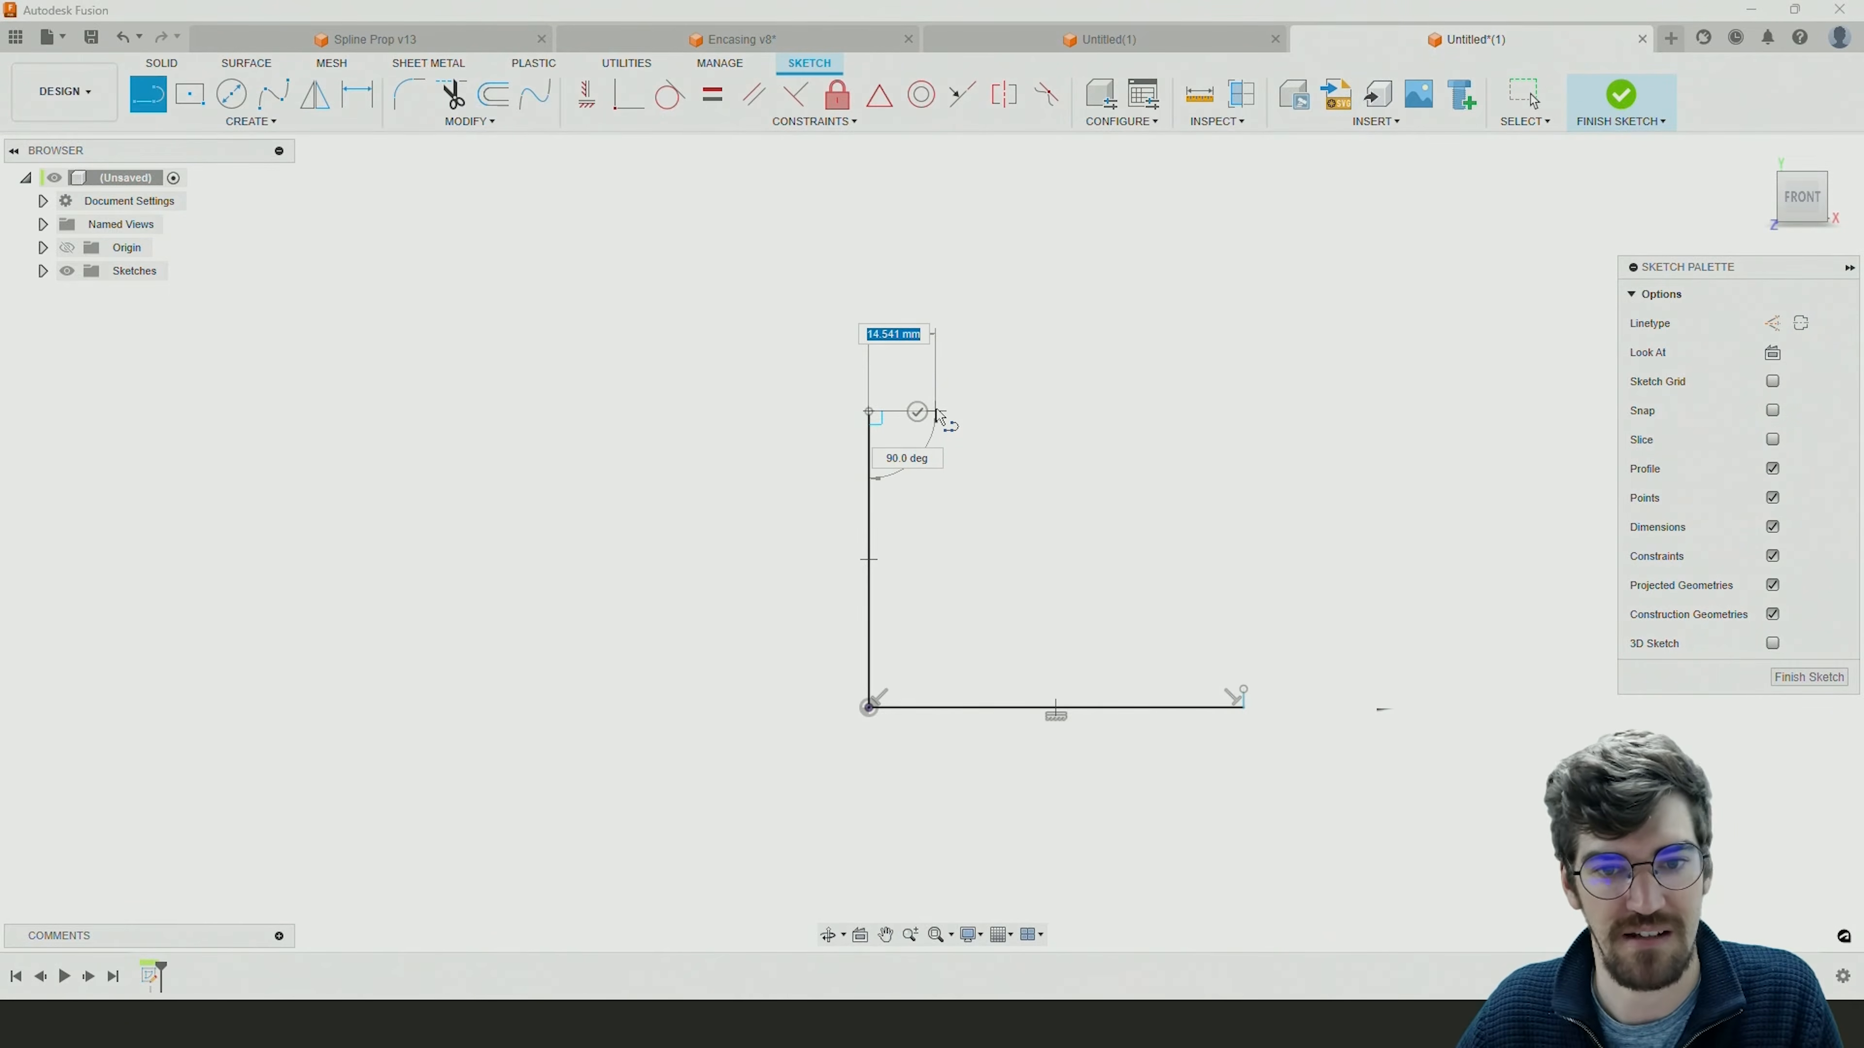
mouse_move(943, 424)
middle_mouse_down()
mouse_move(1012, 319)
mouse_move(1000, 354)
middle_mouse_up()
scroll(998, 356, "up", 3)
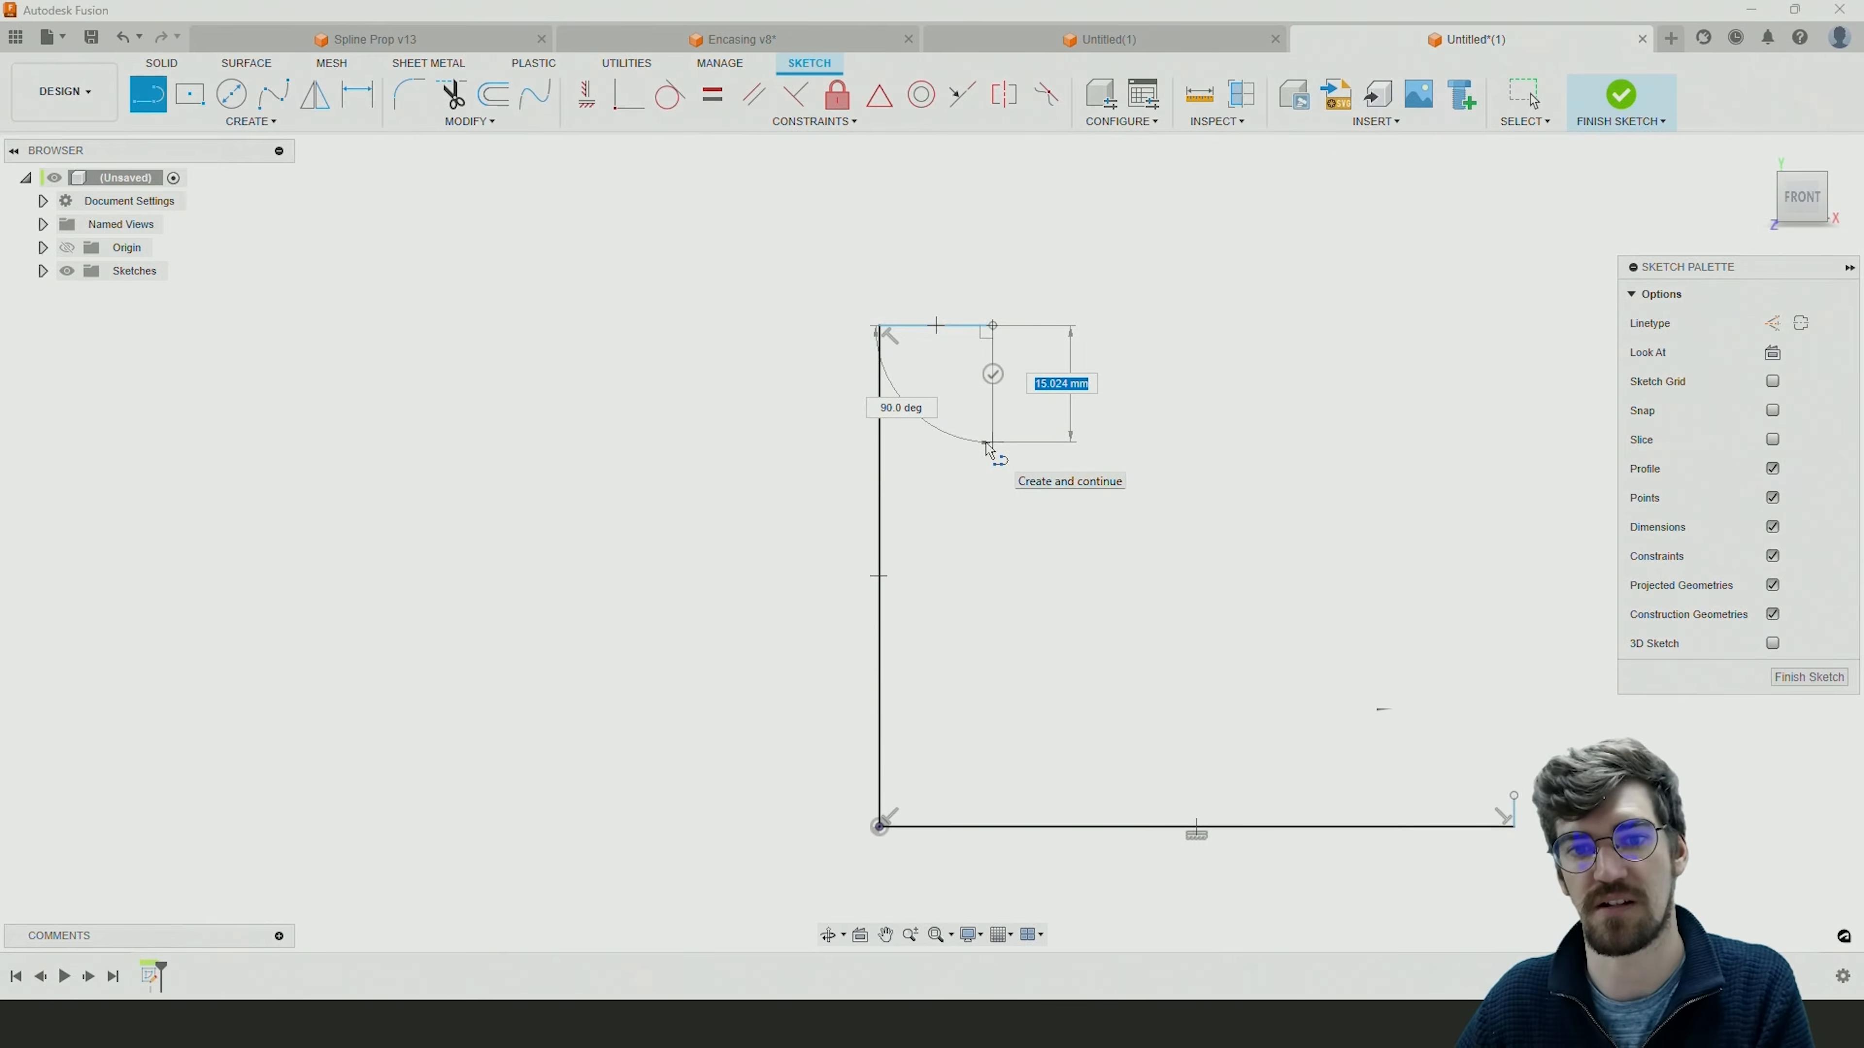
left_click(994, 412)
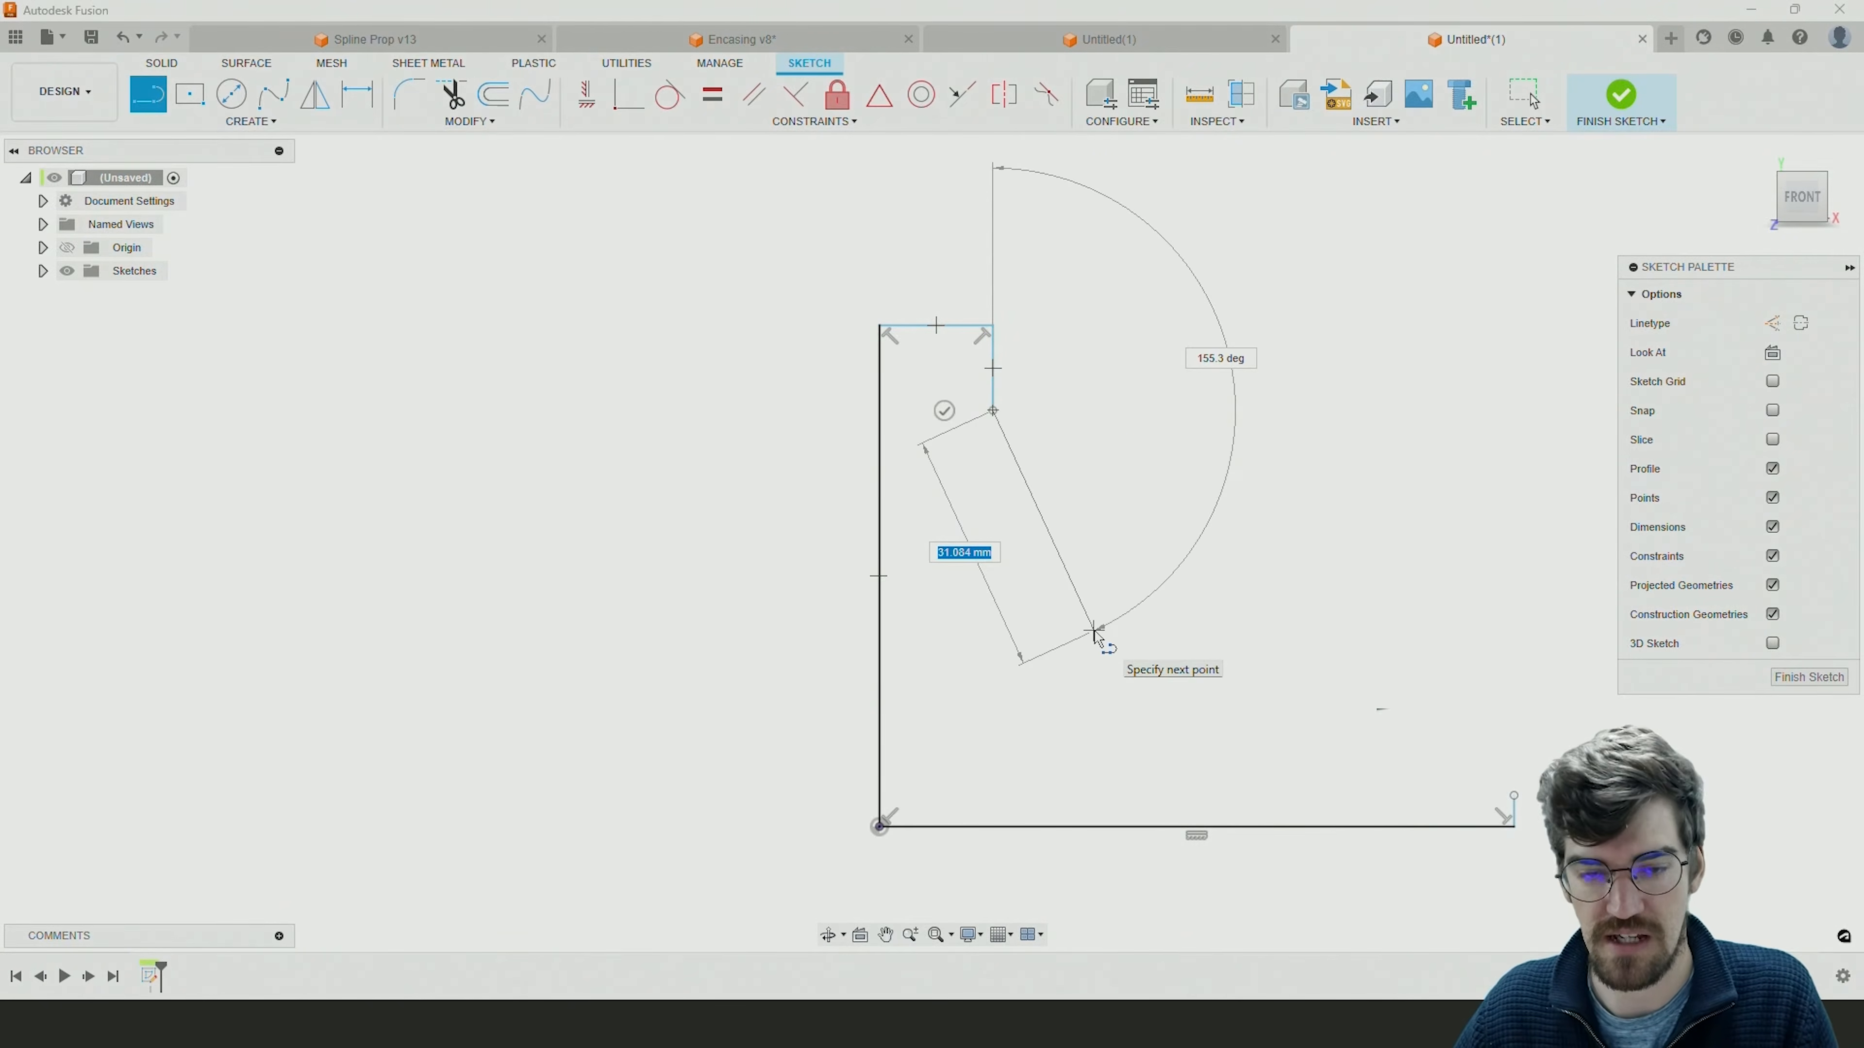
key("Escape")
middle_click_drag(1308, 641, 1134, 587)
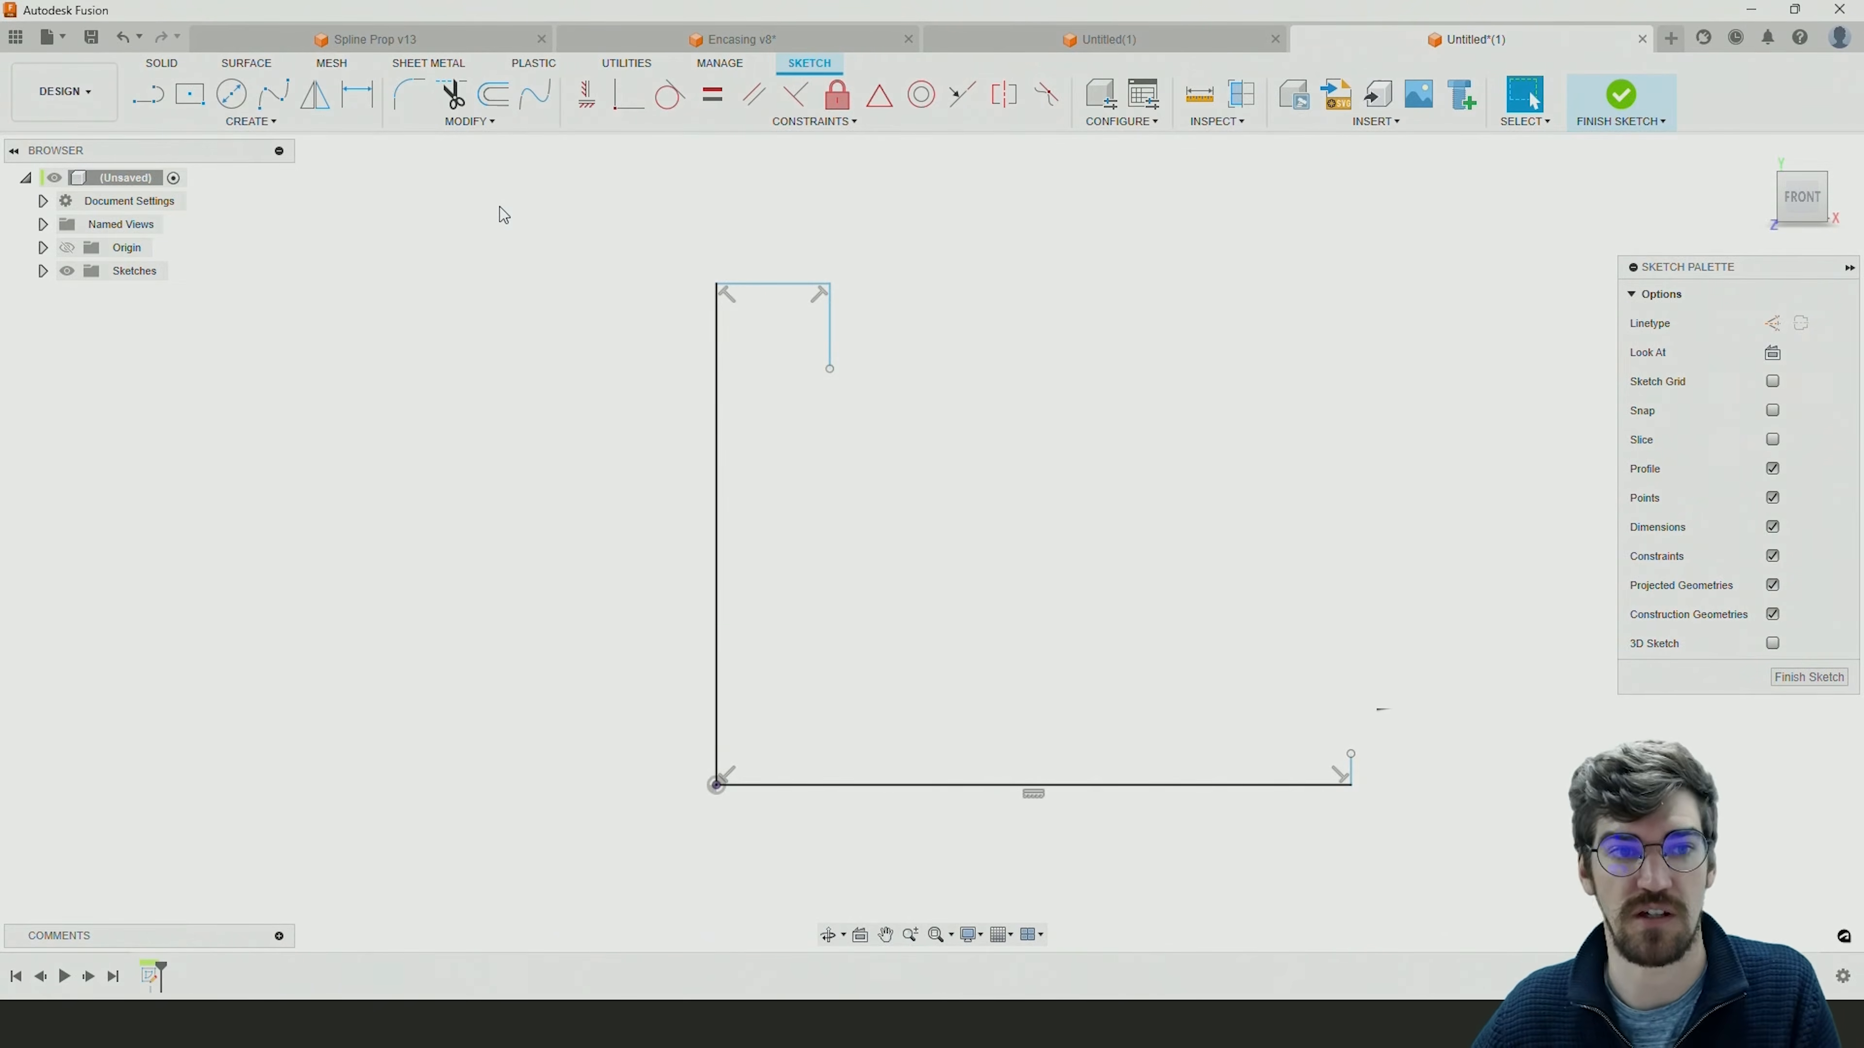
Draw a horizontal line about 4 mm long inward from the upper end of the short edge at the base's outer end.
left_click(149, 95)
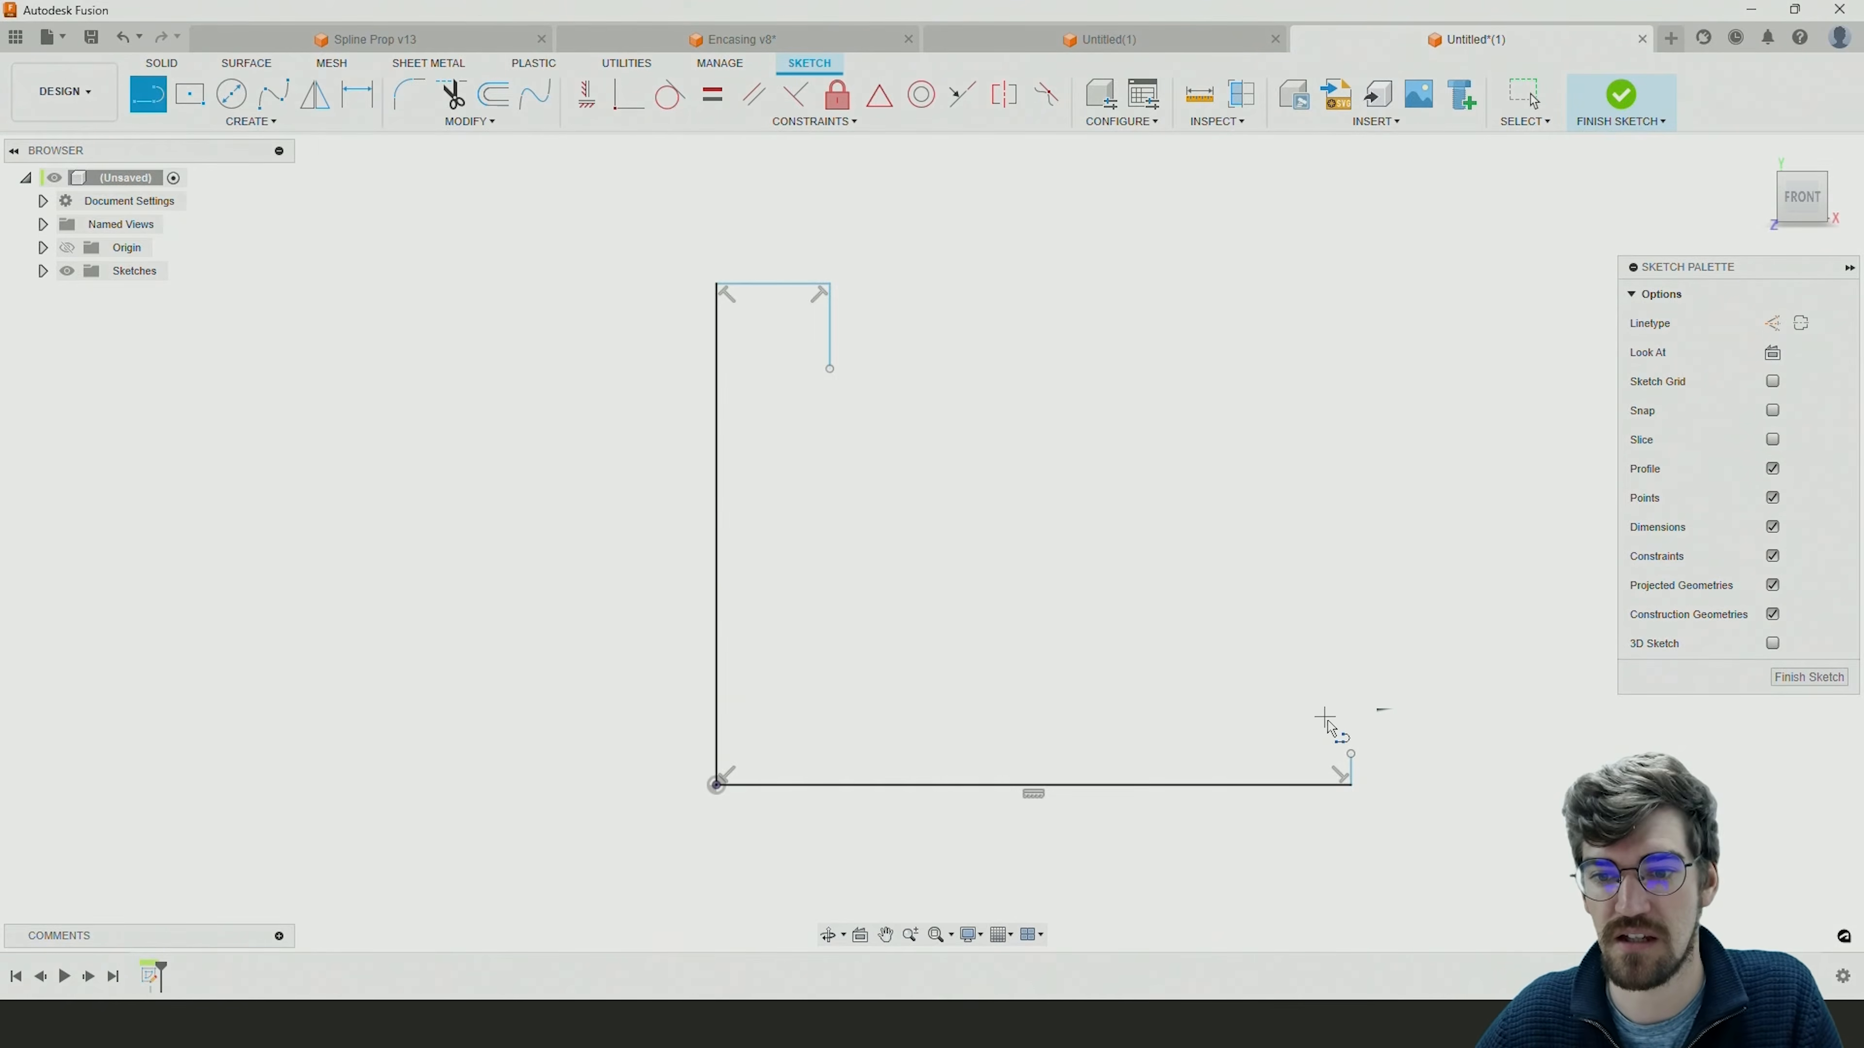
left_click(1351, 755)
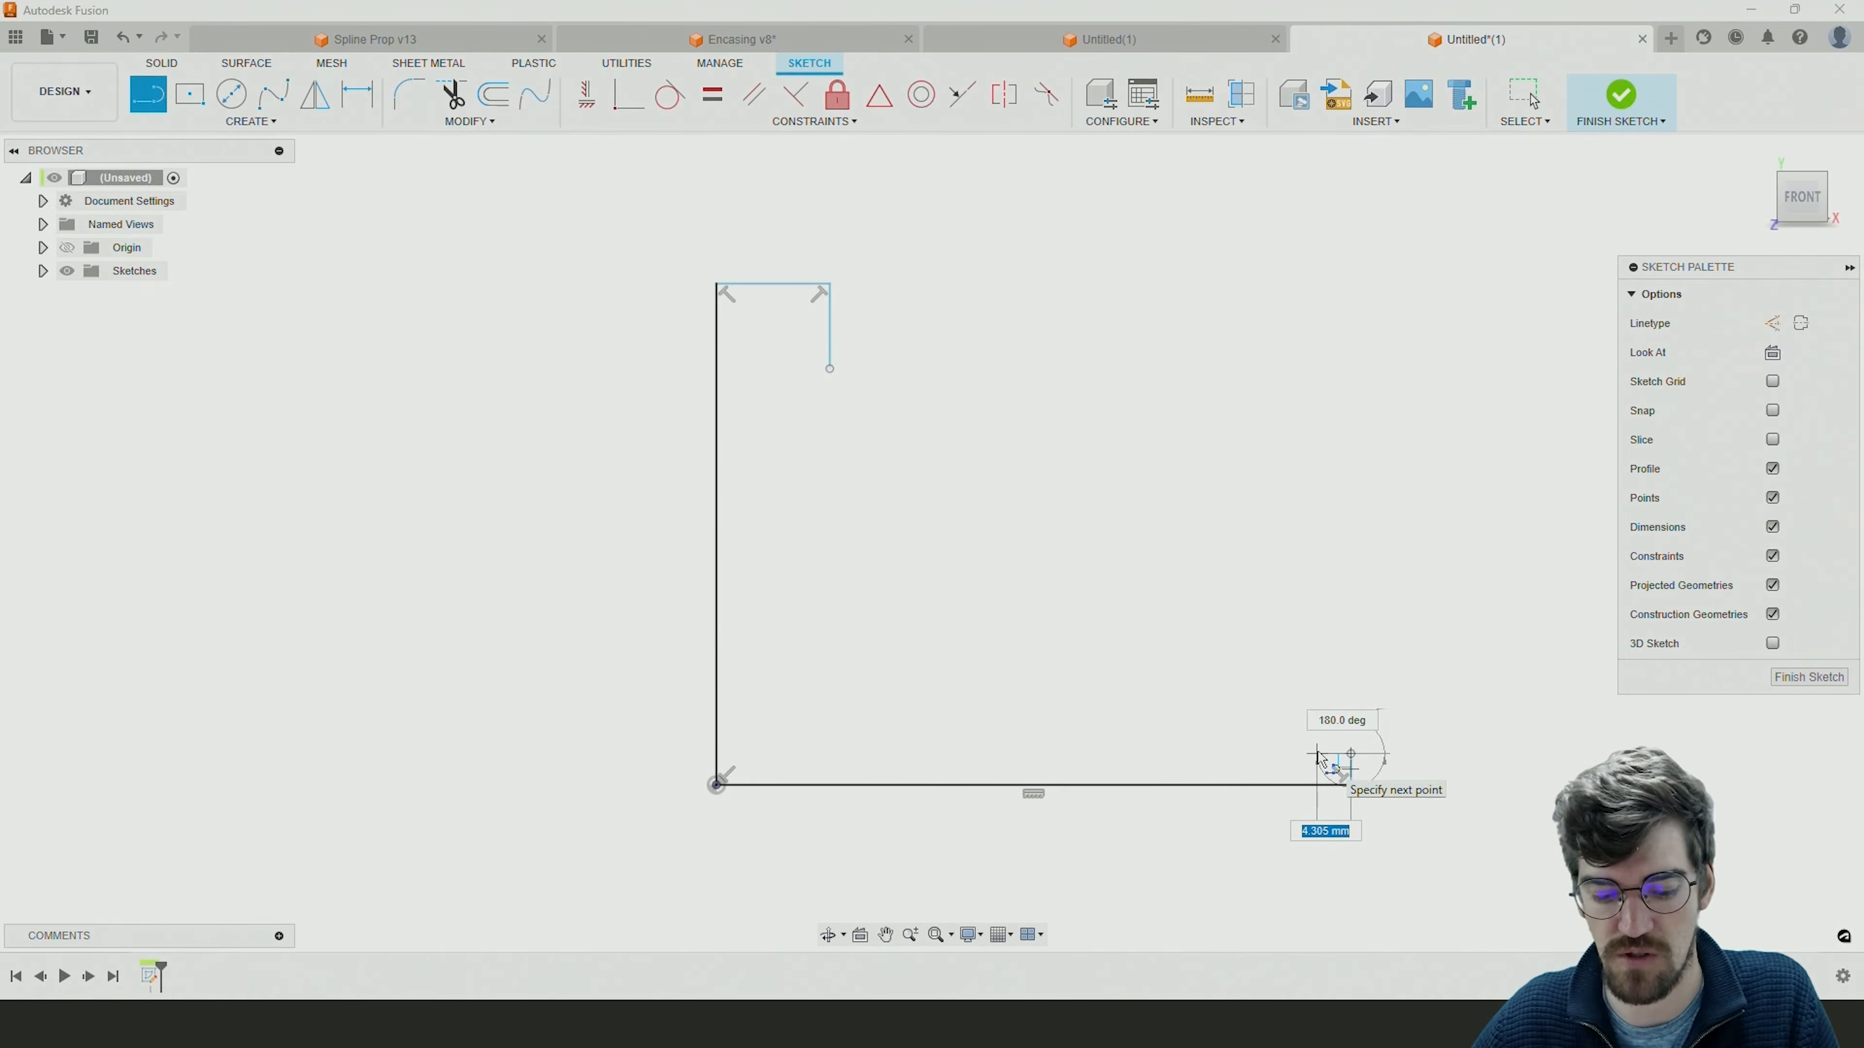
left_click(1318, 755)
key("Escape")
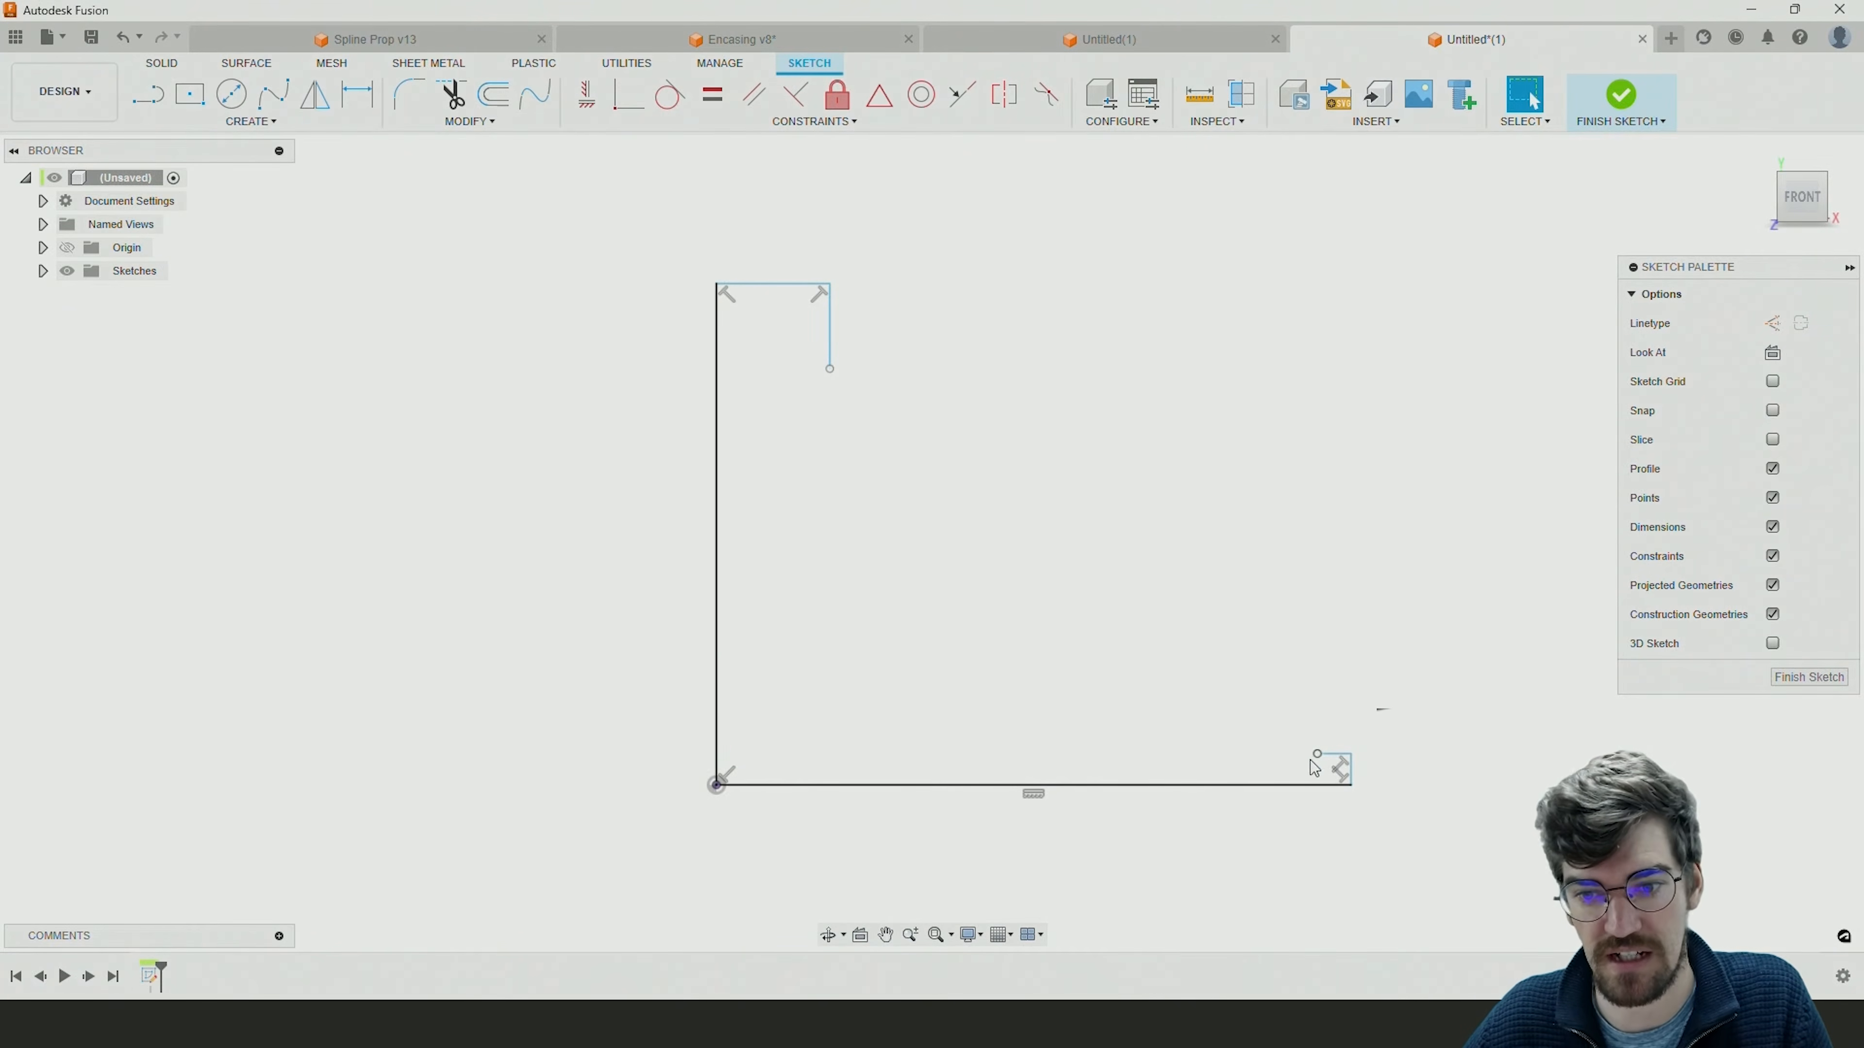
Close the profile with a blend curve between the hub's short outer vertical edge and the rim's short horizontal edge.
left_click(547, 110)
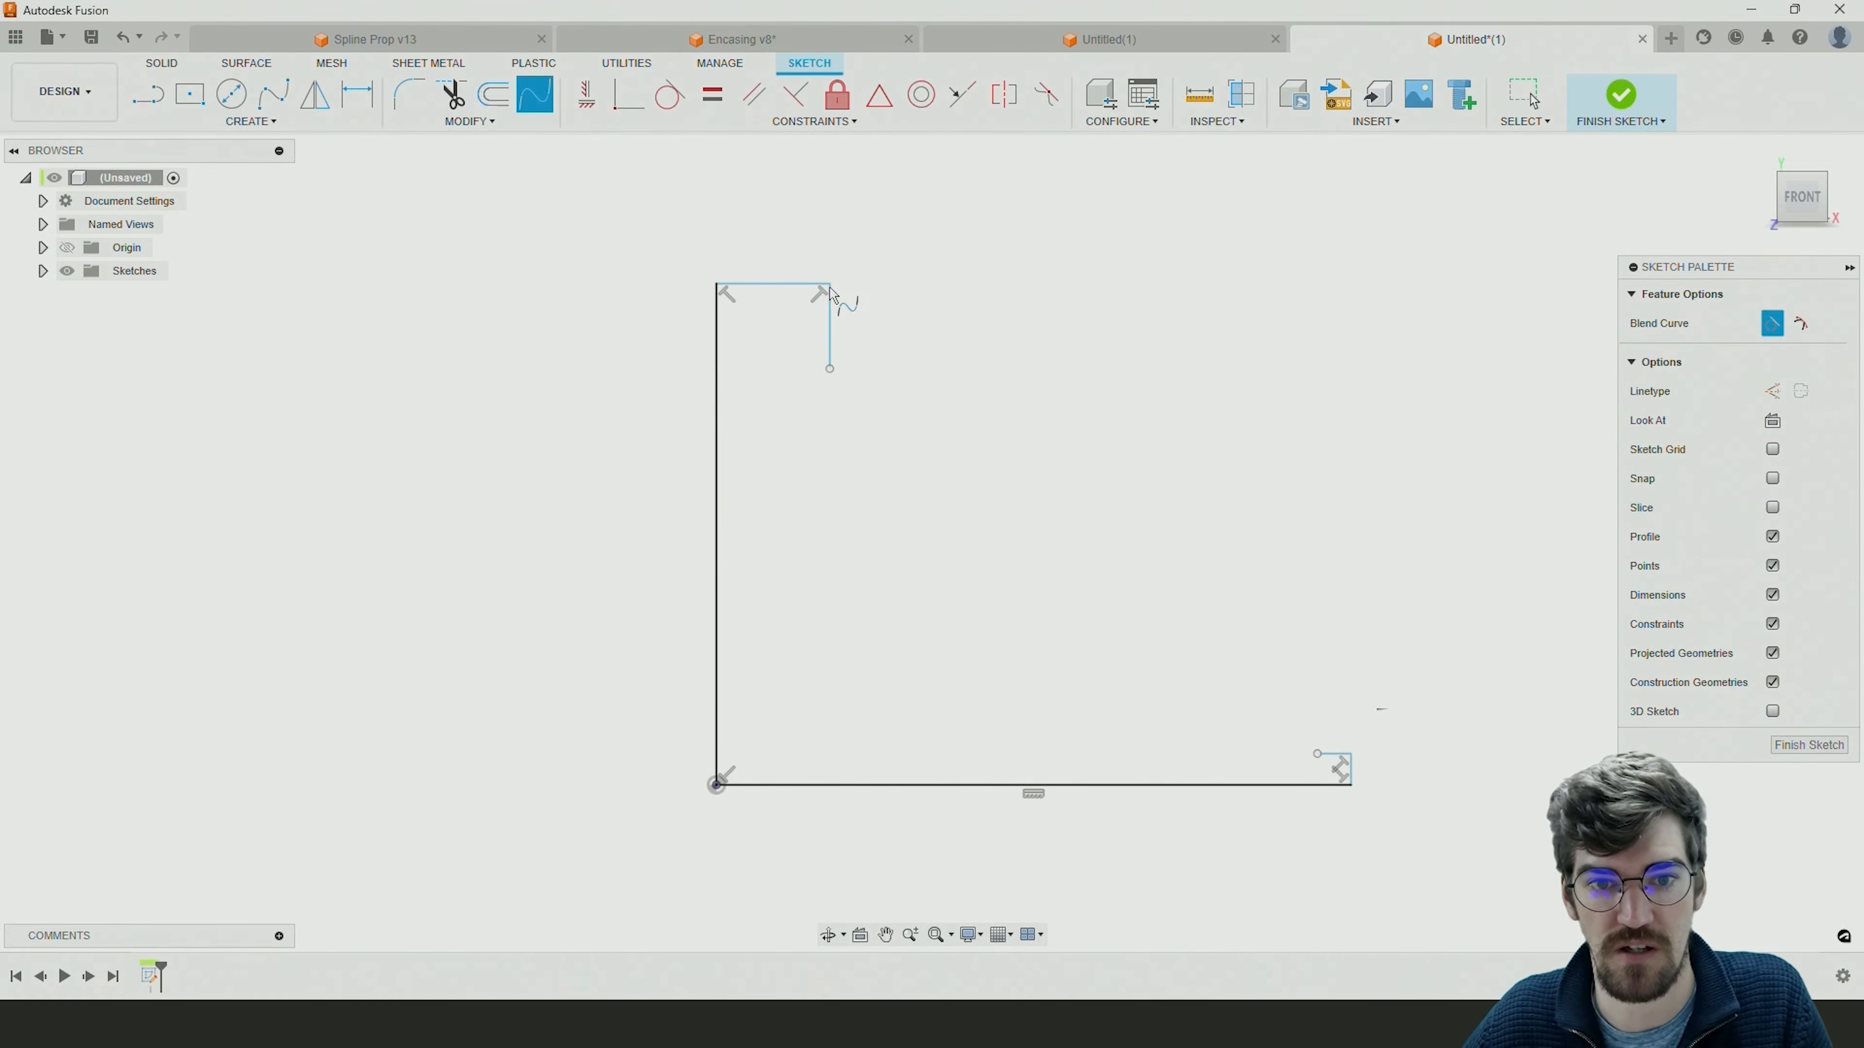
left_click(829, 351)
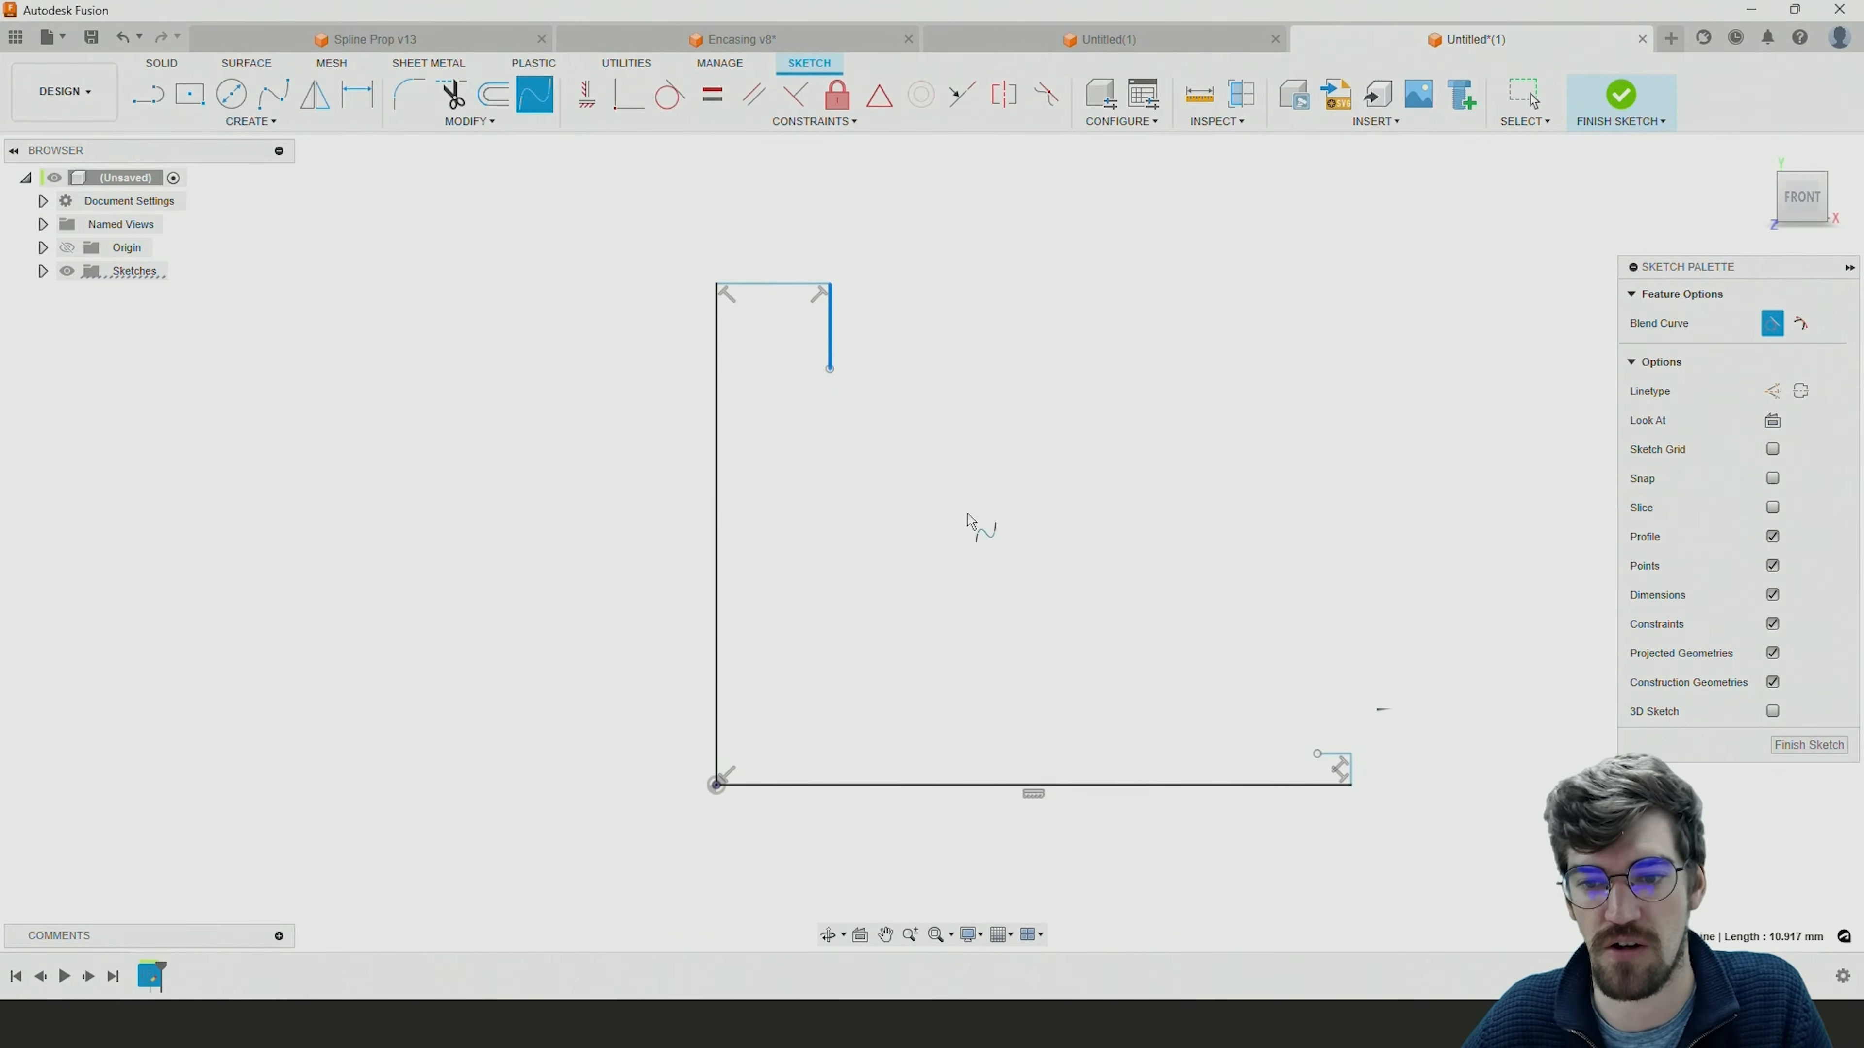
left_click(1332, 771)
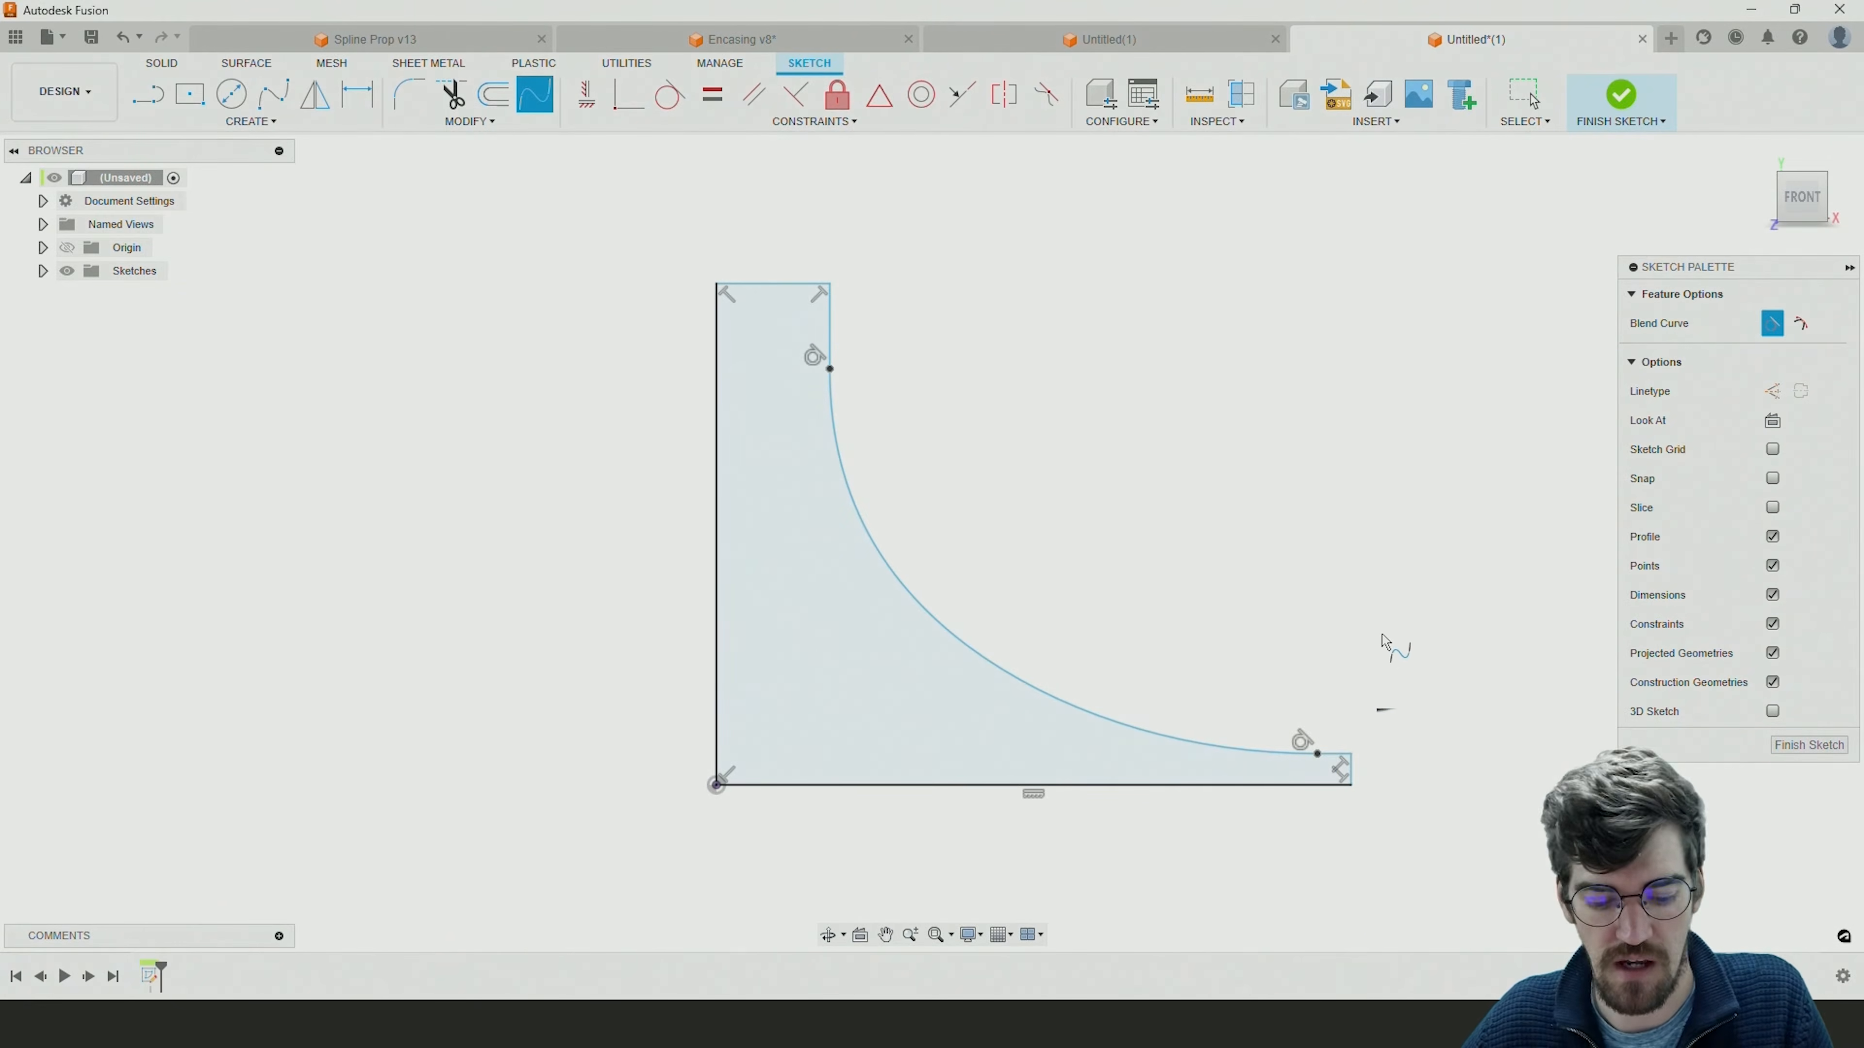
key("Escape")
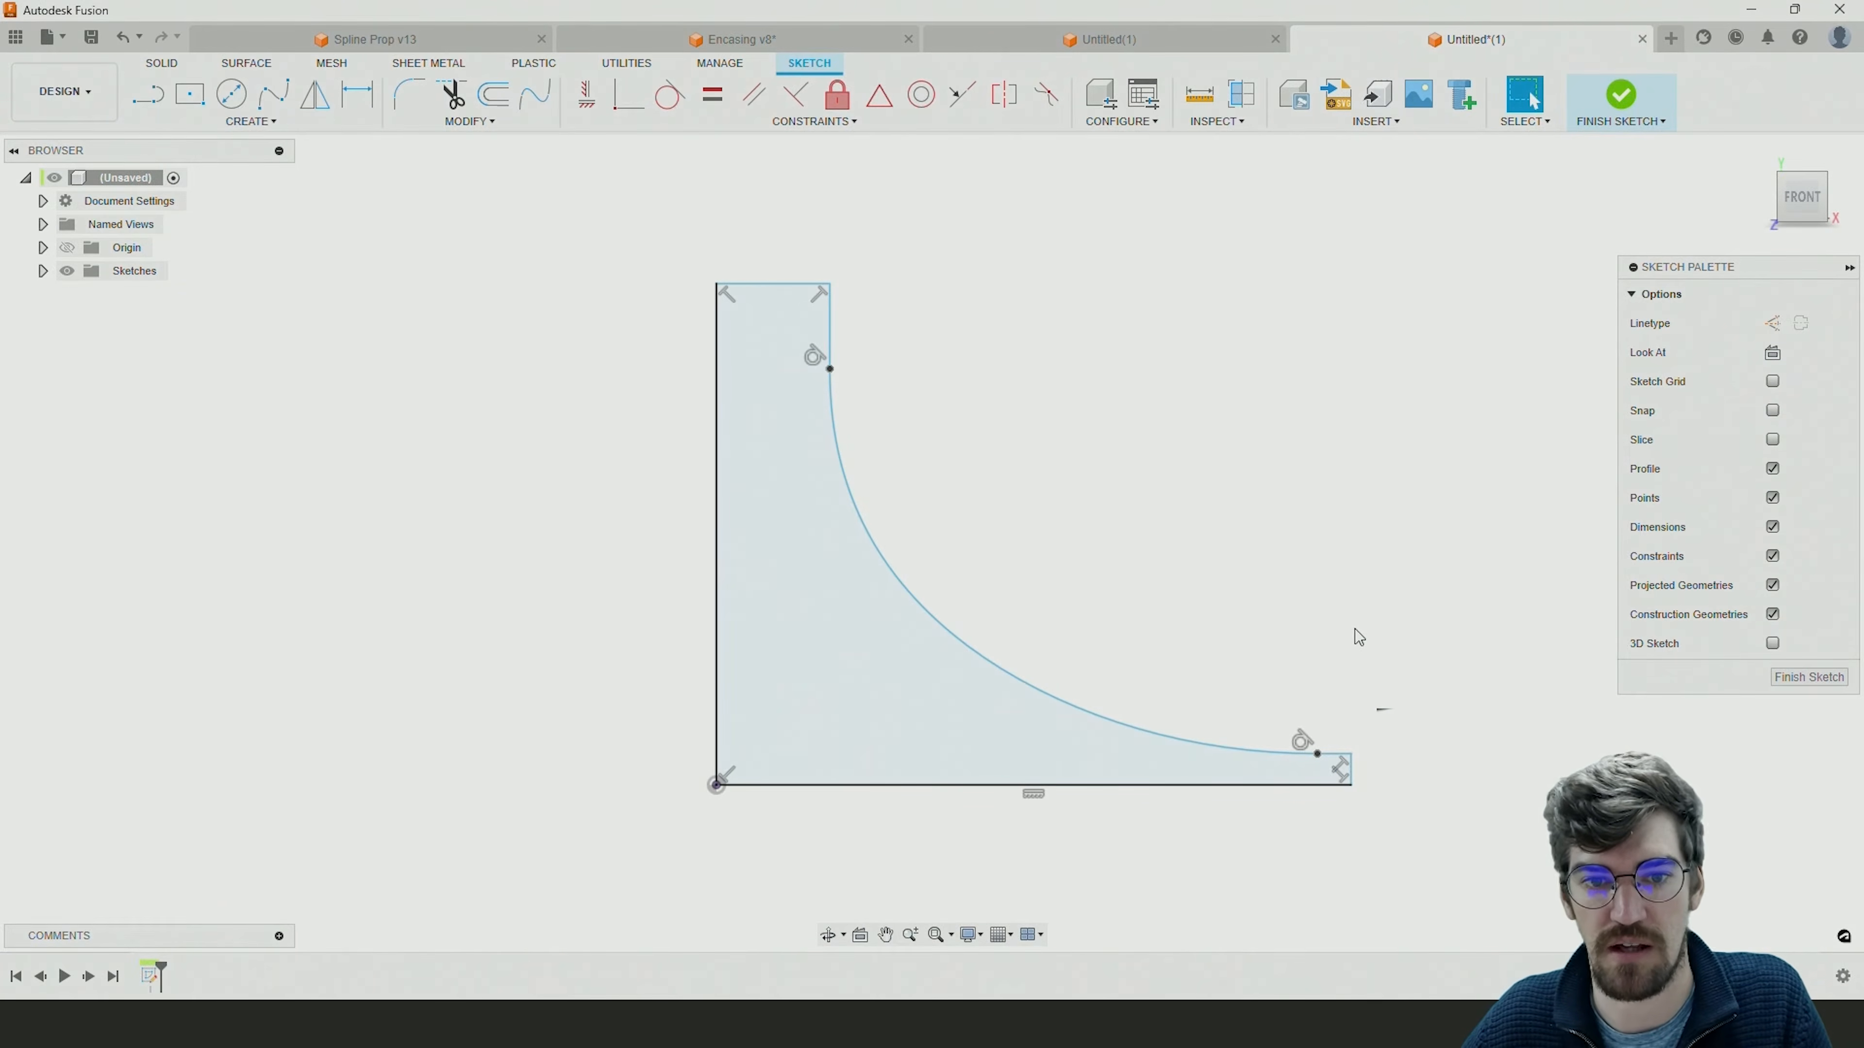
Reshape the blend curve by adjusting its rim tangent handle, lowering its hub endpoint outward to about 48 mm high and moving its rim endpoint inward.
left_click(830, 371)
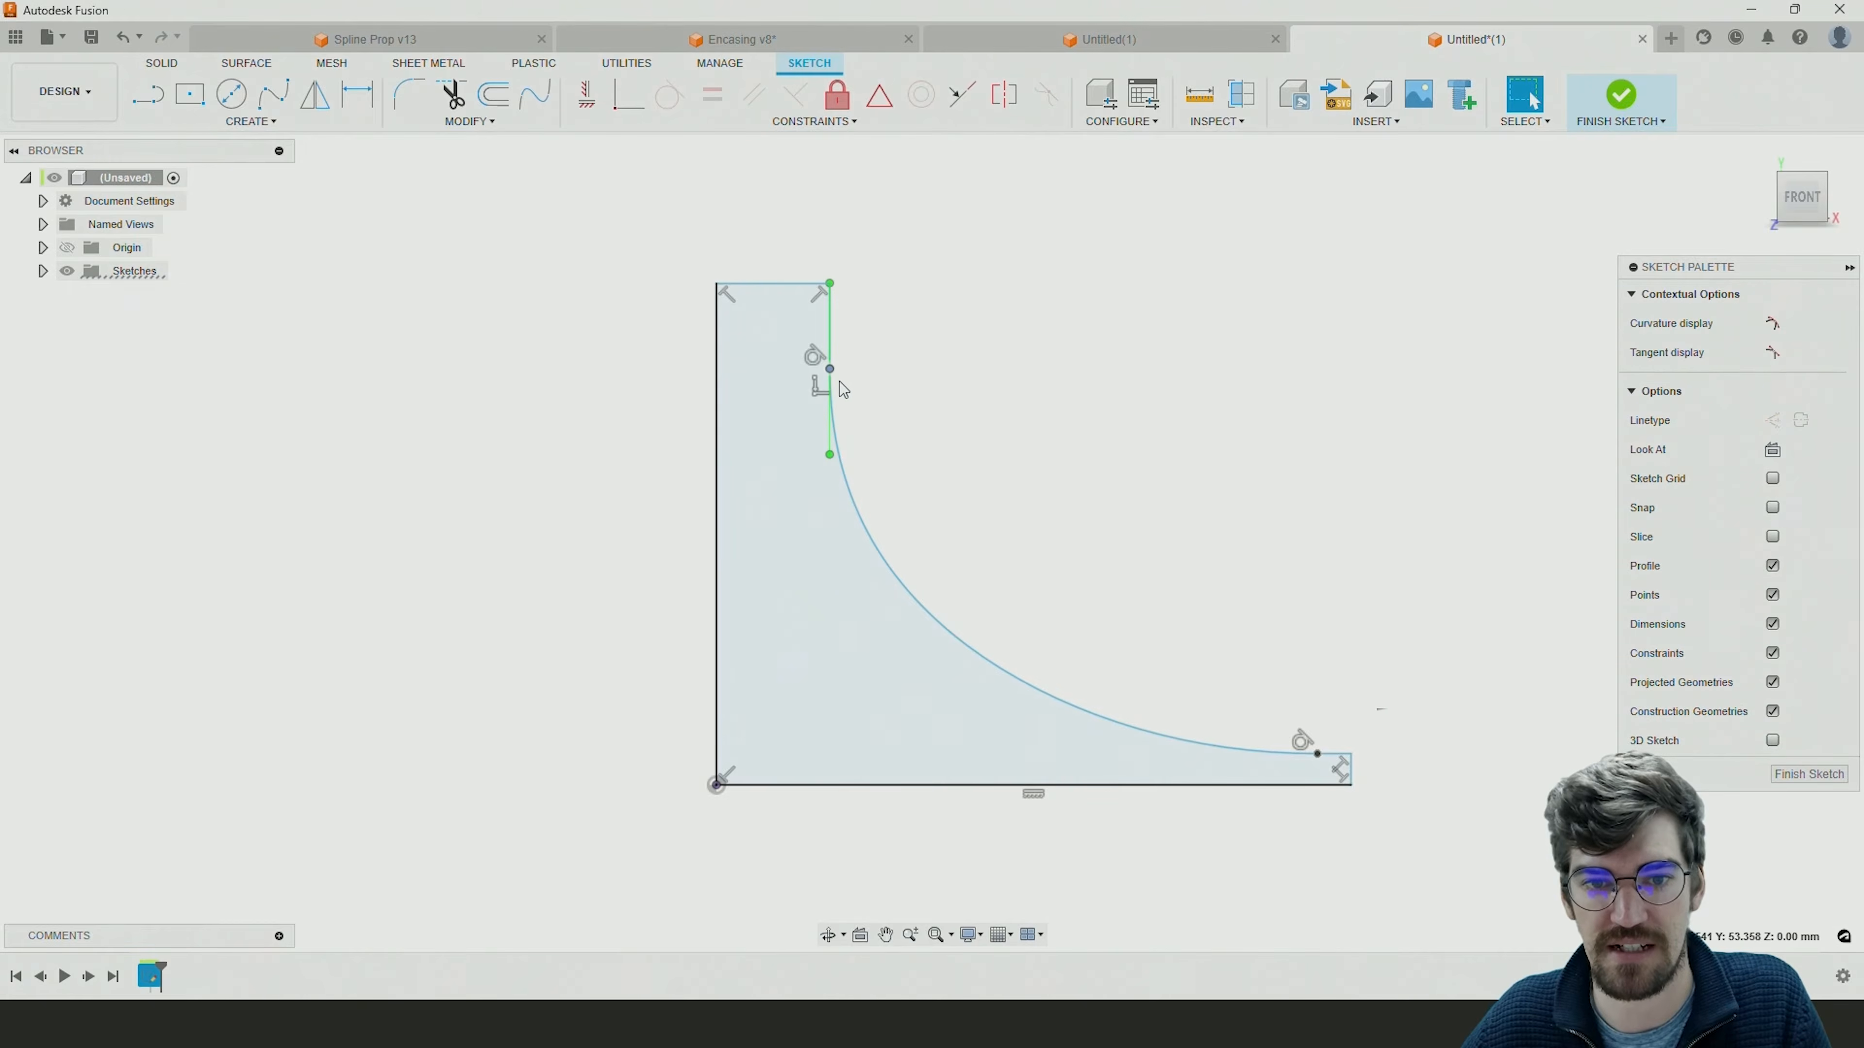
left_click(1247, 755)
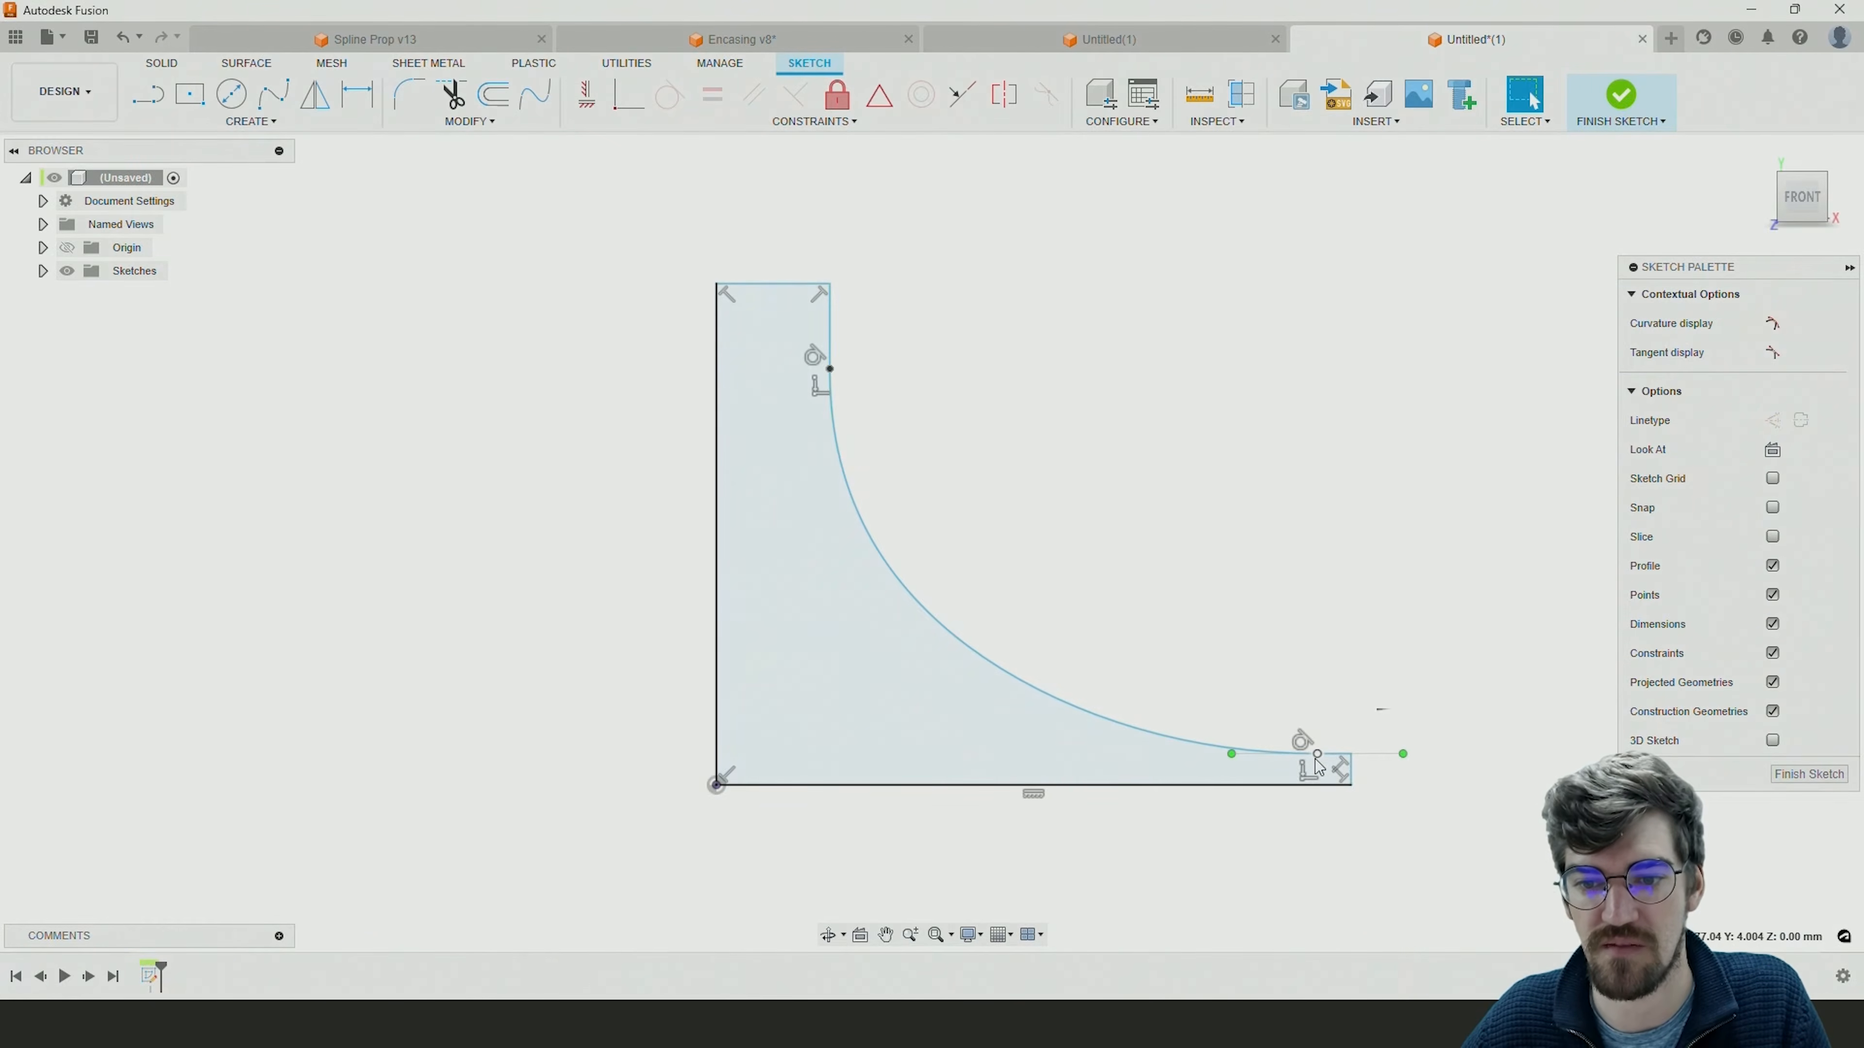
mouse_move(1229, 756)
left_mouse_down()
mouse_move(1157, 749)
mouse_move(1238, 752)
left_mouse_up()
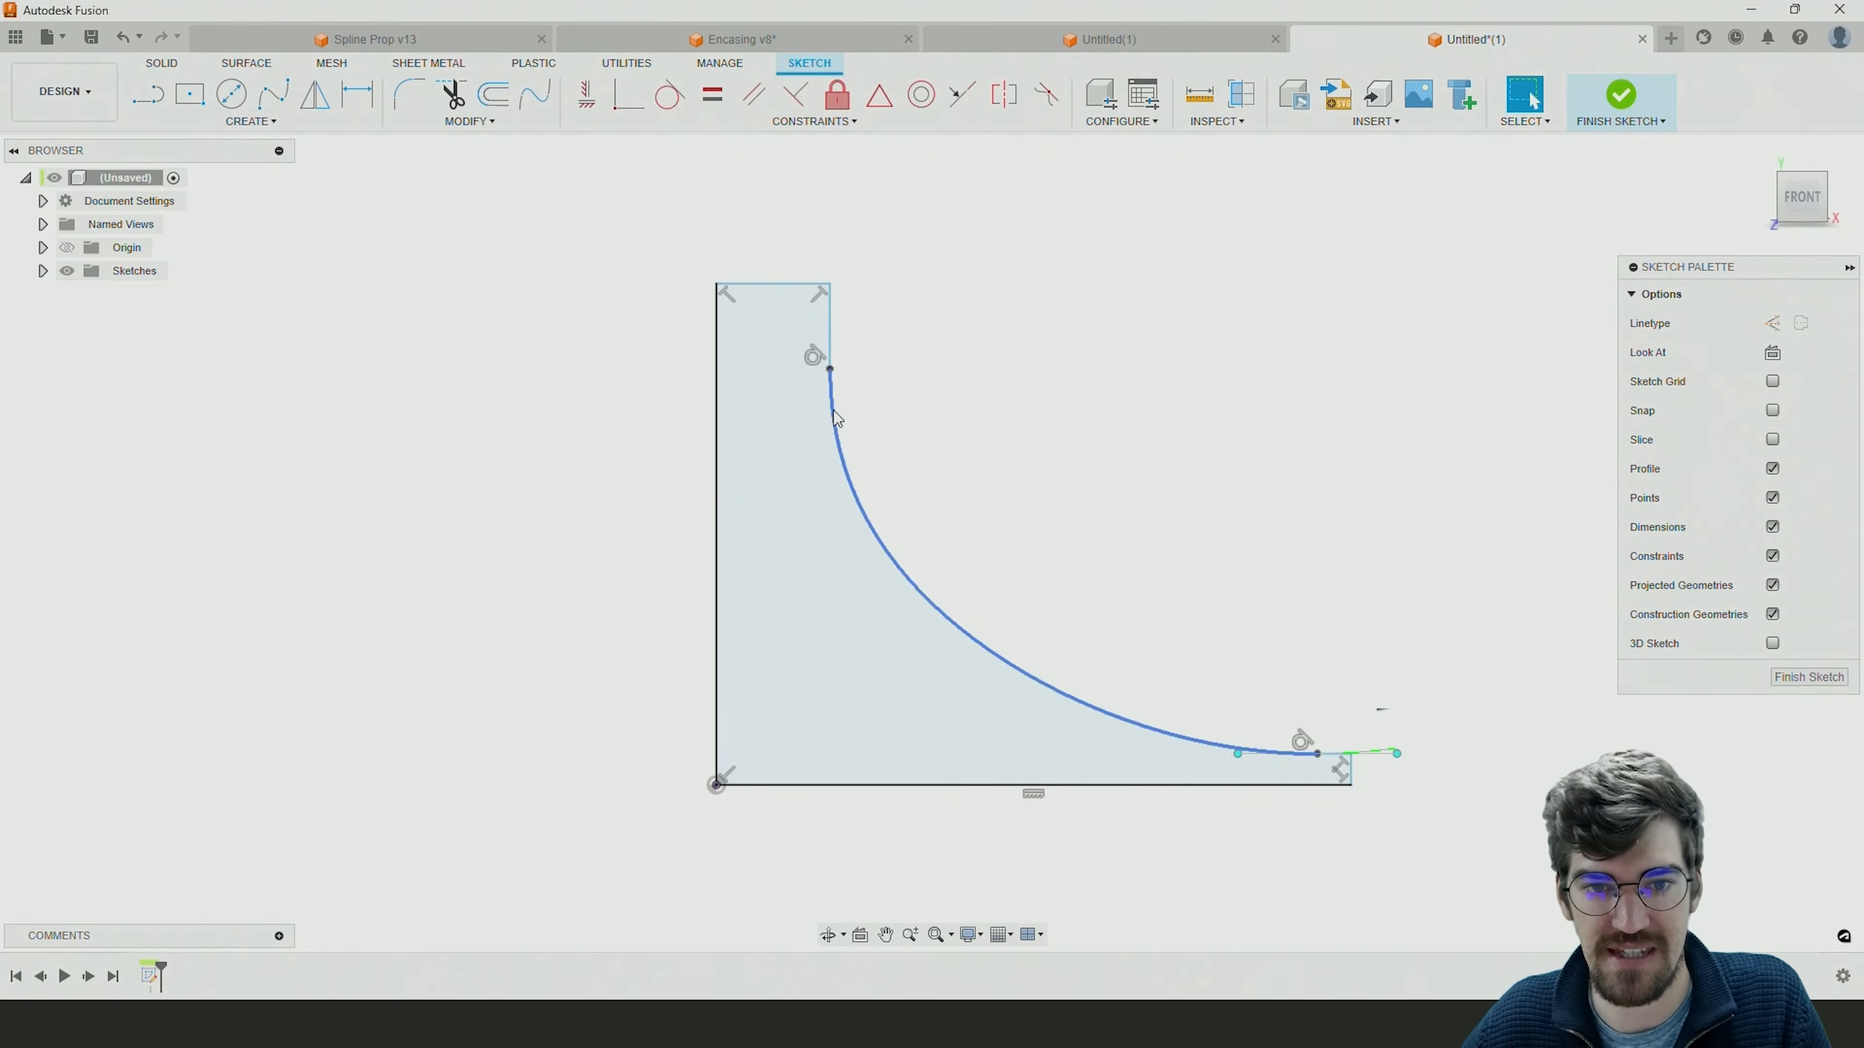
left_click_drag(831, 369, 846, 410)
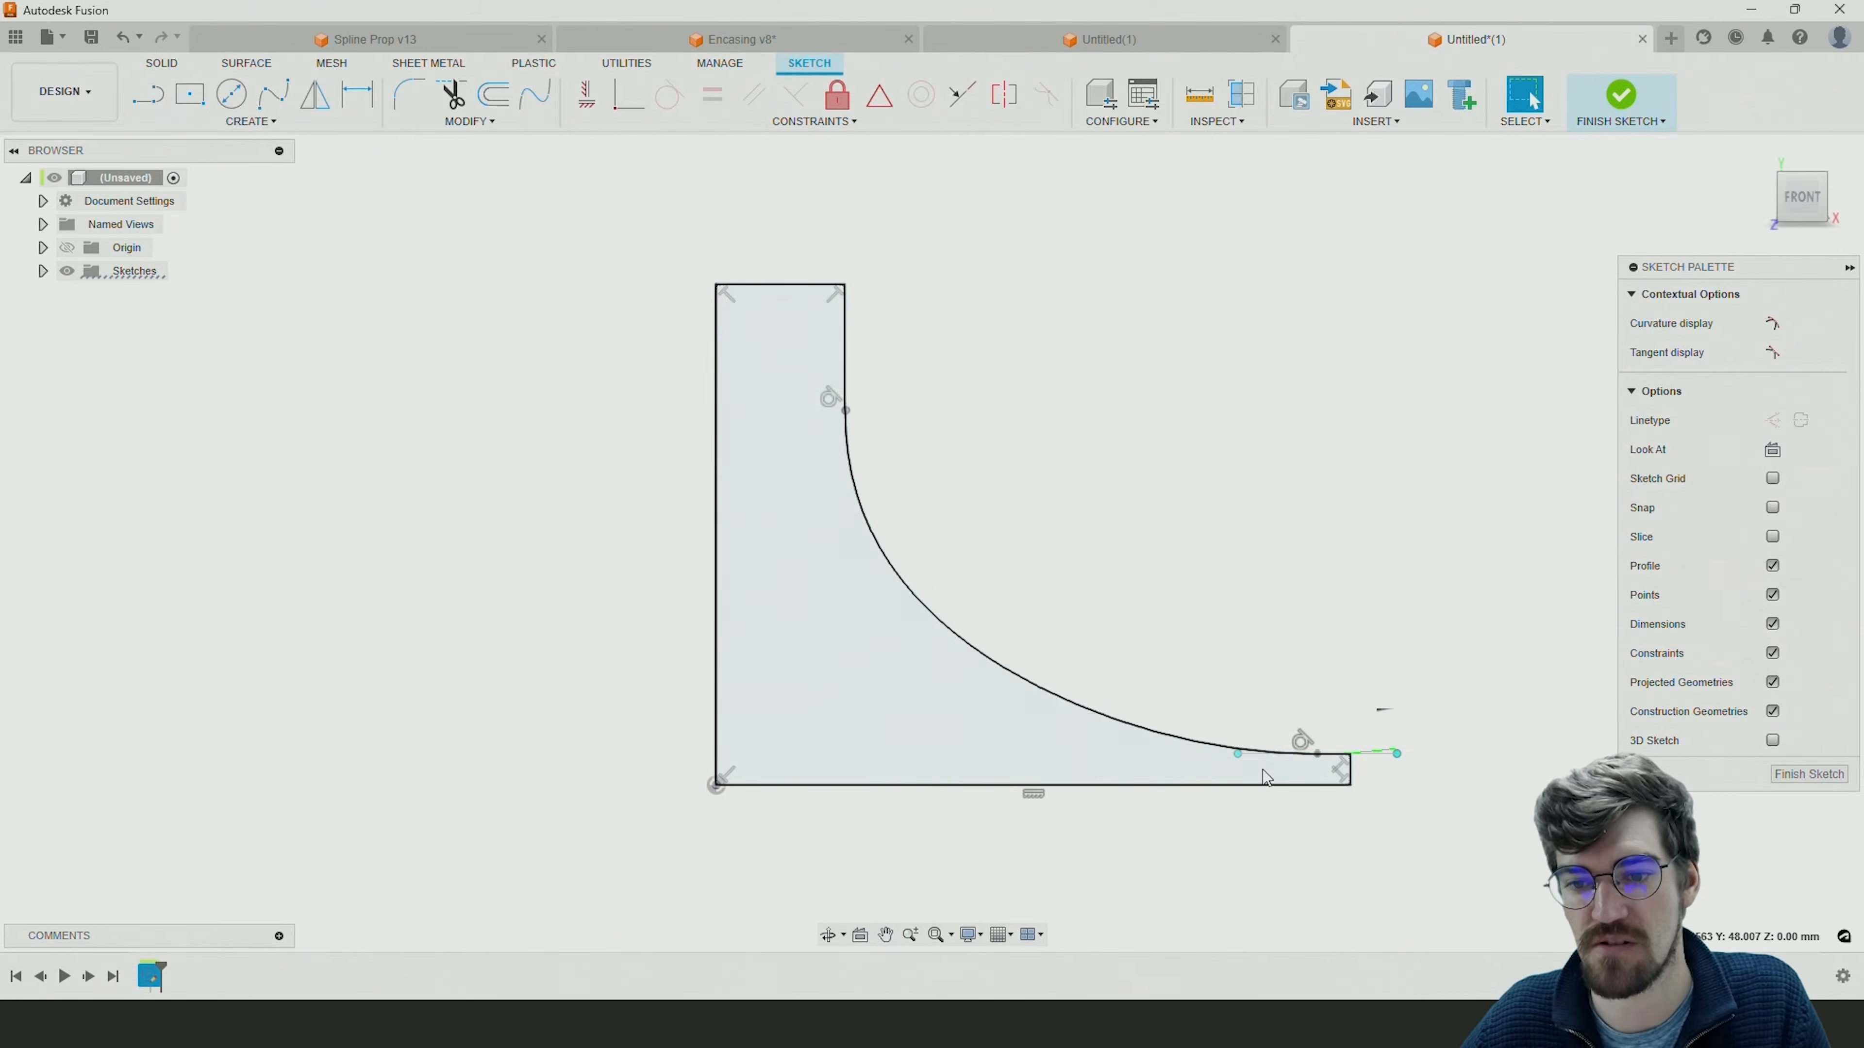
left_click_drag(1317, 760, 1257, 745)
left_click(1179, 518)
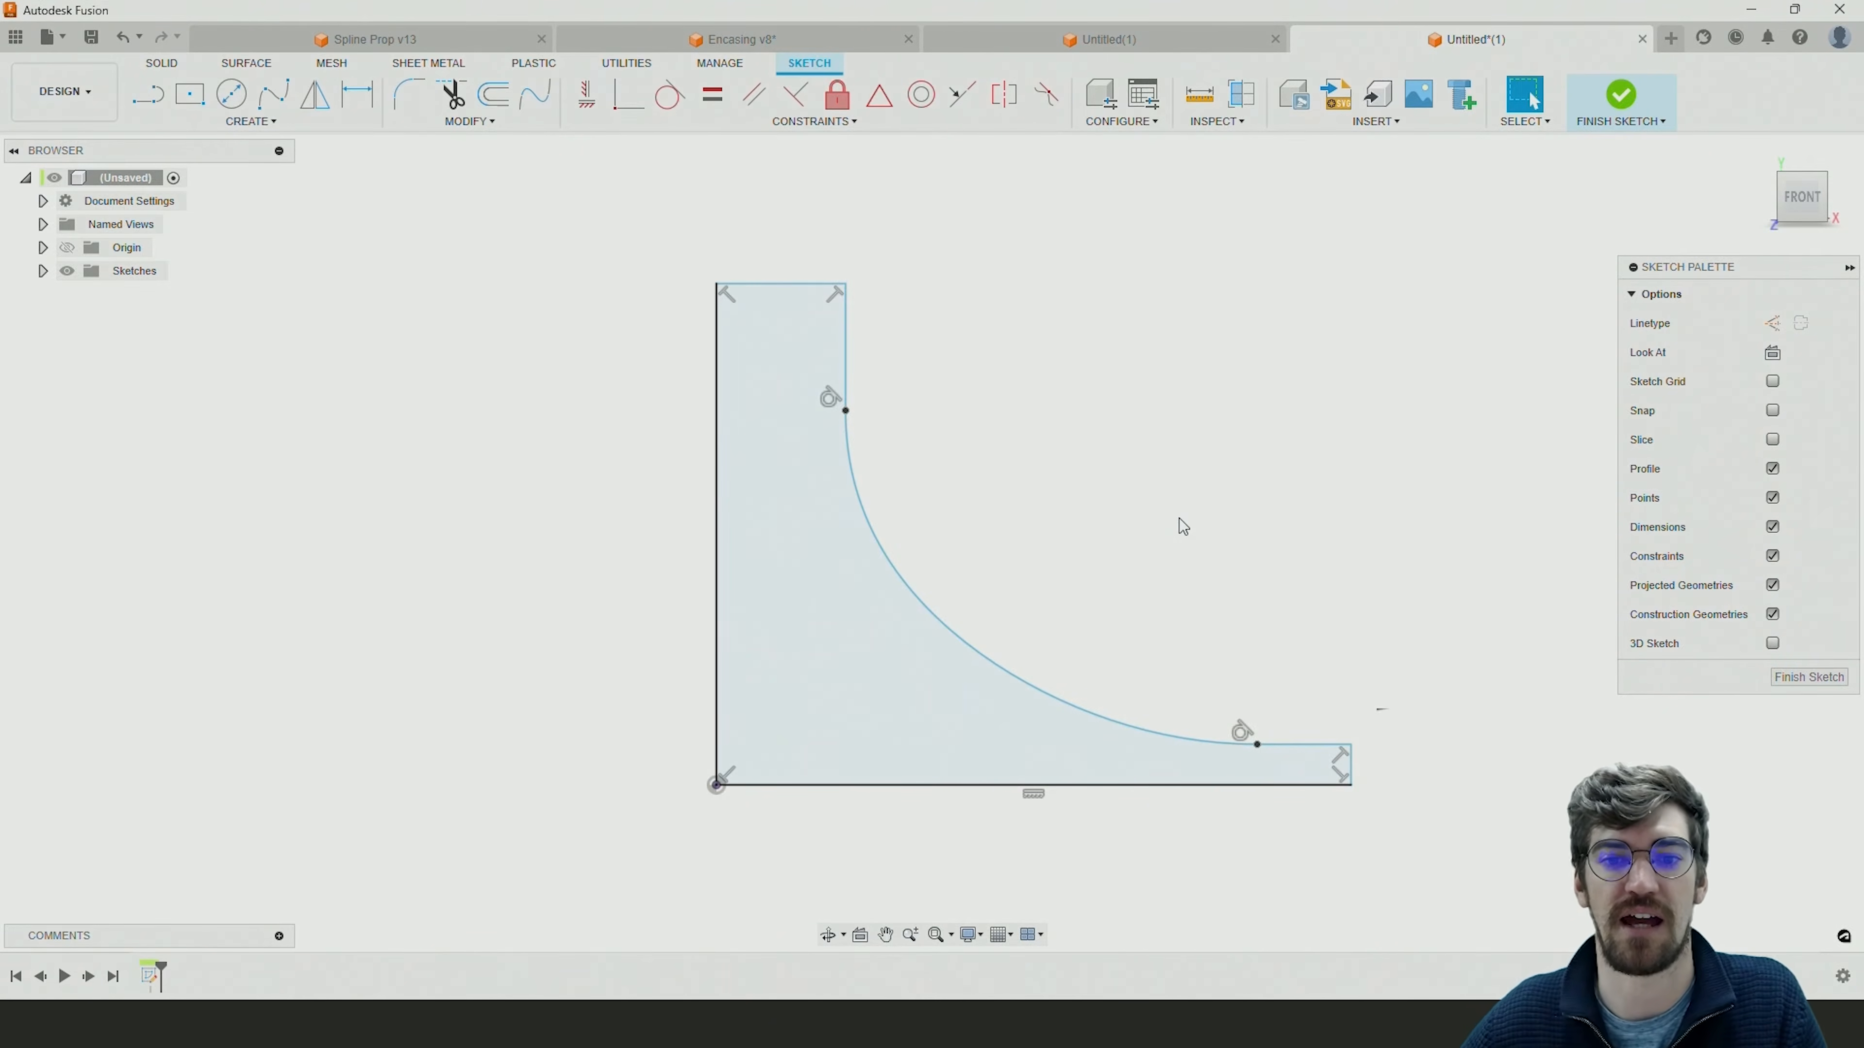
Draw a horizontal line about 13.4 mm outward from the blend curve's hub endpoint.
middle_click_drag(1233, 473, 1214, 486)
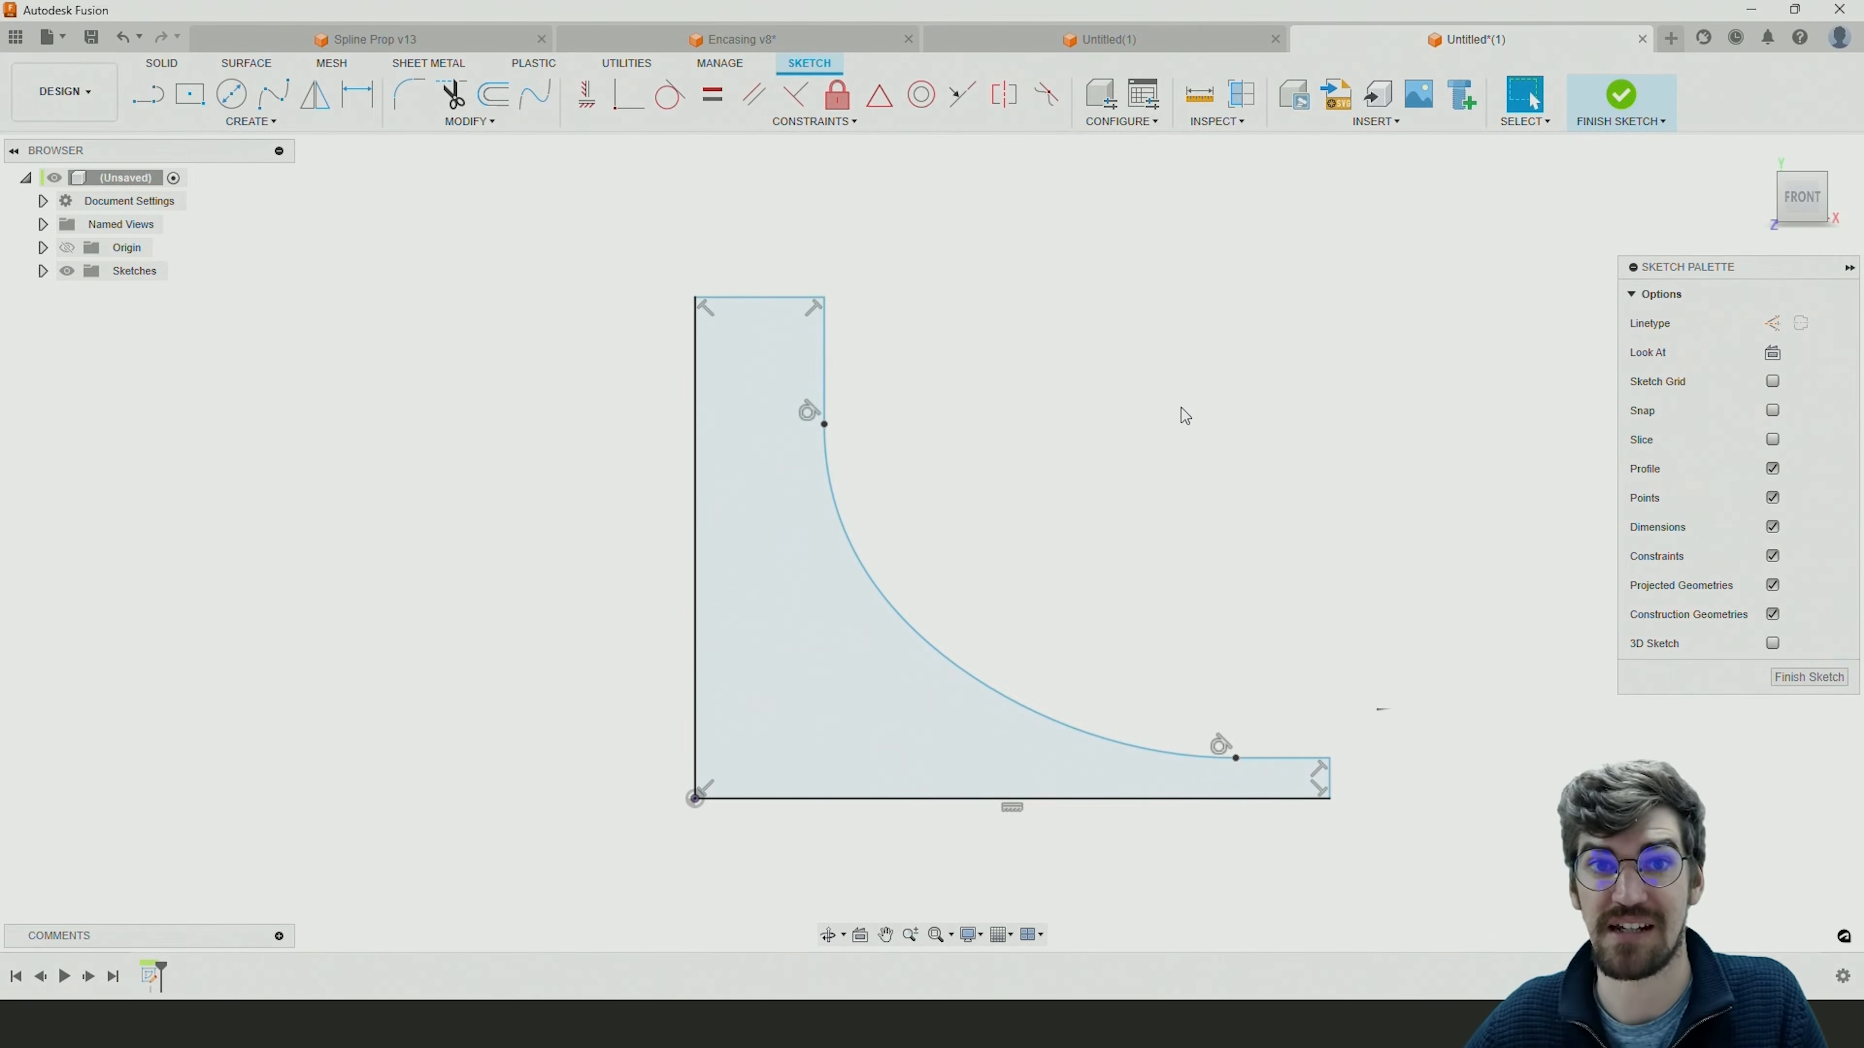
left_click(149, 96)
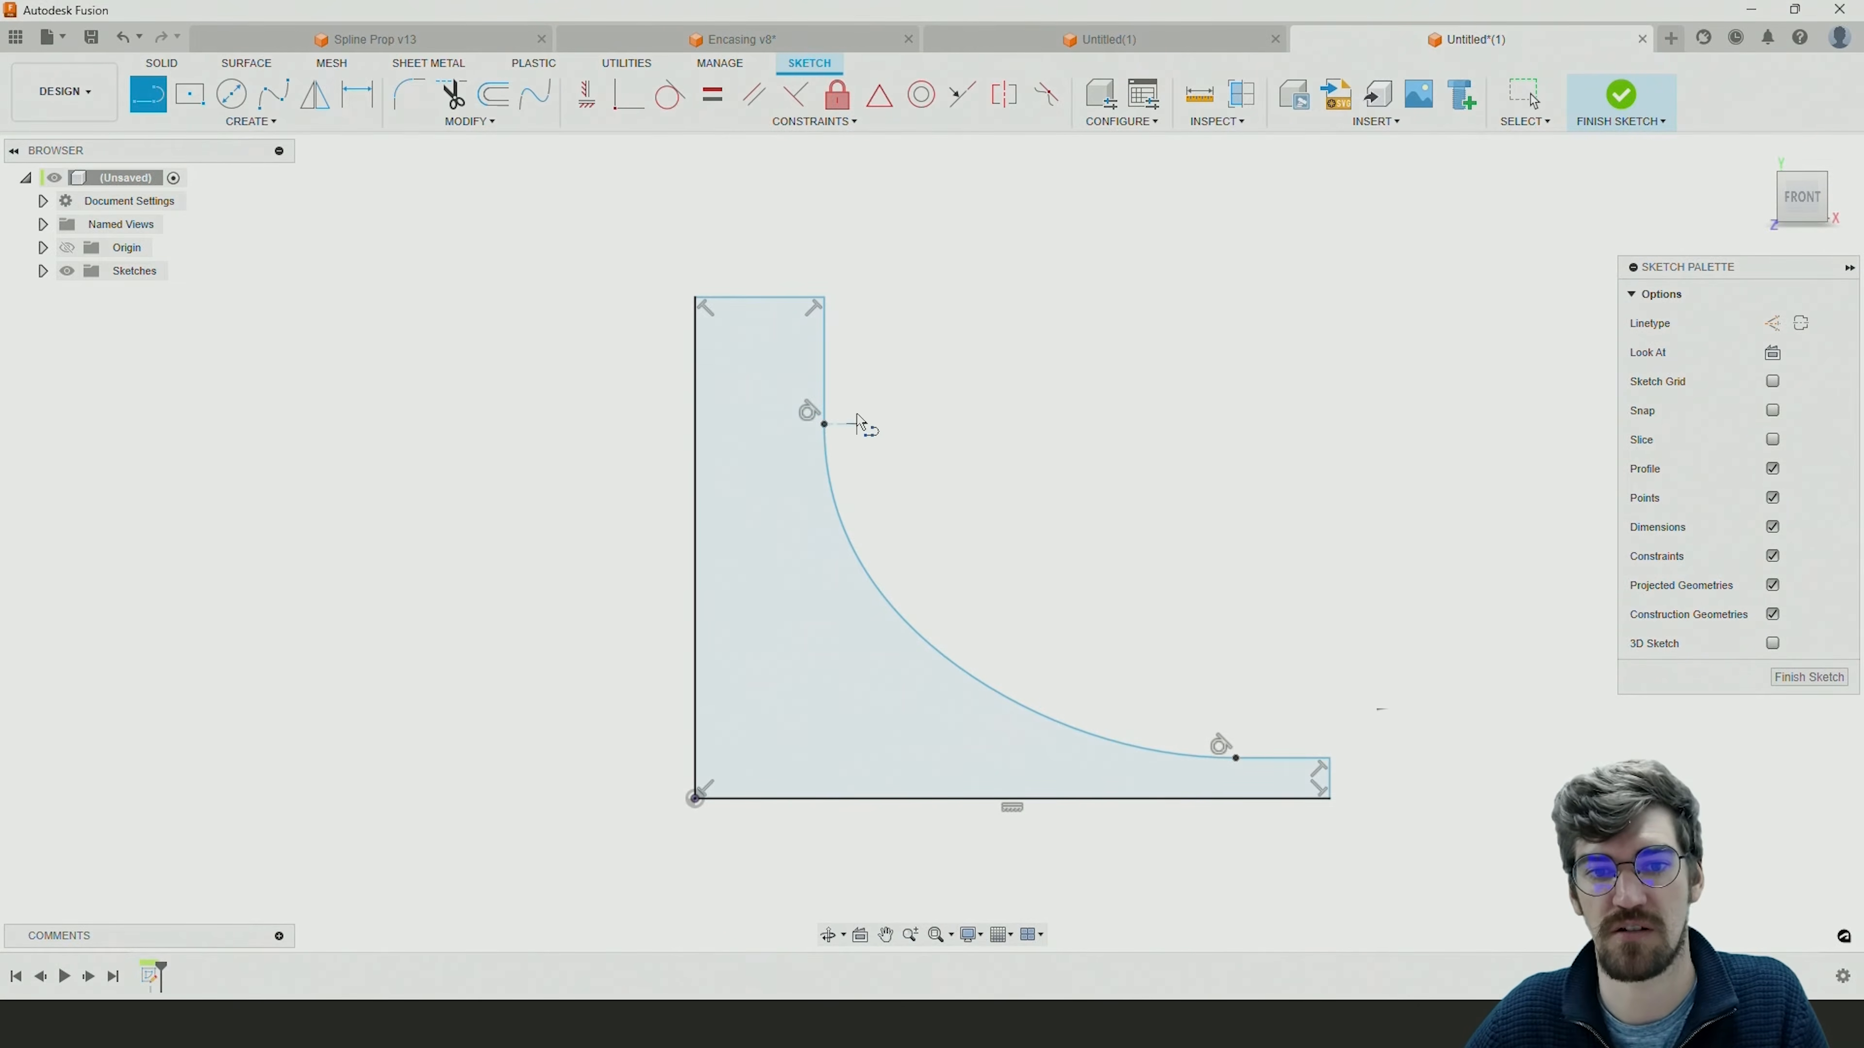
left_click(824, 424)
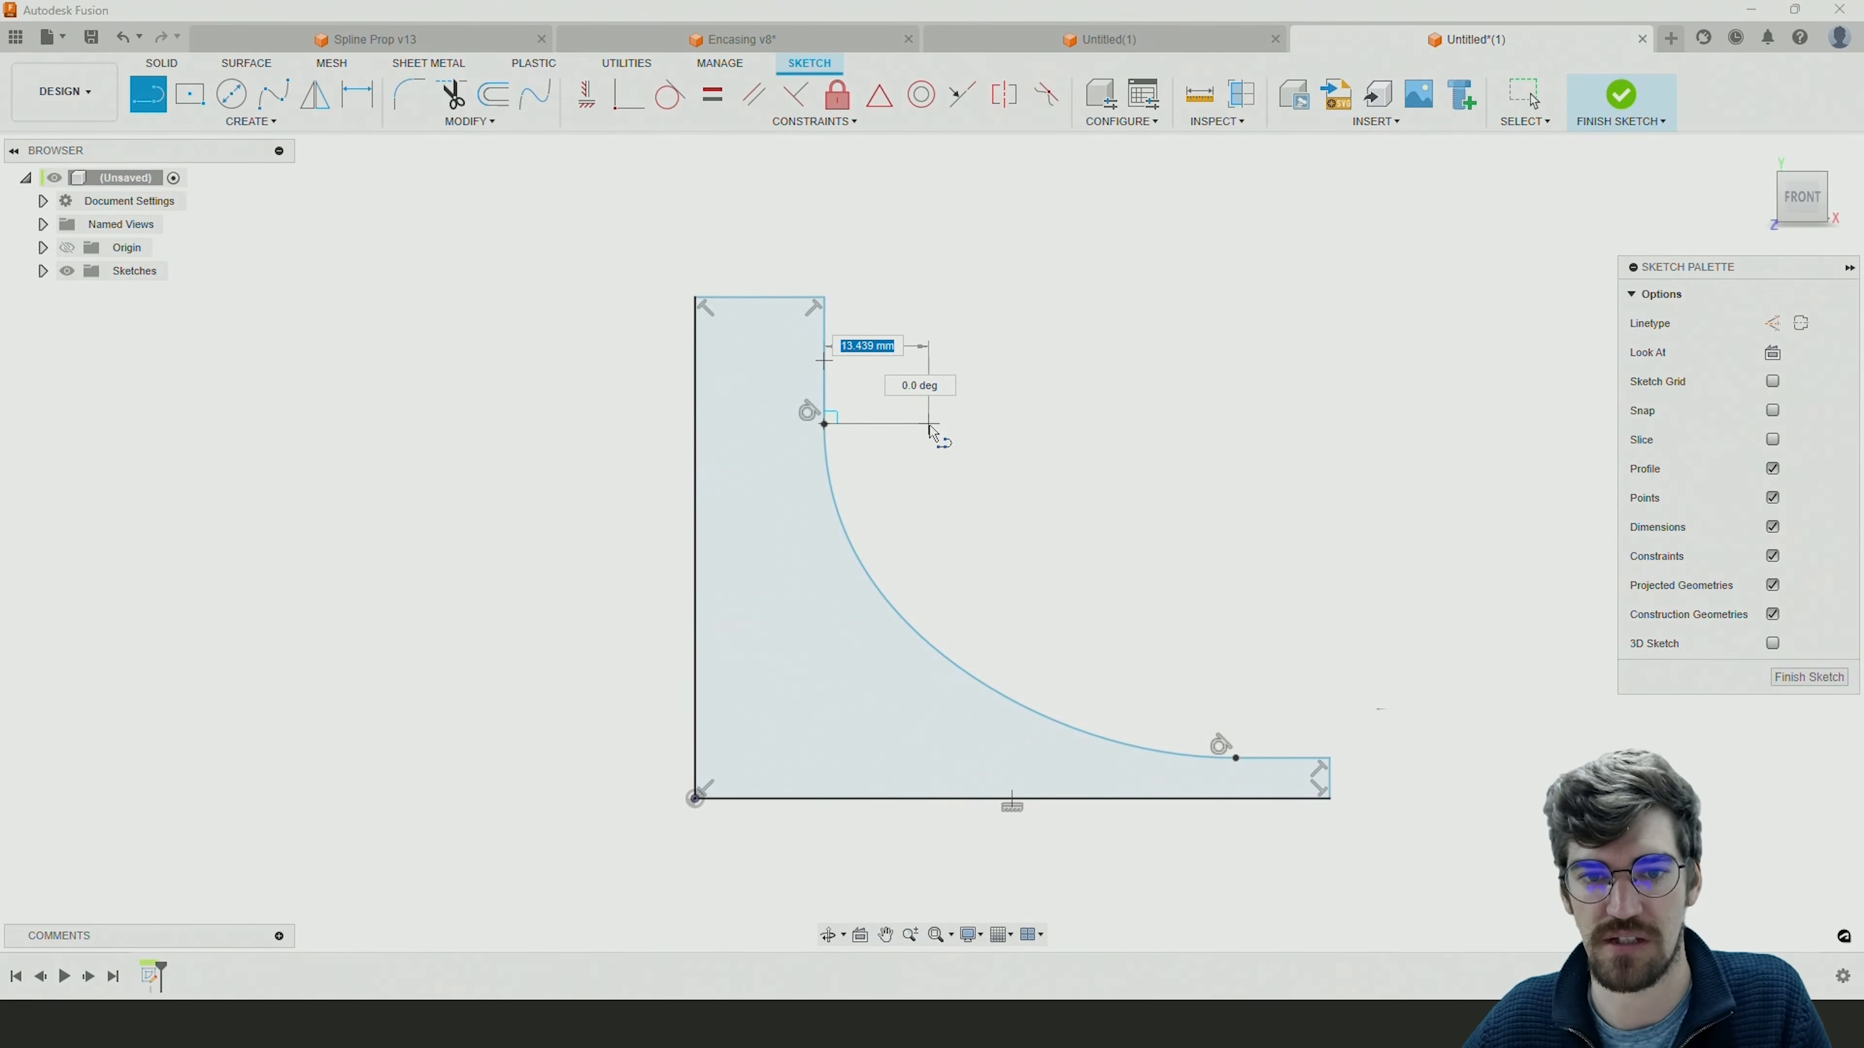
left_click(929, 424)
left_click_drag(929, 423, 1107, 639)
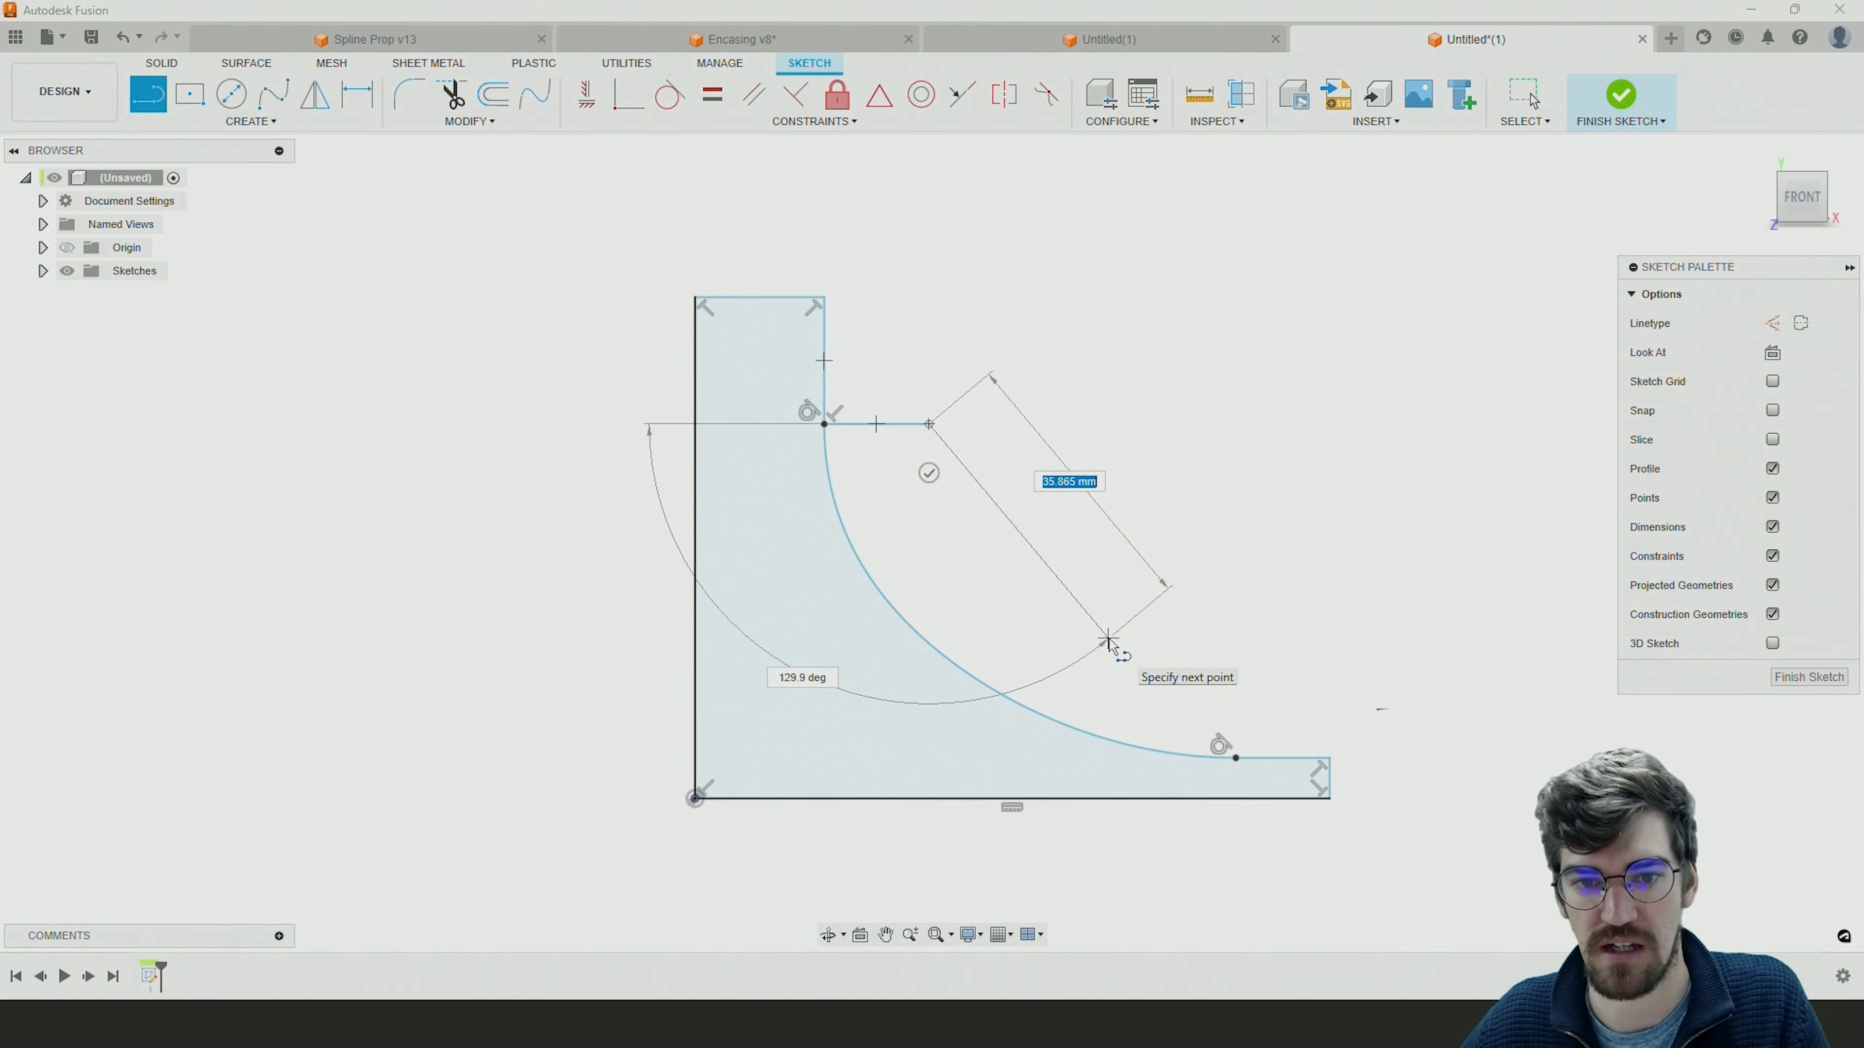
key("Escape")
left_click(148, 94)
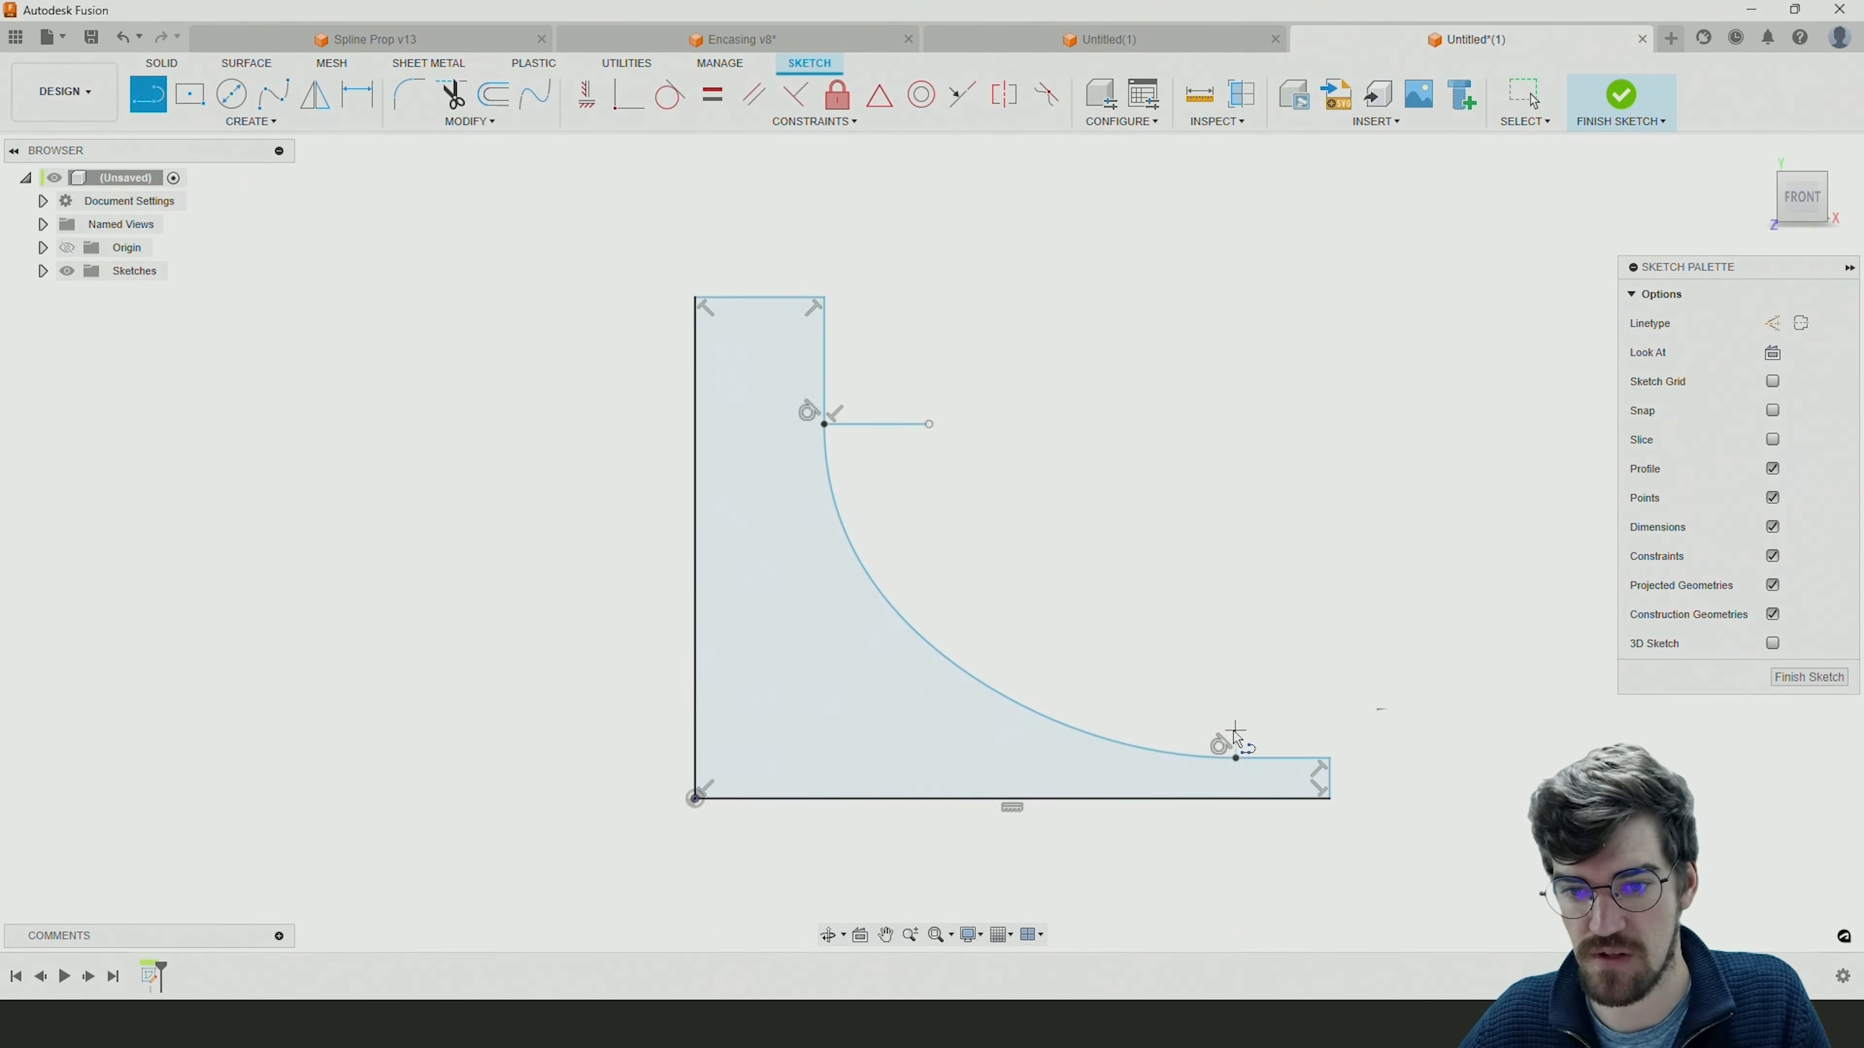
left_click(1236, 759)
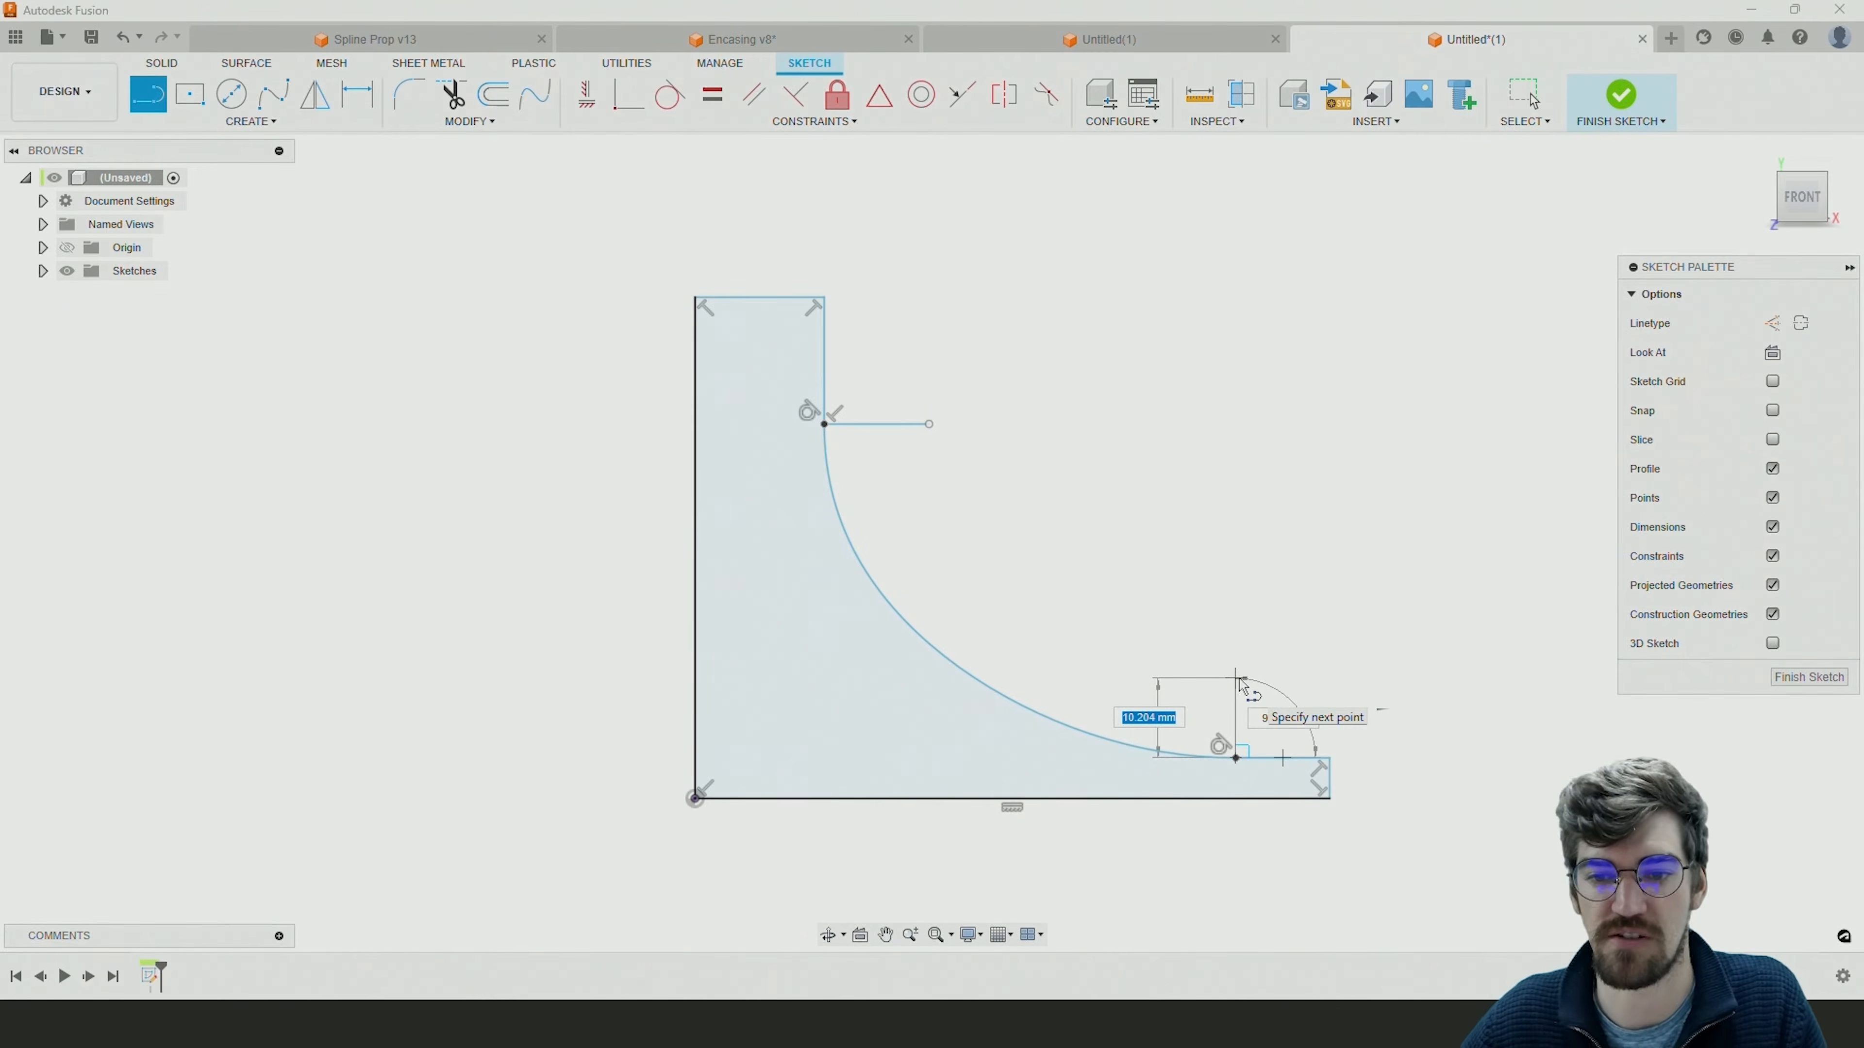
key("Escape")
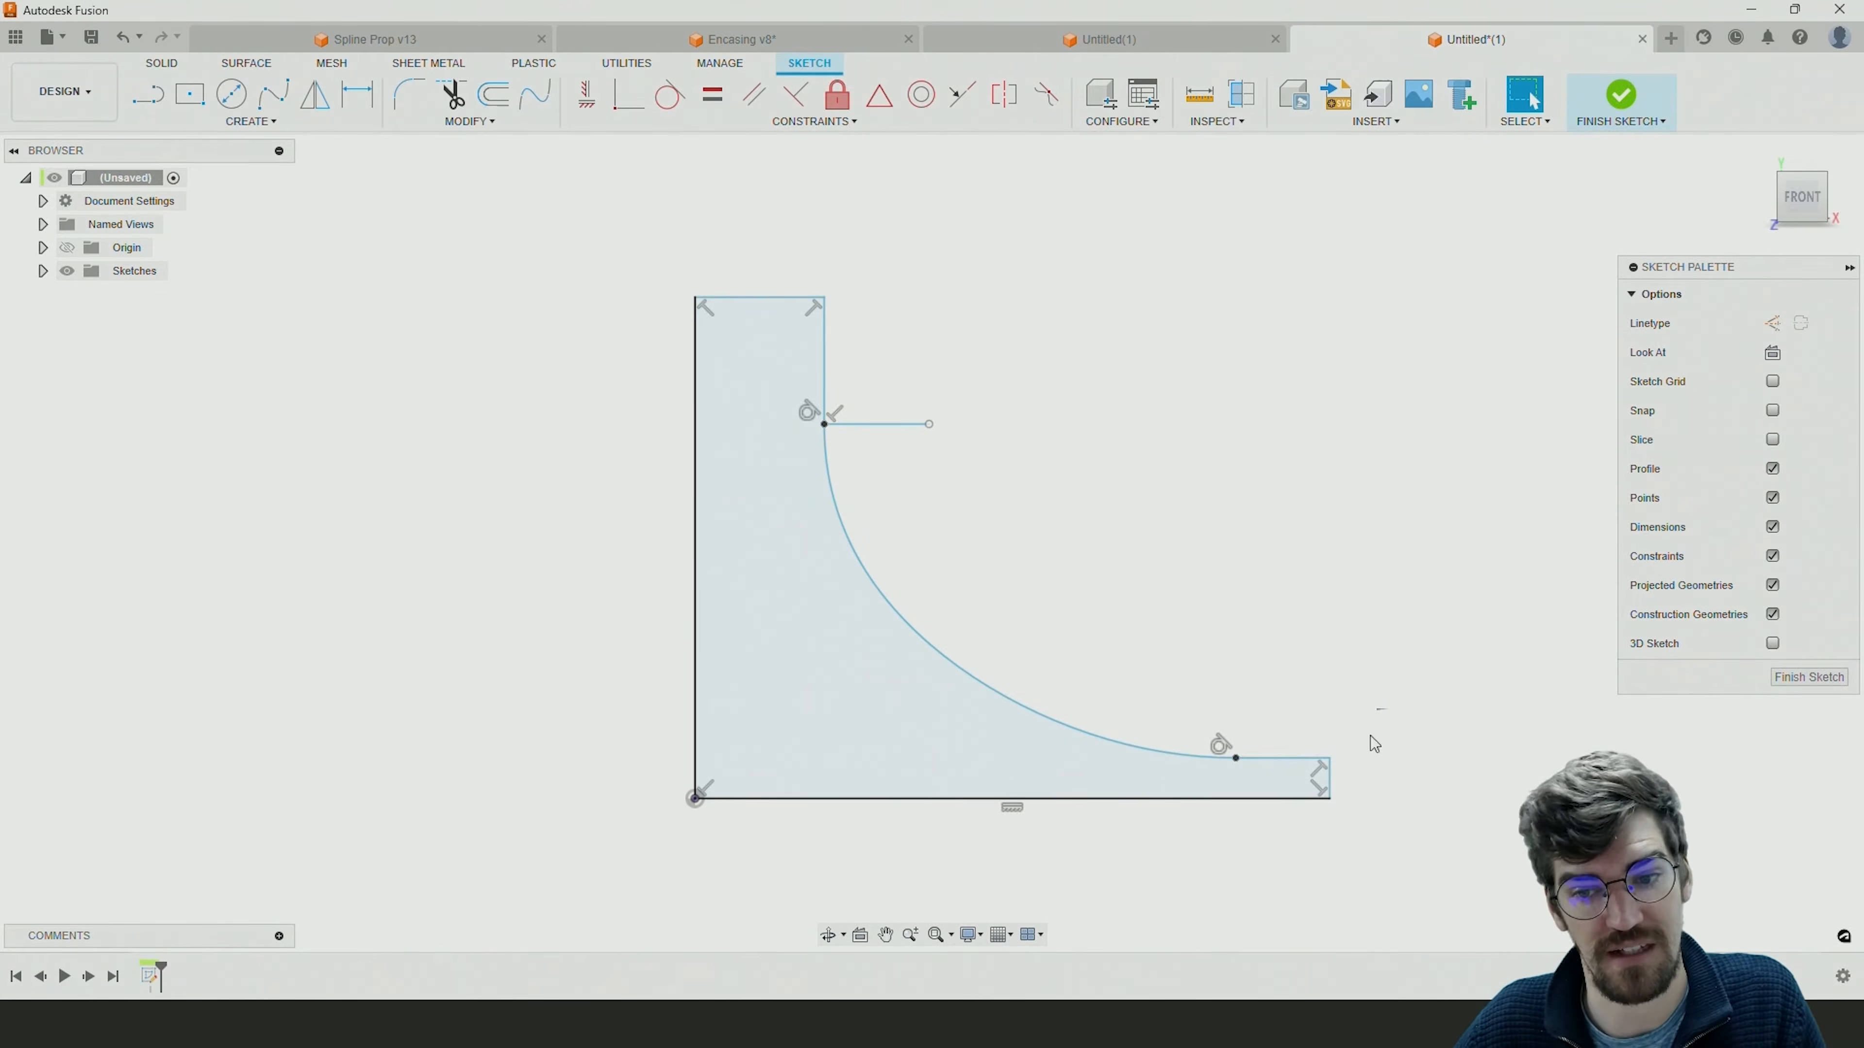
Draw a vertical line about 7.3 mm up from the rim's short horizontal edge, slightly outward of the blend curve's endpoint.
left_click(147, 94)
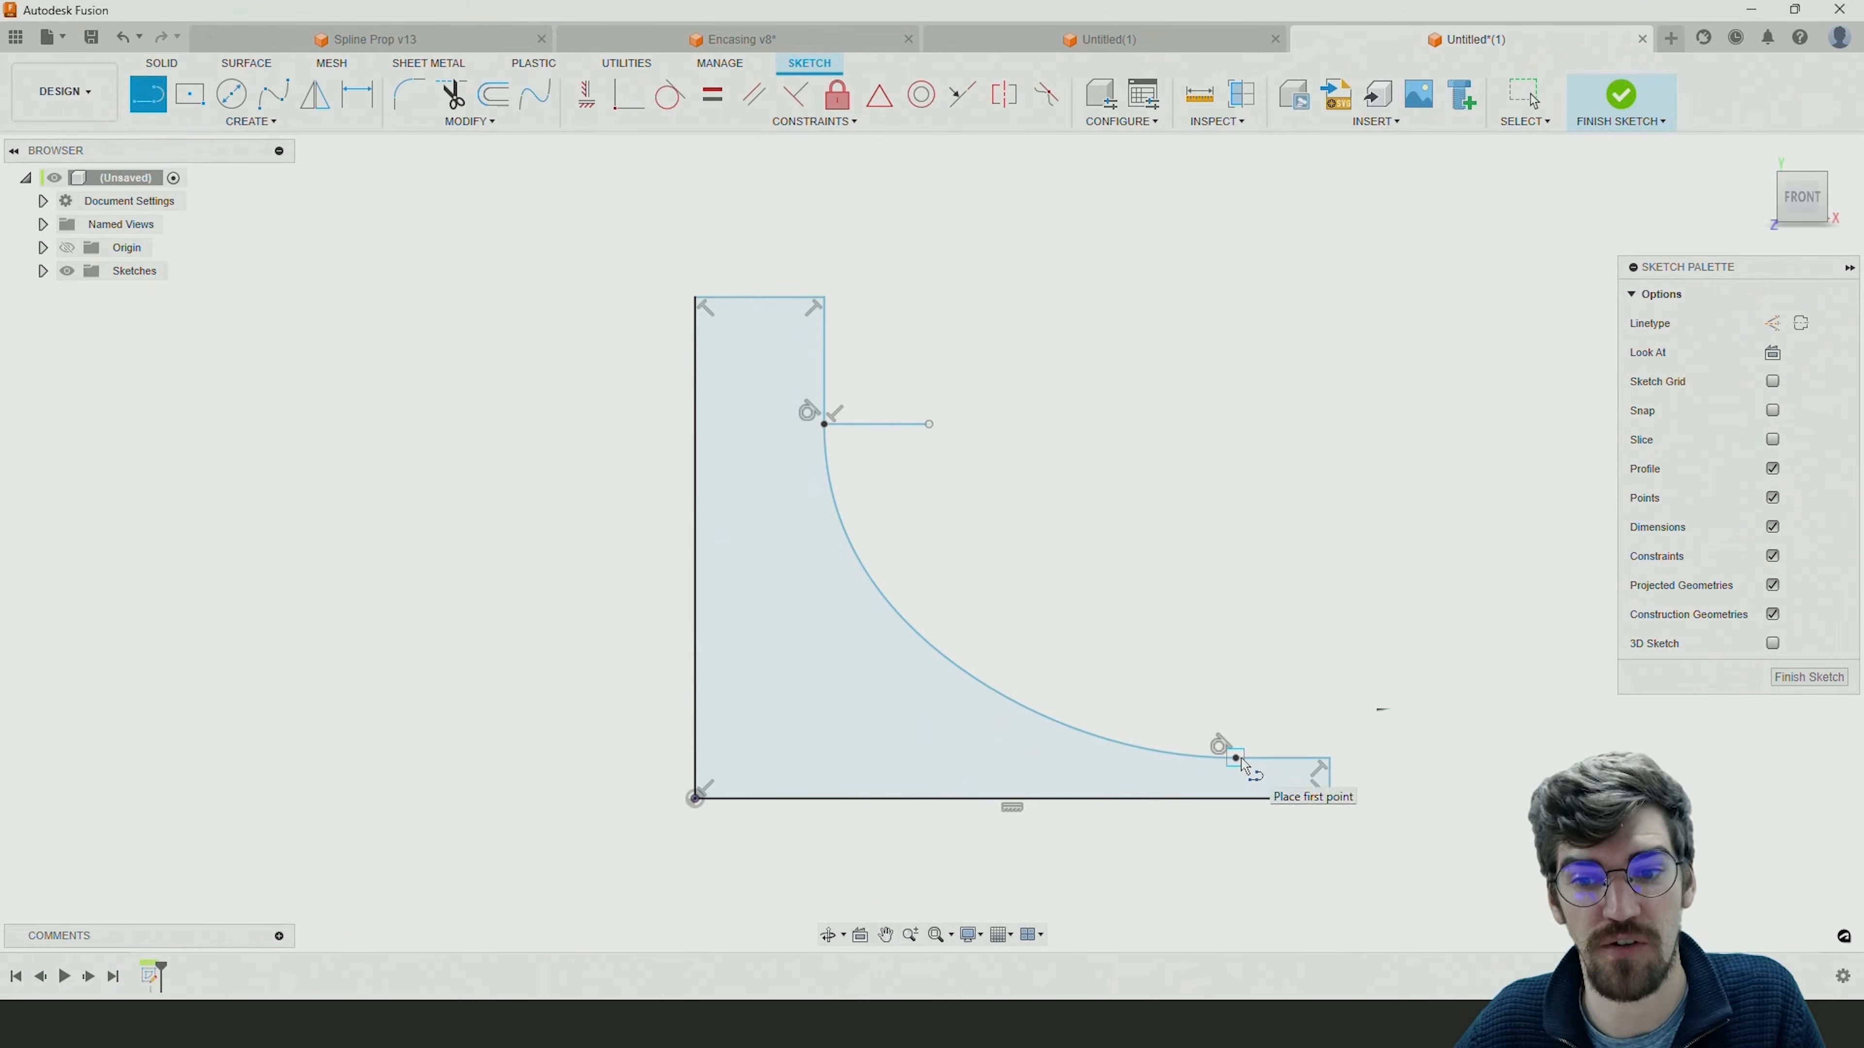
left_click(1267, 759)
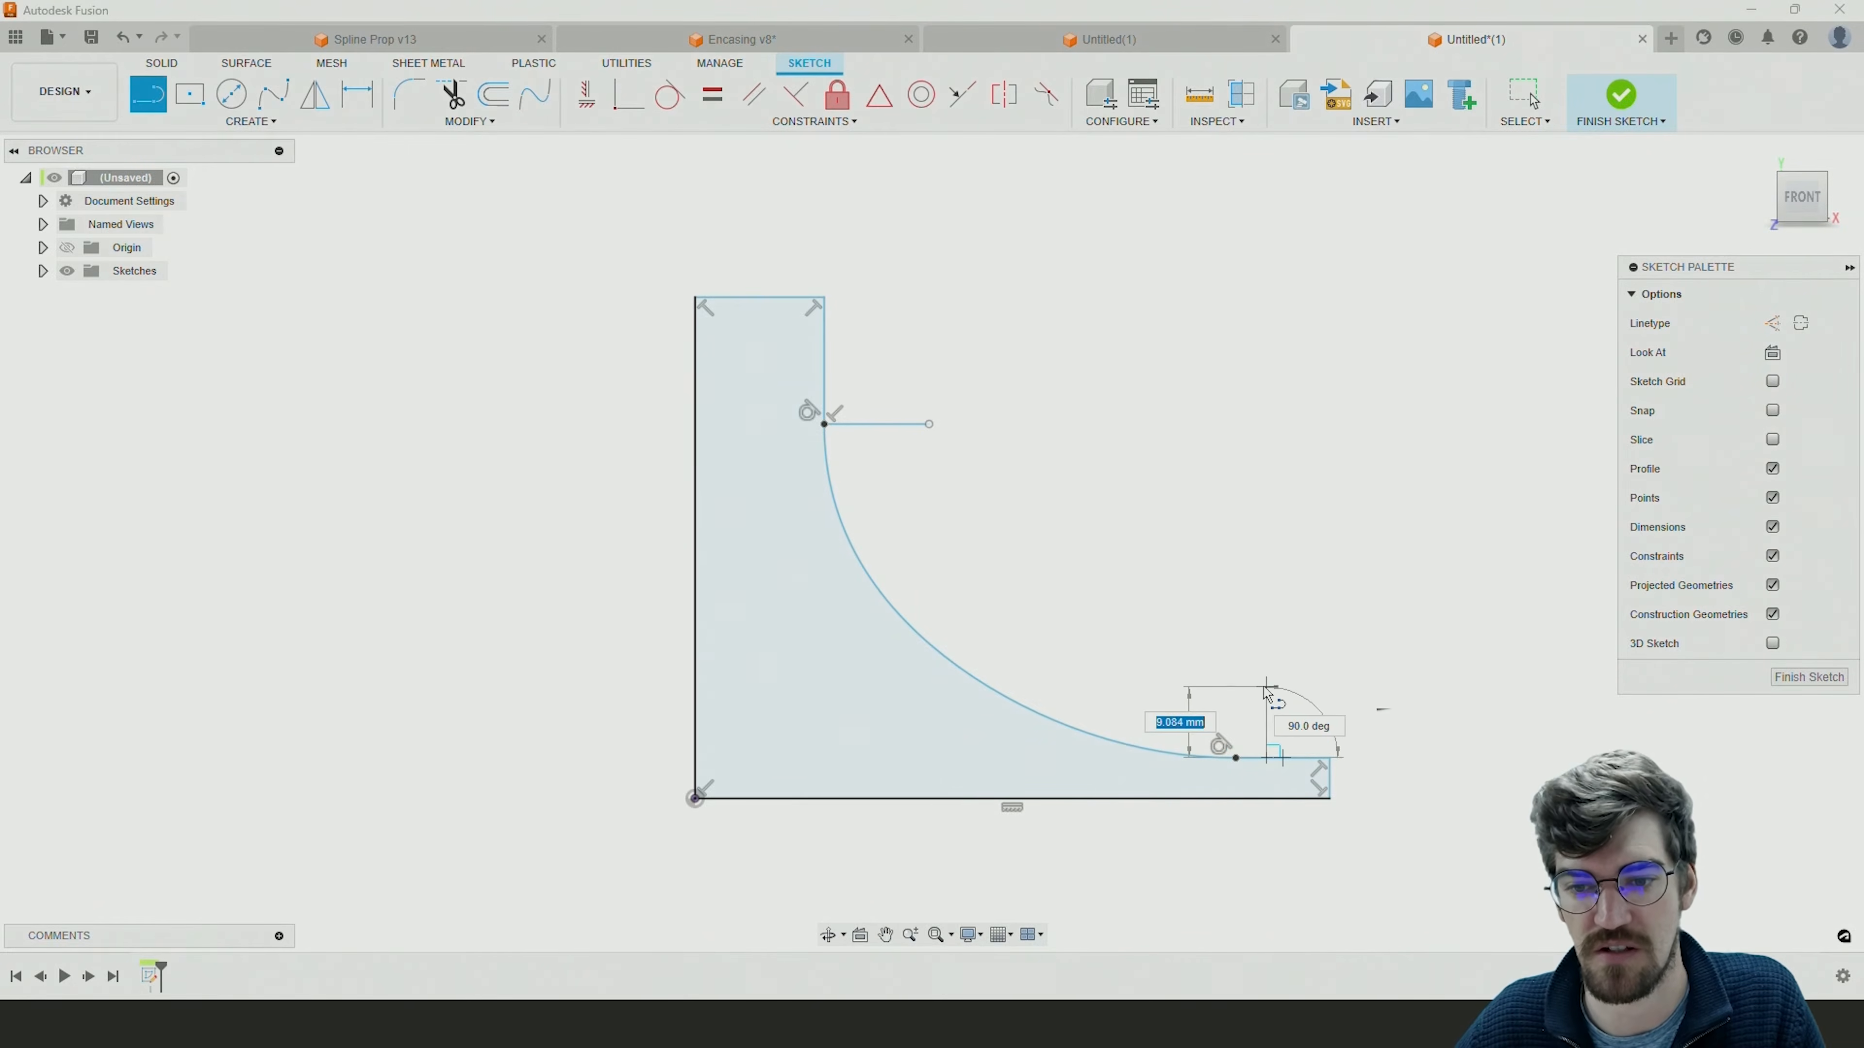
left_click(1267, 701)
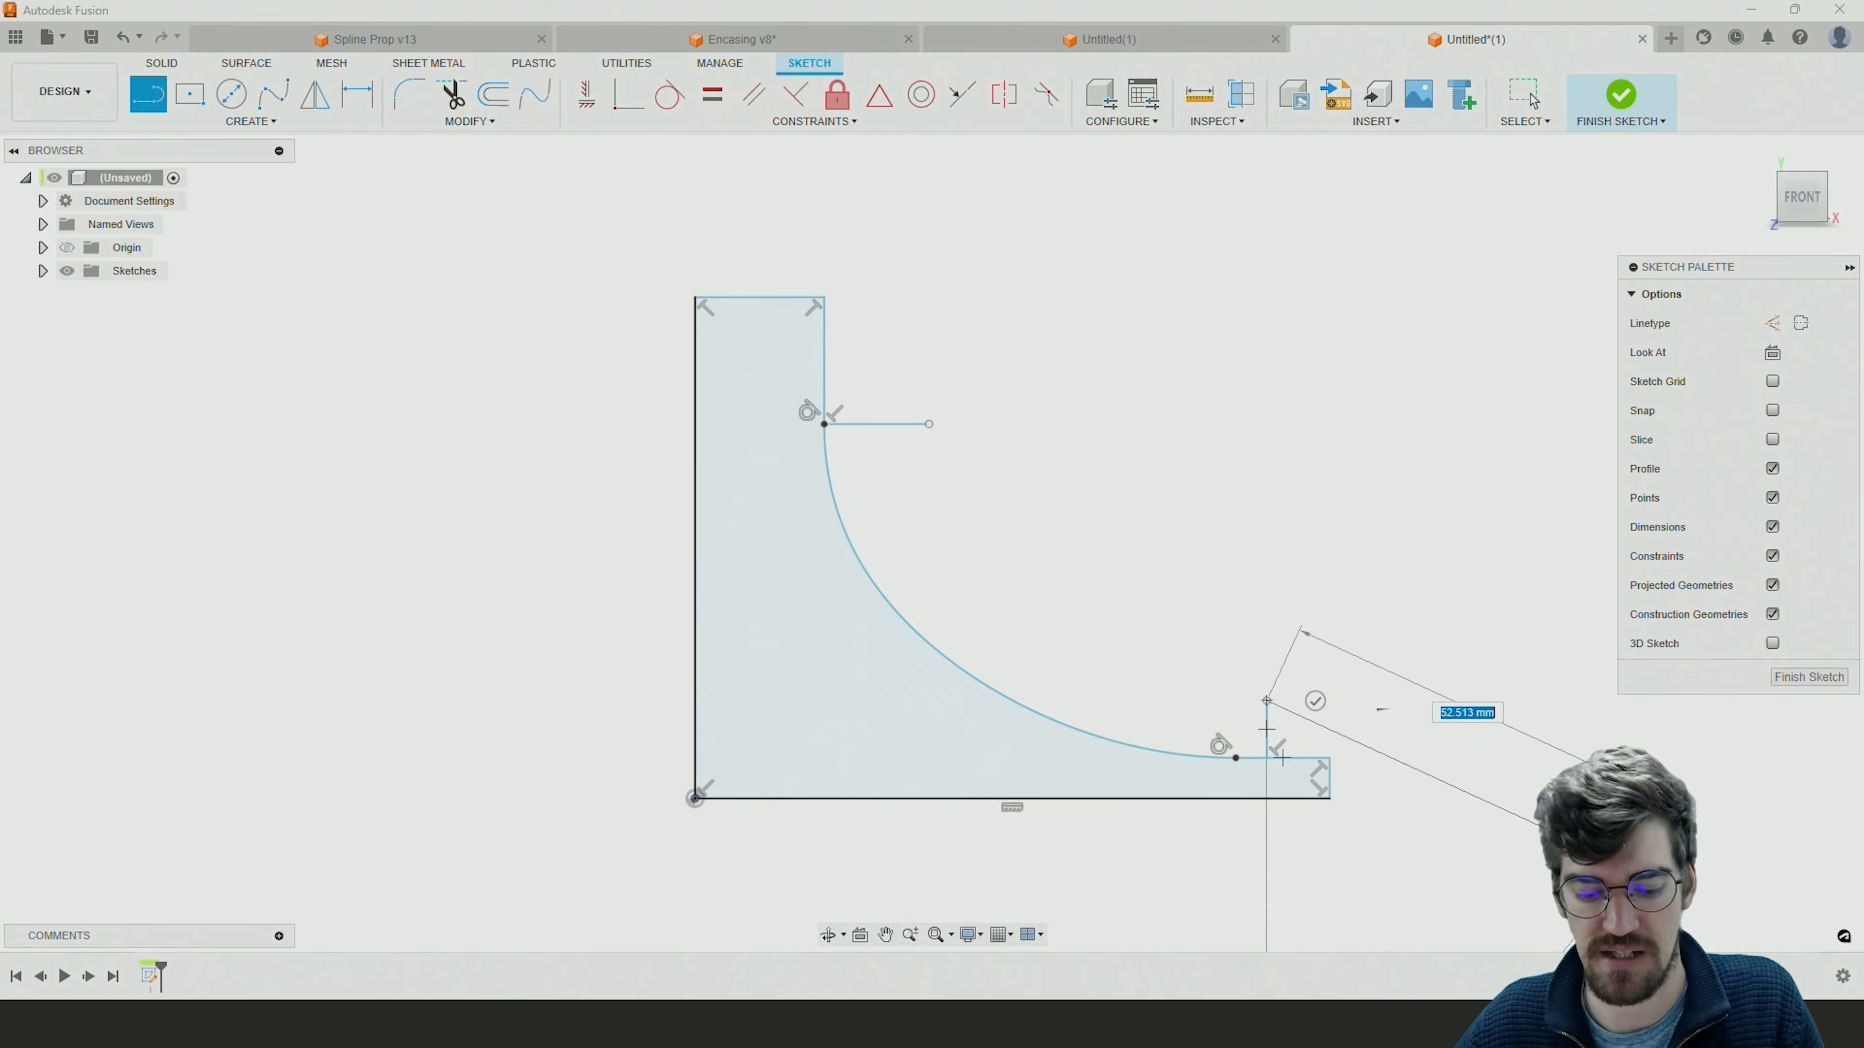
key("Escape")
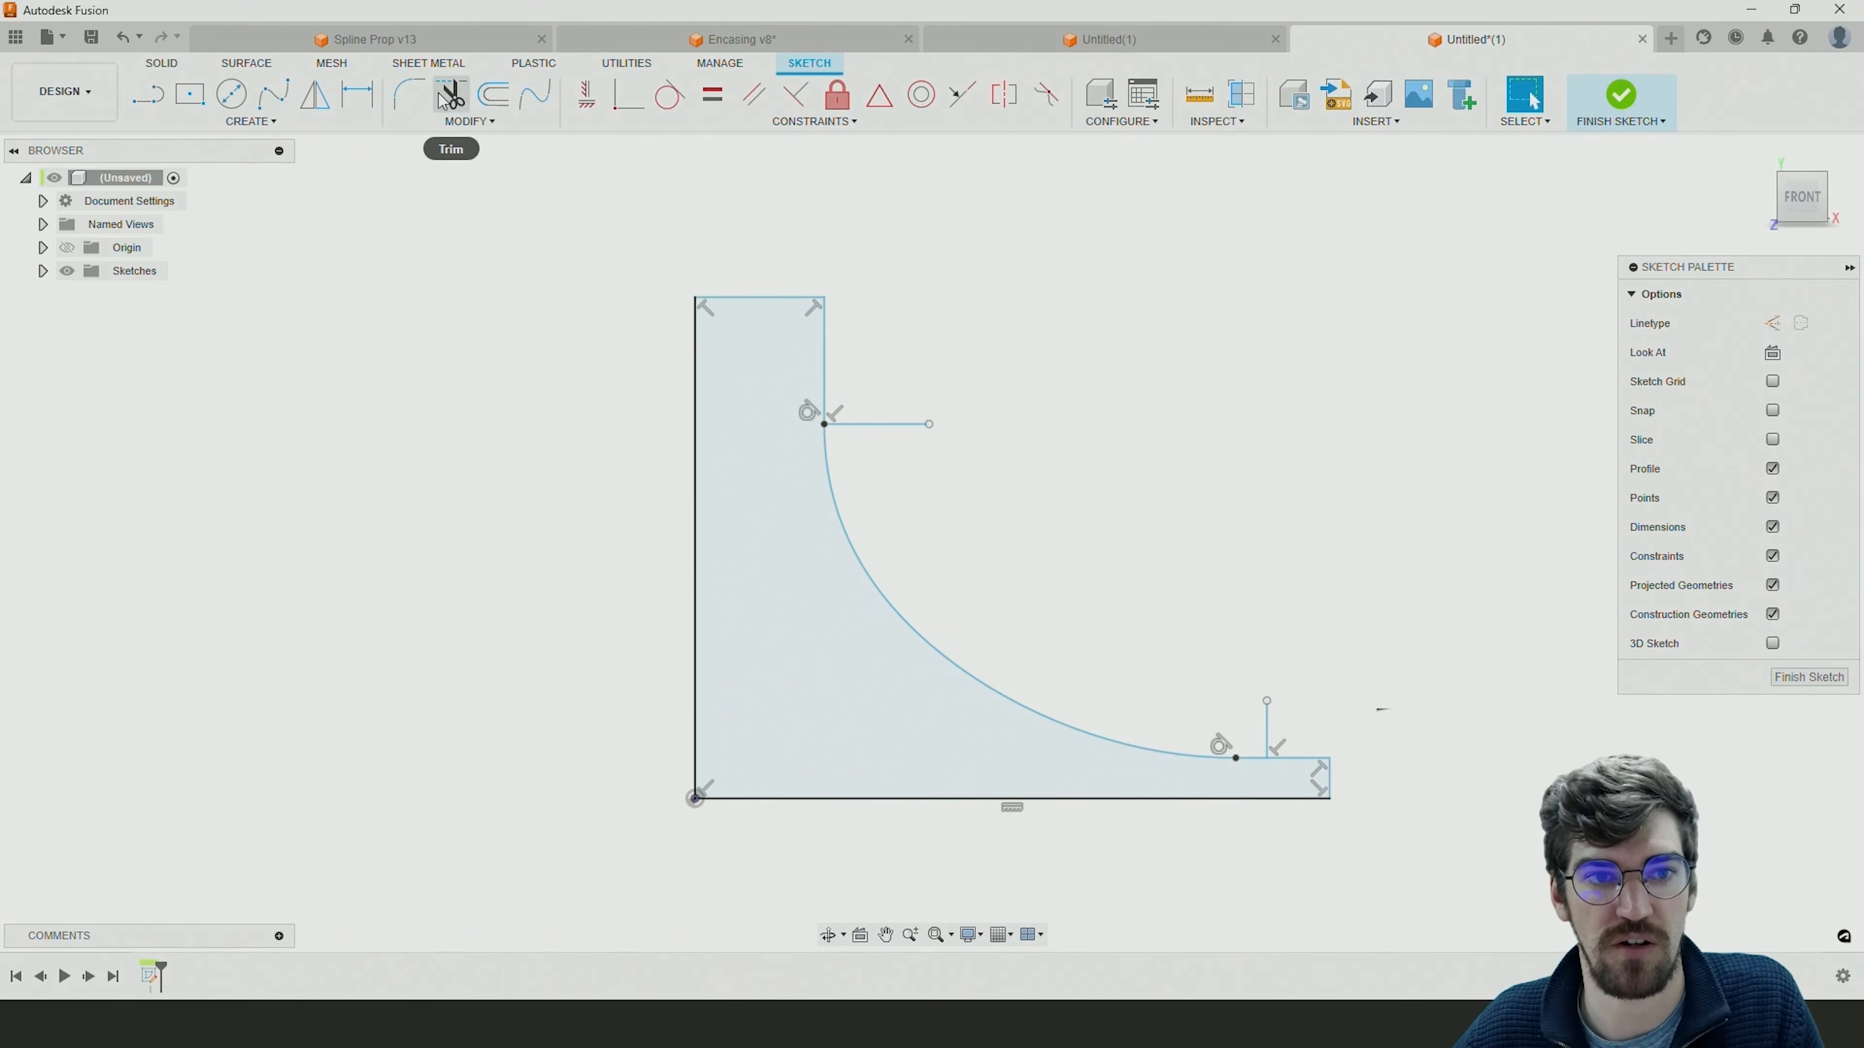
With the Construction linetype, draw a short vertical line up from the hub-side line's outer end and a horizontal one outward from the rim-side line's upper end.
left_click(543, 99)
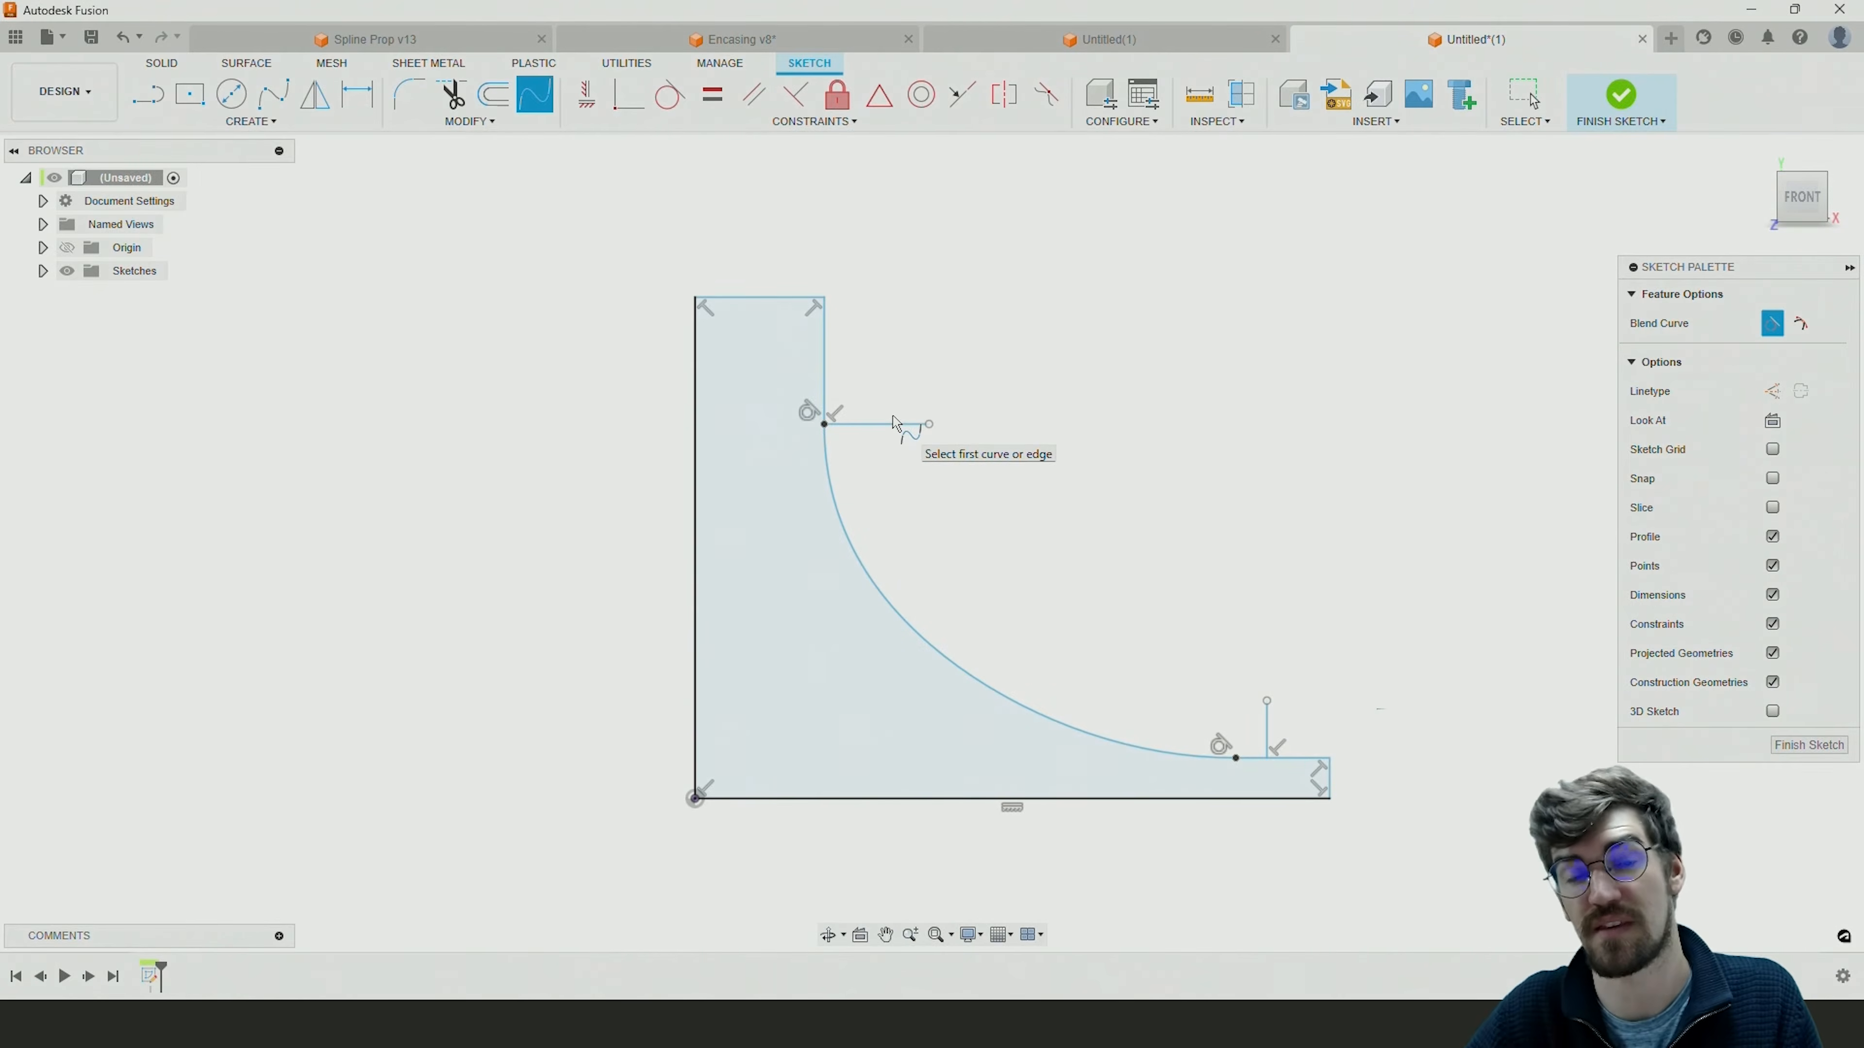
key("Escape")
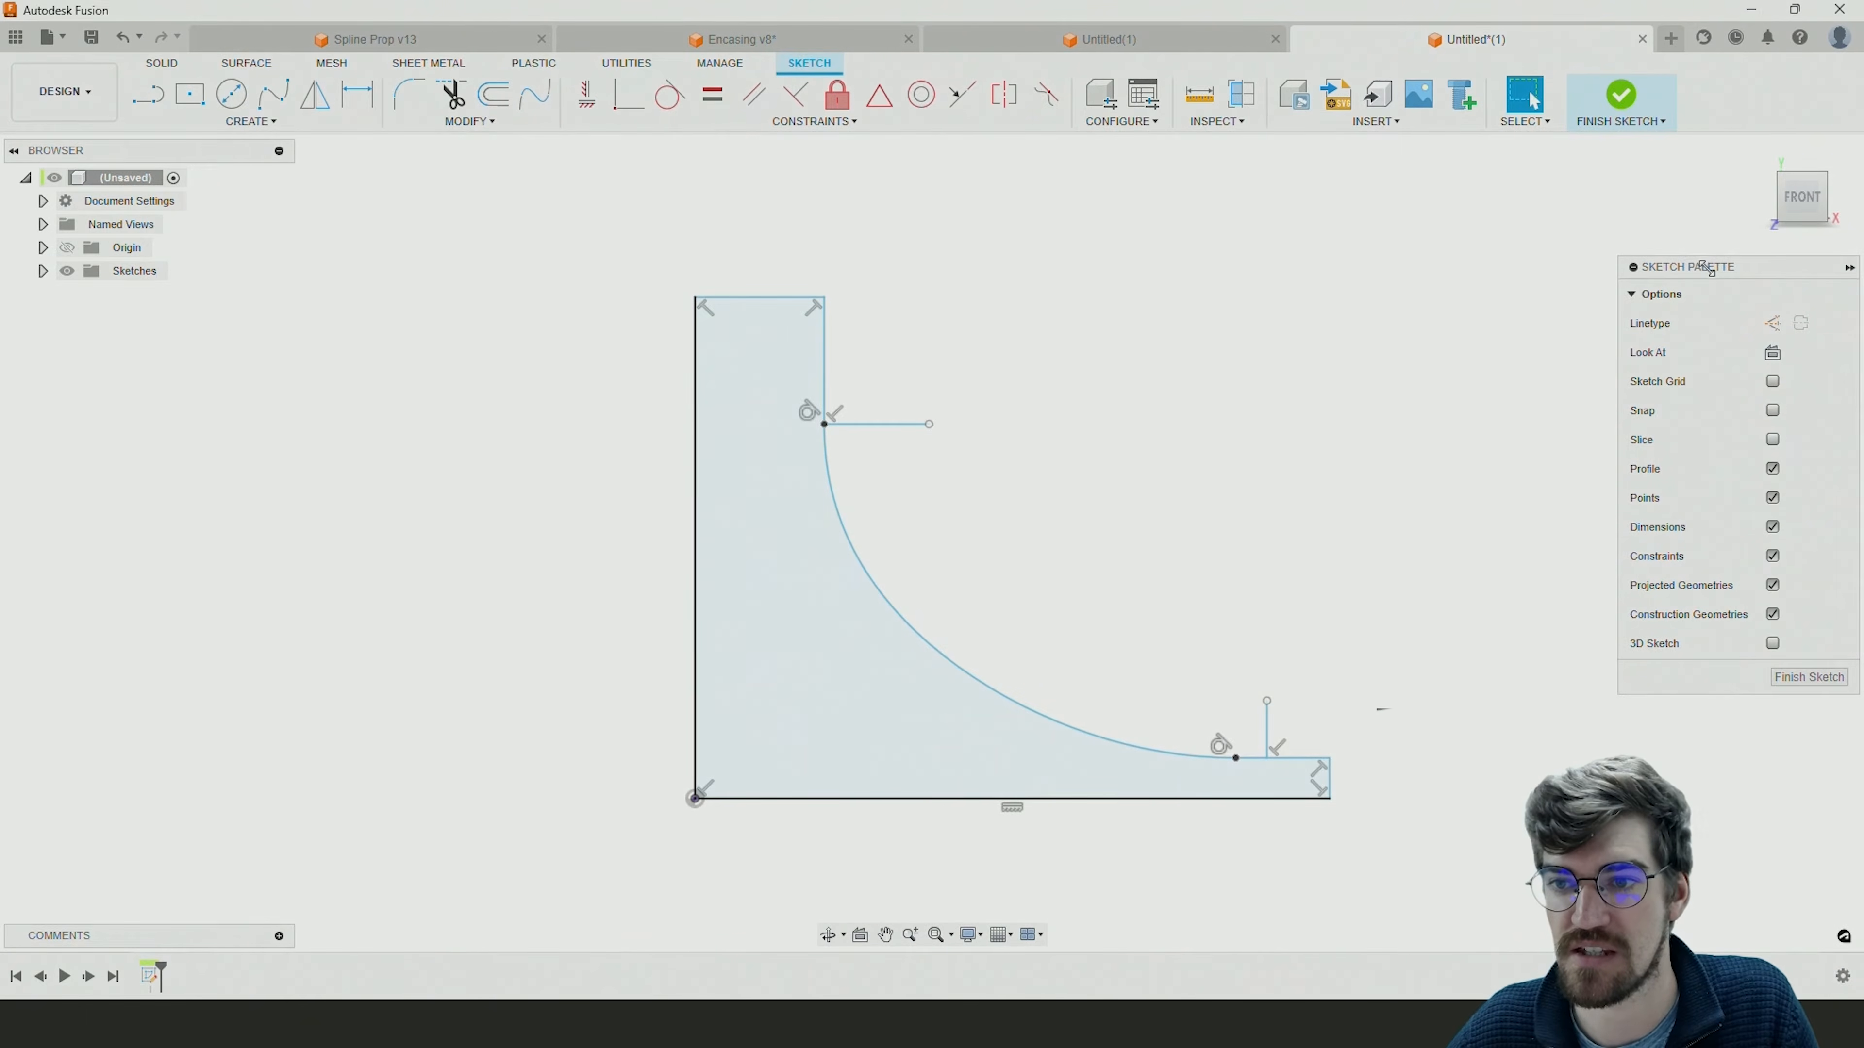
left_click_drag(1703, 266, 1653, 256)
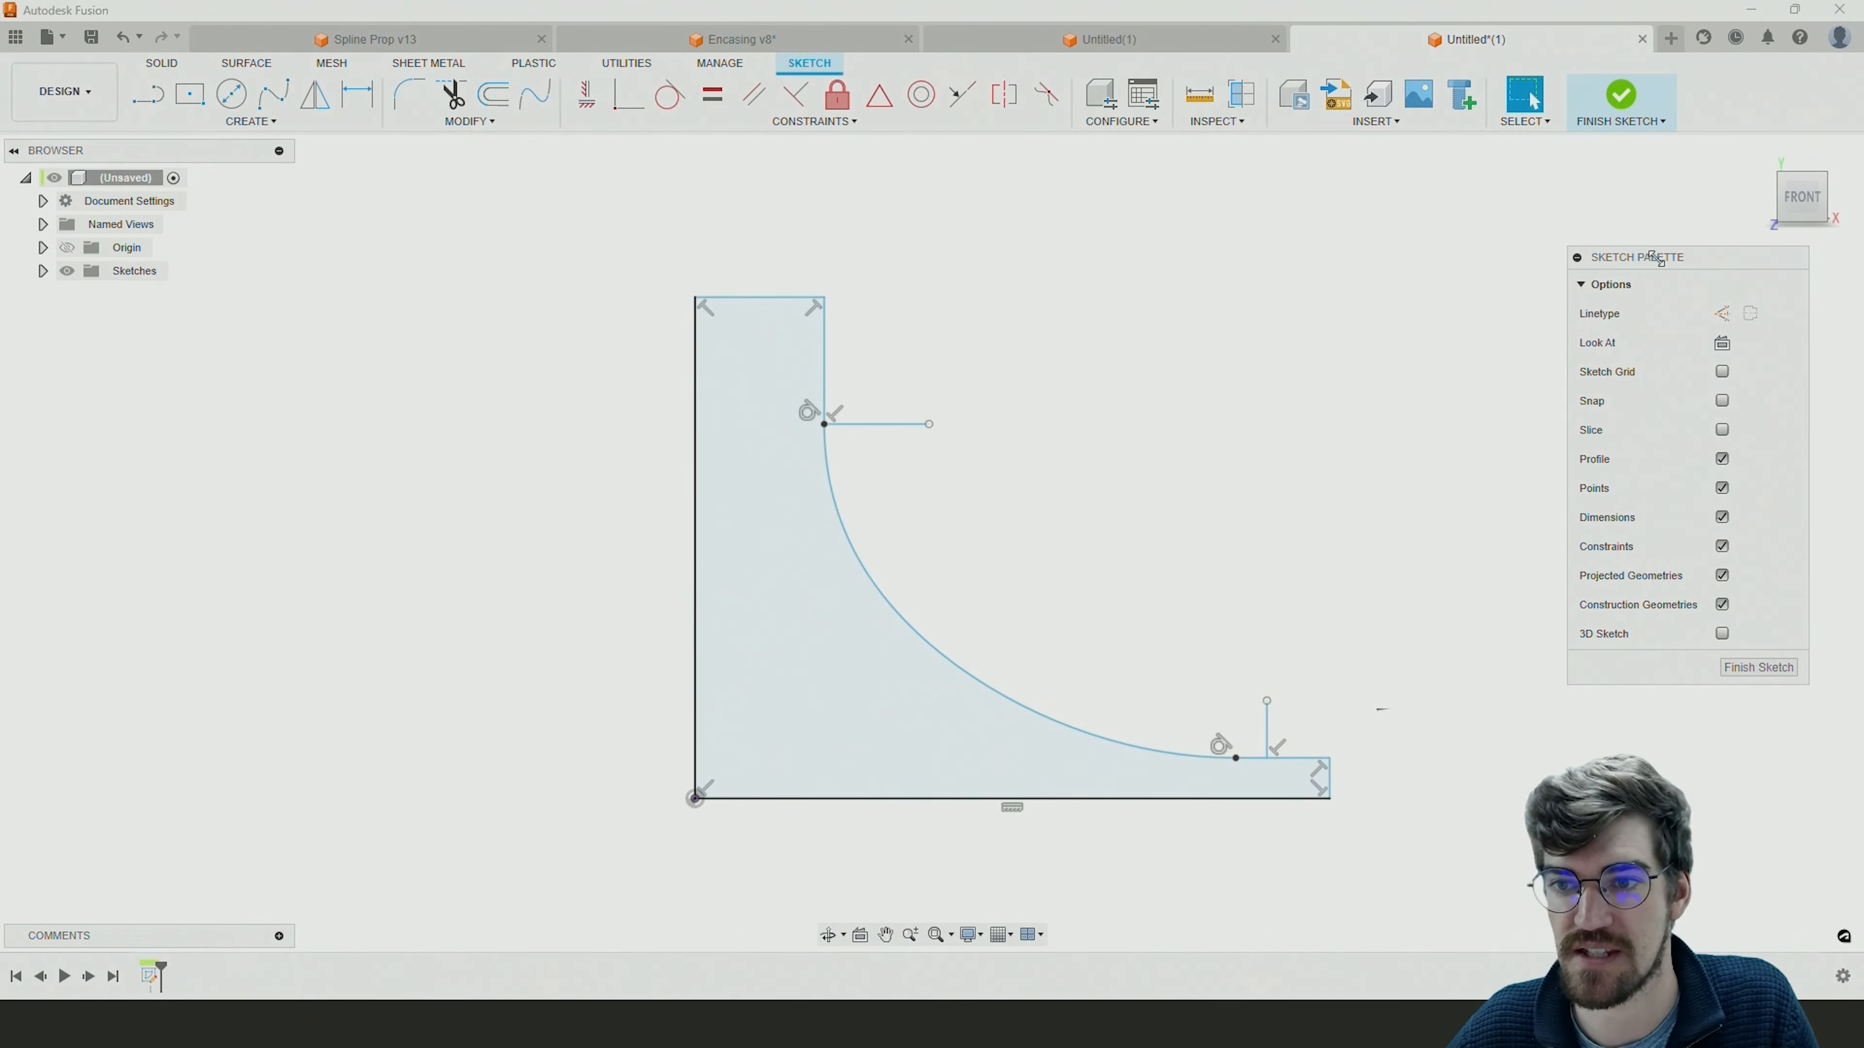
left_click(1722, 314)
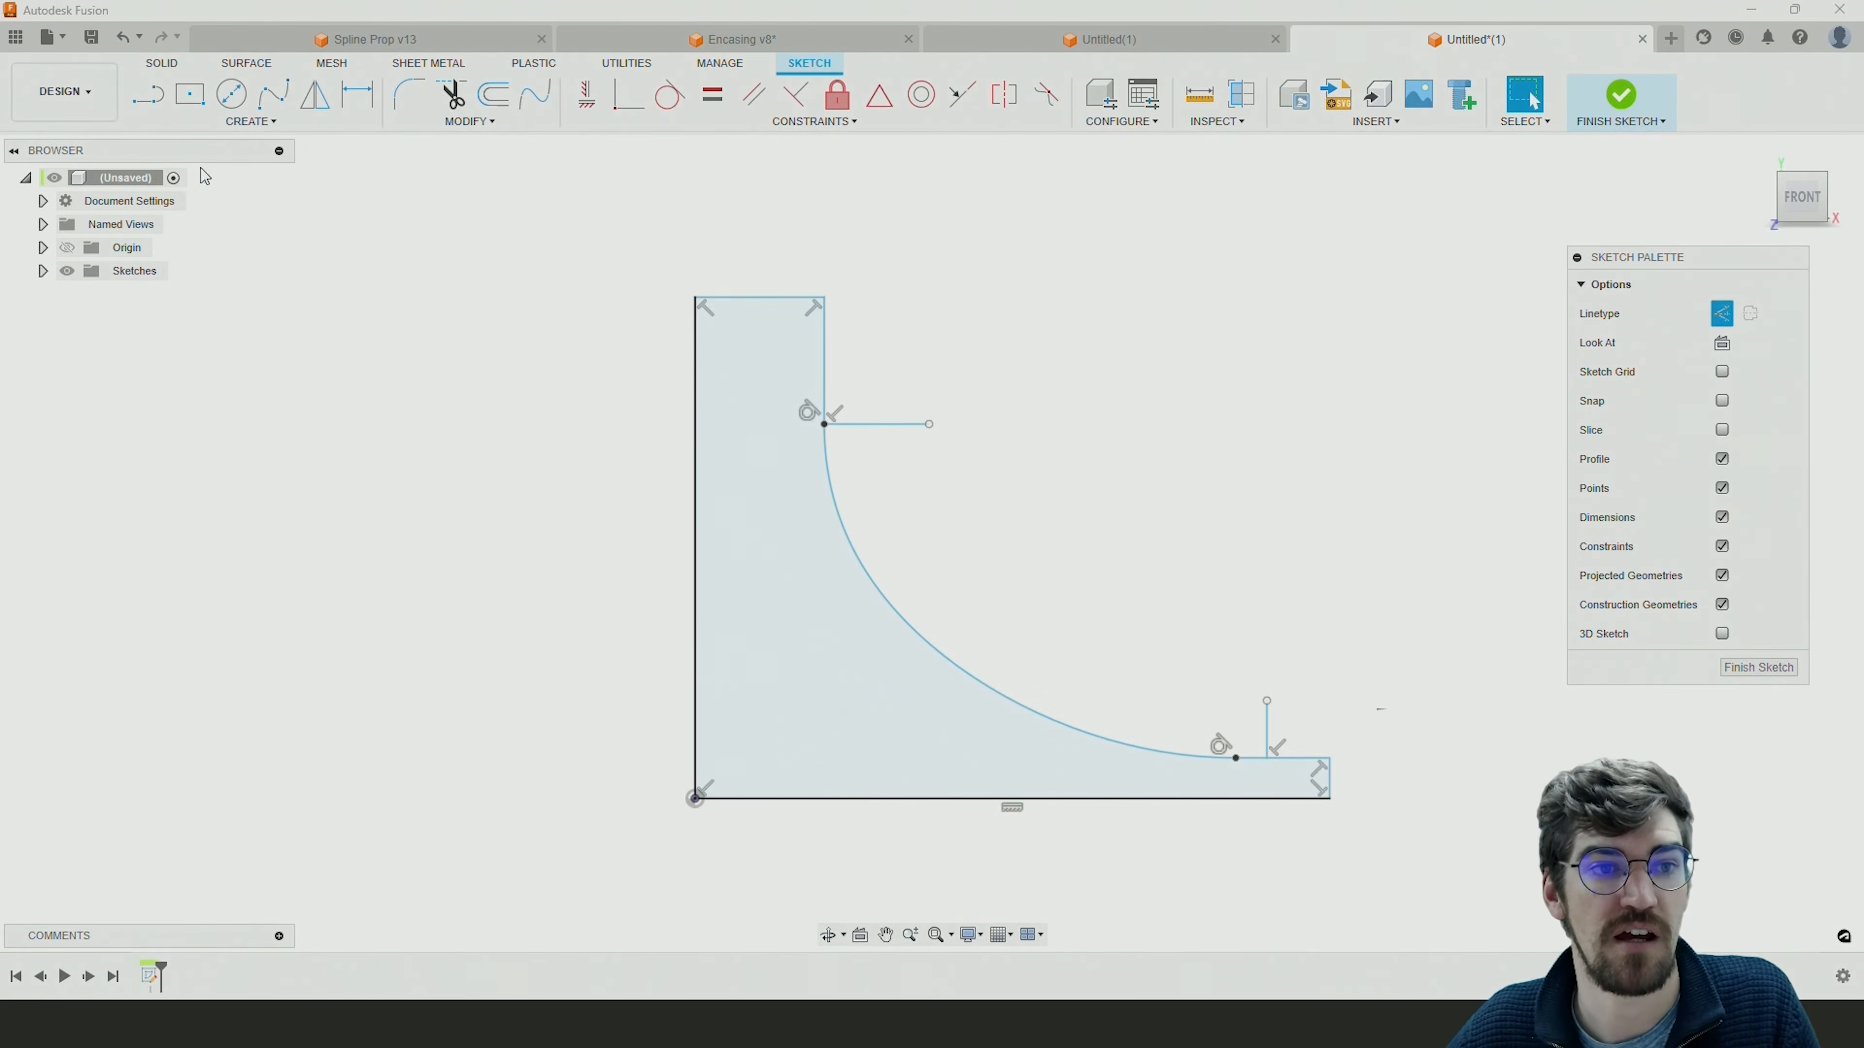
left_click(148, 94)
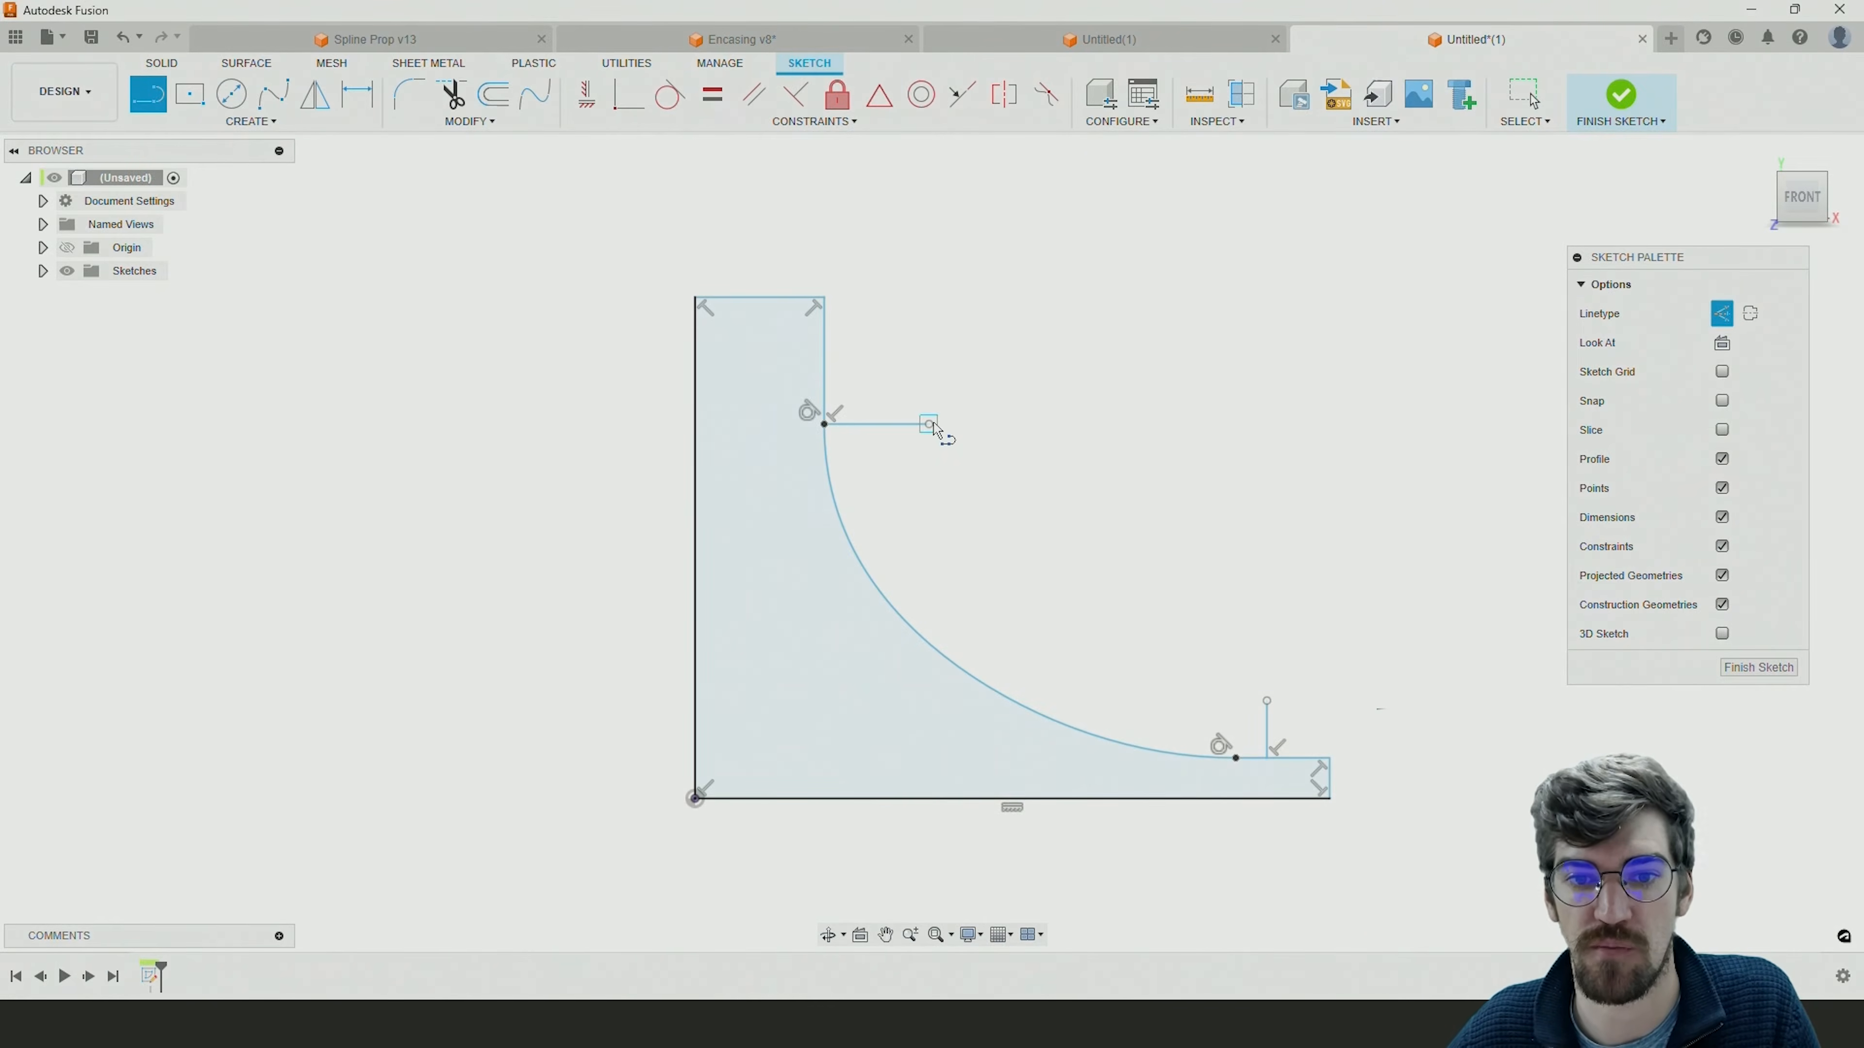
left_click(929, 424)
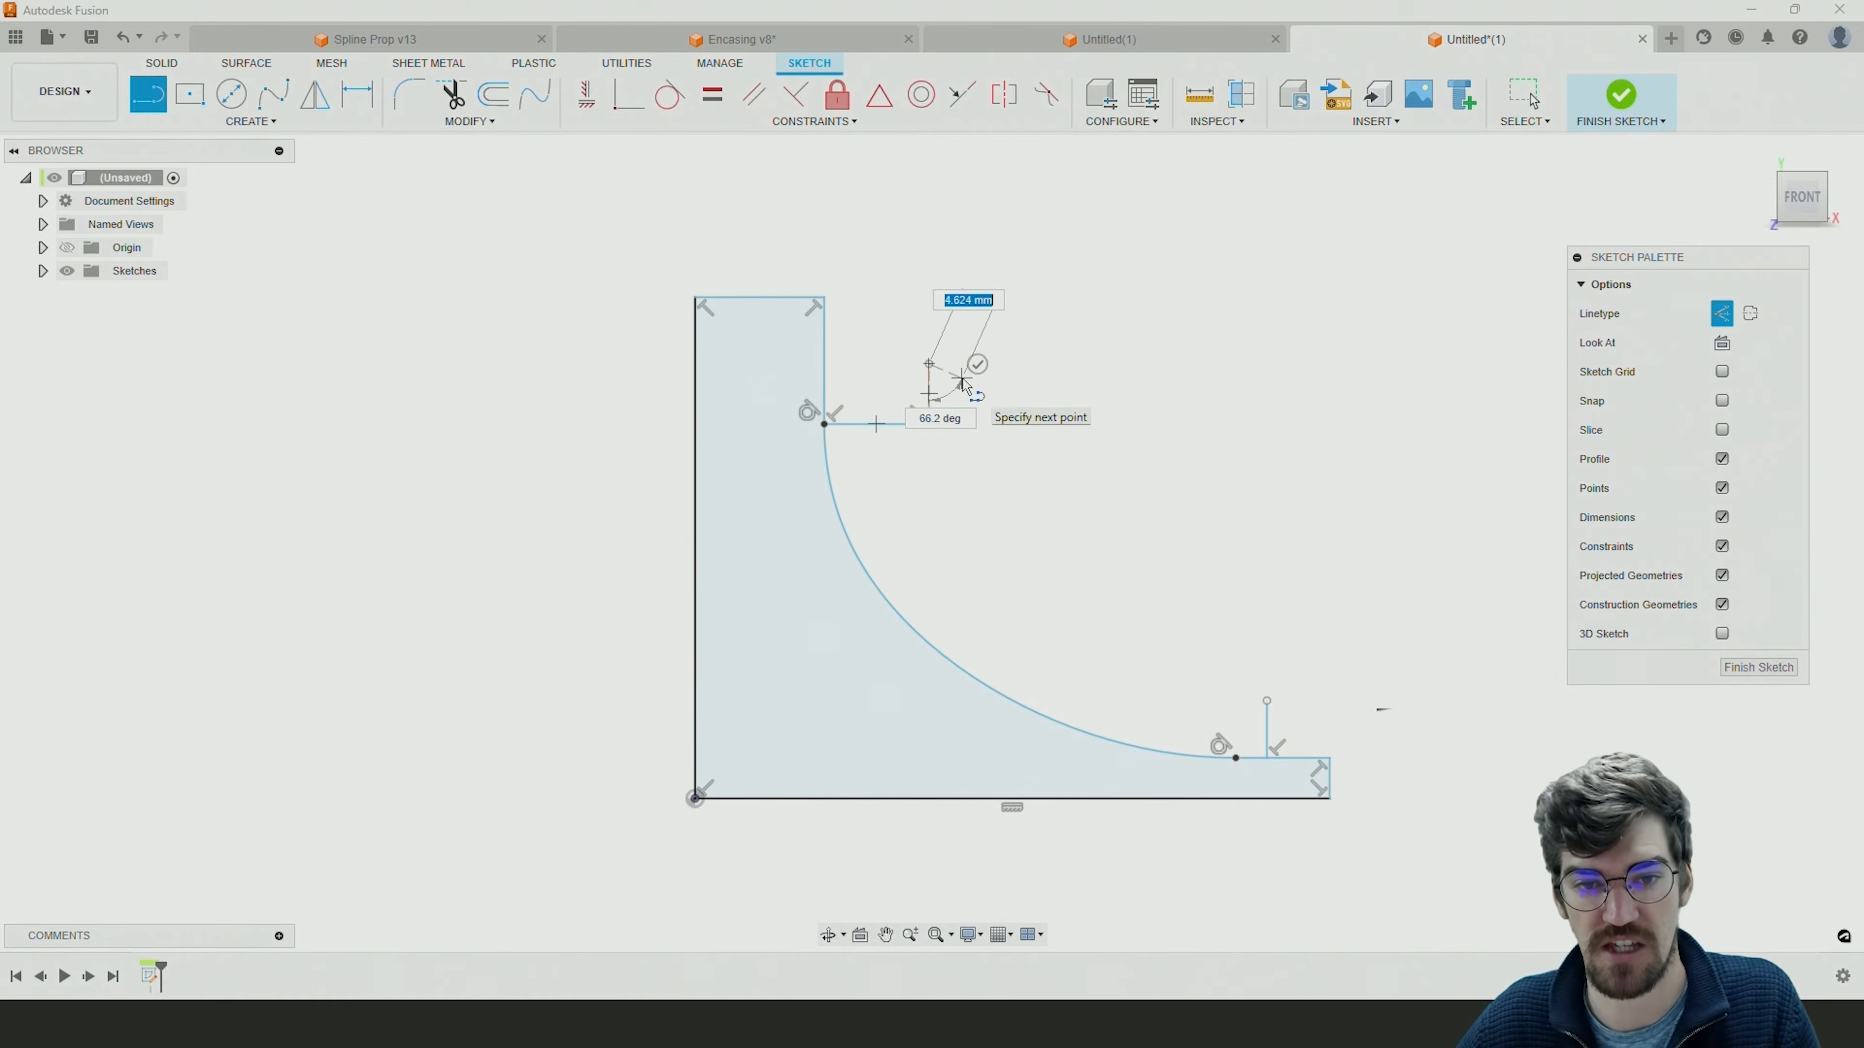
left_click(930, 366)
key("Escape")
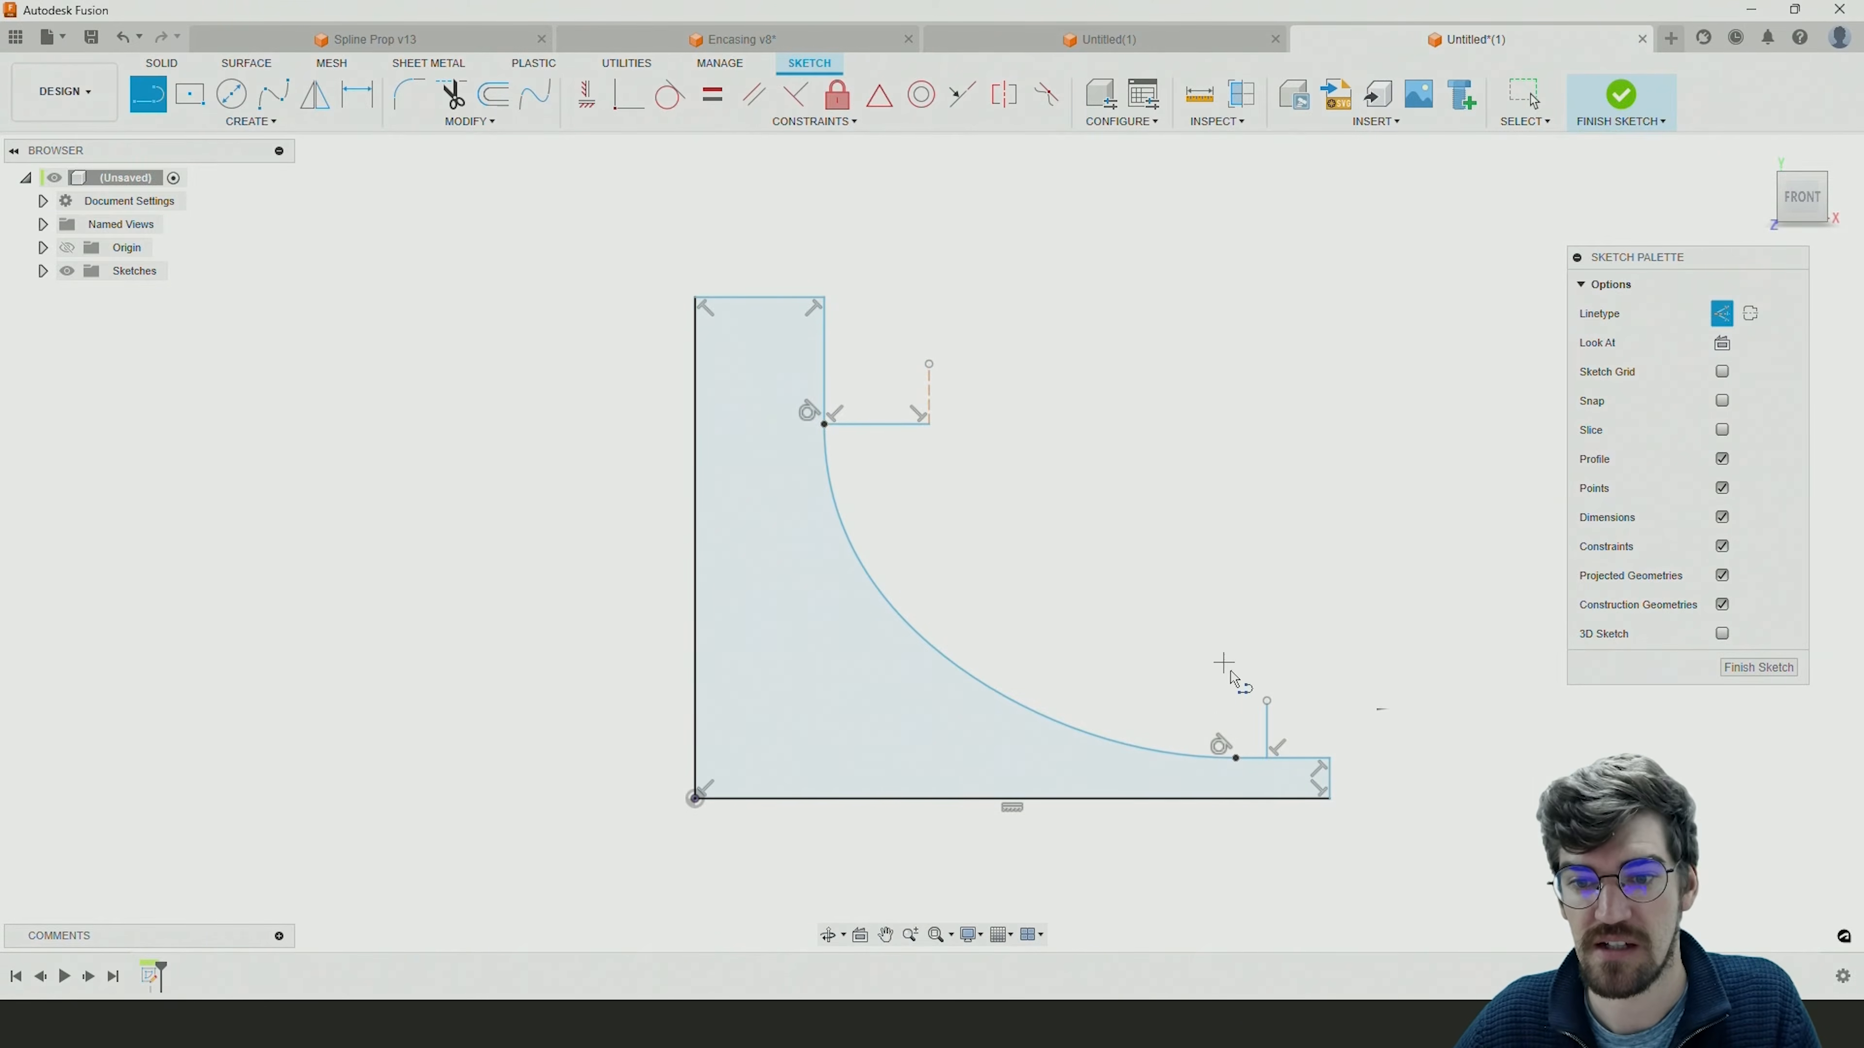
left_click(1266, 701)
left_click(1323, 701)
key("Escape")
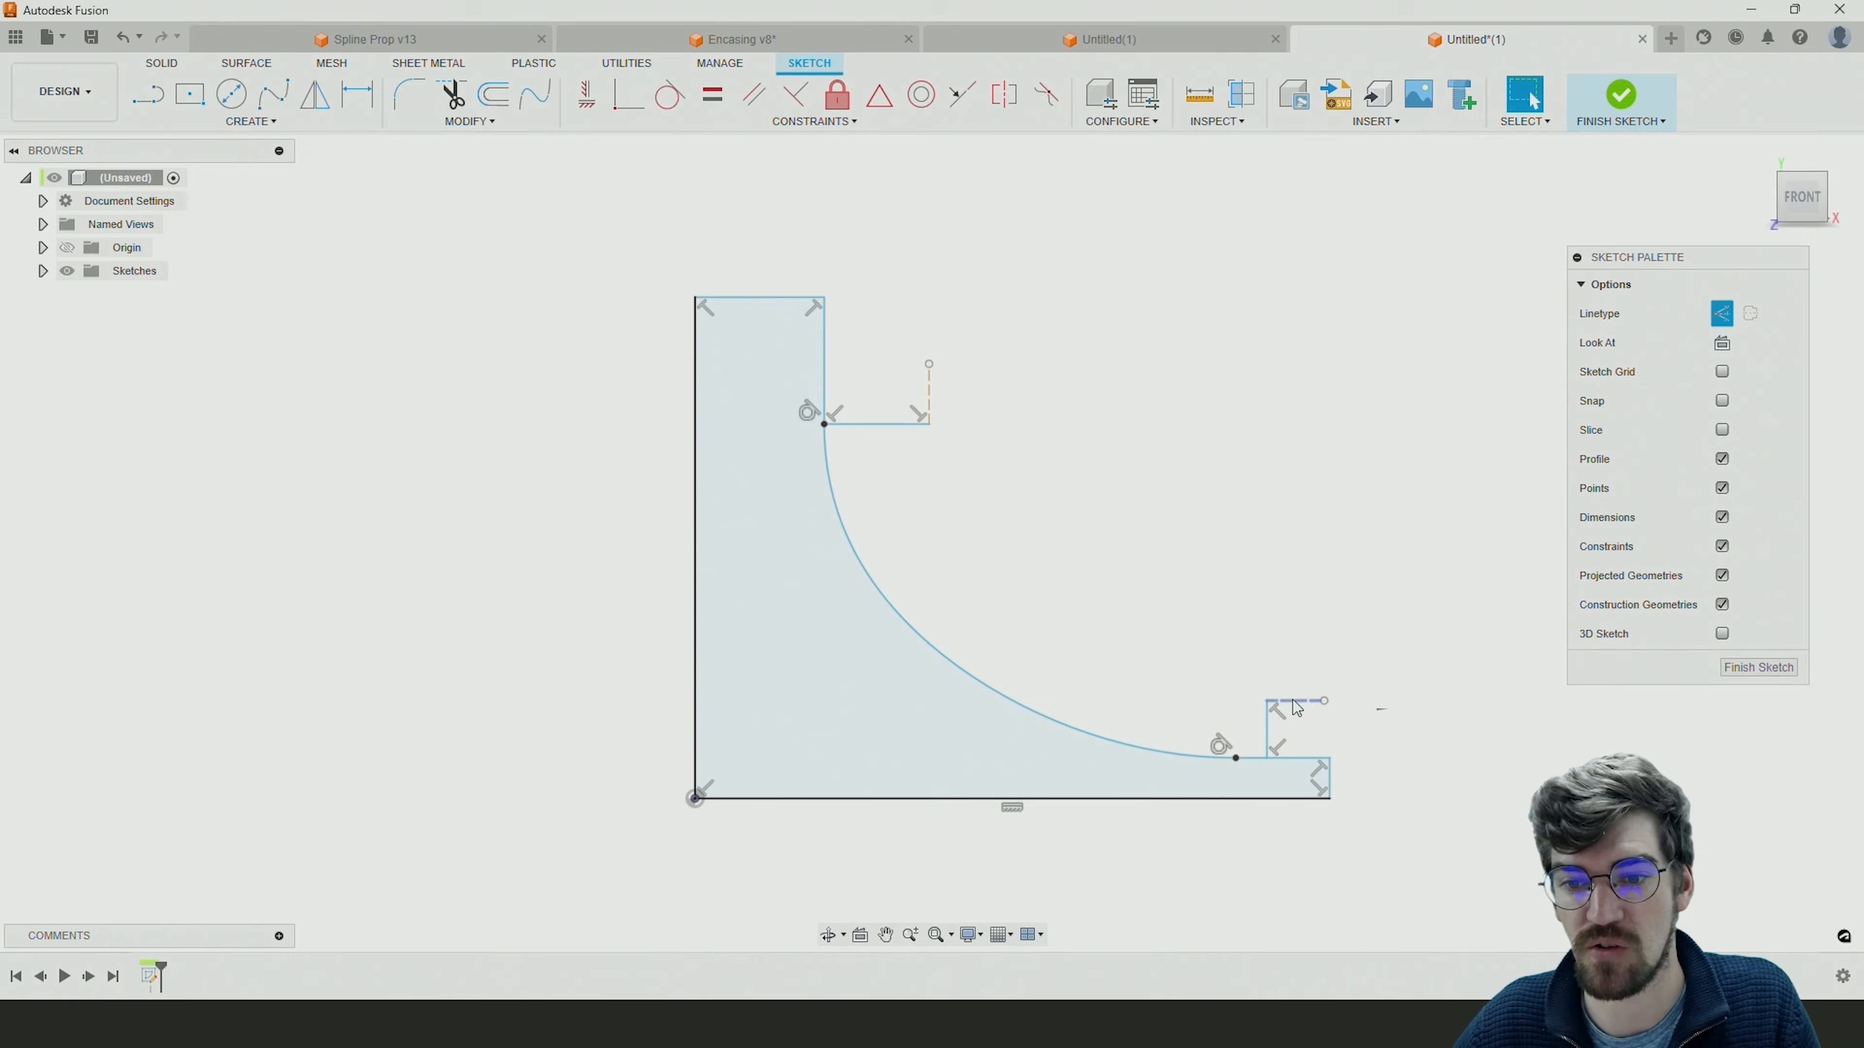
scroll(1291, 710, "up", 3)
scroll(1308, 694, "down", 3)
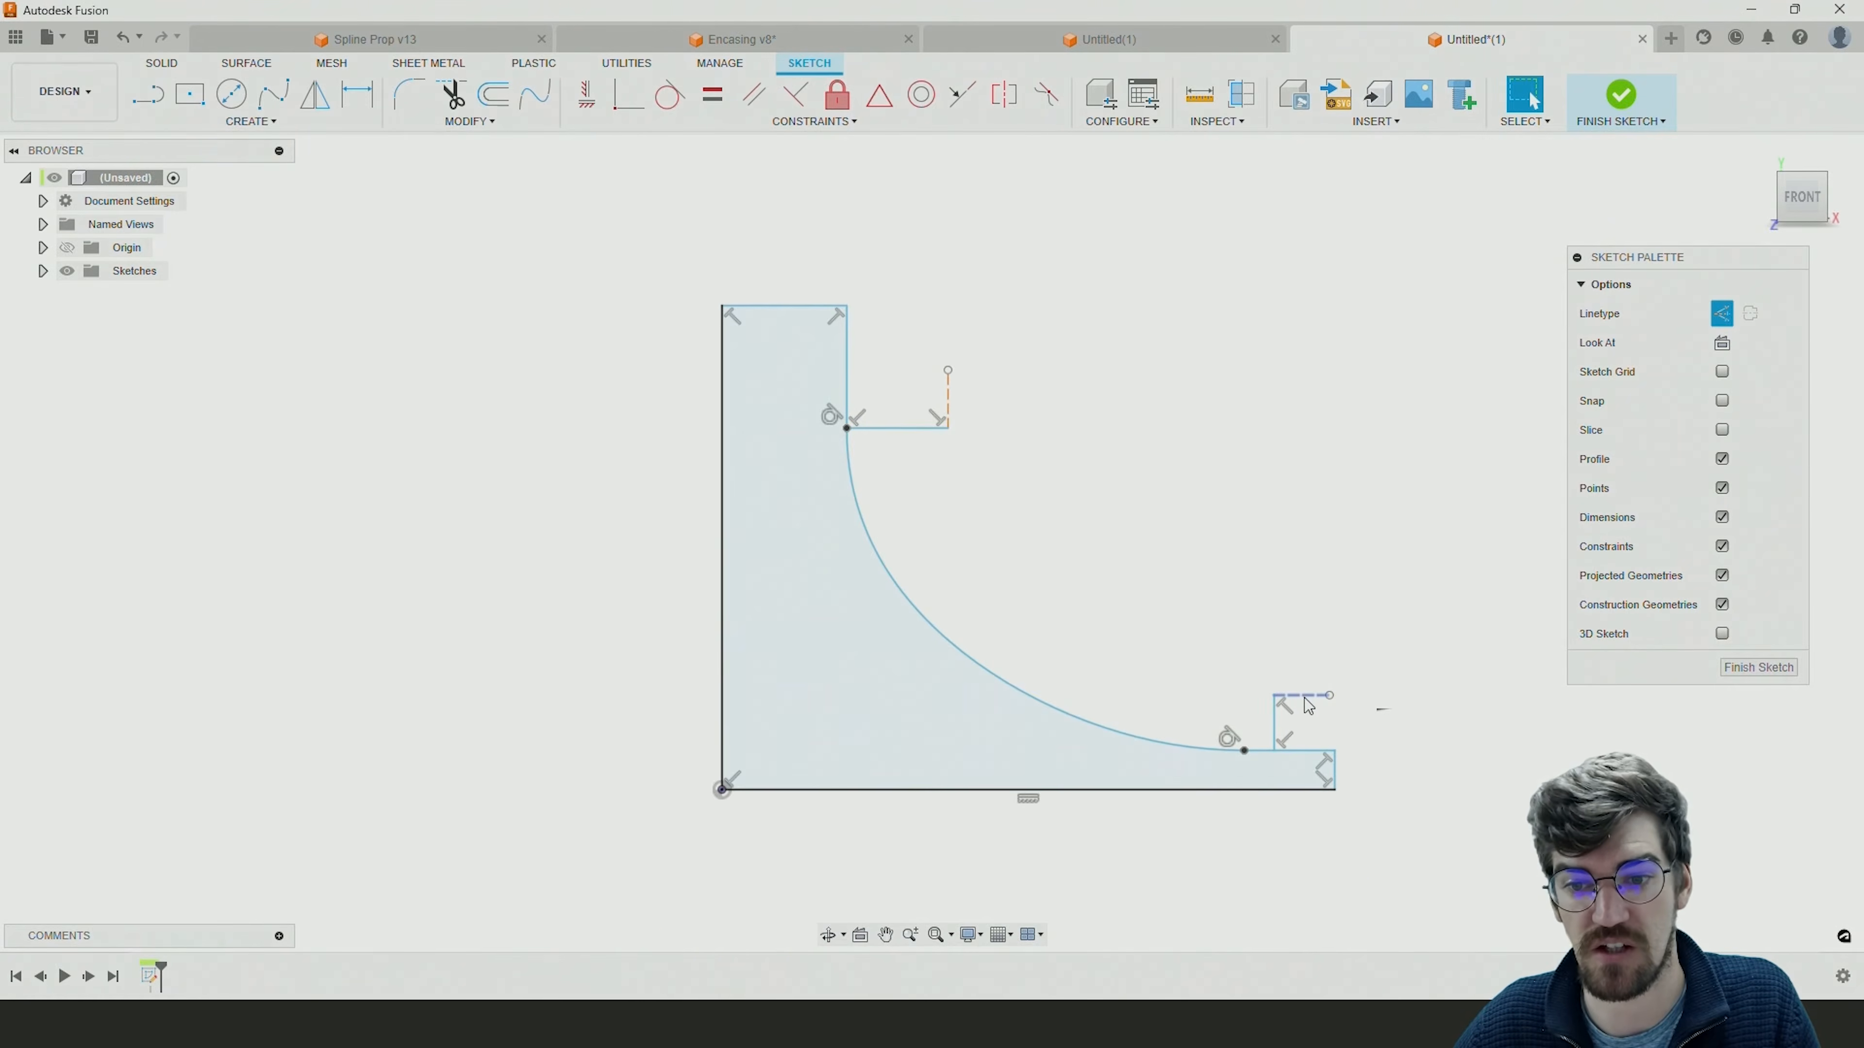
middle_click_drag(1135, 571, 1153, 554)
scroll(1153, 554, "down", 1)
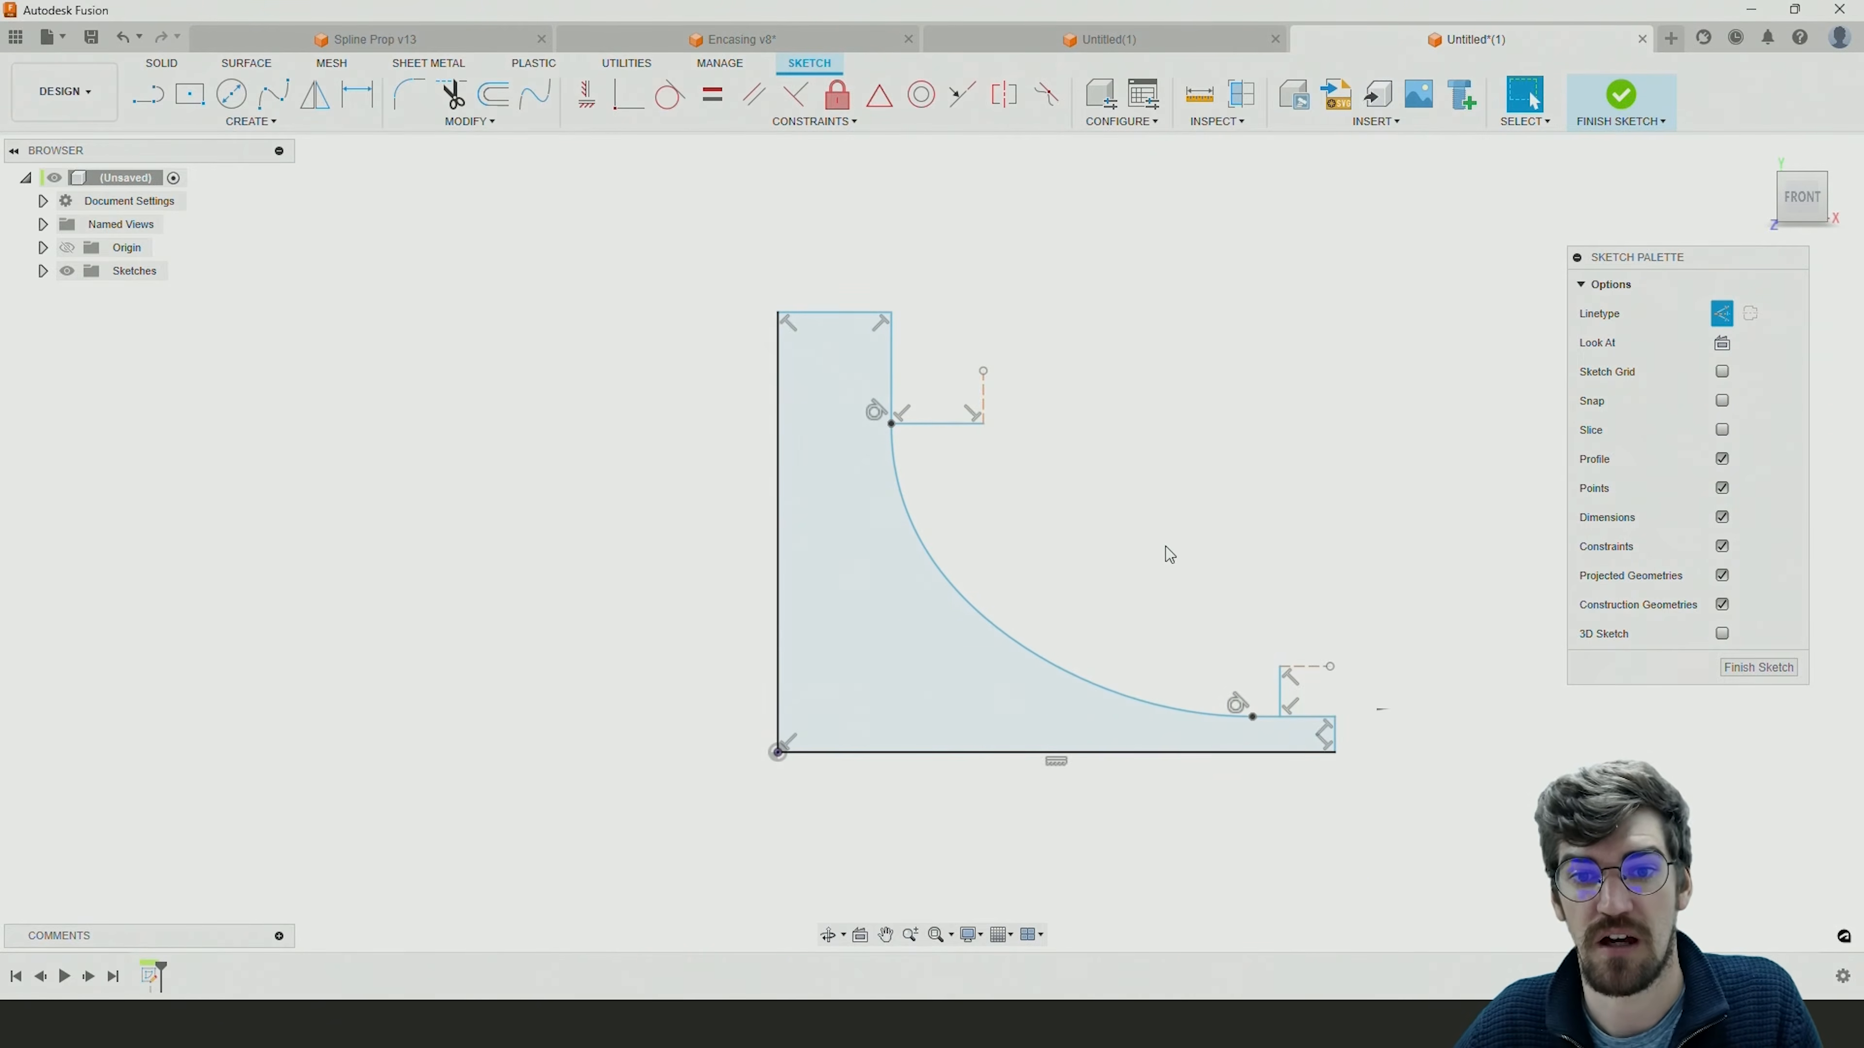
left_click(137, 98)
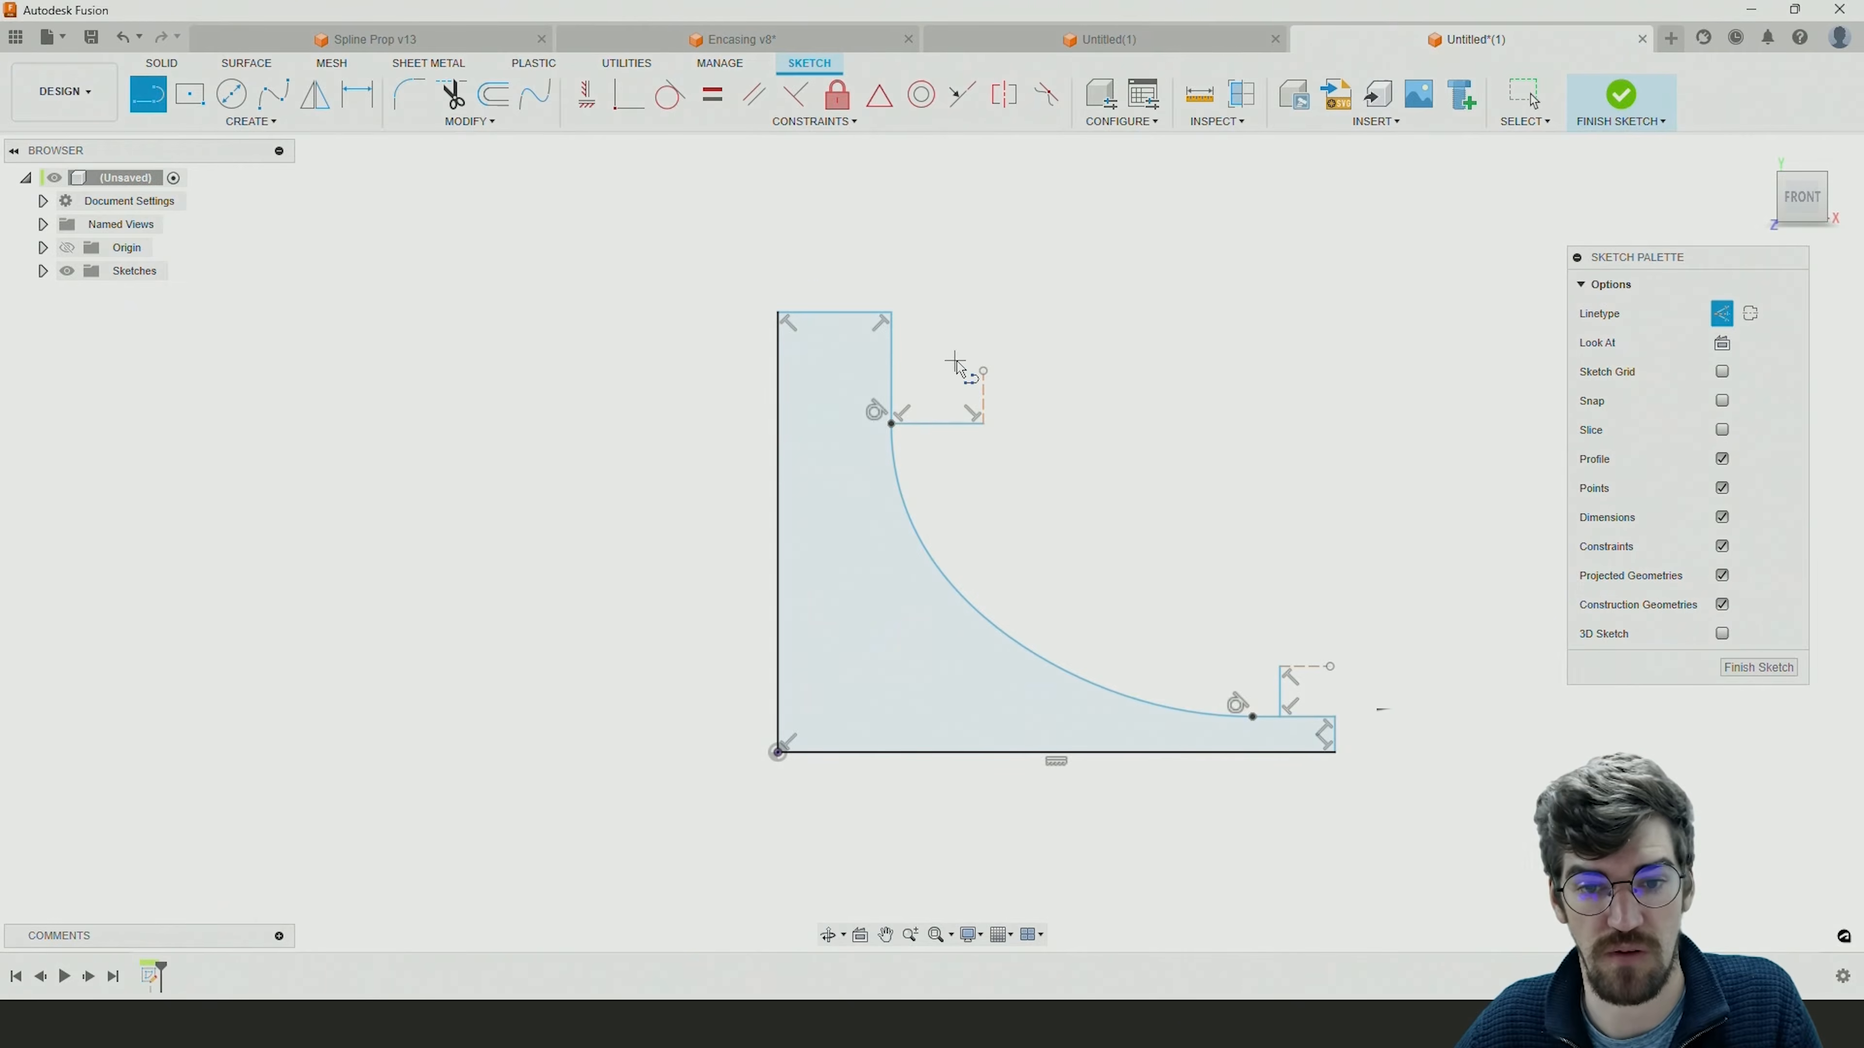
key("Escape")
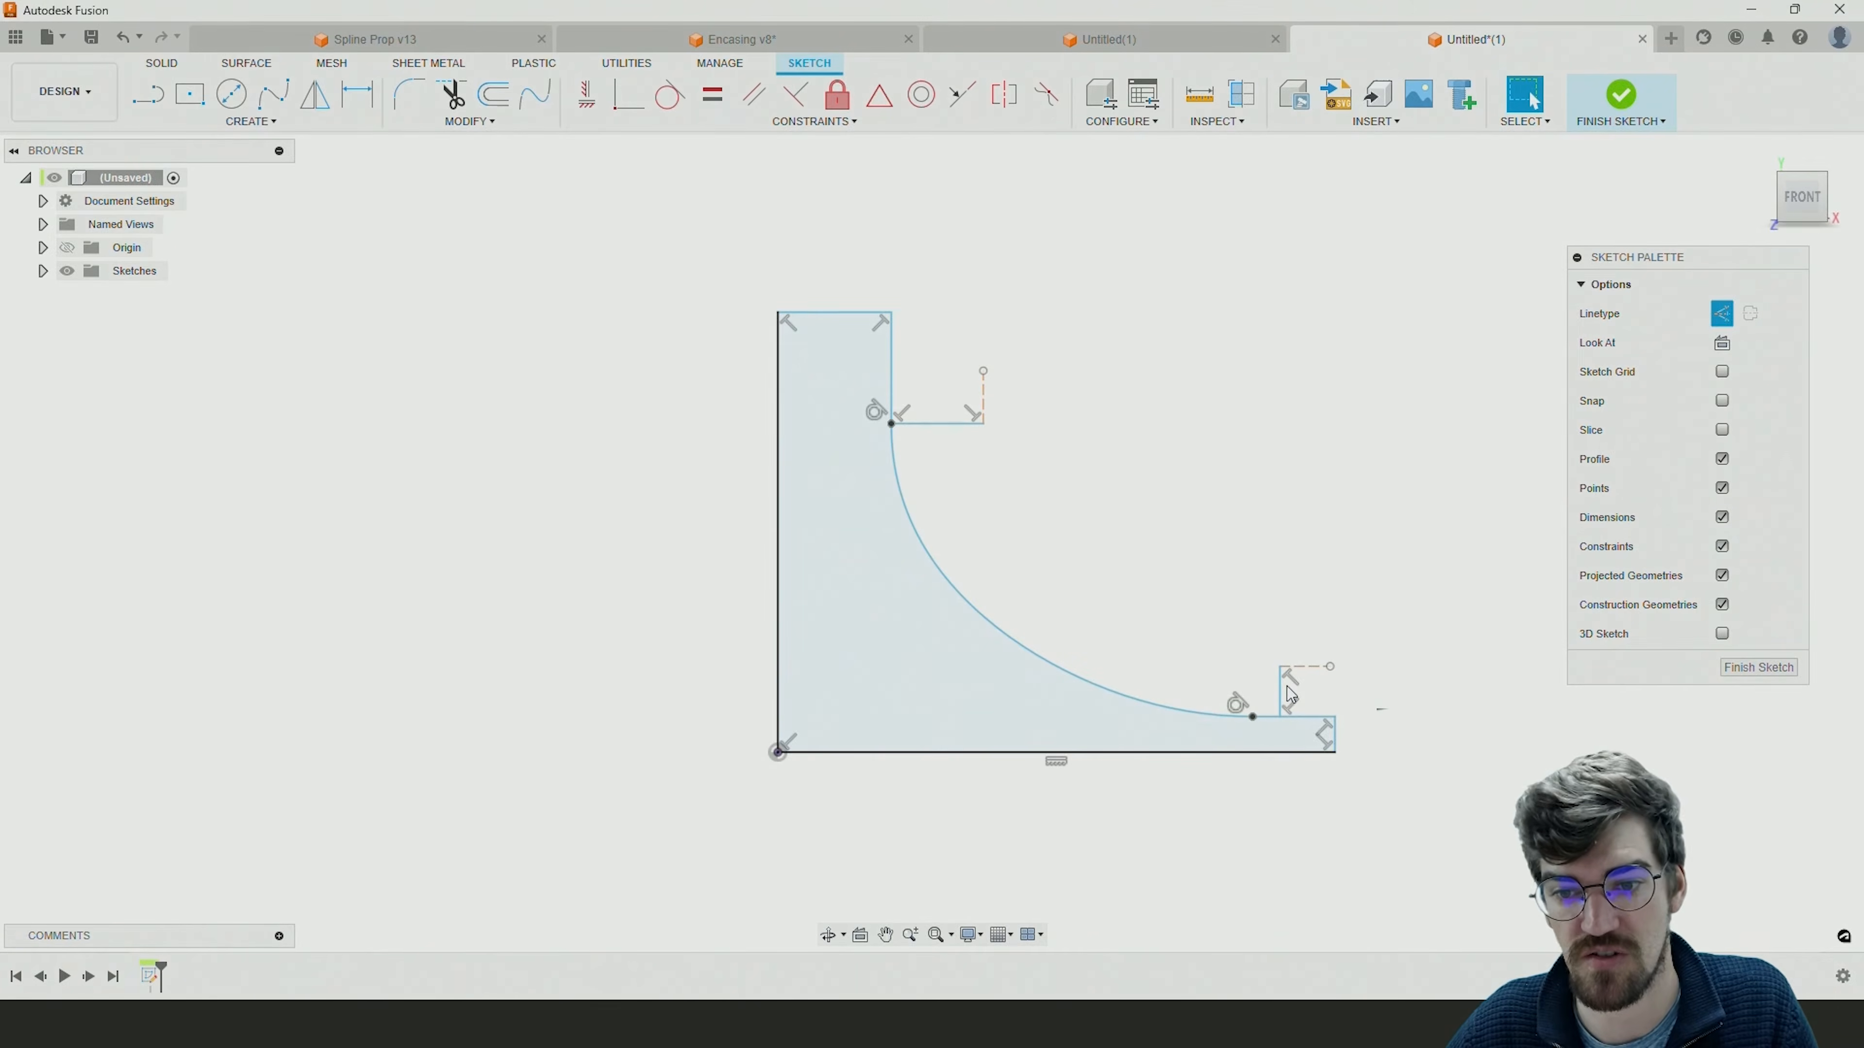
Remove the perpendicular constraints that tie the two construction lines to the hub-side and rim-side lines.
left_click(1282, 705)
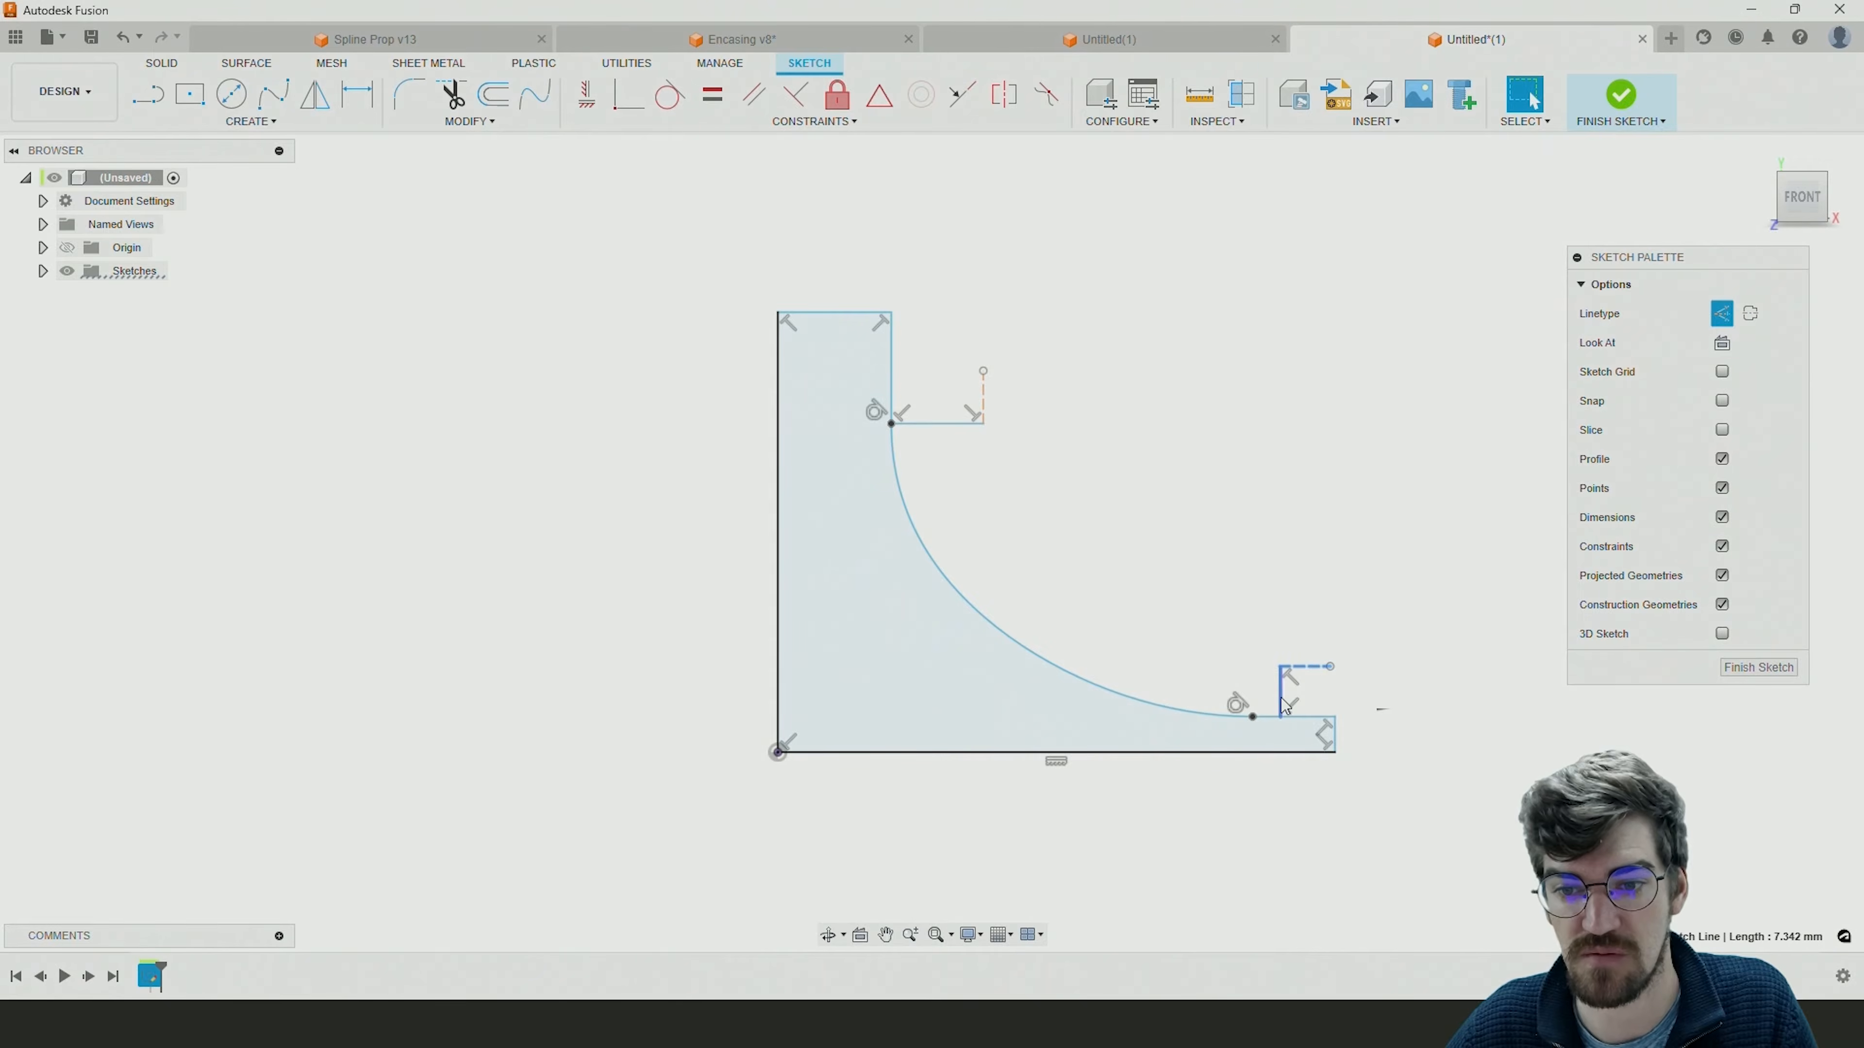
left_click(1131, 506)
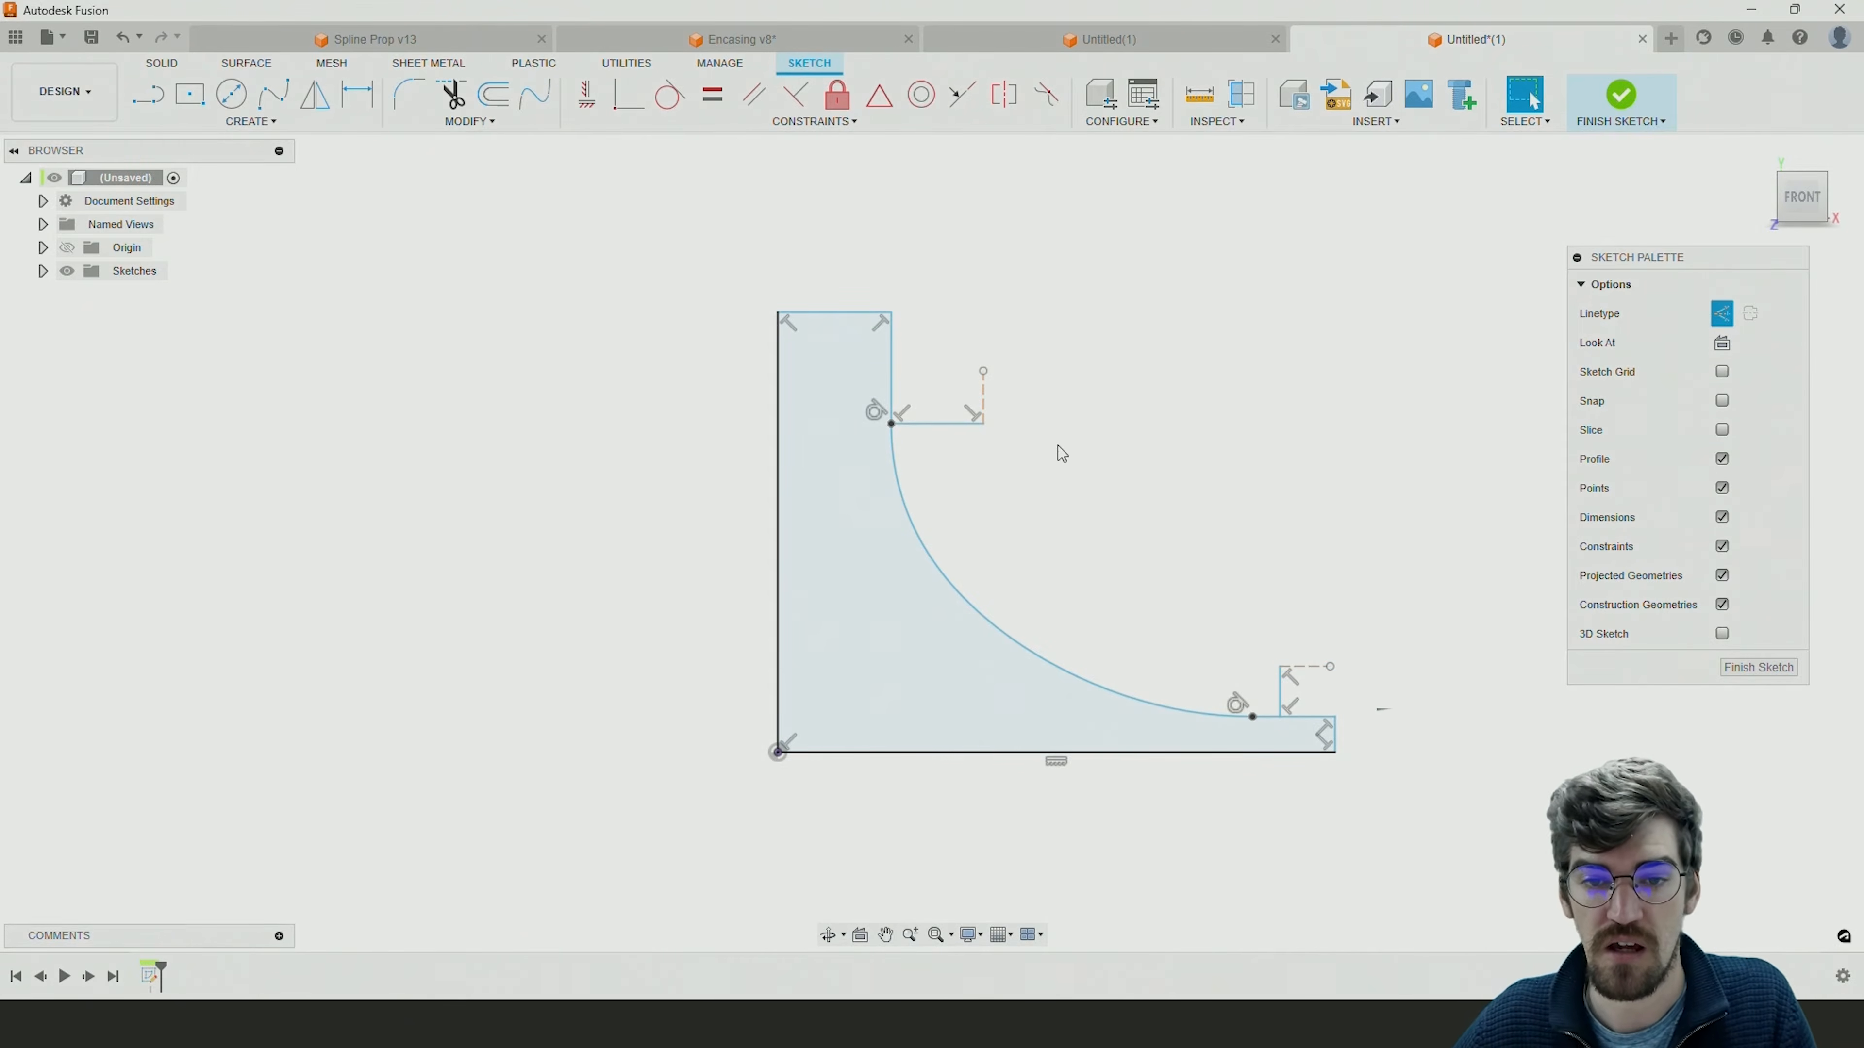
left_click(989, 406)
left_click(1022, 419)
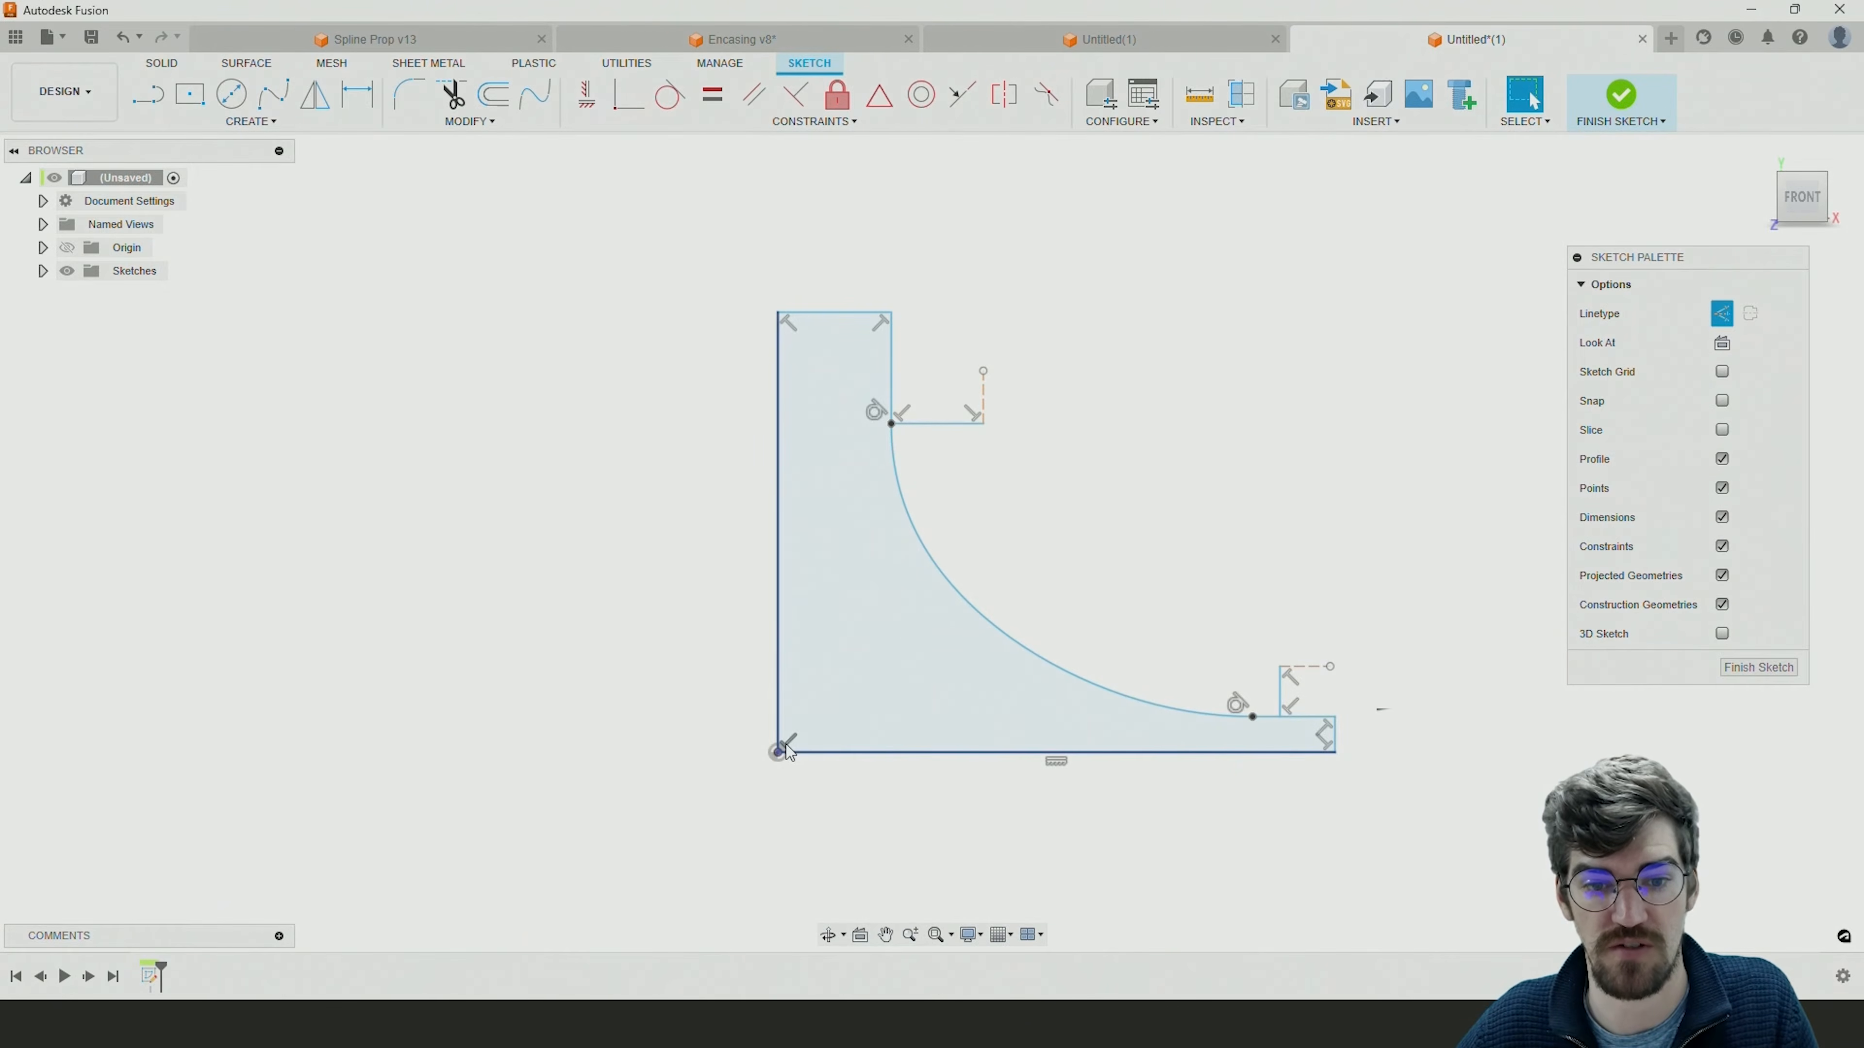
left_click(788, 741)
left_click(788, 324)
left_click(905, 326)
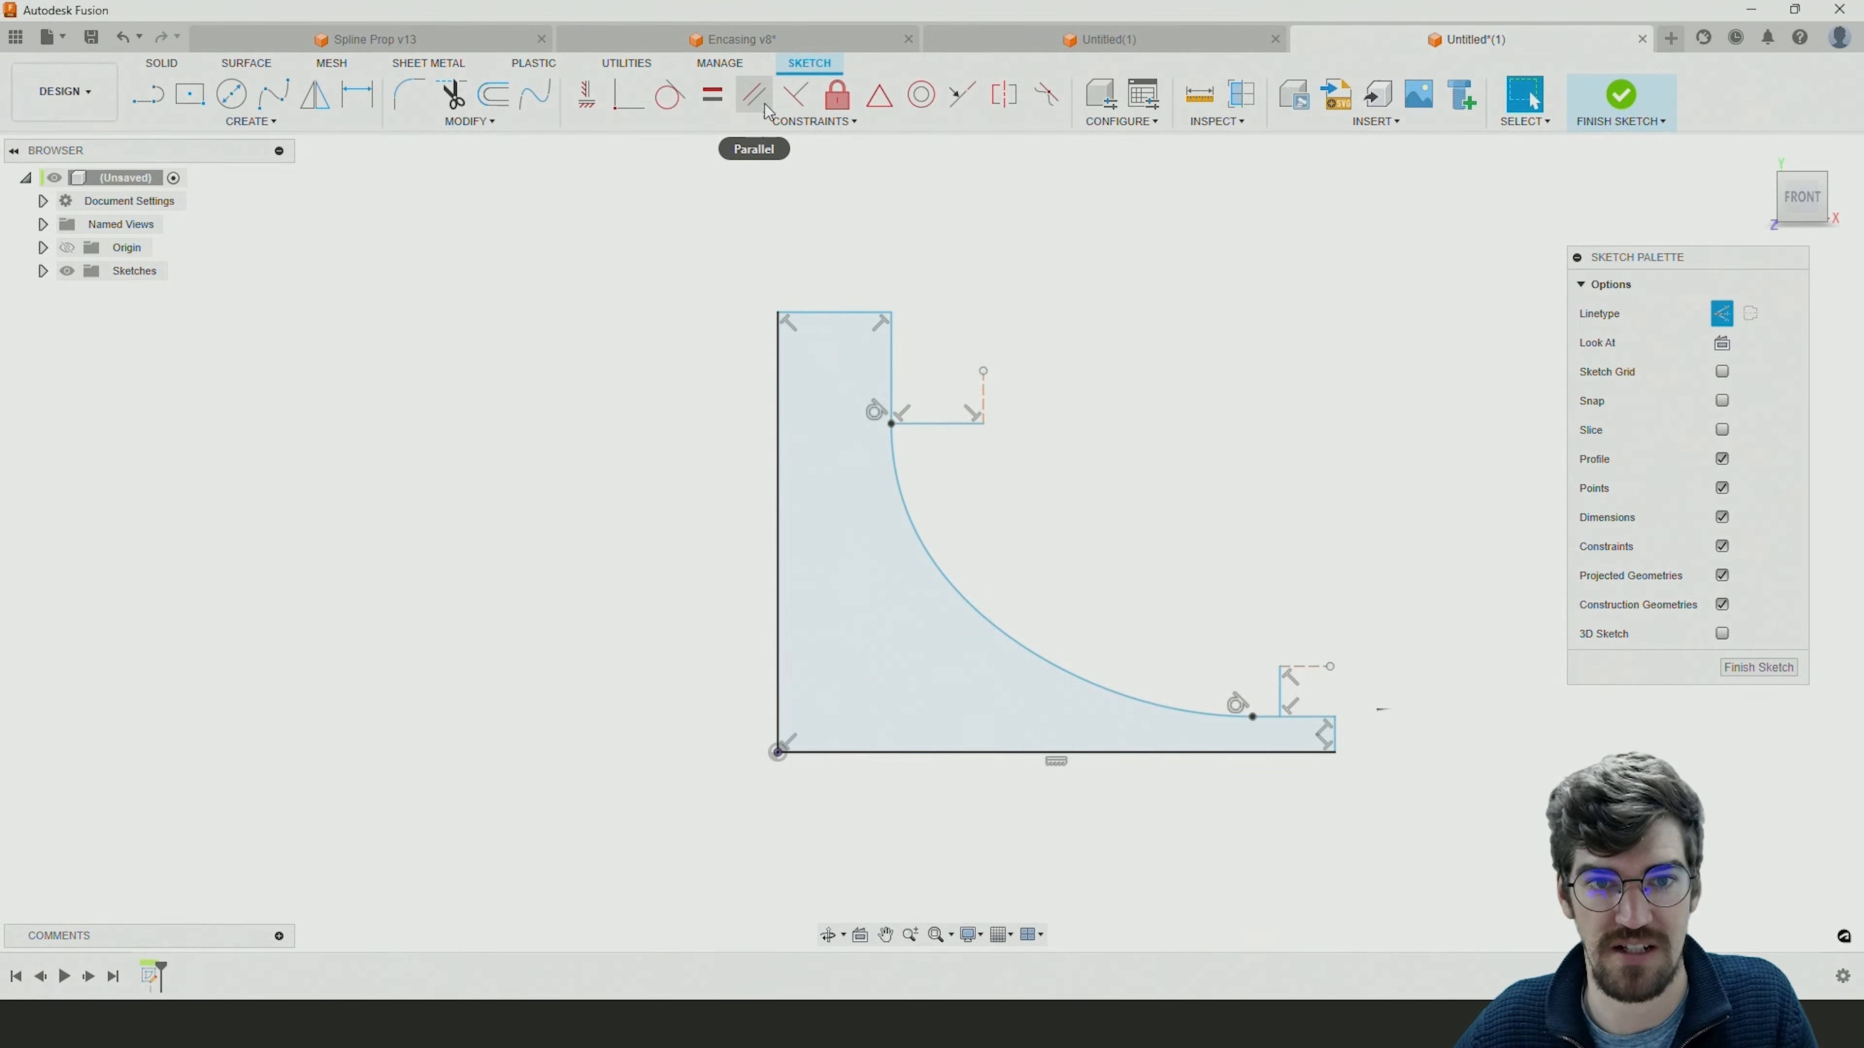
left_click(979, 415)
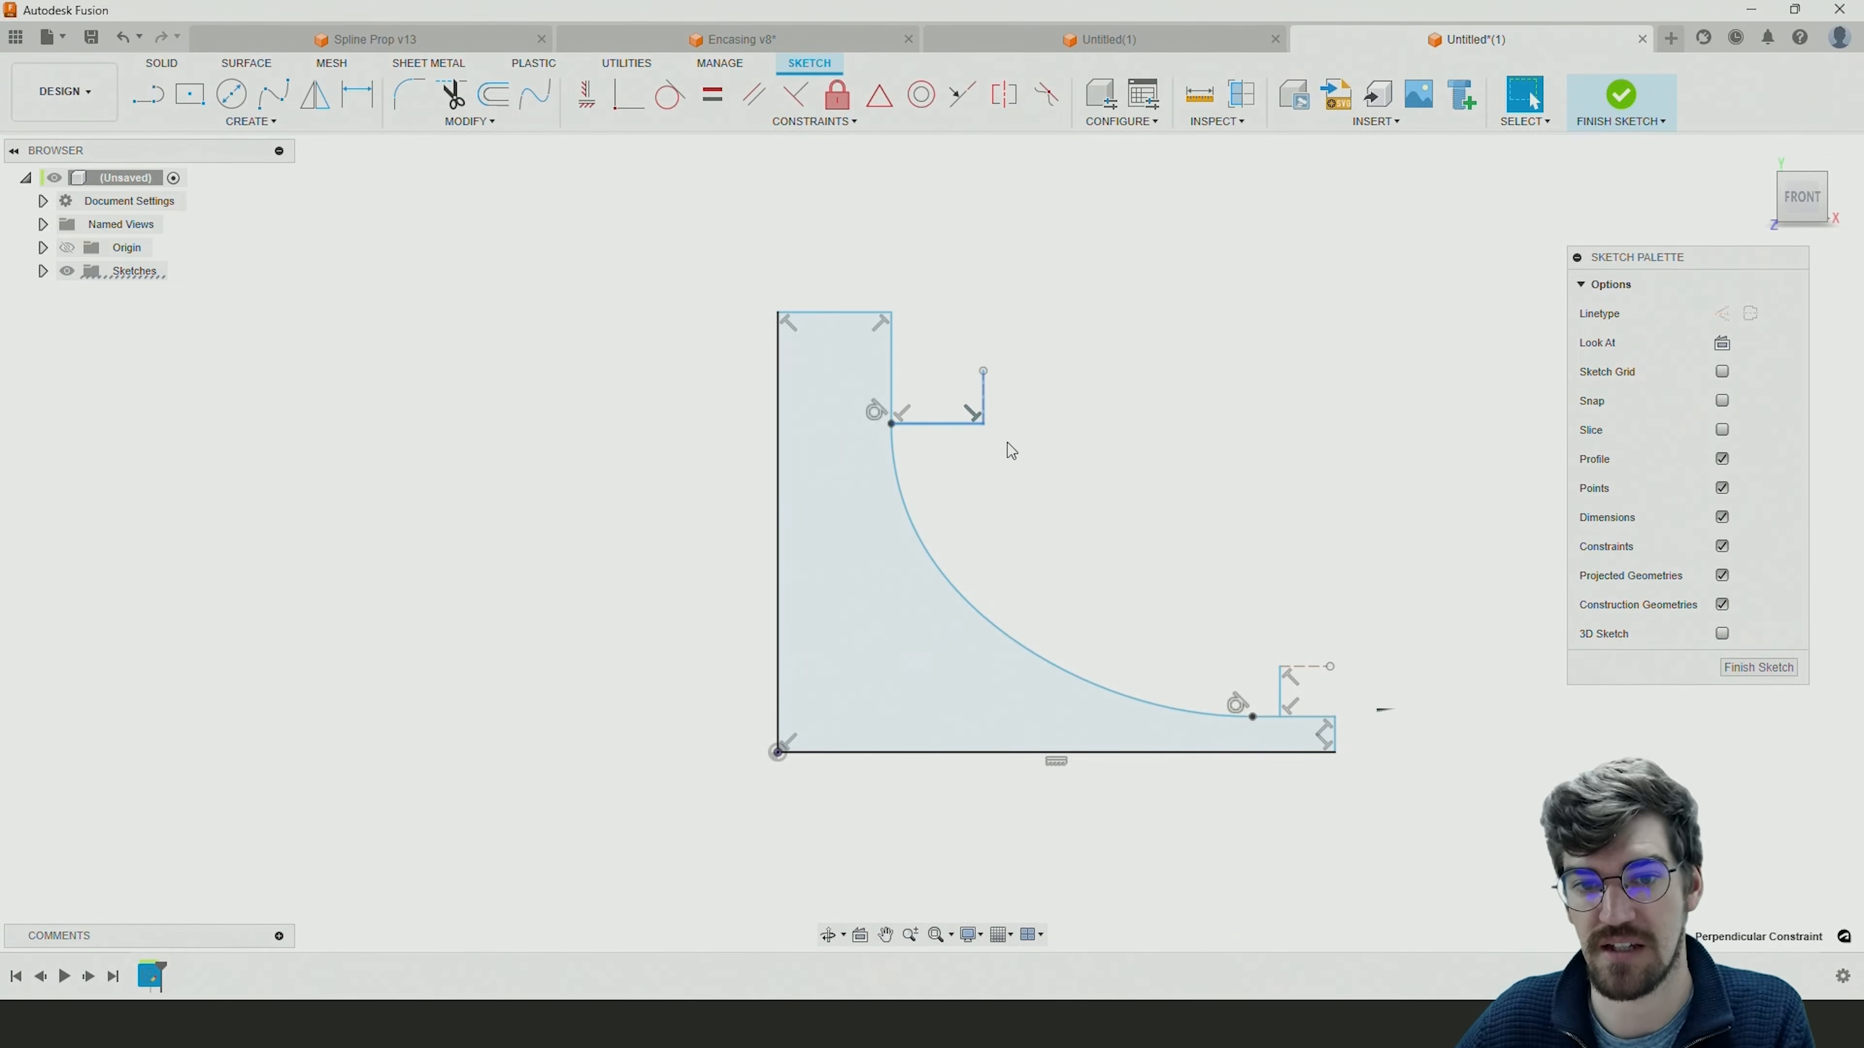
key("ctrl+z")
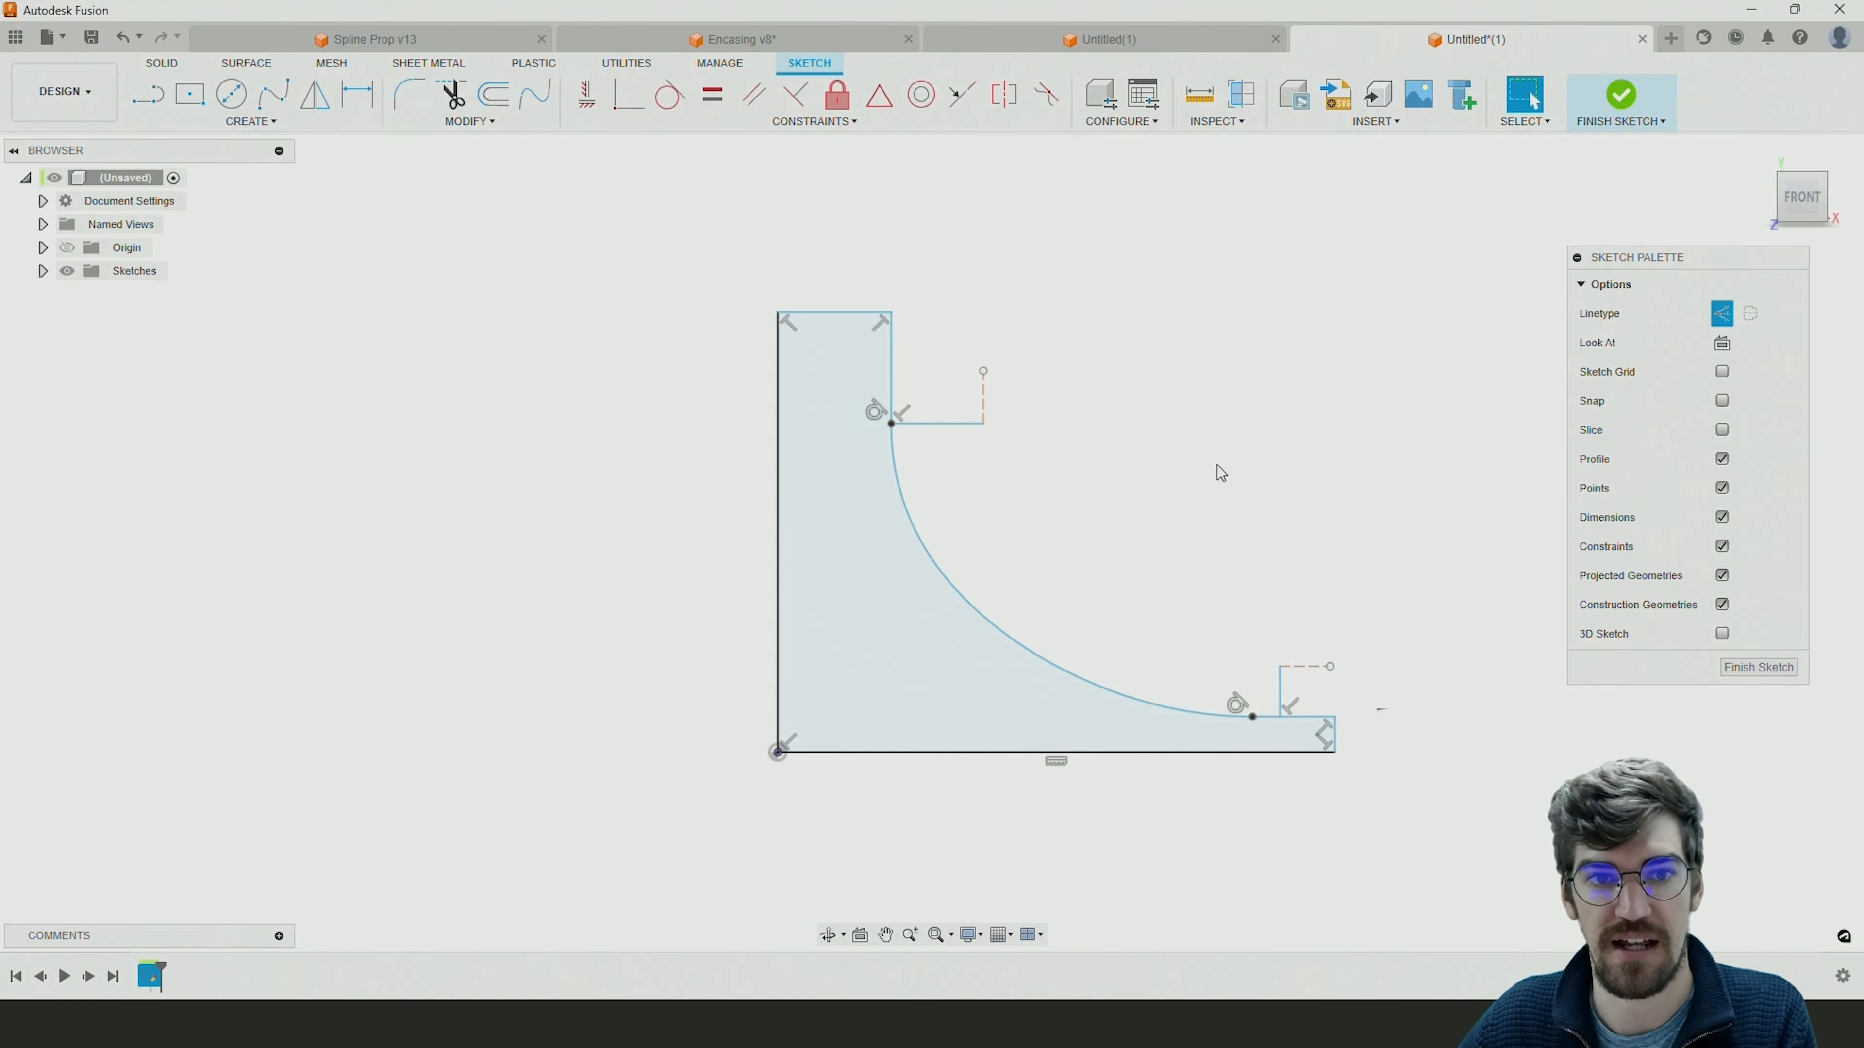
Reposition the construction lines' free ends and constrain the hub-side construction line vertical and the rim-side one horizontal.
mouse_move(1329, 666)
left_mouse_down()
mouse_move(1314, 596)
mouse_move(1351, 718)
mouse_move(1325, 659)
left_mouse_up()
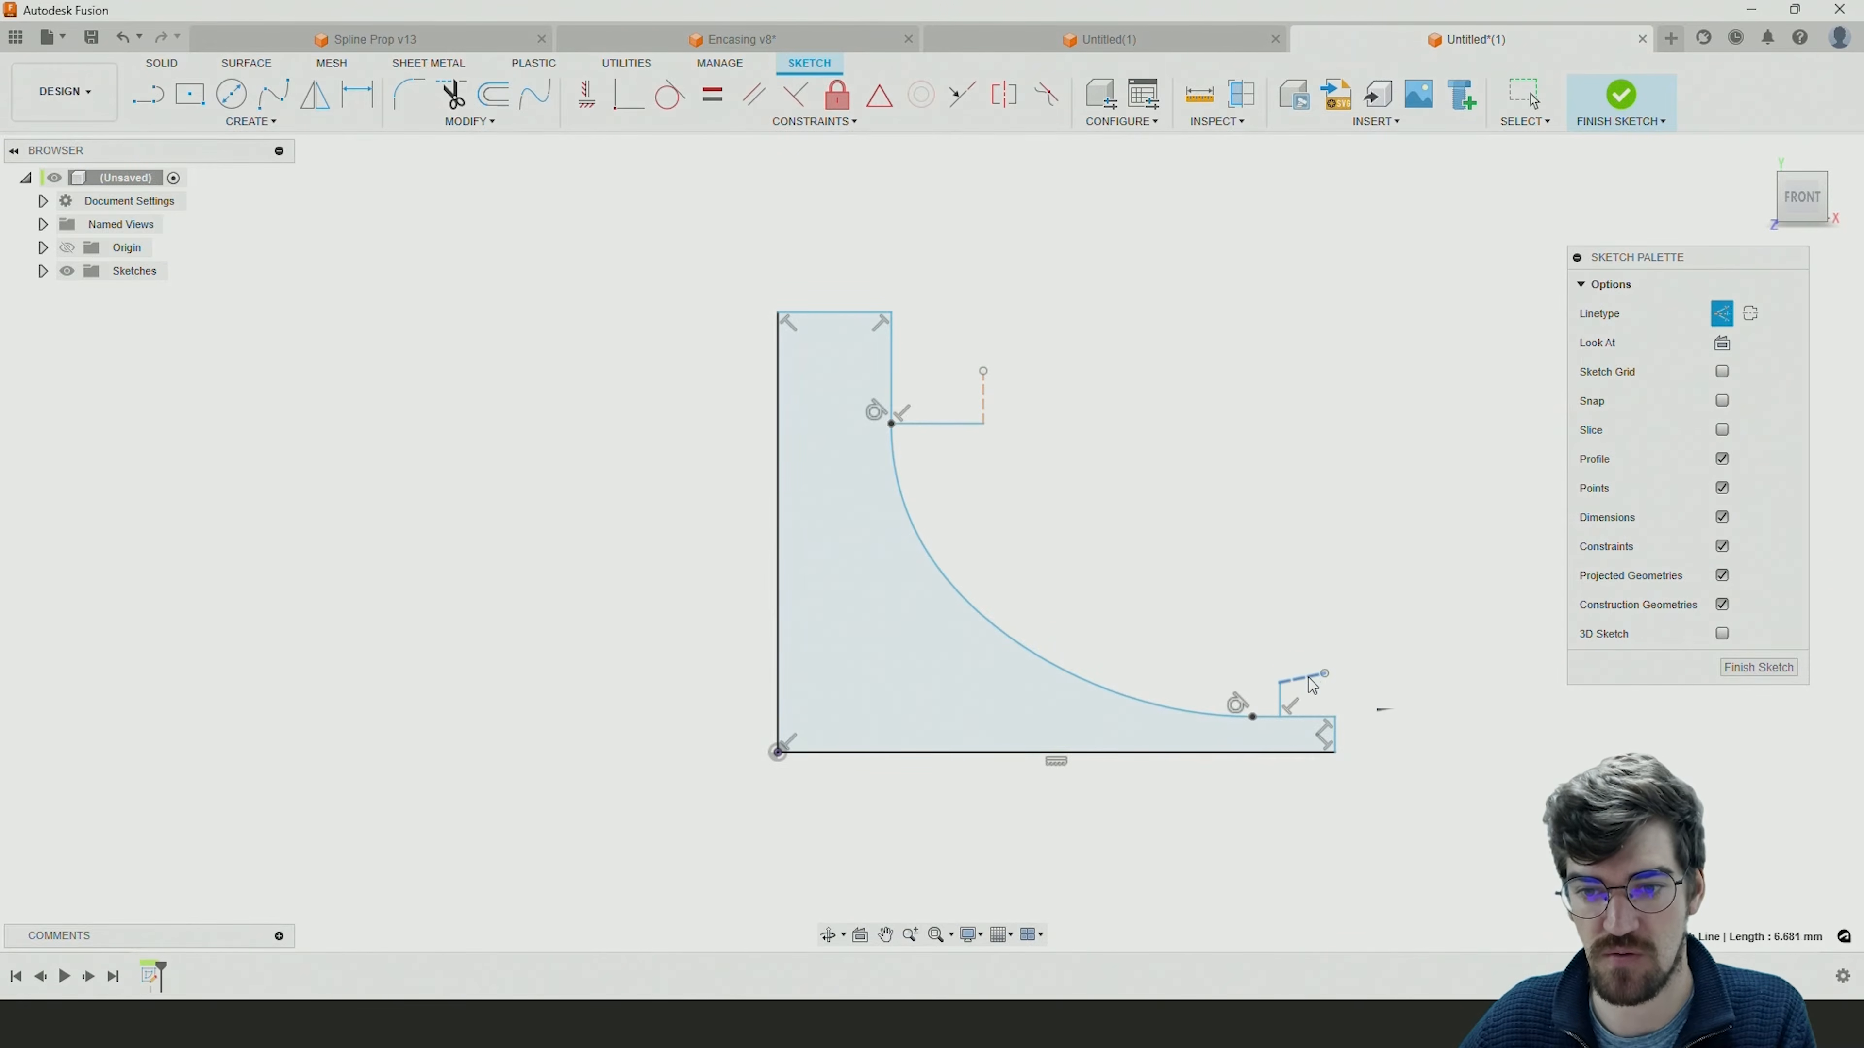
left_click(1218, 558)
left_click_drag(984, 371, 1006, 357)
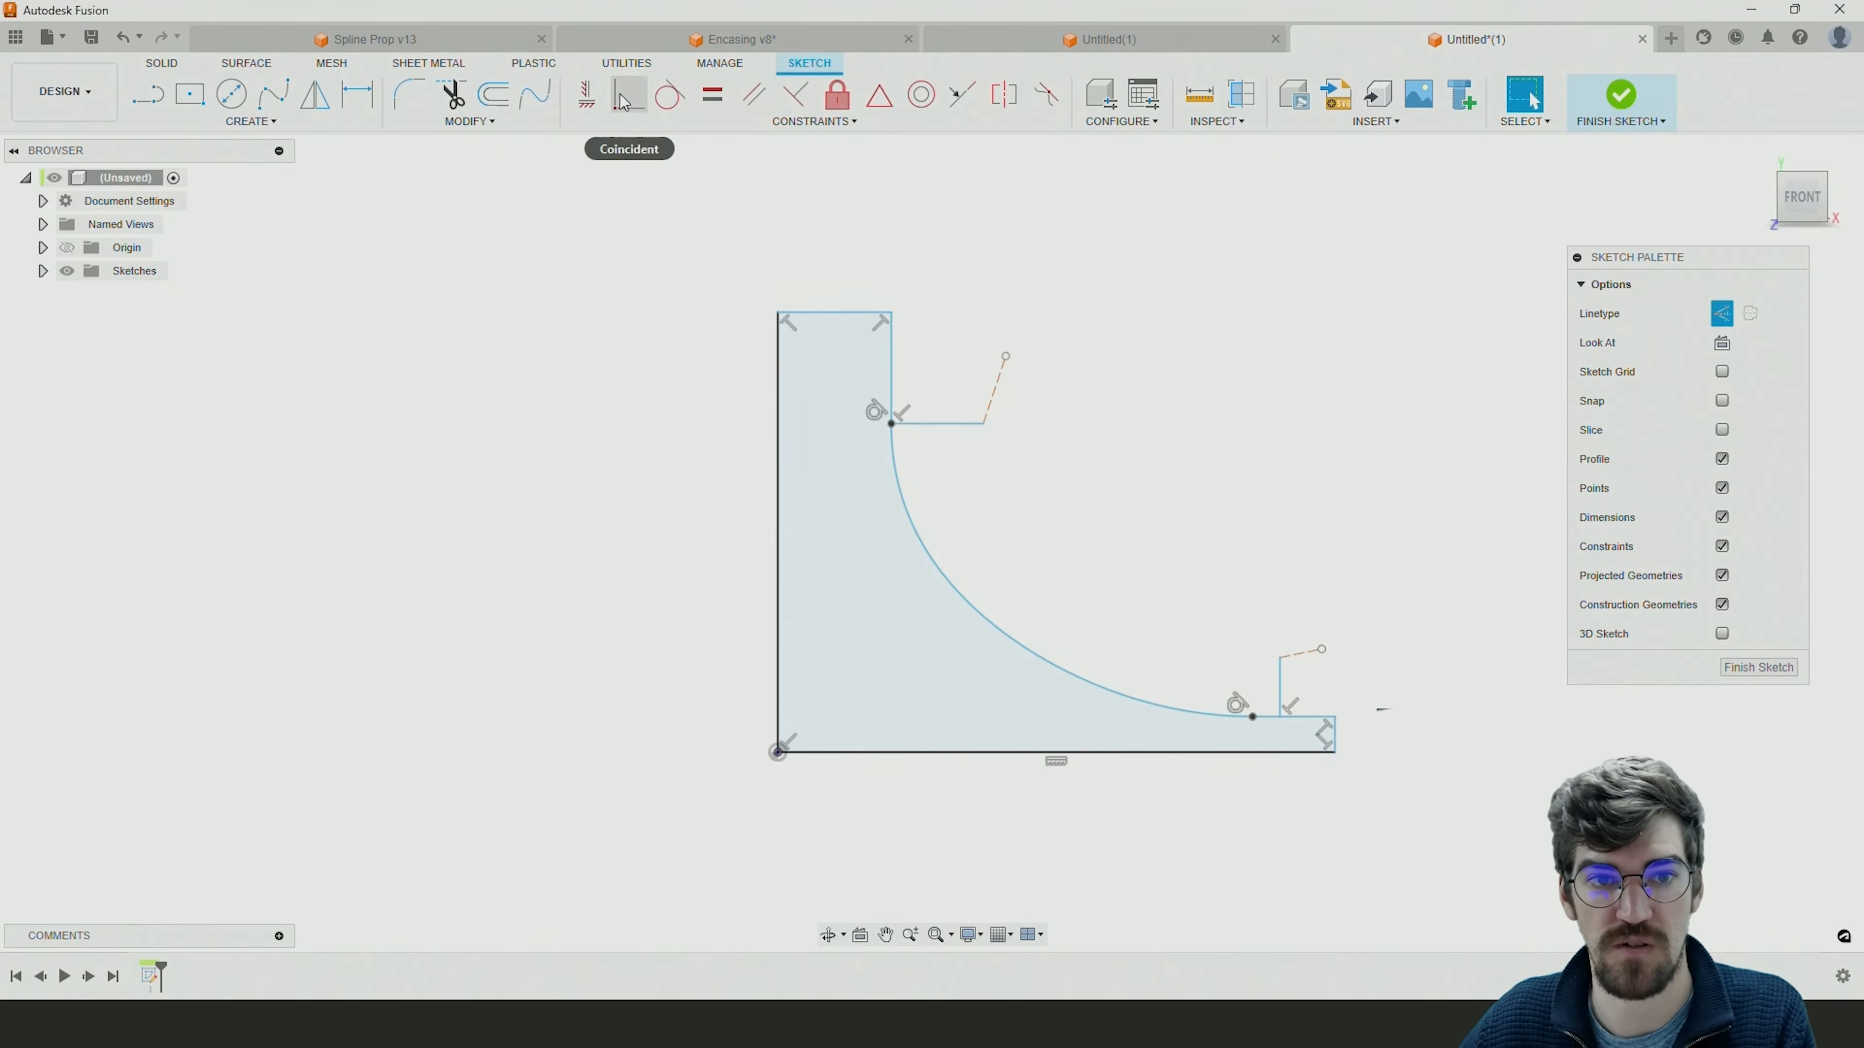
left_click(587, 96)
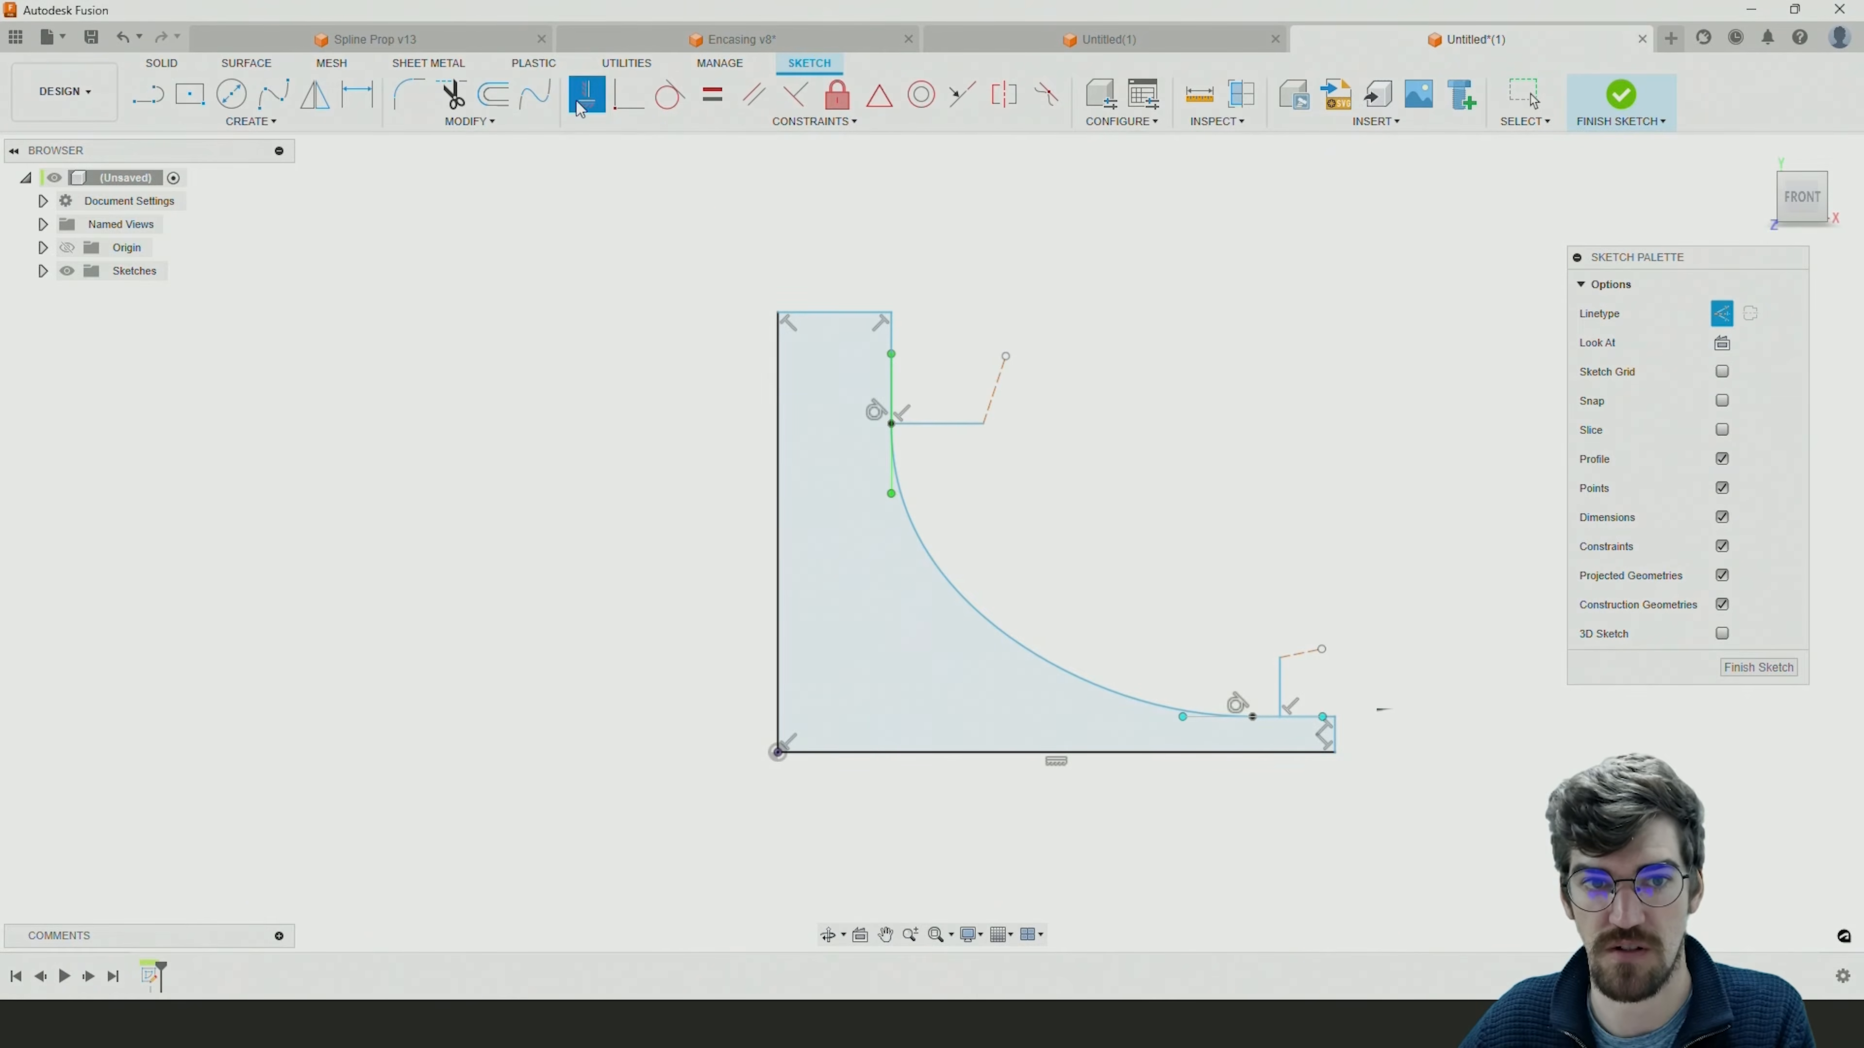
left_click(998, 391)
left_click(1303, 653)
key("Escape")
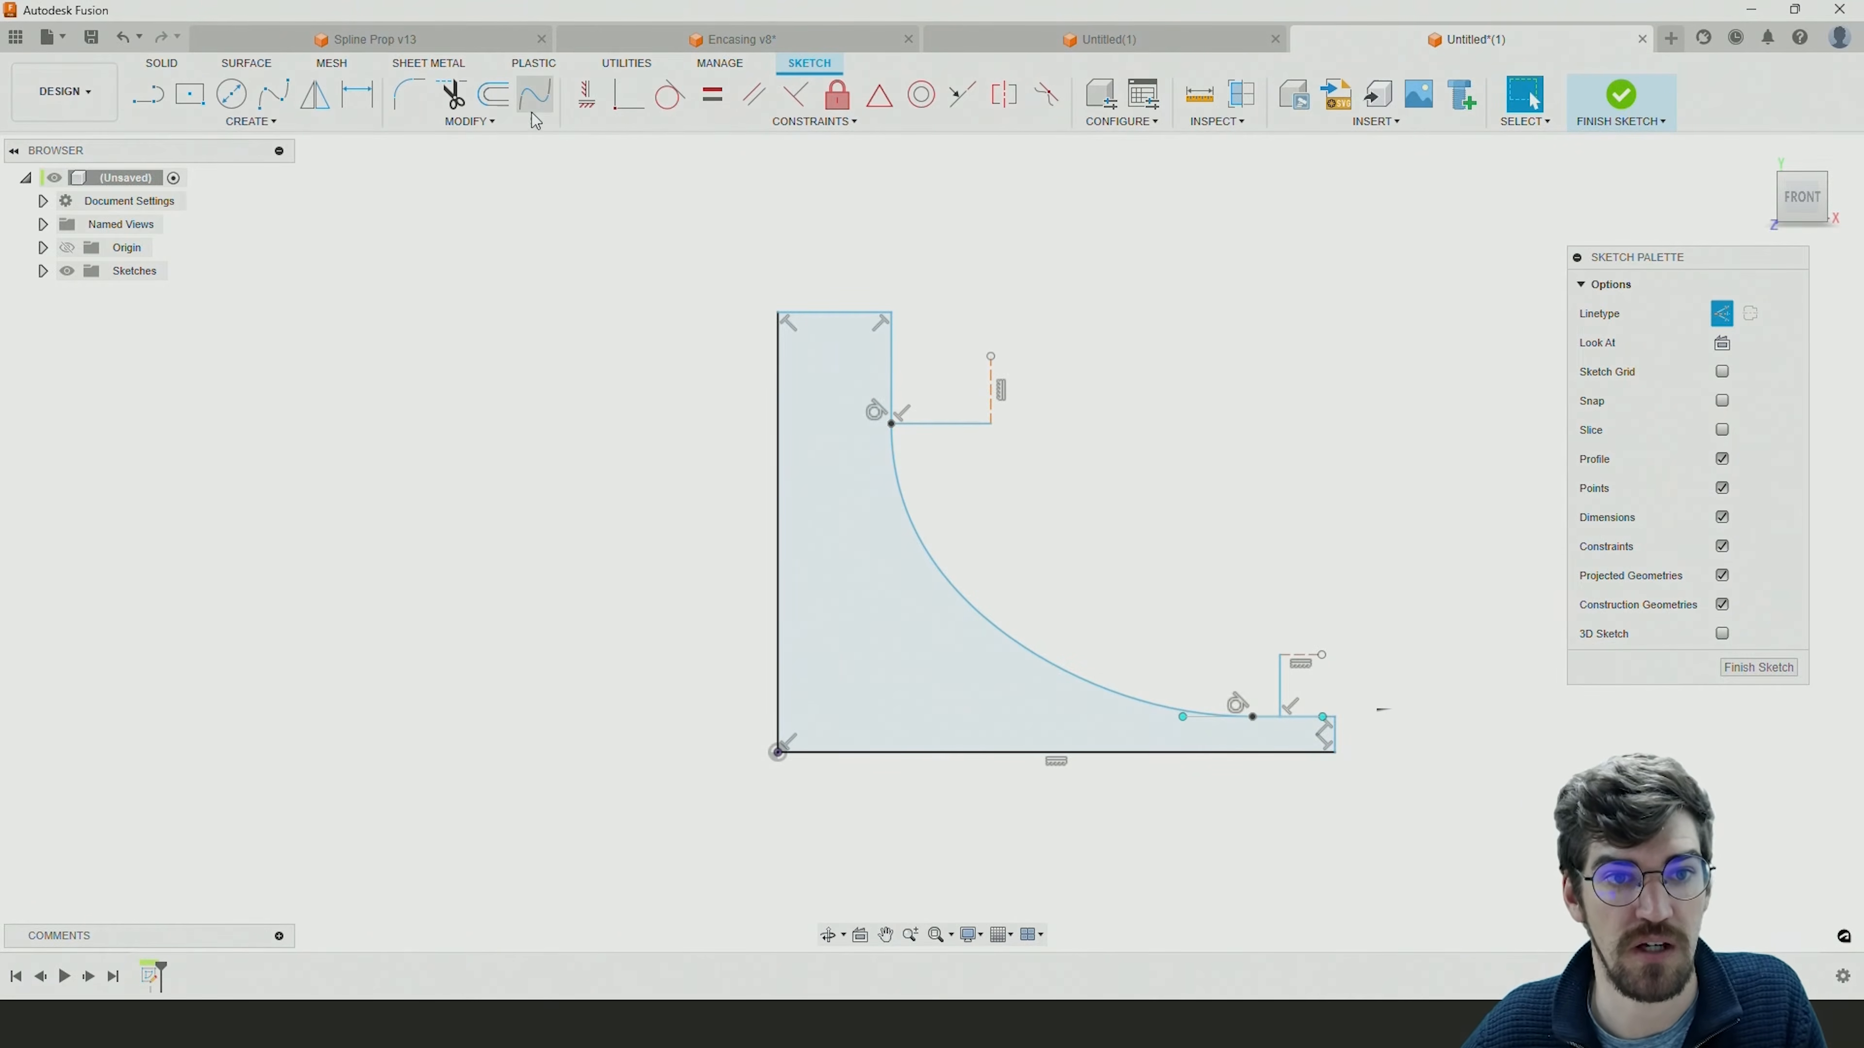
Connect the two construction lines' inner ends with a blend curve and change that curve from construction to normal linetype.
left_click(536, 99)
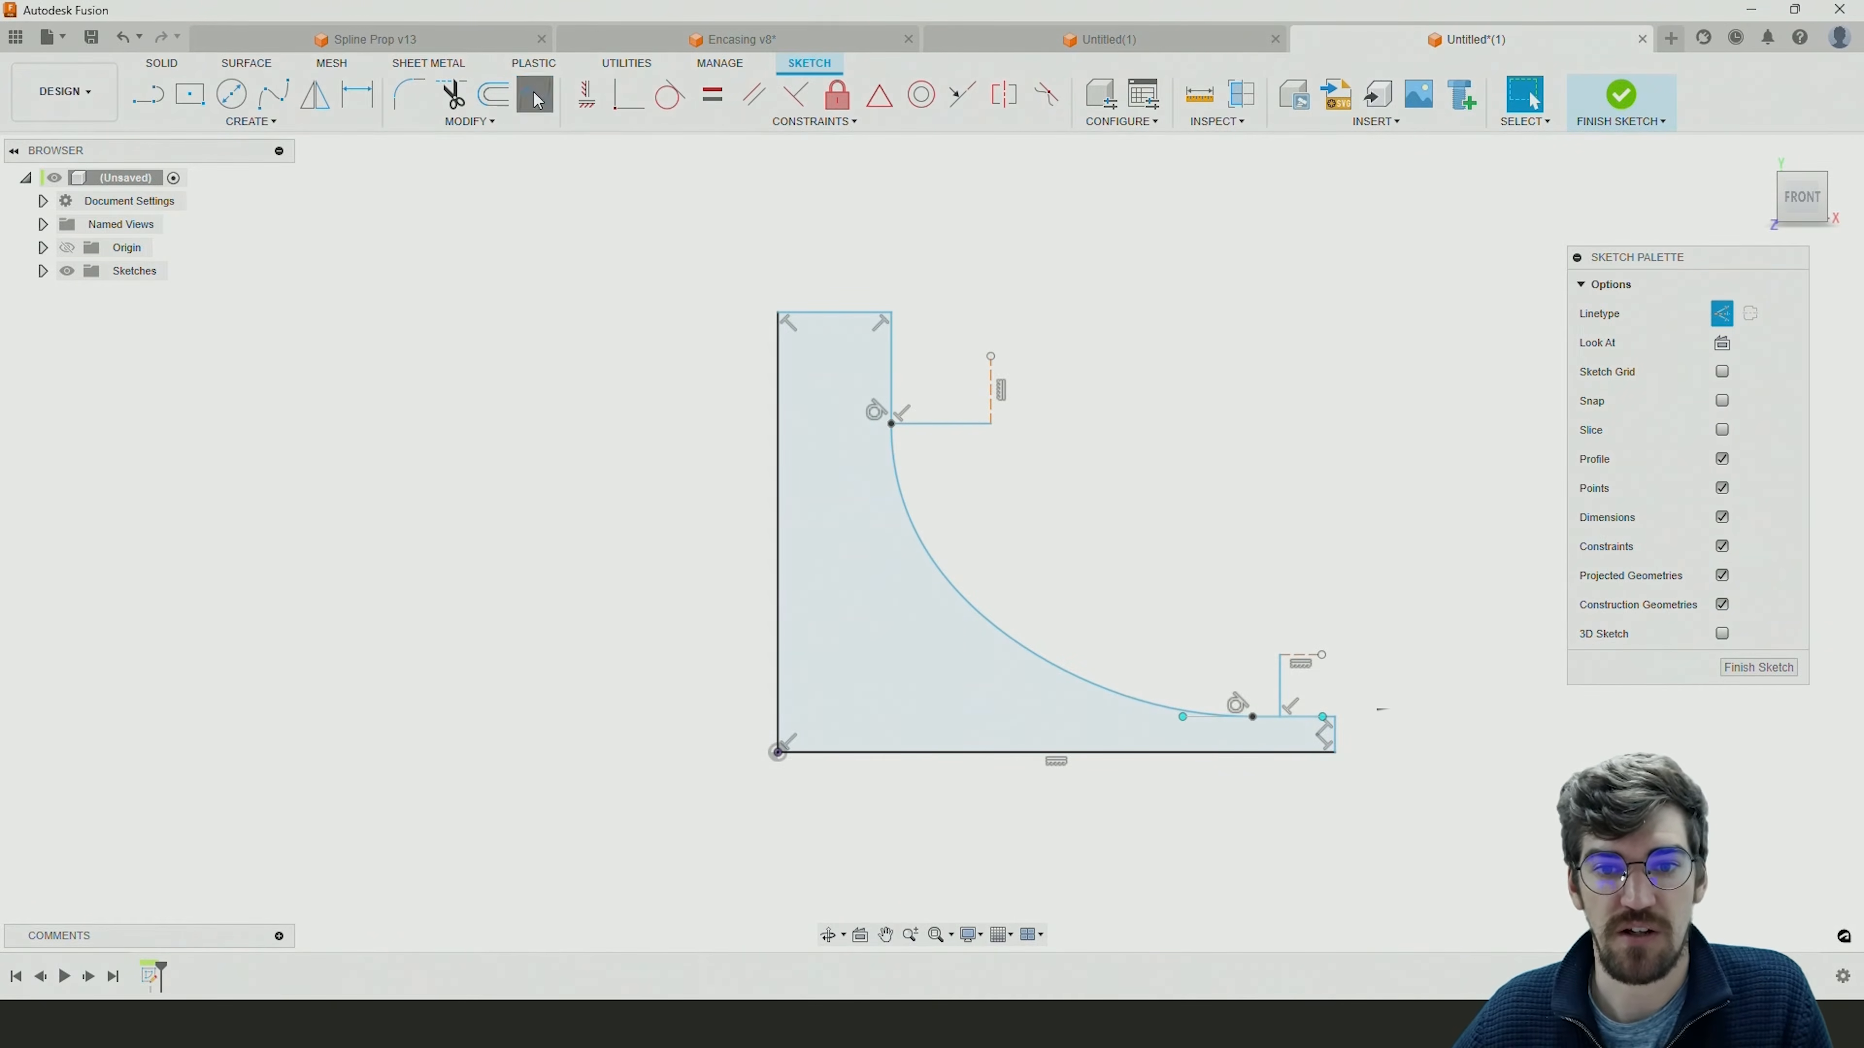
left_click(990, 423)
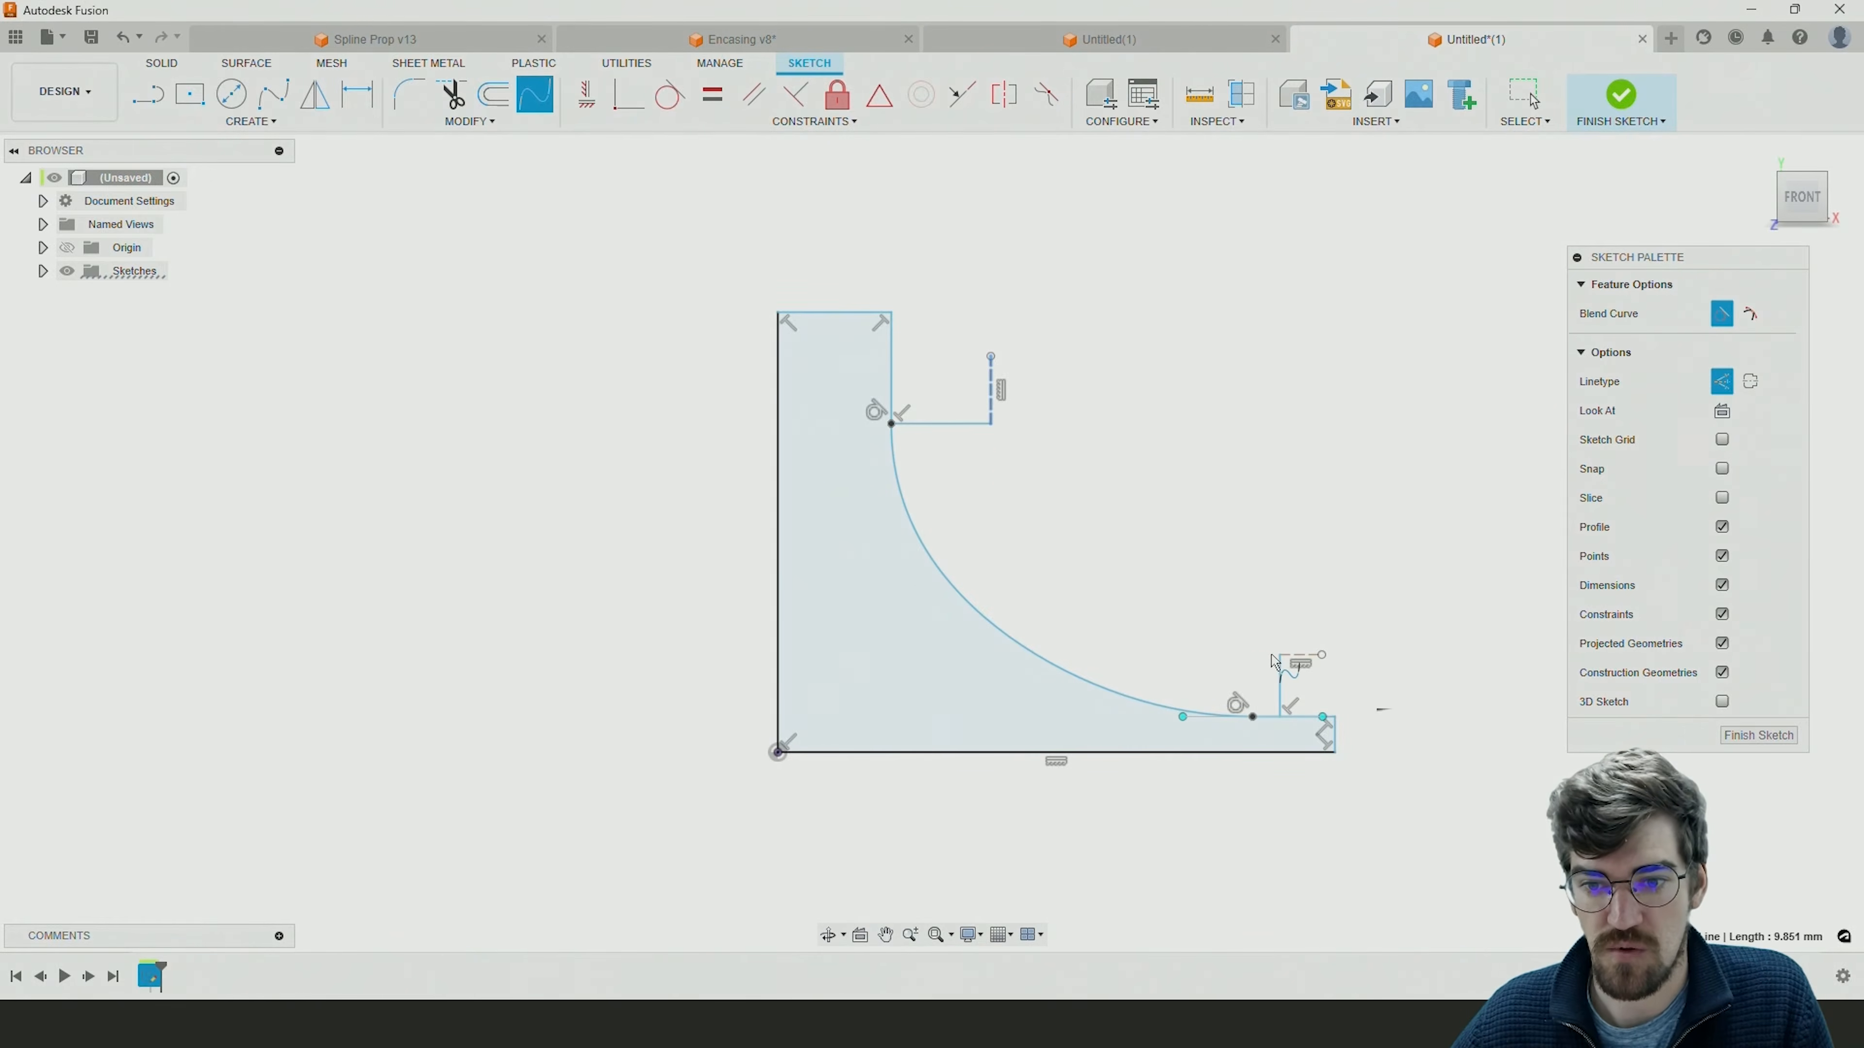
left_click(1296, 664)
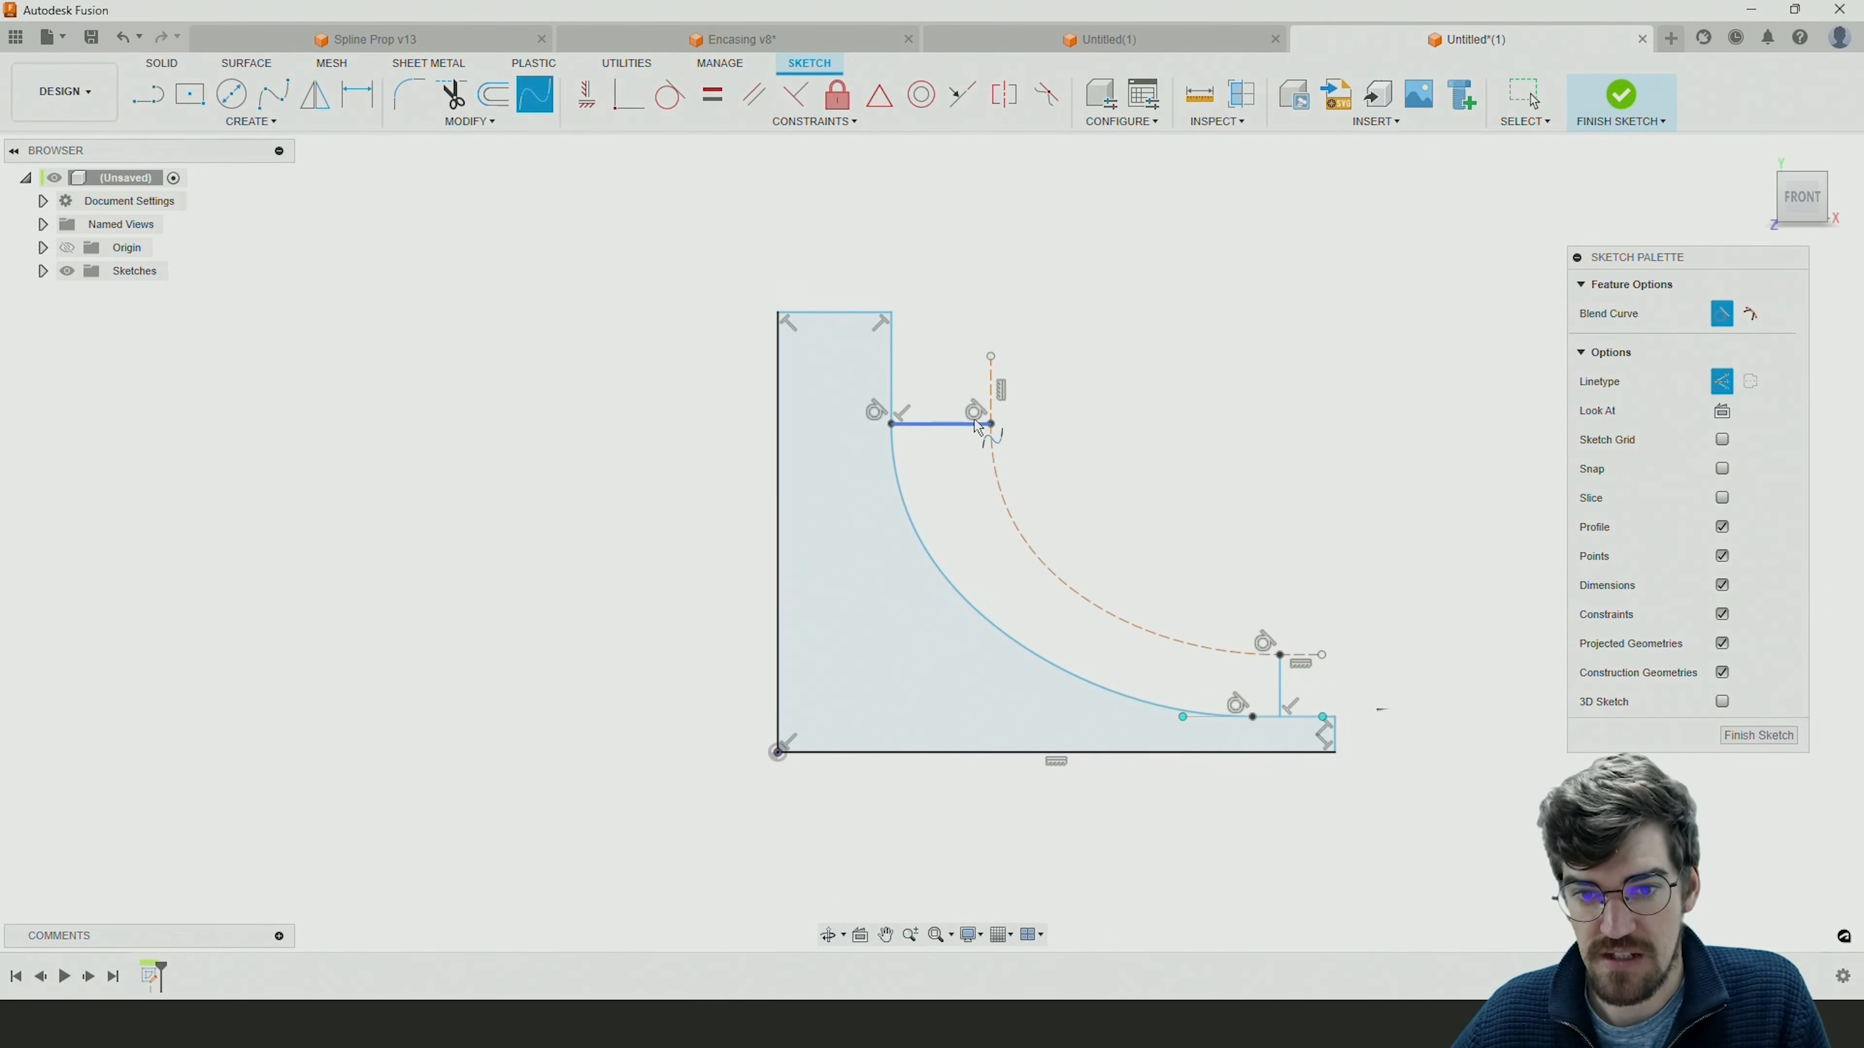
key("Escape")
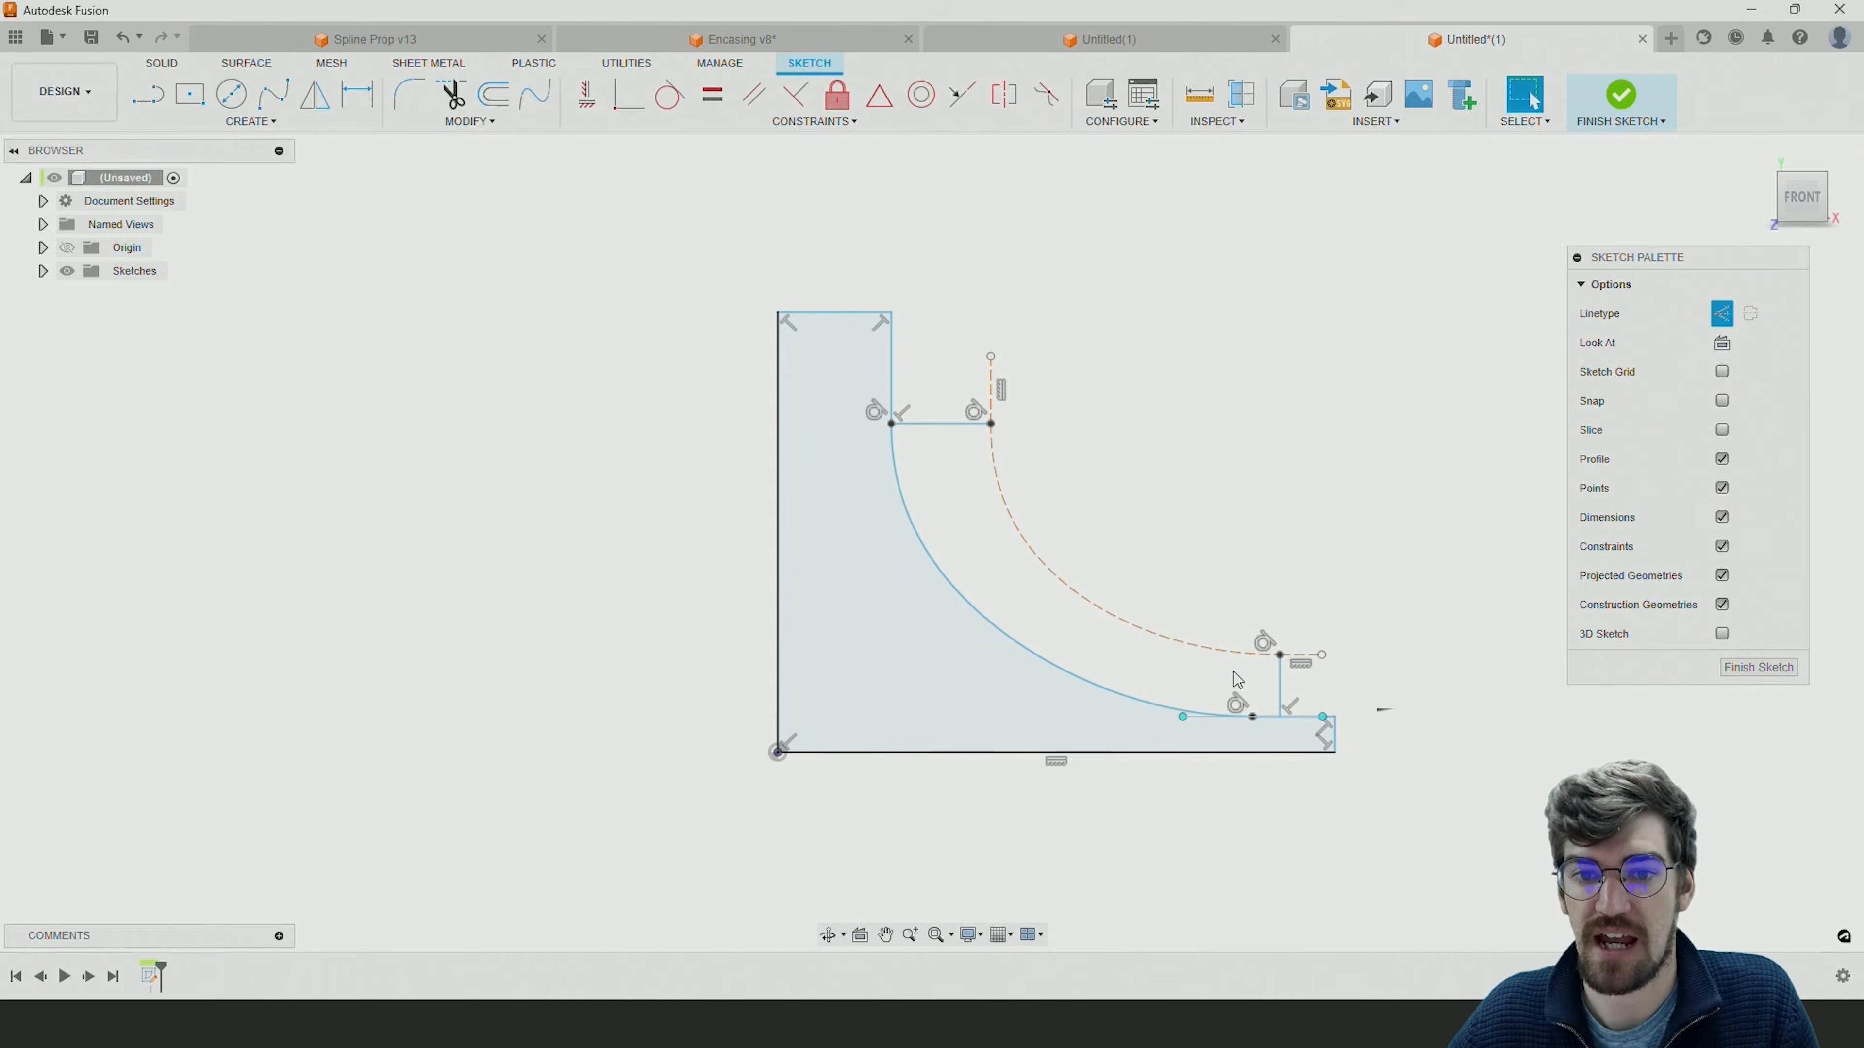
left_click(1063, 581)
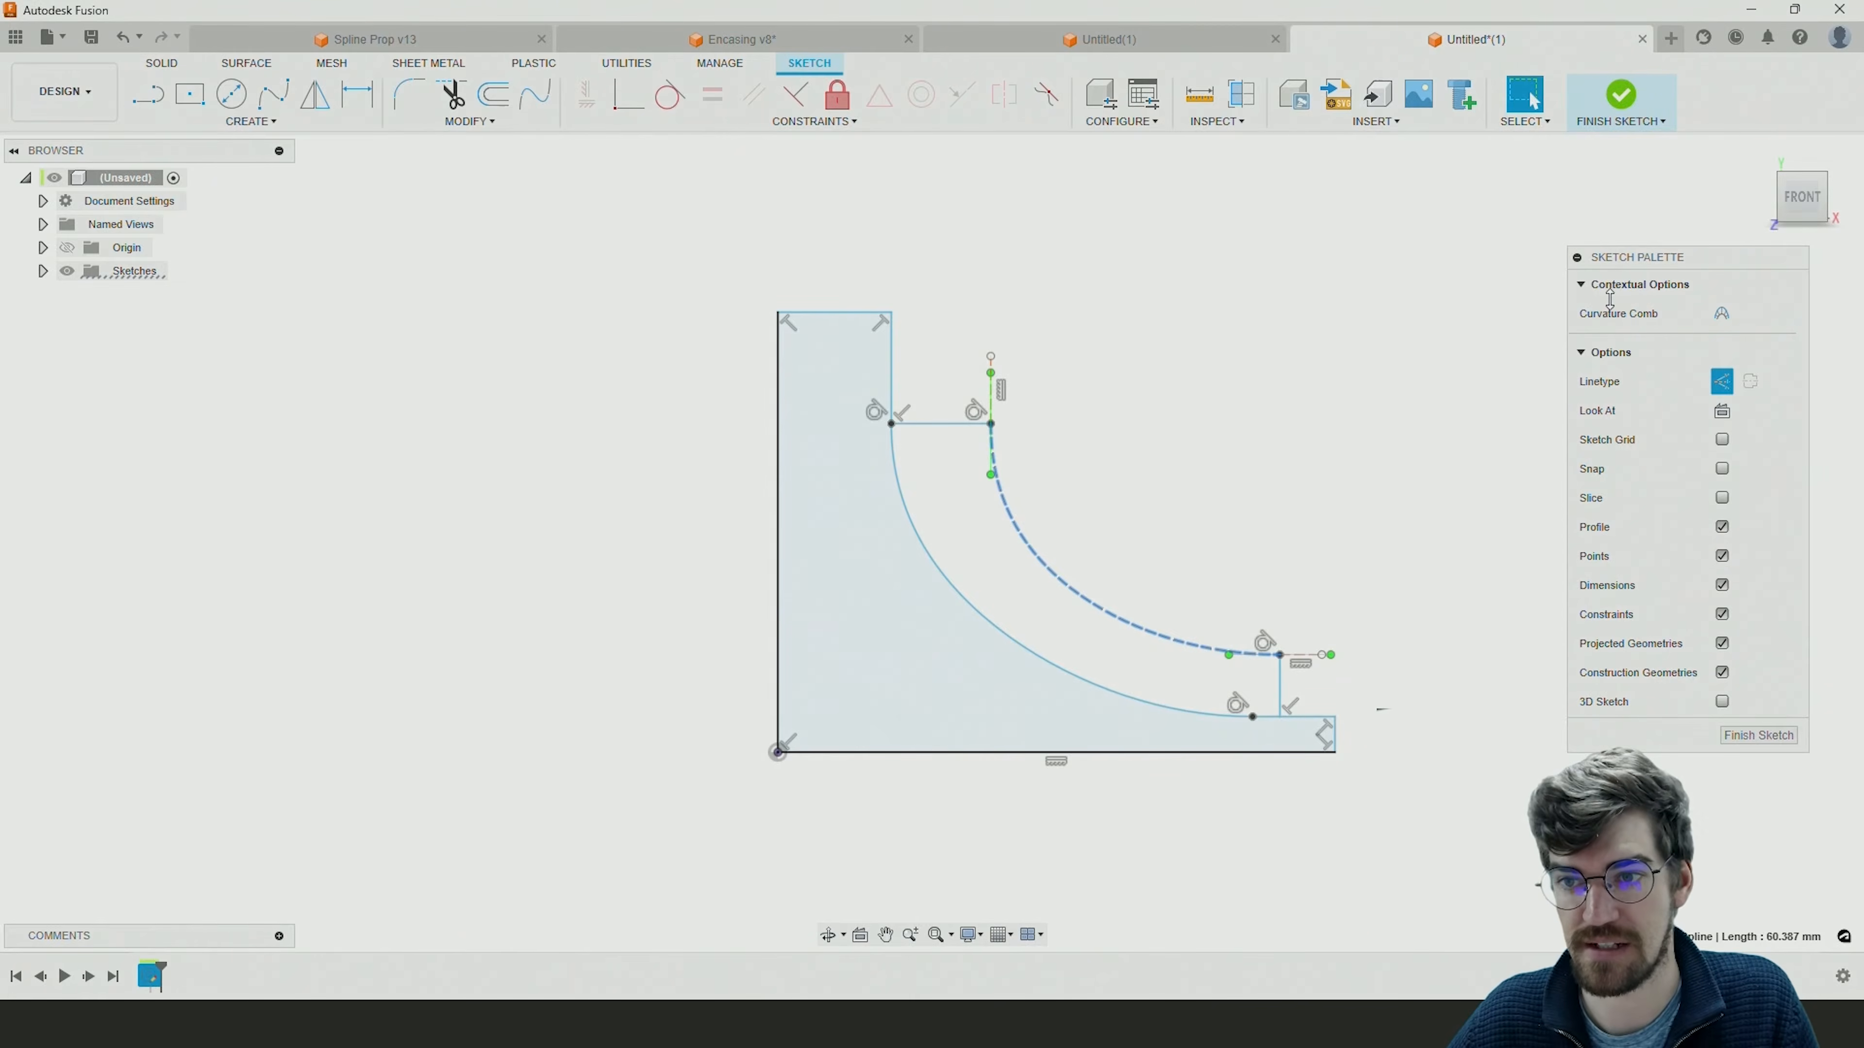
left_click(1722, 379)
left_click(1341, 433)
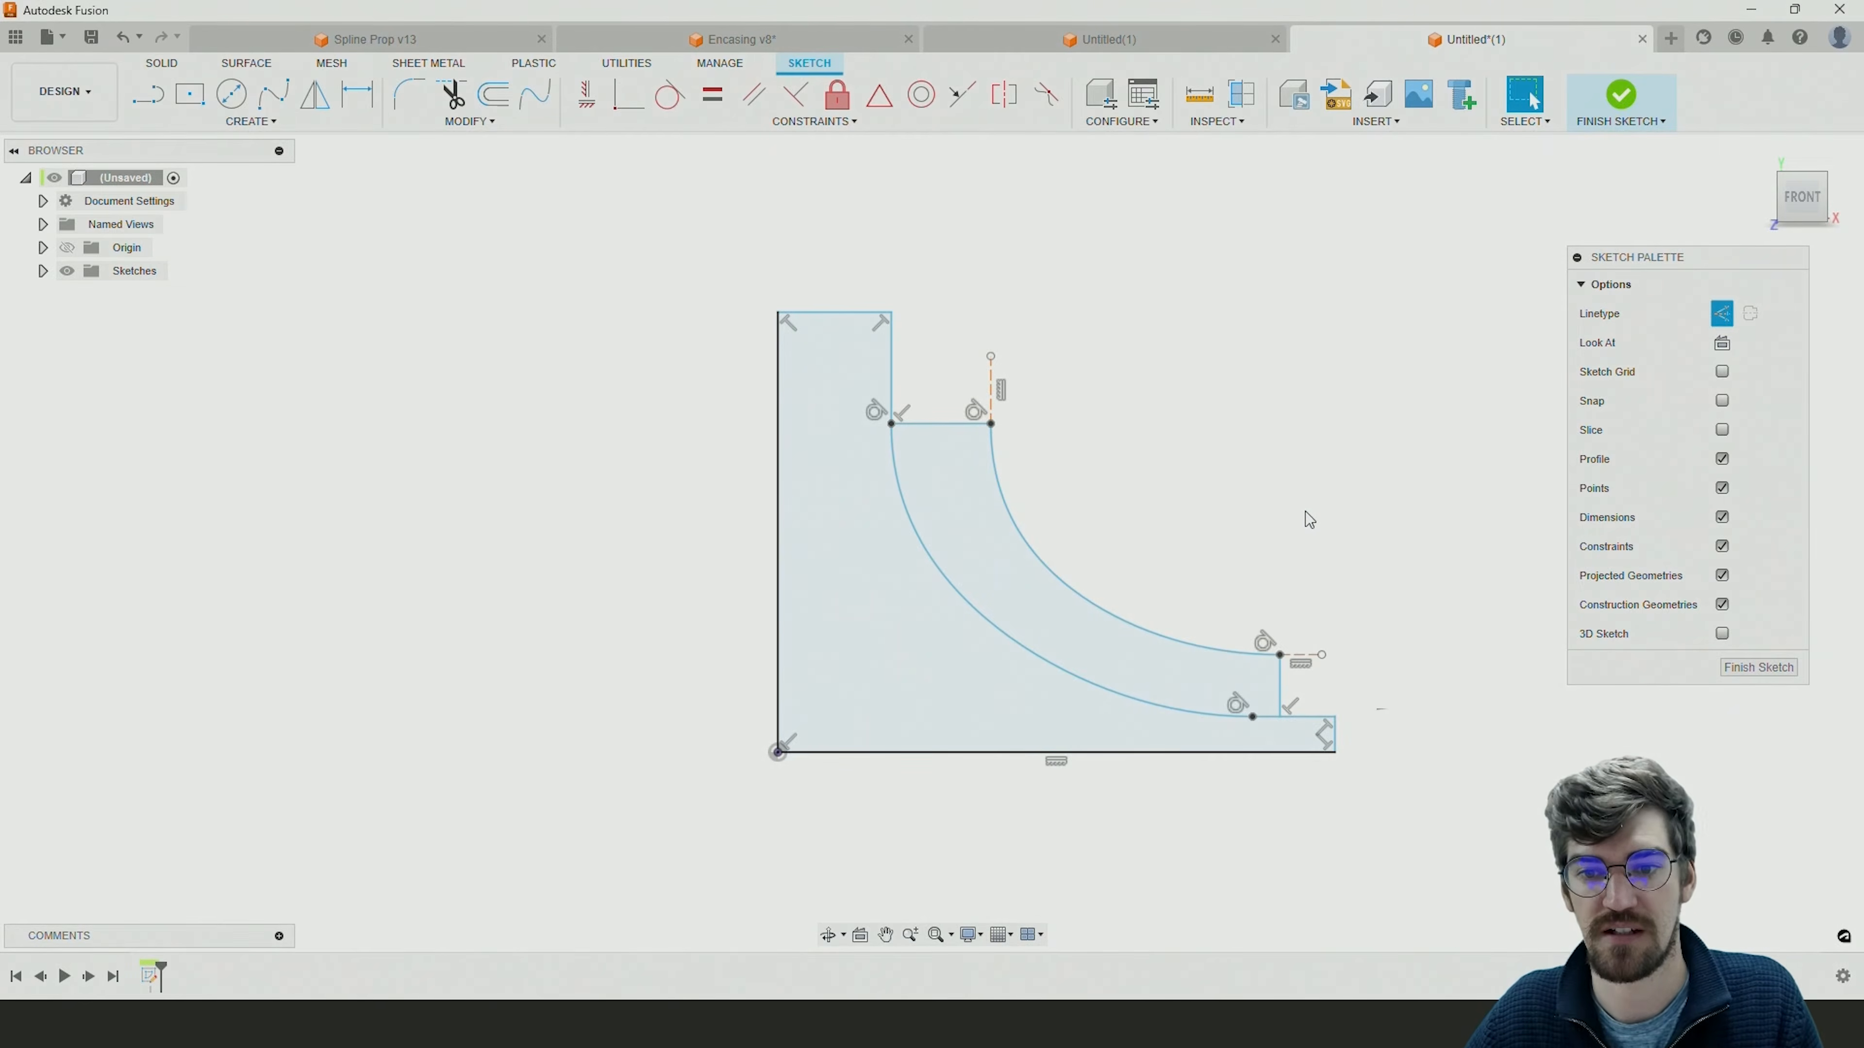
Switch the outer blend curve to construction linetype and back to normal.
left_click(1079, 583)
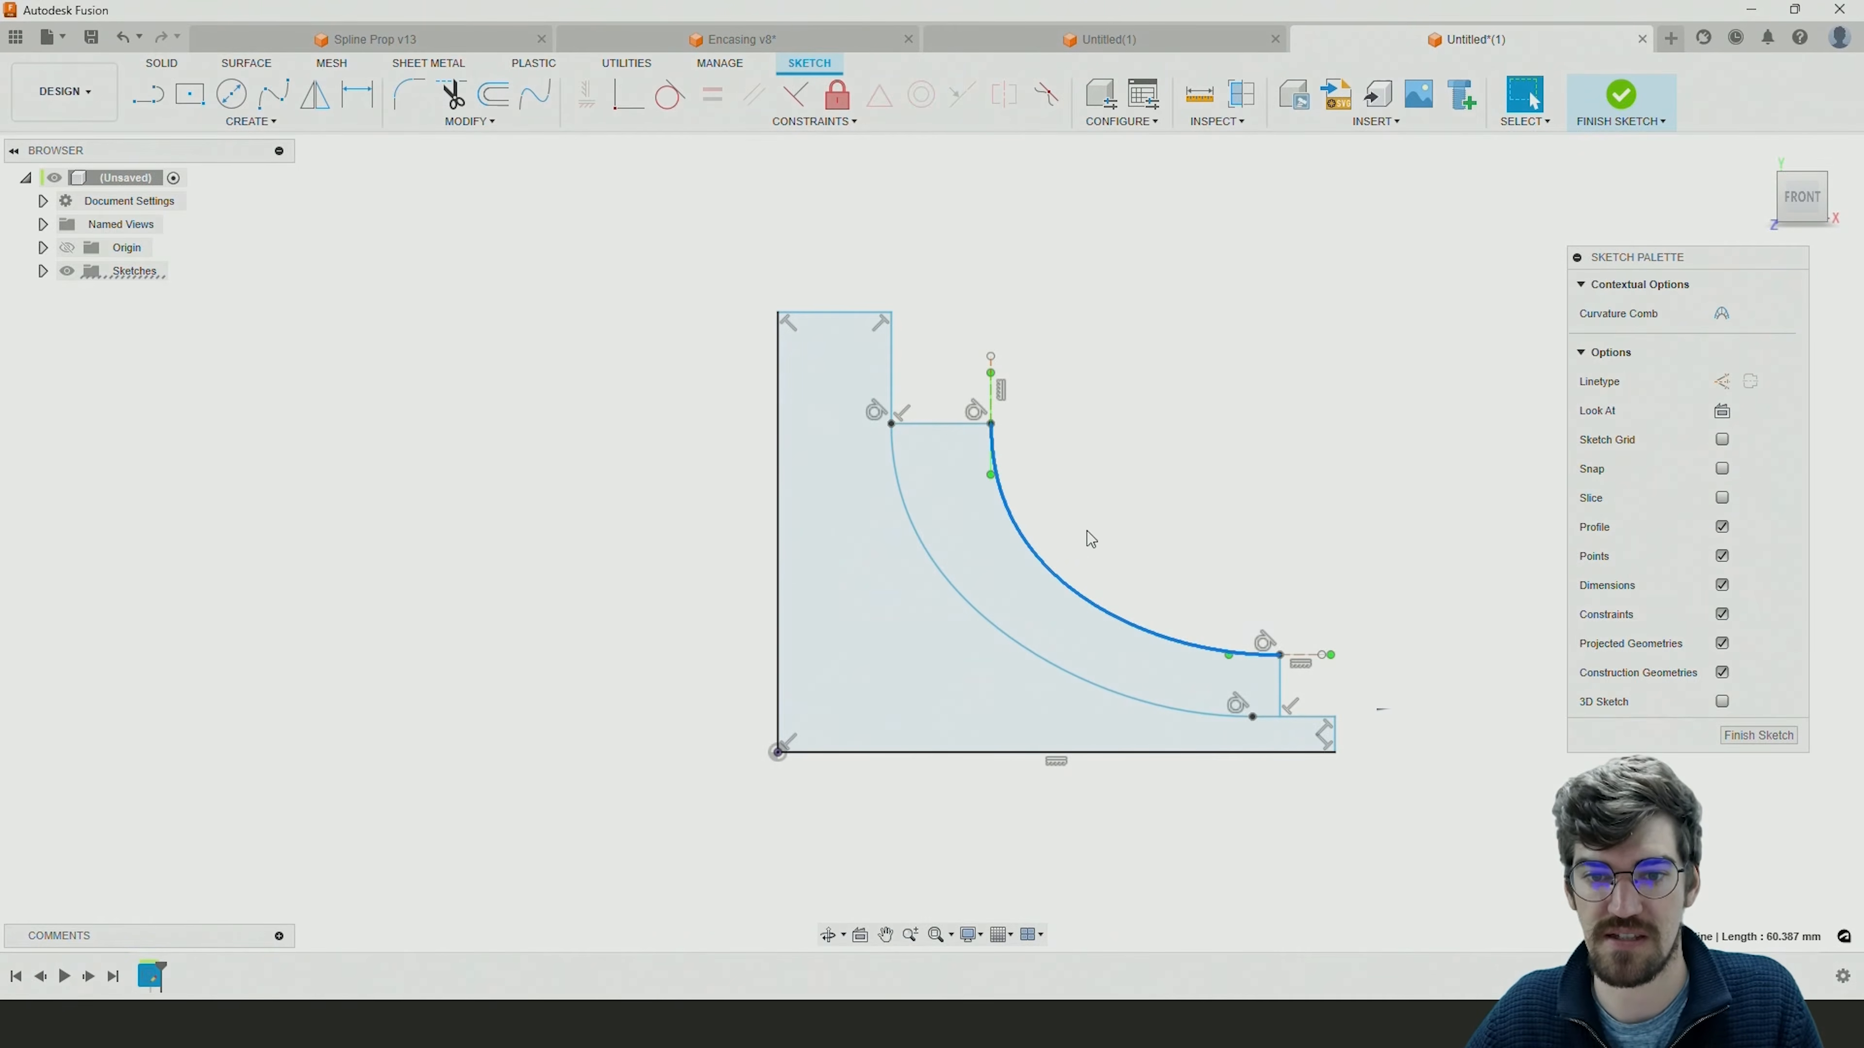
left_click(1722, 381)
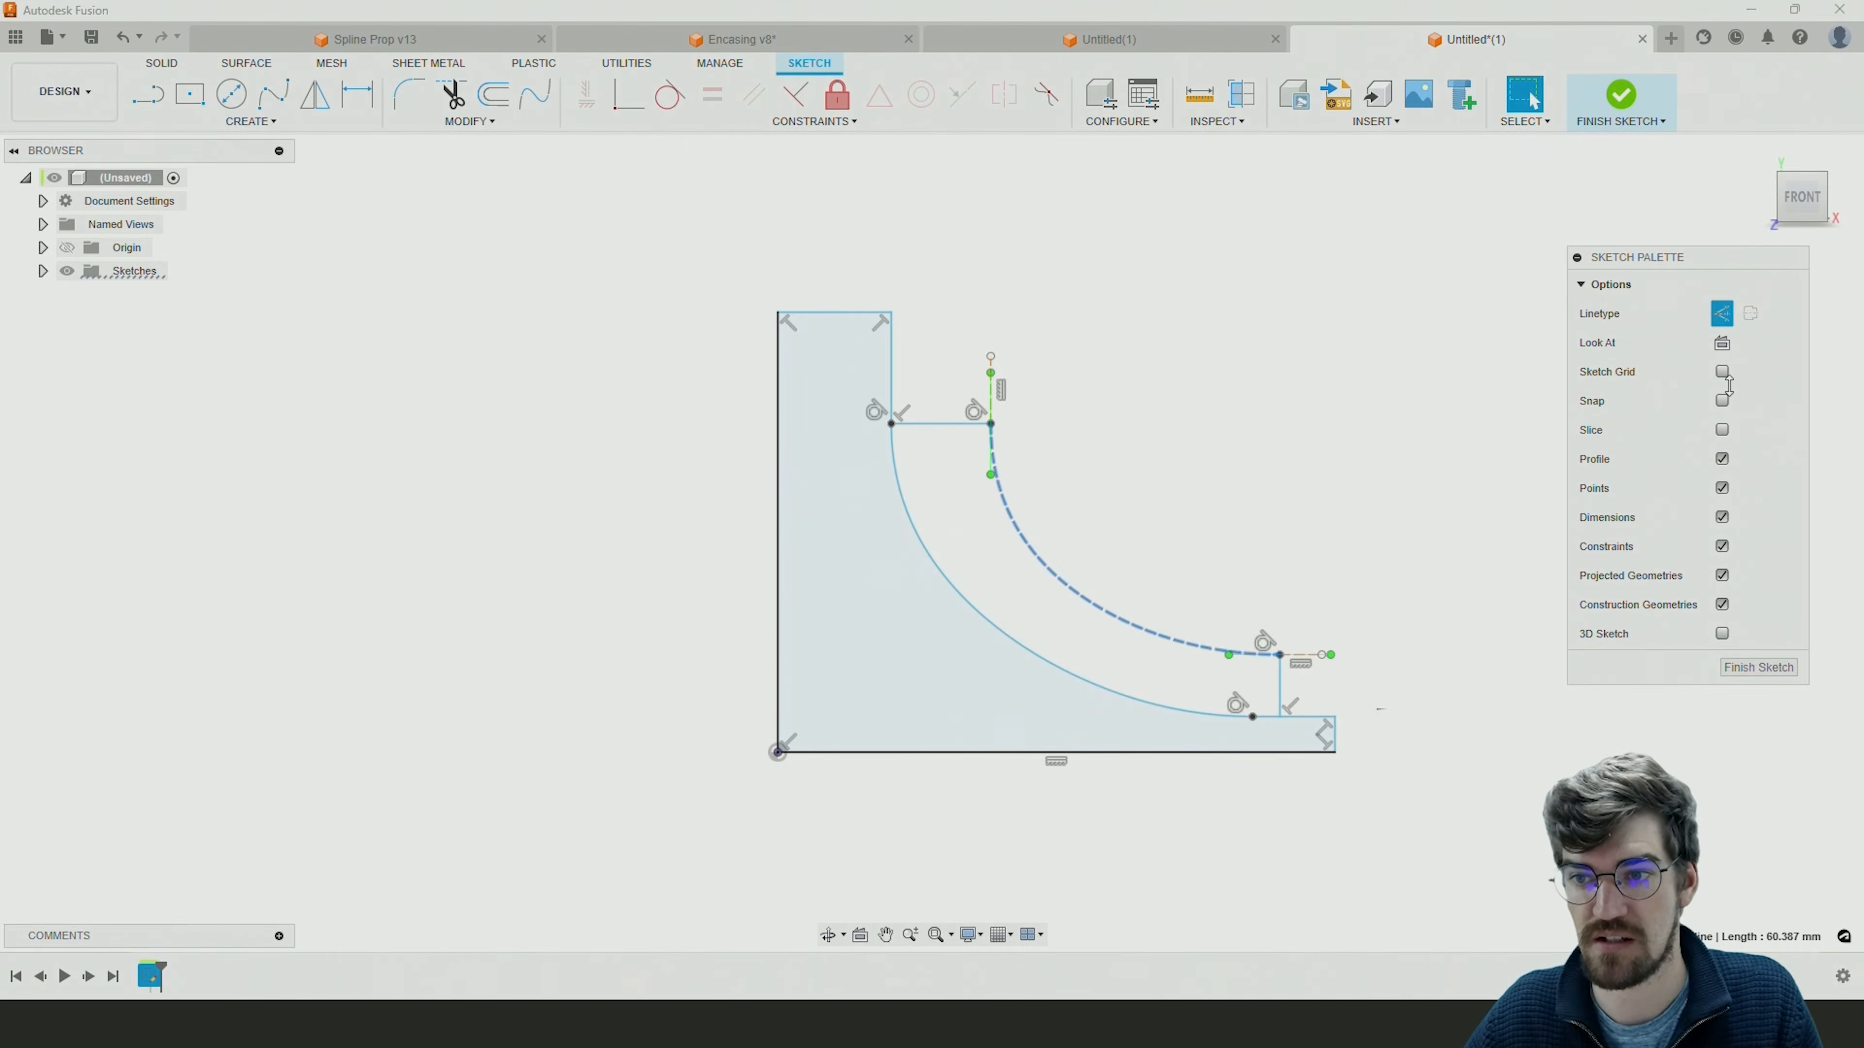
left_click(1722, 313)
left_click(1284, 385)
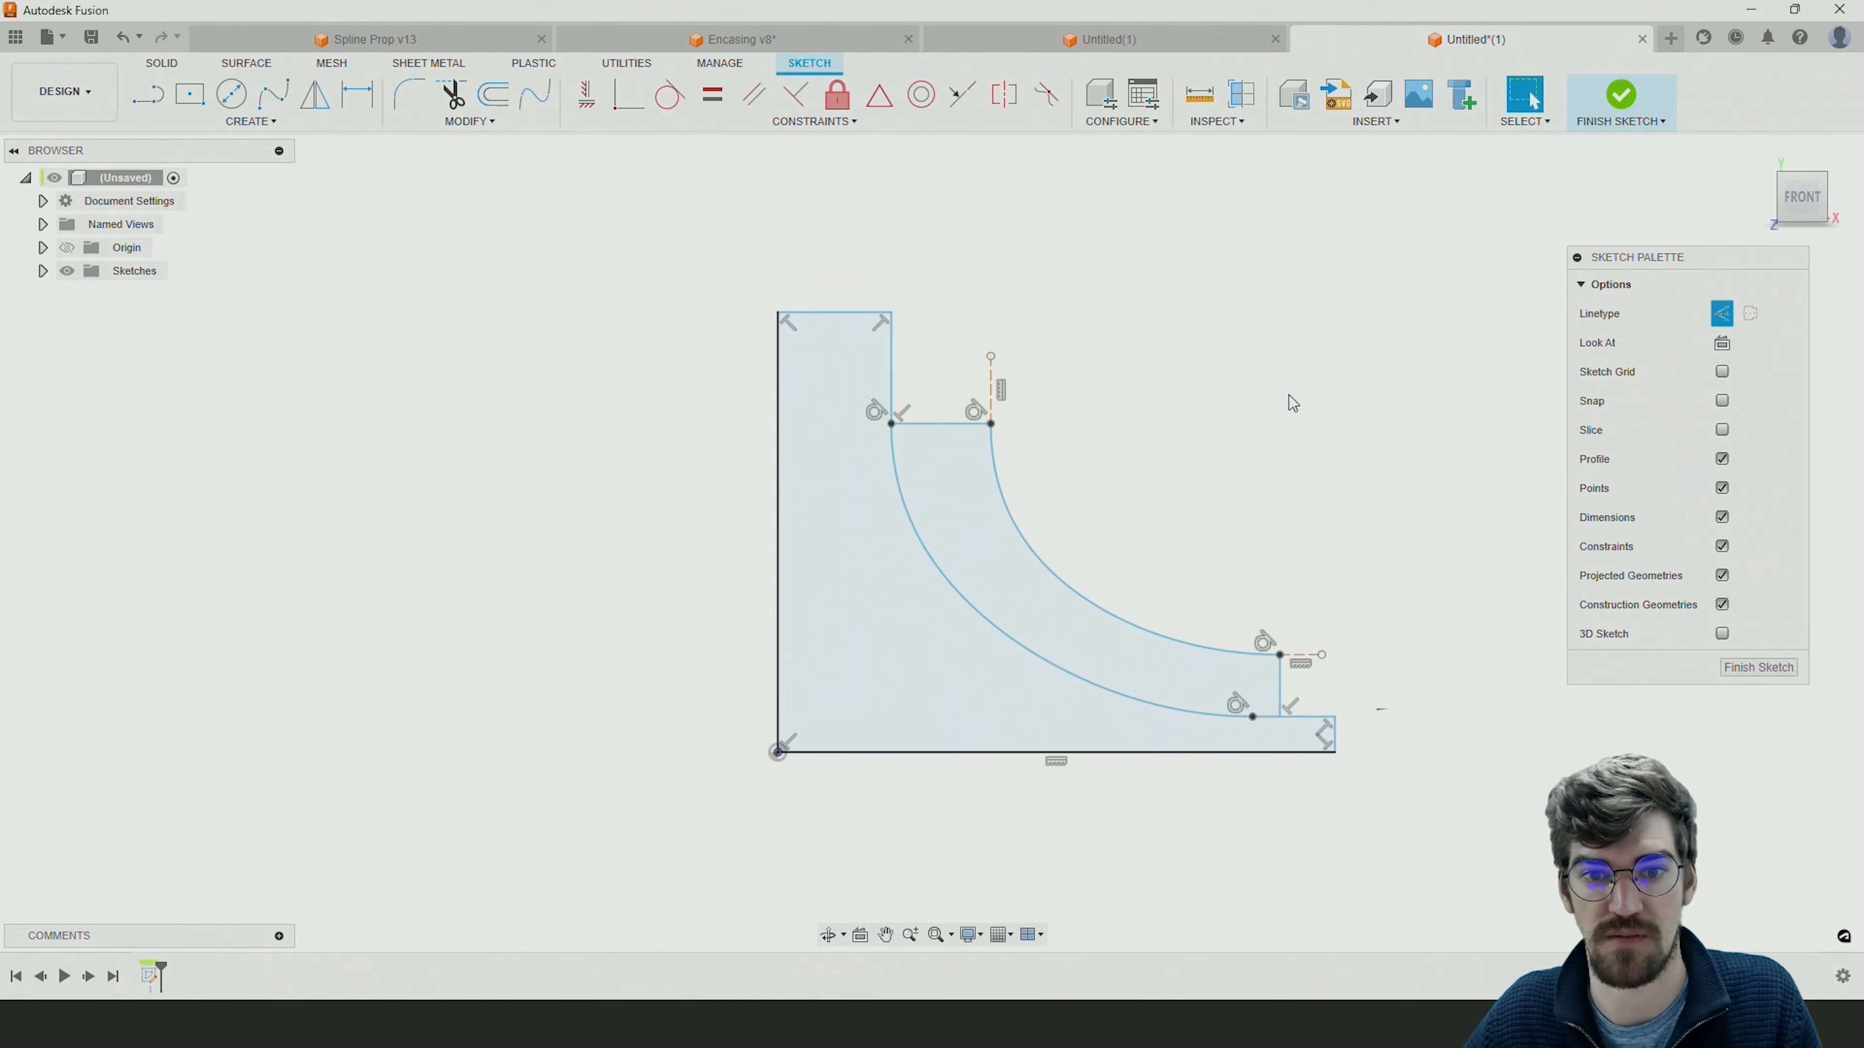
Draw solid lines from the hub's upper outer corner horizontally outward, straight down to base level, and back to the rim's lower corner.
middle_click_drag(1276, 406, 1227, 406)
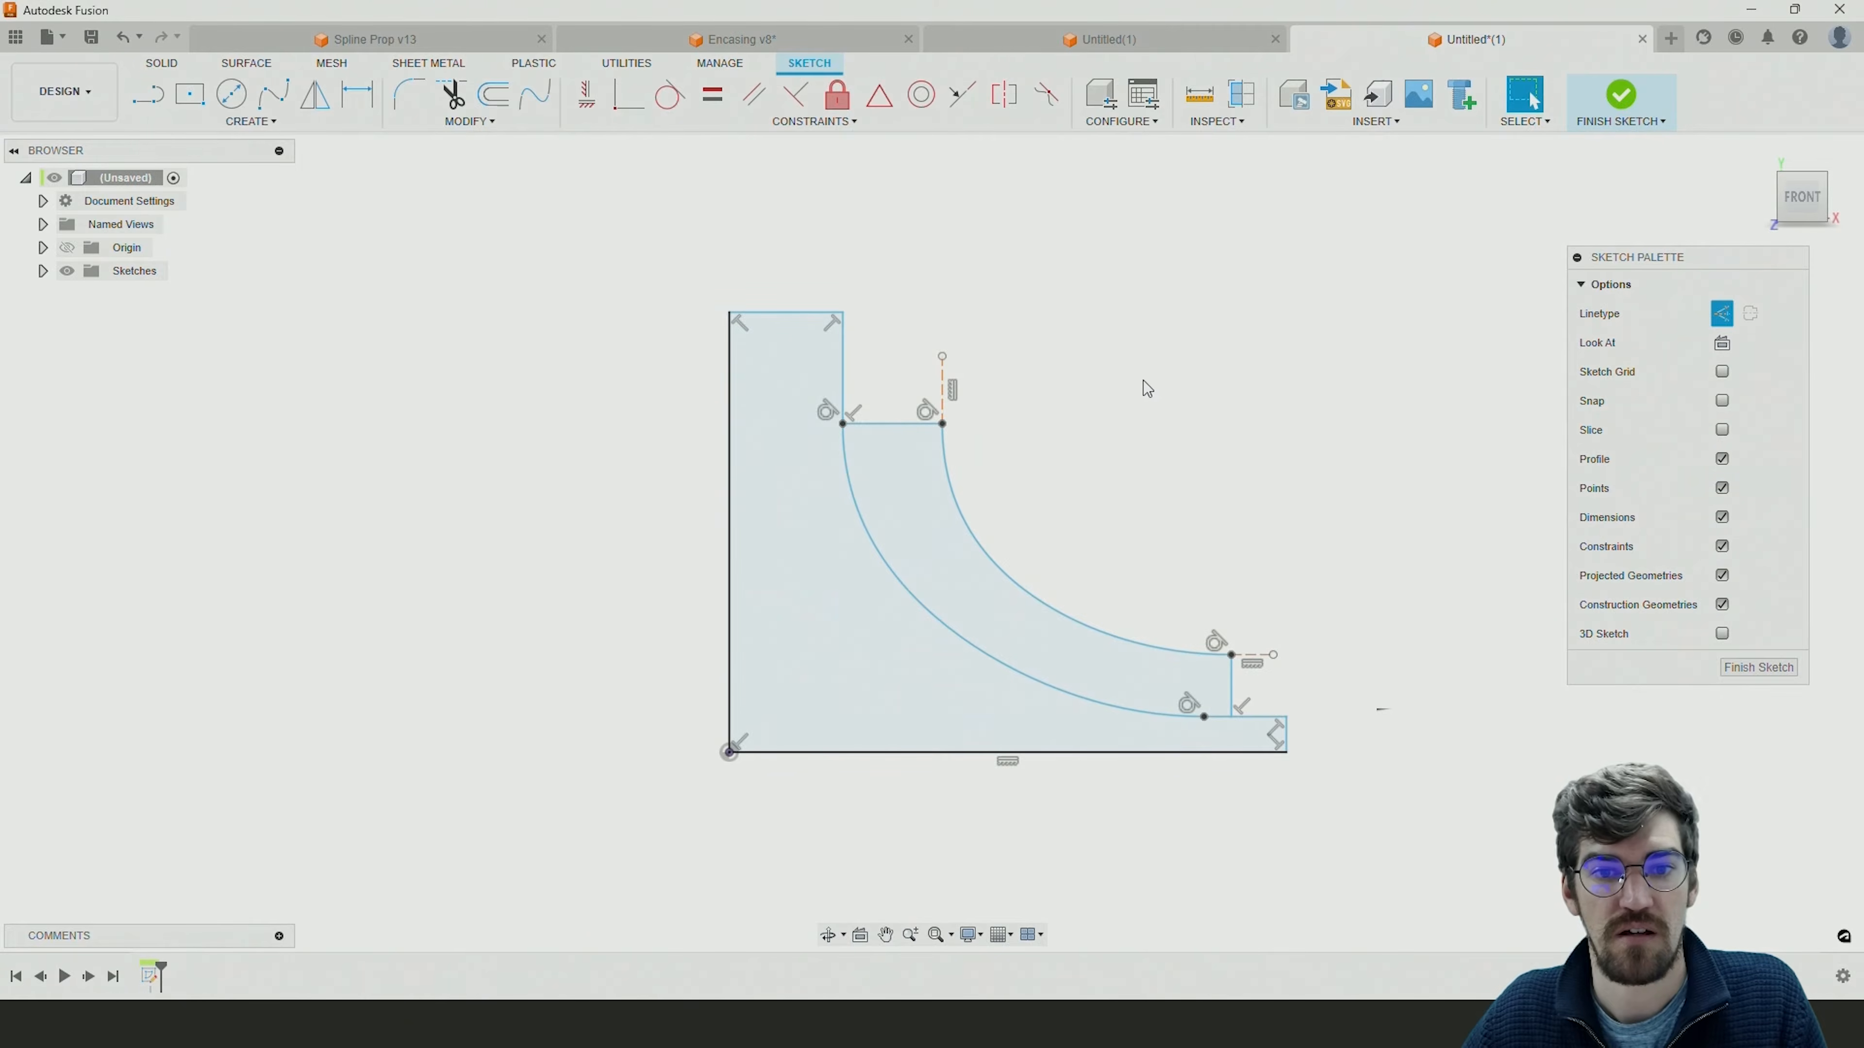
left_click(148, 96)
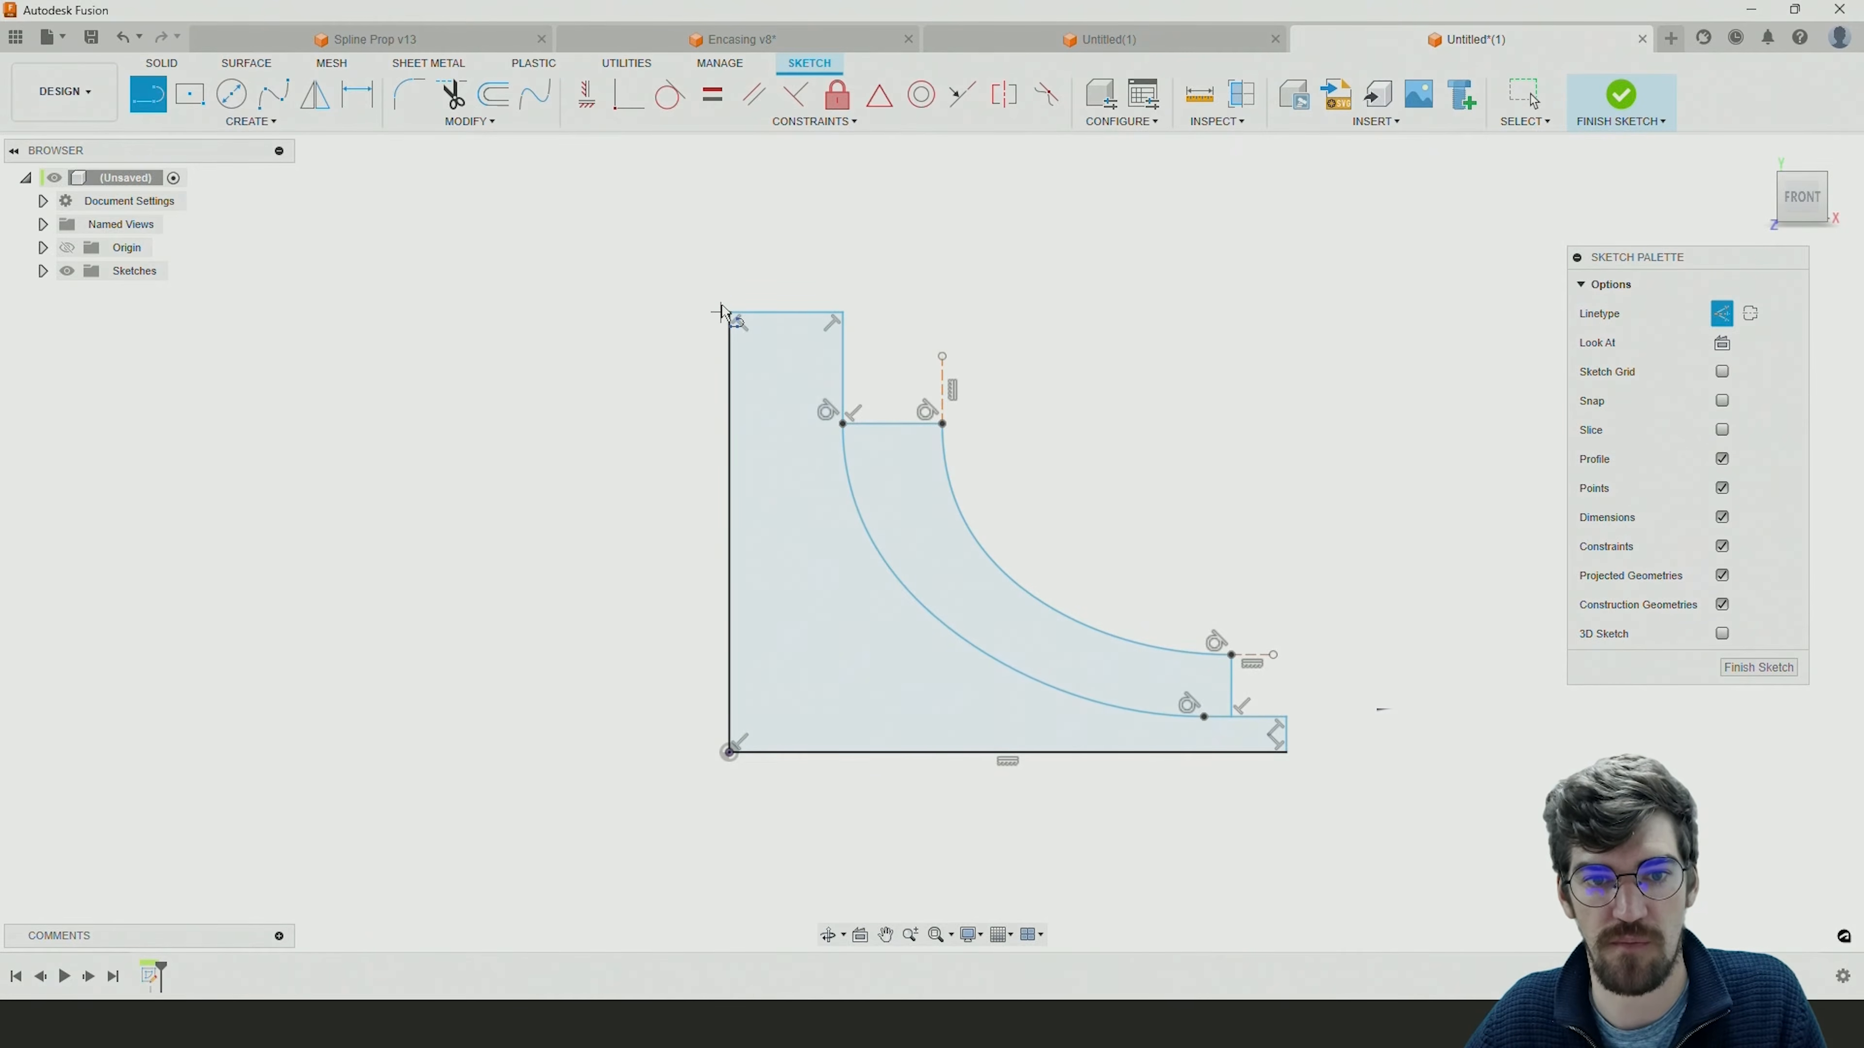
left_click(844, 312)
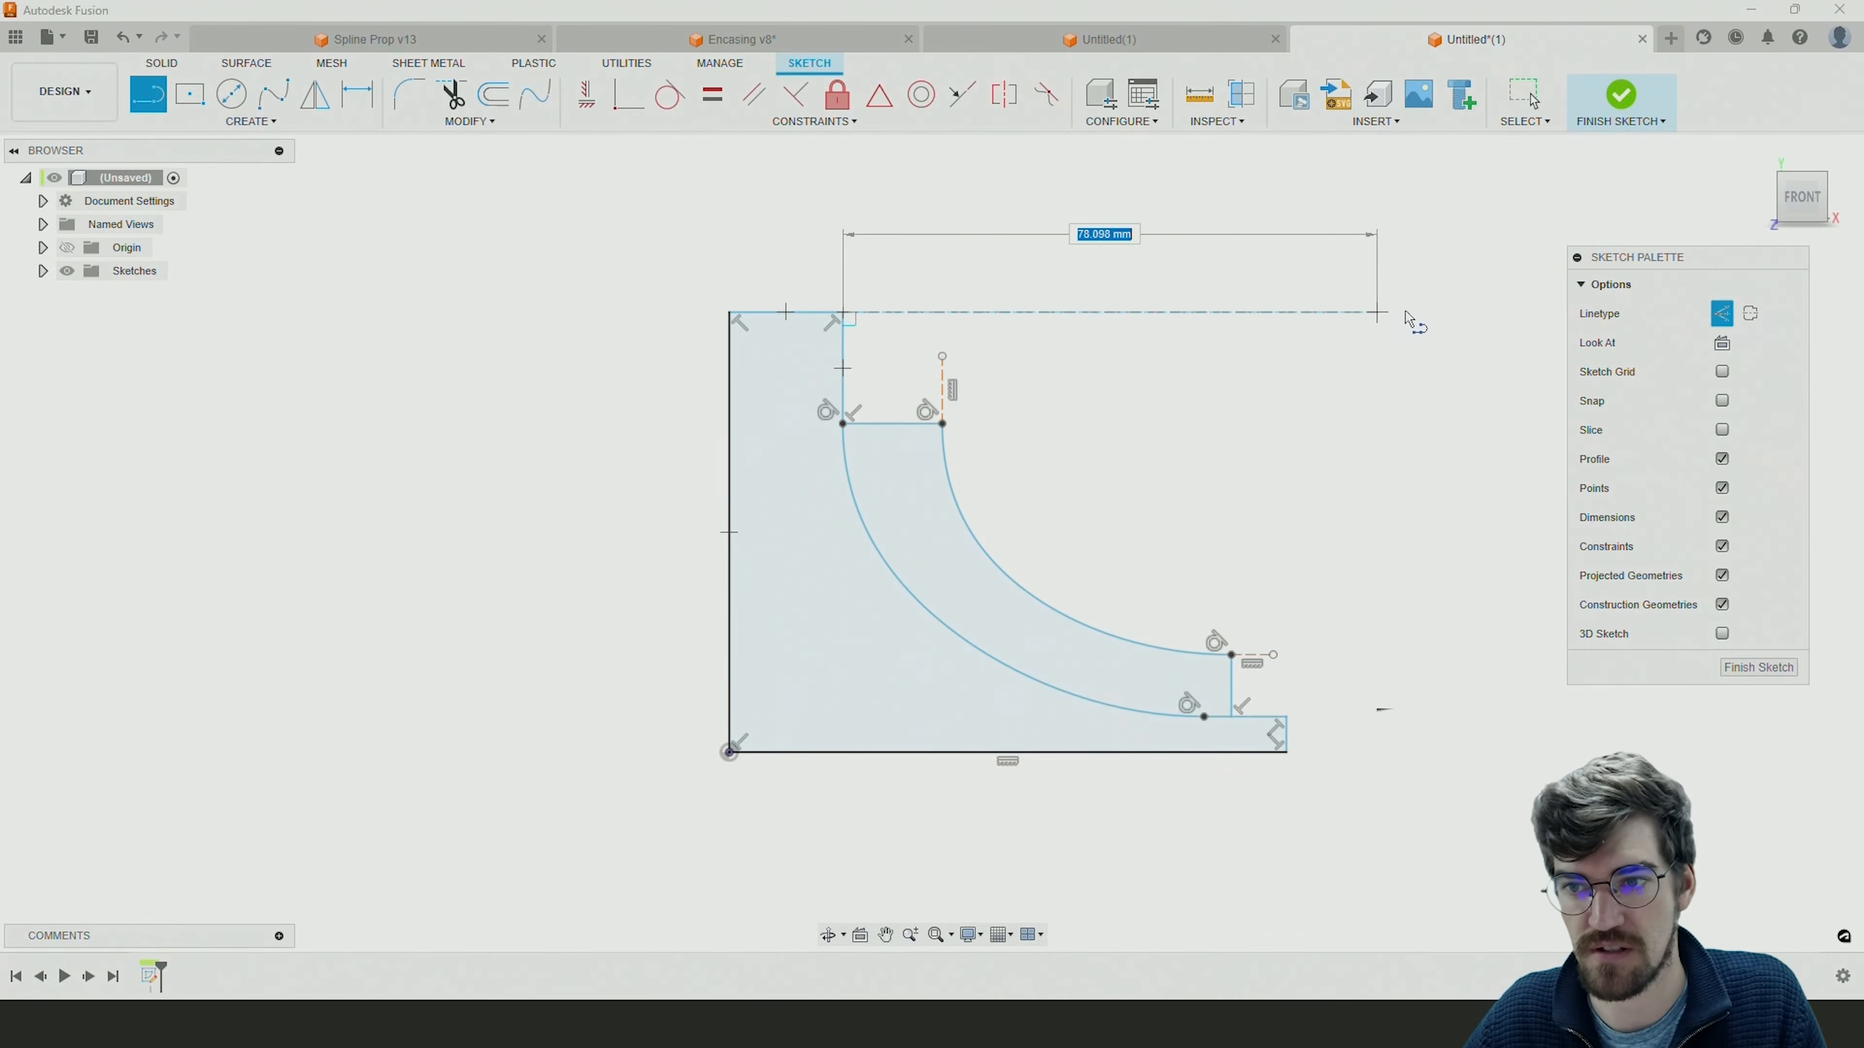
left_click(1722, 314)
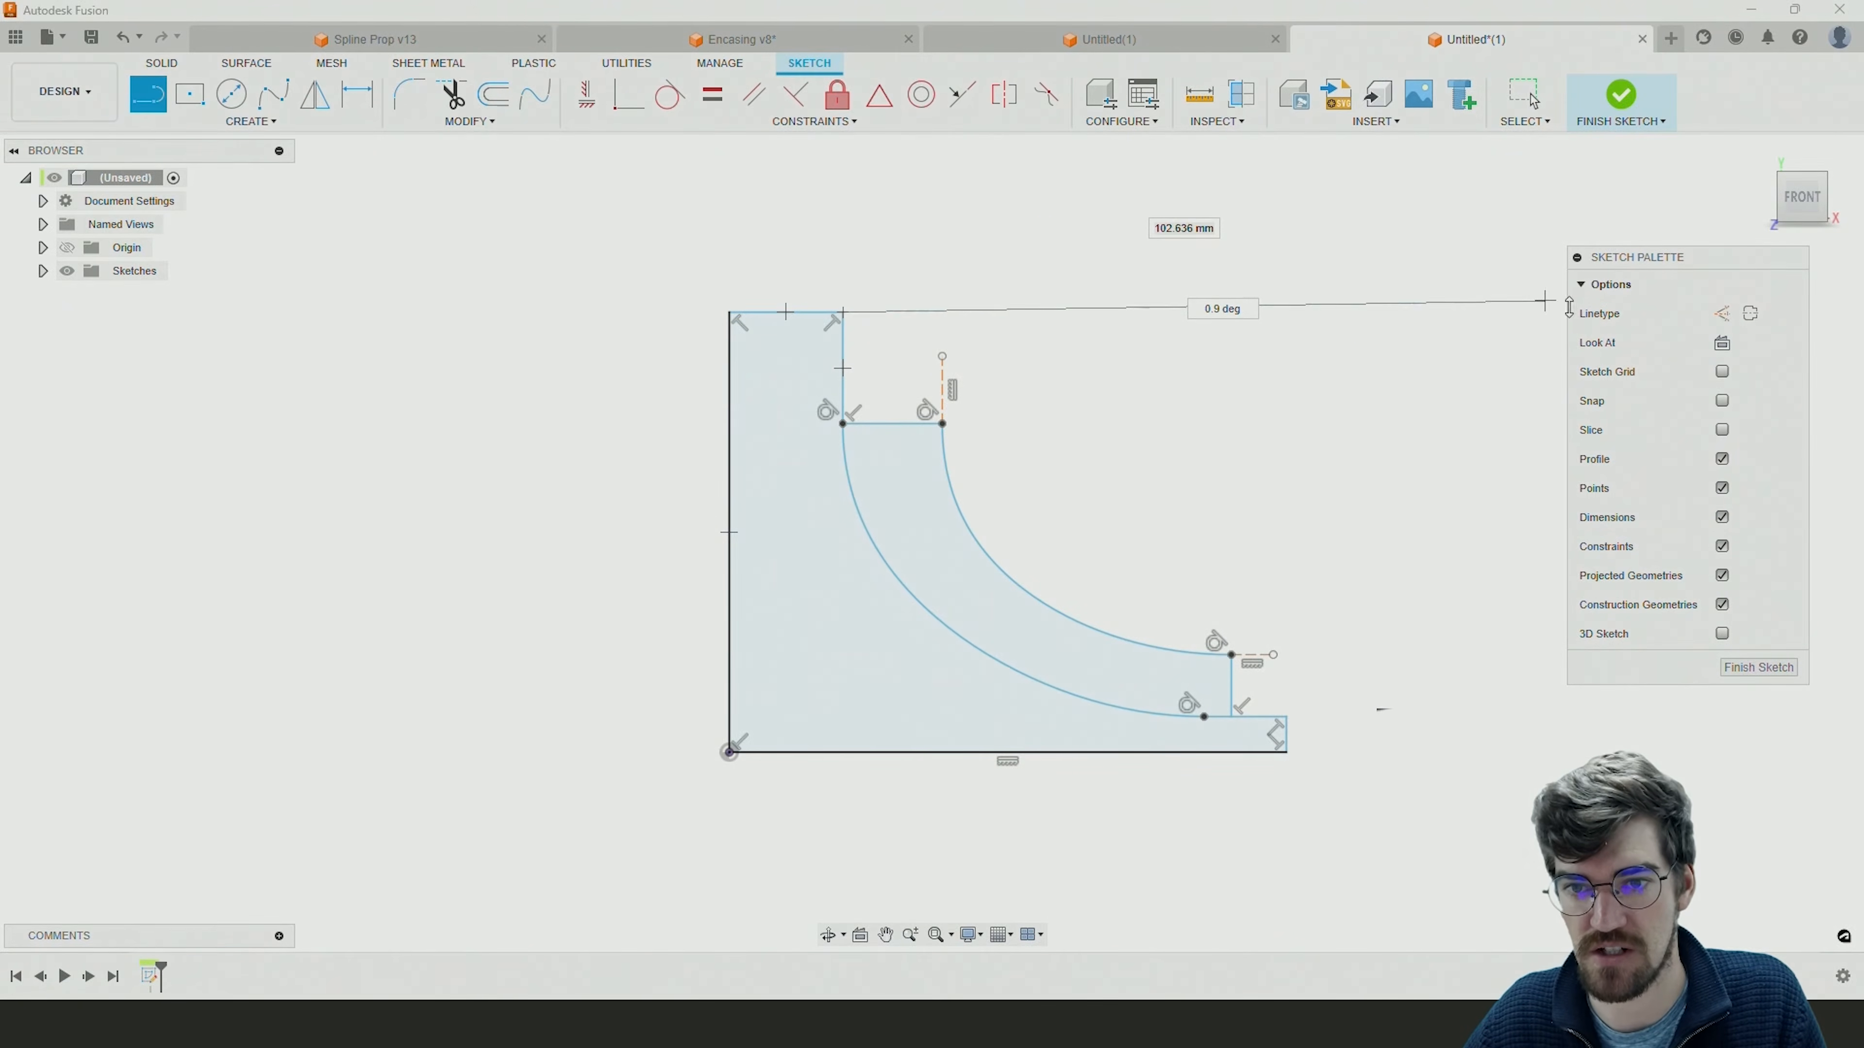
left_click(1423, 313)
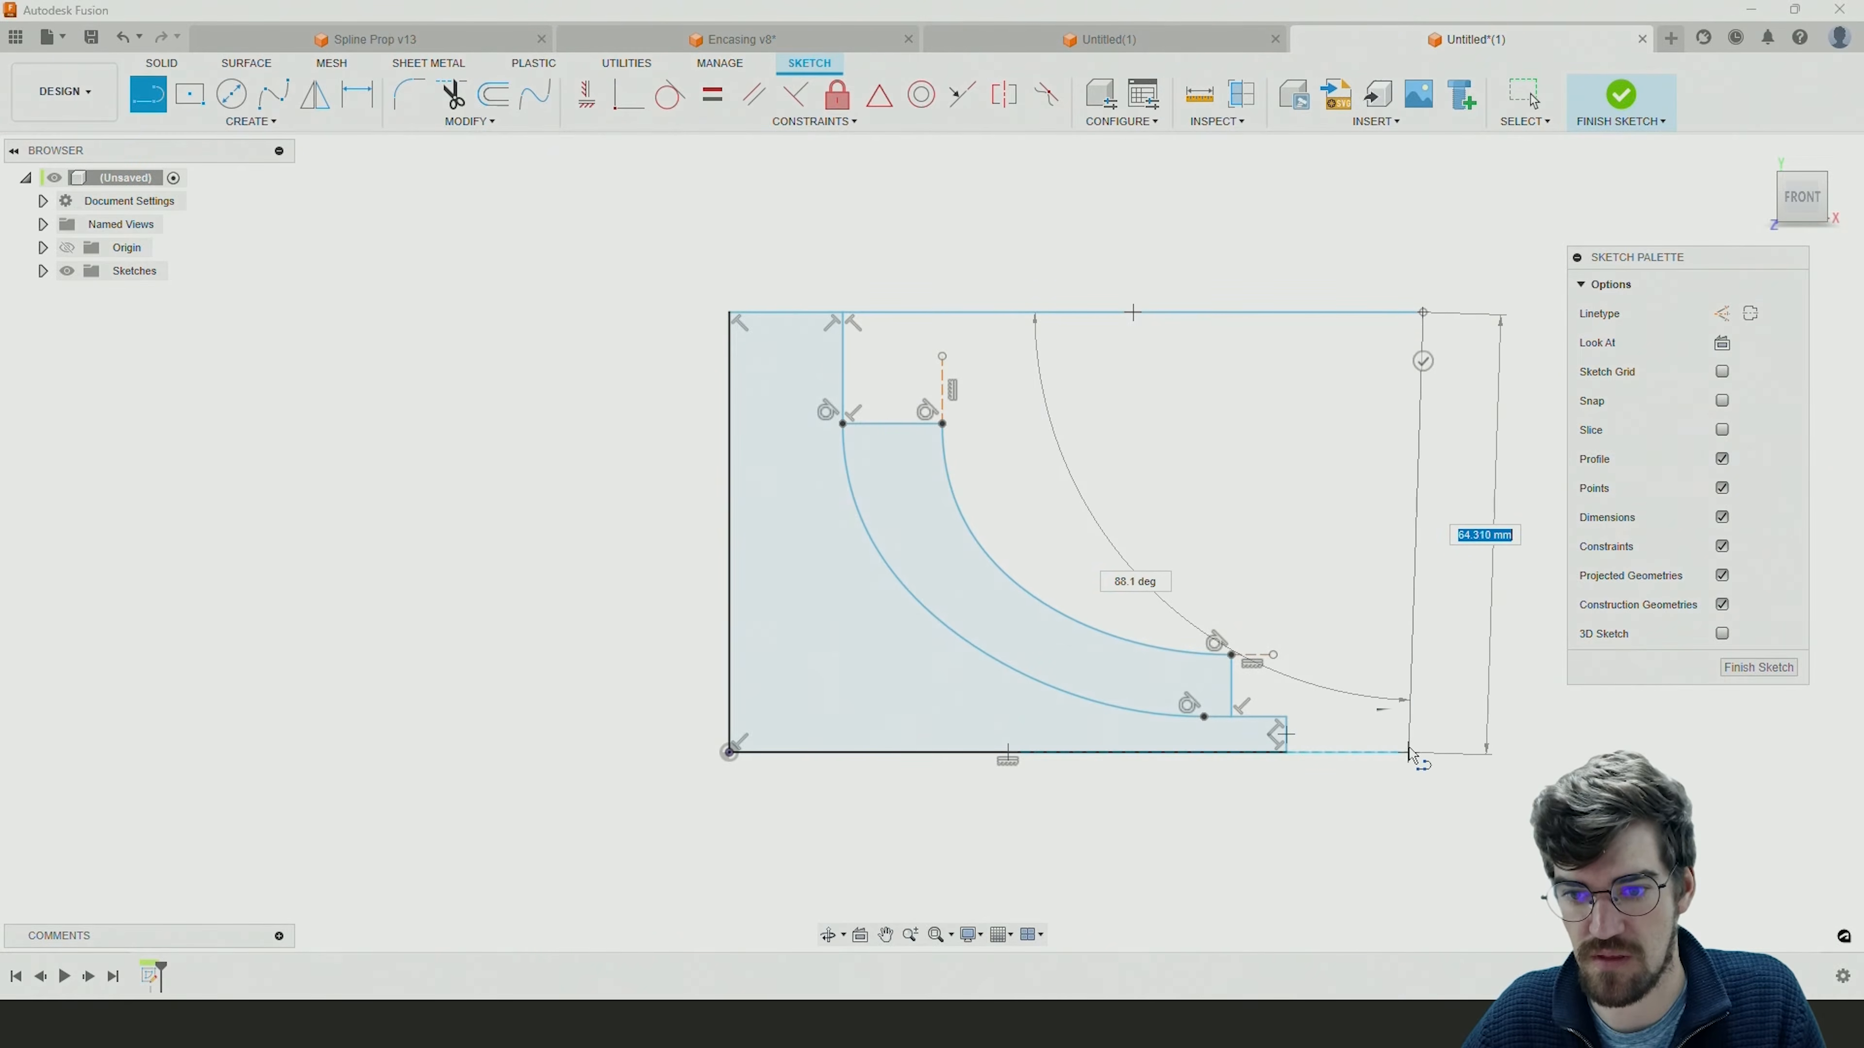
left_click(1424, 752)
left_click(1288, 754)
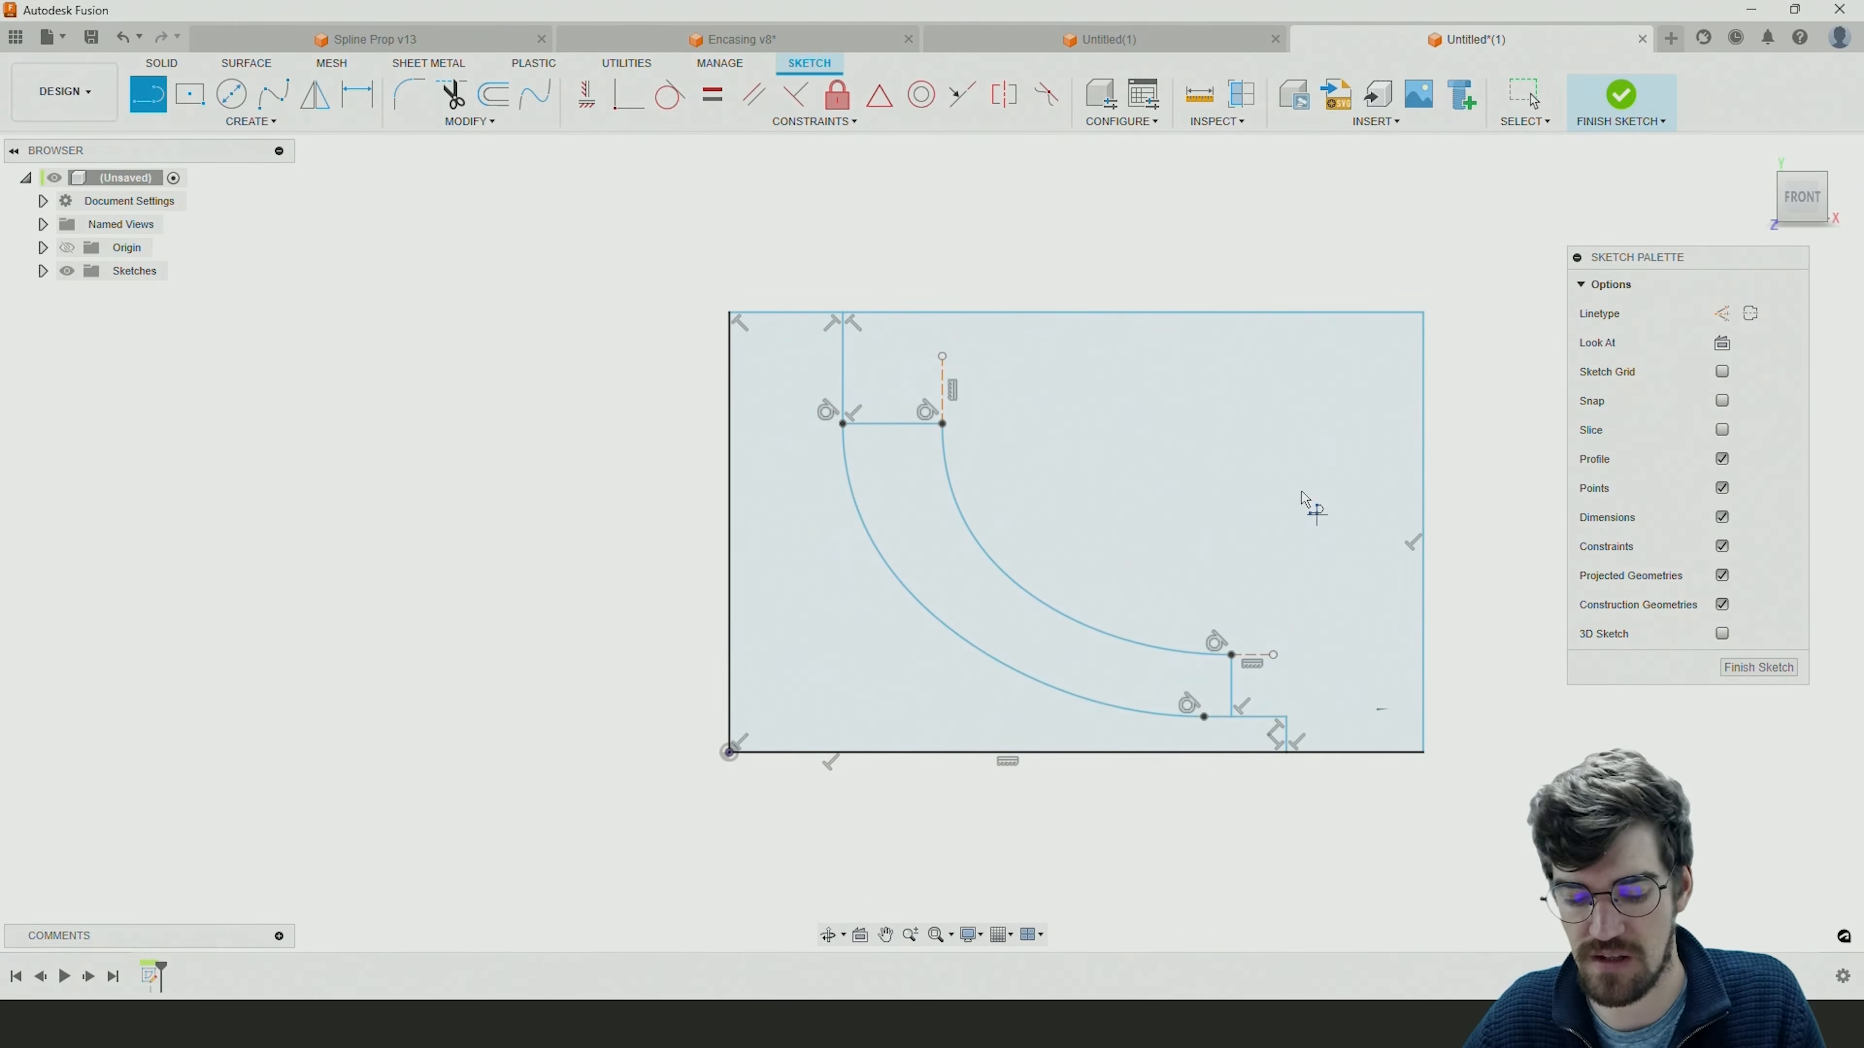
key("Escape")
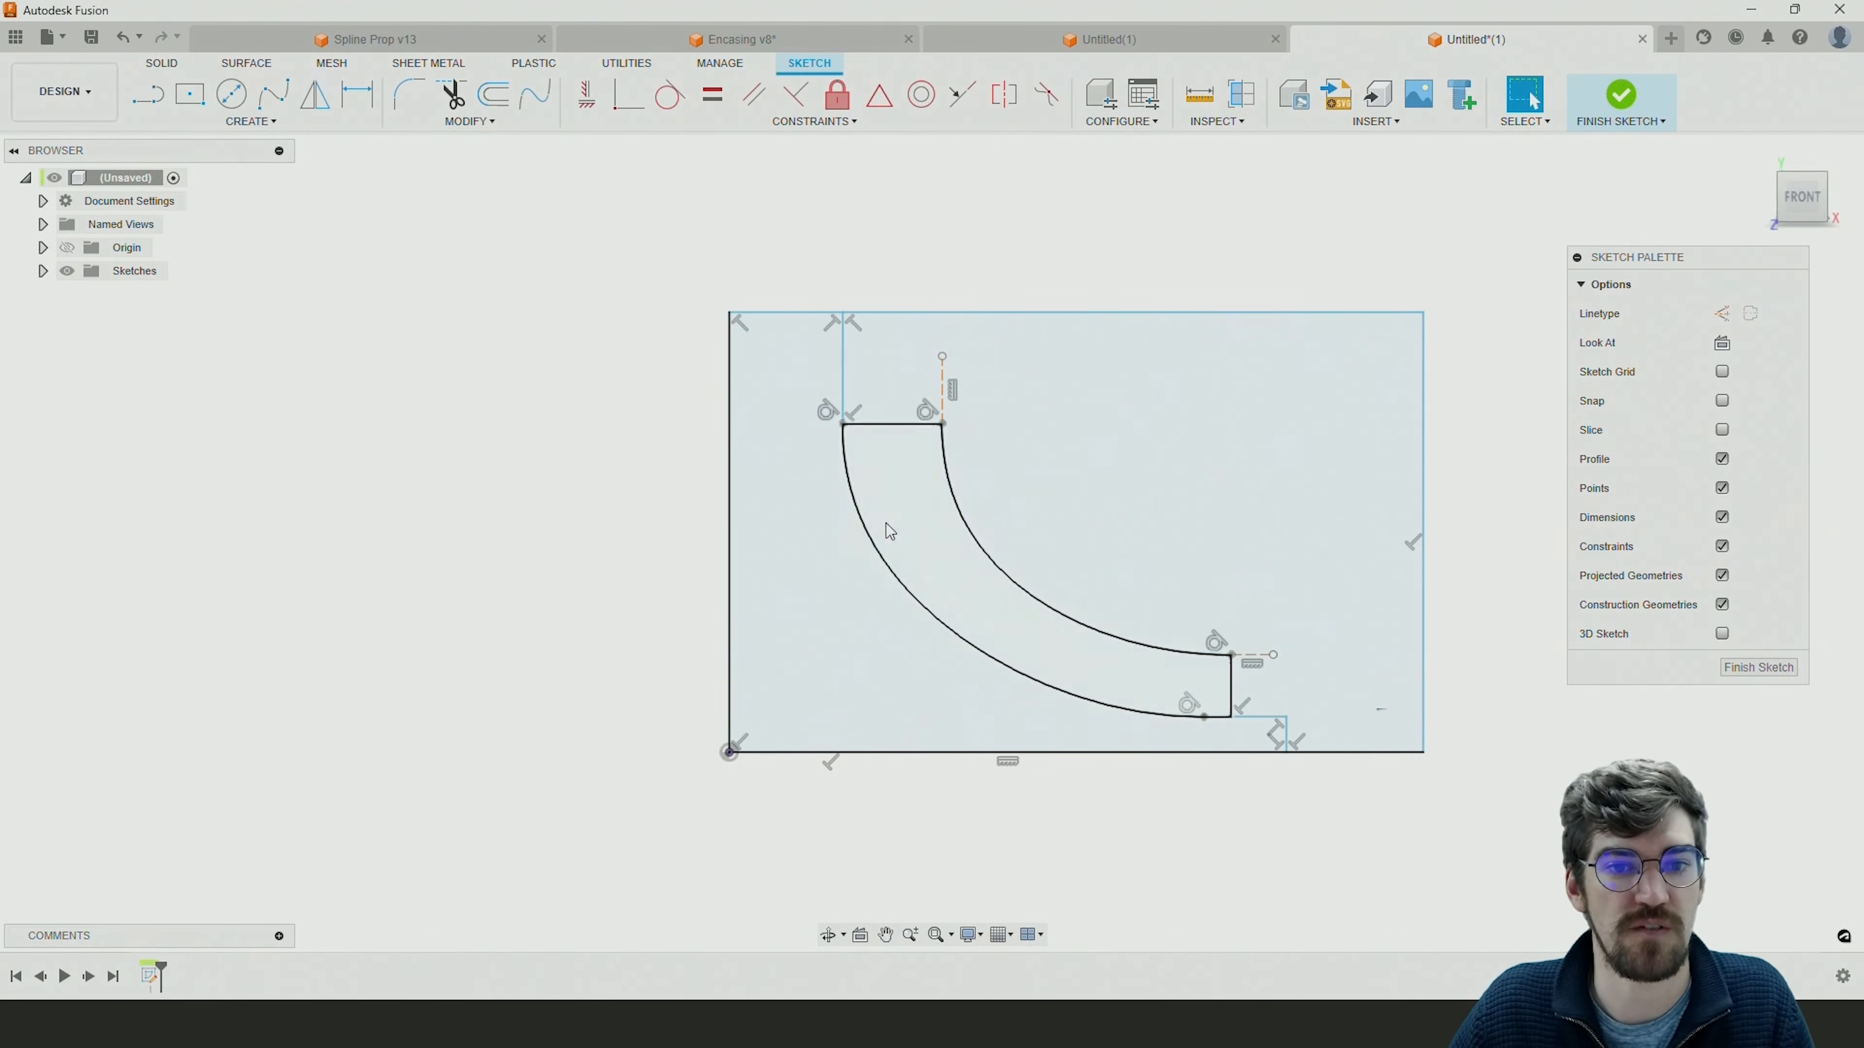
Draw a vertical line about 9.6 mm down from the origin and set its linetype to centerline.
left_click(160, 106)
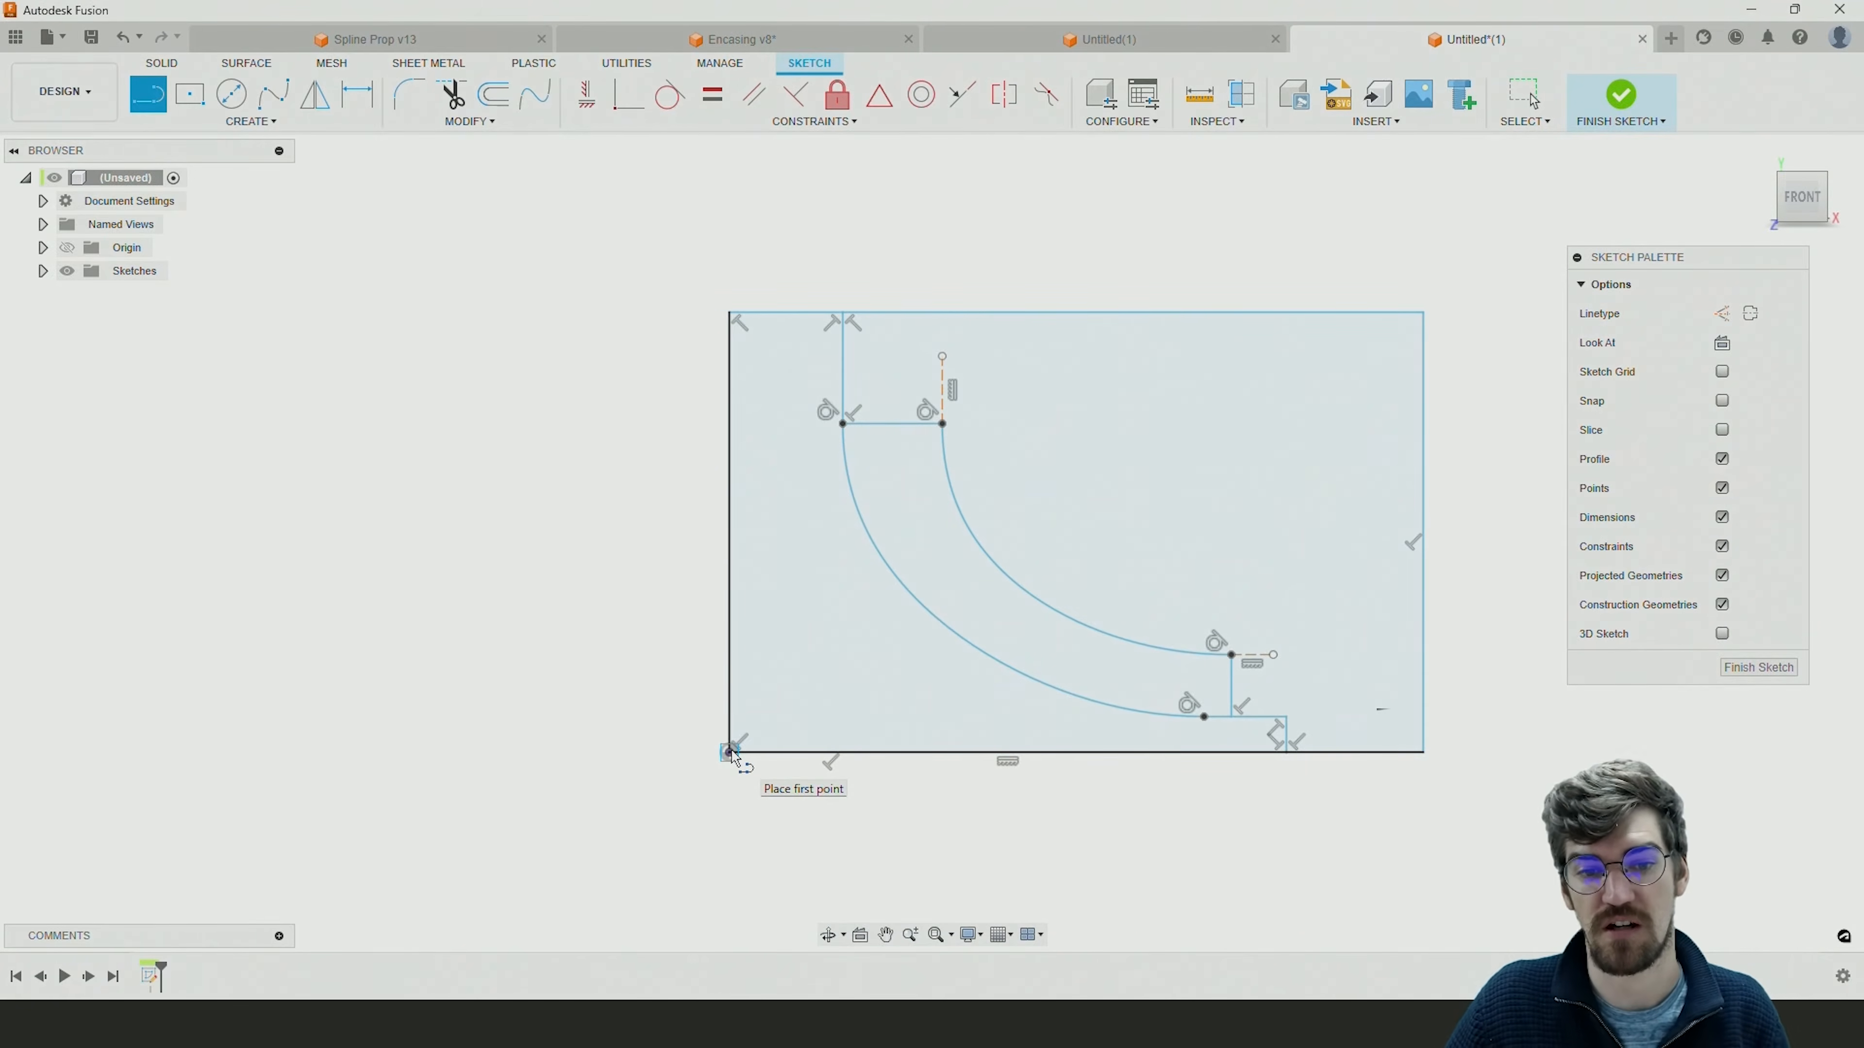
left_click(729, 752)
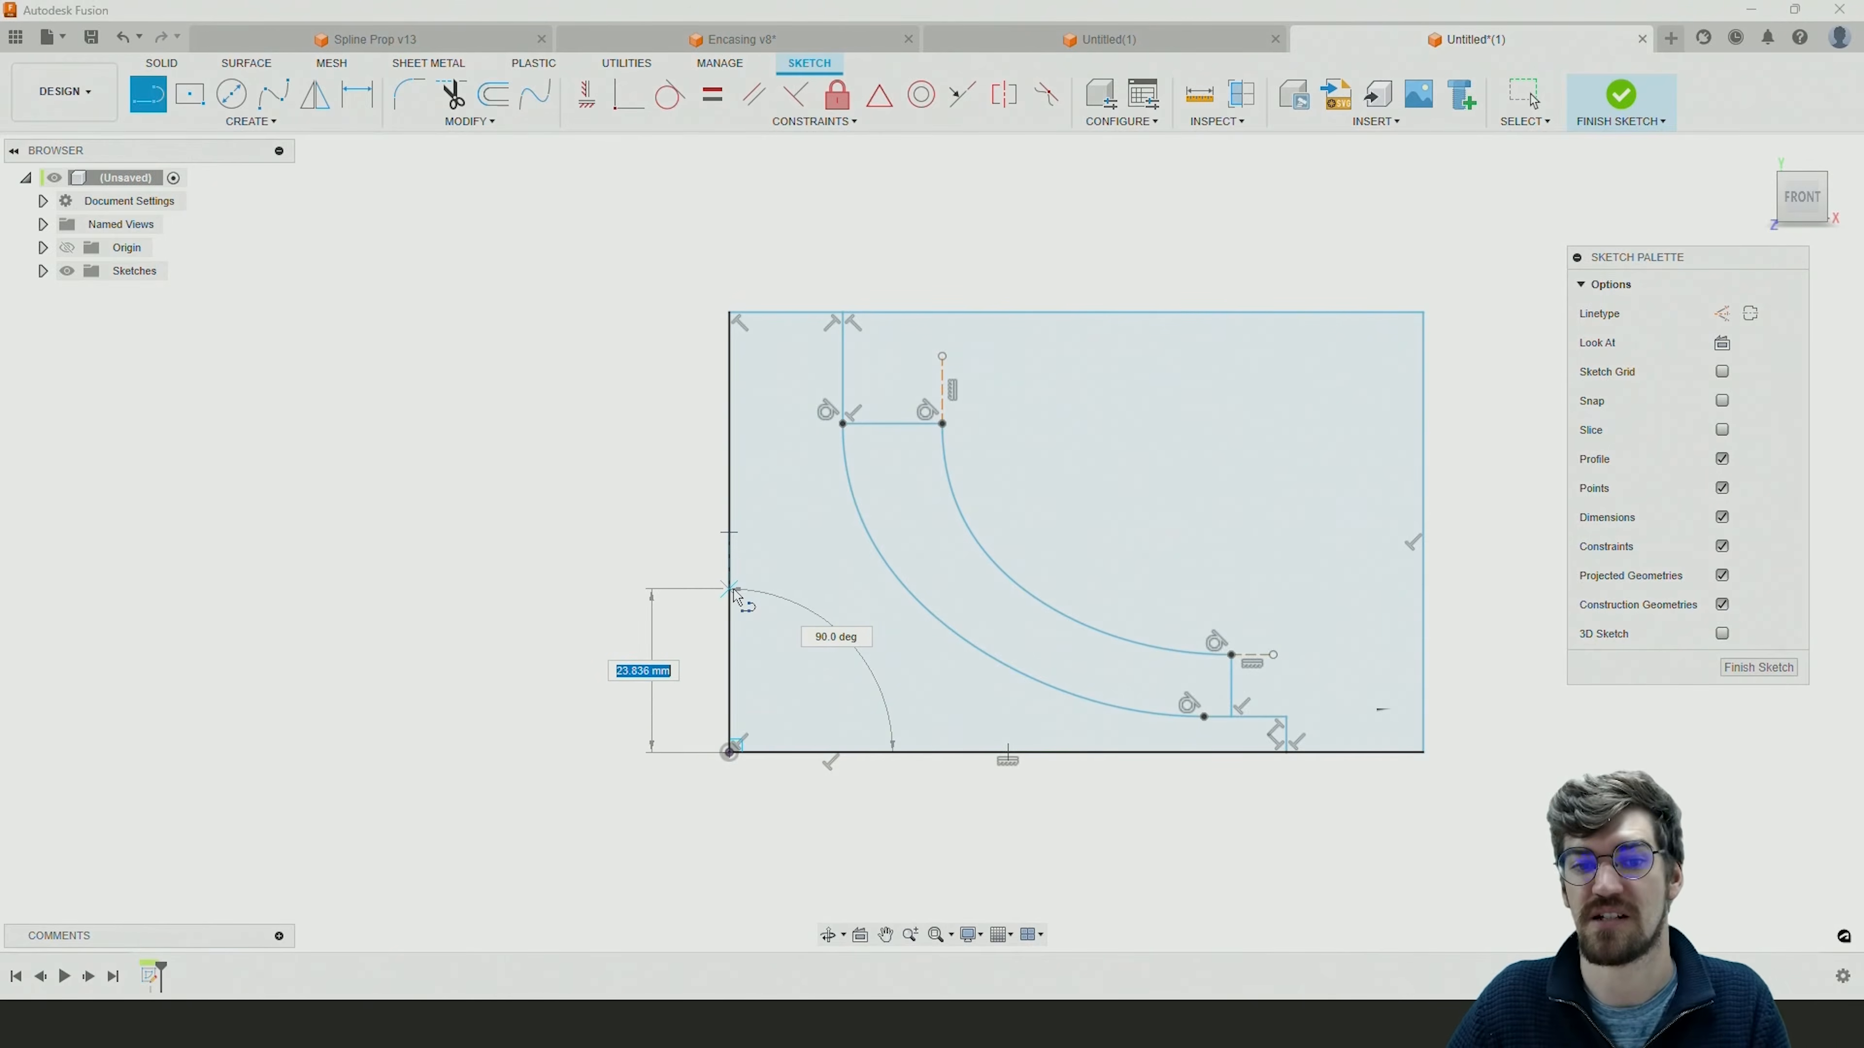
left_click(730, 818)
key("Escape")
left_click(734, 795)
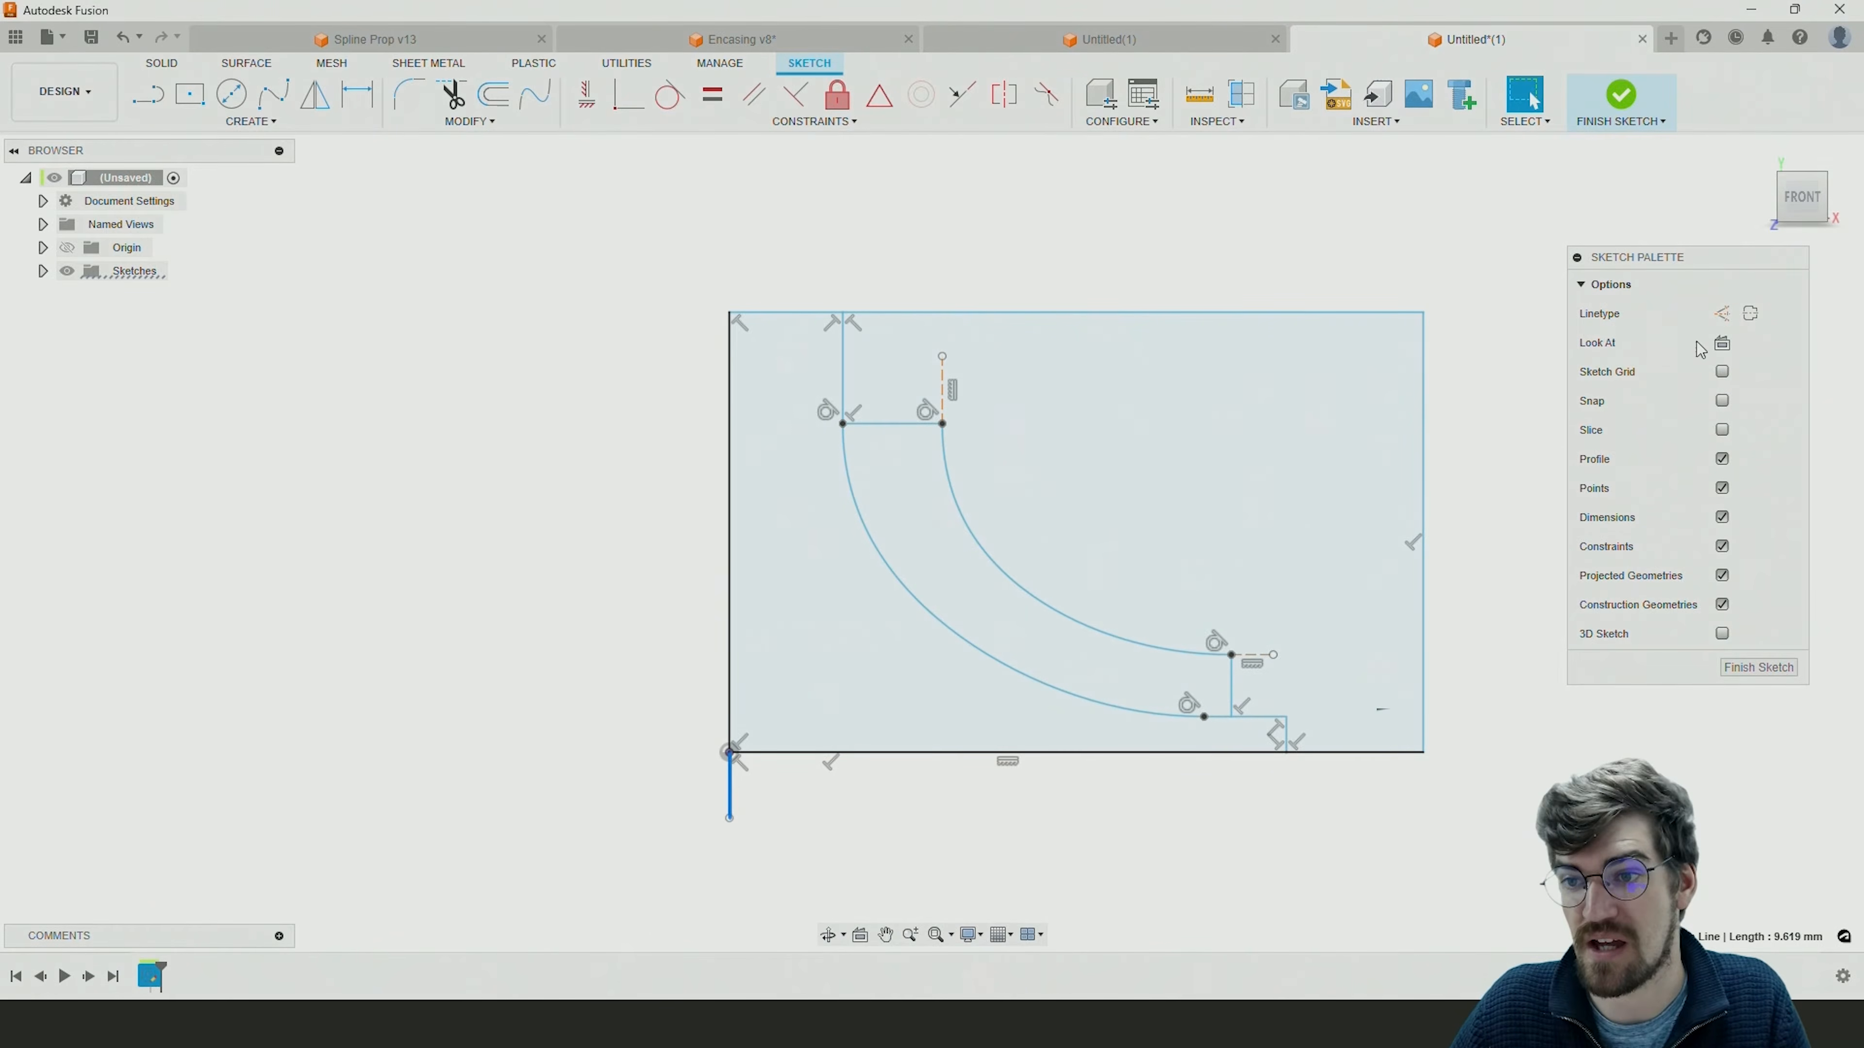
left_click(1751, 314)
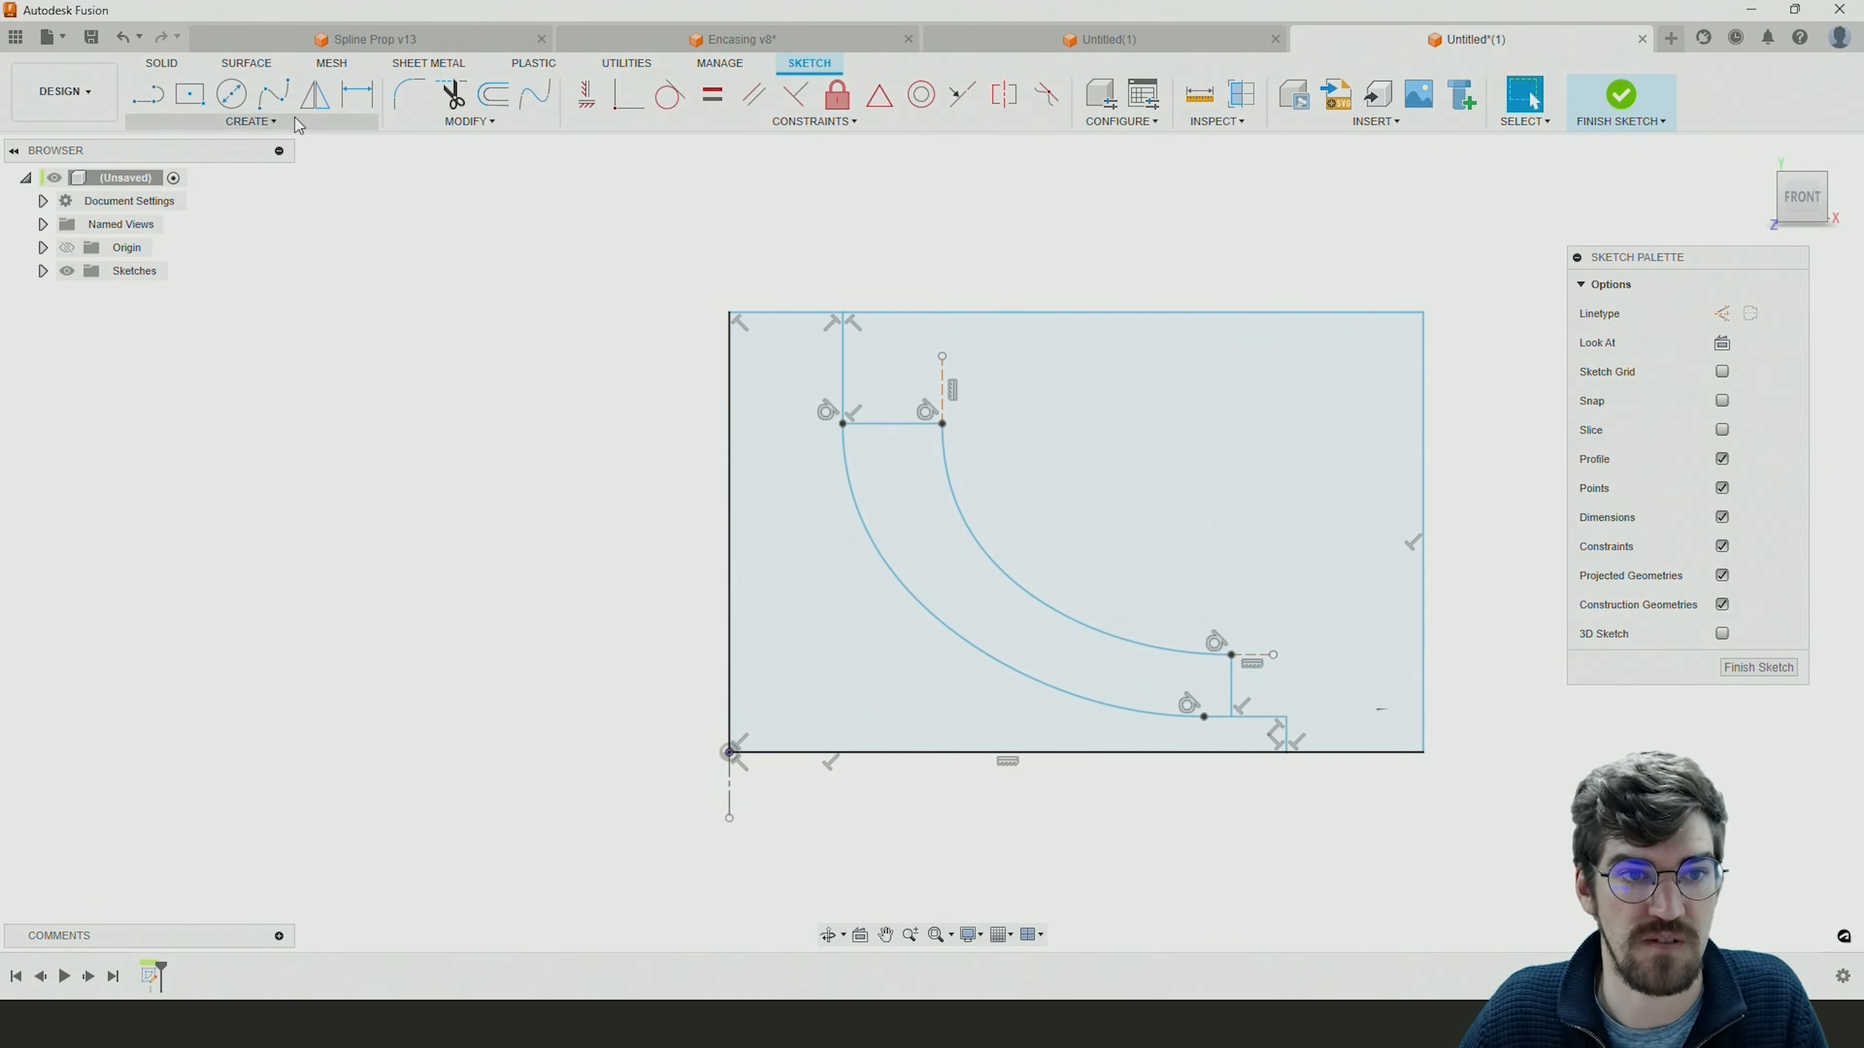
left_click(354, 110)
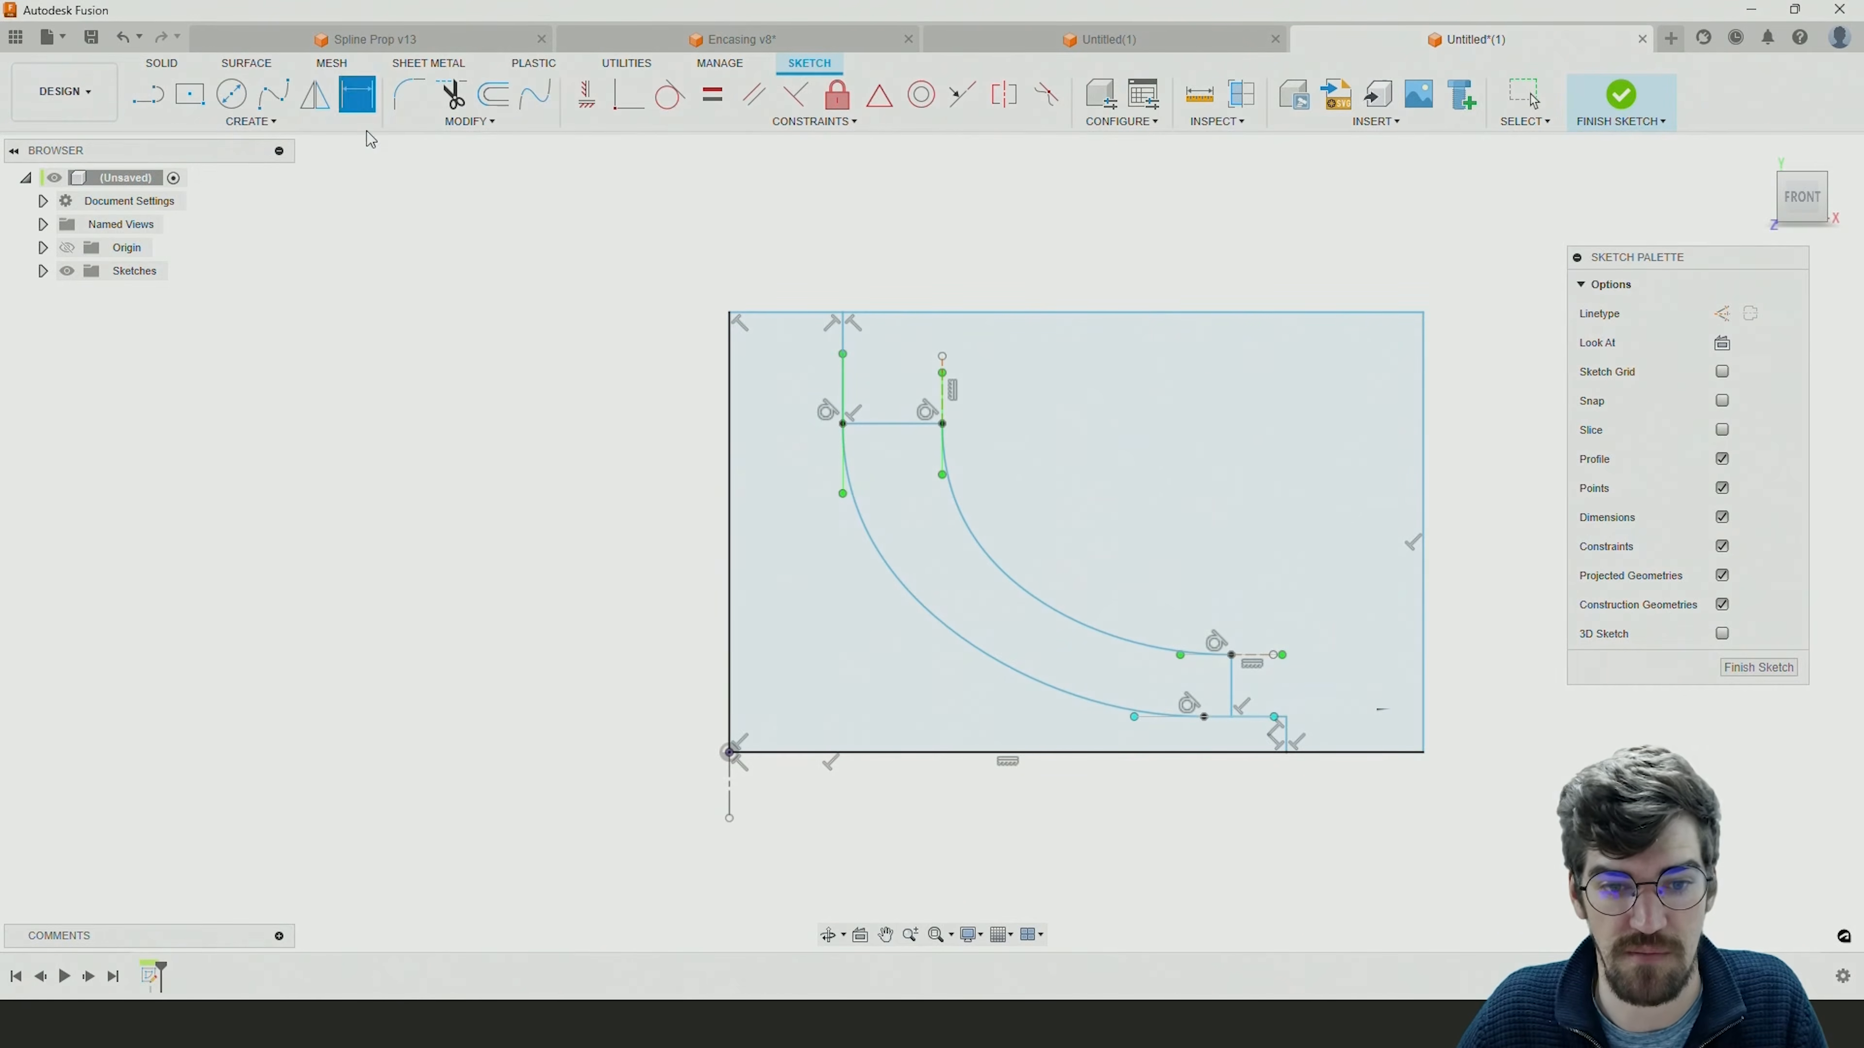
left_click(730, 792)
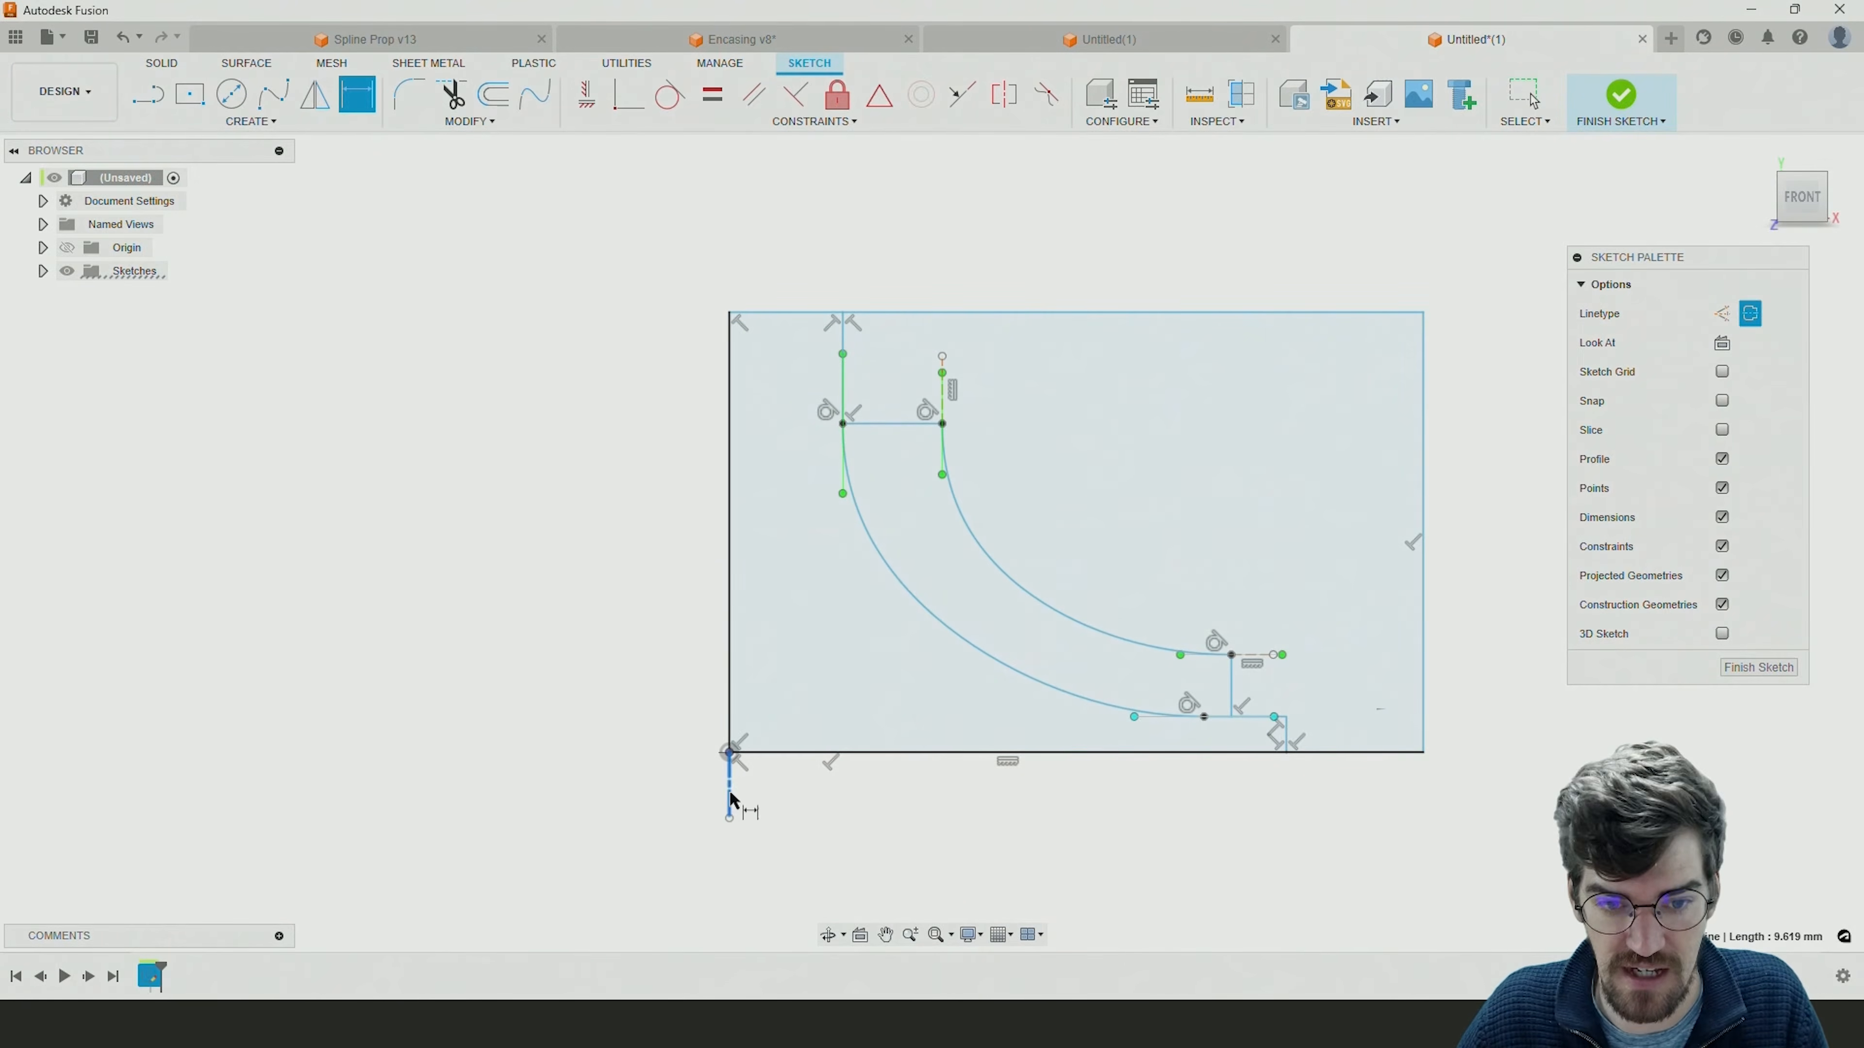
left_click(844, 339)
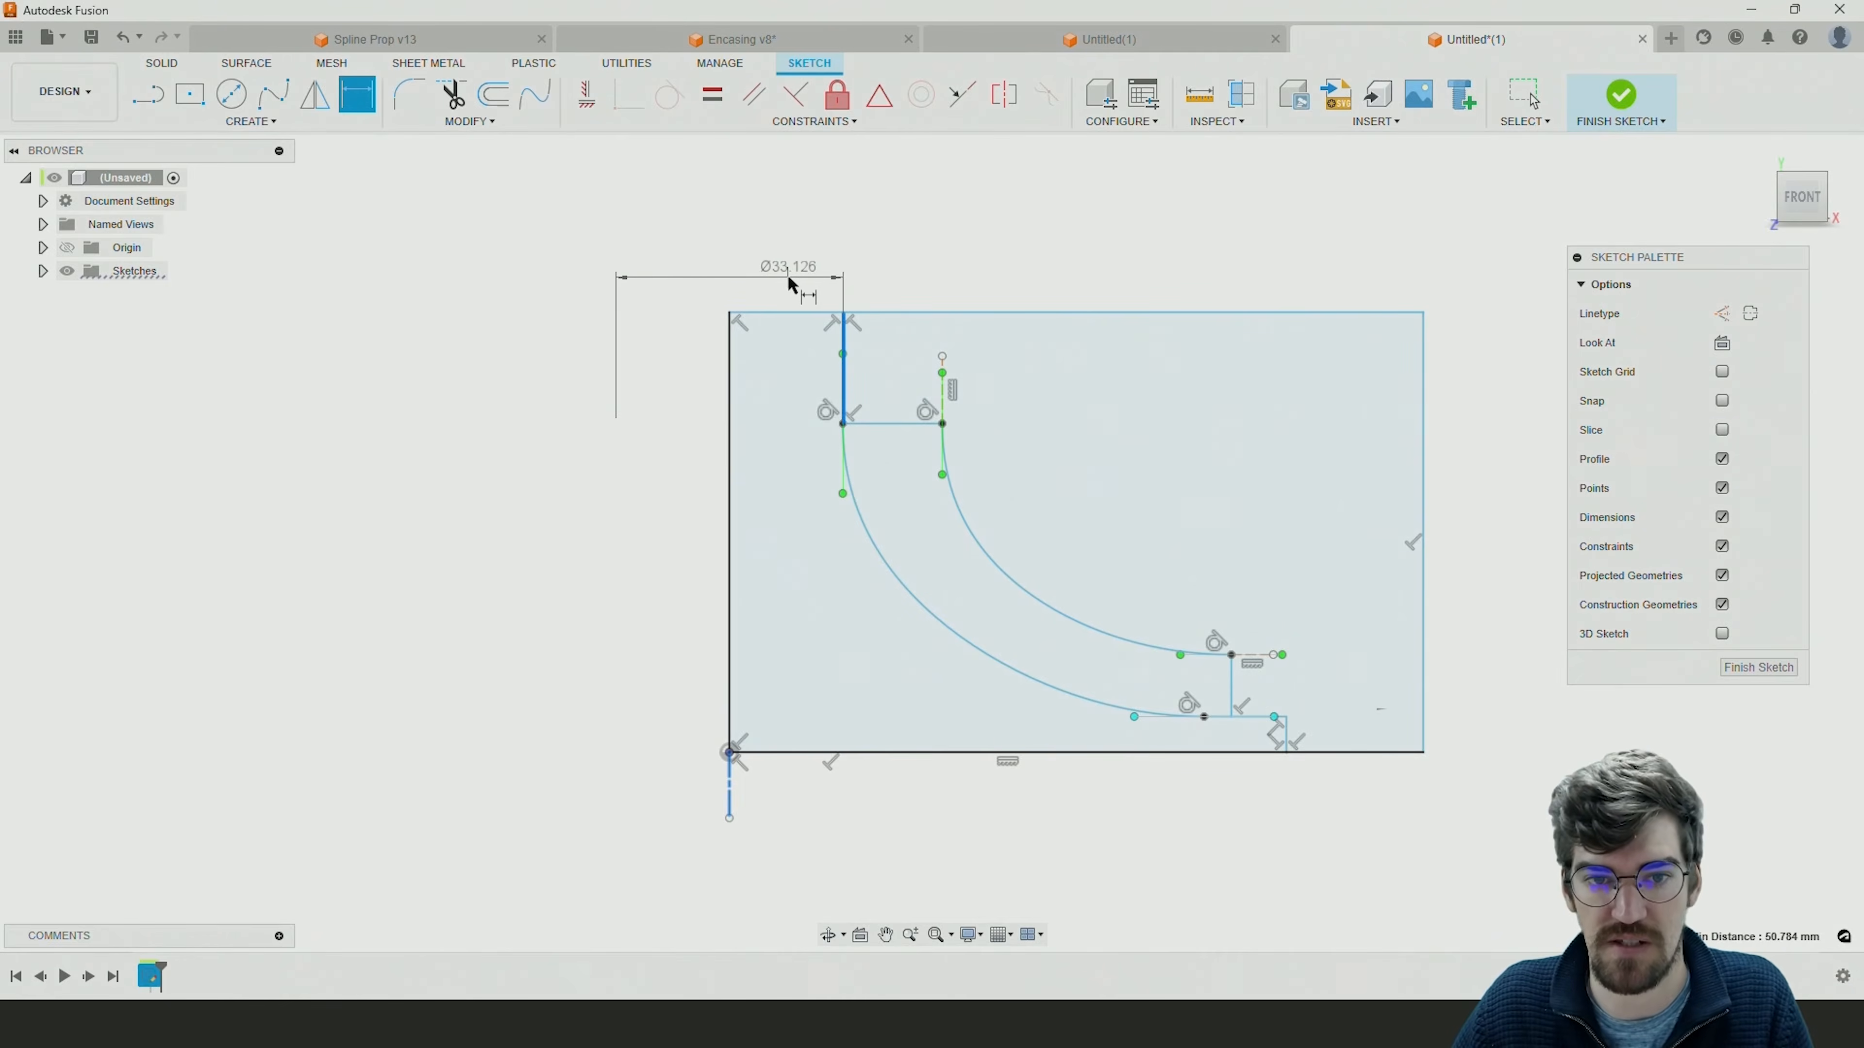
key("Escape")
key("Escape")
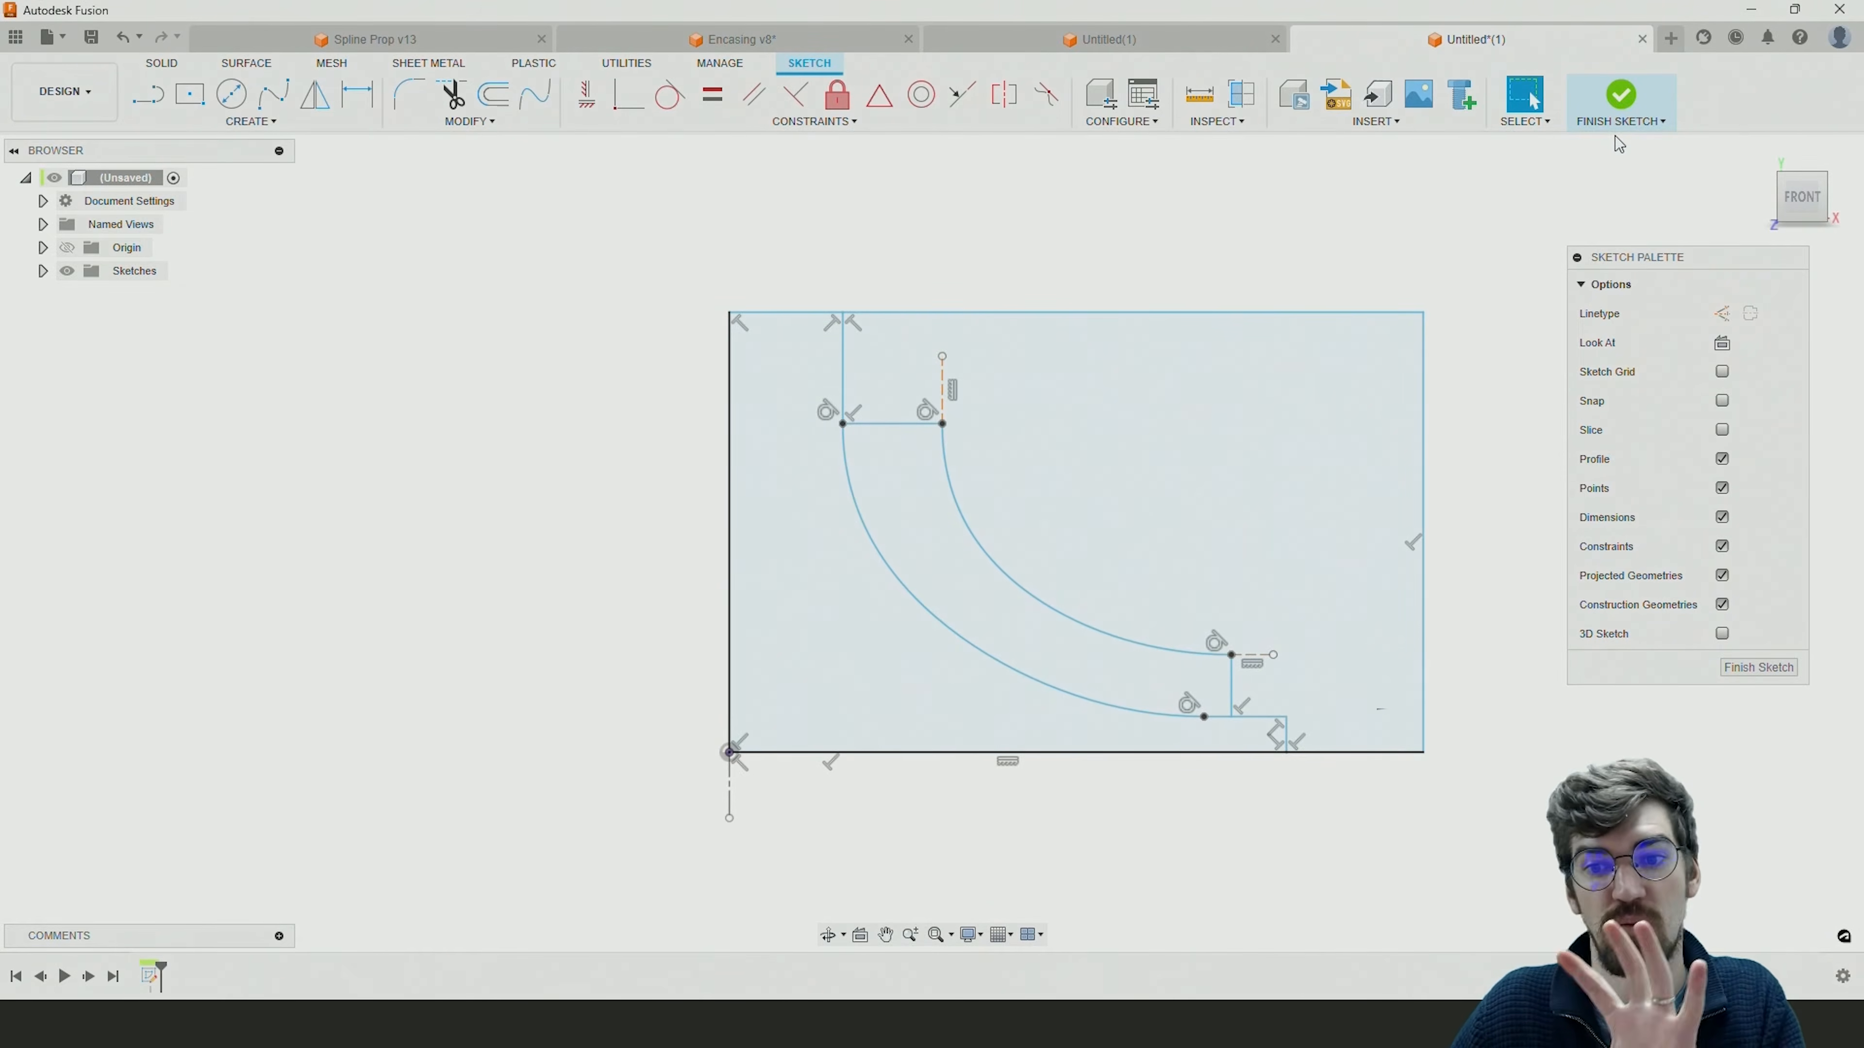
Finish the sketch and revolve the hub half-profile 360 degrees about the centerline as a new body.
left_click(1626, 103)
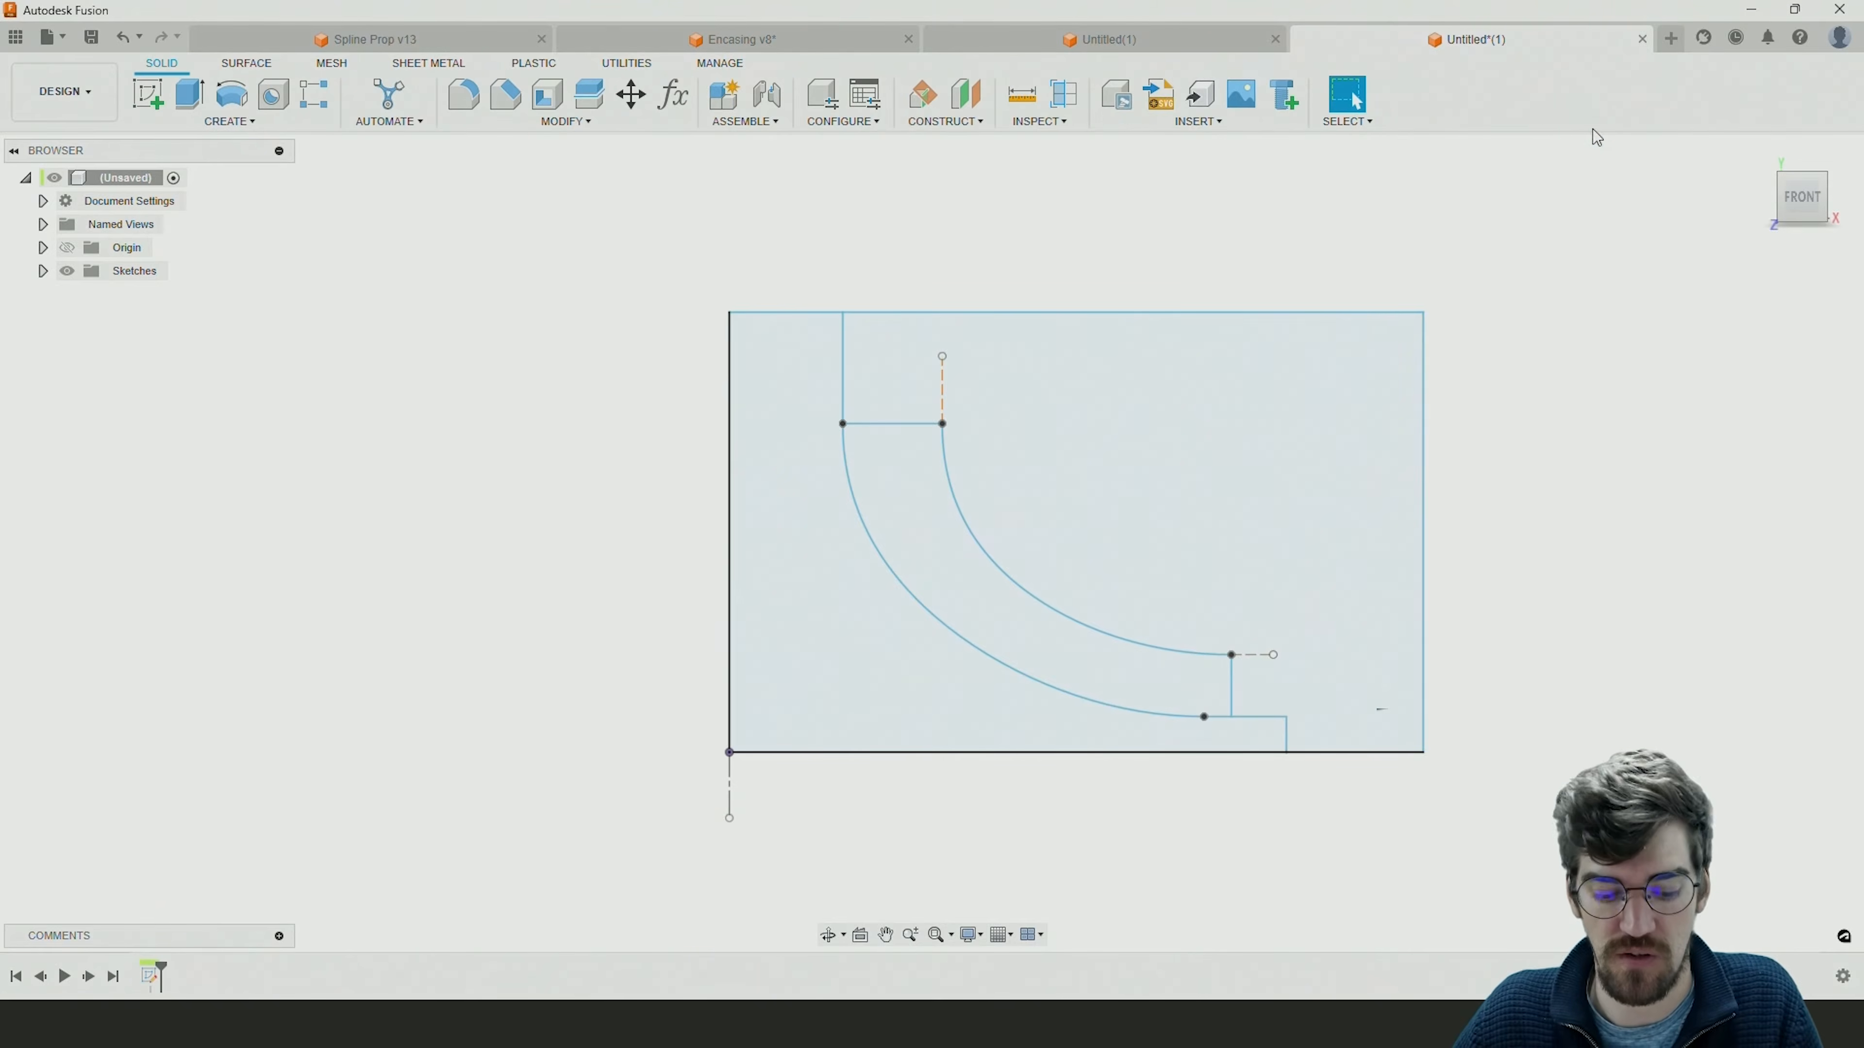
mouse_move(1466, 361)
middle_mouse_down("shift")
mouse_move(1398, 379)
mouse_move(1406, 396)
middle_mouse_up("shift")
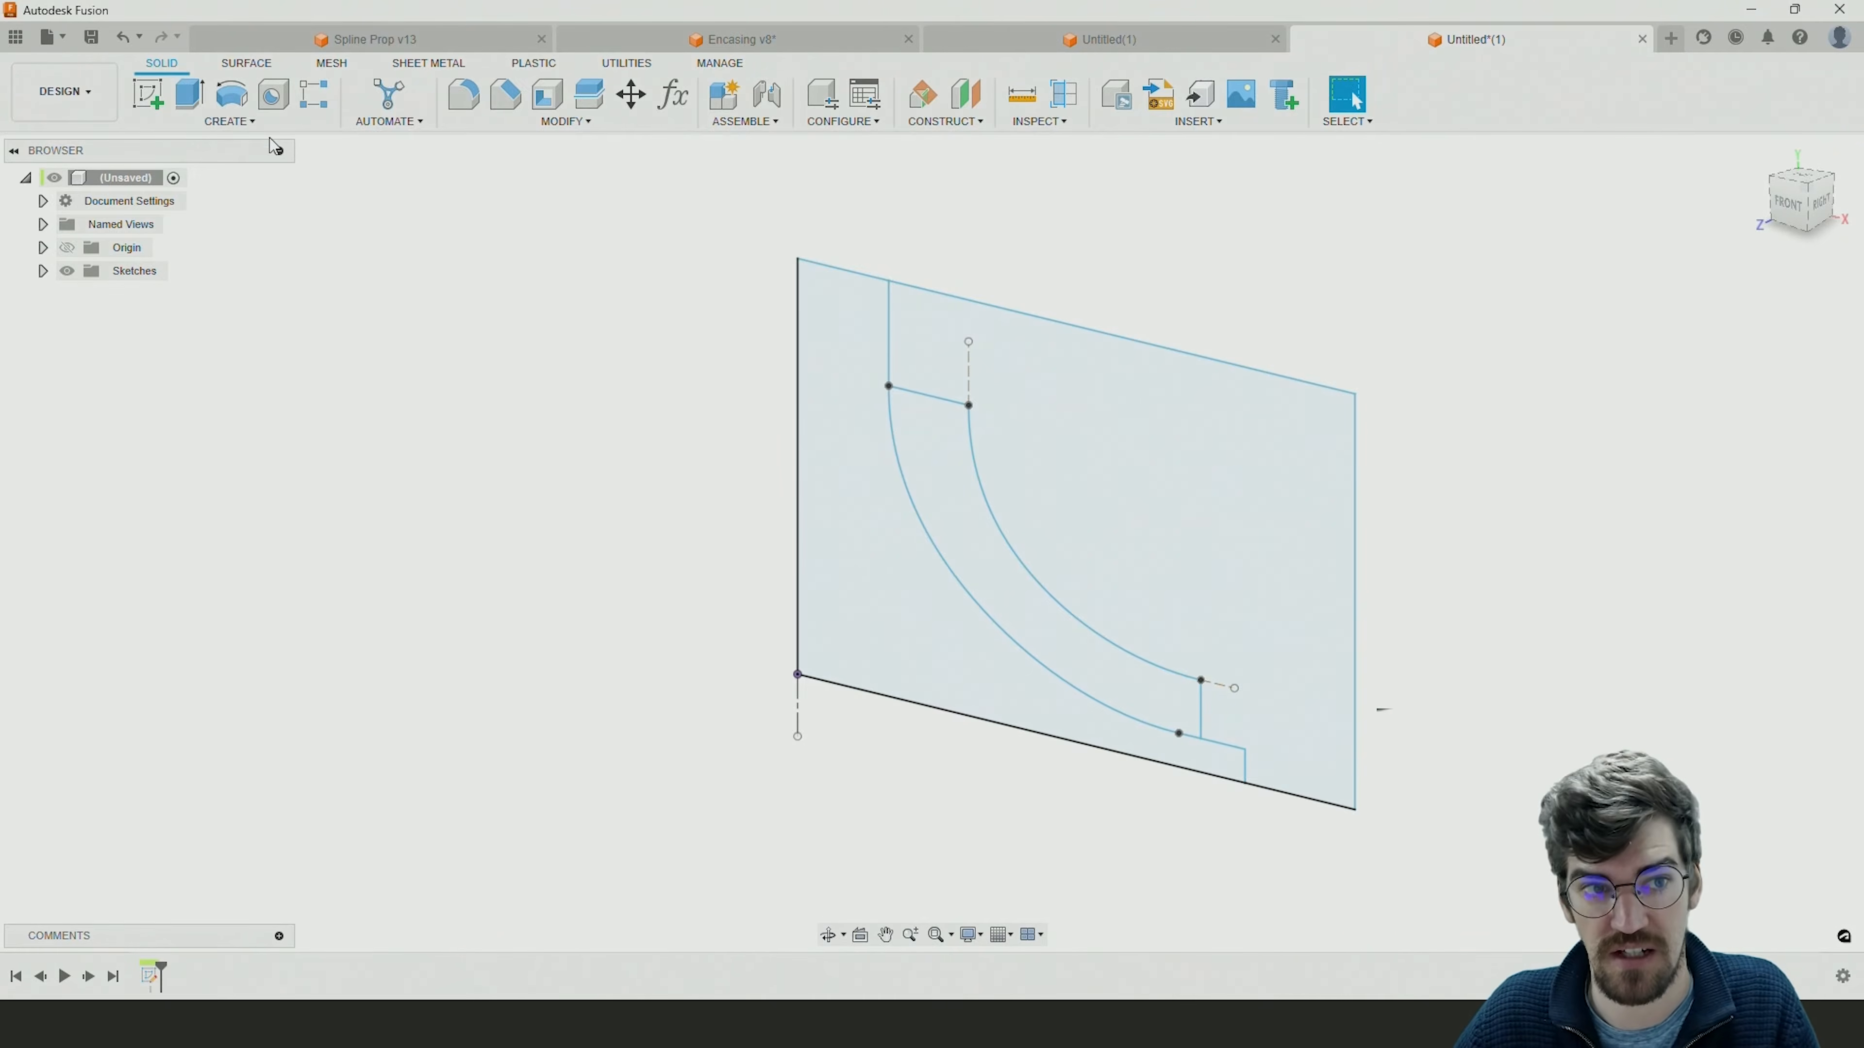
left_click(231, 95)
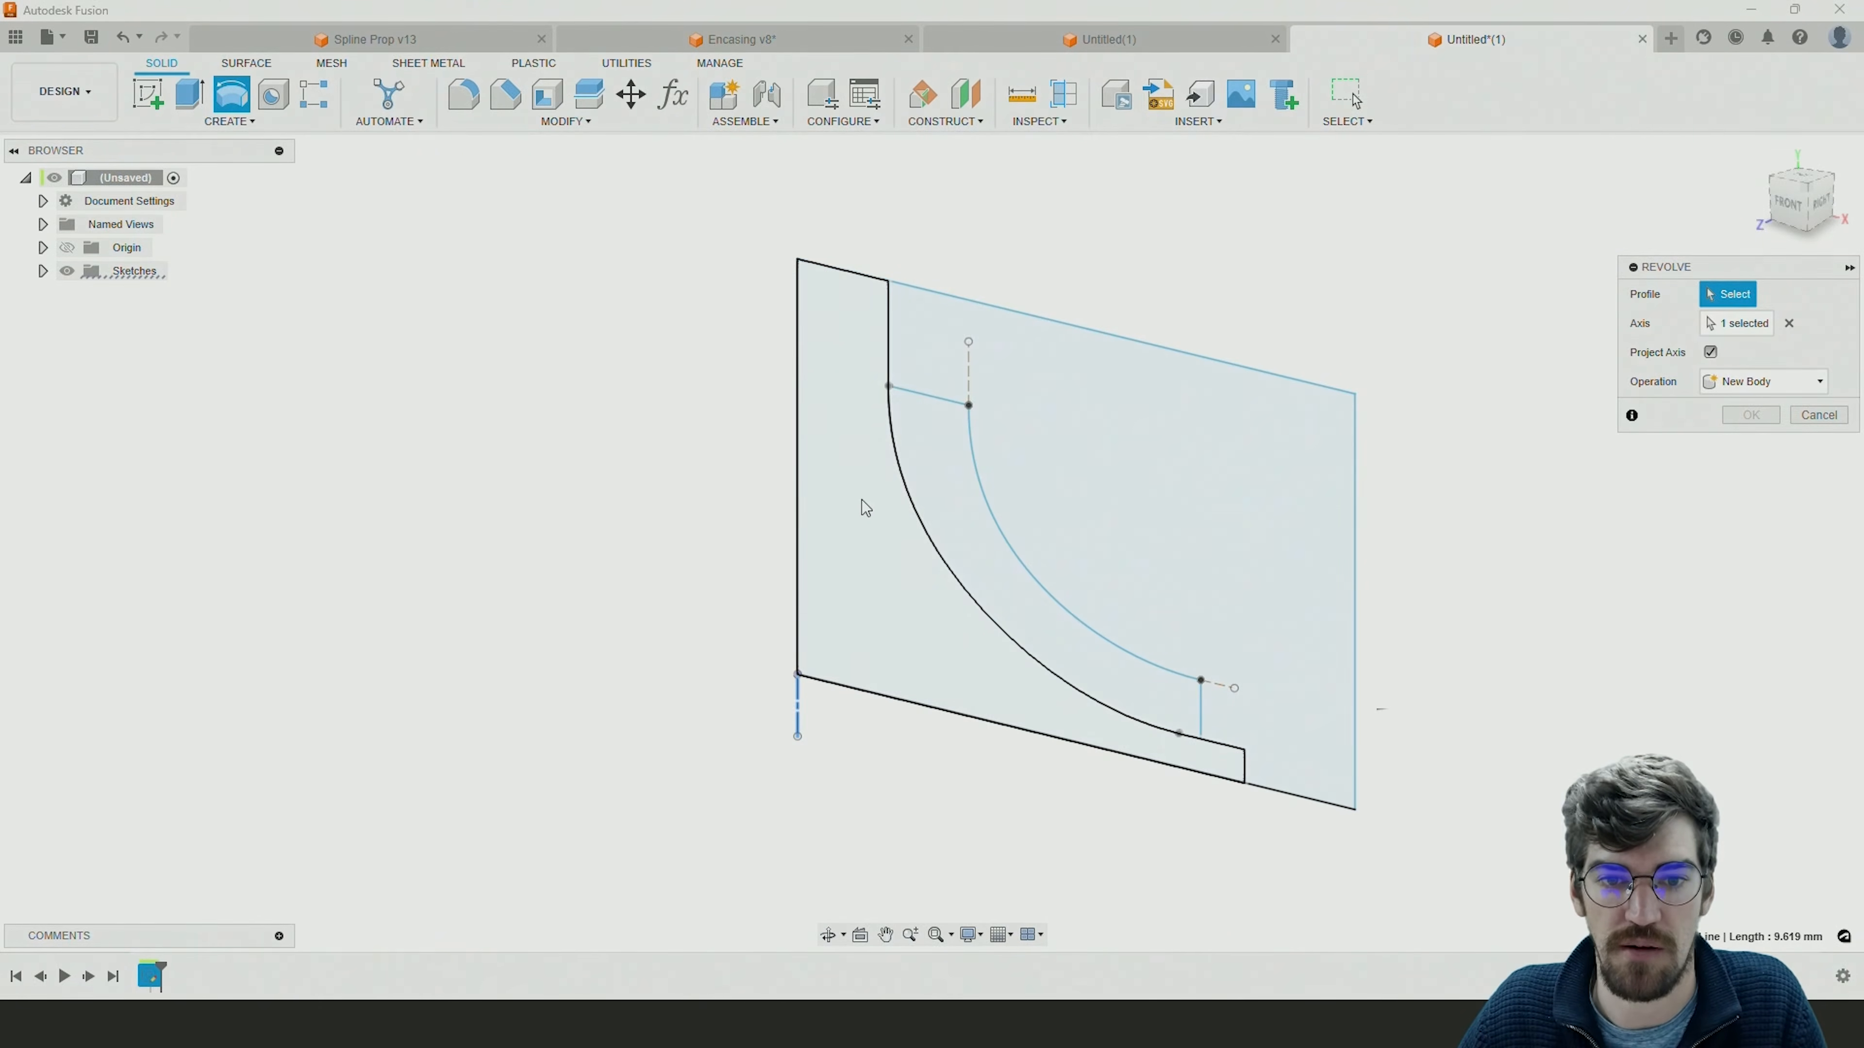
left_click(850, 450)
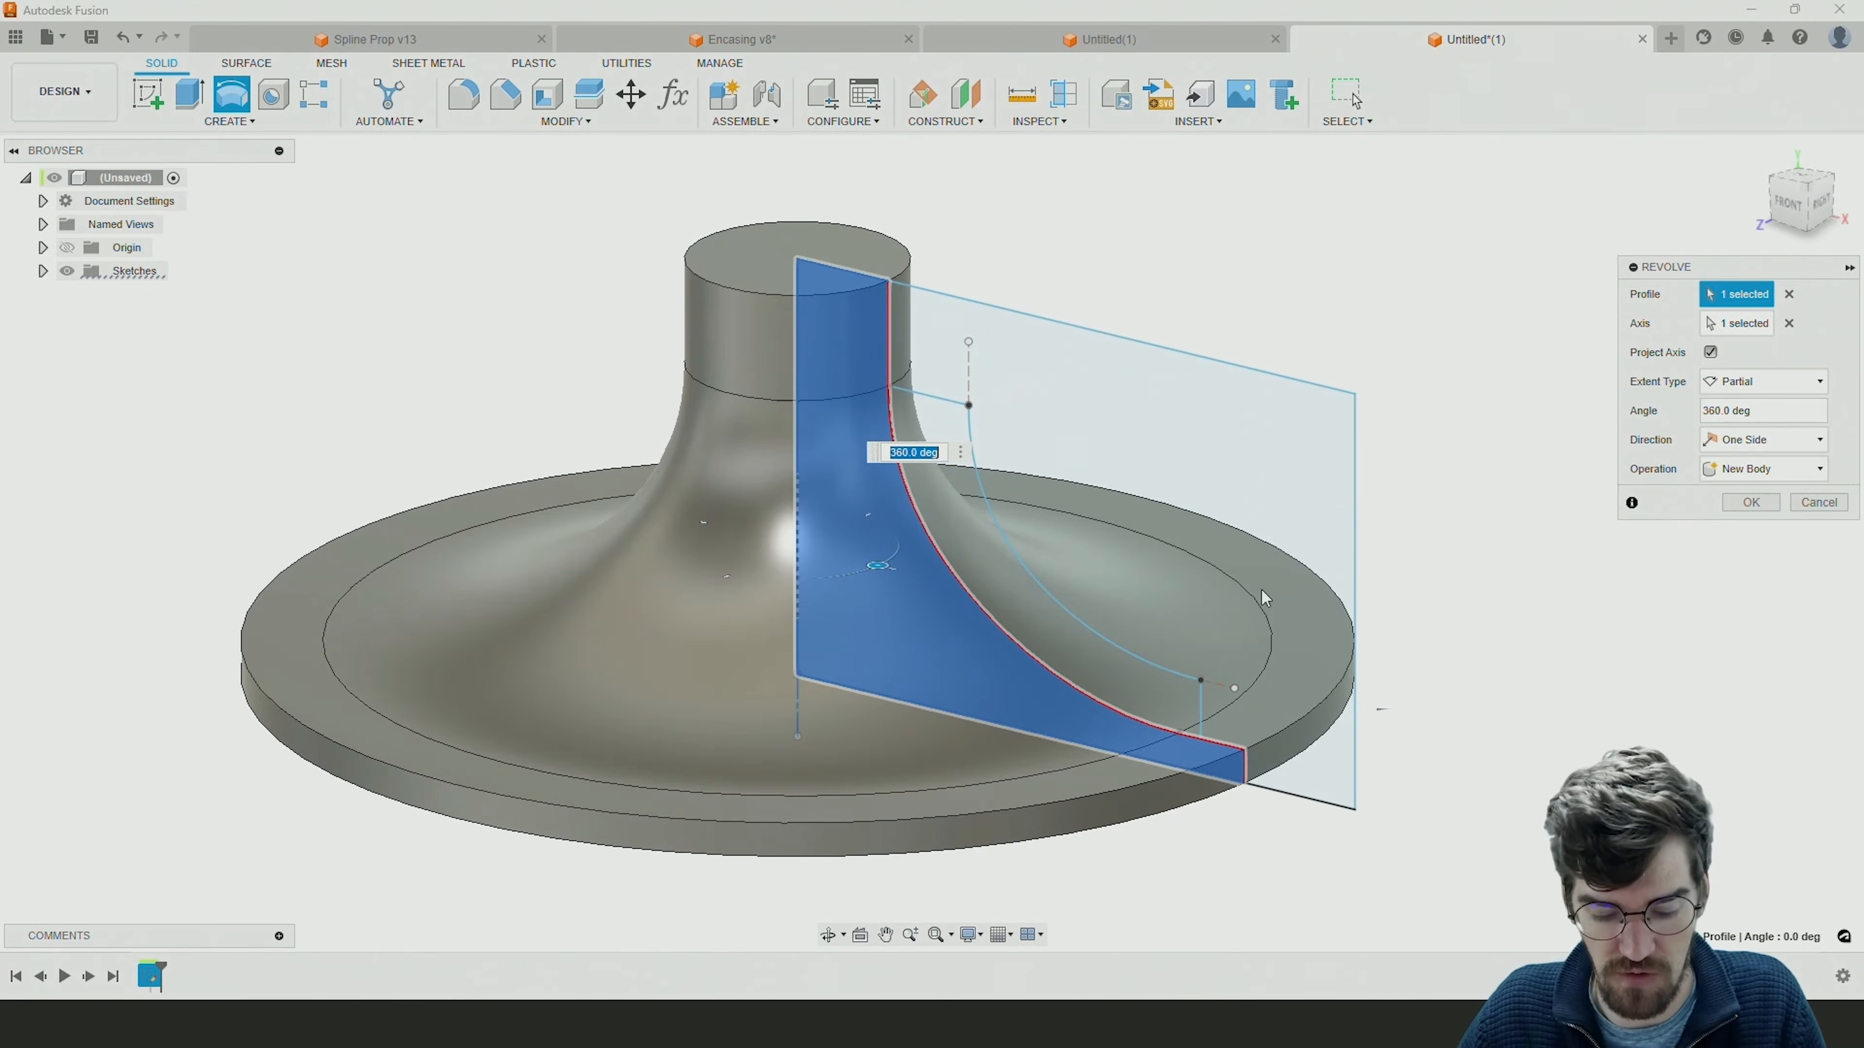
mouse_move(1251, 574)
middle_mouse_down("shift")
mouse_move(1406, 508)
mouse_move(1209, 591)
mouse_move(1208, 538)
mouse_move(1244, 576)
middle_mouse_up("shift")
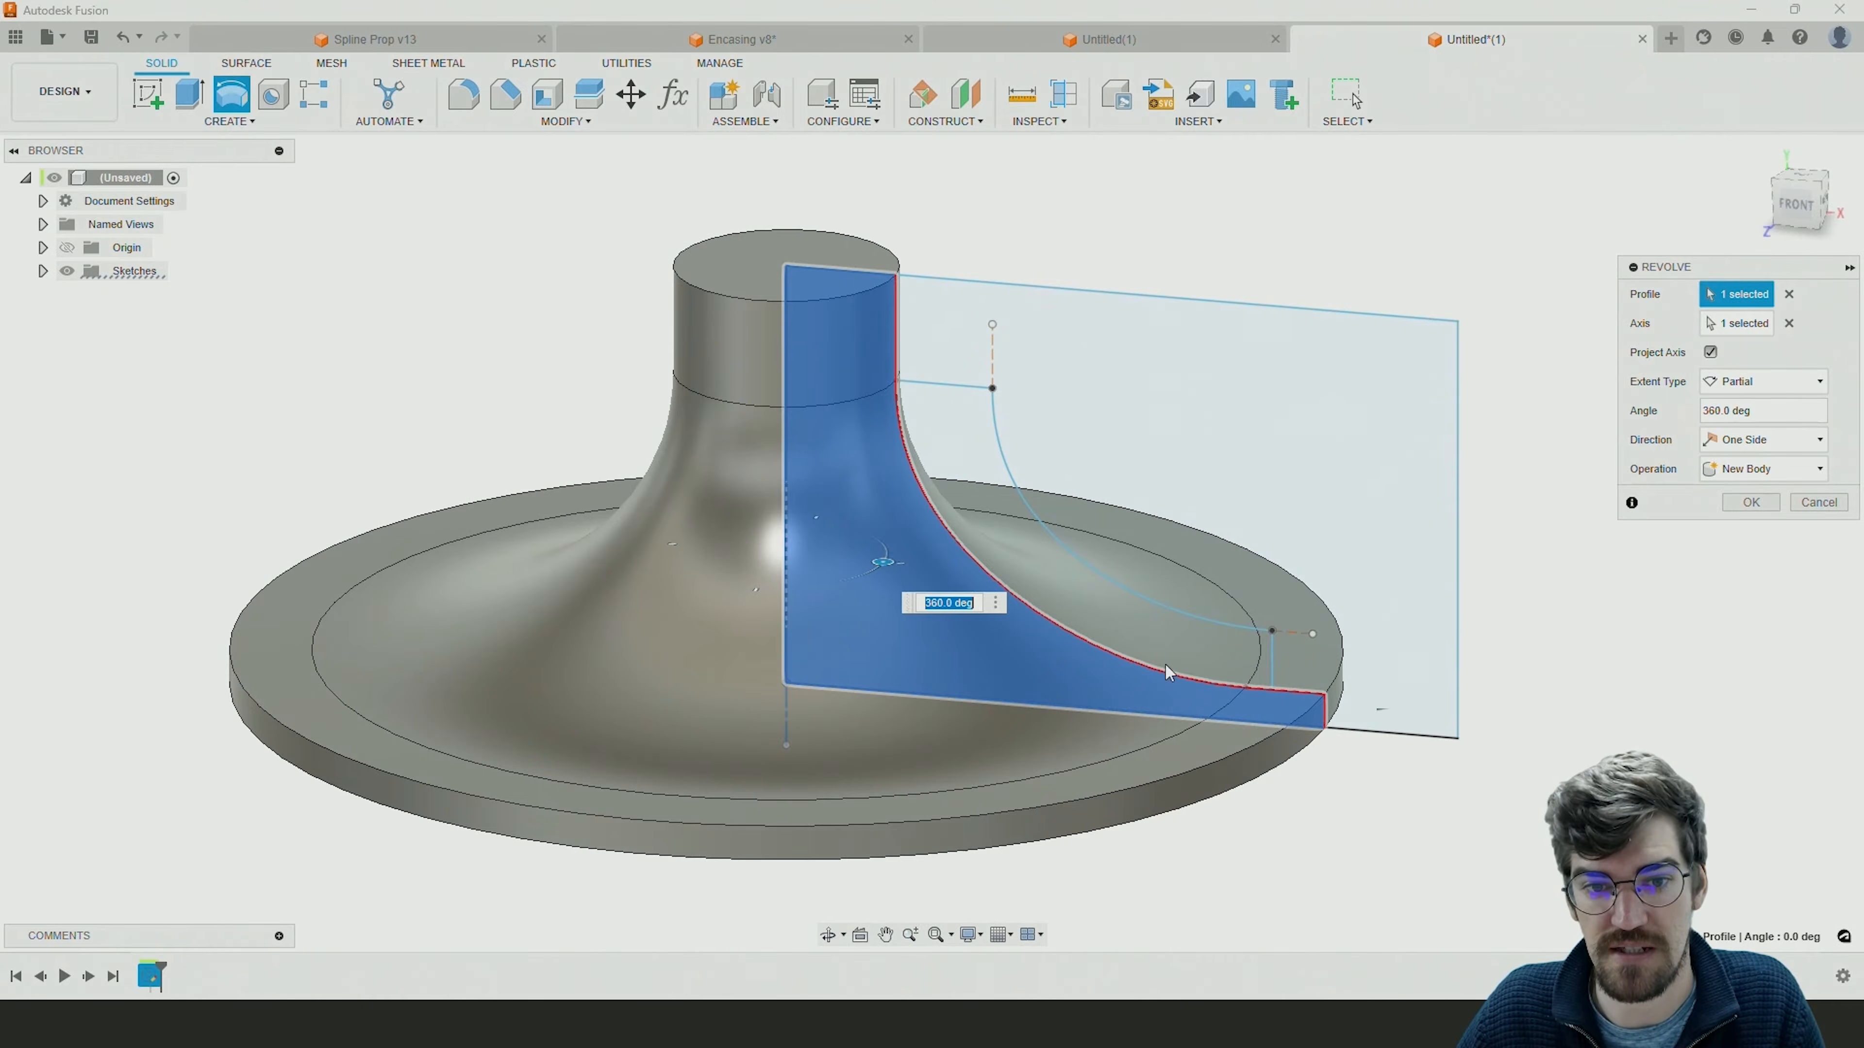
left_click(1754, 504)
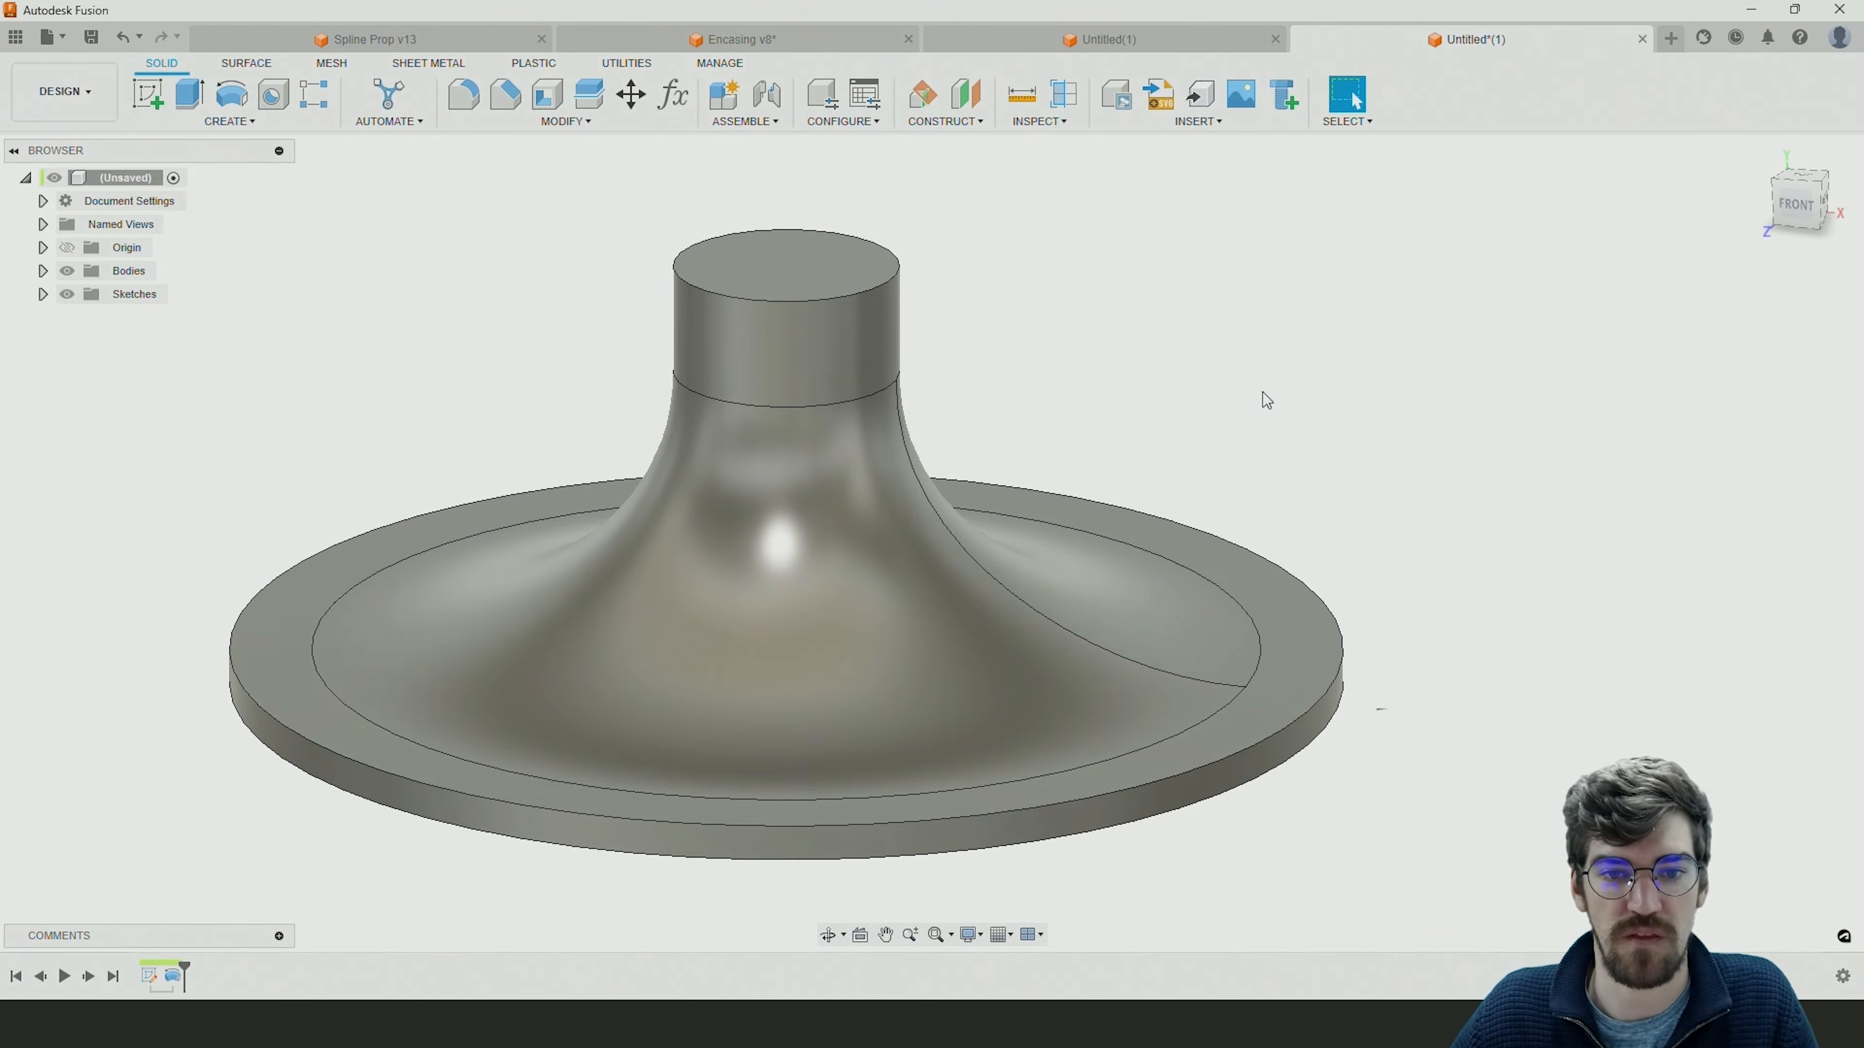
Start a sketch on the horizontal origin plane and draw a construction line about 80 mm long from the origin straight toward the front rim.
middle_click_drag(1260, 399, 1307, 431, "shift")
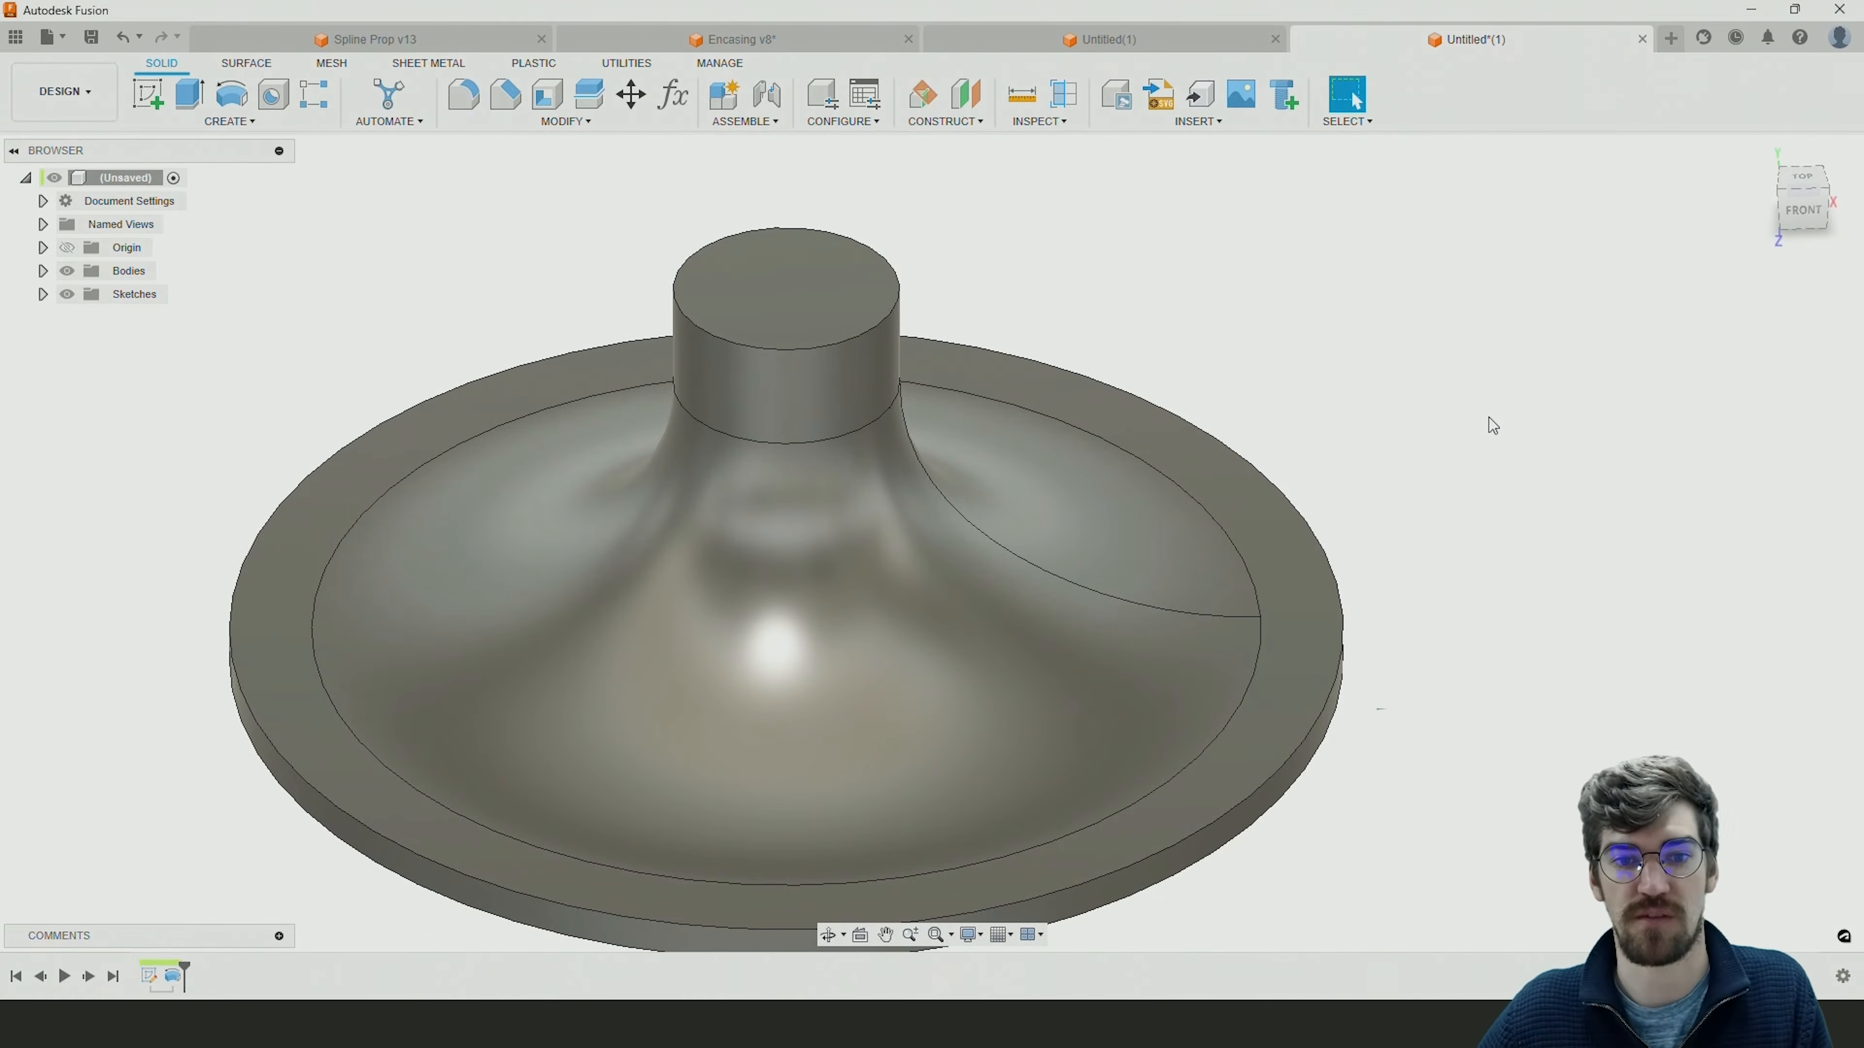
middle_click_drag(1436, 442, 1405, 398, "shift")
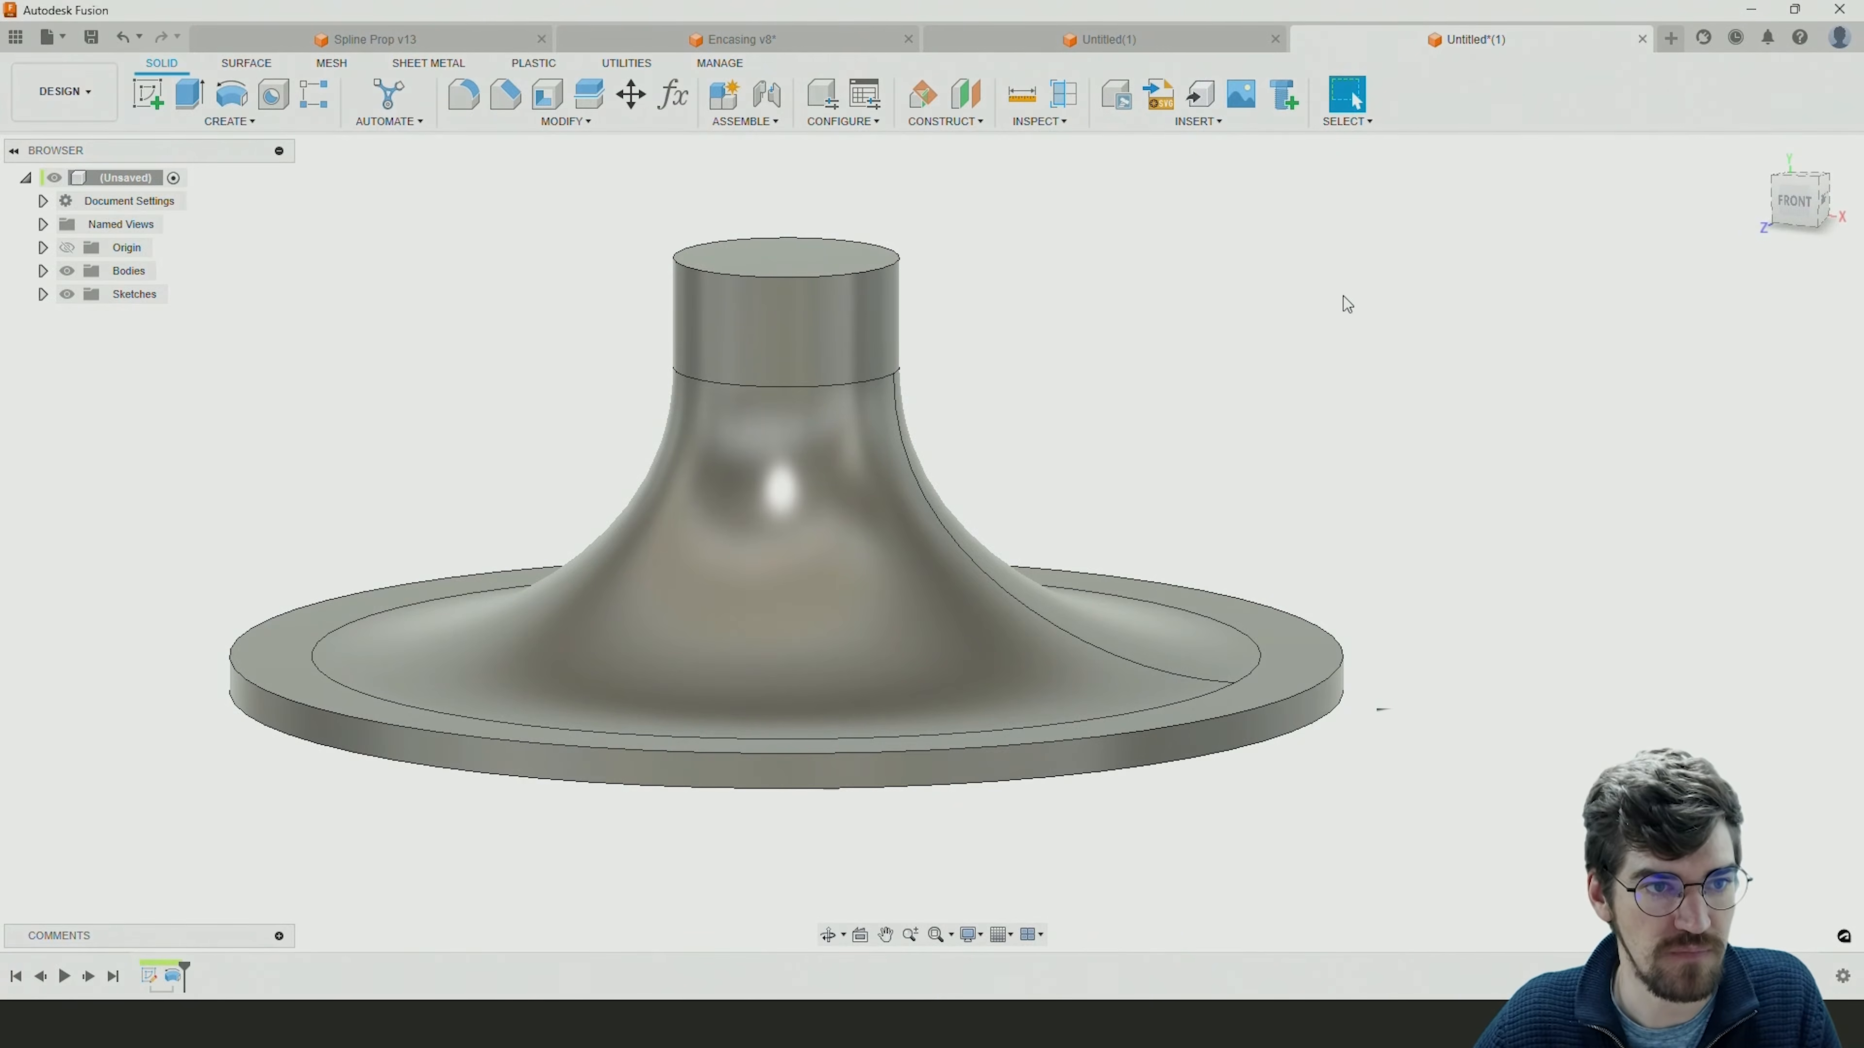
left_click(151, 96)
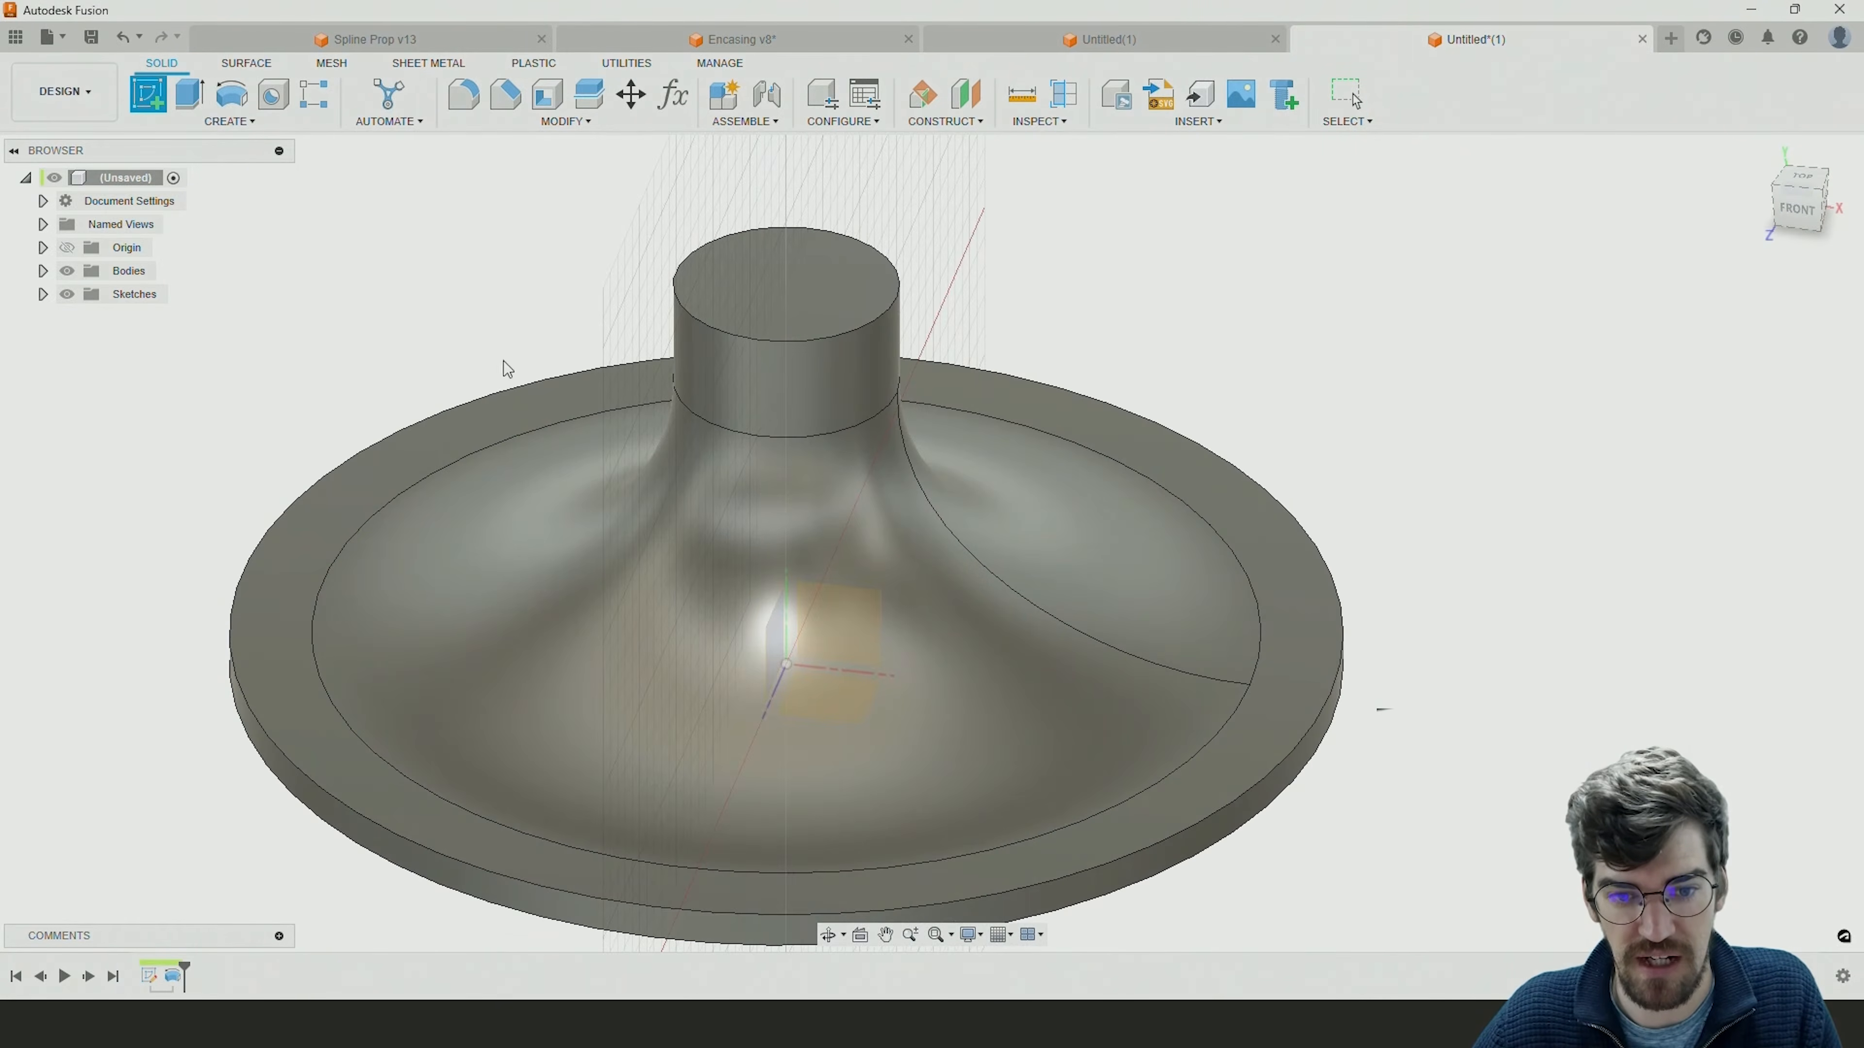
left_click(839, 707)
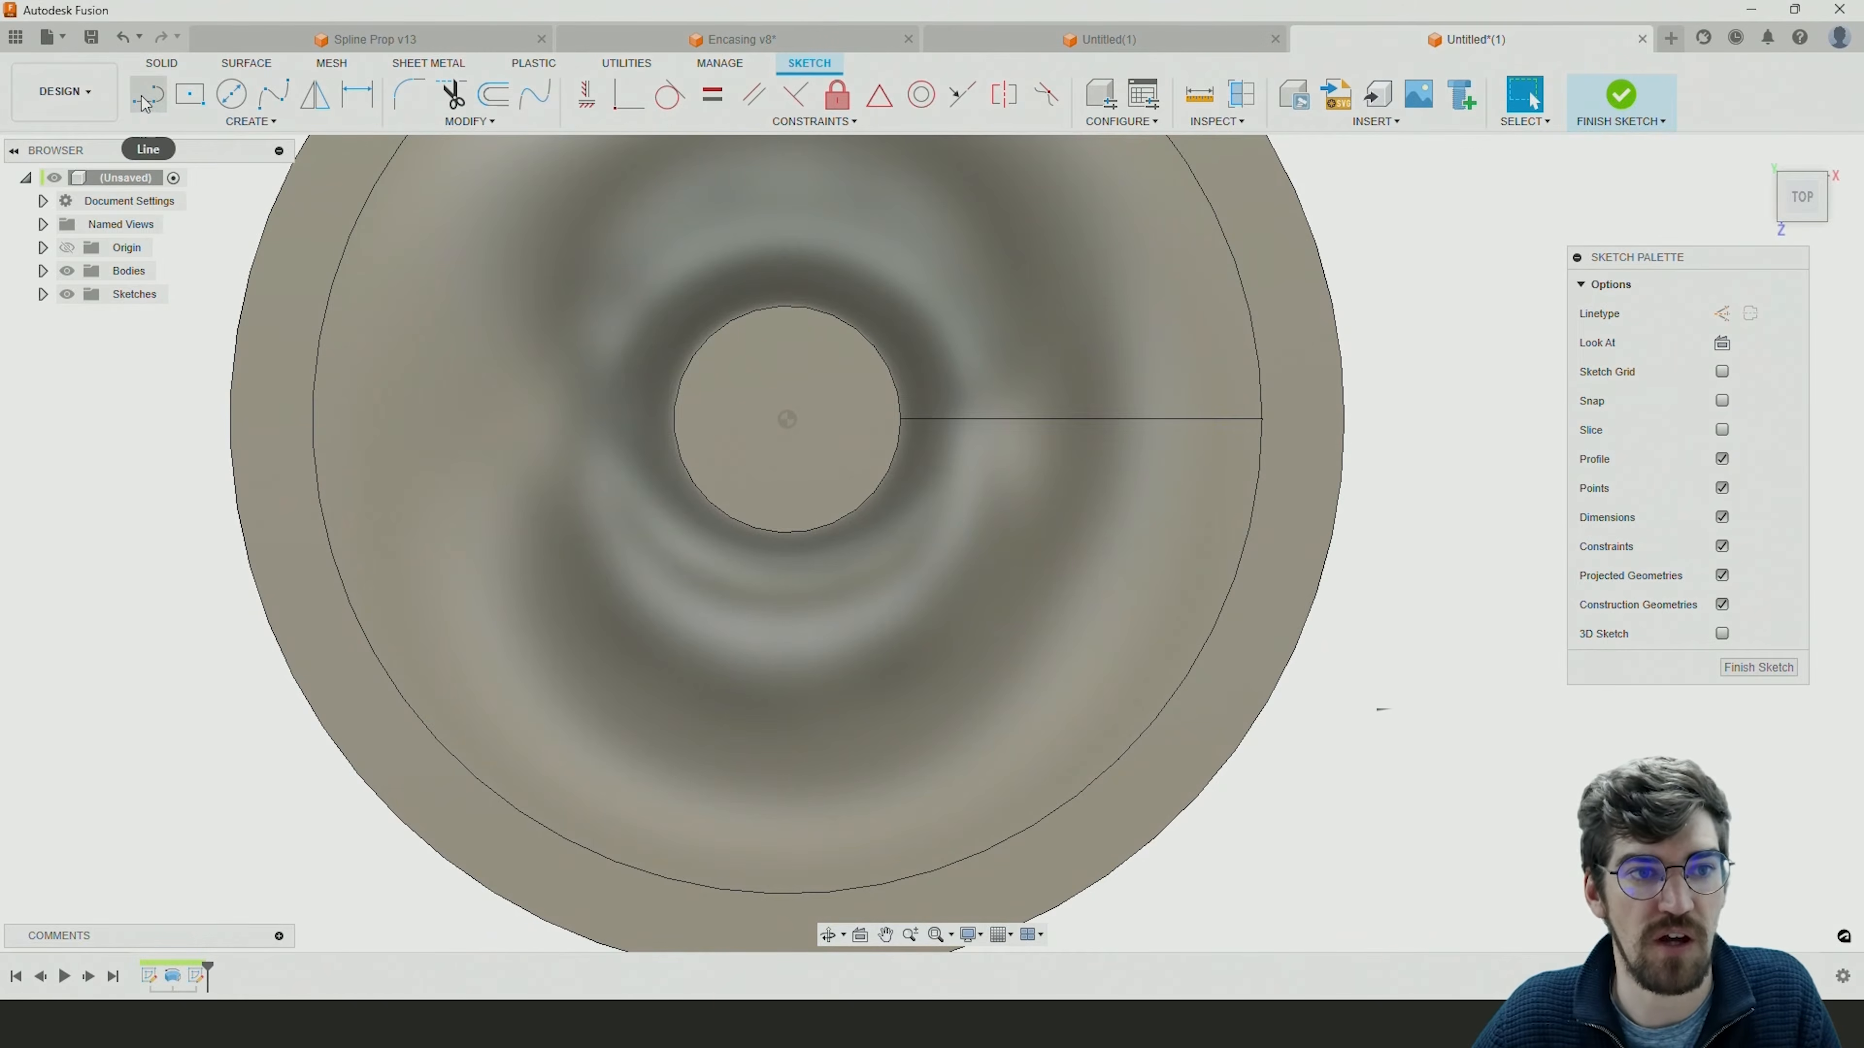
left_click(146, 99)
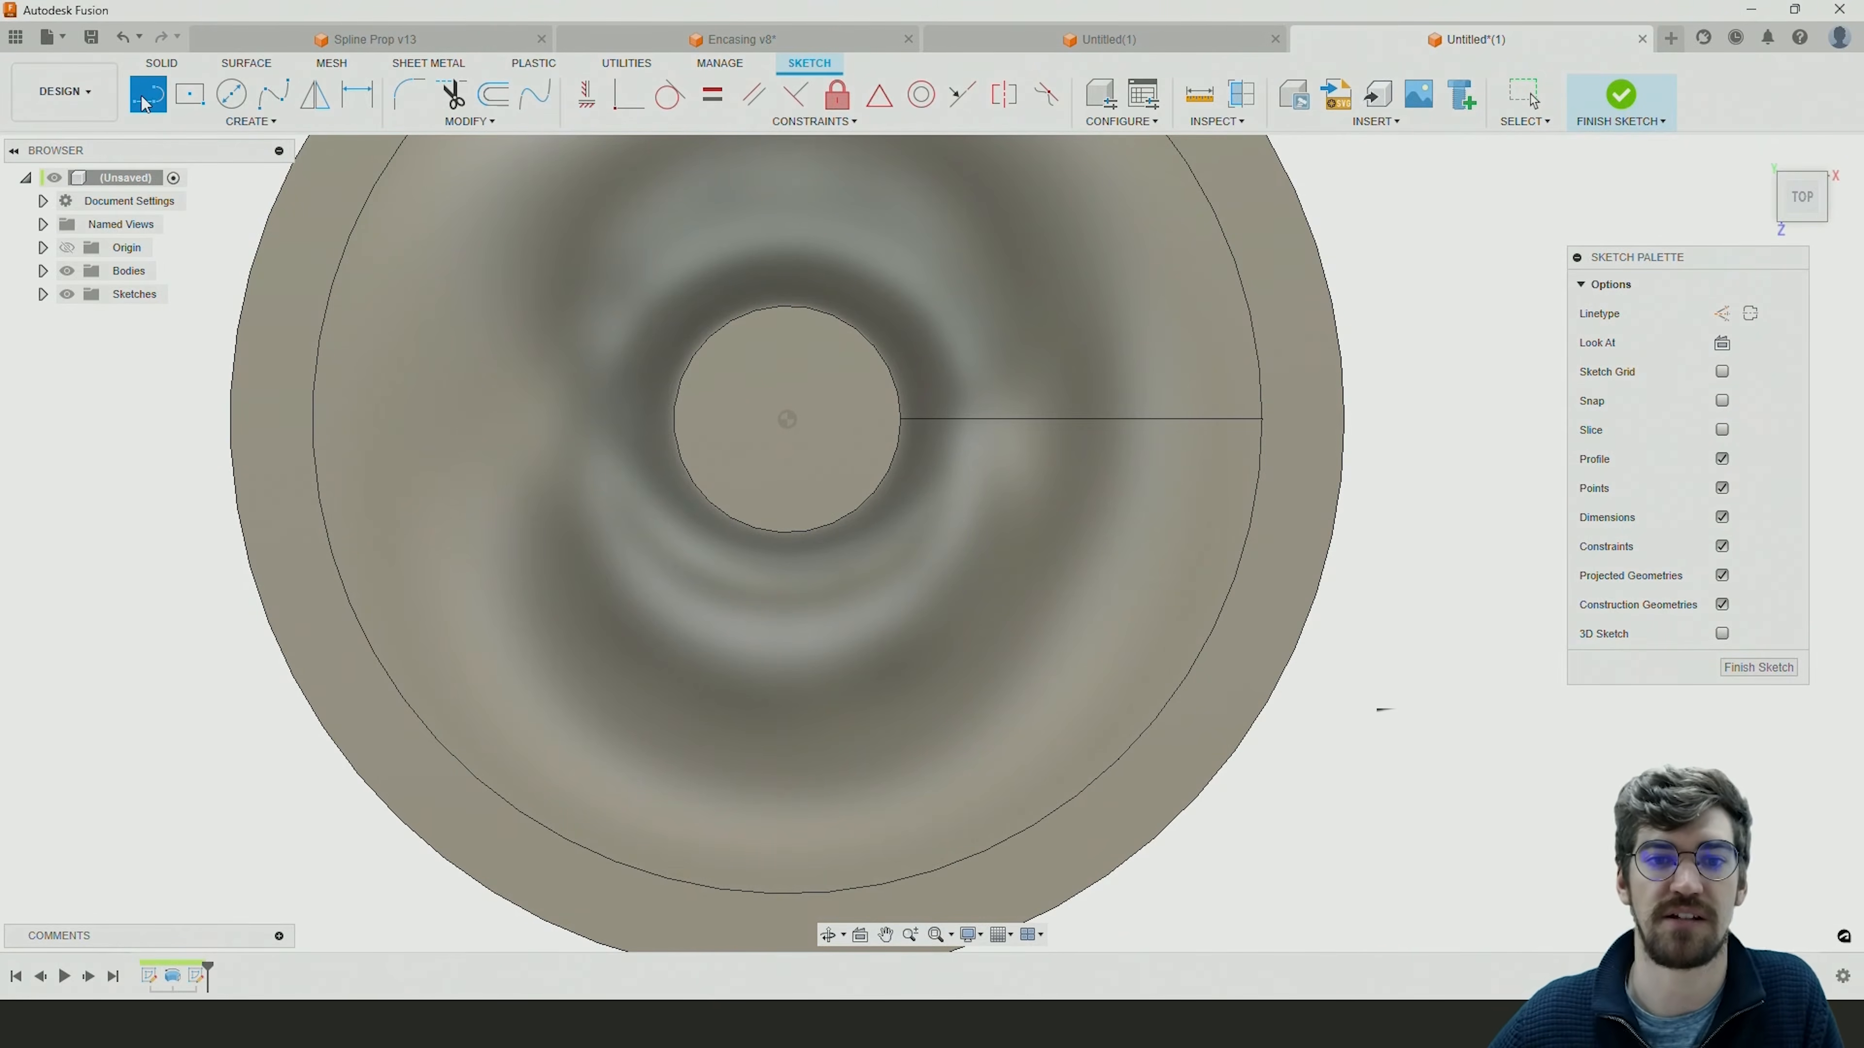
left_click(789, 422)
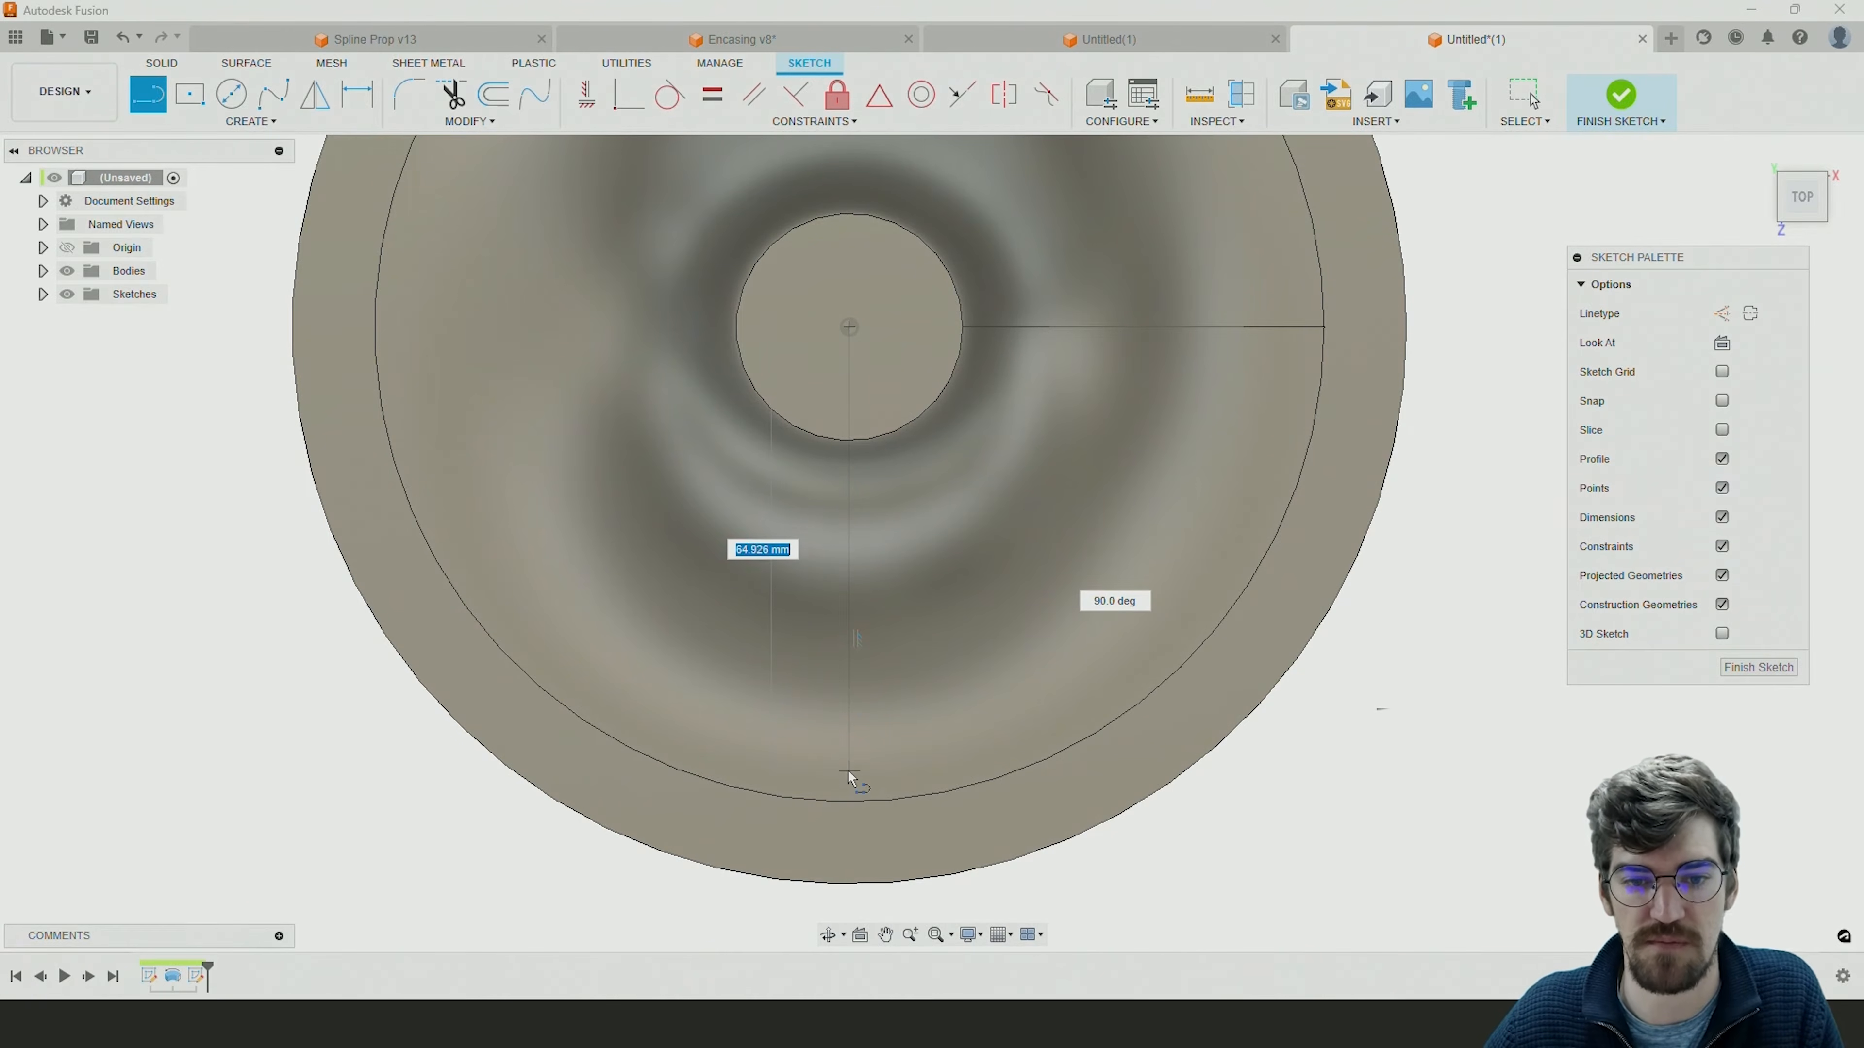
left_click(850, 881)
key("Escape")
left_click(849, 704)
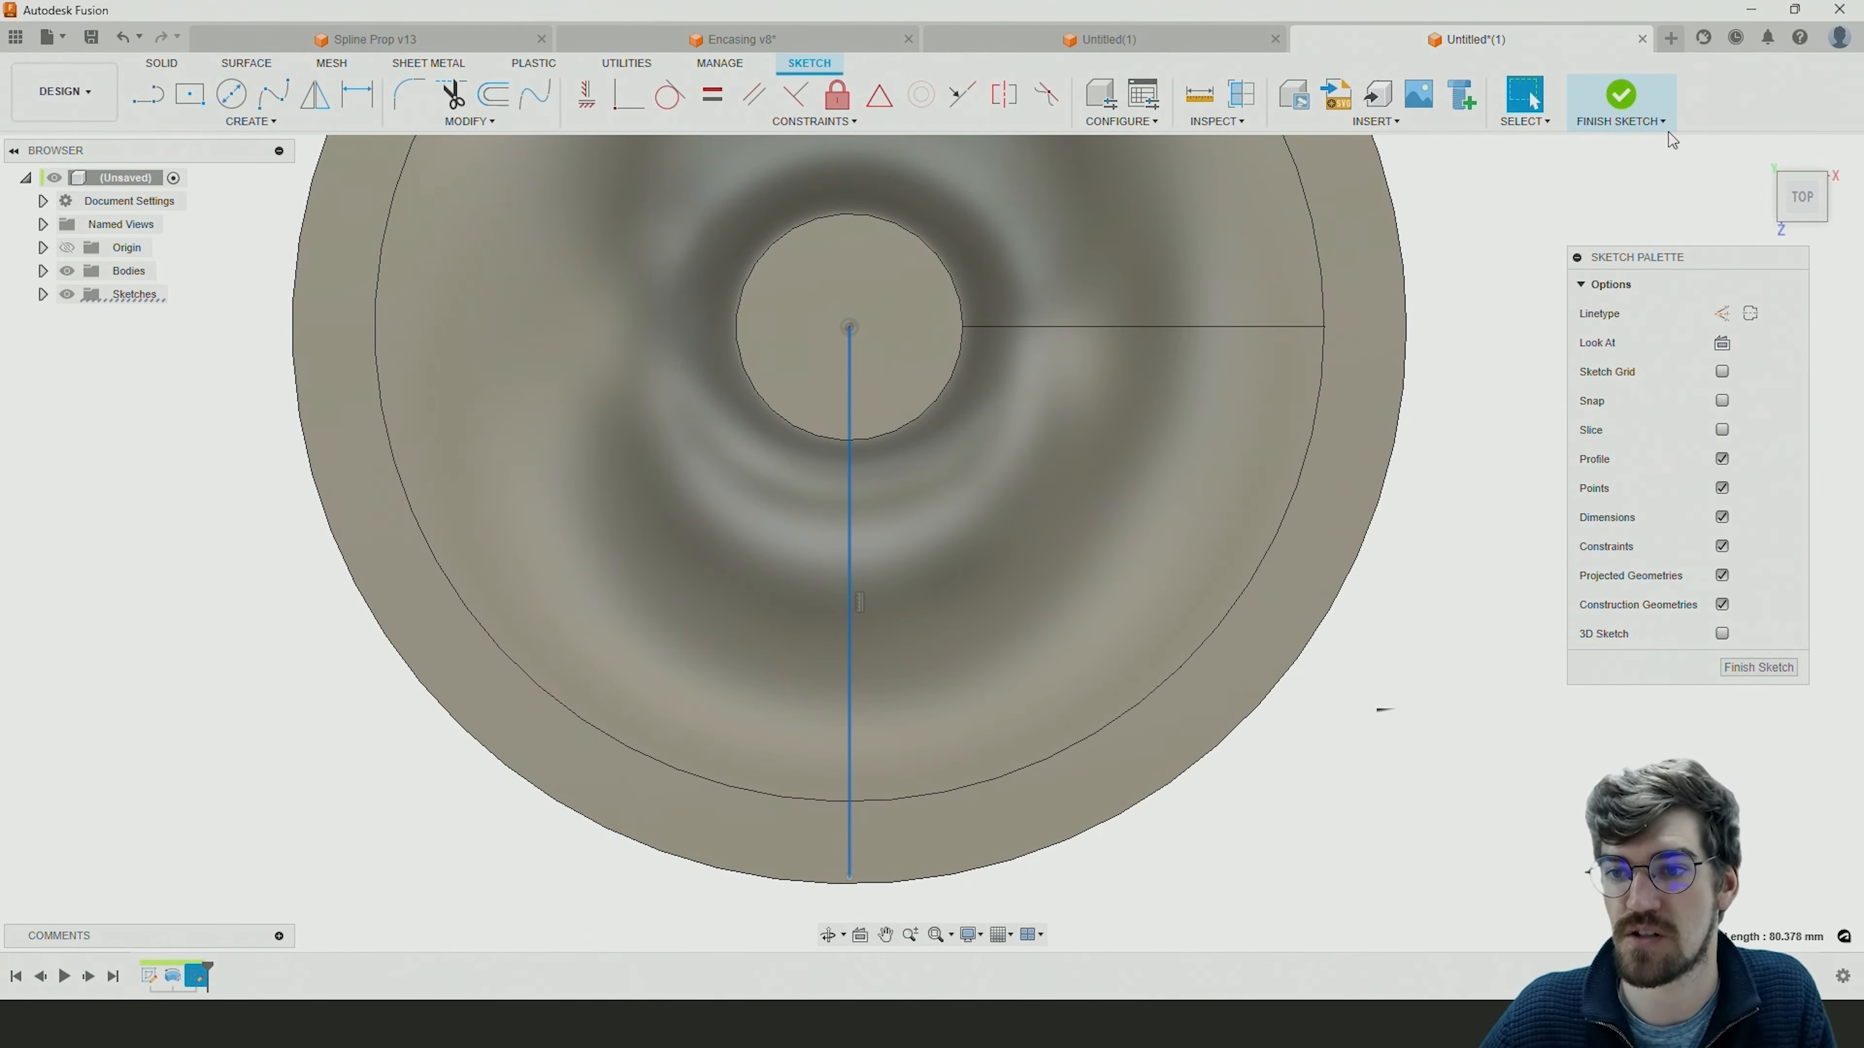
left_click(1722, 313)
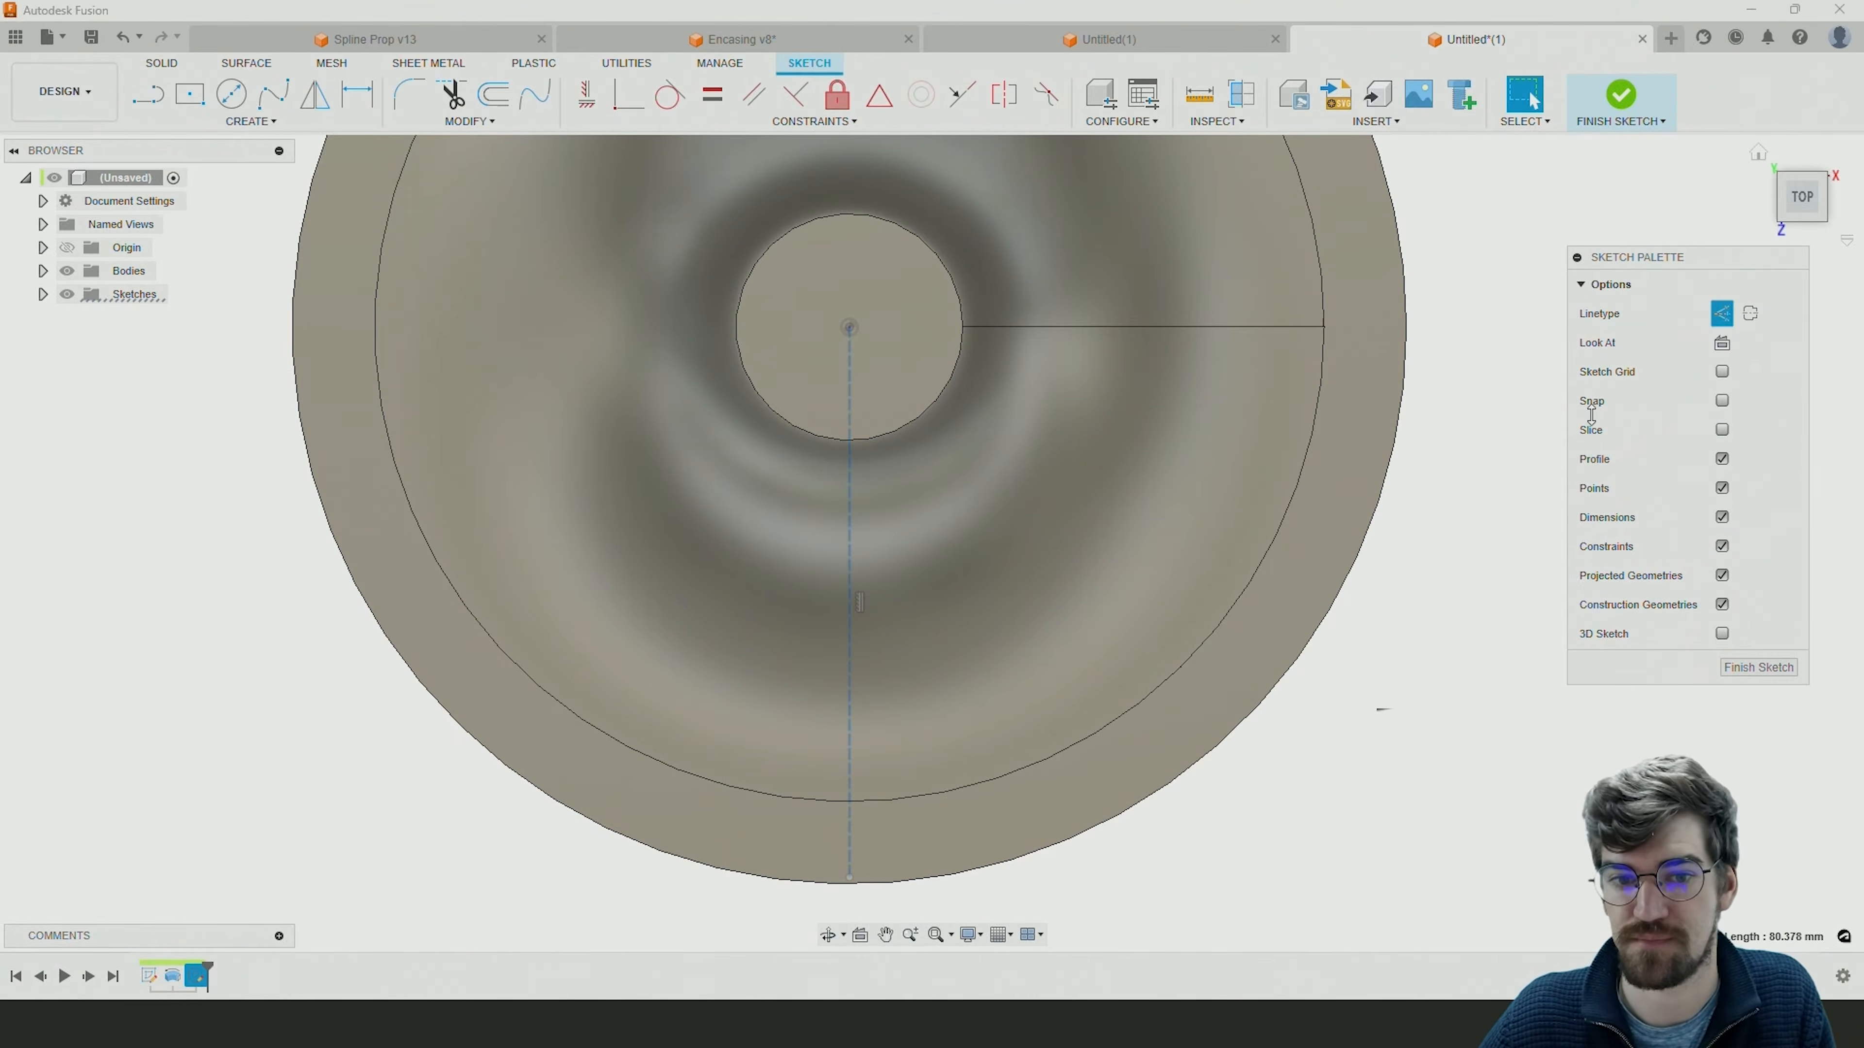
key("Escape")
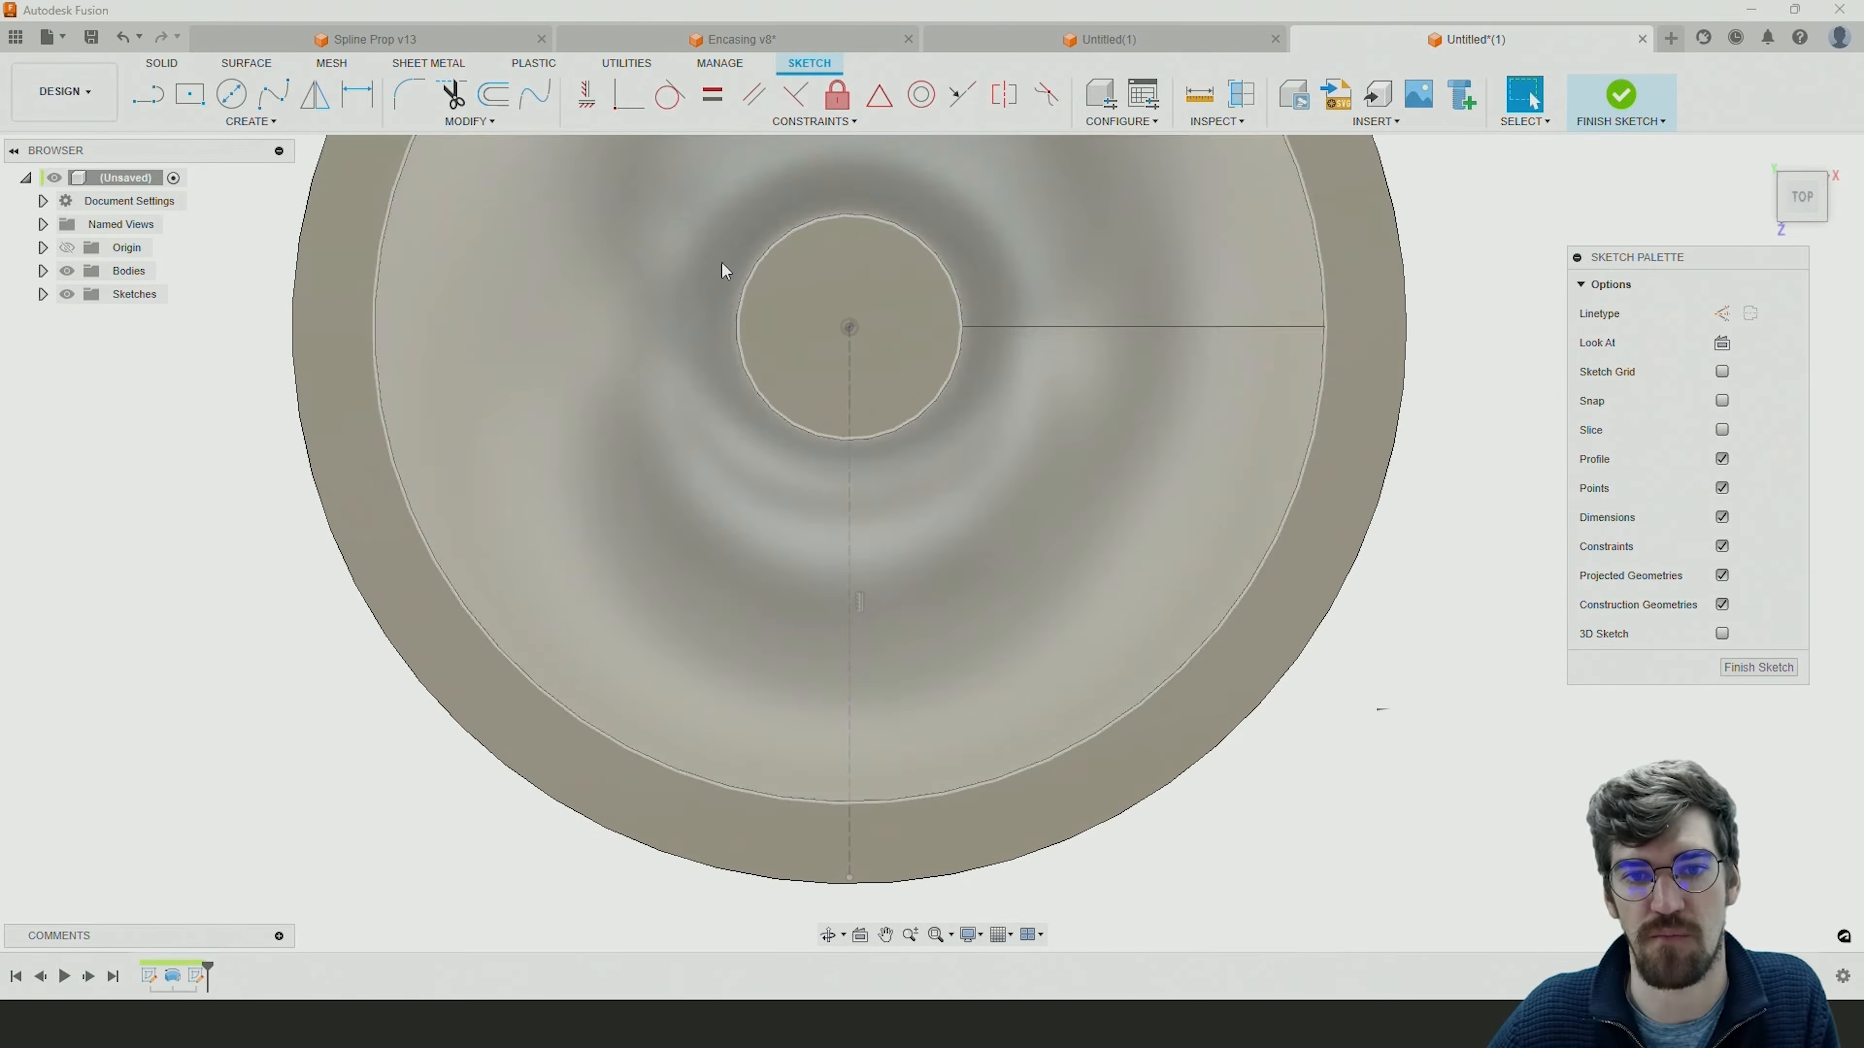
Draw a solid line about 66 mm long from the origin, slanting to the left of the construction line.
middle_click_drag(885, 420, 979, 431)
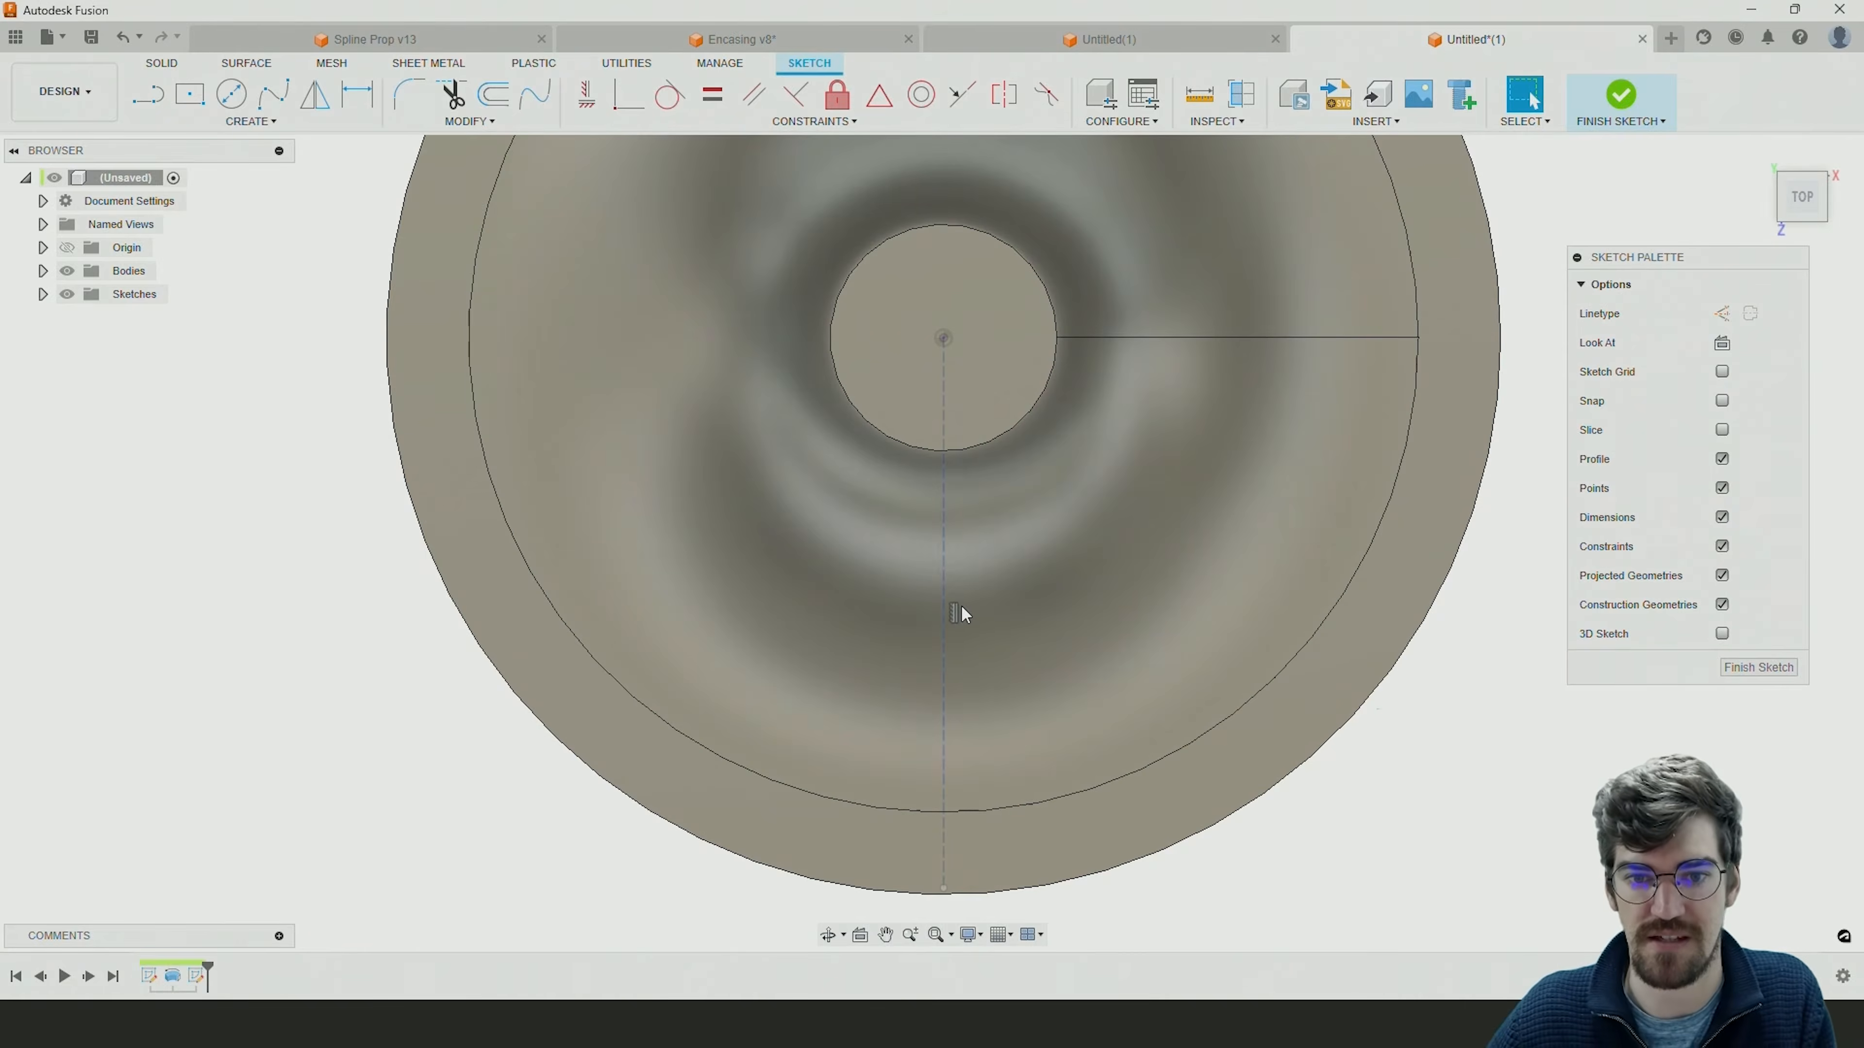
left_click(148, 94)
left_click(944, 338)
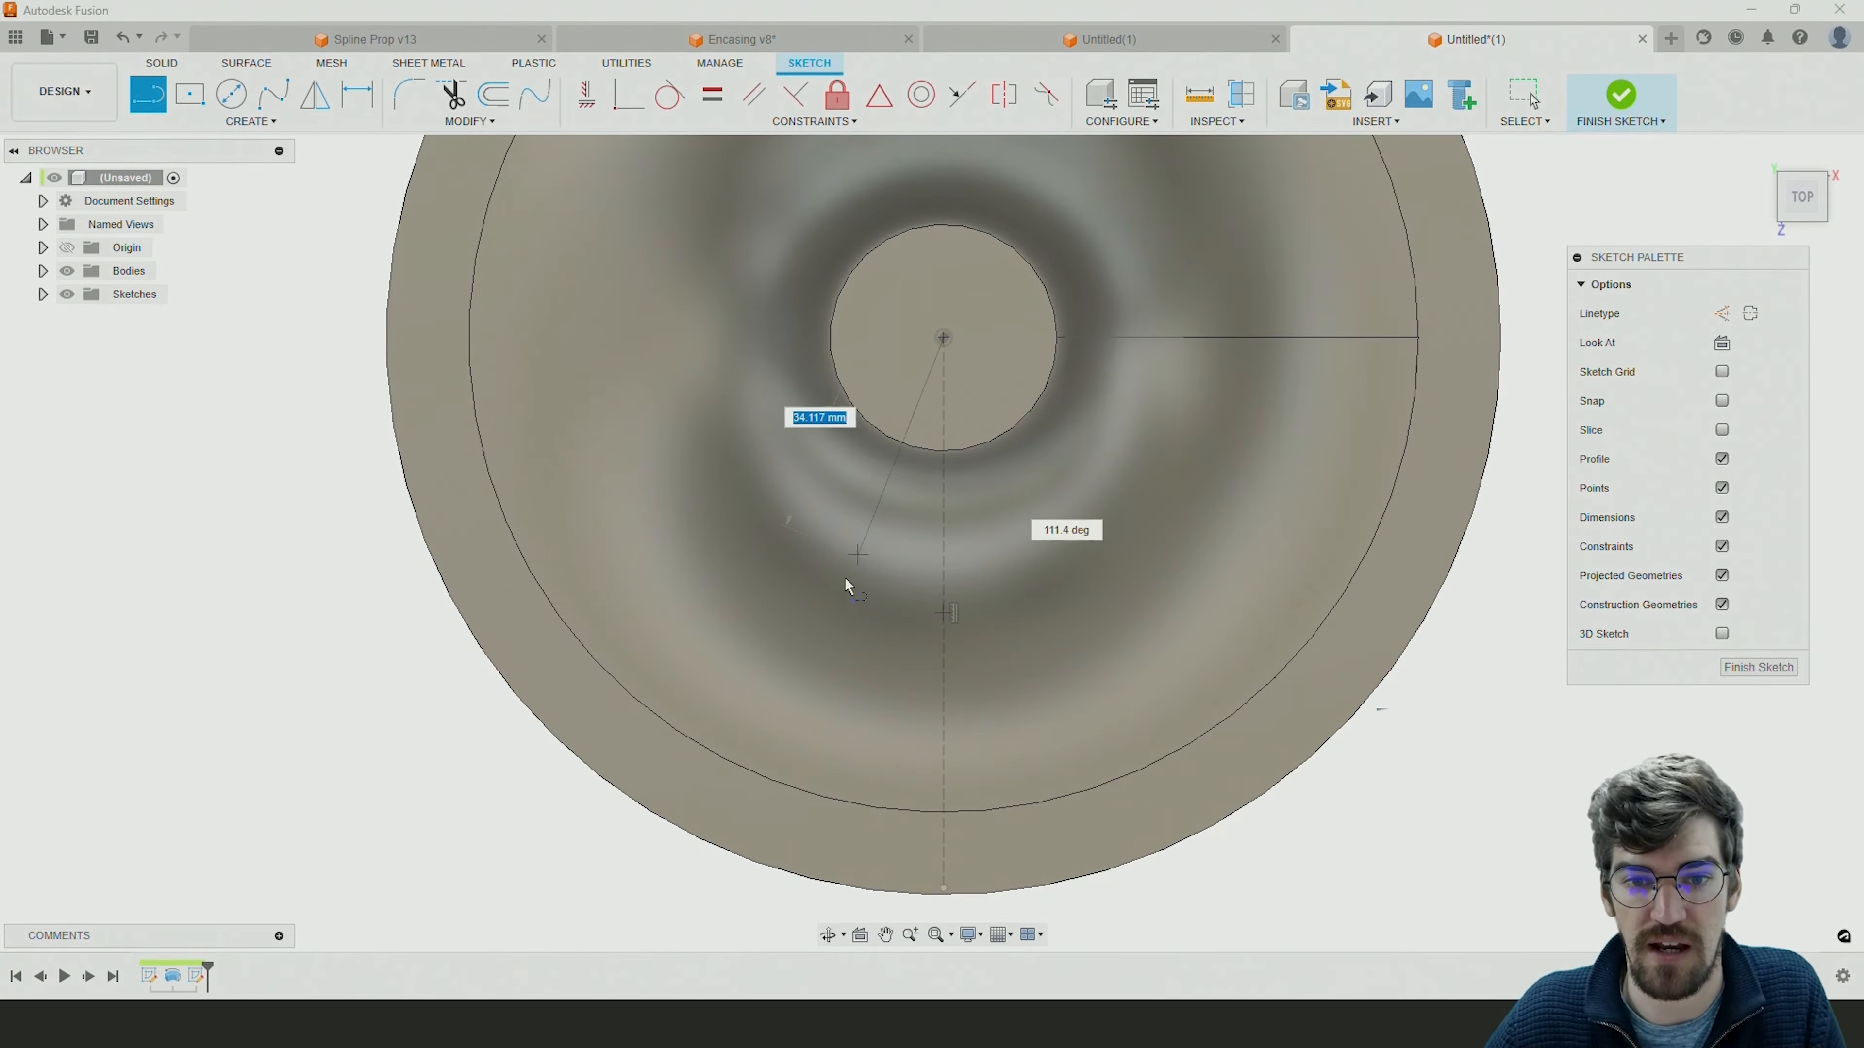
left_click(729, 747)
key("Escape")
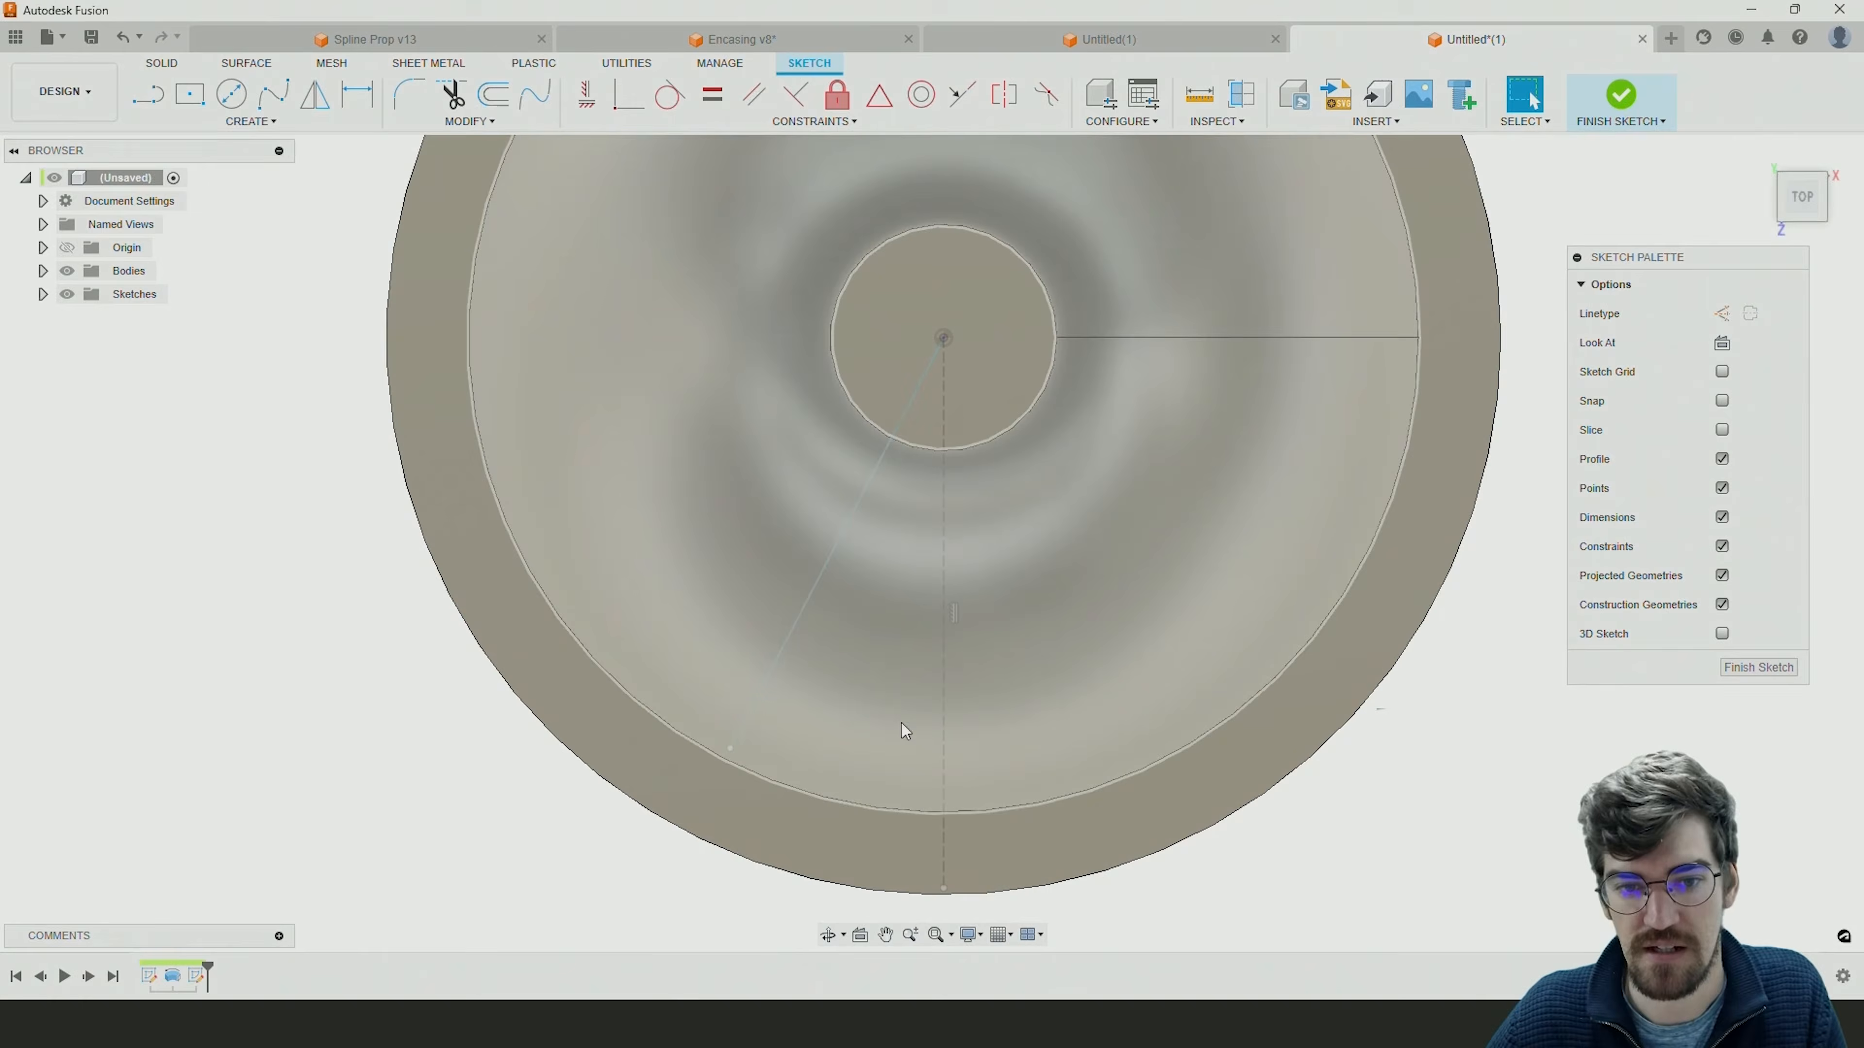
Dimension the angle between the slanted line and the construction line at 10 degrees.
left_click(360, 96)
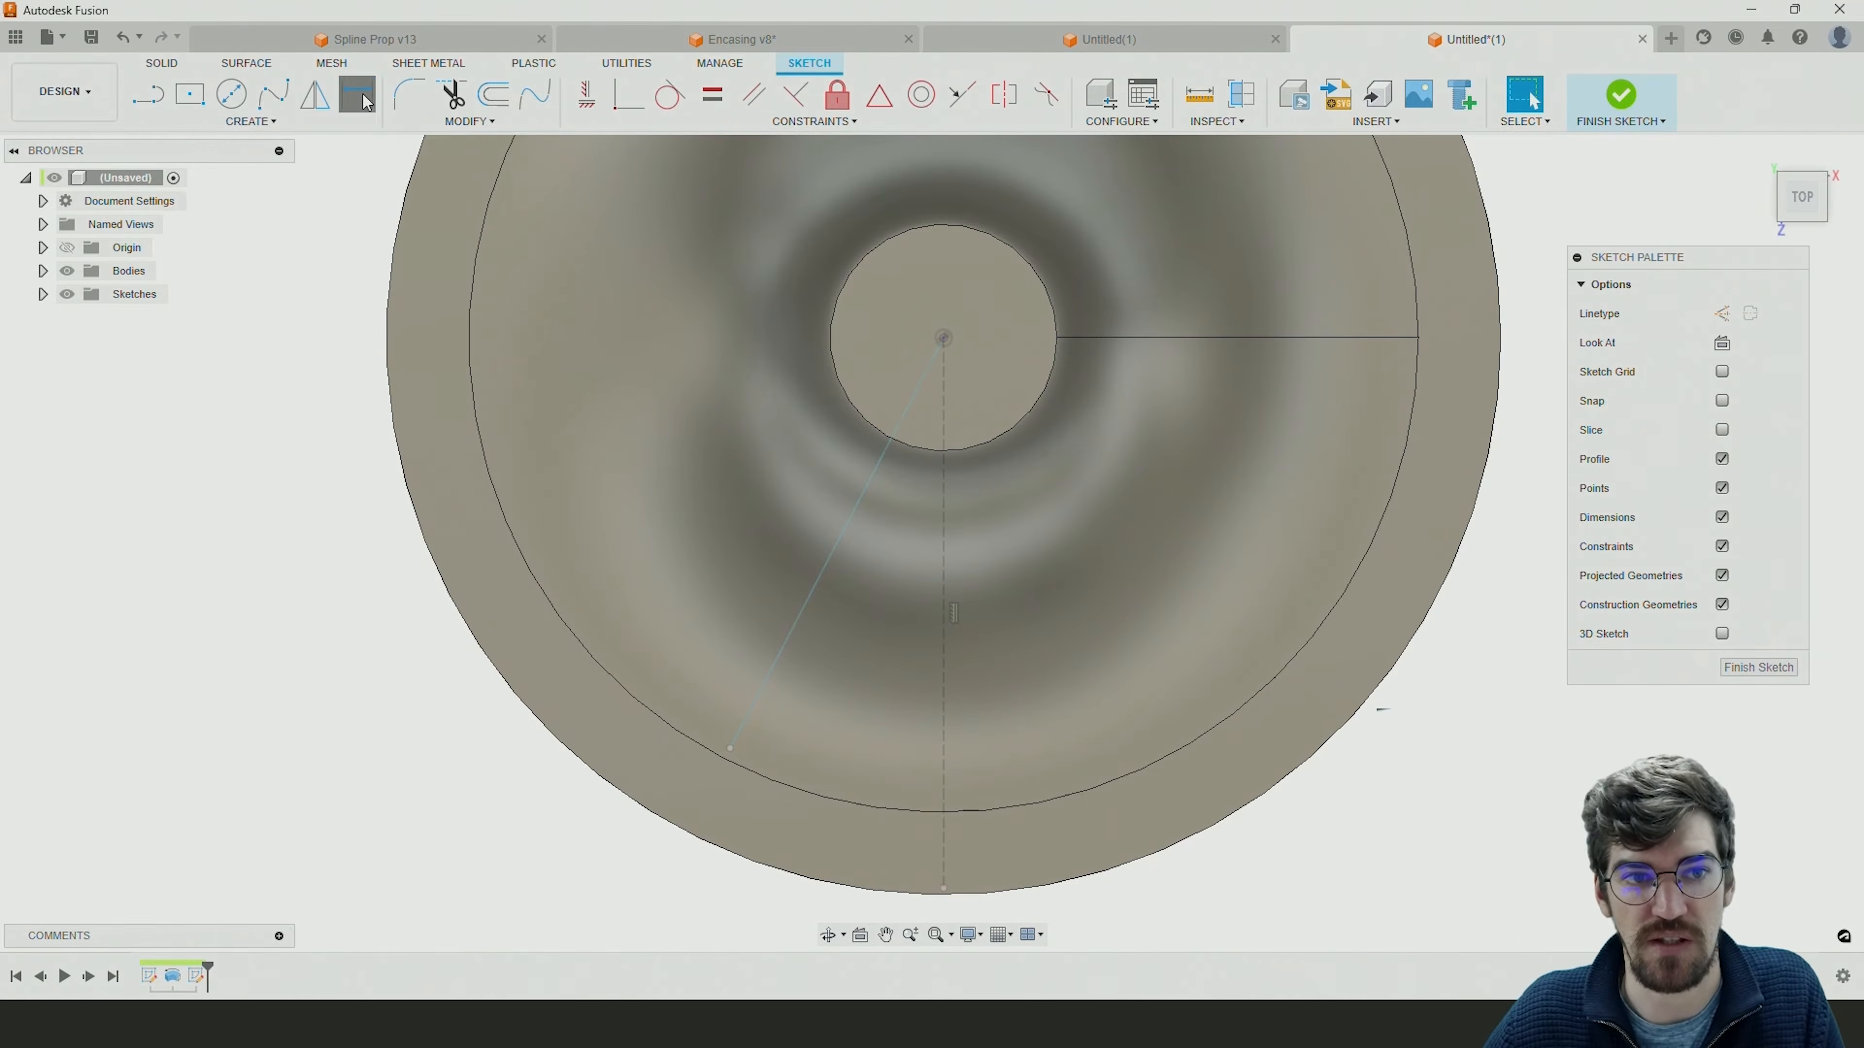
left_click(821, 577)
left_click(944, 601)
left_click(868, 688)
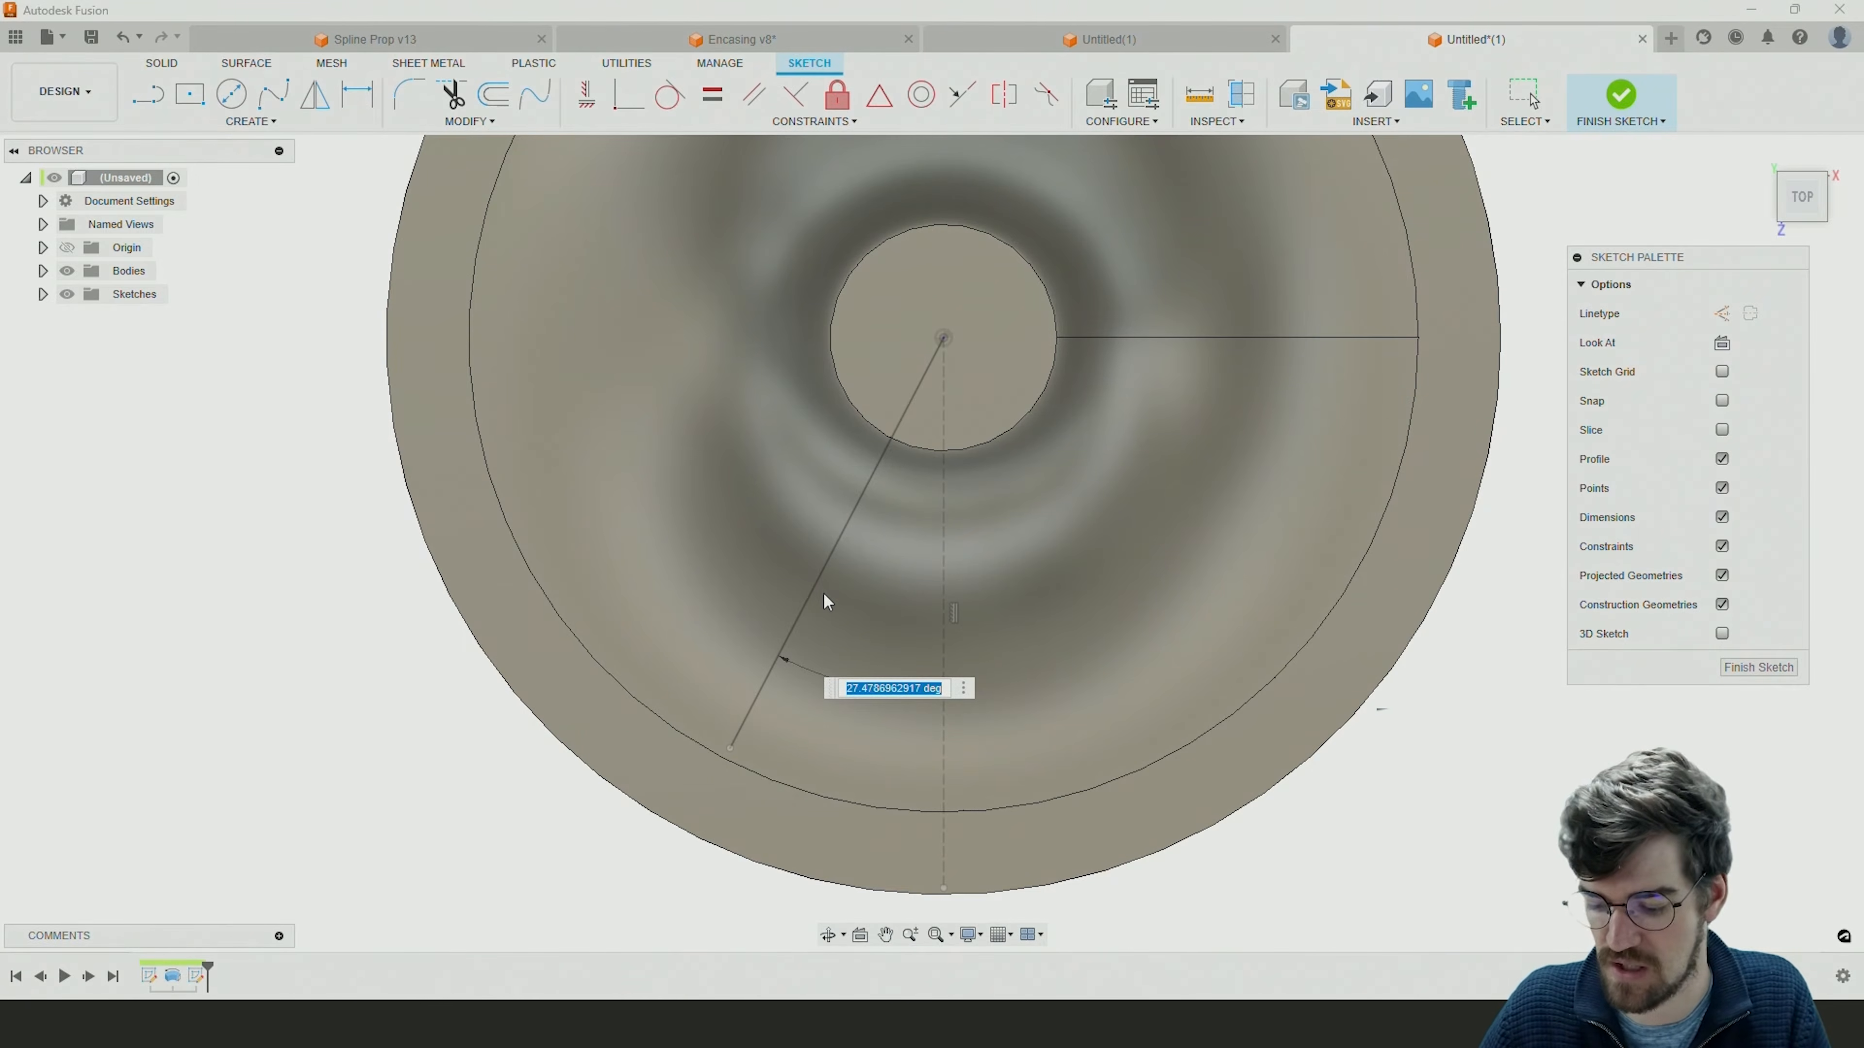
type("10")
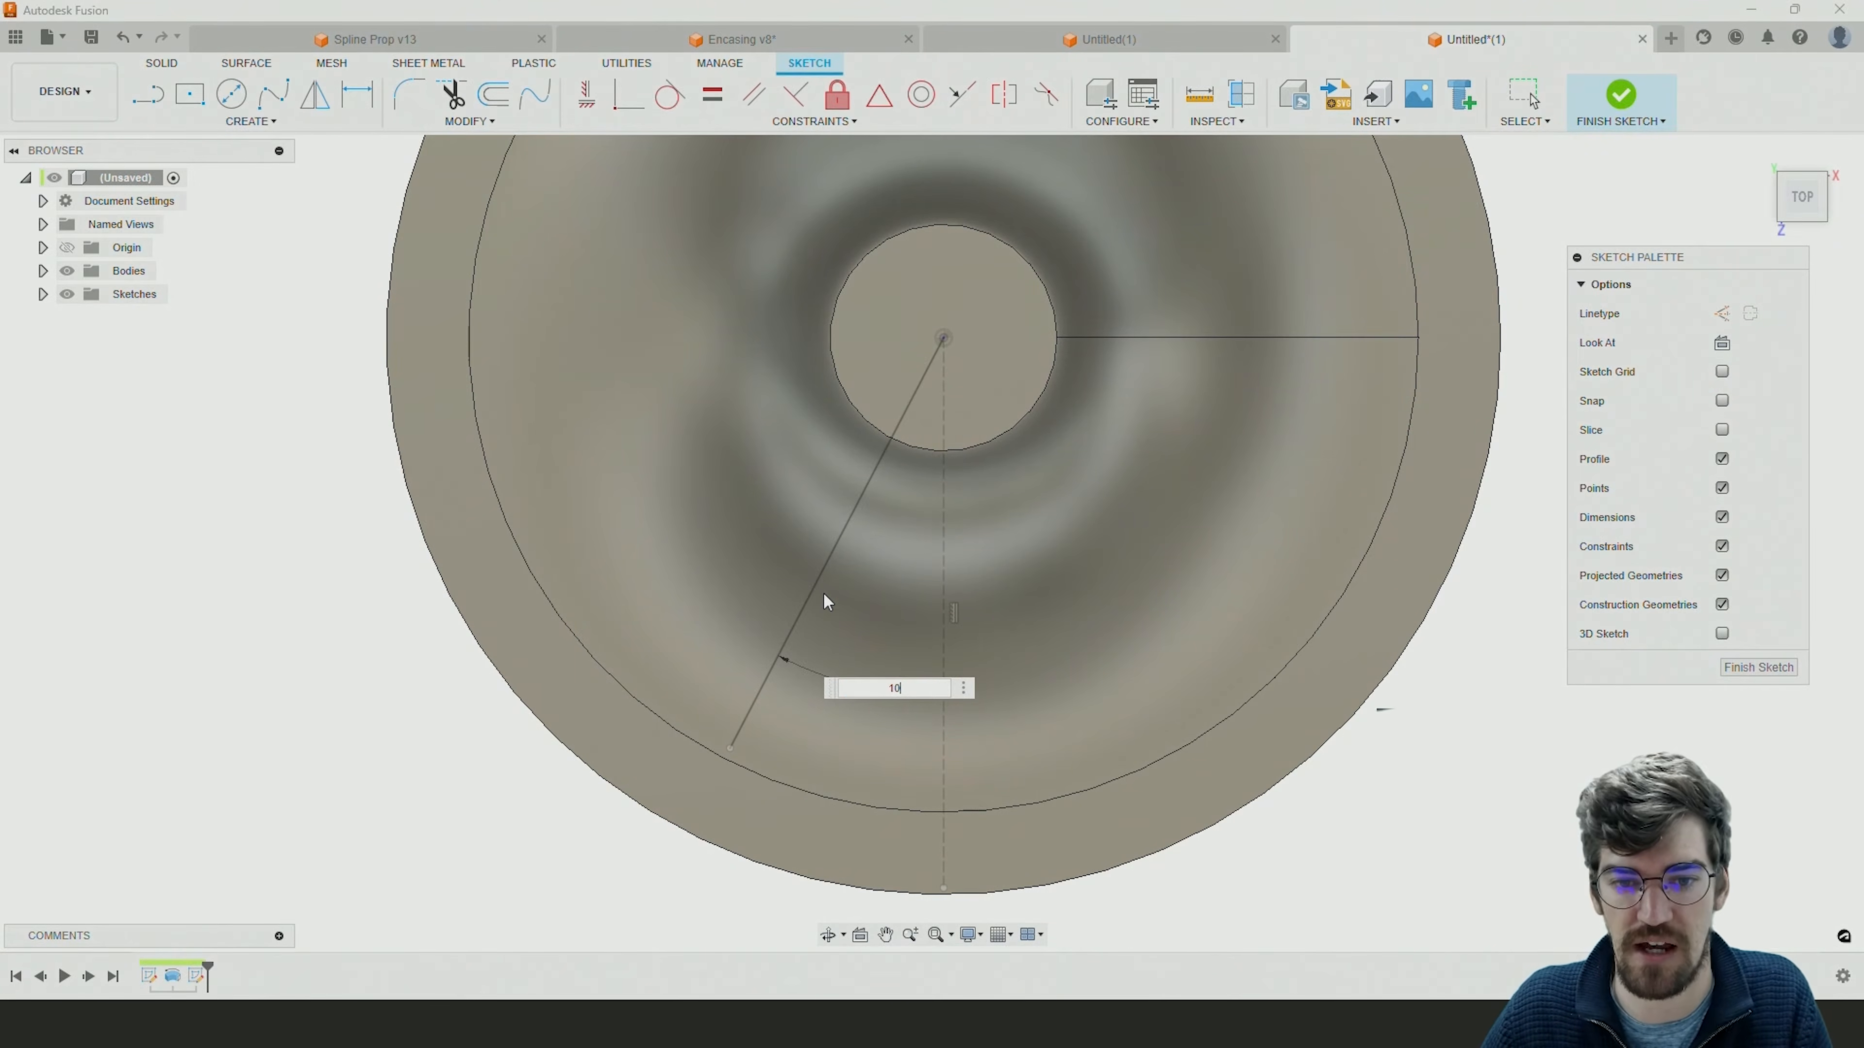
key("Return")
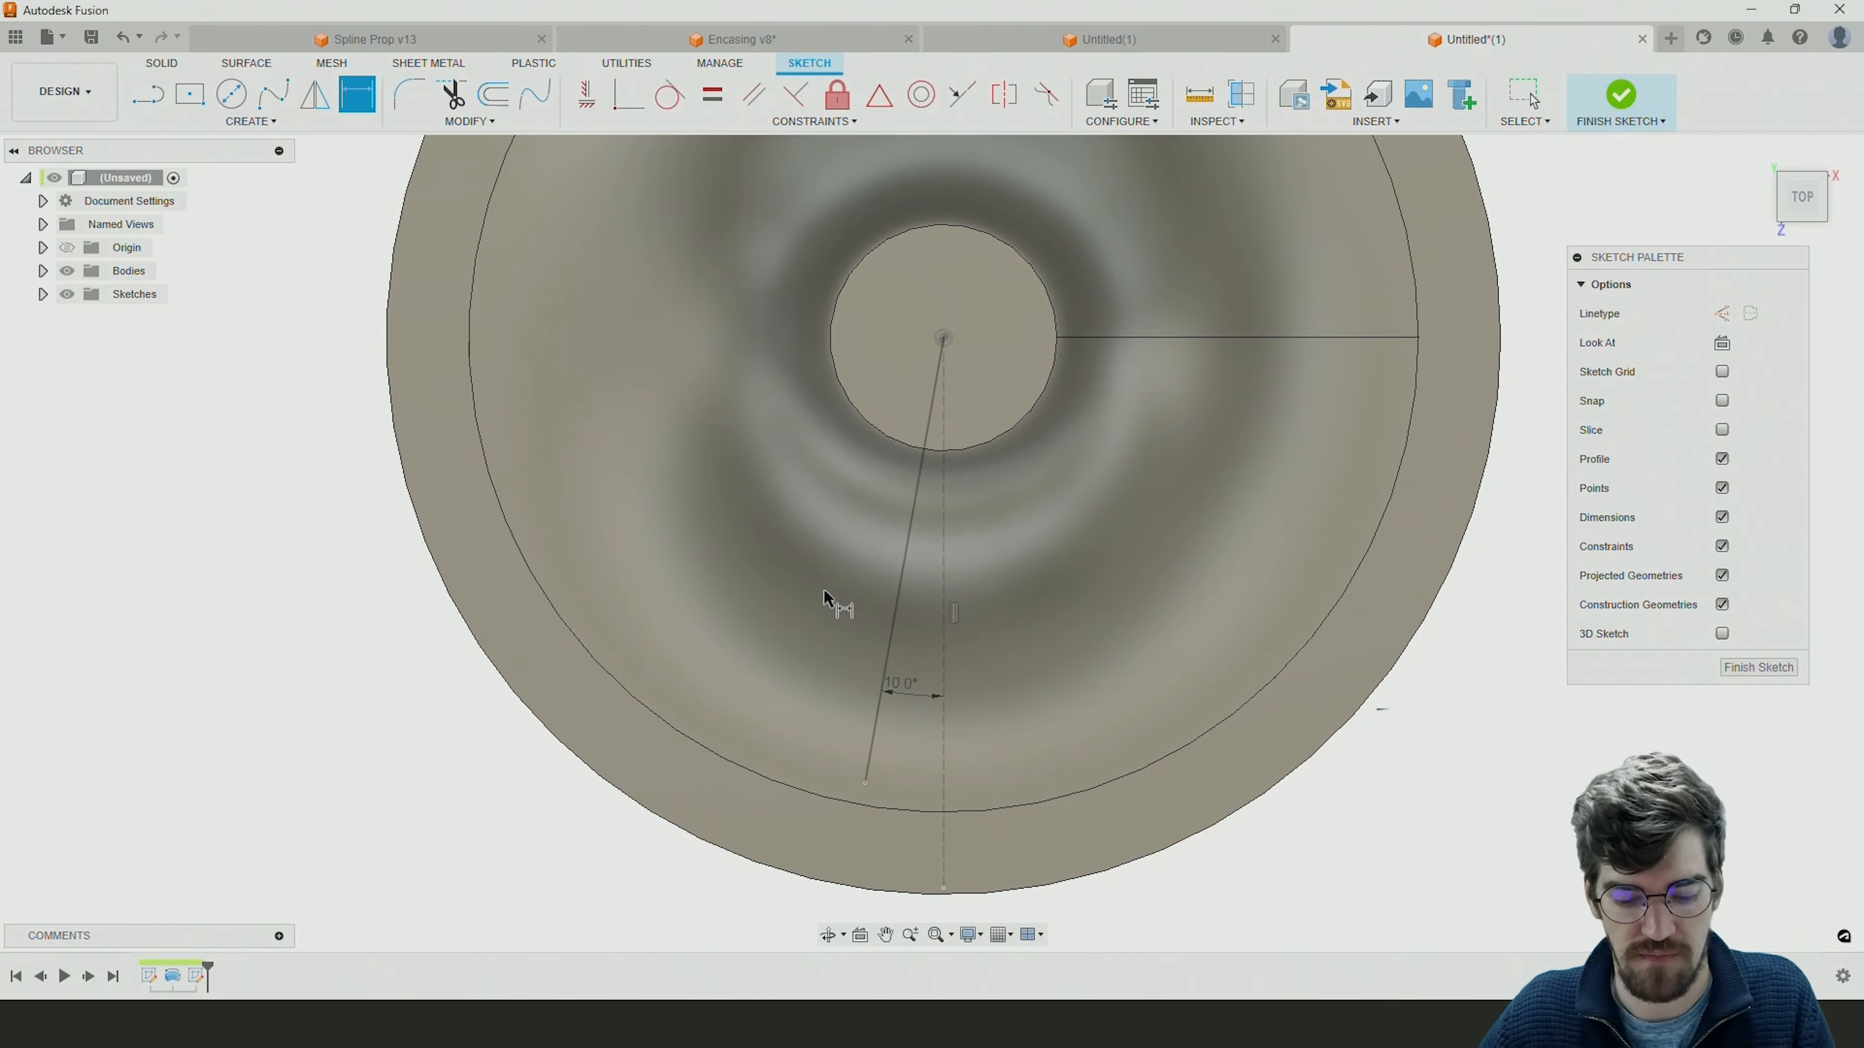
key("Escape")
Examine the blade sweep in the finished Spline Prop v13 design and return to the unsaved impeller sketch.
middle_click_drag(830, 598, 862, 577)
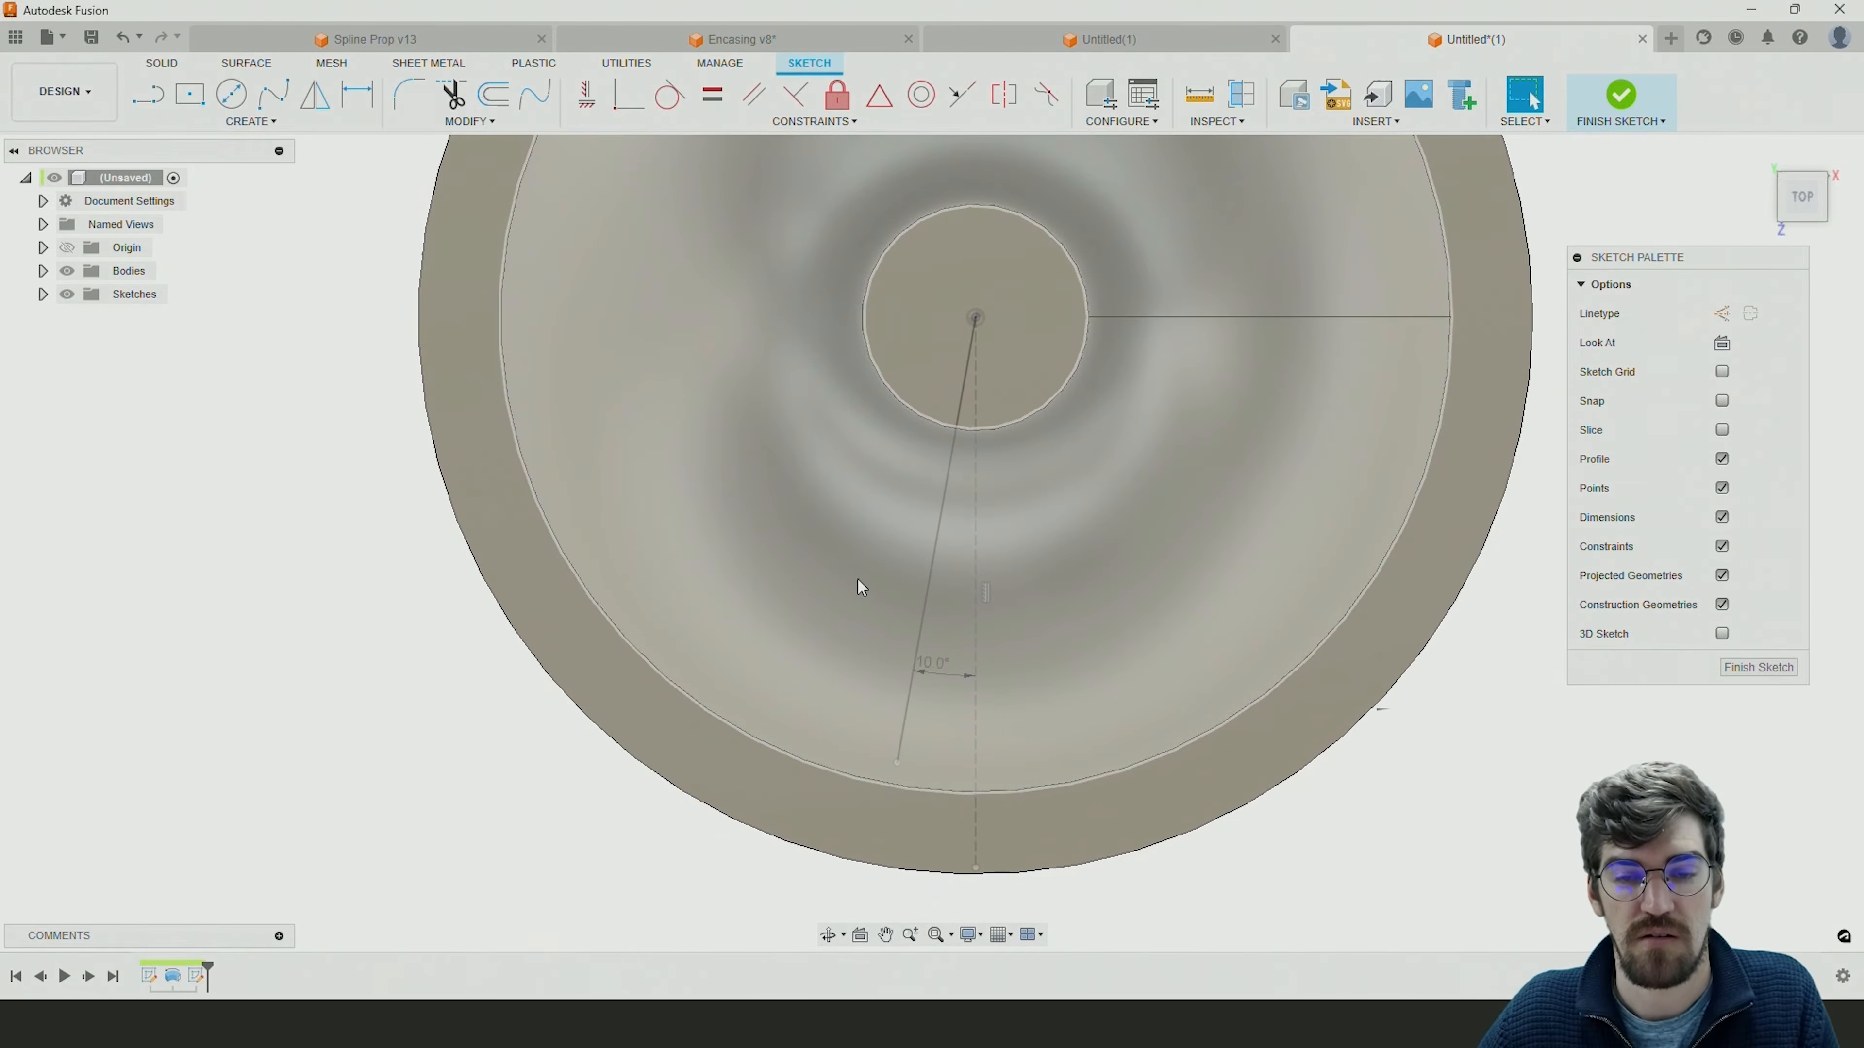
left_click(374, 46)
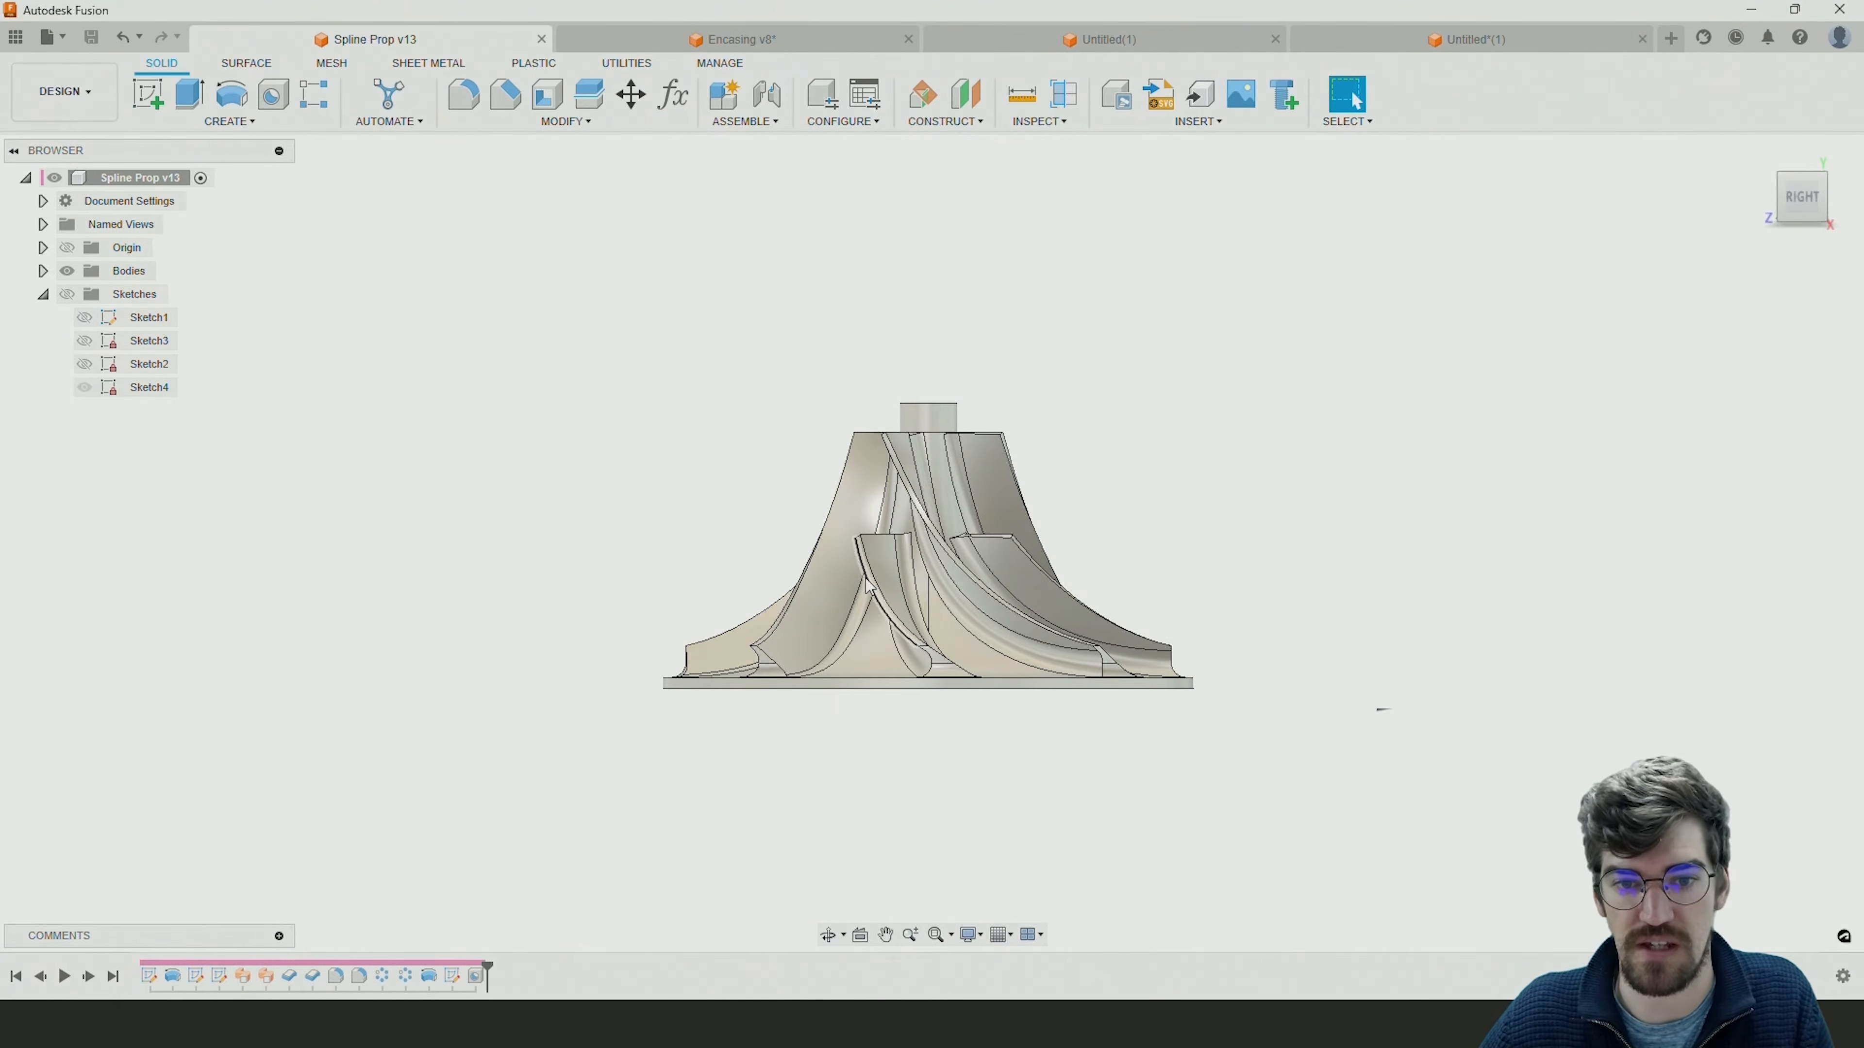
middle_click_drag(888, 609, 946, 654, "shift")
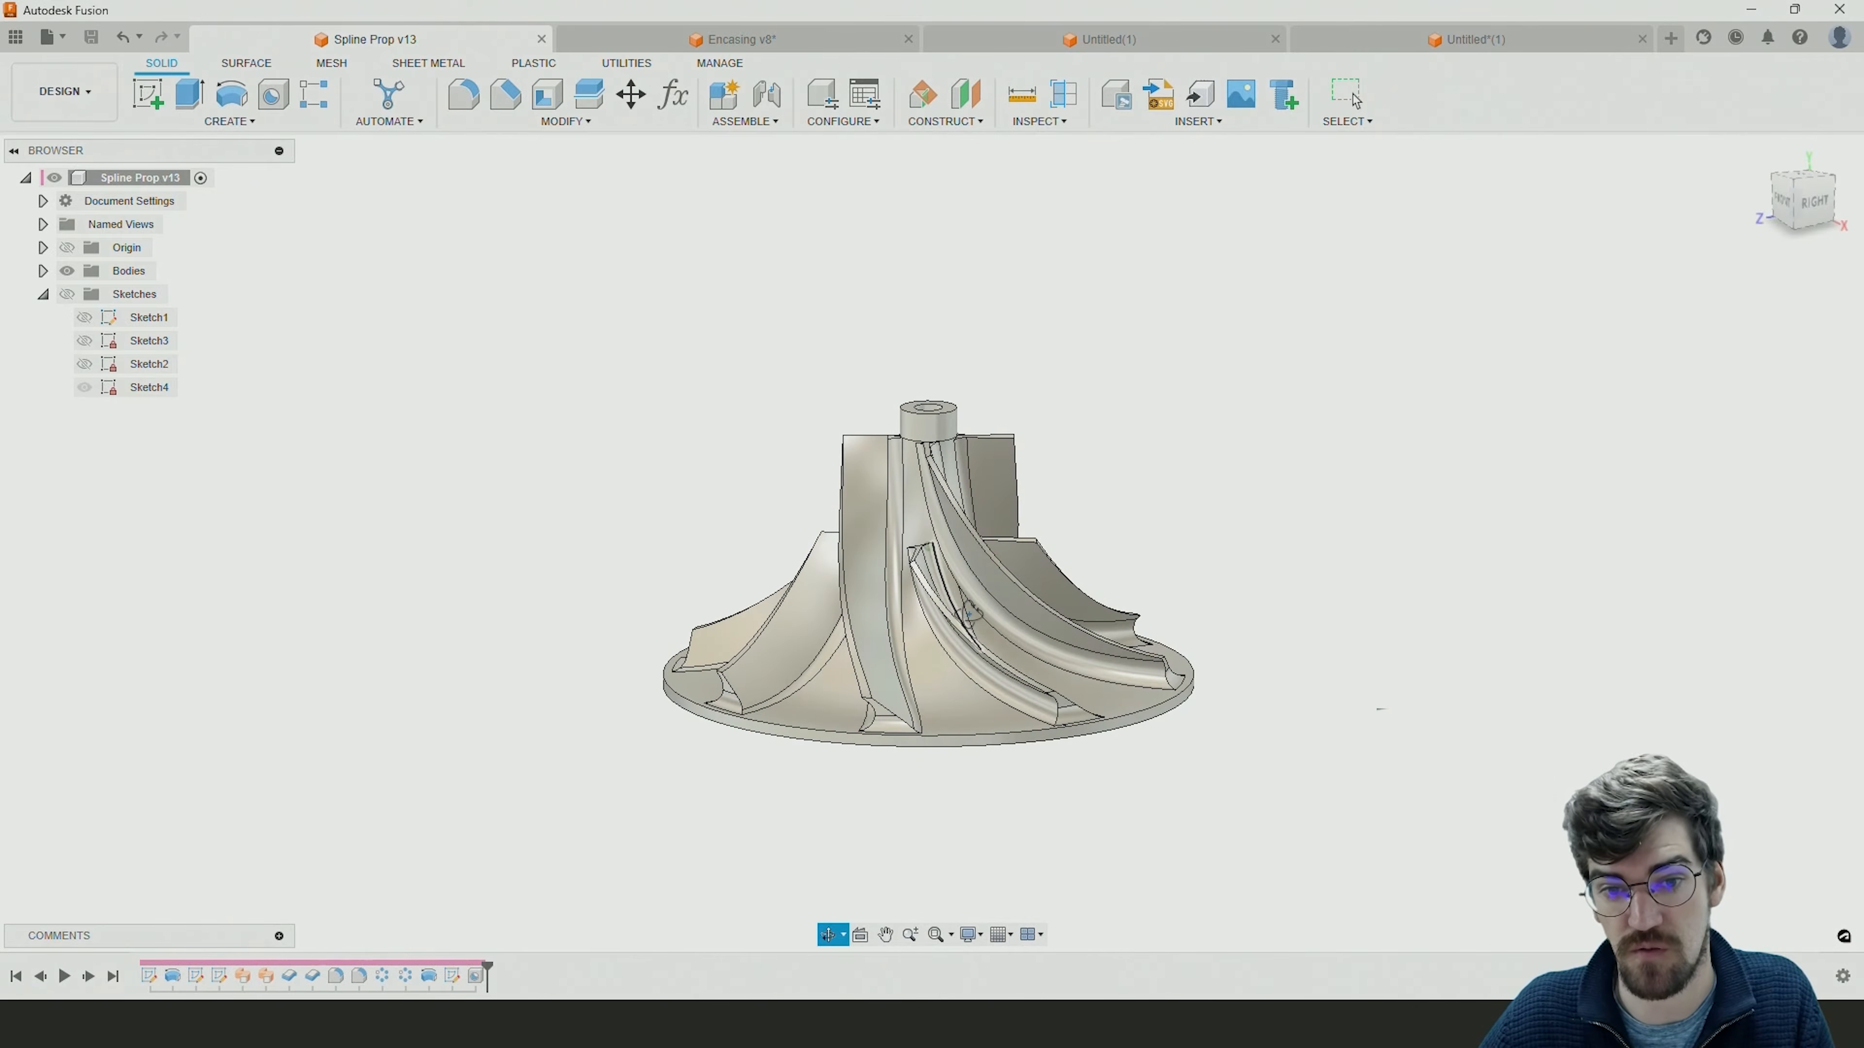
left_click(1381, 28)
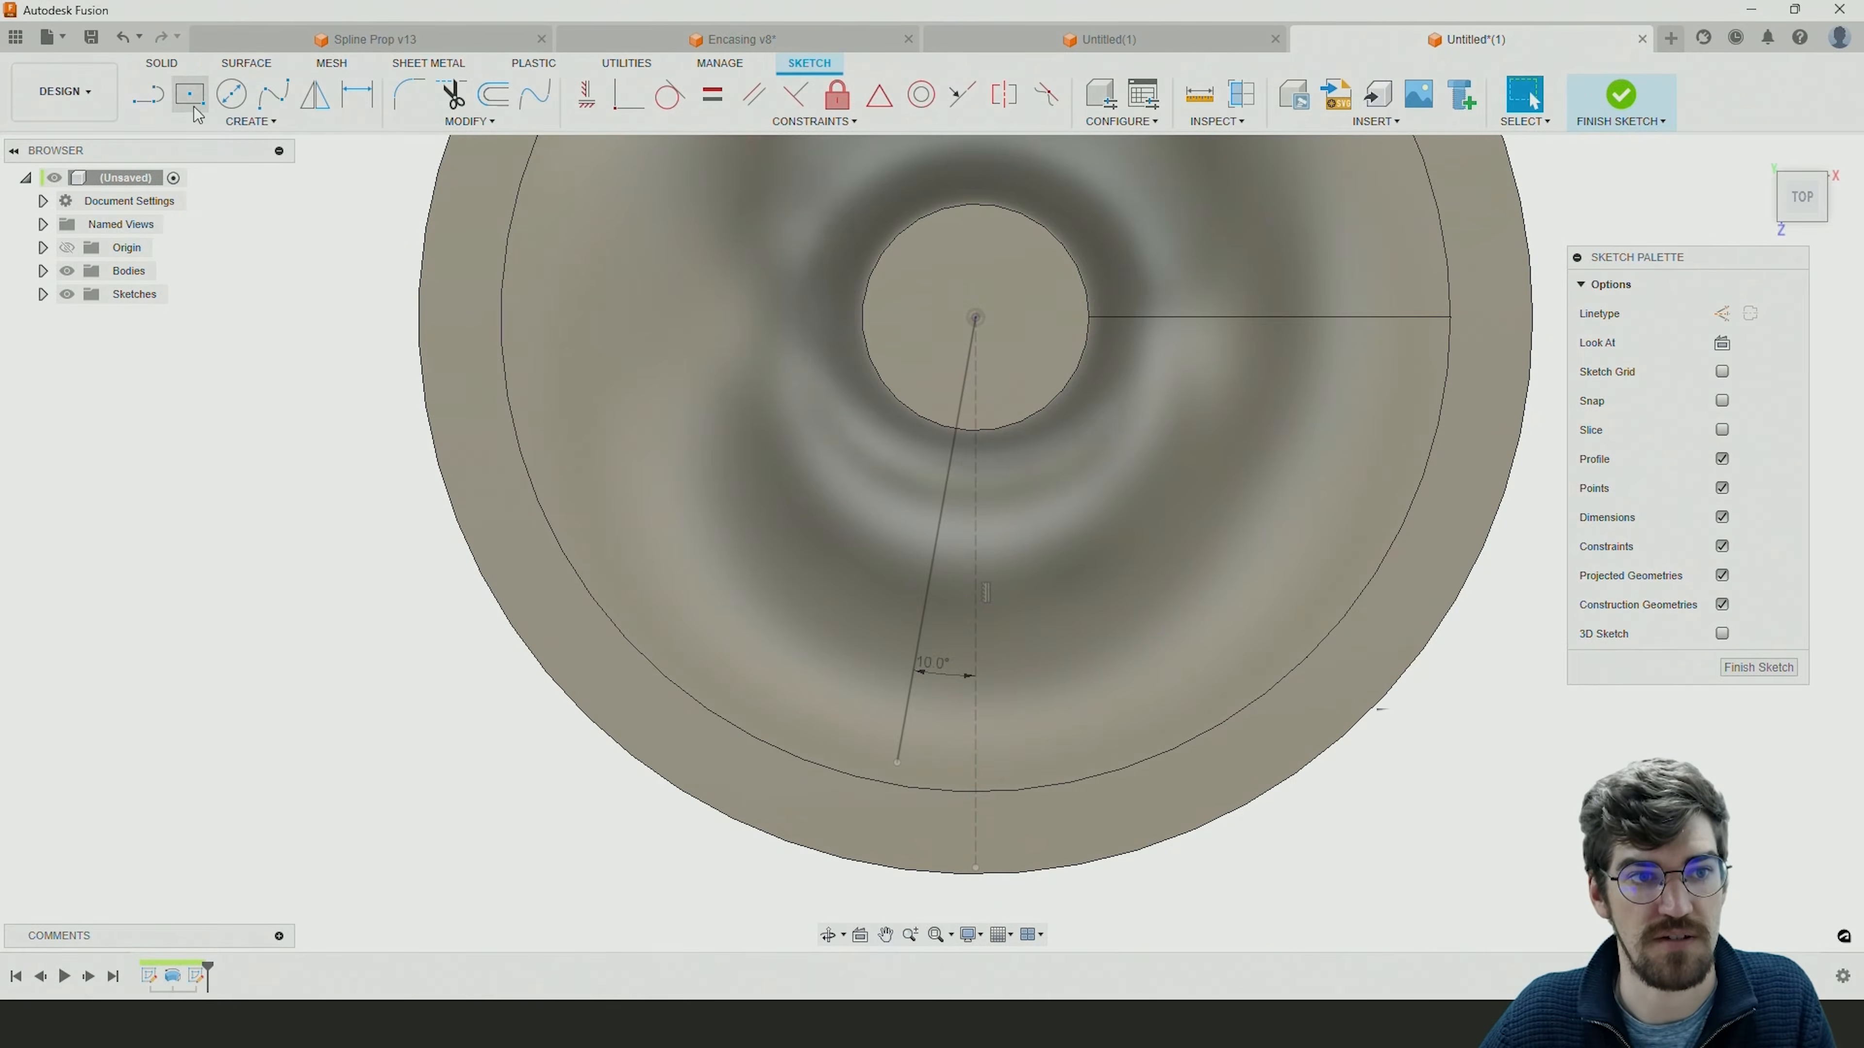
Draw a second line about 51 mm long from the origin, further round to the left of the 10-degree line.
left_click(160, 107)
left_click(976, 317)
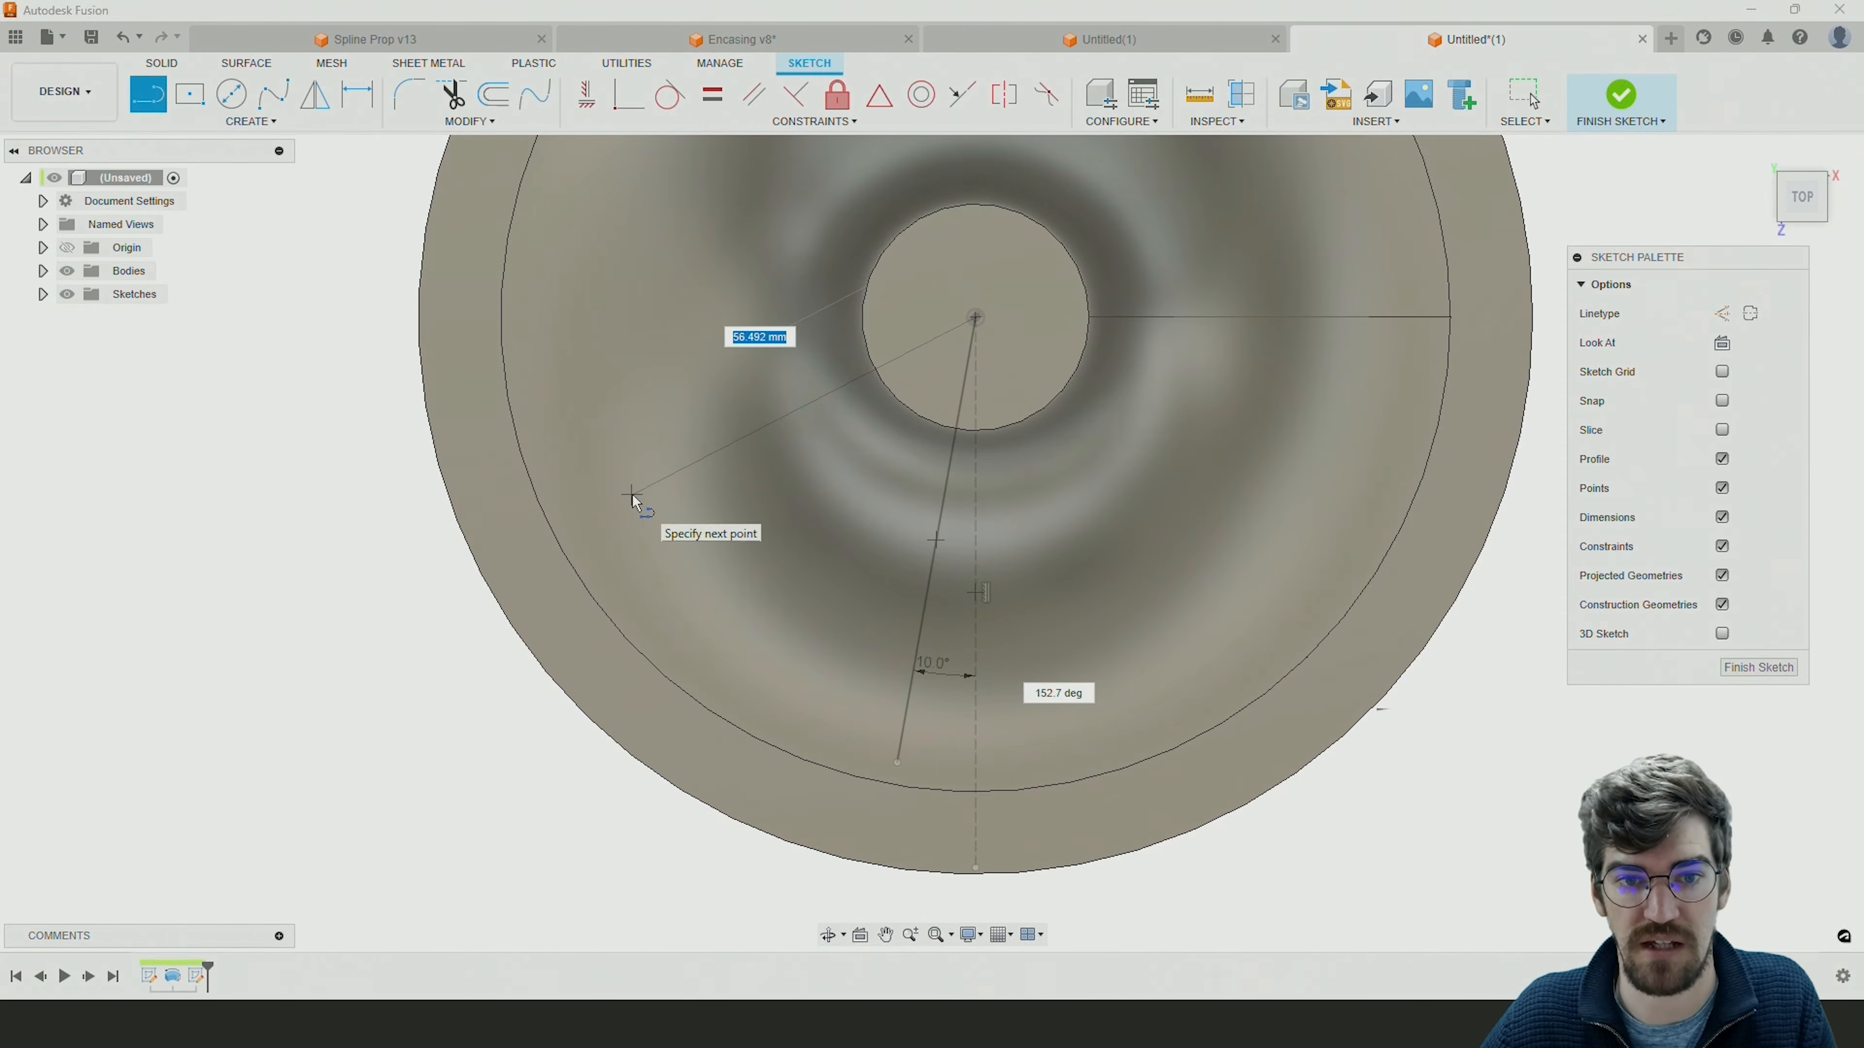
left_click(683, 505)
key("Escape")
Dimension the angle between the two solid lines at 45 degrees.
key("d")
left_click(922, 633)
left_click(790, 445)
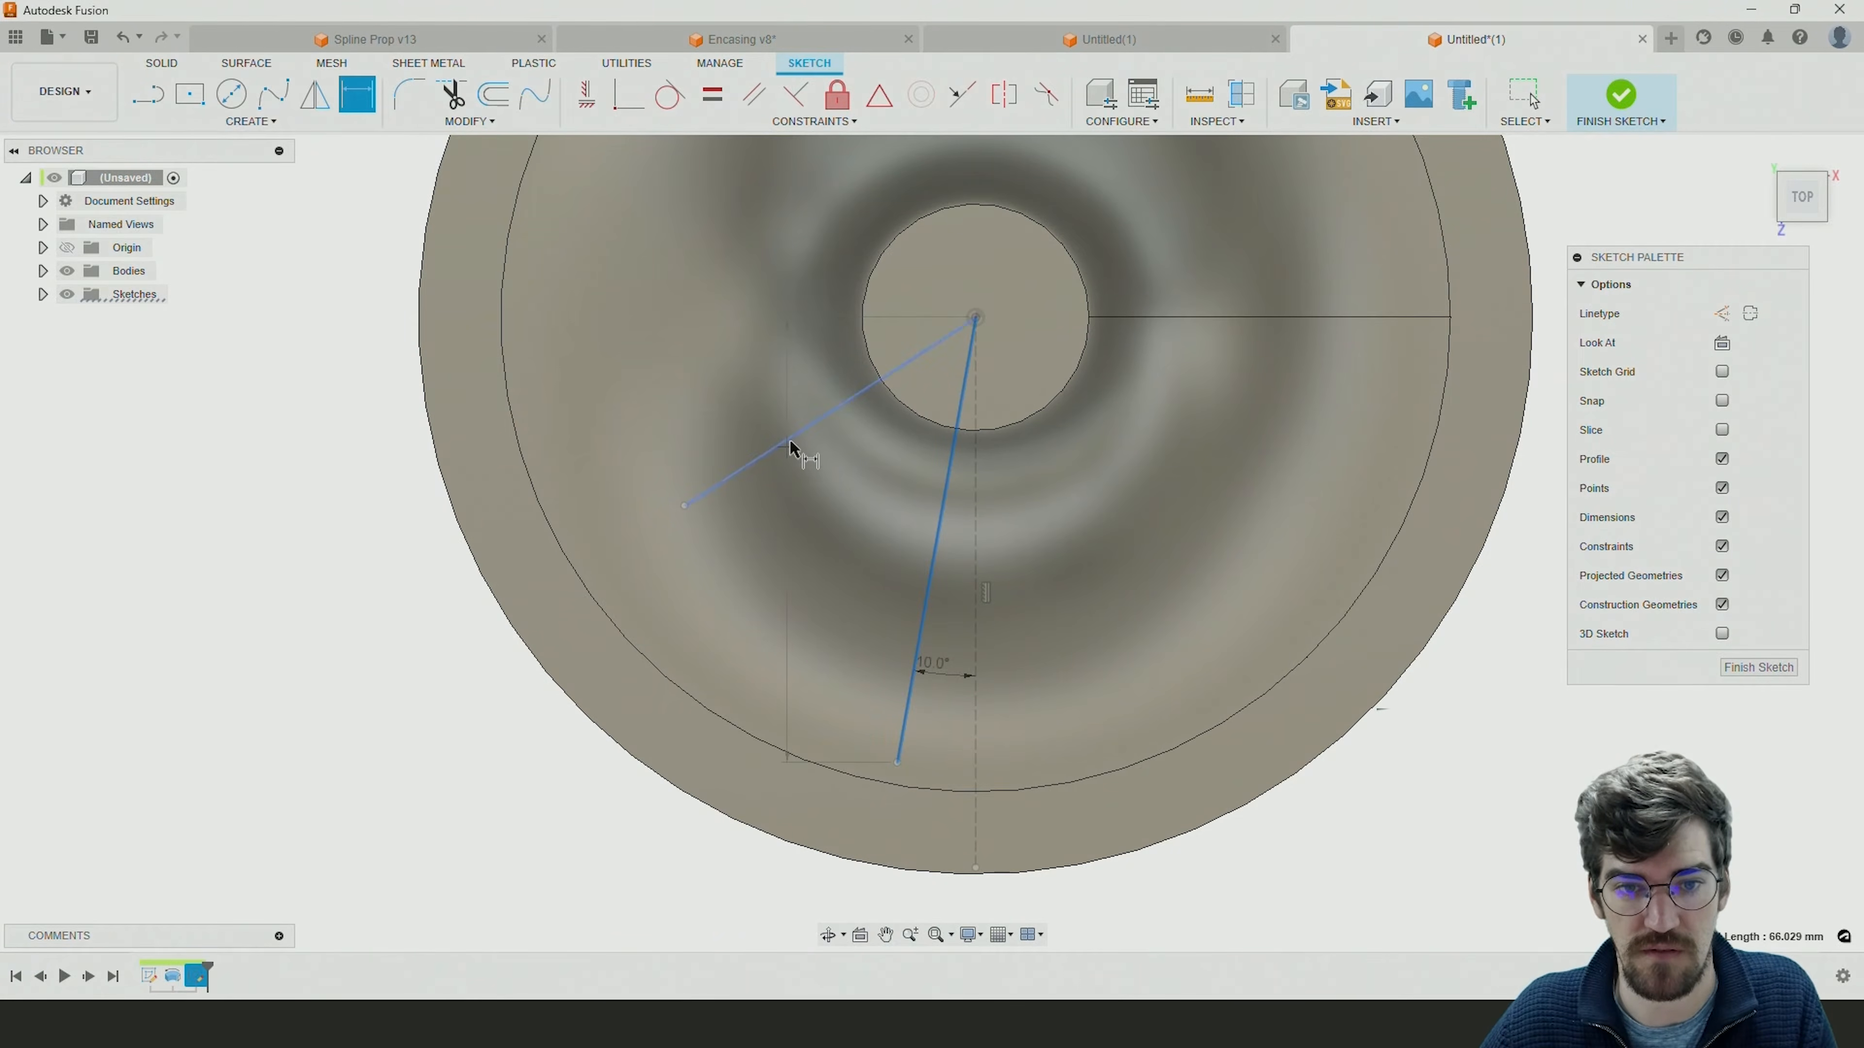
left_click(746, 567)
type("45")
key("Return")
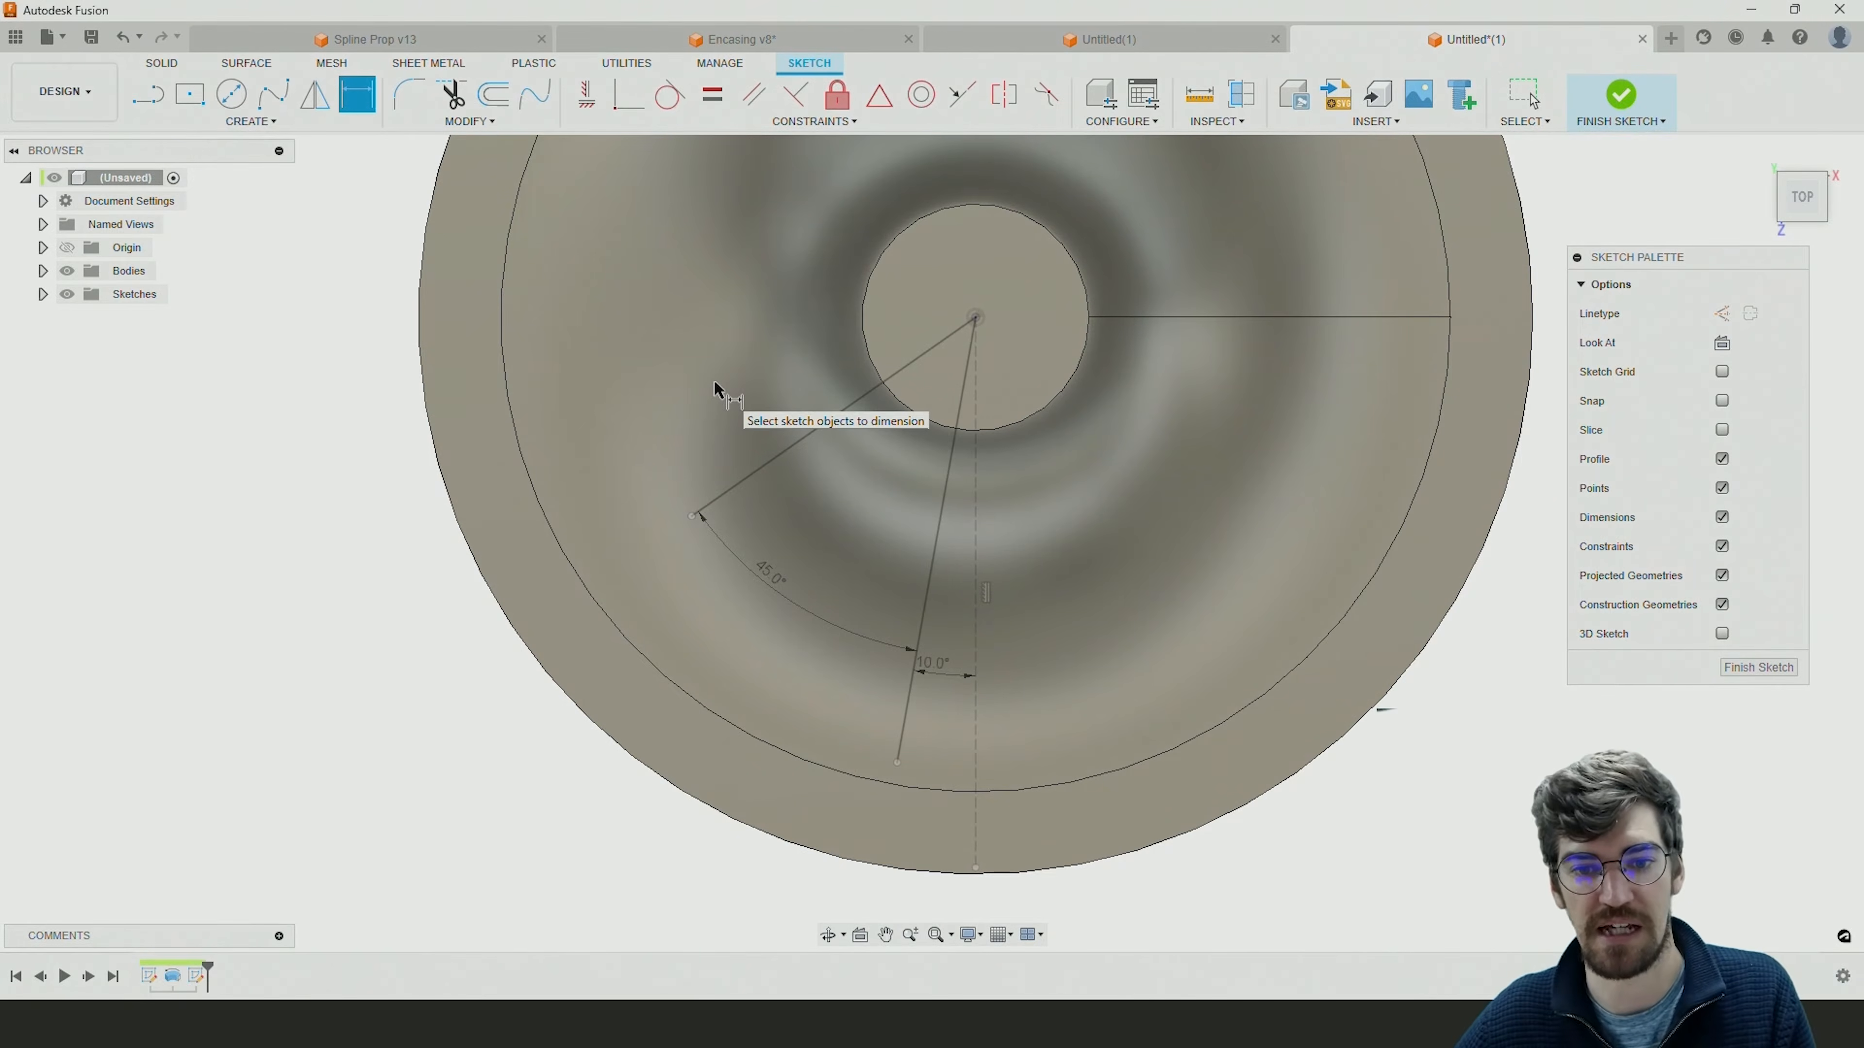
Finish the angle sketch and start a new sketch on the vertical front (XY) origin plane.
scroll(794, 455, "down", 2)
middle_click_drag(895, 530, 907, 686)
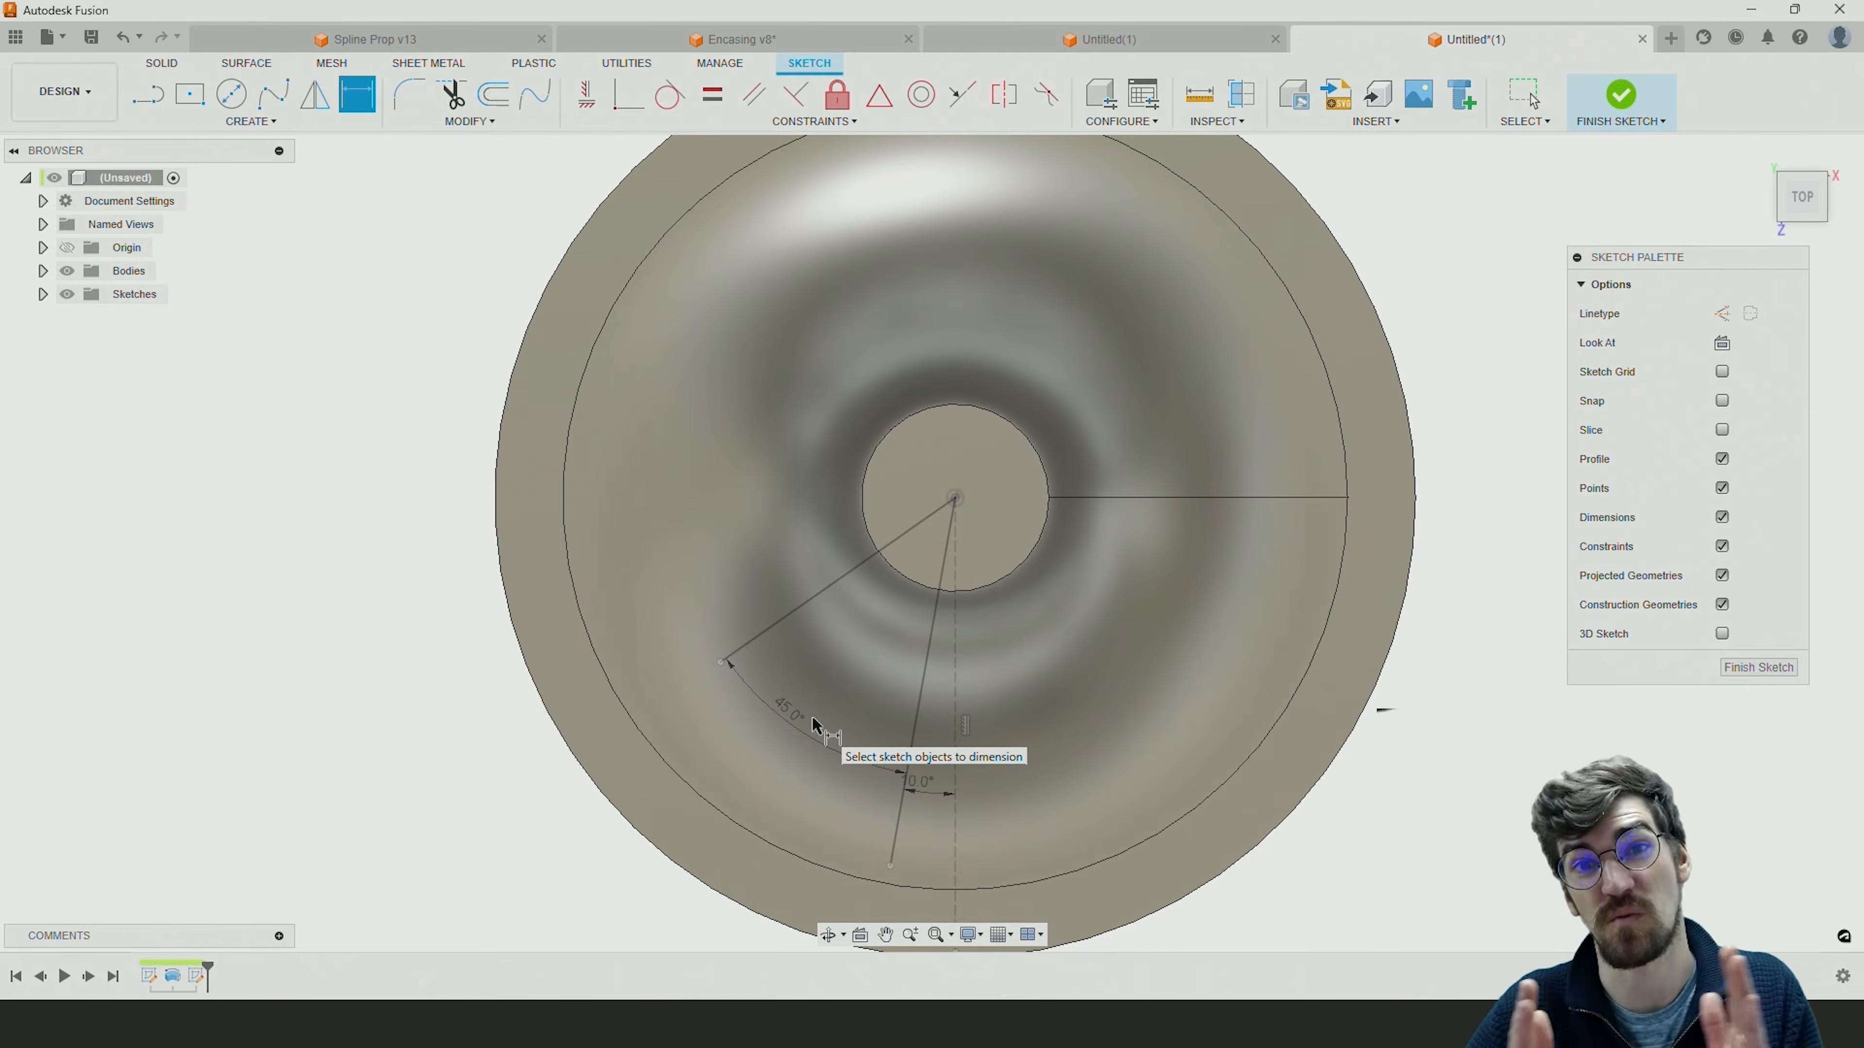
key("Escape")
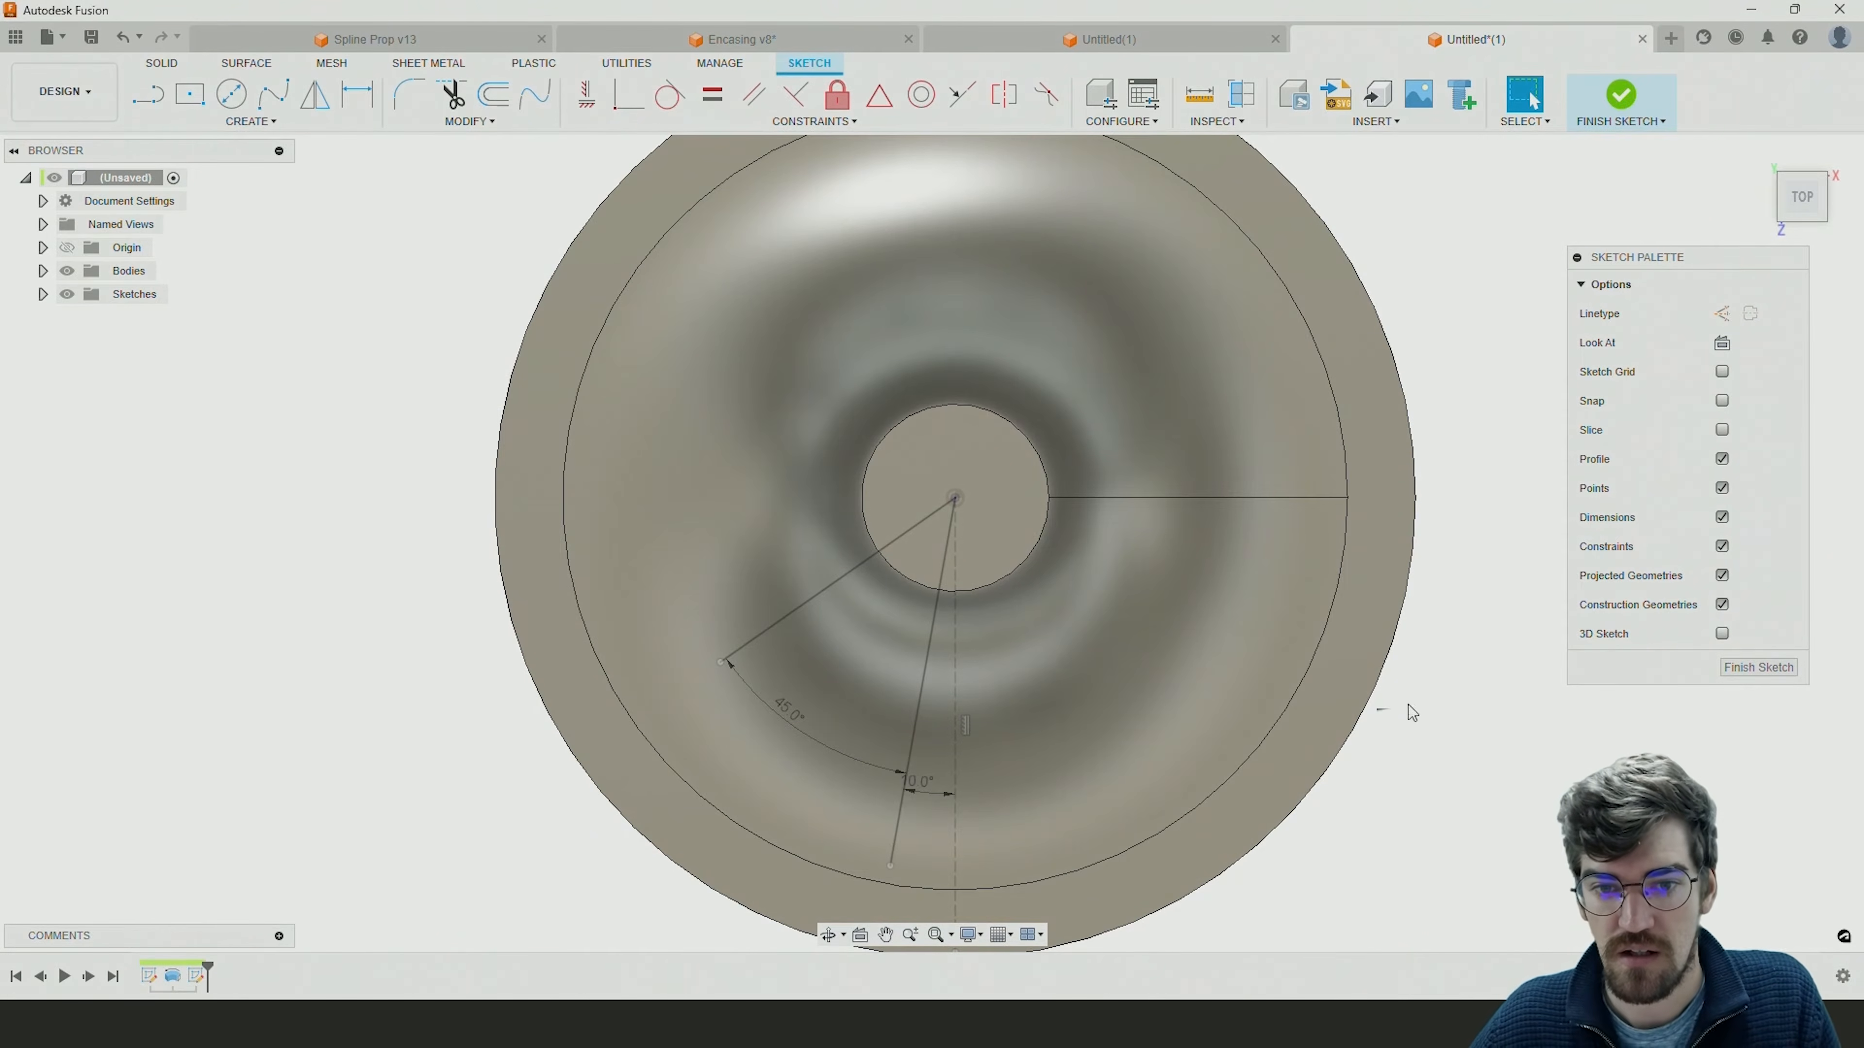
middle_click_drag(824, 649, 854, 624)
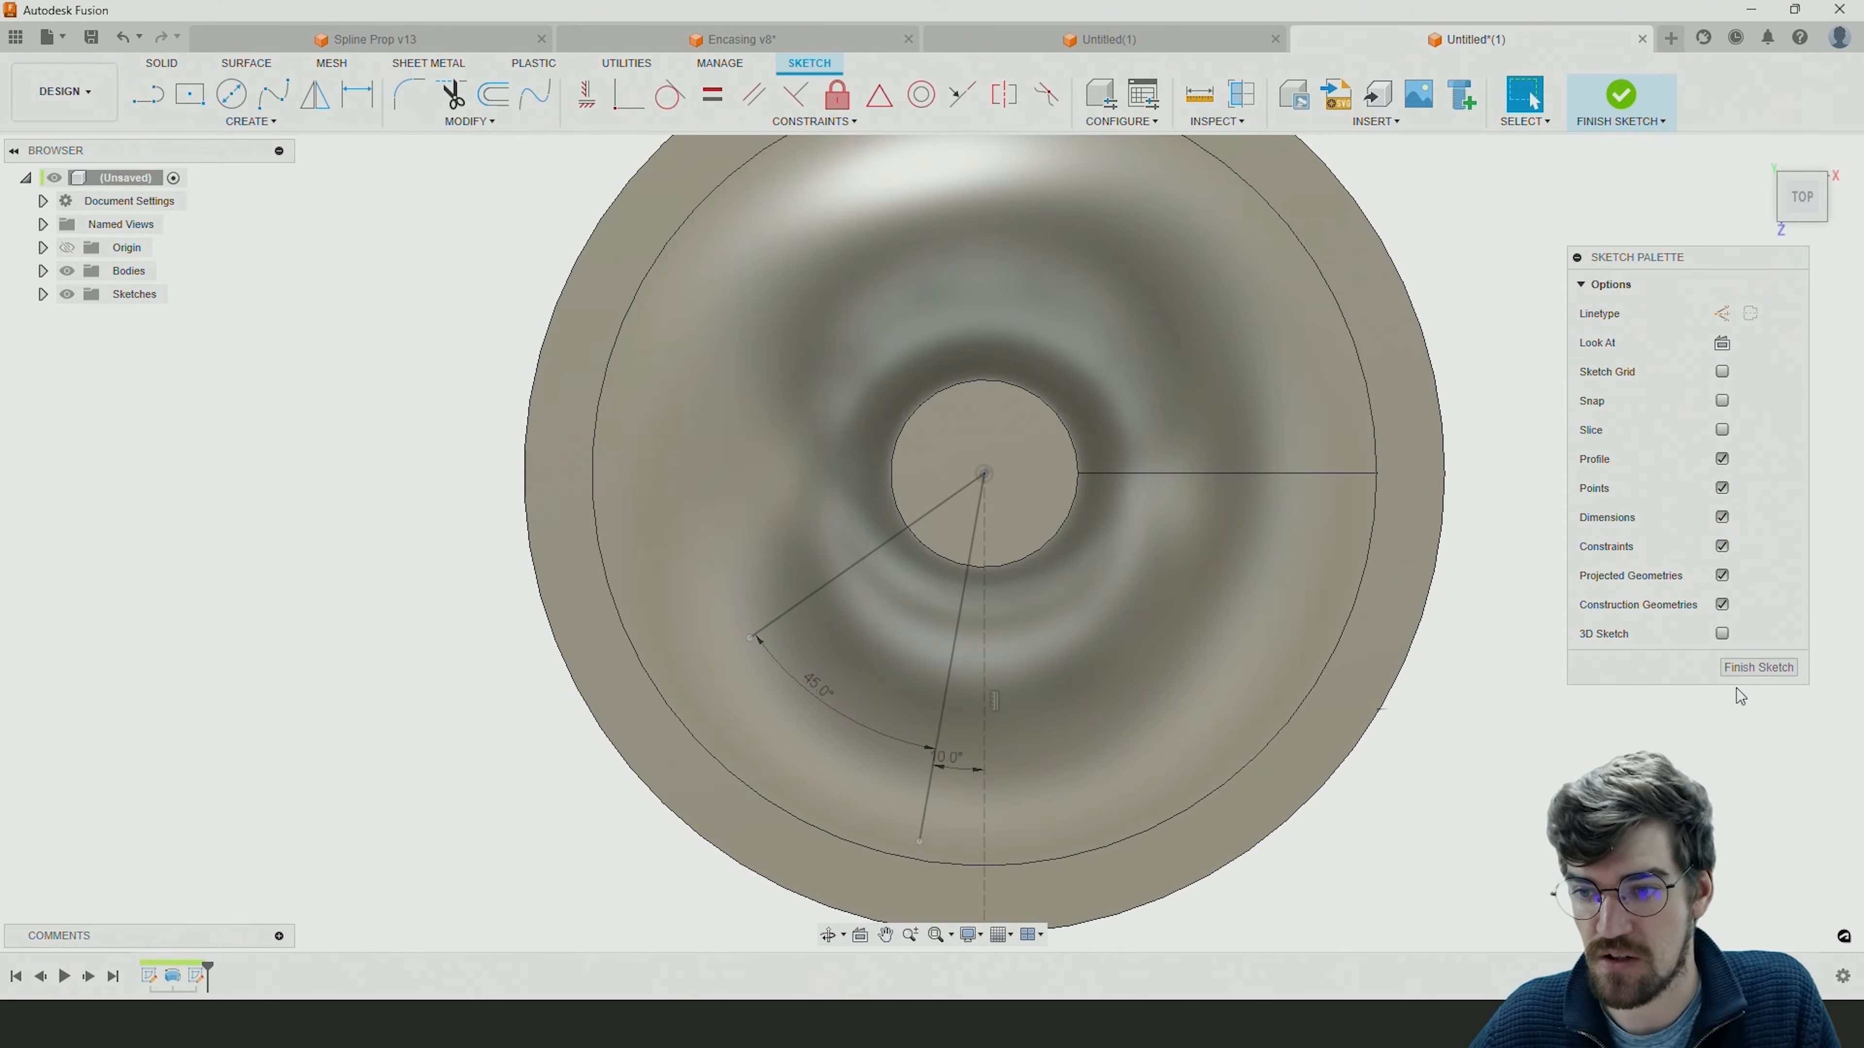
left_click(1758, 667)
mouse_move(1176, 706)
middle_mouse_down("shift")
mouse_move(1250, 621)
mouse_move(1186, 633)
mouse_move(969, 541)
mouse_move(753, 229)
middle_mouse_up("shift")
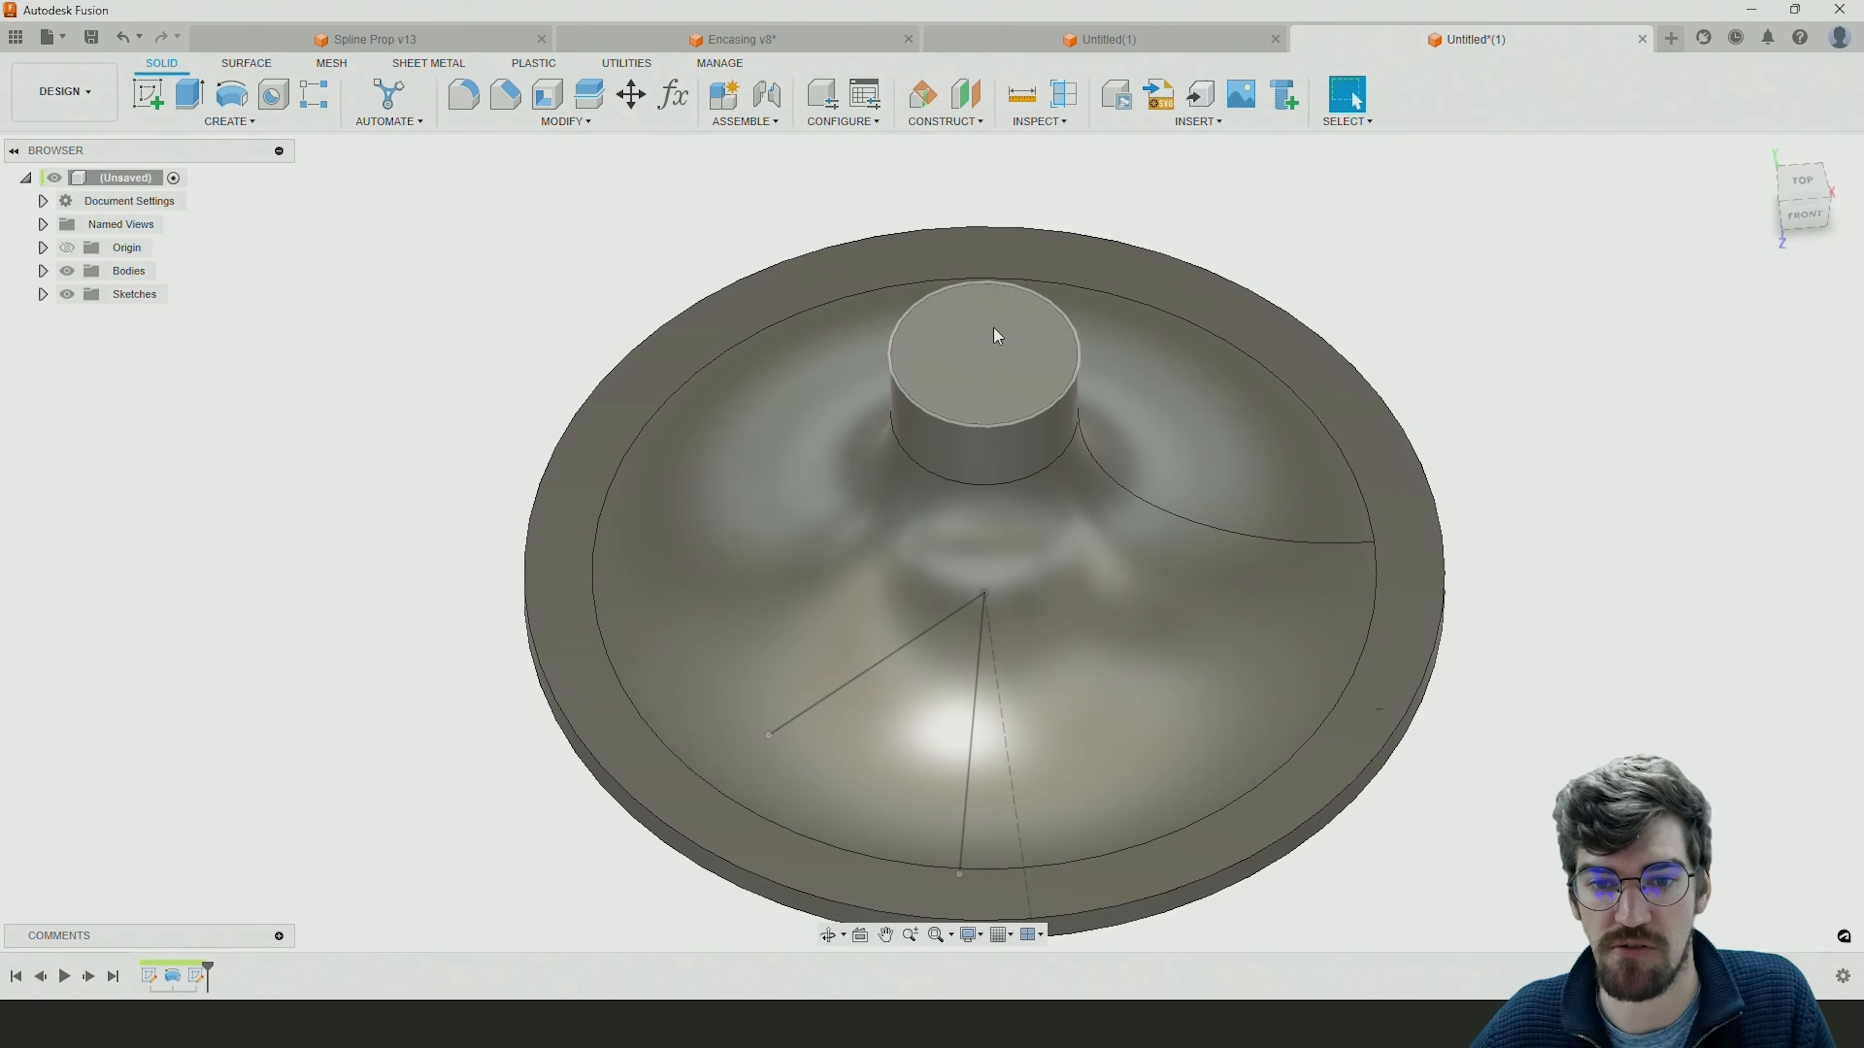
left_click(148, 94)
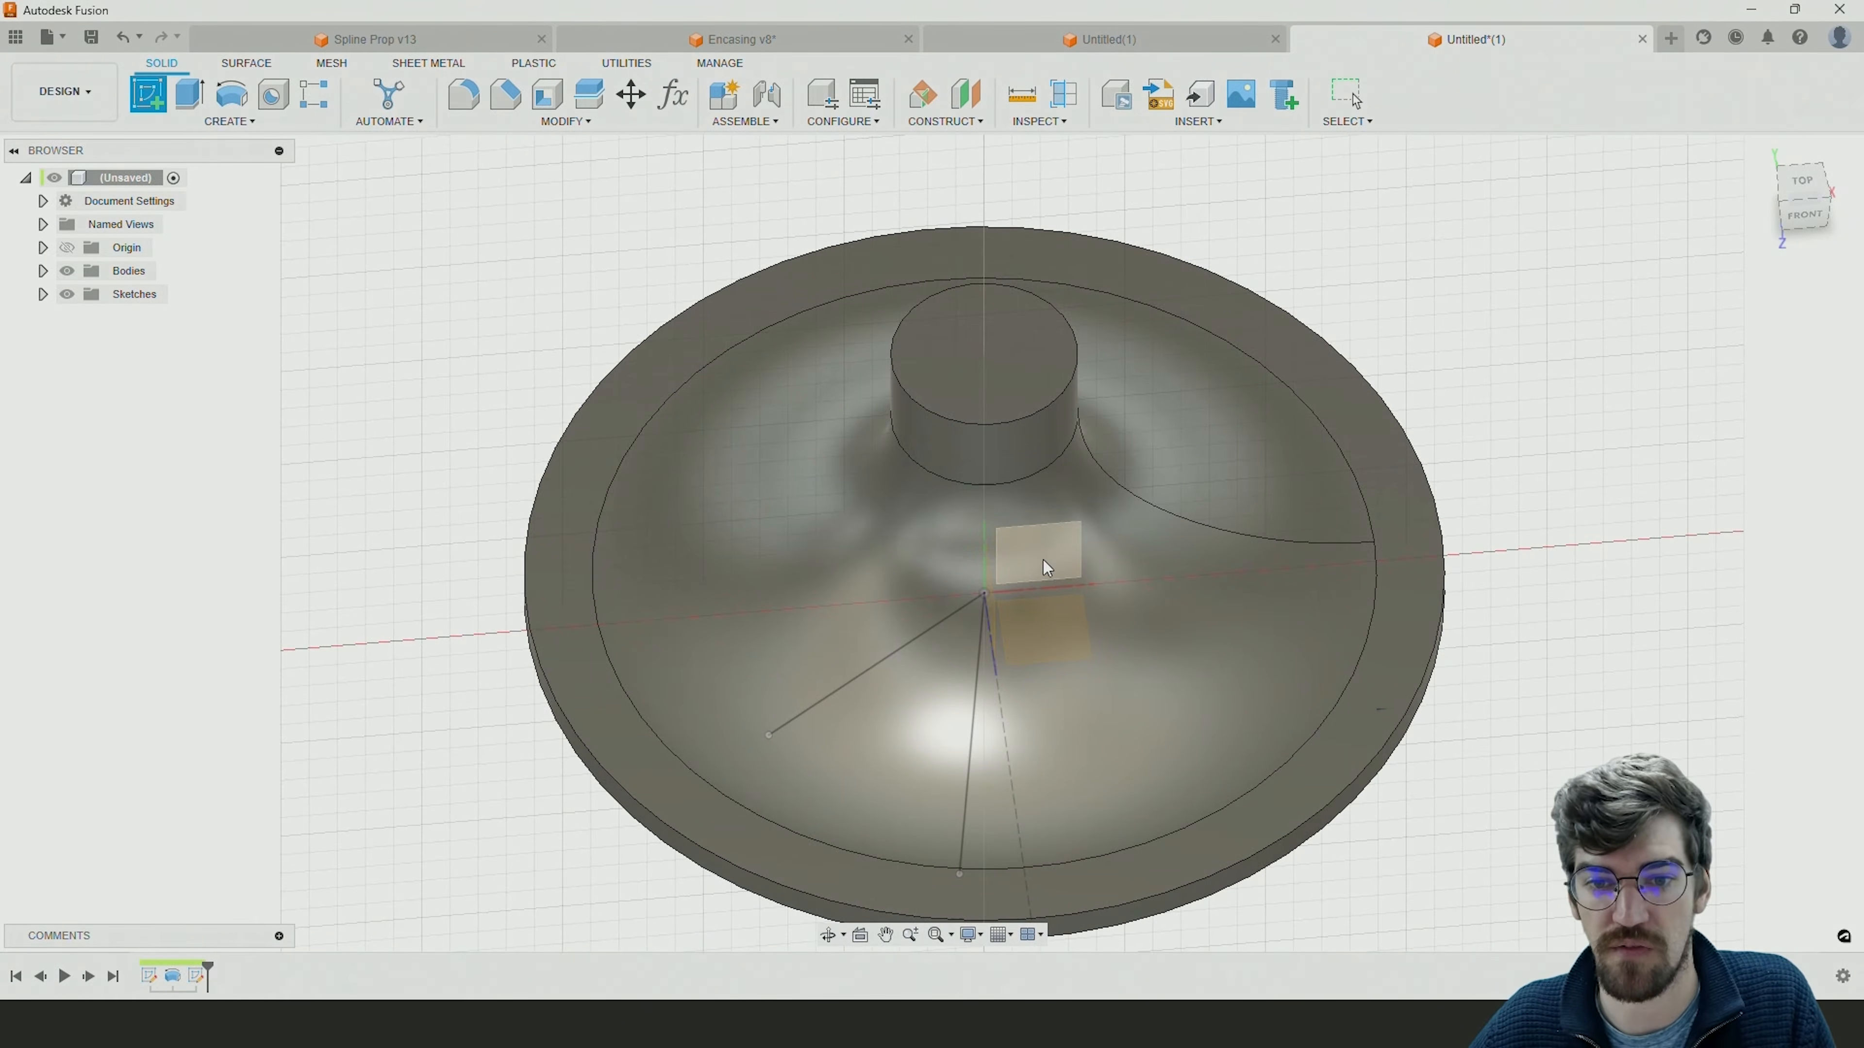
middle_click_drag(1045, 565, 1170, 503, "shift")
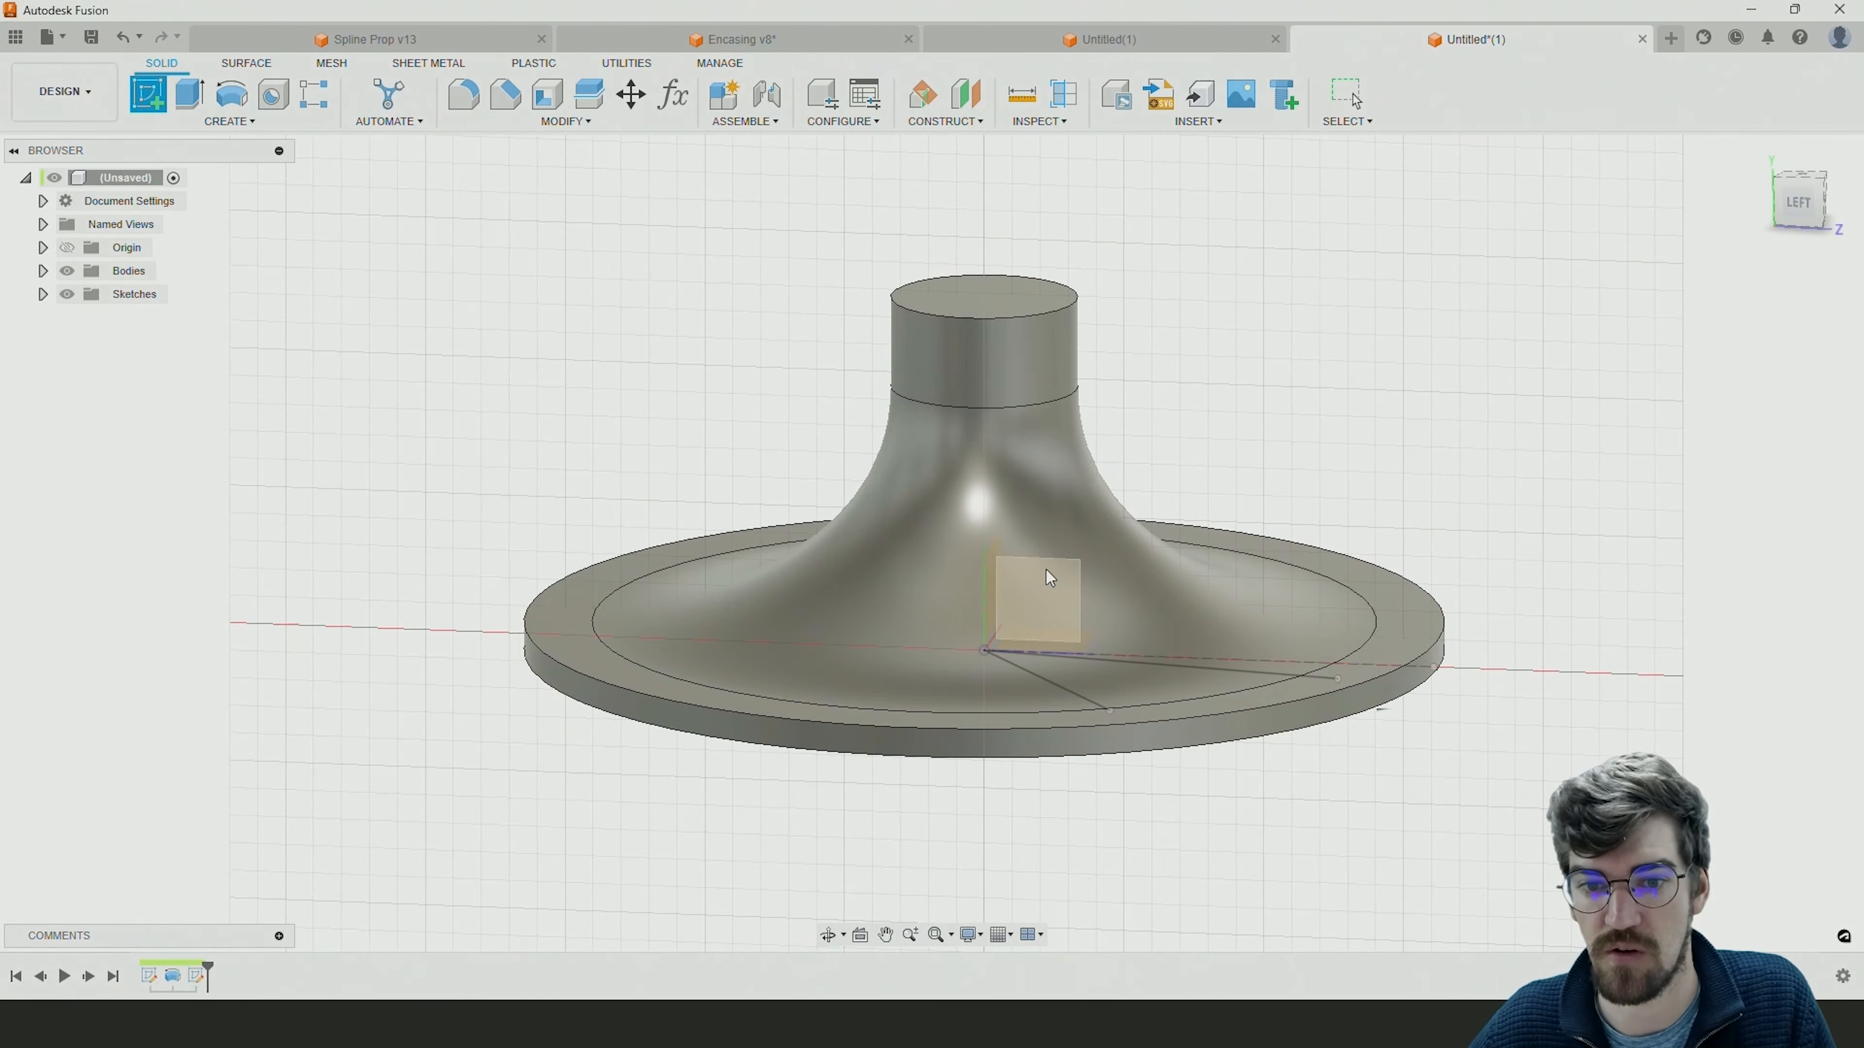
middle_click_drag(1049, 574, 1070, 583, "shift")
left_click(1076, 580)
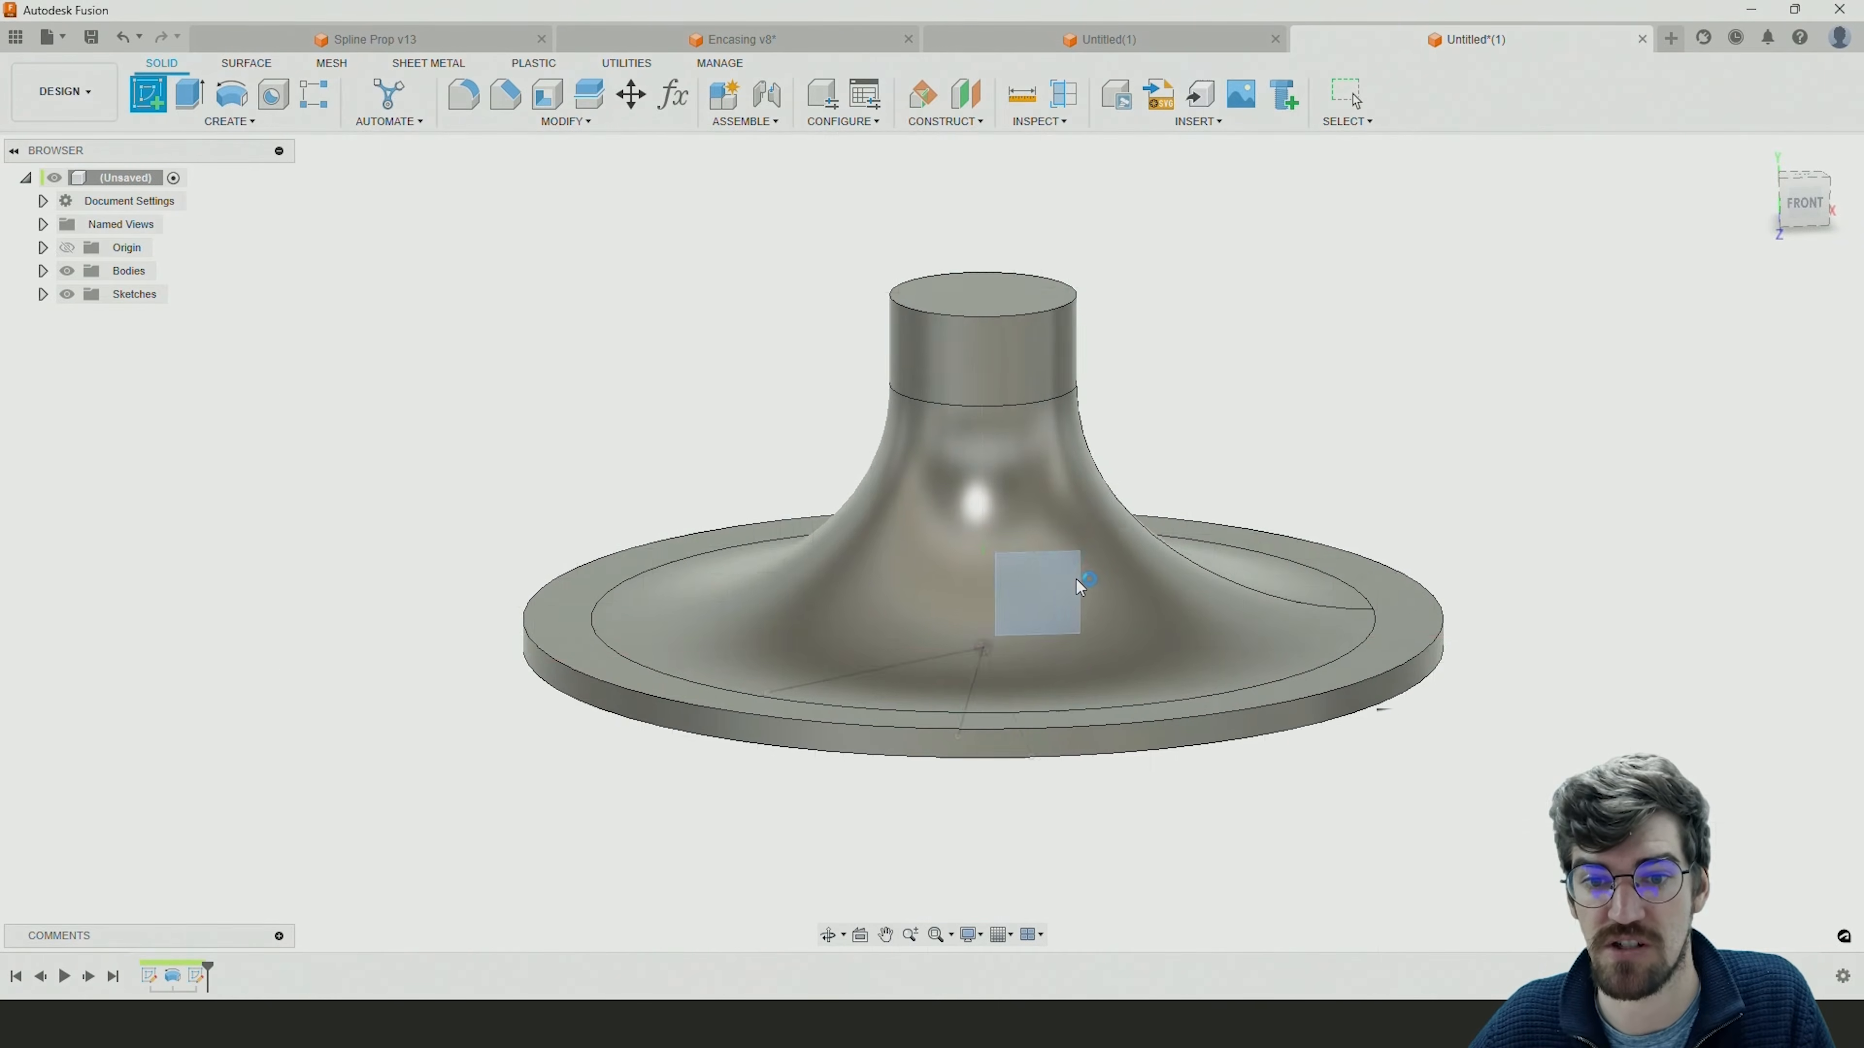
Draw a vertical line from the origin up to the edge where the hub's straight cylinder begins.
left_click(135, 107)
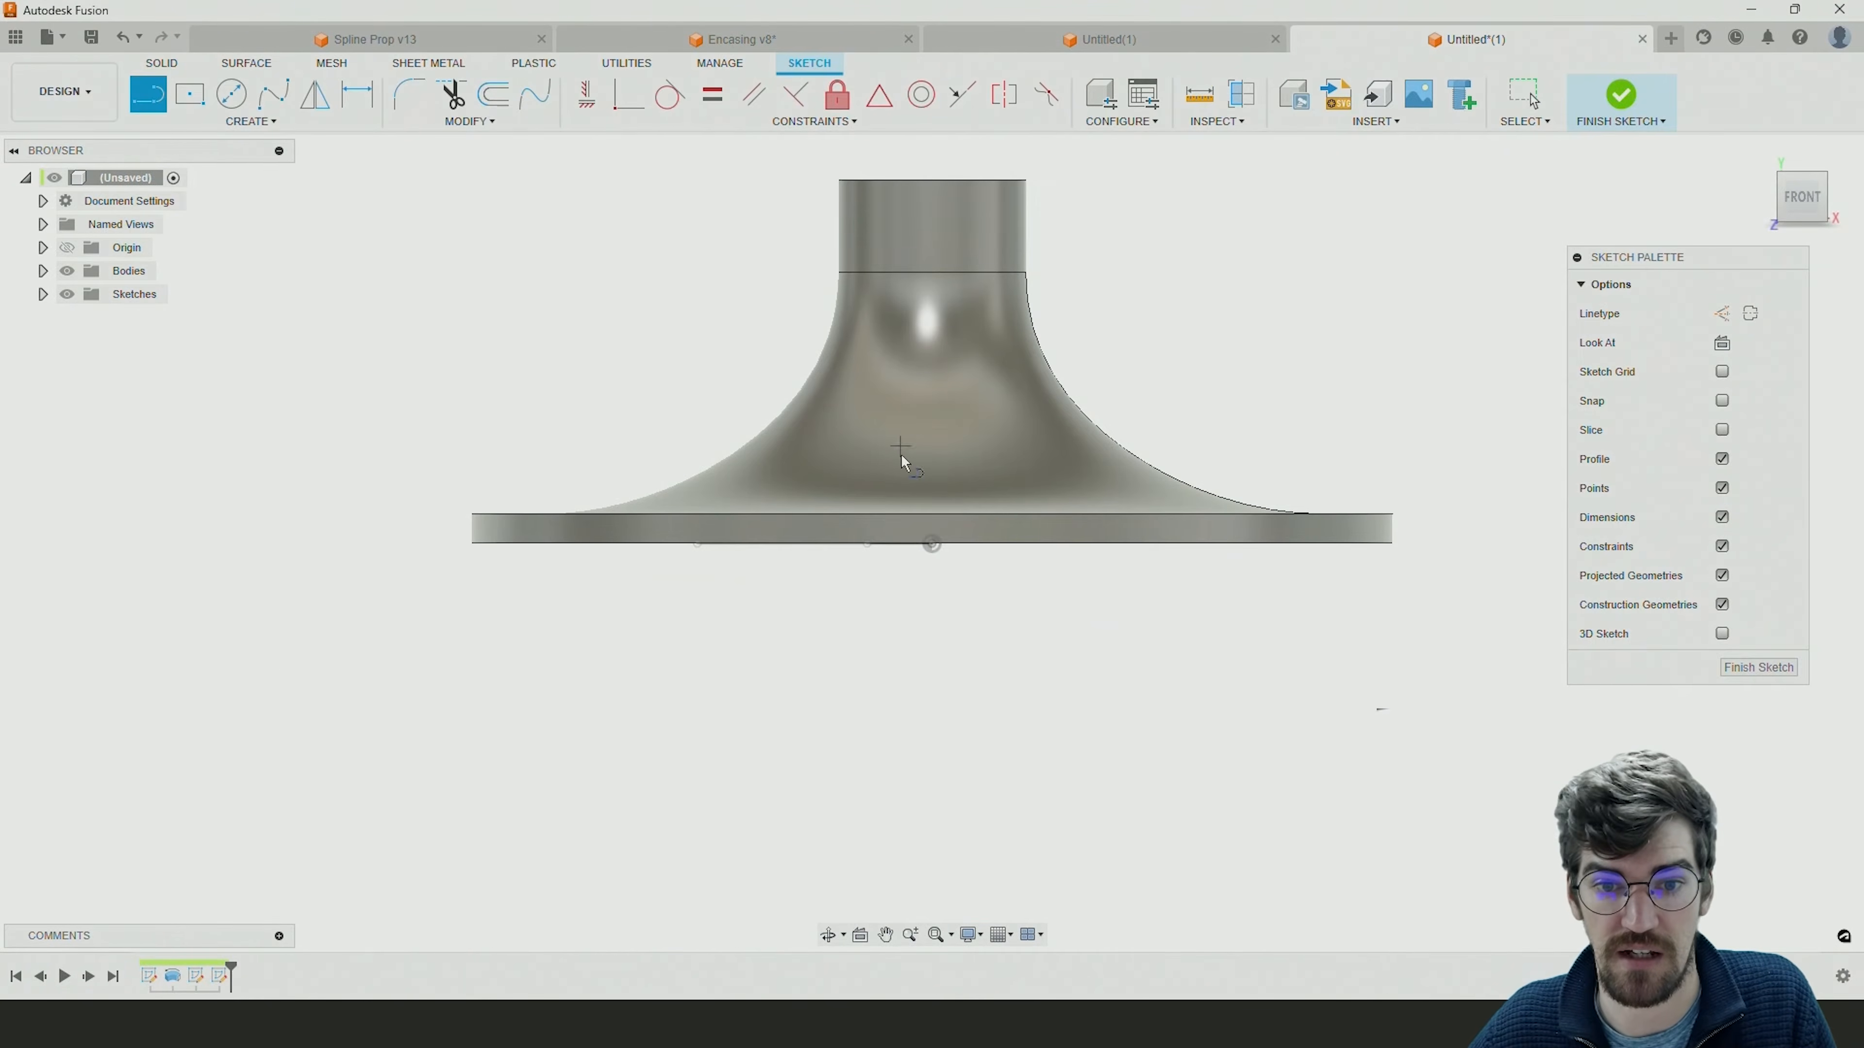
left_click(932, 545)
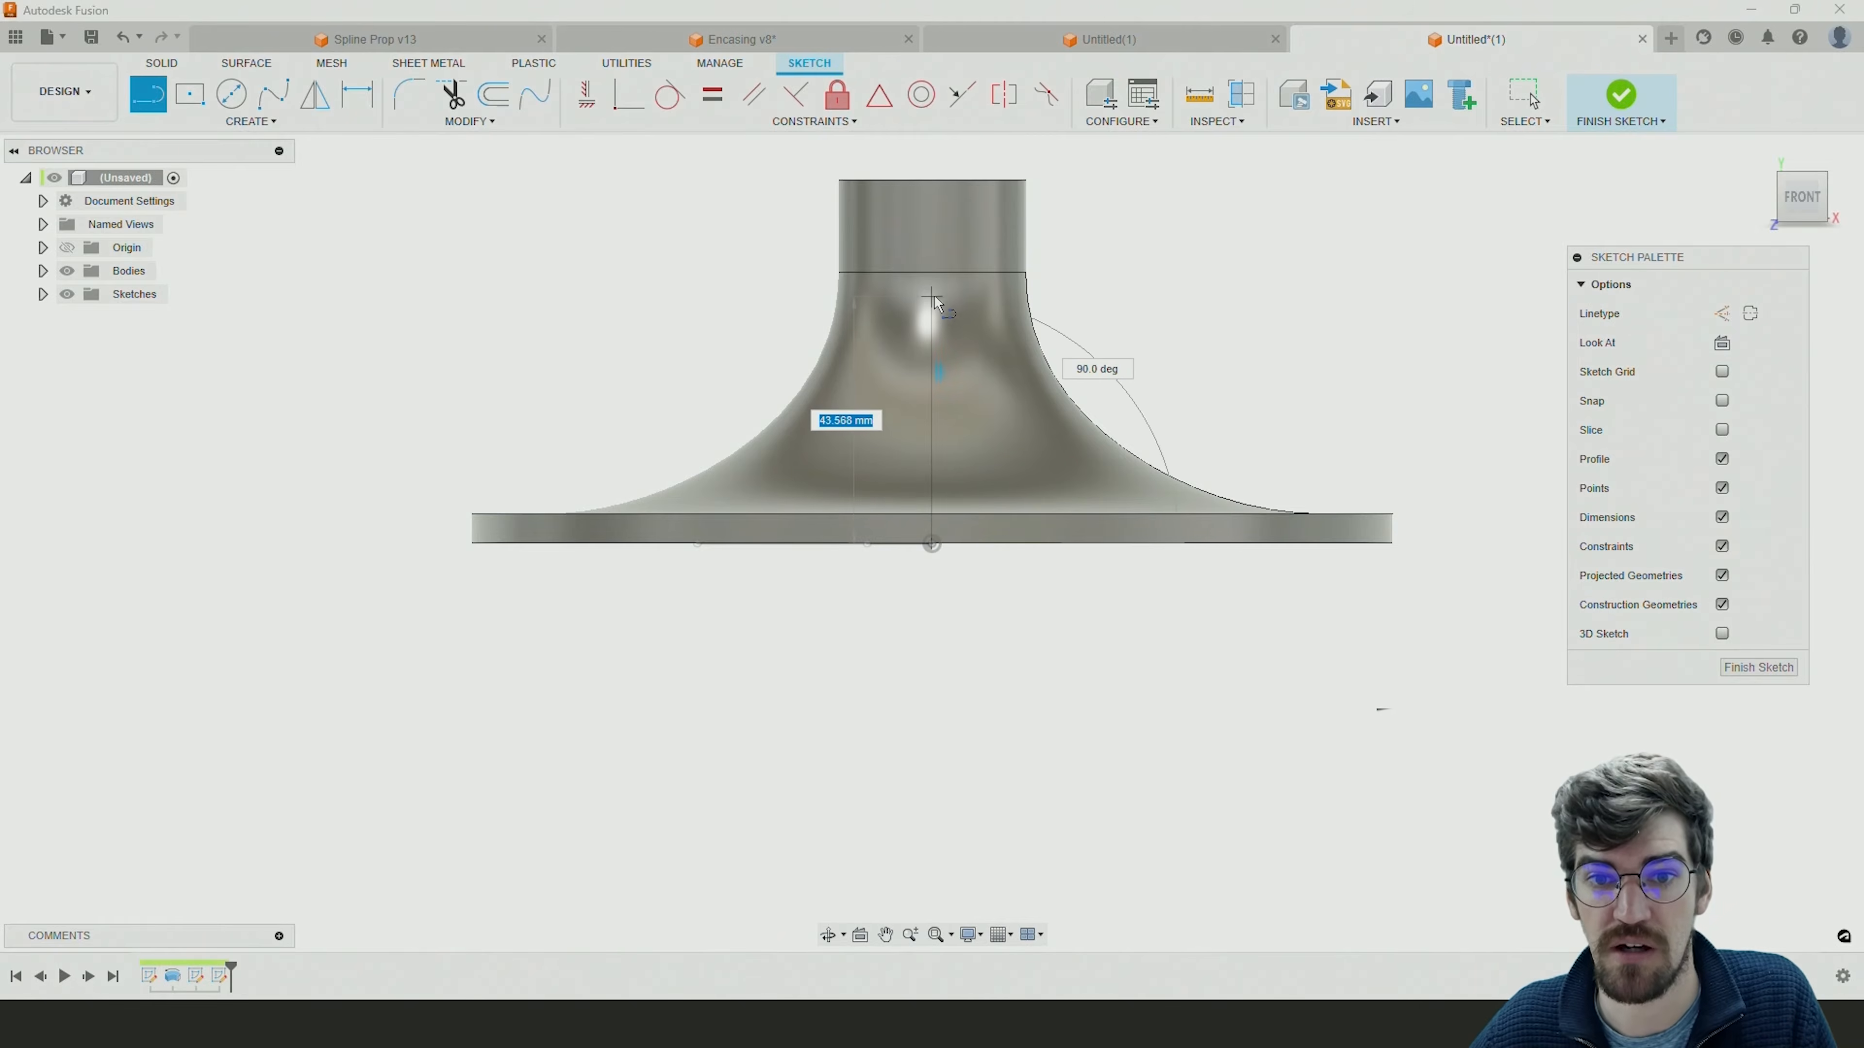
left_click(931, 272)
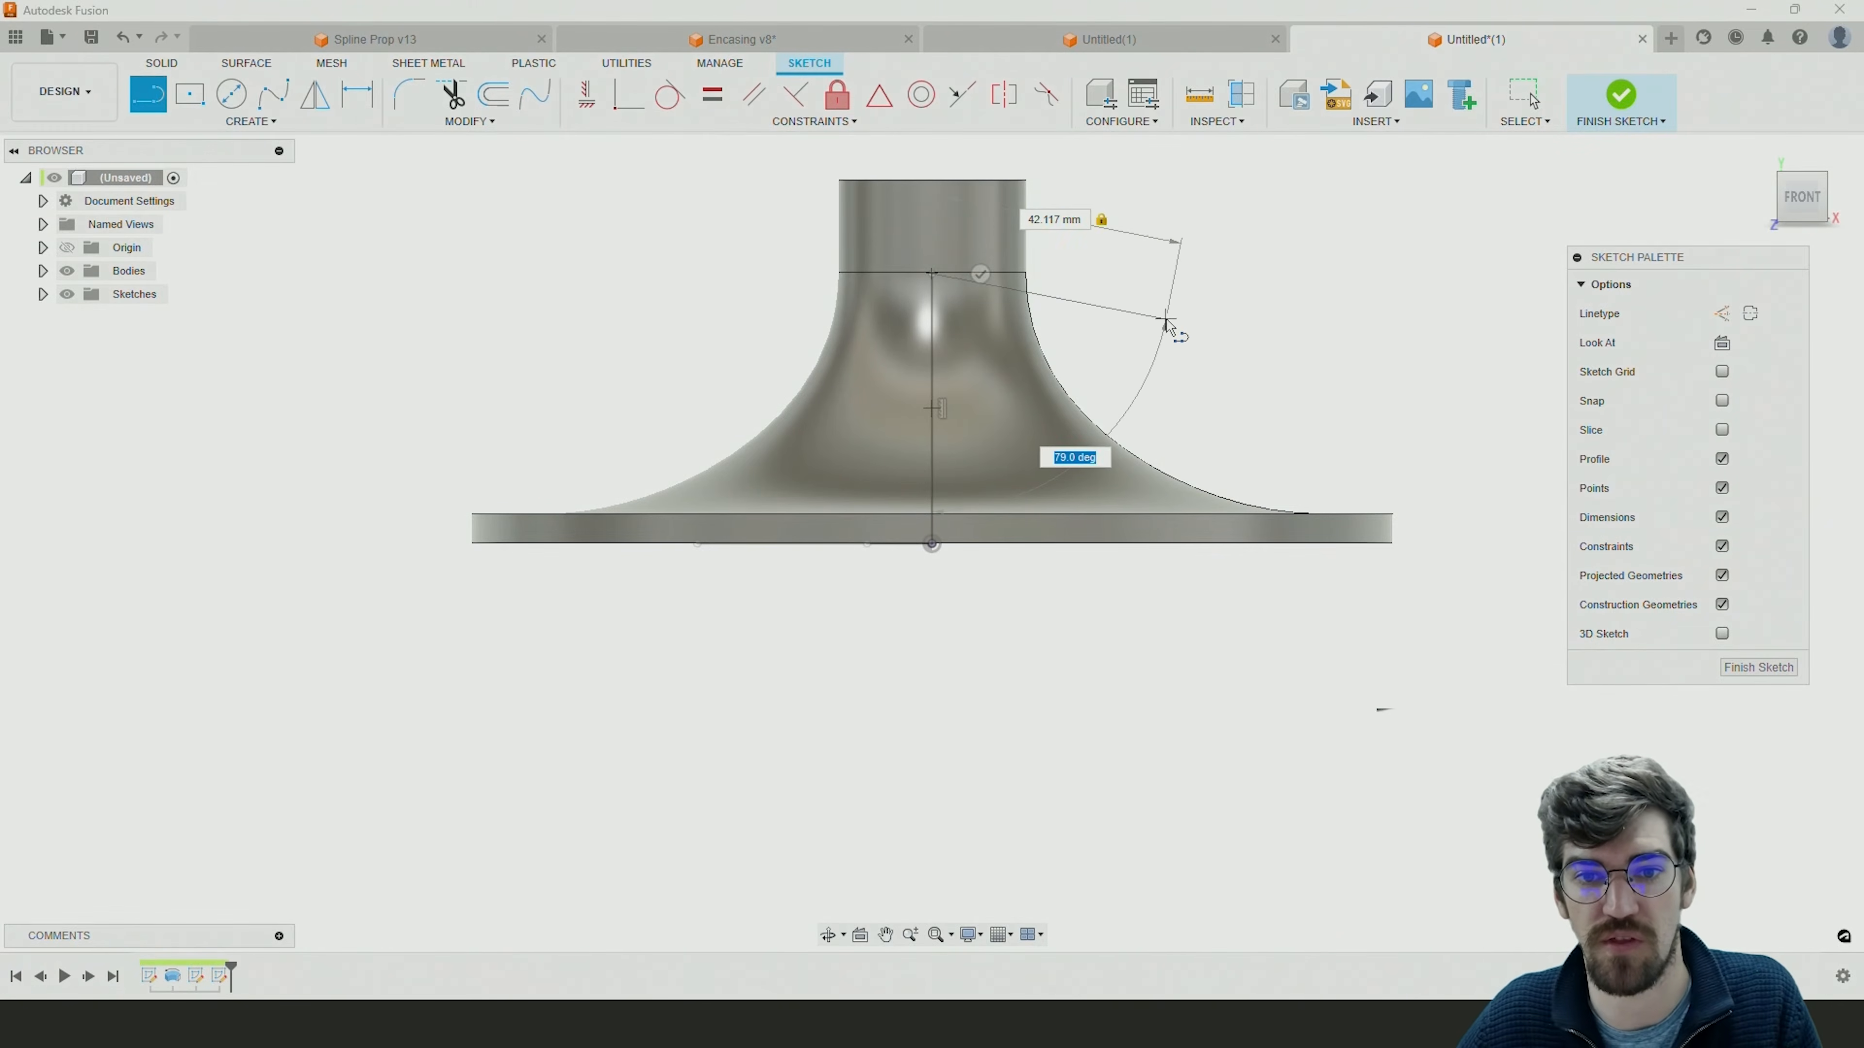
key("Escape")
Draw a shorter vertical line from the origin over the full-height line, roughly two-thirds as tall, and finish the sketch.
left_click(148, 94)
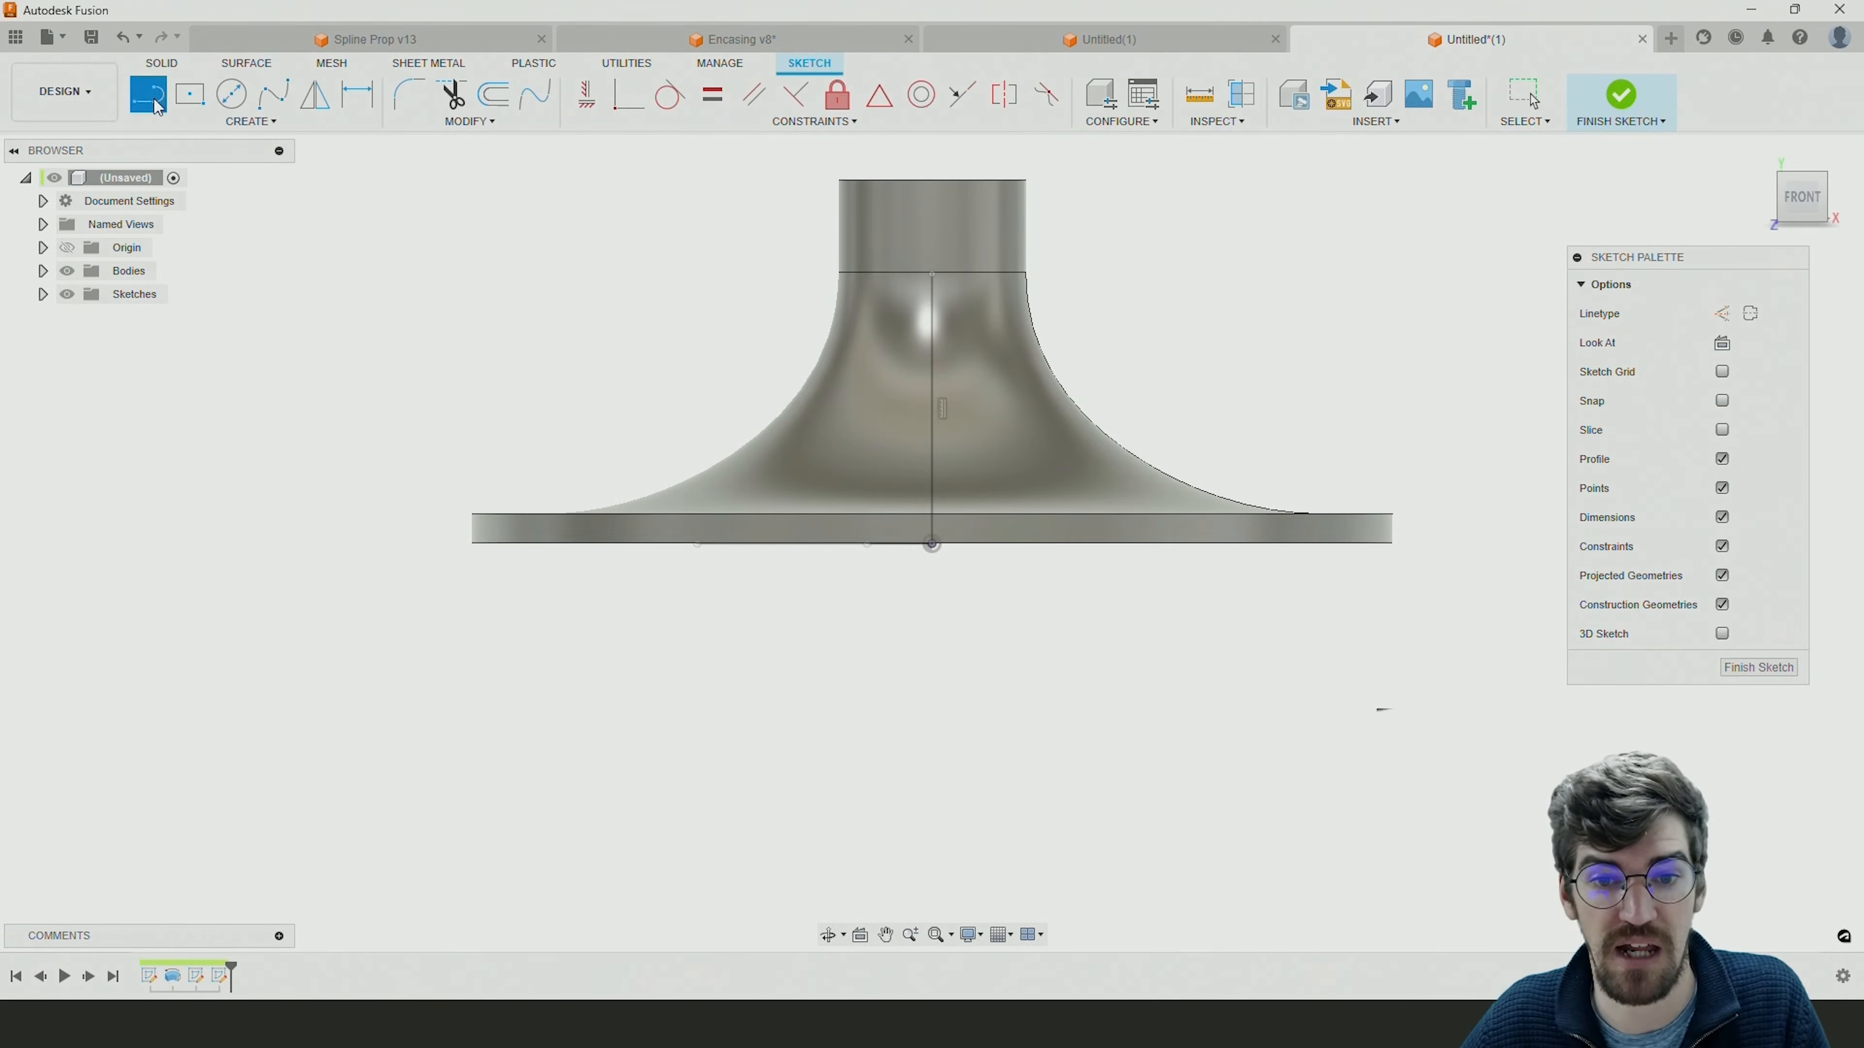
left_click(935, 551)
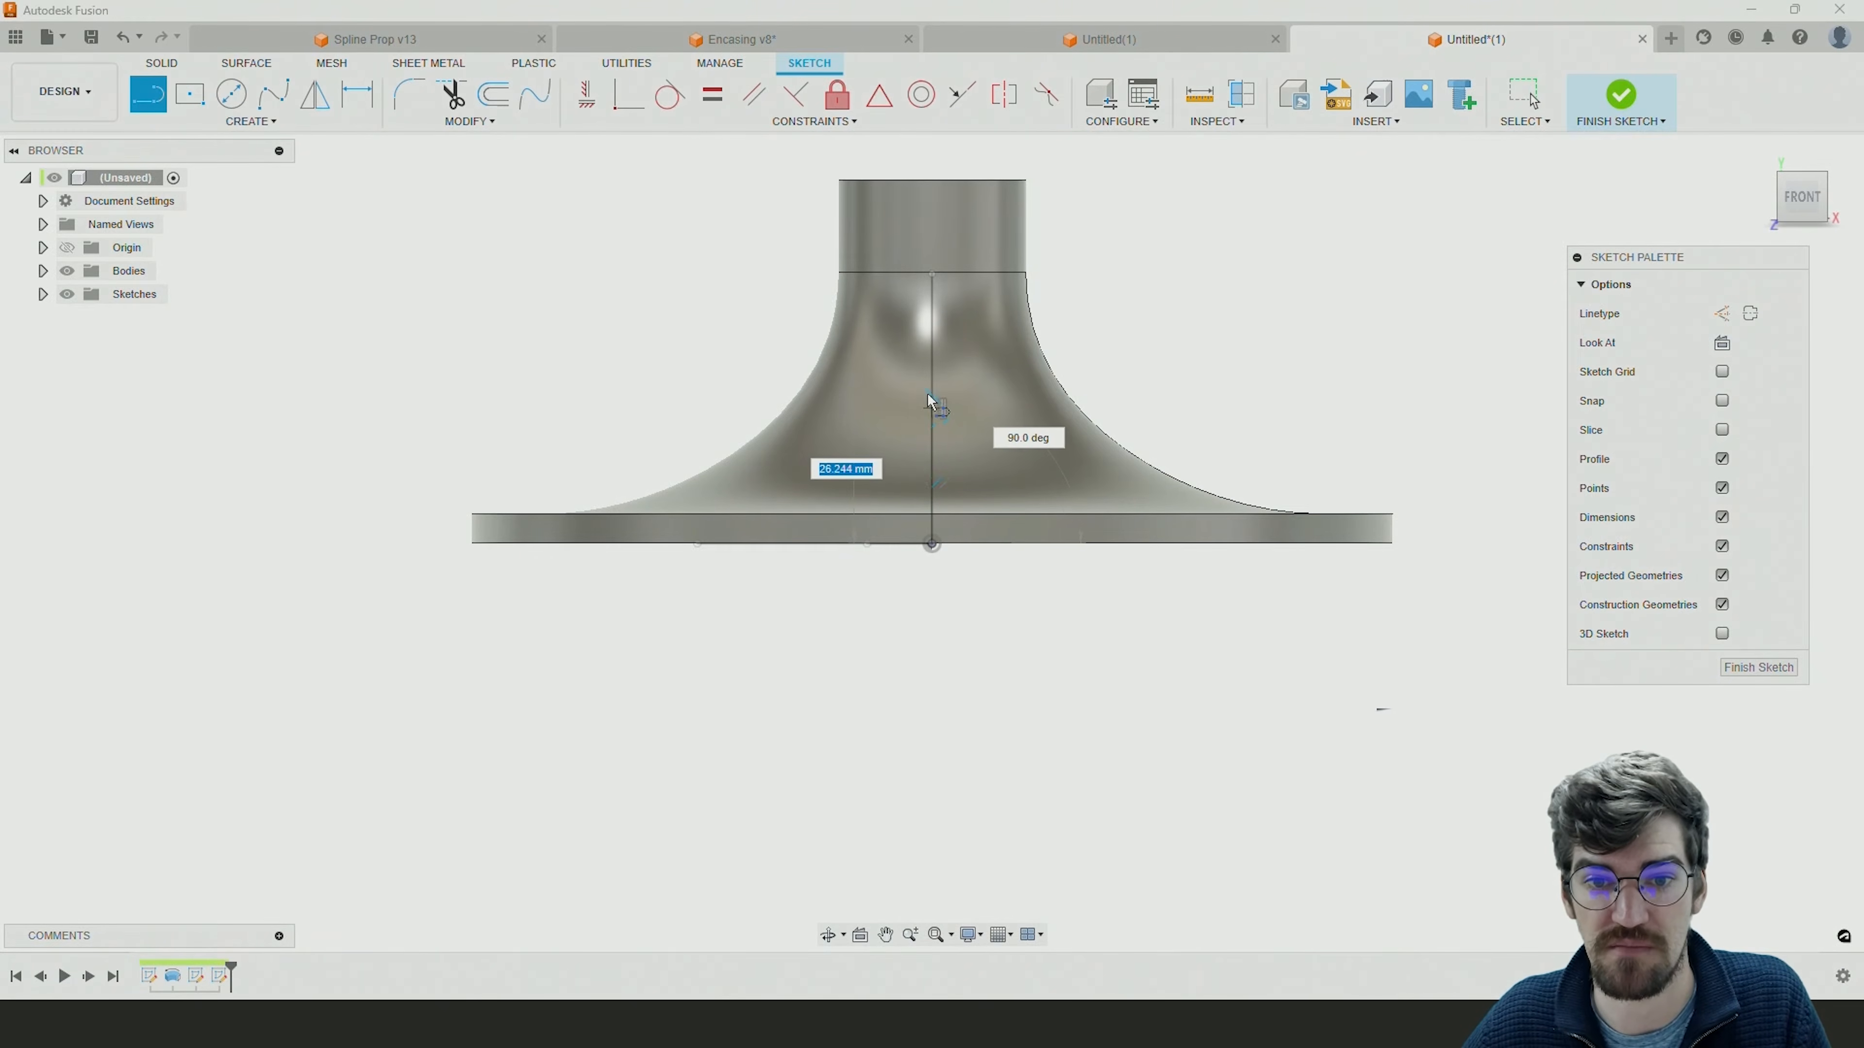
left_click(936, 371)
key("Escape")
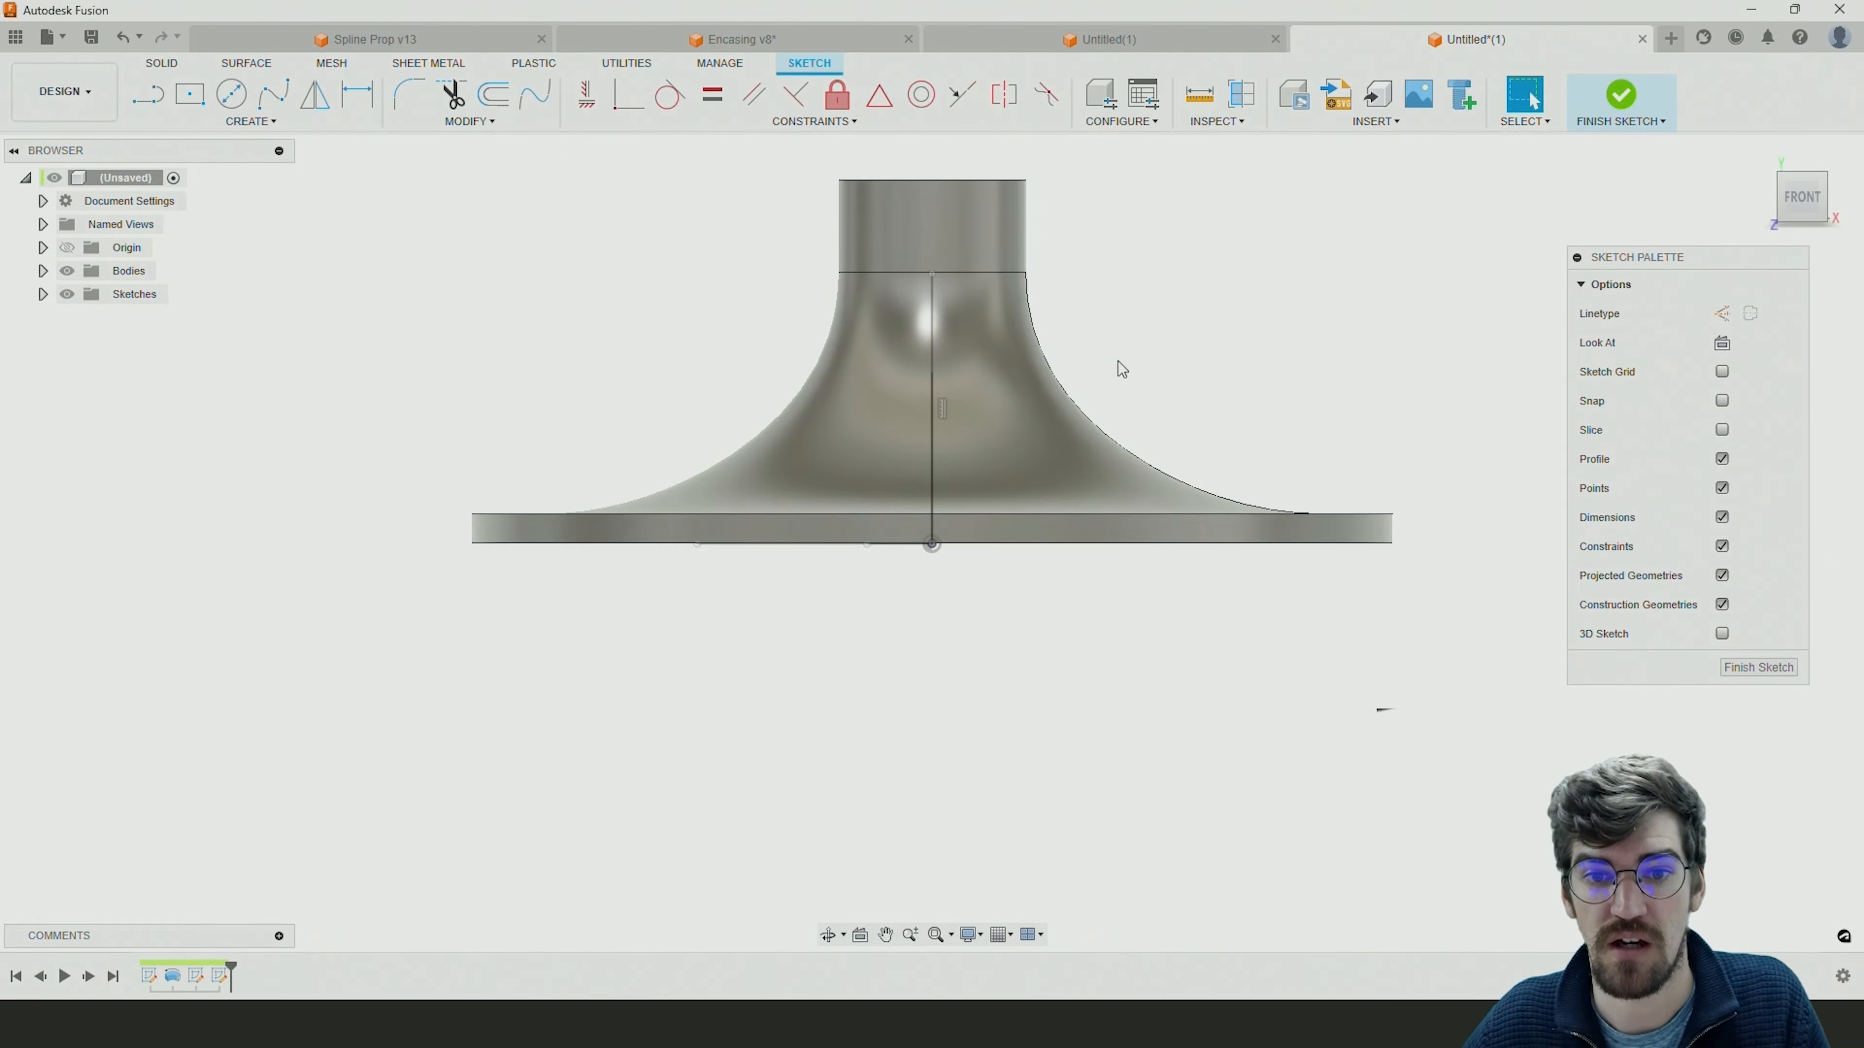
left_click(1621, 99)
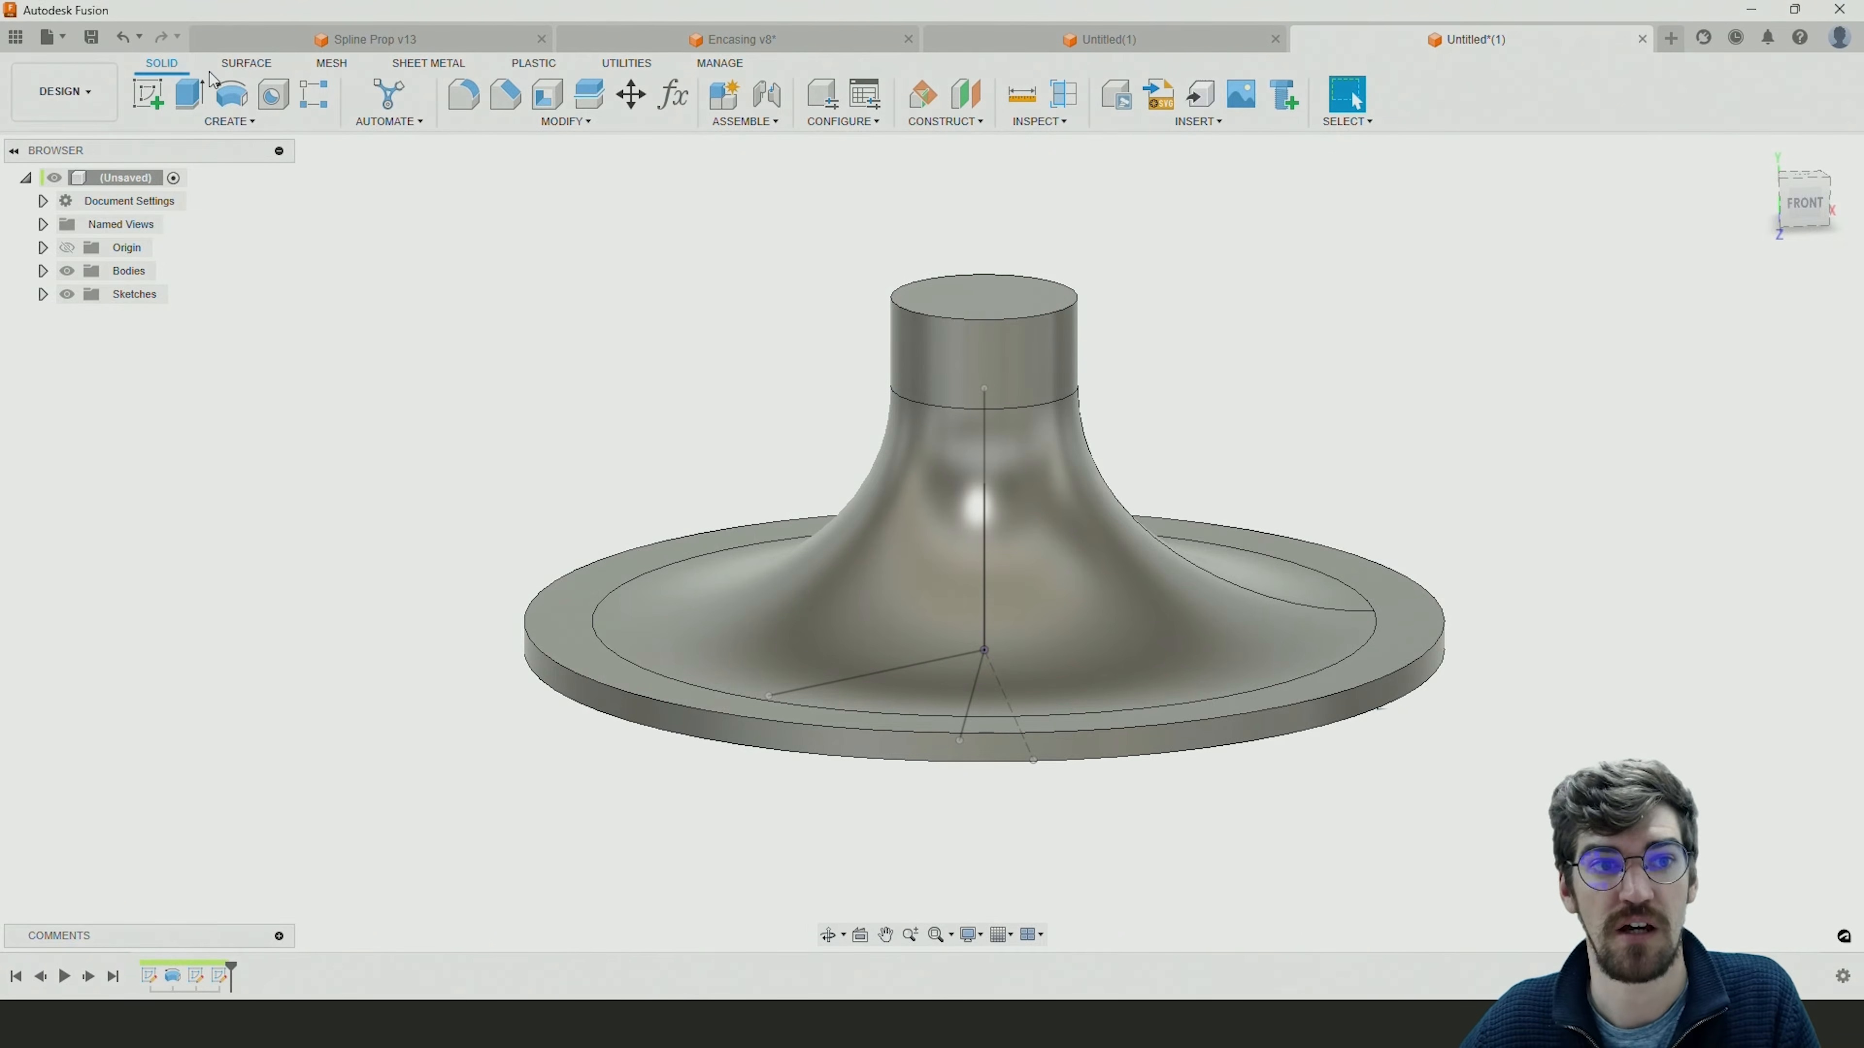
Start a surface Sweep using the solid line beside the dashed construction line as profile and the full-height vertical line as path.
left_click(268, 69)
left_click(326, 64)
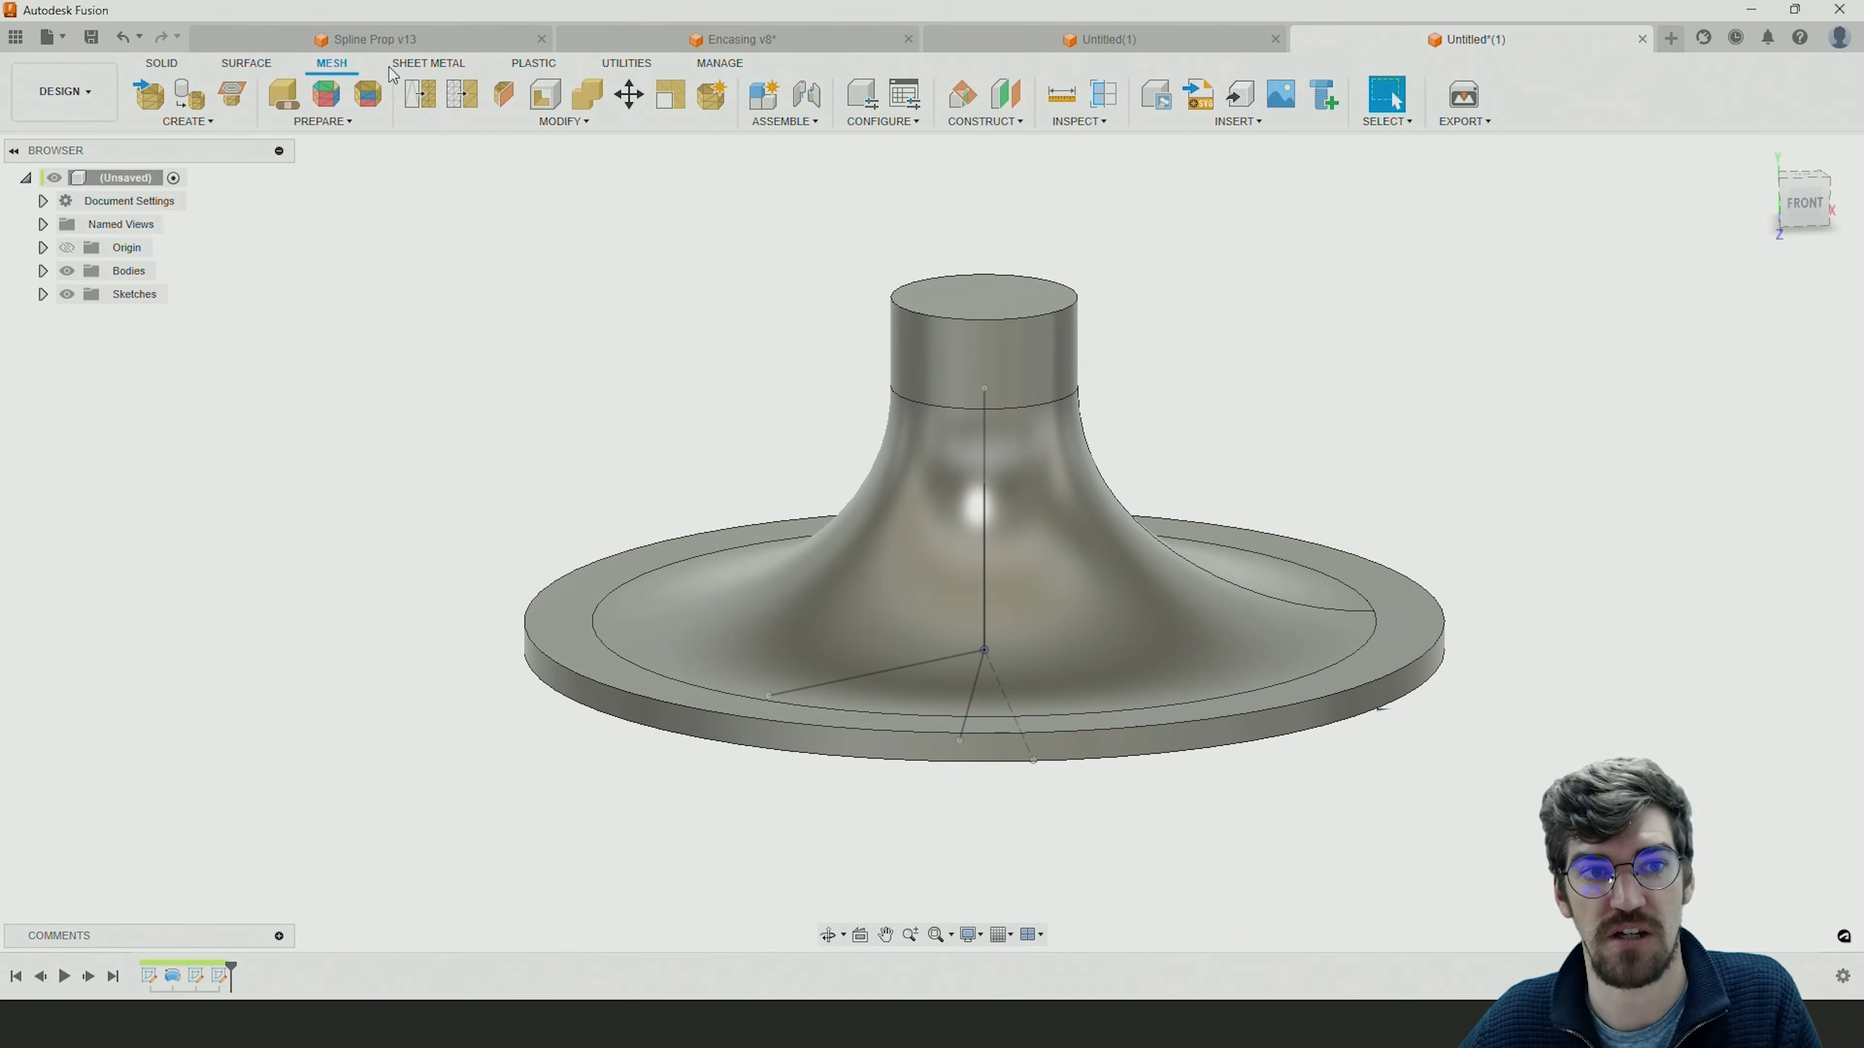
left_click(393, 67)
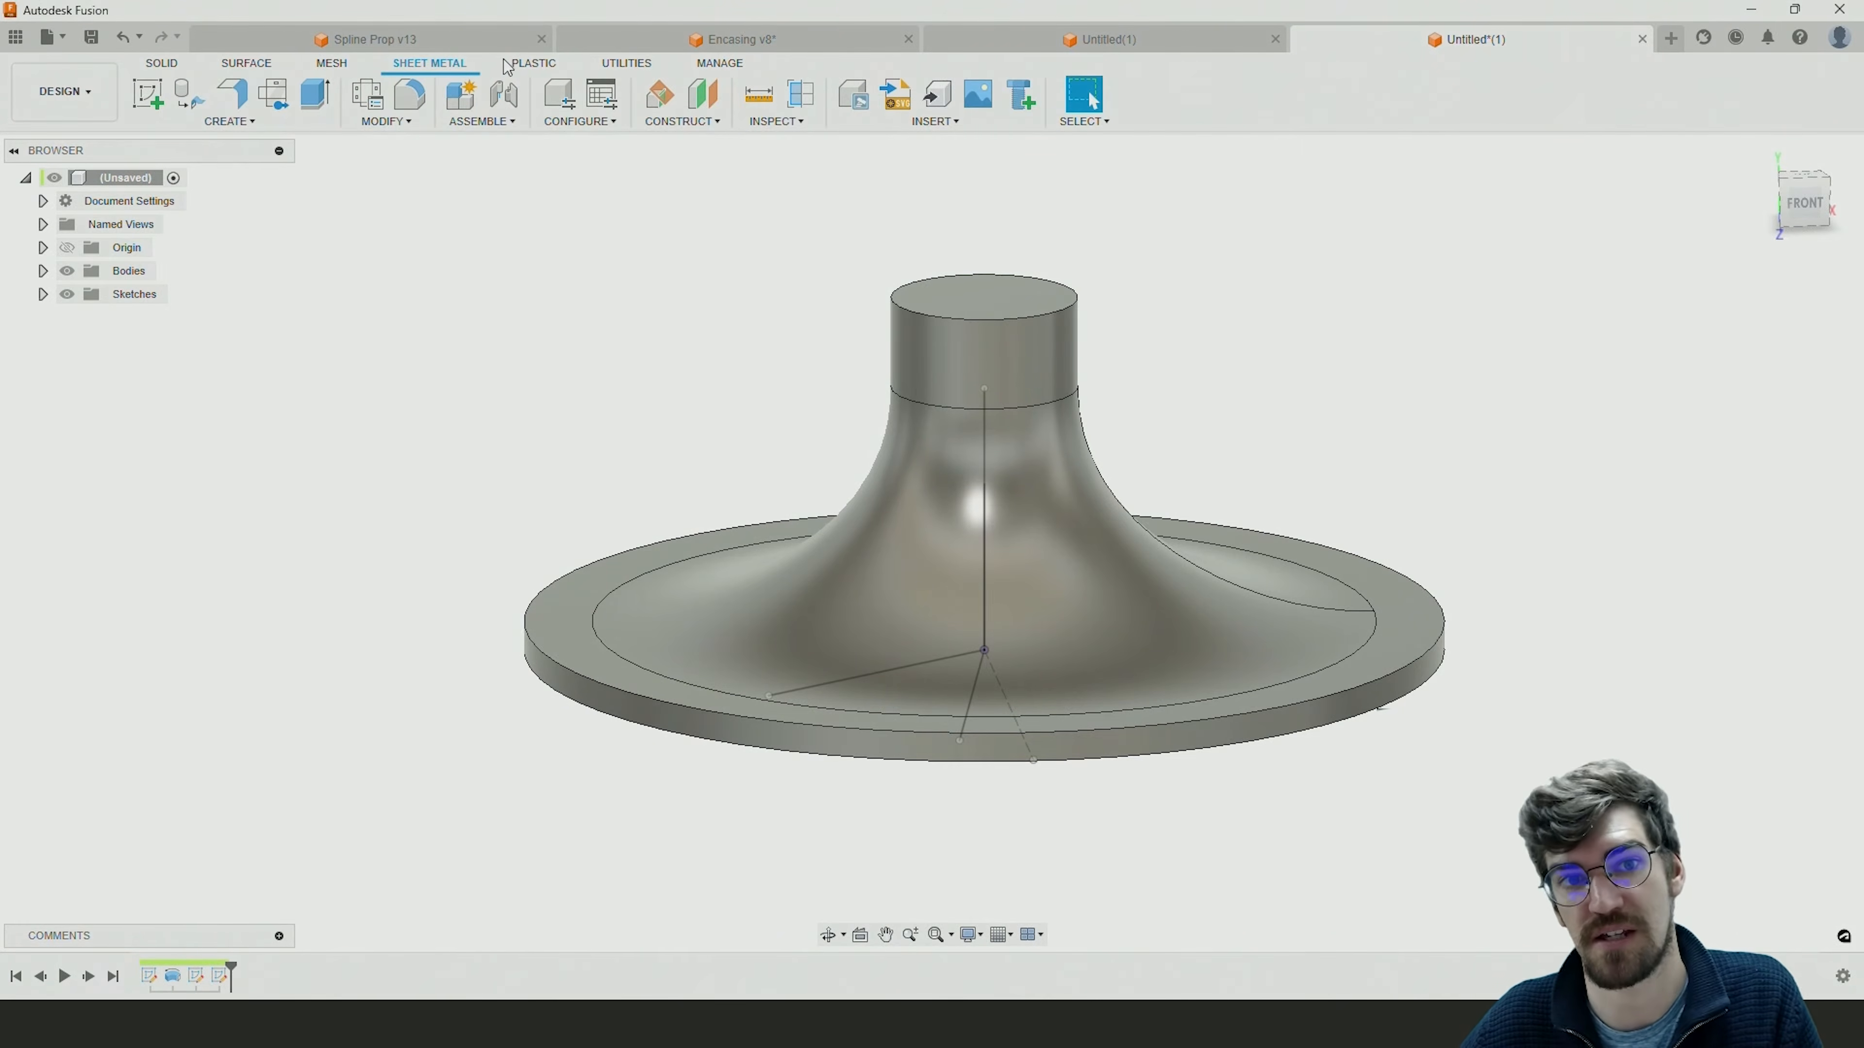
left_click(259, 70)
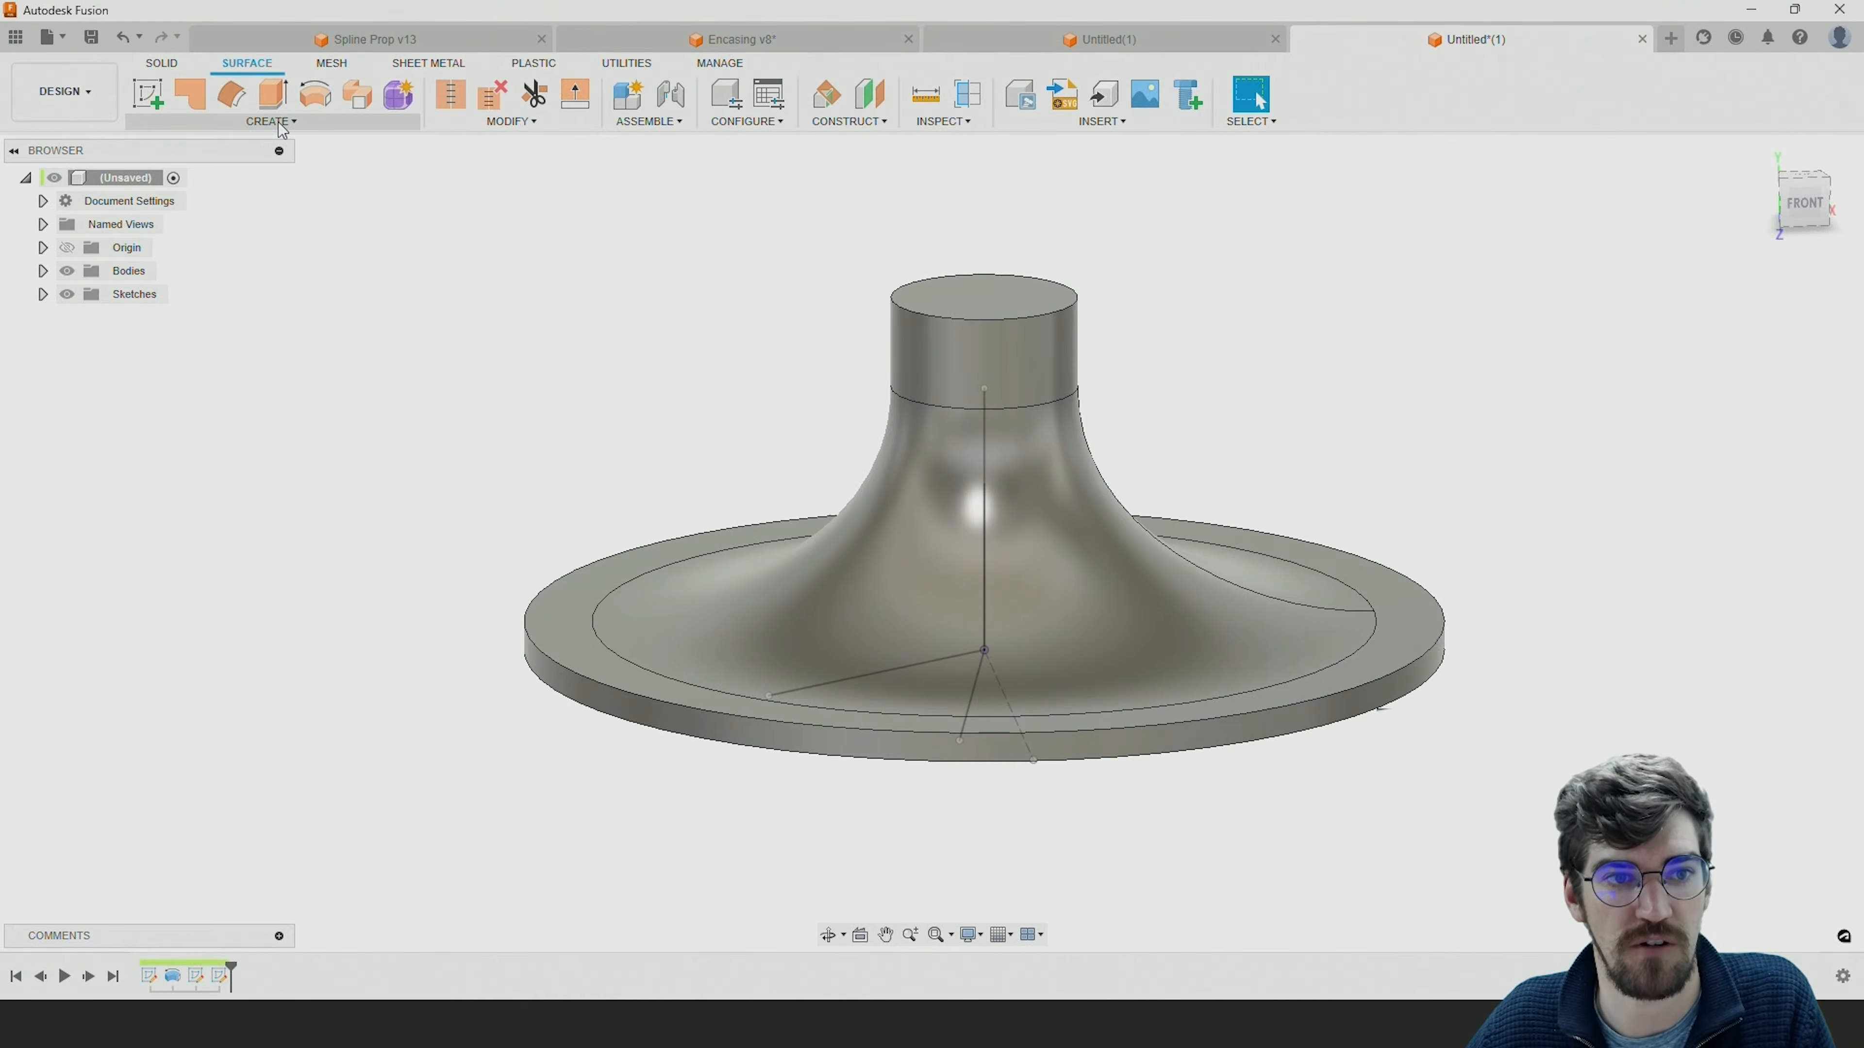
left_click(333, 126)
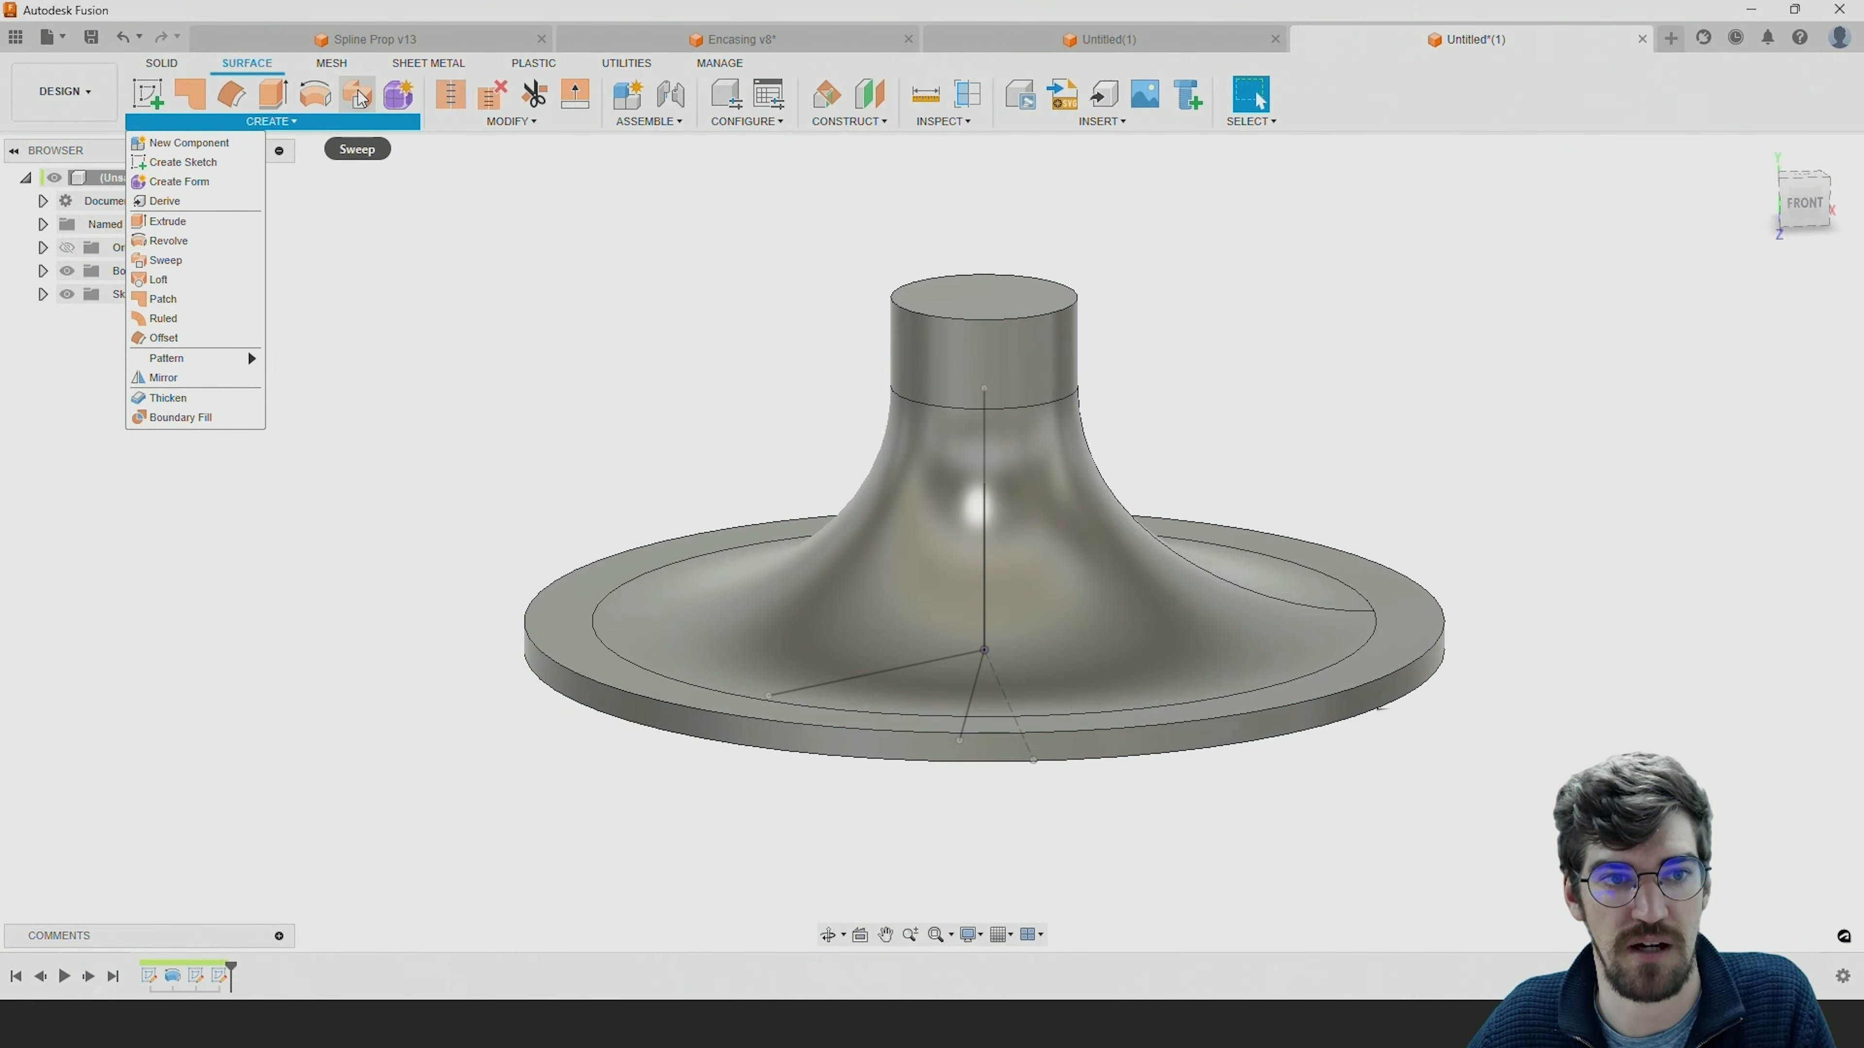
left_click(157, 266)
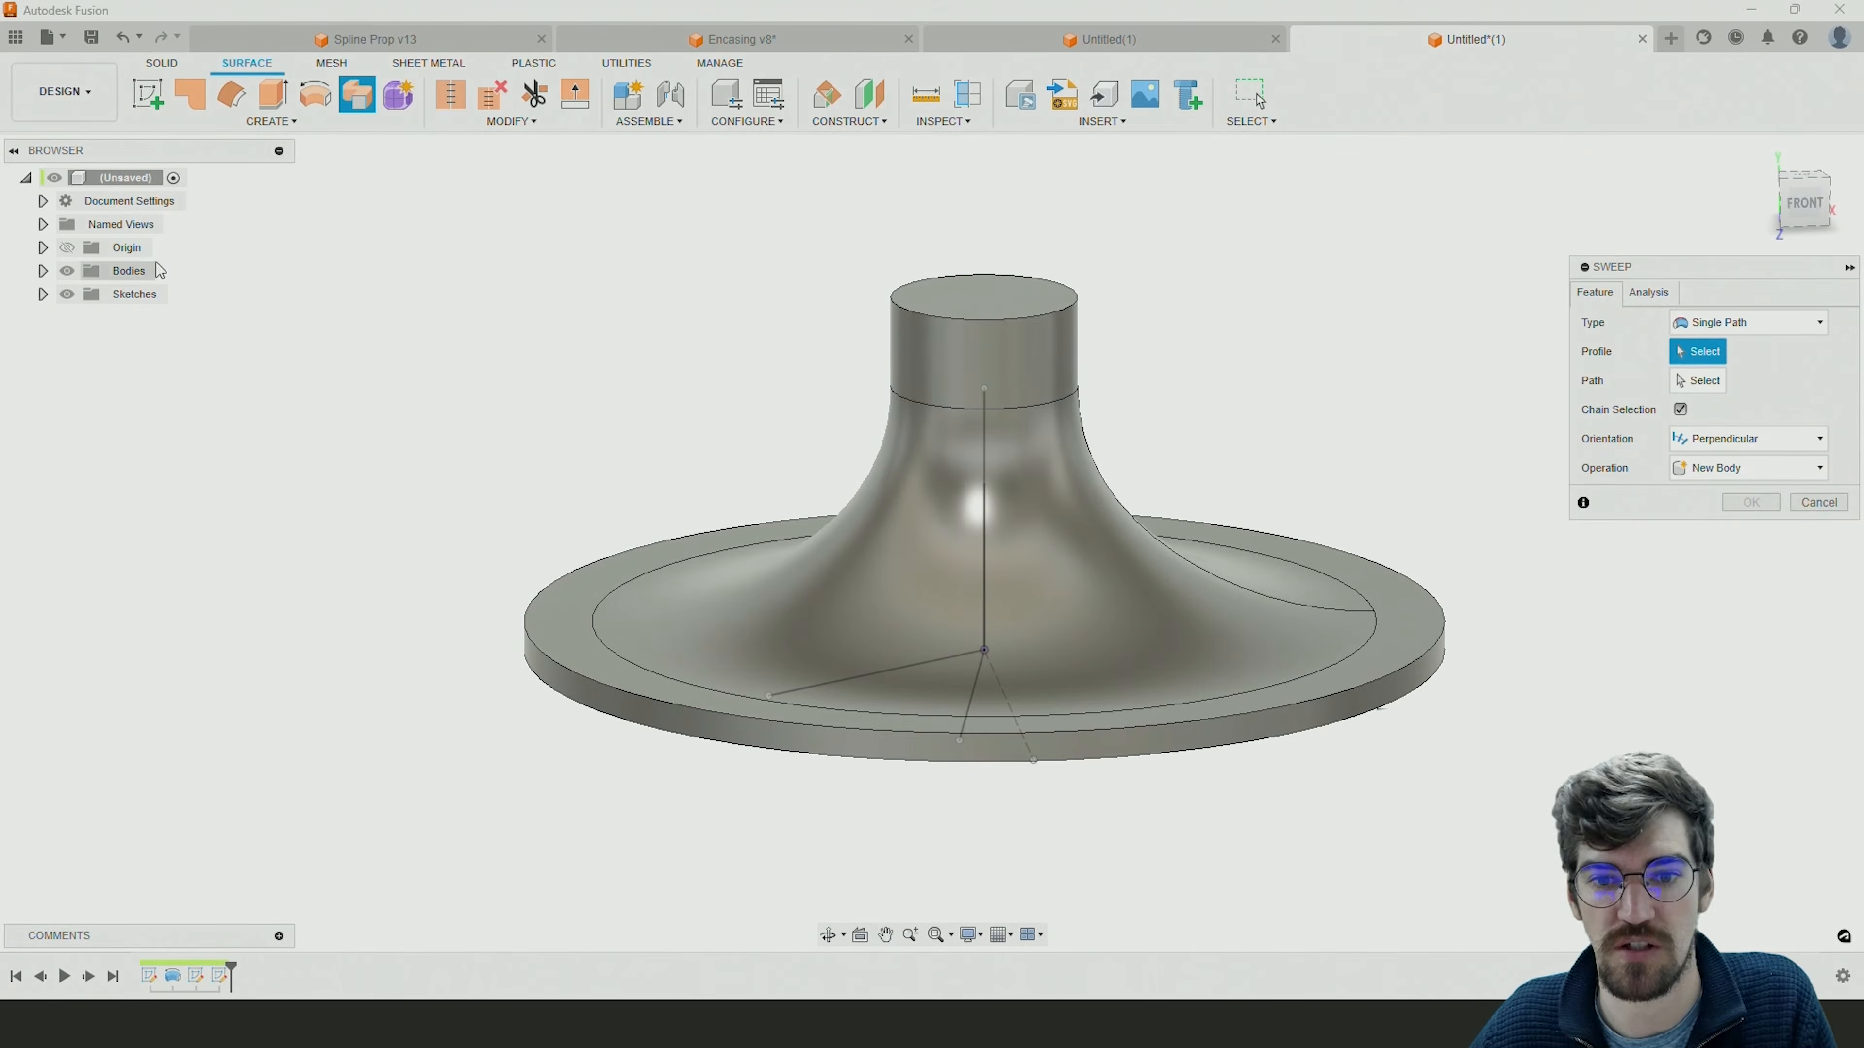
middle_click_drag(674, 423, 660, 450, "shift")
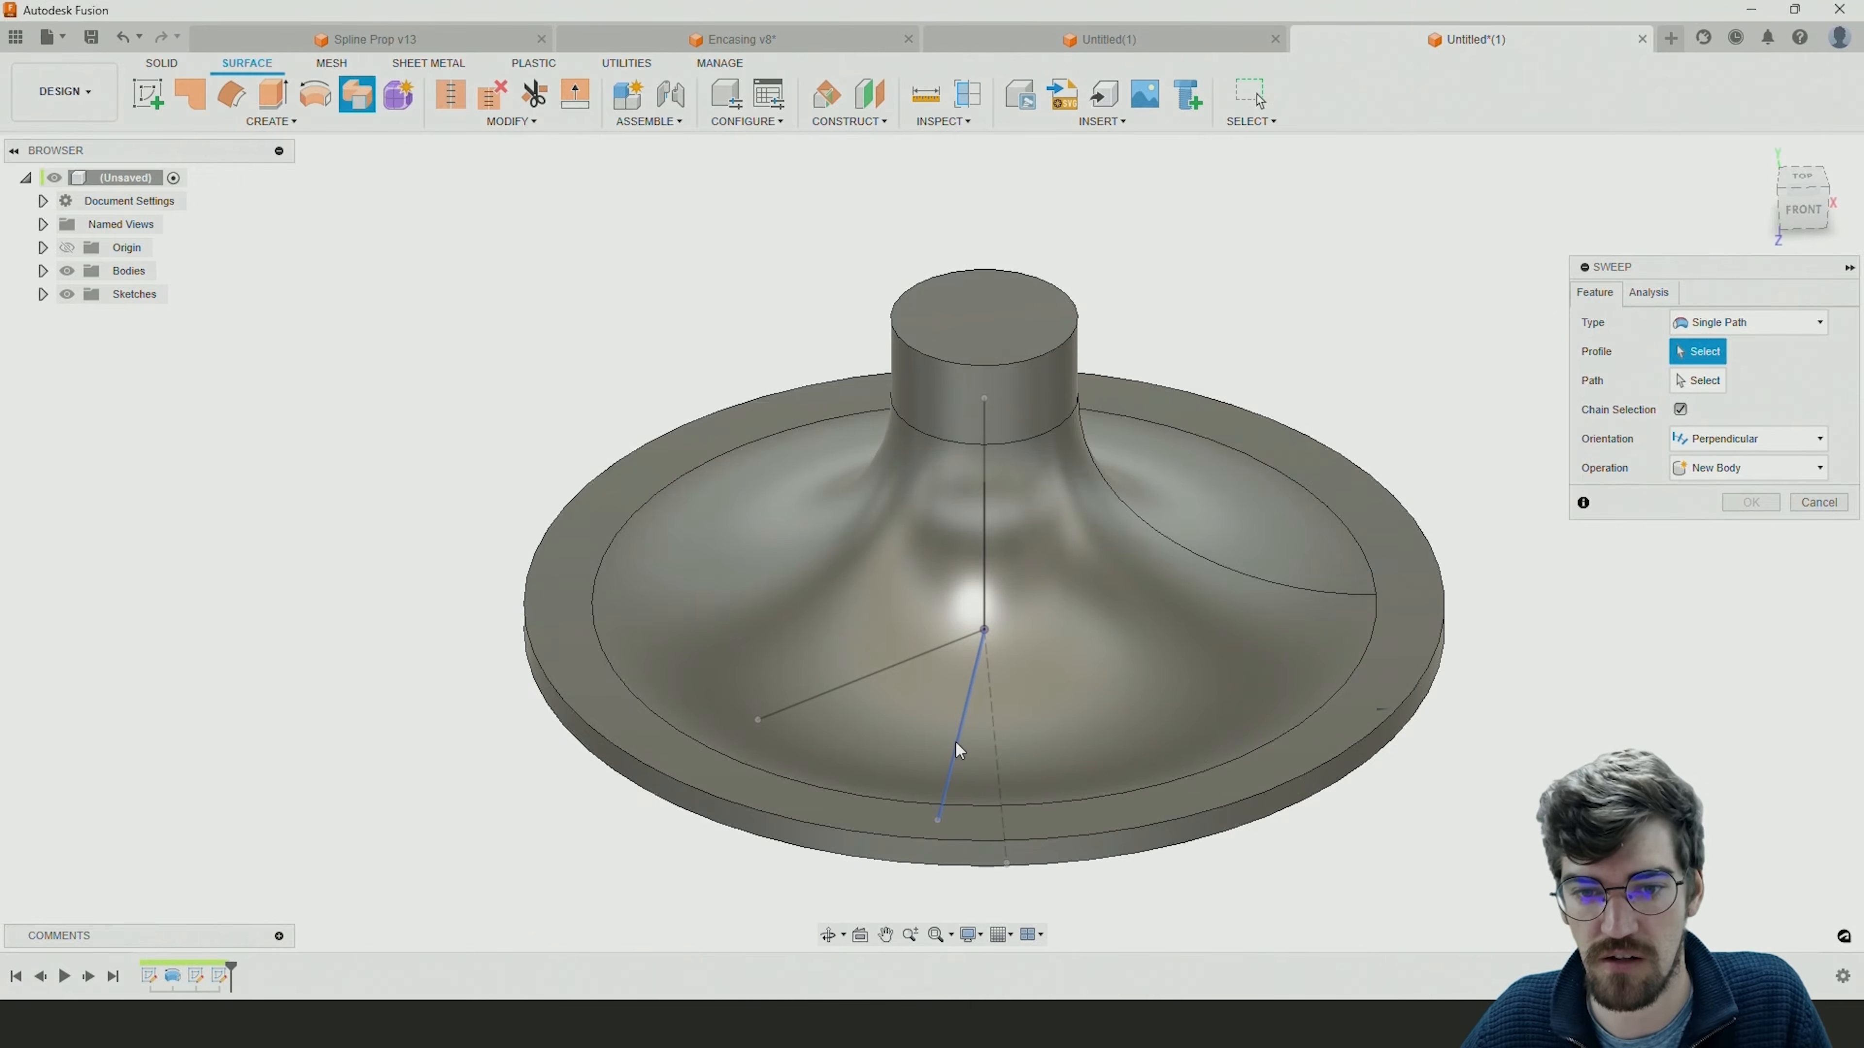
left_click(975, 681)
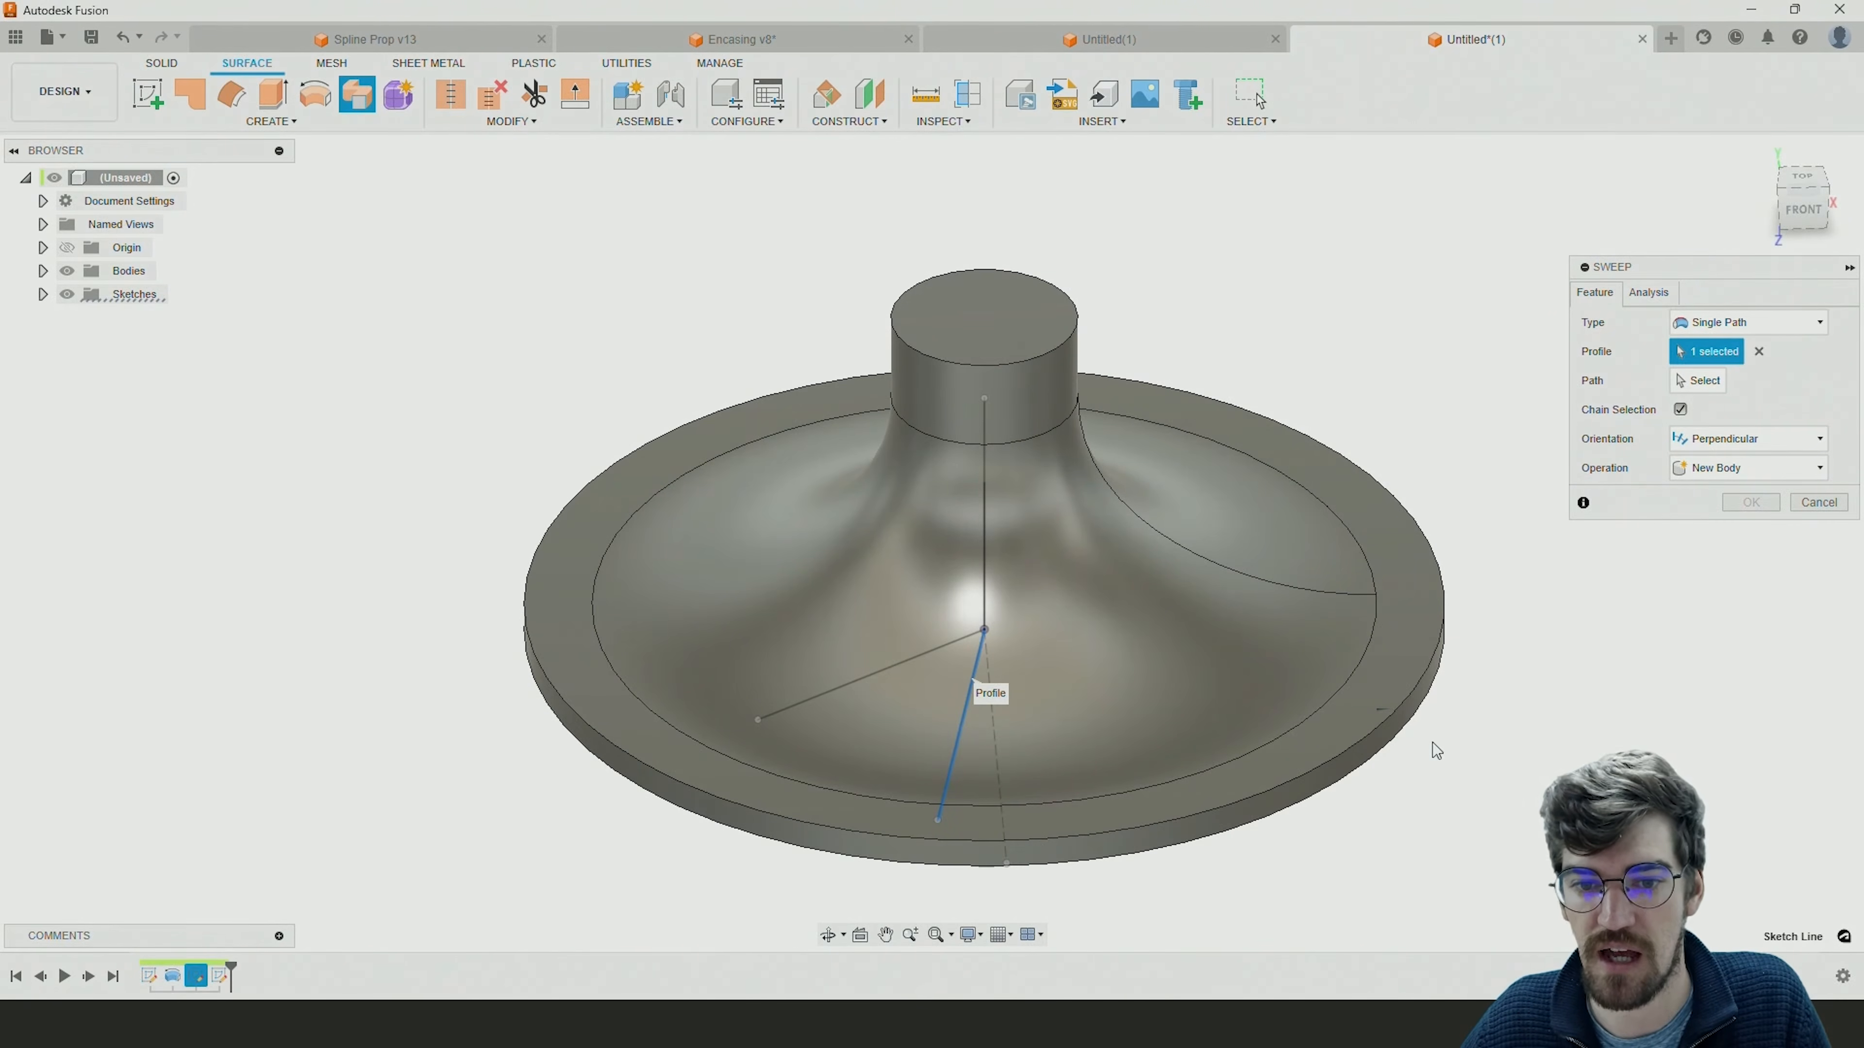
left_click(1701, 381)
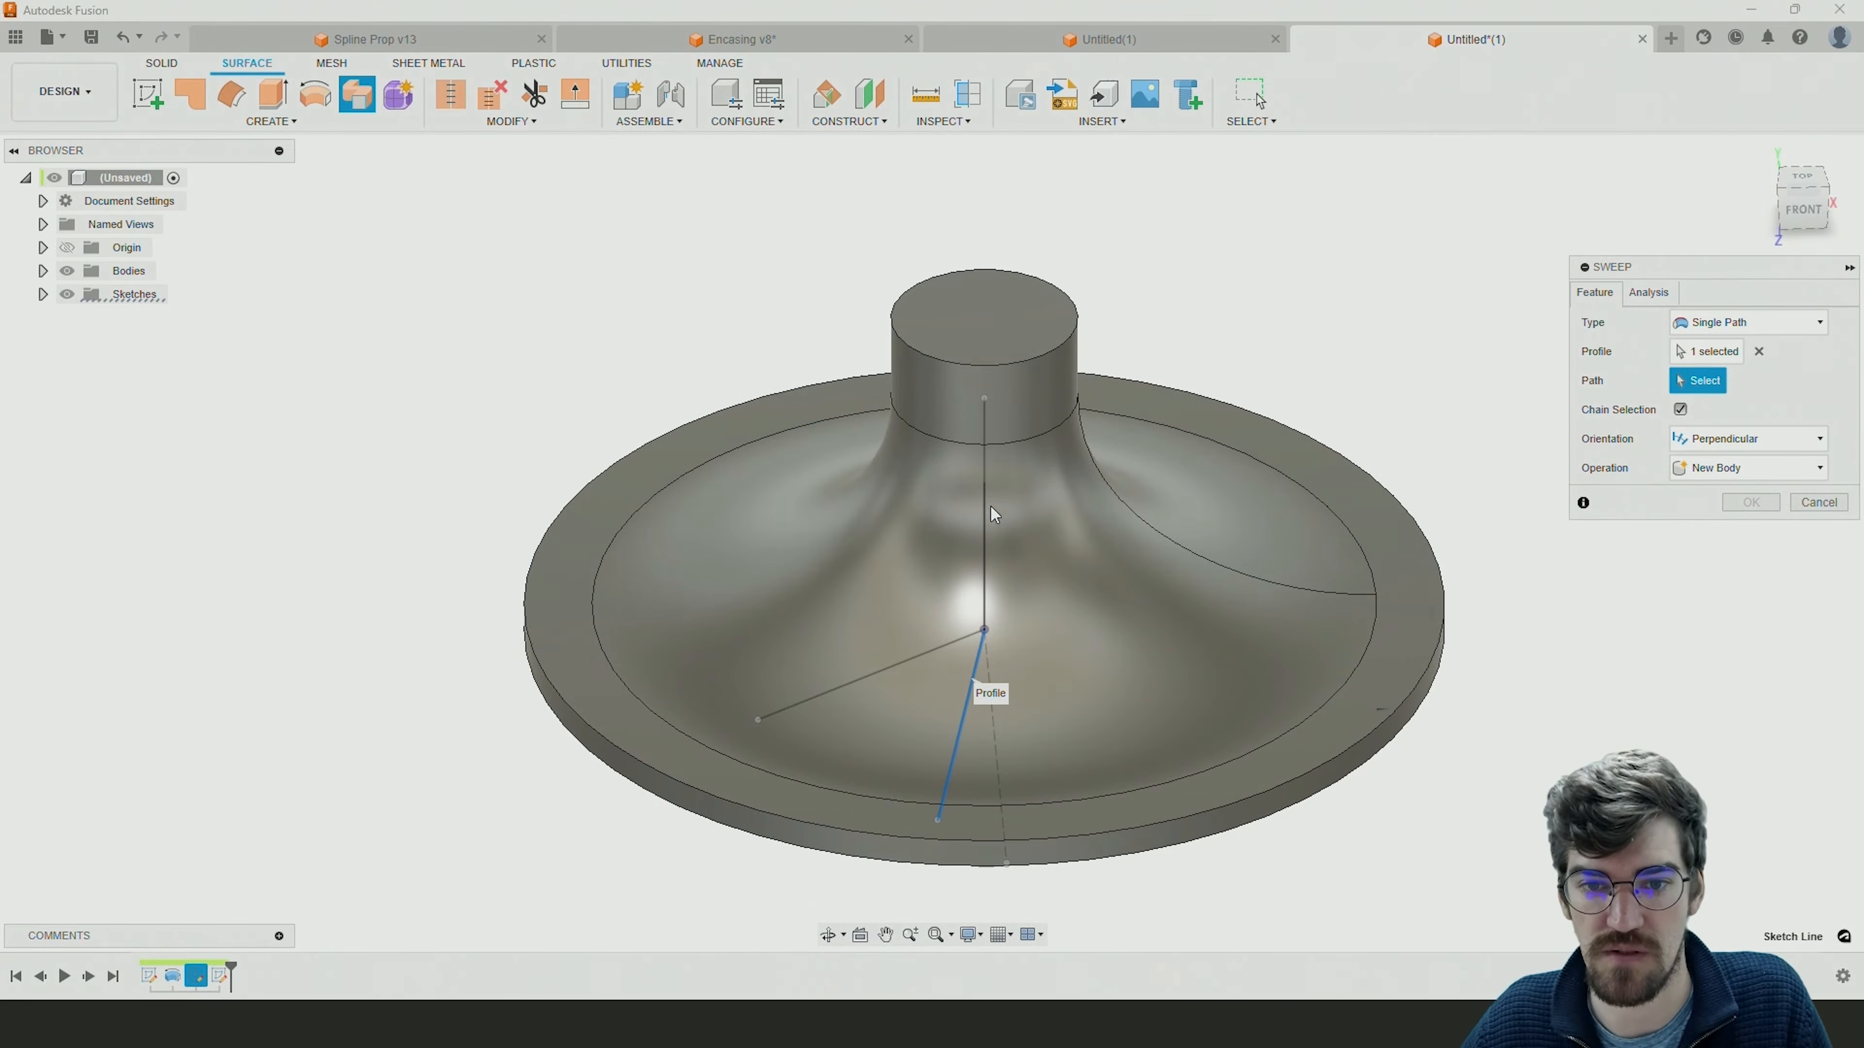
left_click(985, 454)
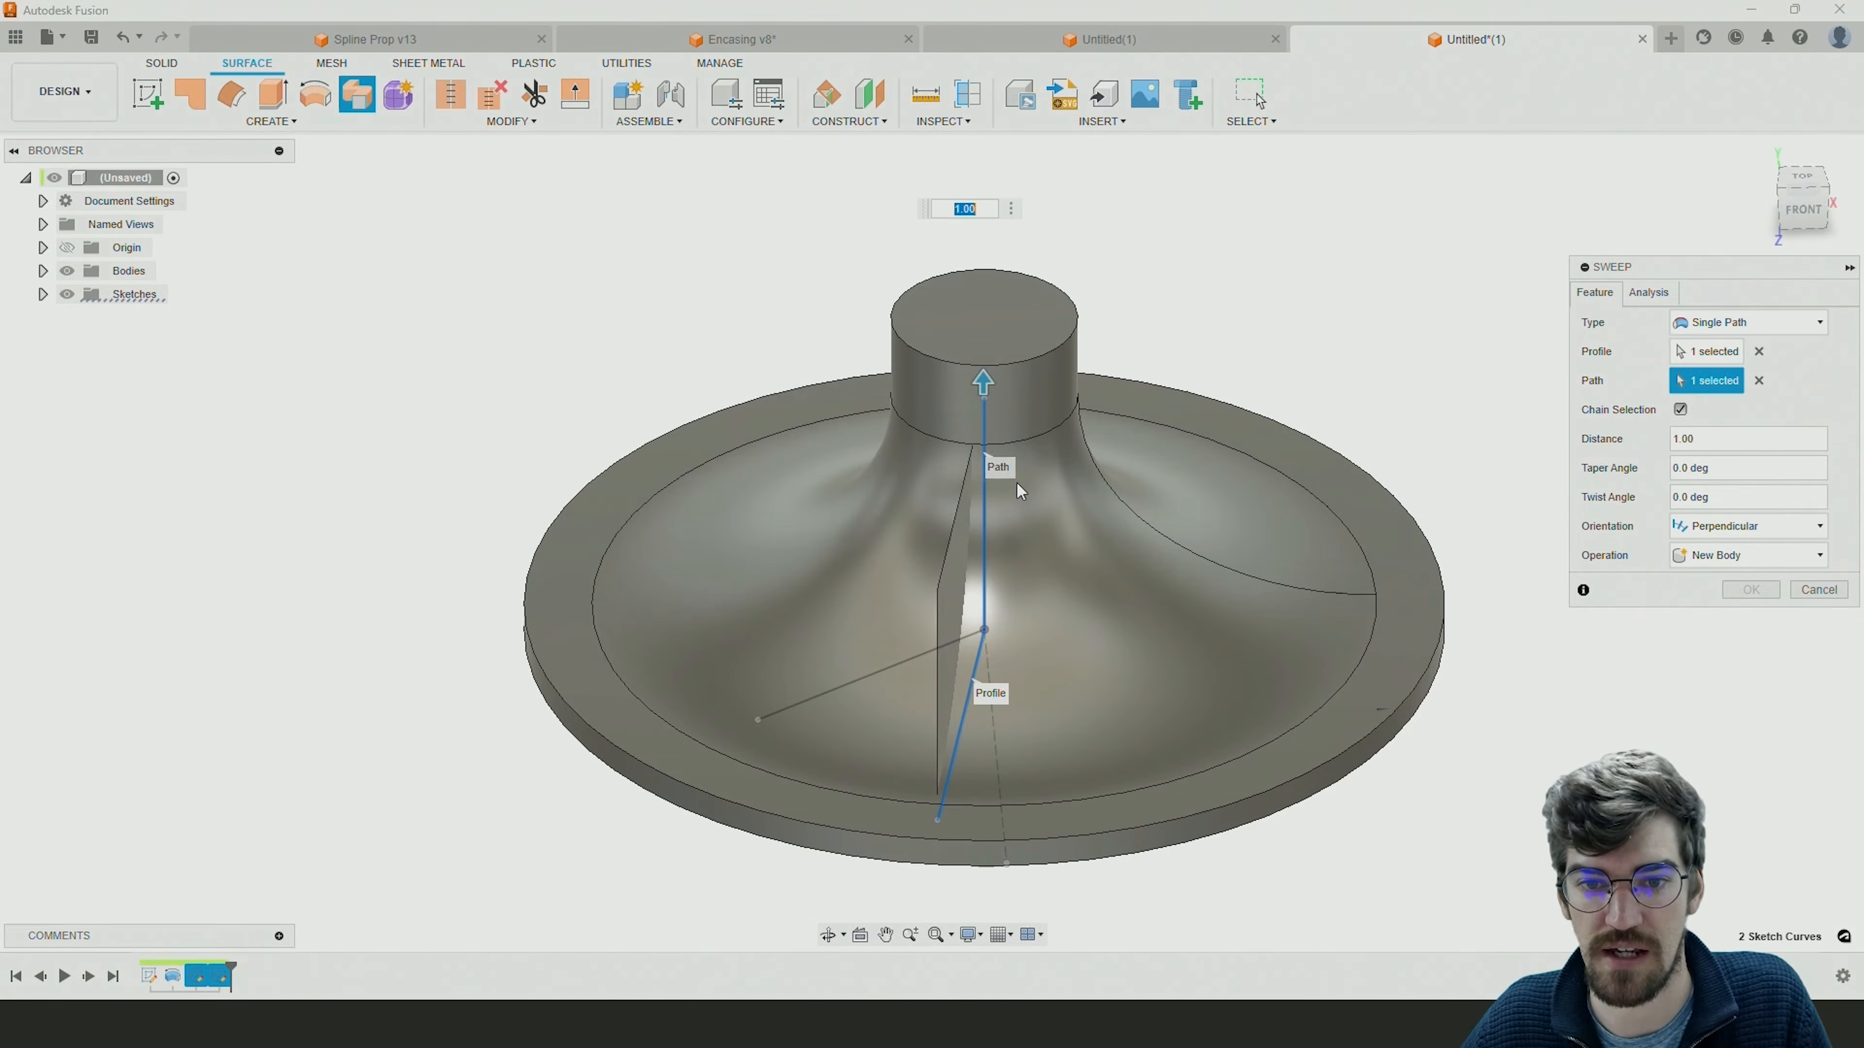
Try a full-turn twist on the blade sweep at 360 degrees, reversed to -360 degrees.
mouse_move(1330, 799)
middle_mouse_down("shift")
mouse_move(1418, 749)
mouse_move(1314, 729)
mouse_move(1340, 745)
mouse_move(1340, 728)
middle_mouse_up("shift")
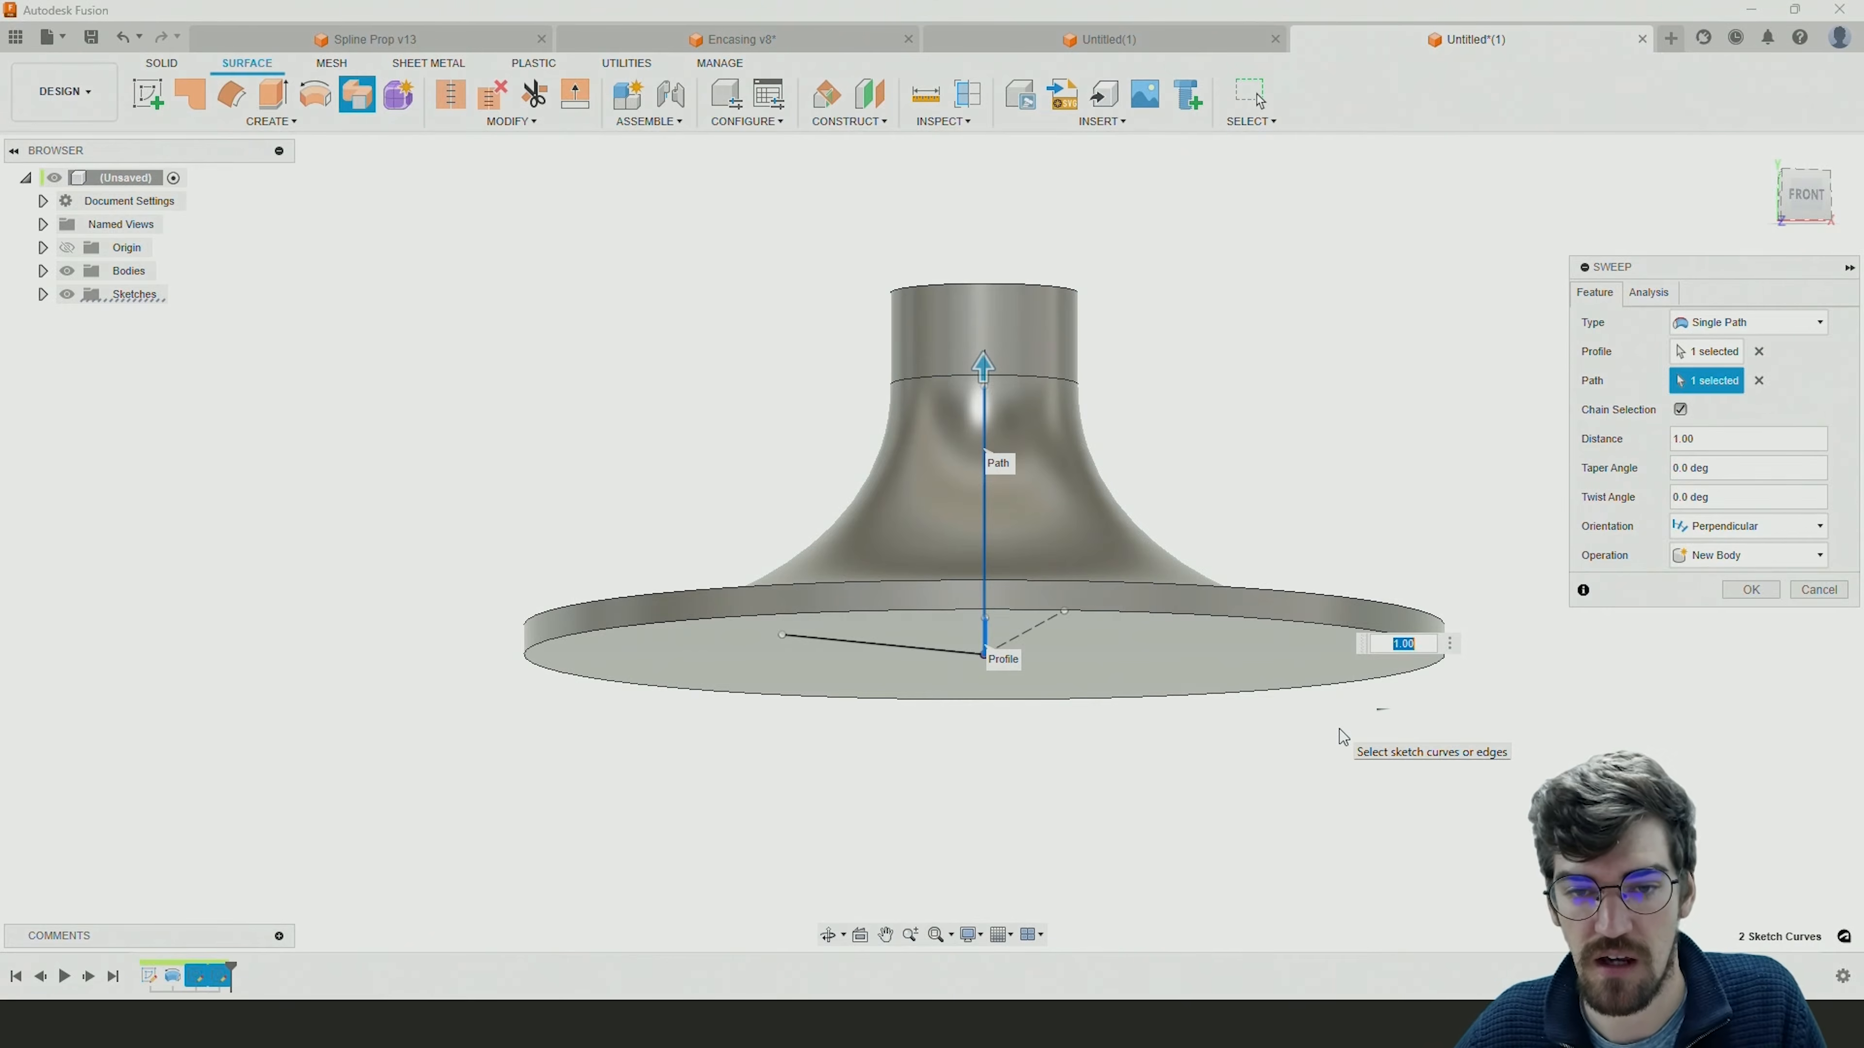
middle_click_drag(1169, 690, 1169, 760, "shift")
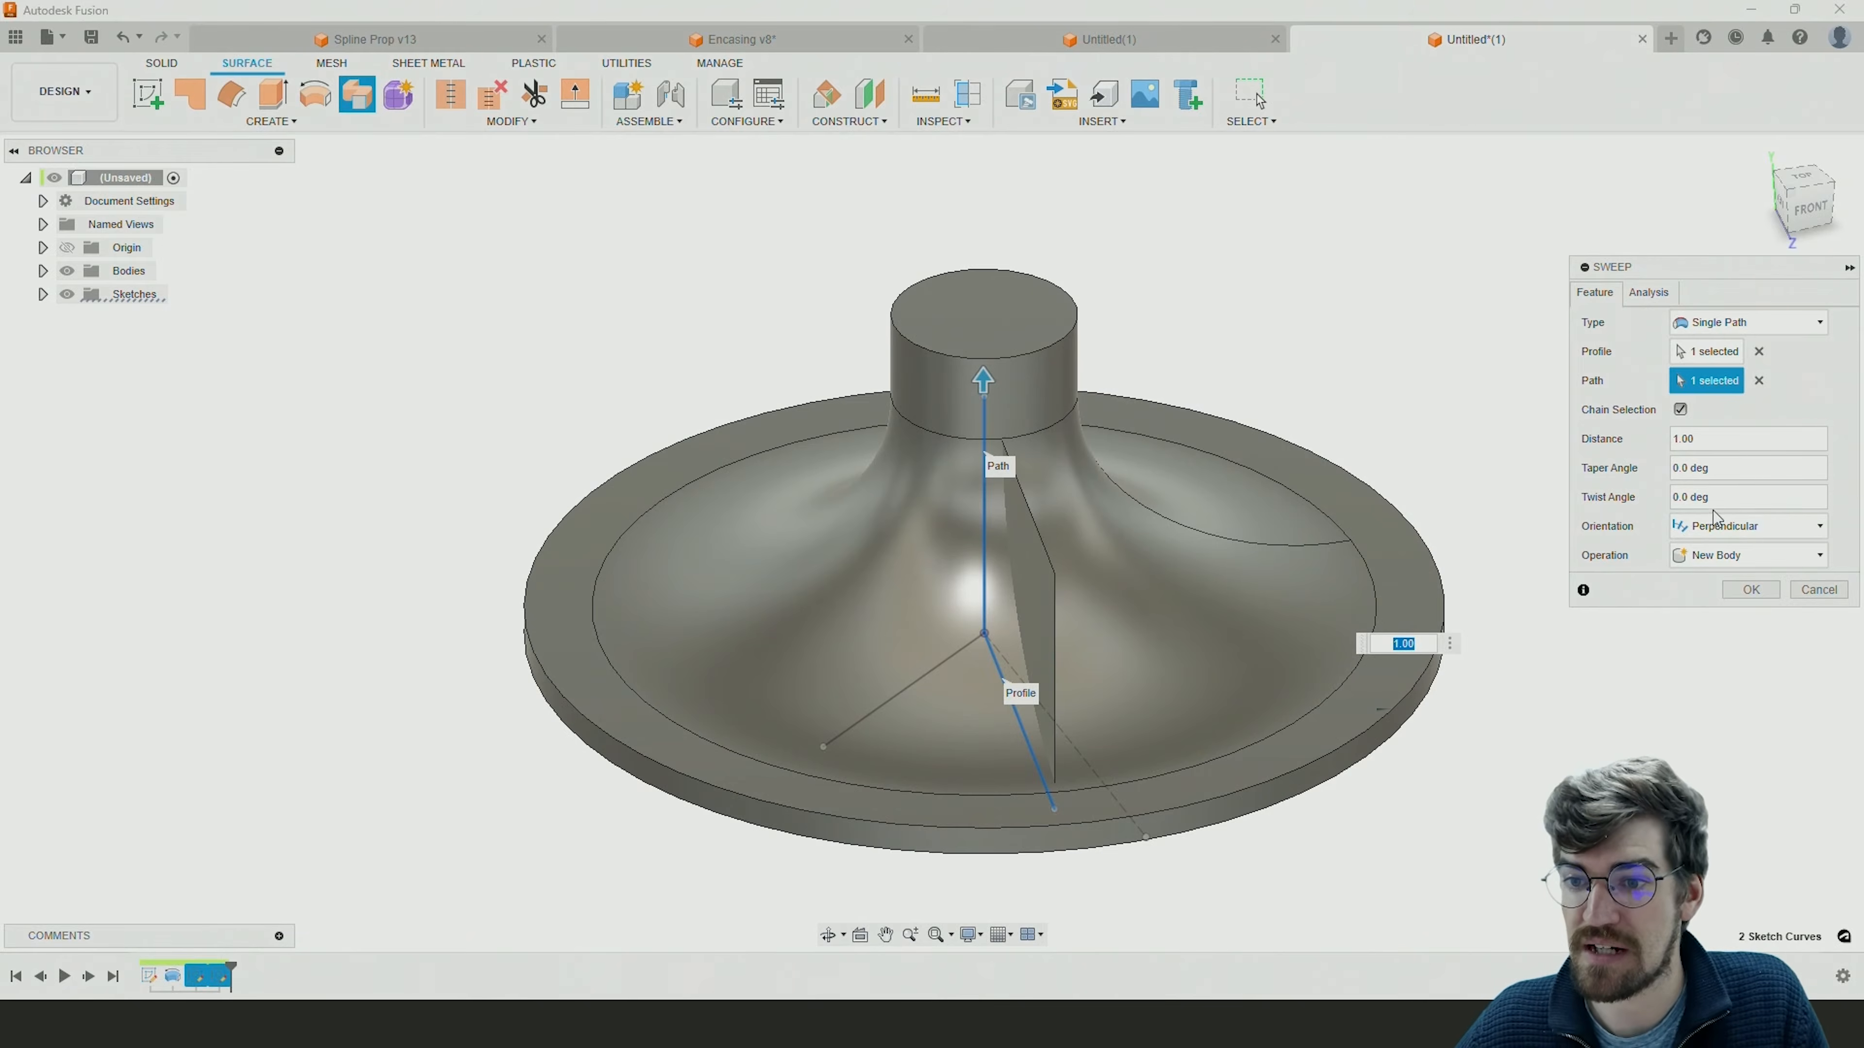
left_click(1729, 499)
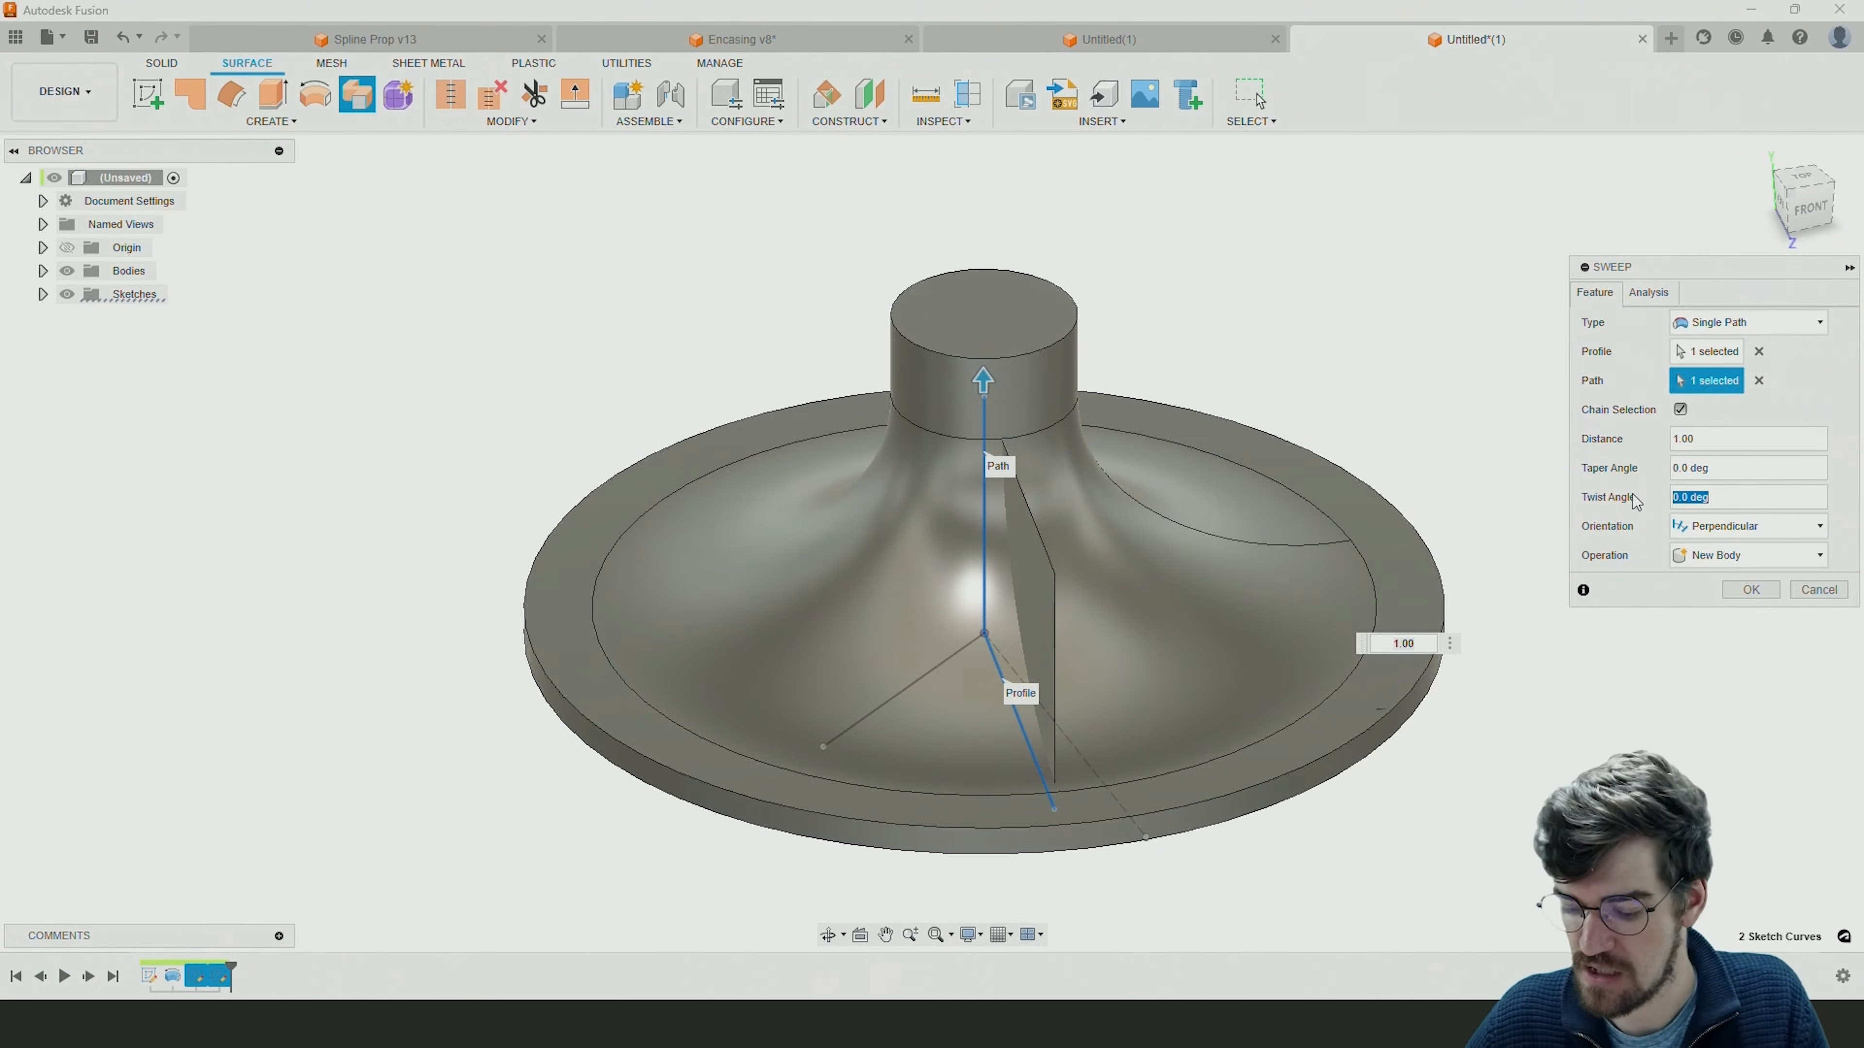
type("360")
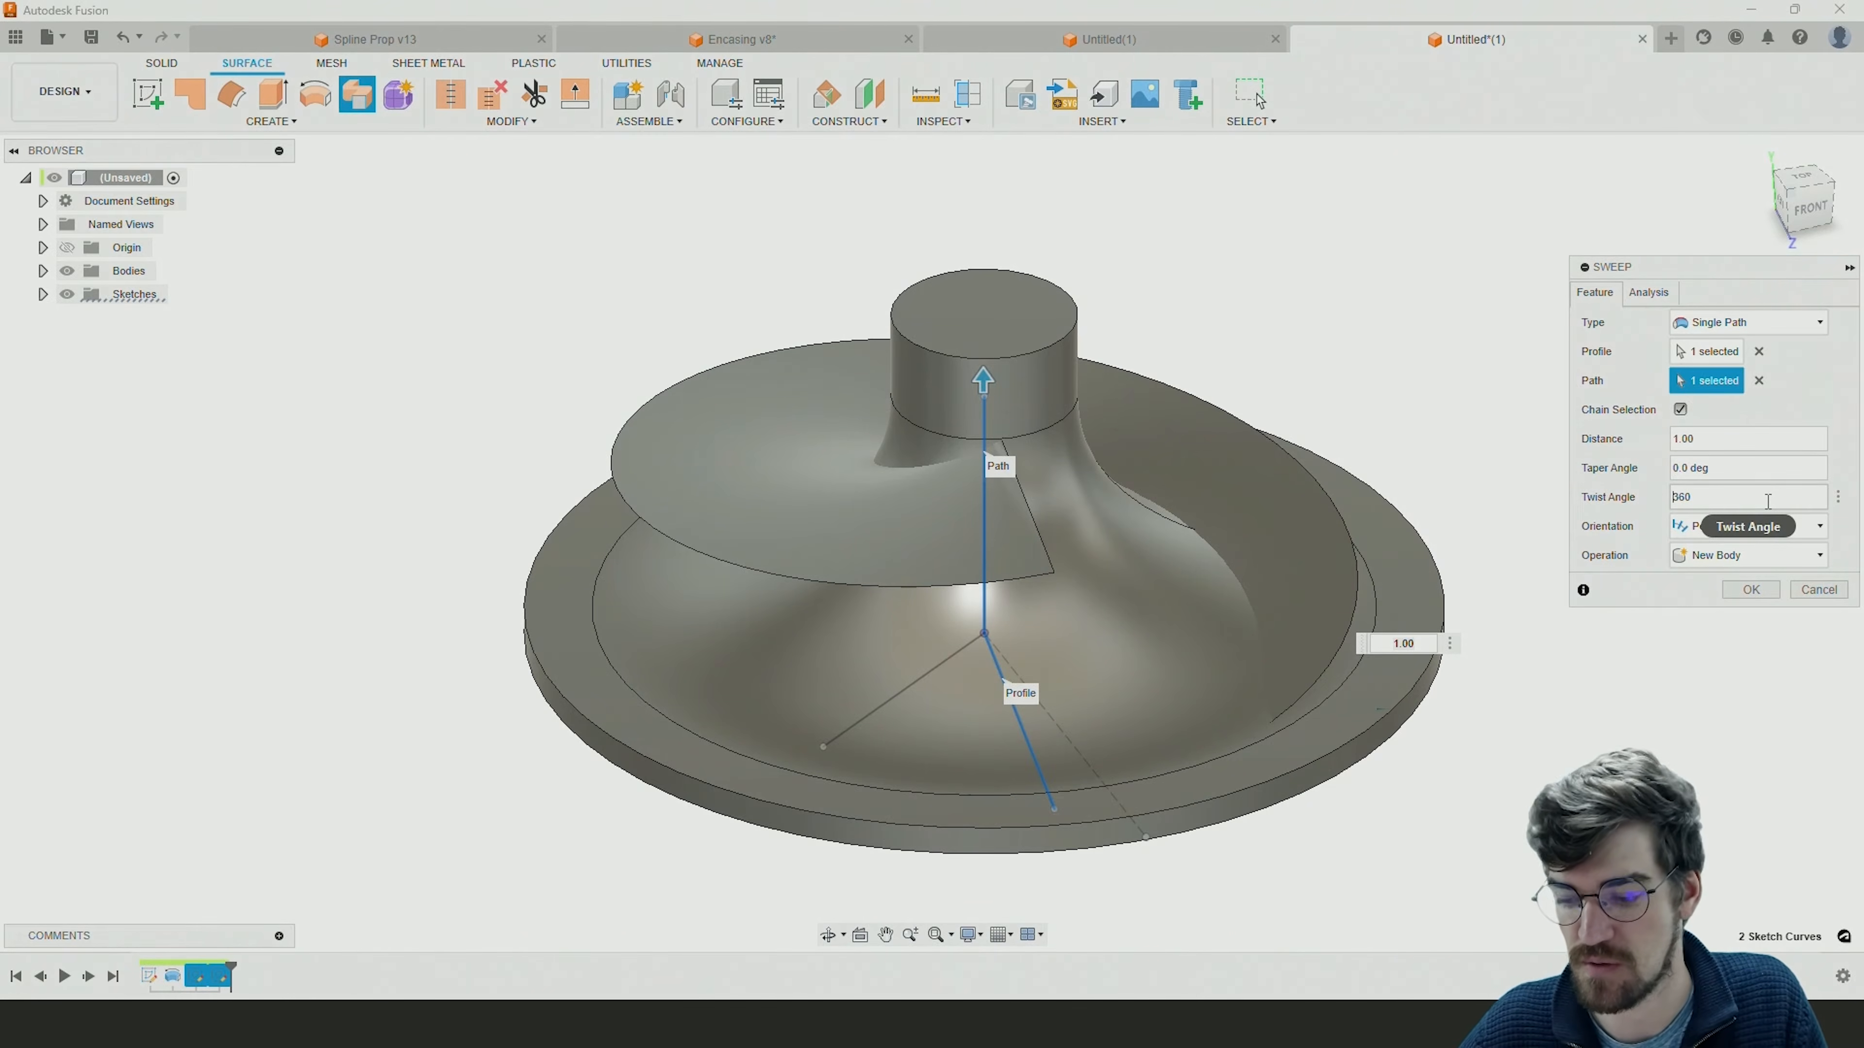
type("-")
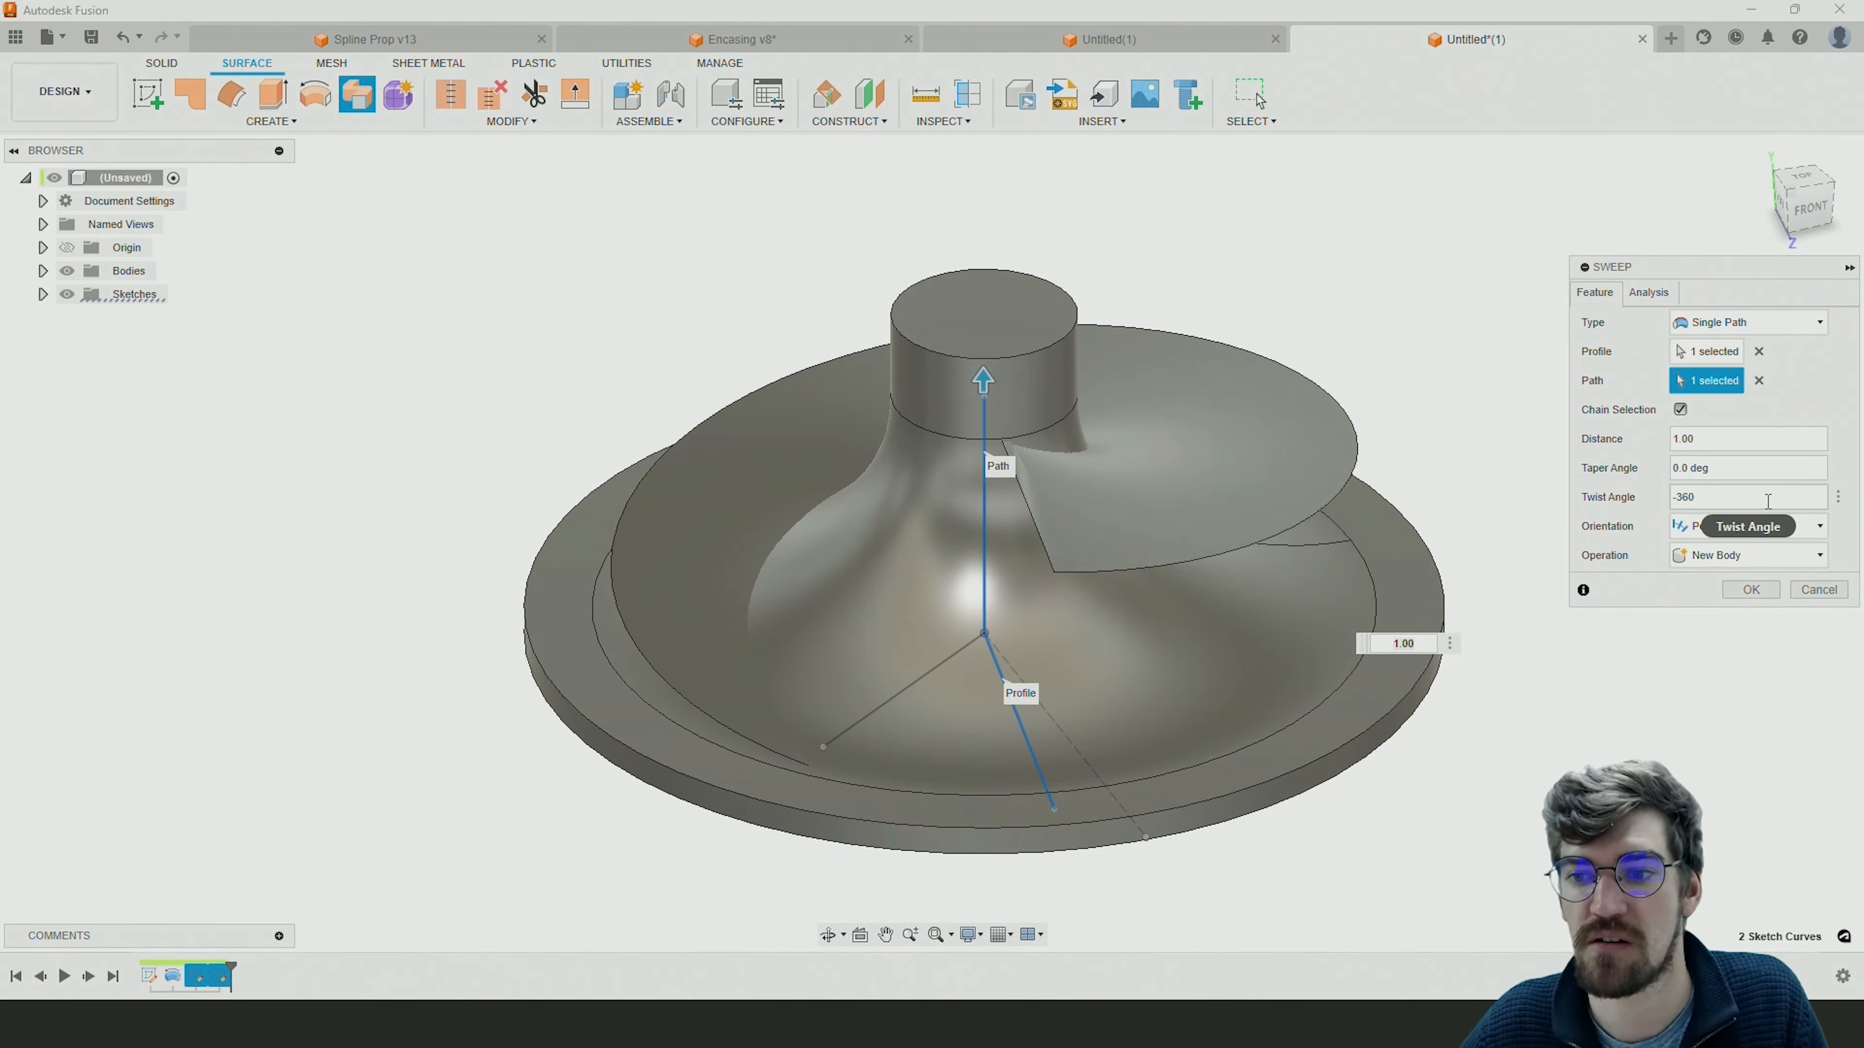
Set the sweep's twist angle to -90 degrees and create the blade surface as a new body.
left_click_drag(1736, 500, 1676, 493)
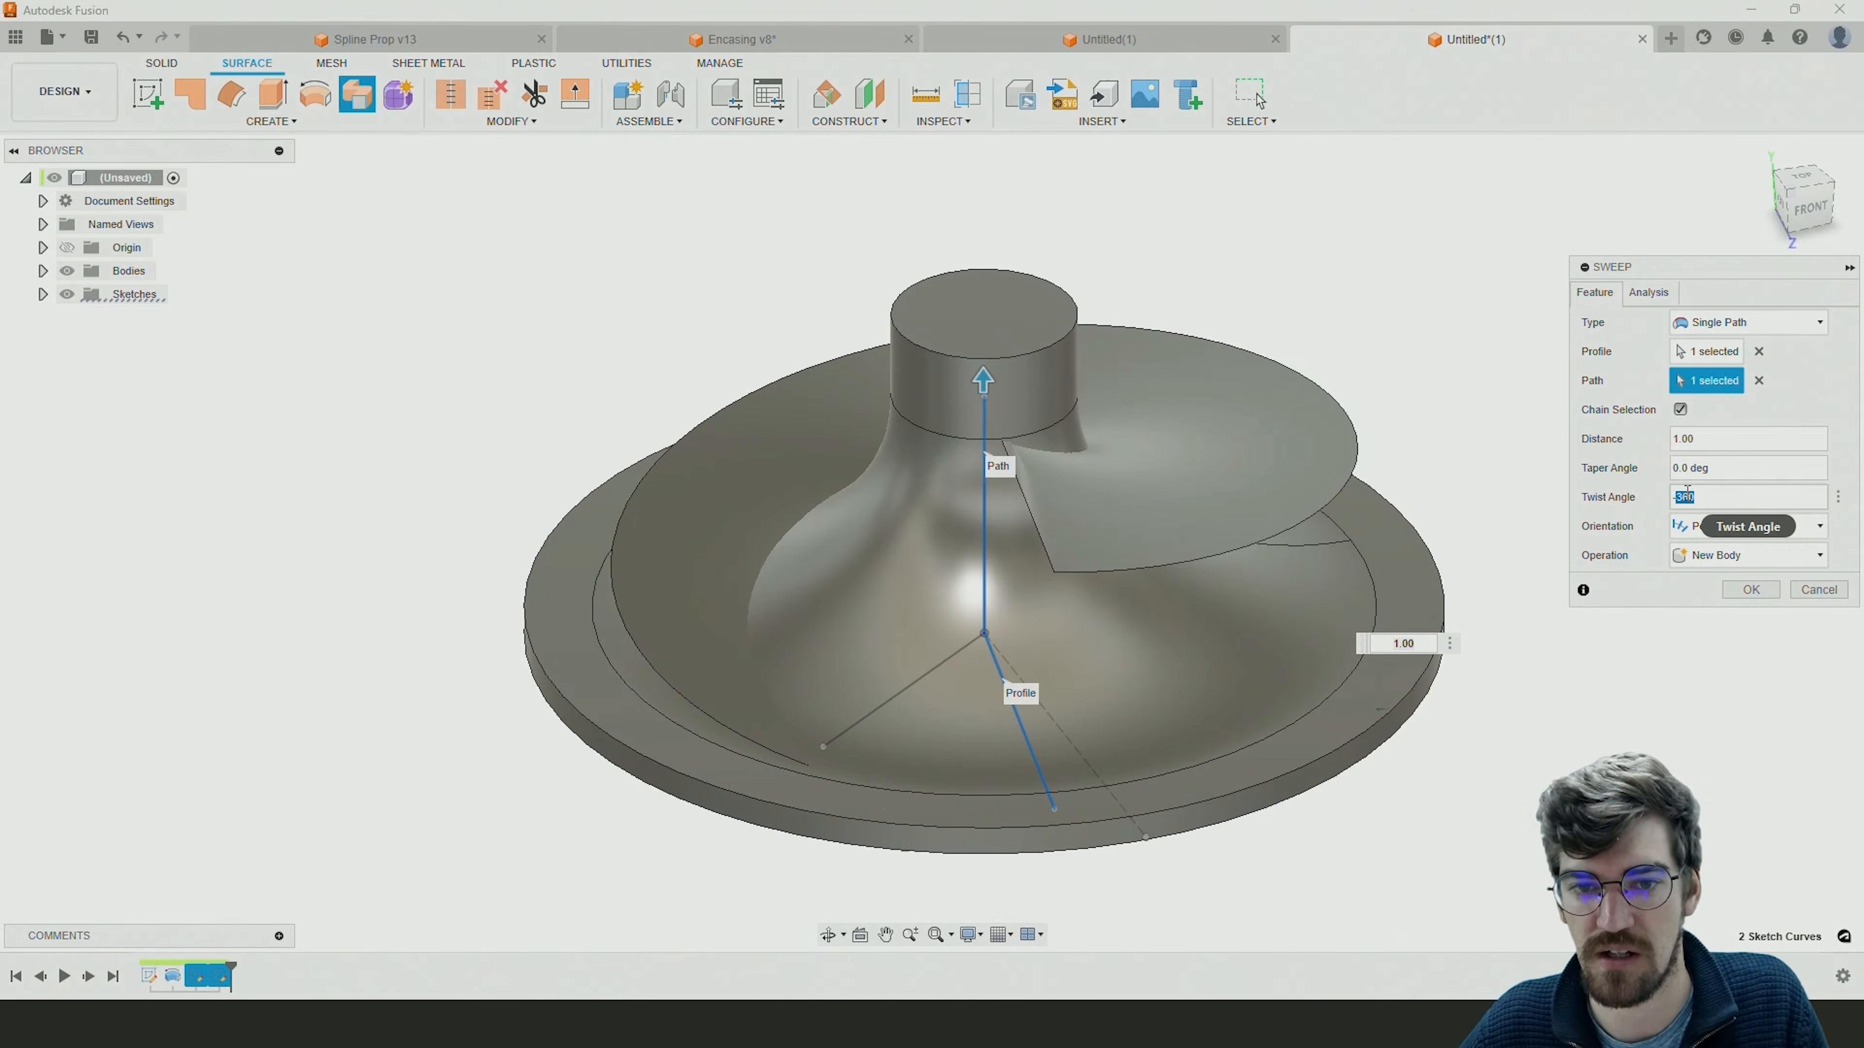
type("90")
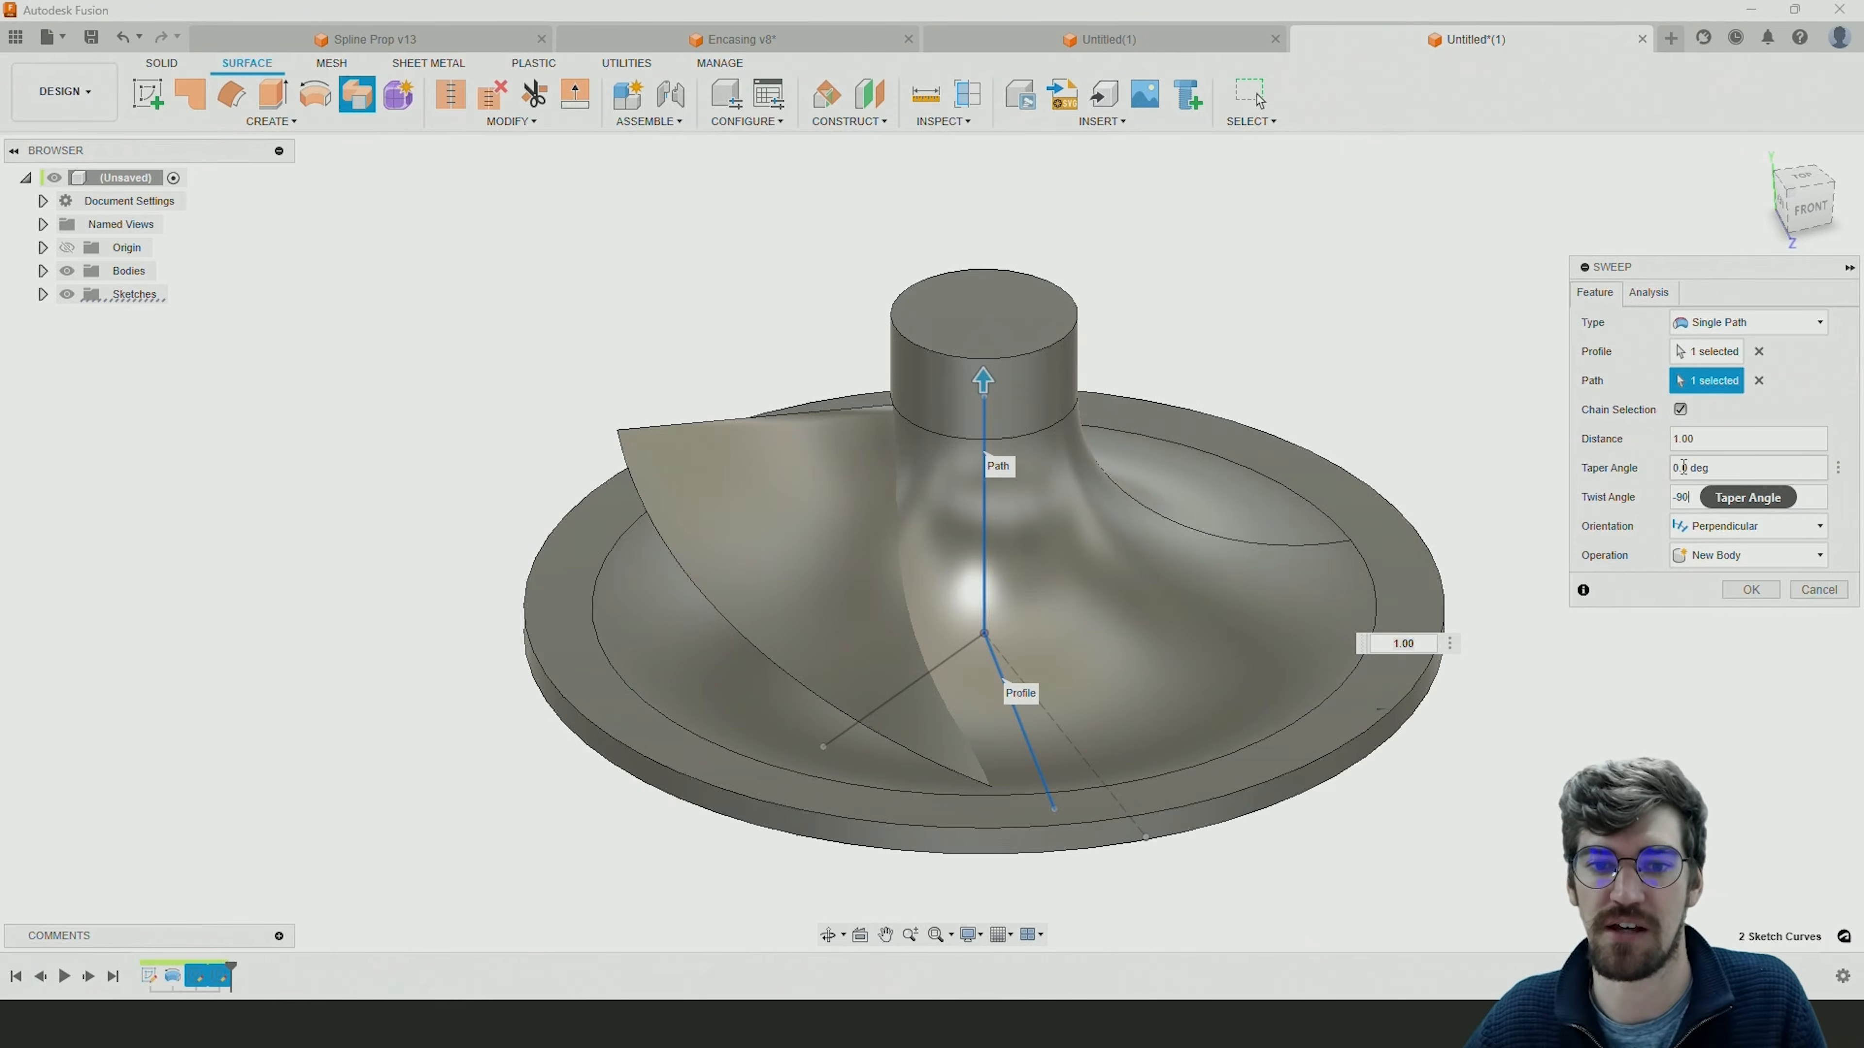
left_click(1746, 591)
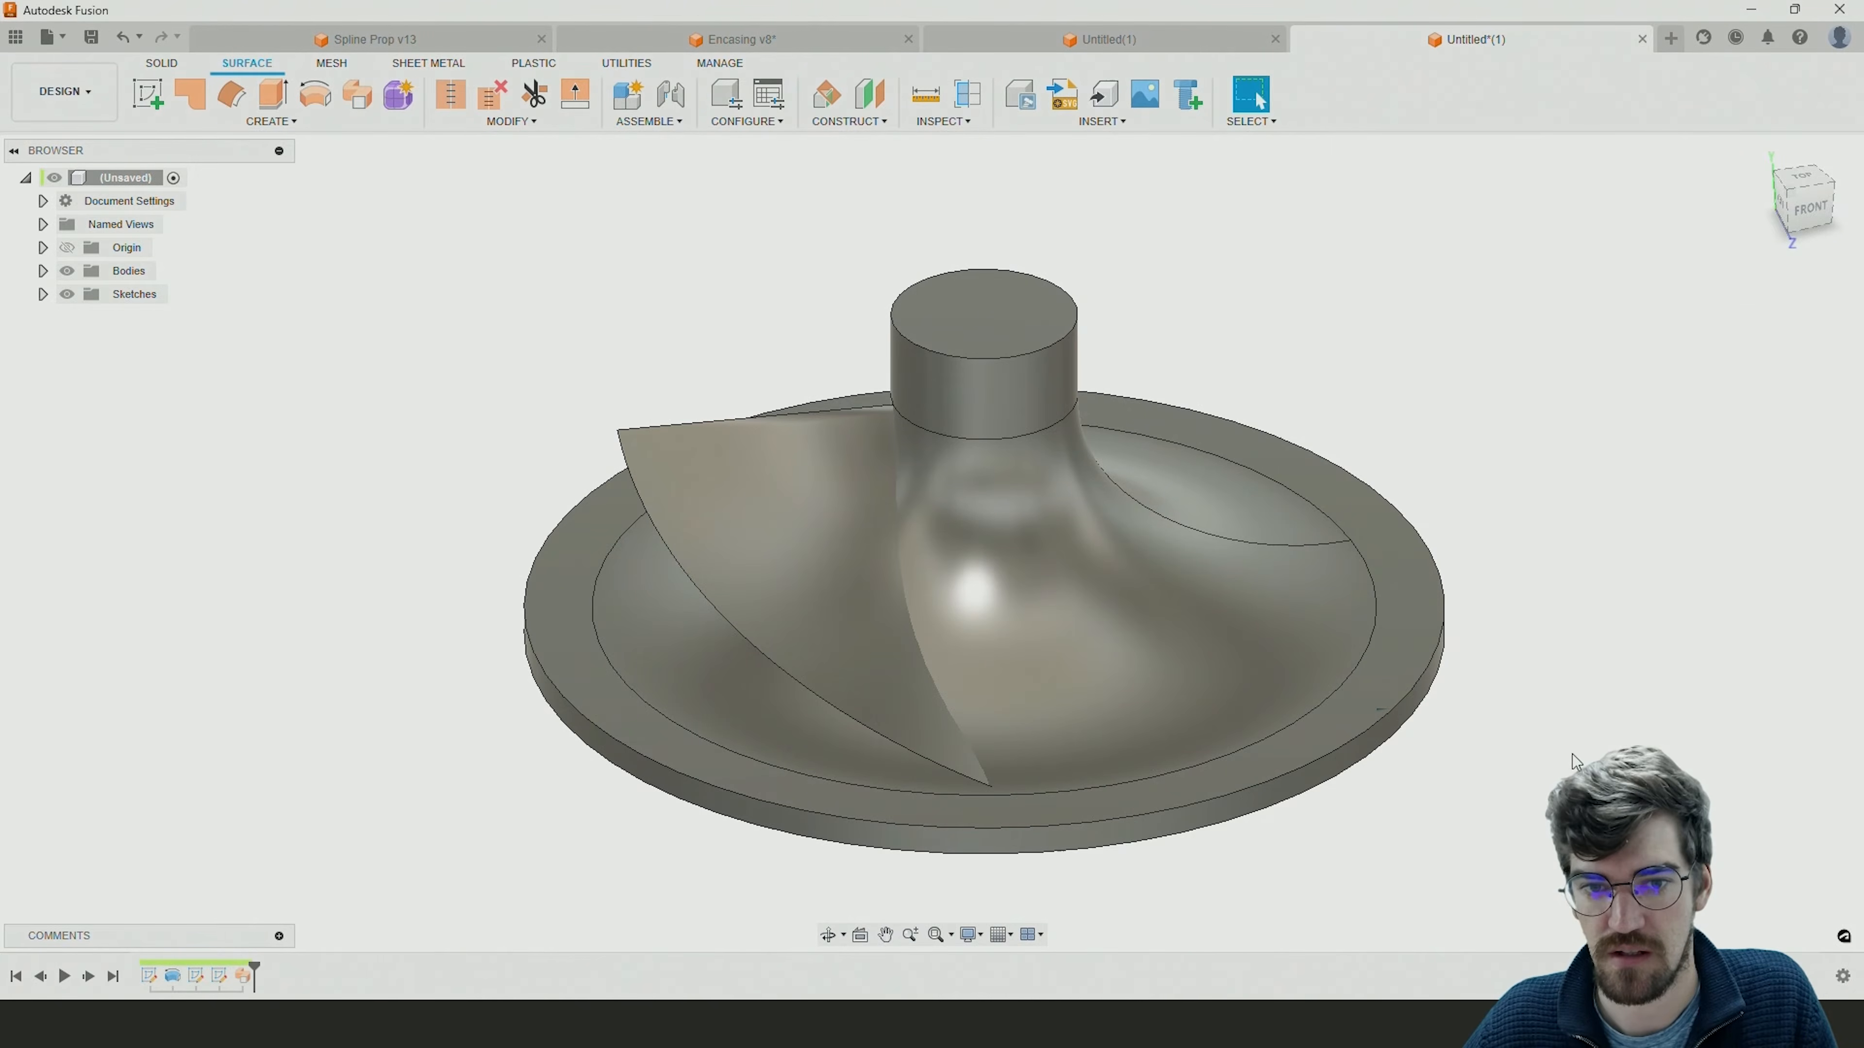
Start another surface Sweep and show Sketch2 and Sketch3 so their lines can be selected.
middle_click_drag(1560, 736, 1628, 724, "shift")
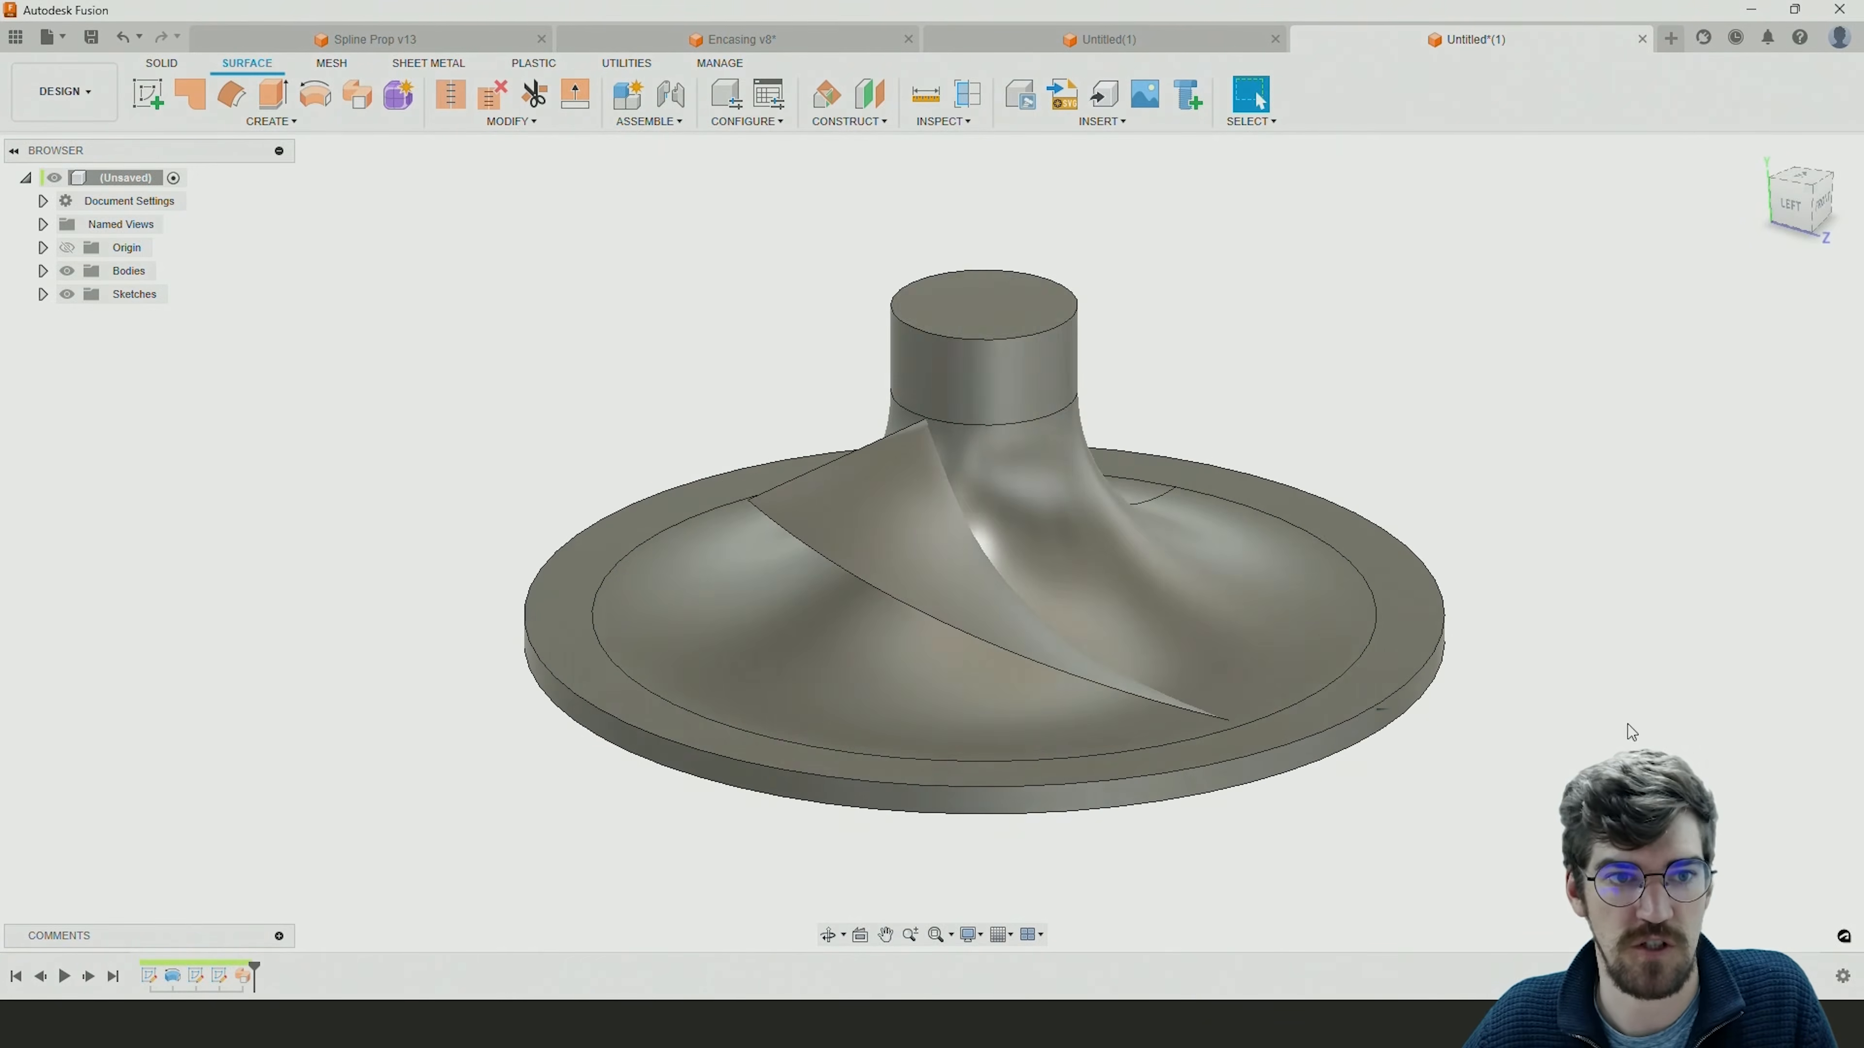
scroll(682, 276, "up", 1)
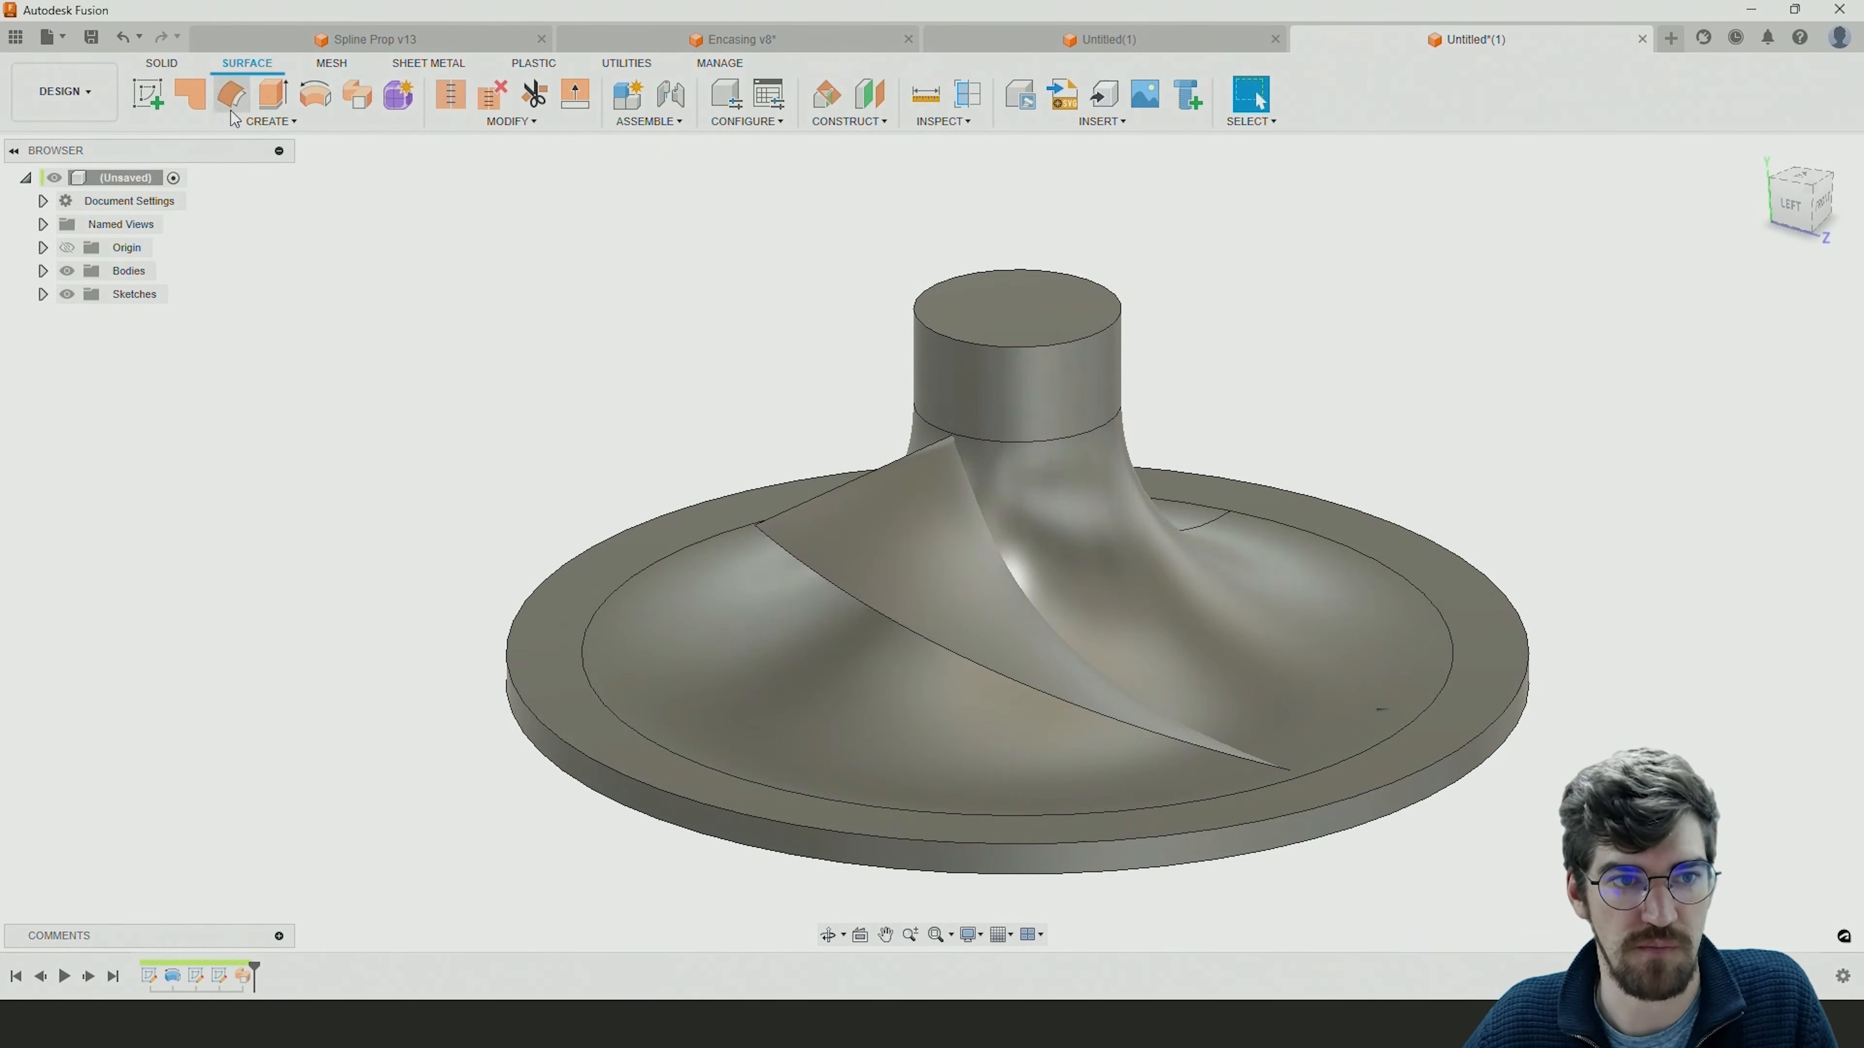
left_click(352, 103)
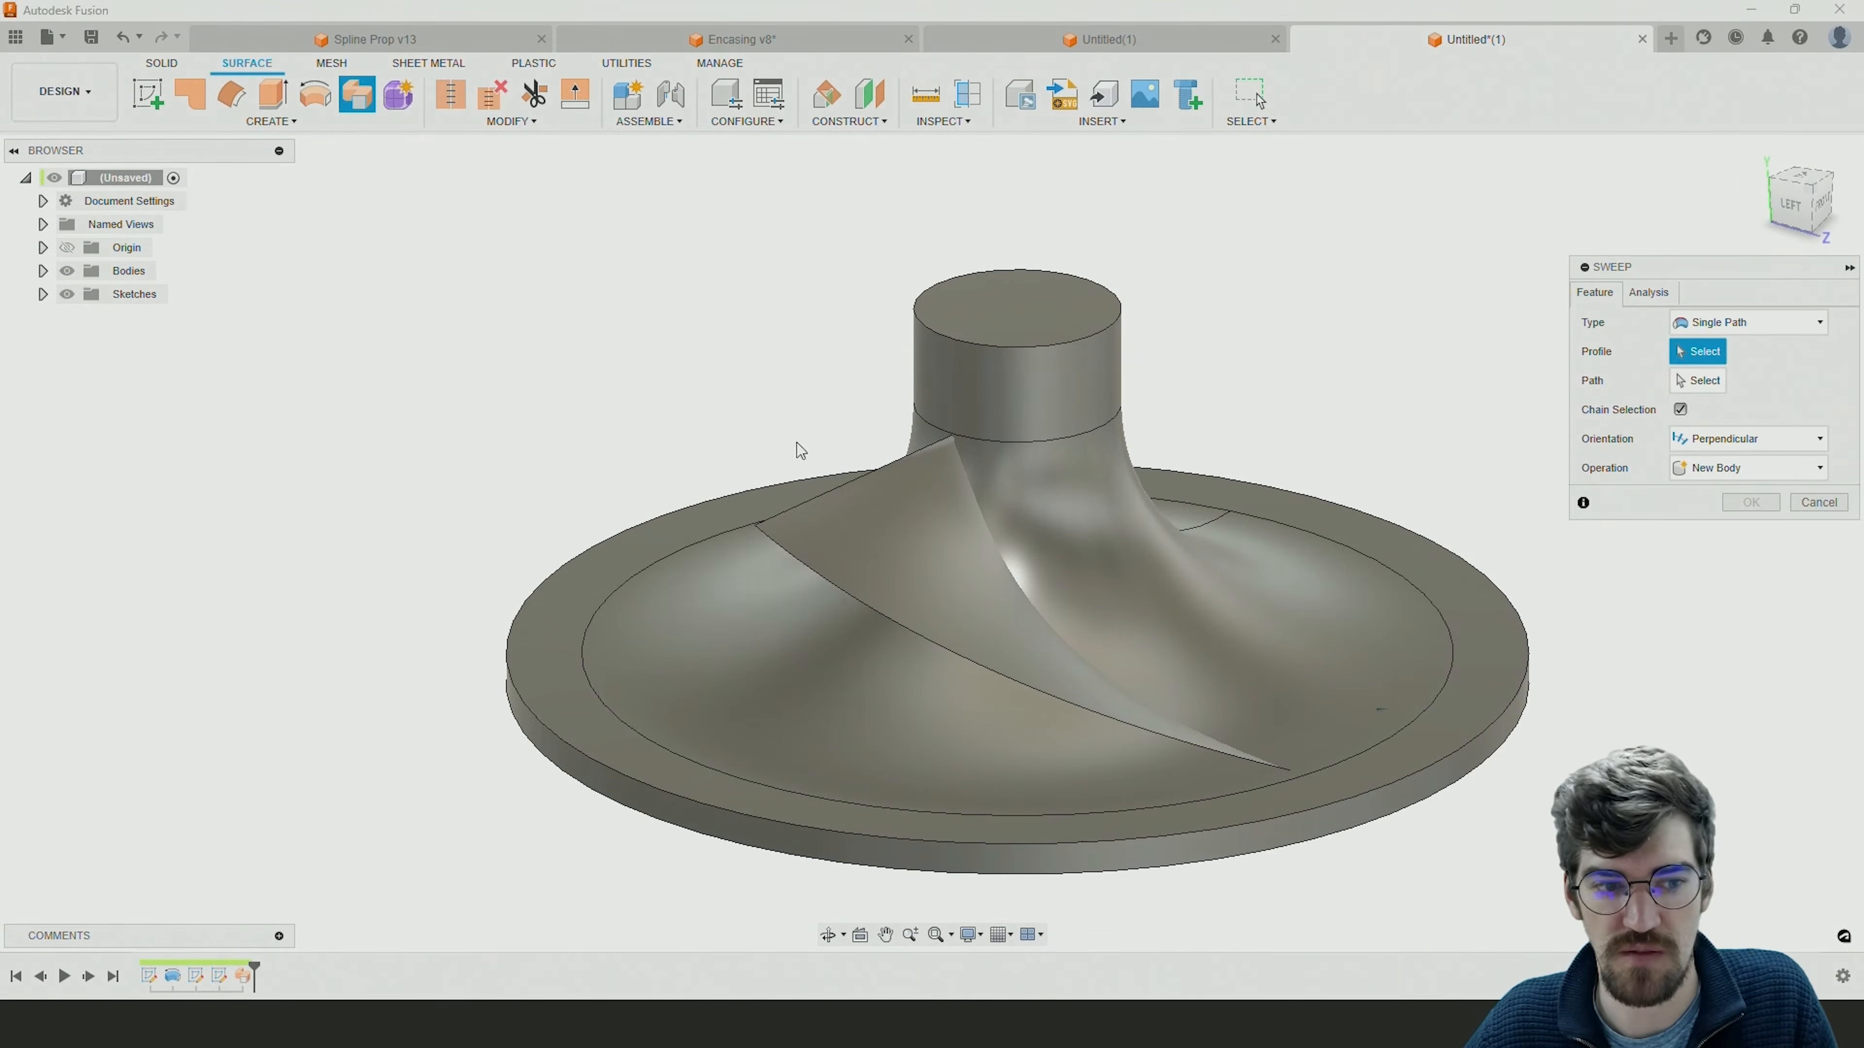
left_click(42, 294)
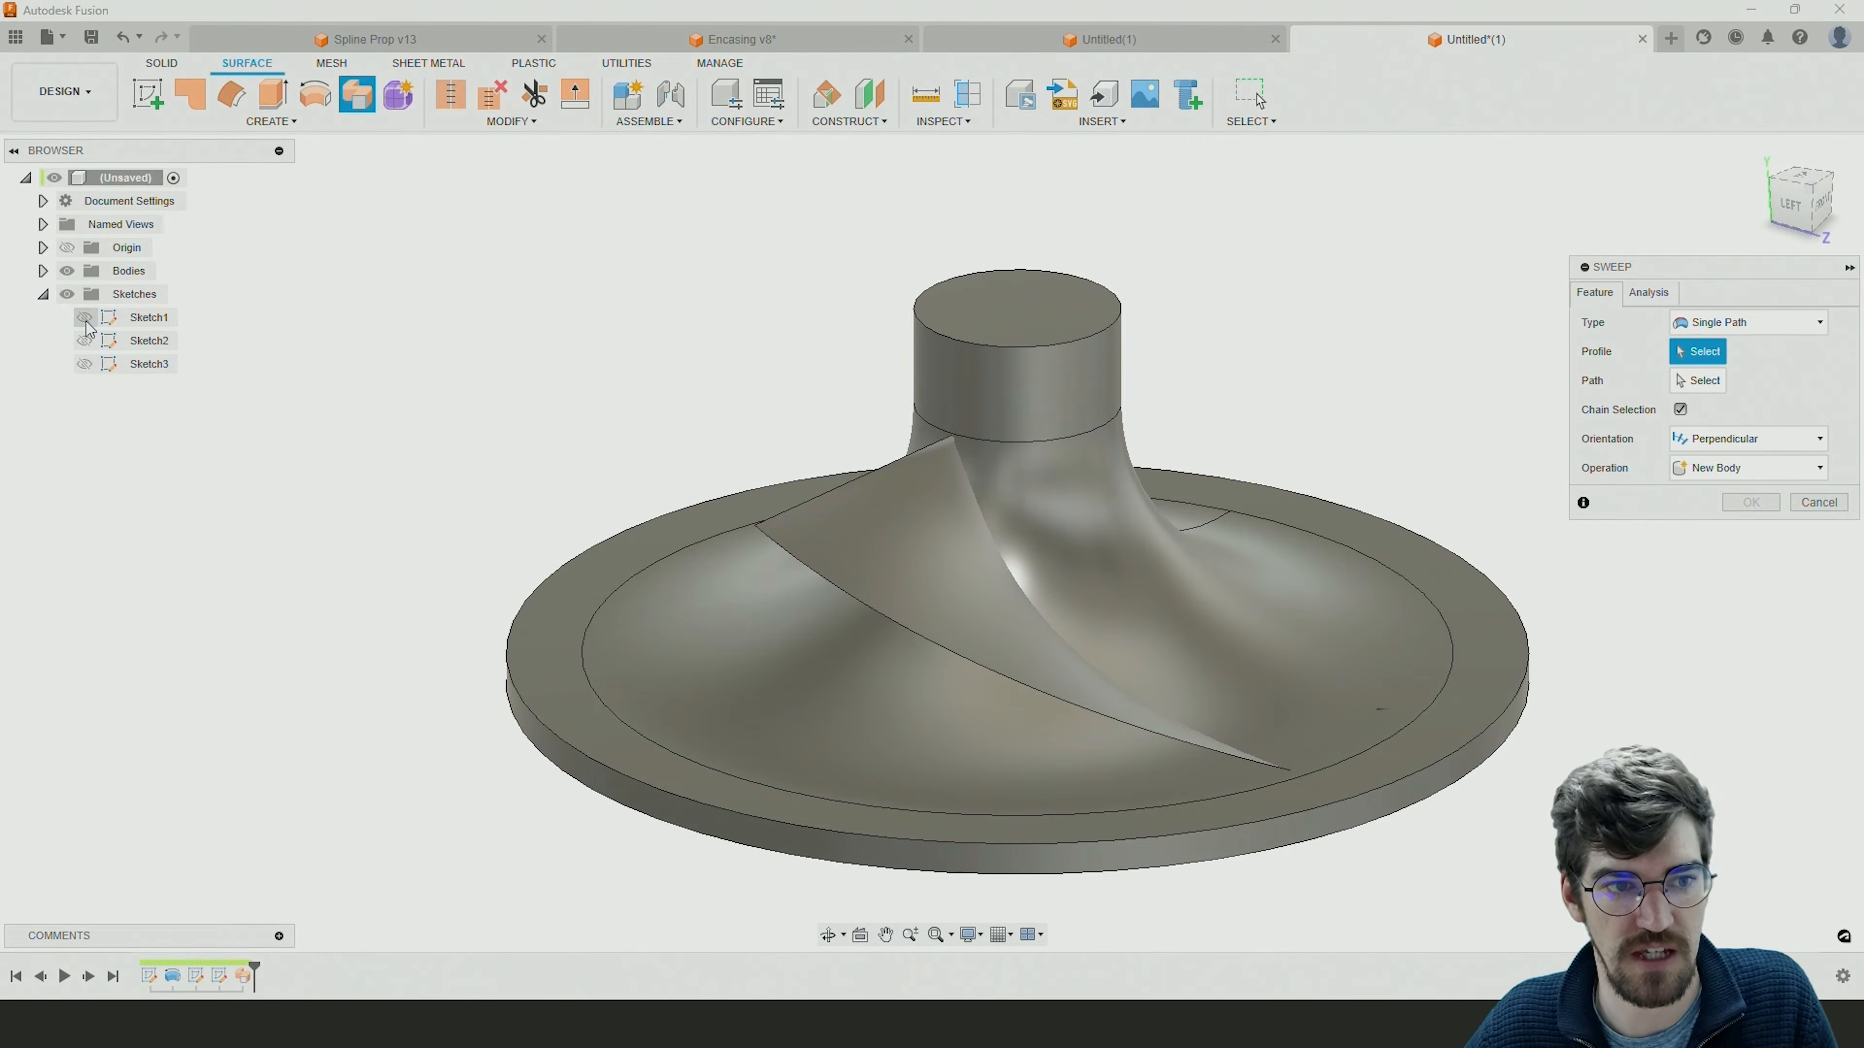
left_click(84, 340)
left_click(84, 363)
mouse_move(844, 607)
middle_mouse_down("shift")
mouse_move(832, 639)
mouse_move(932, 653)
middle_mouse_up("shift")
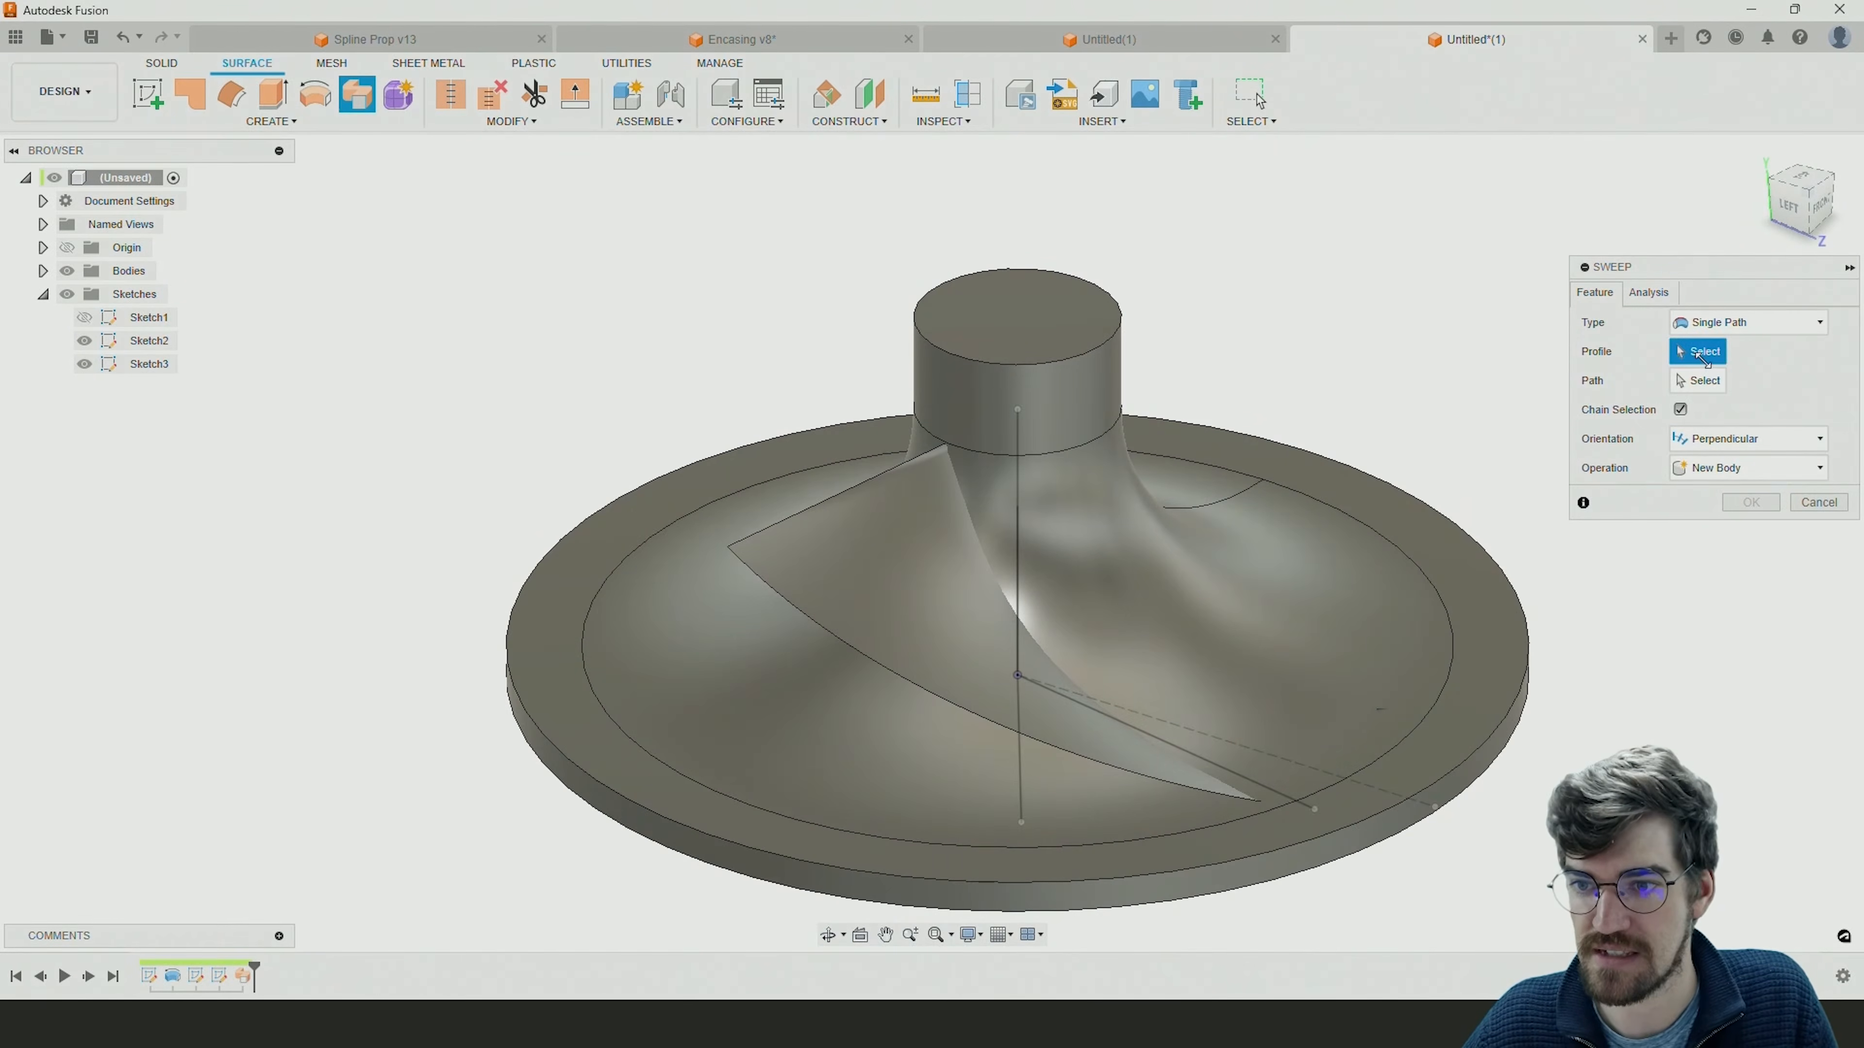
Use the solid line 45 degrees from the first blade's profile as sweep profile and the shorter vertical line as path.
left_click(1019, 789)
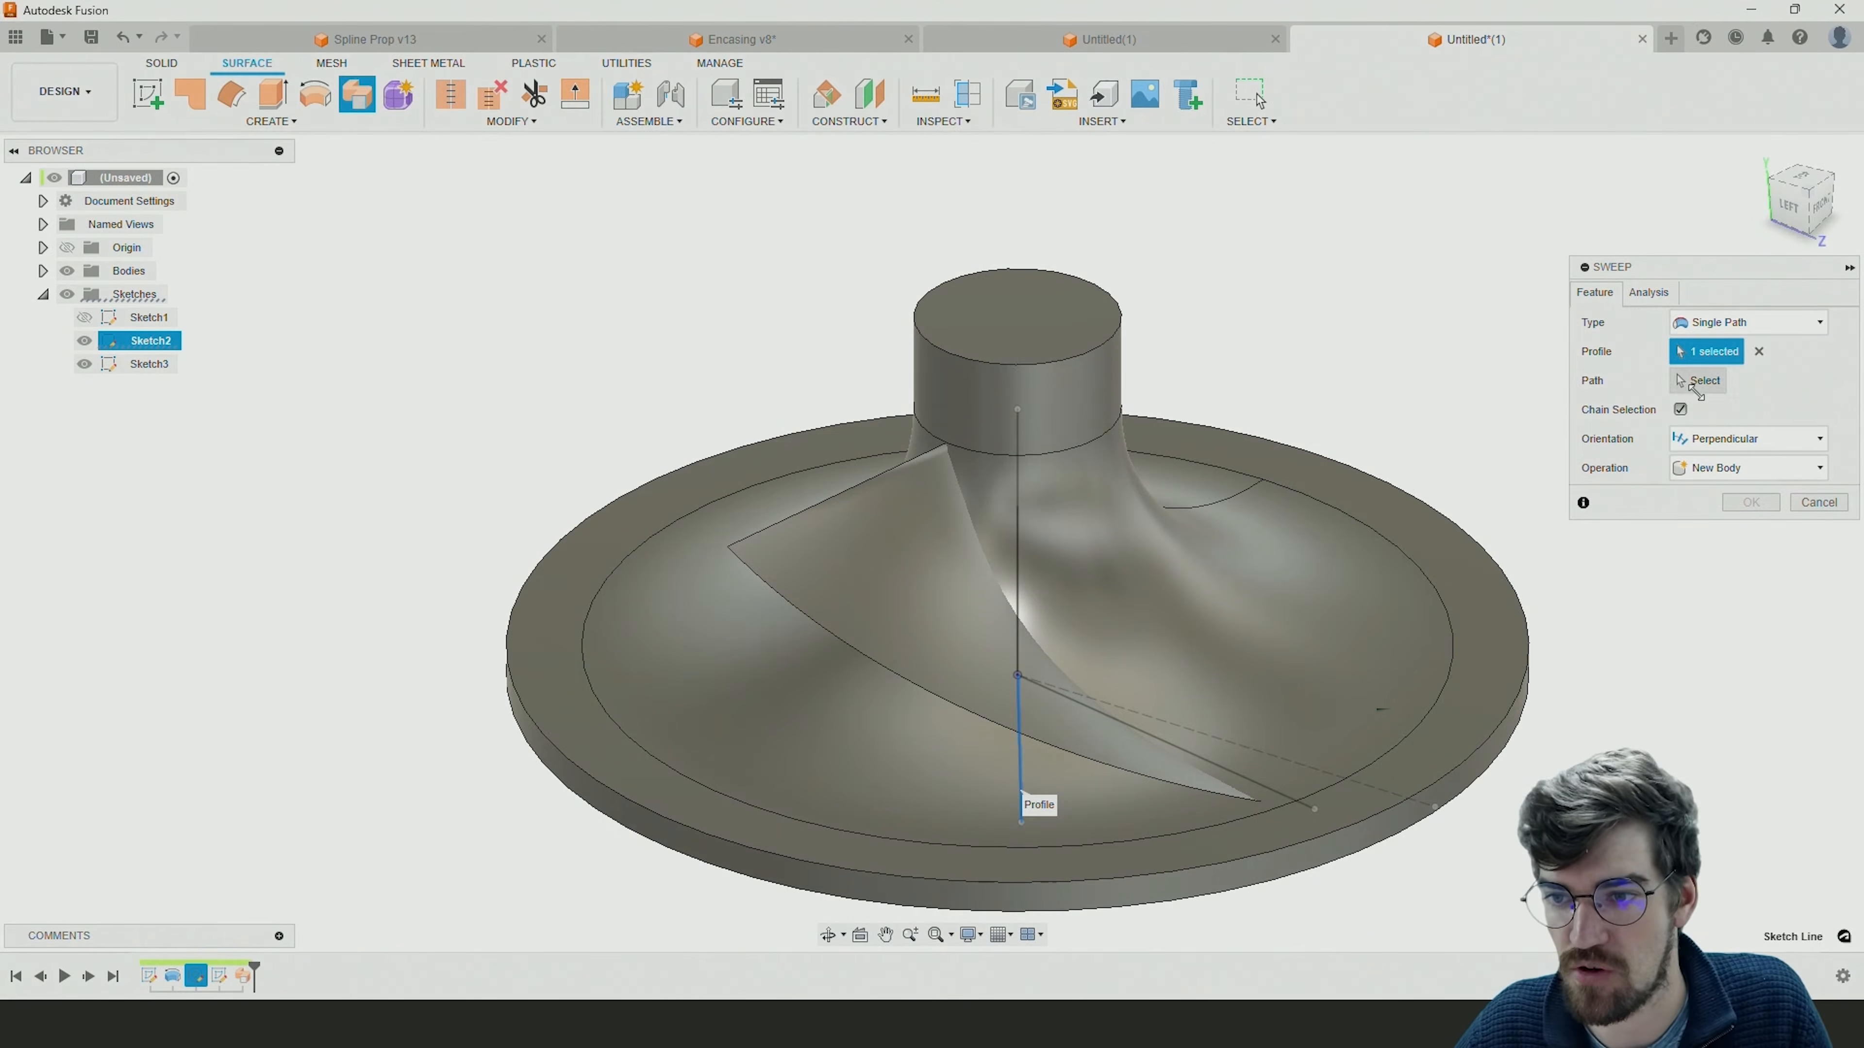
left_click(1677, 383)
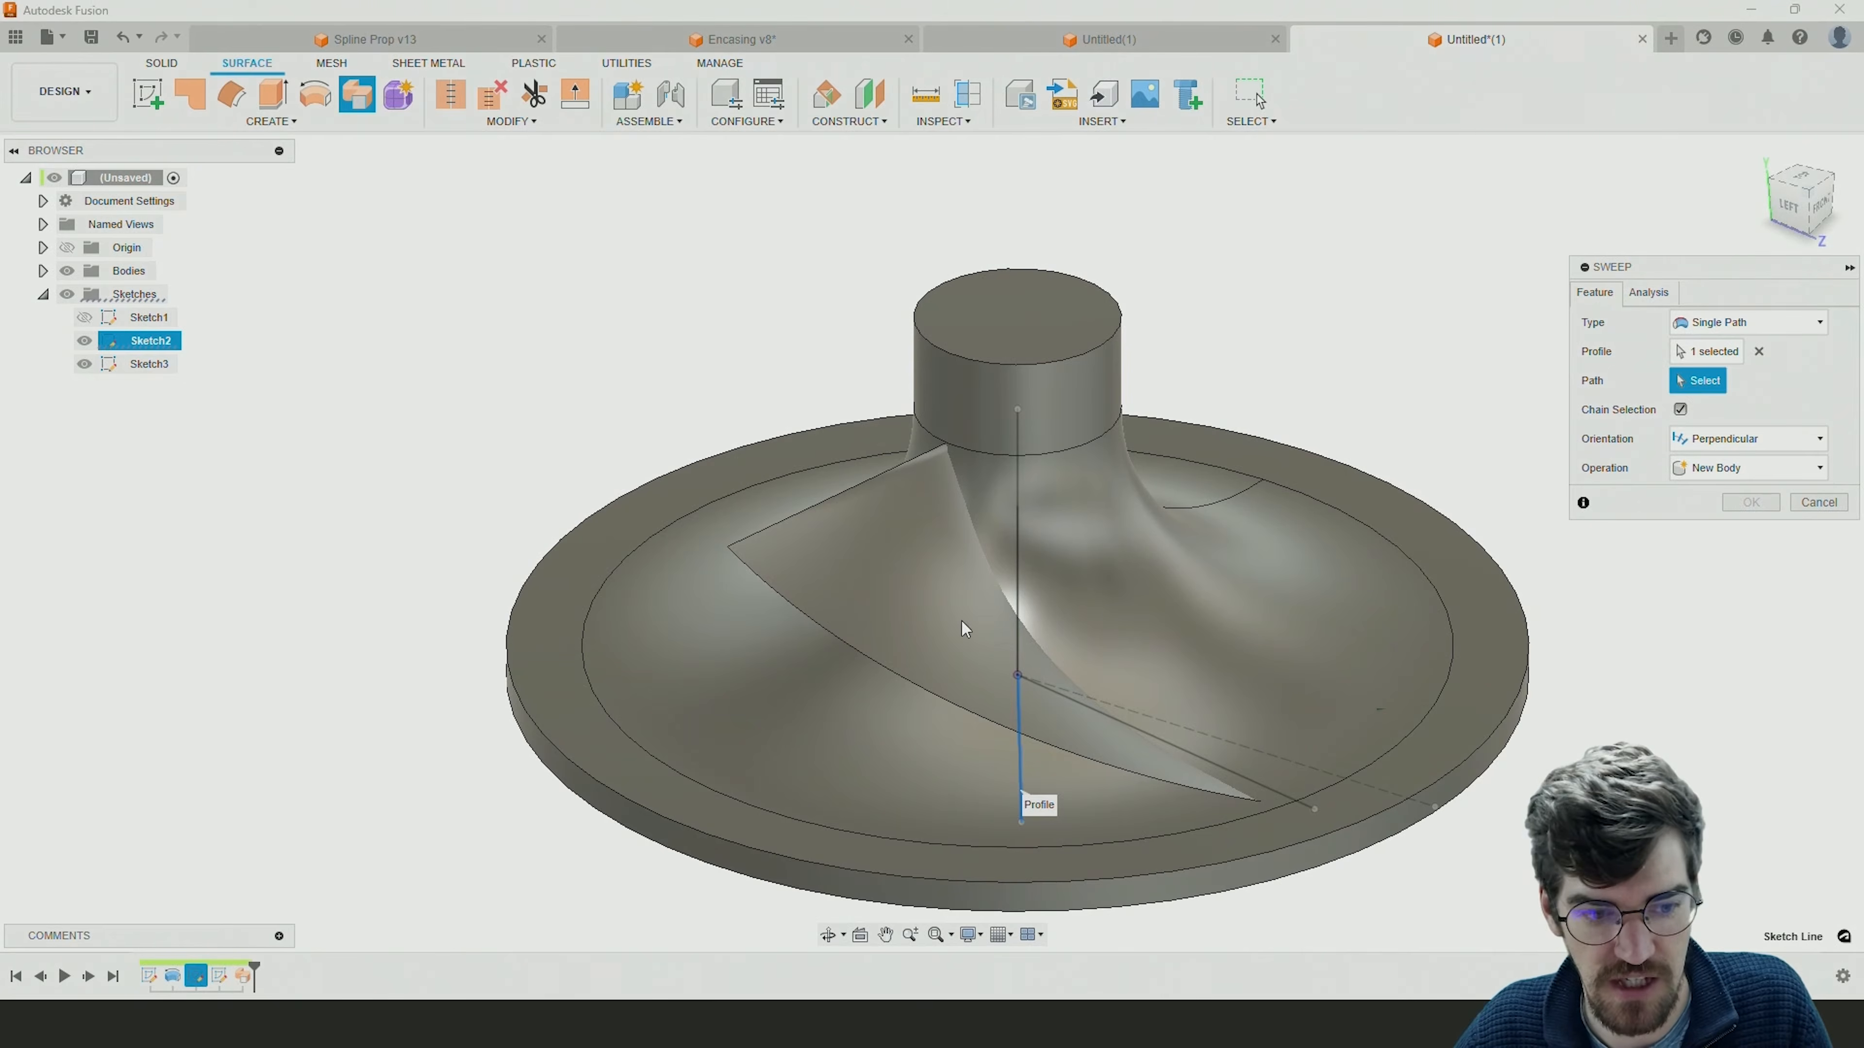
left_click(1017, 555)
middle_click_drag(1215, 570, 1149, 601, "shift")
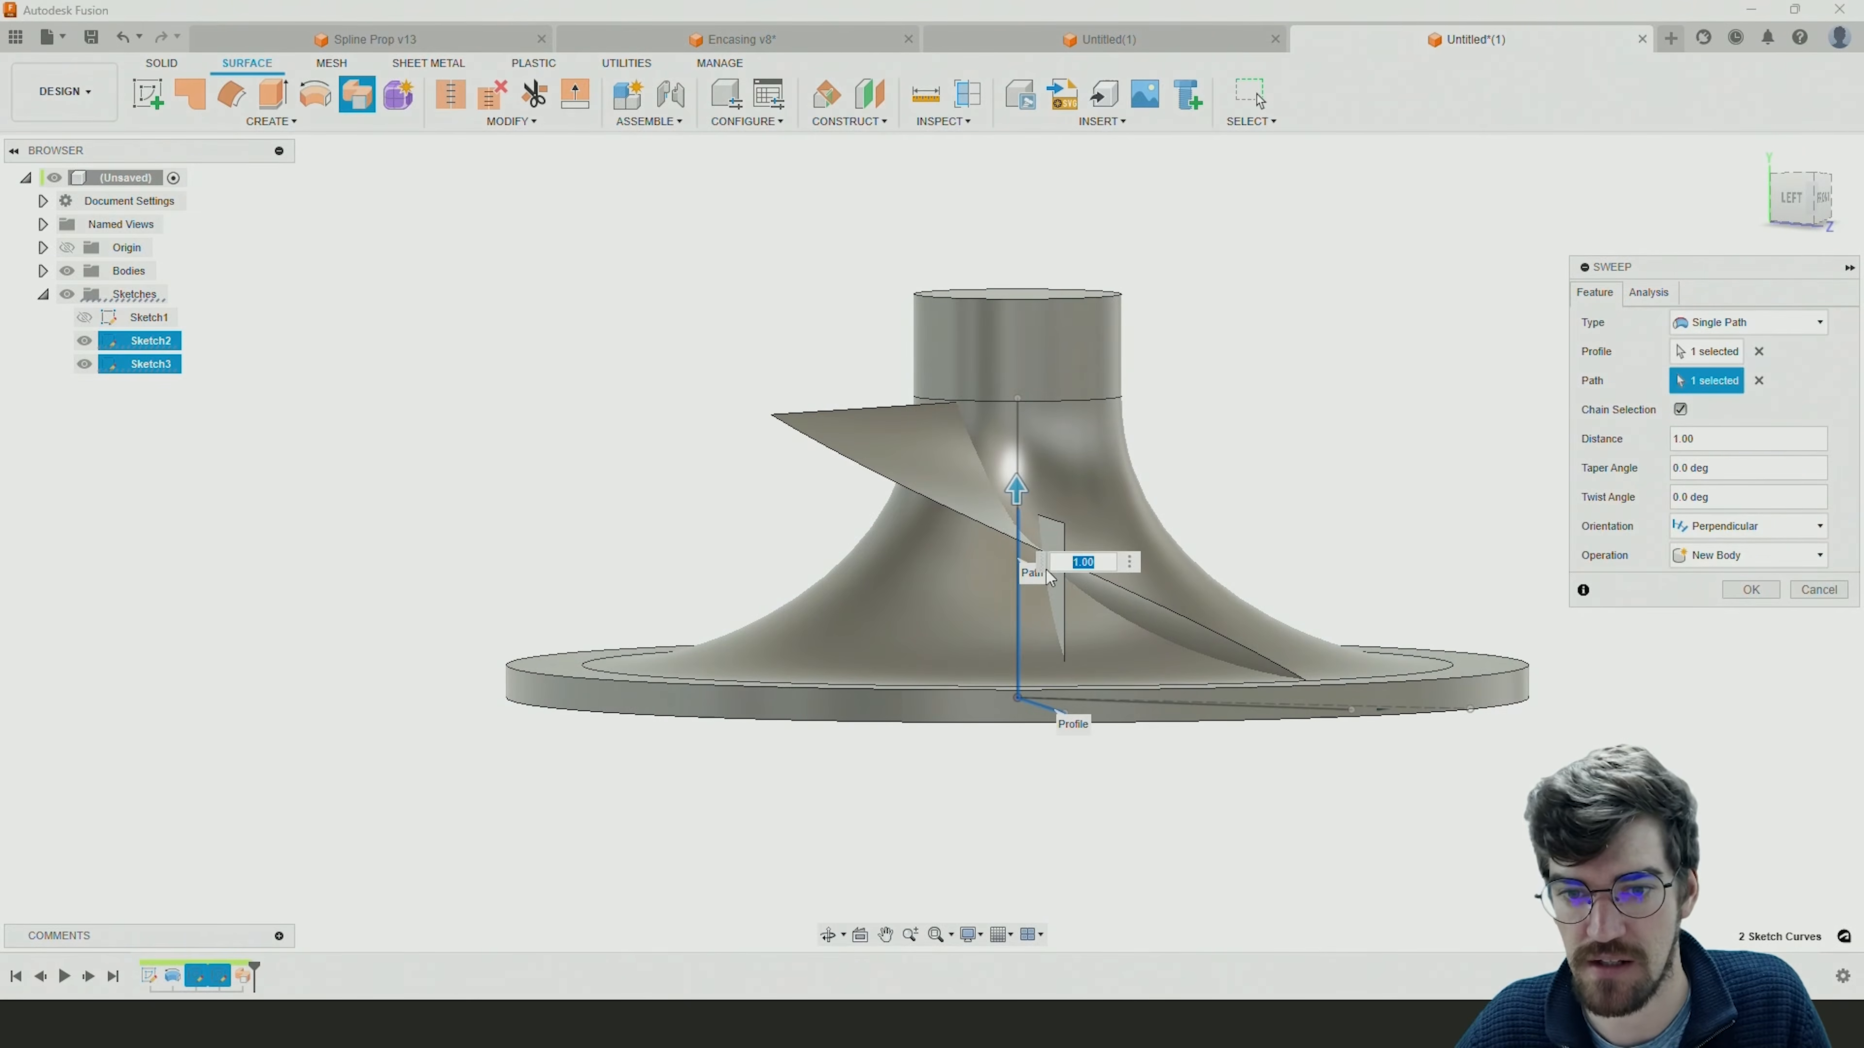
Set the shorter blade sweep's twist angle to -90*.7 degrees.
left_click(1753, 500)
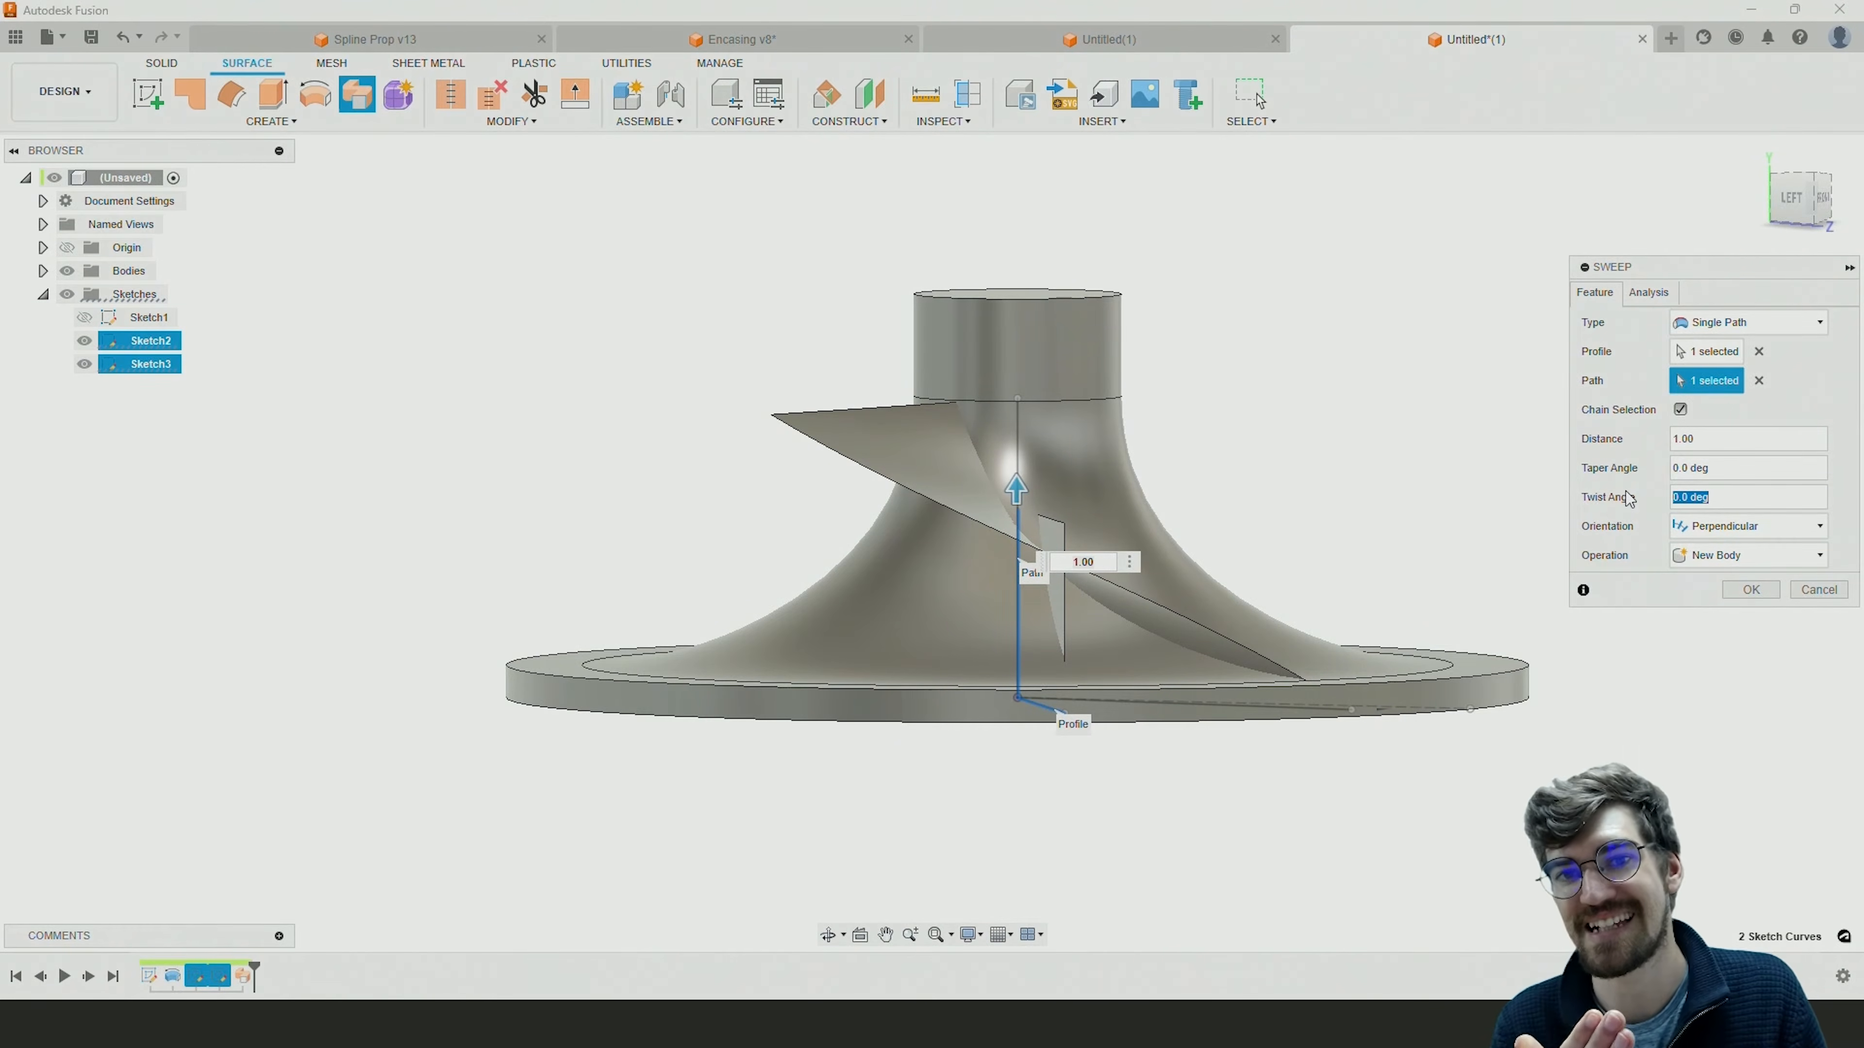
type("90")
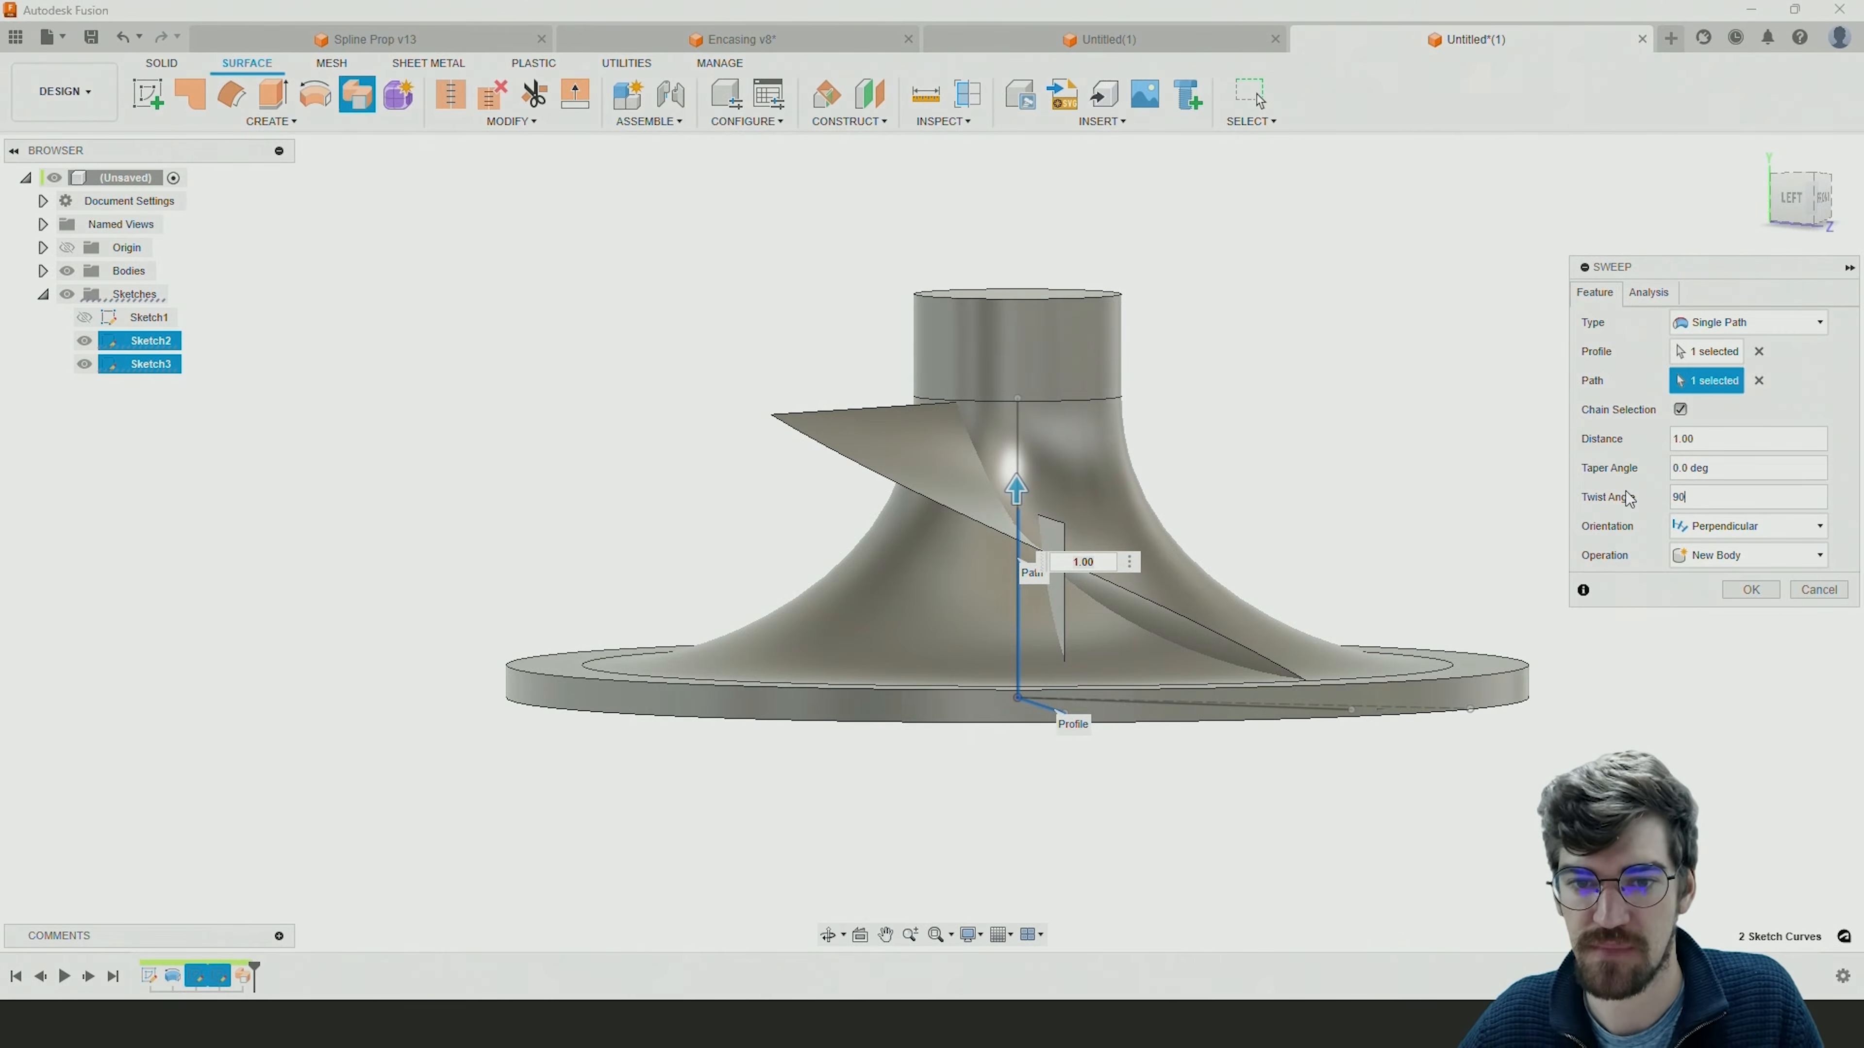
left_click(1673, 499)
type("-")
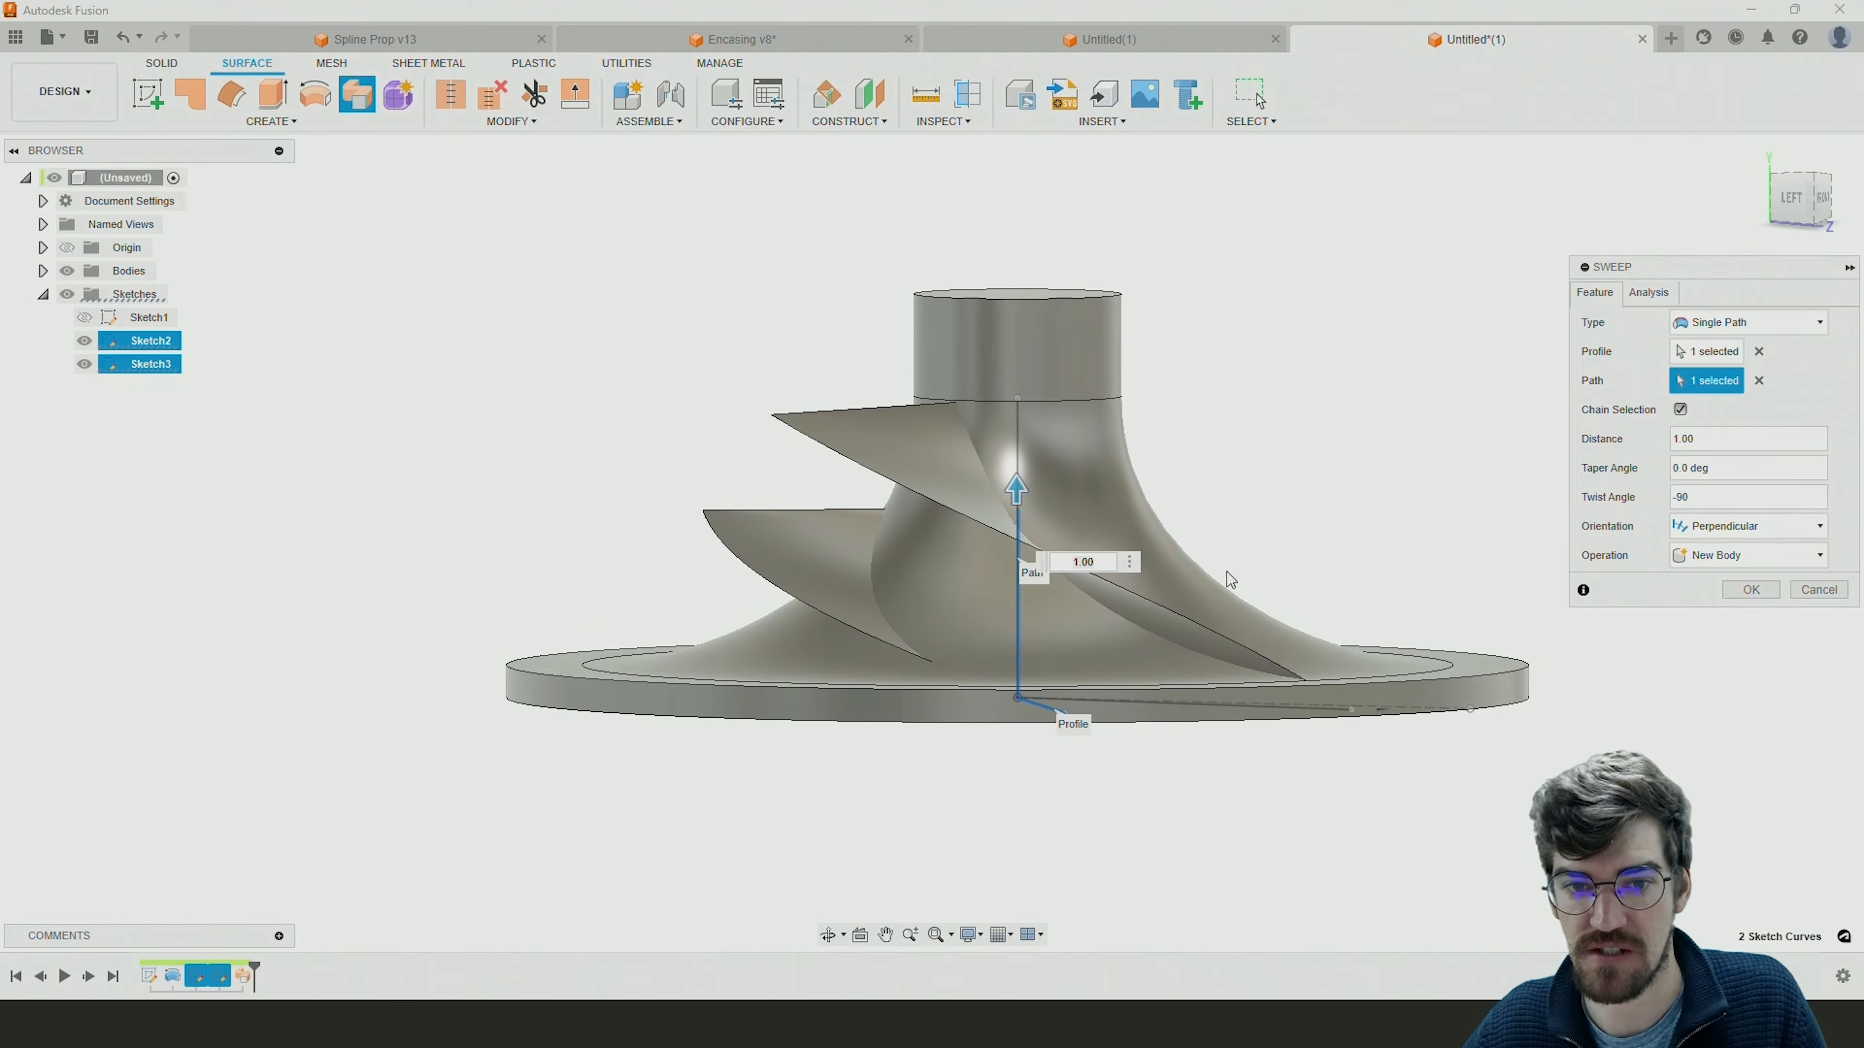
middle_click_drag(1197, 573, 1310, 668, "shift")
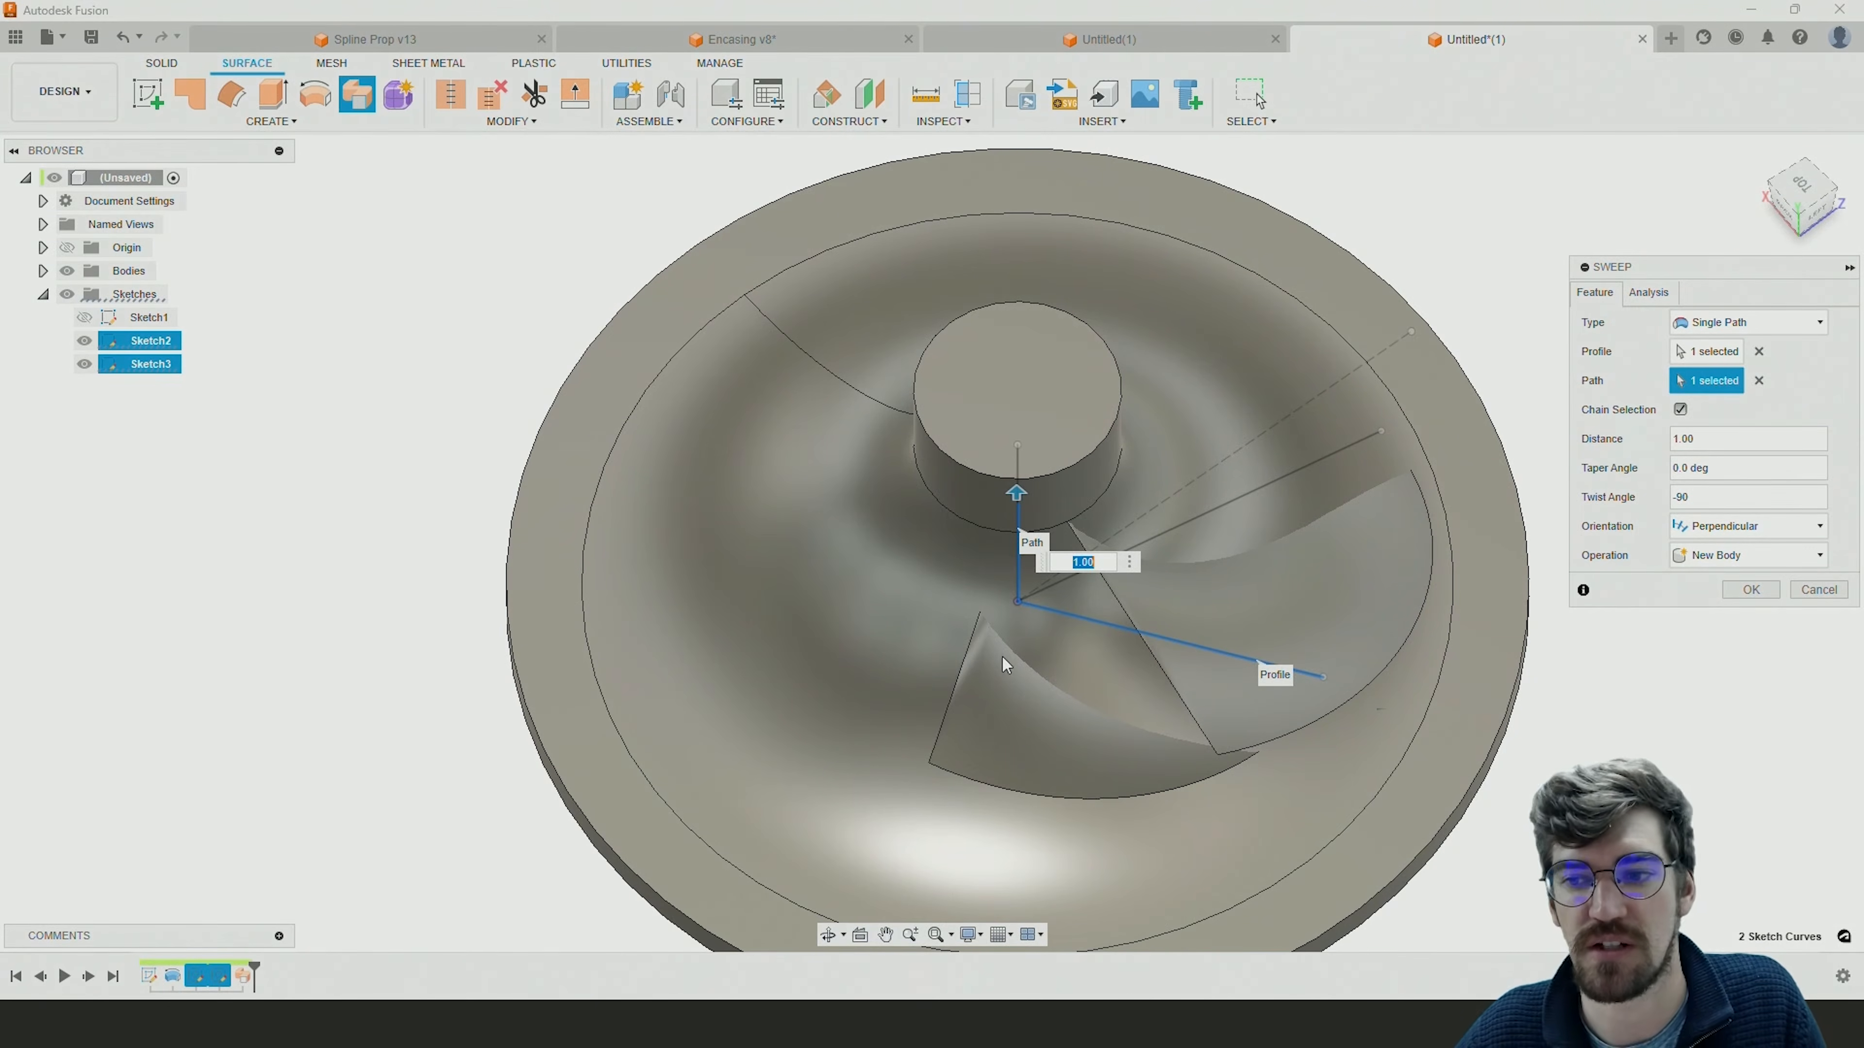
left_click(1739, 502)
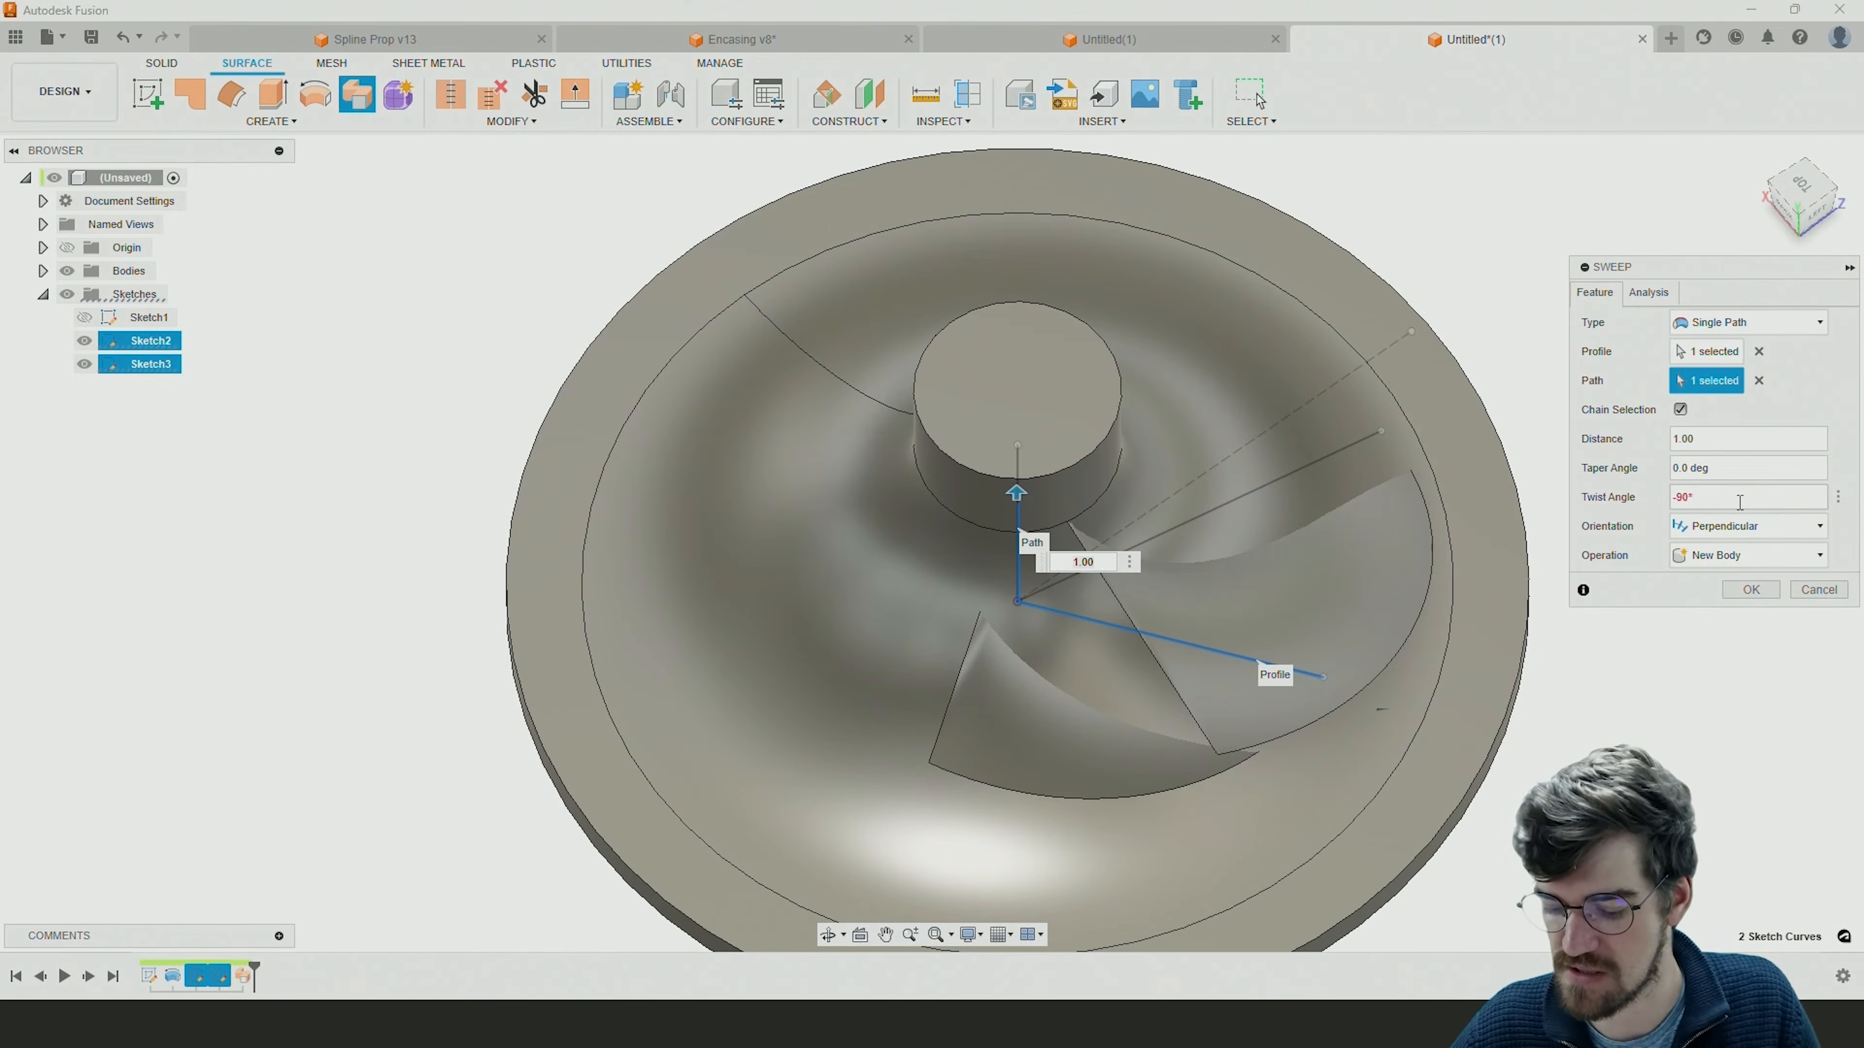
type(".7")
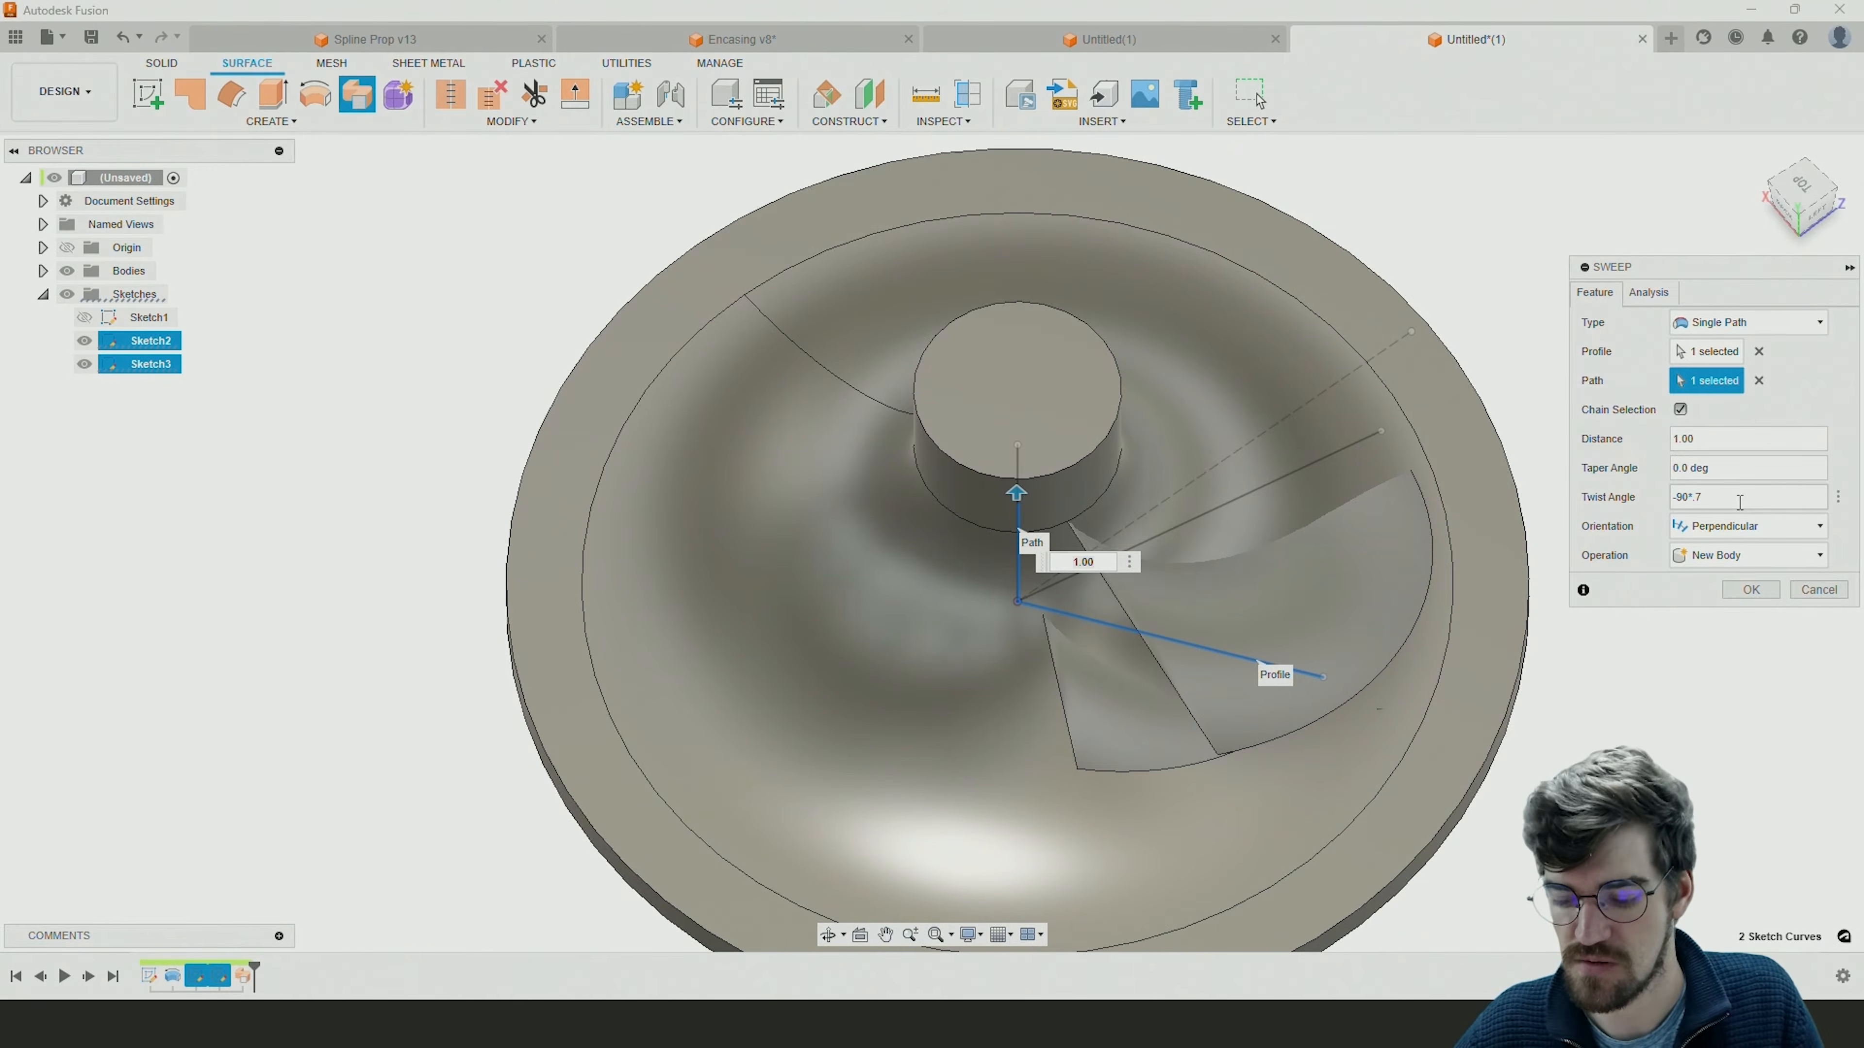
Create the shorter blade's swept surface and inspect both blade surfaces from several angles.
key("Return")
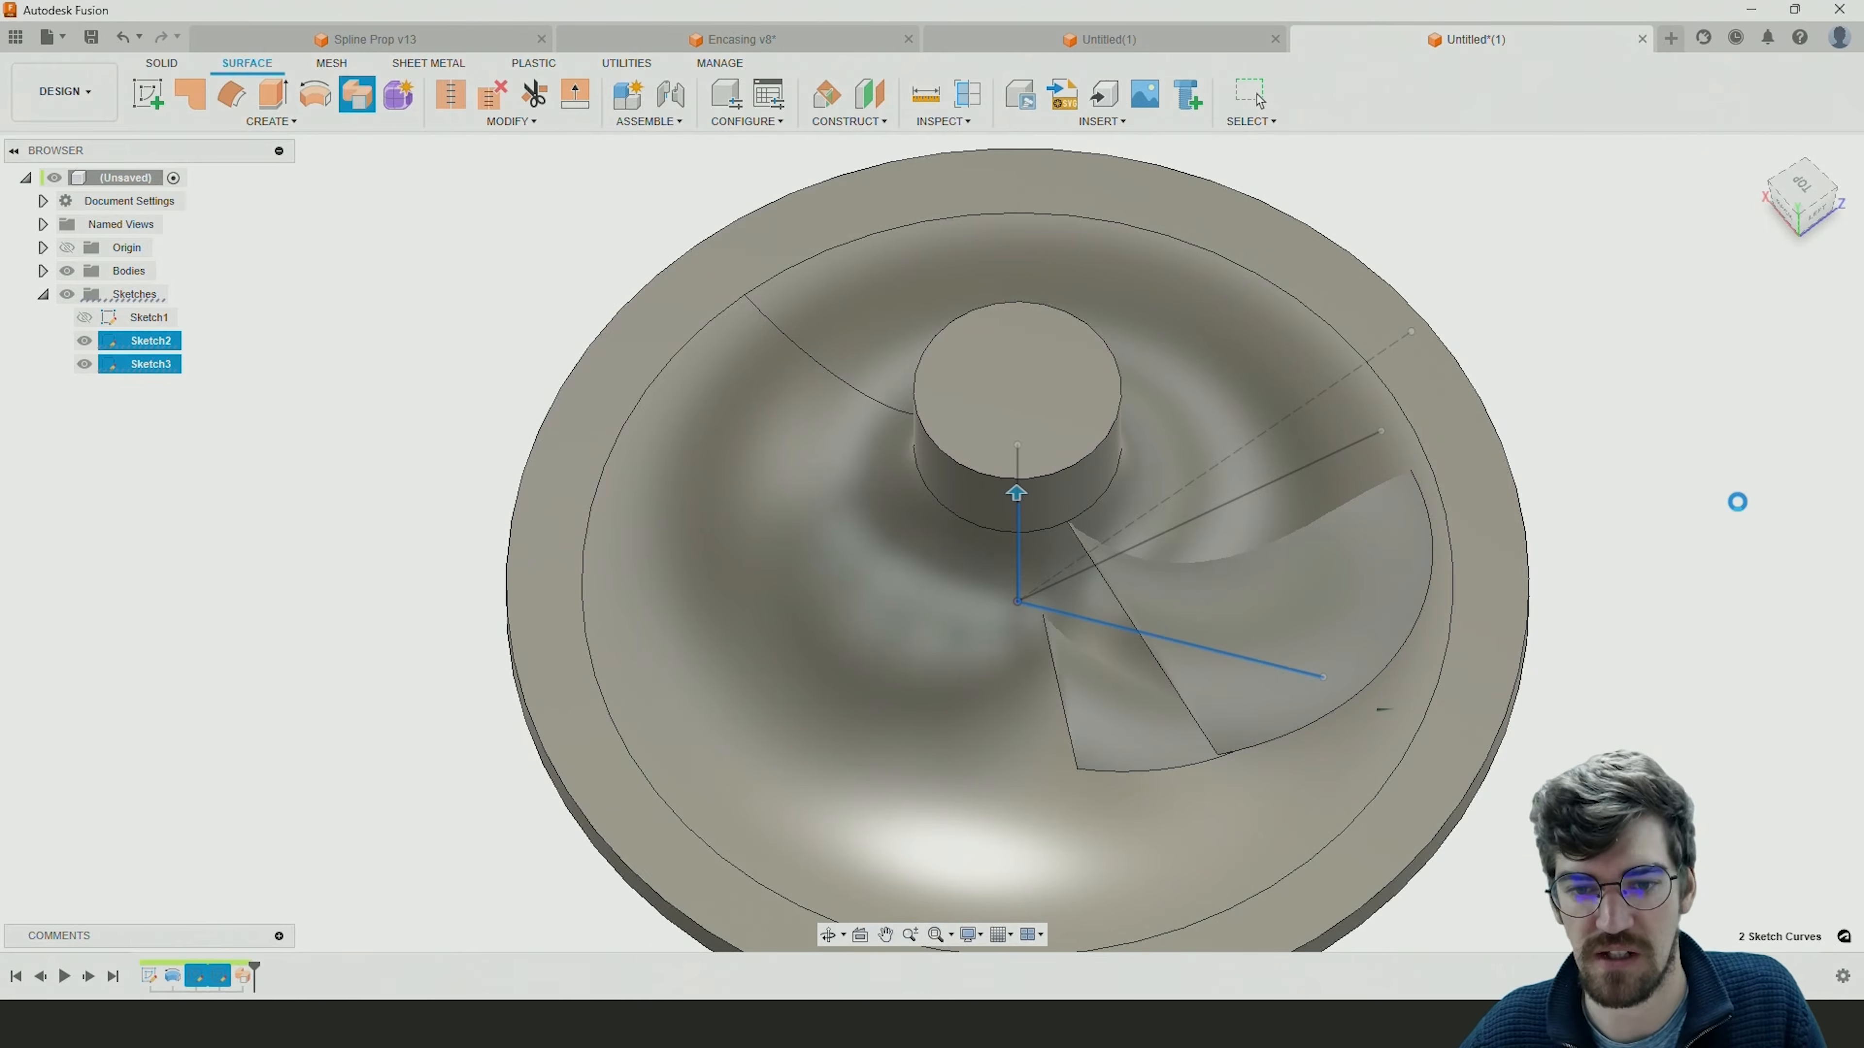
mouse_move(1368, 510)
middle_mouse_down("shift")
mouse_move(1283, 412)
mouse_move(1290, 366)
mouse_move(1274, 386)
mouse_move(1310, 422)
middle_mouse_up("shift")
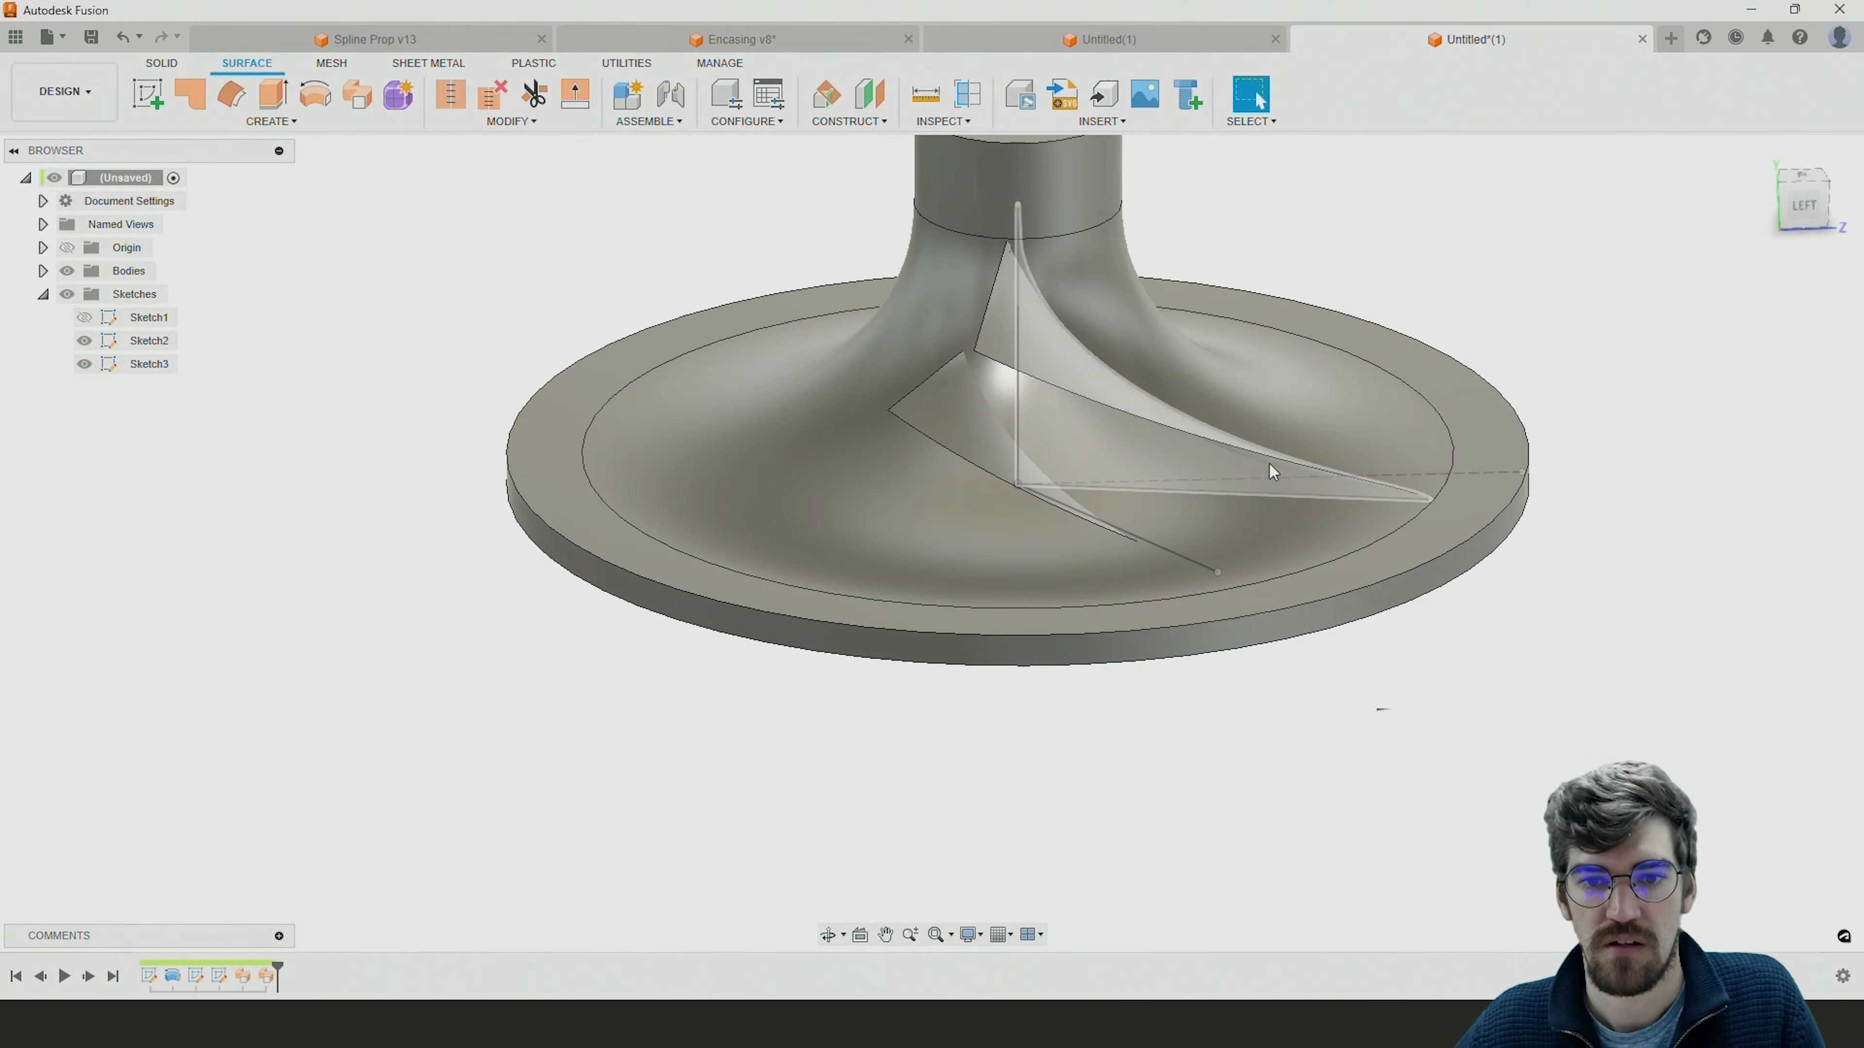
middle_click_drag(1405, 701, 1153, 770, "shift")
middle_click_drag(1126, 683, 1158, 721, "shift")
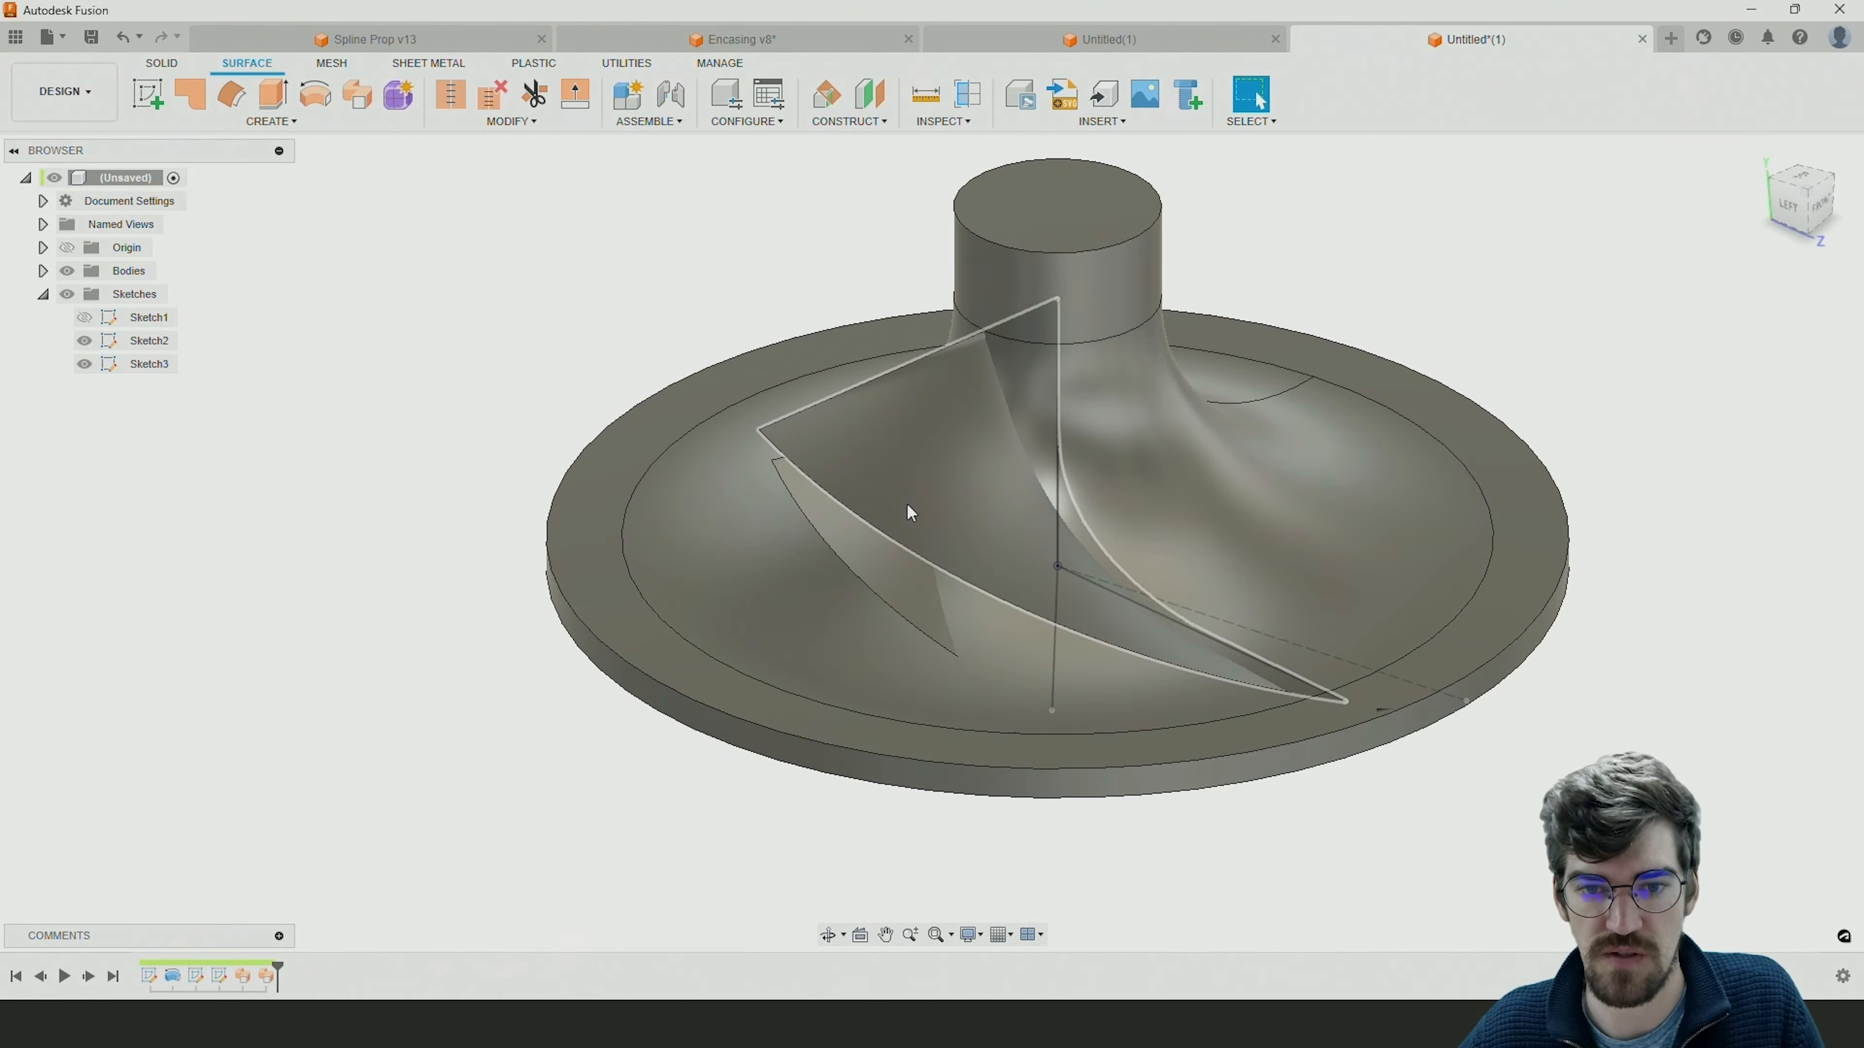
middle_click_drag(1257, 605, 1206, 538, "shift")
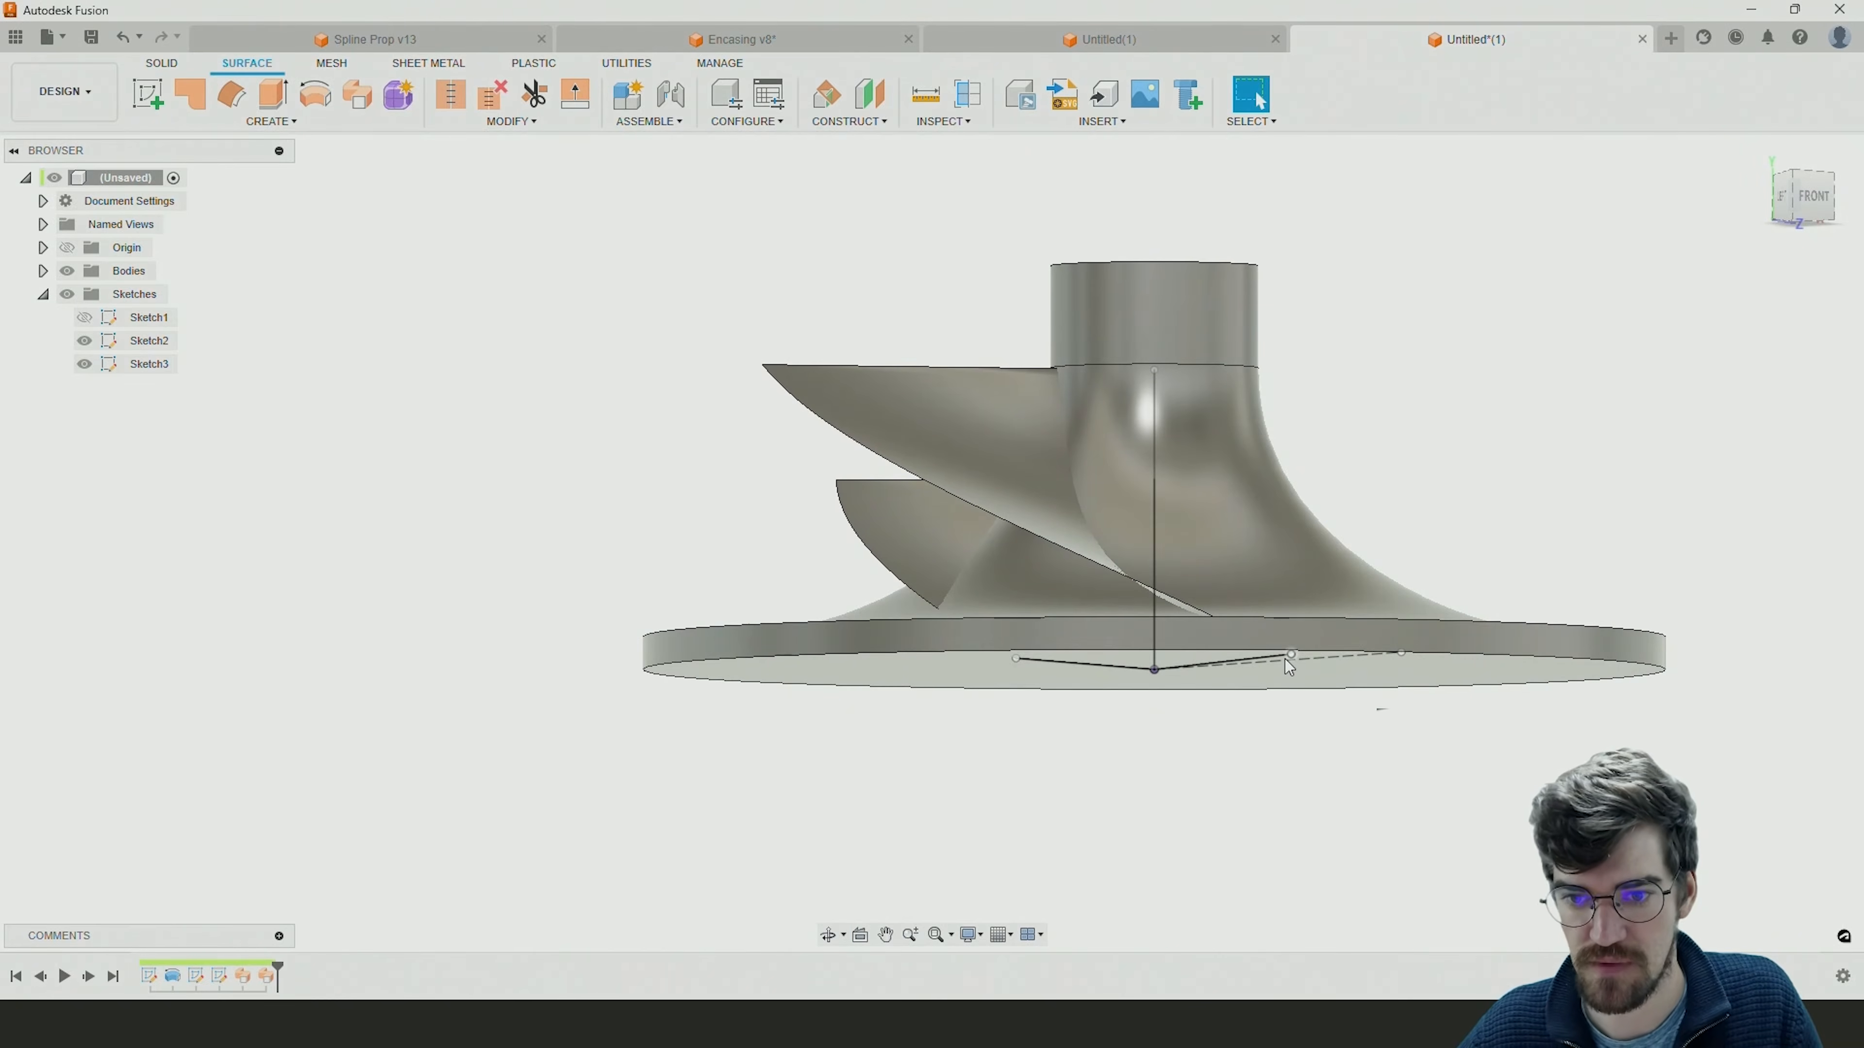
middle_click_drag(1102, 685, 1111, 707, "shift")
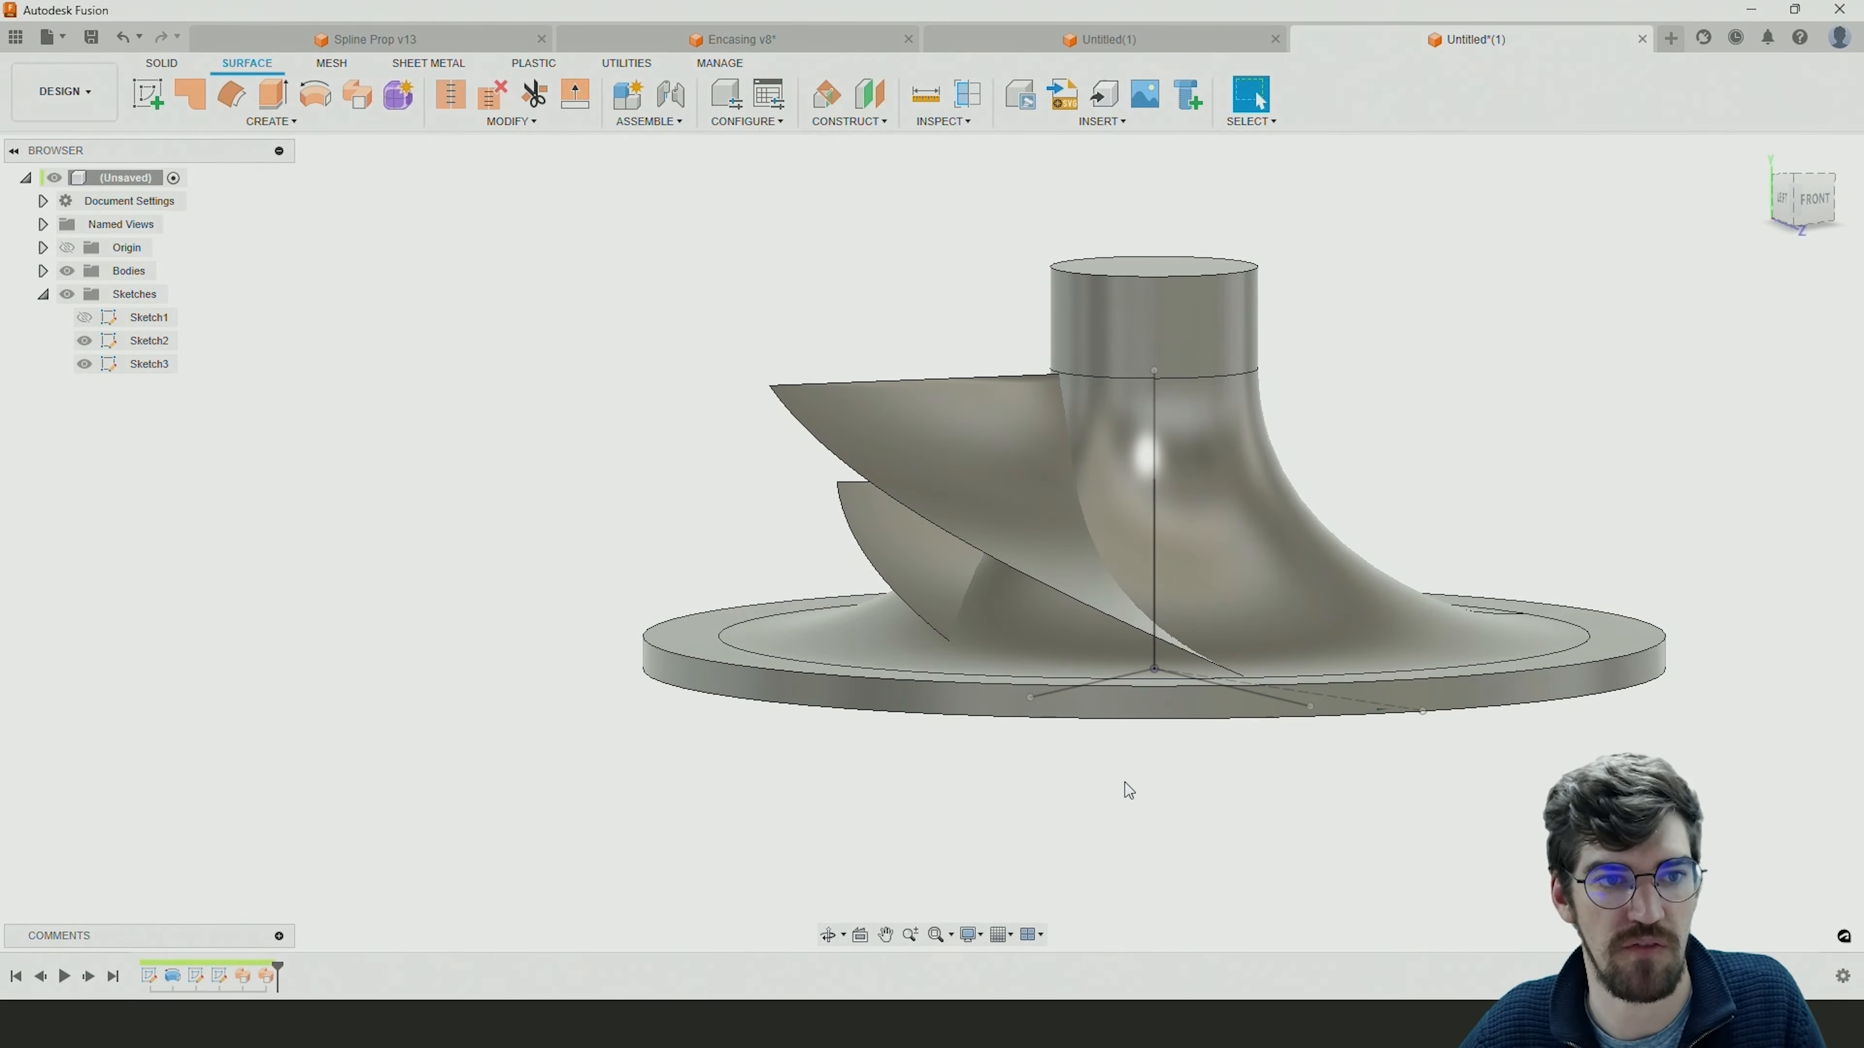
Start a Thicken on the long blade's surface and set its thickness to -2 mm.
left_click(302, 125)
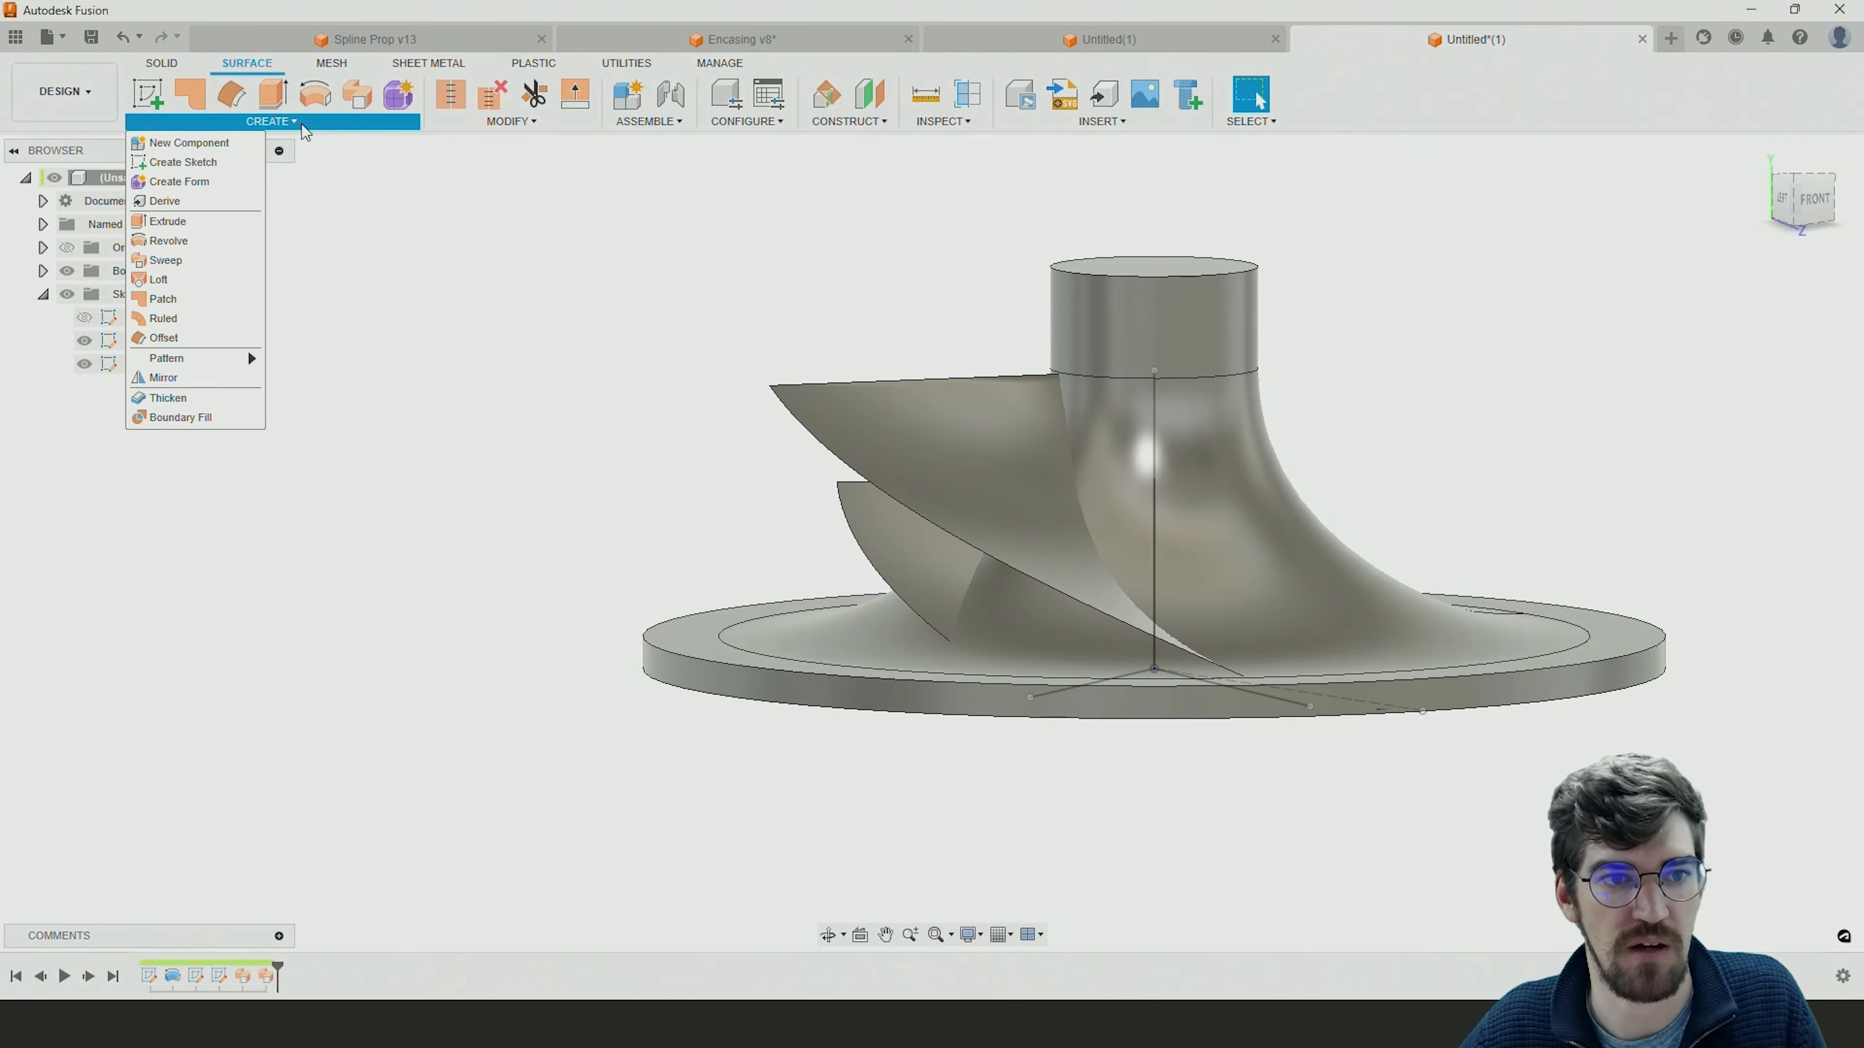
left_click(171, 400)
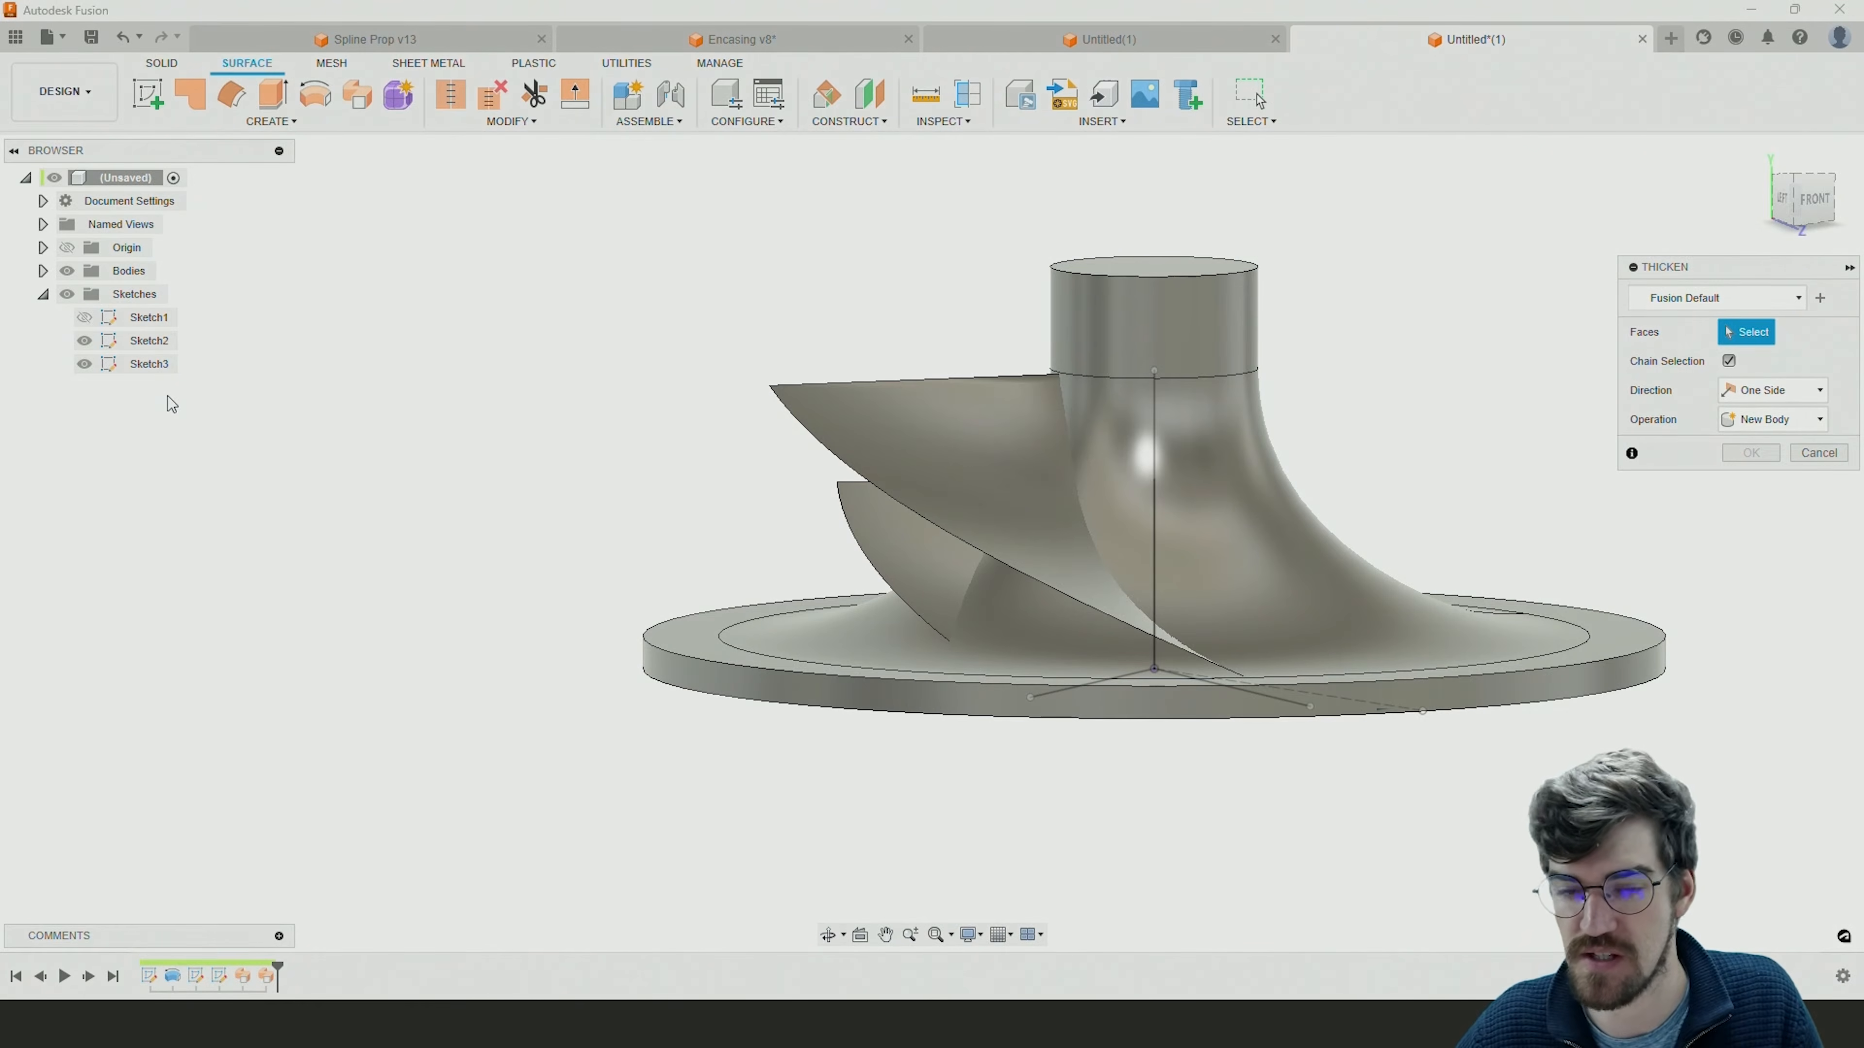
left_click(1017, 444)
middle_click_drag(1016, 444, 899, 564, "shift")
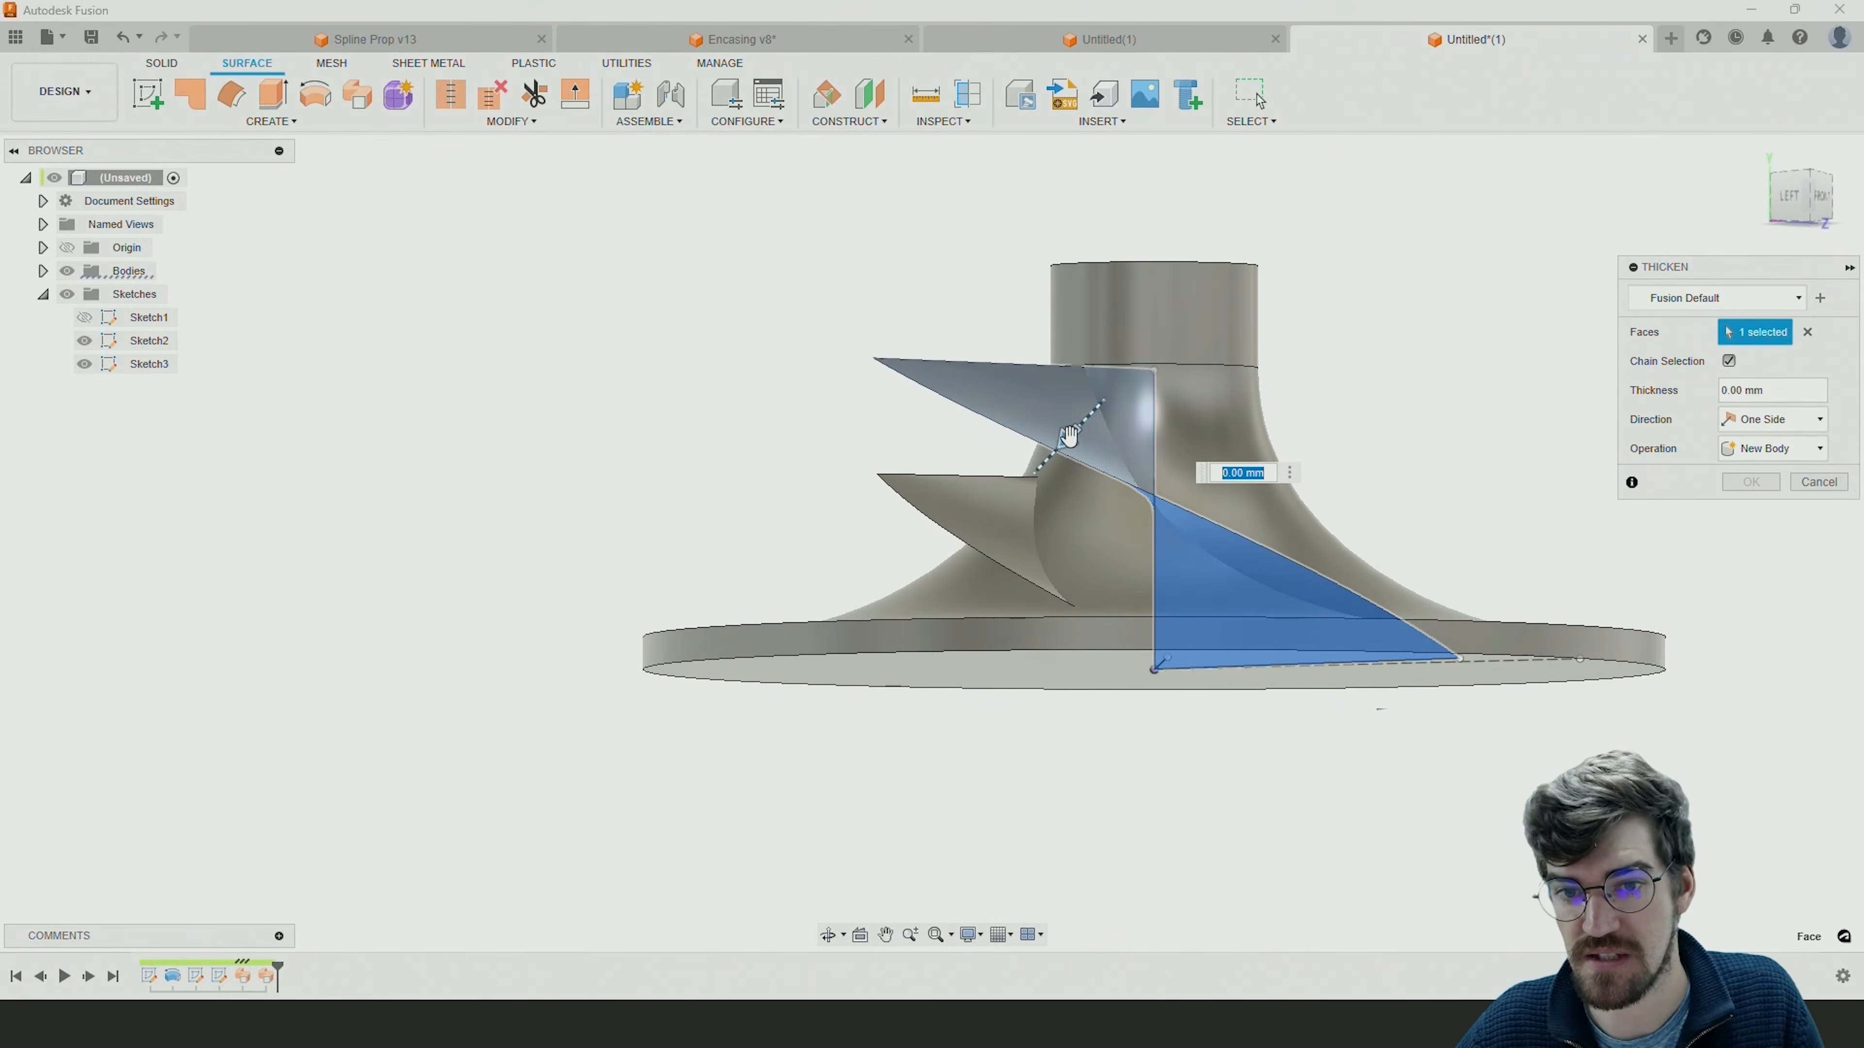
left_click_drag(1077, 428, 1086, 430)
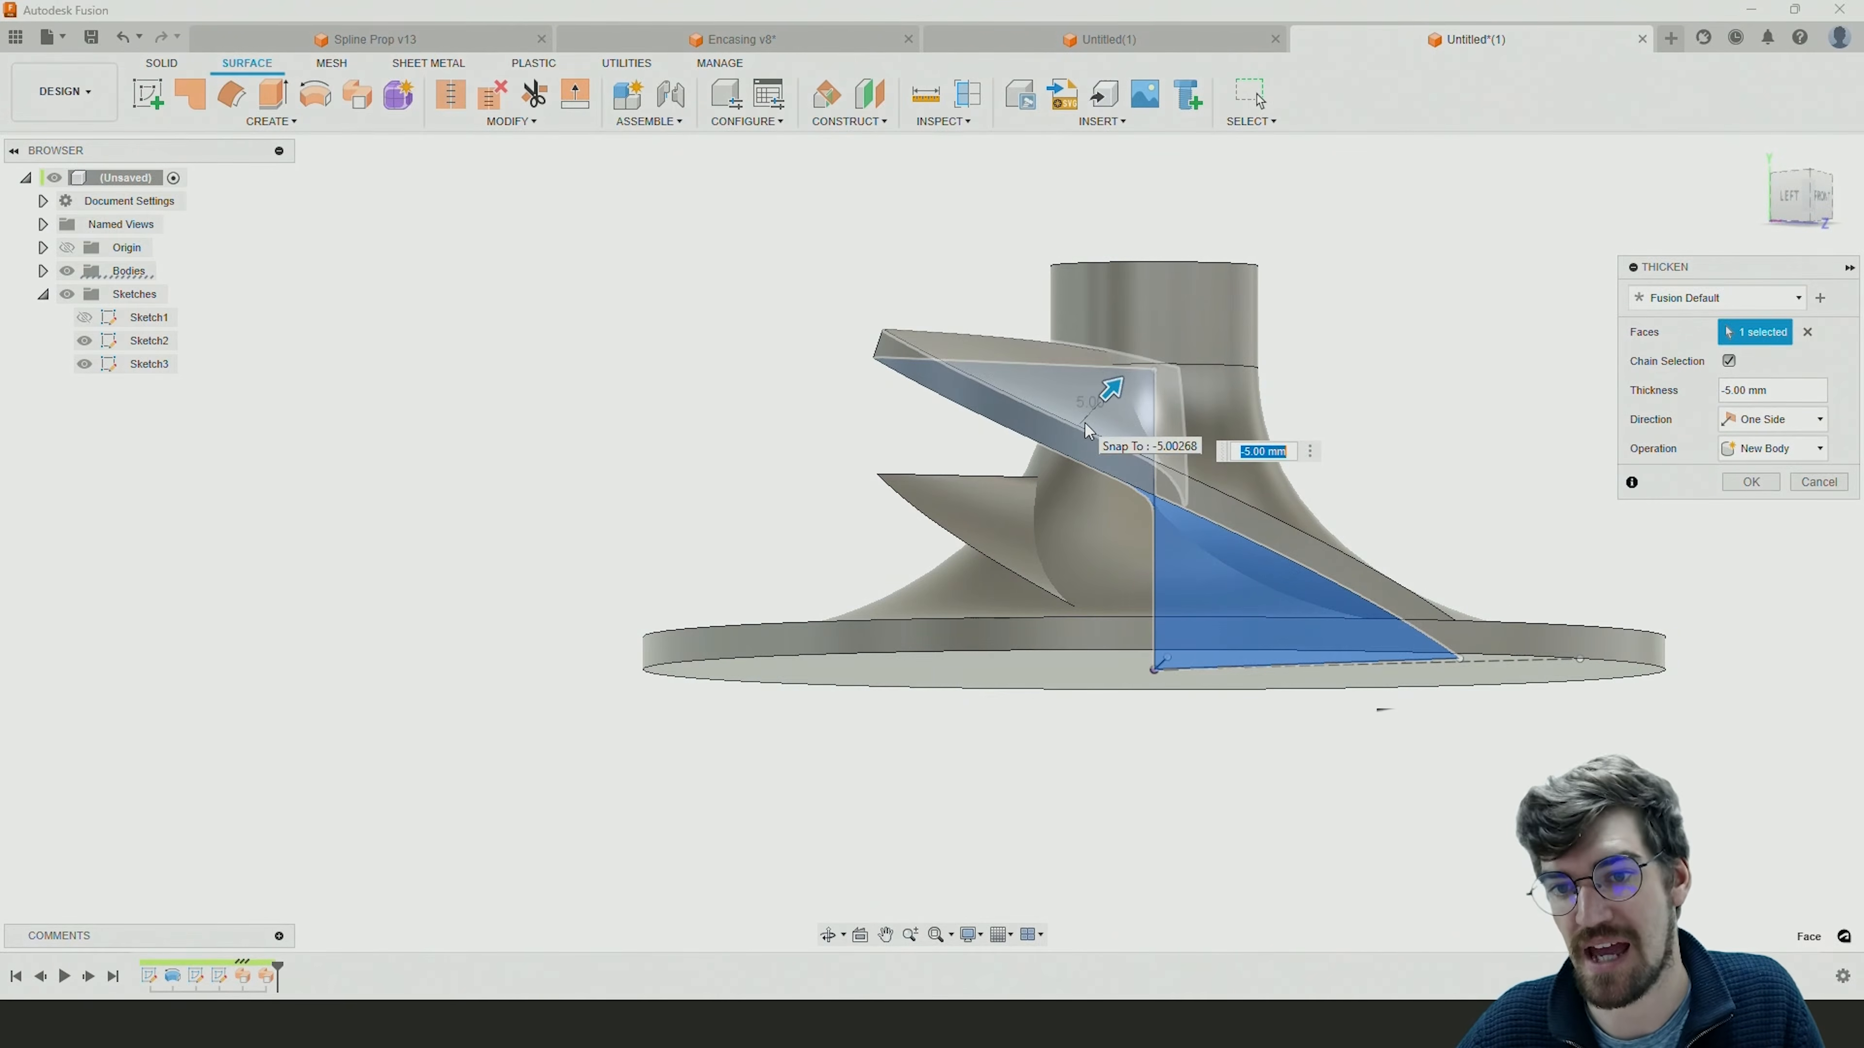
type("2")
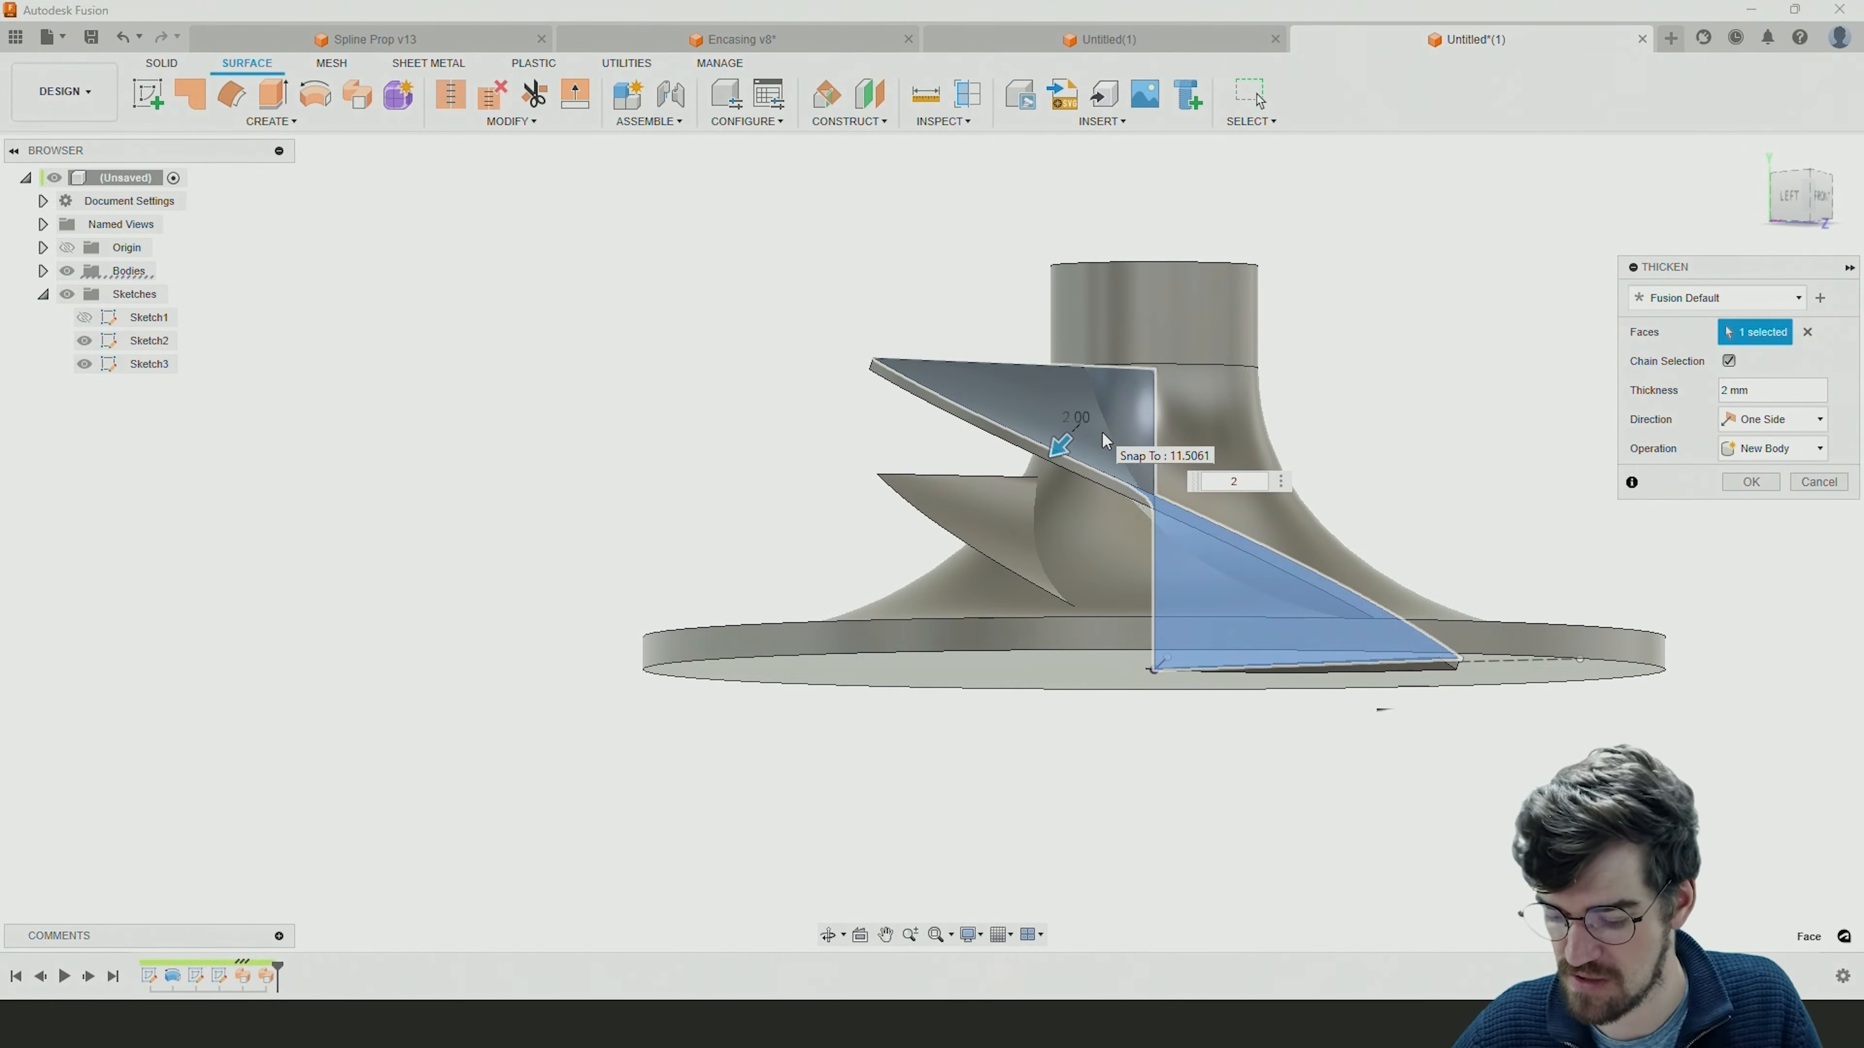
left_click_drag(1104, 441, 1101, 401)
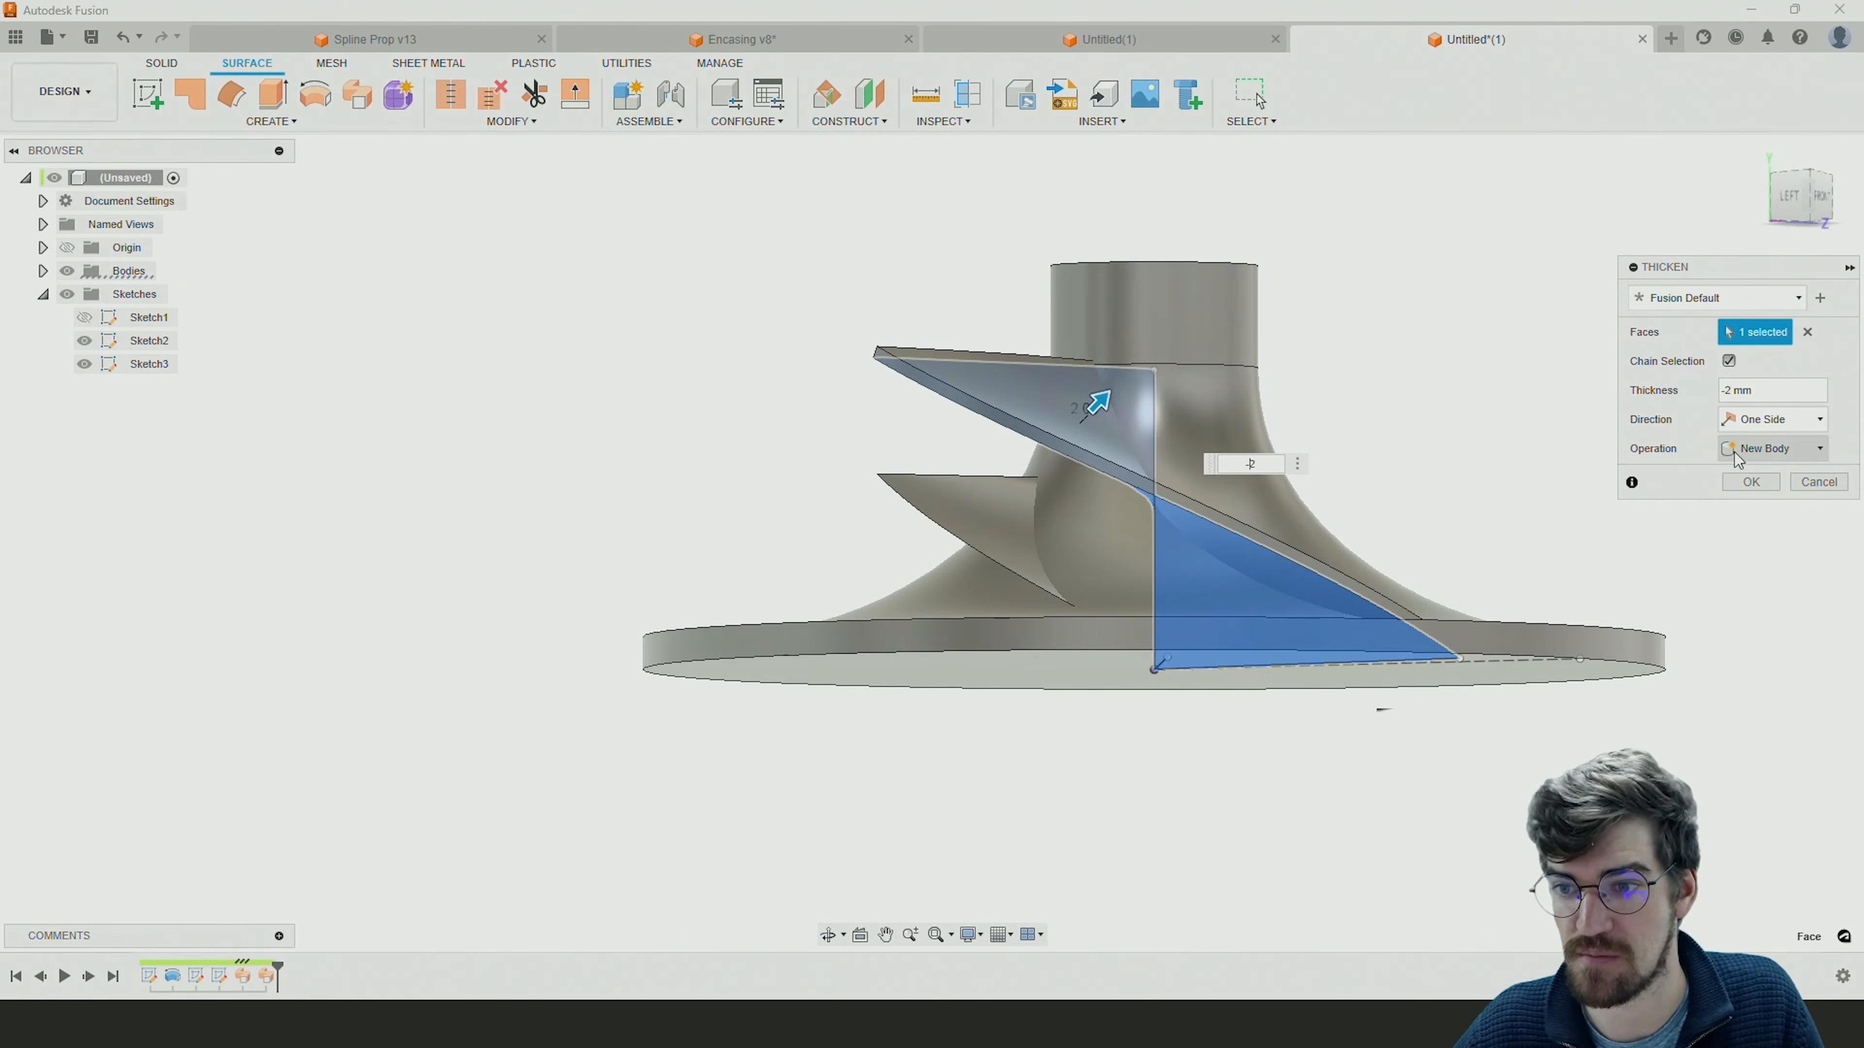
Set the long blade's thicken operation to Join and create the thickened blade.
left_click(1766, 458)
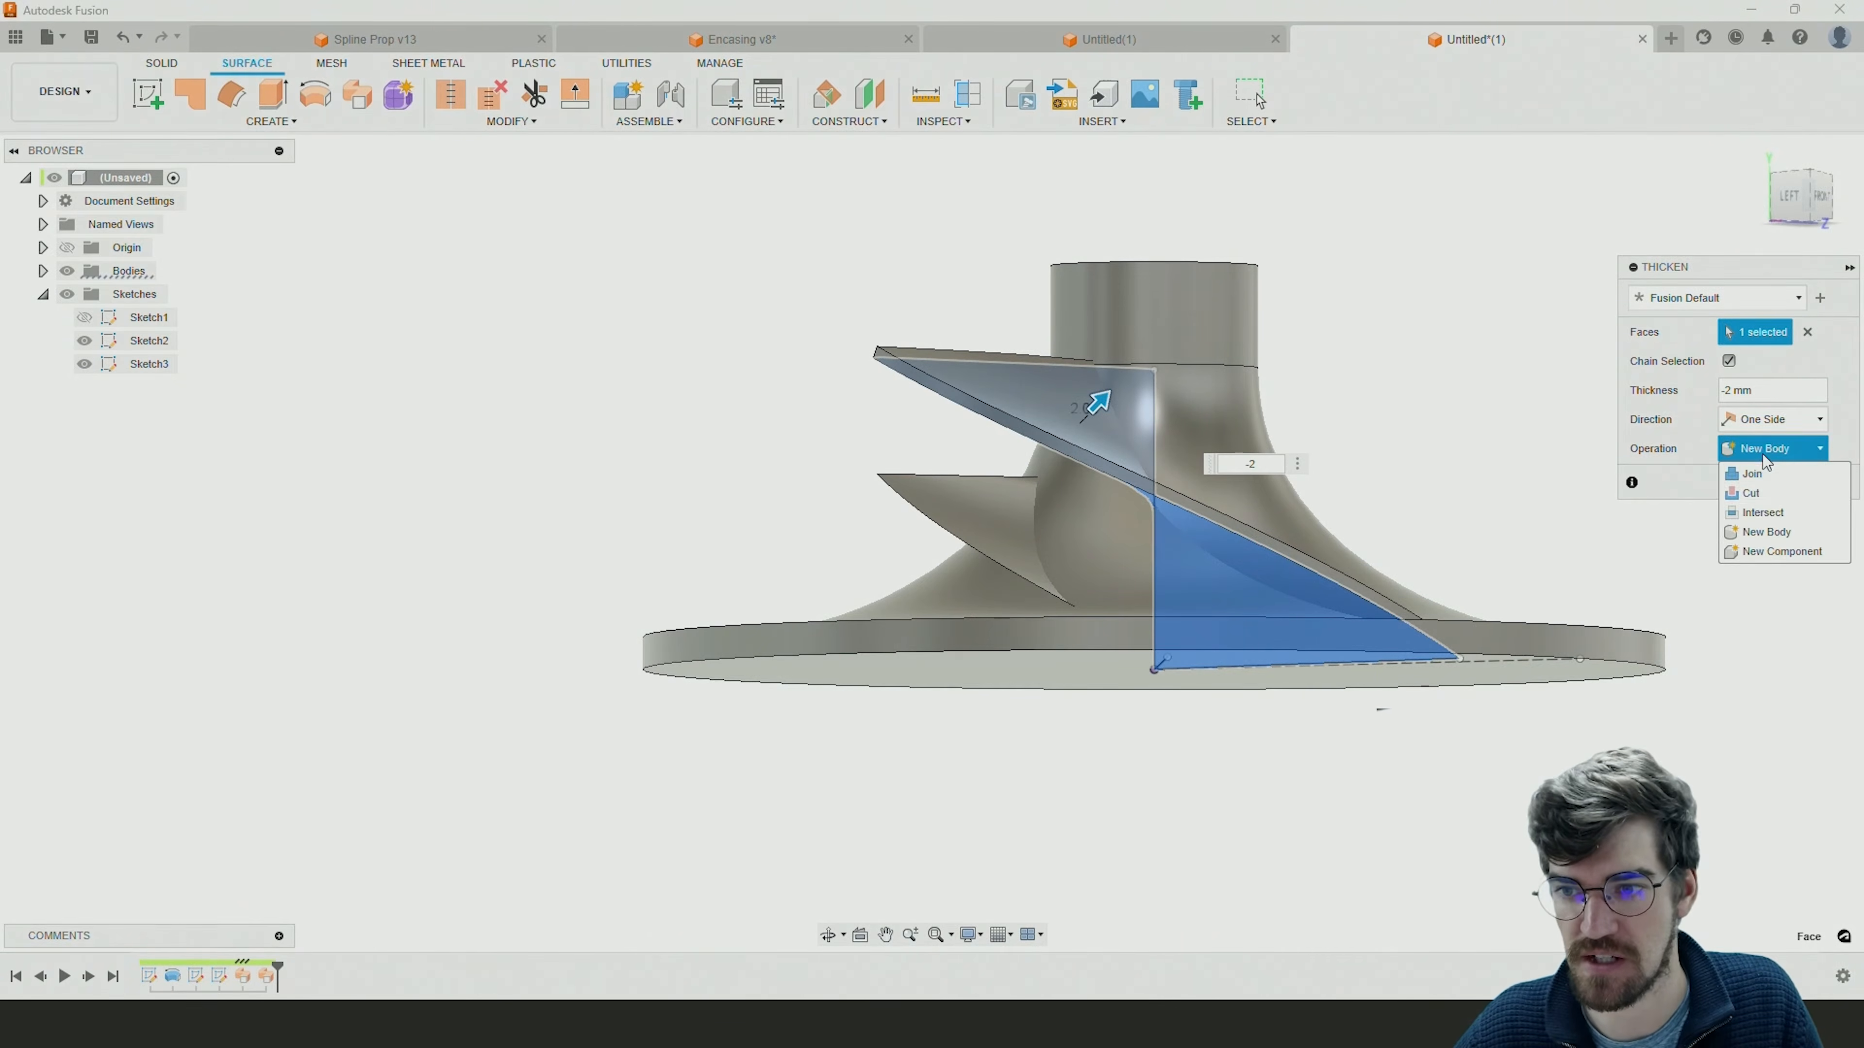
left_click(1765, 477)
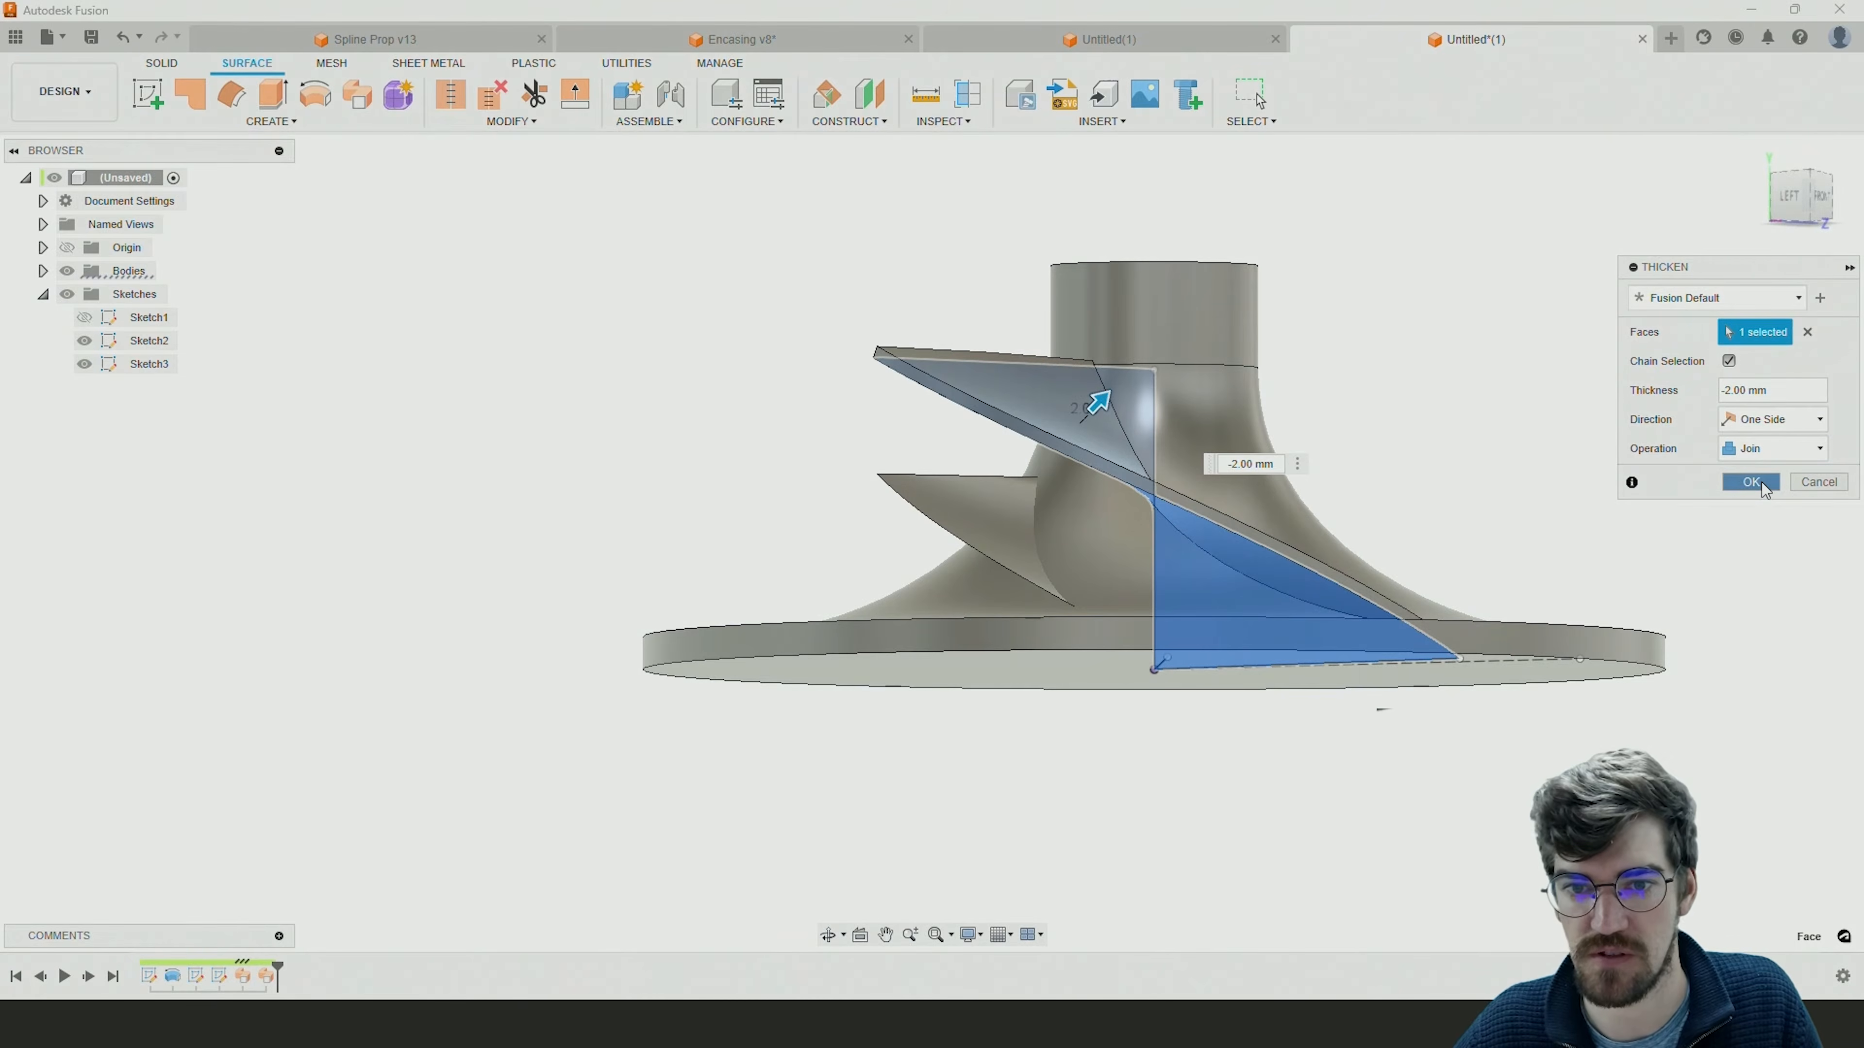
left_click(1769, 449)
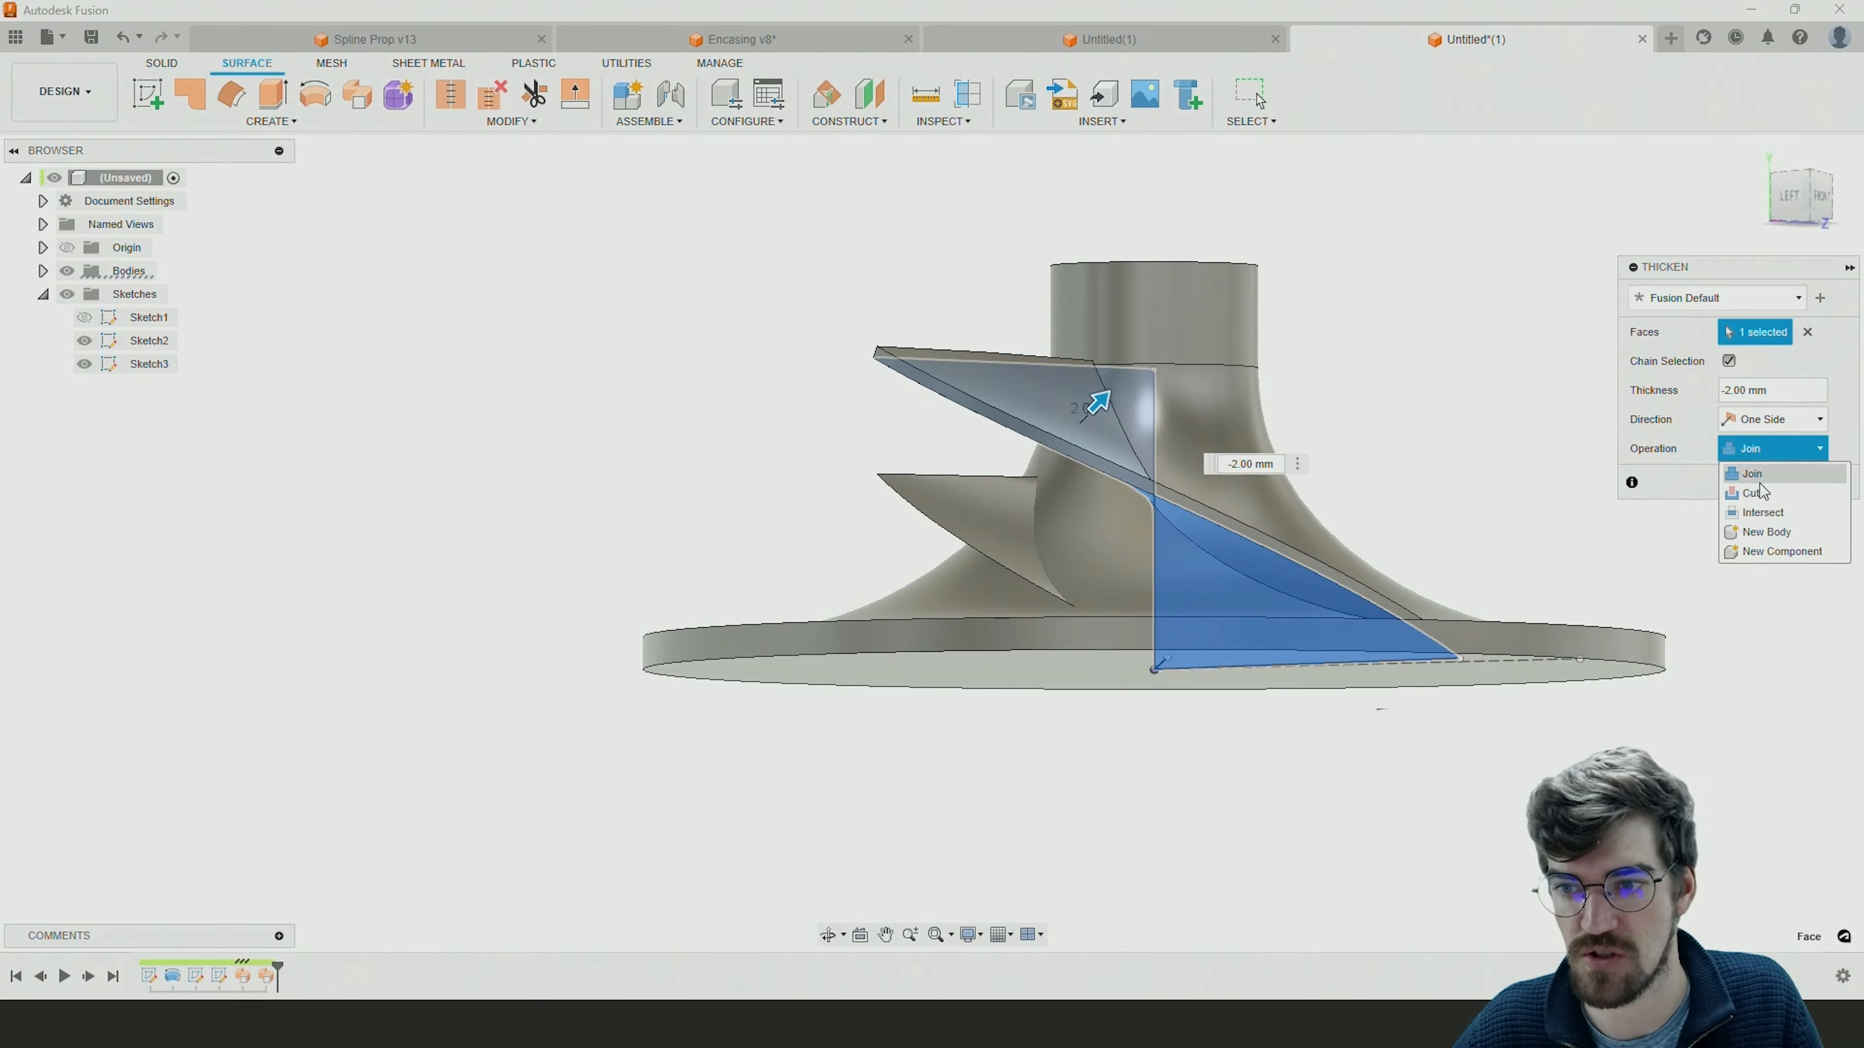
left_click(1741, 472)
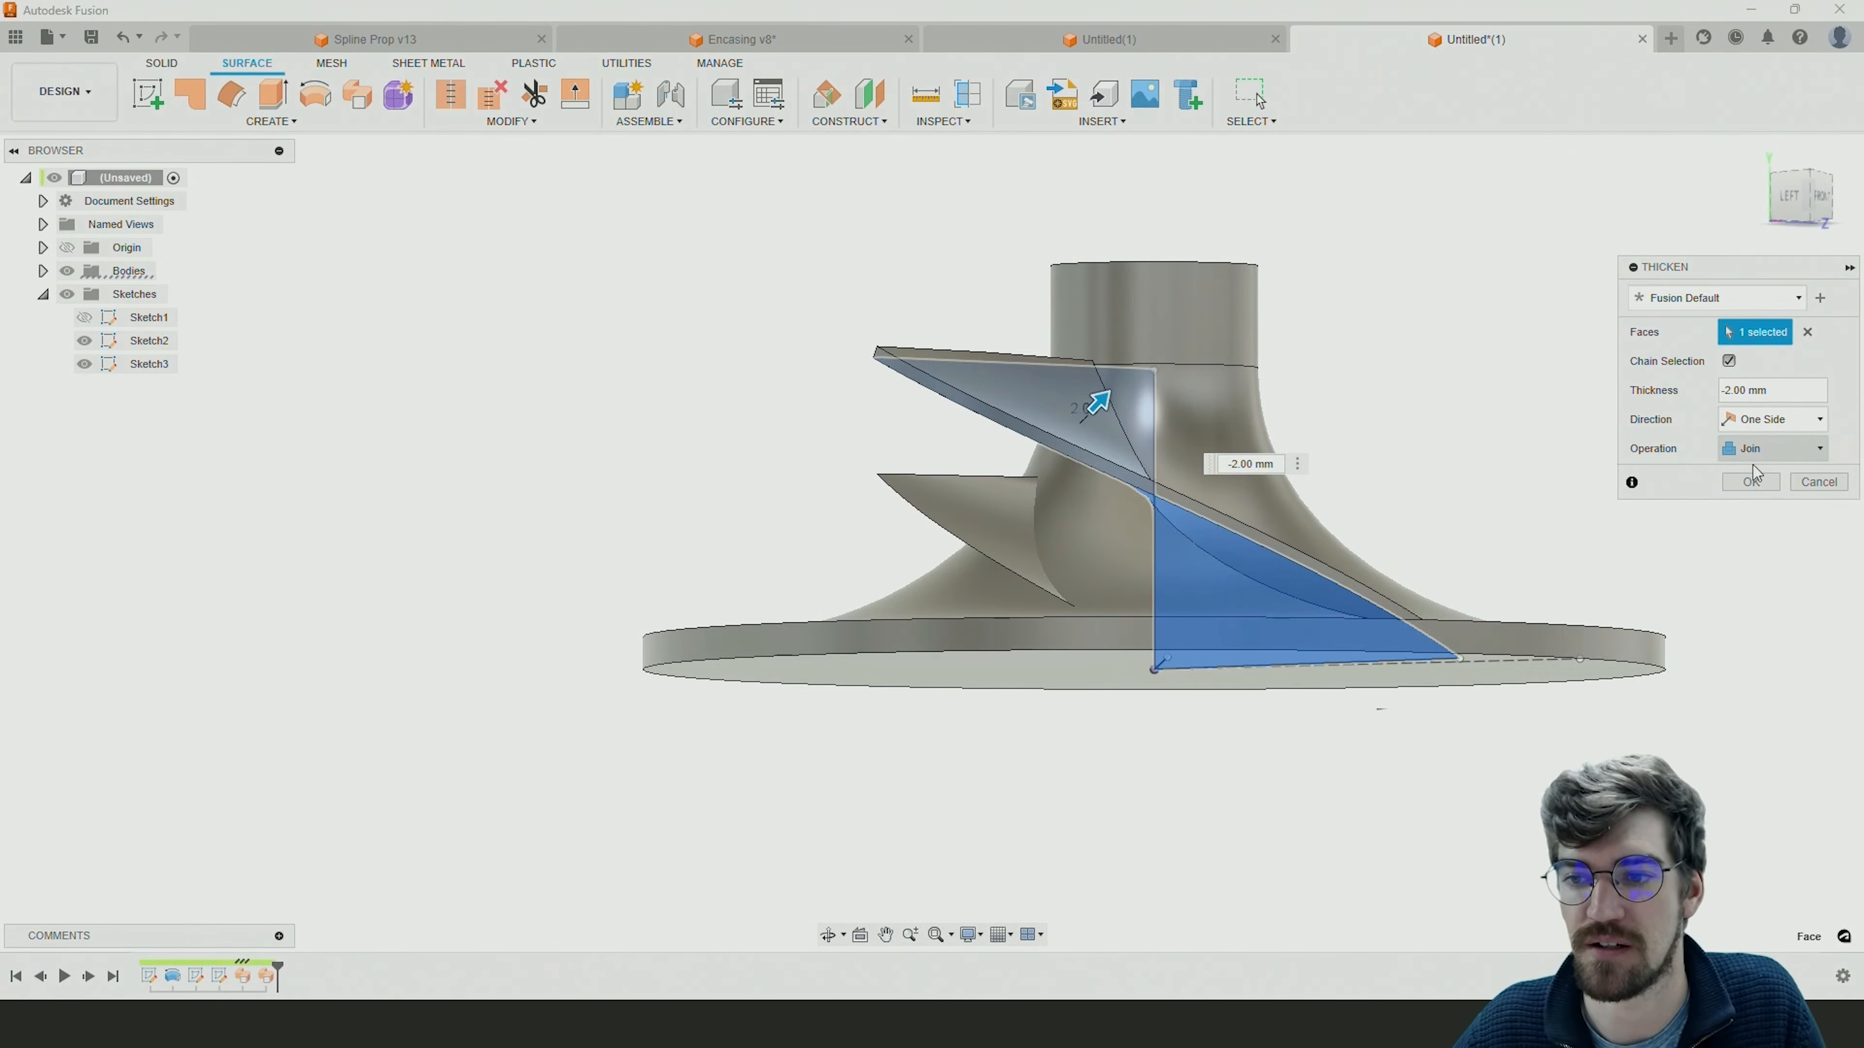
left_click(1750, 482)
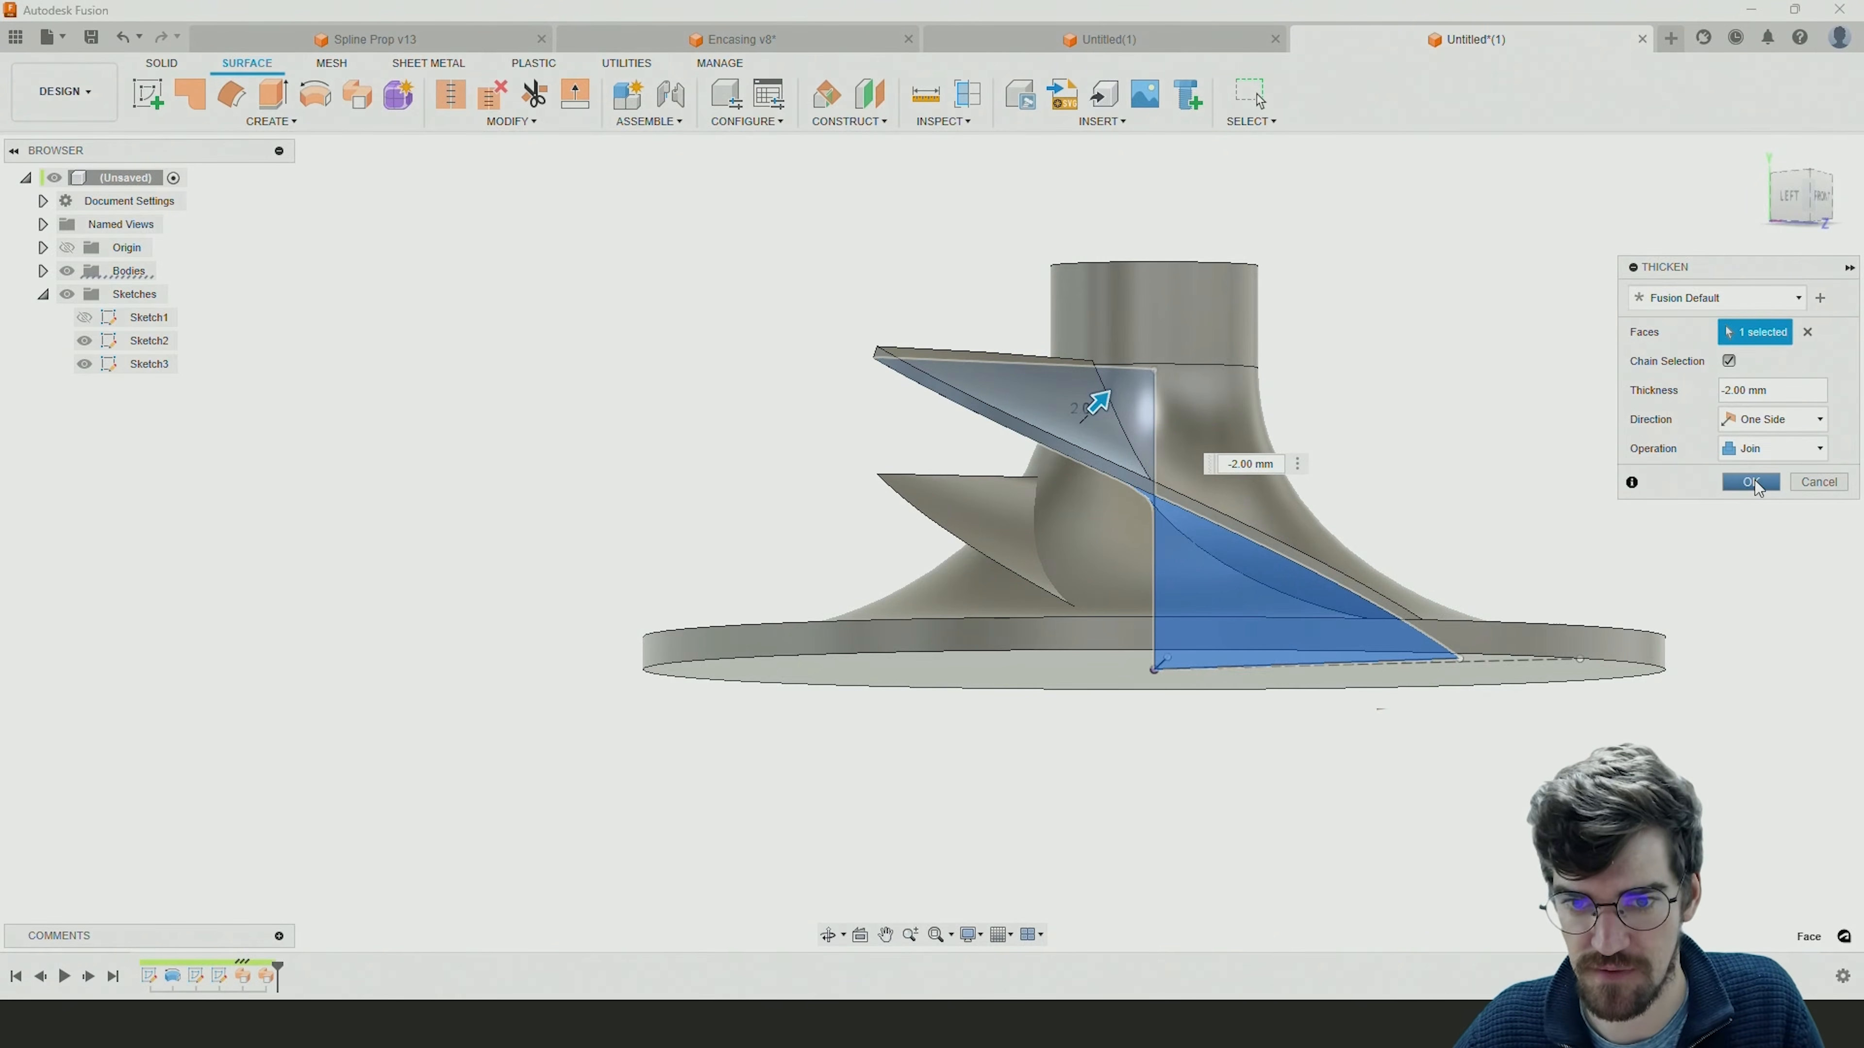
Thicken the short blade's surface by -2 mm on one side.
middle_click_drag(1254, 596, 1329, 616, "shift")
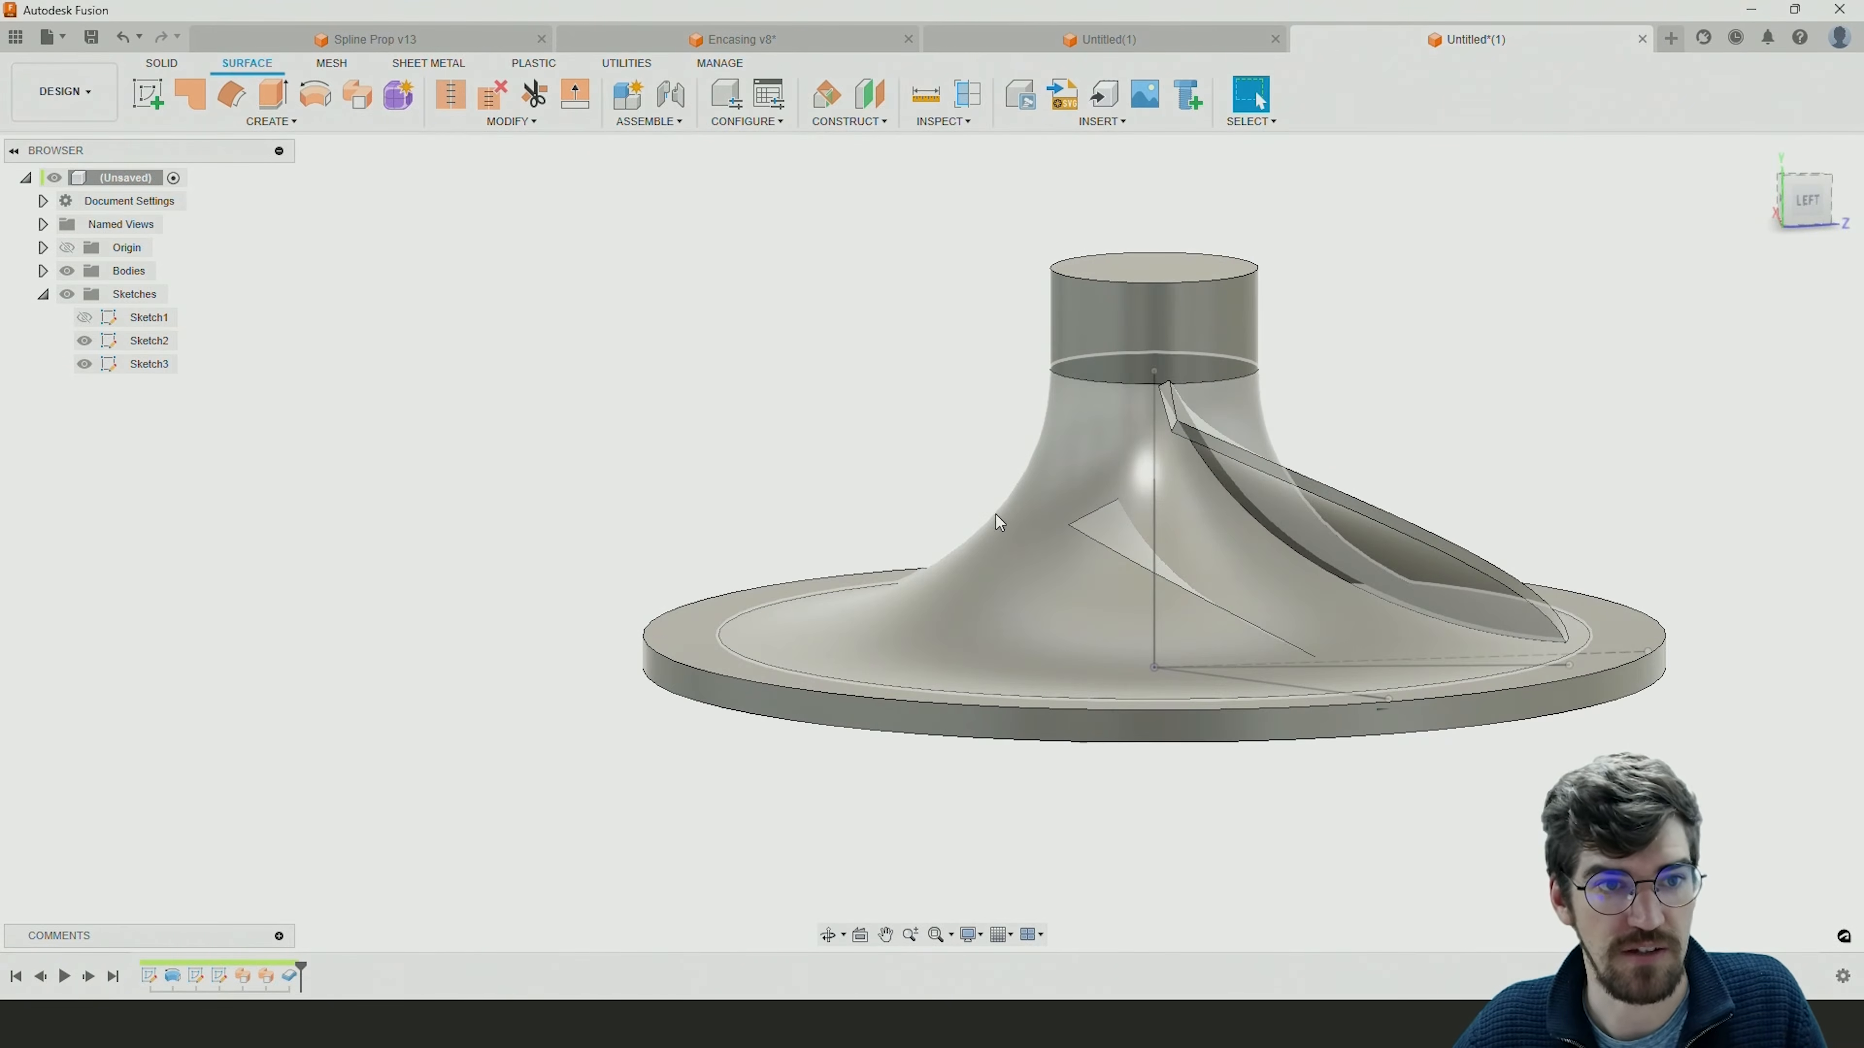
left_click(285, 126)
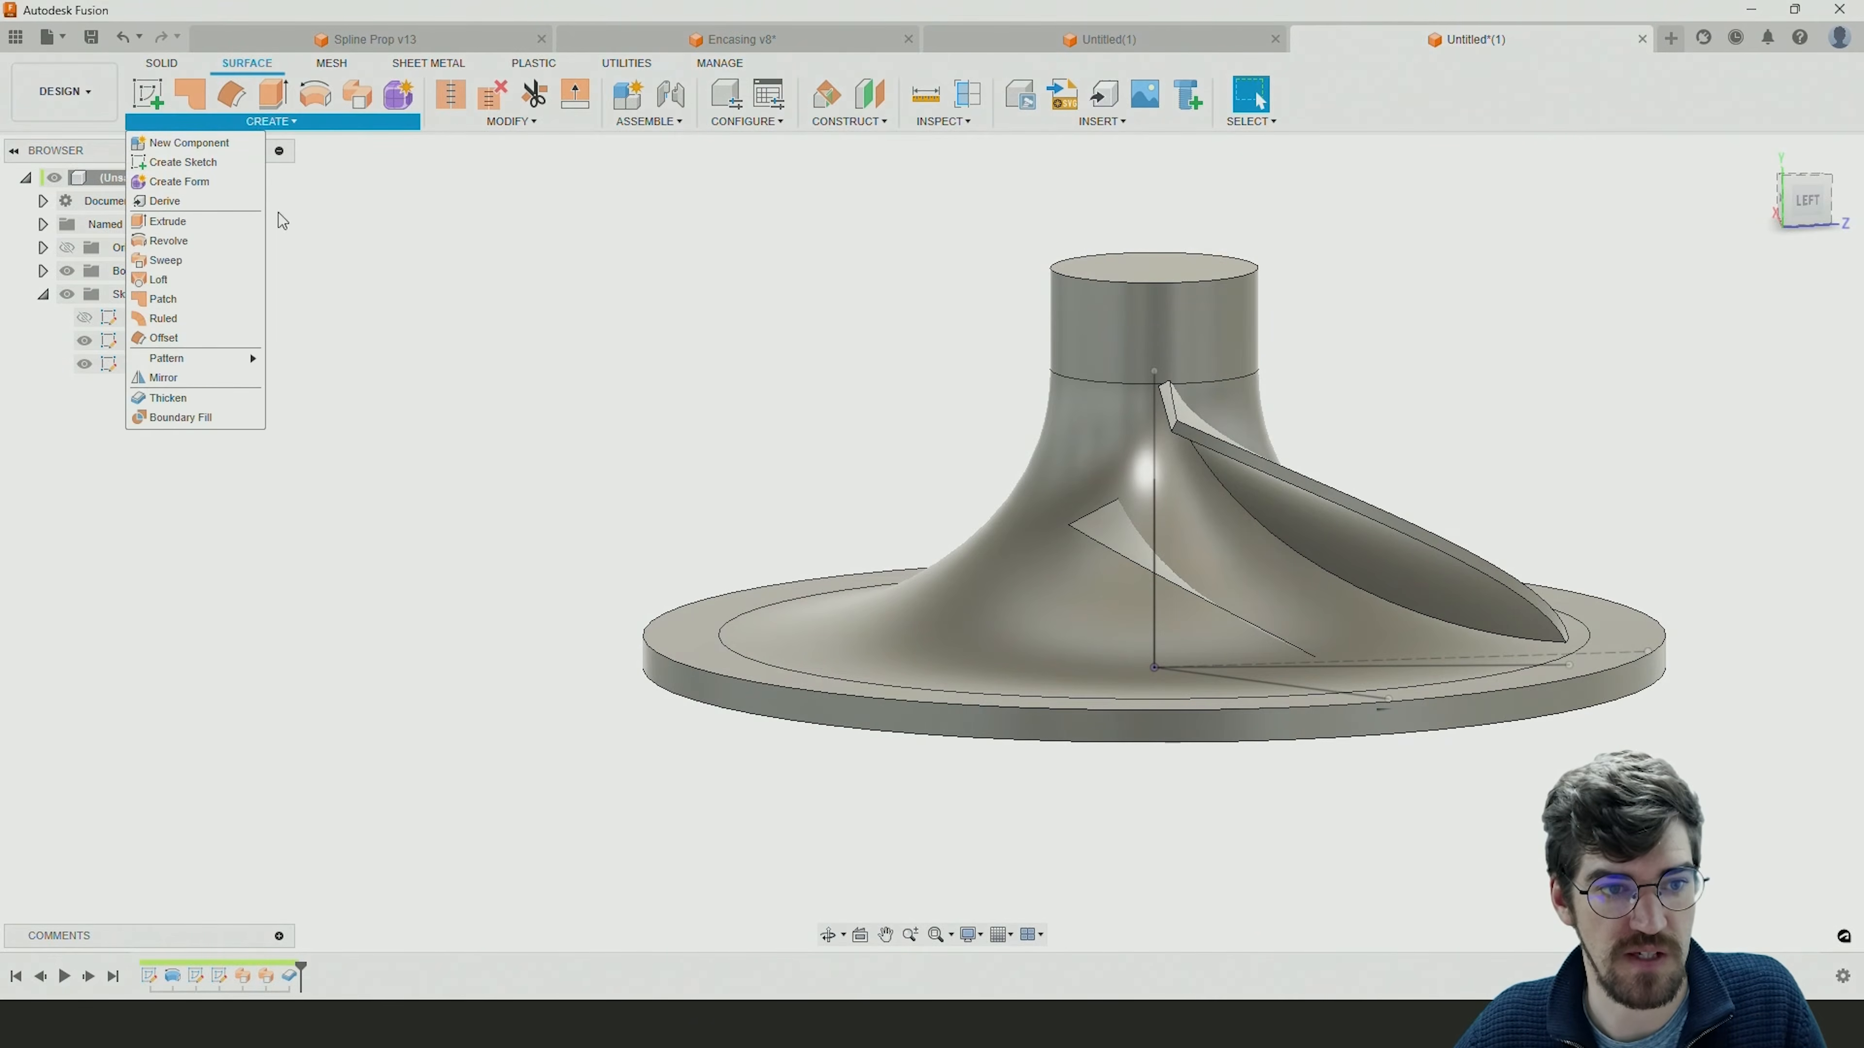
left_click(168, 397)
left_click(1173, 556)
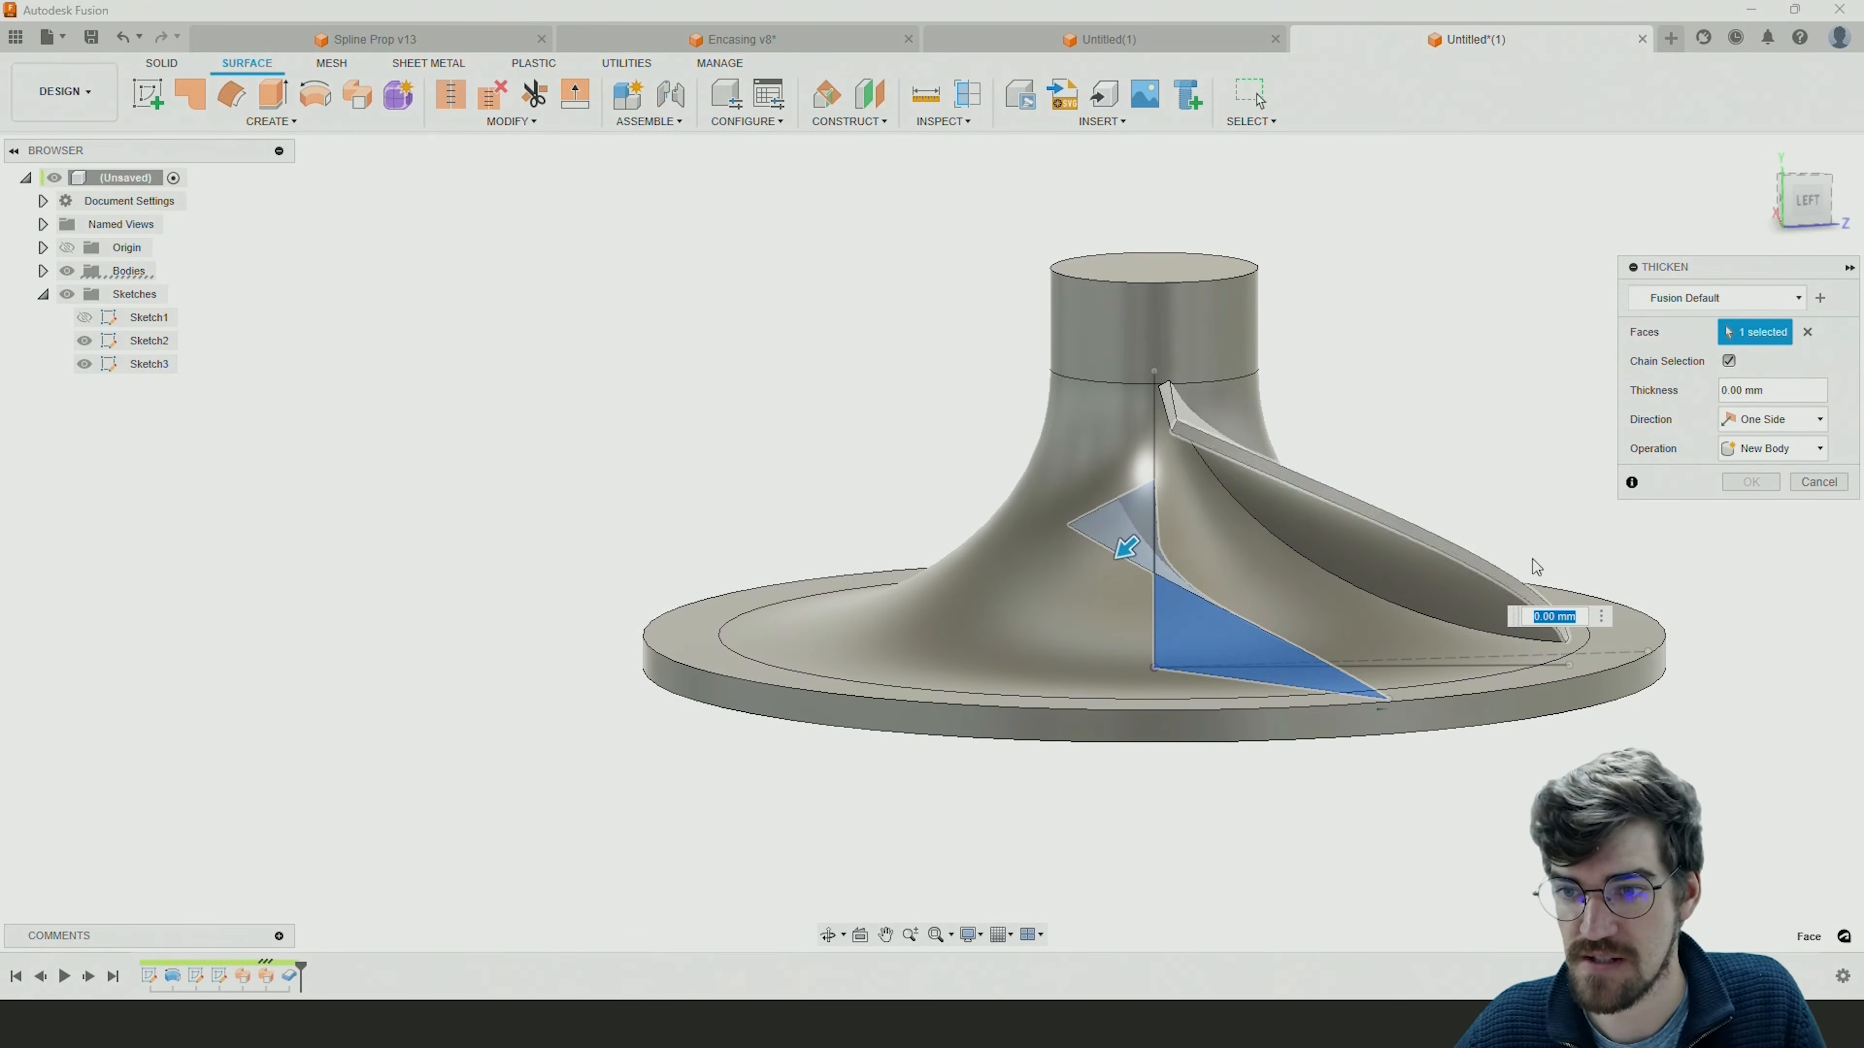
type("-2")
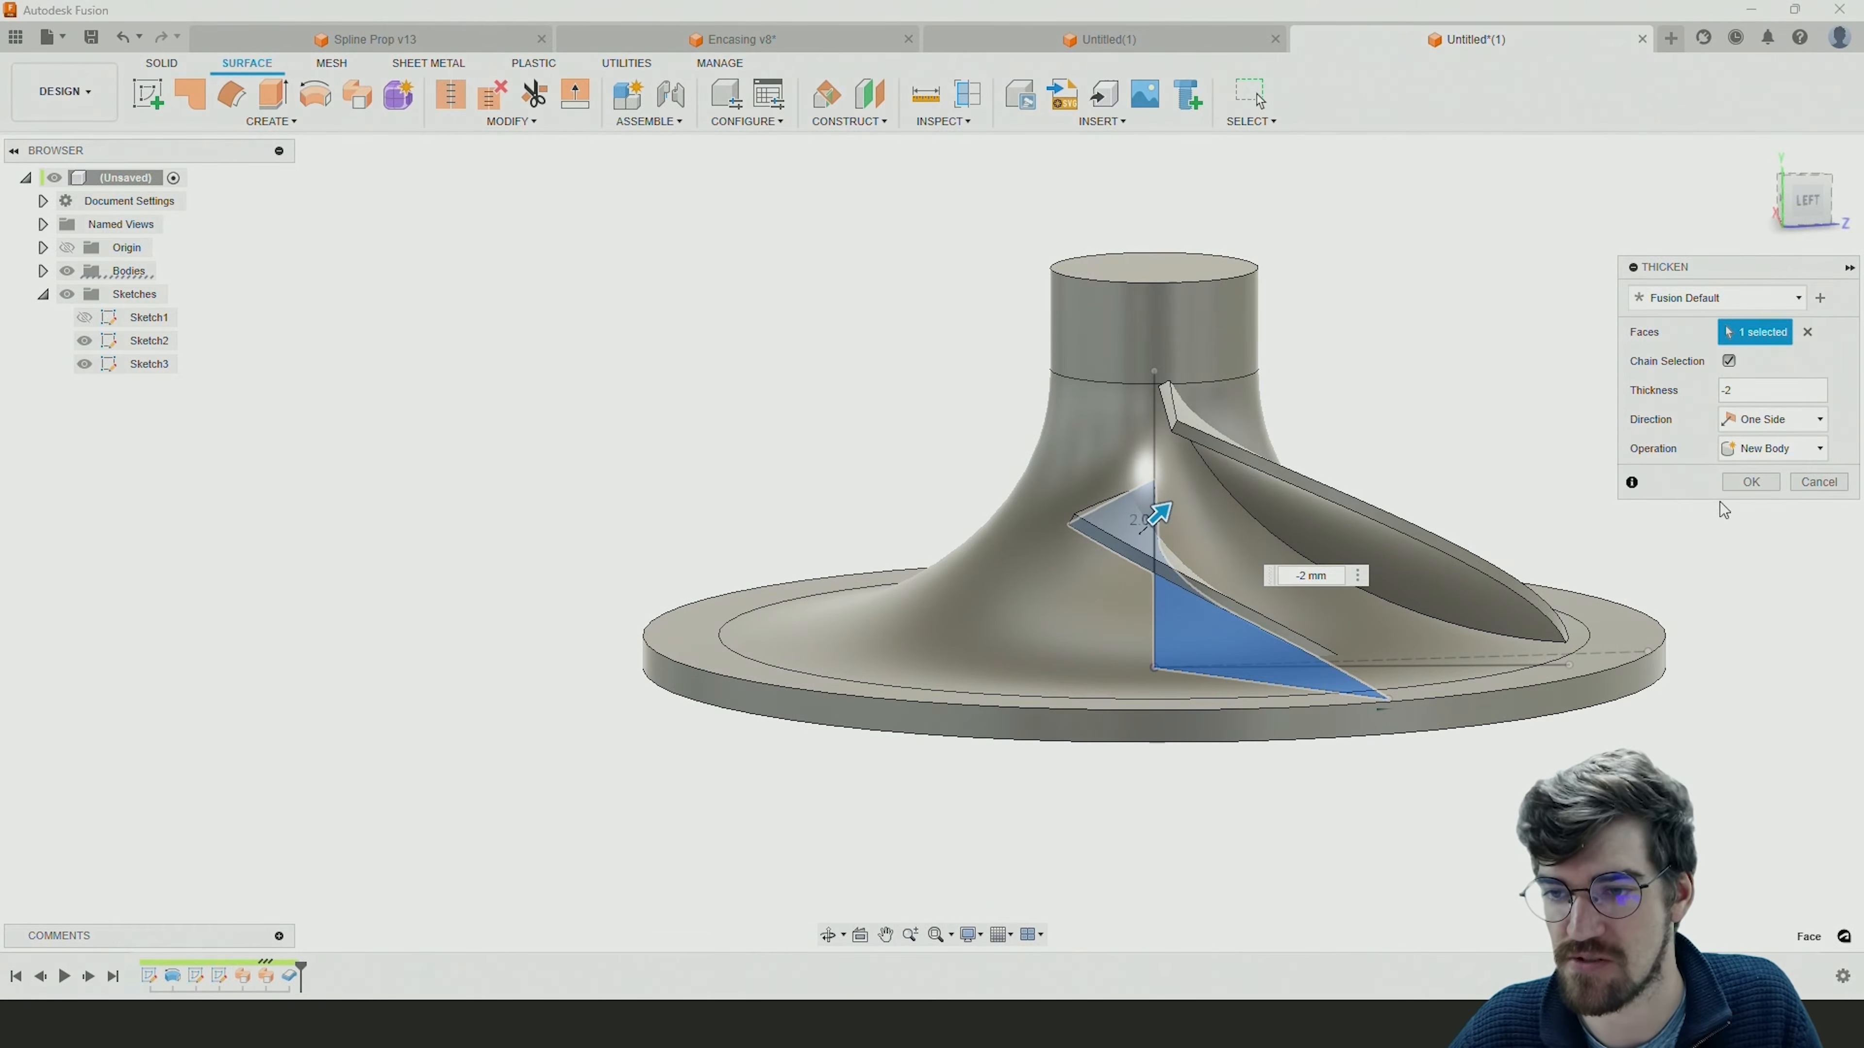
left_click(1735, 483)
Stretch the base lines of the short and long blades outward to about the hub disc's outer rim.
middle_click_drag(1165, 471, 1334, 565, "shift")
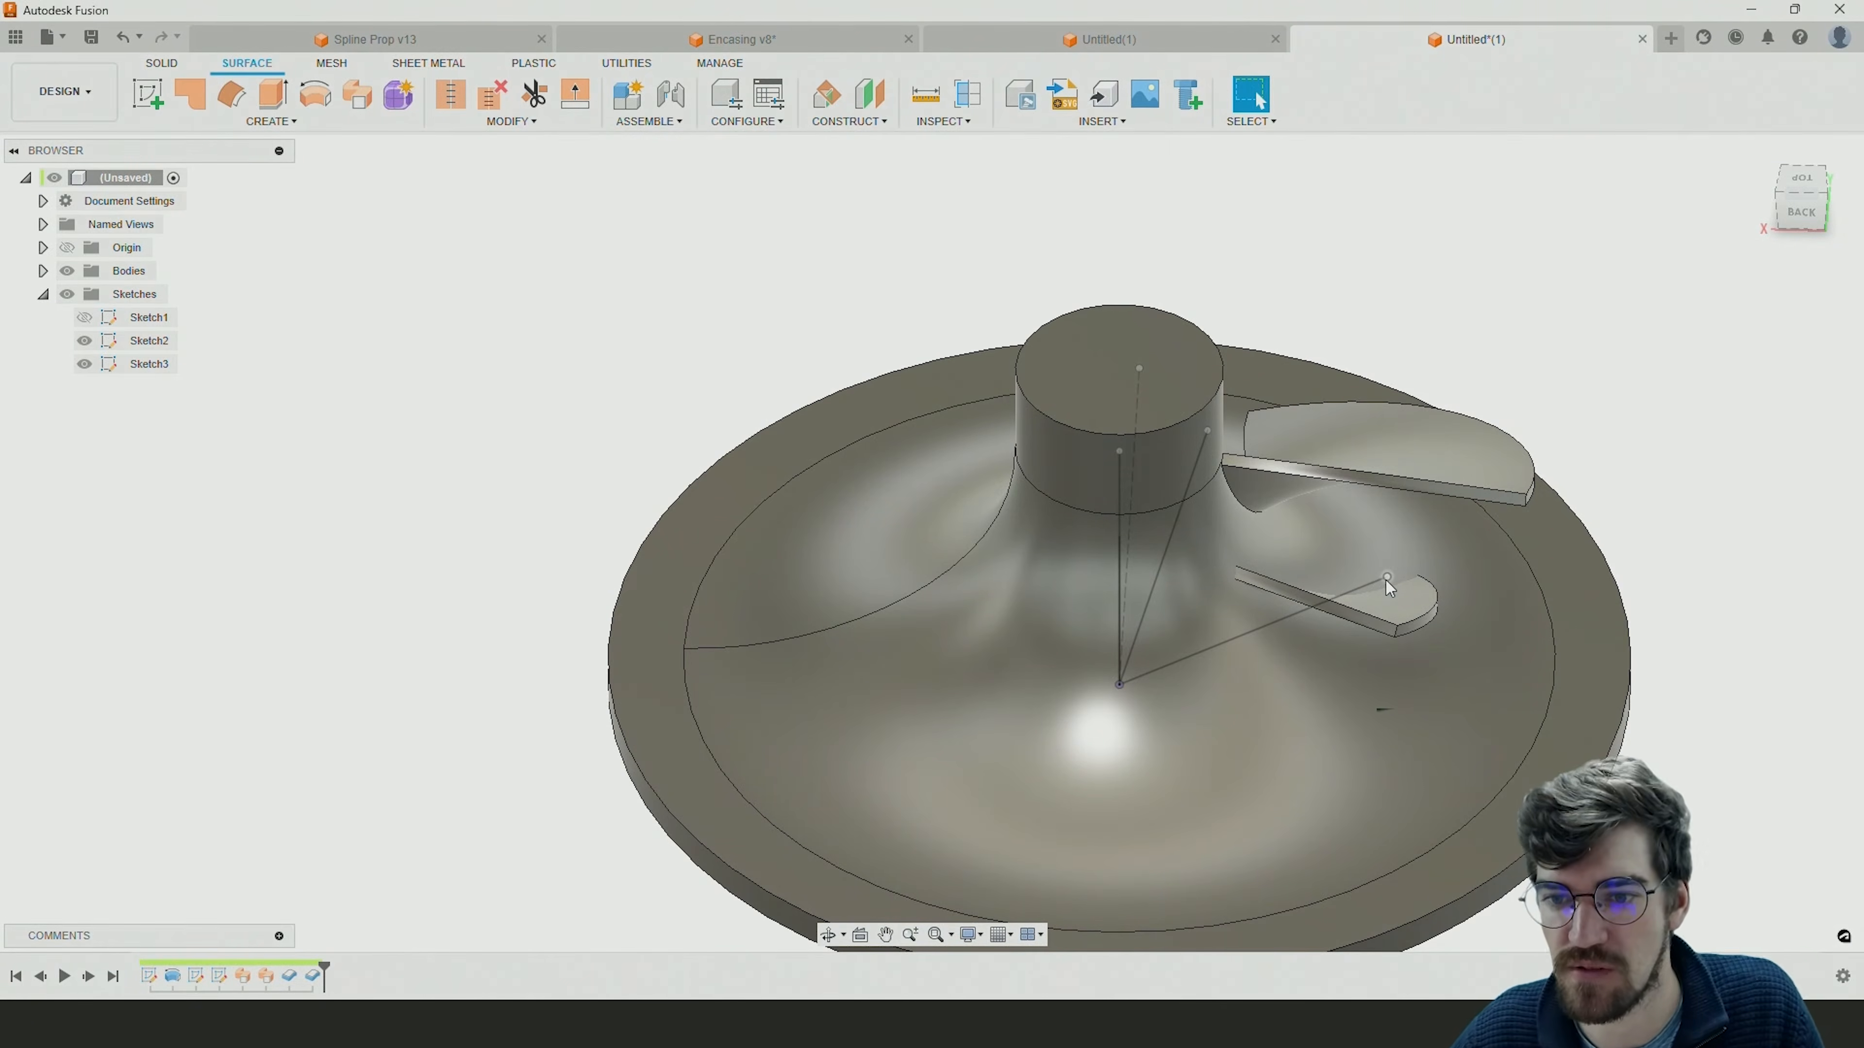
middle_click_drag(1444, 618, 1264, 696, "shift")
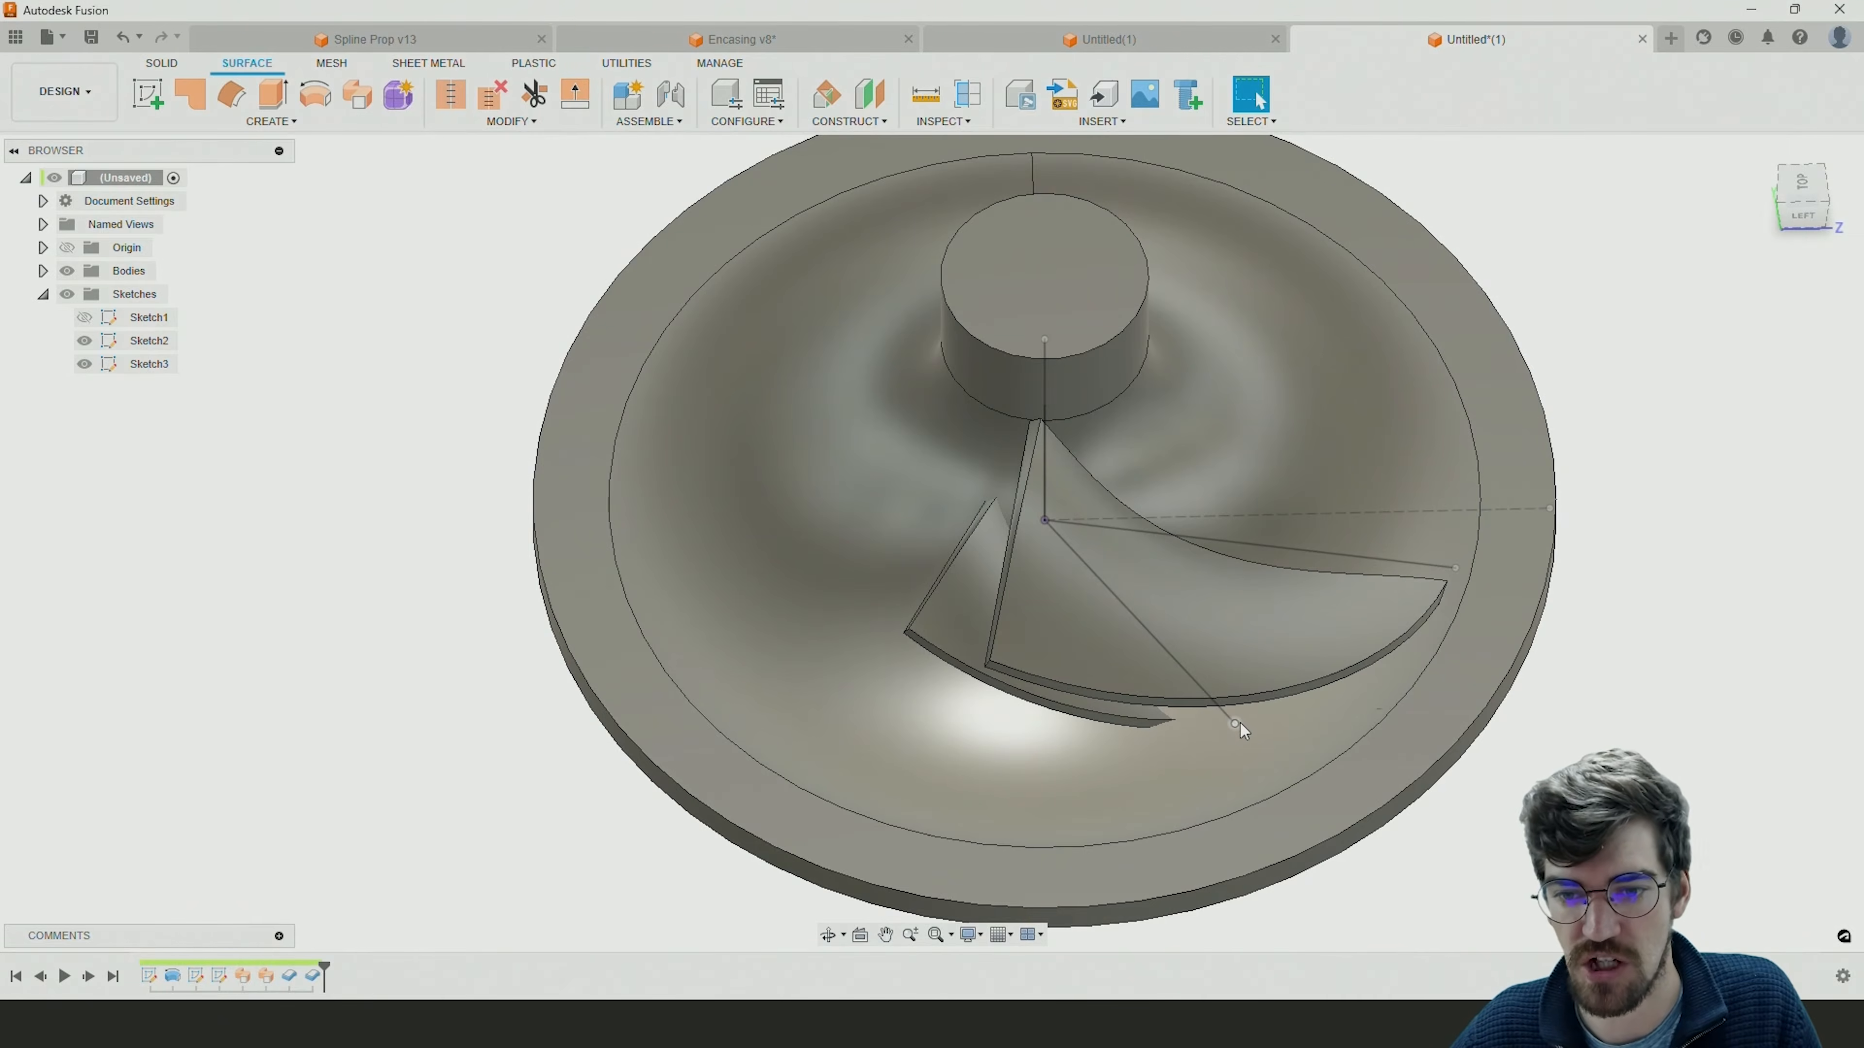
mouse_move(1236, 723)
left_mouse_down()
mouse_move(1275, 760)
mouse_move(1256, 867)
mouse_move(1289, 782)
mouse_move(1348, 845)
left_mouse_up()
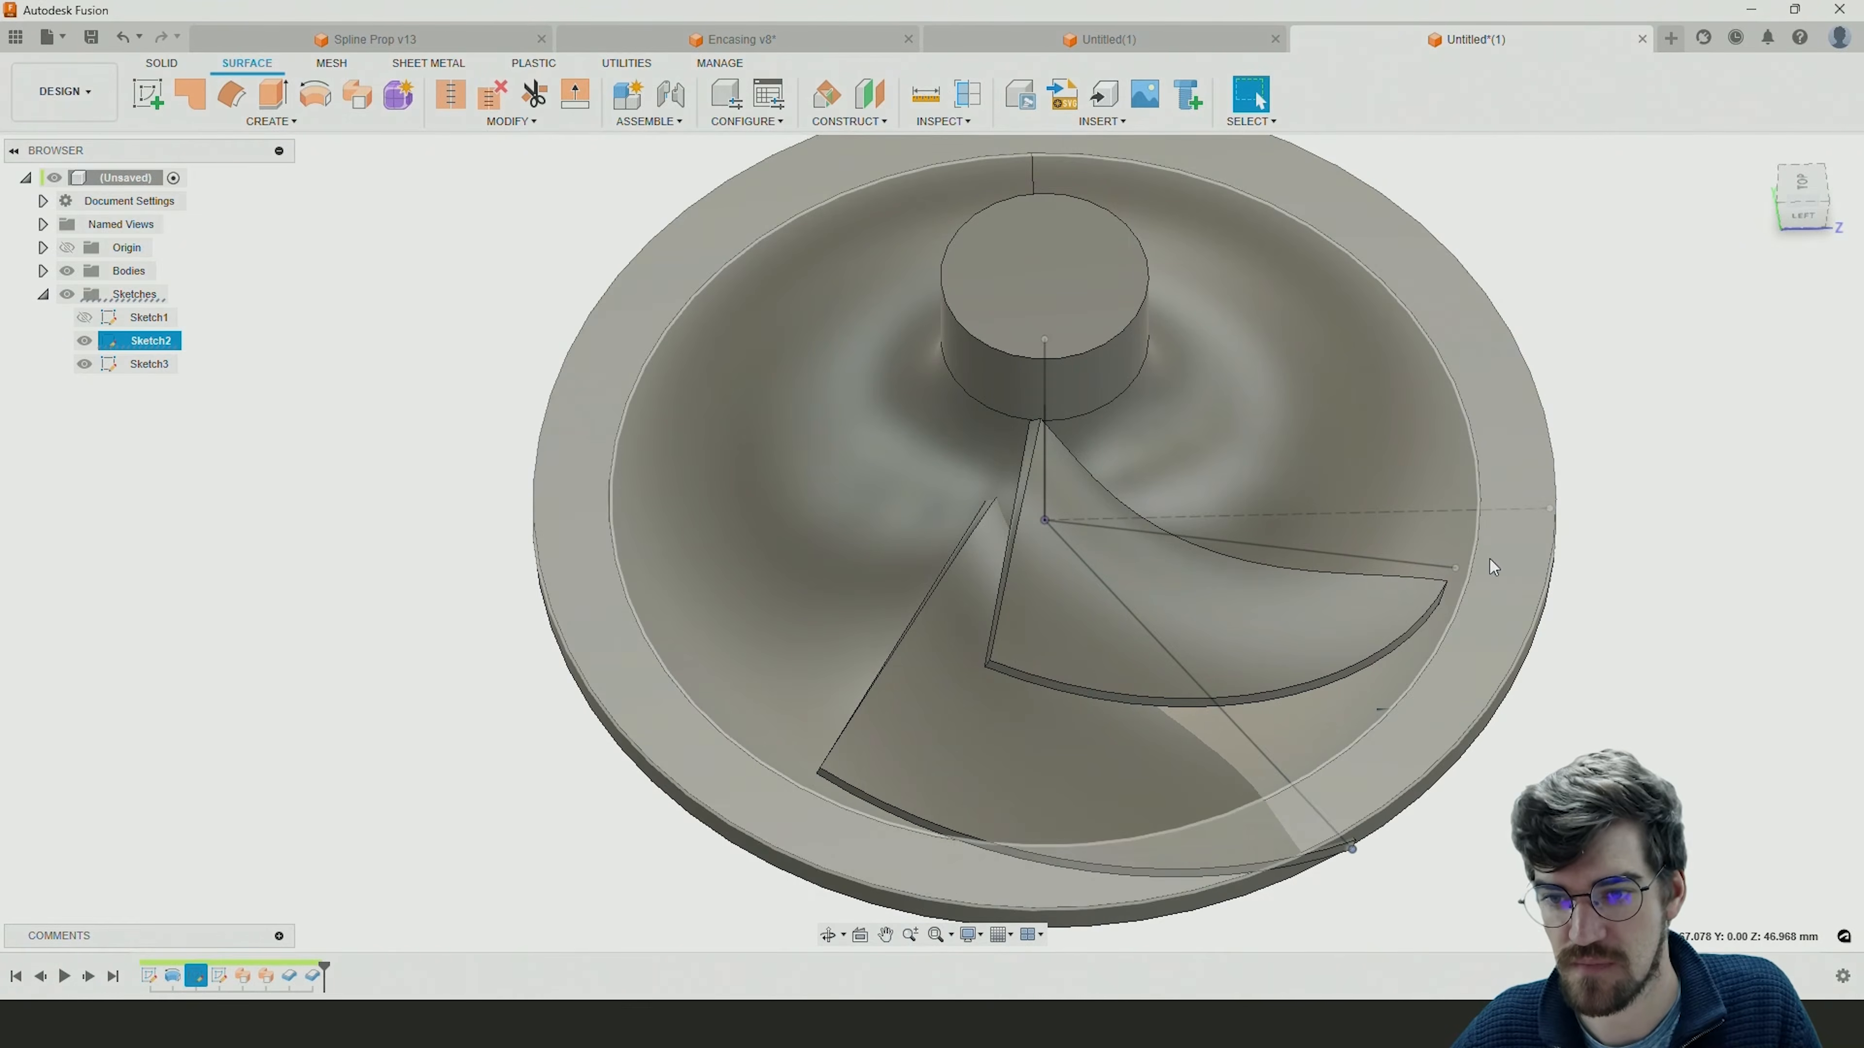
left_click_drag(1457, 570, 1540, 587)
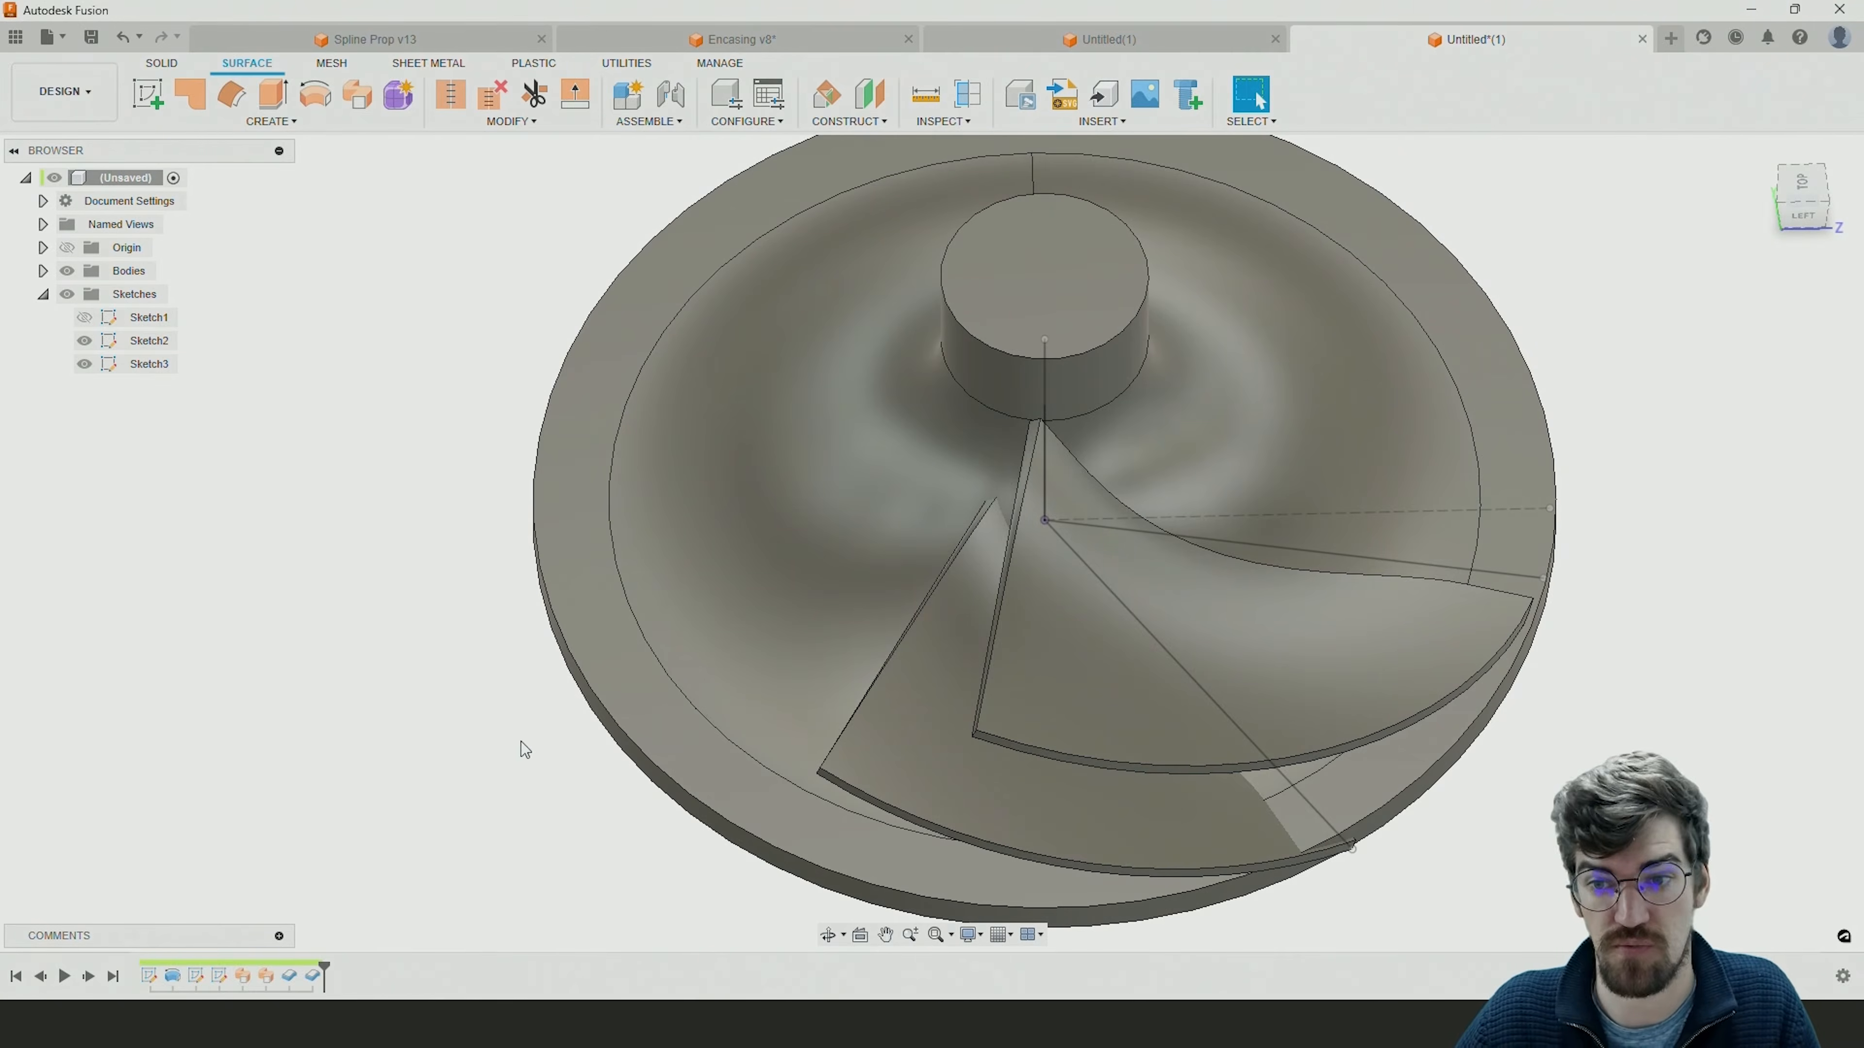
Edit Sketch2 and project the hub disc's outer circular edge into it.
double_click(196, 978)
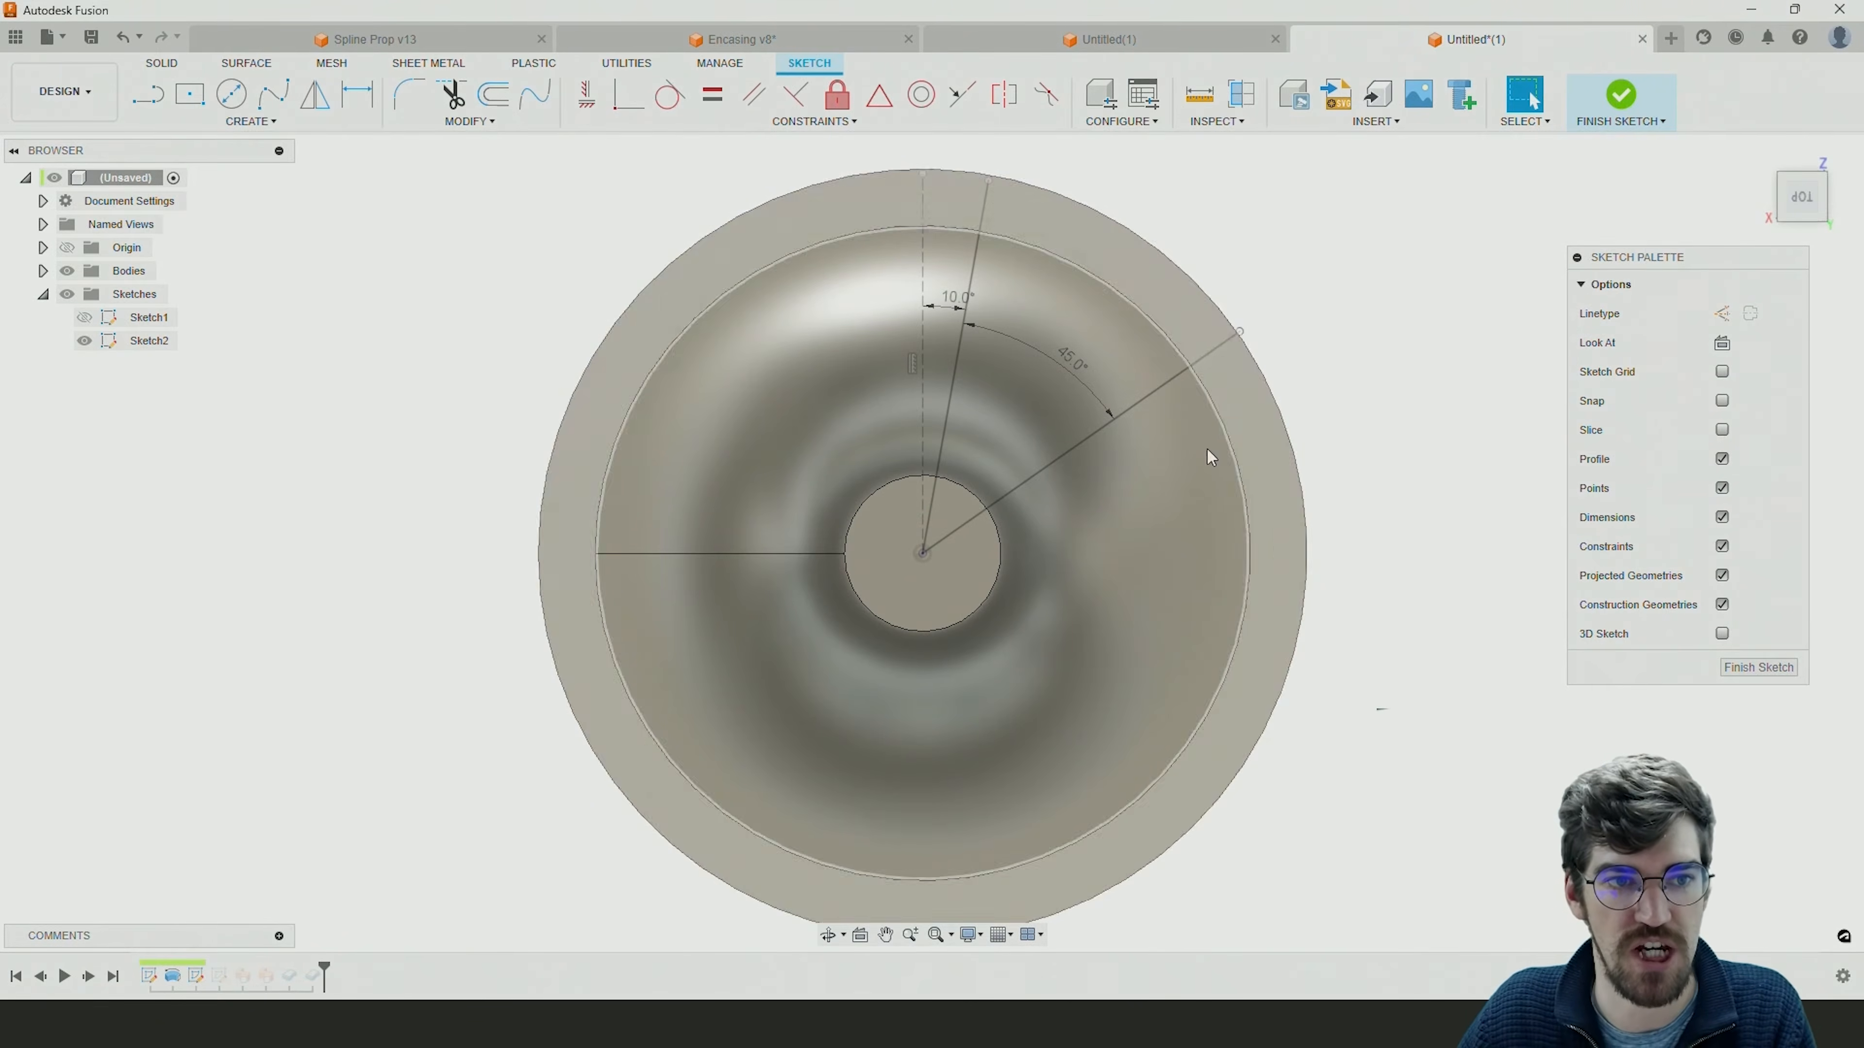
left_click(288, 123)
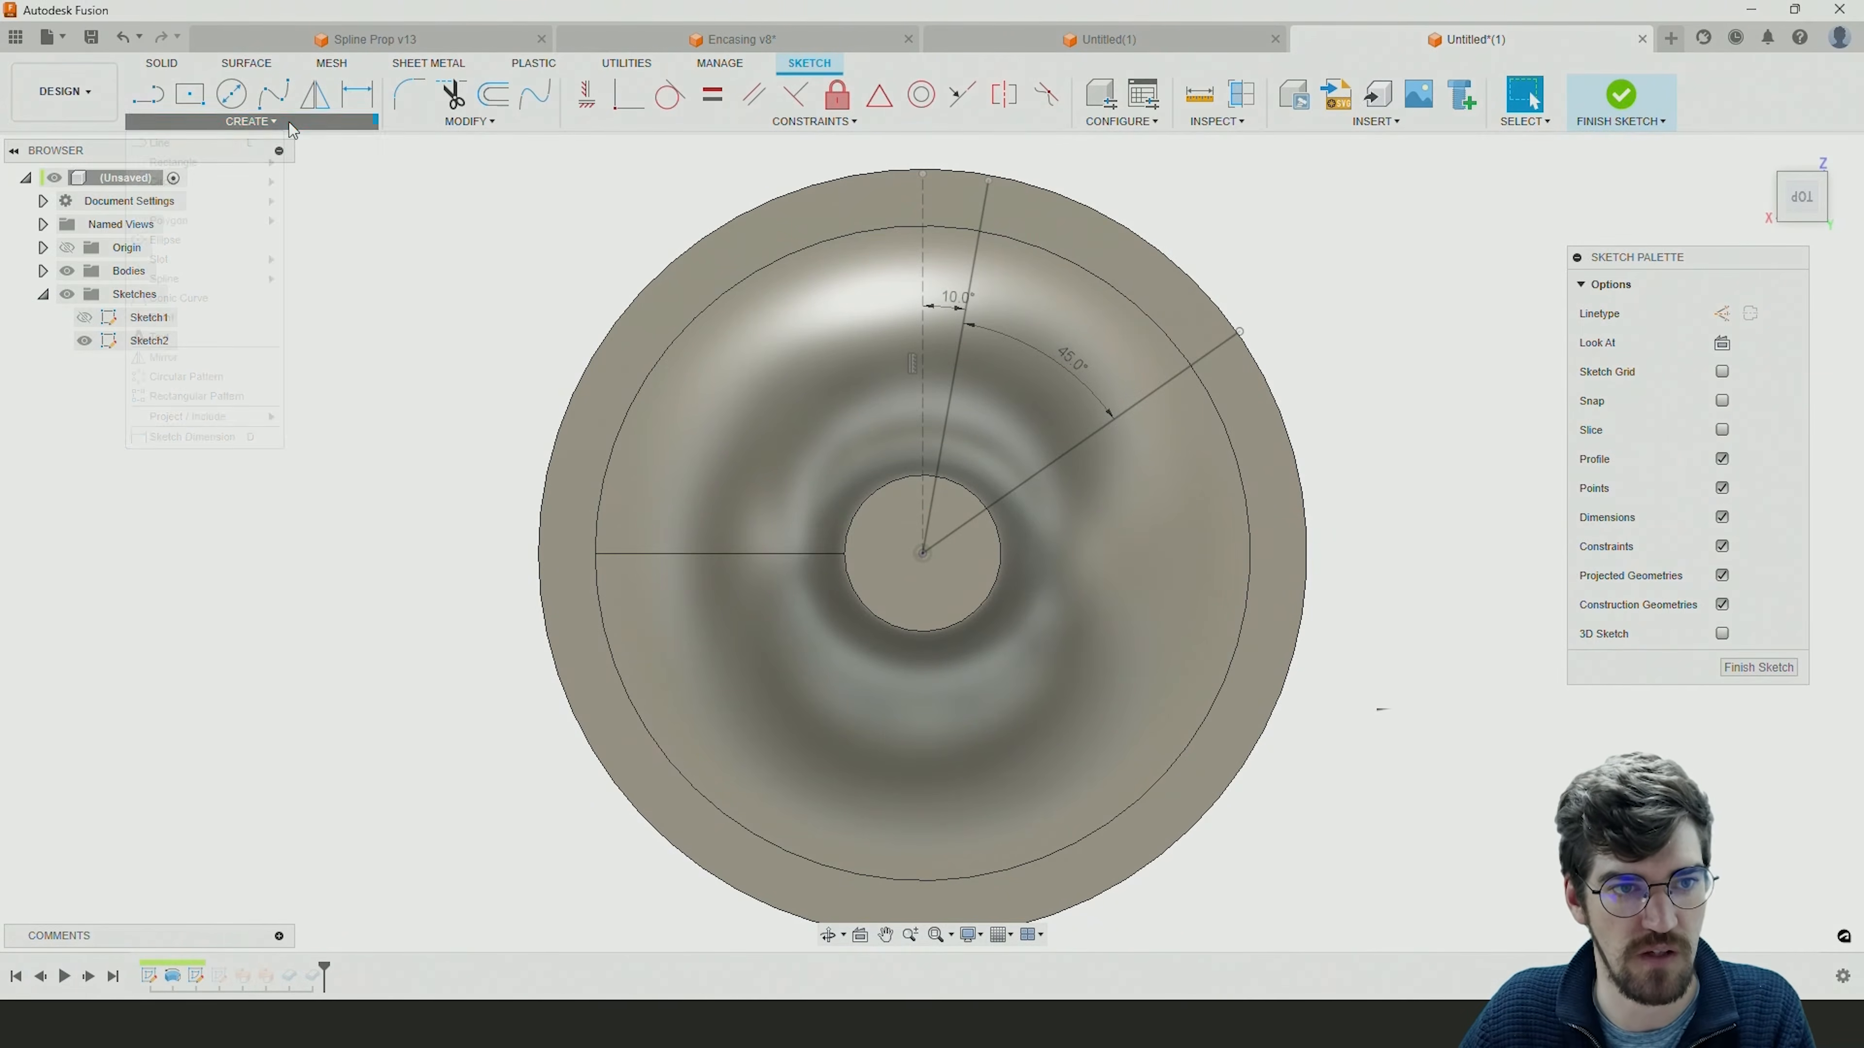
mouse_move(192, 422)
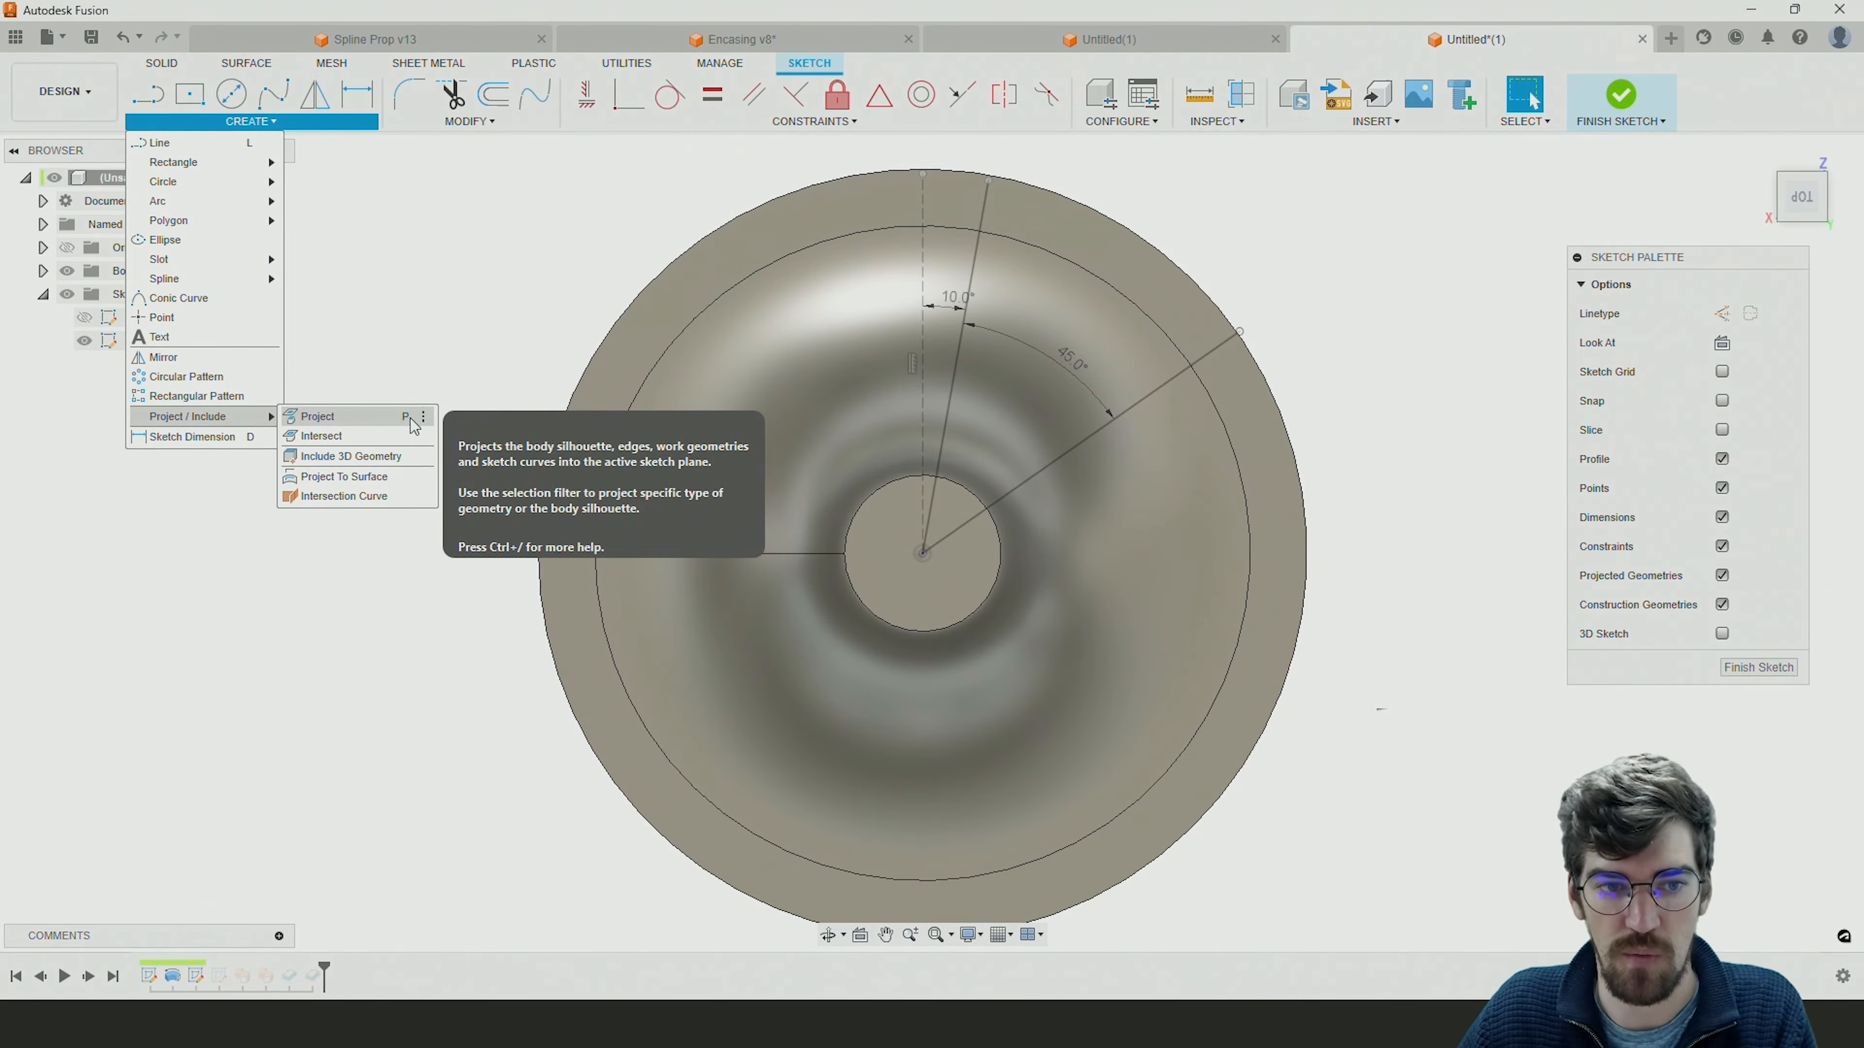
left_click(516, 252)
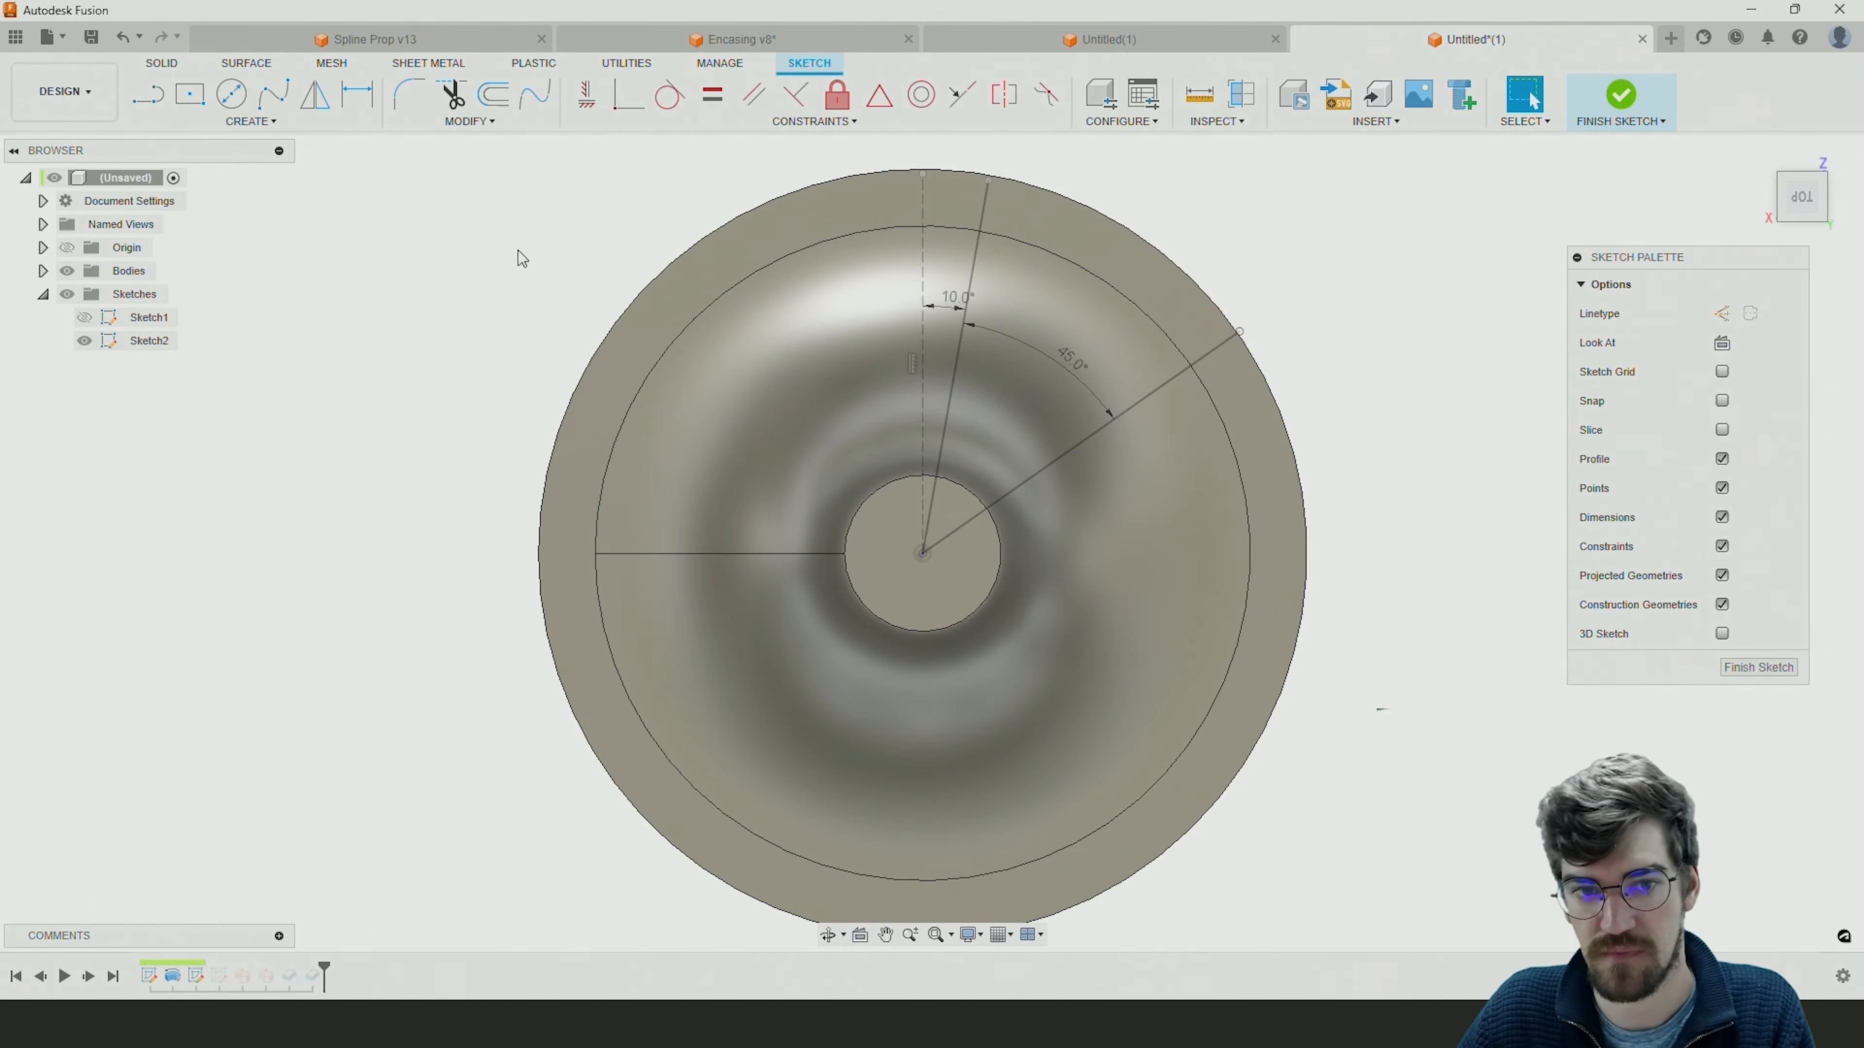
left_click_drag(1708, 258, 1405, 171)
left_click(1177, 266)
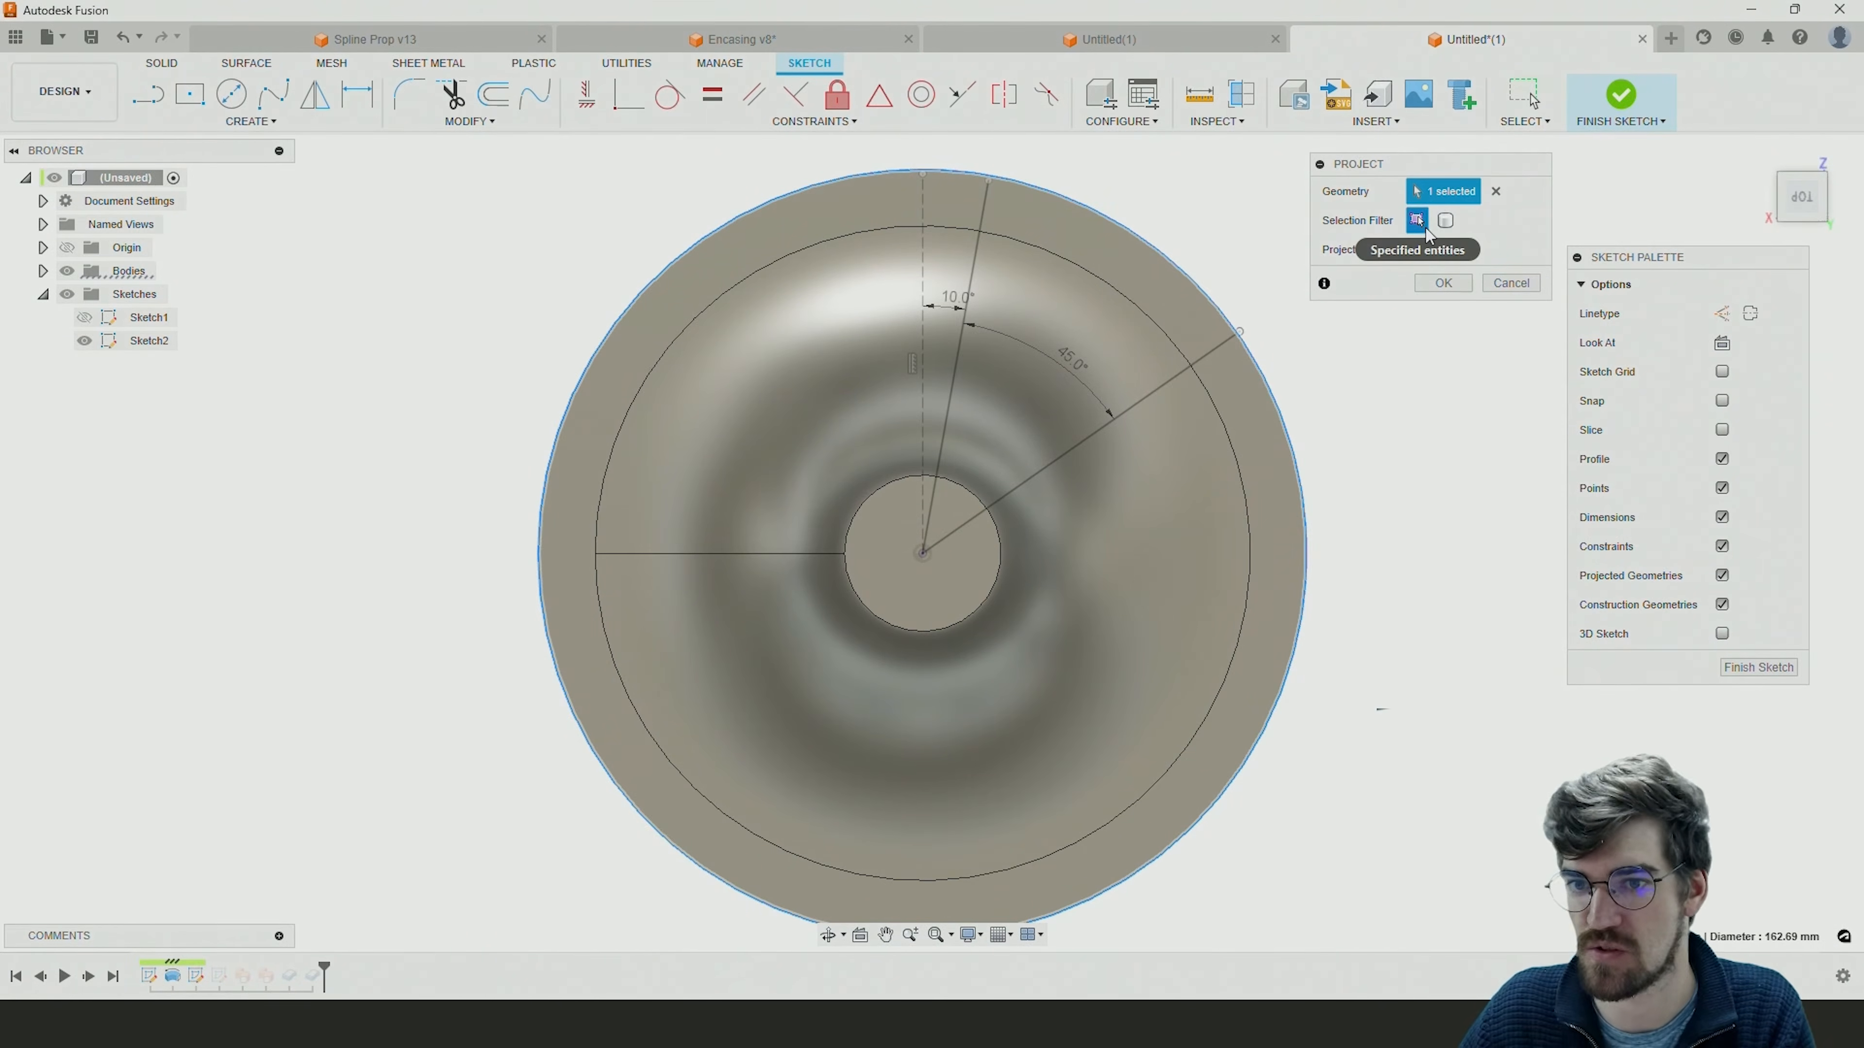
left_click(1427, 290)
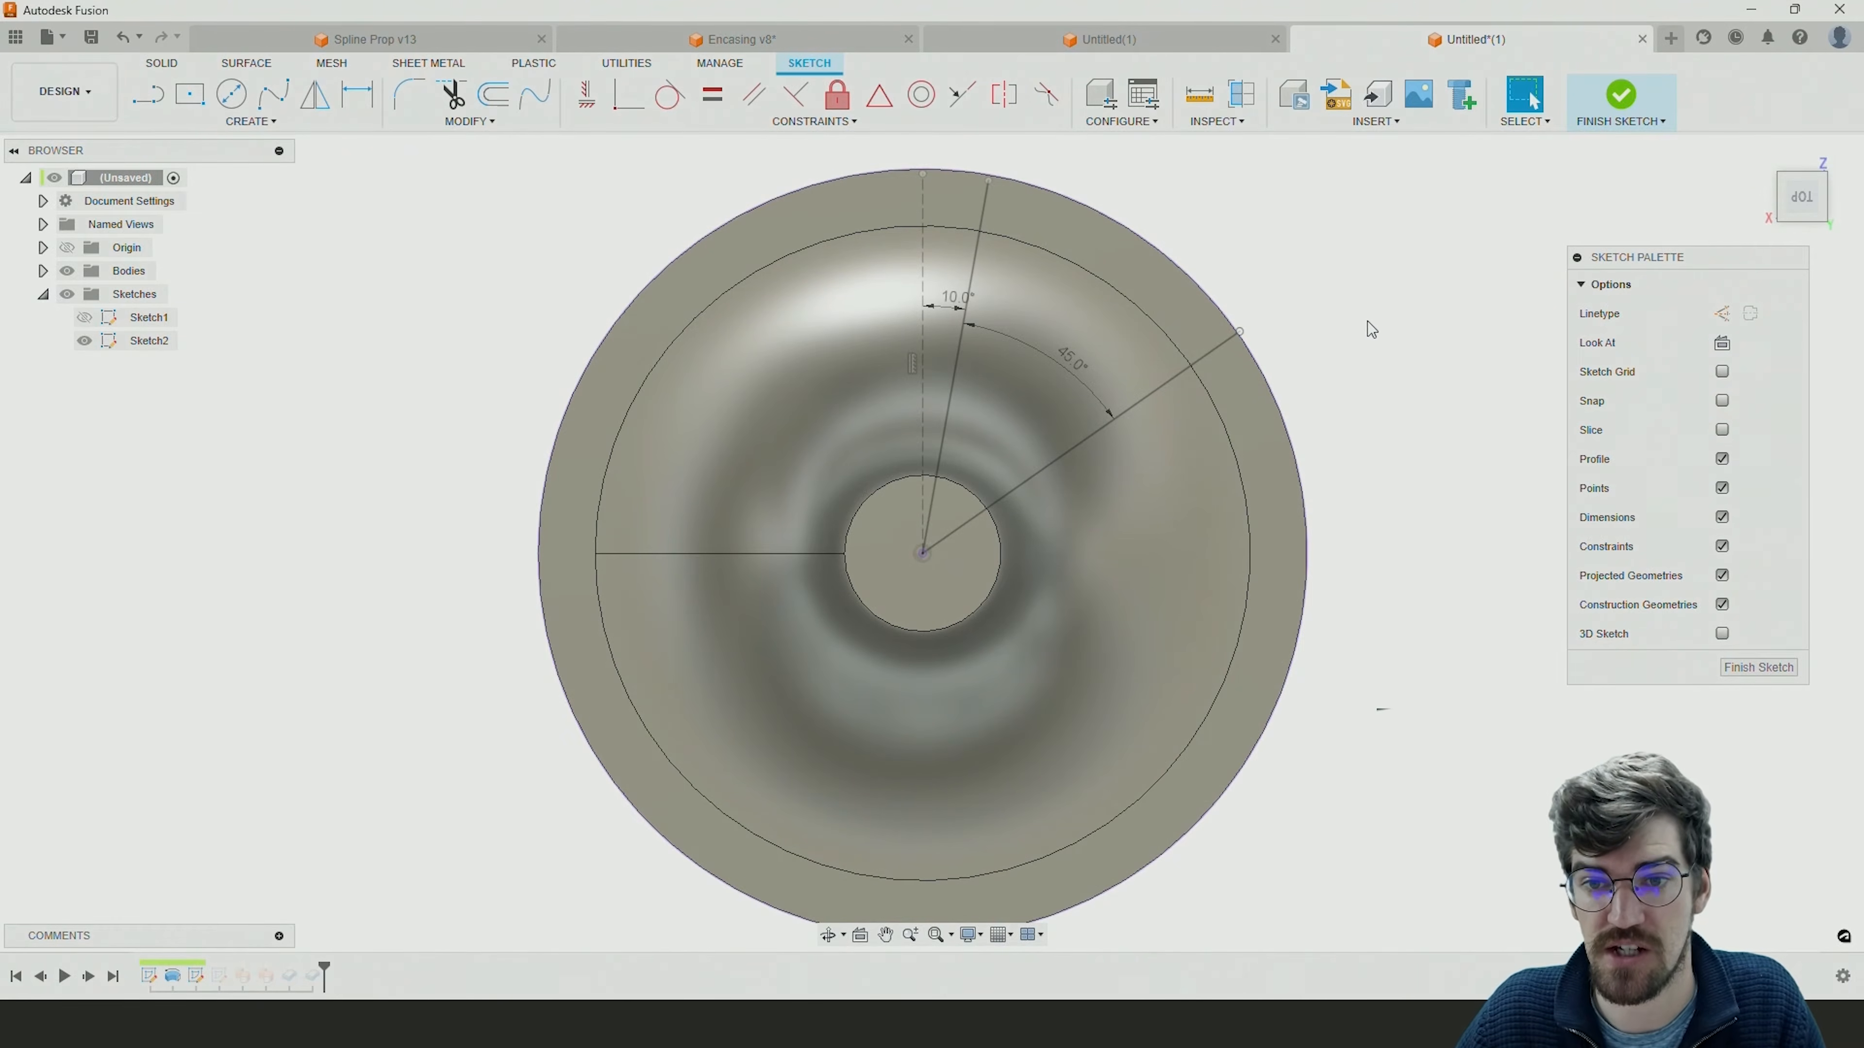
Make the outer endpoints of both blade base lines coincident with the projected outer circle.
left_click_drag(1242, 332, 1324, 276)
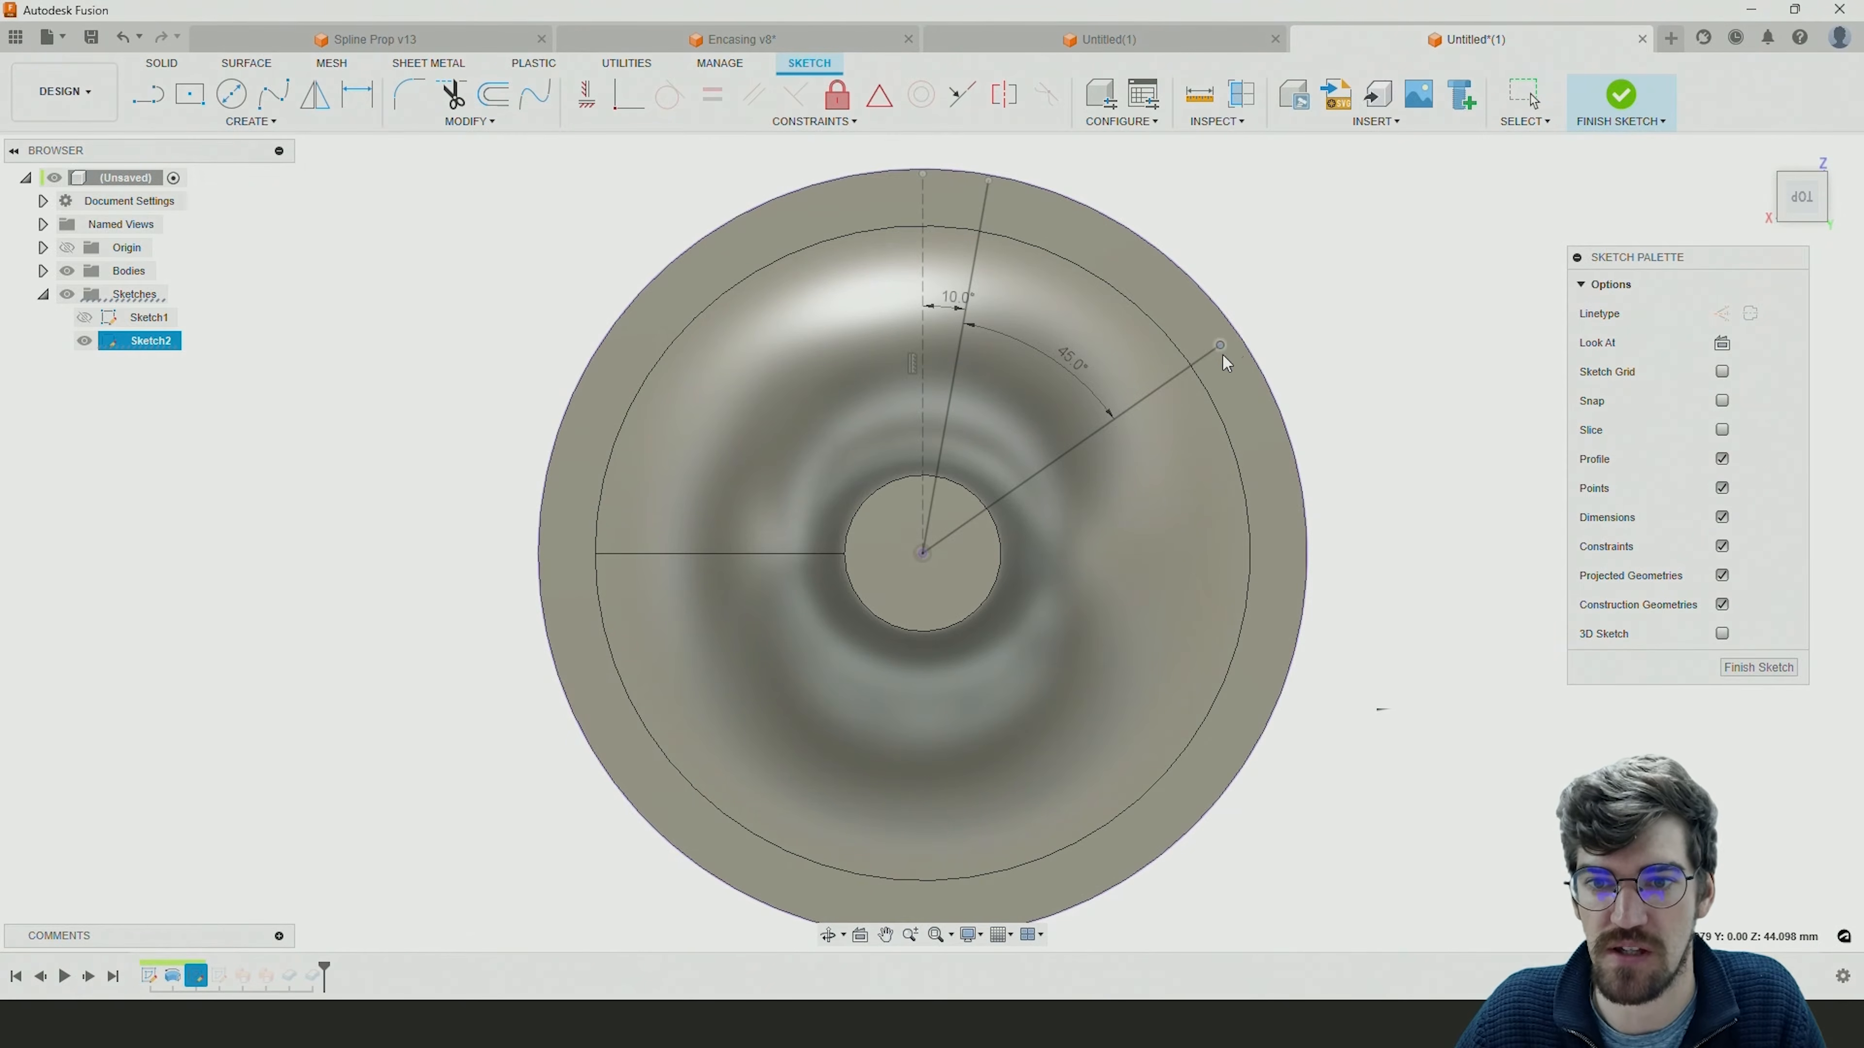
left_click_drag(1239, 339, 1240, 338)
left_click(1436, 402)
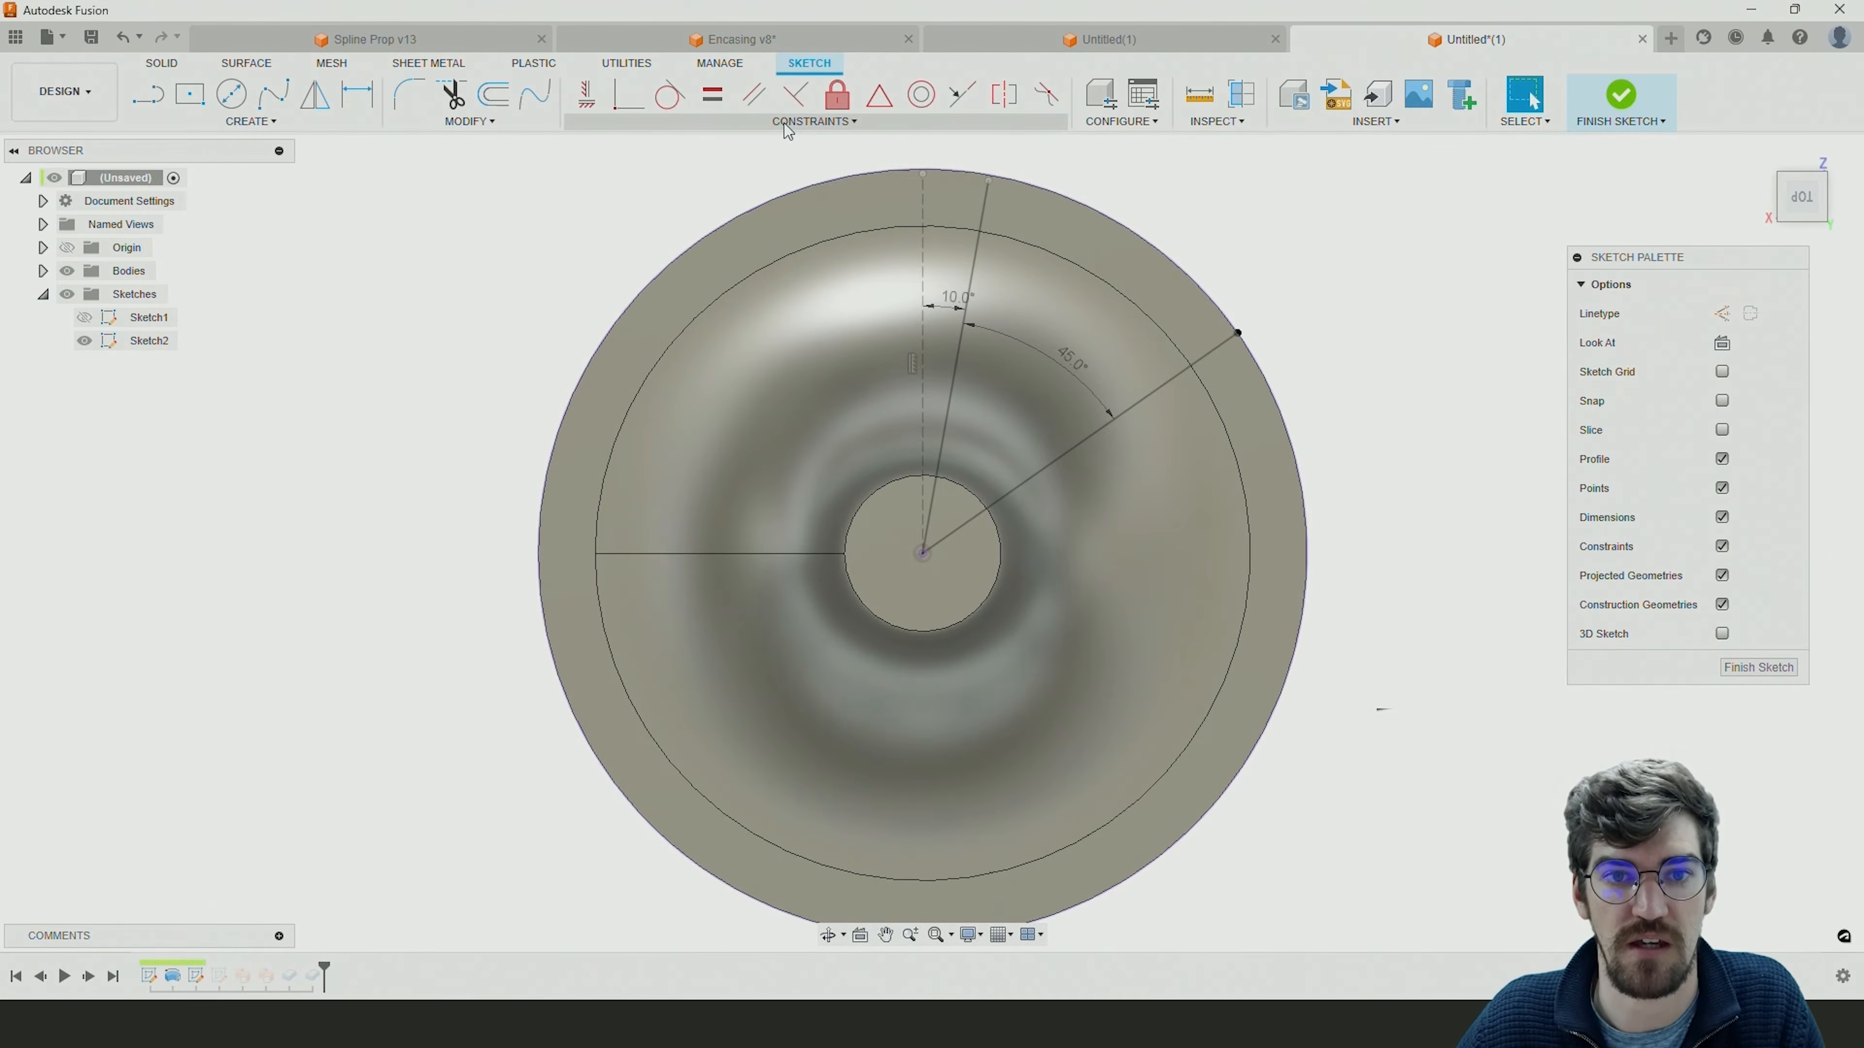
left_click(624, 103)
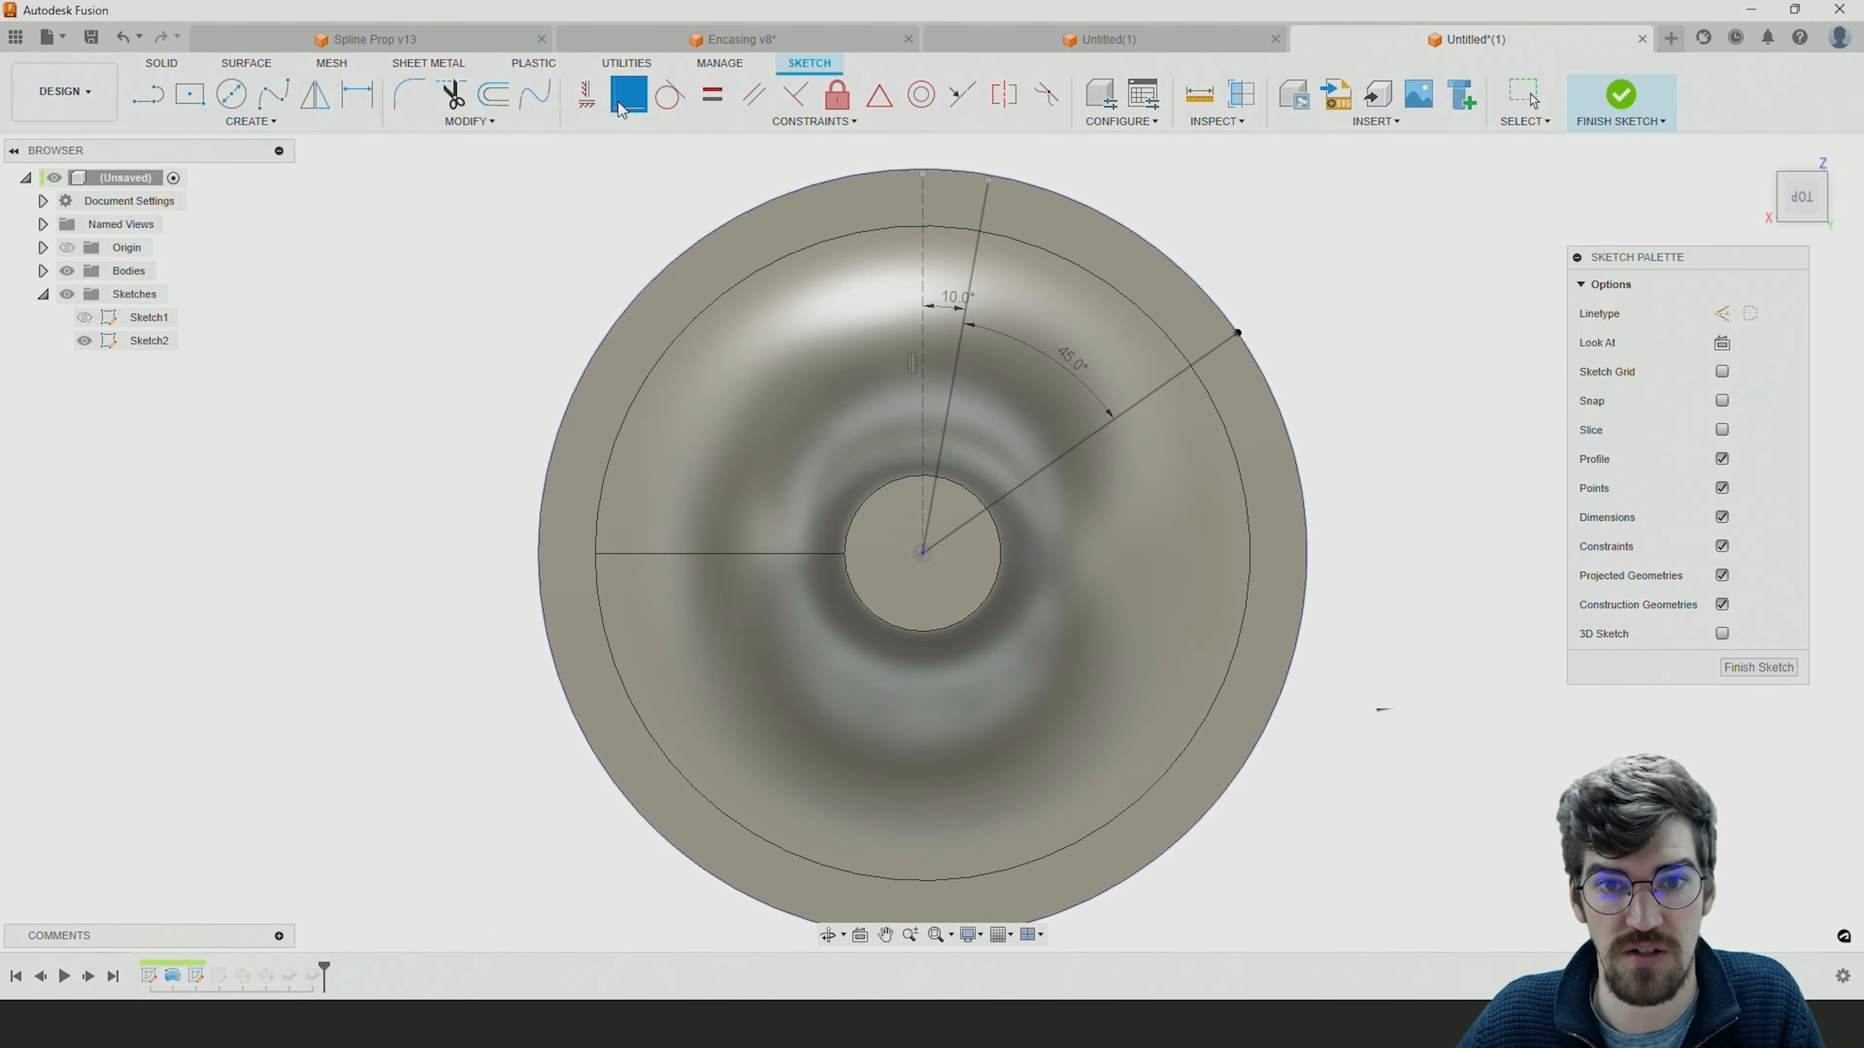
left_click(988, 180)
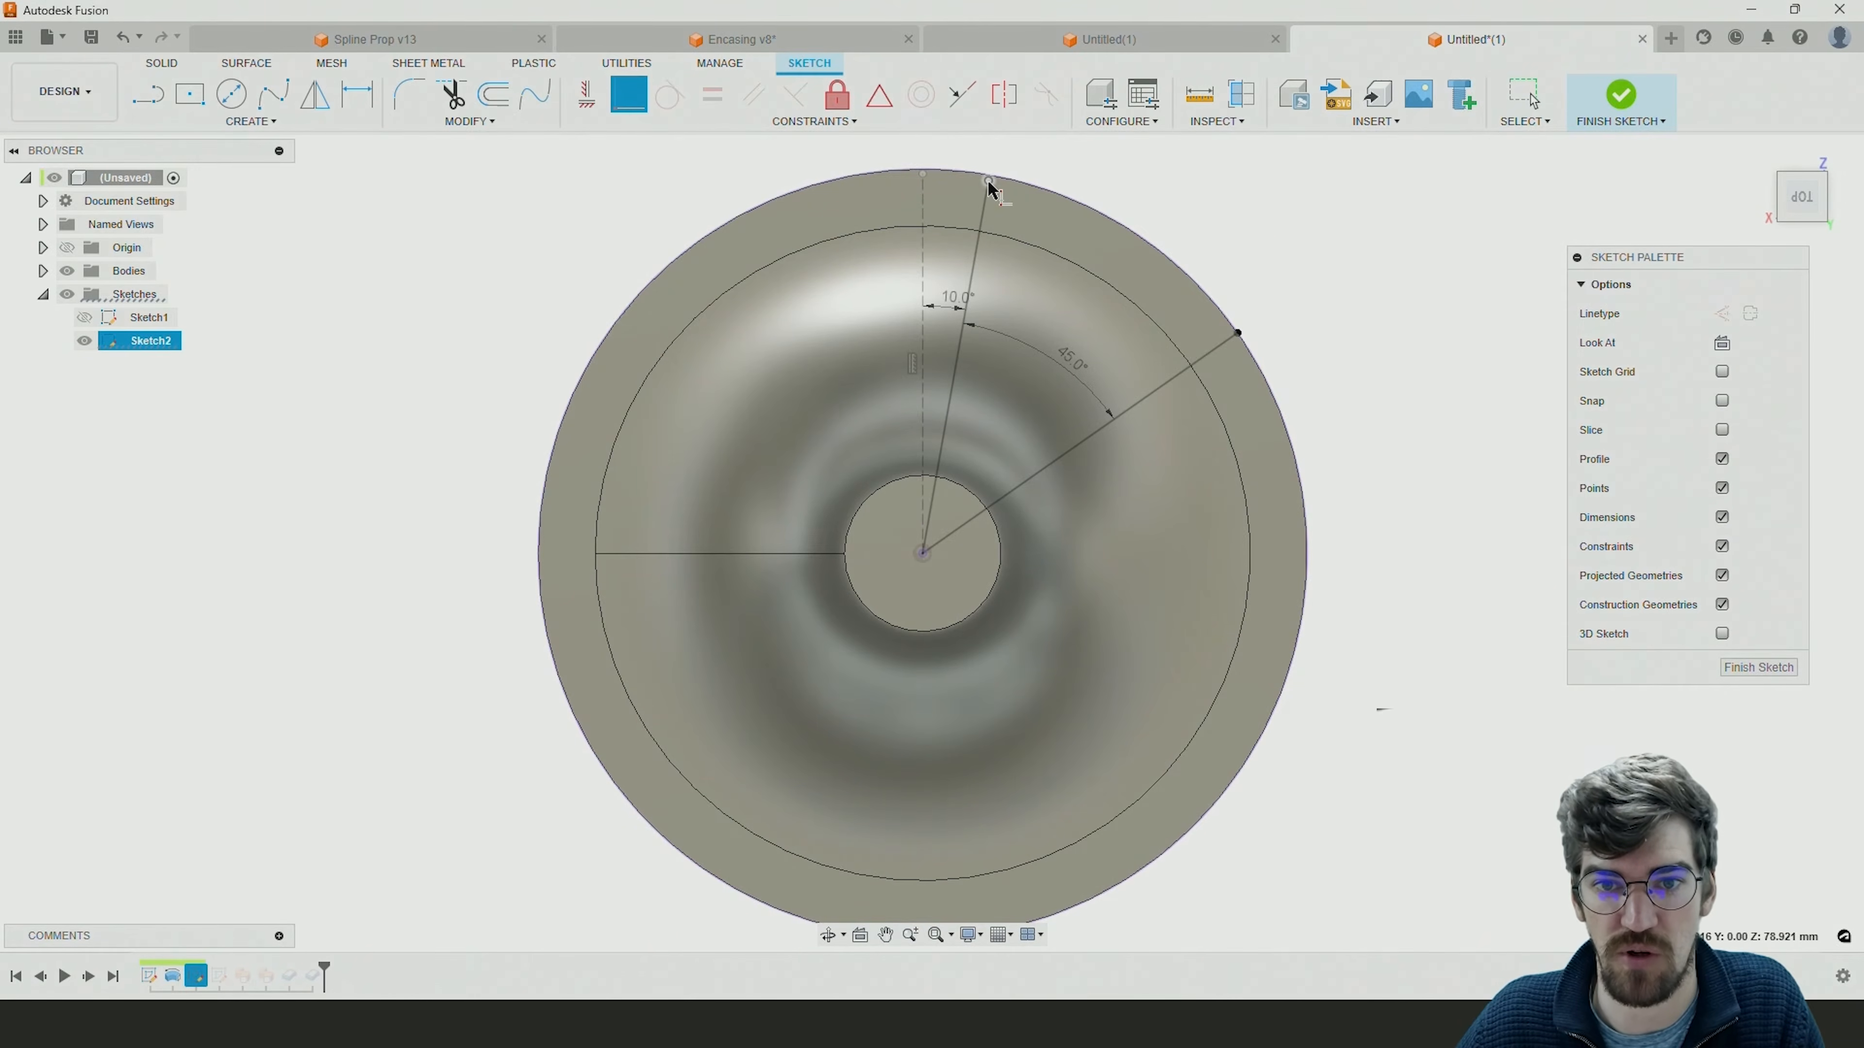
left_click(1035, 189)
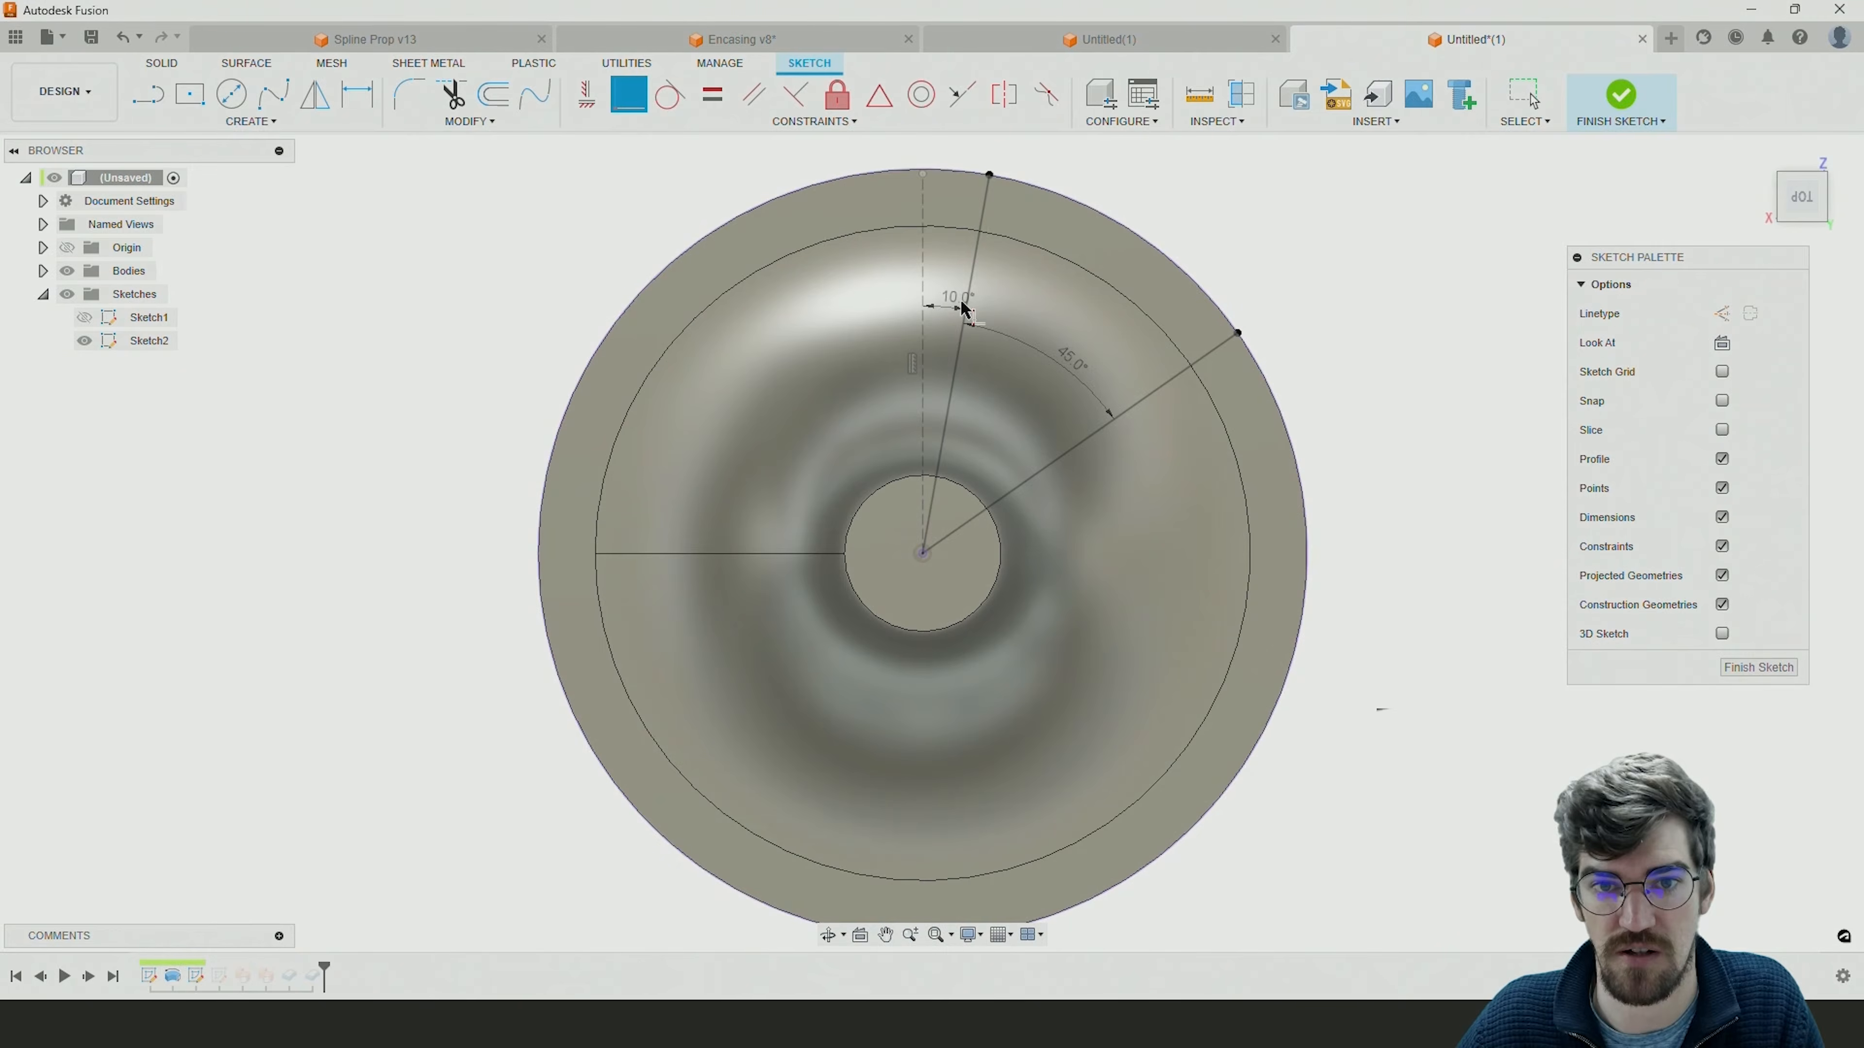
Make the outer endpoint of the dashed vertical reference line coincident with the projected outer circle and finish the sketch.
left_click(922, 176)
left_click(944, 175)
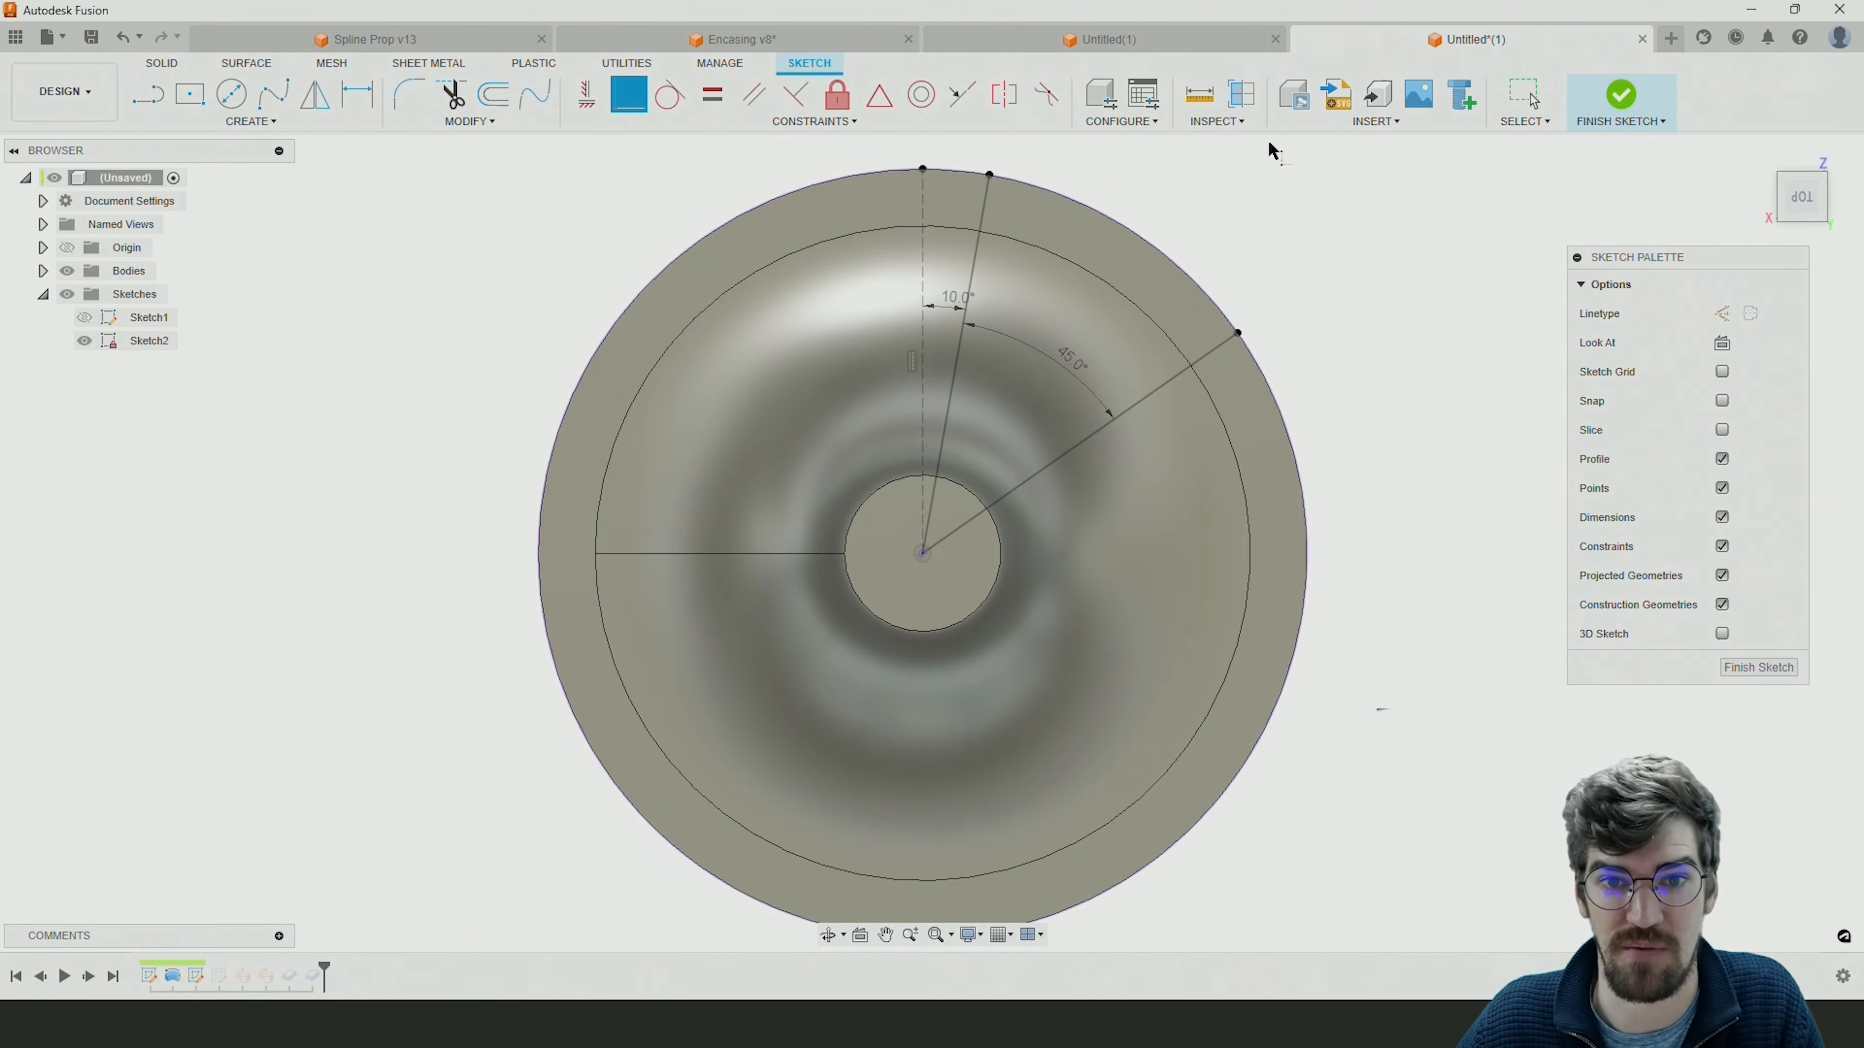
left_click(1618, 100)
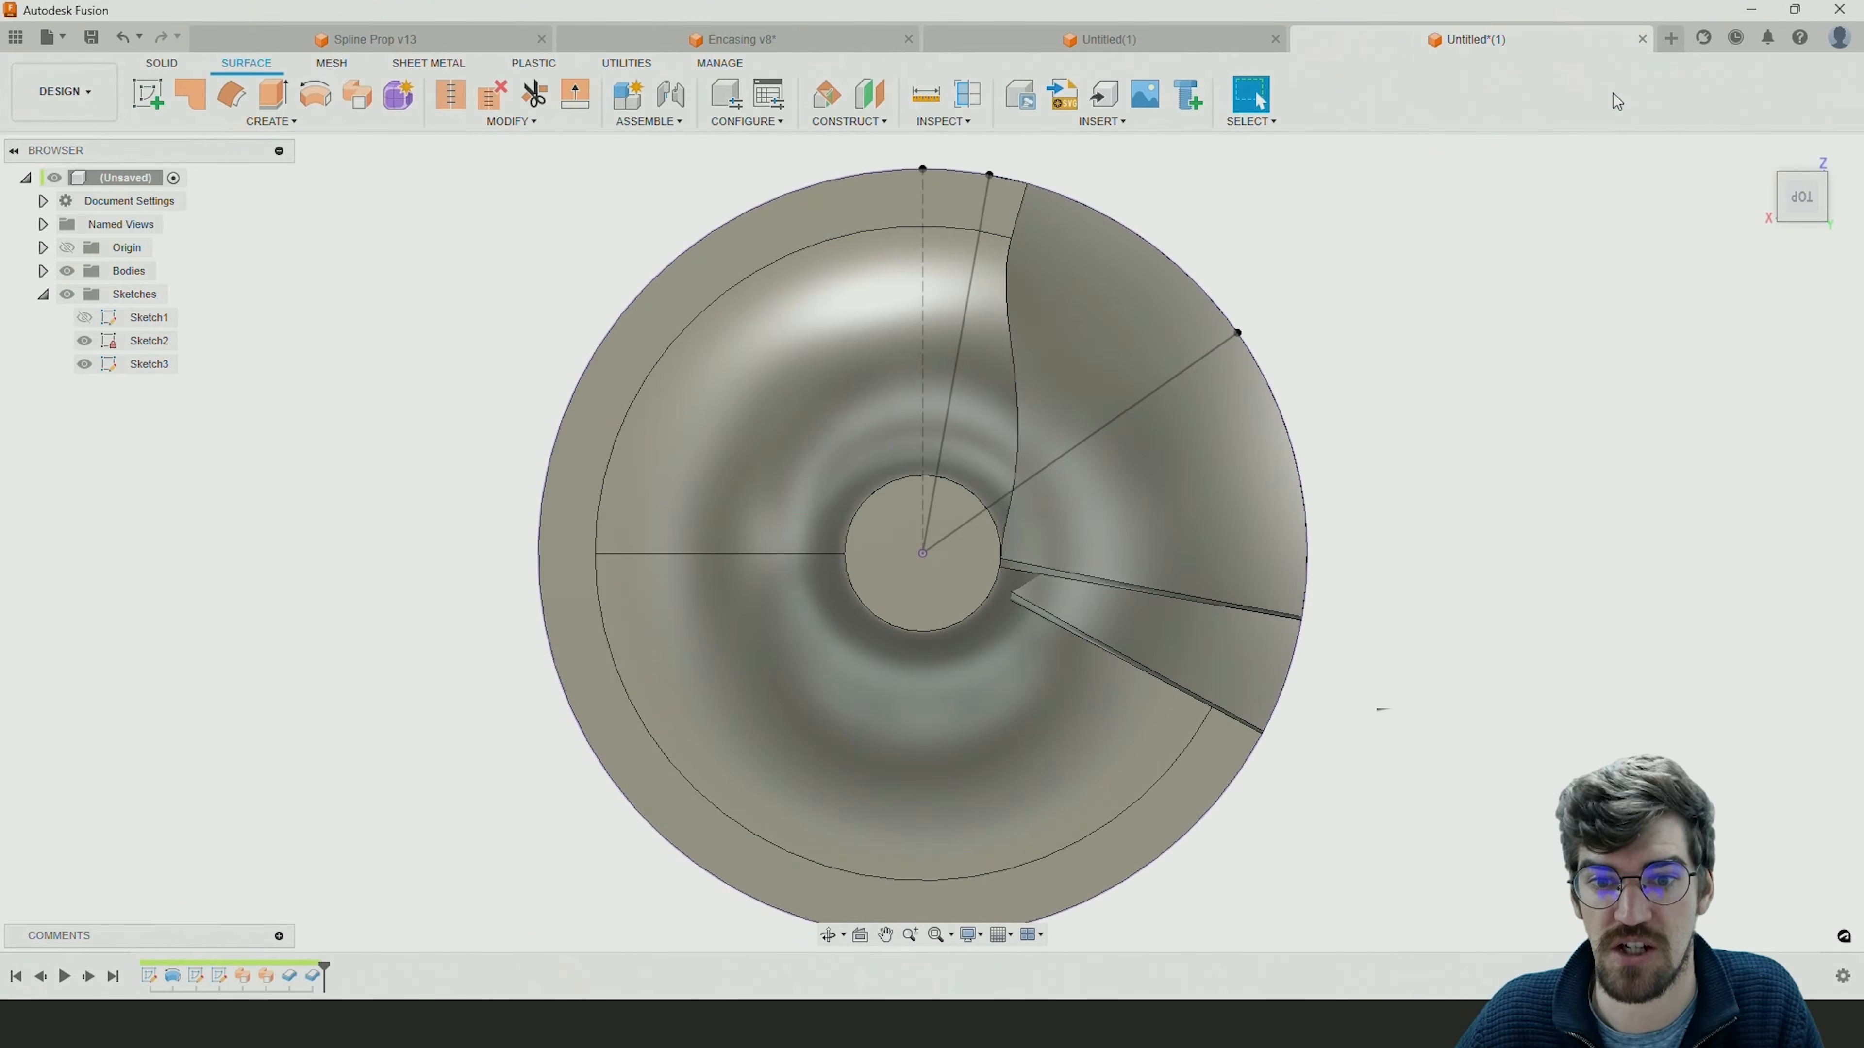
Edit Sketch1 to widen the hub disc by moving the short vertical rim line of its profile outward, and finish the sketch.
middle_click_drag(1523, 544, 1455, 425, "shift")
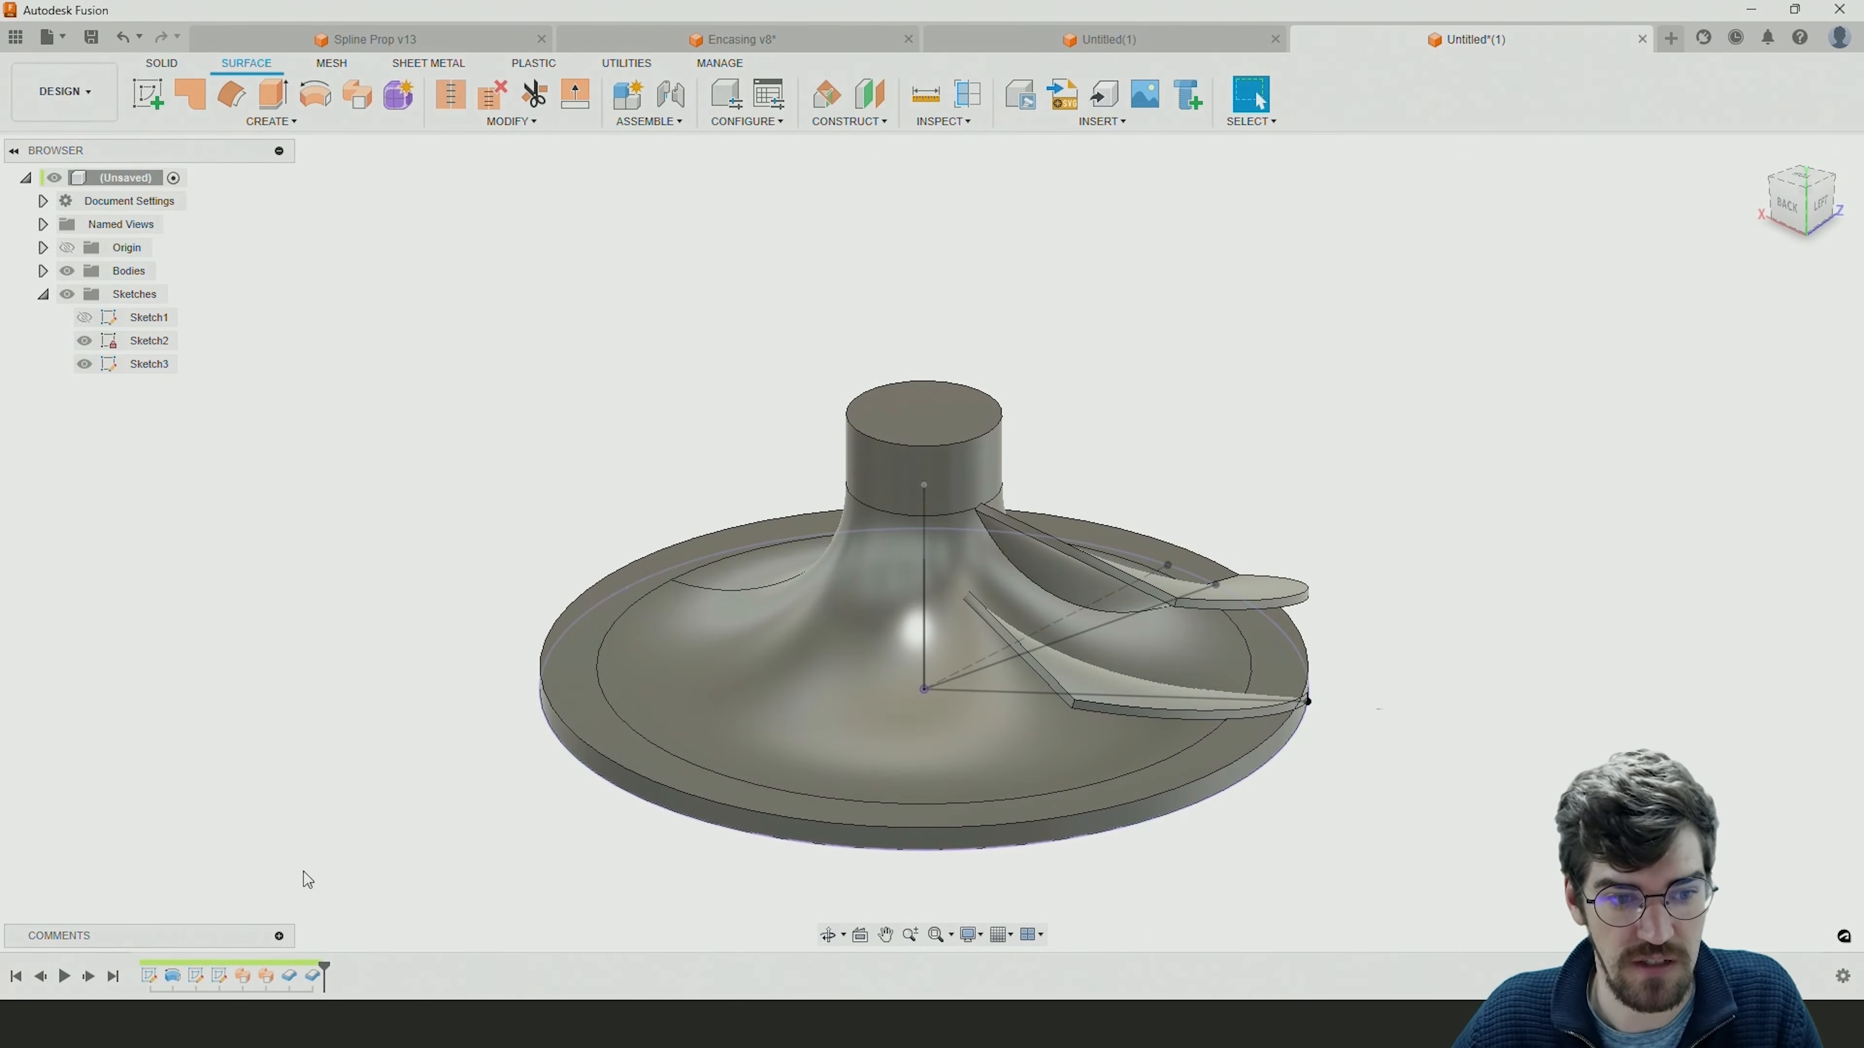
double_click(151, 977)
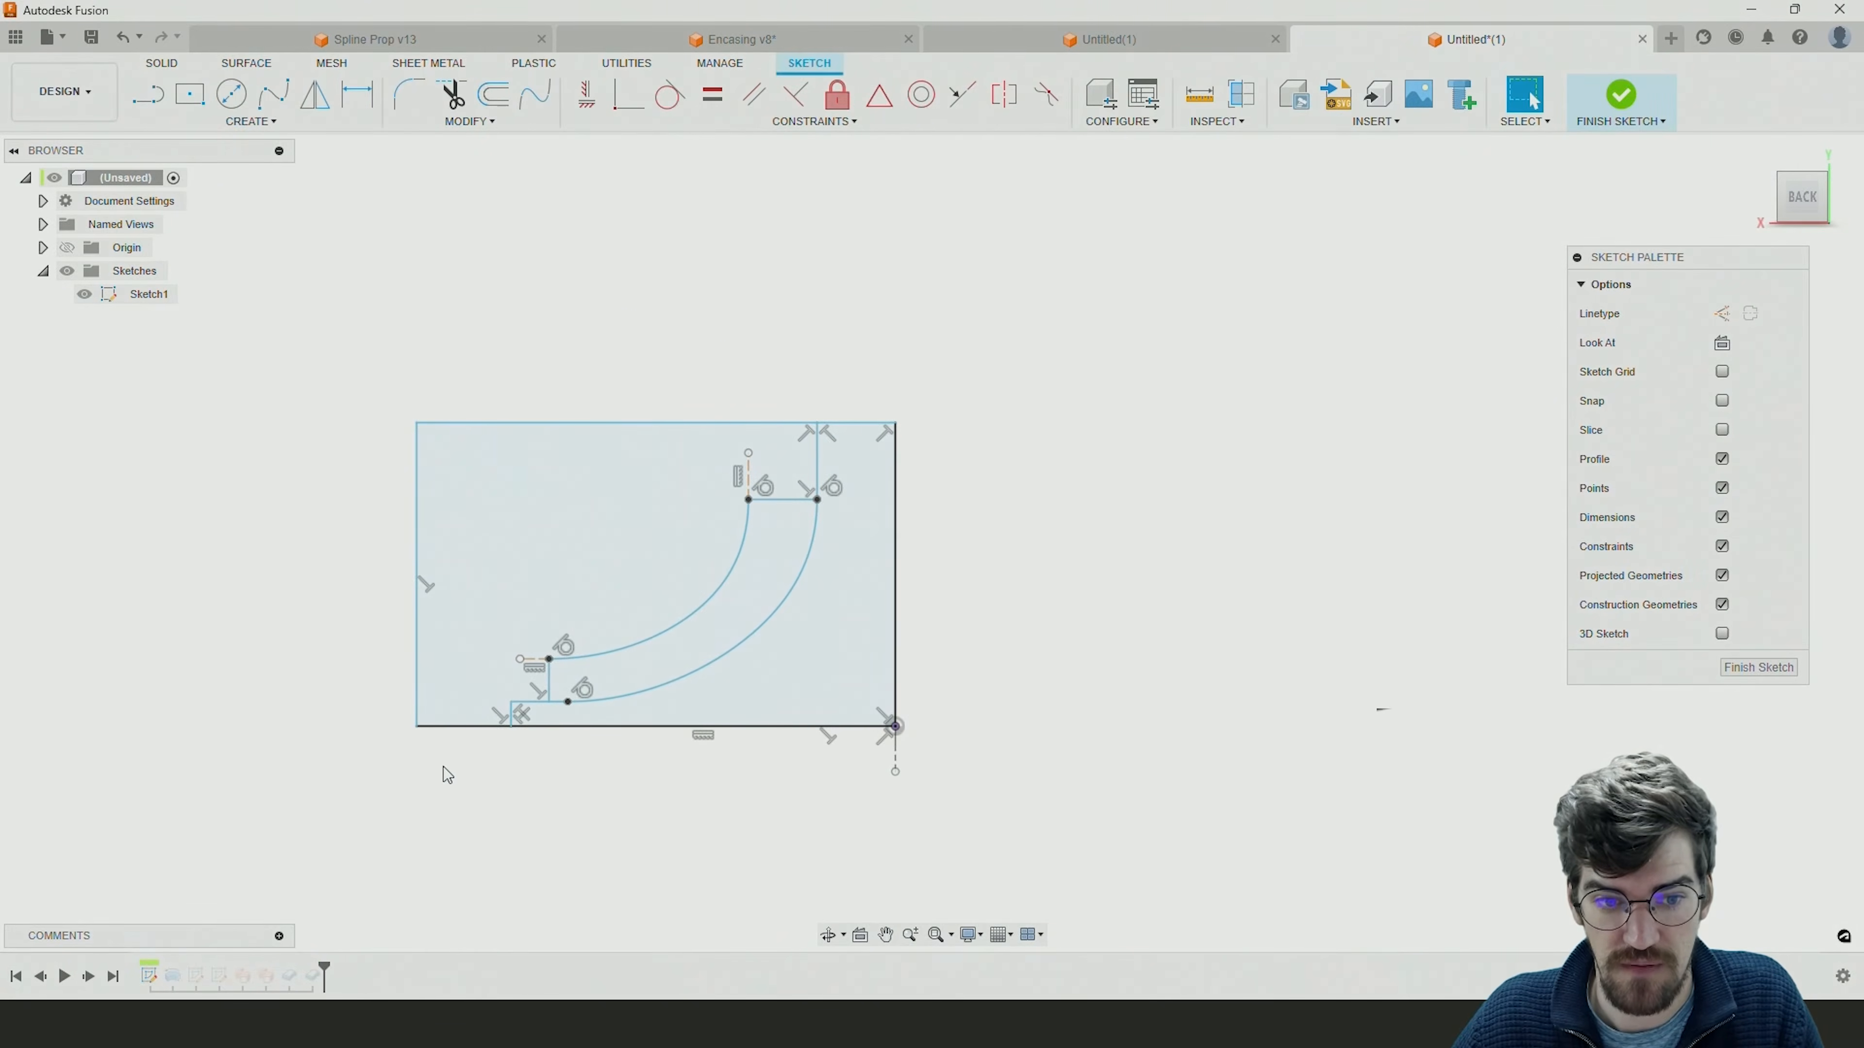
mouse_move(510, 715)
left_mouse_down()
mouse_move(445, 716)
mouse_move(534, 713)
mouse_move(474, 718)
left_mouse_up()
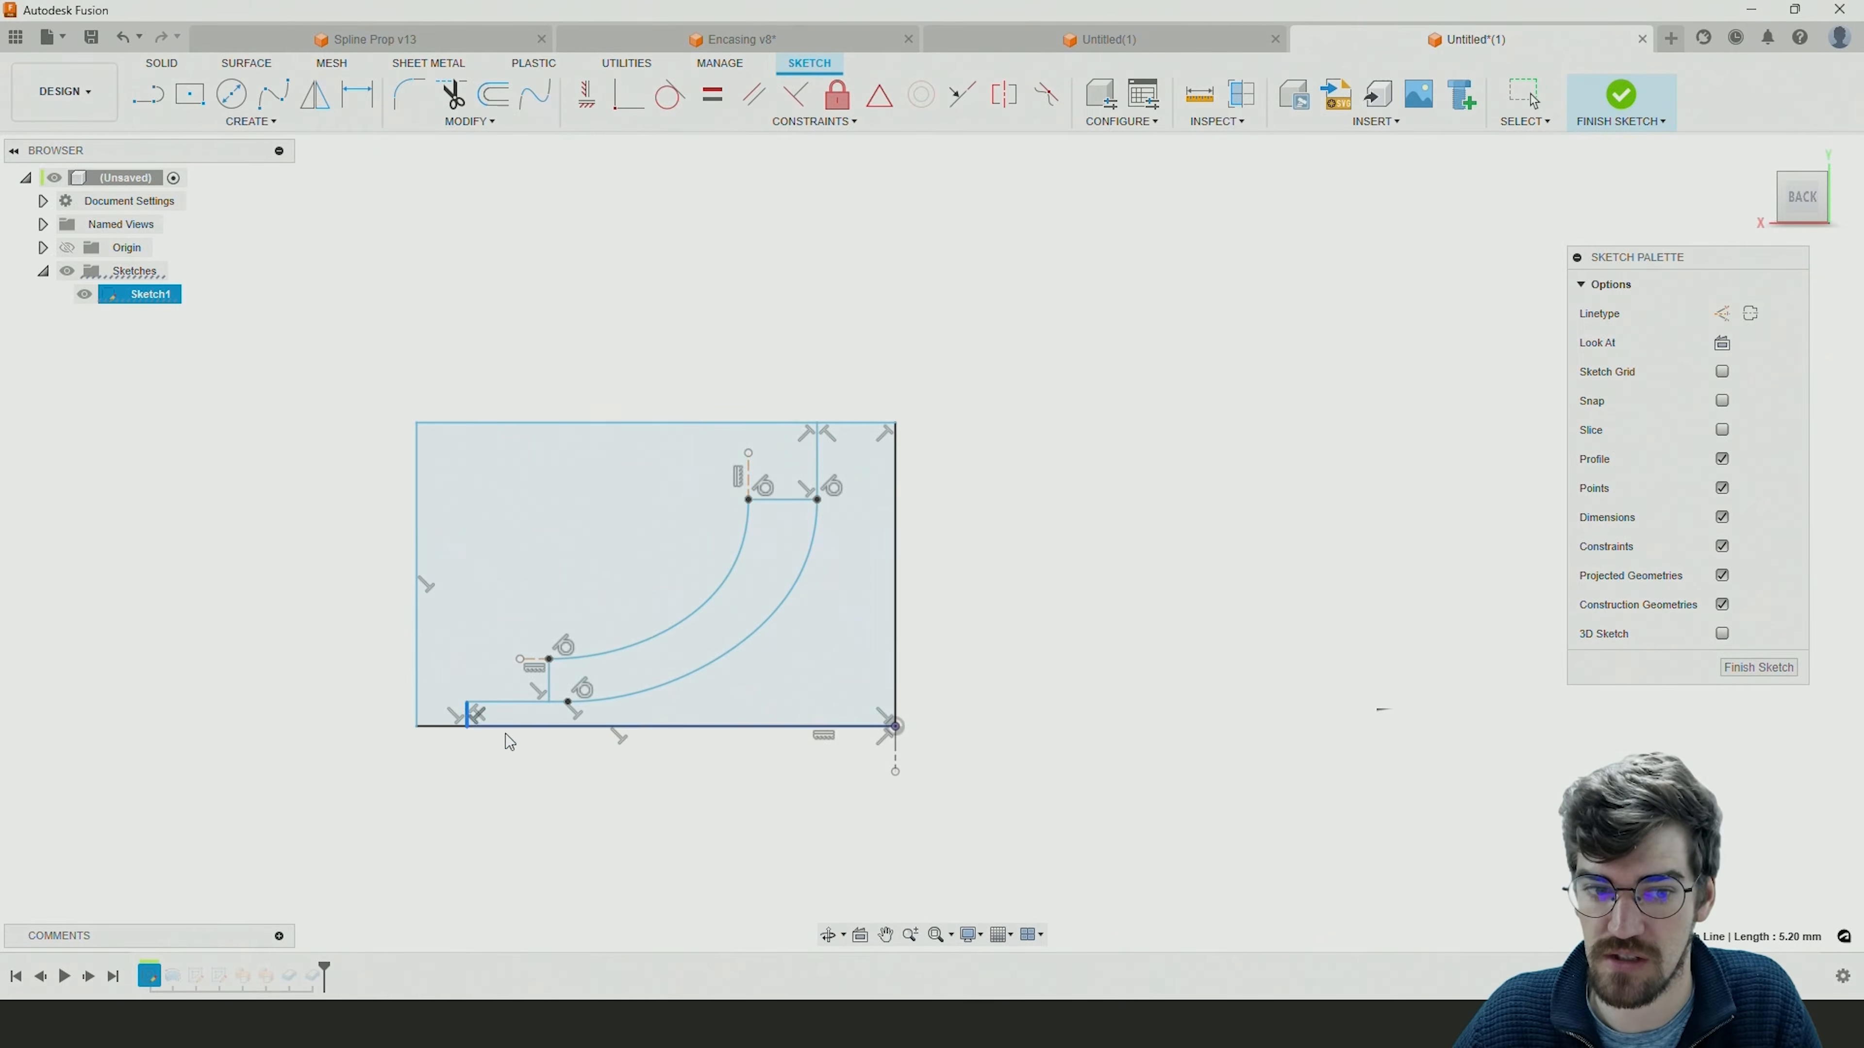
left_click(1759, 668)
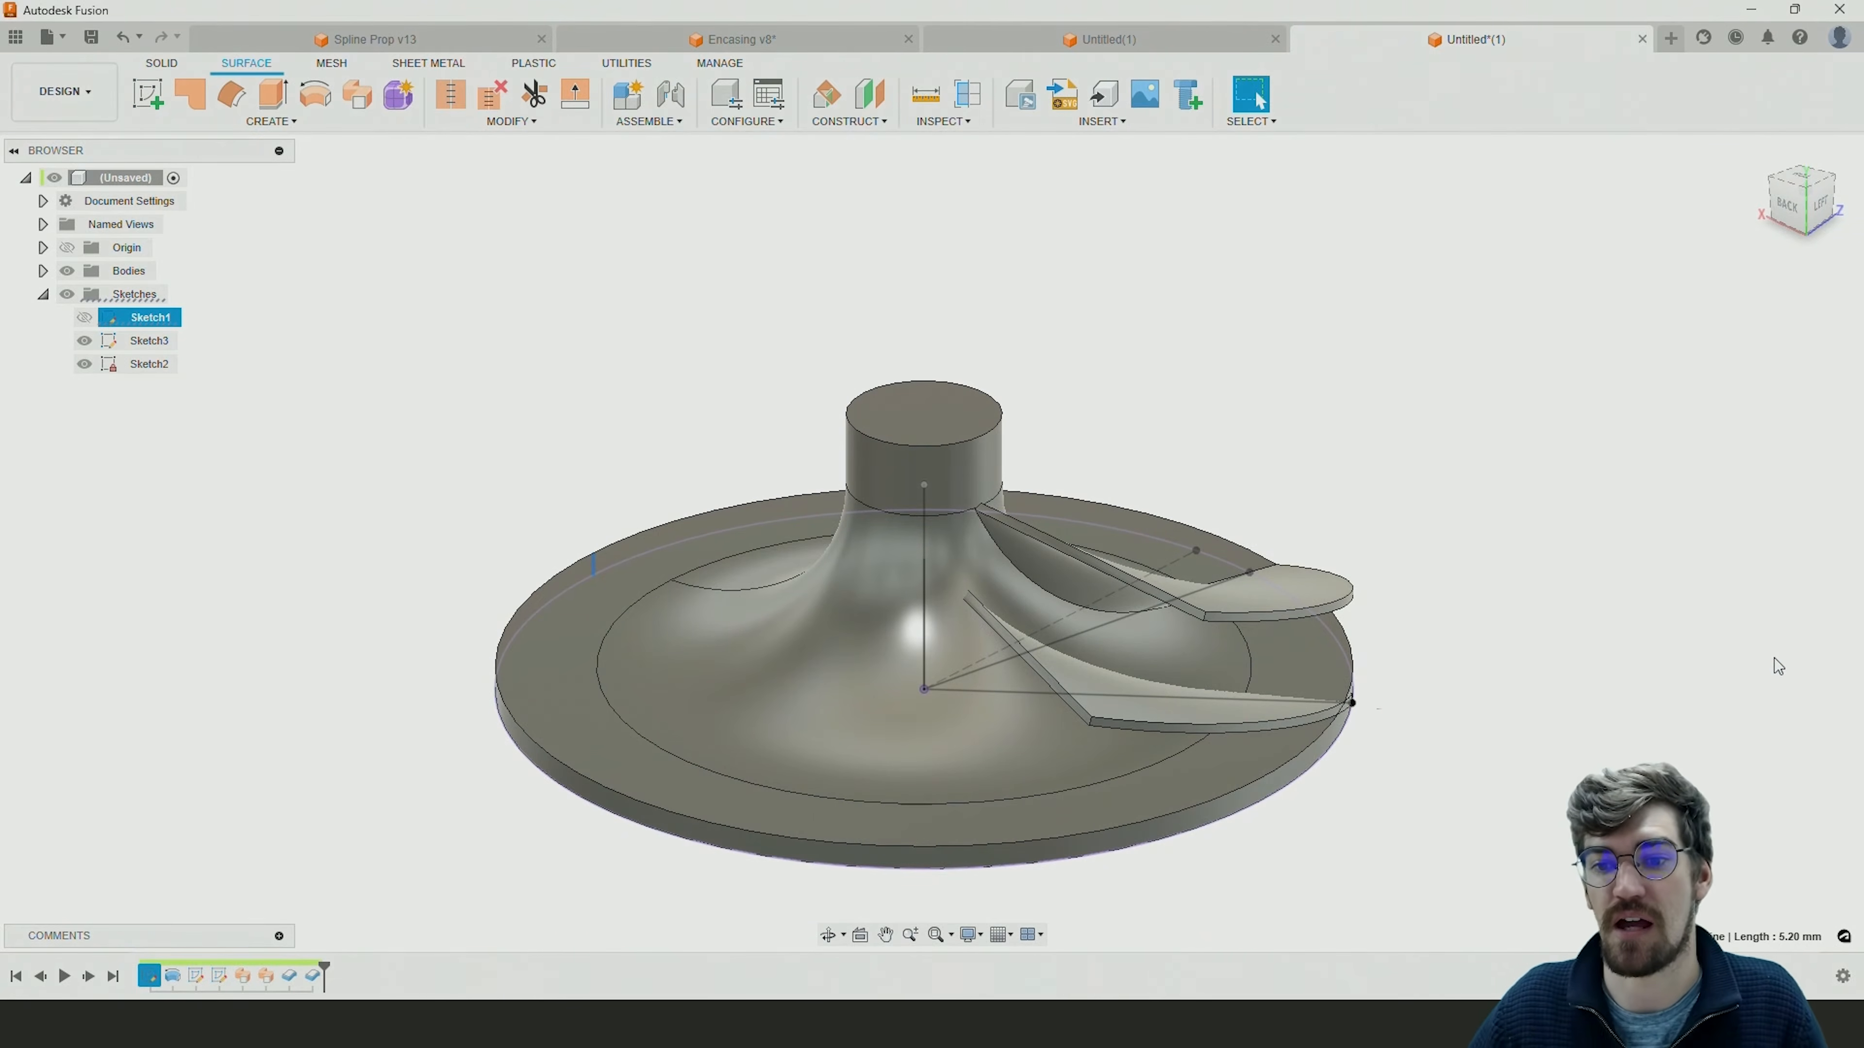
Start a solid Circular Pattern with Bodies as the object type.
middle_click_drag(1080, 656, 1014, 660, "shift")
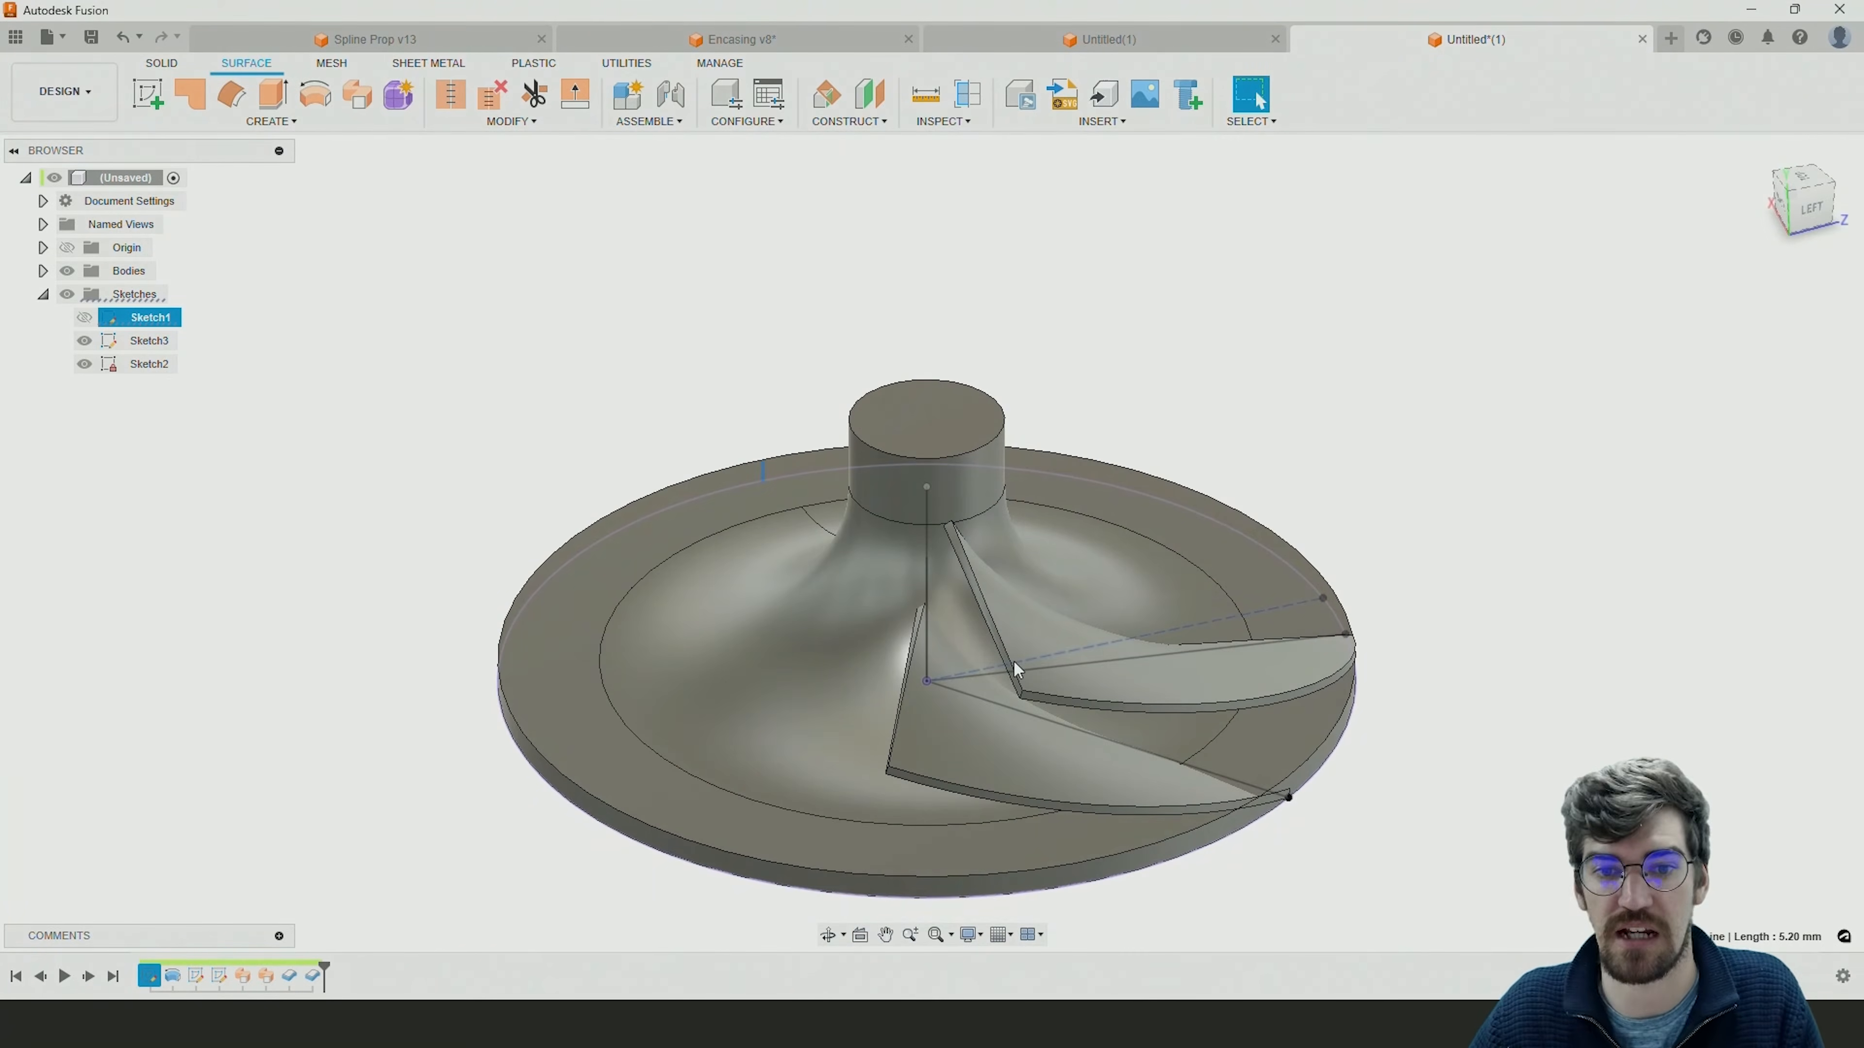
middle_click_drag(1289, 586, 1170, 585, "shift")
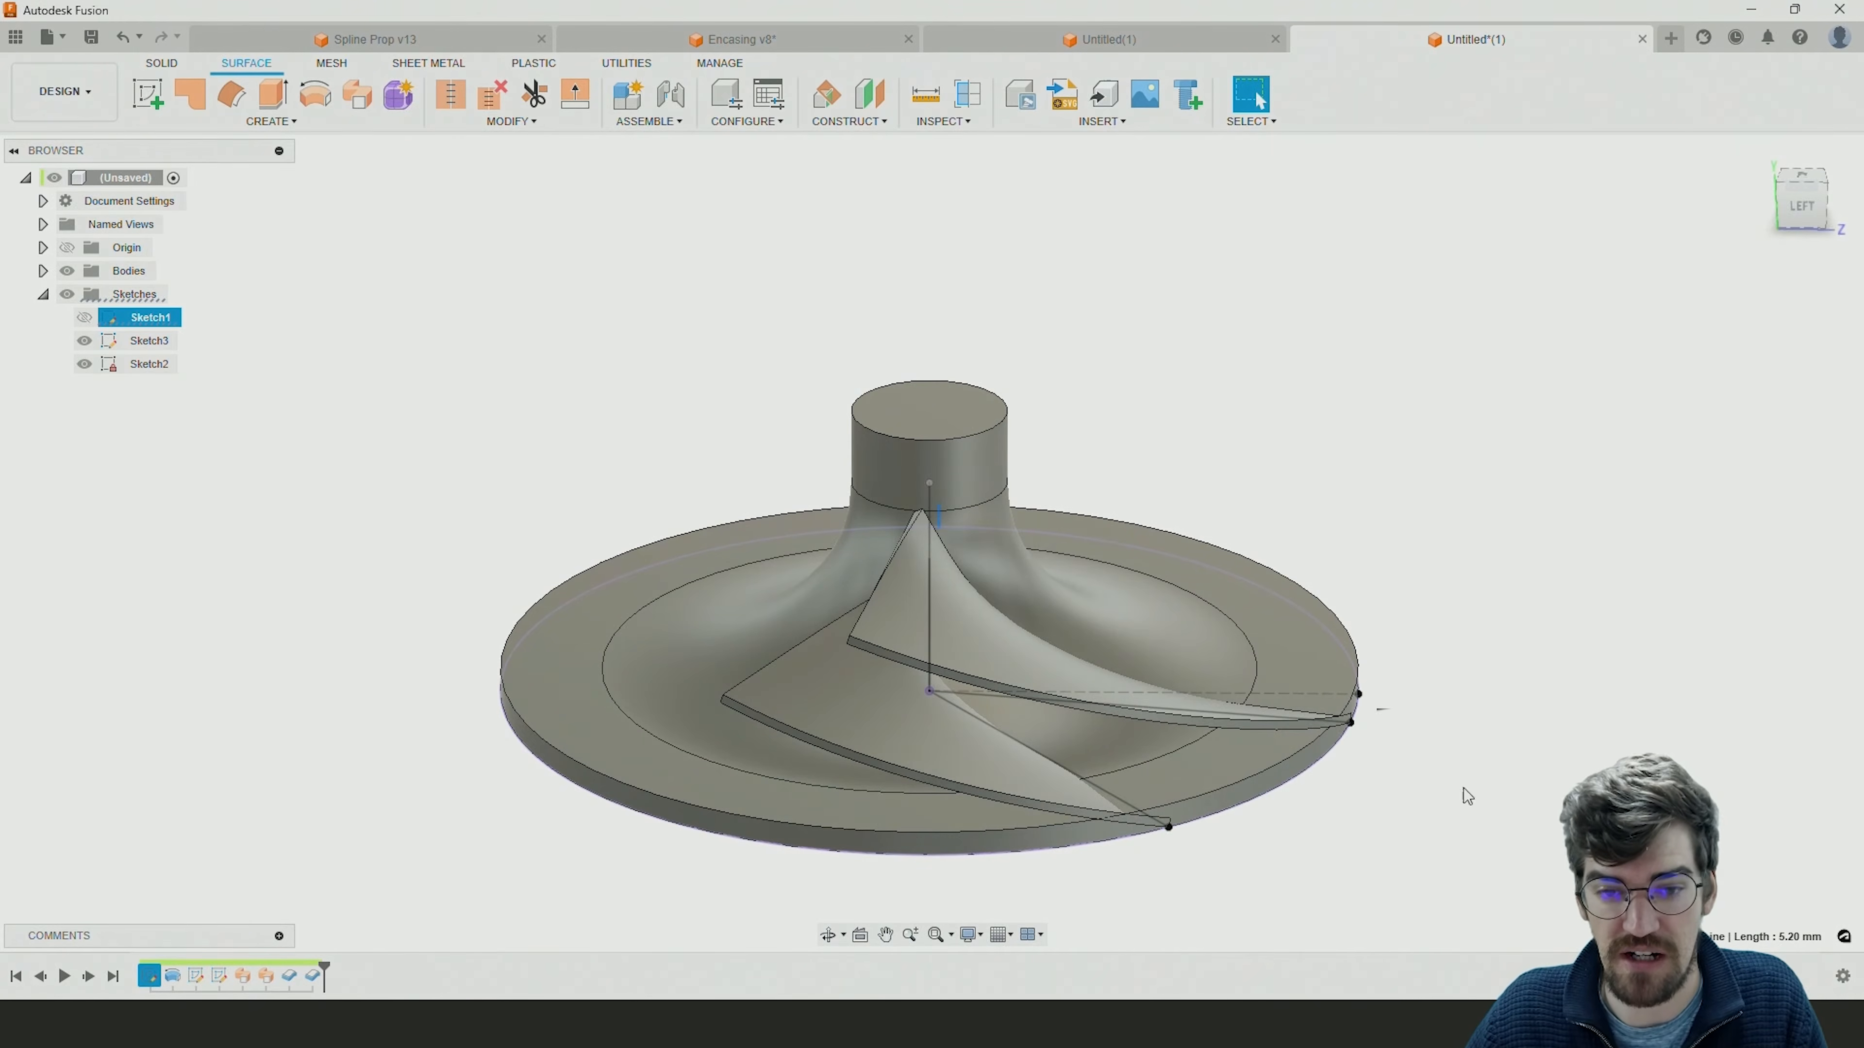
left_click(534, 443)
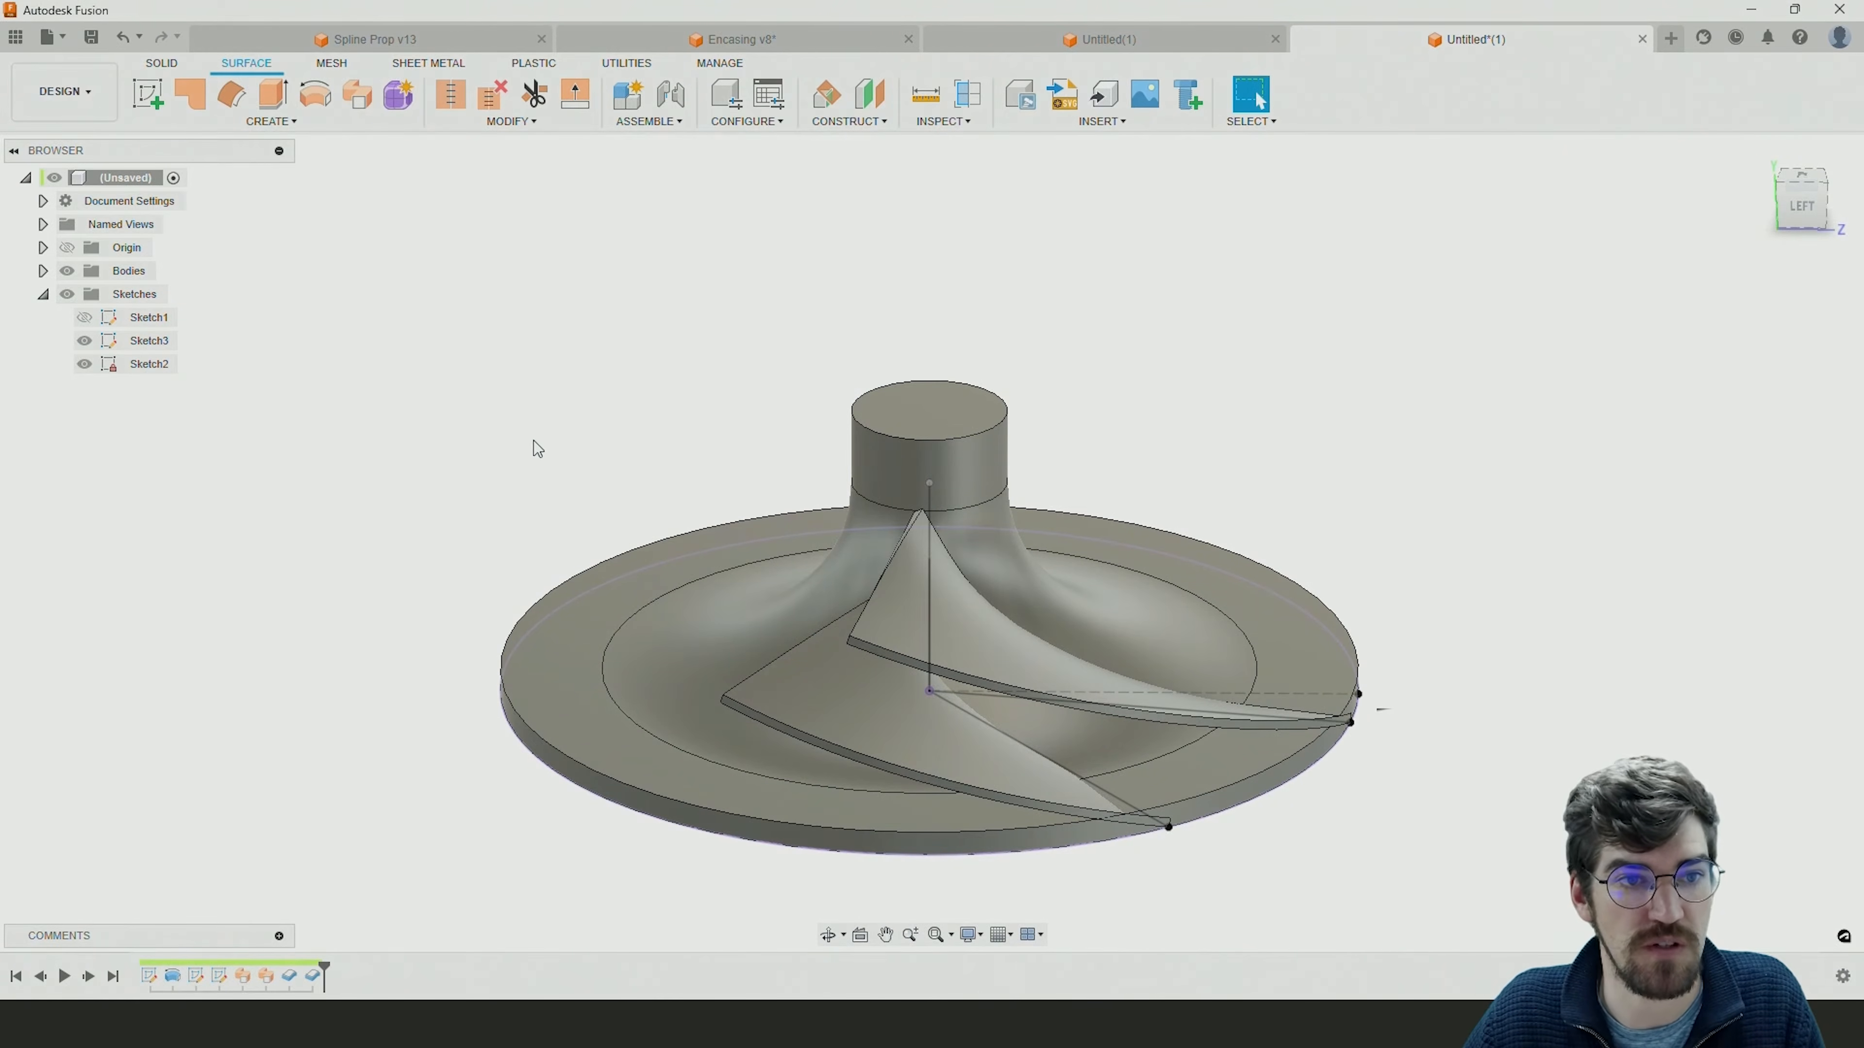
left_click(163, 63)
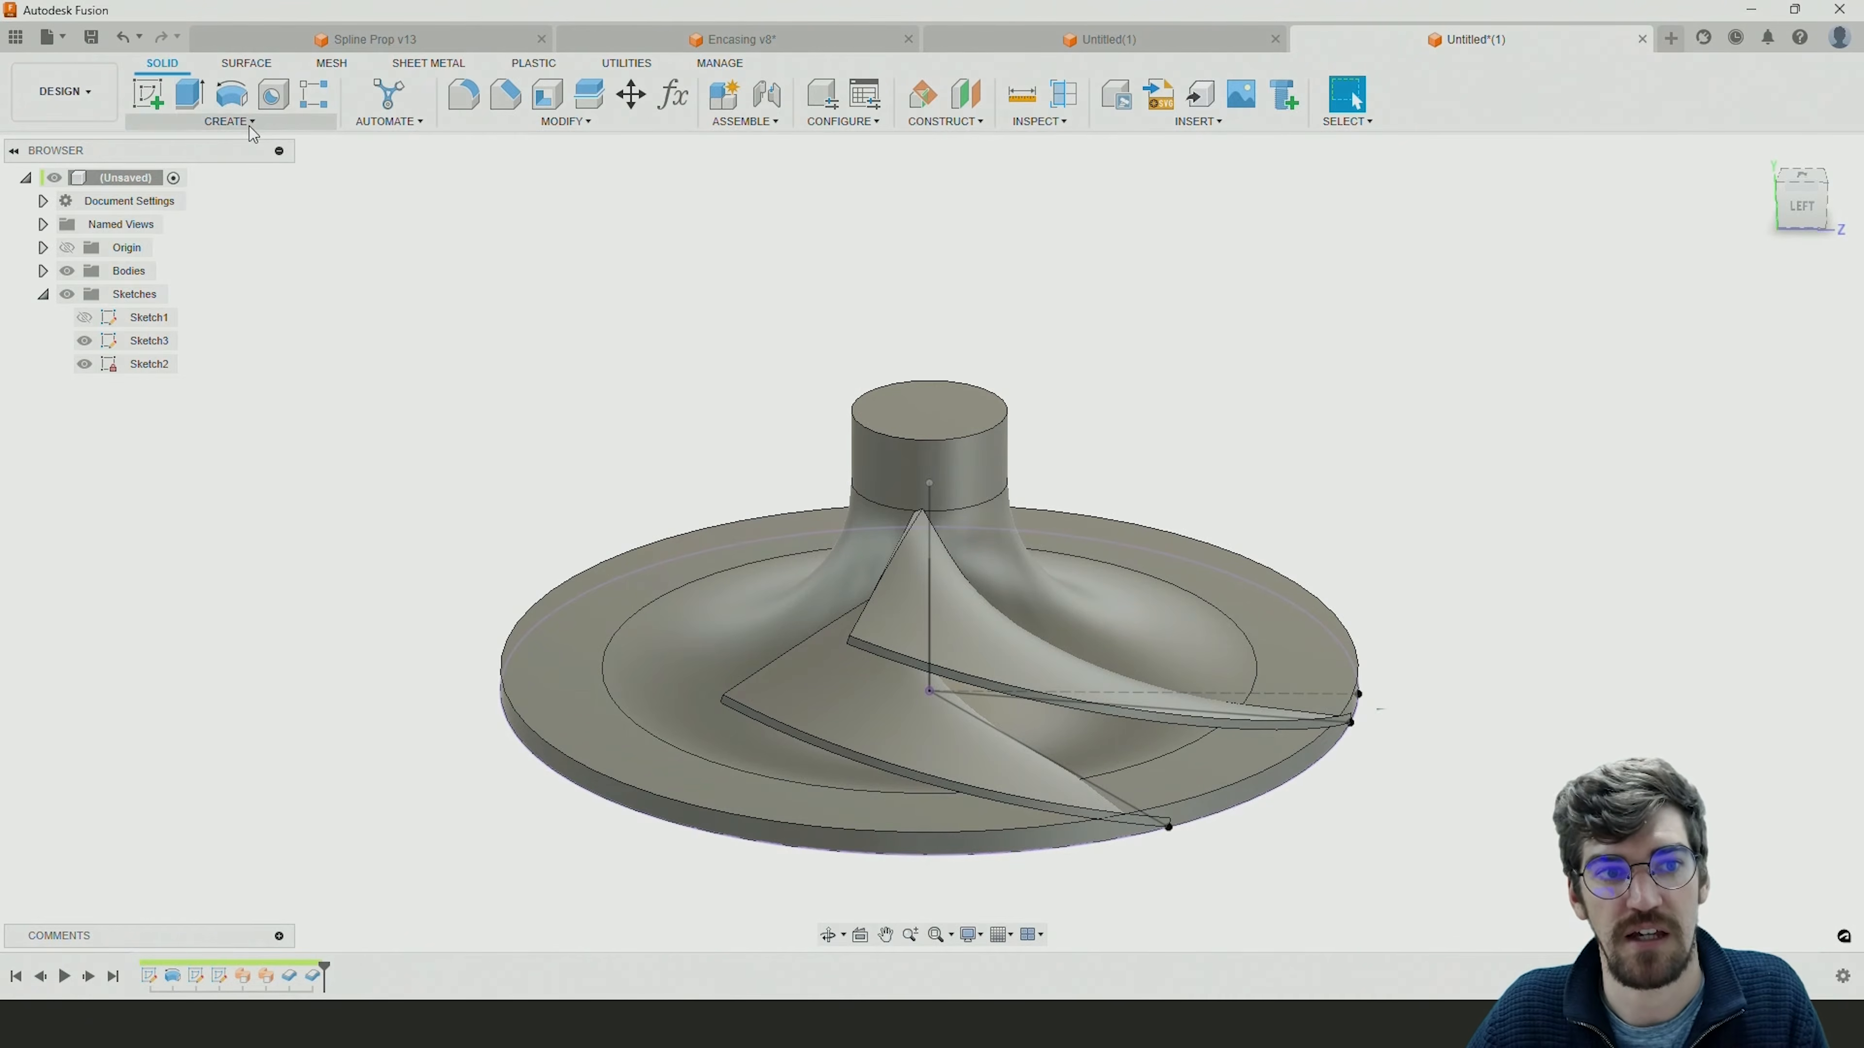
left_click(229, 122)
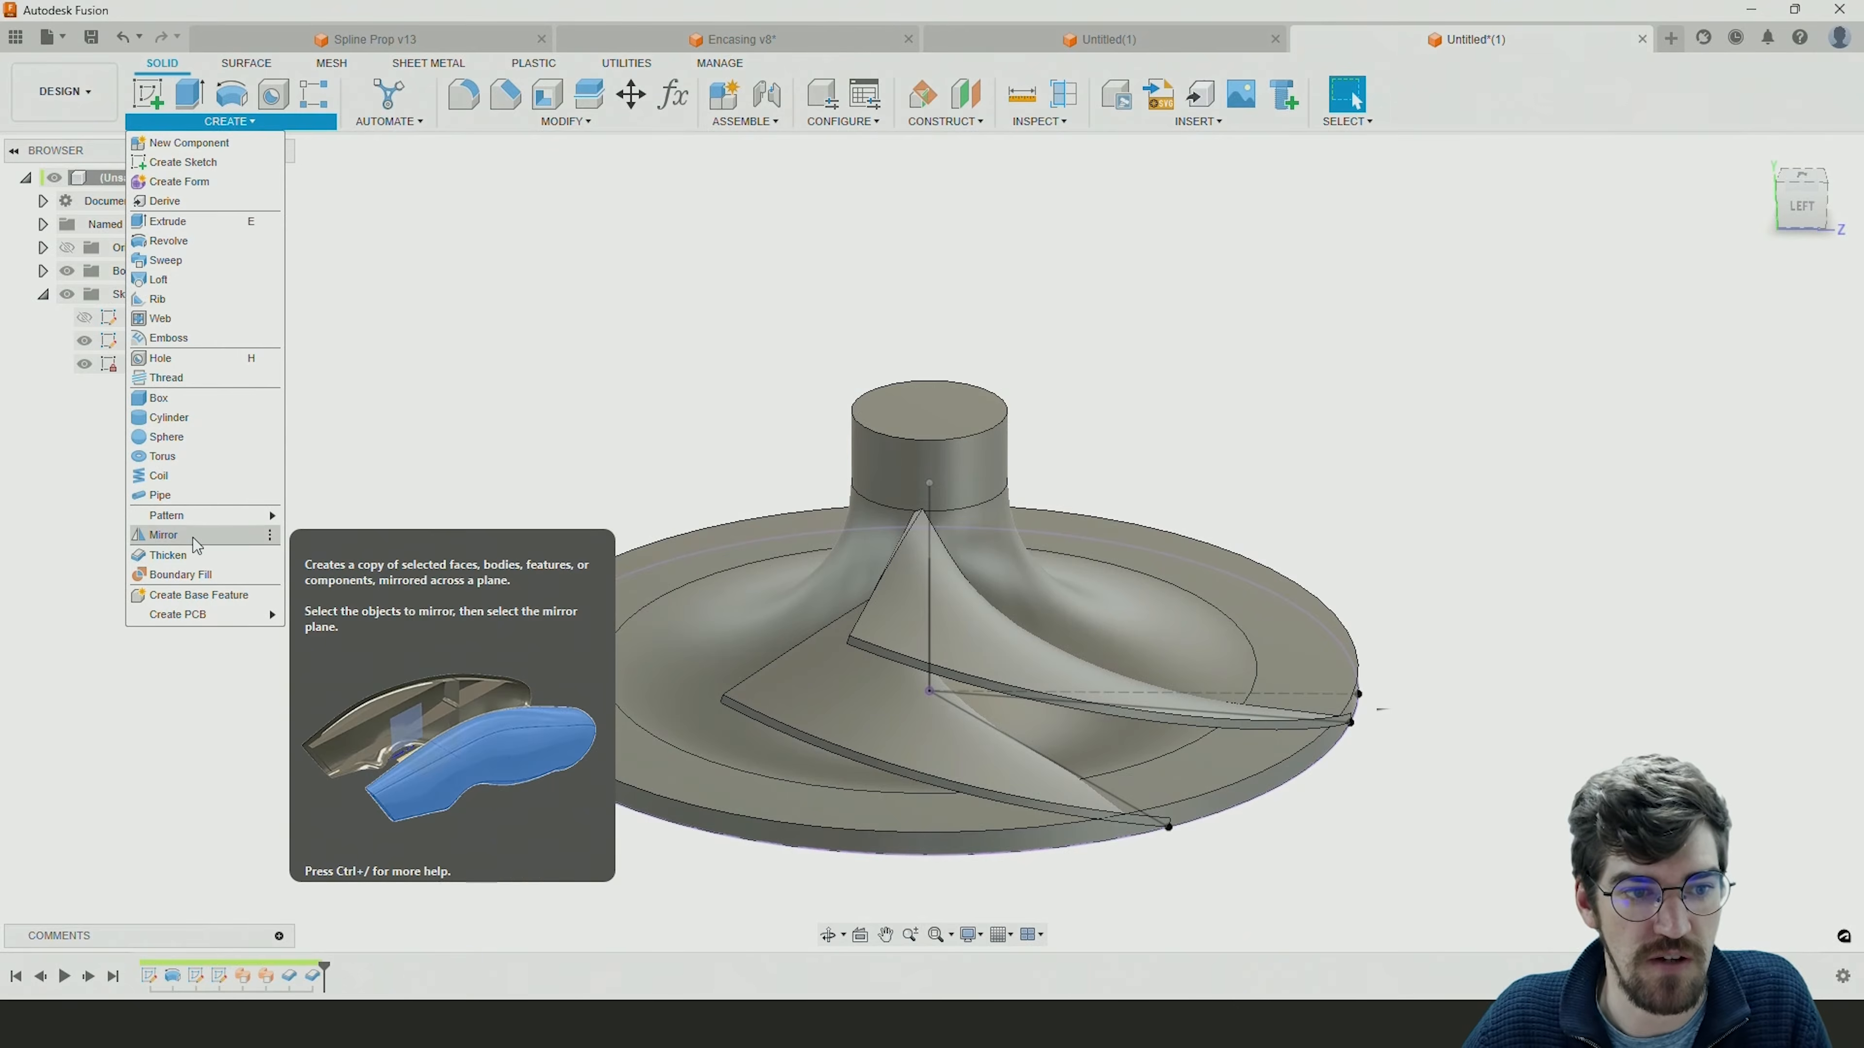
mouse_move(192, 517)
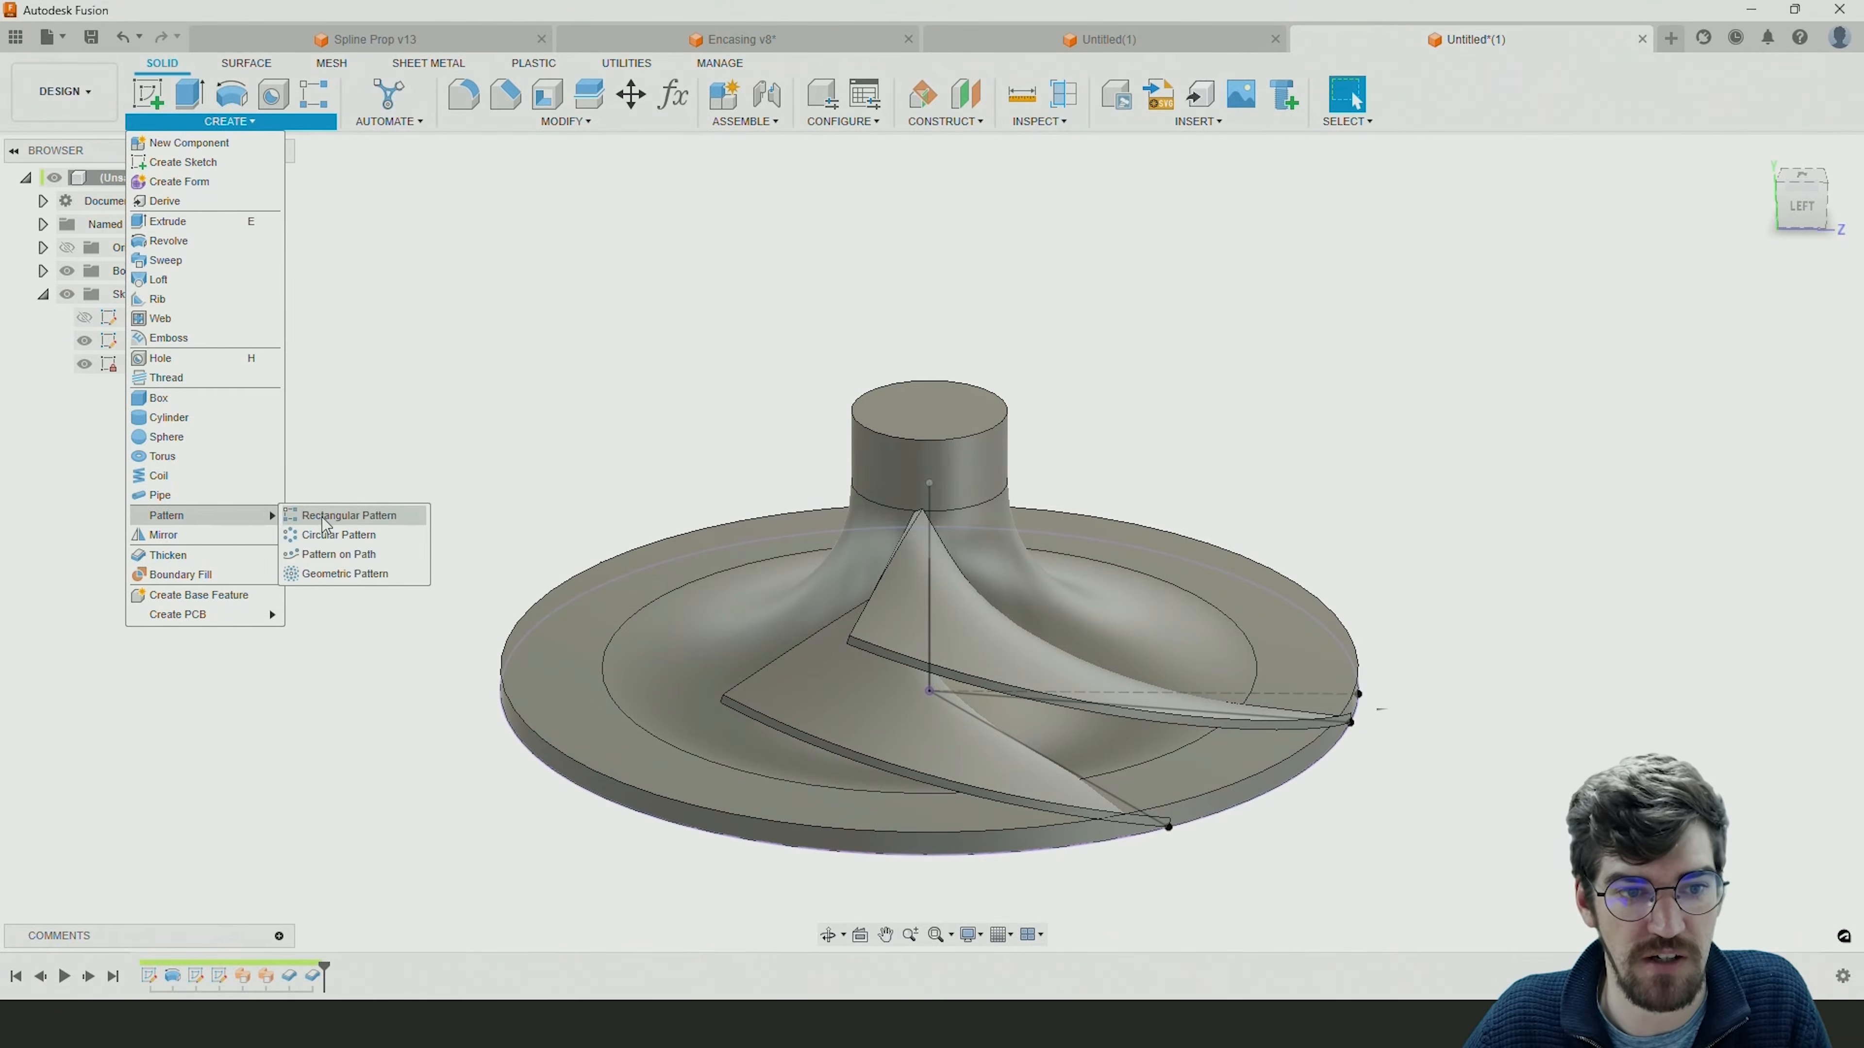
left_click(338, 537)
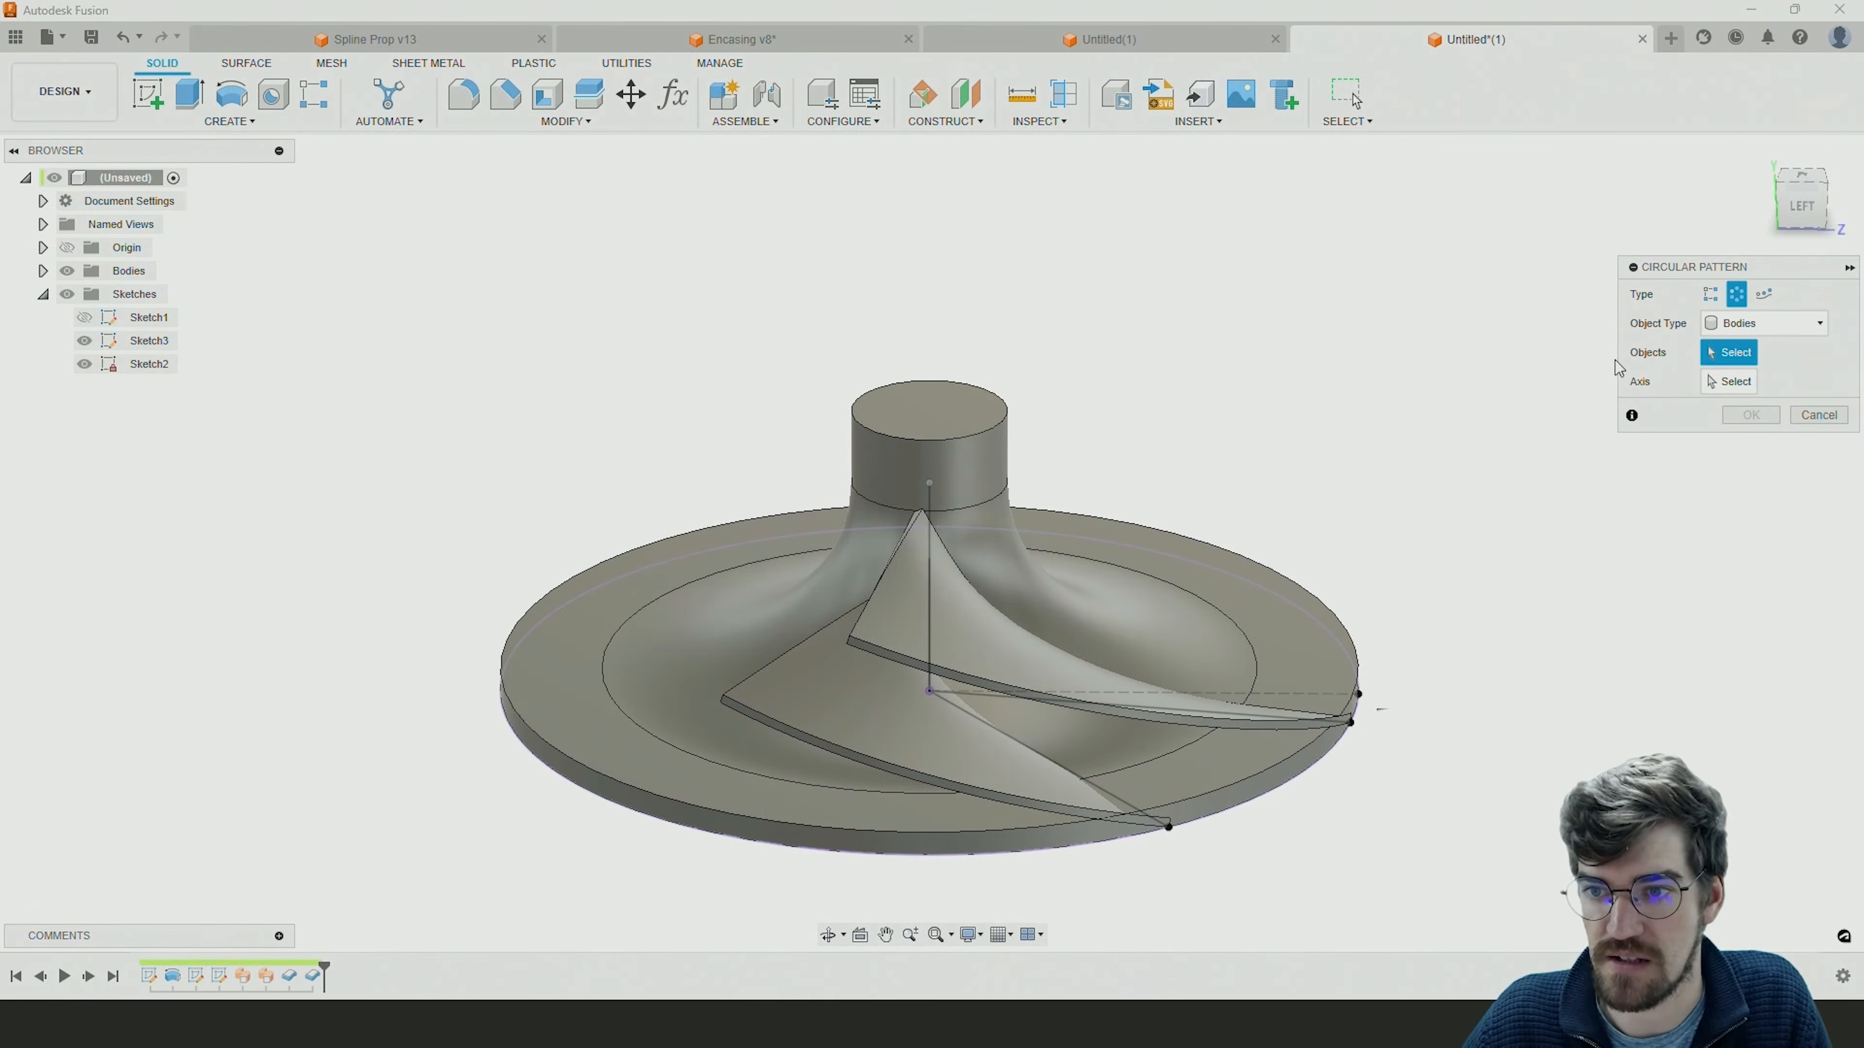
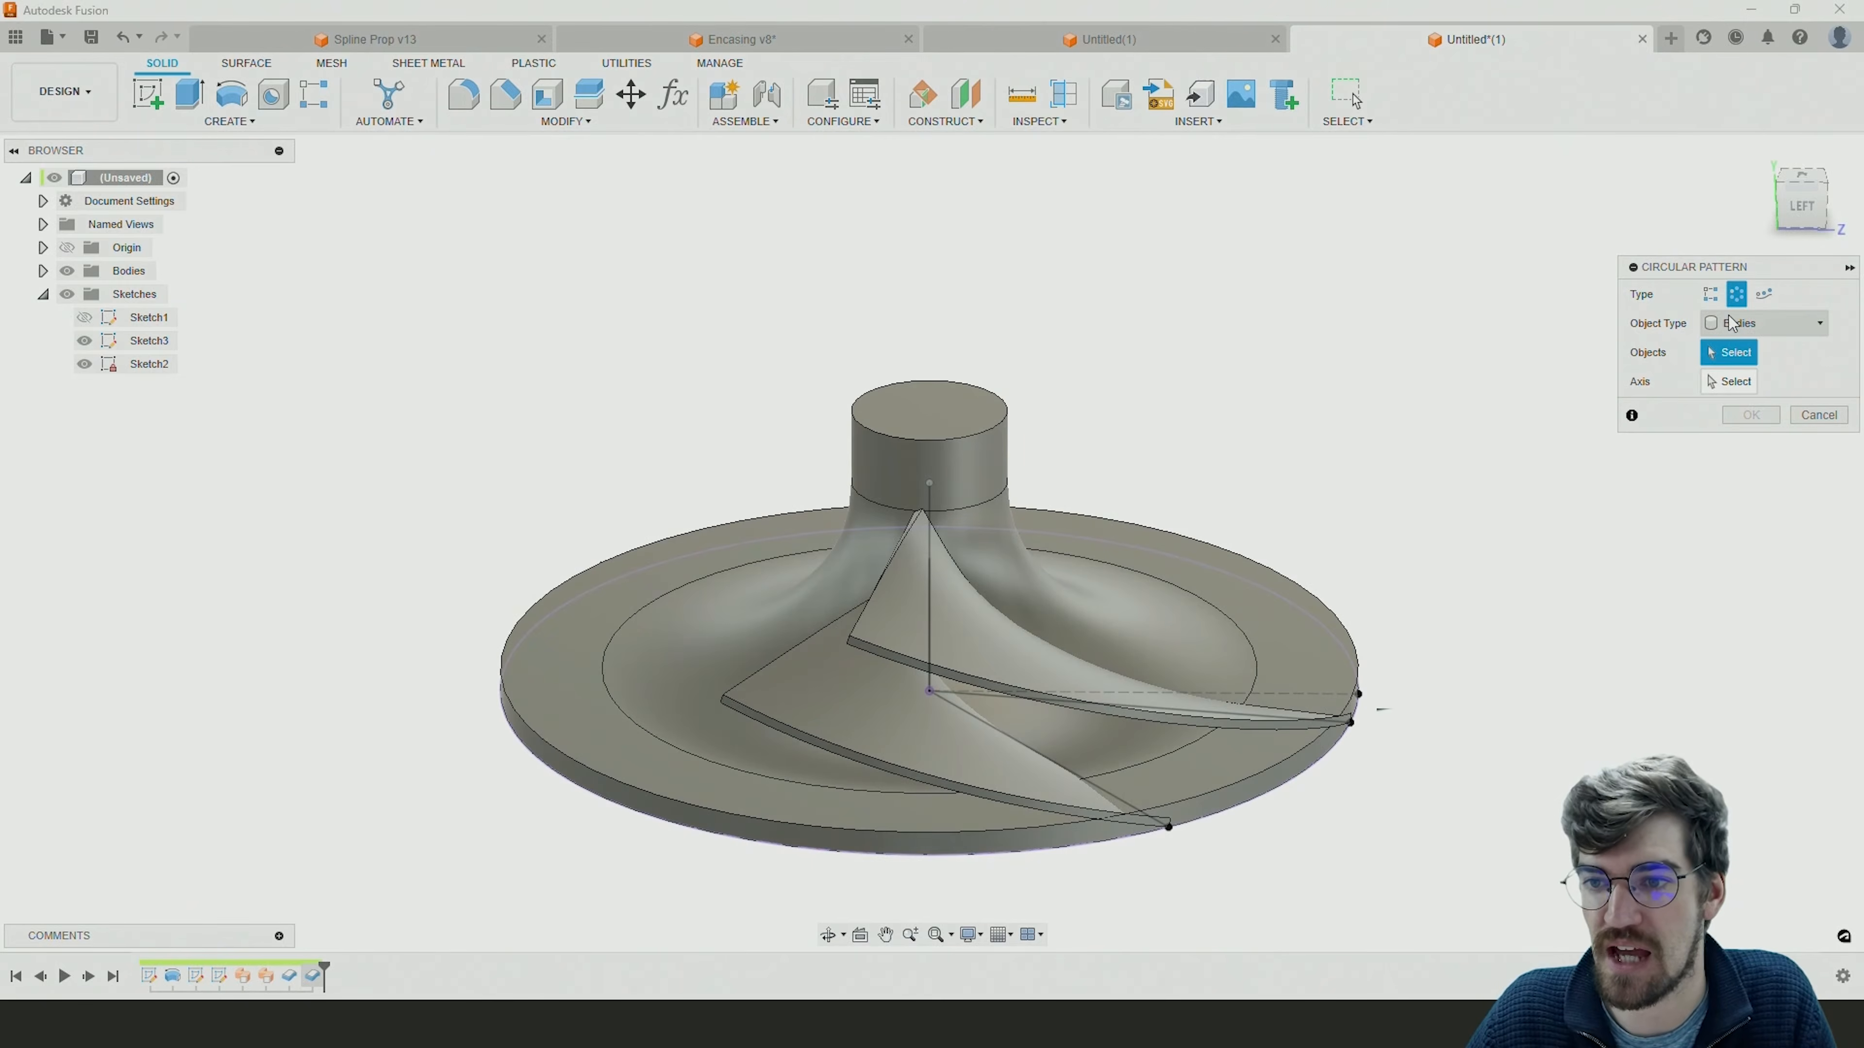
Circularly pattern the two blade thicken features around the hub's cylindrical face, using Features as the object type, full distribution and quantity 4.
left_click(1749, 335)
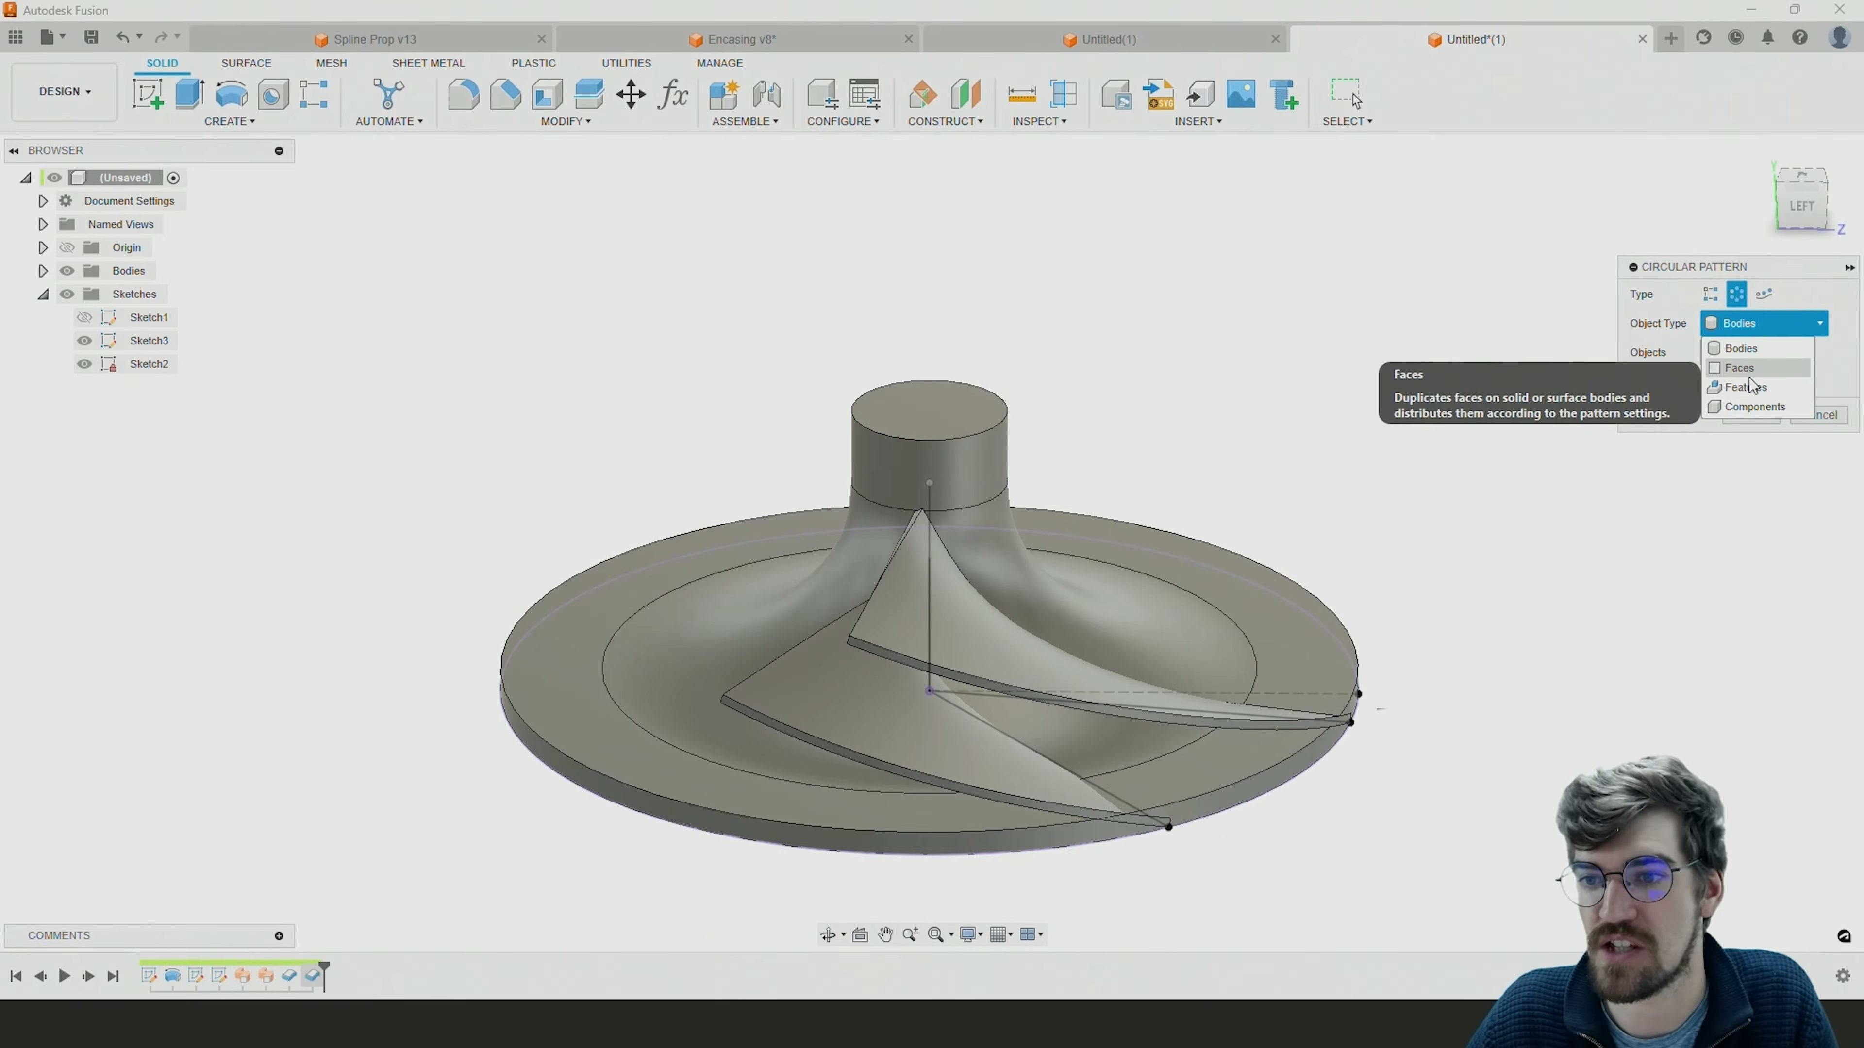
left_click(1750, 395)
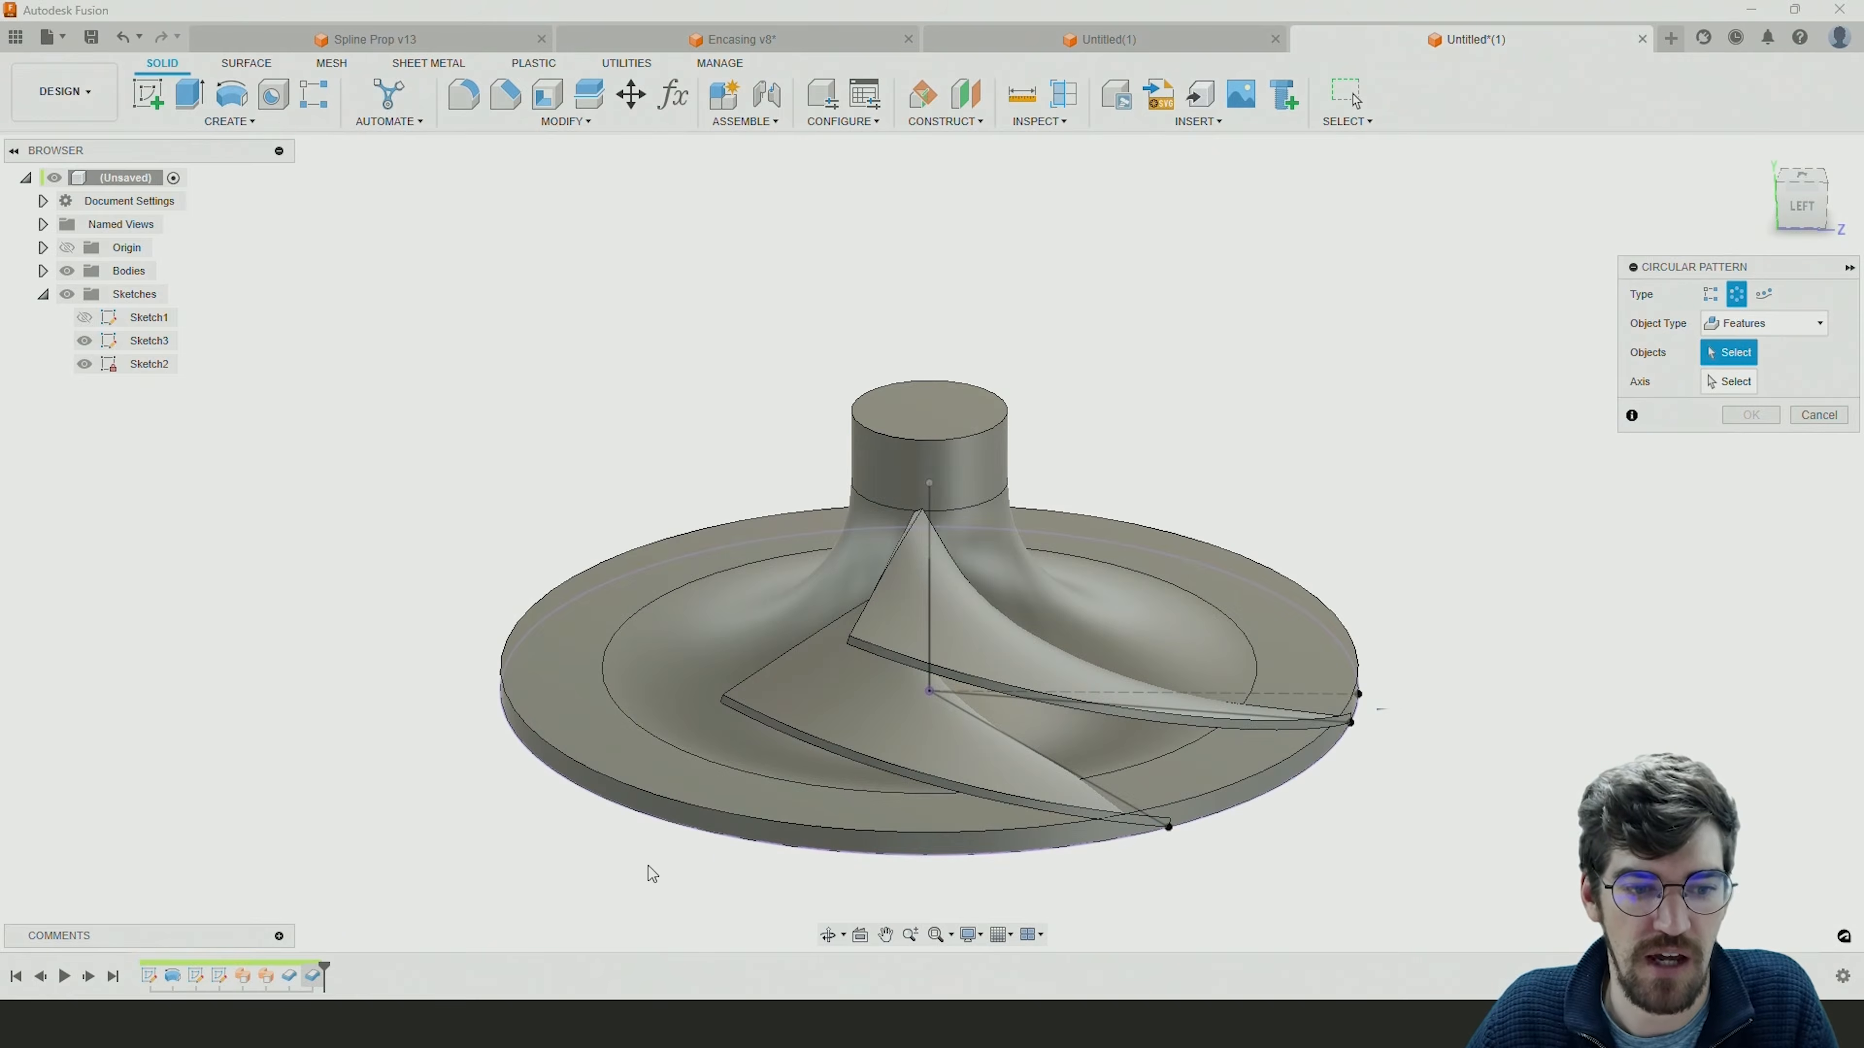
left_click(291, 977)
left_click(313, 977)
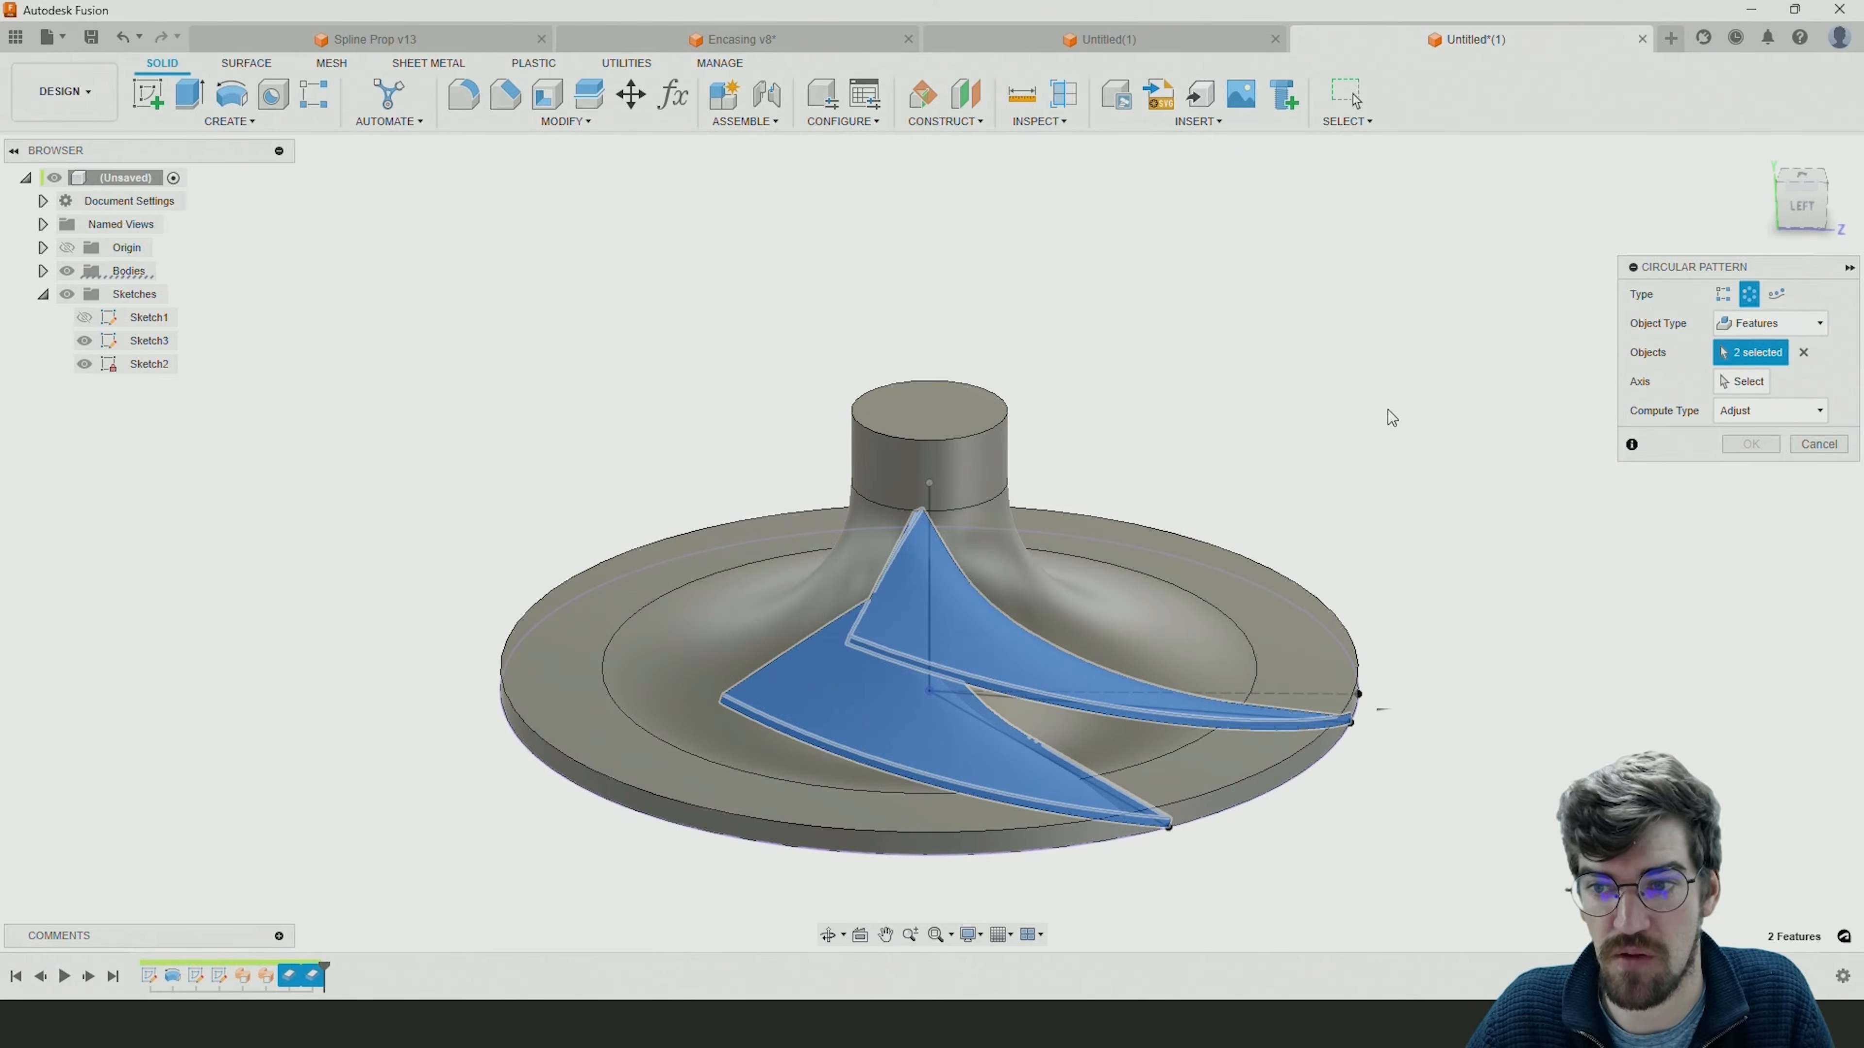
left_click(1745, 382)
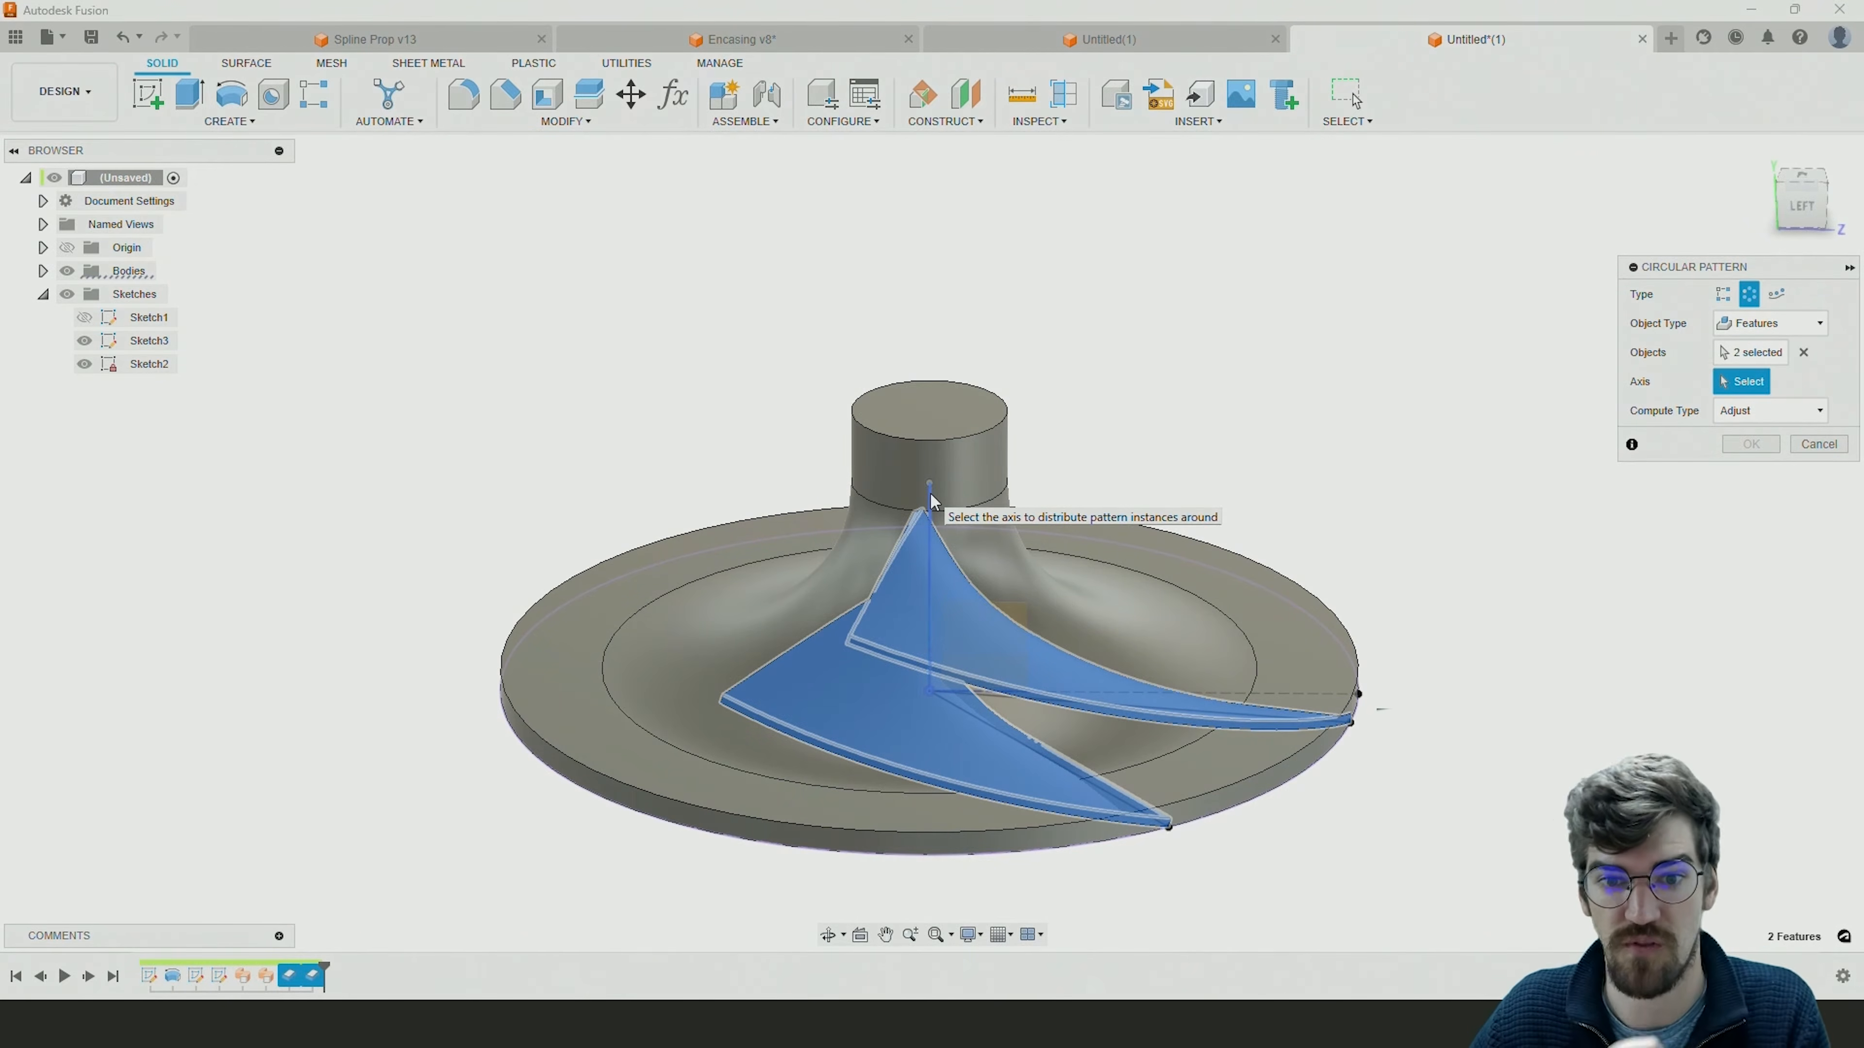
left_click(942, 467)
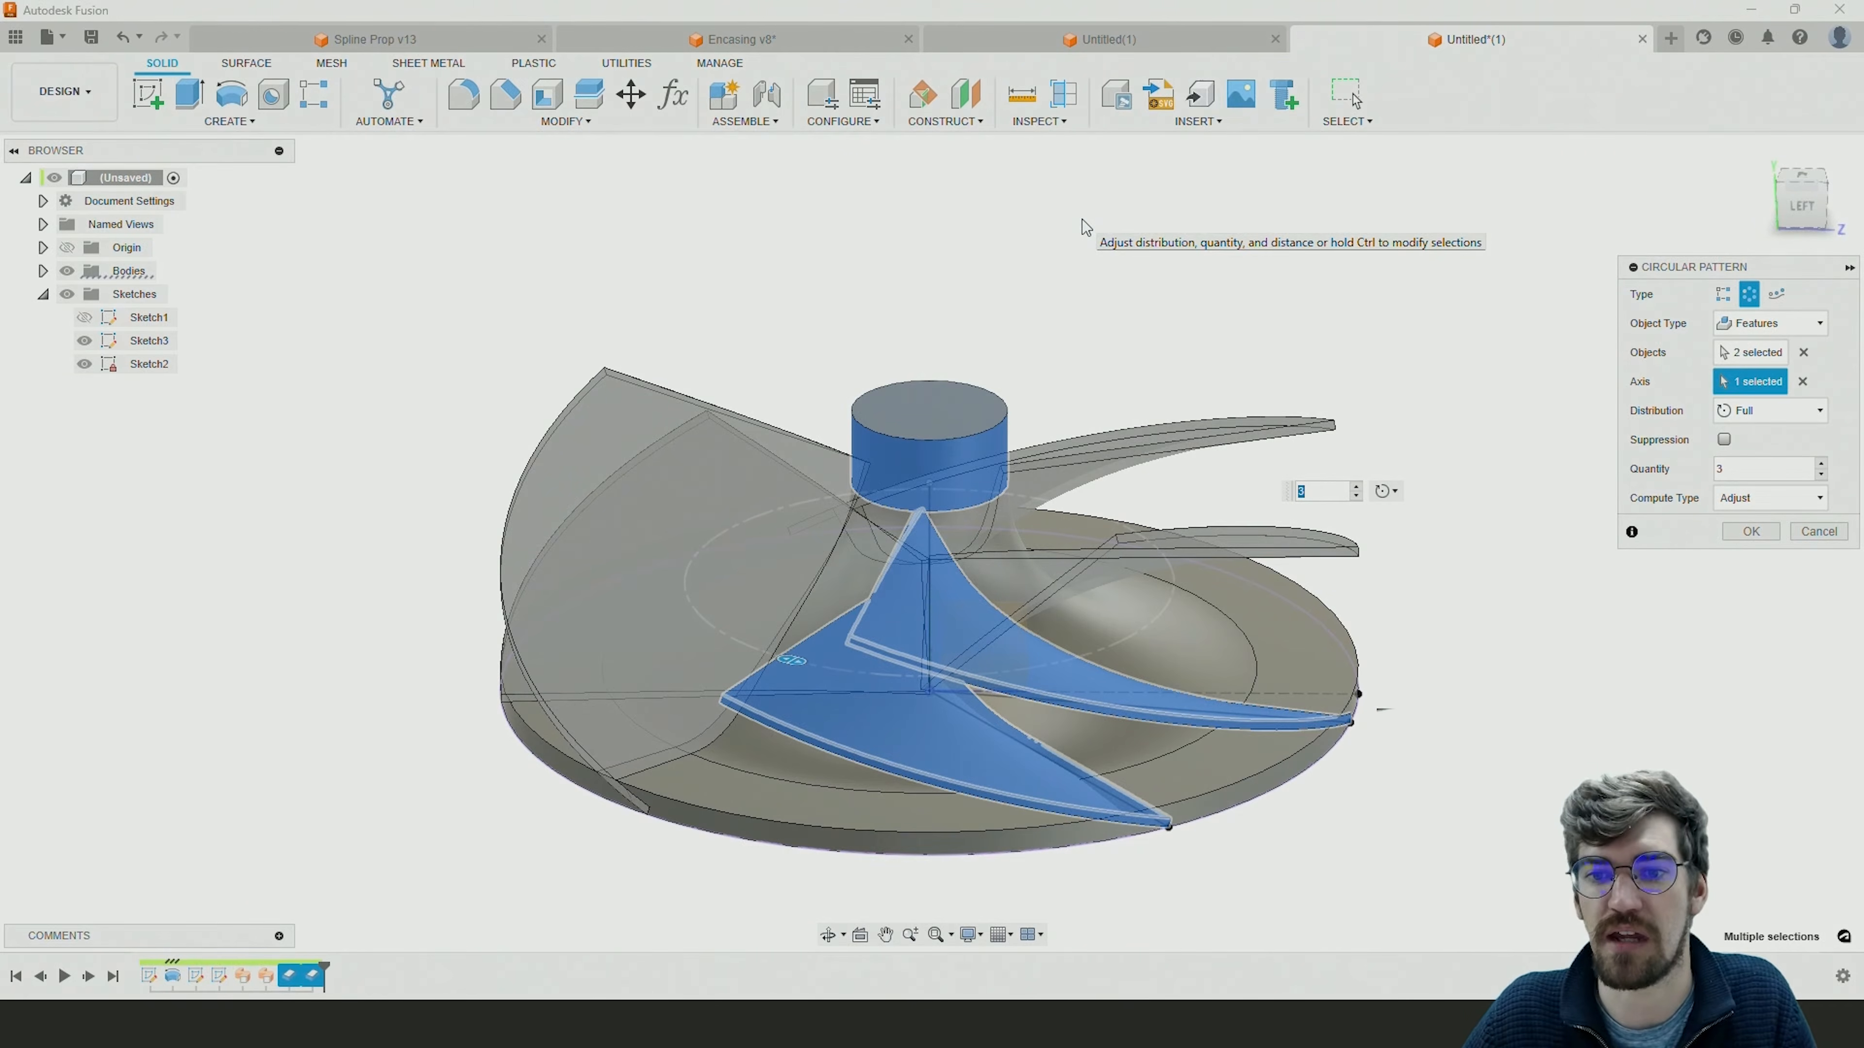
middle_click_drag(1013, 462, 1215, 527, "shift")
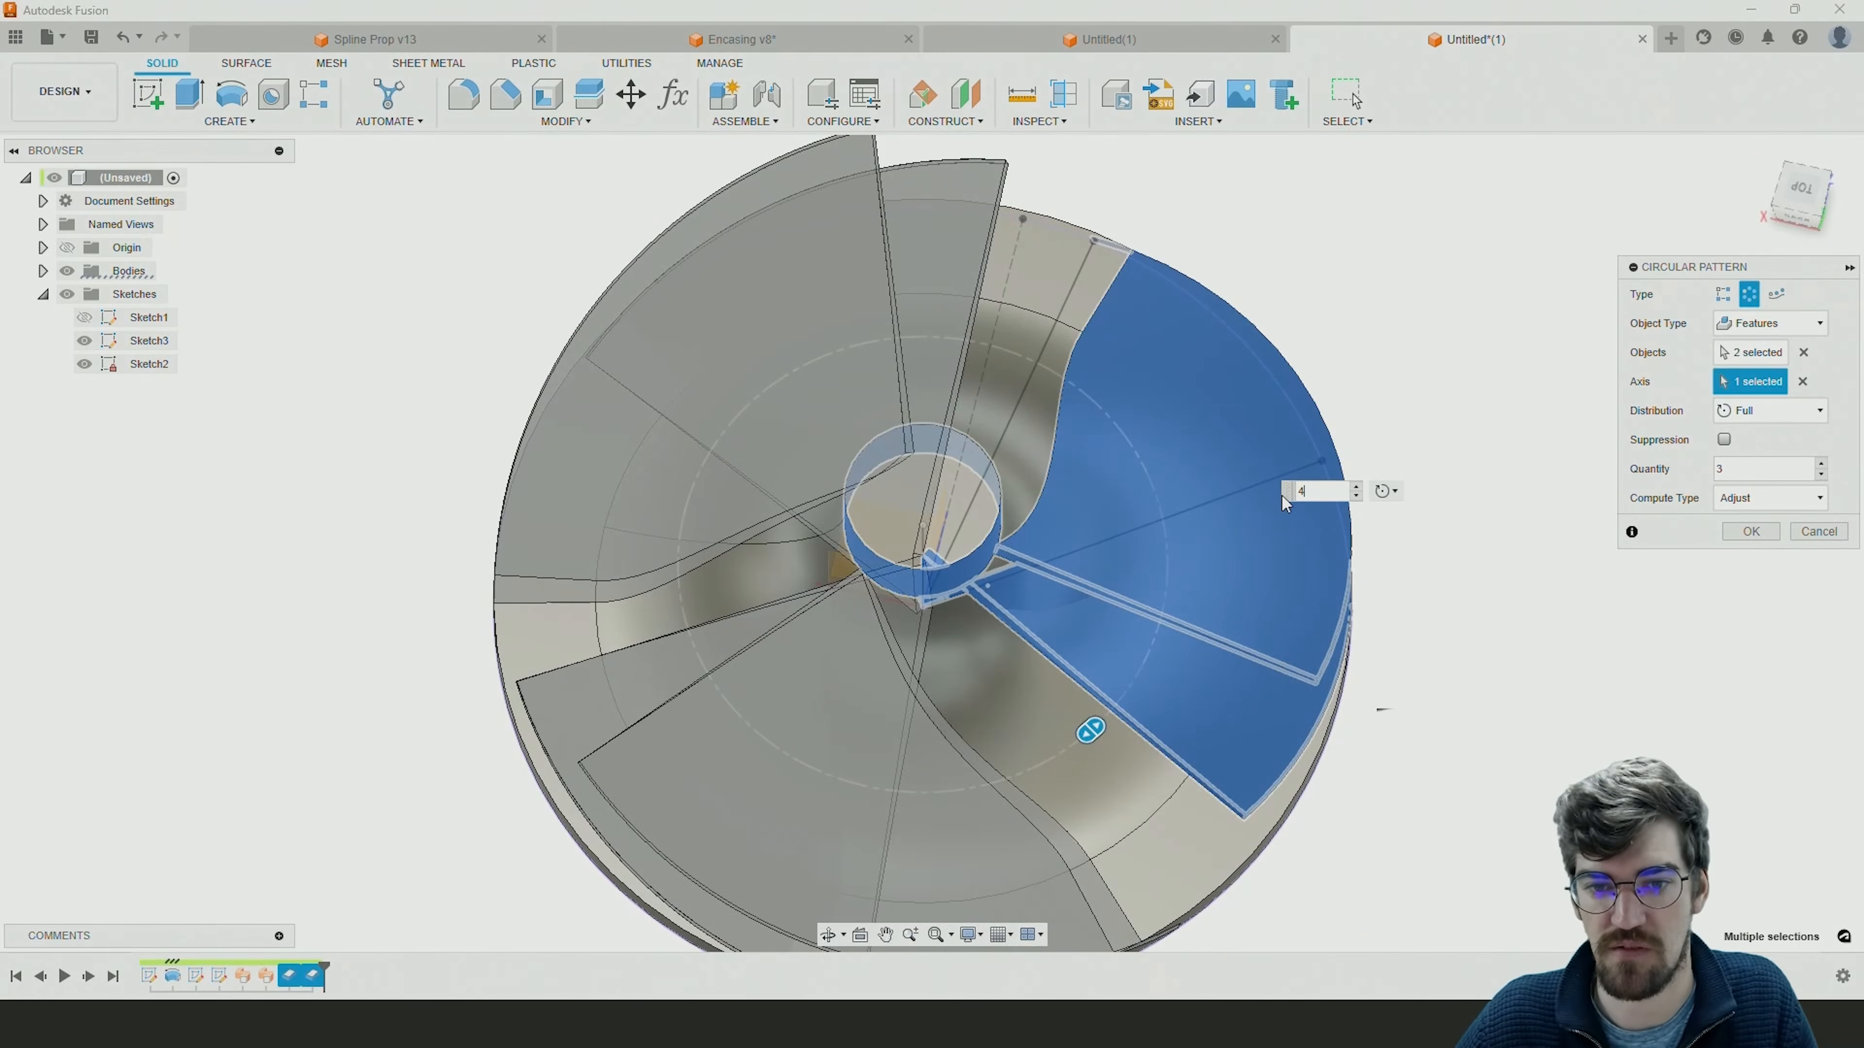
key("Return")
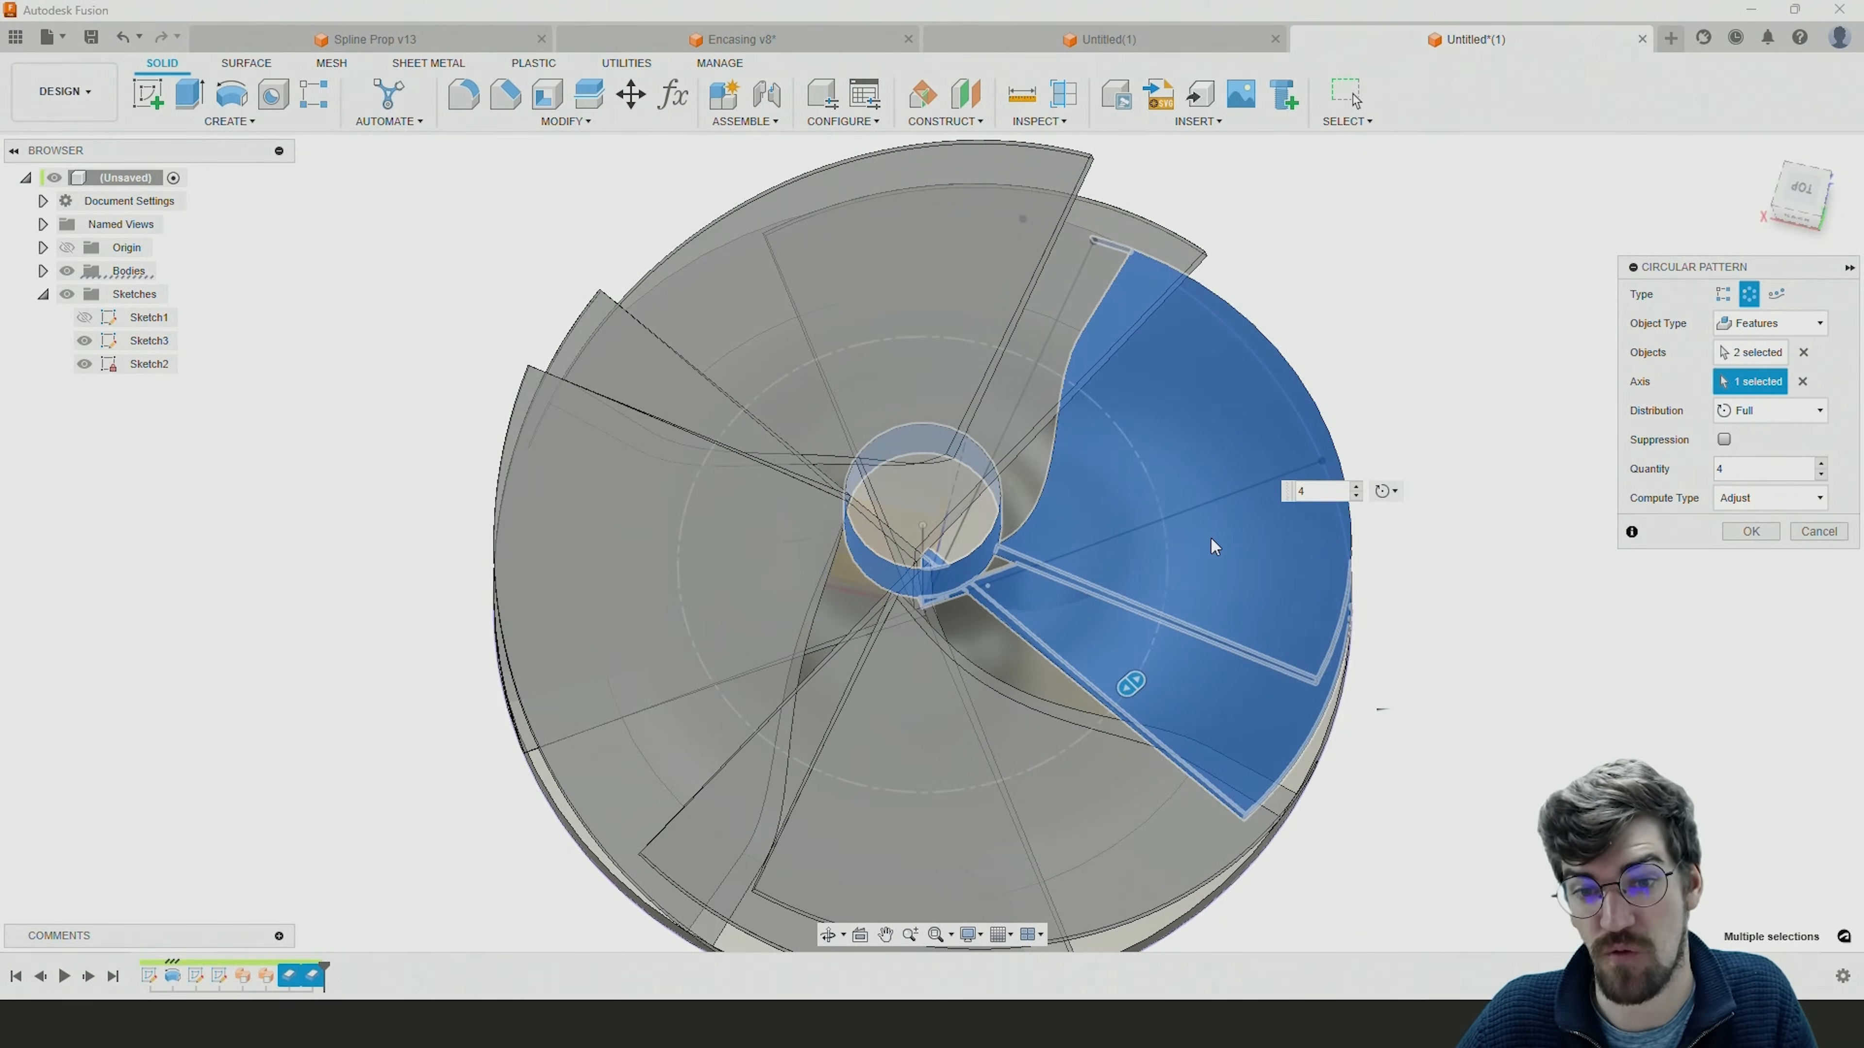
middle_click_drag(1210, 535, 1106, 470, "shift")
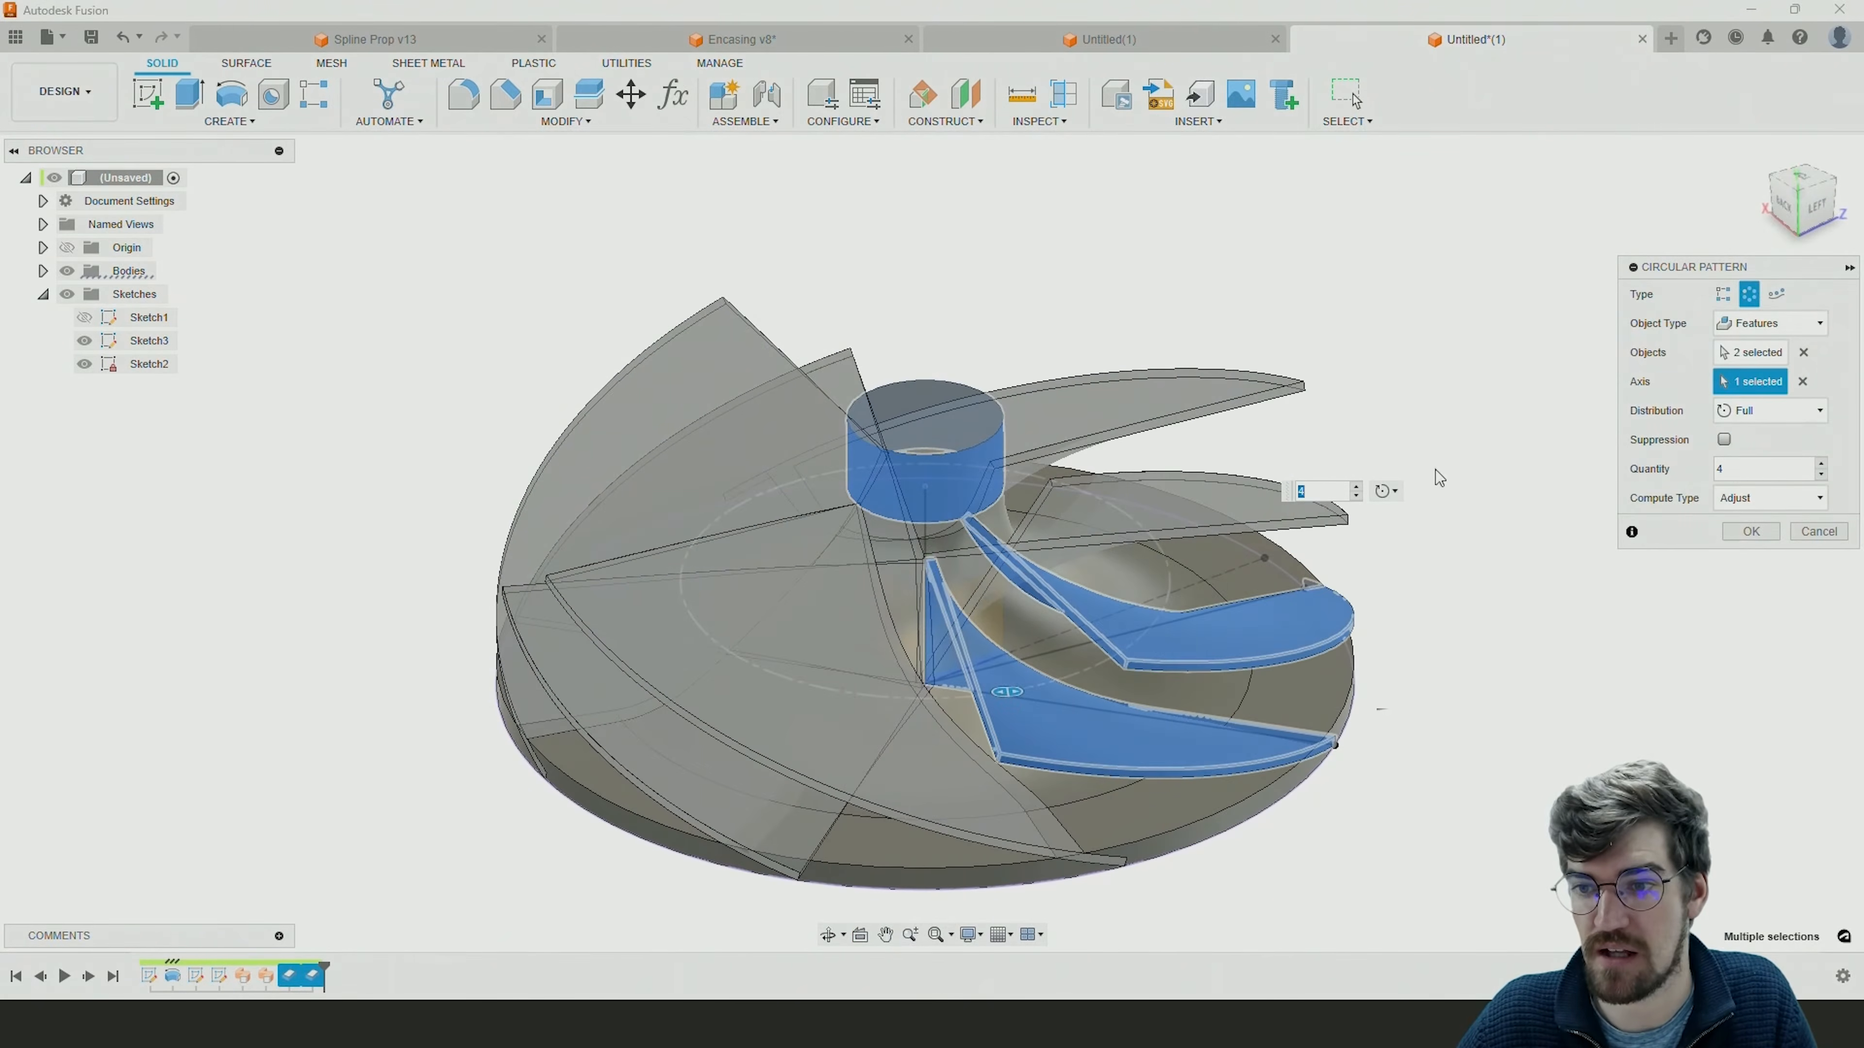
left_click(1750, 531)
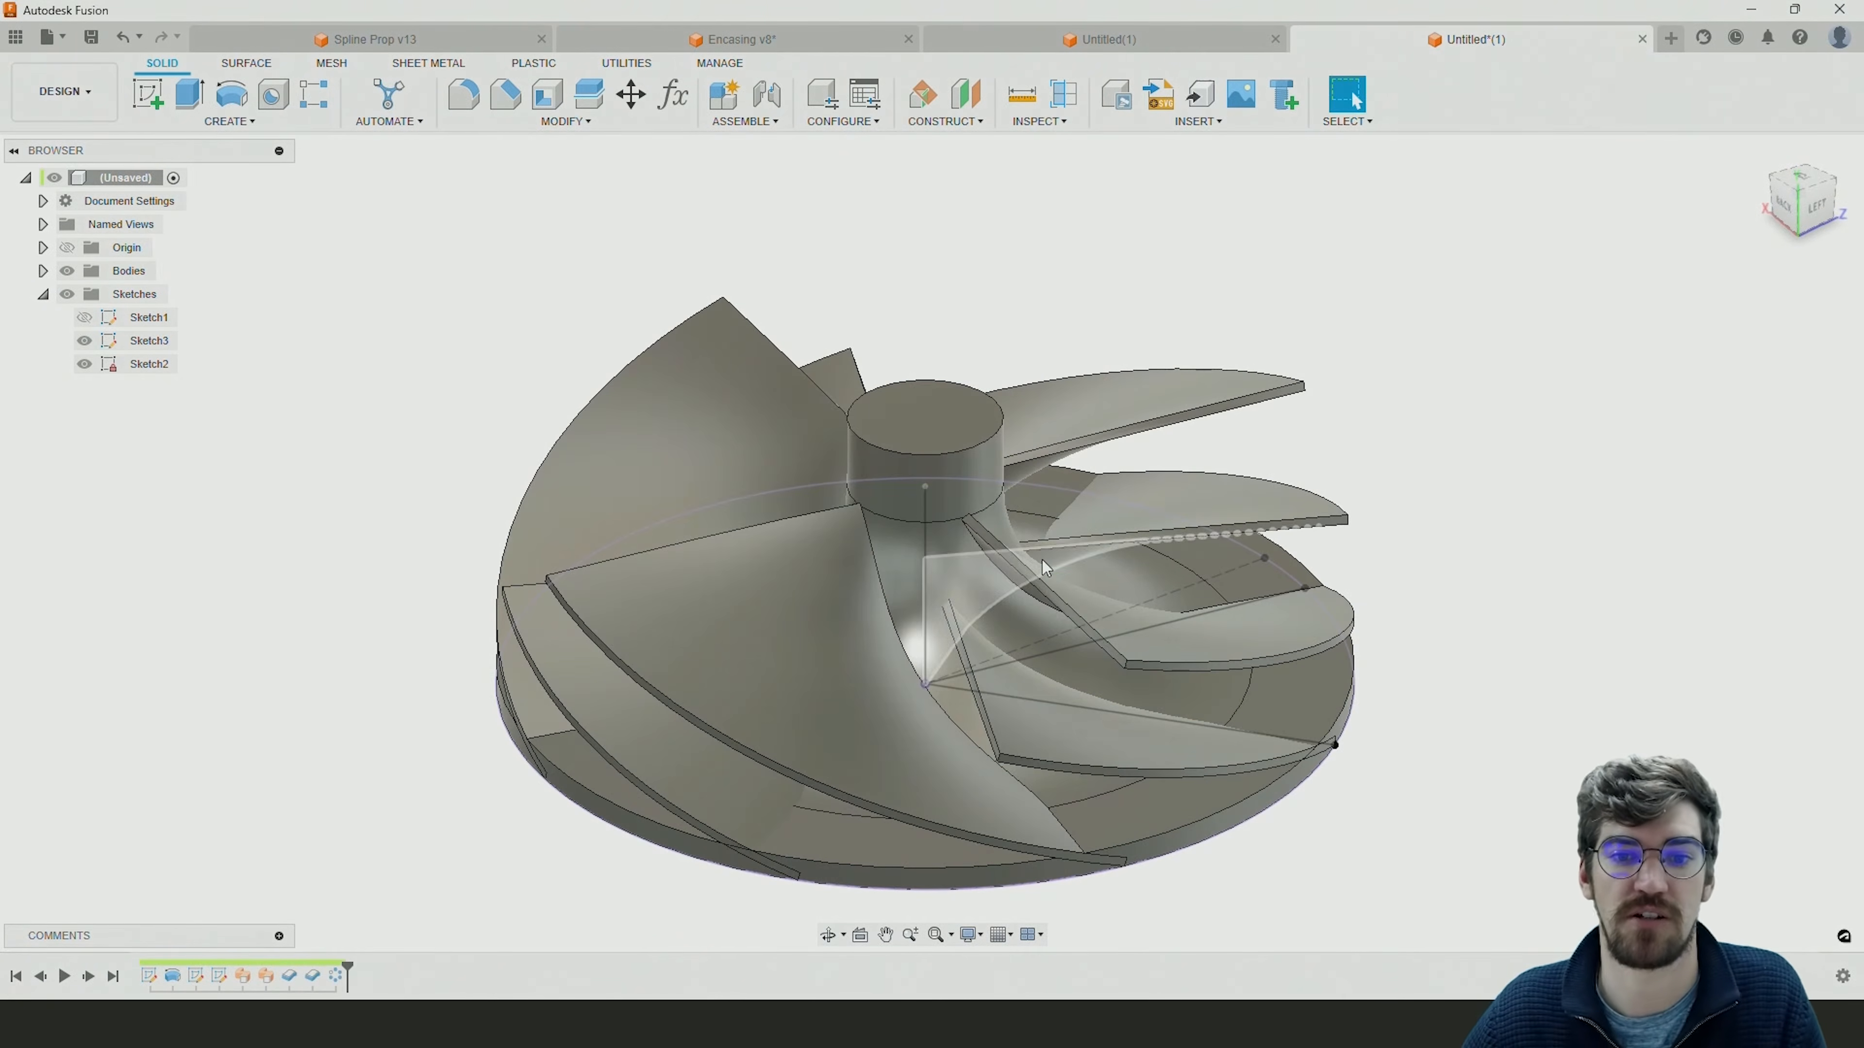
Start a Revolve of Sketch1's hub profile and adjoining curved blade-envelope profile about the dashed vertical centre line.
mouse_move(1045, 572)
middle_mouse_down("shift")
mouse_move(983, 507)
mouse_move(867, 534)
mouse_move(1059, 554)
middle_mouse_up("shift")
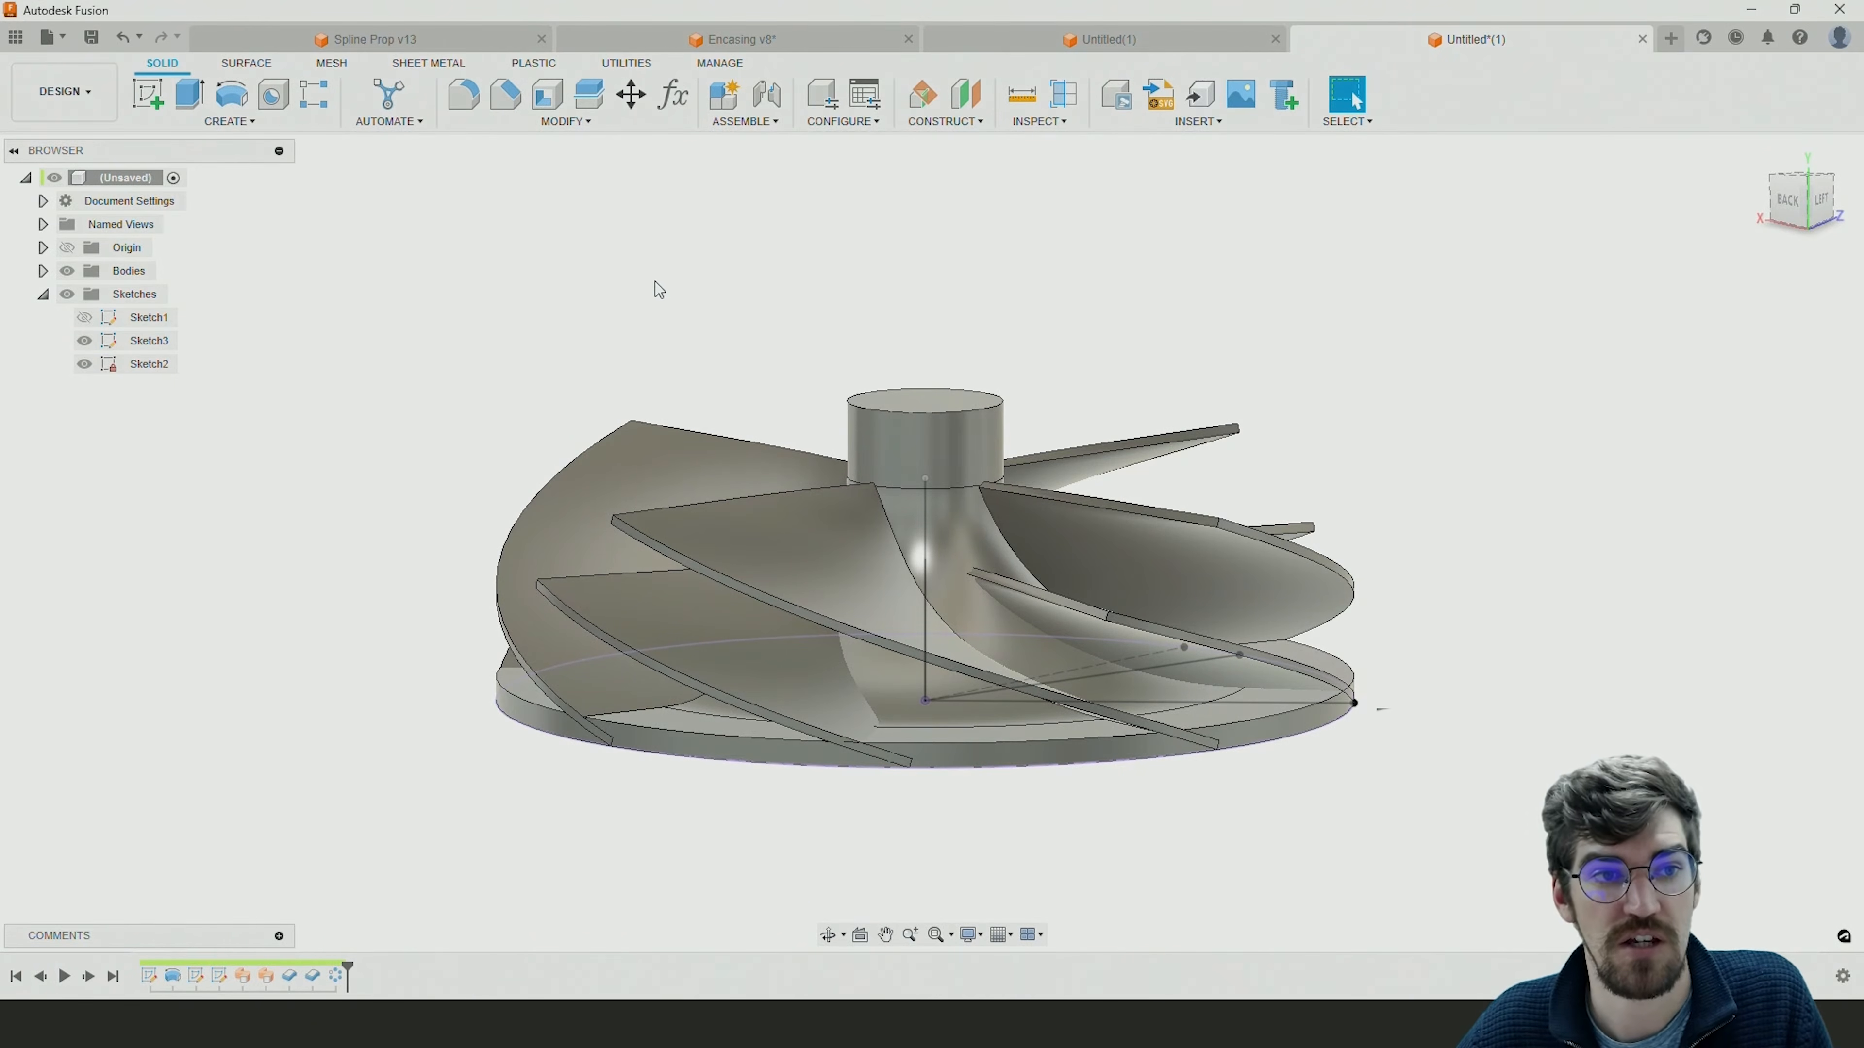
left_click(228, 96)
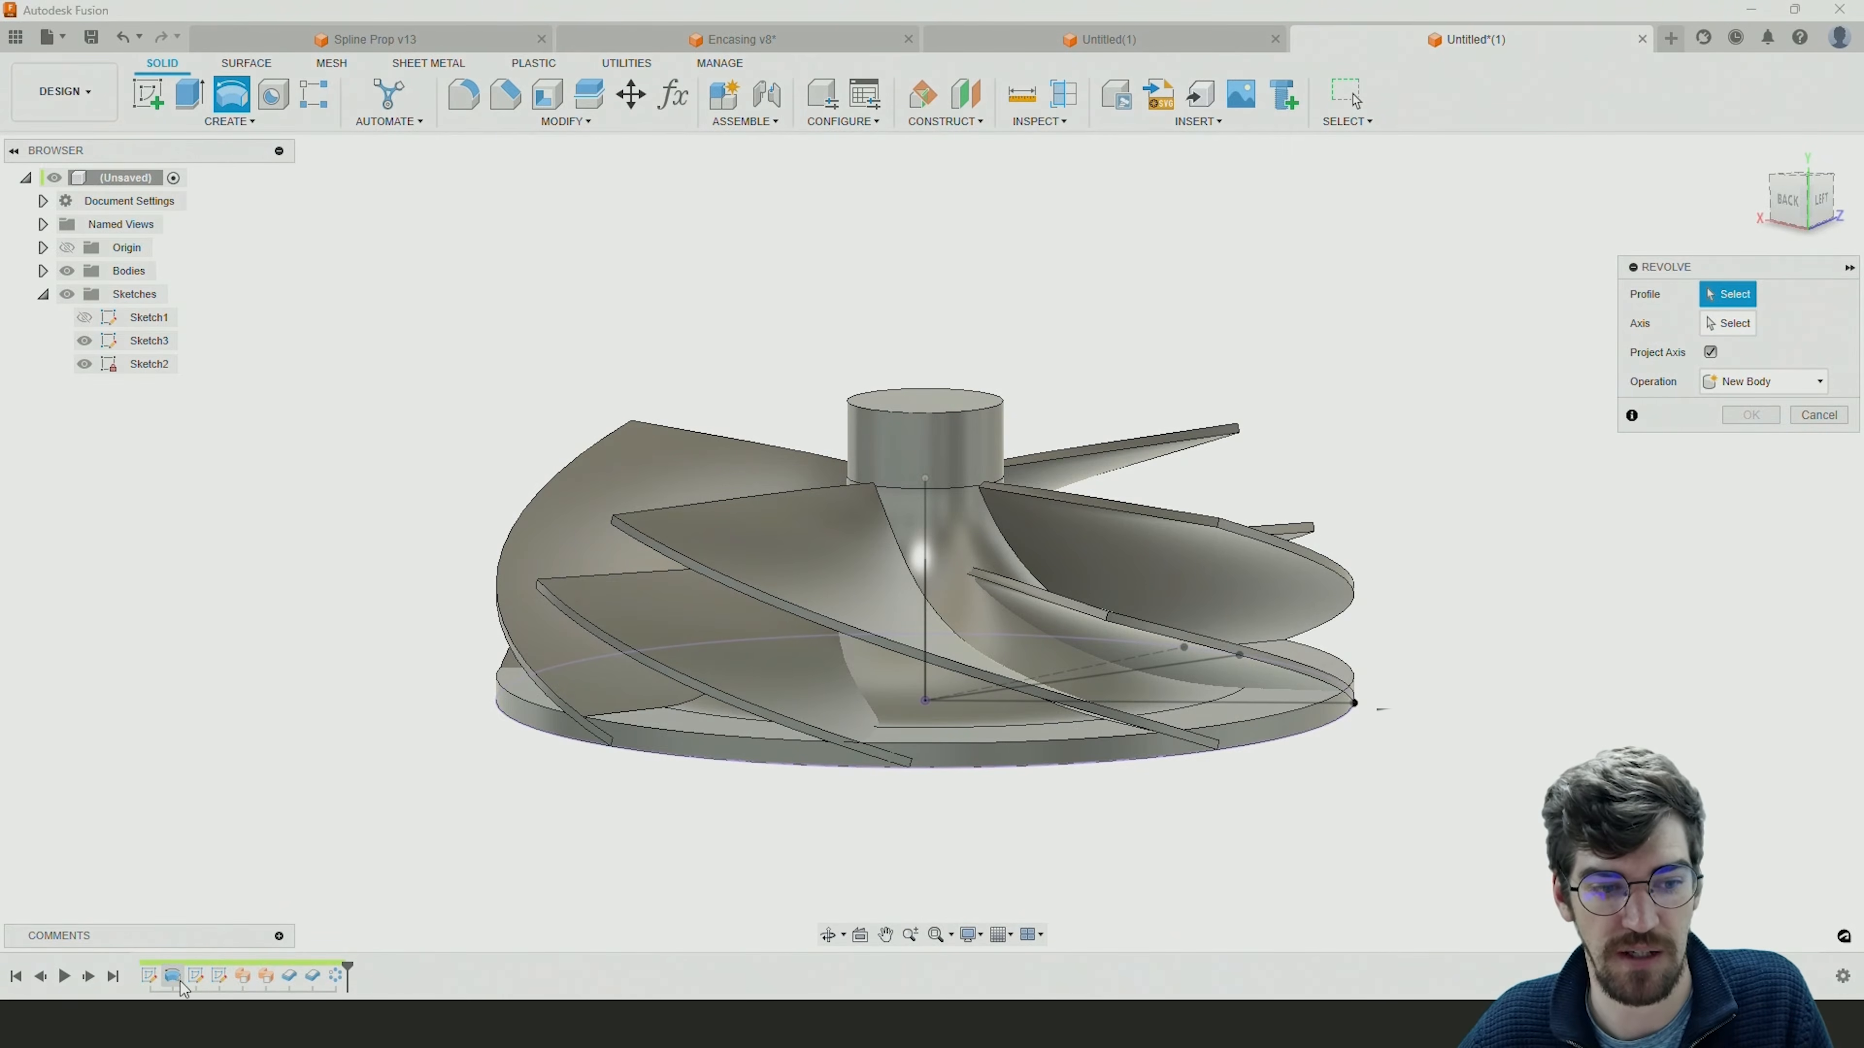
left_click(85, 317)
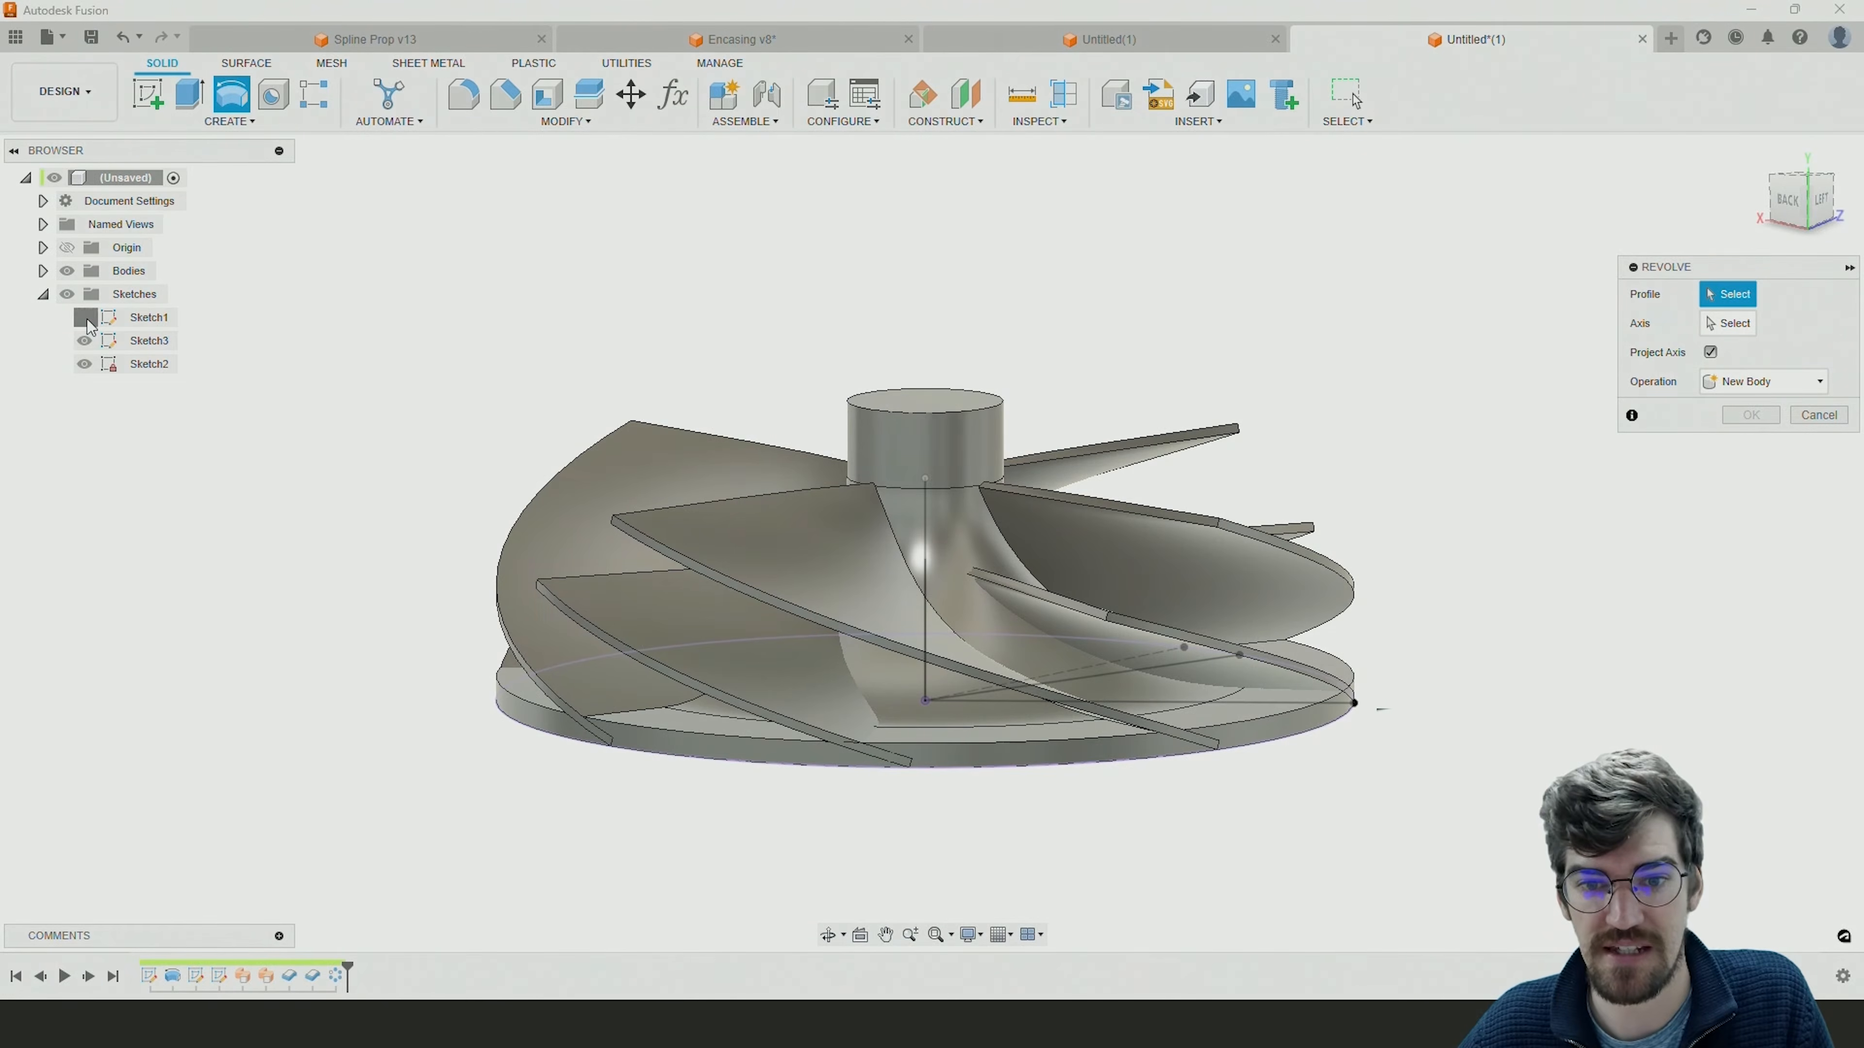
middle_click_drag(474, 379, 818, 364, "shift")
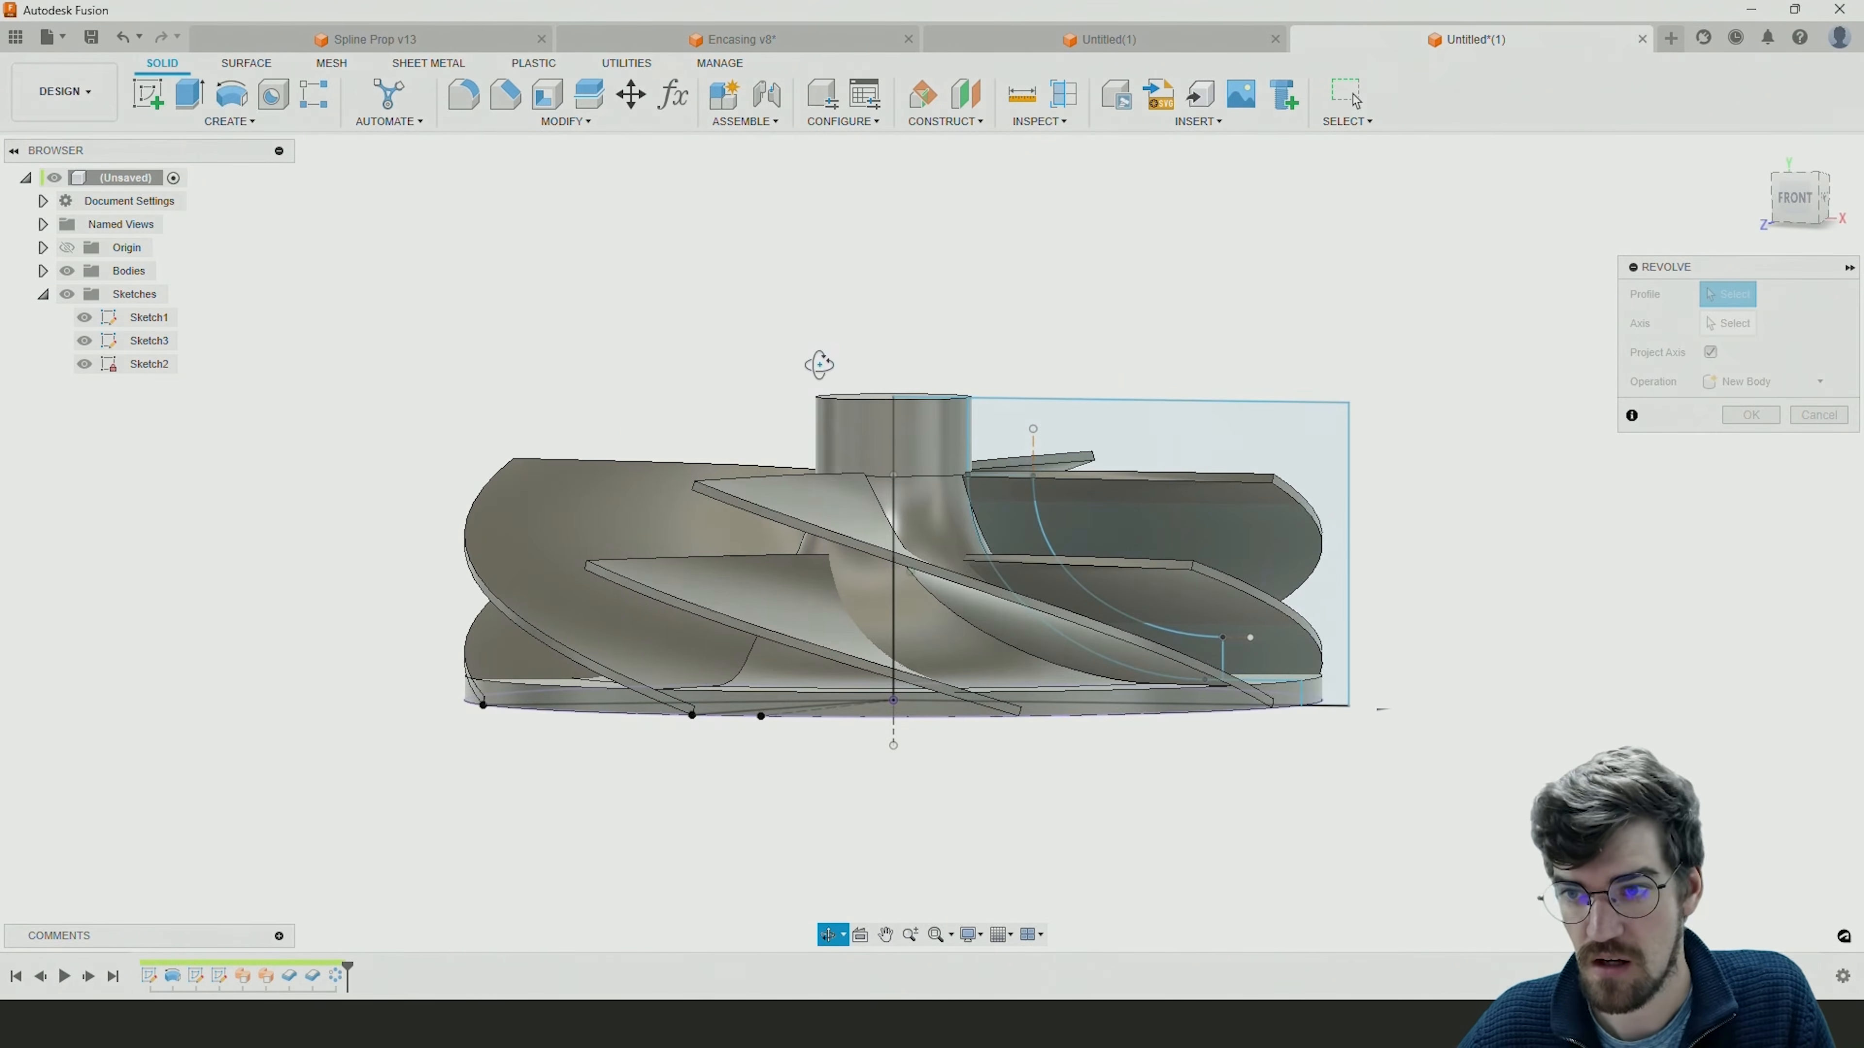
left_click(1725, 324)
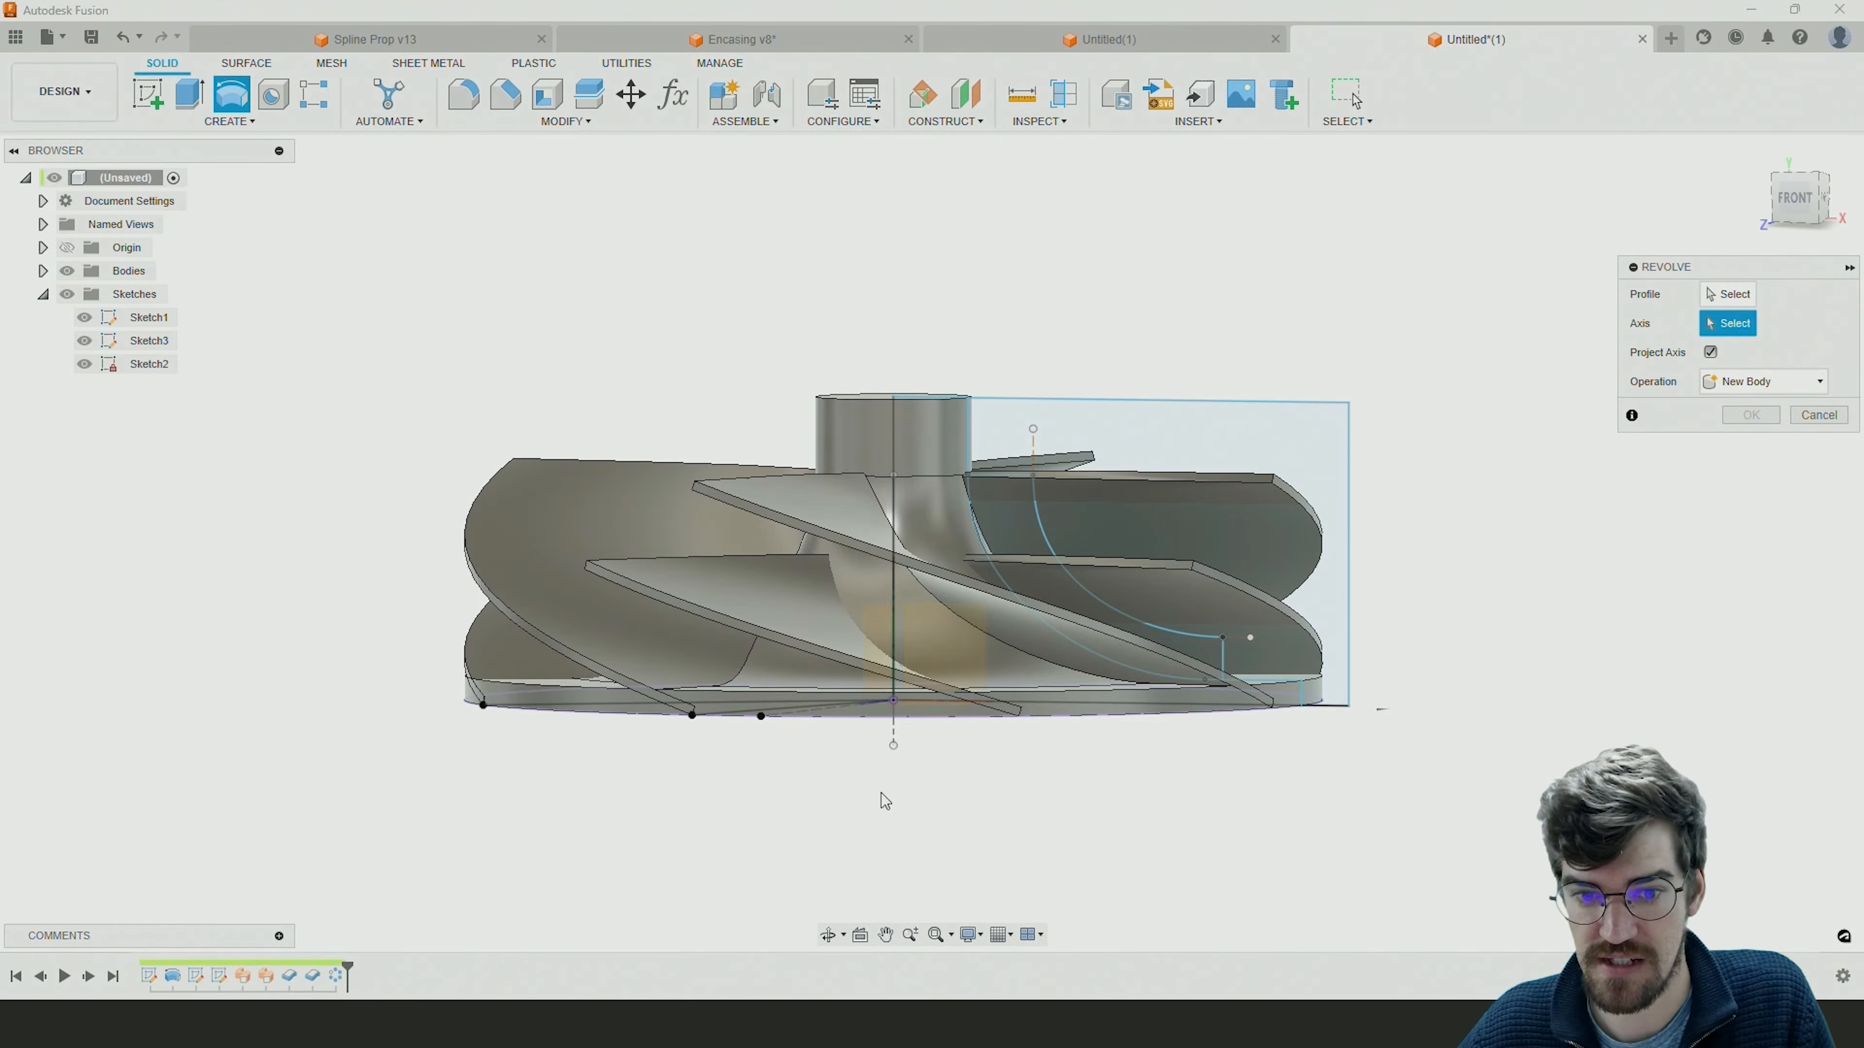
left_click(893, 737)
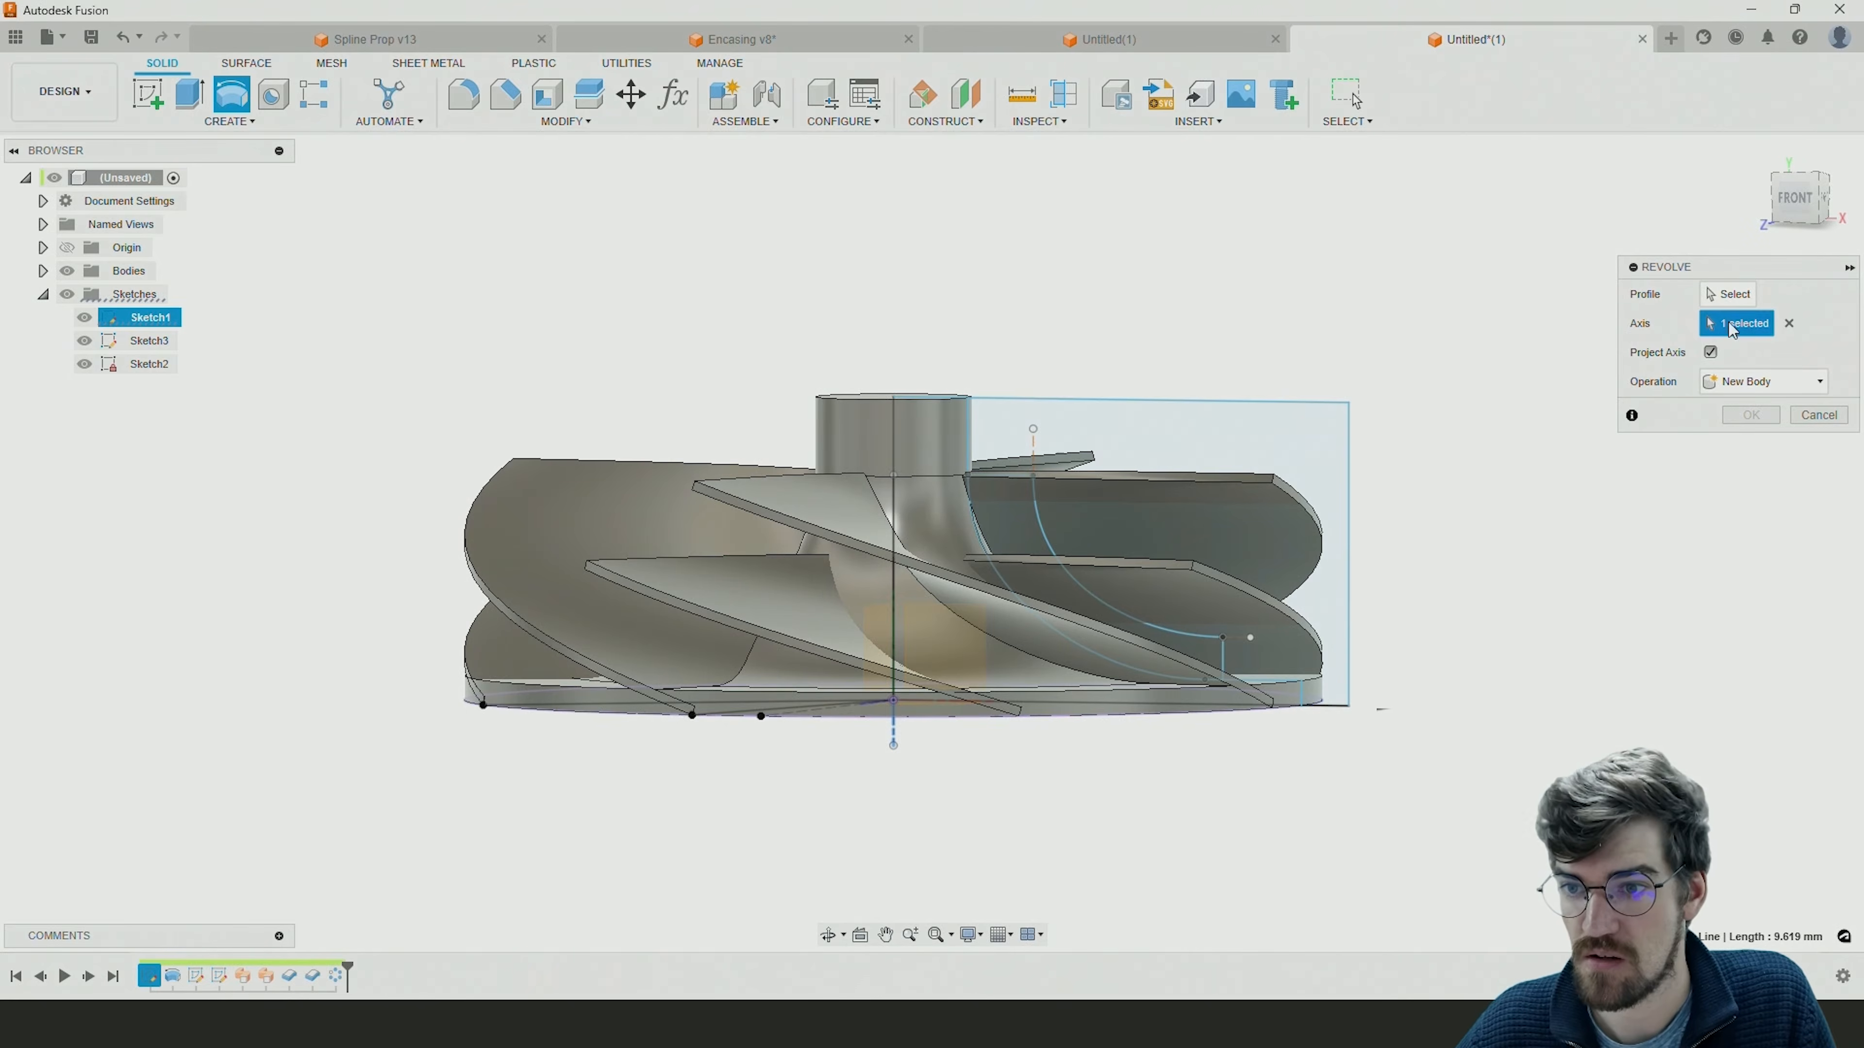
left_click(1749, 304)
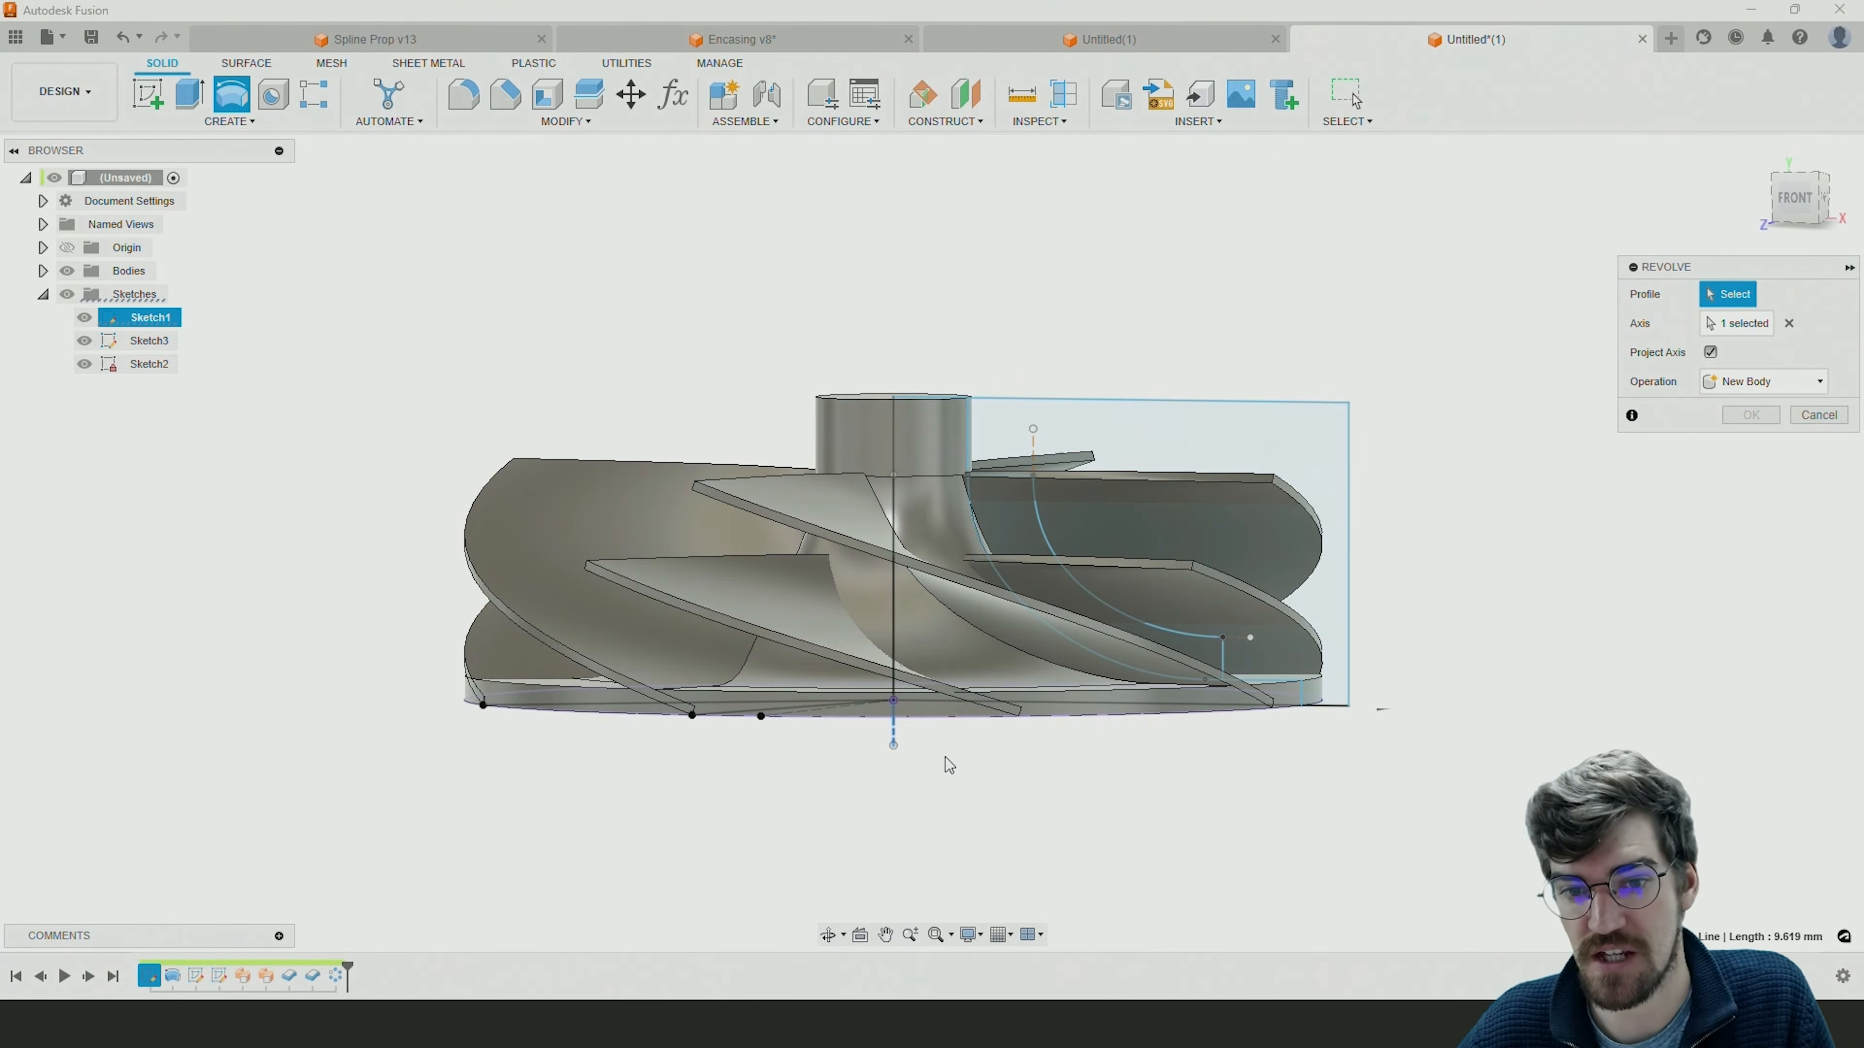
left_click(1007, 648)
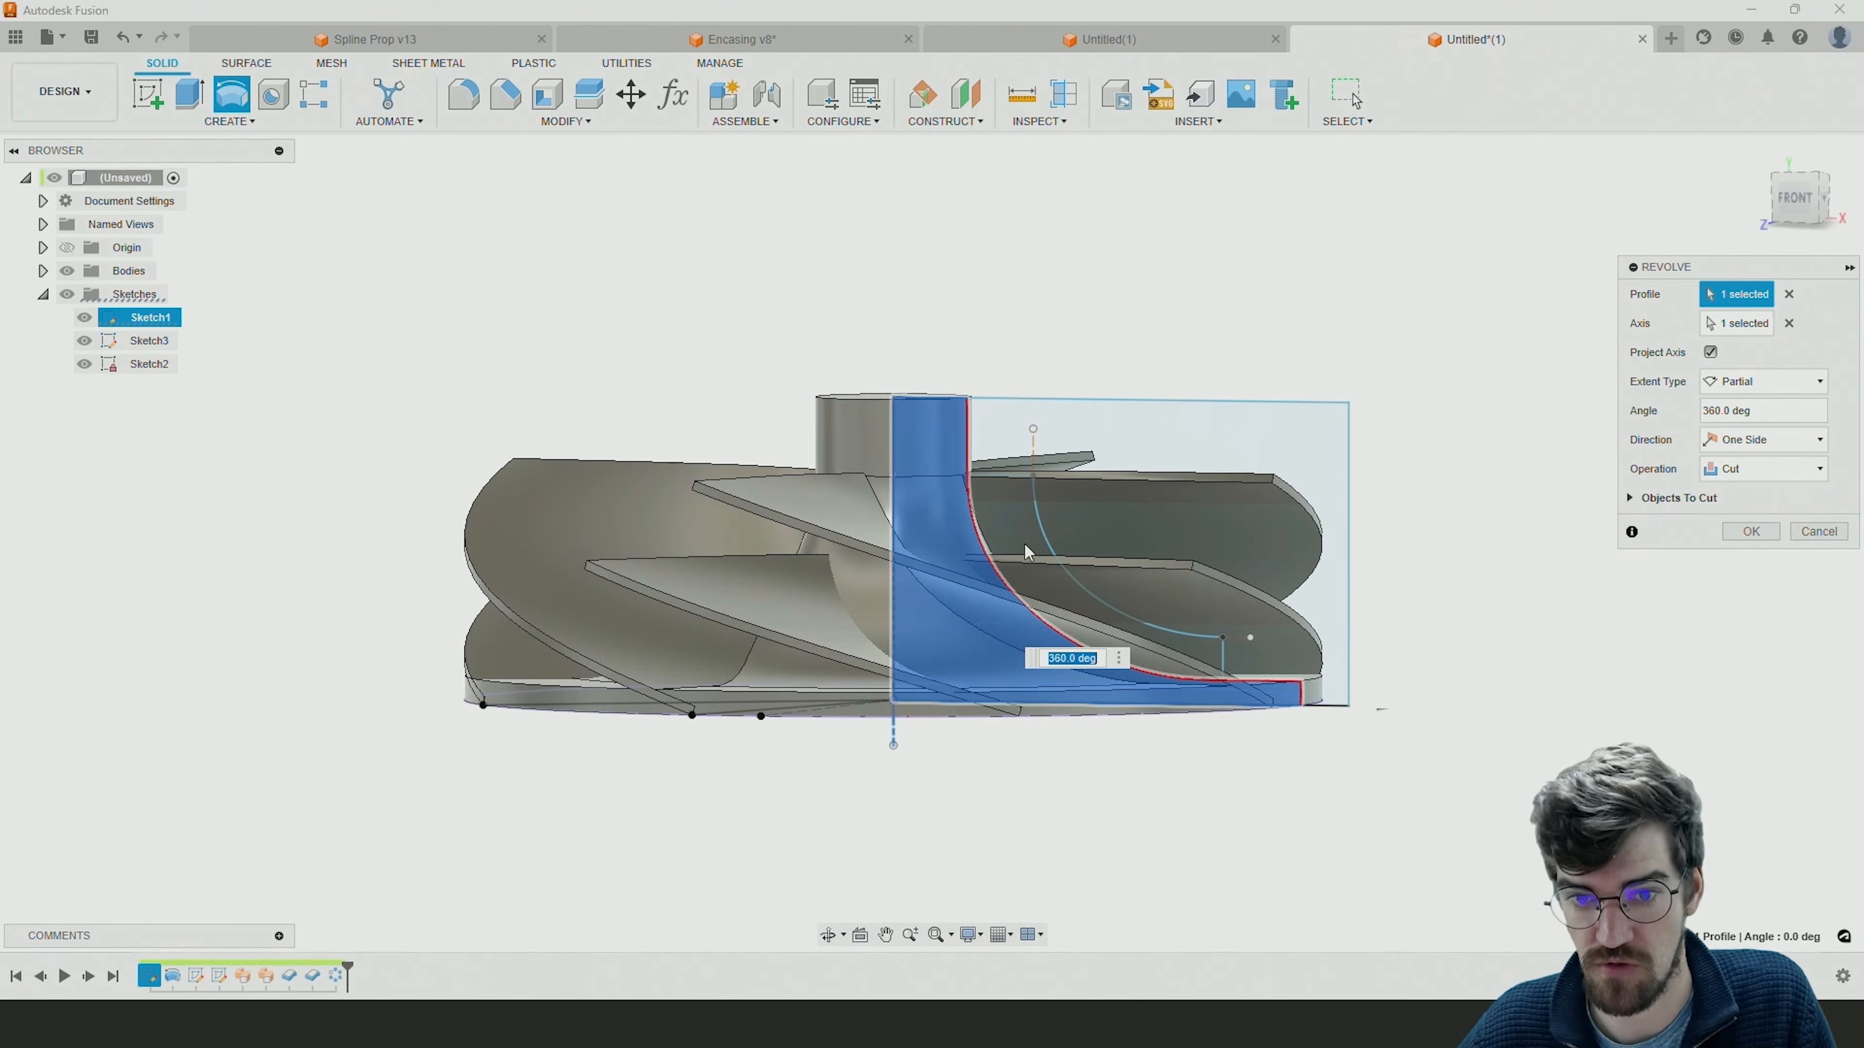
left_click(1012, 533)
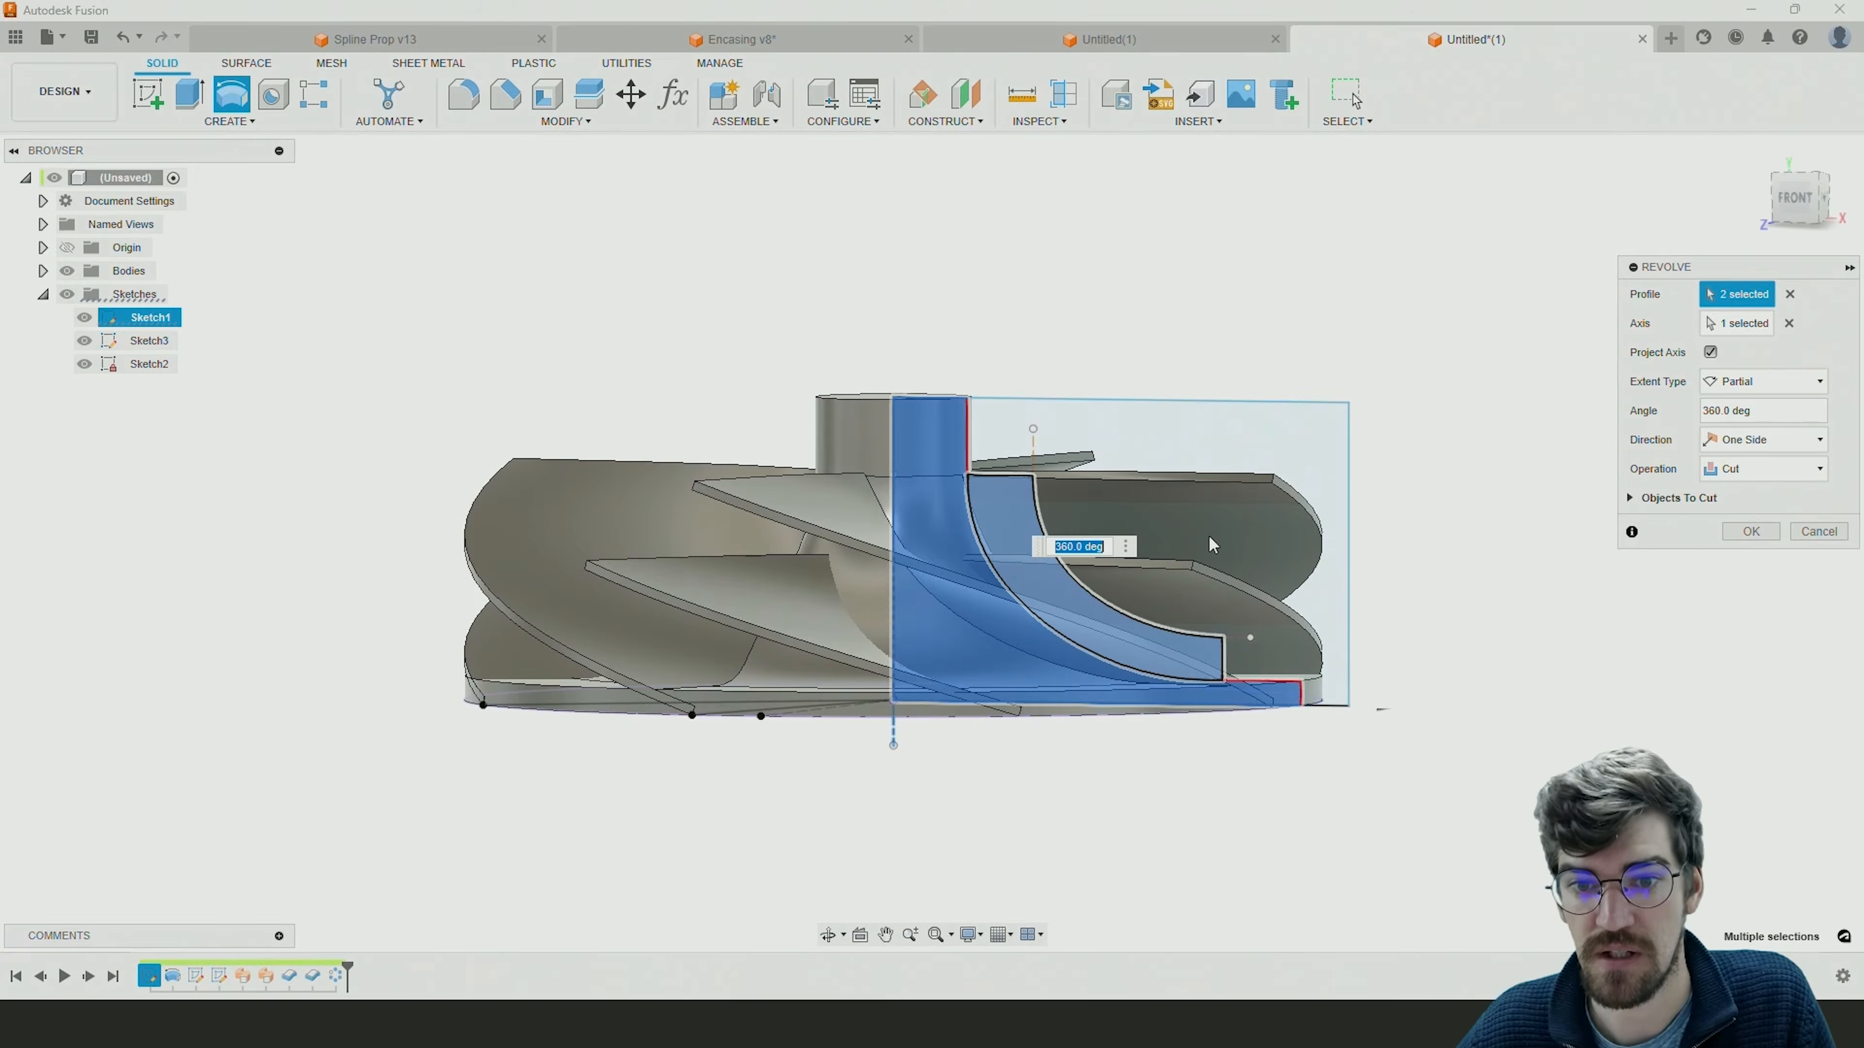
Set the 360-degree revolve's operation to Intersect and finish it to trim the blades to the envelope profile.
middle_click_drag(1421, 580, 1392, 611, "shift")
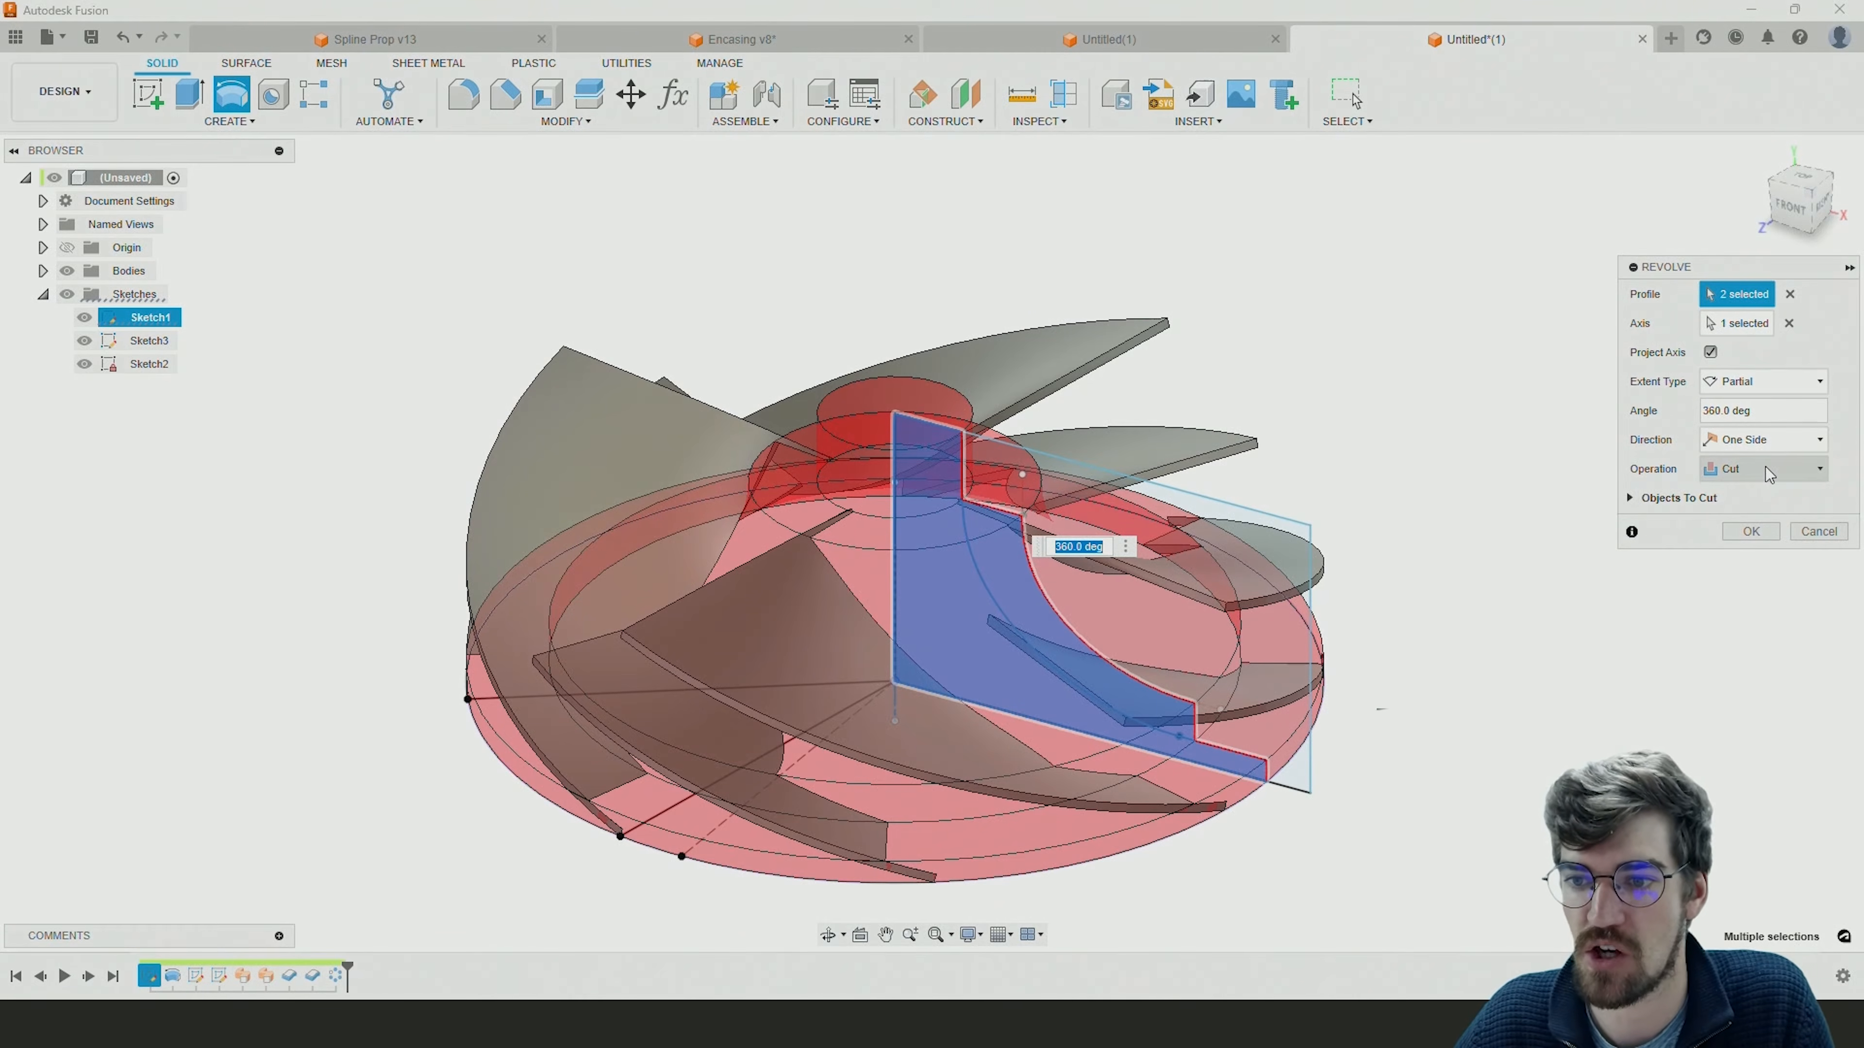
left_click(1791, 474)
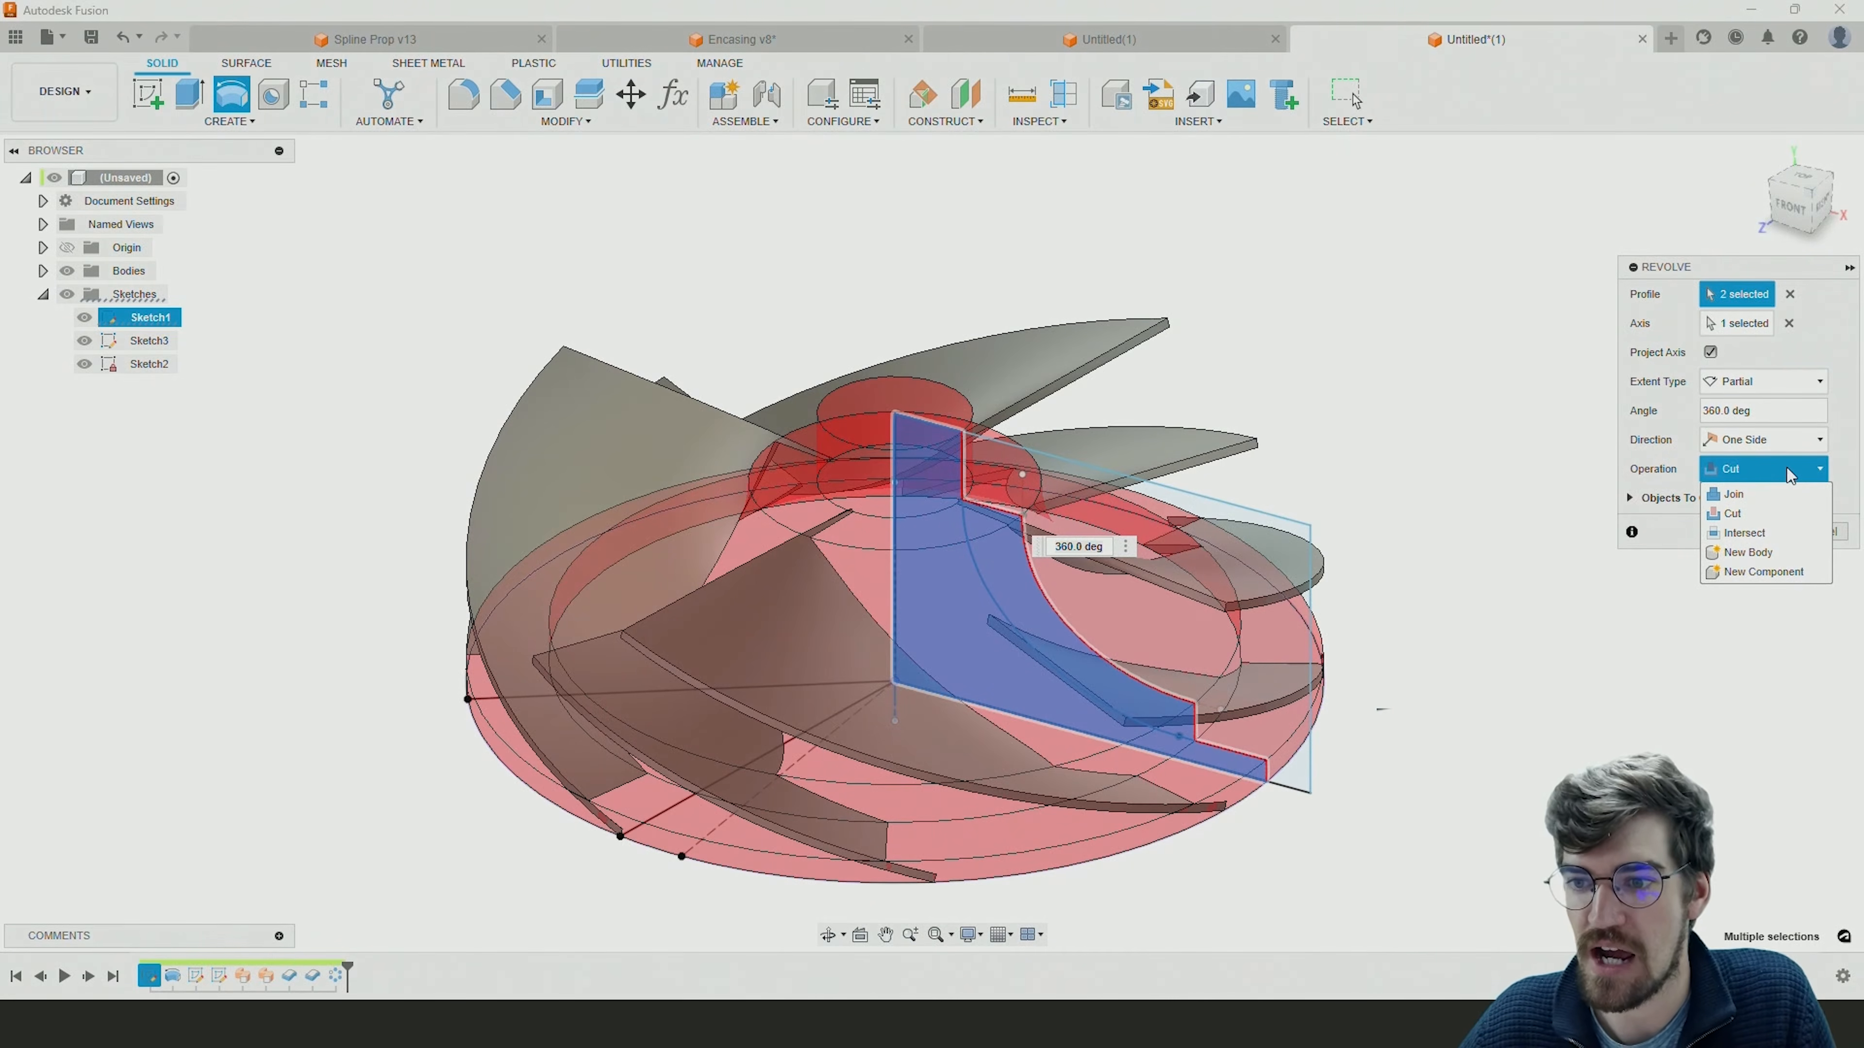
left_click(1765, 534)
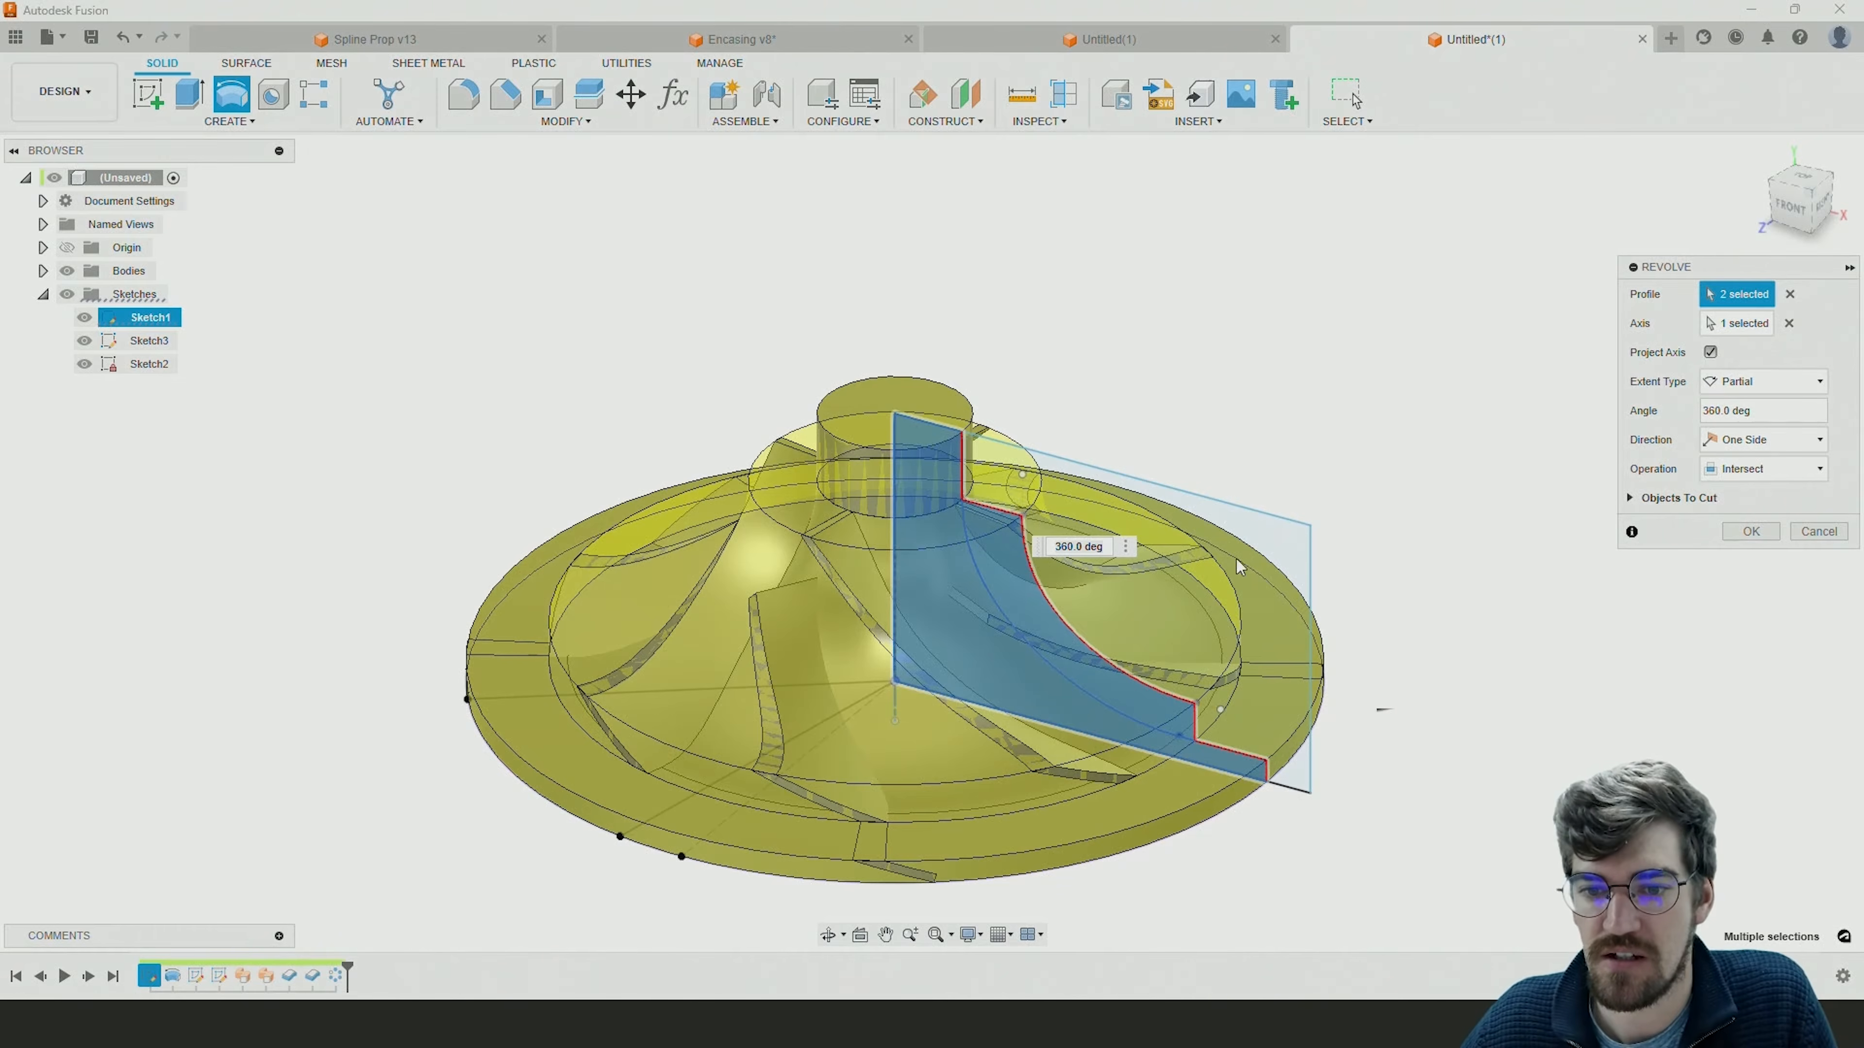
left_click(1756, 533)
Compare the trimmed impeller with the finished model in the Spline Prop v13 document, and return to the untitled design.
middle_click_drag(1482, 632, 1583, 619, "shift")
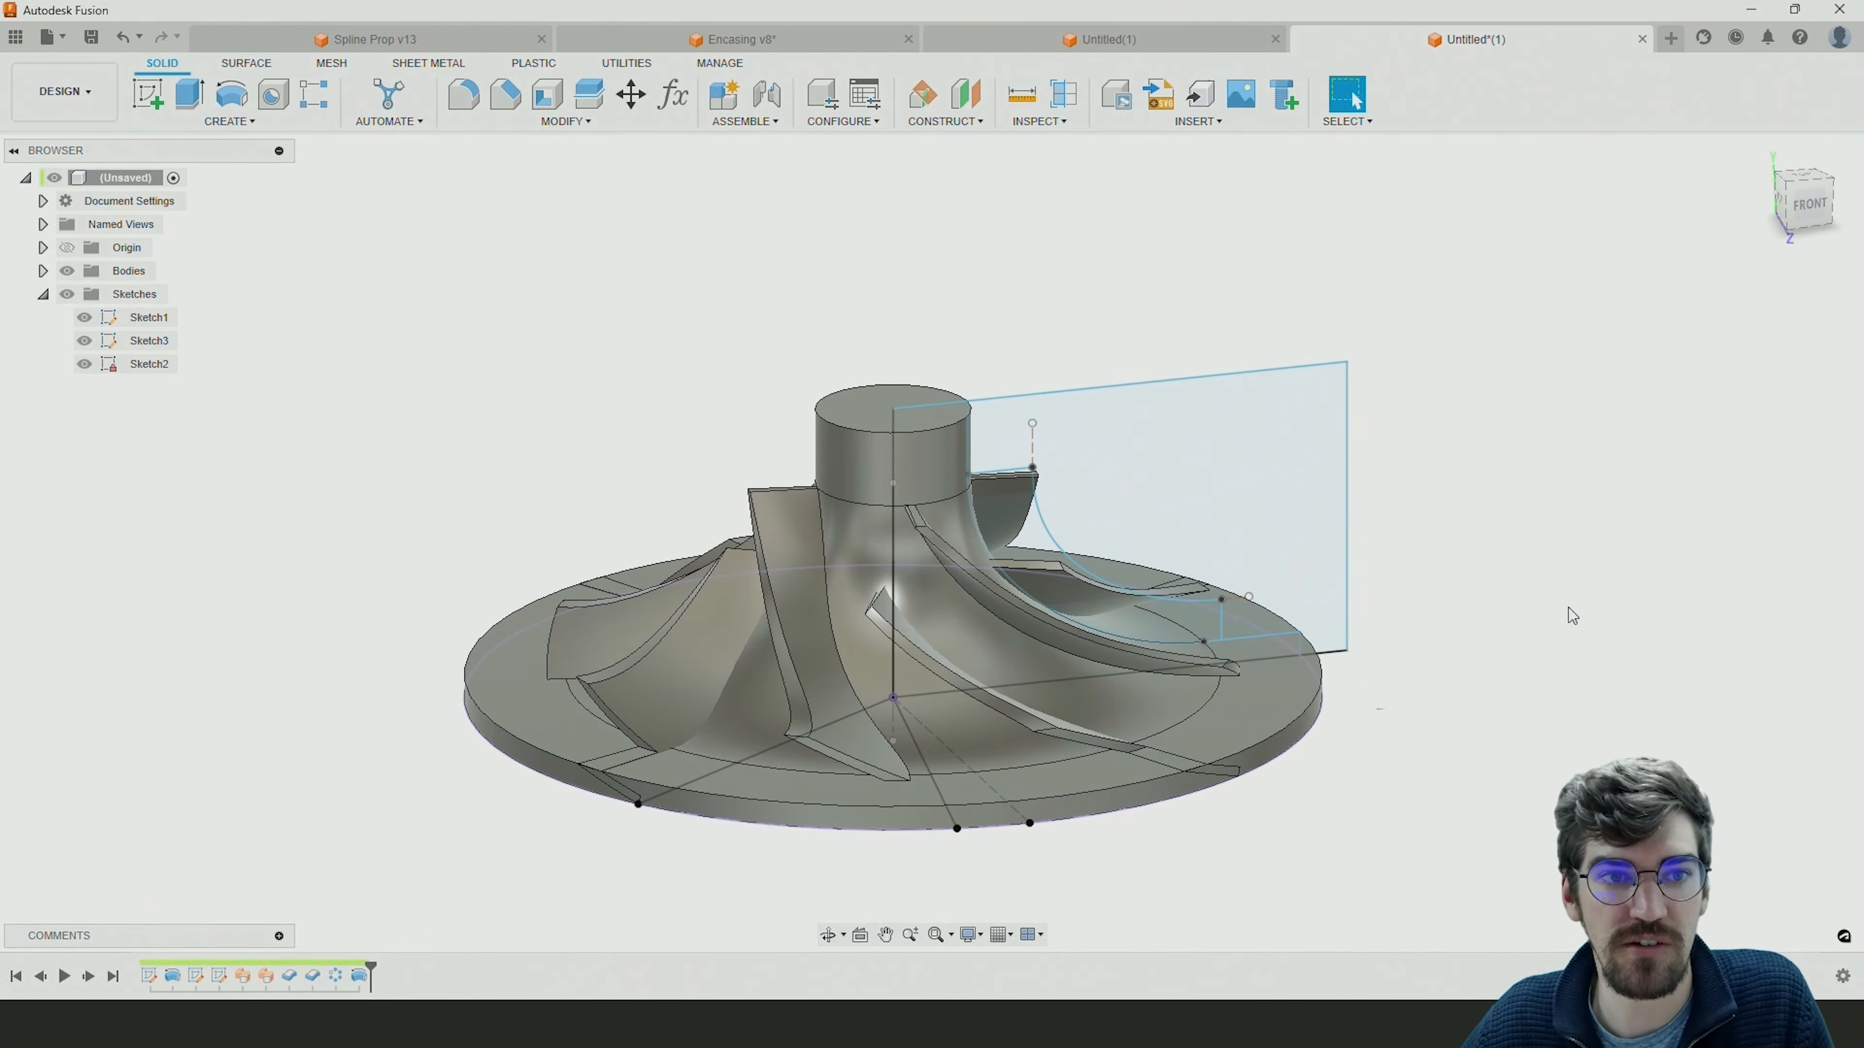
left_click(400, 44)
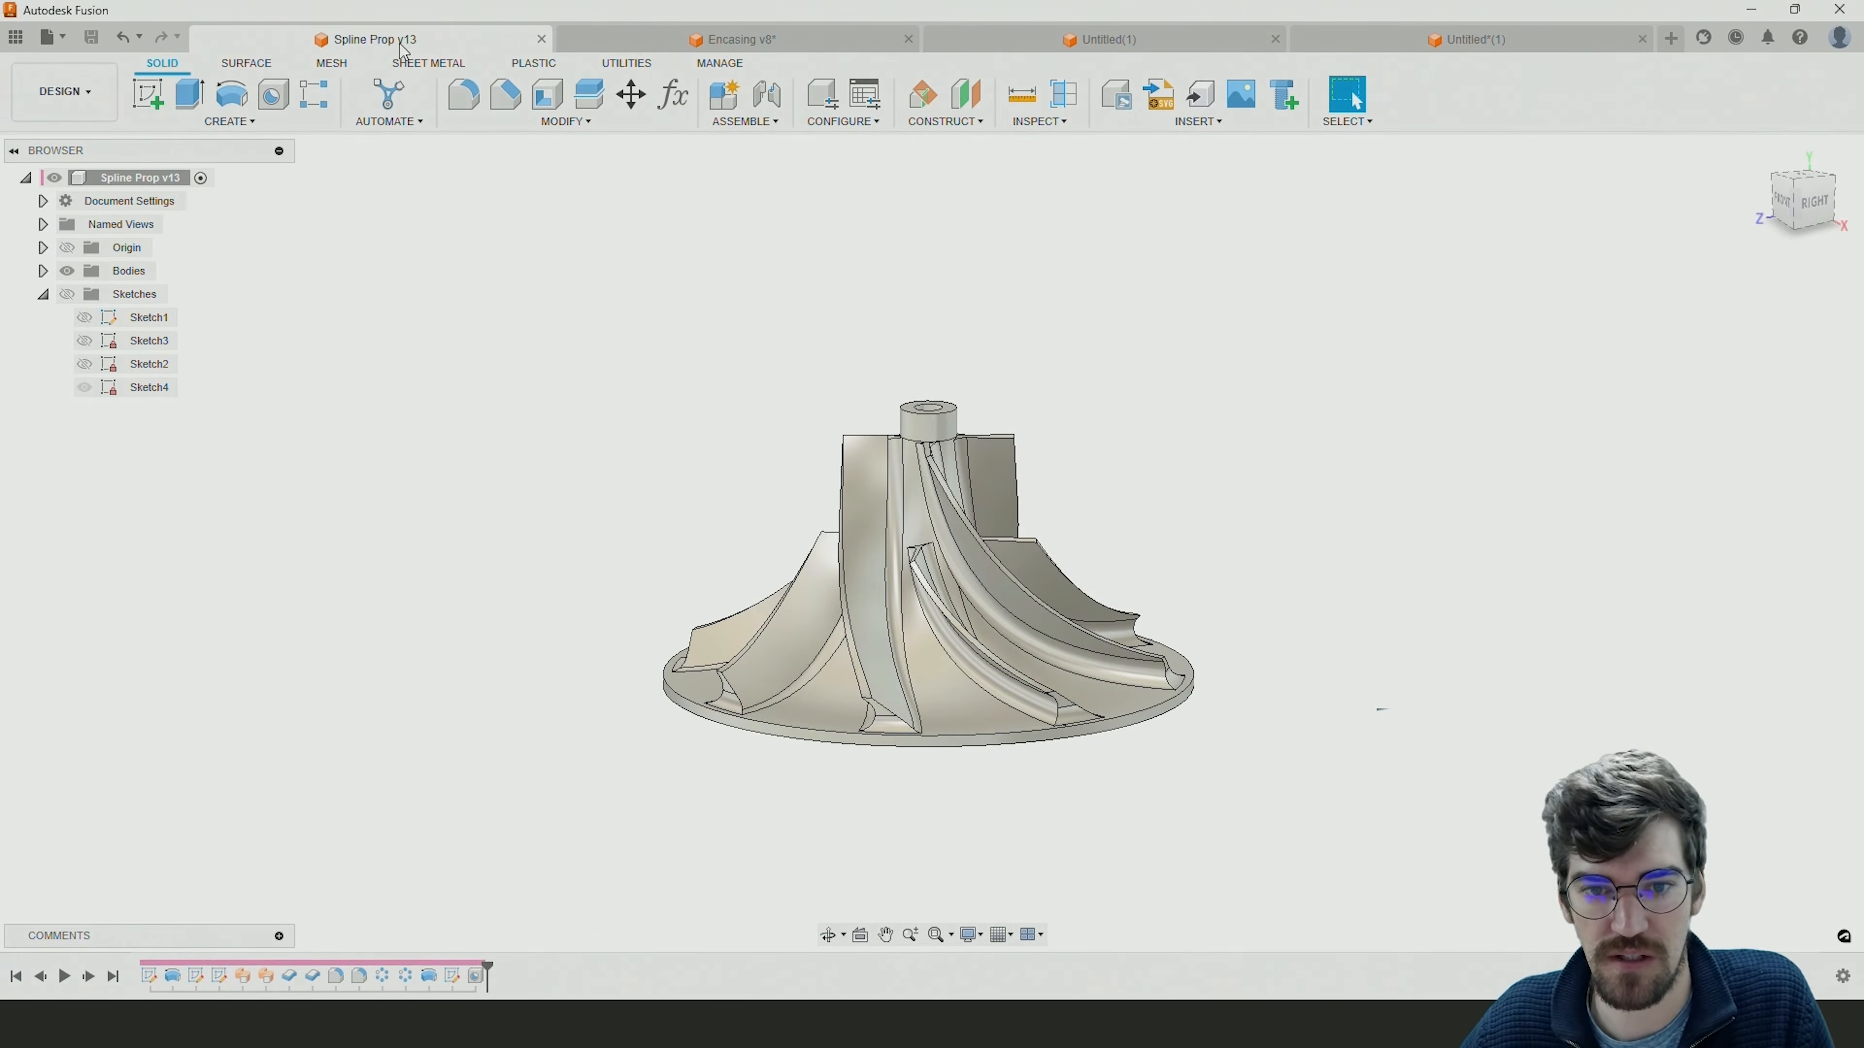
left_click(1468, 39)
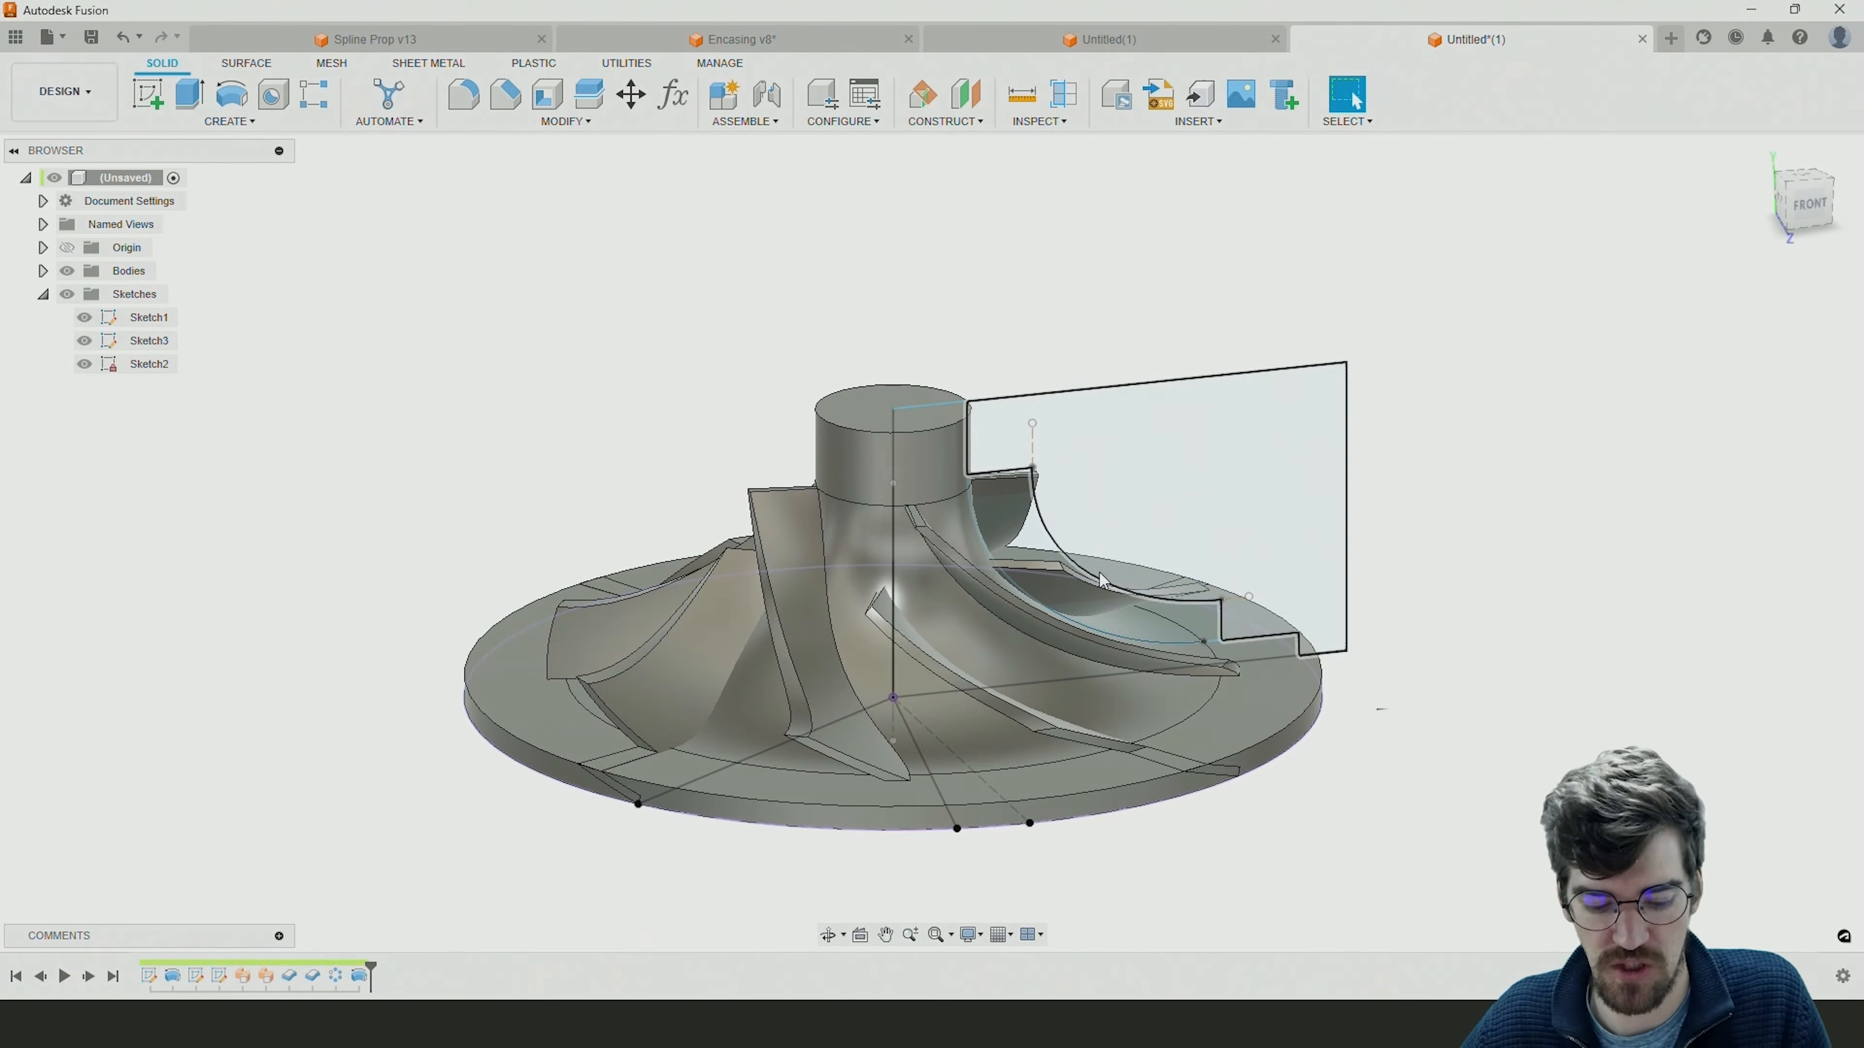
middle_click_drag(1113, 606, 1069, 606, "shift")
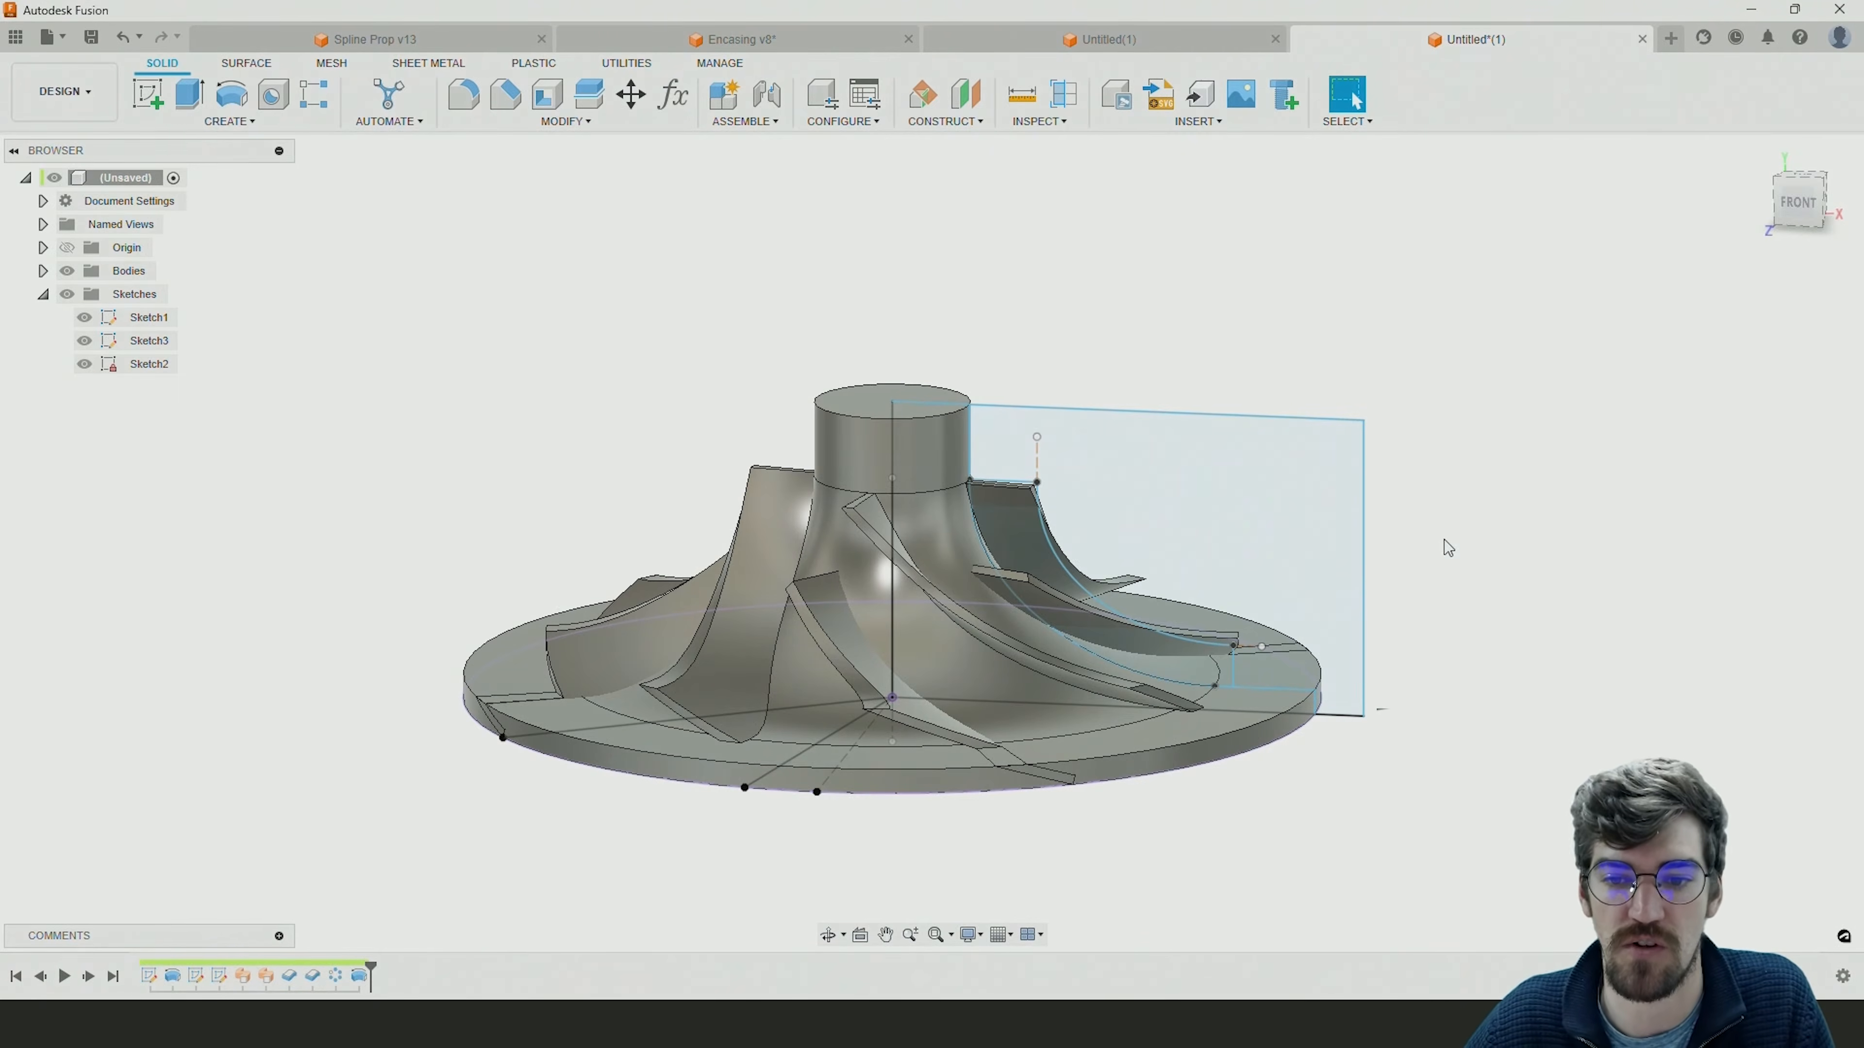
Raise the top line of the hub profile in Sketch1 to make the hub's central cylinder taller.
scroll(1213, 658, "up", 2)
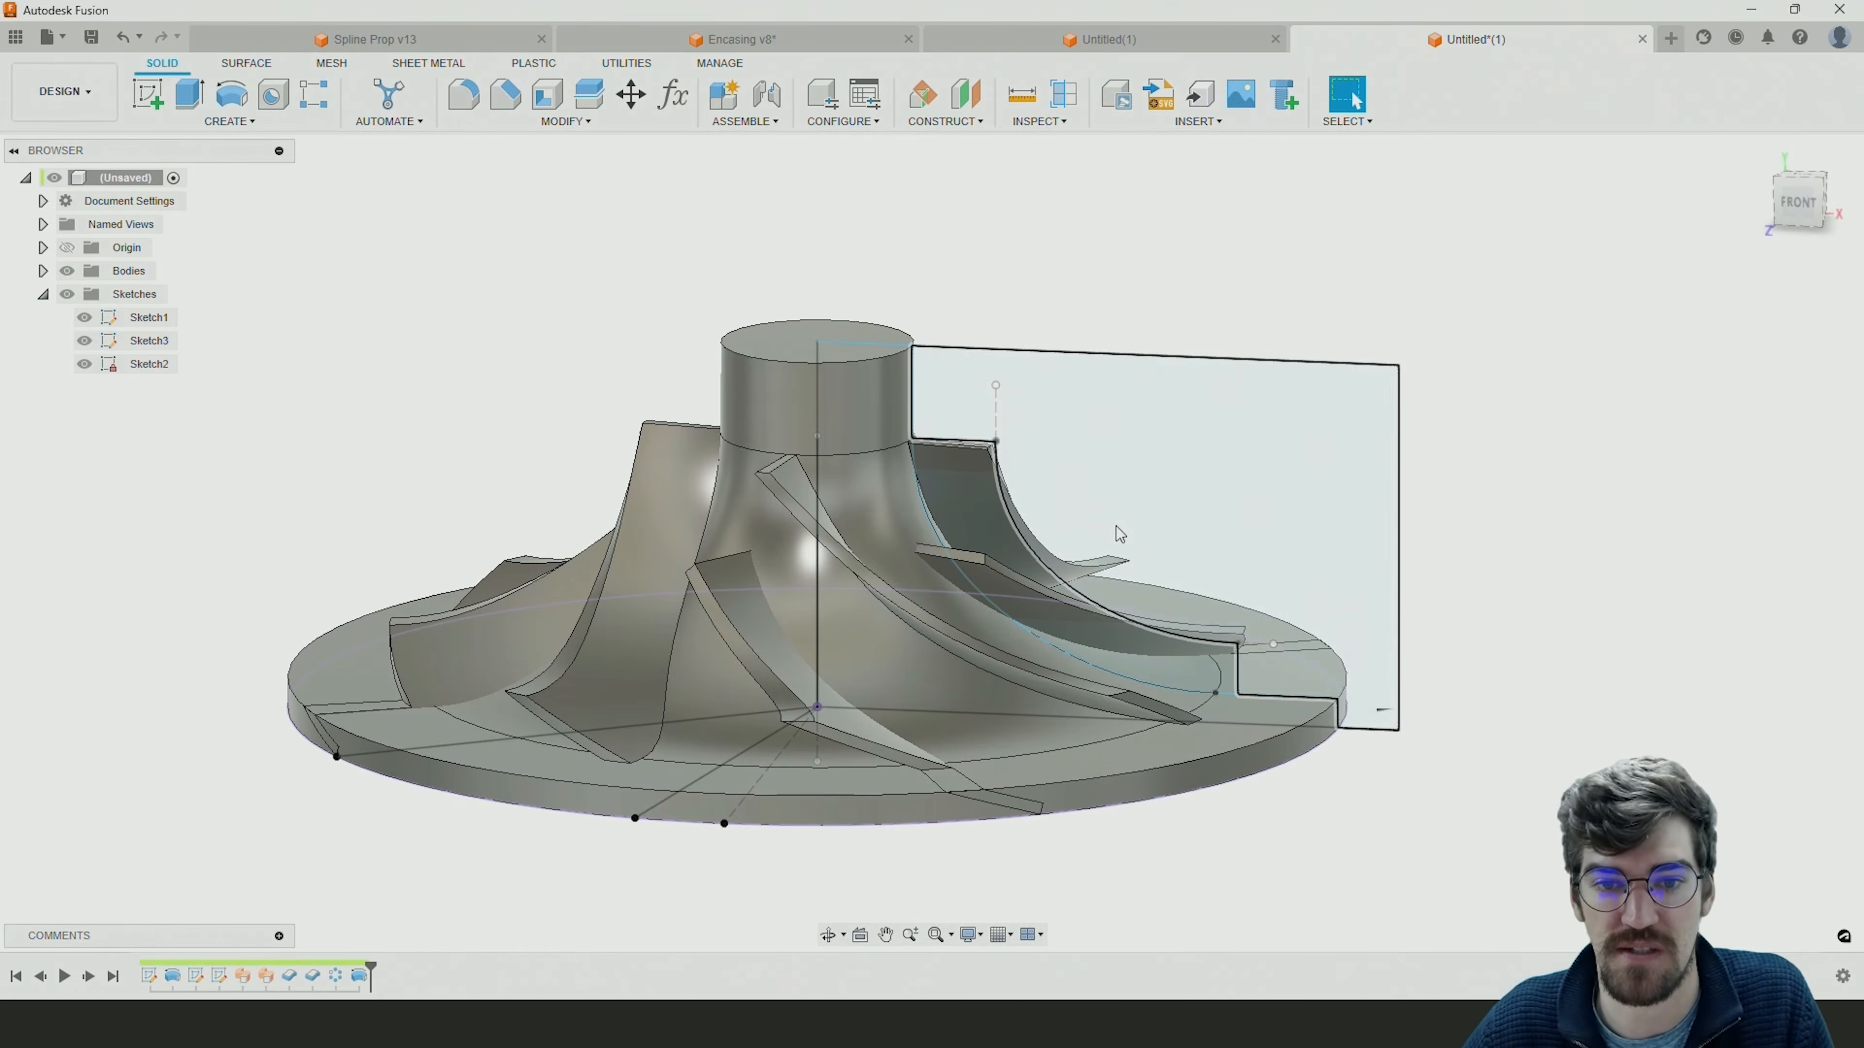
left_click(1064, 355)
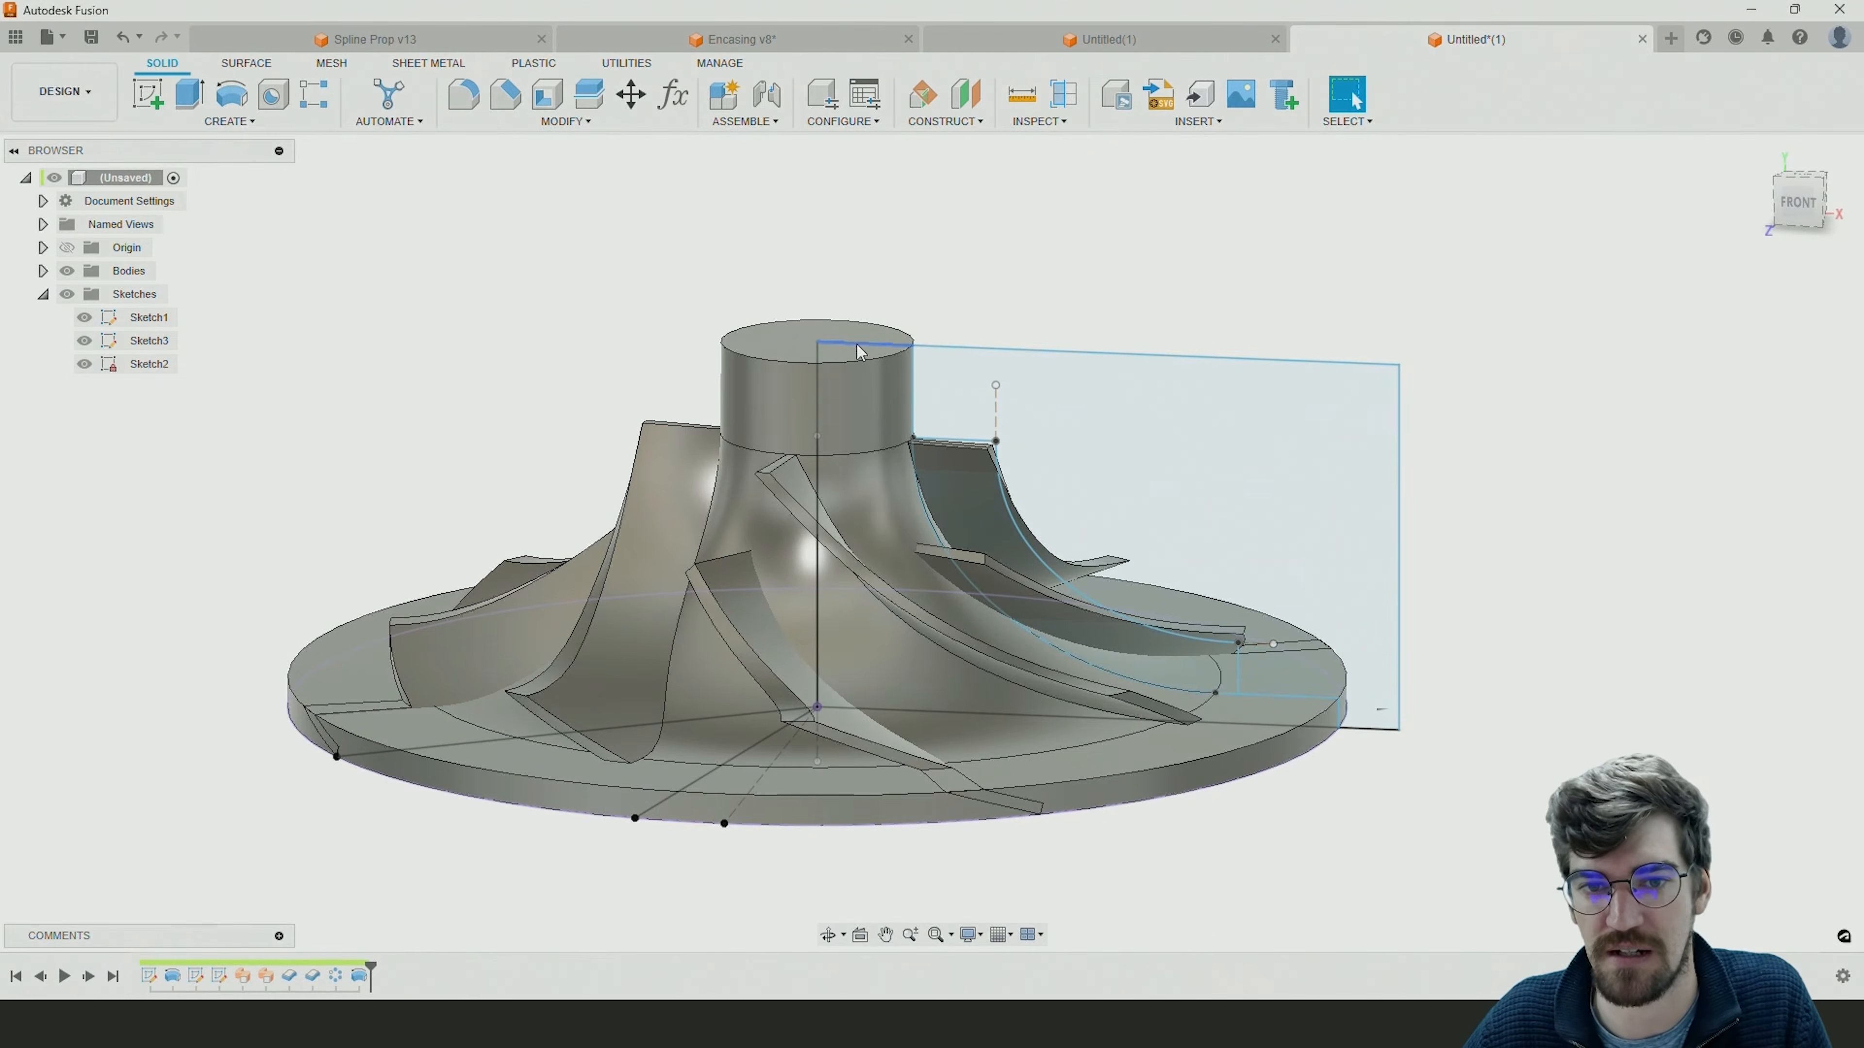
mouse_move(860, 352)
left_mouse_down()
mouse_move(866, 266)
mouse_move(874, 295)
left_mouse_up()
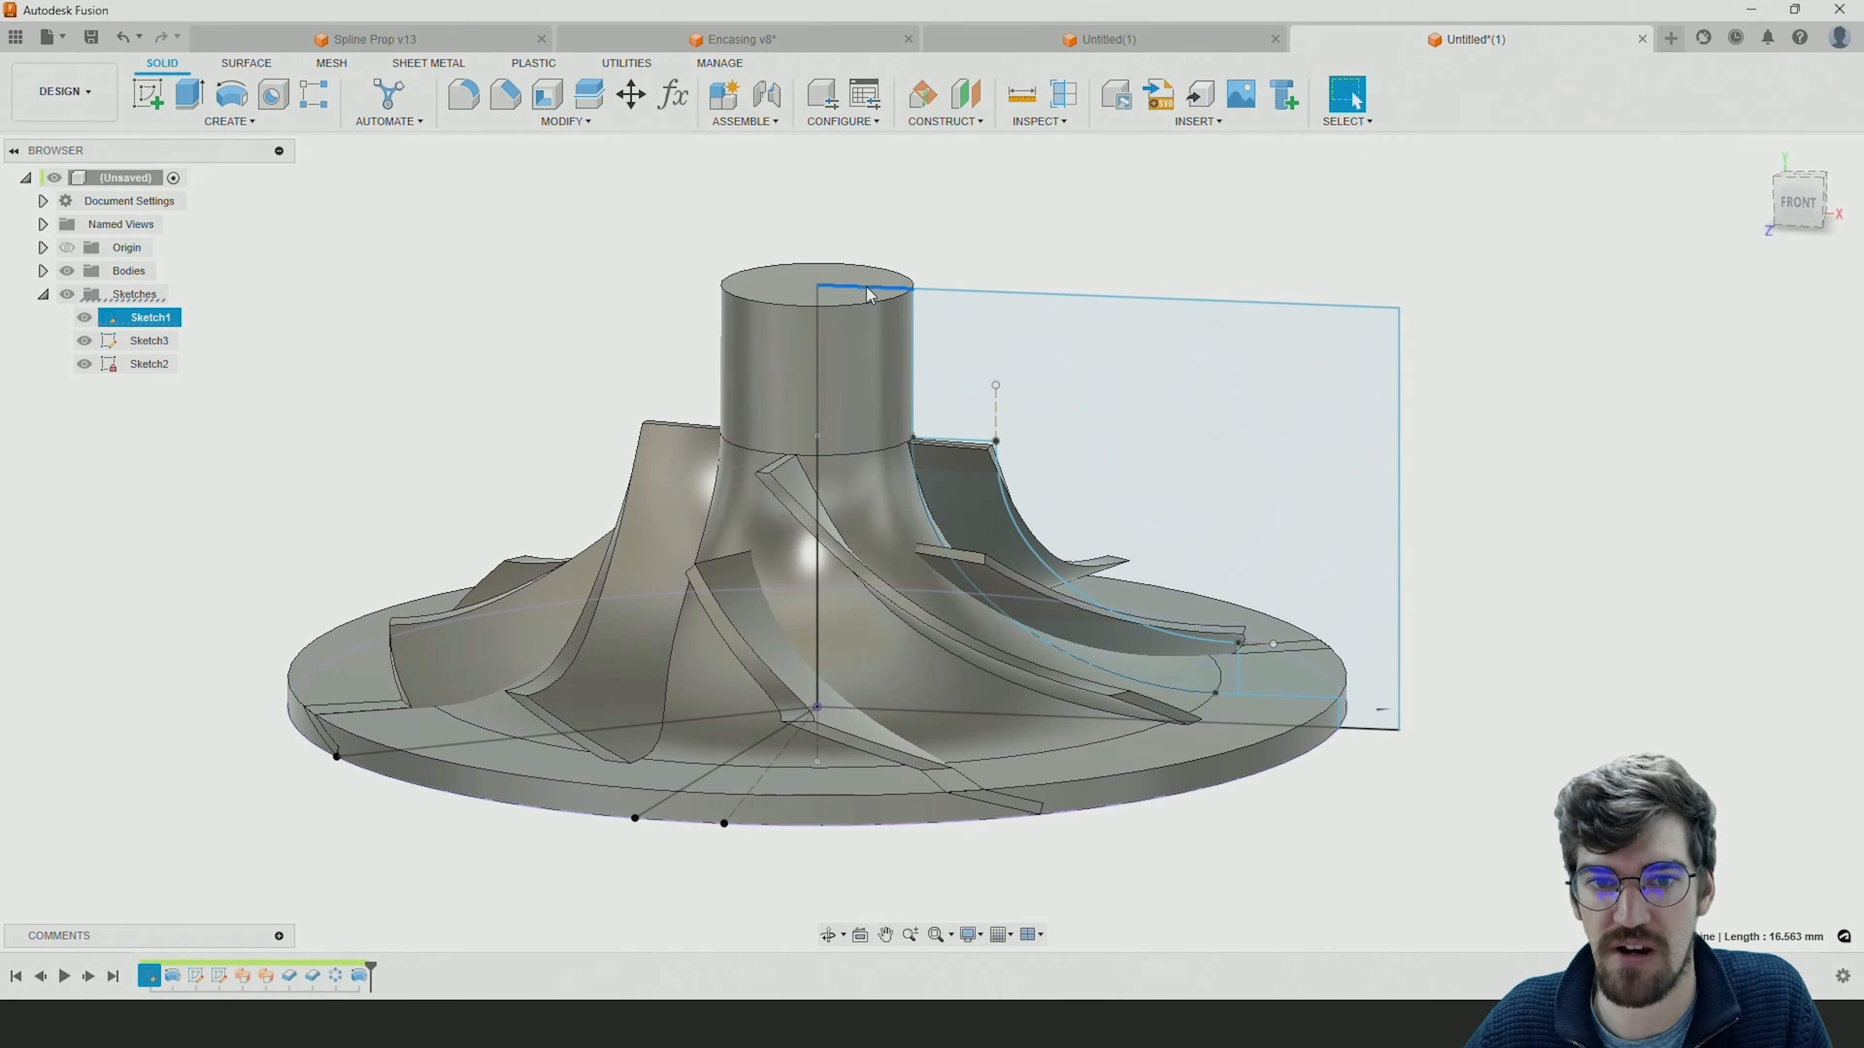
mouse_move(868, 296)
left_mouse_down()
mouse_move(876, 327)
mouse_move(880, 300)
left_mouse_up()
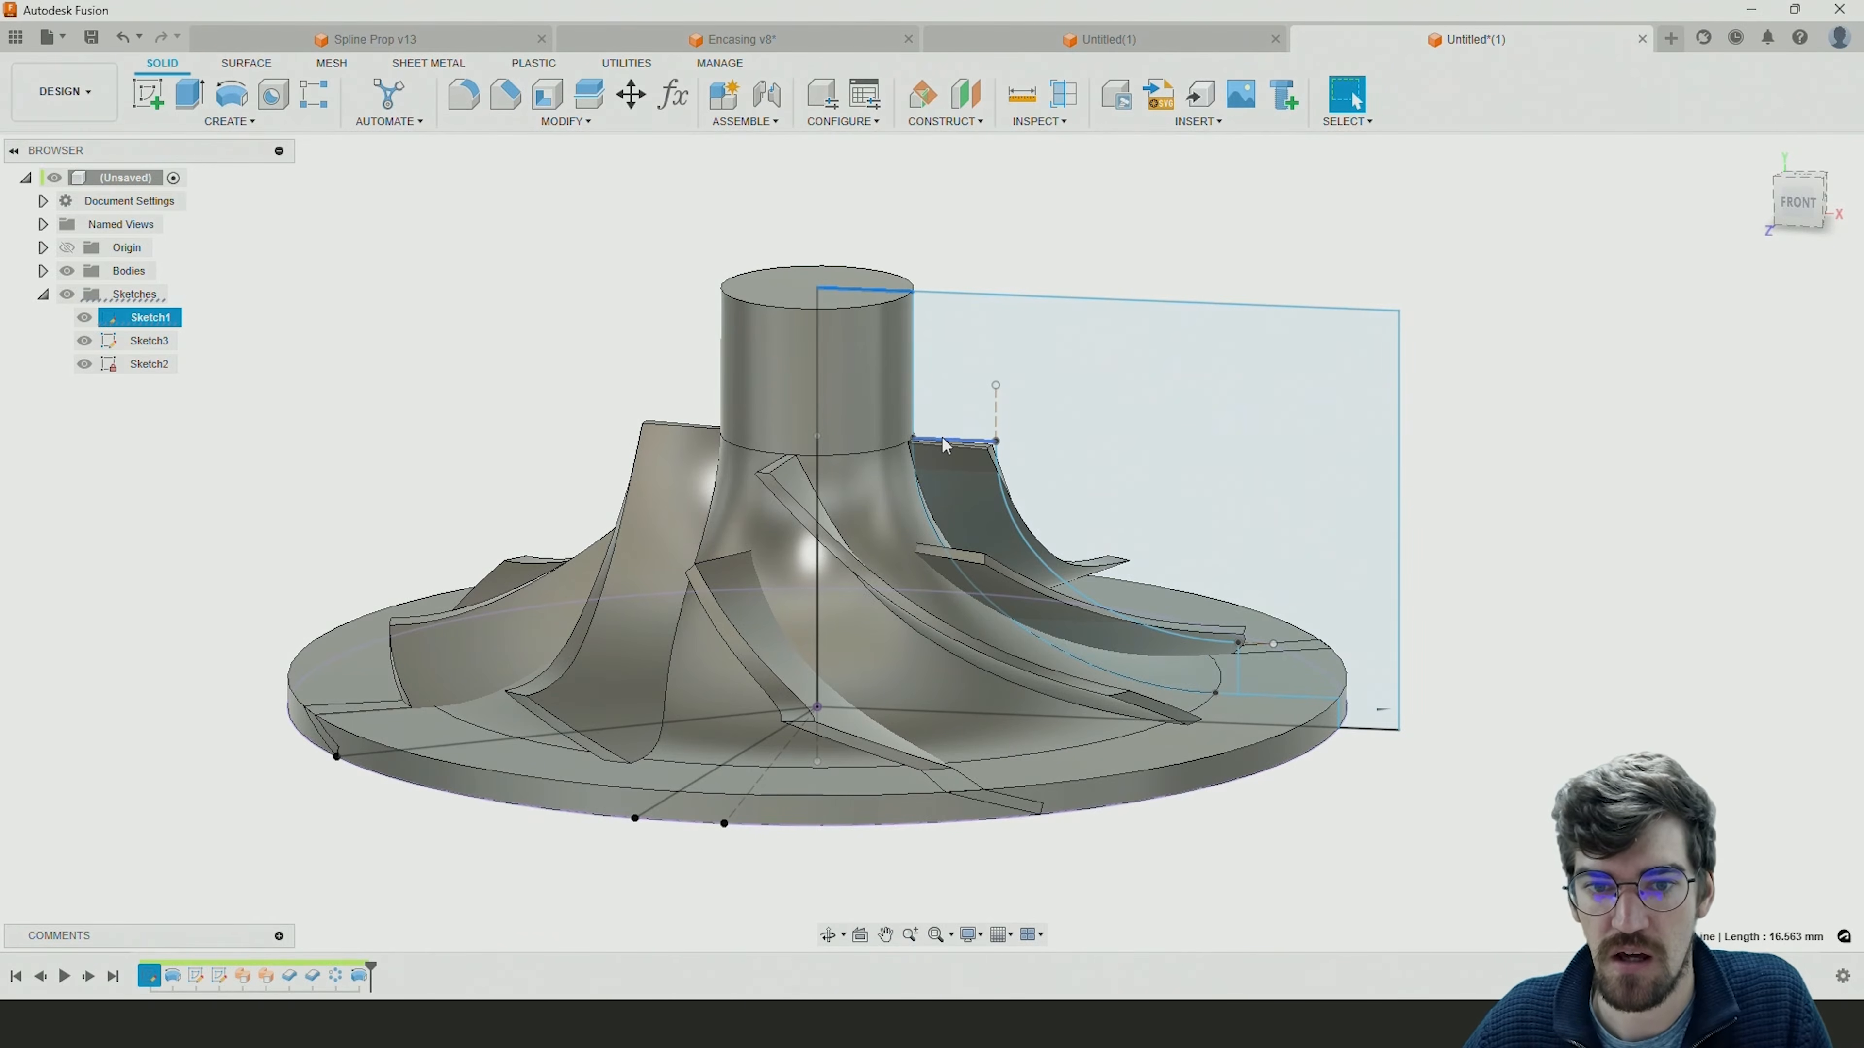
Raise the short horizontal line at the upper end of Sketch1's blade envelope, and extend its dashed curve handle up to the hub's top line.
mouse_move(949, 450)
left_mouse_down()
mouse_move(948, 381)
mouse_move(947, 404)
left_mouse_up()
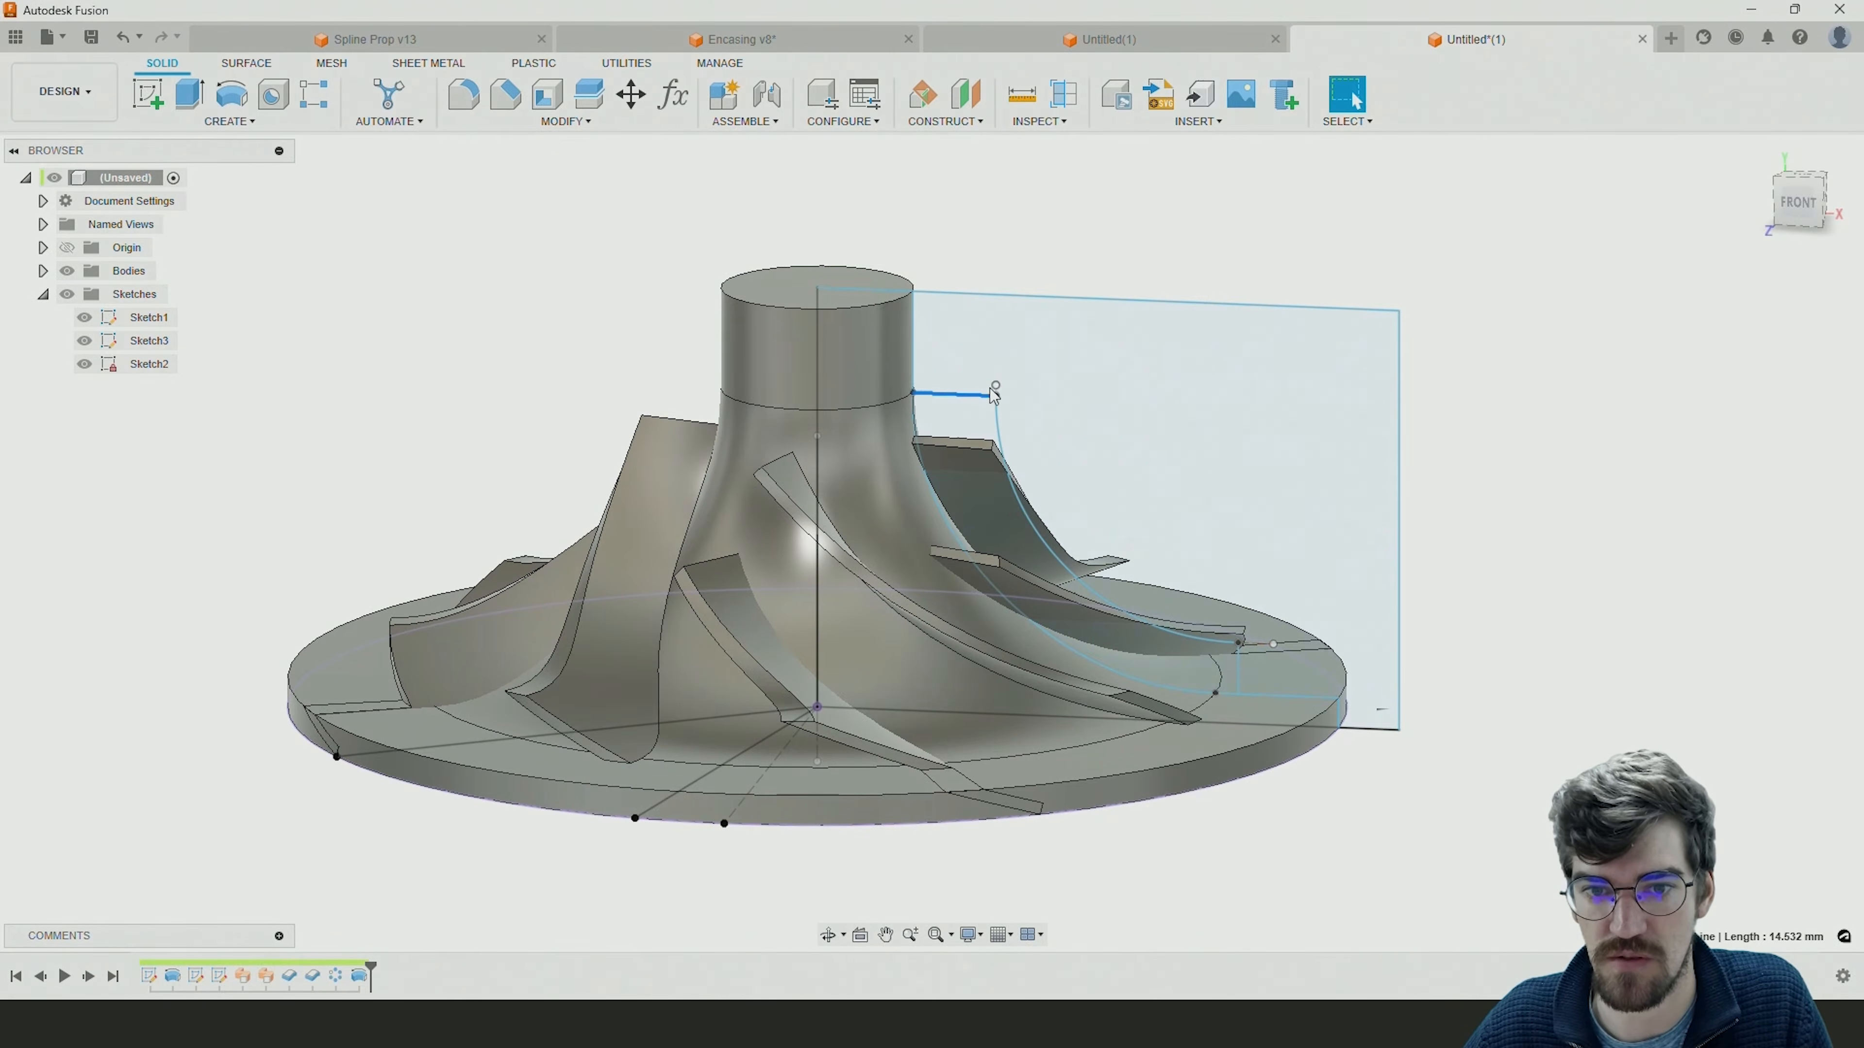
left_click_drag(995, 383, 993, 297)
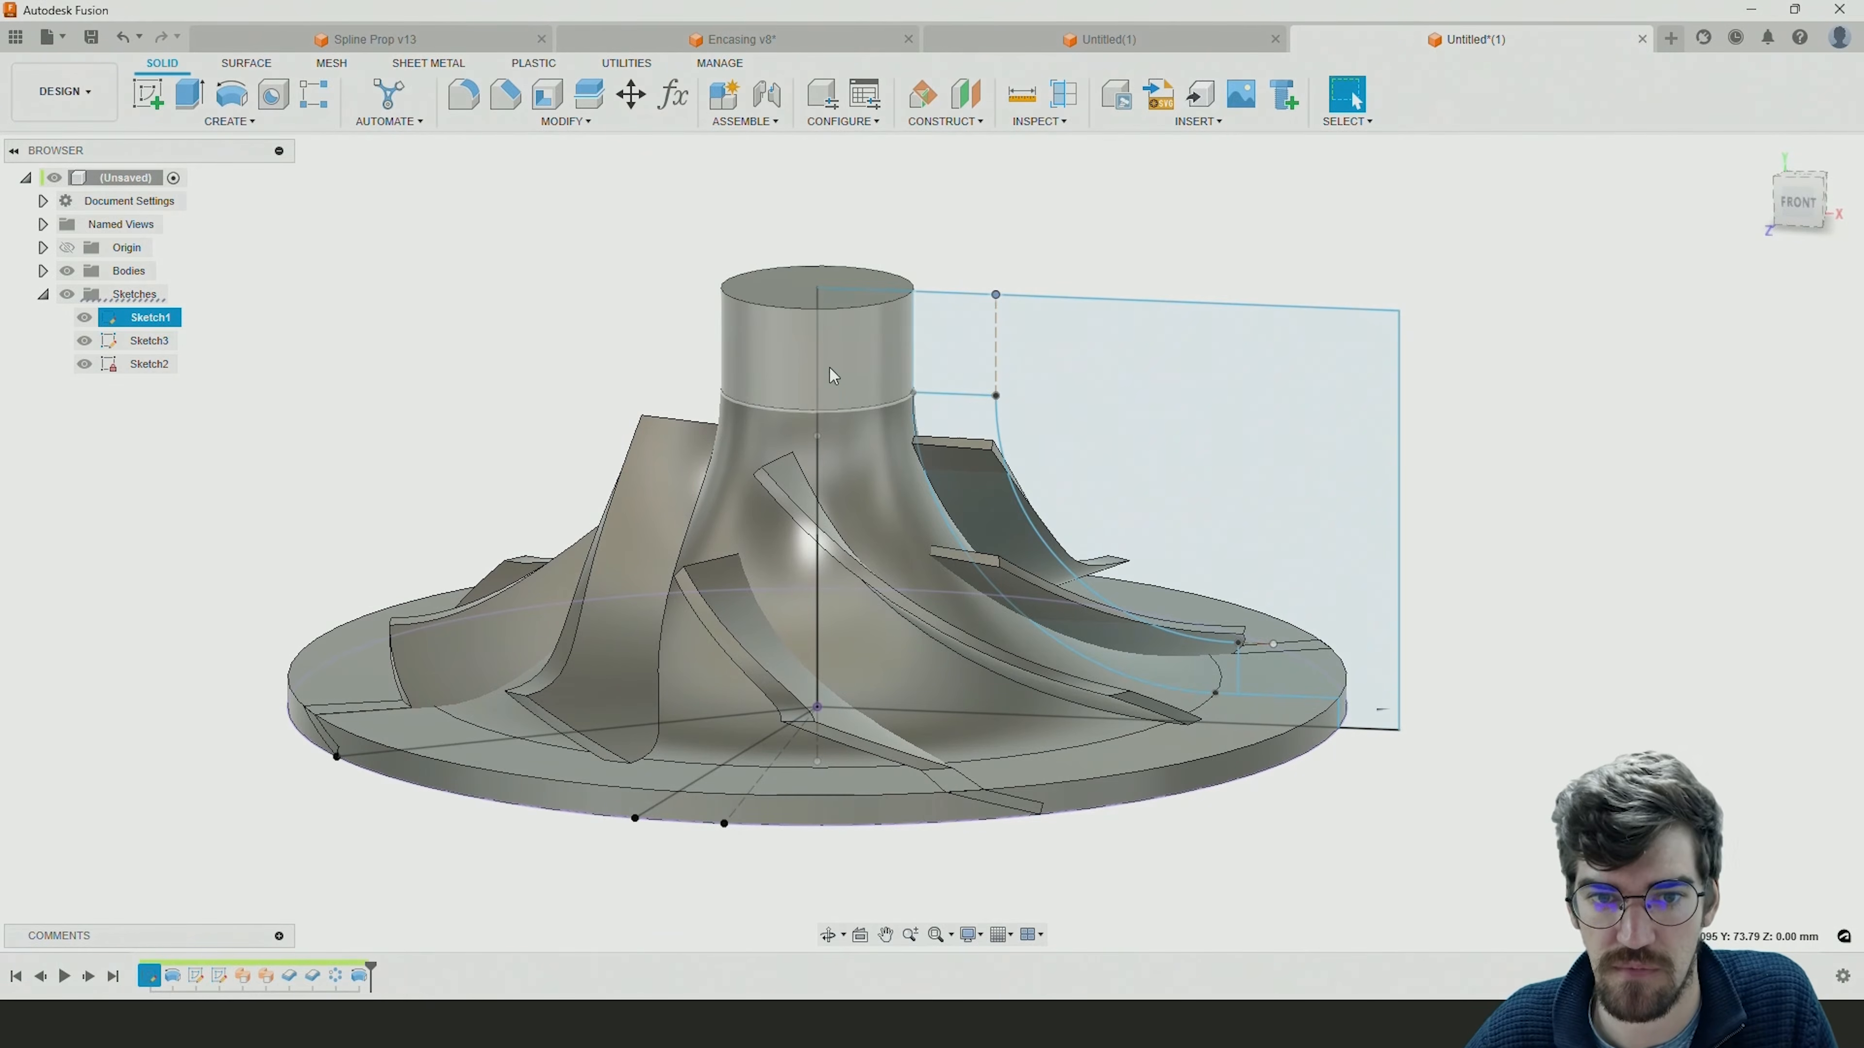
mouse_move(960, 398)
left_mouse_down()
mouse_move(954, 355)
mouse_move(946, 434)
mouse_move(944, 338)
mouse_move(944, 452)
mouse_move(947, 367)
mouse_move(948, 383)
left_mouse_up()
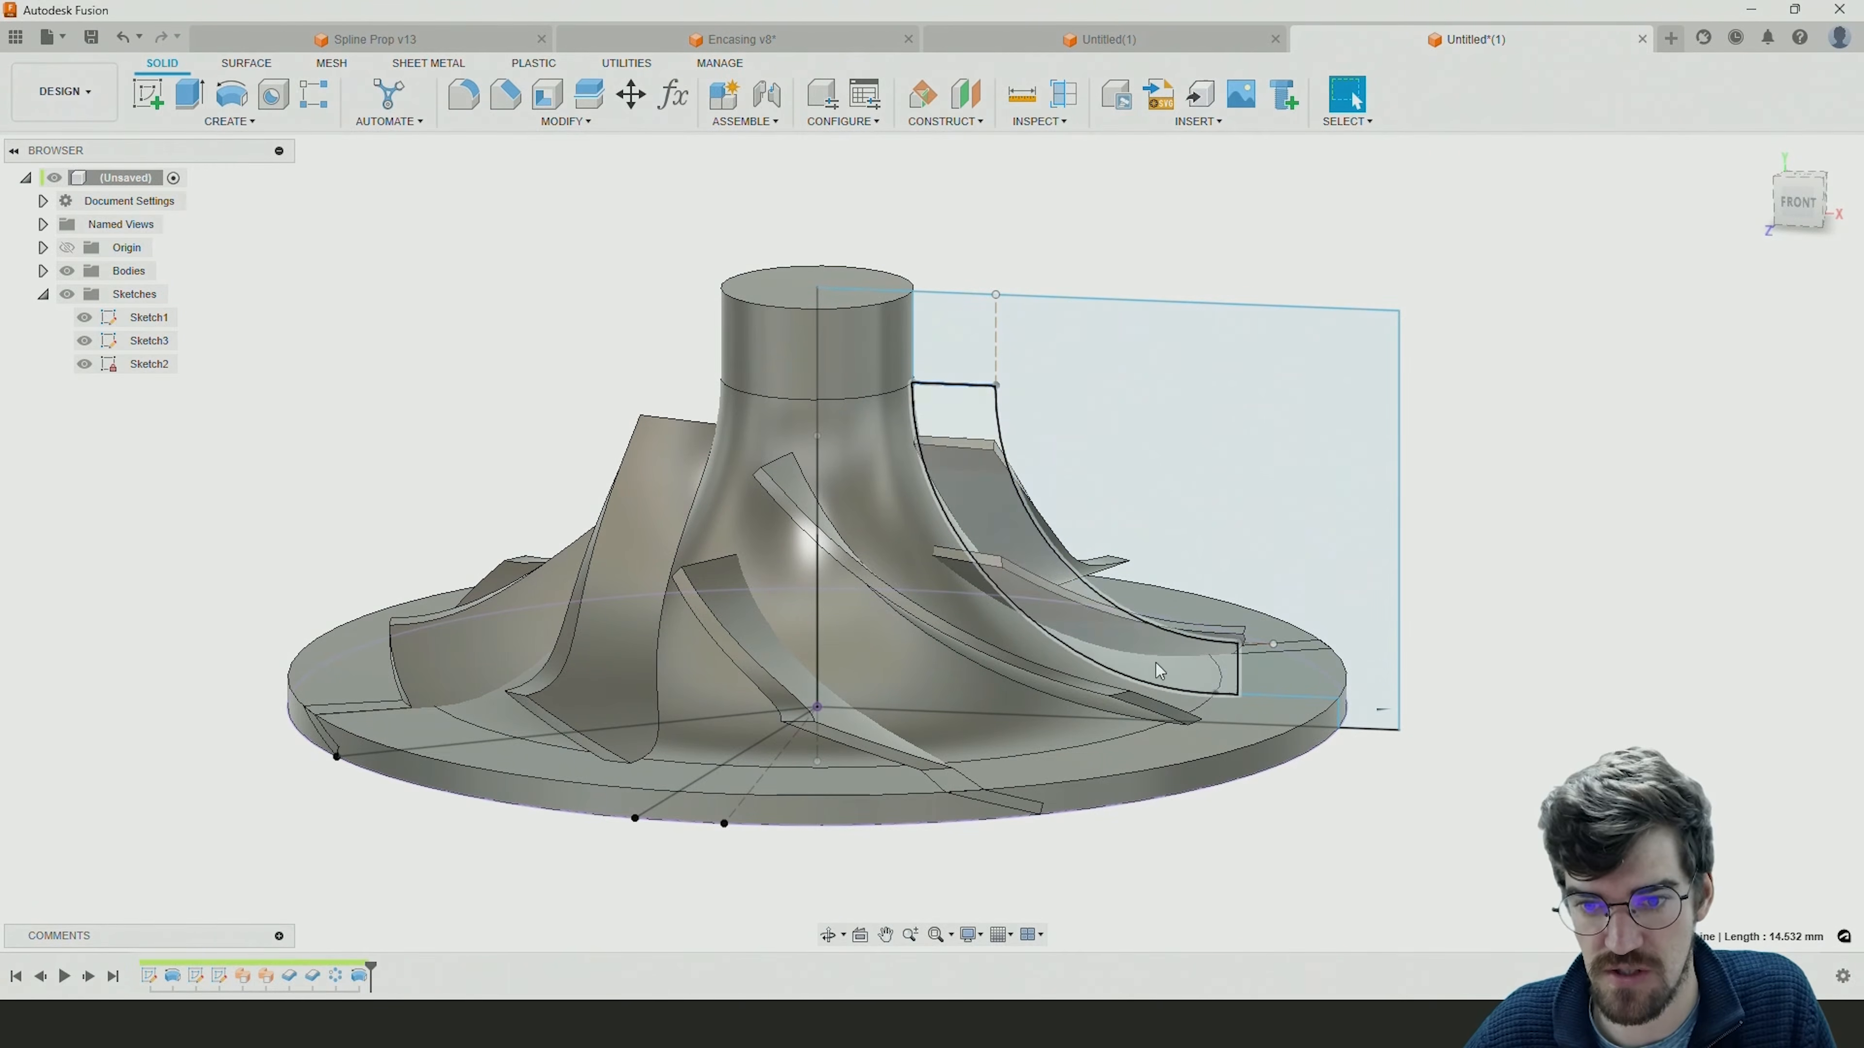
mouse_move(1083, 441)
middle_mouse_down("shift")
mouse_move(1111, 396)
mouse_move(959, 386)
middle_mouse_up("shift")
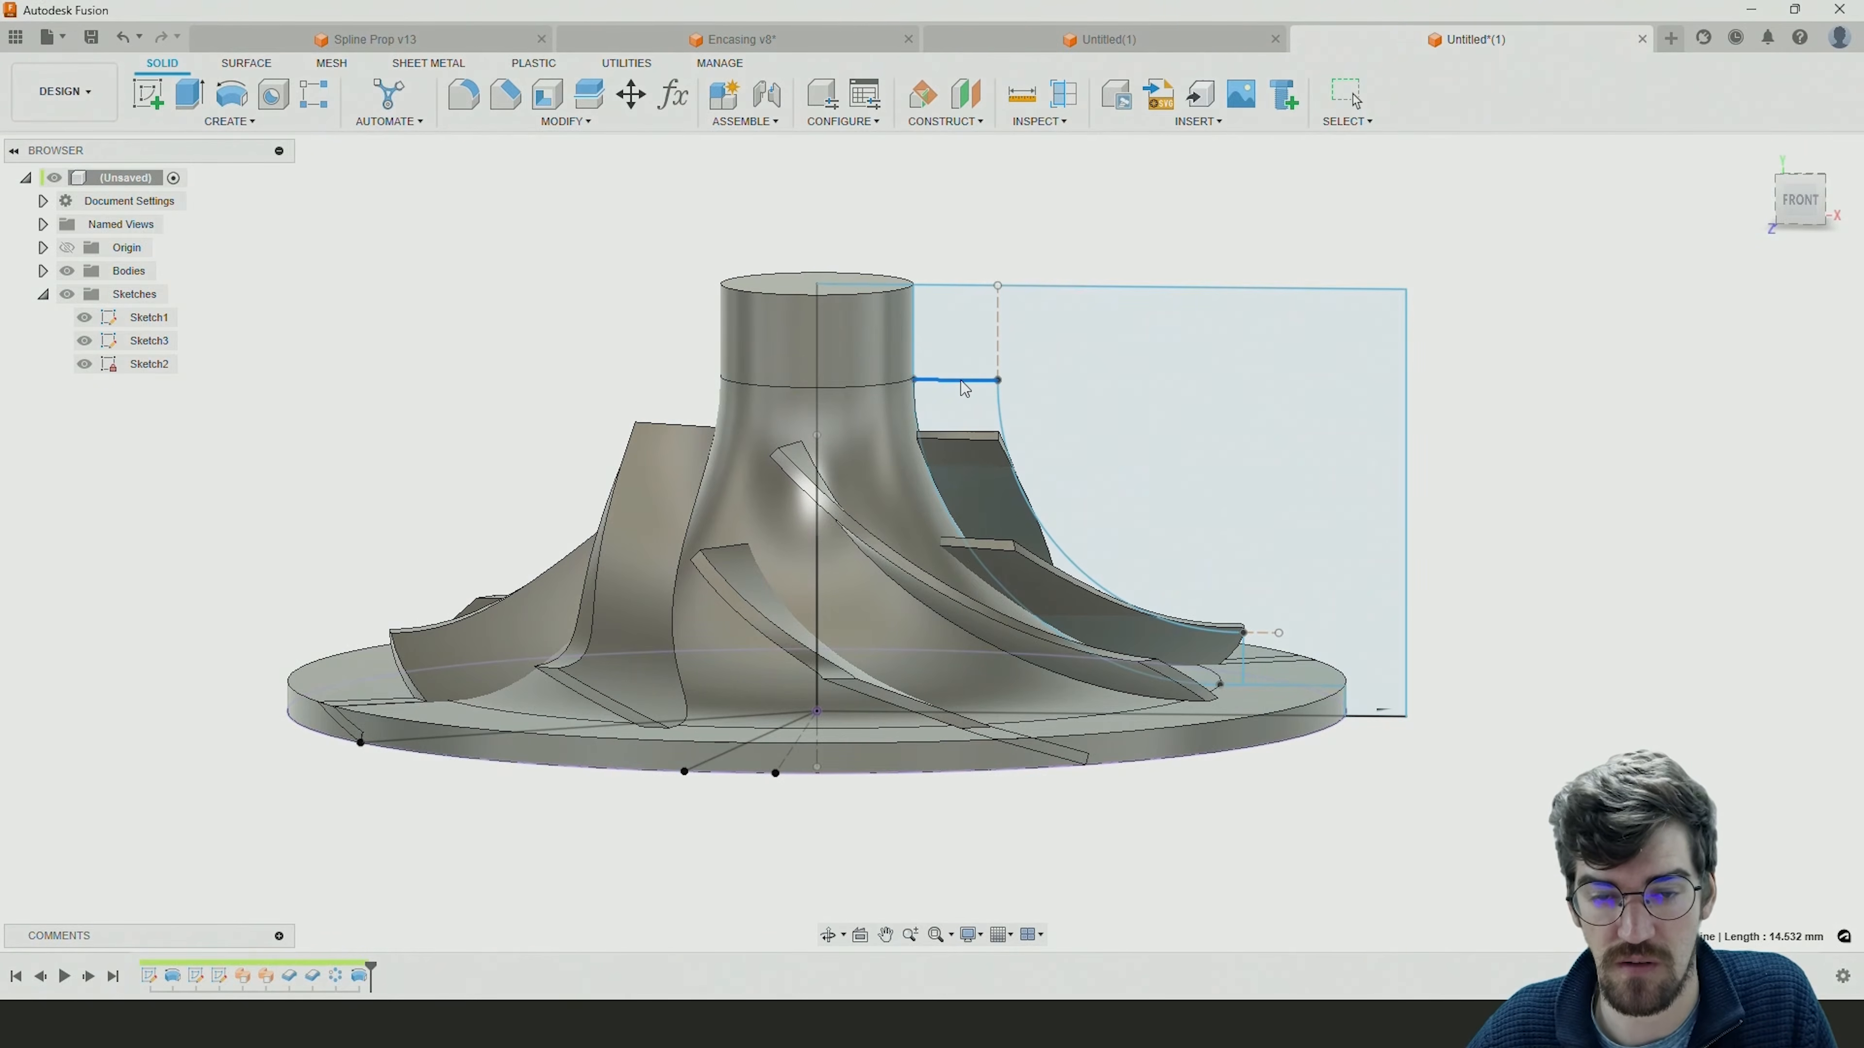
left_click_drag(962, 377, 957, 389)
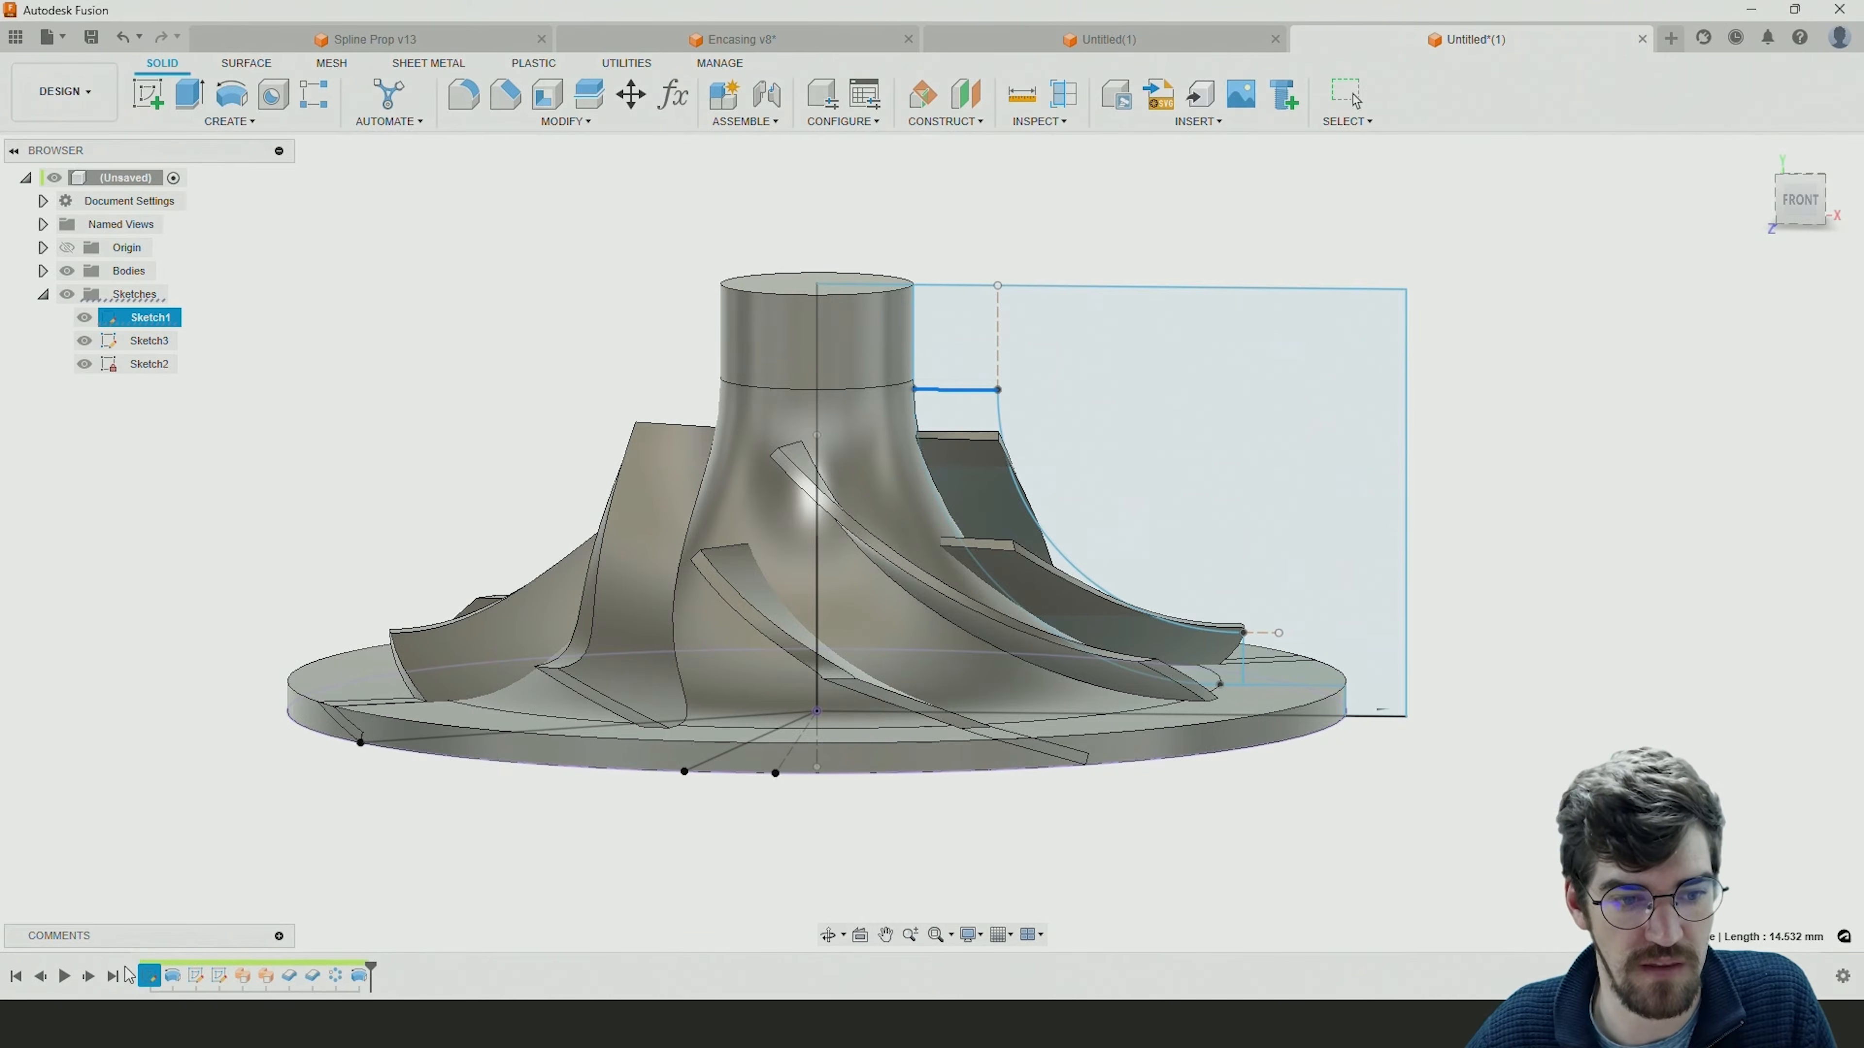
Raise the upper end point of the long blade's vertical line in Sketch3 to just above the blade envelope's short upper line.
left_click(219, 978)
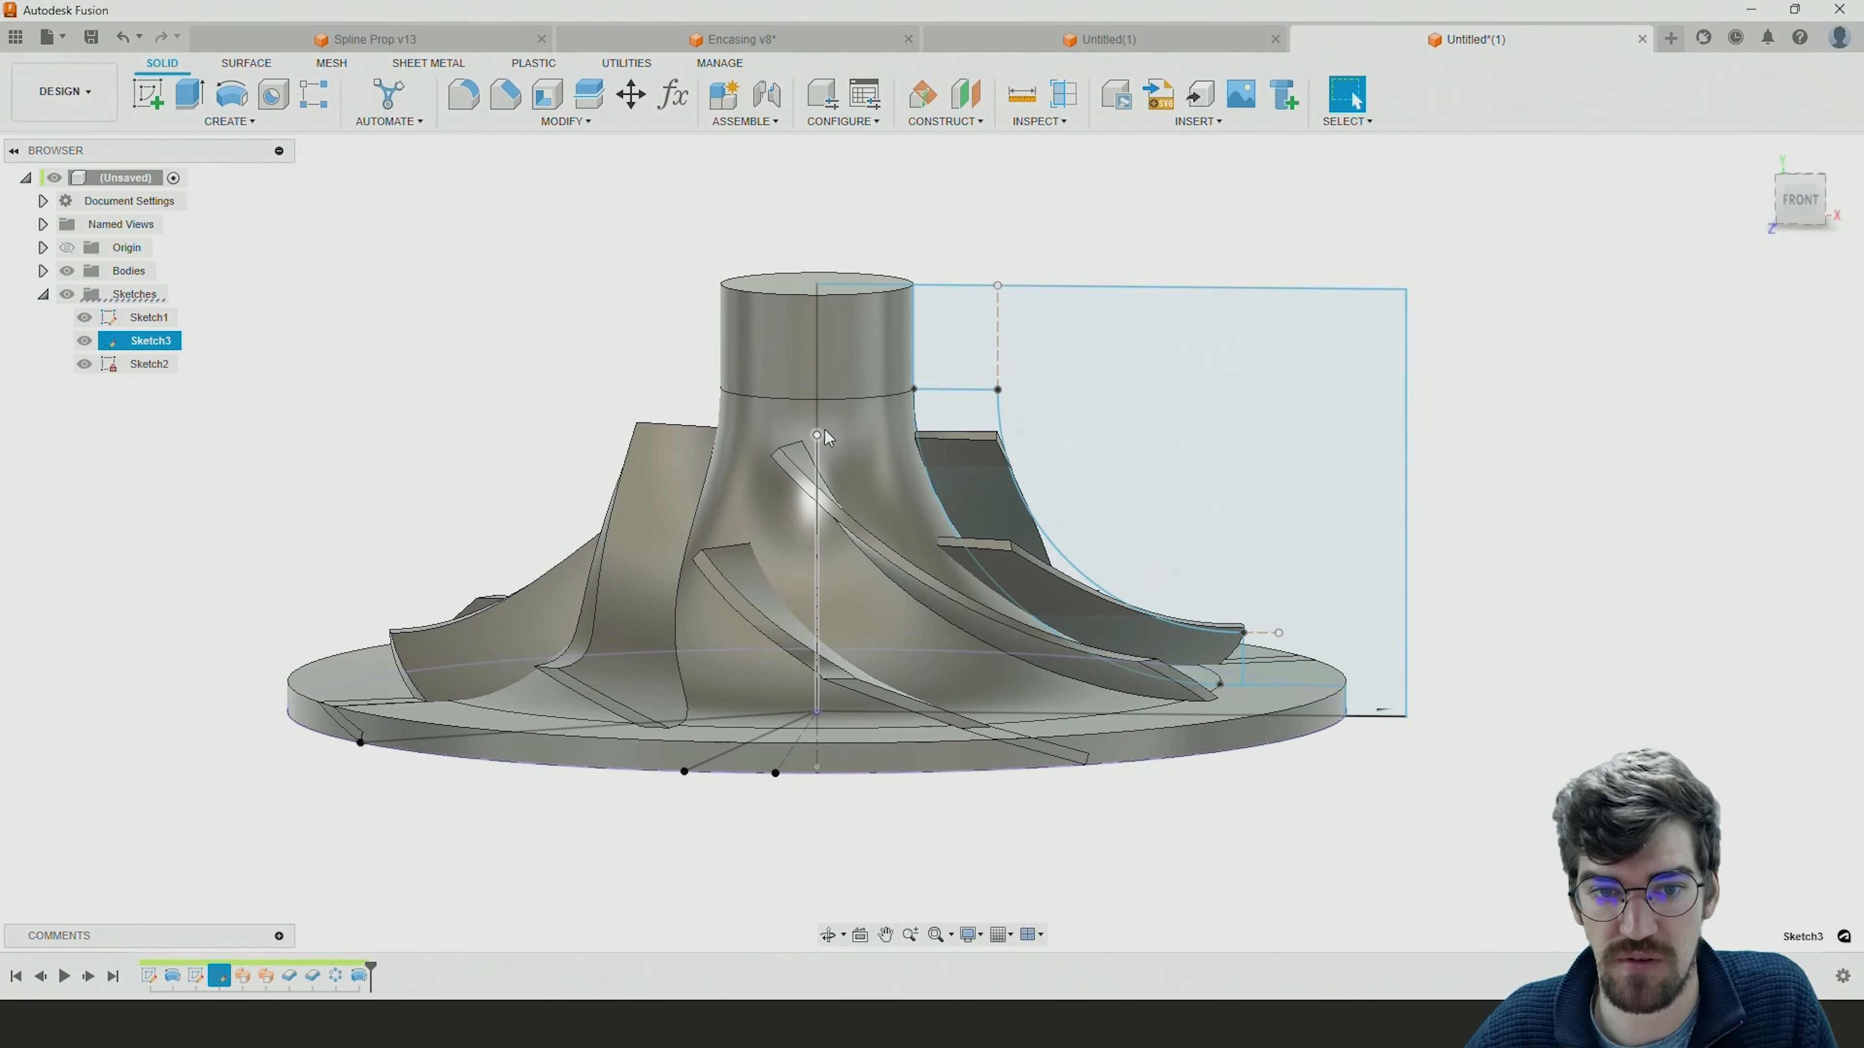
left_click_drag(816, 426, 817, 425)
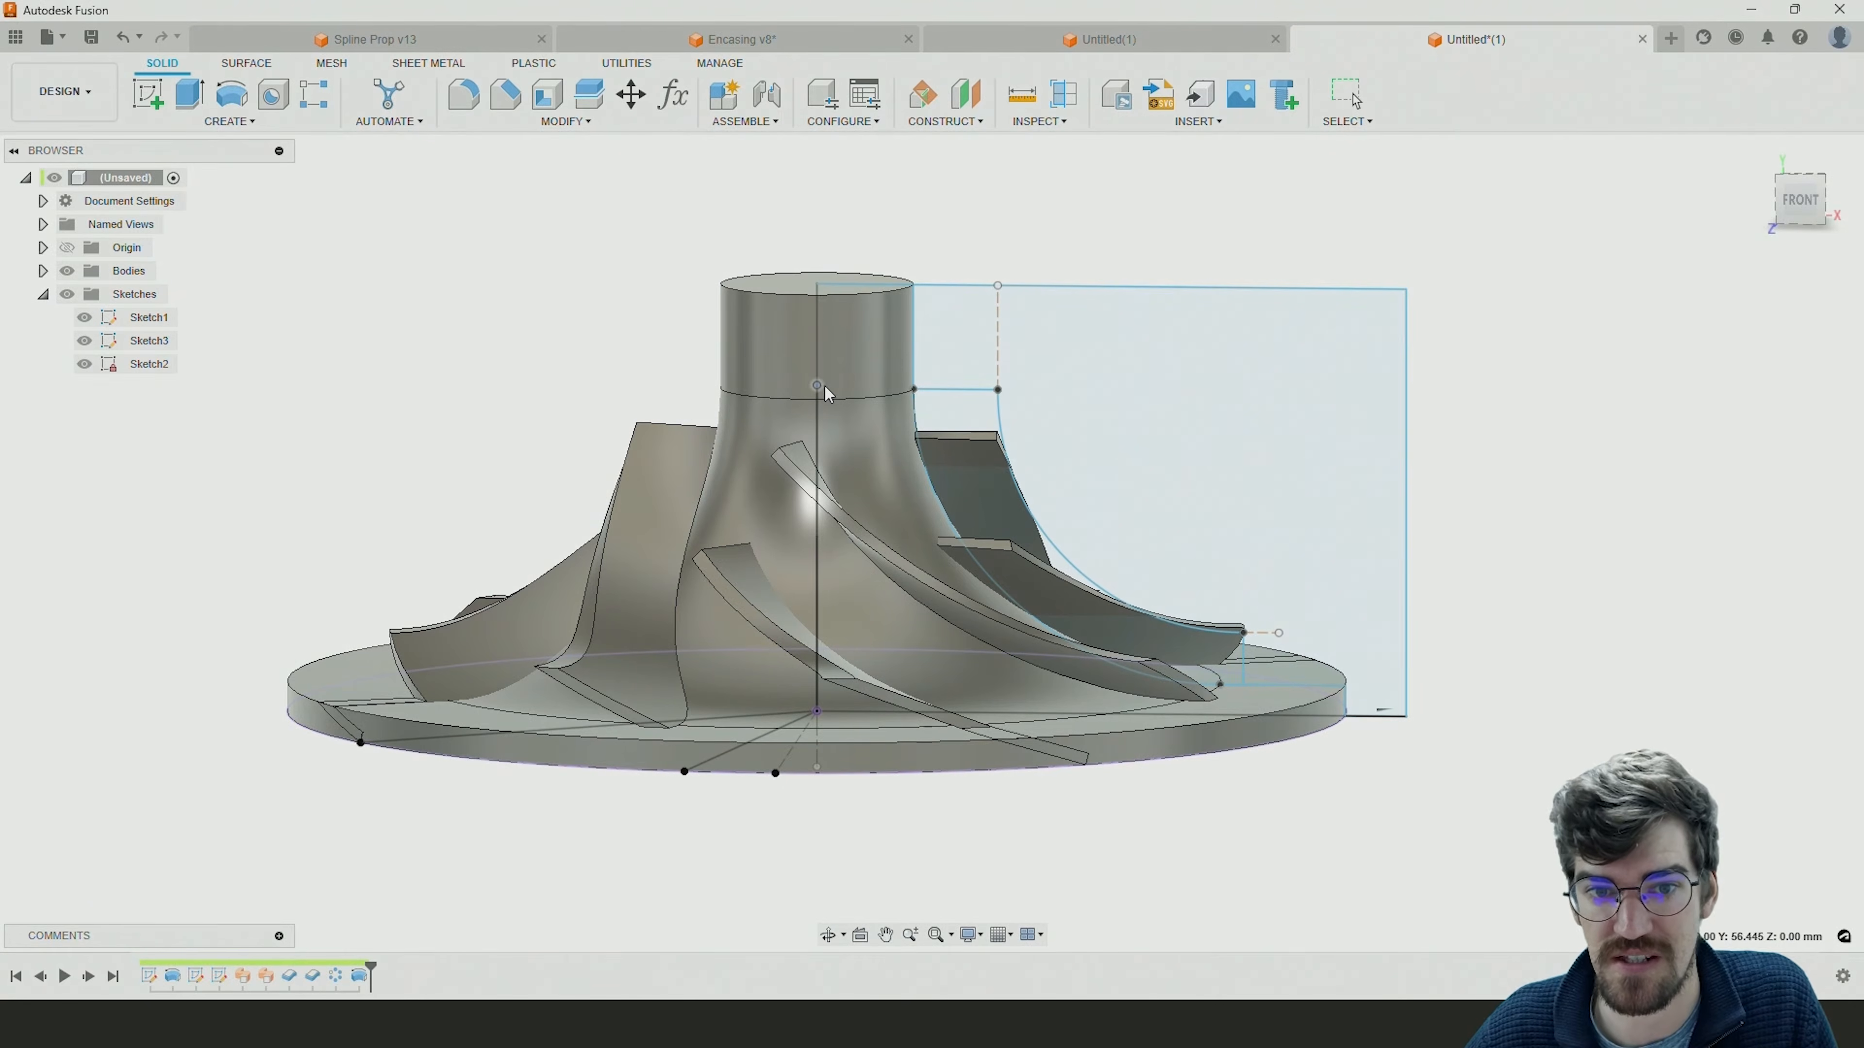
left_click(800, 555)
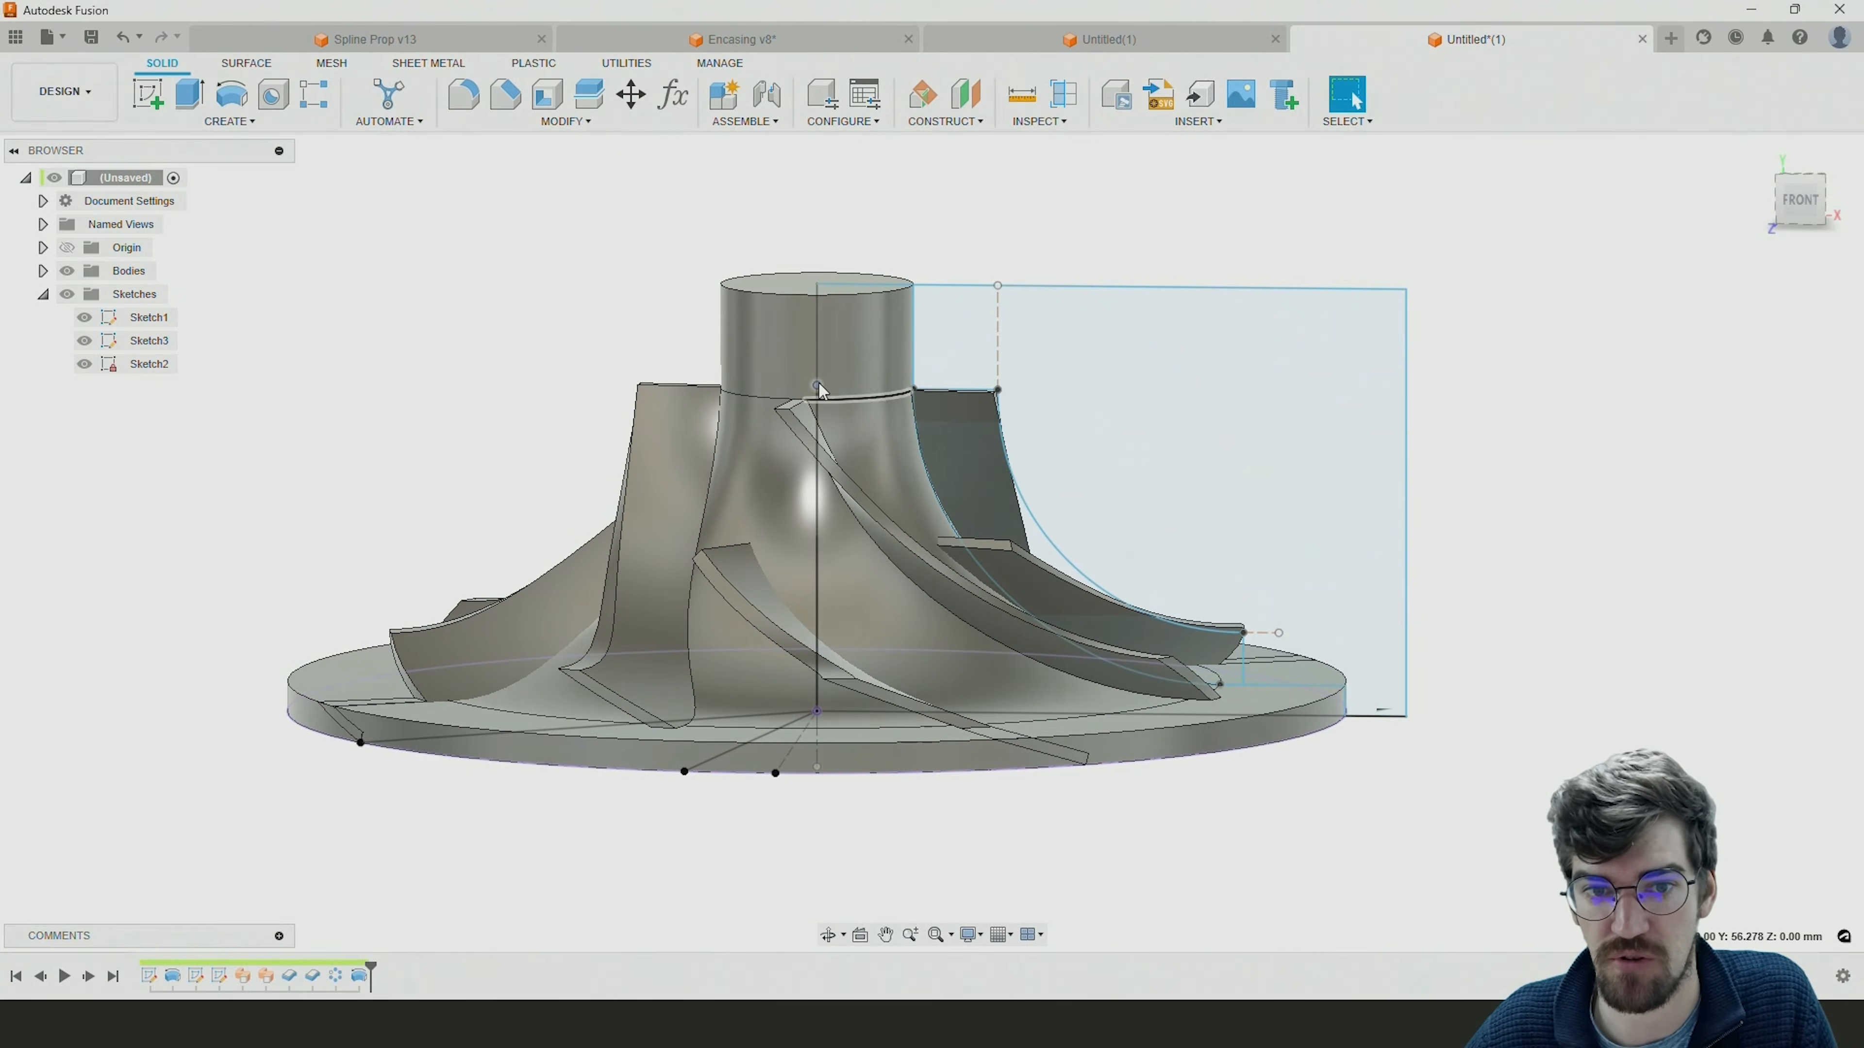
left_click_drag(820, 384, 822, 371)
left_click(933, 457)
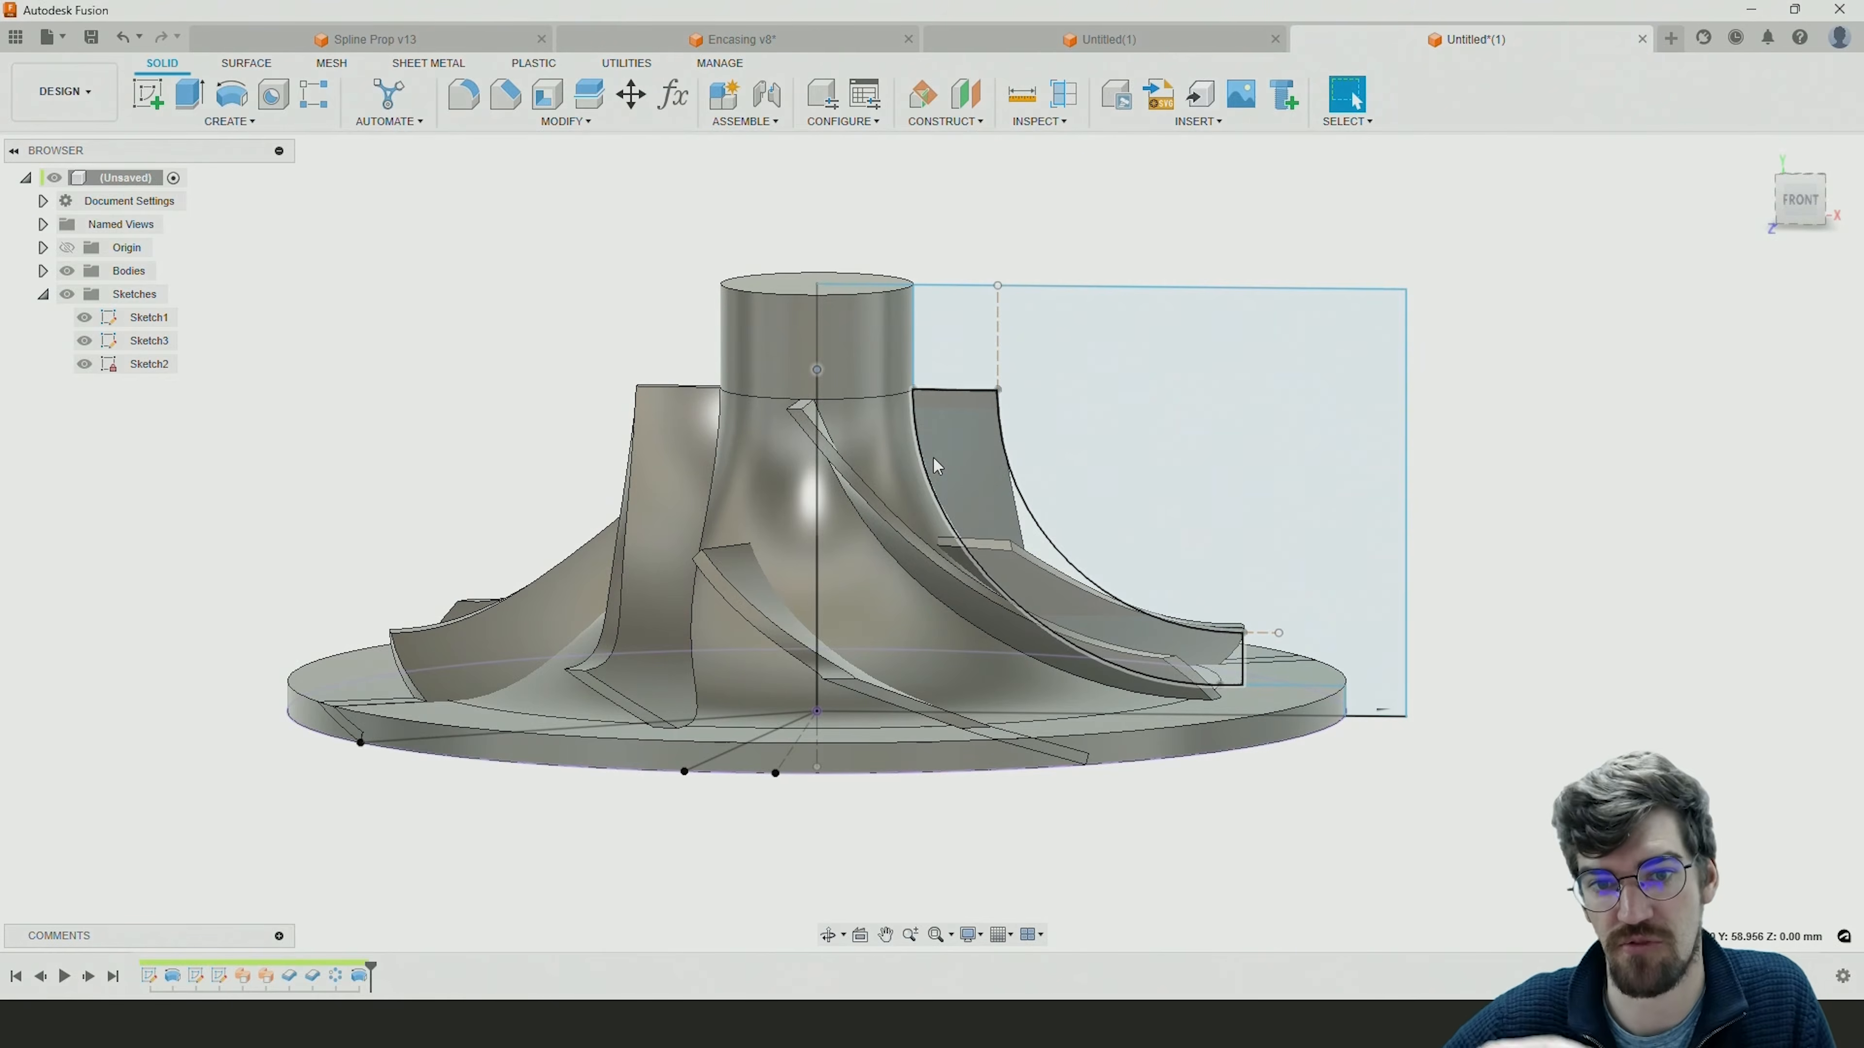
mouse_move(817, 369)
left_mouse_down()
mouse_move(818, 337)
mouse_move(818, 378)
left_mouse_up()
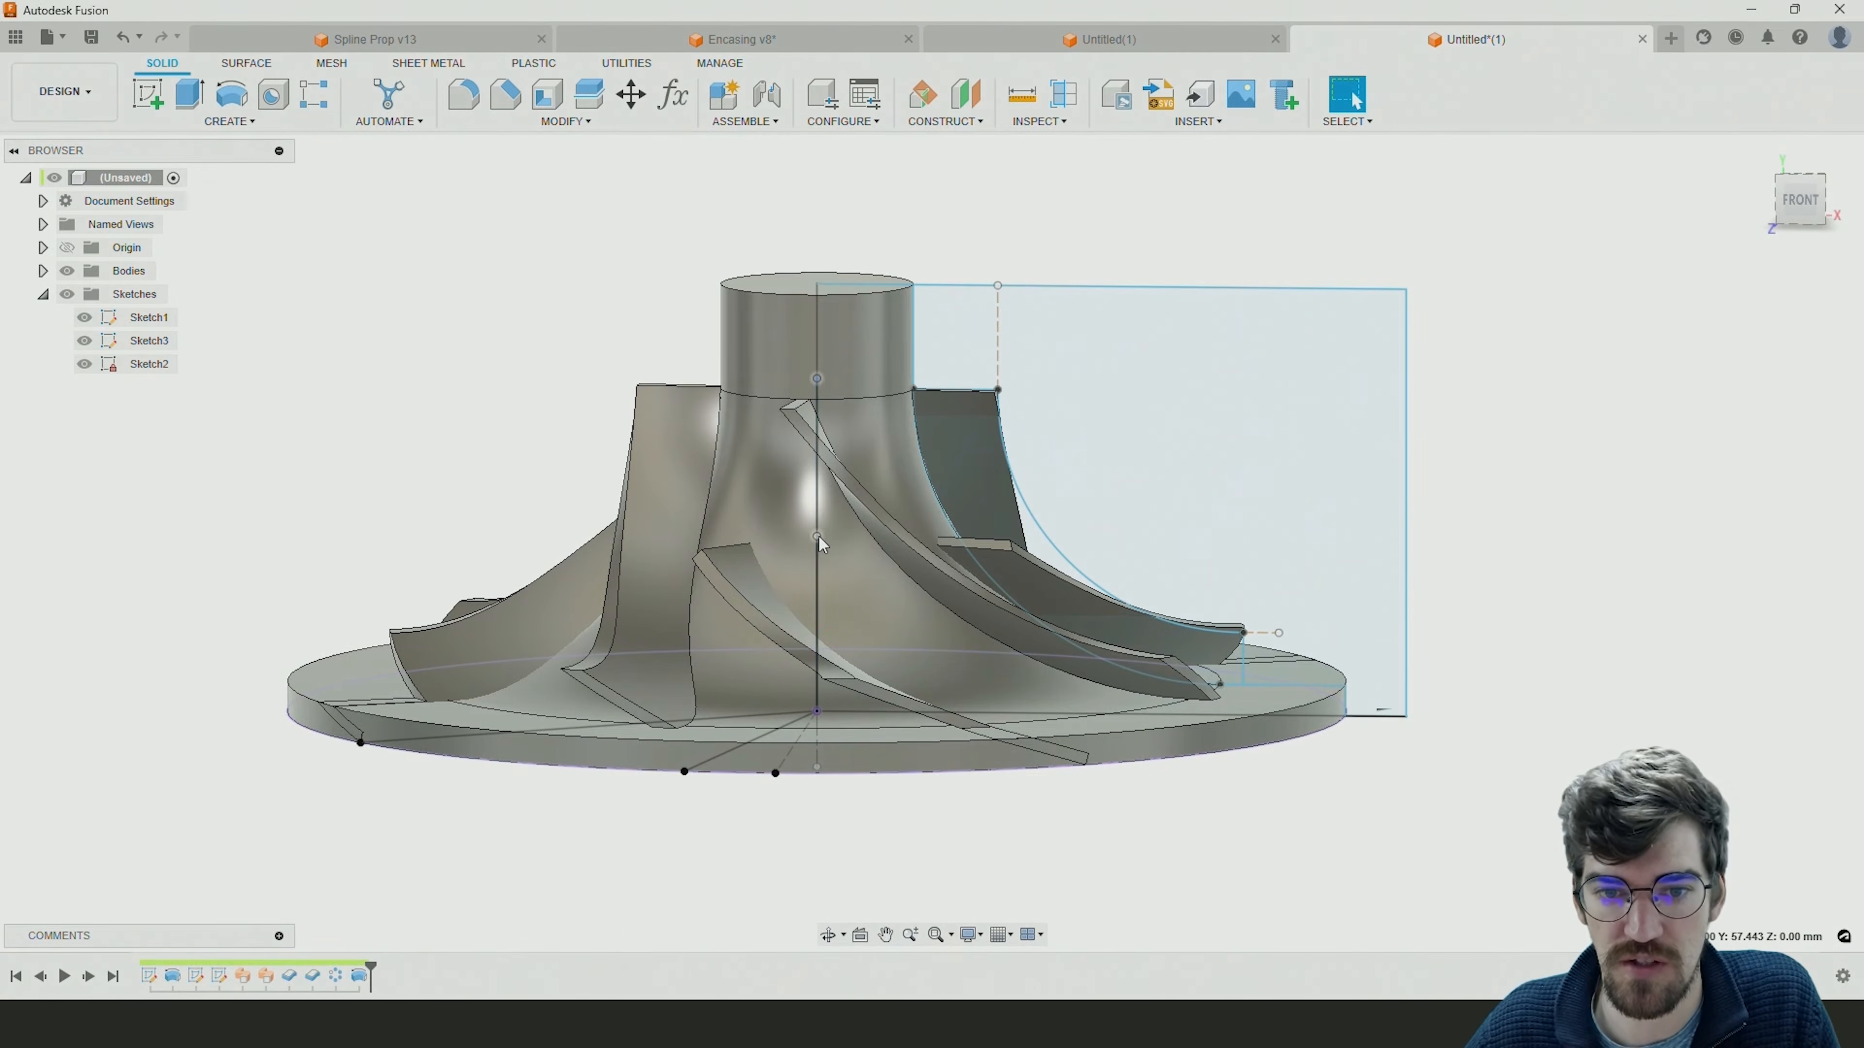
Raise the short blade's upper point on the central axis in Sketch3 to make the short blades taller.
left_click(817, 519)
left_click_drag(817, 518, 818, 504)
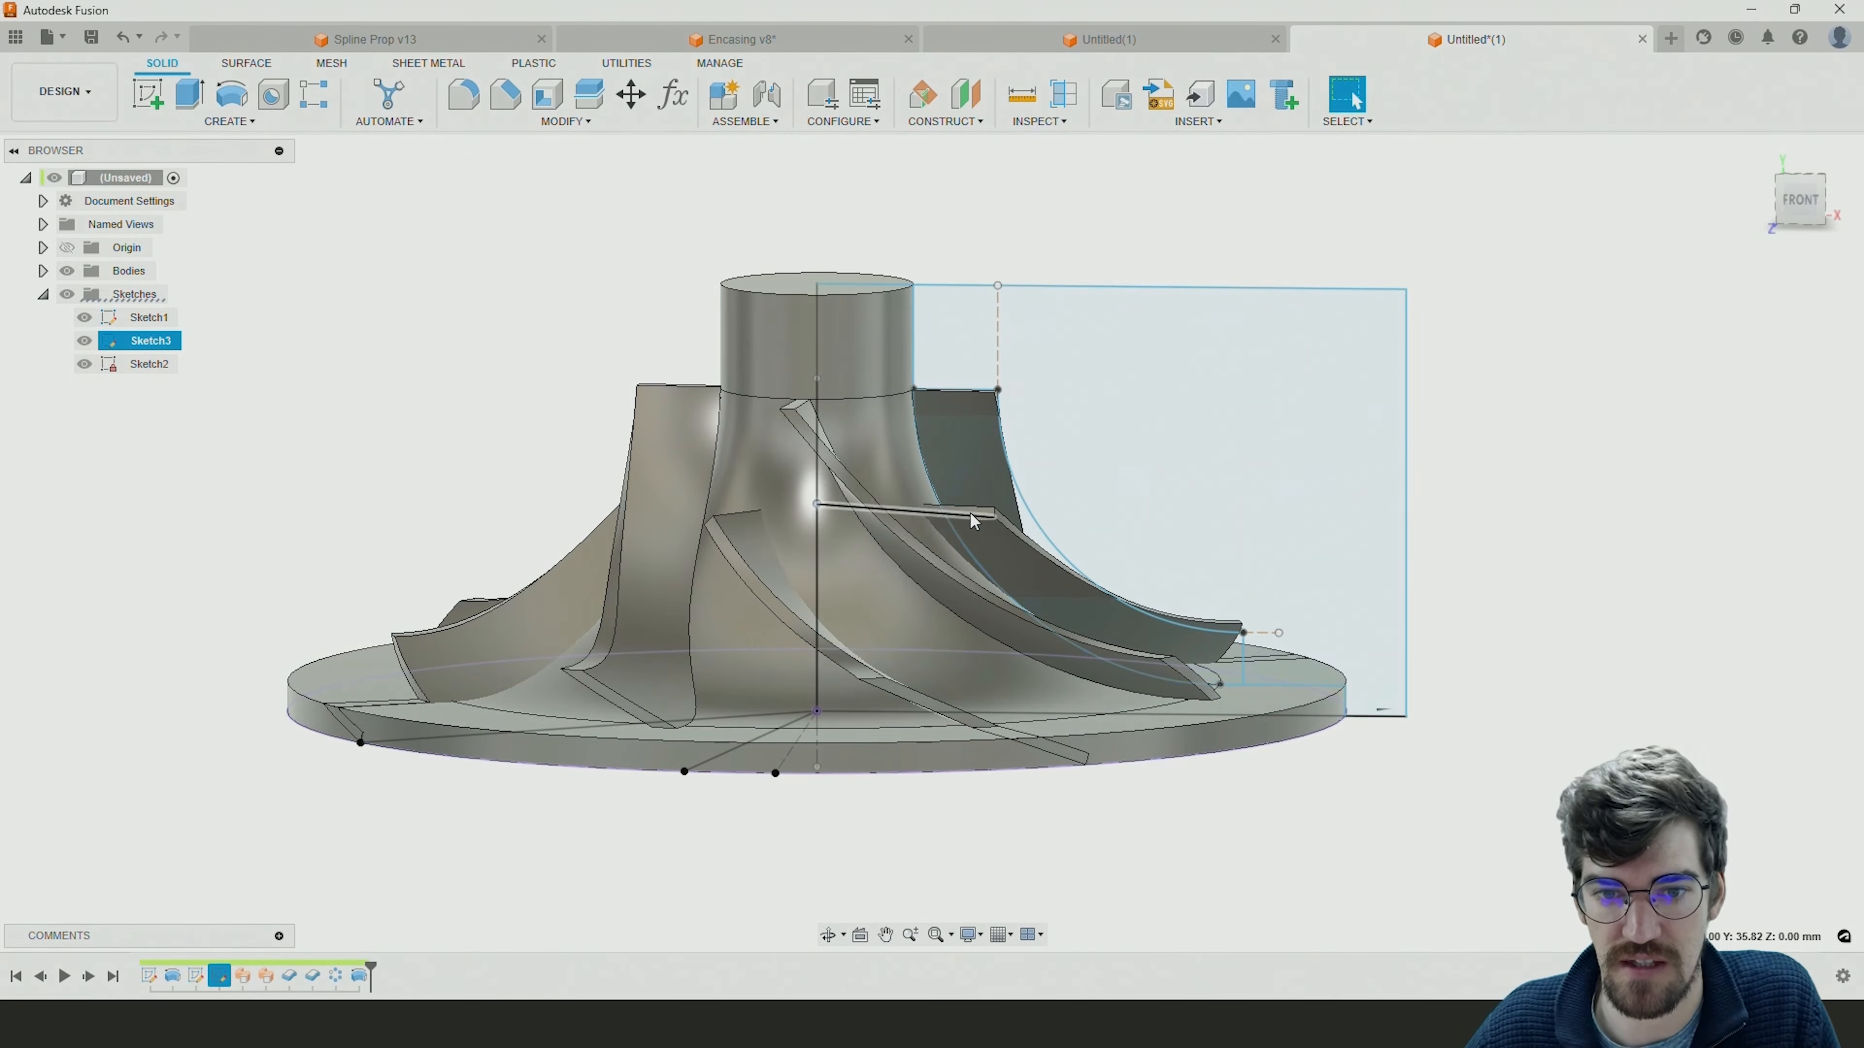
middle_click_drag(961, 530, 1090, 532, "shift")
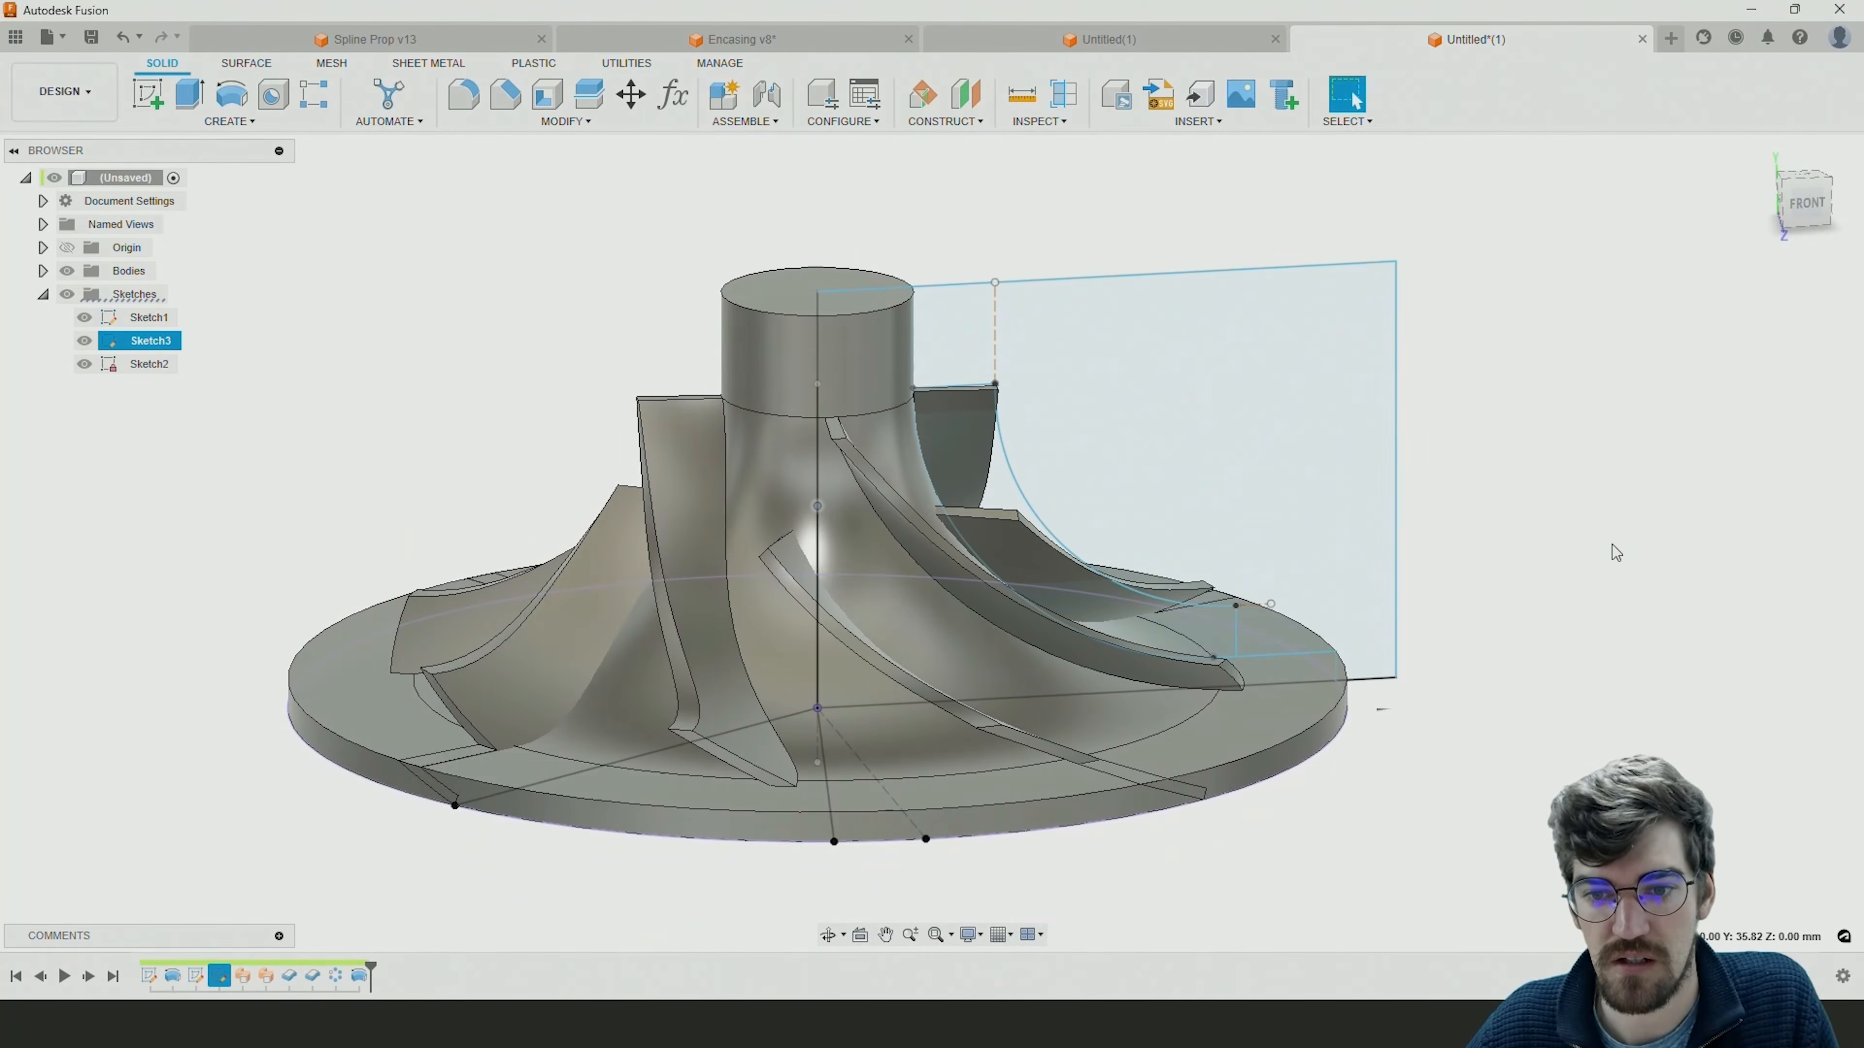
Move the blade envelope's outer vertical line outward in Sketch1, and move the base disc's outer edge inward.
left_click_drag(1236, 629, 1257, 626)
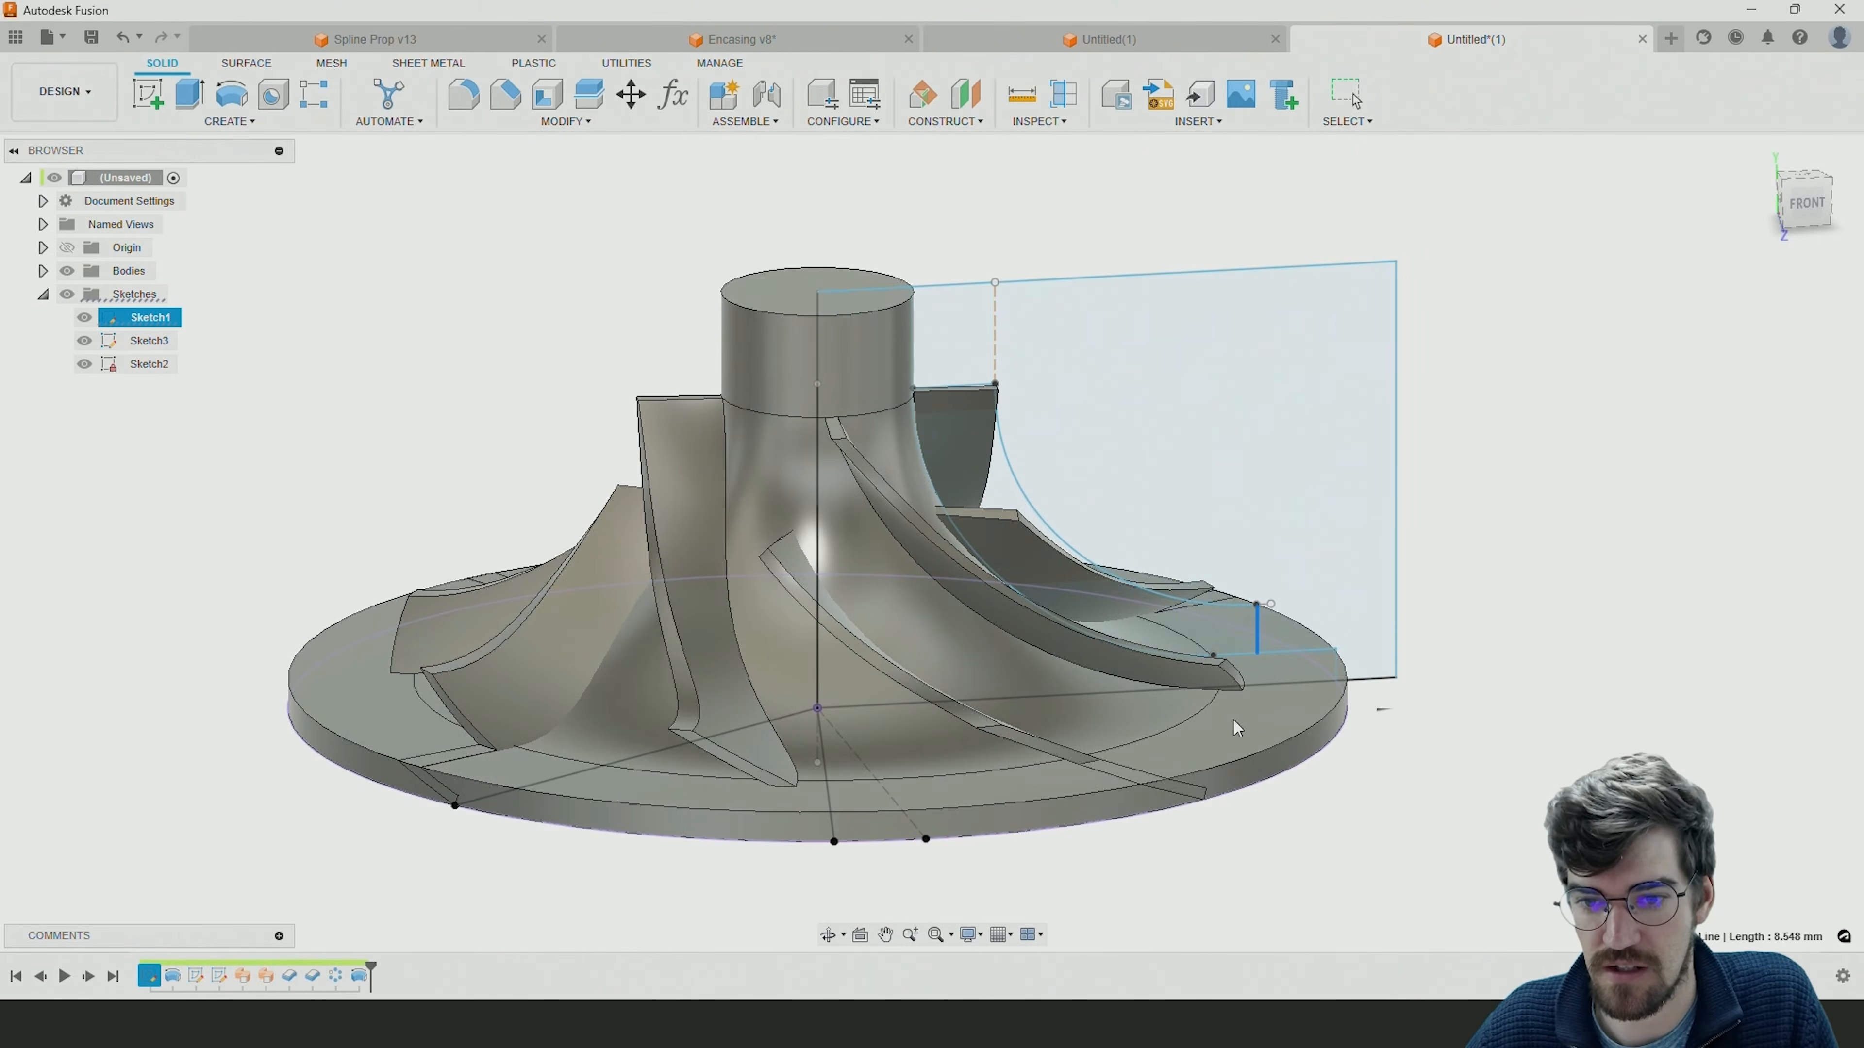
key("Escape")
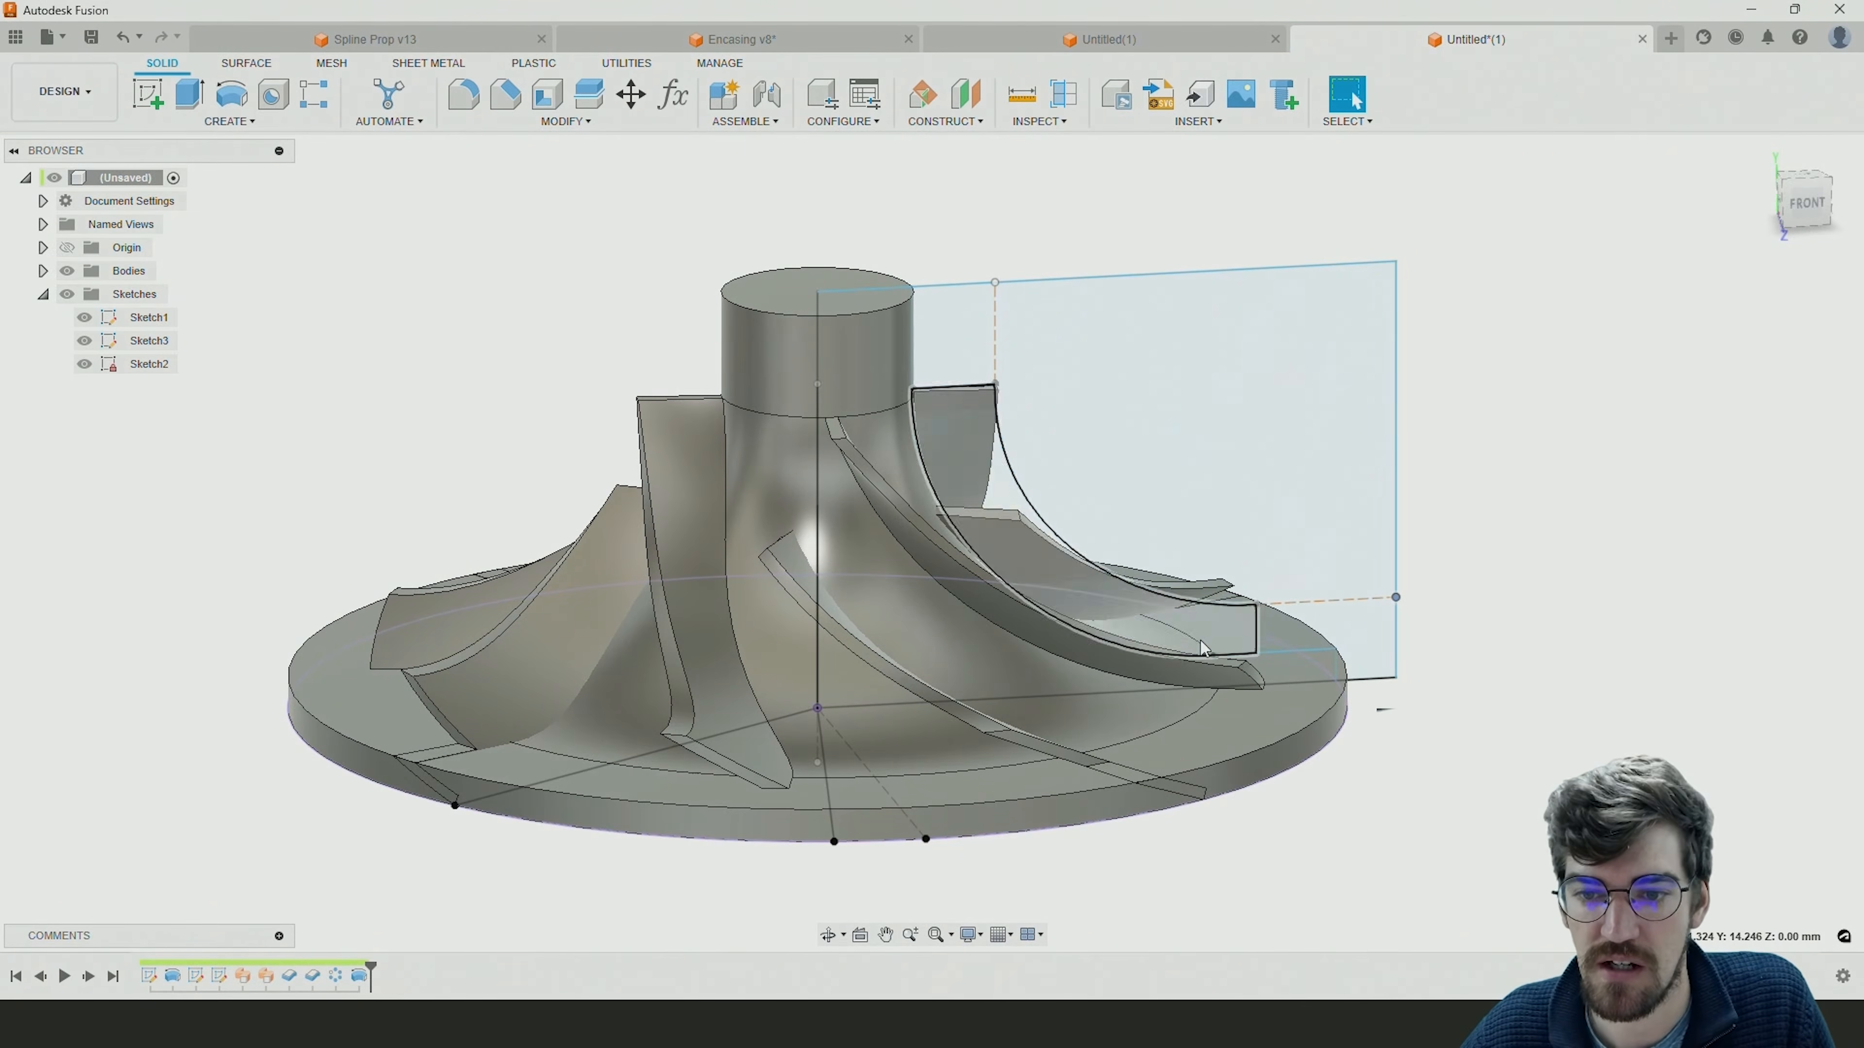
left_click(1350, 666)
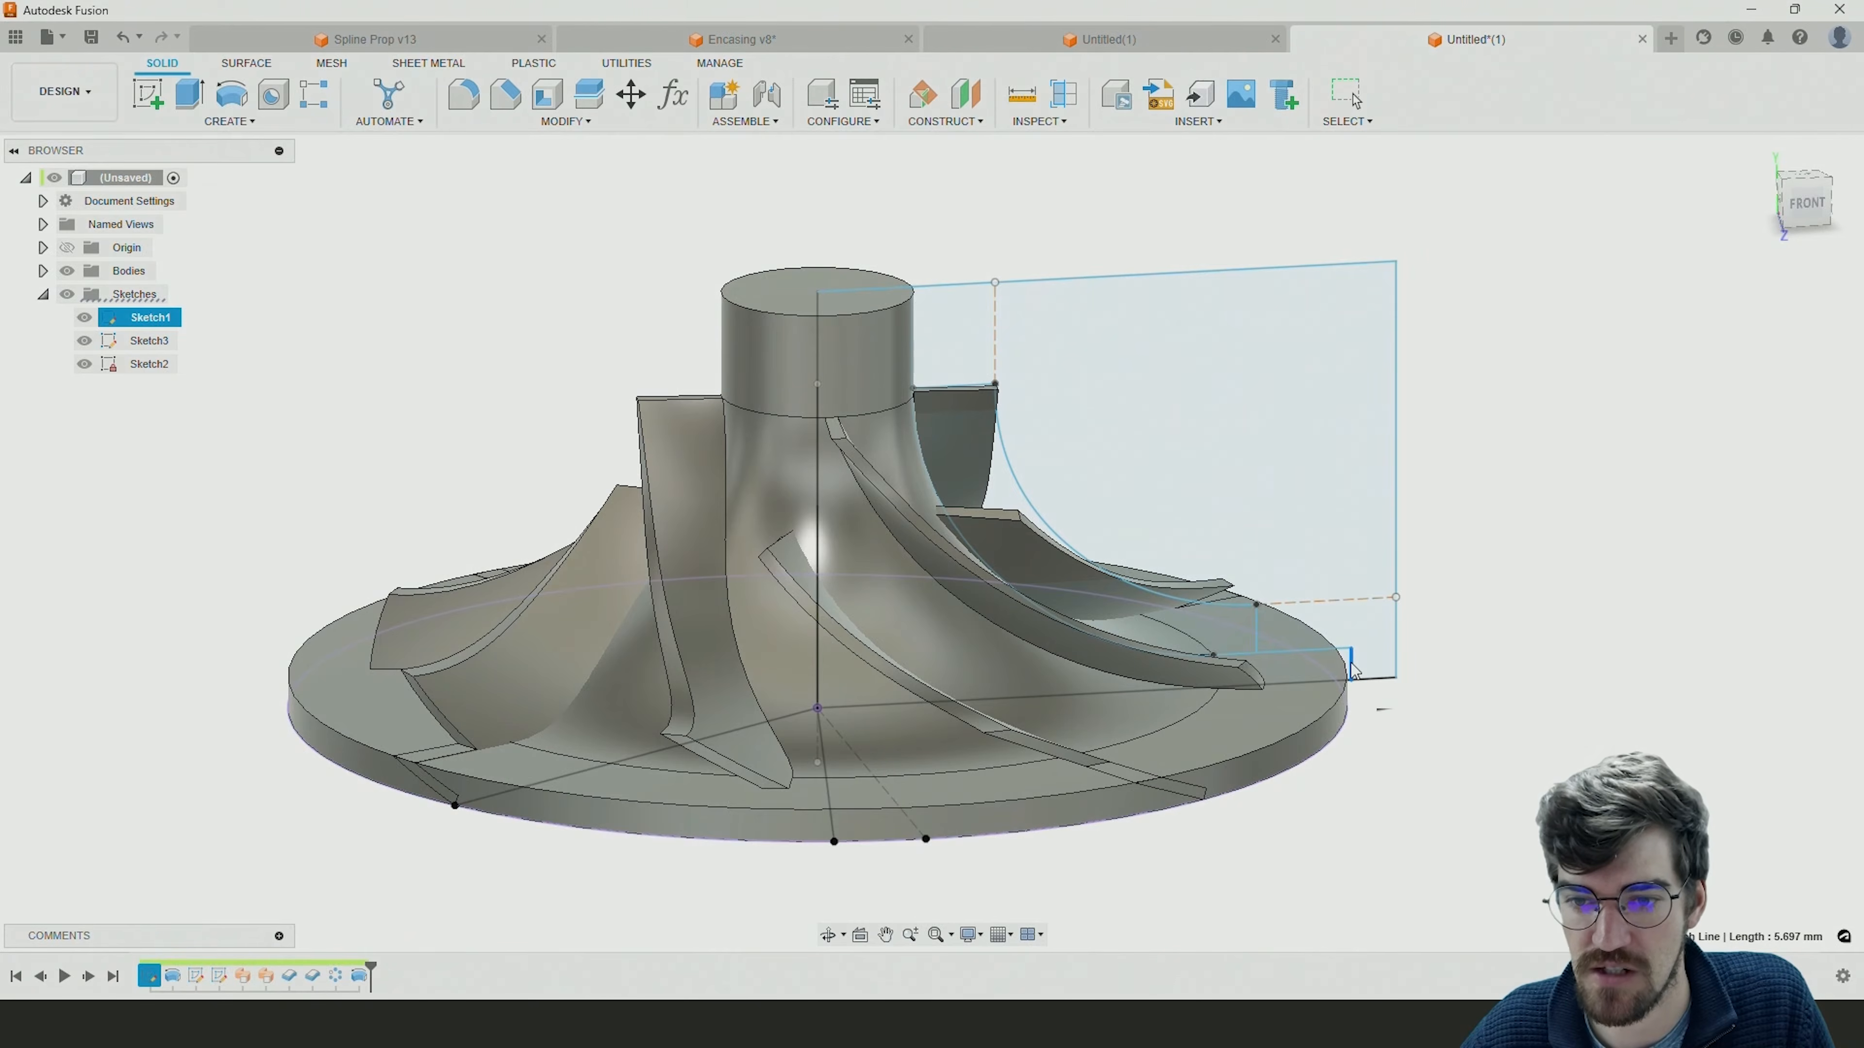
left_click_drag(1352, 668, 1308, 674)
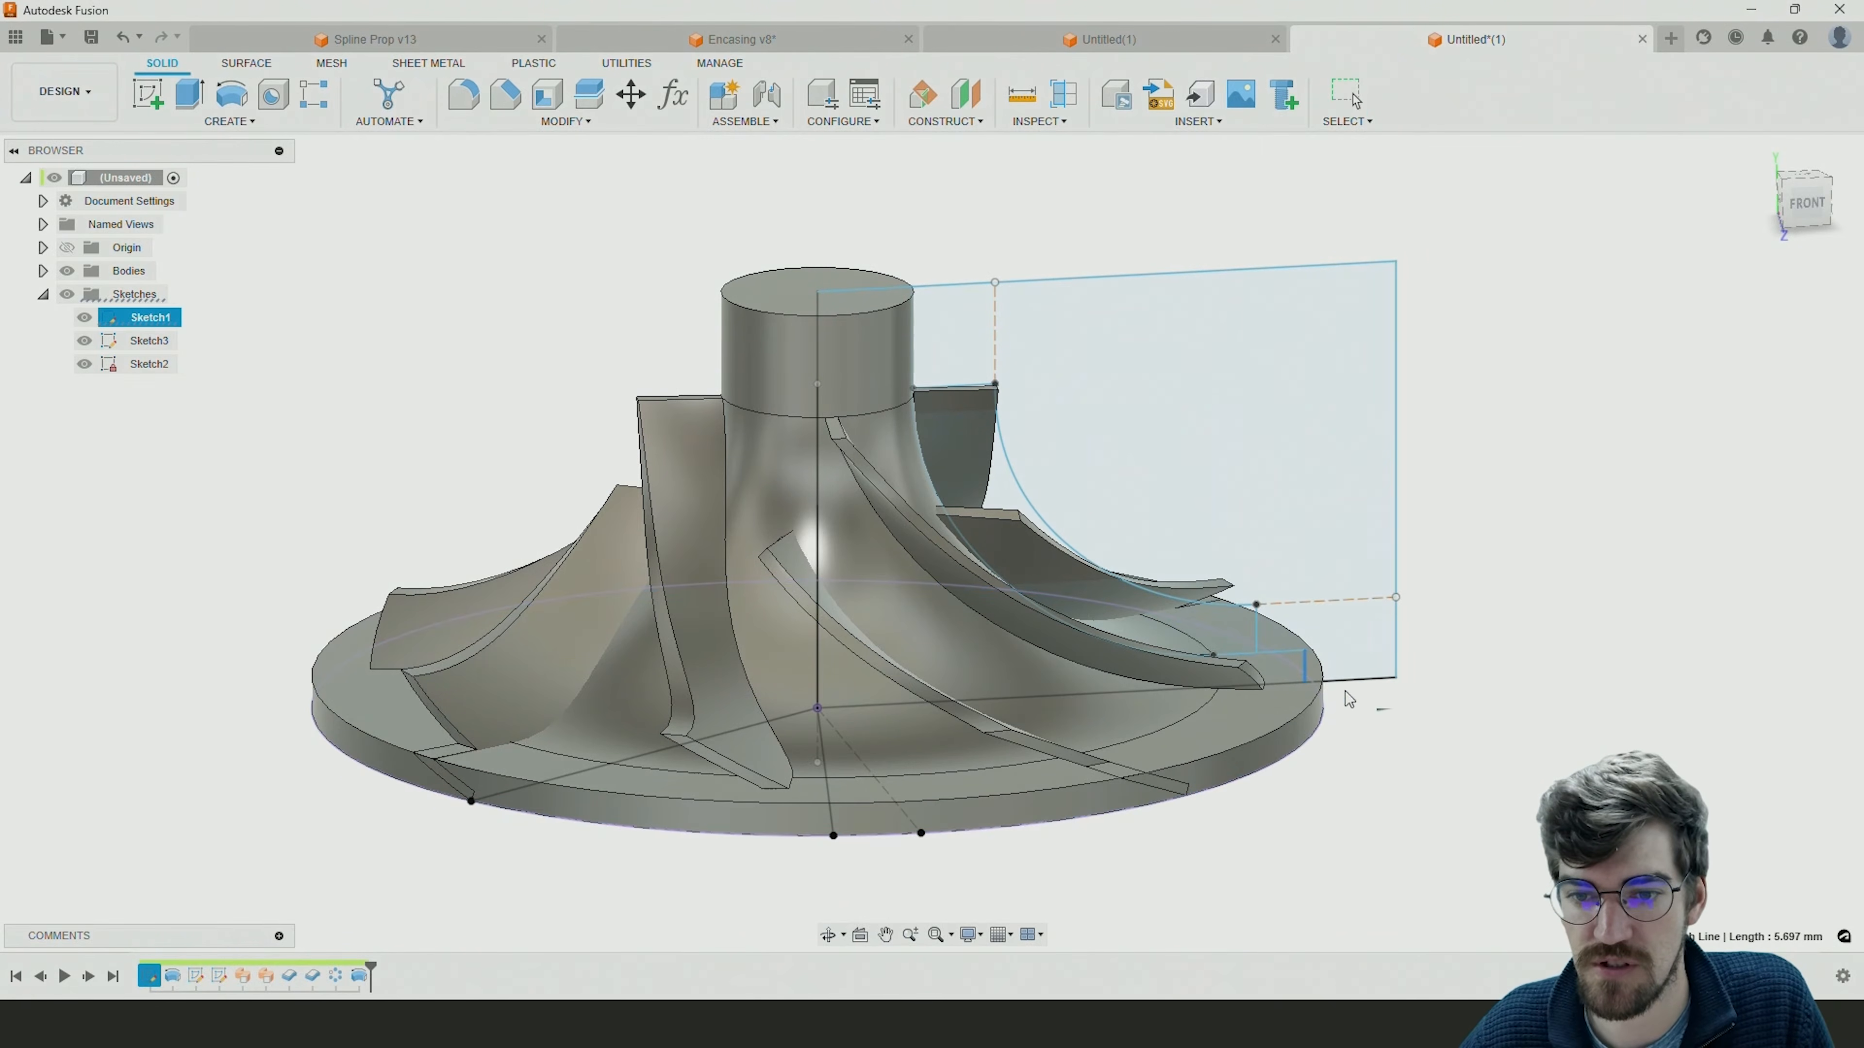
Move the envelope curve's outer end point up and outward, shift its upper end point toward the hub, and inspect the reshaped blades.
mouse_move(1260, 633)
left_mouse_down()
mouse_move(1289, 636)
mouse_move(1304, 676)
mouse_move(1281, 589)
left_mouse_up()
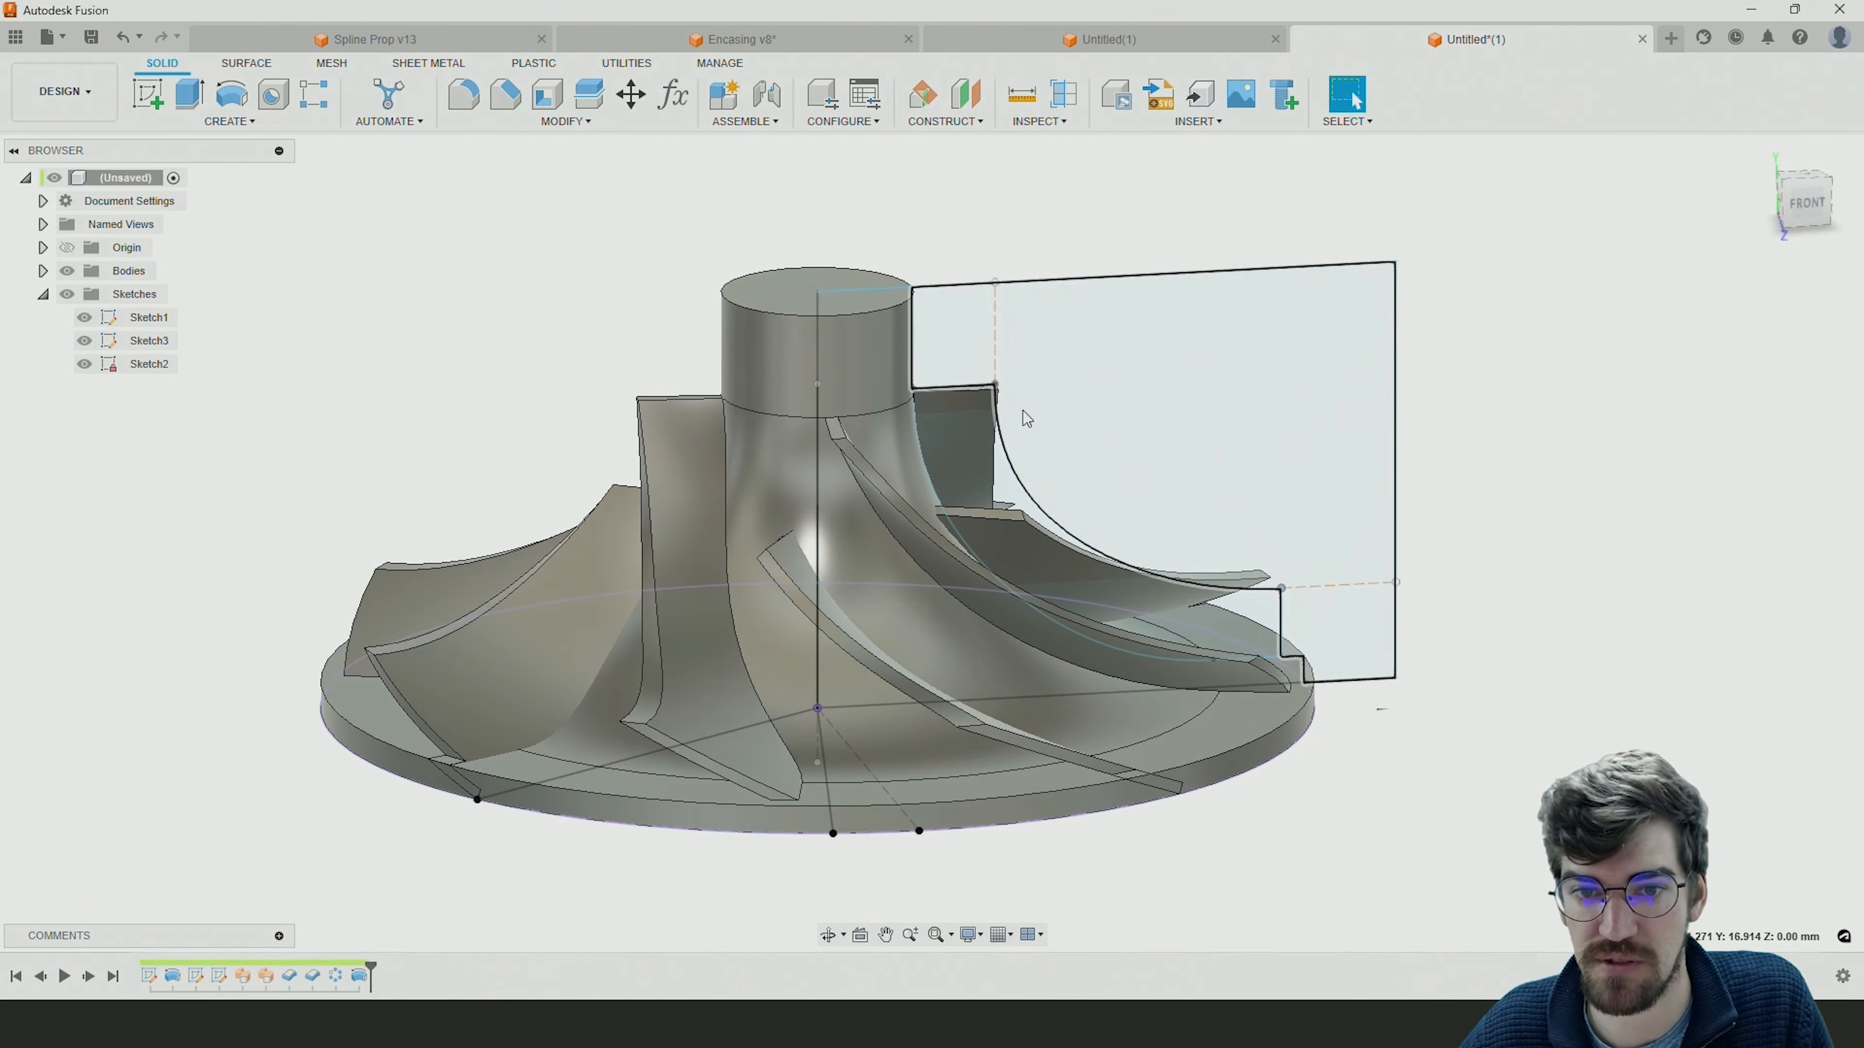
left_click_drag(996, 386, 971, 389)
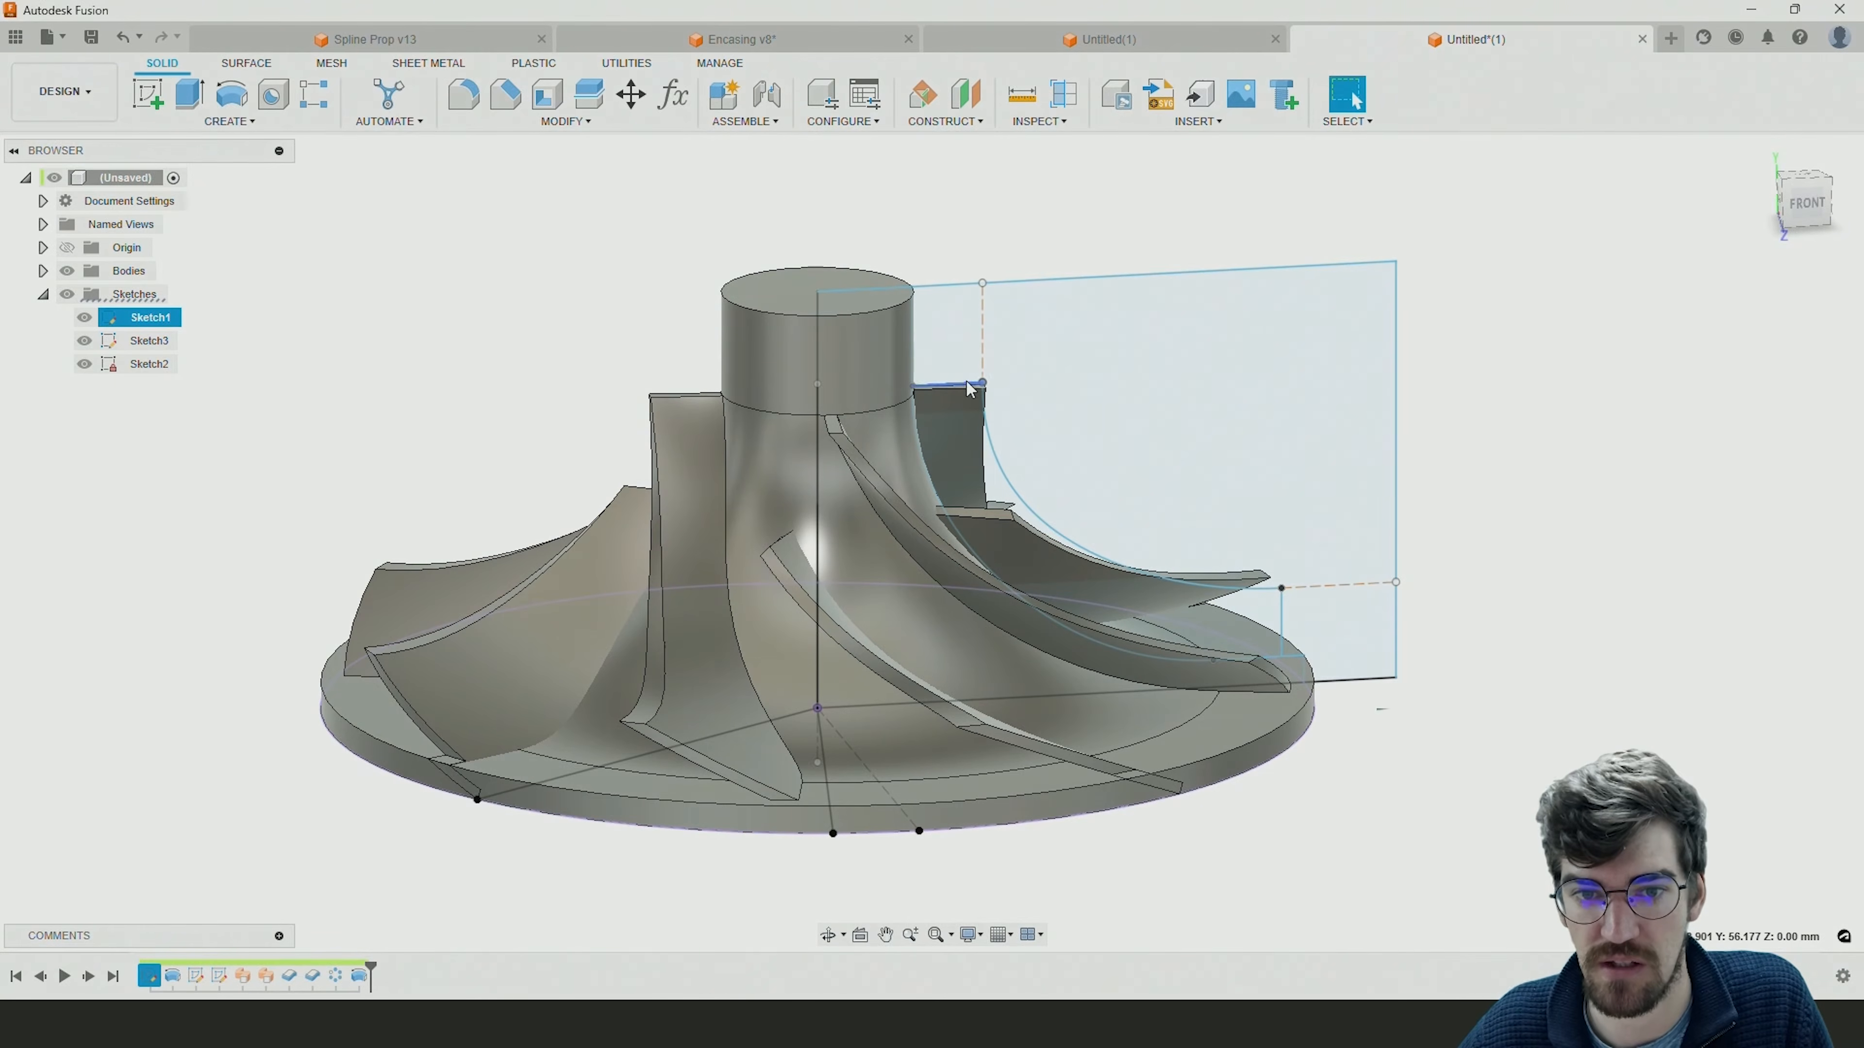
middle_click_drag(1642, 504, 1494, 492, "shift")
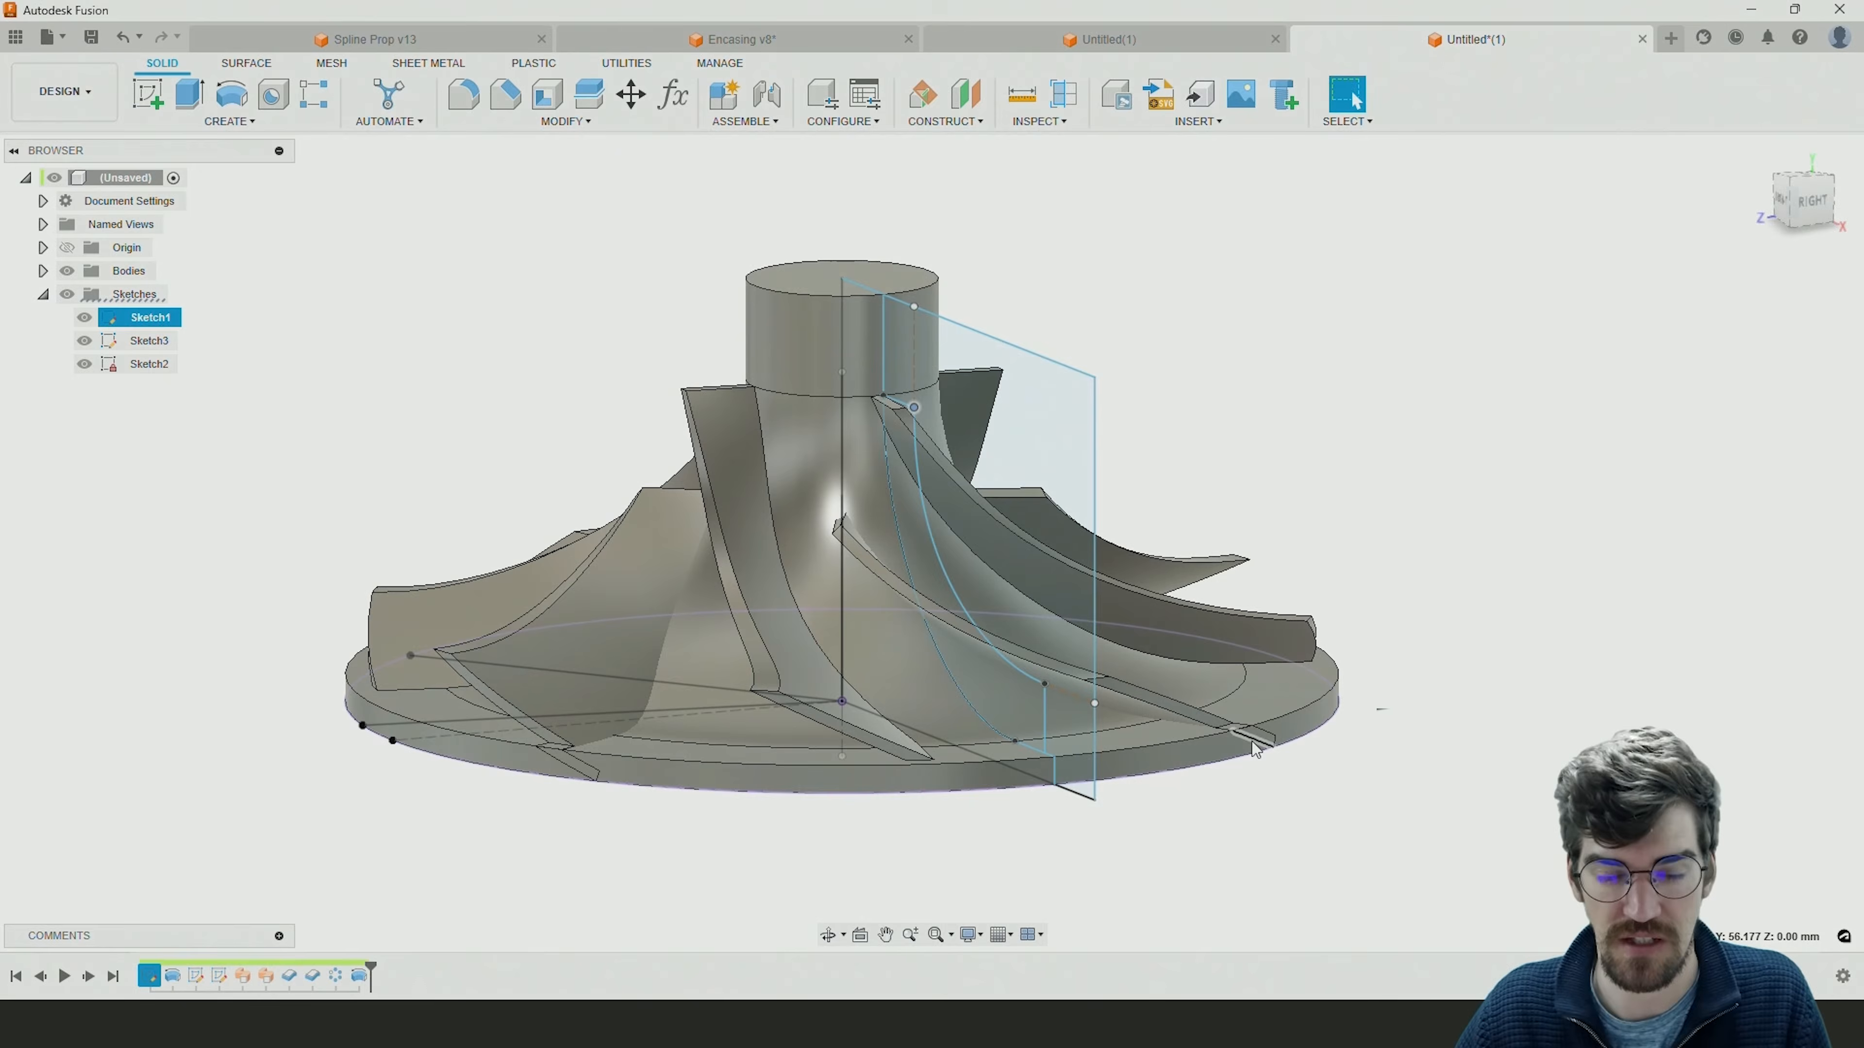
middle_click_drag(1253, 733, 1416, 748, "shift")
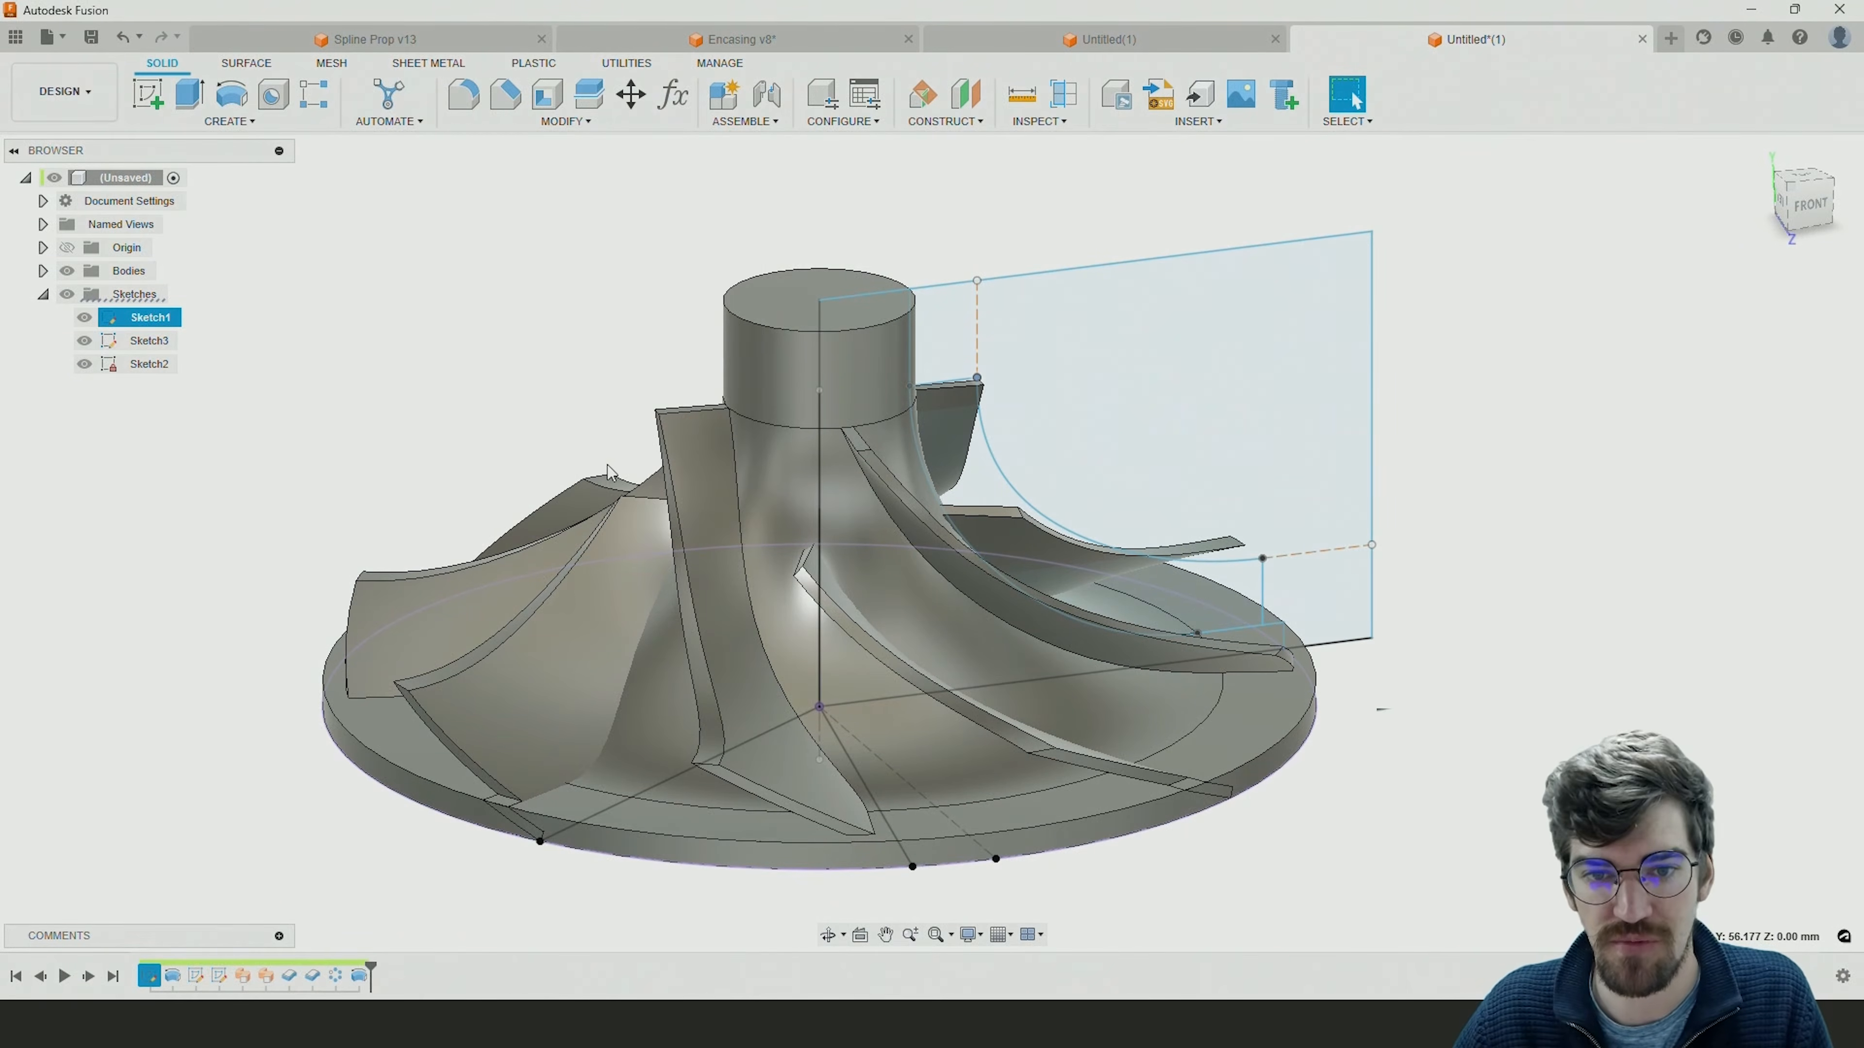
middle_click_drag(563, 361, 528, 353, "shift")
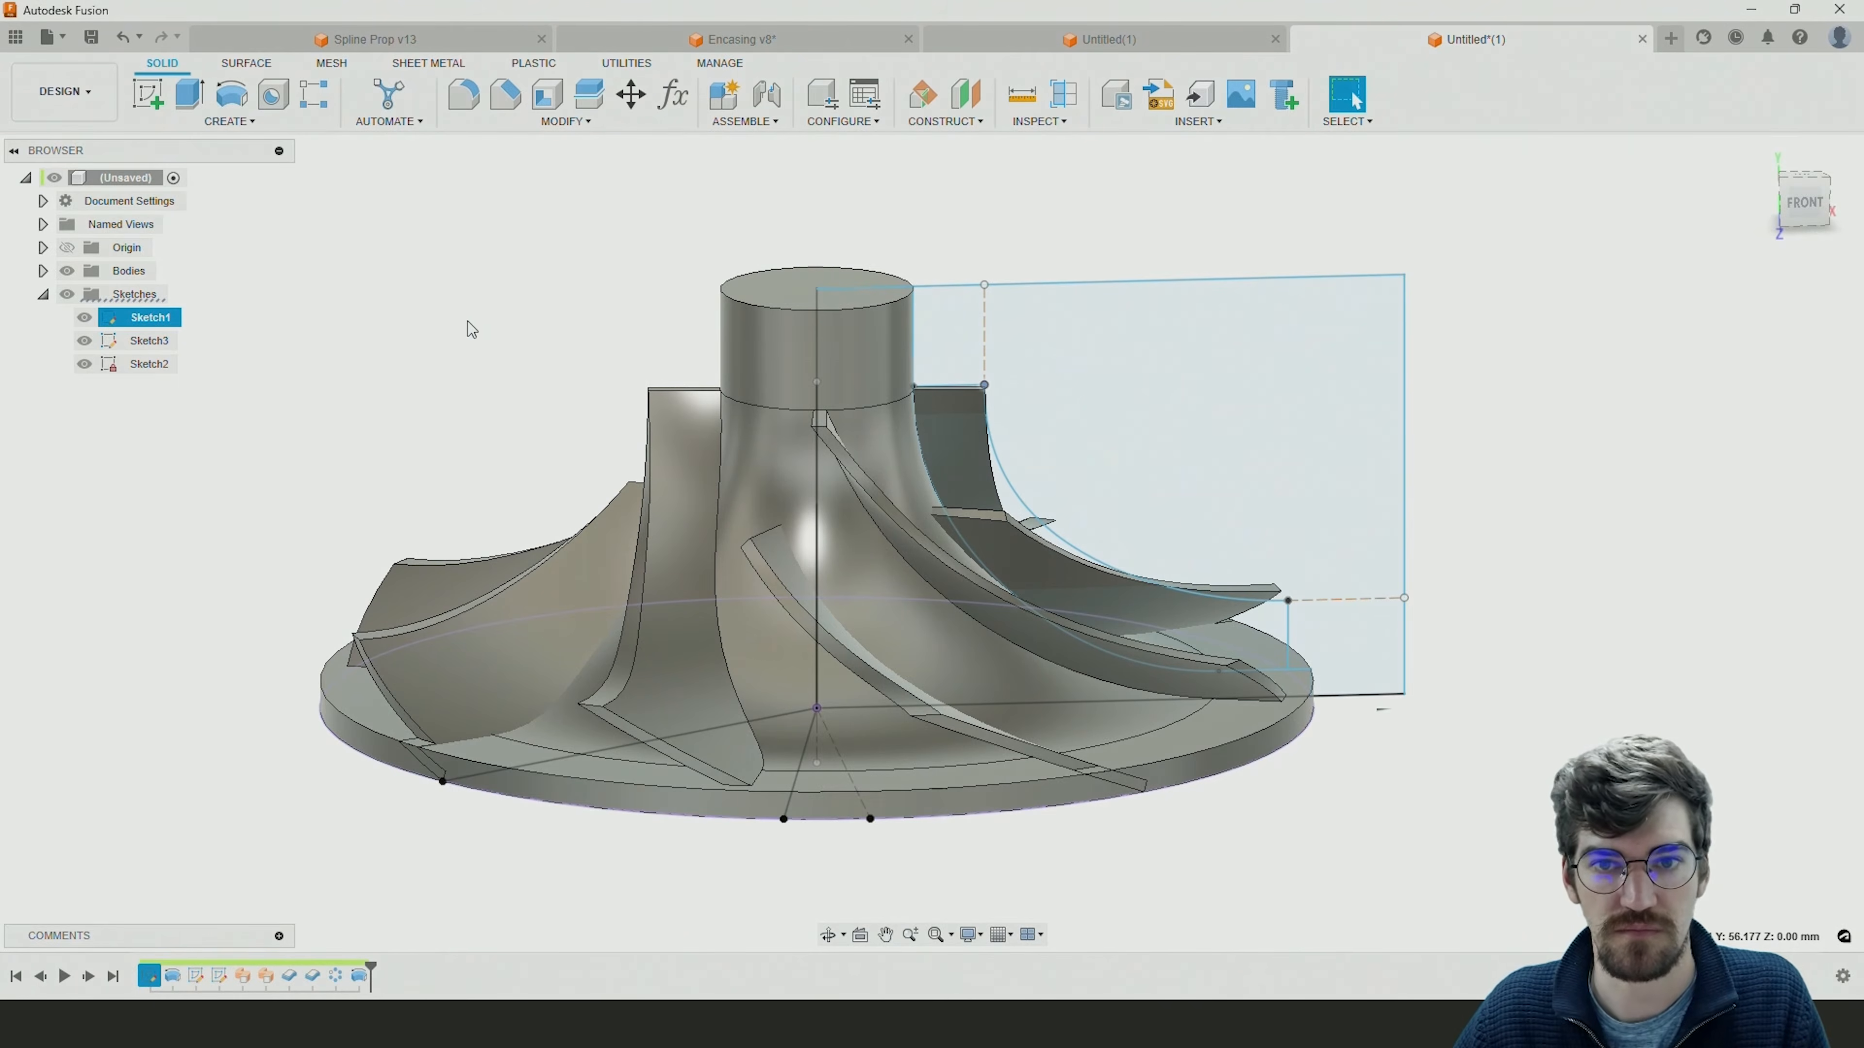
key("Escape")
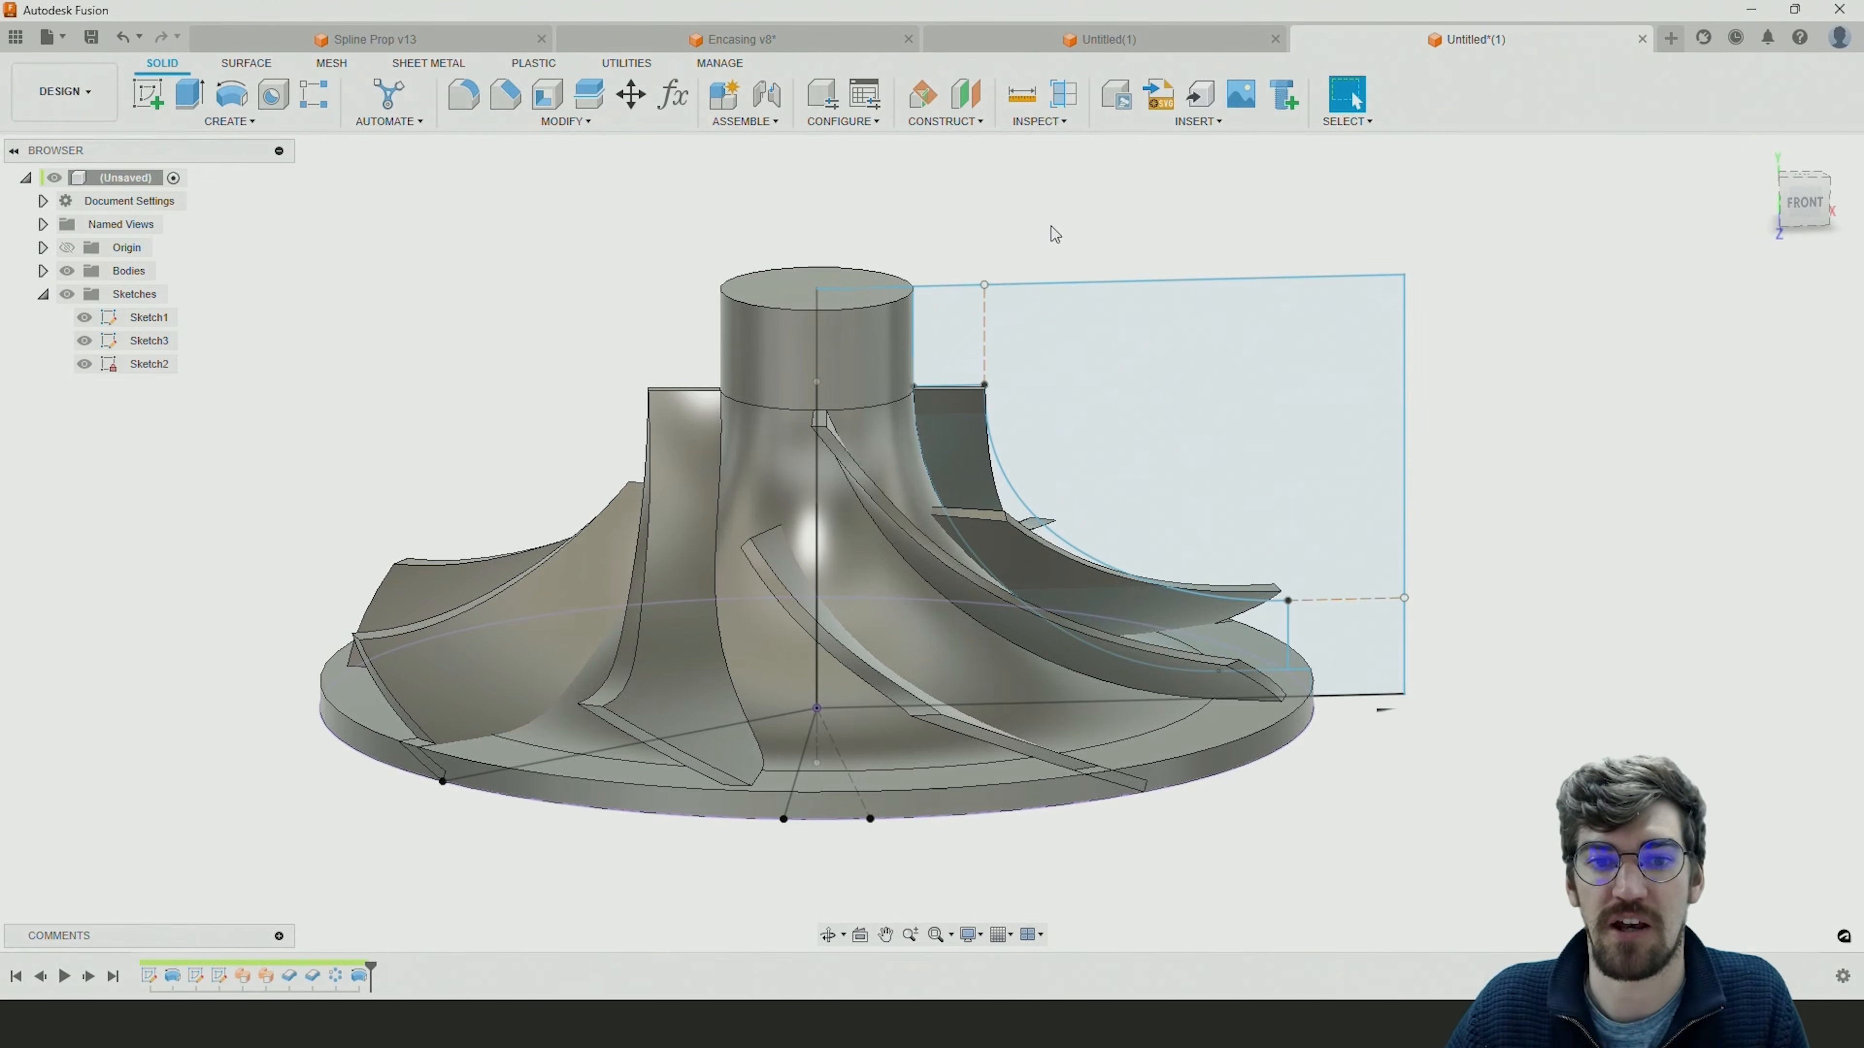
Switch to the Encasing v8 document, review how its Sketch1, Sketch4 and Sketch3 are built, and return to the untitled impeller design.
left_click(804, 38)
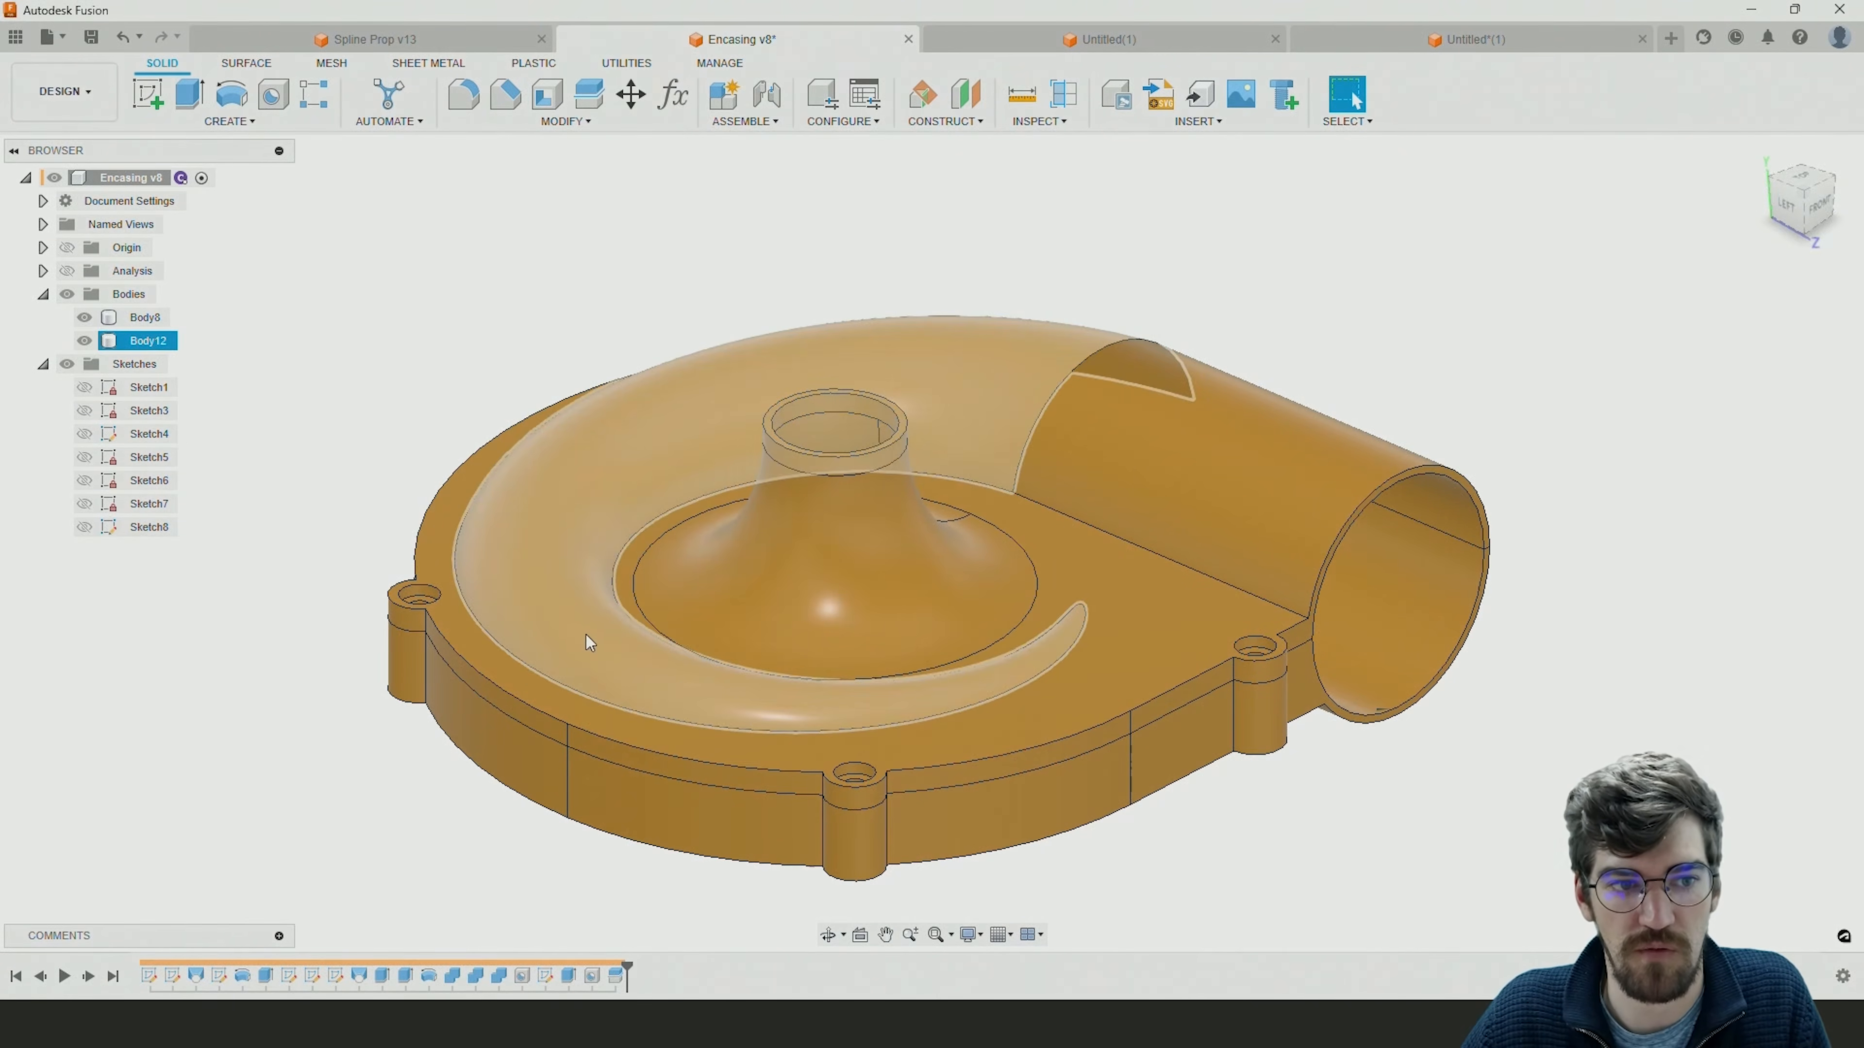
double_click(139, 387)
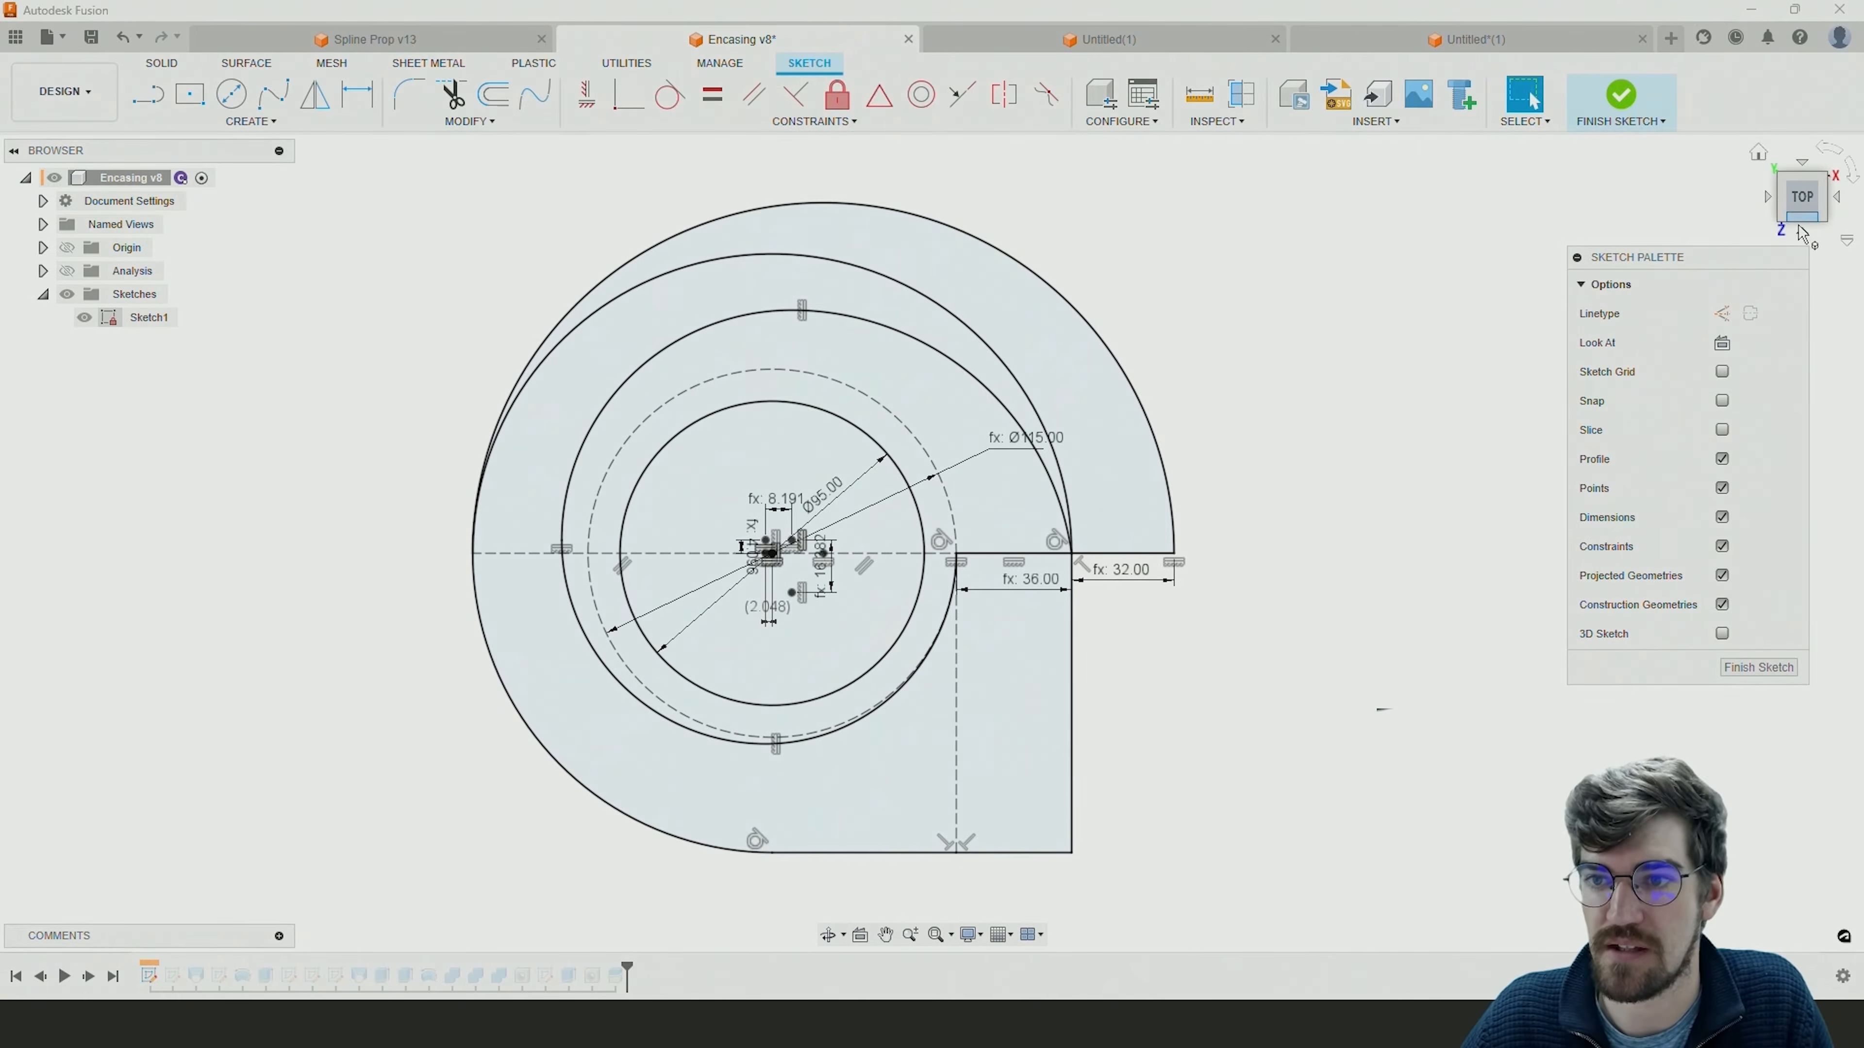
left_click(1620, 103)
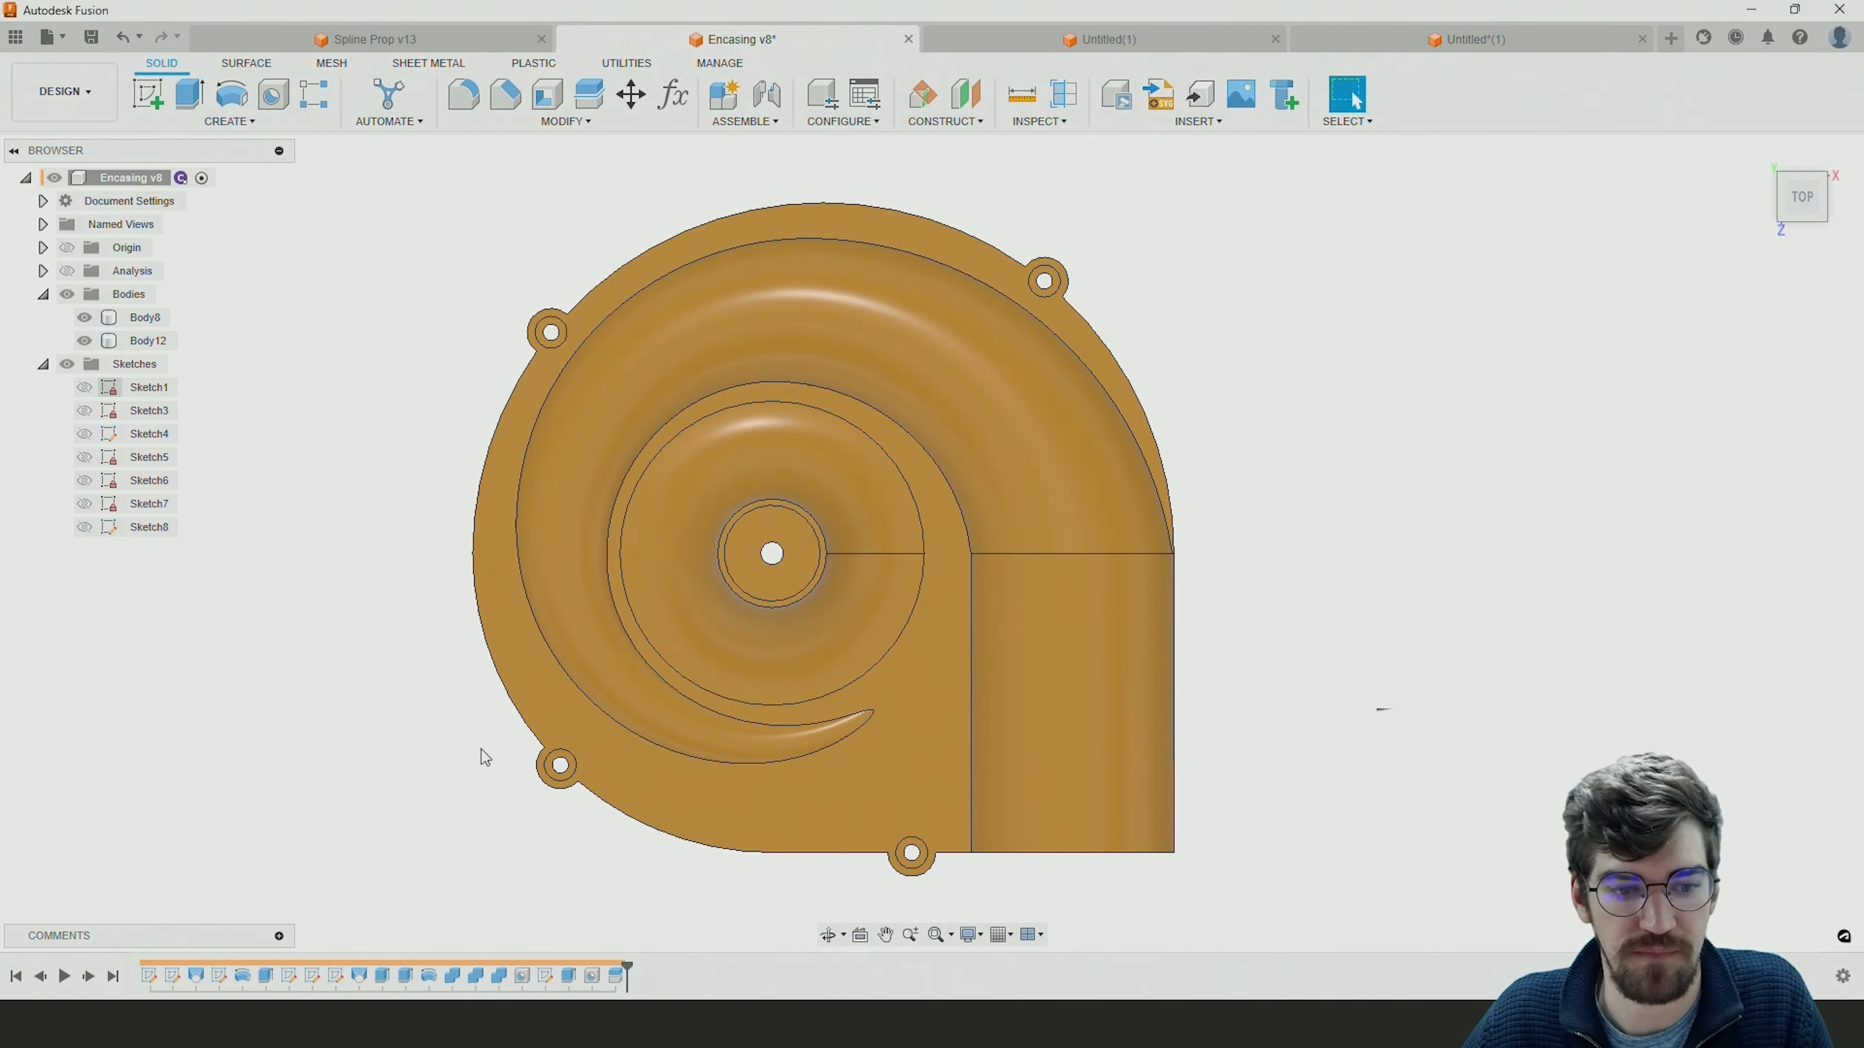
double_click(211, 983)
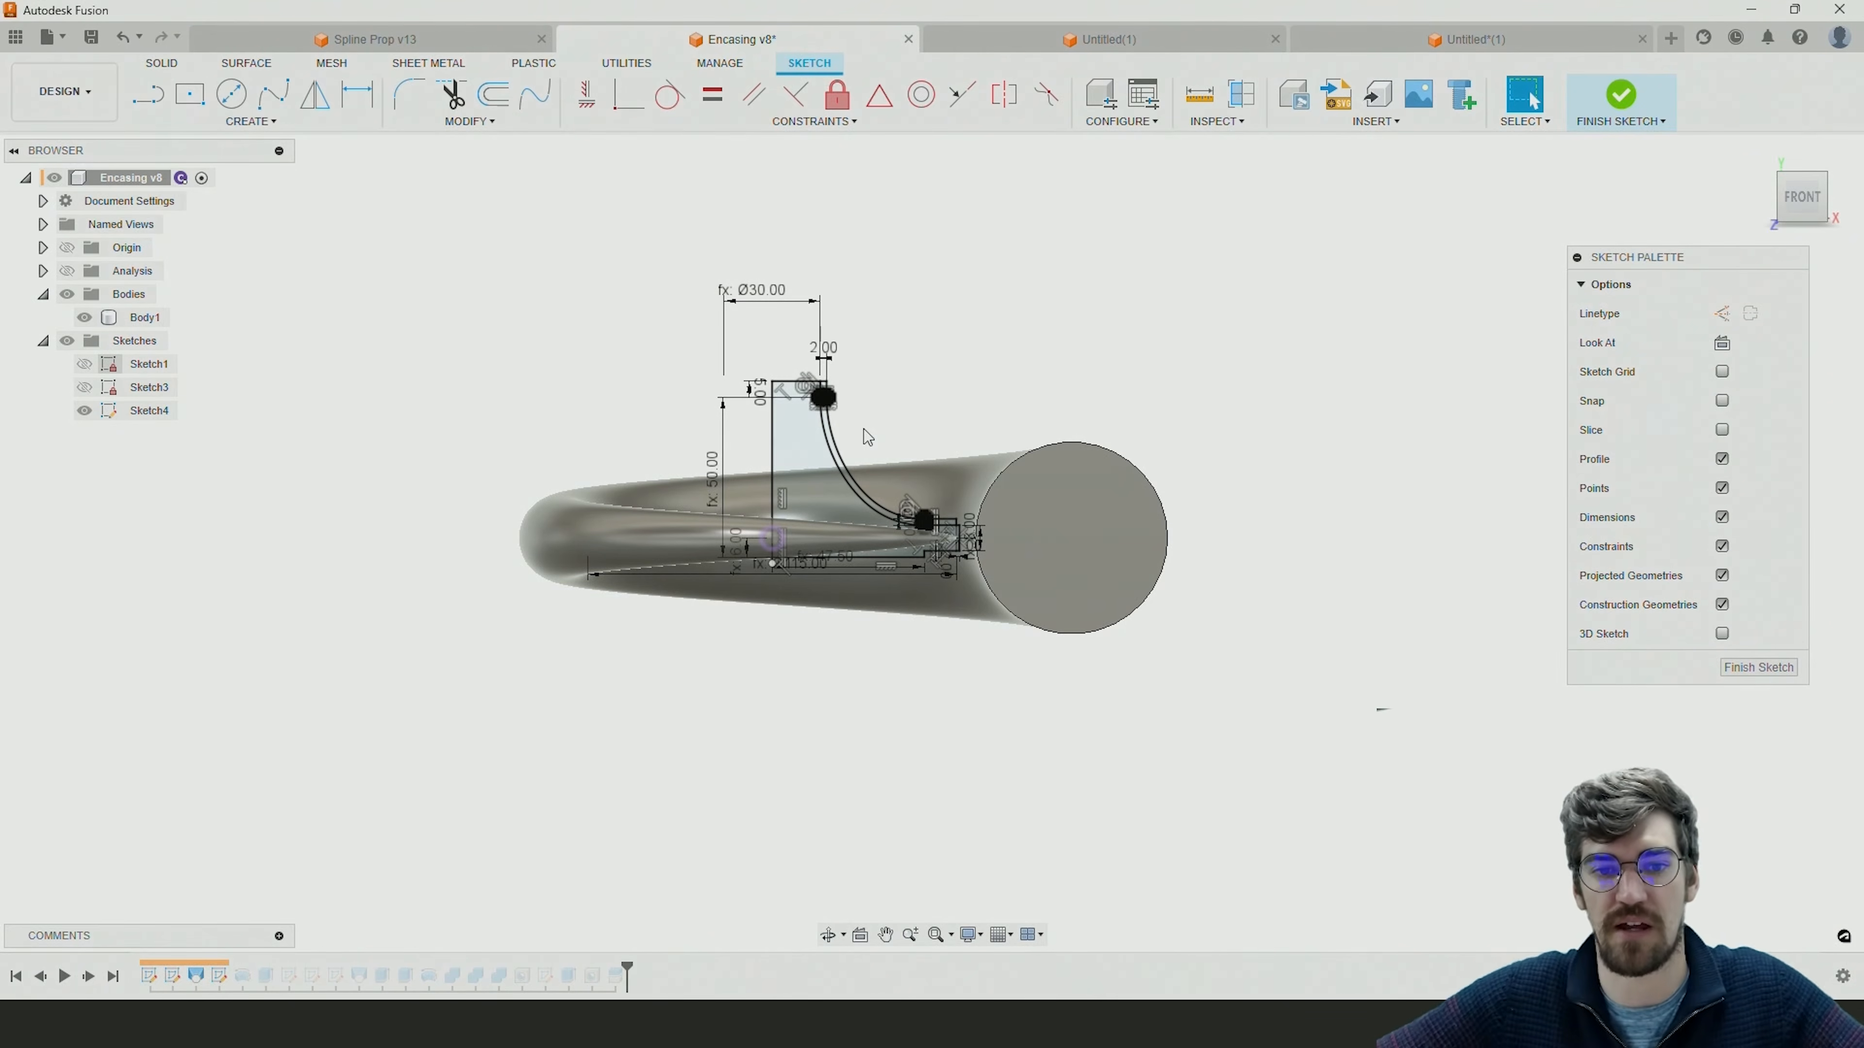
mouse_move(982, 494)
middle_mouse_down("shift")
mouse_move(1114, 533)
mouse_move(1115, 558)
mouse_move(906, 567)
mouse_move(999, 530)
middle_mouse_up("shift")
left_click(1618, 93)
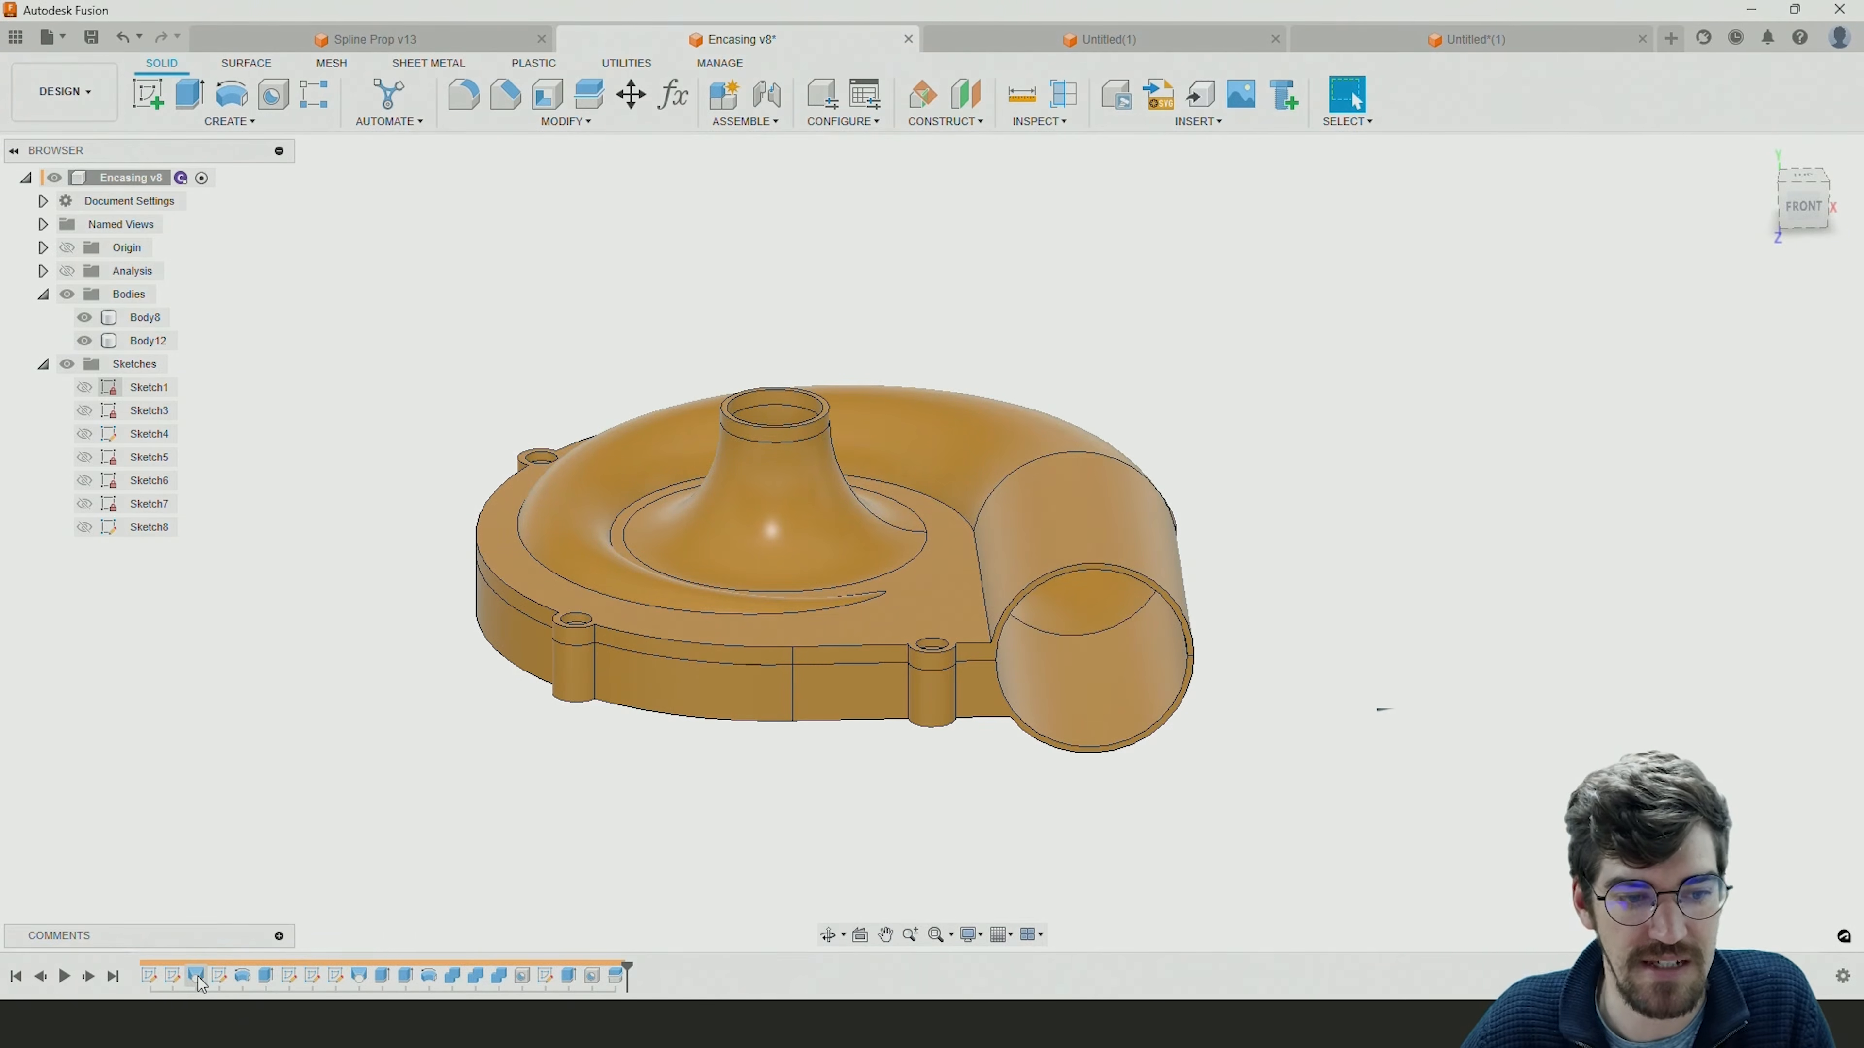
double_click(172, 977)
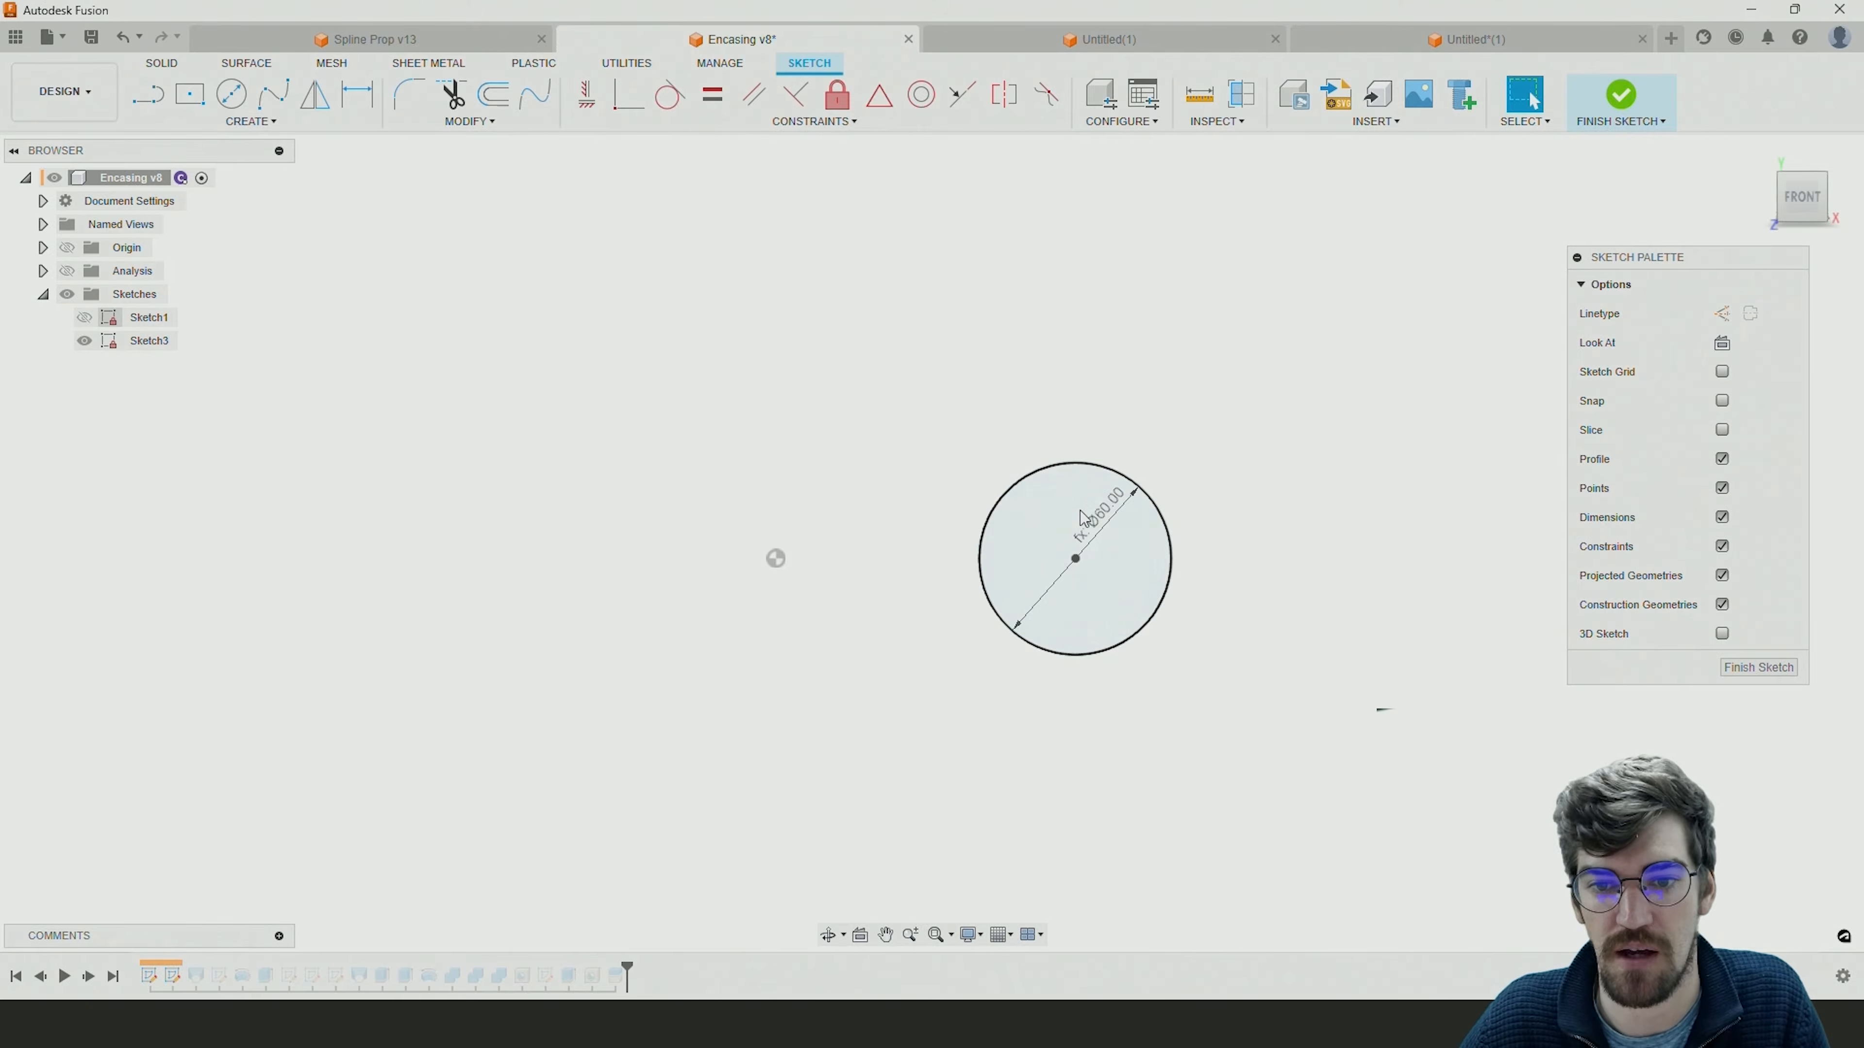
left_click(1620, 107)
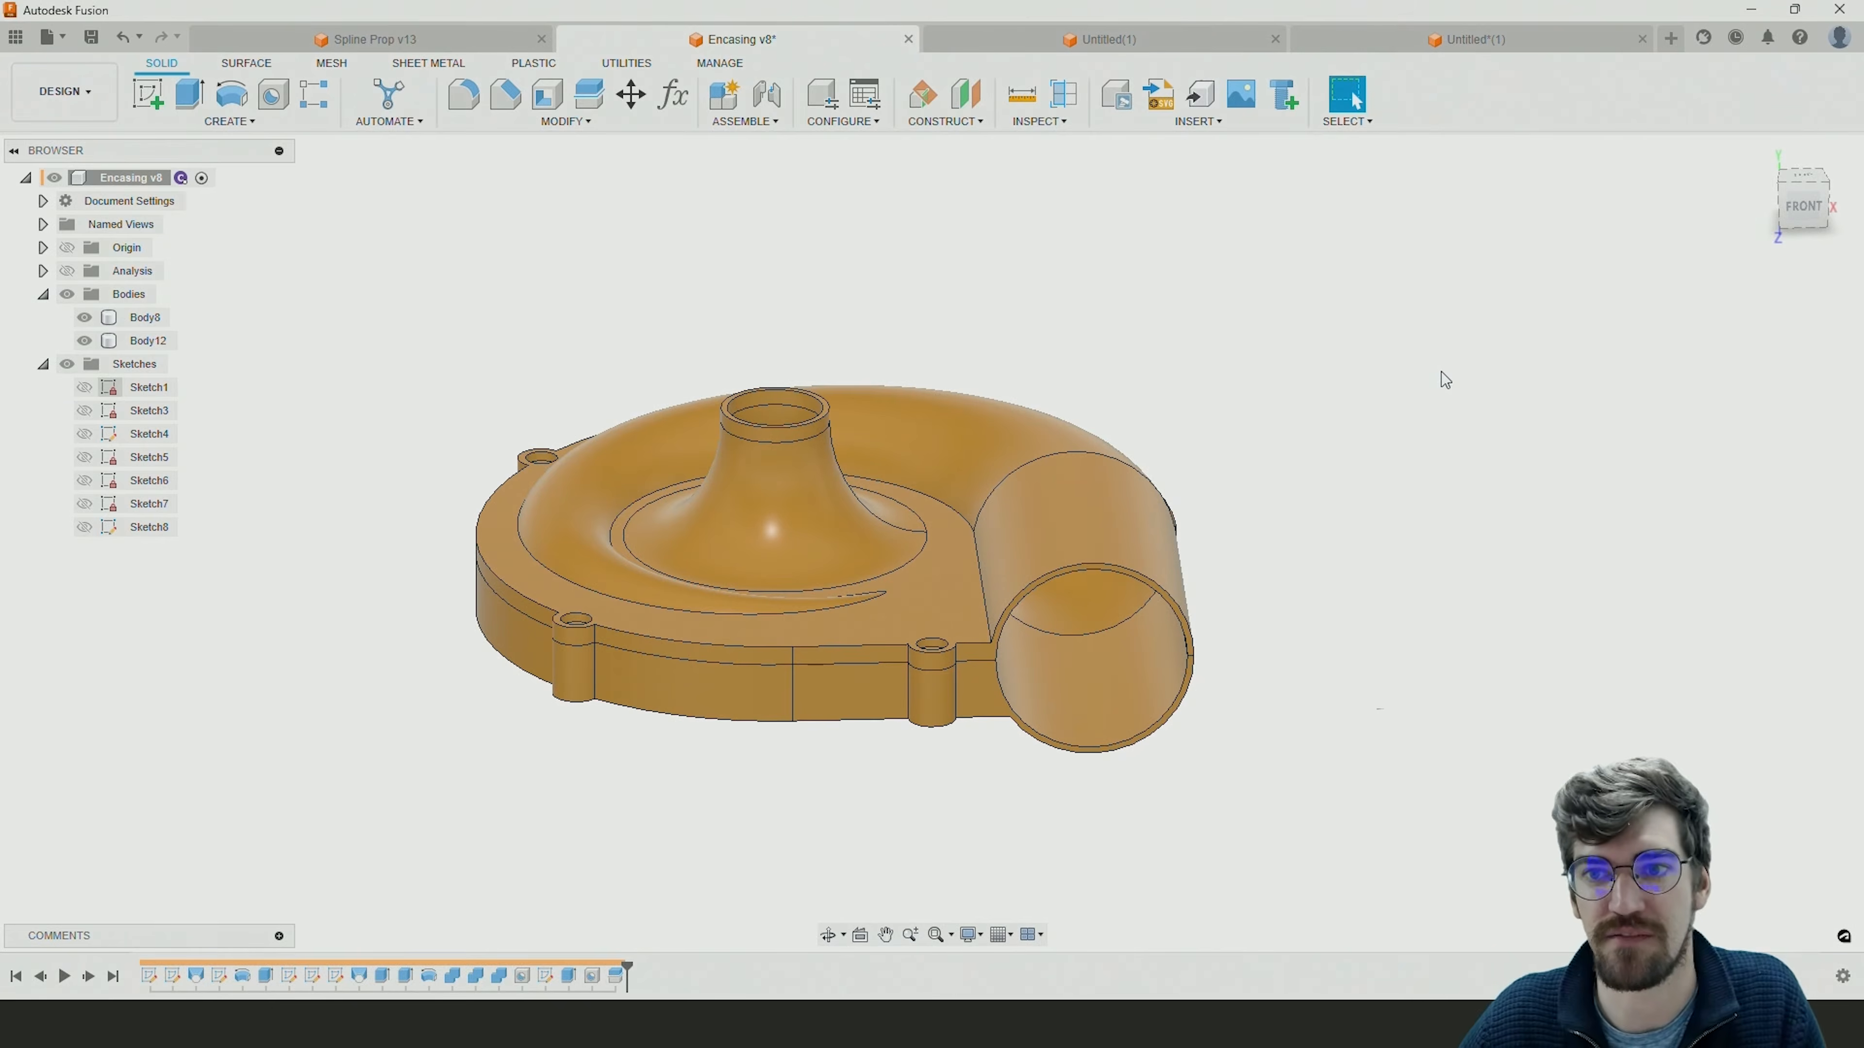
left_click(1440, 41)
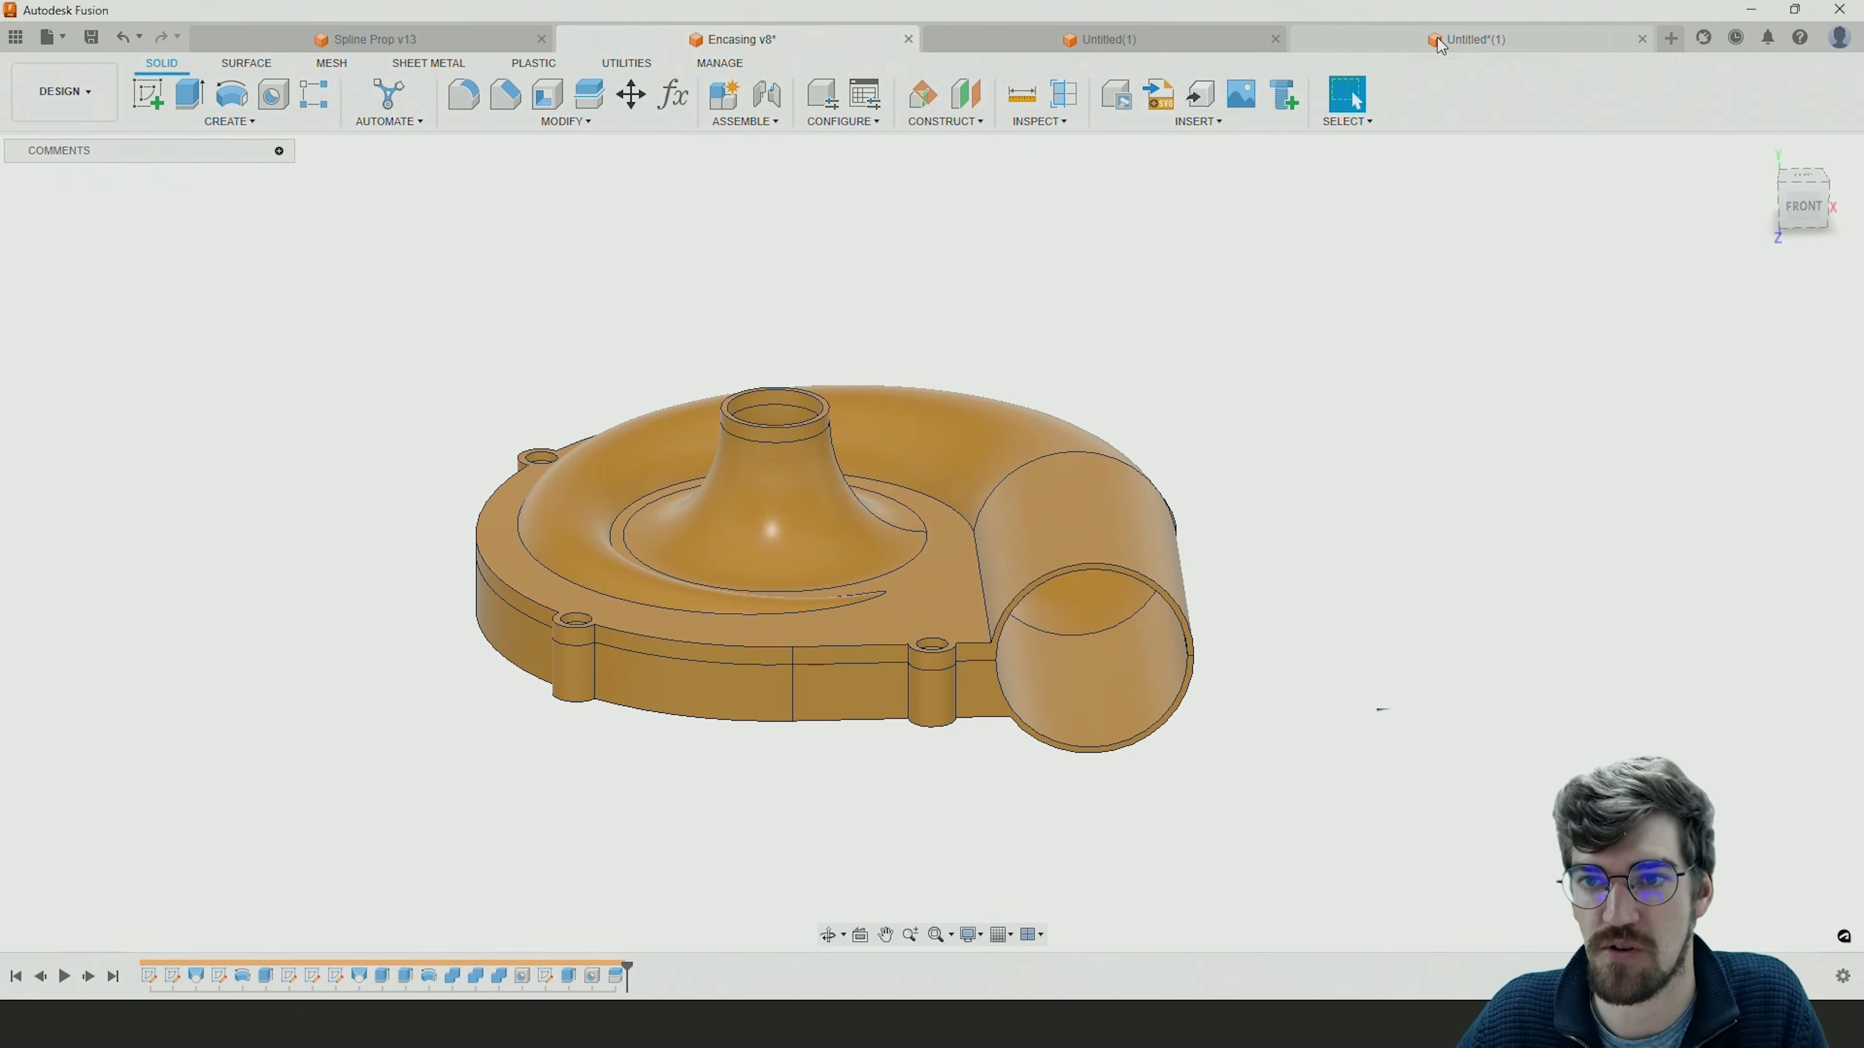
Create a new design and start a sketch on the horizontal XZ plane.
left_click(1670, 41)
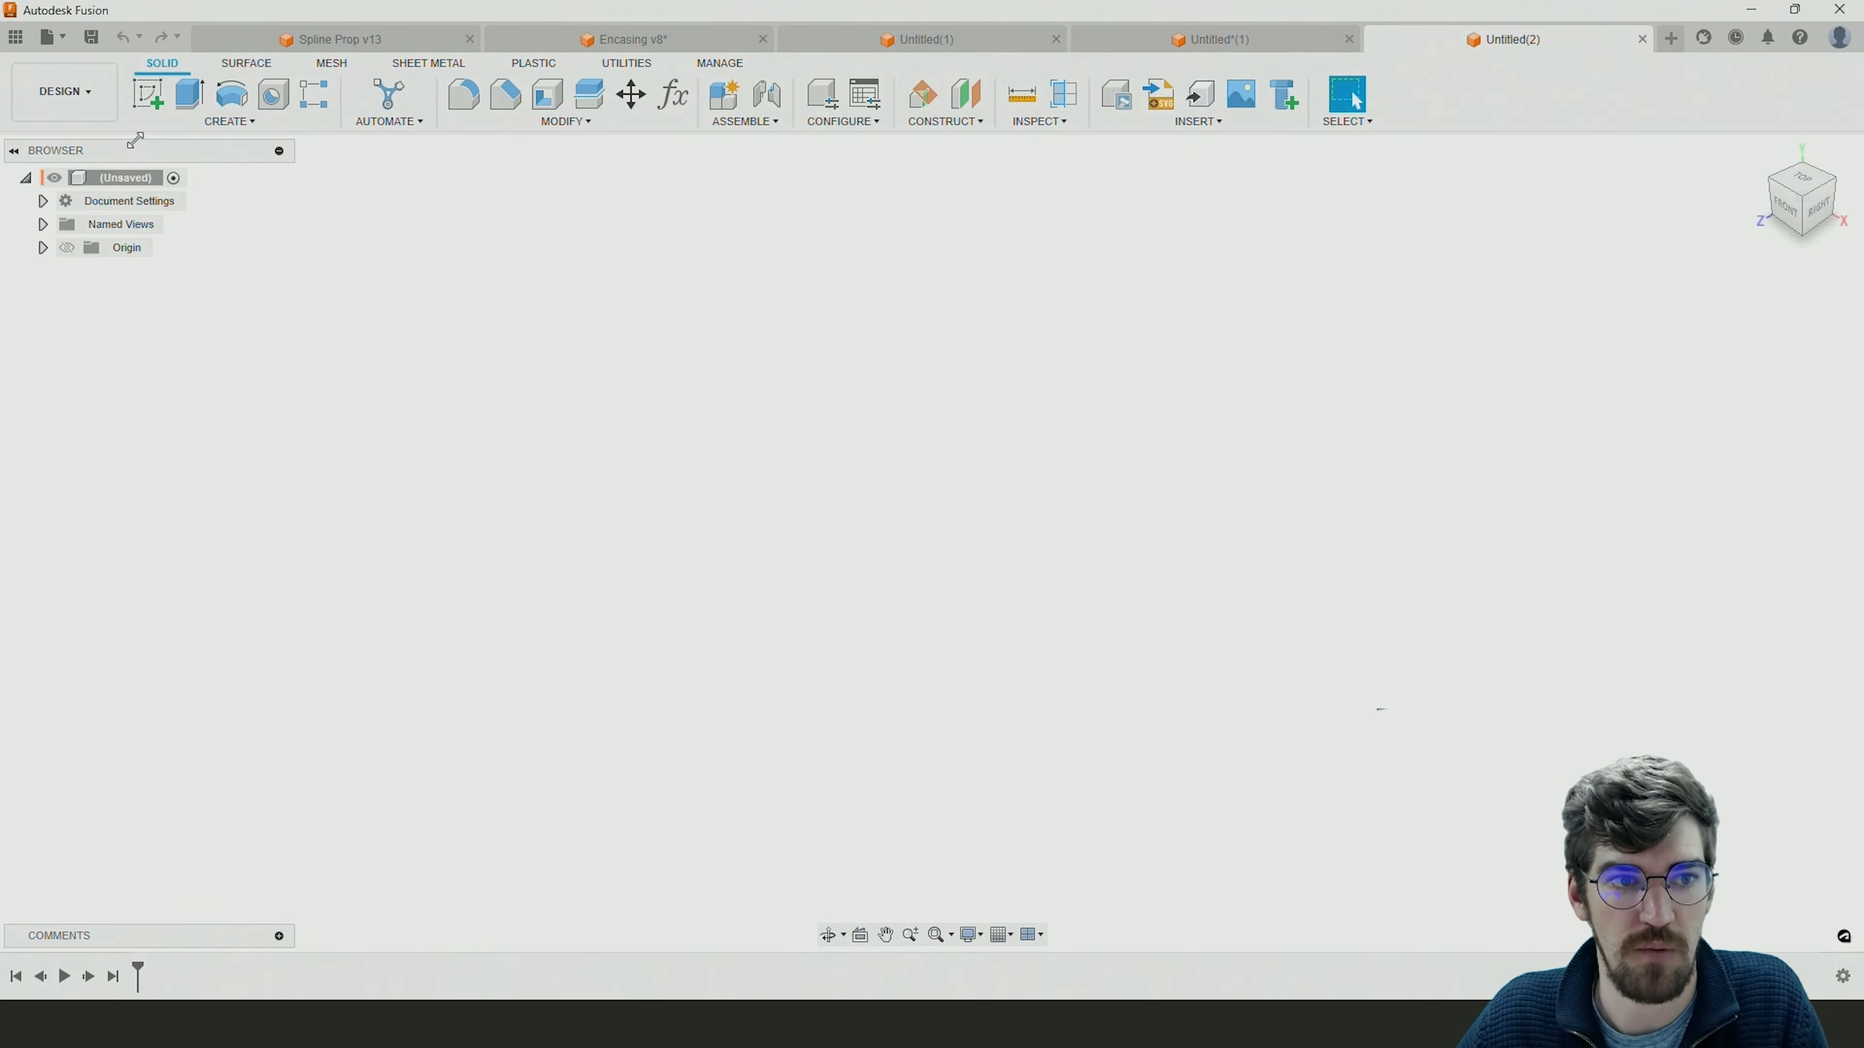
left_click(149, 103)
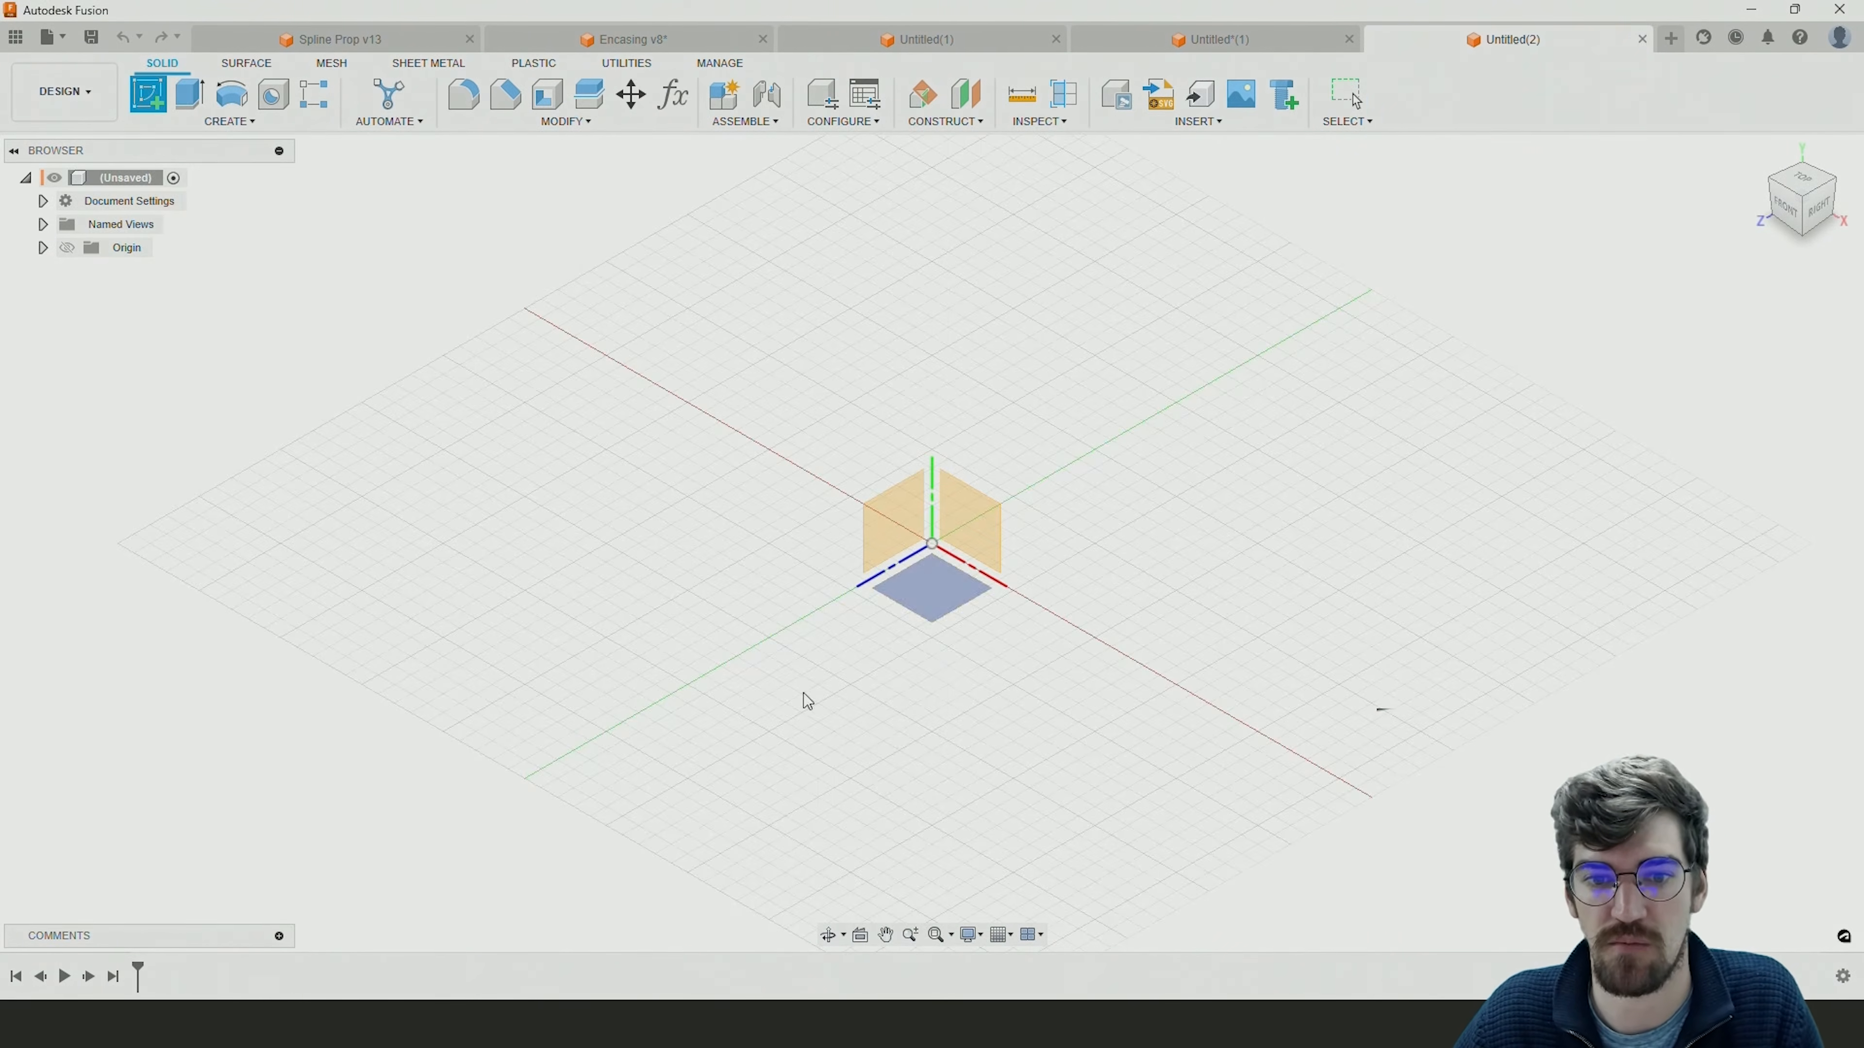
left_click(926, 587)
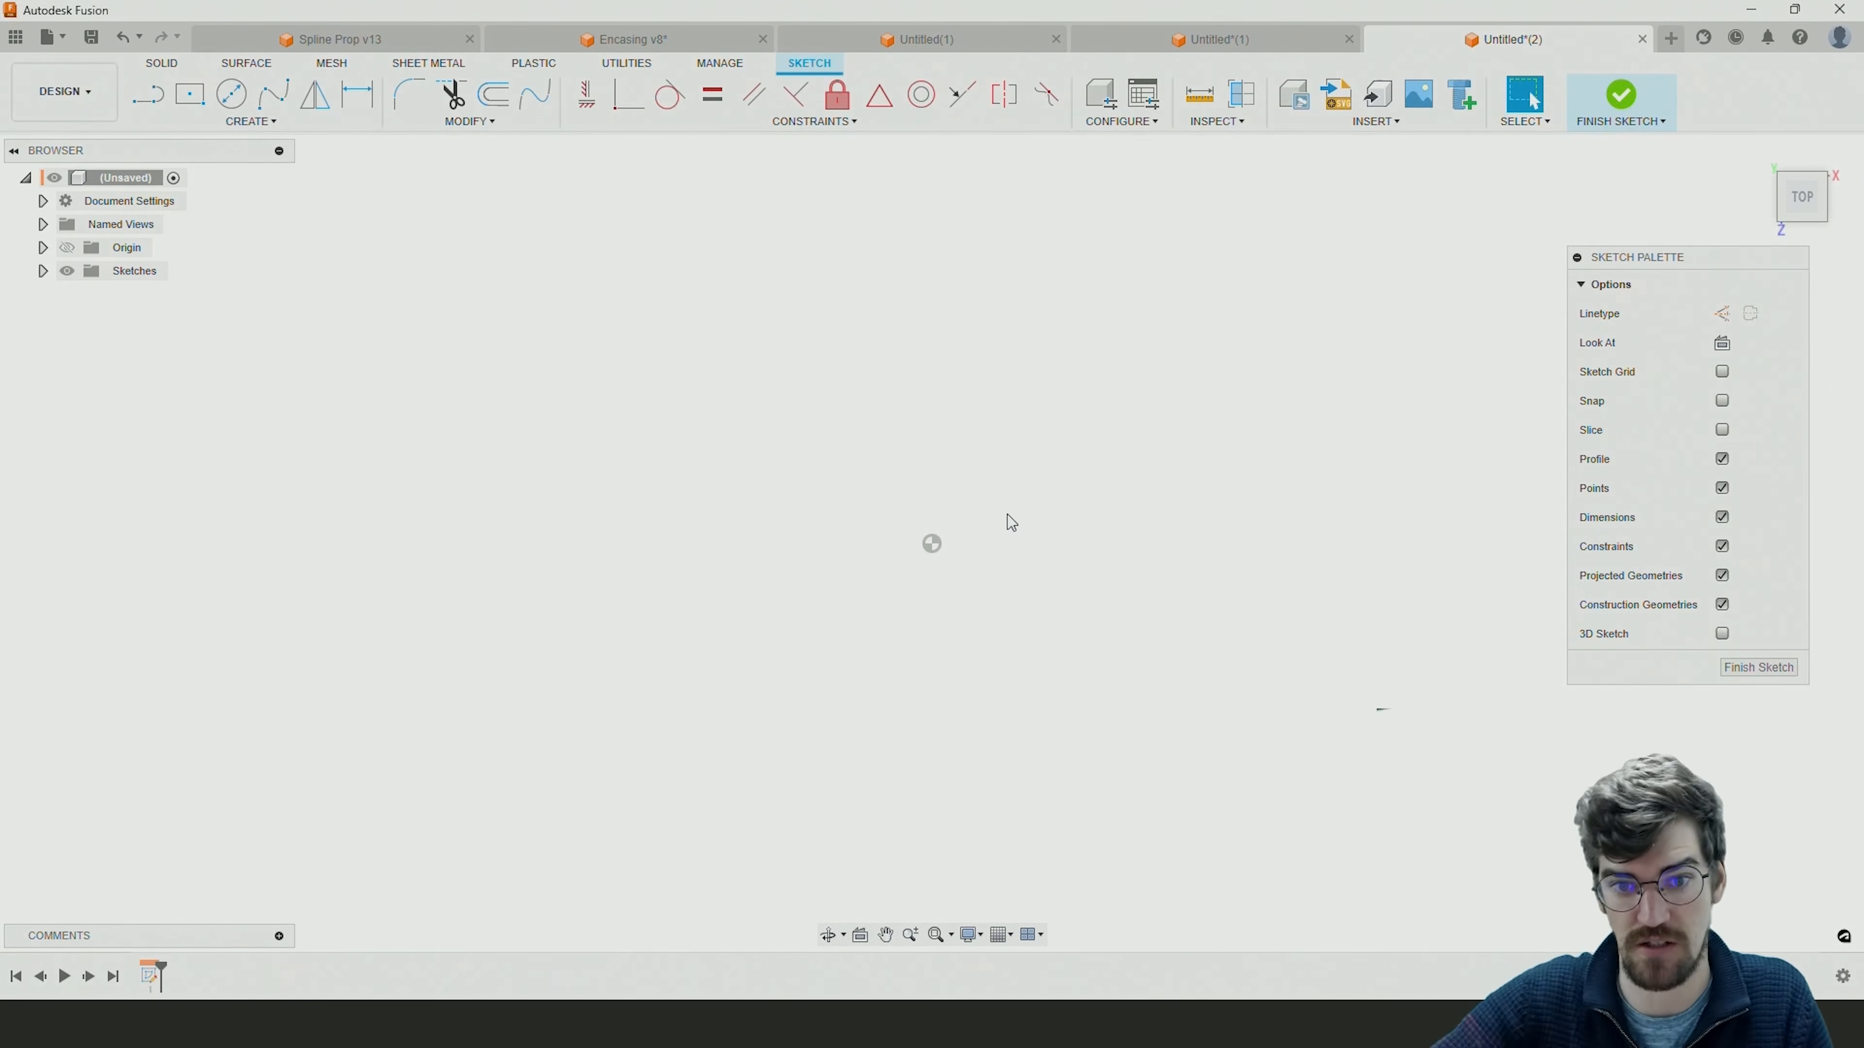
Draw a center-diameter circle of about 98 mm centred on the origin.
left_click(231, 96)
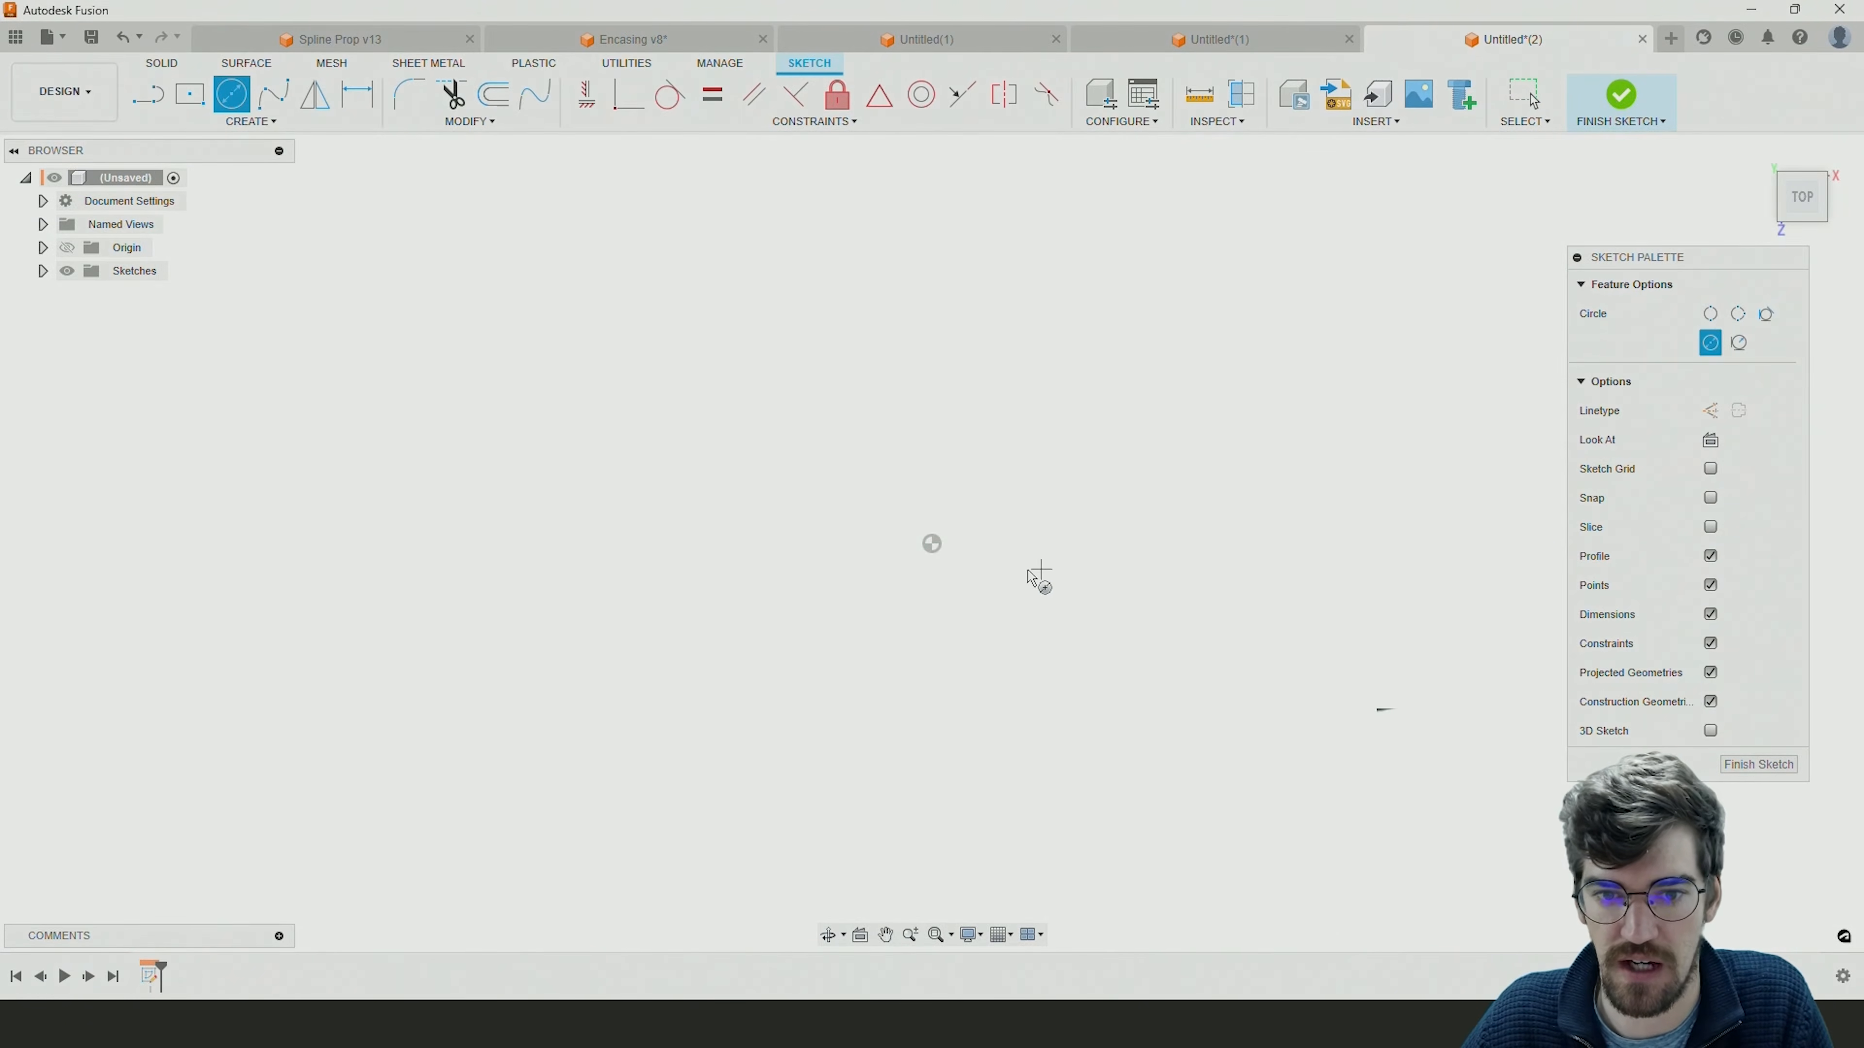
left_click(931, 544)
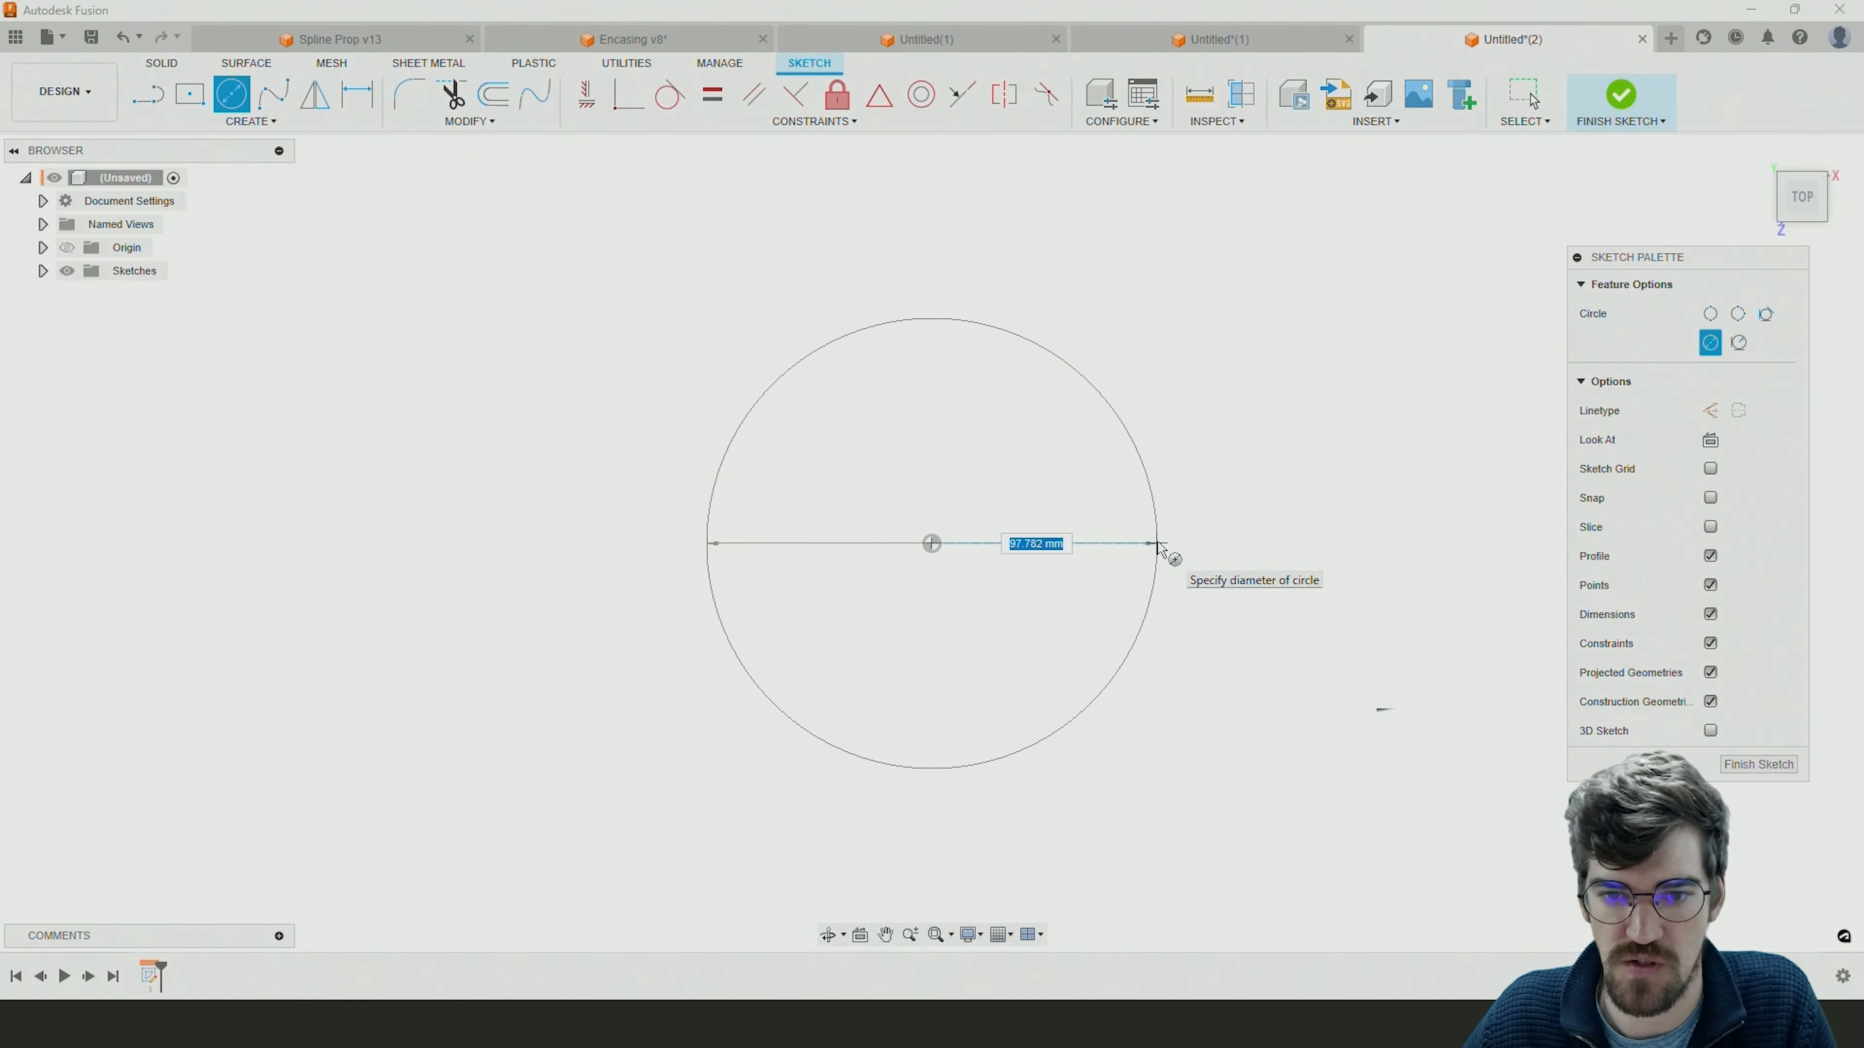
left_click(1156, 544)
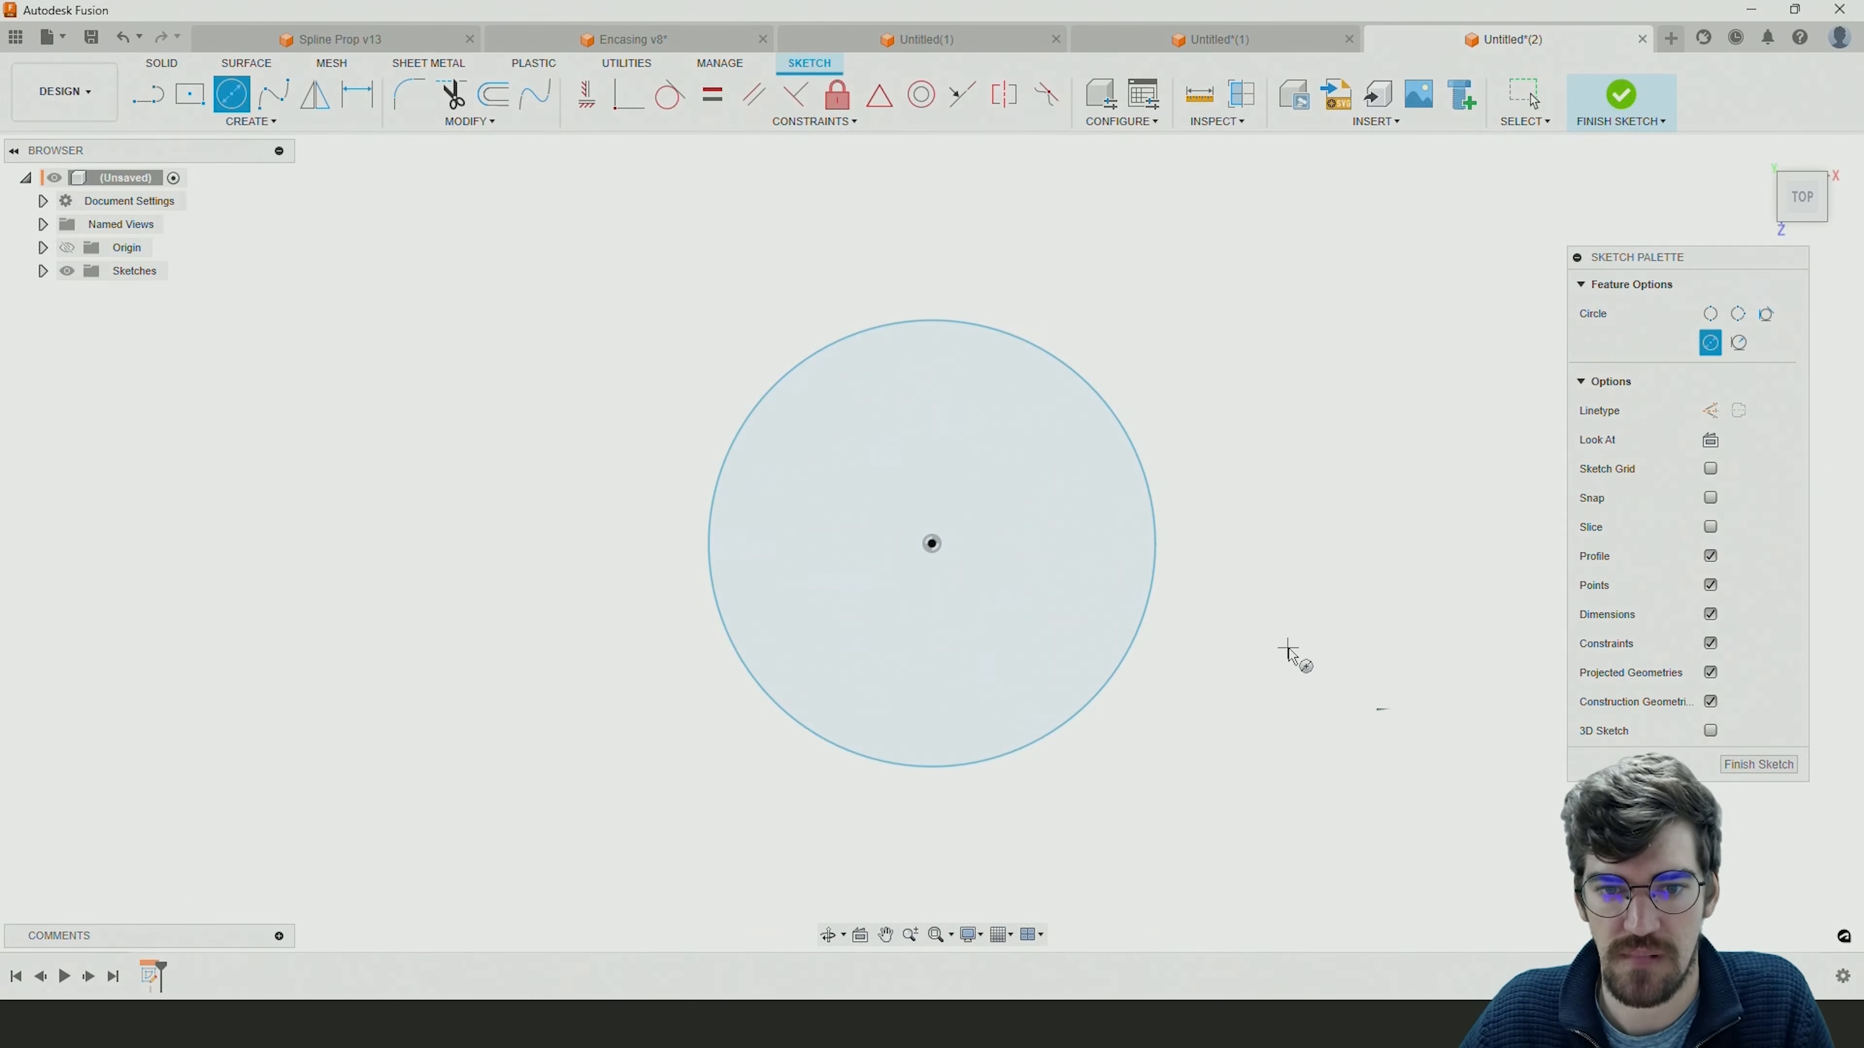
Draw a concentric outer circle of about 131 mm diameter at the origin and convert it to construction geometry.
left_click(932, 545)
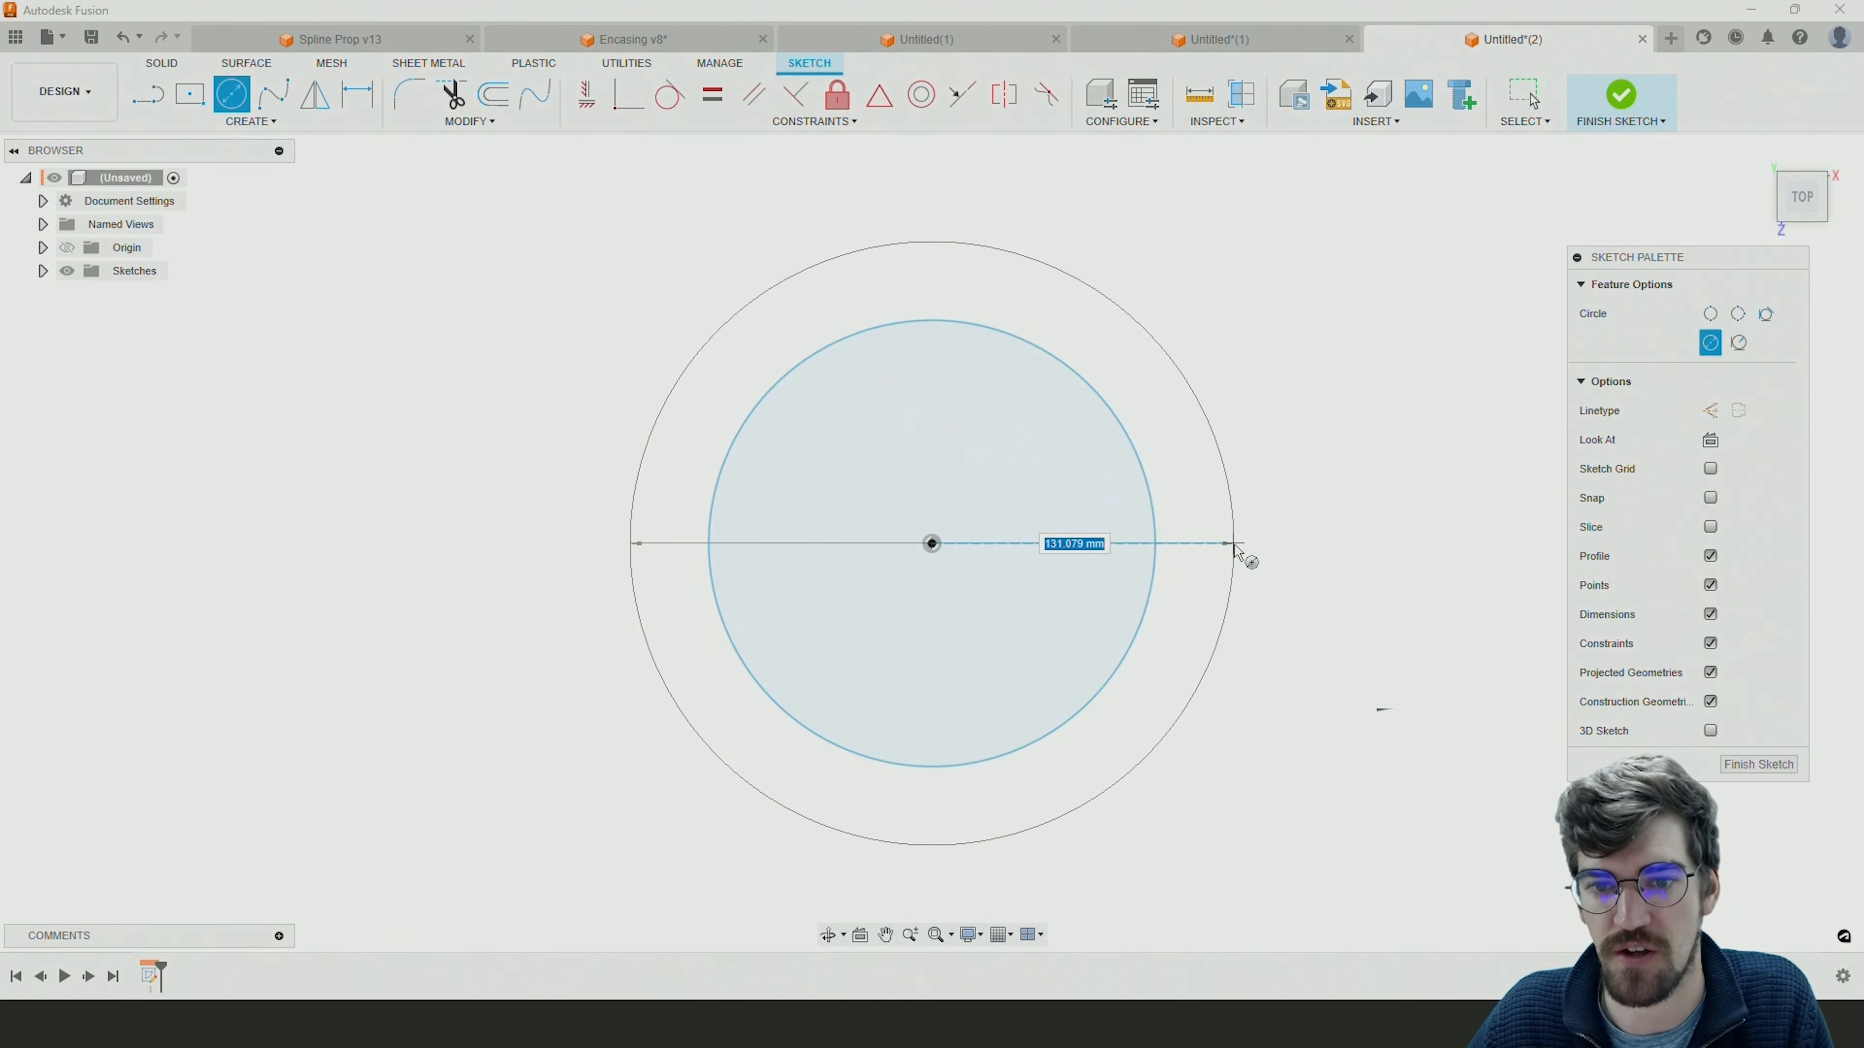
left_click(1235, 547)
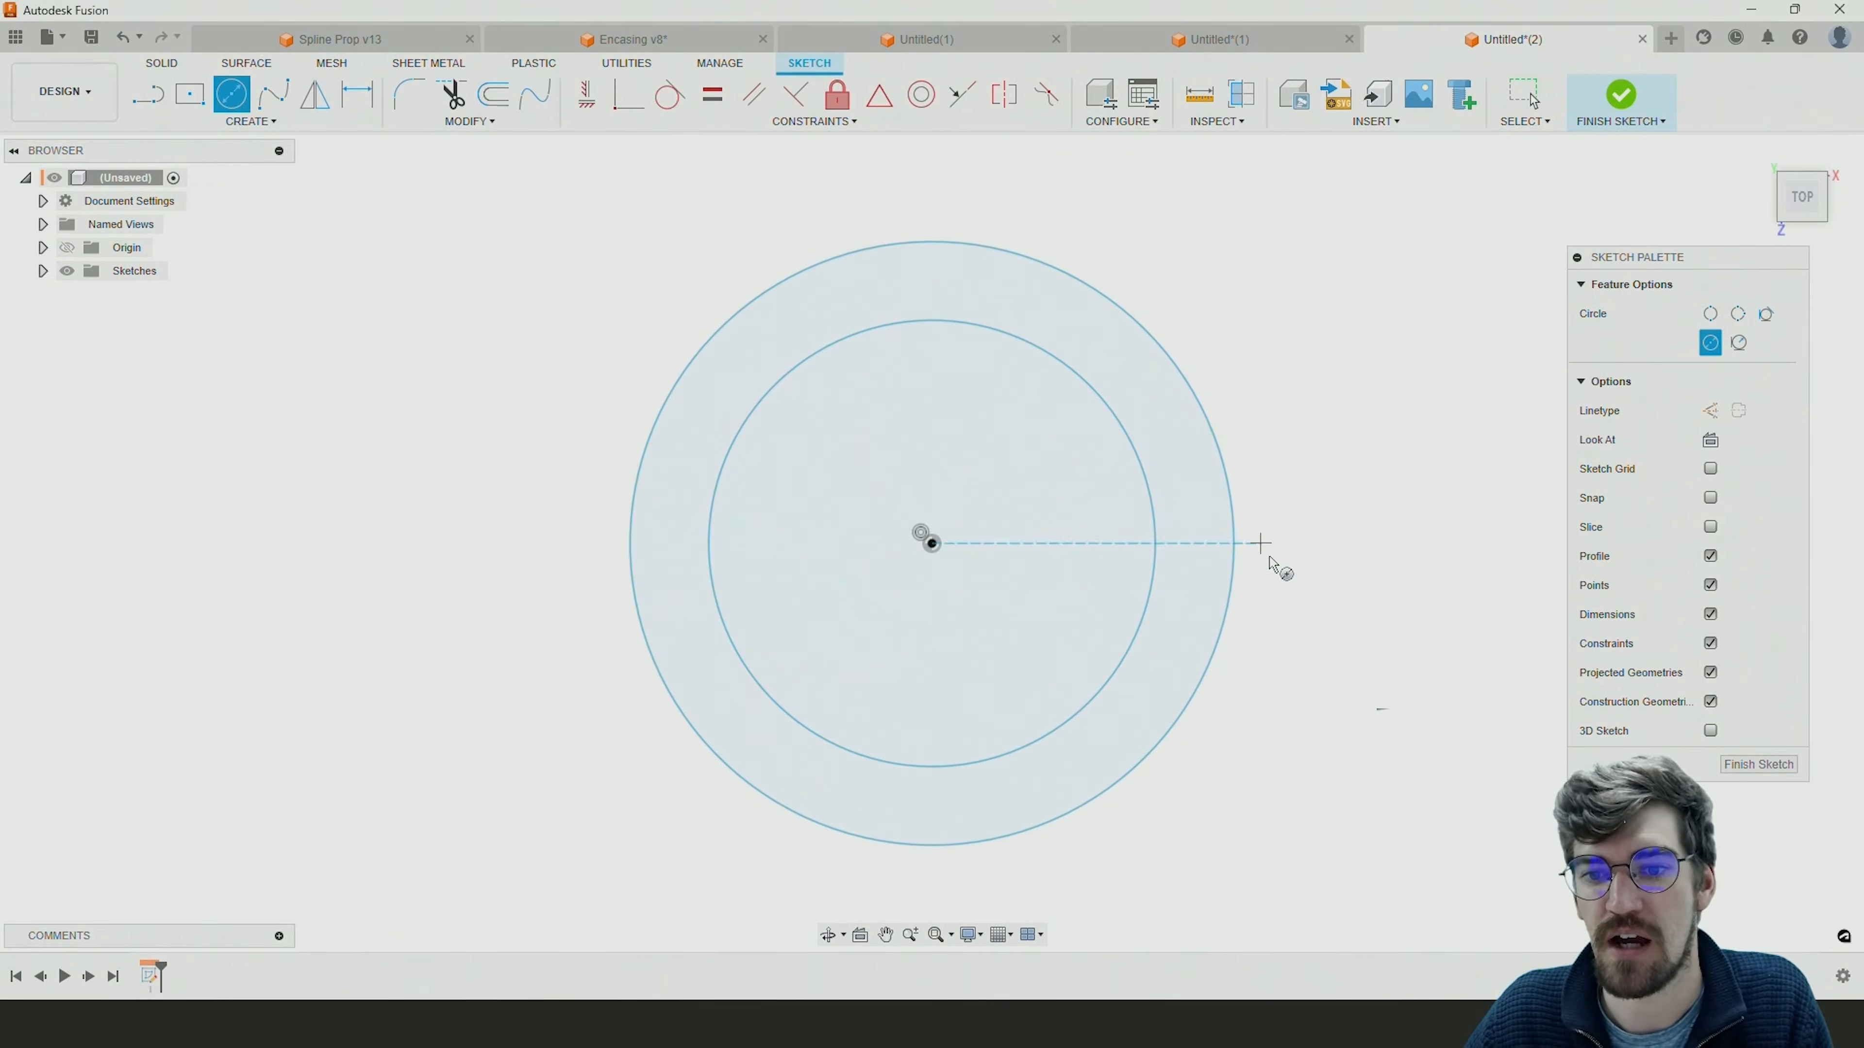
key("Escape")
left_click(1172, 365)
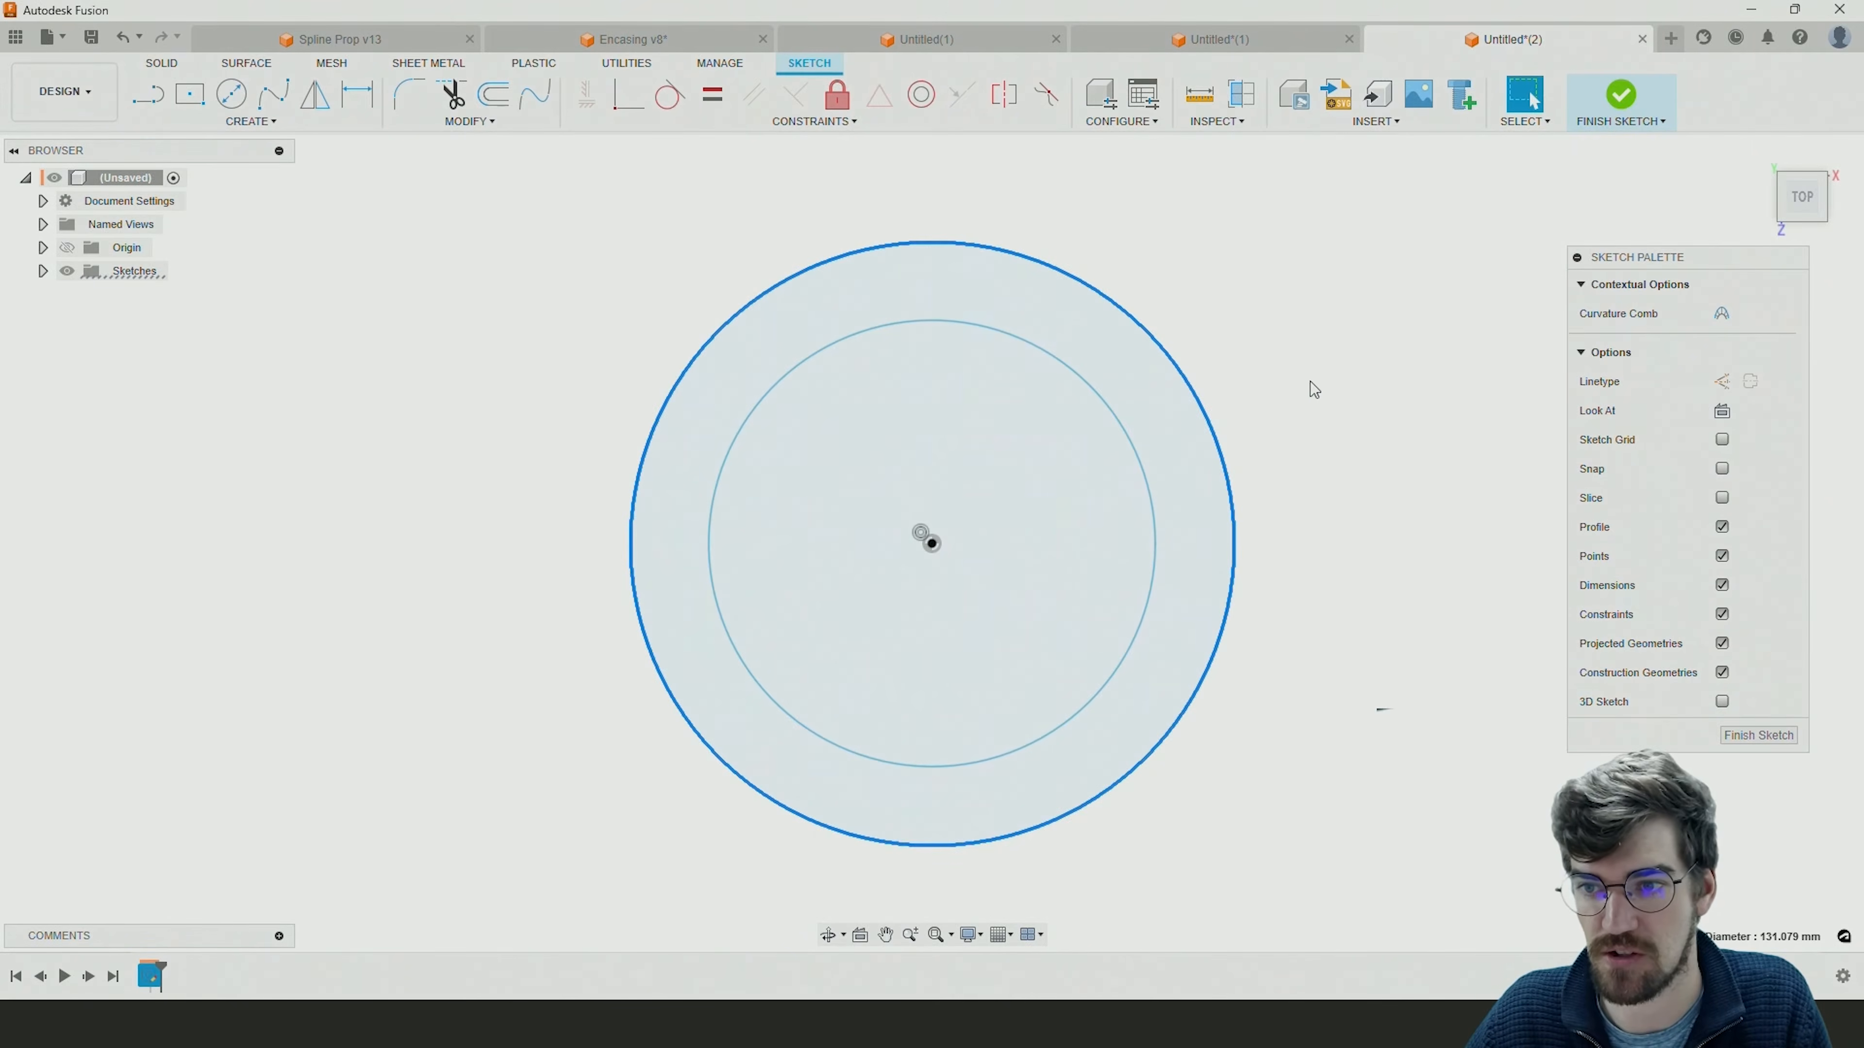
left_click(1721, 382)
left_click(1408, 376)
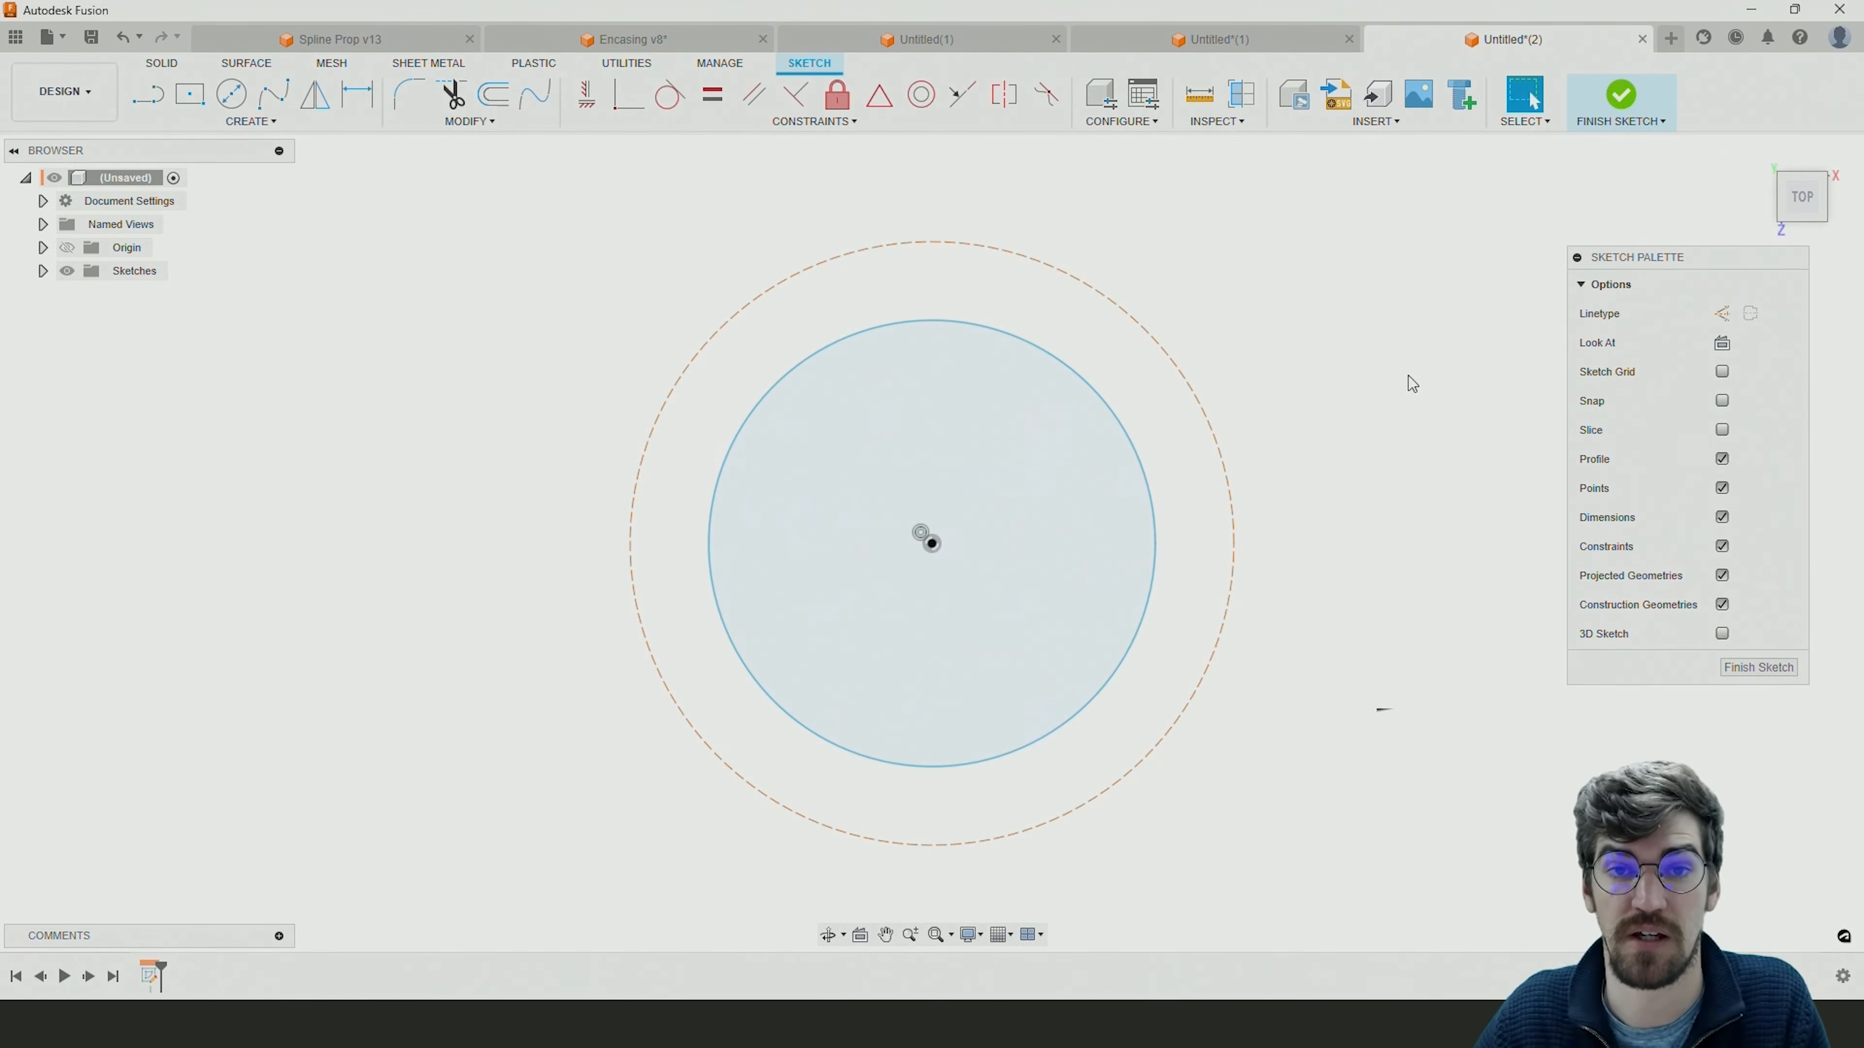
Draw a horizontal line about 65.5 mm long from the origin to the outer construction circle.
scroll(736, 422, "down", 2)
scroll(1257, 522, "down", 1)
middle_click_drag(1257, 523, 1203, 531)
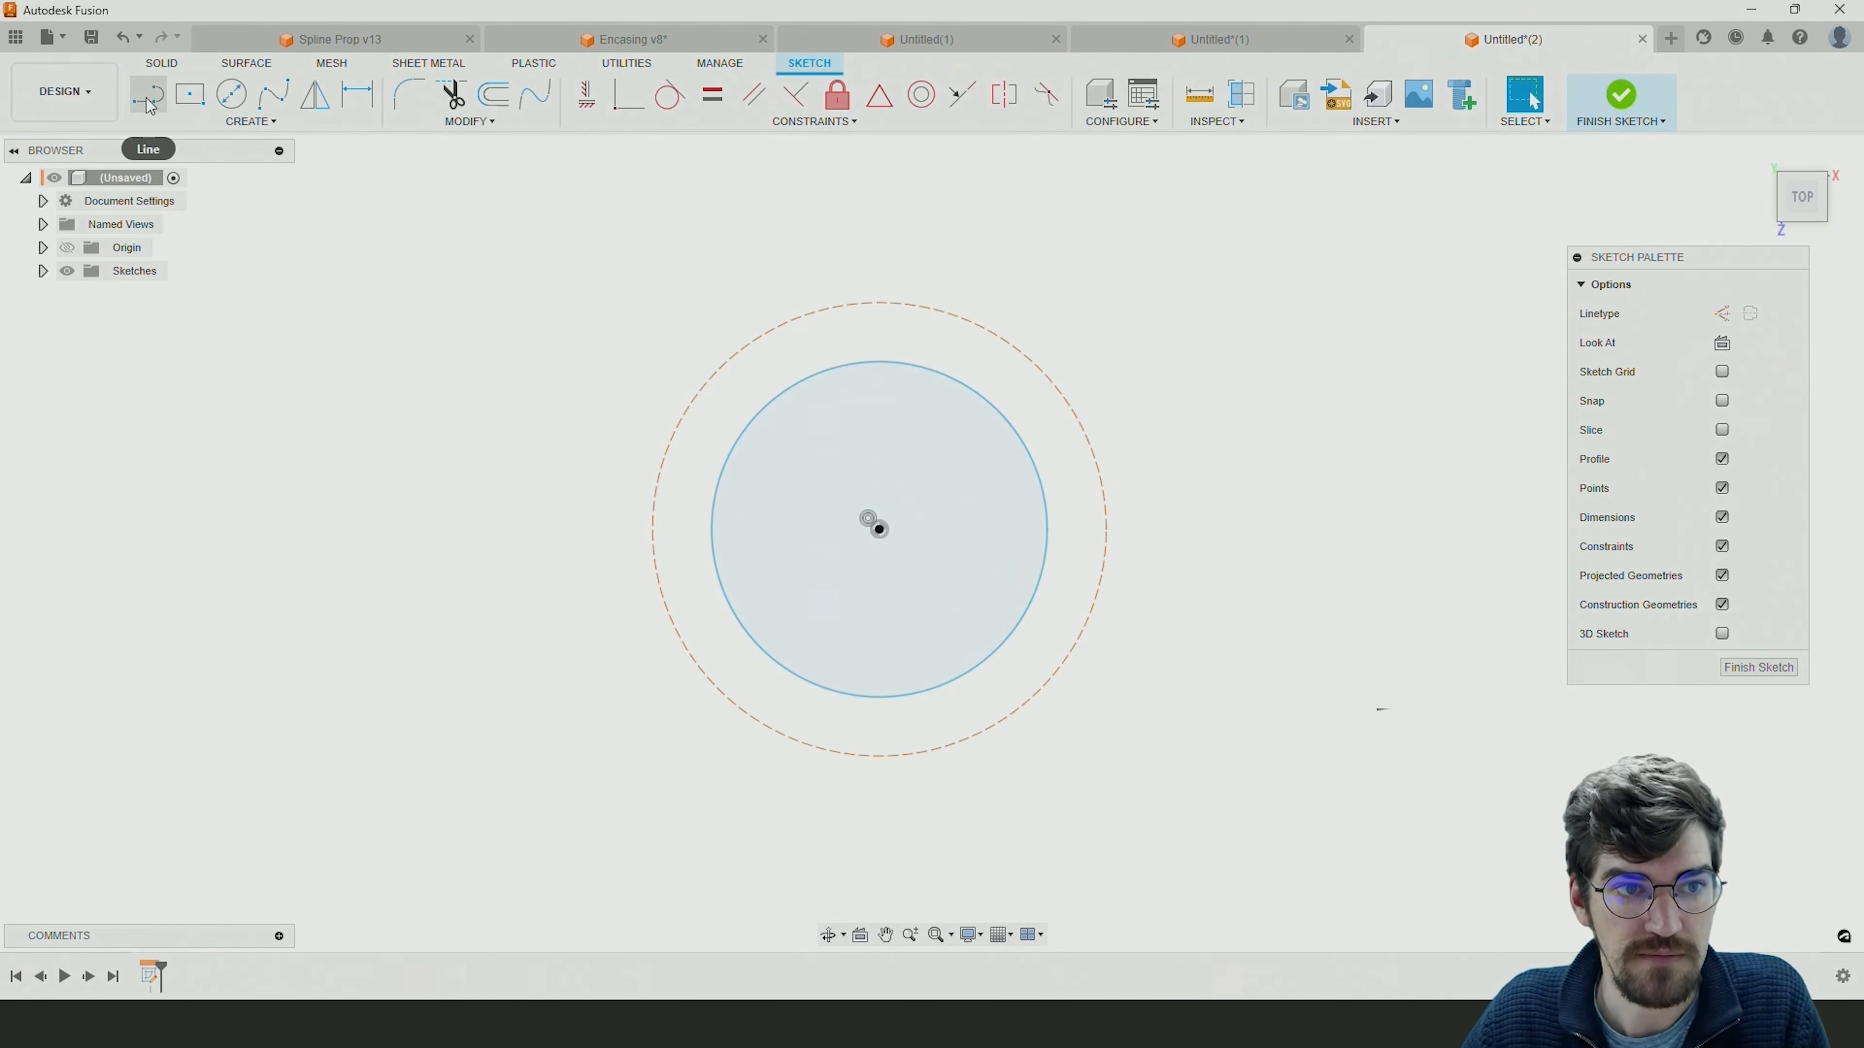
left_click(223, 99)
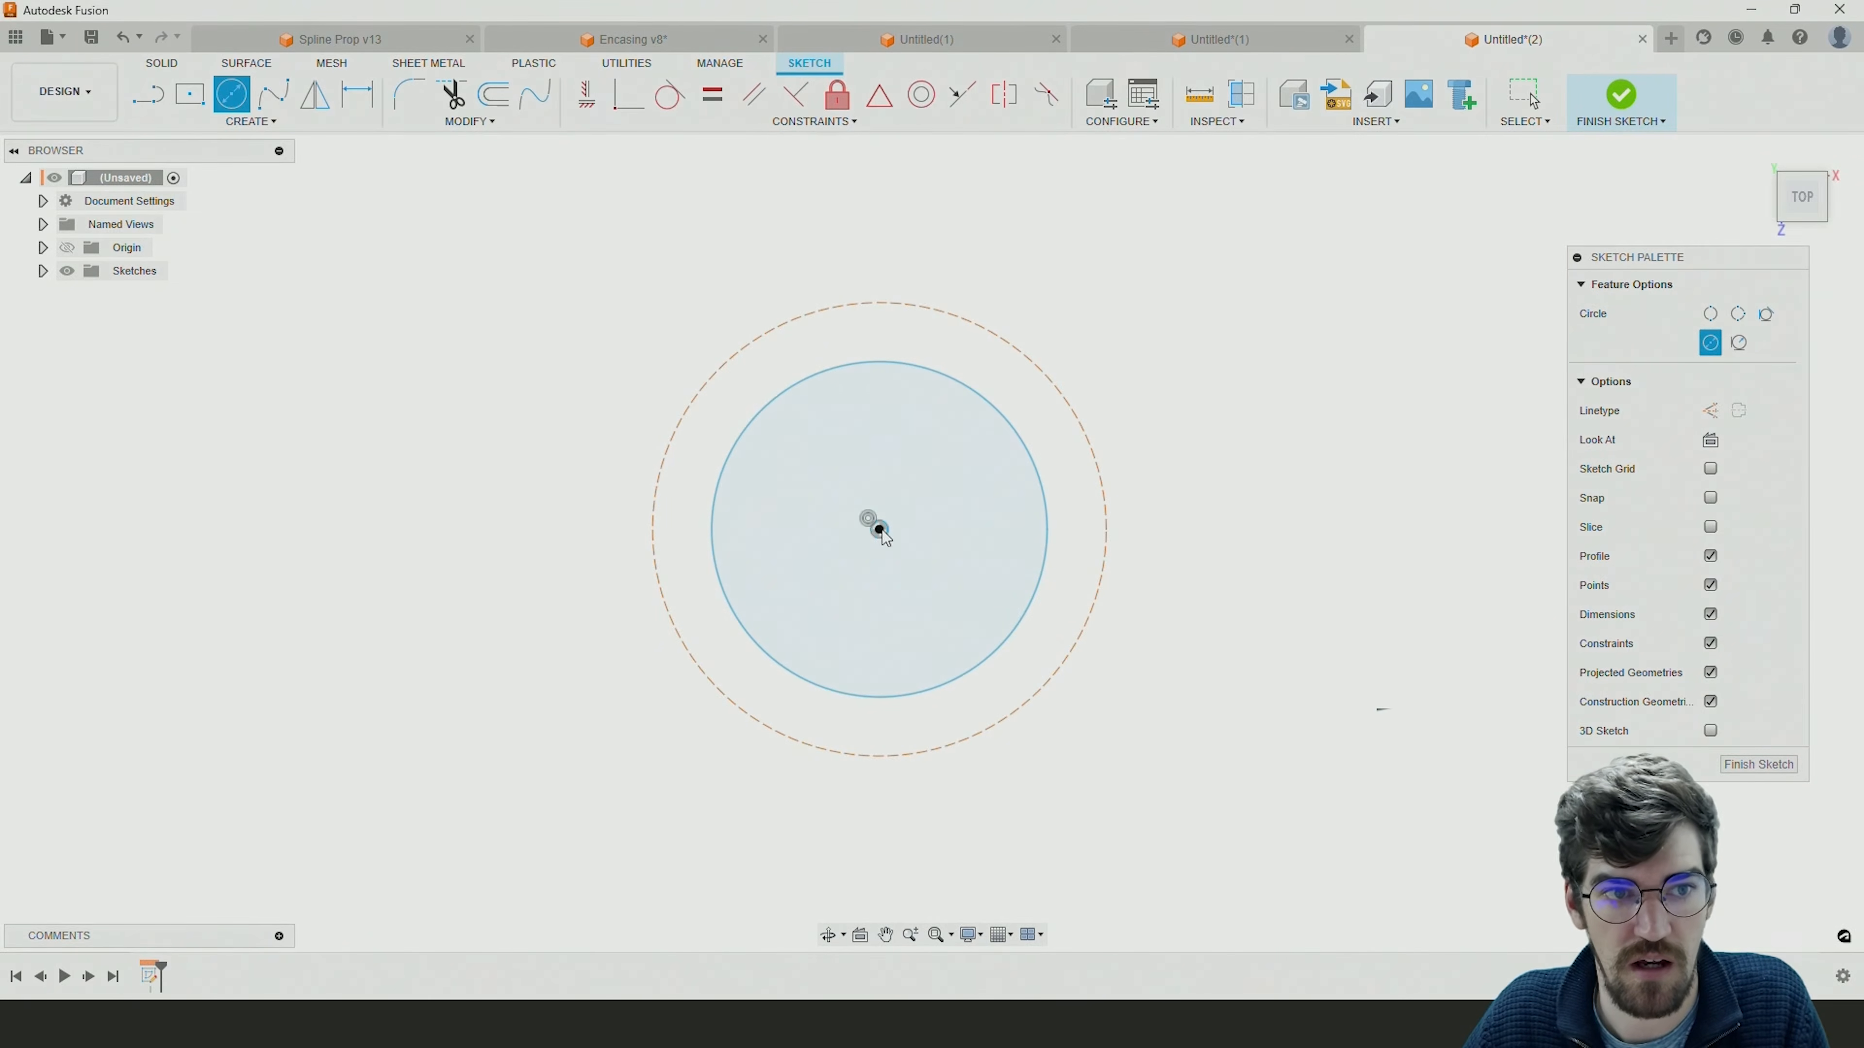
key("Escape")
key("l")
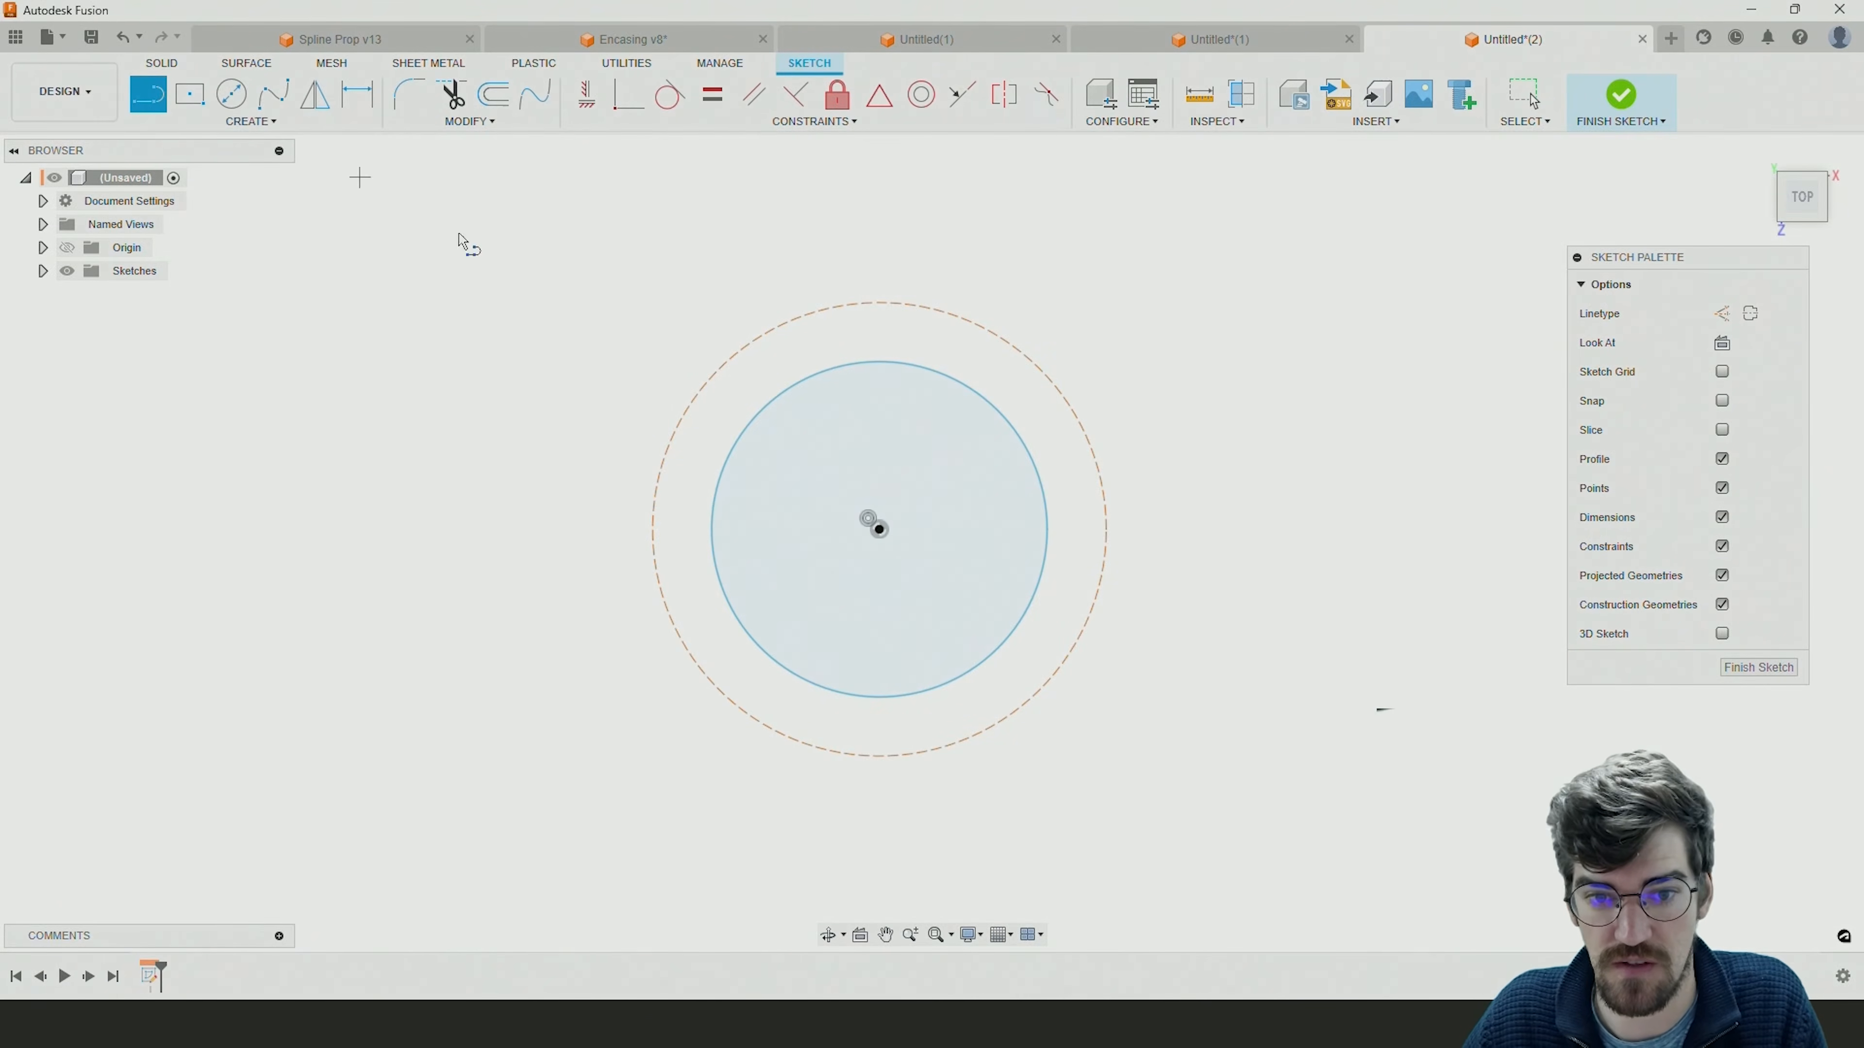
left_click(879, 530)
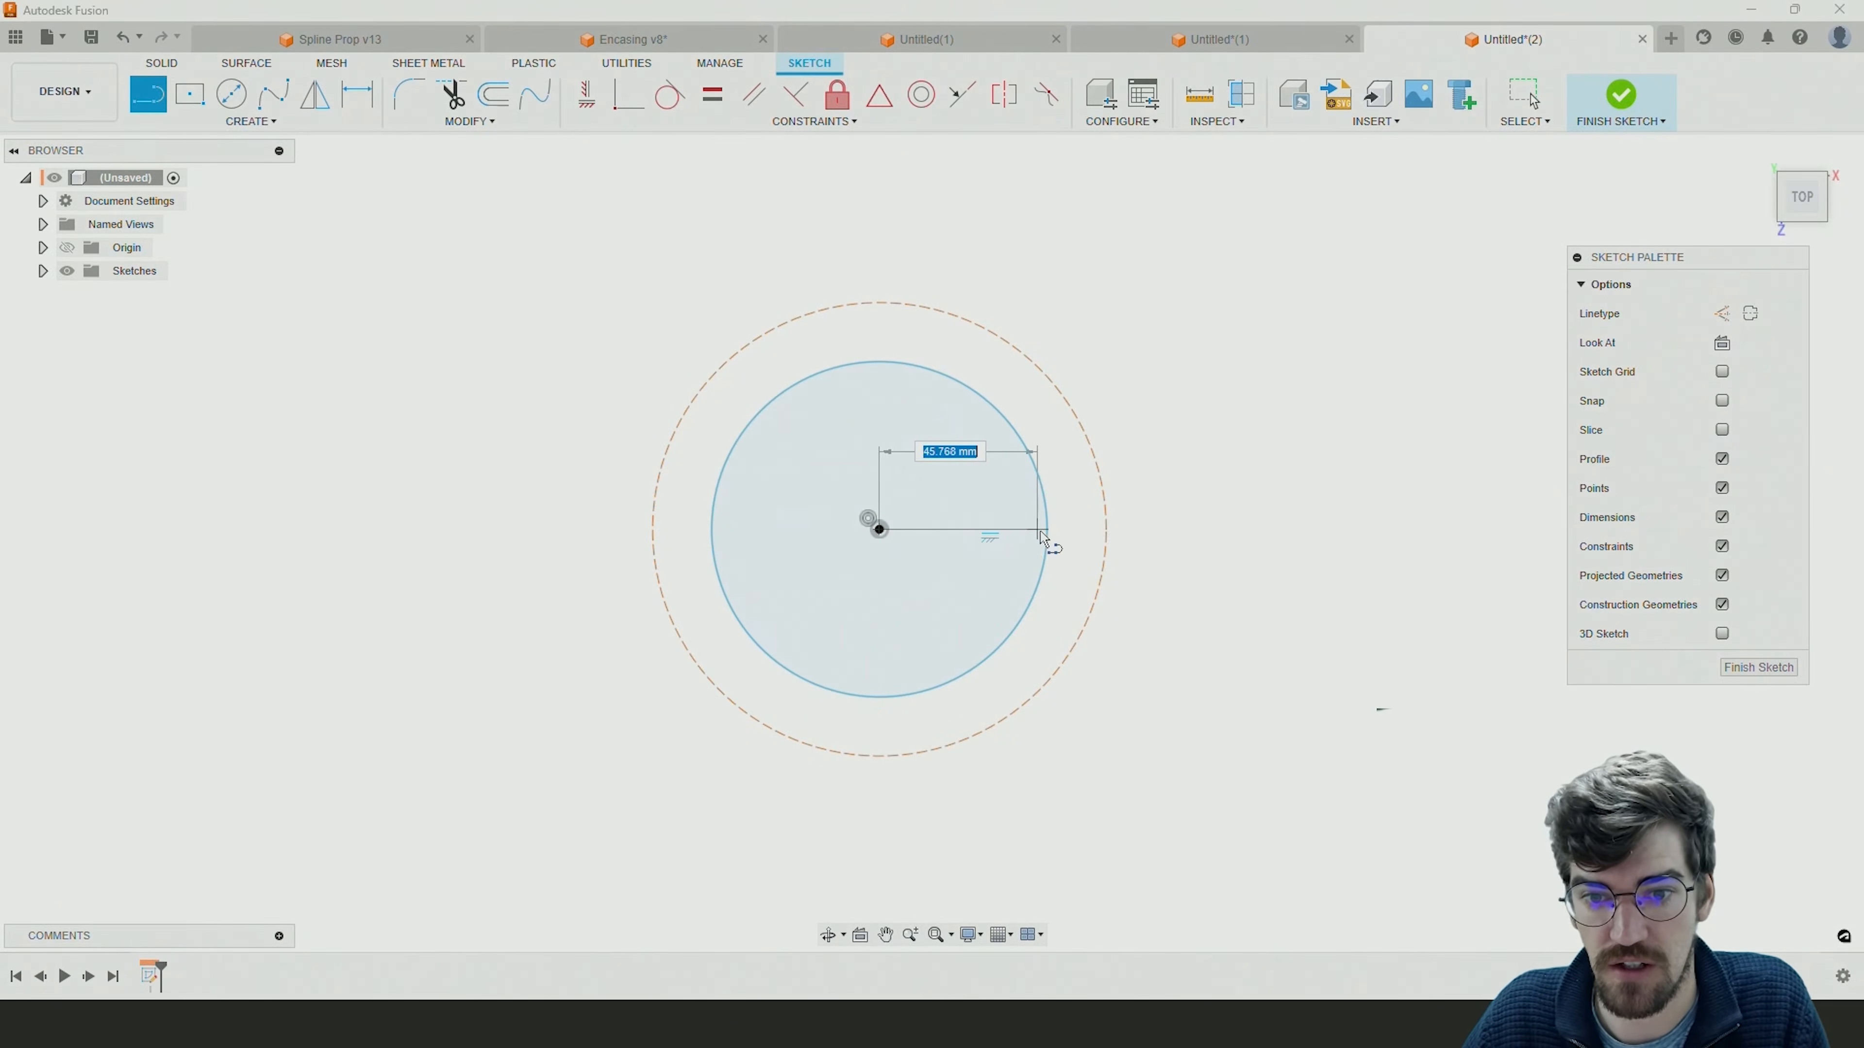
left_click(1106, 529)
key("Escape")
Convert the horizontal radius line to construction geometry.
left_click(1075, 530)
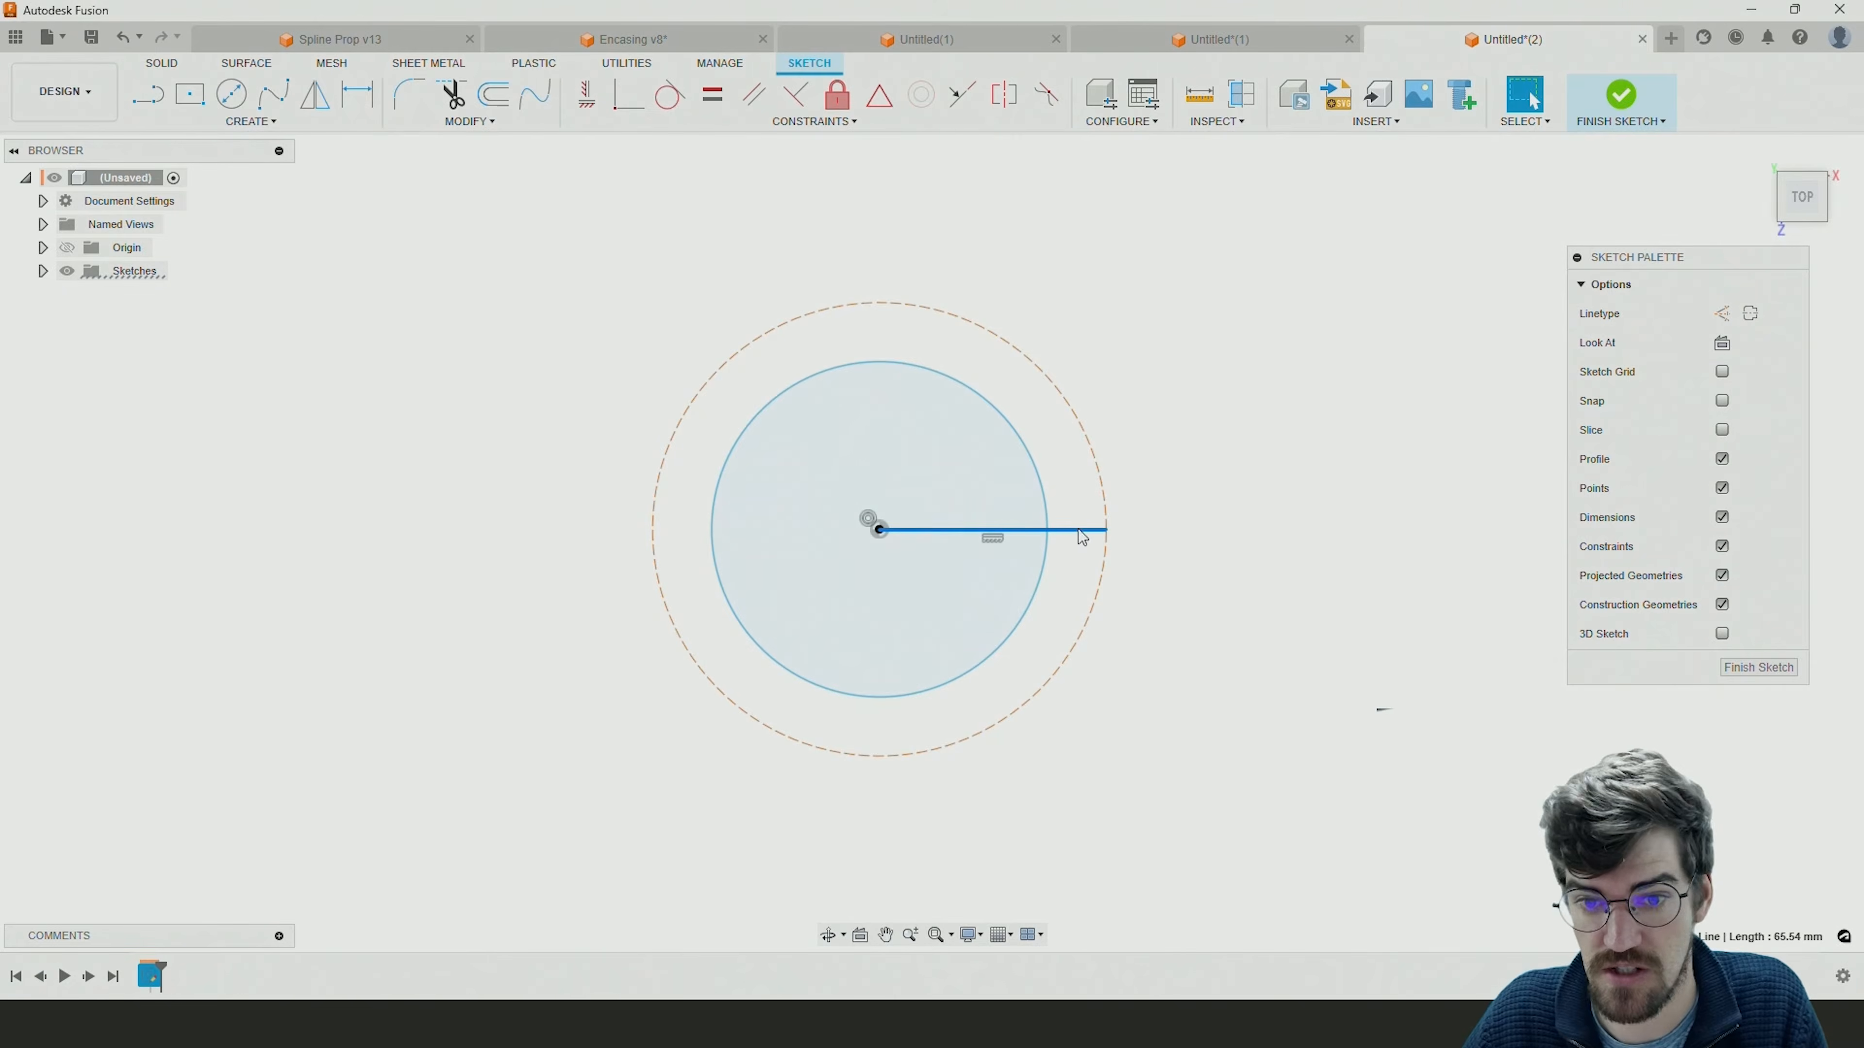
left_click(1233, 422)
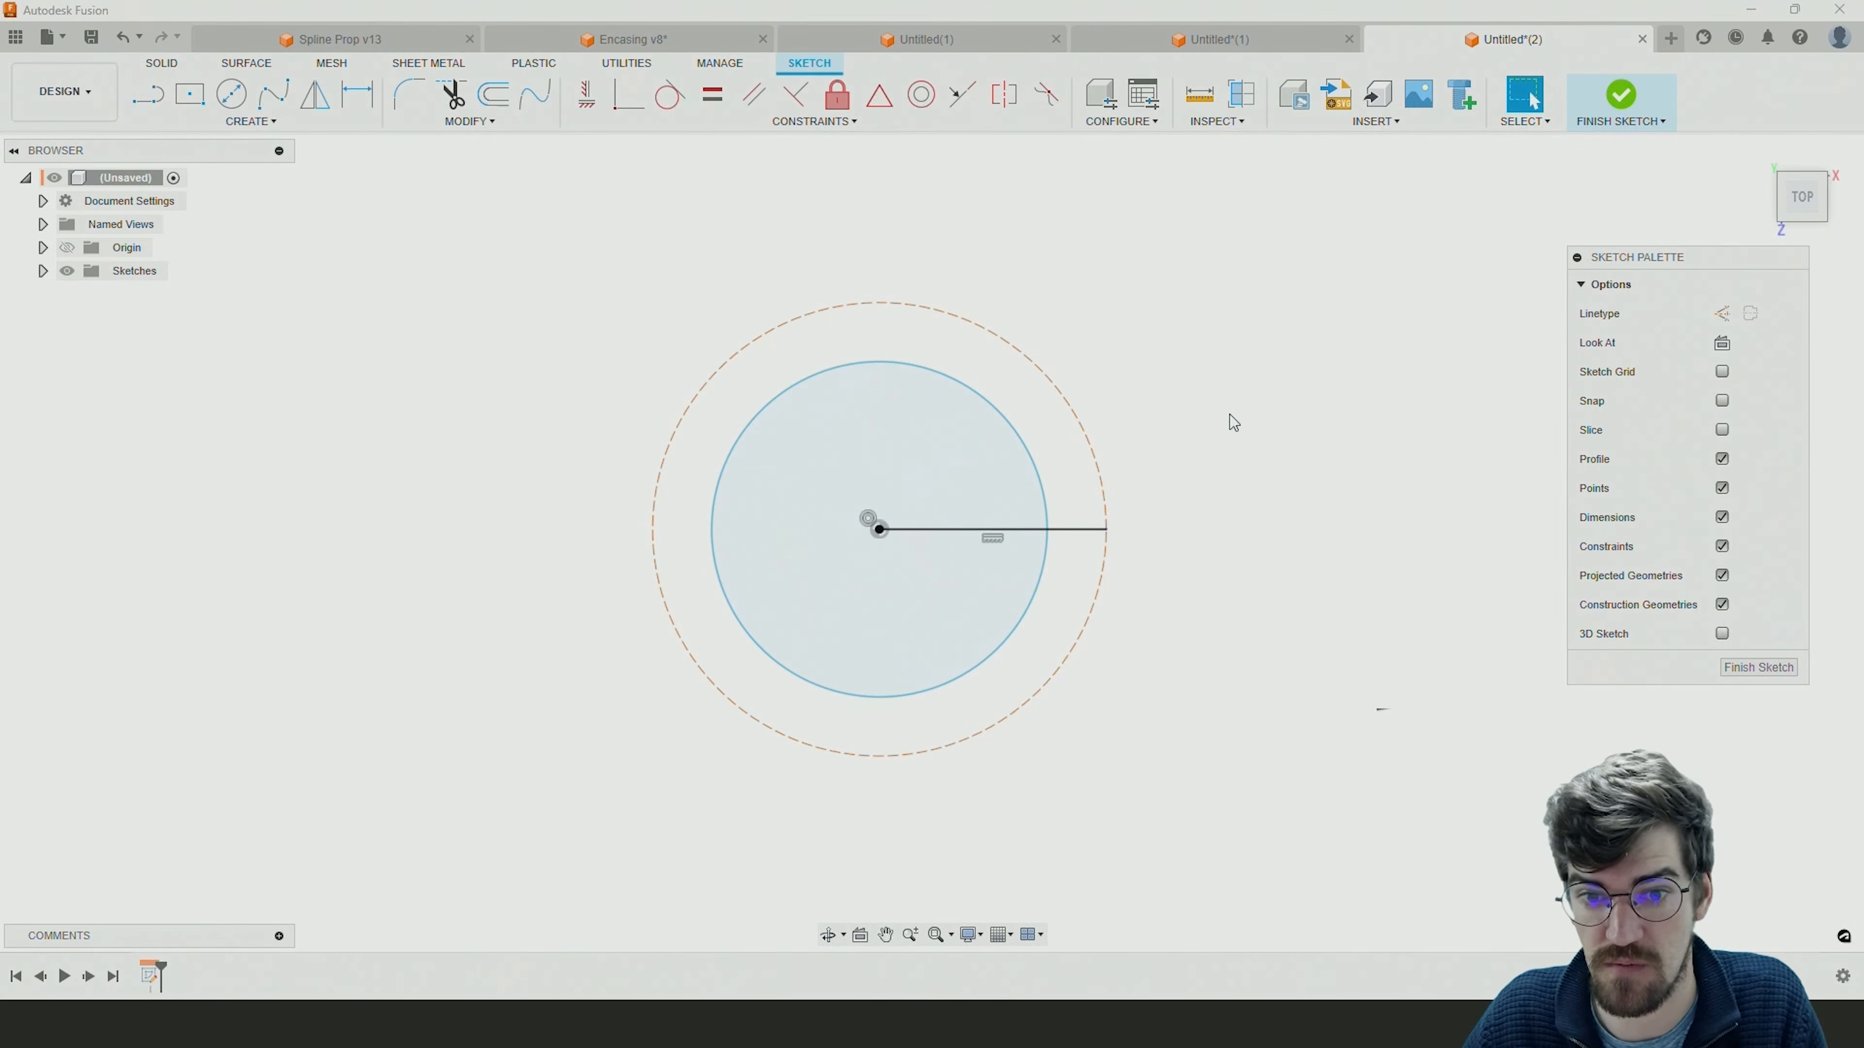
left_click(1092, 529)
left_click(1759, 314)
left_click(1174, 516)
Draw a collinear line about 26 mm long extending outward from the construction circle, and convert it to construction geometry.
left_click(156, 98)
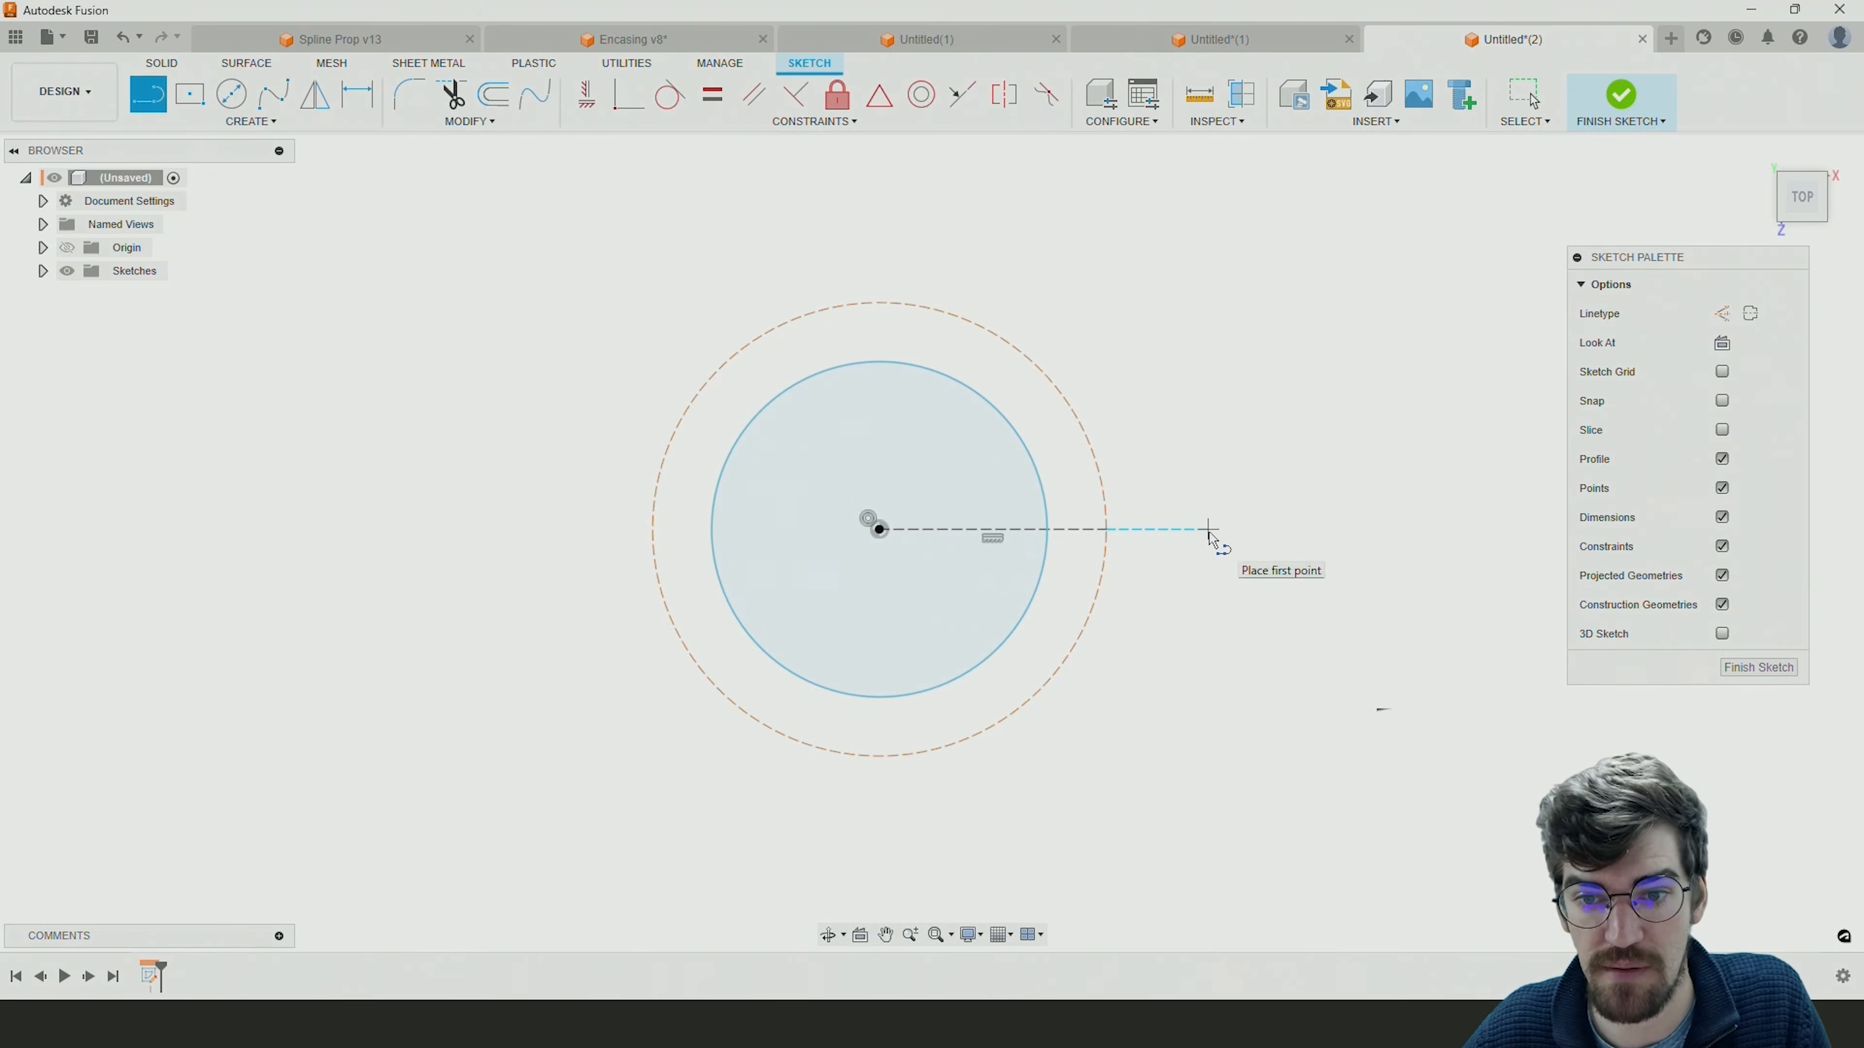
left_click_drag(1197, 530, 1110, 540)
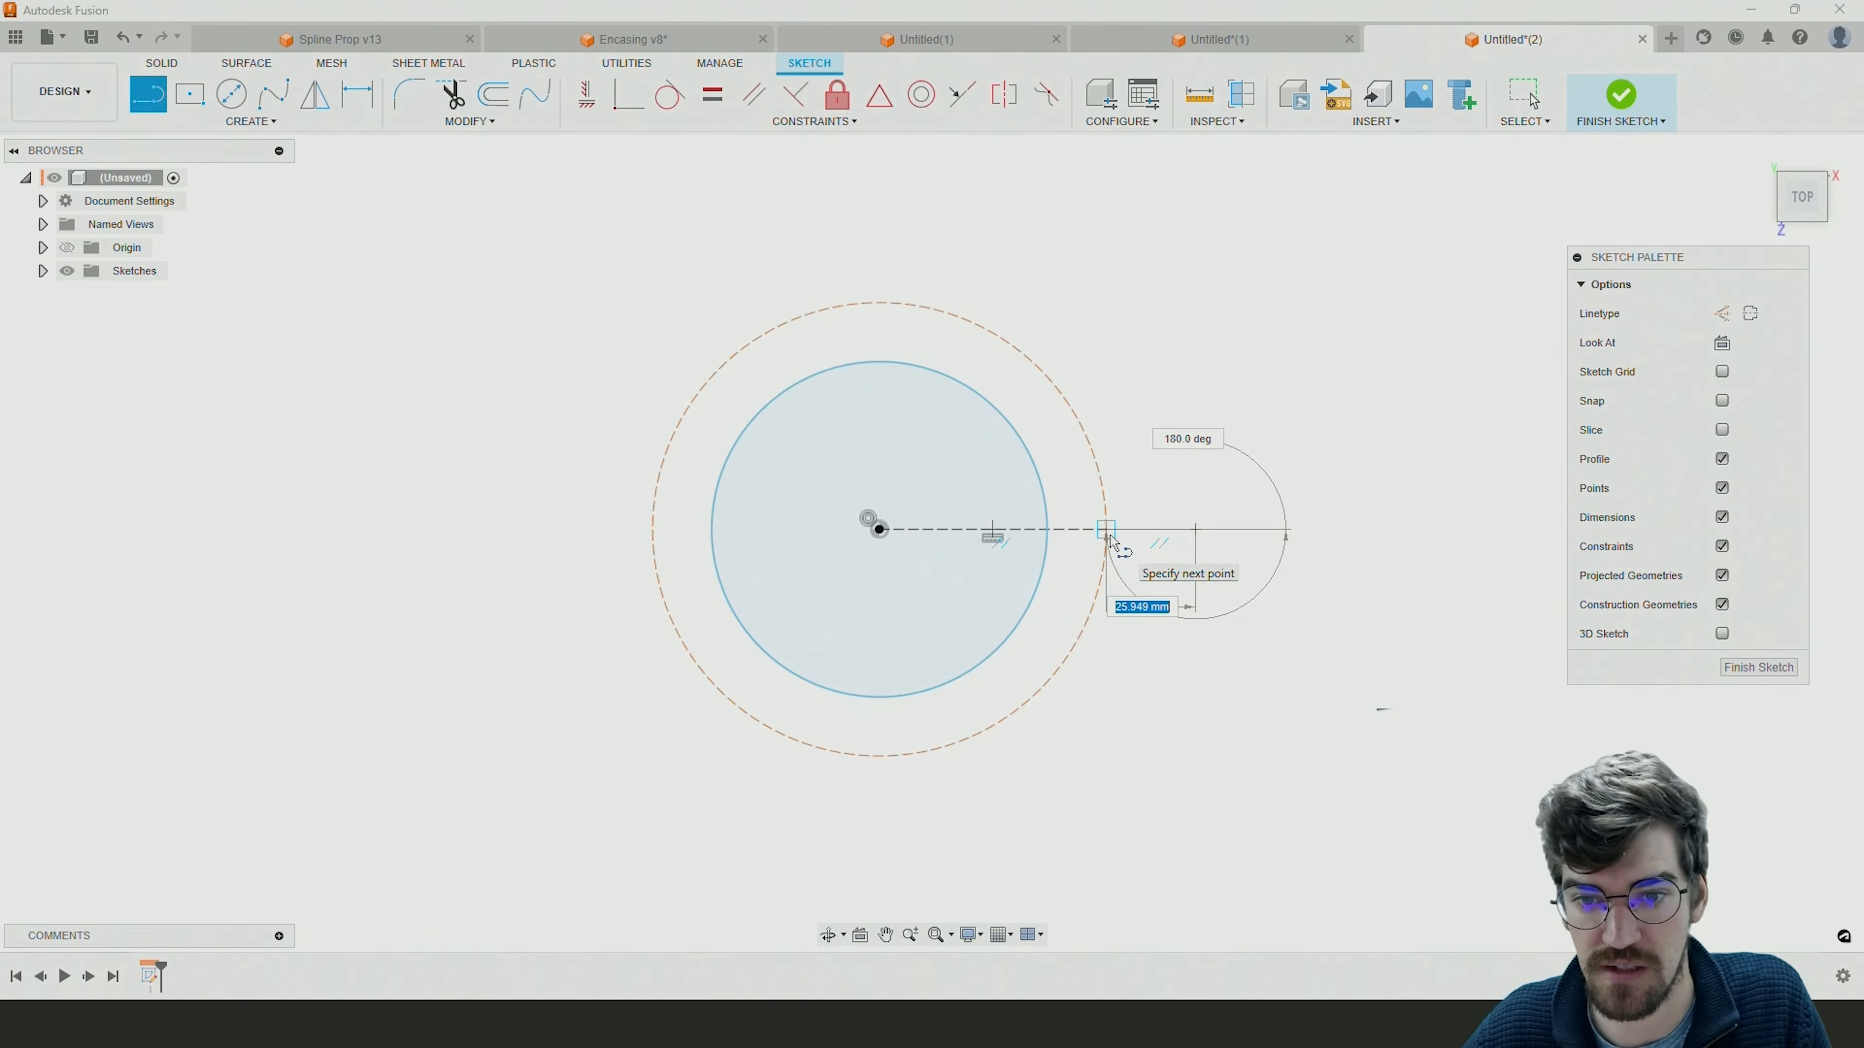
left_click(1109, 536)
key("Escape")
left_click(1163, 531)
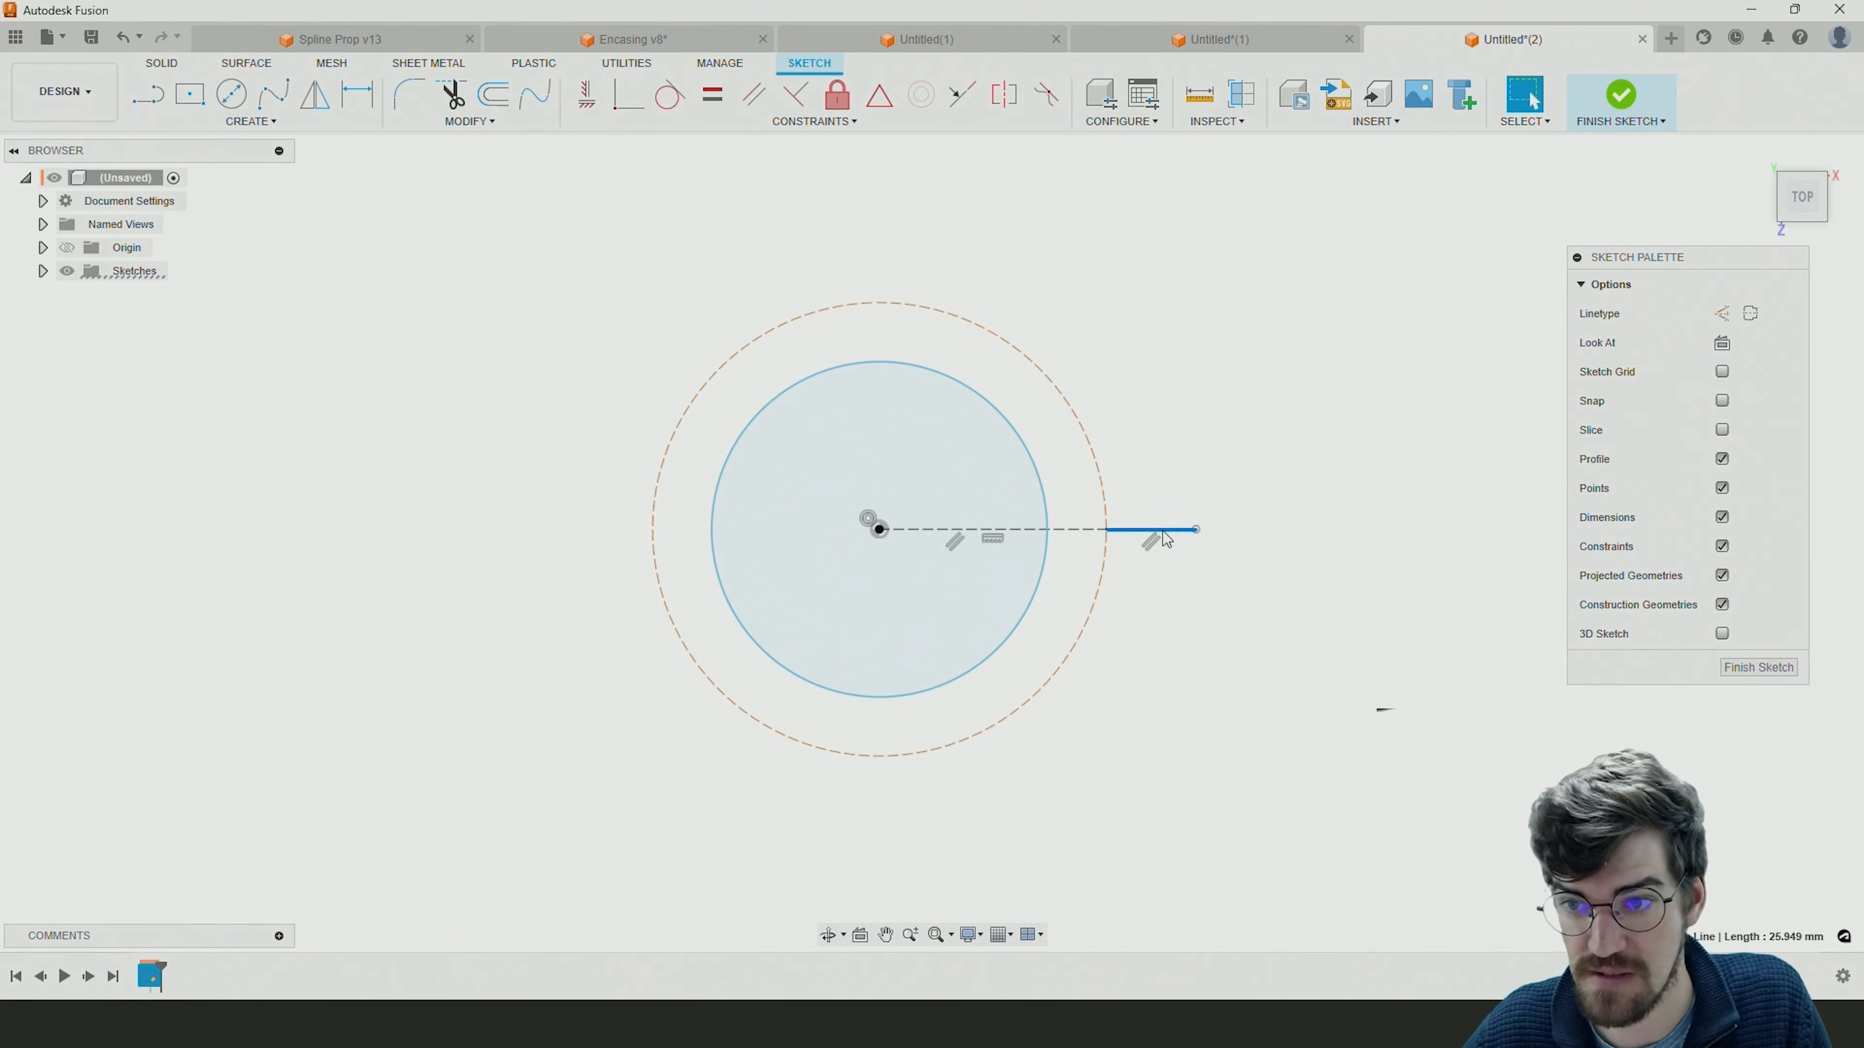
left_click(1722, 313)
left_click(1279, 383)
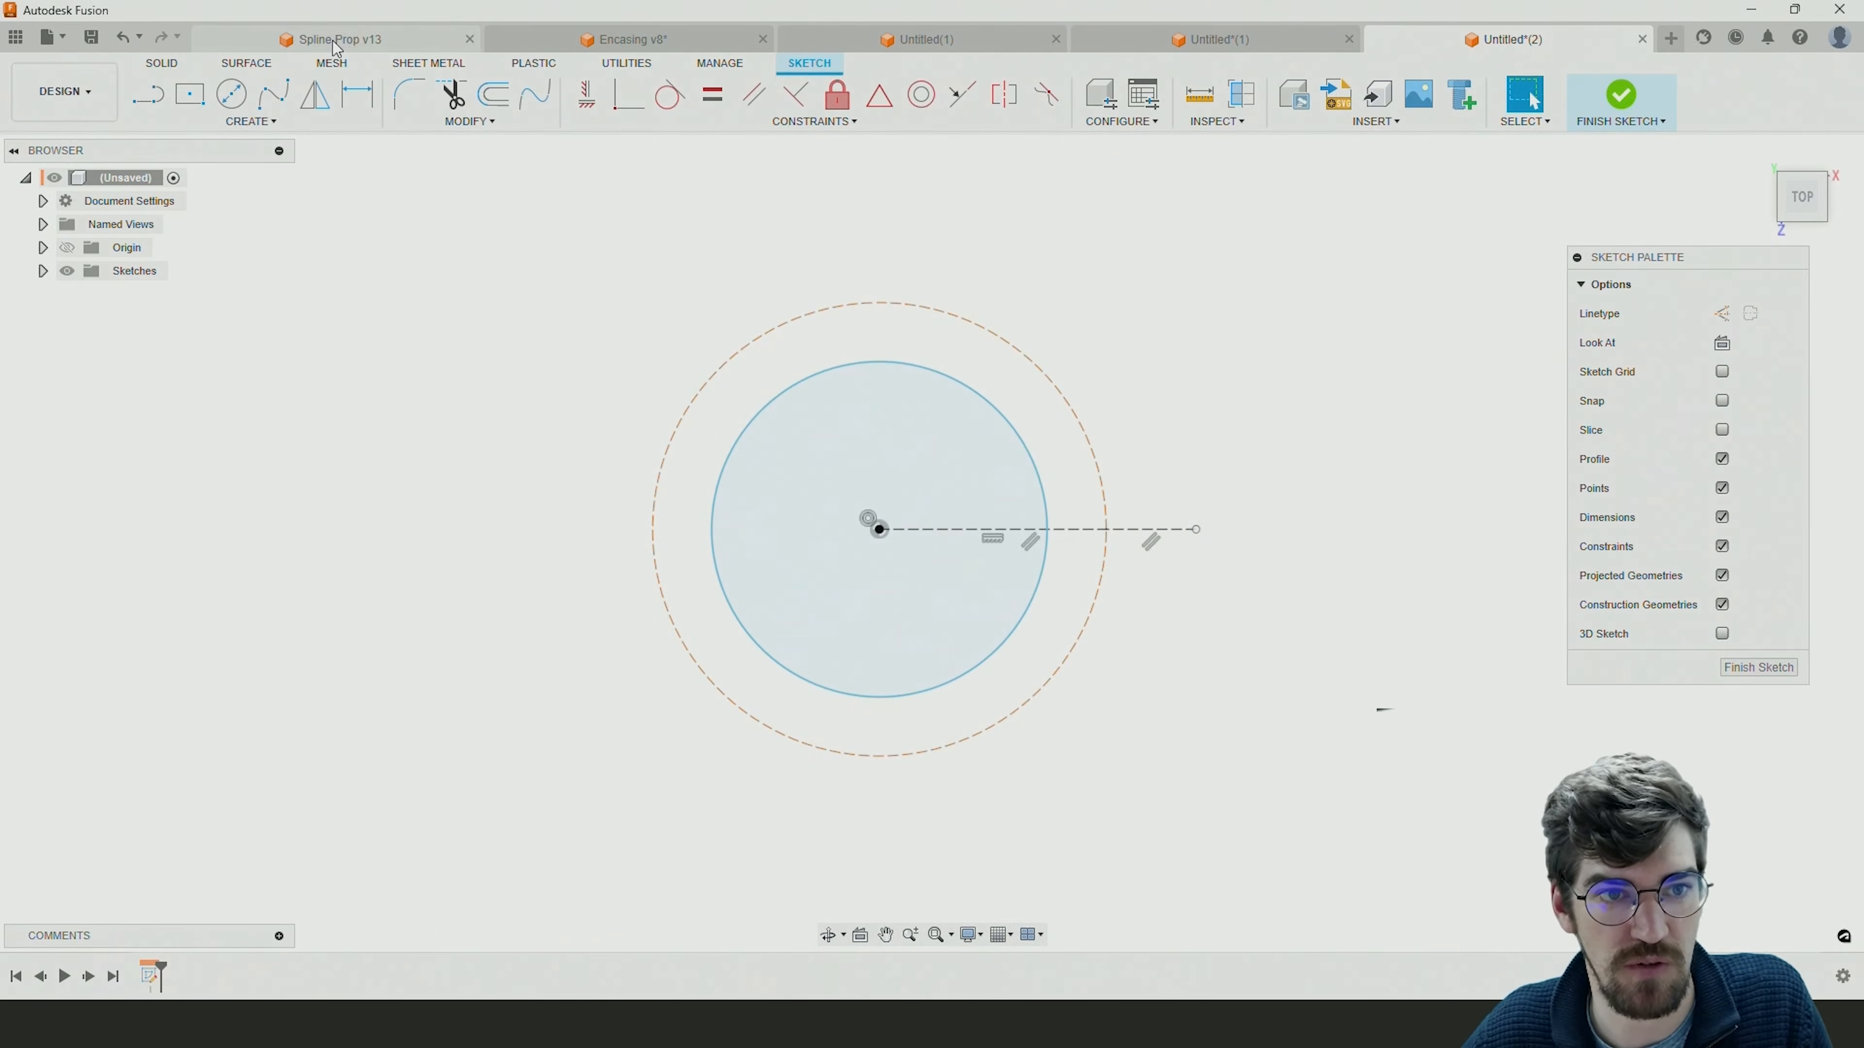
In Encasing v8, examine how Sketch1's outlet lines relate to the finished casing, and return to the new encasing design.
left_click(598, 40)
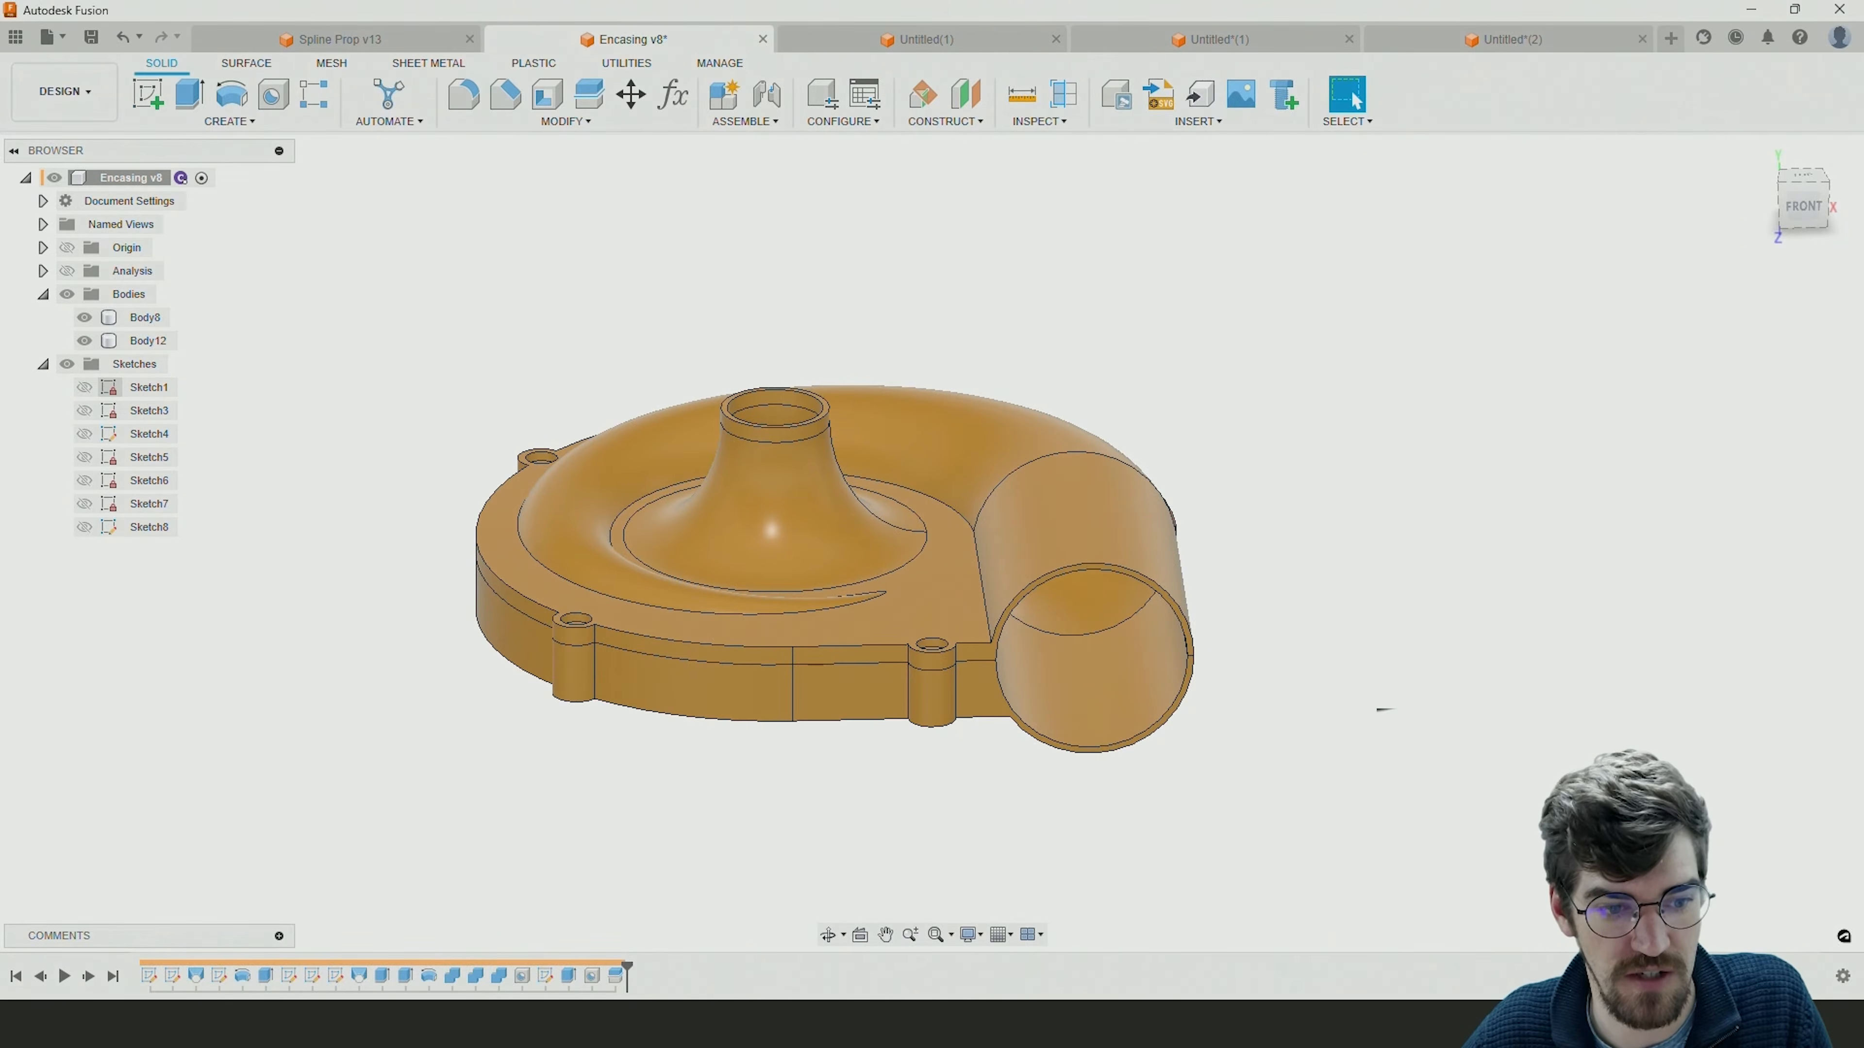
double_click(152, 976)
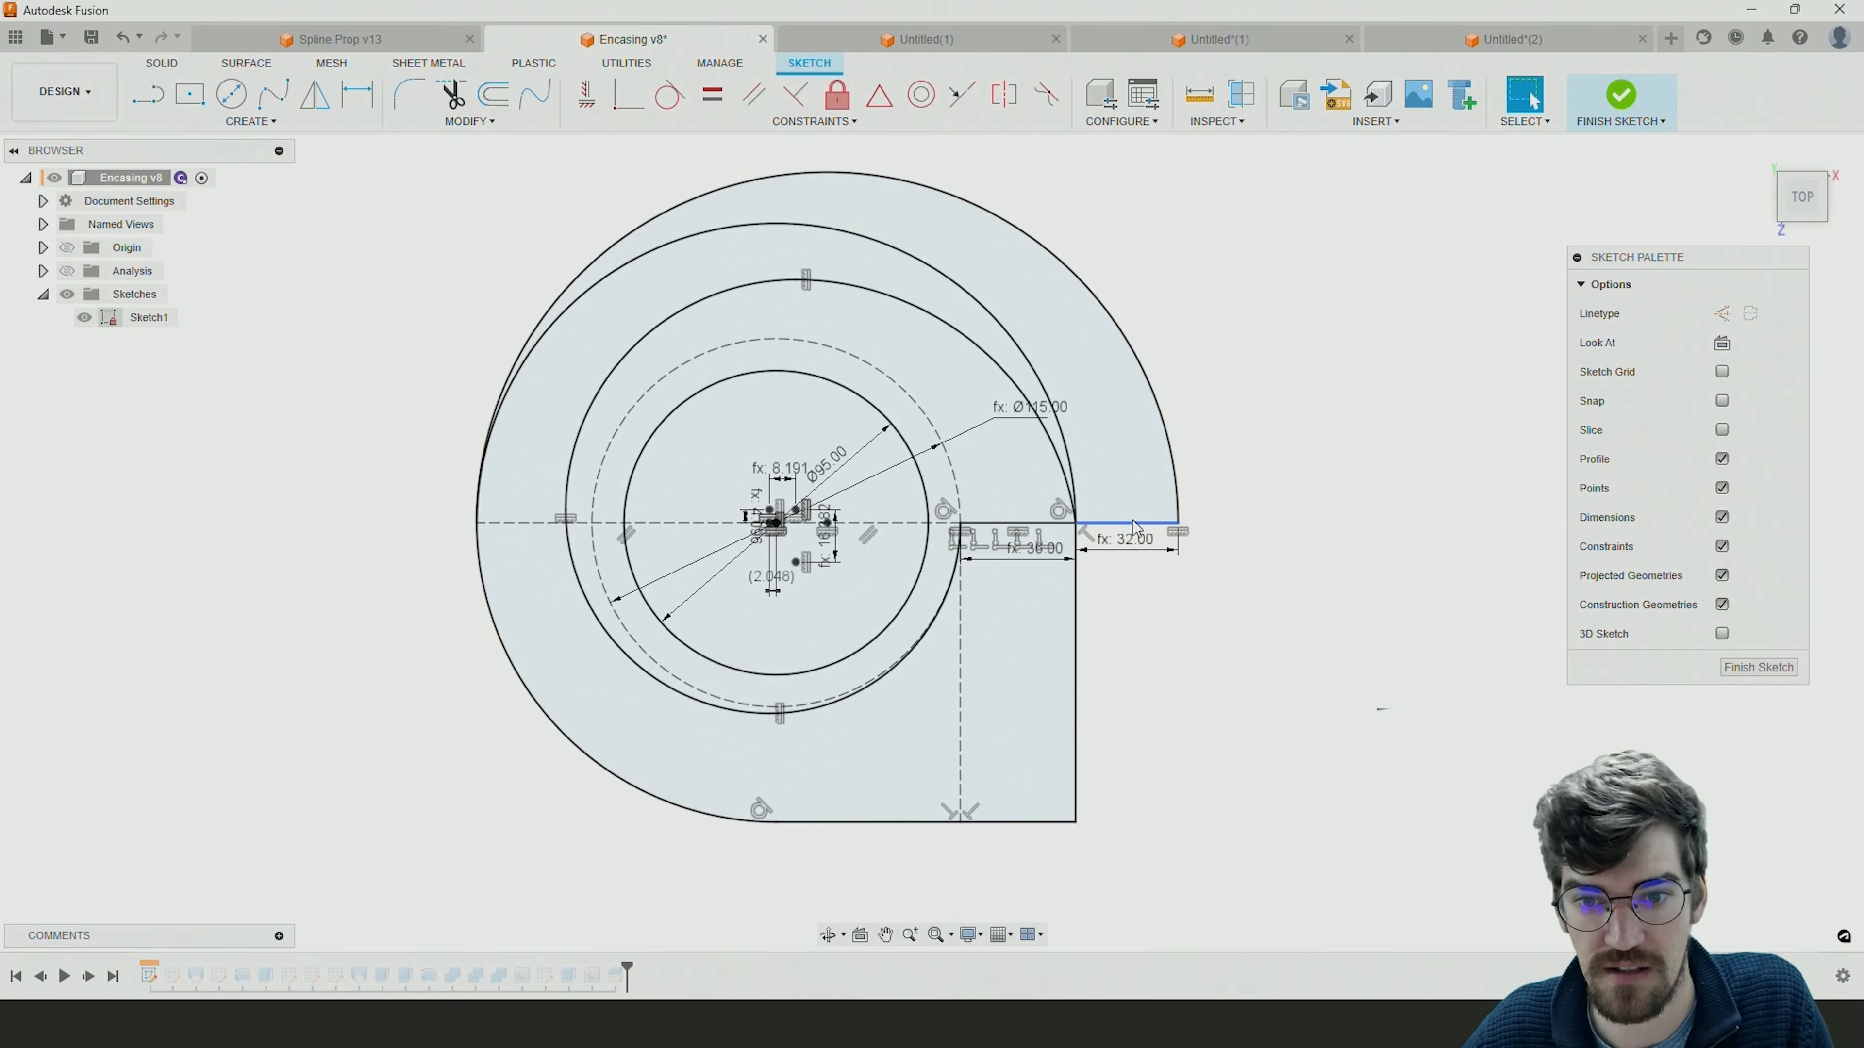
mouse_move(1103, 618)
middle_mouse_down("shift")
mouse_move(1042, 592)
mouse_move(990, 451)
middle_mouse_up("shift")
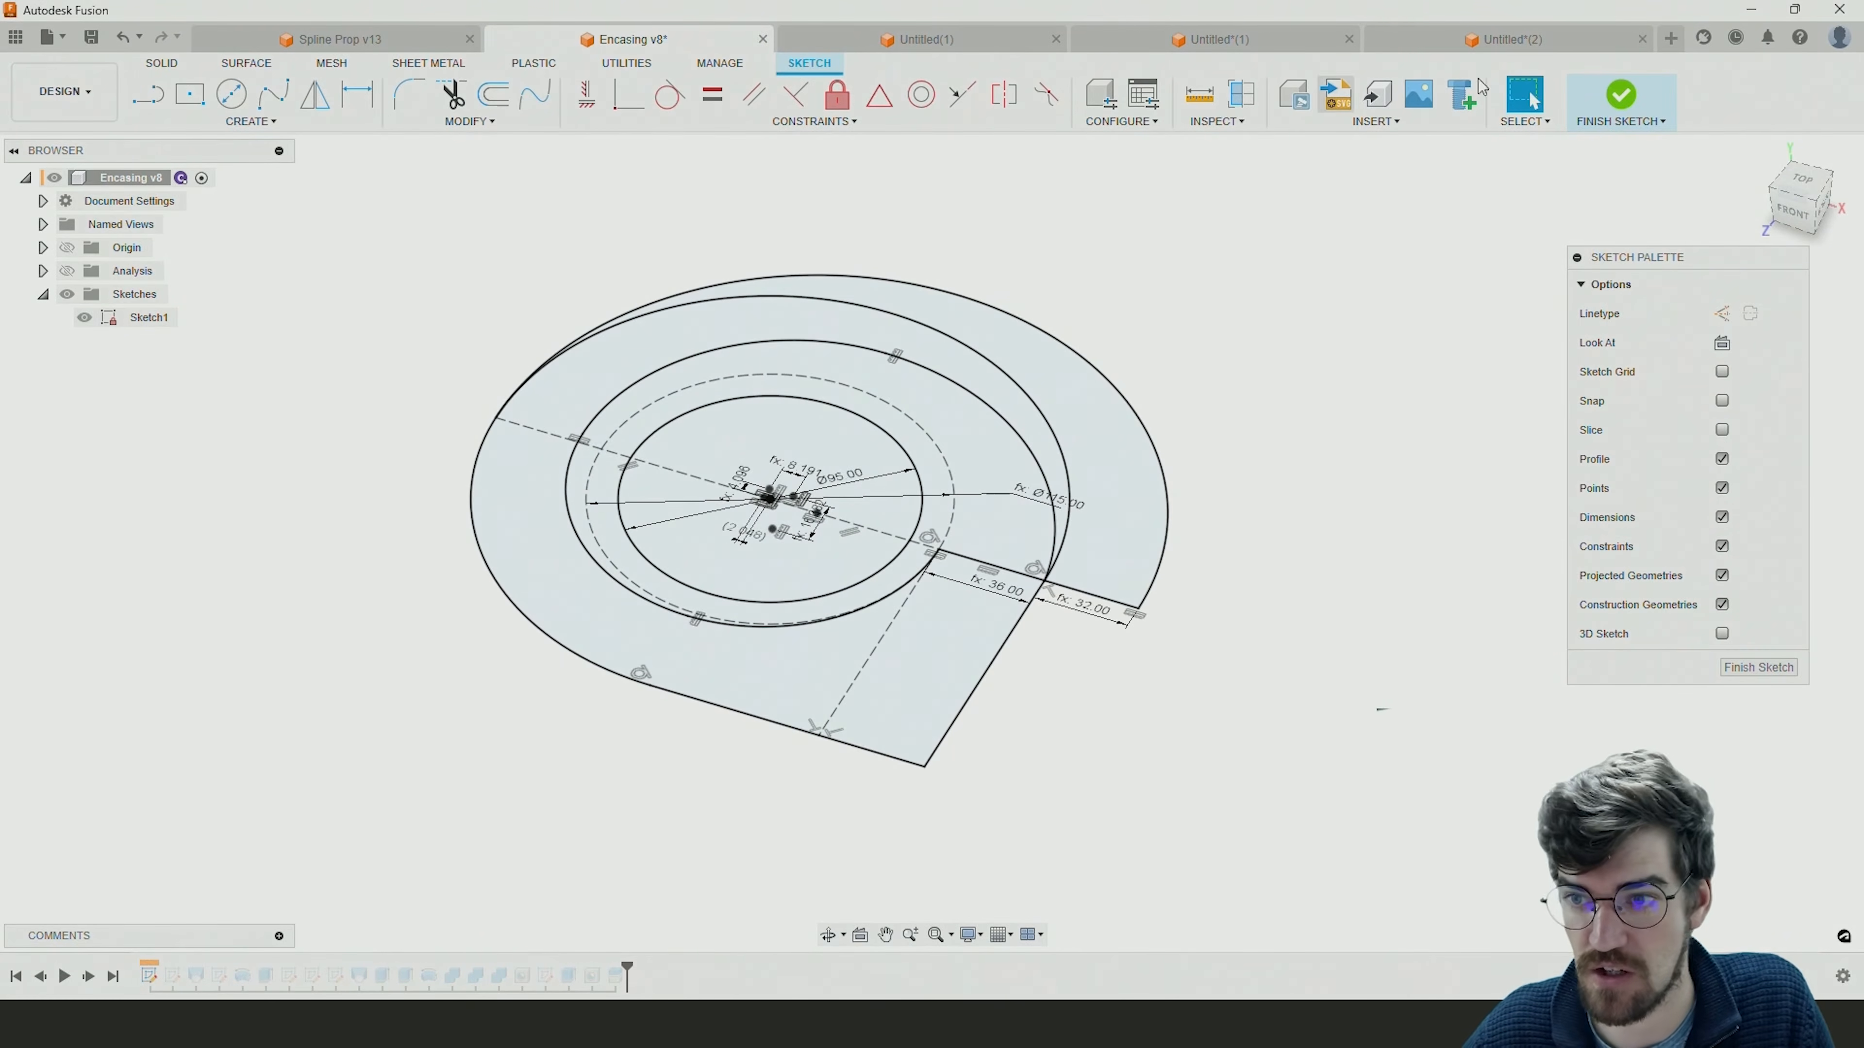
left_click(1776, 667)
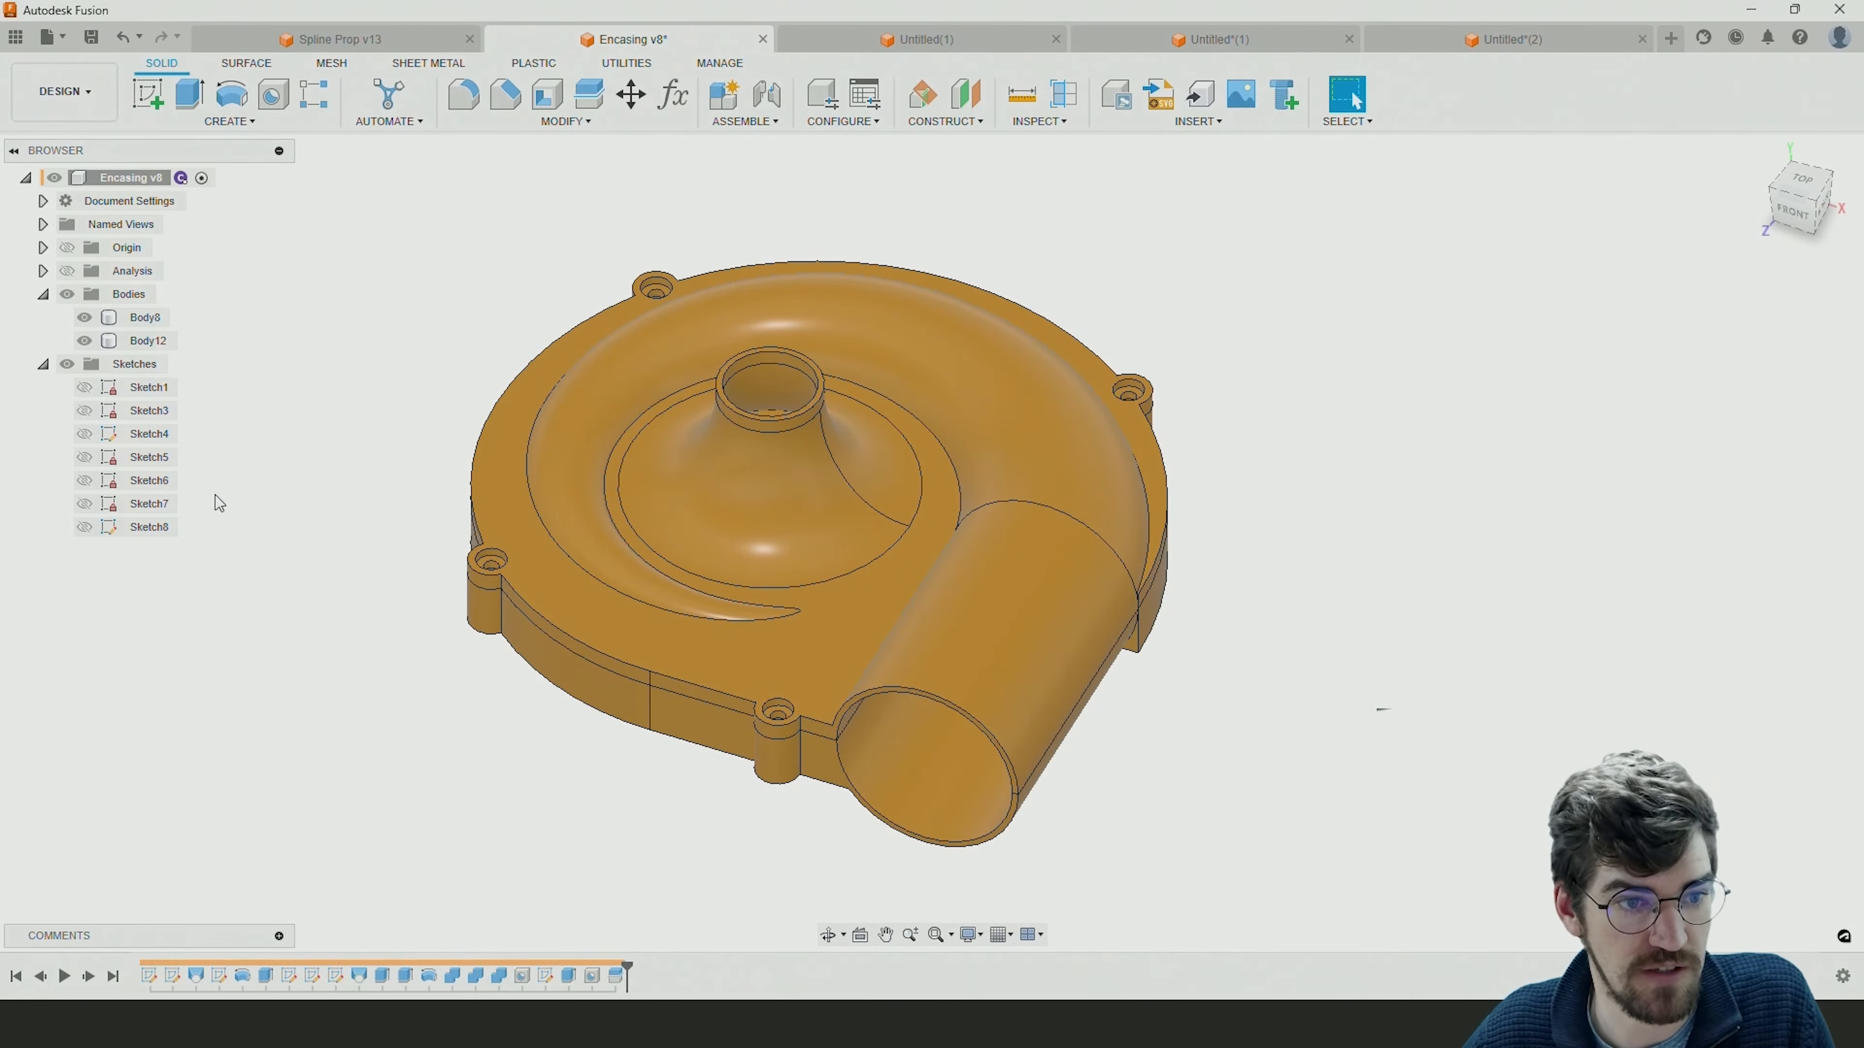
left_click(84, 387)
left_click(946, 580)
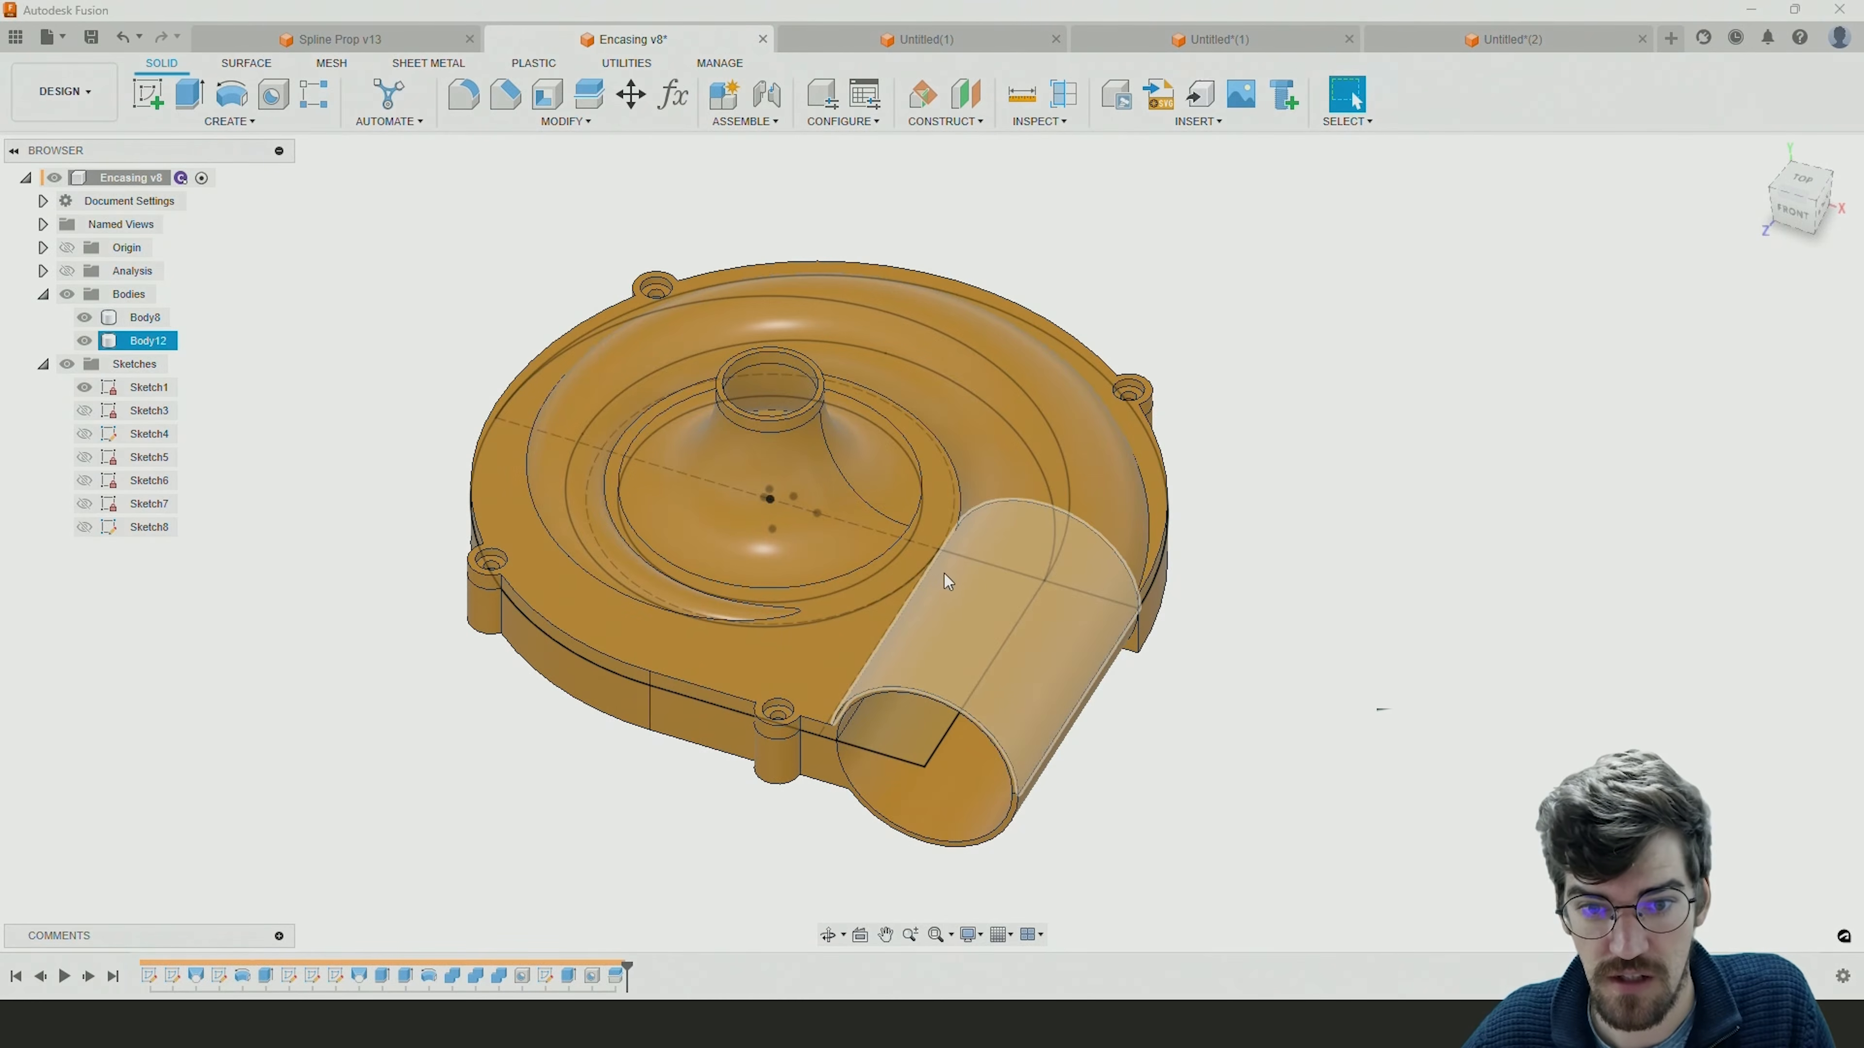
left_click(1044, 584)
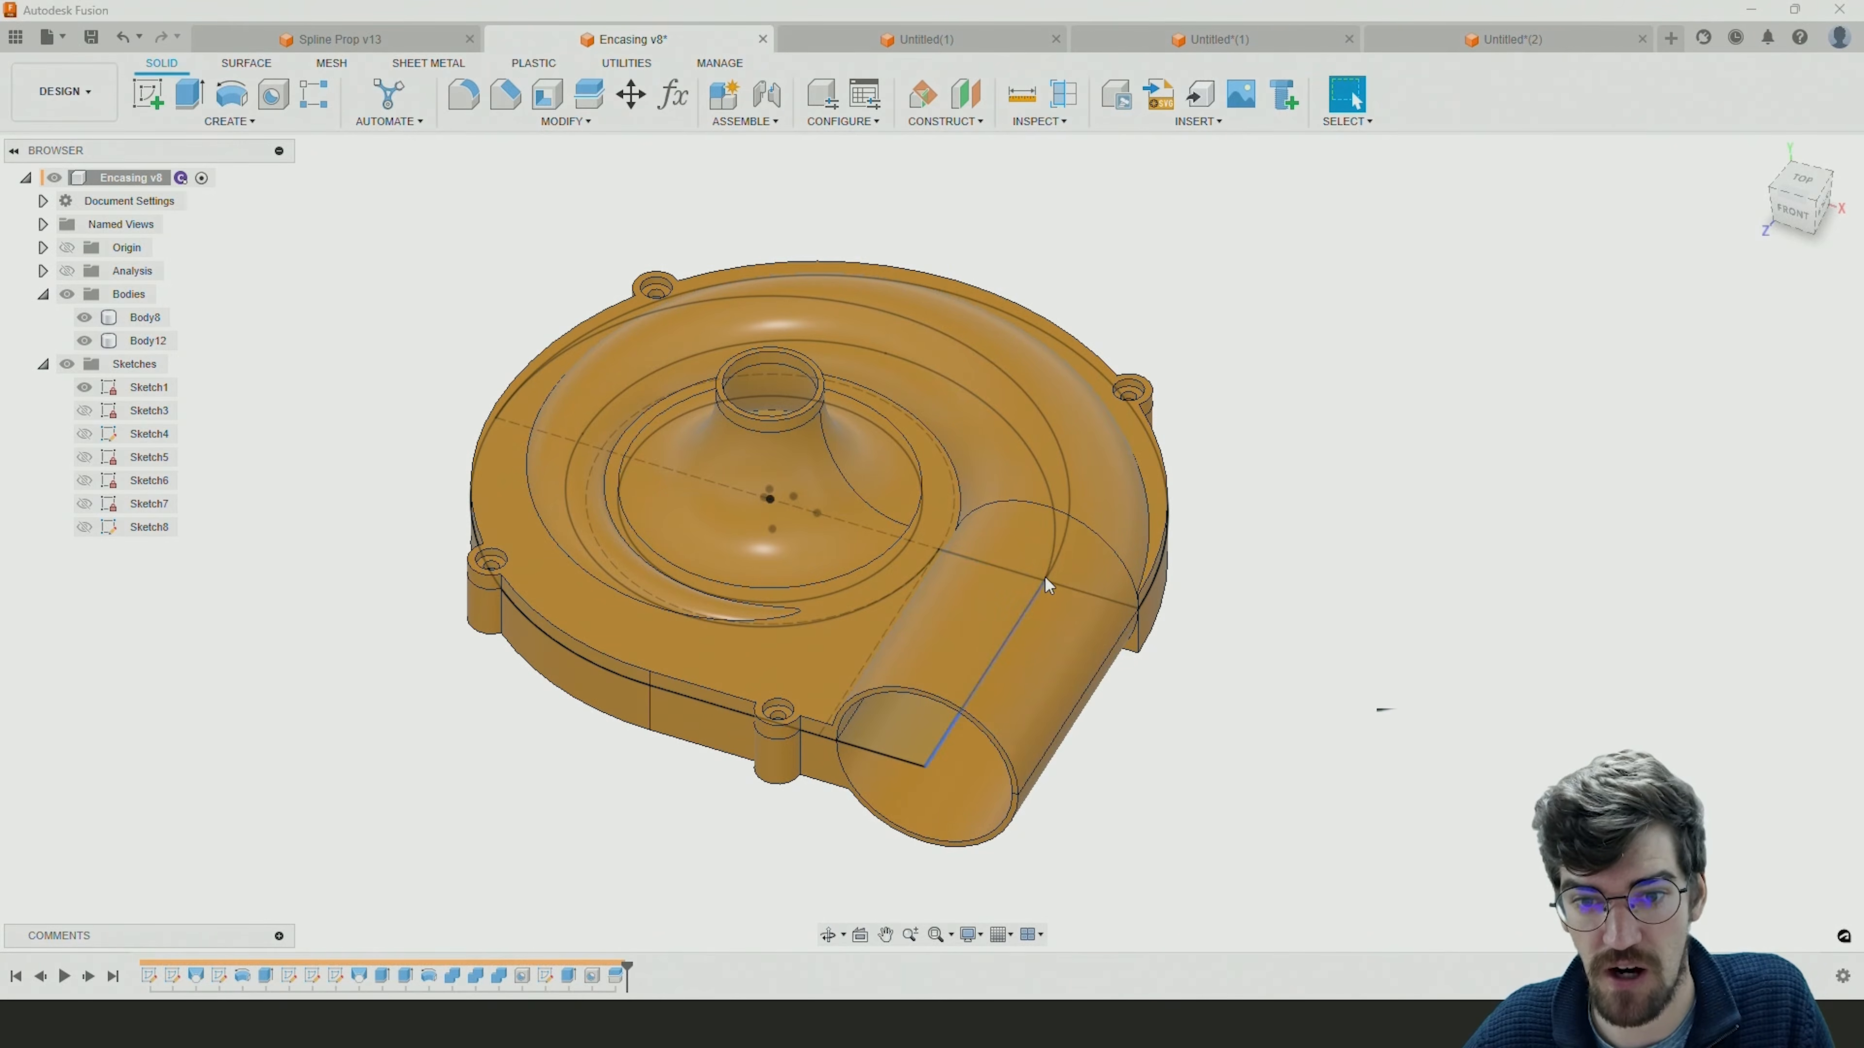
left_click(1459, 46)
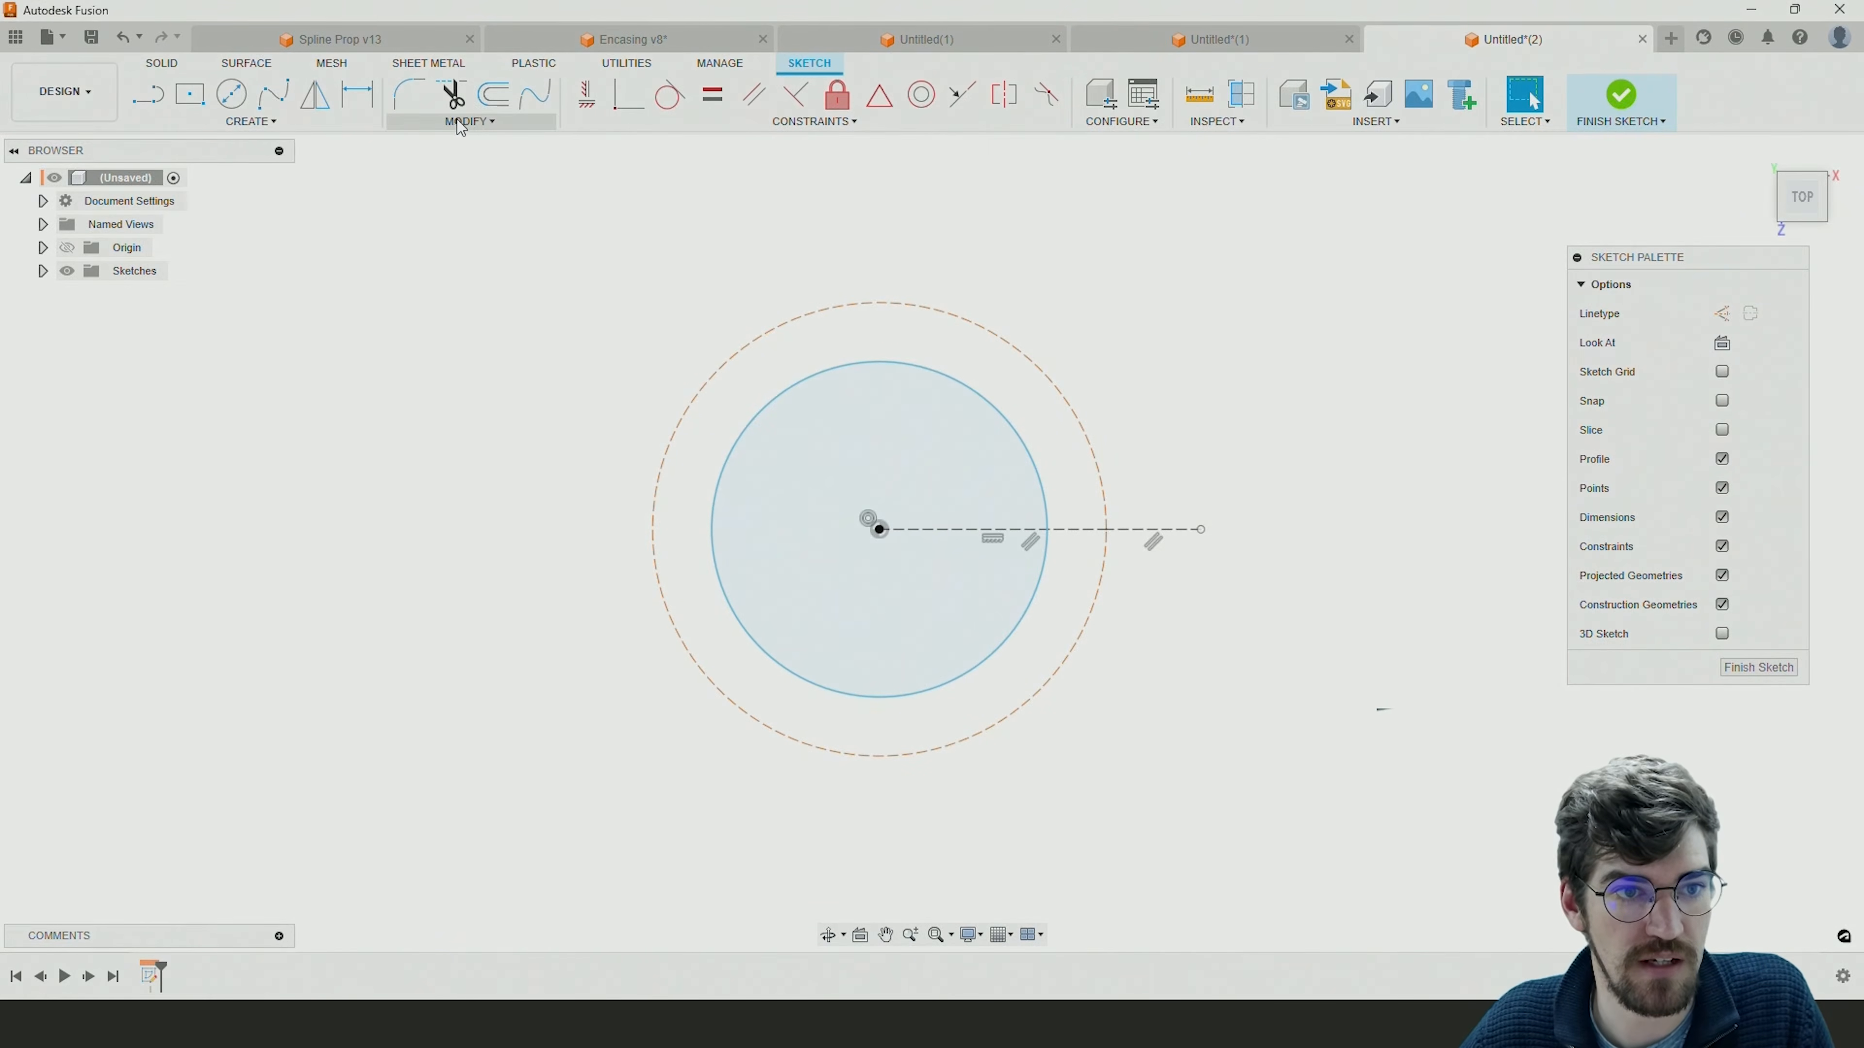
Draw a quarter center point arc of about 73 mm radius, centred slightly left of the origin, from the construction lines' junction to below its centre.
left_click(268, 122)
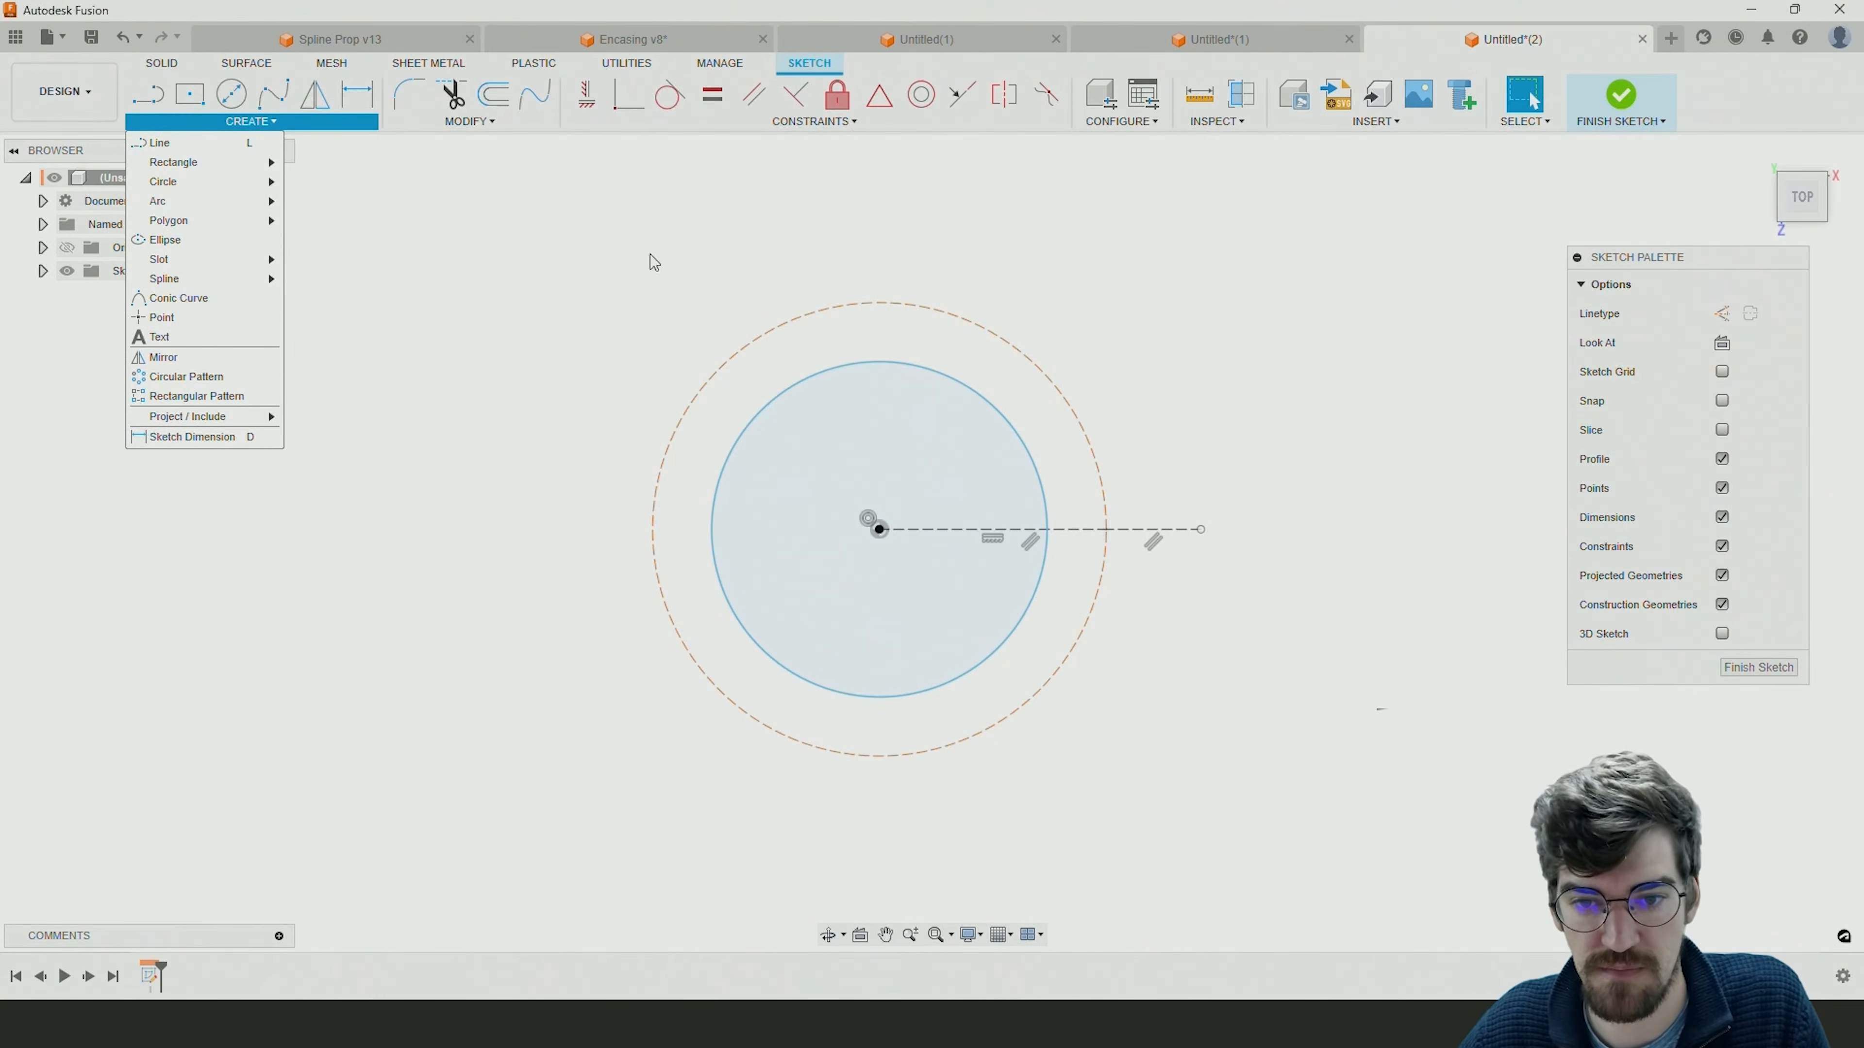
left_click(1108, 531)
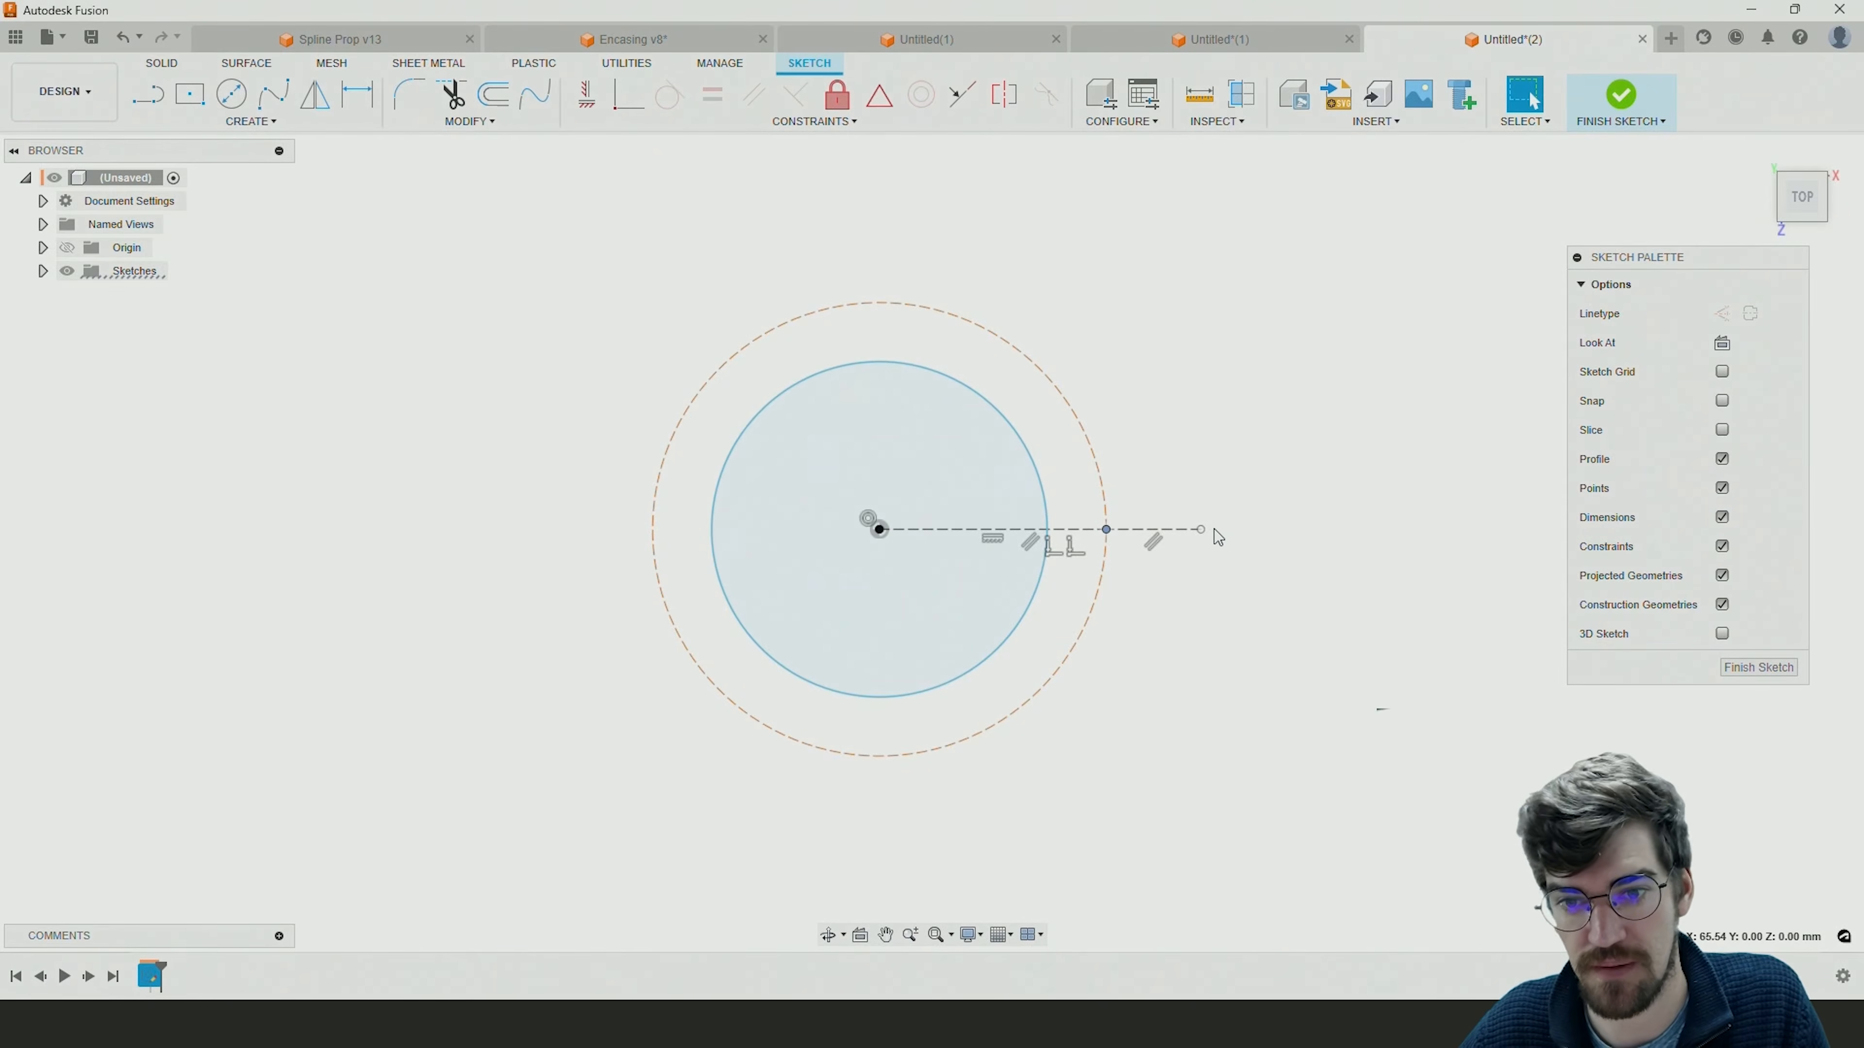
left_click(287, 127)
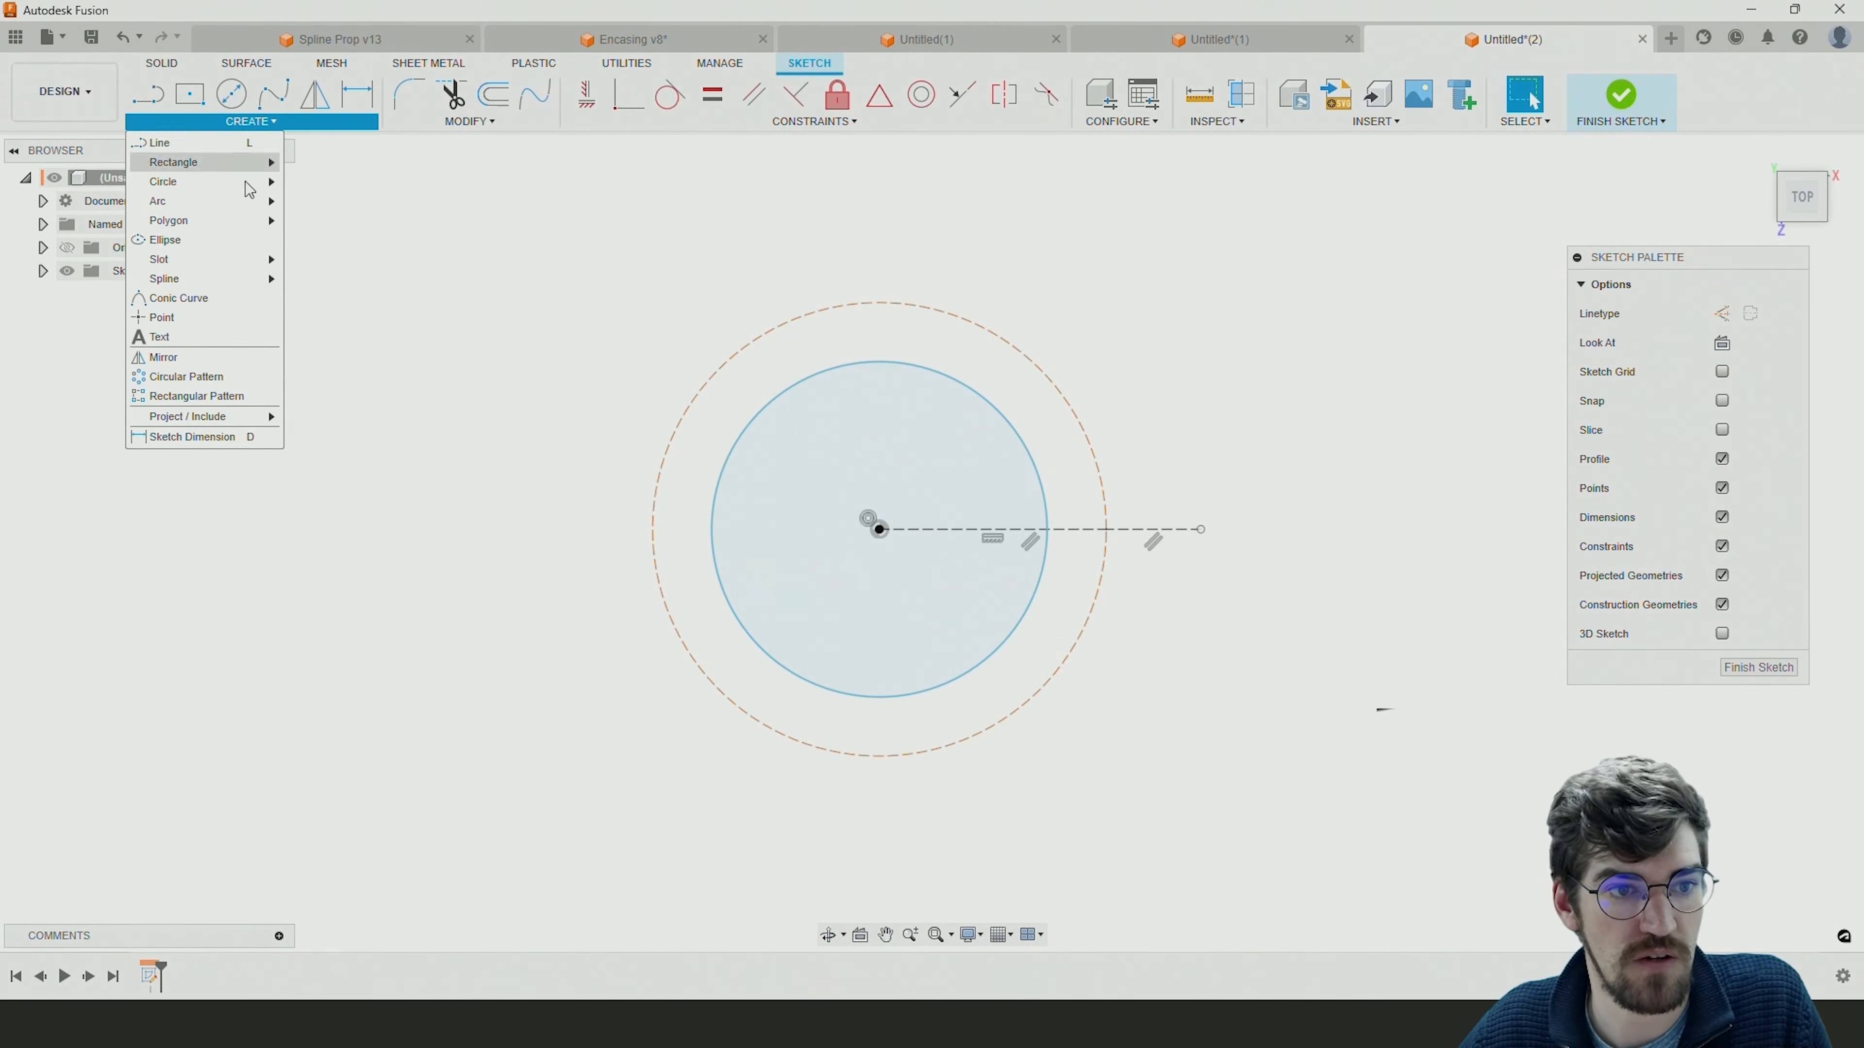
mouse_move(211, 206)
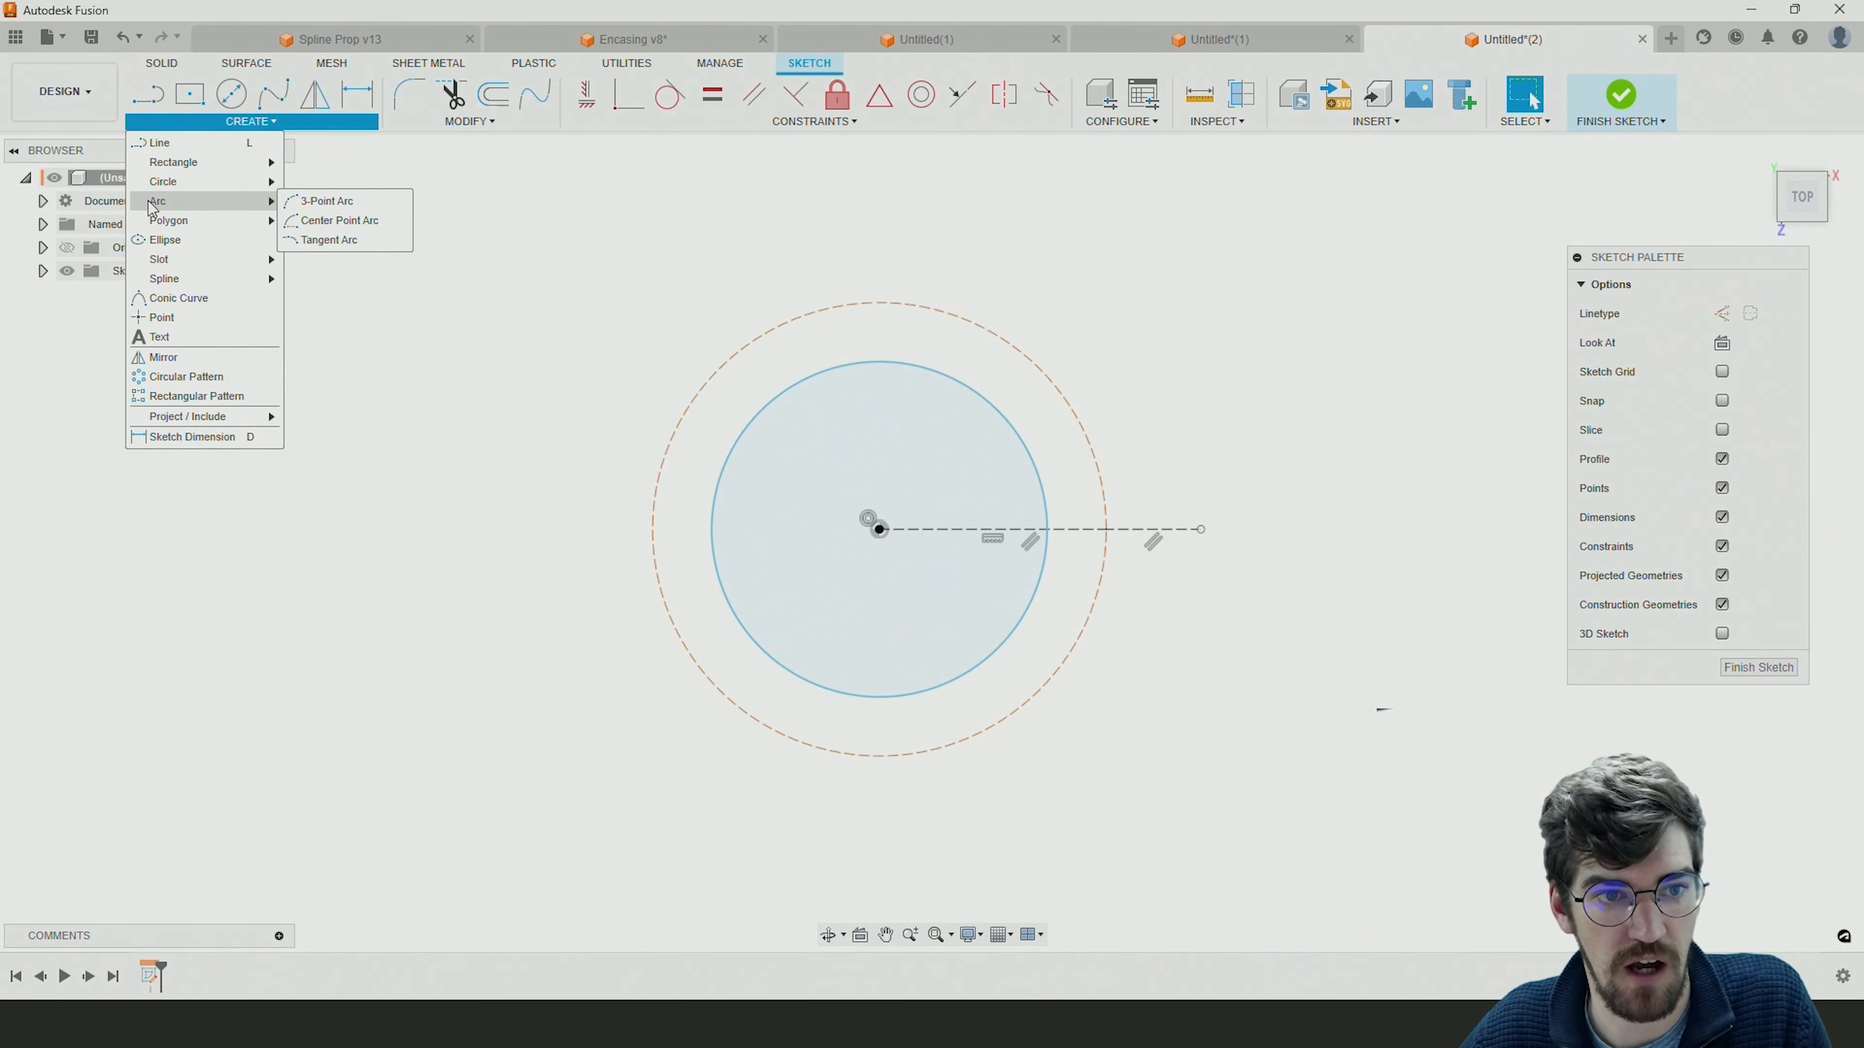
left_click(321, 221)
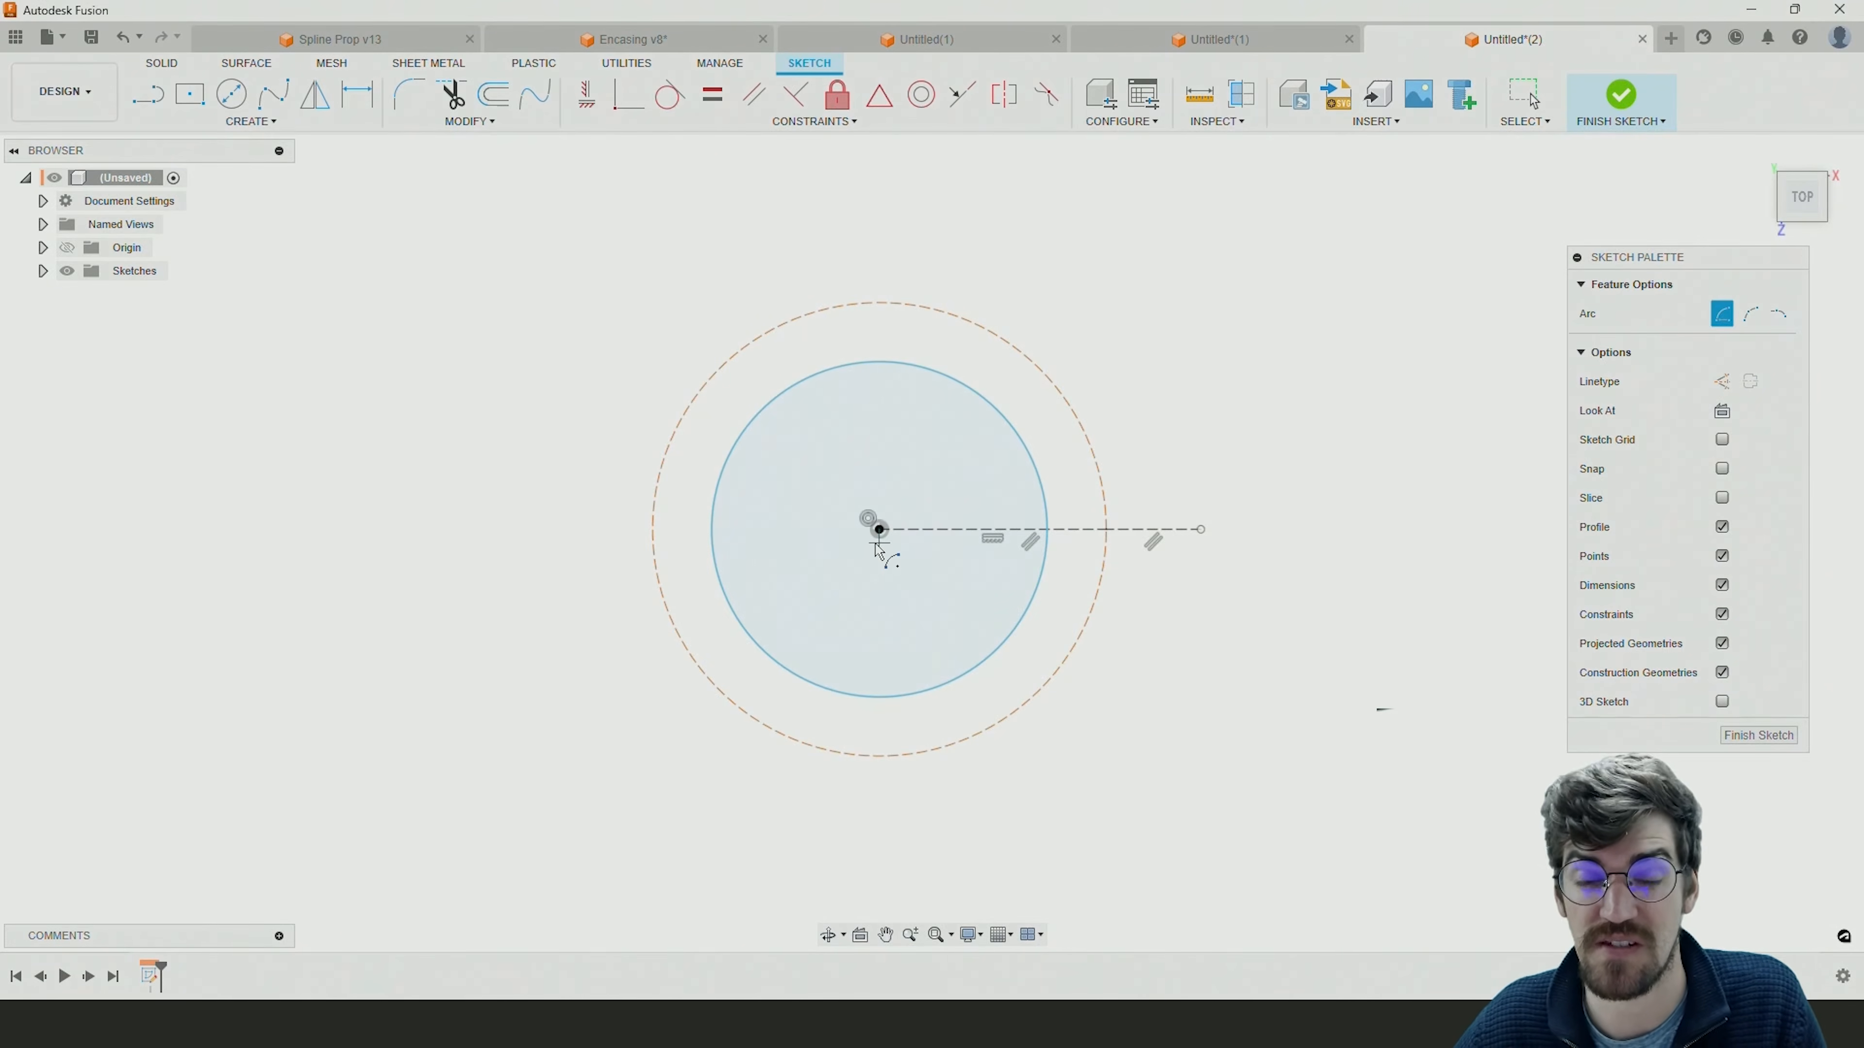
left_click(851, 529)
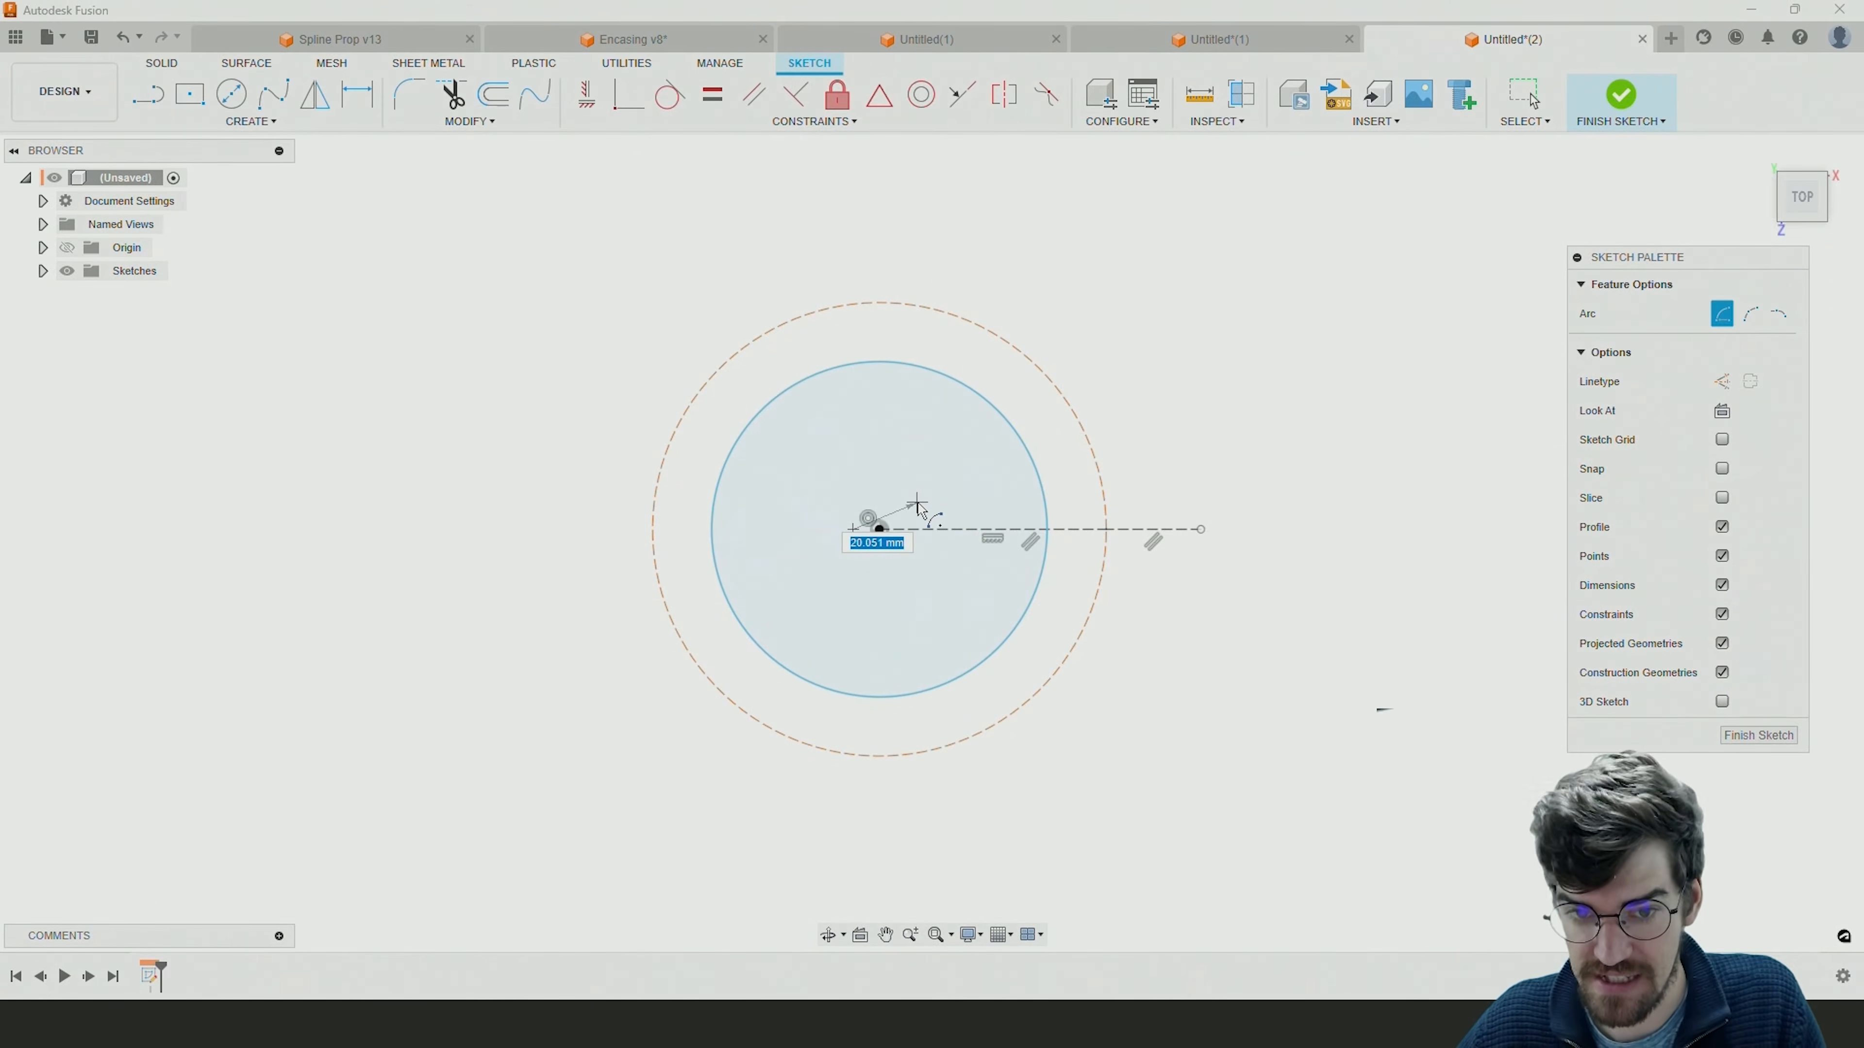
left_click(1107, 530)
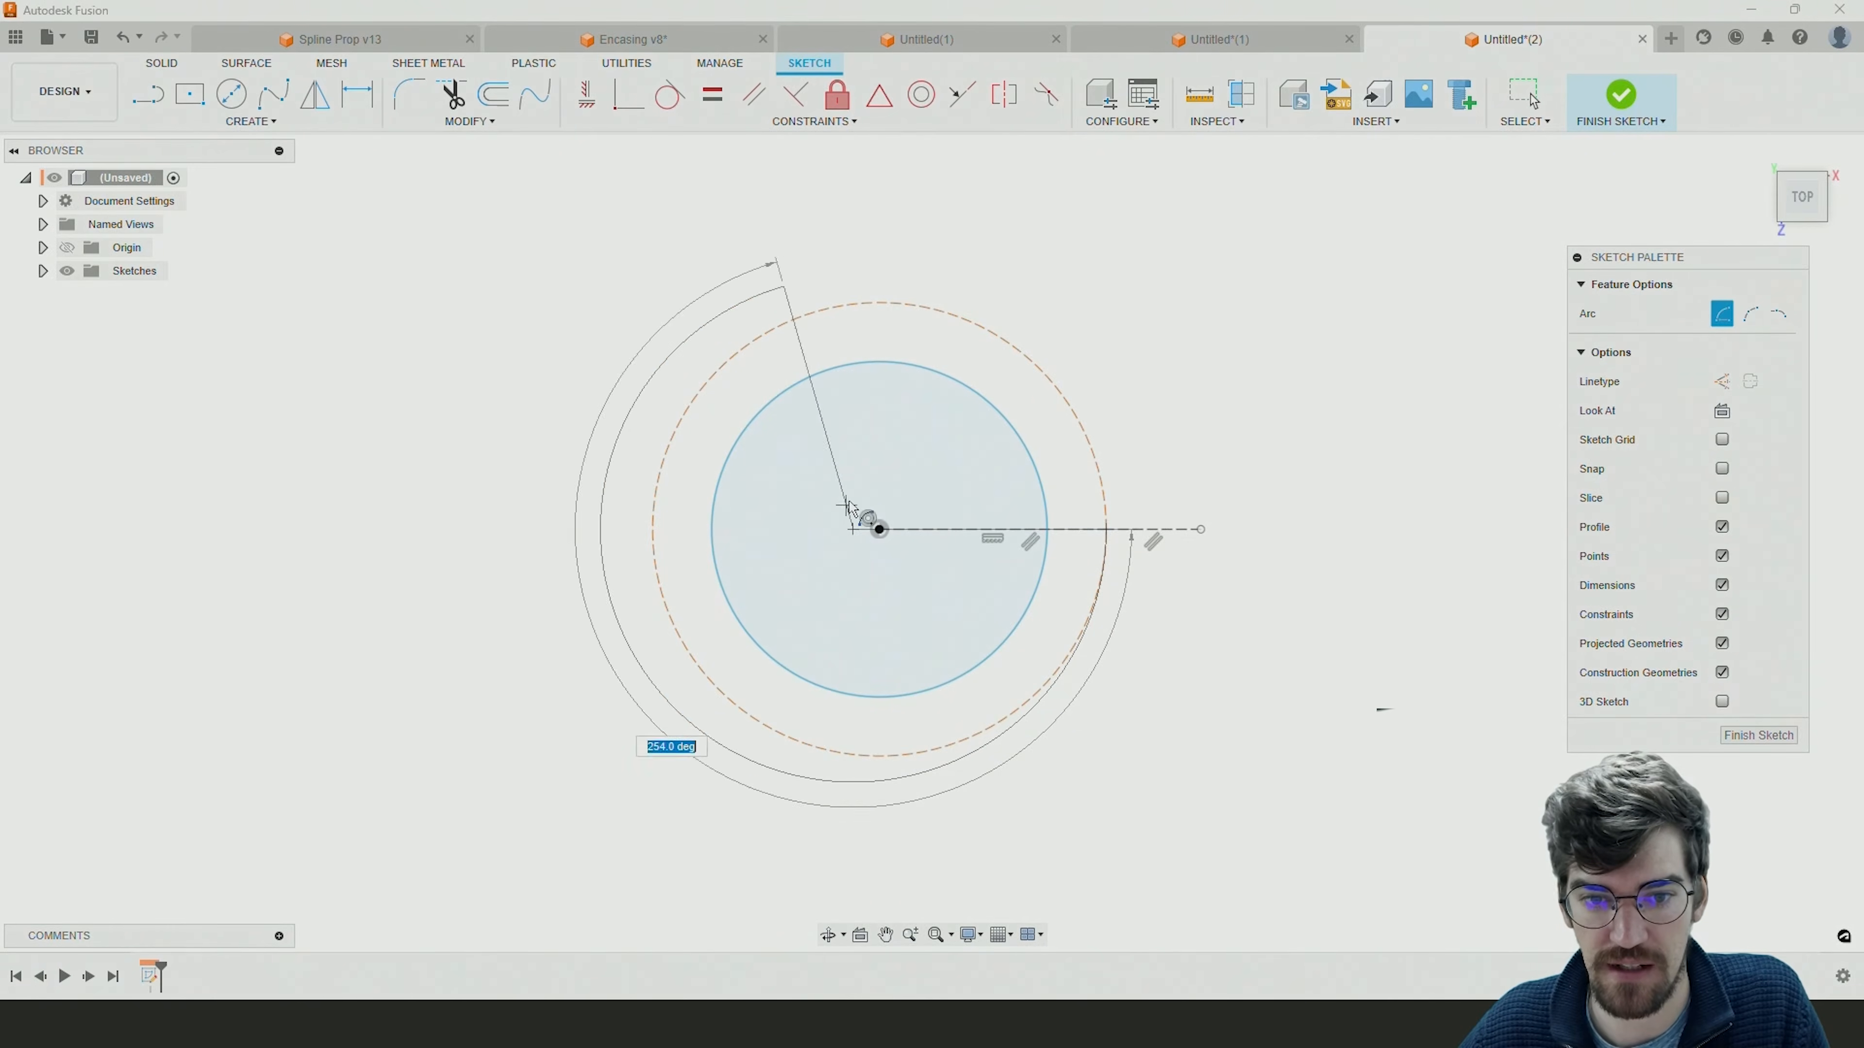
left_click(855, 809)
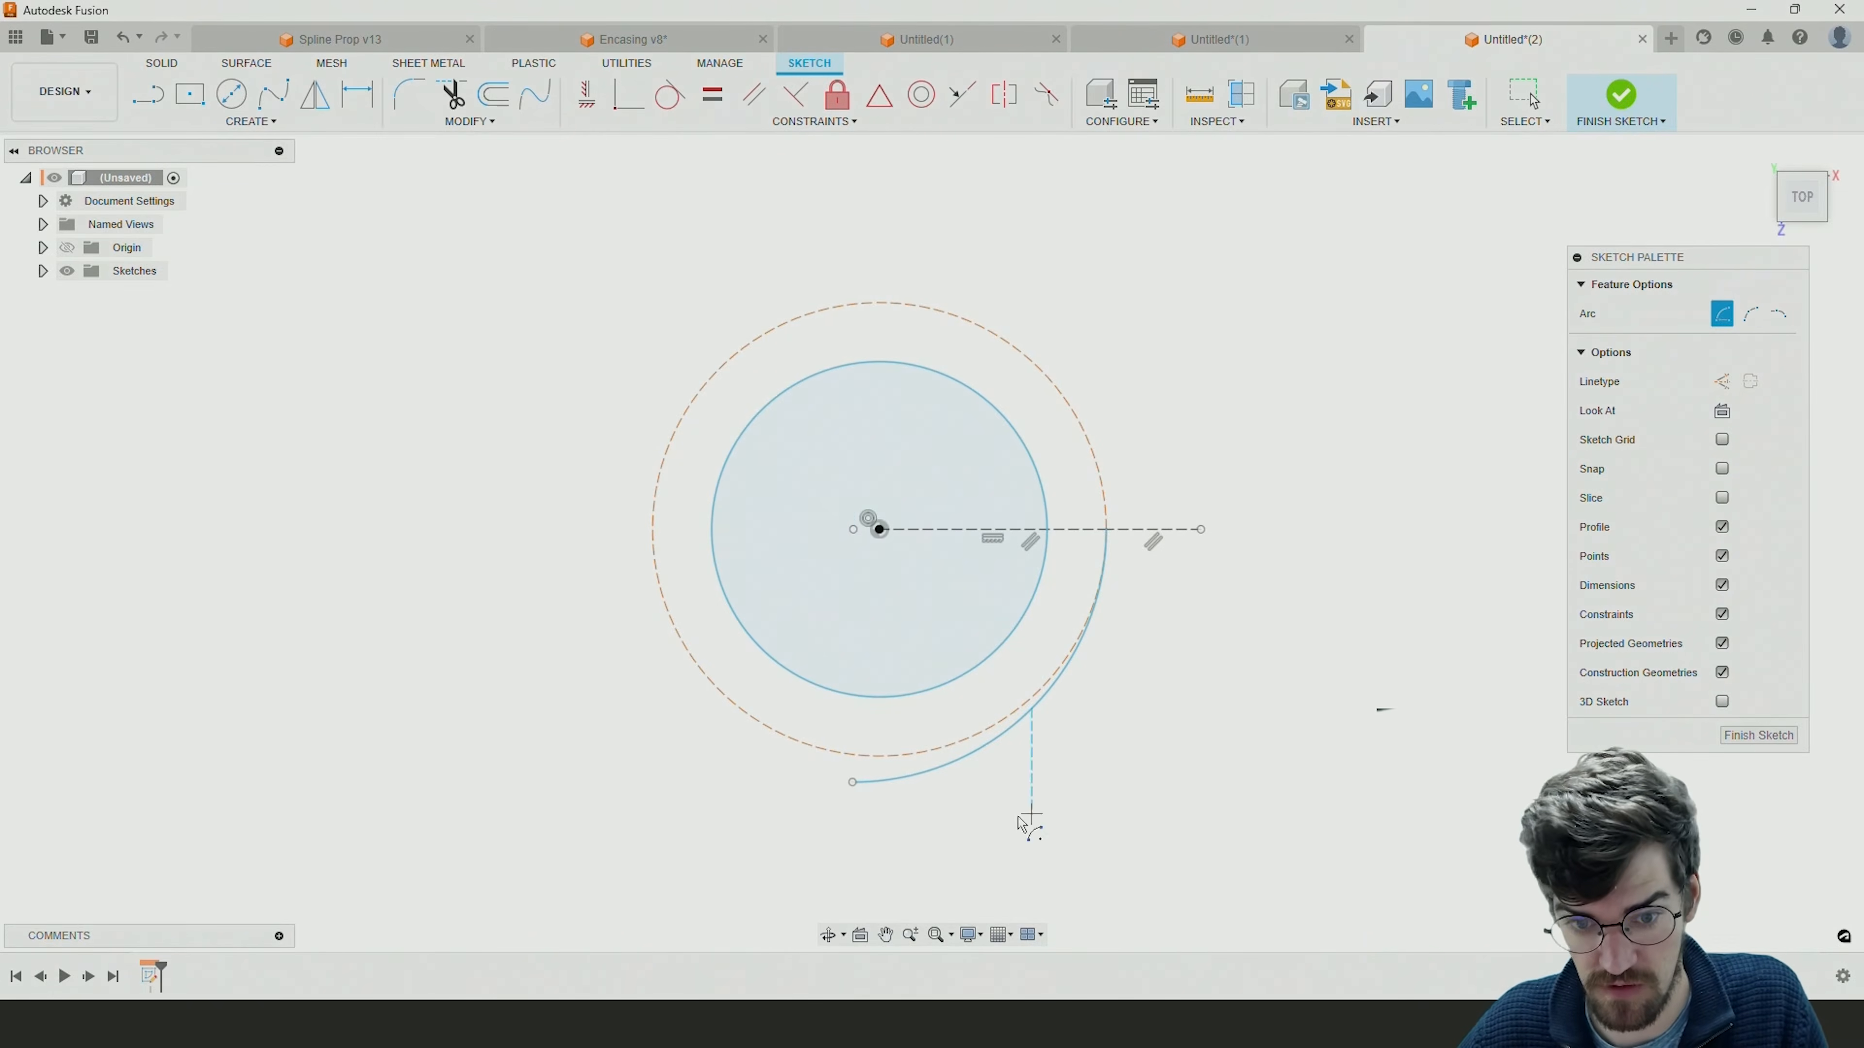
Continue the spiral with two larger quarter center point arcs, each starting at the previous arc's end, around the left side to the top.
left_click(852, 495)
left_click(853, 782)
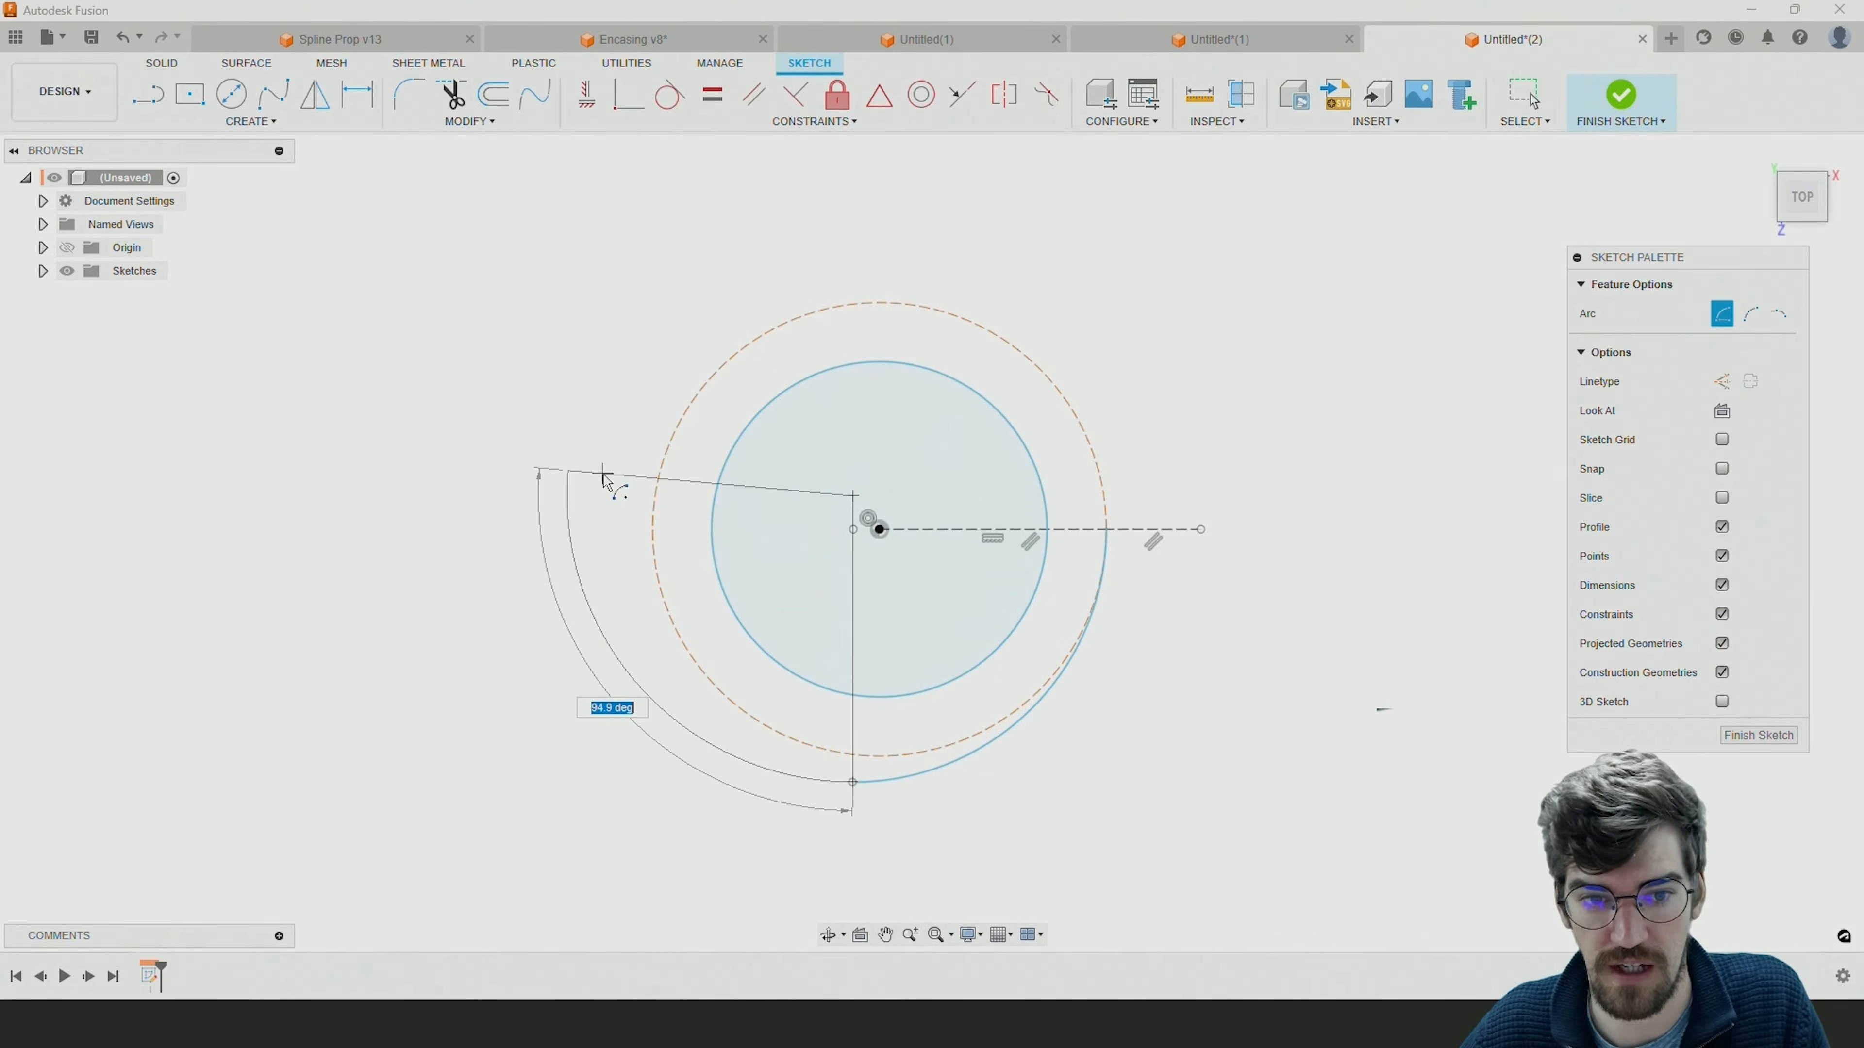
left_click(591, 494)
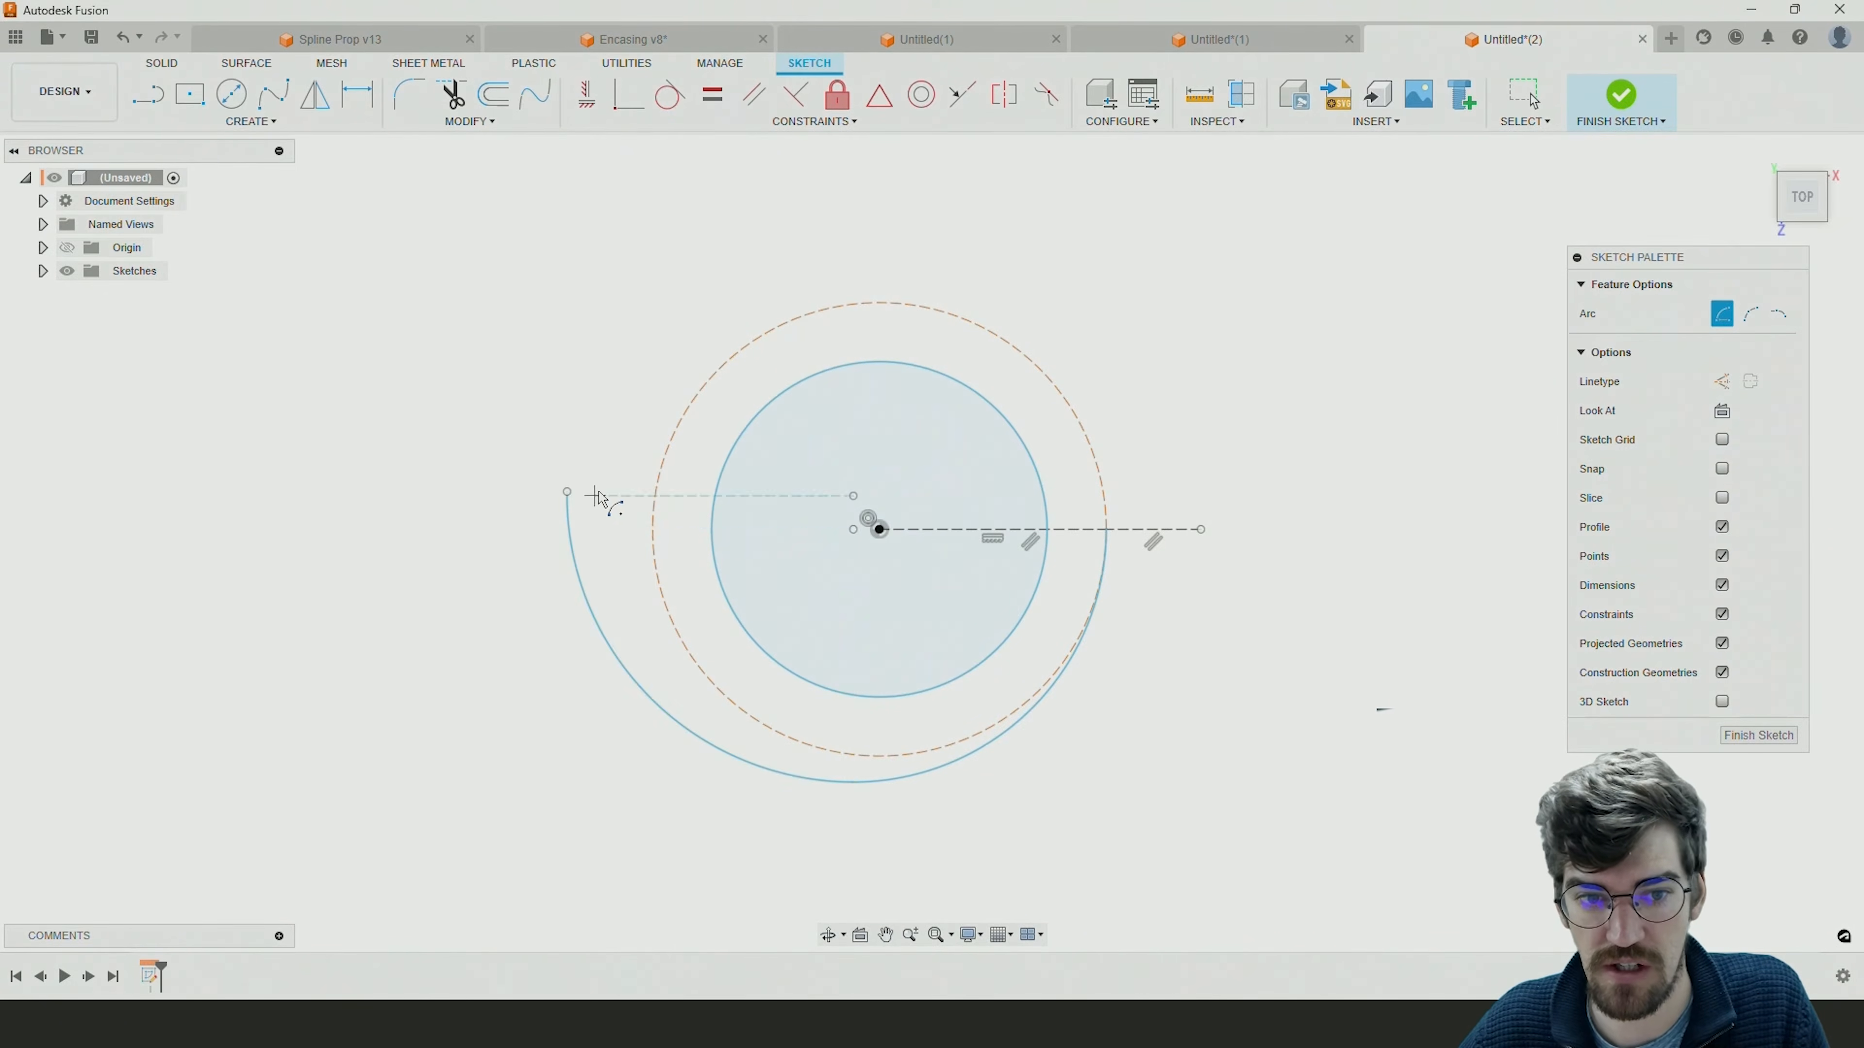
left_click(892, 497)
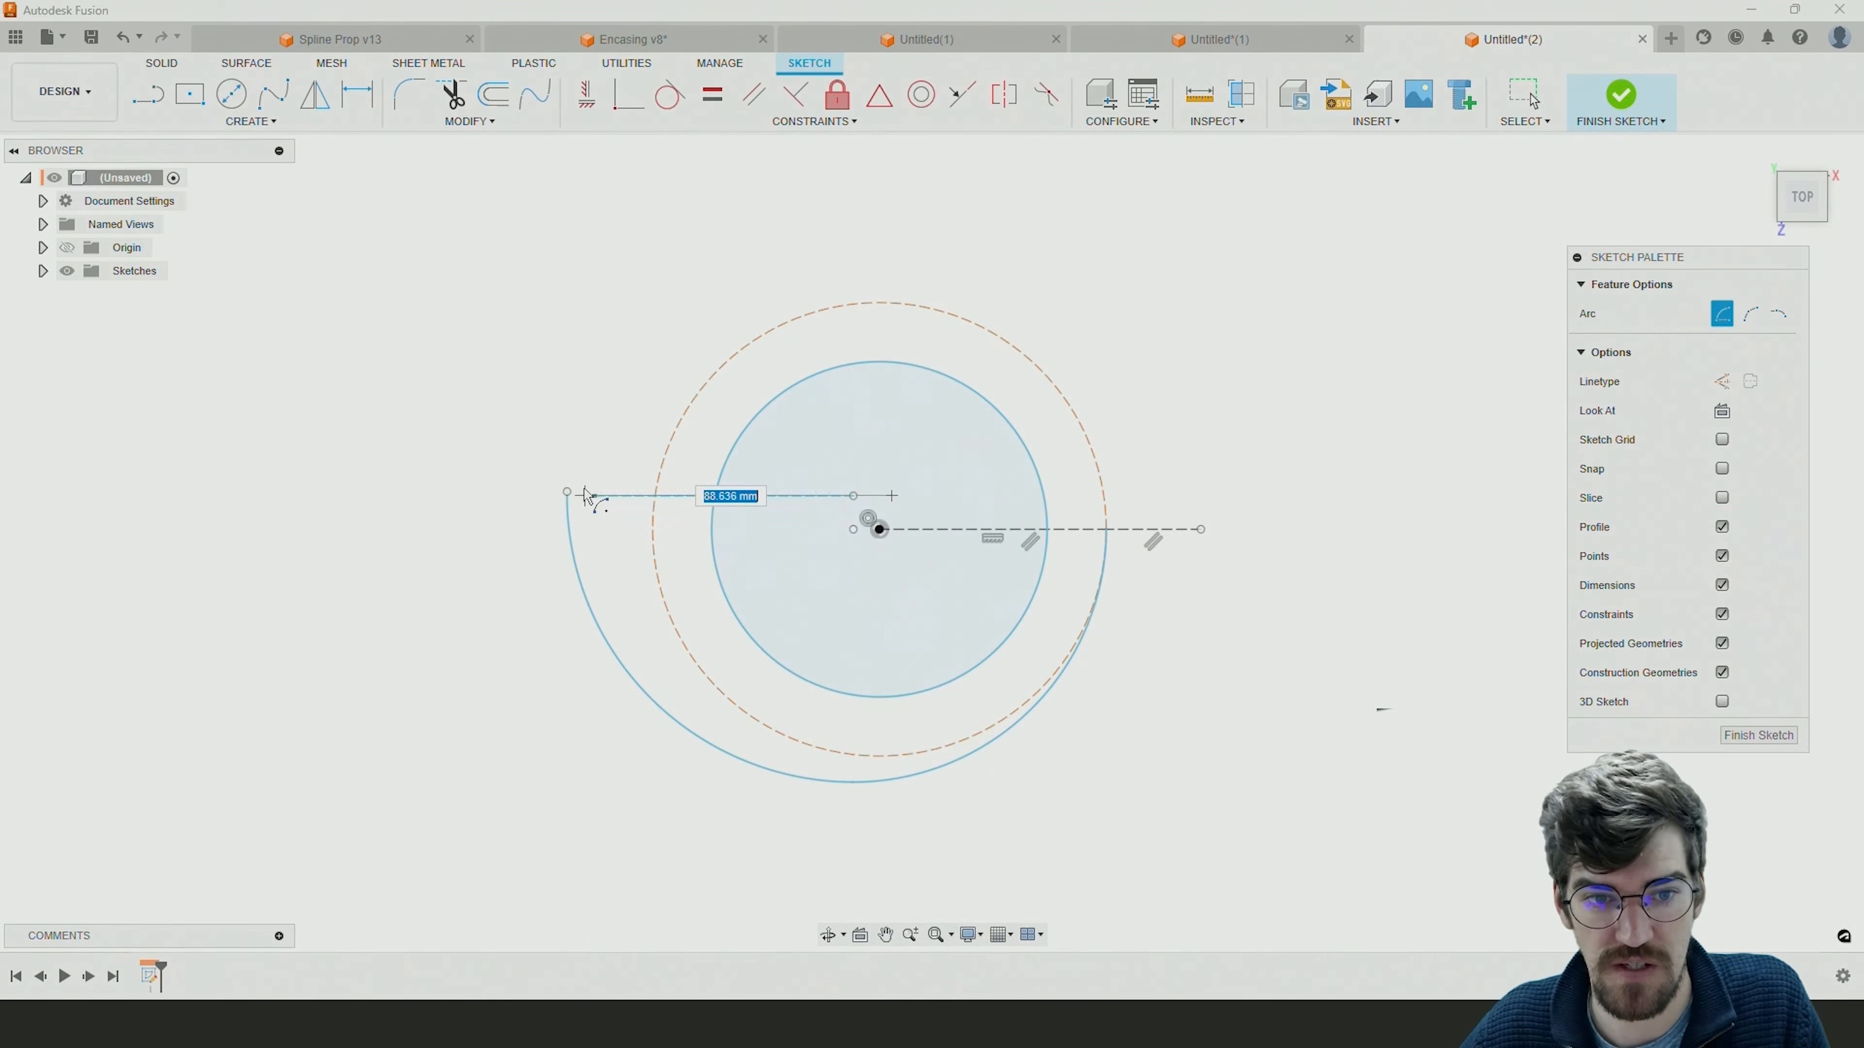
left_click(566, 491)
left_click(896, 323)
Add a fourth quarter arc of about 108 mm radius from the spiral's top, and stretch the outer construction line to the arc's end.
left_click(892, 543)
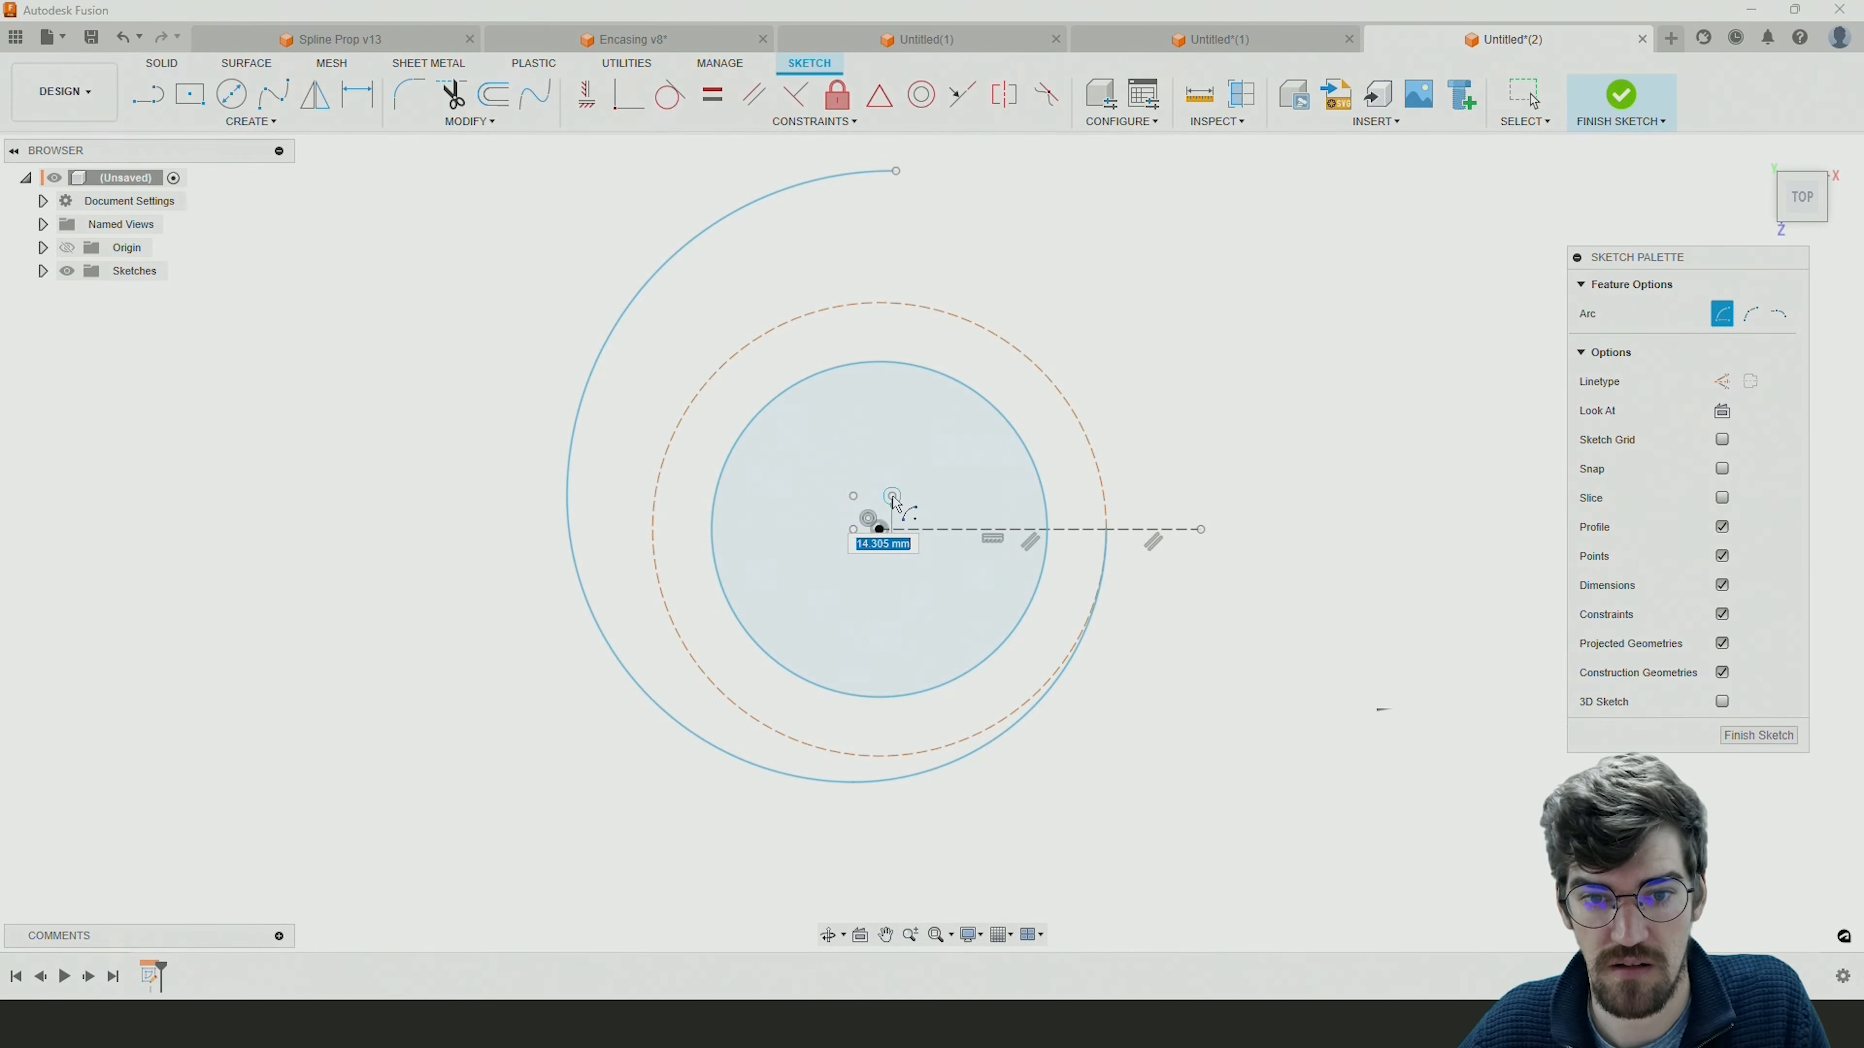
left_click(895, 170)
left_click(1266, 539)
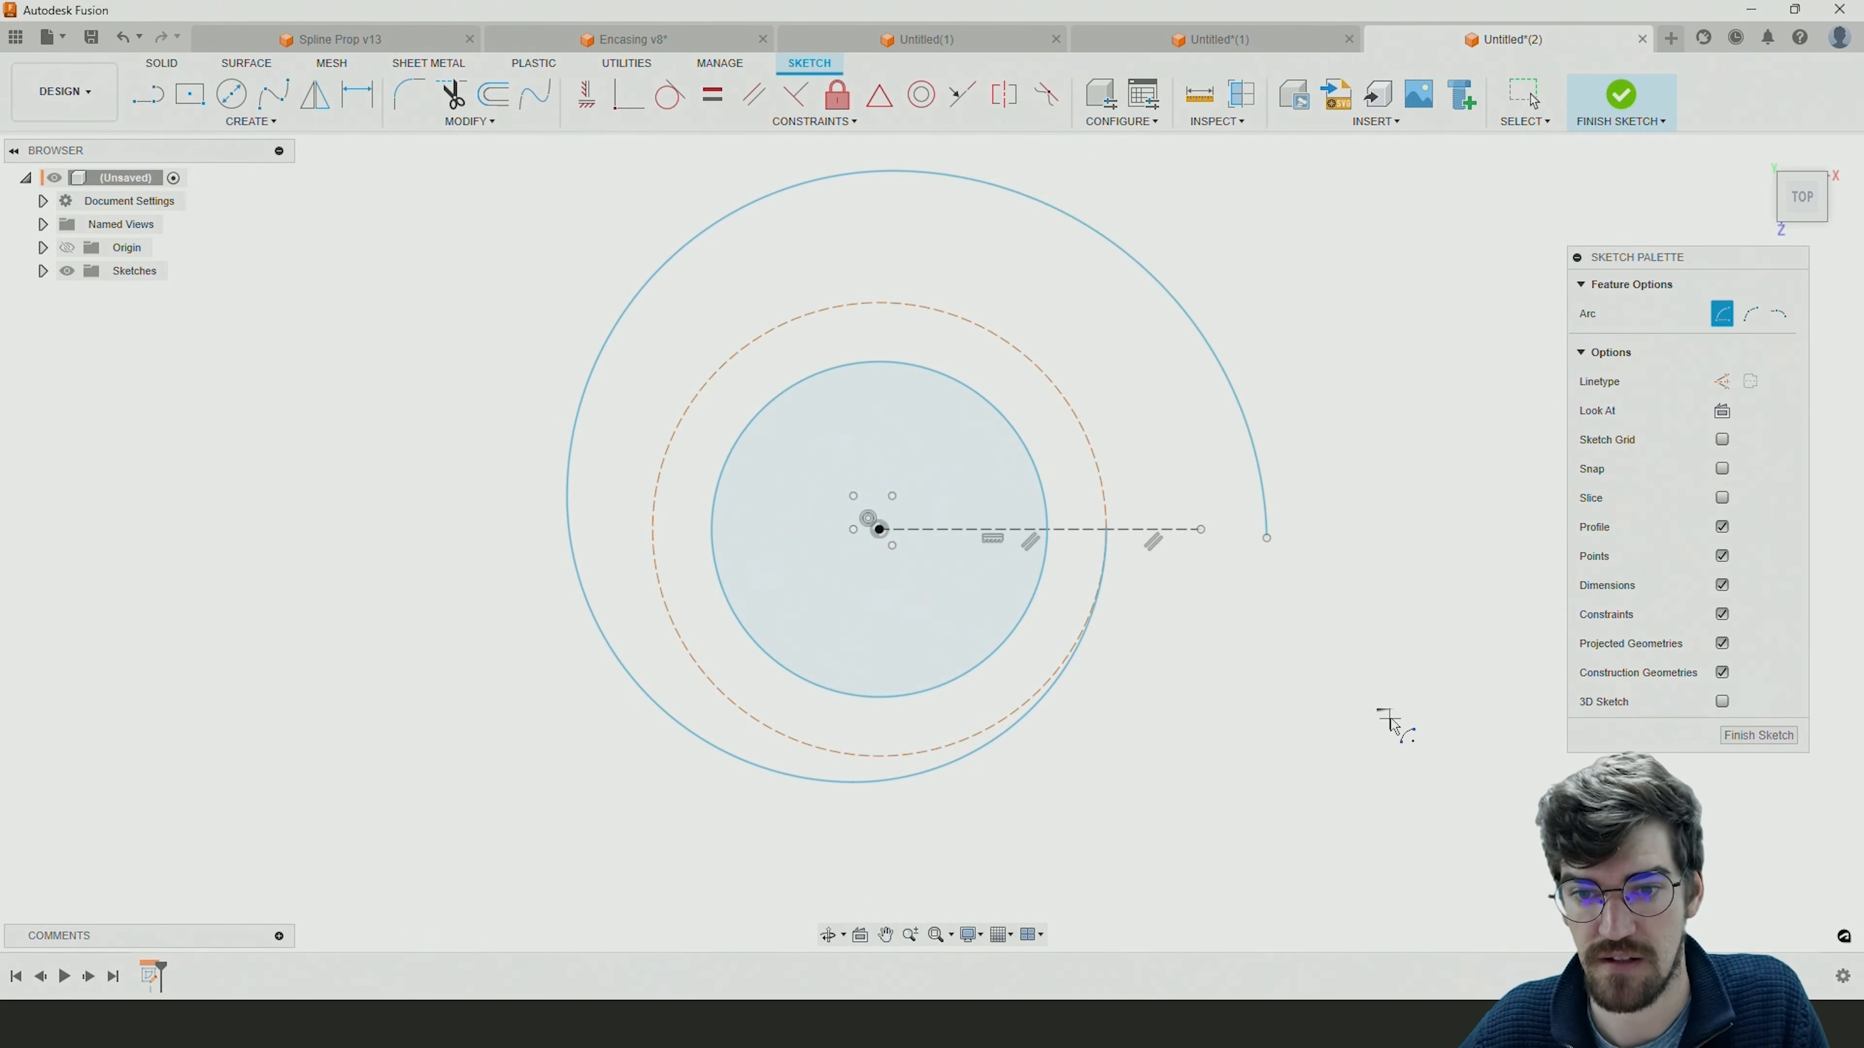
key("Escape")
left_click_drag(1204, 529, 1267, 533)
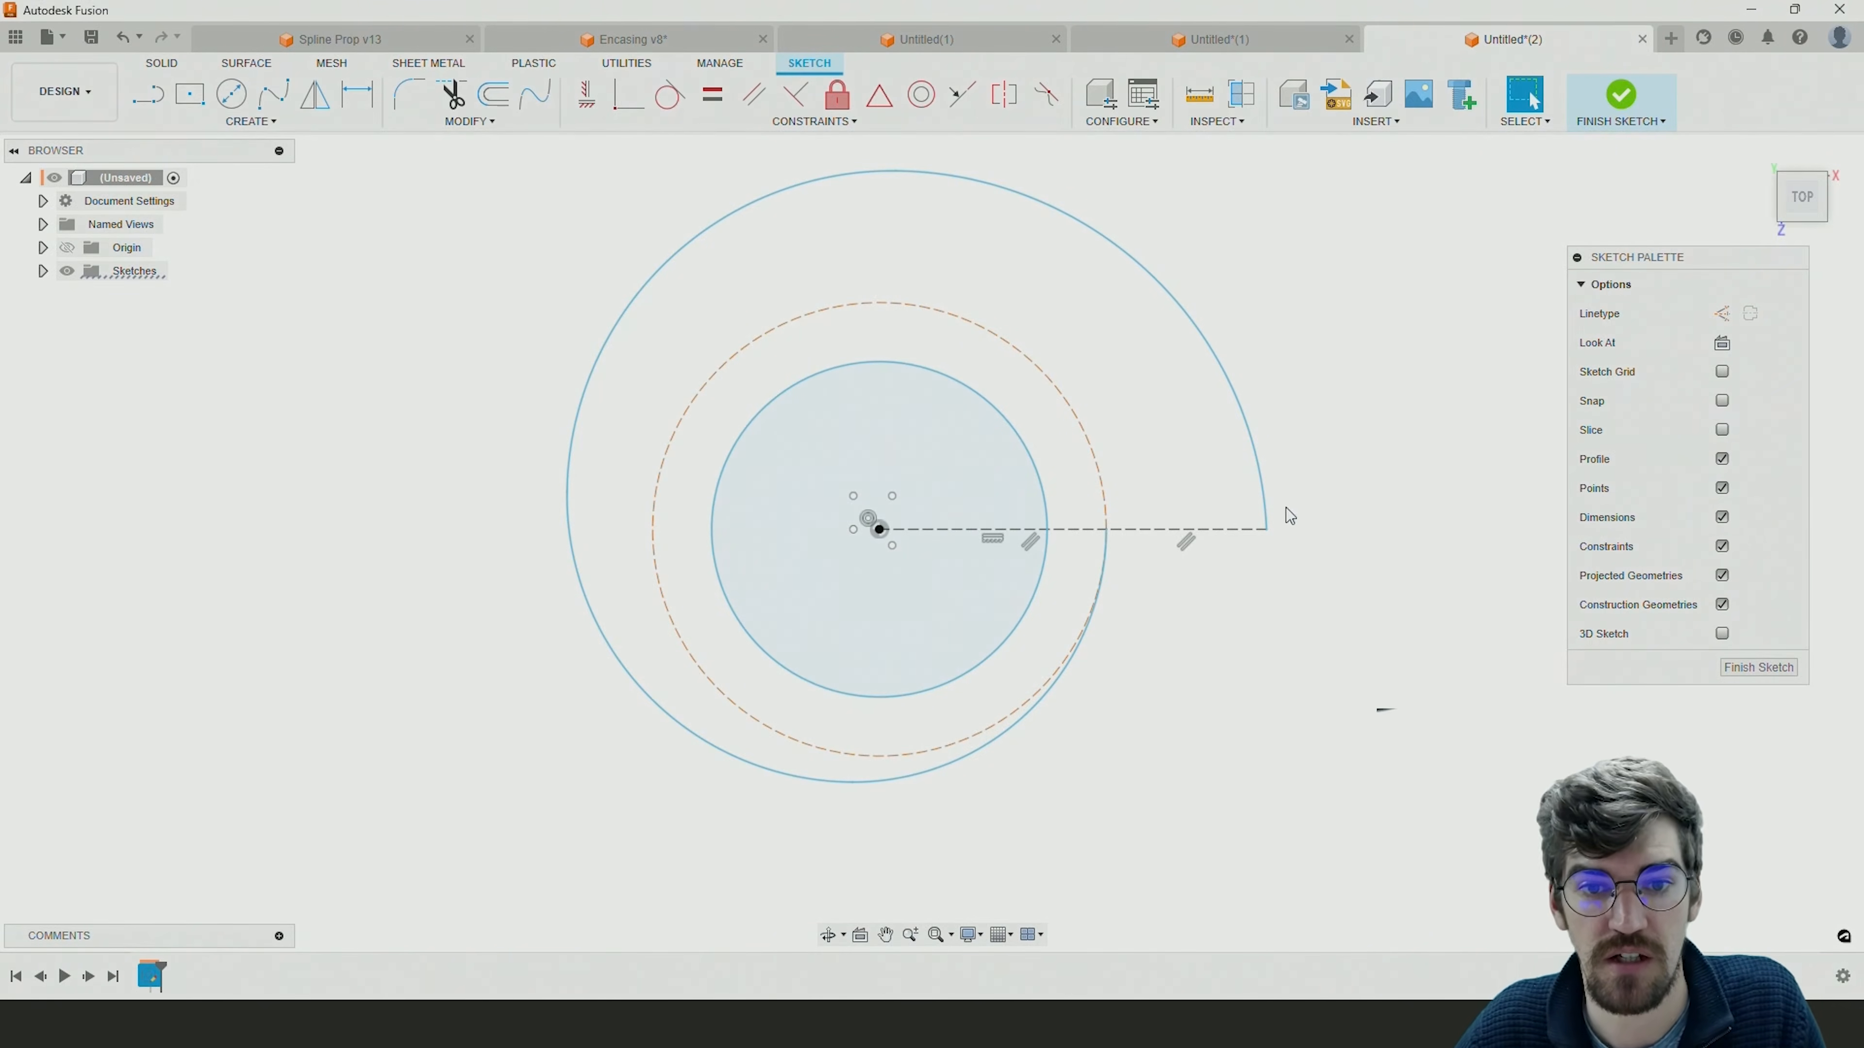
Apply Horizontal/Vertical constraints aligning the spiral's top point with the third arc's centre, and its leftmost point with the second arc's centre.
left_click(590, 103)
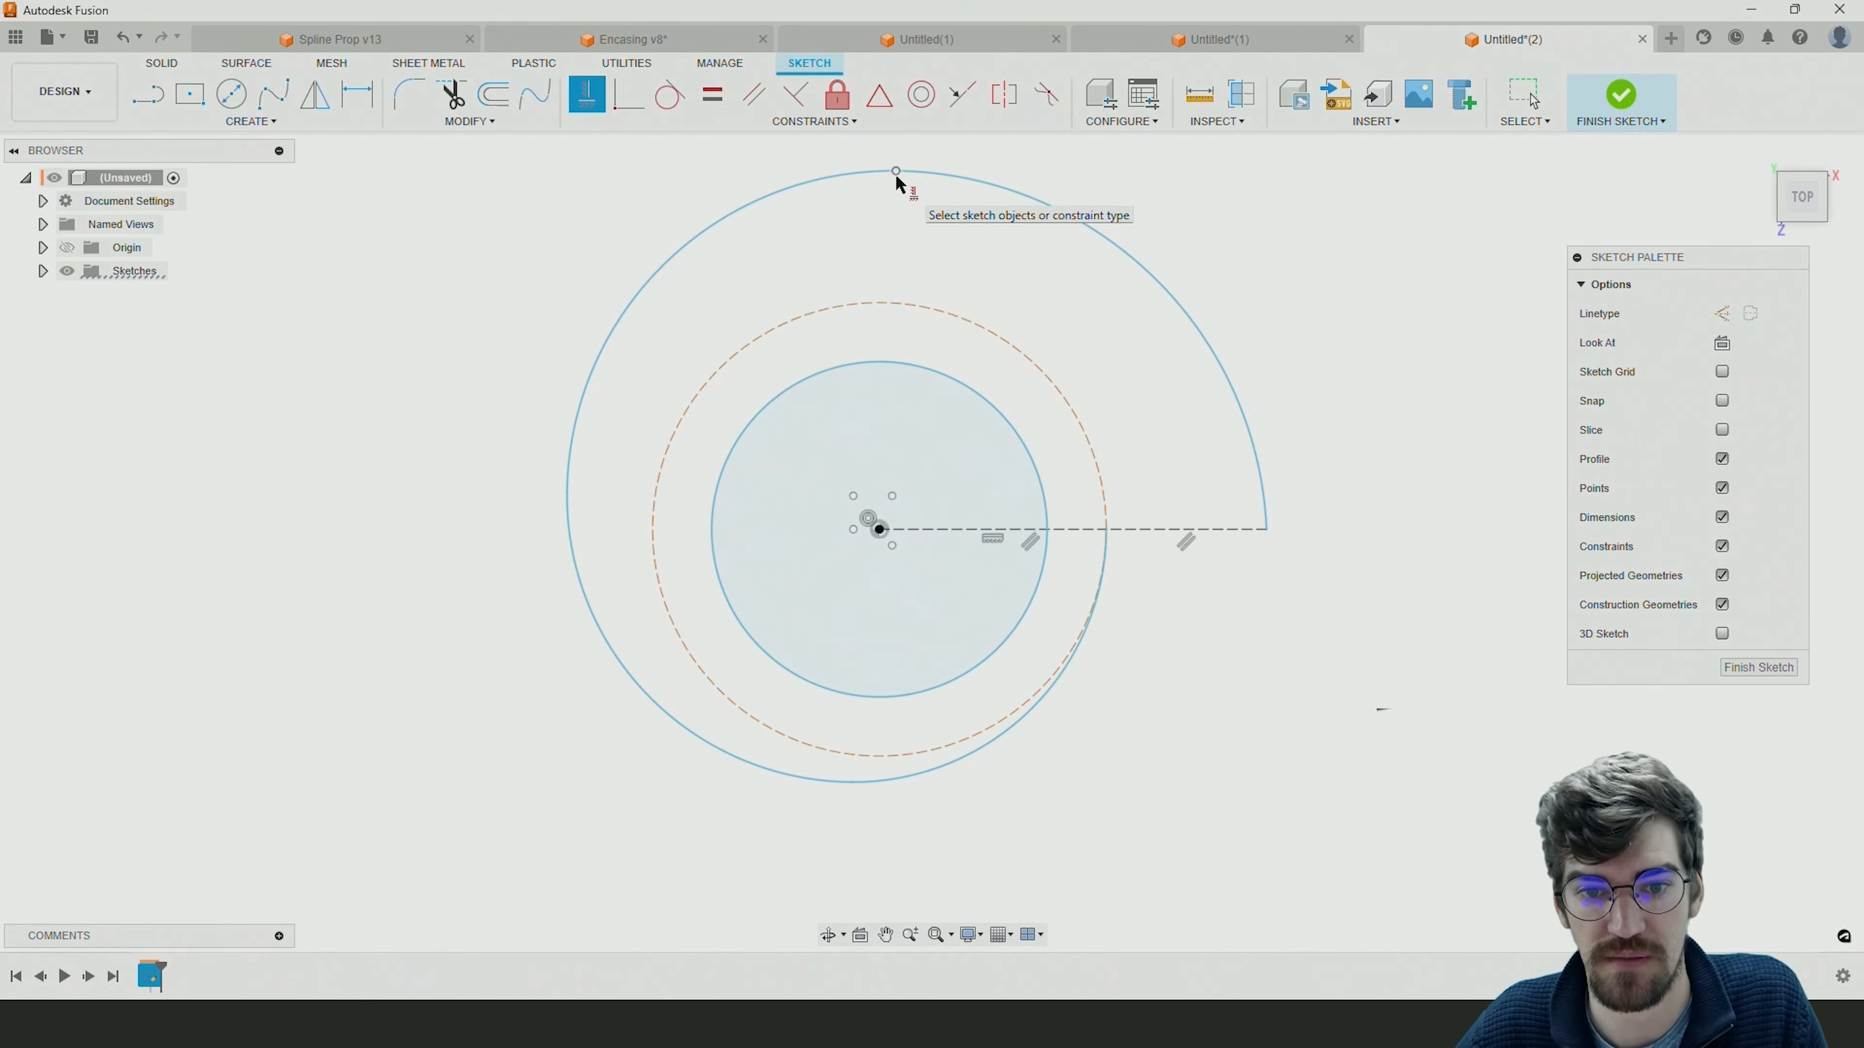
left_click(893, 495)
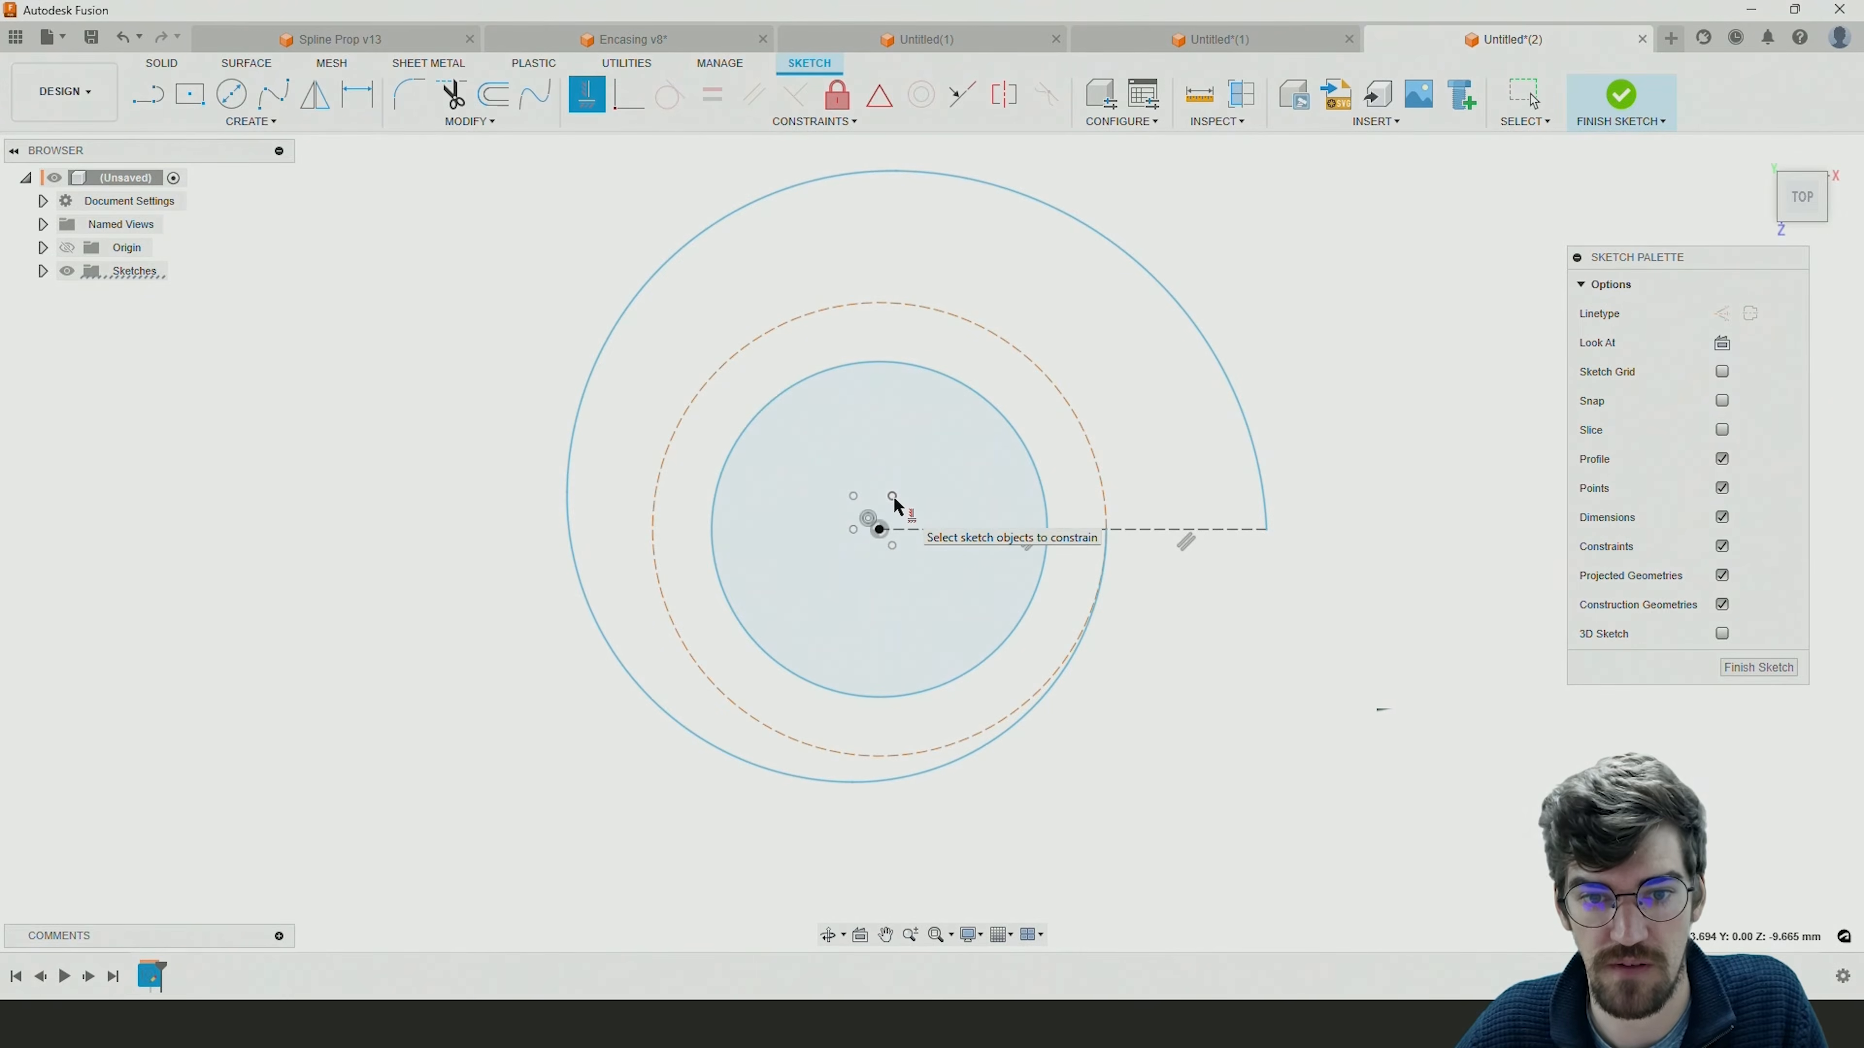
left_click(895, 170)
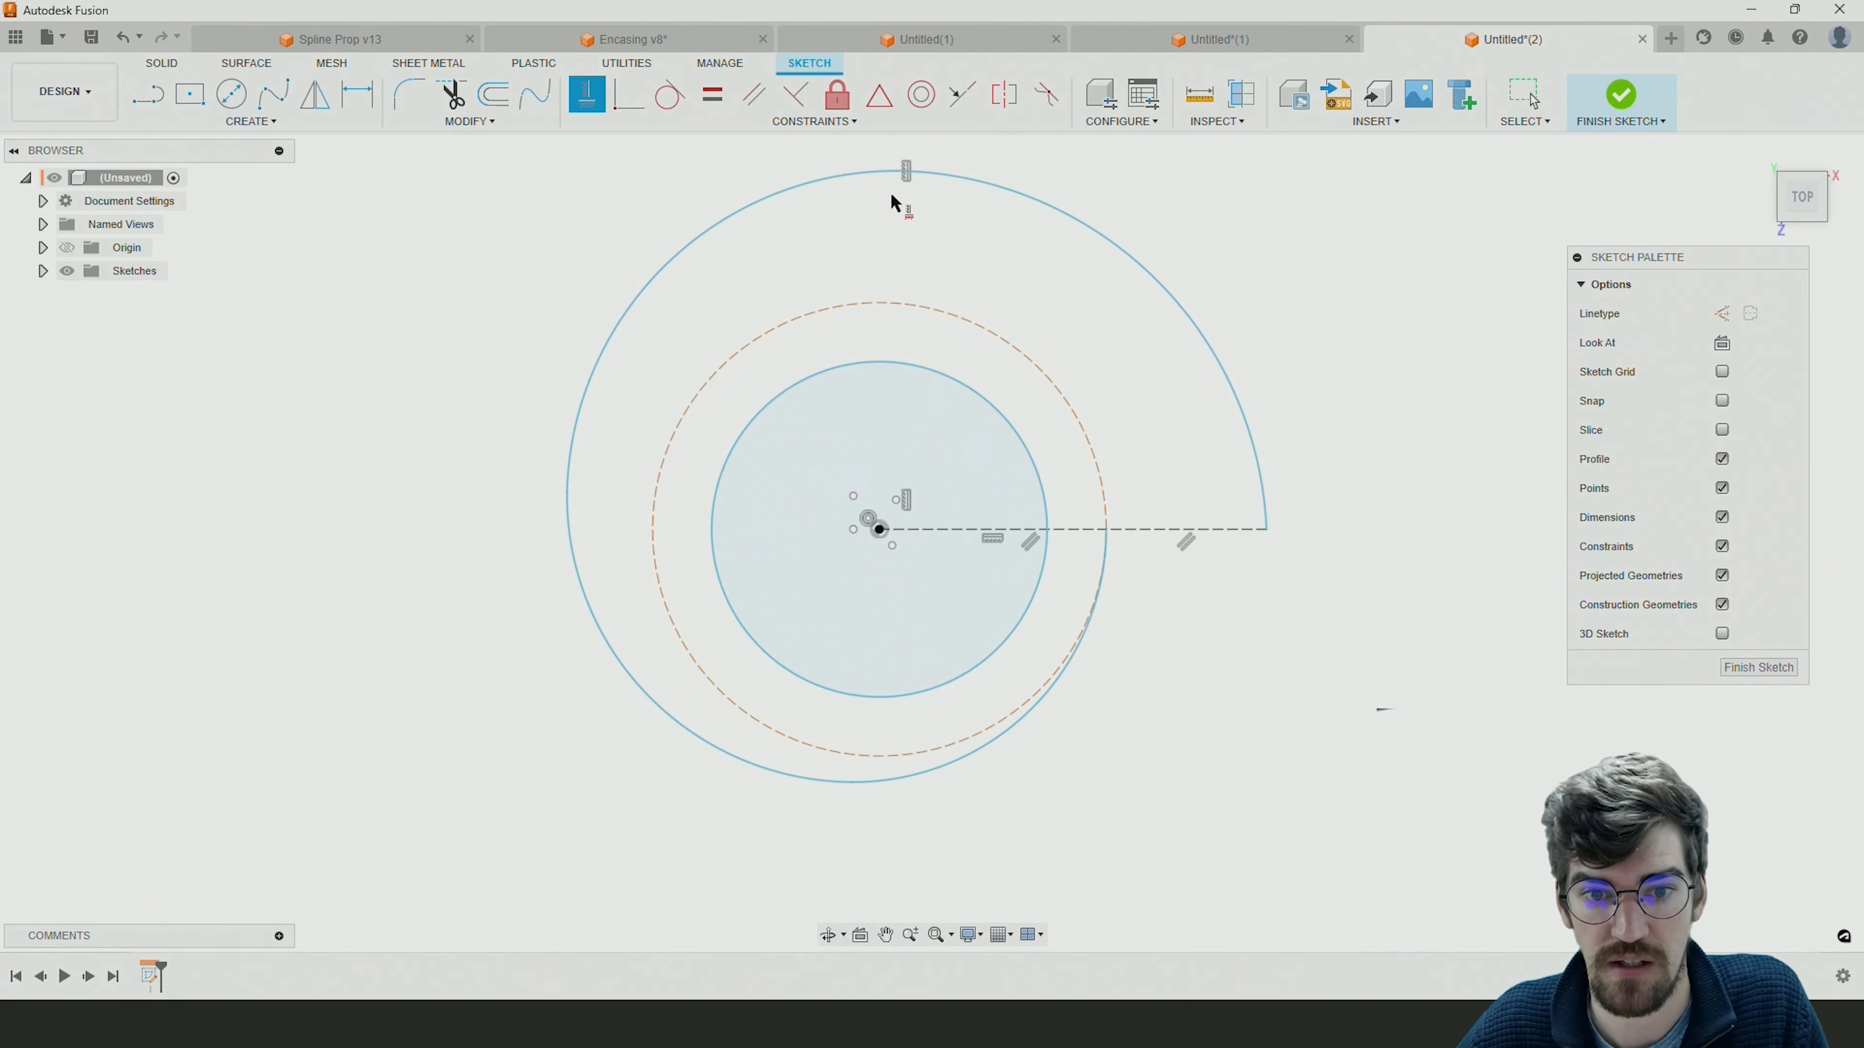
left_click(566, 491)
left_click(854, 497)
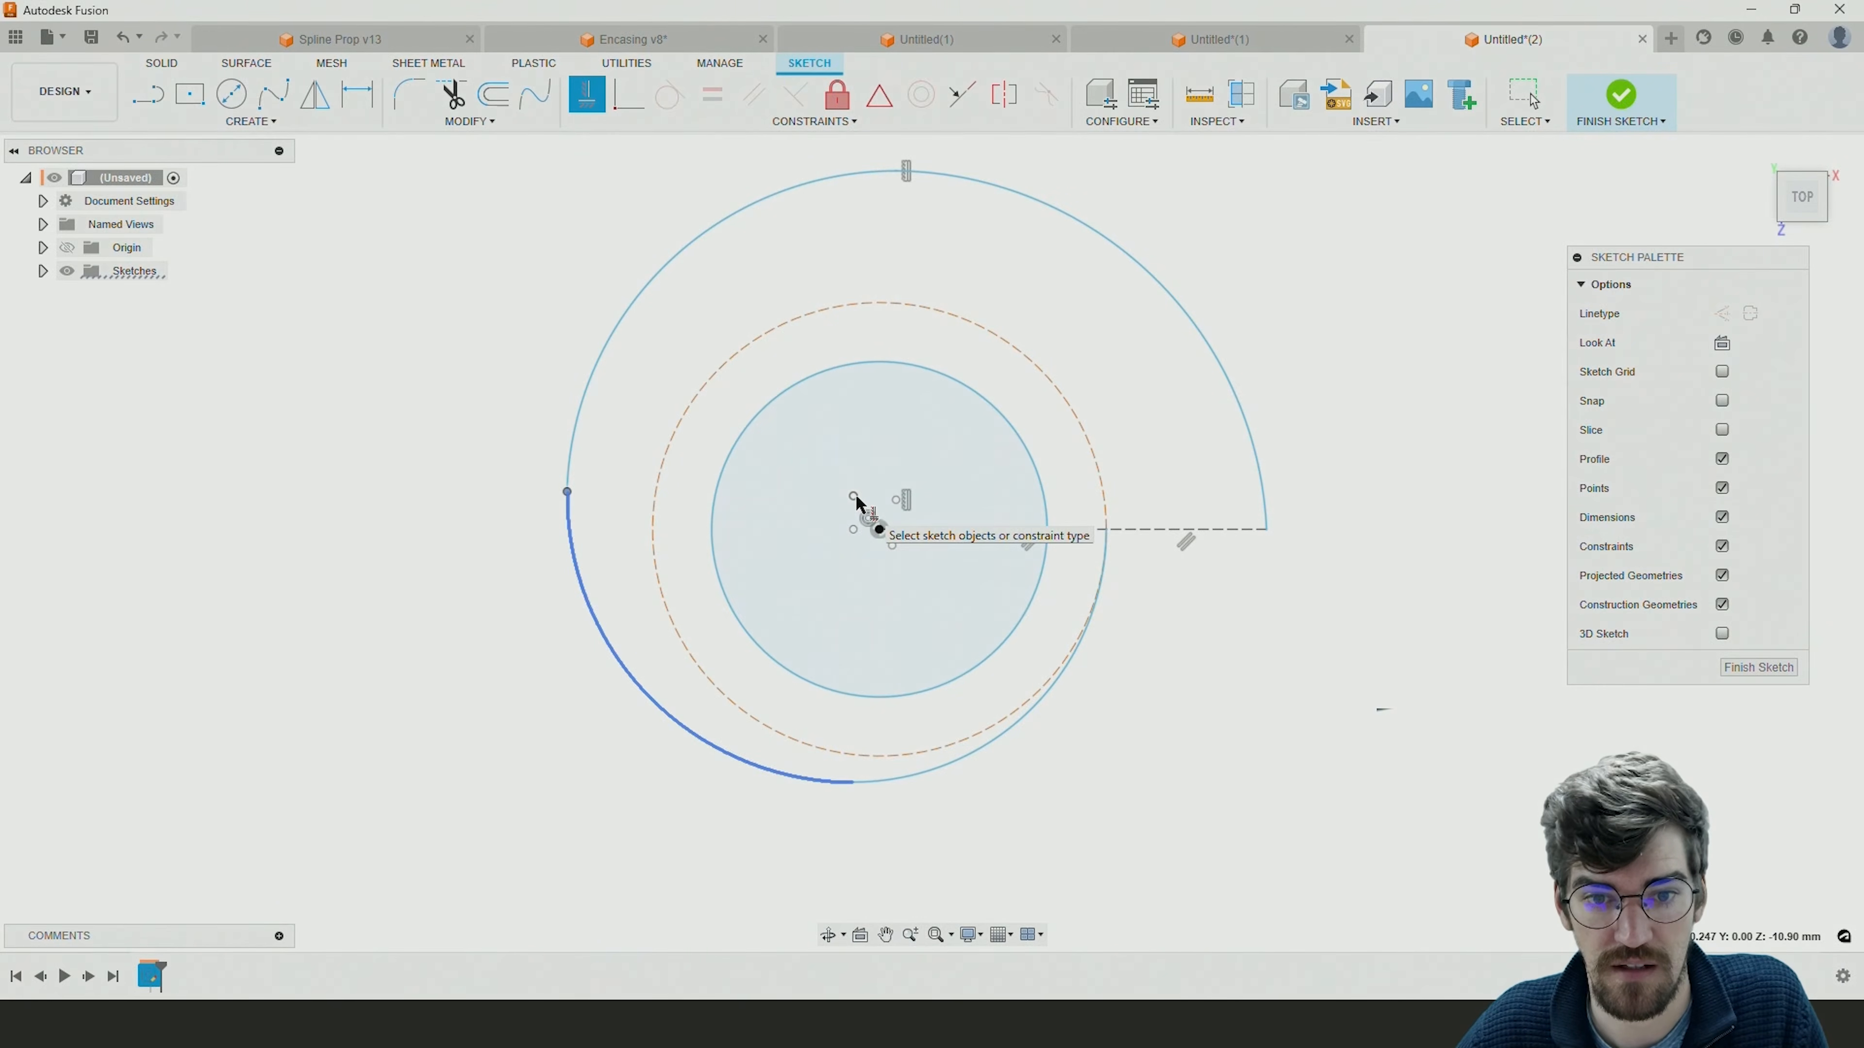
Apply Horizontal/Vertical constraints between consecutive arc centres, and align the first arc's centre with the origin and the spiral's lowest point.
left_click(896, 500)
left_click(853, 497)
left_click(853, 497)
left_click(855, 530)
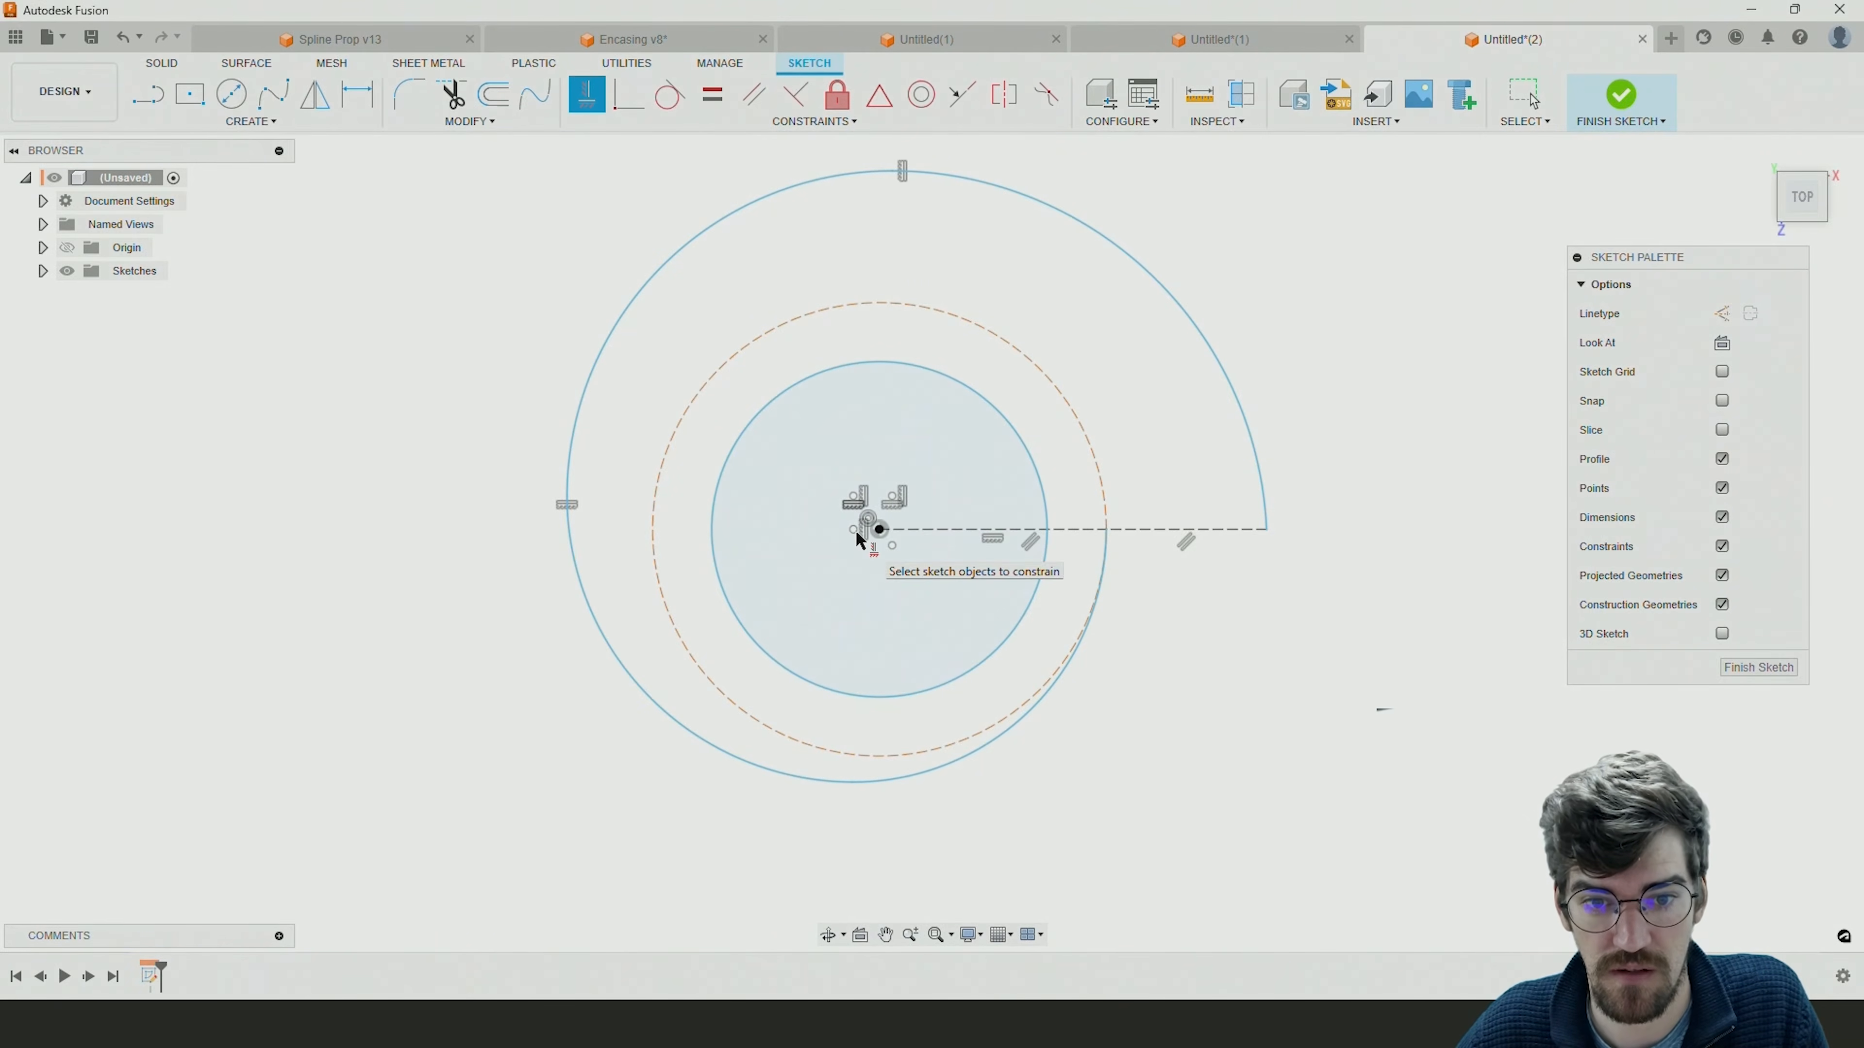
left_click(853, 783)
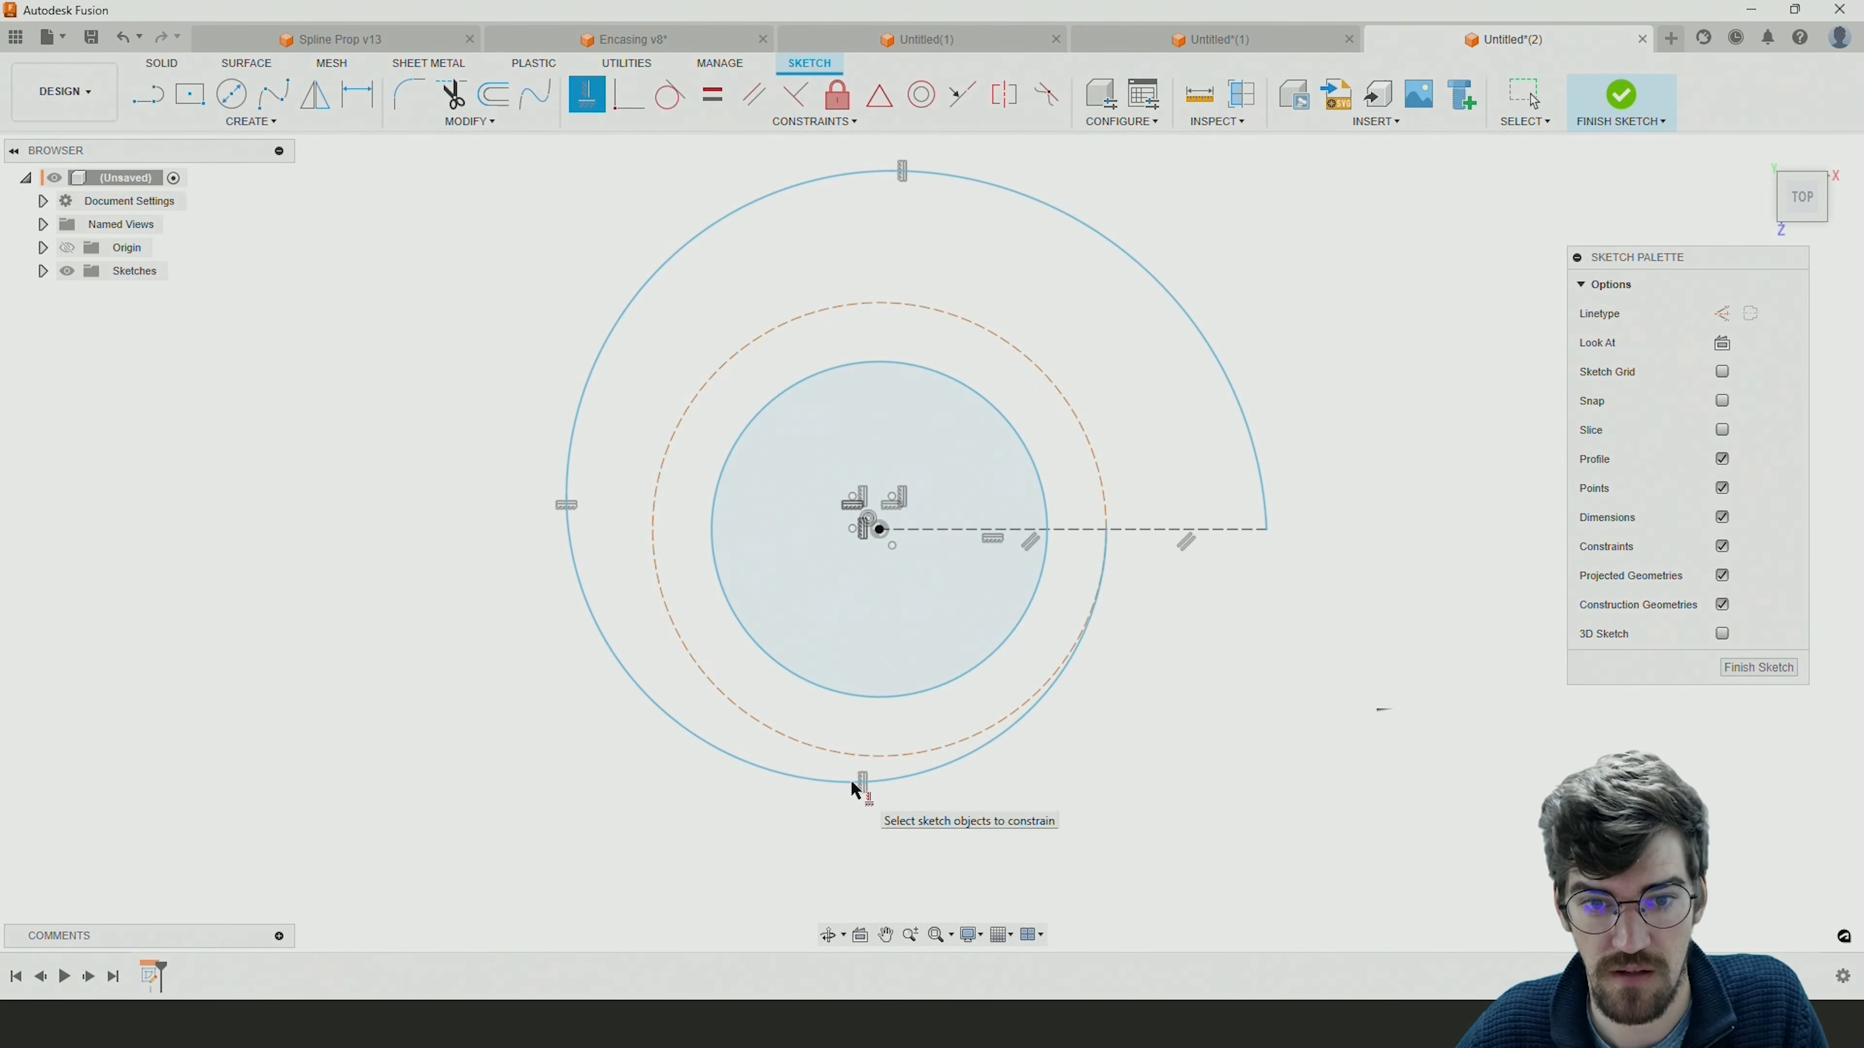
left_click(892, 545)
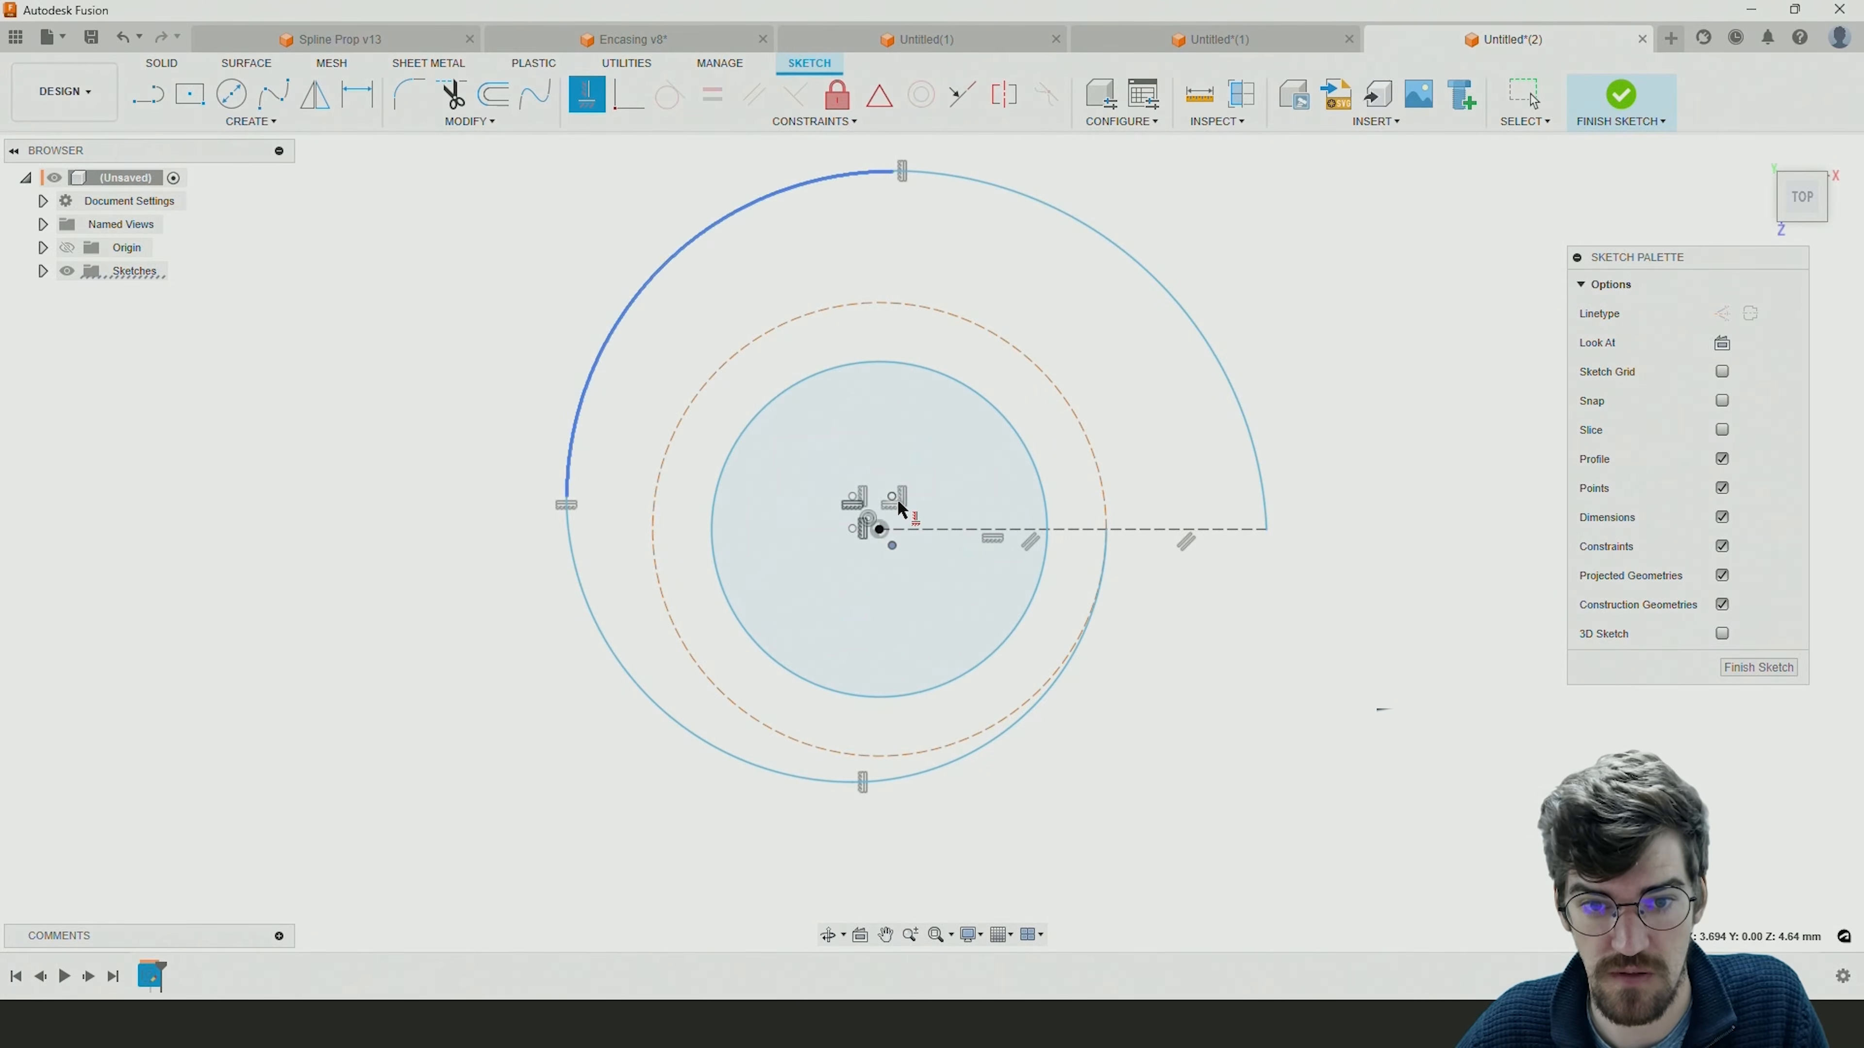
left_click(893, 500)
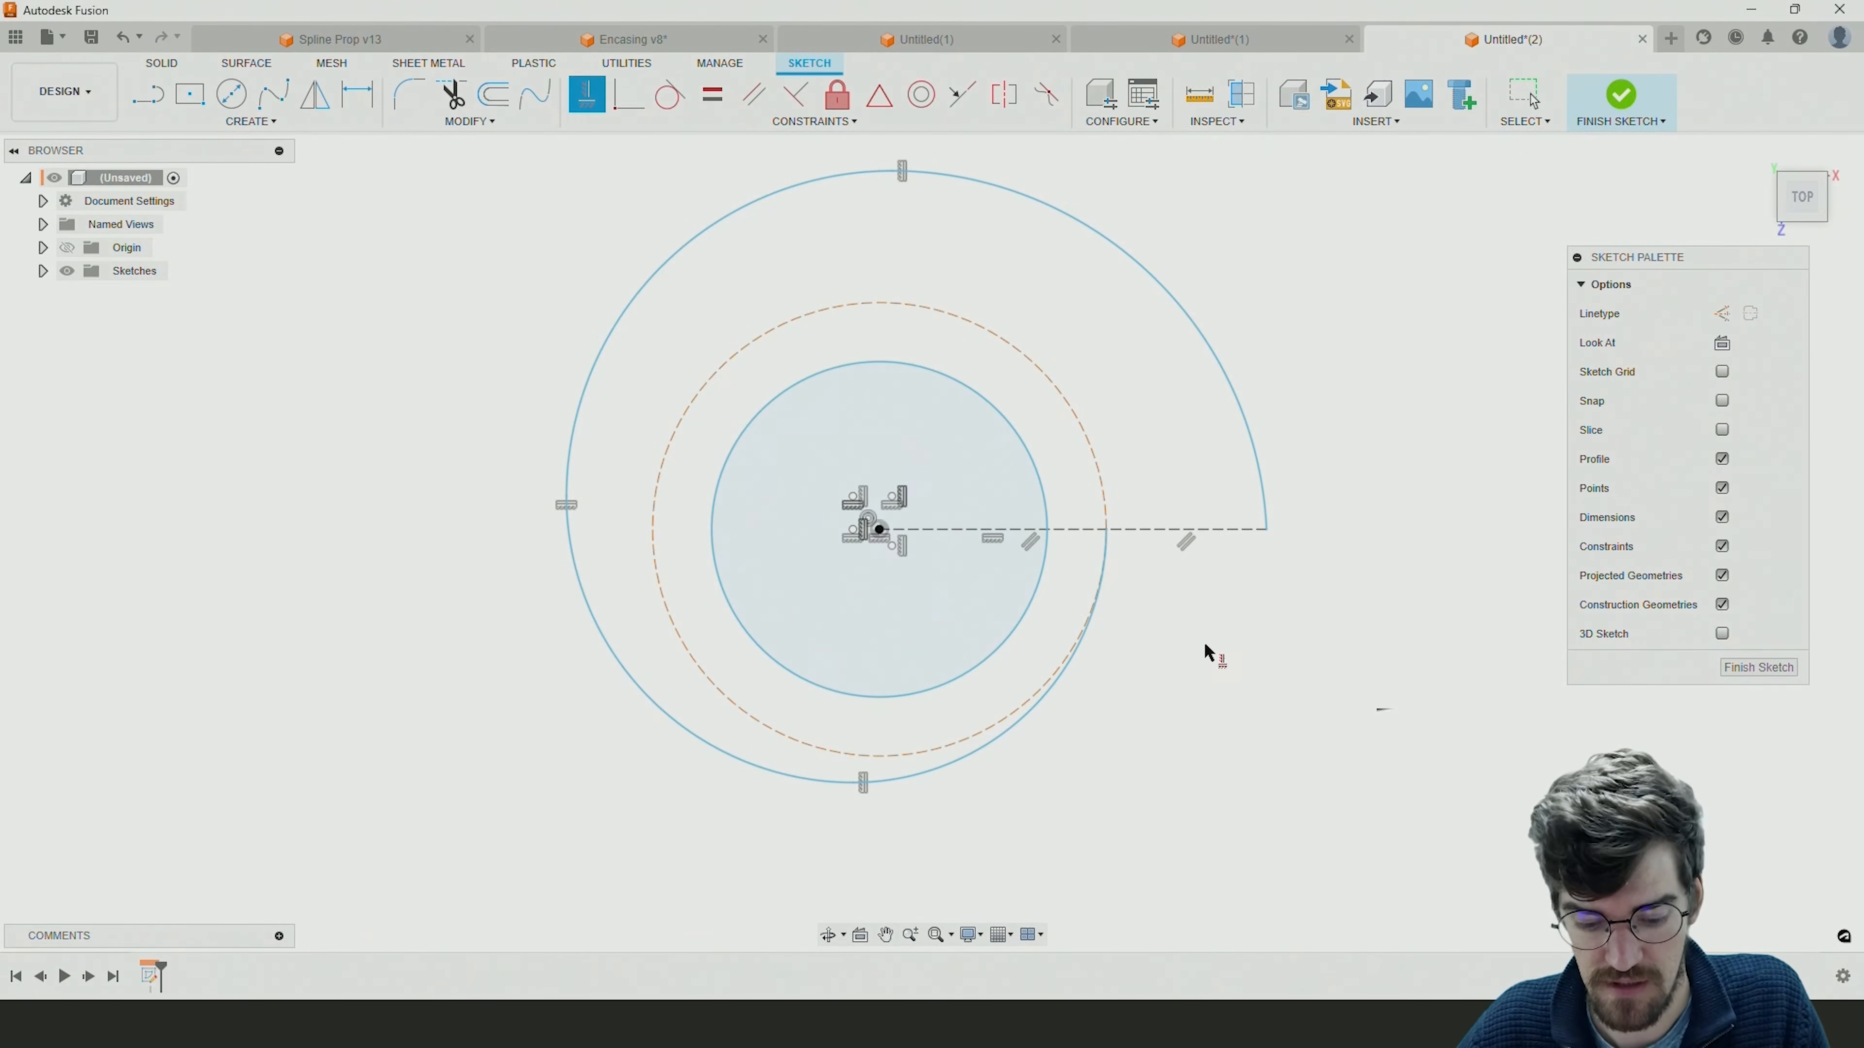
key("Escape")
Pull the spiral's outer end slightly inward to test how the constrained arcs move.
mouse_move(1266, 528)
left_mouse_down()
mouse_move(956, 507)
mouse_move(1483, 488)
mouse_move(1116, 521)
mouse_move(1320, 514)
mouse_move(1202, 523)
mouse_move(1254, 515)
left_mouse_up()
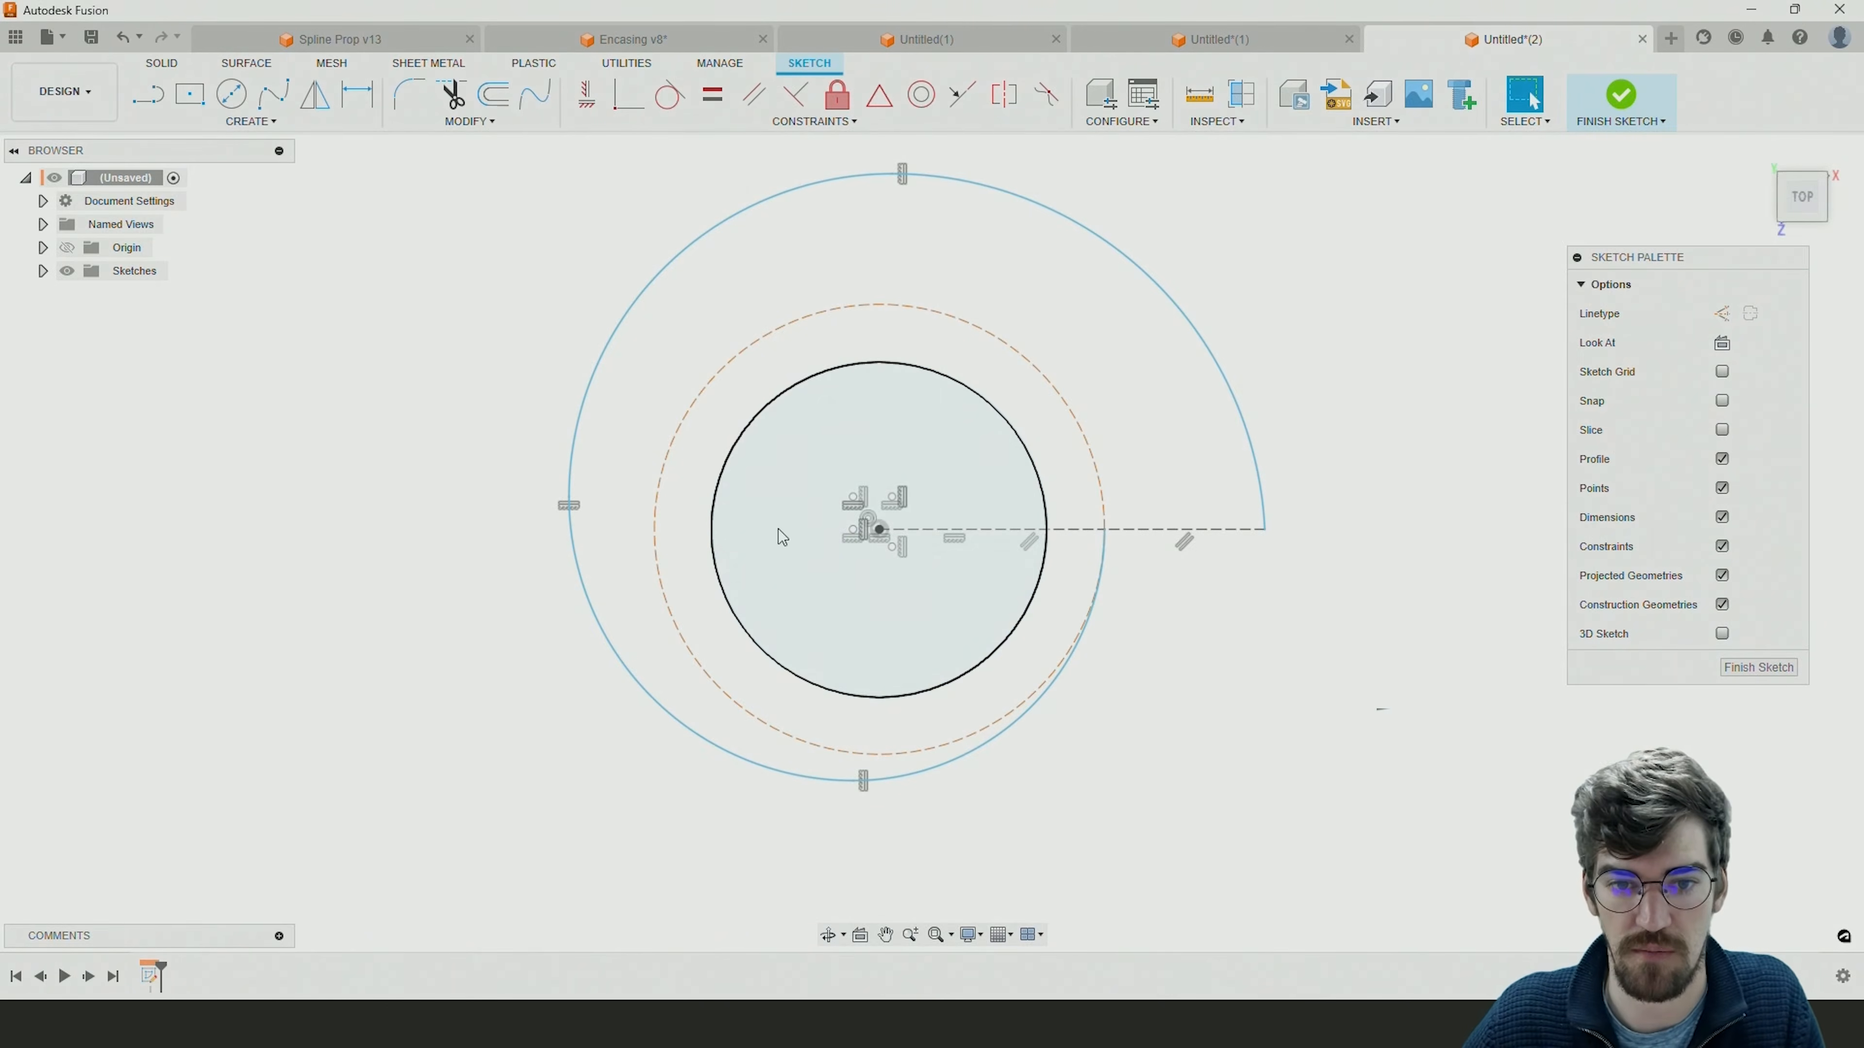
middle_click_drag(1068, 600, 1144, 623)
scroll(926, 535, "up", 3)
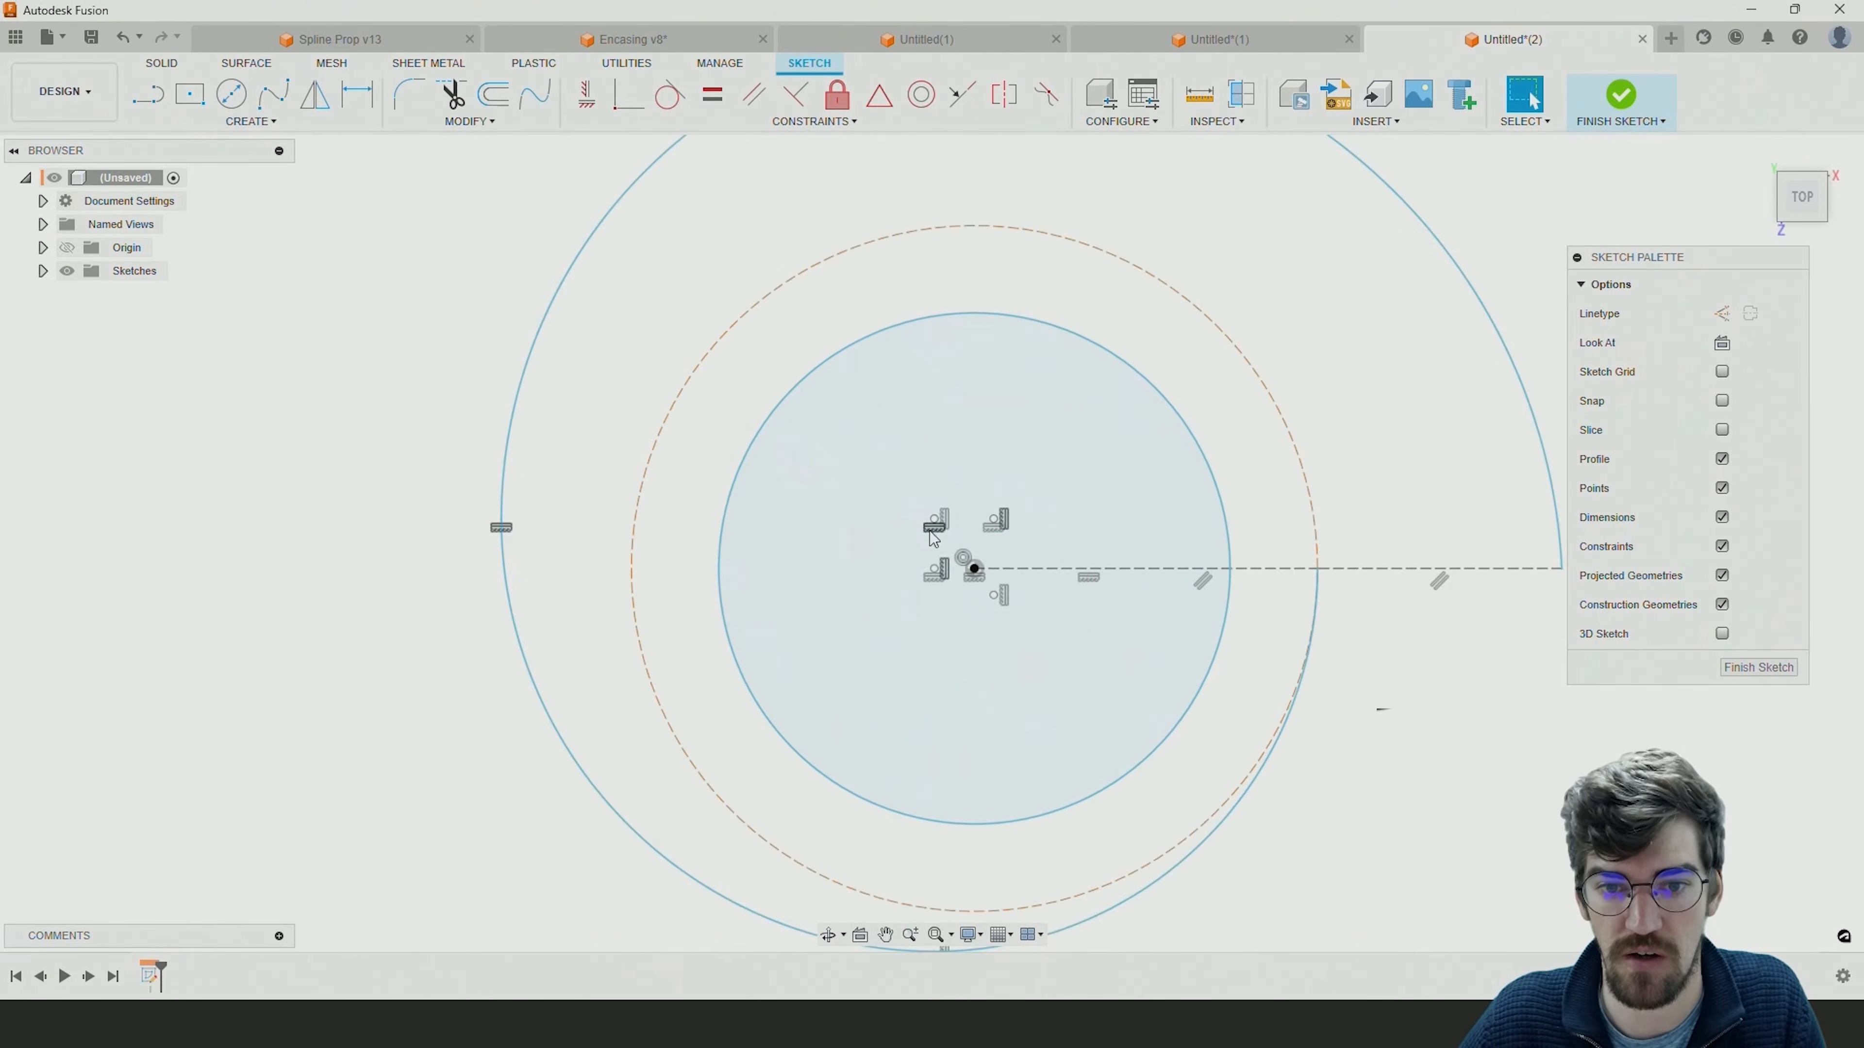
scroll(926, 536, "down", 2)
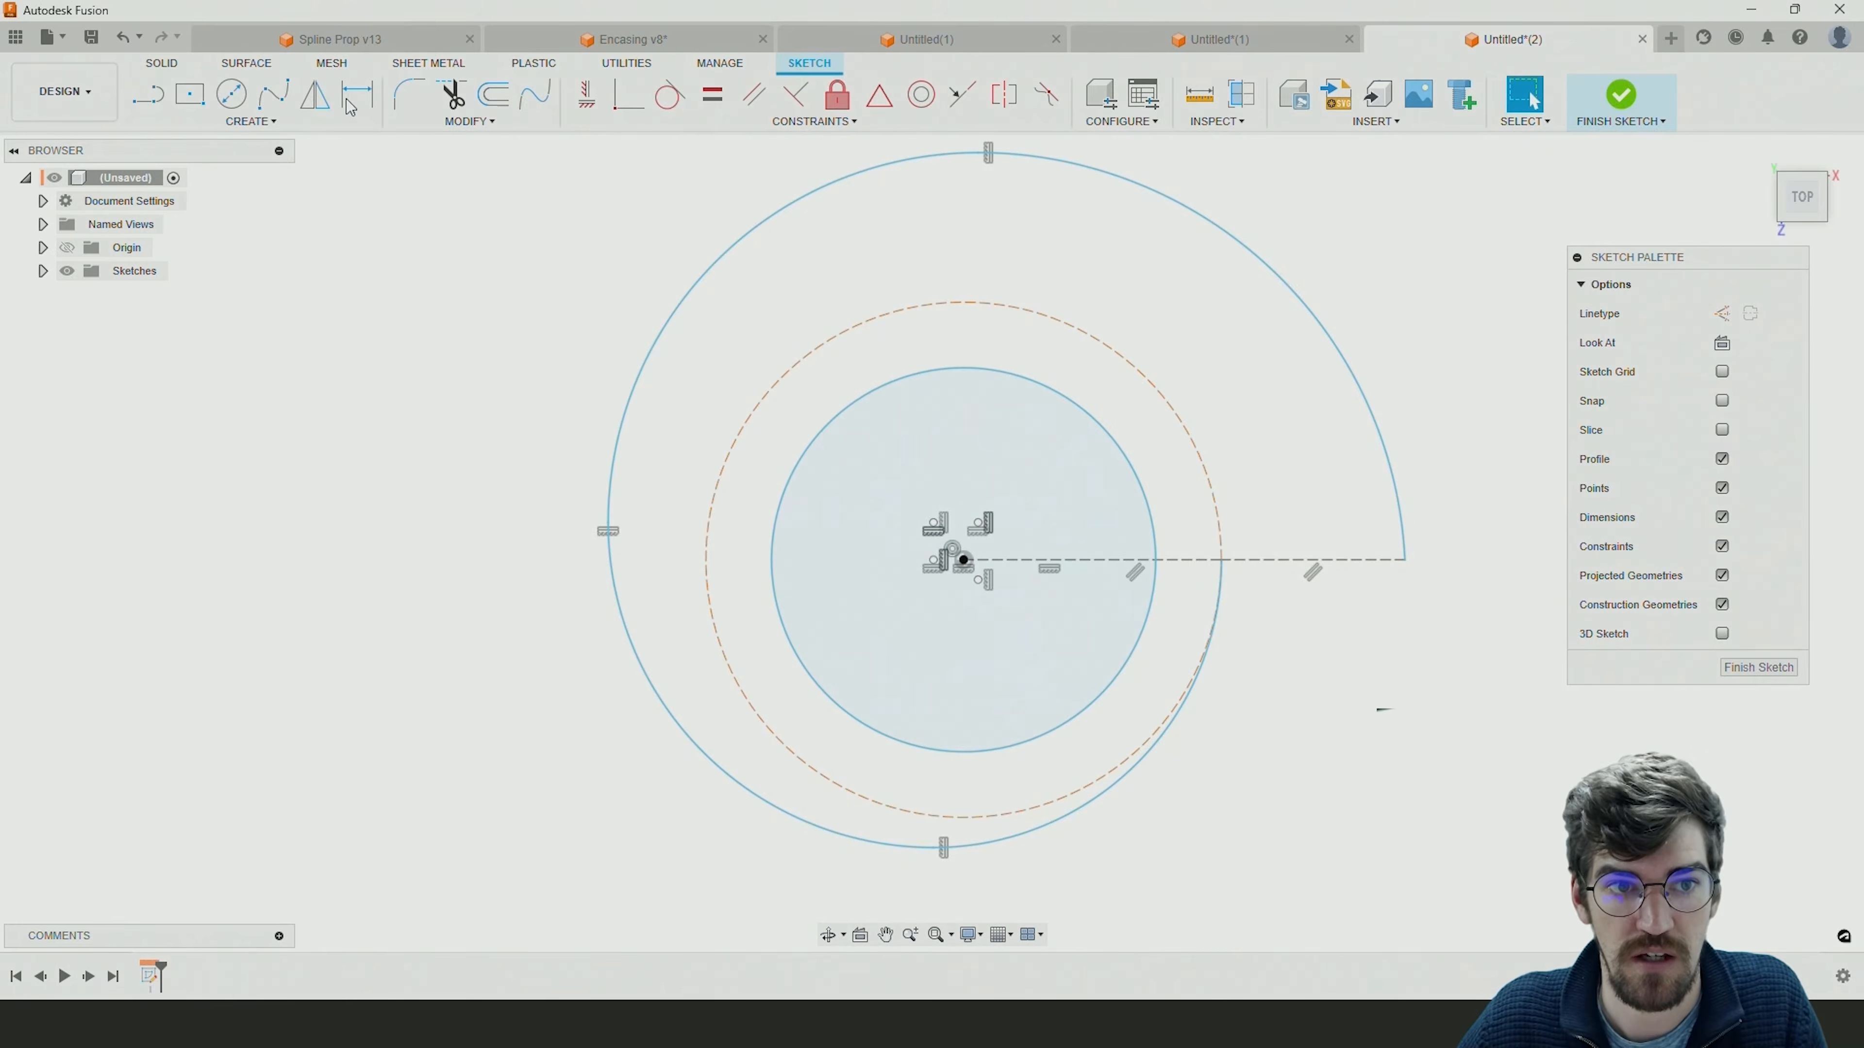
Dimension the vertical distance between the third and fourth arcs' centres at 15 mm.
left_click(357, 94)
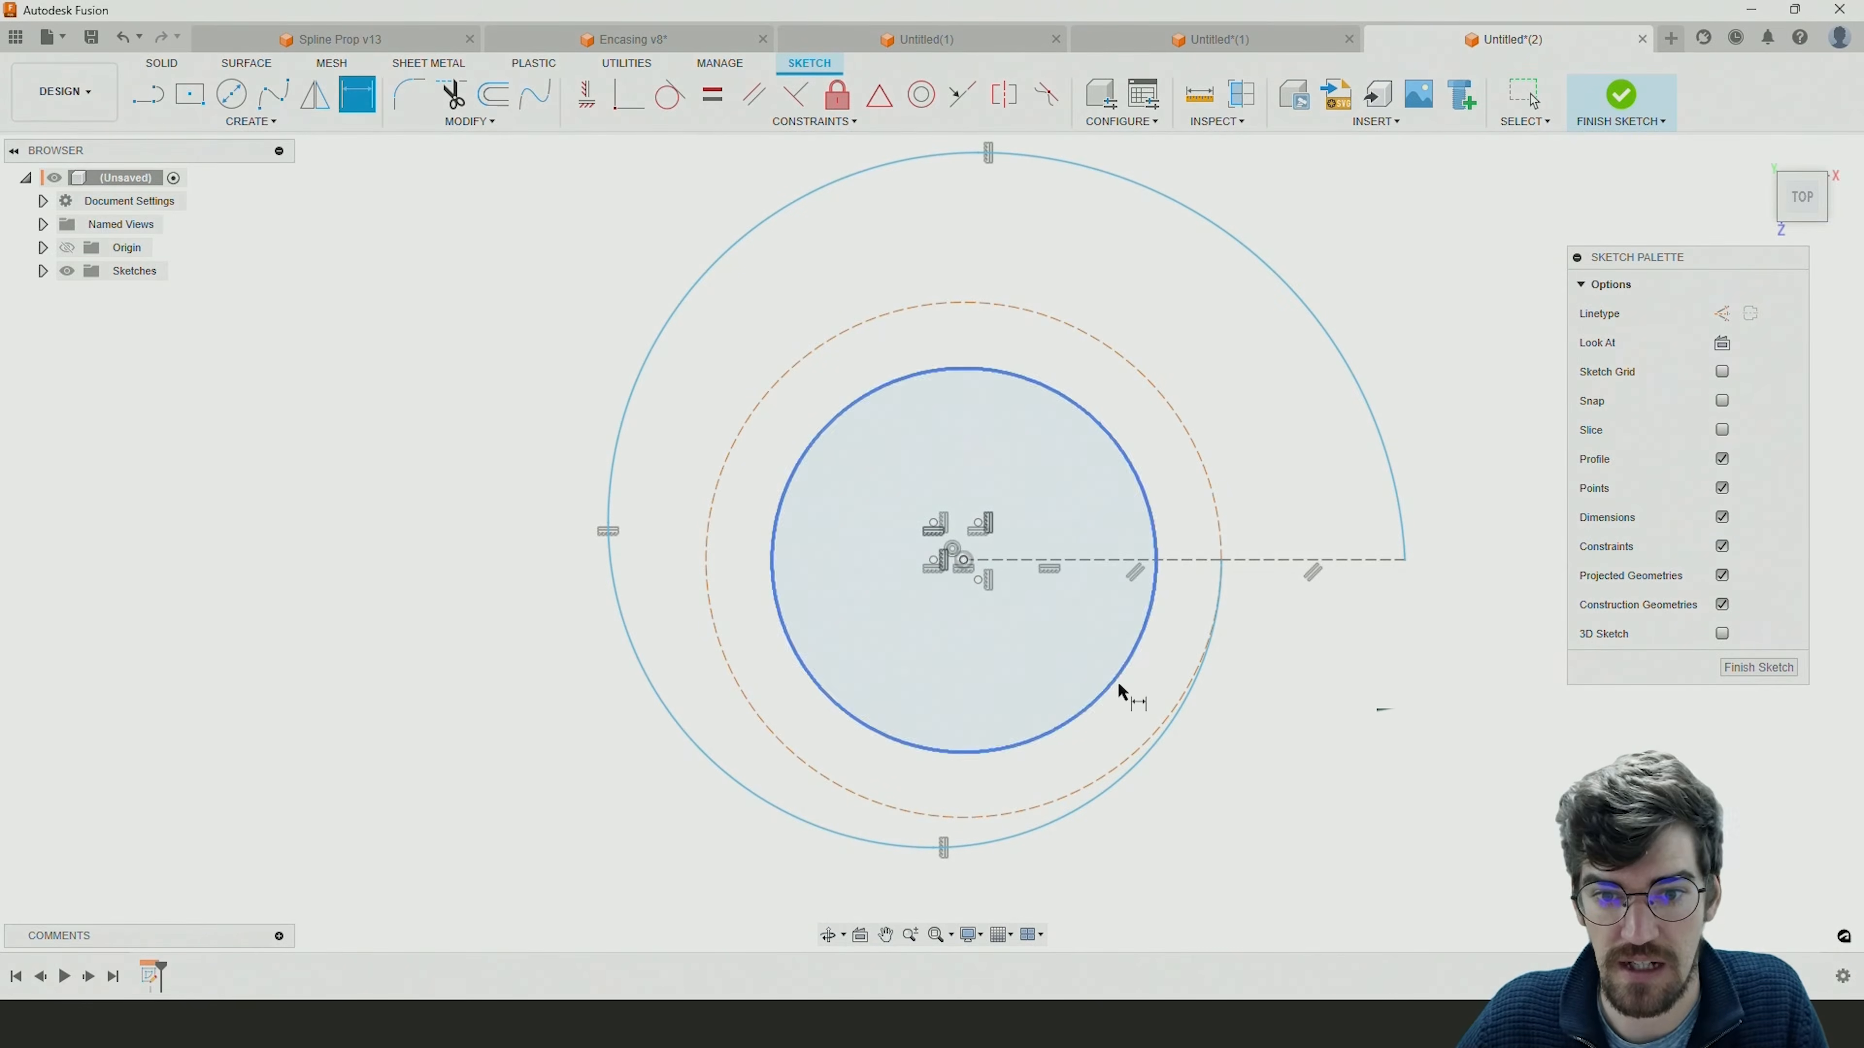
left_click(981, 580)
left_click(979, 524)
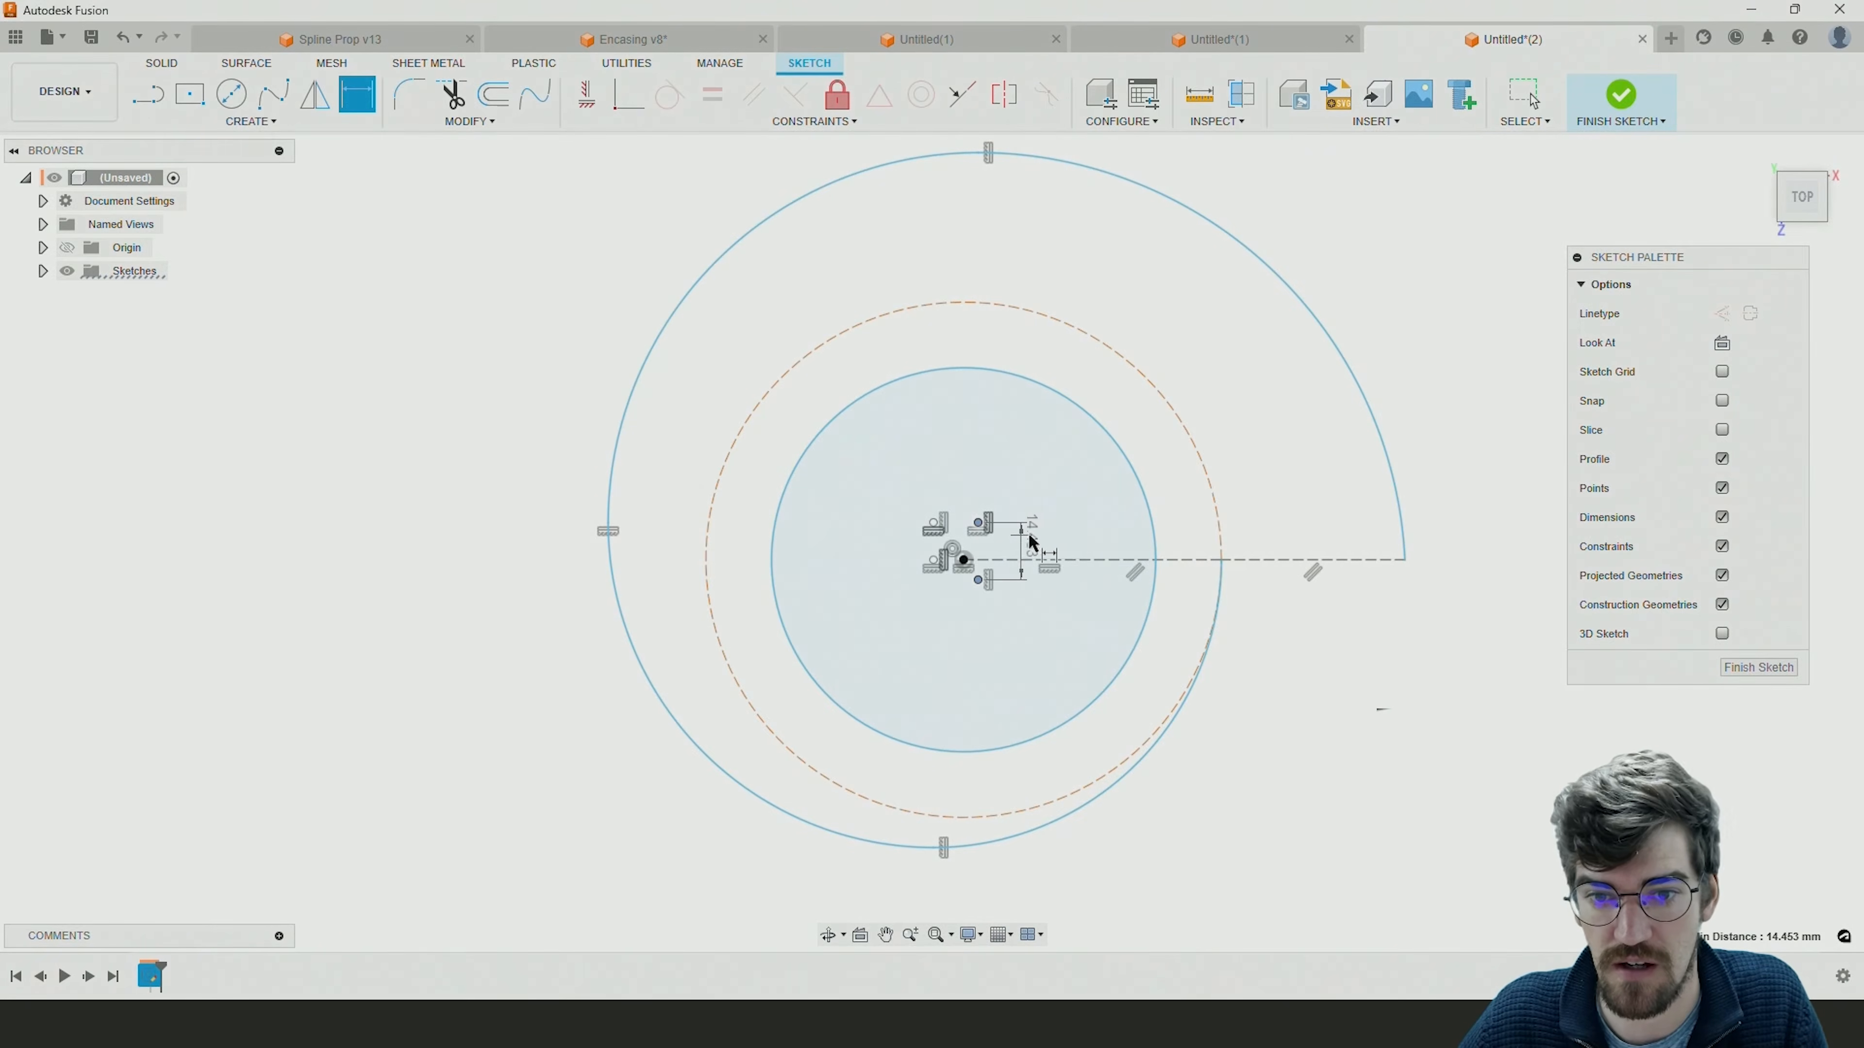
left_click(1032, 549)
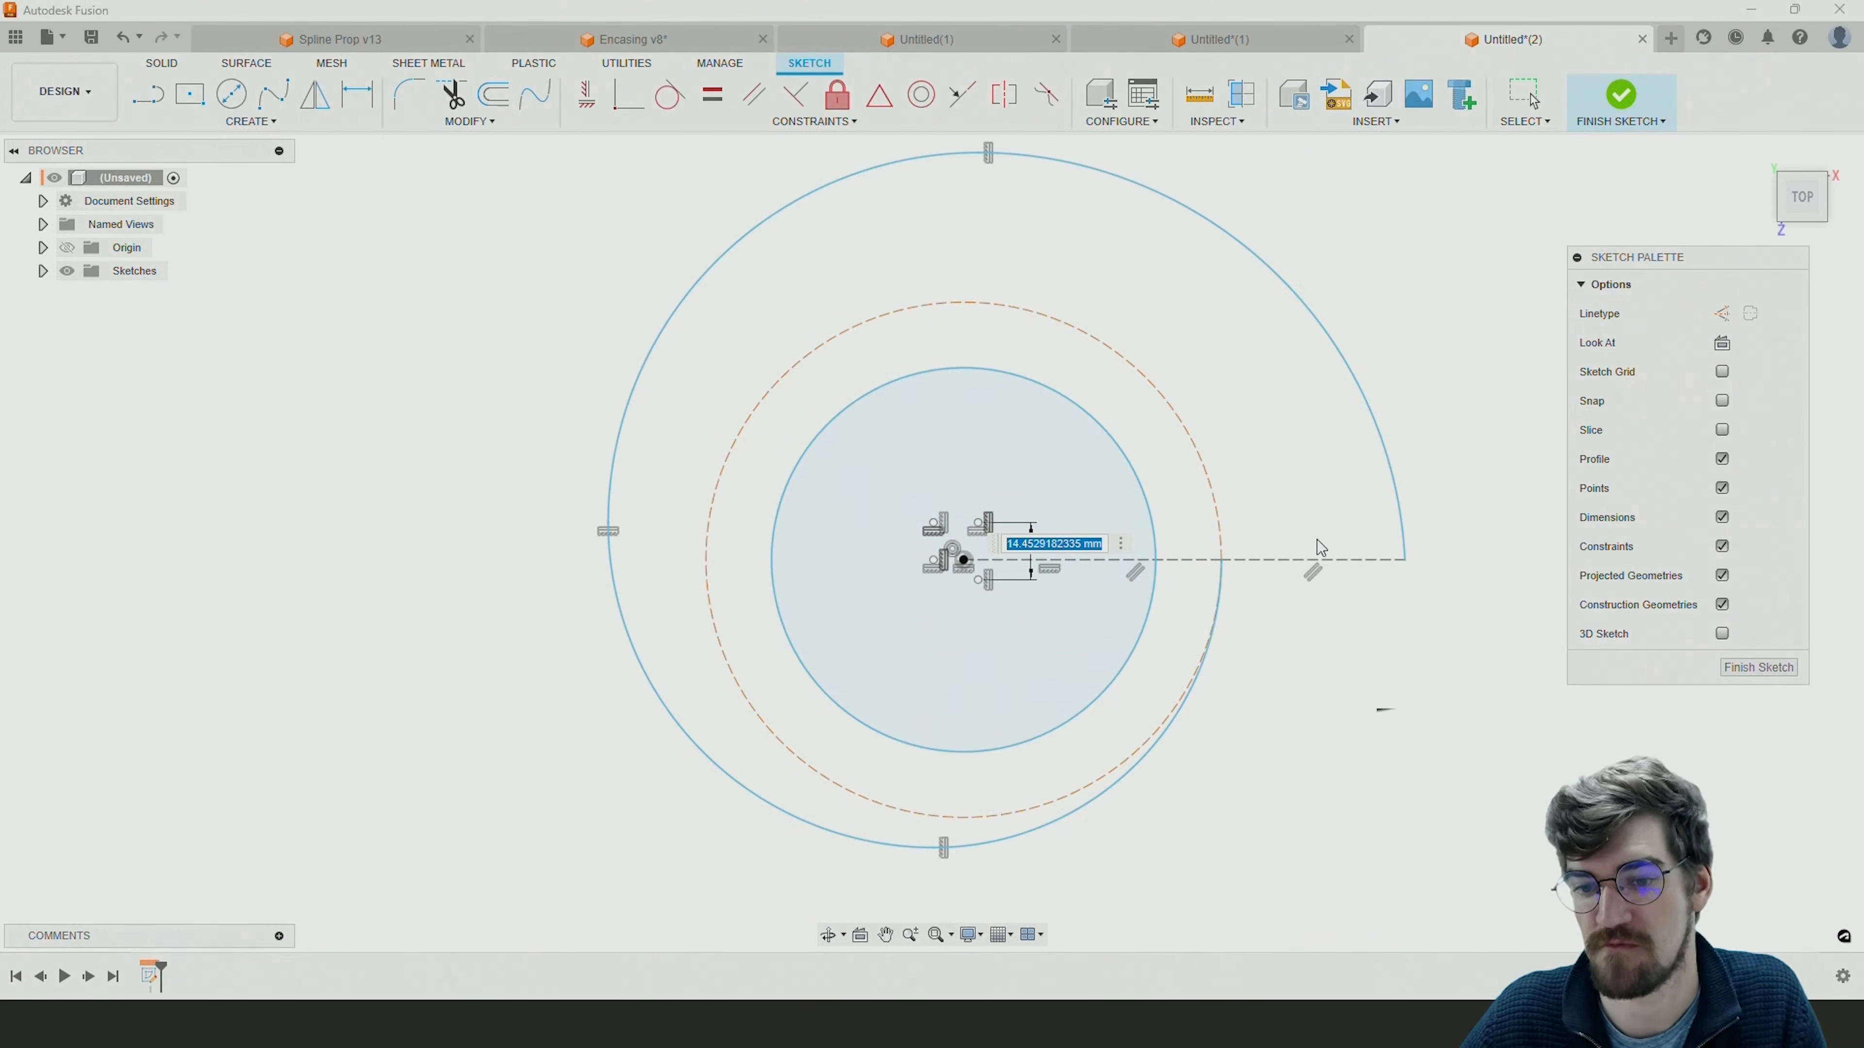
type("15")
key("Return")
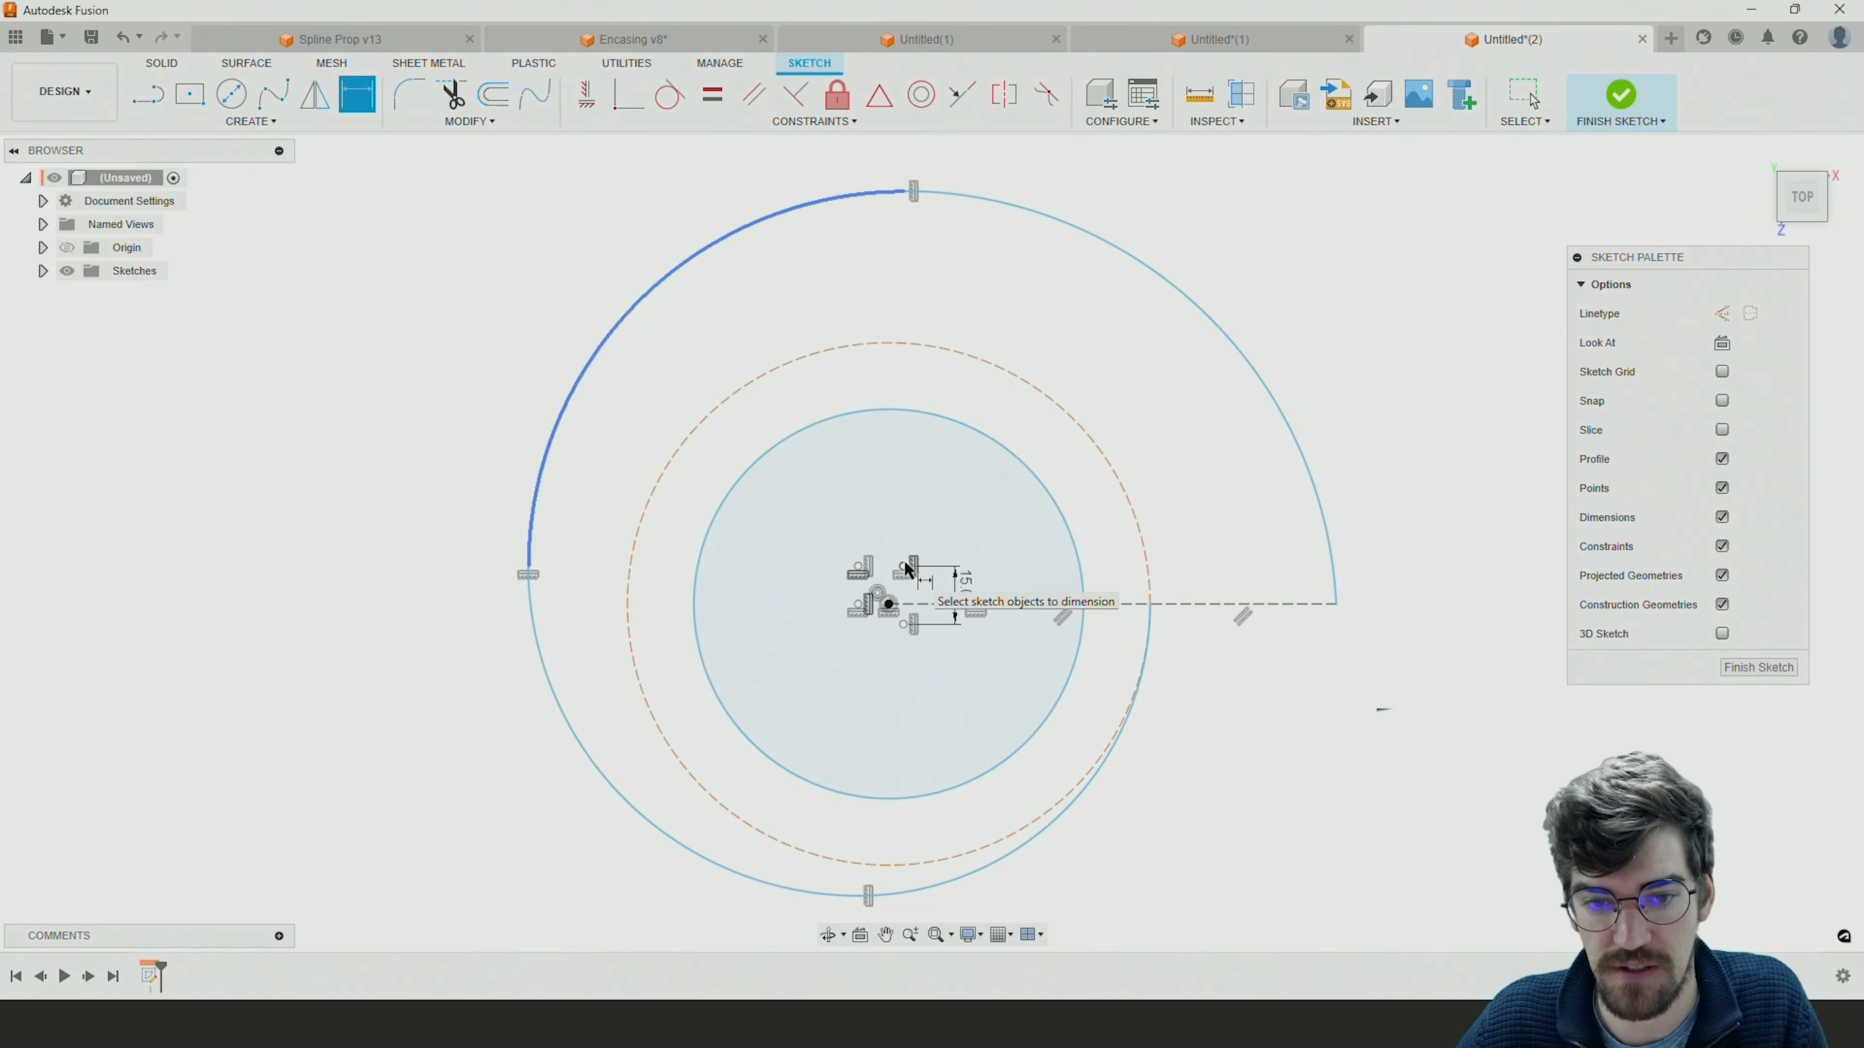
Dimension the horizontal distance between the second and third arcs' centres with the expression d1/2.
left_click(859, 567)
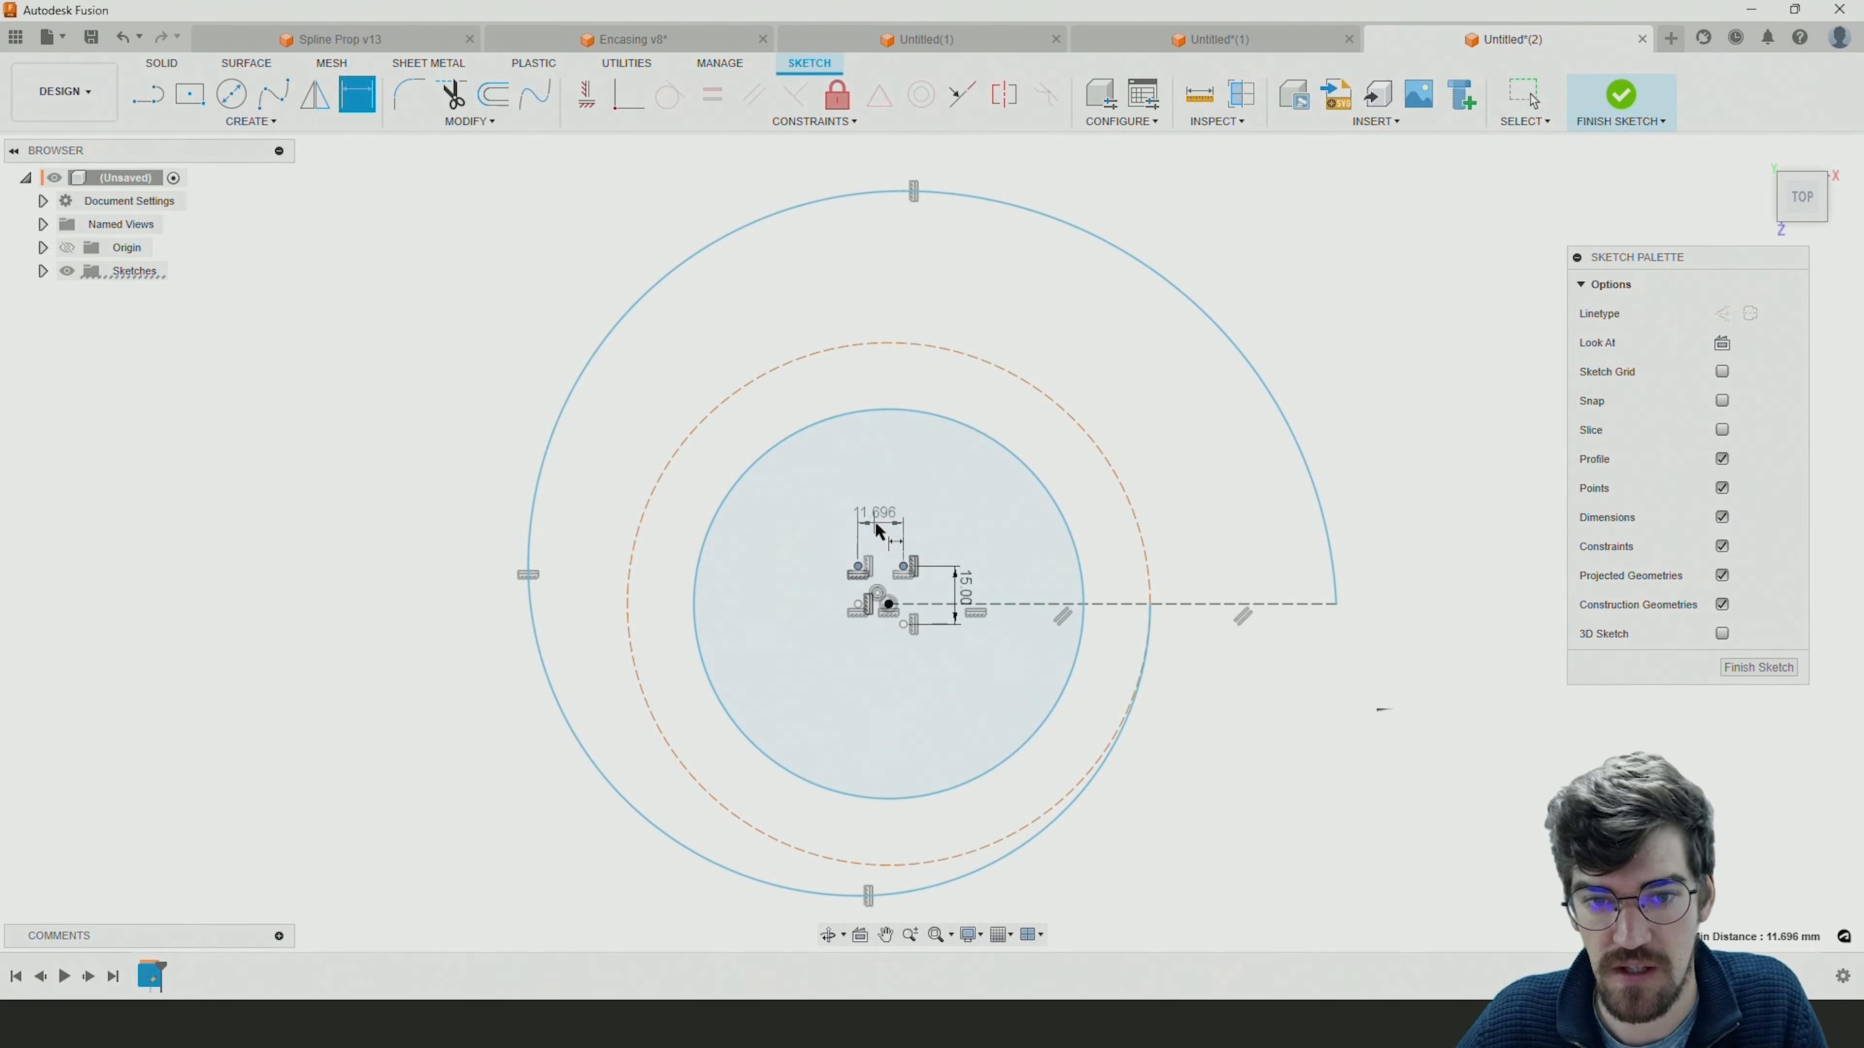
left_click(883, 525)
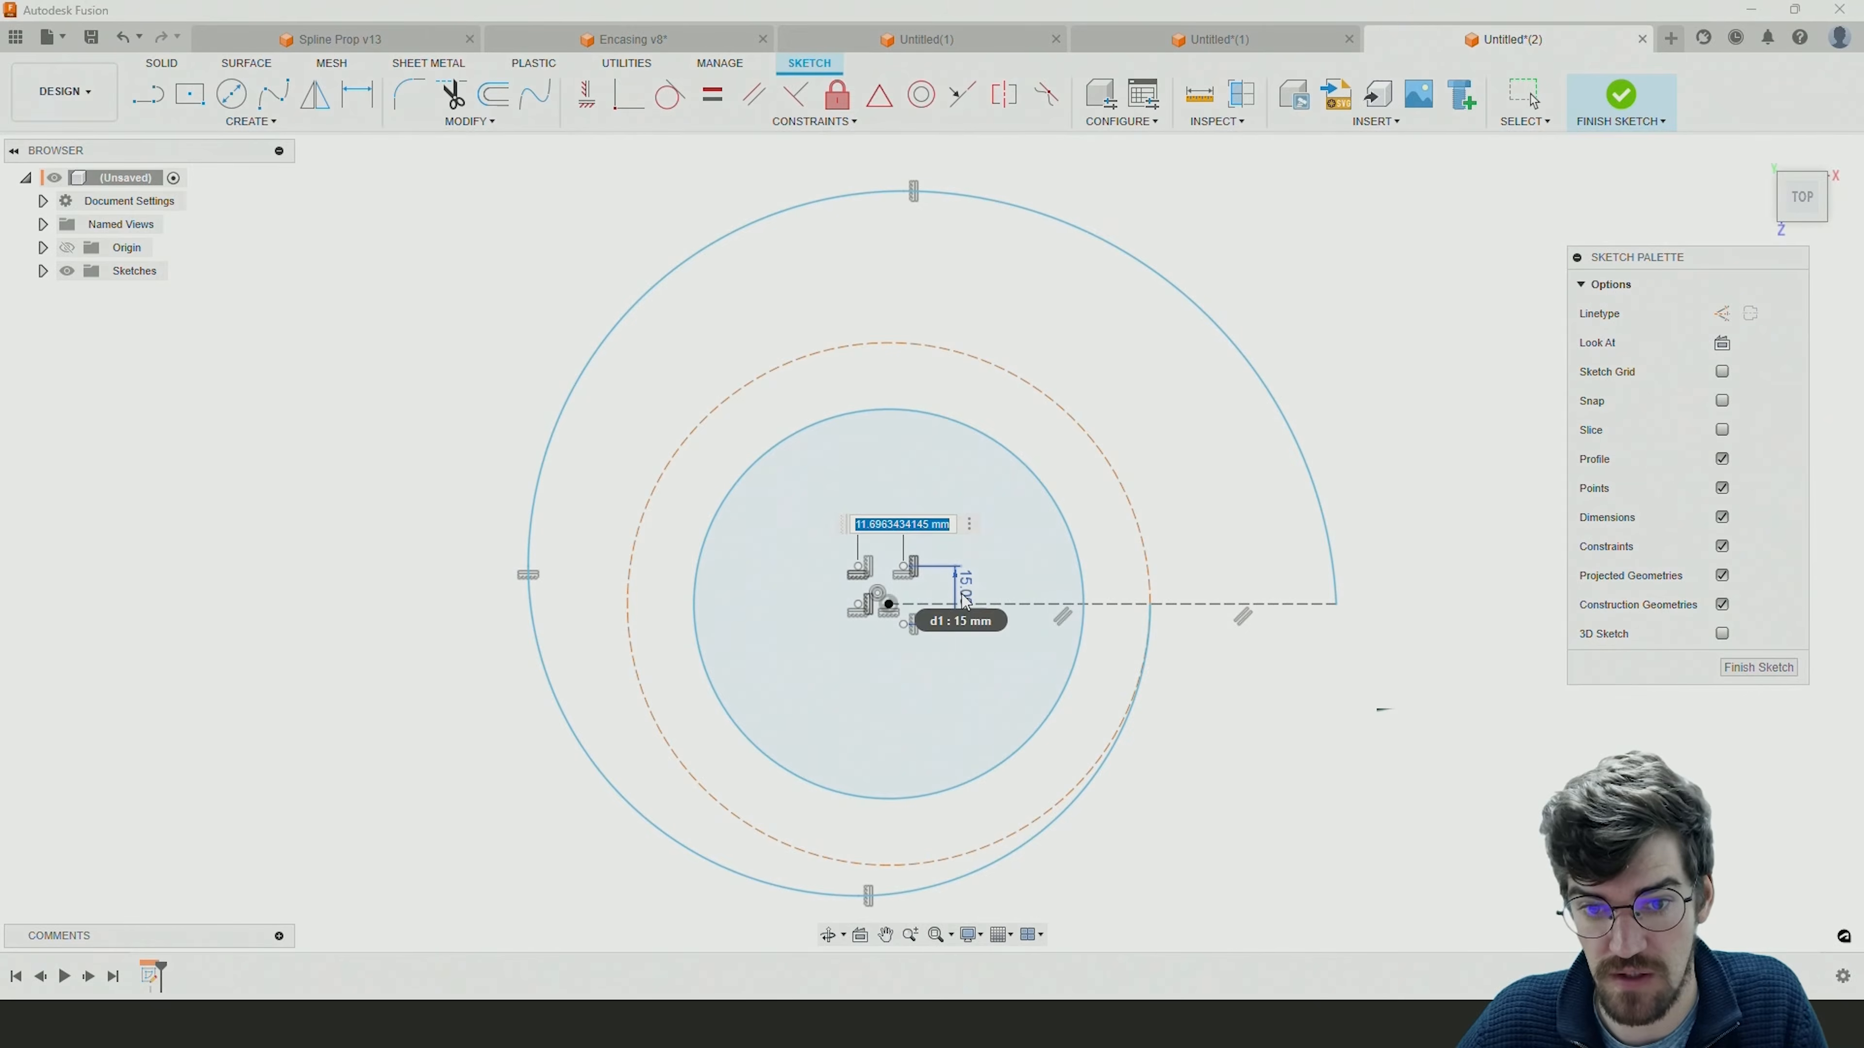
type("d1/")
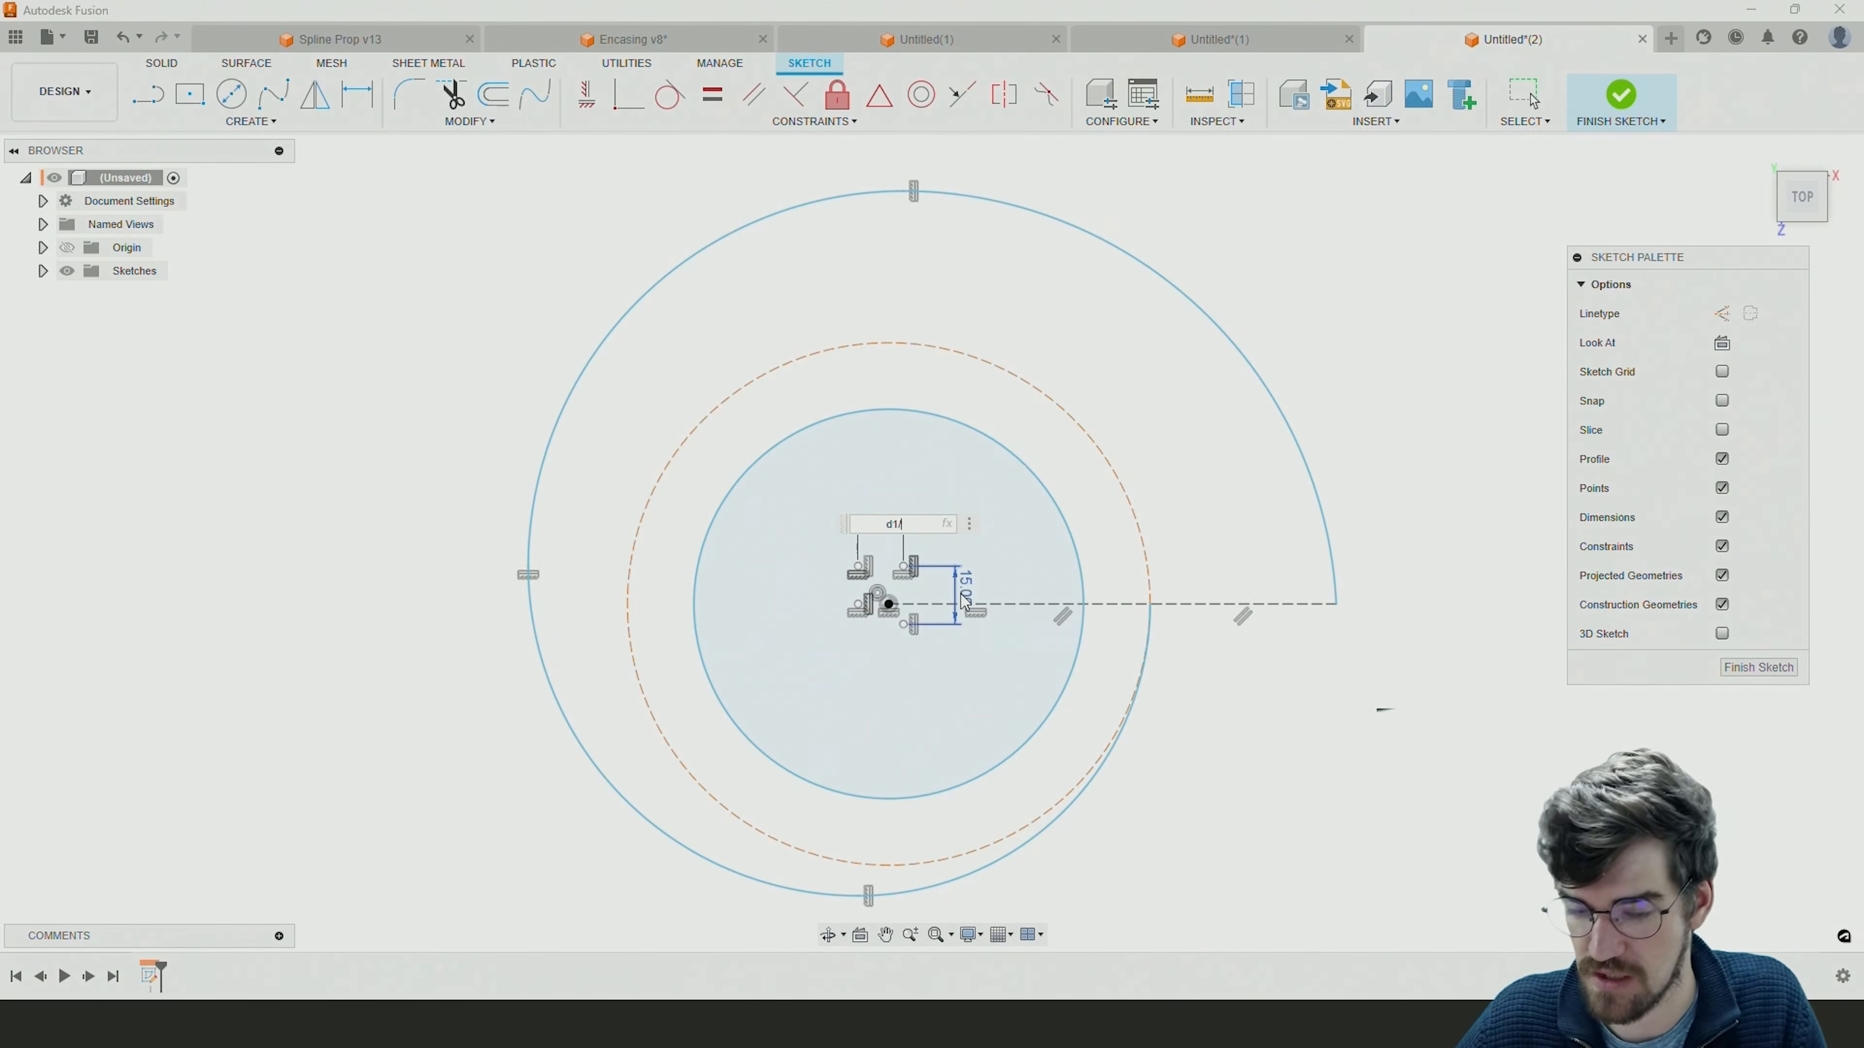
type("2")
key("Return")
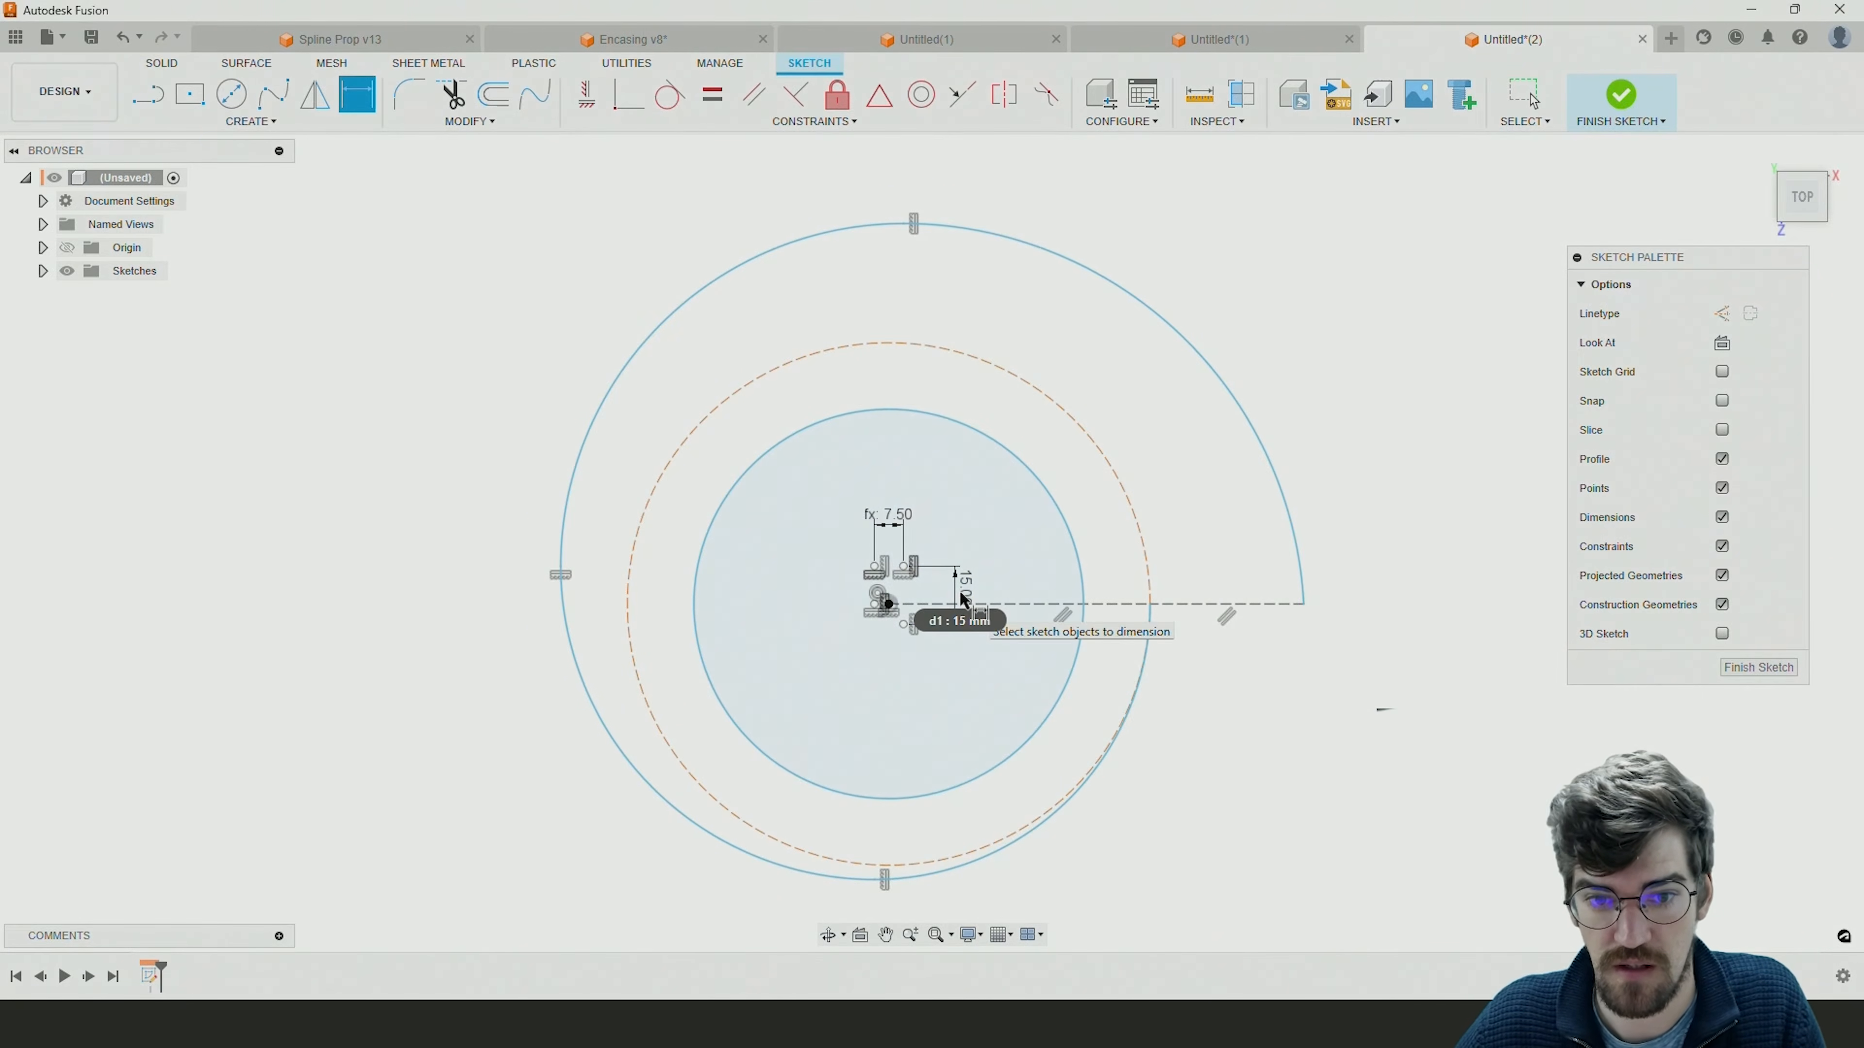
Dimension the vertical distance between the first and second arcs' centres with the expression d2/2.
left_click(876, 606)
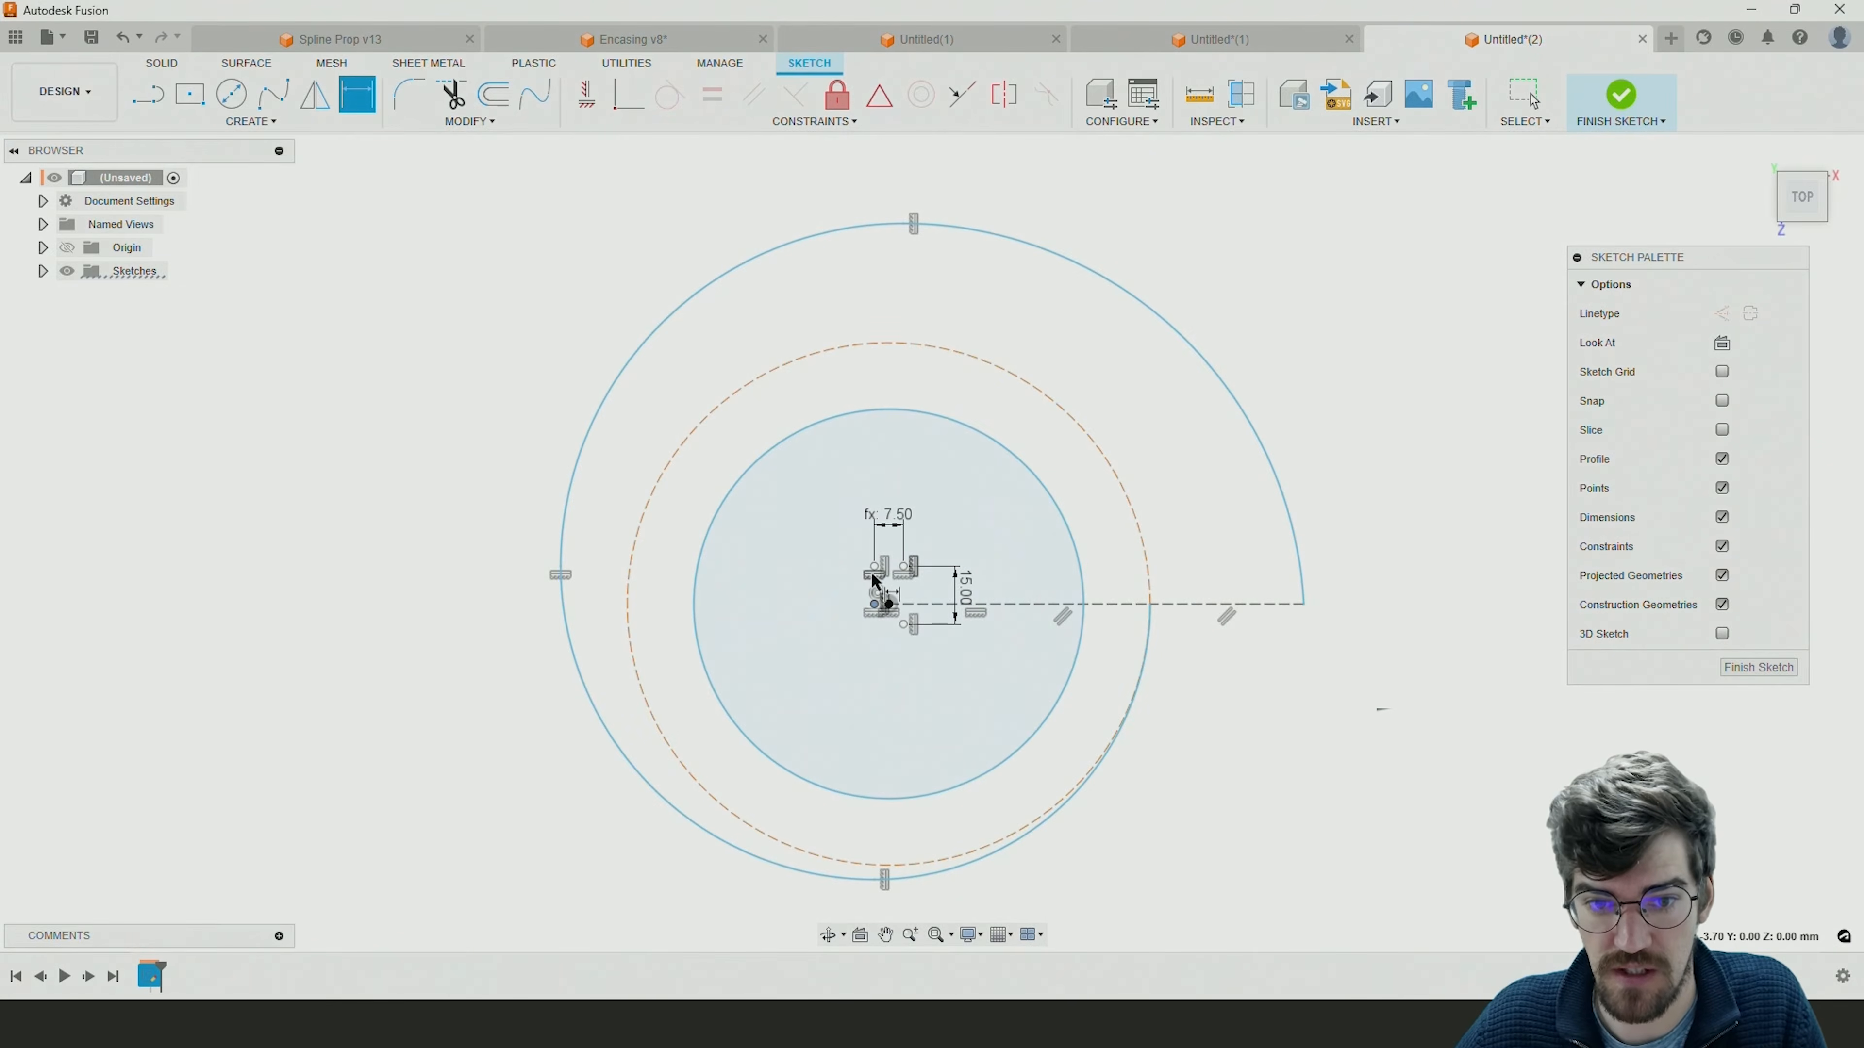
left_click(874, 567)
left_click(847, 584)
type("d2")
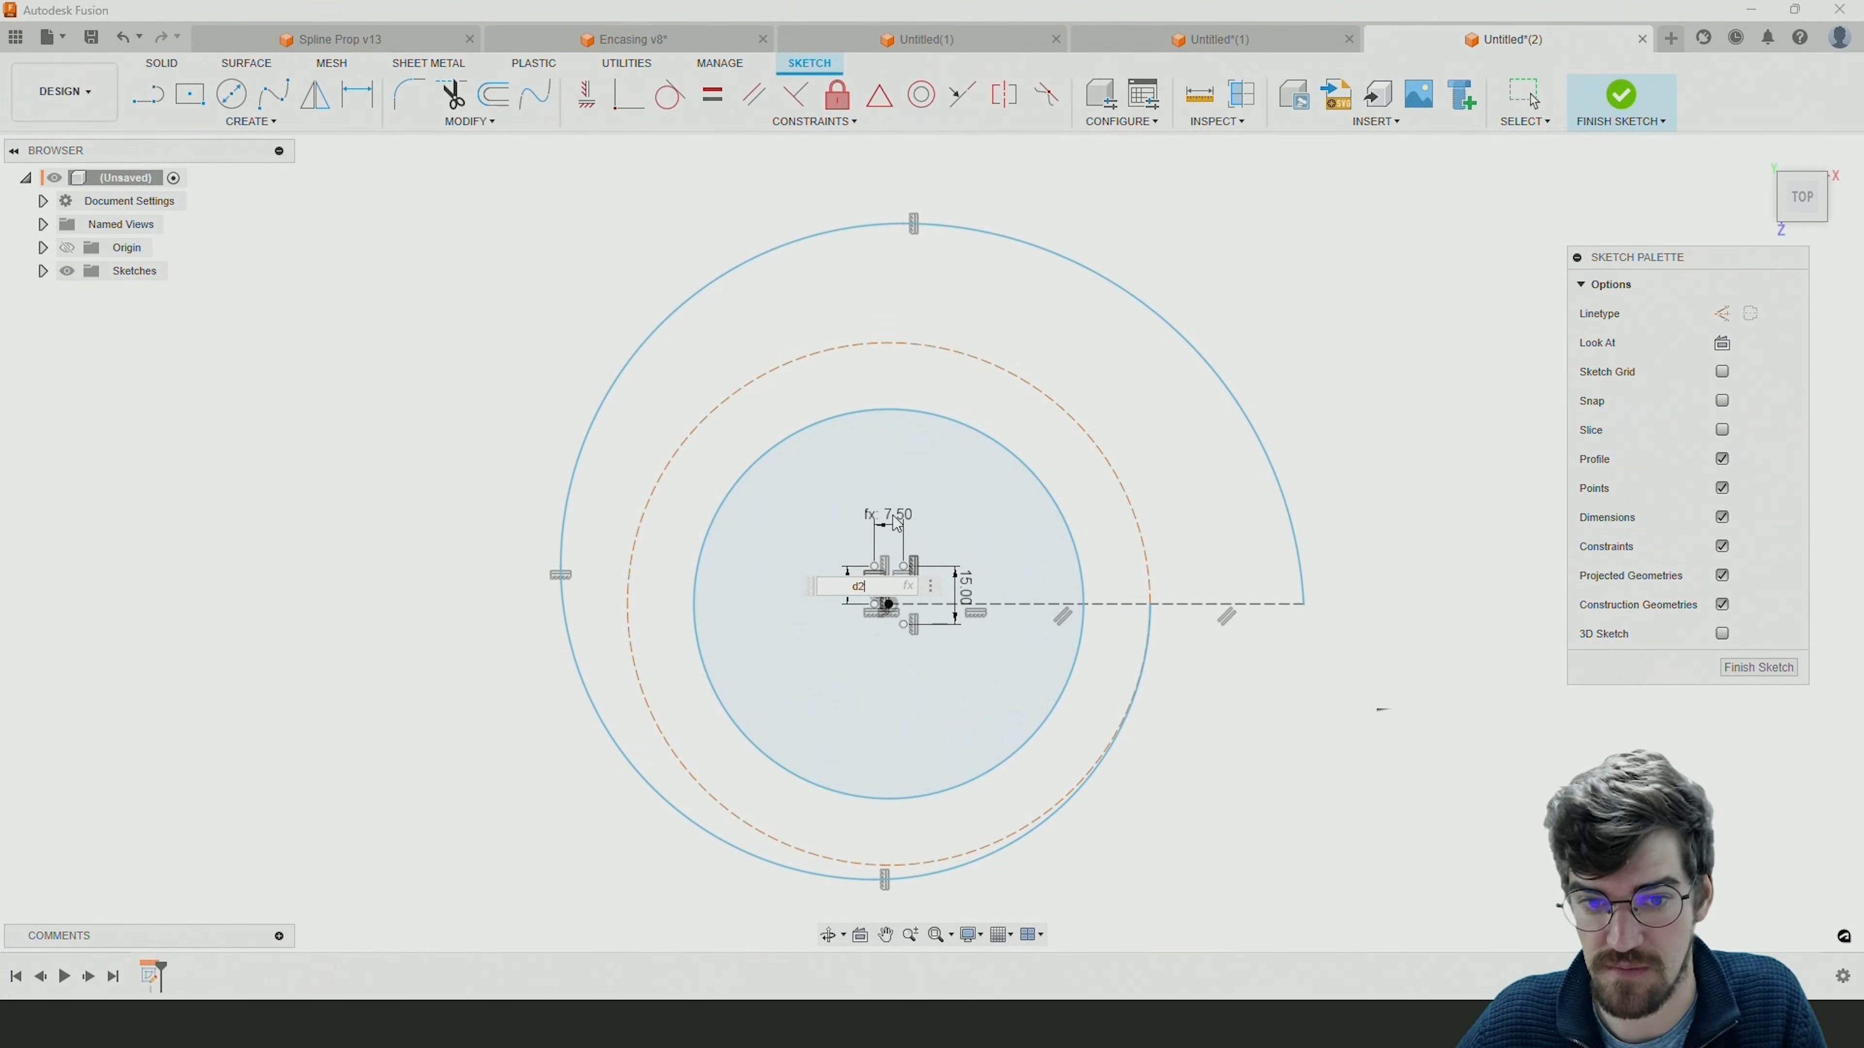
type("/2")
key("Return")
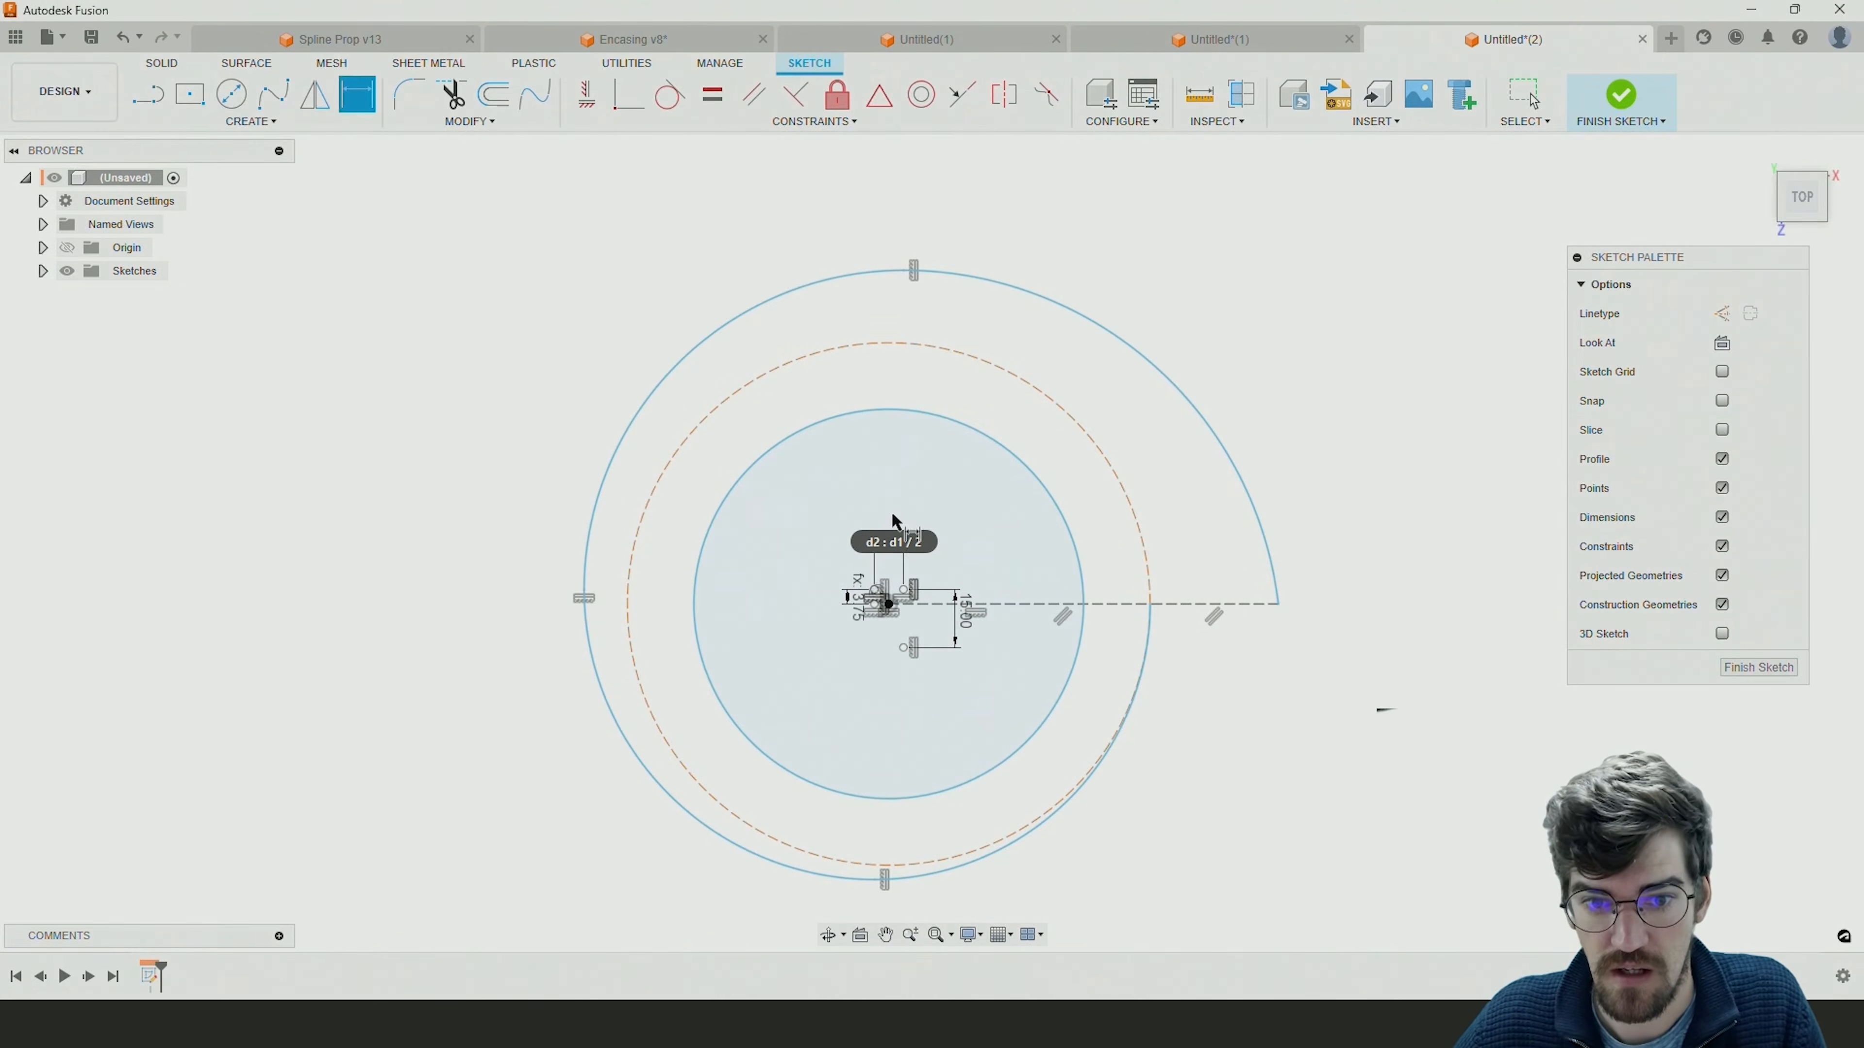
Dimension the horizontal distance from the first arc's centre to the origin with the expression d3/2.
scroll(858, 613, "up", 5)
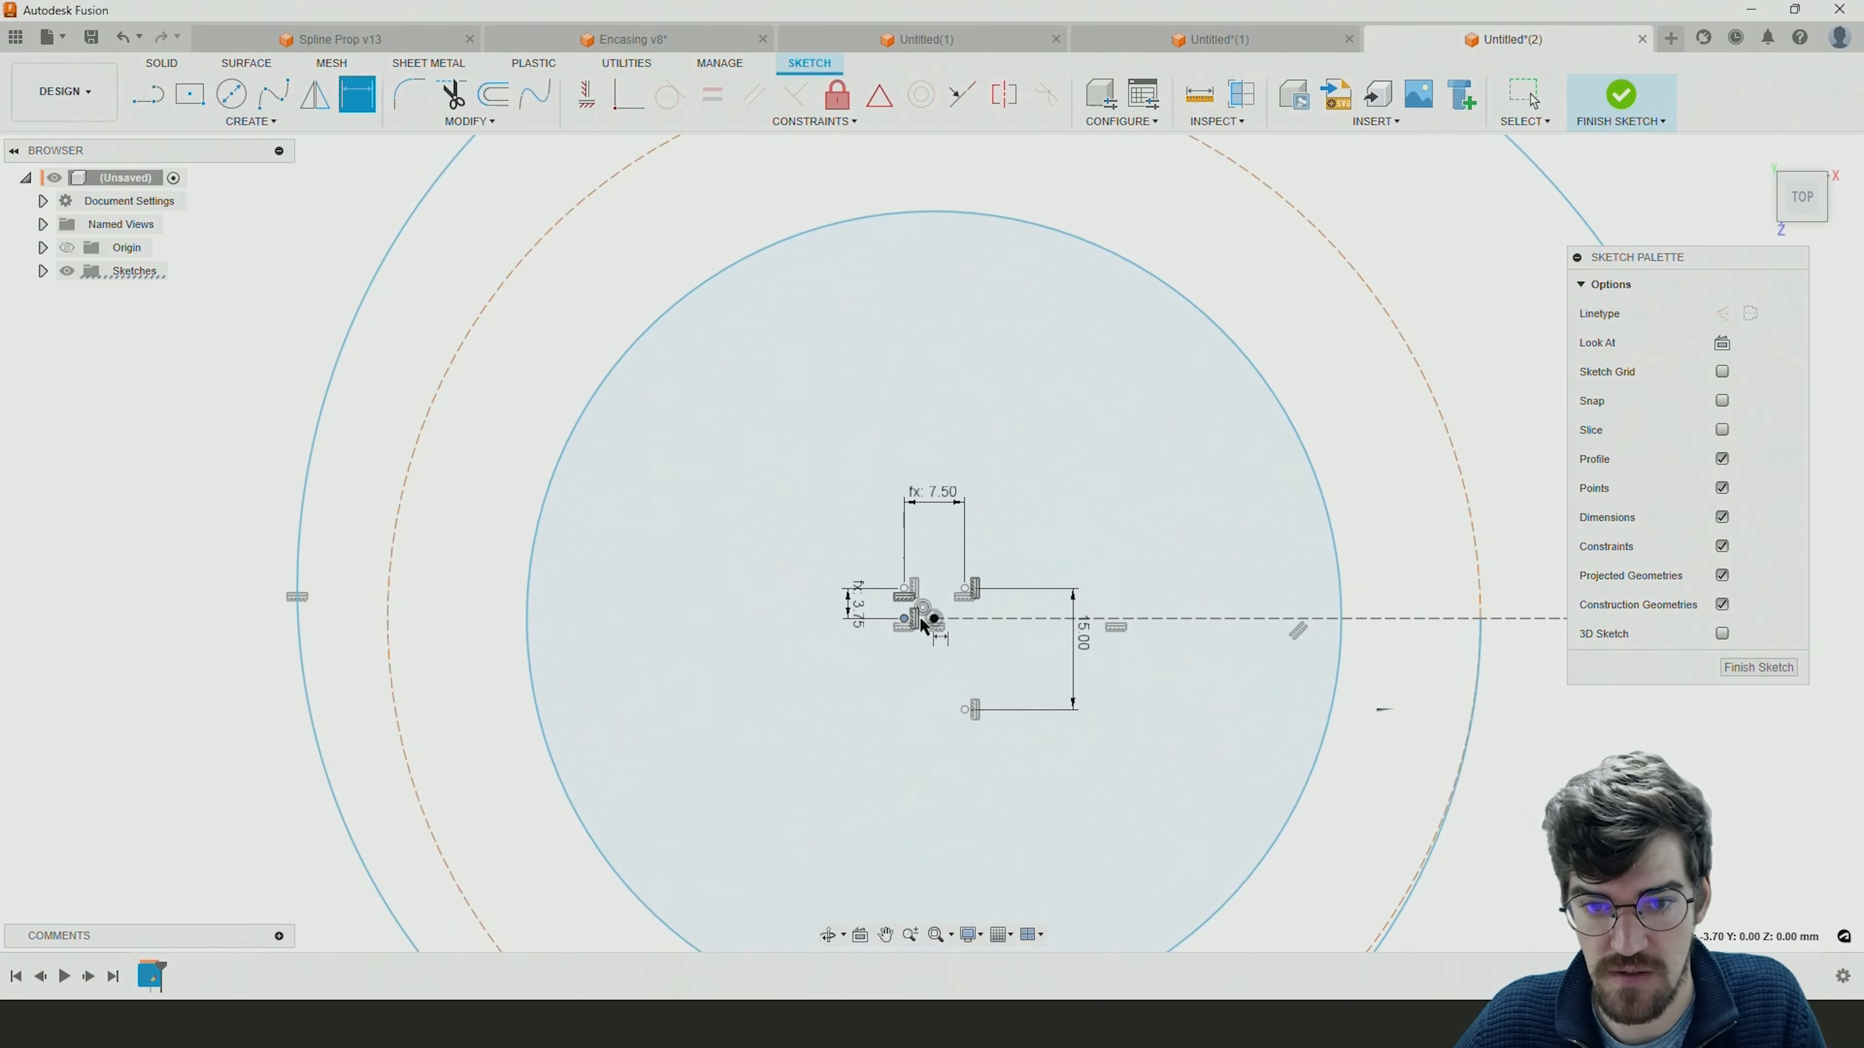
left_click(932, 668)
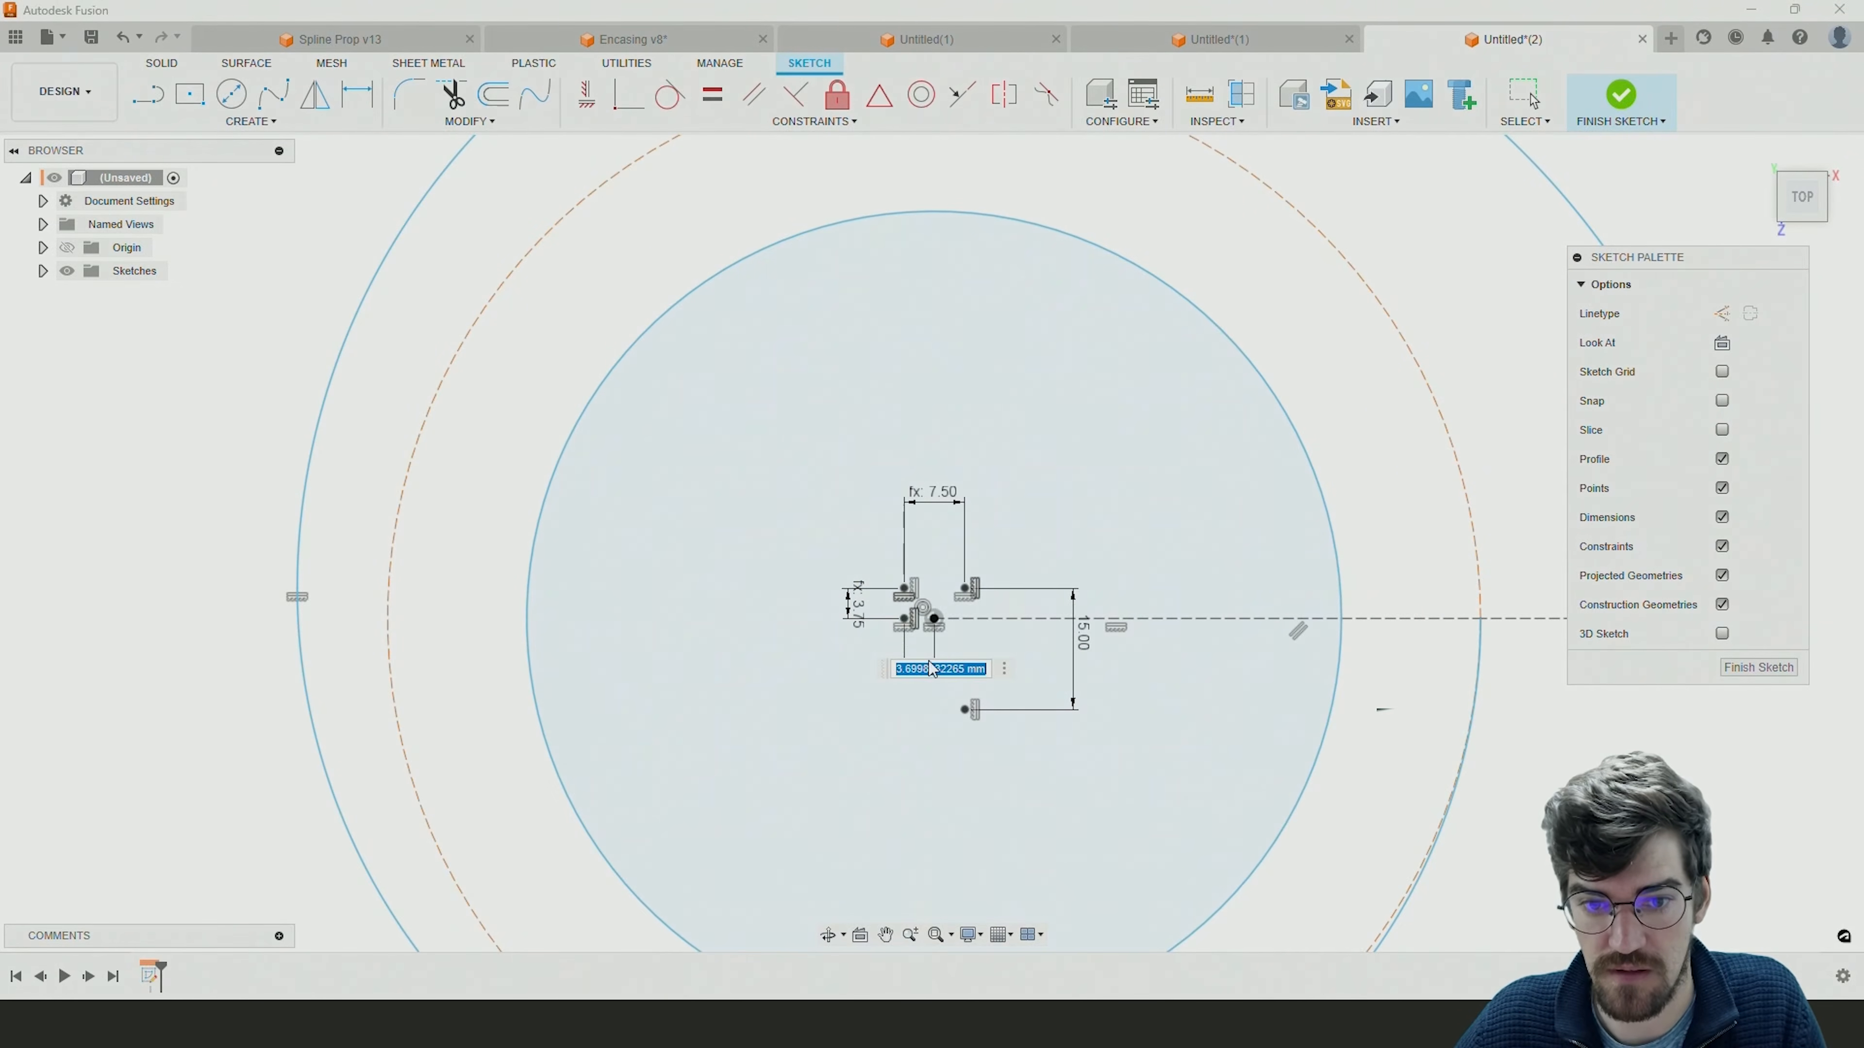
left_click(856, 613)
type("/2")
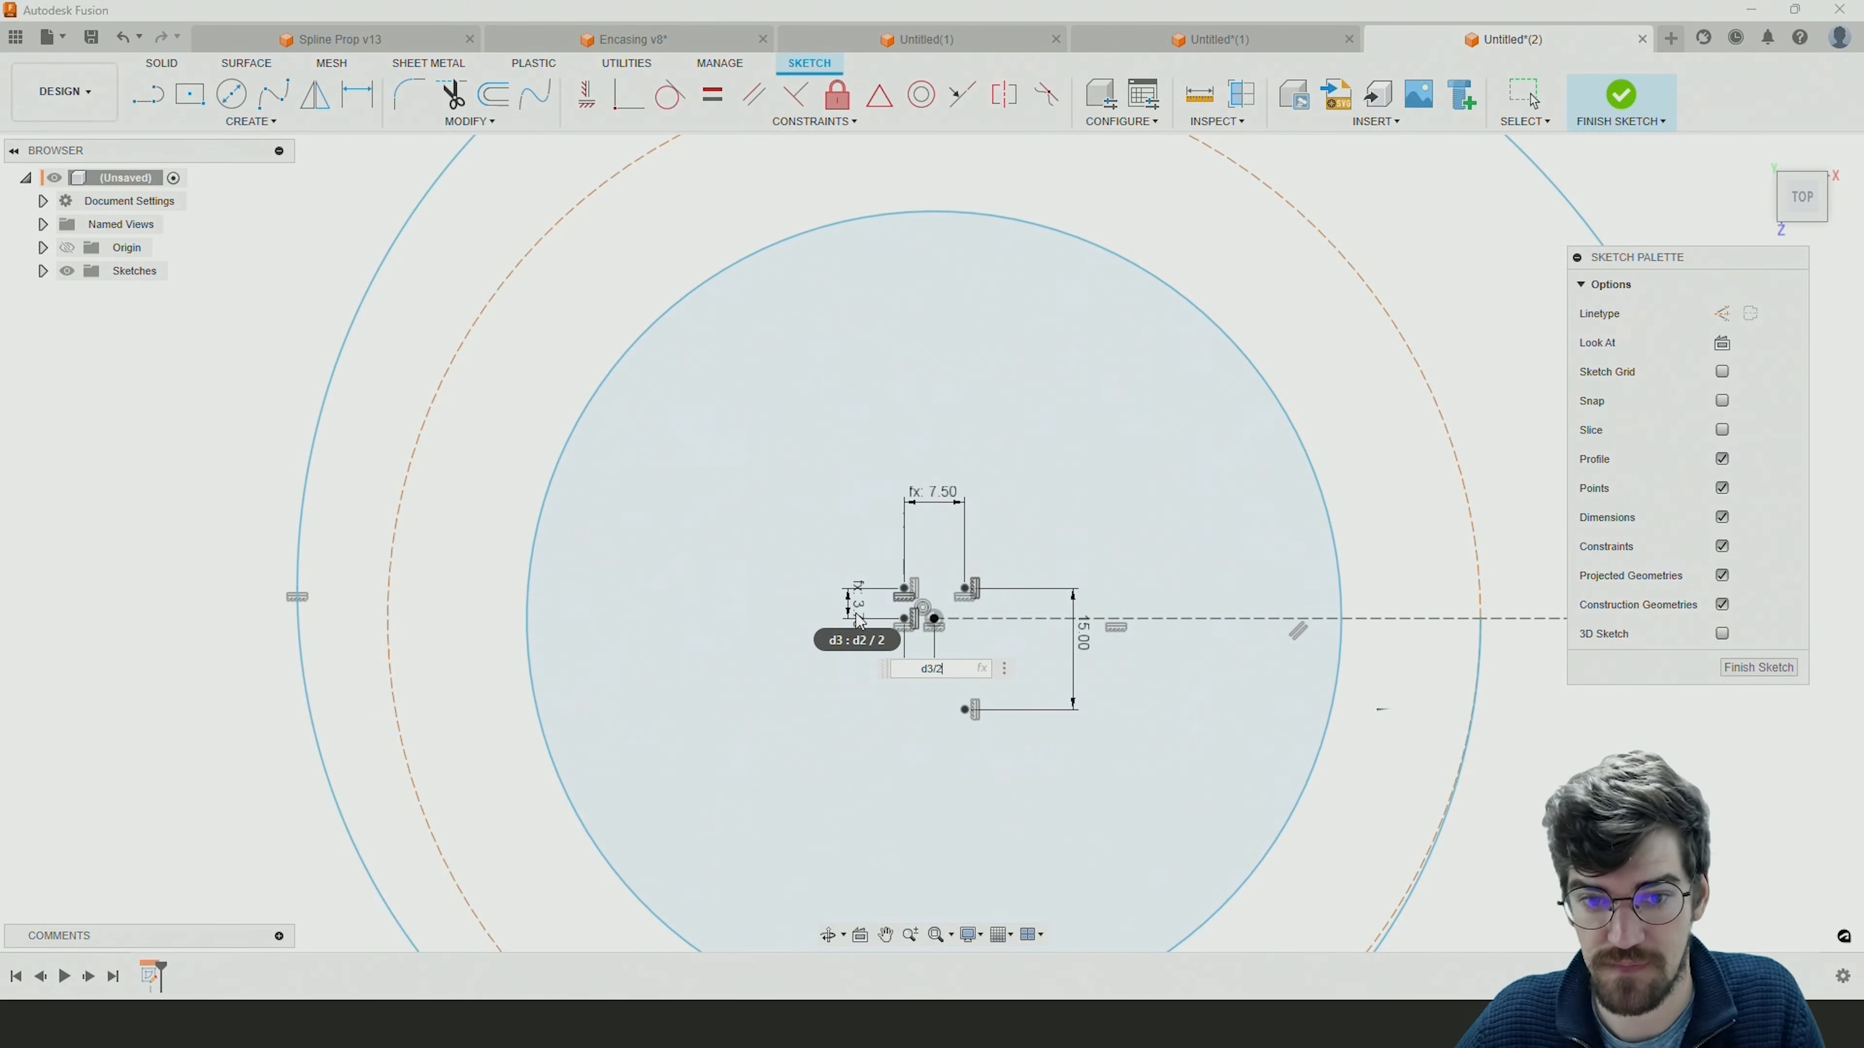
scroll(856, 613, "down", 4)
key("Return")
scroll(1004, 608, "down", 3)
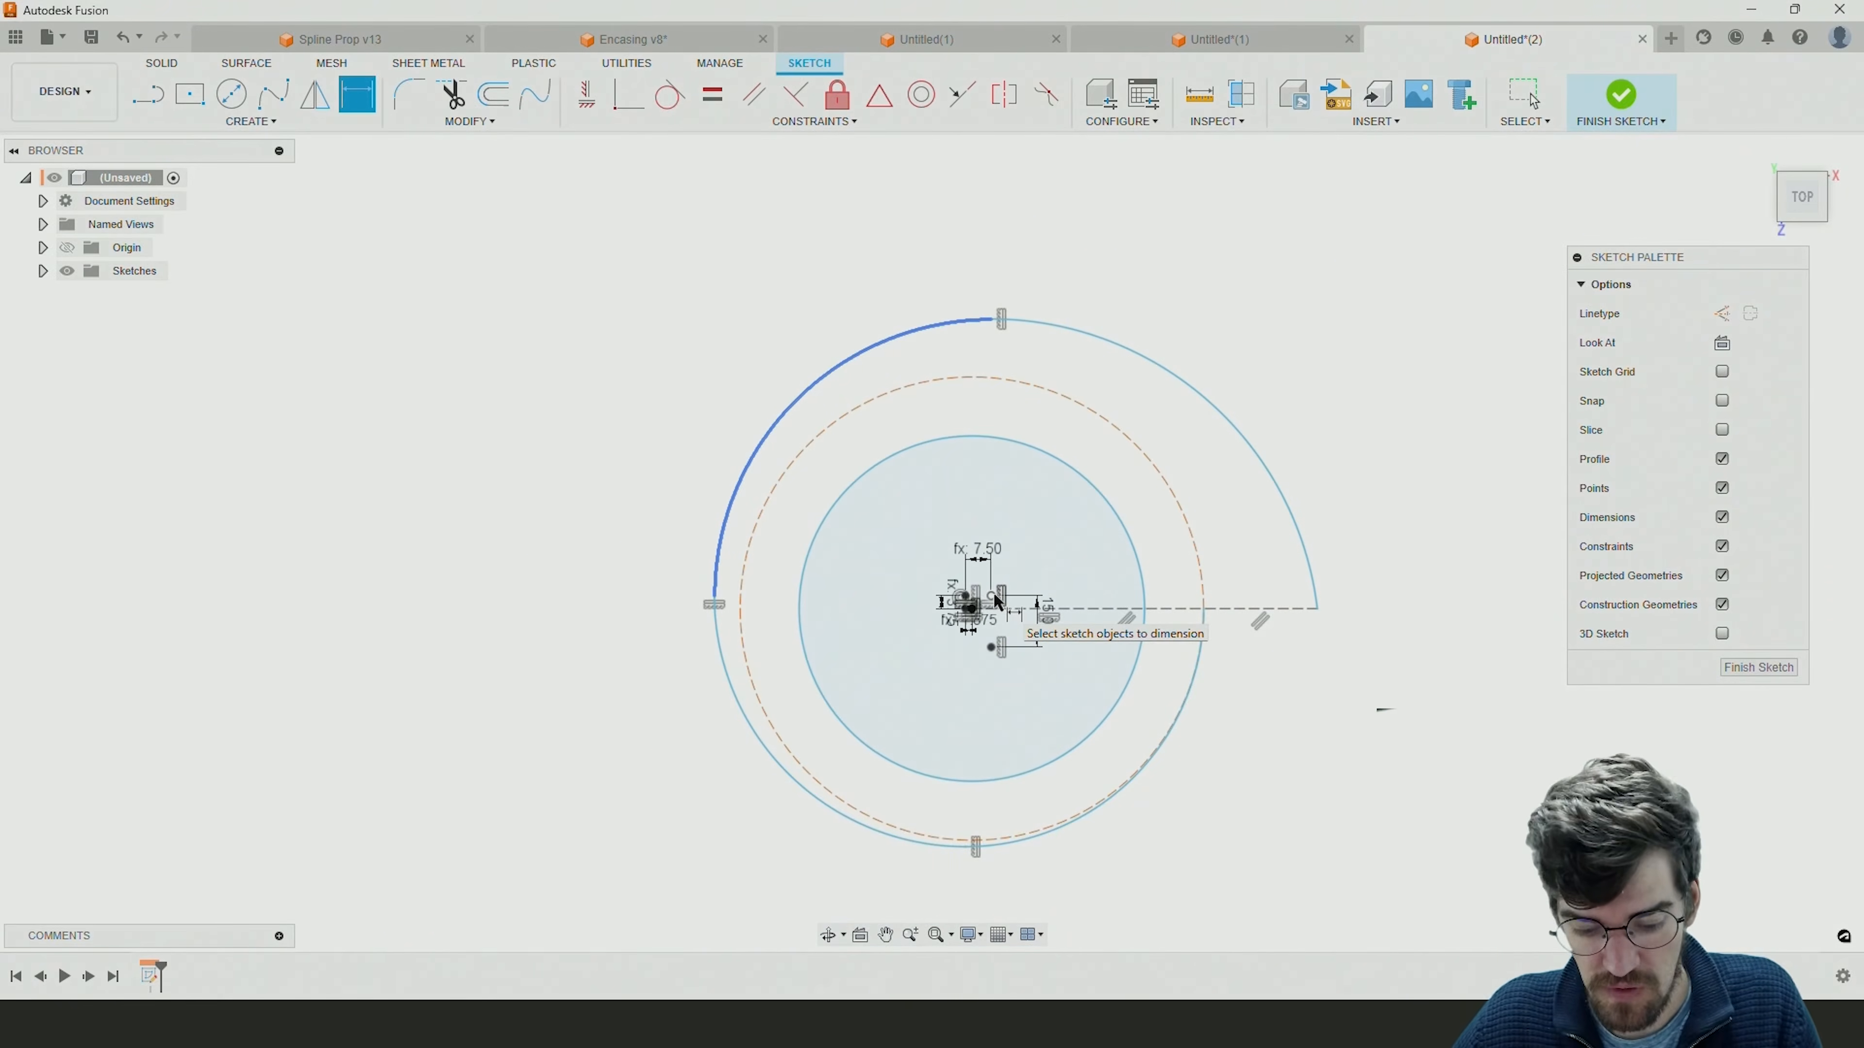
key("Escape")
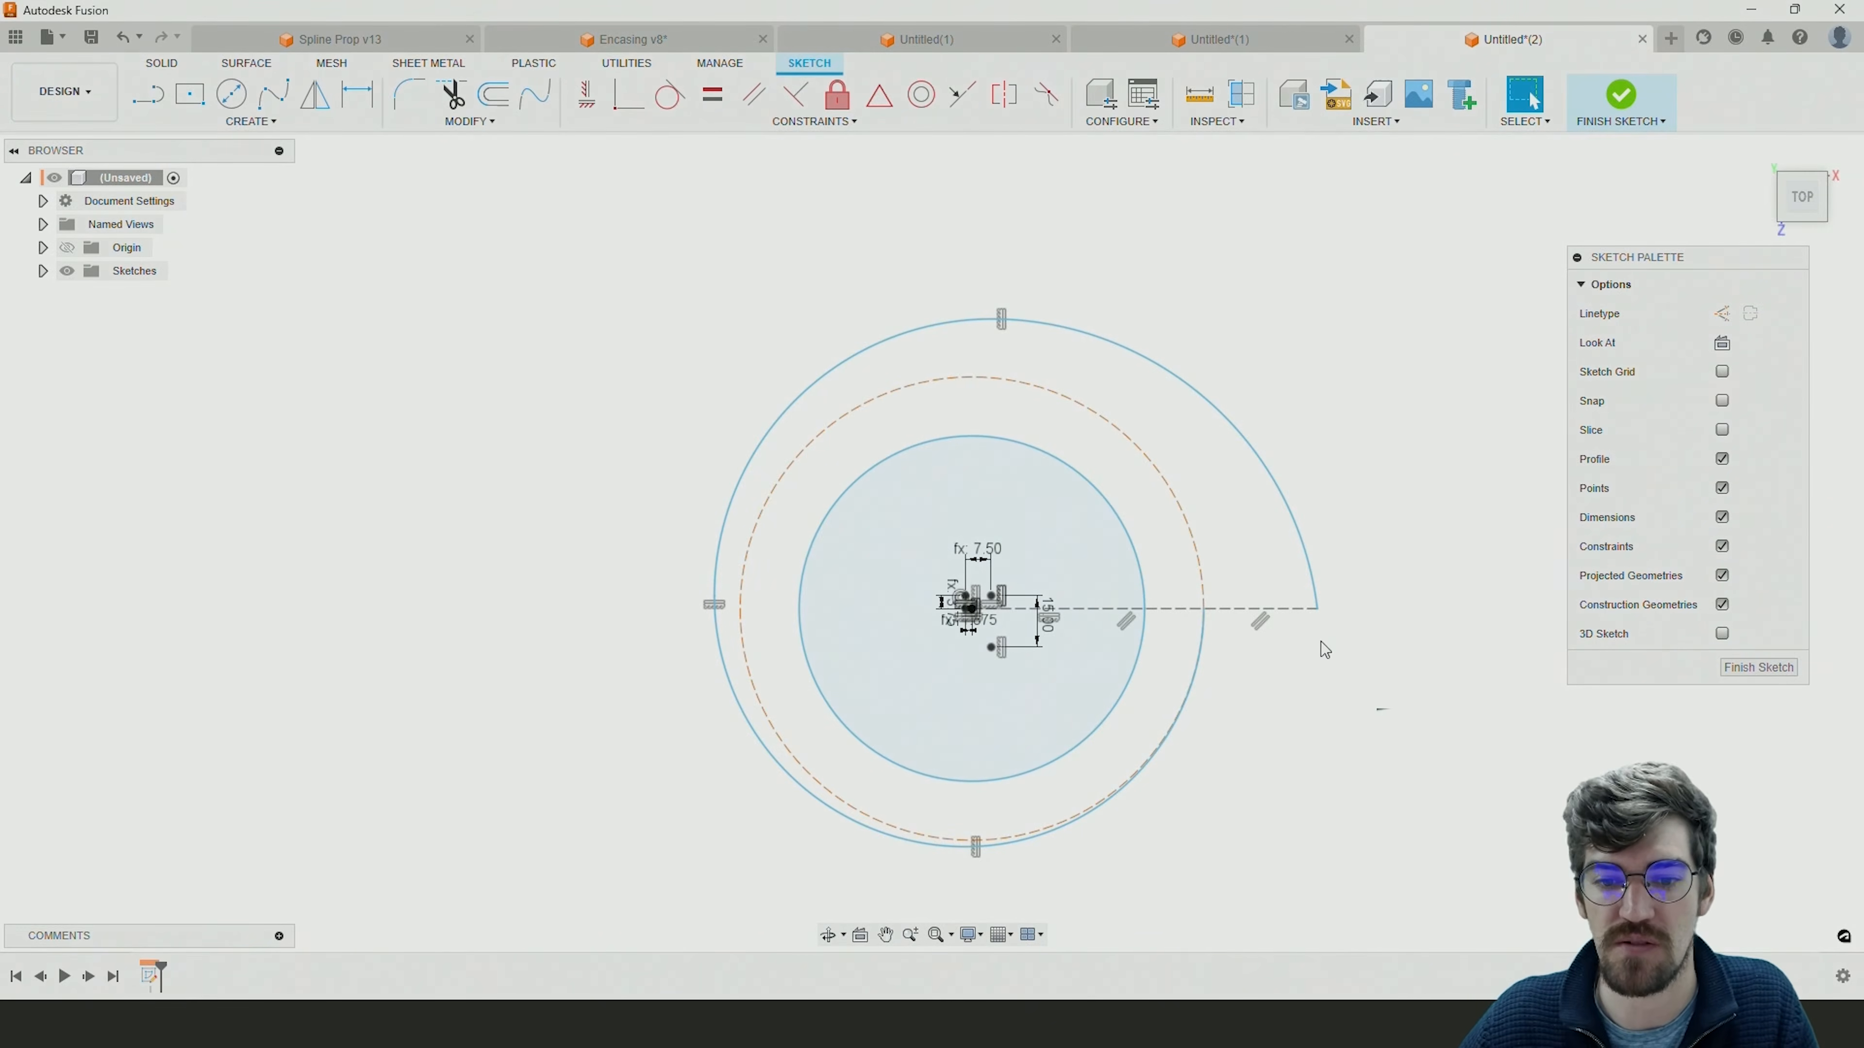
Shrink the dashed construction circle to about 128 mm in diameter, pulling the spiral inward with it.
mouse_move(1319, 607)
left_mouse_down()
mouse_move(1409, 609)
mouse_move(1269, 608)
mouse_move(1427, 608)
mouse_move(1274, 607)
mouse_move(1320, 603)
left_mouse_up()
left_click_drag(1200, 498, 1182, 554)
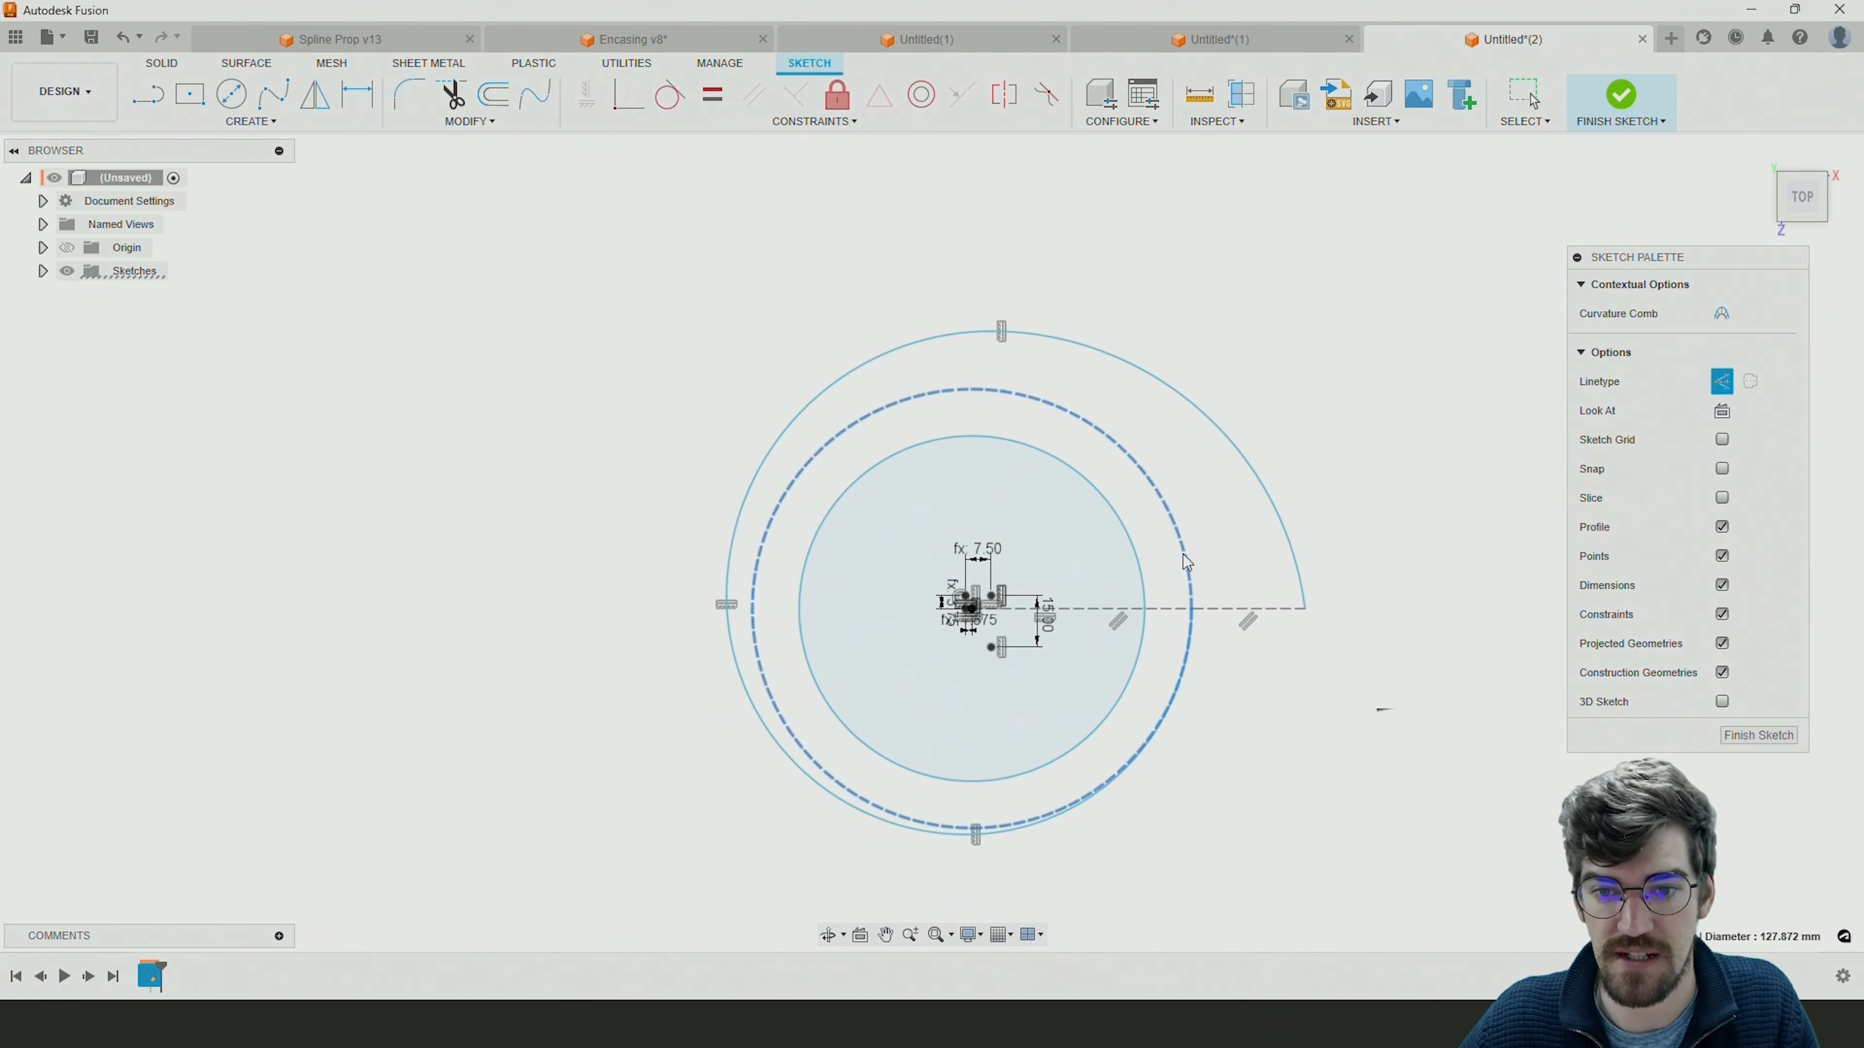
left_click(1370, 785)
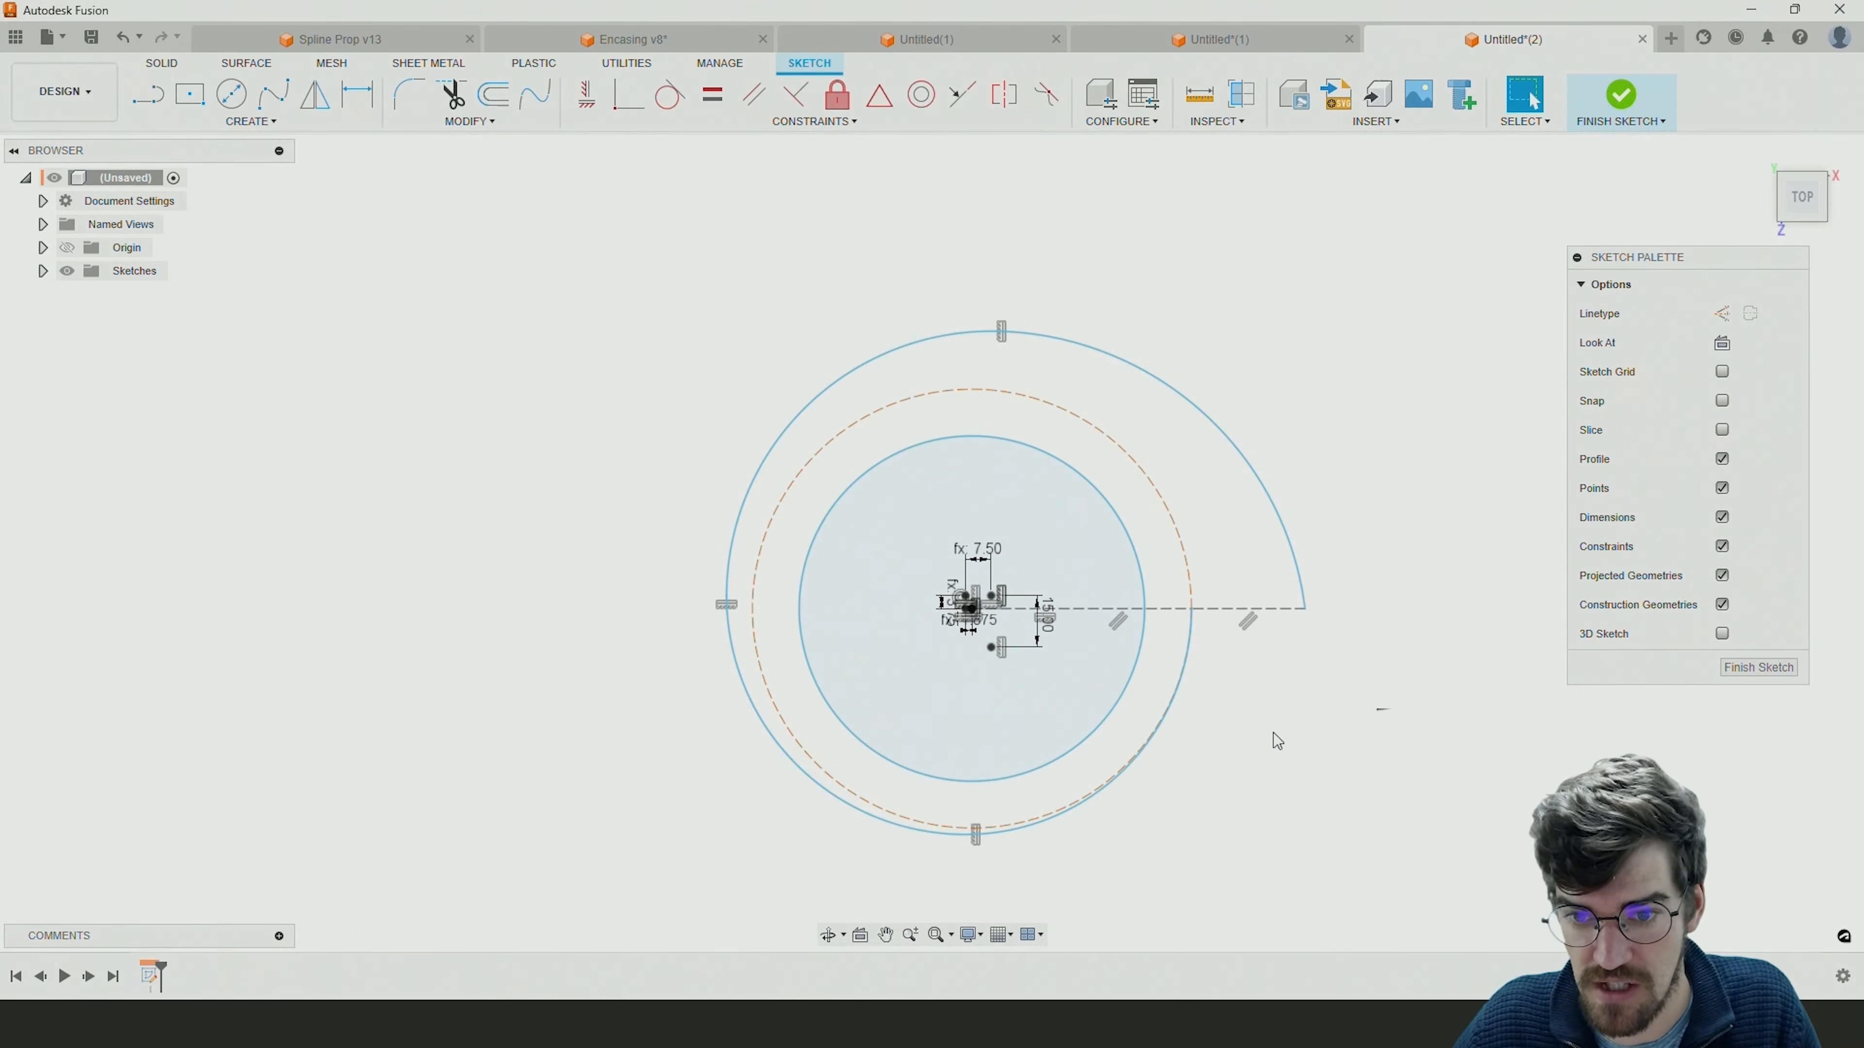
Dimension the outer construction line's length and try to set it to 25 mm.
key("d")
left_click(1233, 610)
left_click(1247, 665)
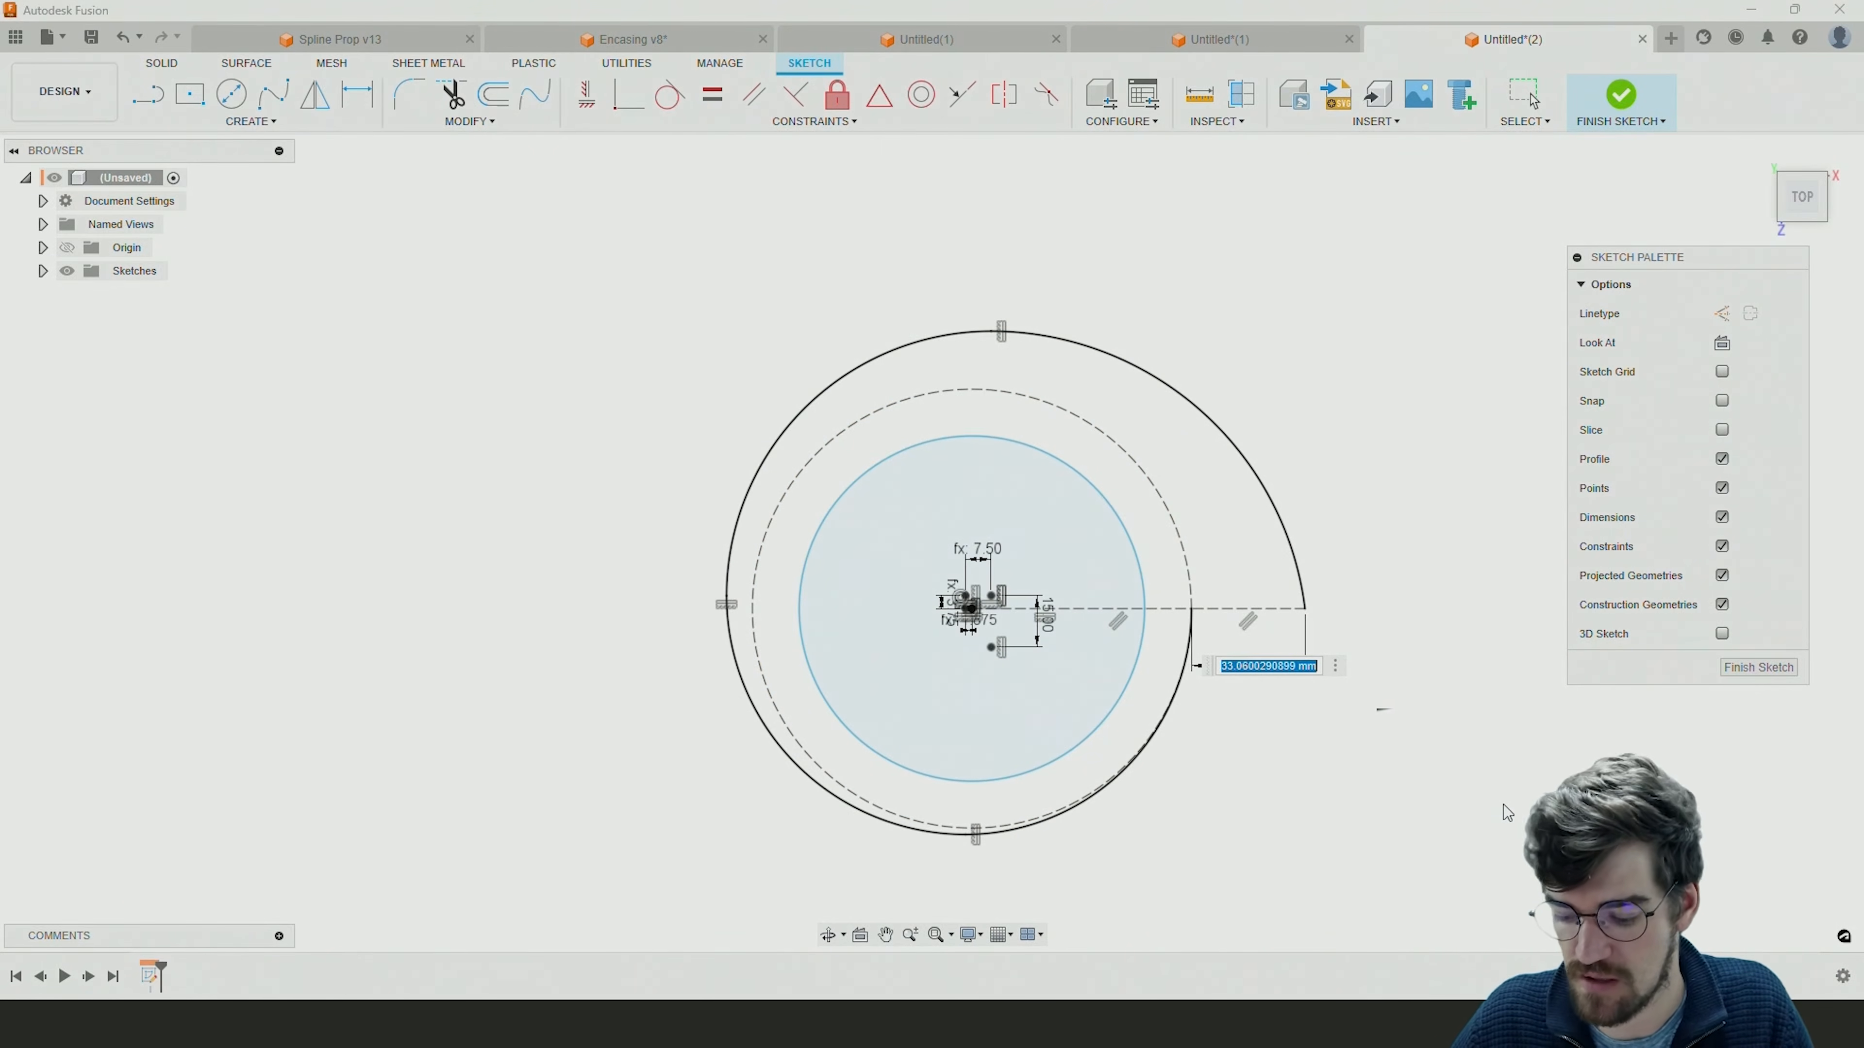
type("25")
key("Return")
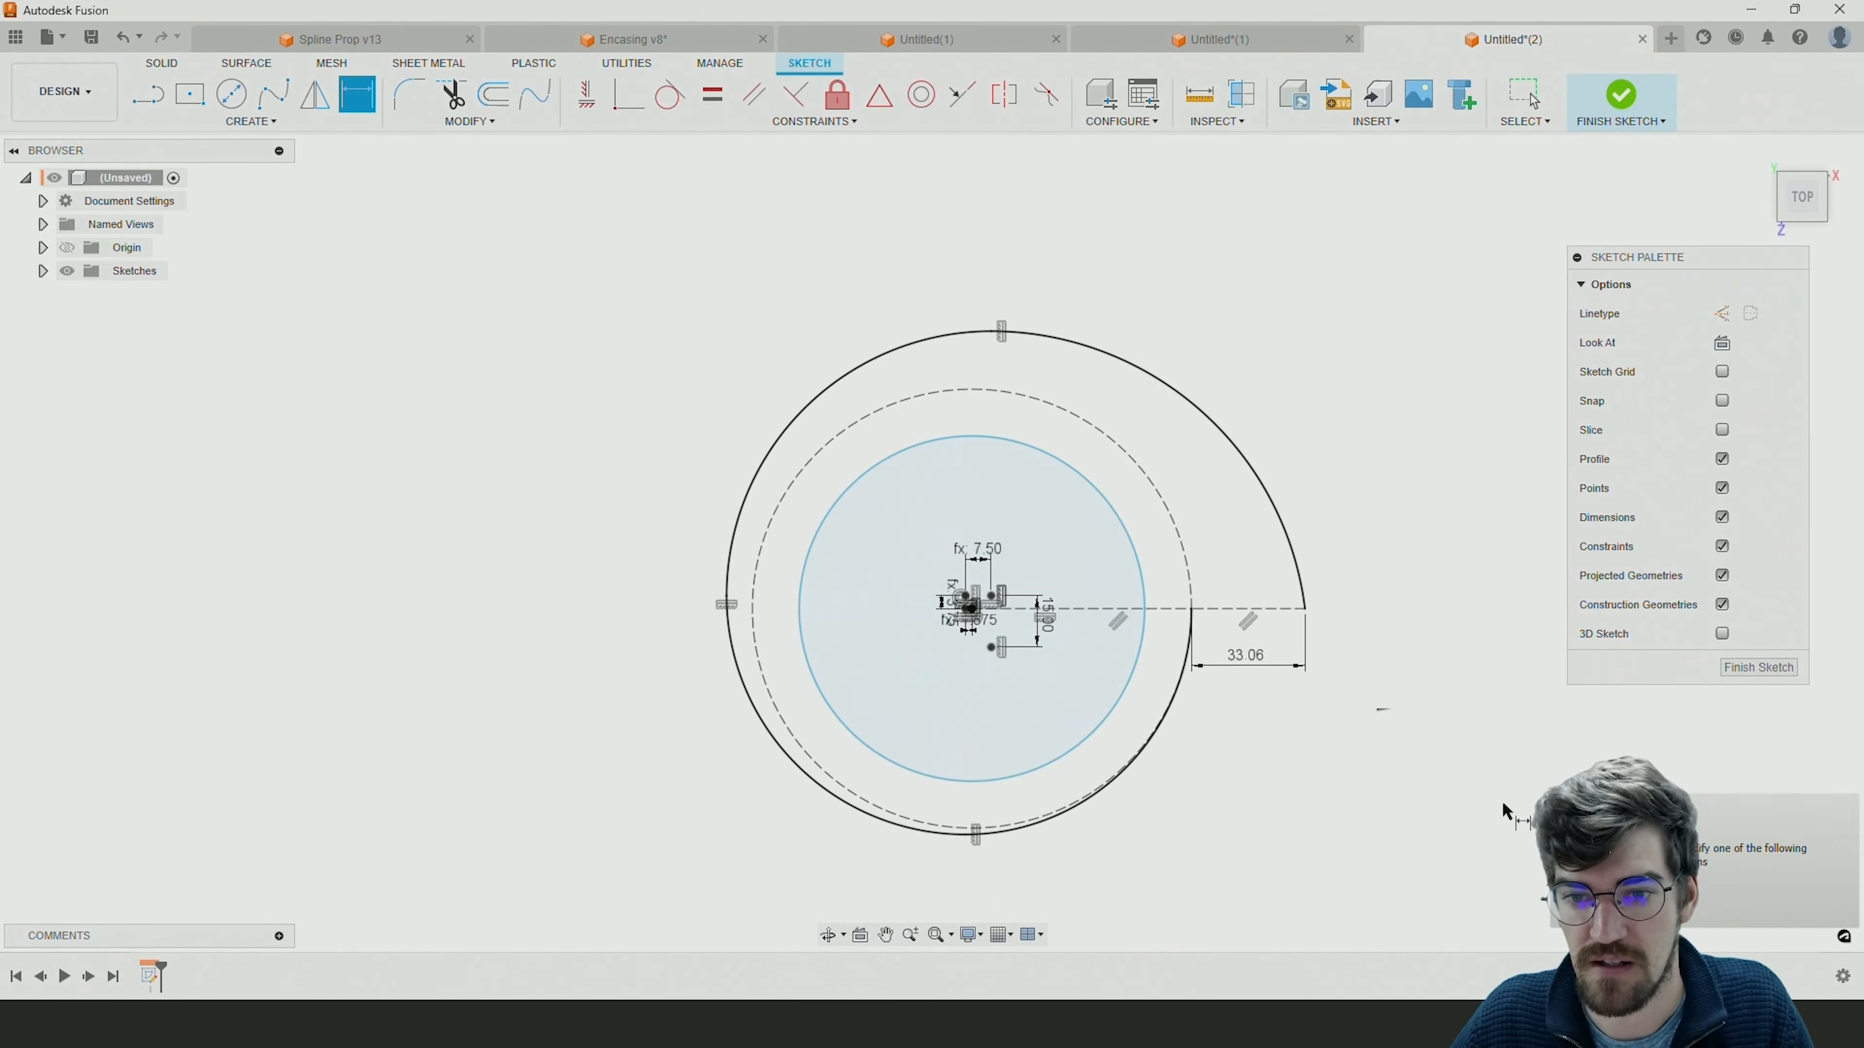
double_click(1256, 655)
key("Escape")
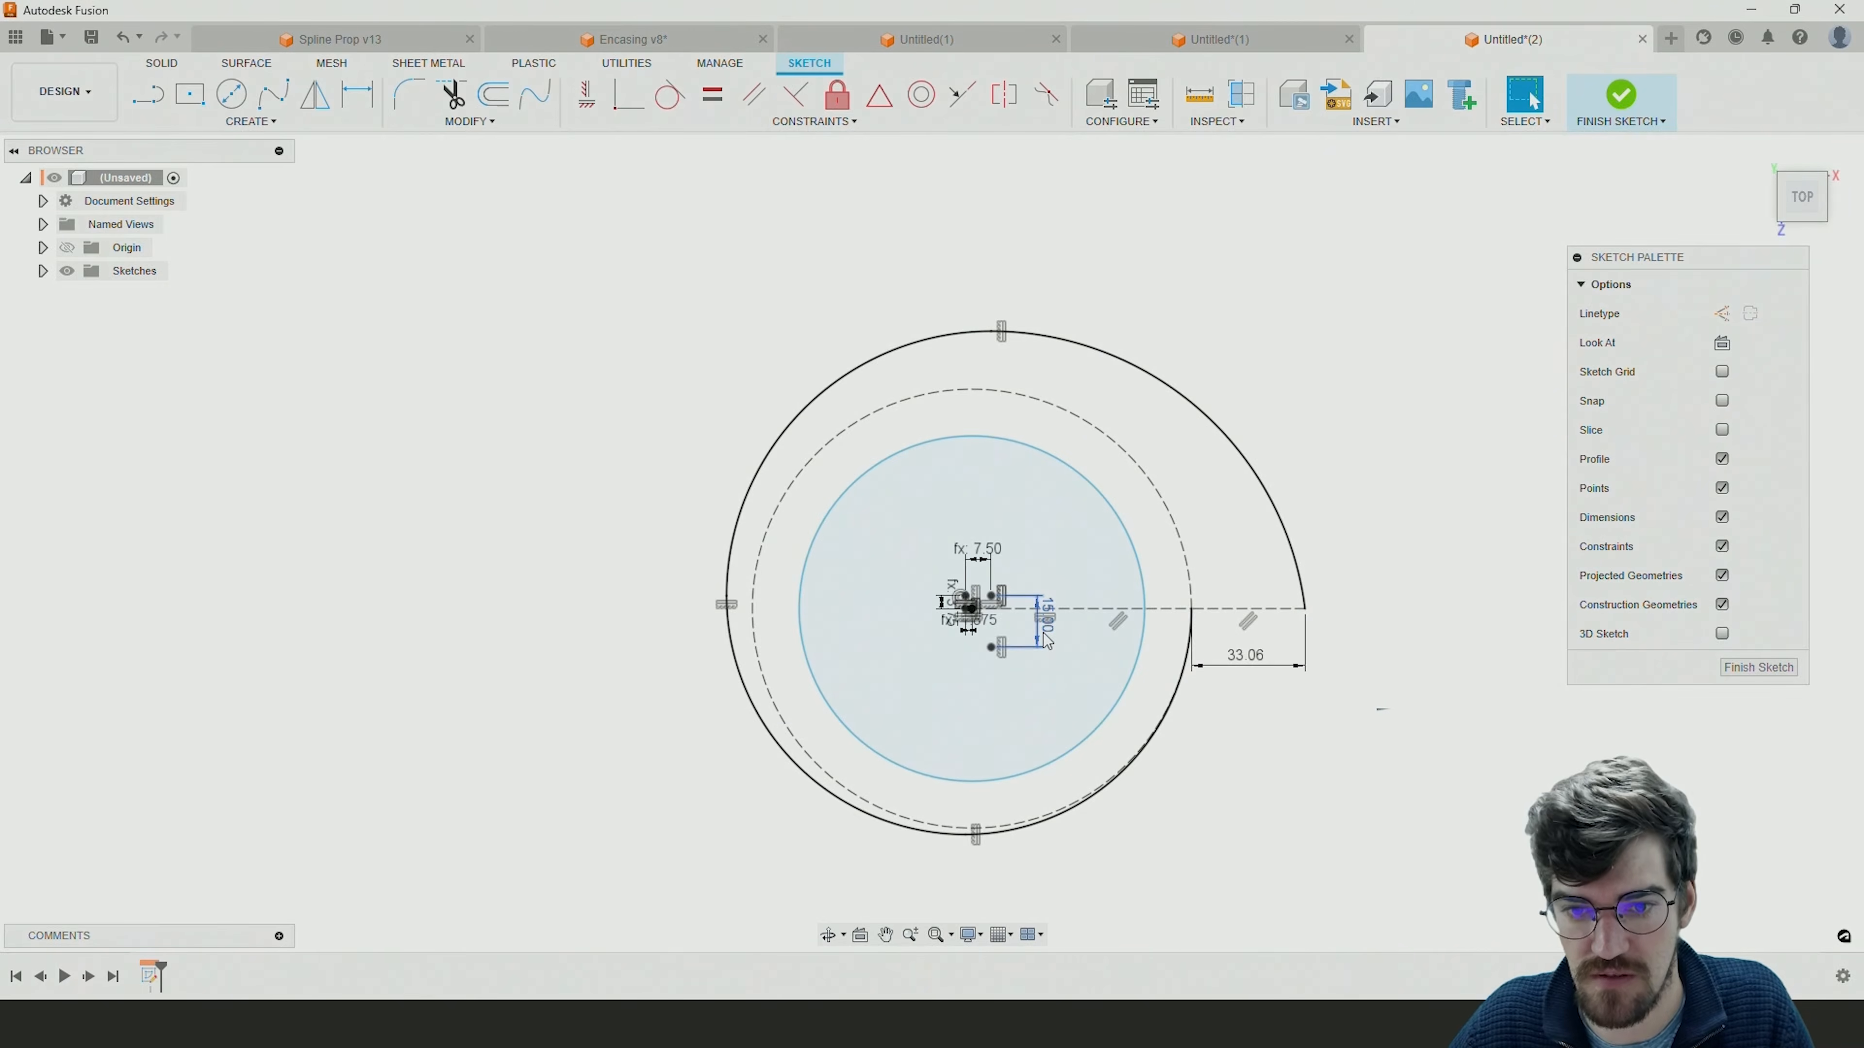
Turn the 15 mm dimension between the third and fourth arcs' centres into a driven dimension.
key("Delete")
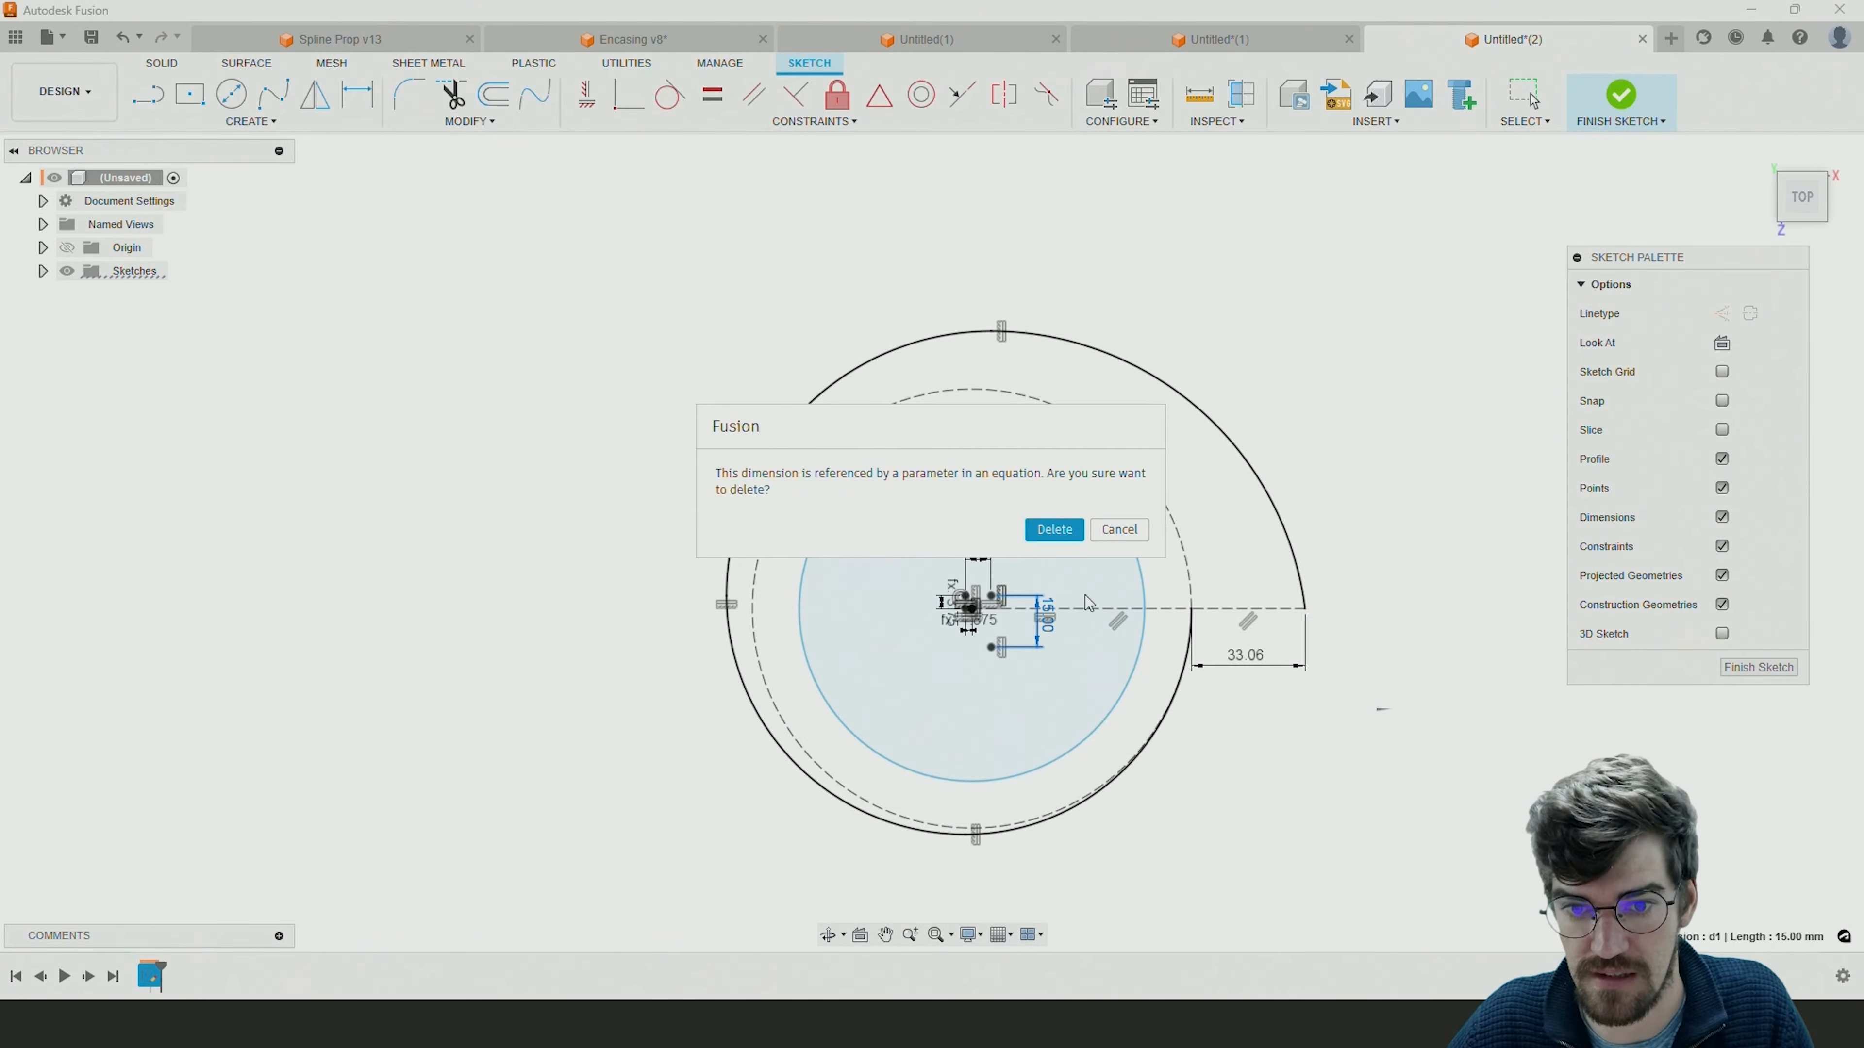
left_click(1053, 530)
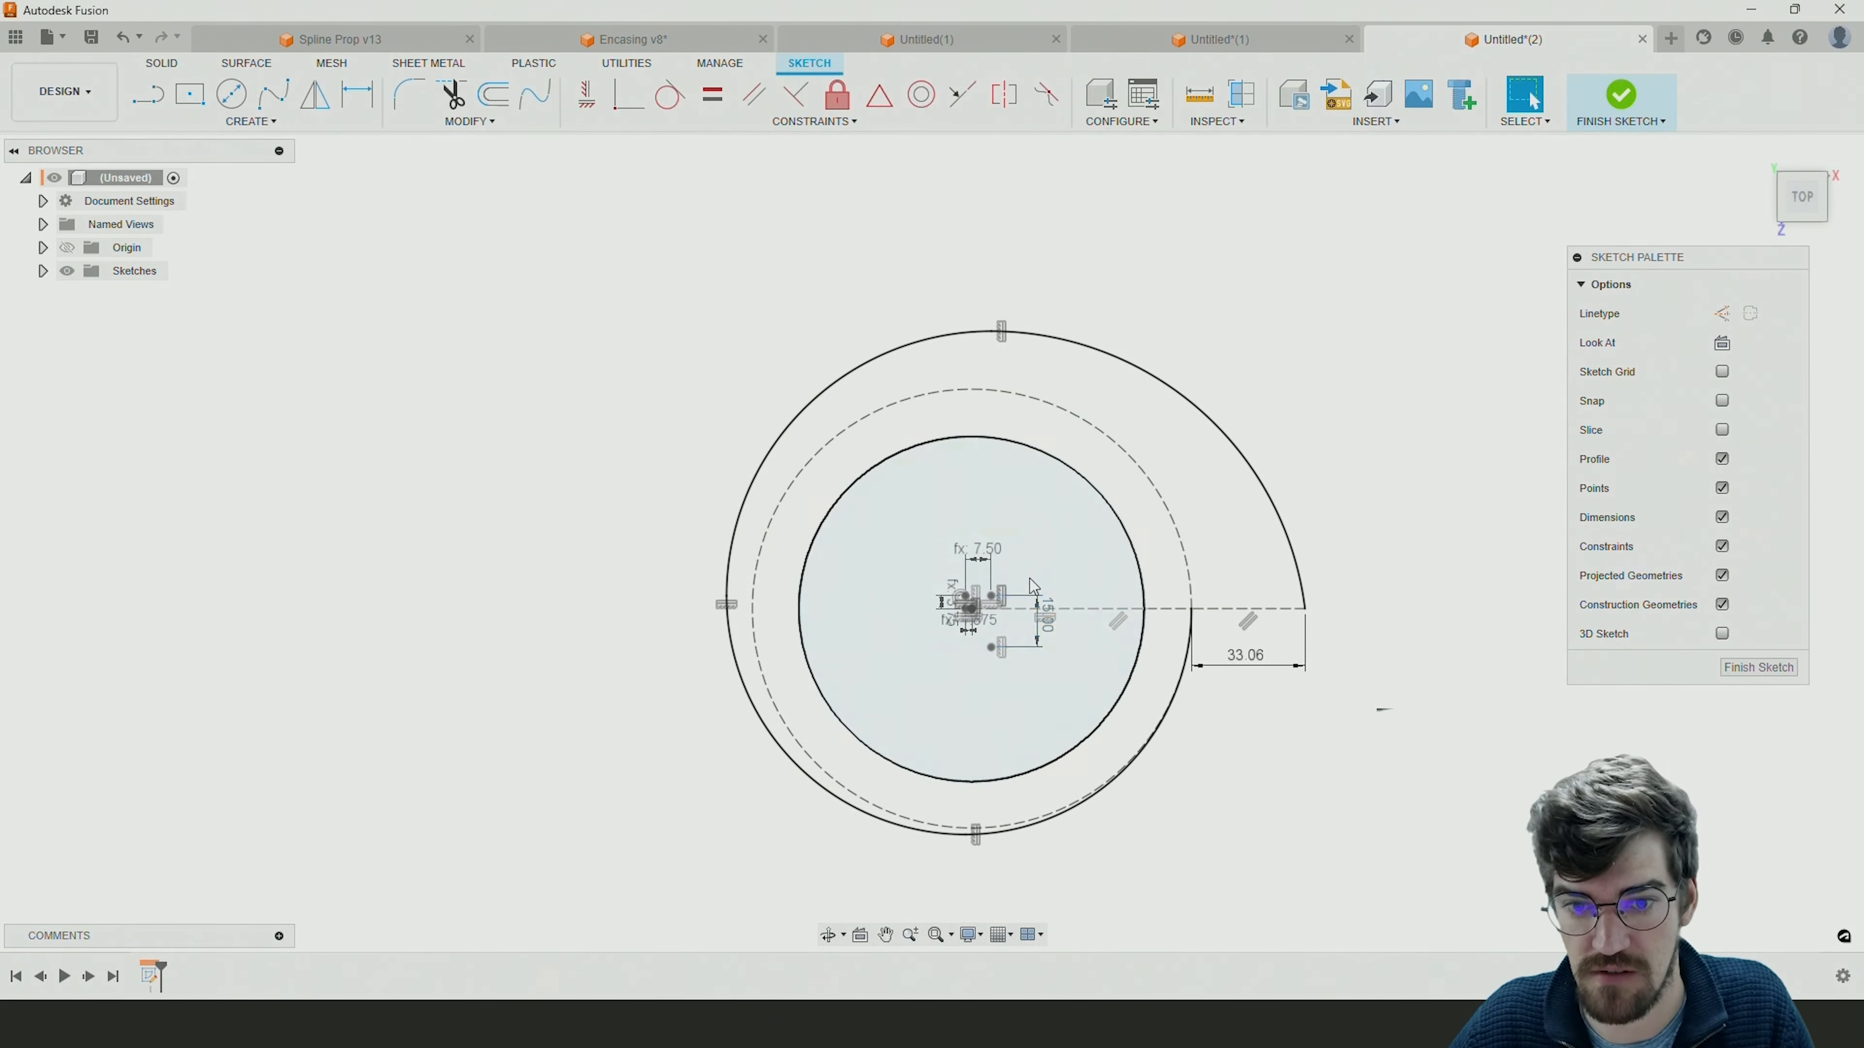
right_click(1037, 630)
key("Escape")
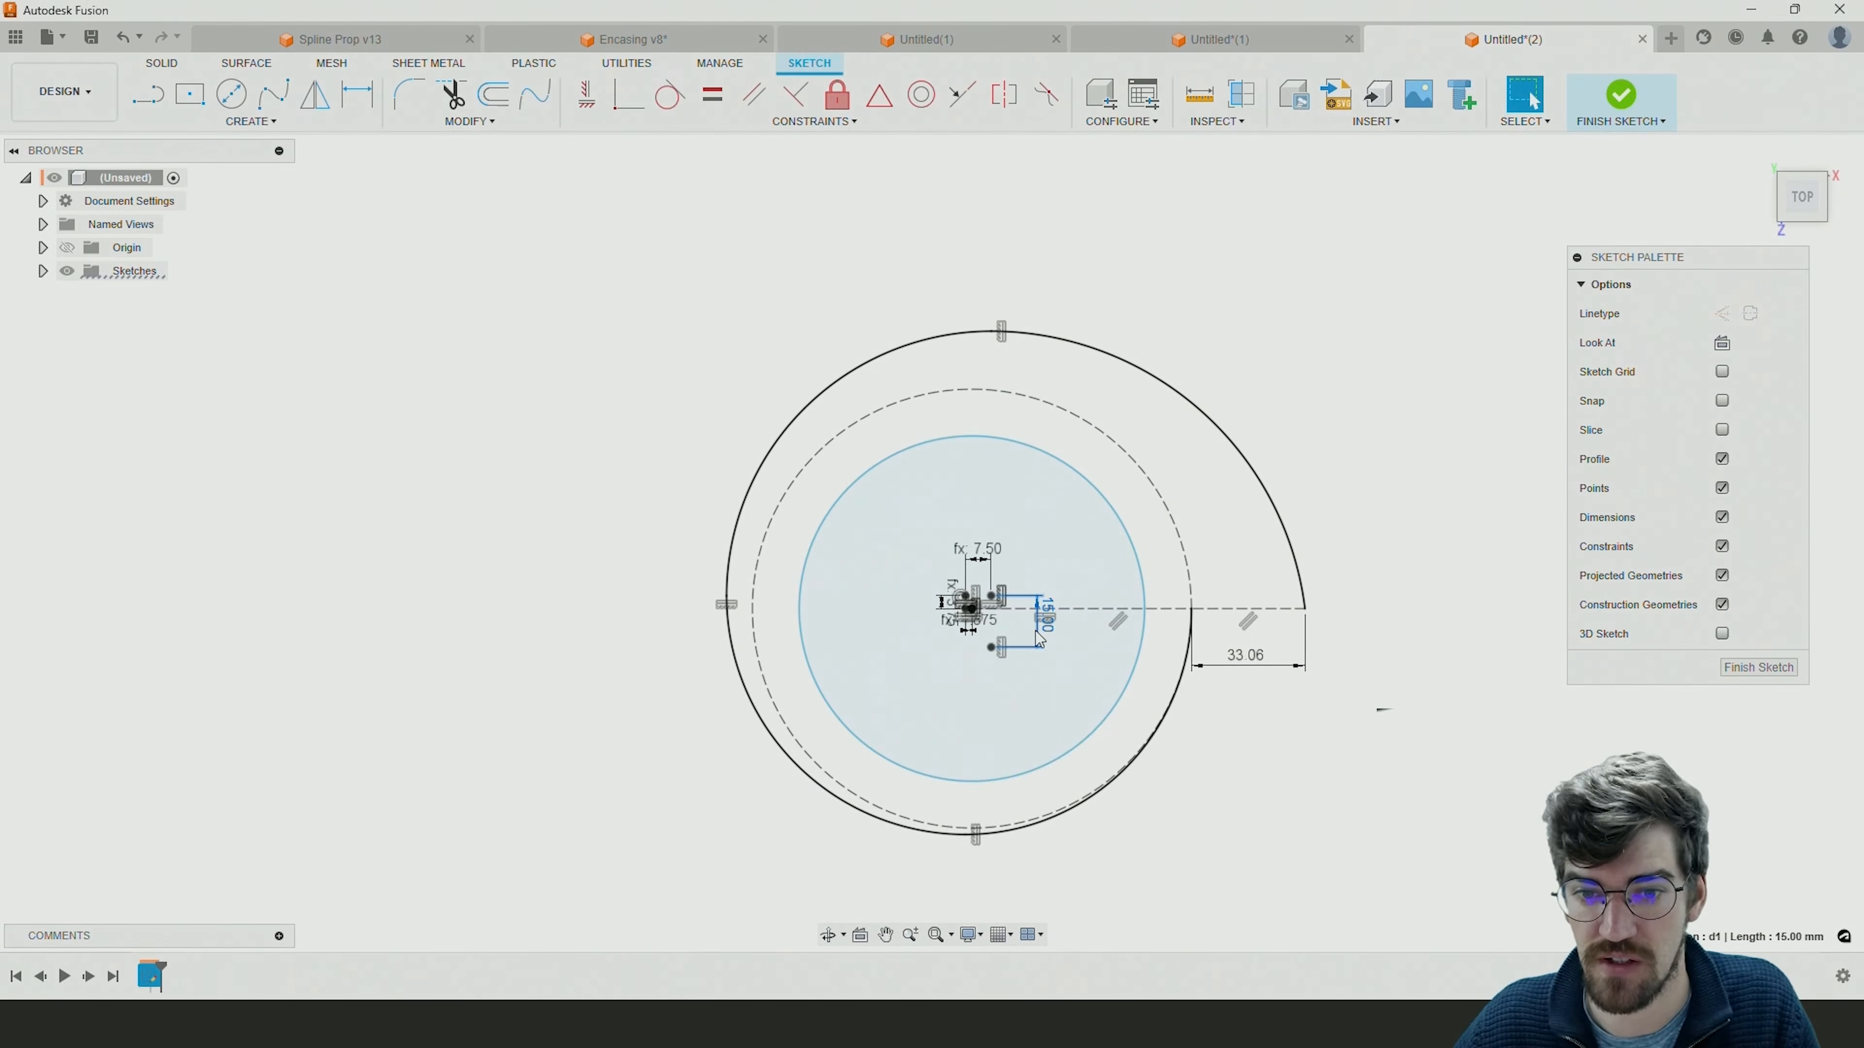
right_click(1036, 636)
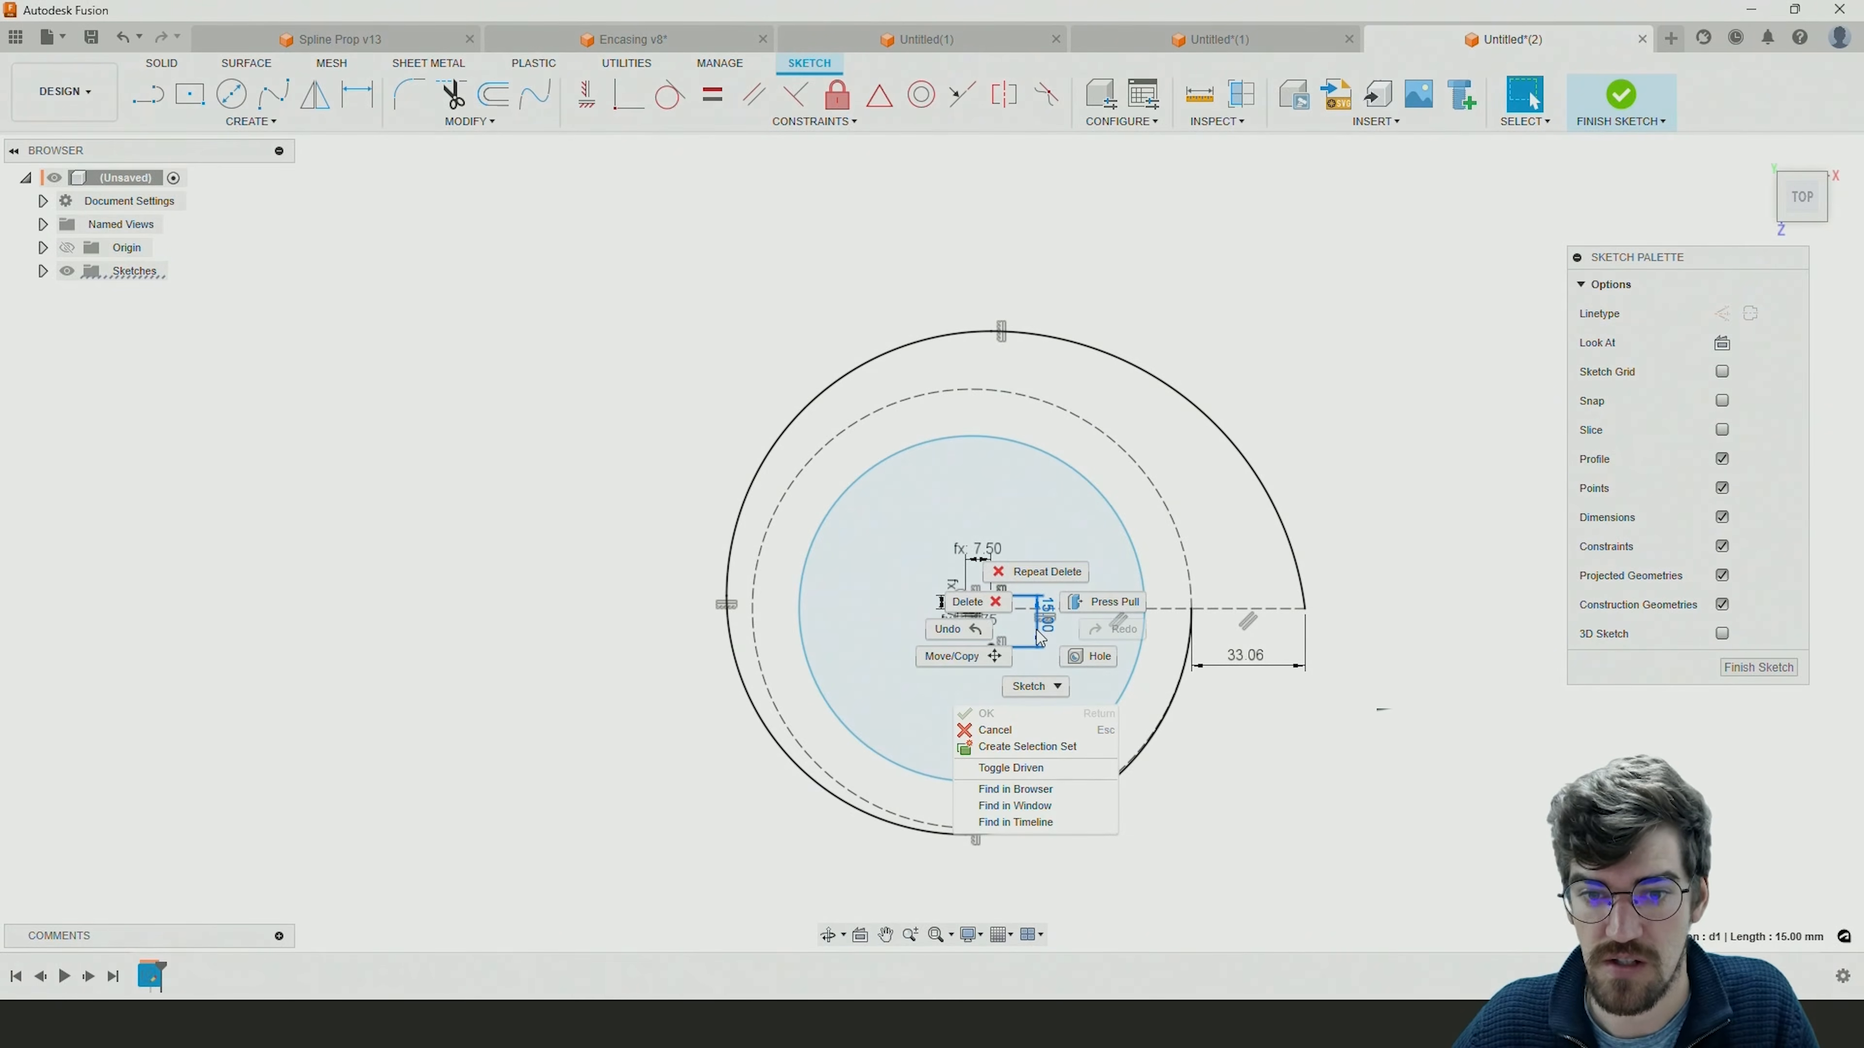
left_click(1032, 775)
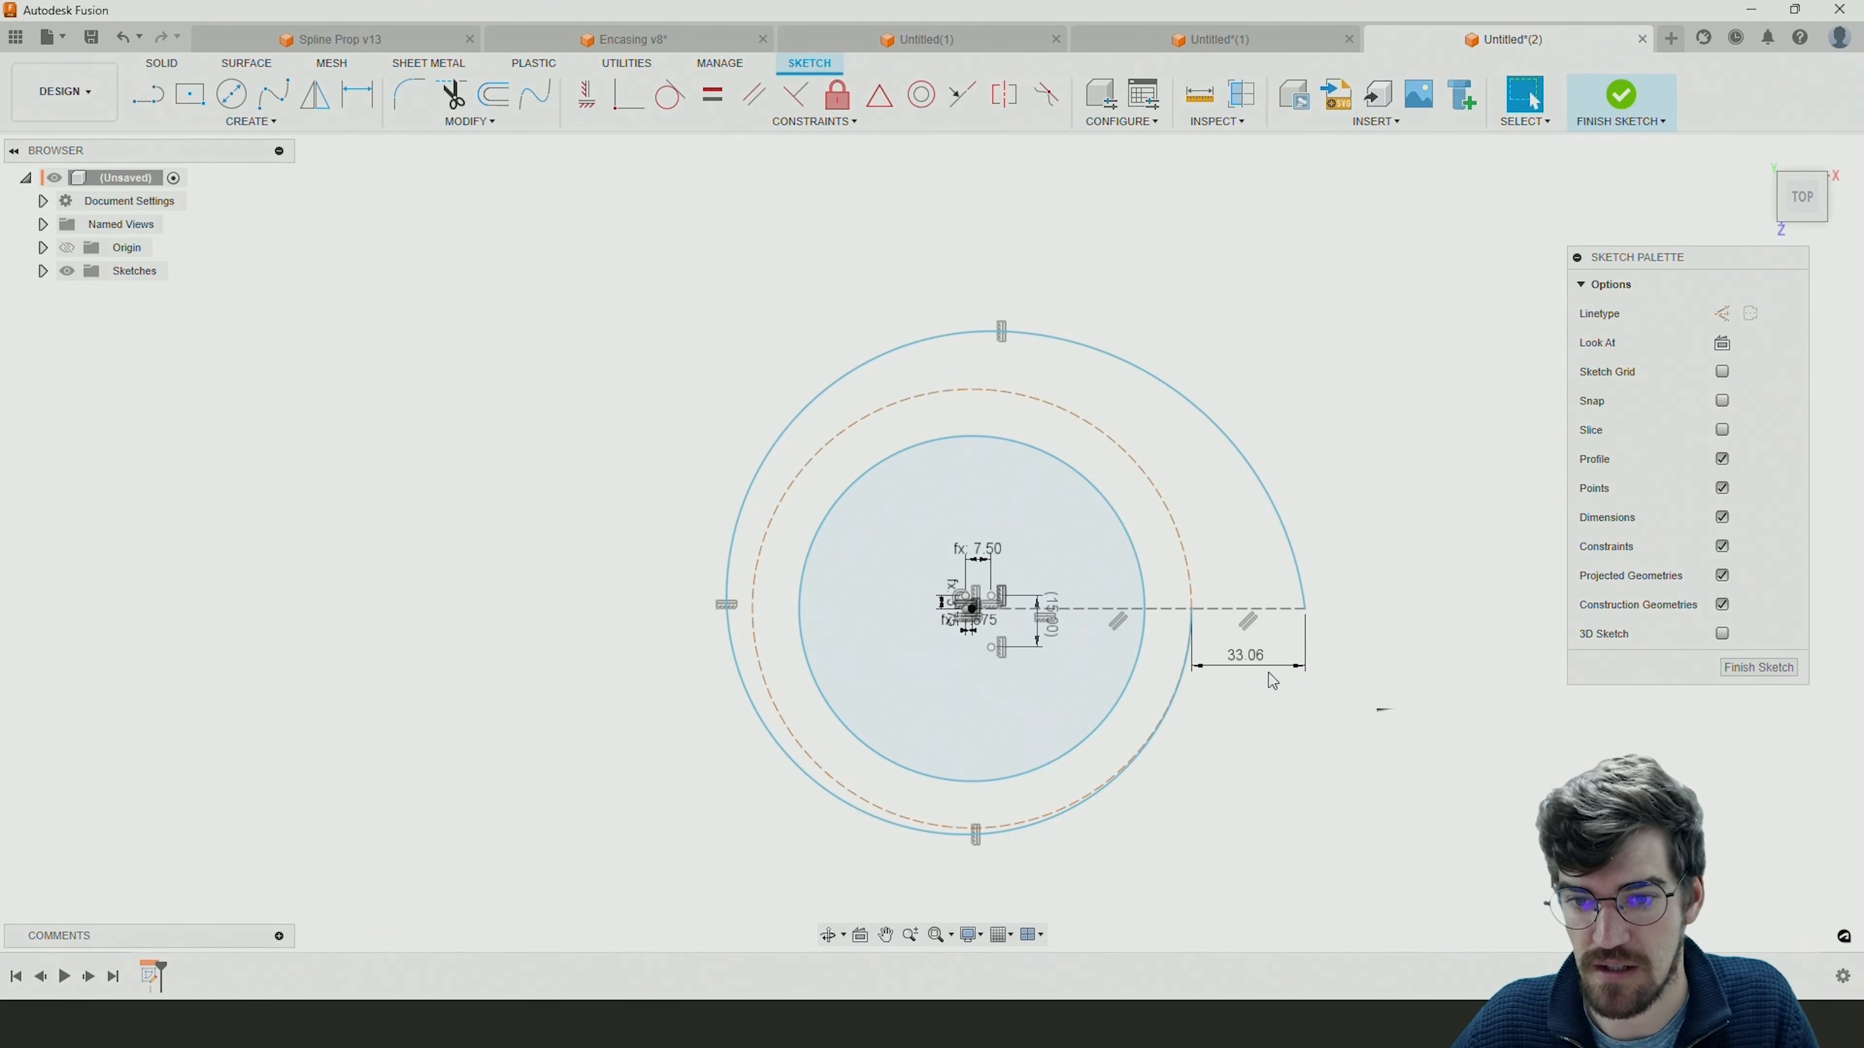
Set the outer construction line's length dimension to 25 mm and finish the spiral sketch.
left_click(1252, 671)
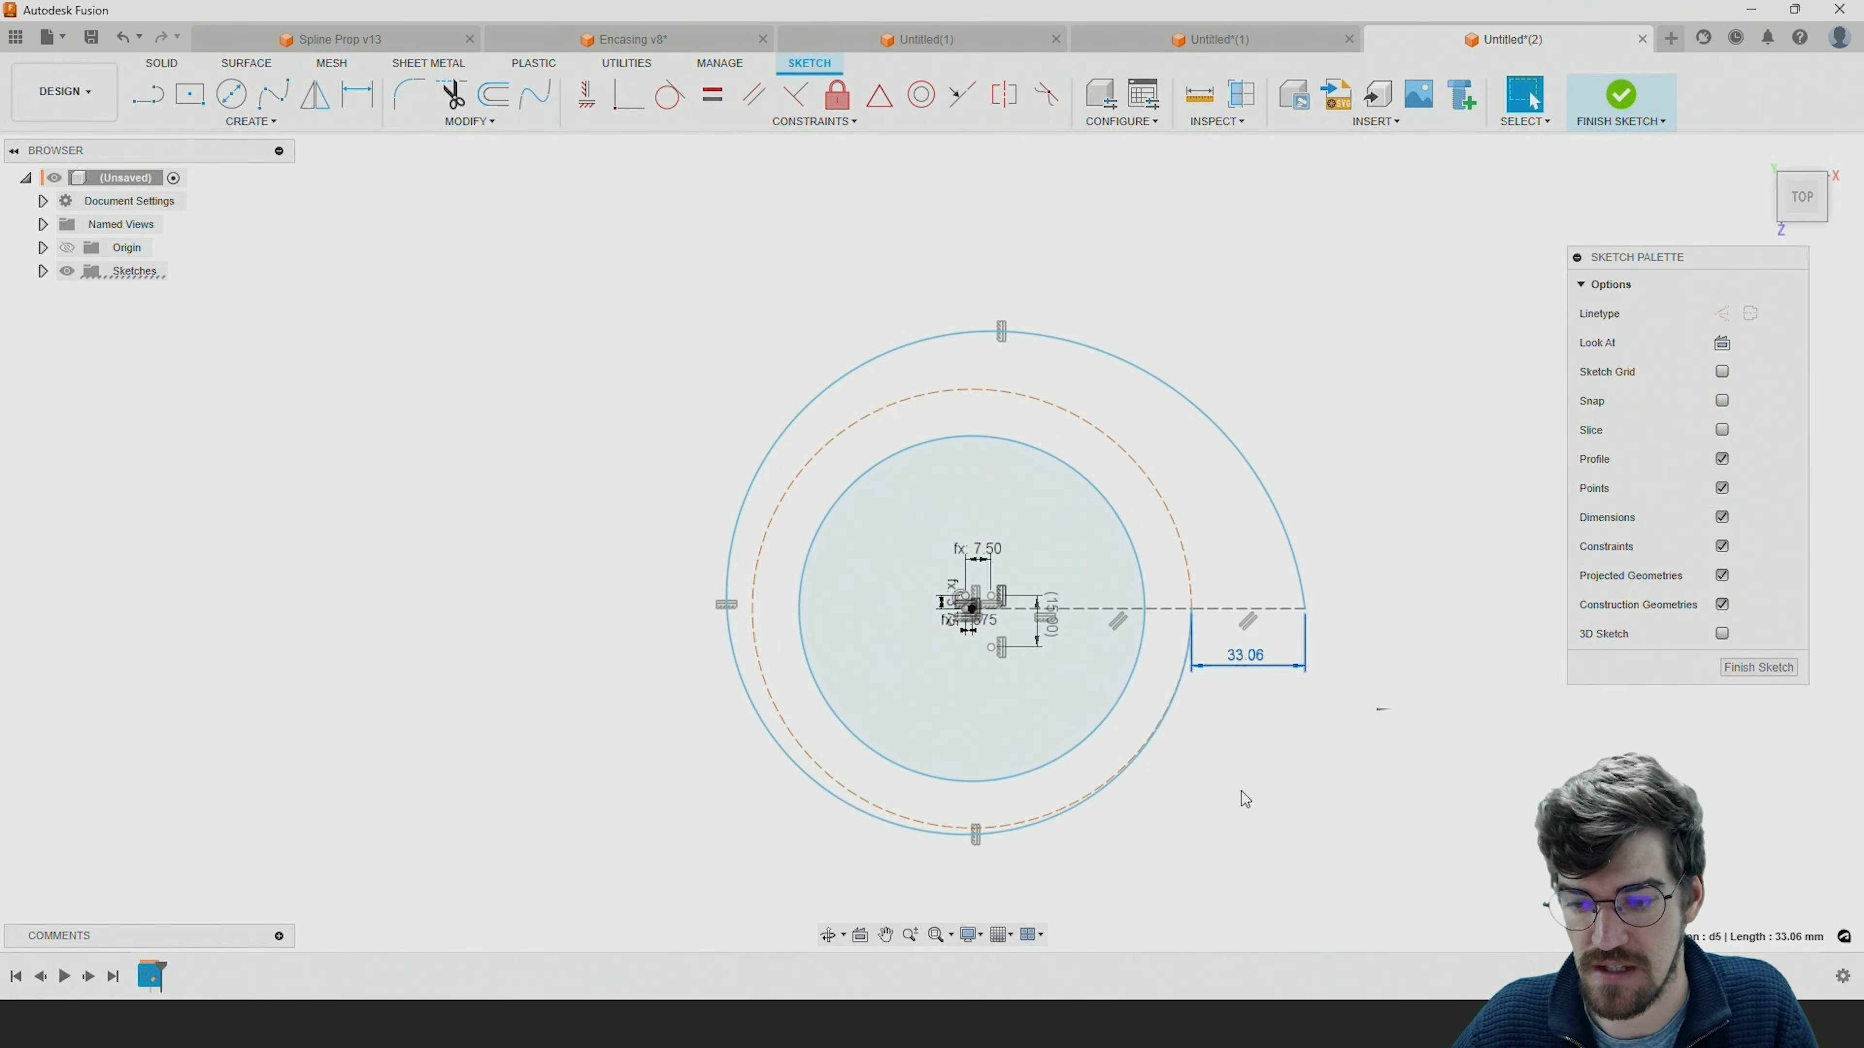
double_click(1244, 655)
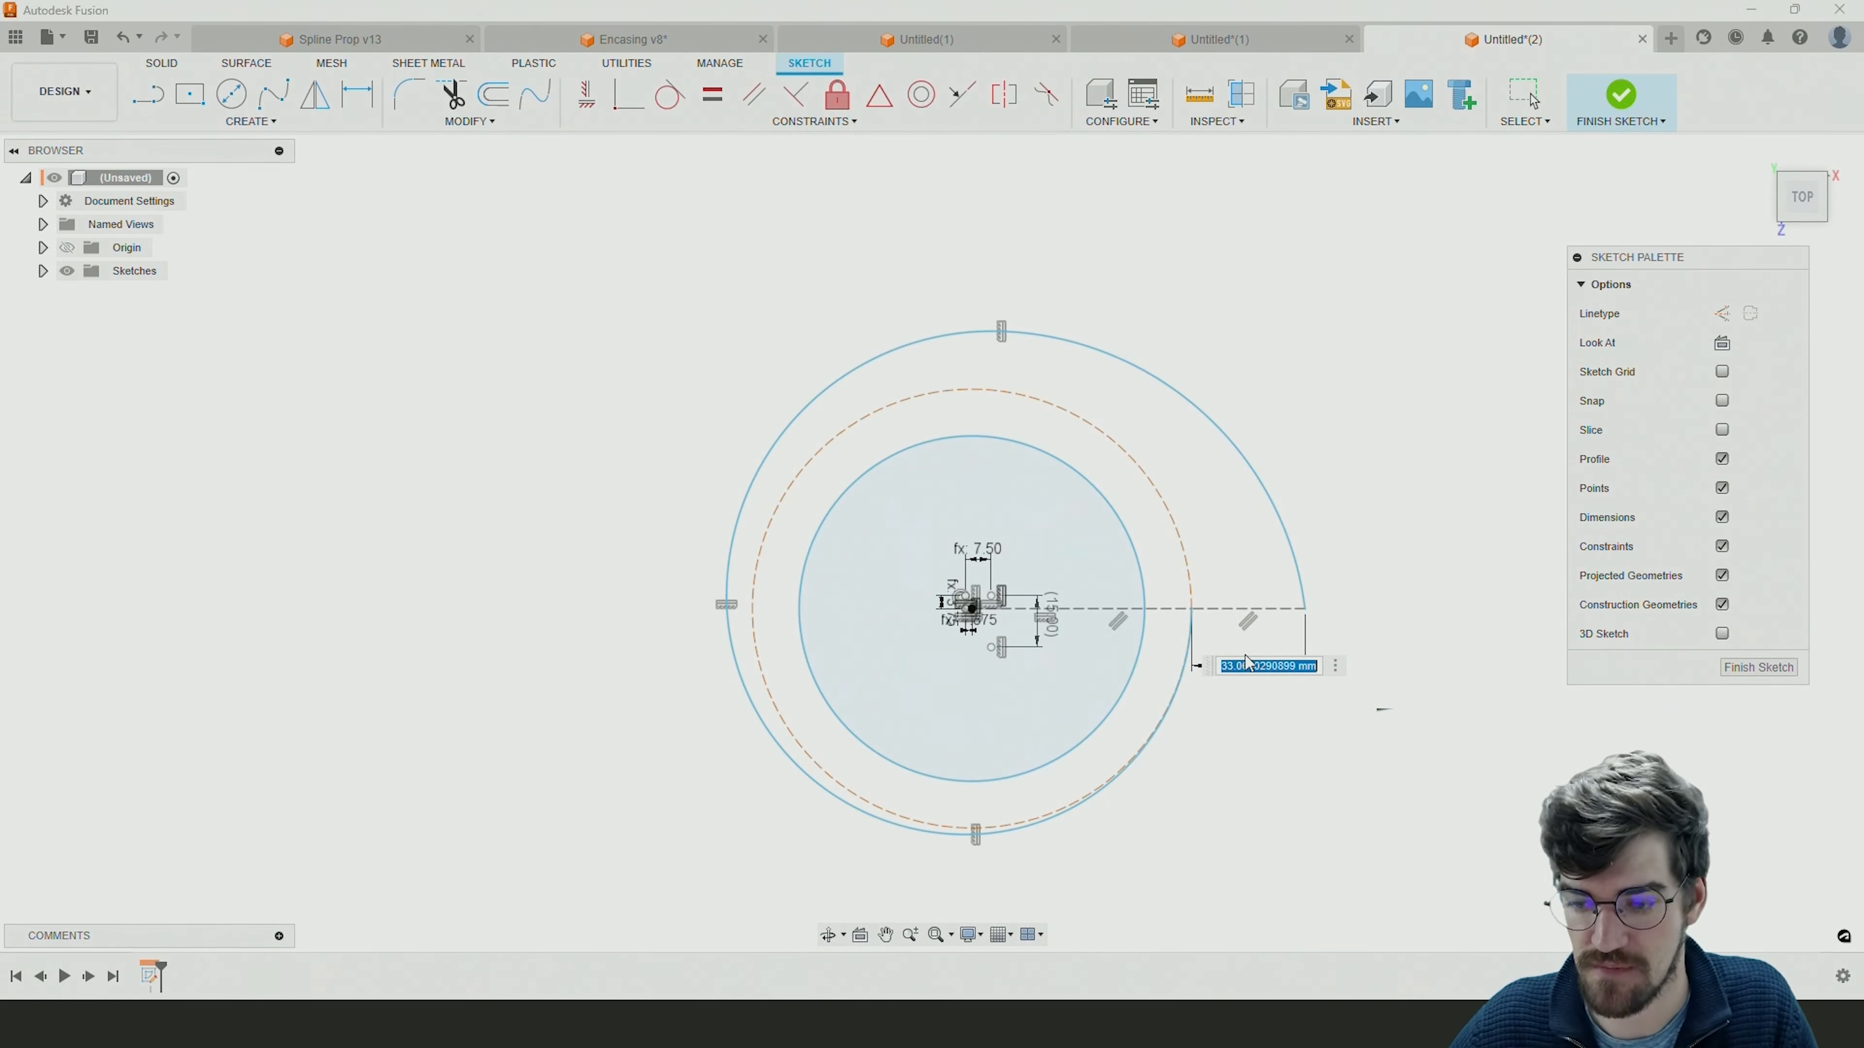
type("5")
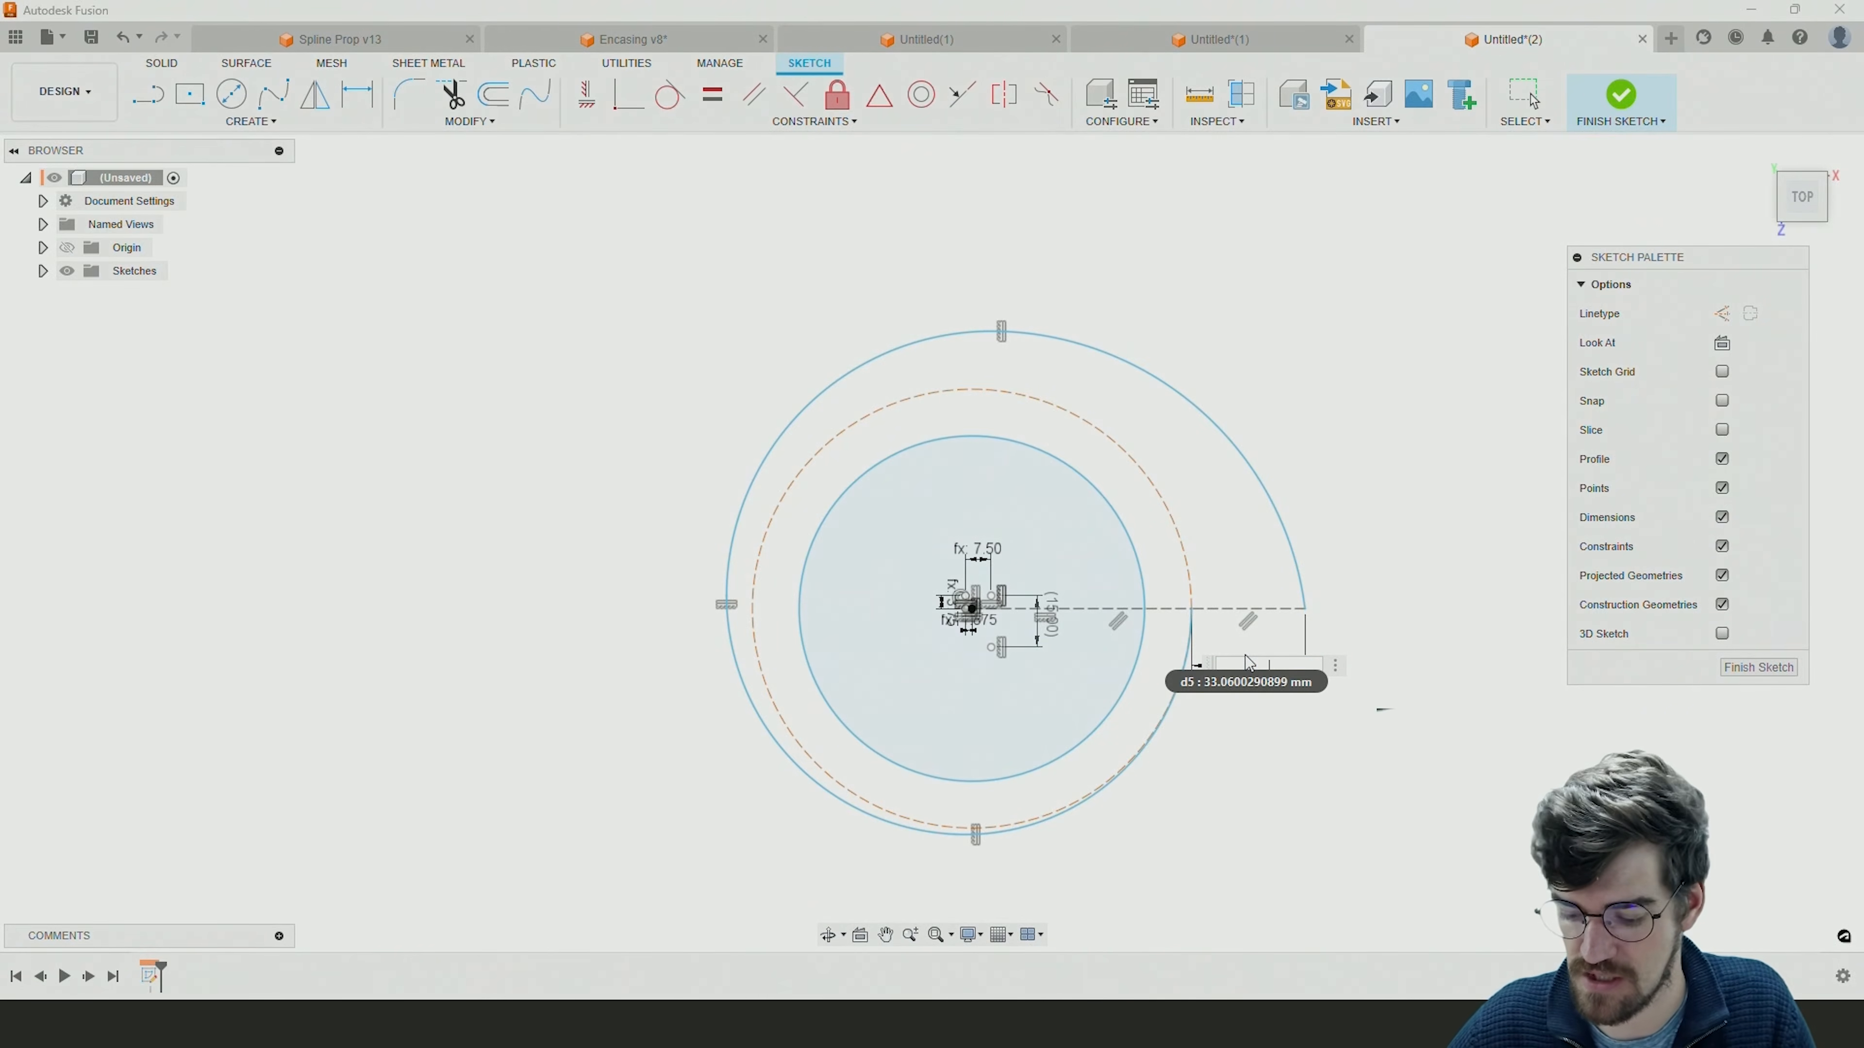
key("Return")
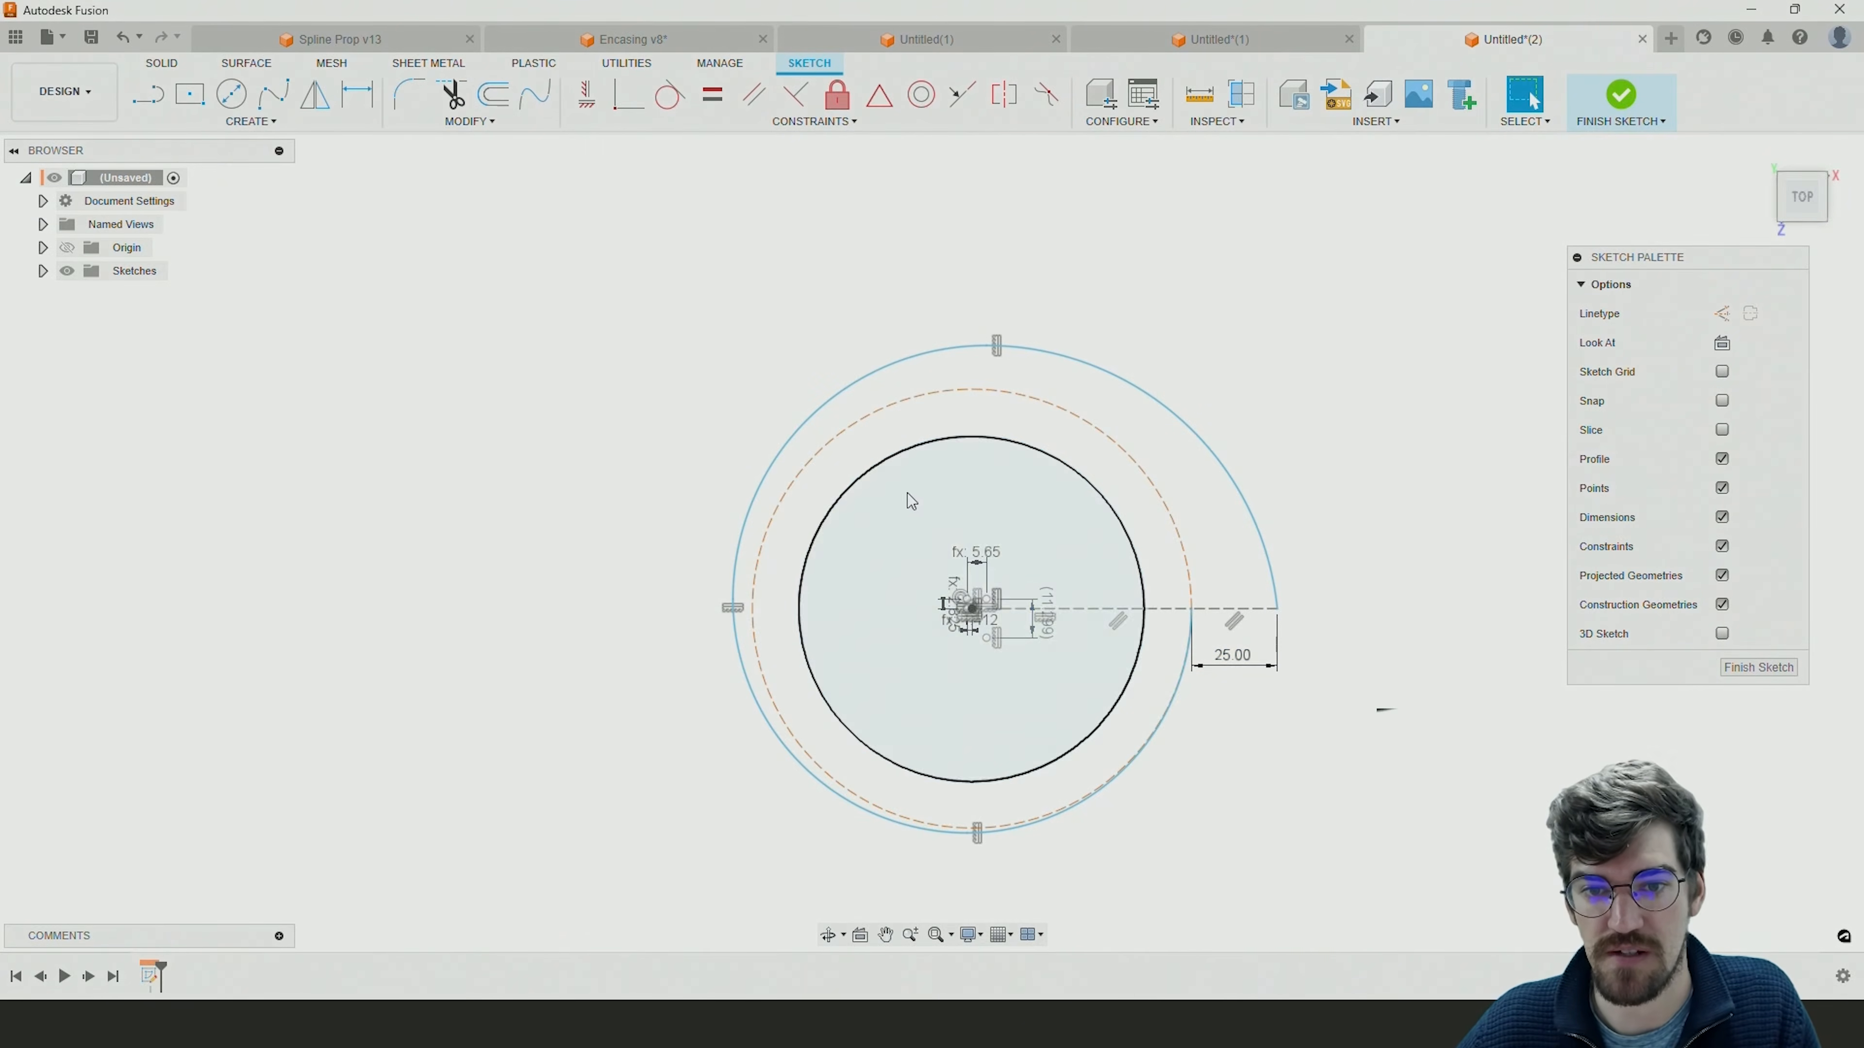
left_click(1049, 407)
left_click(1031, 415)
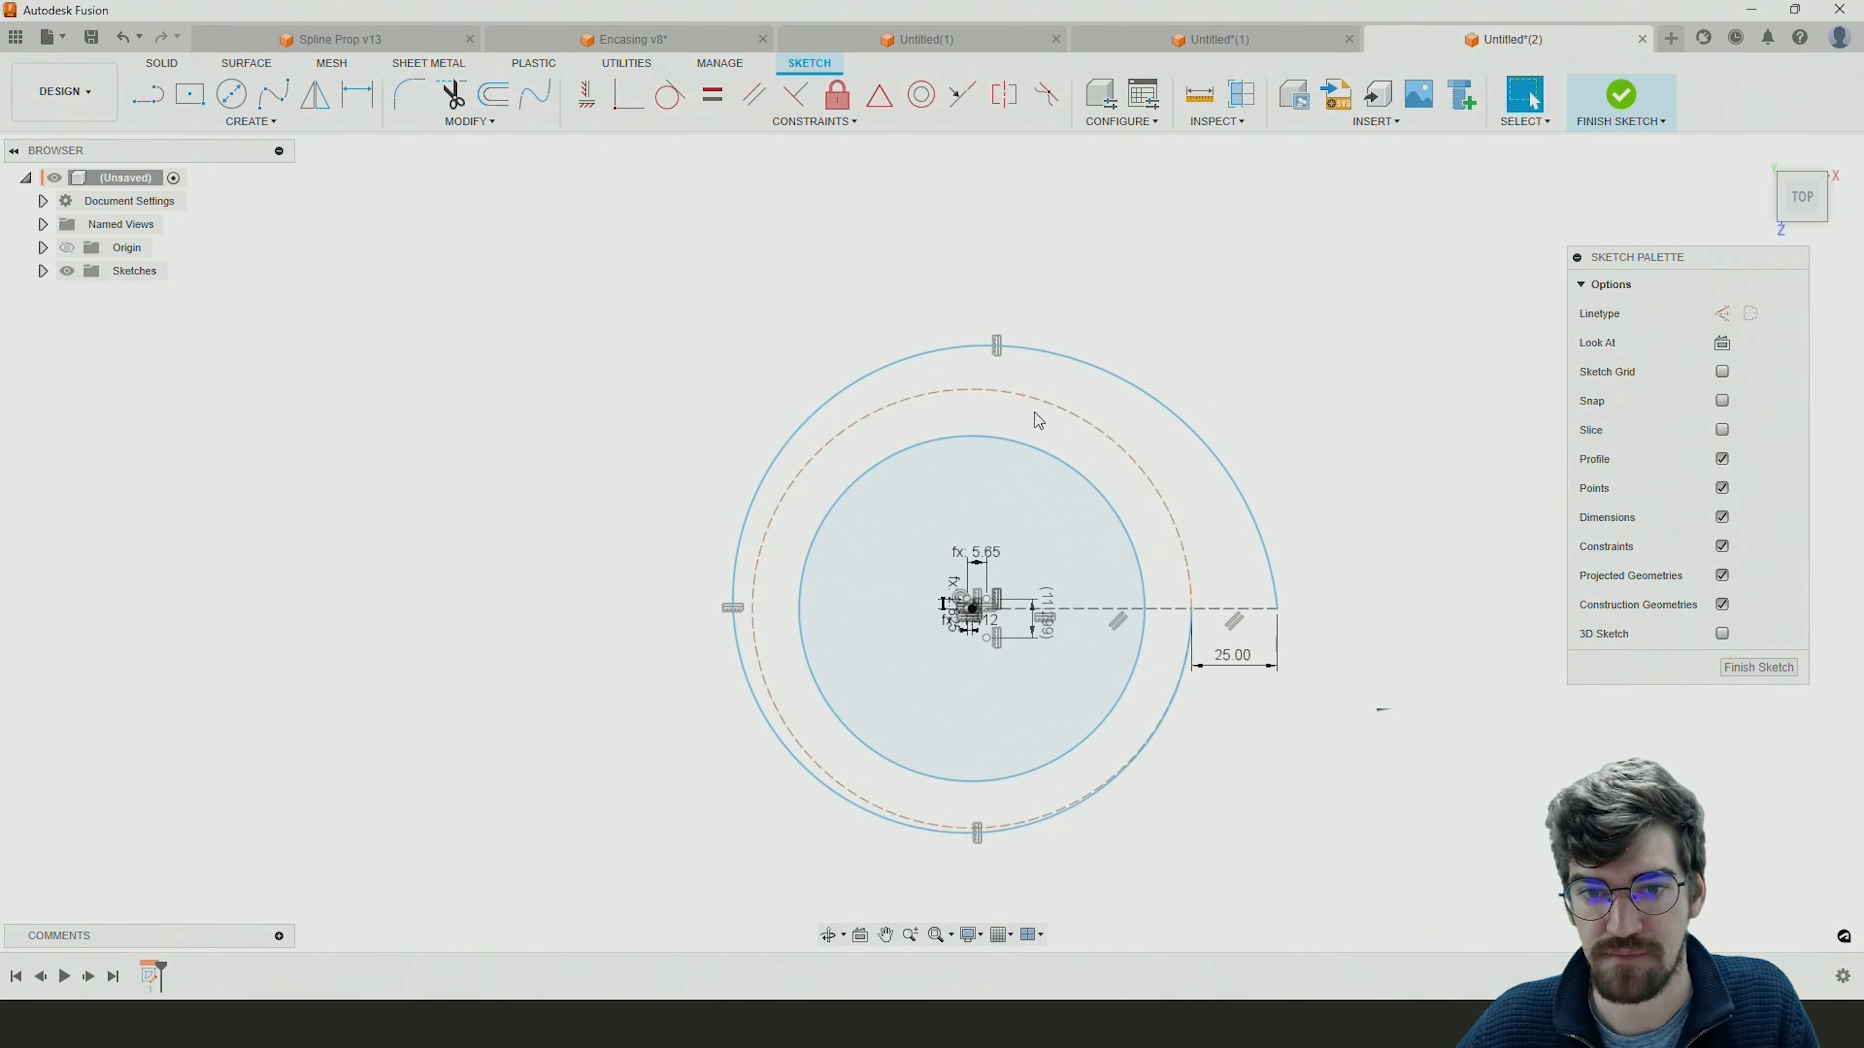
left_click(1050, 409)
left_click(1092, 393)
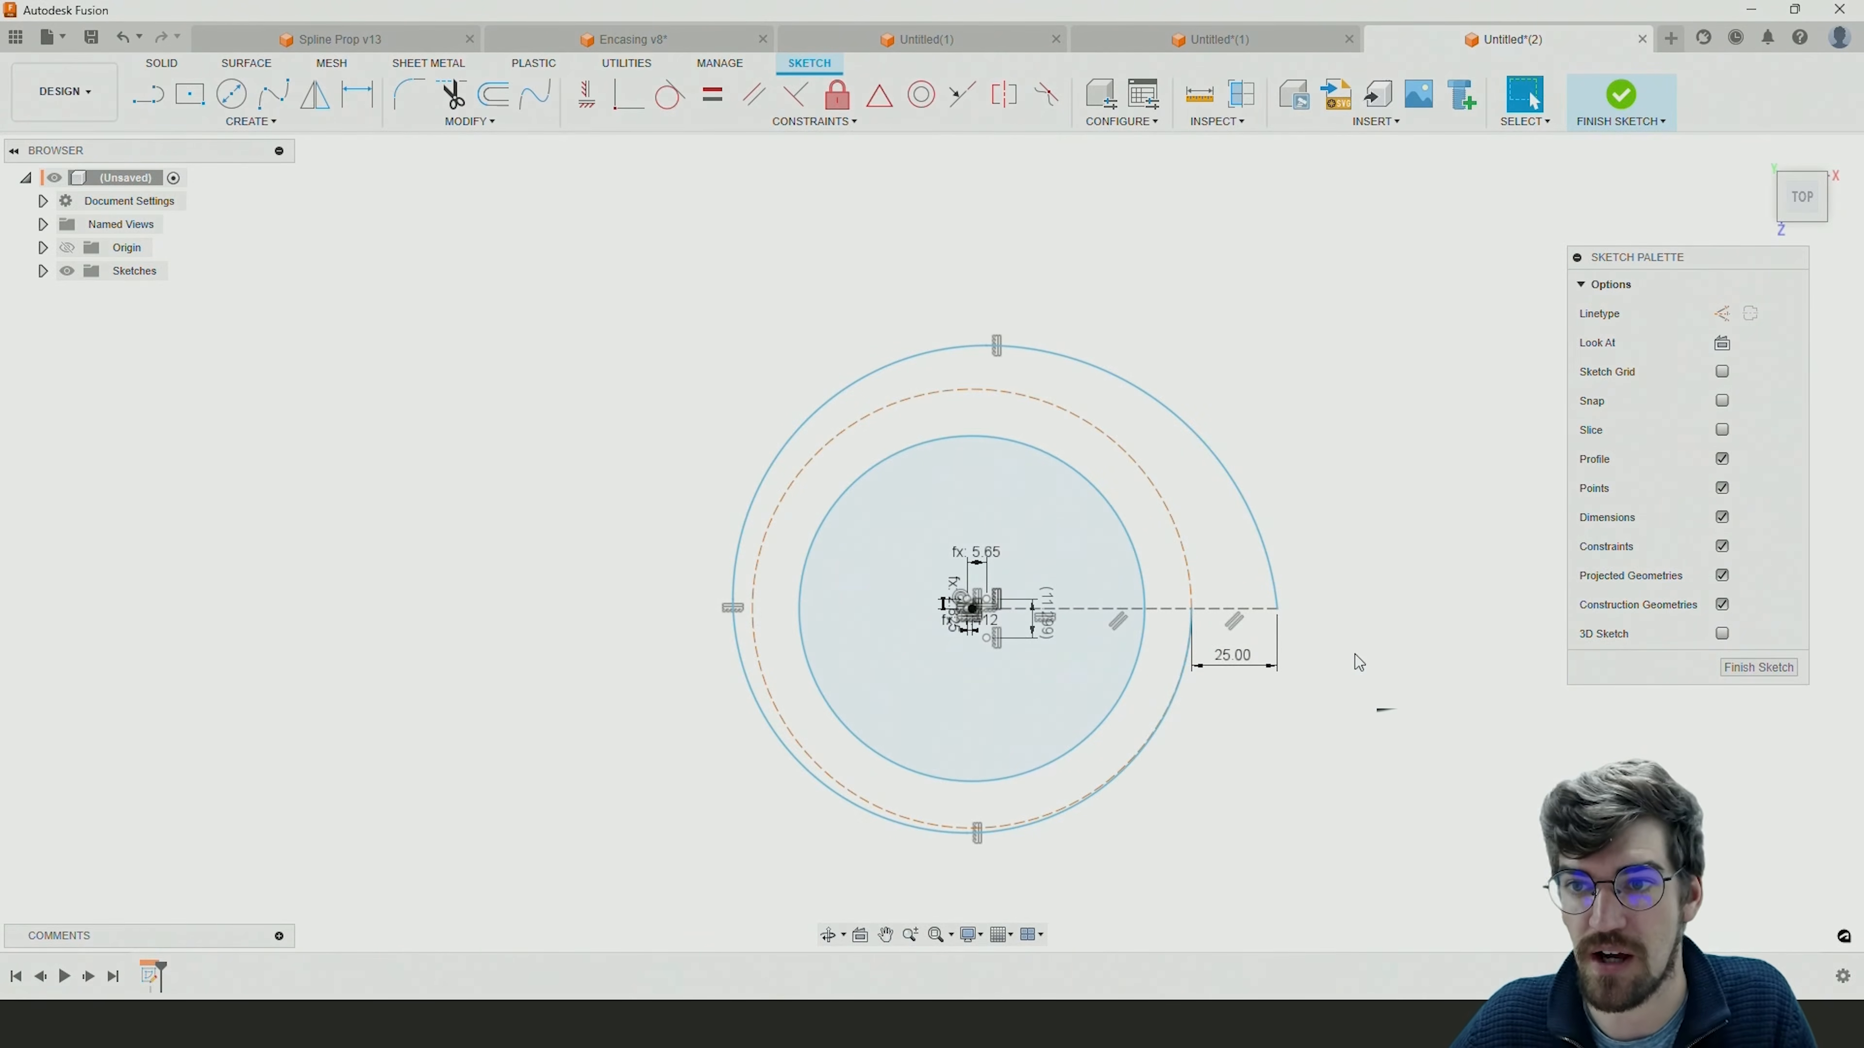
left_click(1620, 97)
Start a sketch on the vertical front plane and project the spiral's outer endpoint into it.
middle_click_drag(1363, 713, 1363, 590, "shift")
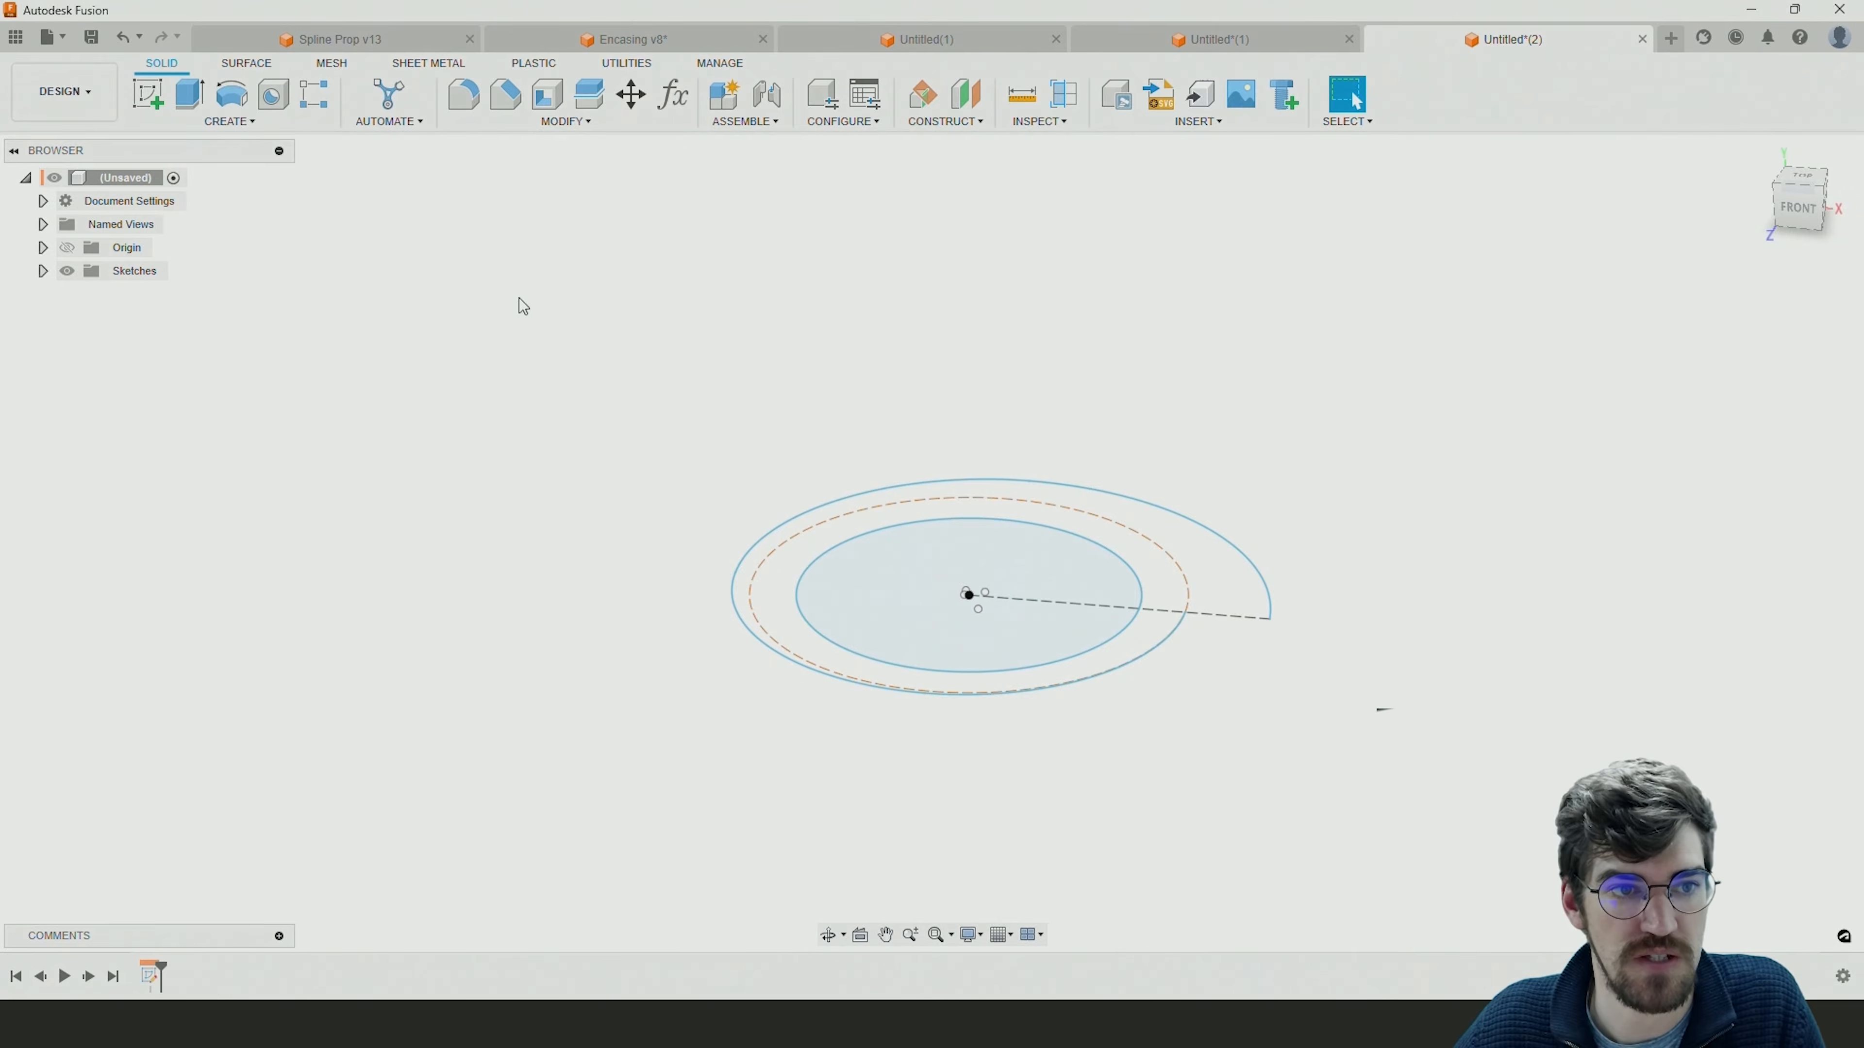
left_click(147, 96)
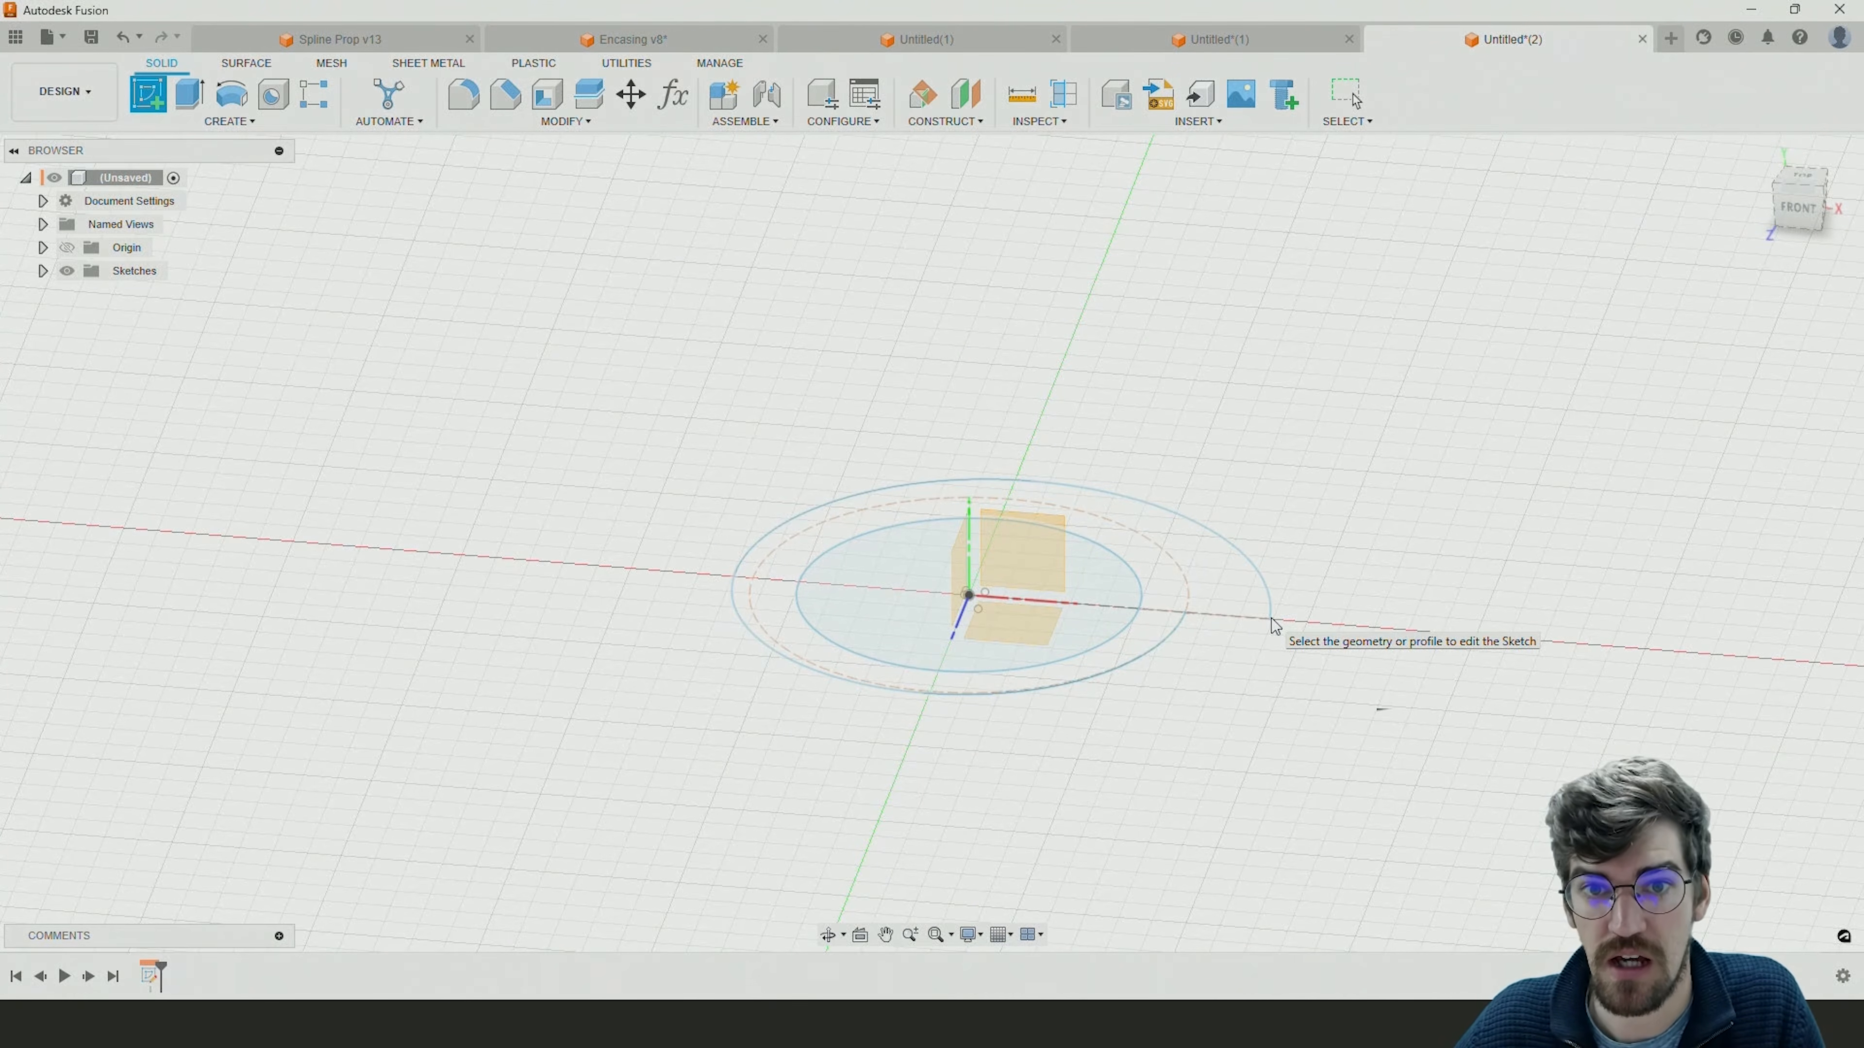
left_click(960, 123)
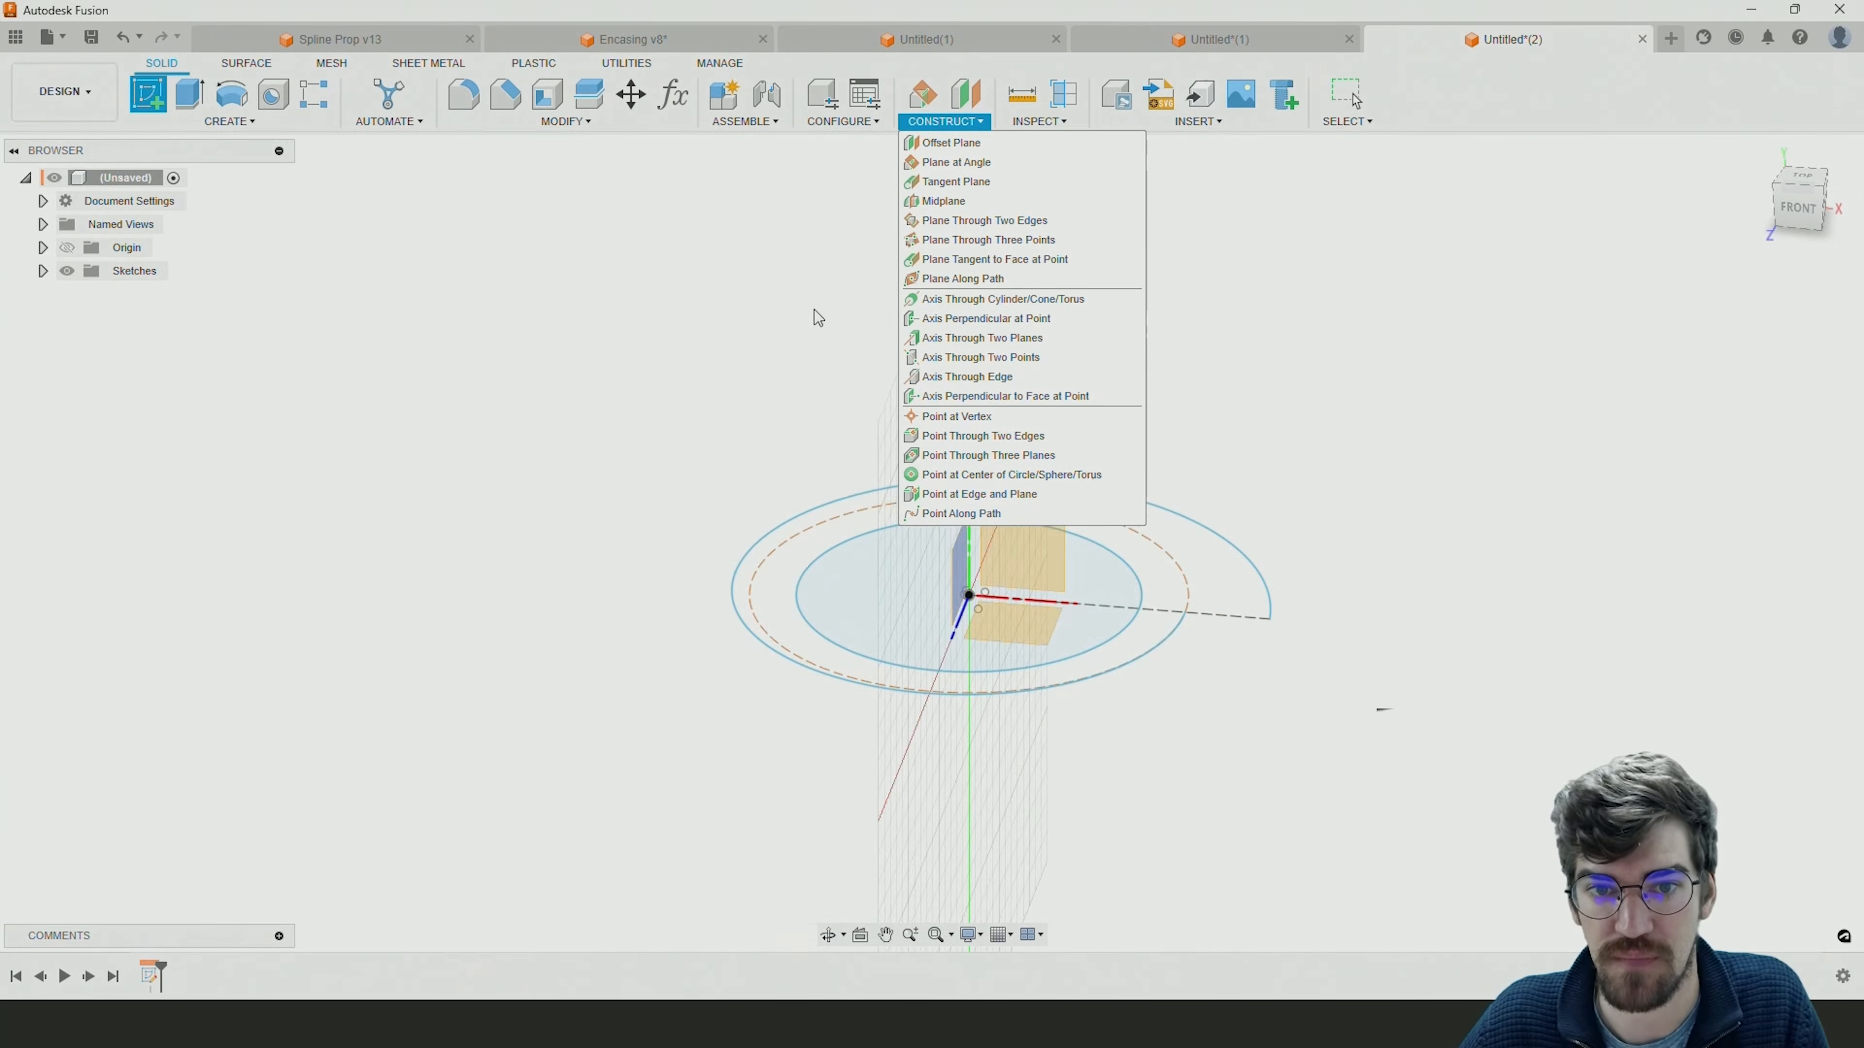
left_click(1036, 560)
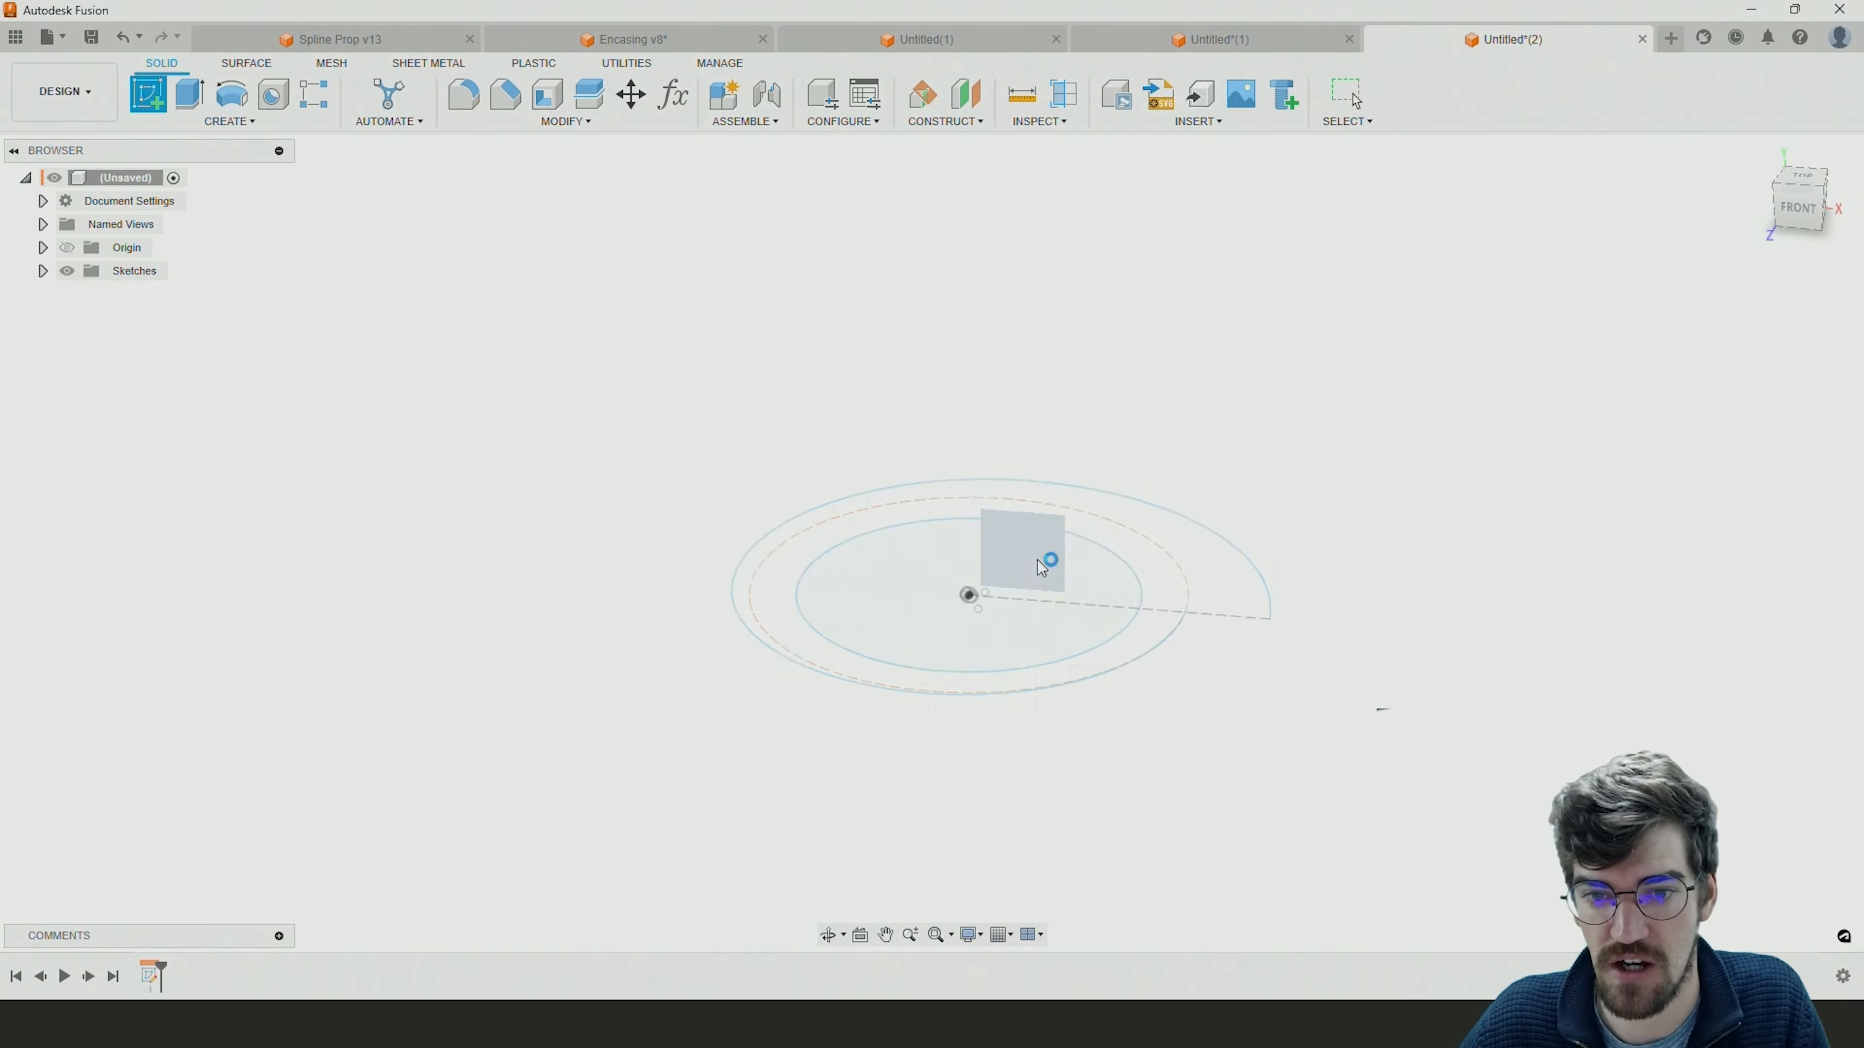
scroll(1247, 544, "up", 5)
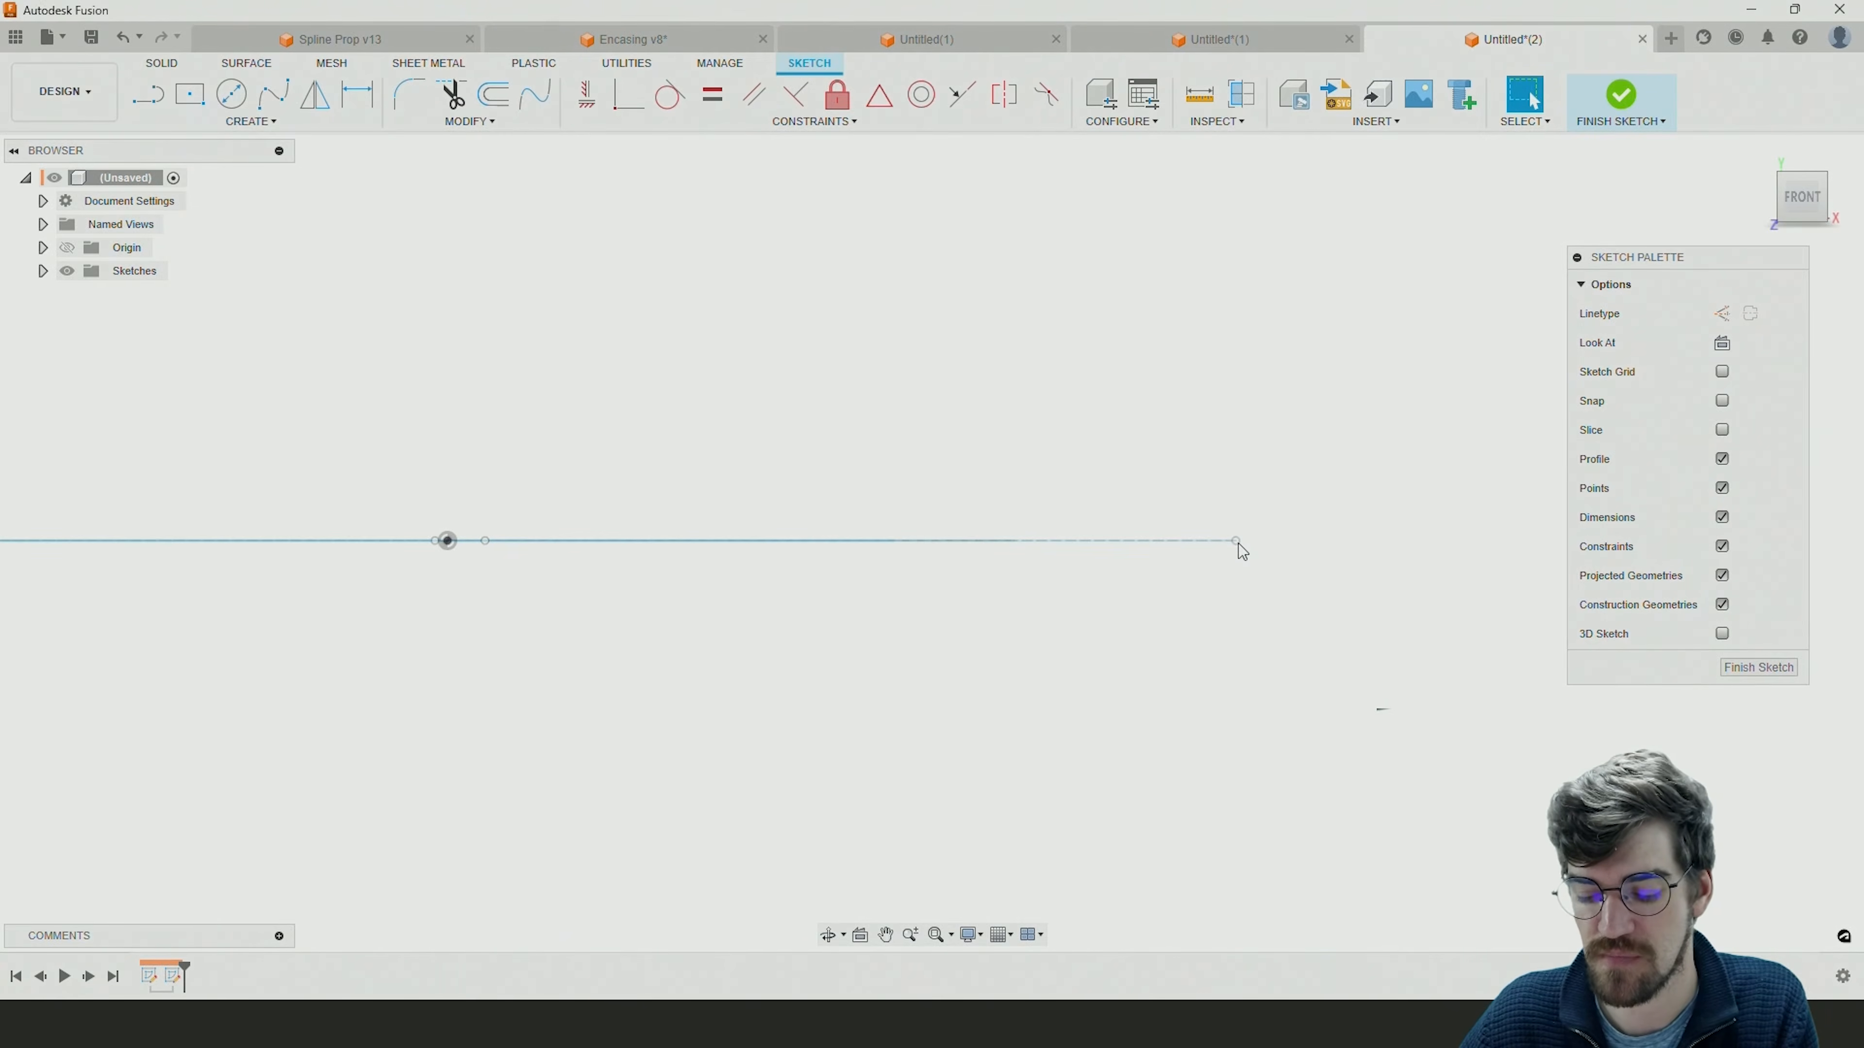
key("p")
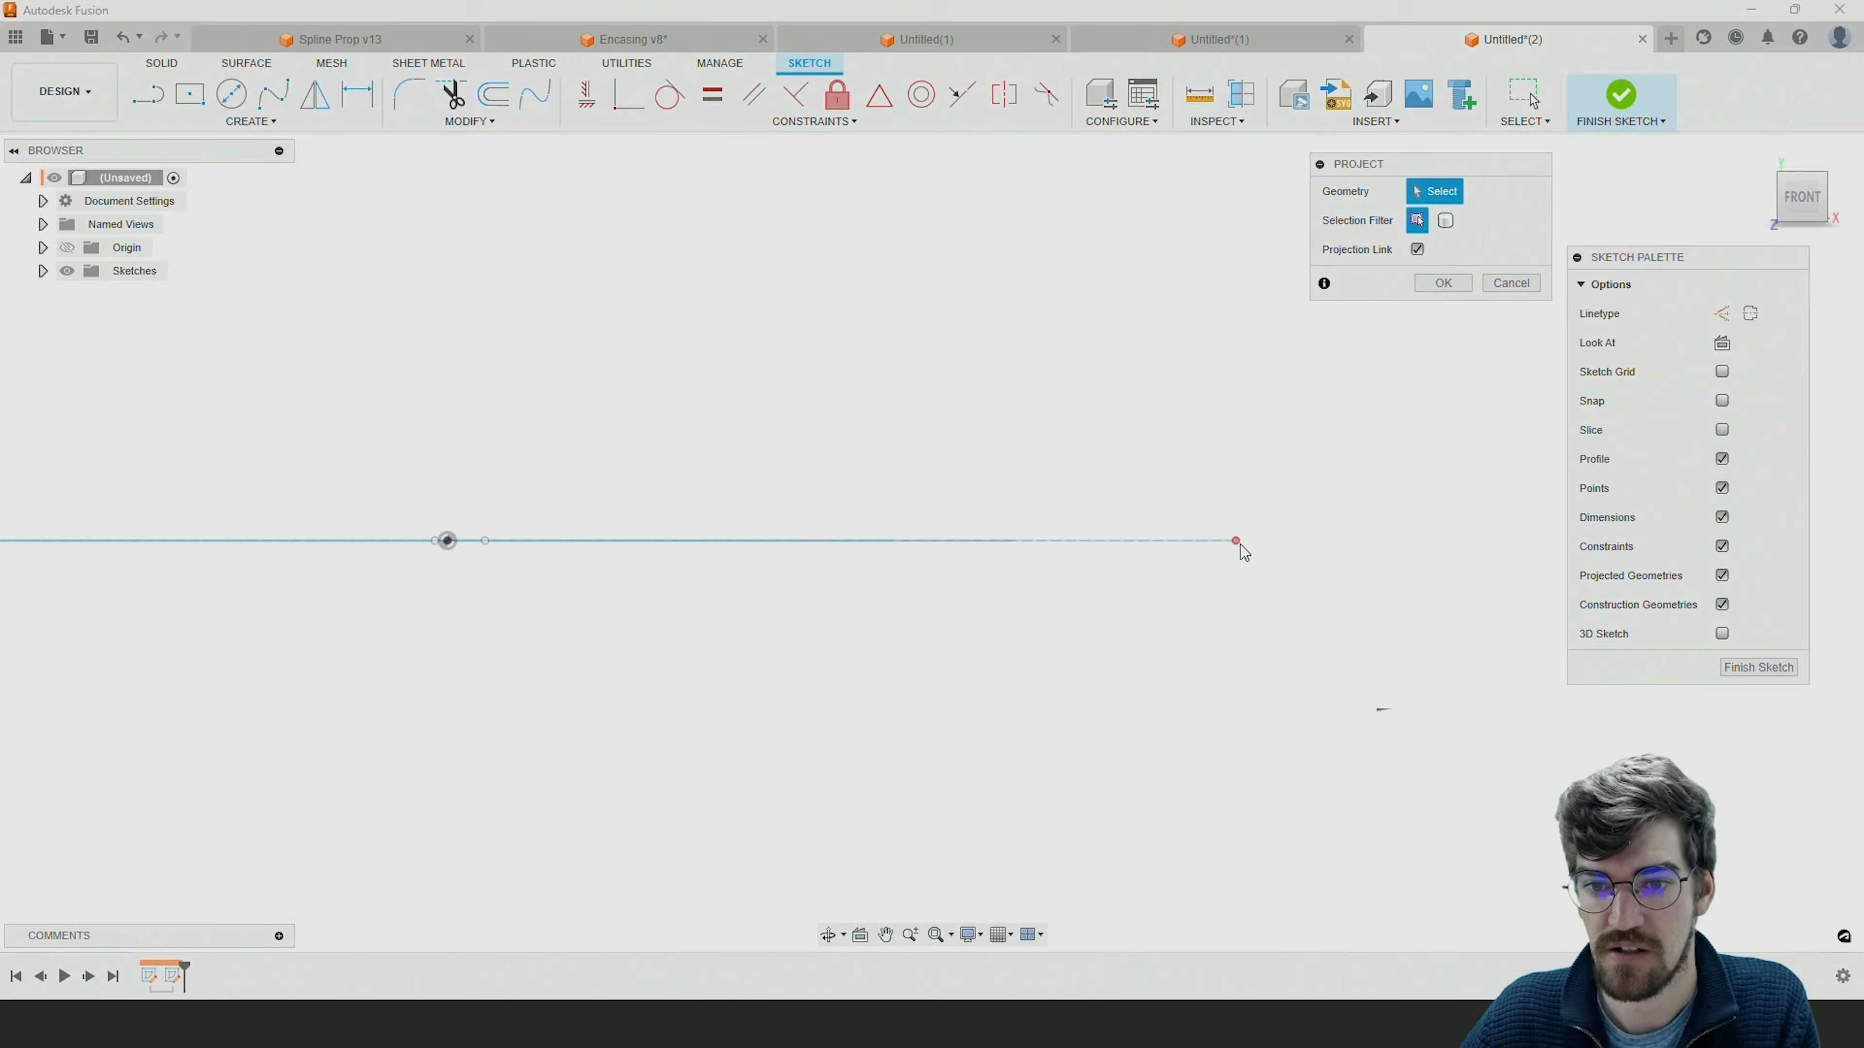
left_click(1236, 541)
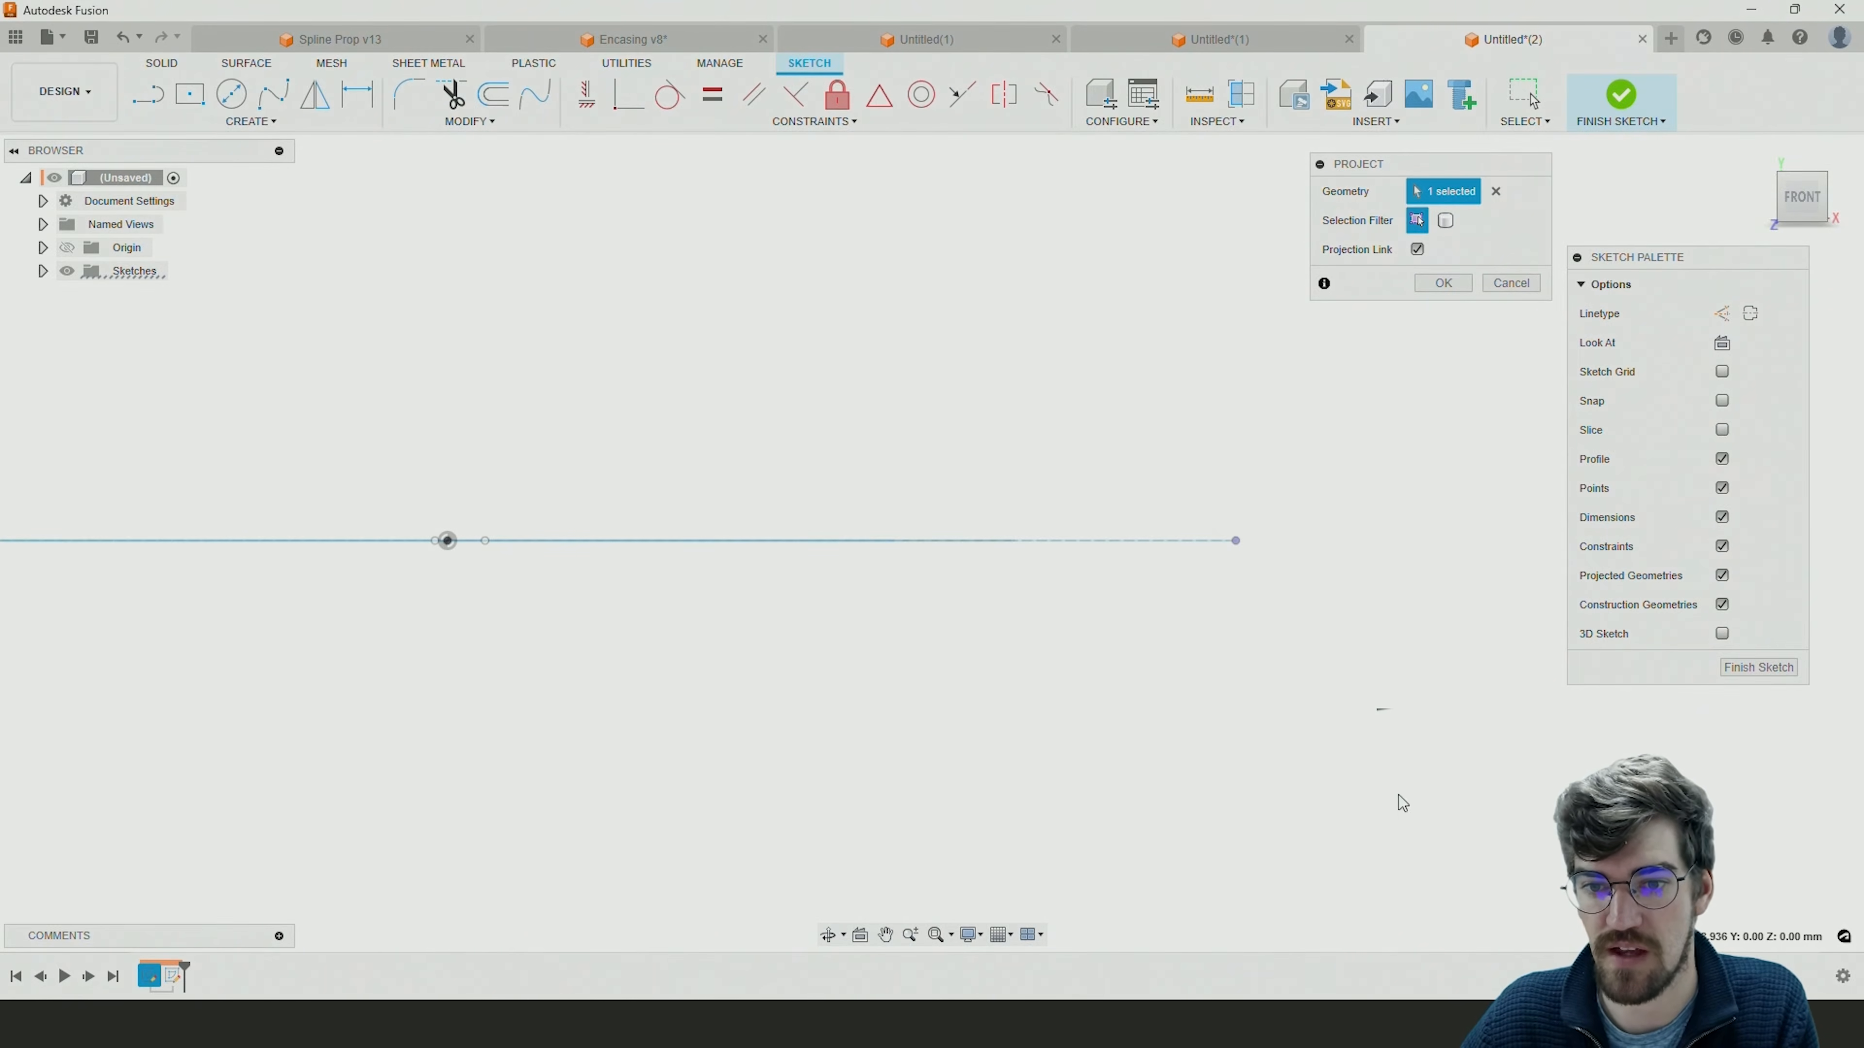
left_click(1428, 285)
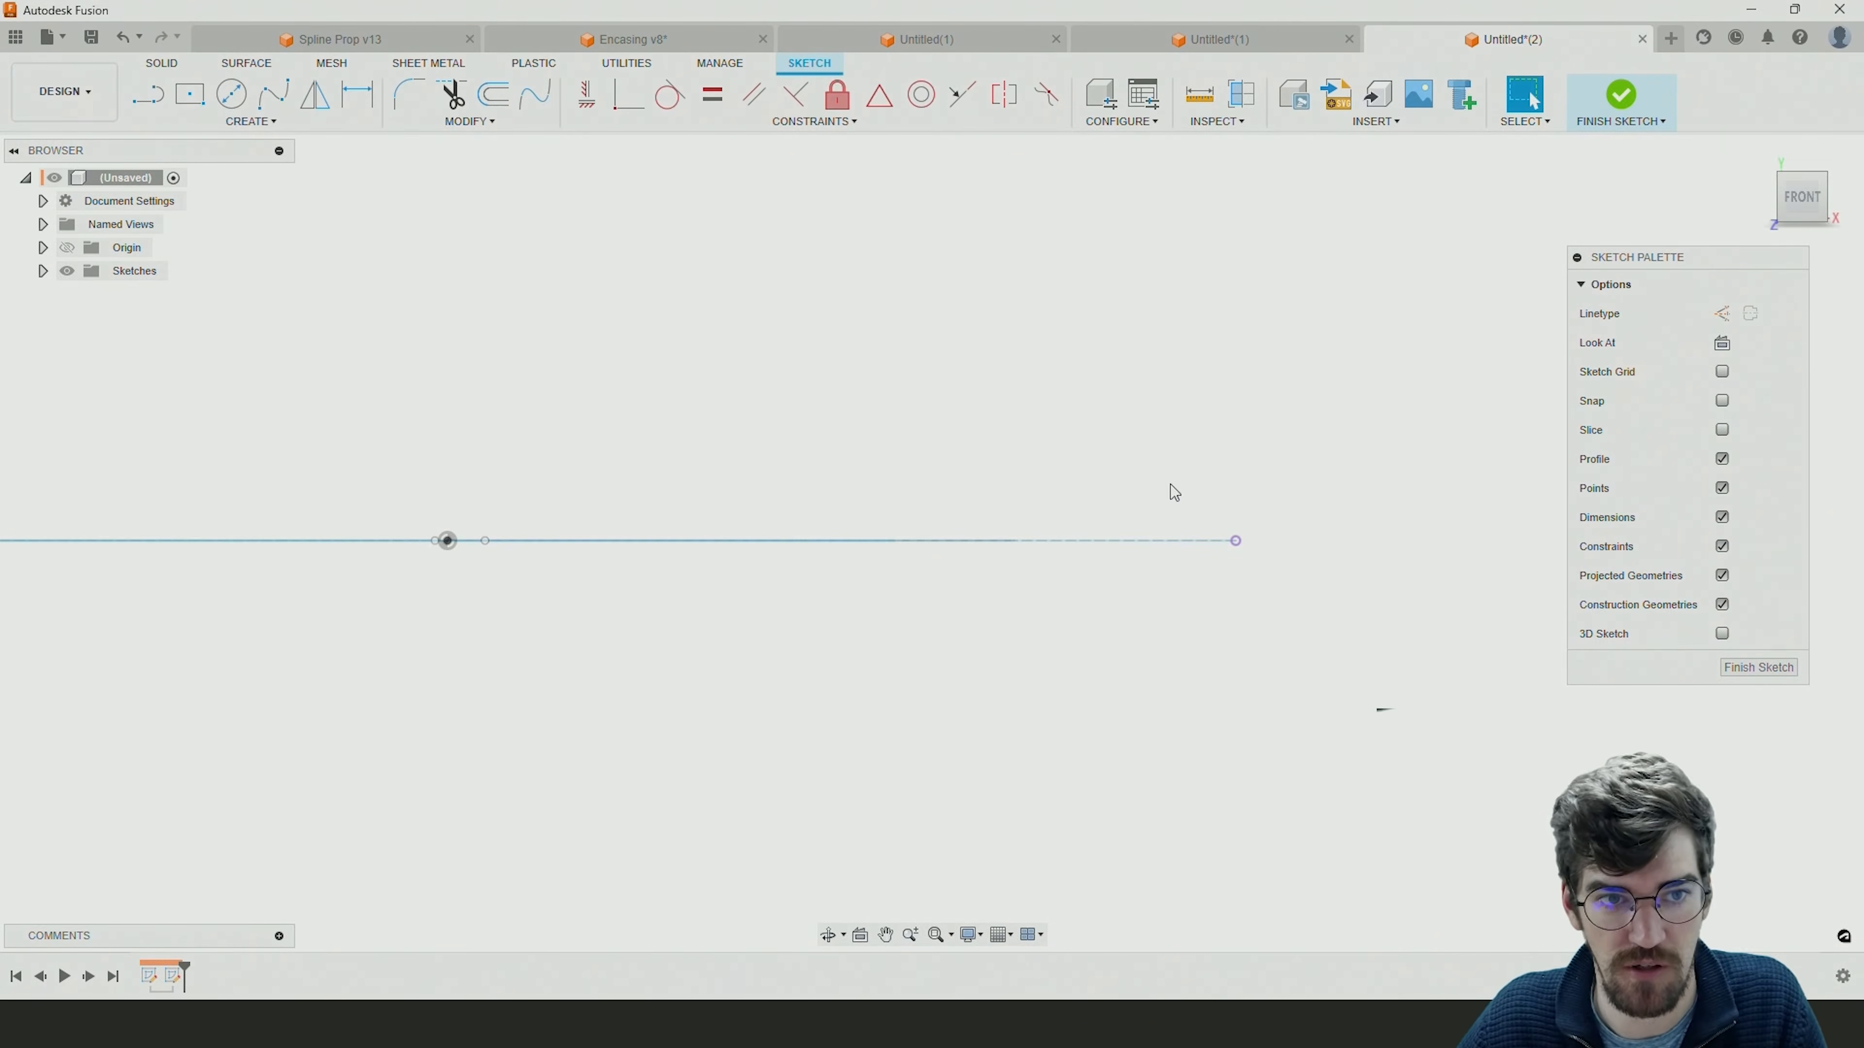
Draw a 45 mm diameter circle centred on the projected spiral endpoint and finish the sketch.
left_click(231, 94)
left_click(1236, 540)
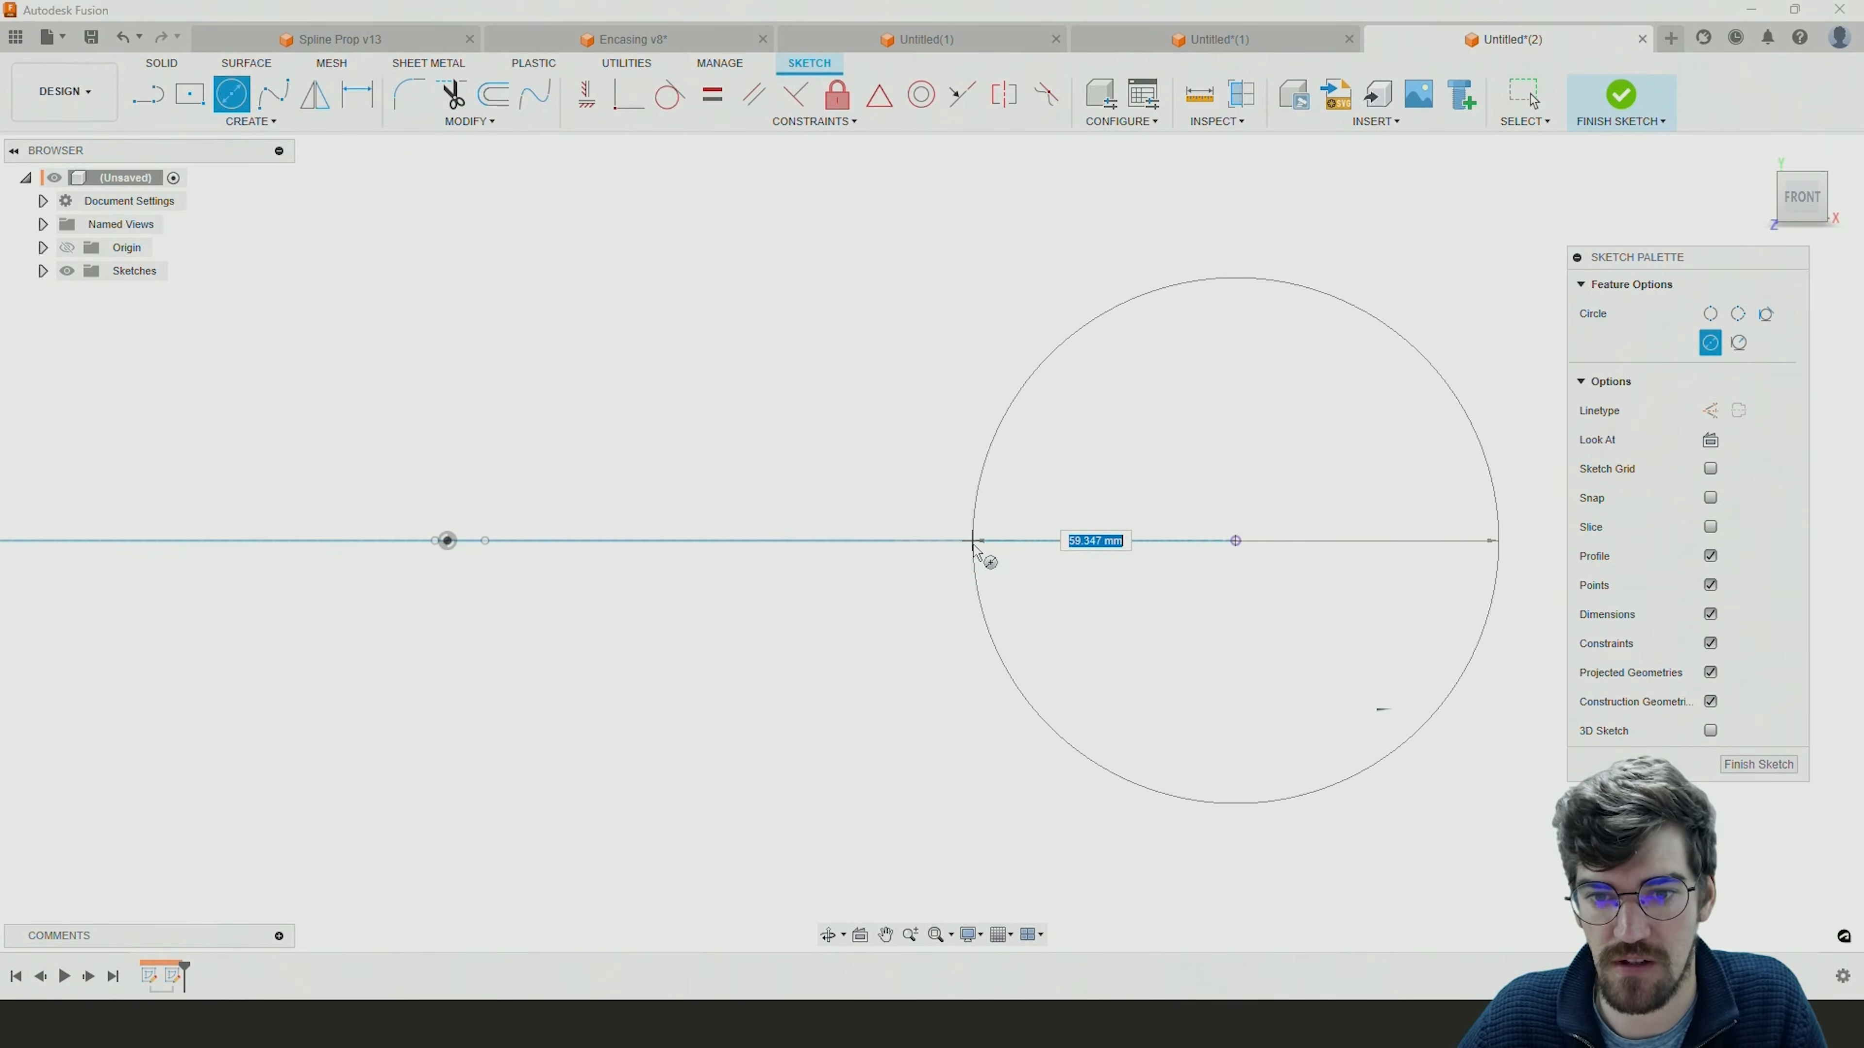
mouse_move(1032, 556)
middle_mouse_down("shift")
mouse_move(1011, 554)
mouse_move(1019, 603)
mouse_move(1005, 576)
middle_mouse_up("shift")
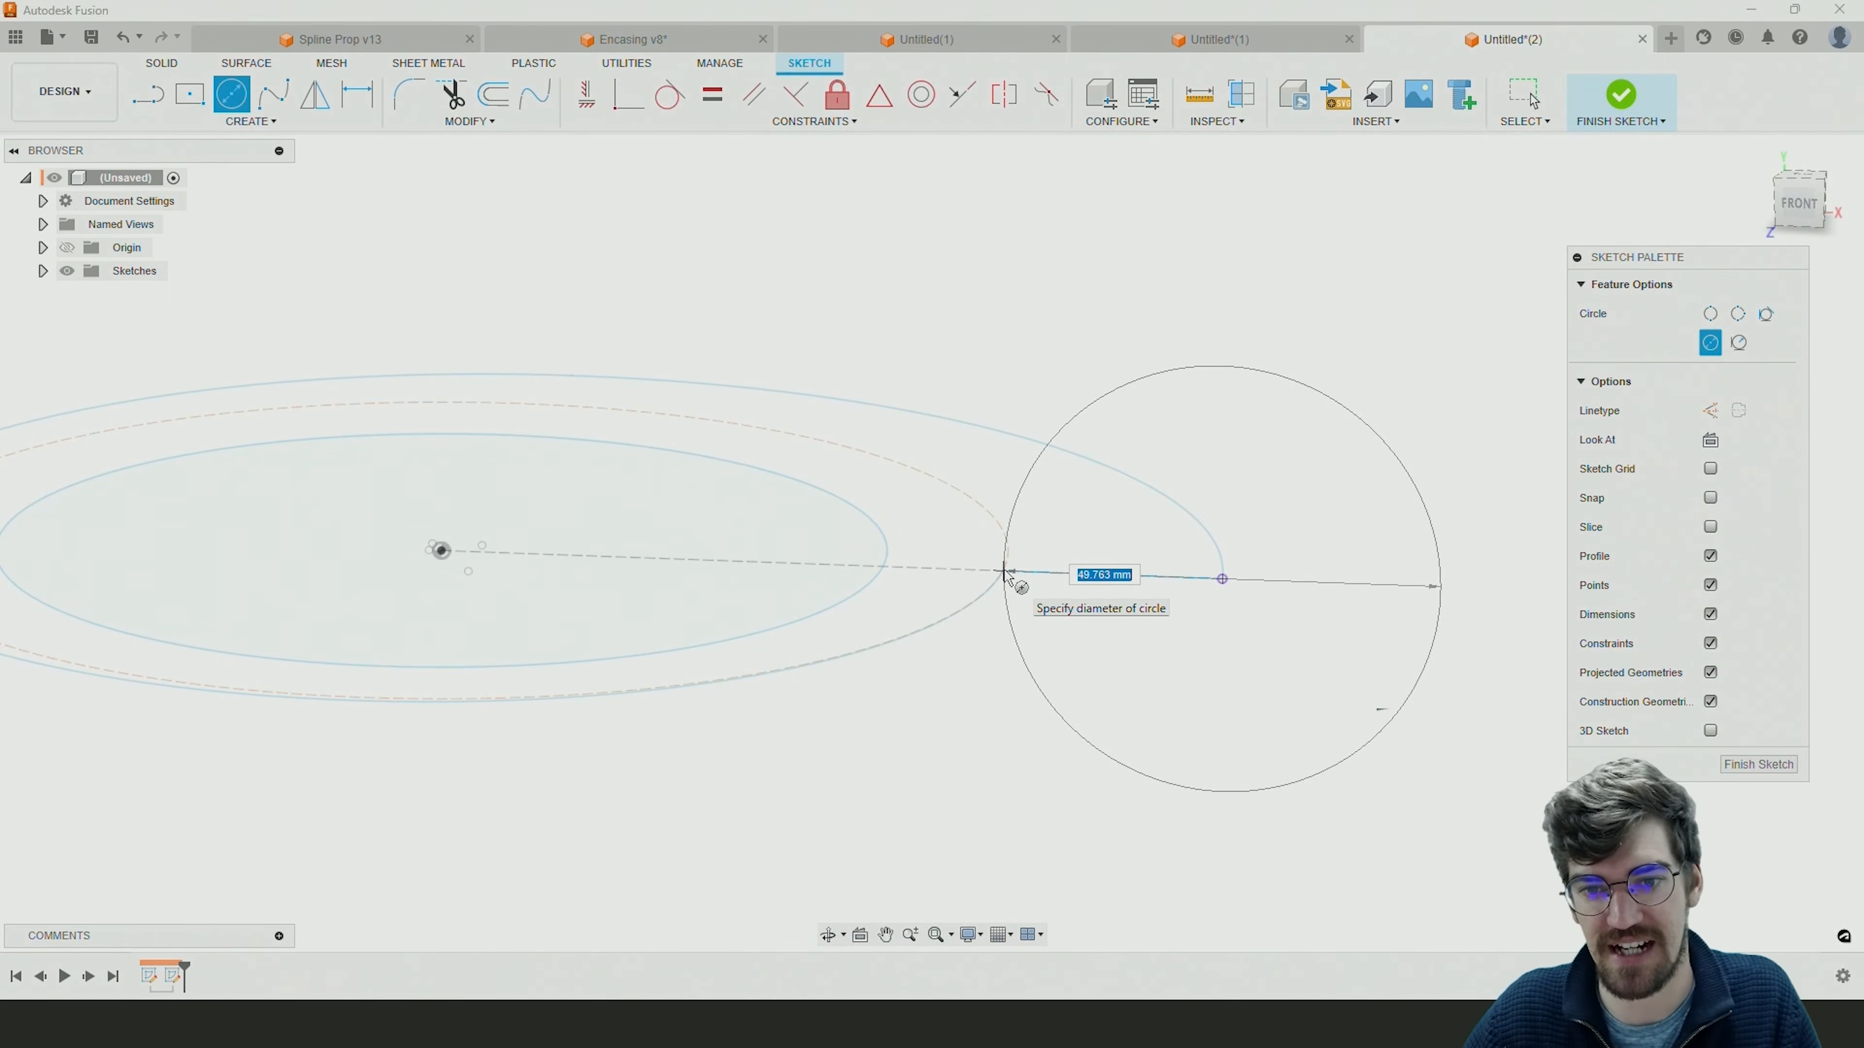
type("45")
key("Return")
key("Escape")
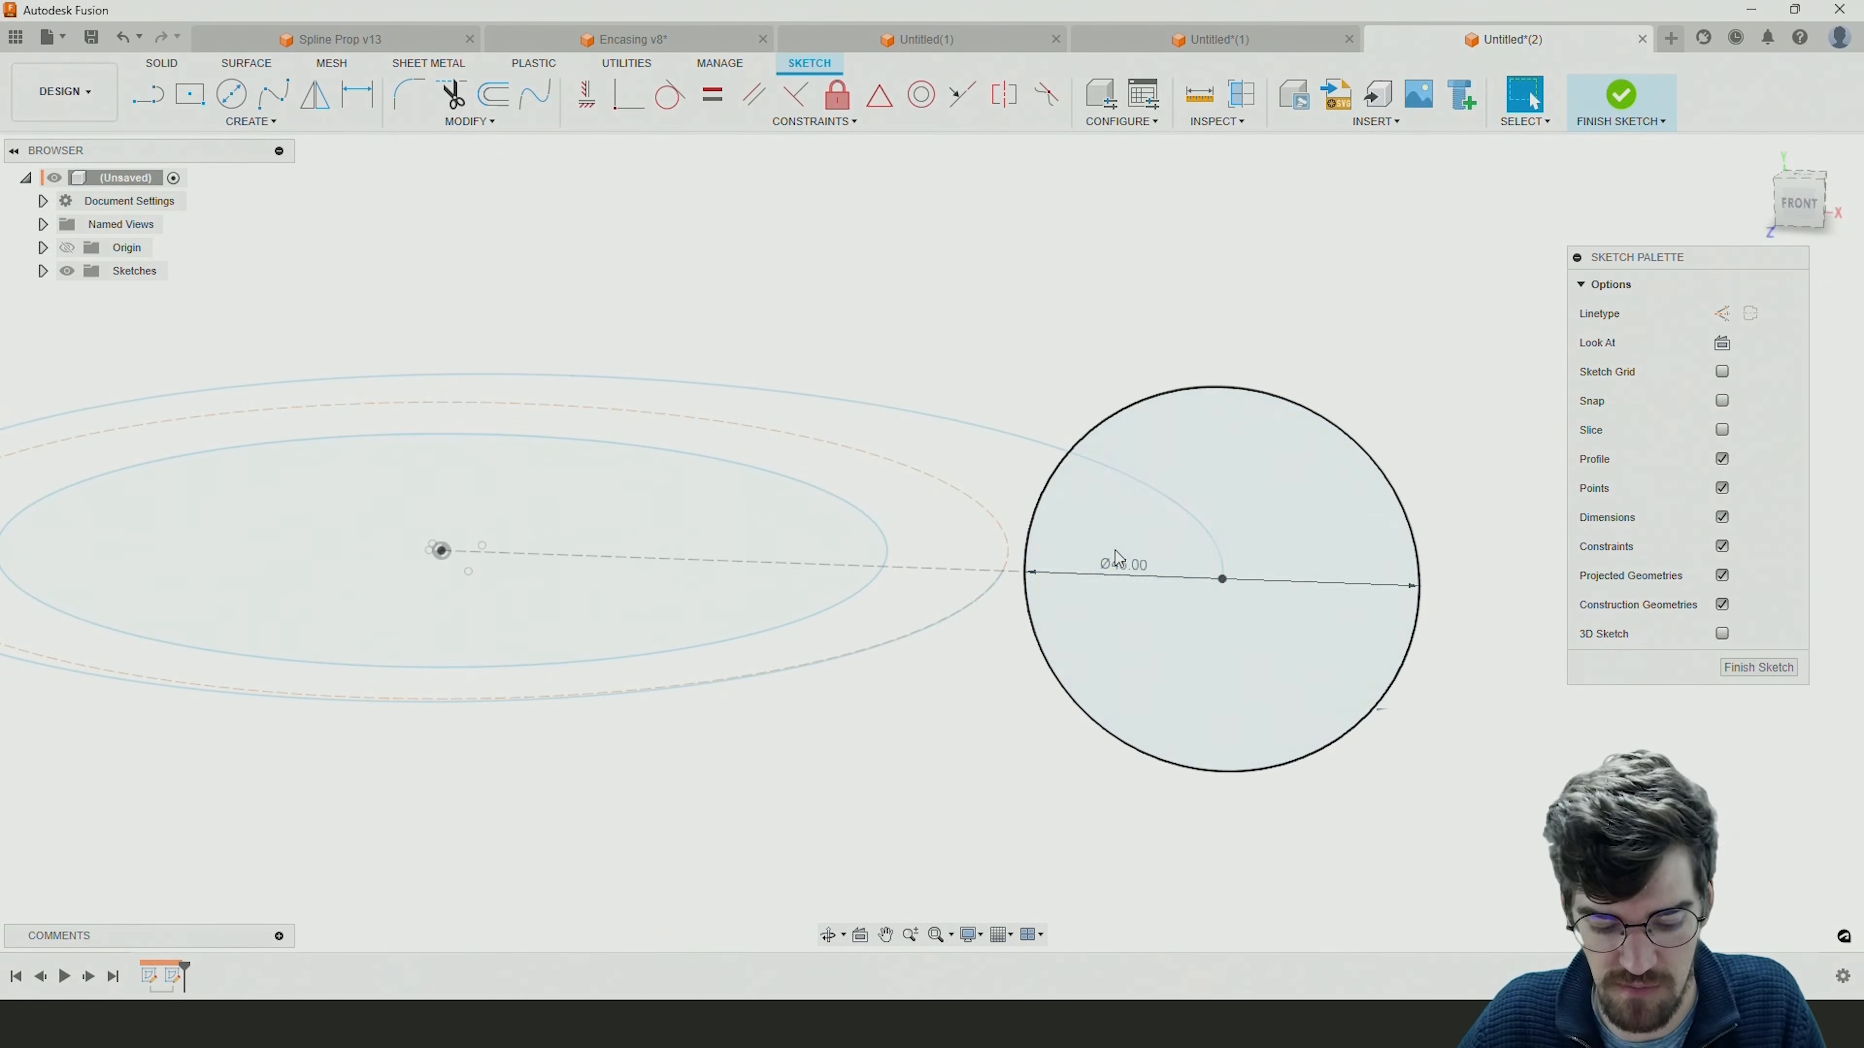
mouse_move(899, 566)
middle_mouse_down("shift")
mouse_move(862, 579)
mouse_move(919, 550)
mouse_move(991, 570)
middle_mouse_up("shift")
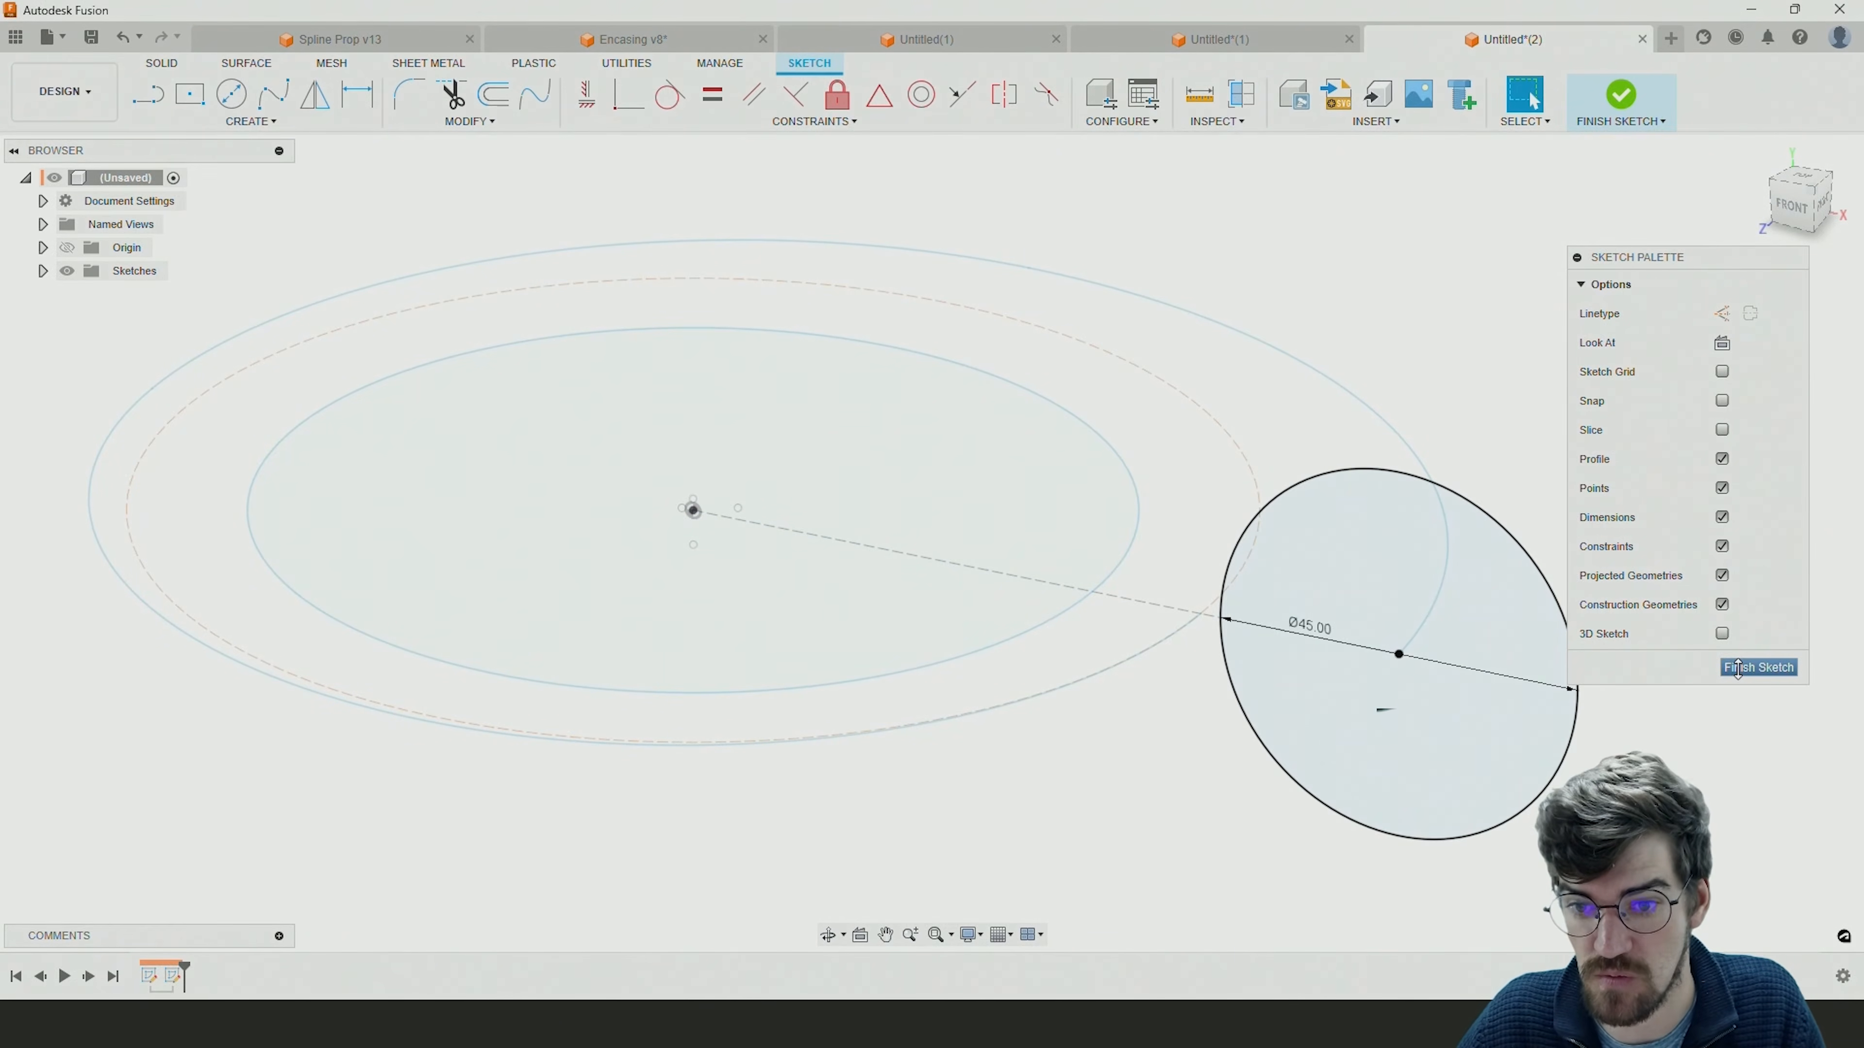
left_click(1738, 668)
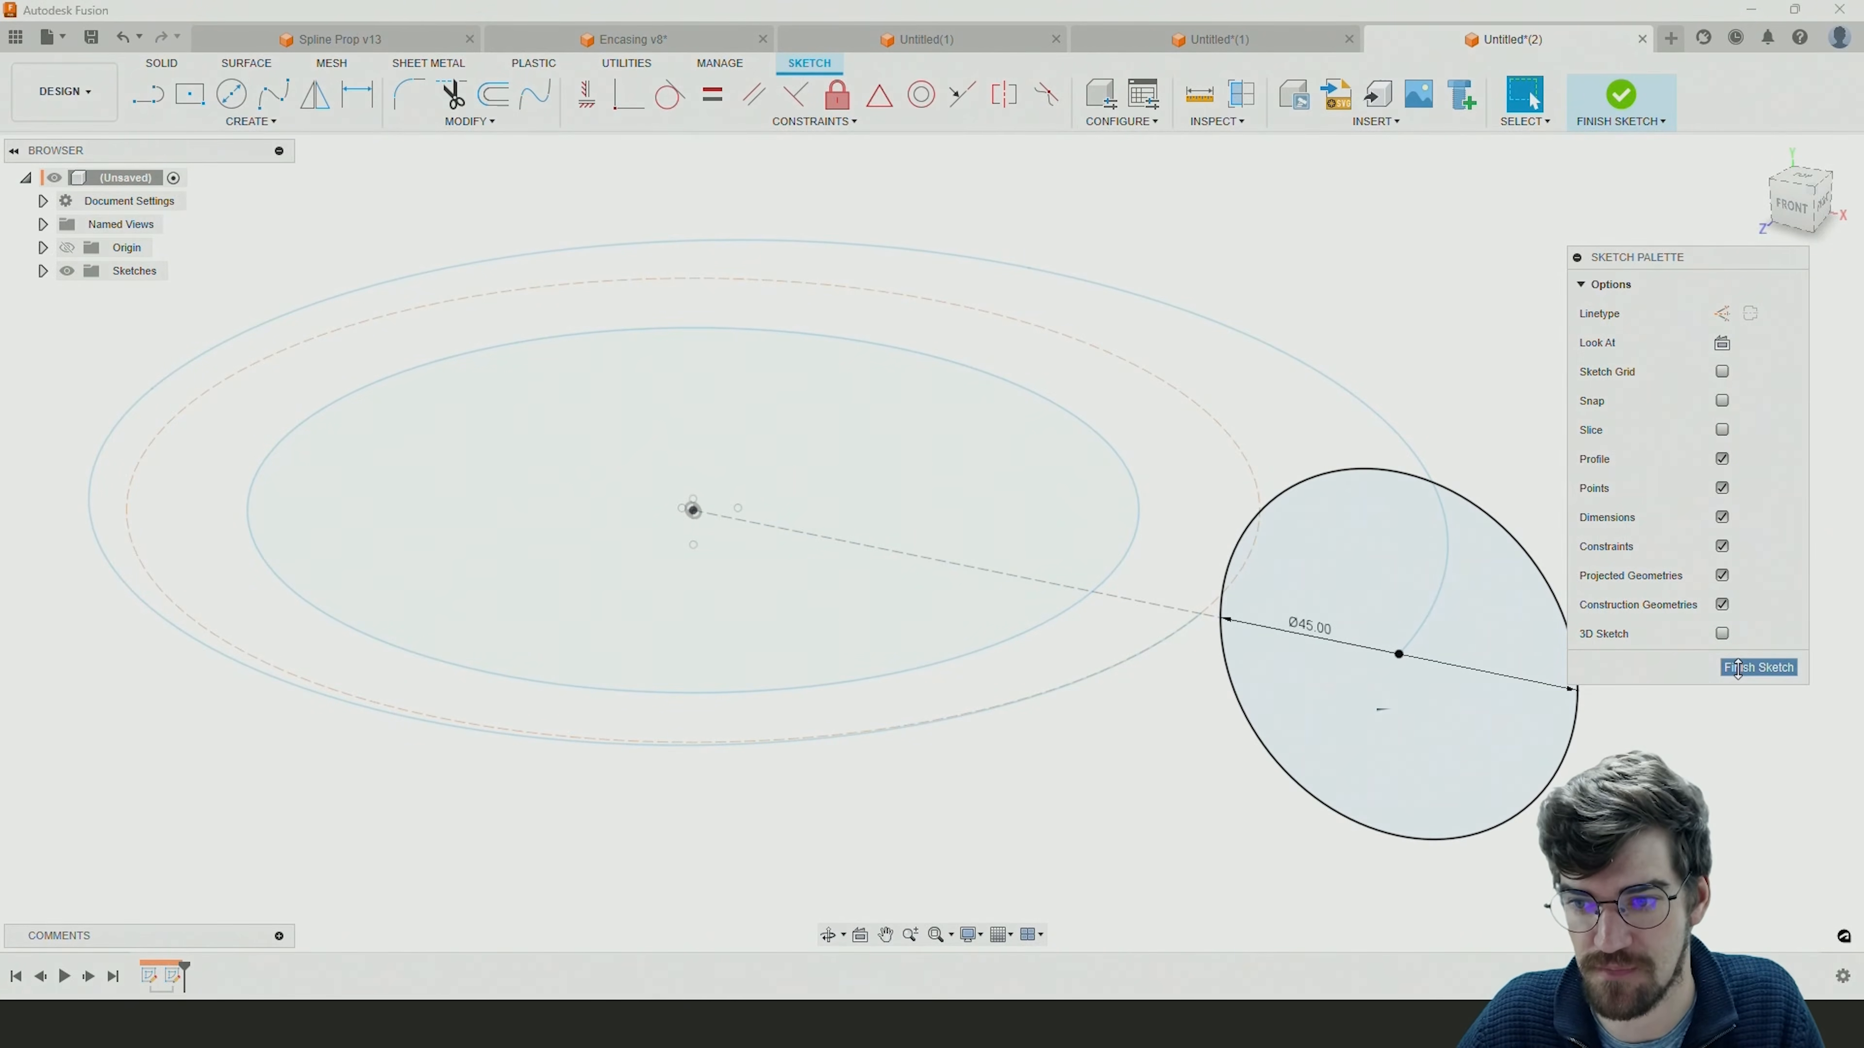
Loft the 45 mm circle to the spiral's inner endpoint as a new body, using the spiral as the centerline.
middle_click_drag(1292, 693, 1306, 733, "shift")
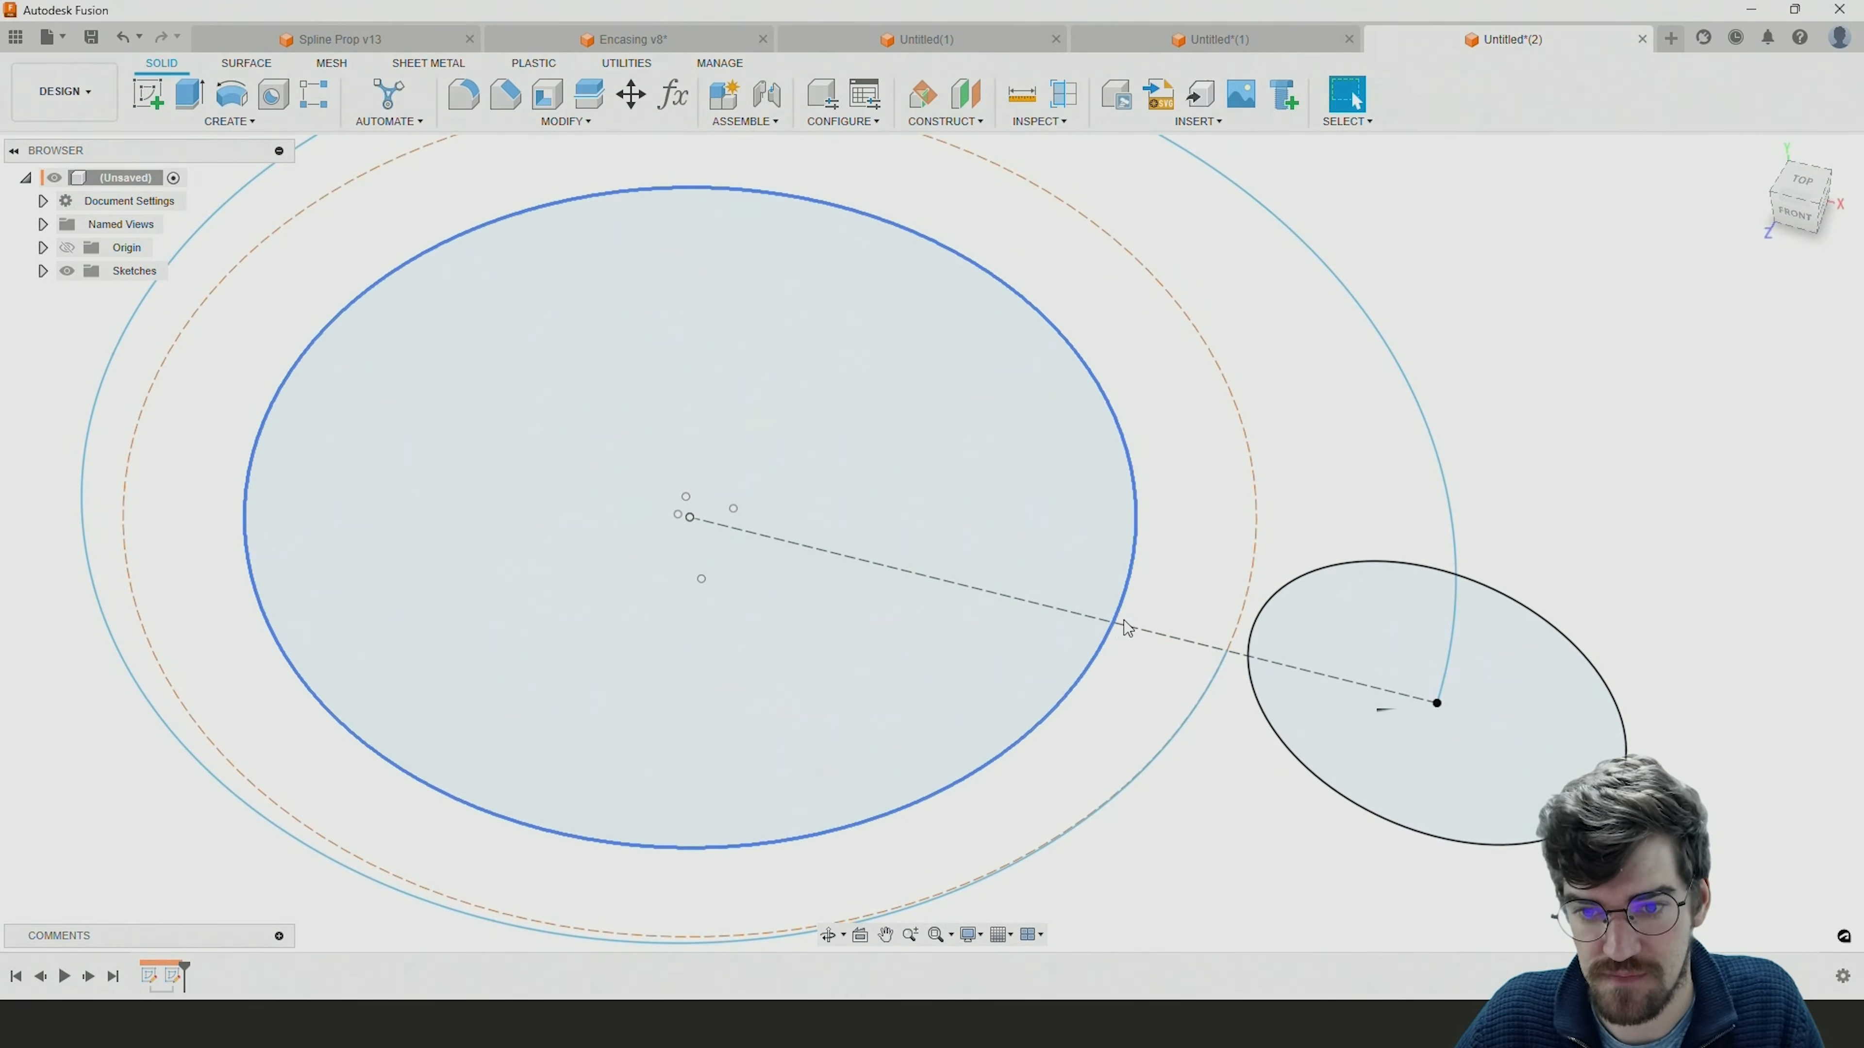
scroll(1250, 698, "down", 5)
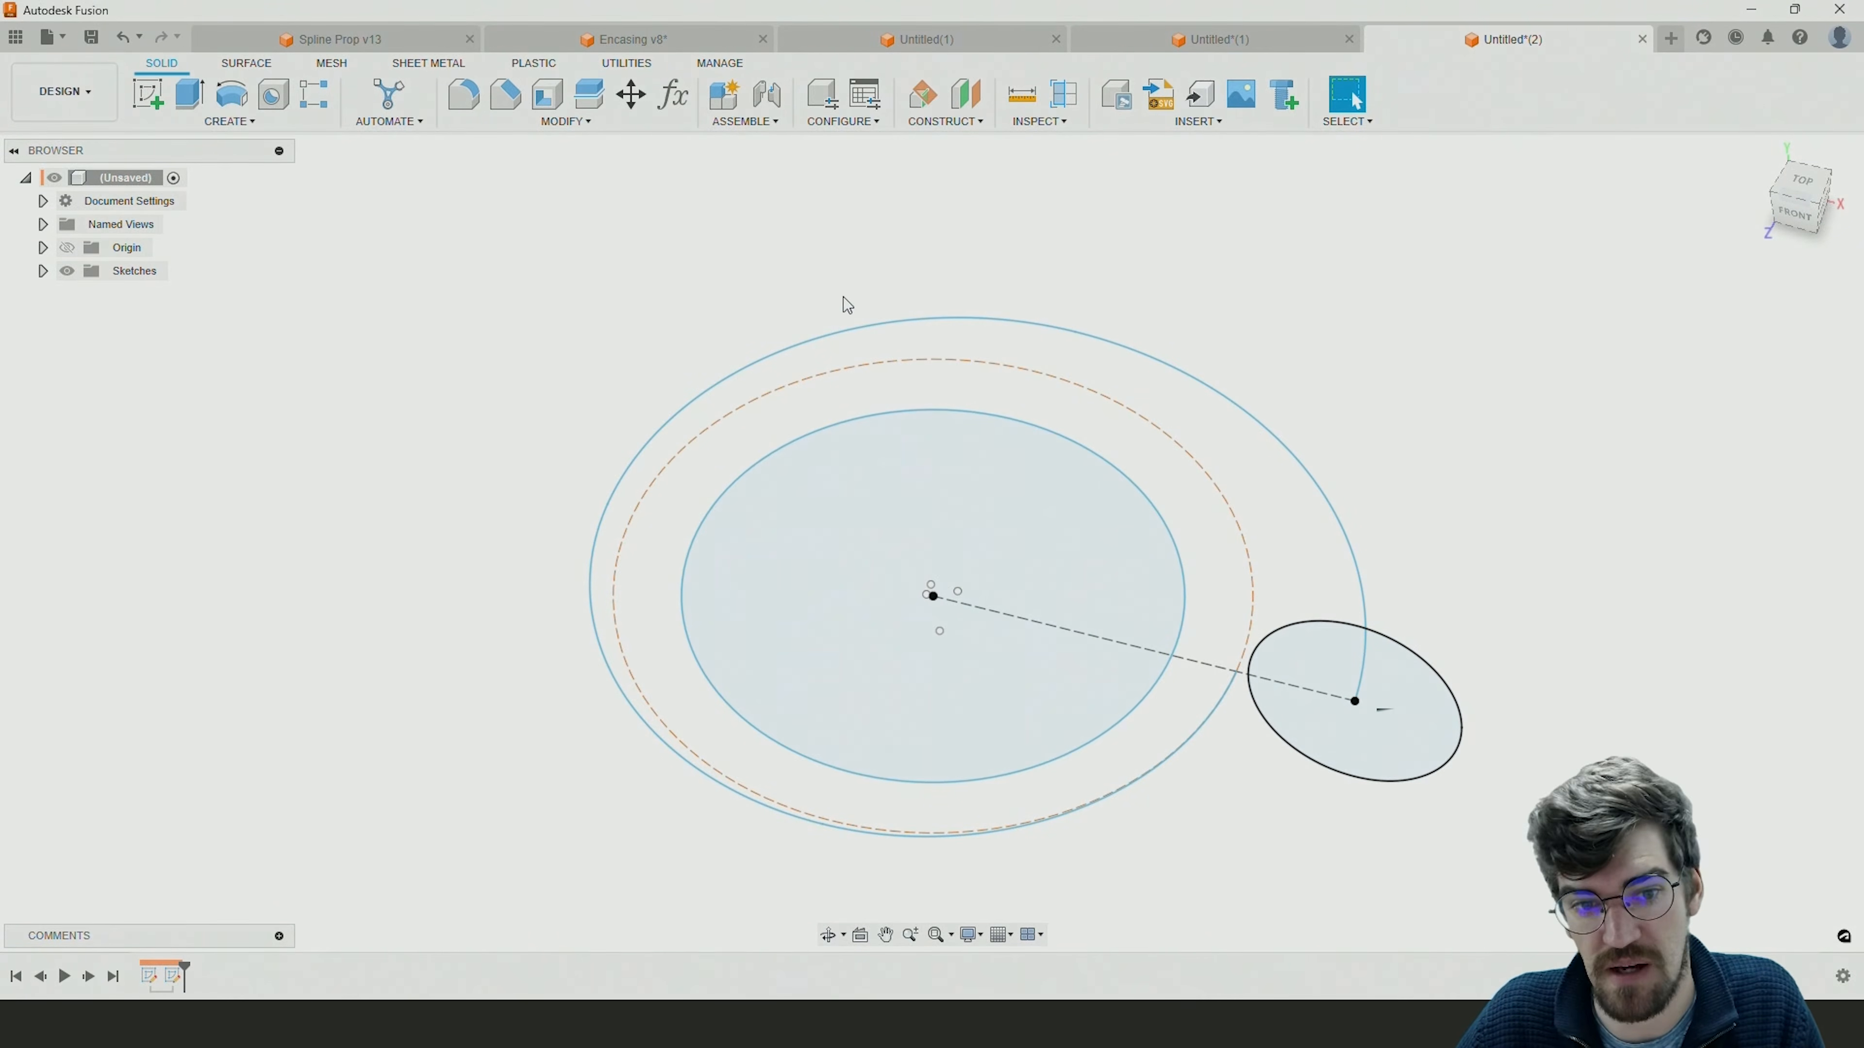
left_click(247, 126)
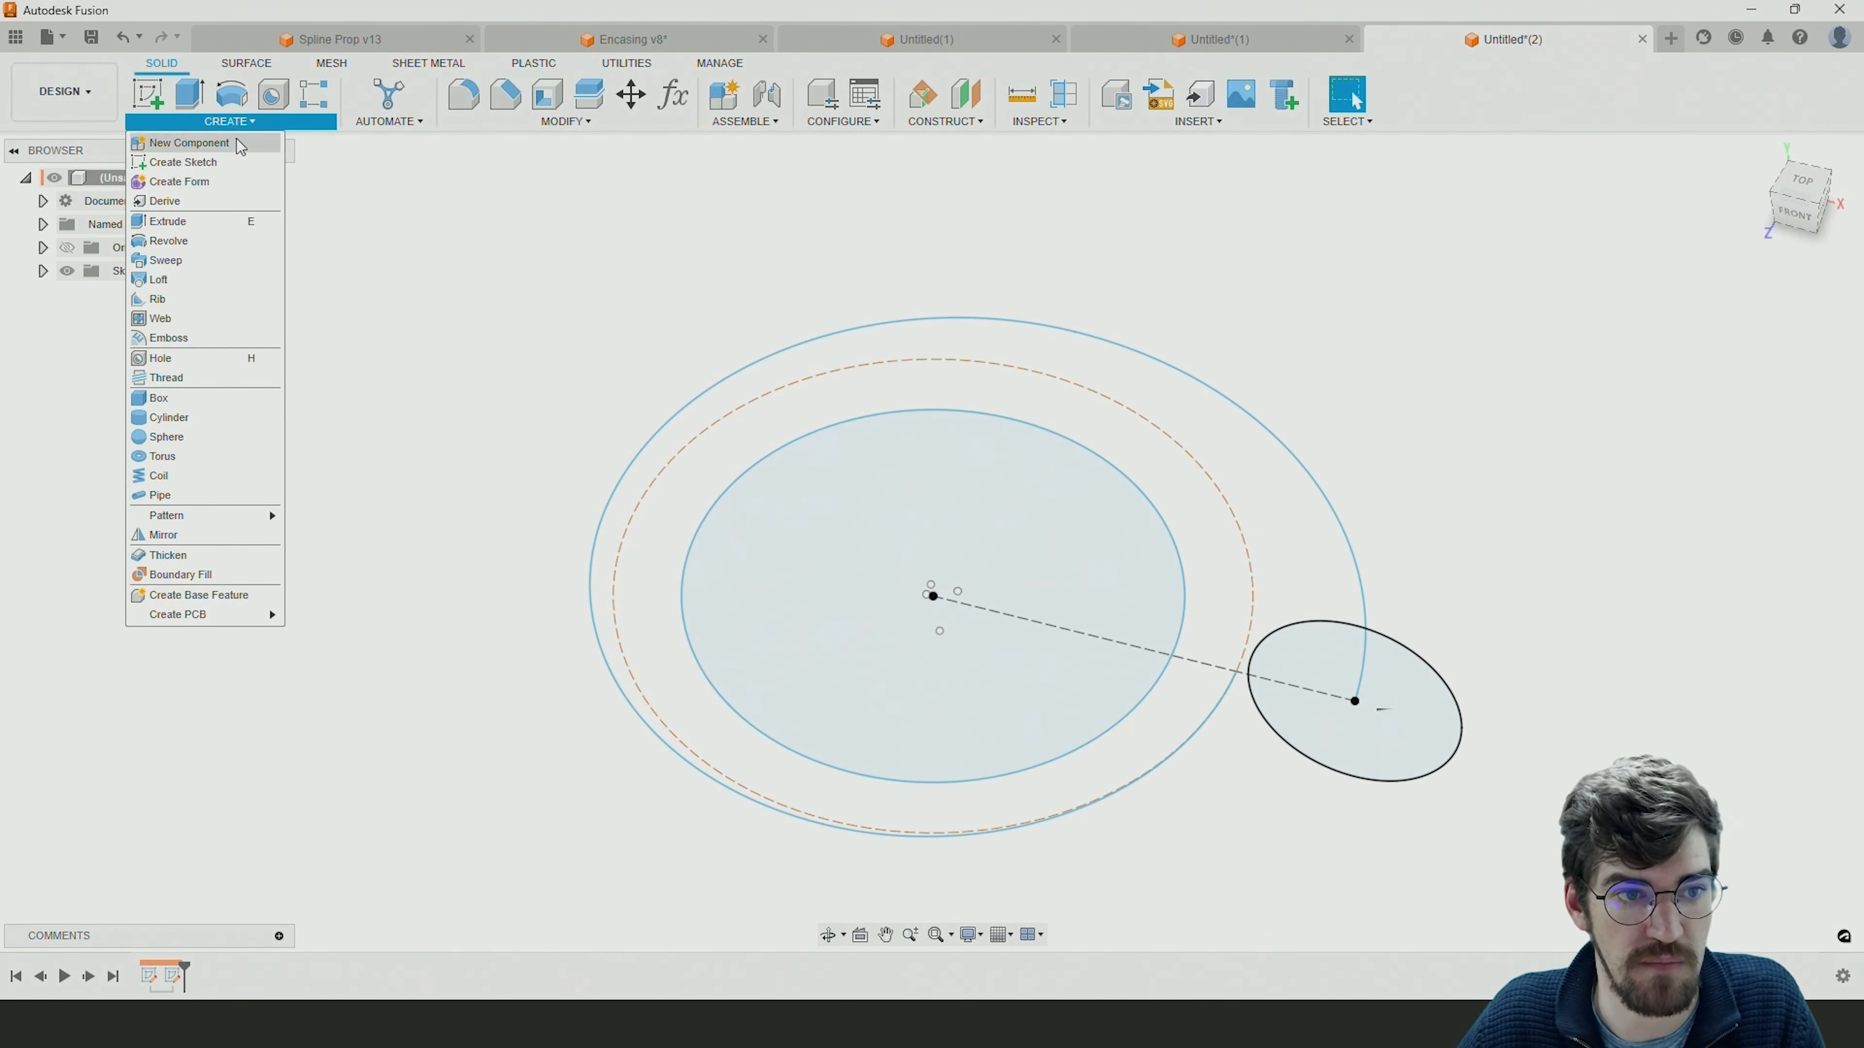
left_click(168, 282)
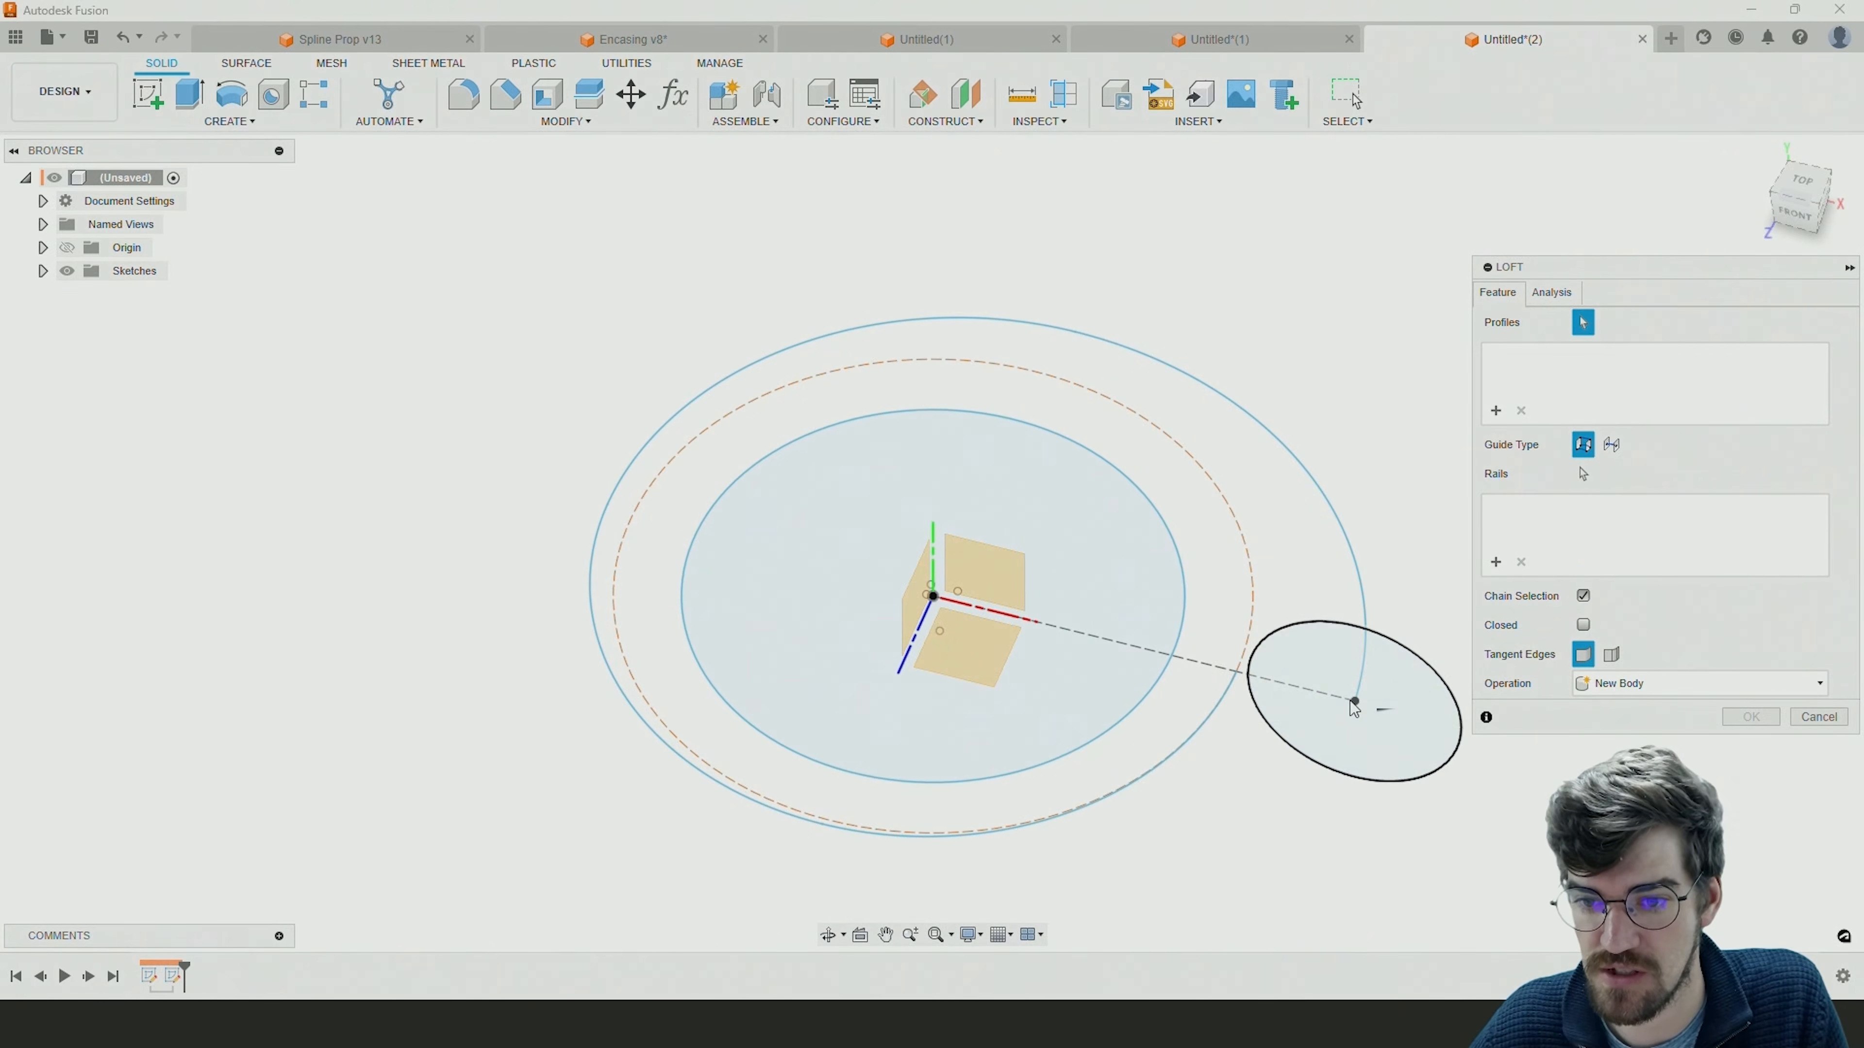
left_click(1334, 658)
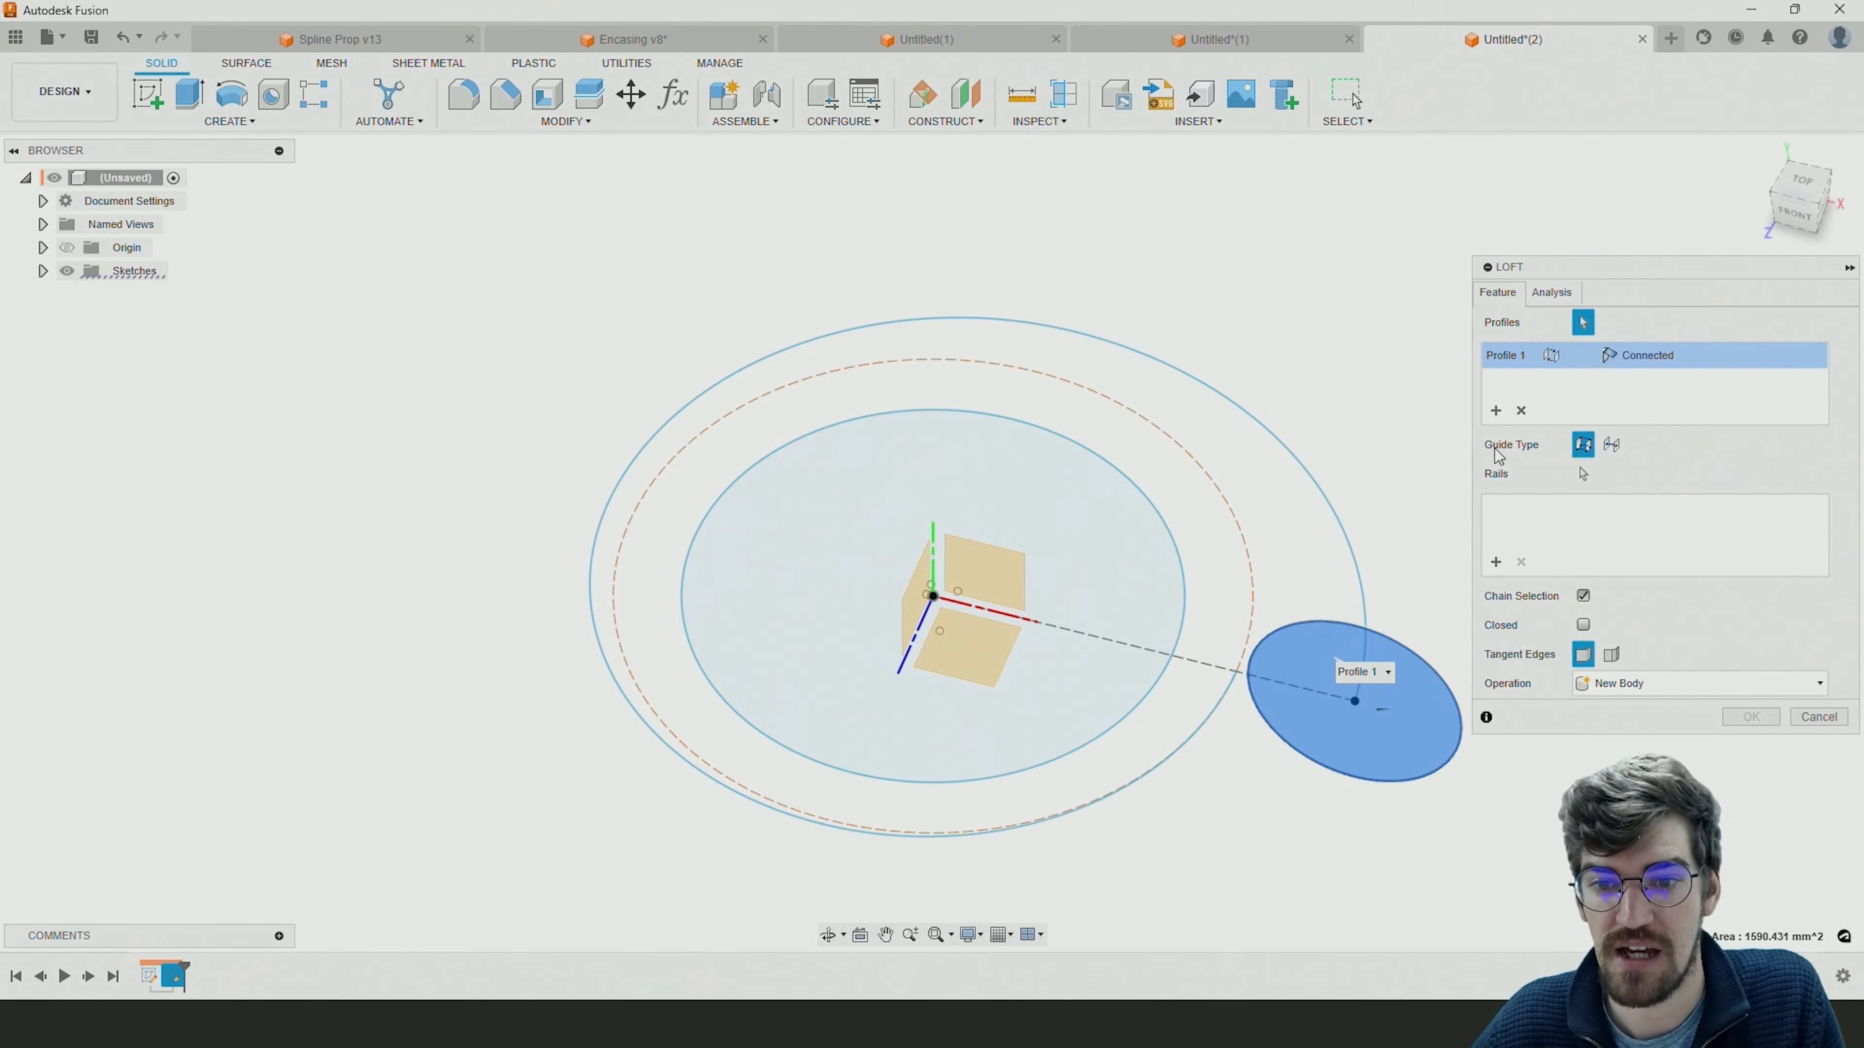
left_click(1240, 674)
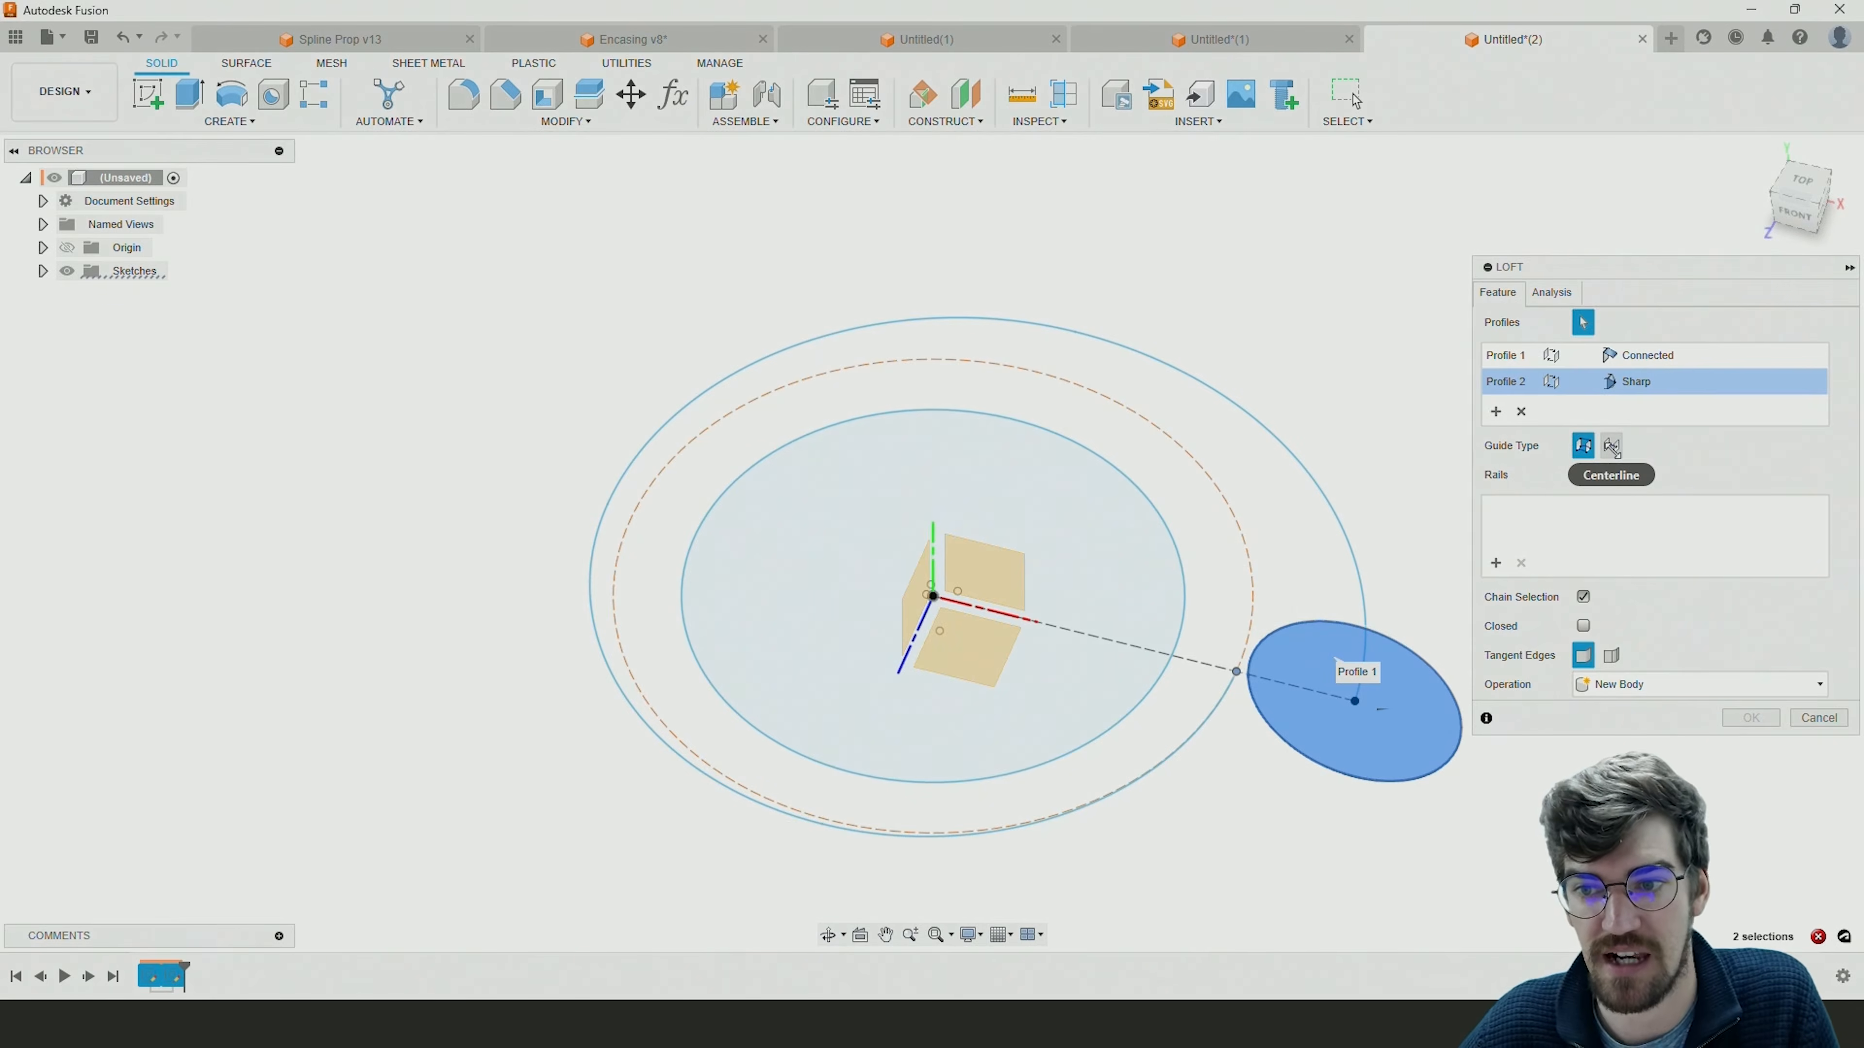
left_click(1612, 446)
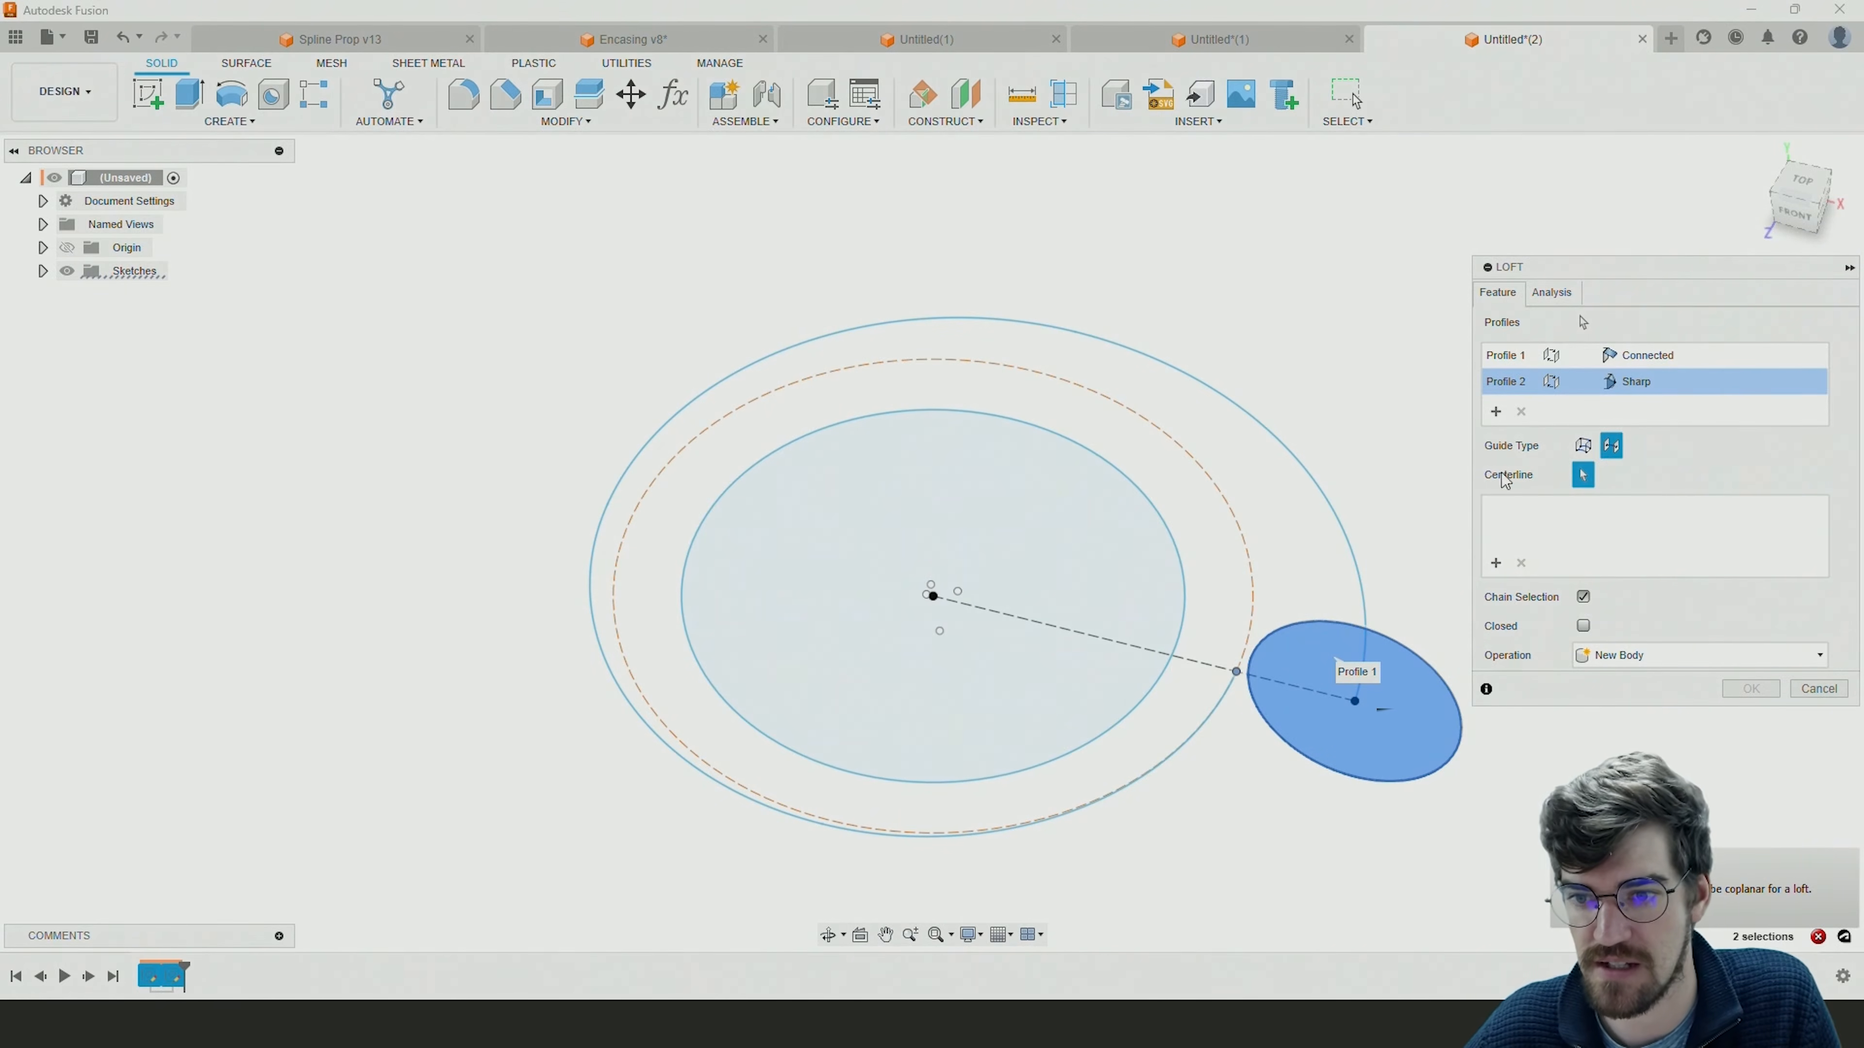
left_click(1496, 563)
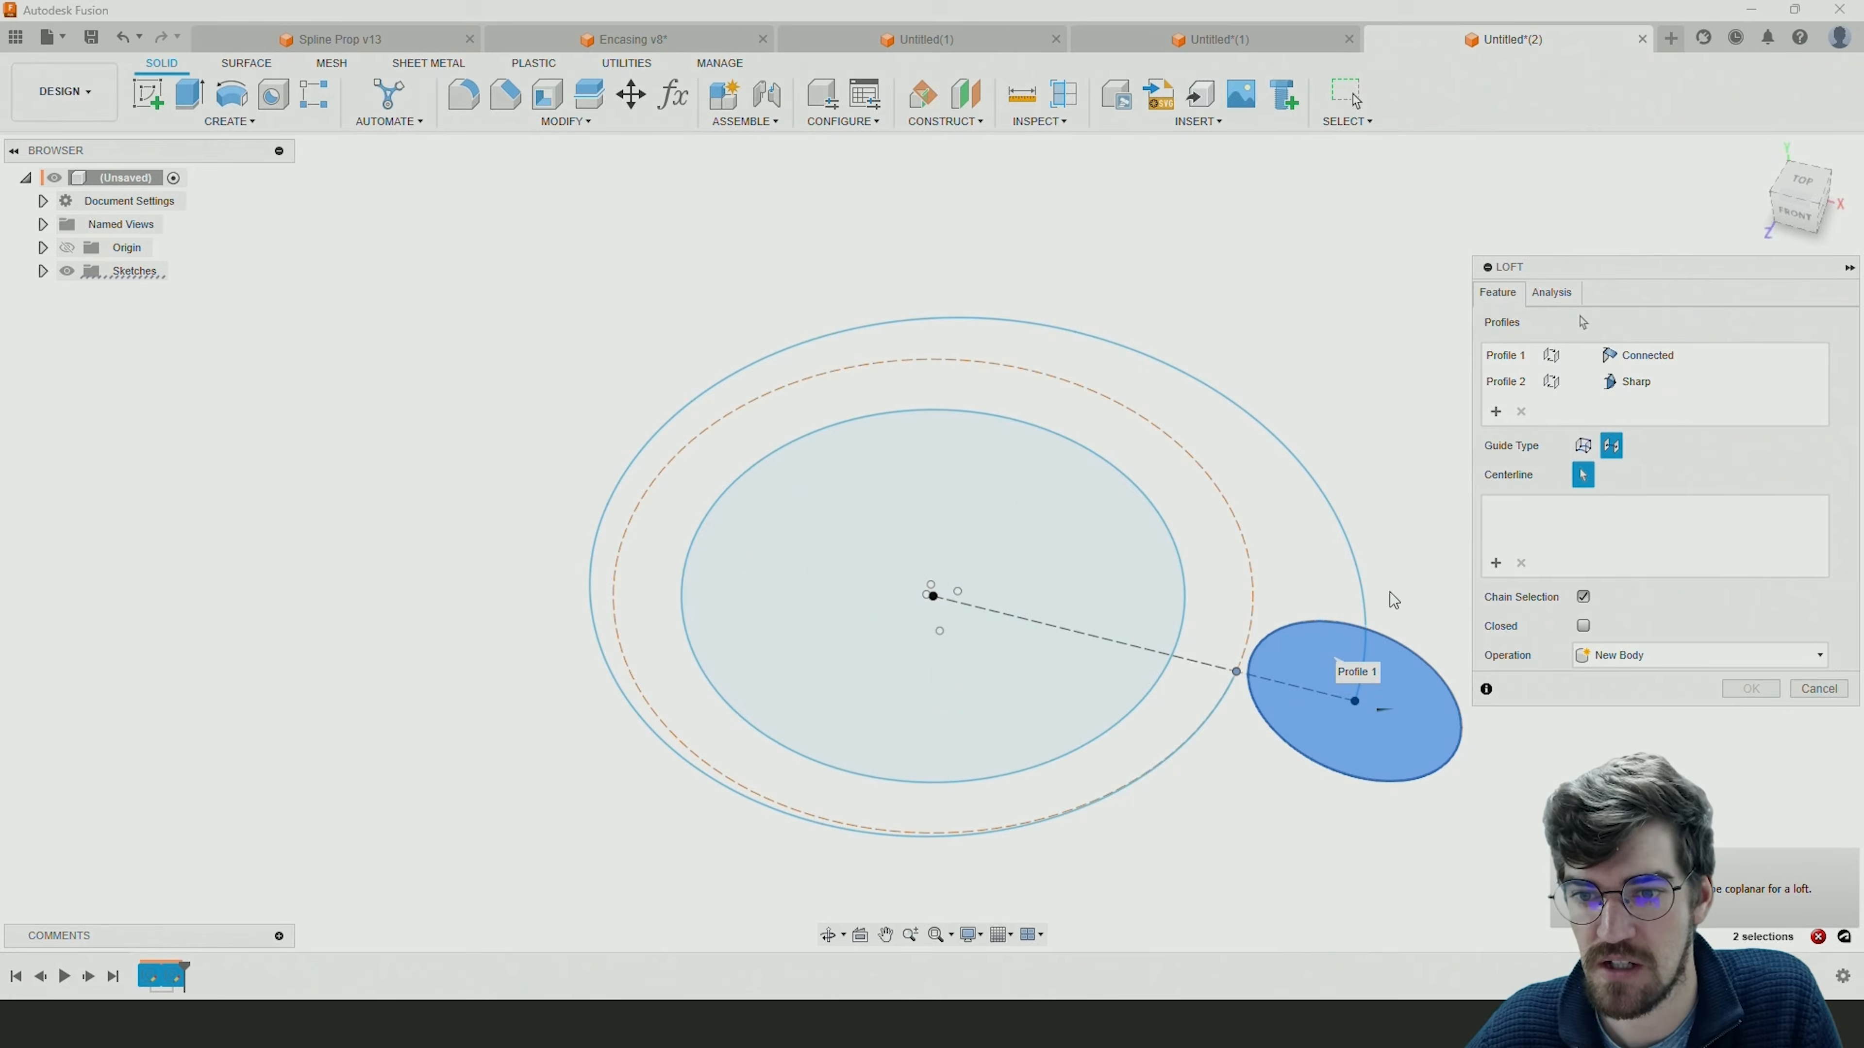
left_click(1365, 608)
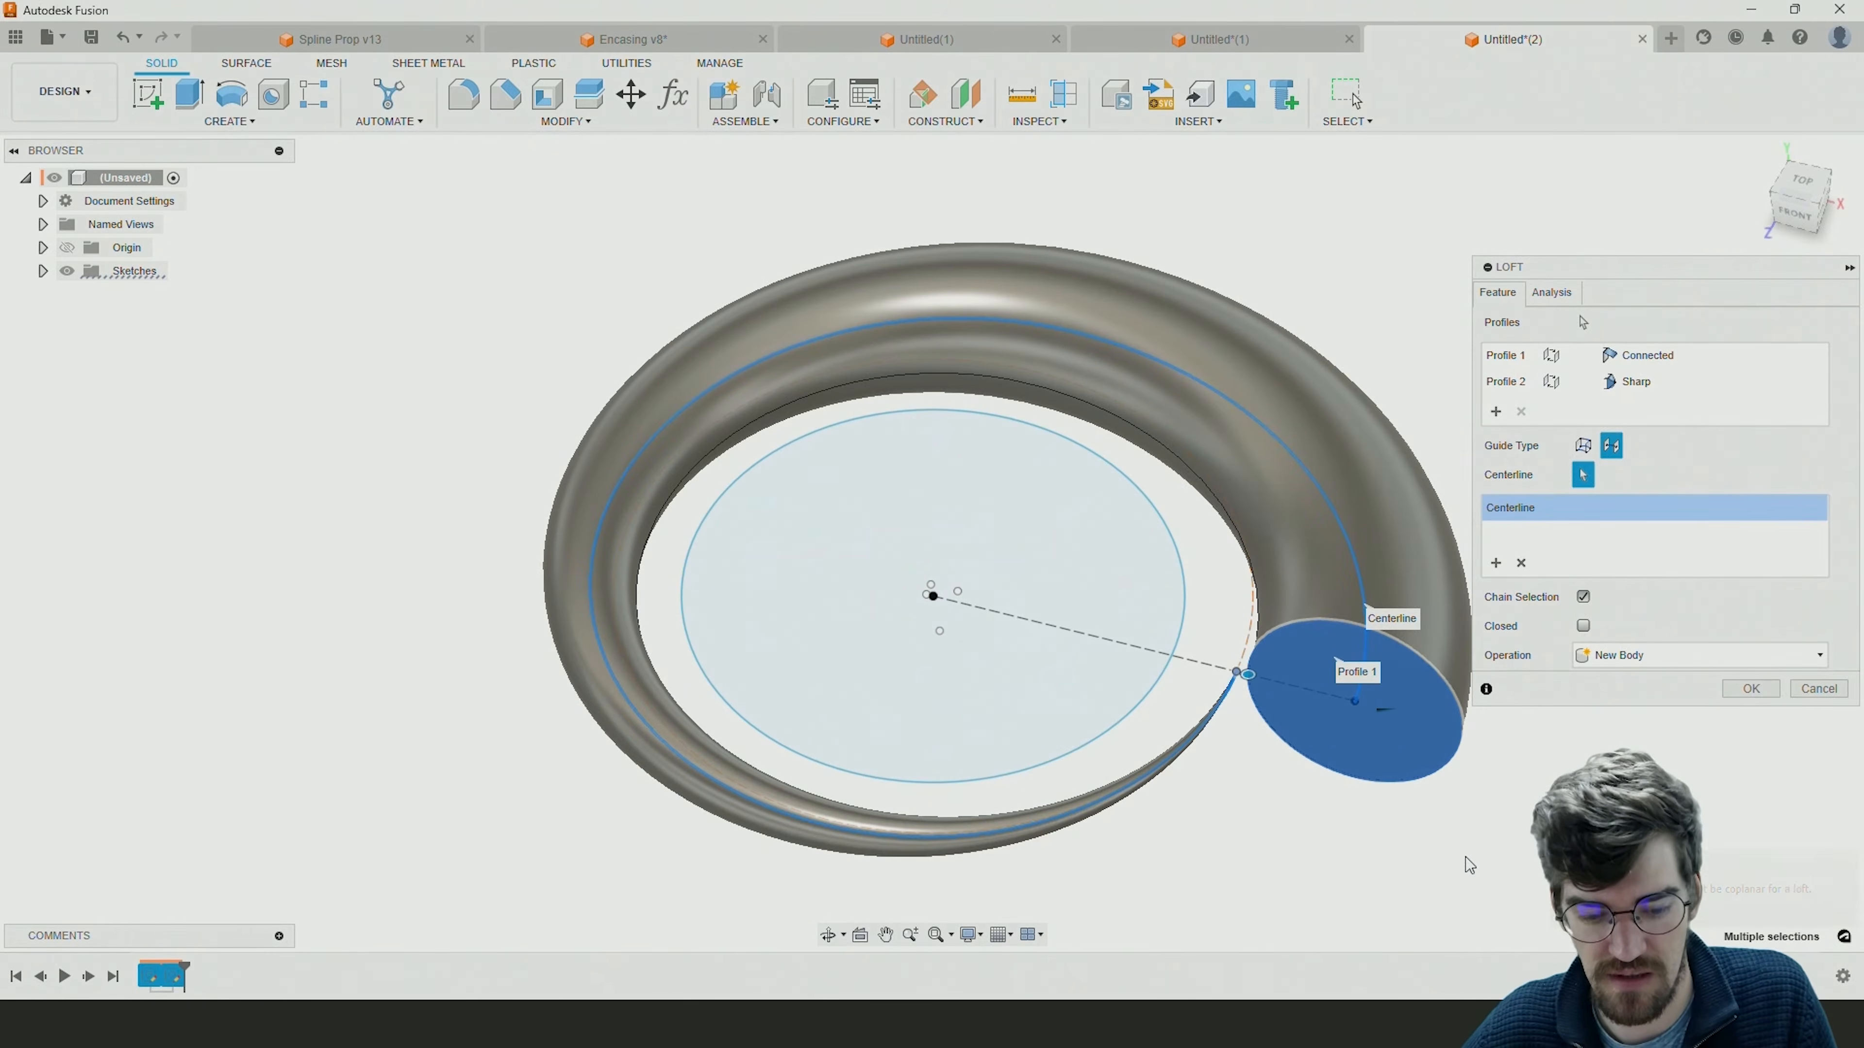
middle_click_drag(1455, 856, 1470, 814, "shift")
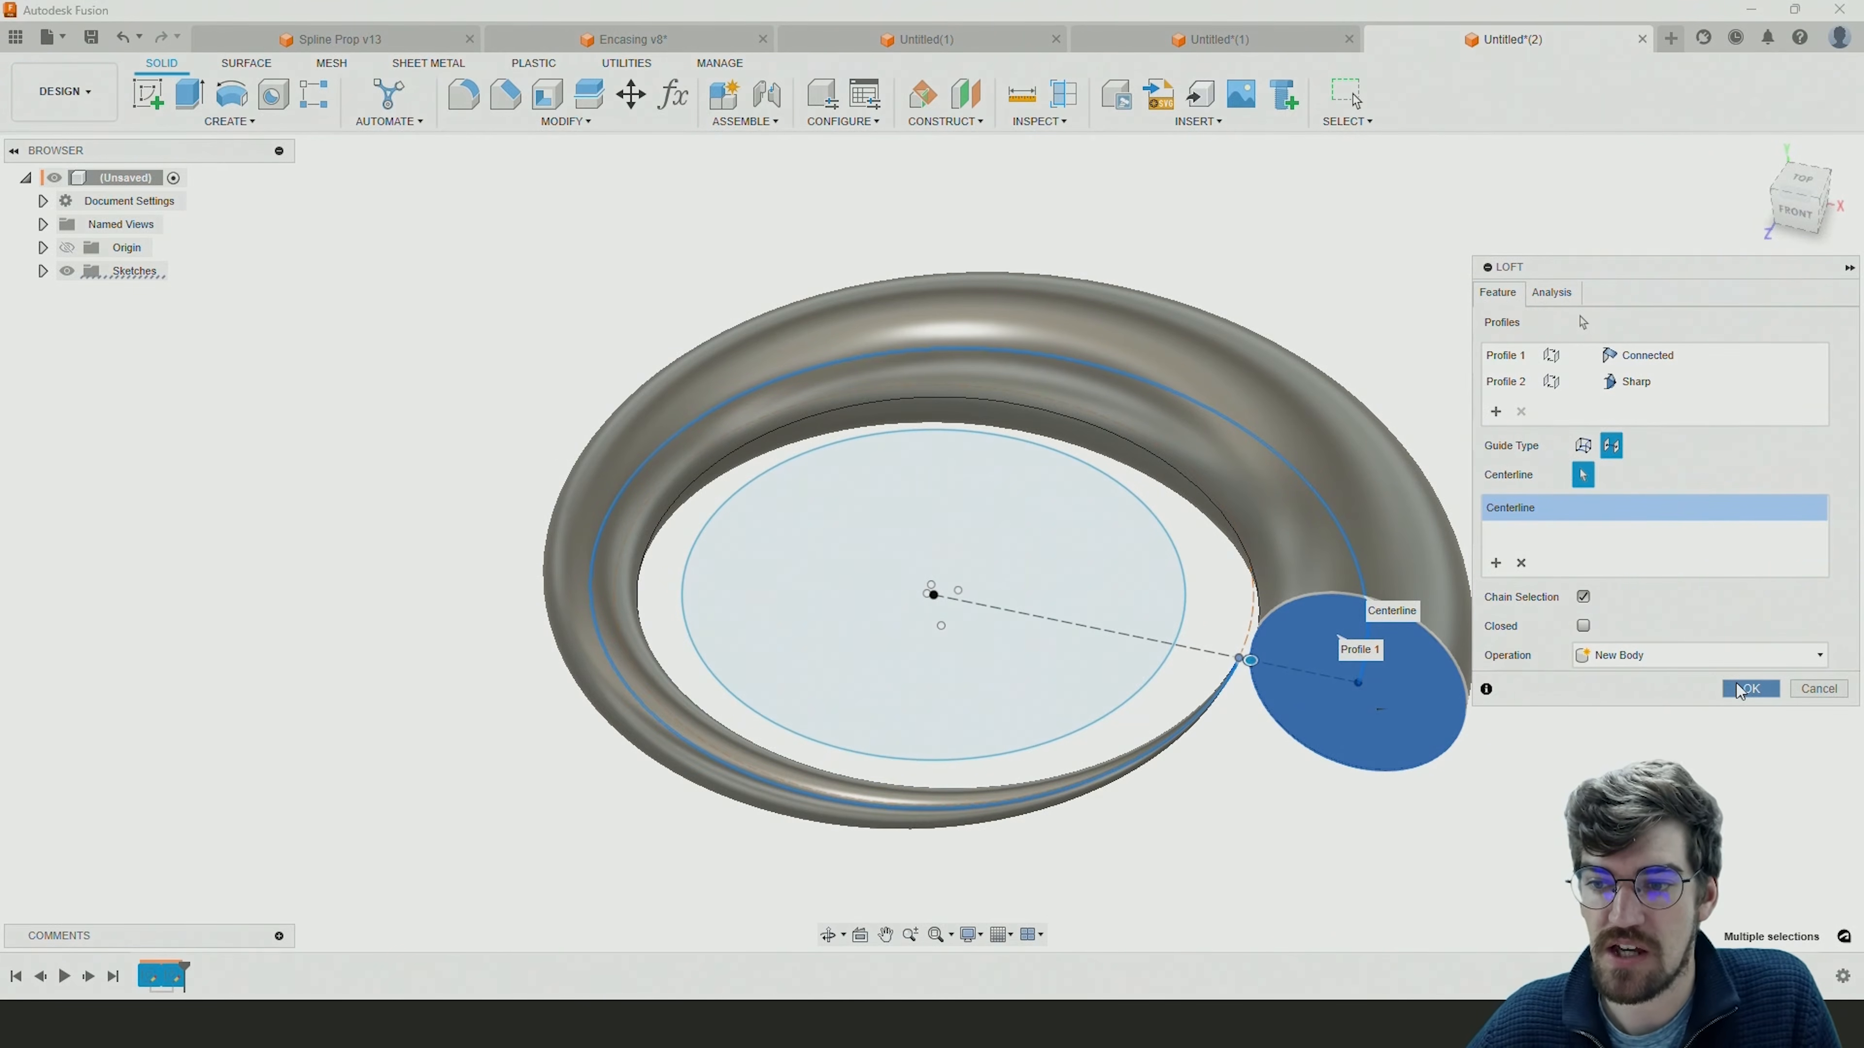
left_click(1749, 689)
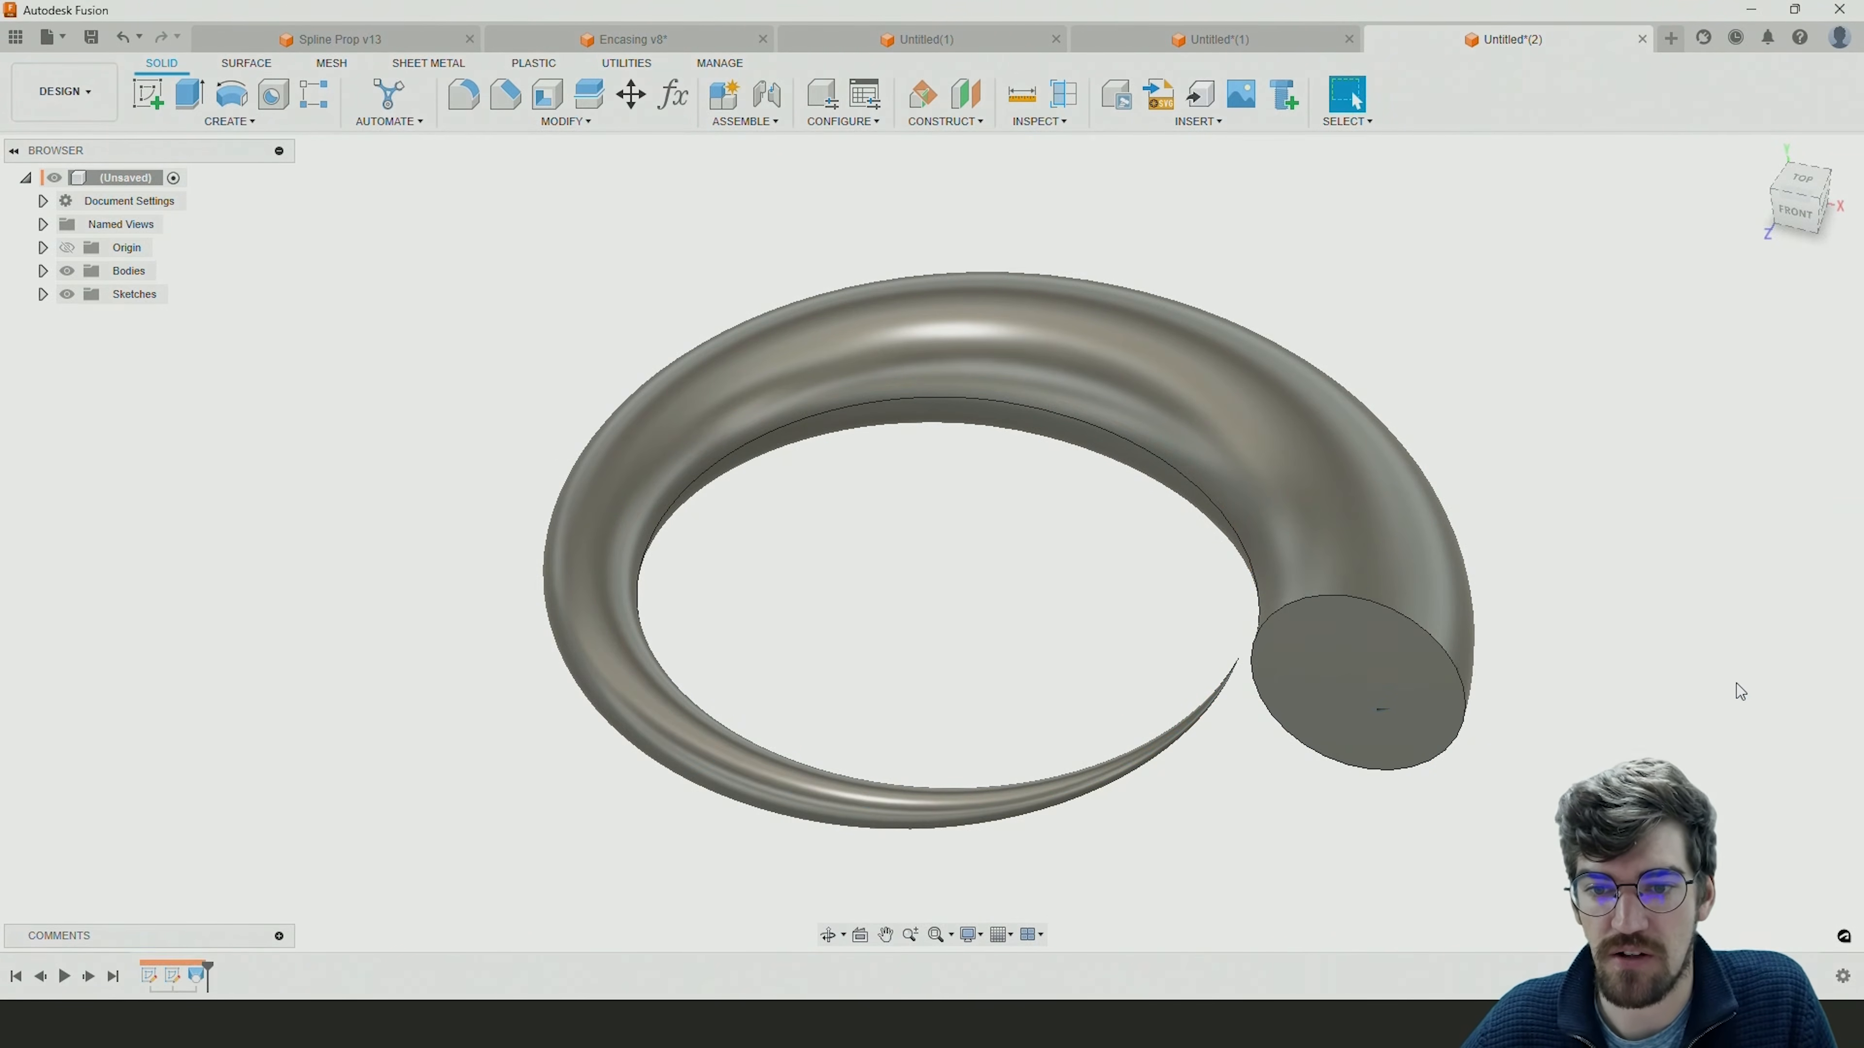
Add a 48 mm diameter circle concentric with the 45 mm circle in the profile sketch and finish the sketch.
mouse_move(1482, 699)
middle_mouse_down("shift")
mouse_move(1522, 591)
mouse_move(1455, 652)
mouse_move(1481, 669)
middle_mouse_up("shift")
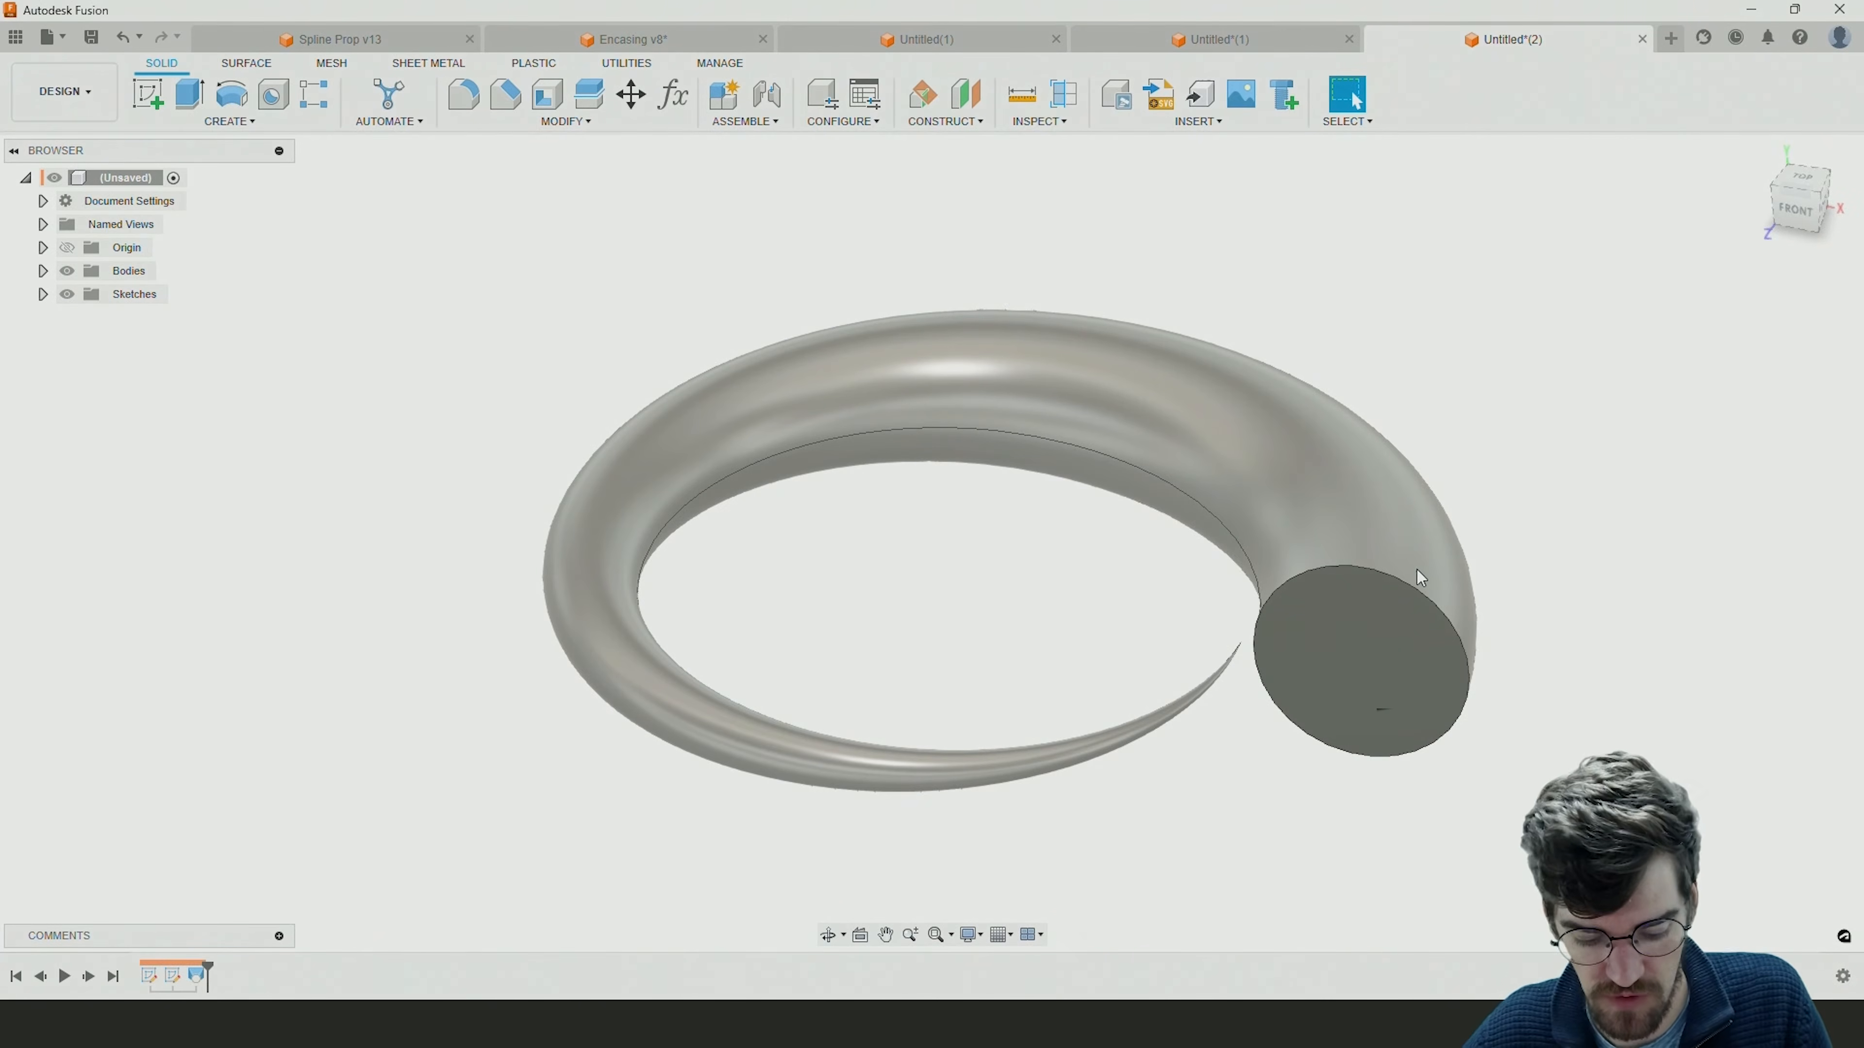
mouse_move(1398, 571)
middle_mouse_down("shift")
mouse_move(1423, 536)
mouse_move(1421, 559)
middle_mouse_up("shift")
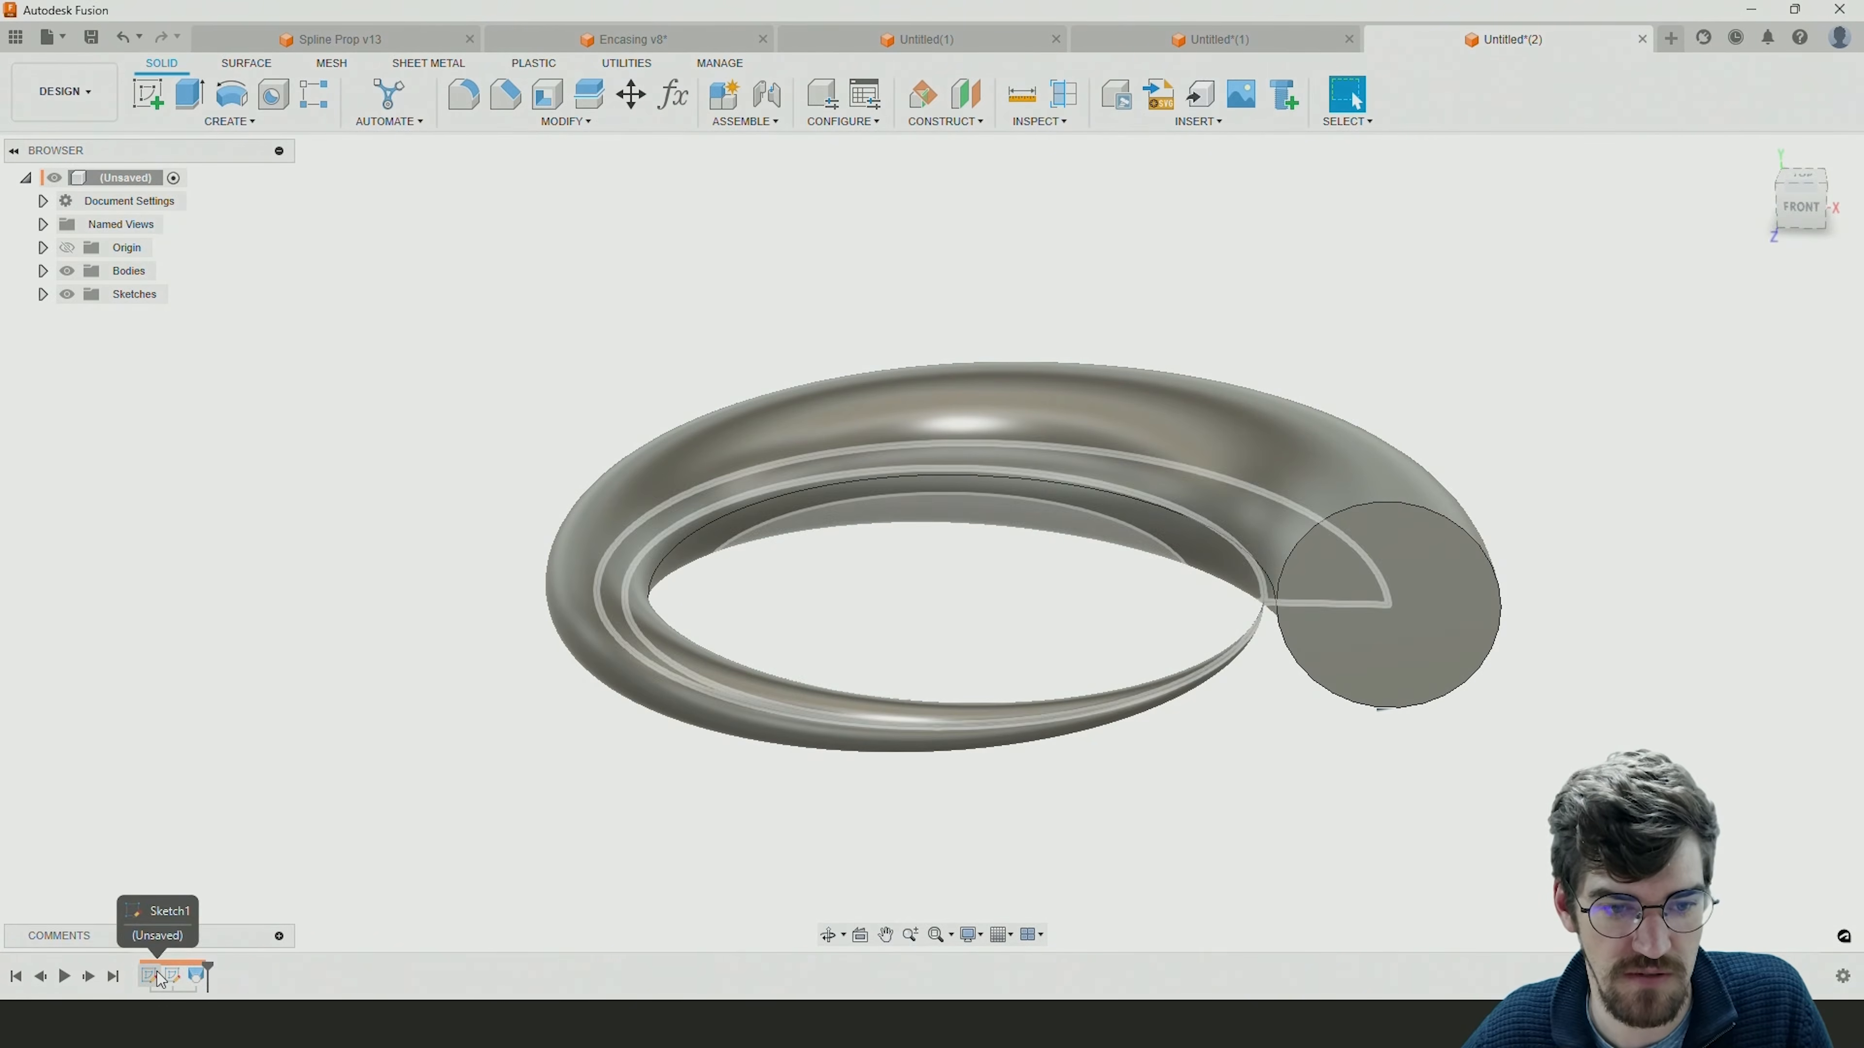
double_click(176, 979)
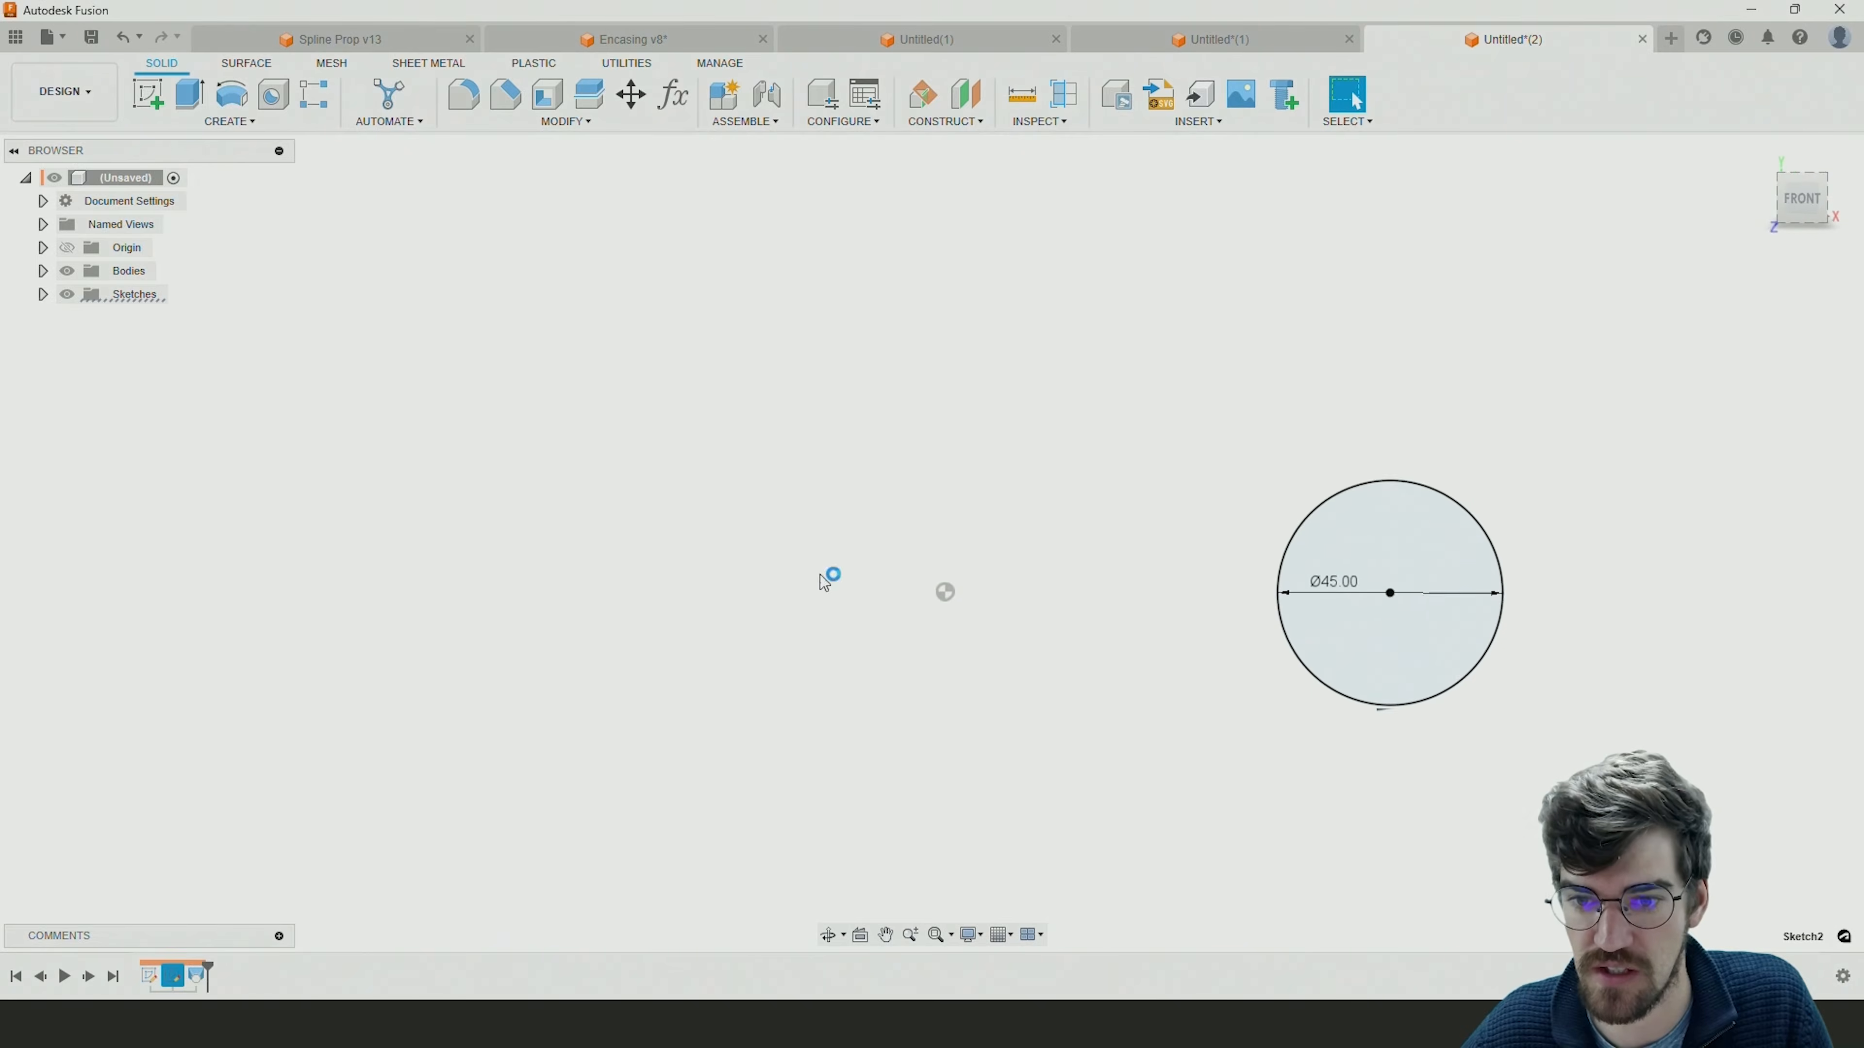
left_click(232, 96)
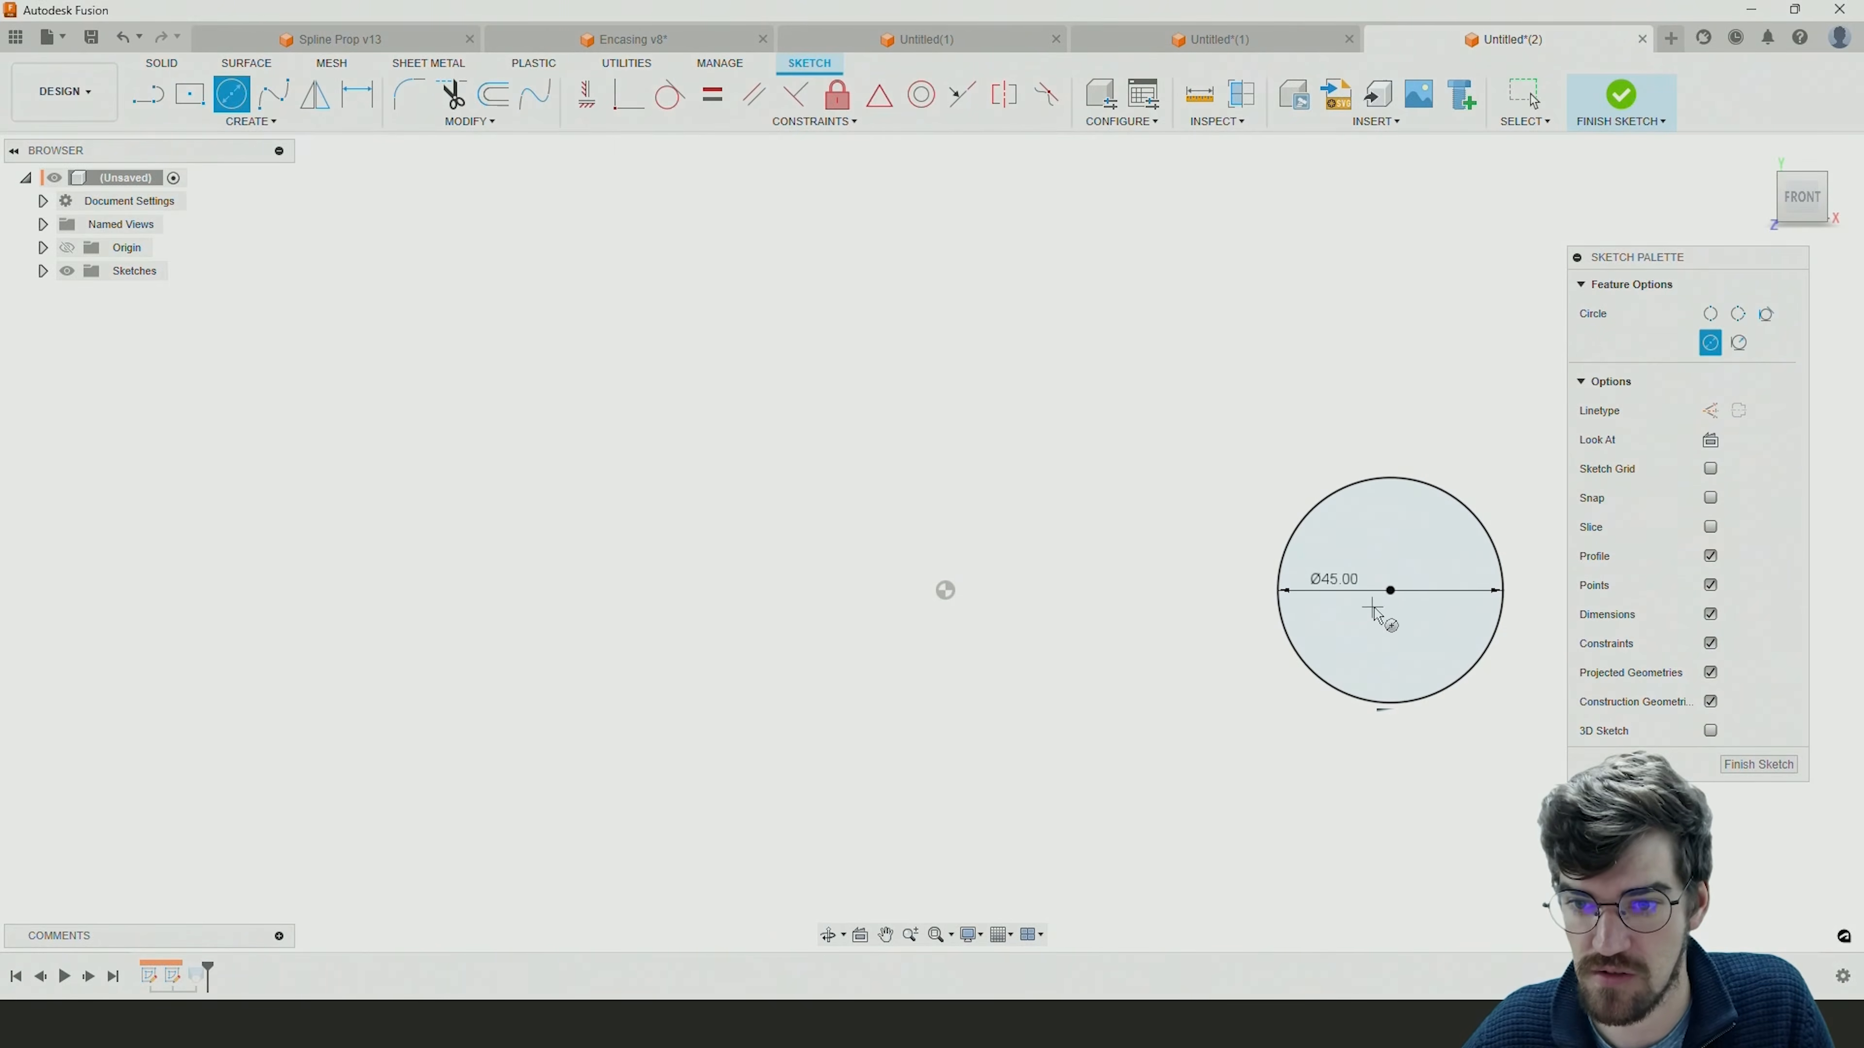
left_click(1390, 590)
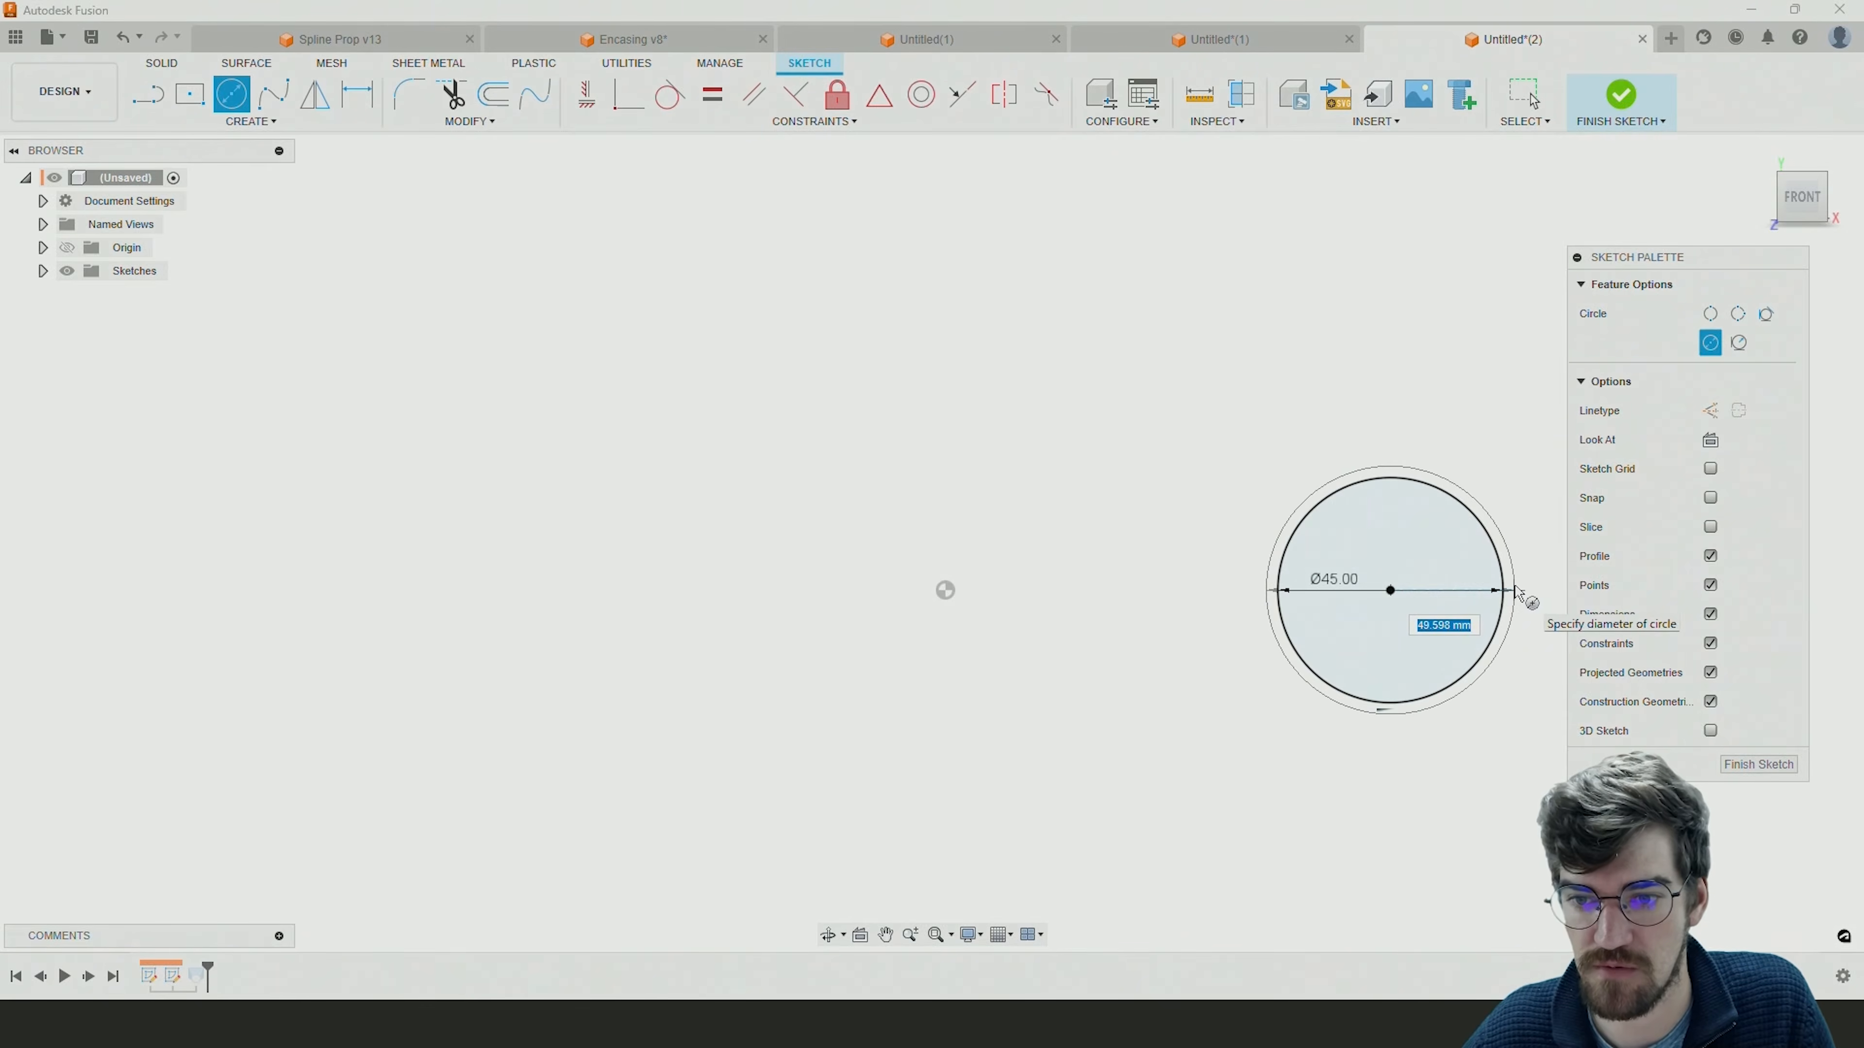
type("48")
key("Return")
key("Escape")
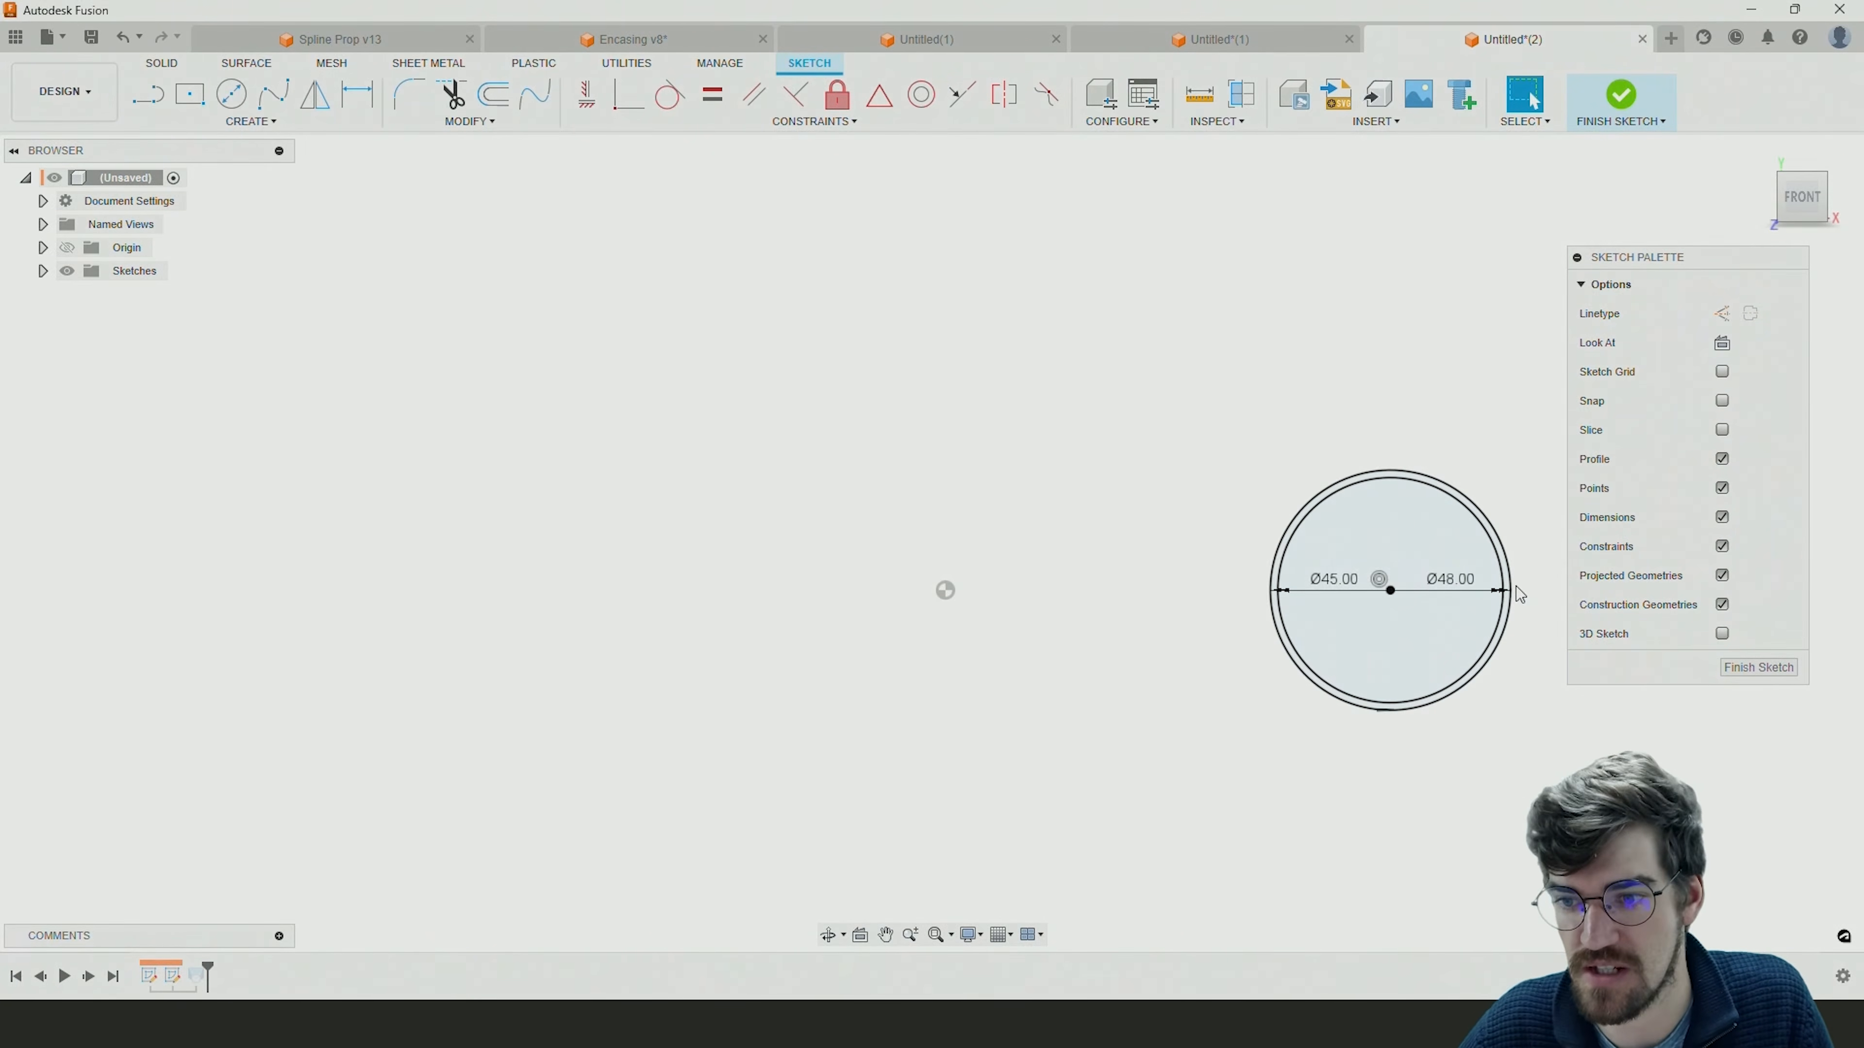
left_click(1758, 667)
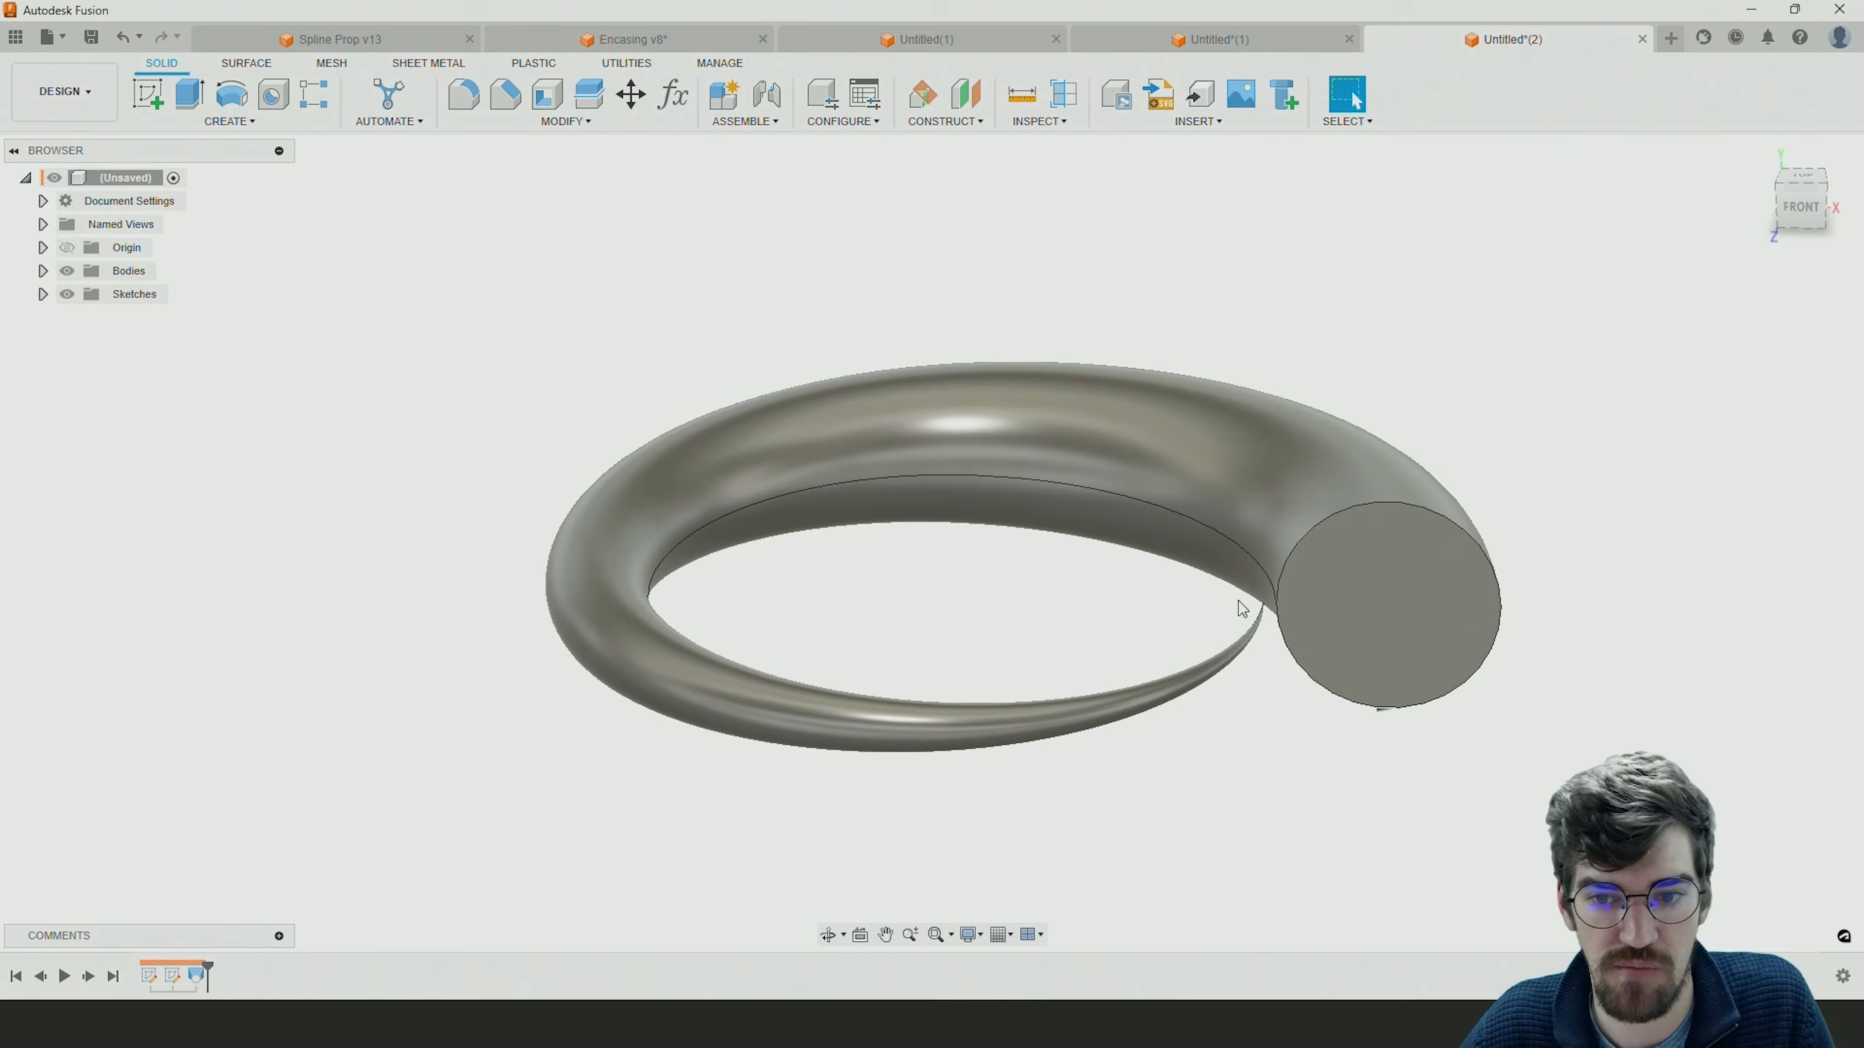
Start a new sketch on the vertical front plane and project the pointed inner tip of the spiral body into it.
scroll(1262, 602, "up", 4)
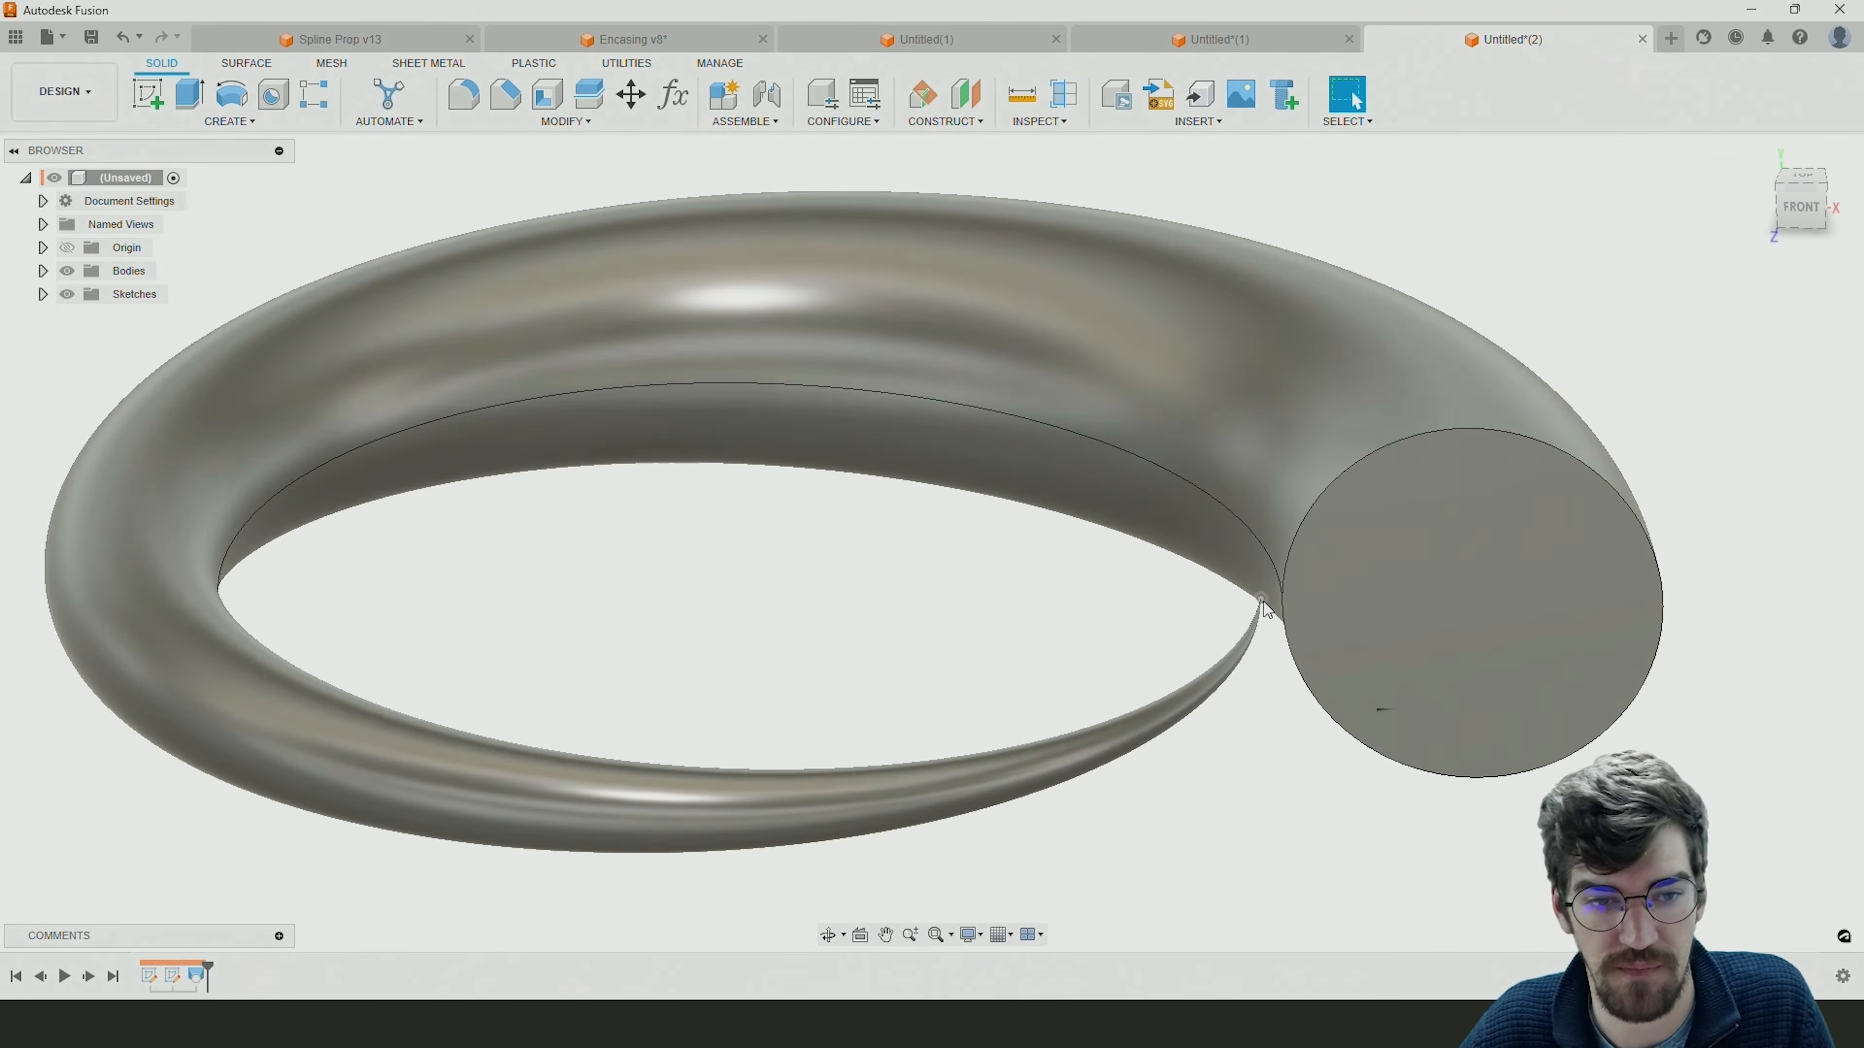
left_click(147, 94)
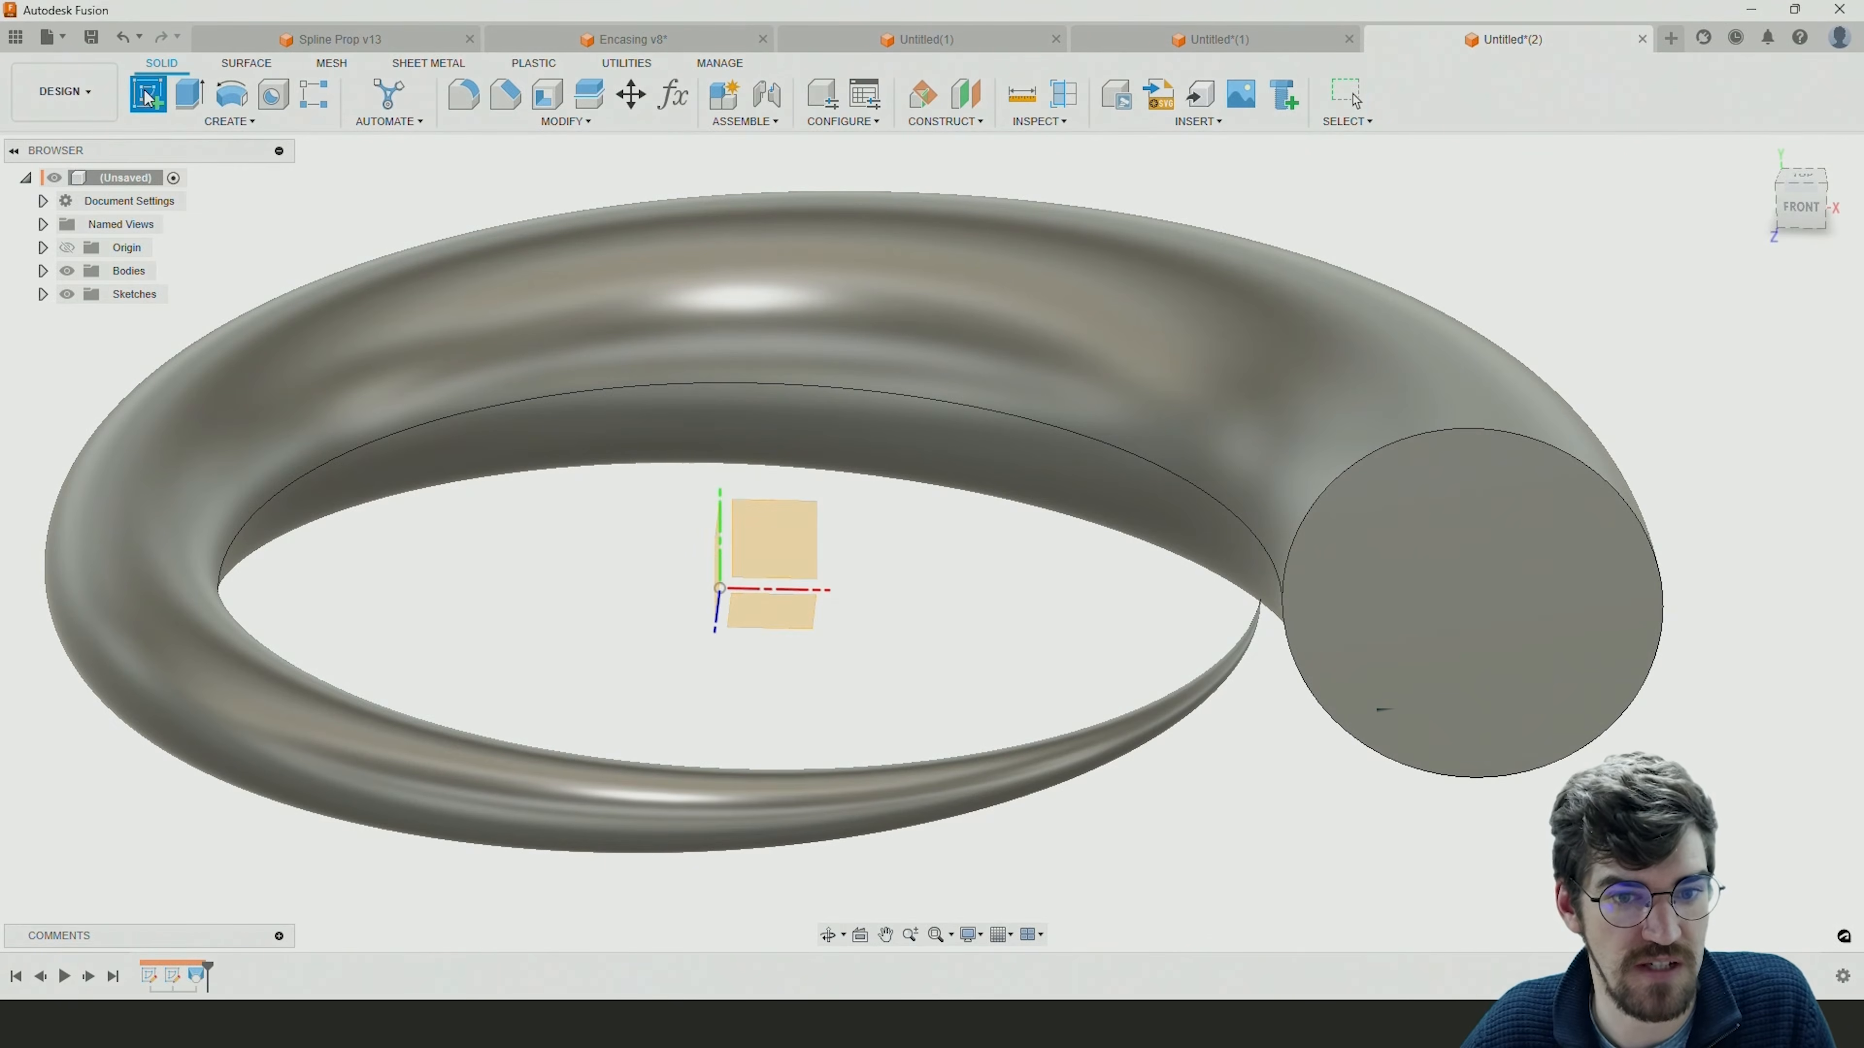
left_click(774, 542)
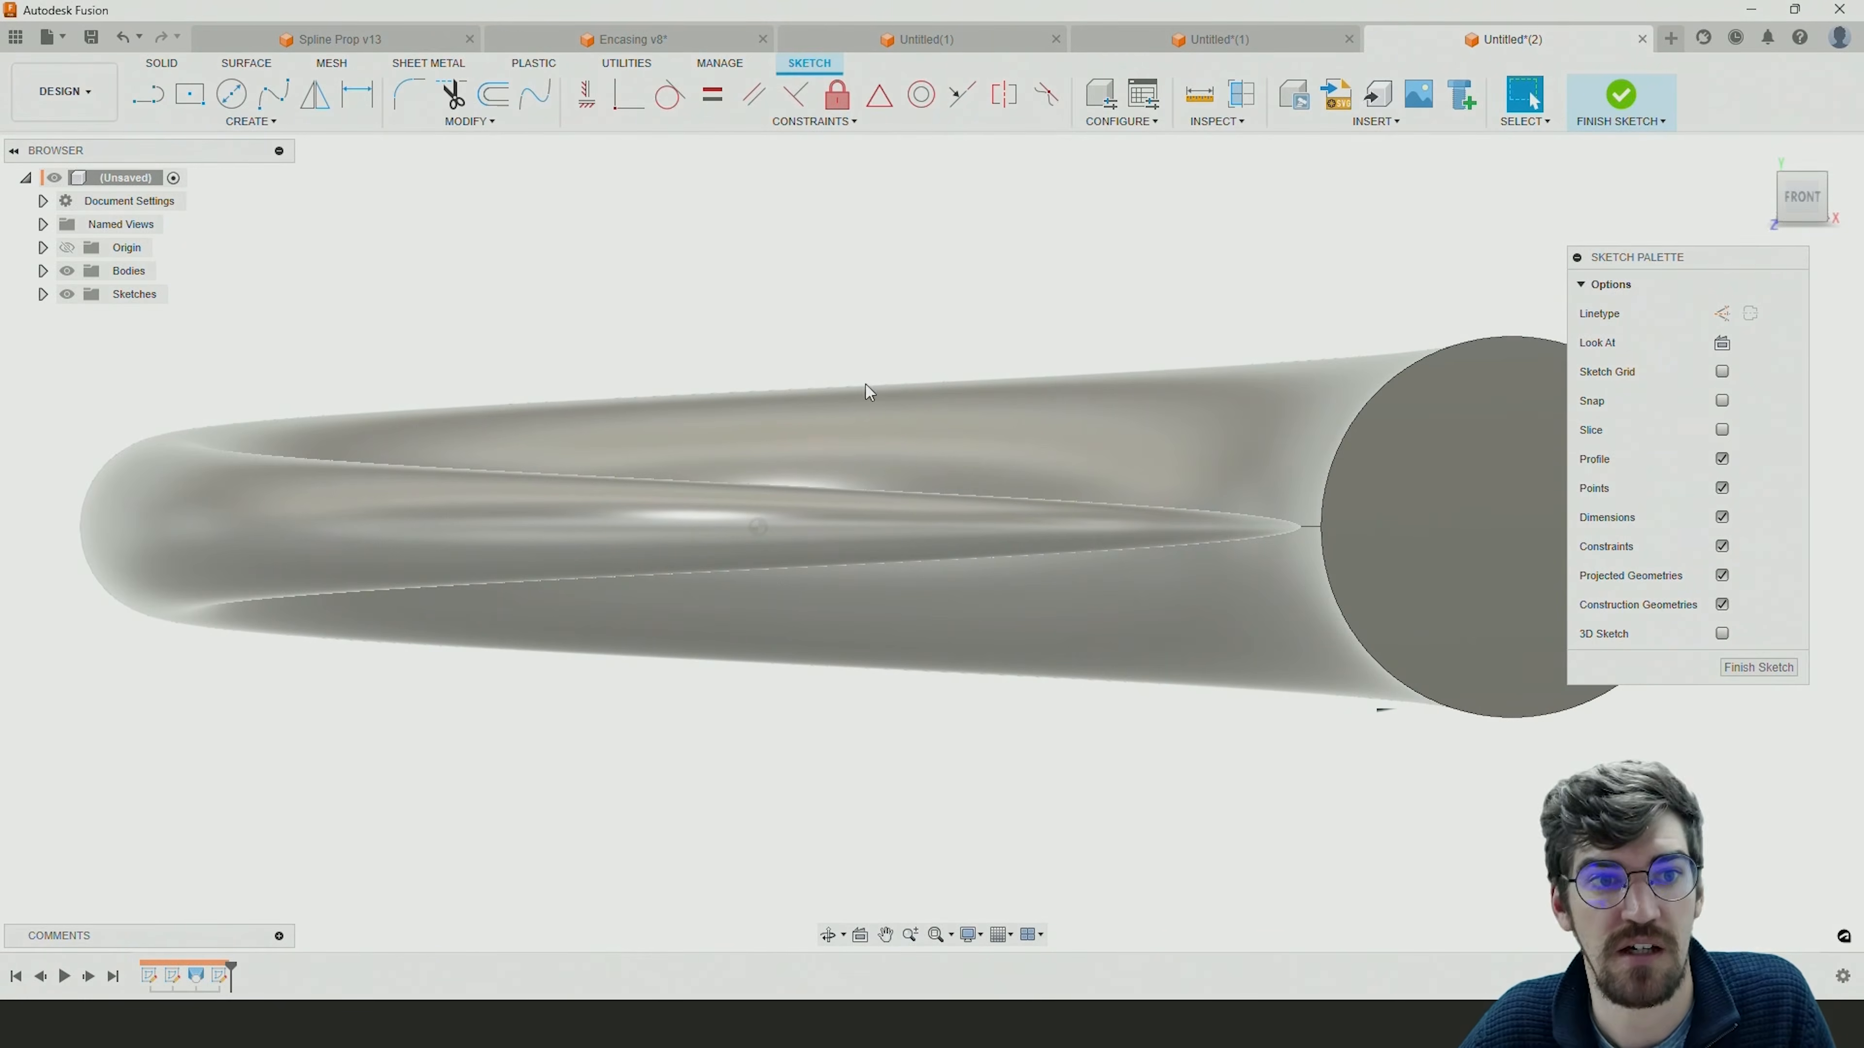
key("c")
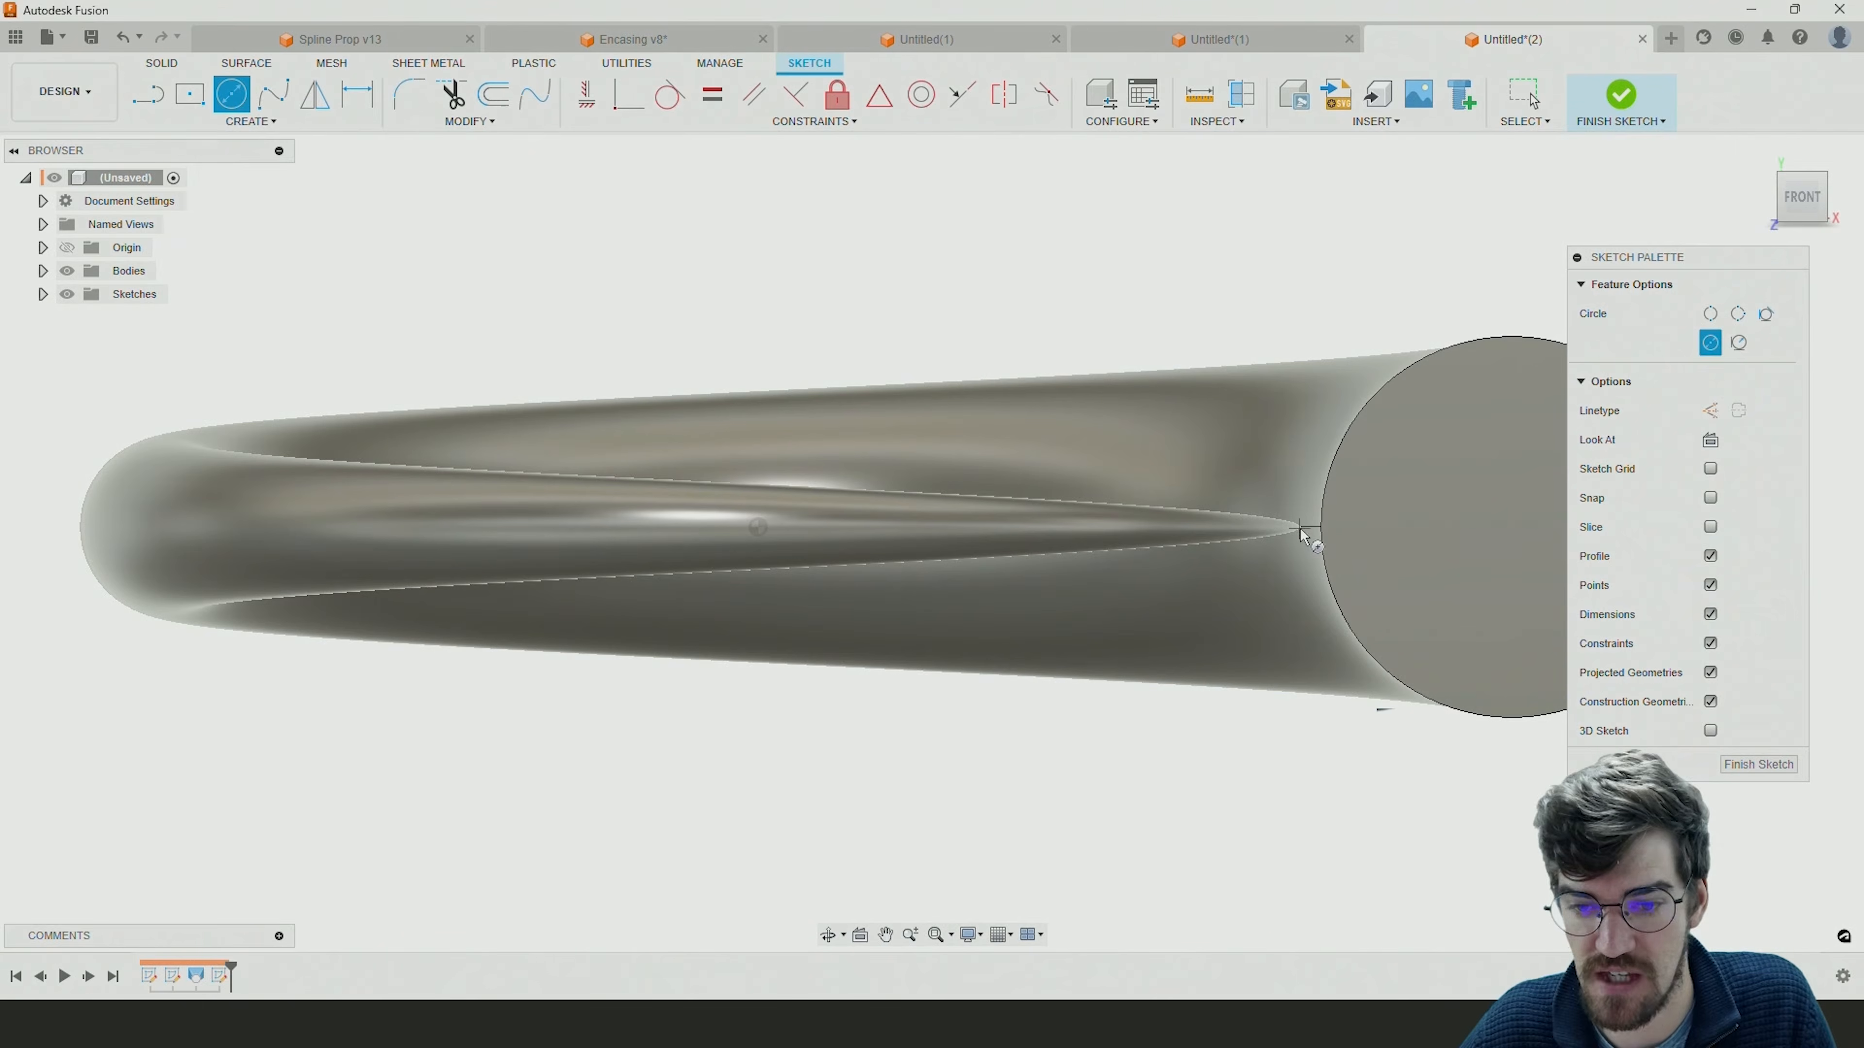
middle_click_drag(1300, 527, 1237, 595, "shift")
key("Escape")
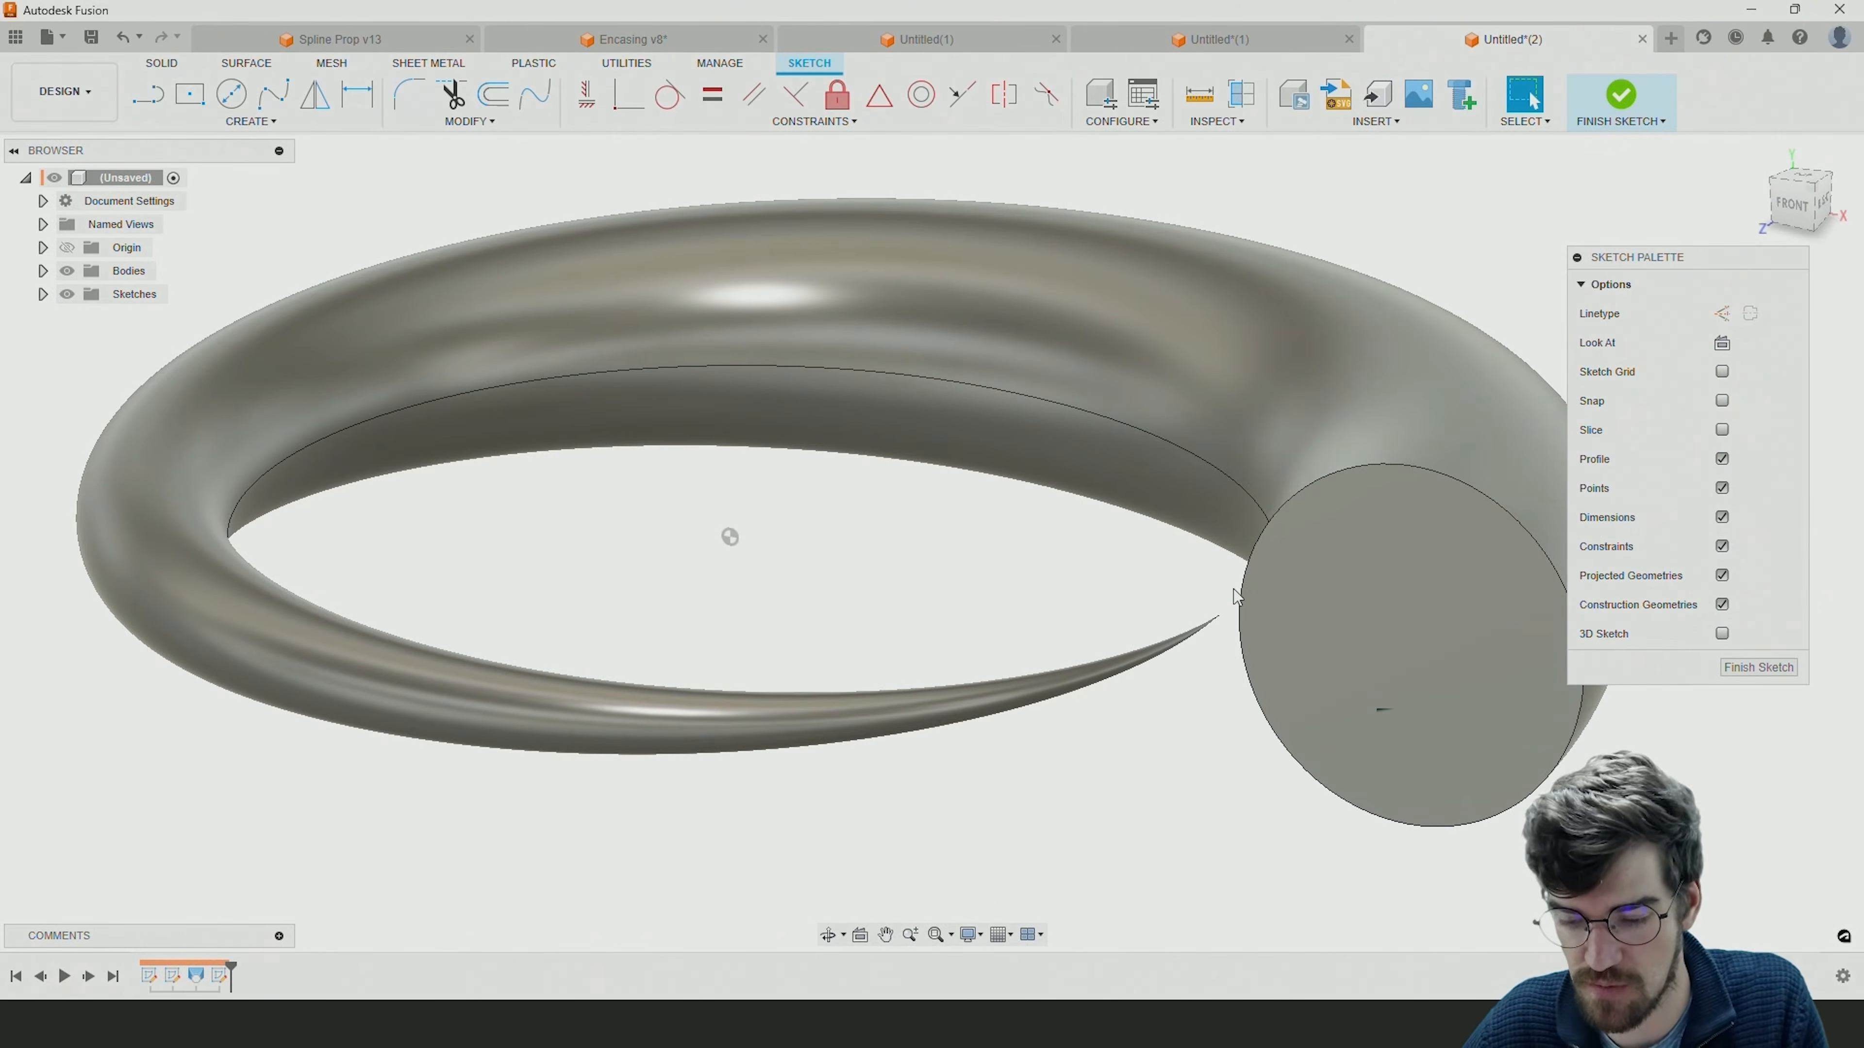
key("p")
left_click(1223, 617)
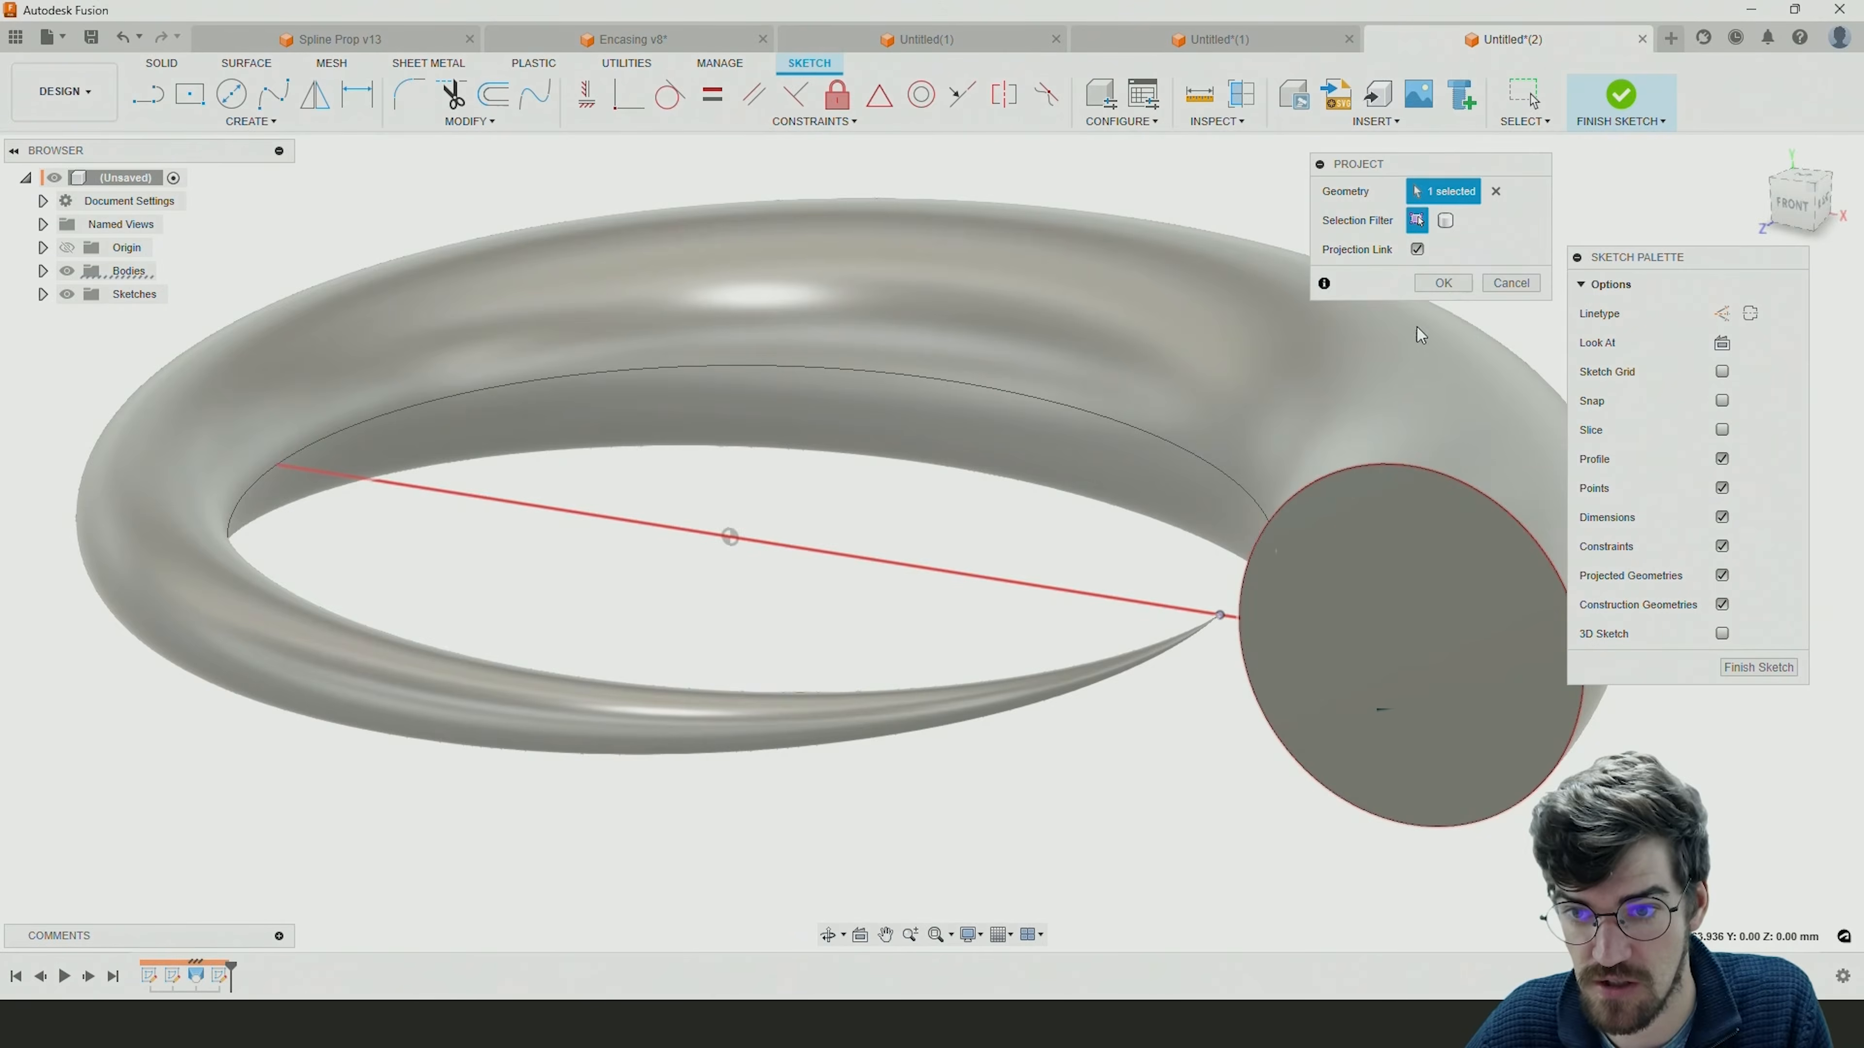
left_click(1433, 290)
Draw a 2 mm diameter circle centred on the projected tip point and finish the sketch.
key("c")
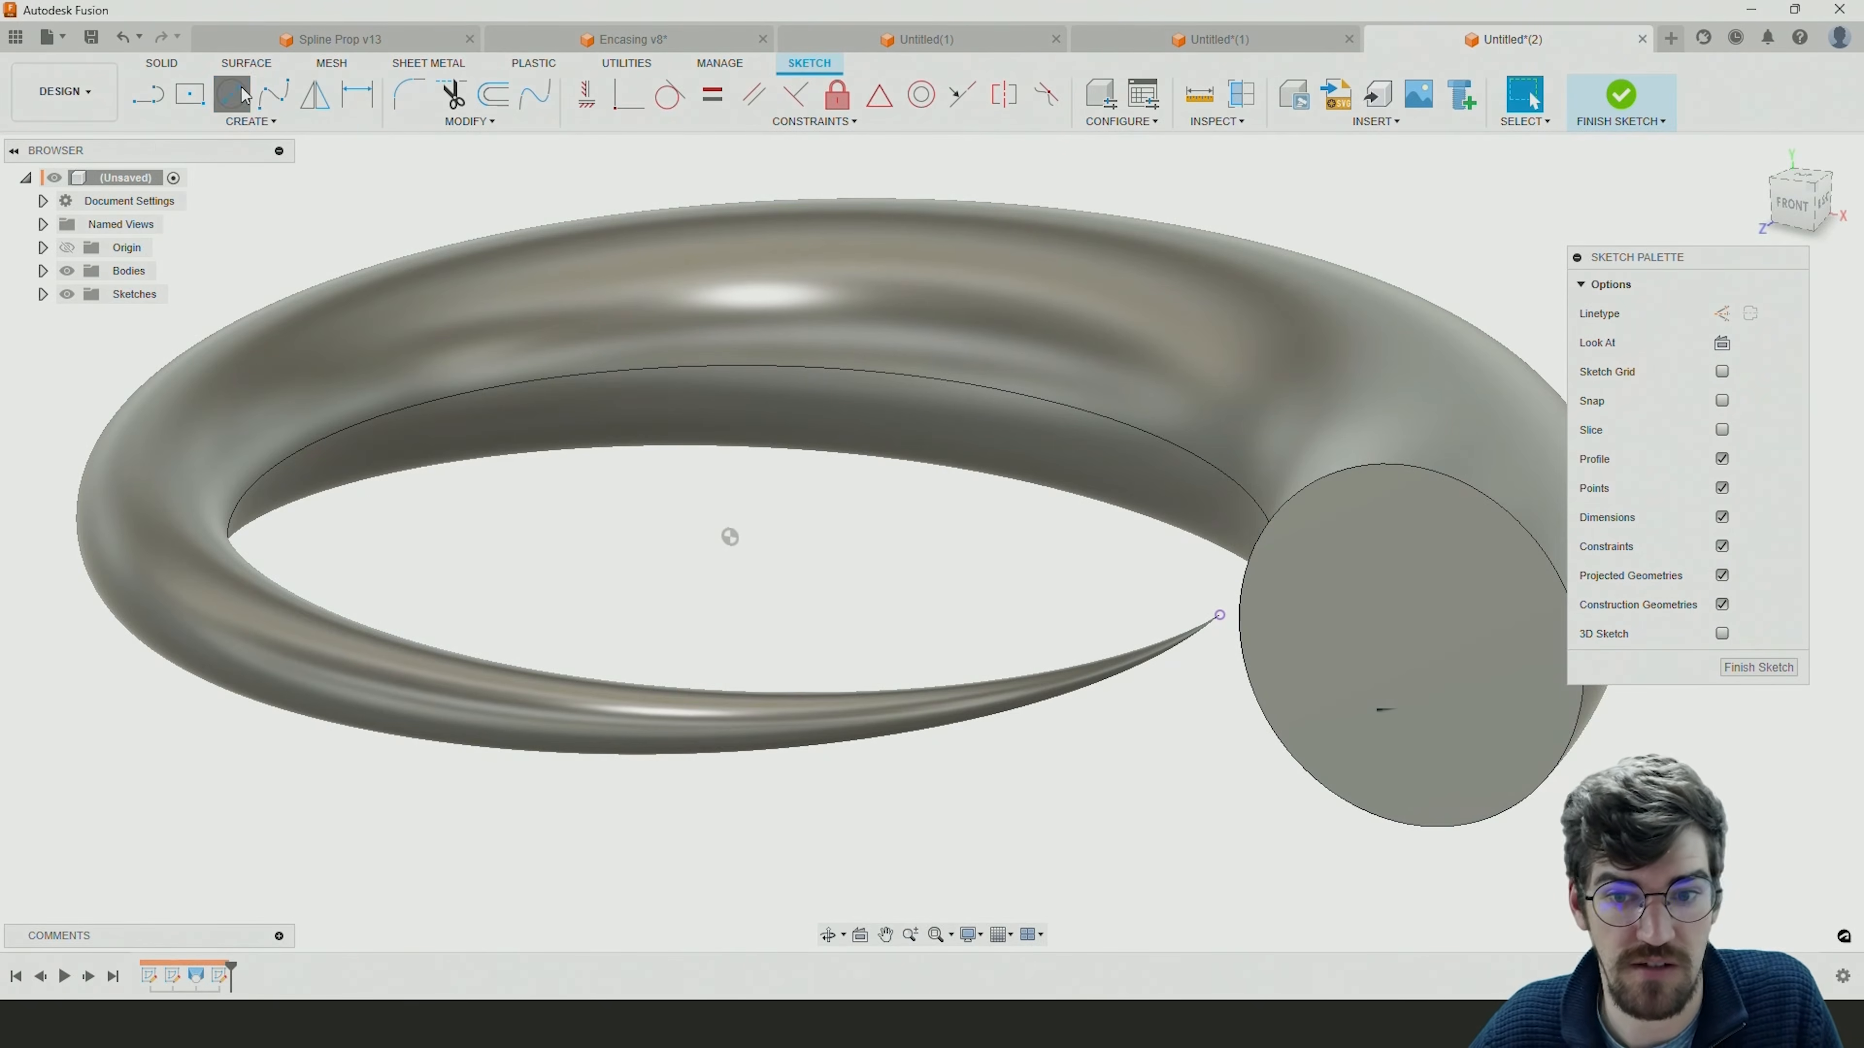
left_click(1218, 617)
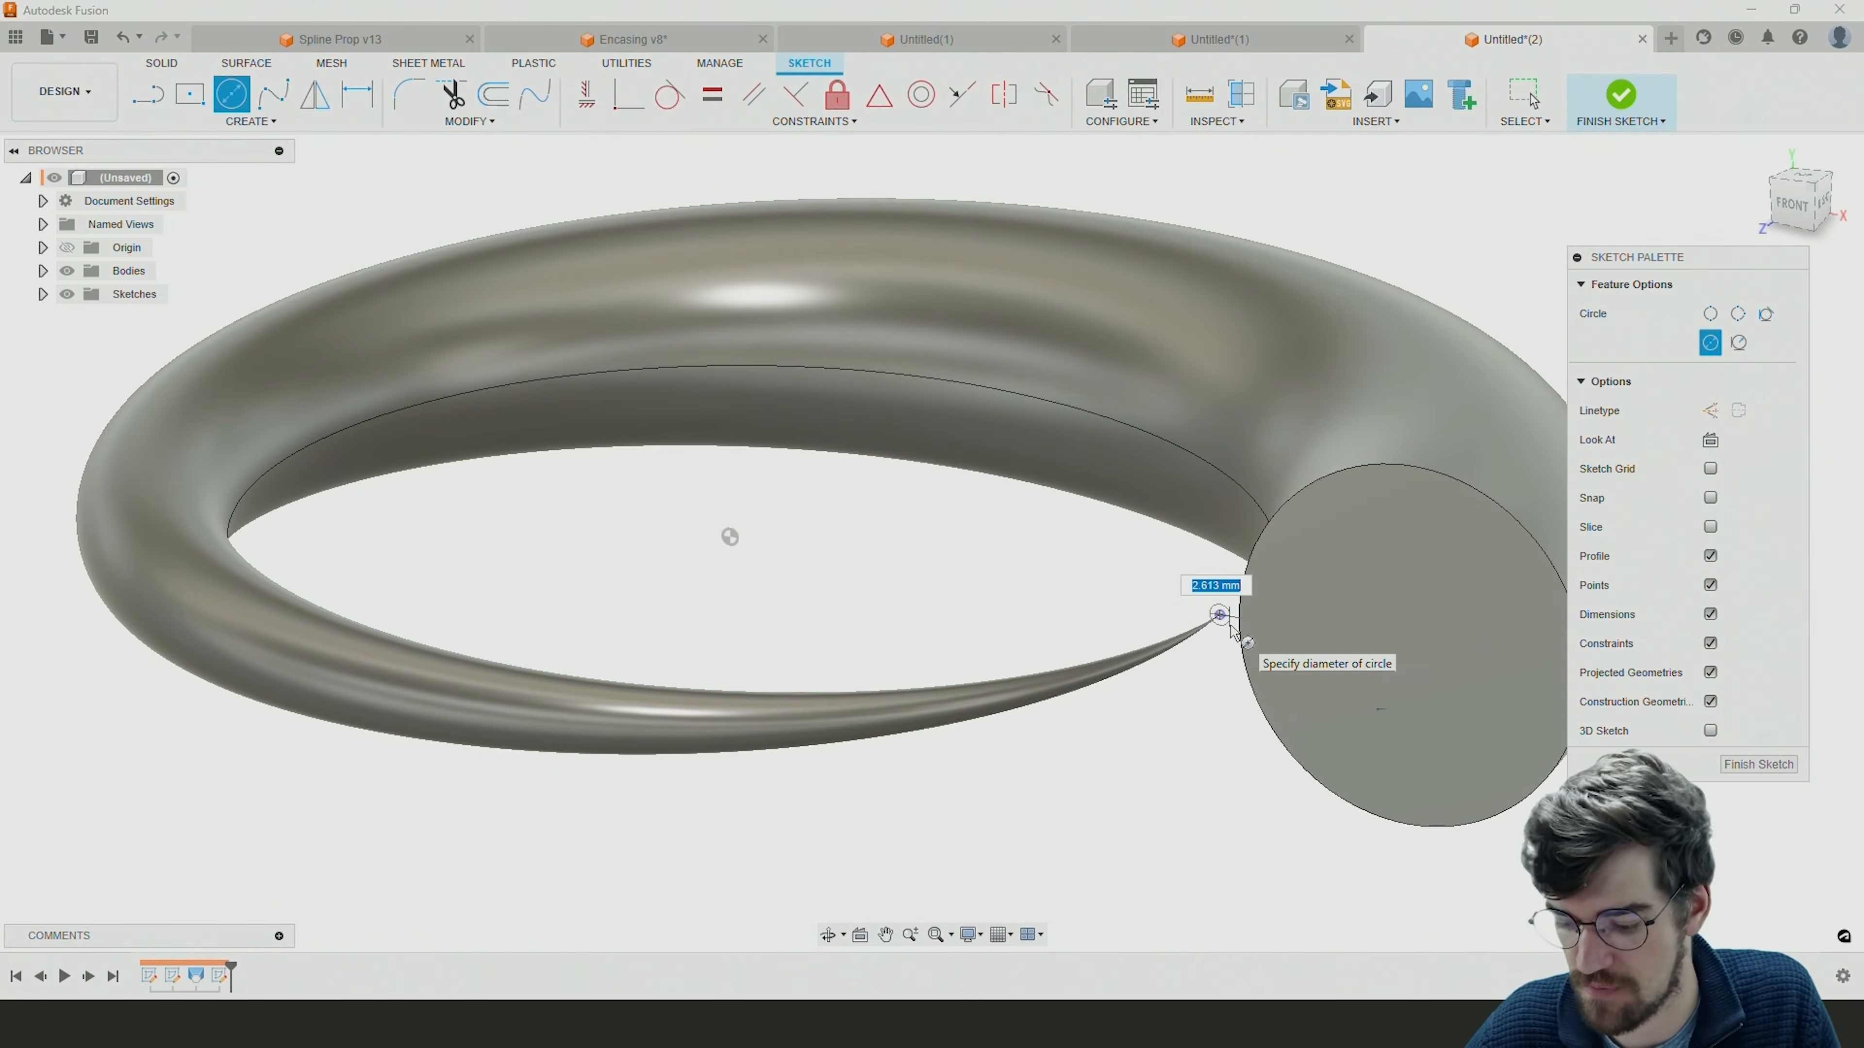
key("Return")
key("Escape")
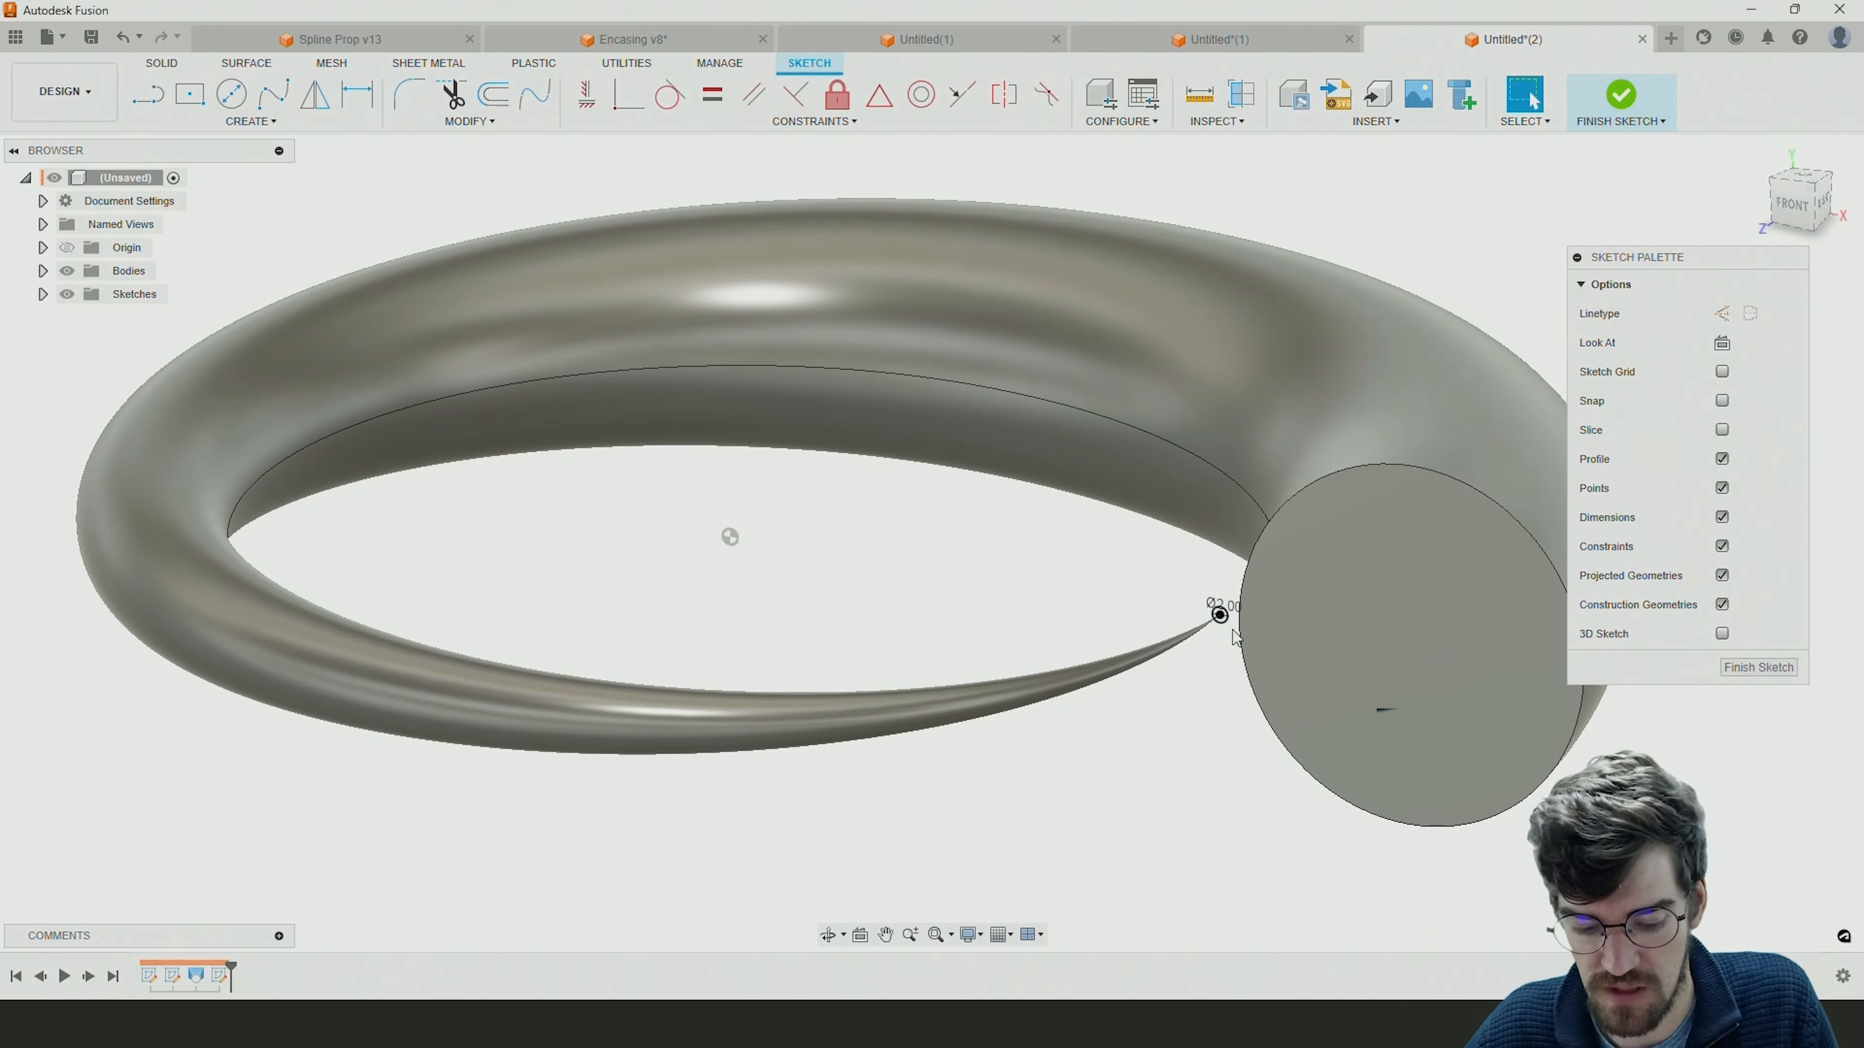
scroll(1234, 637, "down", 2)
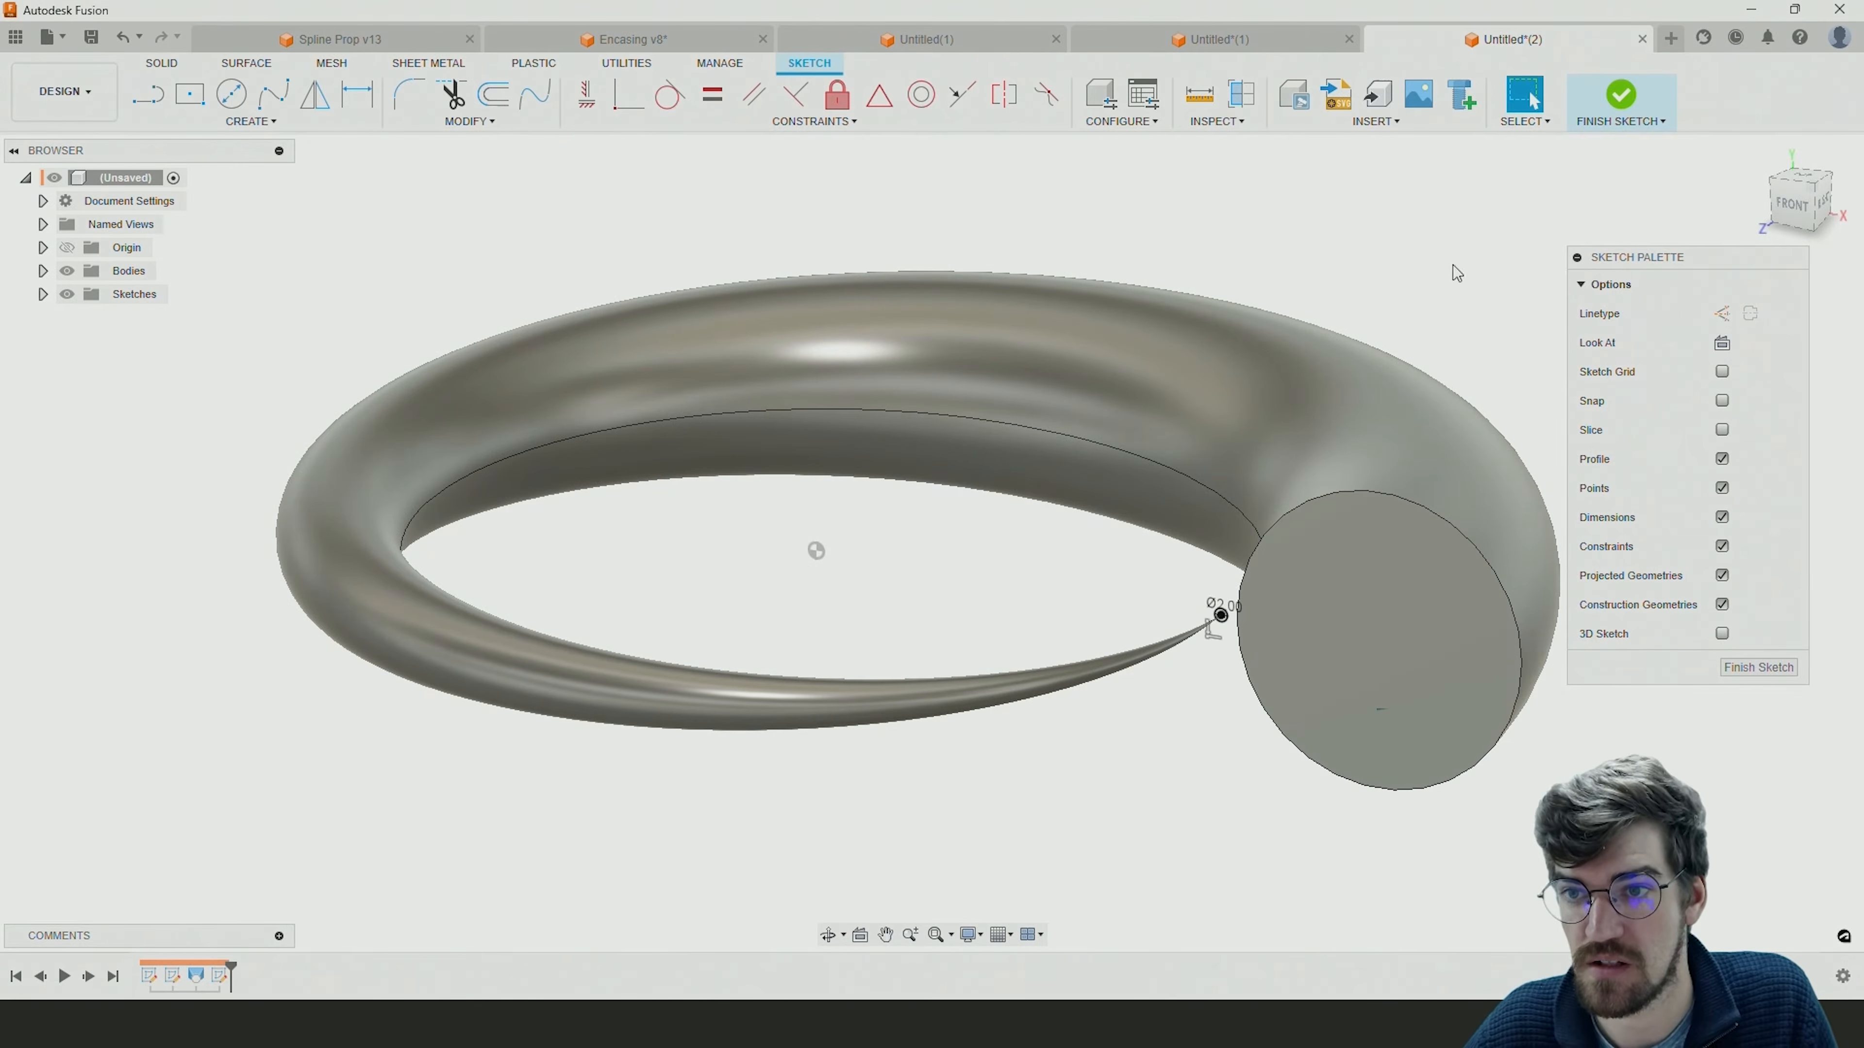
left_click(1630, 103)
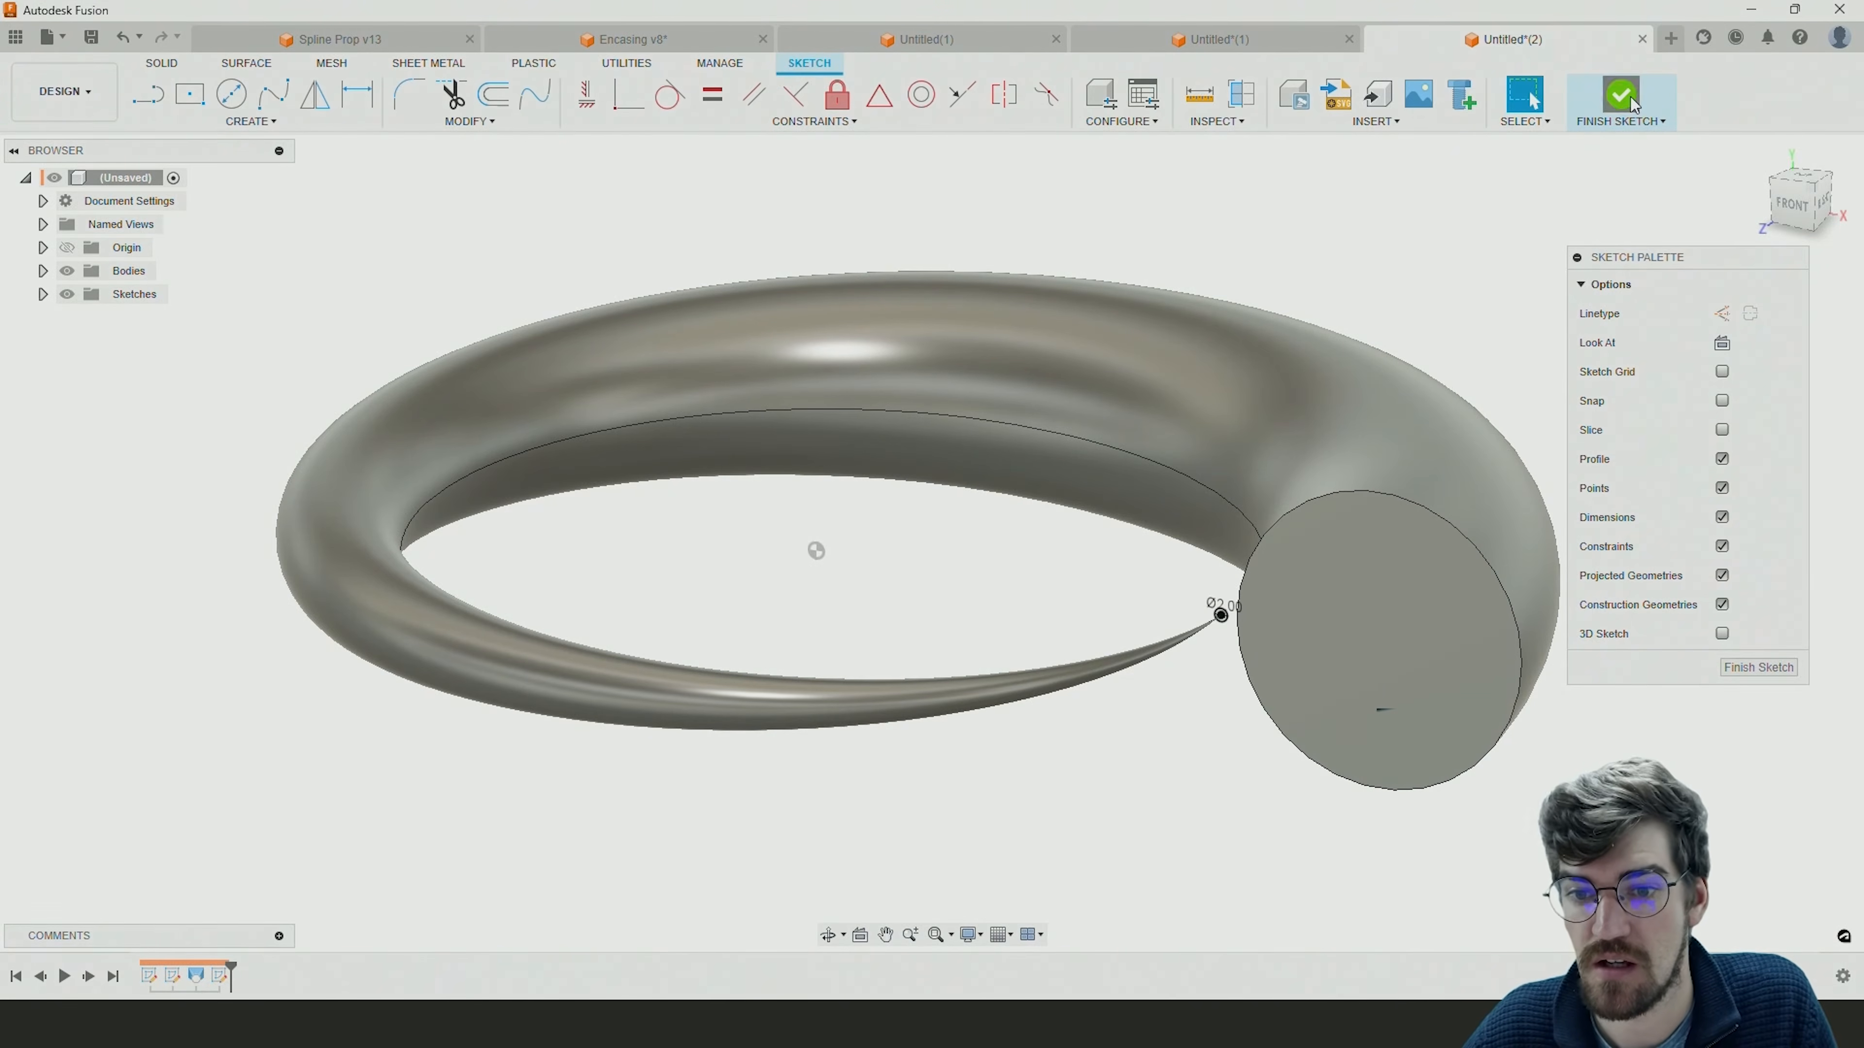
Set up a new-body loft from the full 48 mm circle area to the 2 mm circle at the spiral's tip.
middle_click_drag(1265, 615, 1292, 644, "shift")
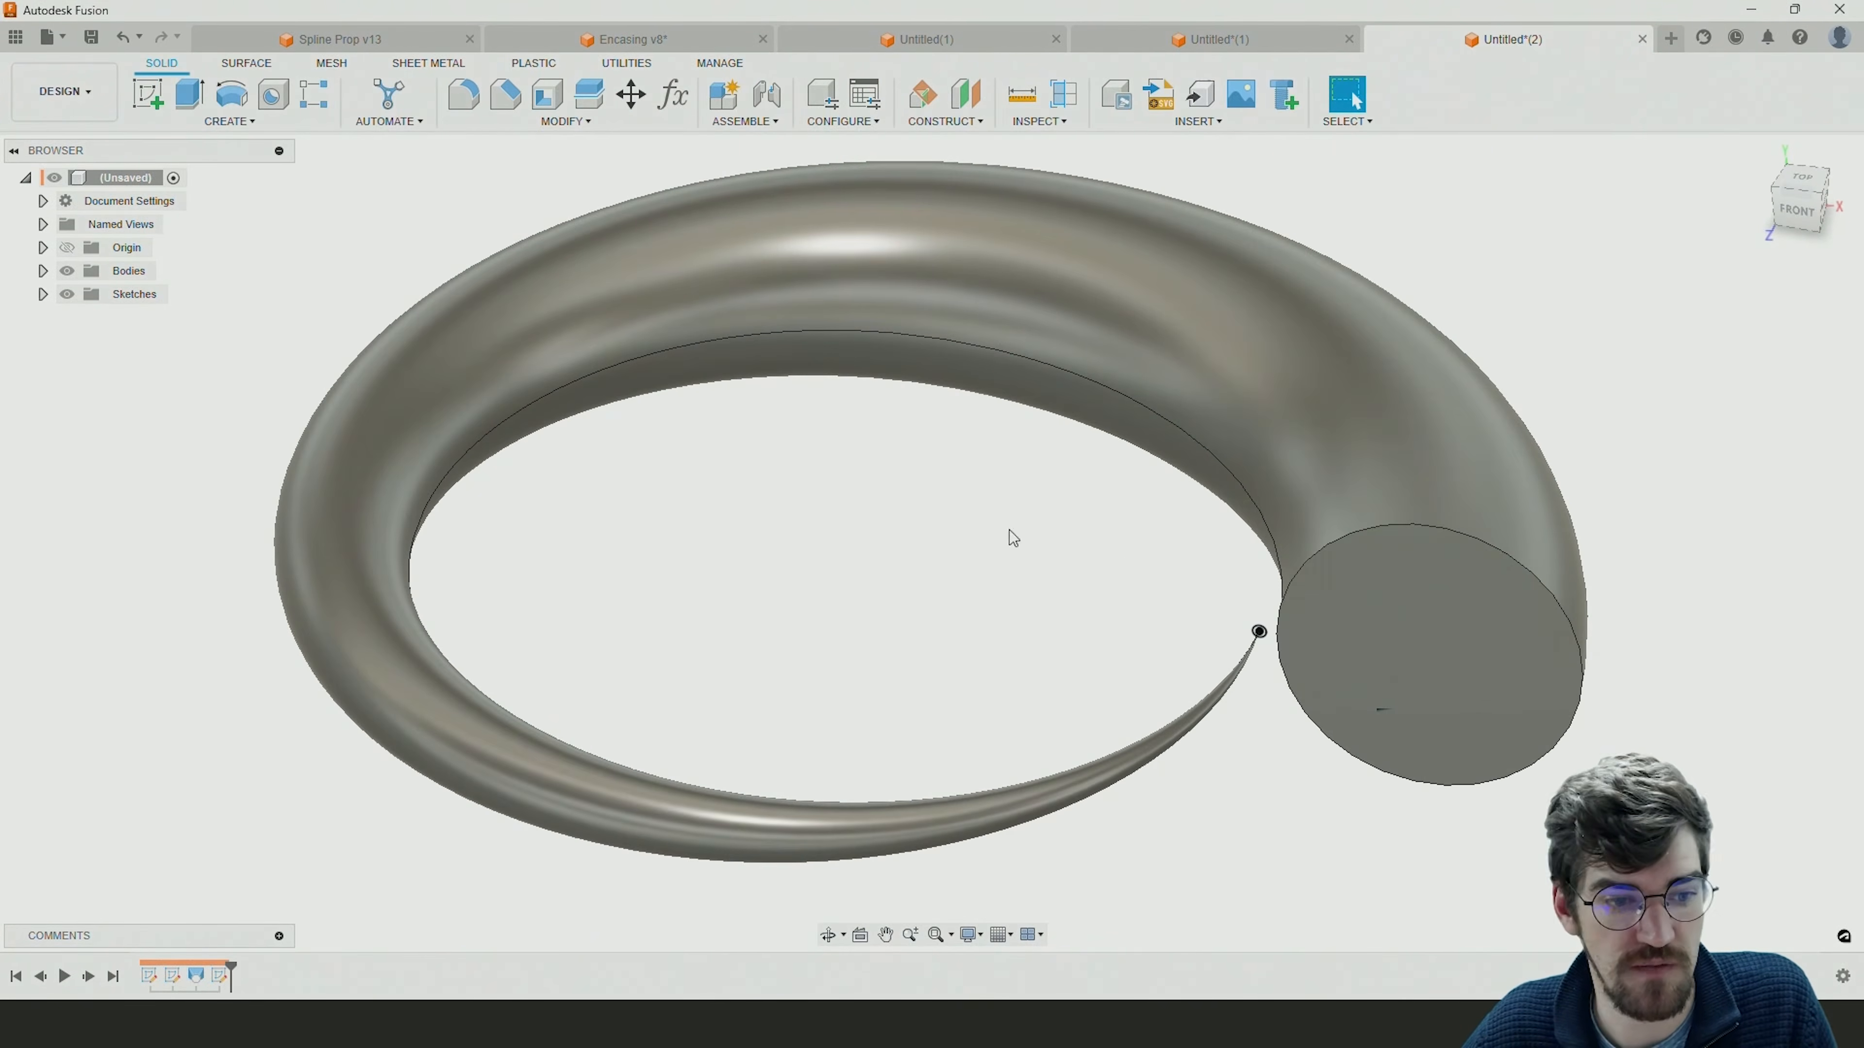
left_click(244, 123)
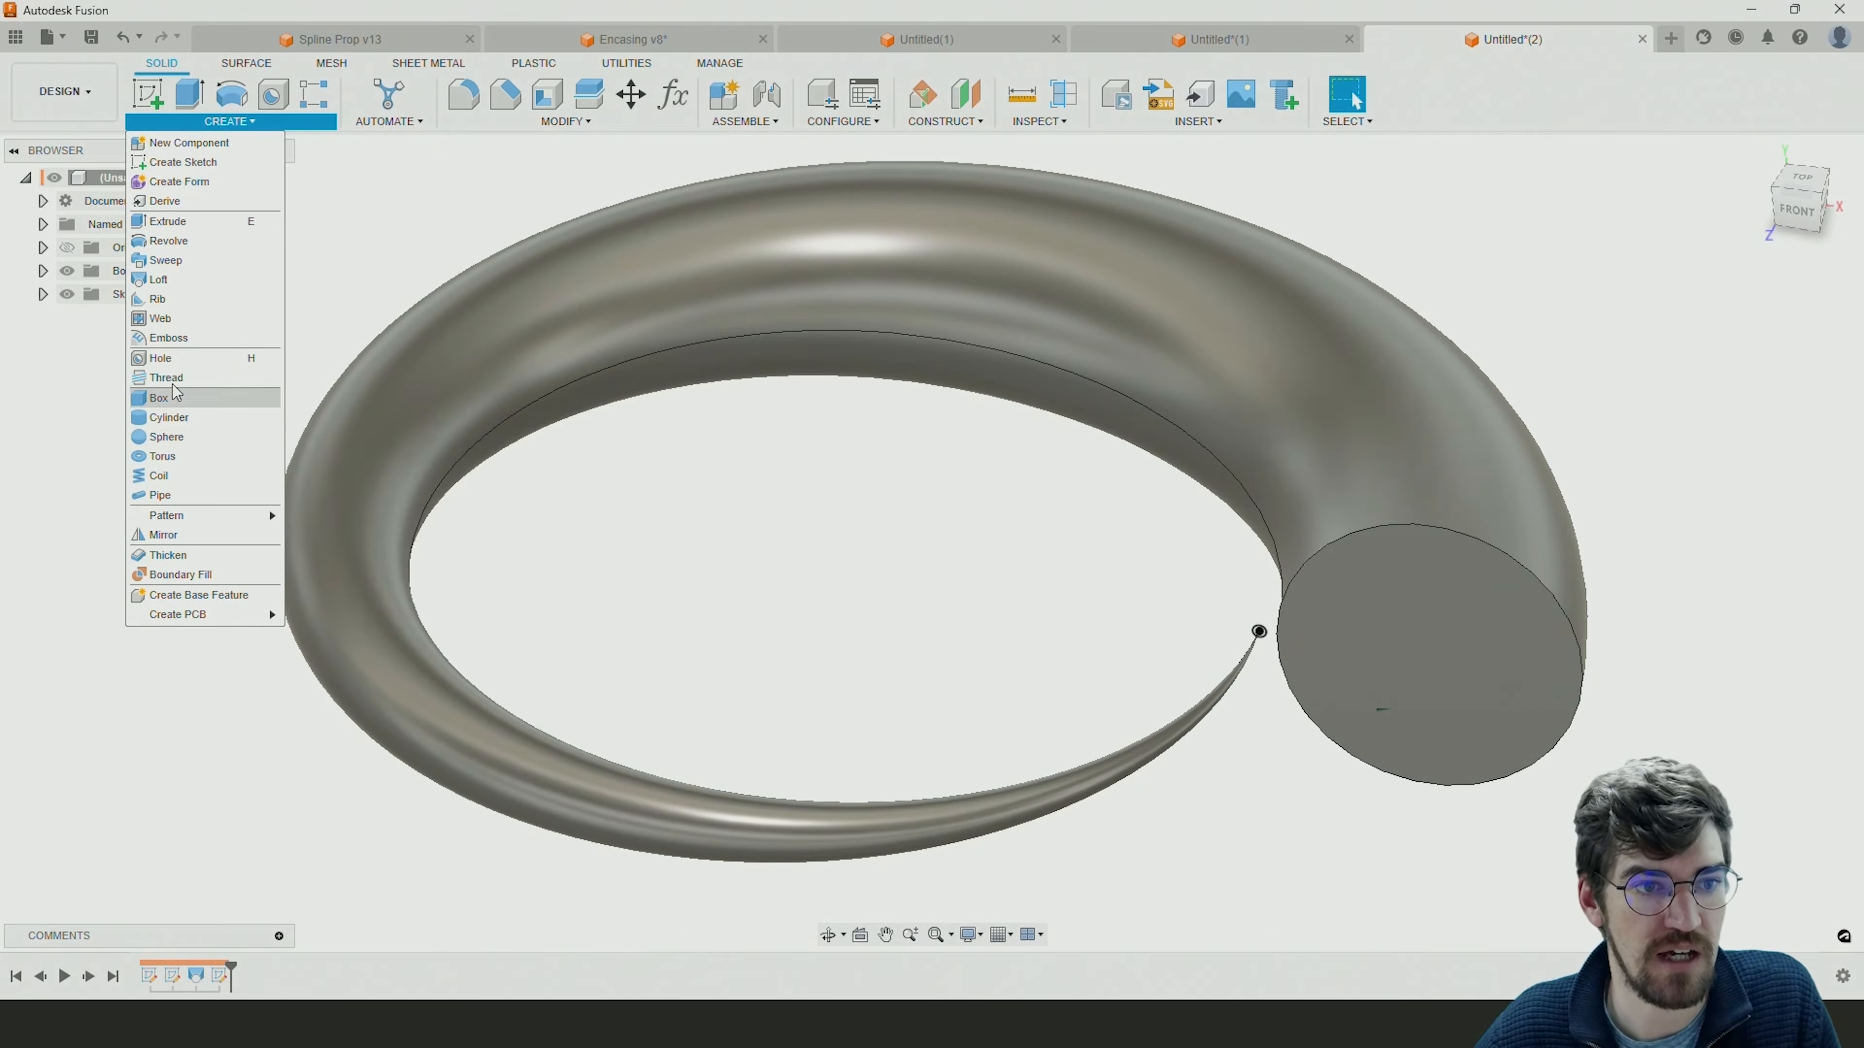
left_click(169, 281)
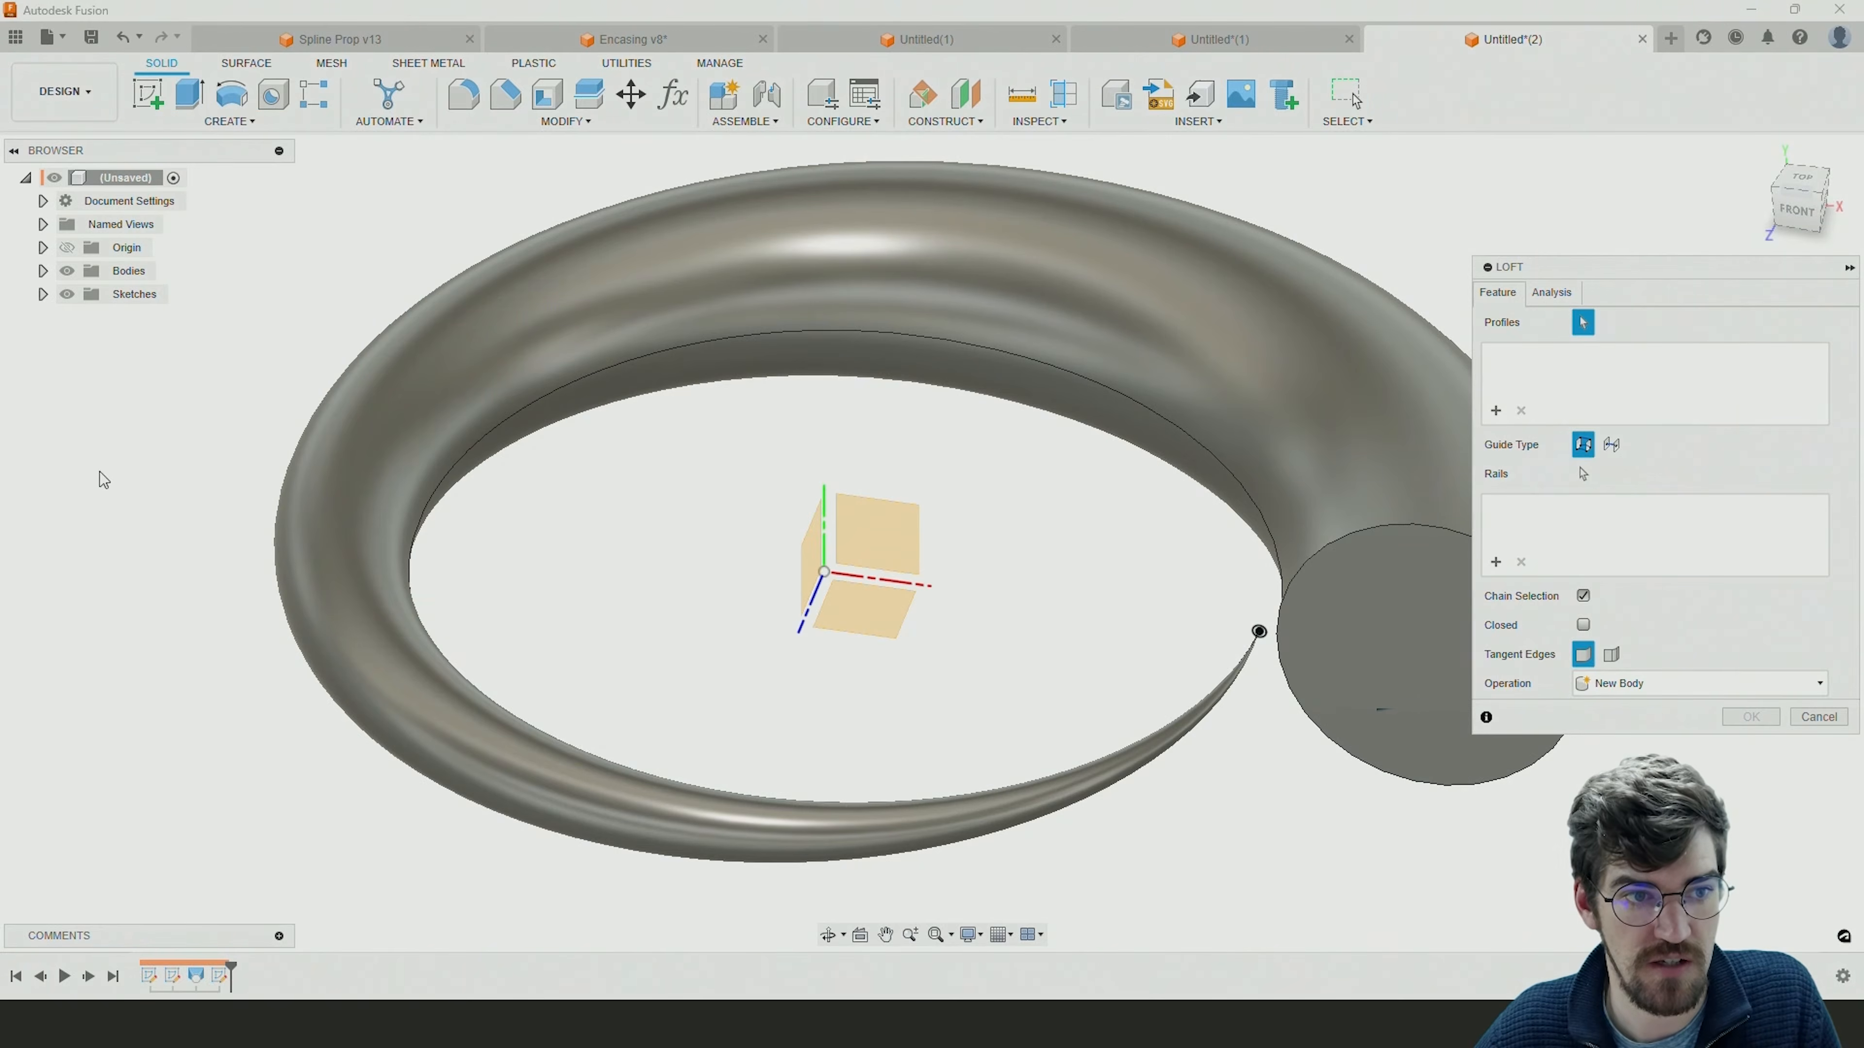
left_click(42, 295)
left_click(86, 342)
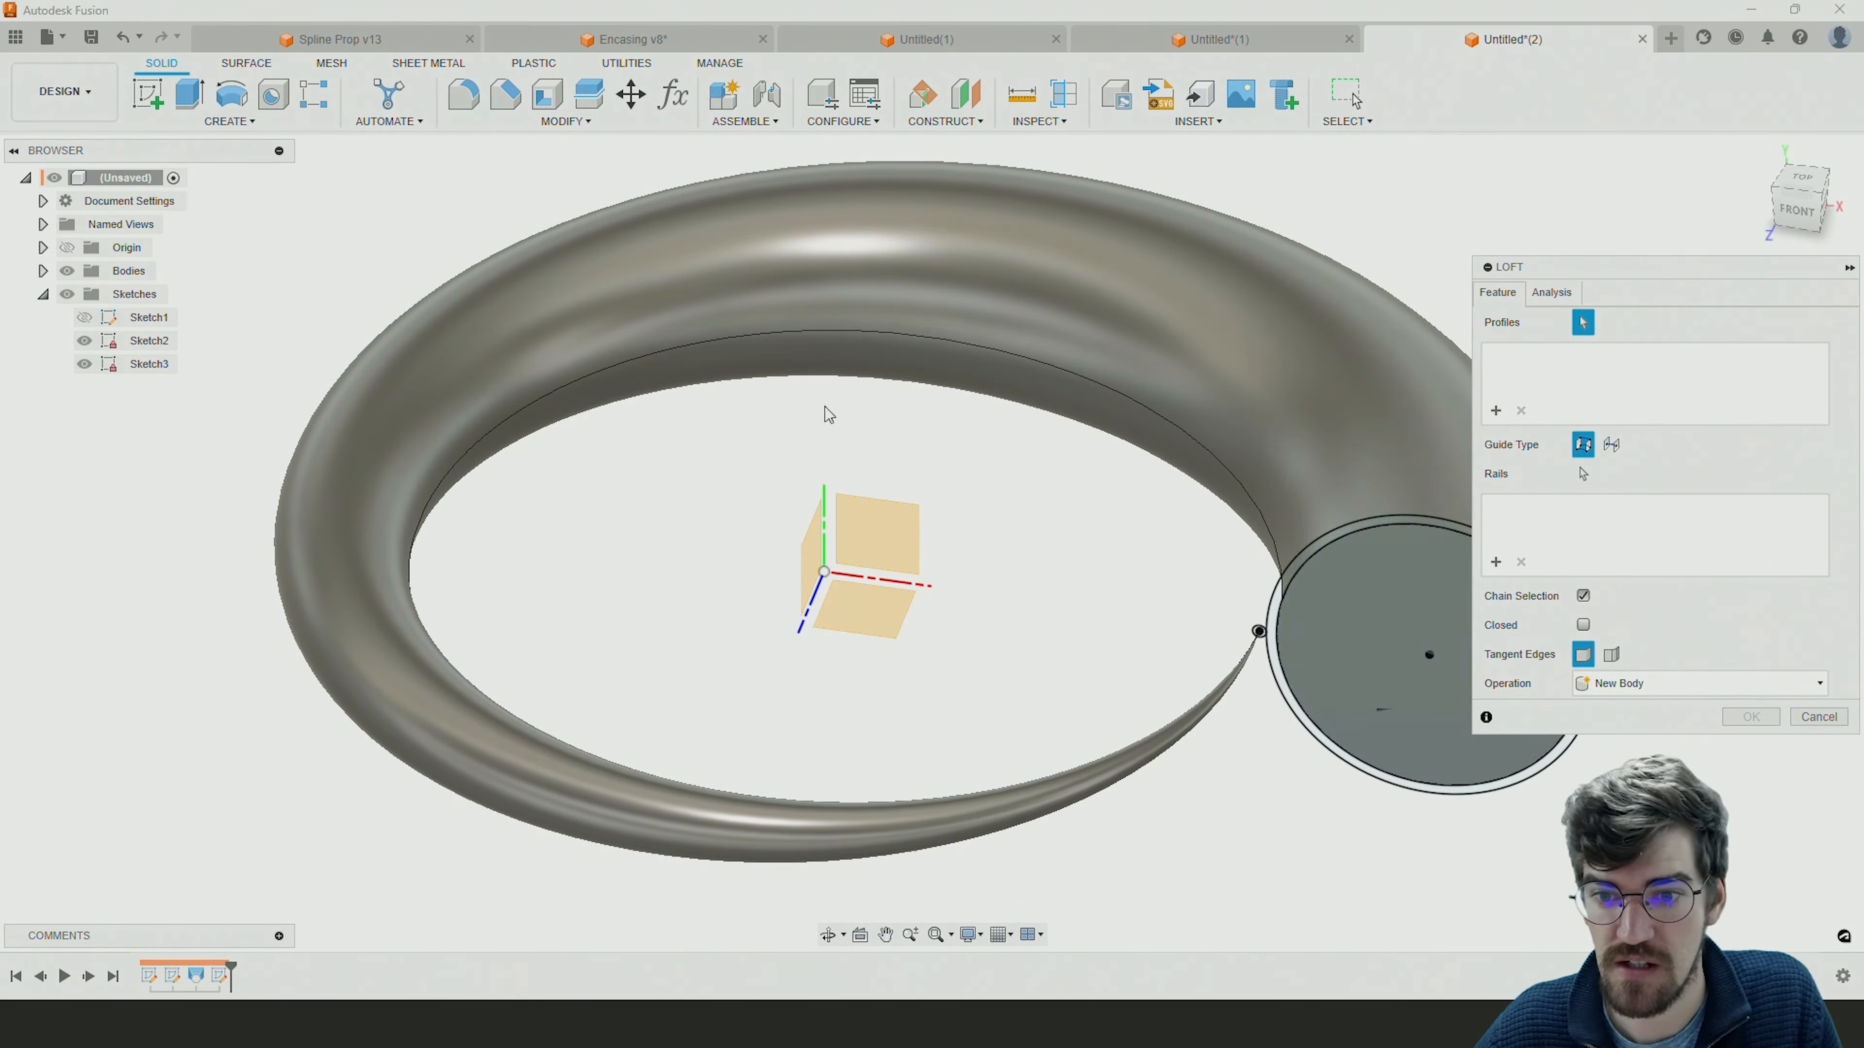
left_click(1282, 686)
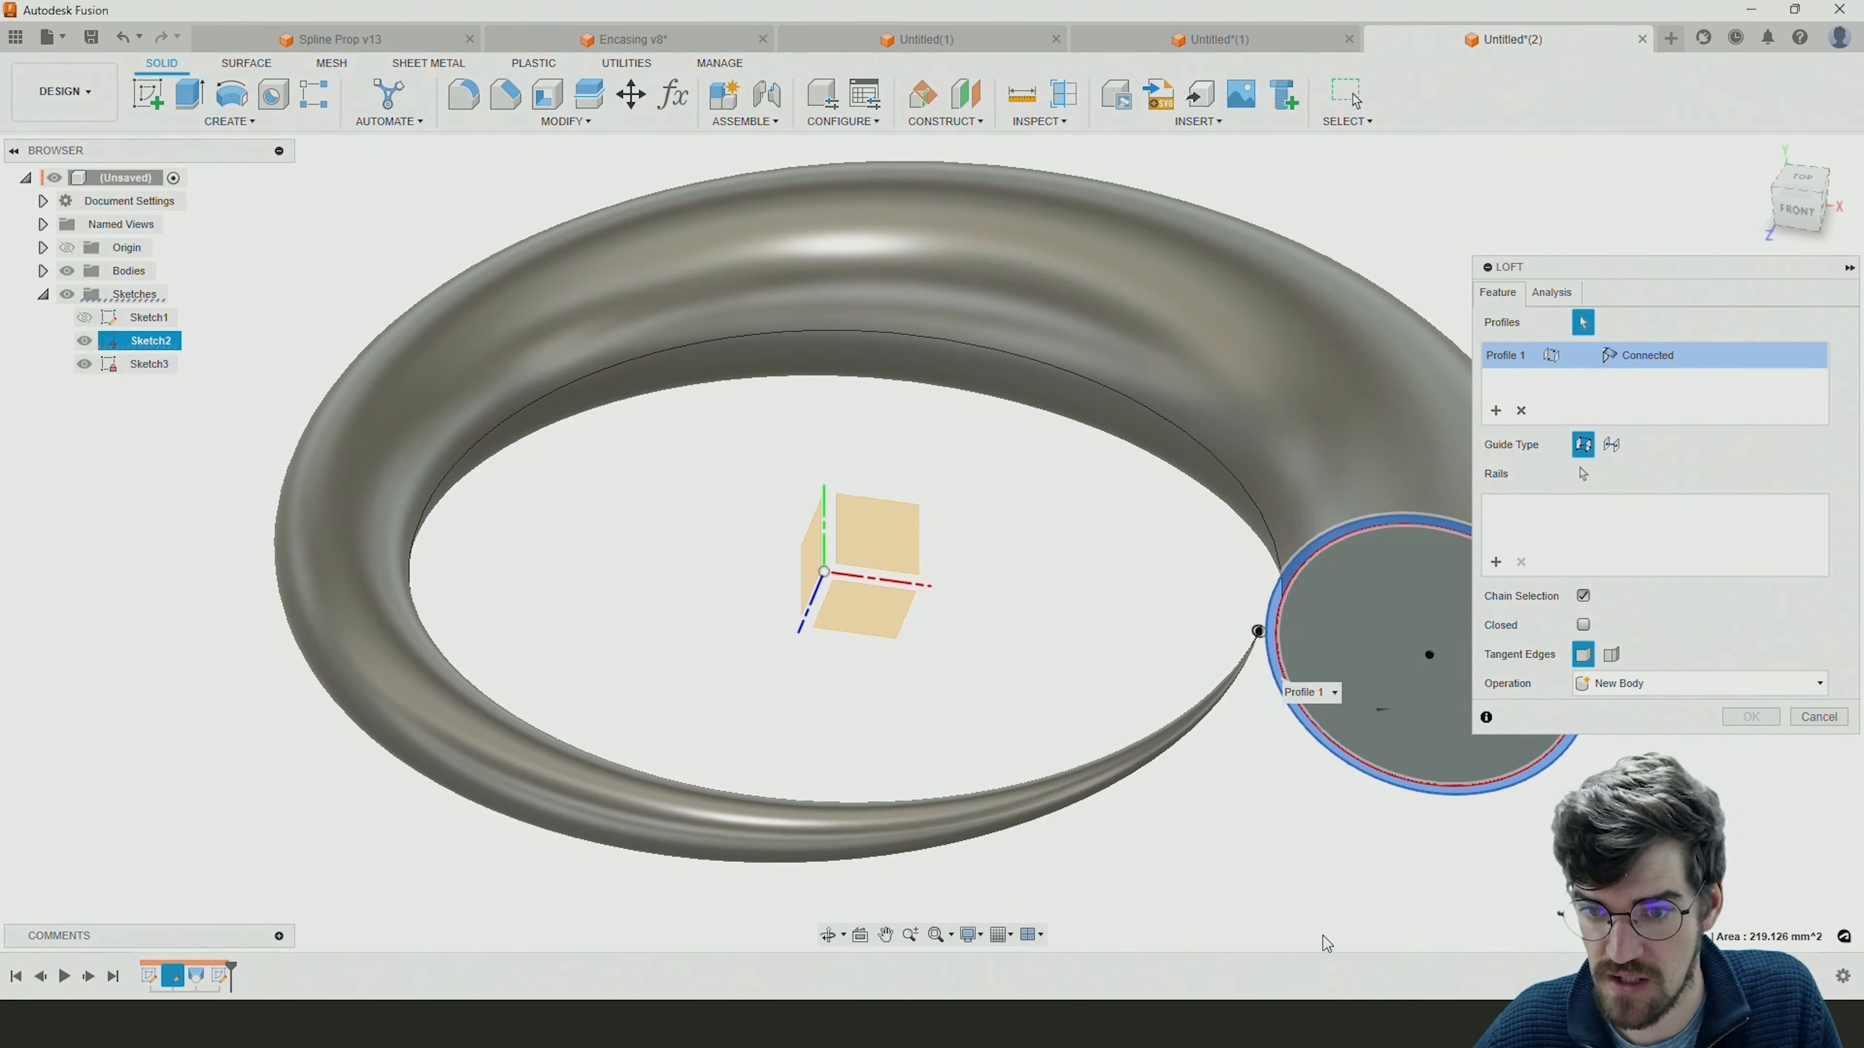
left_click(1341, 676)
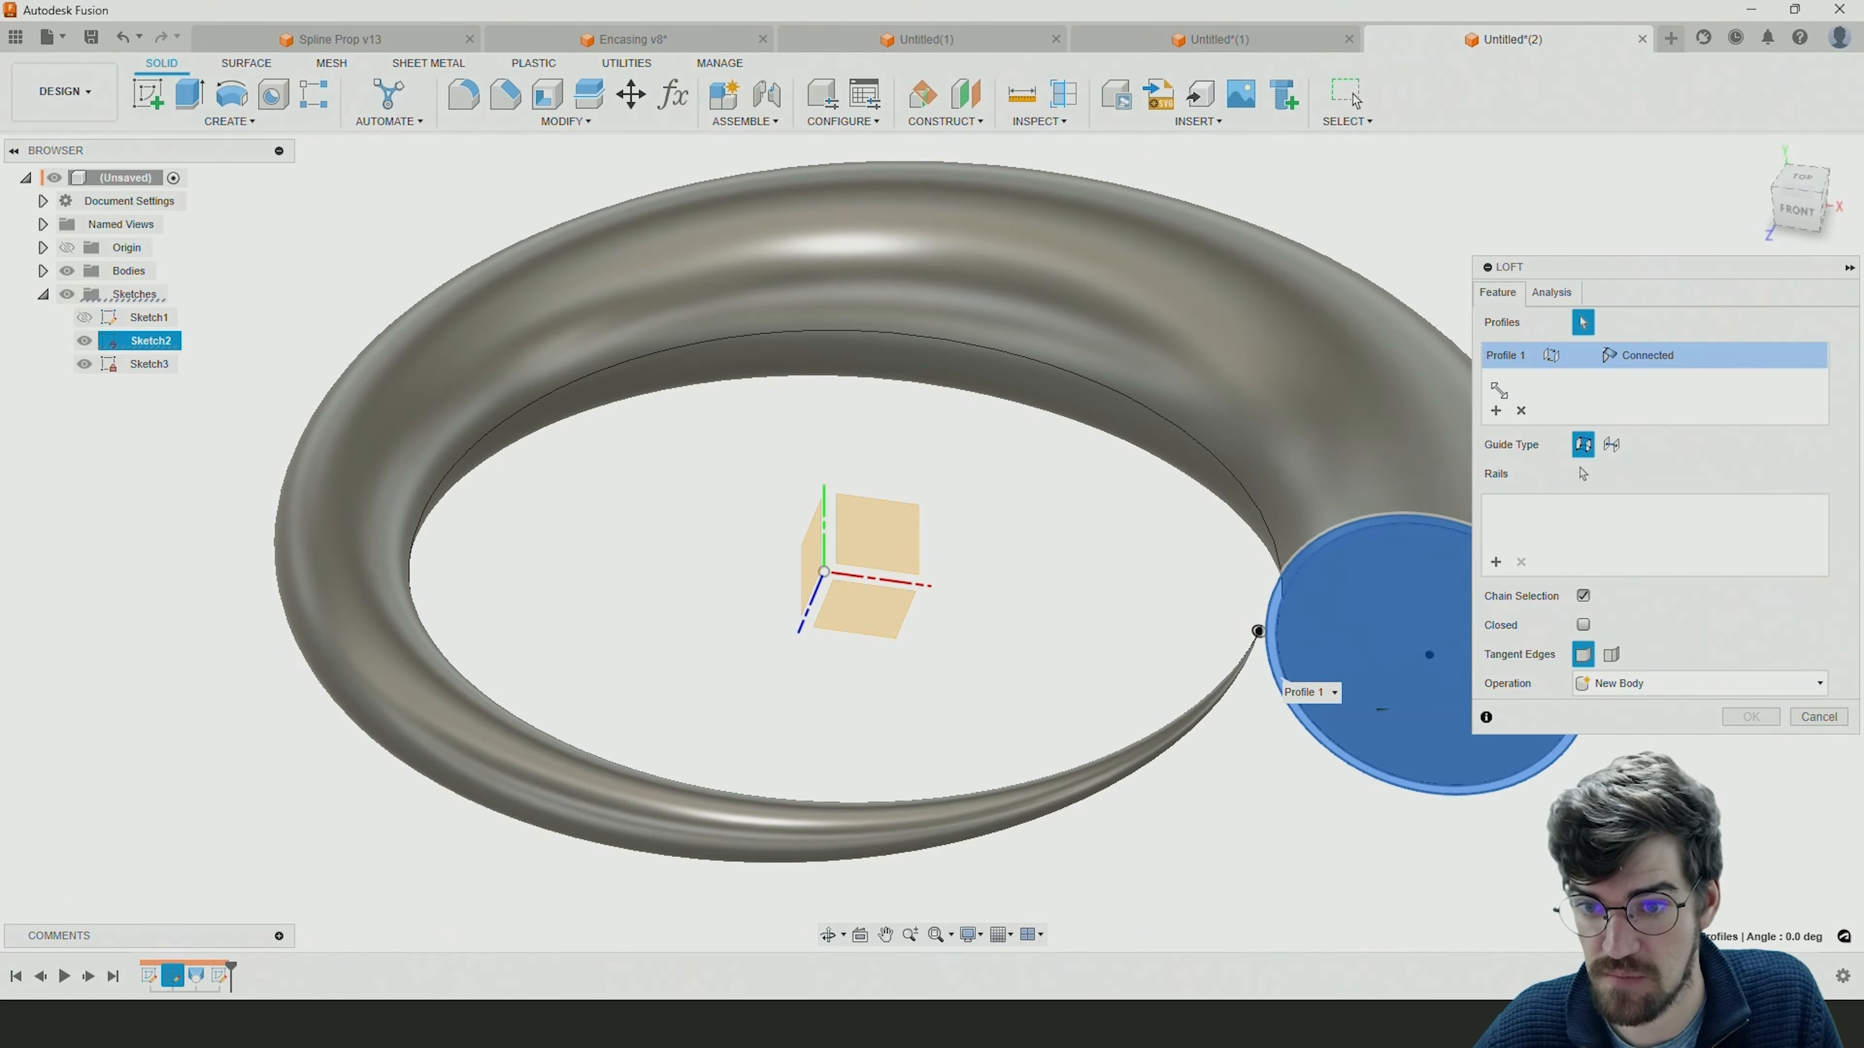
scroll(1257, 636, "up", 10)
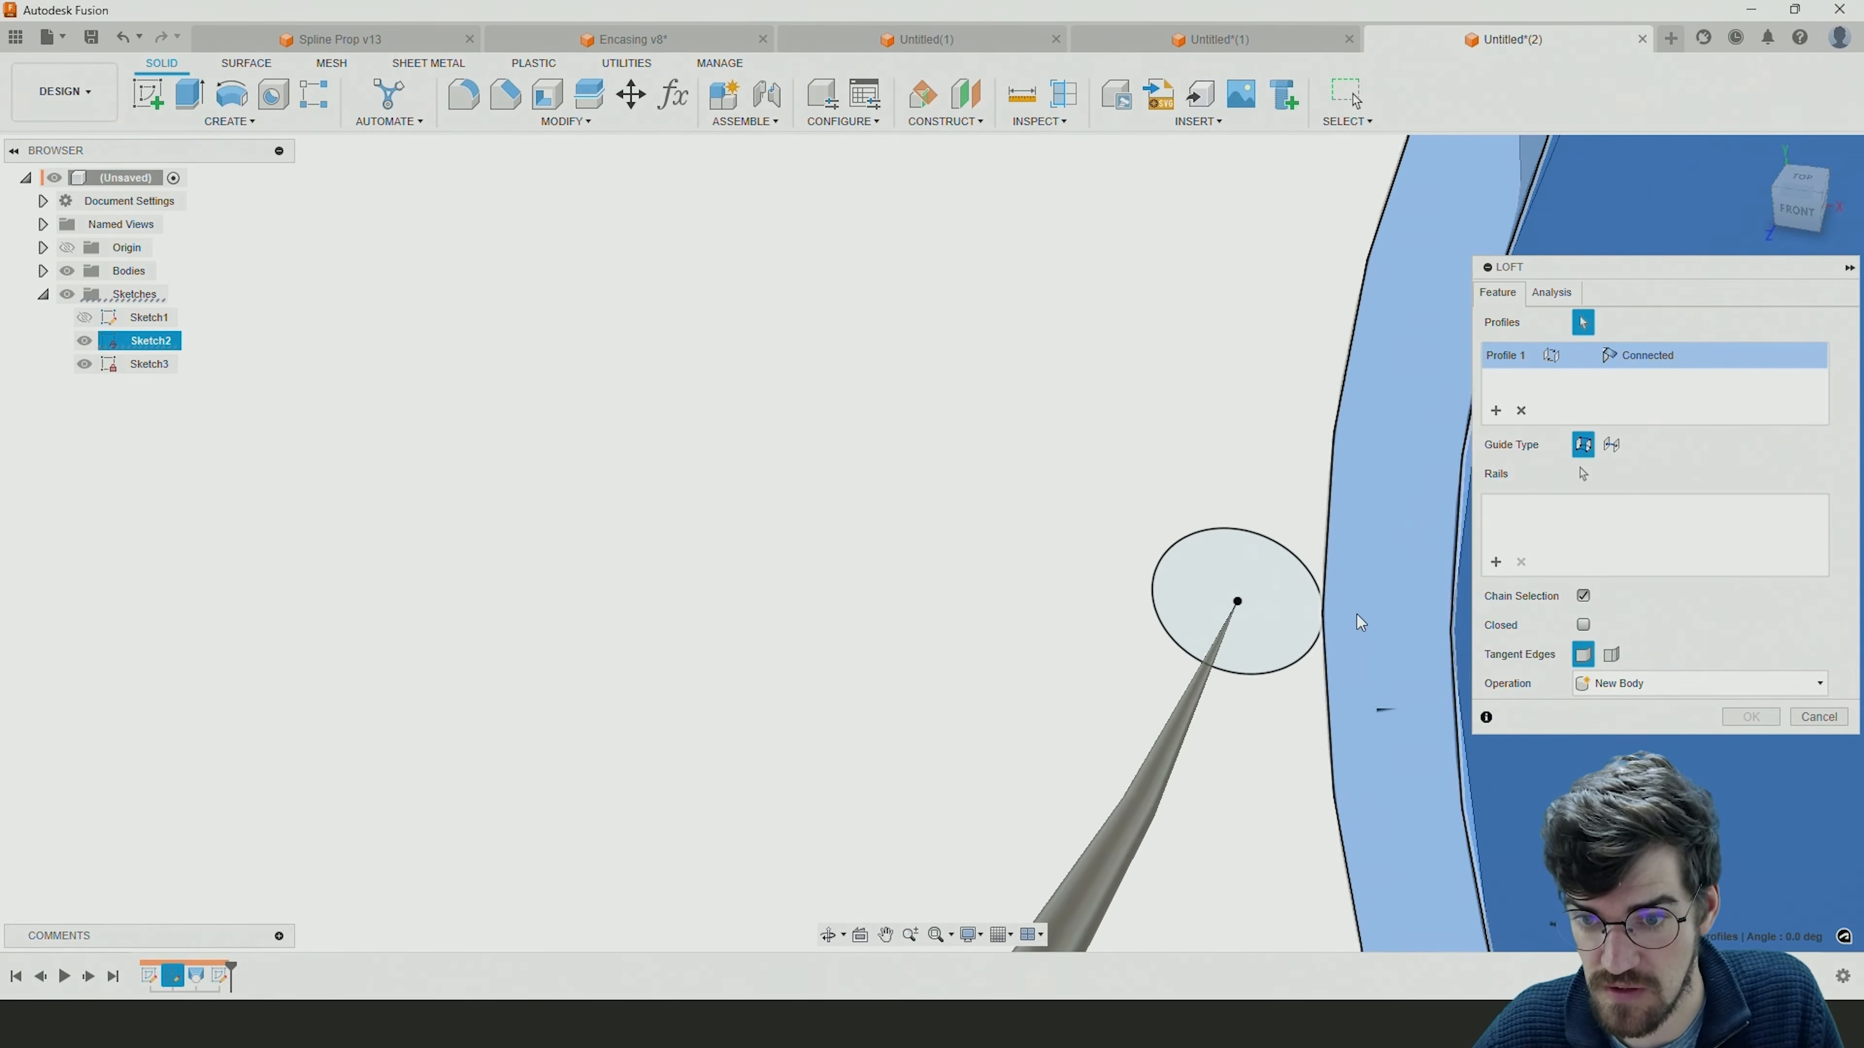
scroll(1299, 601, "up", 8)
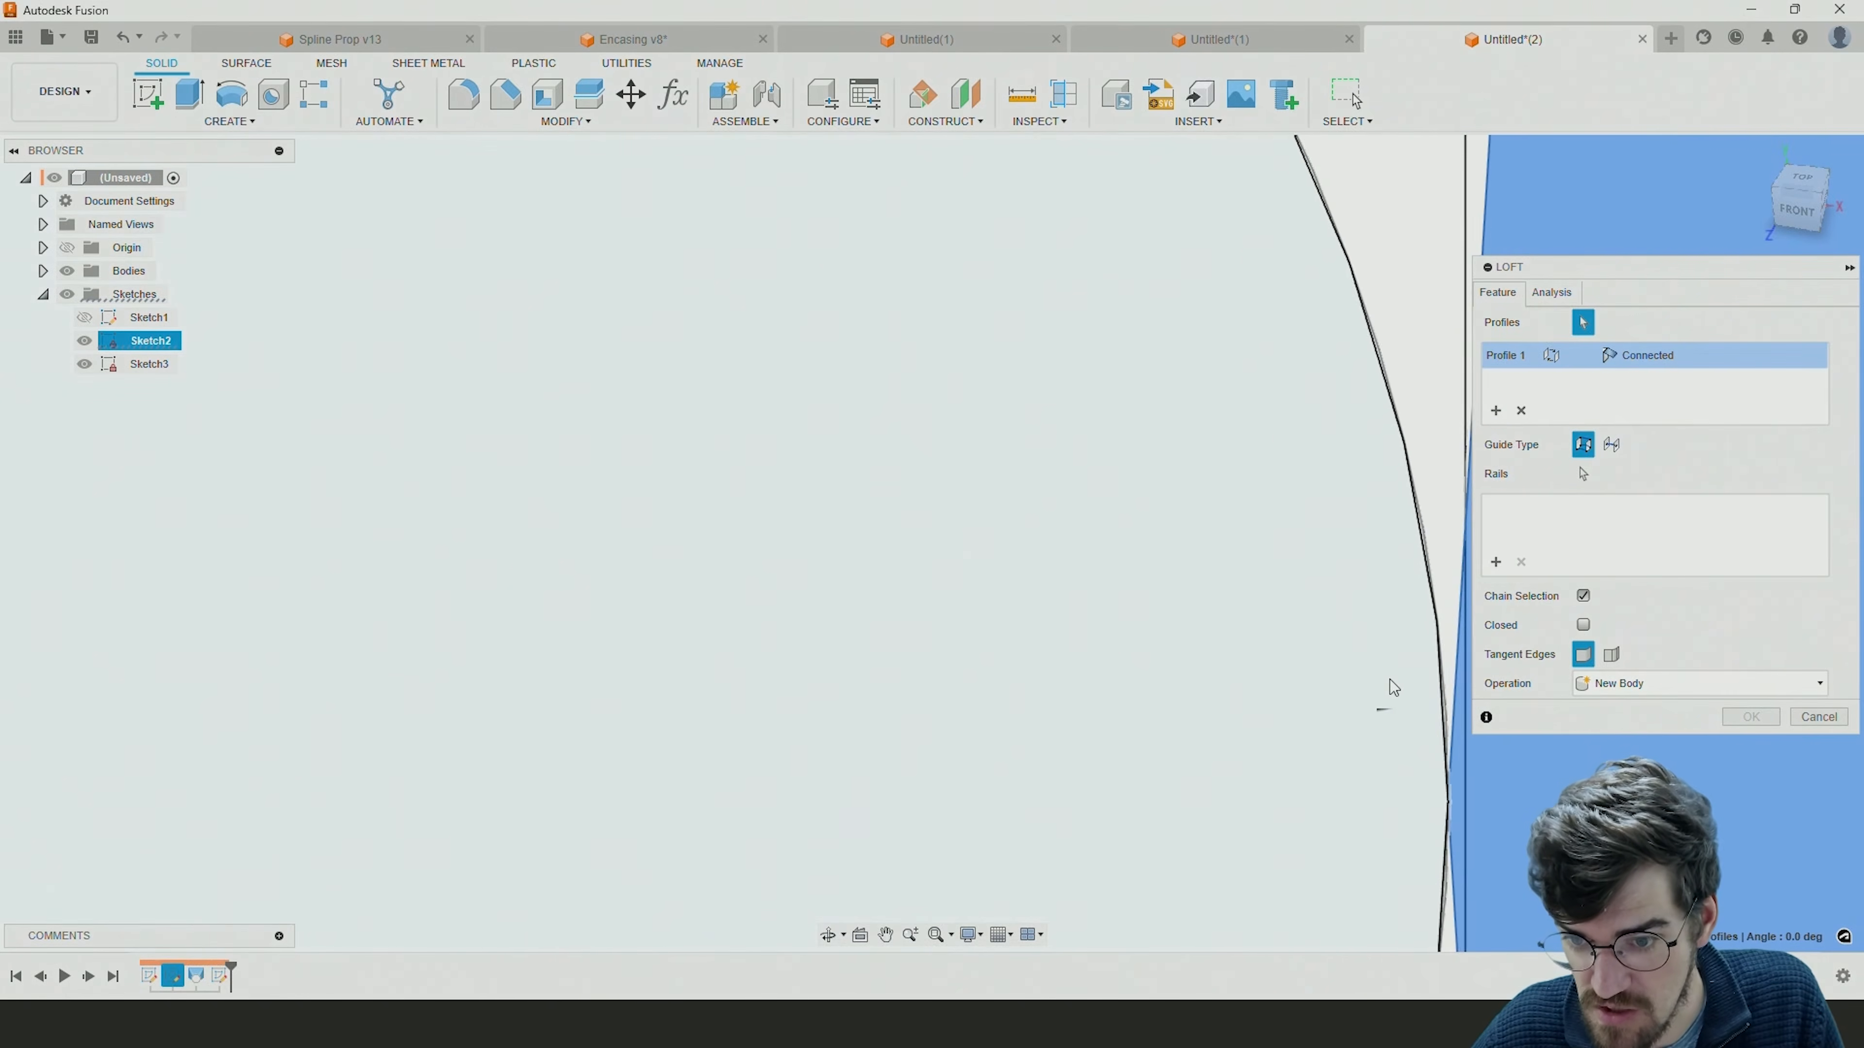
left_click(1281, 635)
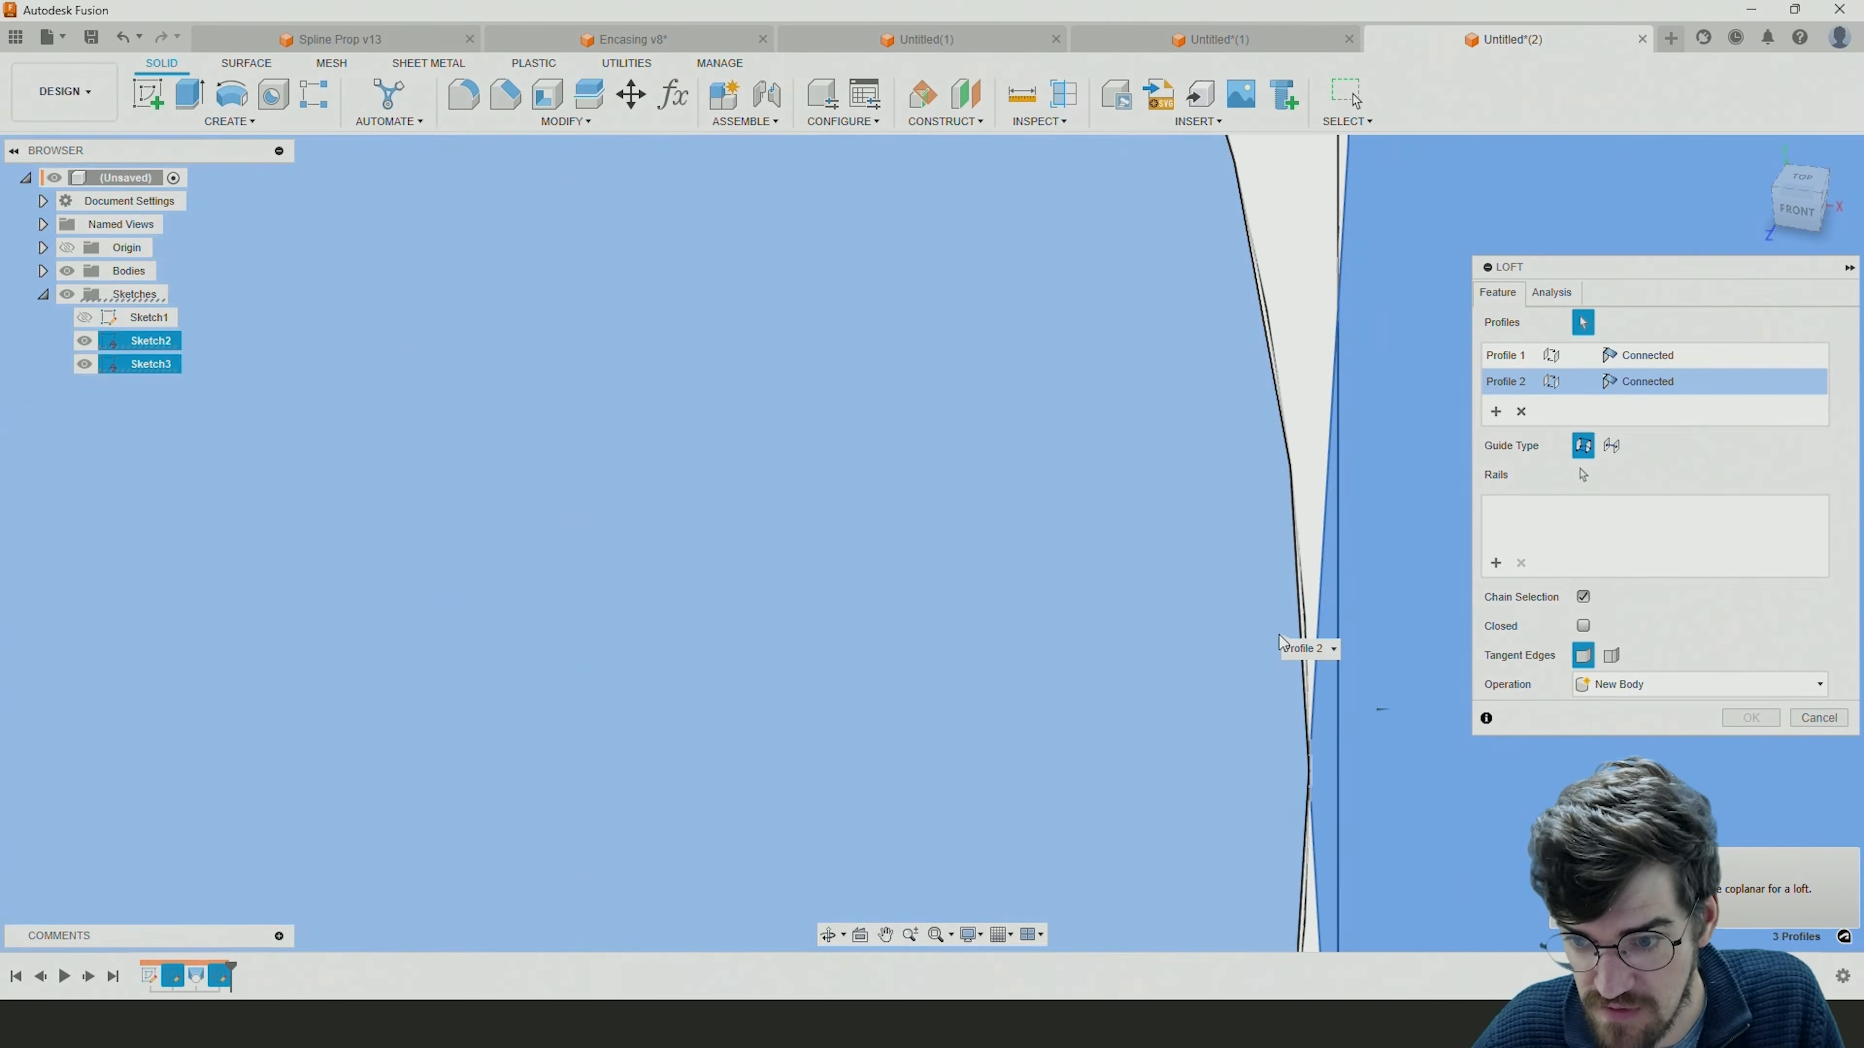
Try to guide the loft between the two circles with a rail from the spiral sketch and complete it.
scroll(1248, 636, "down", 10)
scroll(1217, 643, "down", 15)
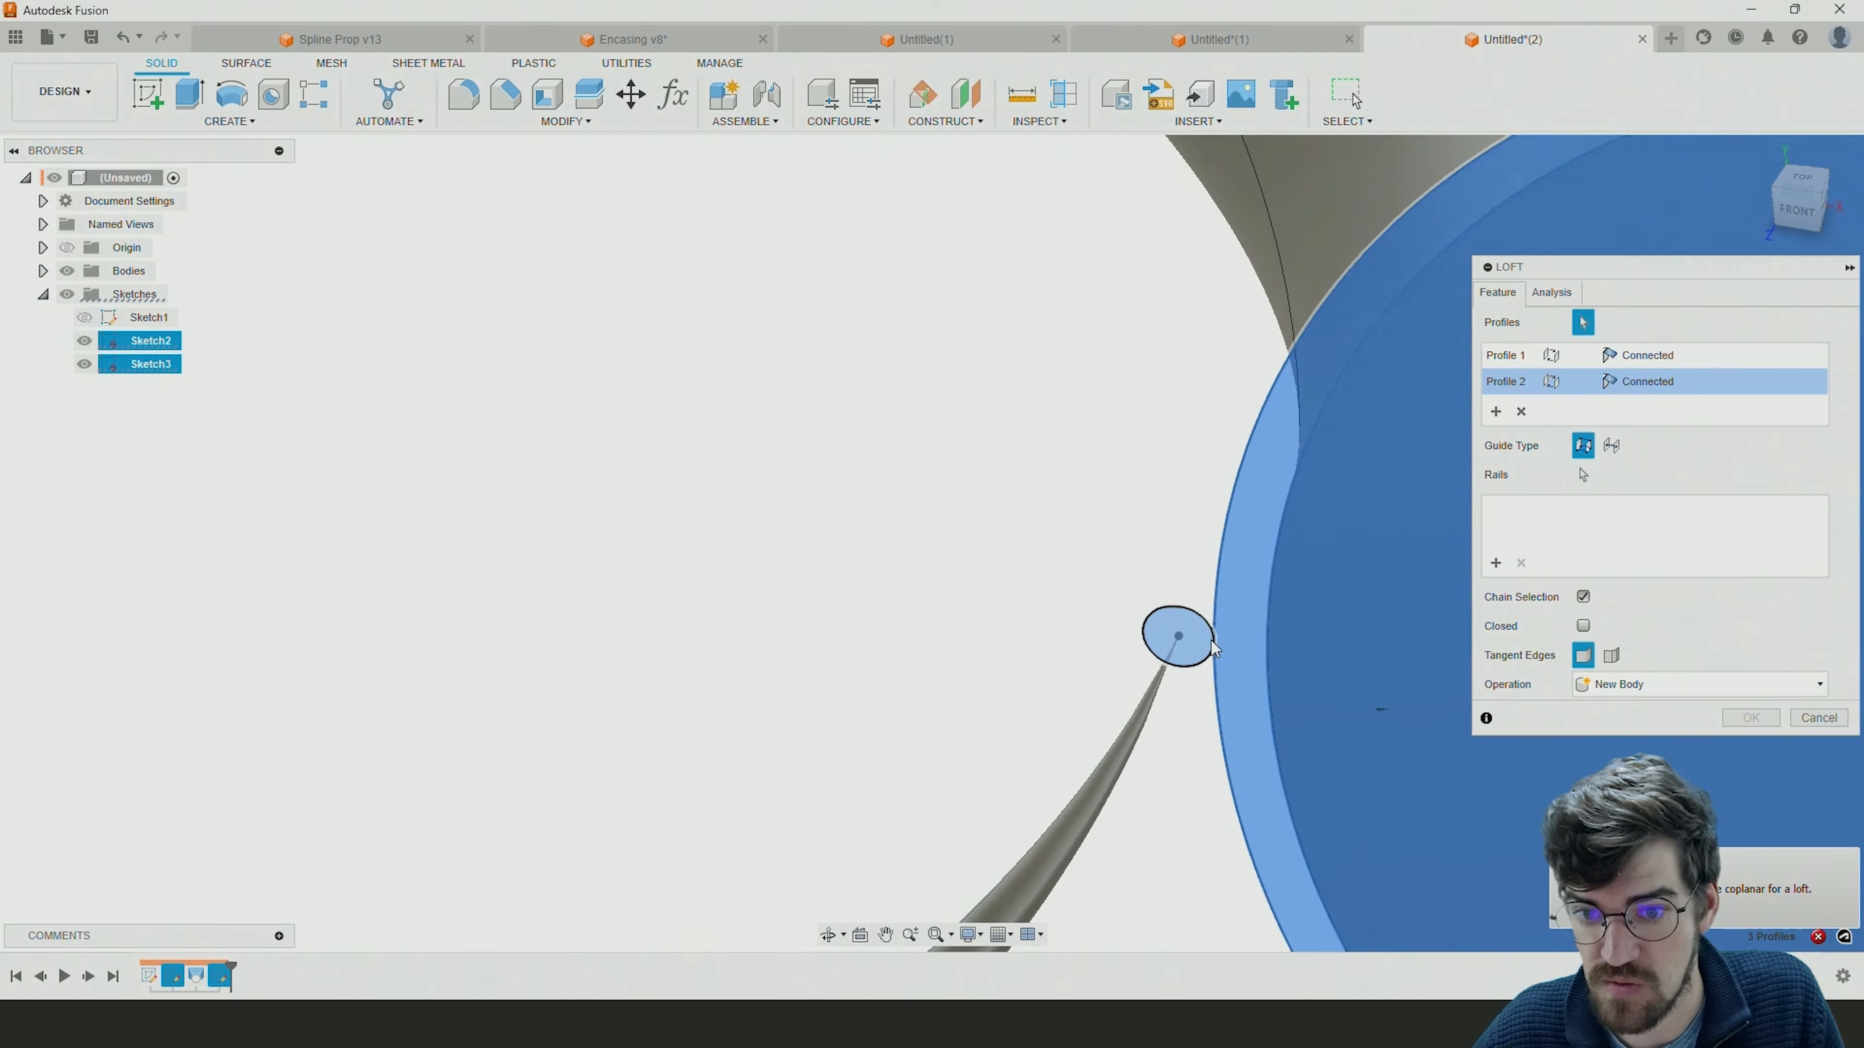
scroll(873, 545, "down", 8)
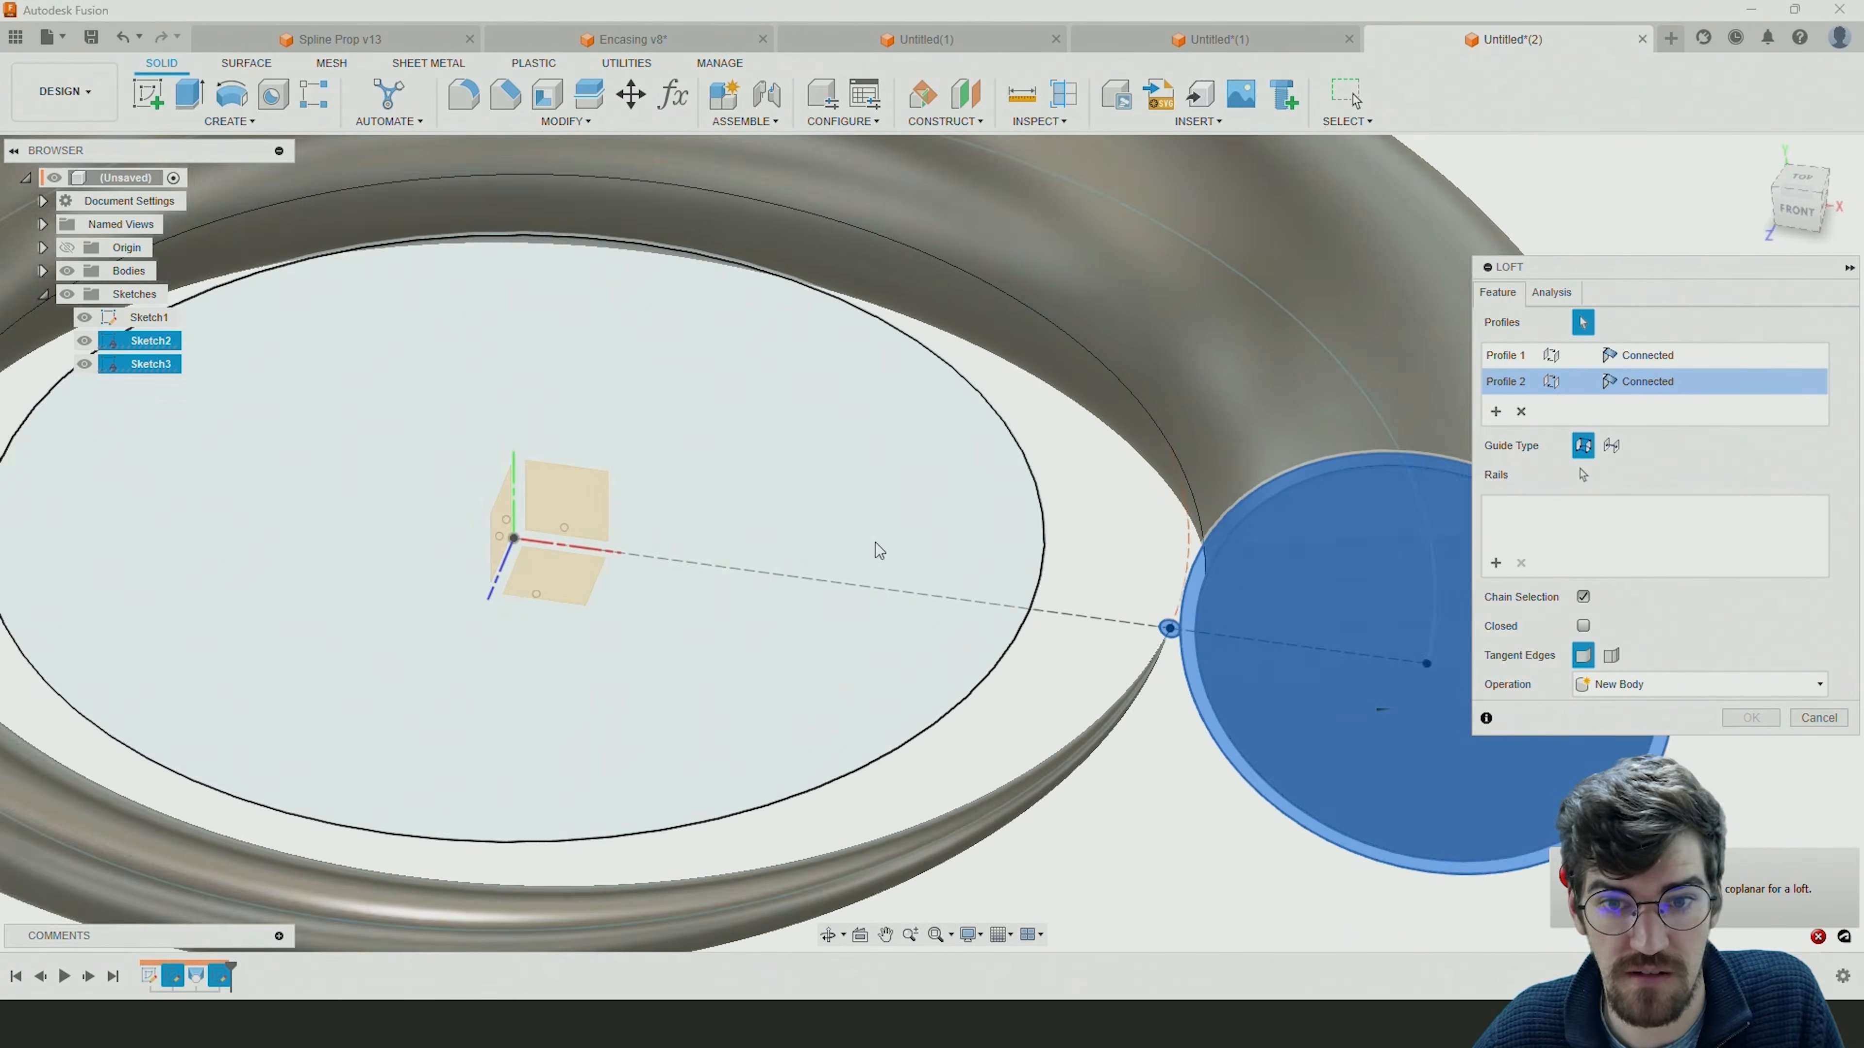
left_click(1496, 563)
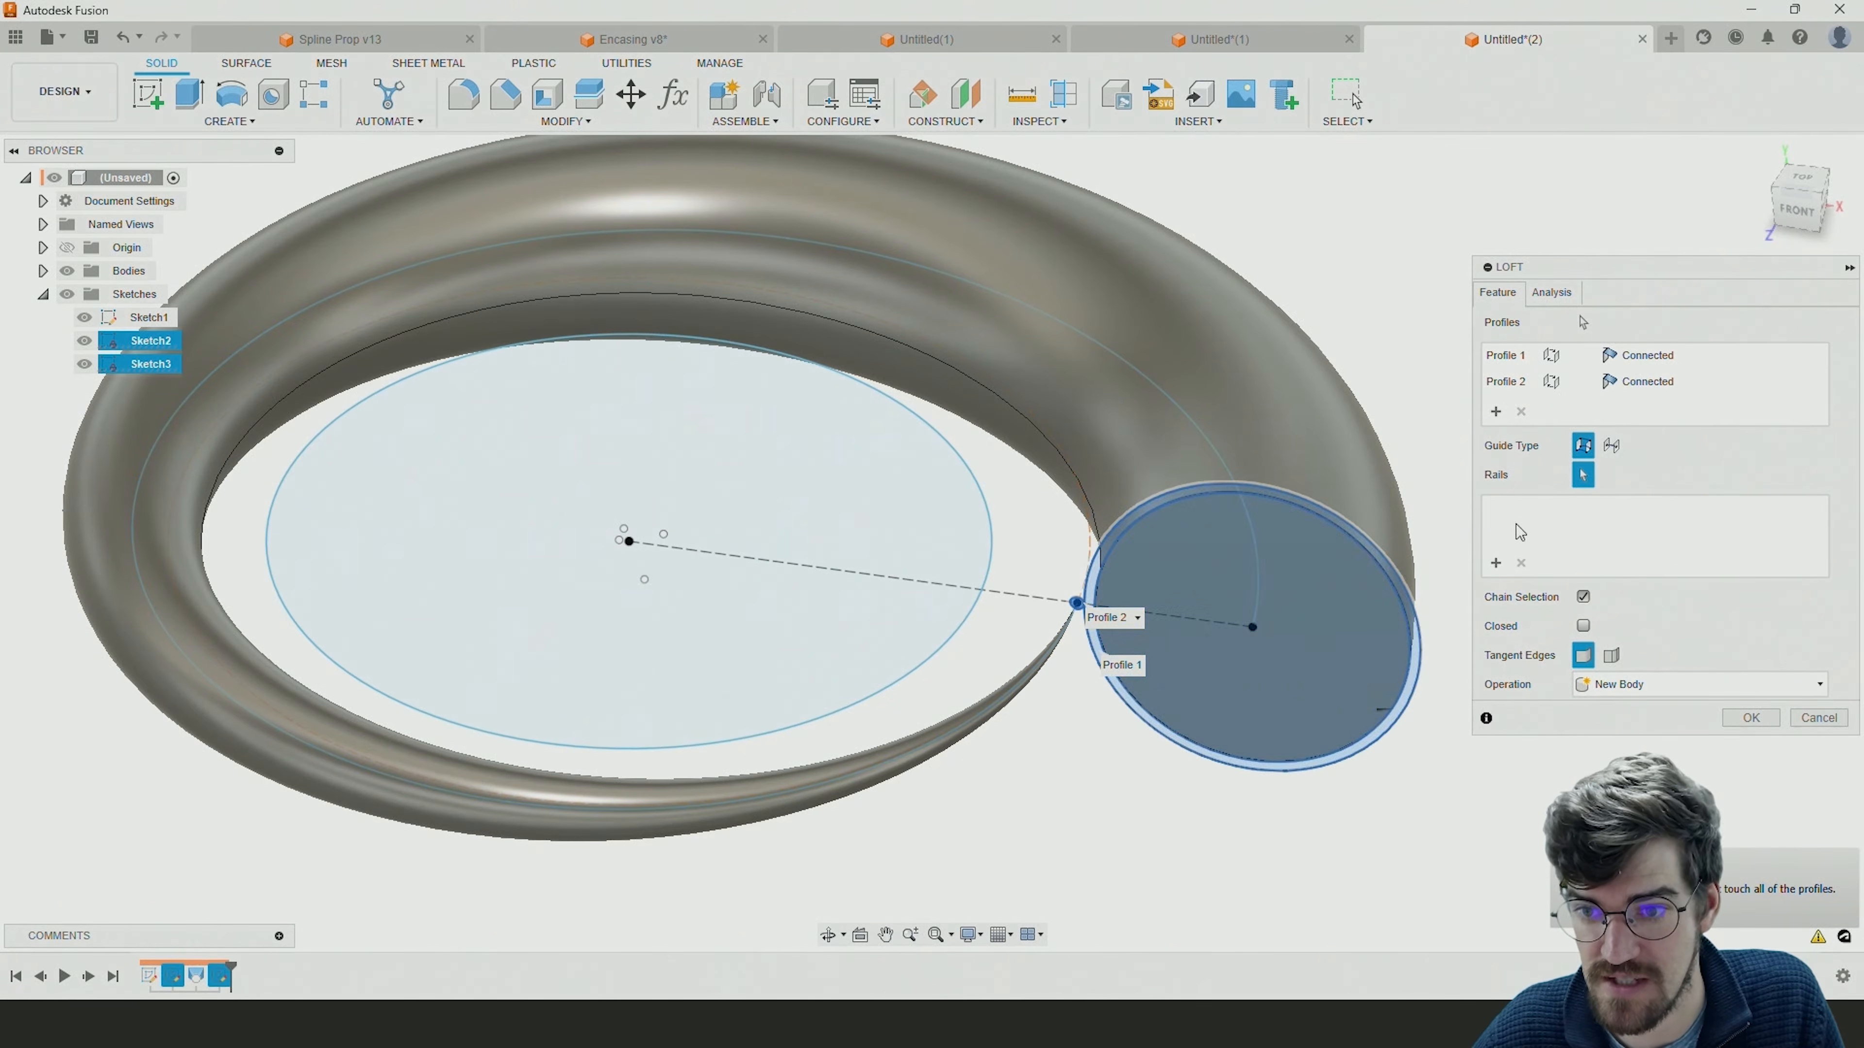
left_click(1754, 721)
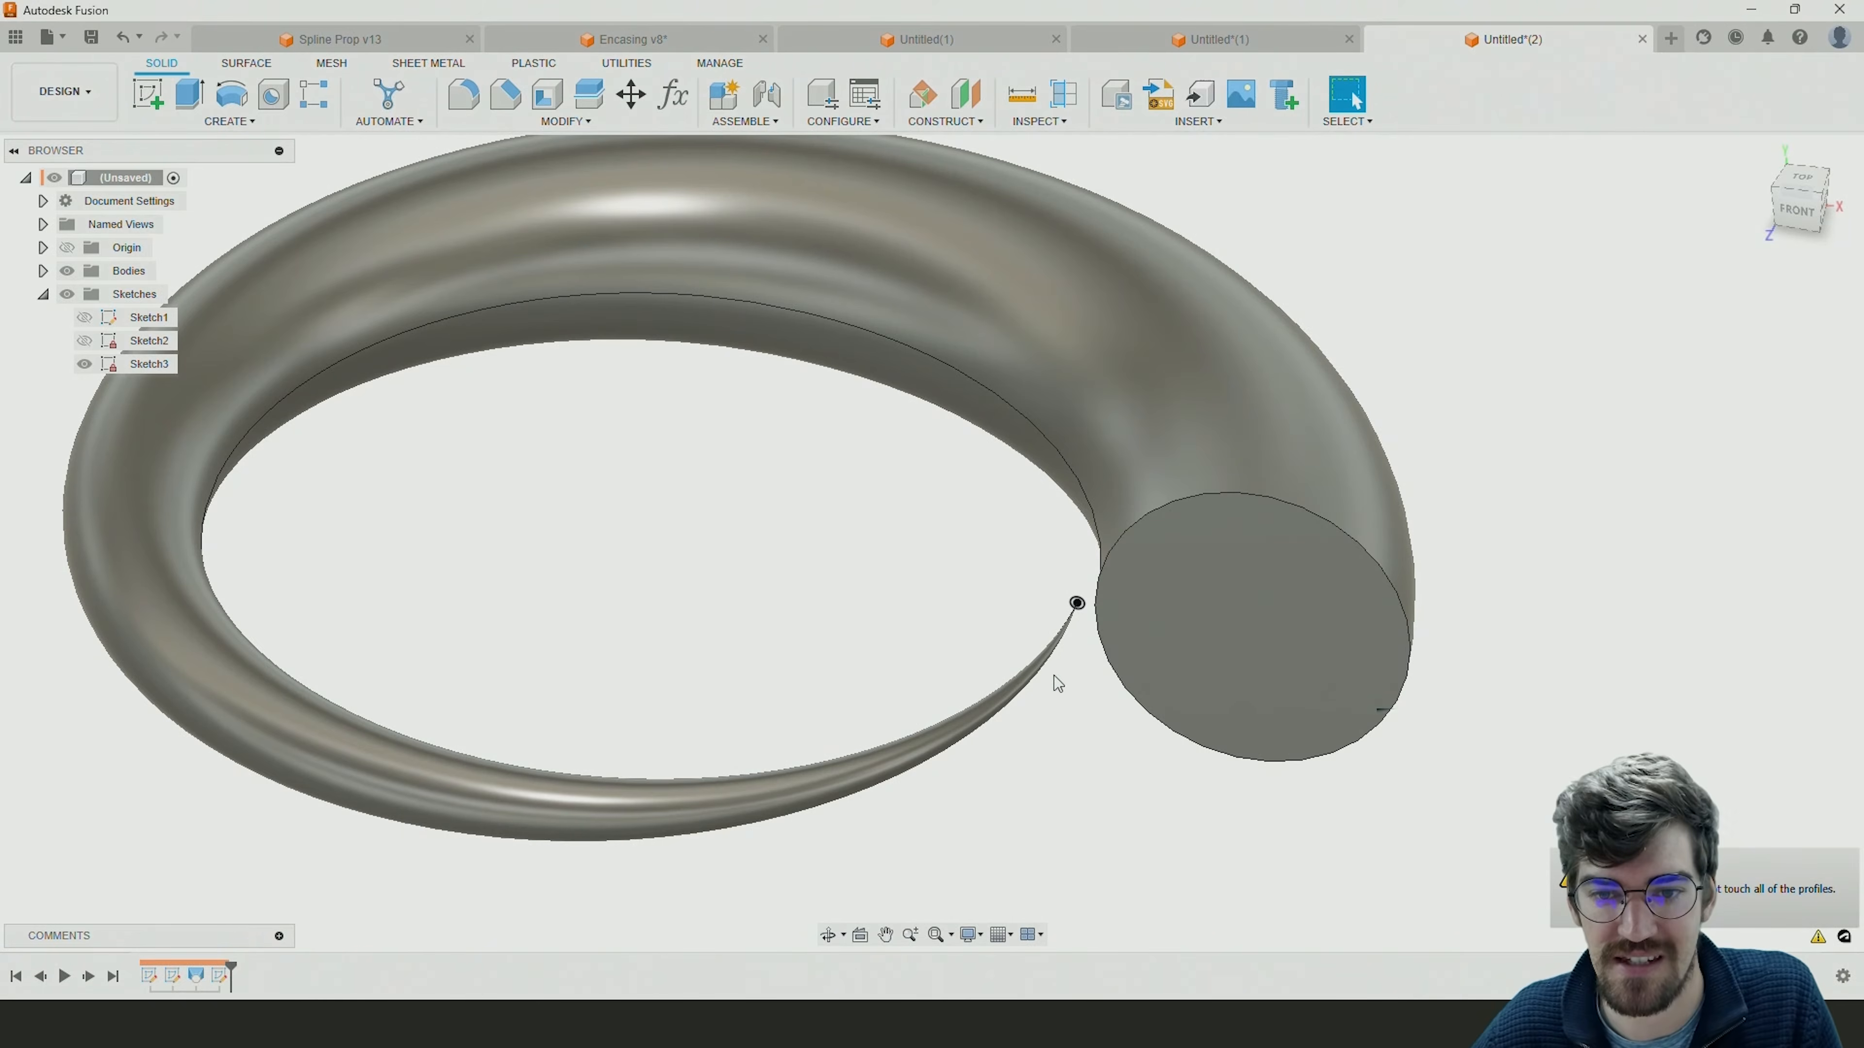
Edit the sketch of the two concentric circles, set the outer circle's diameter to 47 mm, and finish the sketch.
scroll(1064, 606, "up", 5)
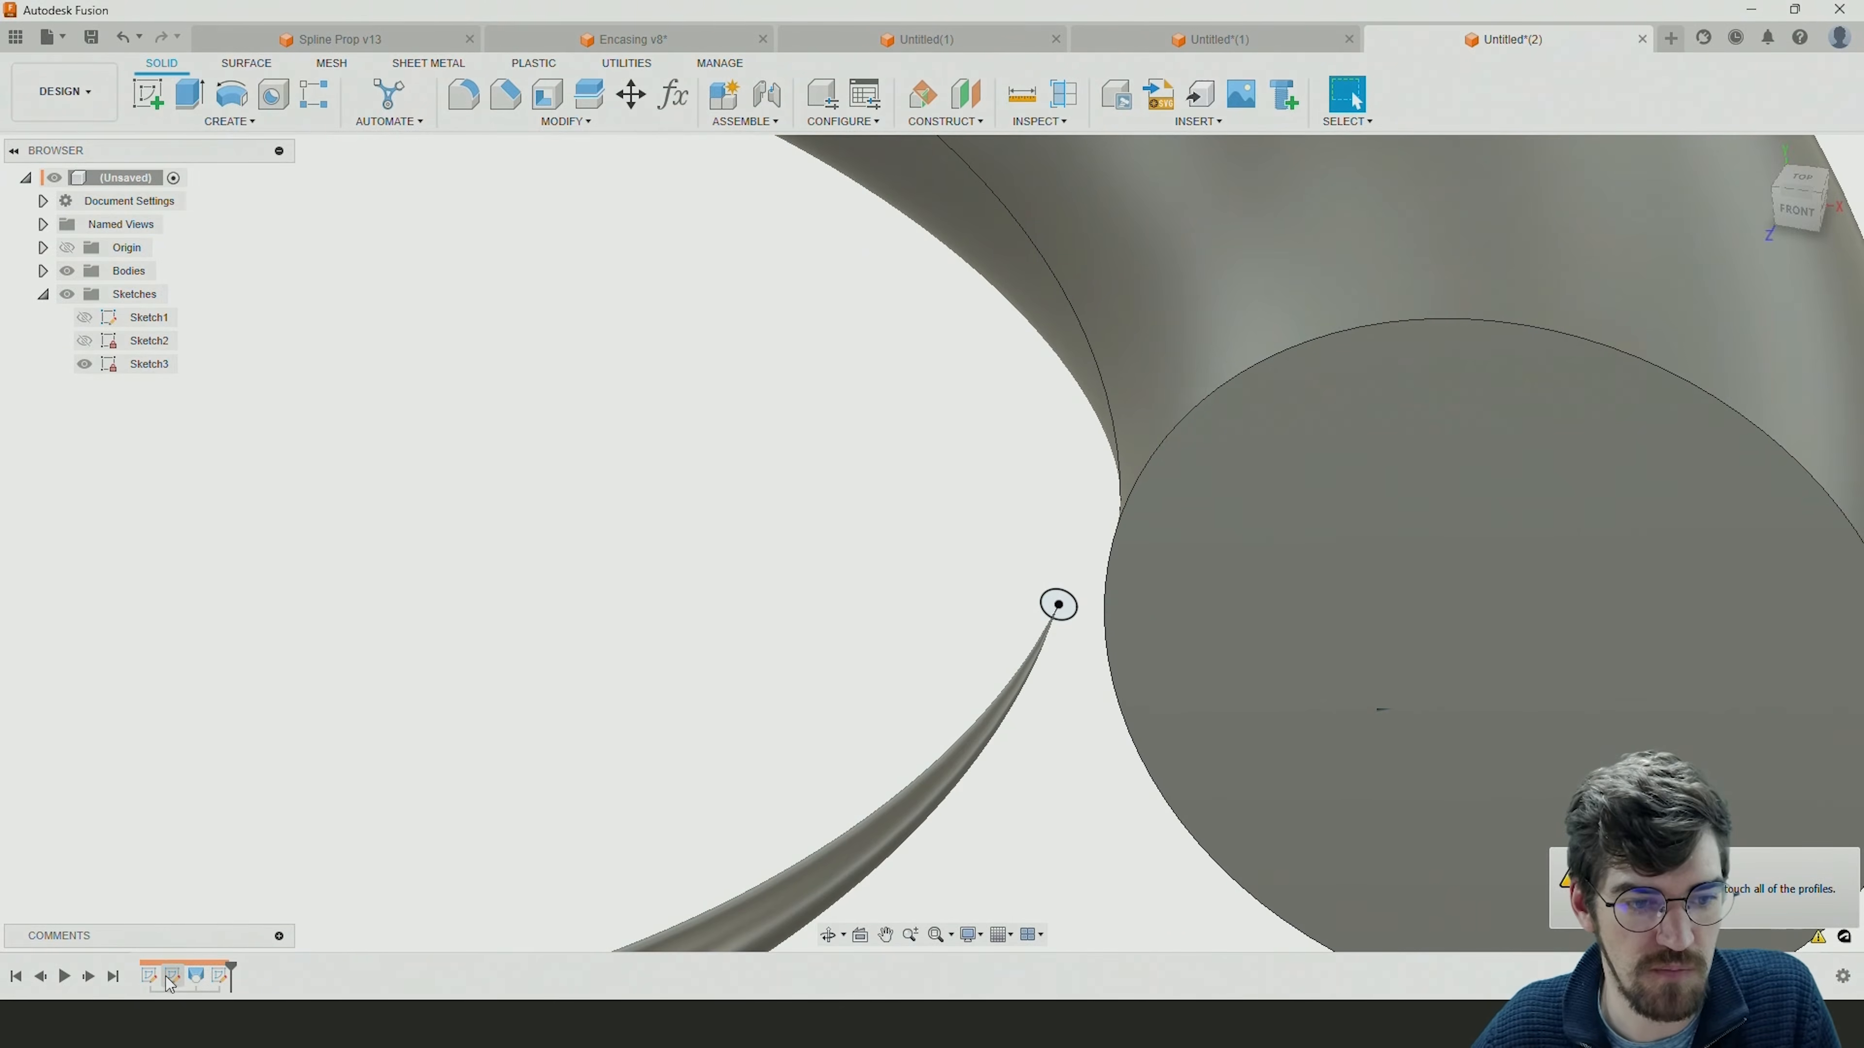
double_click(171, 979)
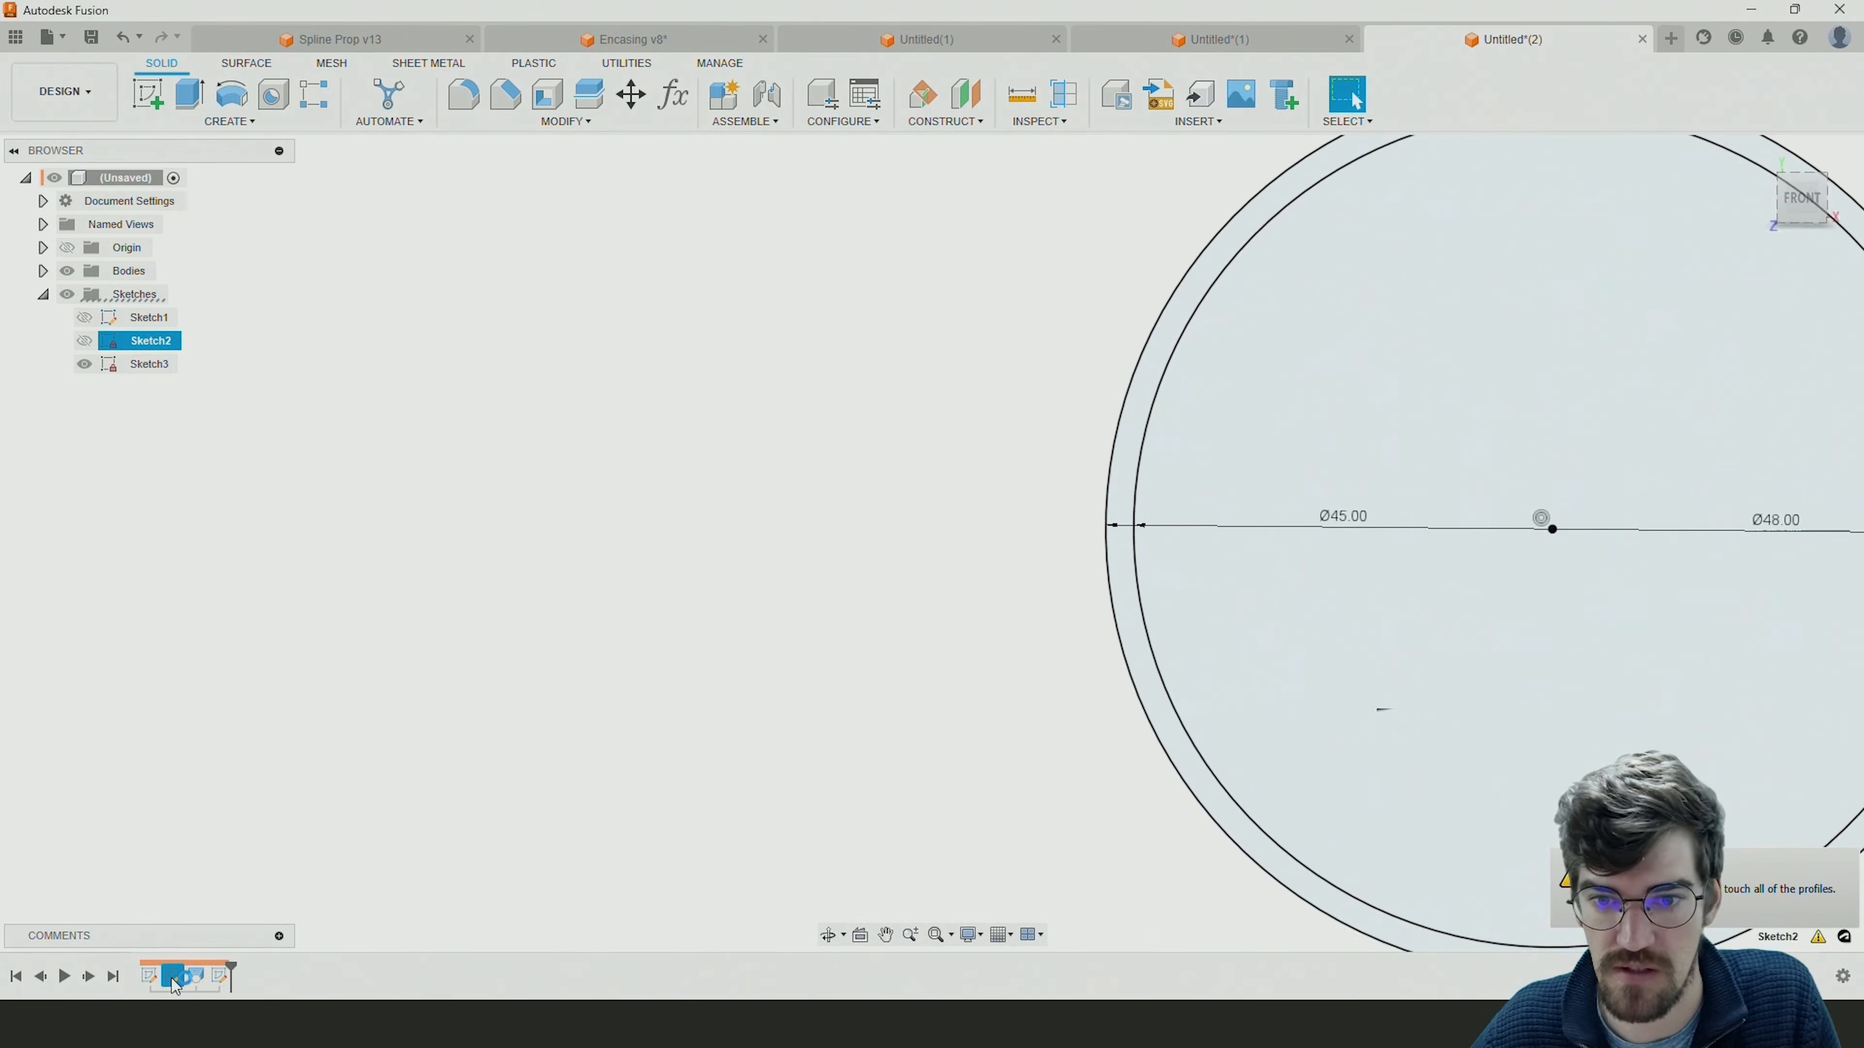
middle_click_drag(935, 488, 480, 459)
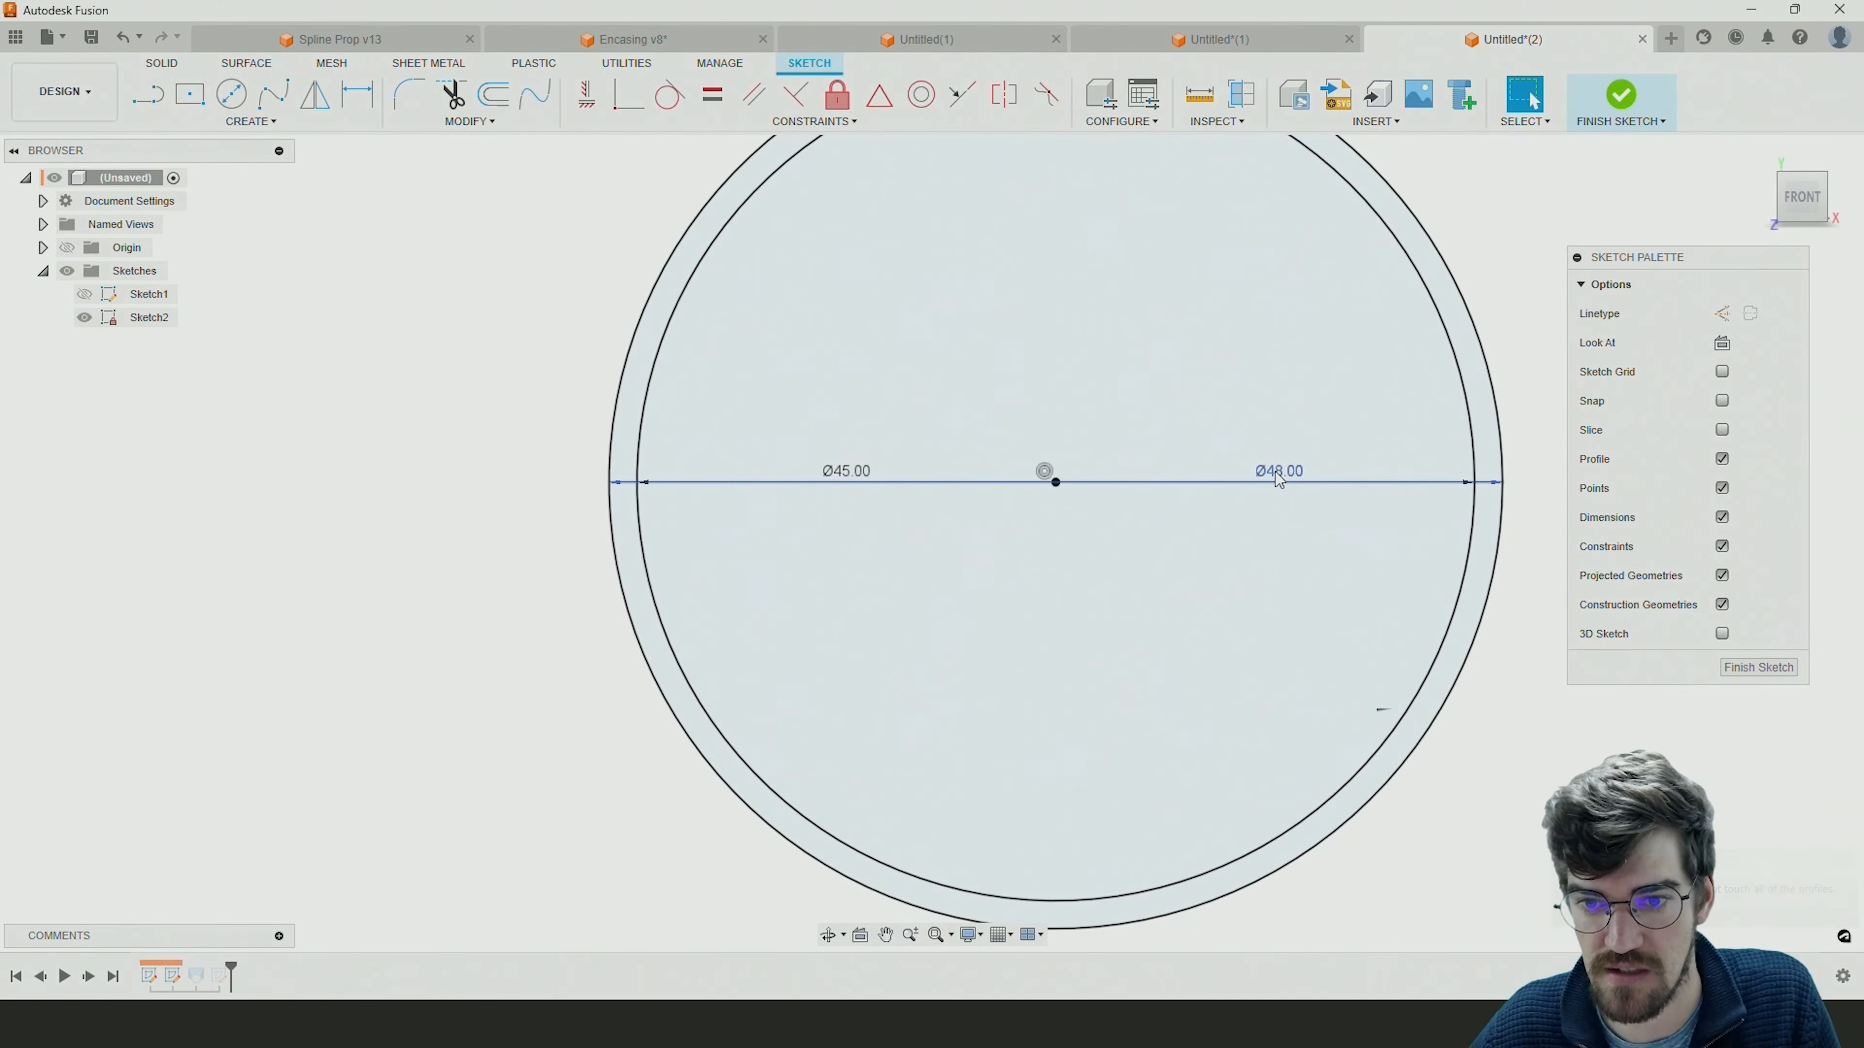
double_click(1310, 474)
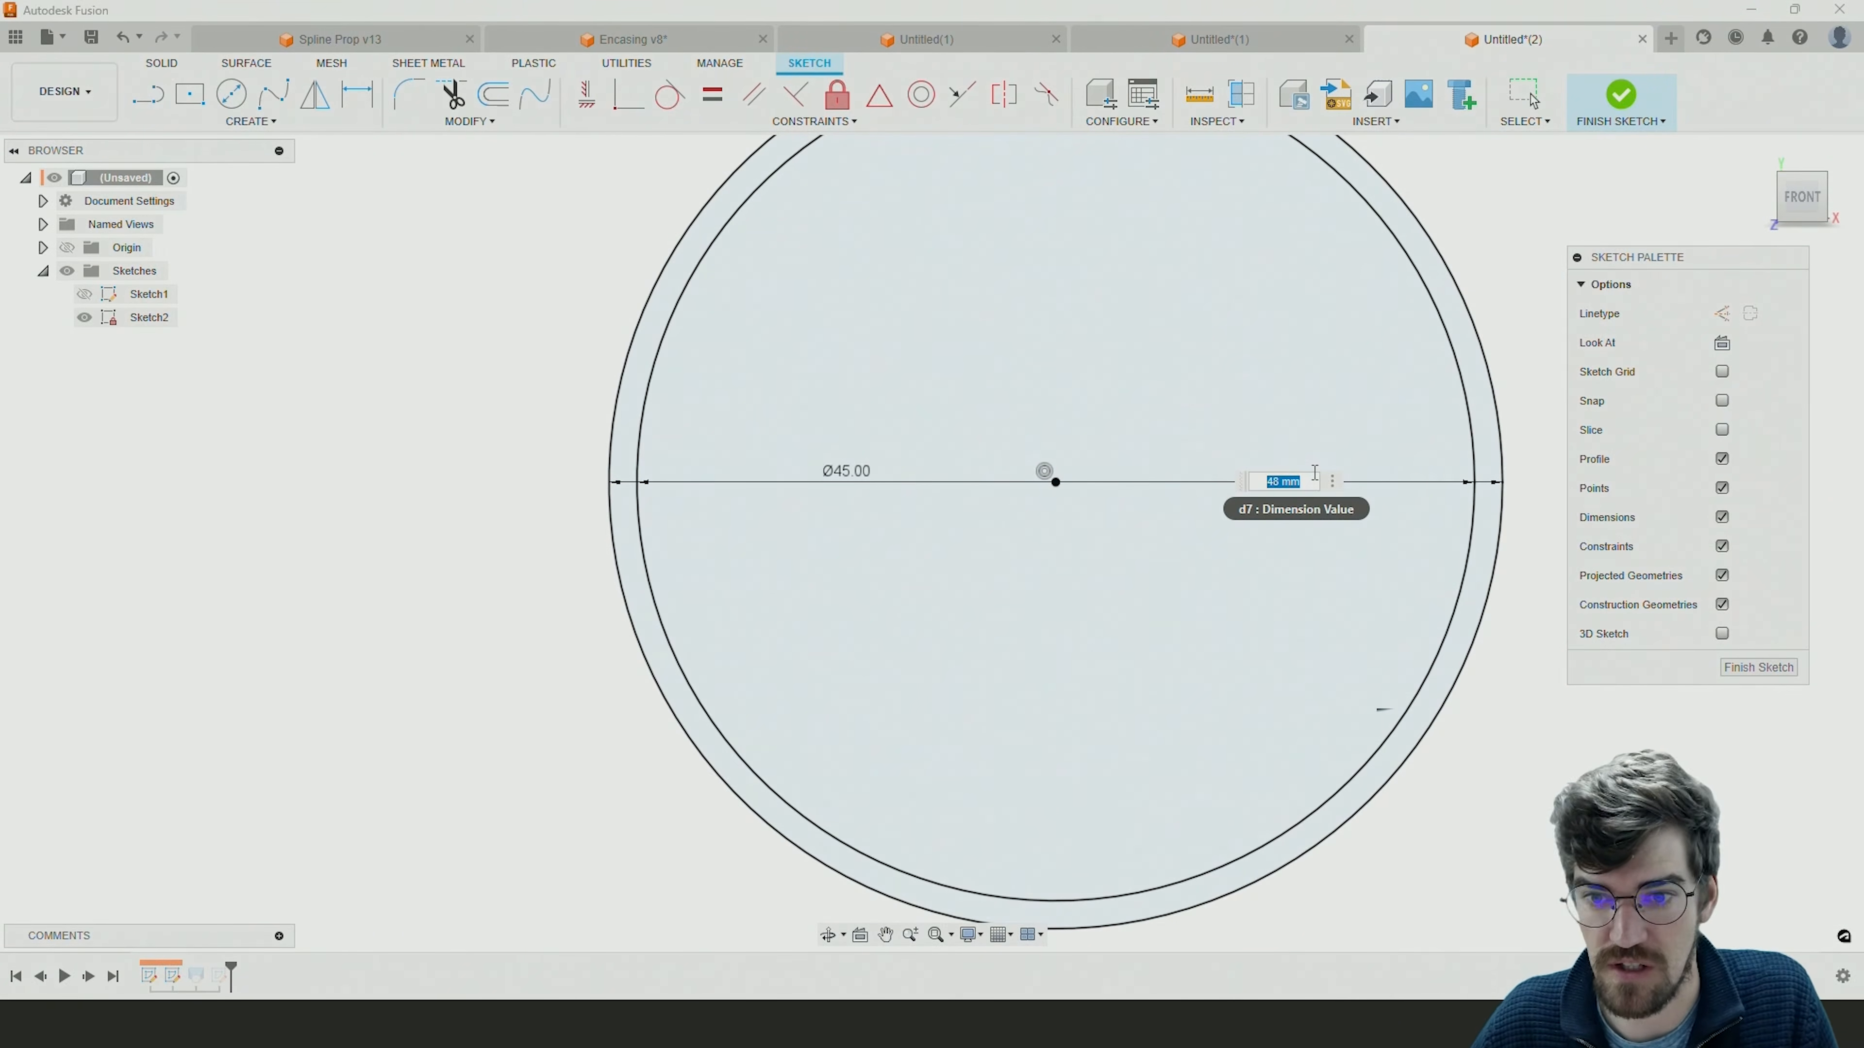
key("Return")
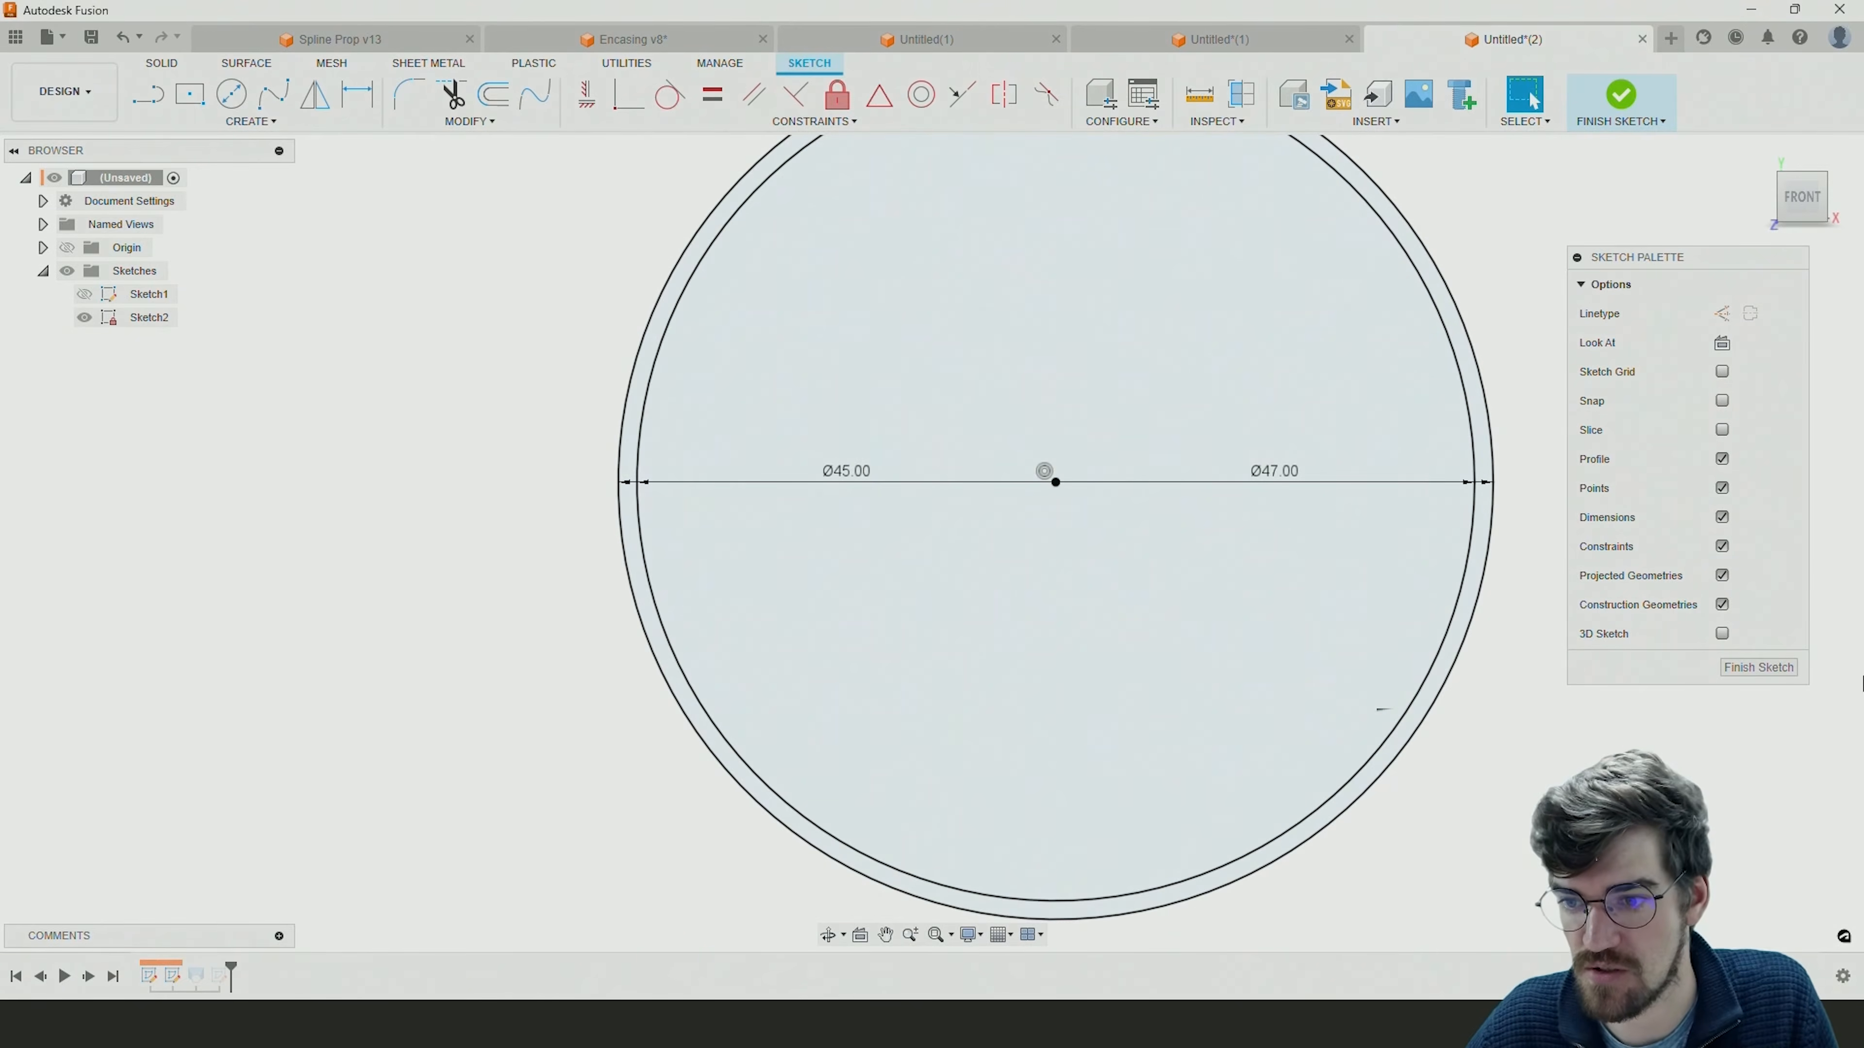
left_click(1758, 667)
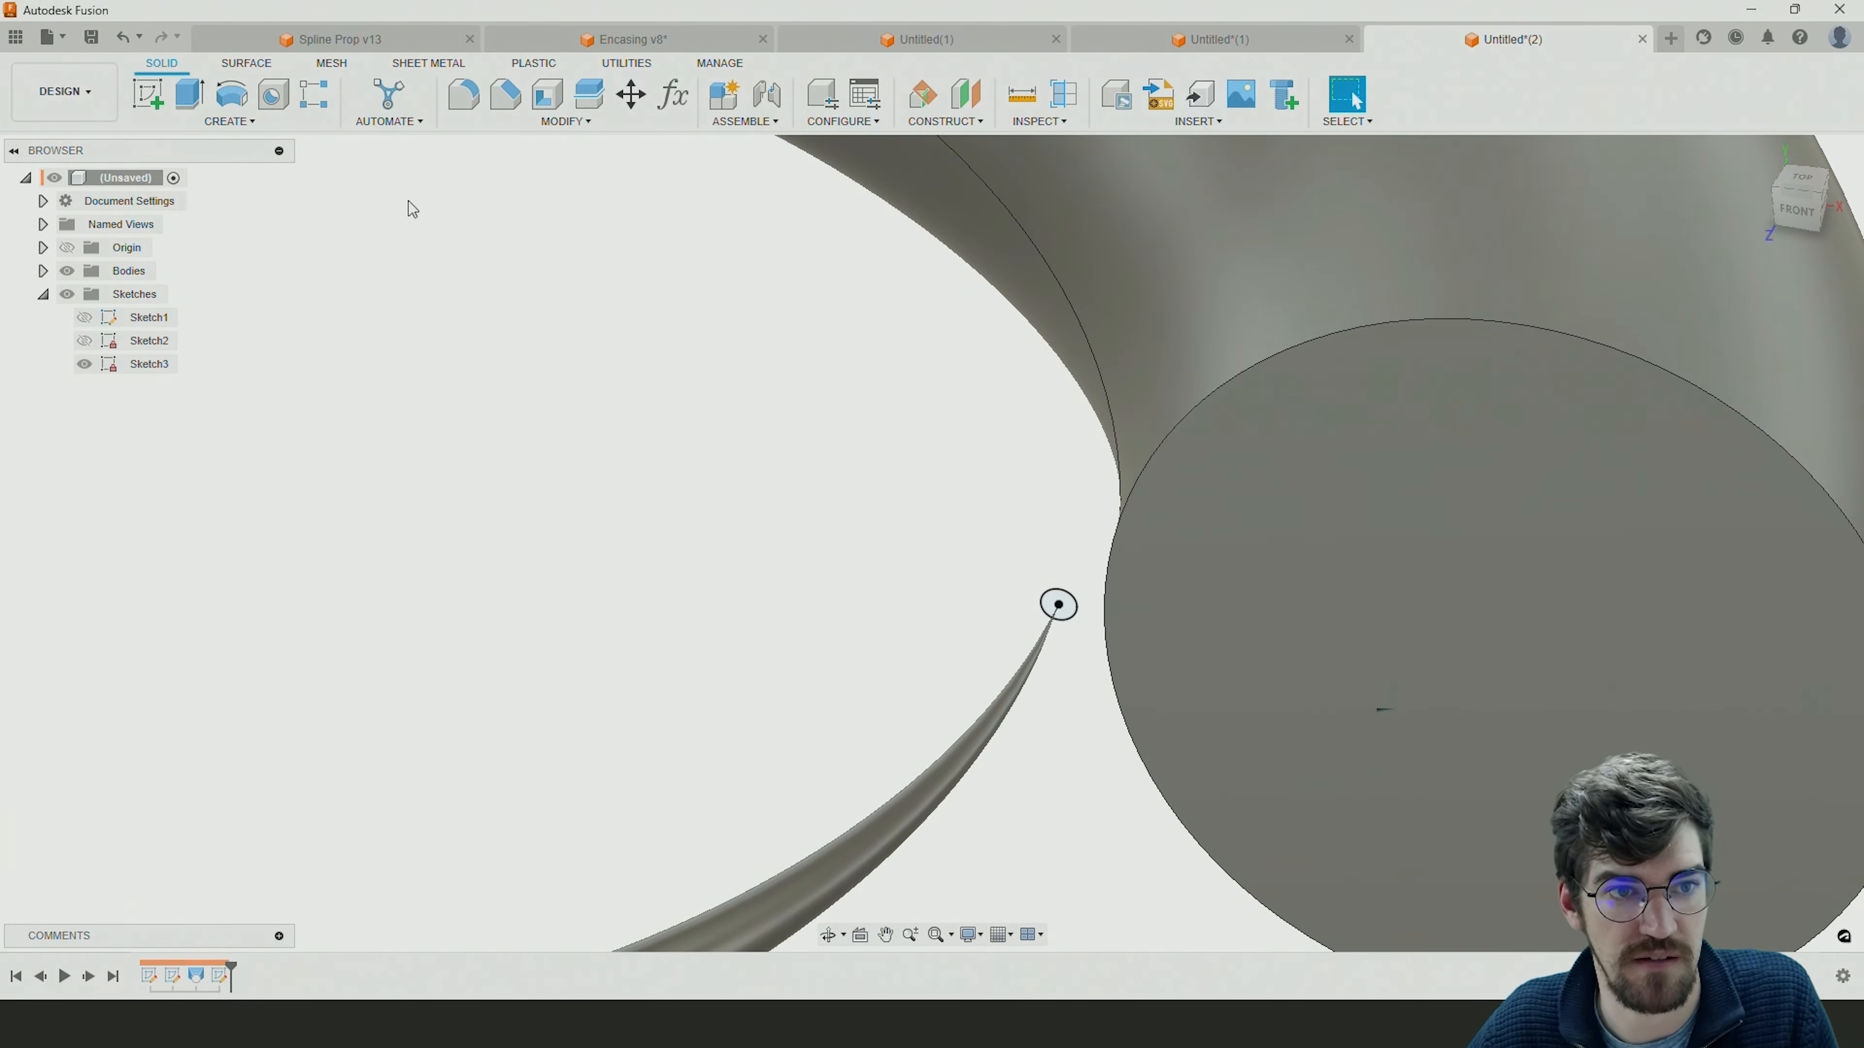
Start a loft from the full 47 mm circle area to the 2 mm circle at the spiral's tip.
left_click(228, 121)
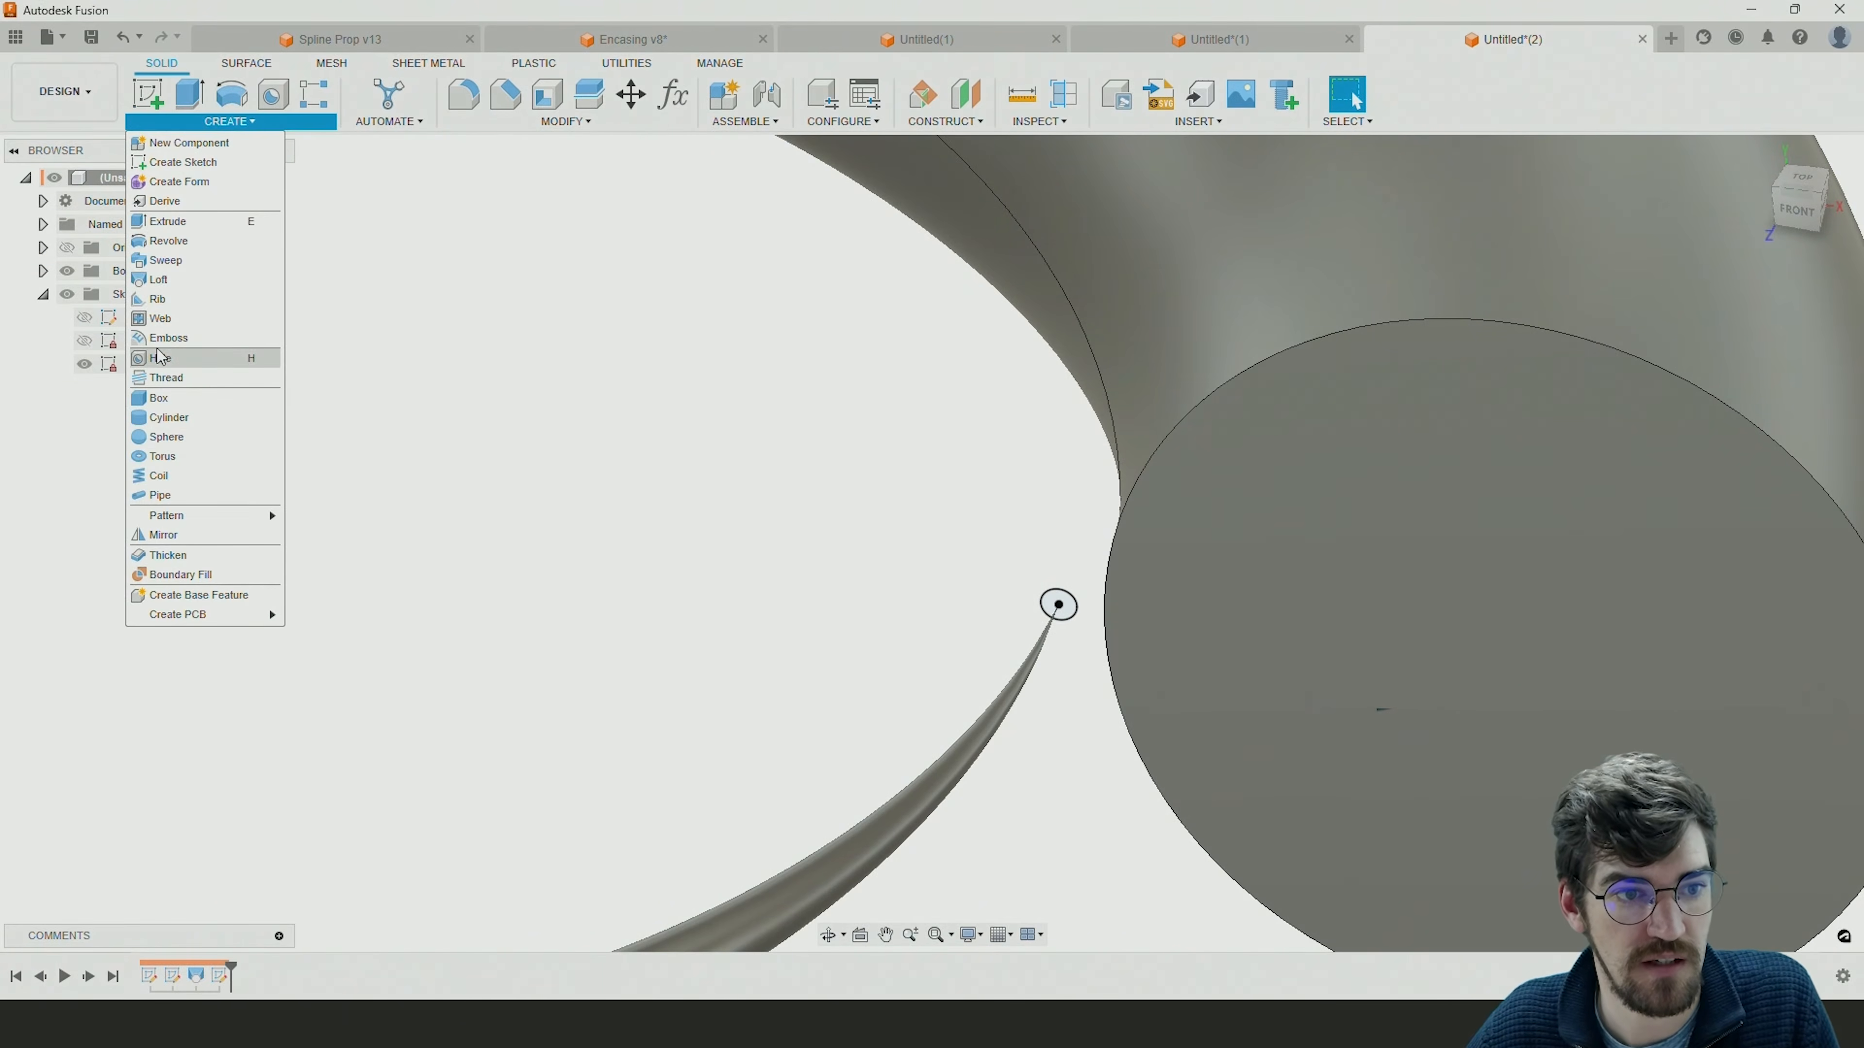
left_click(159, 279)
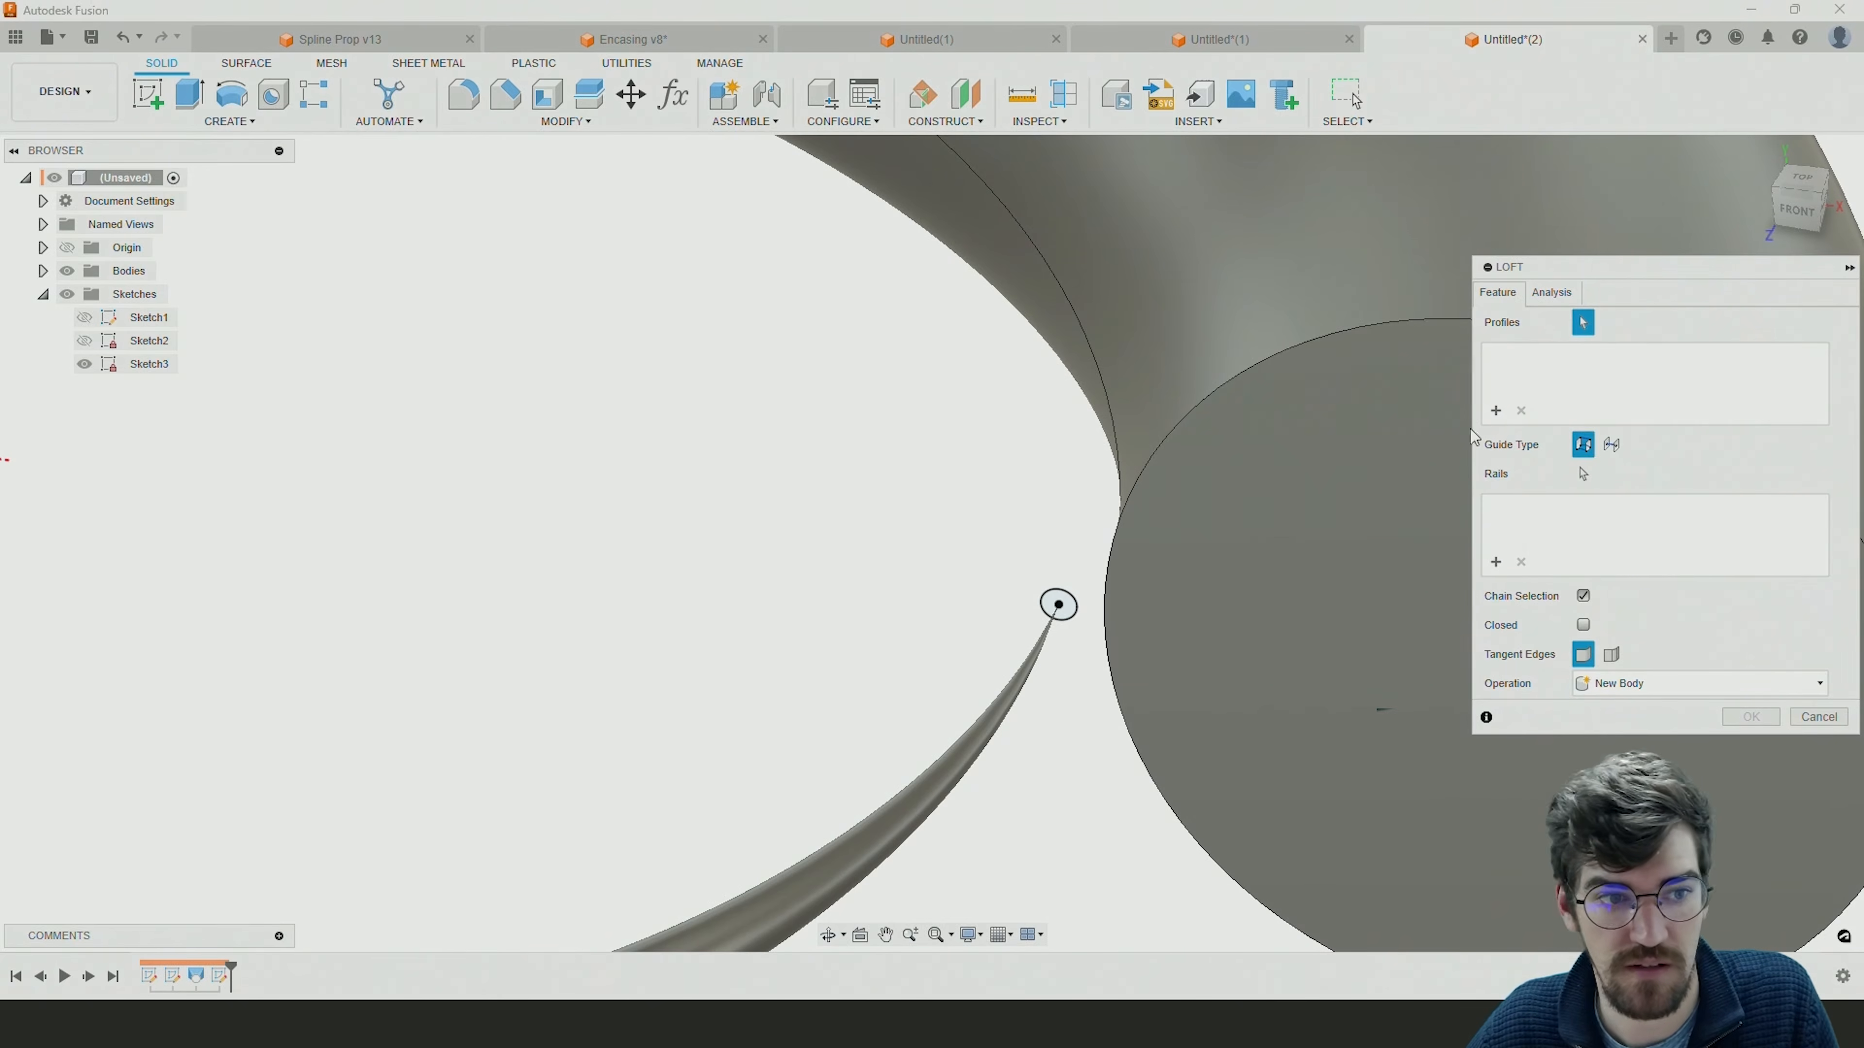
left_click(86, 344)
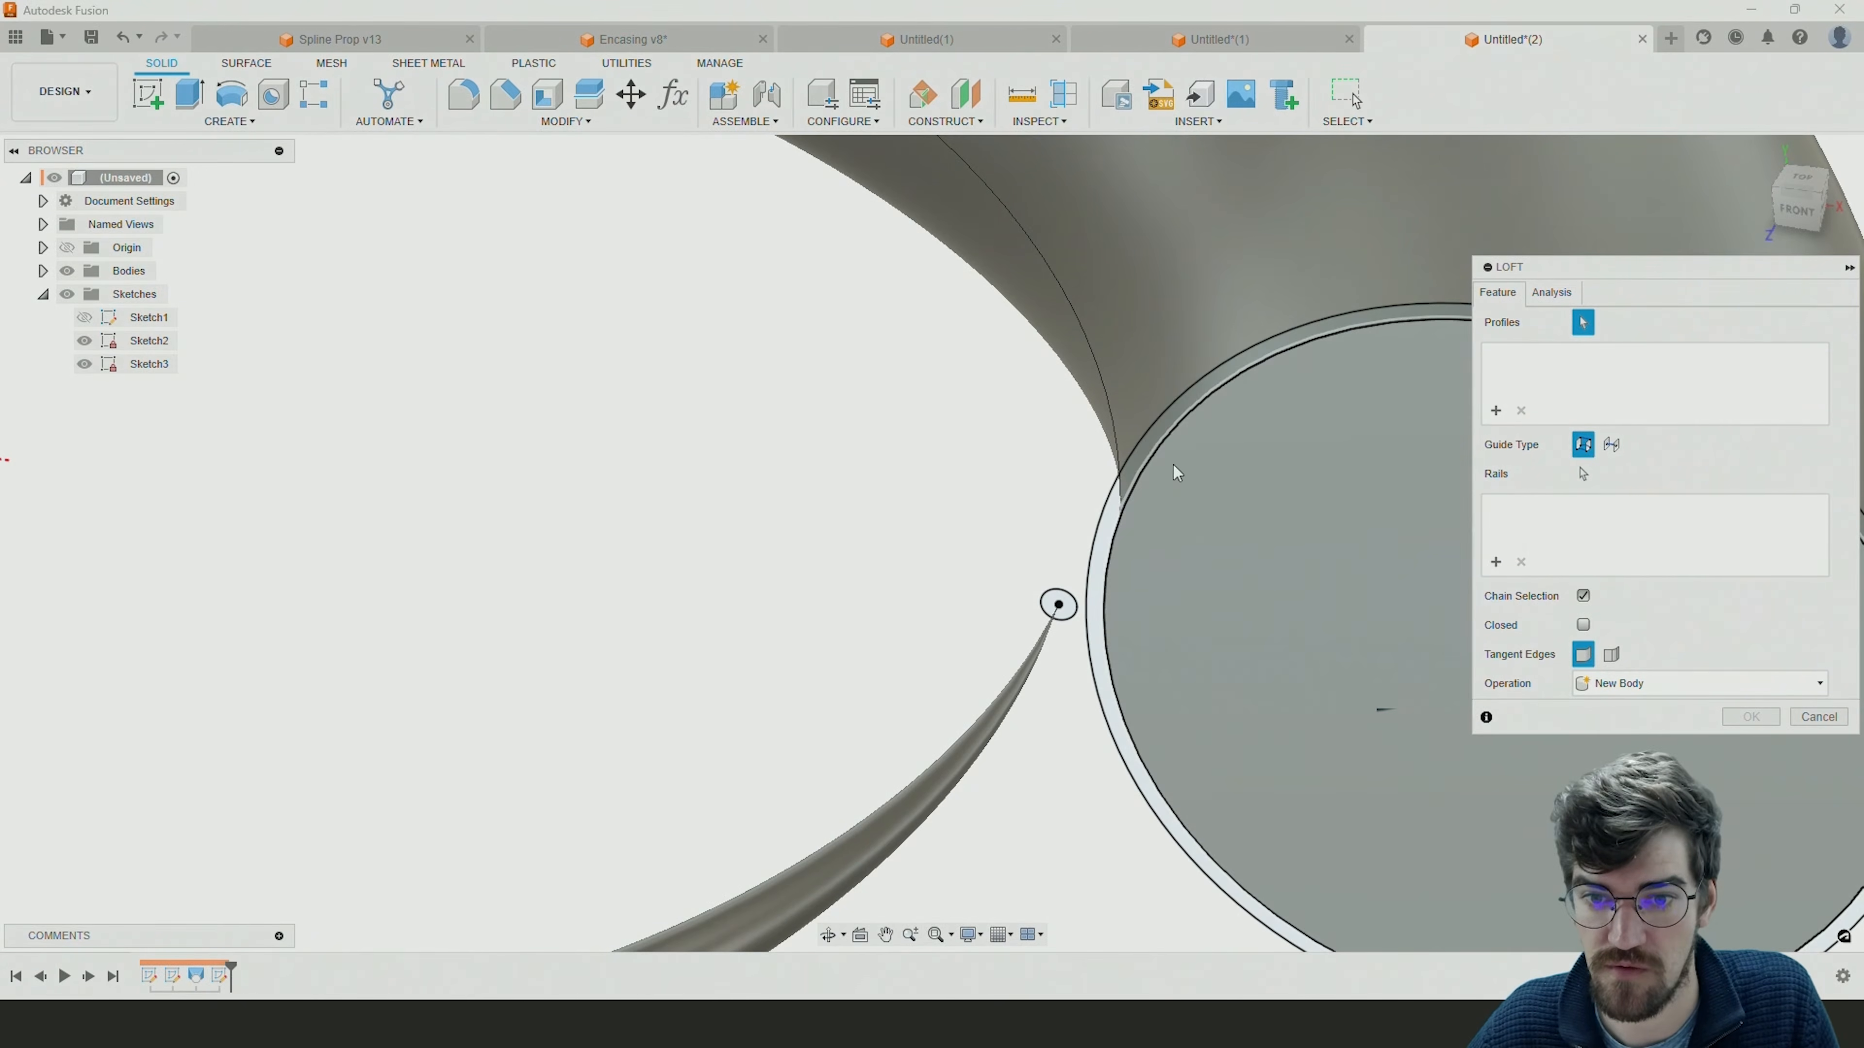
left_click(1121, 484)
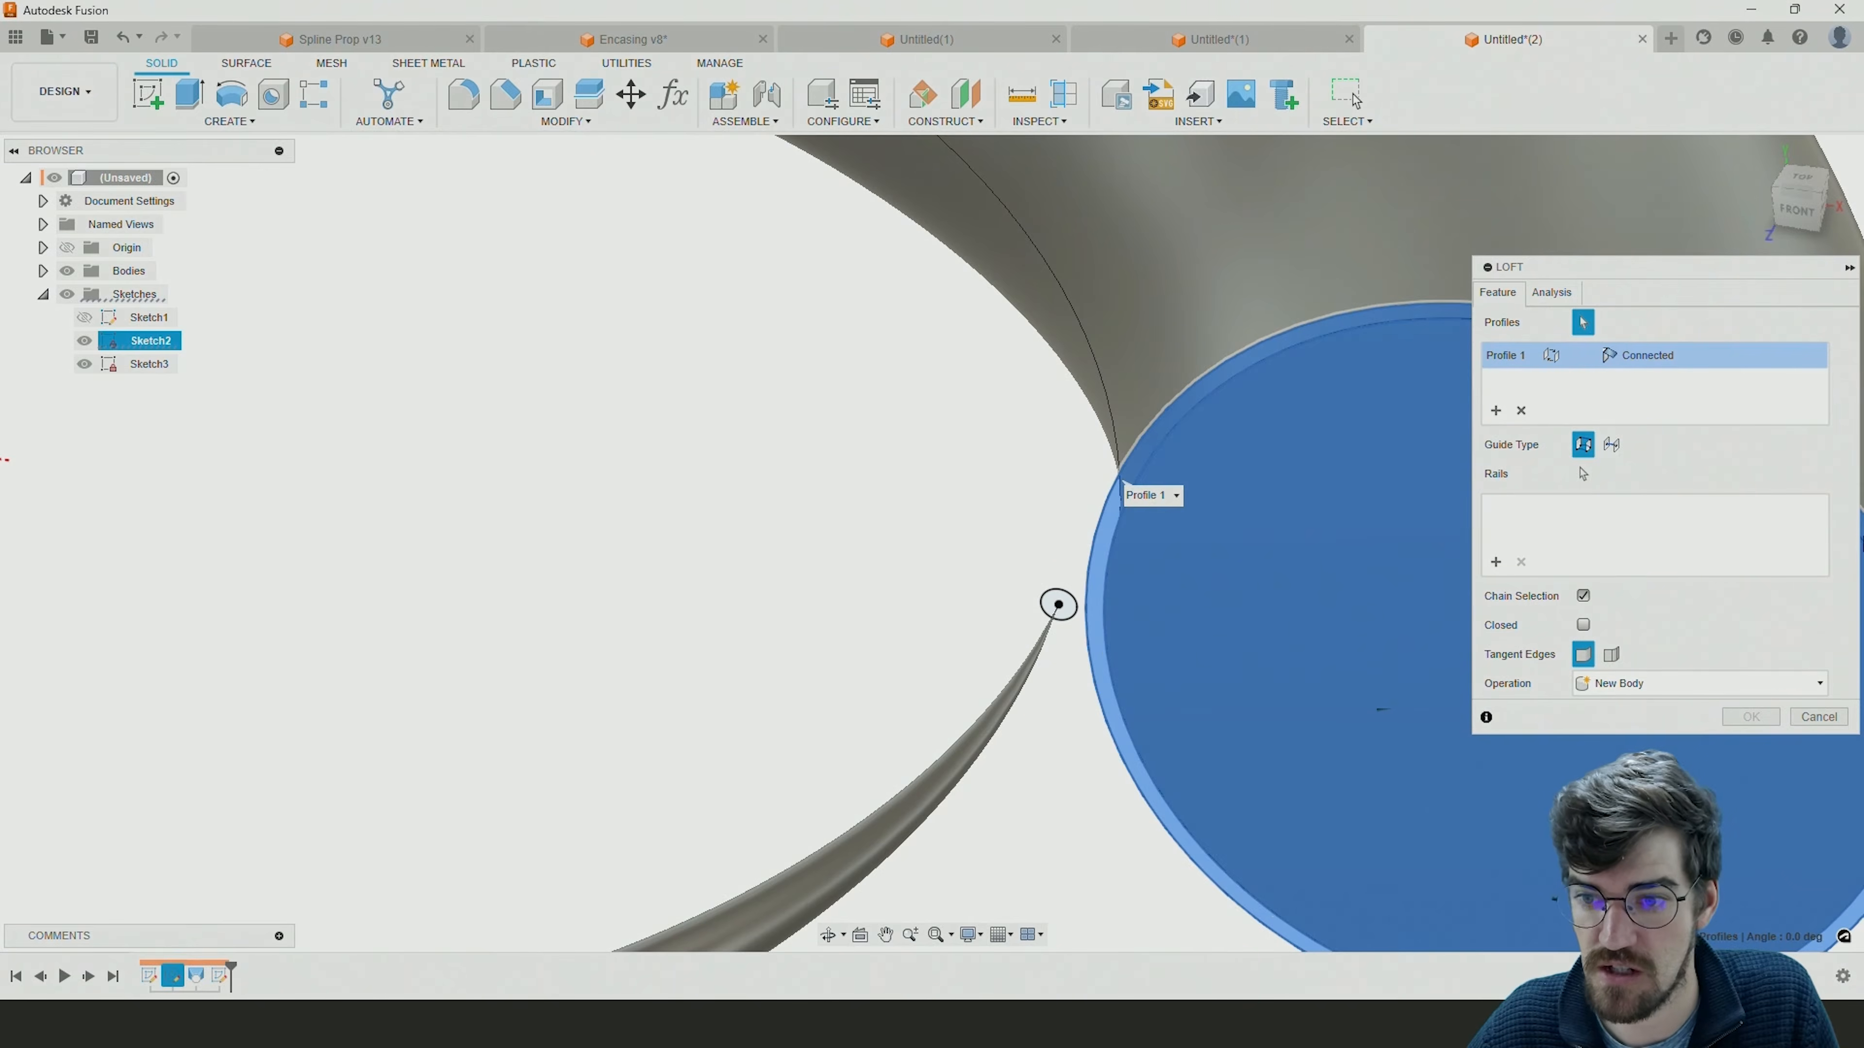
left_click(1049, 610)
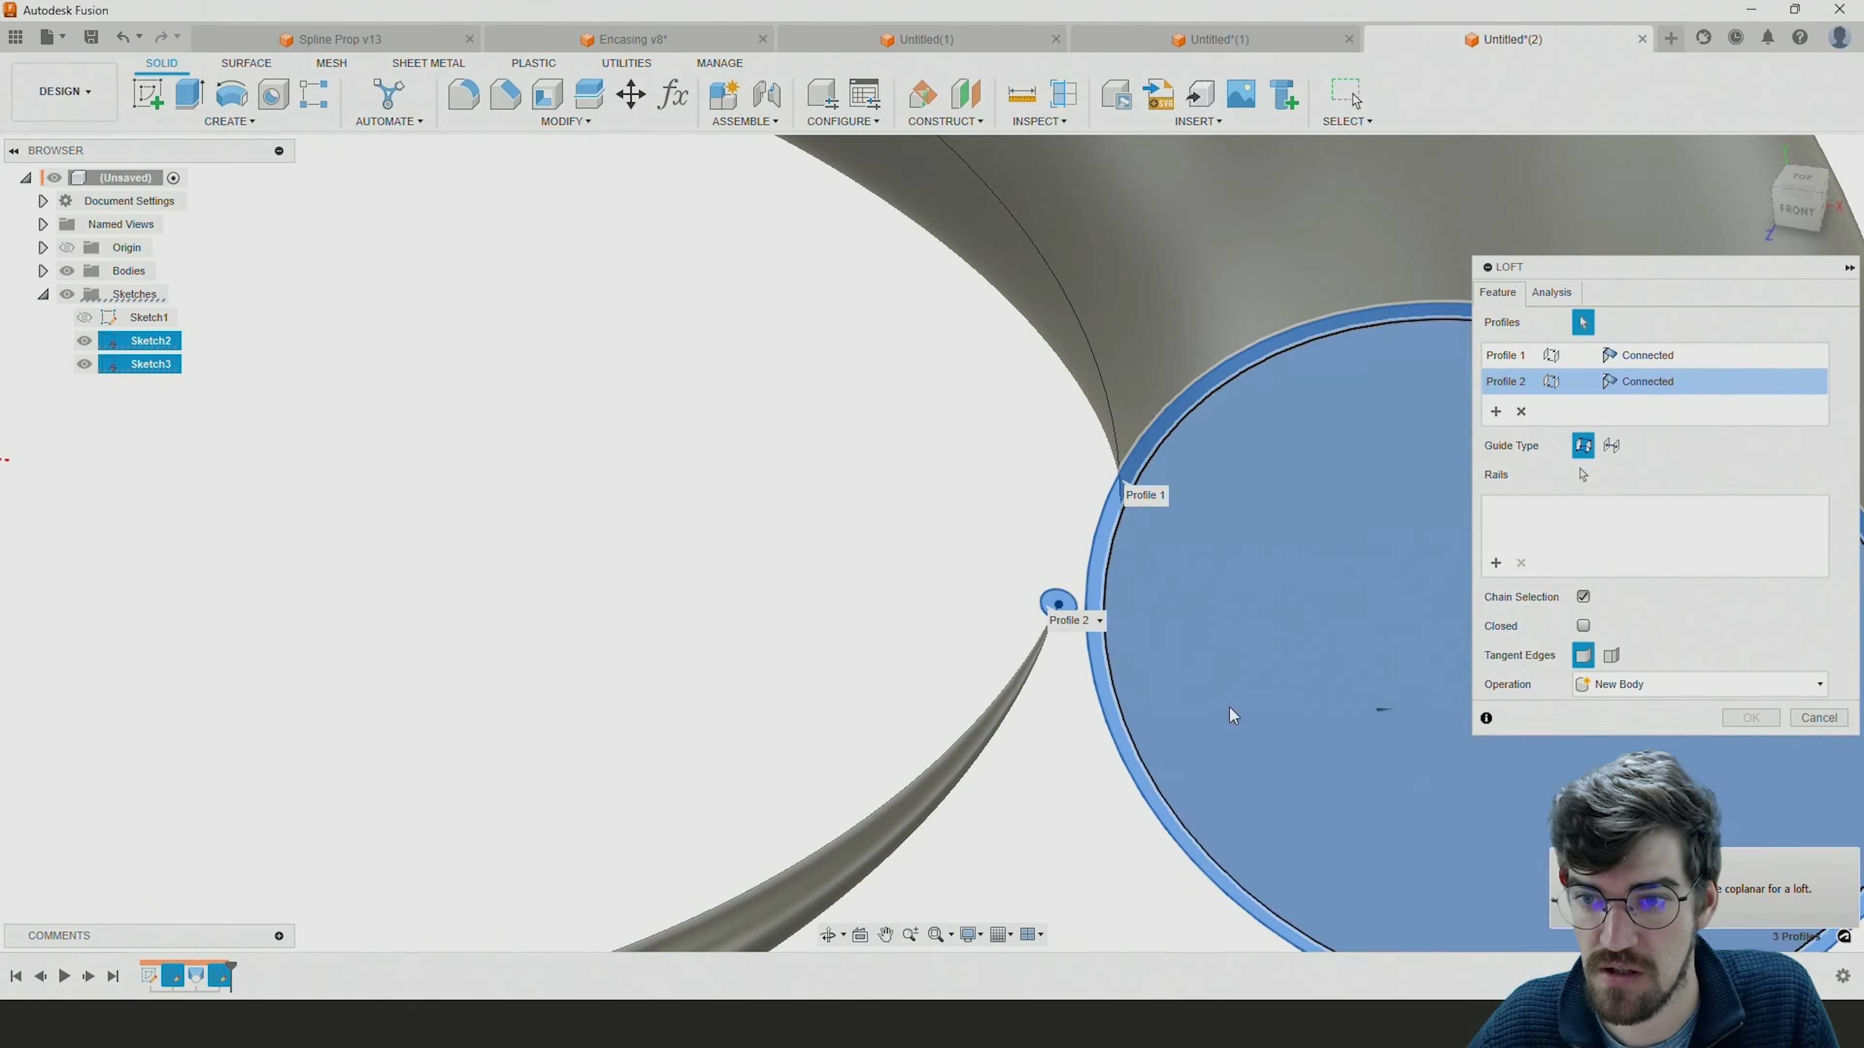
Guide the loft with the spiral curve as centerline, set the operation to New Body, and complete it.
left_click(1611, 445)
scroll(982, 546, "down", 5)
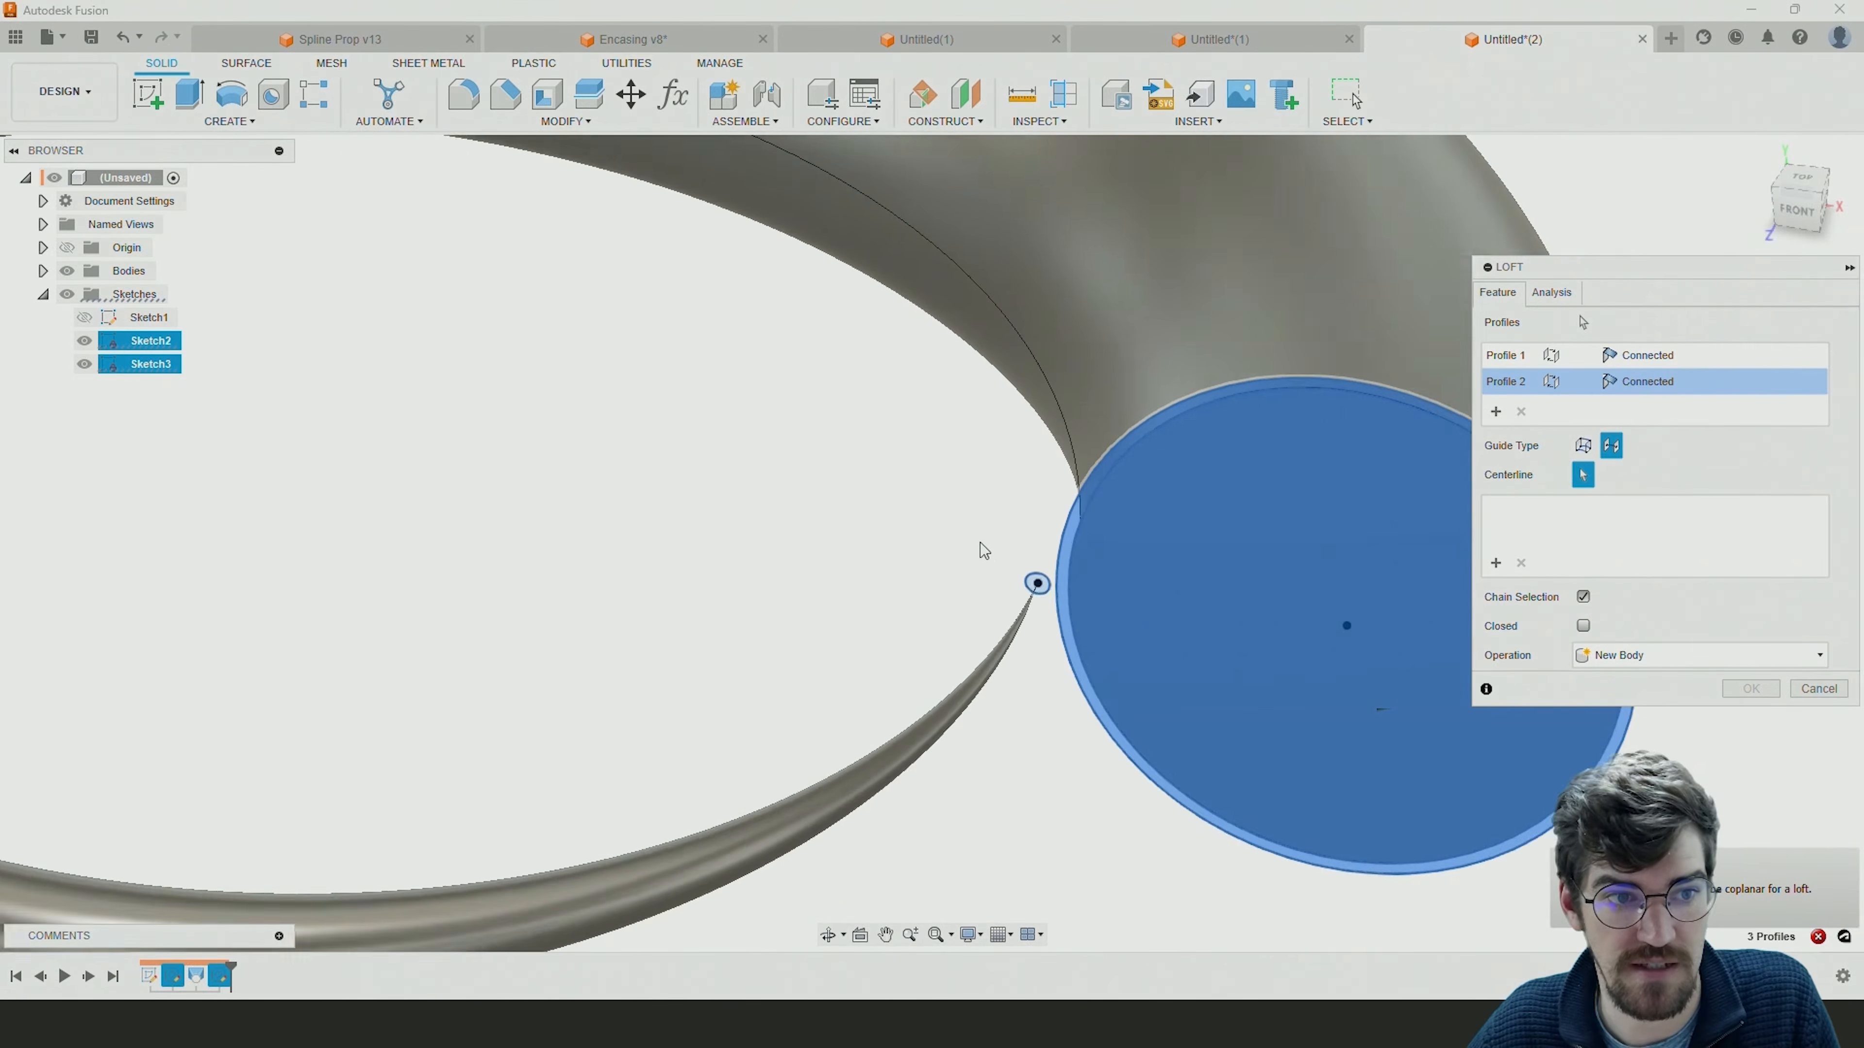
left_click(84, 317)
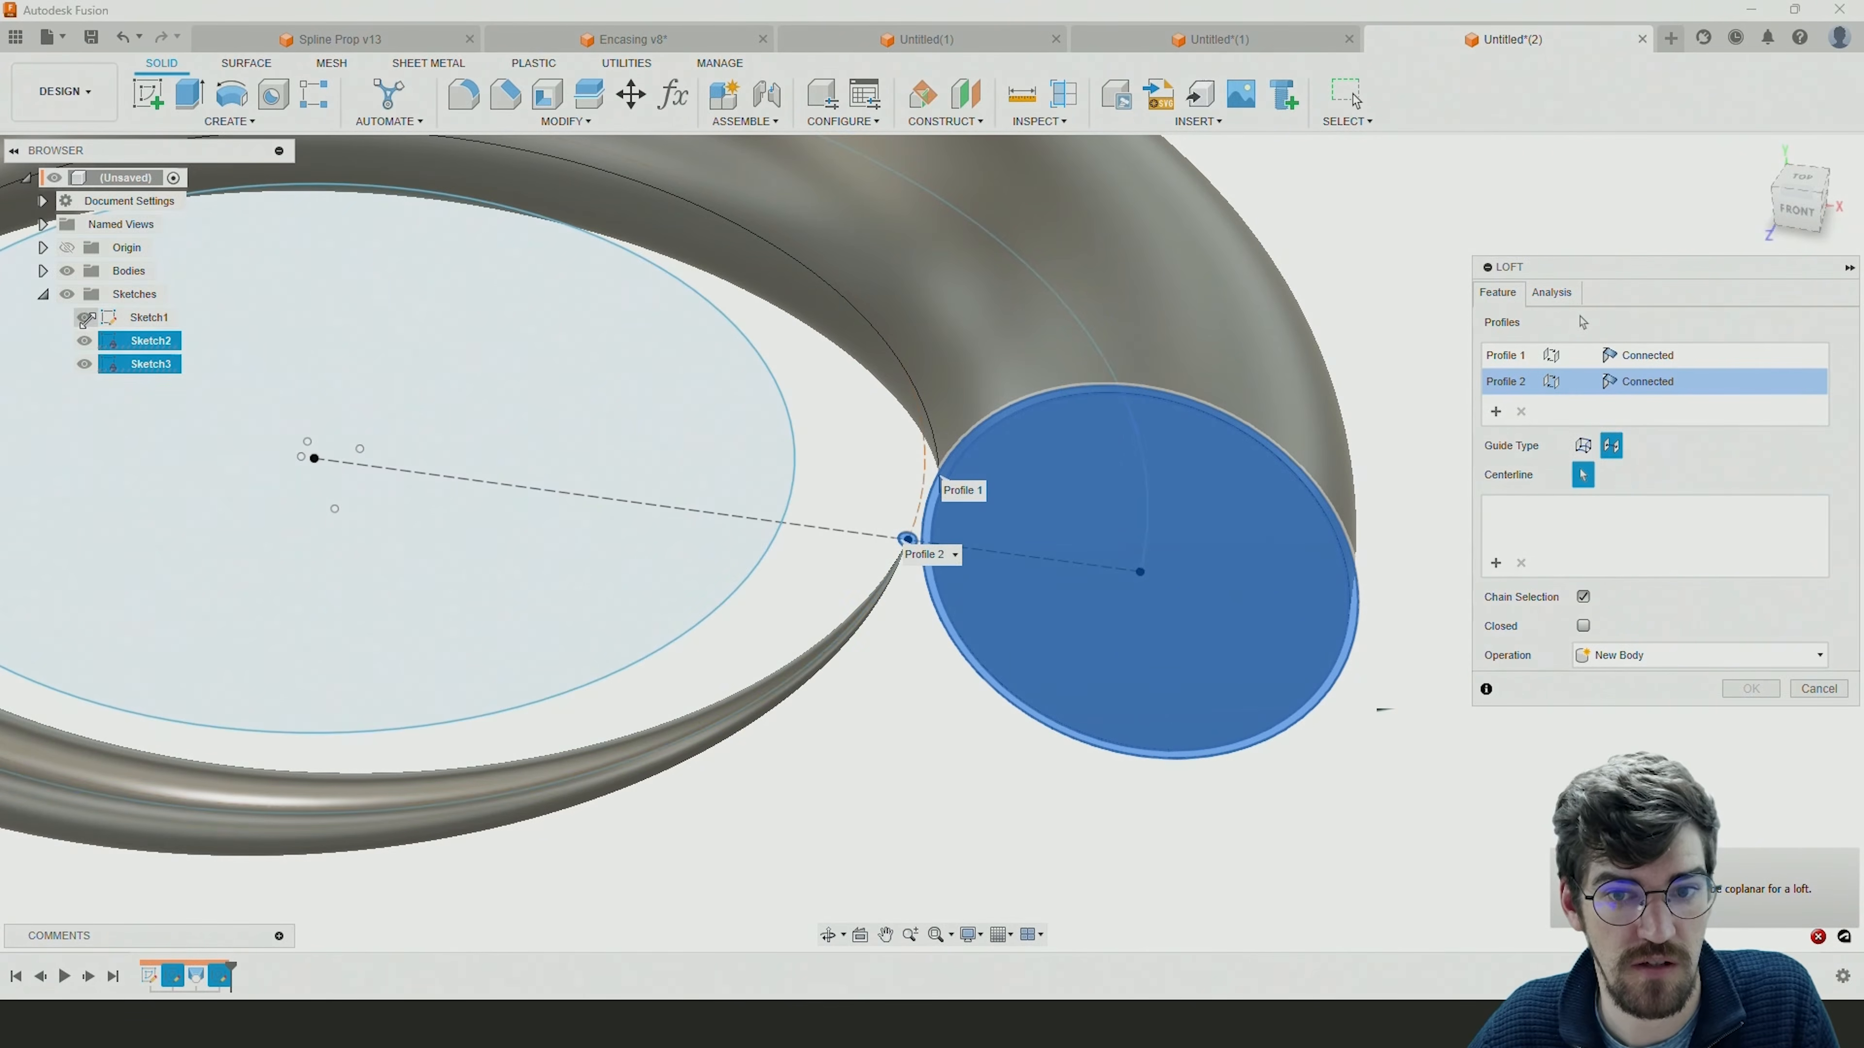
left_click(1108, 361)
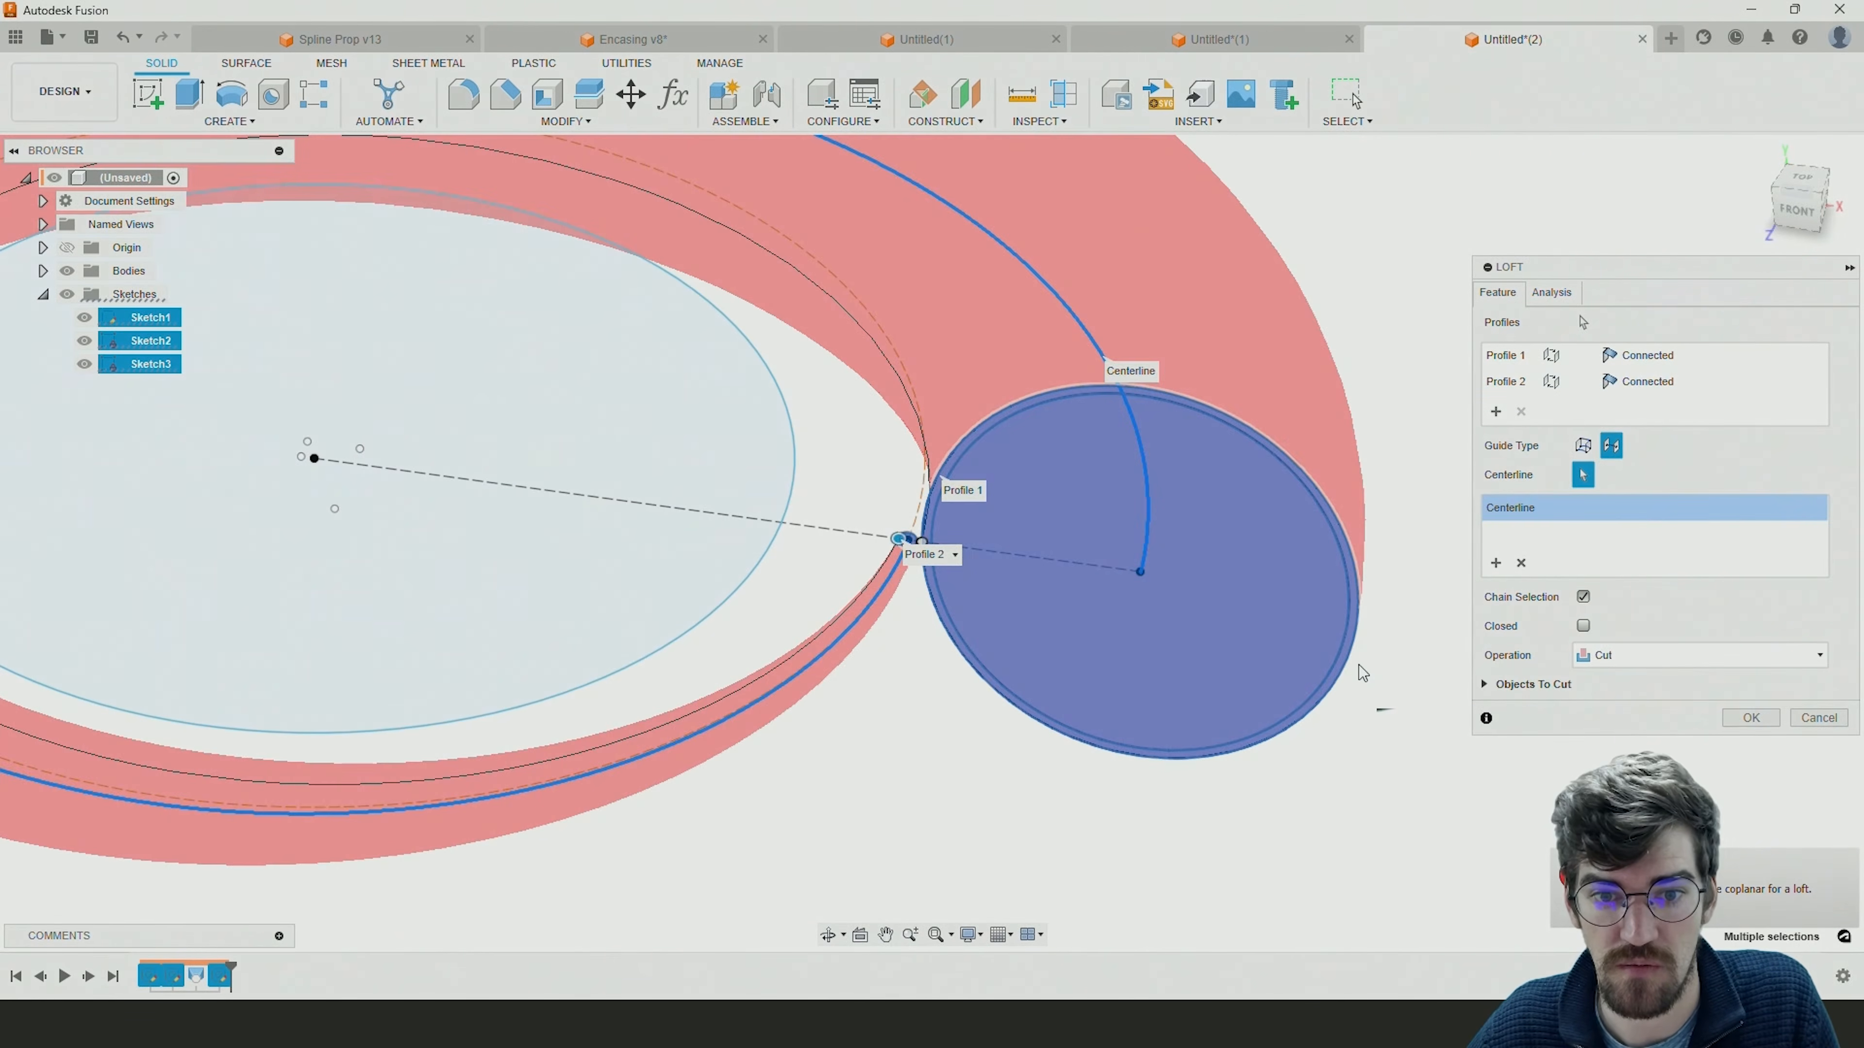
middle_click_drag(1190, 580, 1169, 693, "shift")
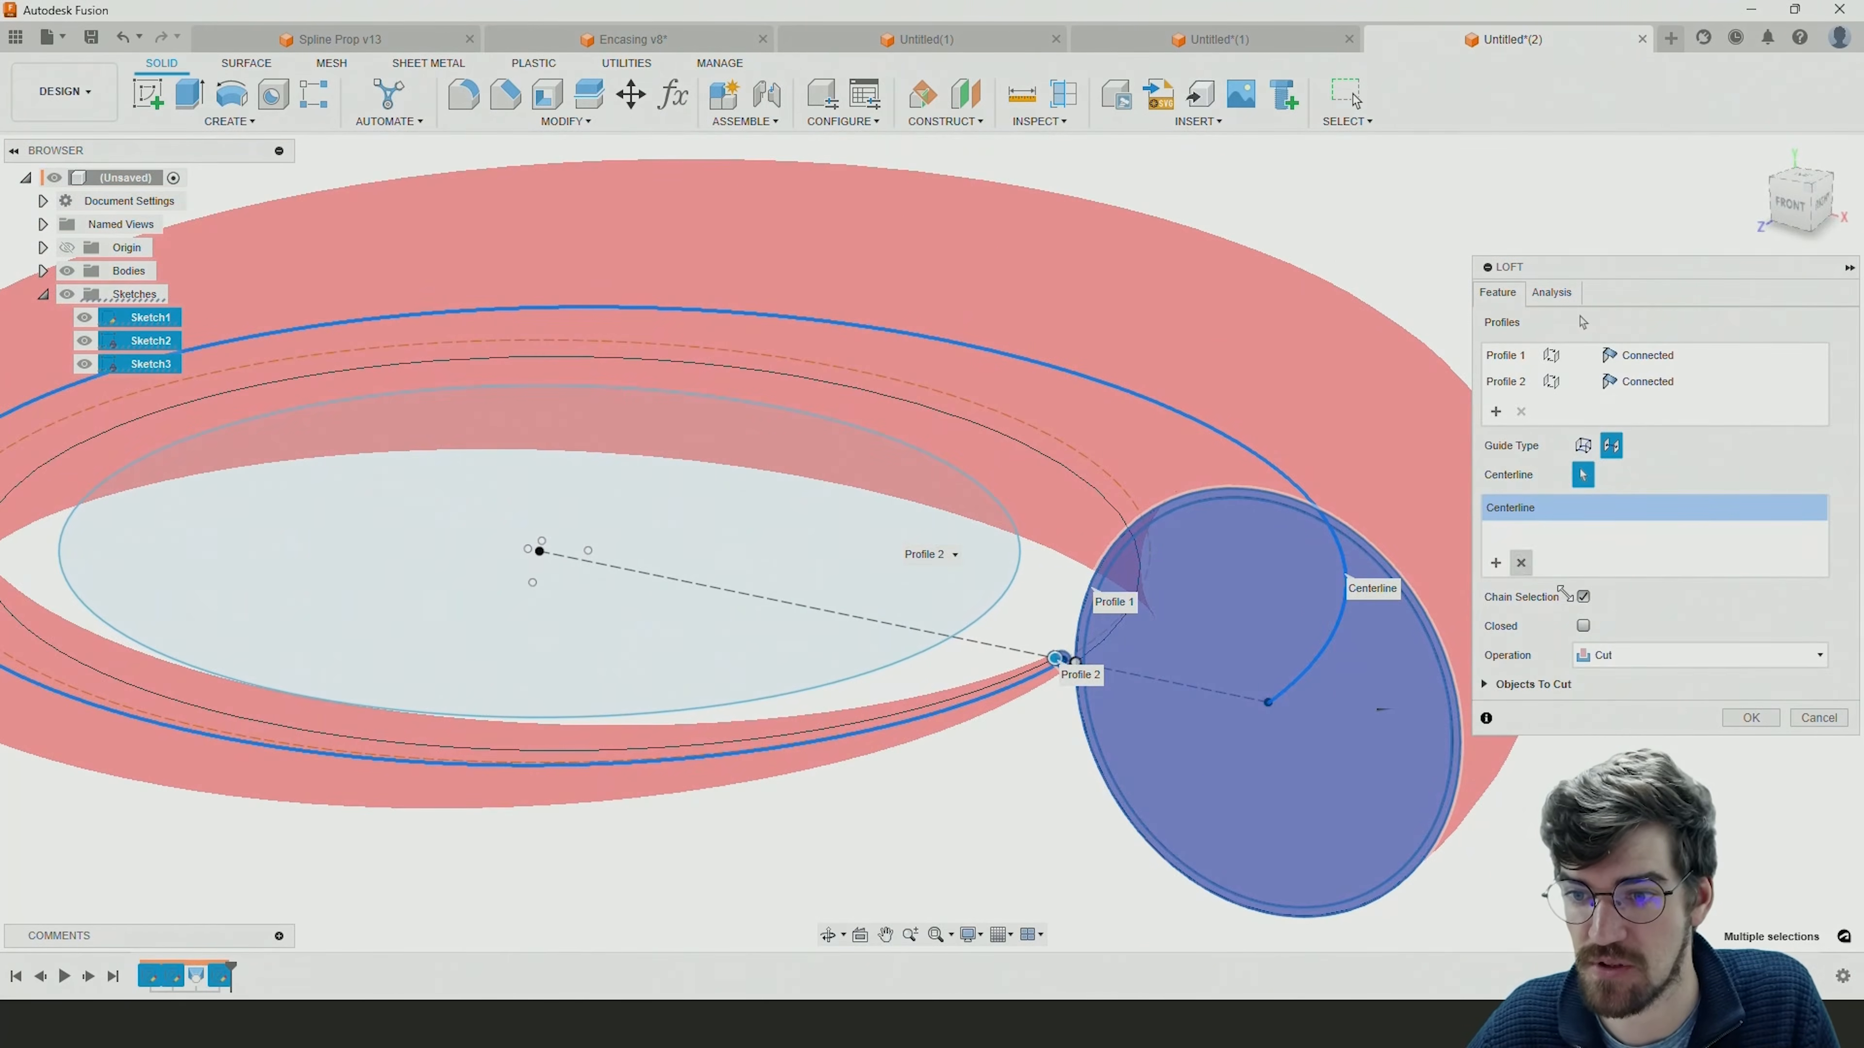
left_click(1635, 658)
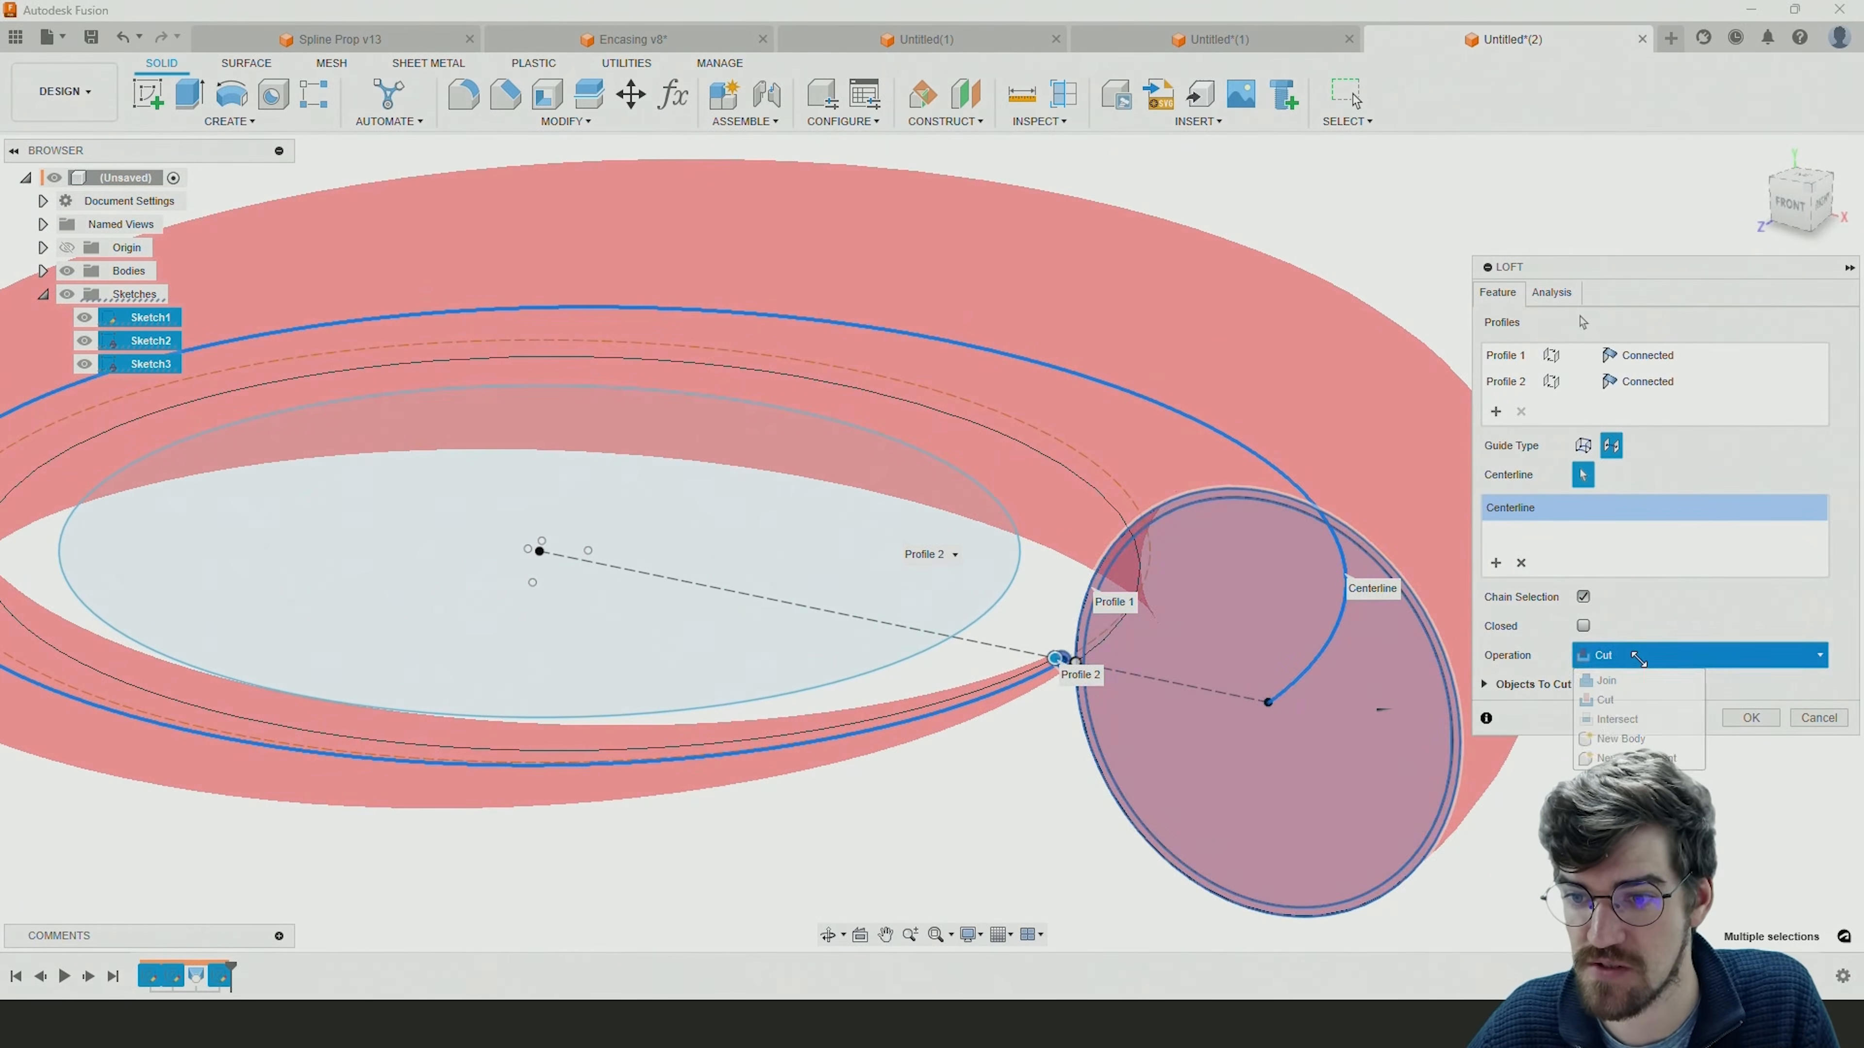
left_click(1629, 738)
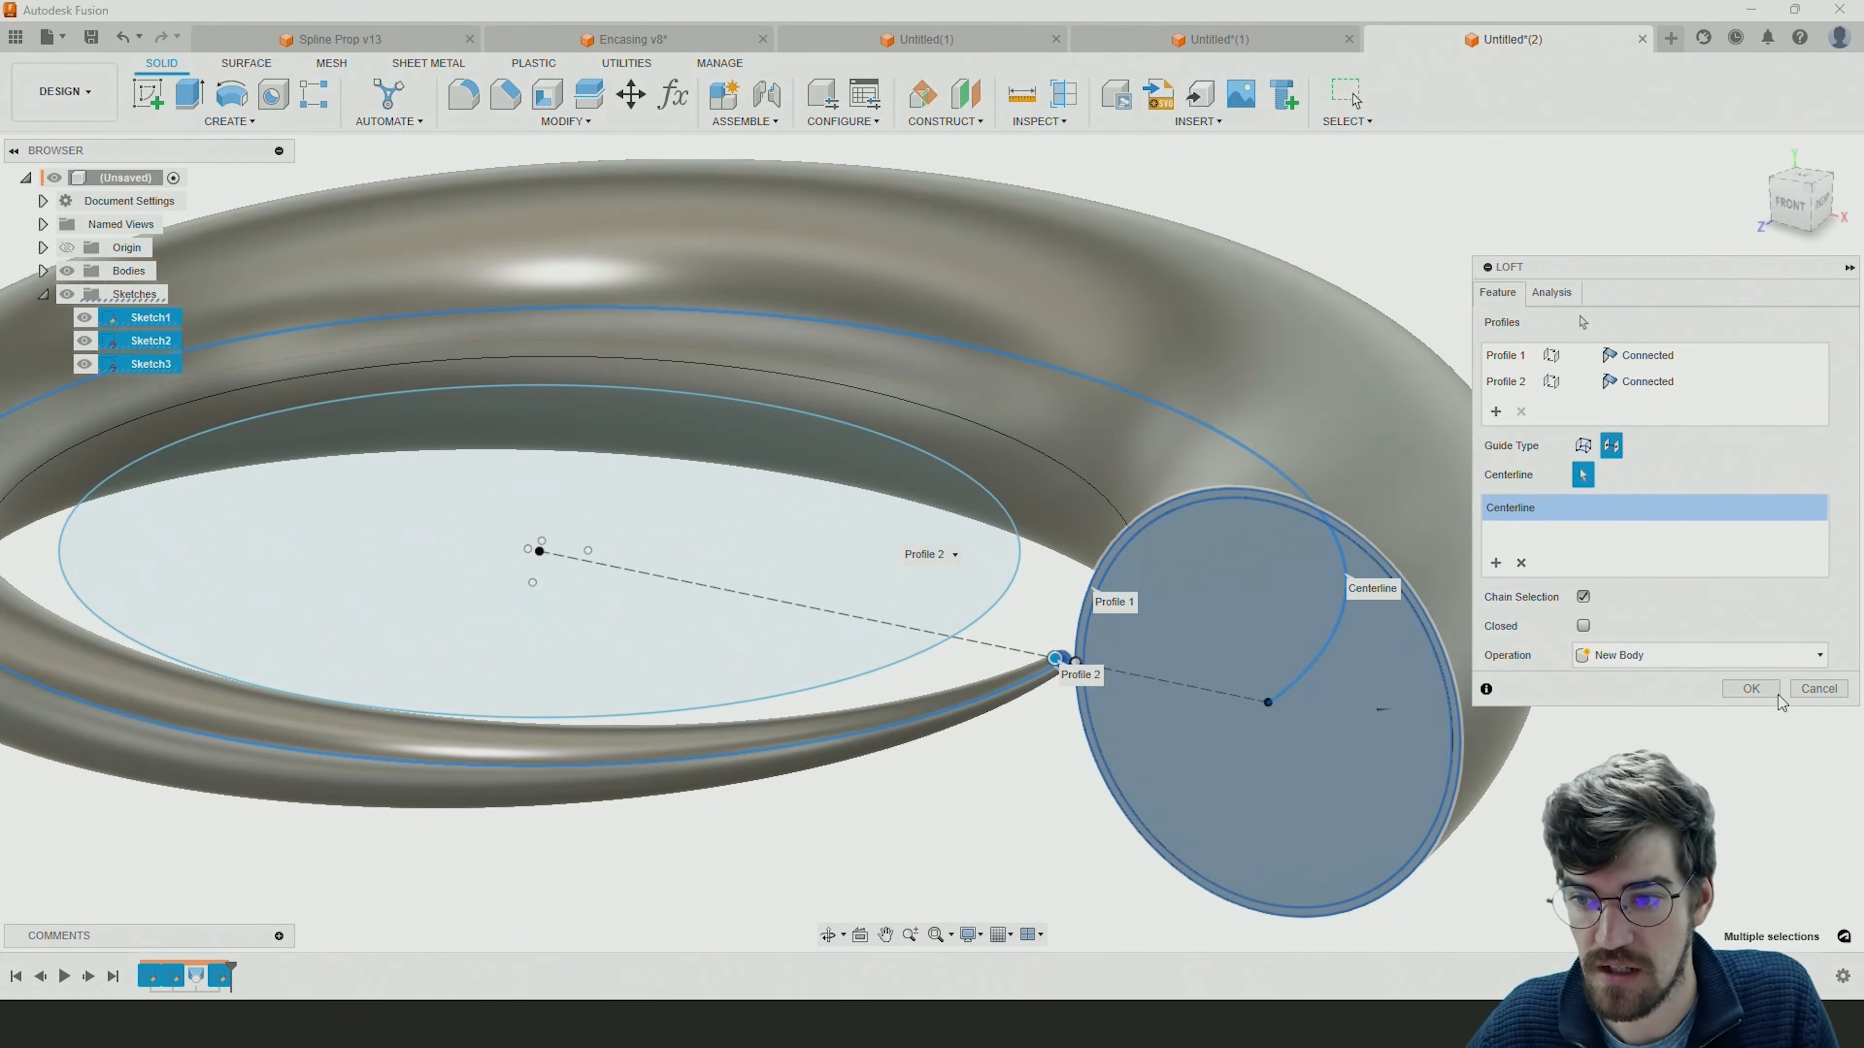
left_click(1750, 688)
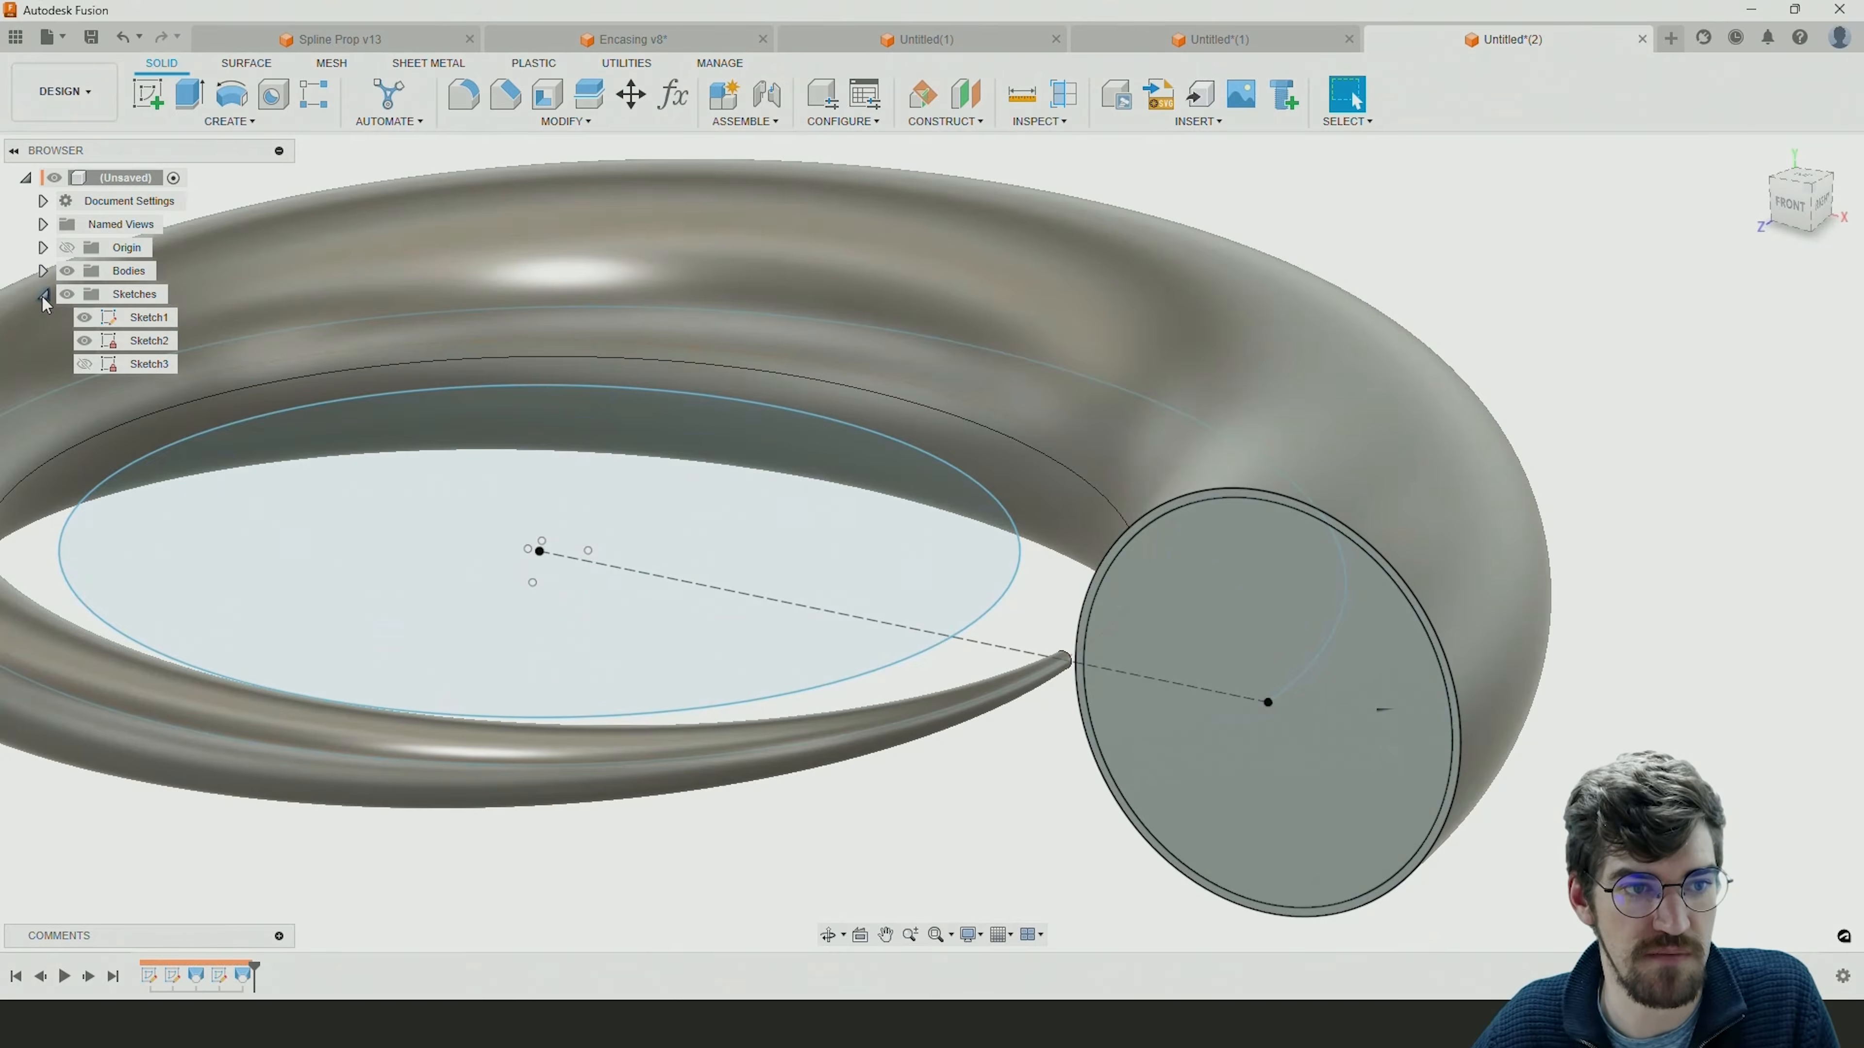
Rename the first spiral body as Connical Sub and the second as Connical Shell.
left_click(42, 294)
left_click(43, 271)
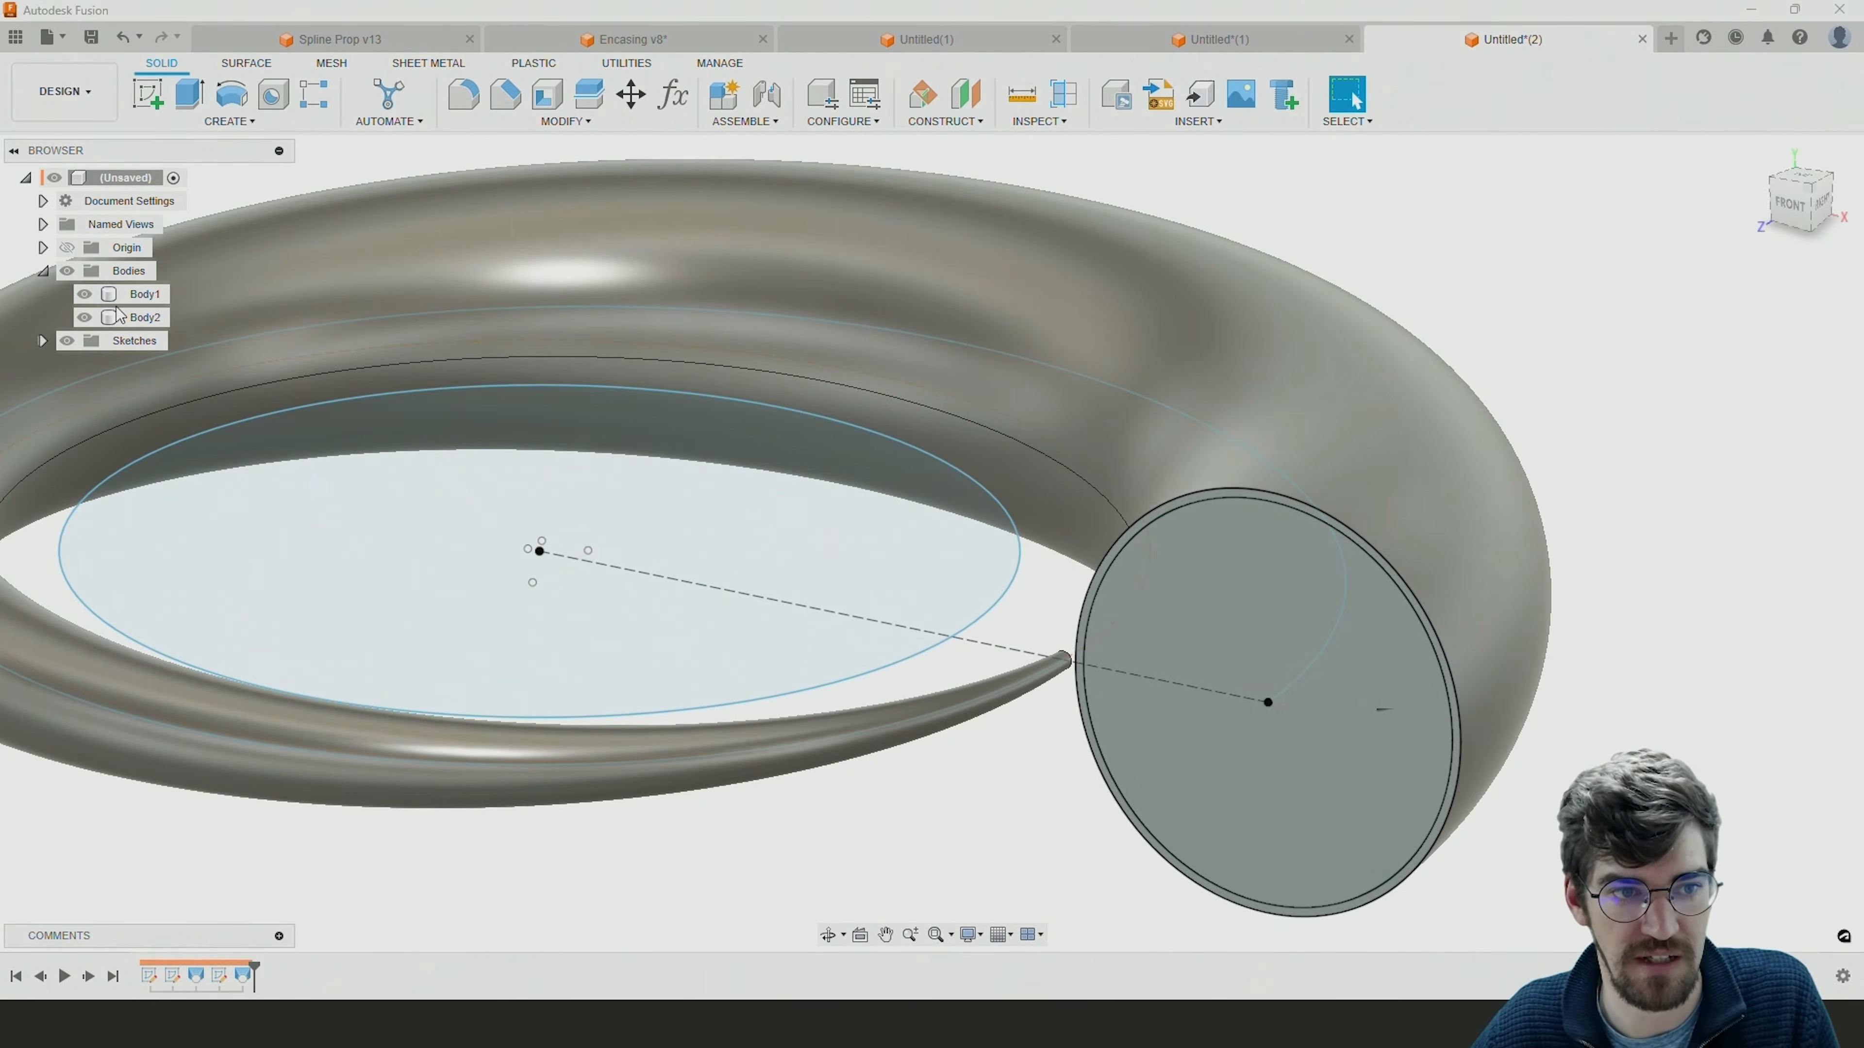
left_click(148, 299)
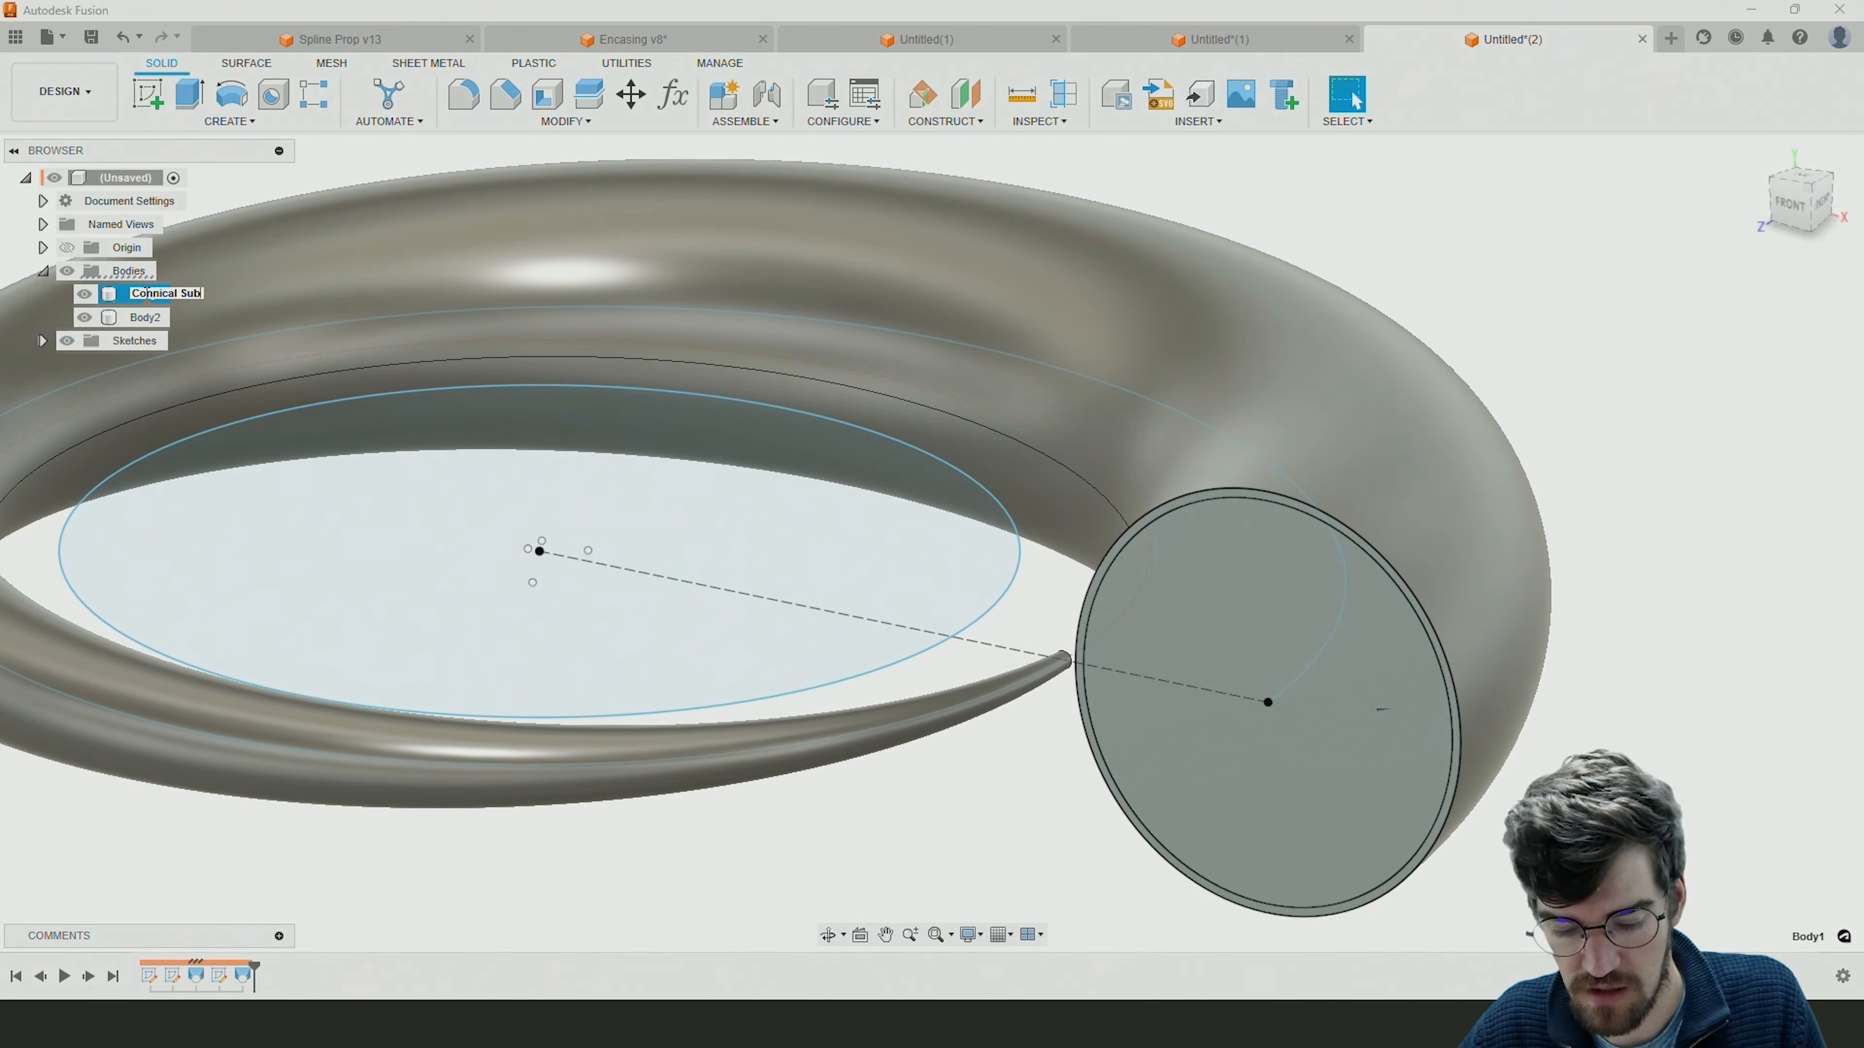
key("Return")
double_click(162, 316)
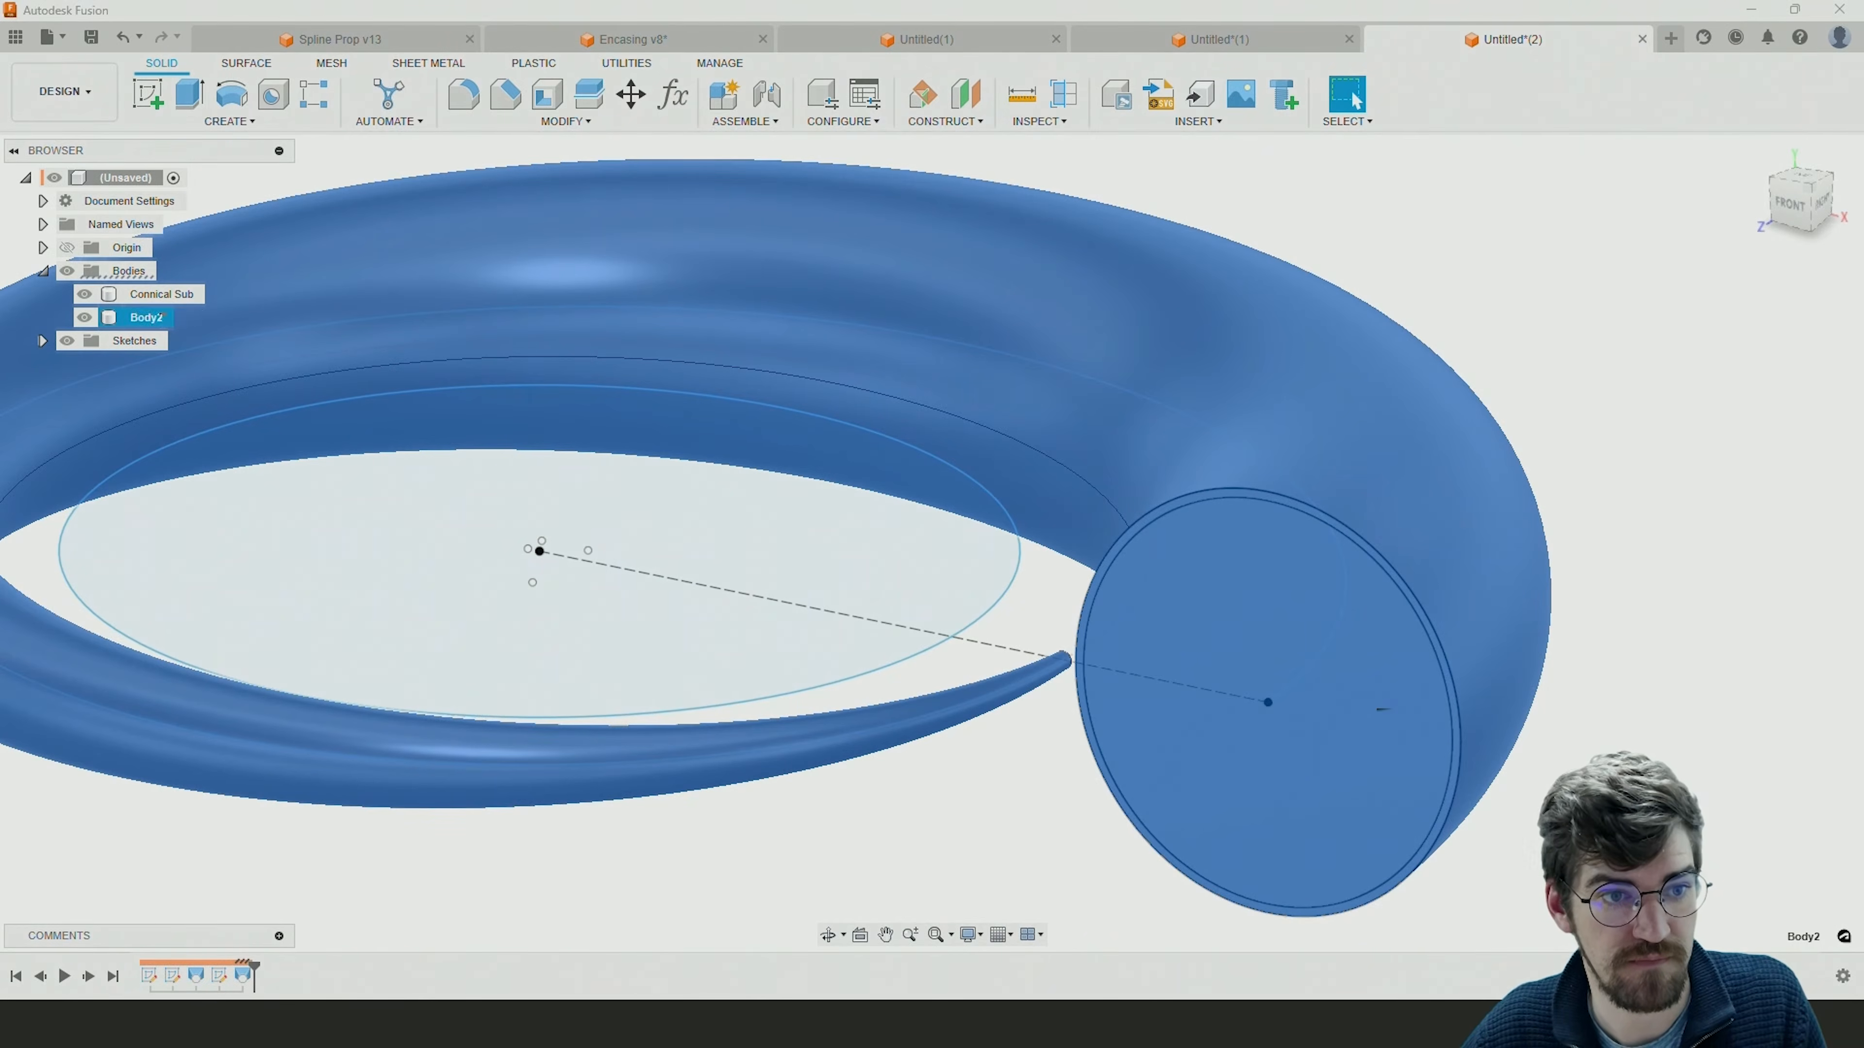
key("Return")
double_click(151, 316)
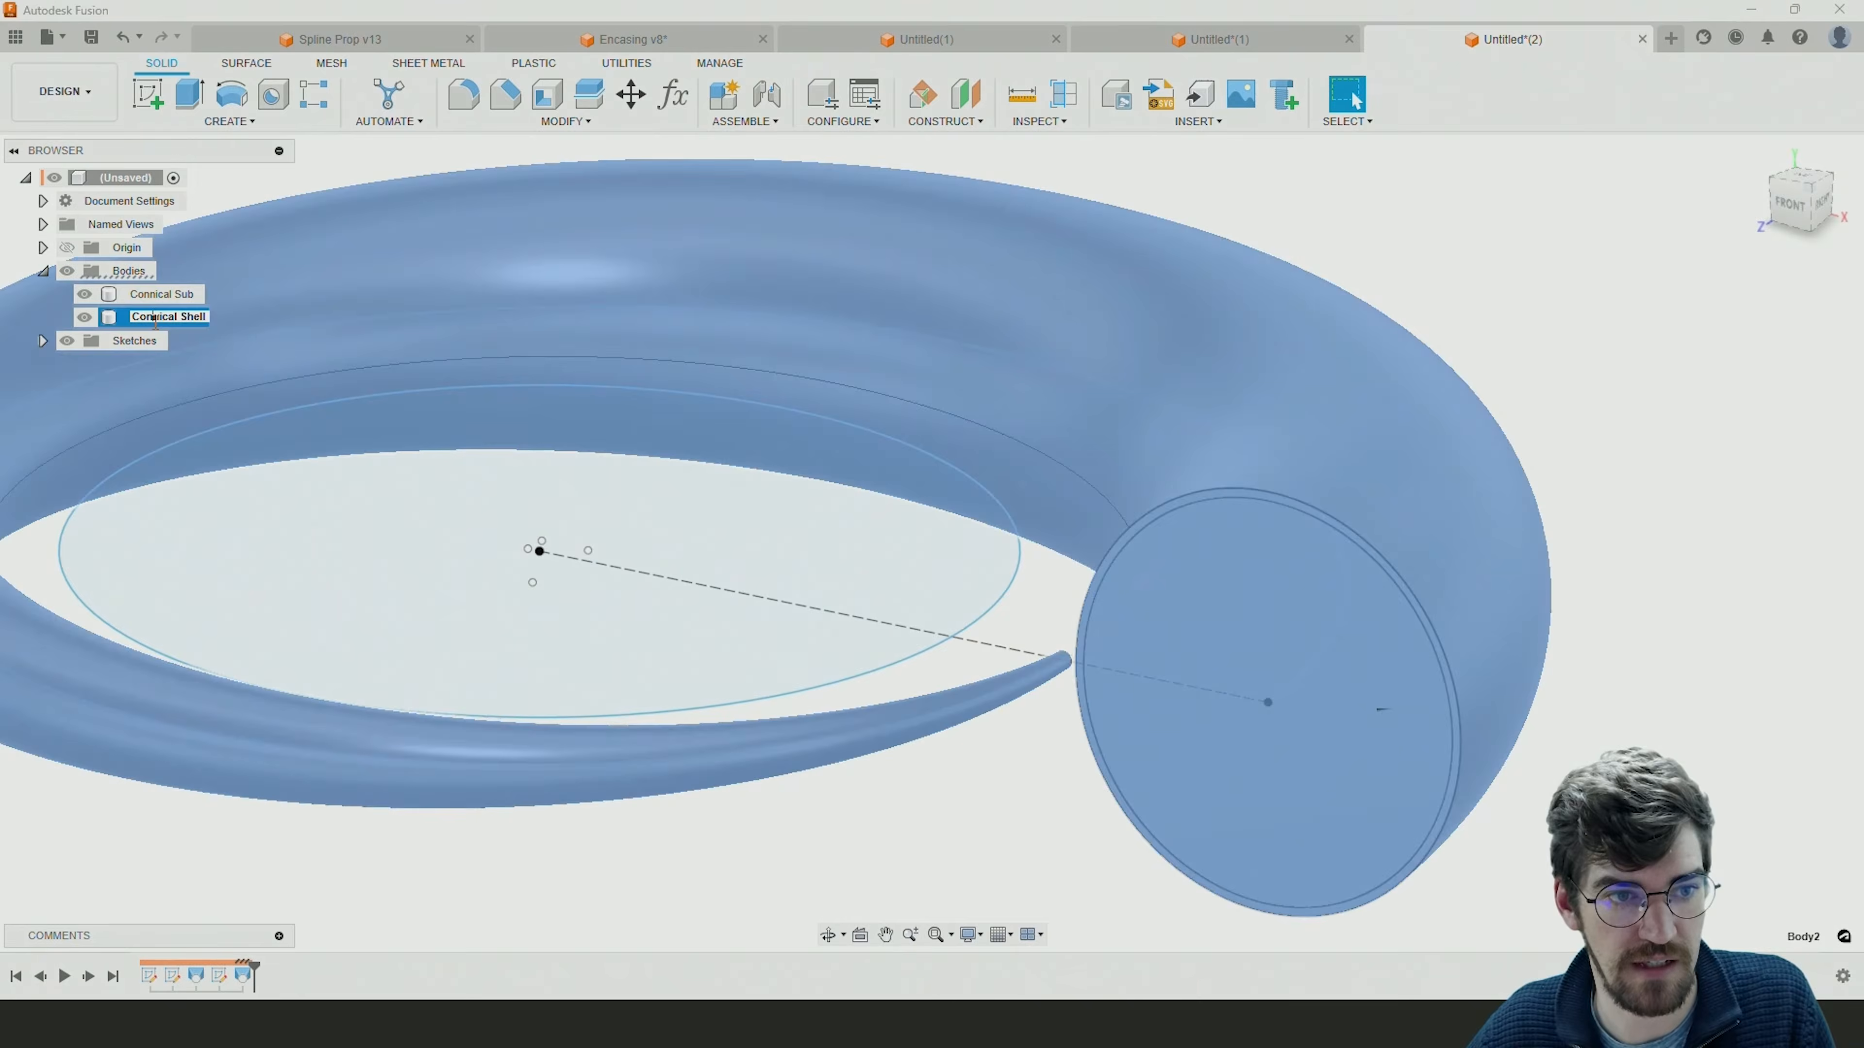
key("Return")
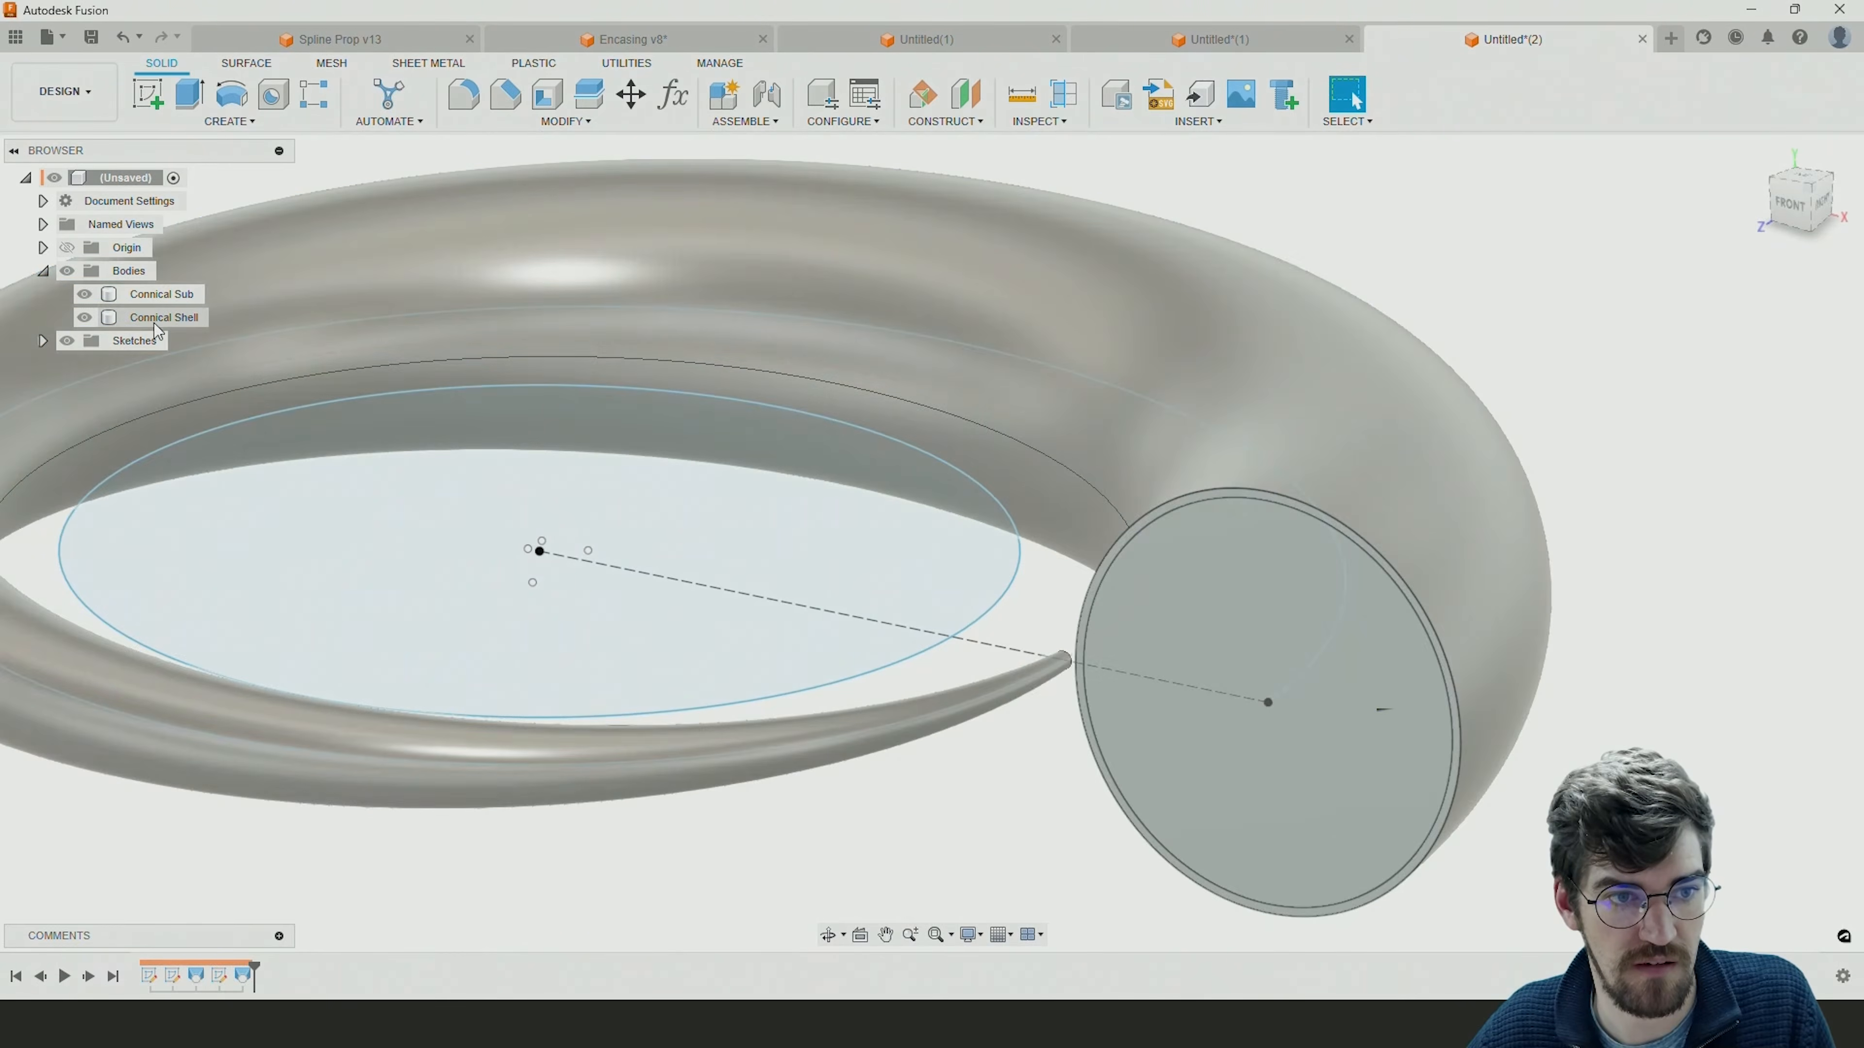
left_click(156, 324)
double_click(156, 321)
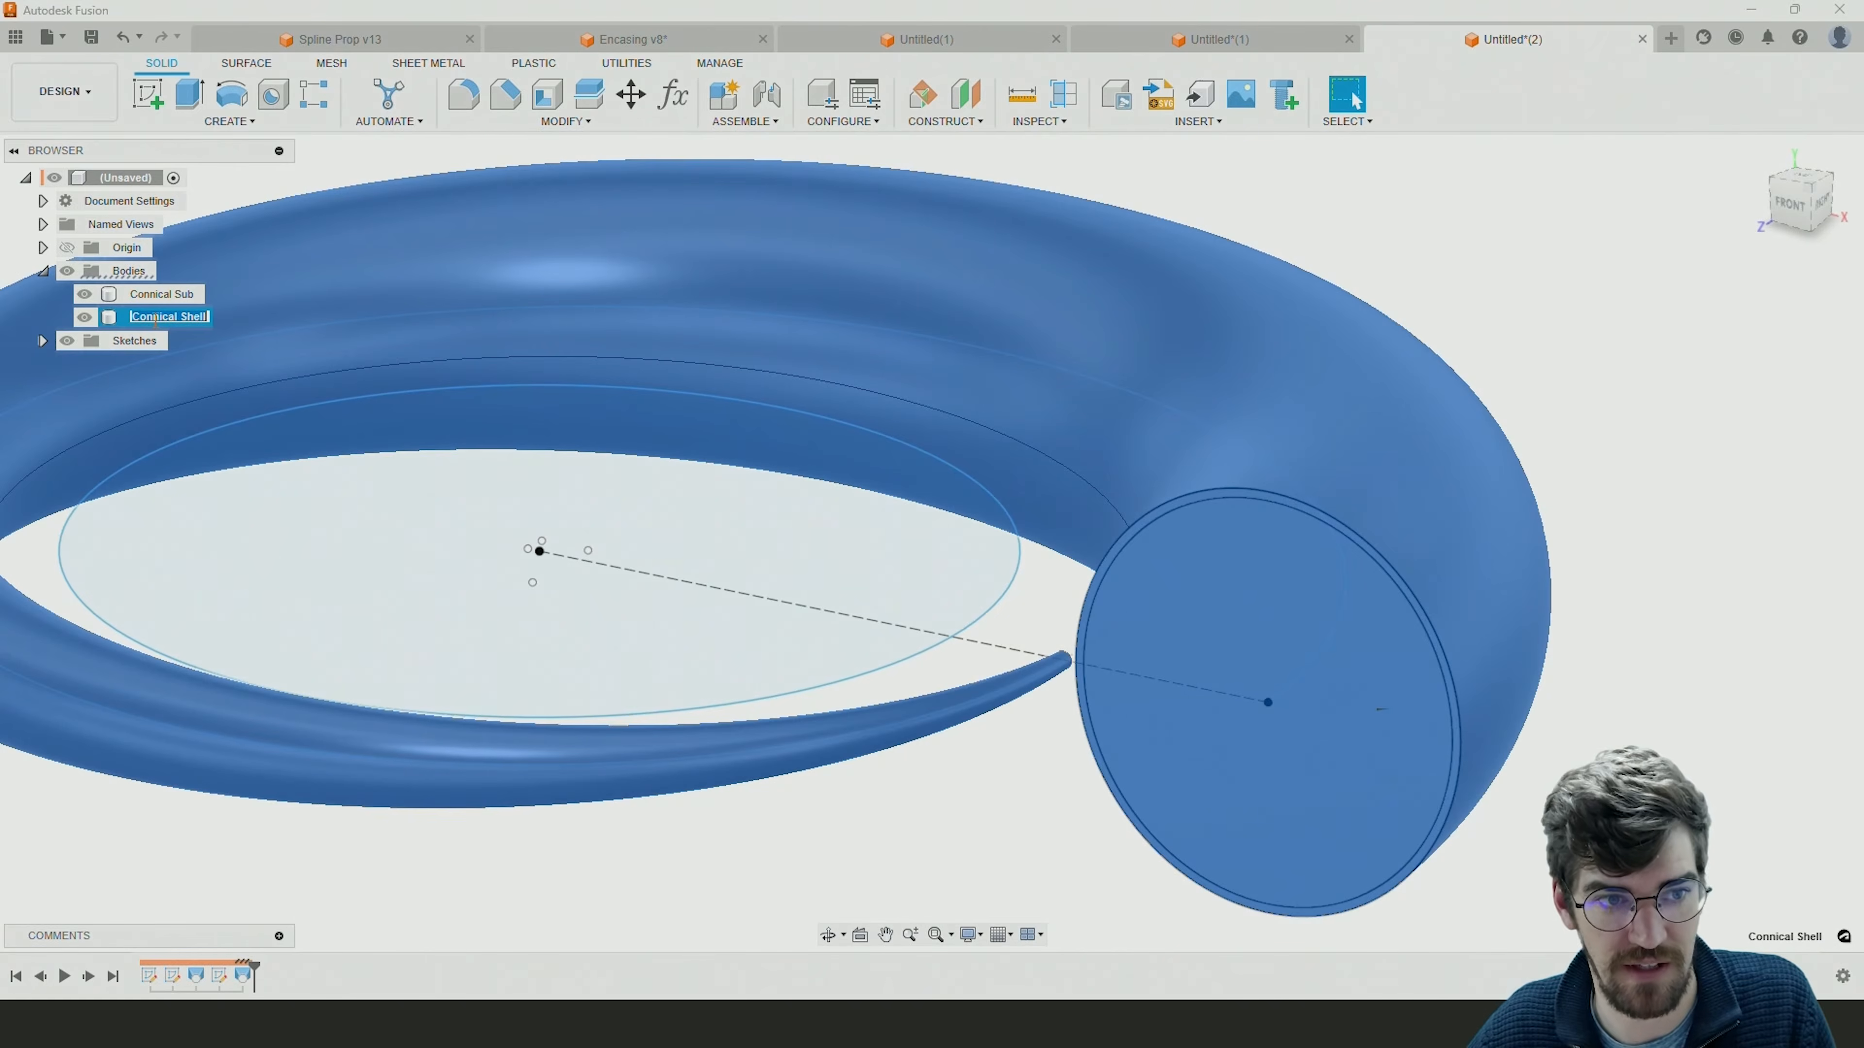
key("Return")
scroll(669, 593, "down", 3)
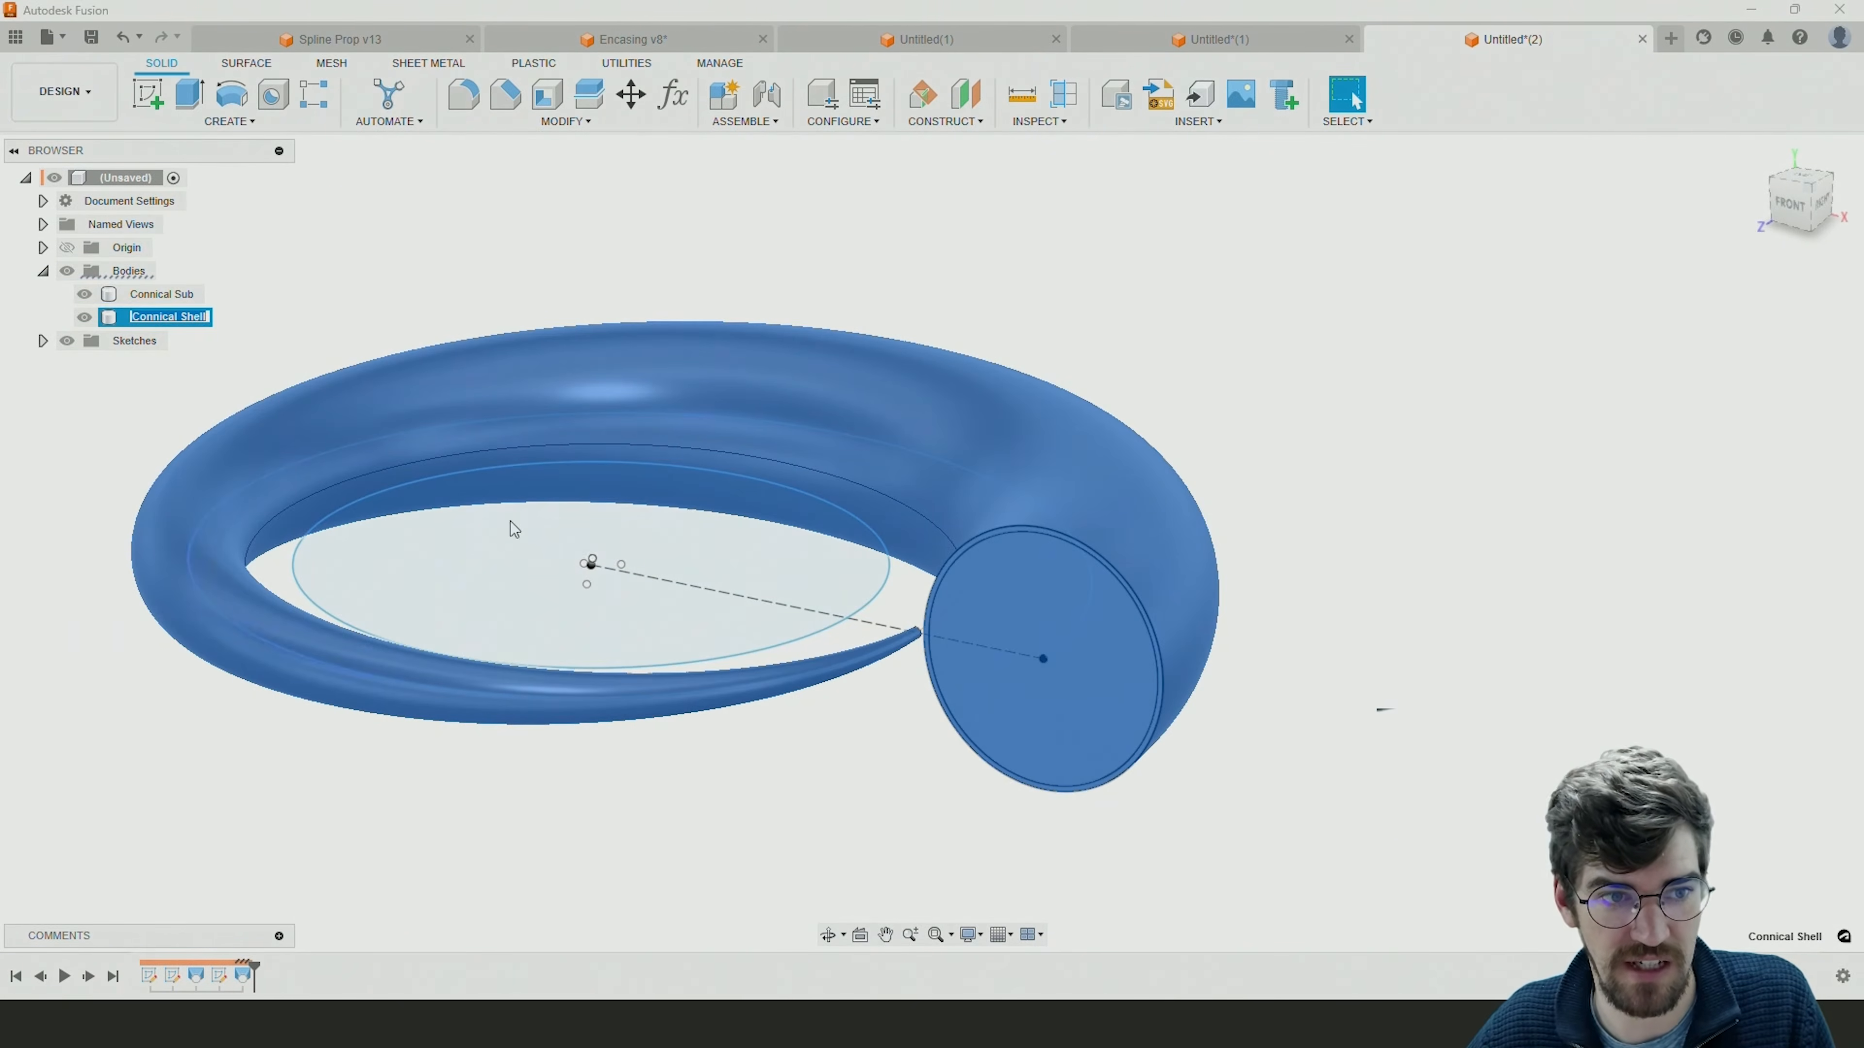
right_click(161, 294)
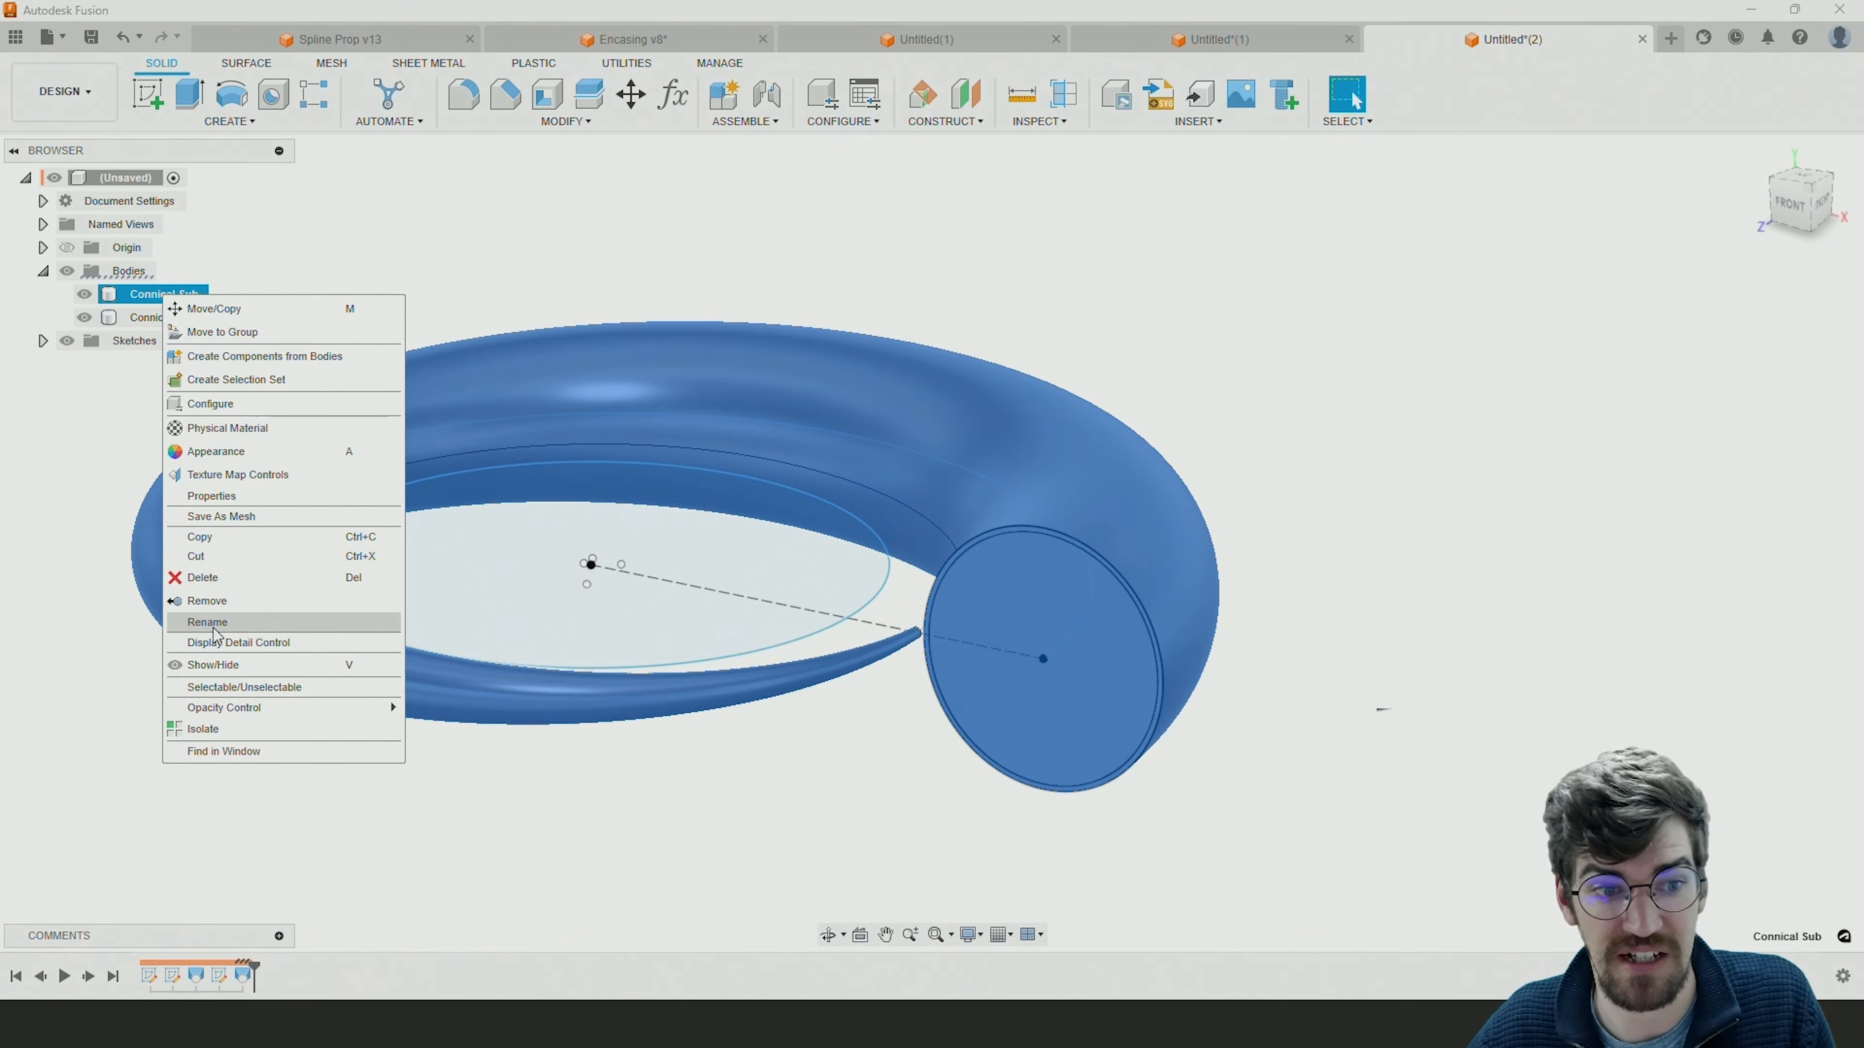
left_click(844, 210)
middle_click_drag(841, 292, 1031, 351, "shift")
middle_click_drag(1031, 397, 1126, 417)
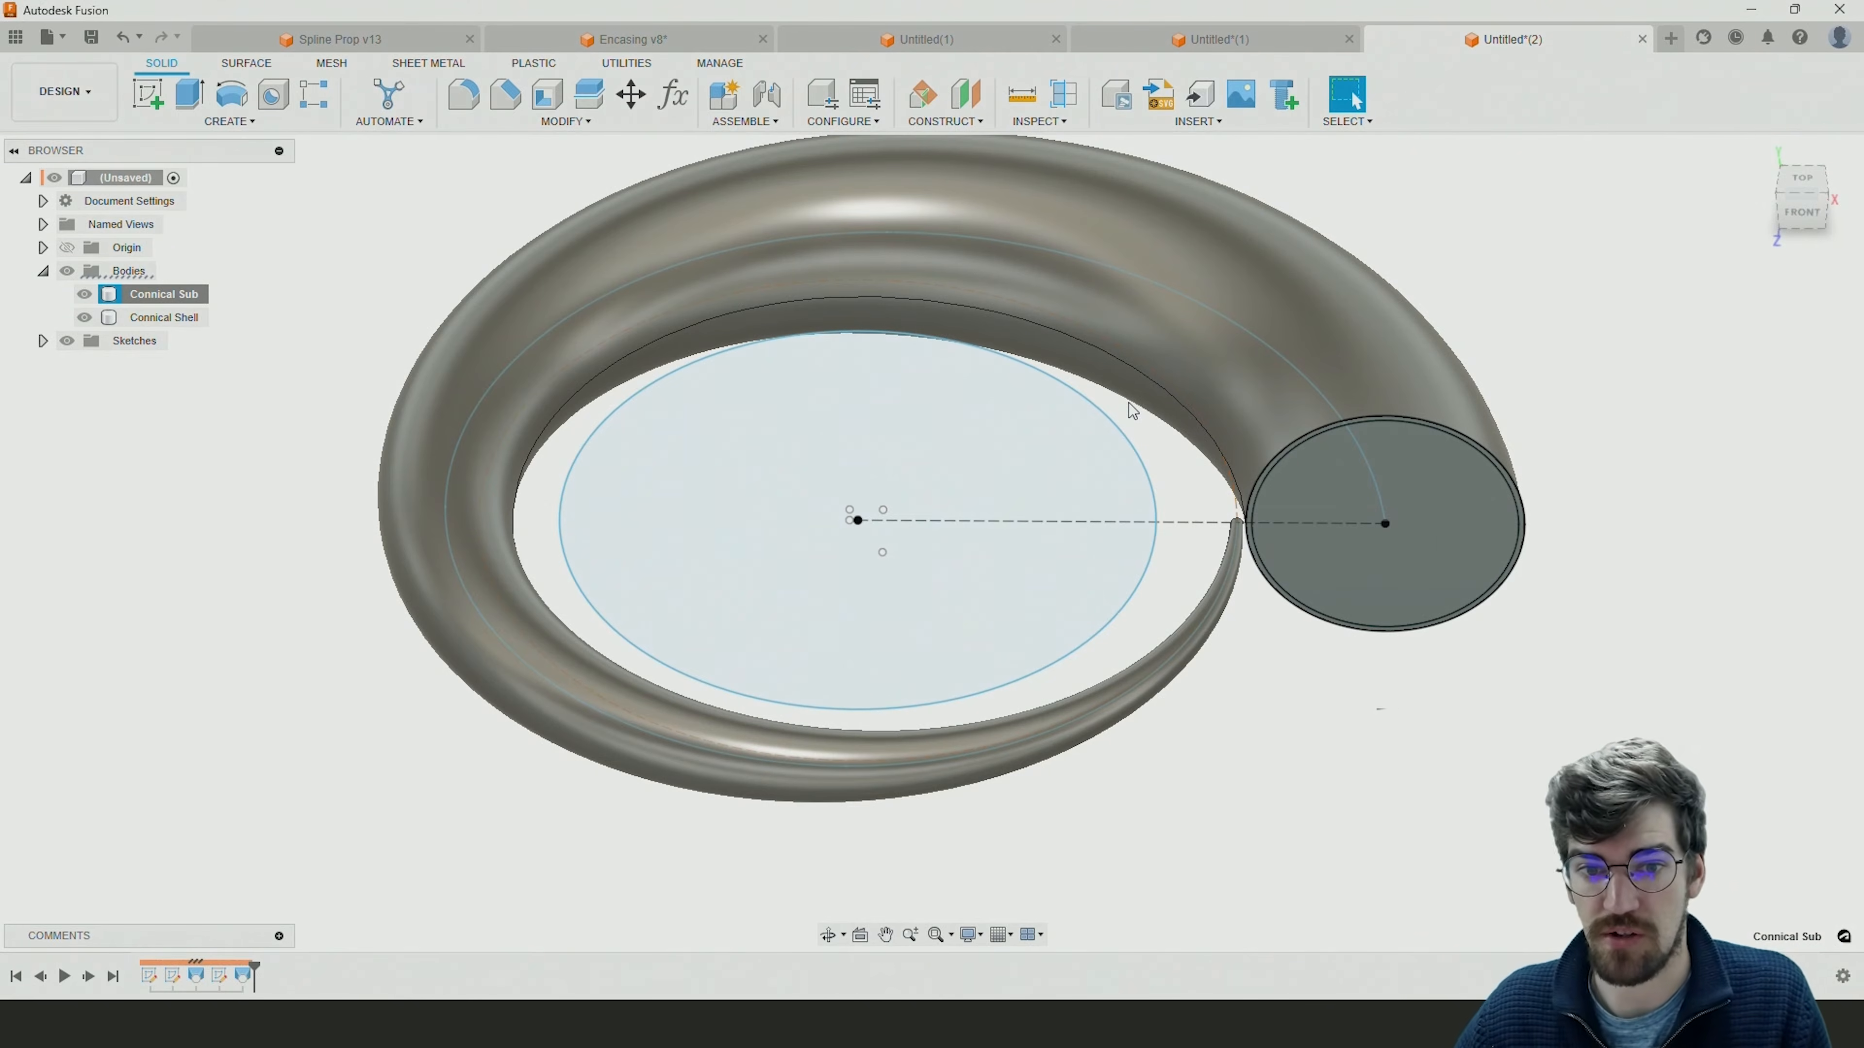
Open the base spiral sketch for editing and examine its arcs, inner circle and dimensions.
double_click(150, 976)
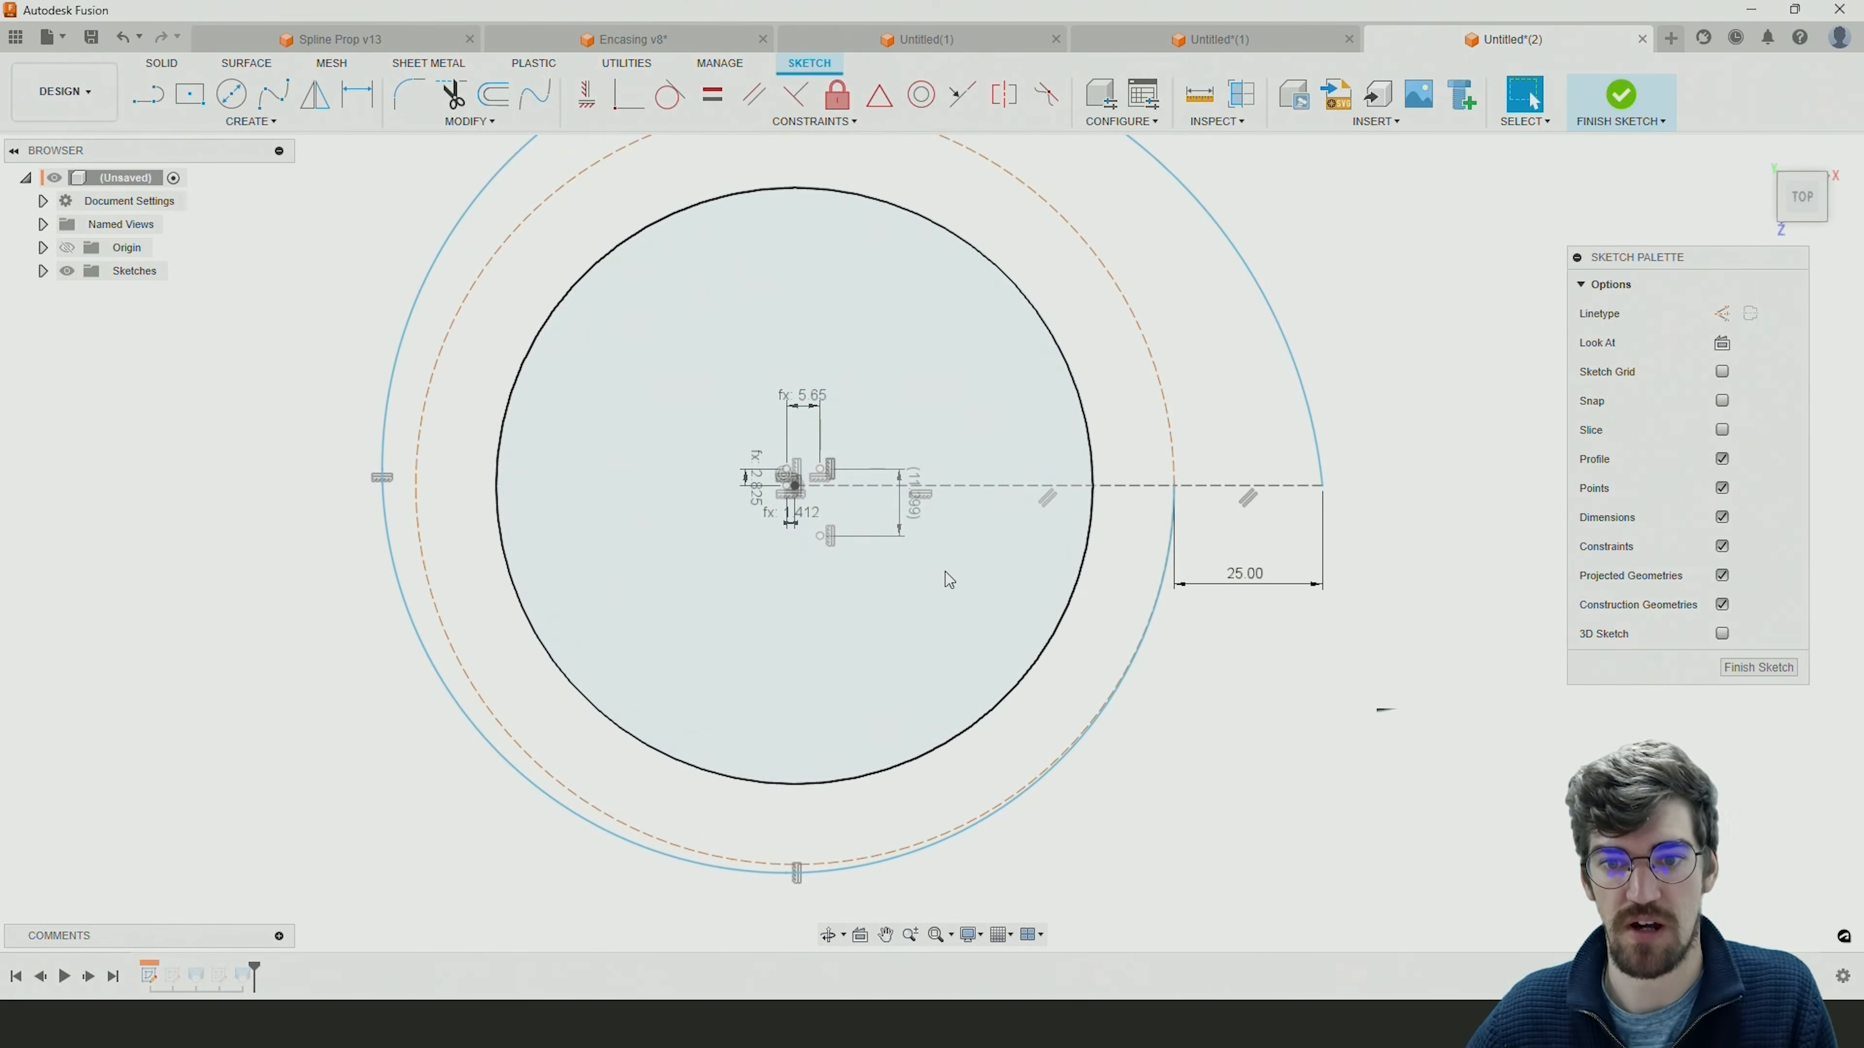
scroll(921, 567, "down", 3)
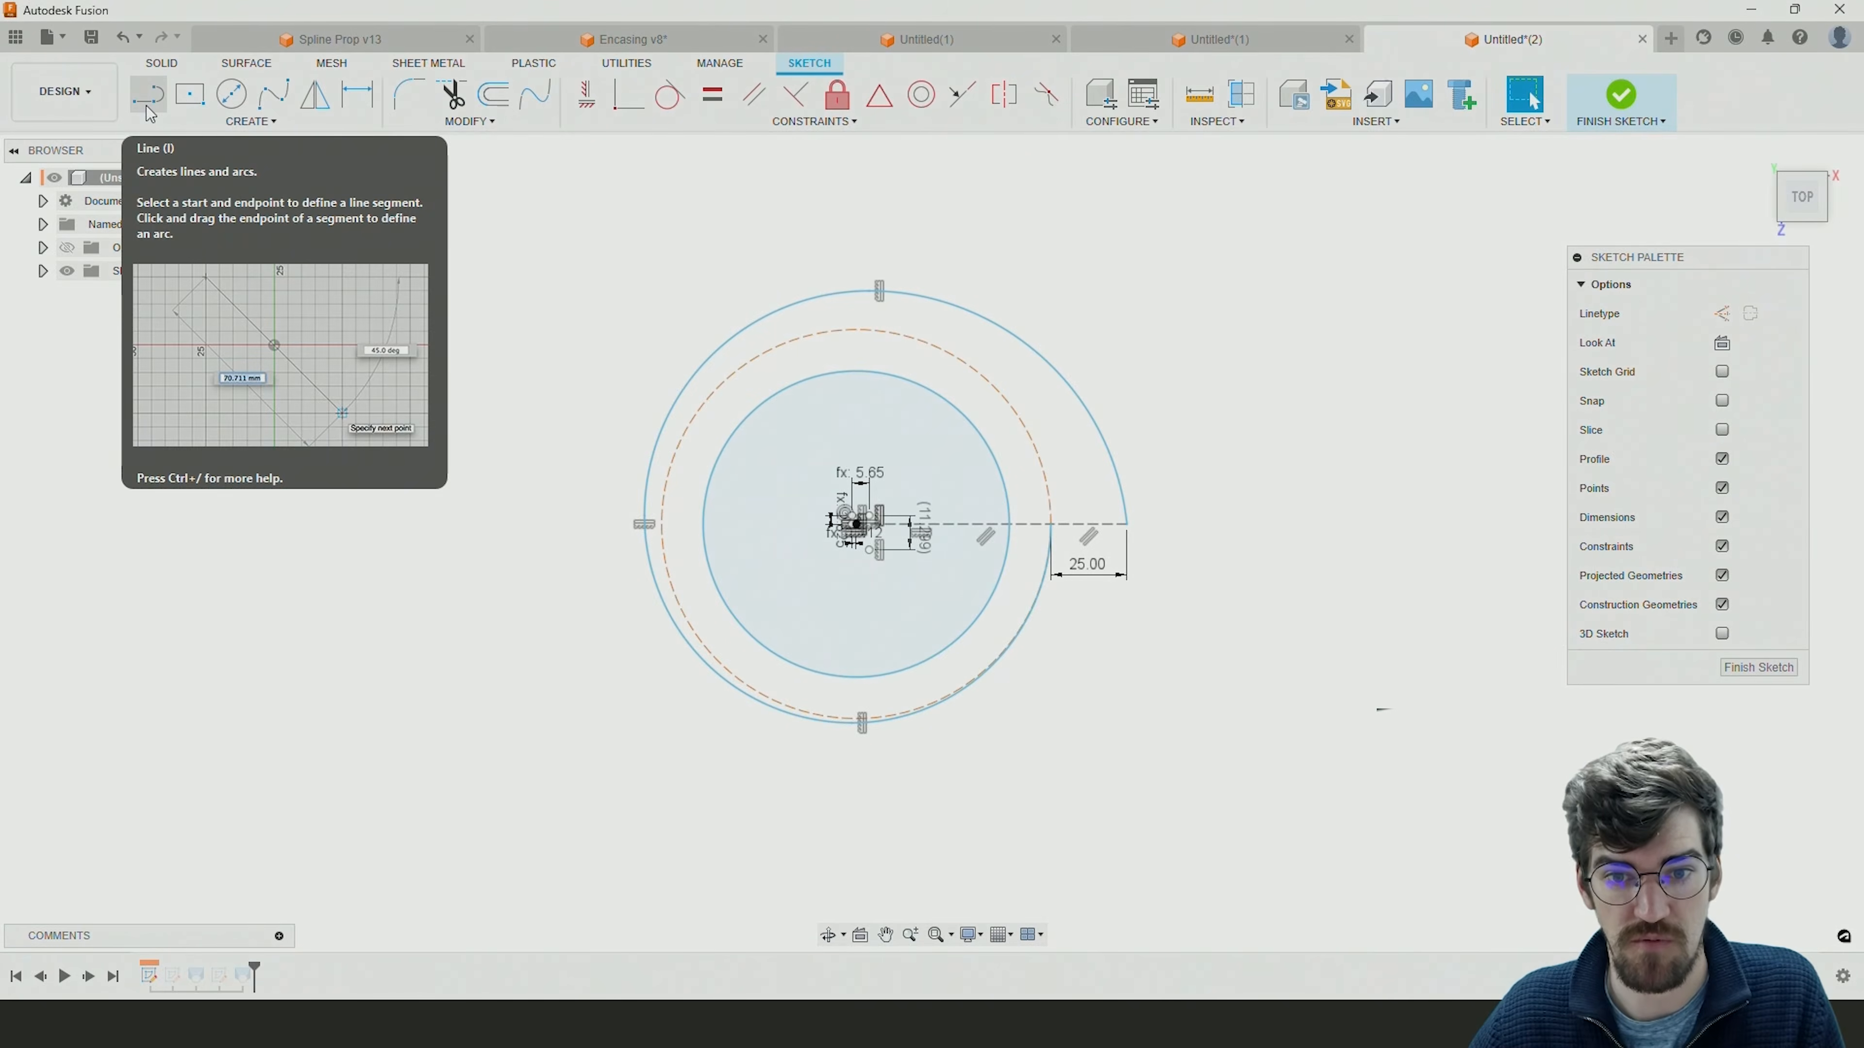
scroll(925, 522, "up", 3)
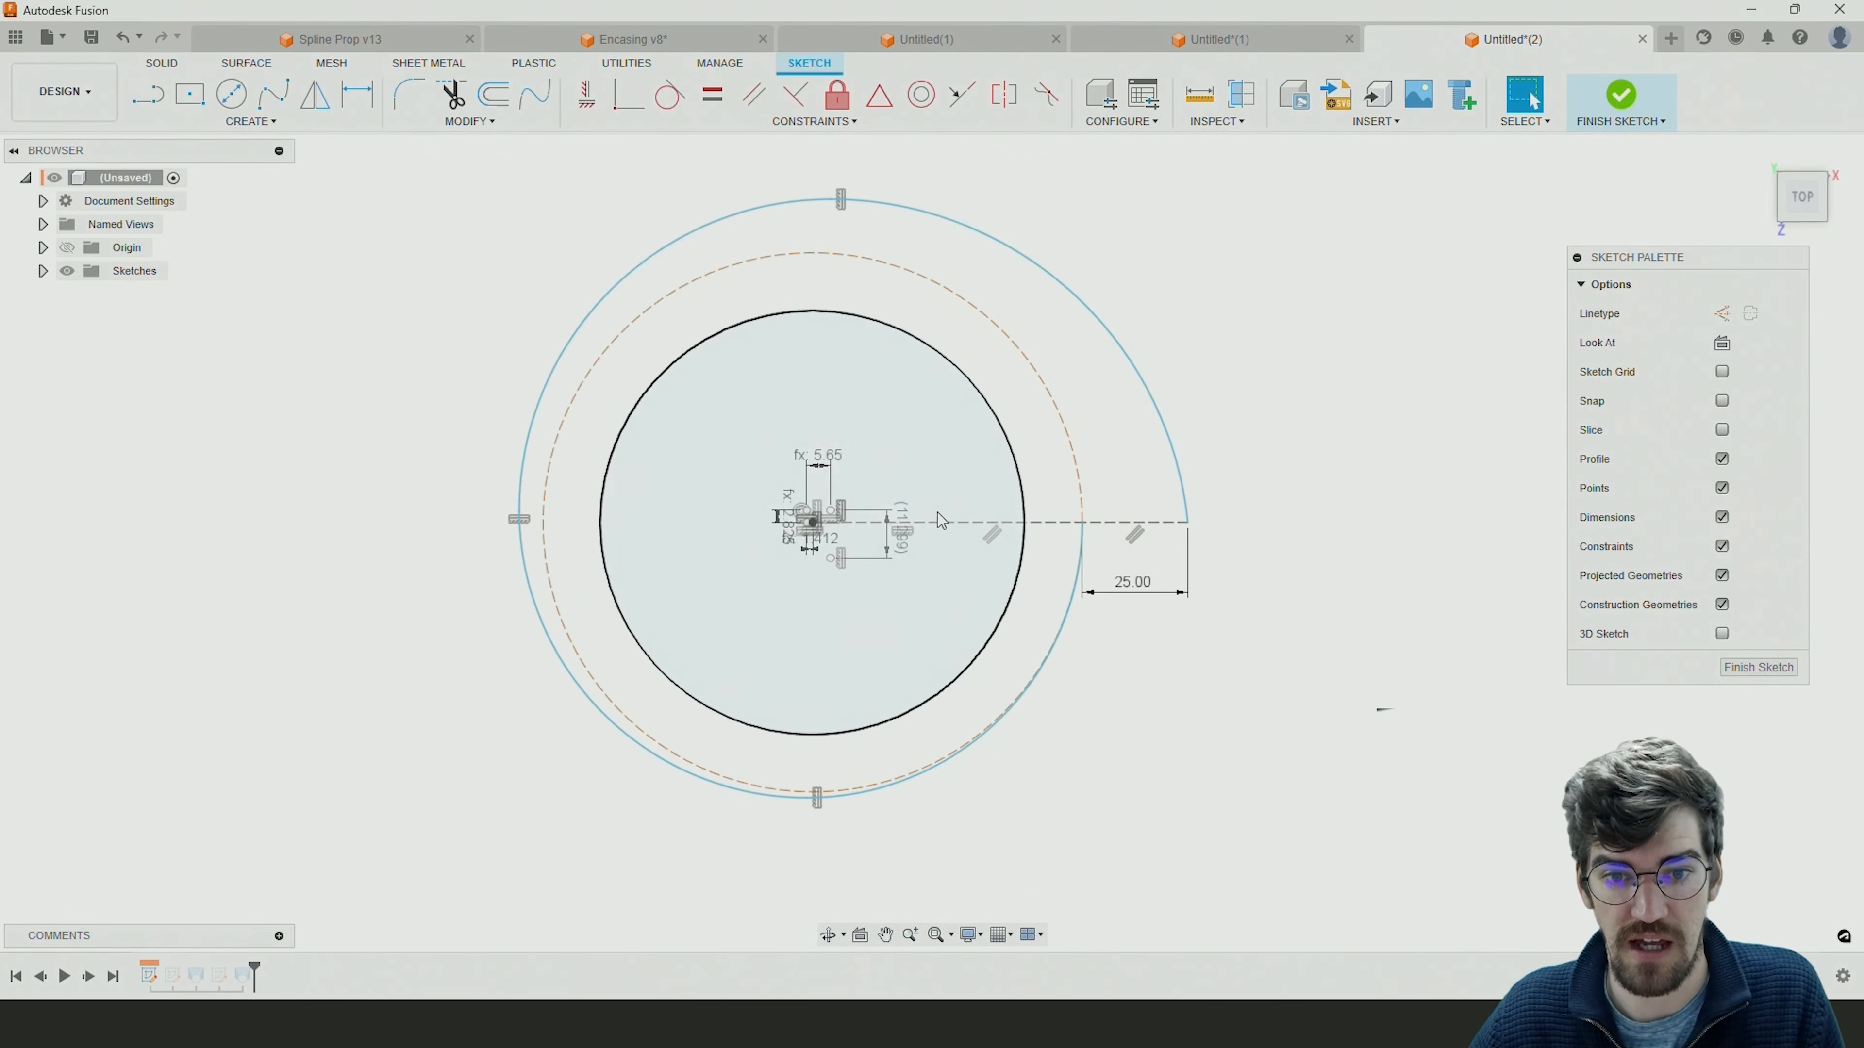
middle_click_drag(938, 513, 851, 505)
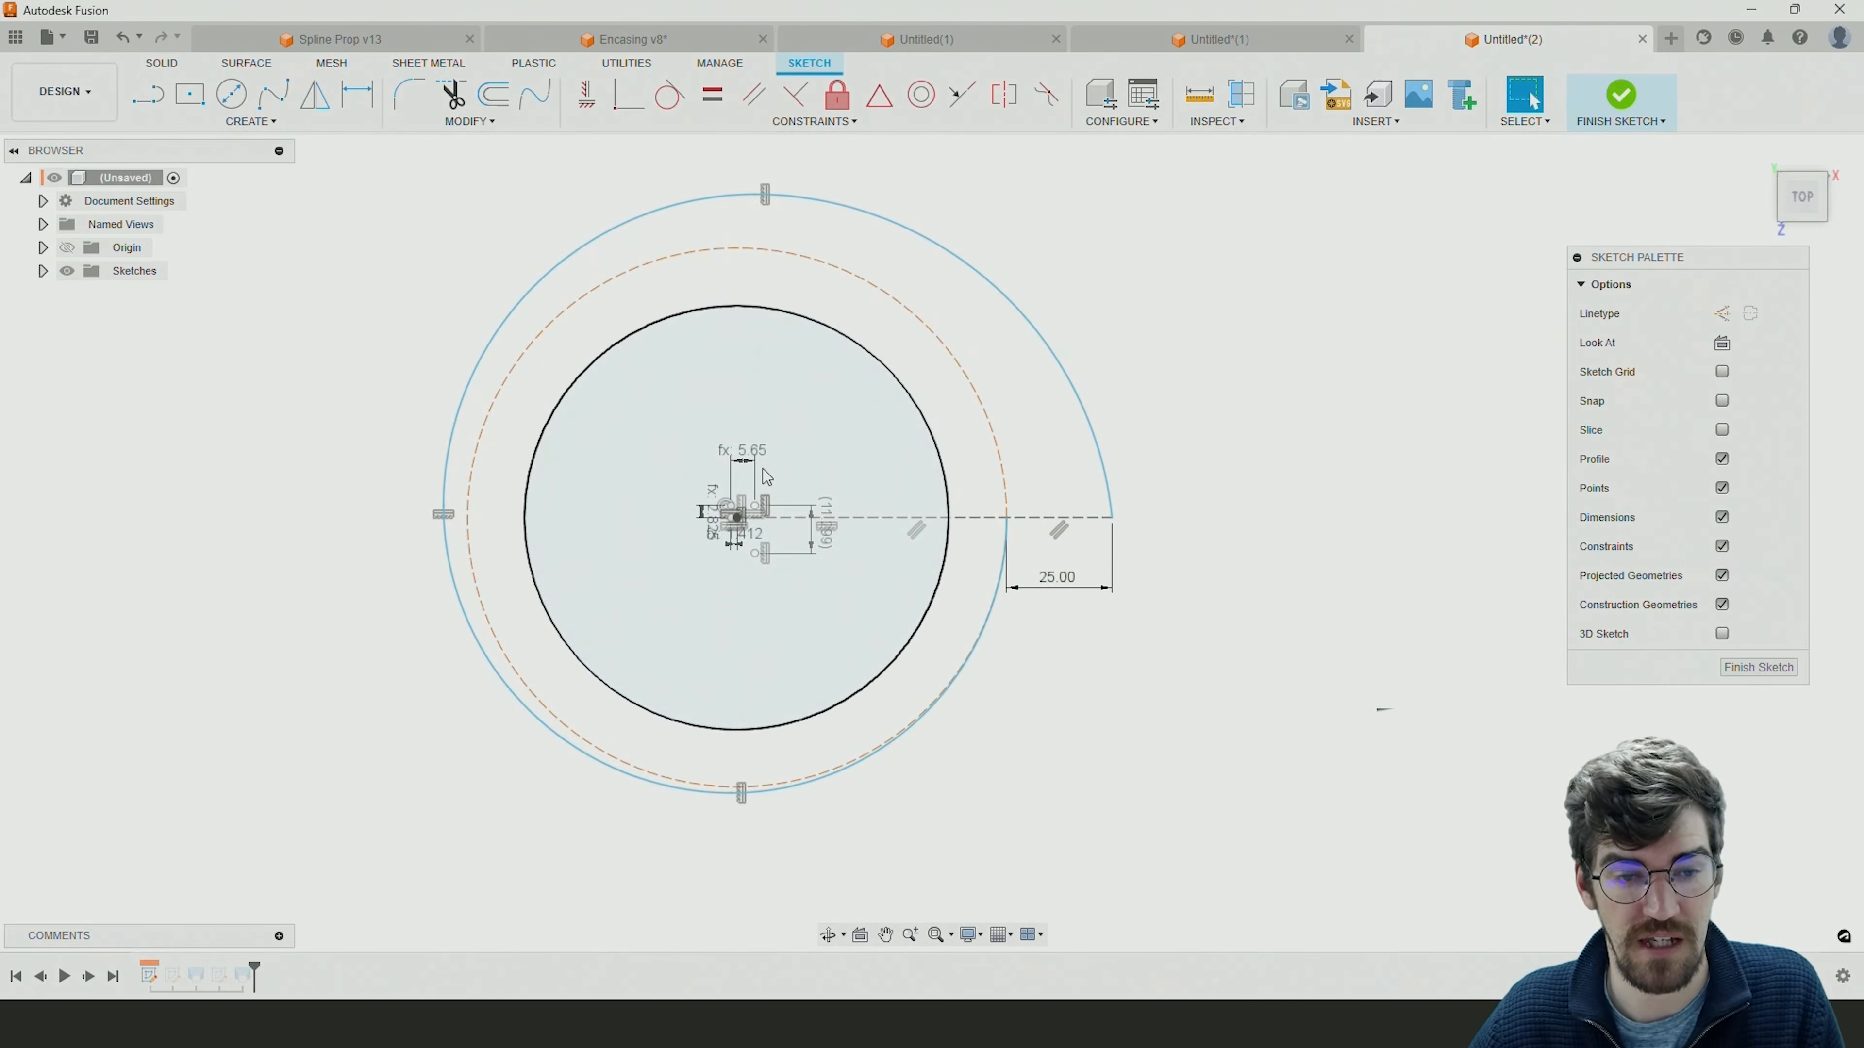
scroll(761, 464, "down", 3)
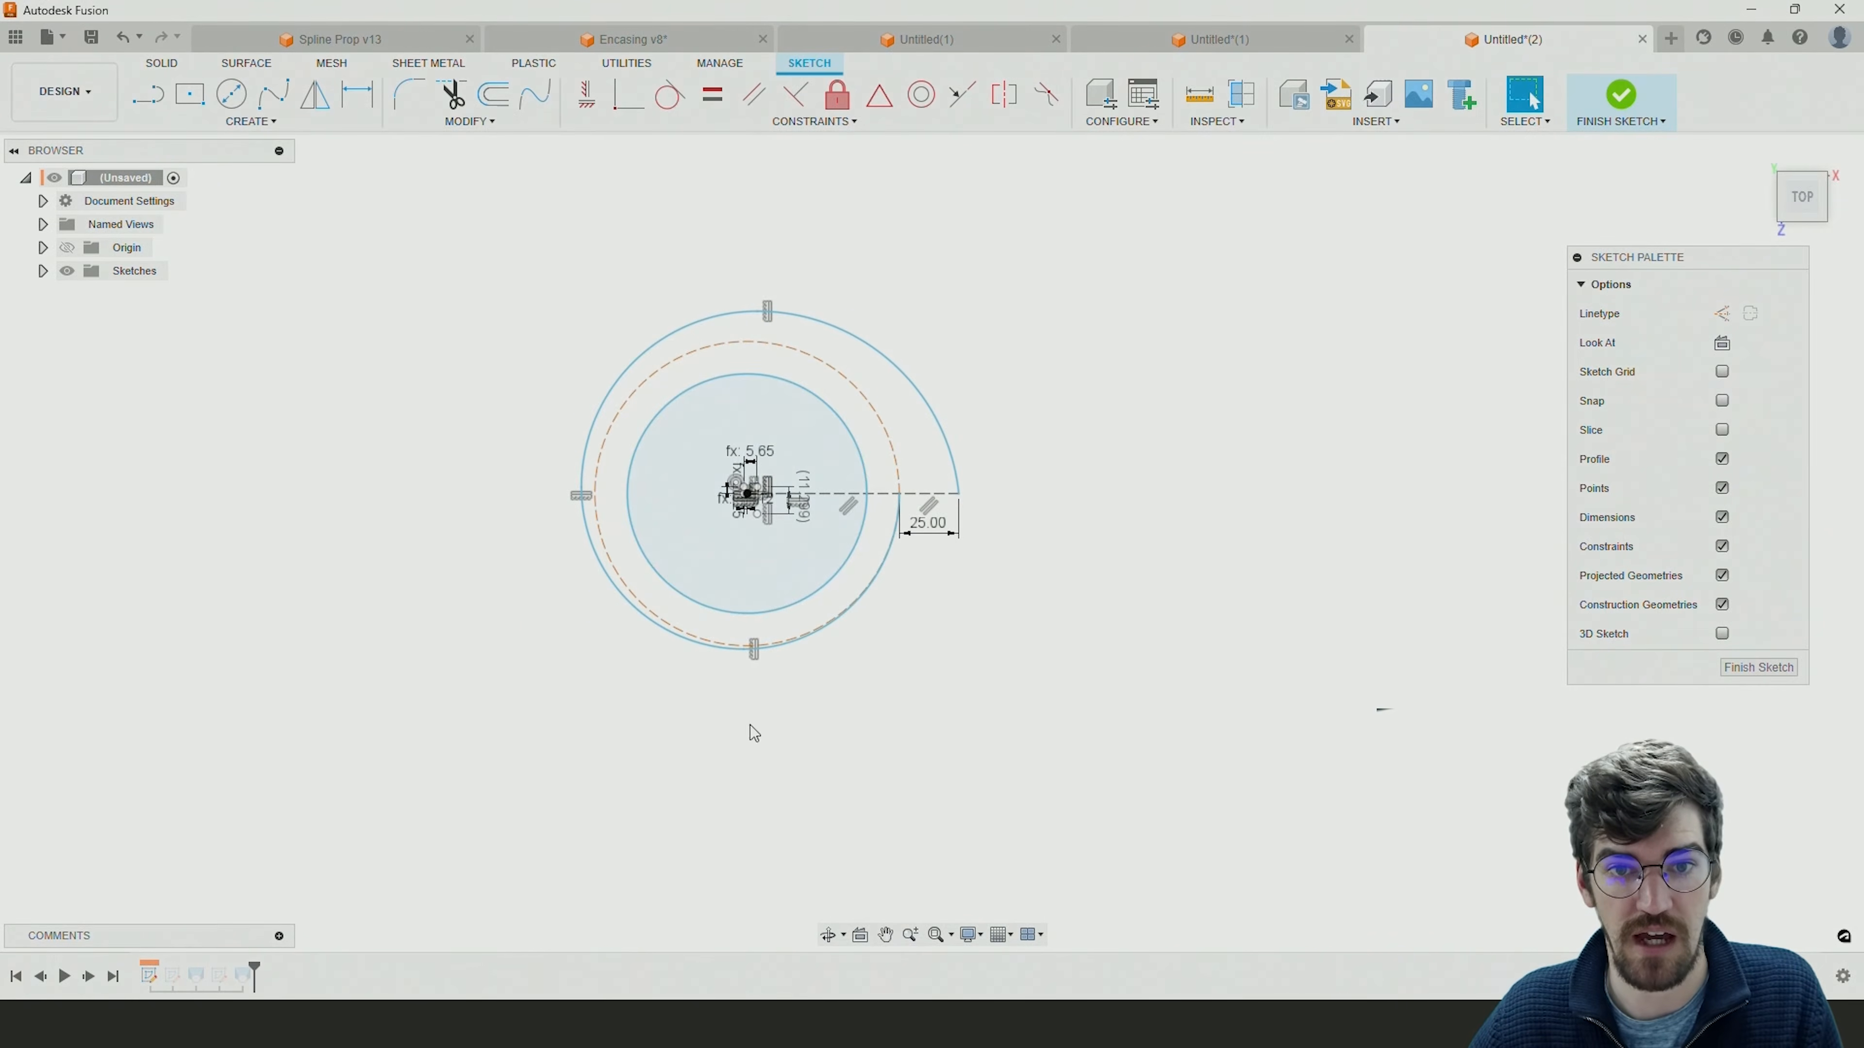
Switch to the Encasing v8 document and open its first sketch for editing.
left_click(635, 40)
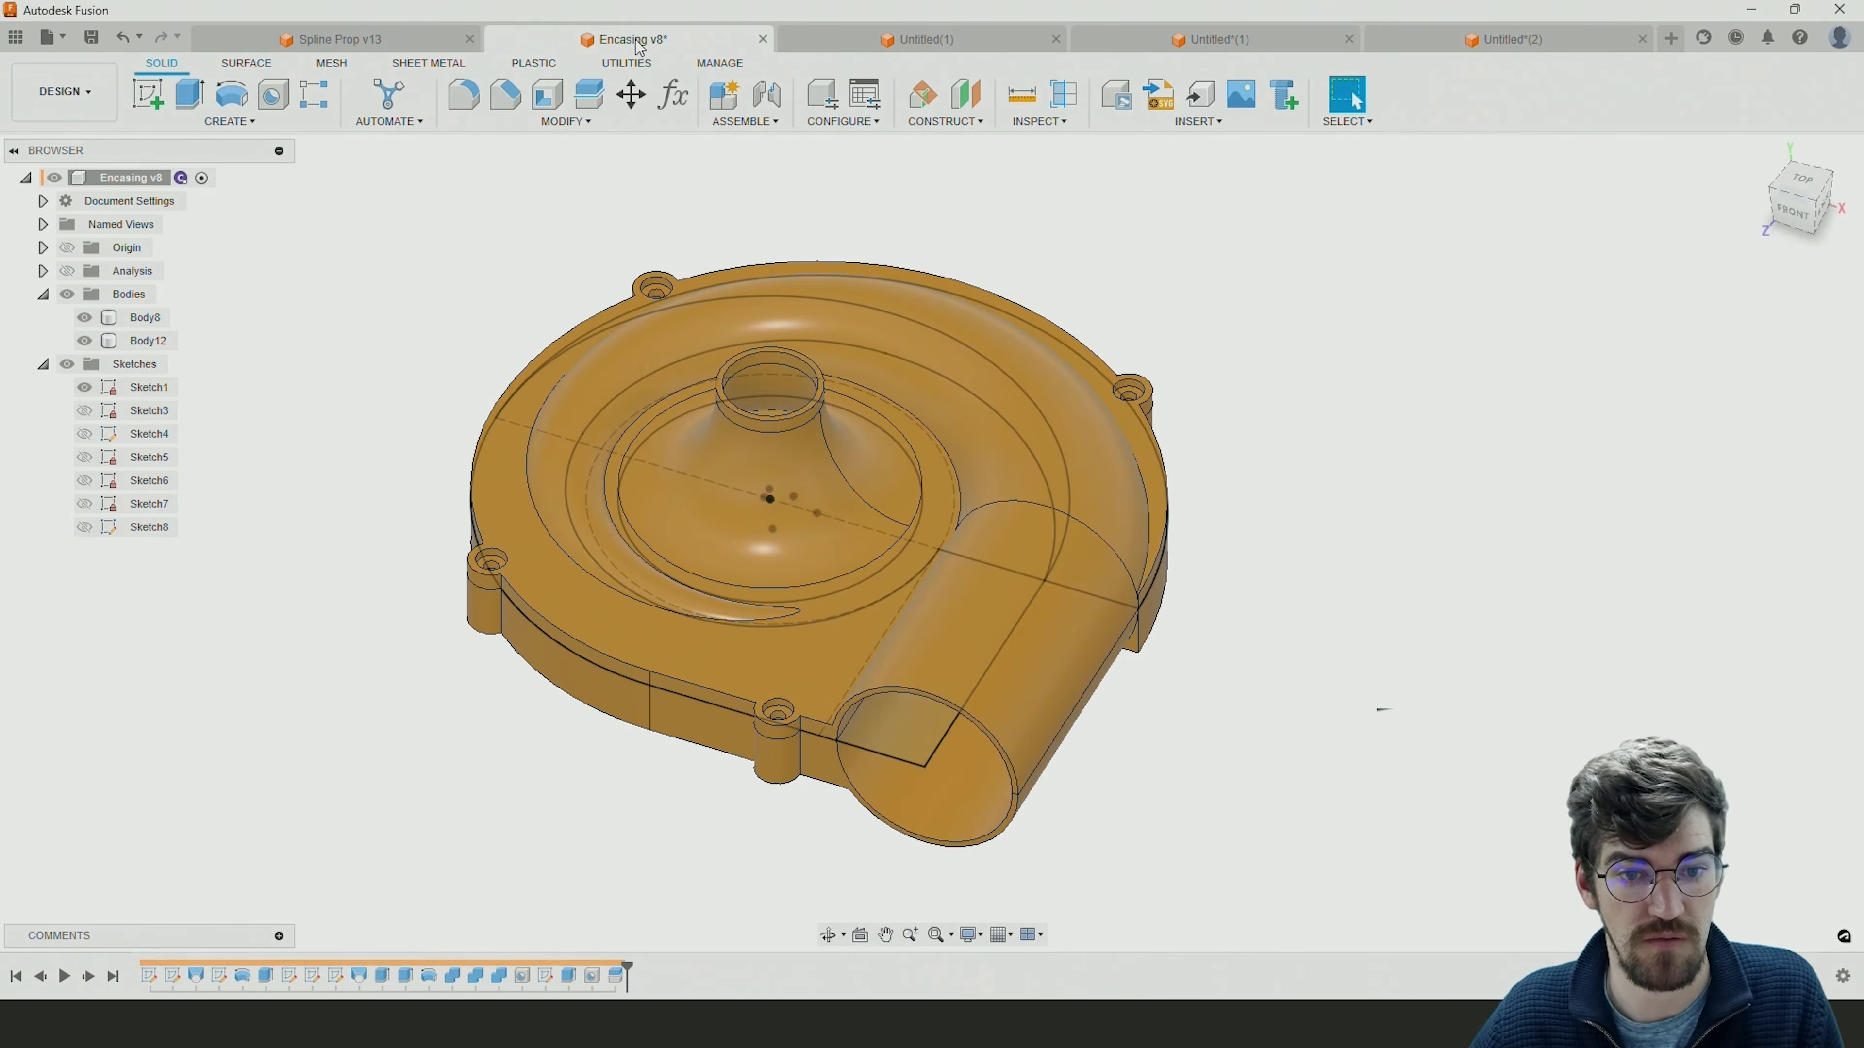
double_click(149, 976)
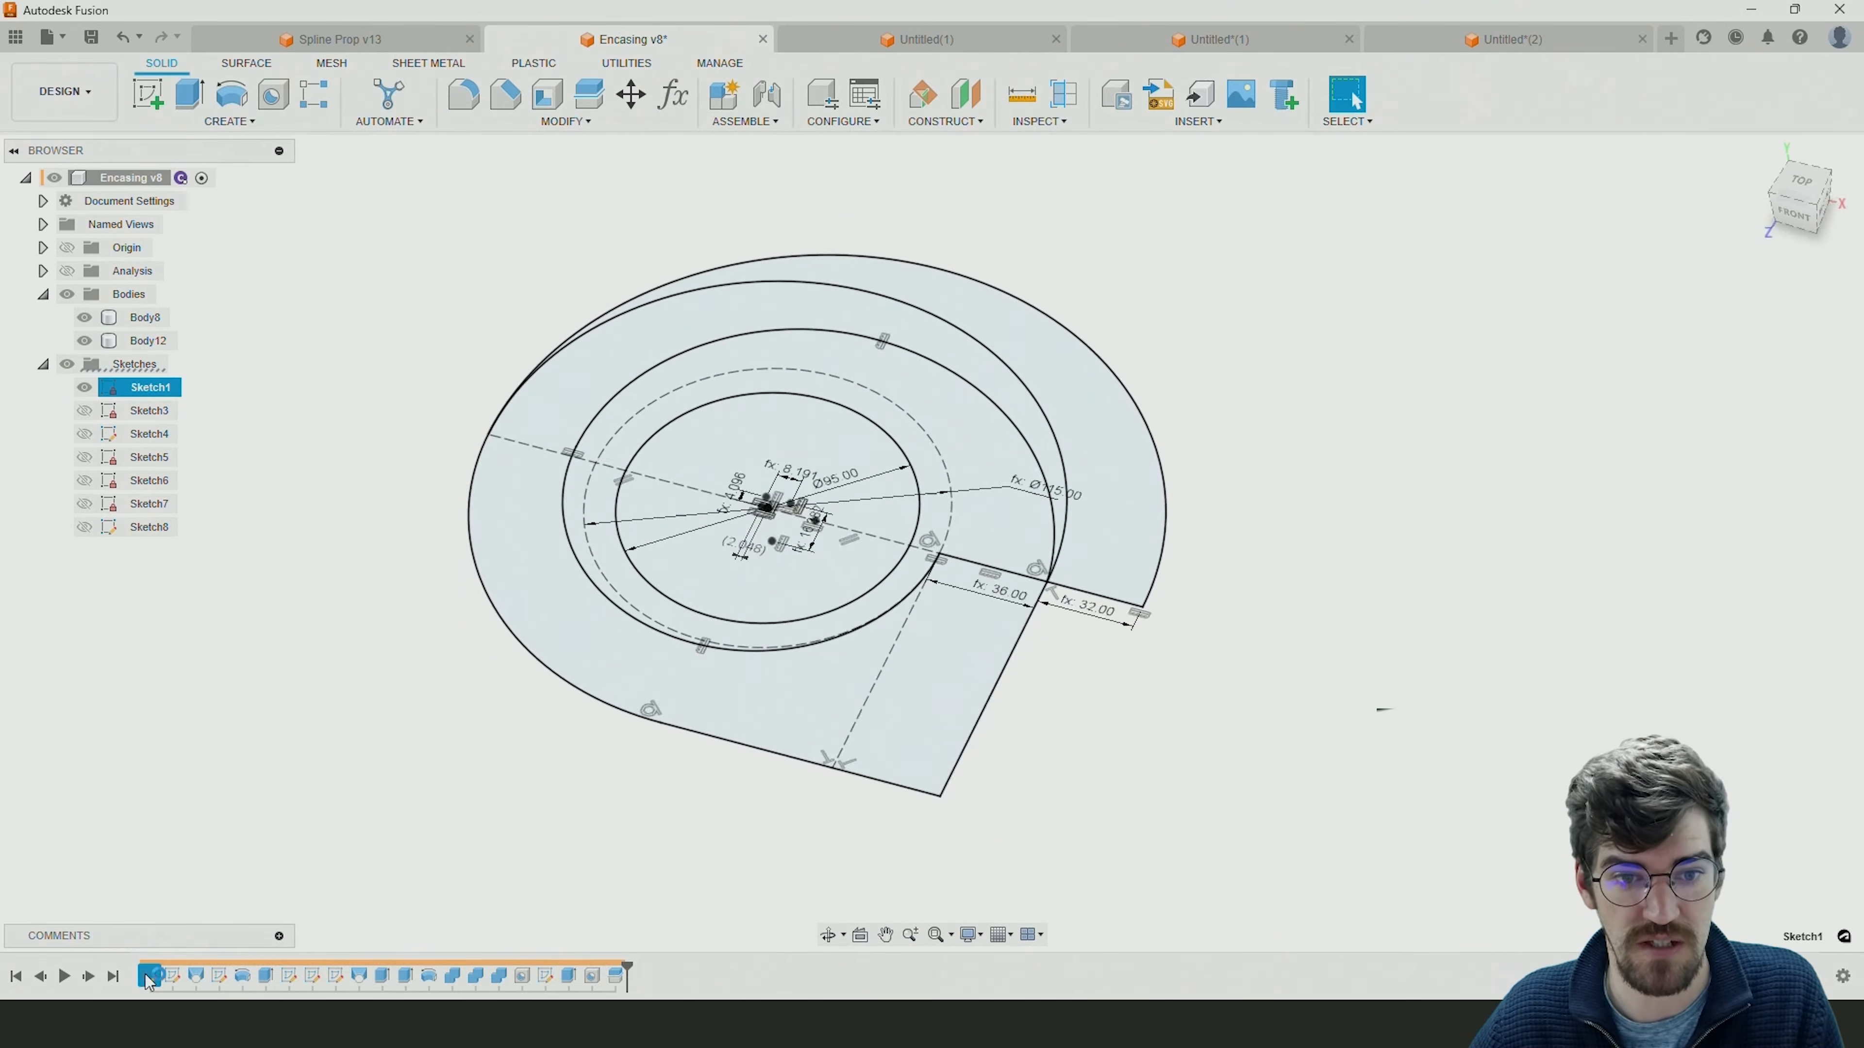
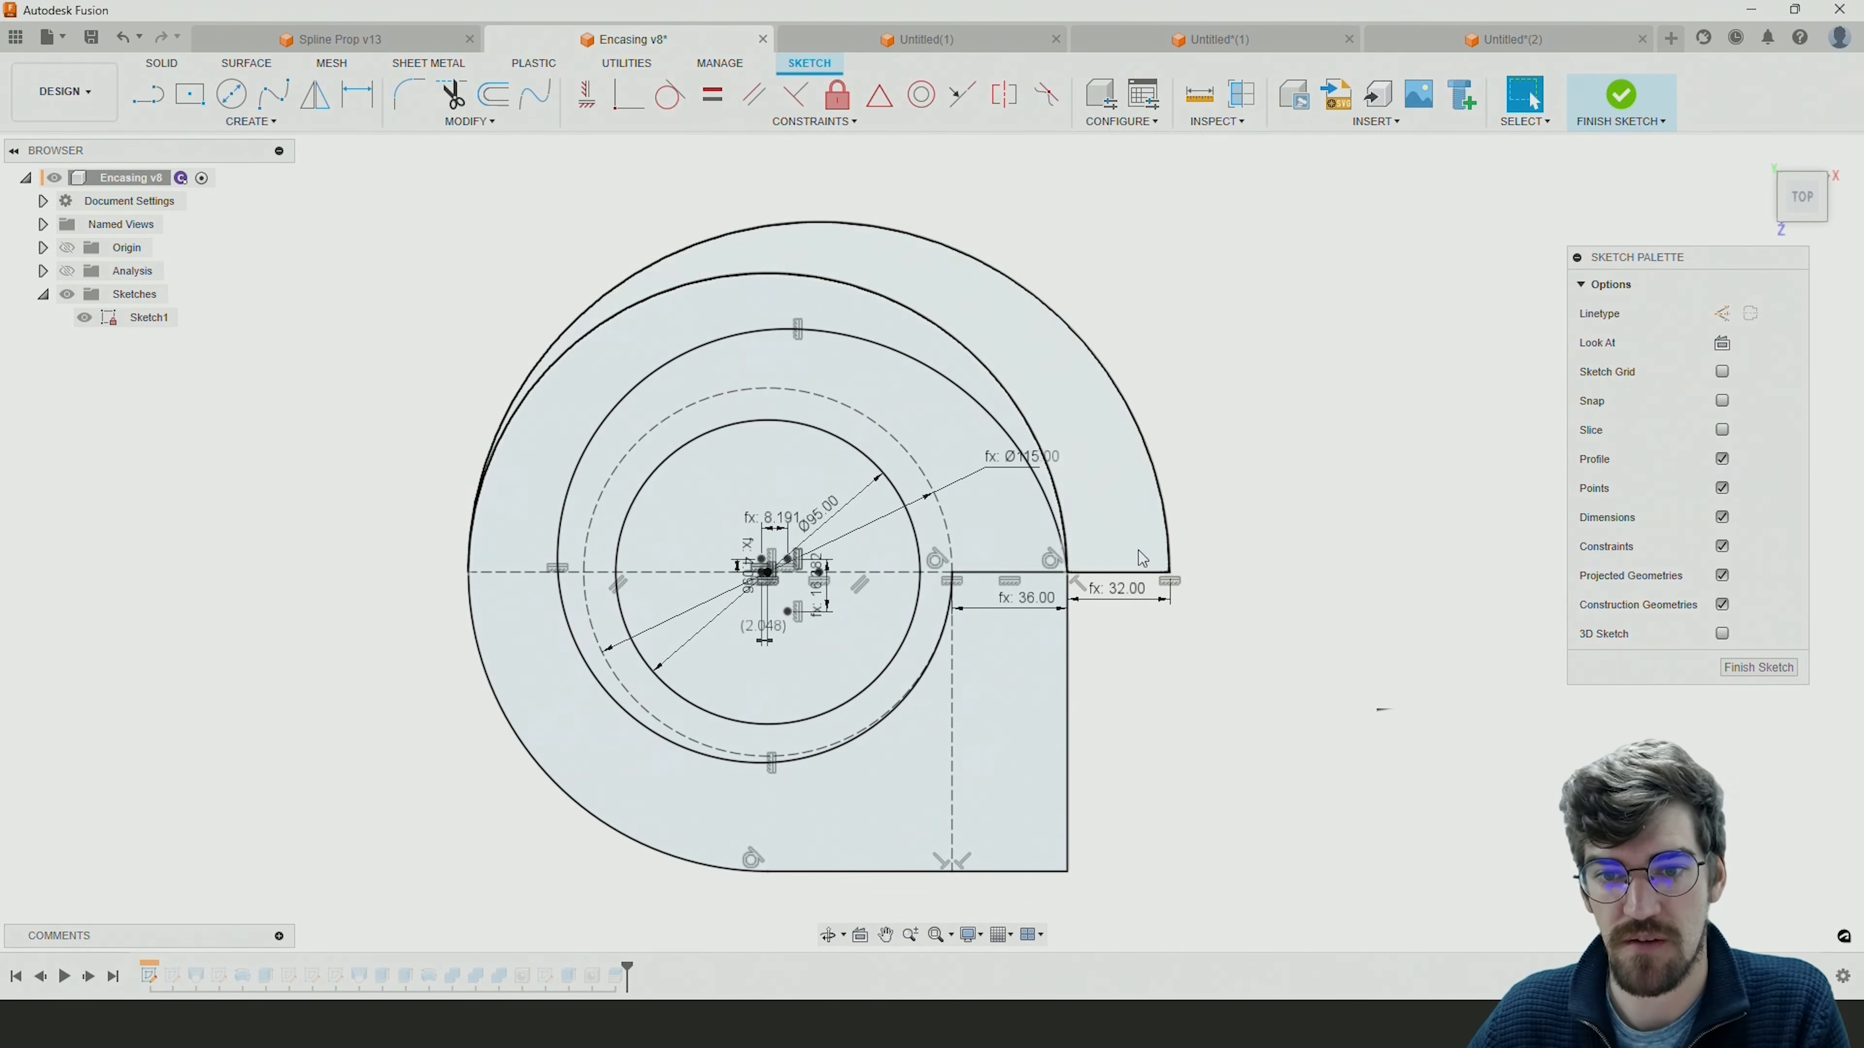
Examine the outermost arc in the Encasing v8 sketch, finish that sketch, and switch back to the Untitled(2) document.
left_click(1146, 448)
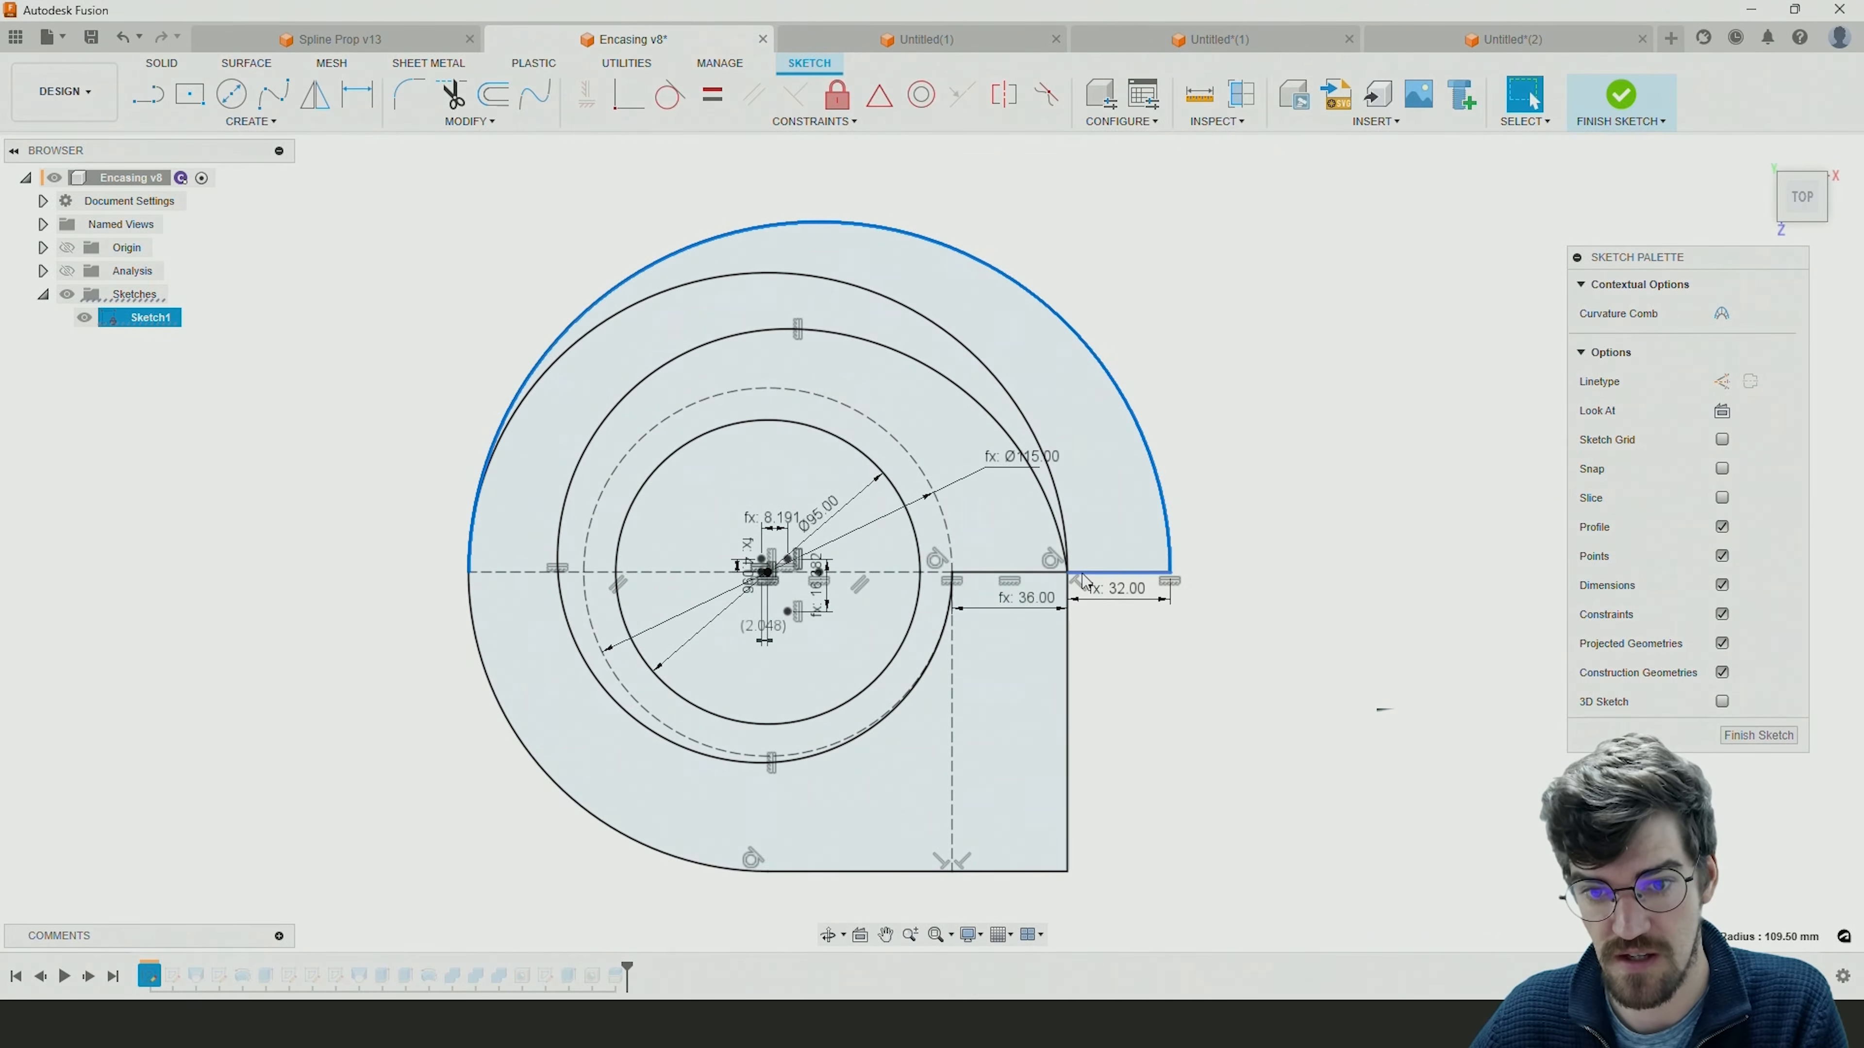
key("Escape")
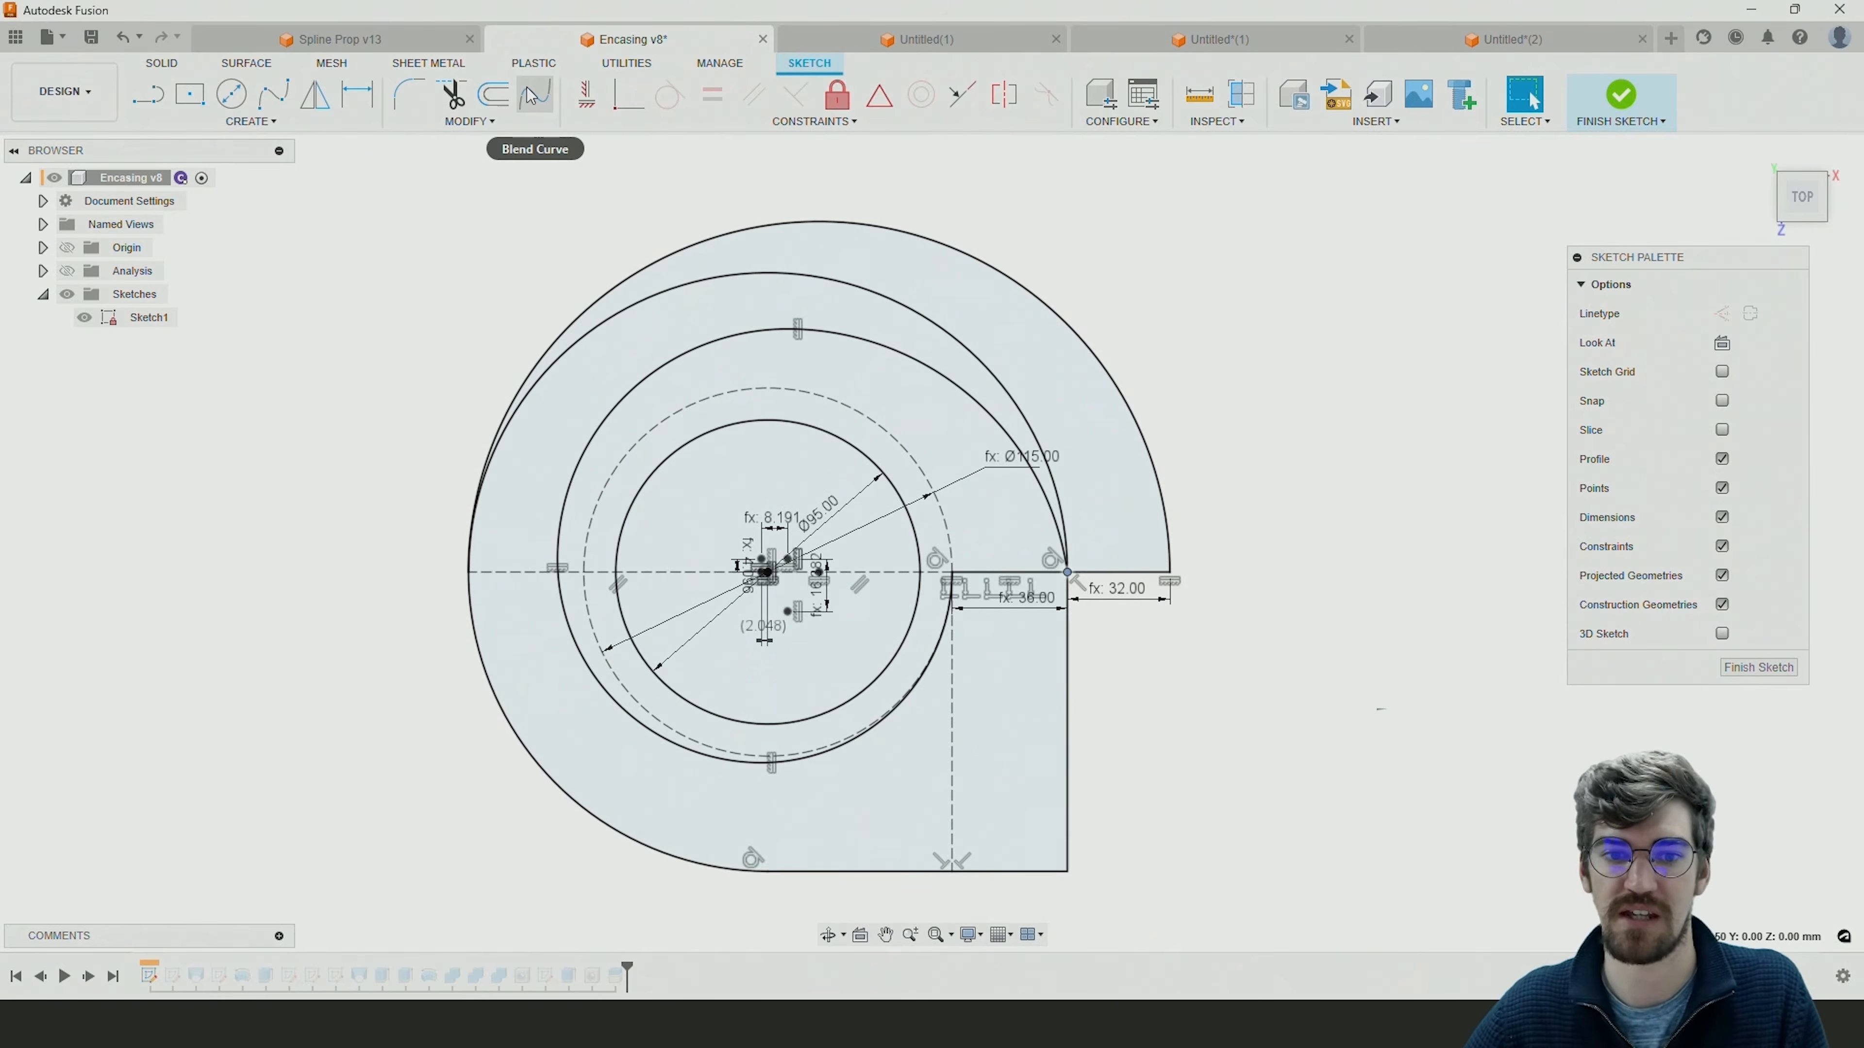
left_click(1735, 670)
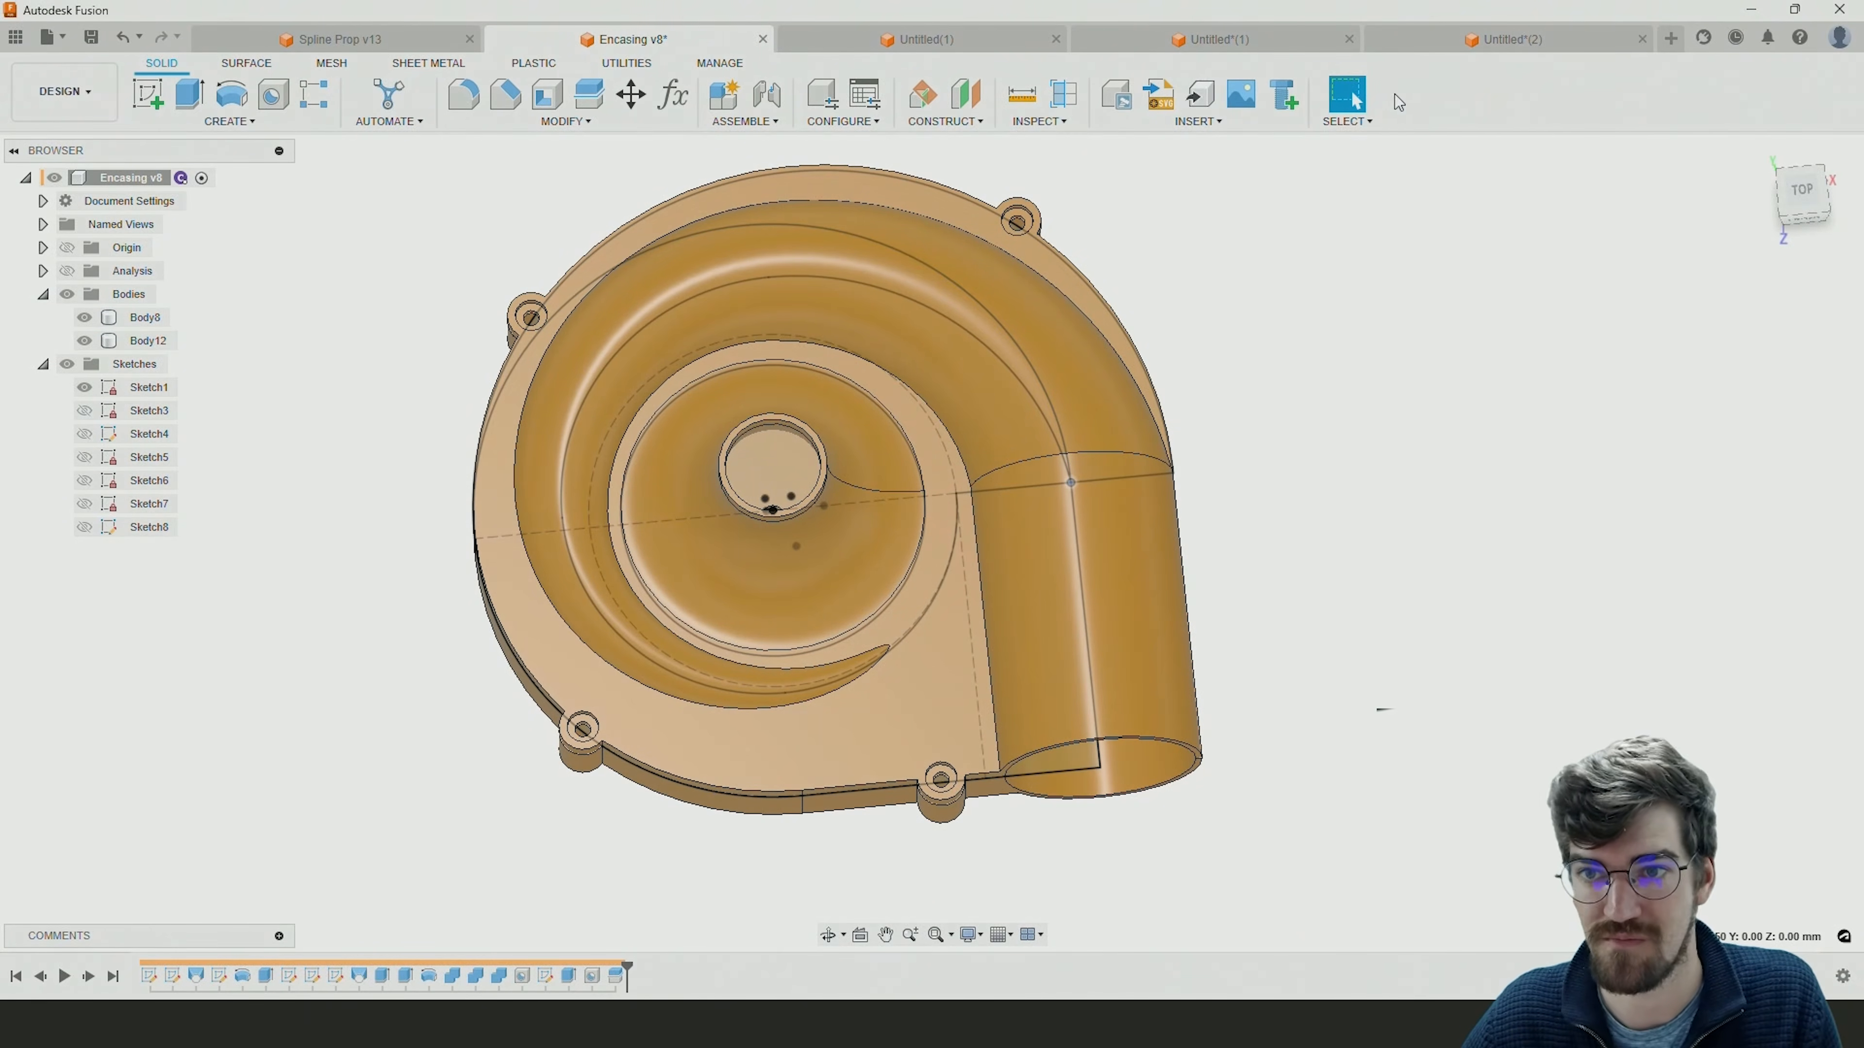
left_click(1464, 40)
Draw a center-point semicircular arc around the origin, from the spiral's outer end below the circle to the opposite side of the horizontal axis.
mouse_move(814, 416)
middle_mouse_down()
mouse_move(944, 423)
mouse_move(791, 357)
middle_mouse_up()
scroll(876, 432, "up", 2)
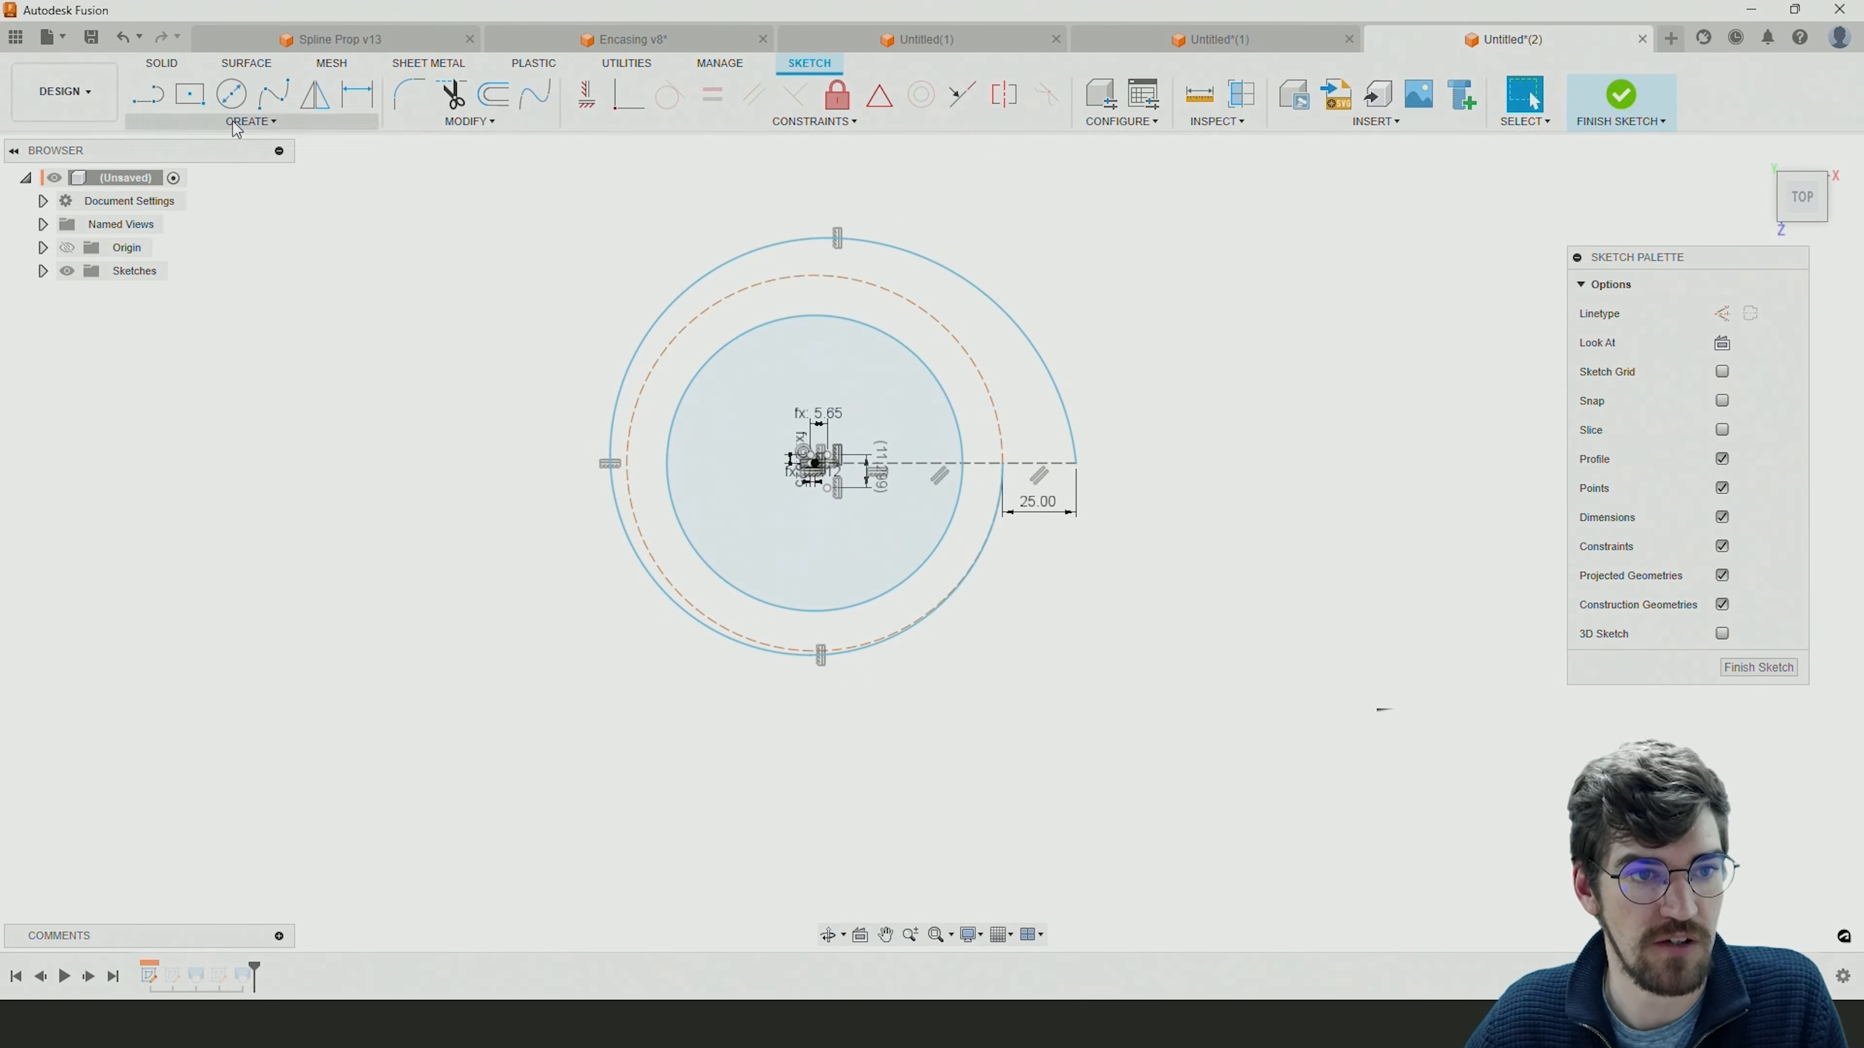
left_click(248, 121)
mouse_move(175, 200)
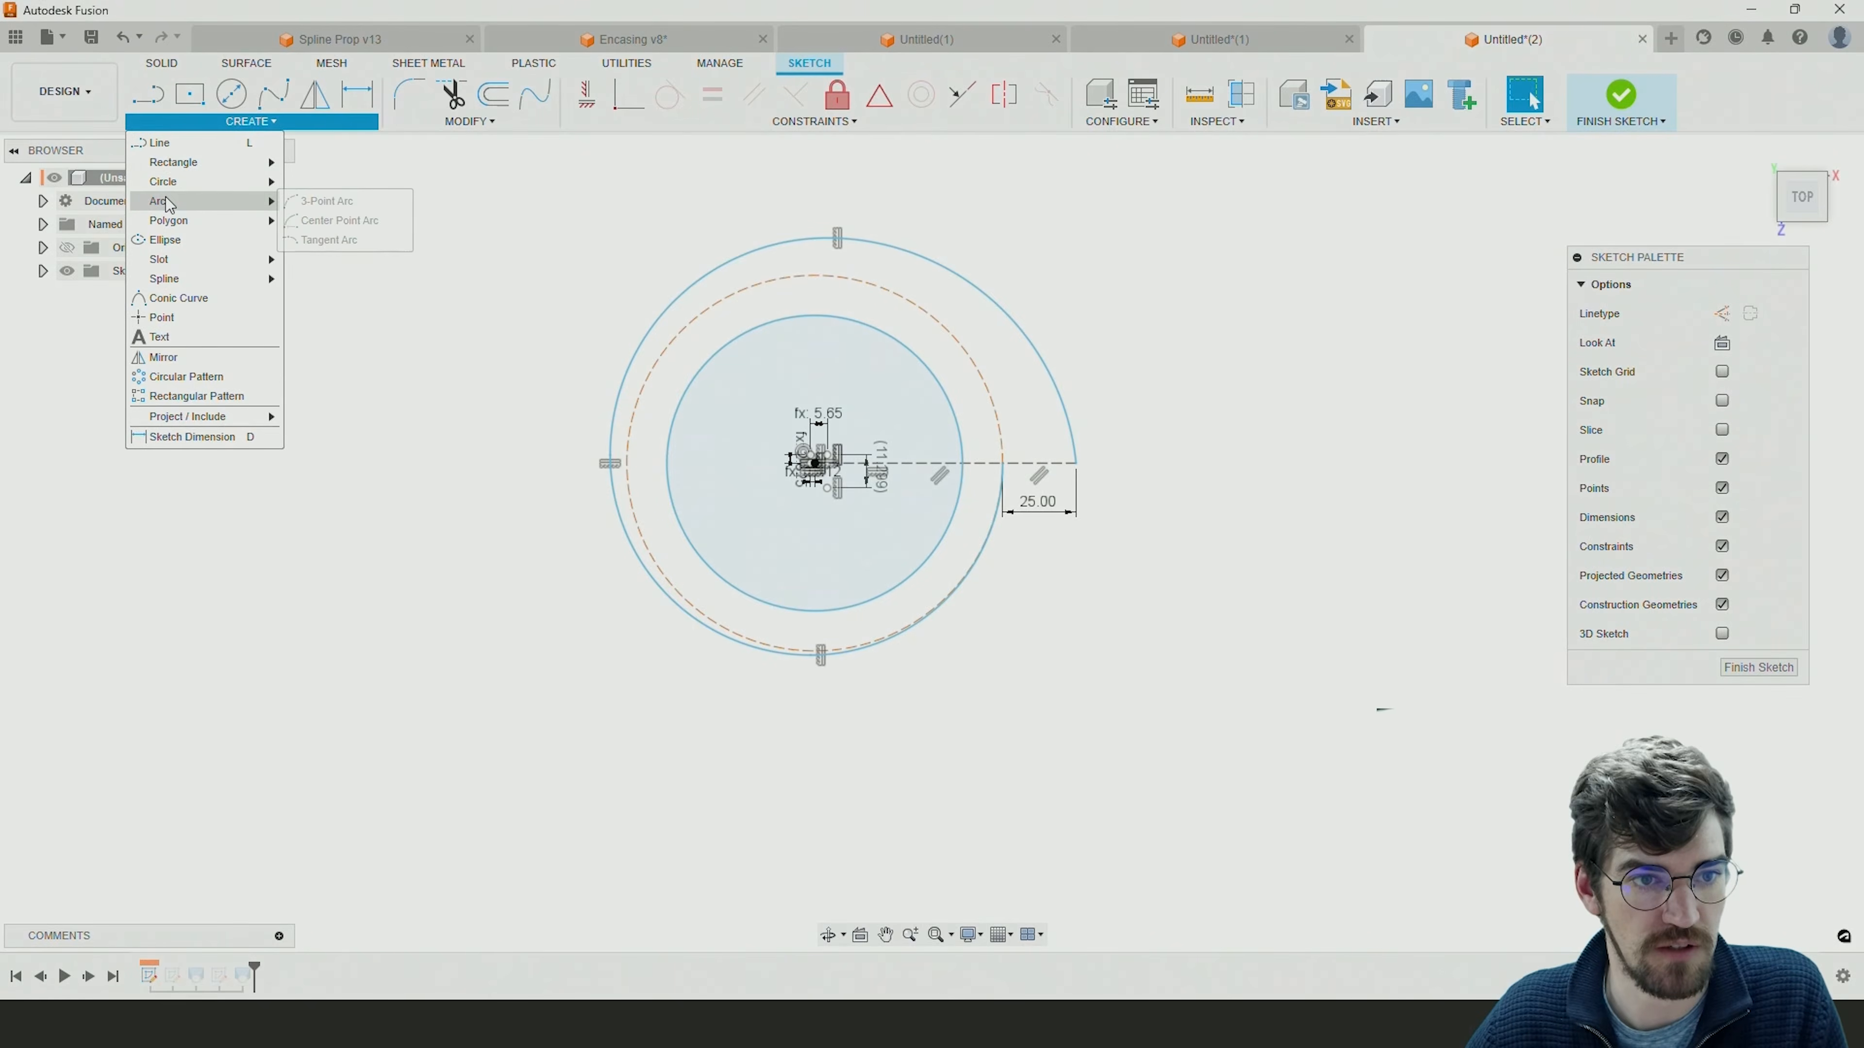
left_click(306, 222)
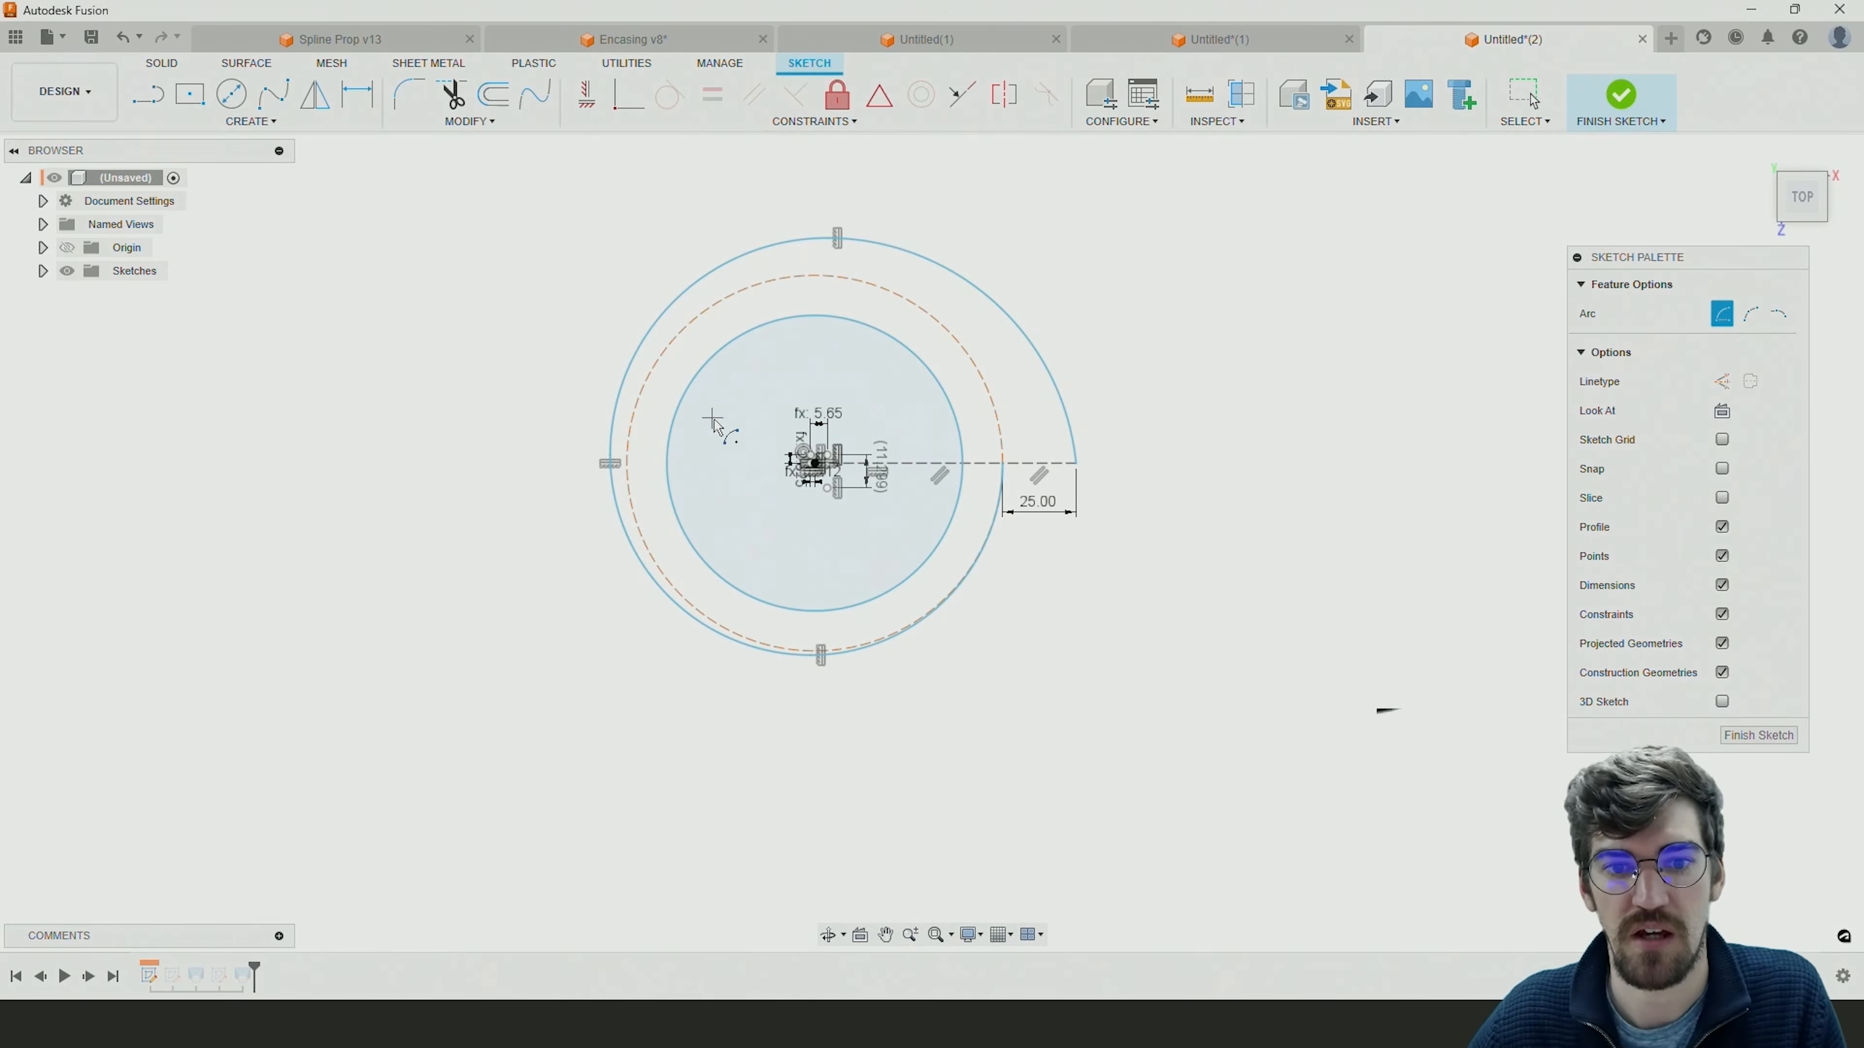
scroll(816, 469, "up", 8)
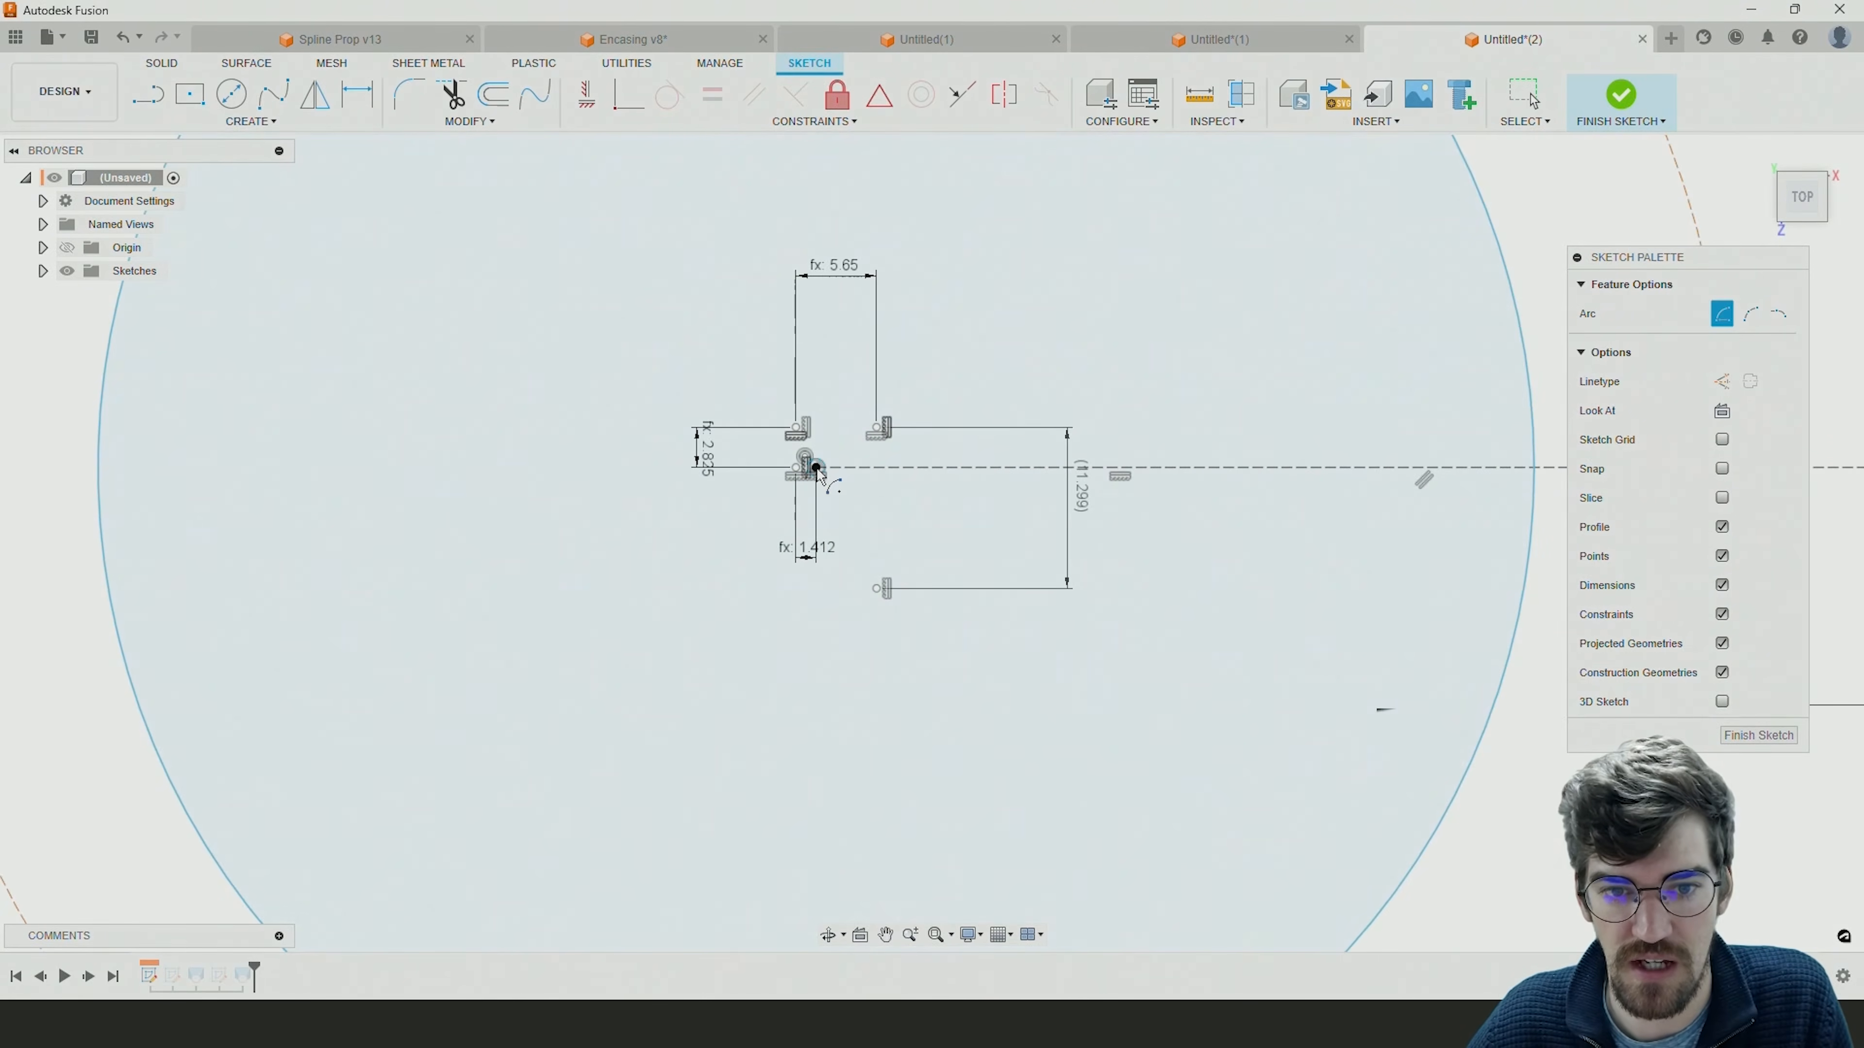
scroll(816, 468, "down", 6)
left_click(718, 416)
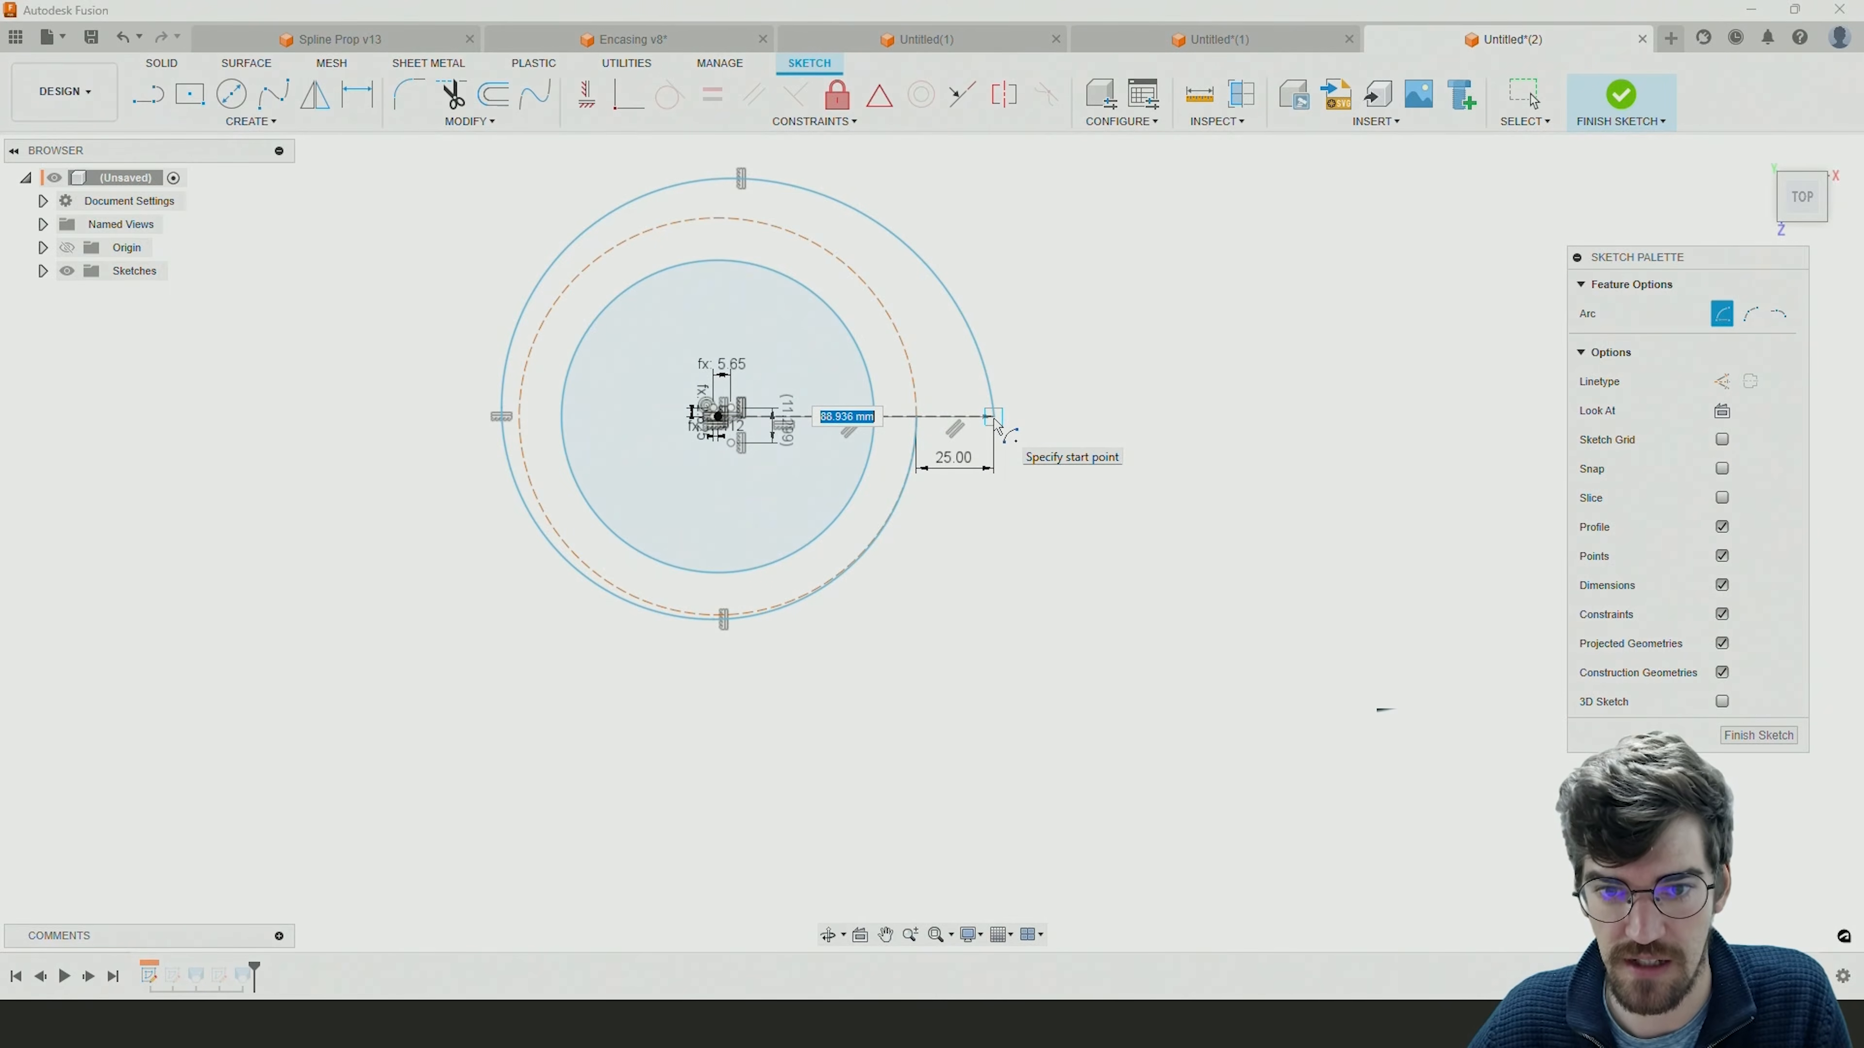
left_click(1022, 418)
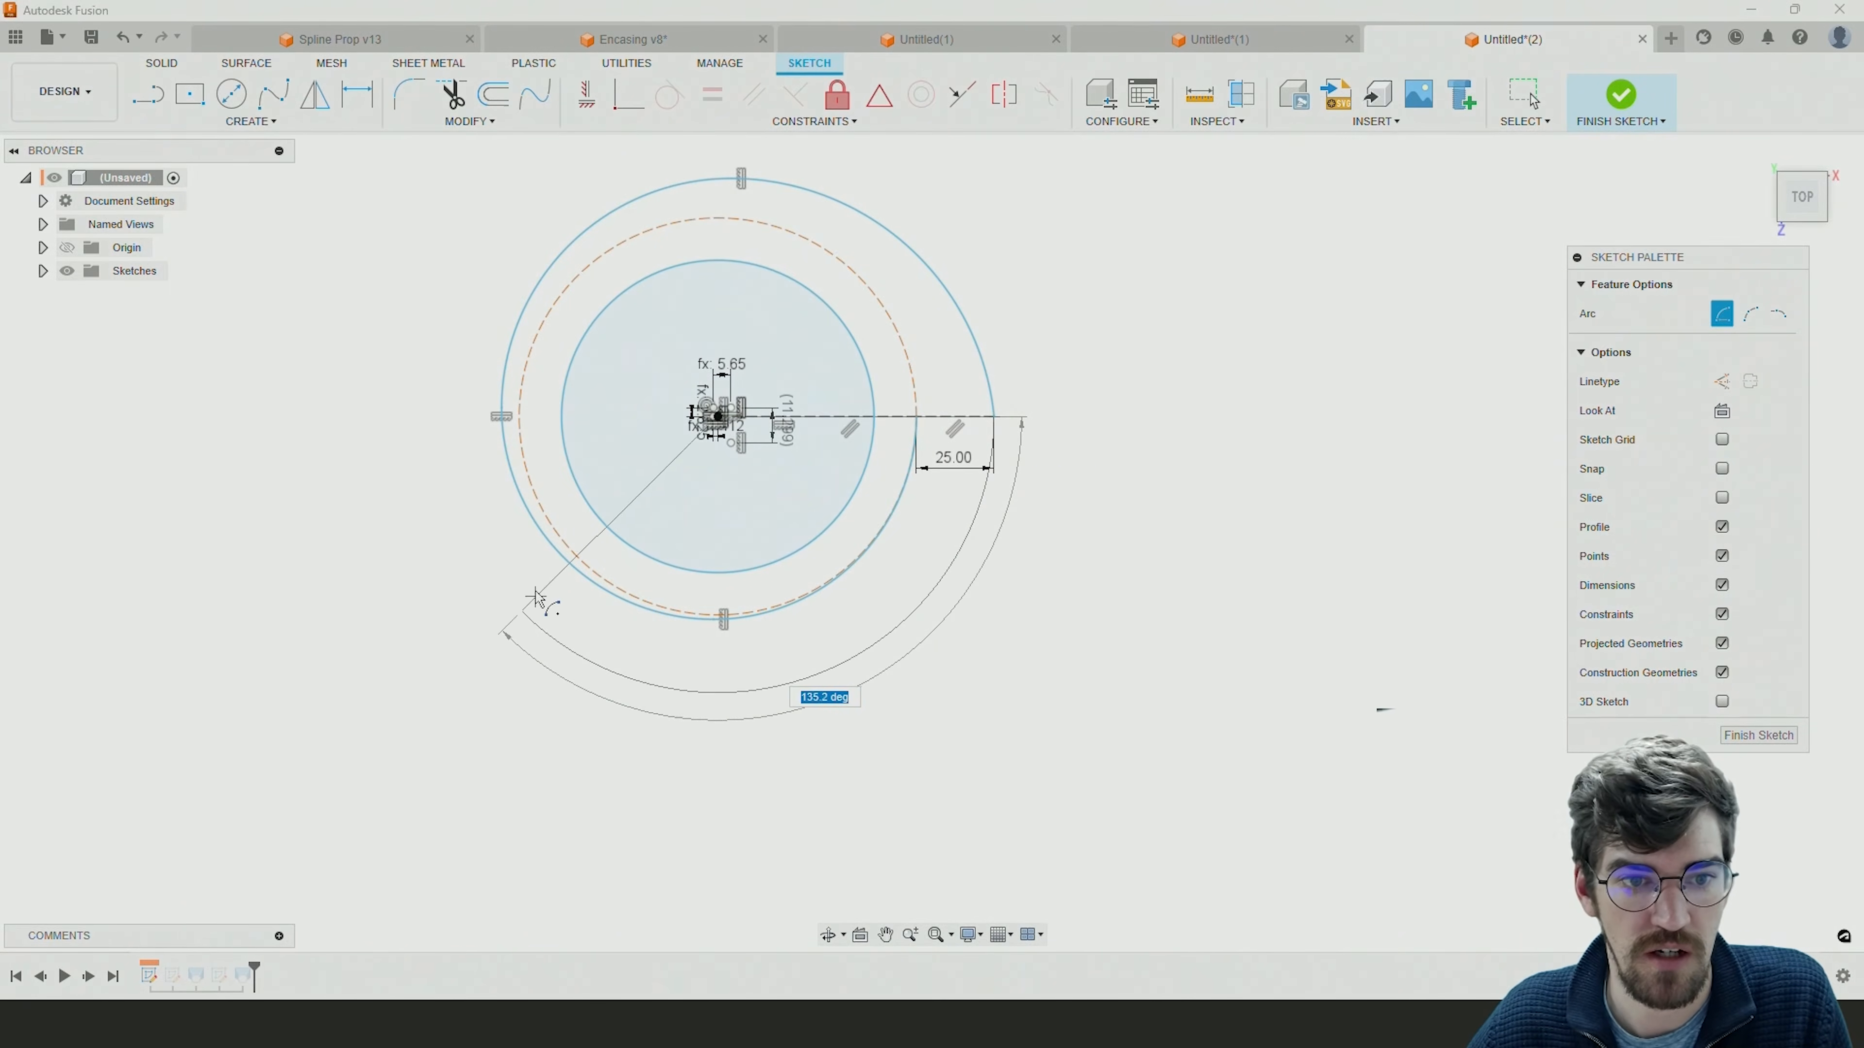
left_click(441, 418)
middle_click_drag(850, 558, 910, 618)
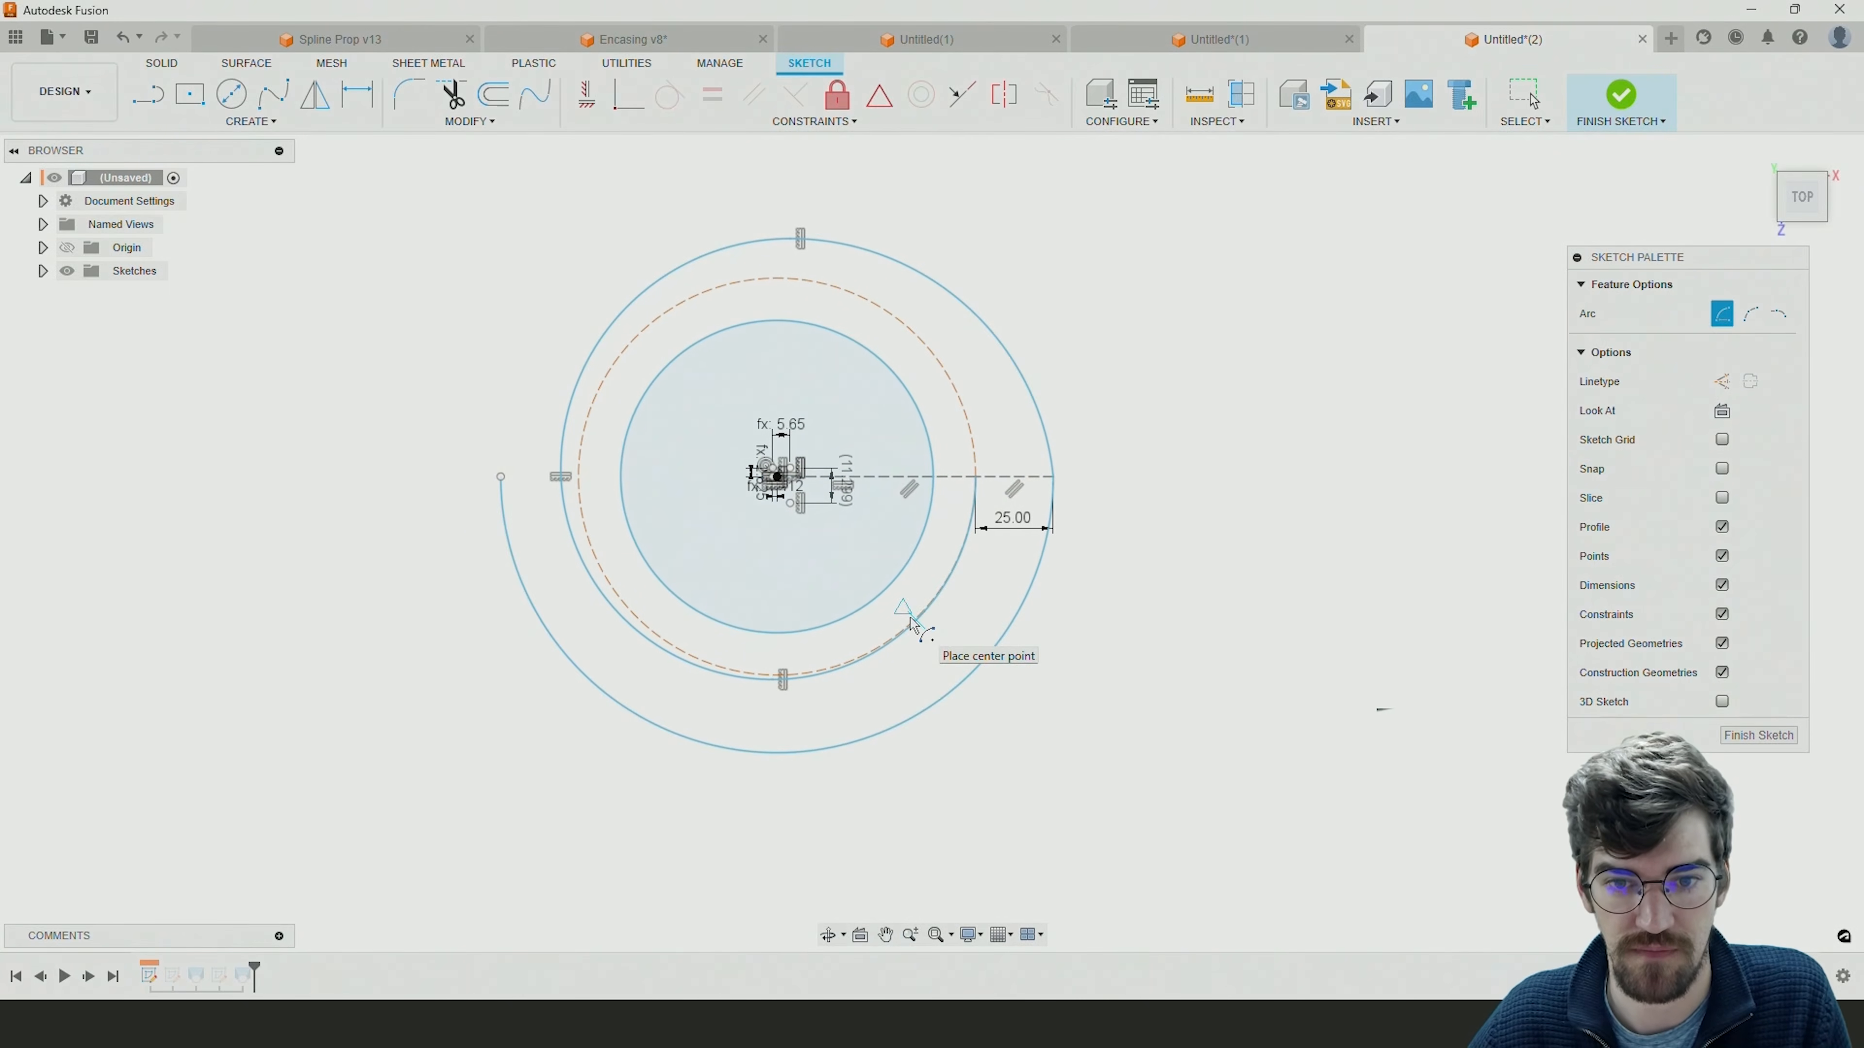
Draw a horizontal line about 23 mm long outward from the spiral's outer end and convert it to construction geometry.
left_click(156, 102)
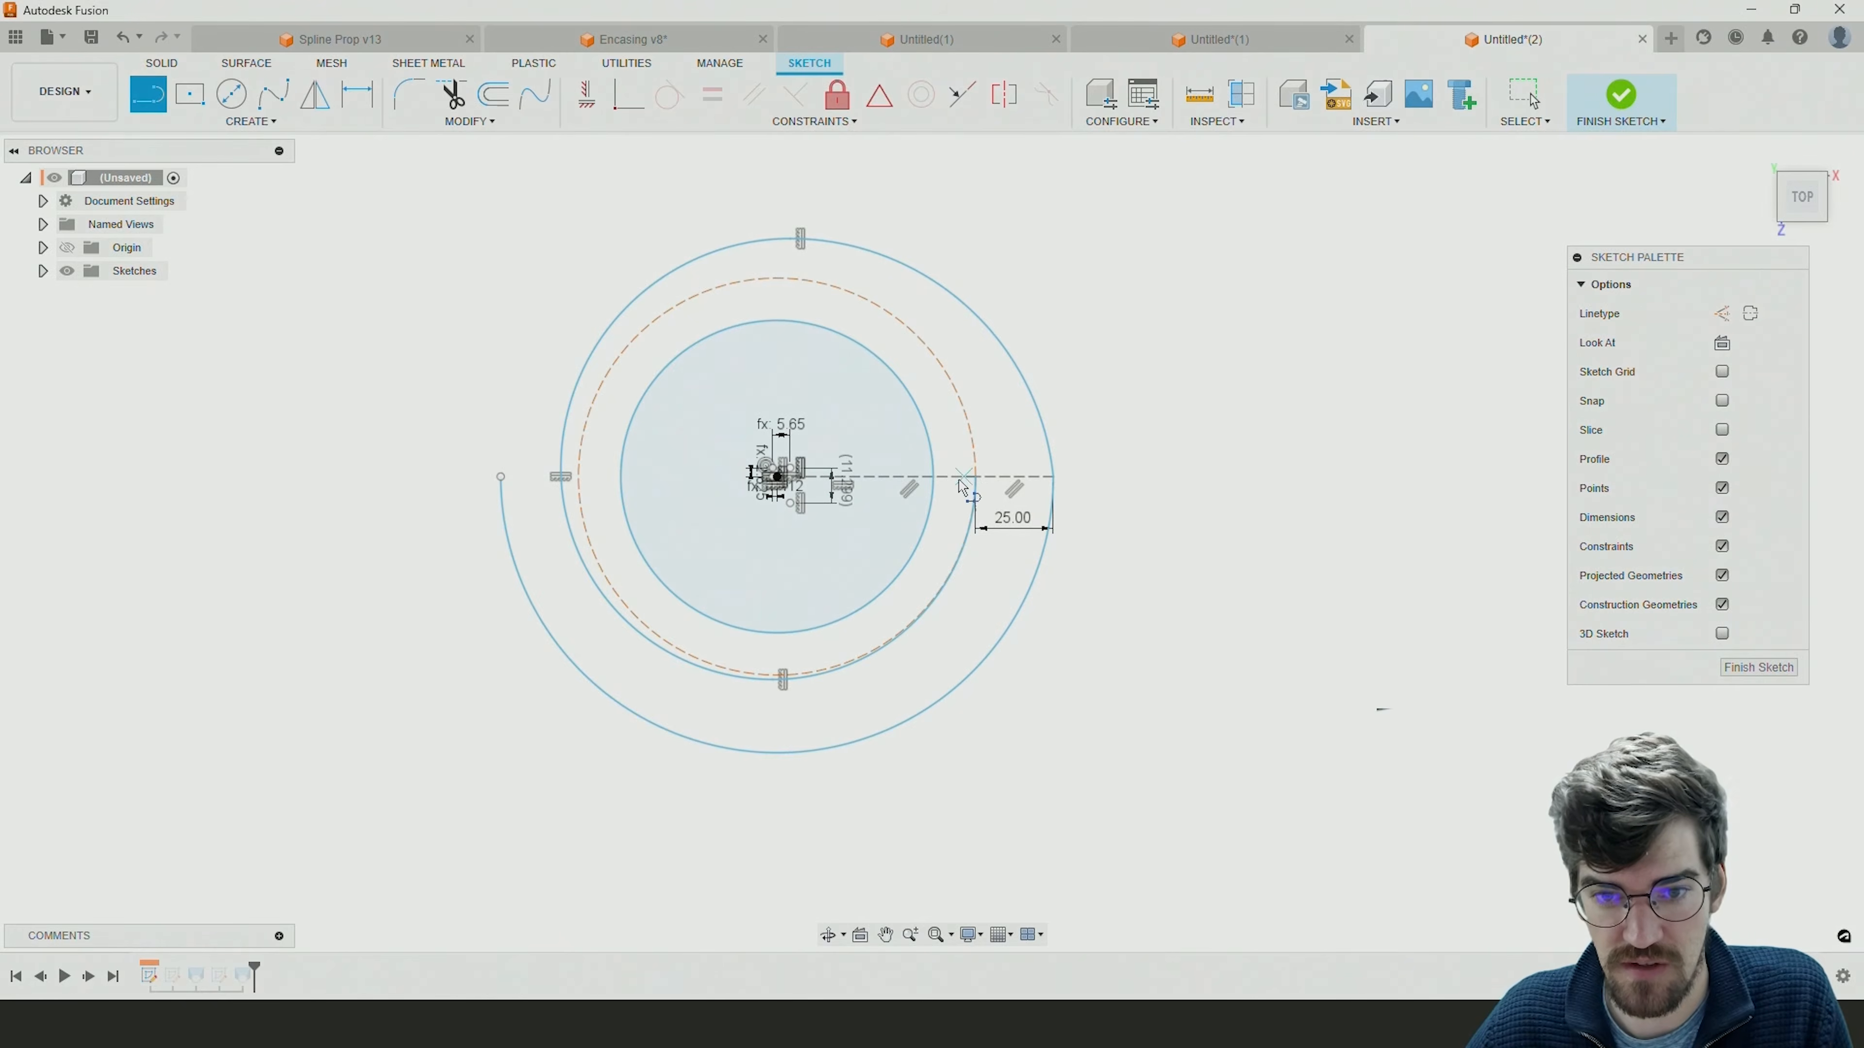
left_click(1053, 477)
left_click(1124, 477)
left_click_drag(1124, 477, 1125, 523)
key("Escape")
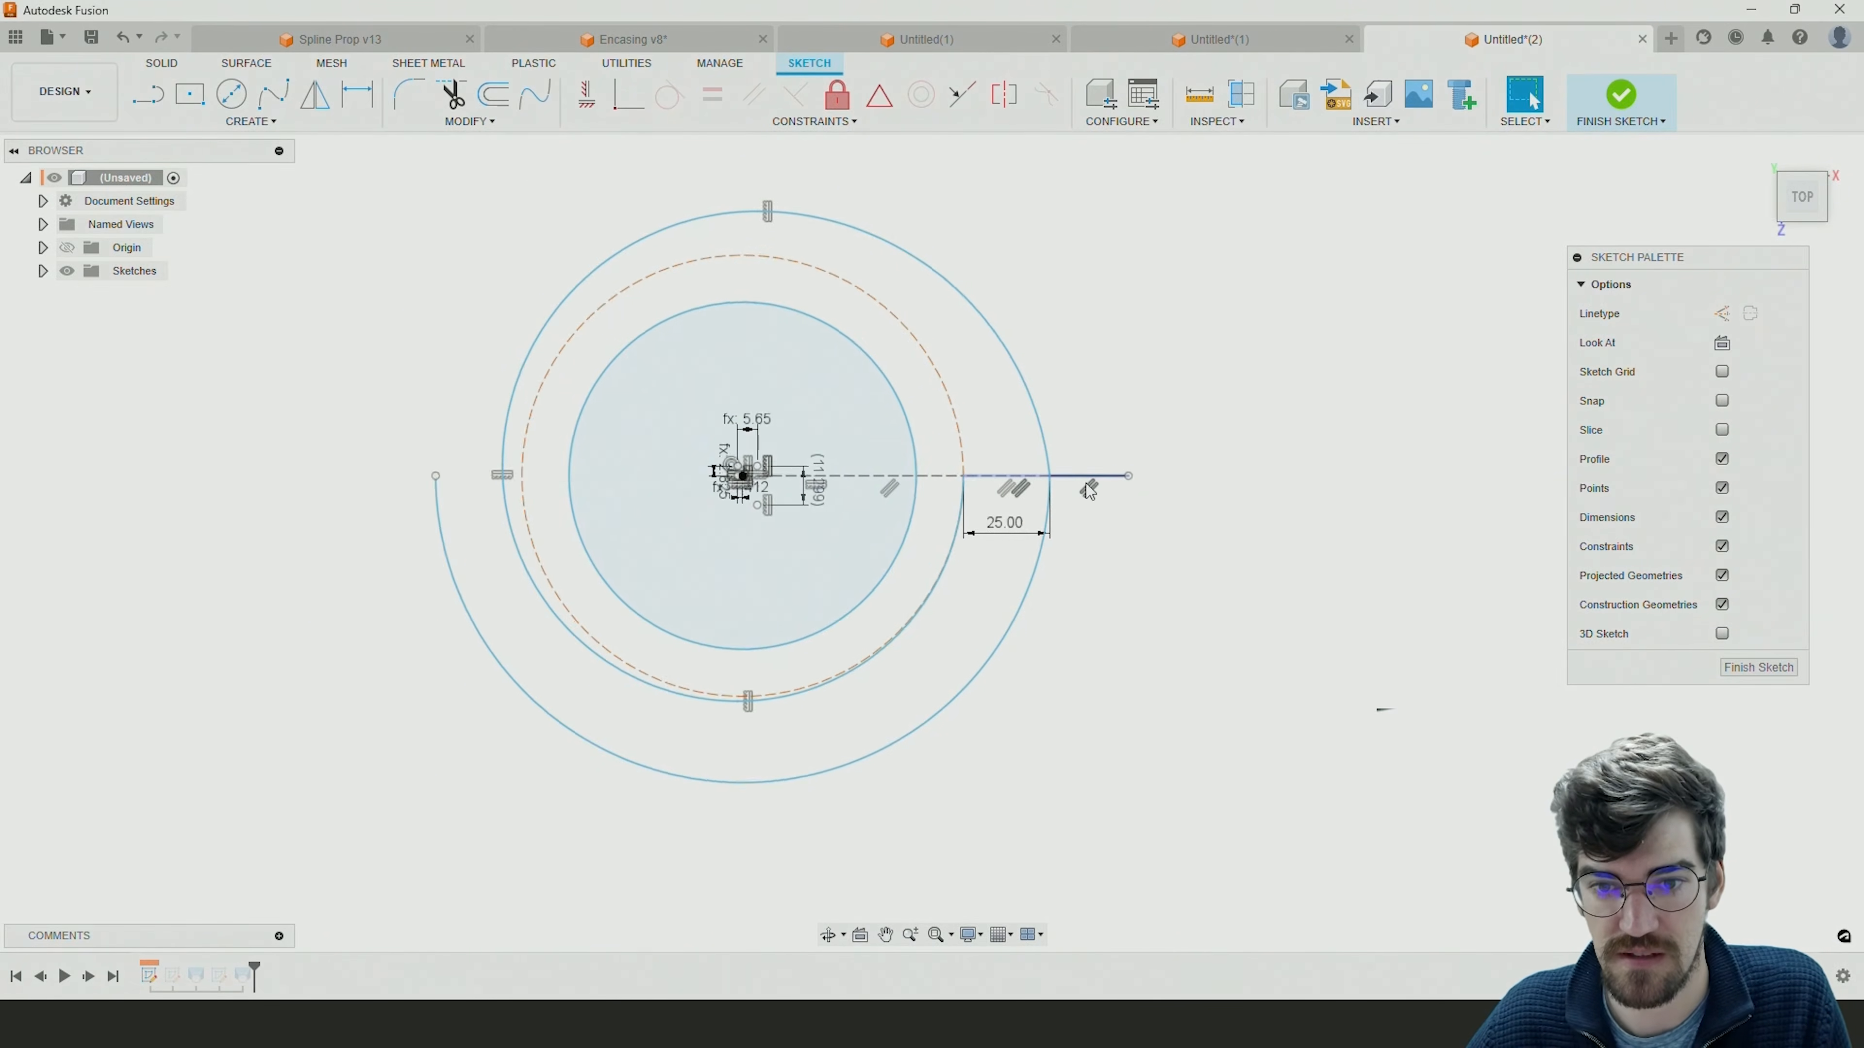
scroll(1089, 484, "up", 3)
left_click(1090, 475)
left_click(1723, 314)
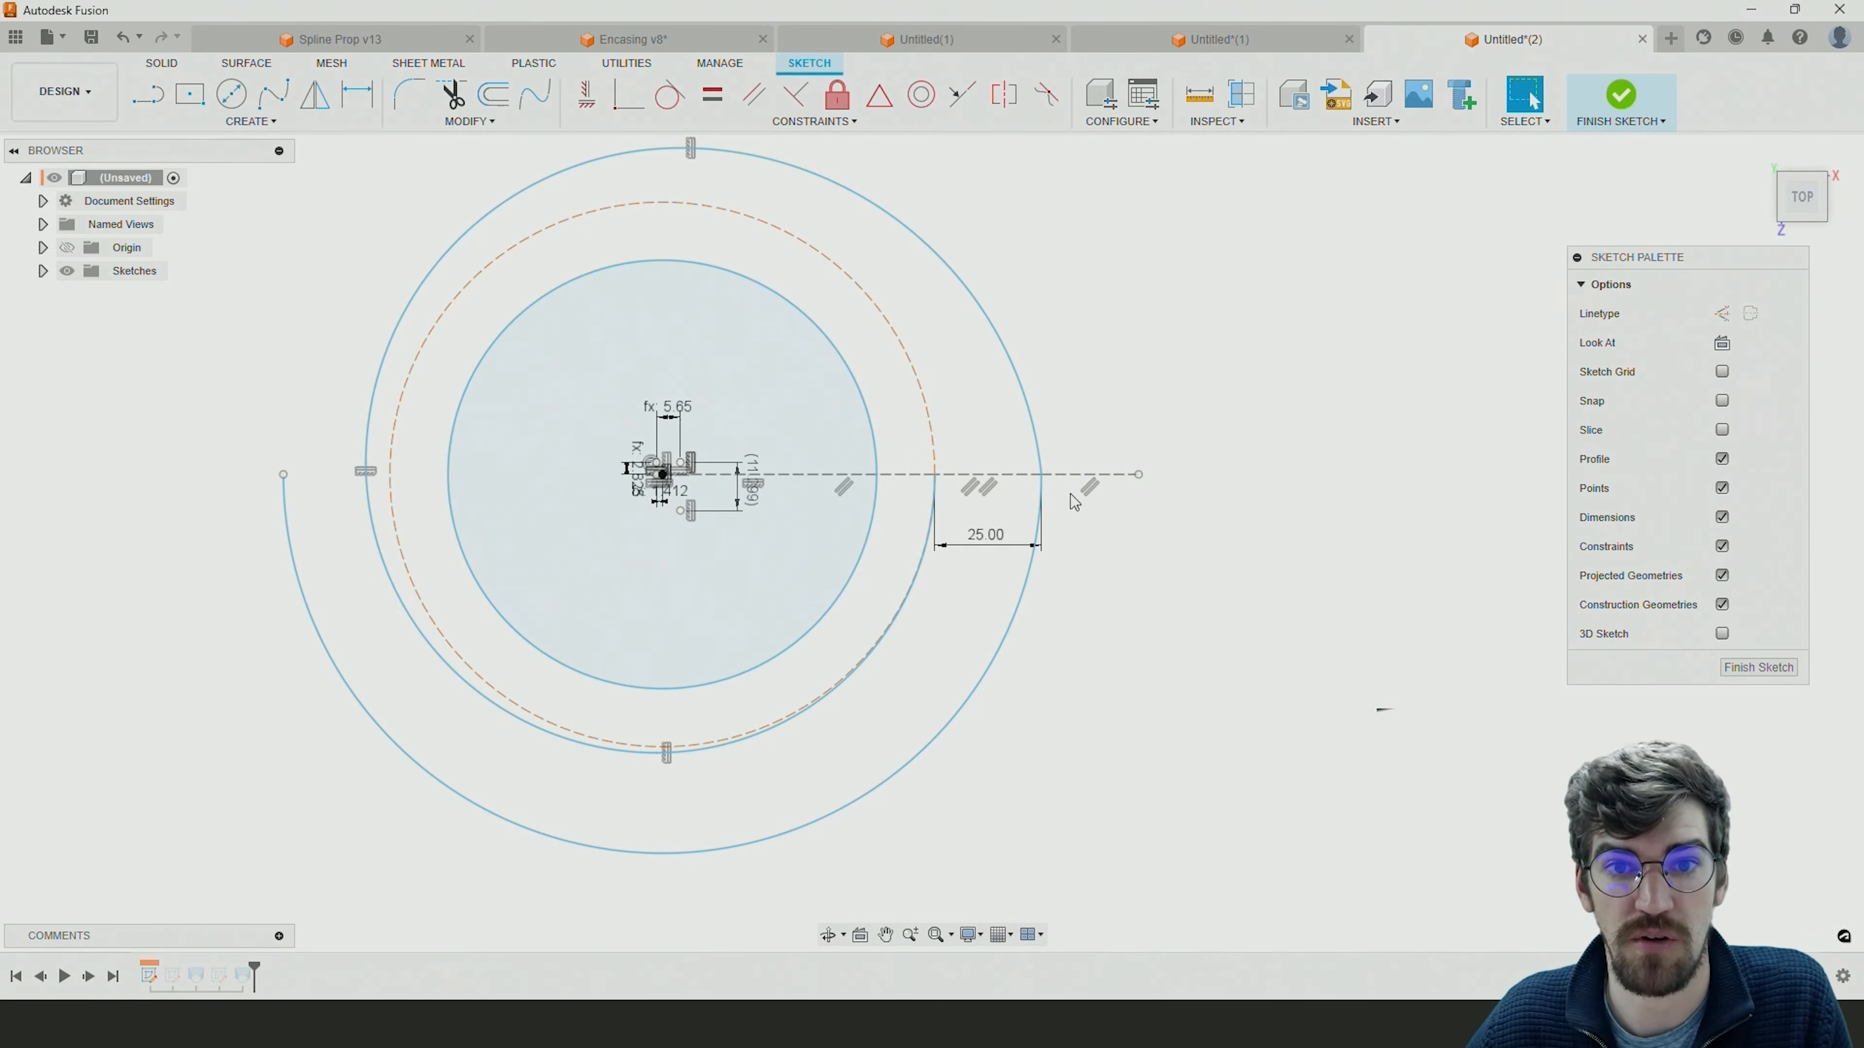
Constrain the new construction line equal to the adjacent 25 mm segment, and pull its free end slightly inward to shrink the spiral.
left_click(1082, 477)
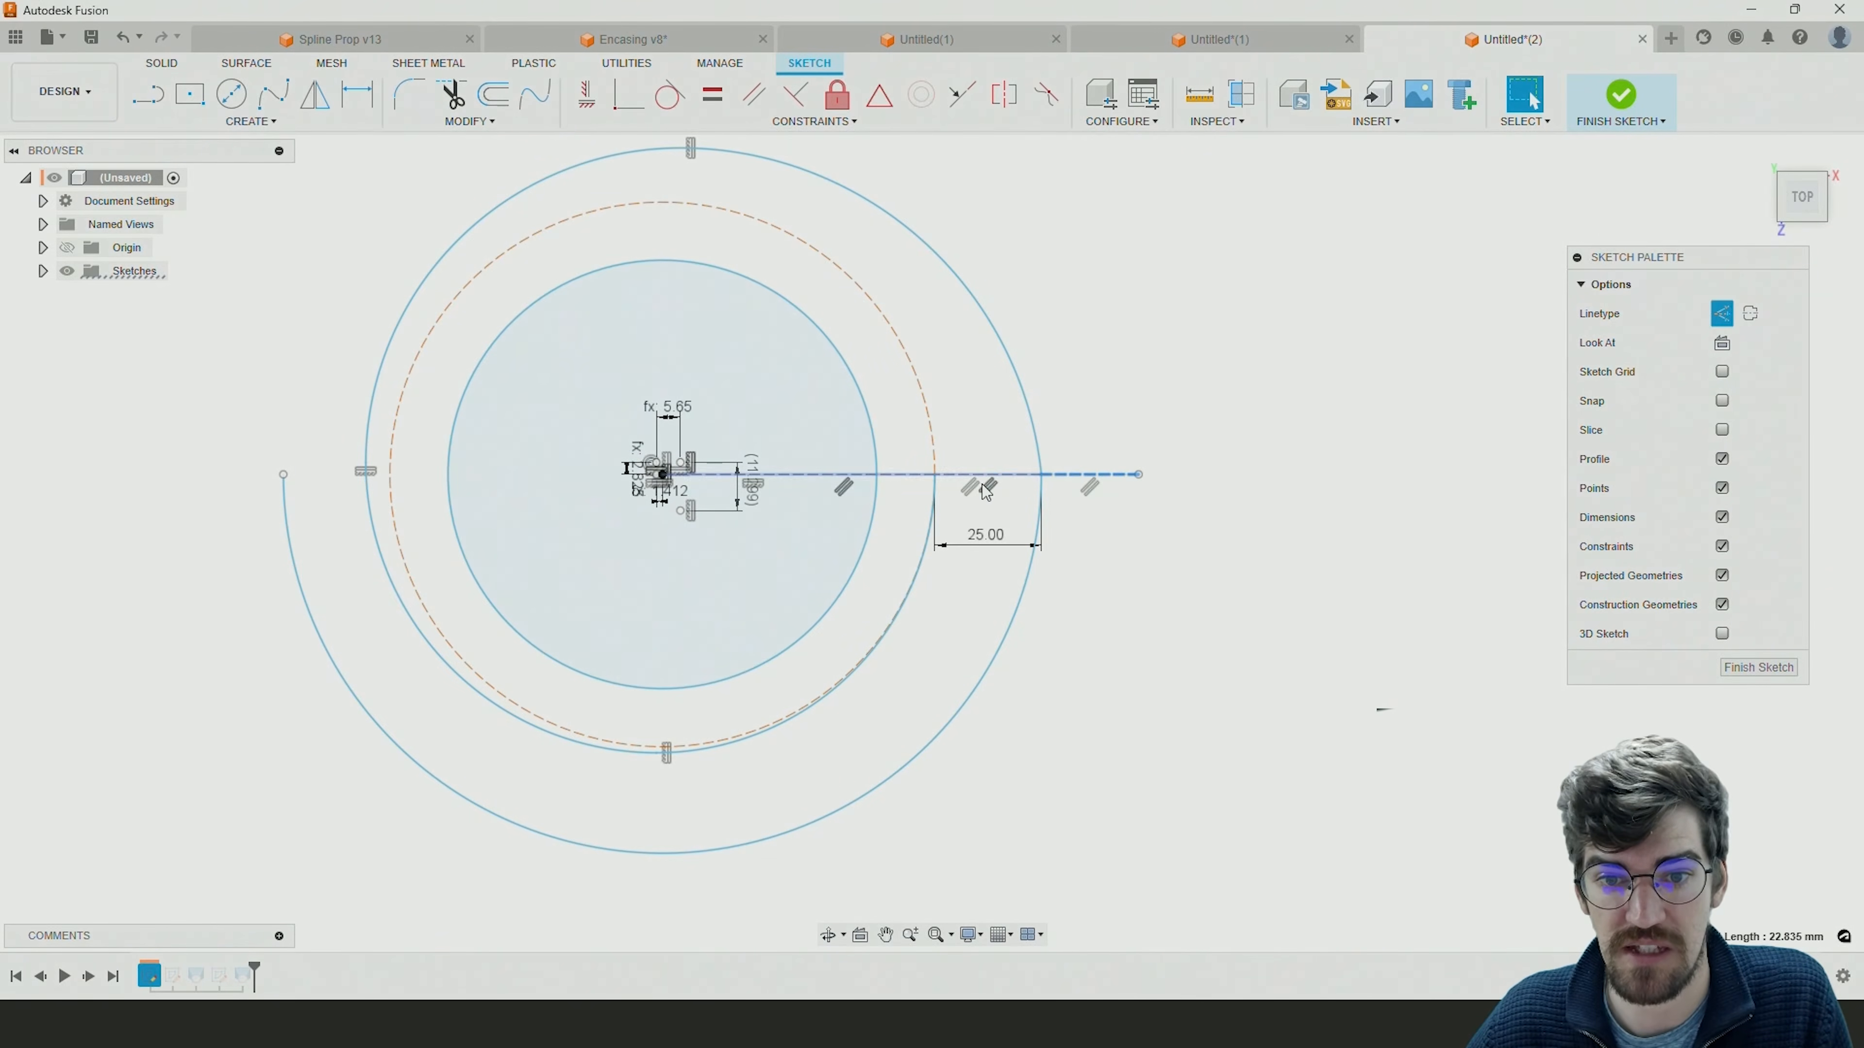
left_click(1152, 544)
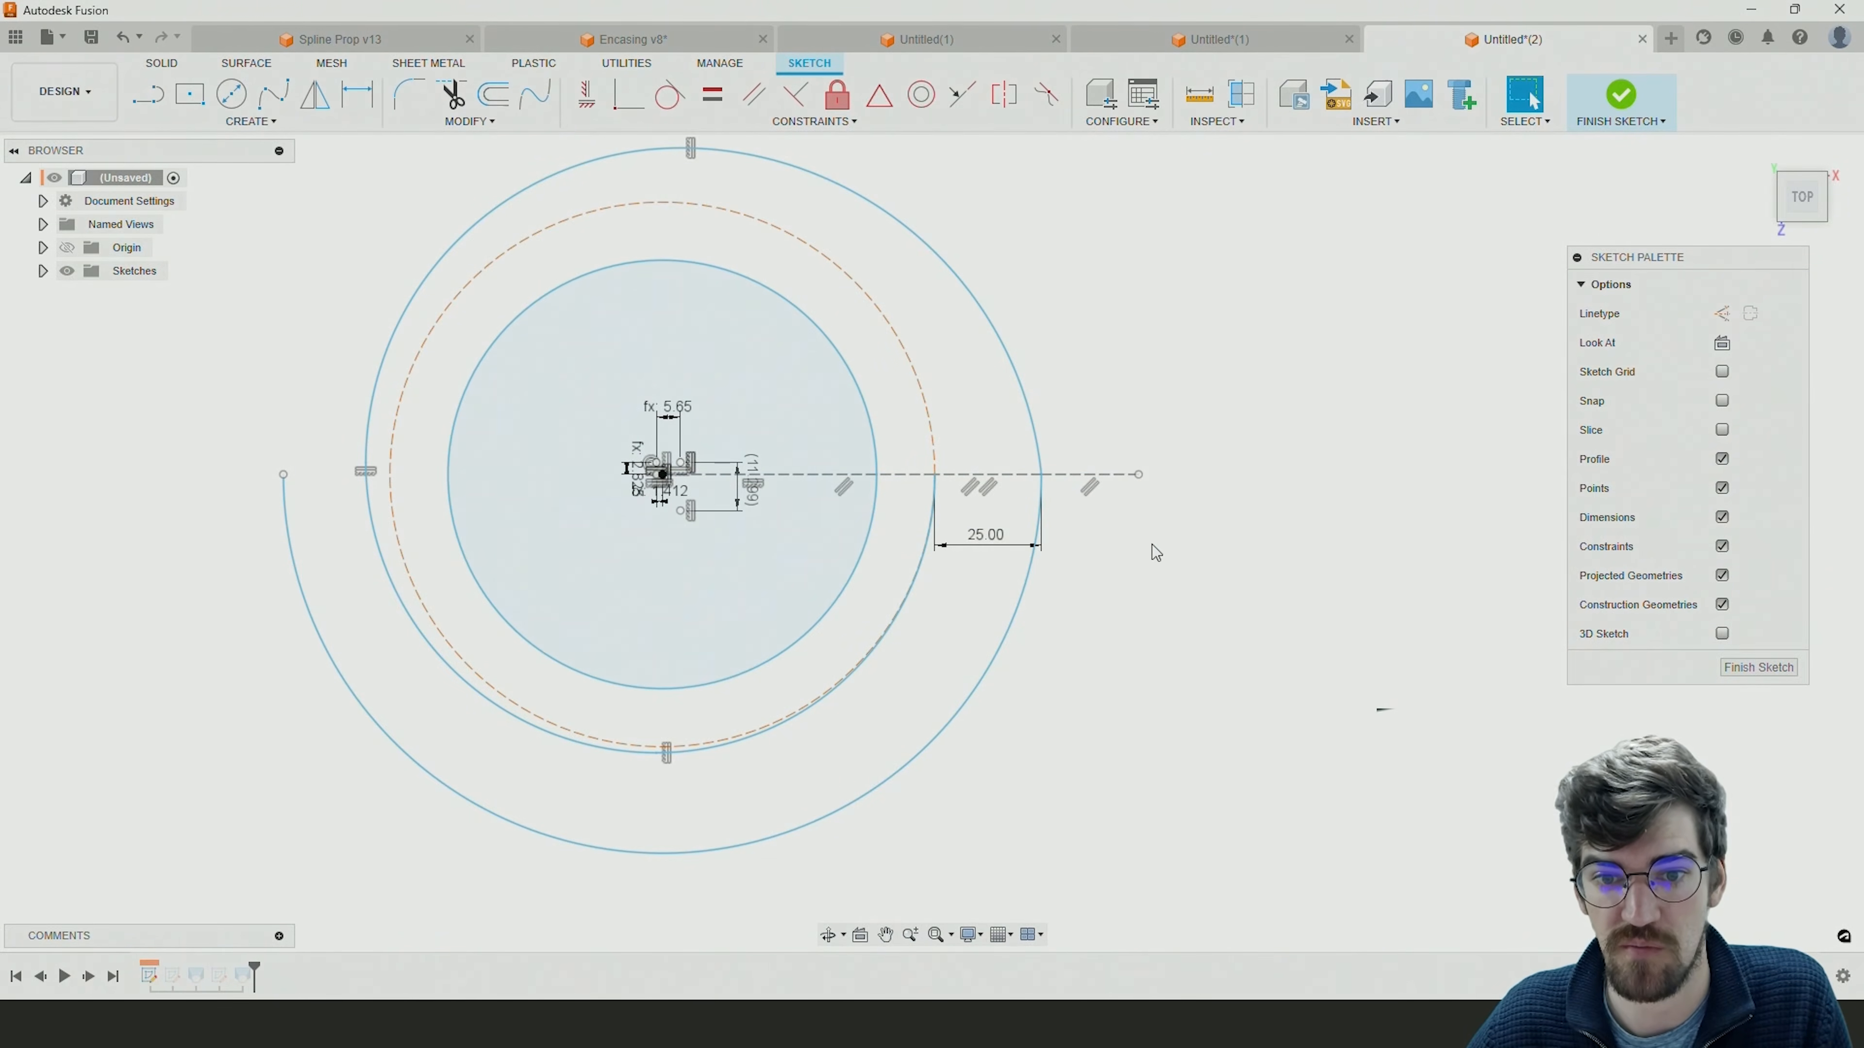
left_click(719, 99)
left_click(1075, 477)
left_click(1078, 475)
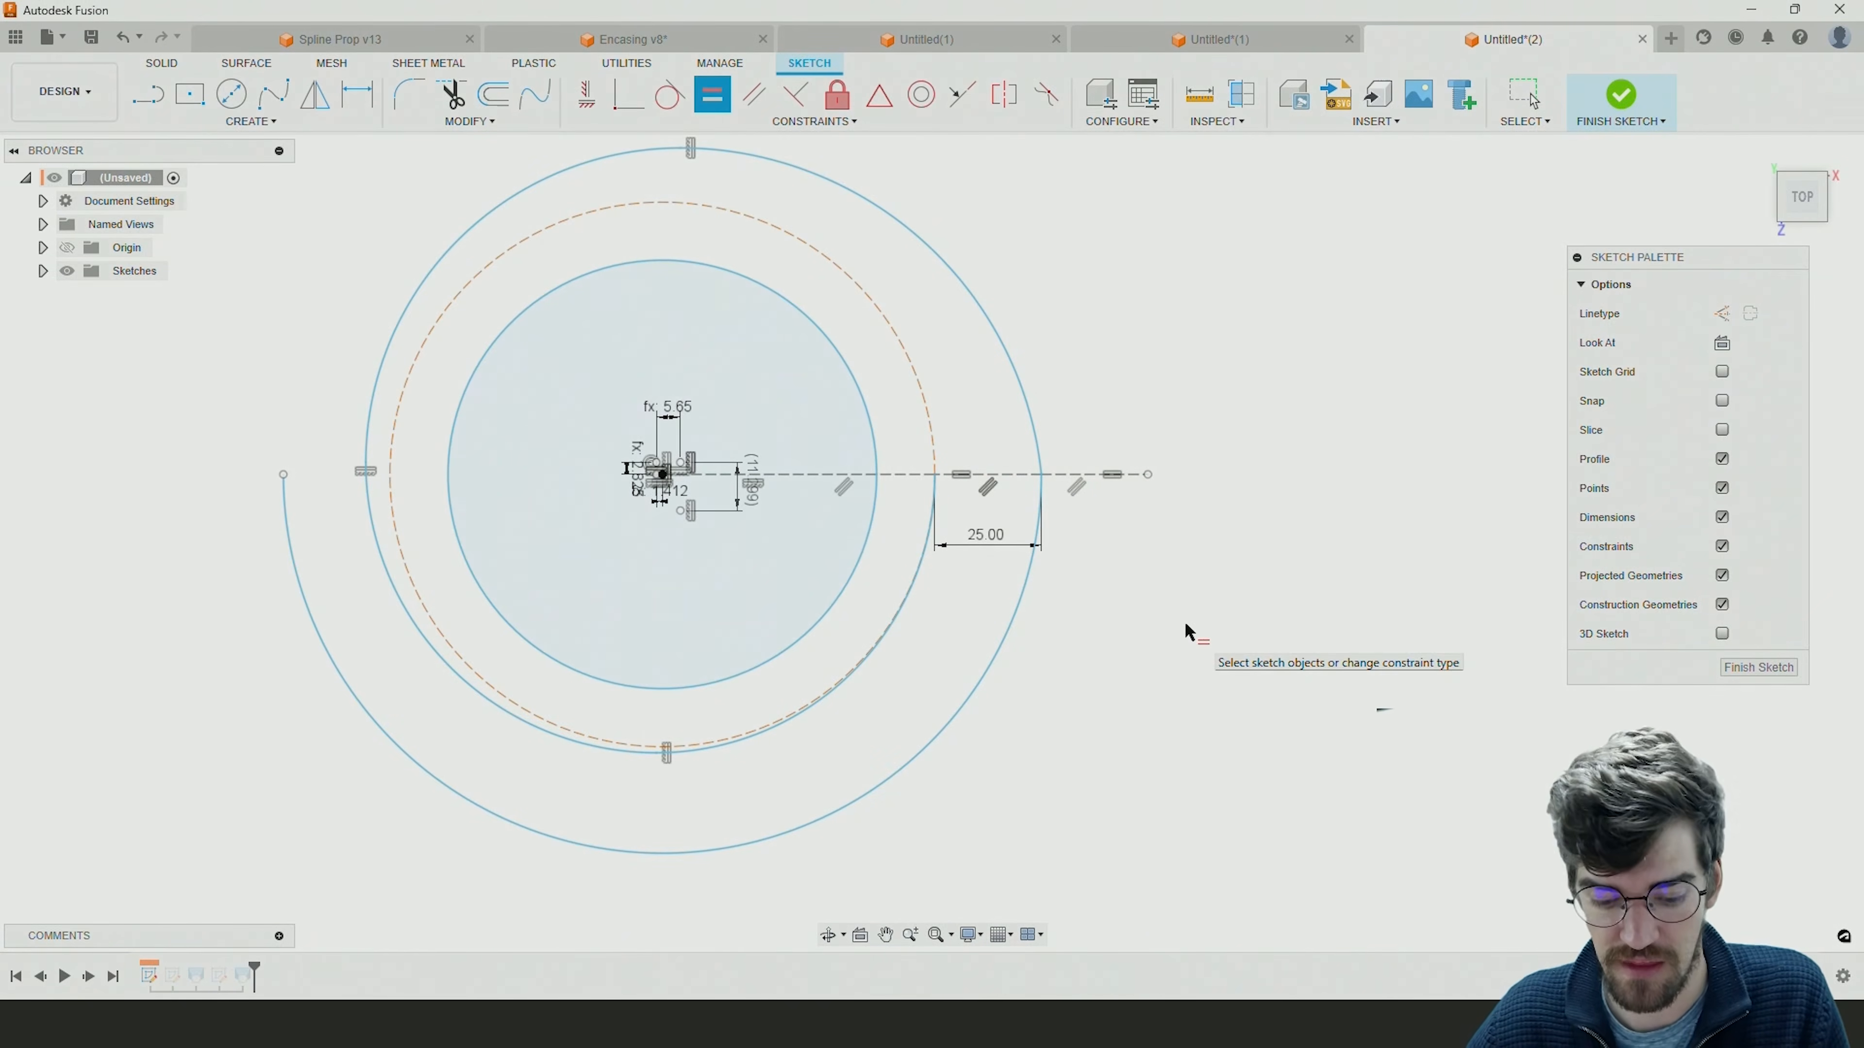
key("Escape")
middle_click_drag(1129, 569, 1236, 612)
left_click_drag(1256, 518, 1231, 559)
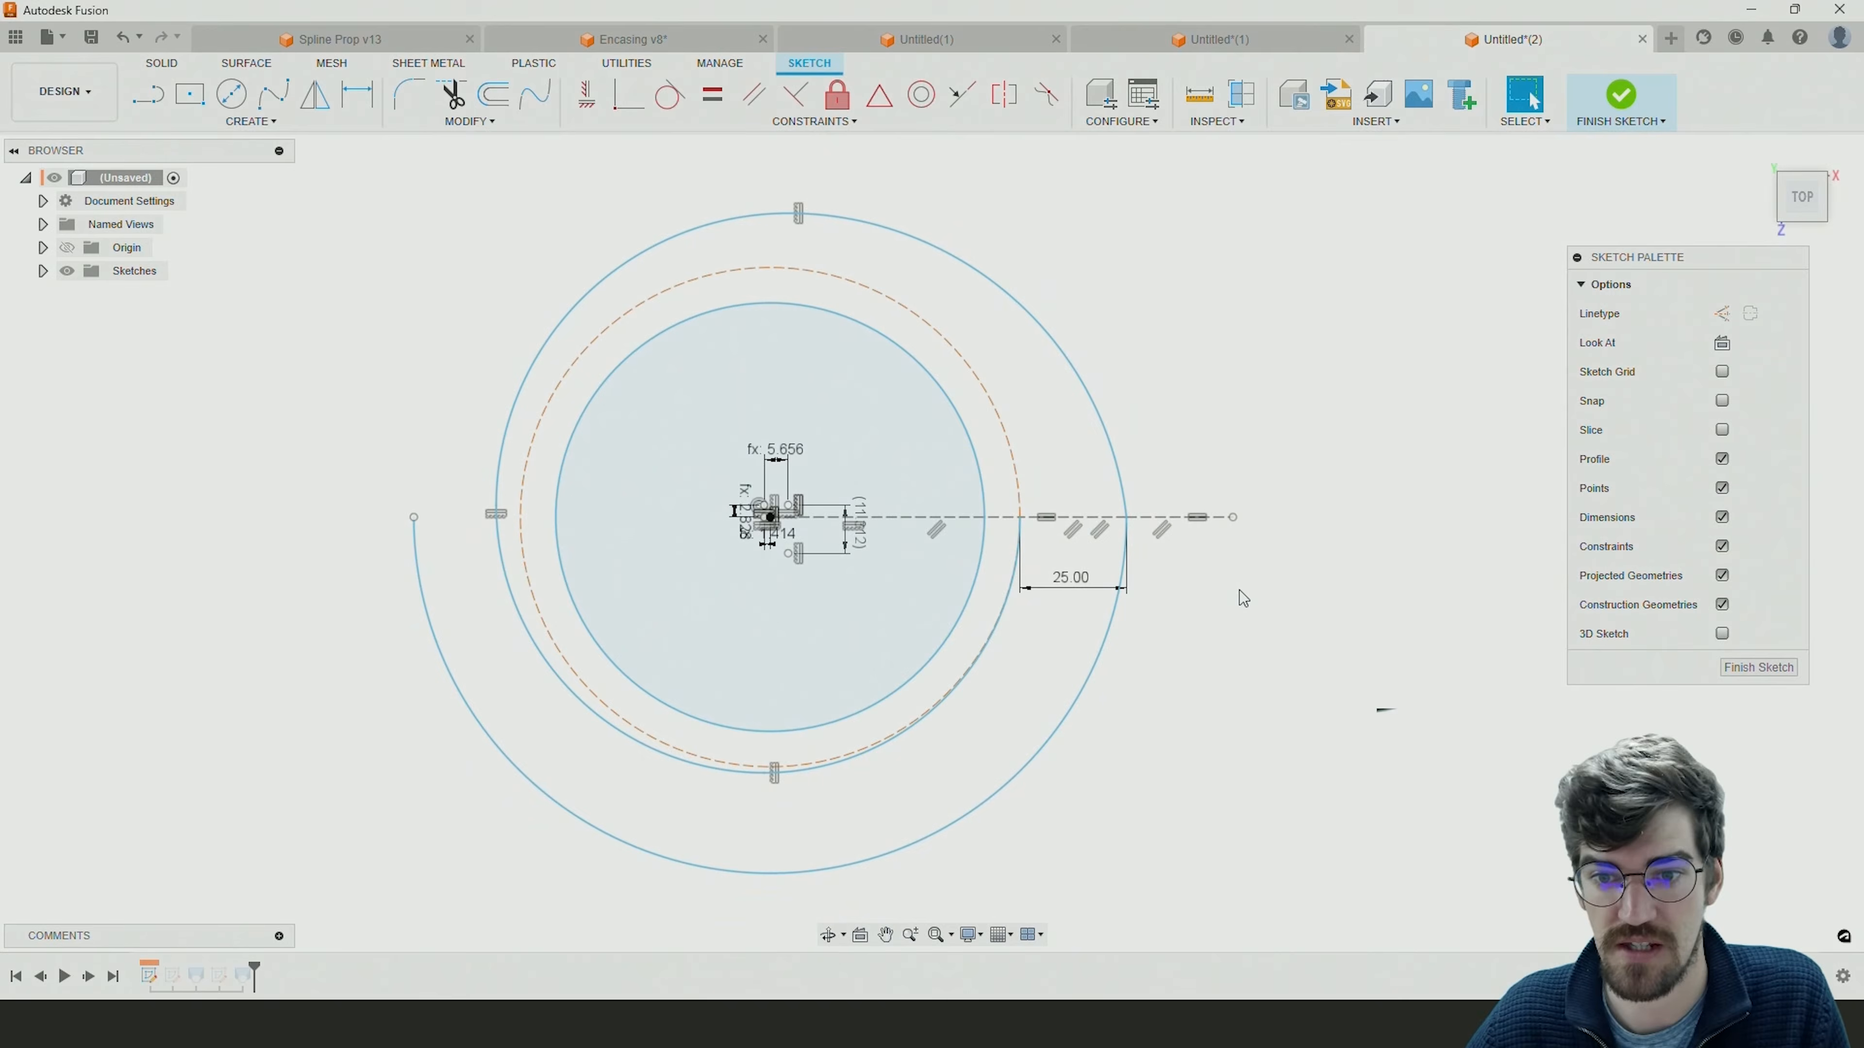
Draw a center-point arc over the top of the spiral from the construction line's outer end, centered on the horizontal axis and spanning a half turn.
left_click(467, 124)
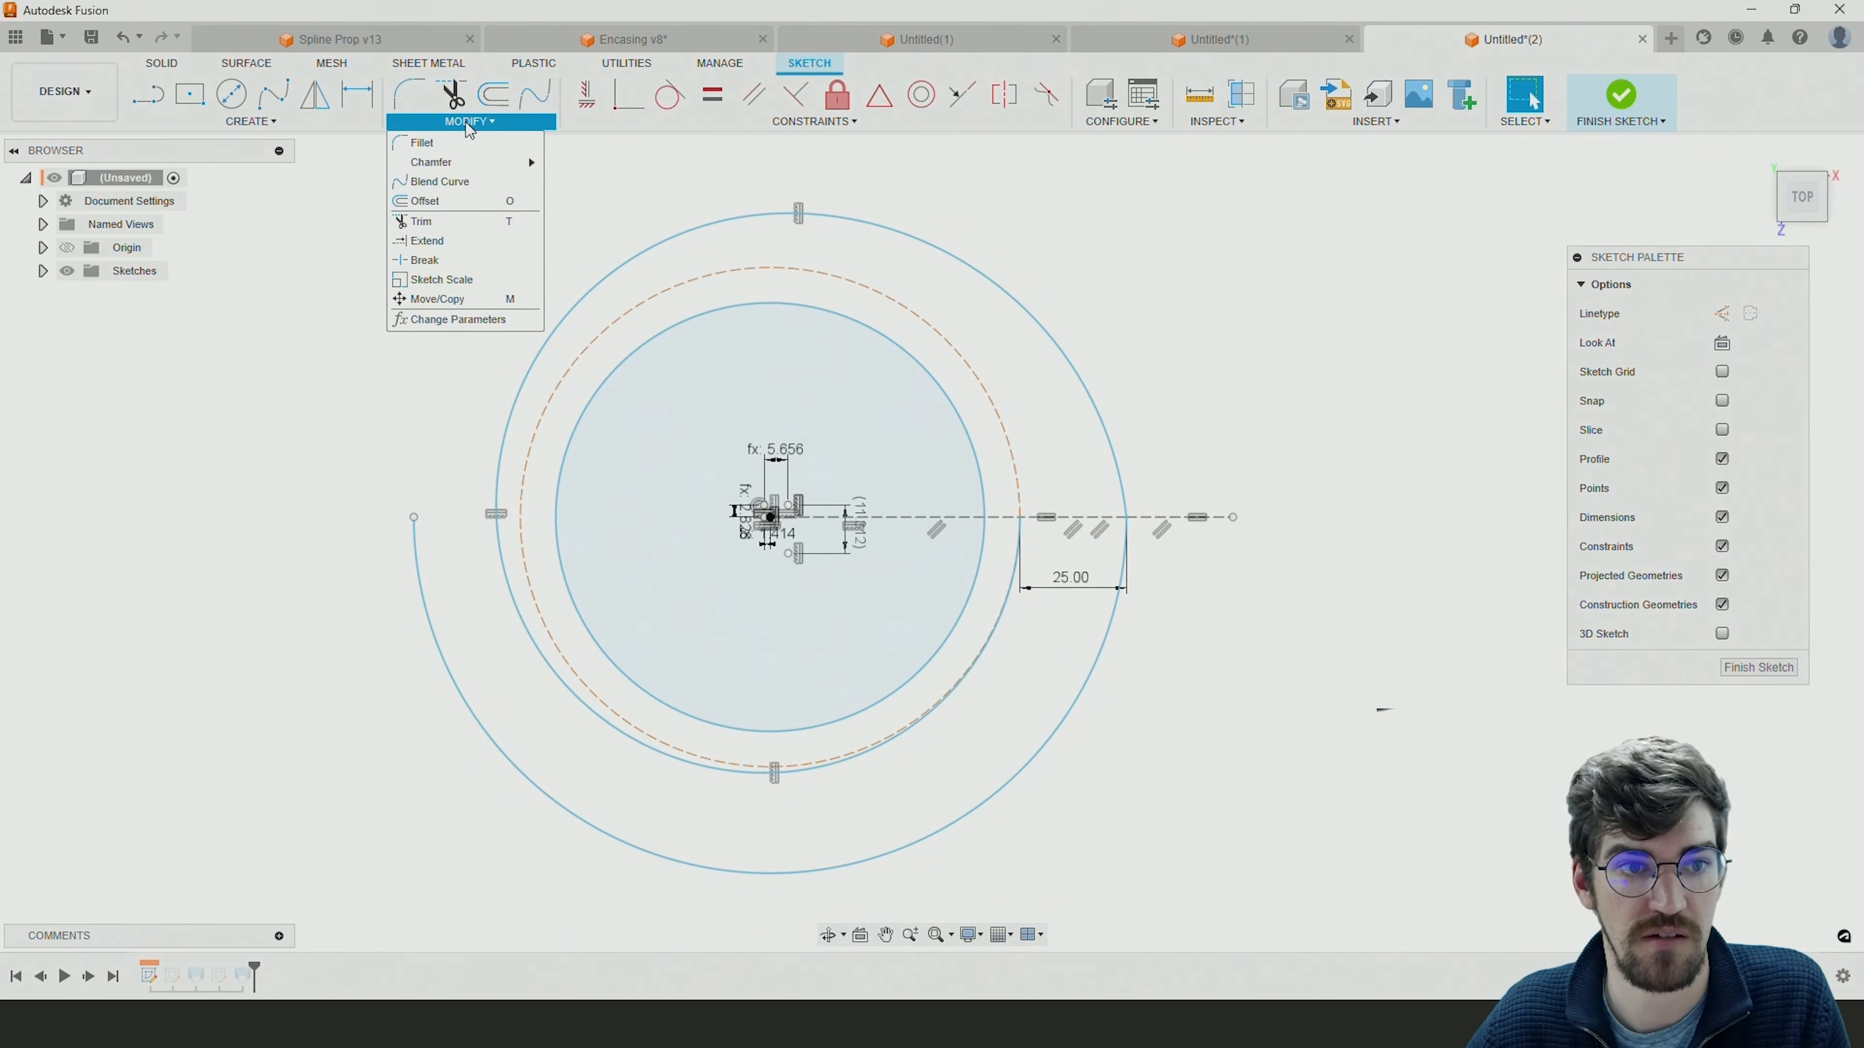
left_click(250, 121)
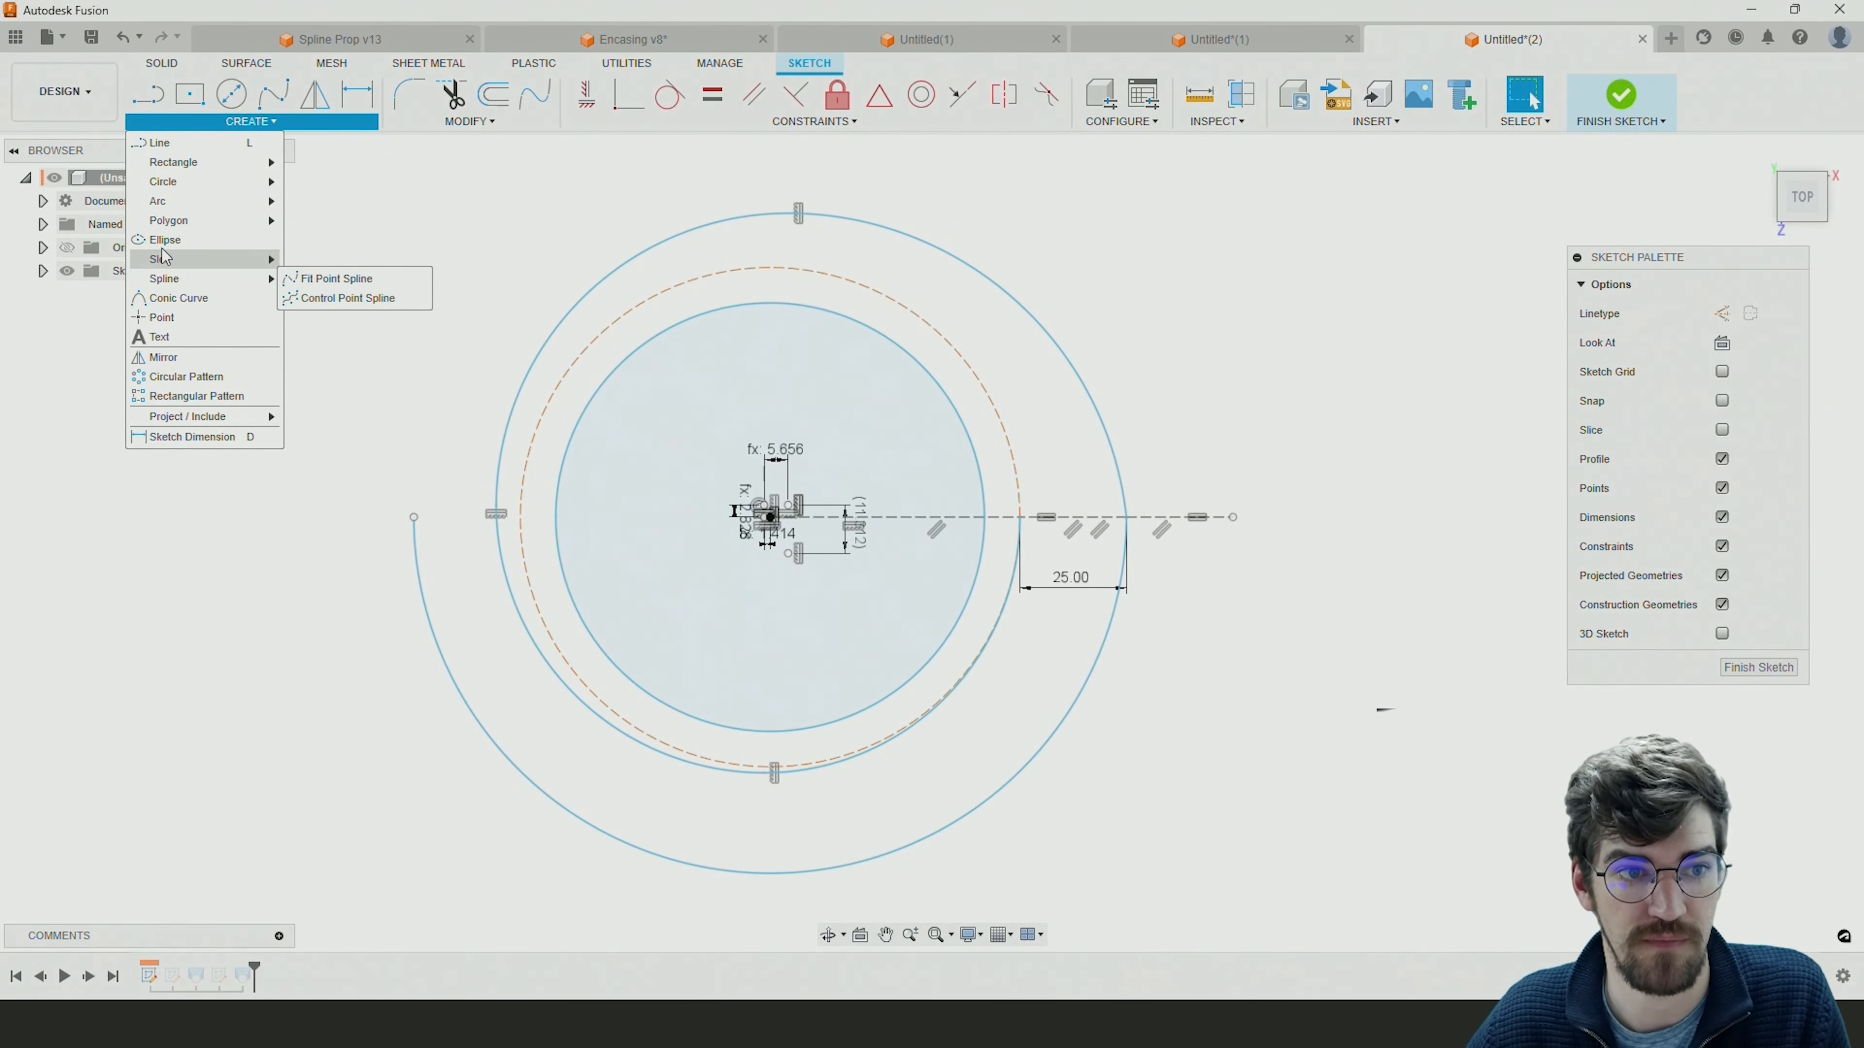
mouse_move(158, 200)
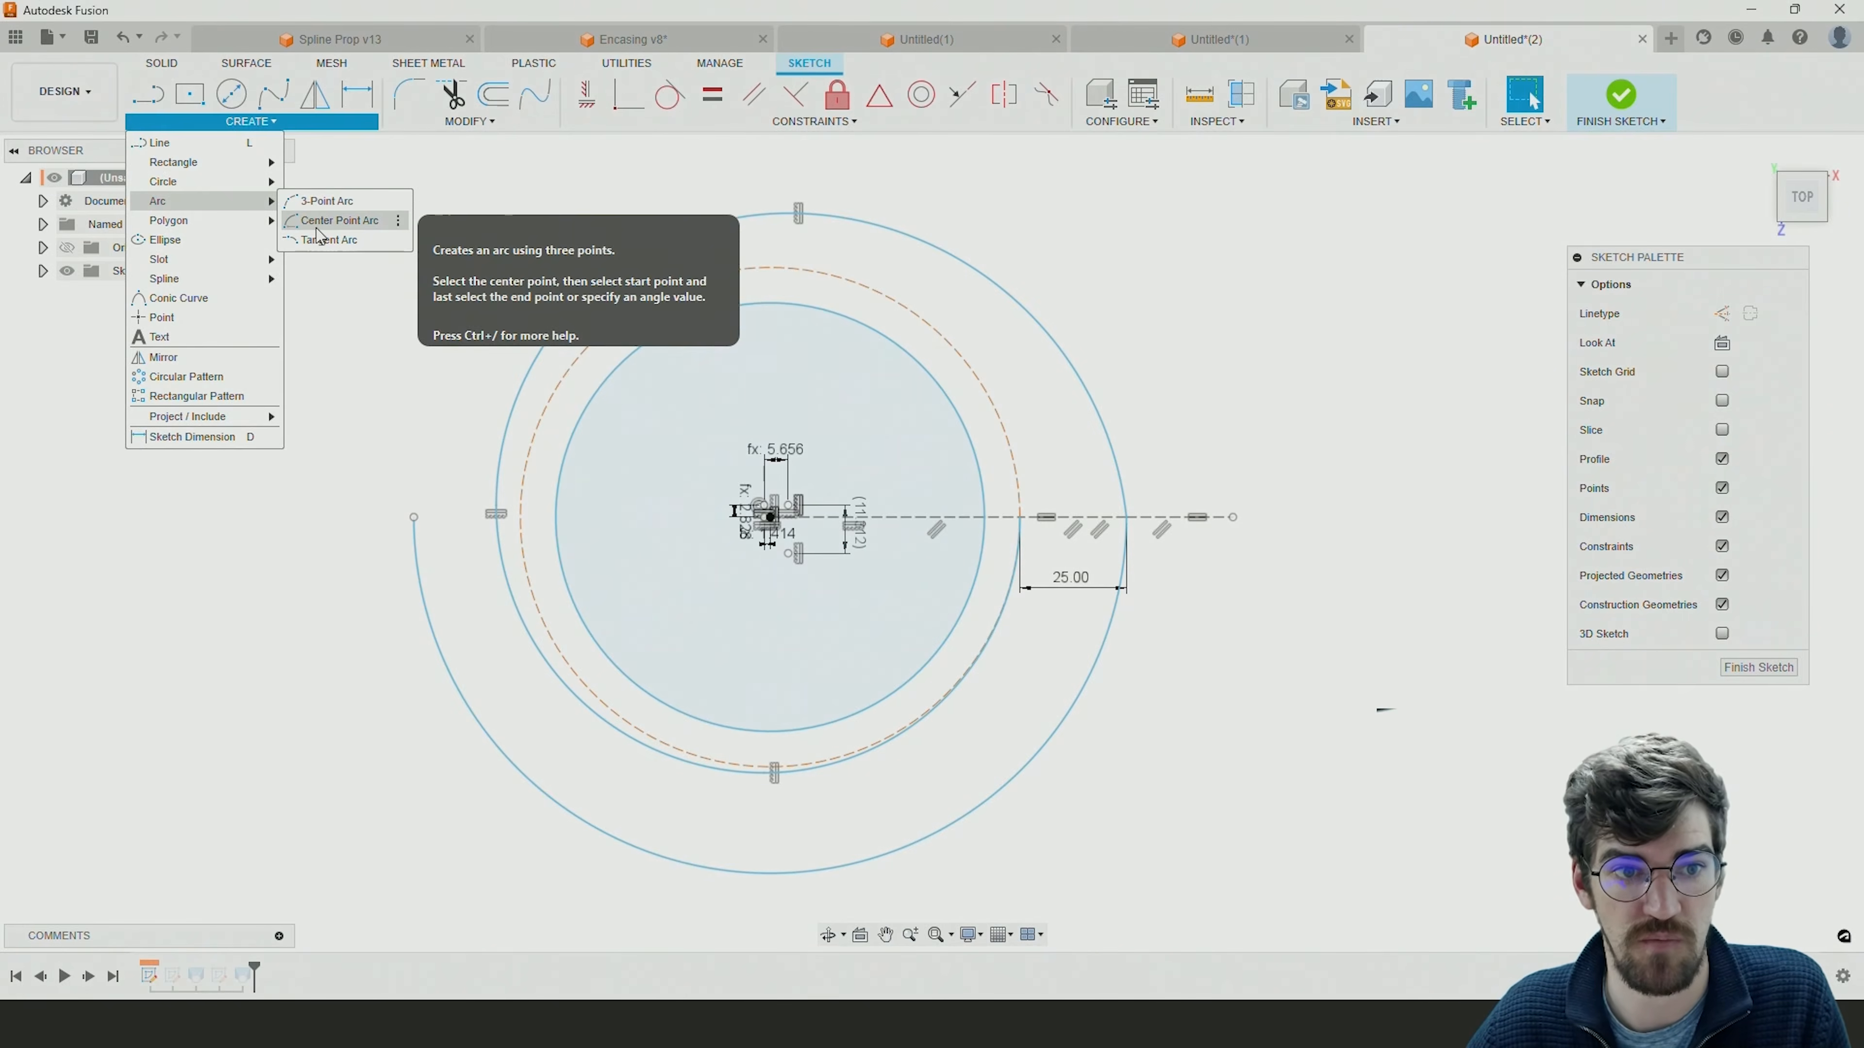
left_click(318, 225)
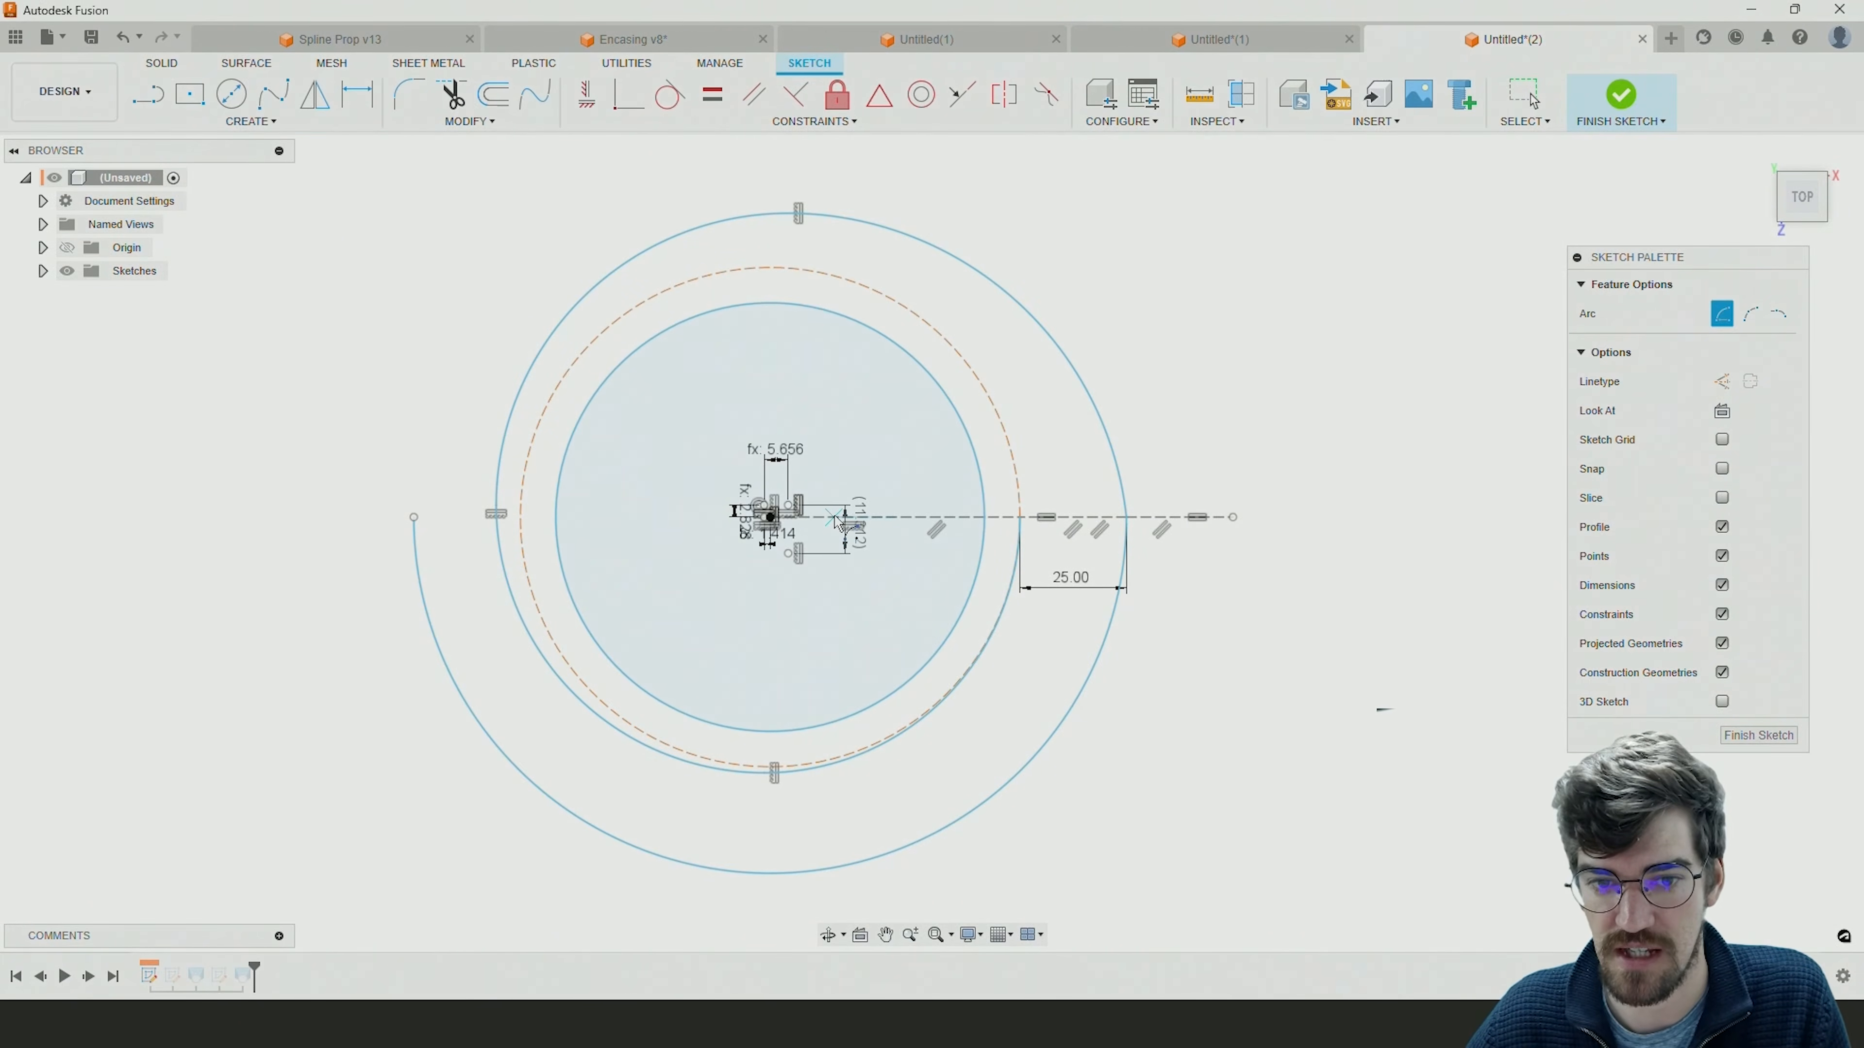
left_click(853, 519)
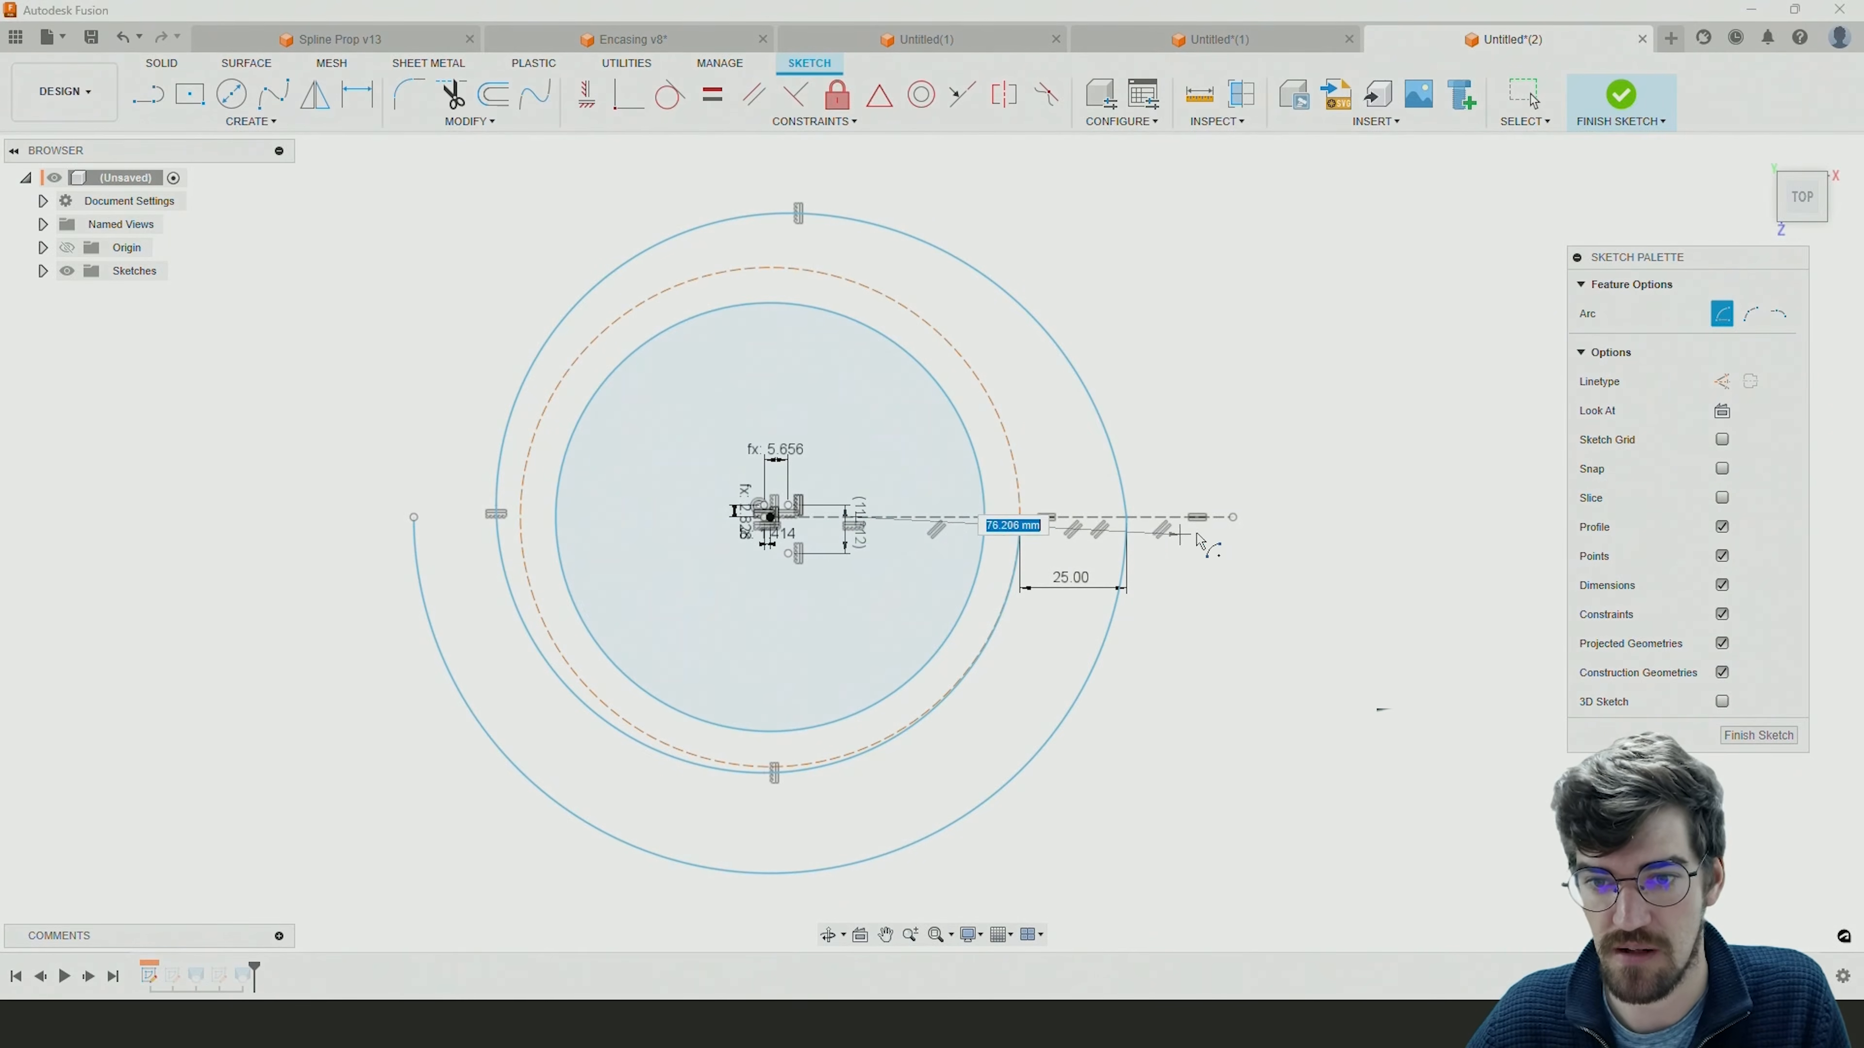
left_click(1234, 518)
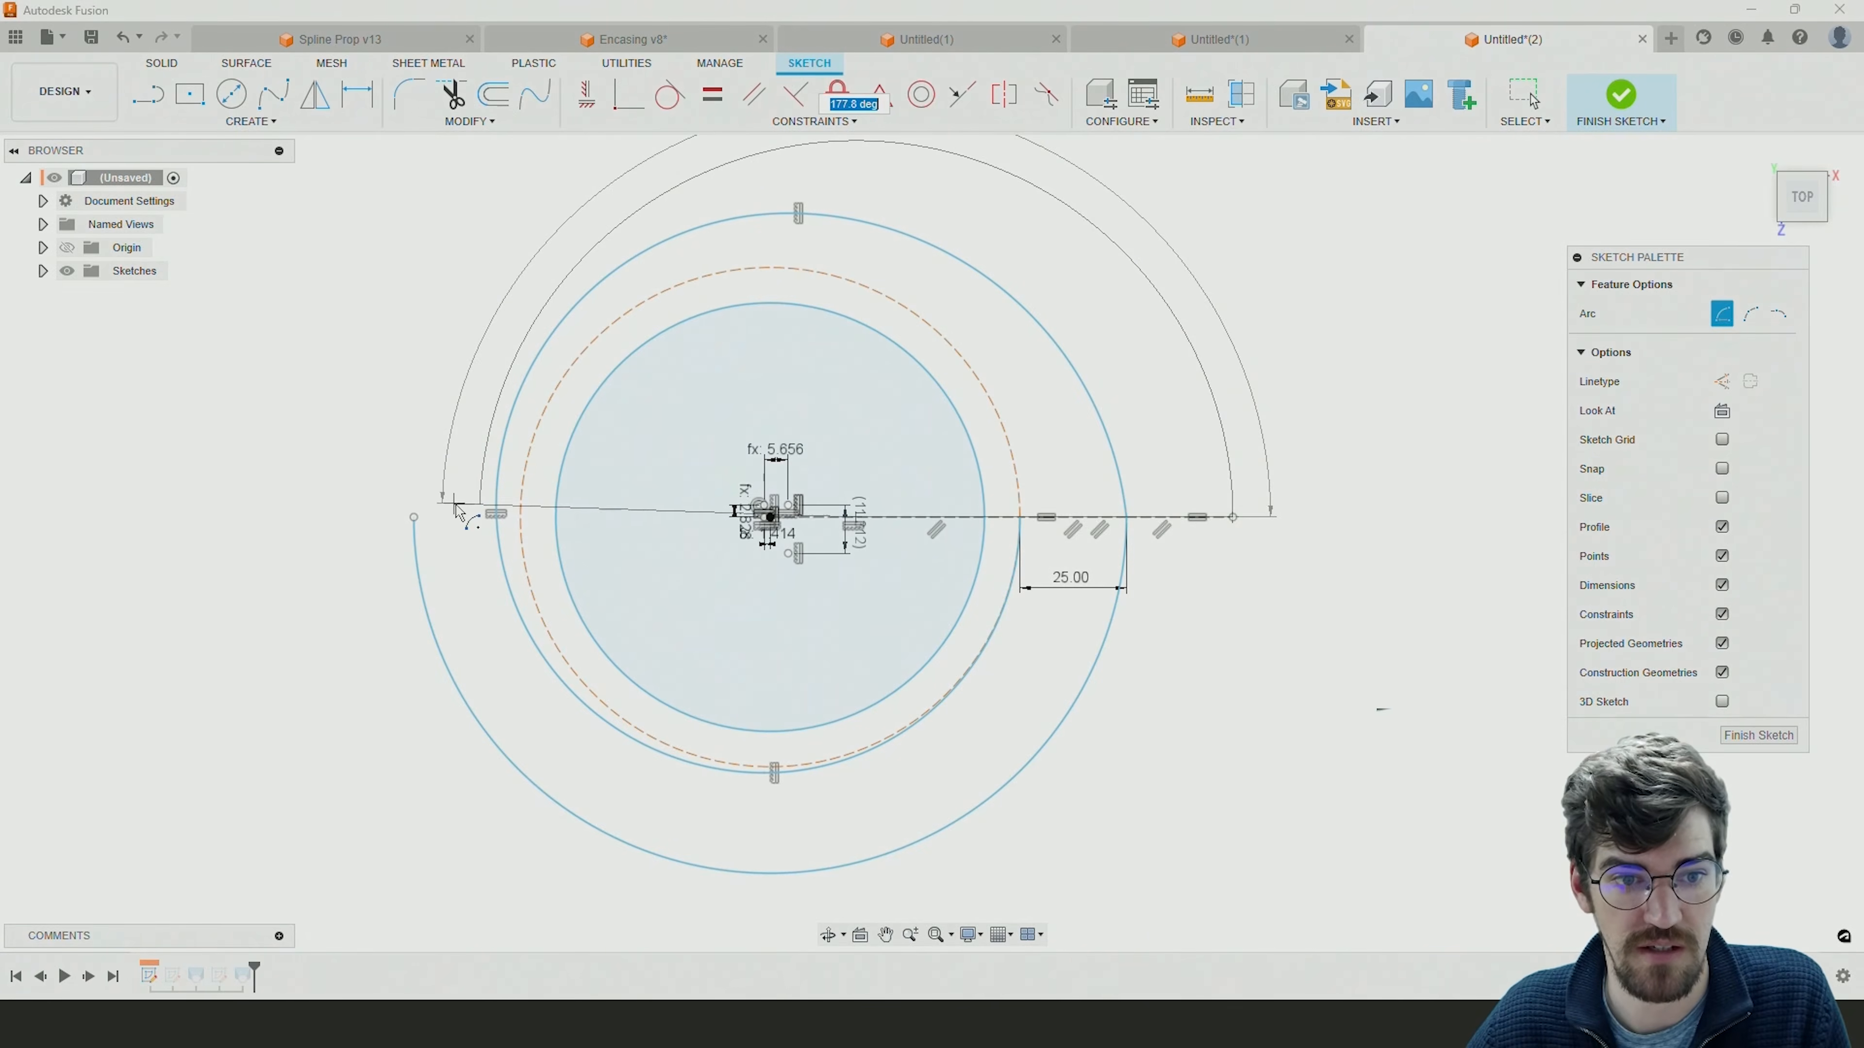
left_click(481, 516)
key("Escape")
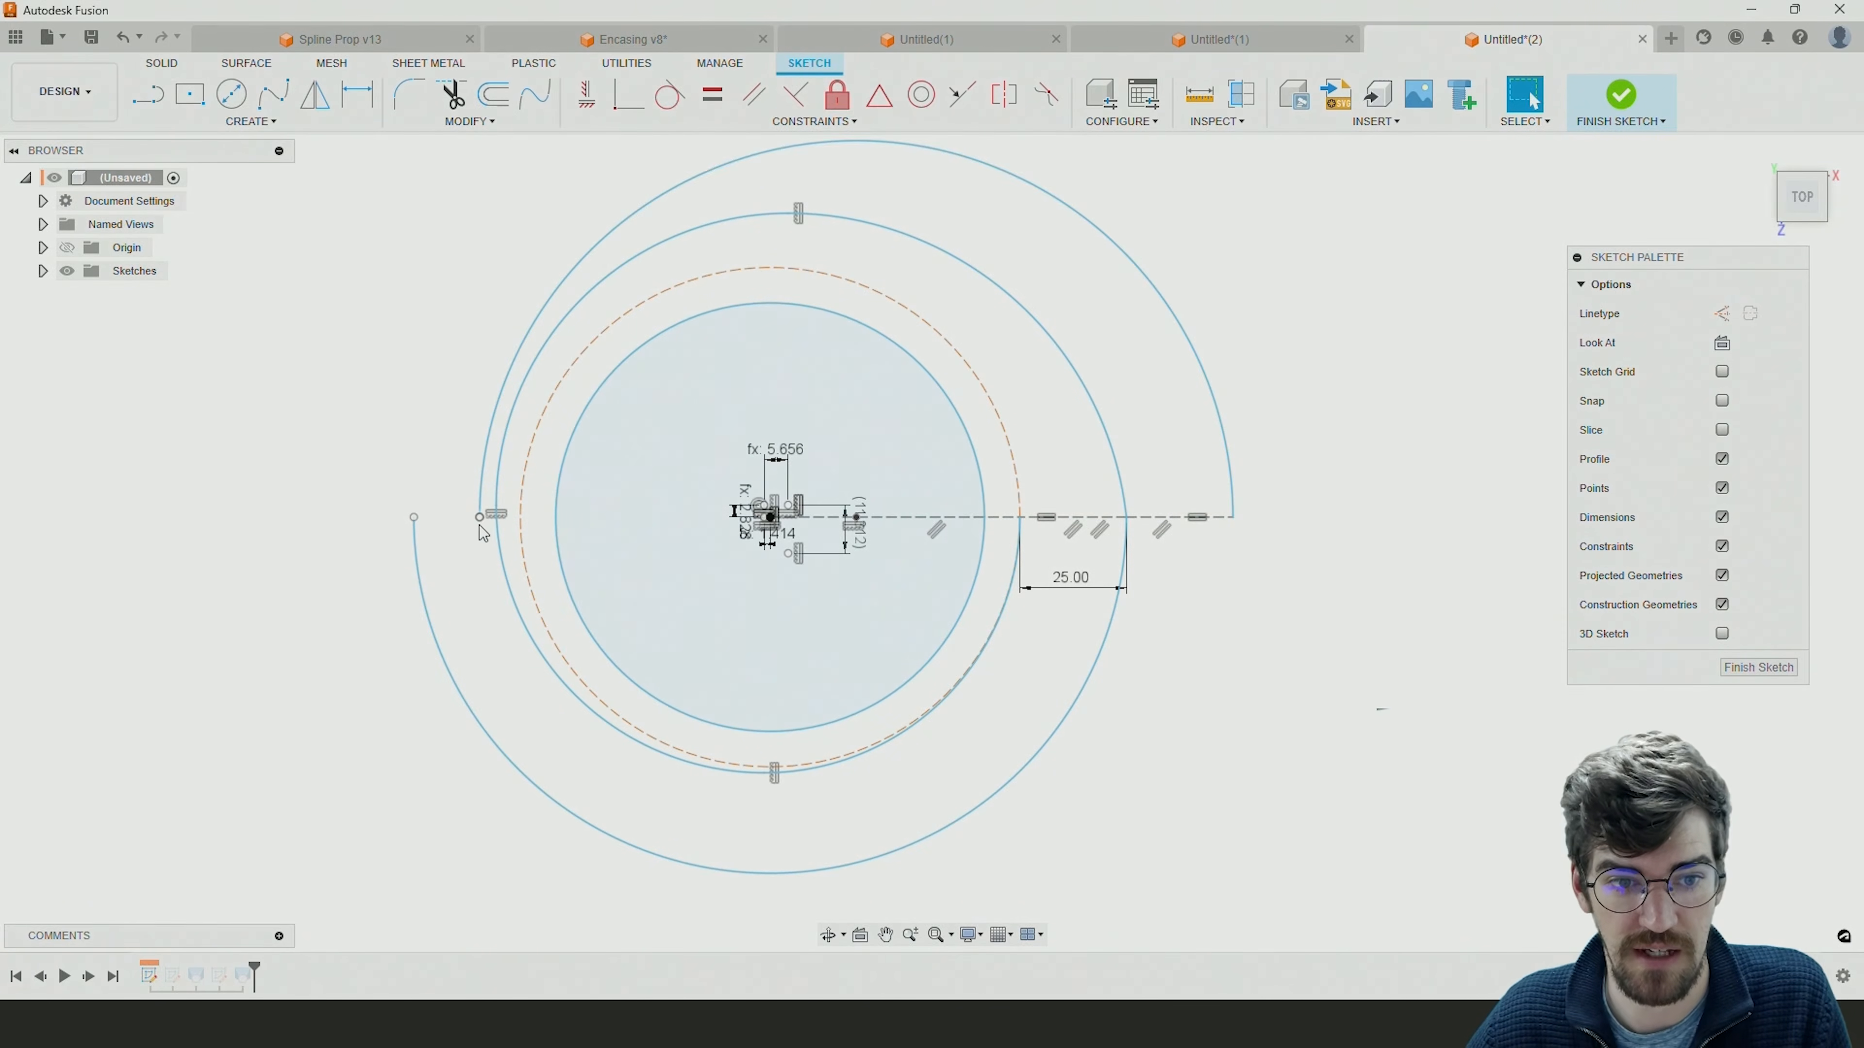
Join the upper outer arc's free end to the lower arc's end, and constrain its center onto the horizontal construction line.
left_click_drag(479, 521, 417, 520)
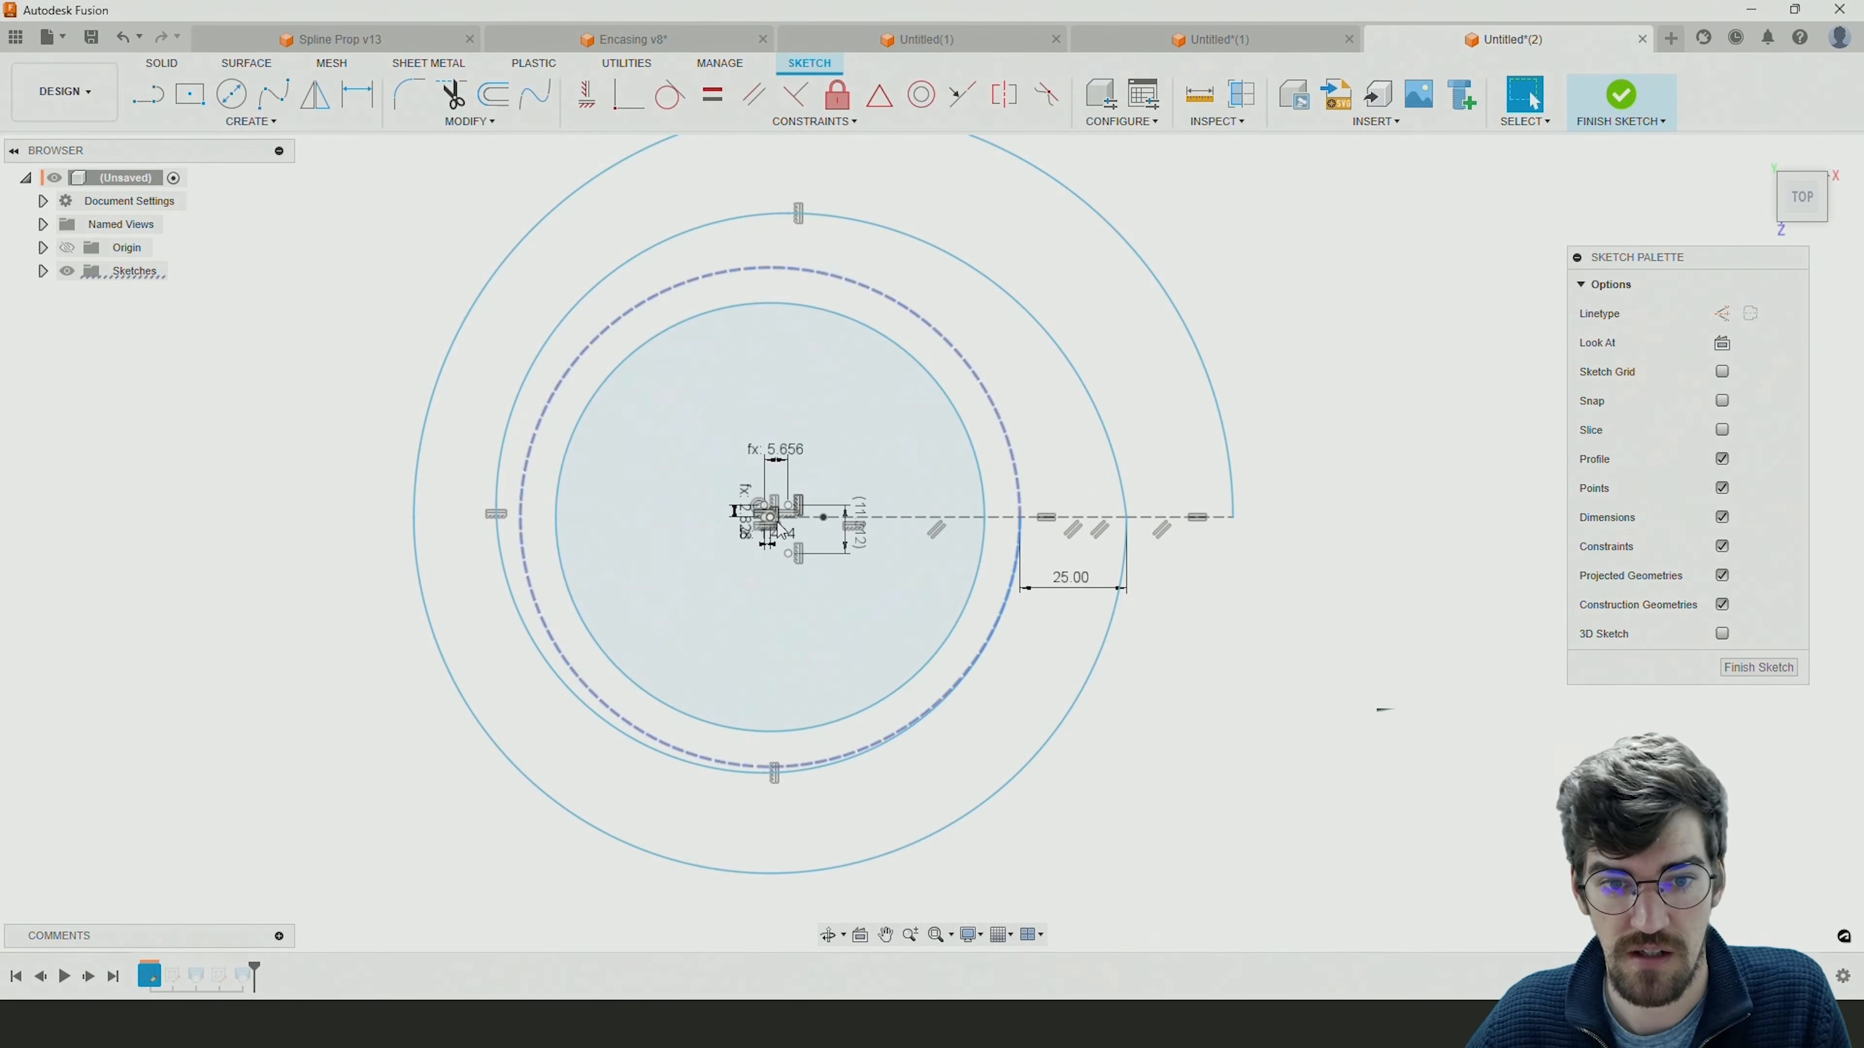
left_click(825, 517)
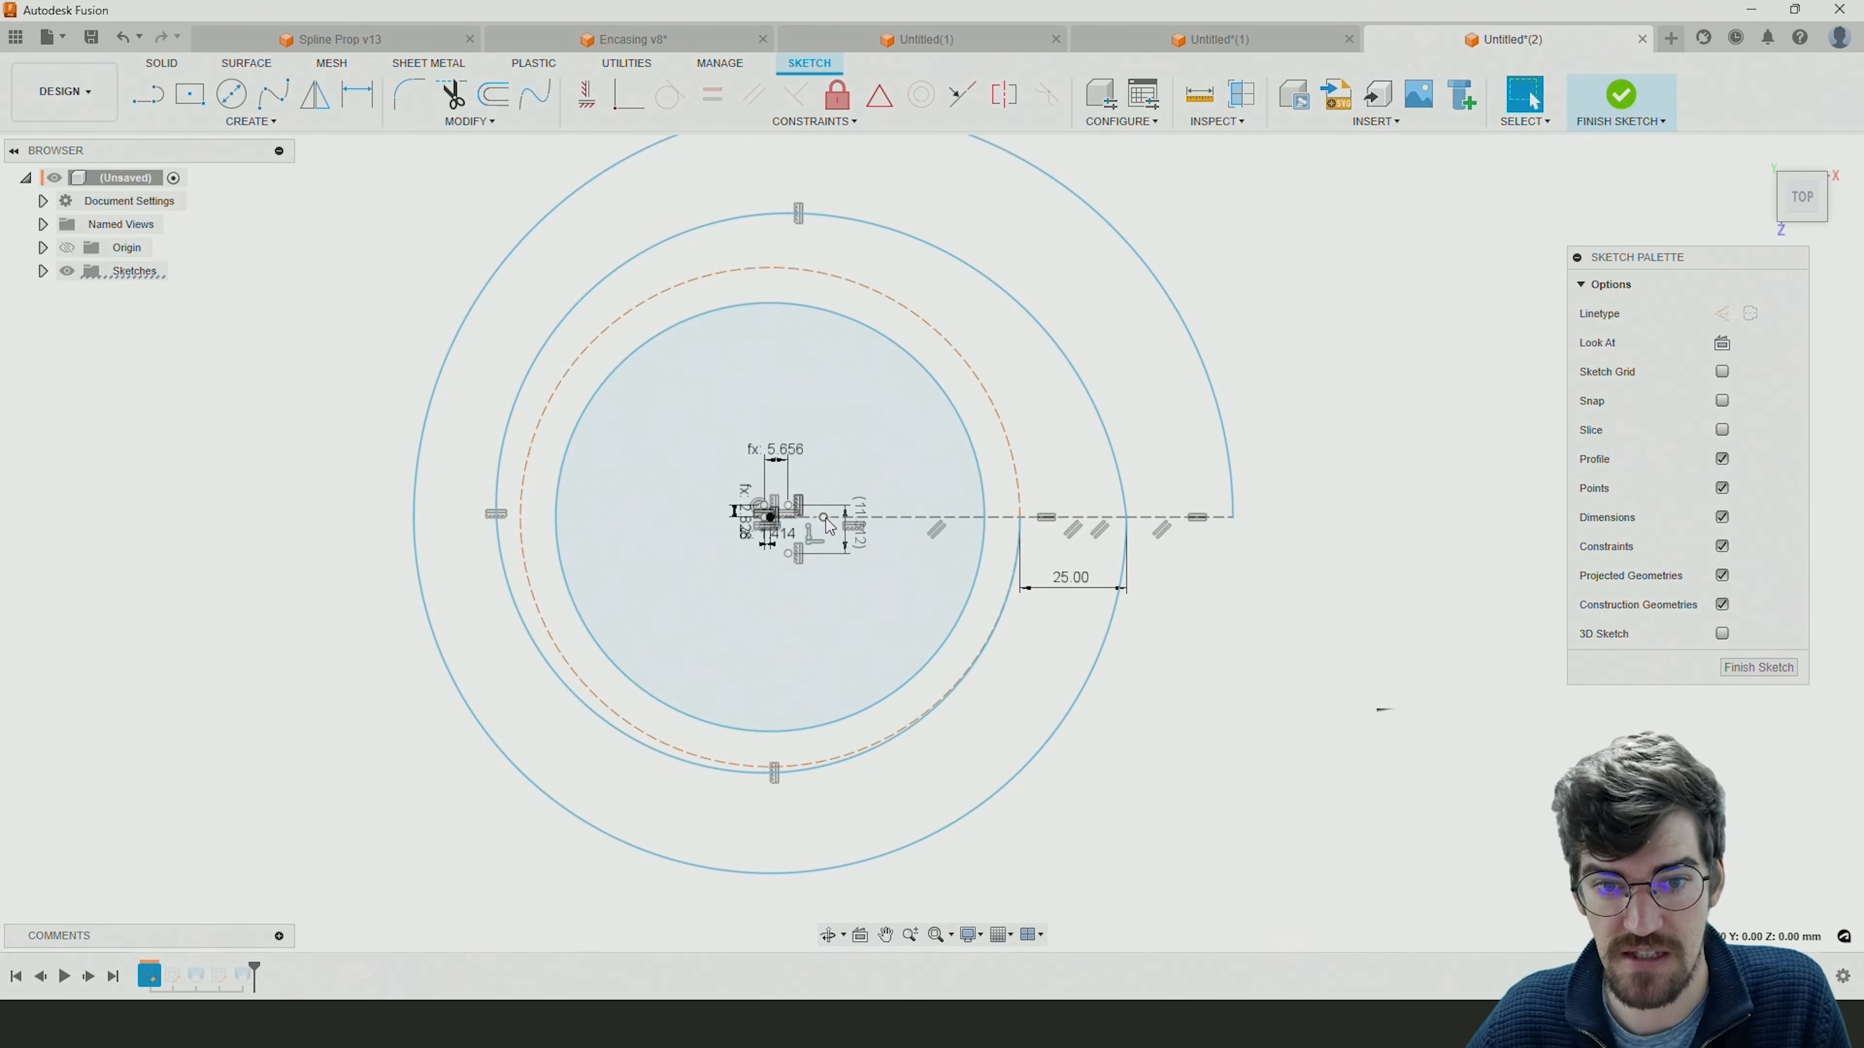
left_click(962, 523)
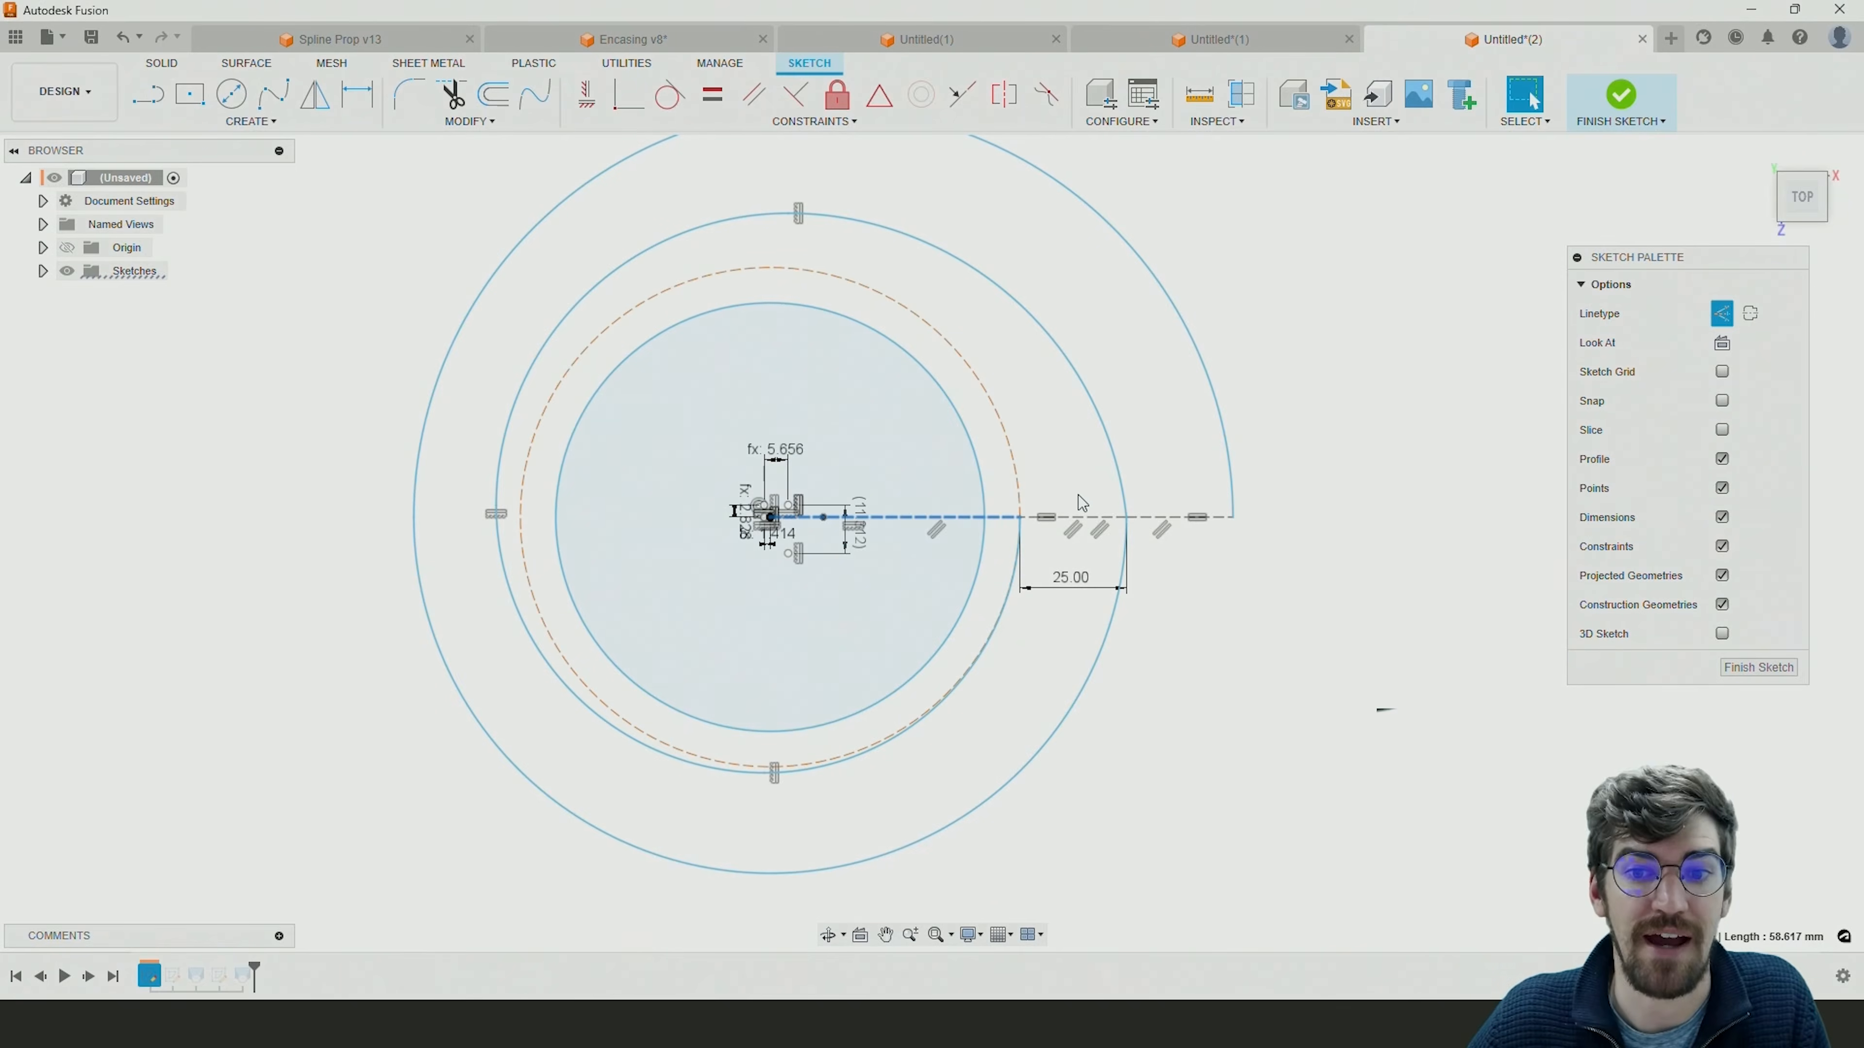
Draw a horizontal line about 59 mm long tangent from the outer arc's lowest point, and a vertical line up to the inner spiral's start.
left_click(148, 94)
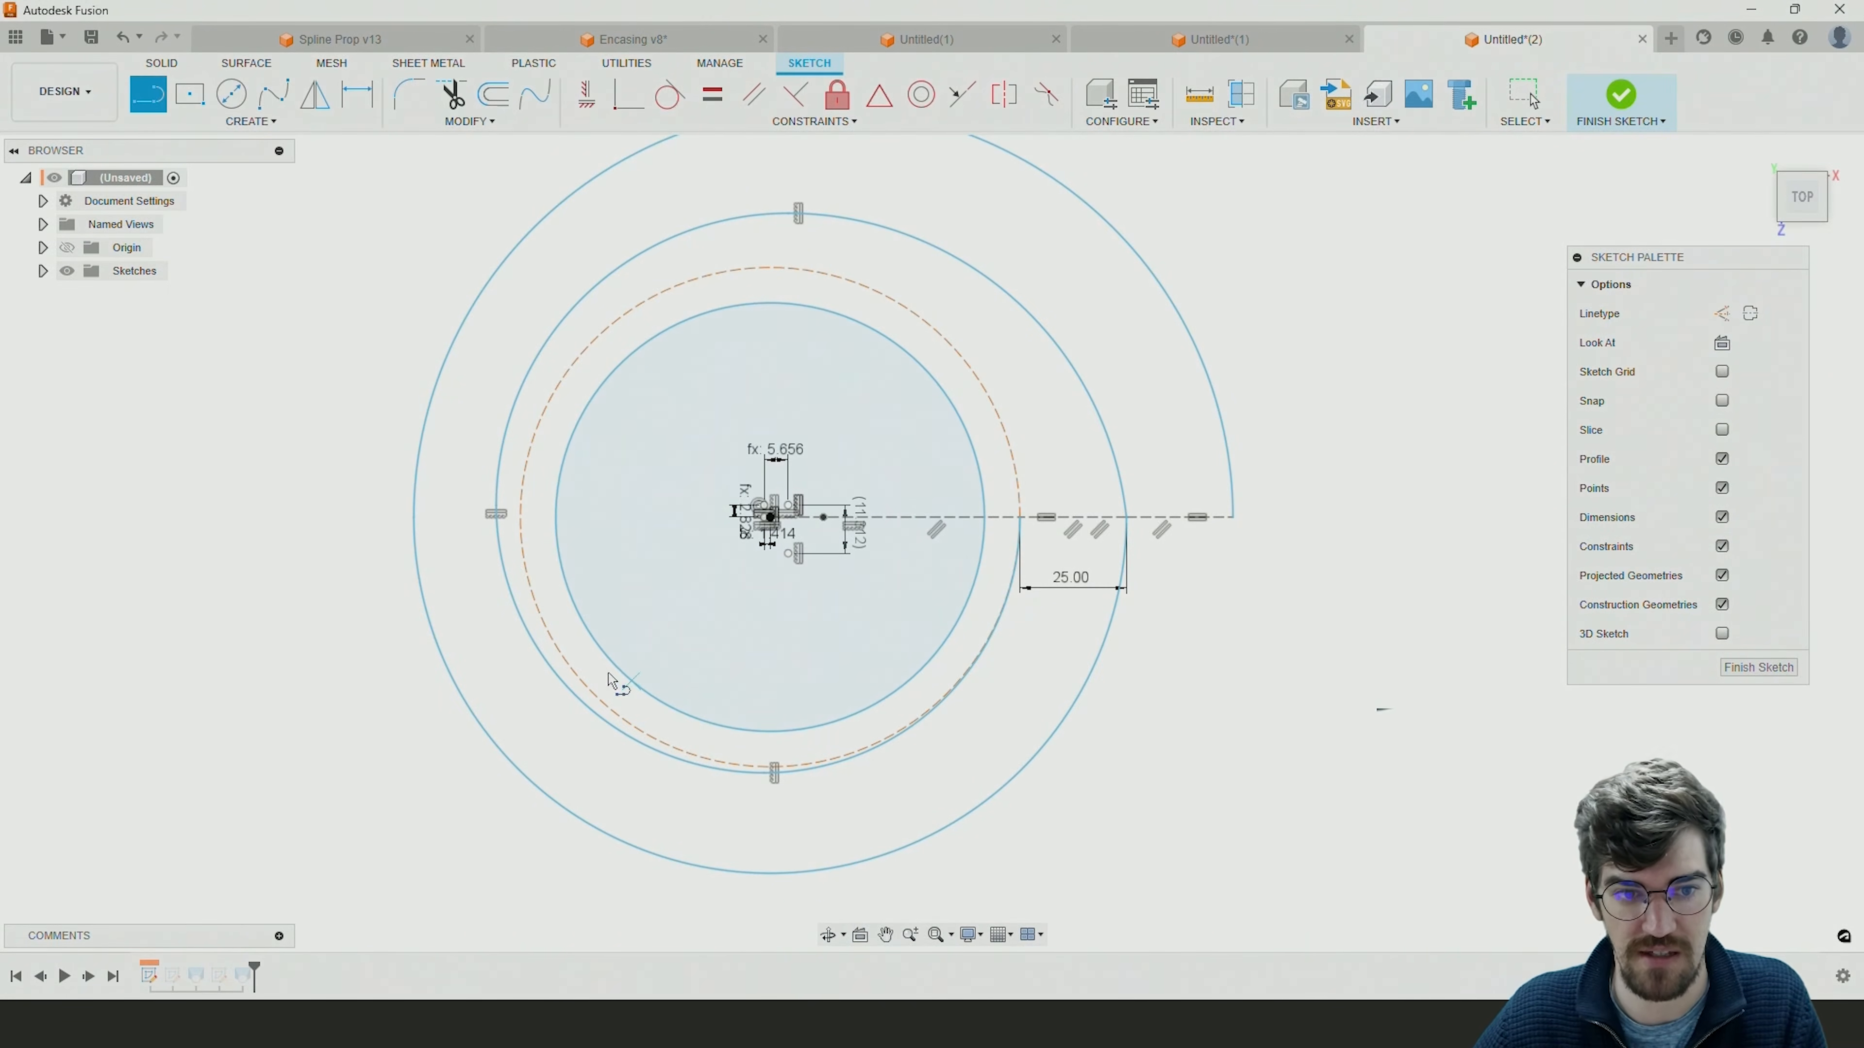
left_click(770, 874)
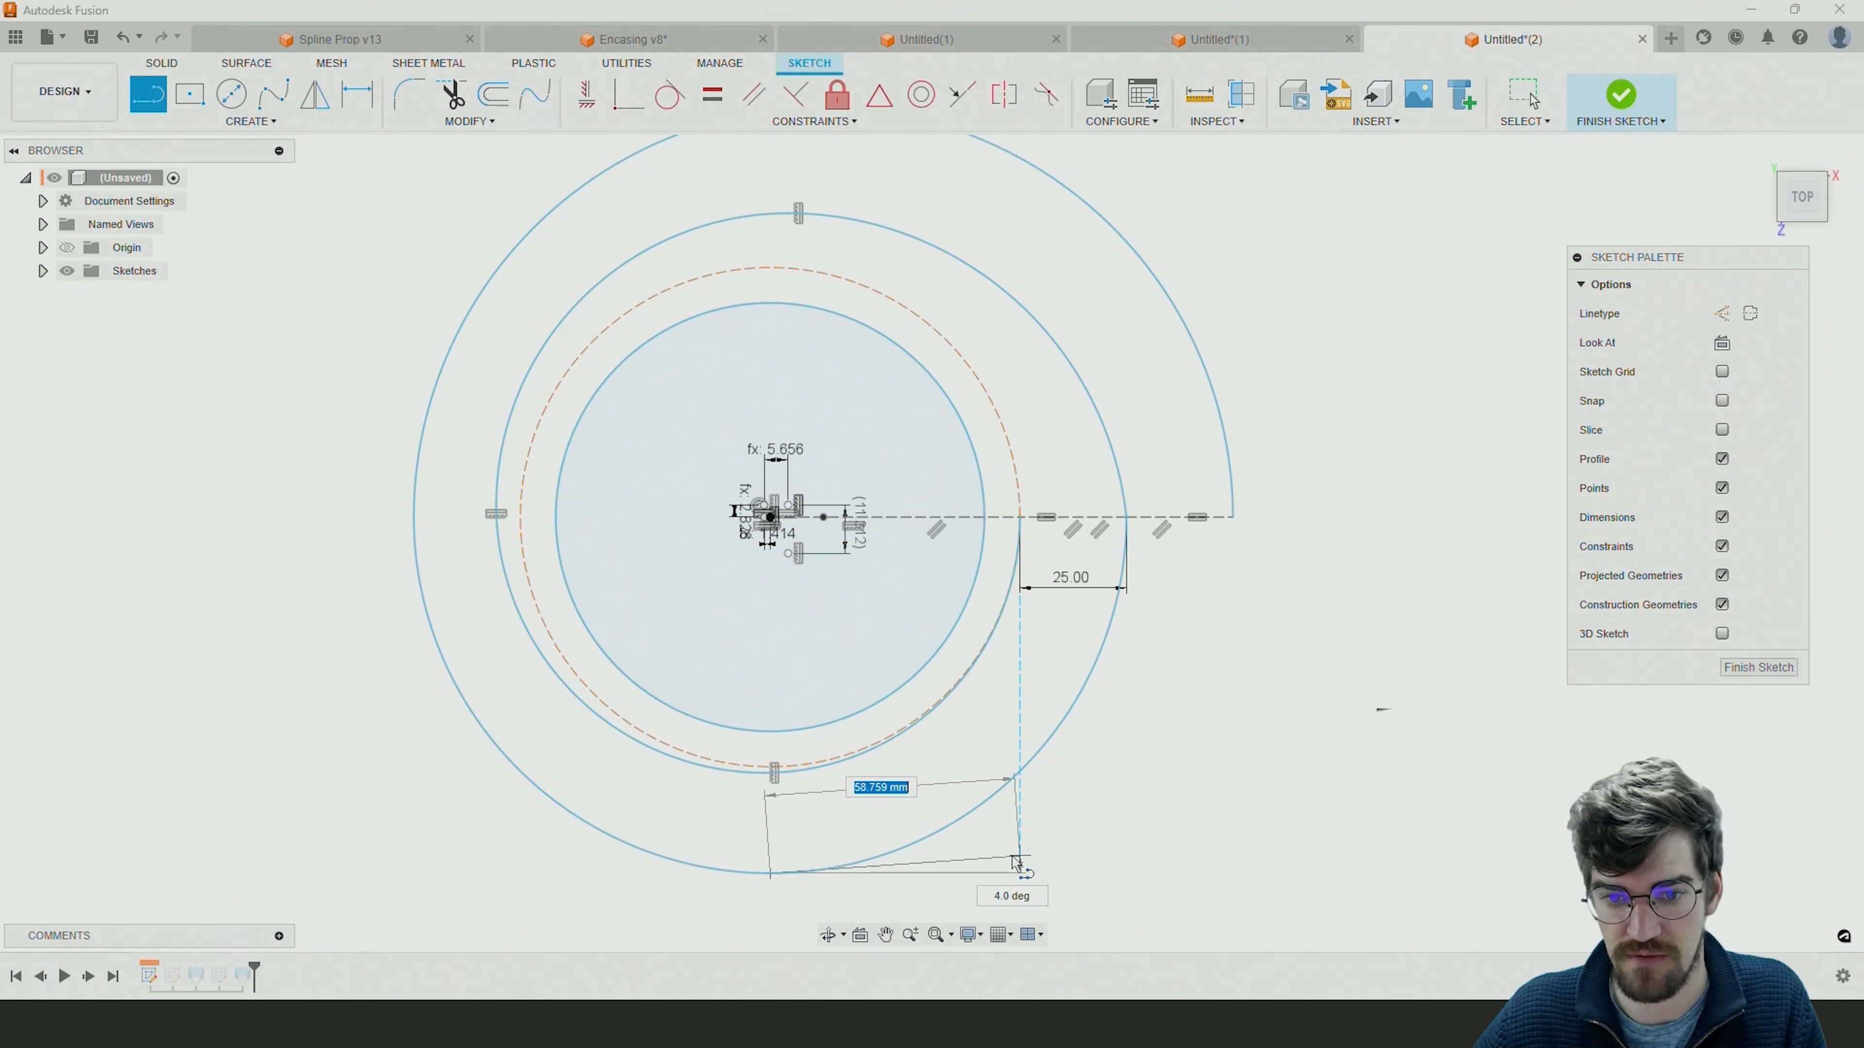
left_click(1019, 875)
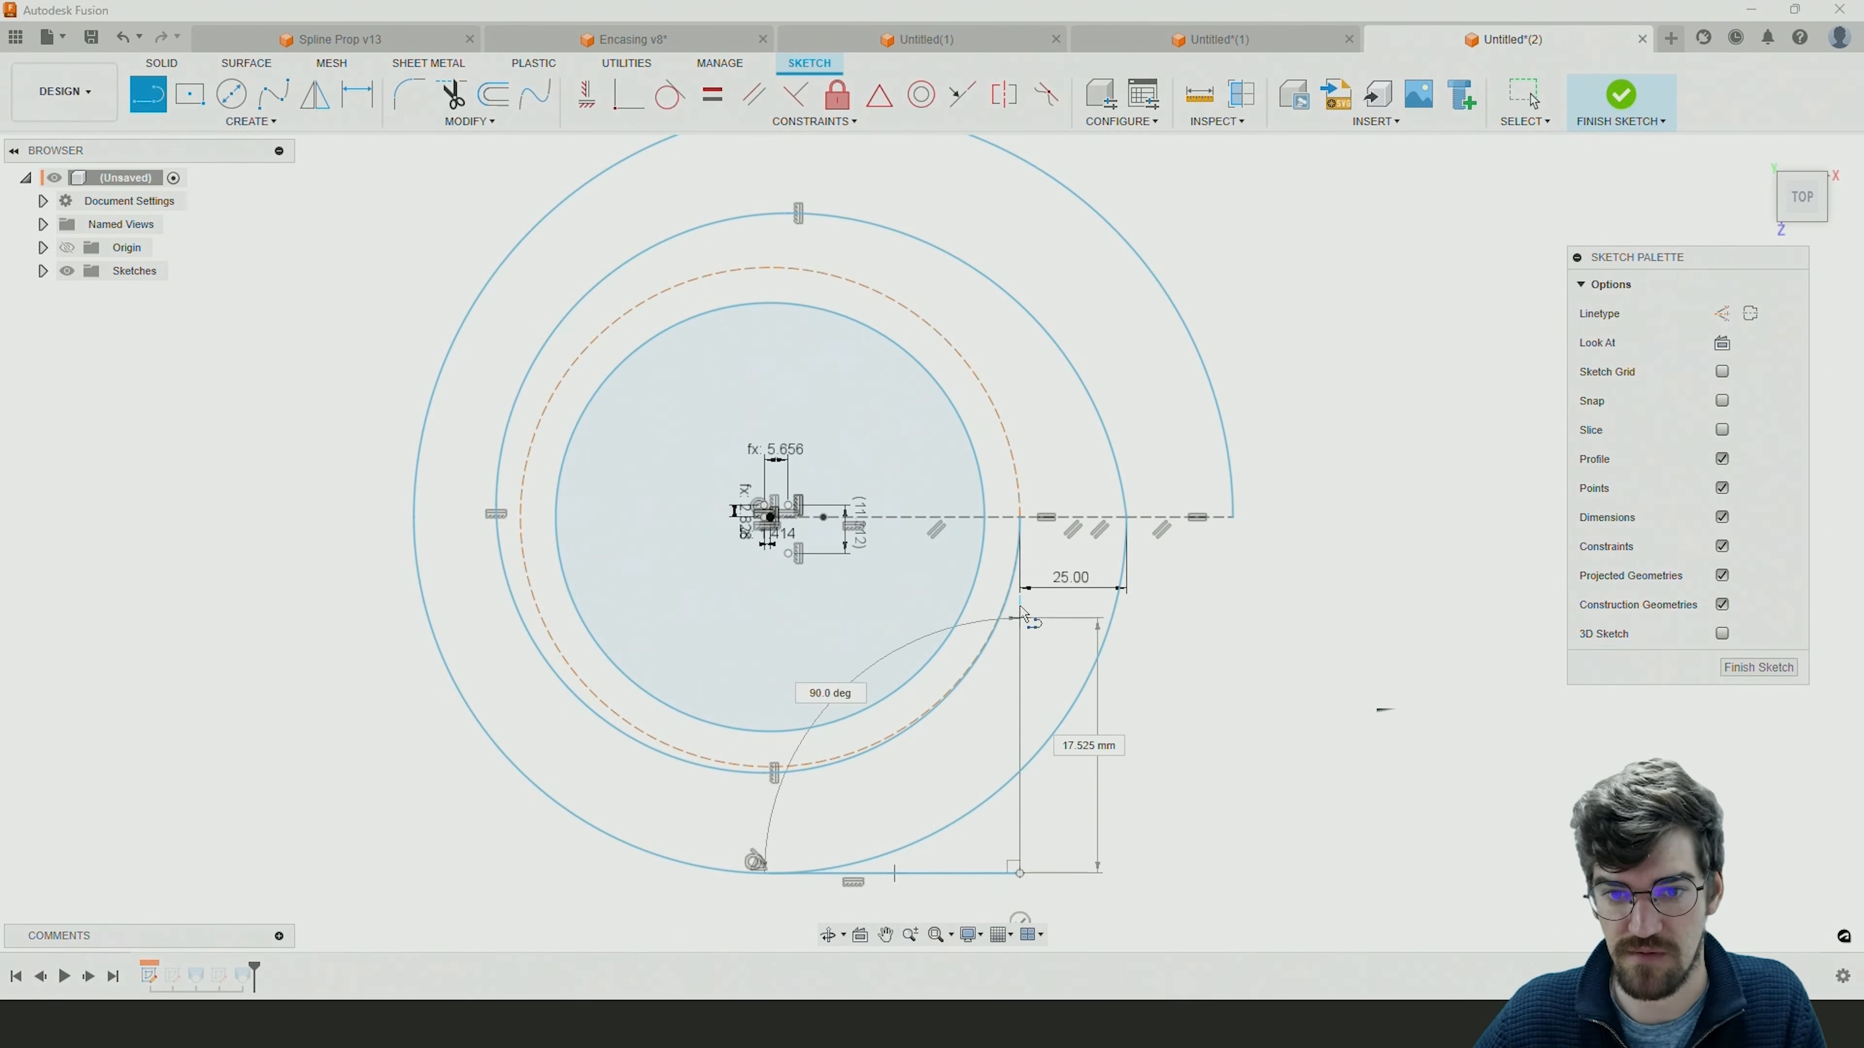
left_click(1020, 517)
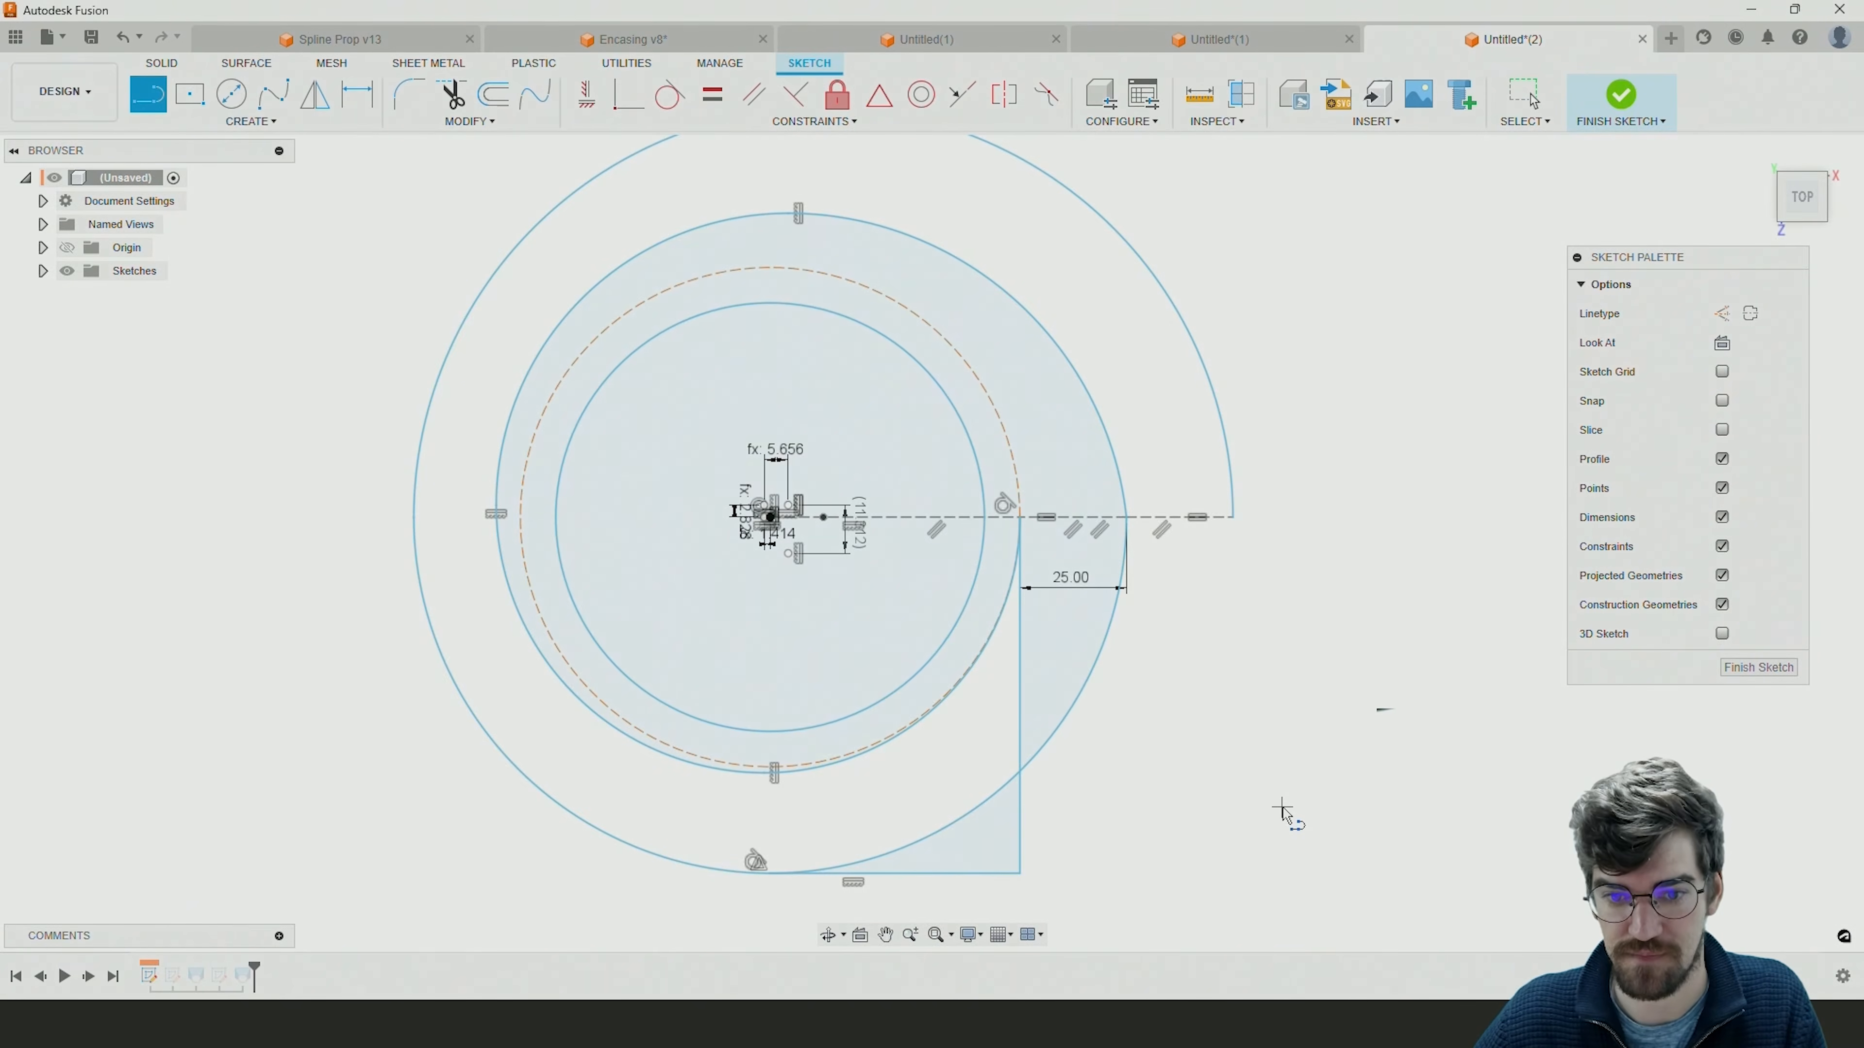
key("Escape")
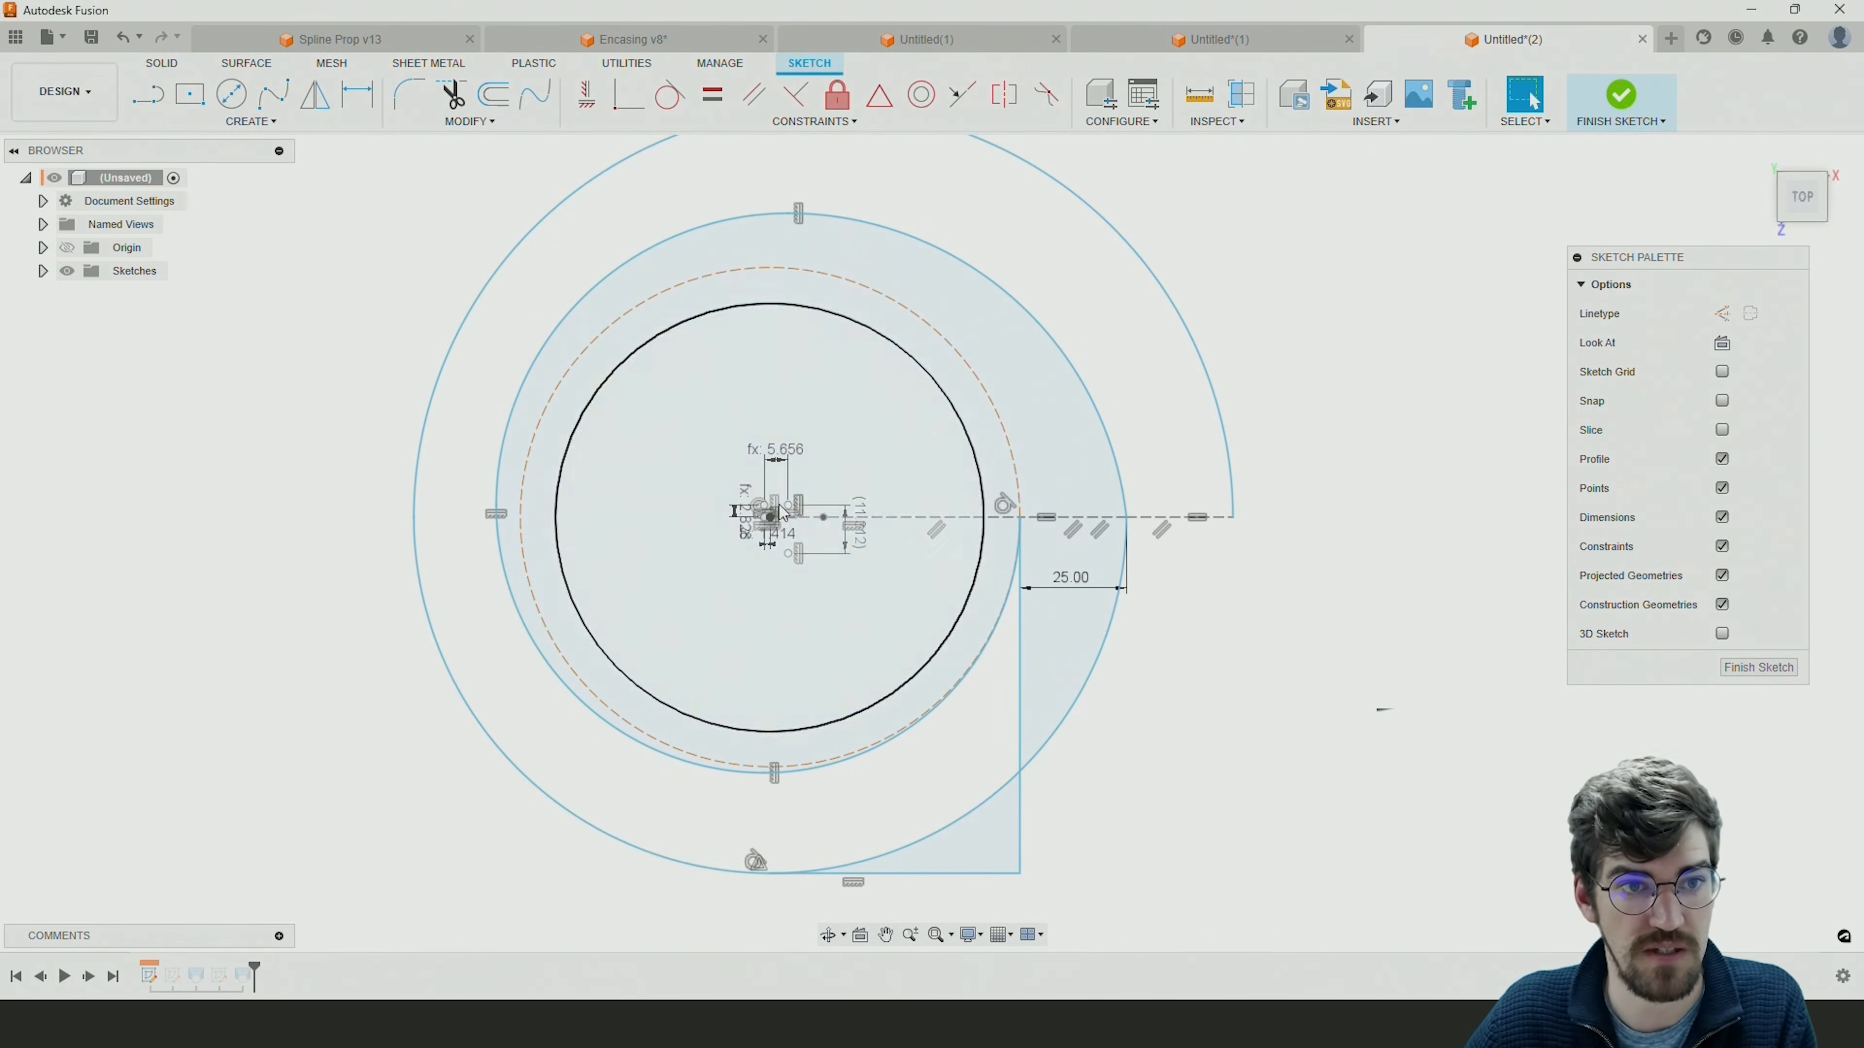
Trim away the lower outer arc beyond its tangent point with the horizontal line, and test the remaining arc for free movement.
left_click(460, 103)
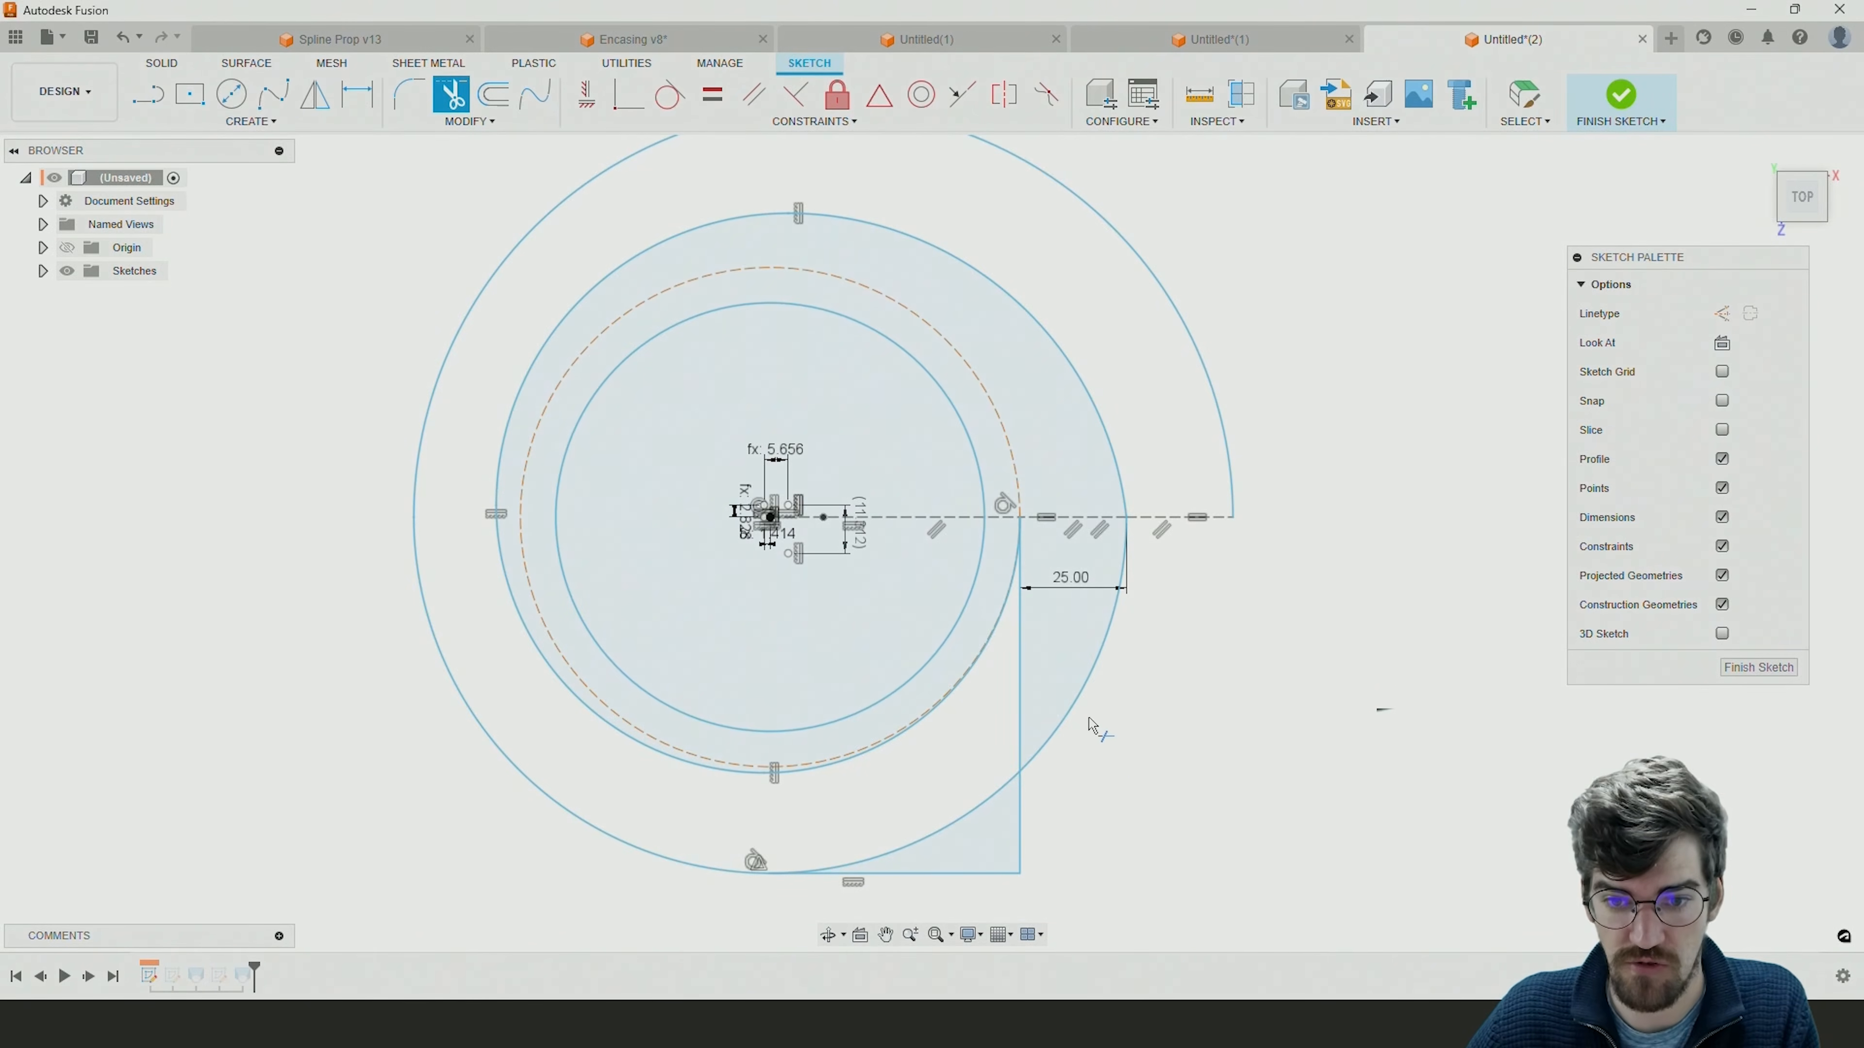
left_click(1077, 705)
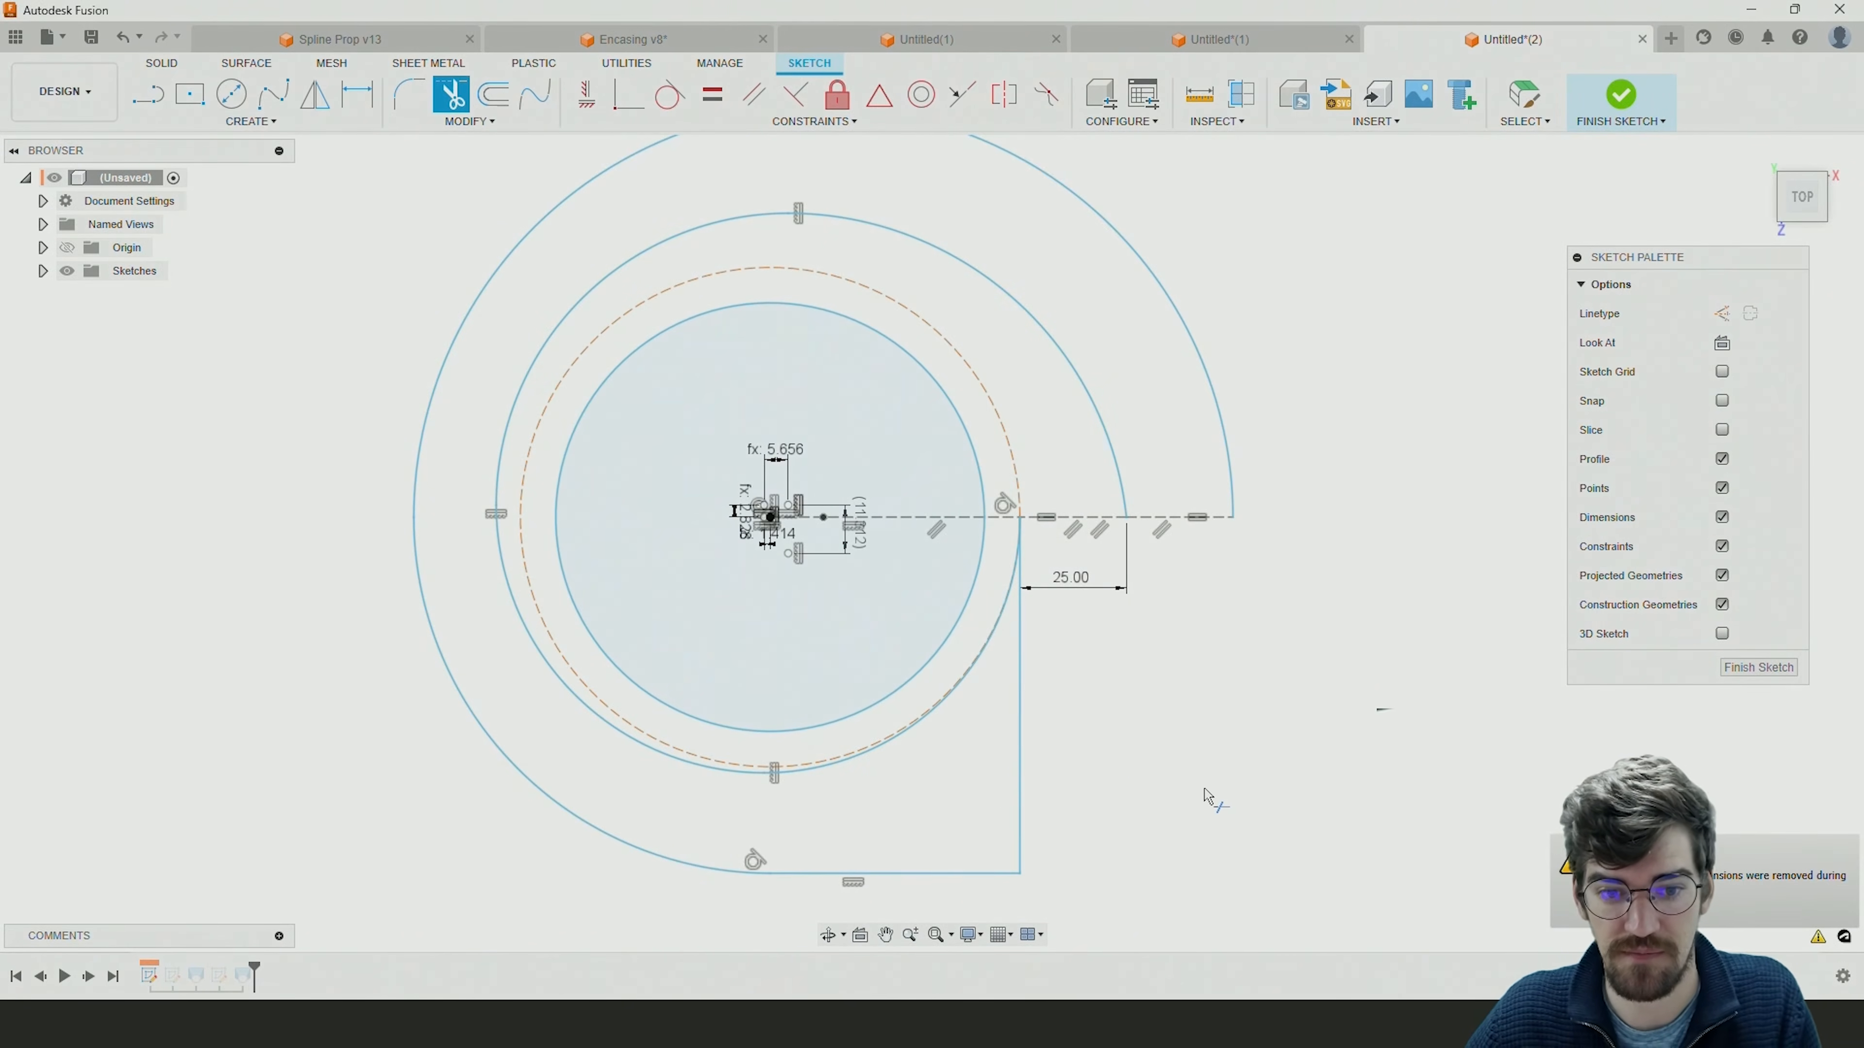
key("Escape")
left_click_drag(624, 842, 689, 821)
left_click(1263, 758)
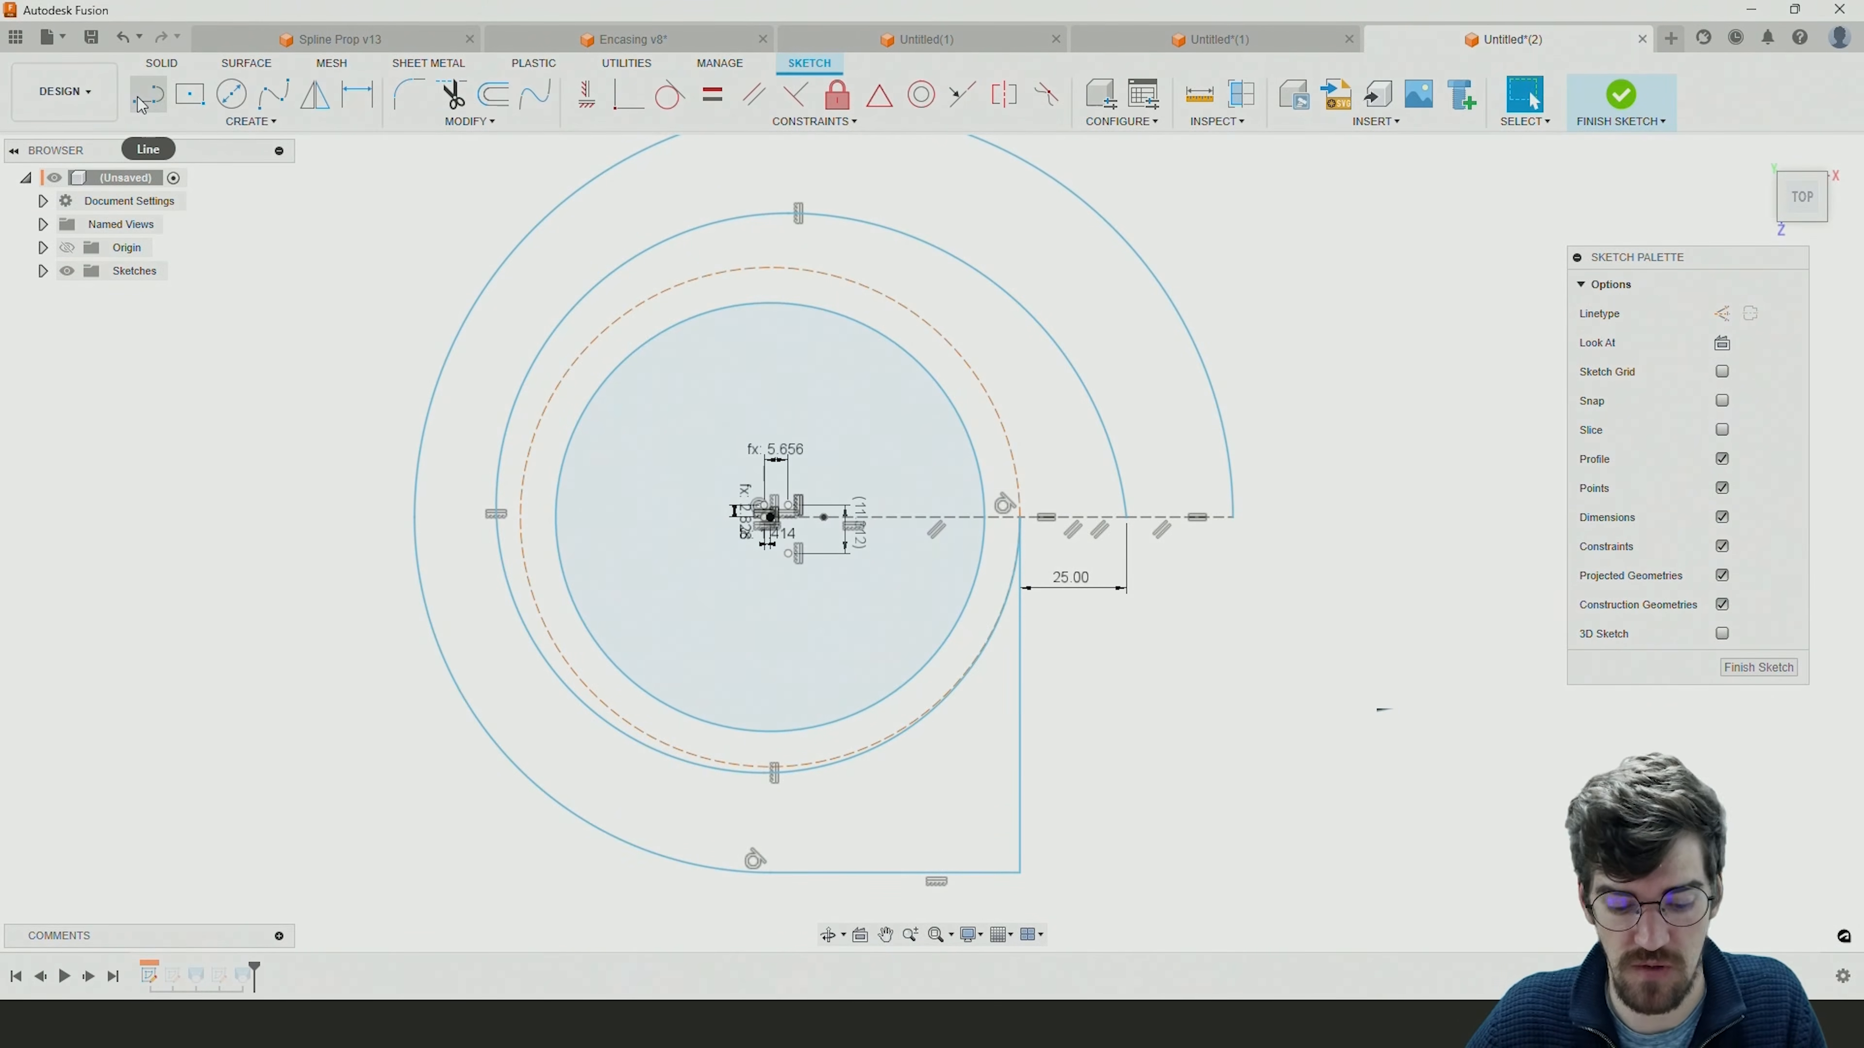
Dimension the horizontal distance from the origin to the inner spiral's outer end, keeping the measured length.
key("d")
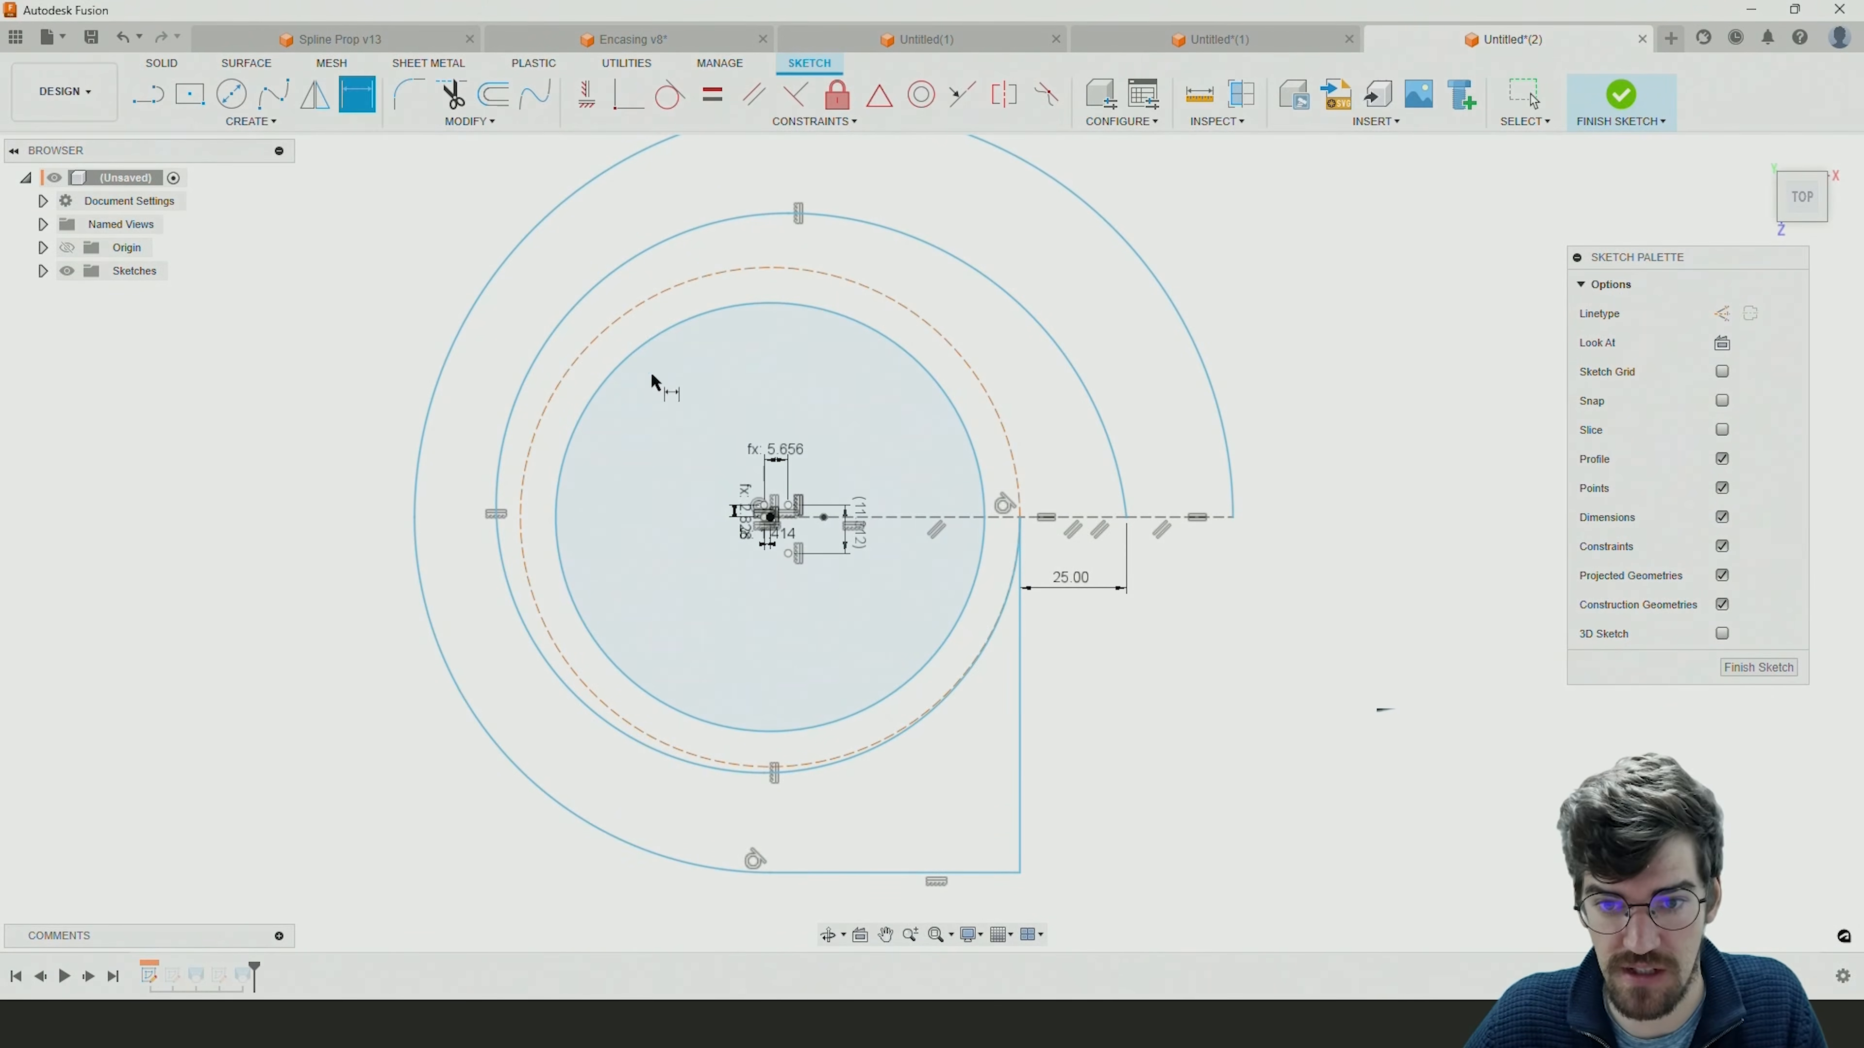
left_click(1127, 518)
scroll(767, 518, "up", 5)
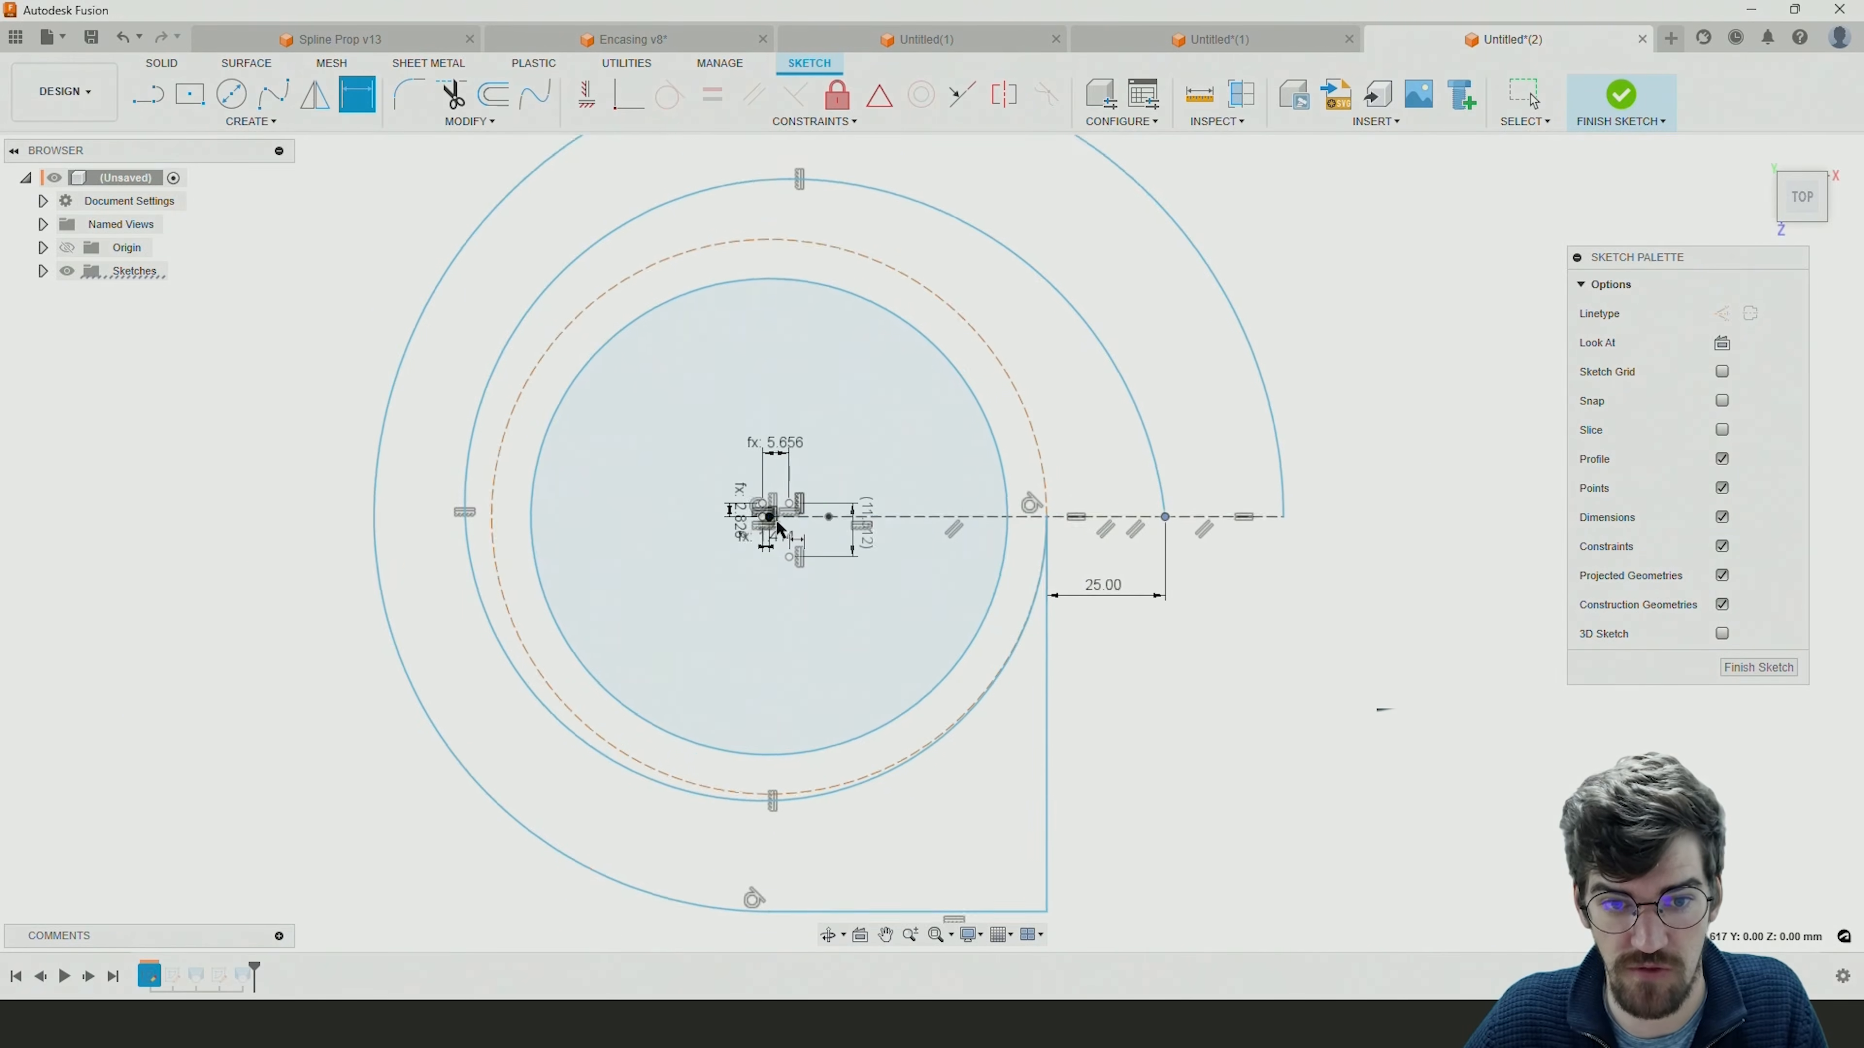
left_click(763, 512)
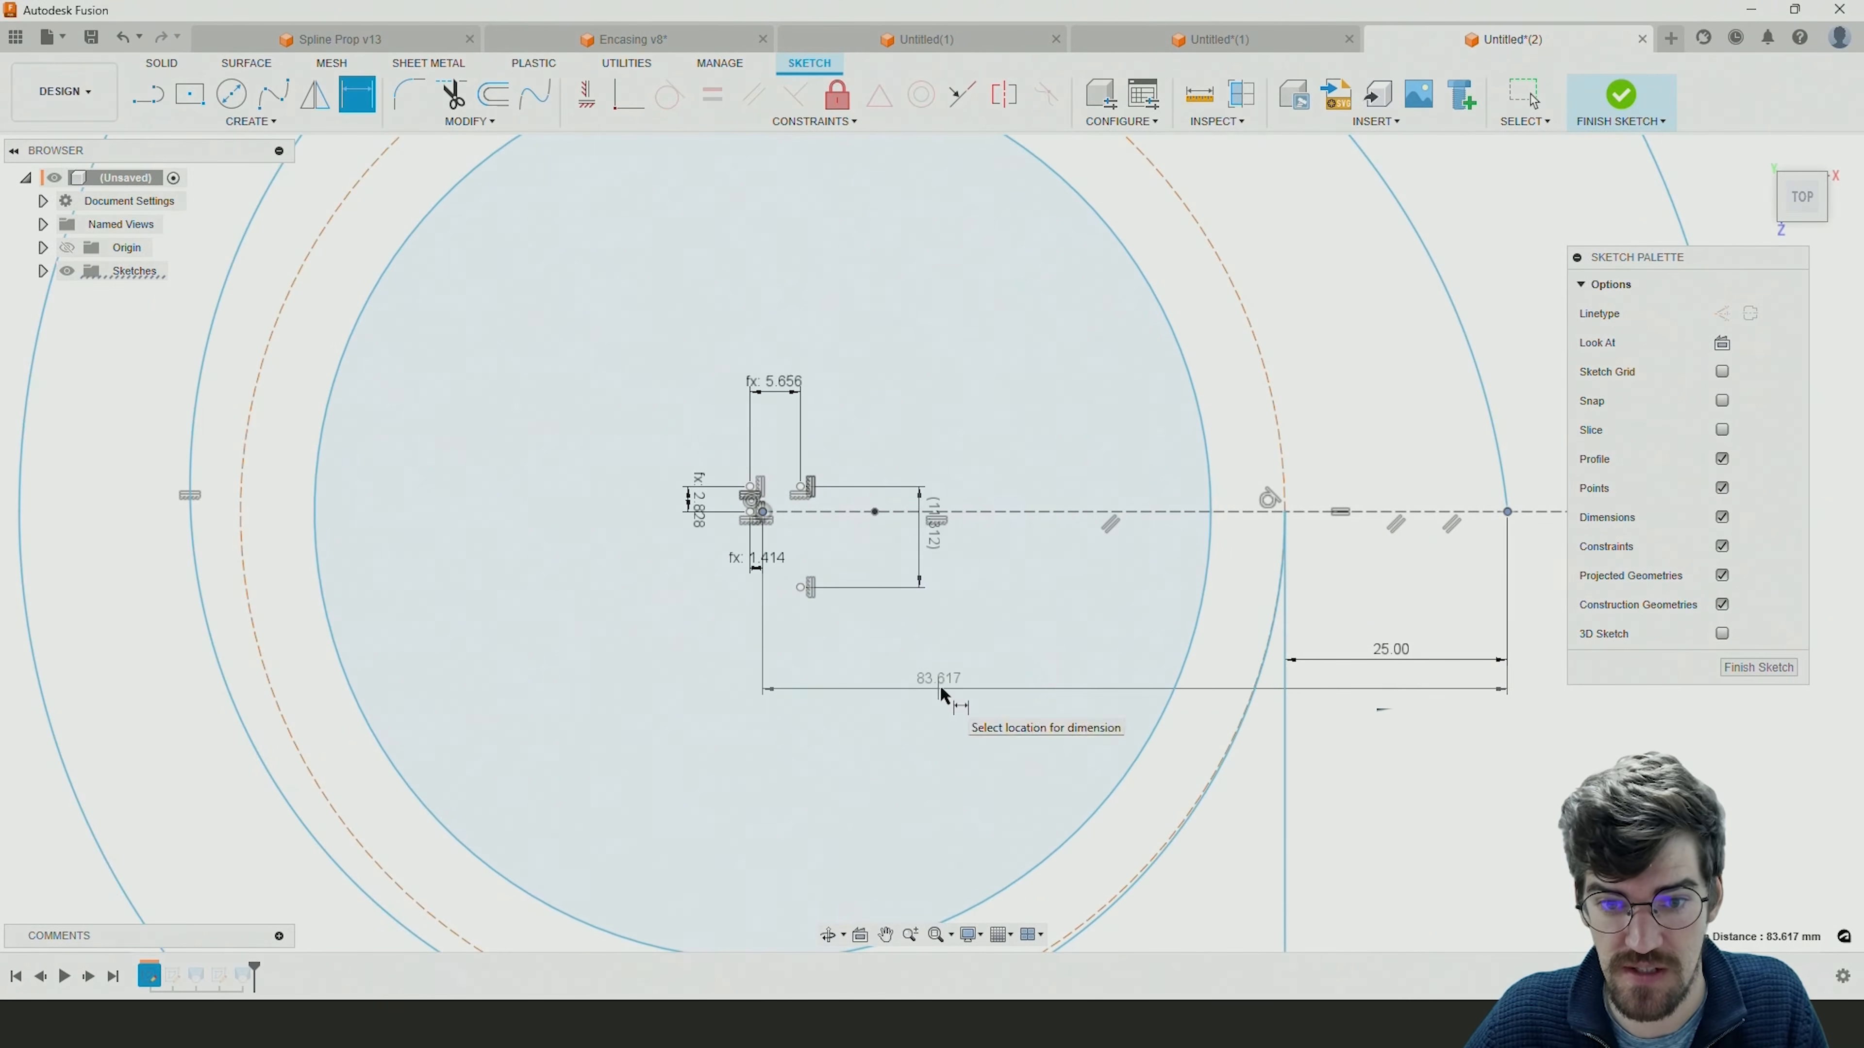
left_click(939, 694)
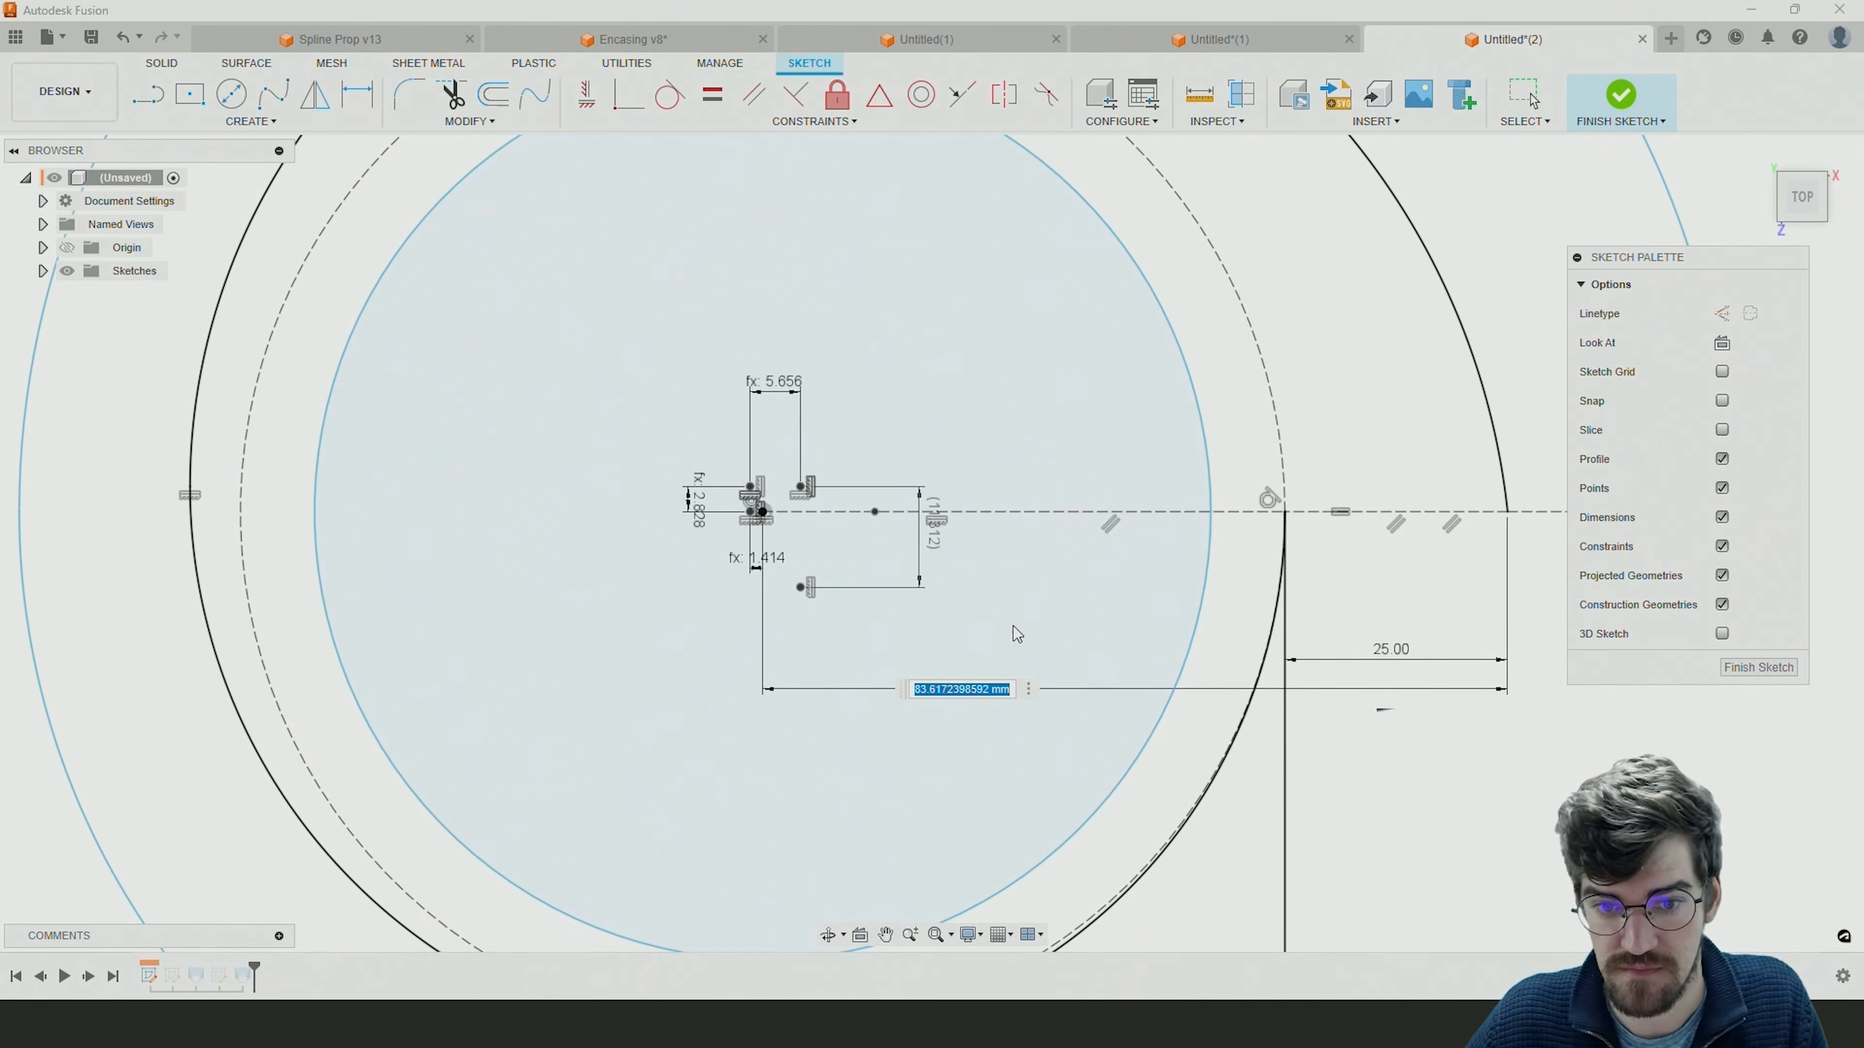
key("Return")
Dimension the vertical distance from the origin down to the tangent point of the lower outer arc with the horizontal line.
scroll(1017, 624, "down", 3)
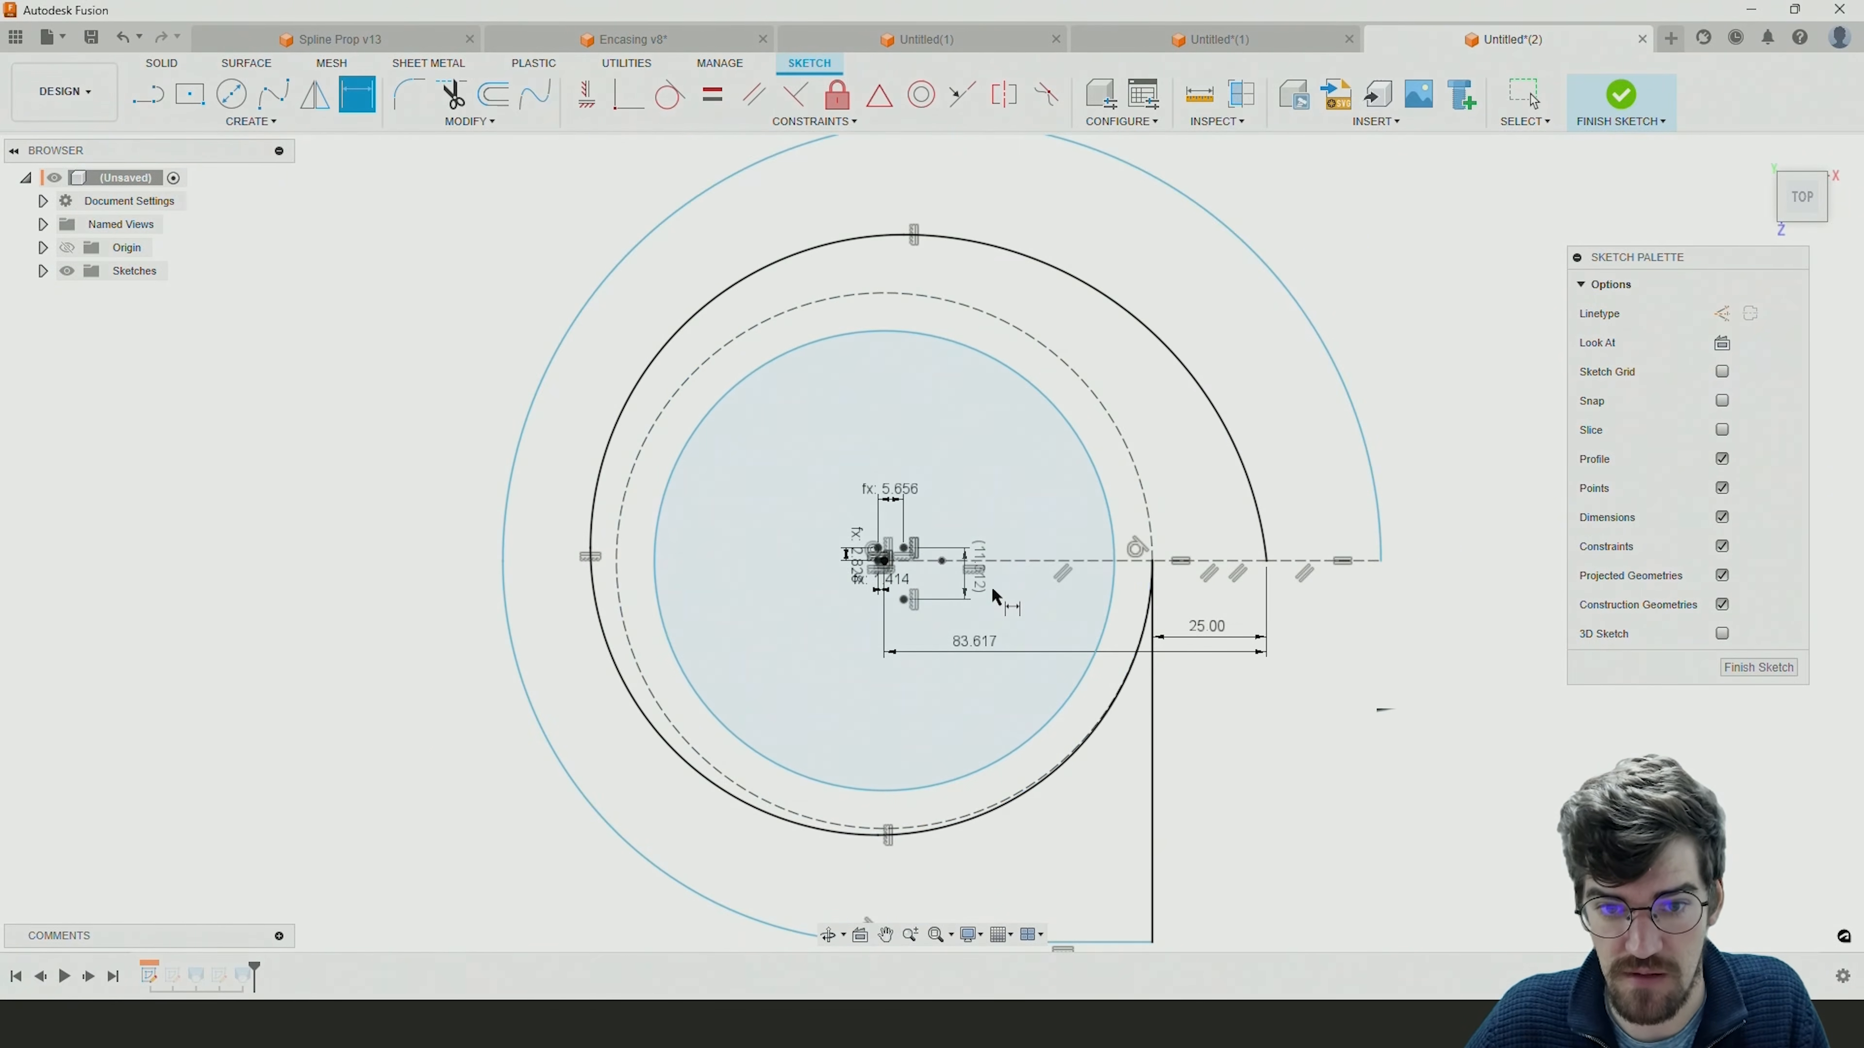
left_click(883, 561)
middle_click_drag(912, 701, 942, 529)
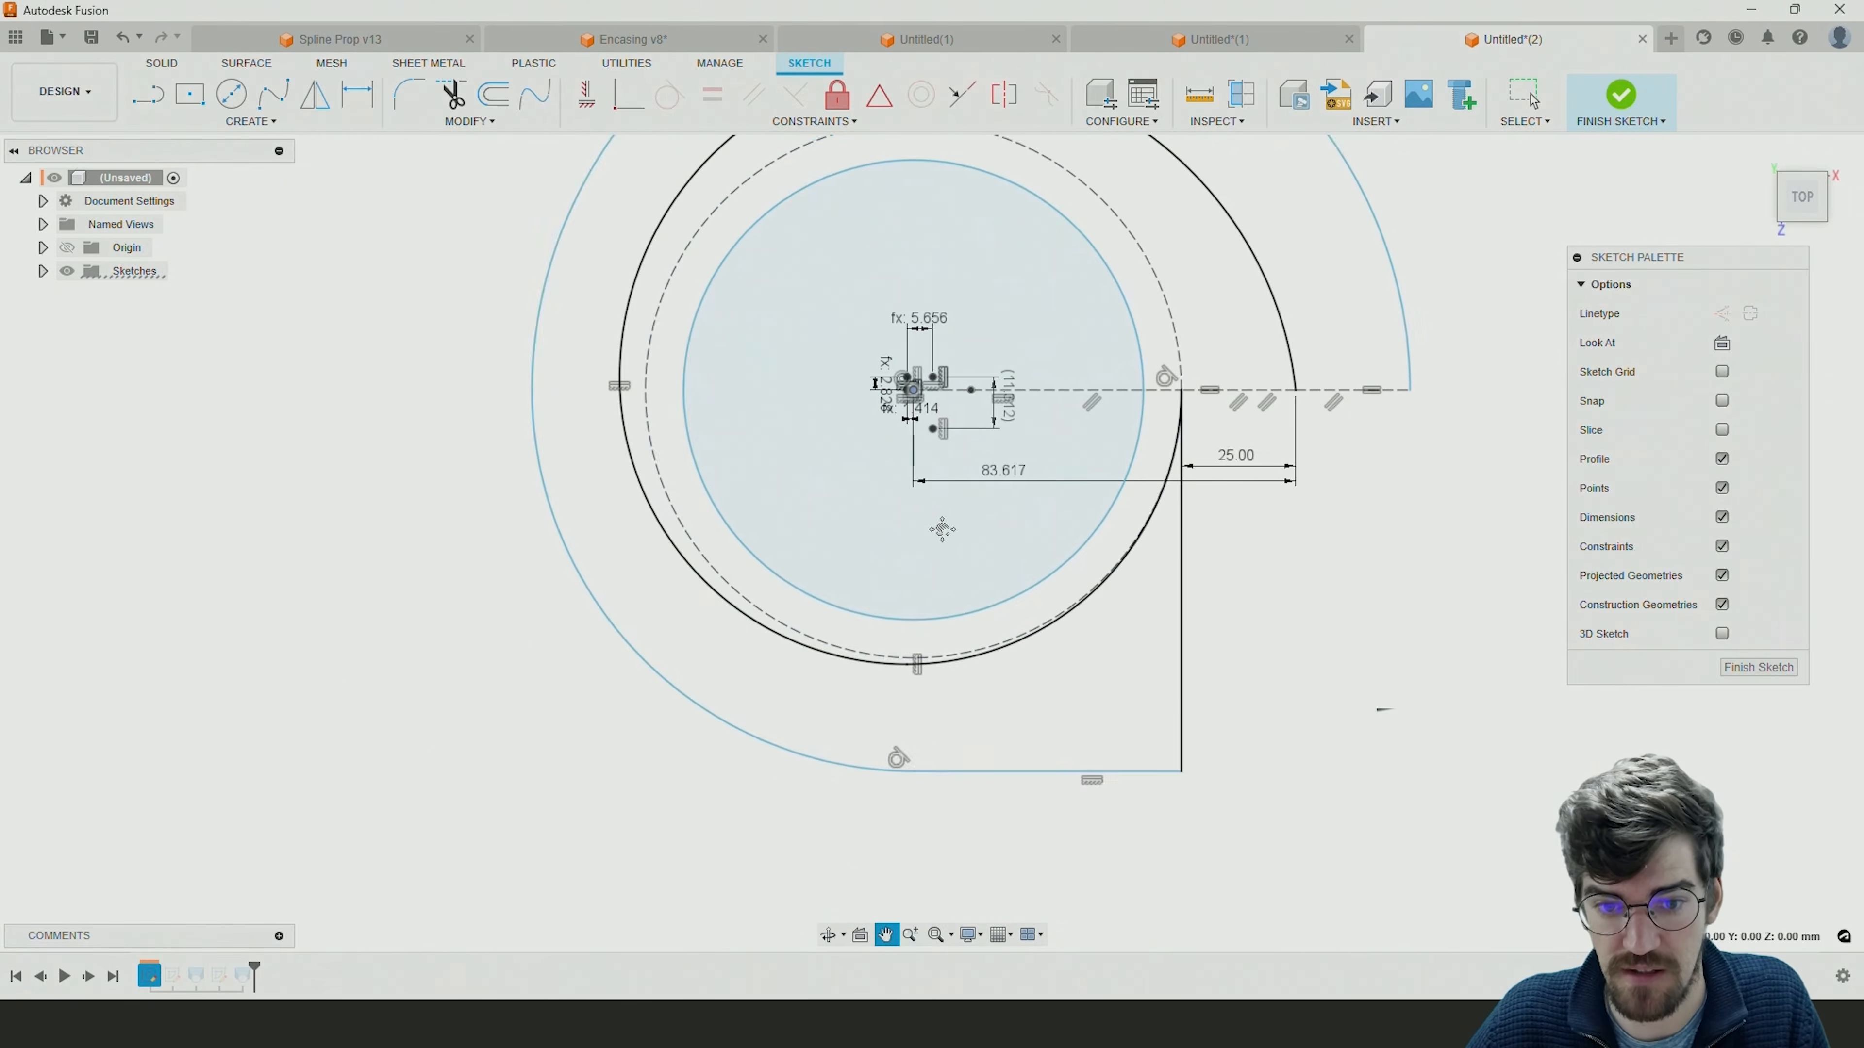
left_click(922, 771)
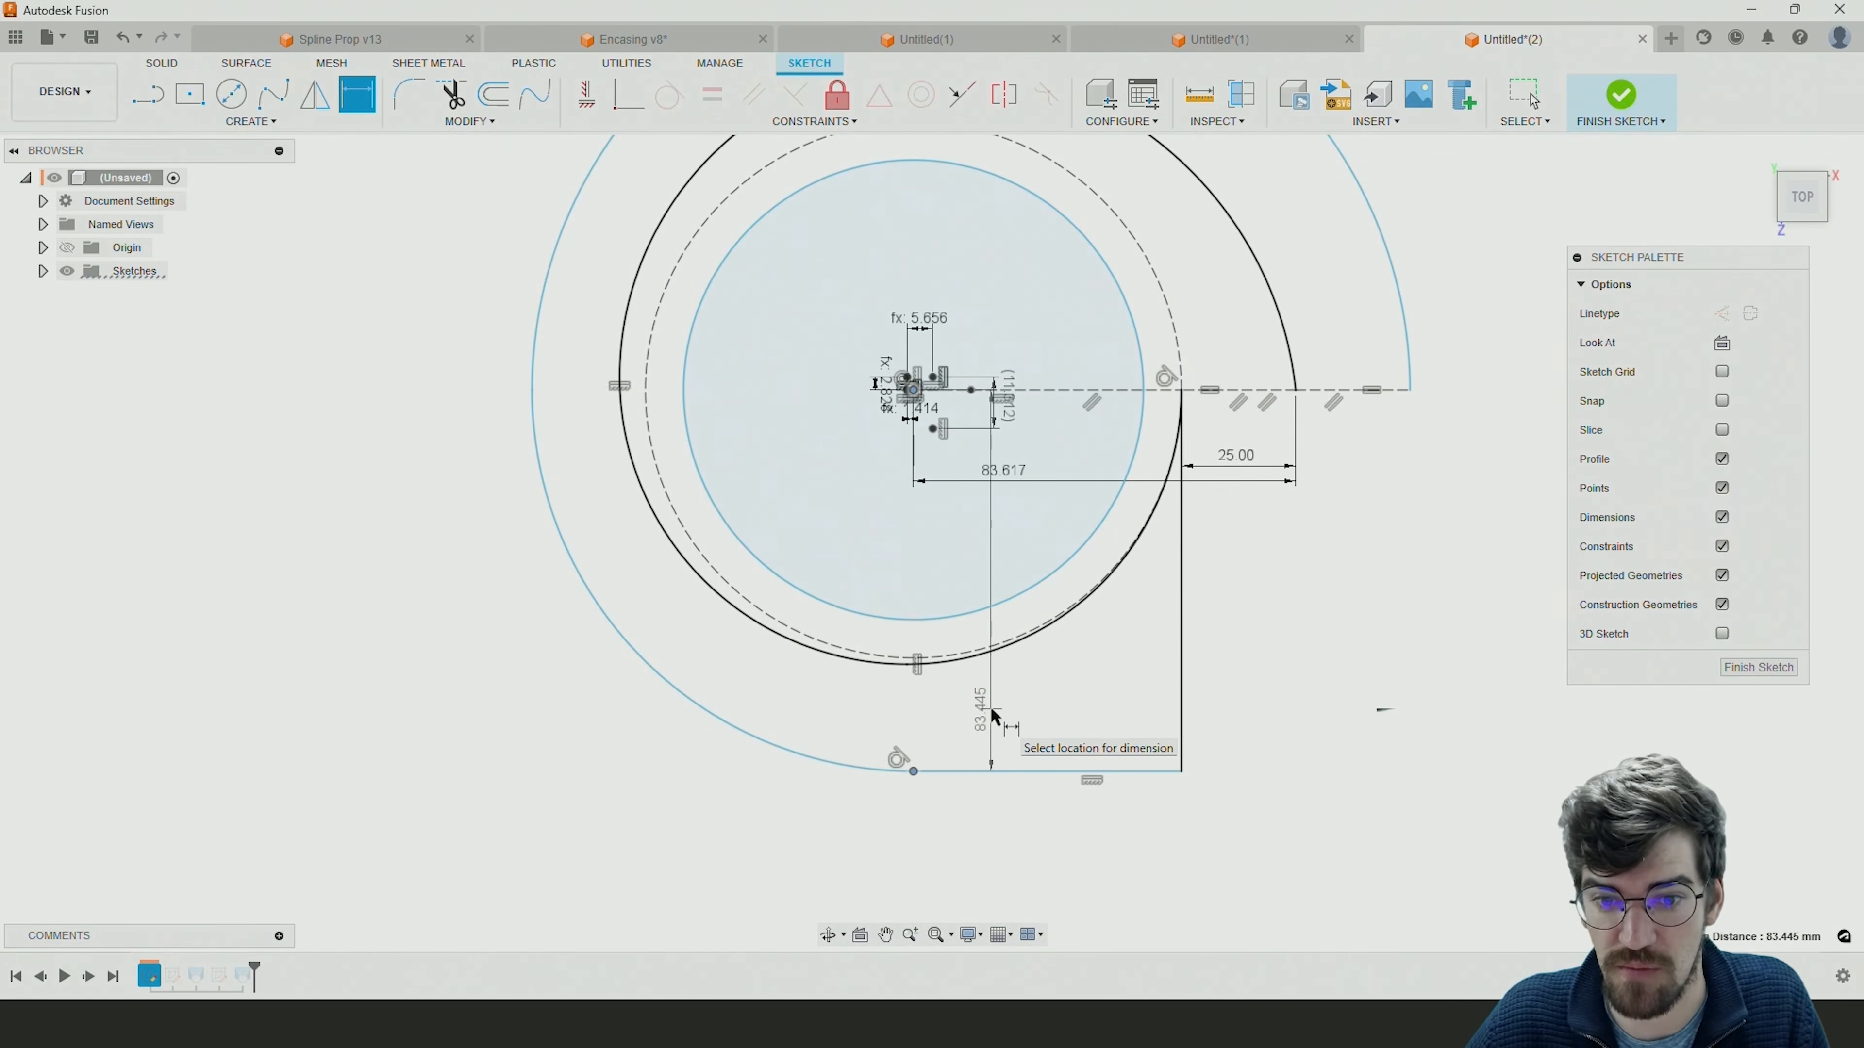
left_click(992, 716)
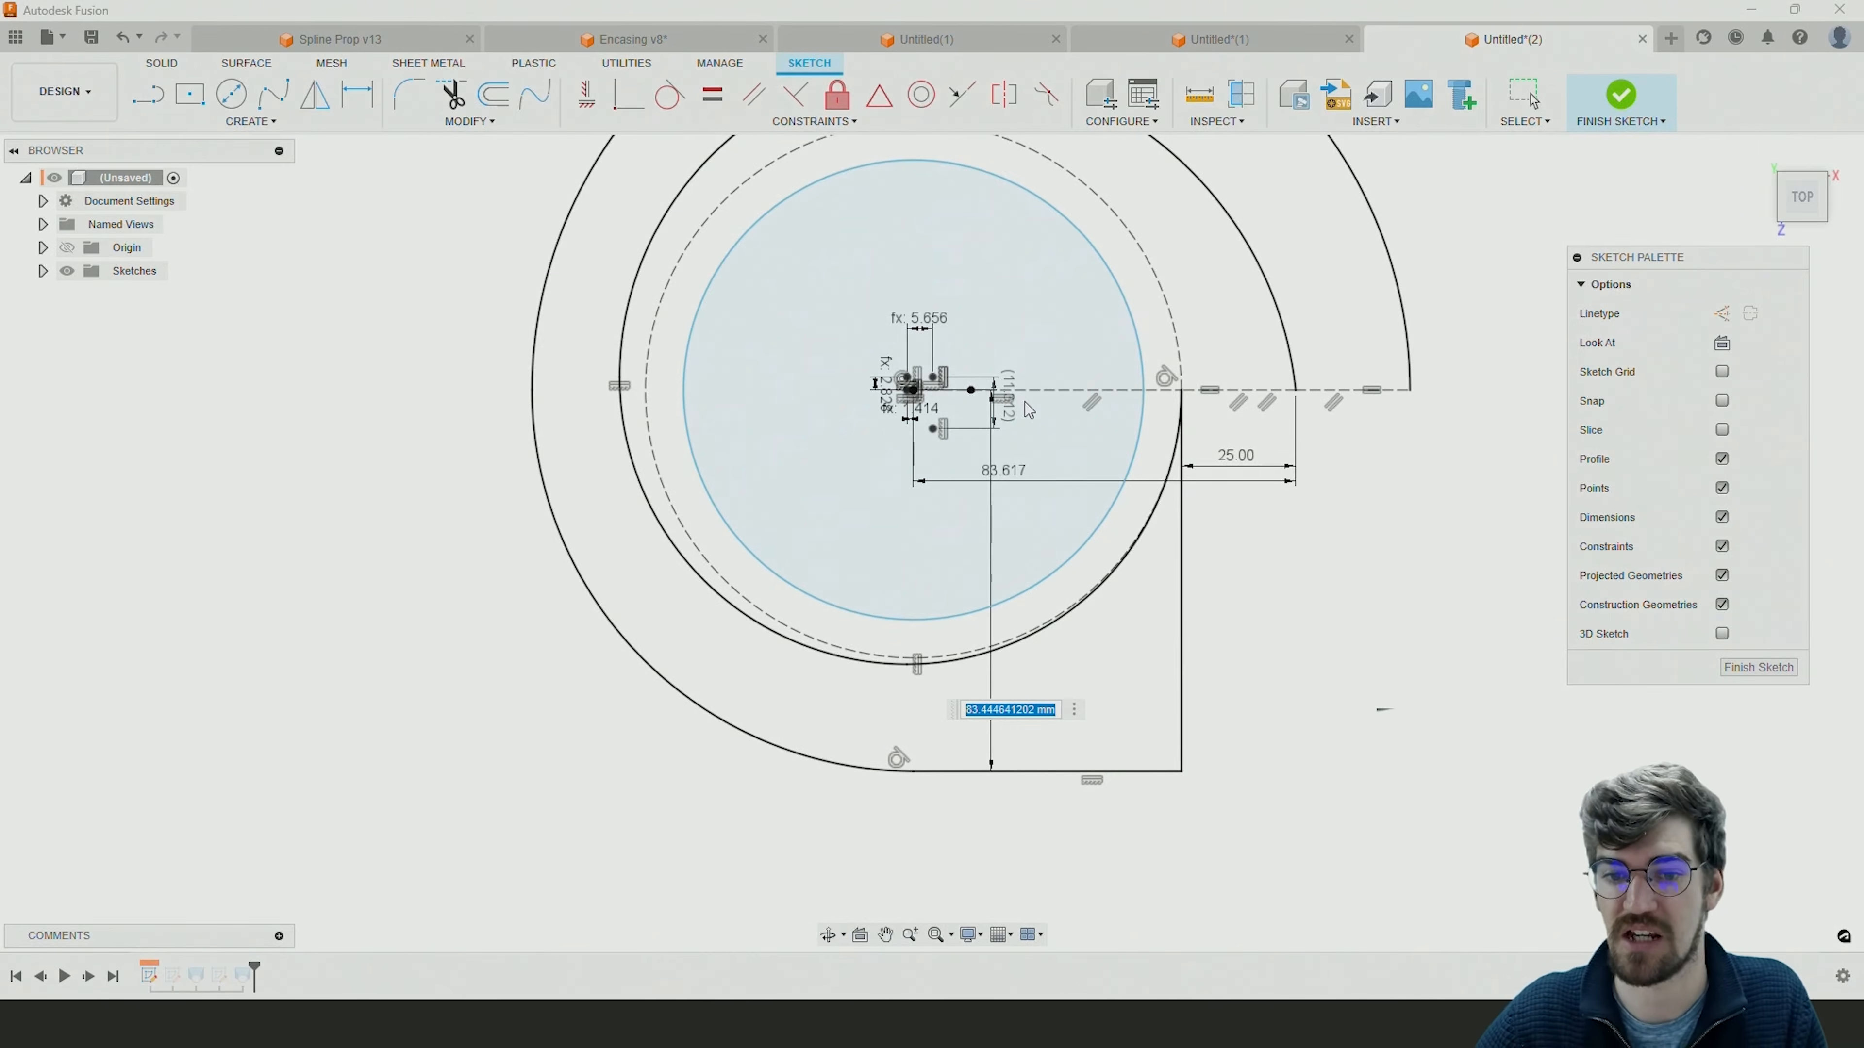
key("Return")
key("Escape")
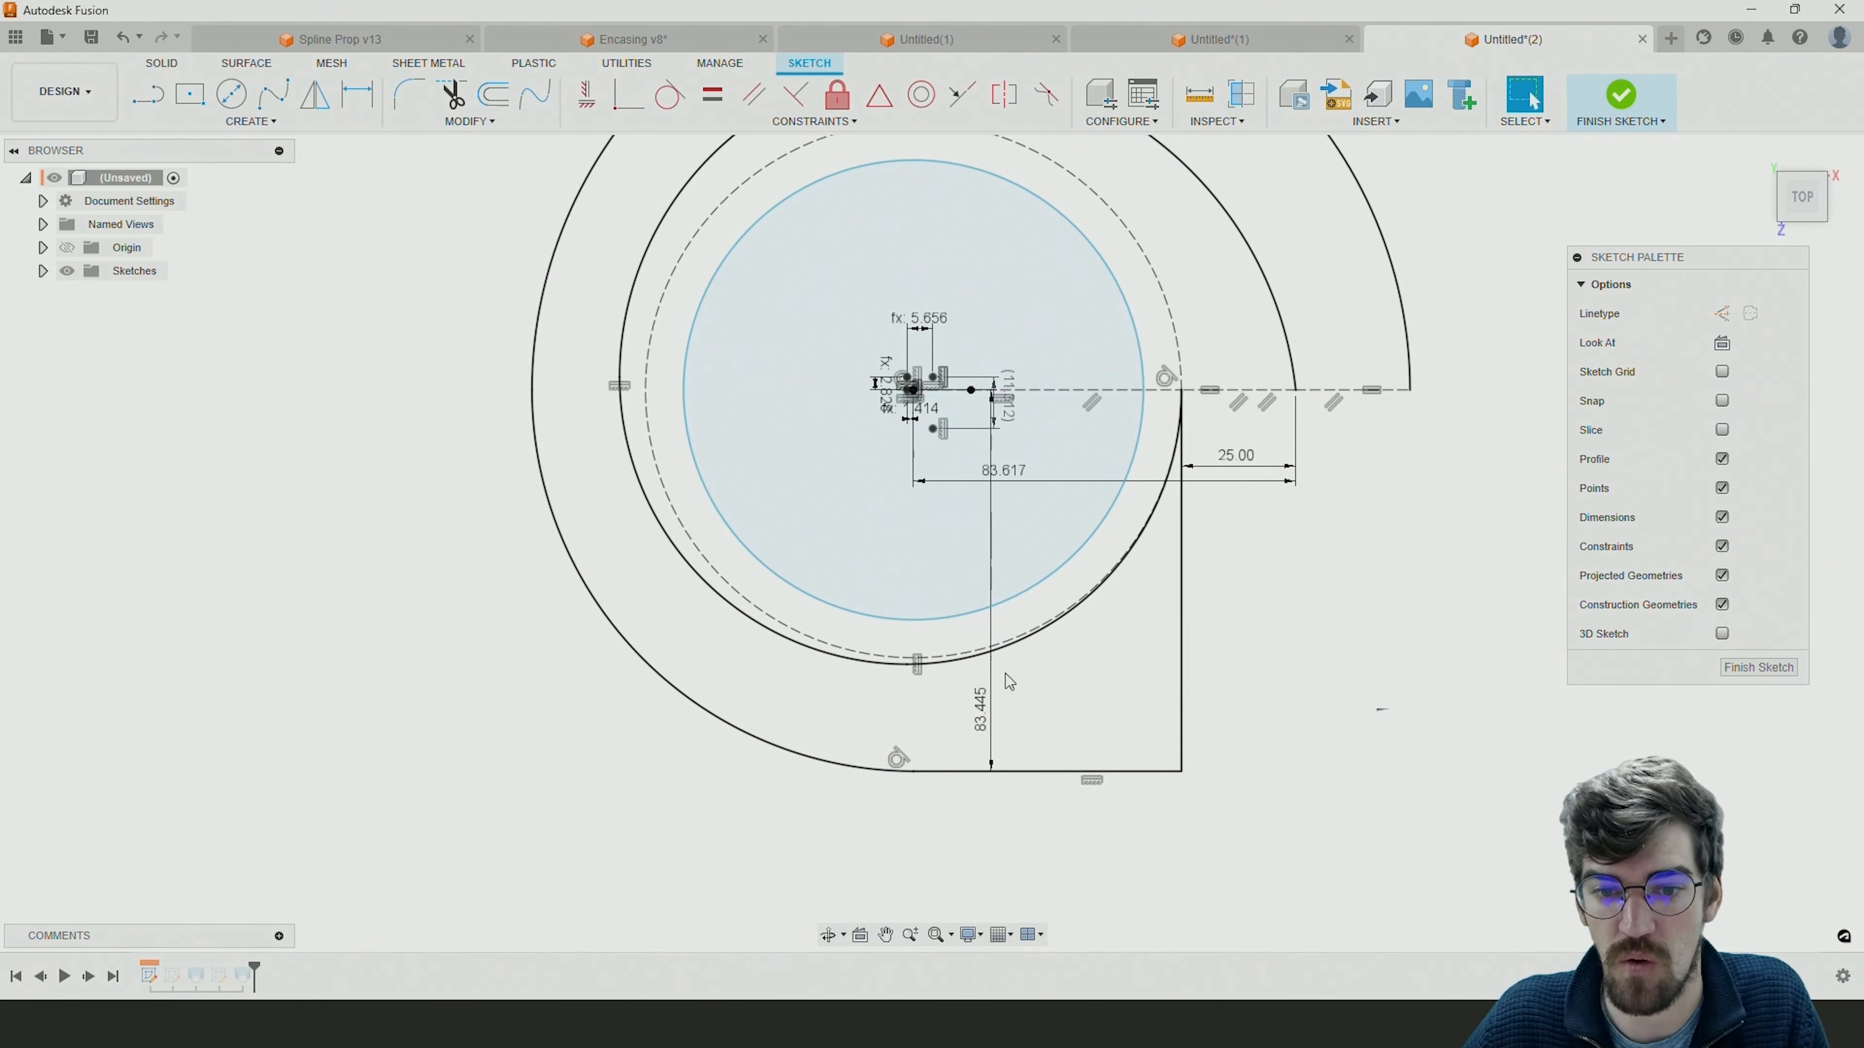
Set the vertical dimension to d9 so it follows the horizontal dimension, and switch the horizontal dimension to driven.
double_click(984, 706)
type("d9")
mouse_move(1028, 475)
key("Return")
double_click(1034, 481)
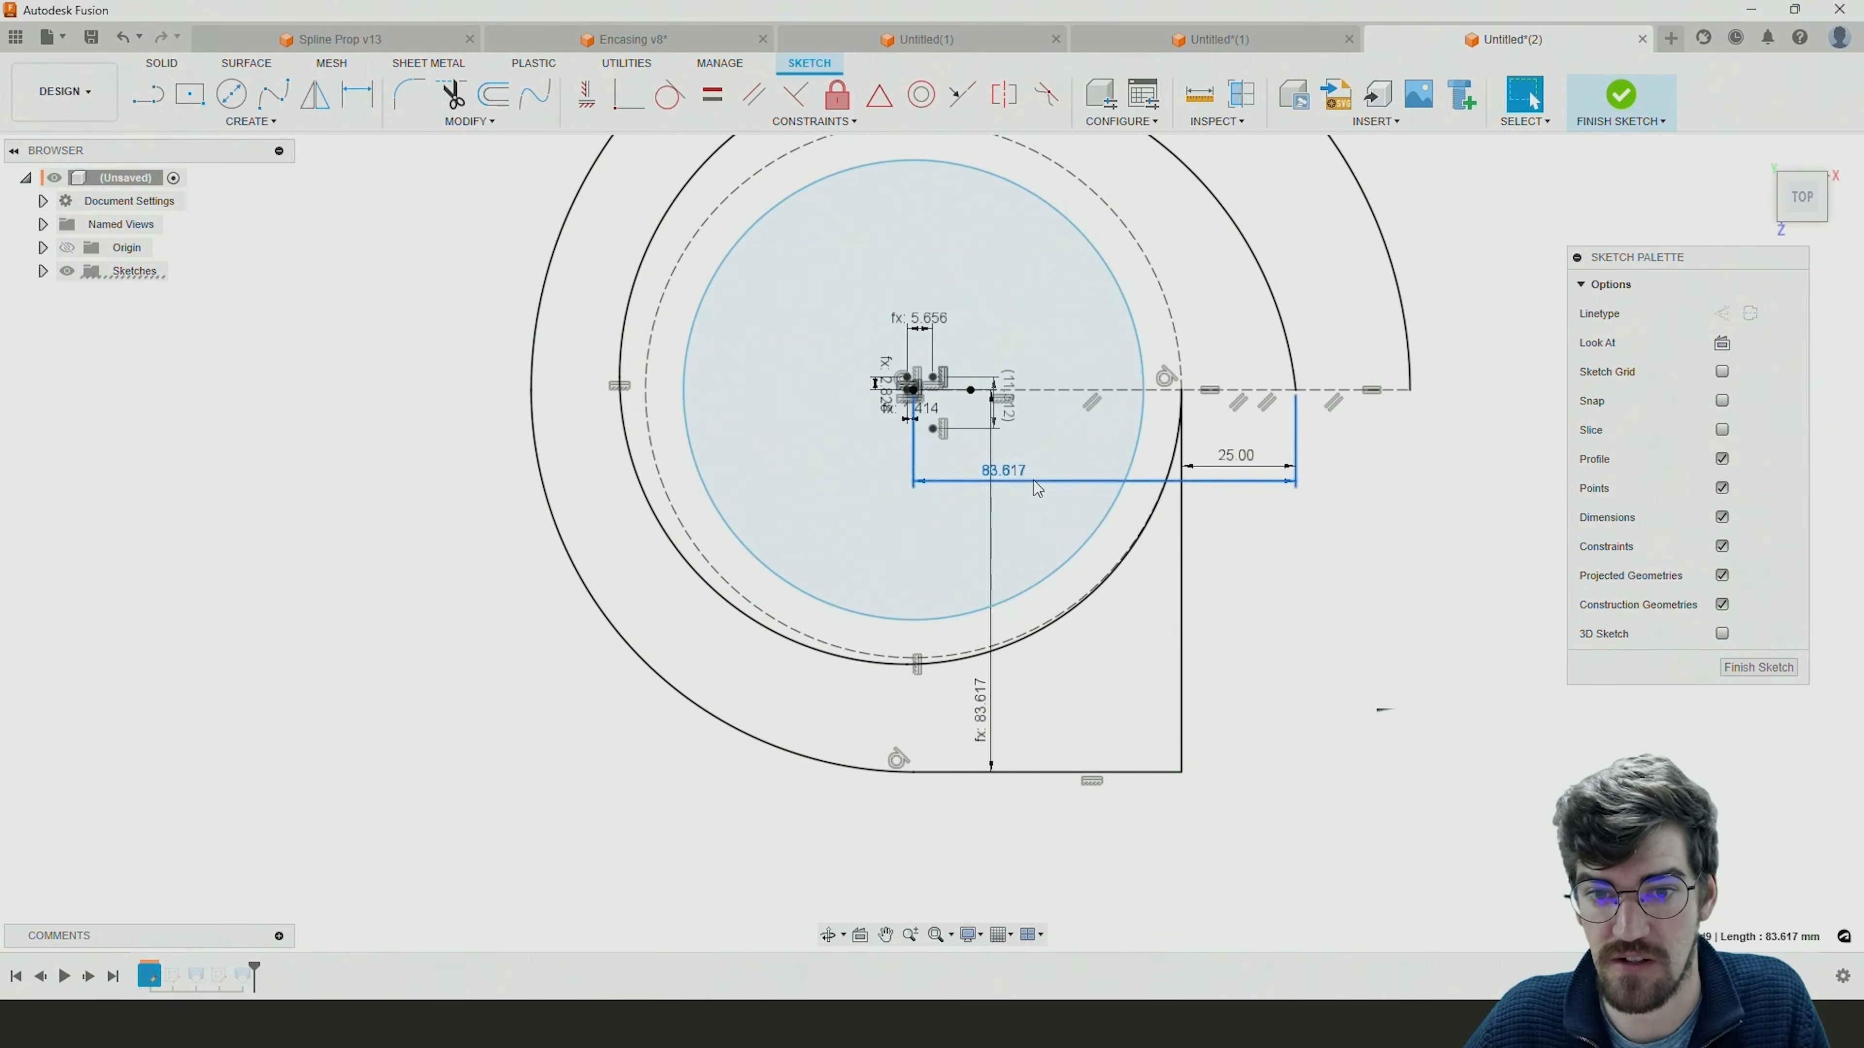
key("Escape")
right_click(1005, 479)
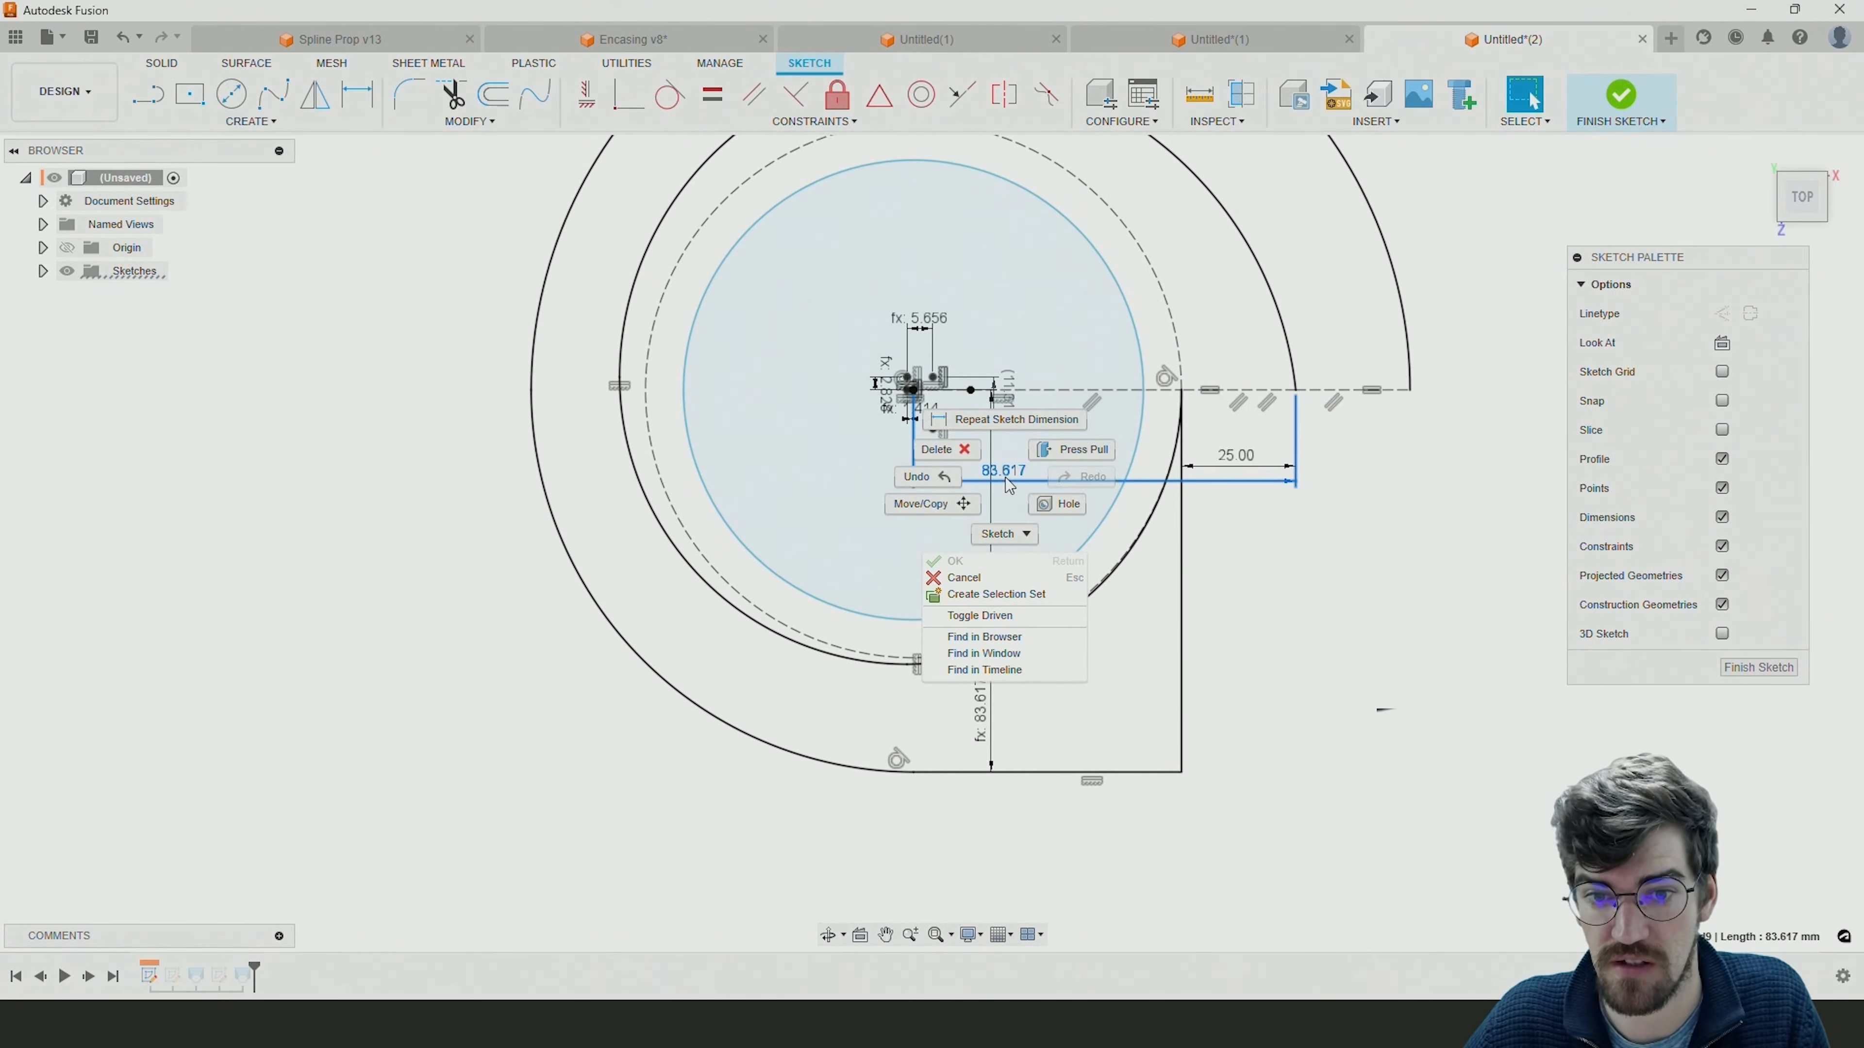
left_click(1010, 628)
Enlarge the spiral freehand by moving its outer end to about 87 mm from the origin.
scroll(1291, 467, "up", 1)
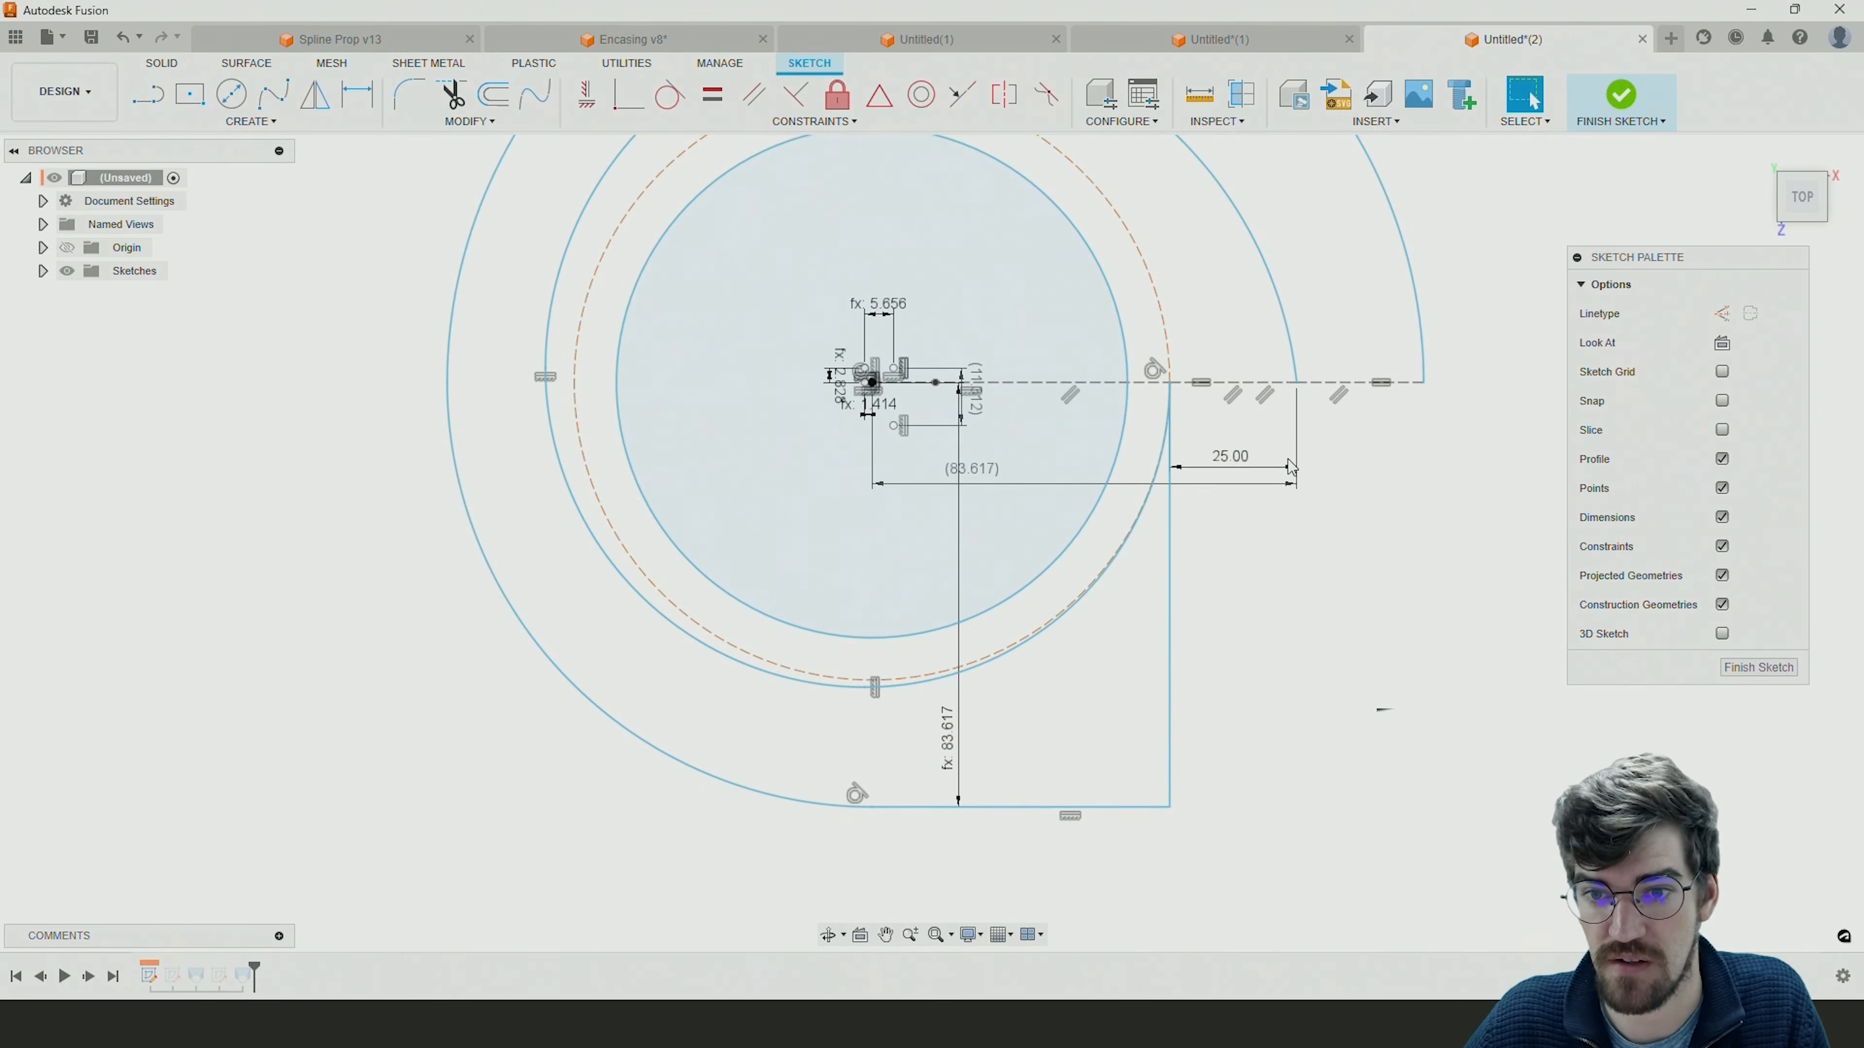
mouse_move(1299, 394)
left_mouse_down()
mouse_move(1377, 396)
mouse_move(1253, 415)
mouse_move(1429, 415)
mouse_move(1284, 423)
mouse_move(1421, 422)
mouse_move(1315, 439)
left_mouse_up()
scroll(1209, 523, "down", 5)
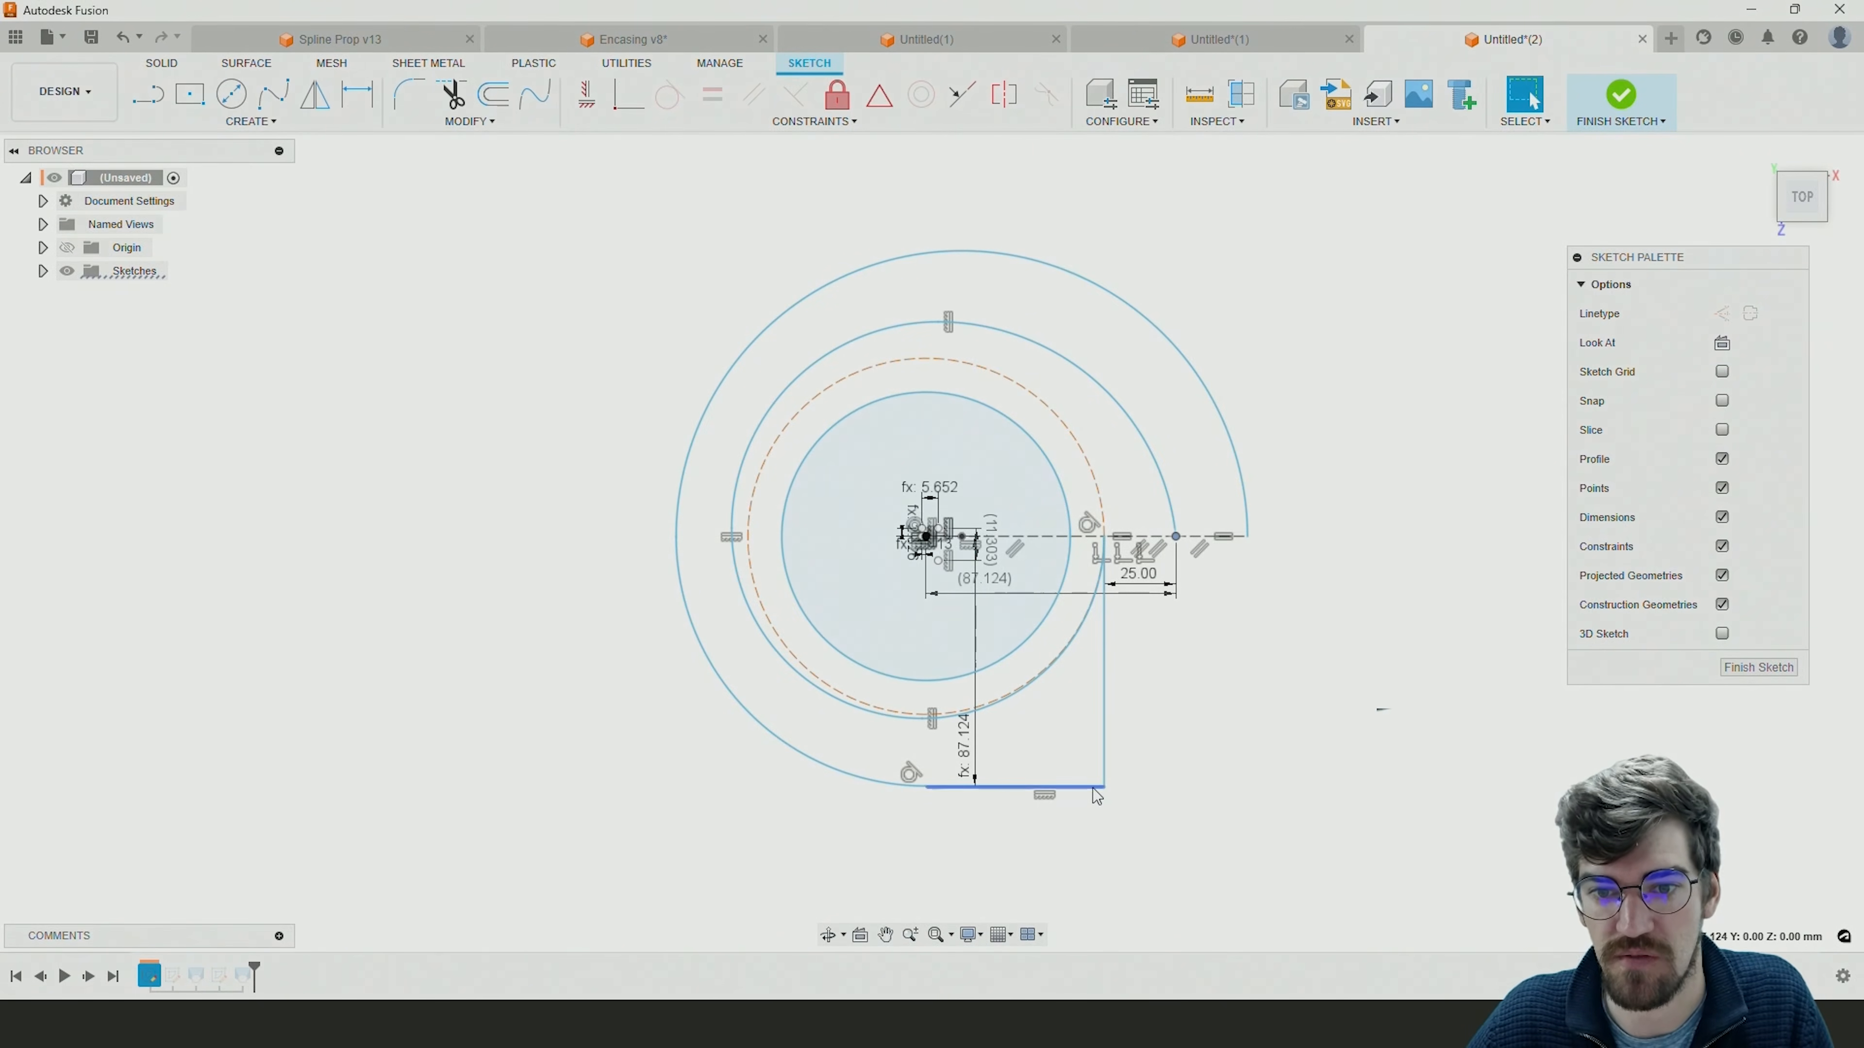
left_click(149, 95)
left_click(1104, 537)
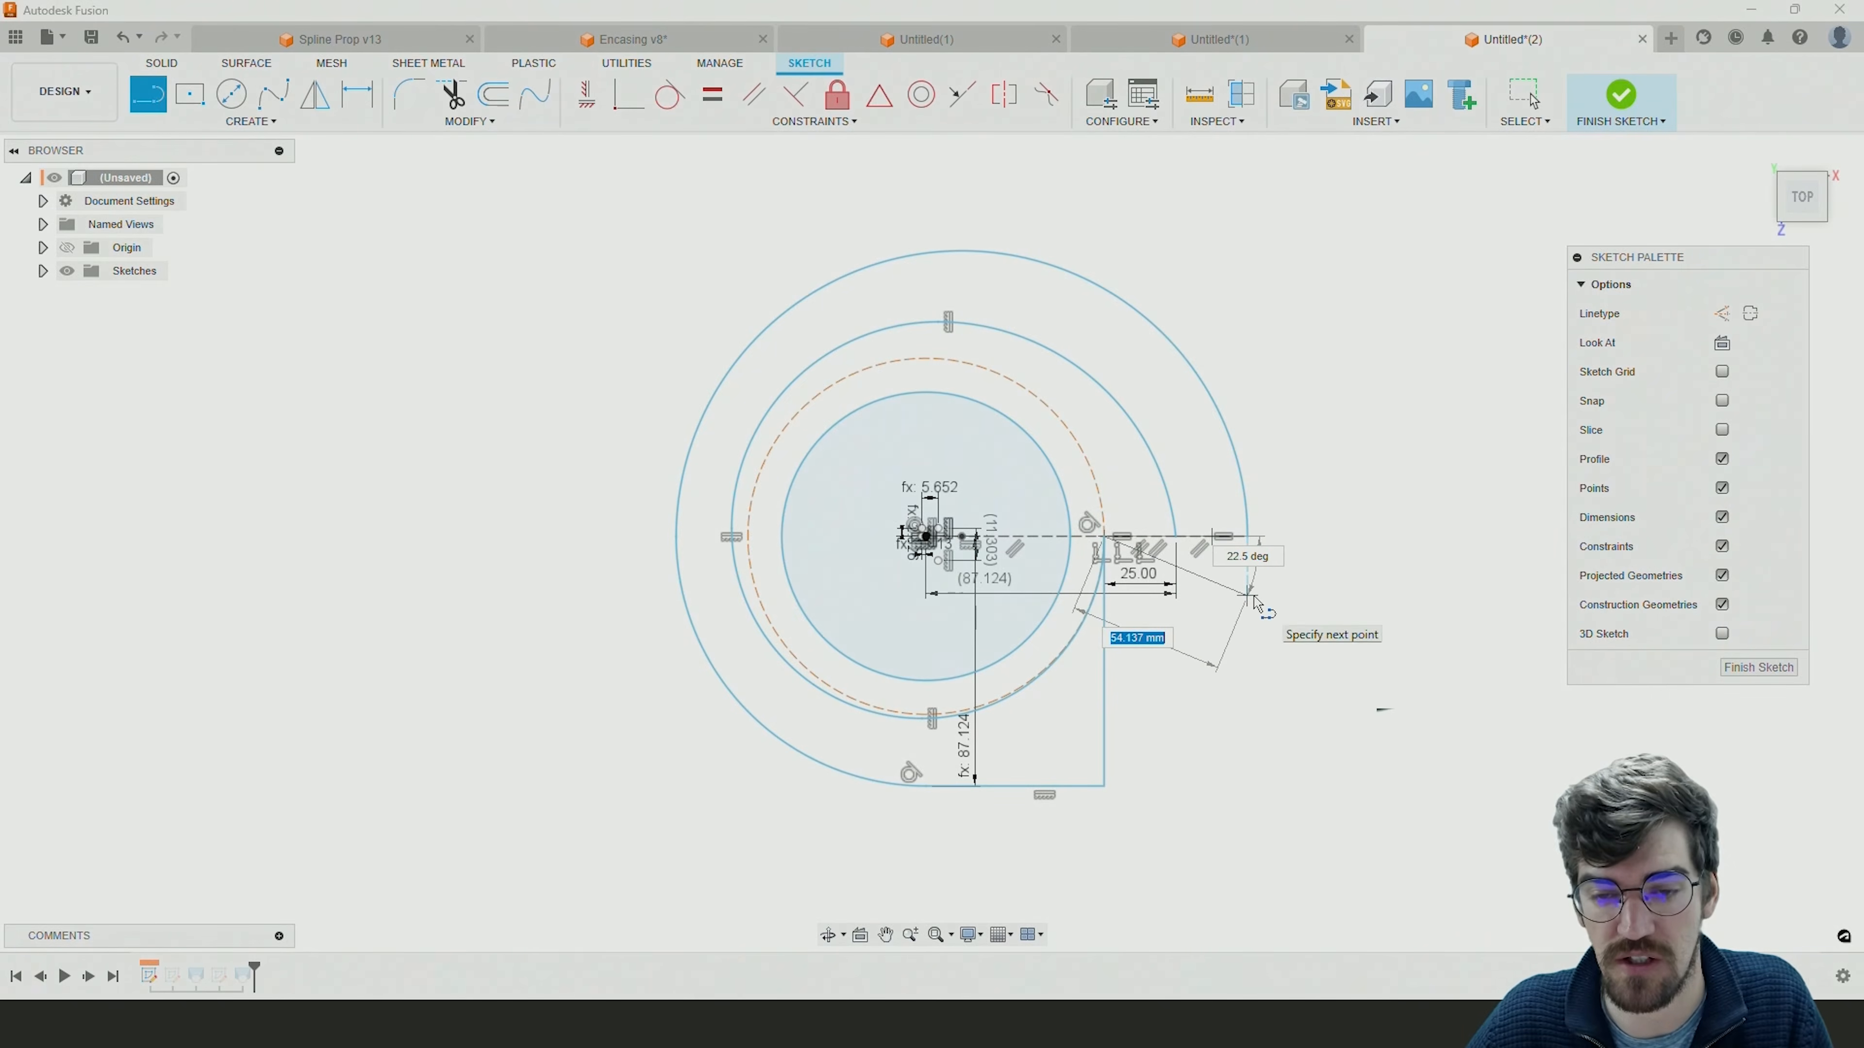
key("Escape")
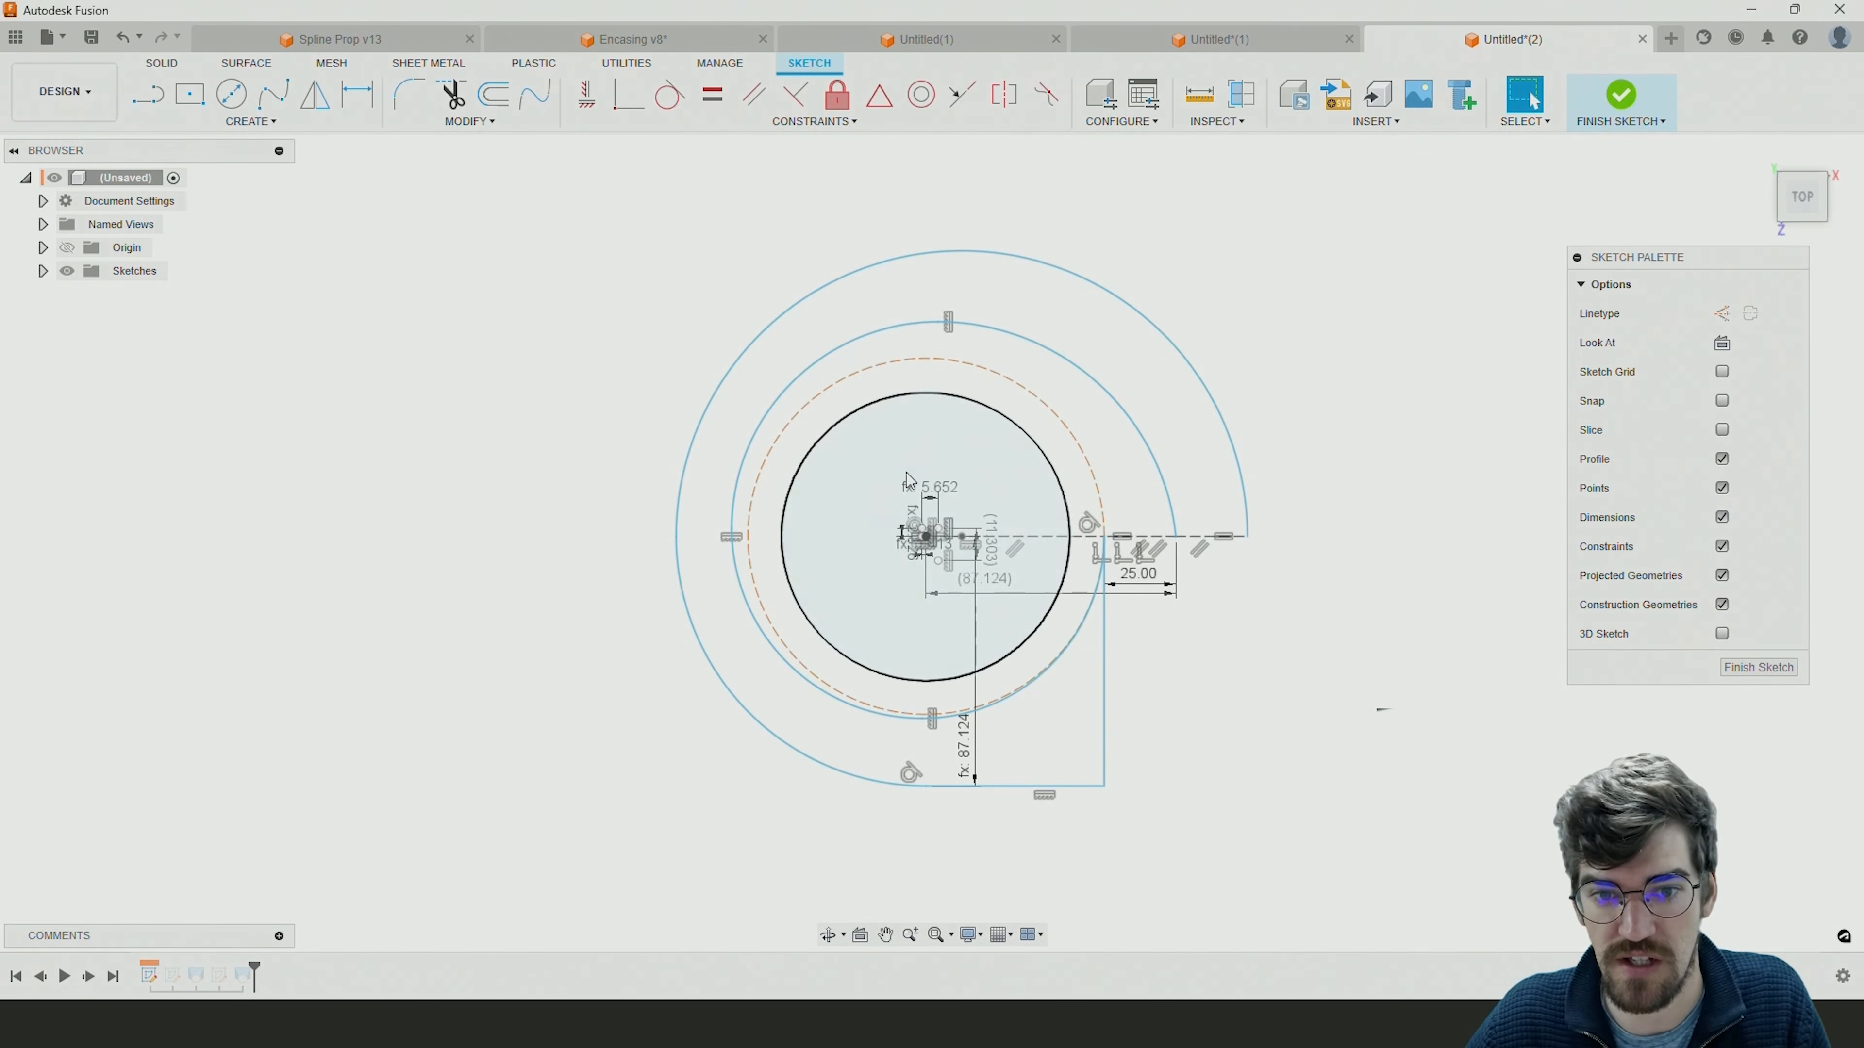
Close the outline with a 50 mm horizontal line from the inner spiral's start to the outer arc's end, and finish the sketch.
scroll(869, 569, "up", 2)
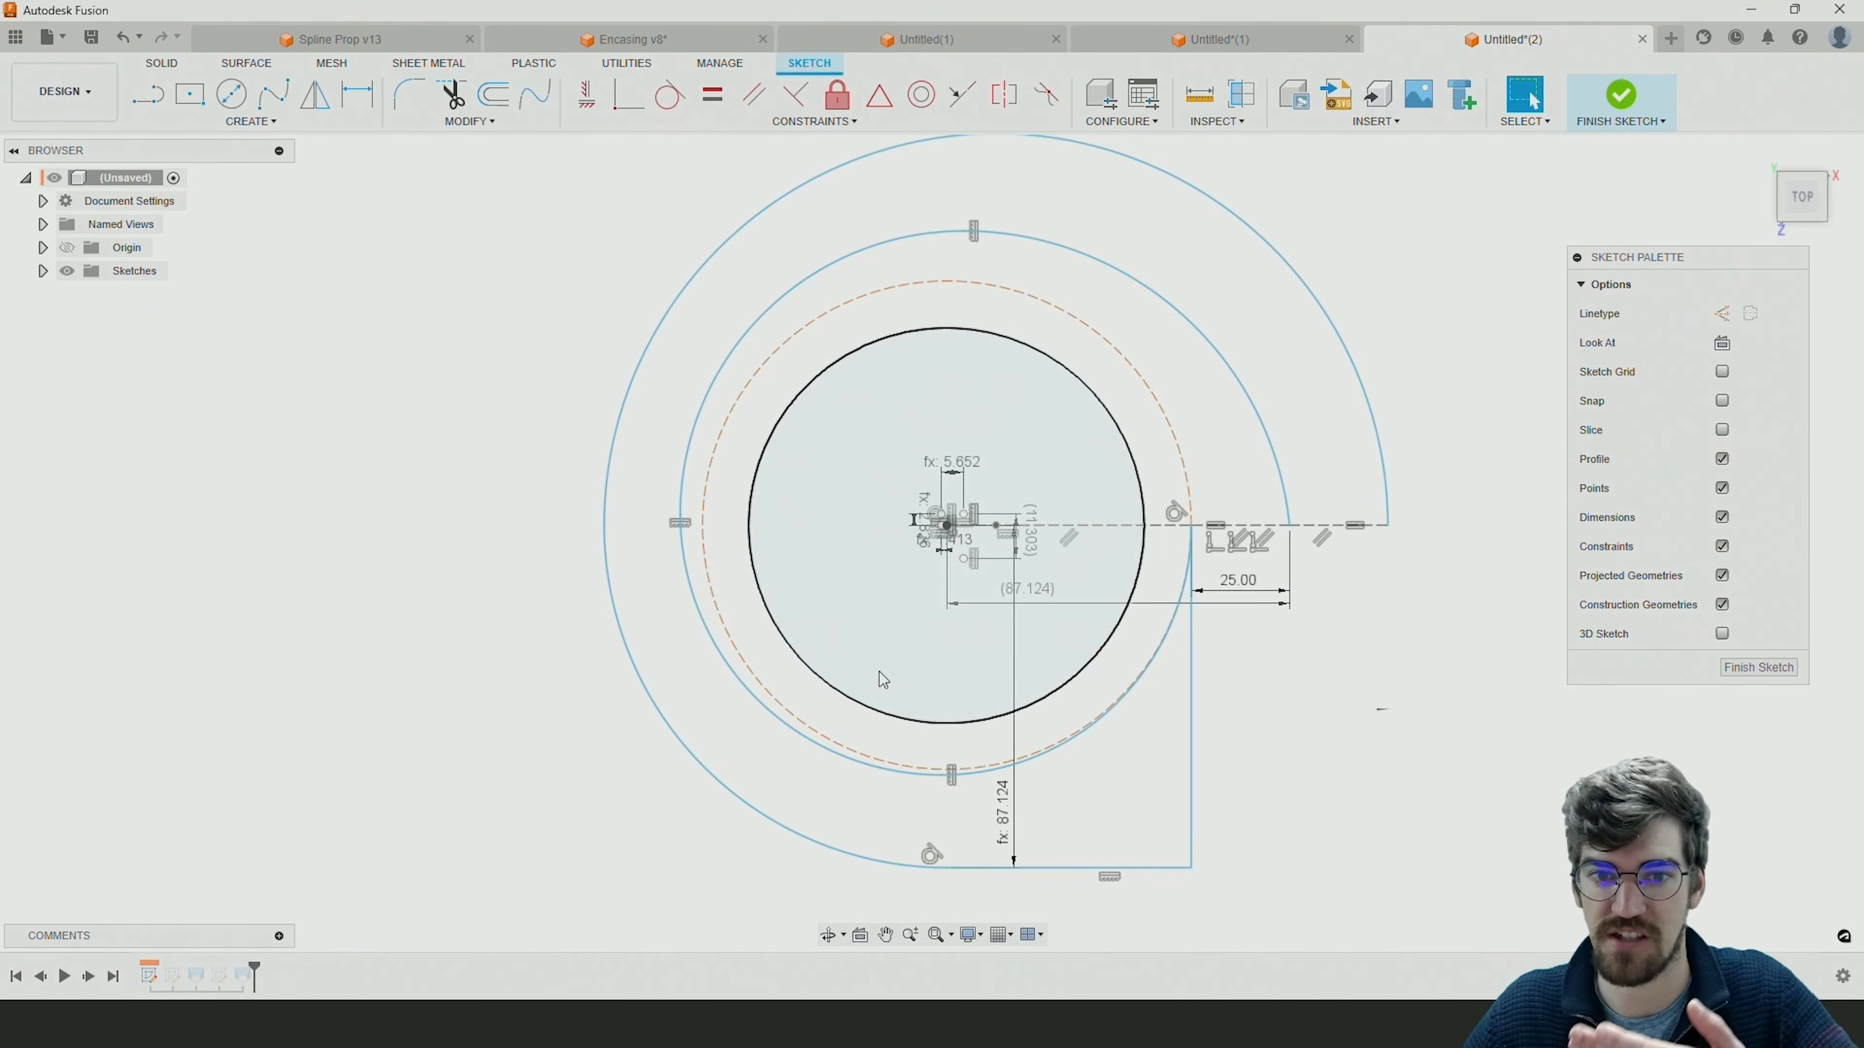
key("l")
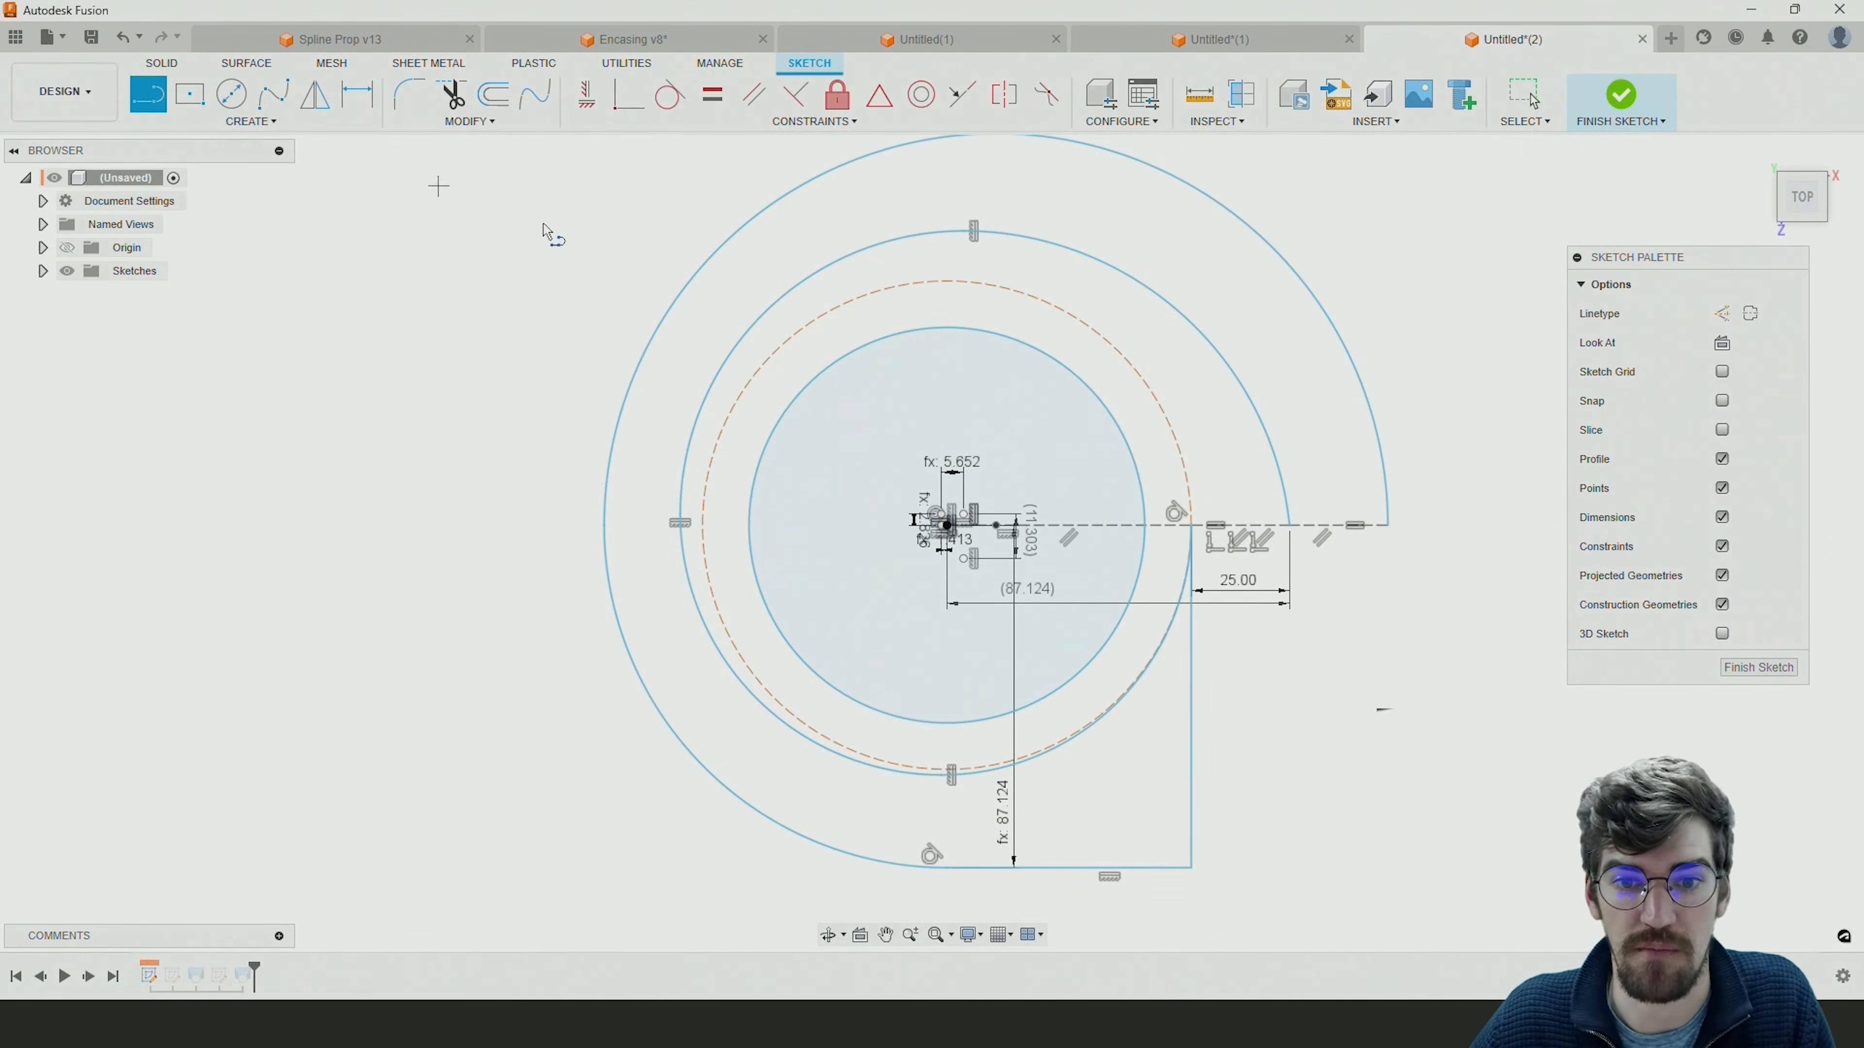
left_click(1191, 525)
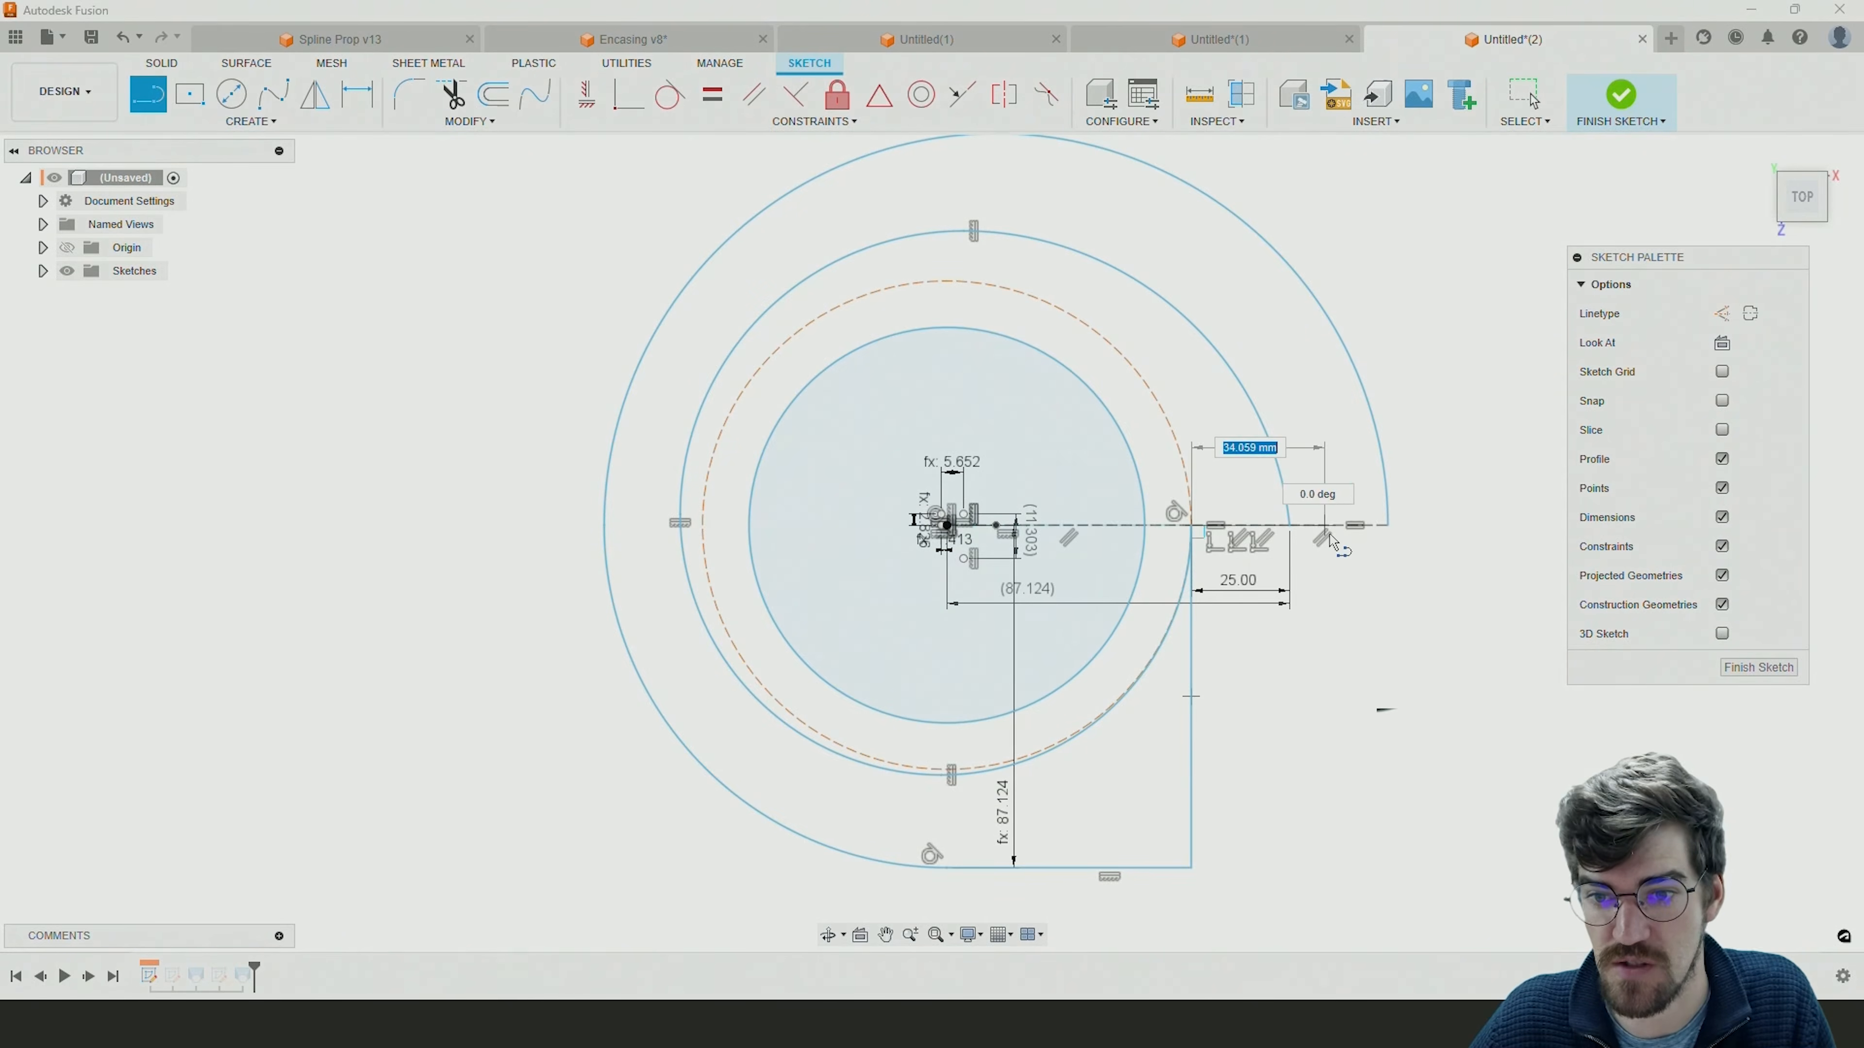
left_click(1387, 525)
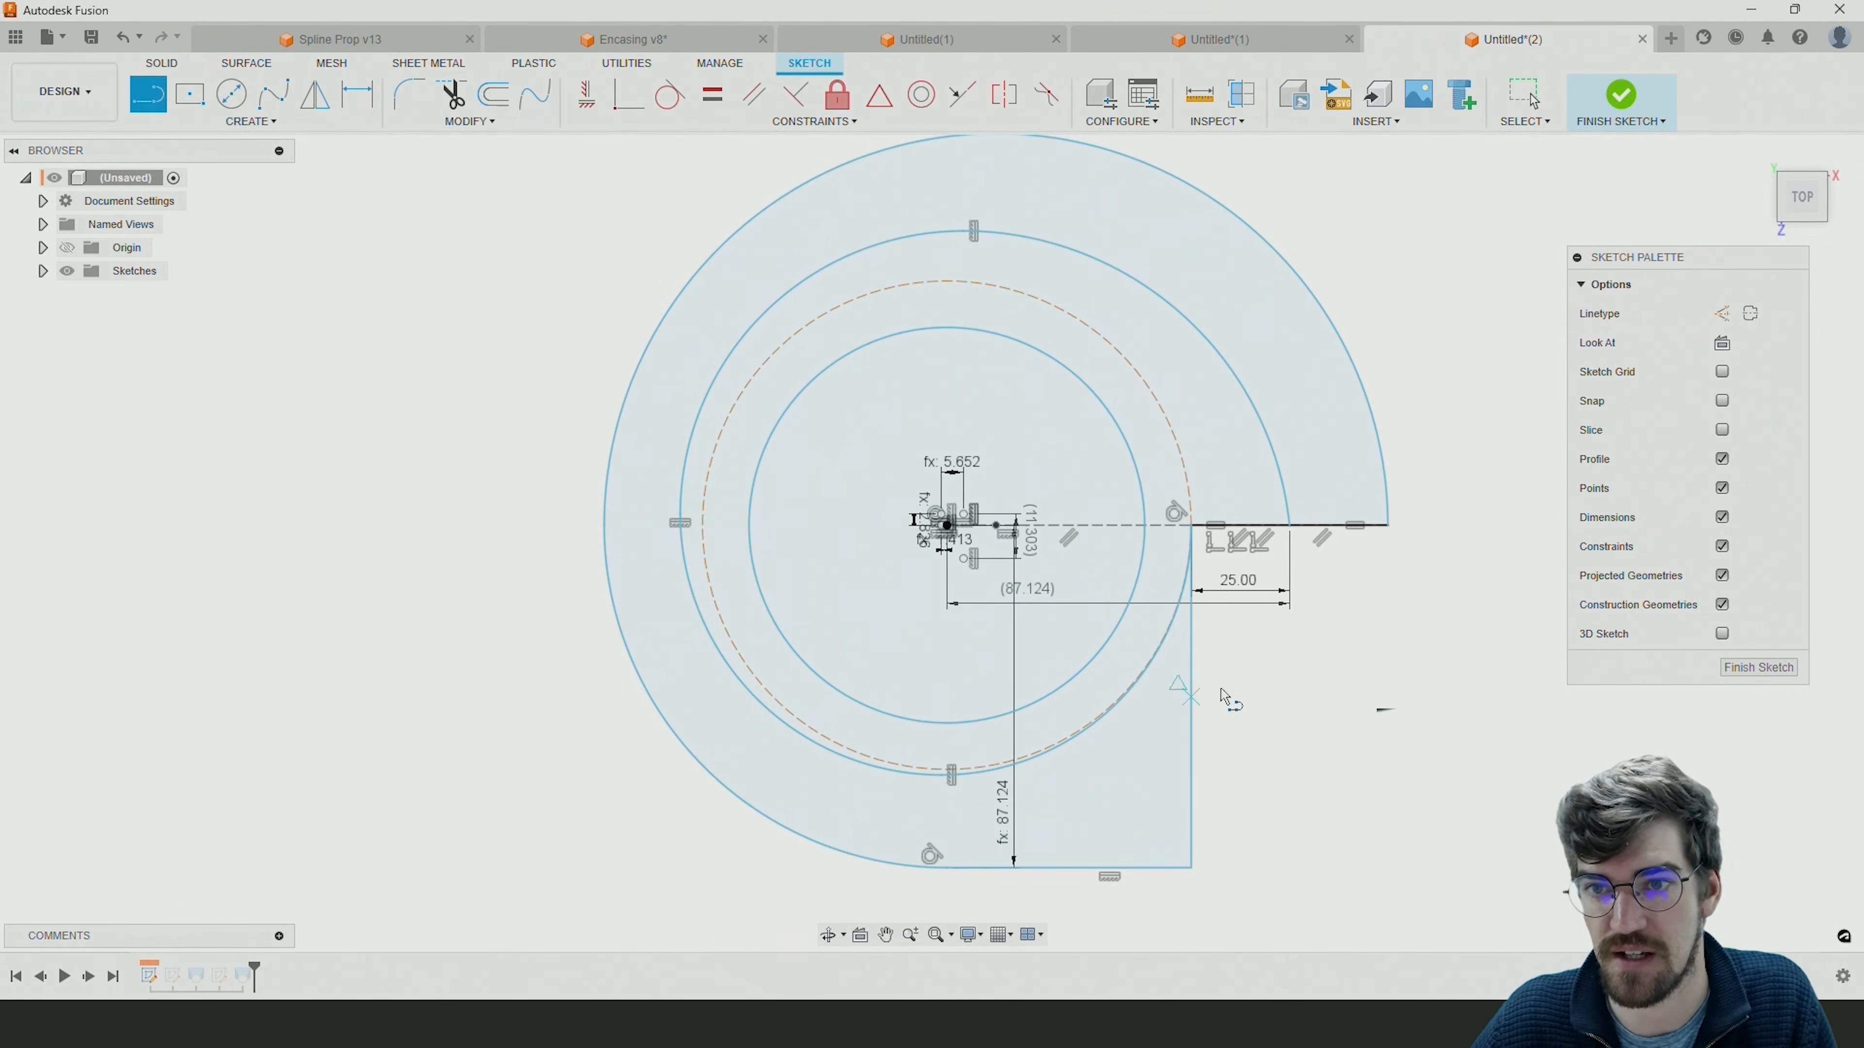
left_click(1620, 104)
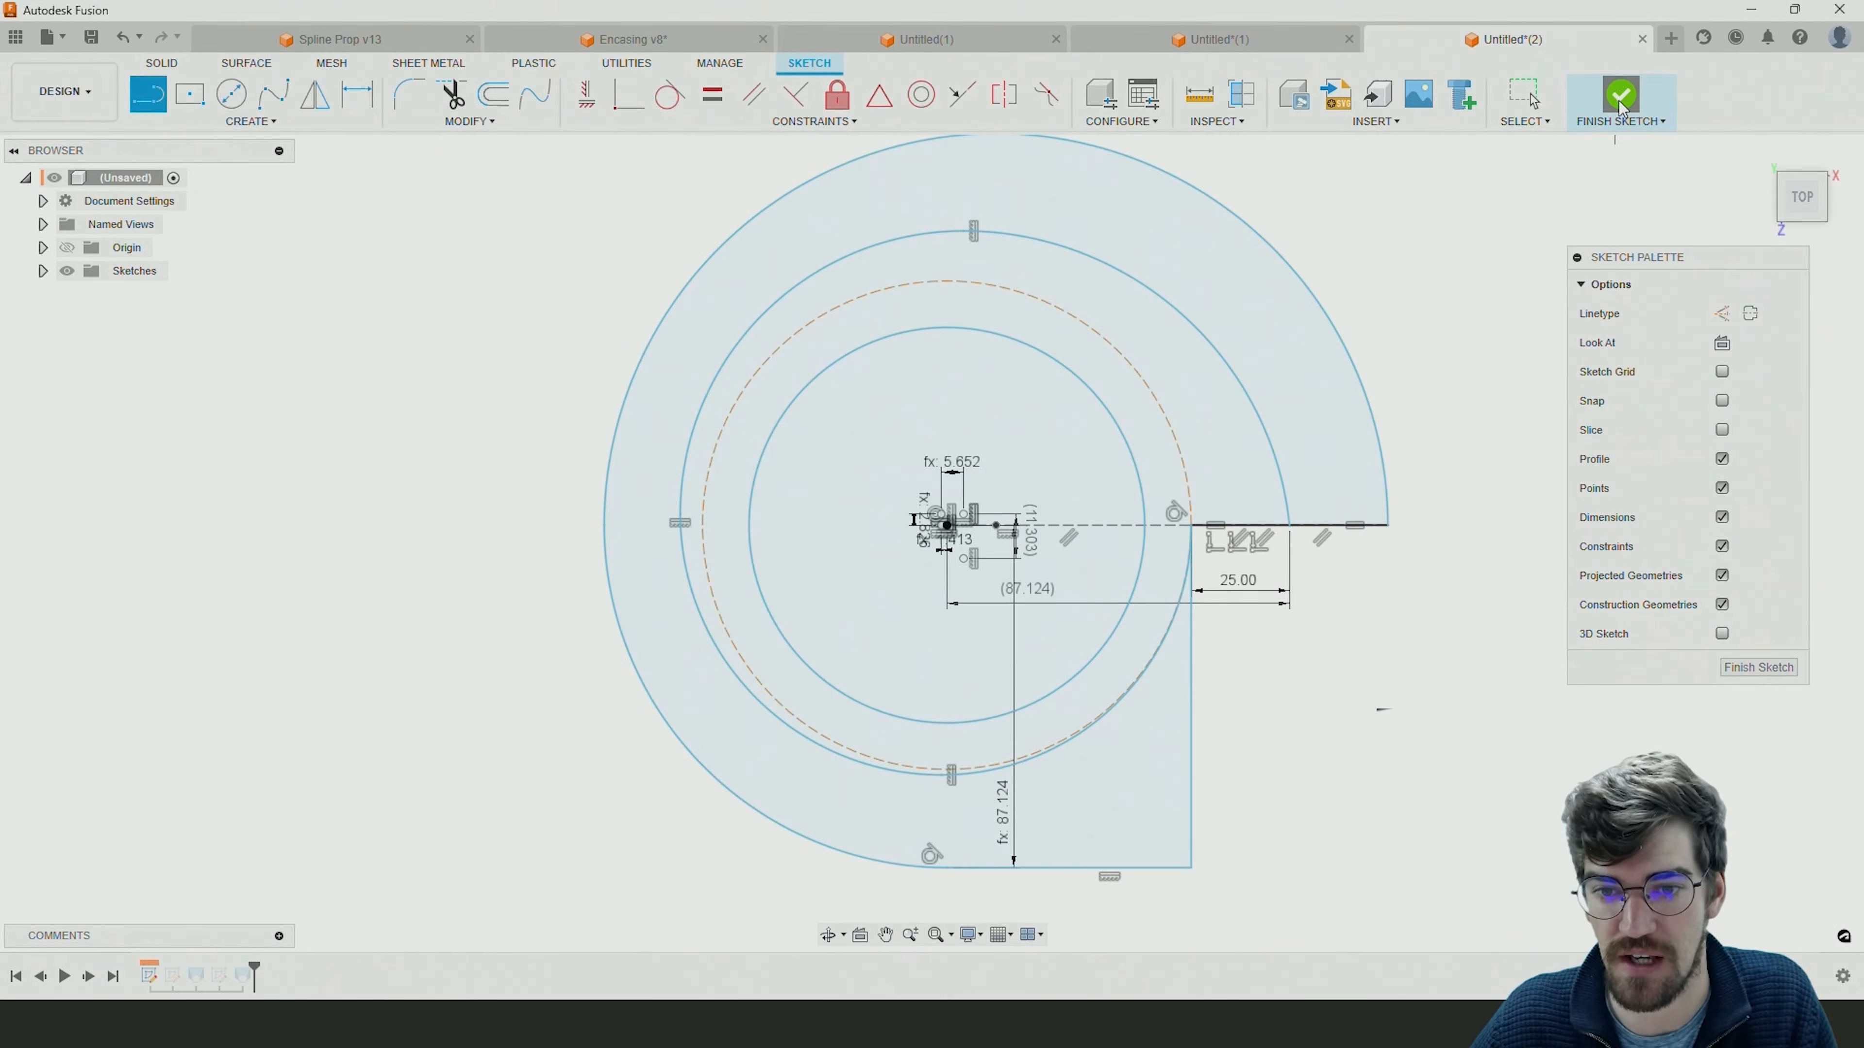
Begin an extrusion of the housing sketch's three regions, including the inner circle, 5 mm upward.
middle_click_drag(1269, 815, 1256, 694, "shift")
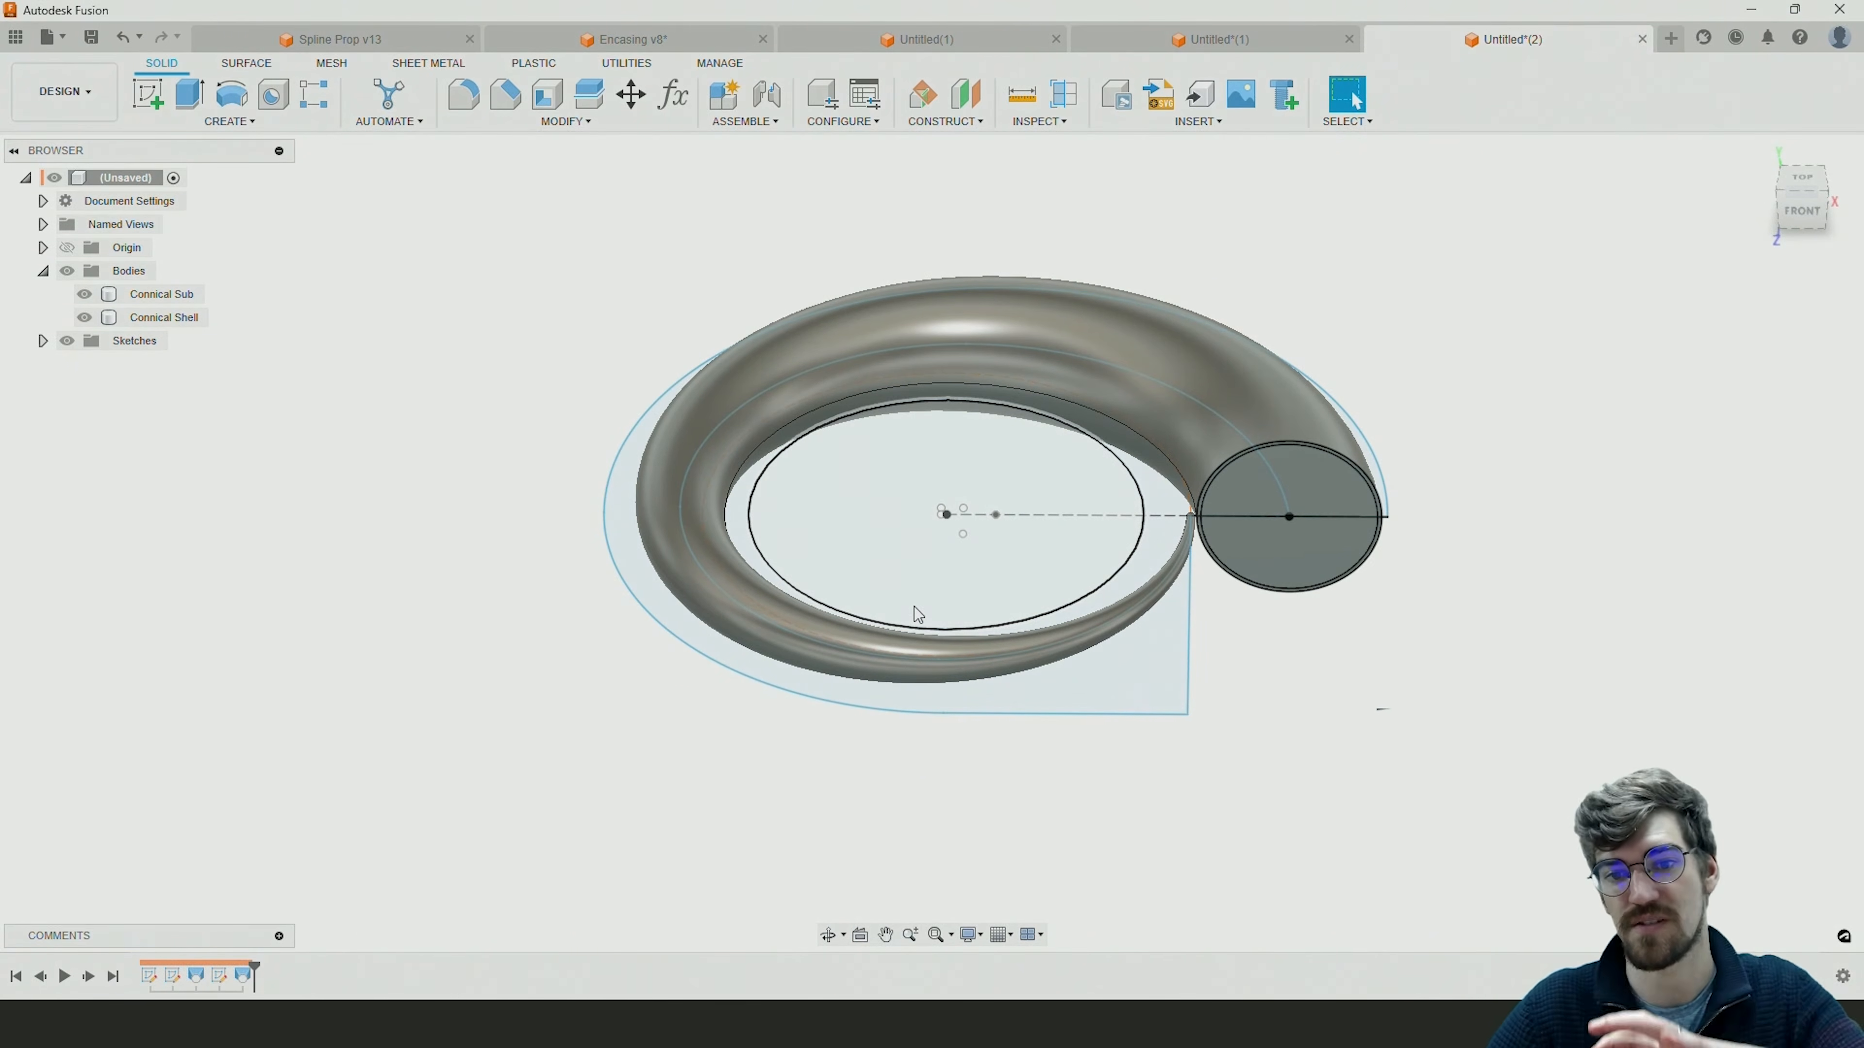
middle_click_drag(915, 607, 1066, 729, "shift")
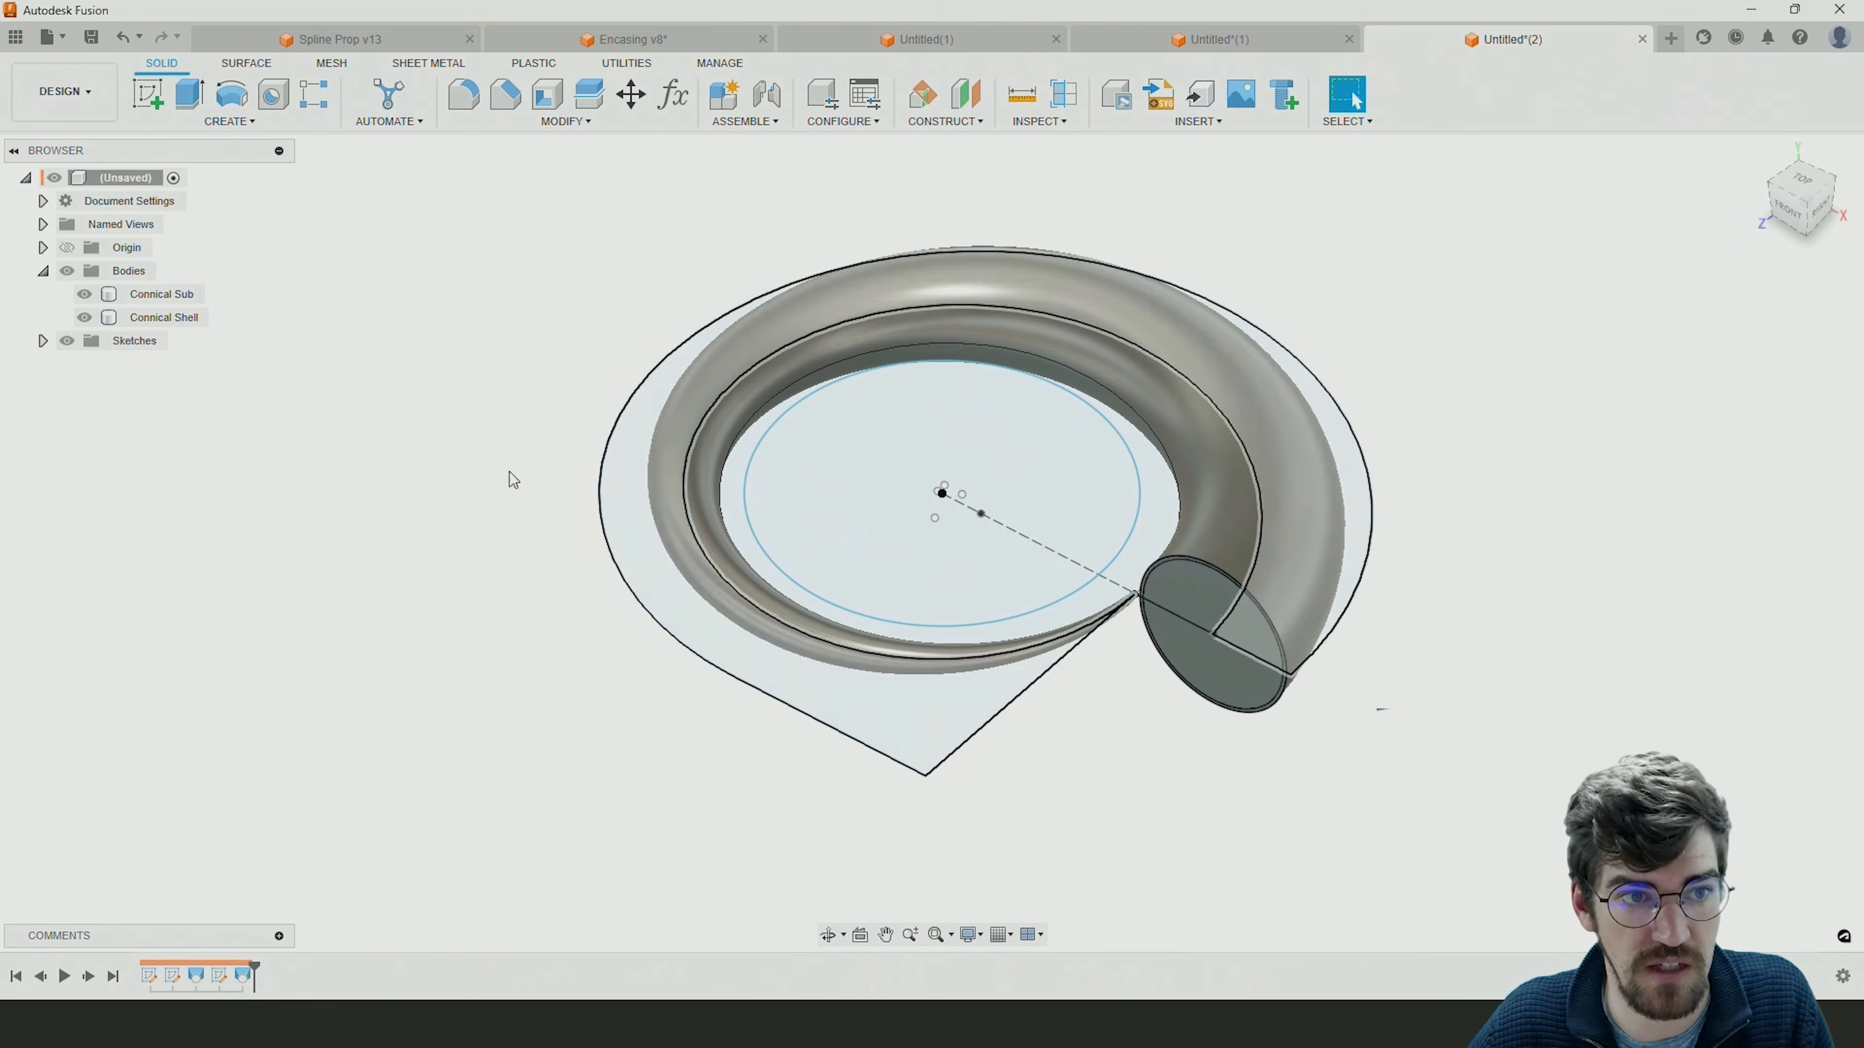
left_click(192, 103)
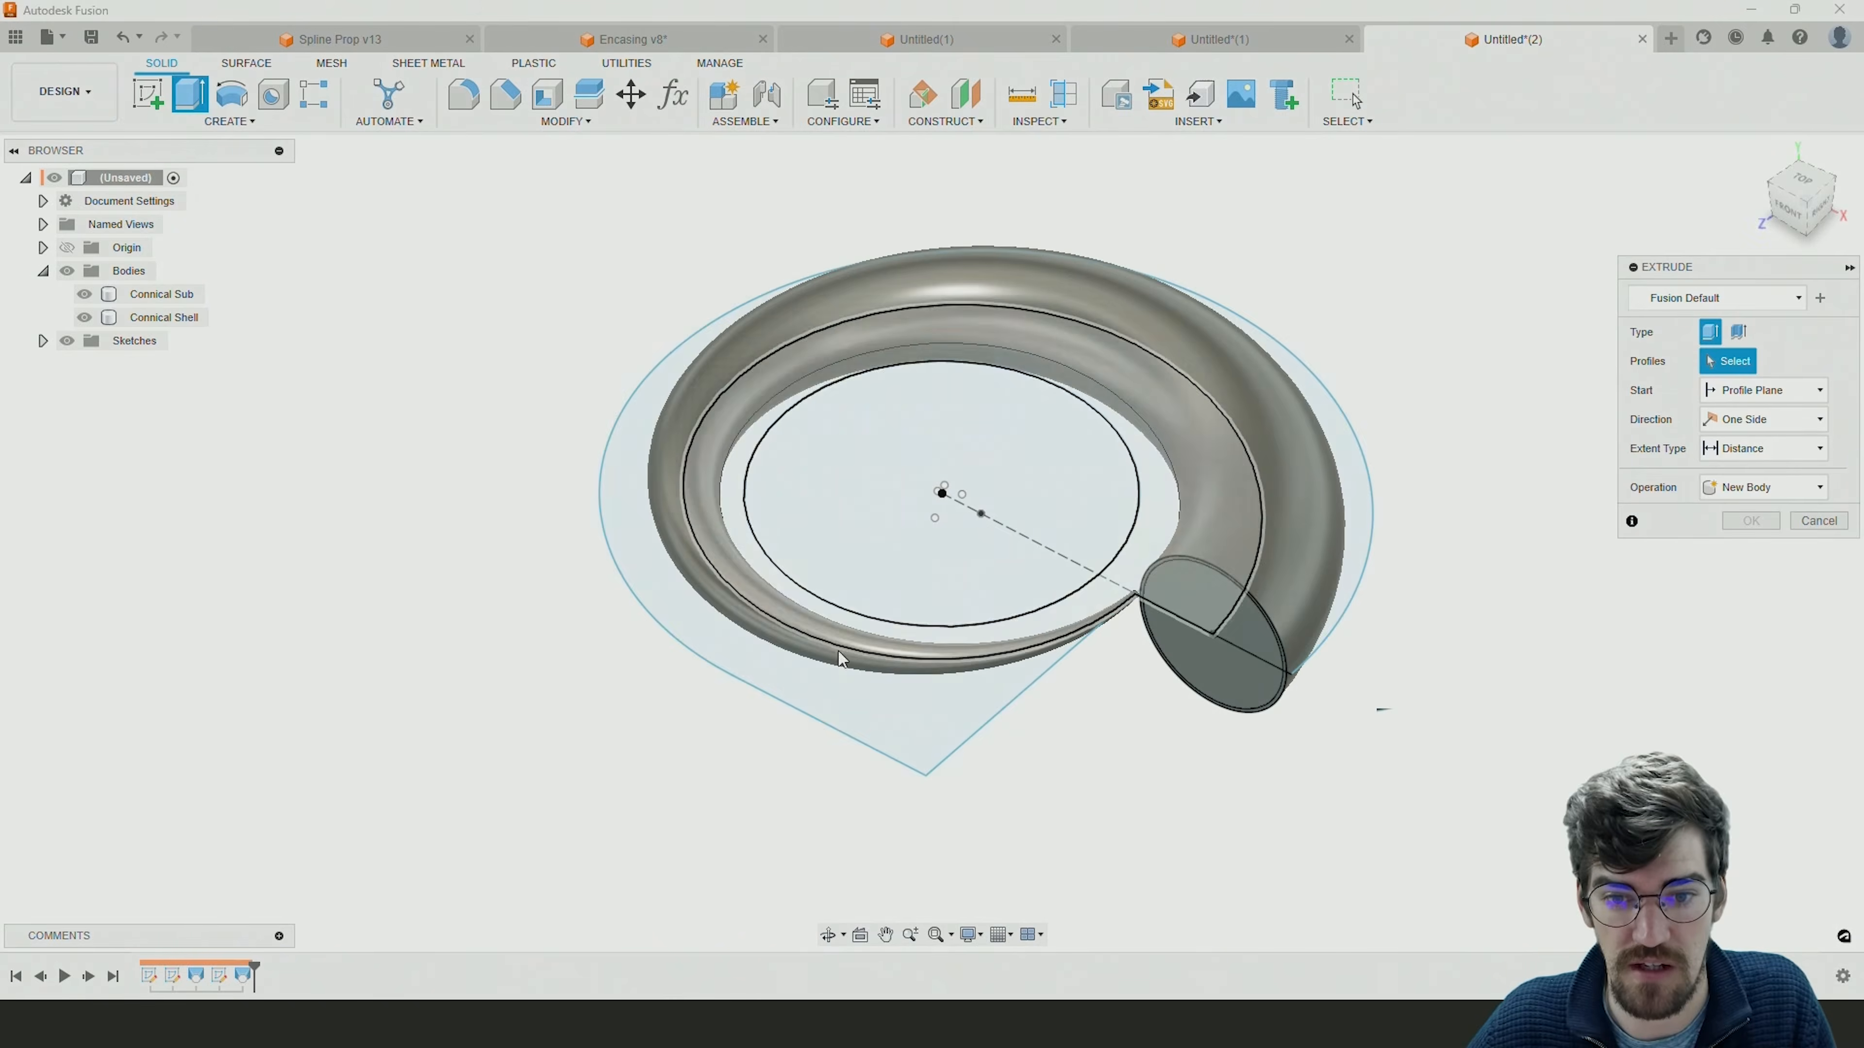
left_click(912, 749)
left_click(980, 641)
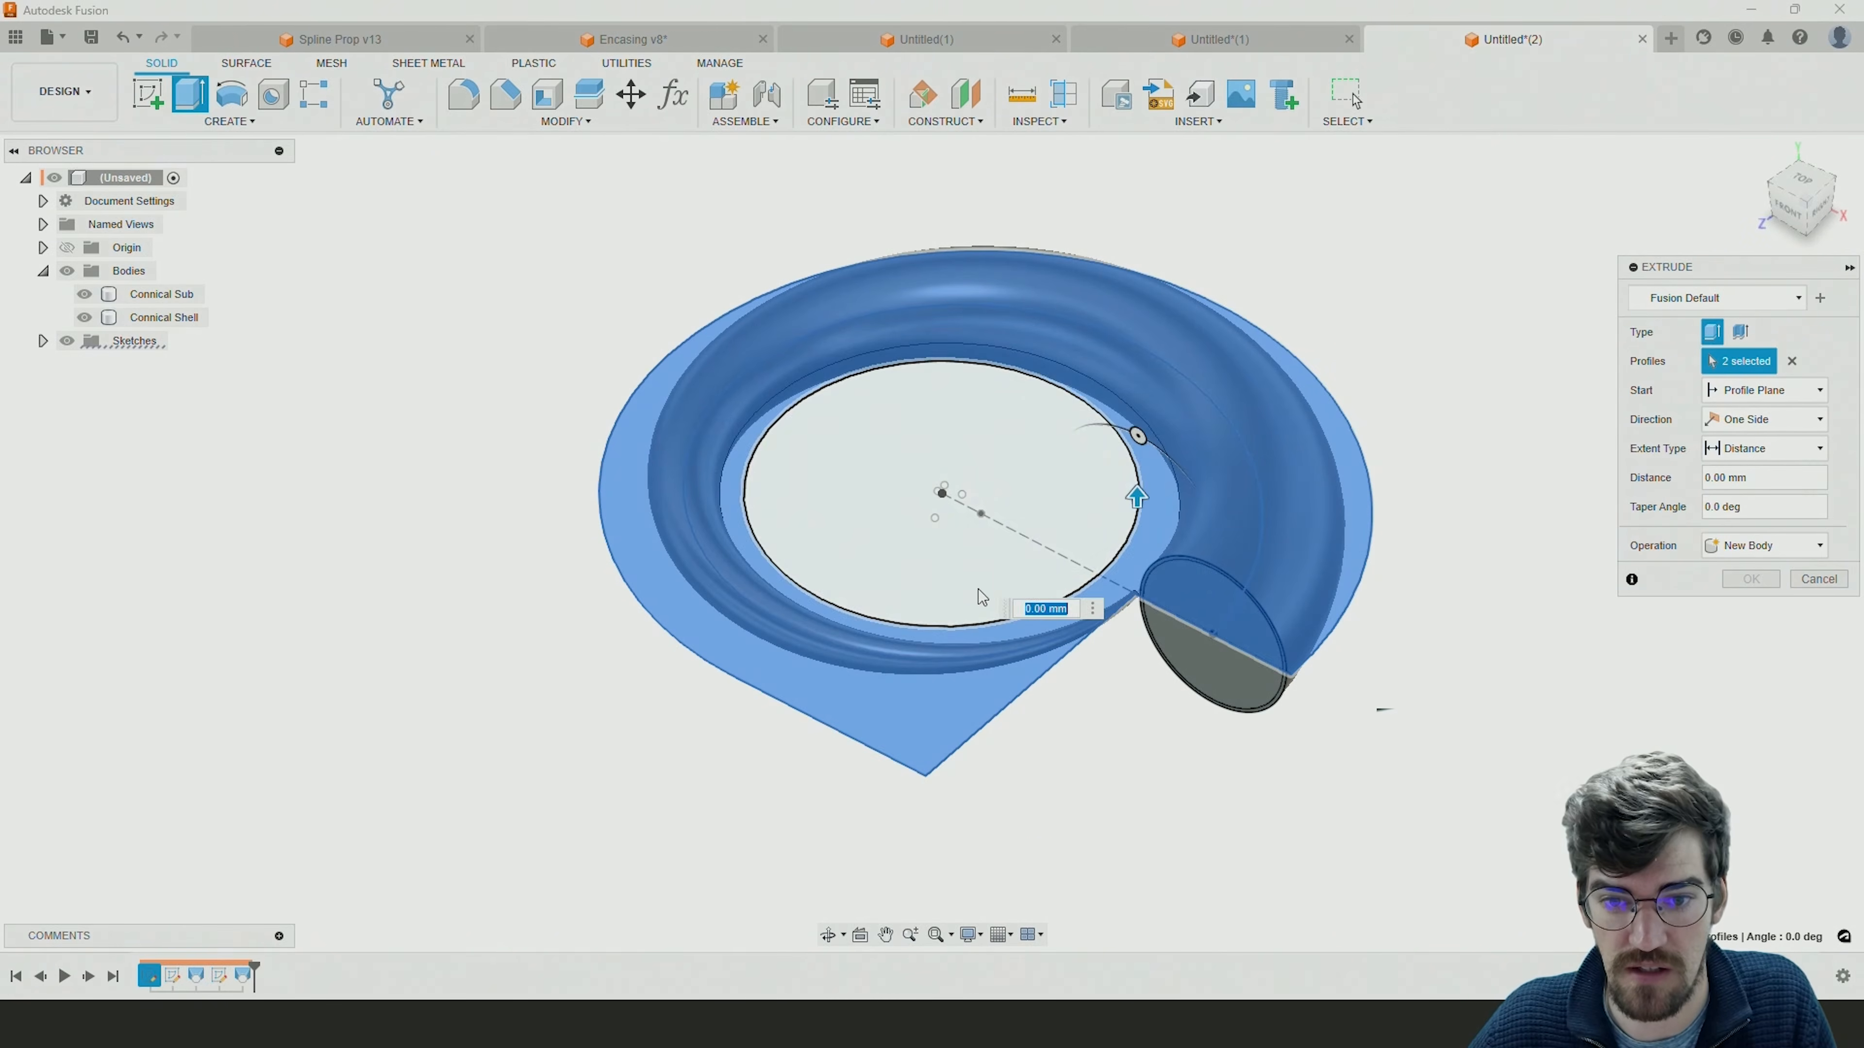
left_click(980, 593)
middle_click_drag(1180, 717, 1238, 648, "shift")
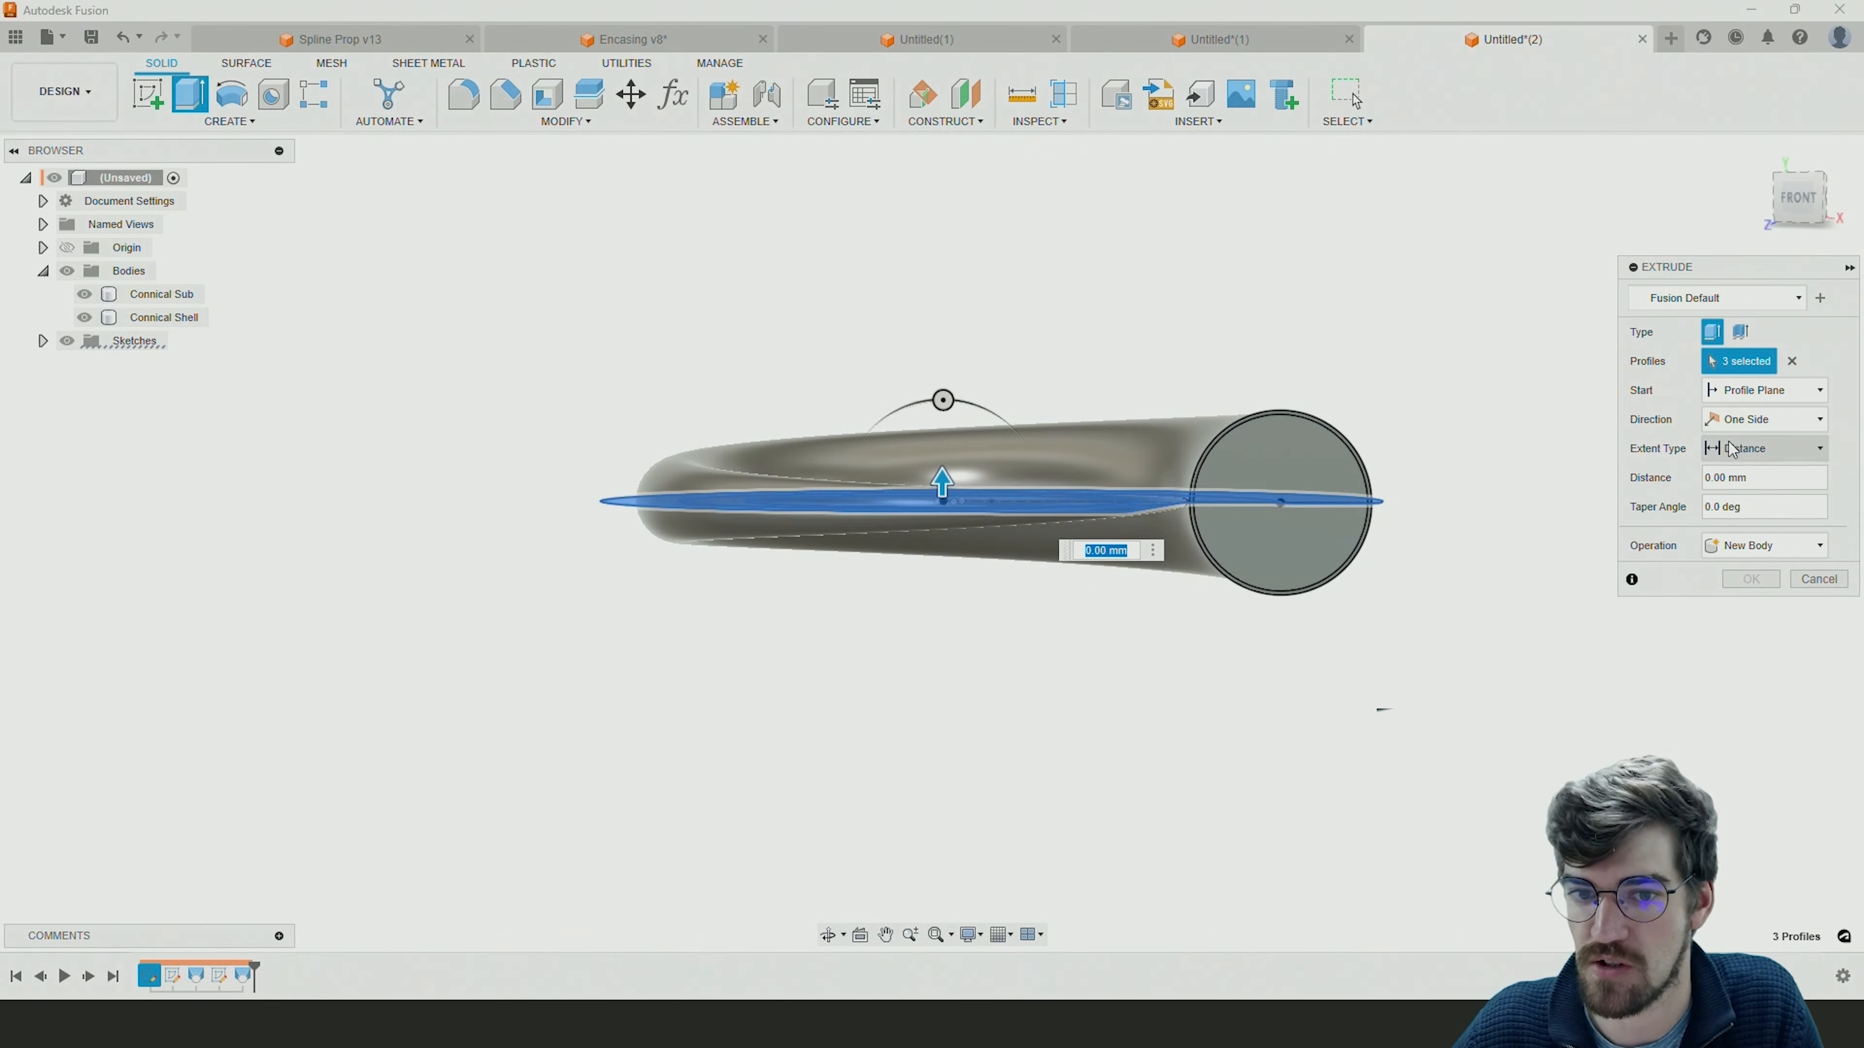
mouse_move(951, 479)
left_mouse_down()
mouse_move(954, 453)
mouse_move(954, 471)
left_mouse_up()
Make the extrusion two-sided with 15 mm on the lower side, and set the operation to New Body.
left_click(1744, 450)
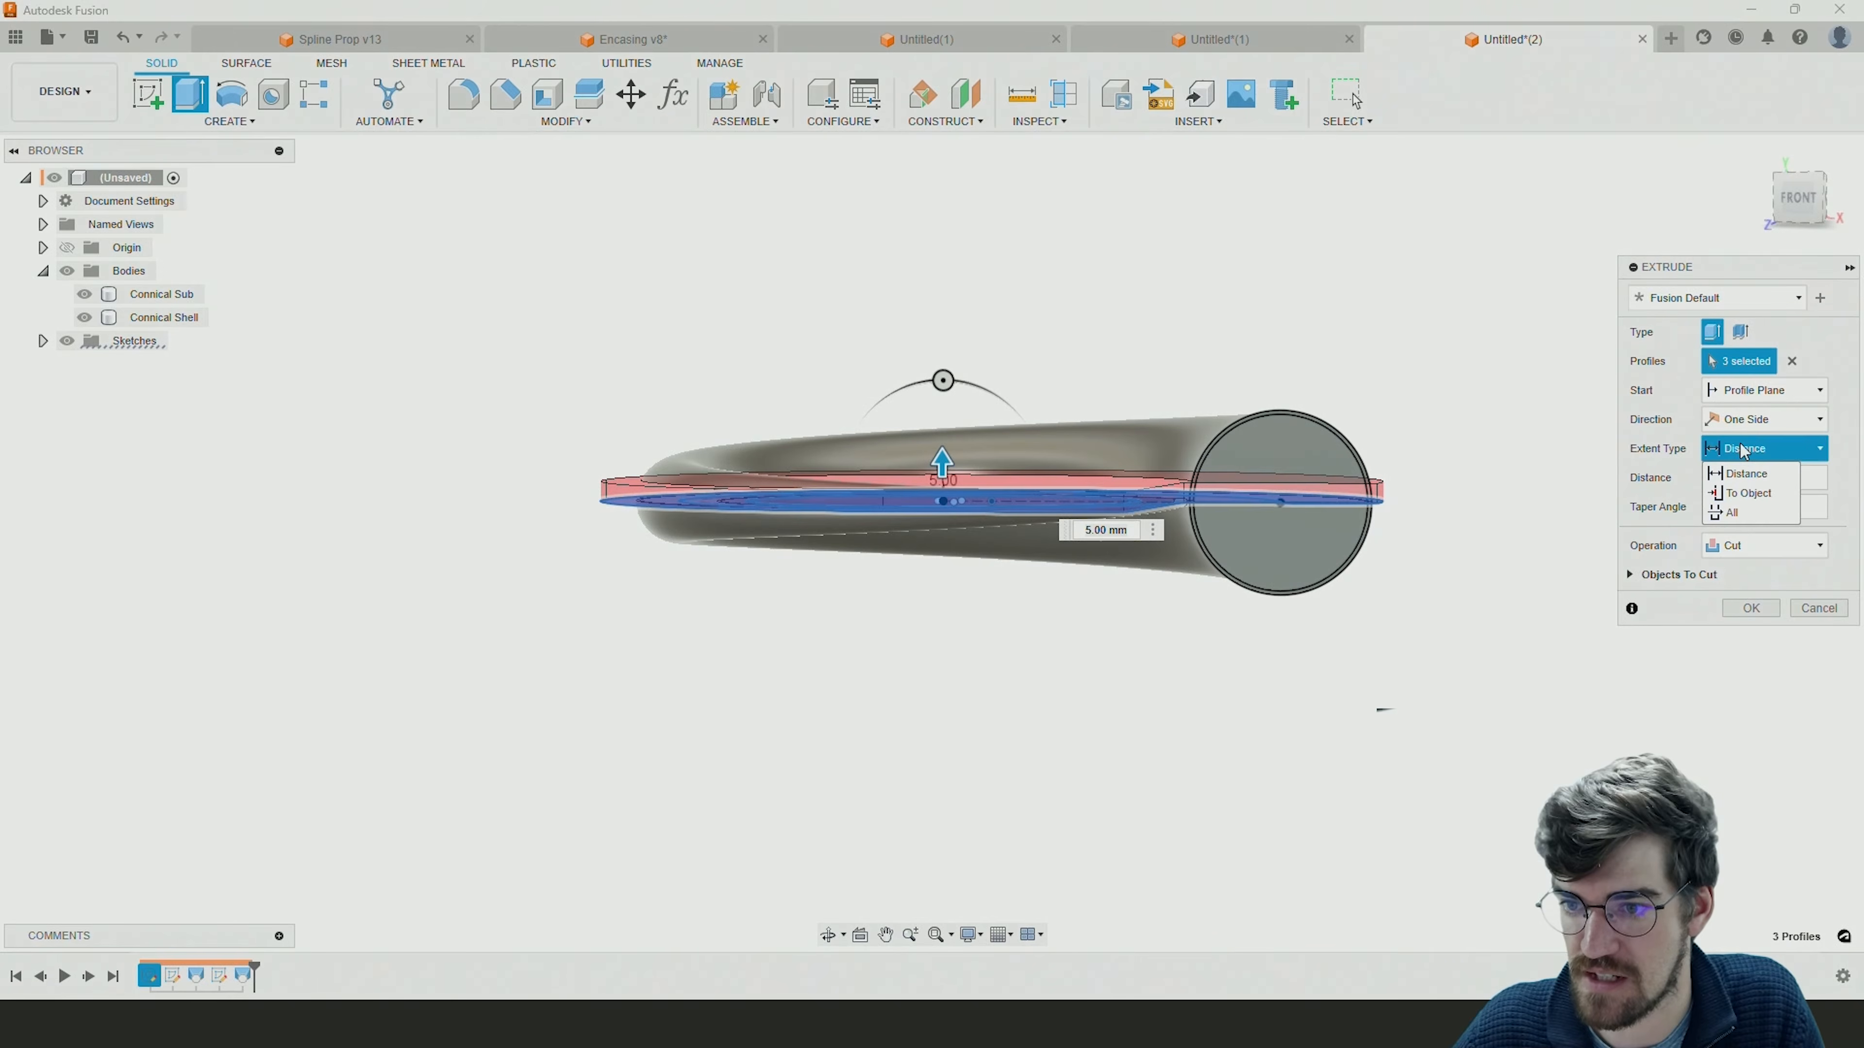
left_click(1750, 420)
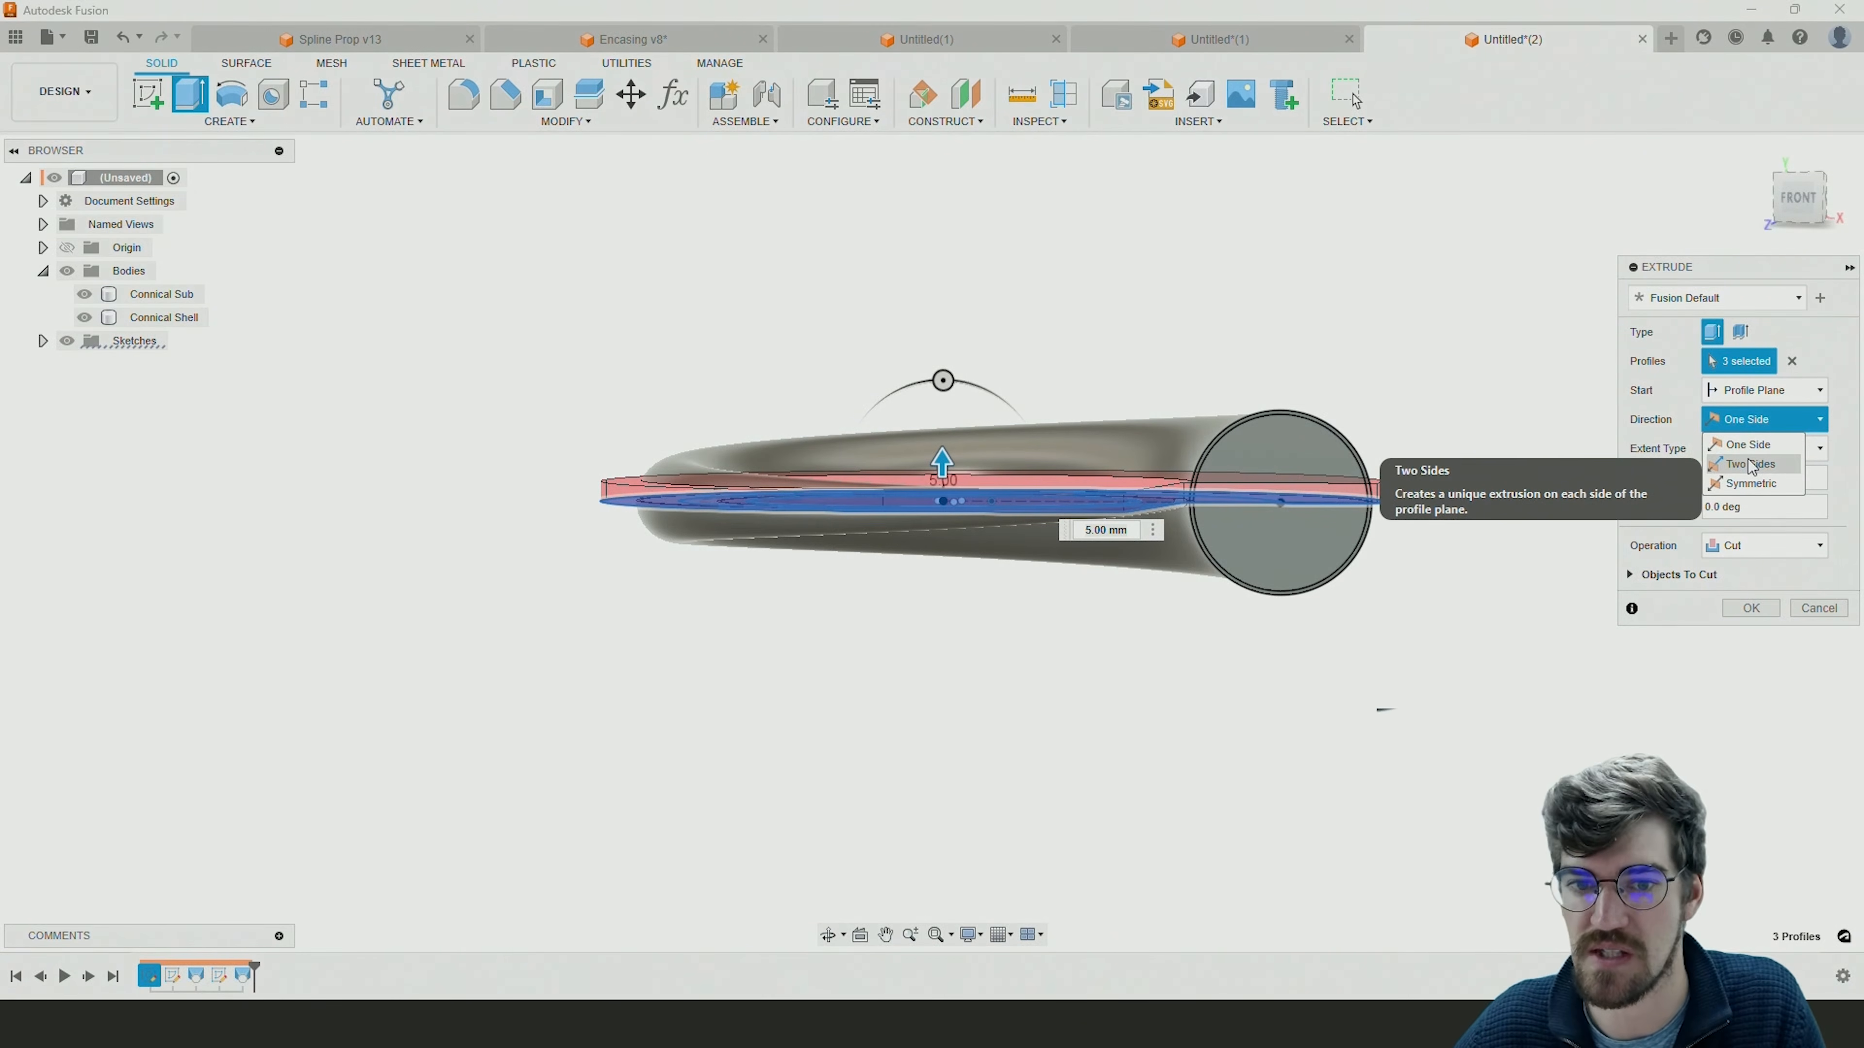
left_click(1750, 464)
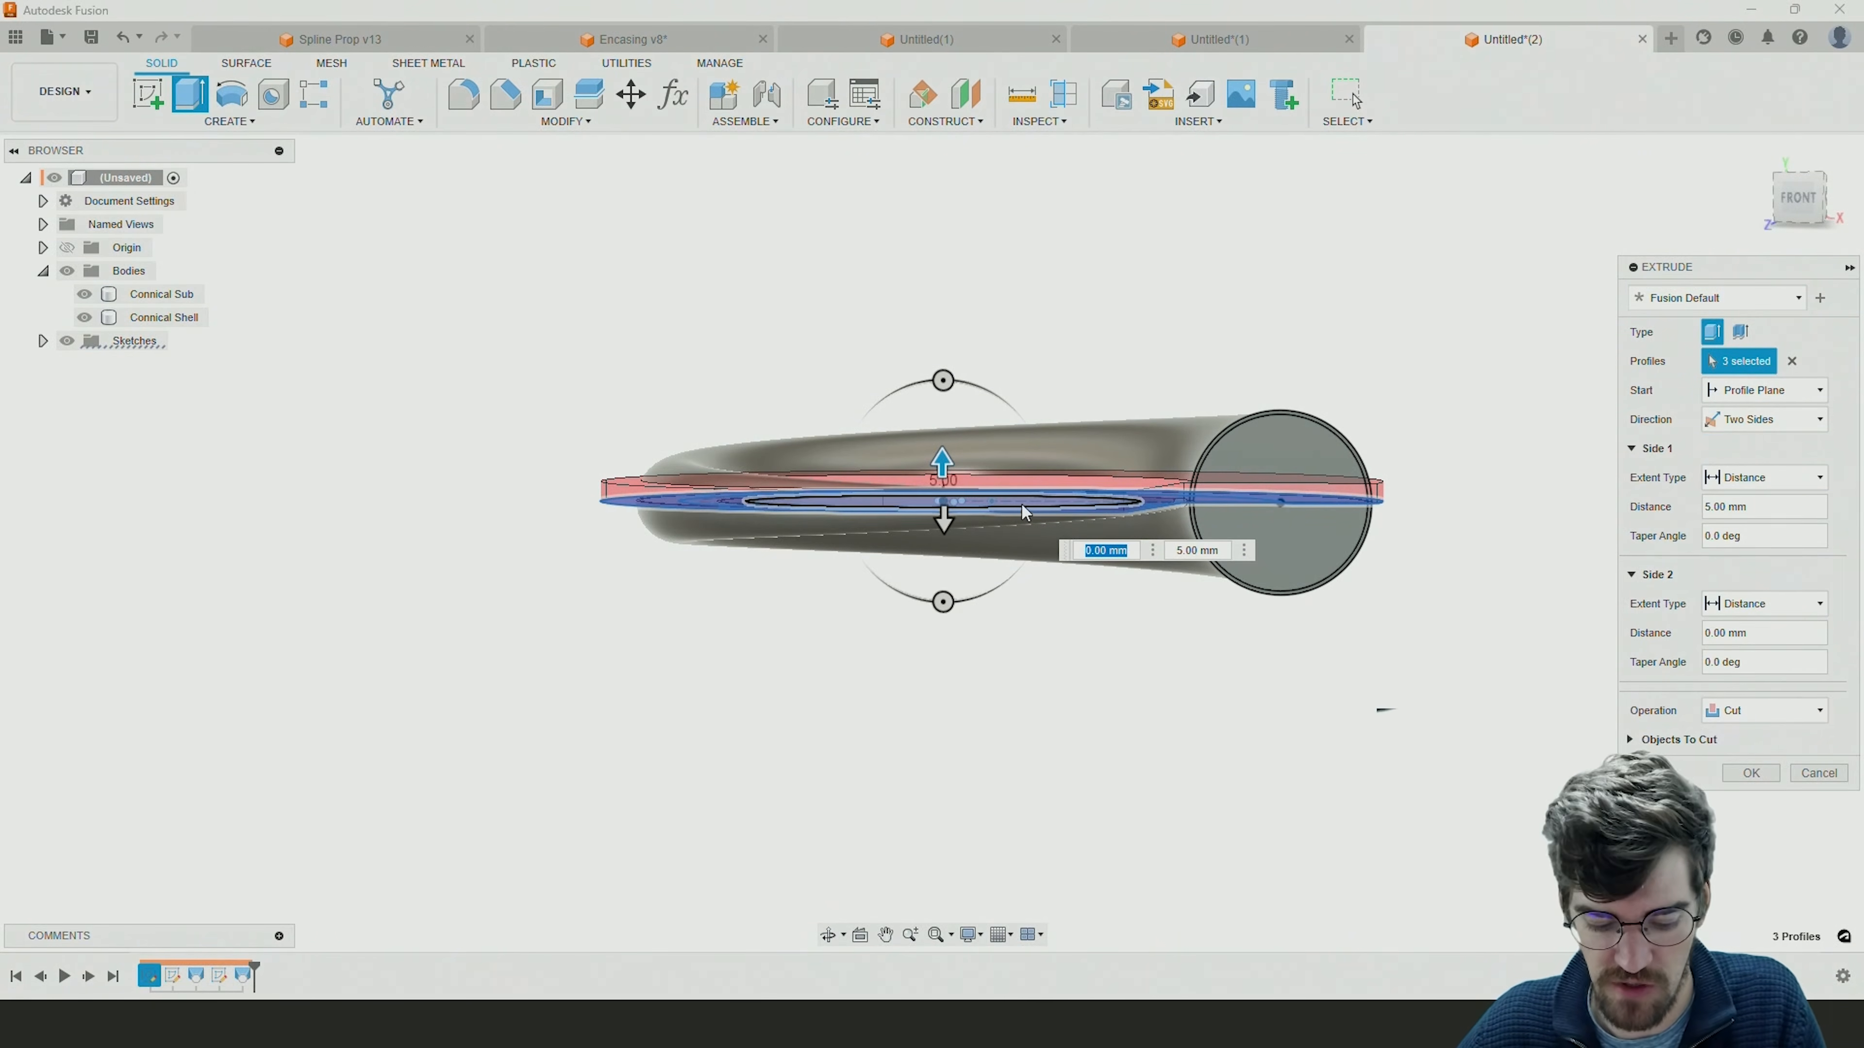
middle_click_drag(1020, 500, 966, 503, "shift")
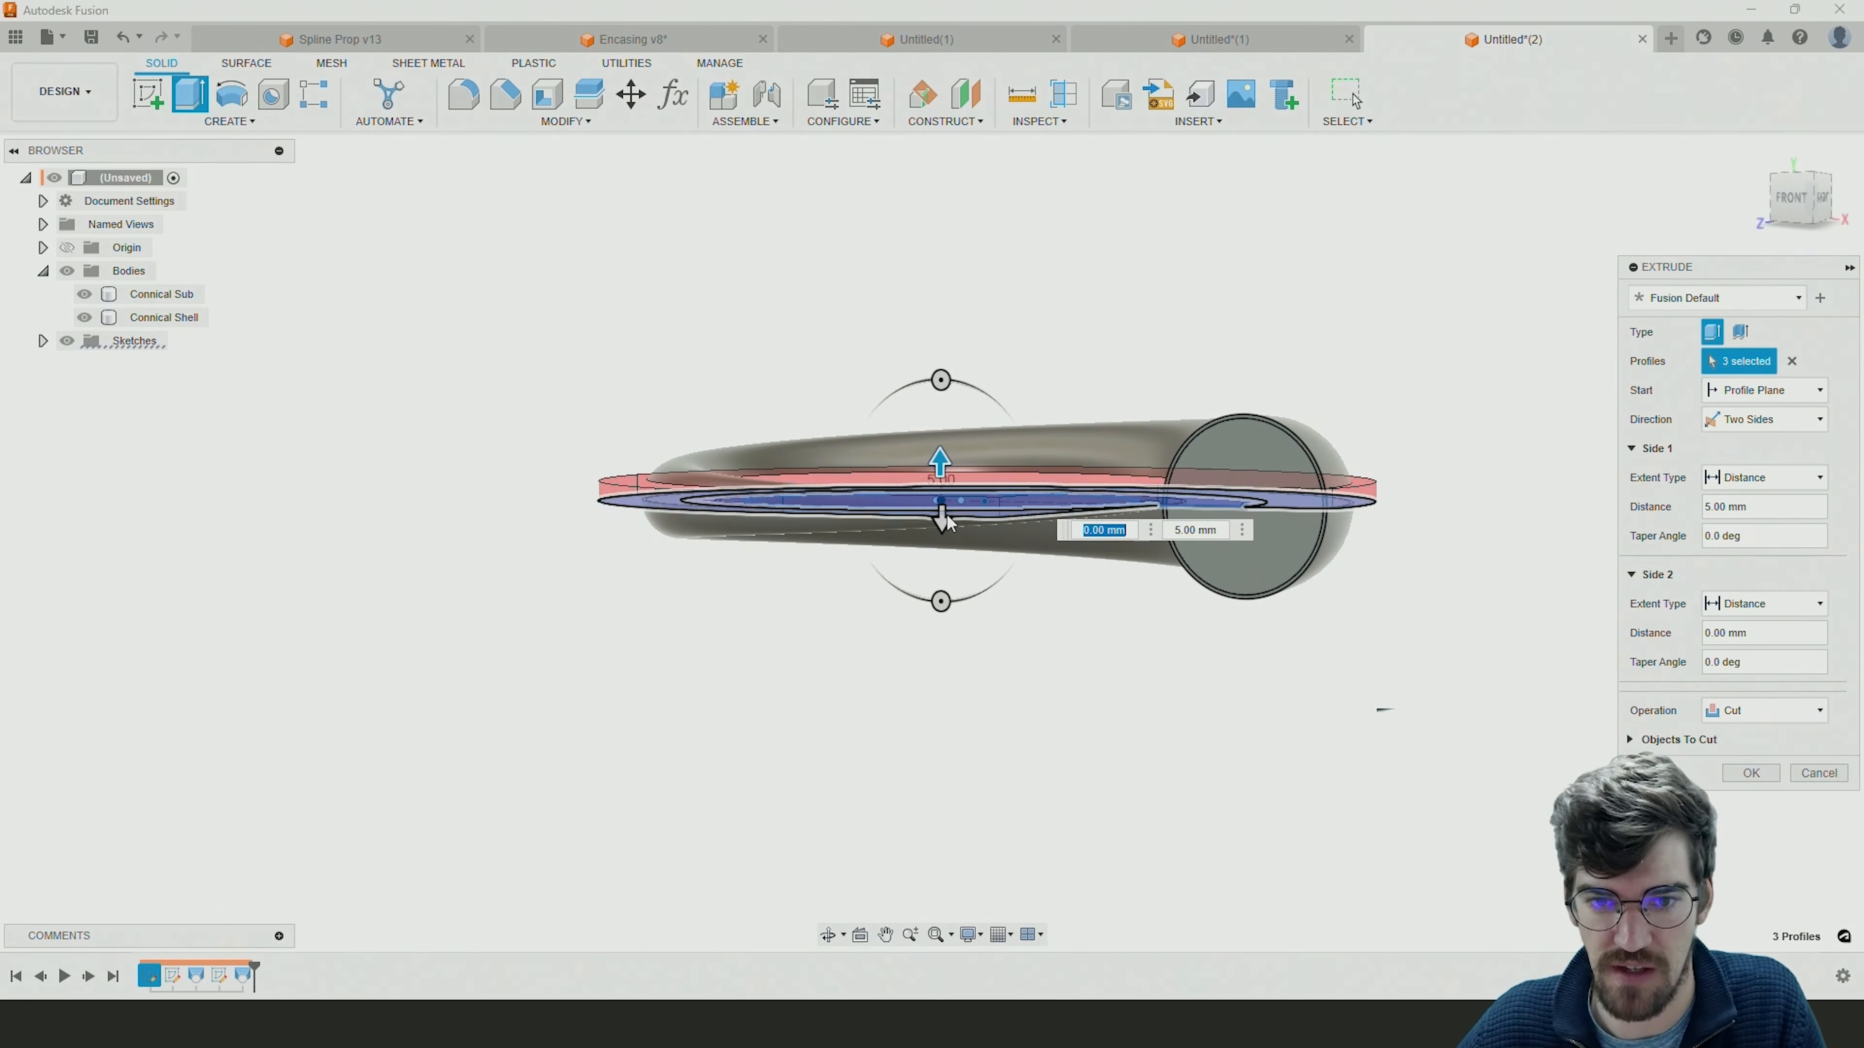
left_click(1662, 514)
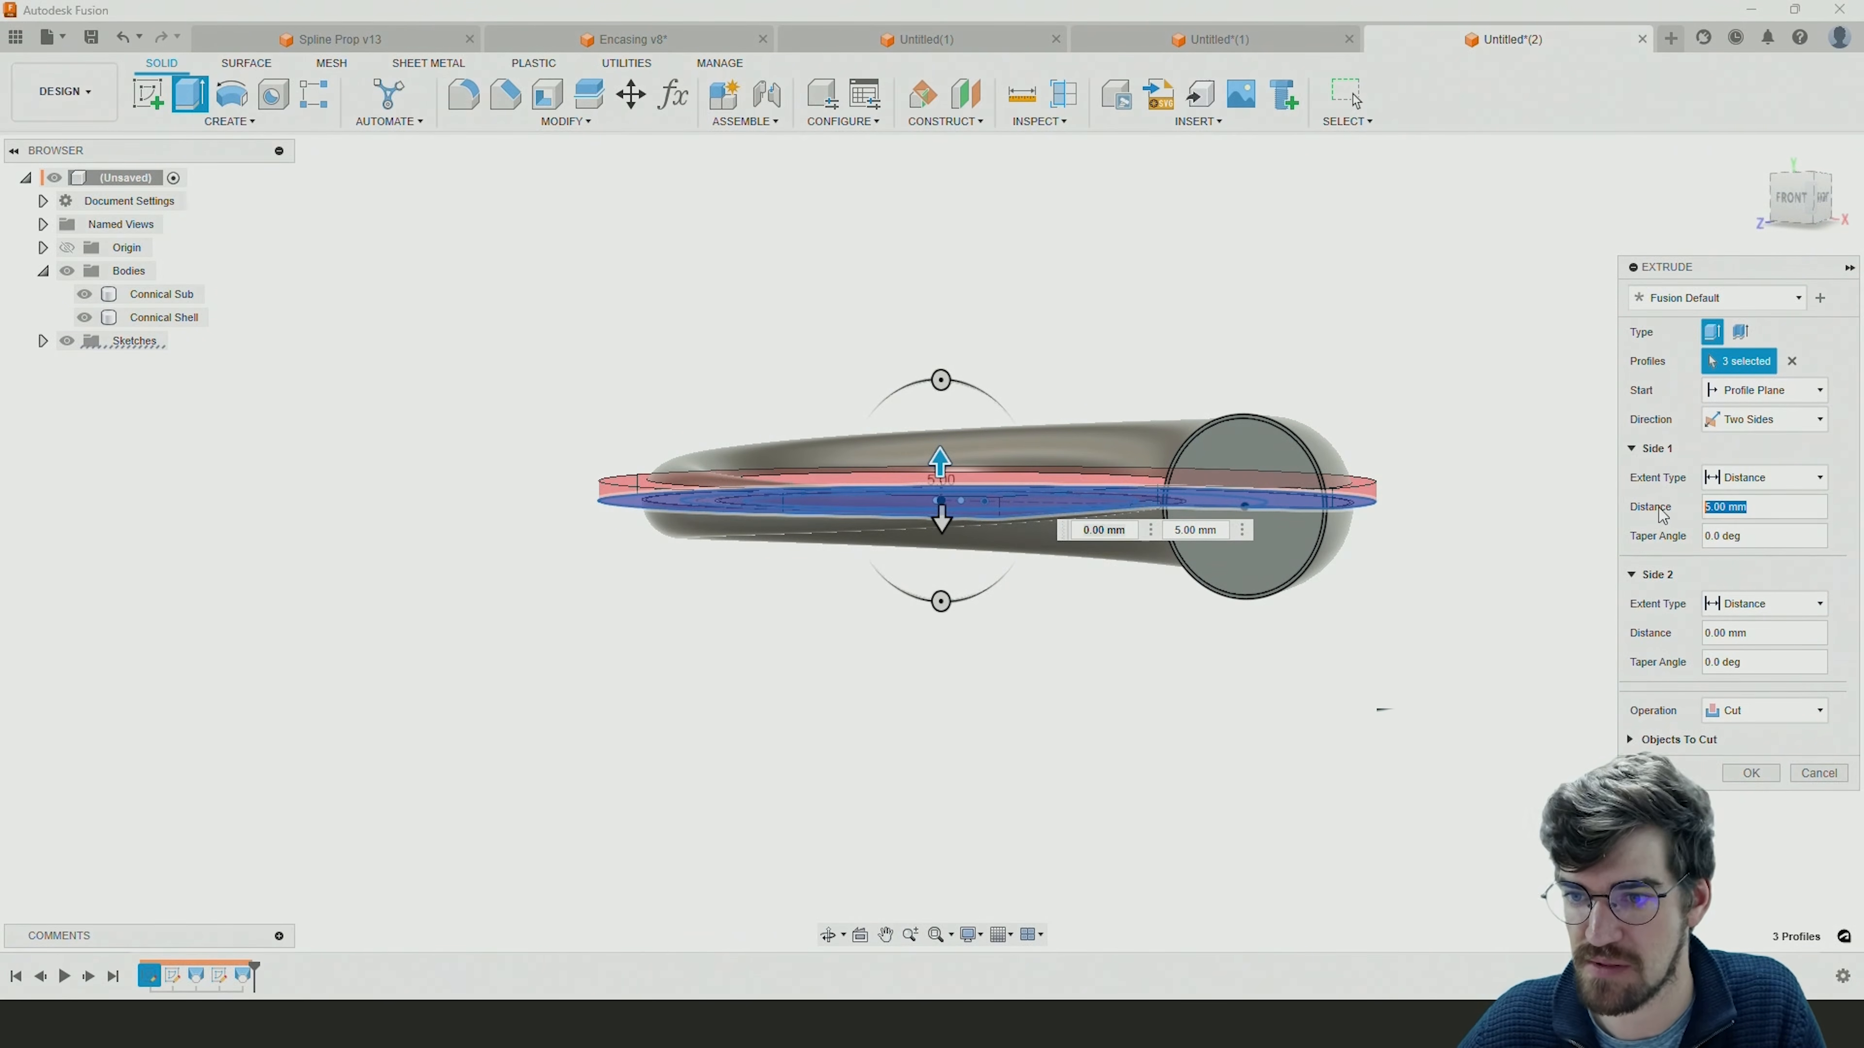
left_click_drag(941, 526, 943, 580)
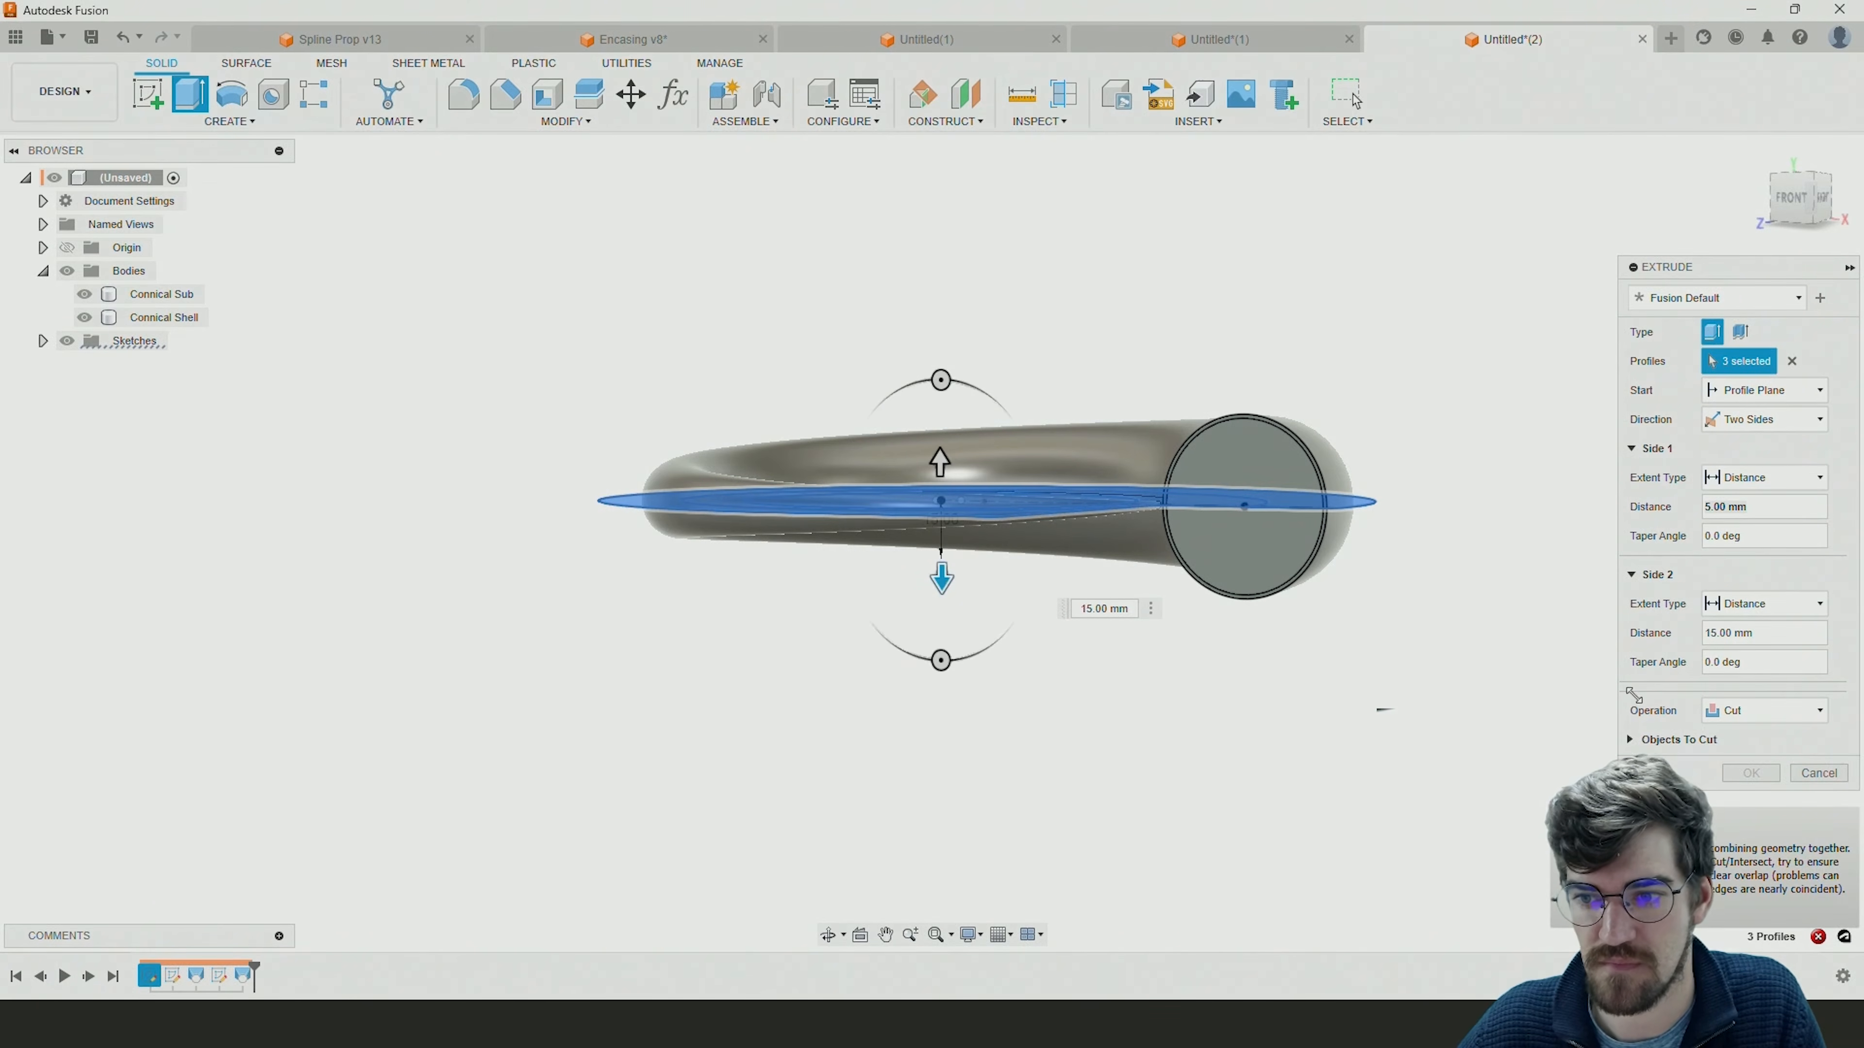
left_click(1776, 710)
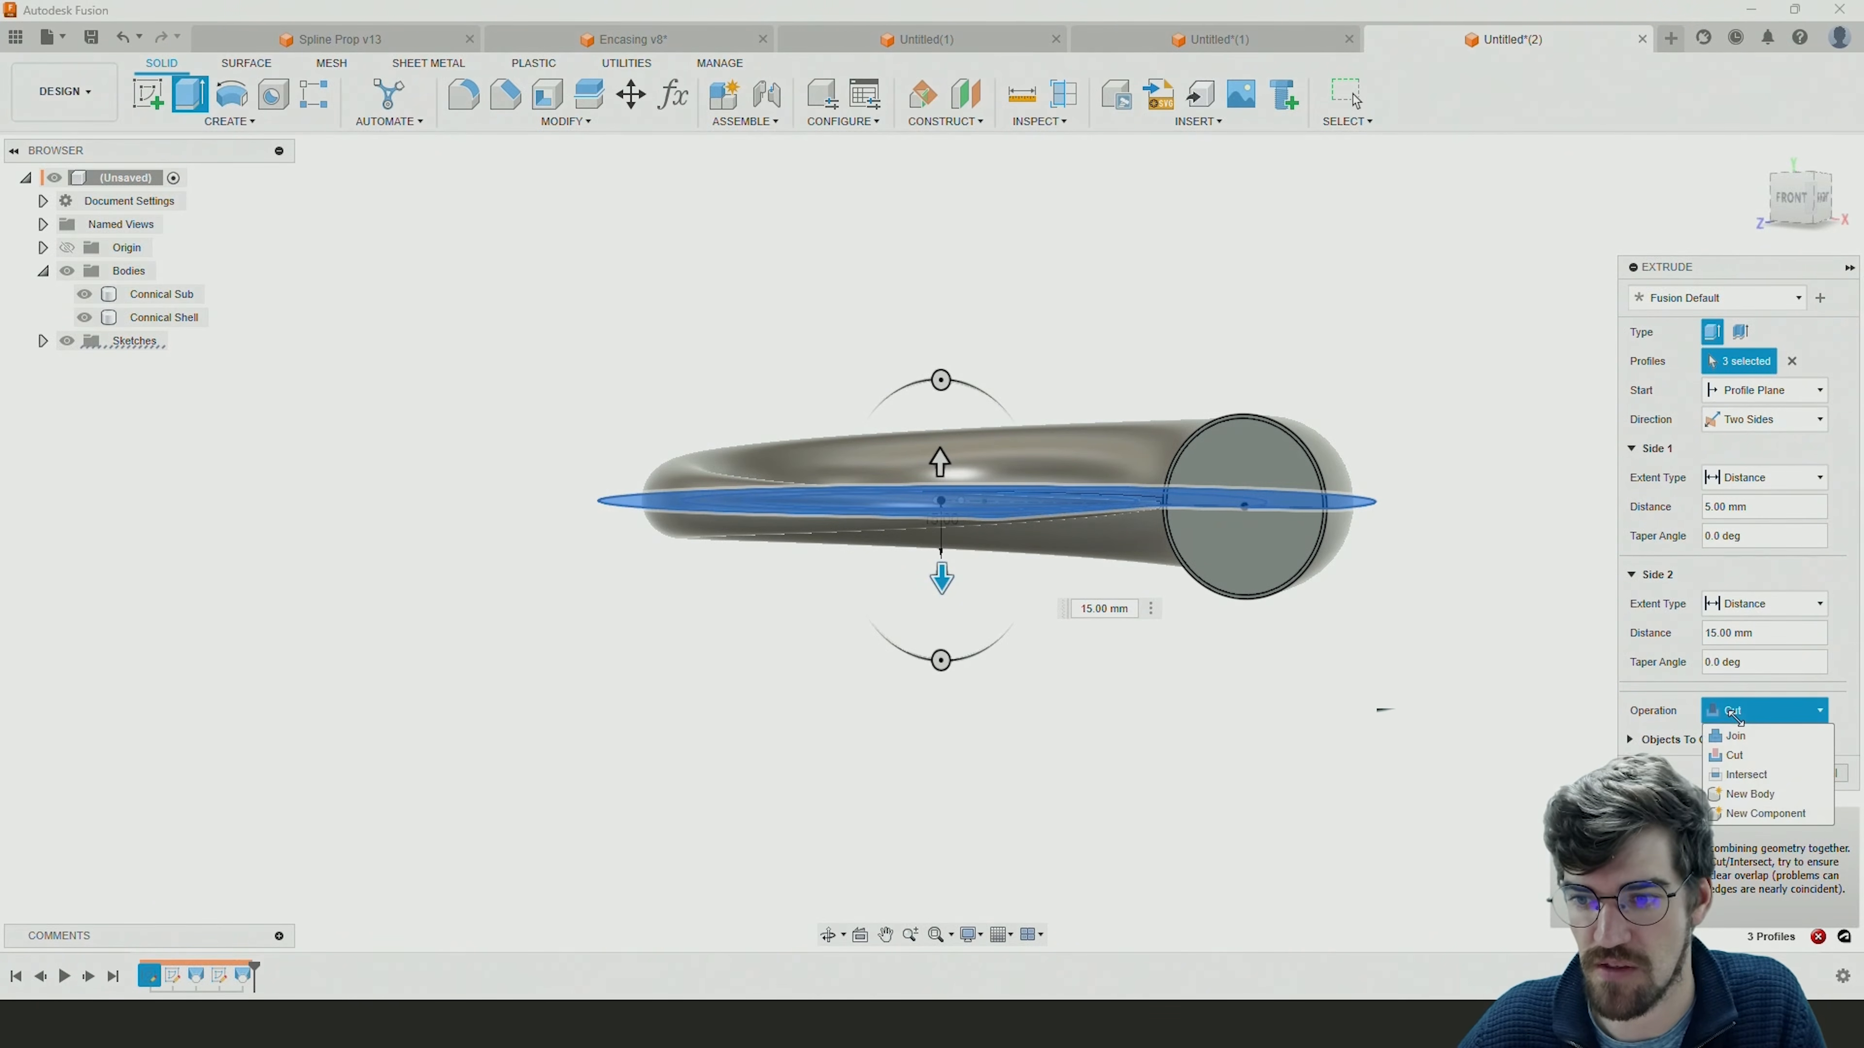
left_click(1750, 794)
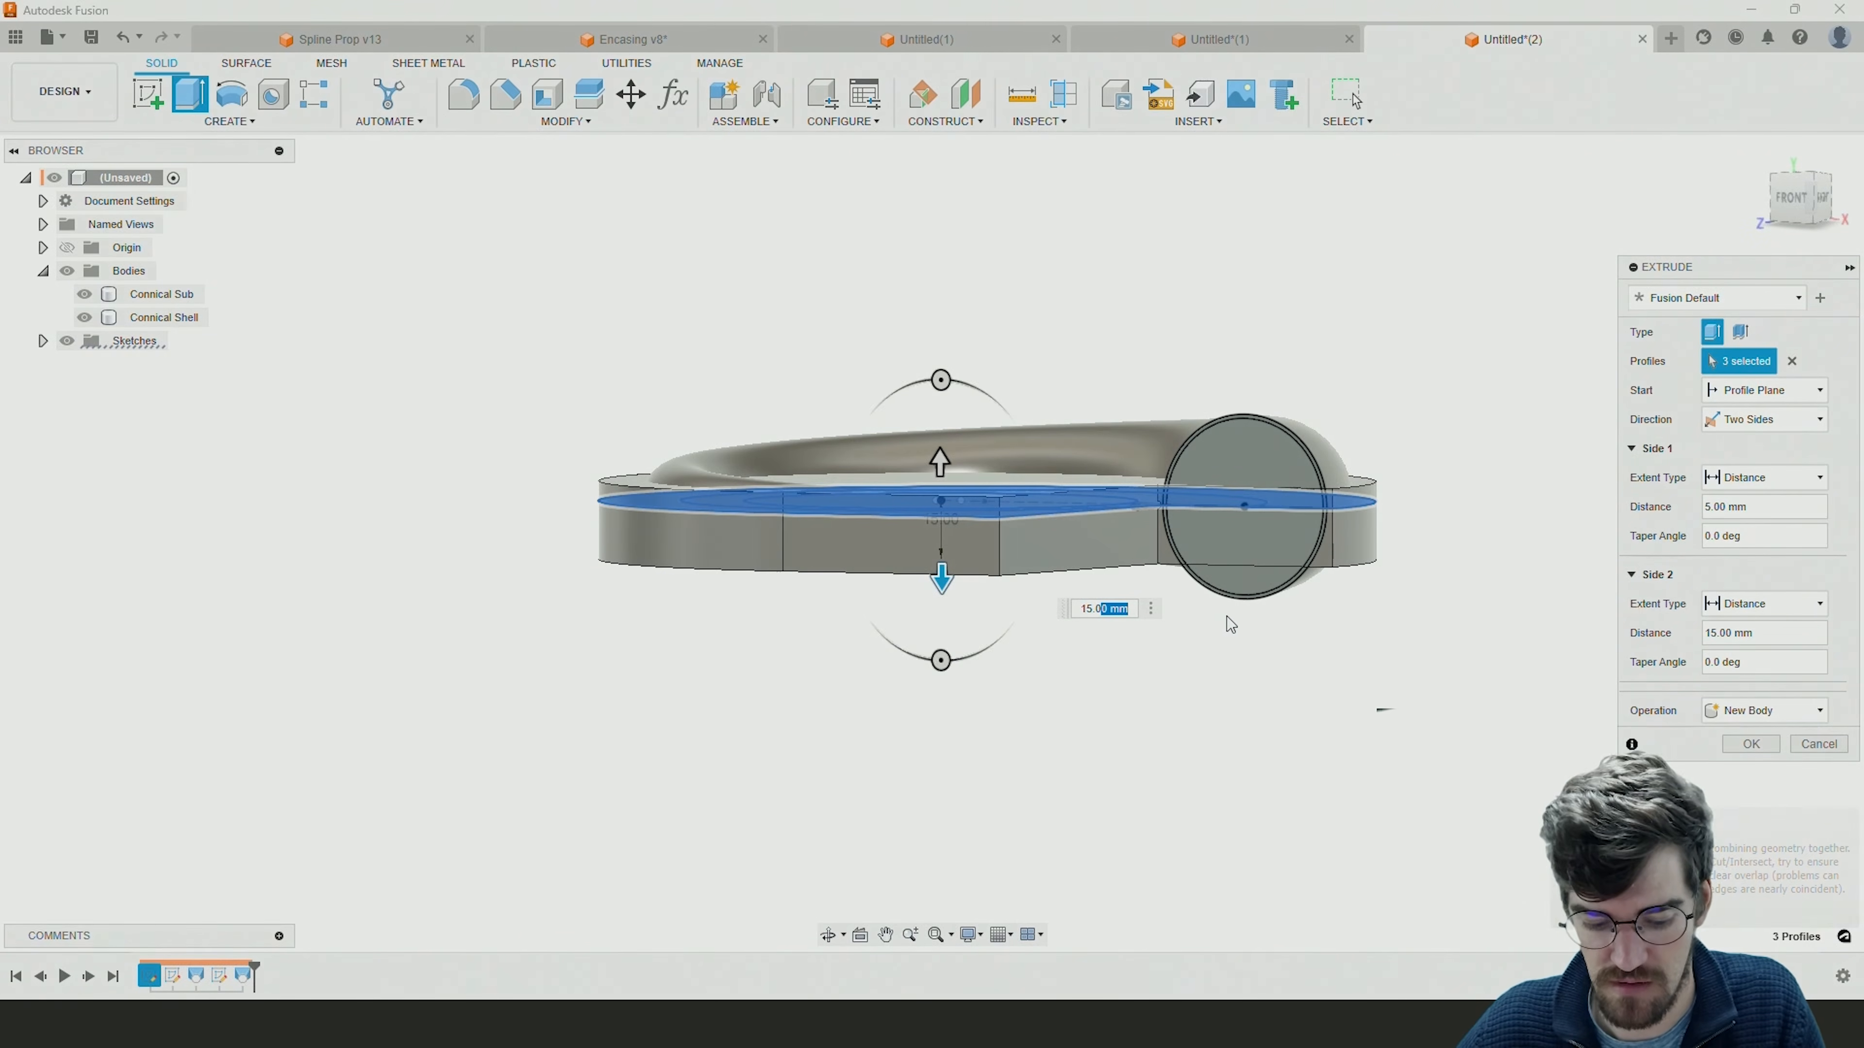
Set the extrusion's lower side distance to 10 mm and check the preview around the spiral's round outlet.
mouse_move(1215, 607)
middle_mouse_down("shift")
mouse_move(1289, 623)
mouse_move(1265, 666)
mouse_move(1215, 607)
mouse_move(1236, 633)
middle_mouse_up("shift")
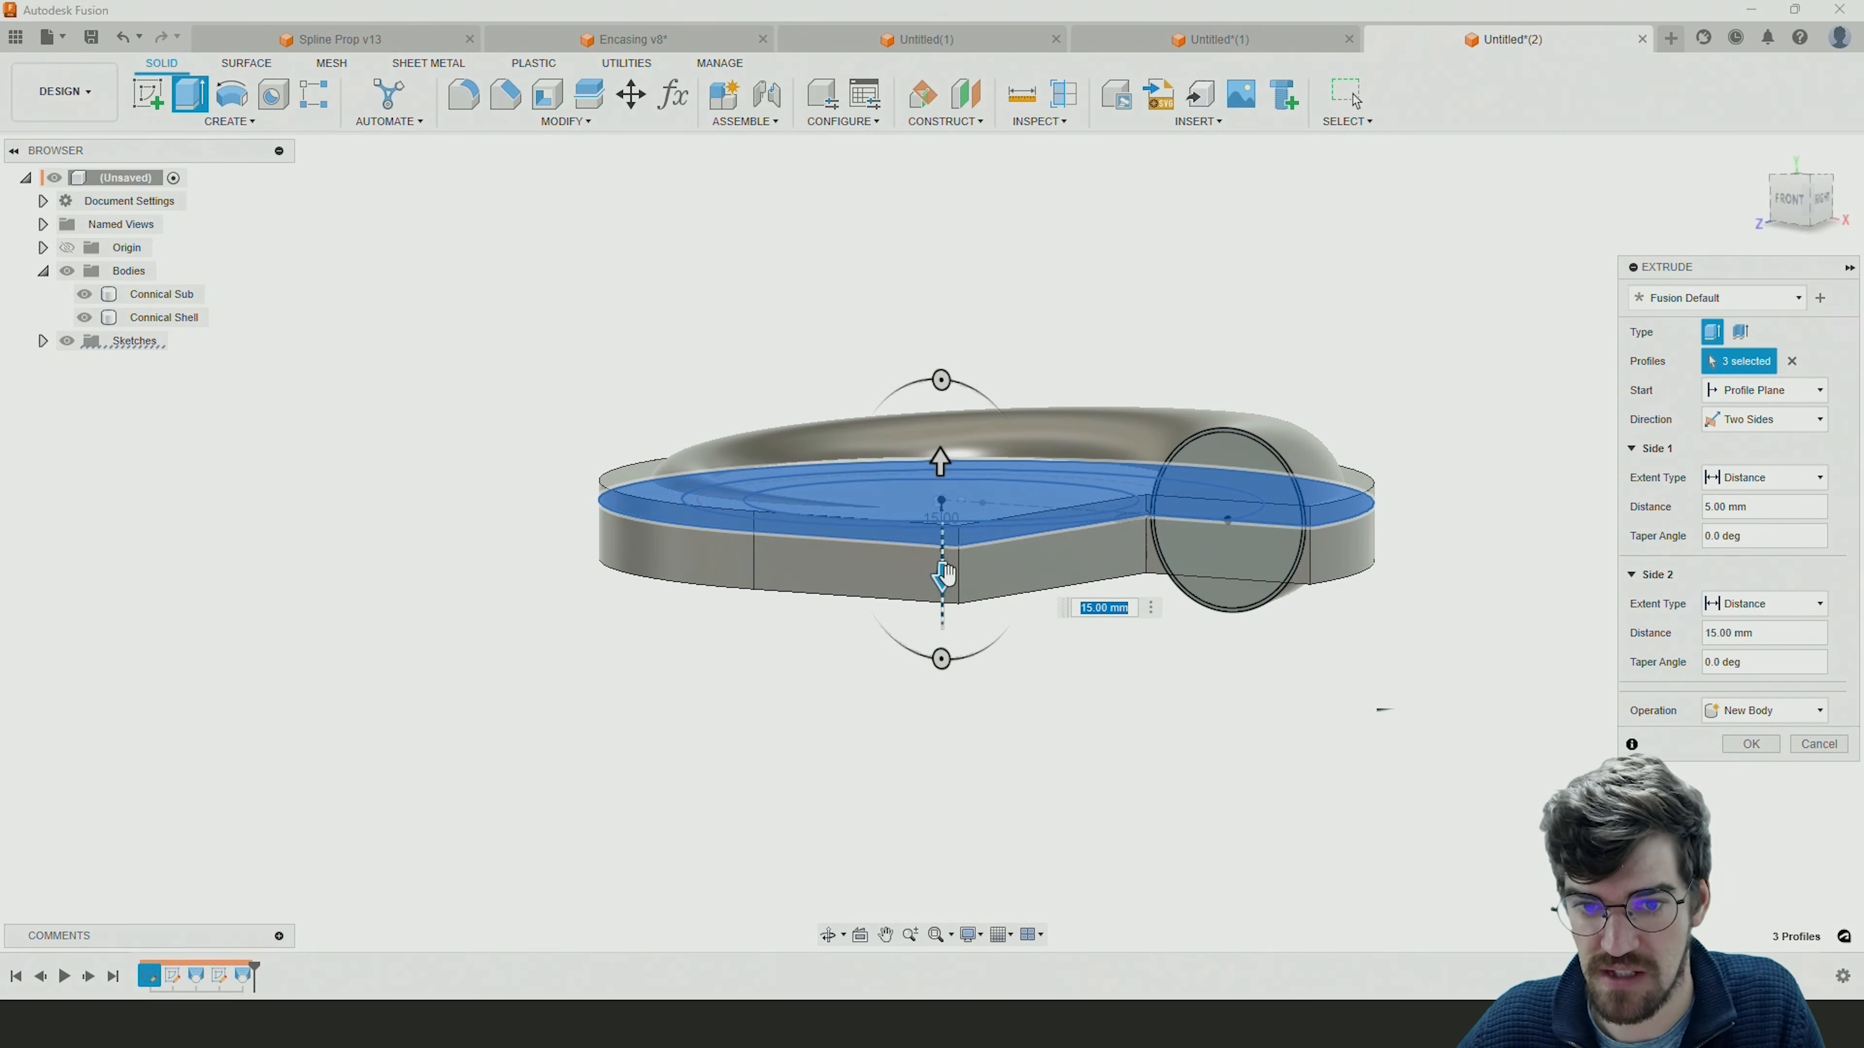
type("10")
key("Return")
middle_click_drag(892, 587, 1058, 677, "shift")
scroll(1369, 628, "up", 5)
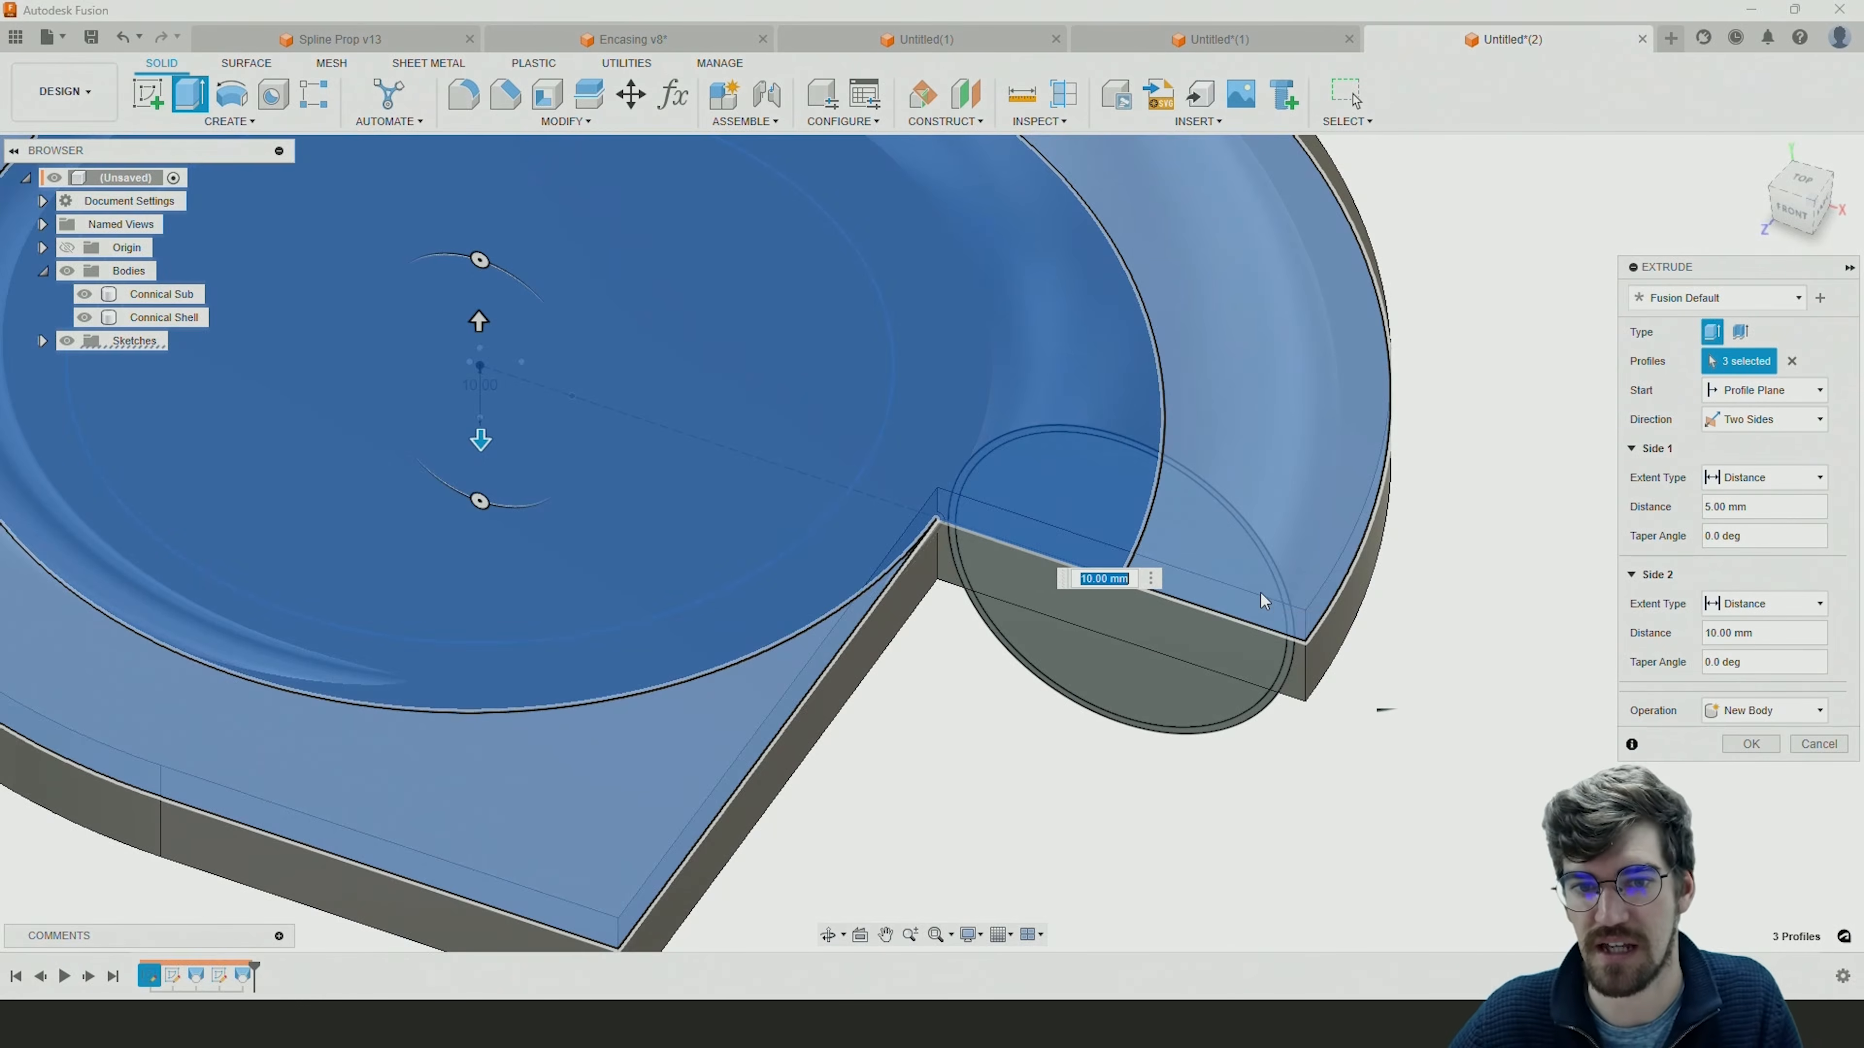
Check the housing extrusion preview around the round outlet and complete it as a new body.
scroll(1259, 592, "down", 5)
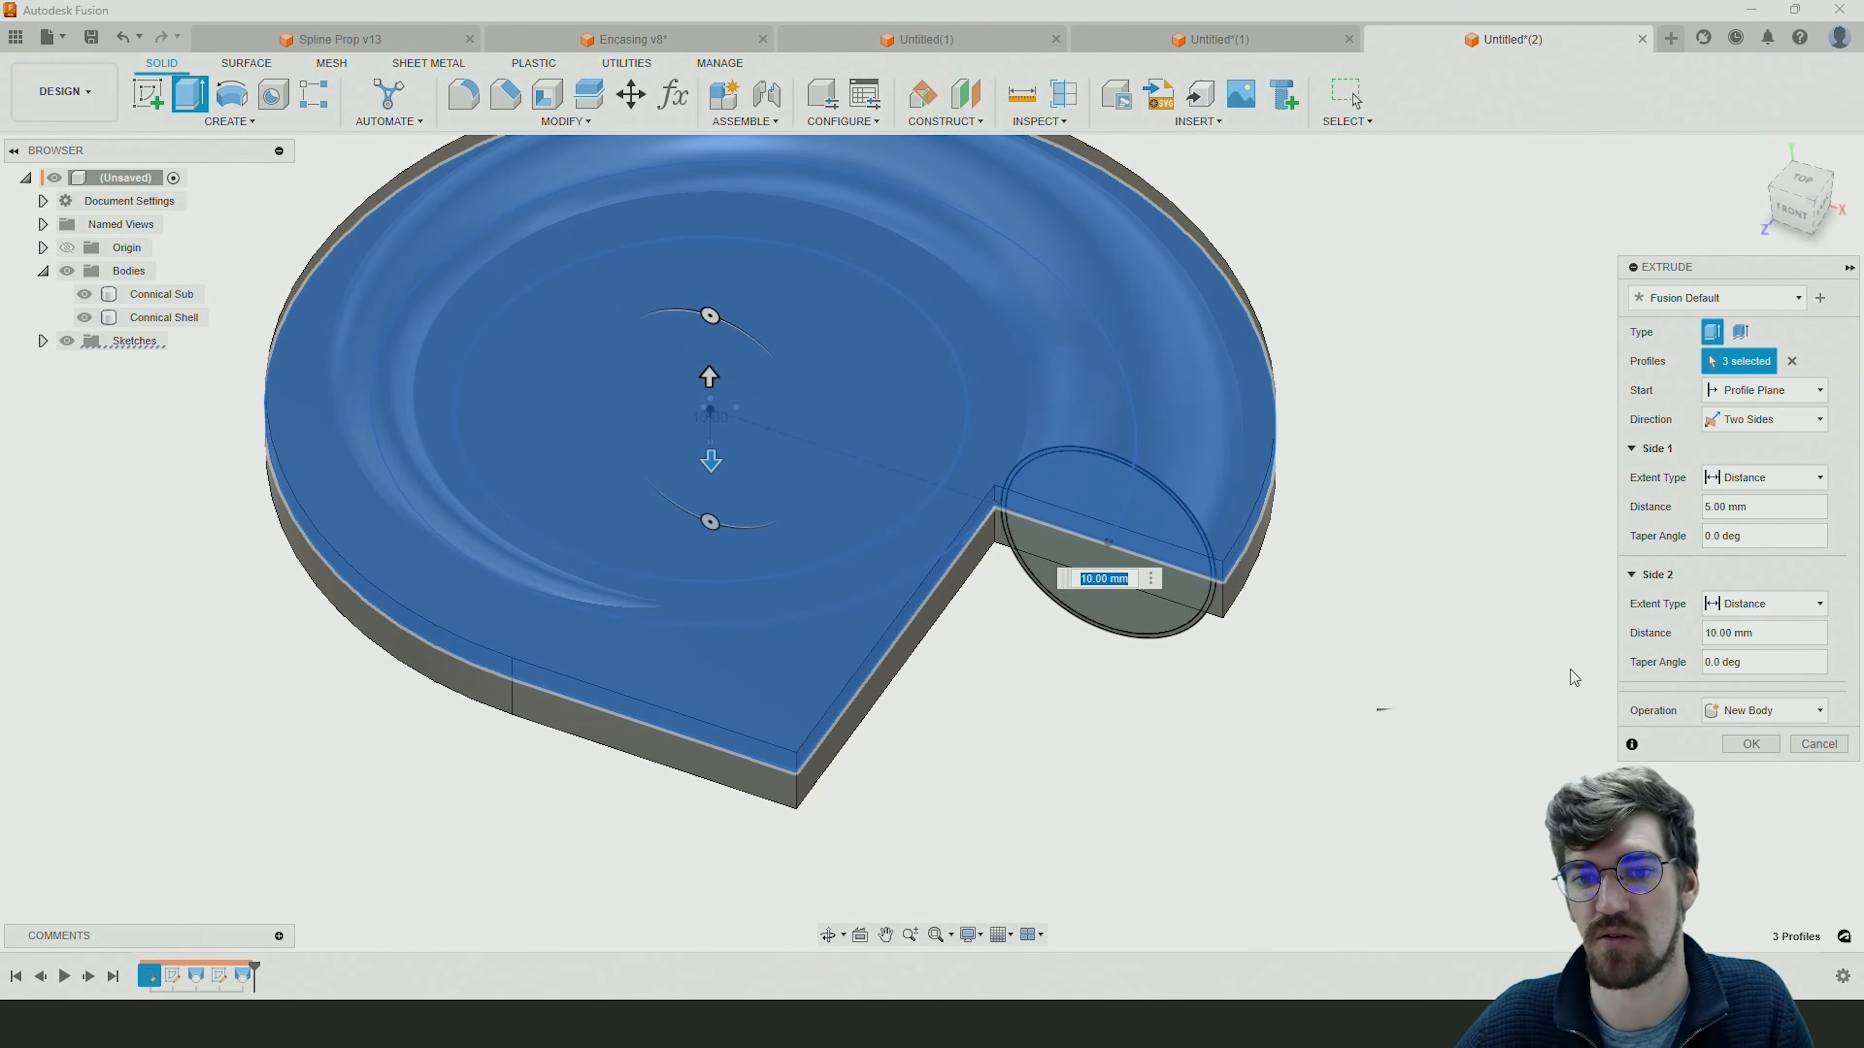
middle_click_drag(1303, 657, 1003, 713, "shift")
left_click(1740, 743)
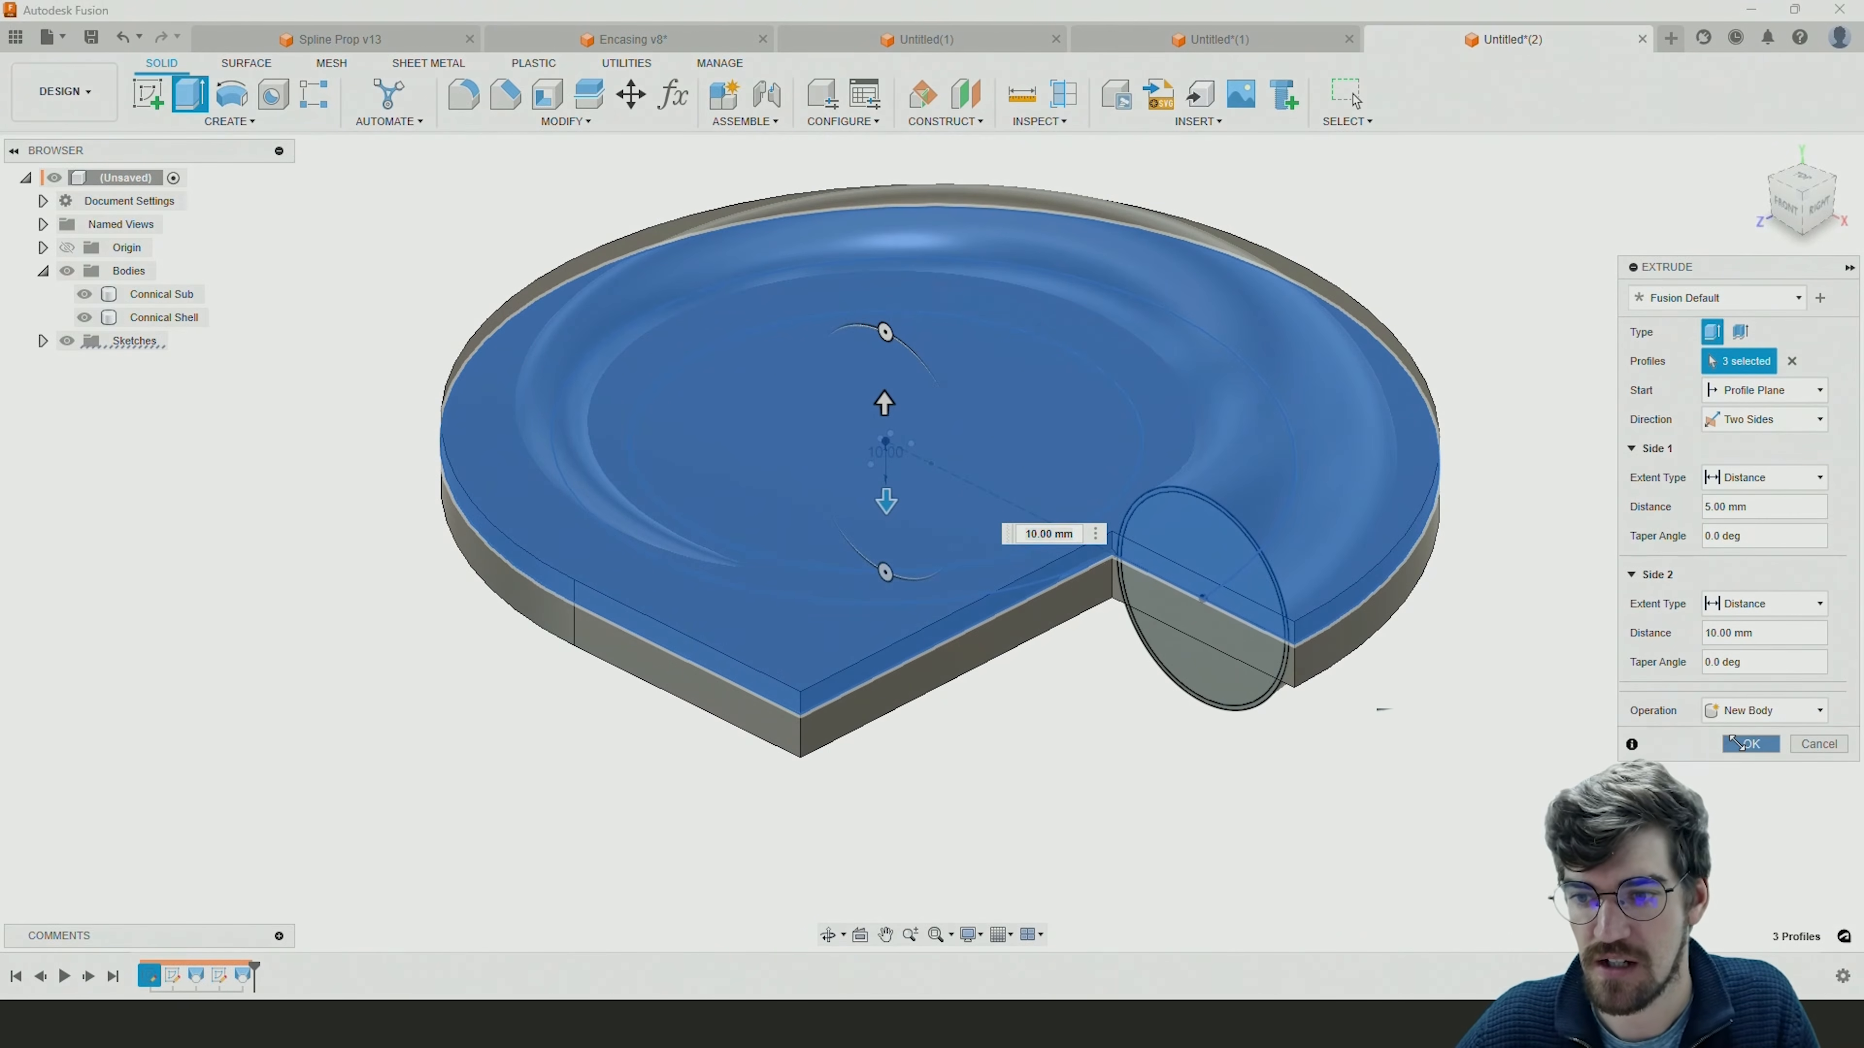
left_click(1740, 743)
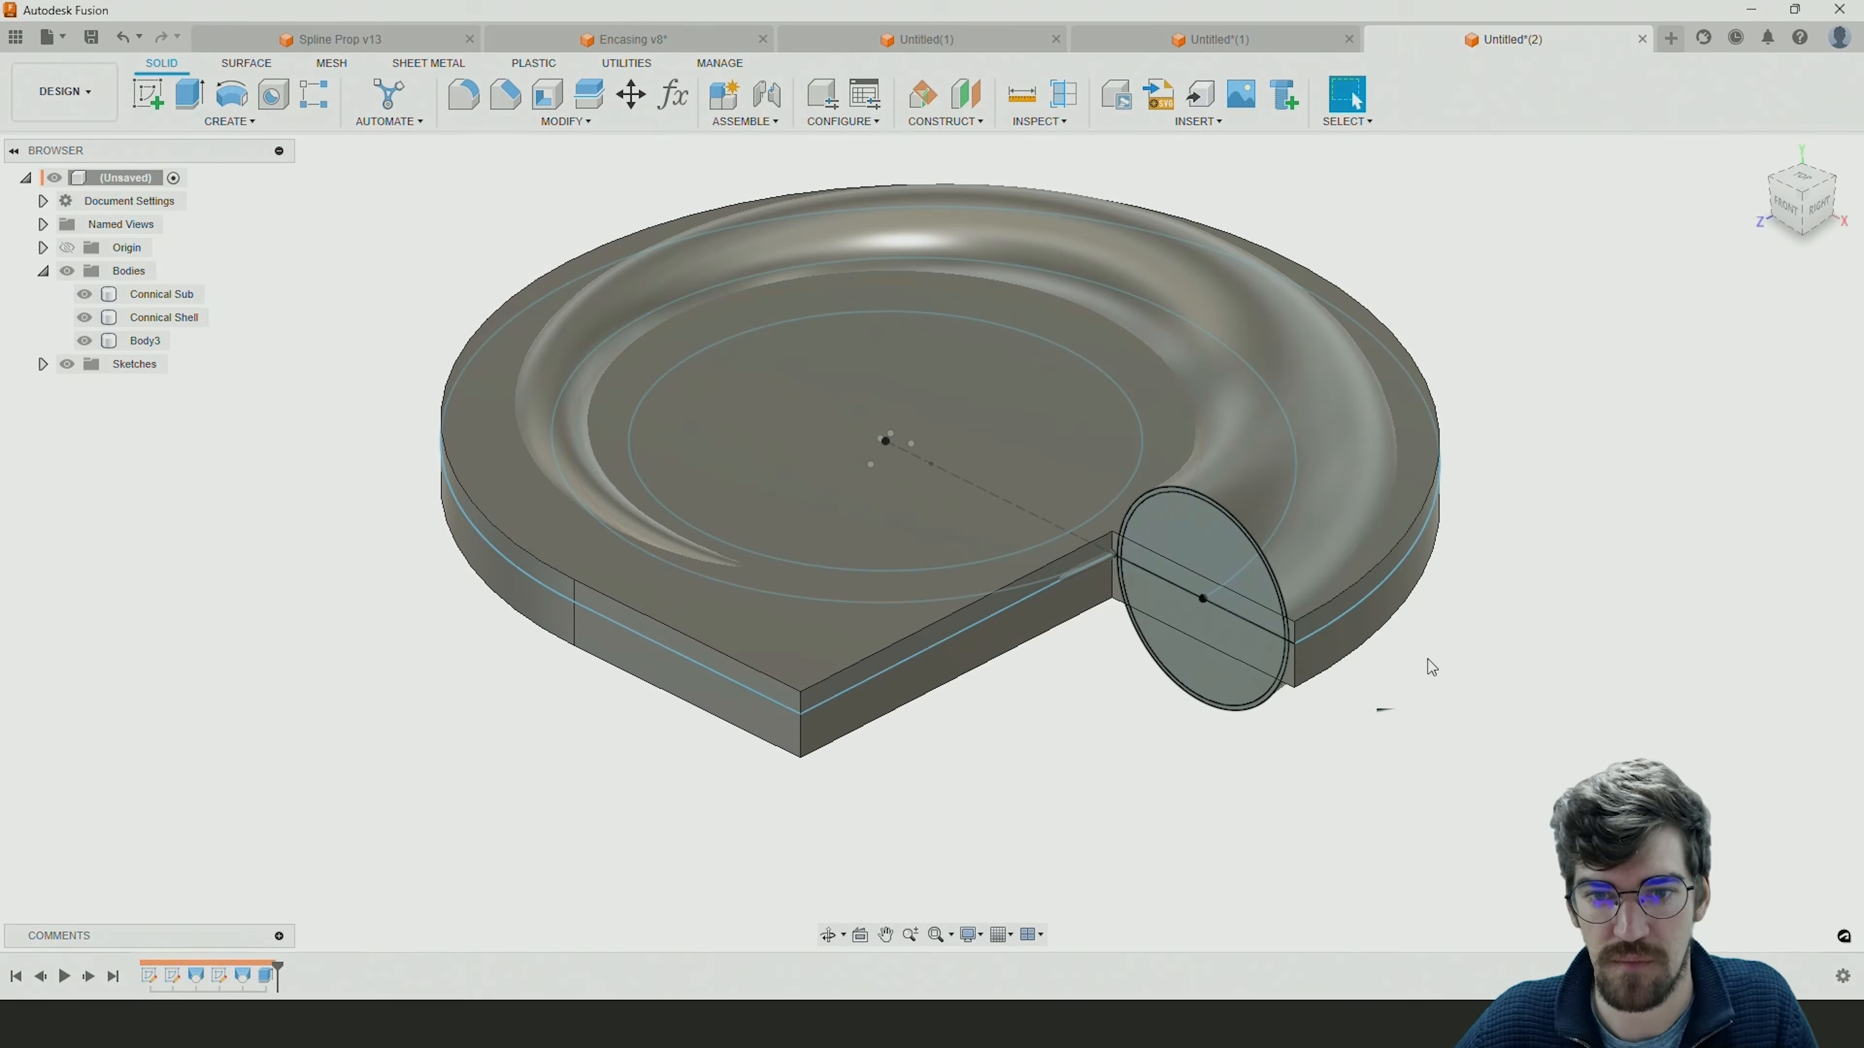
mouse_move(1128, 762)
middle_mouse_down("shift")
mouse_move(1198, 711)
mouse_move(1121, 759)
middle_mouse_up("shift")
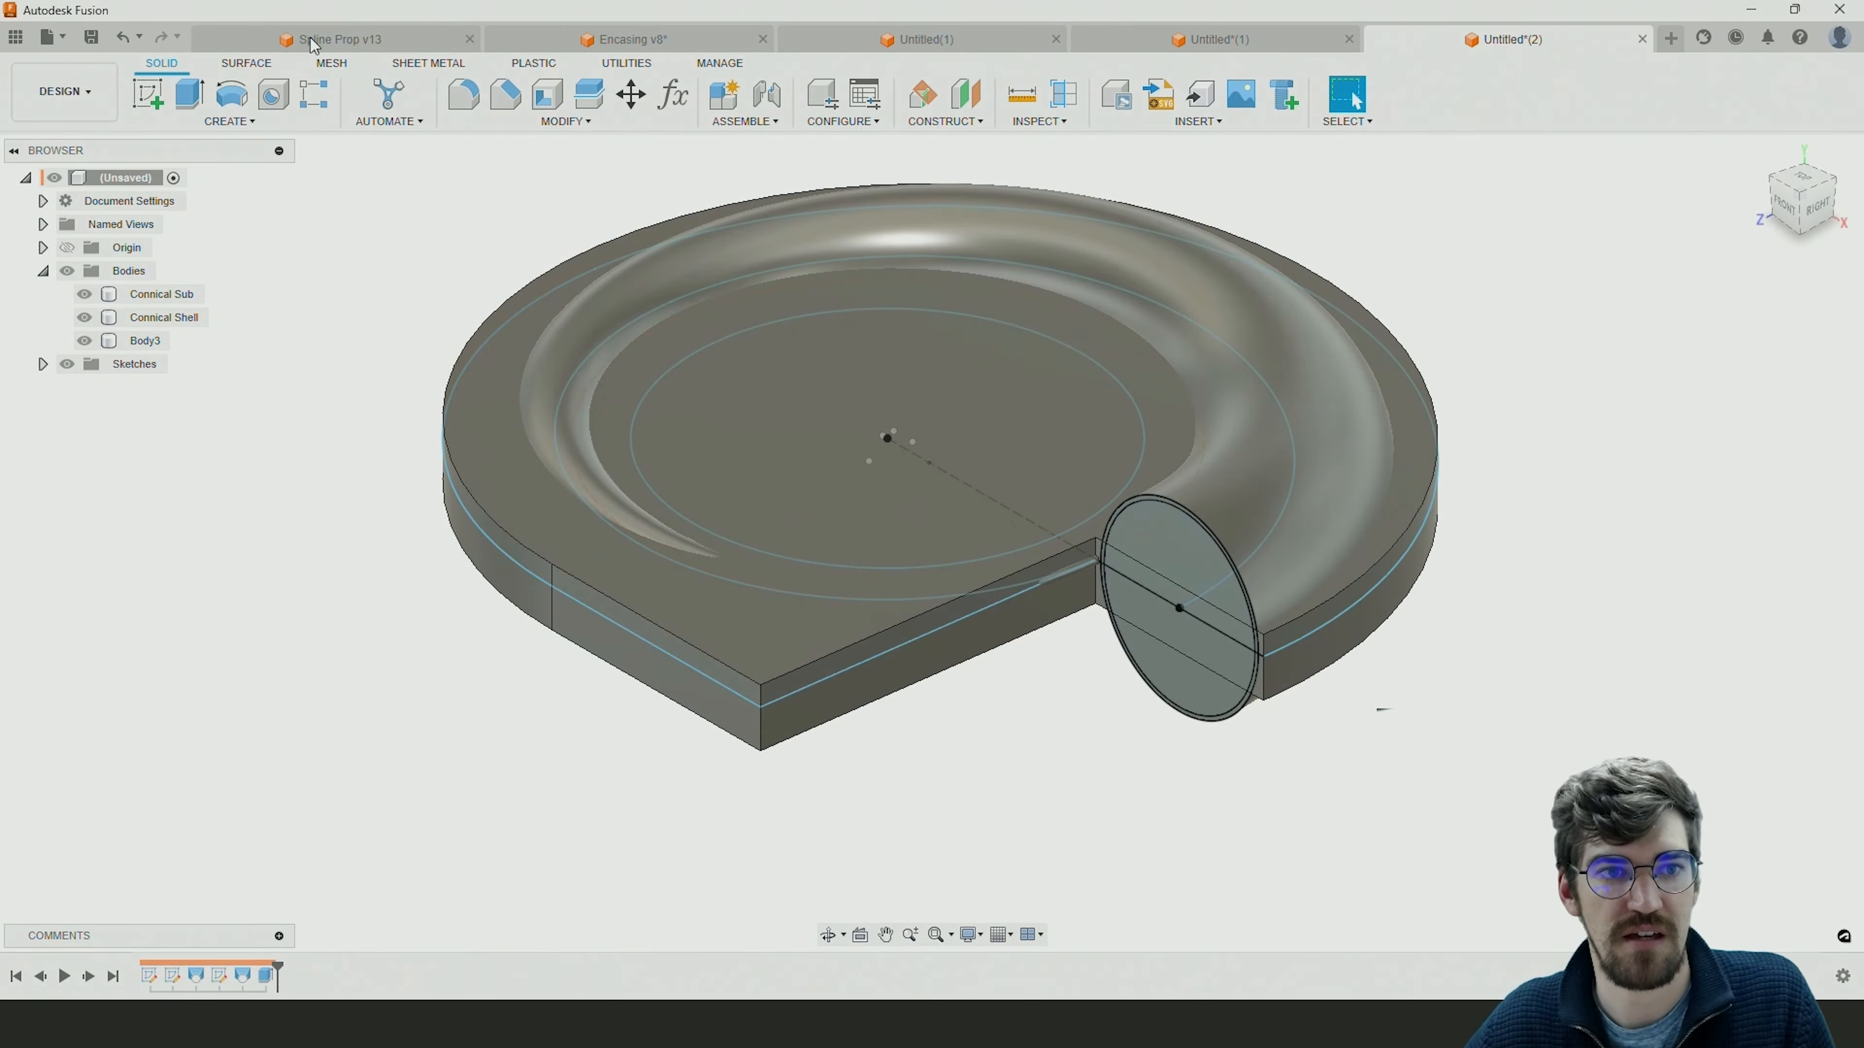
Examine the impeller in Spline Prop and the inlet funnel in Encasing v8, and return to the unsaved housing document.
left_click(310, 39)
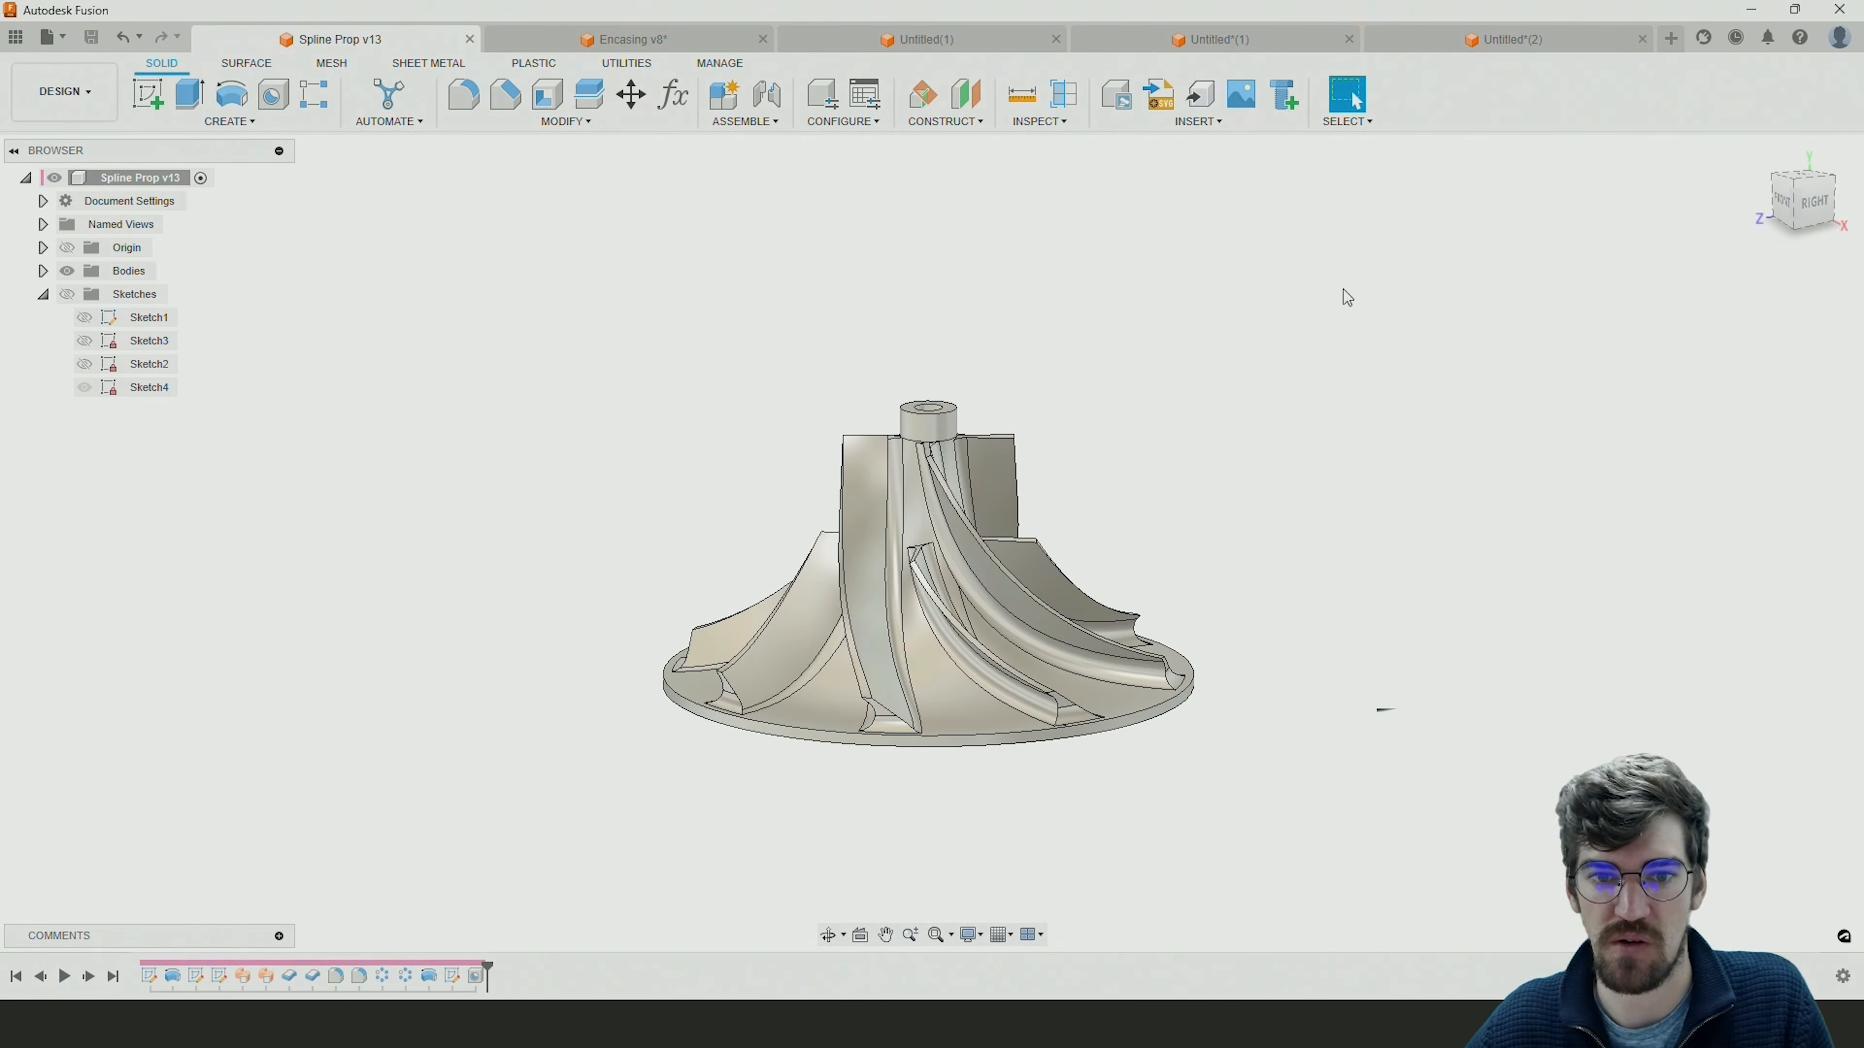
left_click(536, 41)
left_click(856, 460)
middle_click_drag(856, 460, 832, 304, "shift")
scroll(769, 417, "up", 5)
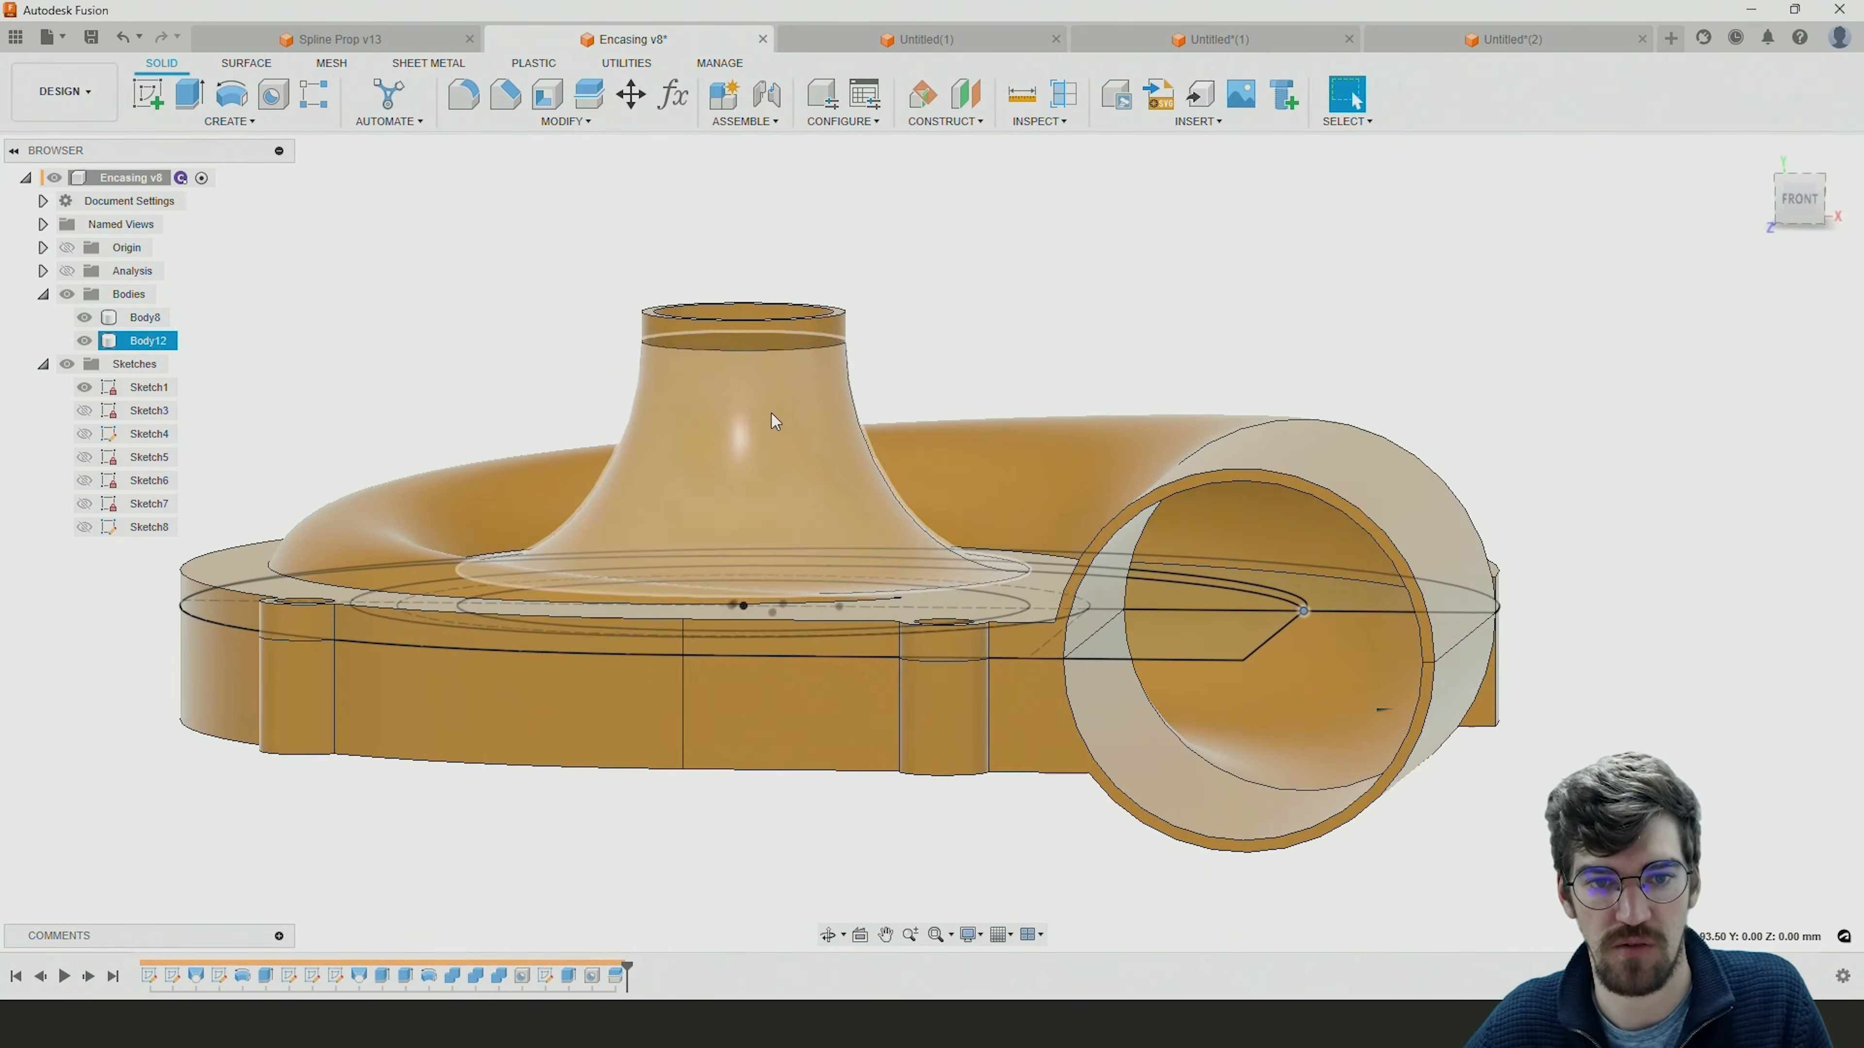
mouse_move(830, 457)
middle_mouse_down("shift")
mouse_move(860, 471)
mouse_move(822, 537)
mouse_move(852, 450)
mouse_move(849, 487)
middle_mouse_up("shift")
left_click(360, 34)
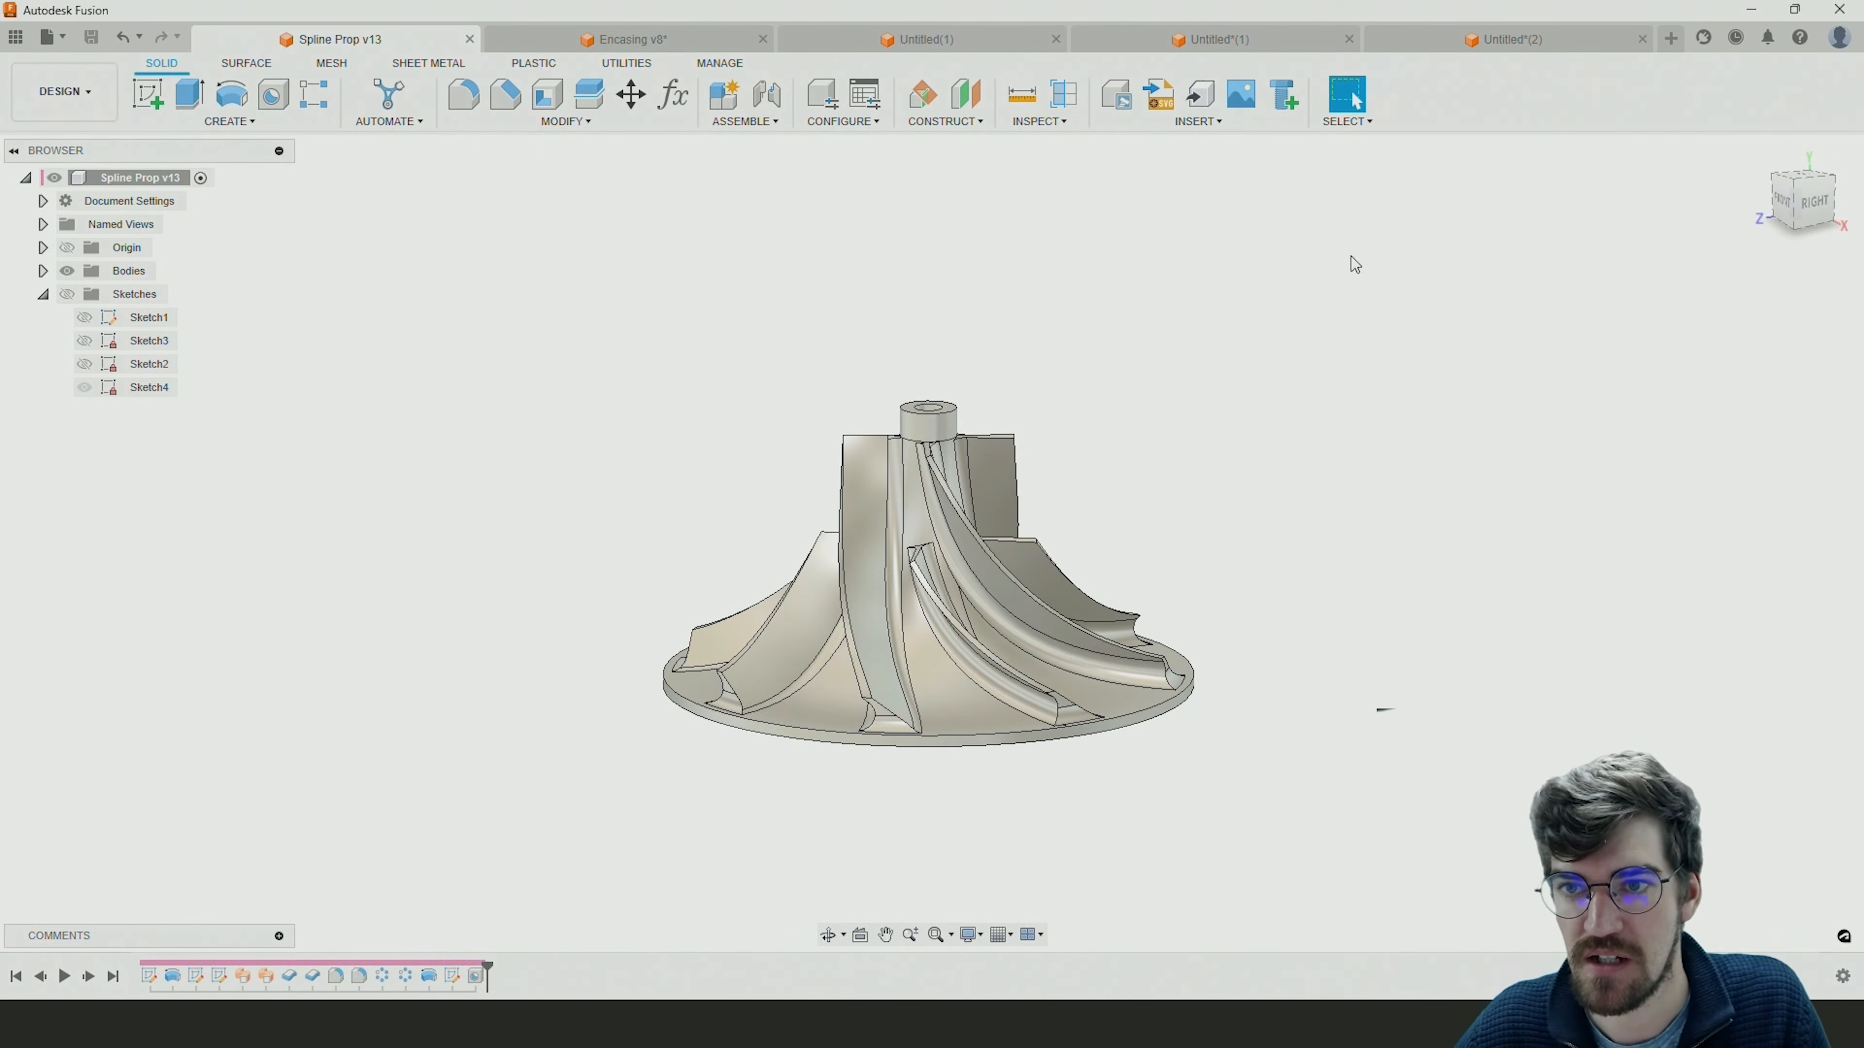
left_click(1493, 41)
left_click(1004, 789)
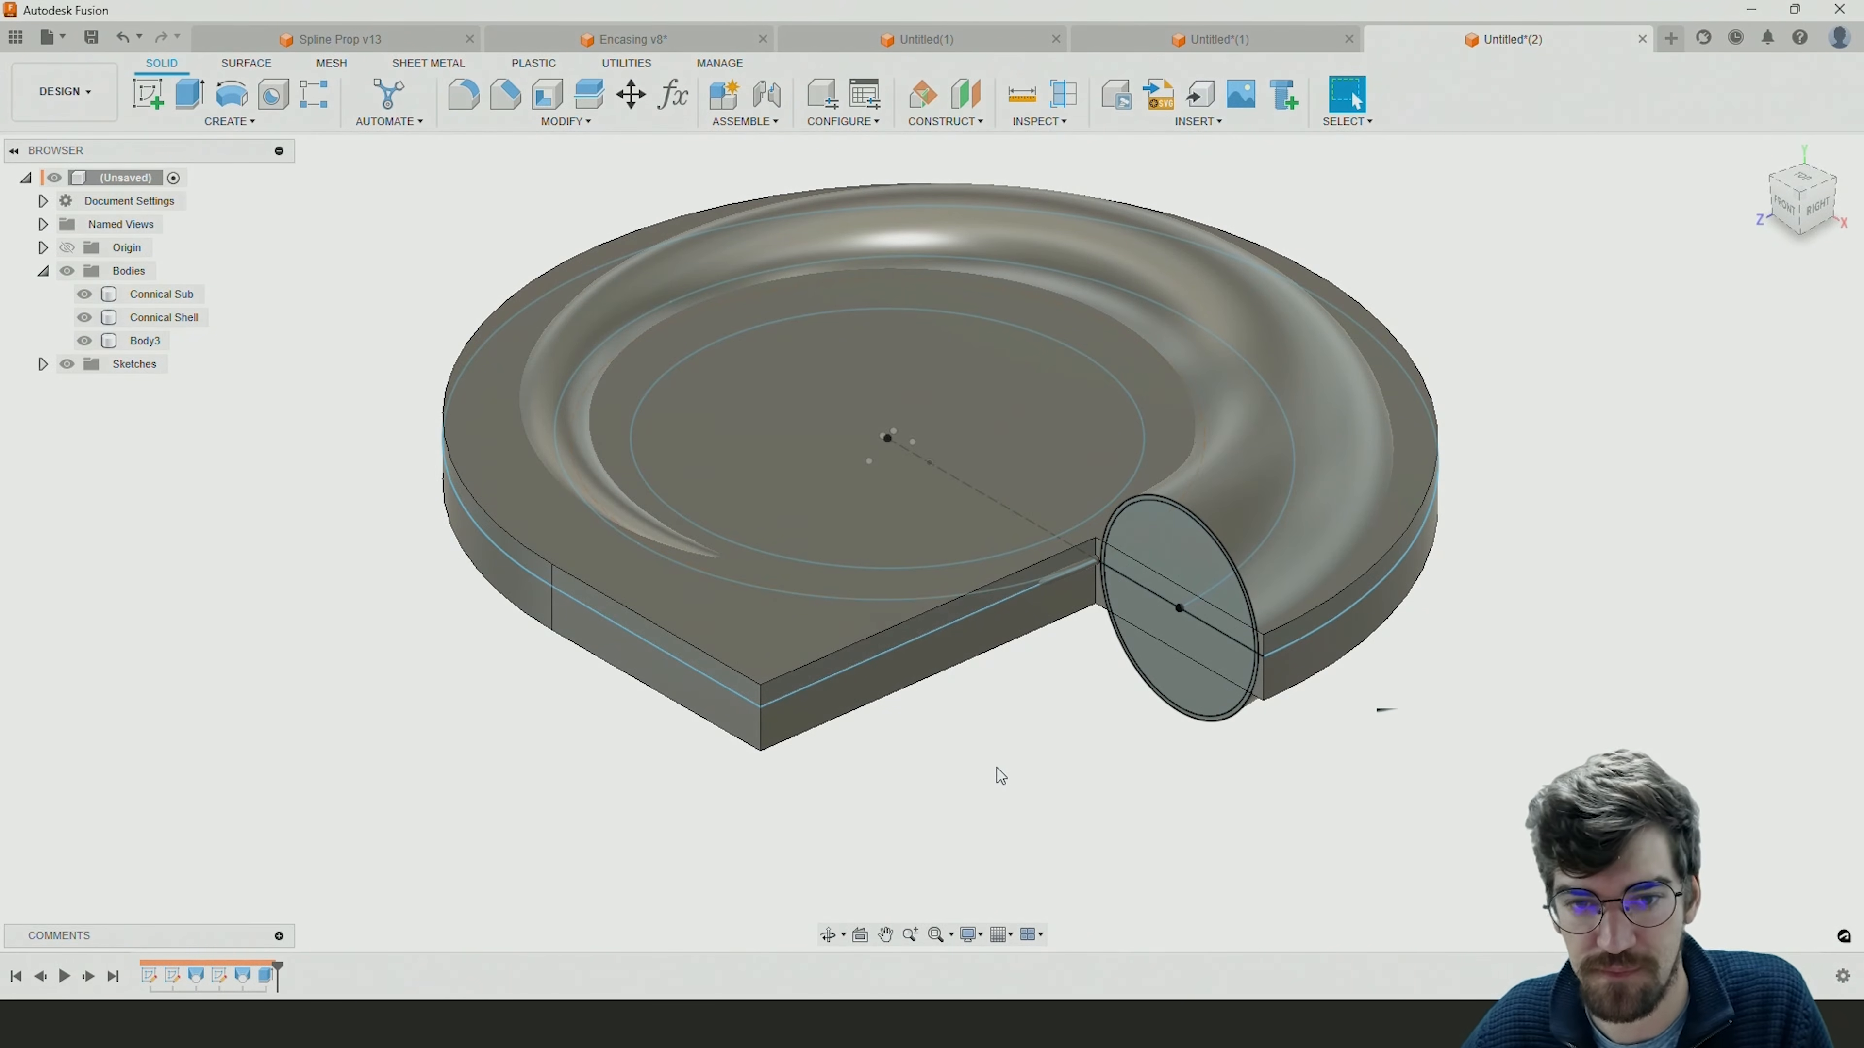
Create a sketch on the vertical front plane through the origin, with Slice enabled and the view facing the plane.
left_click(152, 103)
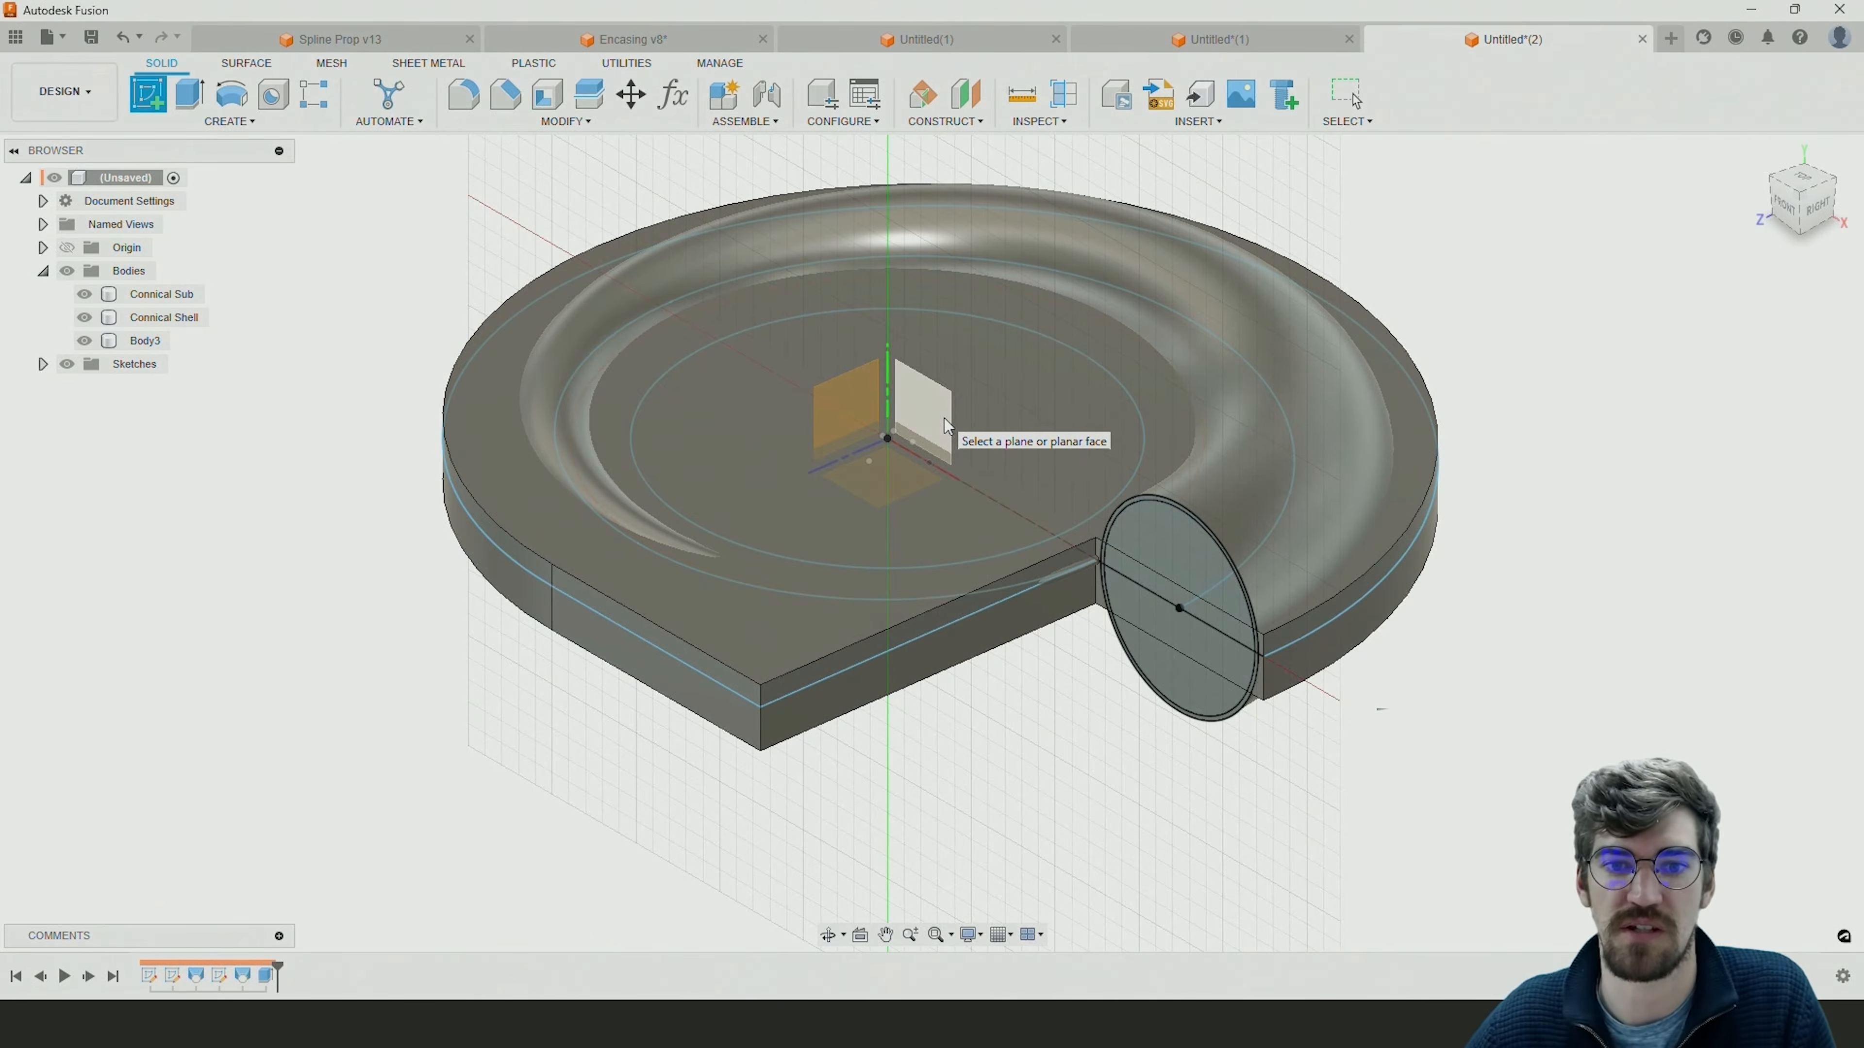
left_click(944, 418)
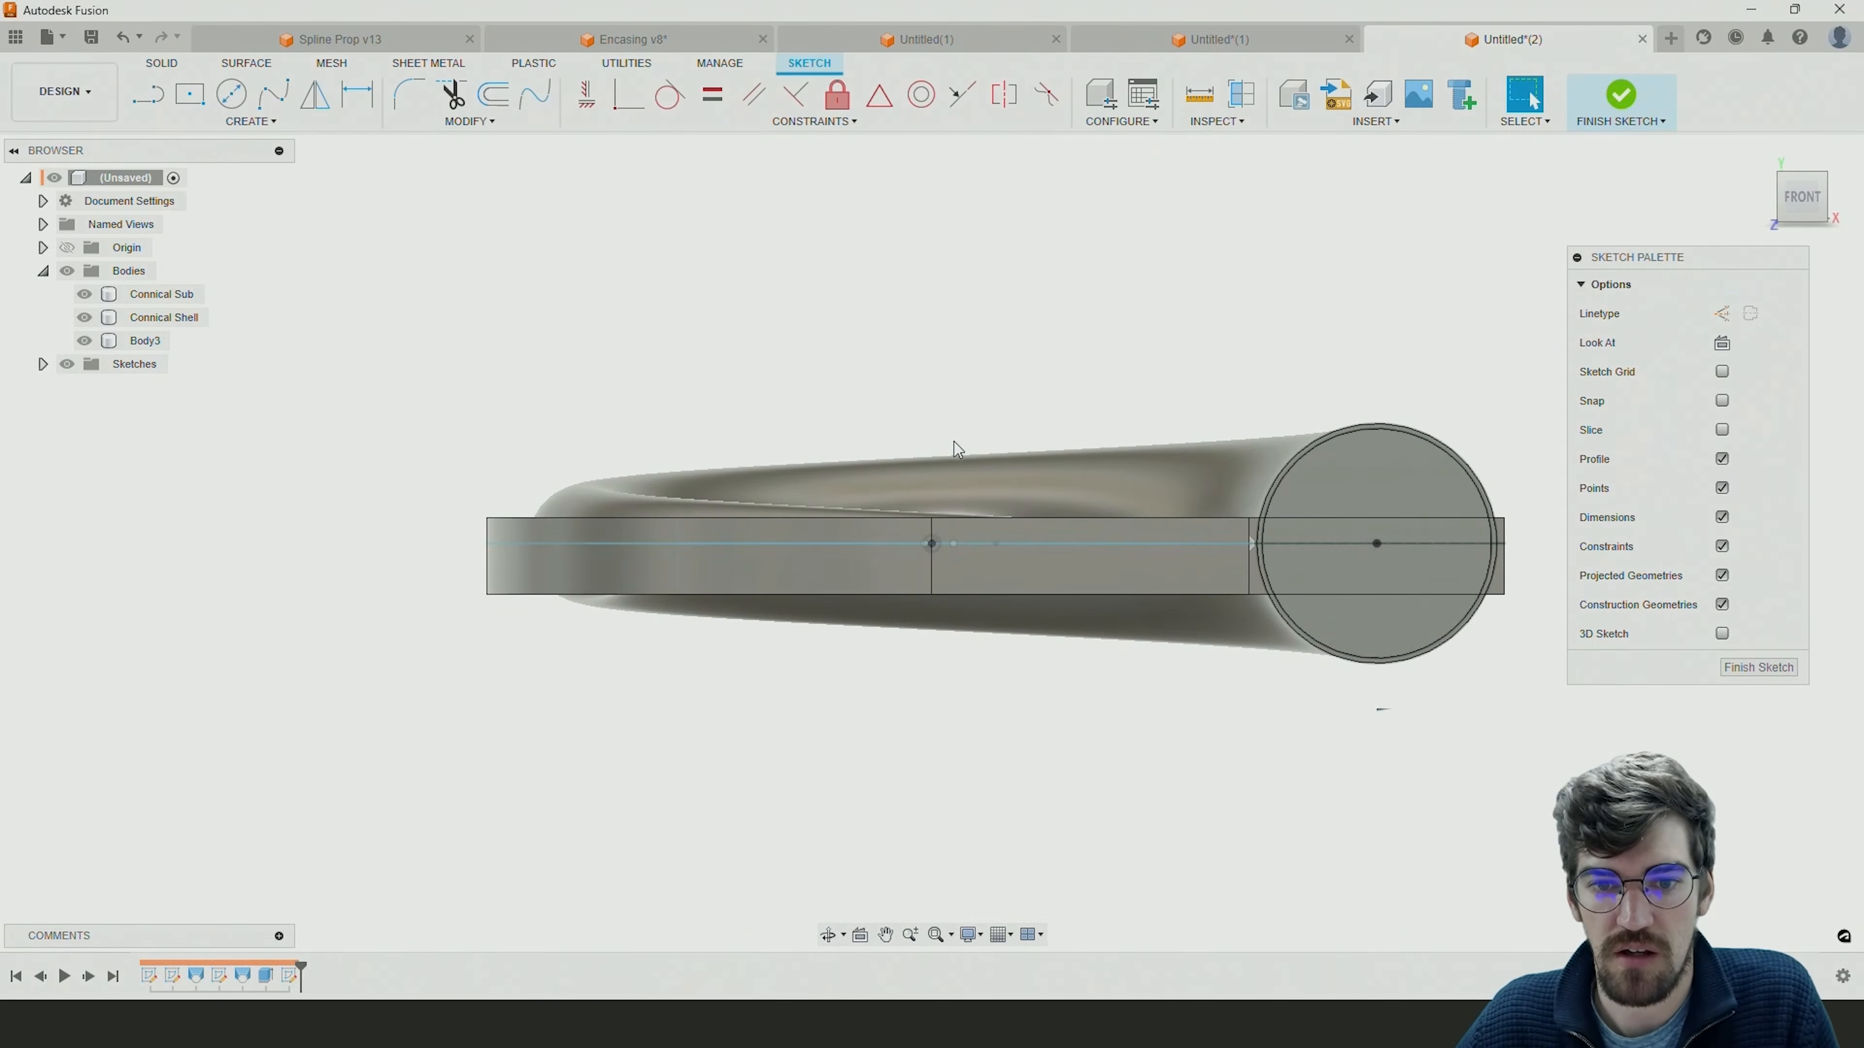
left_click(954, 444)
scroll(1047, 509, "up", 2)
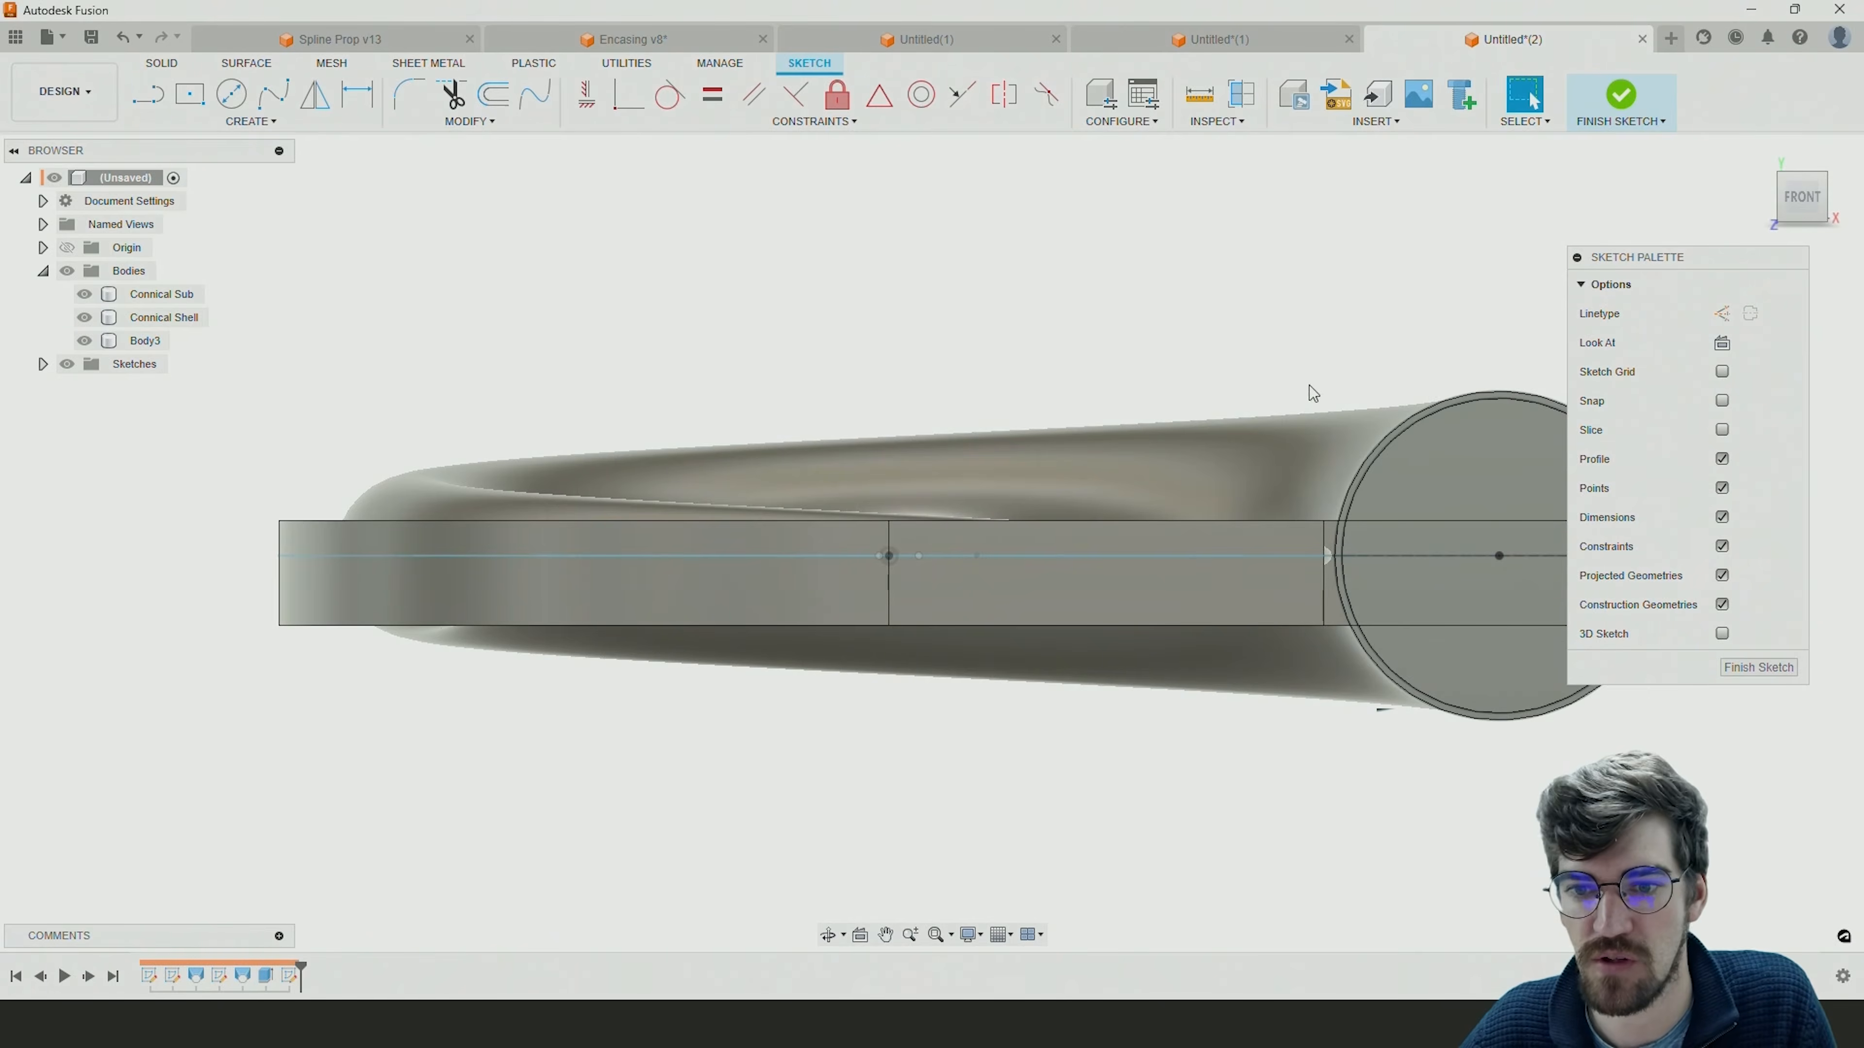
scroll(1049, 481, "up", 2)
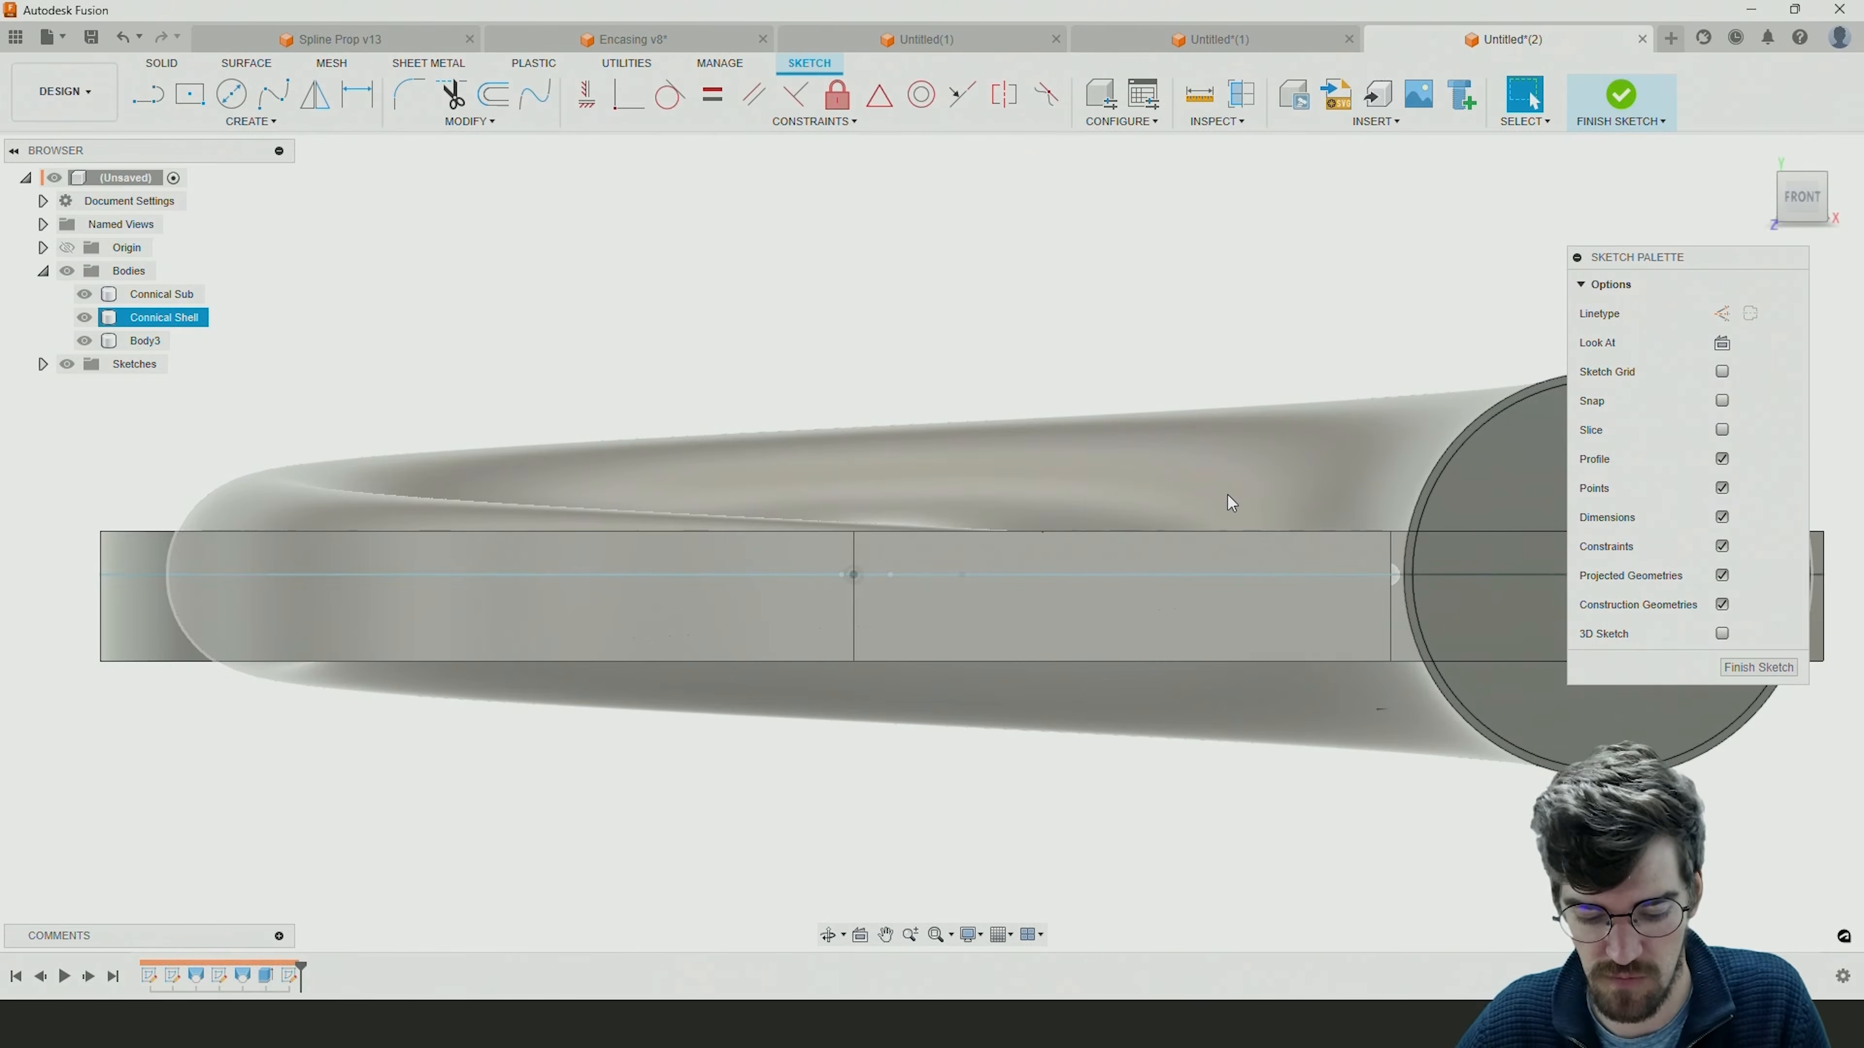
middle_click_drag(1176, 507, 1122, 547, "shift")
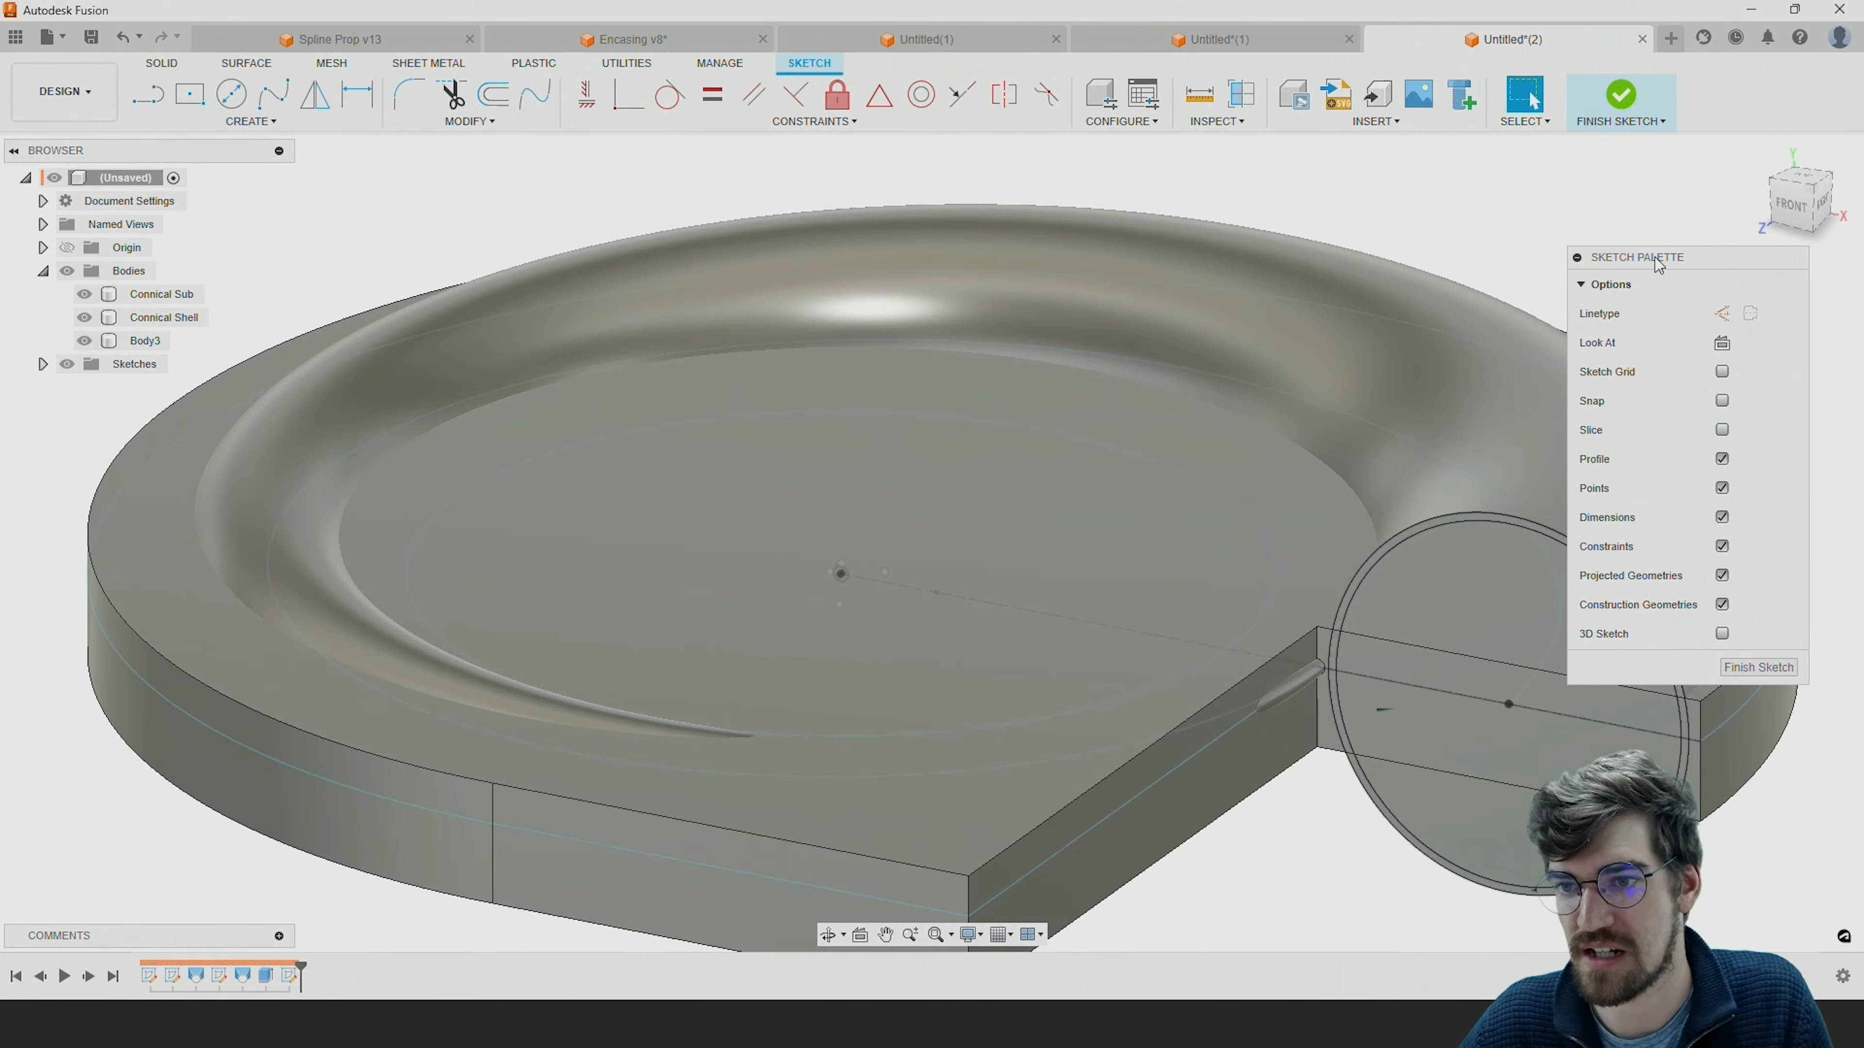
left_click(1722, 429)
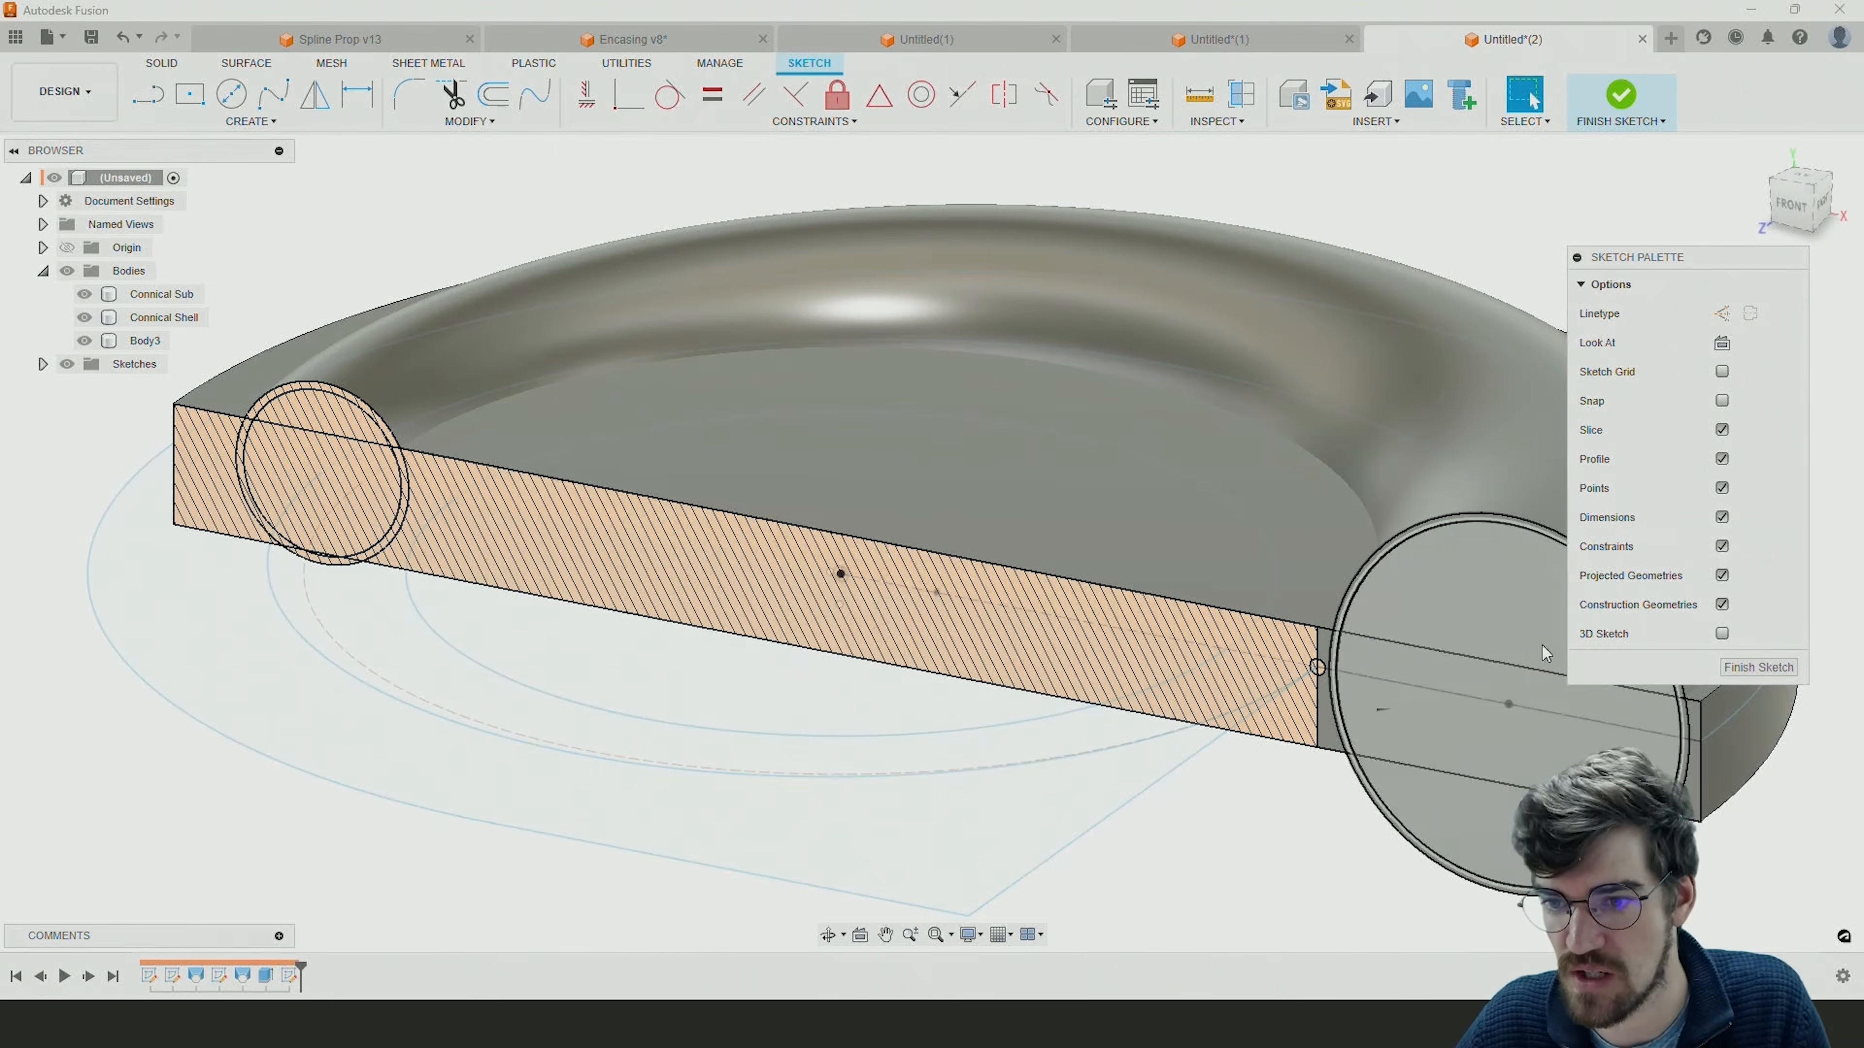
middle_click_drag(1089, 620, 1089, 569, "shift")
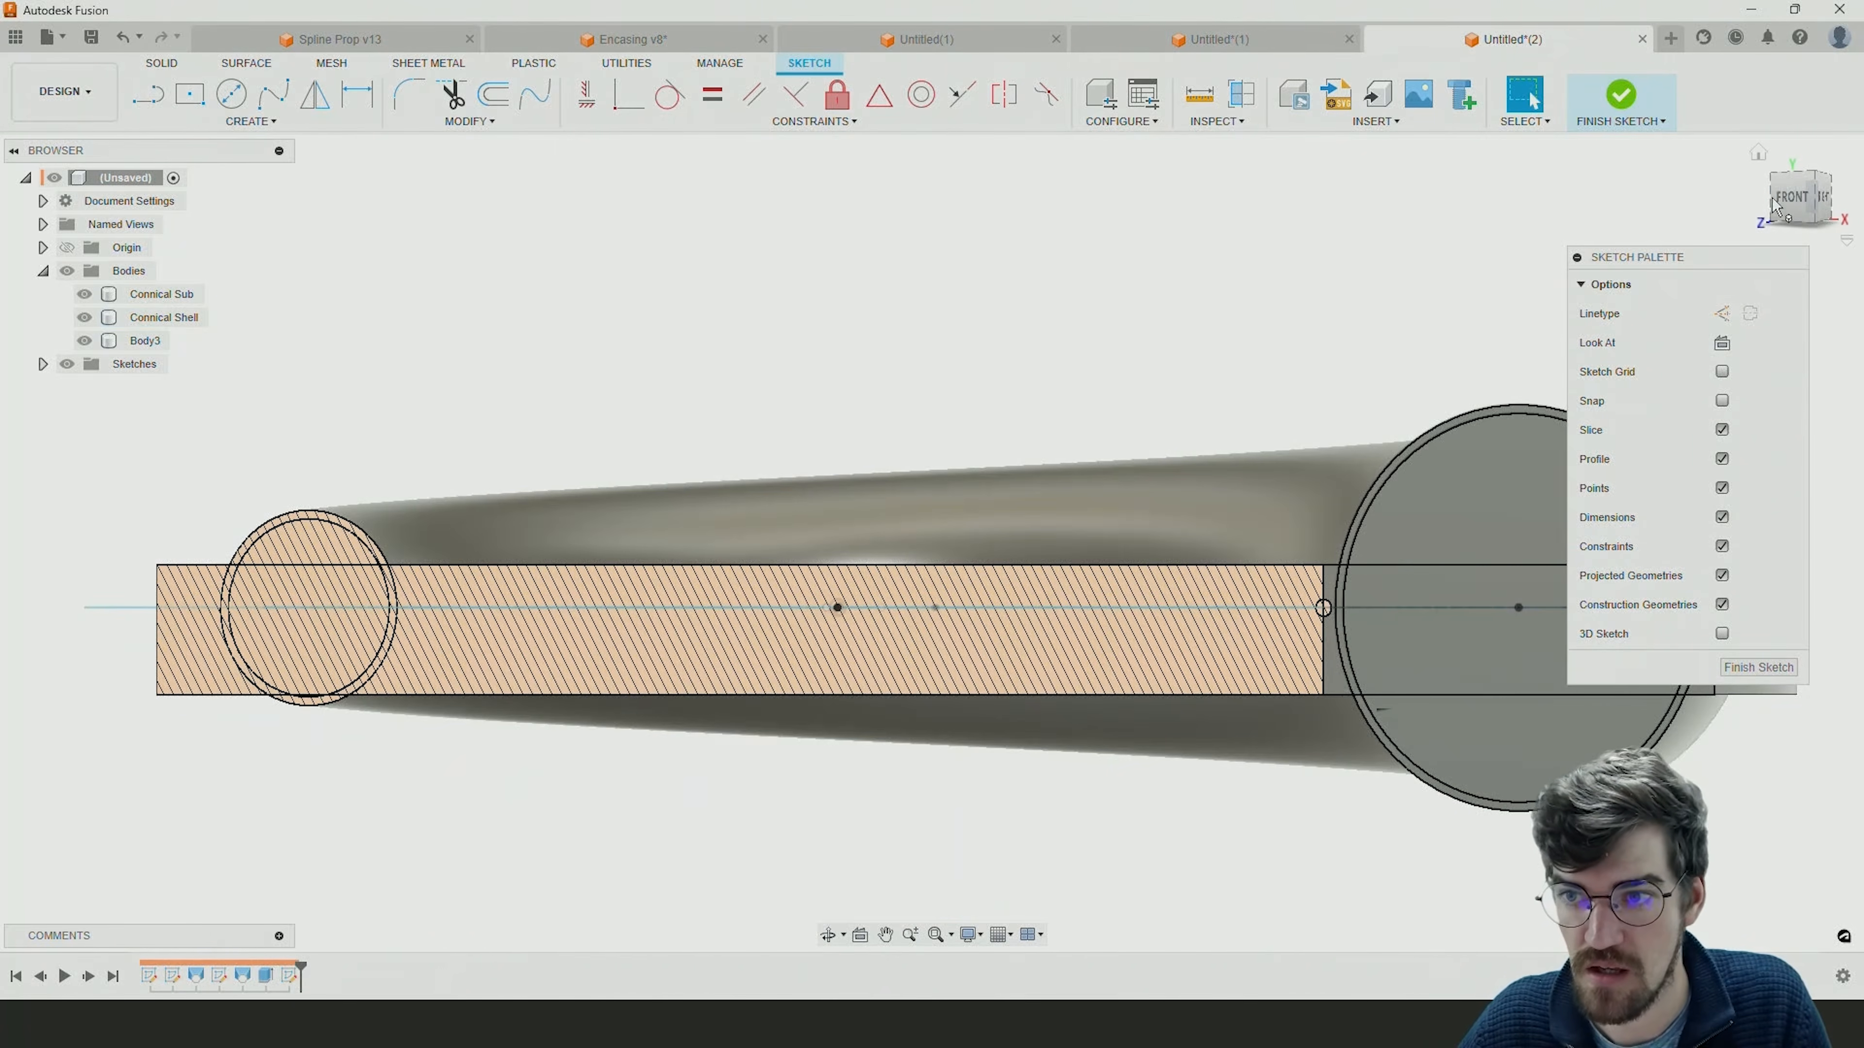
left_click(1793, 196)
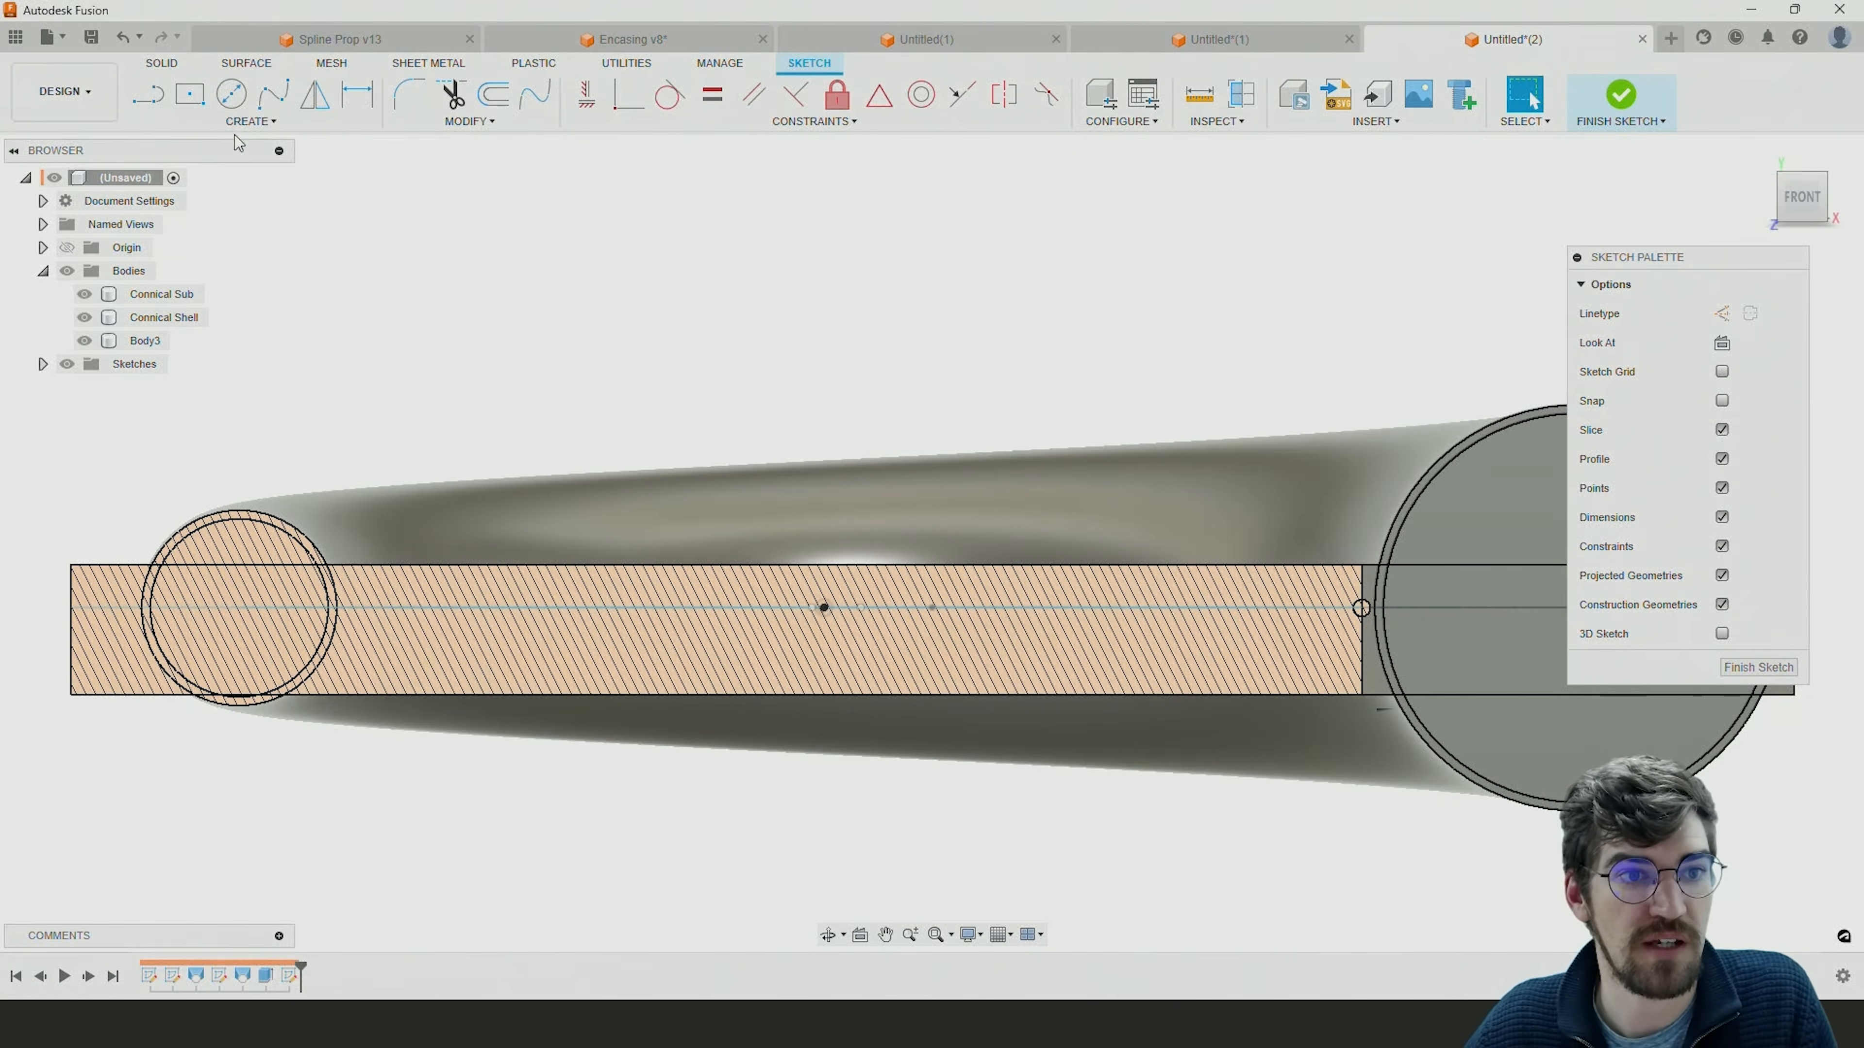
middle_click_drag(859, 268, 924, 287)
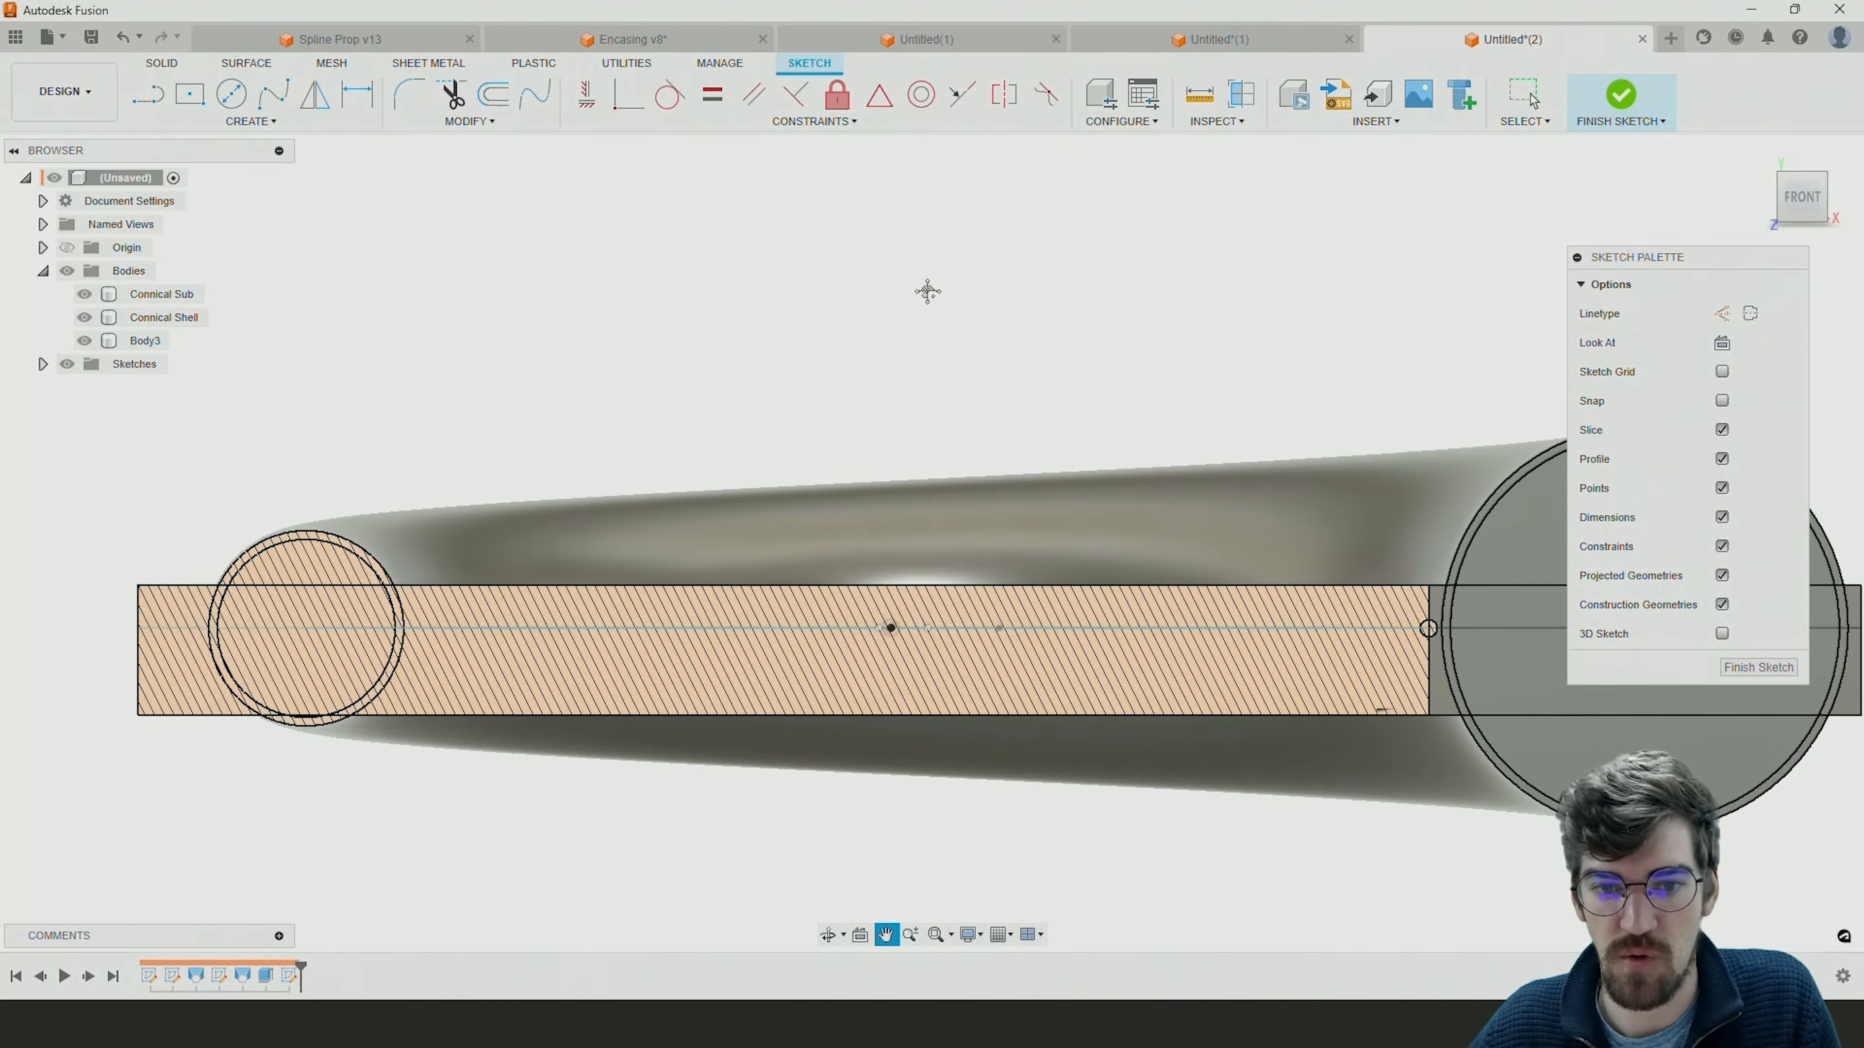
Draw a vertical line about 36 mm long from just below the origin up through it, well above the housing.
key("l")
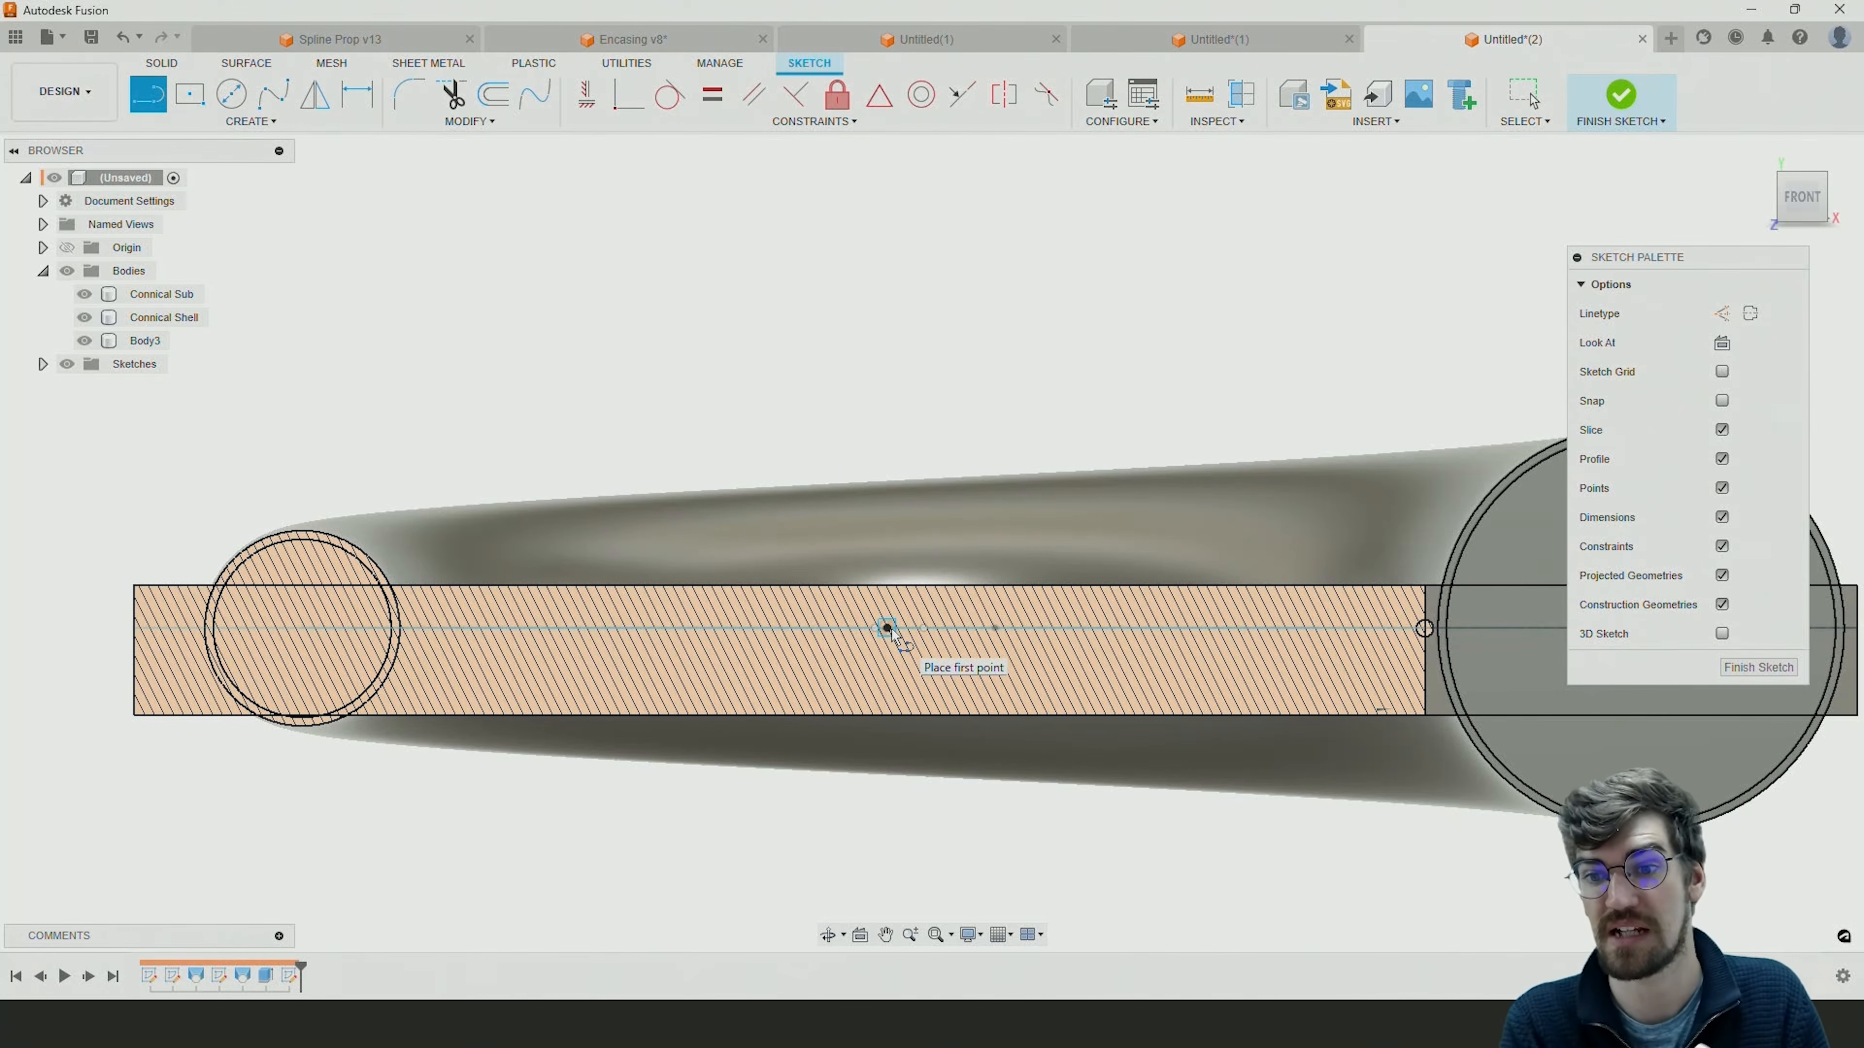
left_click(888, 628)
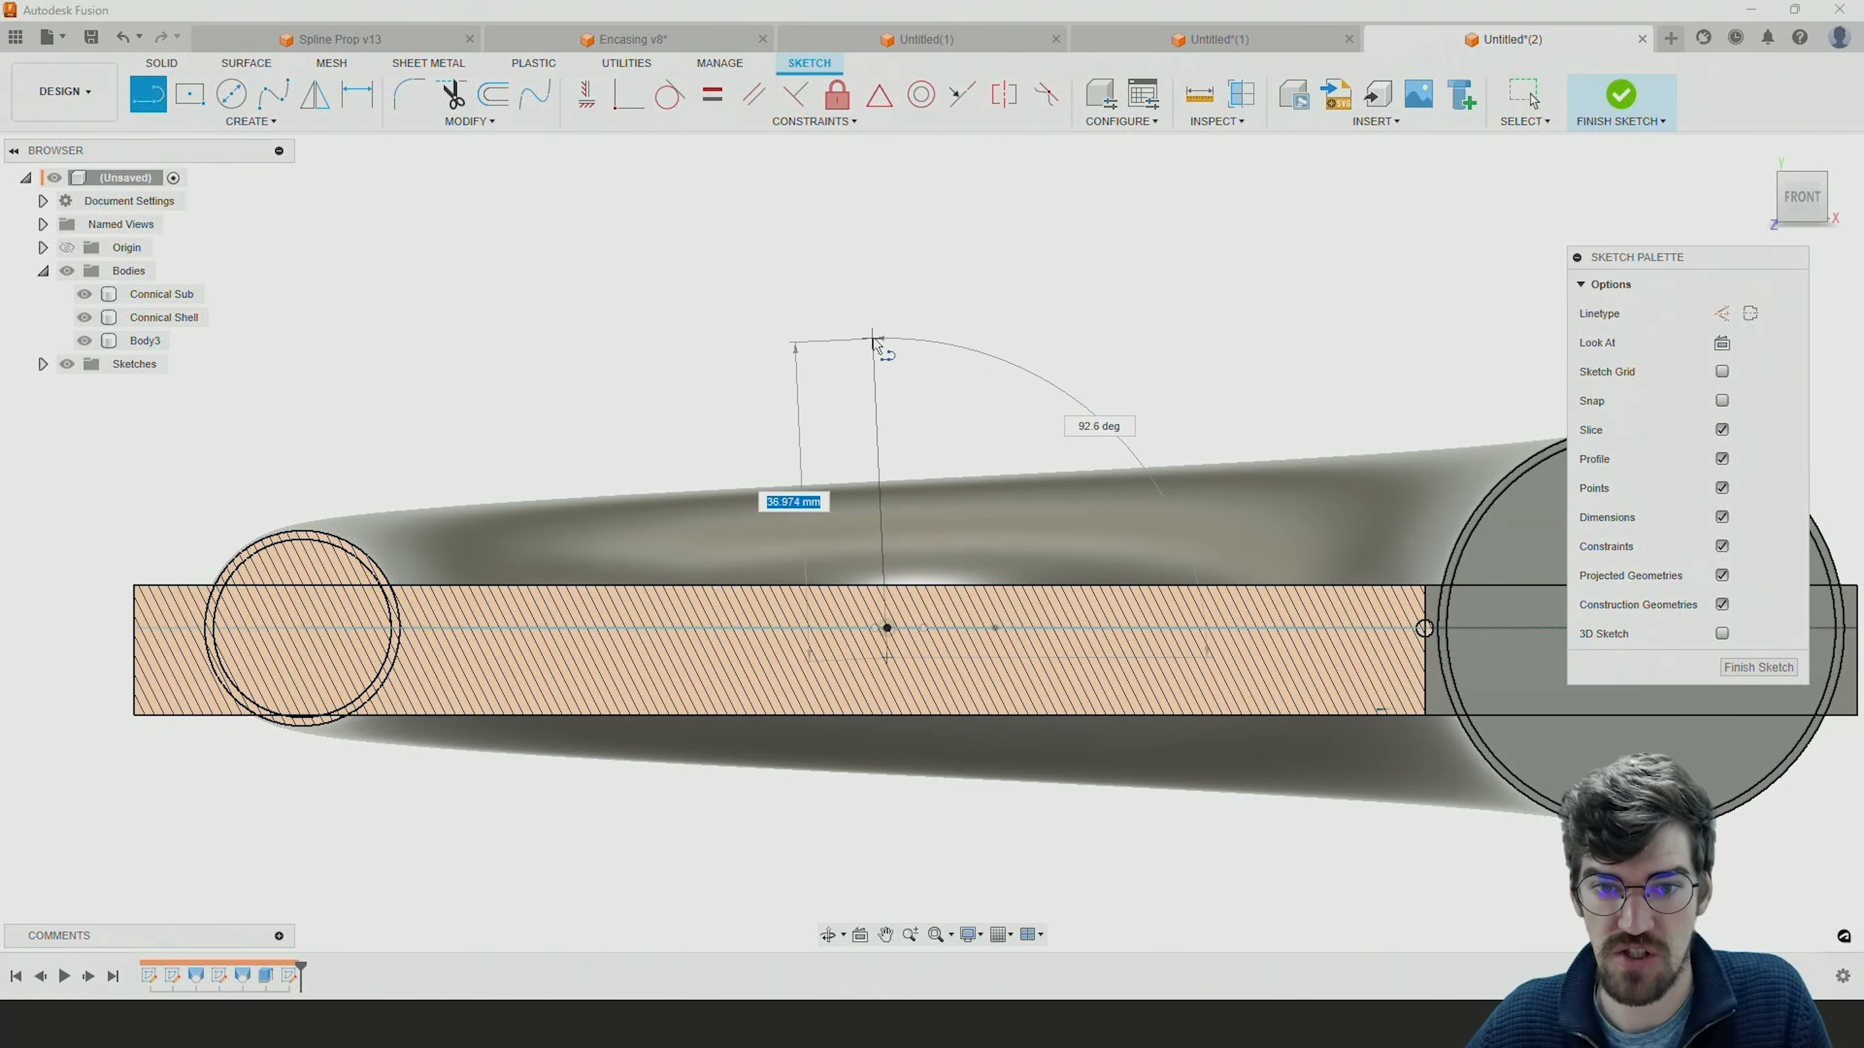
left_click(885, 348)
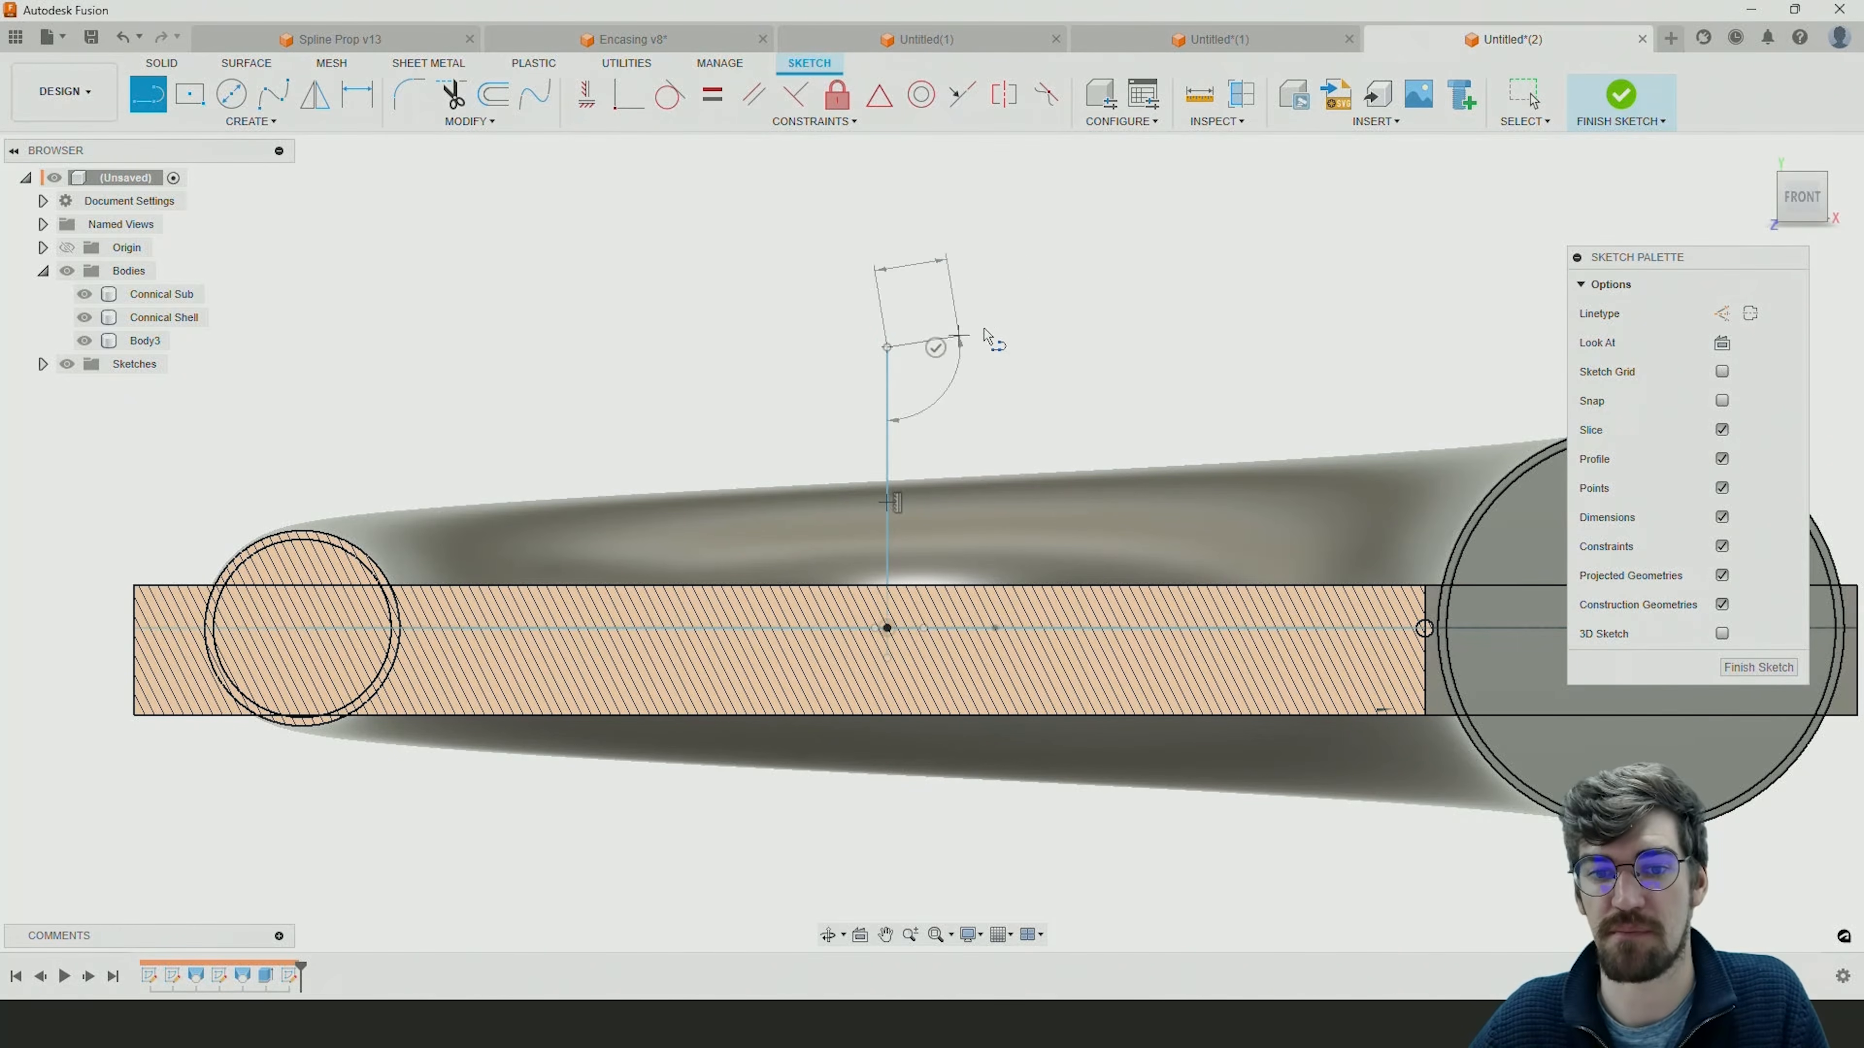
key("Escape")
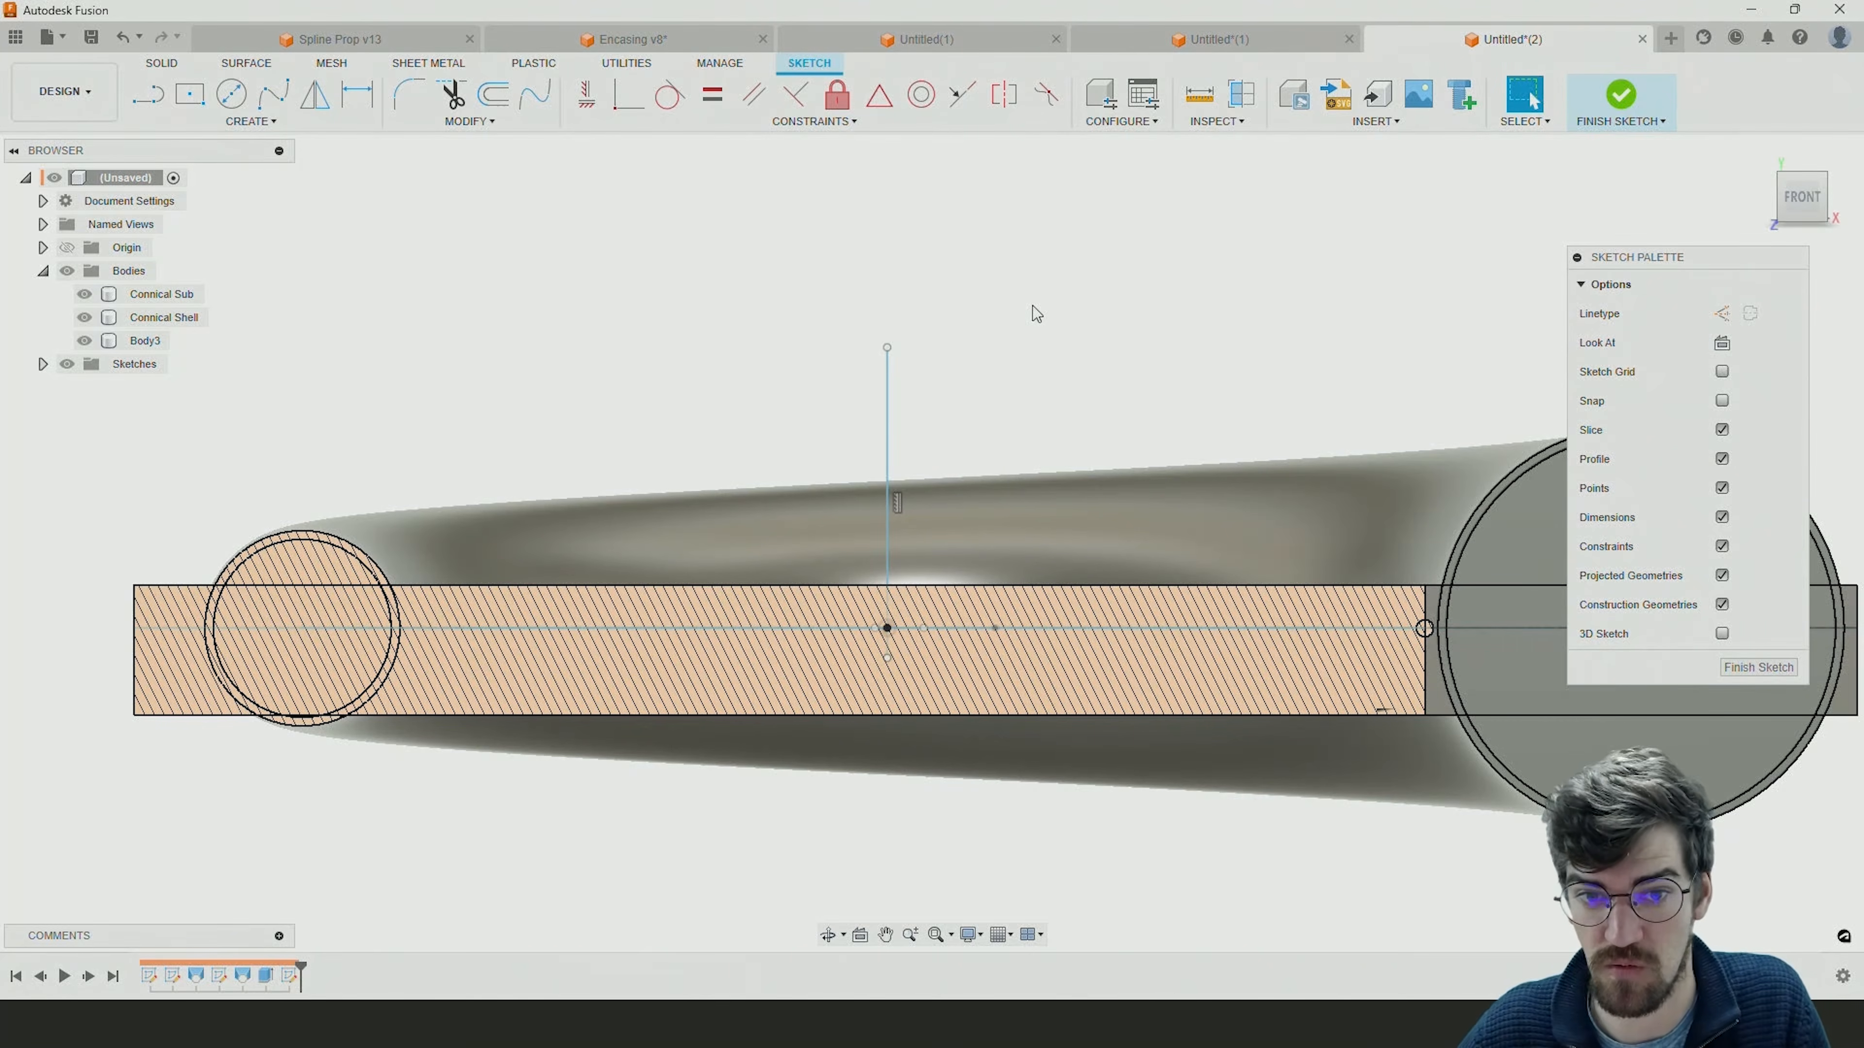
Draw a horizontal line outward from the vertical line's lower end, followed by a short upright line about 4.8 mm high.
left_click(147, 93)
left_click(886, 654)
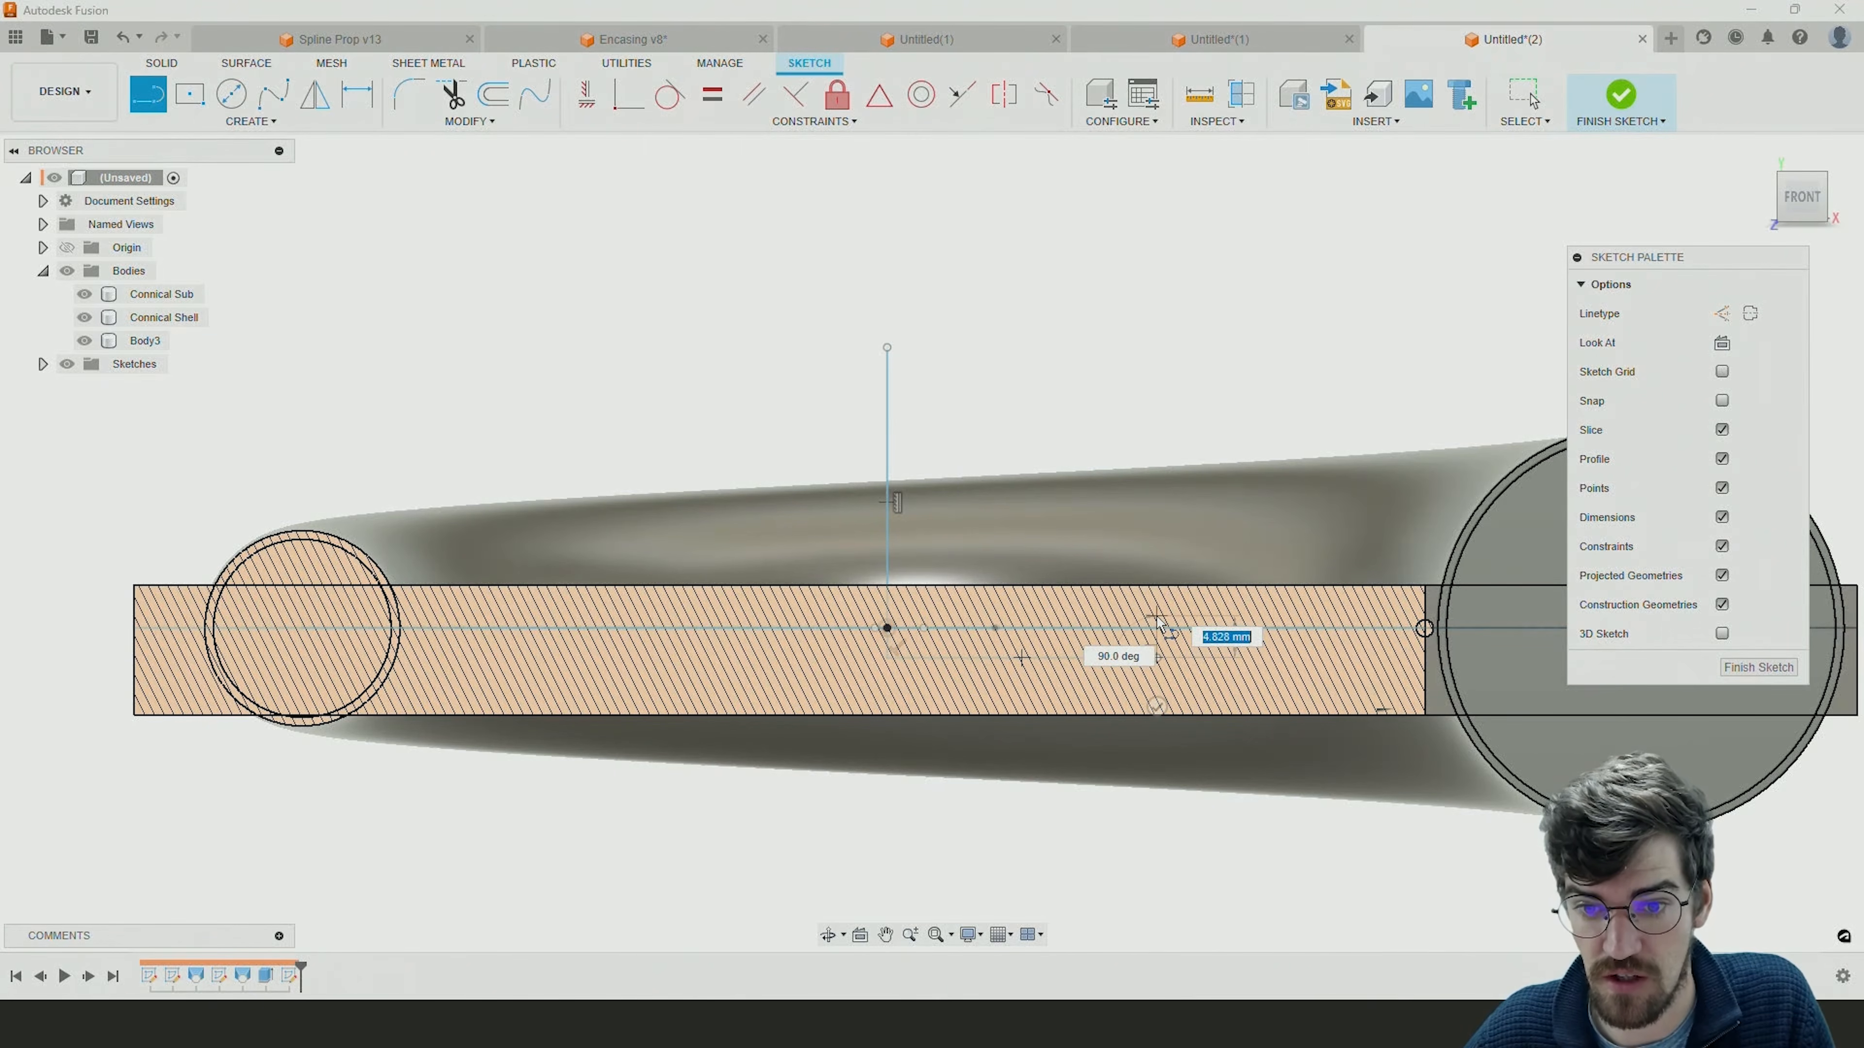
left_click(1157, 654)
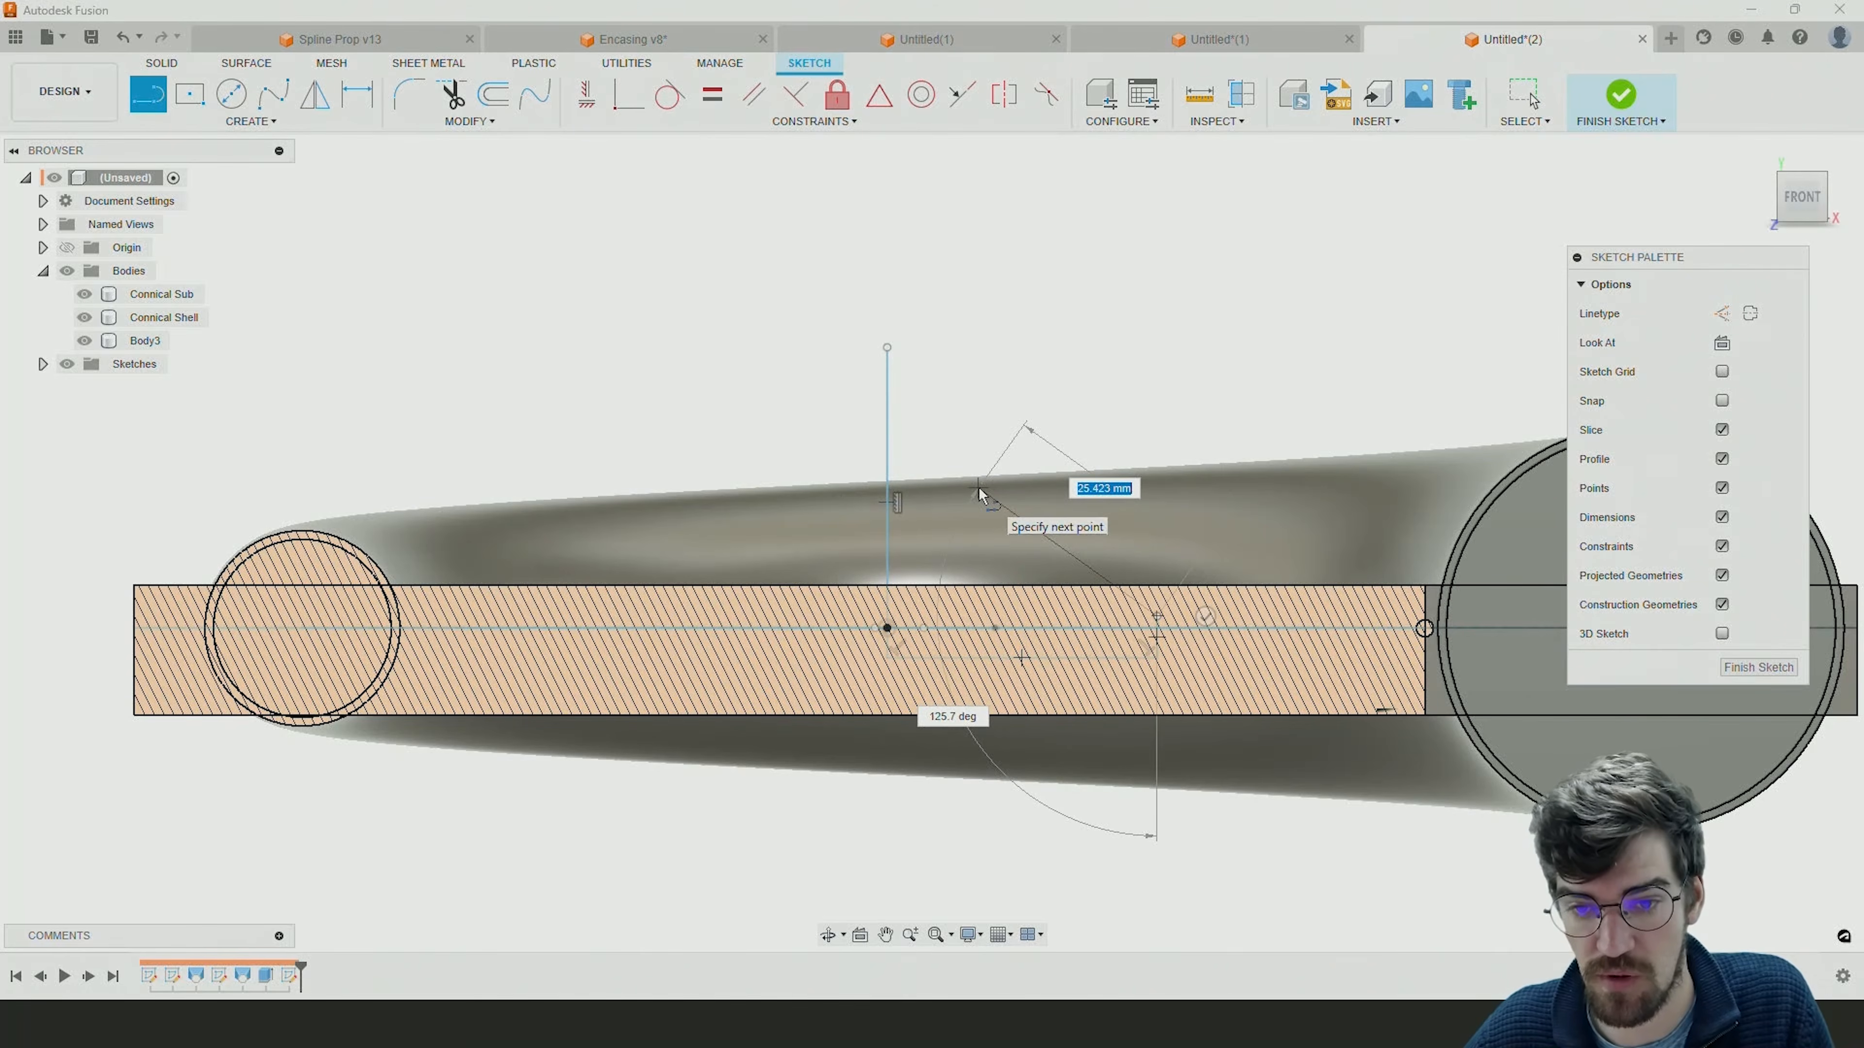
key("Escape")
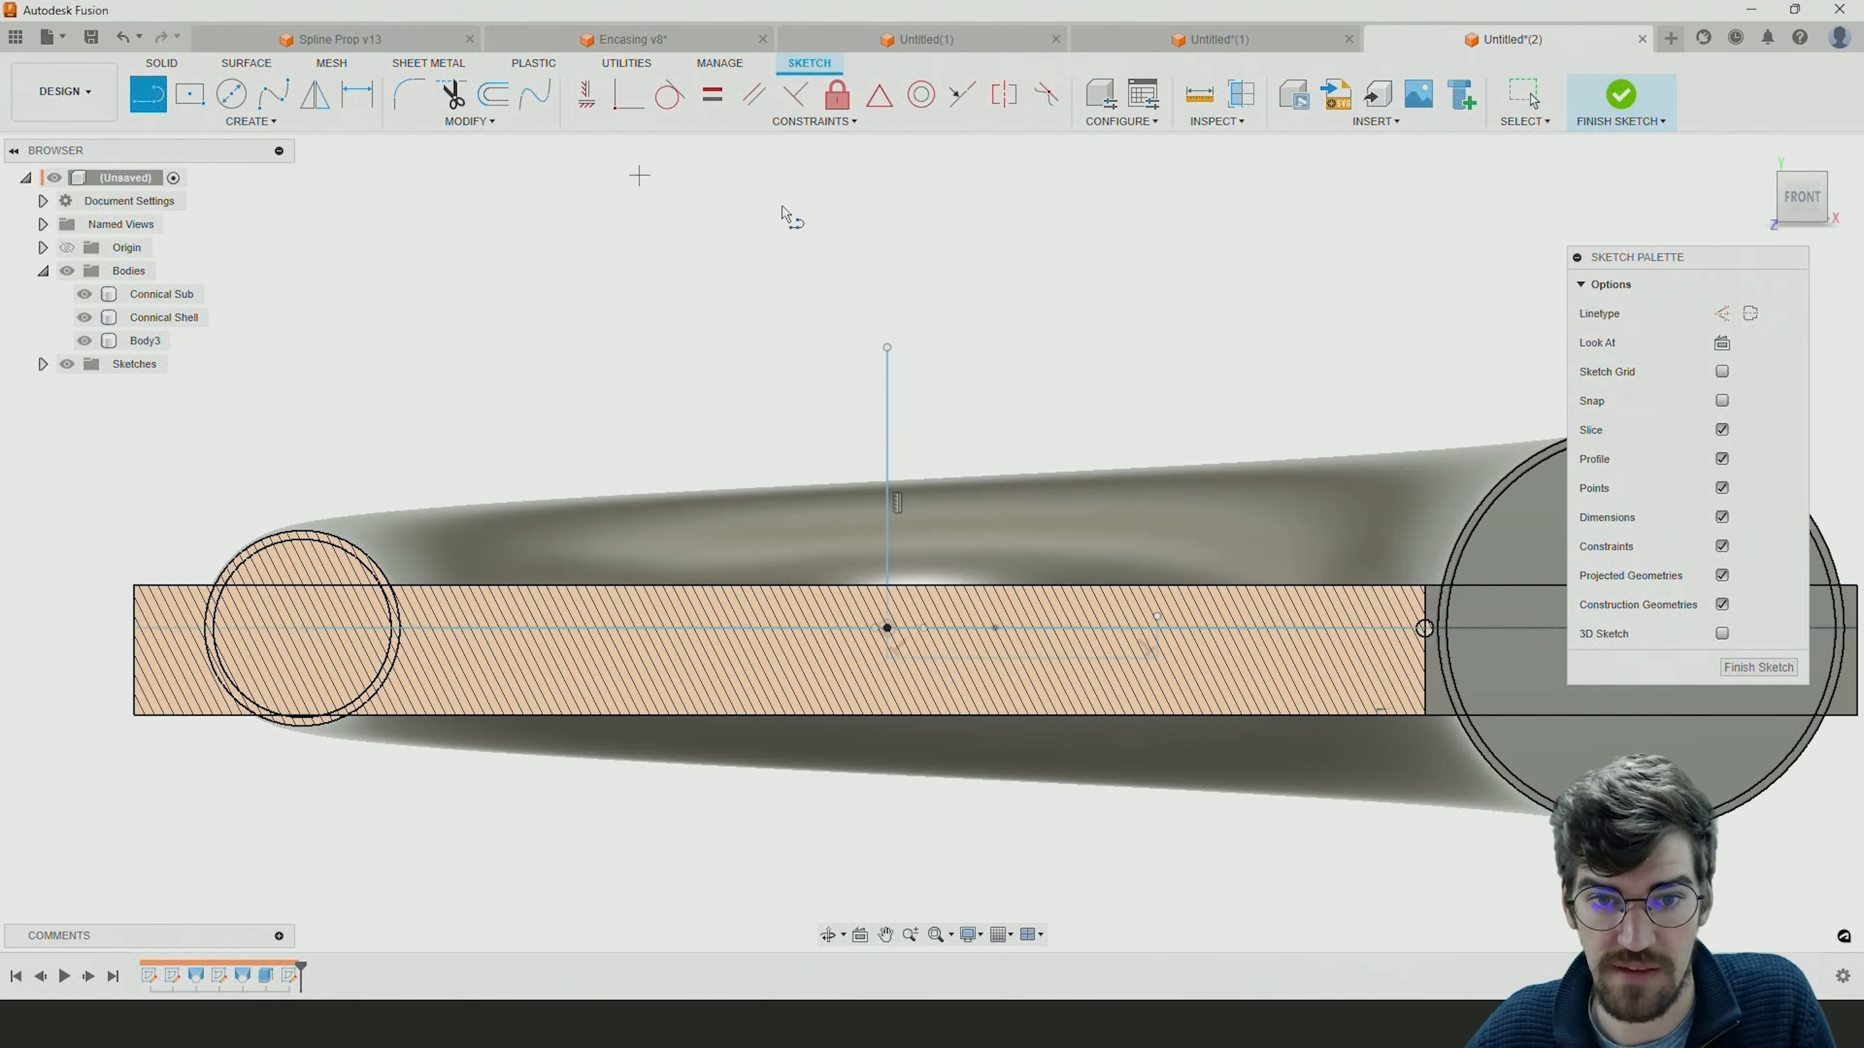
Draw a horizontal line about 15.5 mm long from the vertical line's upper end, followed by a shorter vertical line downward.
left_click(887, 347)
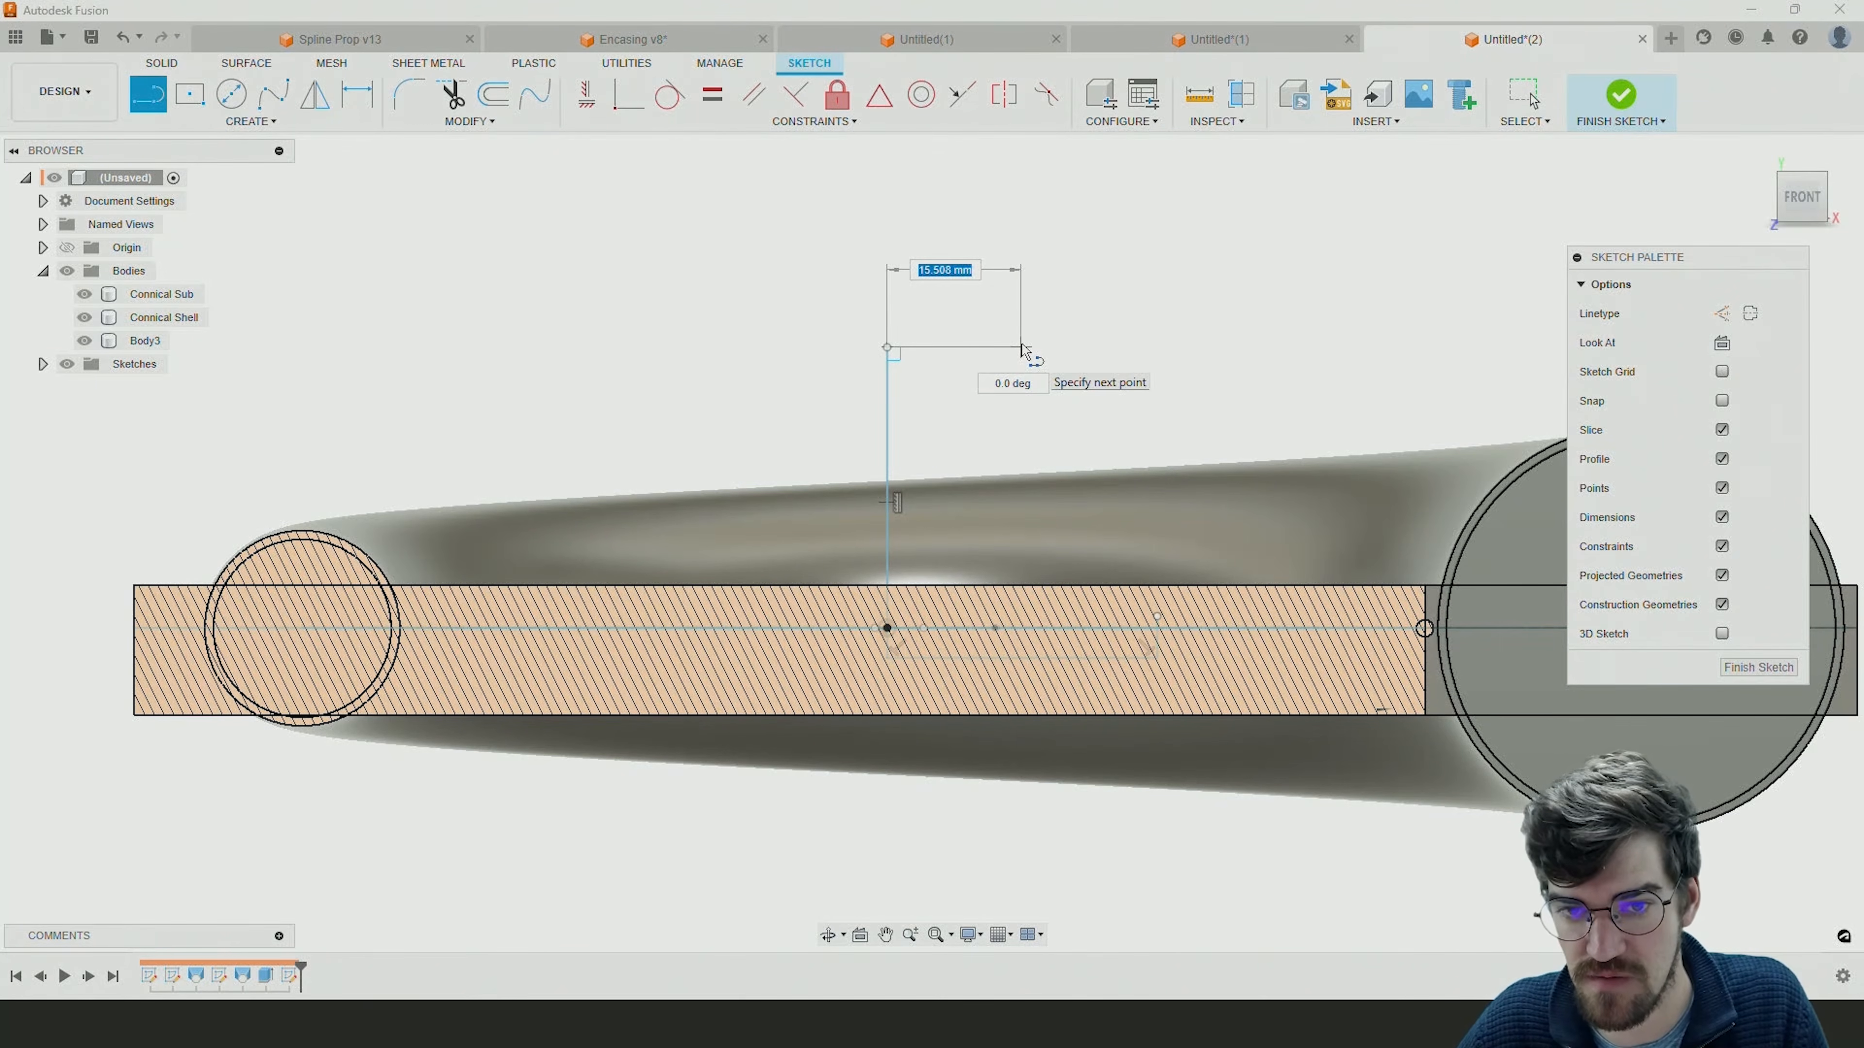
left_click(1020, 346)
left_click(1021, 453)
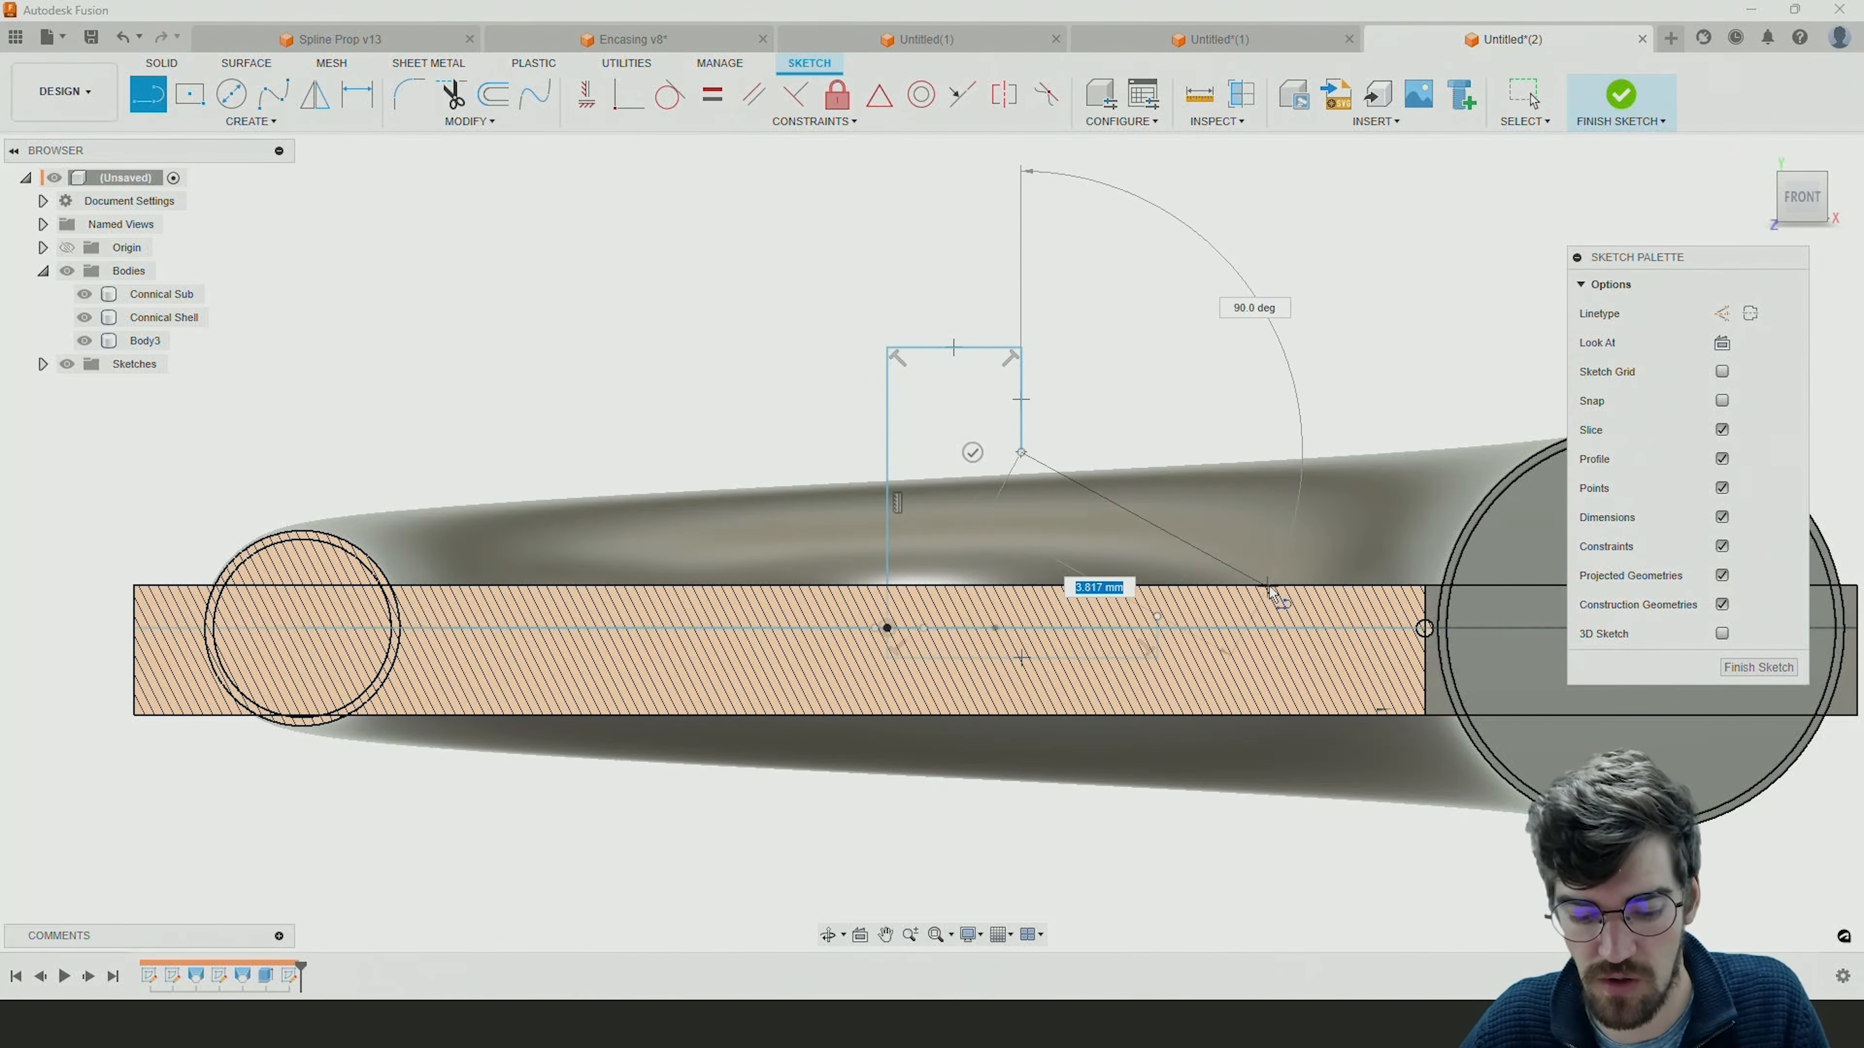
key("Escape")
scroll(1076, 324, "up", 3)
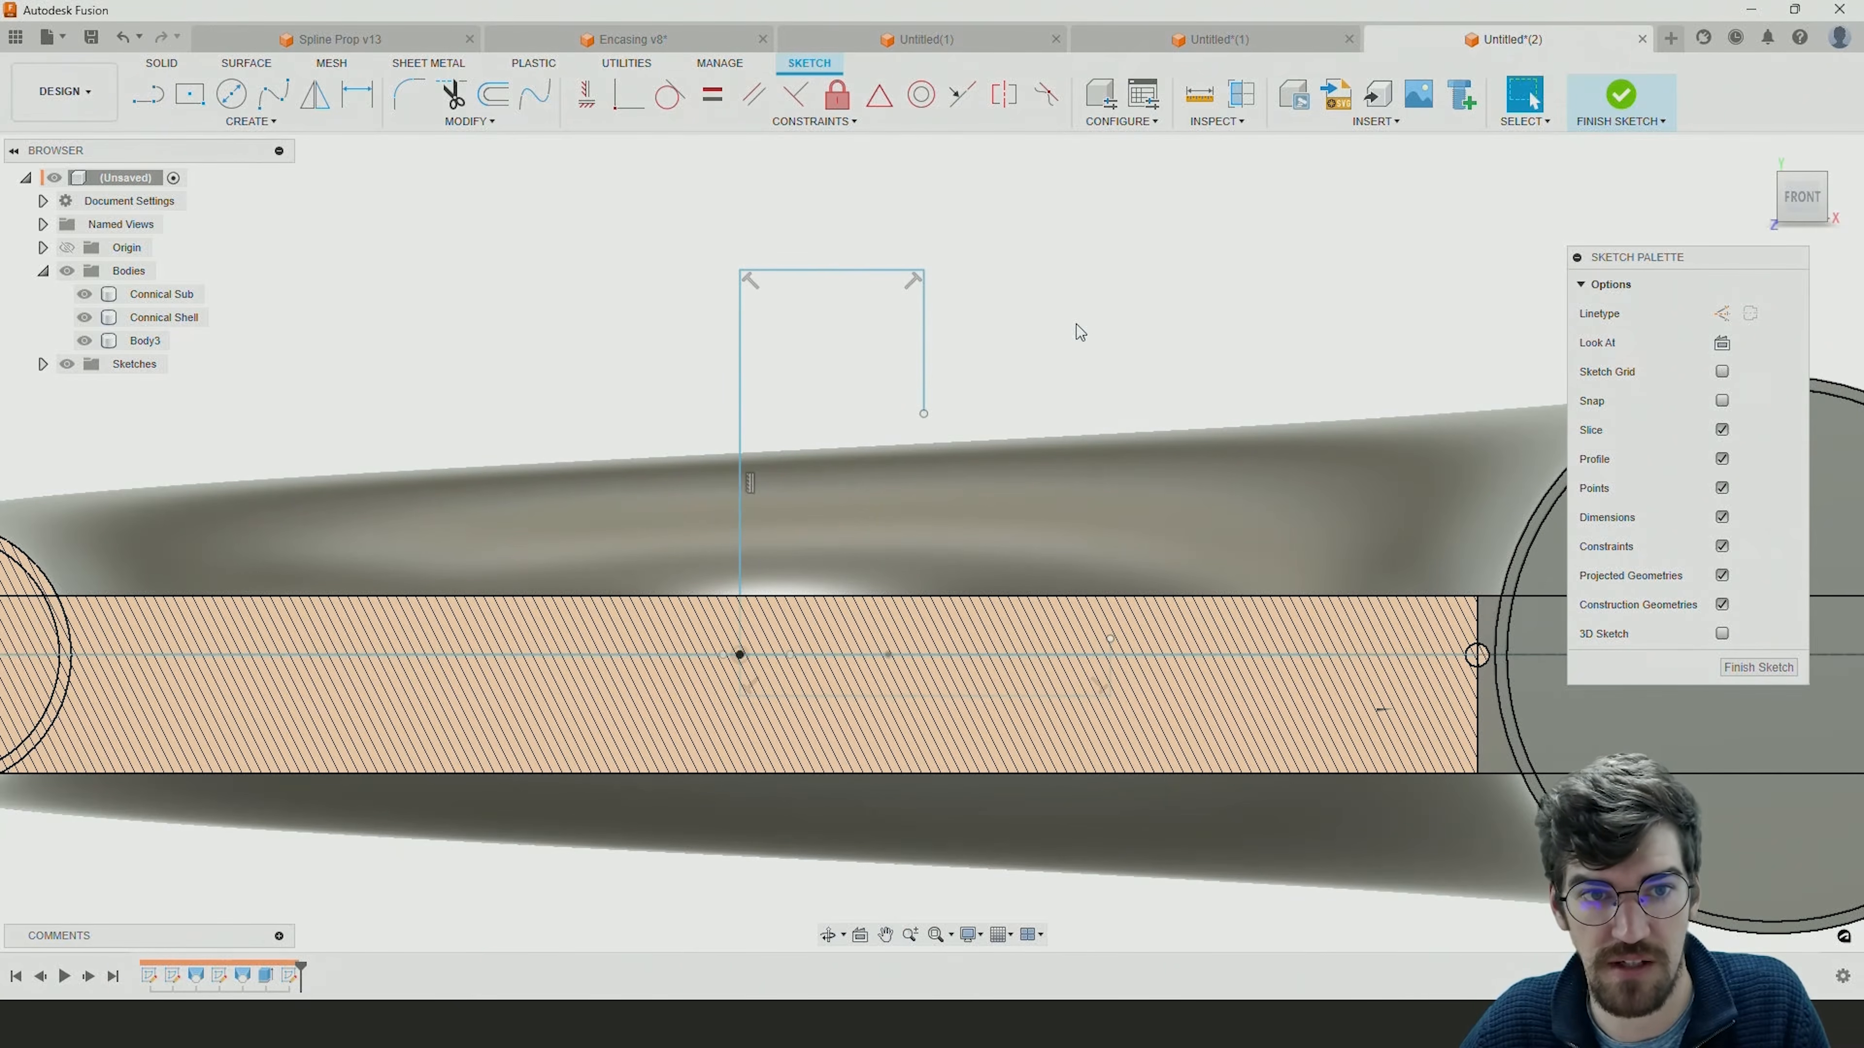
Draw a horizontal line about 3.7 mm long outward from the short upright line's upper end and make it a construction line.
left_click(146, 94)
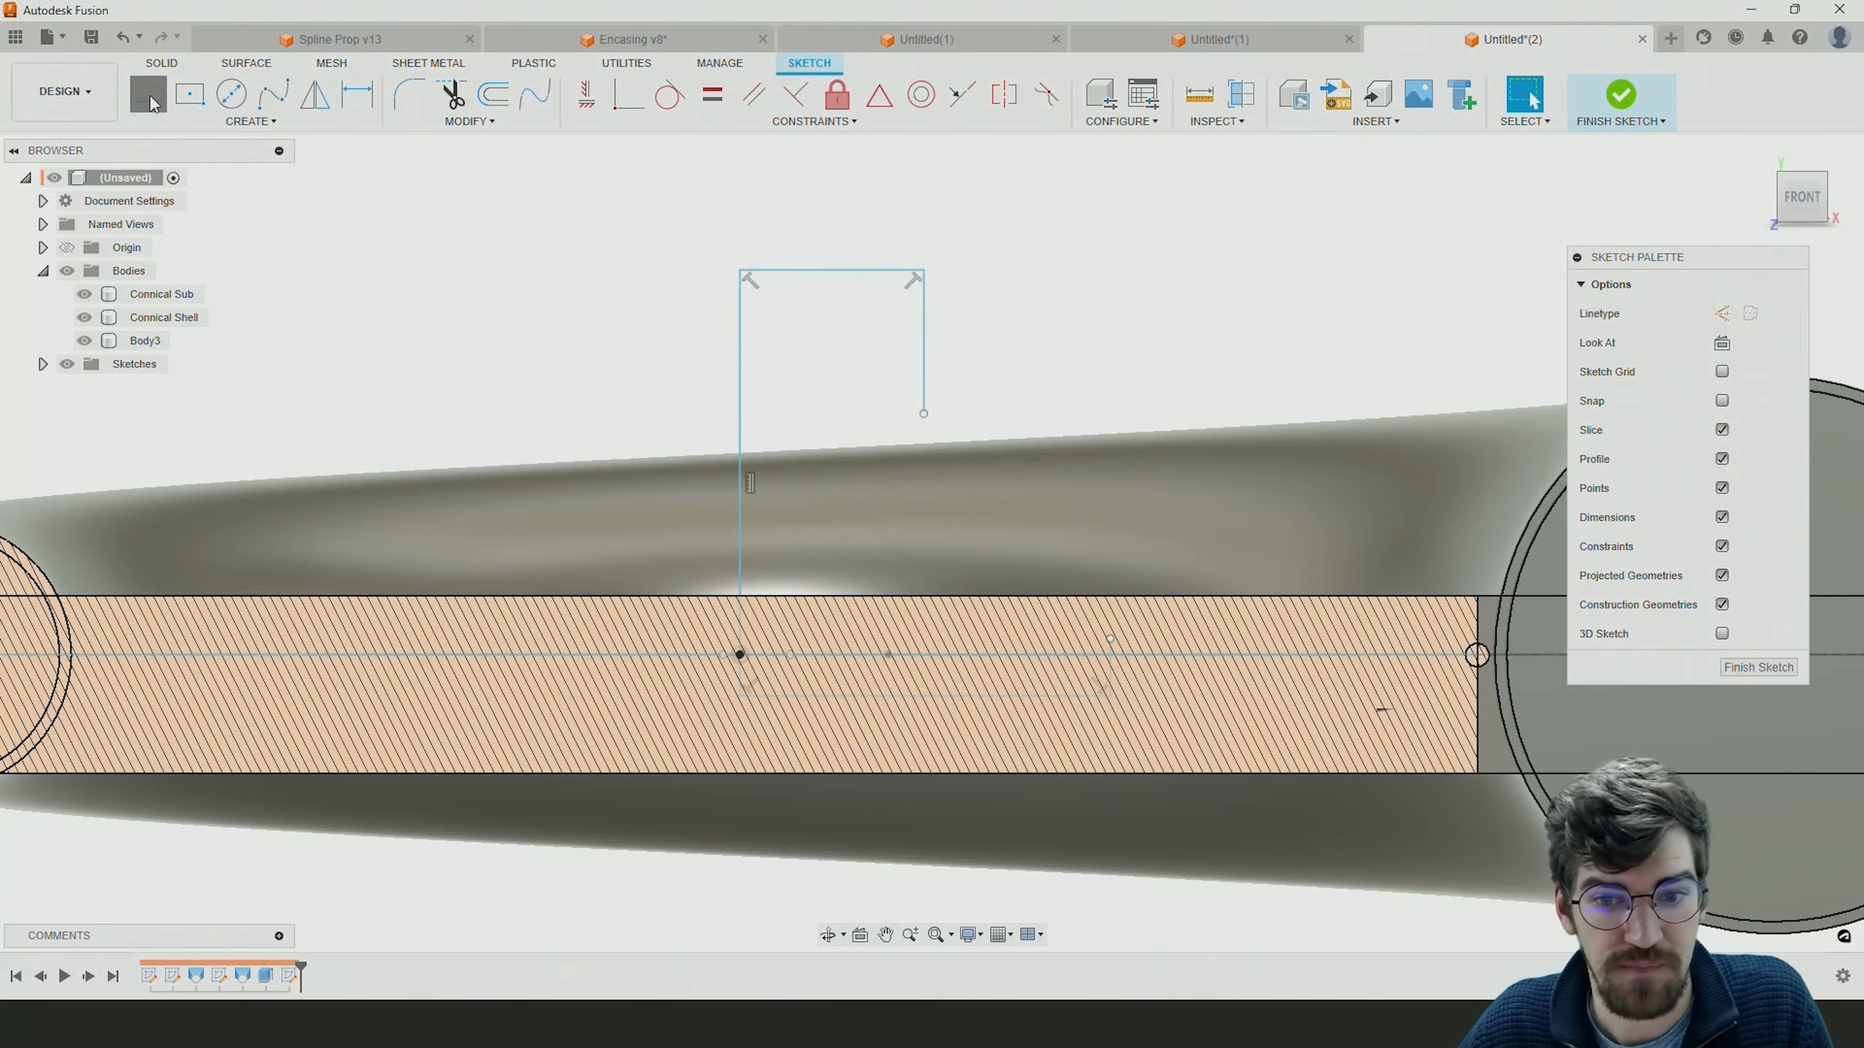
left_click(1115, 644)
scroll(1154, 646, "up", 2)
scroll(1154, 646, "up", 1)
left_click(1157, 643)
key("Escape")
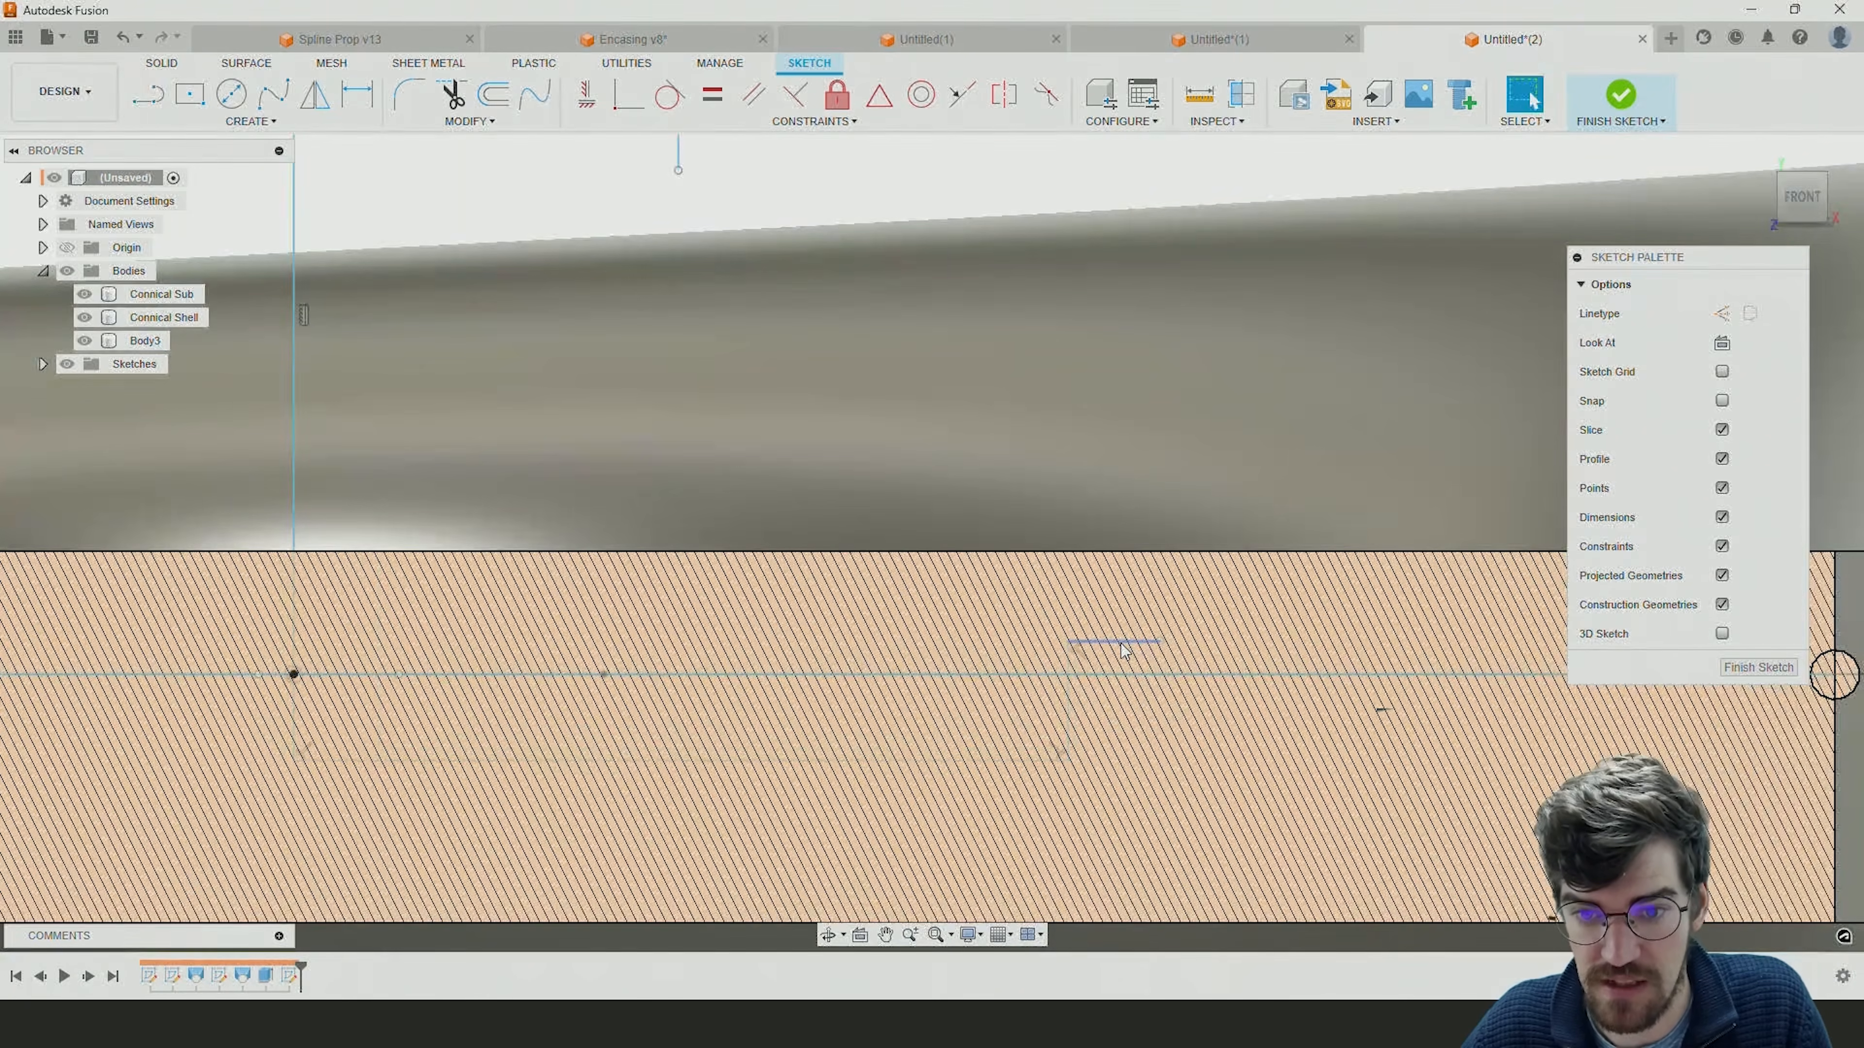
left_click(1722, 314)
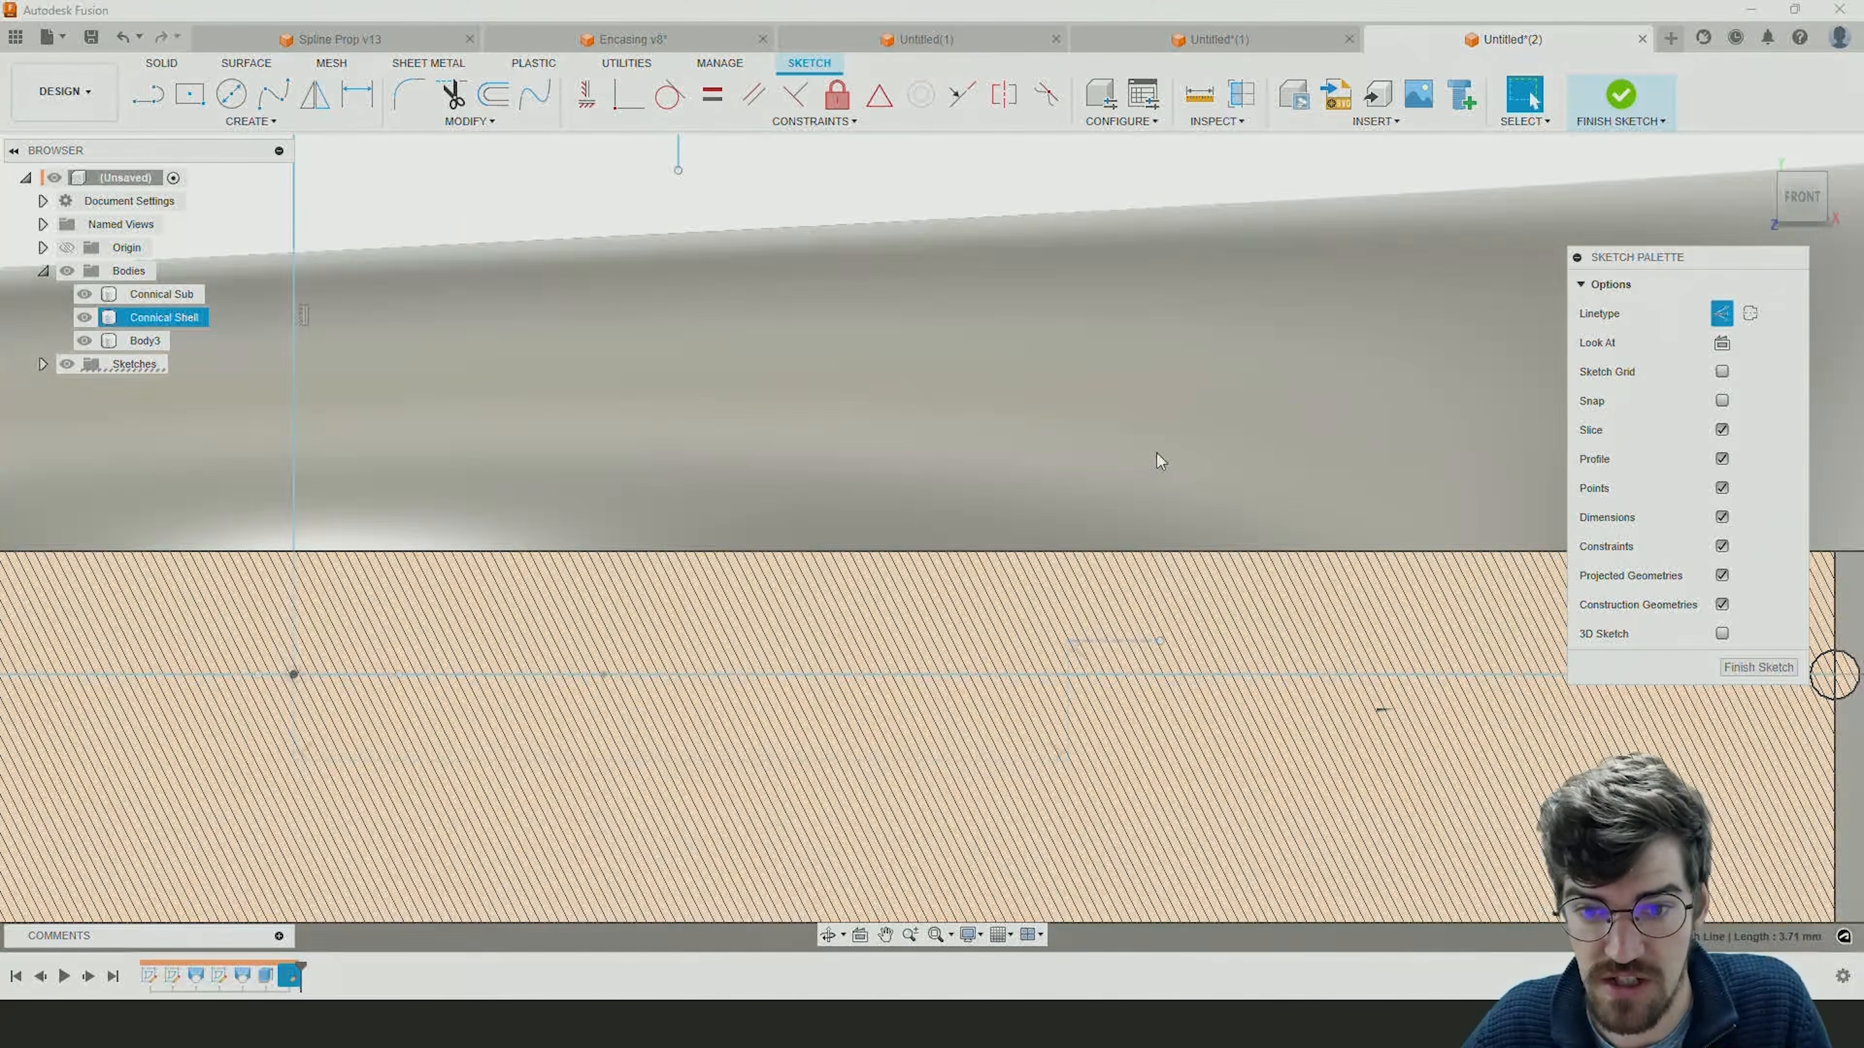
scroll(1153, 494, "down", 2)
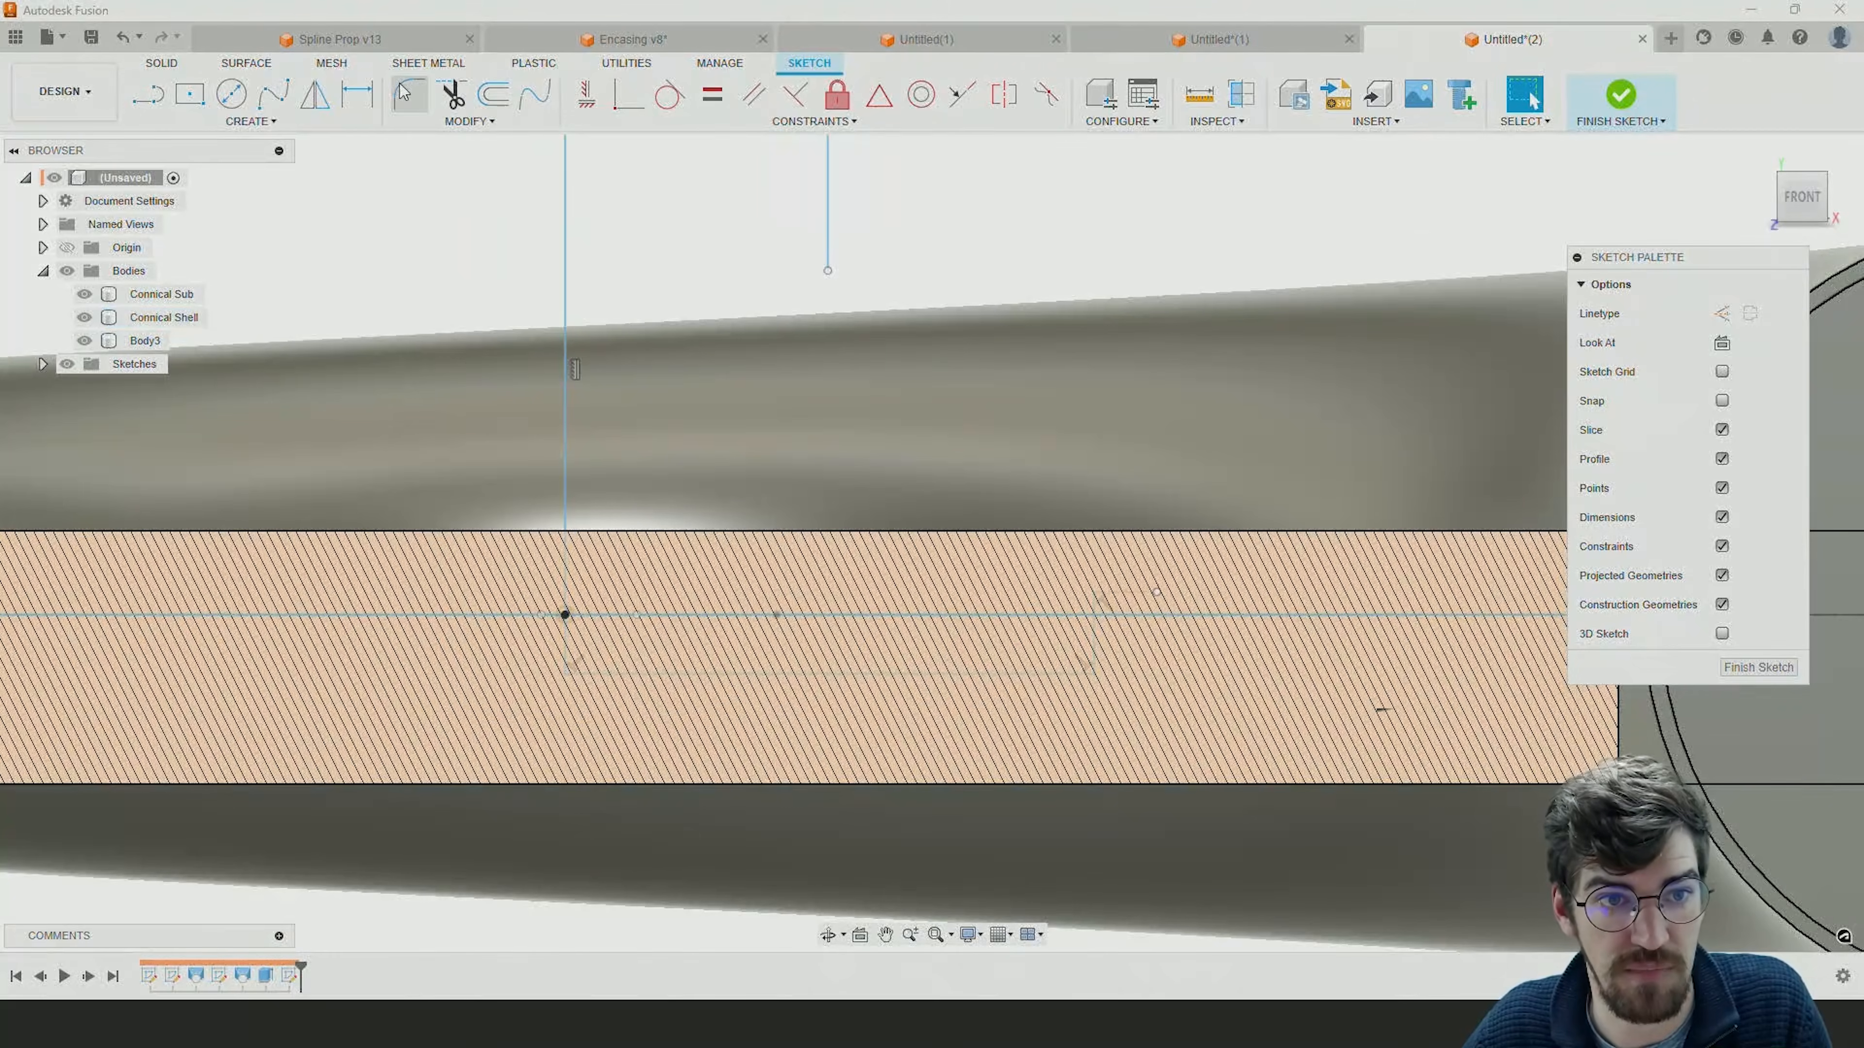
Connect the upper vertical line's lower end to the short construction line with a blend curve, closing the funnel profile.
left_click(535, 94)
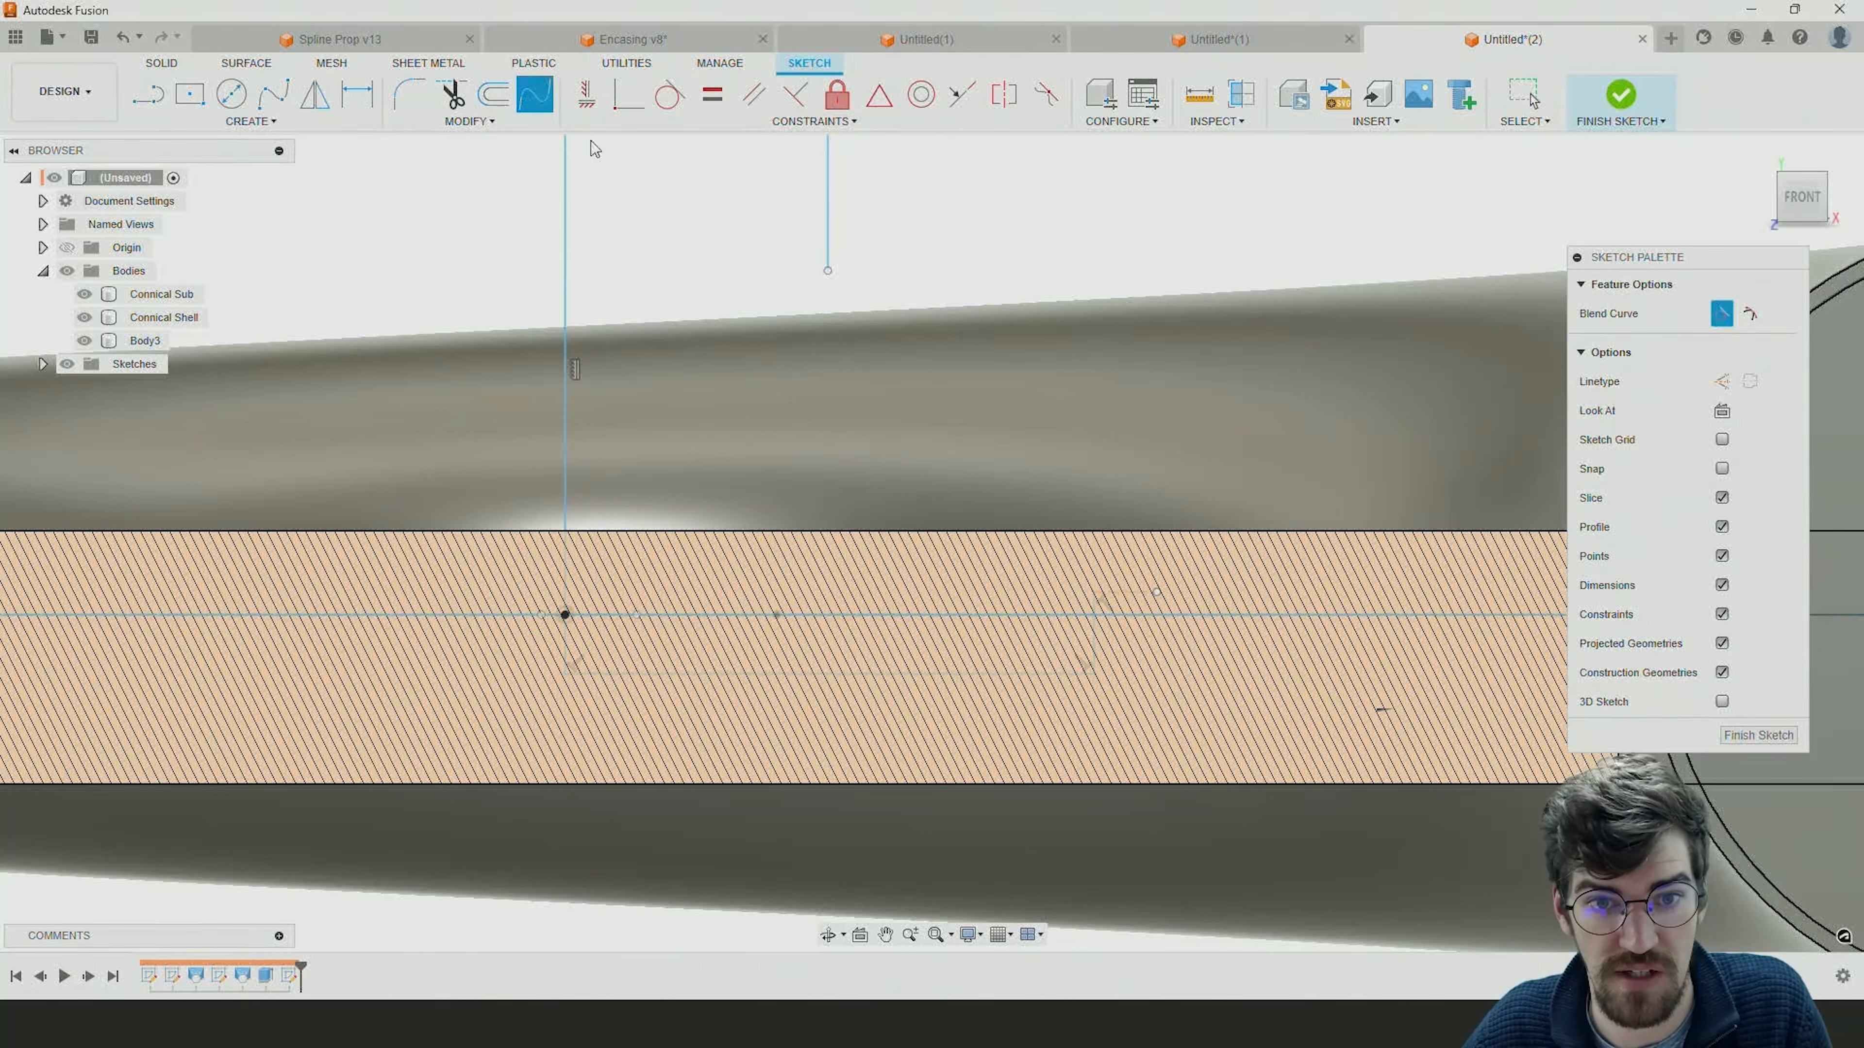
left_click(829, 266)
left_click(1112, 592)
key("Escape")
scroll(979, 457, "down", 4)
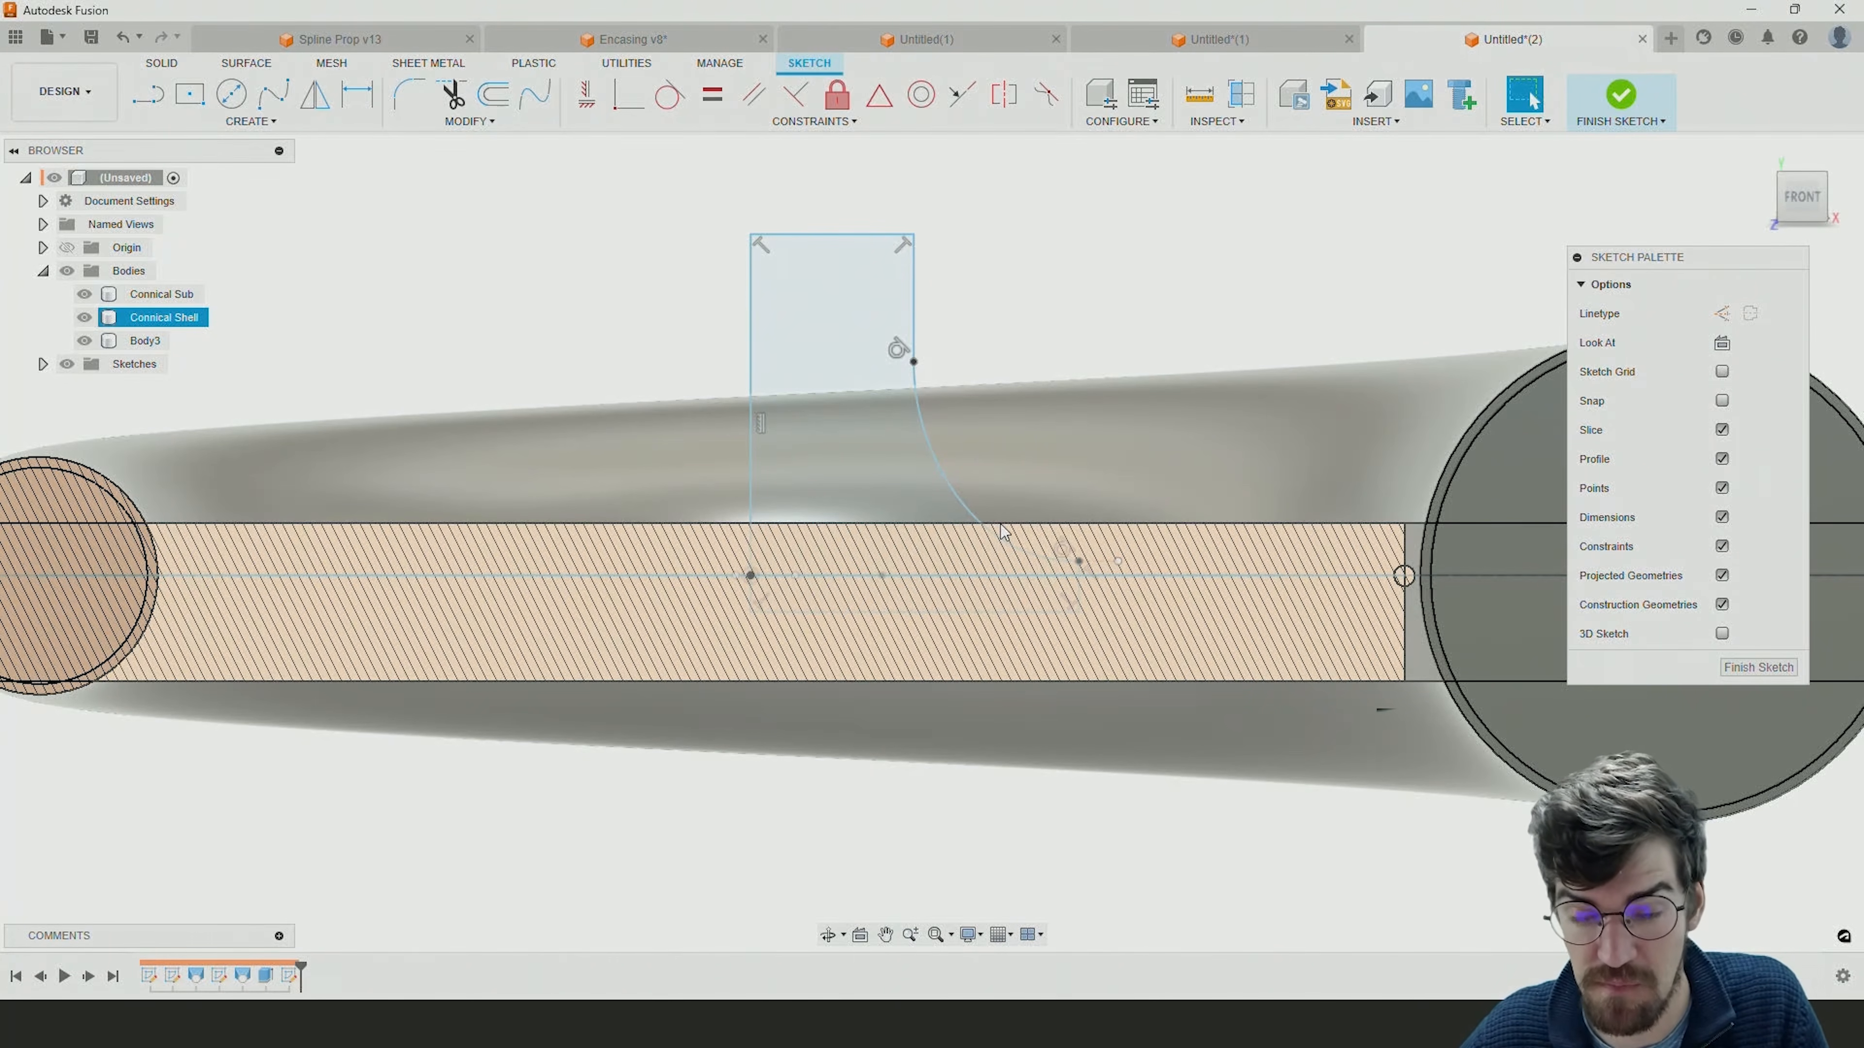
Offset the short upper vertical line and the blend curve 2 mm outward, and shift their shared point slightly outward and down.
mouse_move(1039, 537)
middle_mouse_down("shift")
mouse_move(1011, 554)
mouse_move(1053, 542)
middle_mouse_up("shift")
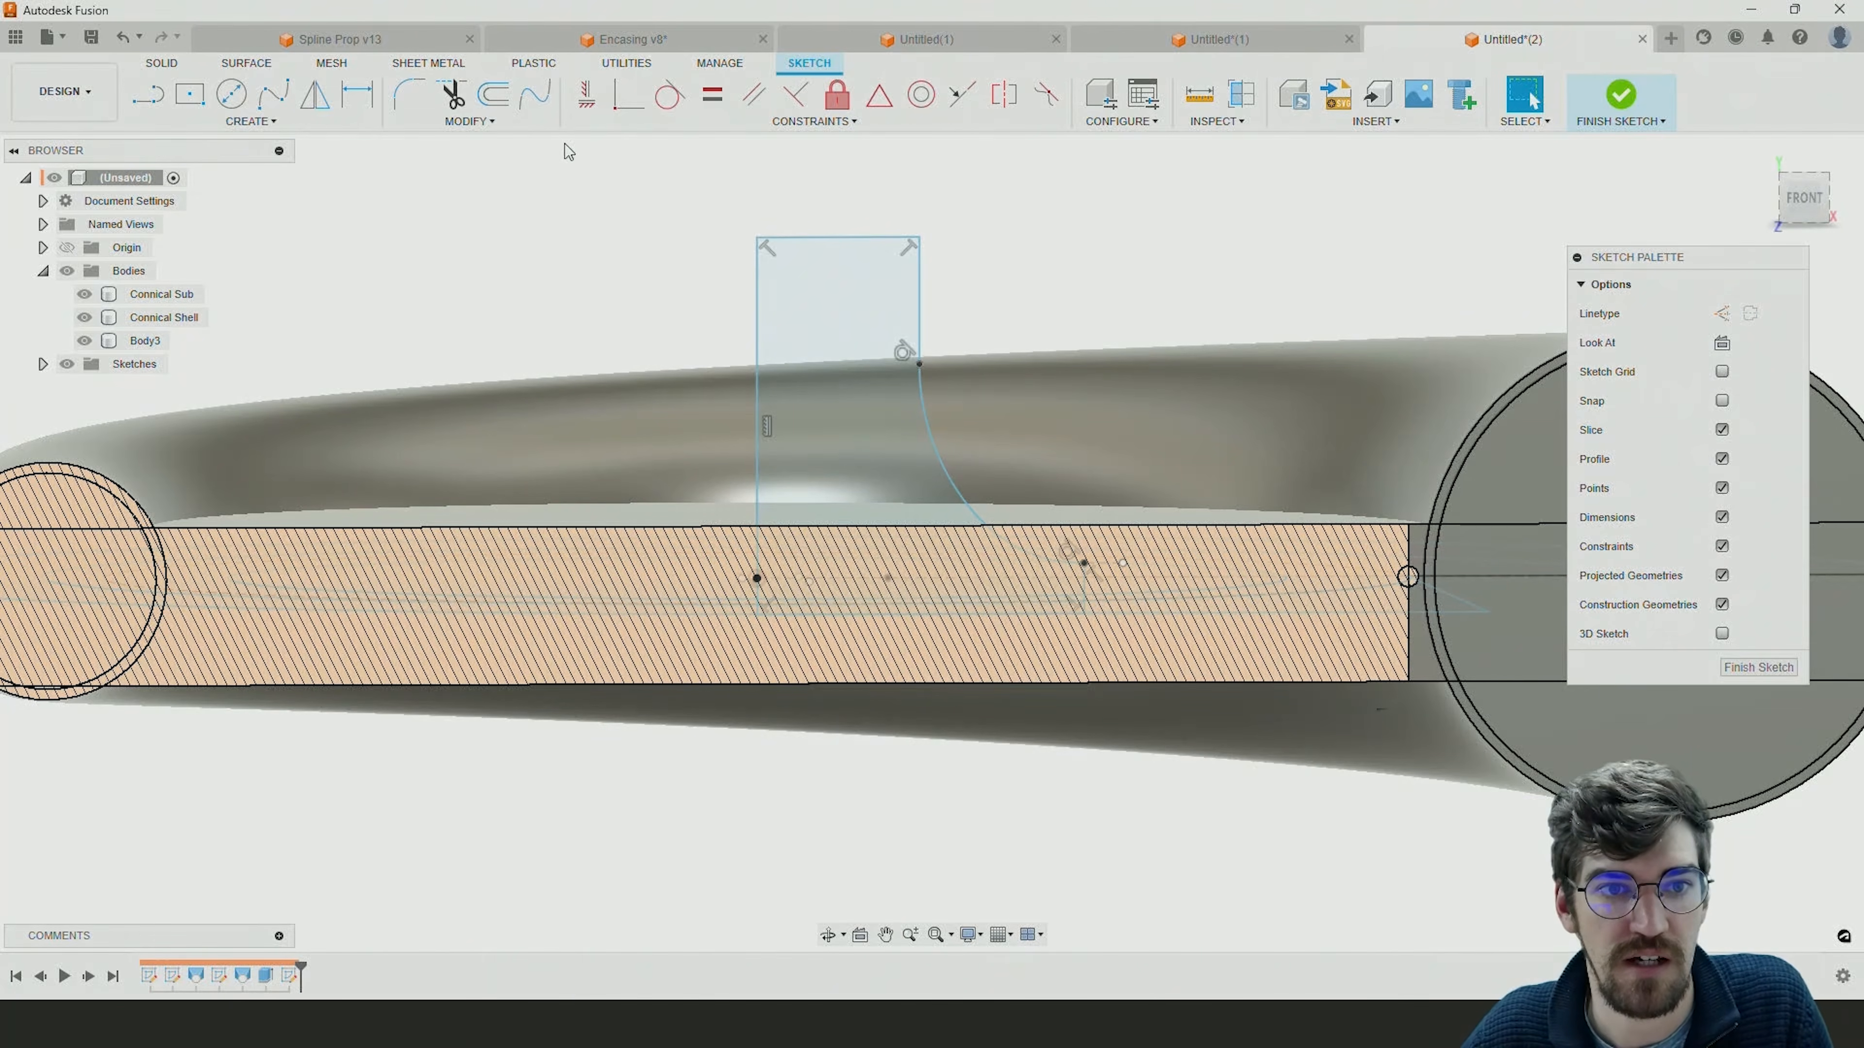
left_click(496, 97)
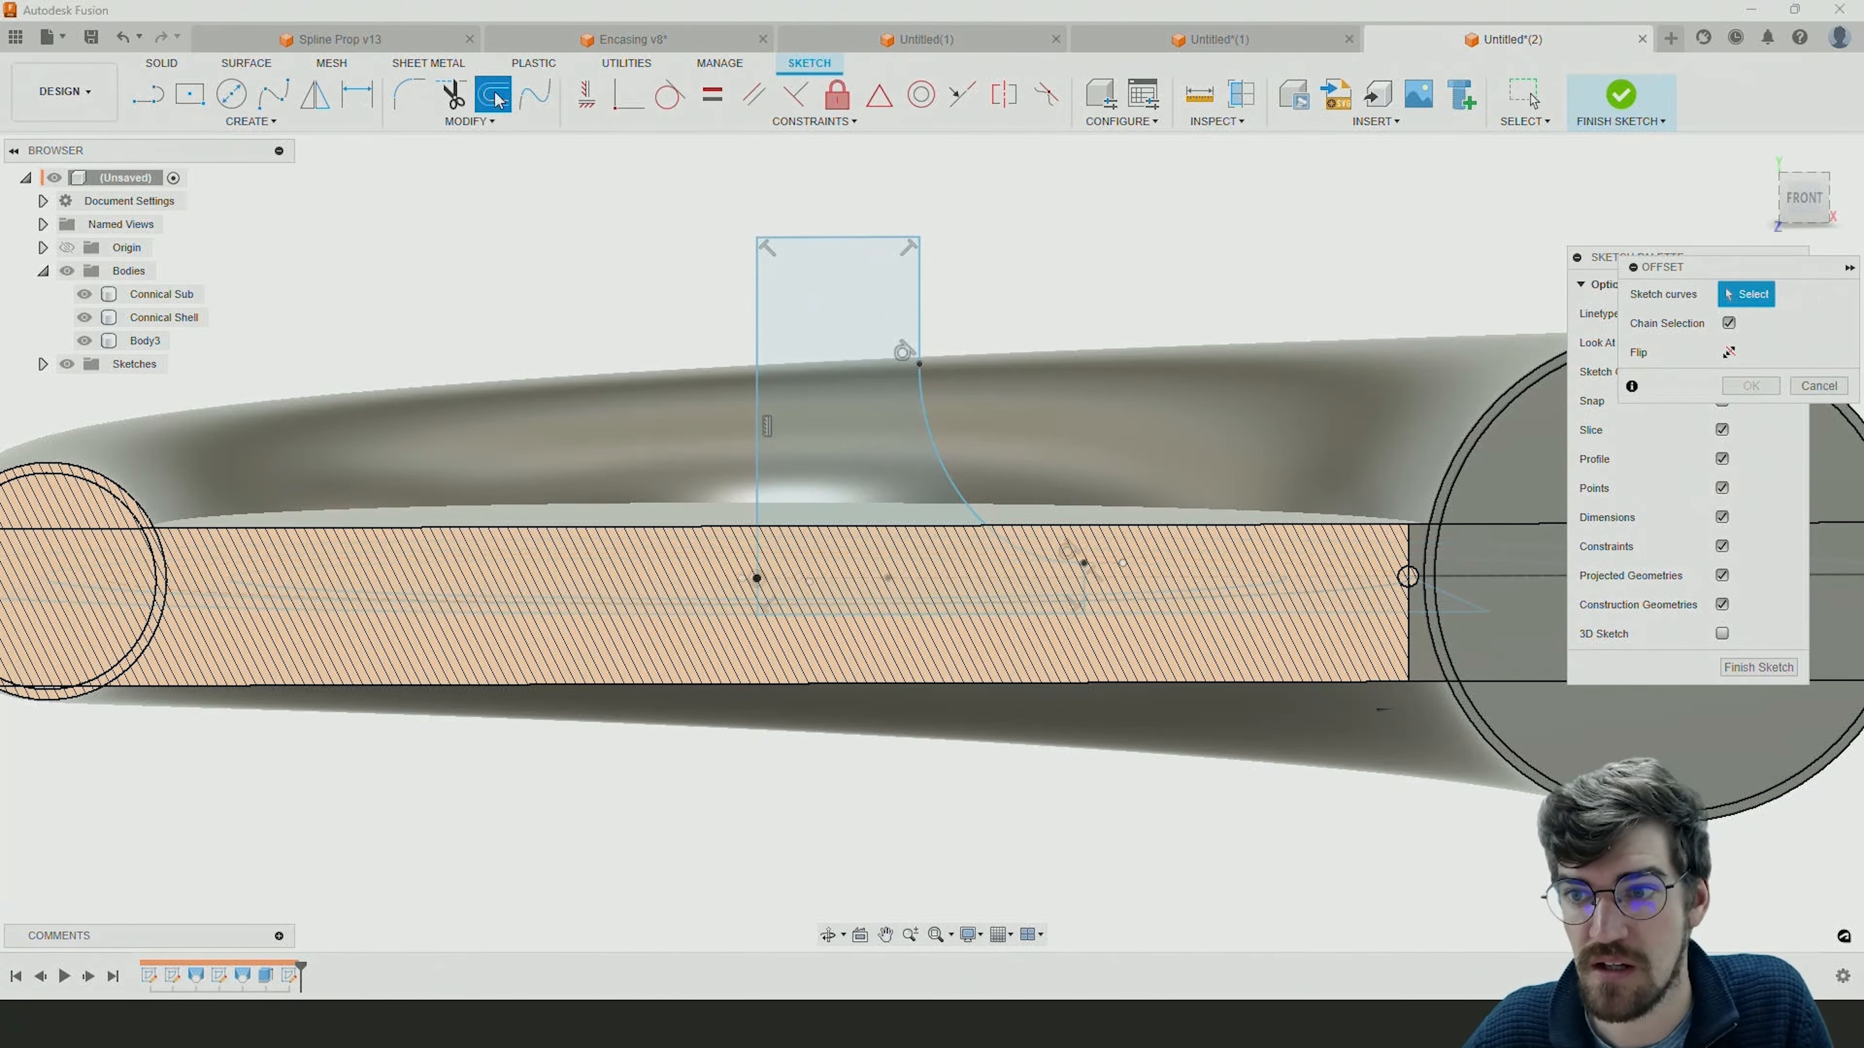
left_click_drag(1686, 272, 1335, 208)
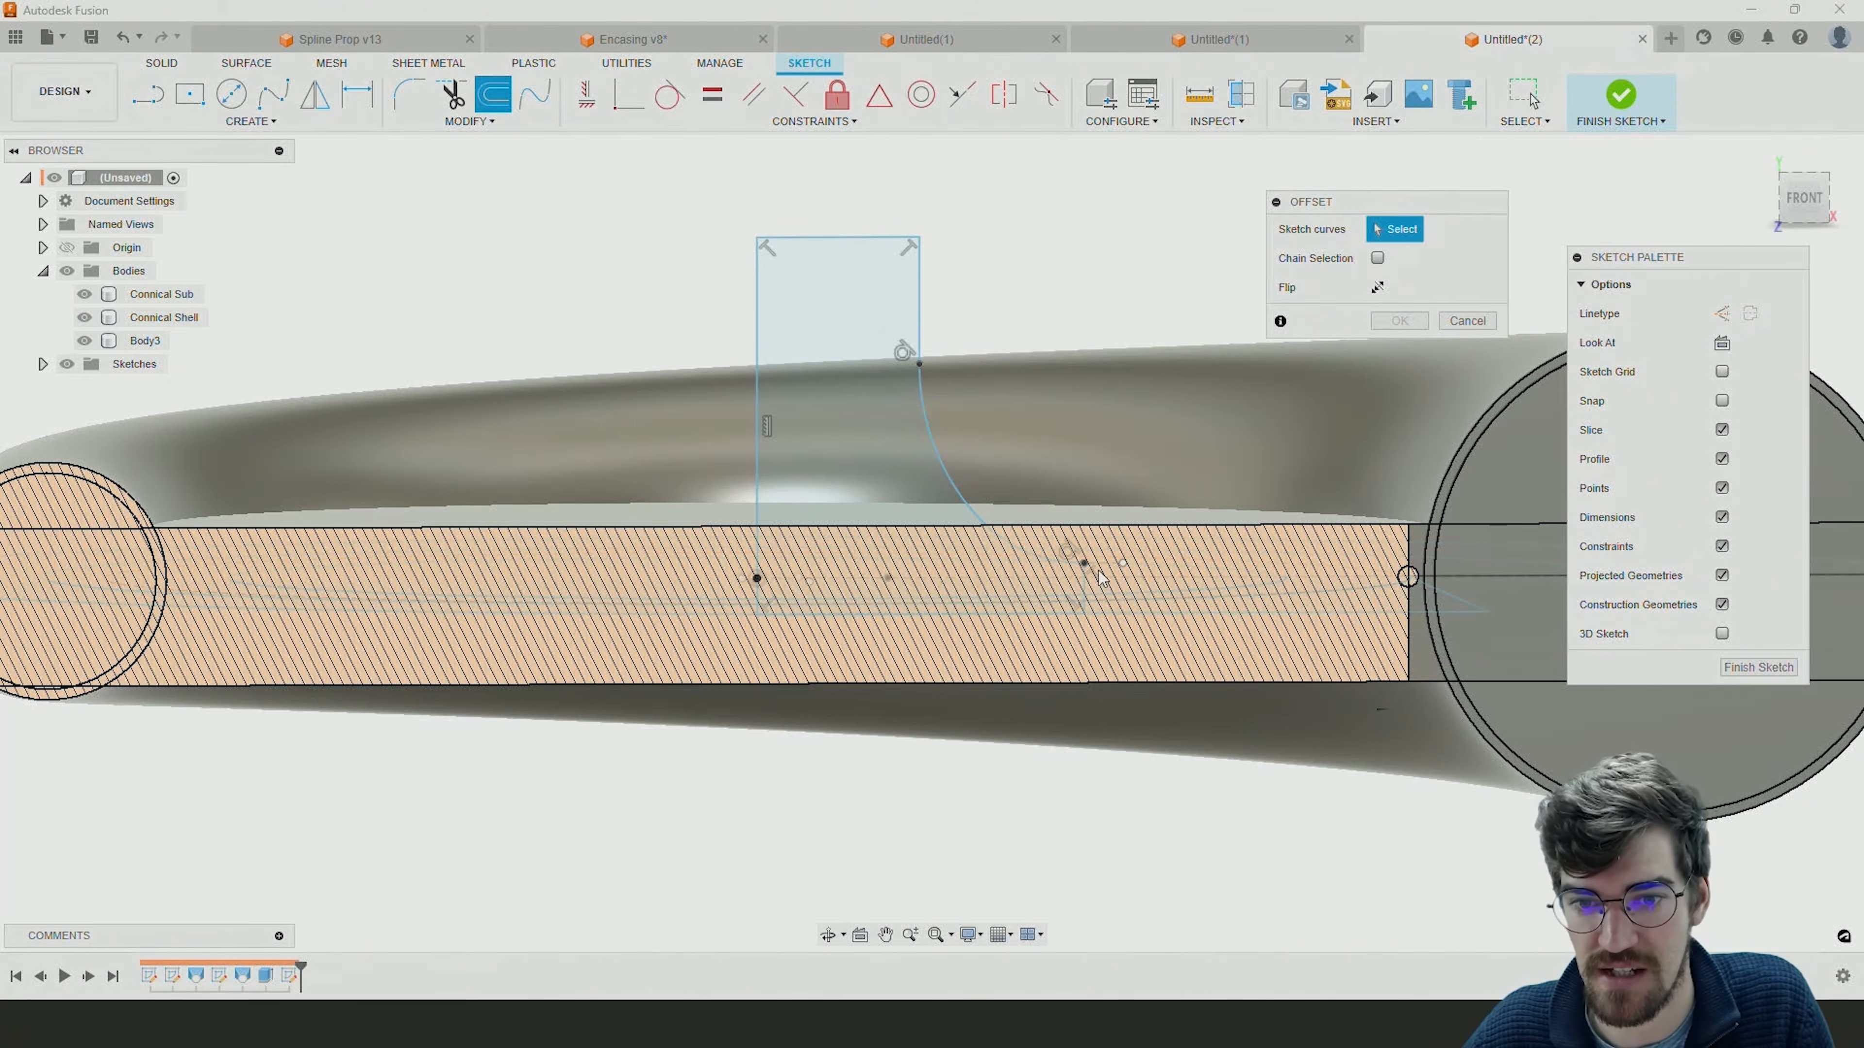
left_click(920, 334)
mouse_move(932, 428)
left_mouse_down()
mouse_move(922, 417)
mouse_move(955, 415)
left_mouse_up()
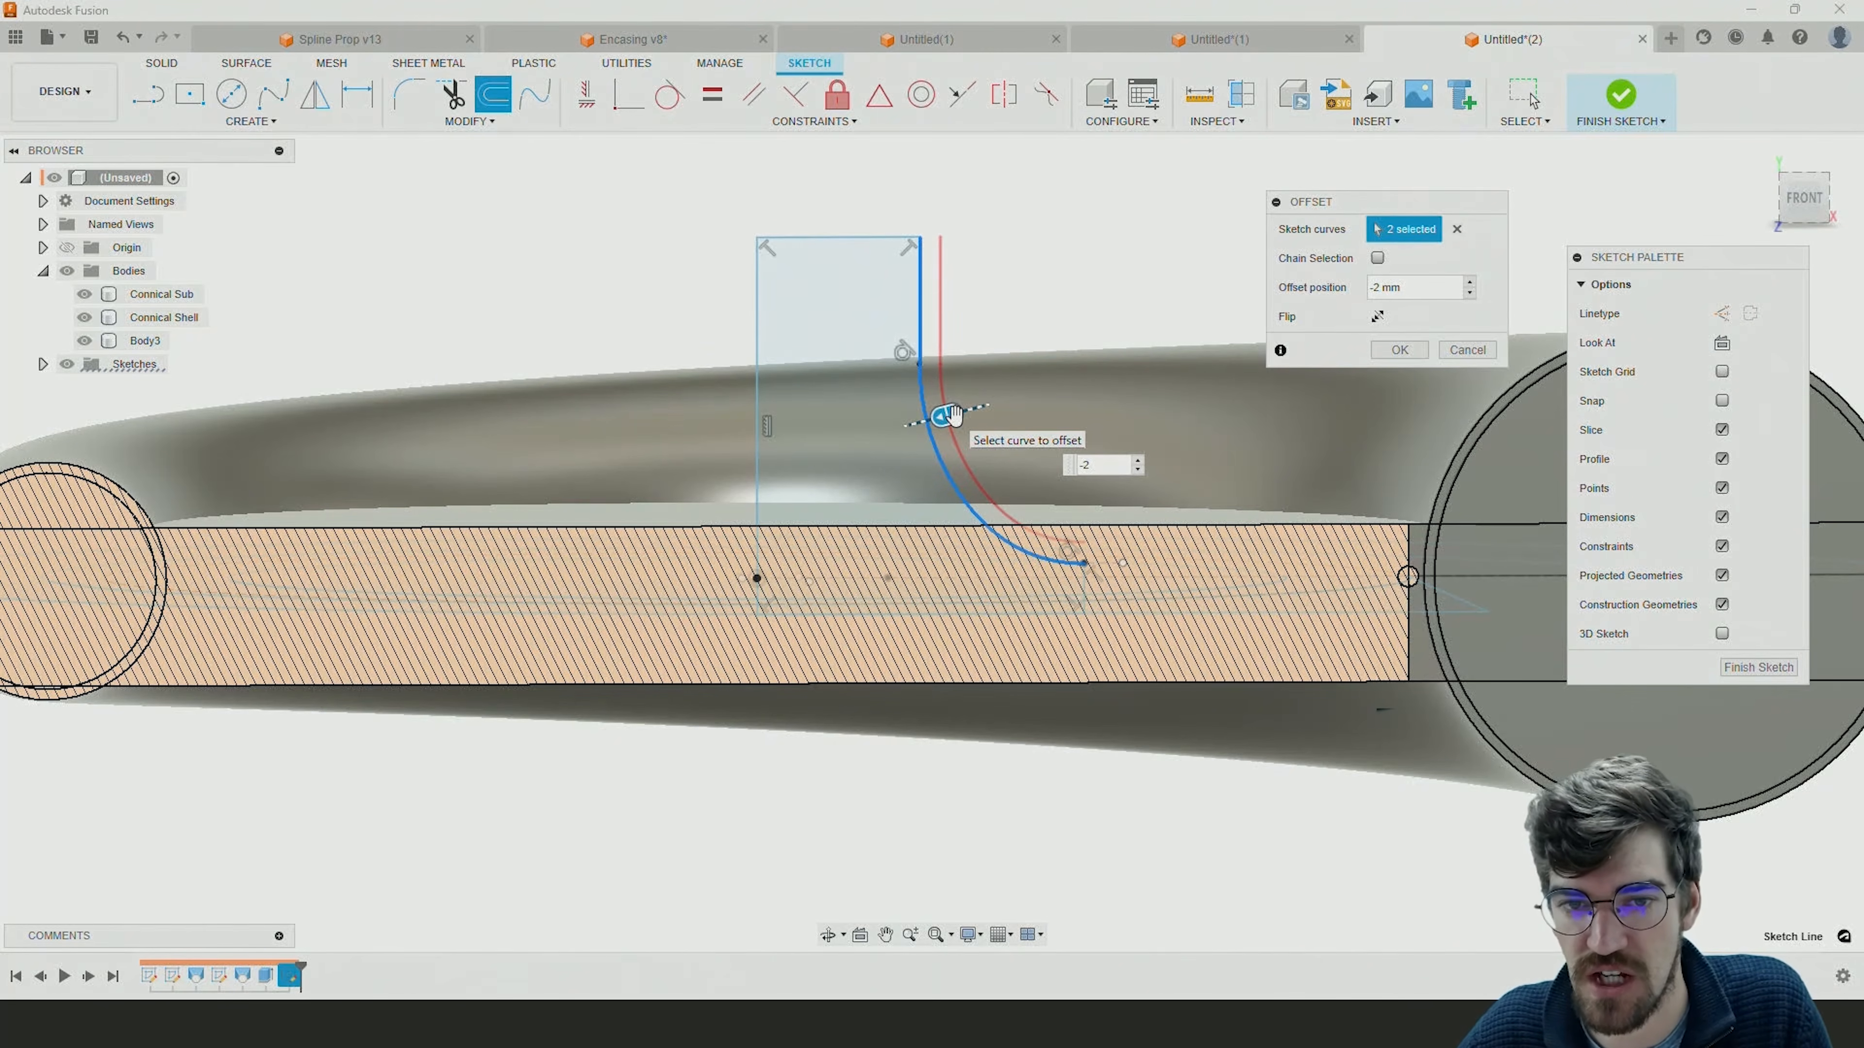
left_click(1401, 351)
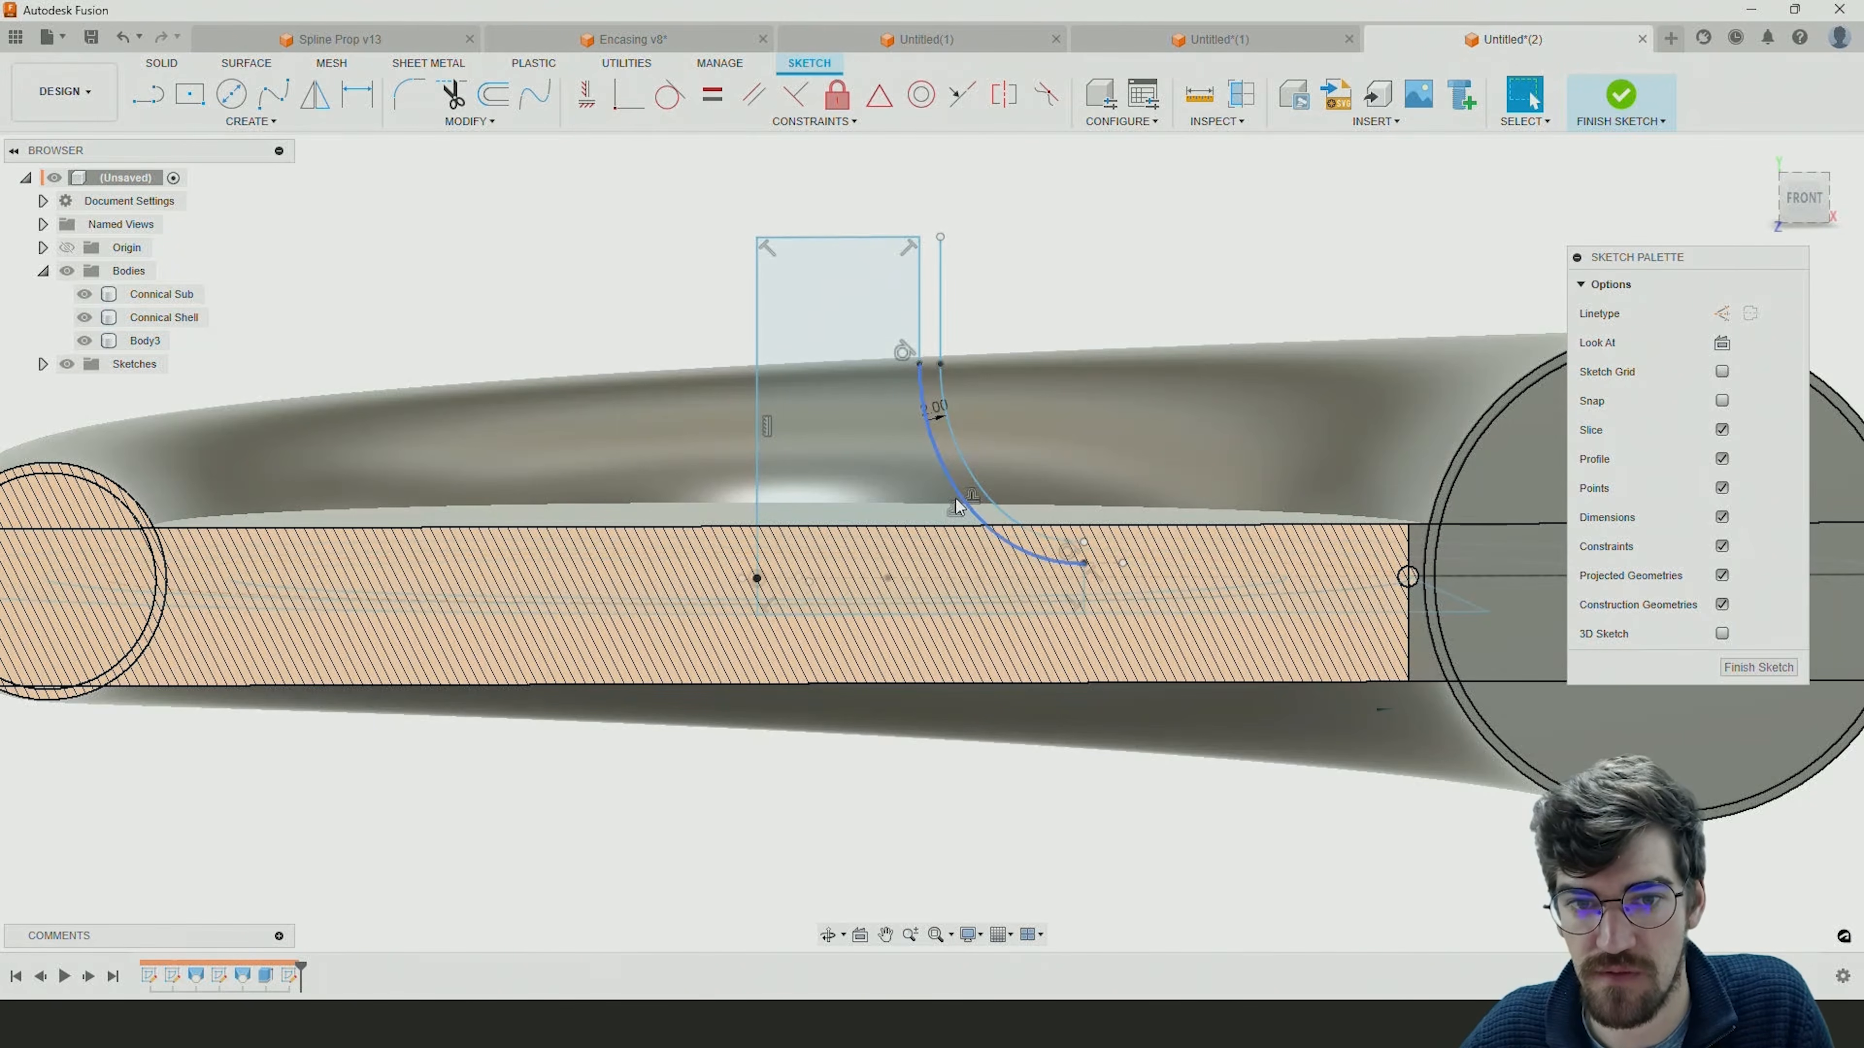
mouse_move(919, 365)
left_mouse_down()
mouse_move(954, 308)
mouse_move(932, 294)
mouse_move(945, 281)
mouse_move(934, 406)
left_mouse_up()
key("Escape")
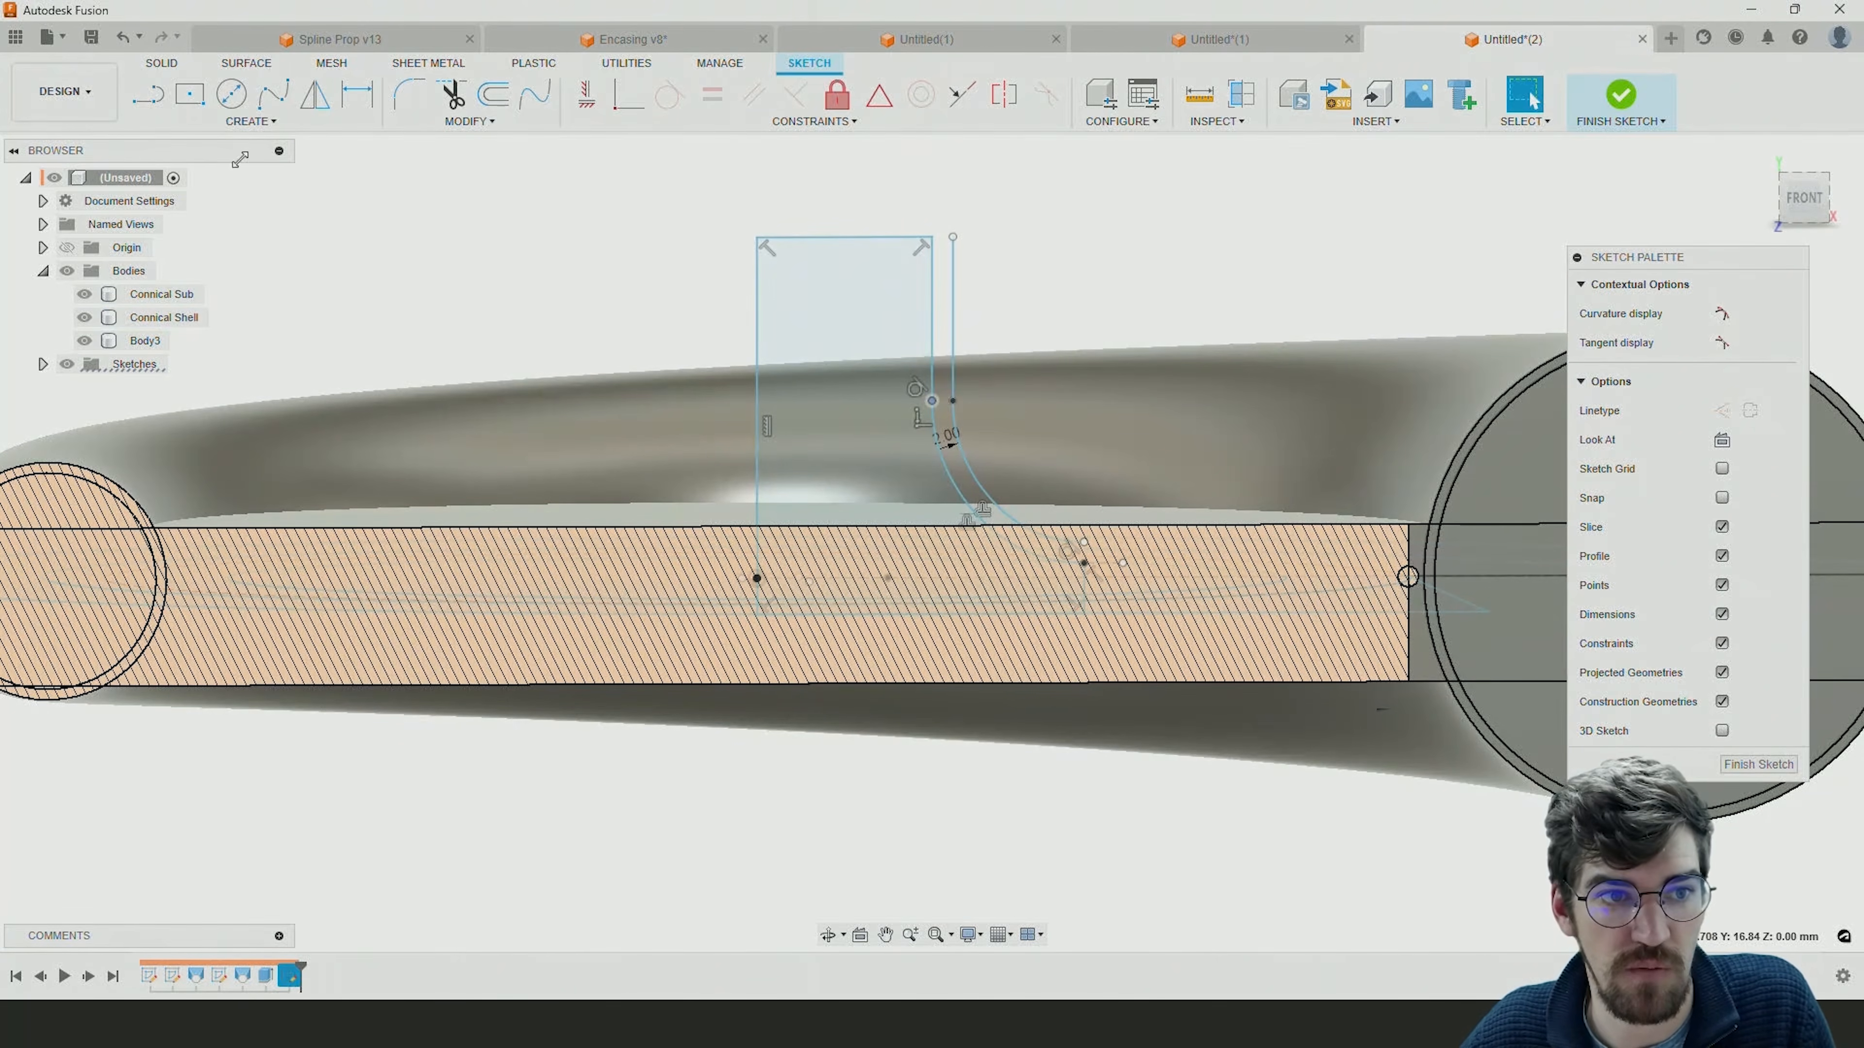
Close the gaps between the original and offset curves with short lines at their upper and lower ends.
key("l")
left_click(952, 238)
left_click(951, 243)
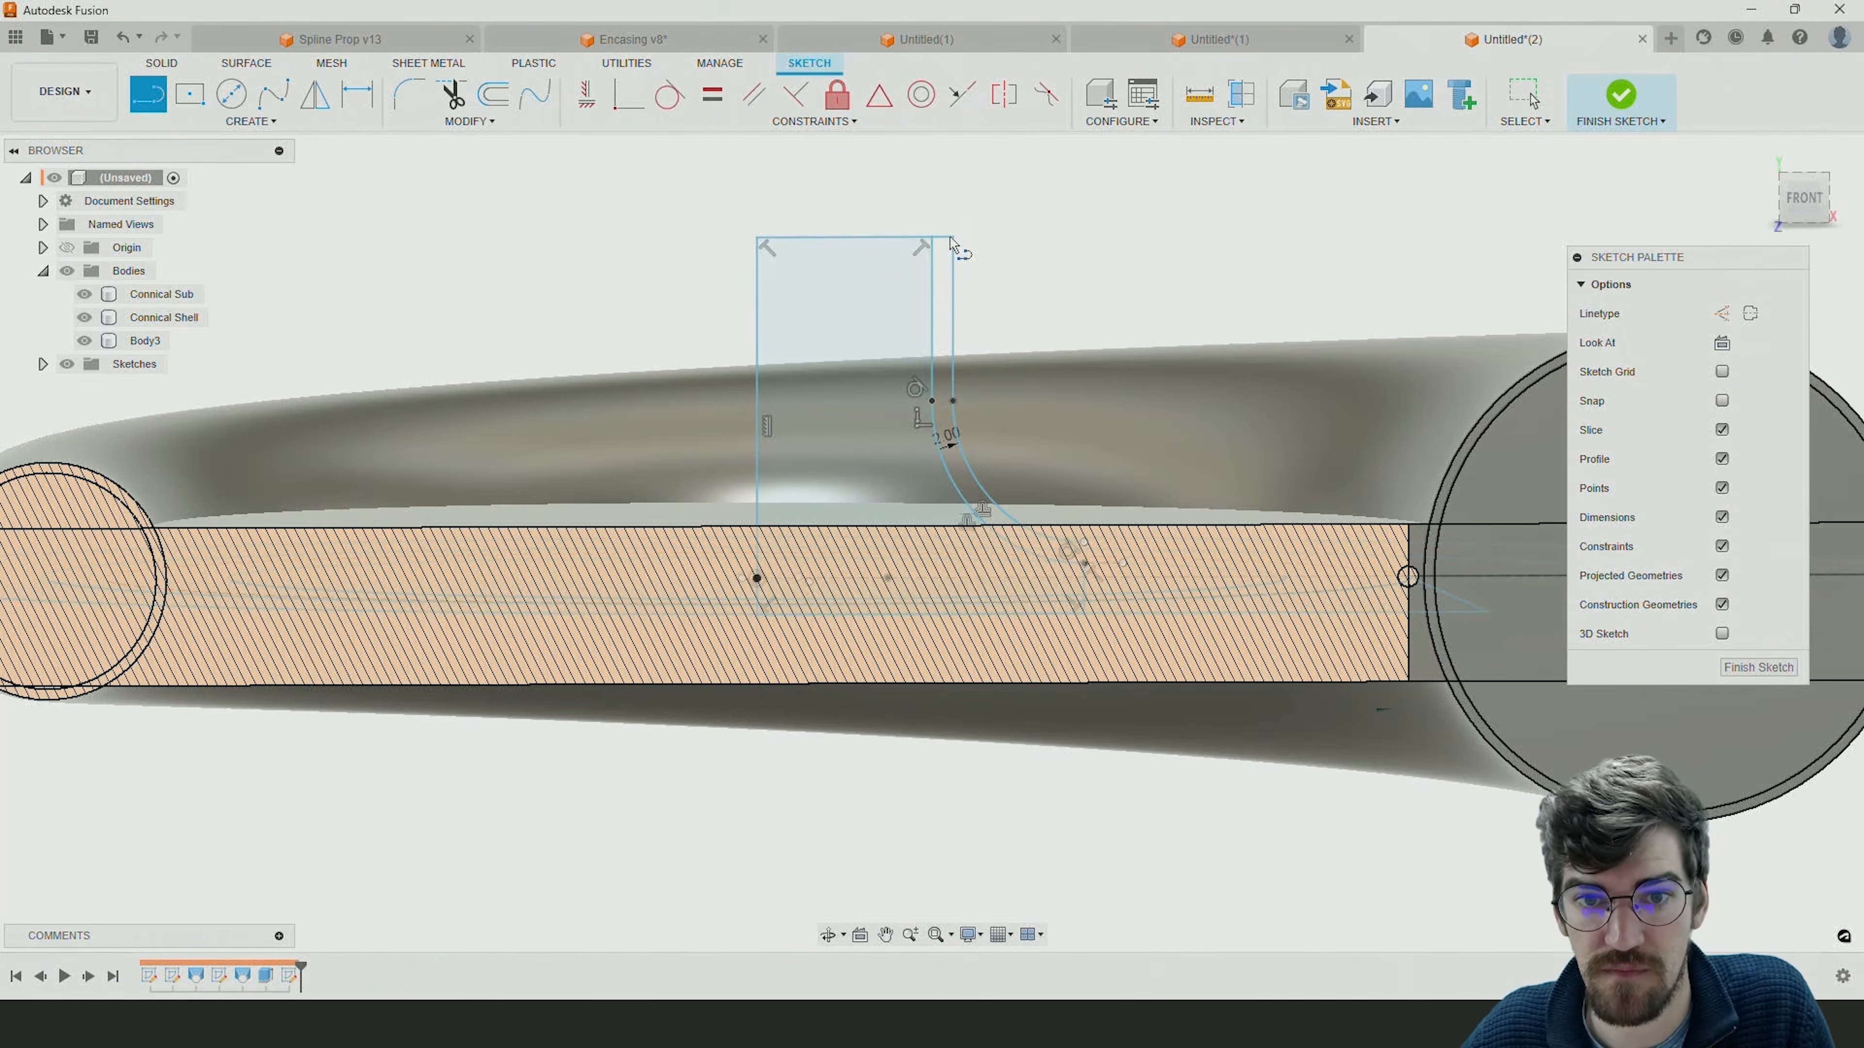
left_click(1084, 542)
left_click(1084, 563)
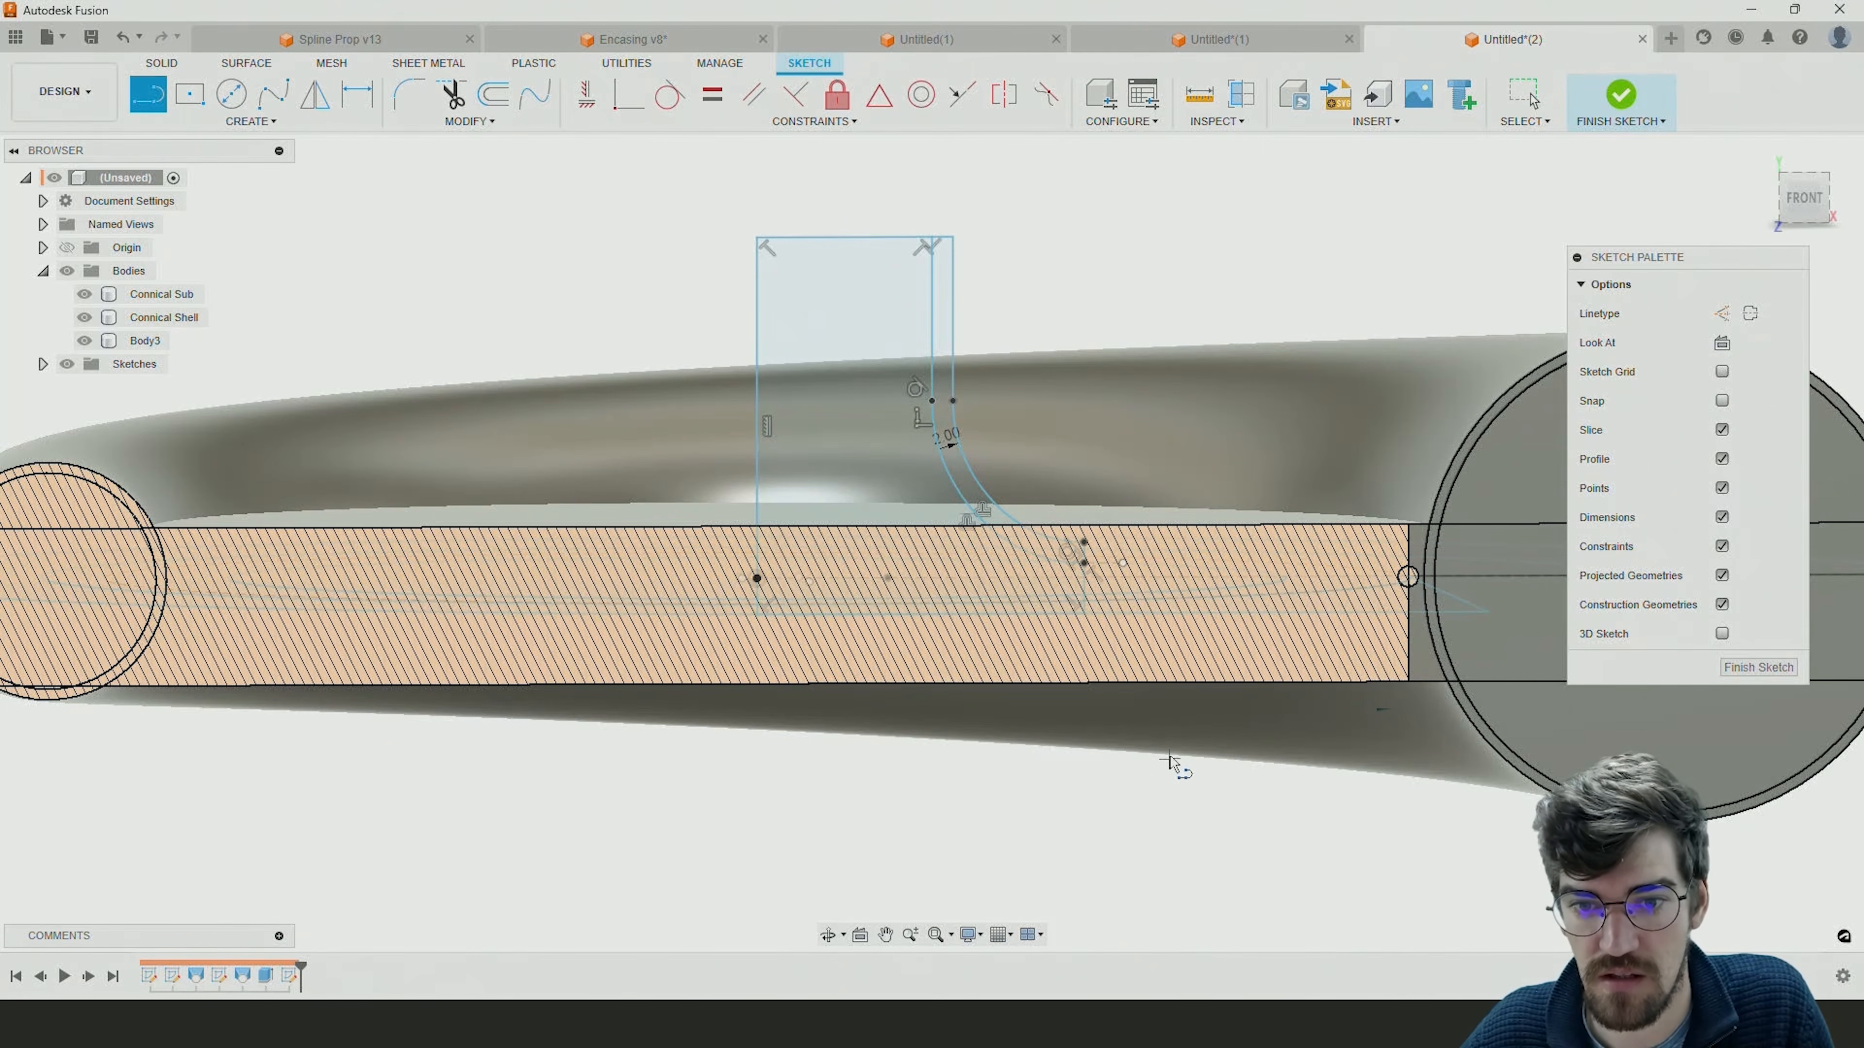
scroll(1130, 595, "up", 5)
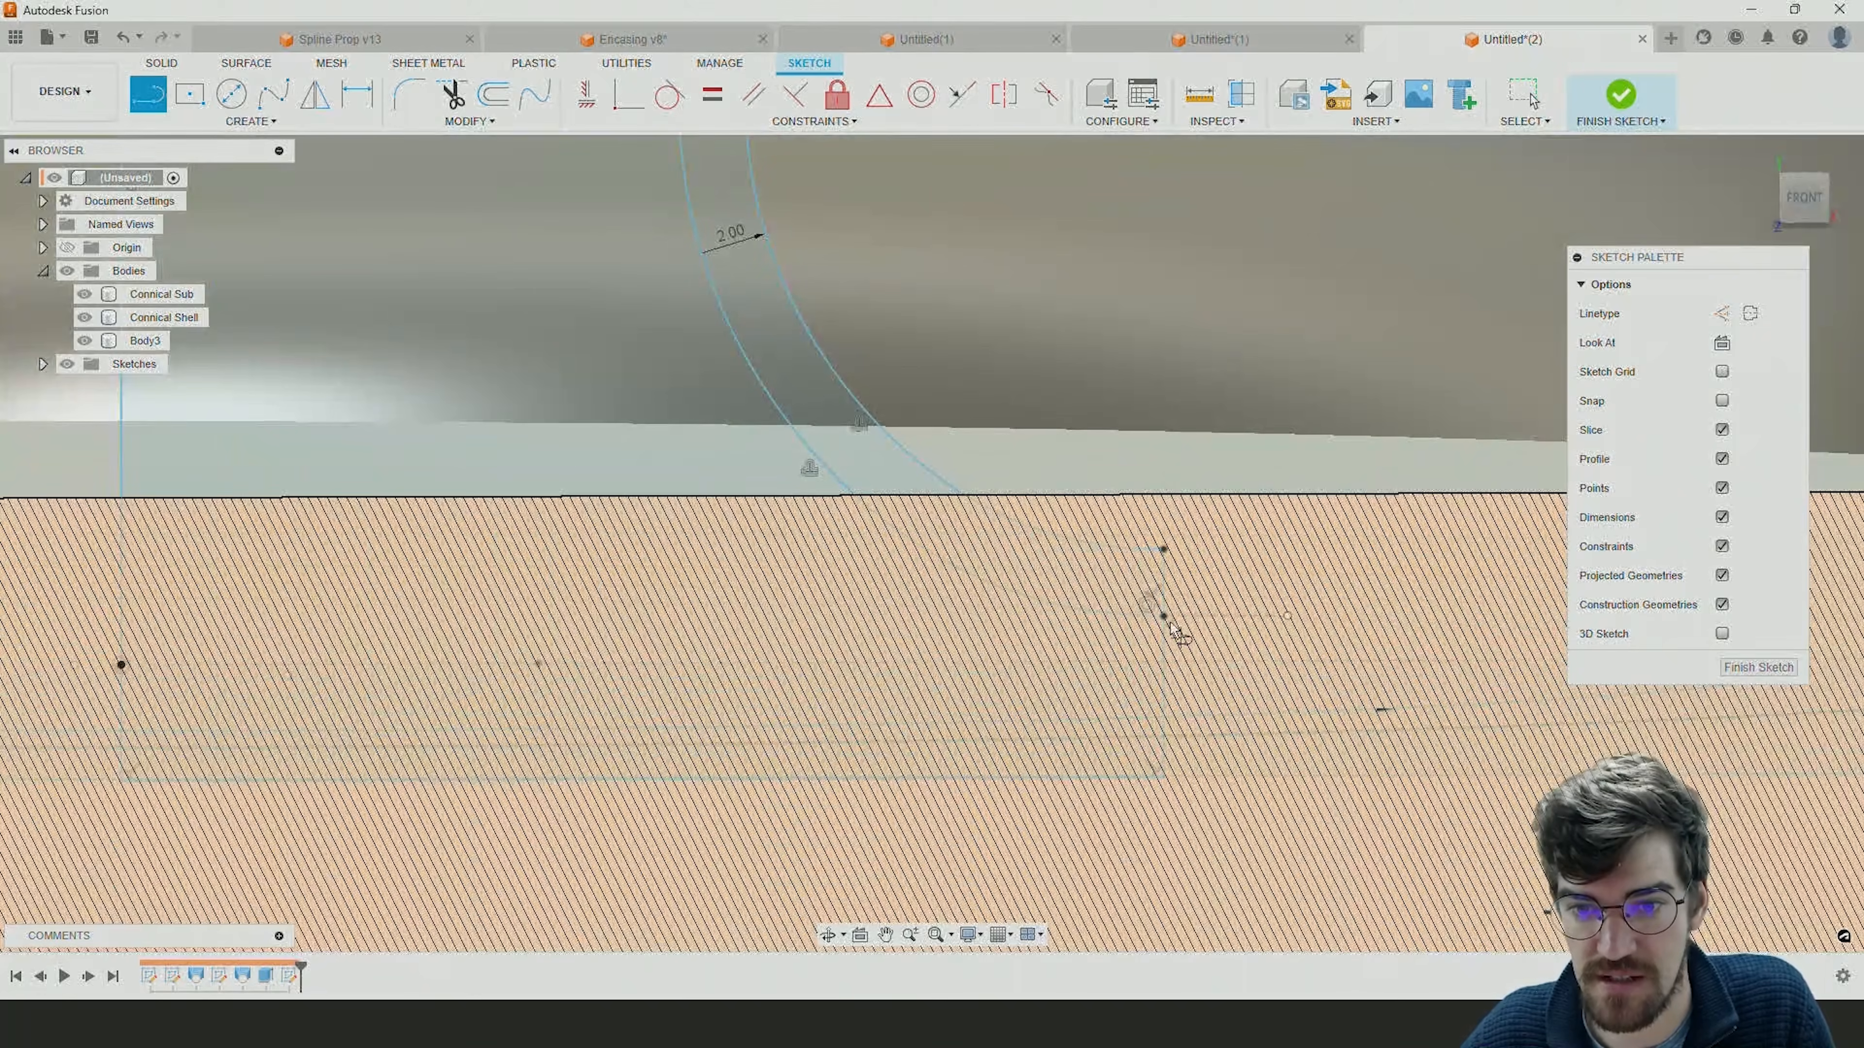
scroll(1175, 530, "down", 5)
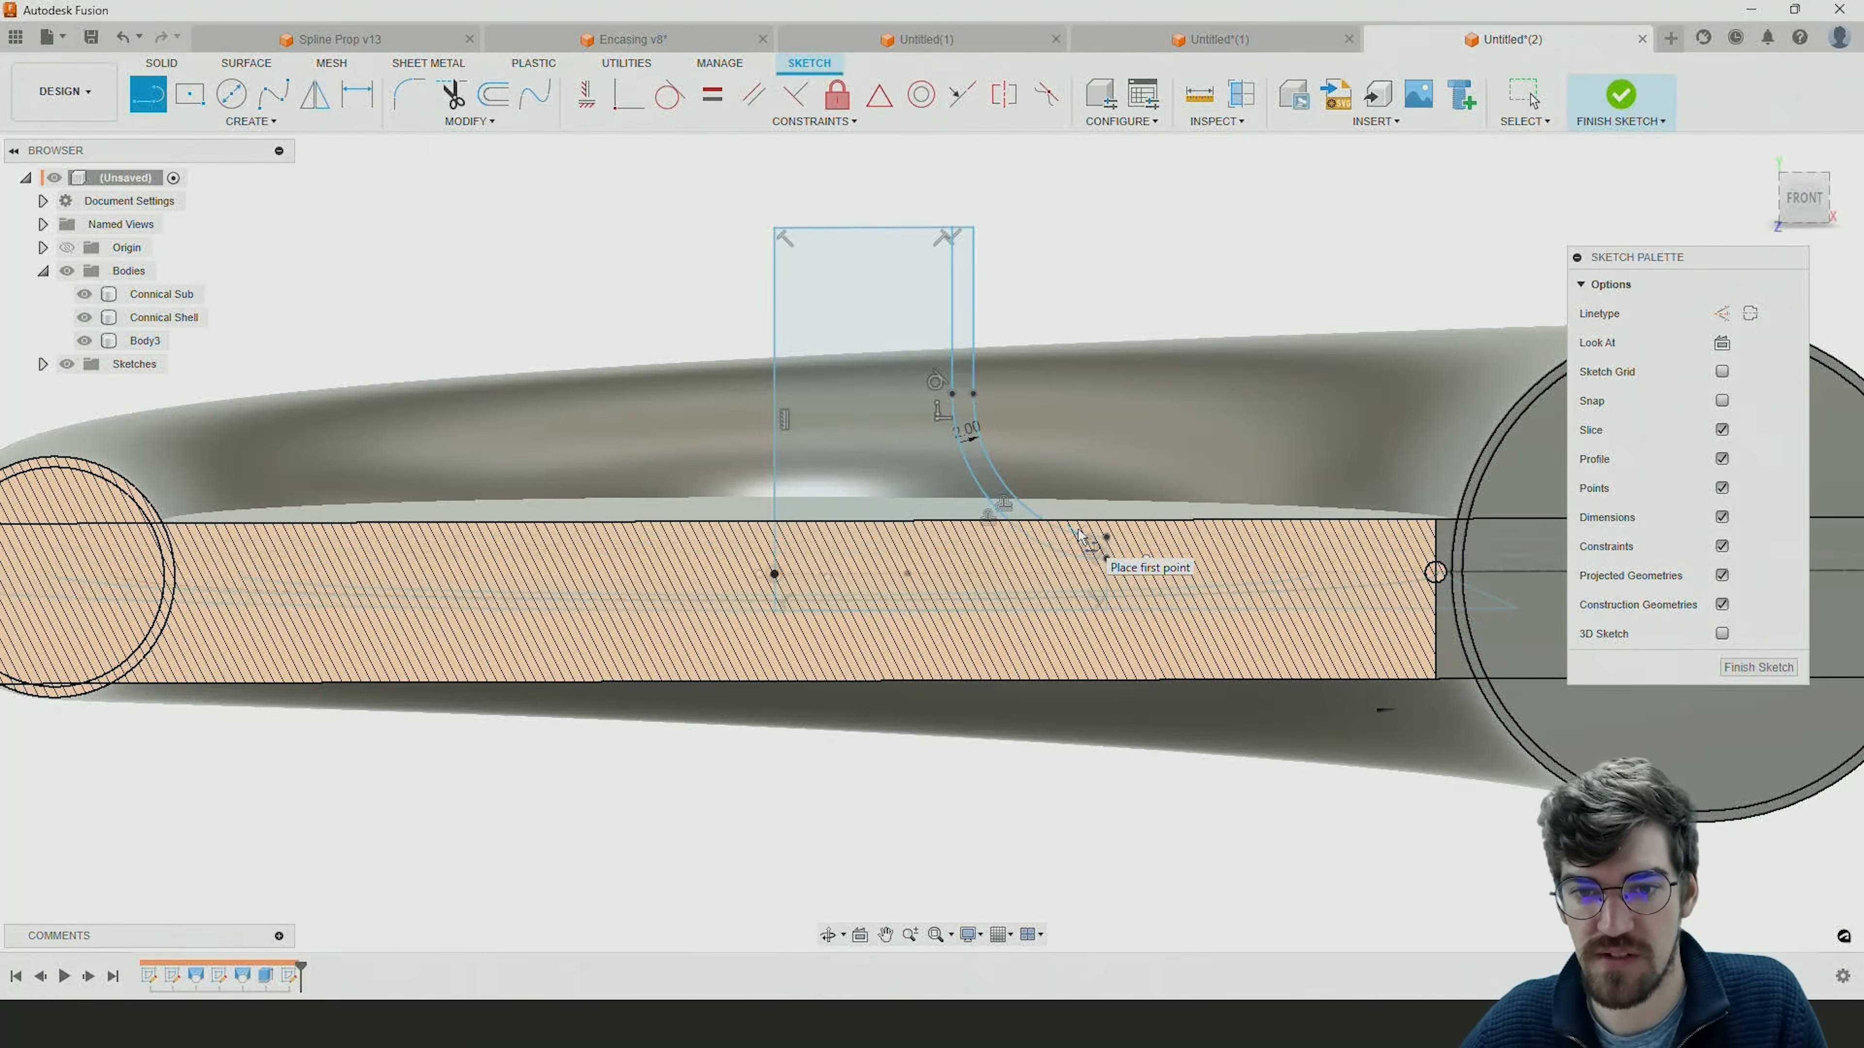
middle_click_drag(1079, 535, 1104, 566, "shift")
key("Escape")
Widen the funnel profile by moving its short outer upright line out to the inner sketch circle of the volute.
scroll(1250, 584, "down", 5)
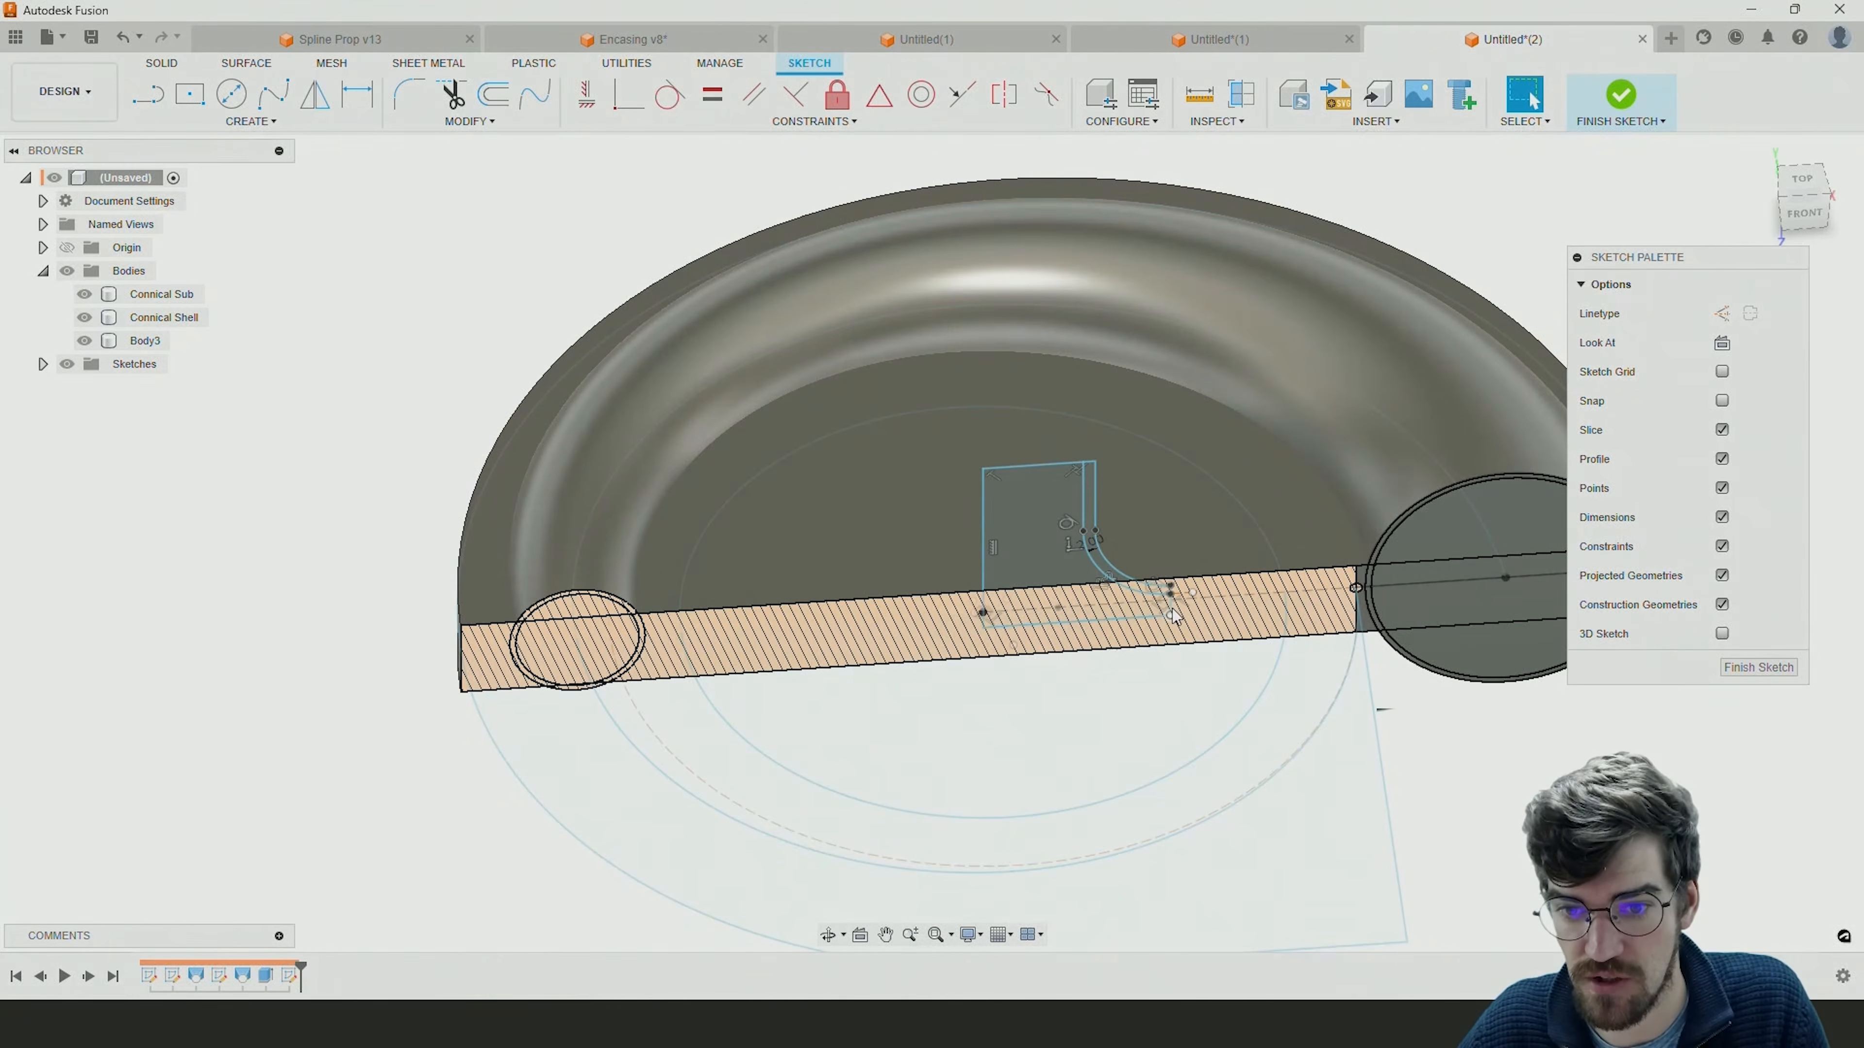
scroll(1171, 613, "up", 2)
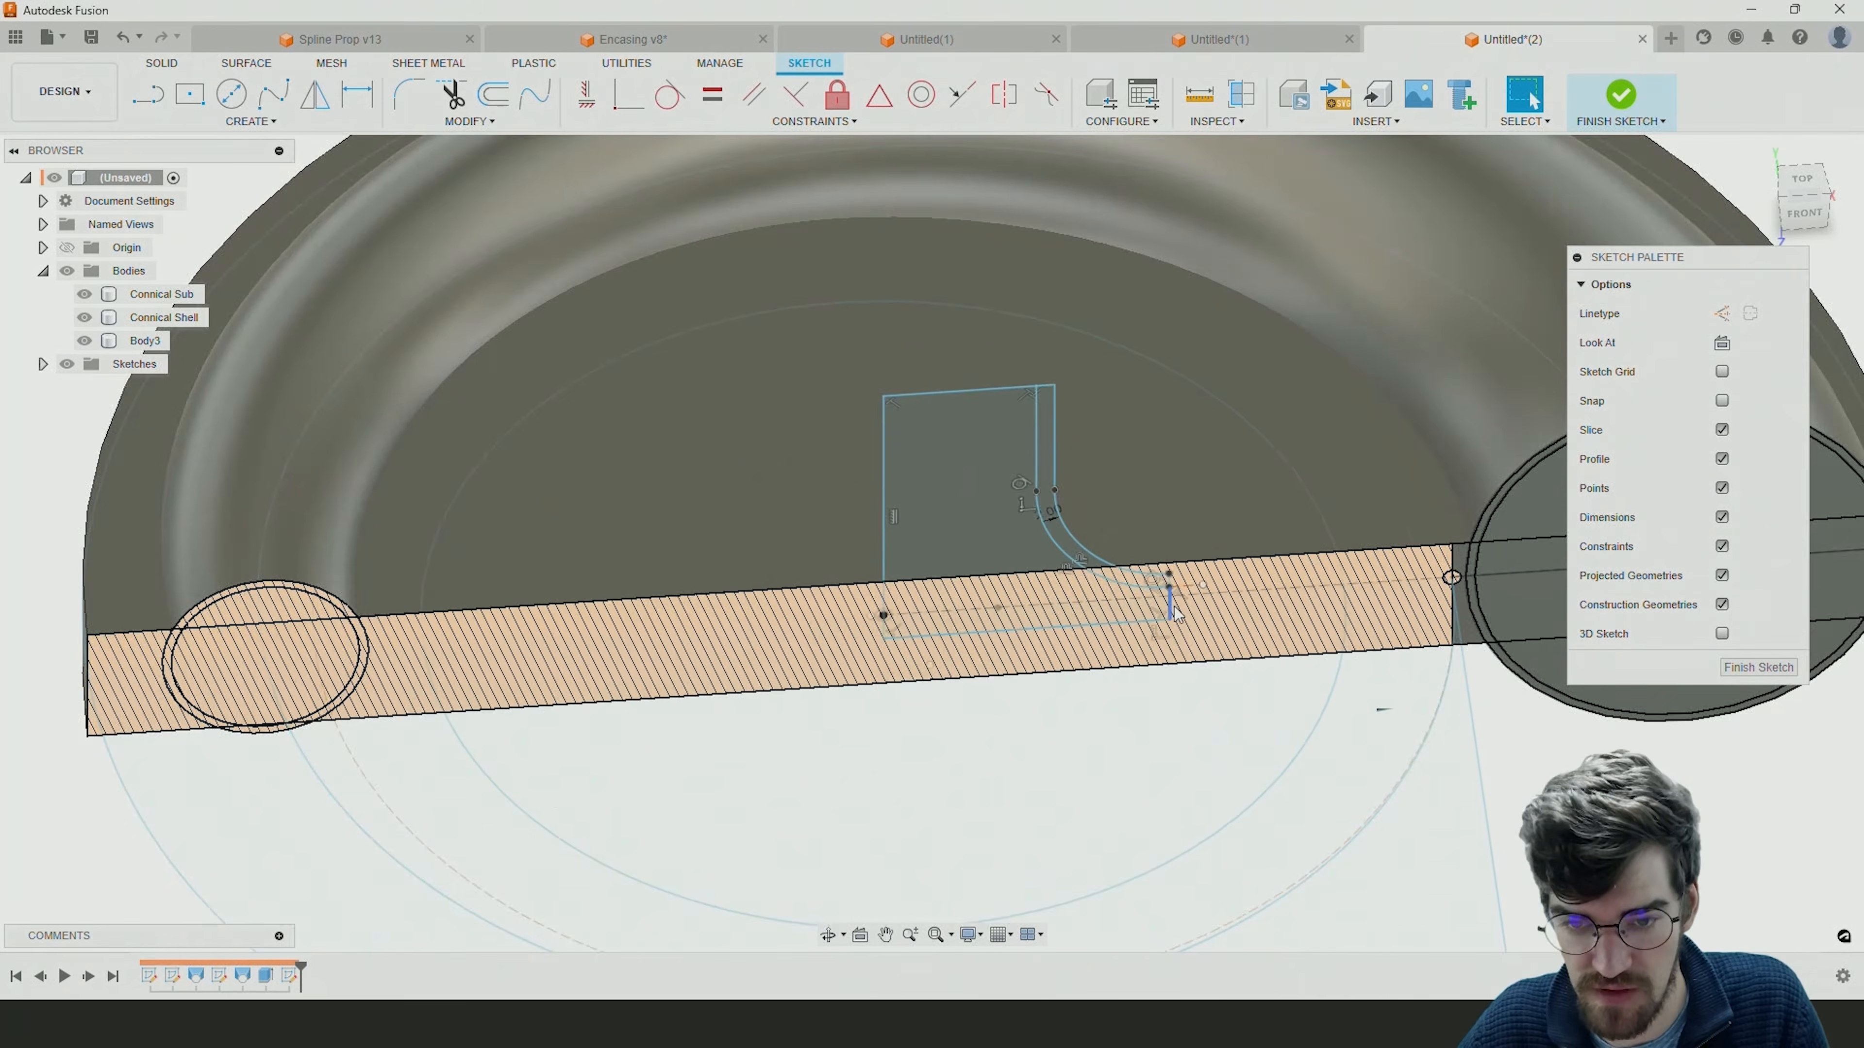
middle_click_drag(1178, 609, 1189, 634, "shift")
scroll(1190, 633, "down", 1)
scroll(1192, 641, "down", 2)
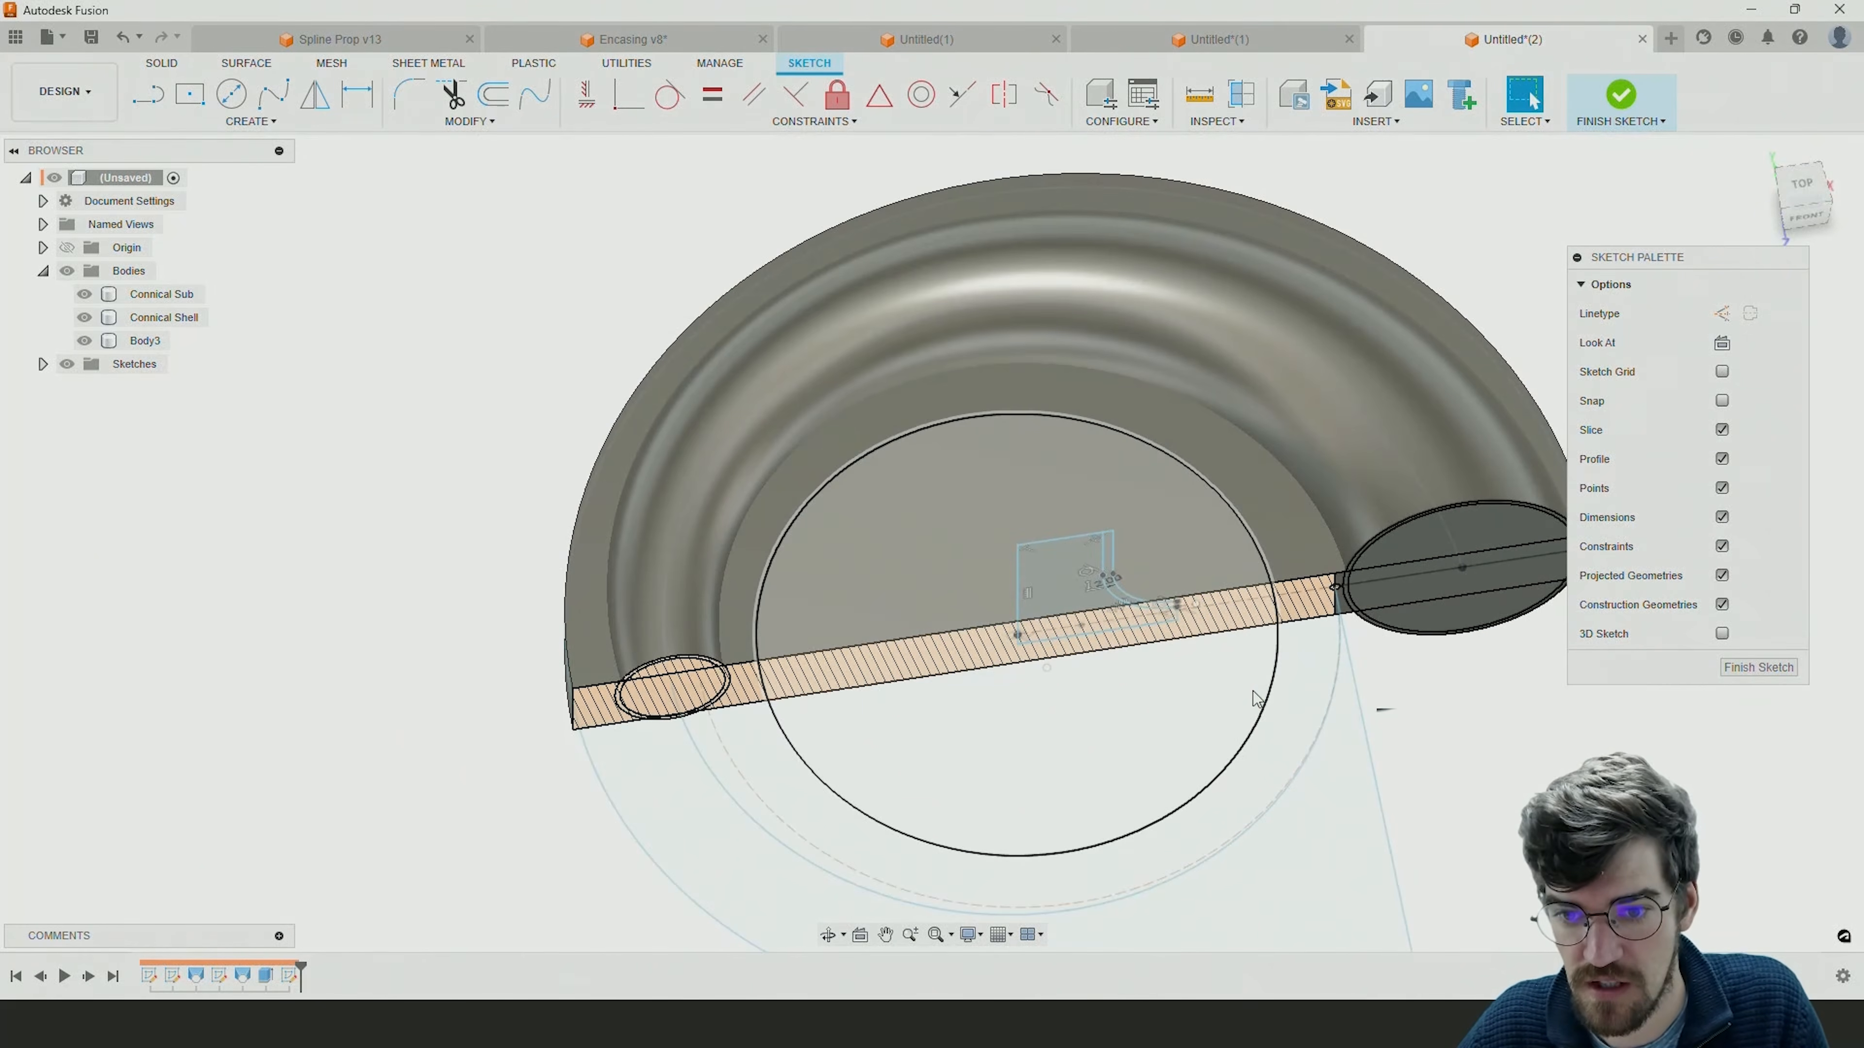
left_click(1258, 701)
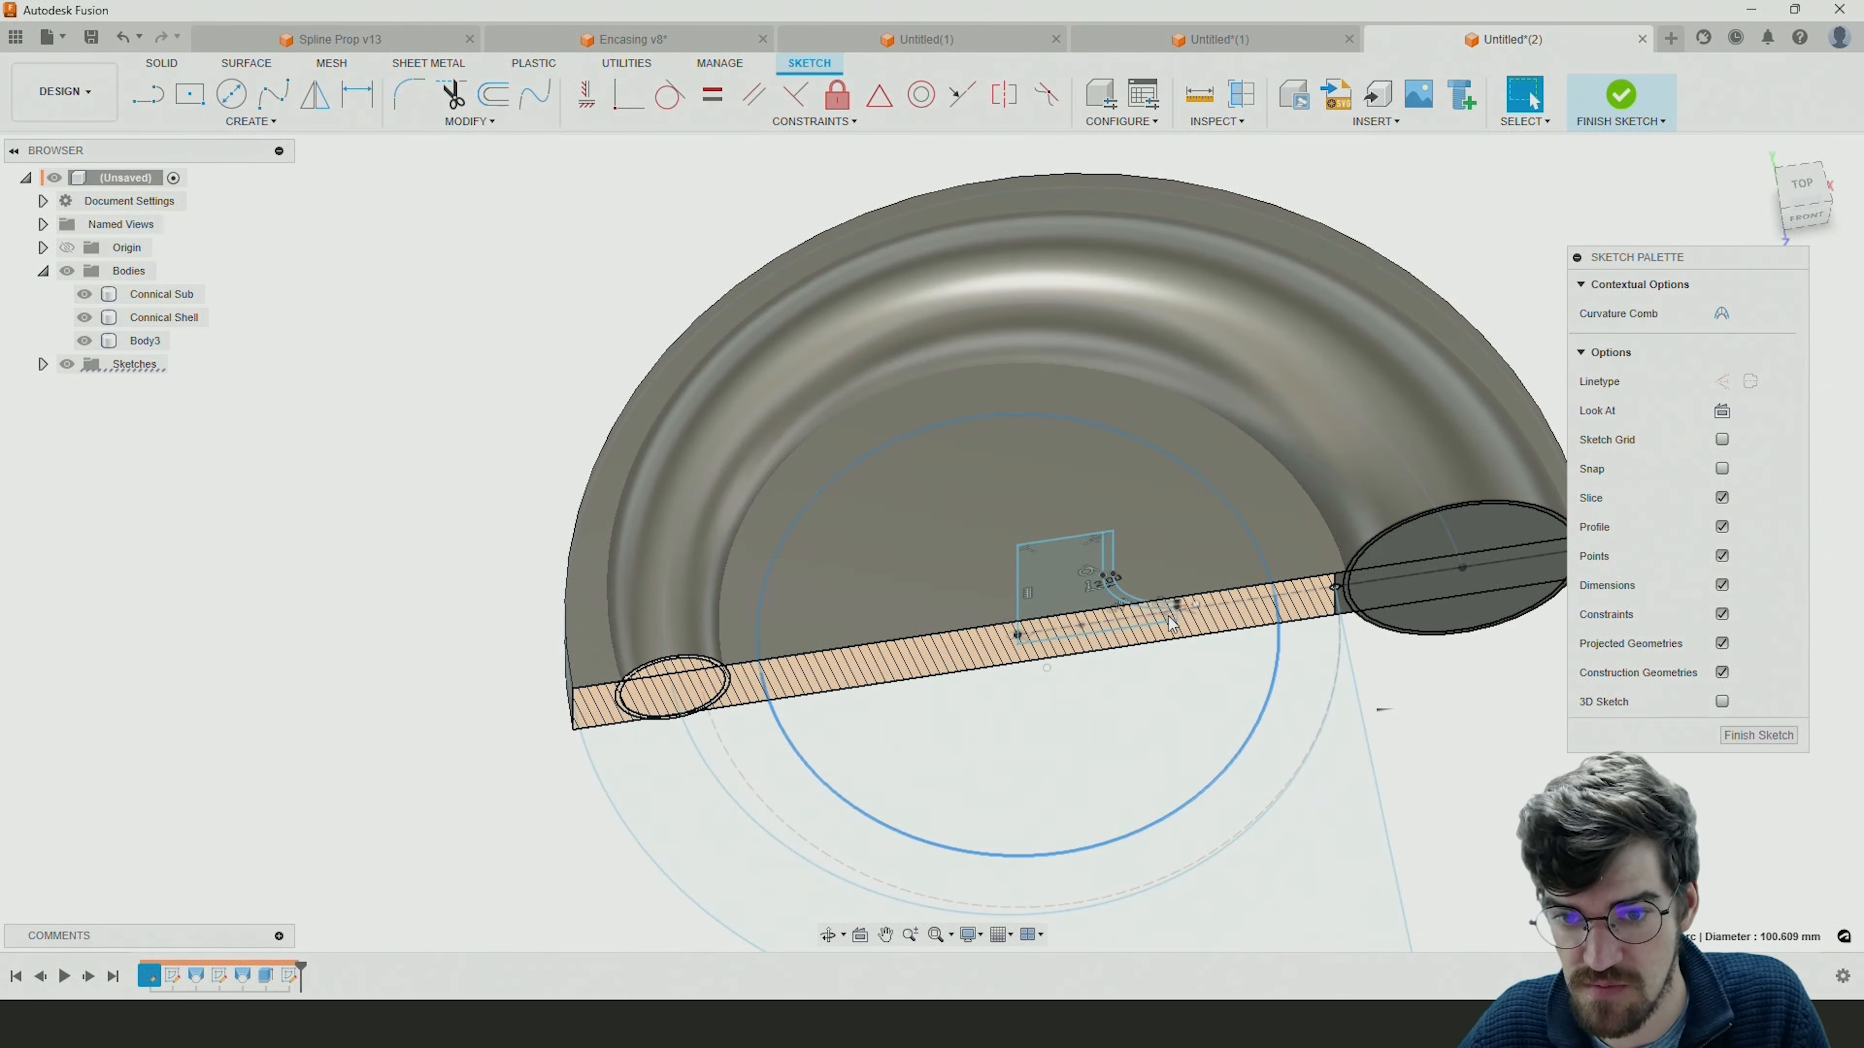
scroll(1177, 613, "up", 4)
mouse_move(1233, 610)
left_mouse_down()
mouse_move(1360, 608)
mouse_move(1188, 626)
mouse_move(1422, 563)
left_mouse_up()
left_click_drag(1190, 625, 1374, 598)
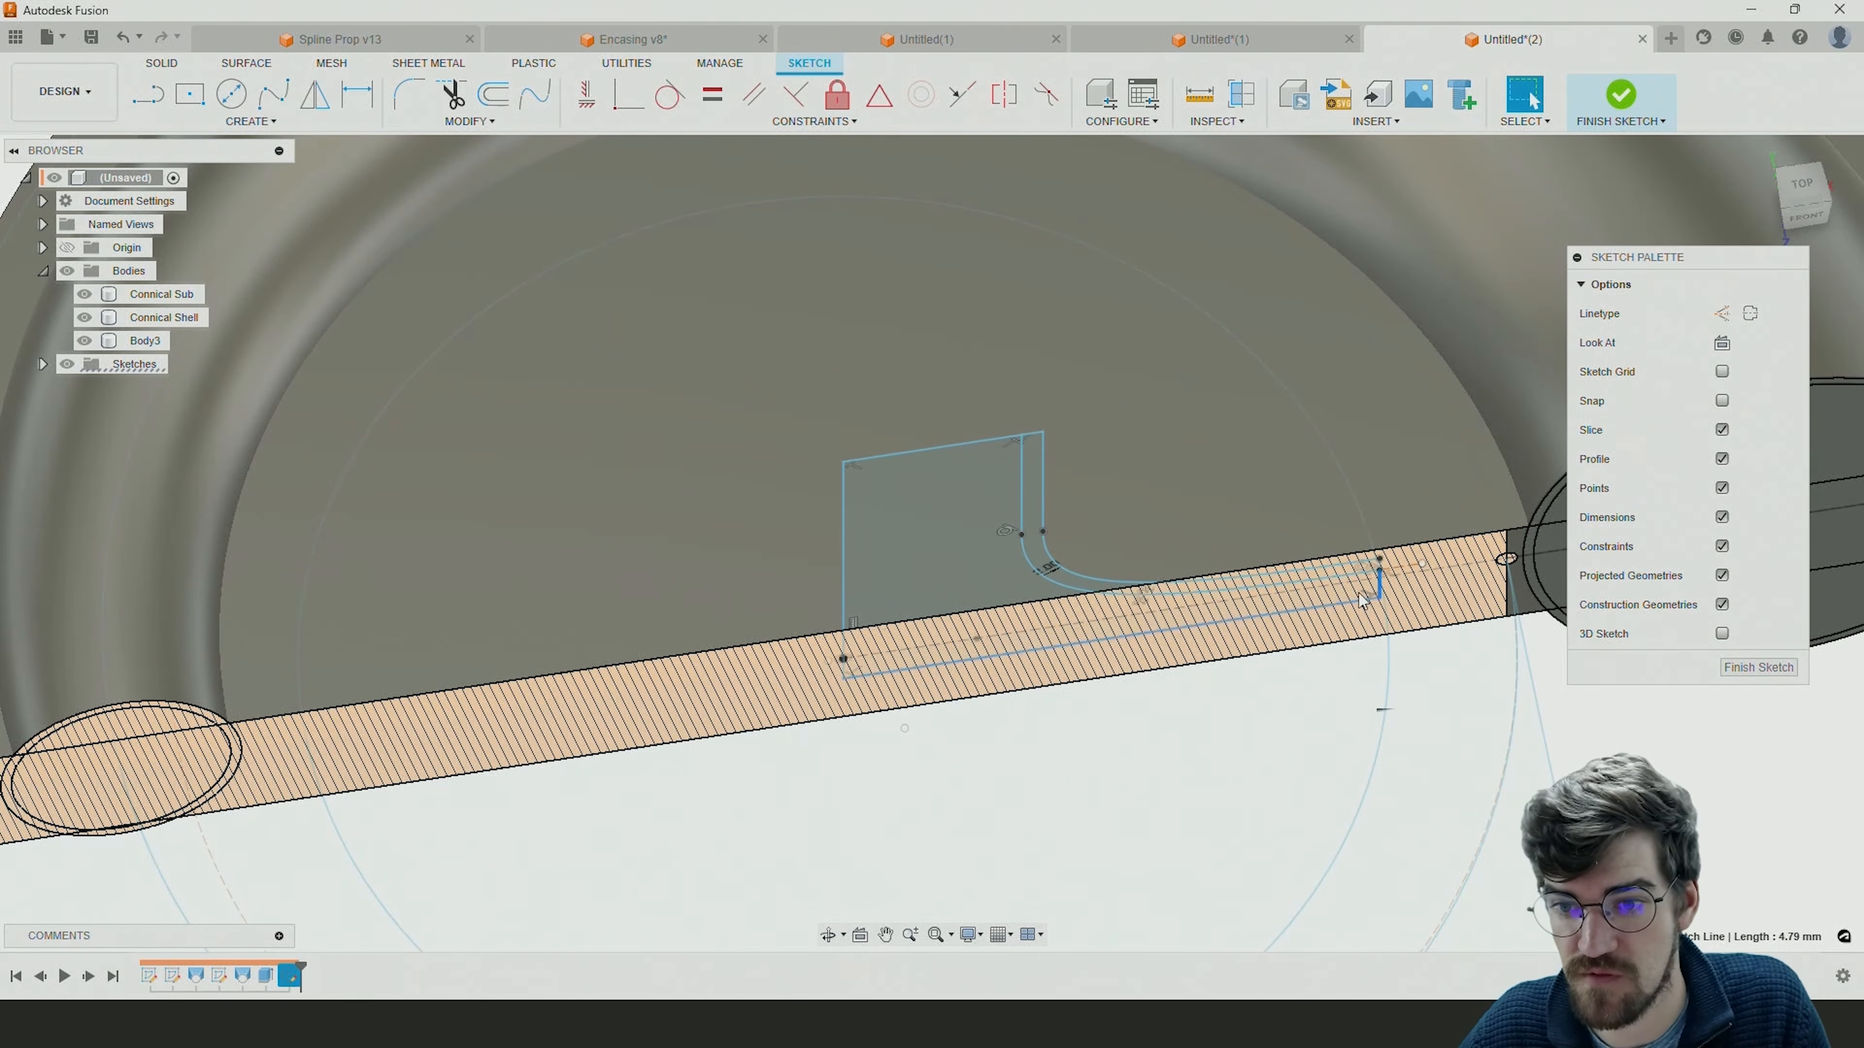
scroll(1358, 593, "down", 5)
middle_click_drag(1367, 598, 1361, 542, "shift")
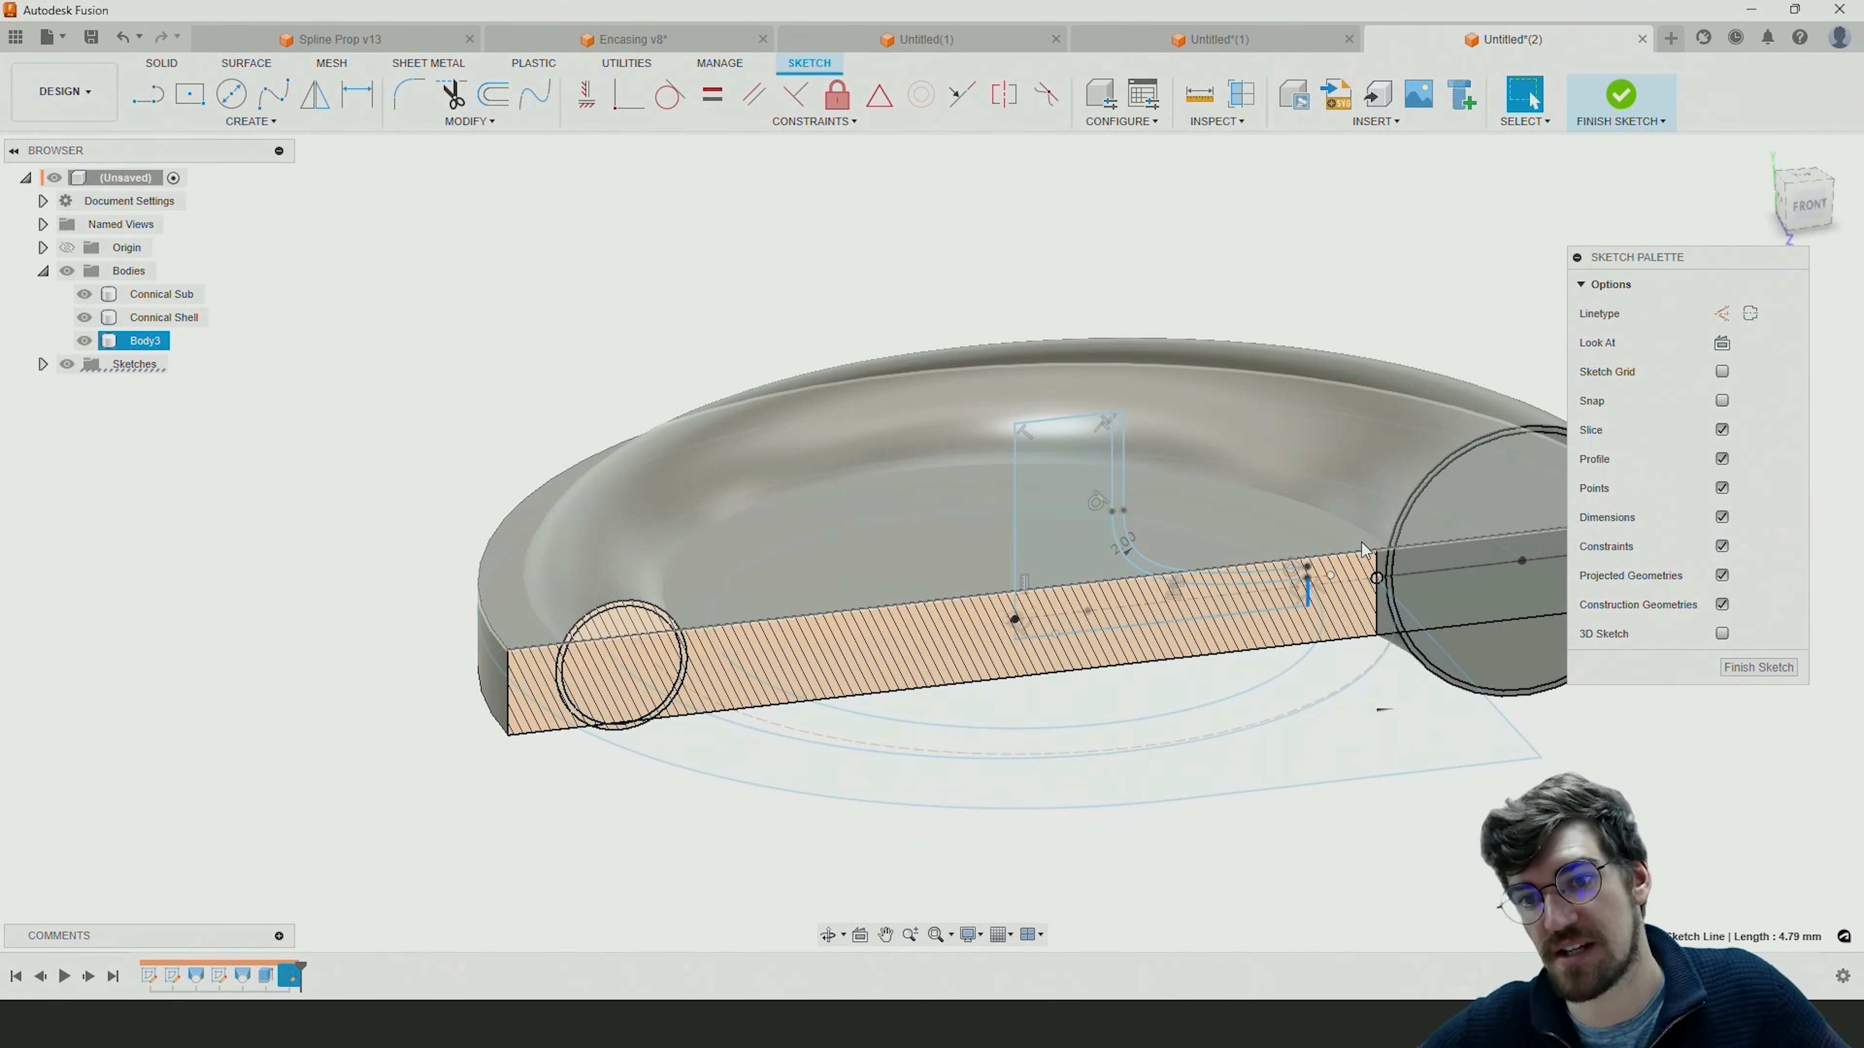
Draw a rectangular extension about 3 mm high with lines outward from the blend curve's lower end and back to the short upright line.
scroll(1321, 580, "up", 5)
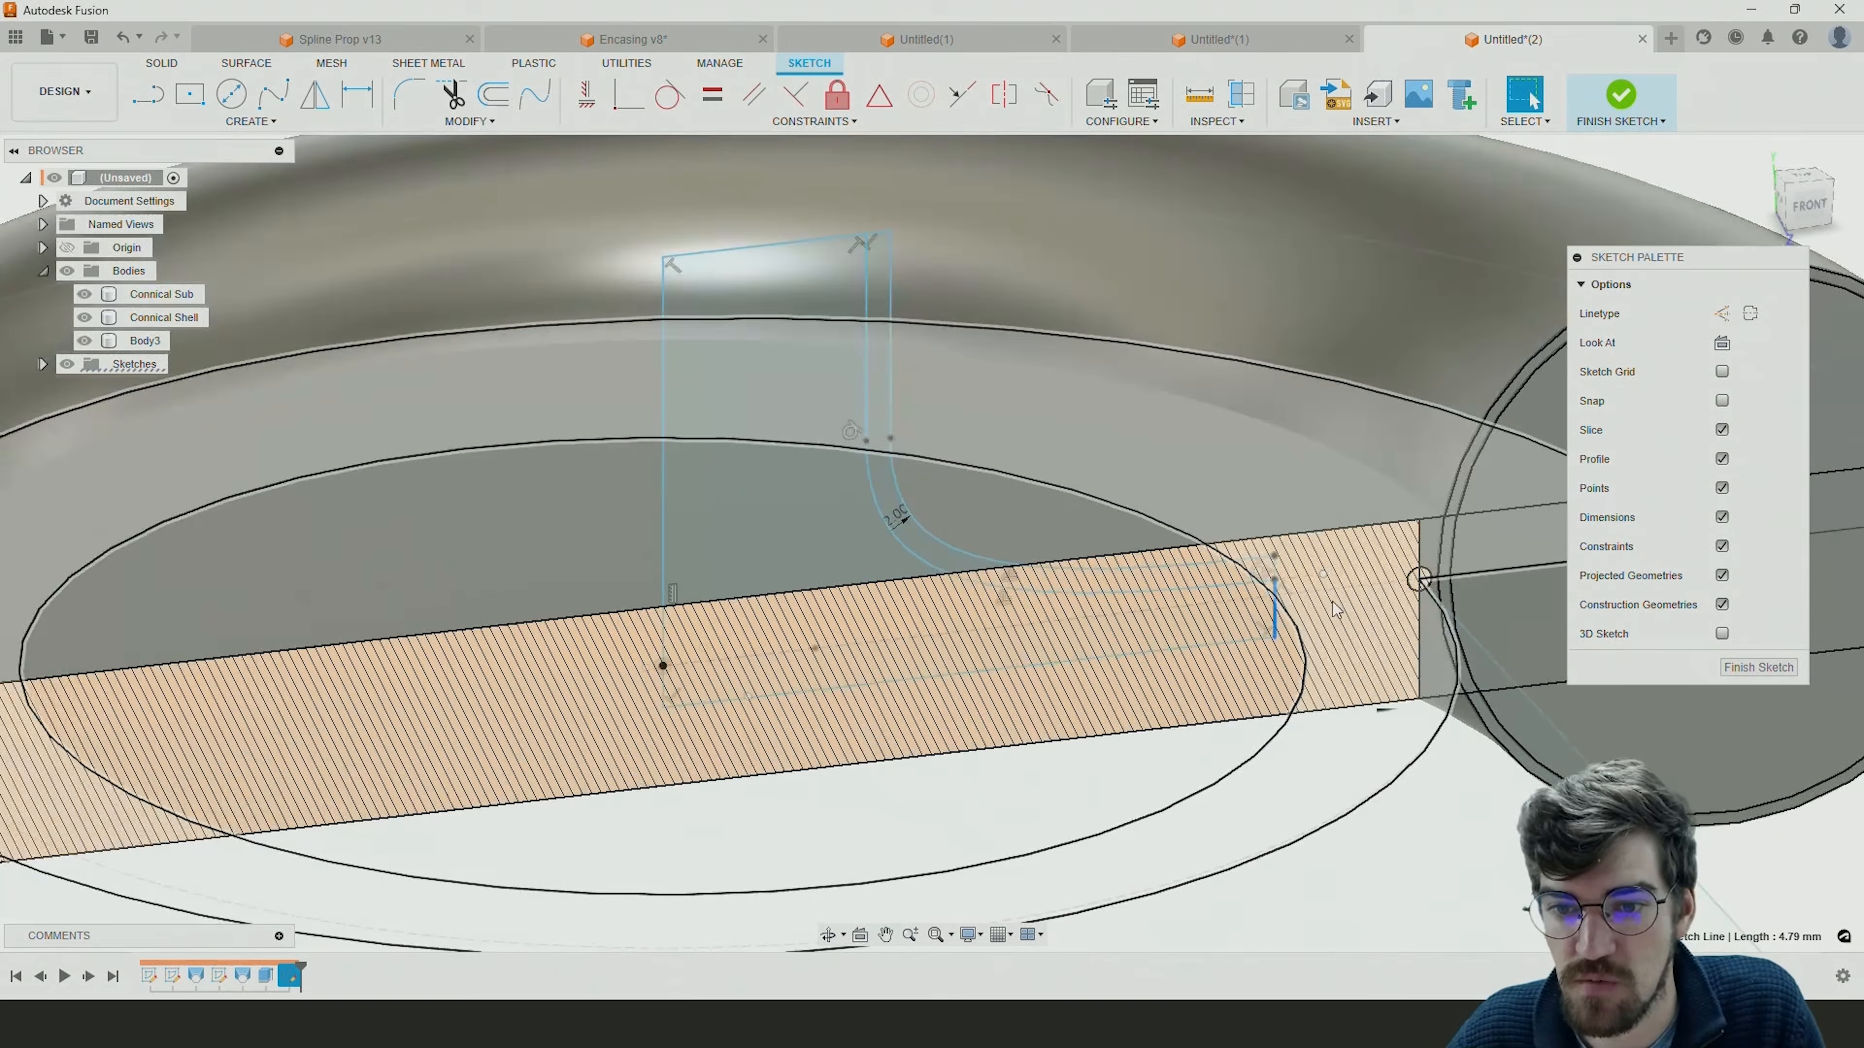
scroll(1240, 620, "down", 5)
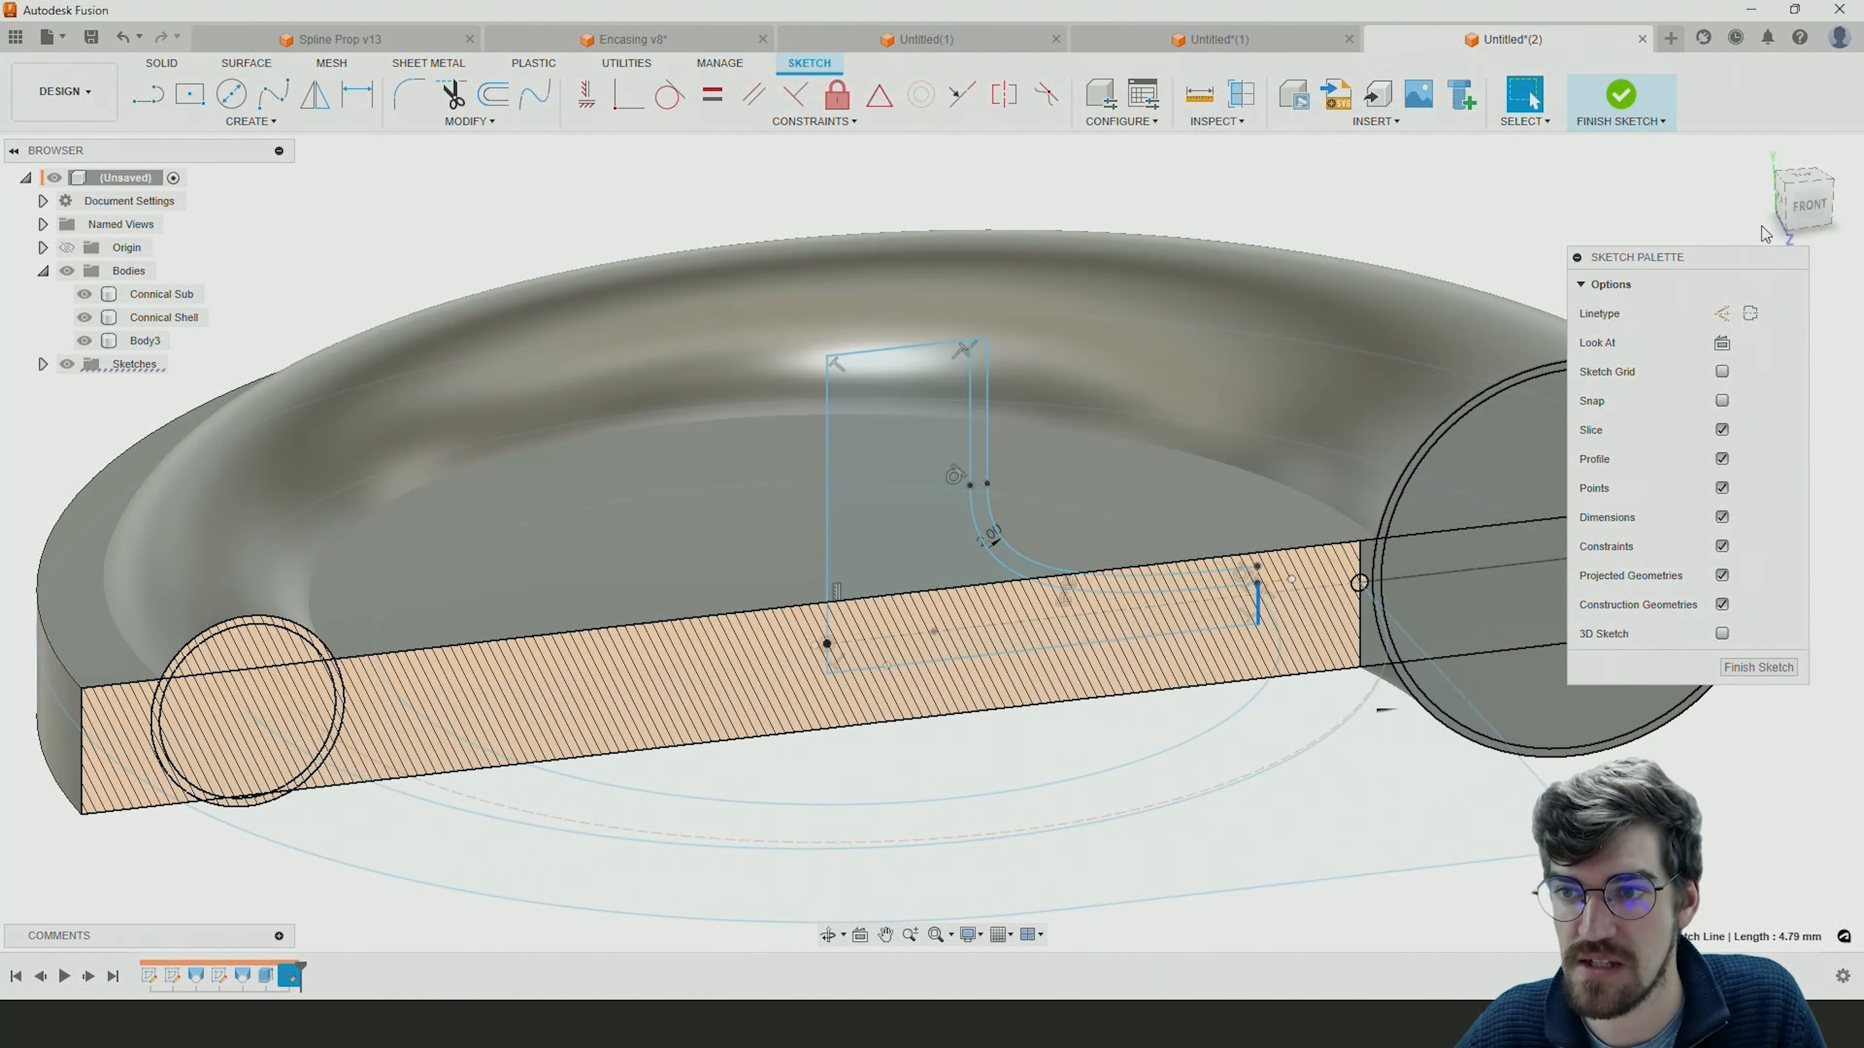
left_click(1807, 203)
scroll(1299, 527, "up", 5)
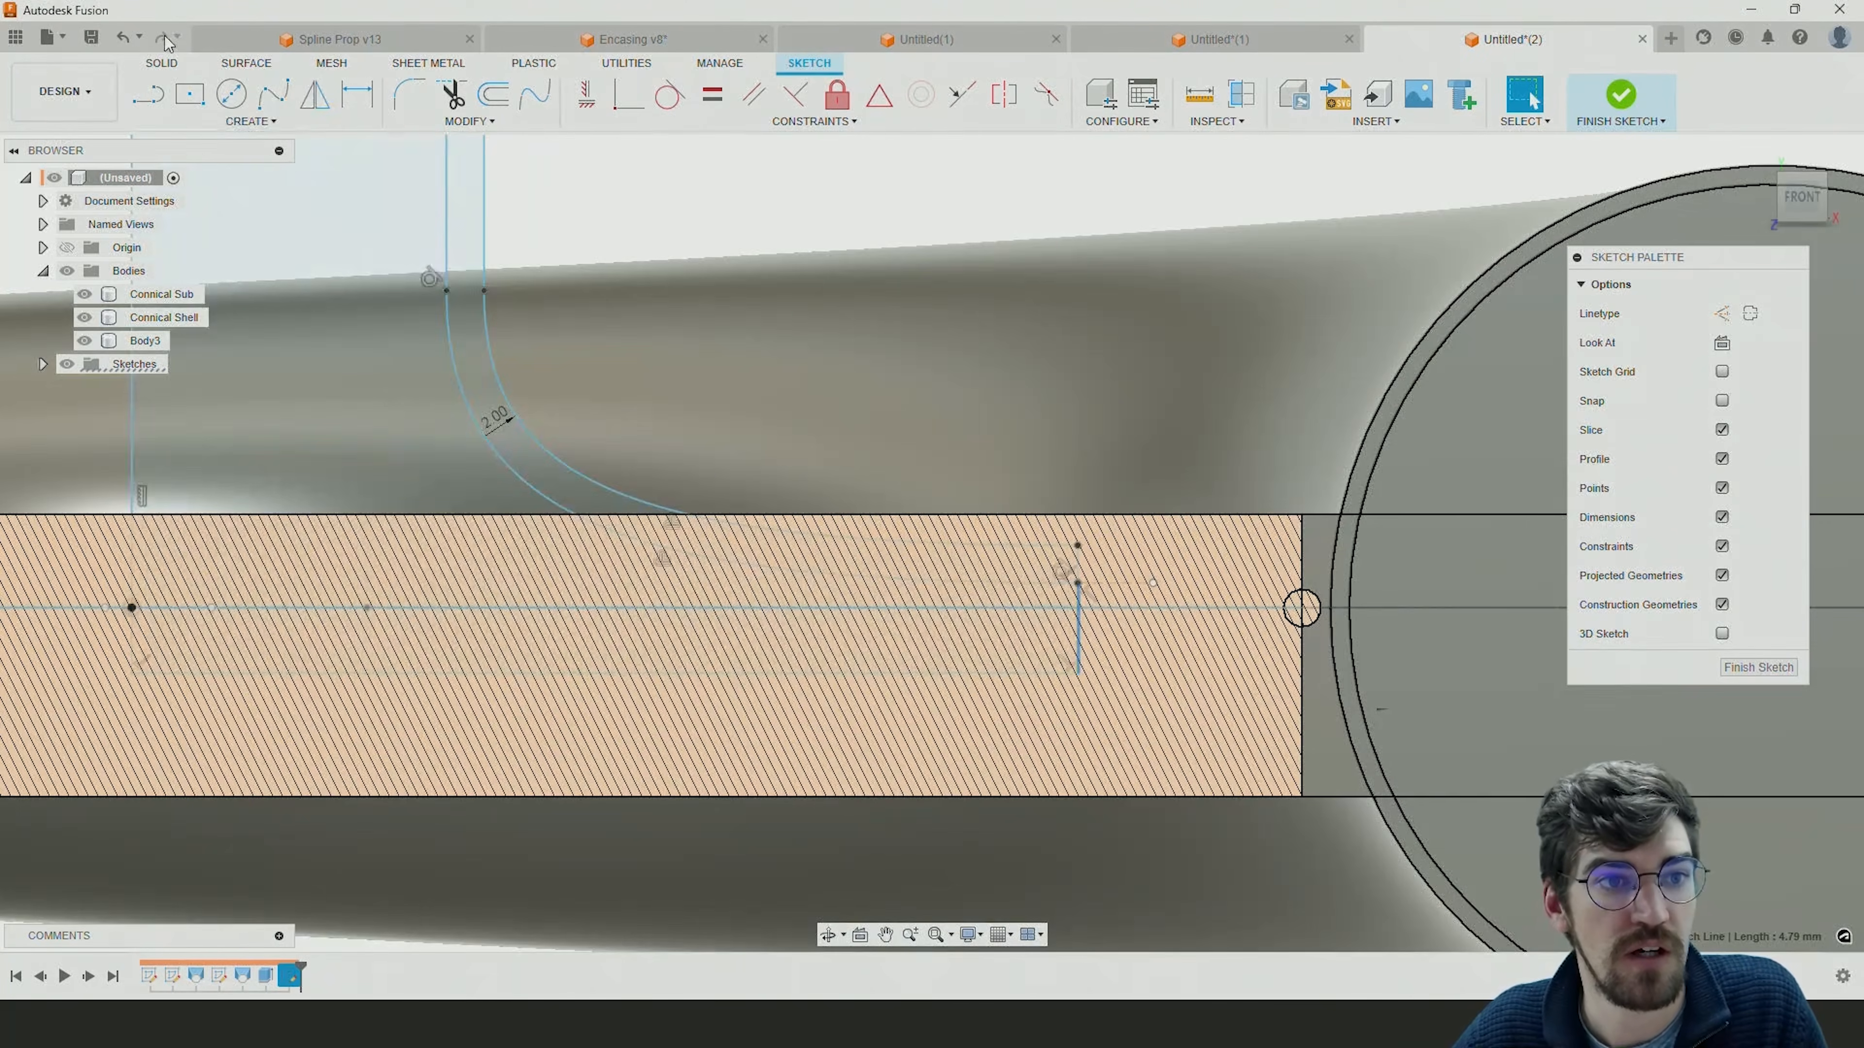
left_click(148, 94)
left_click(1076, 585)
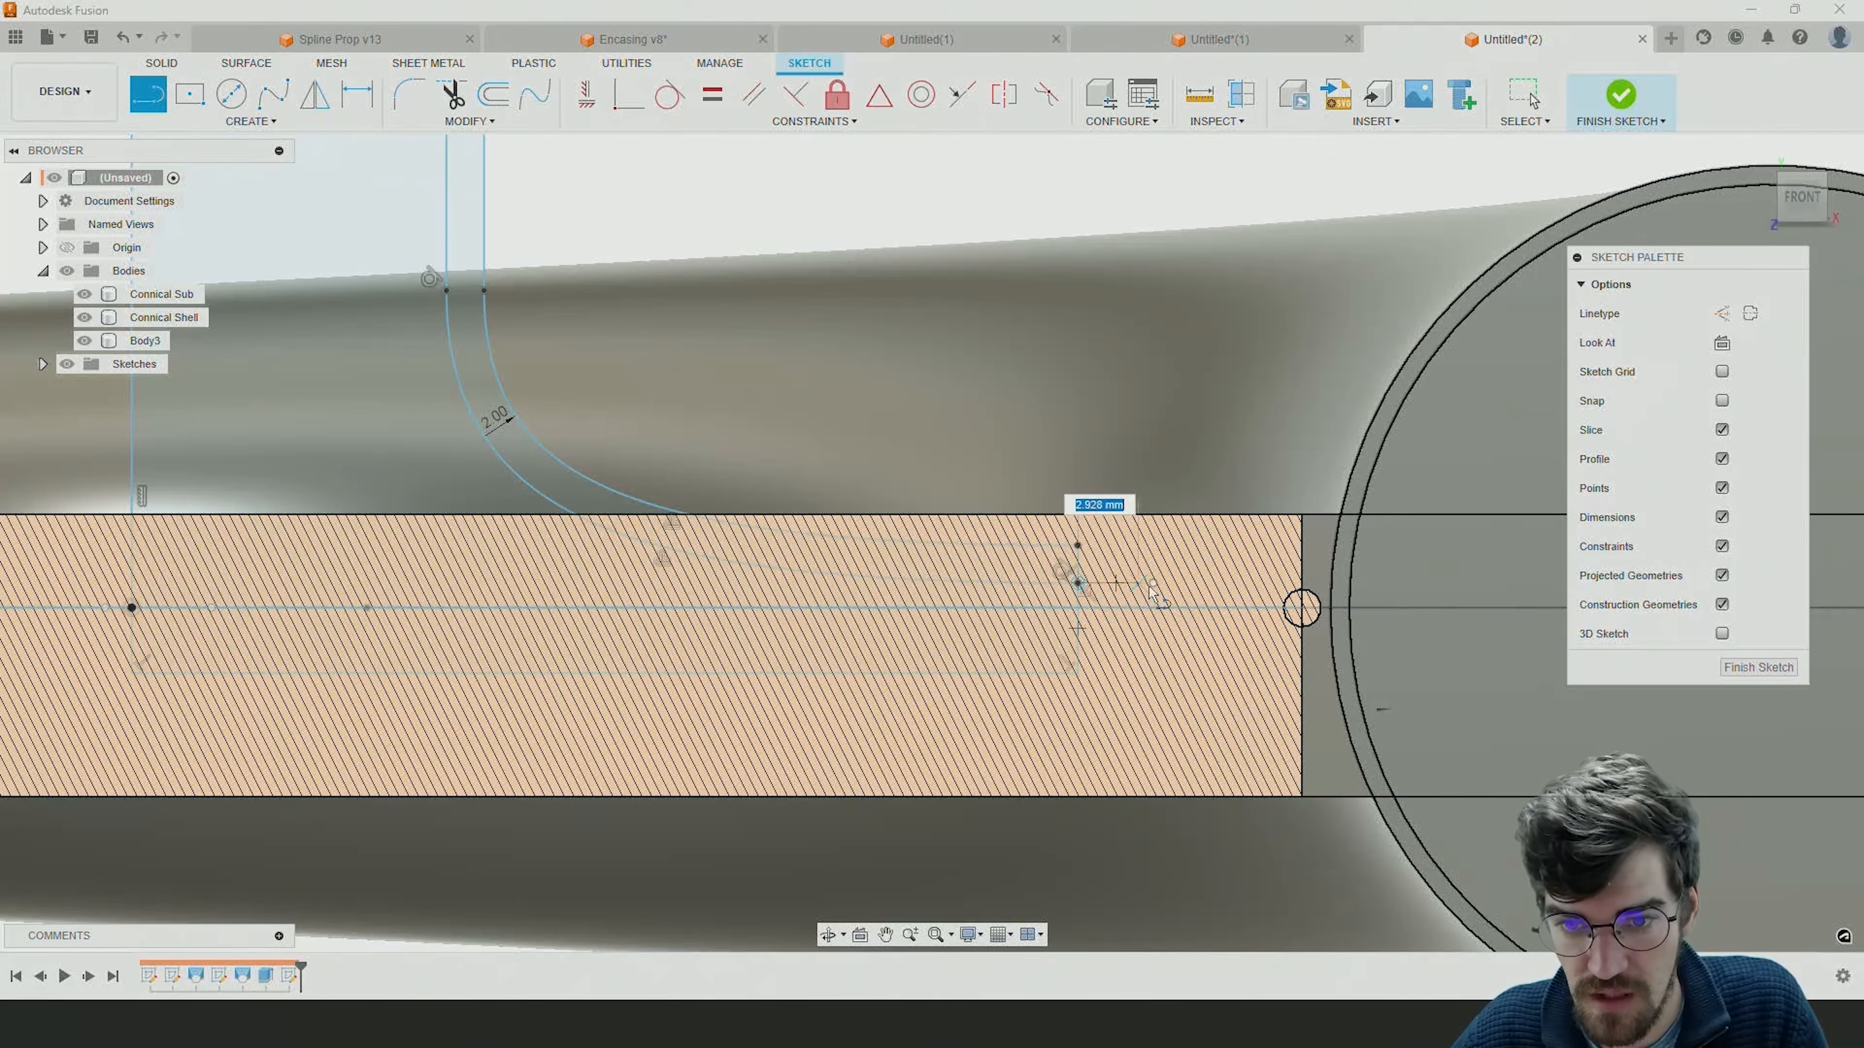
left_click(1240, 584)
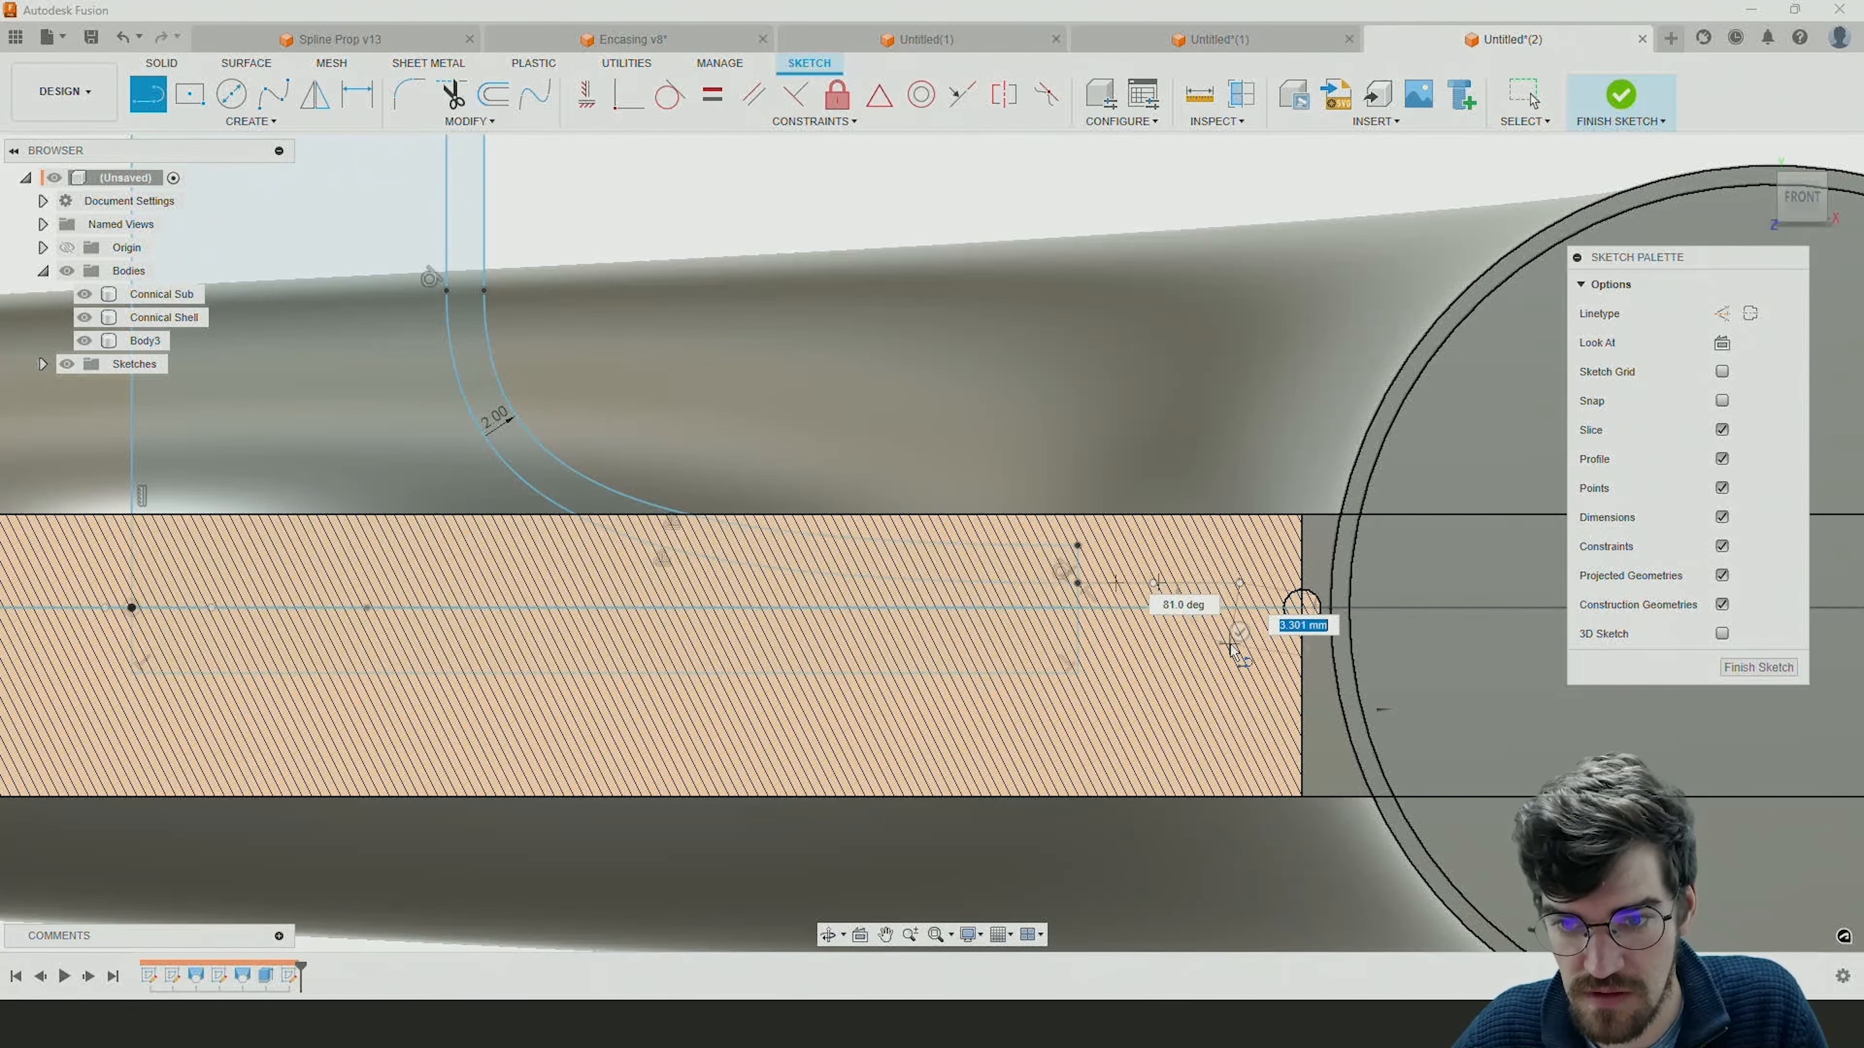
scroll(1237, 639, "up", 4)
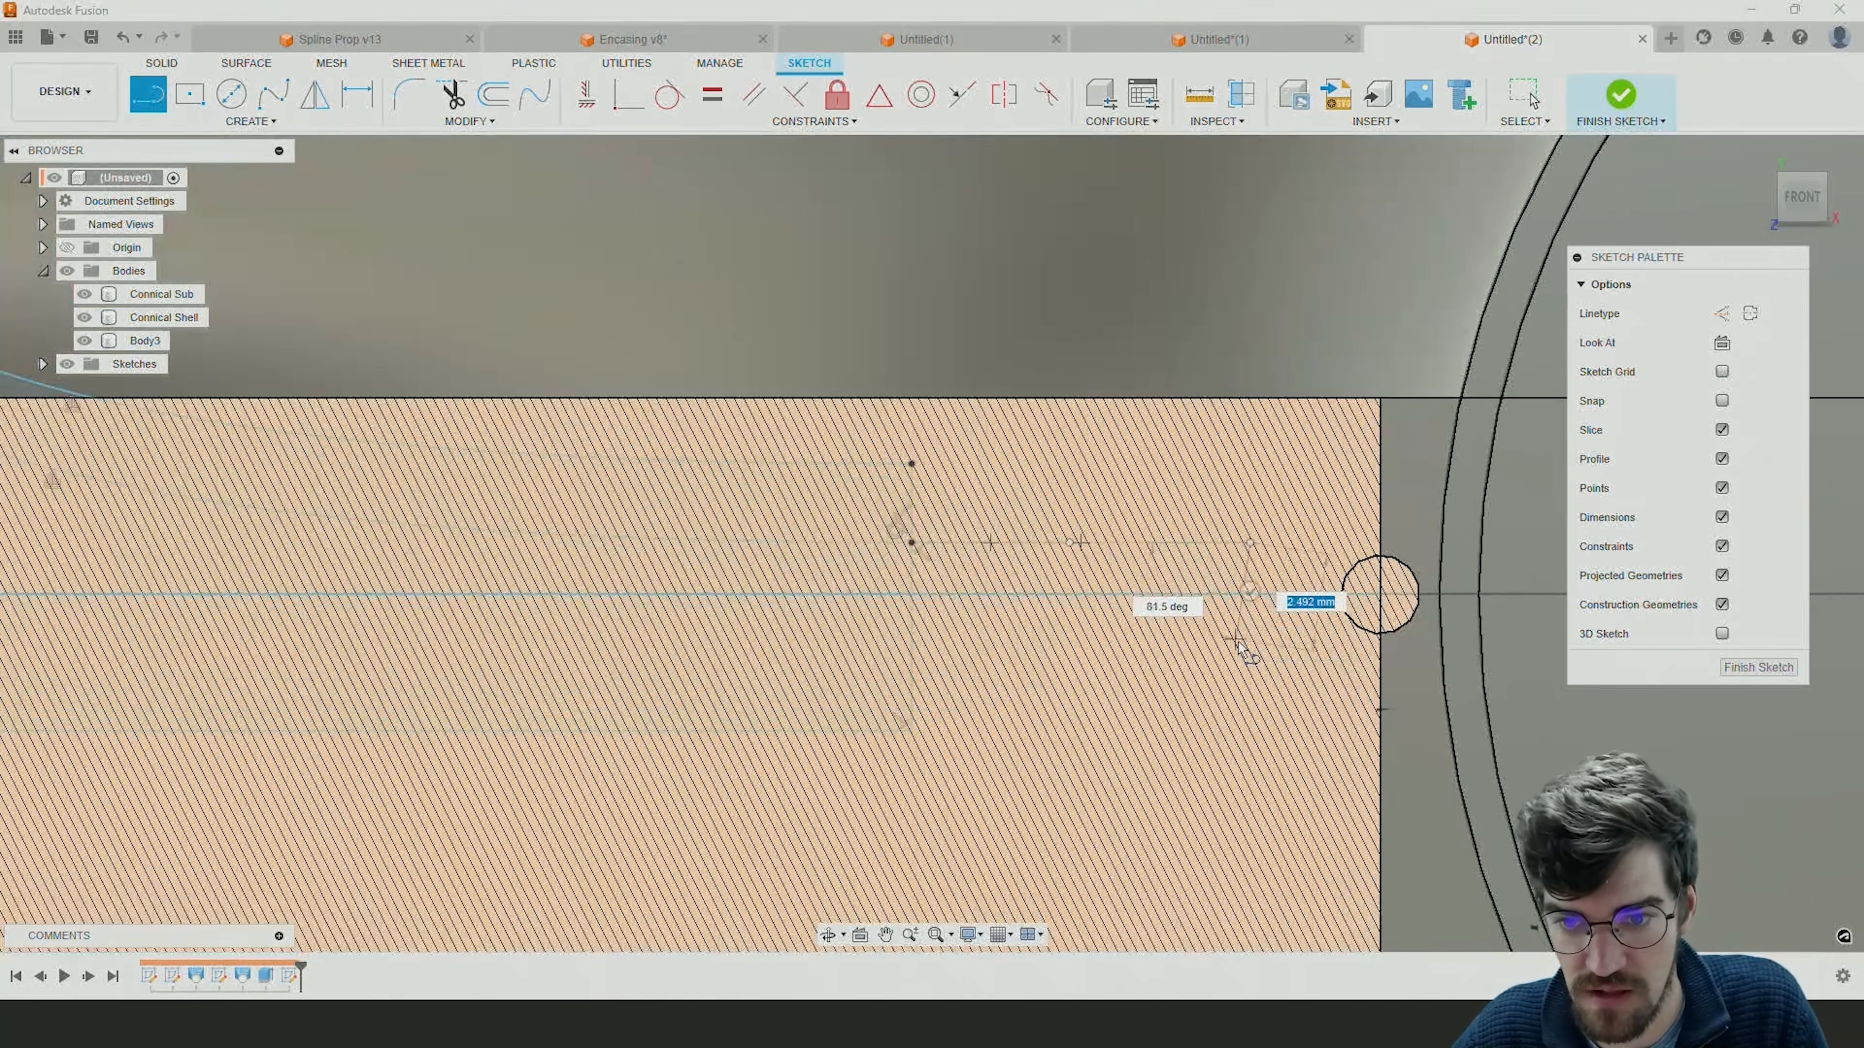
left_click(1250, 660)
left_click(915, 661)
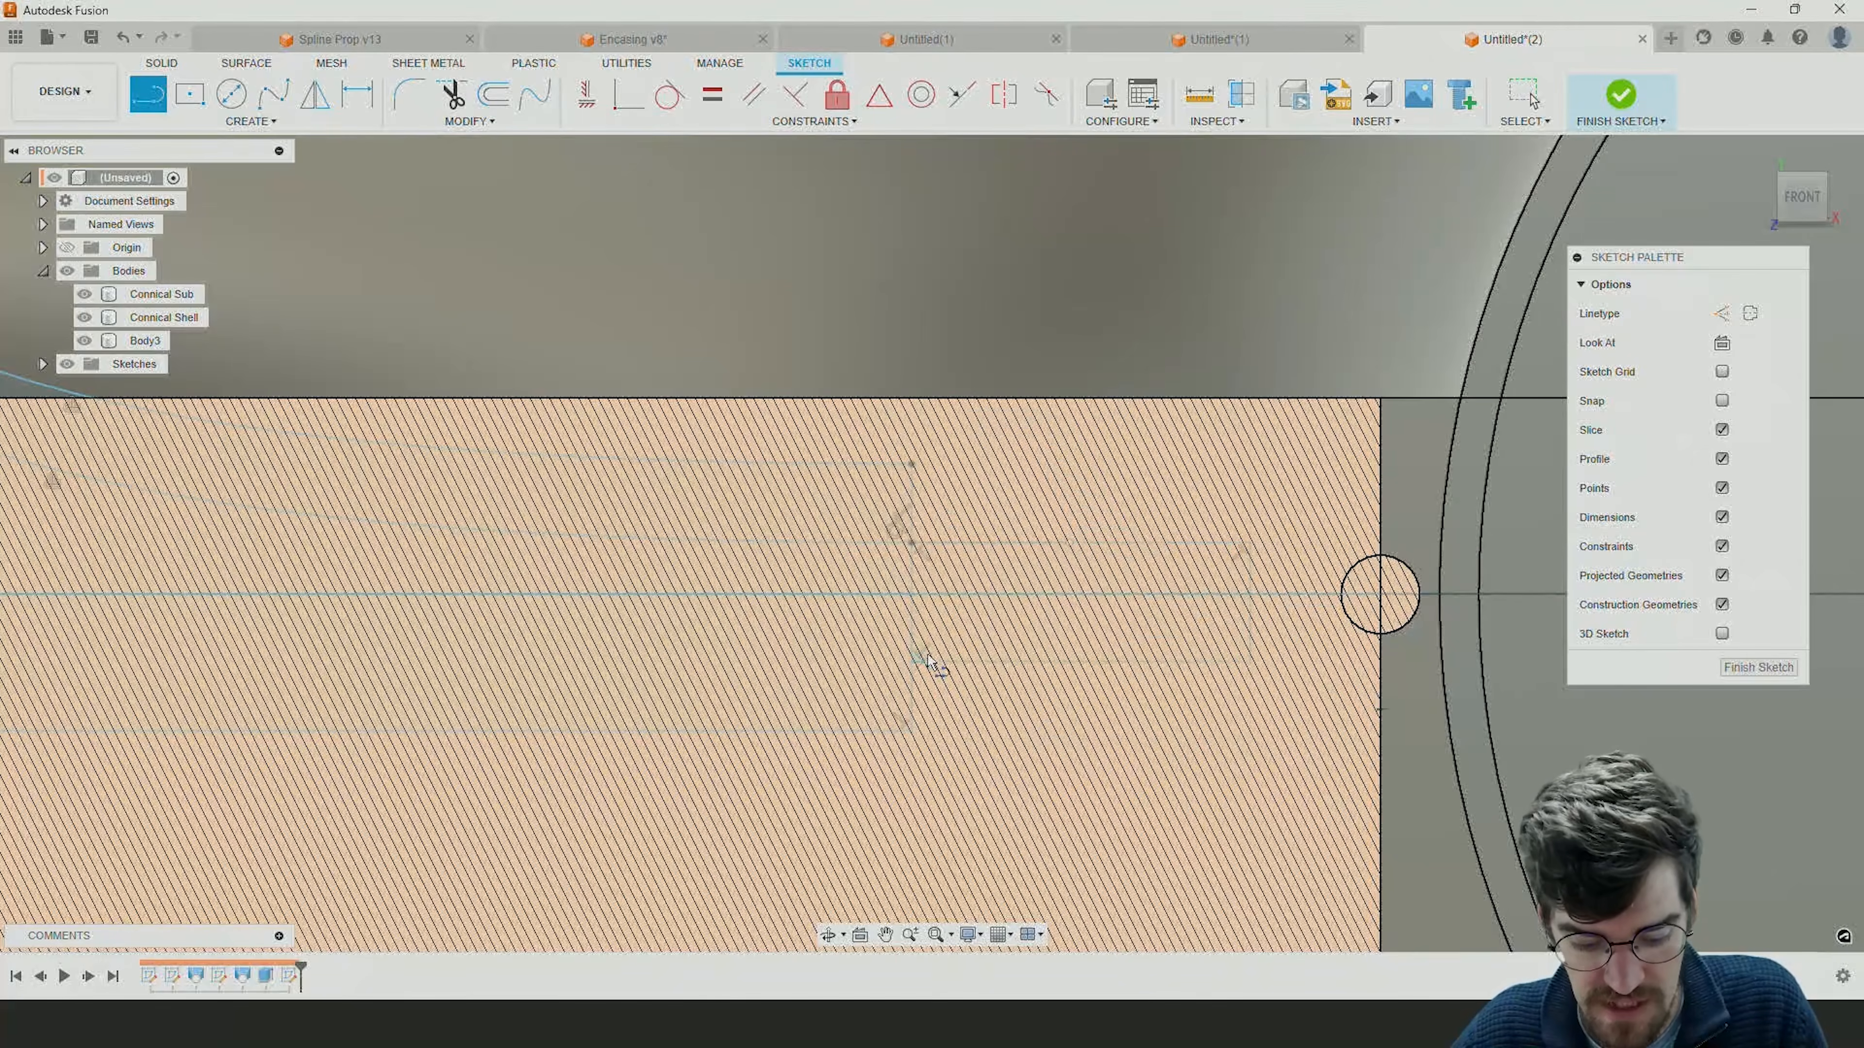
scroll(962, 635, "down", 3)
key("Escape")
Move the rectangular extension's outer line to the cut edge through the center of the small circle beside the volute.
middle_click_drag(1038, 577, 981, 676, "shift")
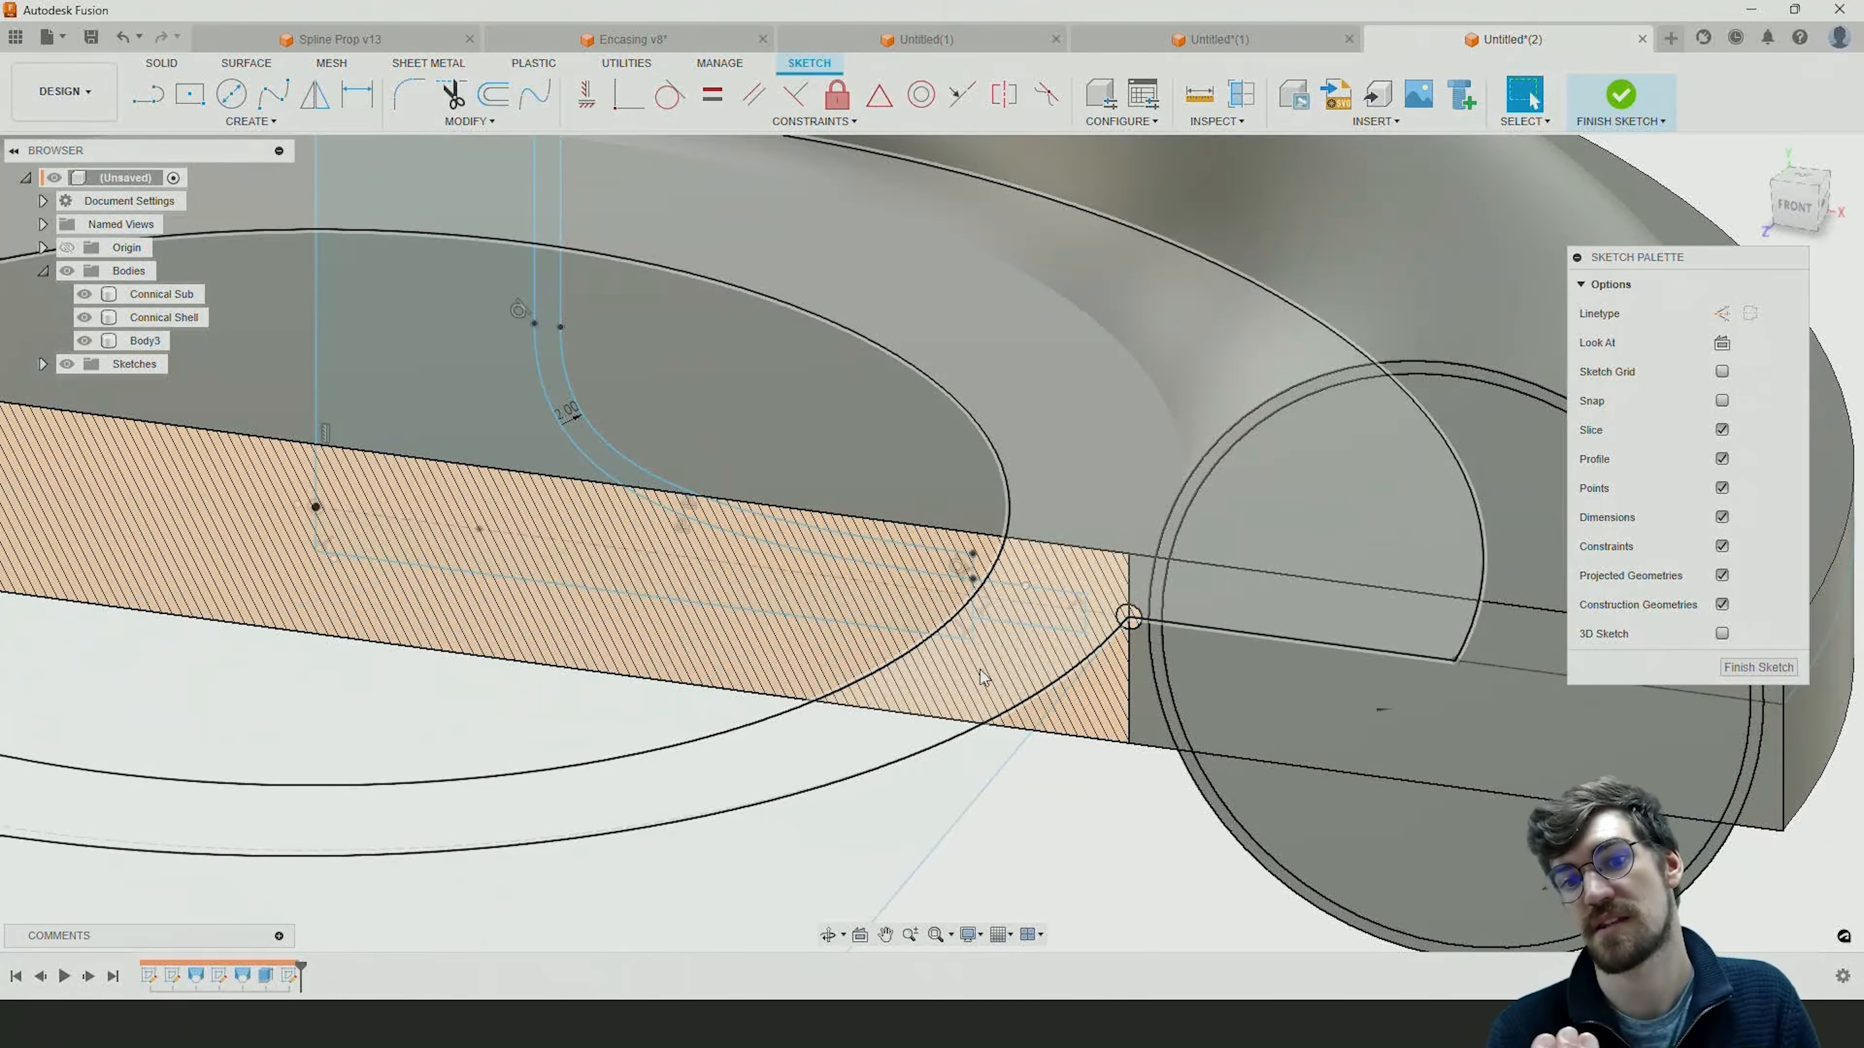
mouse_move(999, 658)
middle_mouse_down("shift")
mouse_move(1040, 699)
mouse_move(1031, 554)
middle_mouse_up("shift")
scroll(1031, 554, "up", 3)
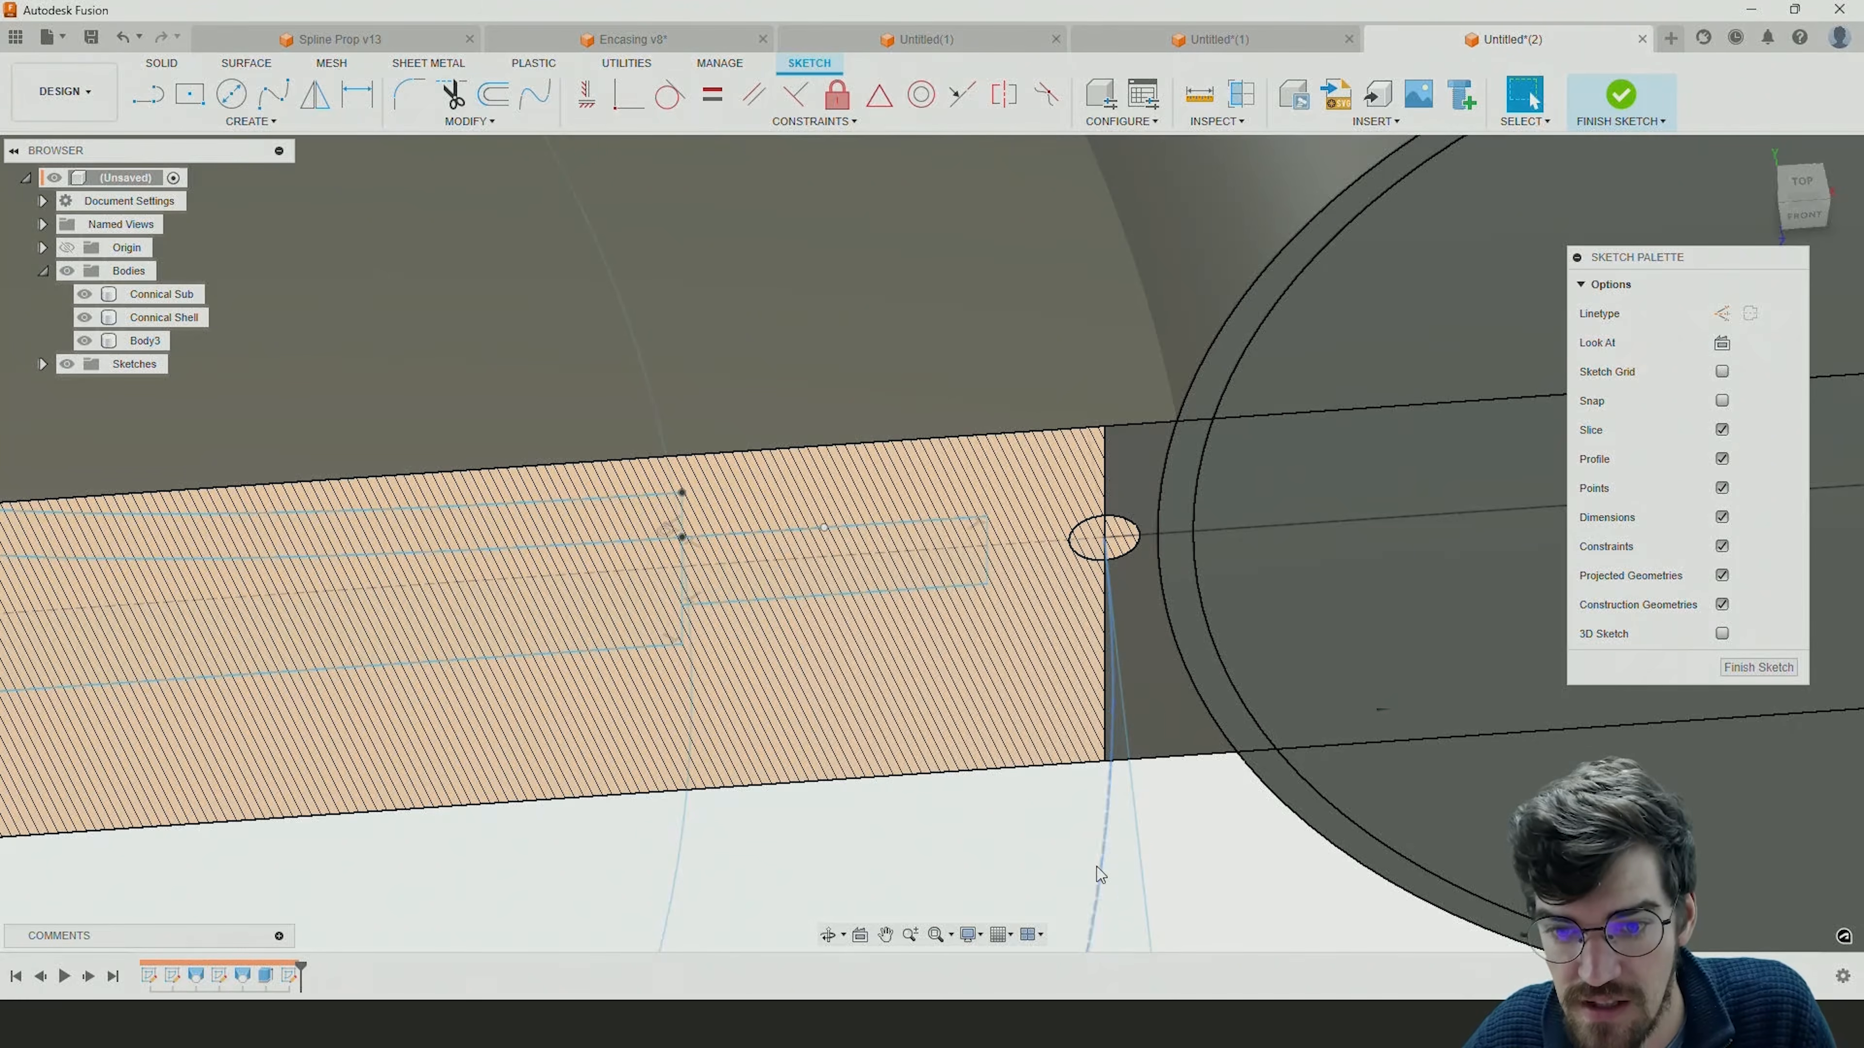
scroll(1089, 749, "down", 4)
scroll(1089, 676, "down", 5)
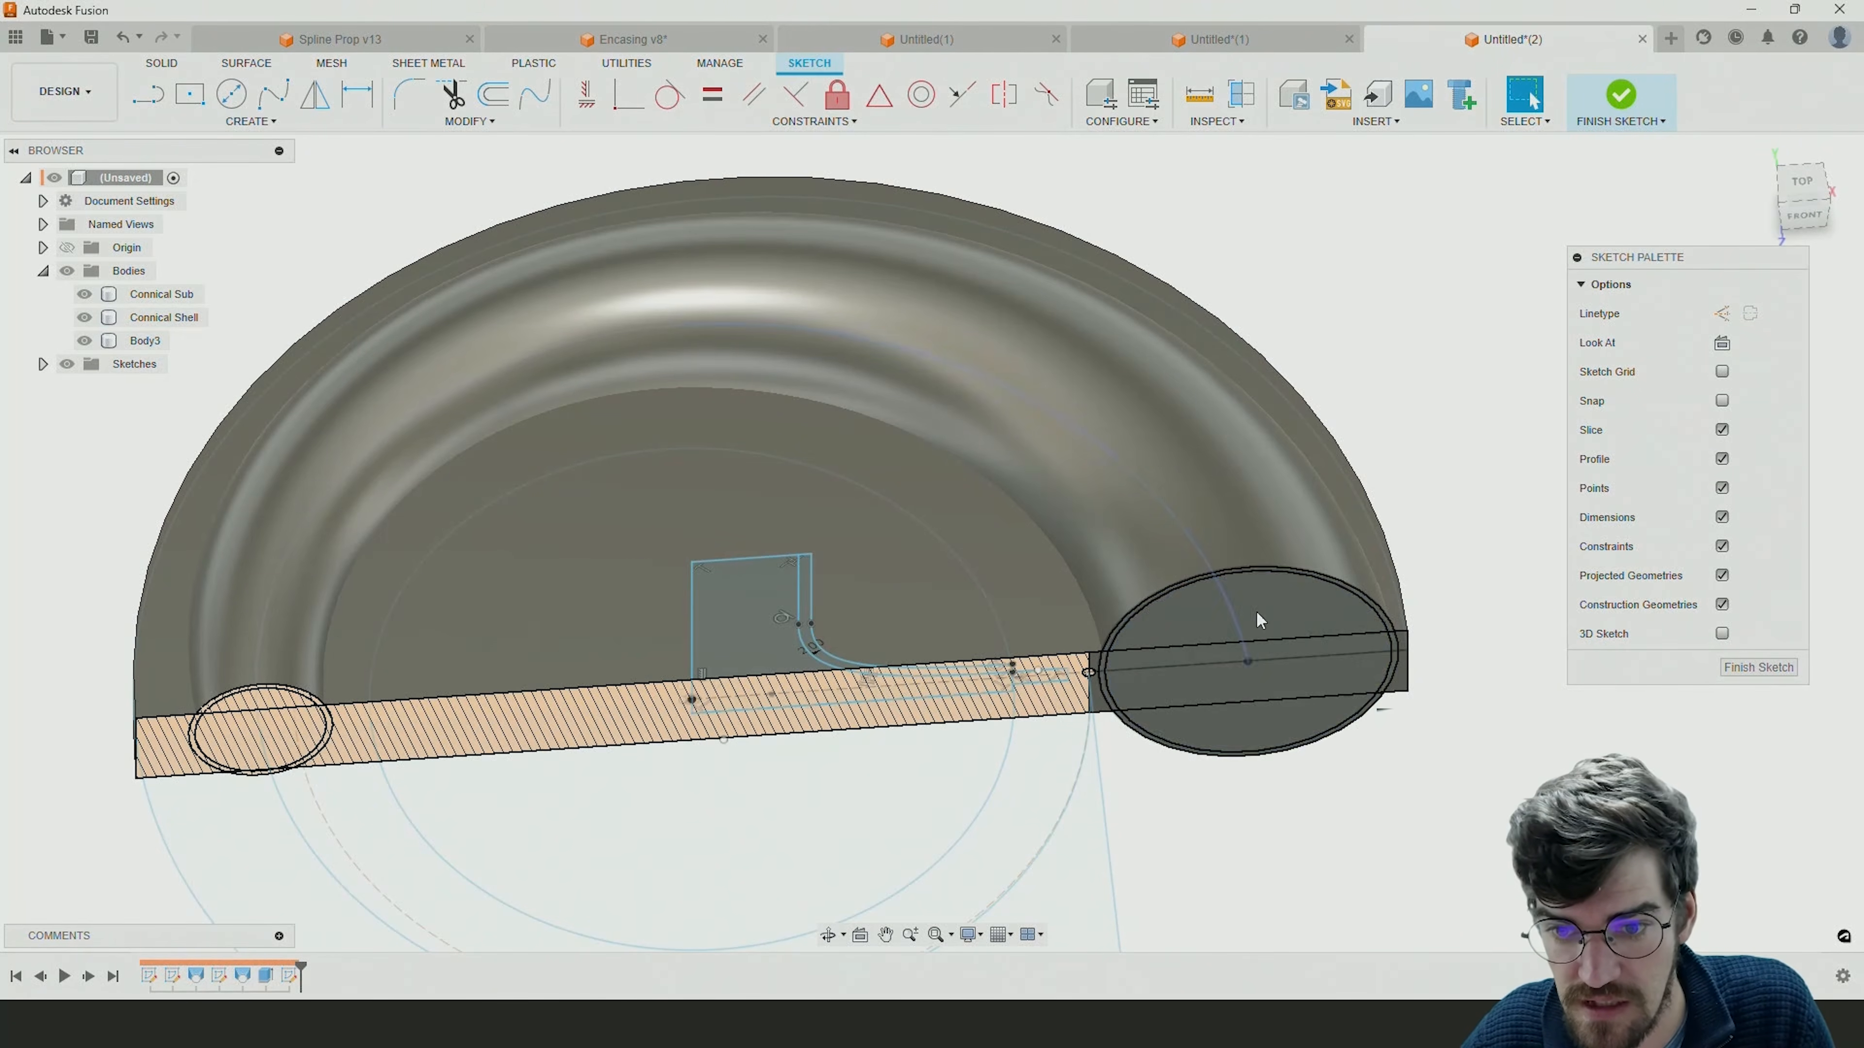
scroll(1071, 686, "up", 4)
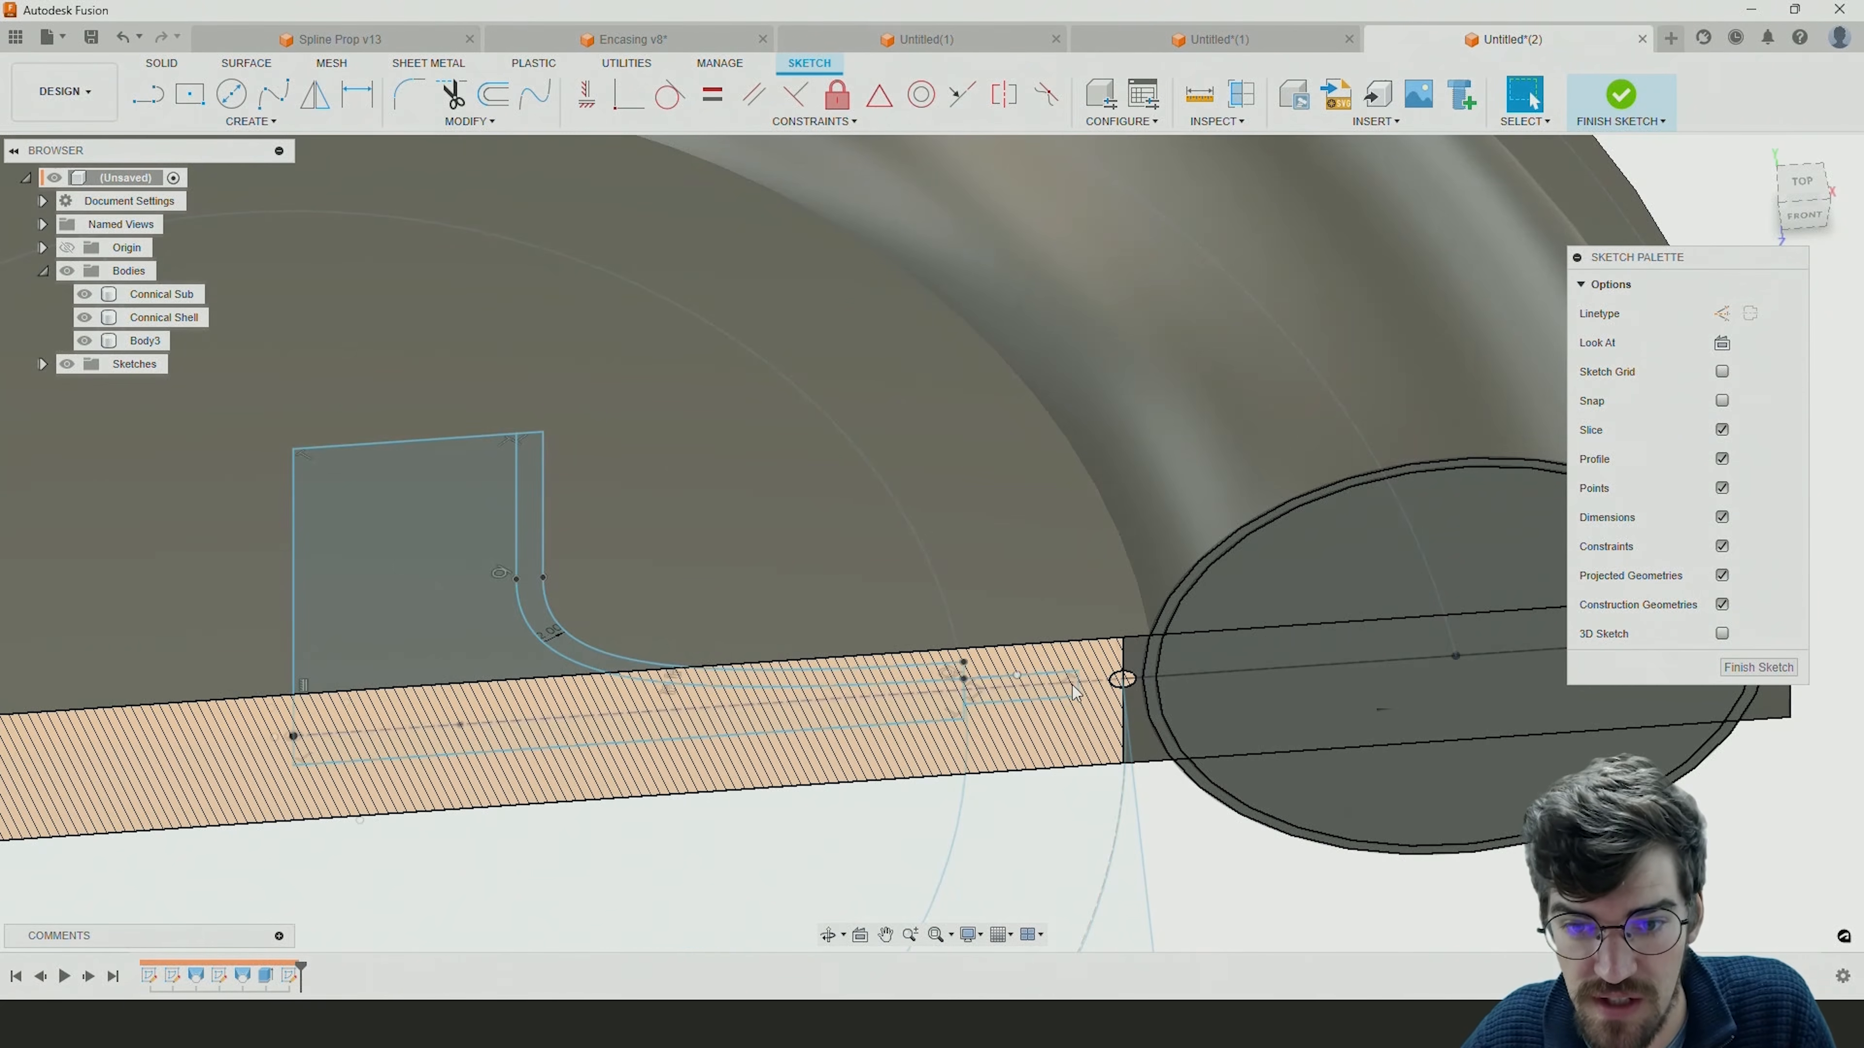
scroll(1080, 691, "up", 3)
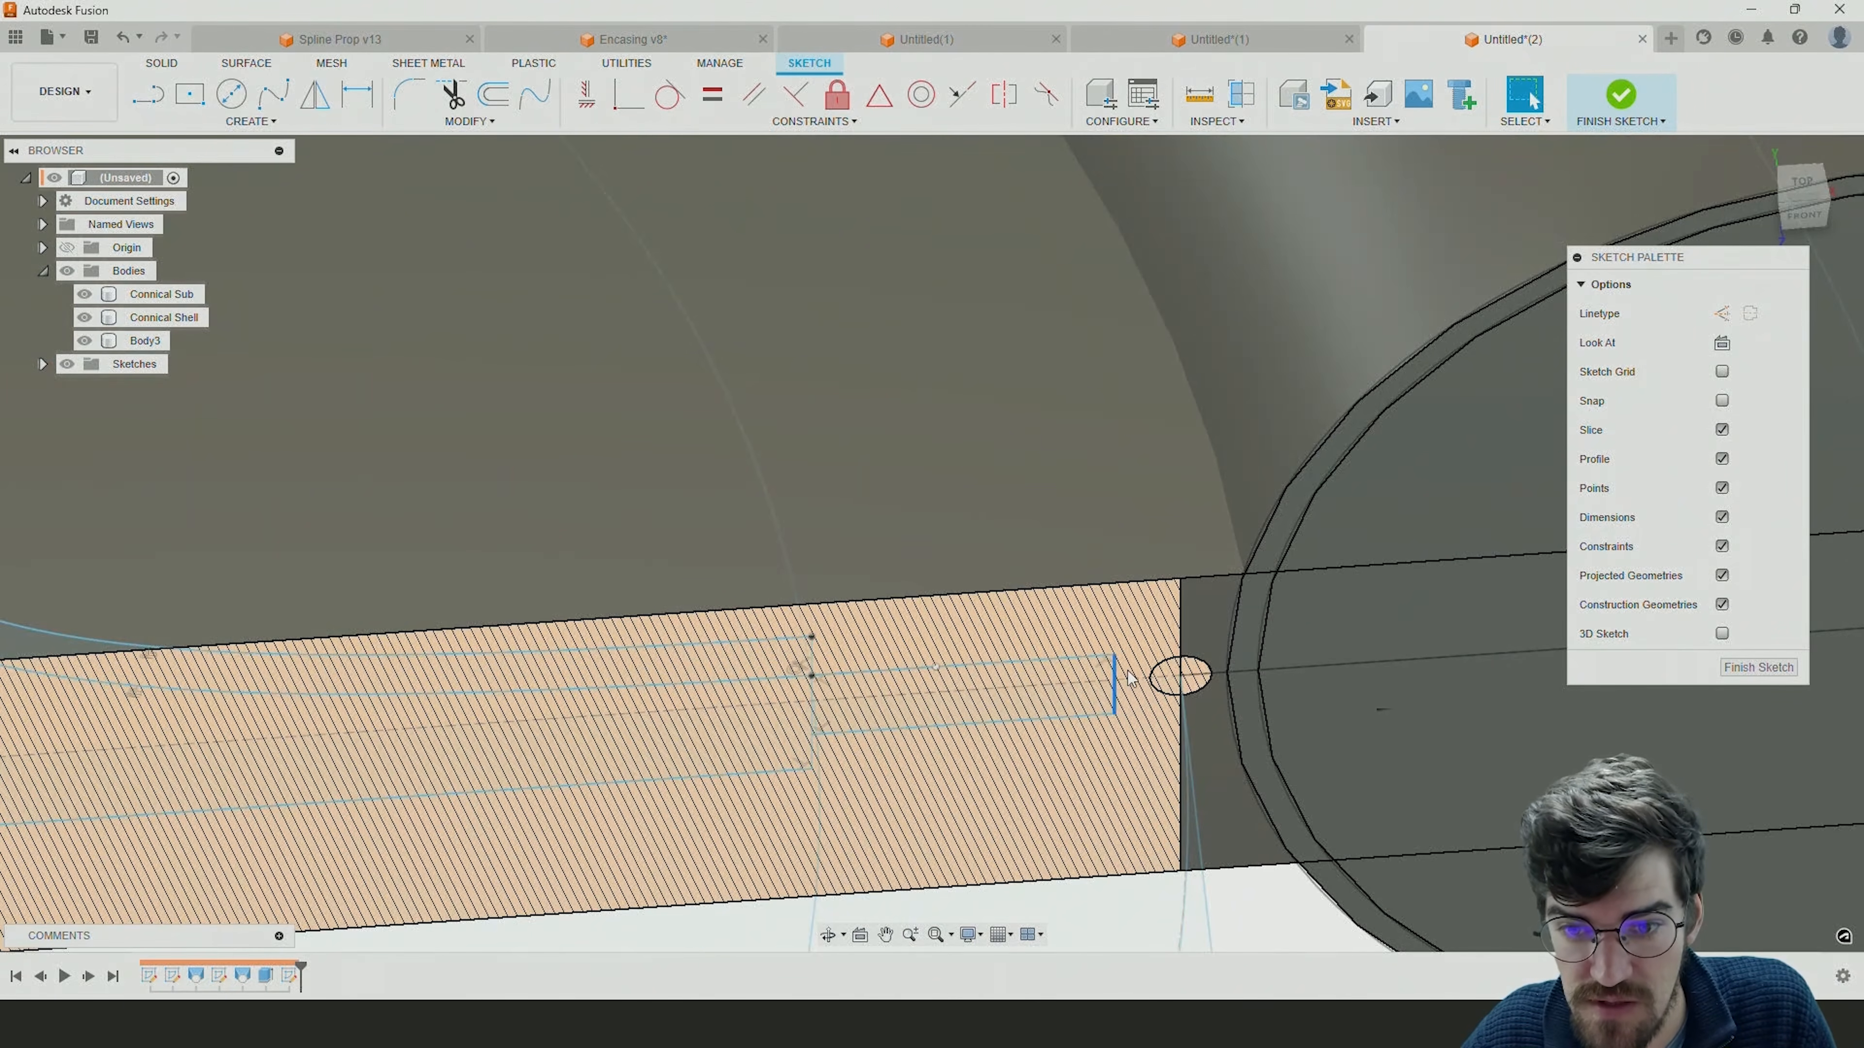
left_click(1170, 680)
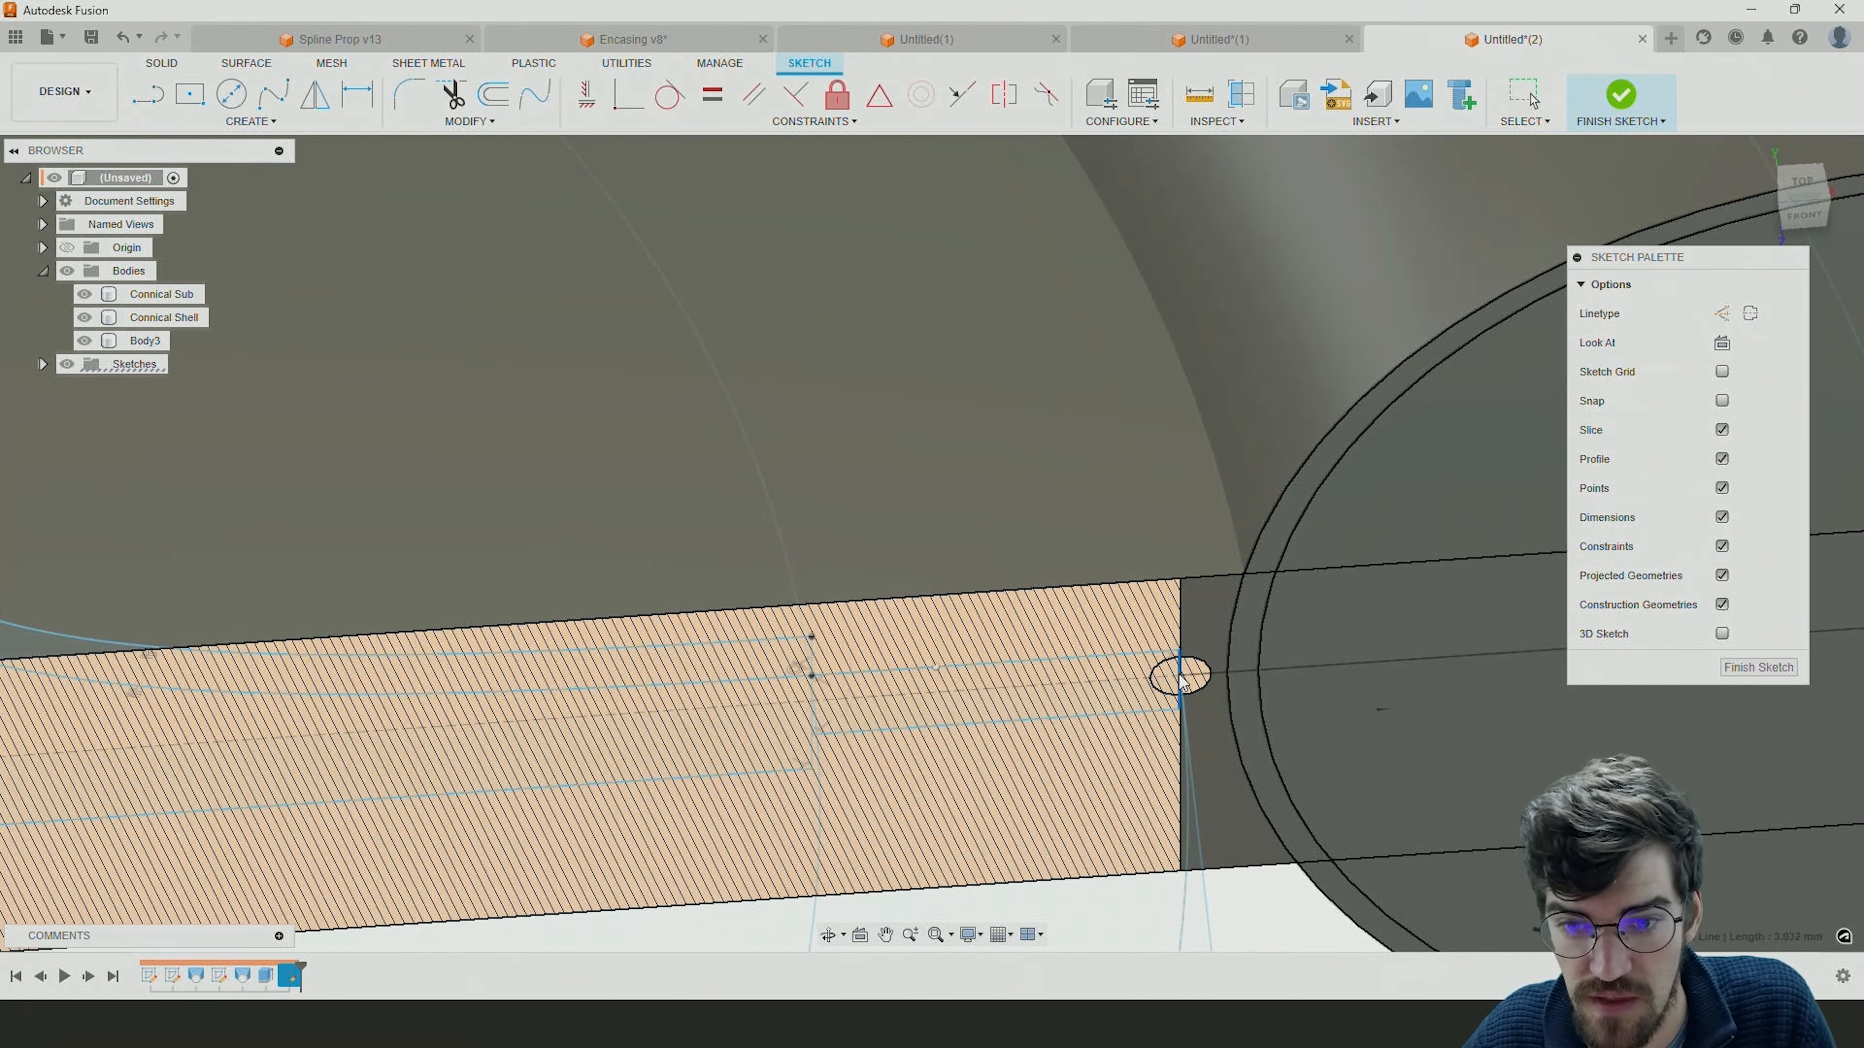
Examine how the extended profile meets the small circle and the funnel outline, ending in the front view.
scroll(1181, 682, "down", 3)
scroll(1182, 674, "up", 5)
scroll(1175, 664, "down", 6)
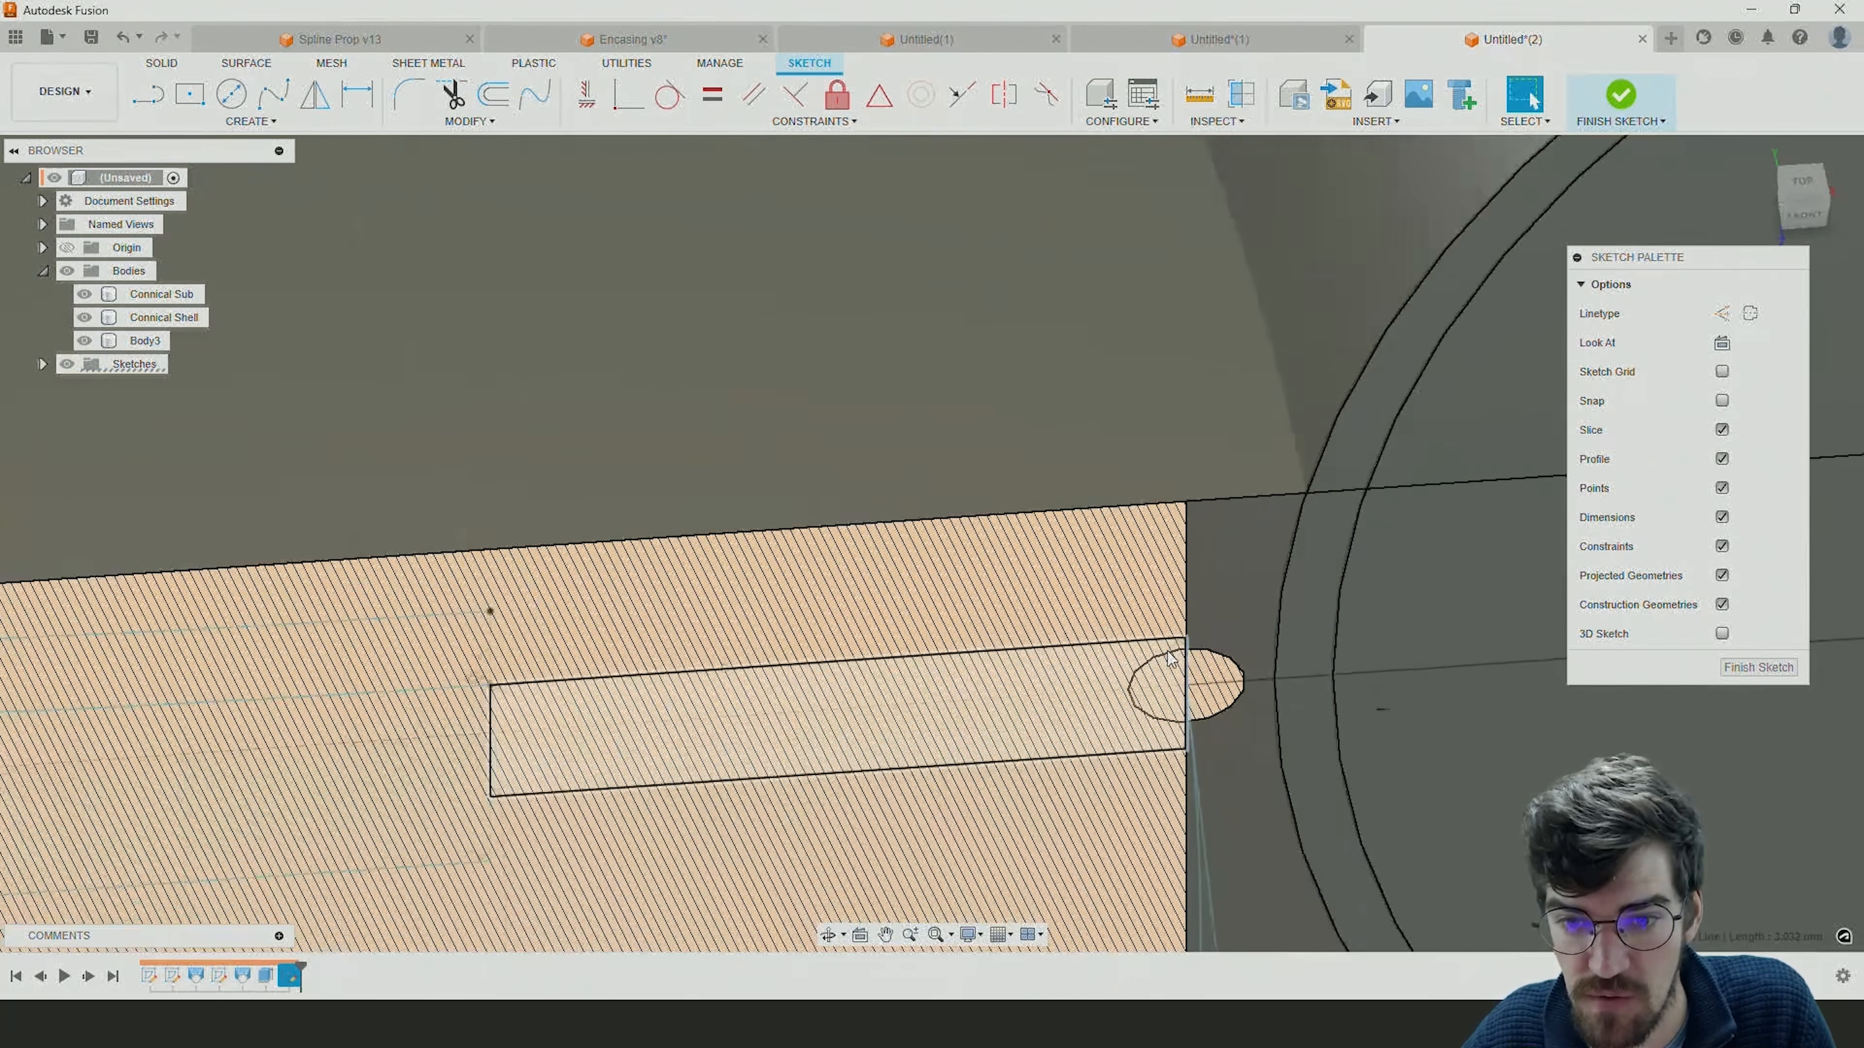
scroll(1172, 660, "down", 1)
middle_click_drag(1173, 678, 1123, 576, "shift")
scroll(1174, 669, "up", 5)
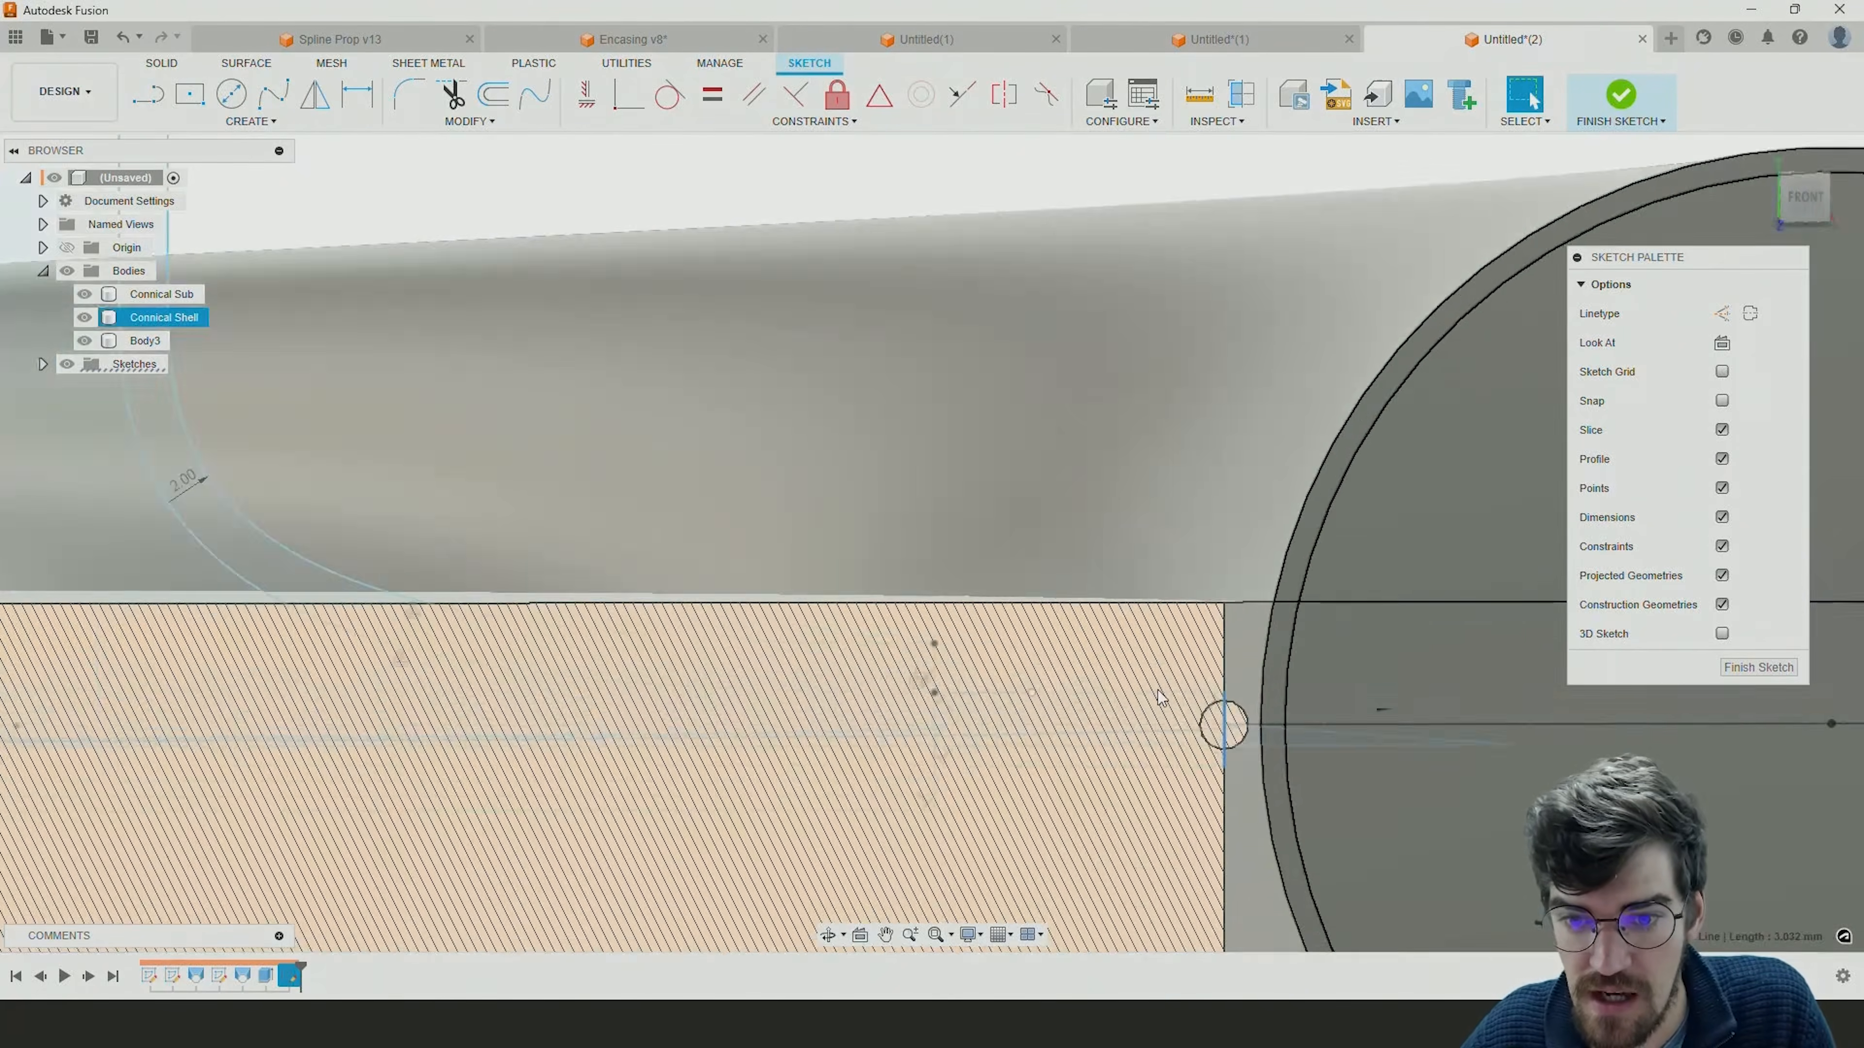
scroll(1210, 737, "down", 1)
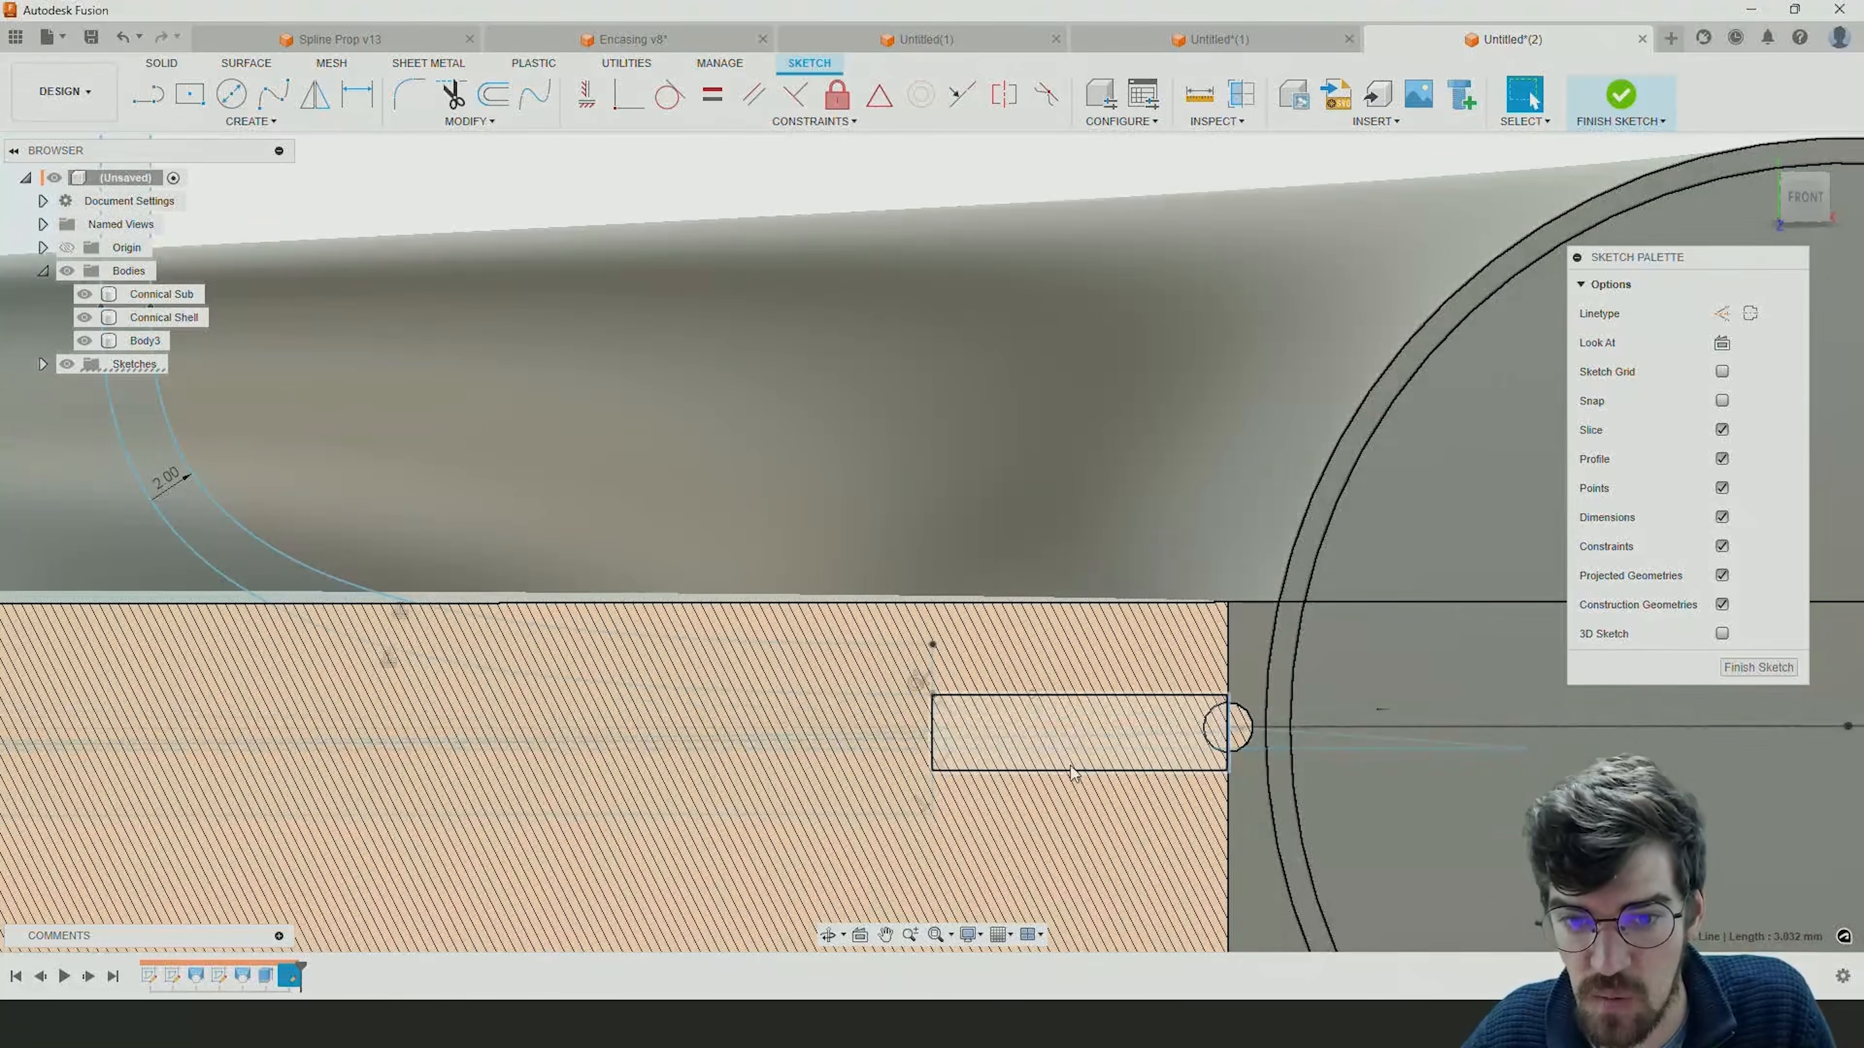
scroll(1203, 716, "down", 3)
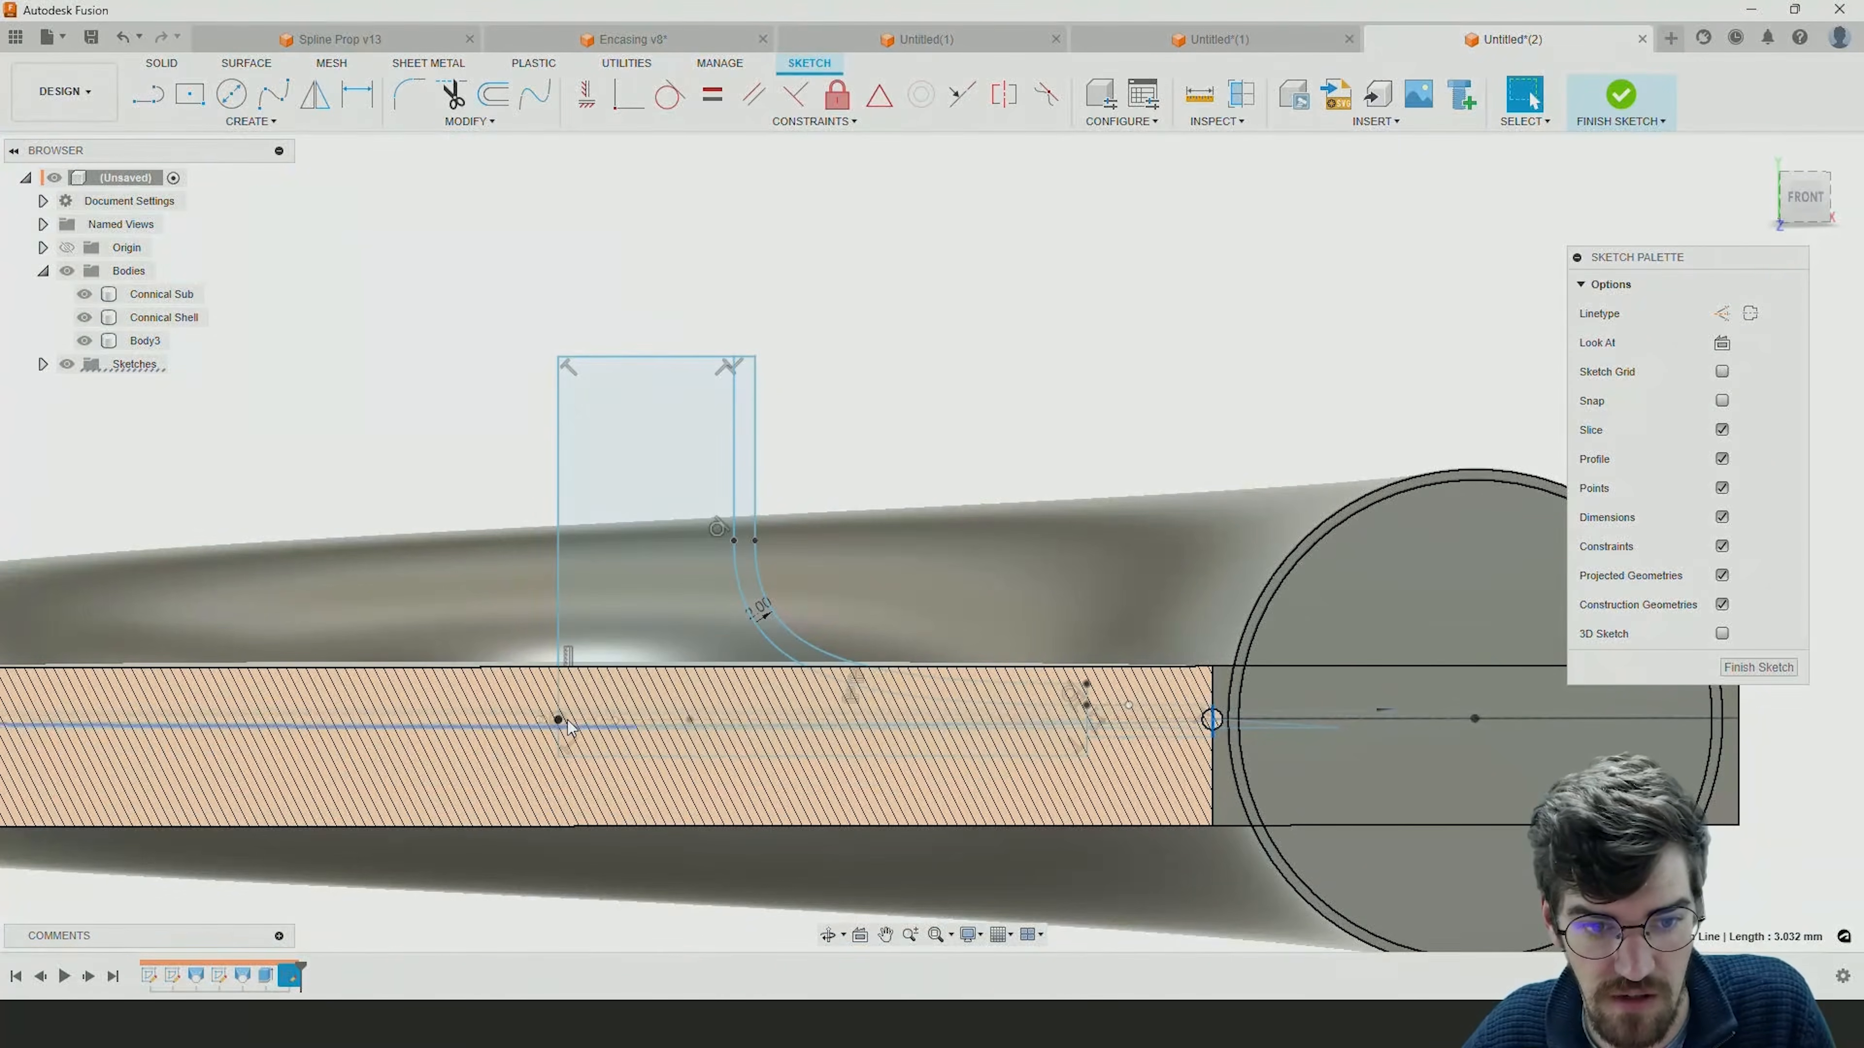
scroll(1072, 747, "up", 2)
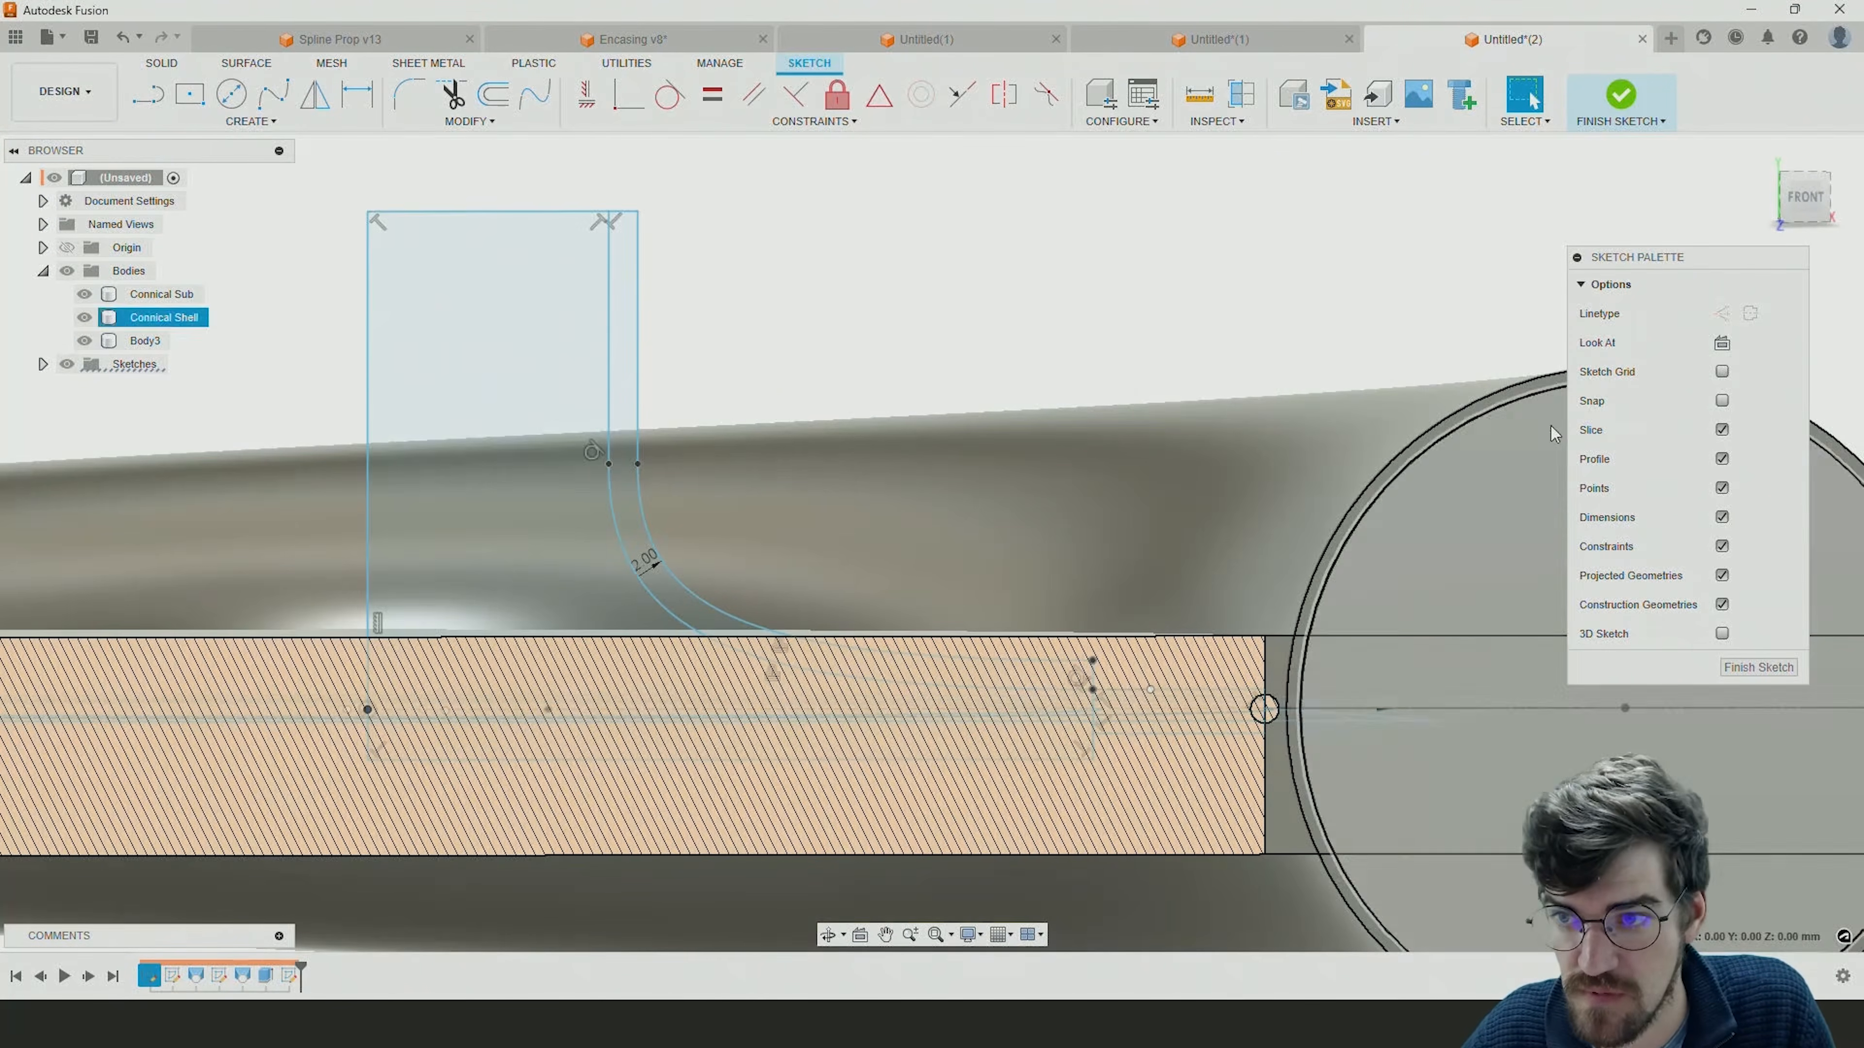
left_click(1808, 218)
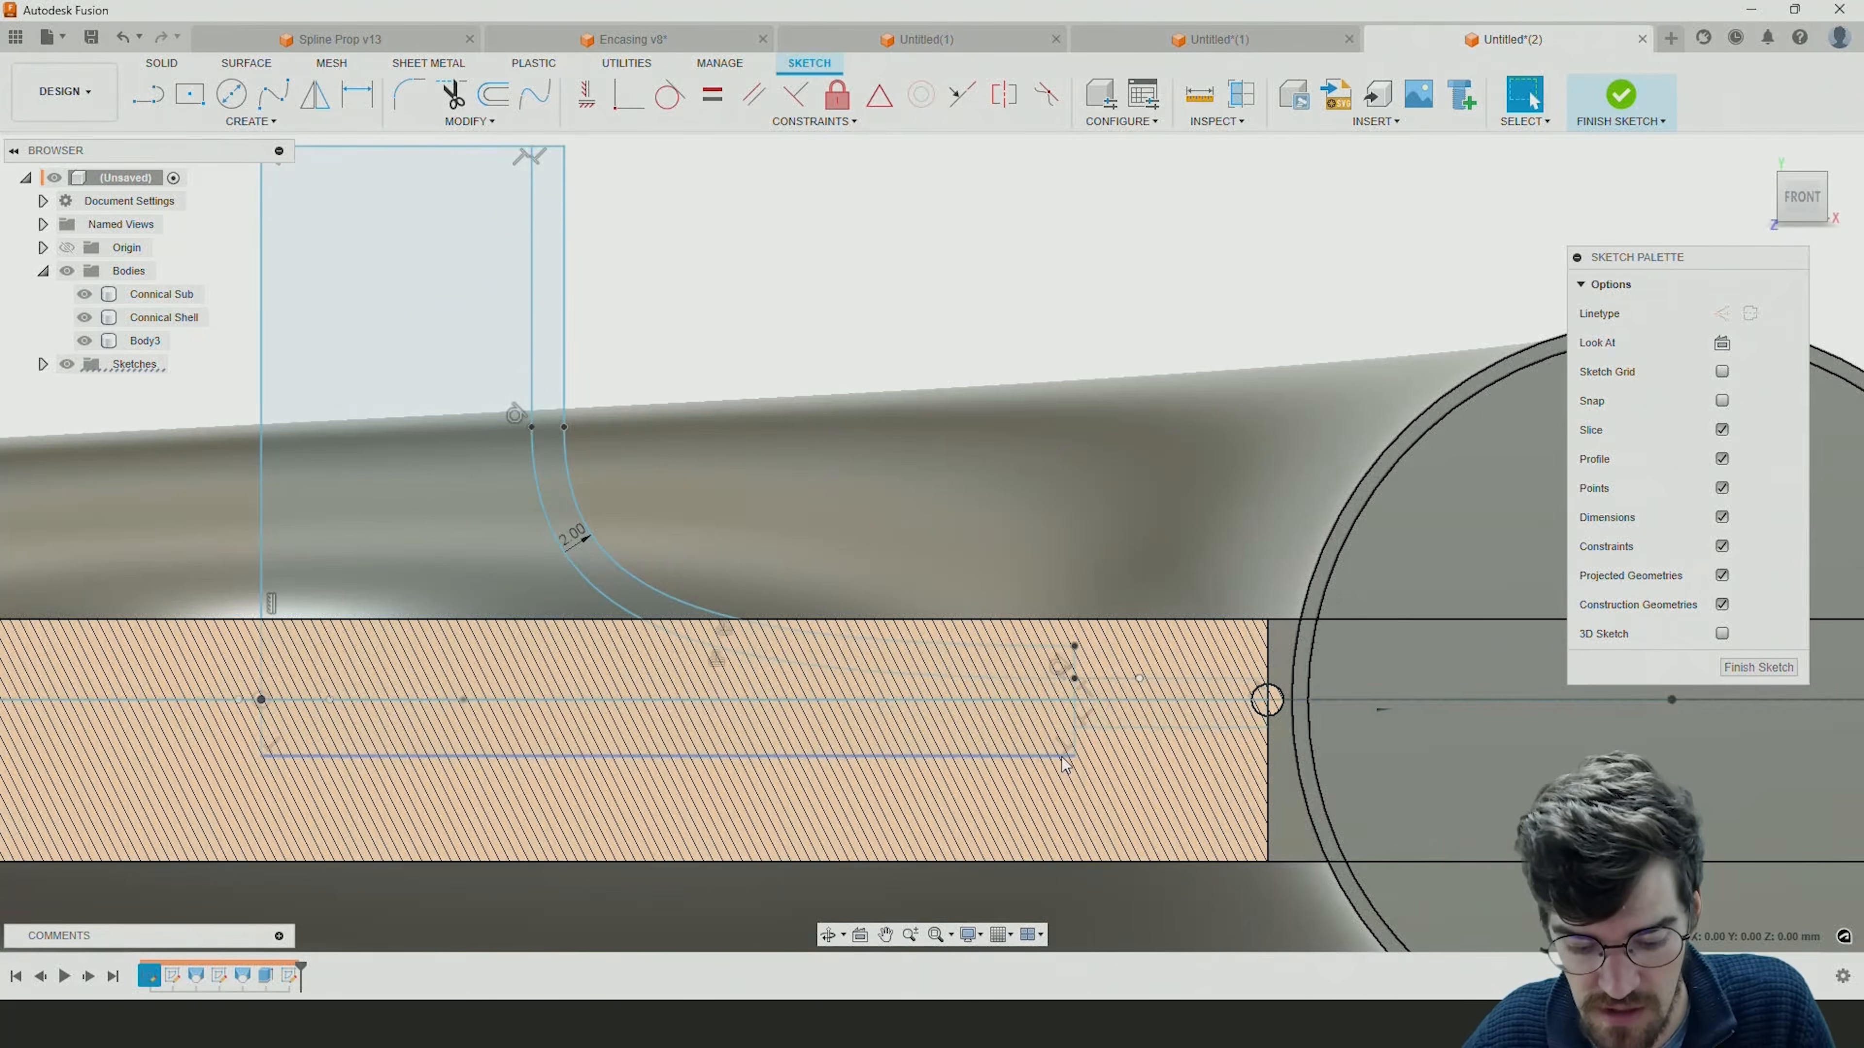
Dimension the upright outer line of the rectangular extension, setting its height to 3 mm.
key("d")
left_click(1267, 700)
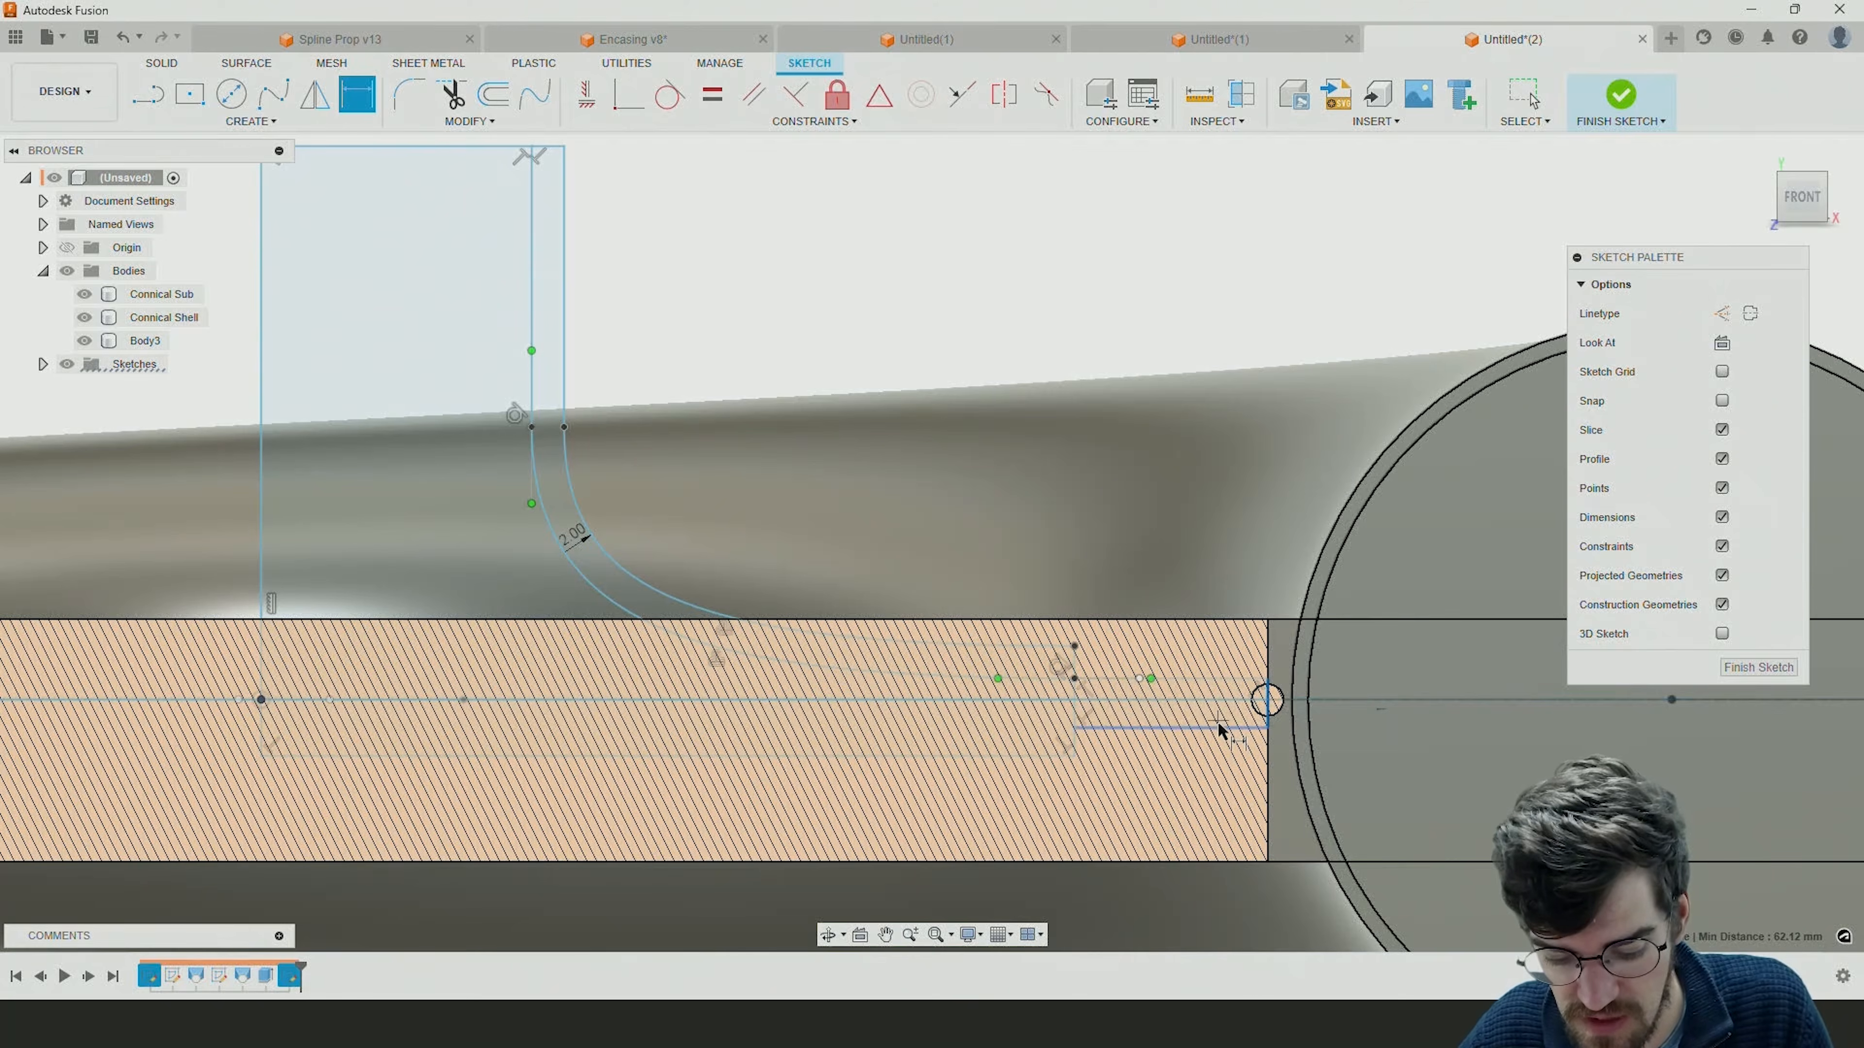
key("Escape")
key("d")
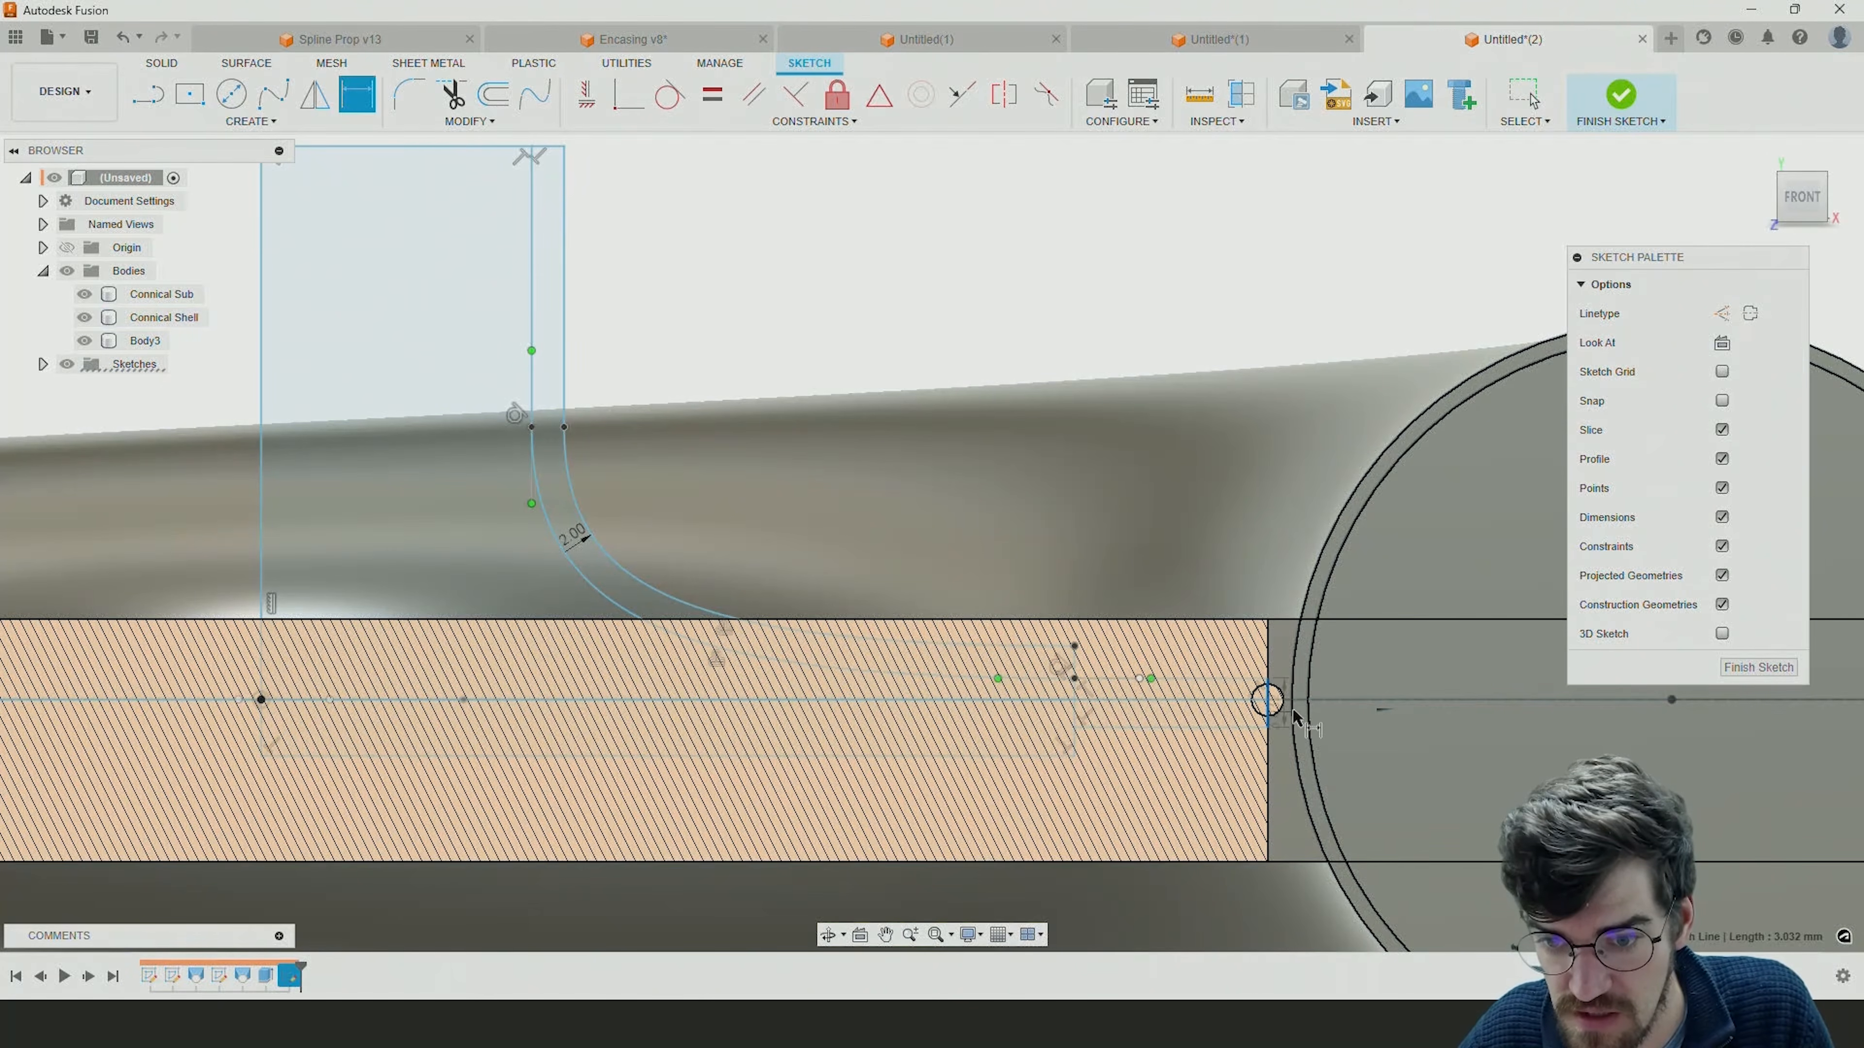
left_click(1390, 709)
type("5")
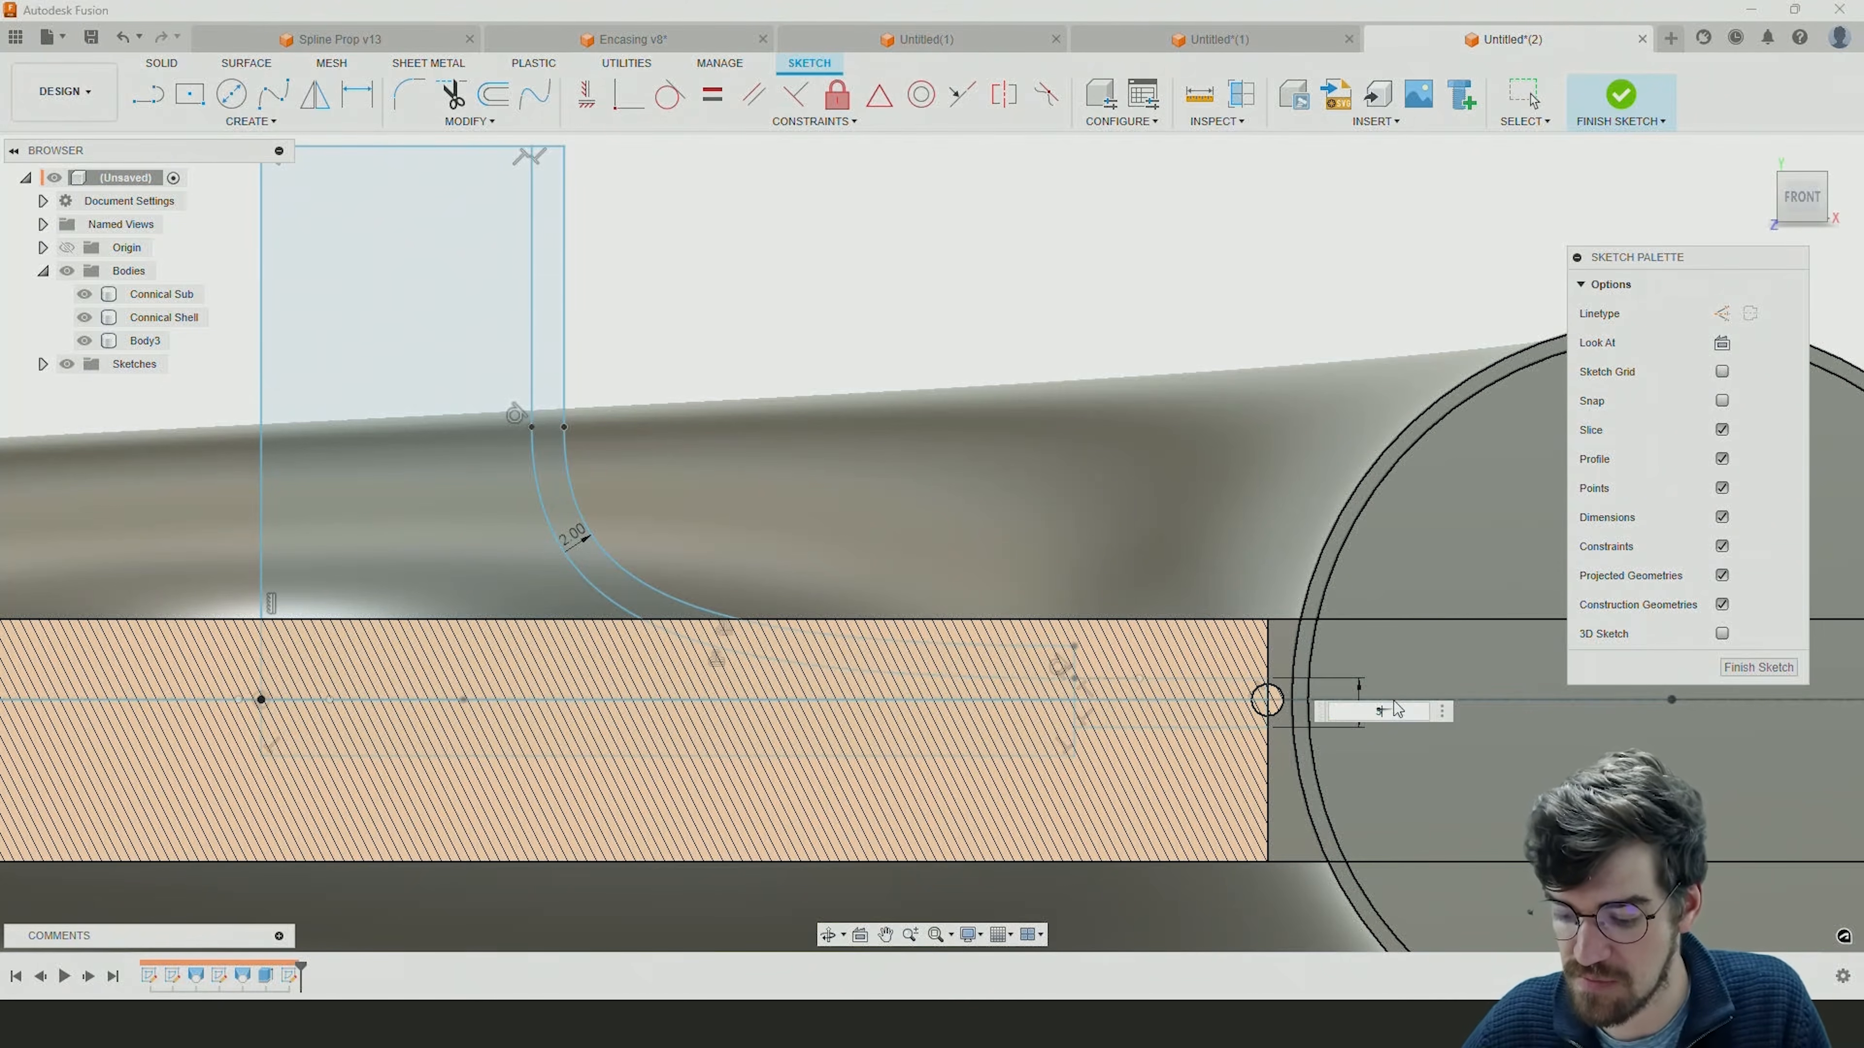
key("Return")
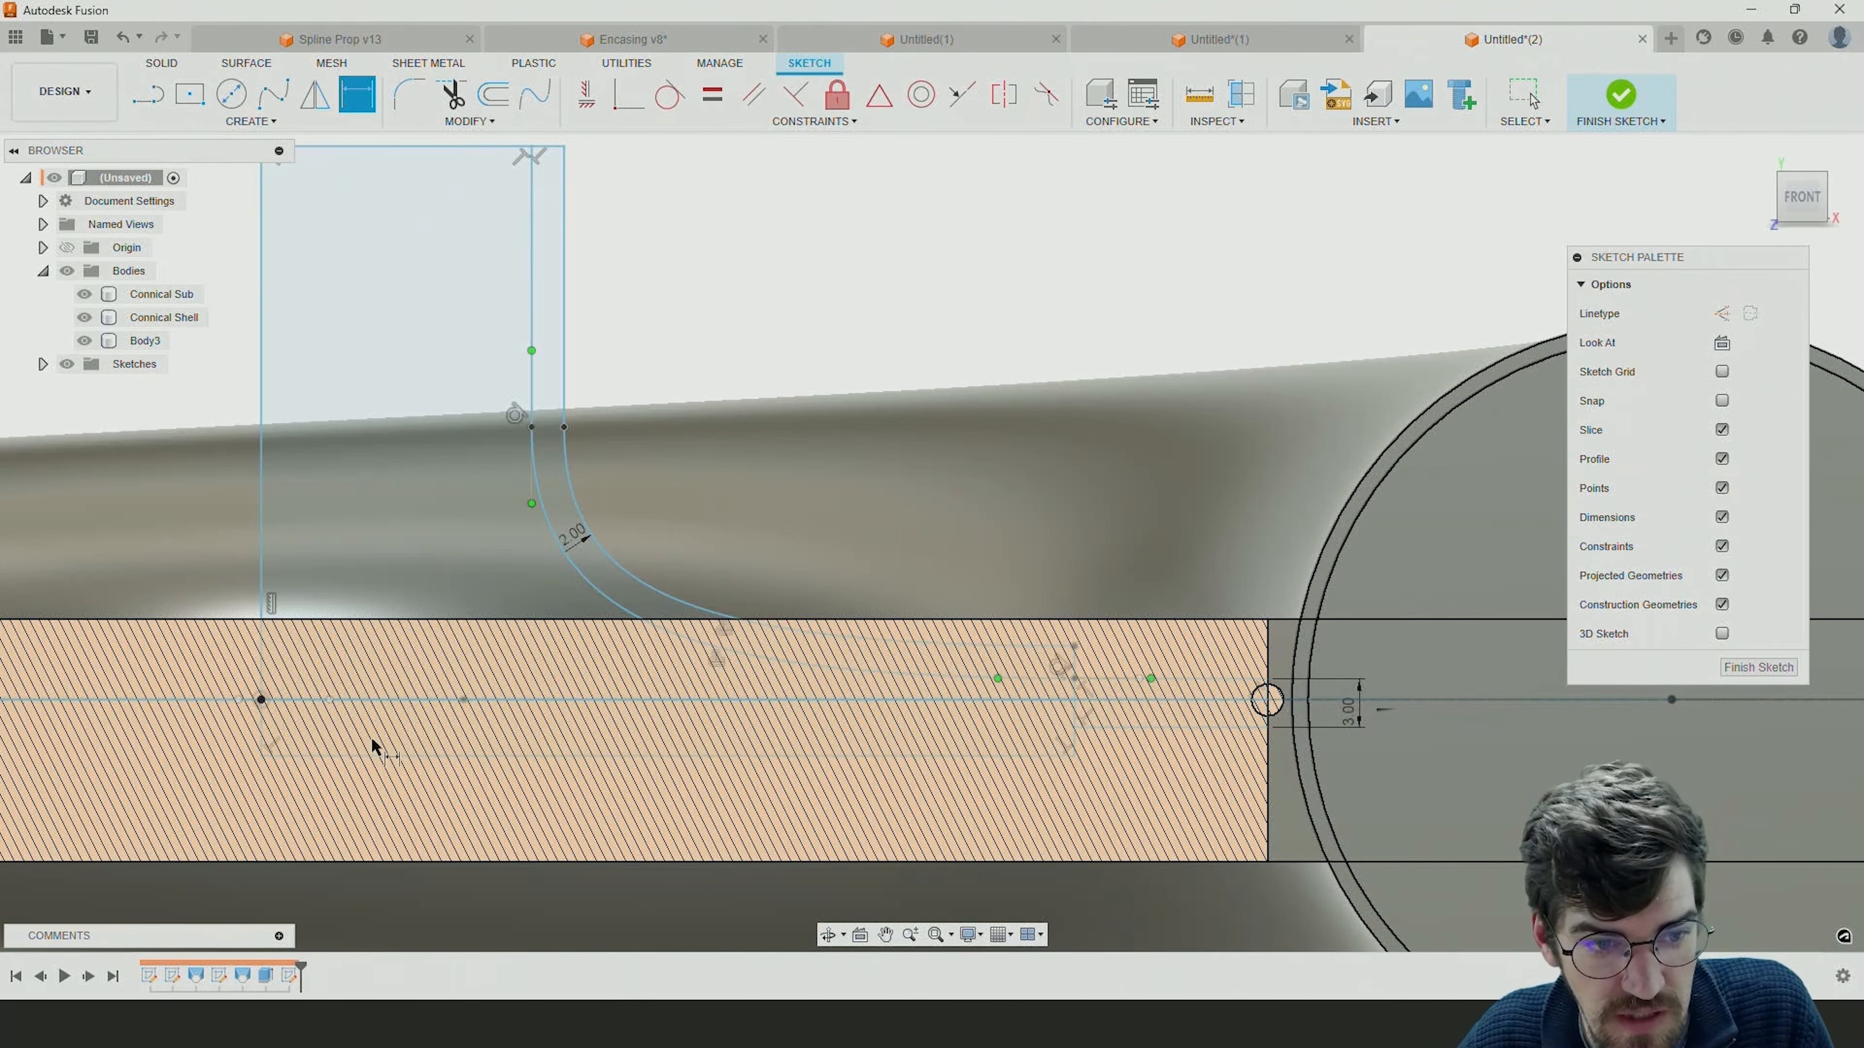
Dimension the vertical distance from the origin to the extension's lower inner corner as d16/2, half the extension's height.
left_click(261, 700)
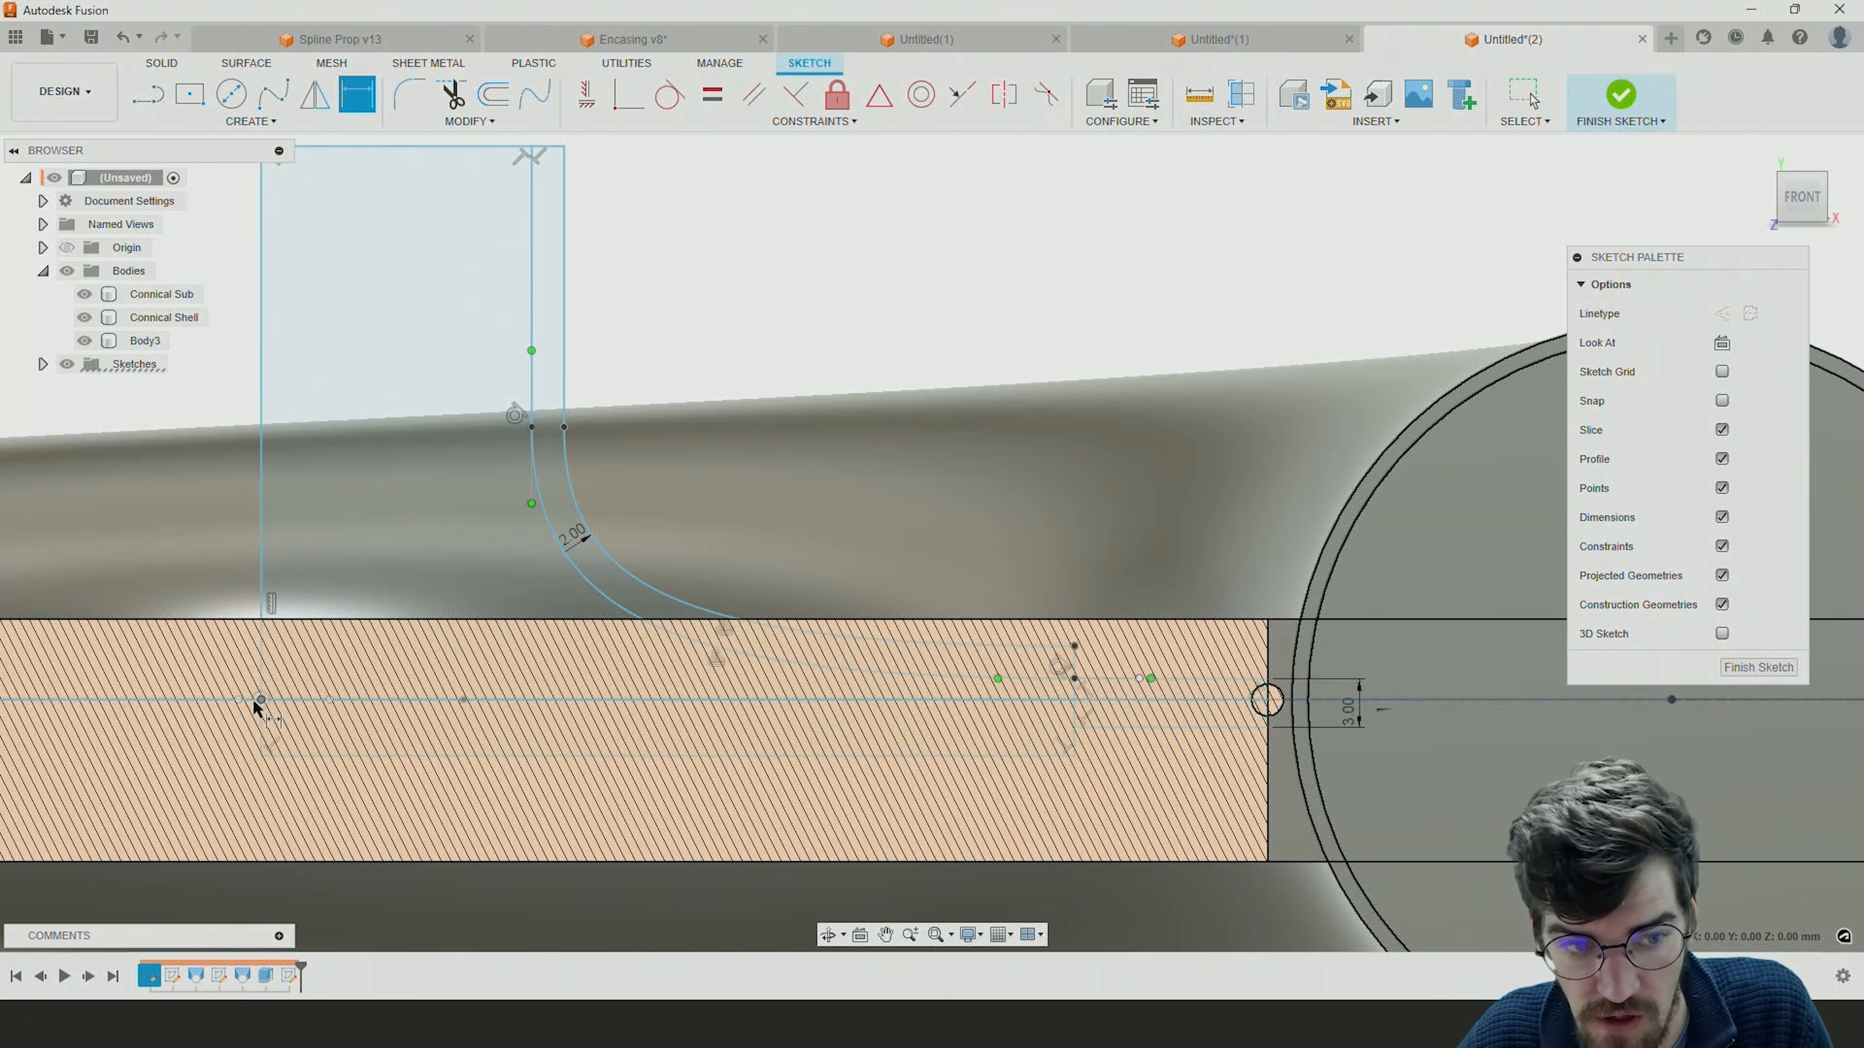
left_click(1075, 727)
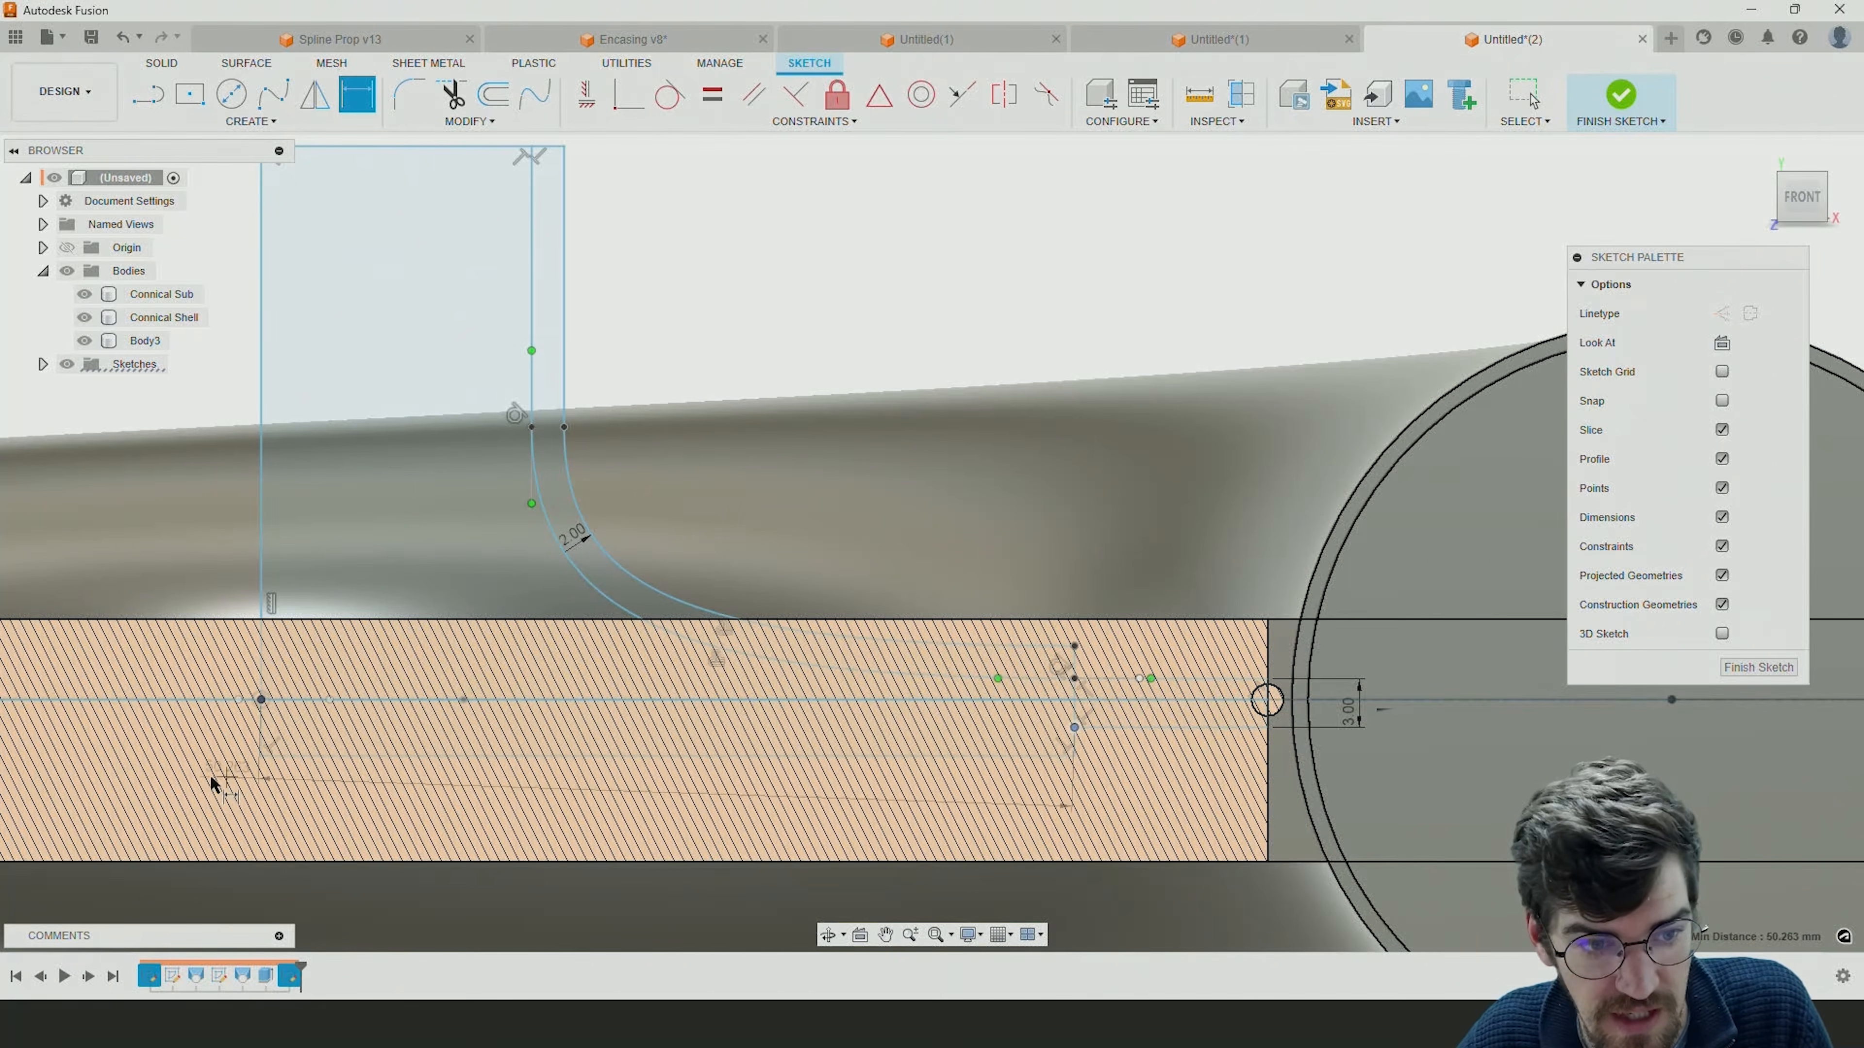
left_click(159, 716)
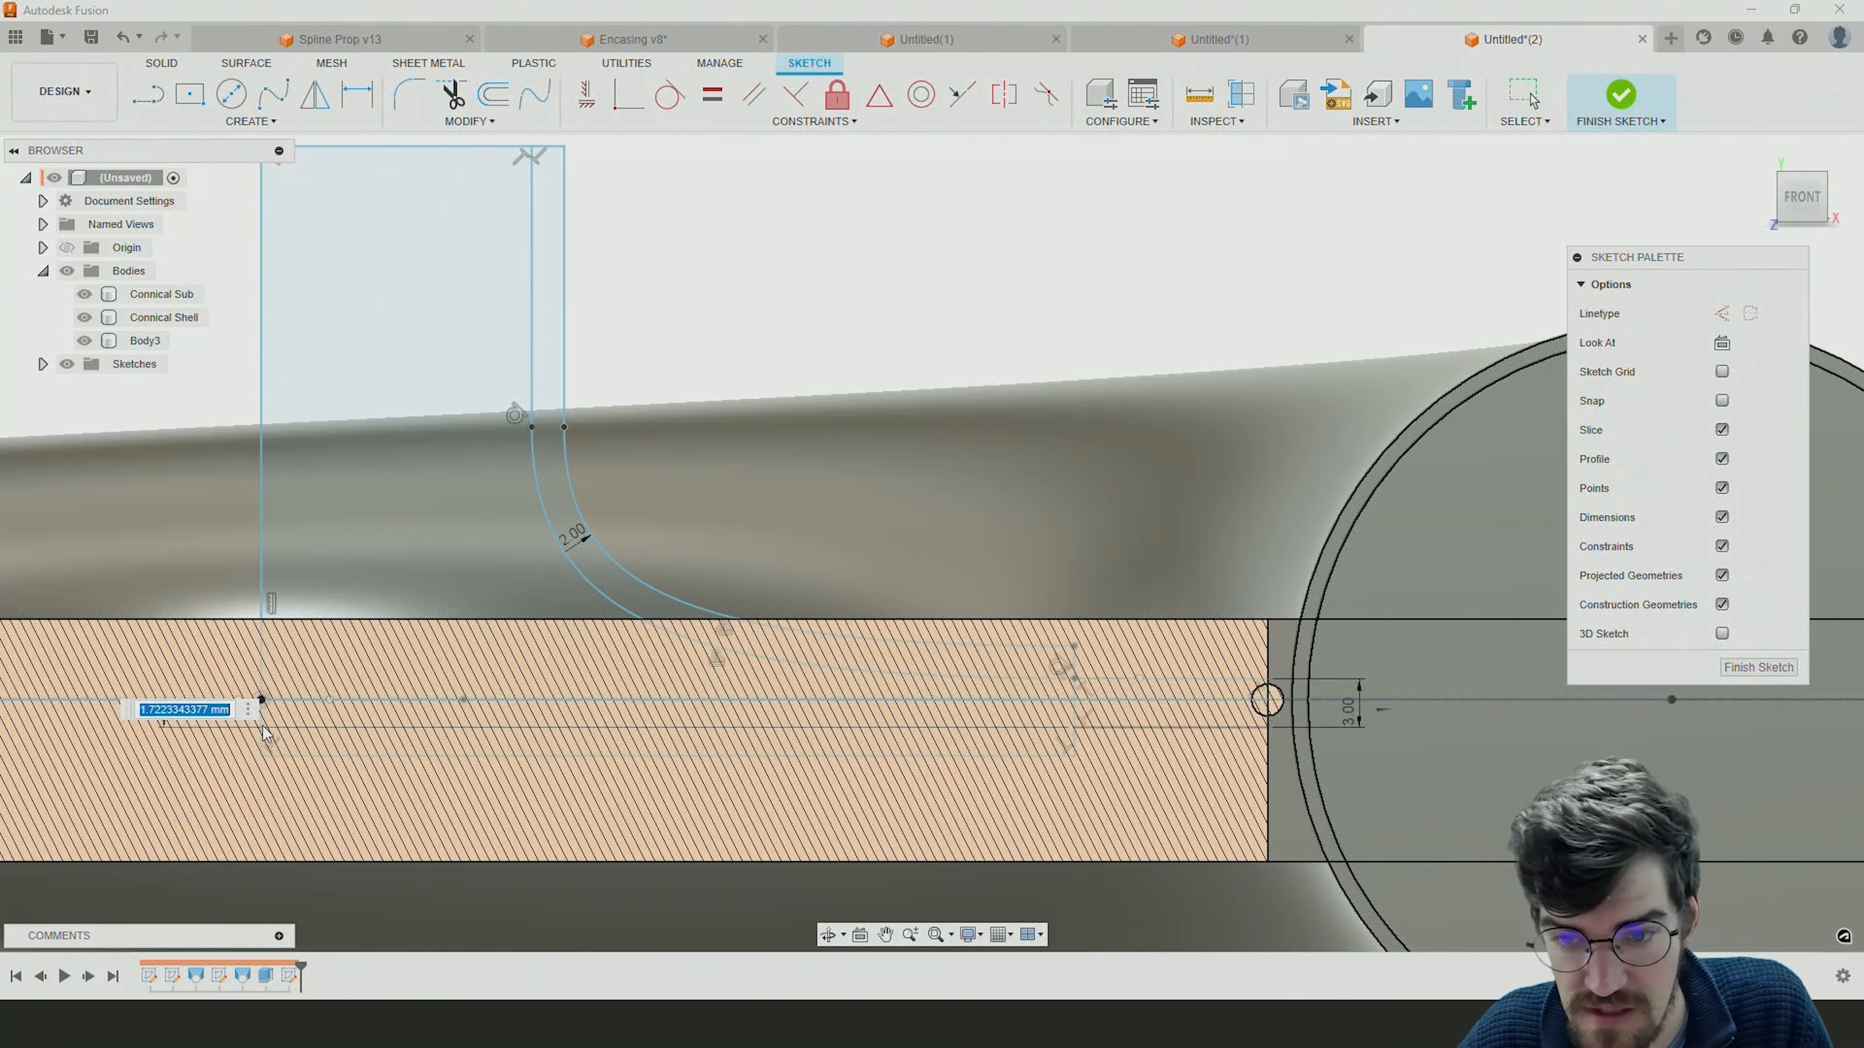
type("d16")
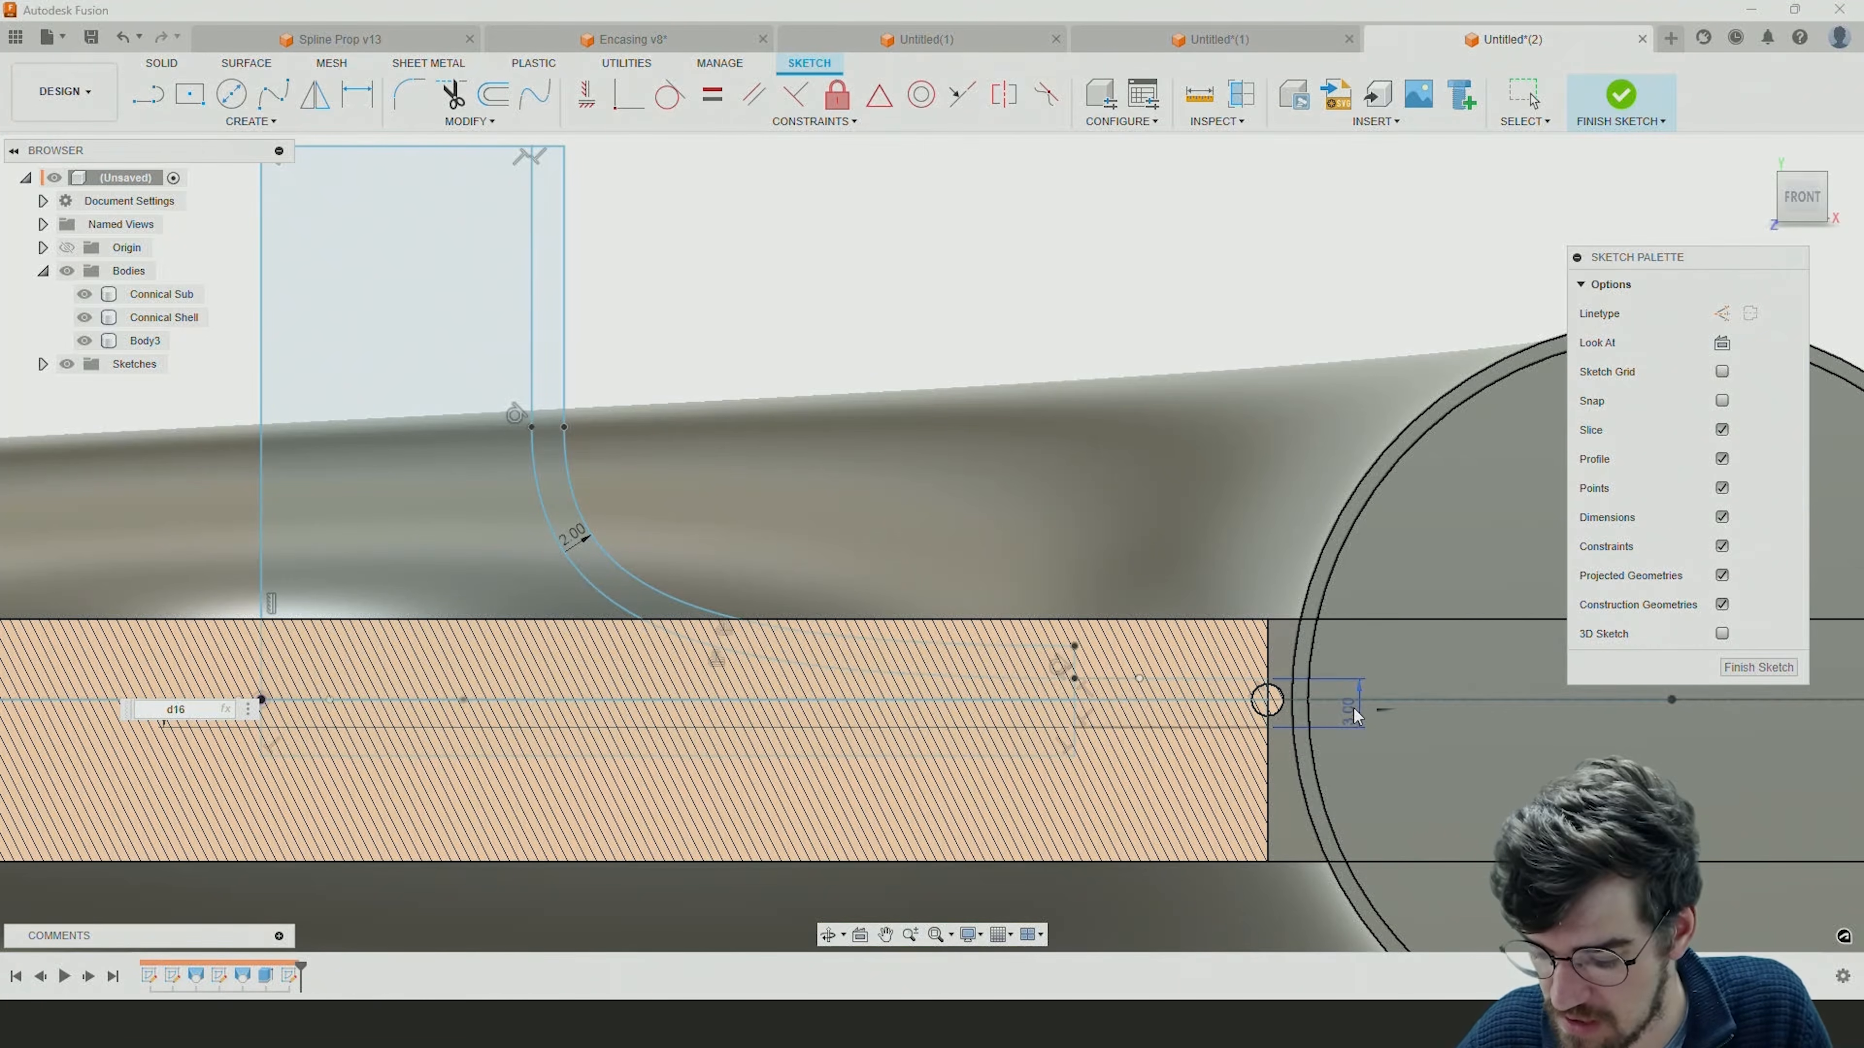
type("/2")
key("Return")
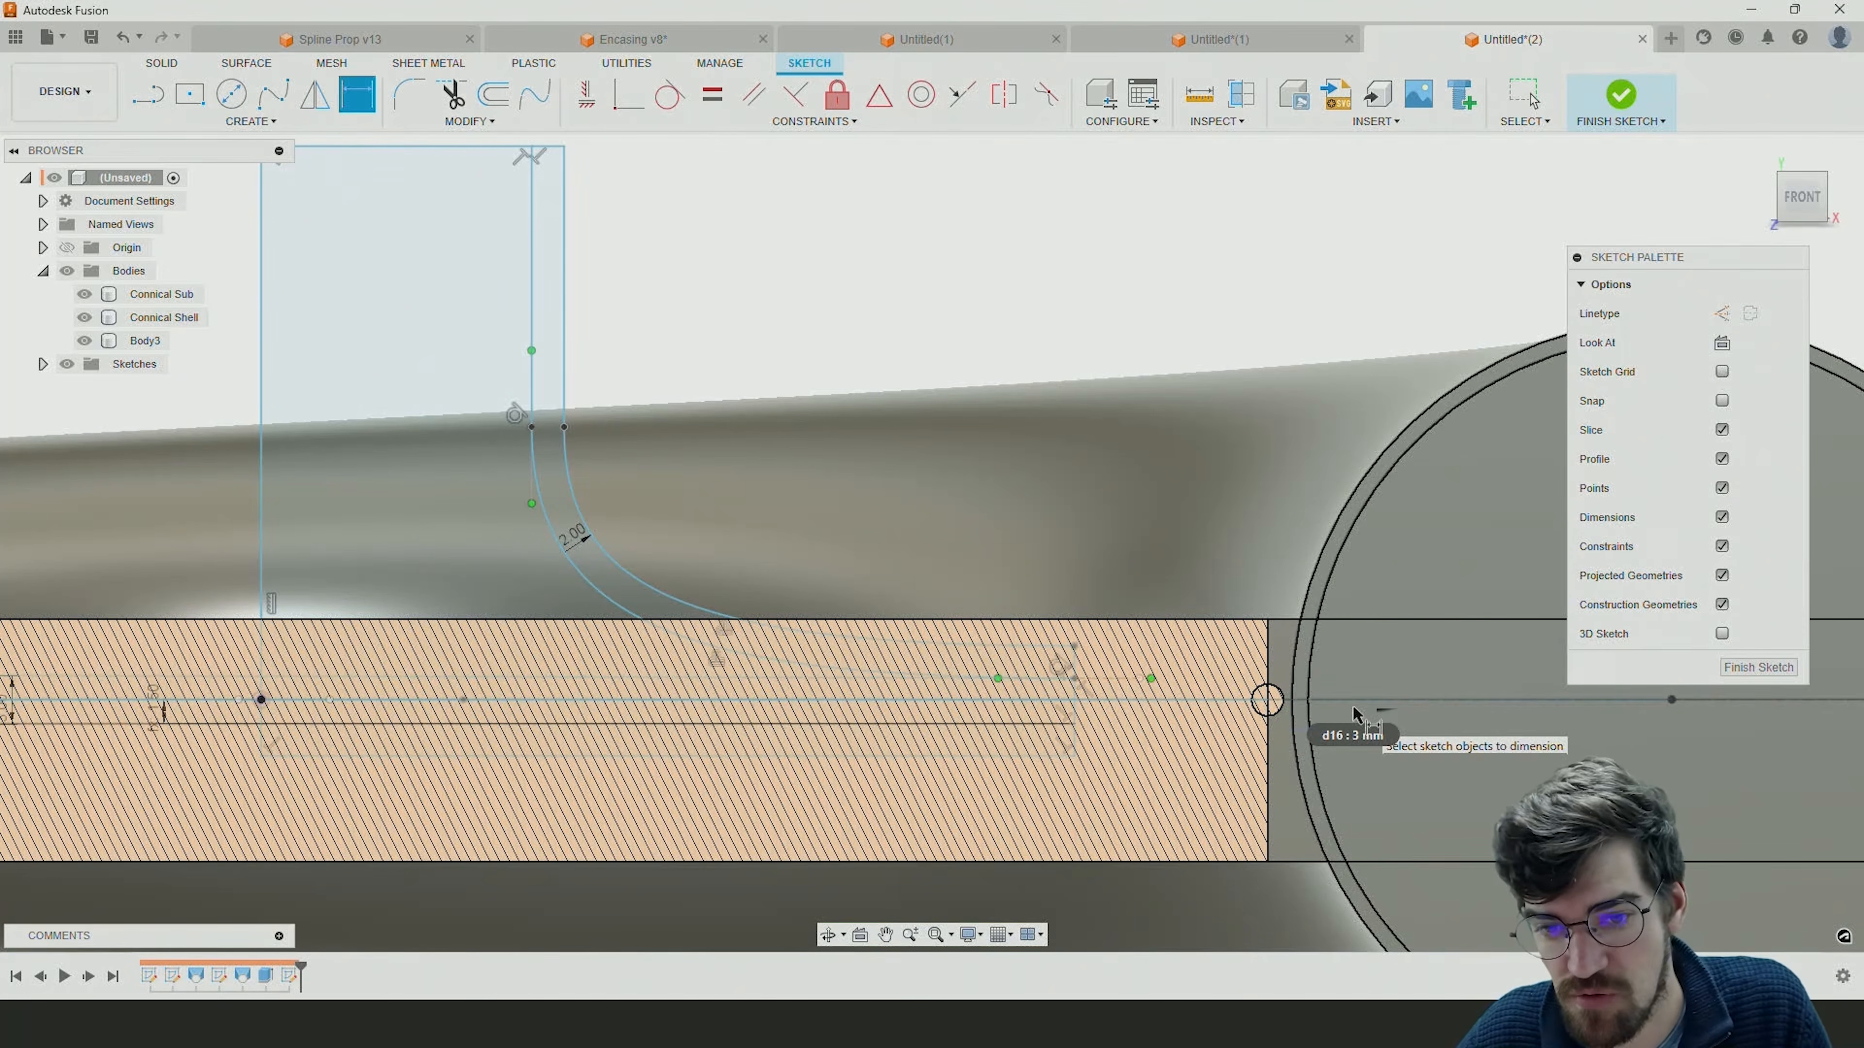
Move the extension's flipped end line back outward past the funnel profile and constrain it to be vertical.
scroll(1093, 688, "down", 4)
scroll(1068, 703, "down", 1)
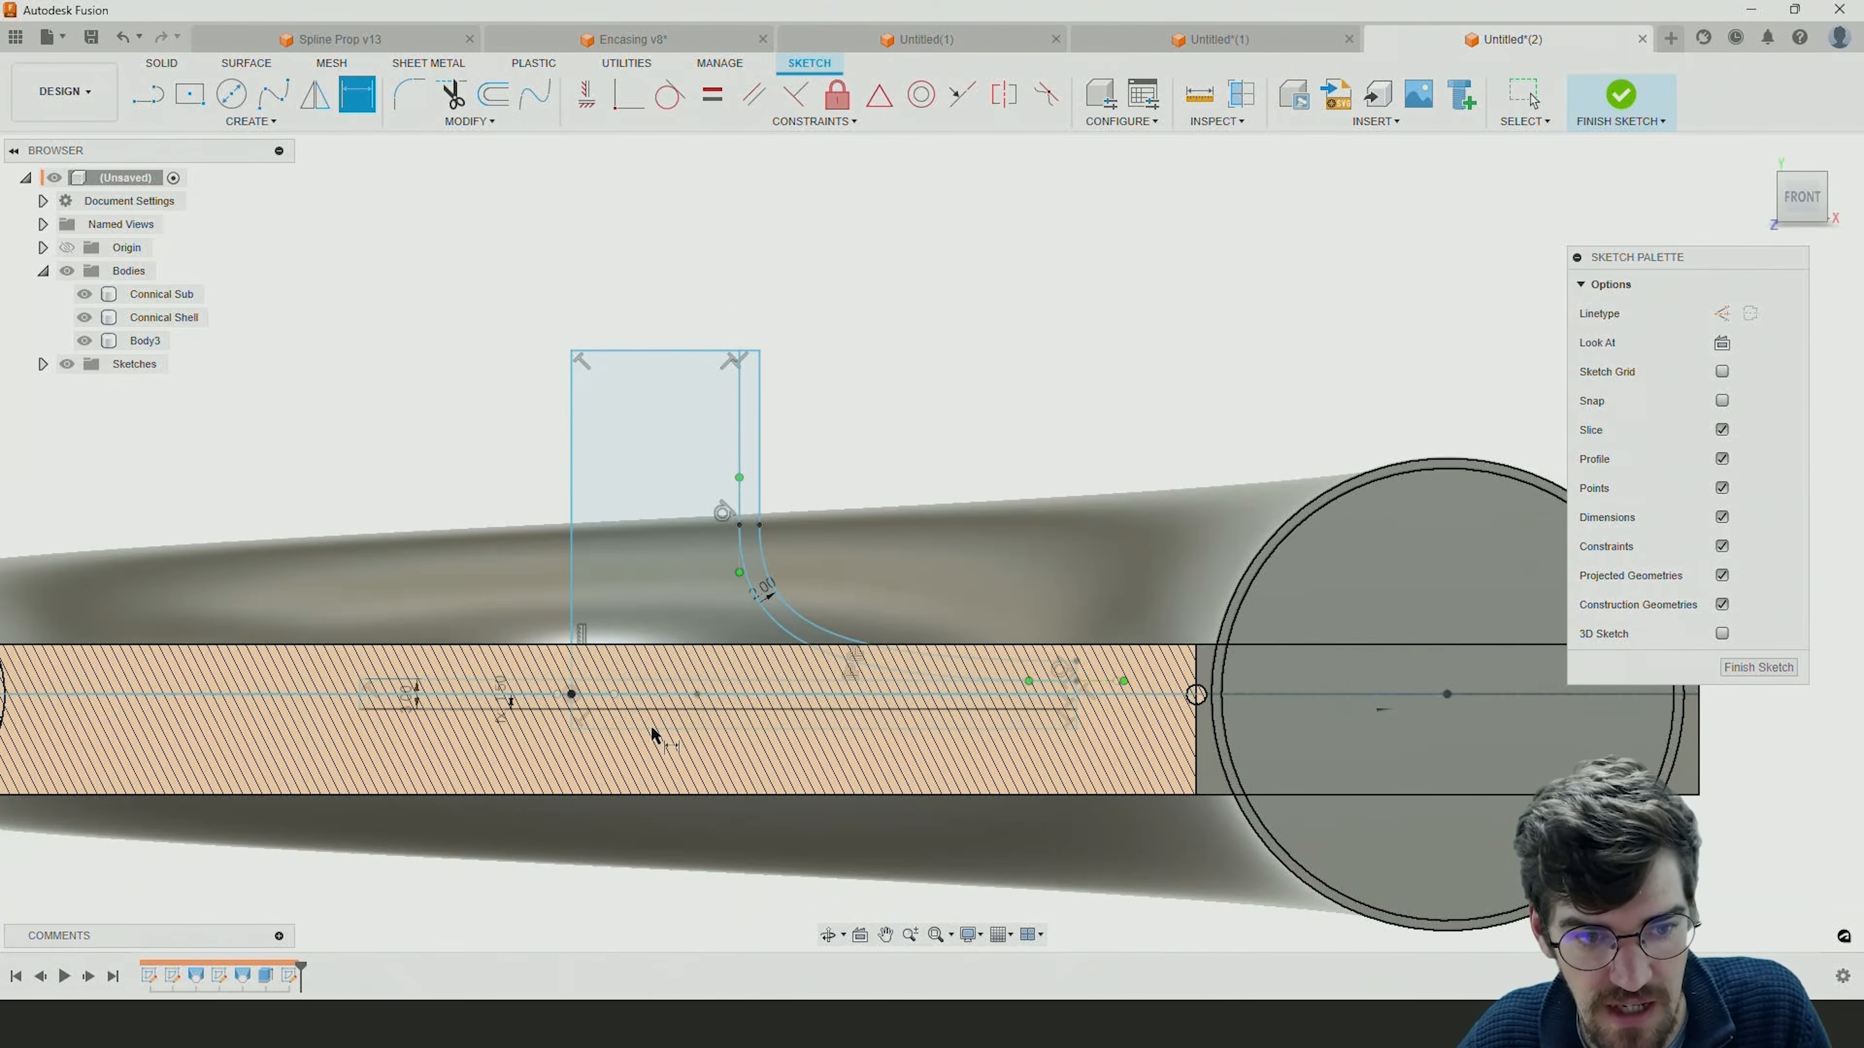
key("Escape")
scroll(394, 712, "up", 2)
scroll(394, 716, "up", 1)
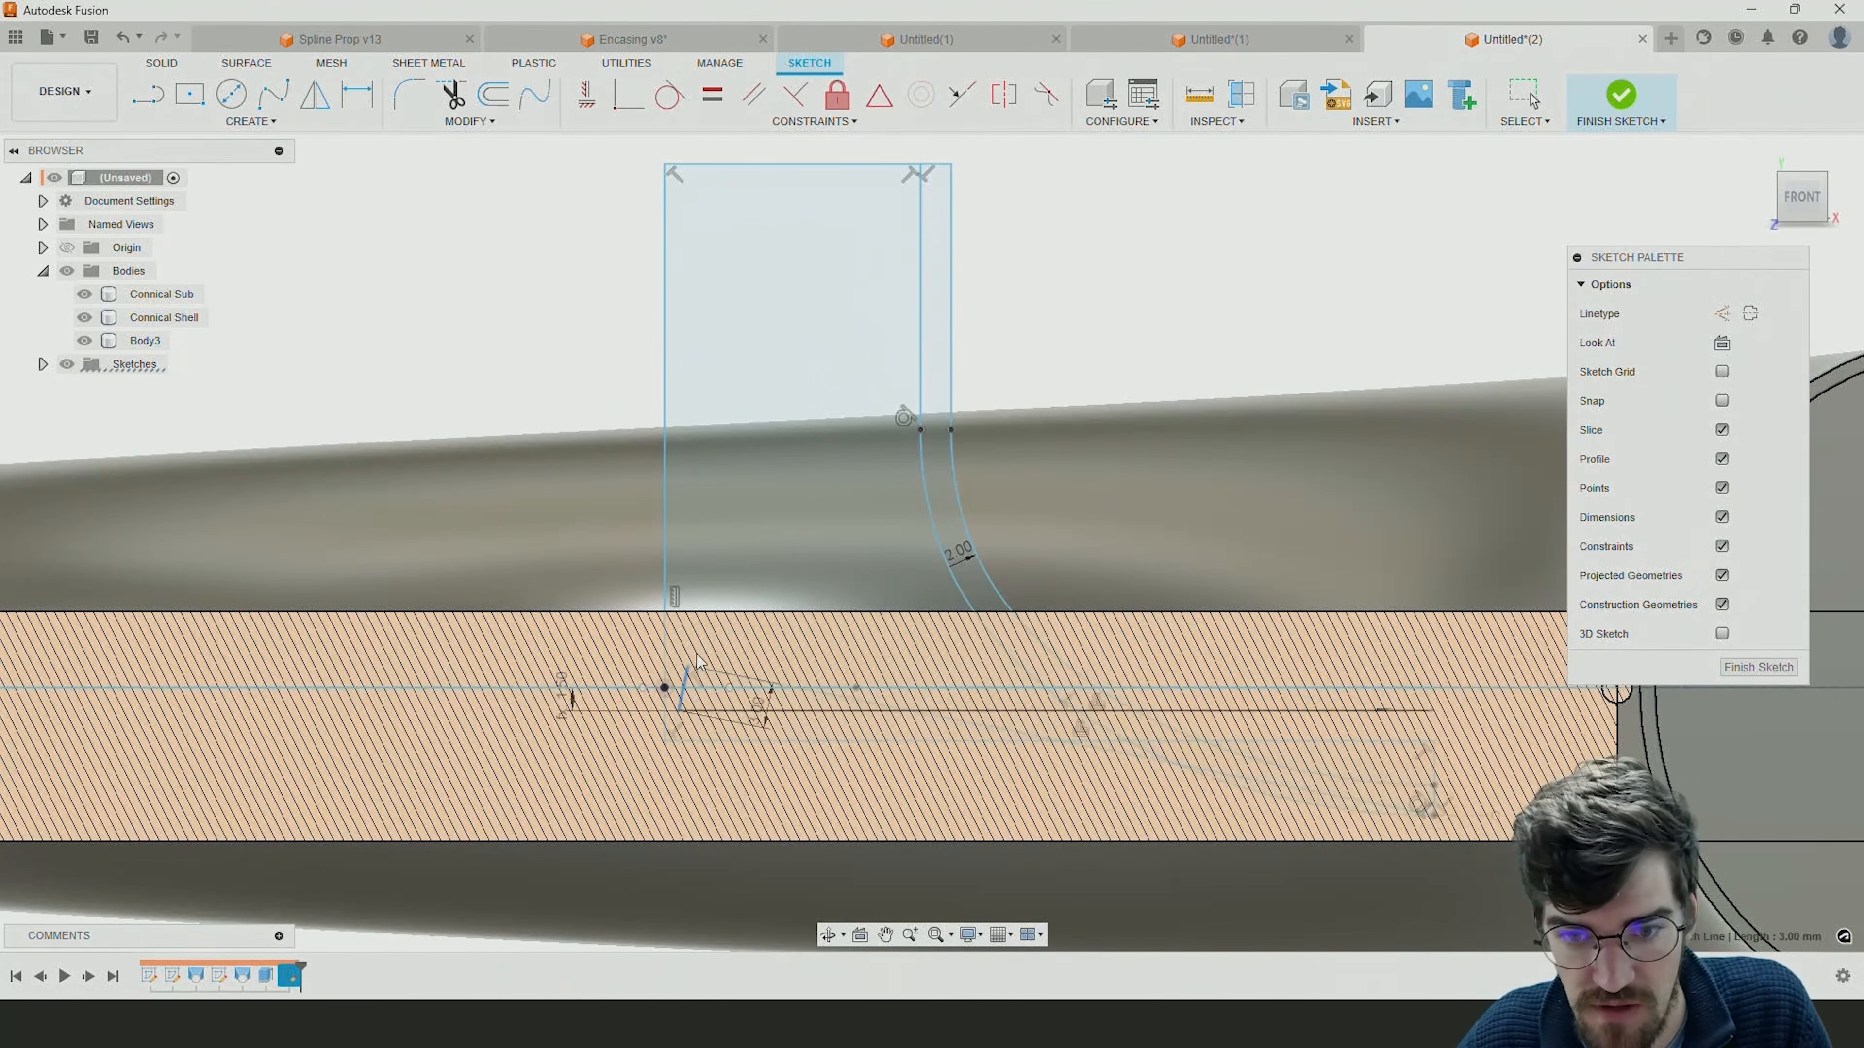
left_click_drag(1129, 629, 1500, 587)
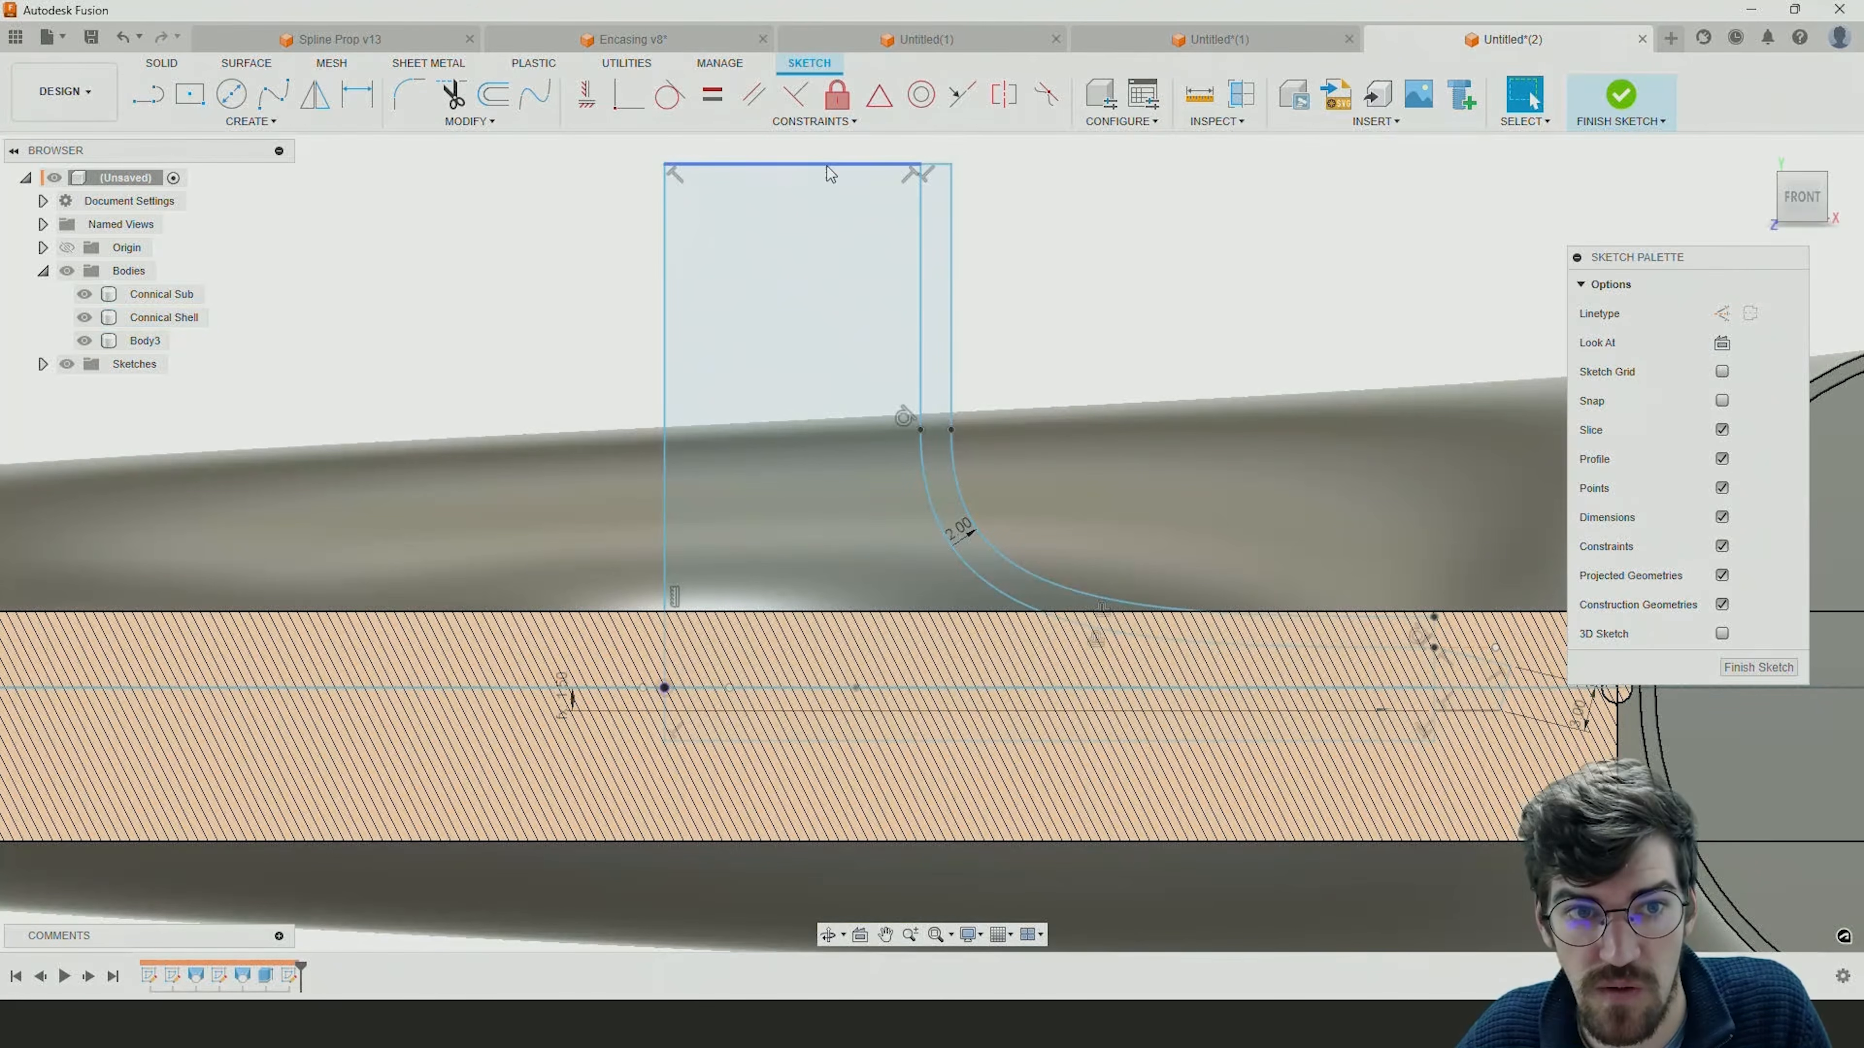
left_click(587, 96)
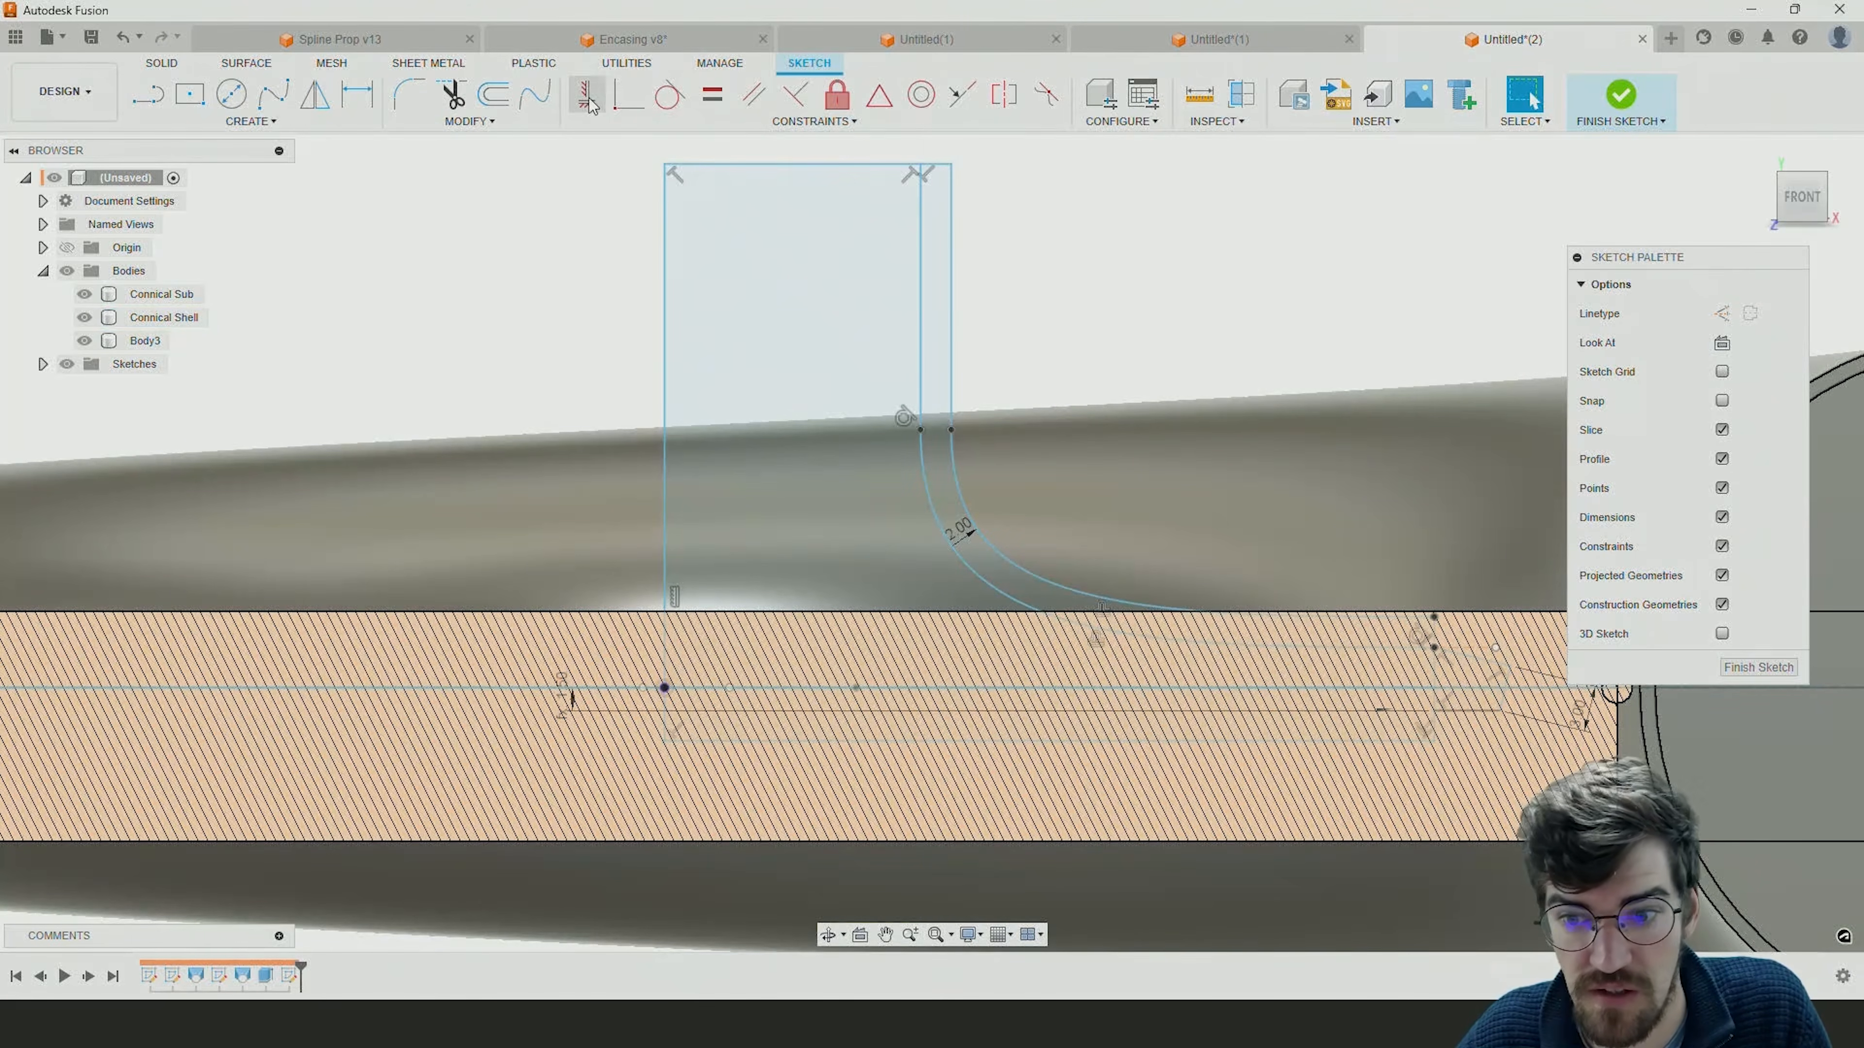
left_click(1506, 692)
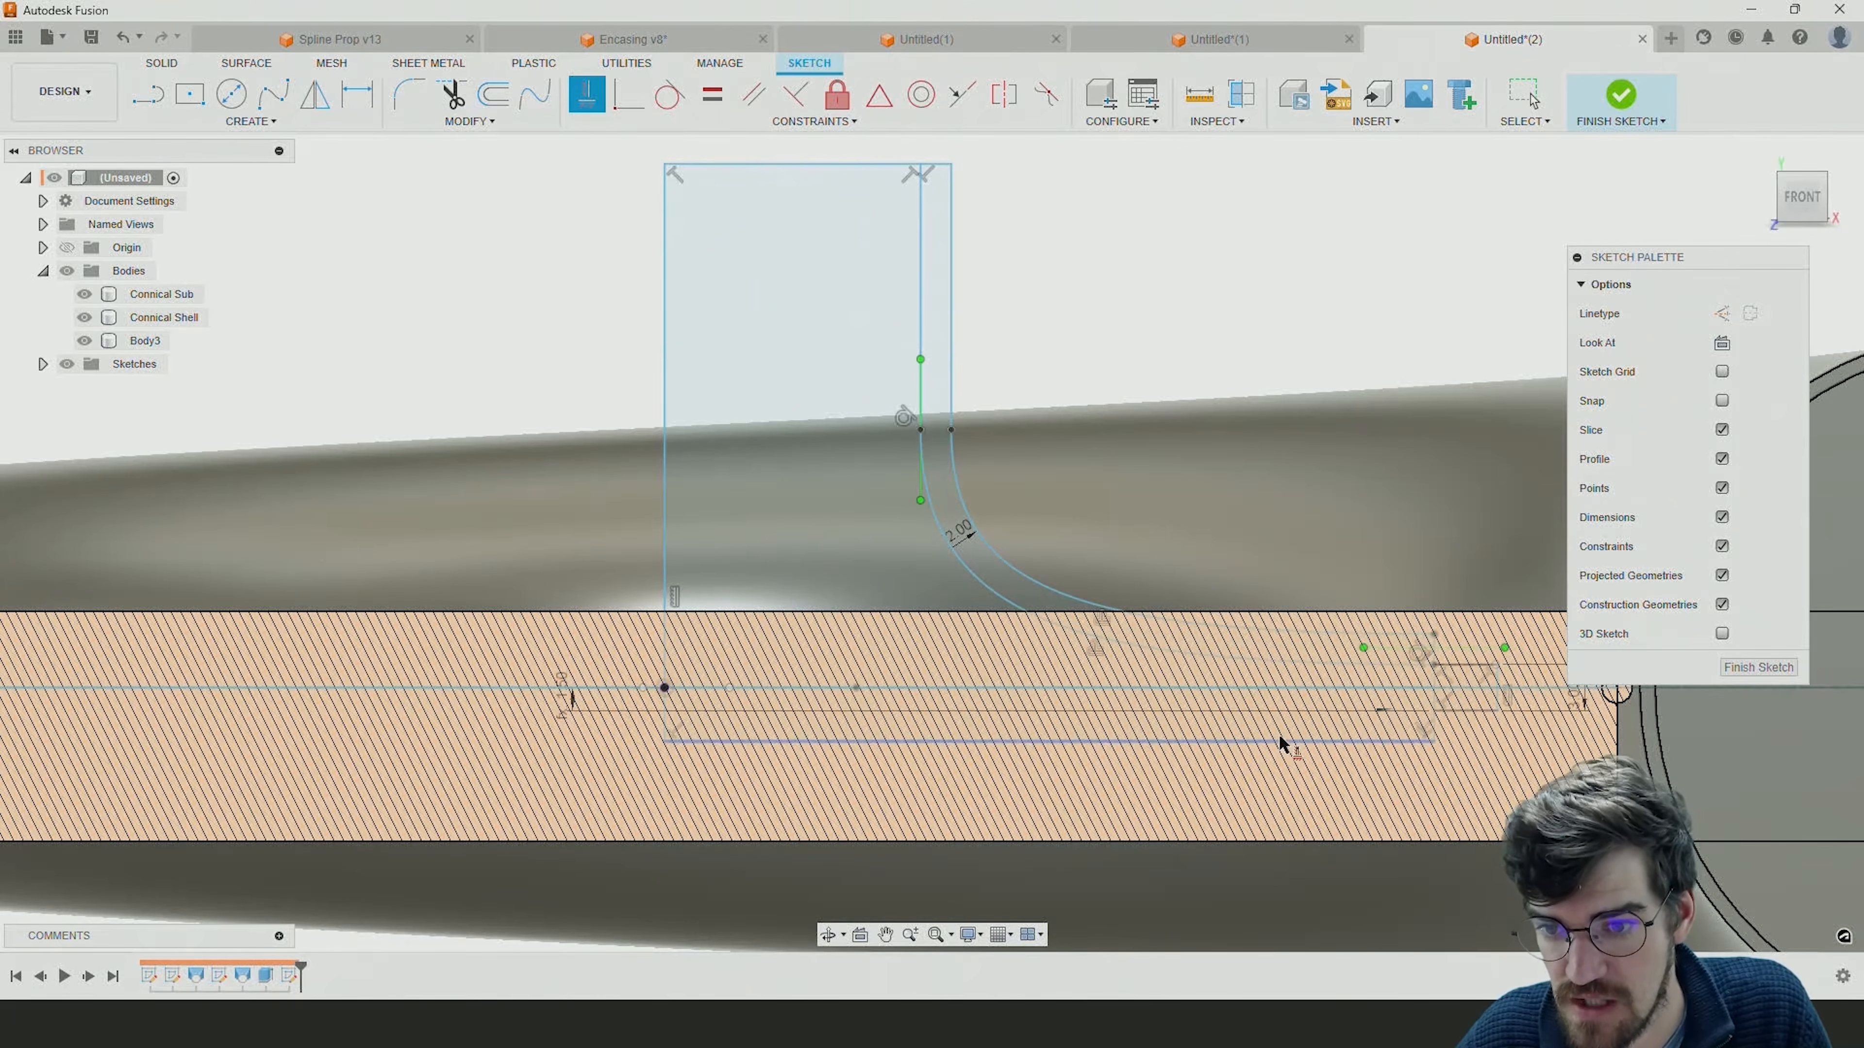
scroll(1012, 679, "down", 3)
scroll(1502, 663, "up", 4)
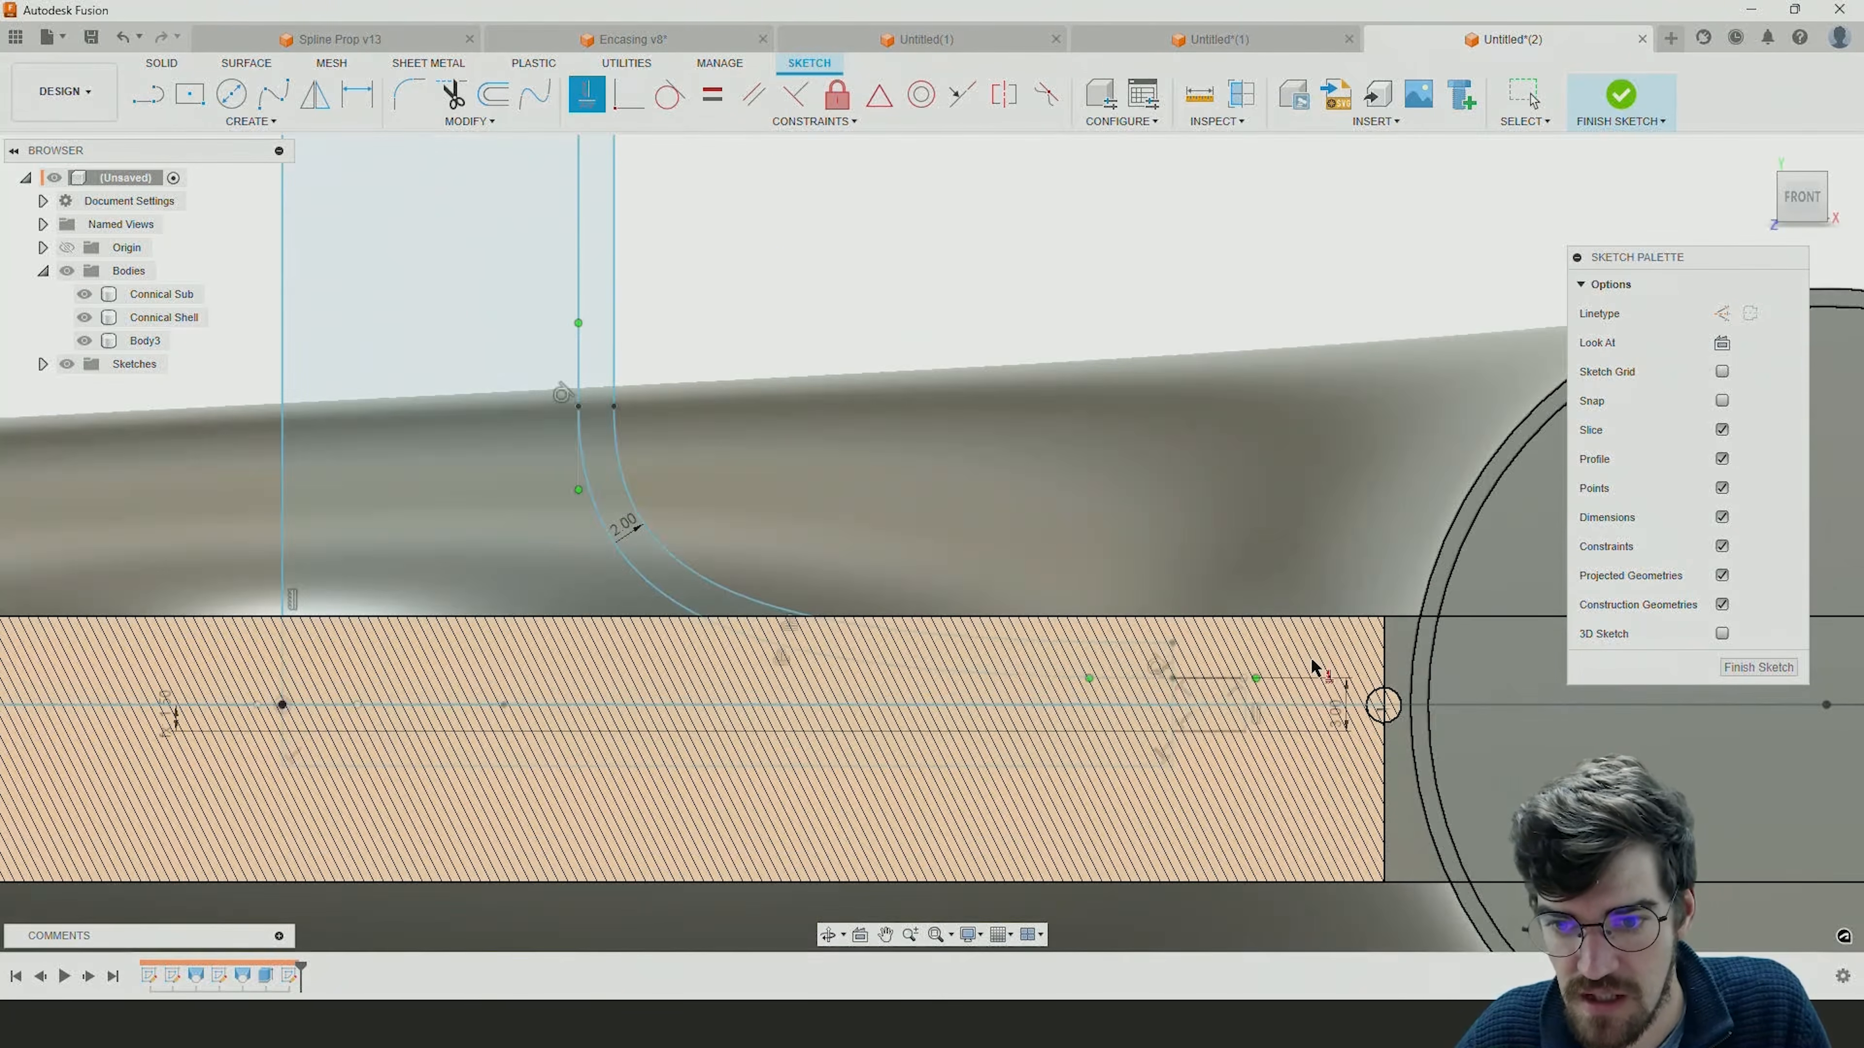
key("Escape")
Try to project the small circle's center and move the extension's outer line onto the cut edge there.
middle_click_drag(1394, 703, 1425, 728, "shift")
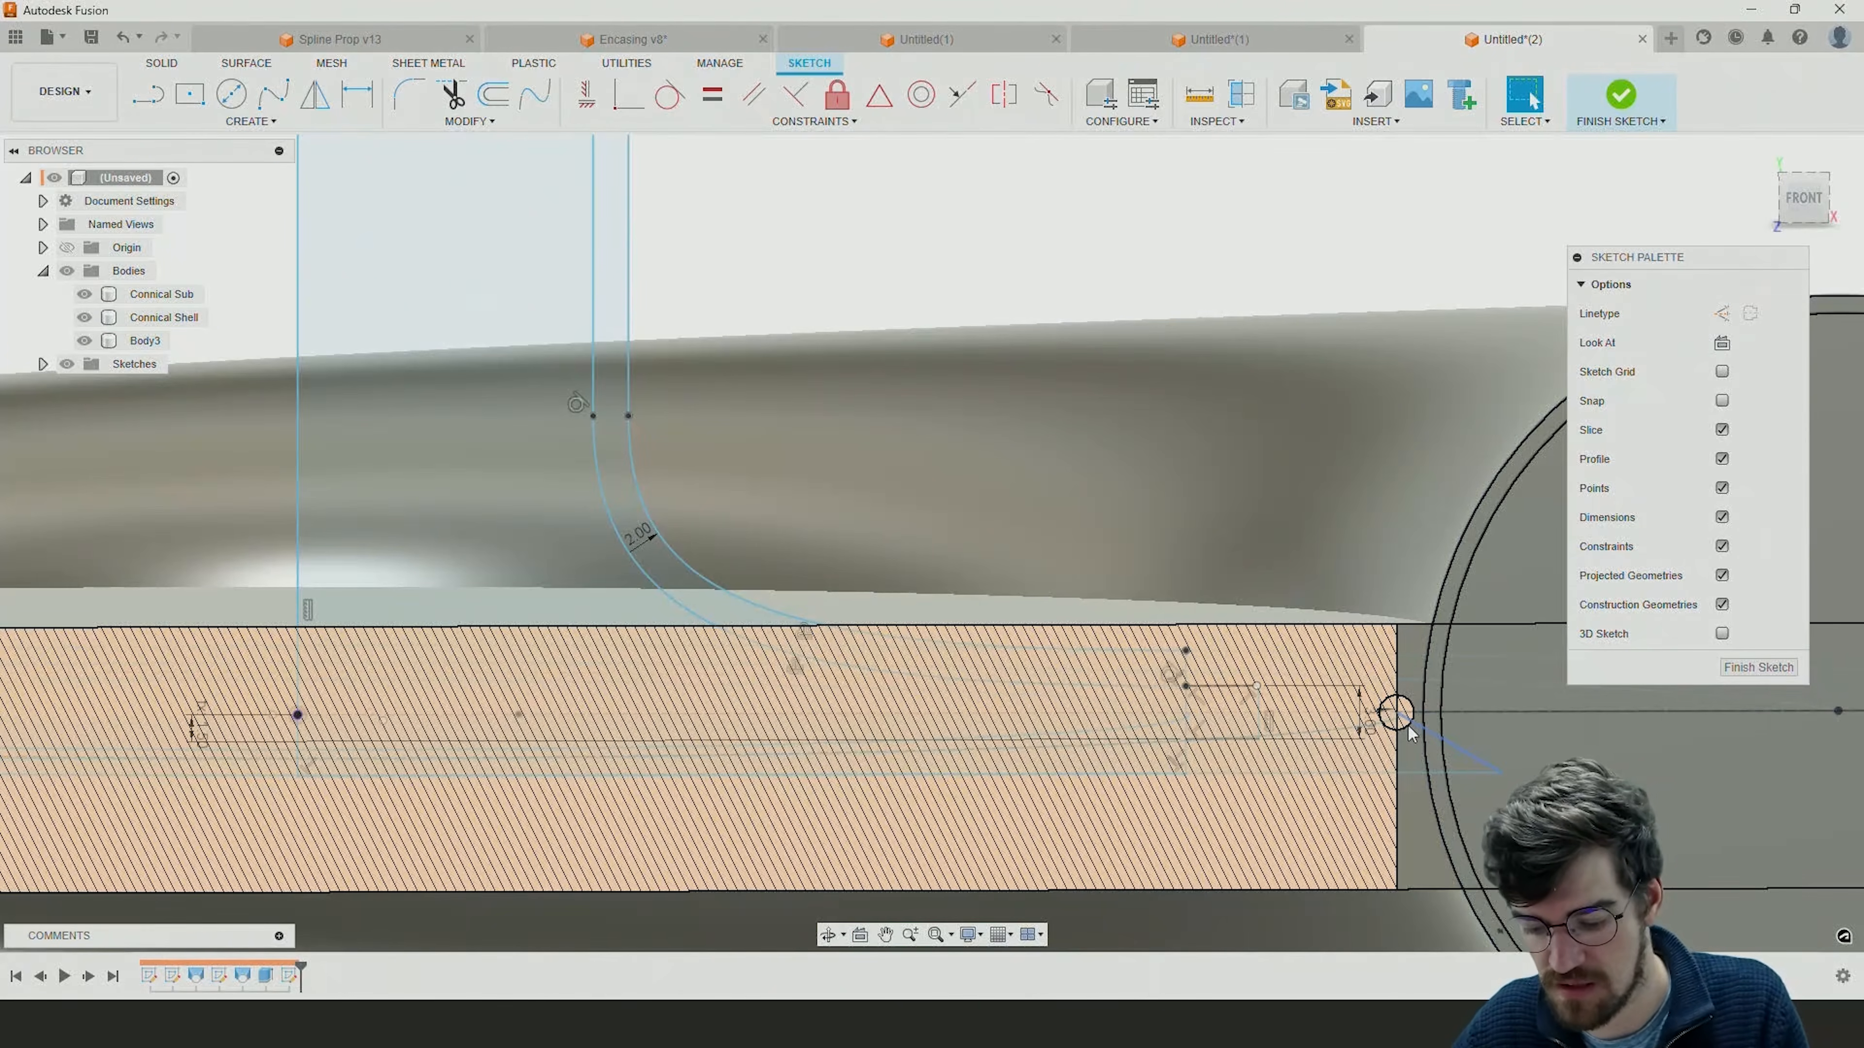
key("p")
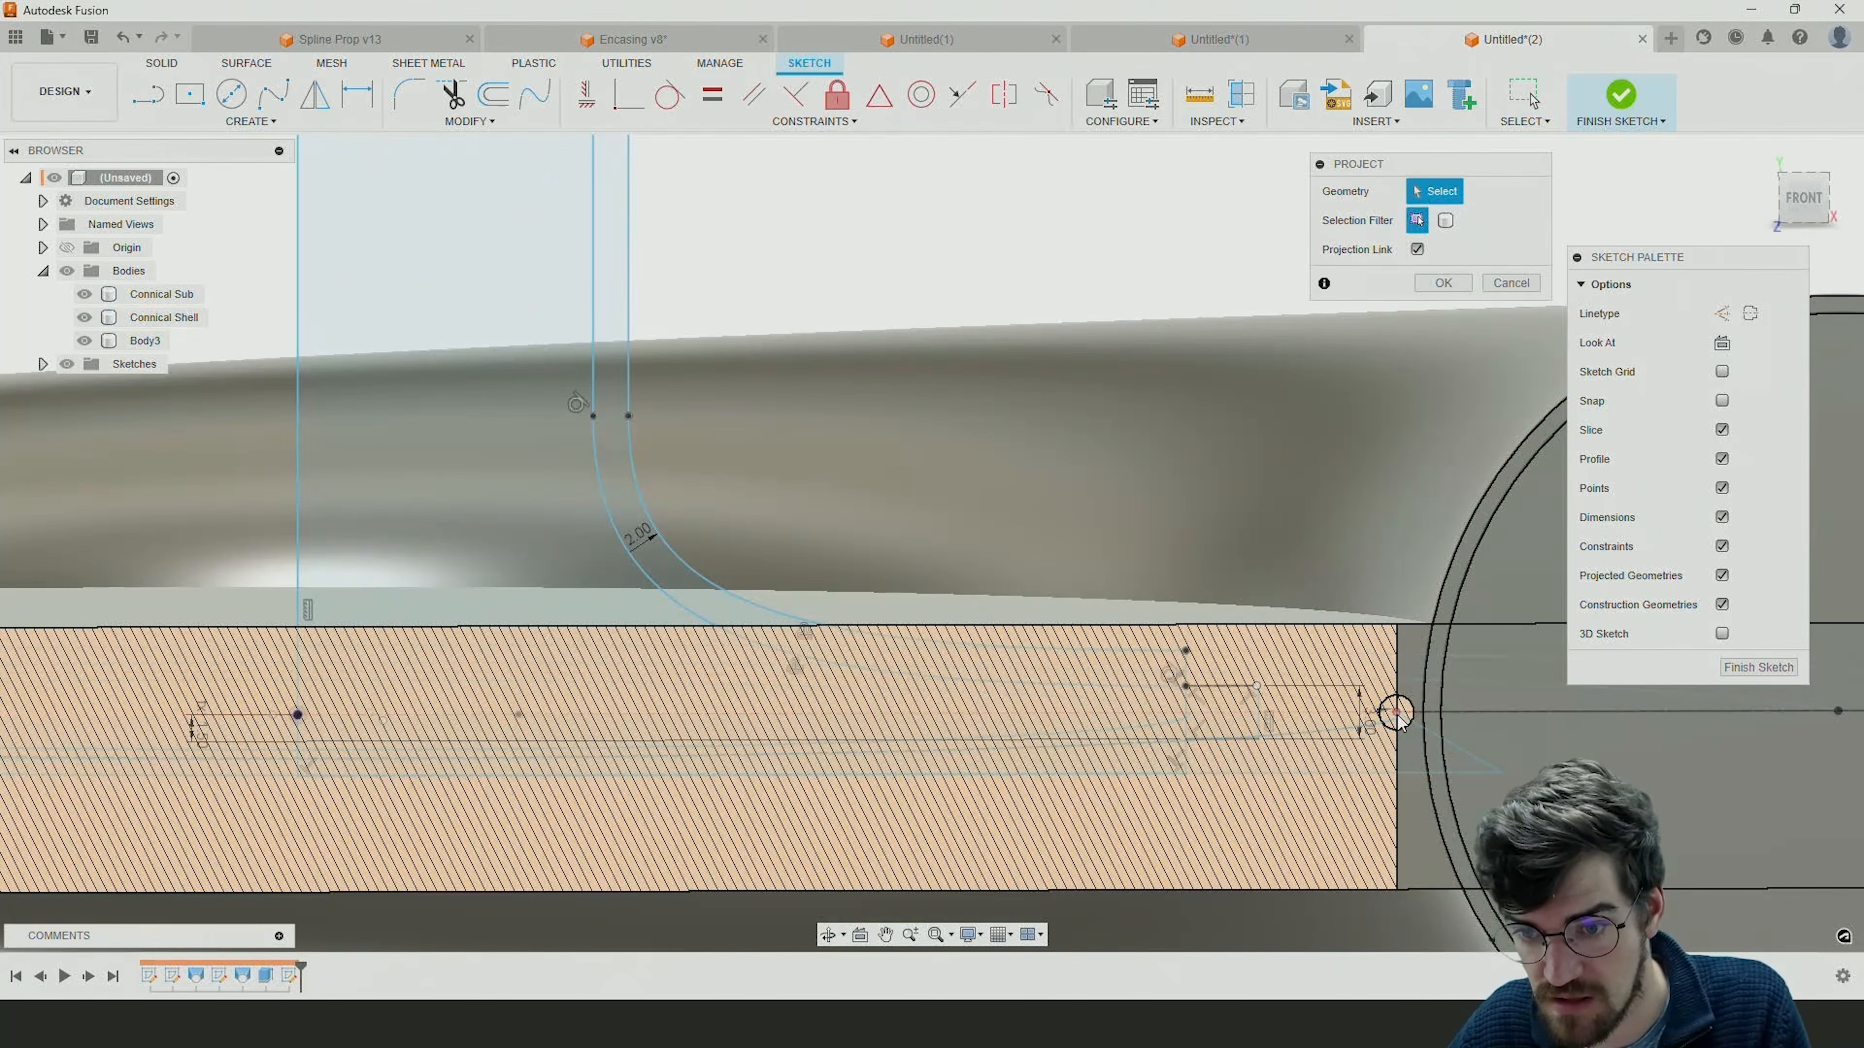
left_click(1398, 717)
key("Return")
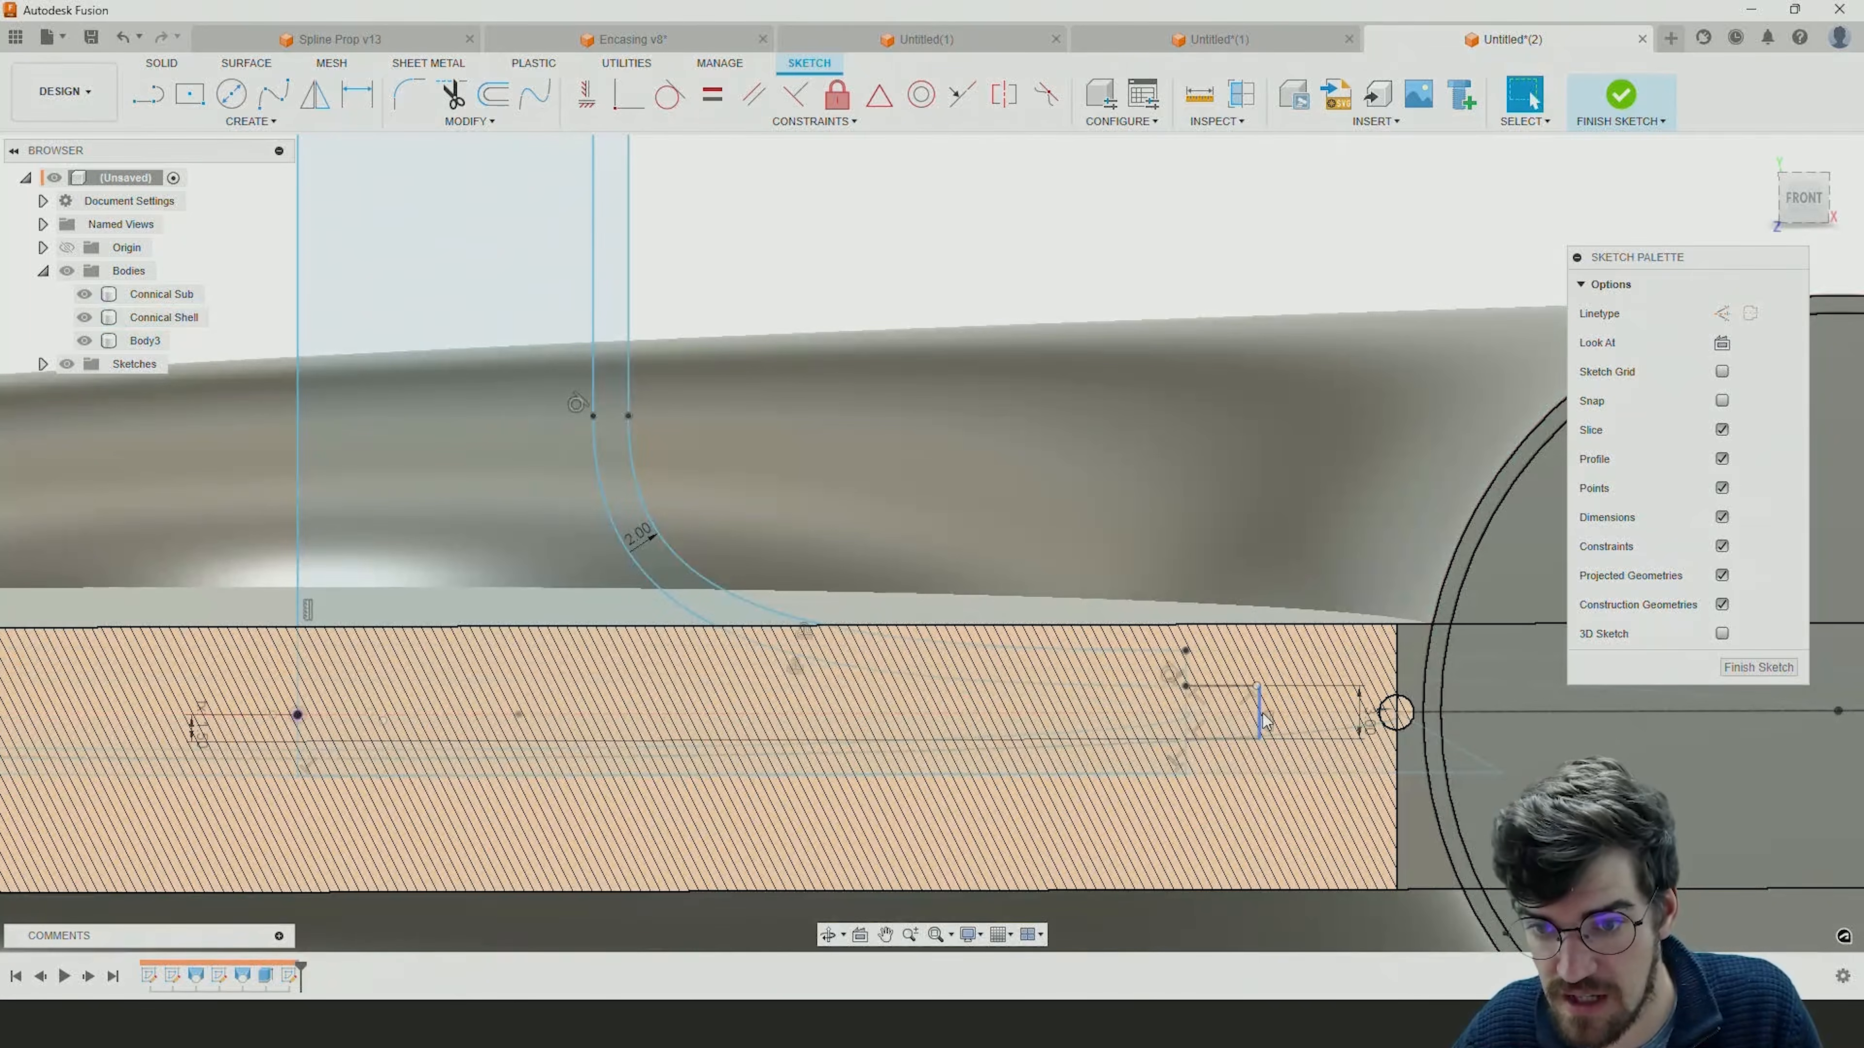
left_click_drag(1262, 715, 1396, 712)
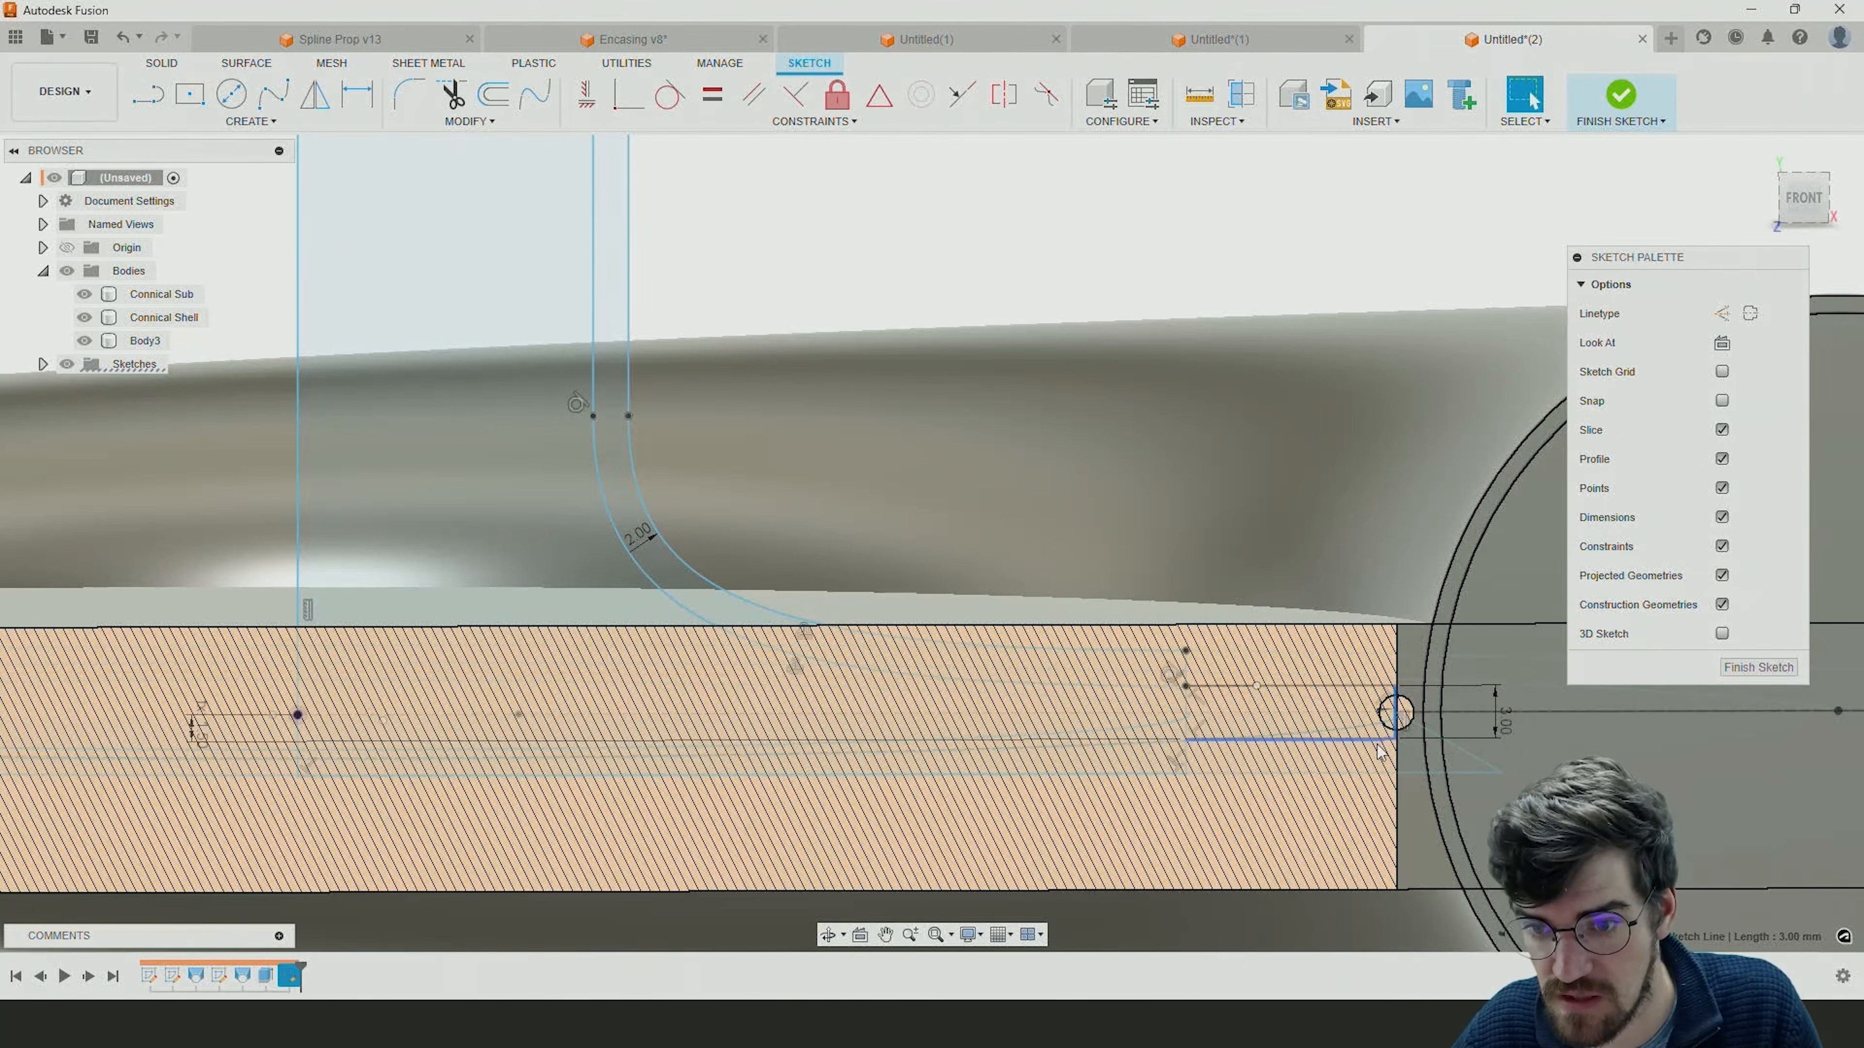
Project the point at the small circle's center into the sketch and make the extension's outer line coincident with it.
scroll(1381, 752, "up", 5)
key("Escape")
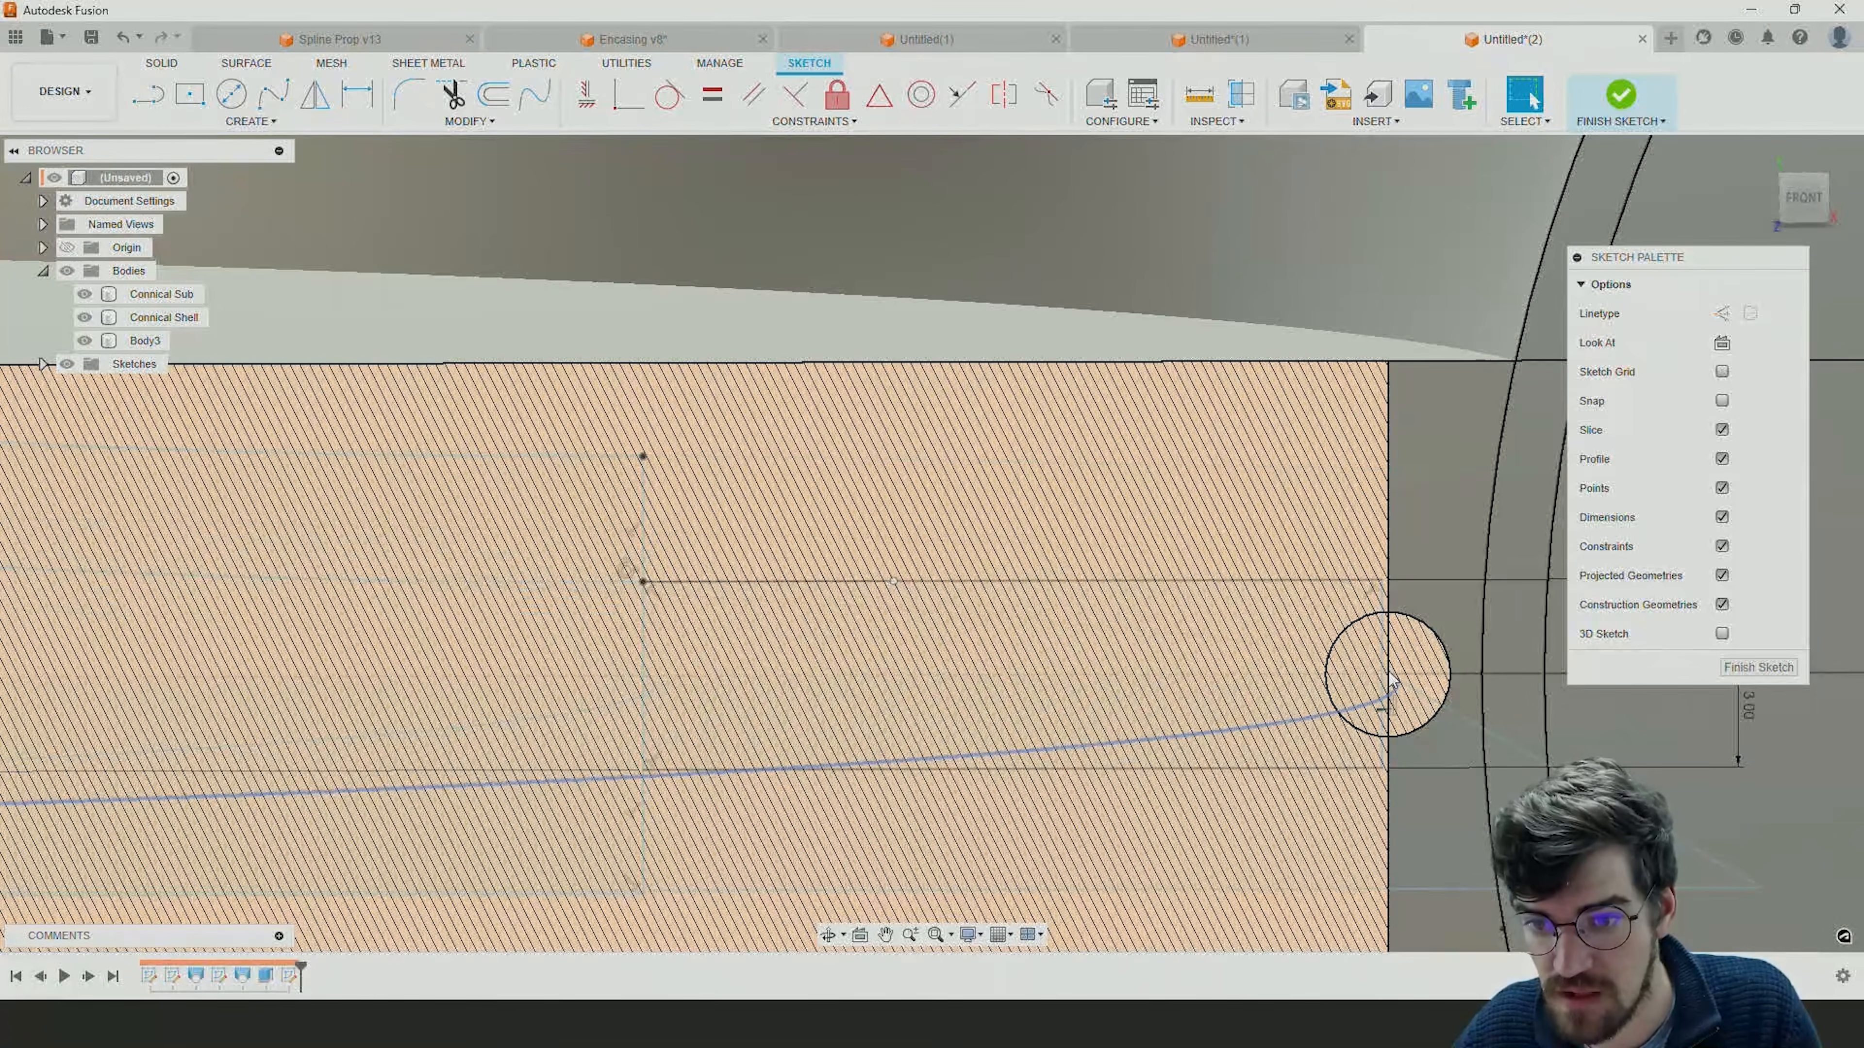
key("p")
left_click(1391, 680)
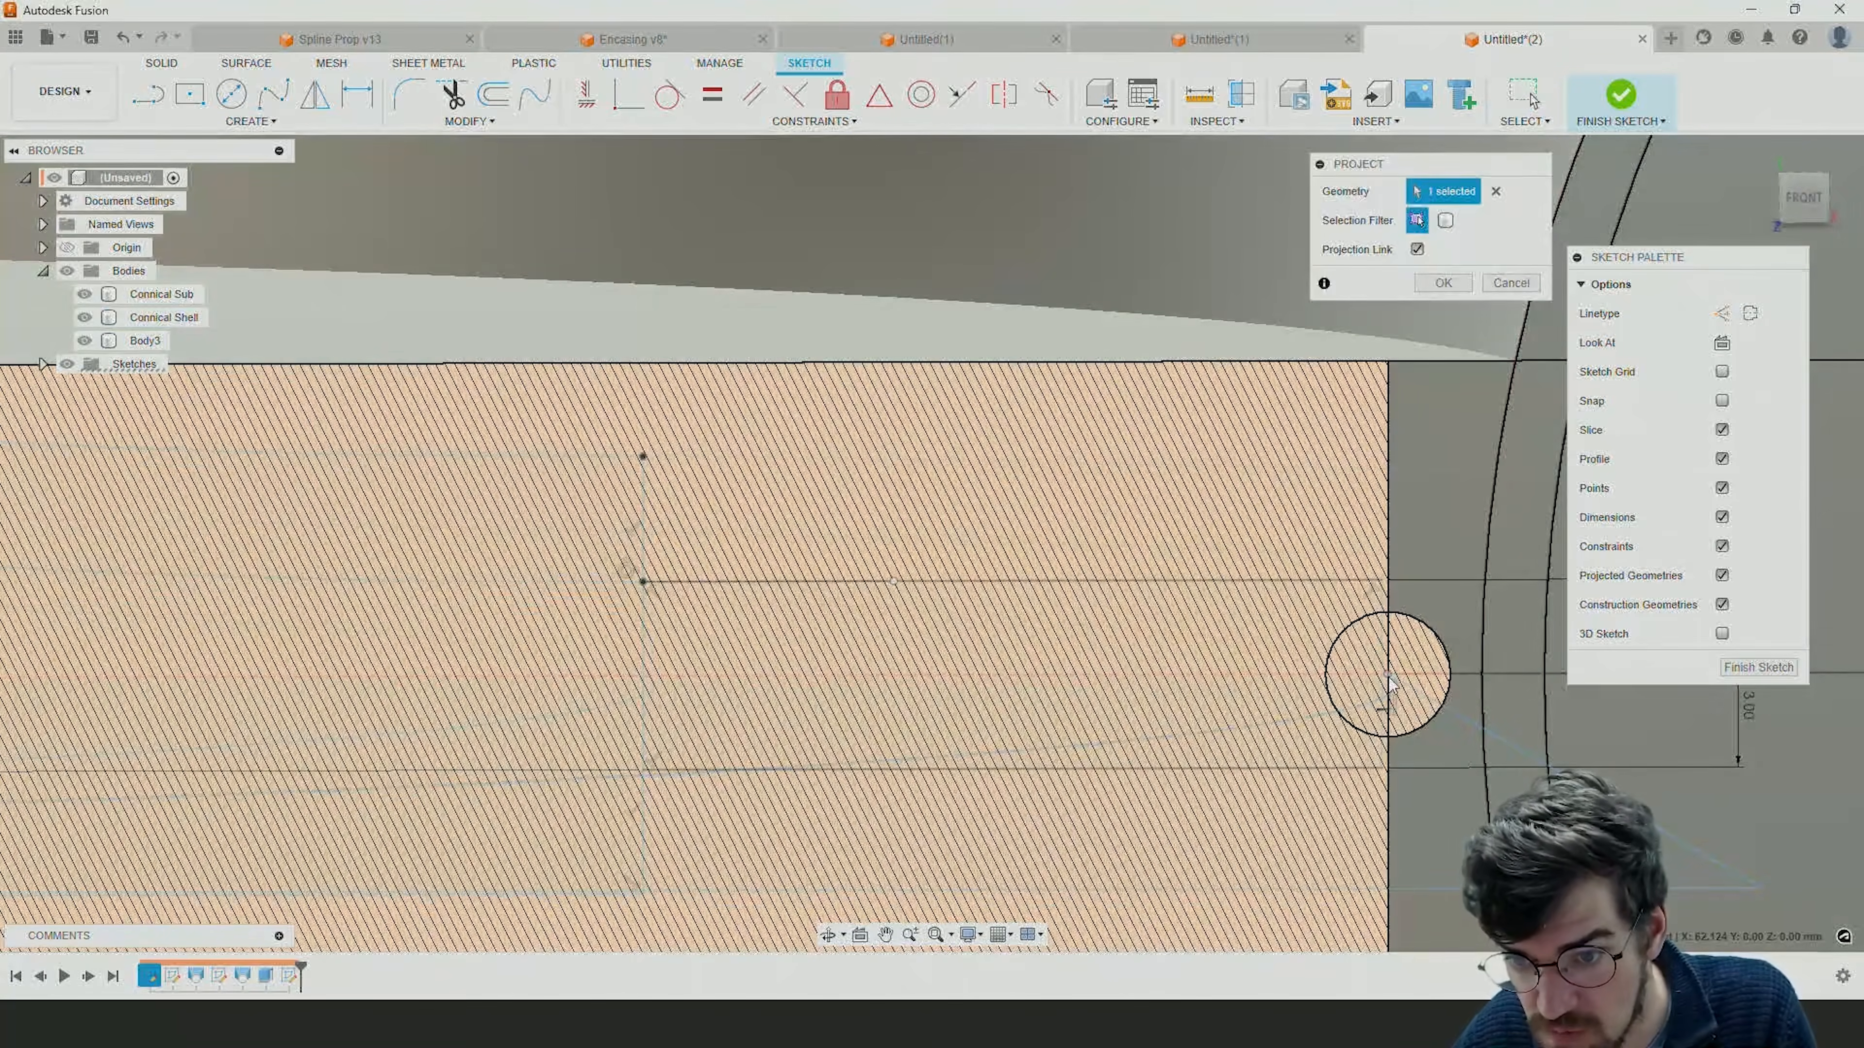
left_click(1461, 285)
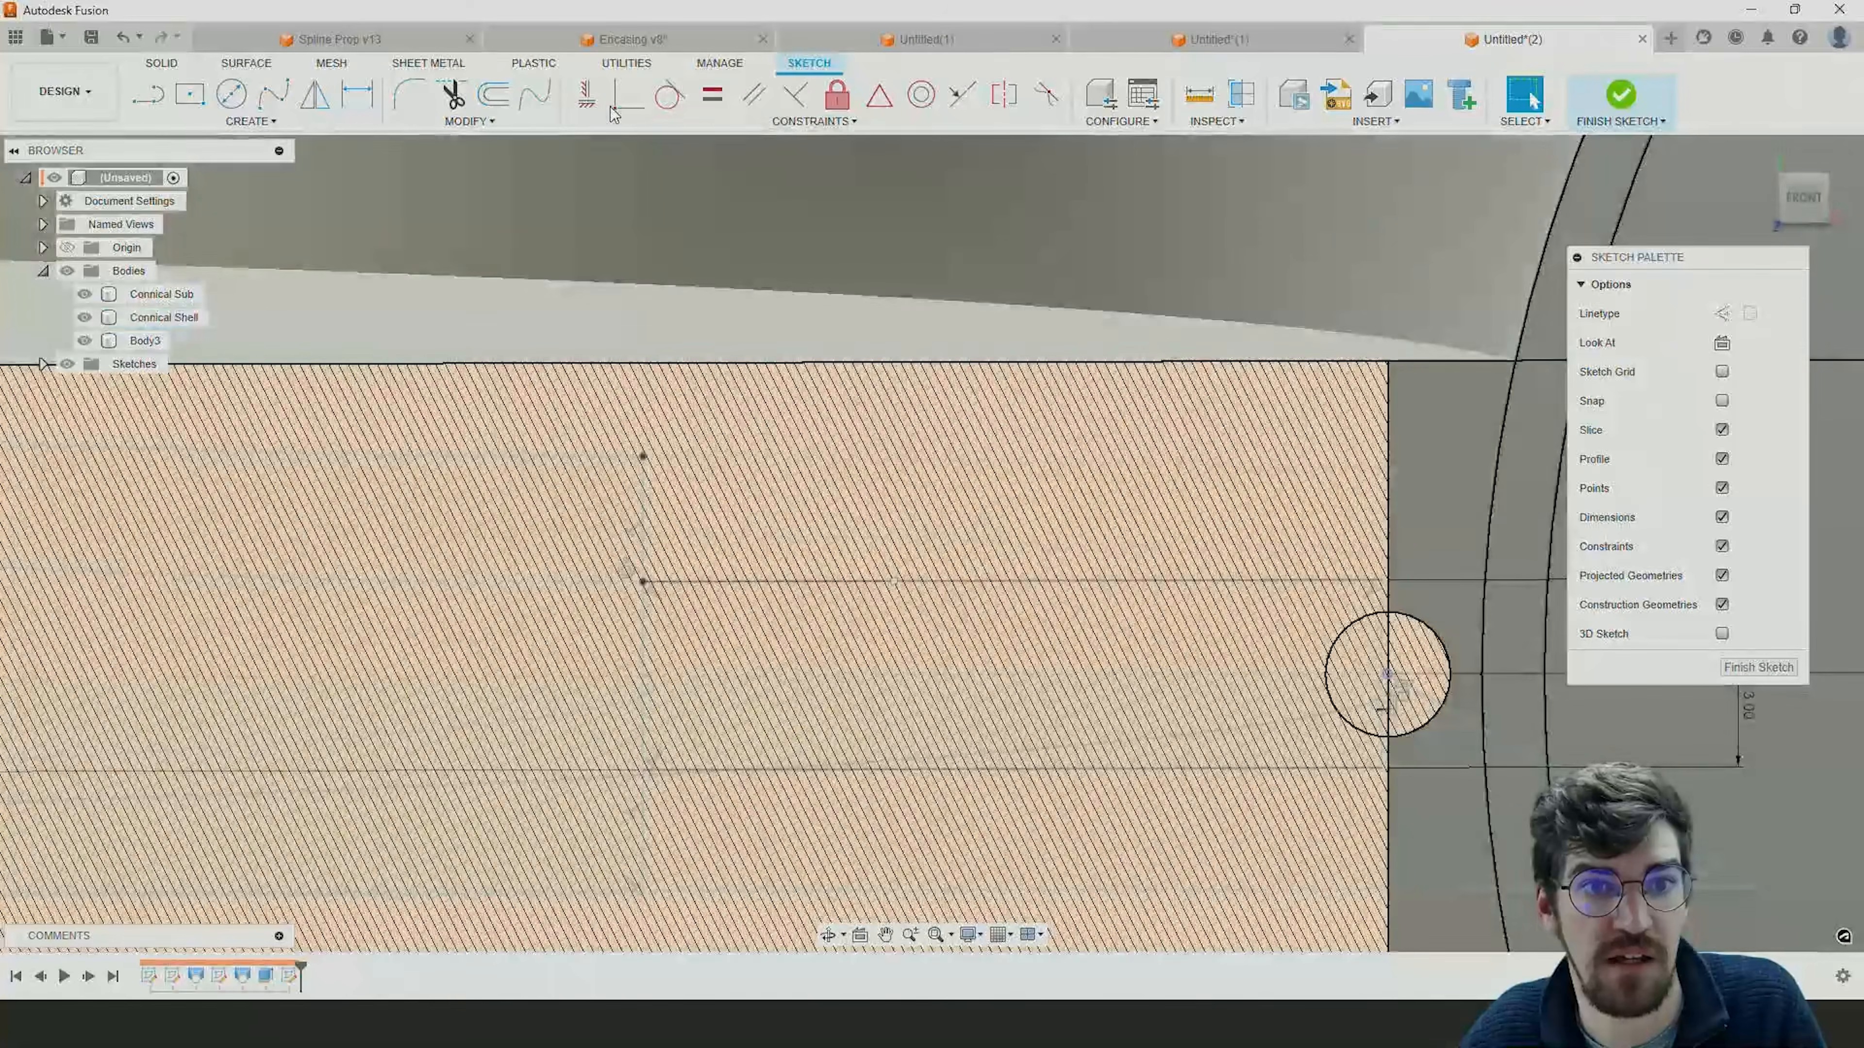
left_click(628, 102)
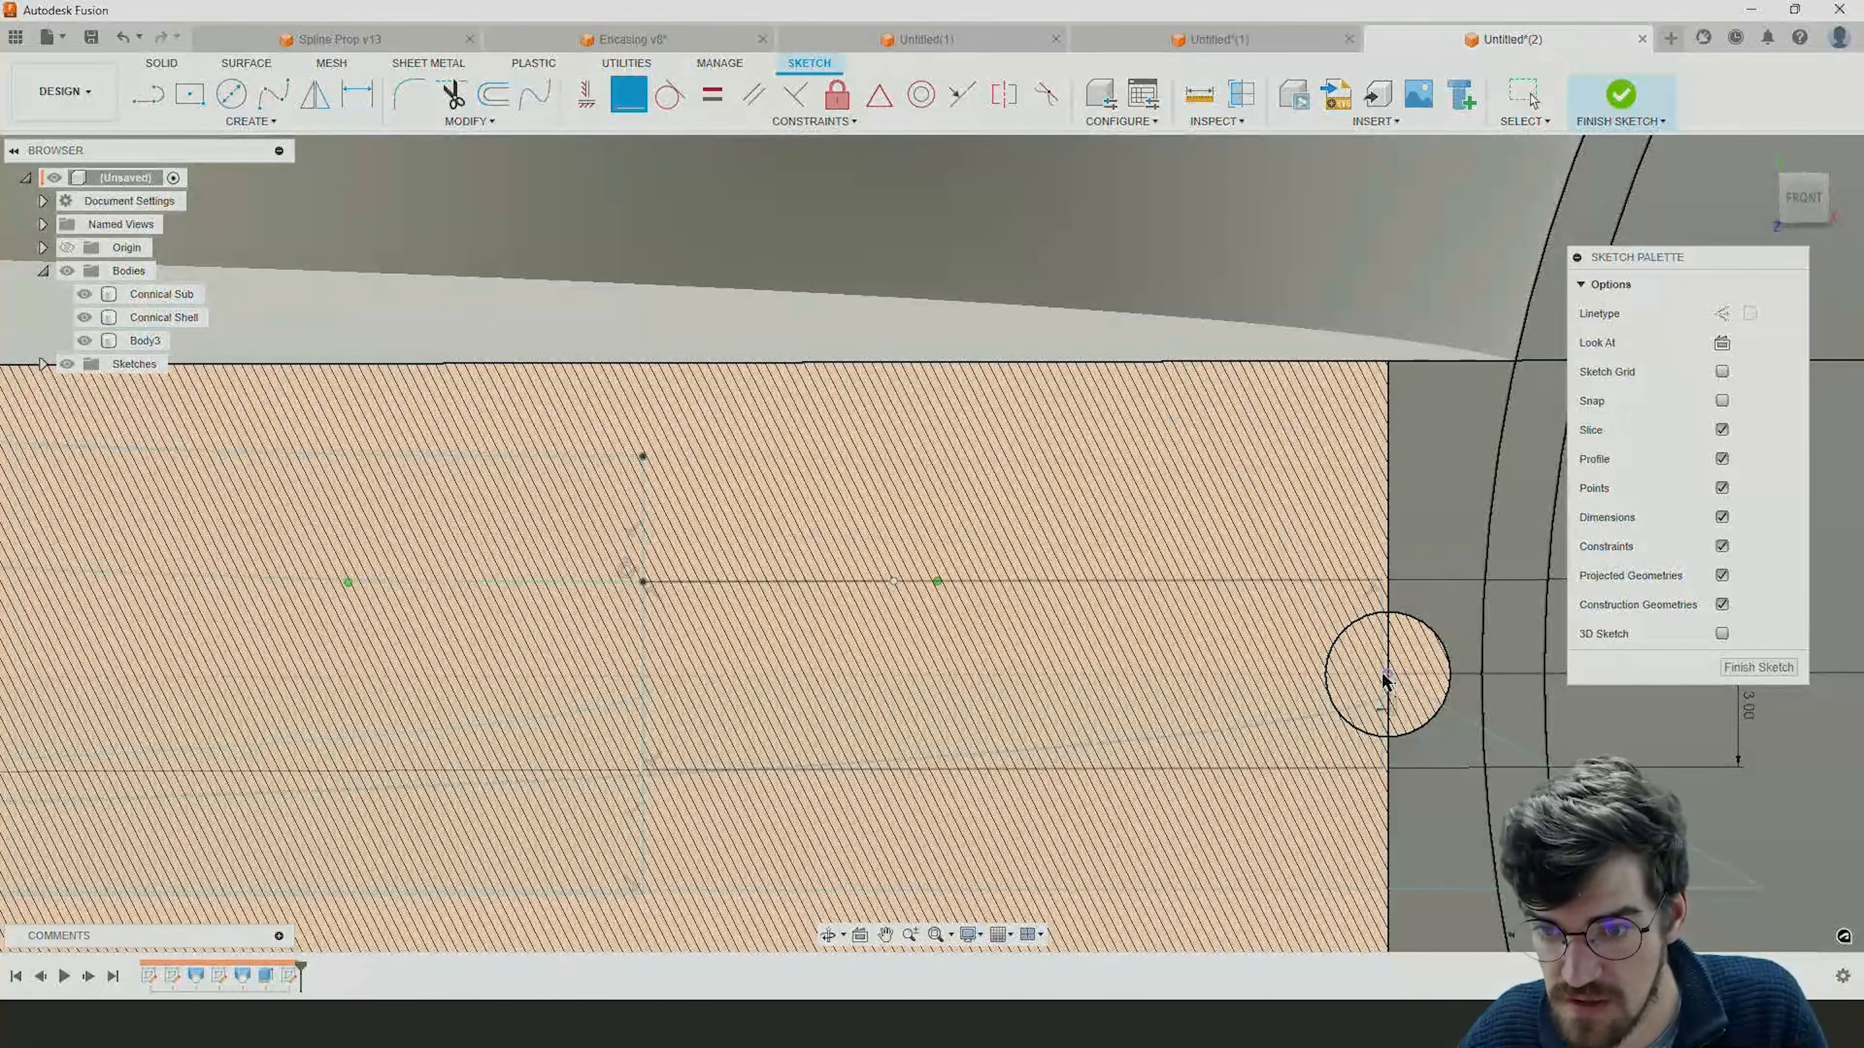
left_click(1382, 643)
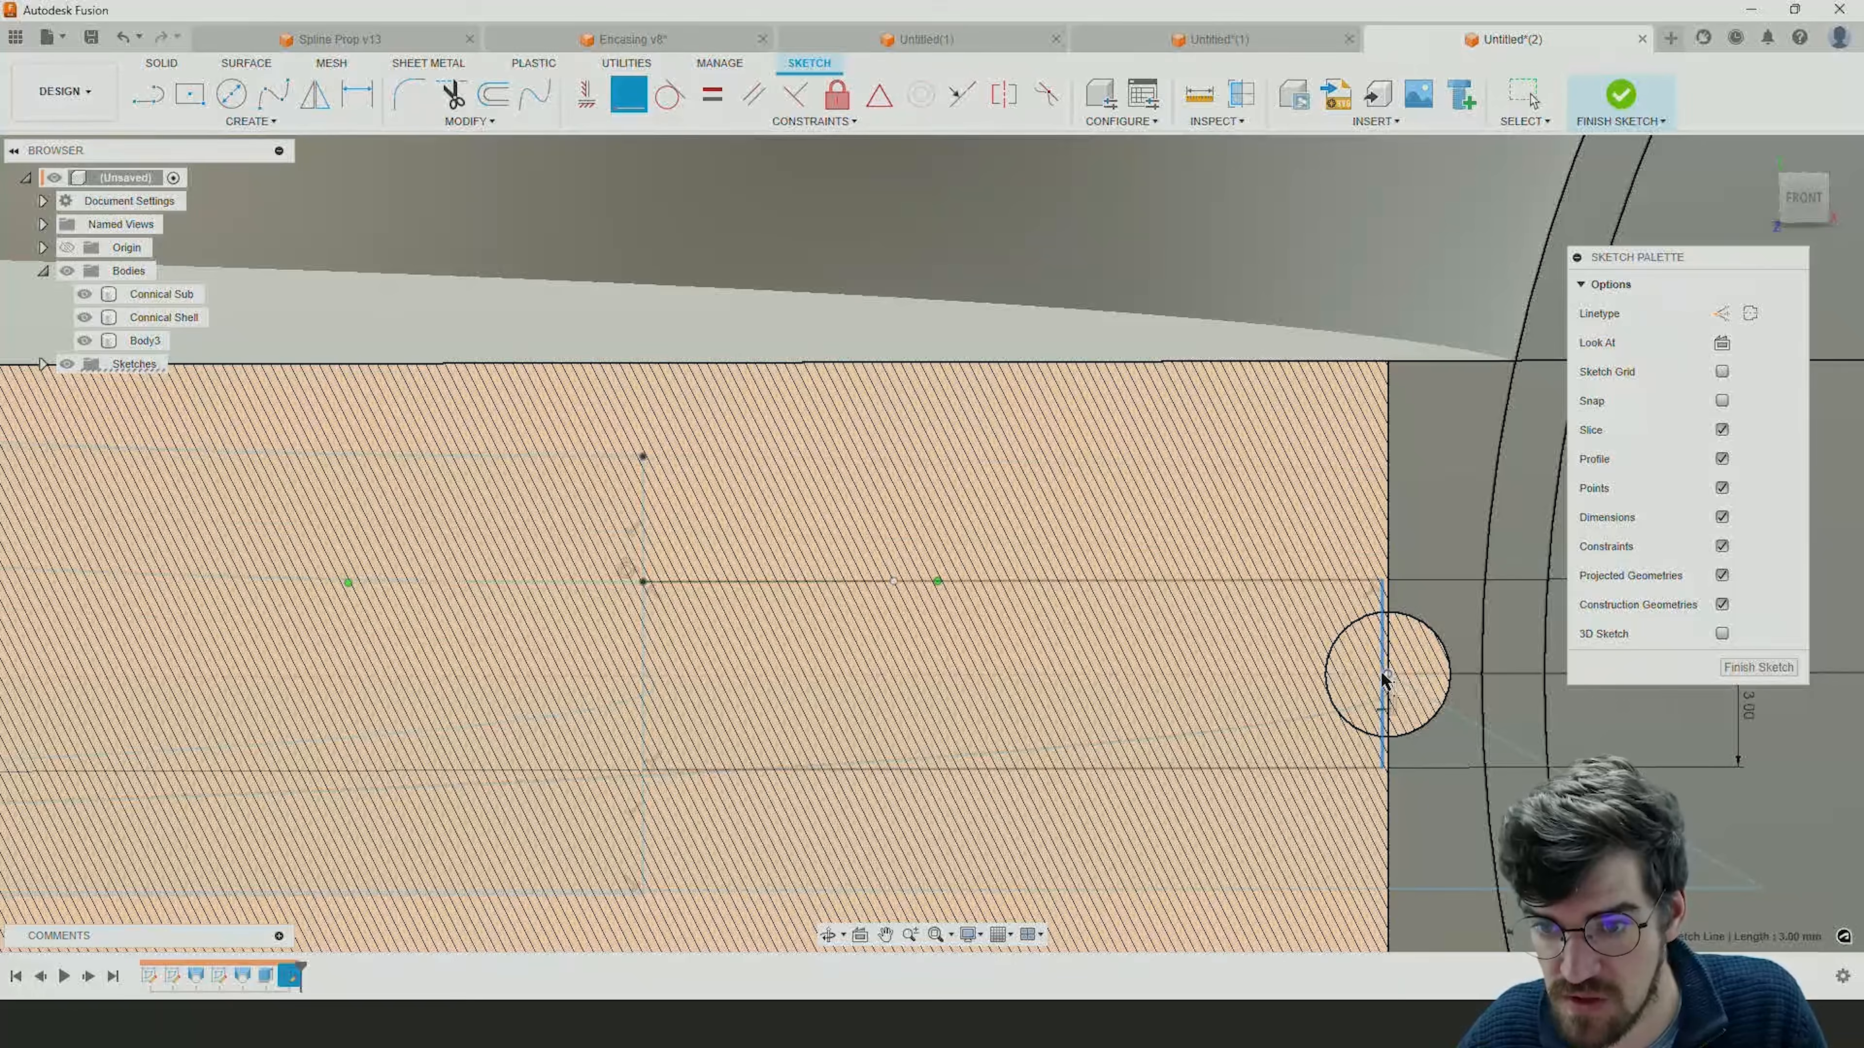
left_click(1388, 674)
Examine from several angles how the extension connects the funnel profile to the small circle and the volute's inner circles.
scroll(1397, 694, "down", 5)
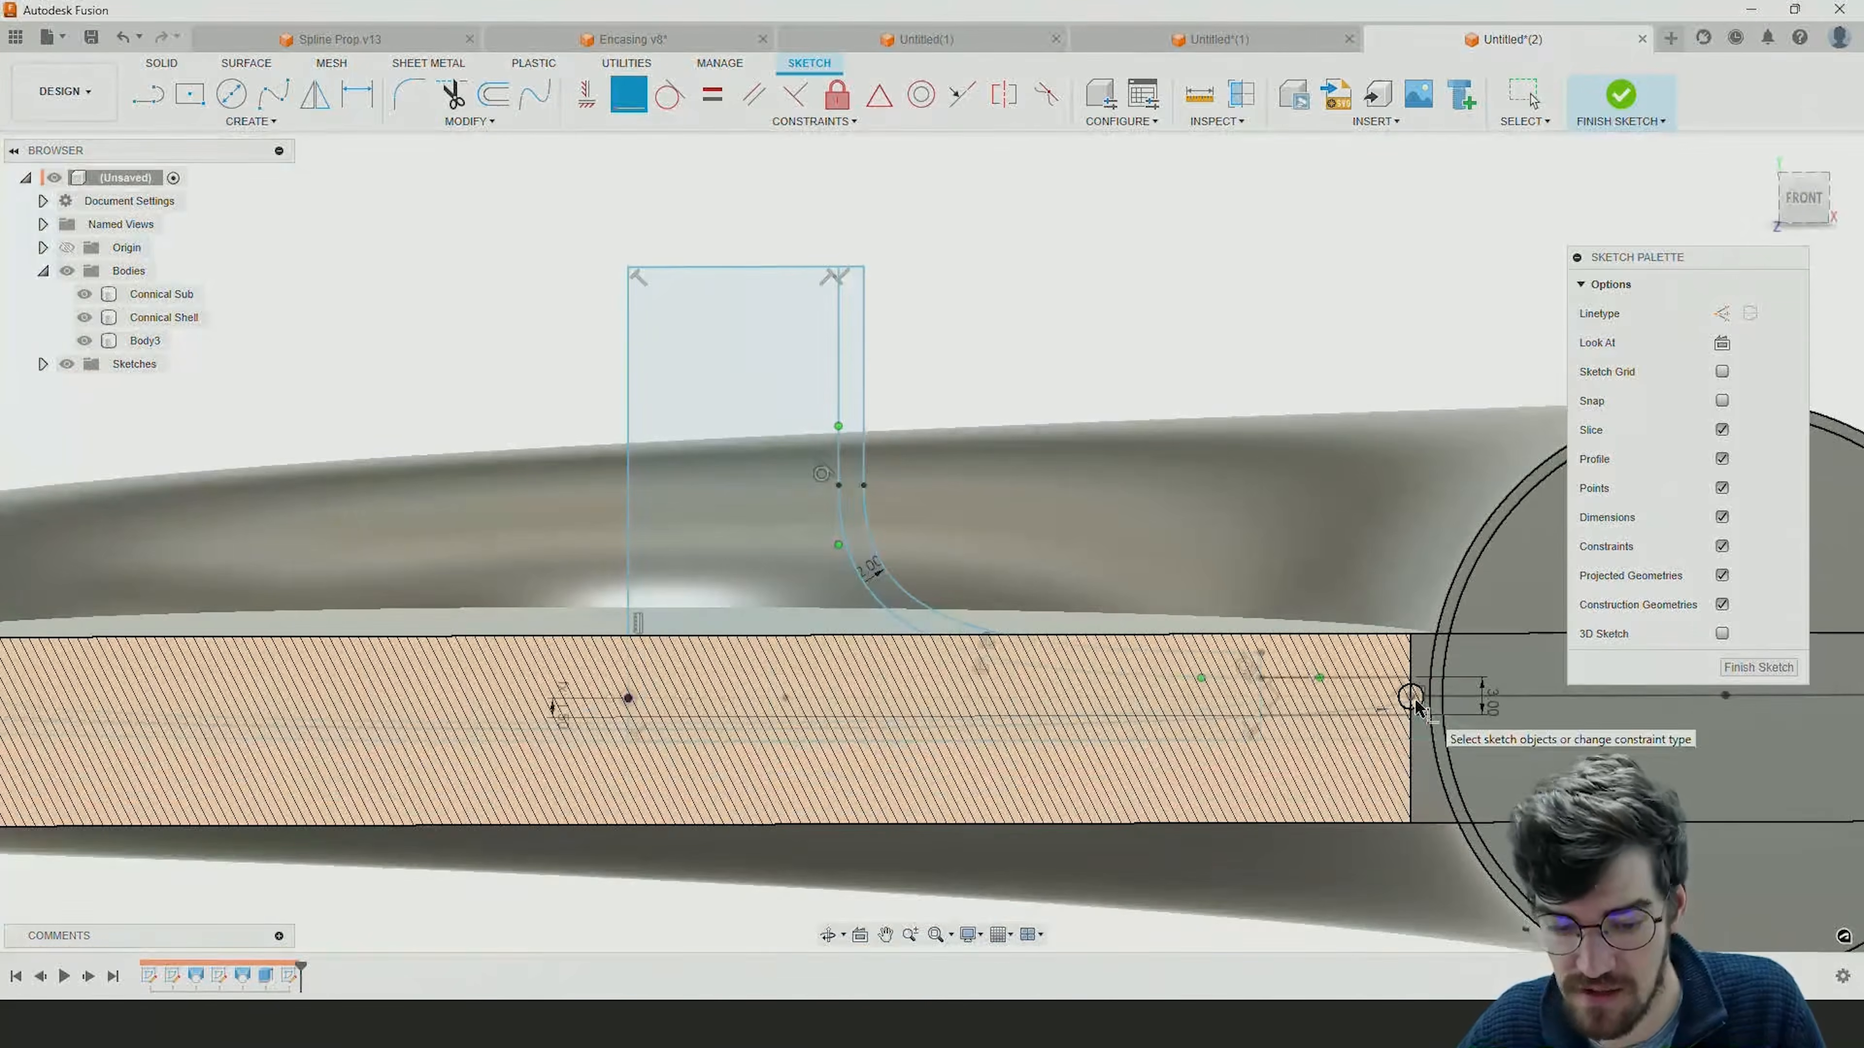
mouse_move(1411, 710)
middle_mouse_down("shift")
mouse_move(1479, 603)
mouse_move(1464, 590)
mouse_move(1334, 618)
mouse_move(1312, 599)
middle_mouse_up("shift")
scroll(1312, 599, "down", 1)
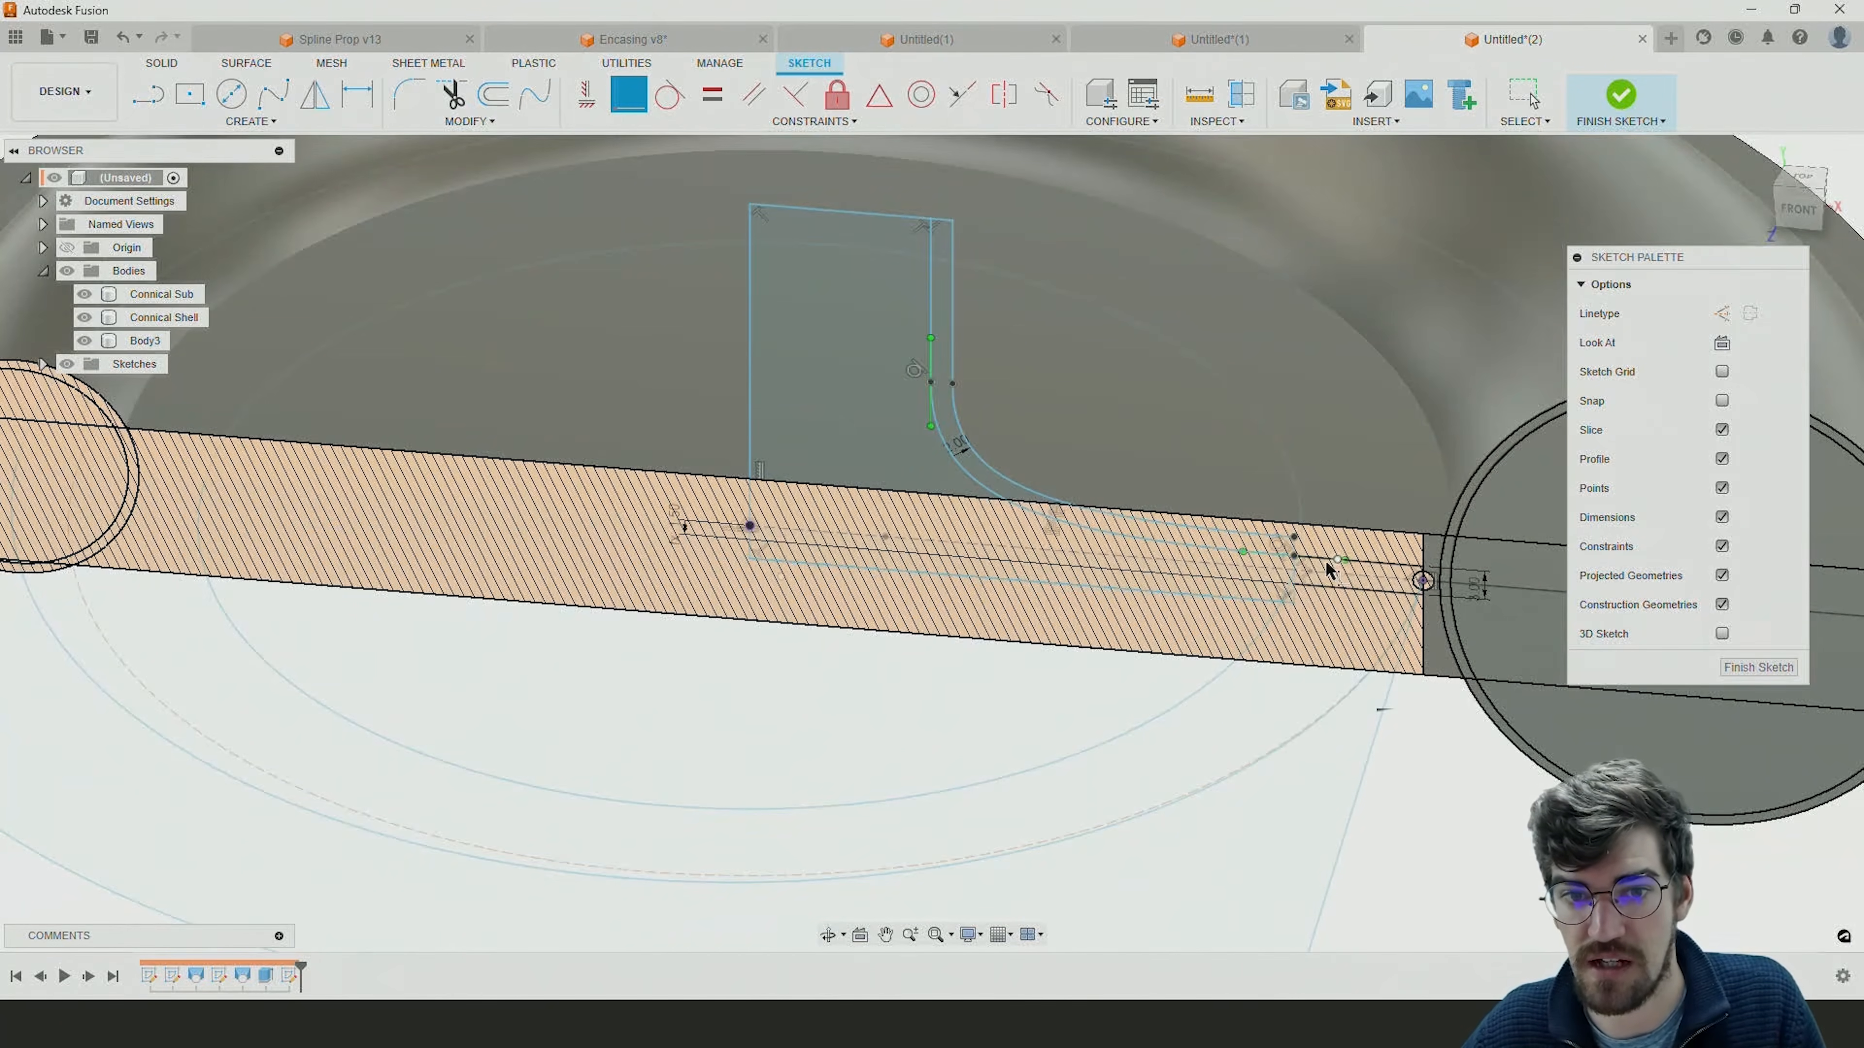
key("Escape")
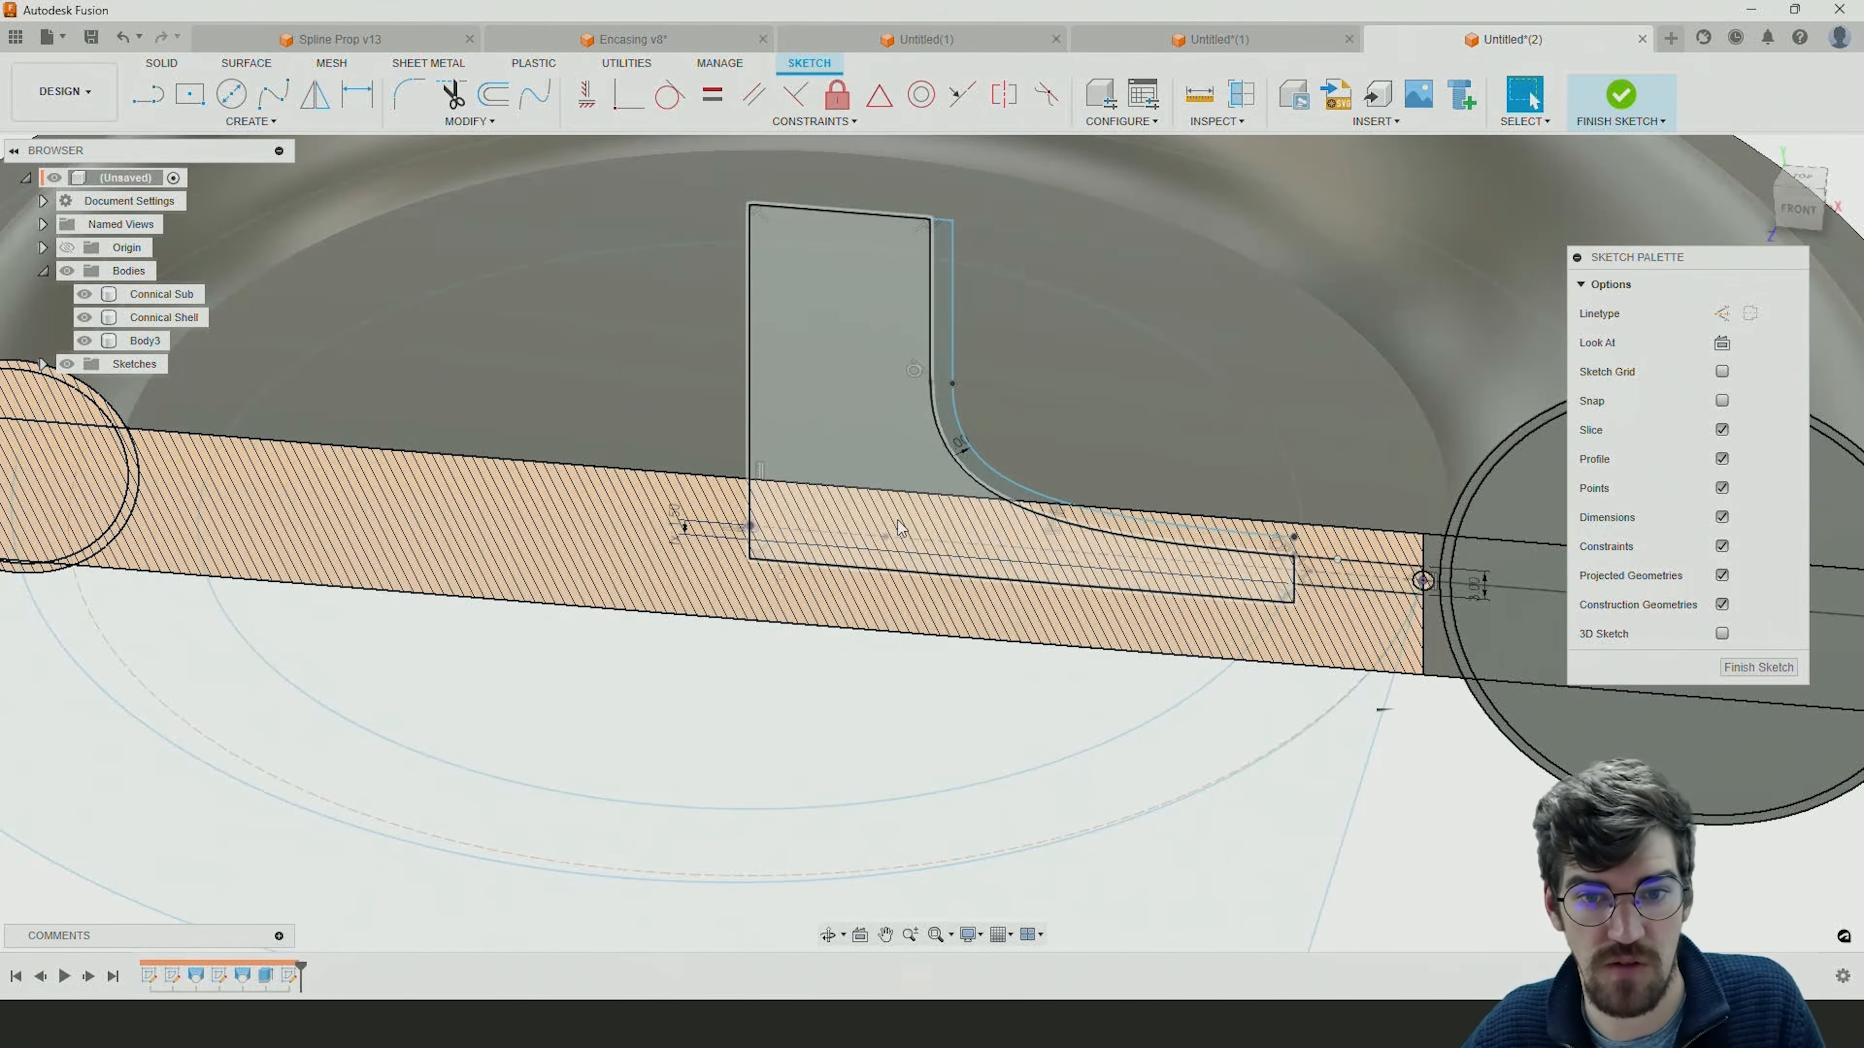
scroll(897, 519, "down", 4)
scroll(1247, 547, "up", 4)
mouse_move(1246, 542)
middle_mouse_down("shift")
mouse_move(1274, 478)
mouse_move(1261, 463)
mouse_move(1244, 510)
middle_mouse_up("shift")
scroll(1238, 526, "up", 2)
scroll(1238, 526, "up", 1)
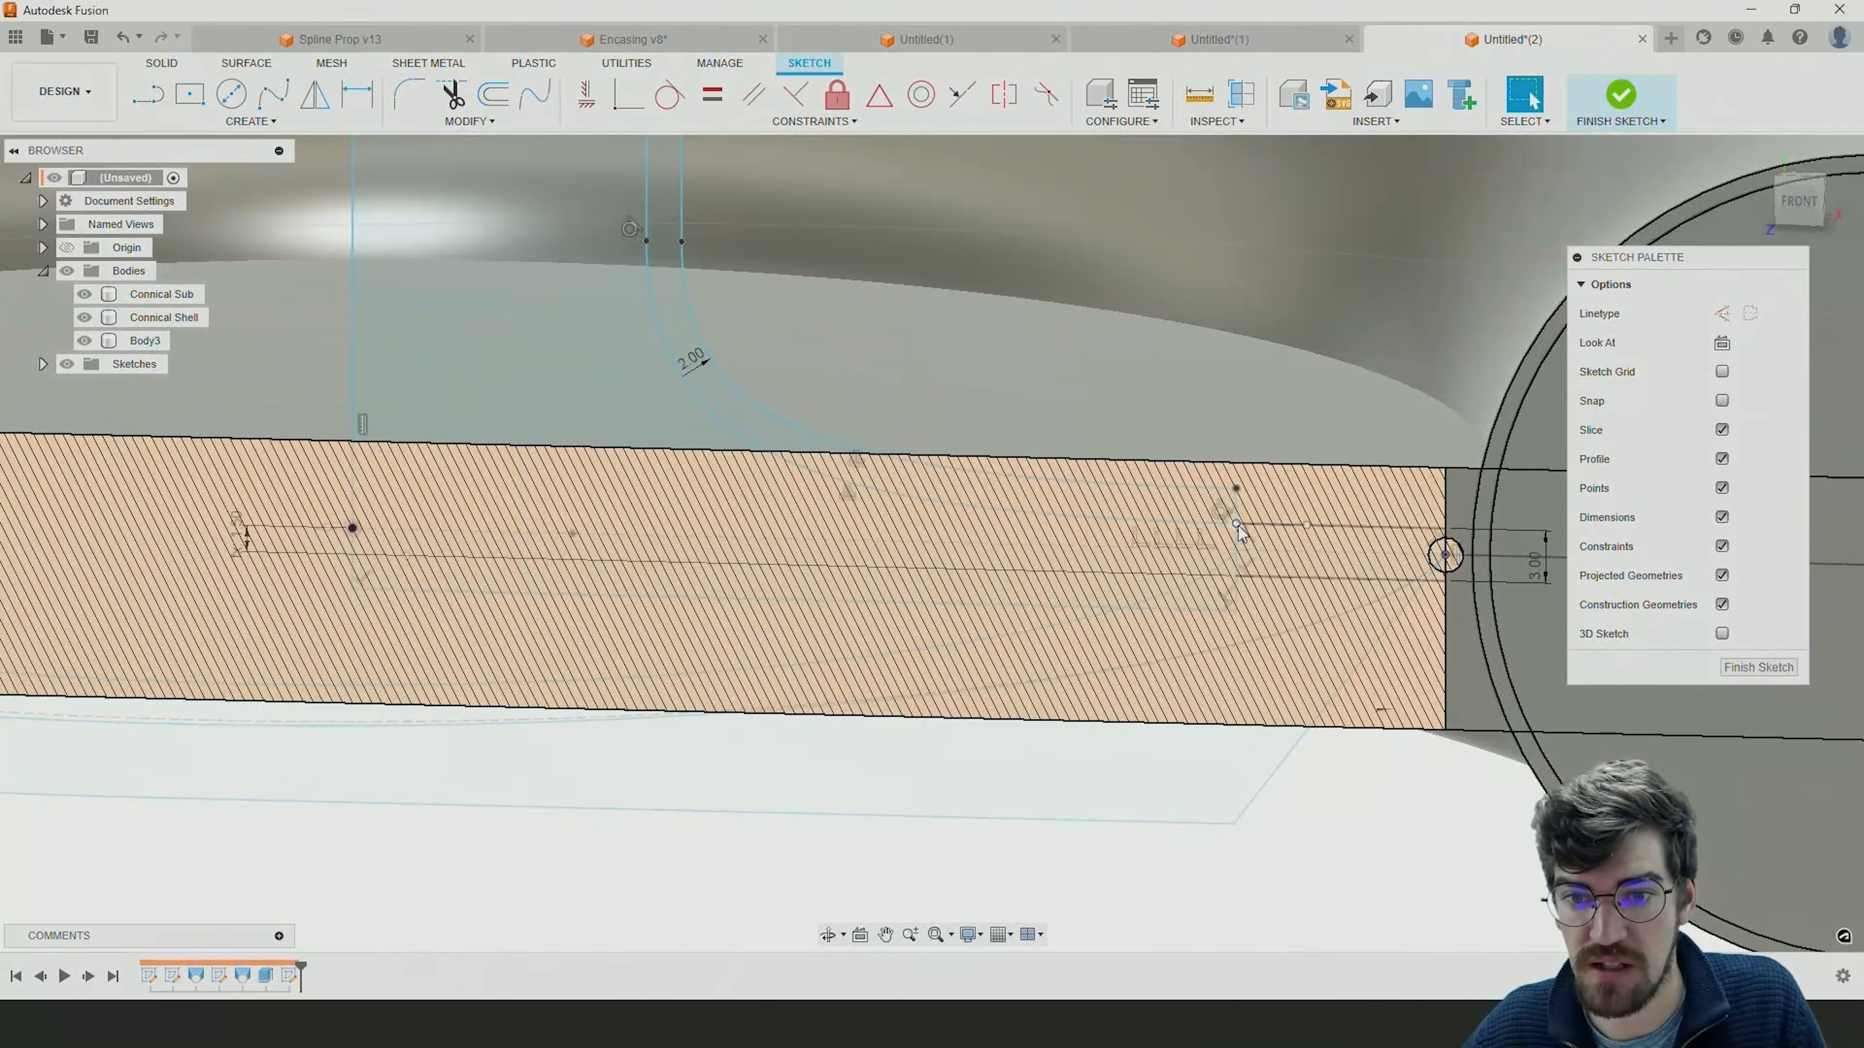
scroll(1238, 525, "down", 1)
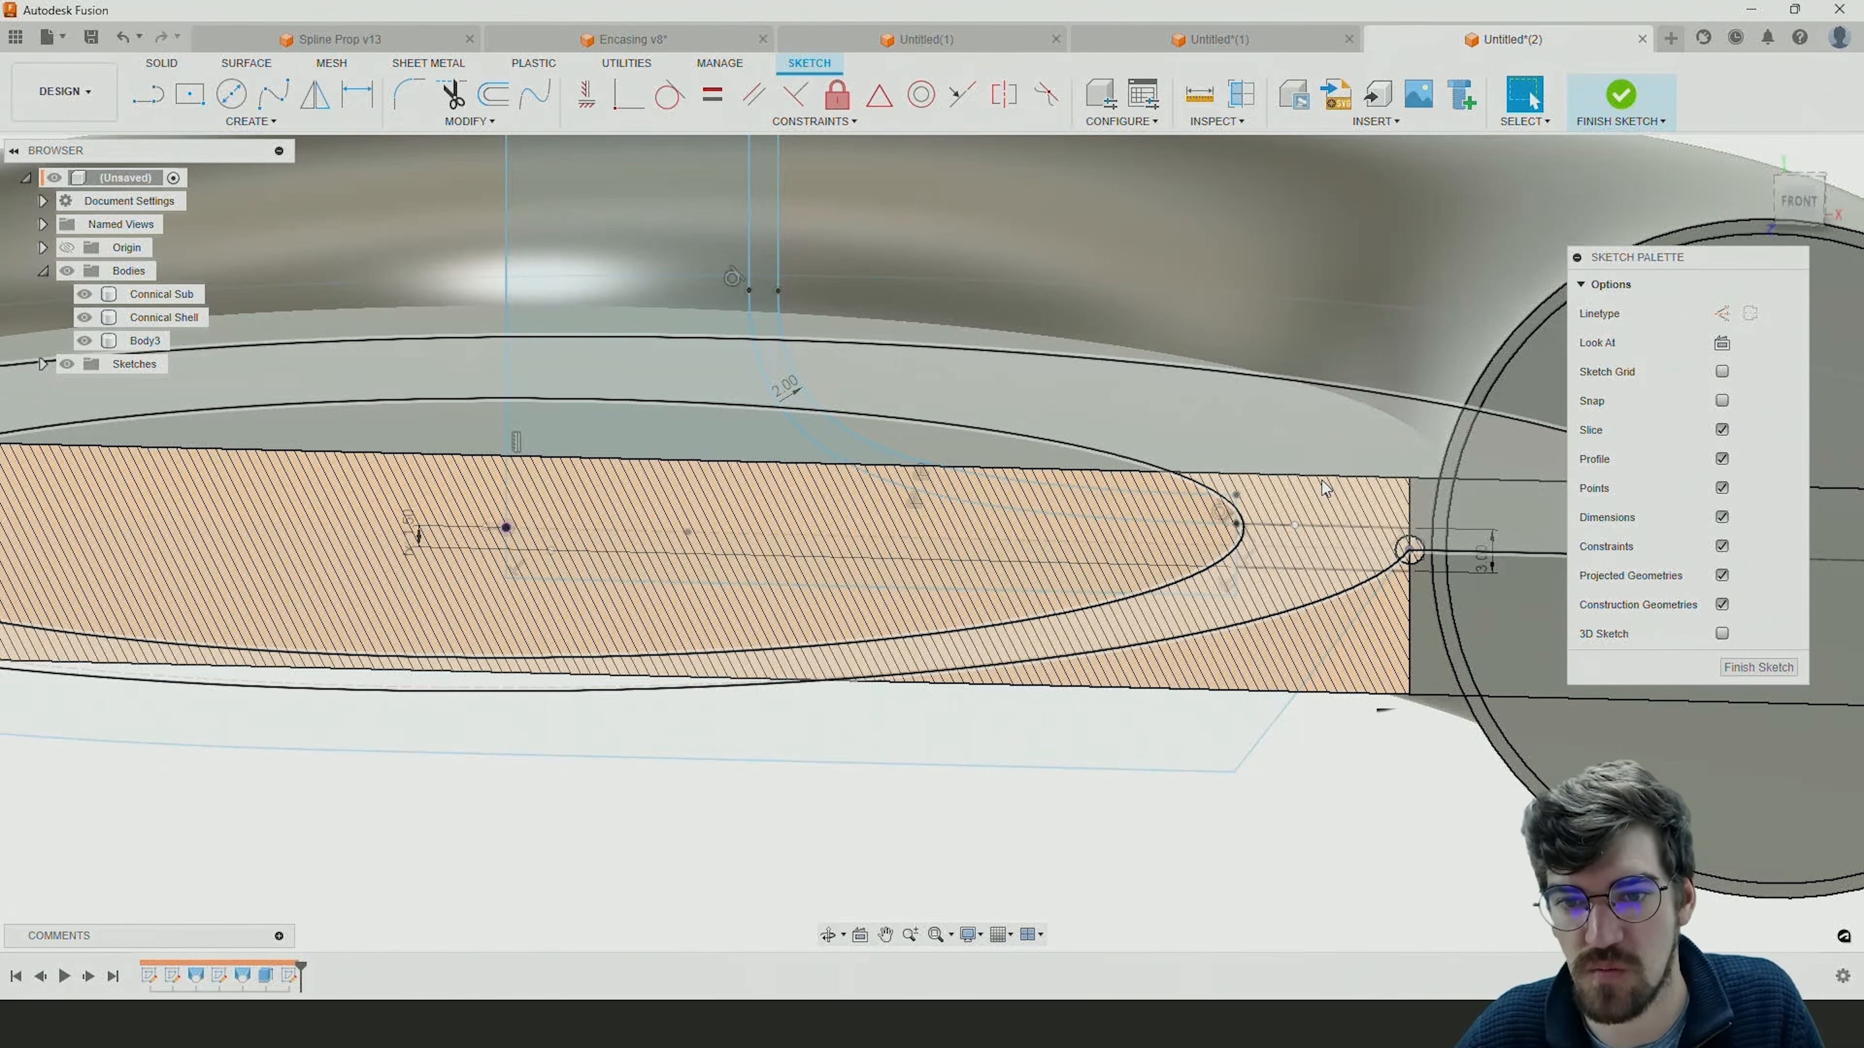
scroll(1236, 481, "down", 4)
mouse_move(1256, 479)
middle_mouse_down("shift")
mouse_move(1202, 488)
mouse_move(1242, 535)
mouse_move(1278, 508)
mouse_move(1236, 537)
middle_mouse_up("shift")
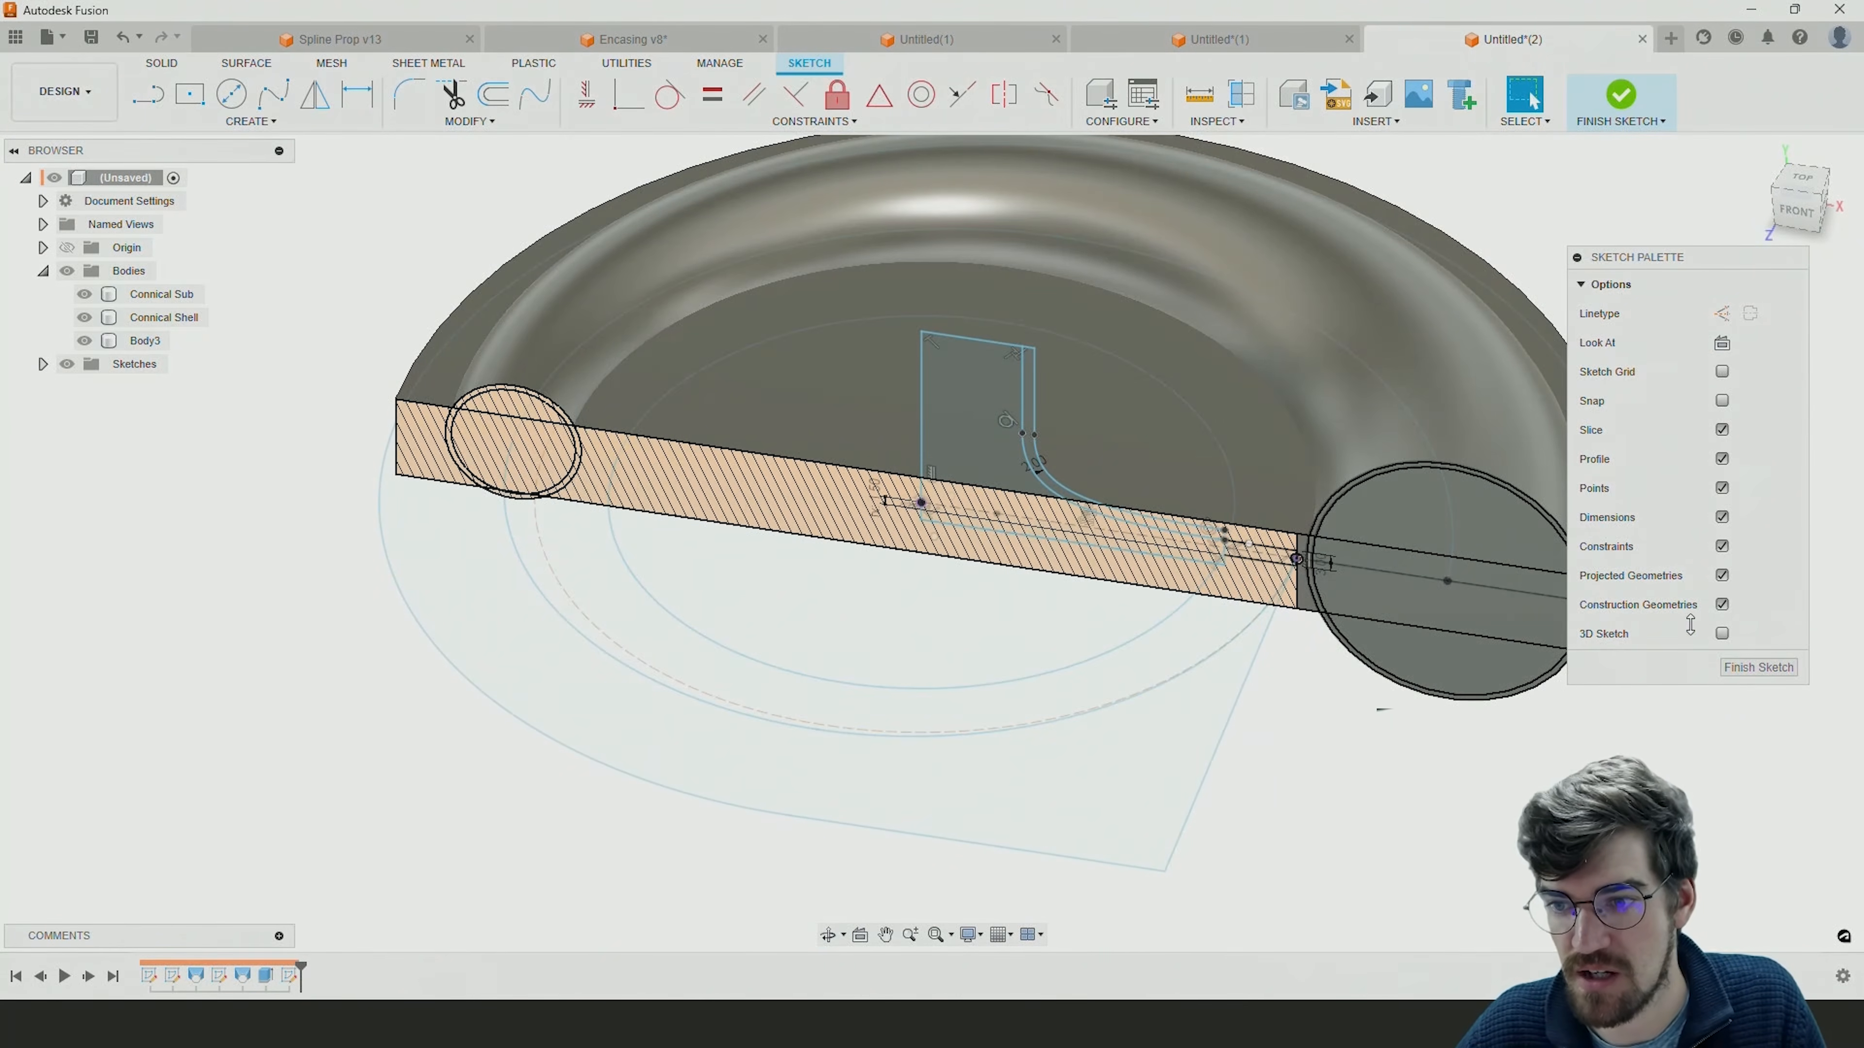
Finish the funnel and extension profile sketch.
left_click(1752, 666)
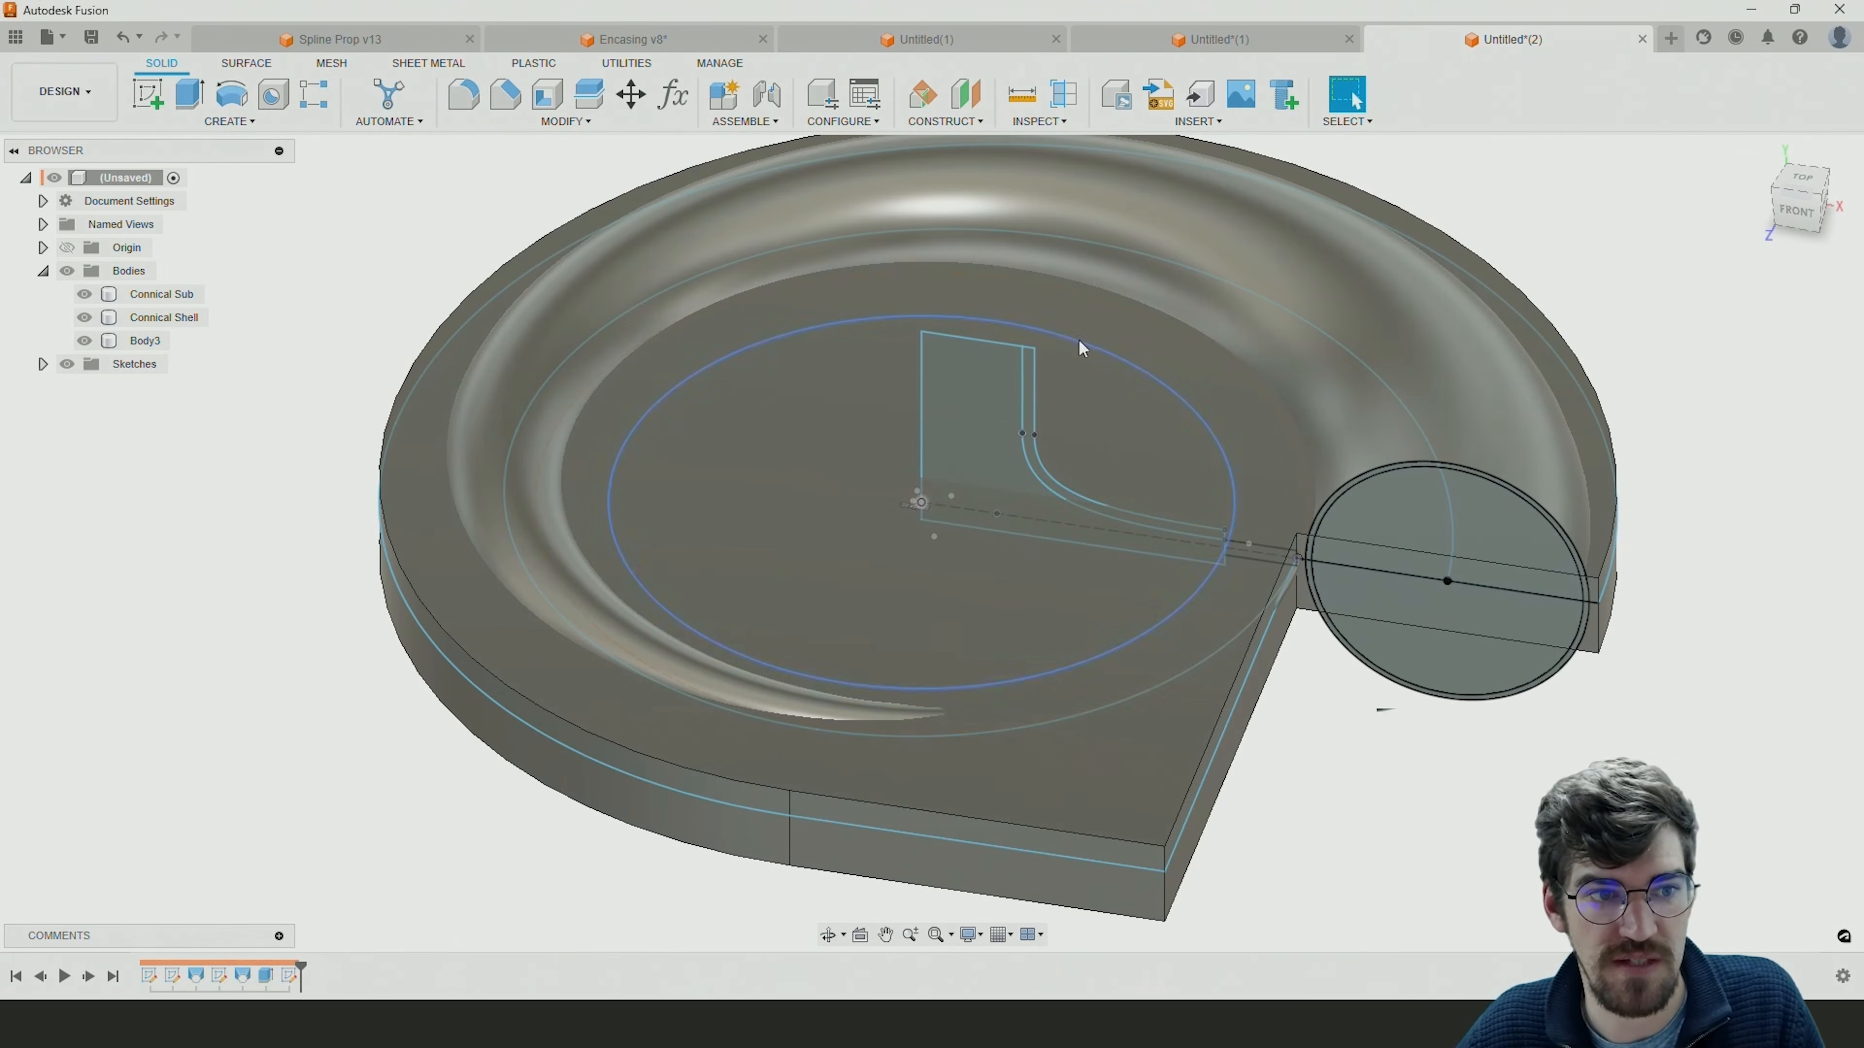
left_click(44, 365)
left_click(44, 365)
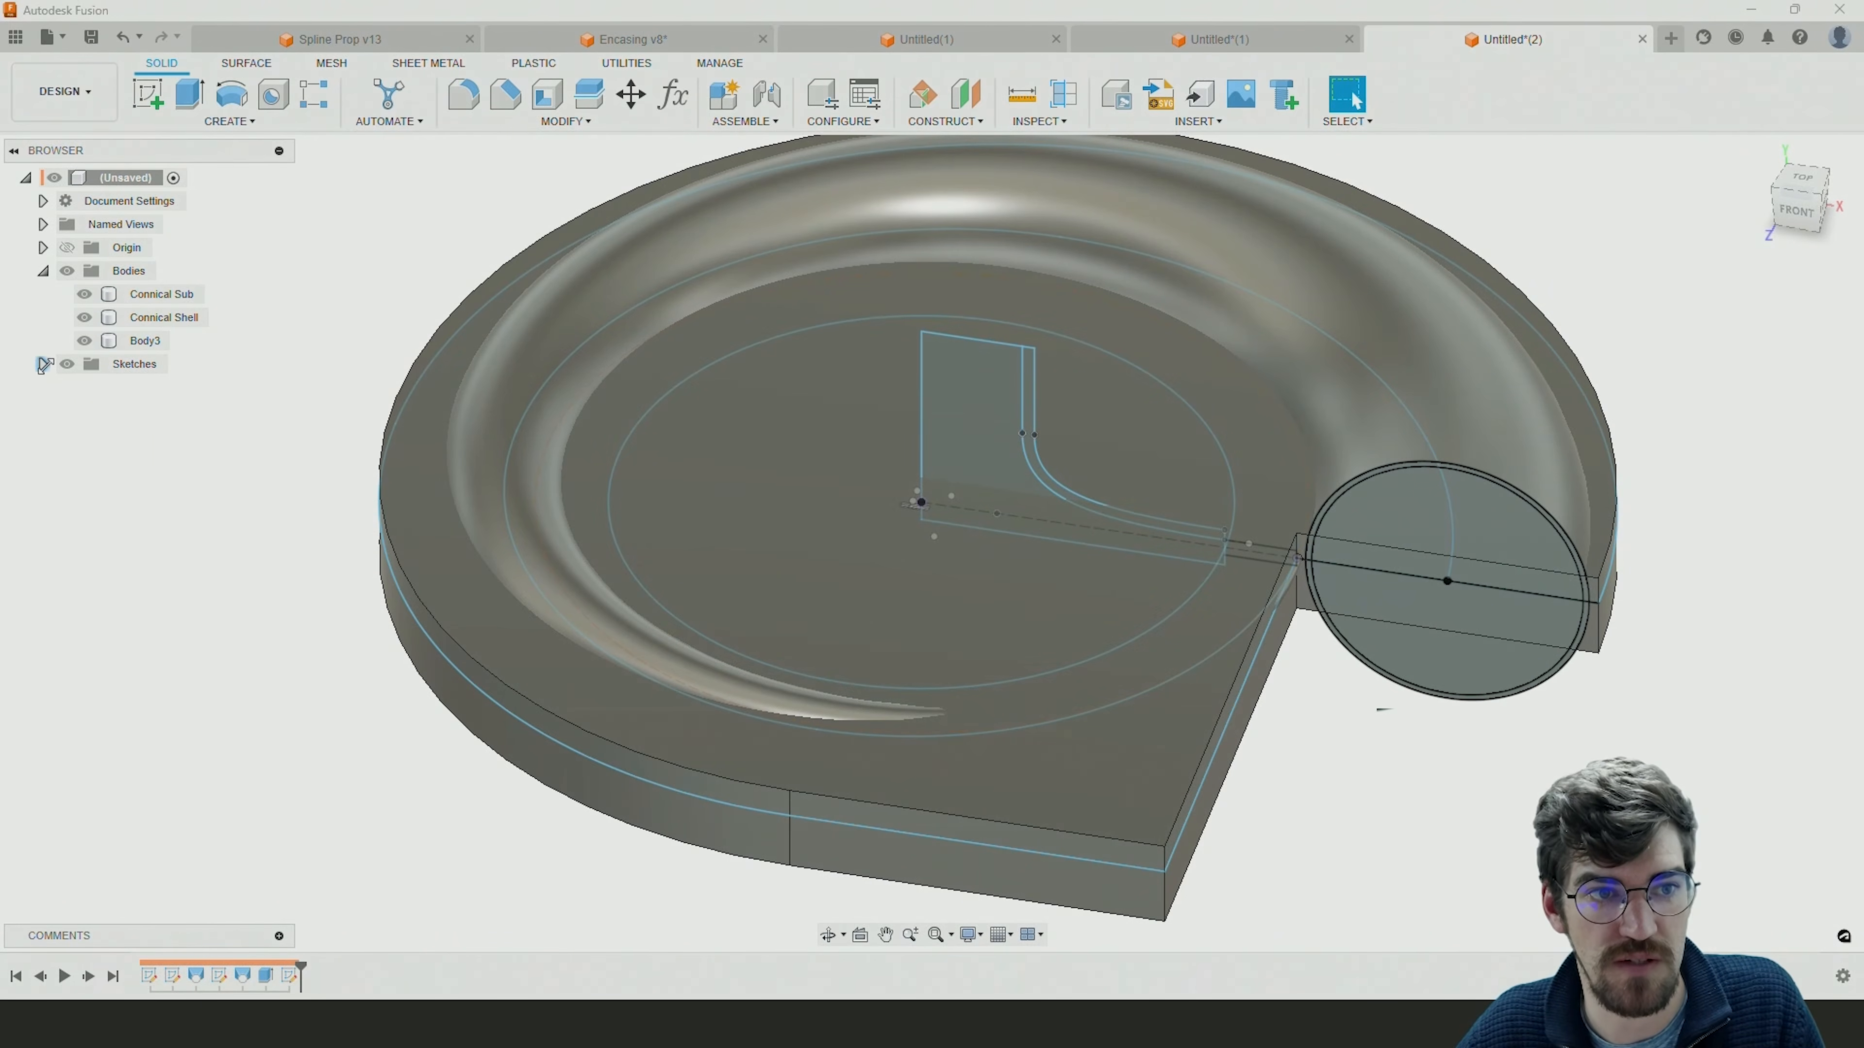
Revolve the thin curved funnel wall profile 360 degrees around the vertical center line as a new body.
left_click(241, 103)
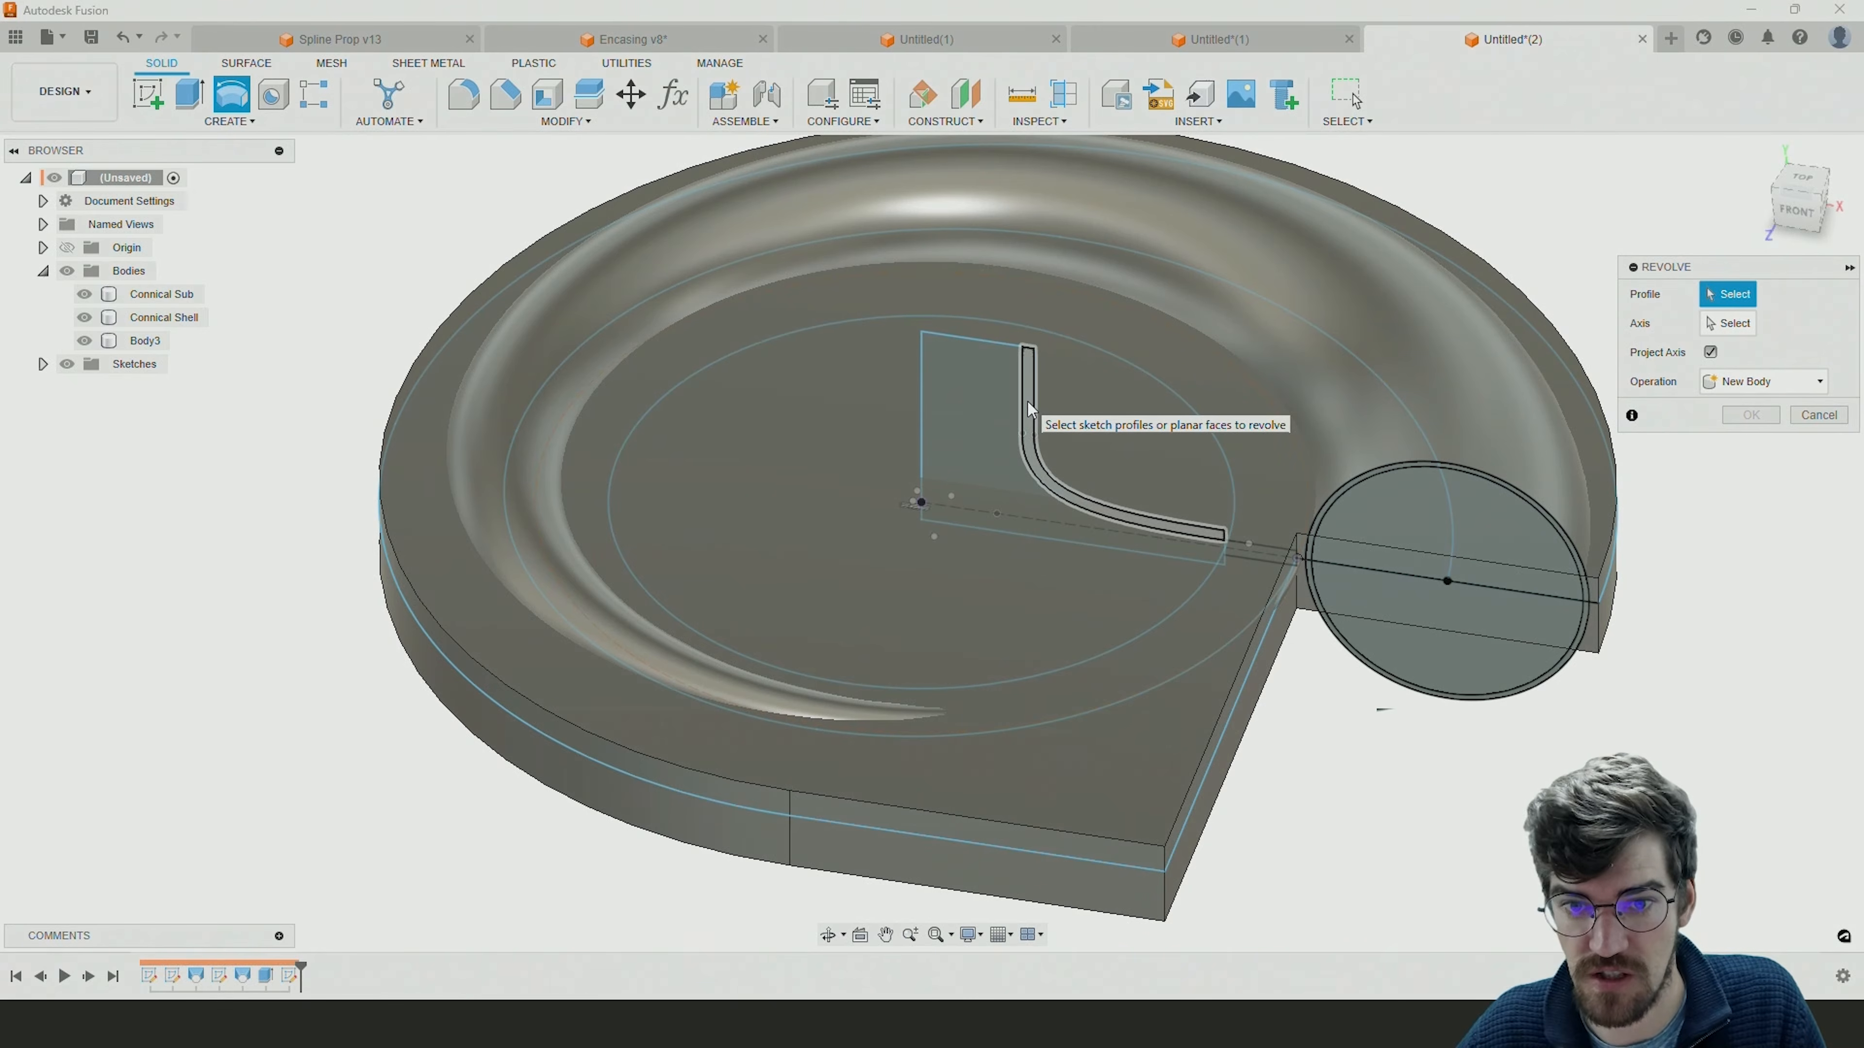
left_click(1026, 399)
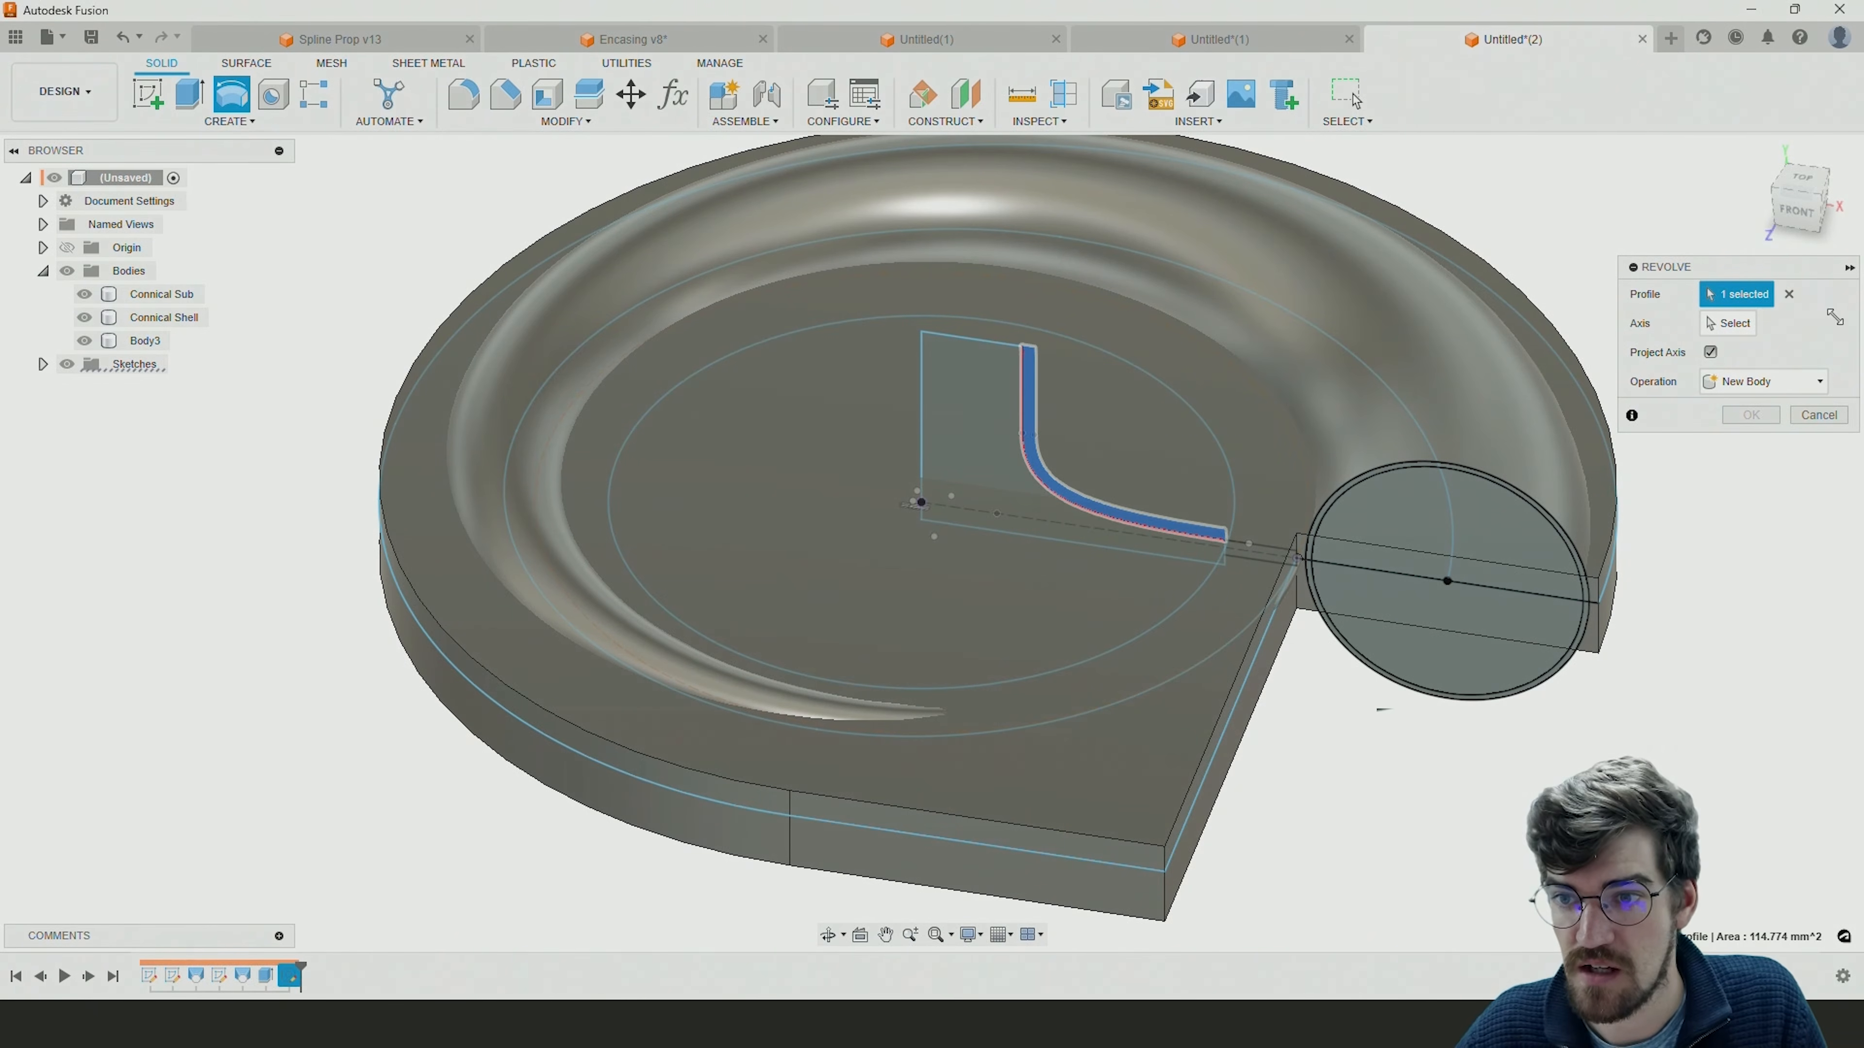
left_click(1731, 323)
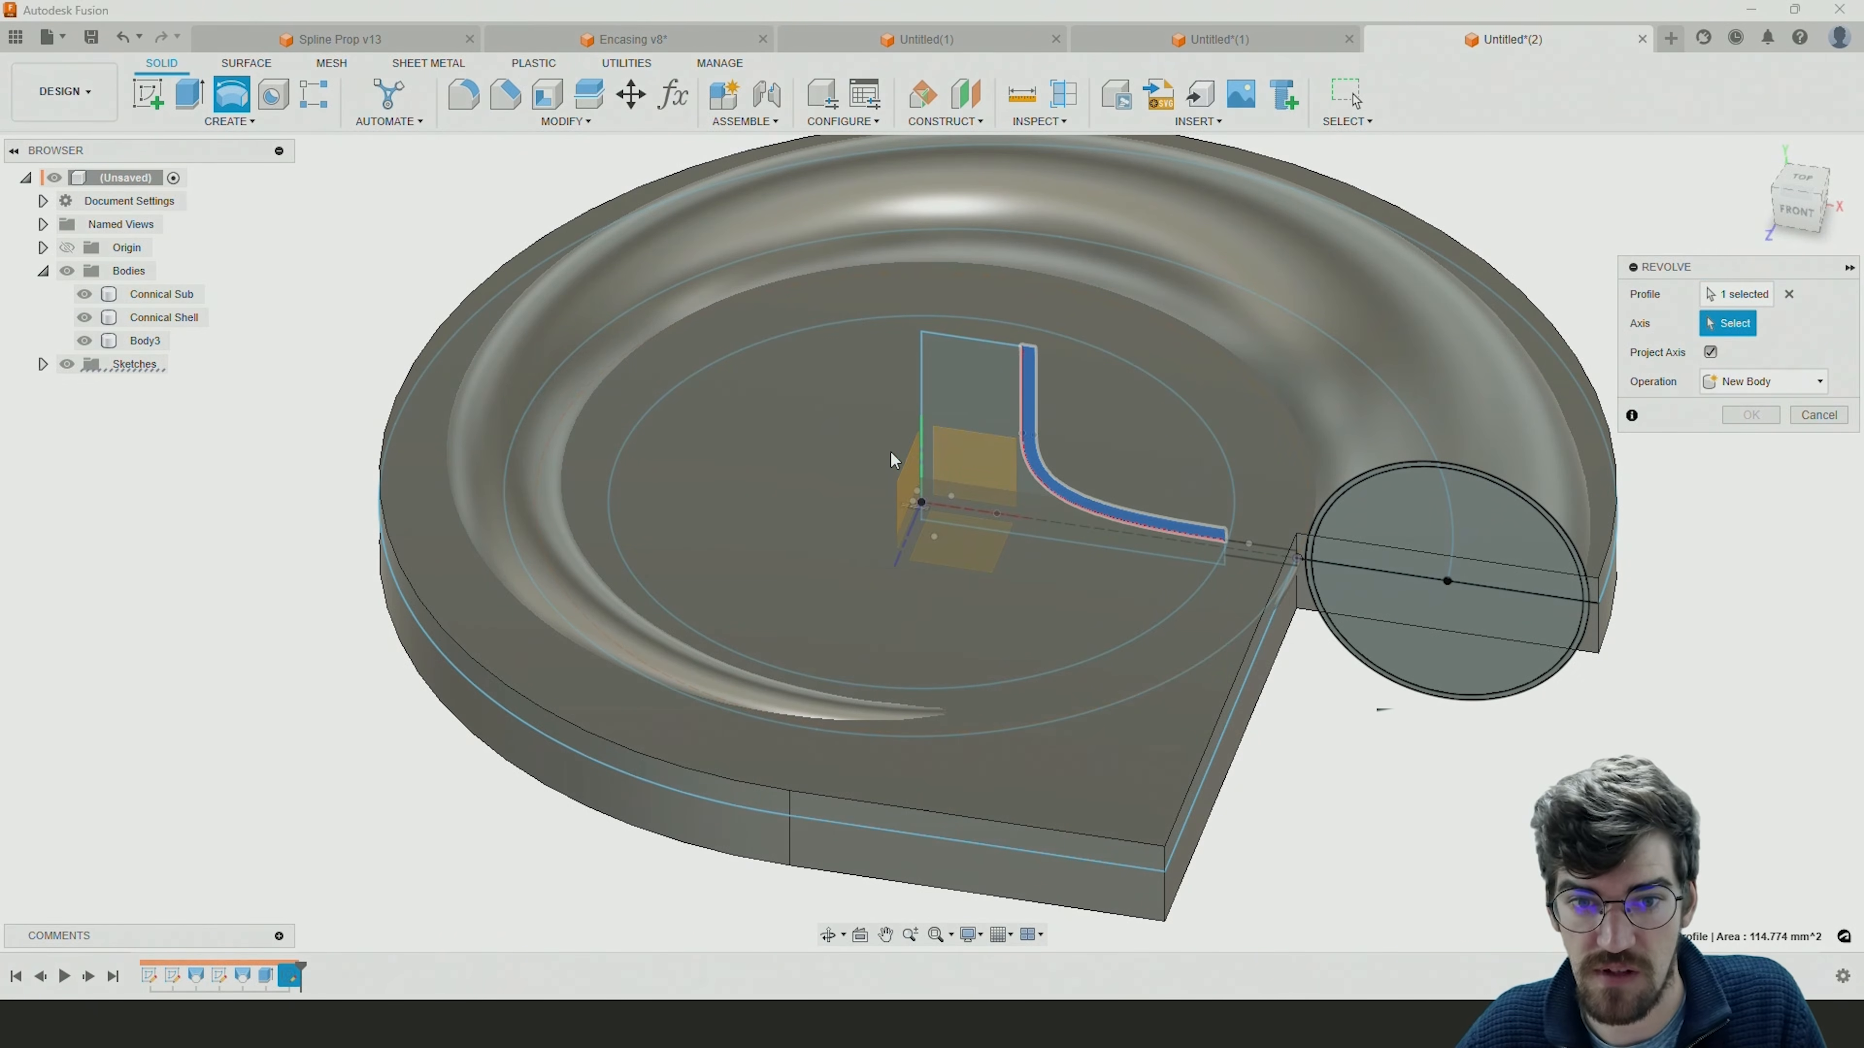
left_click(922, 397)
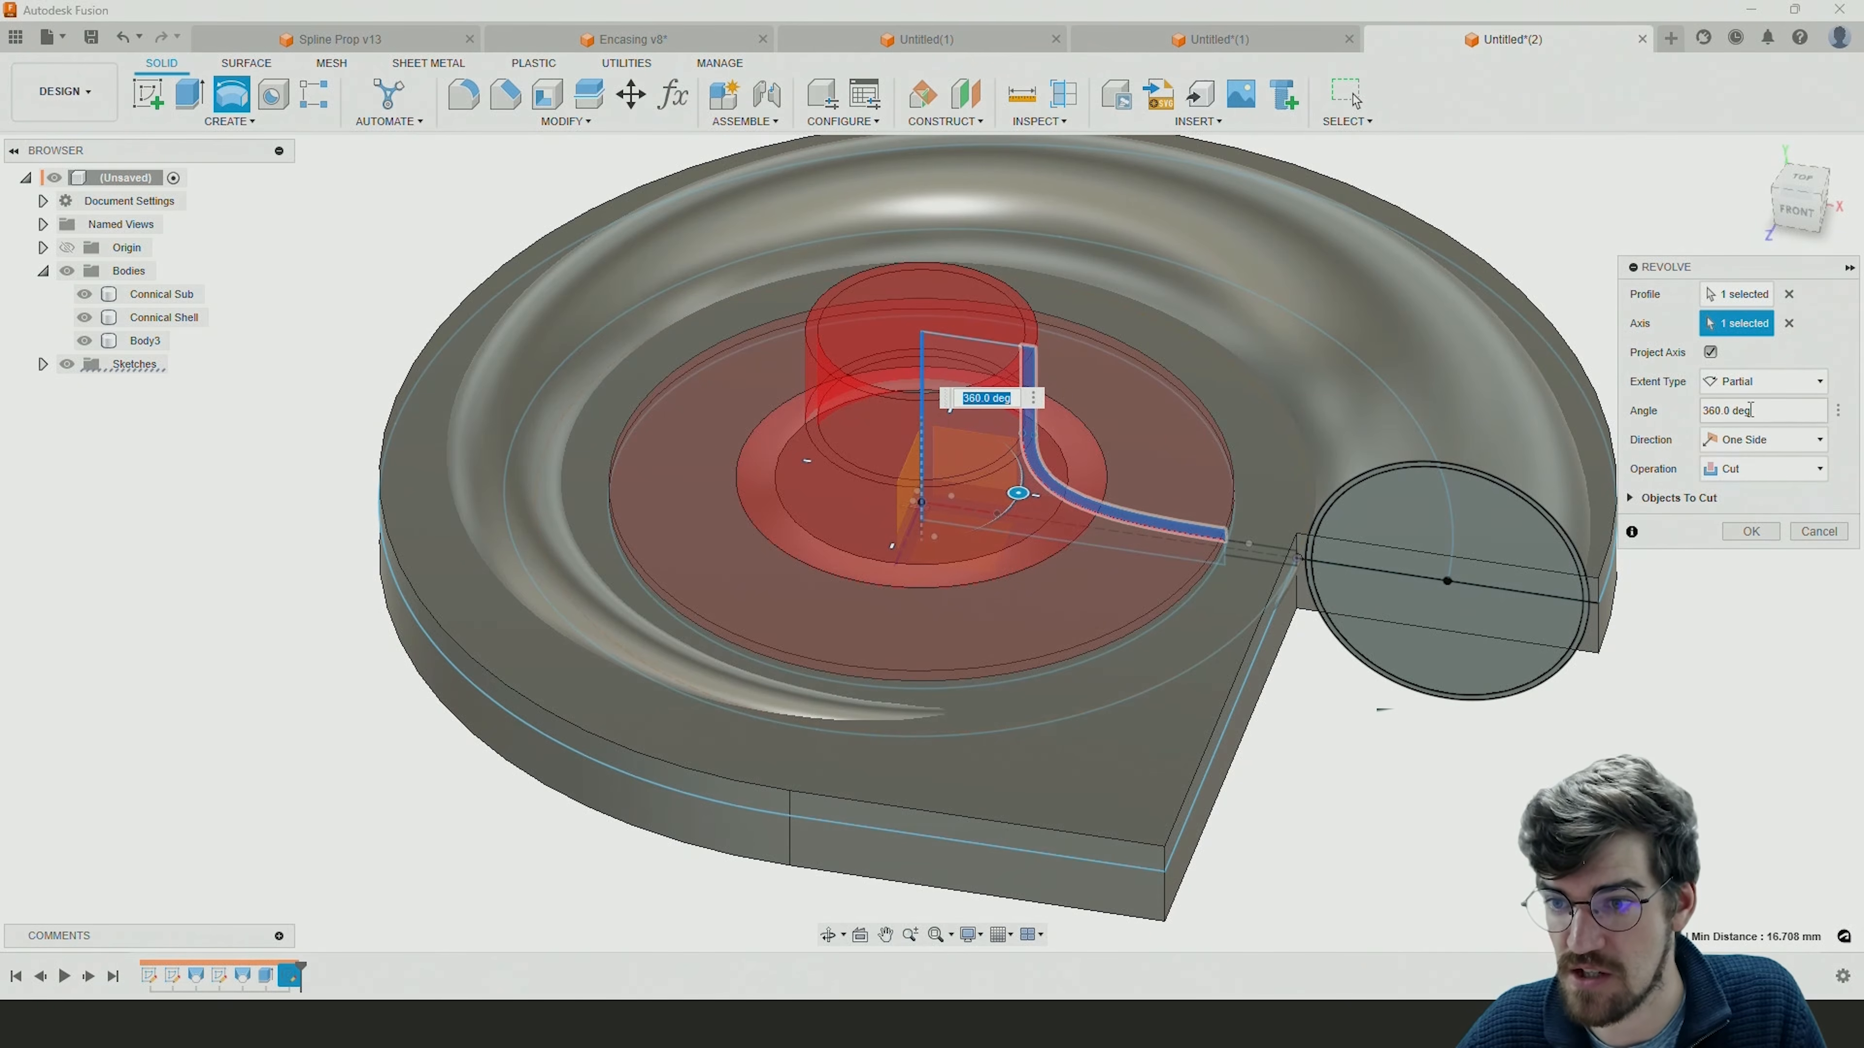
left_click(1750, 471)
left_click(1750, 554)
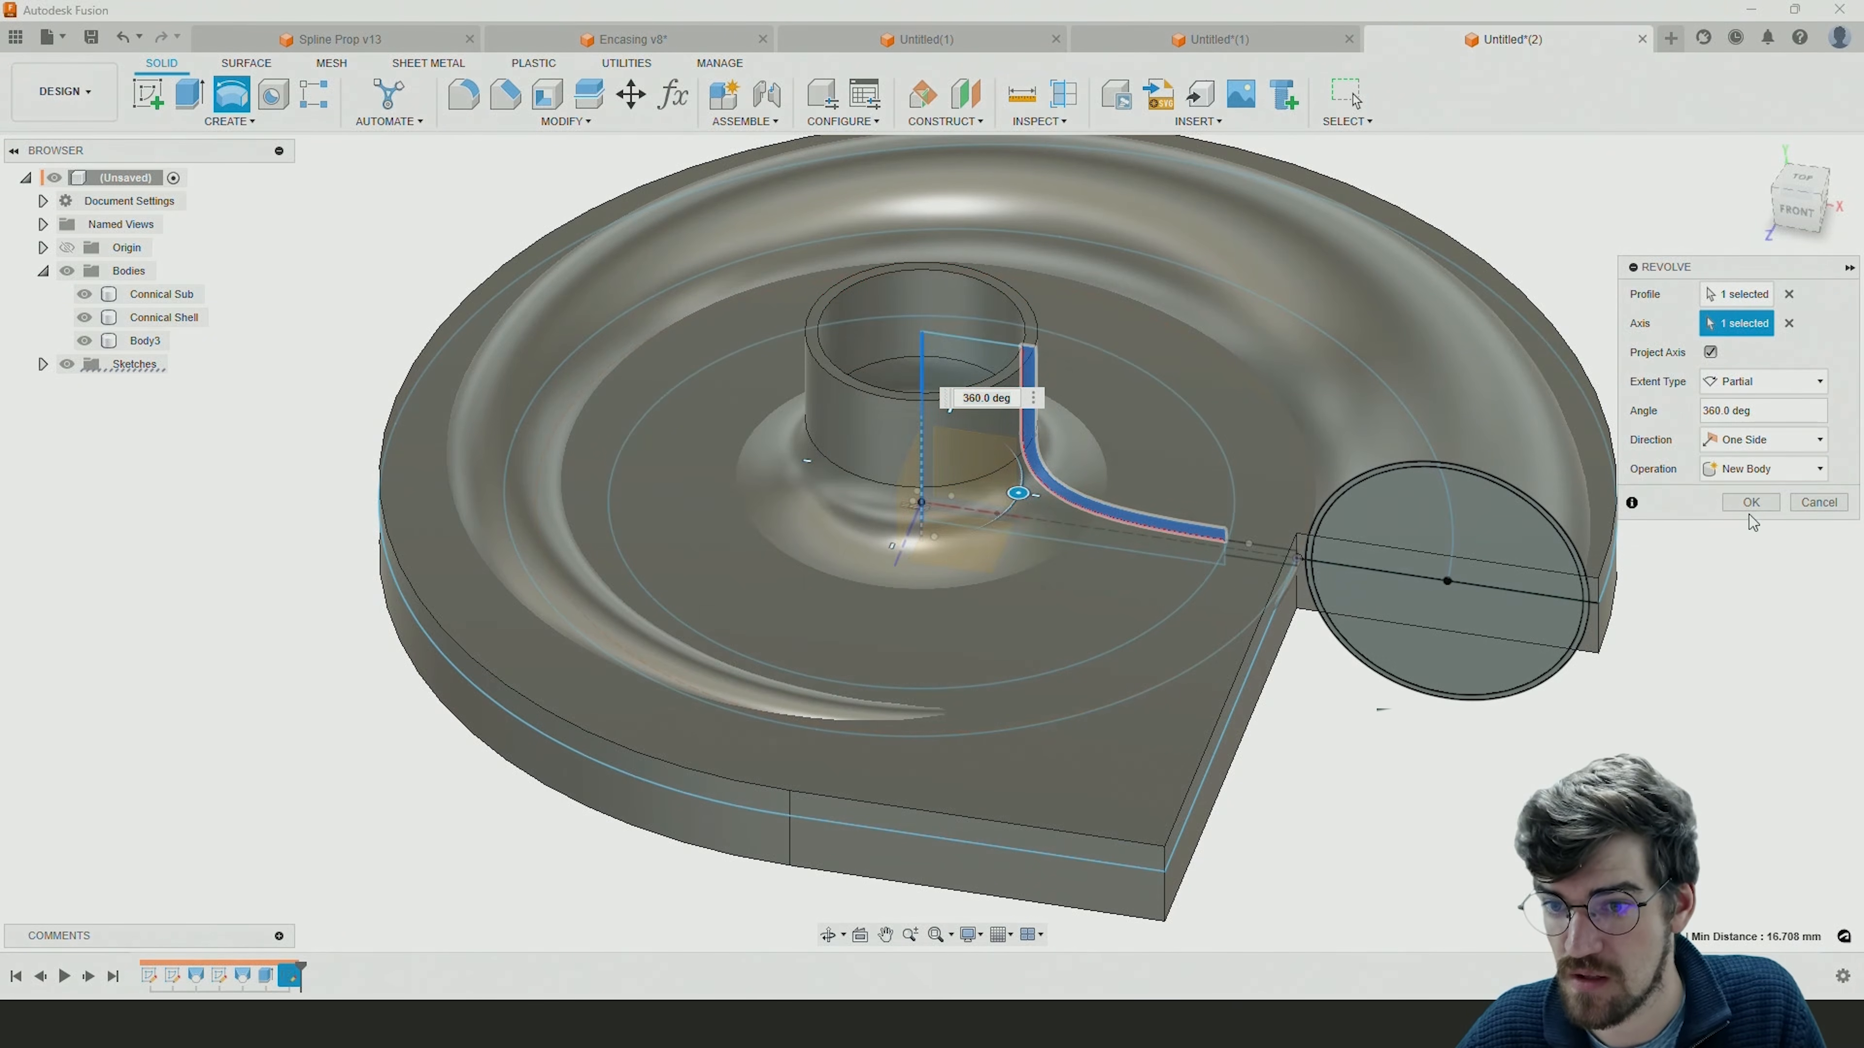
left_click(1751, 501)
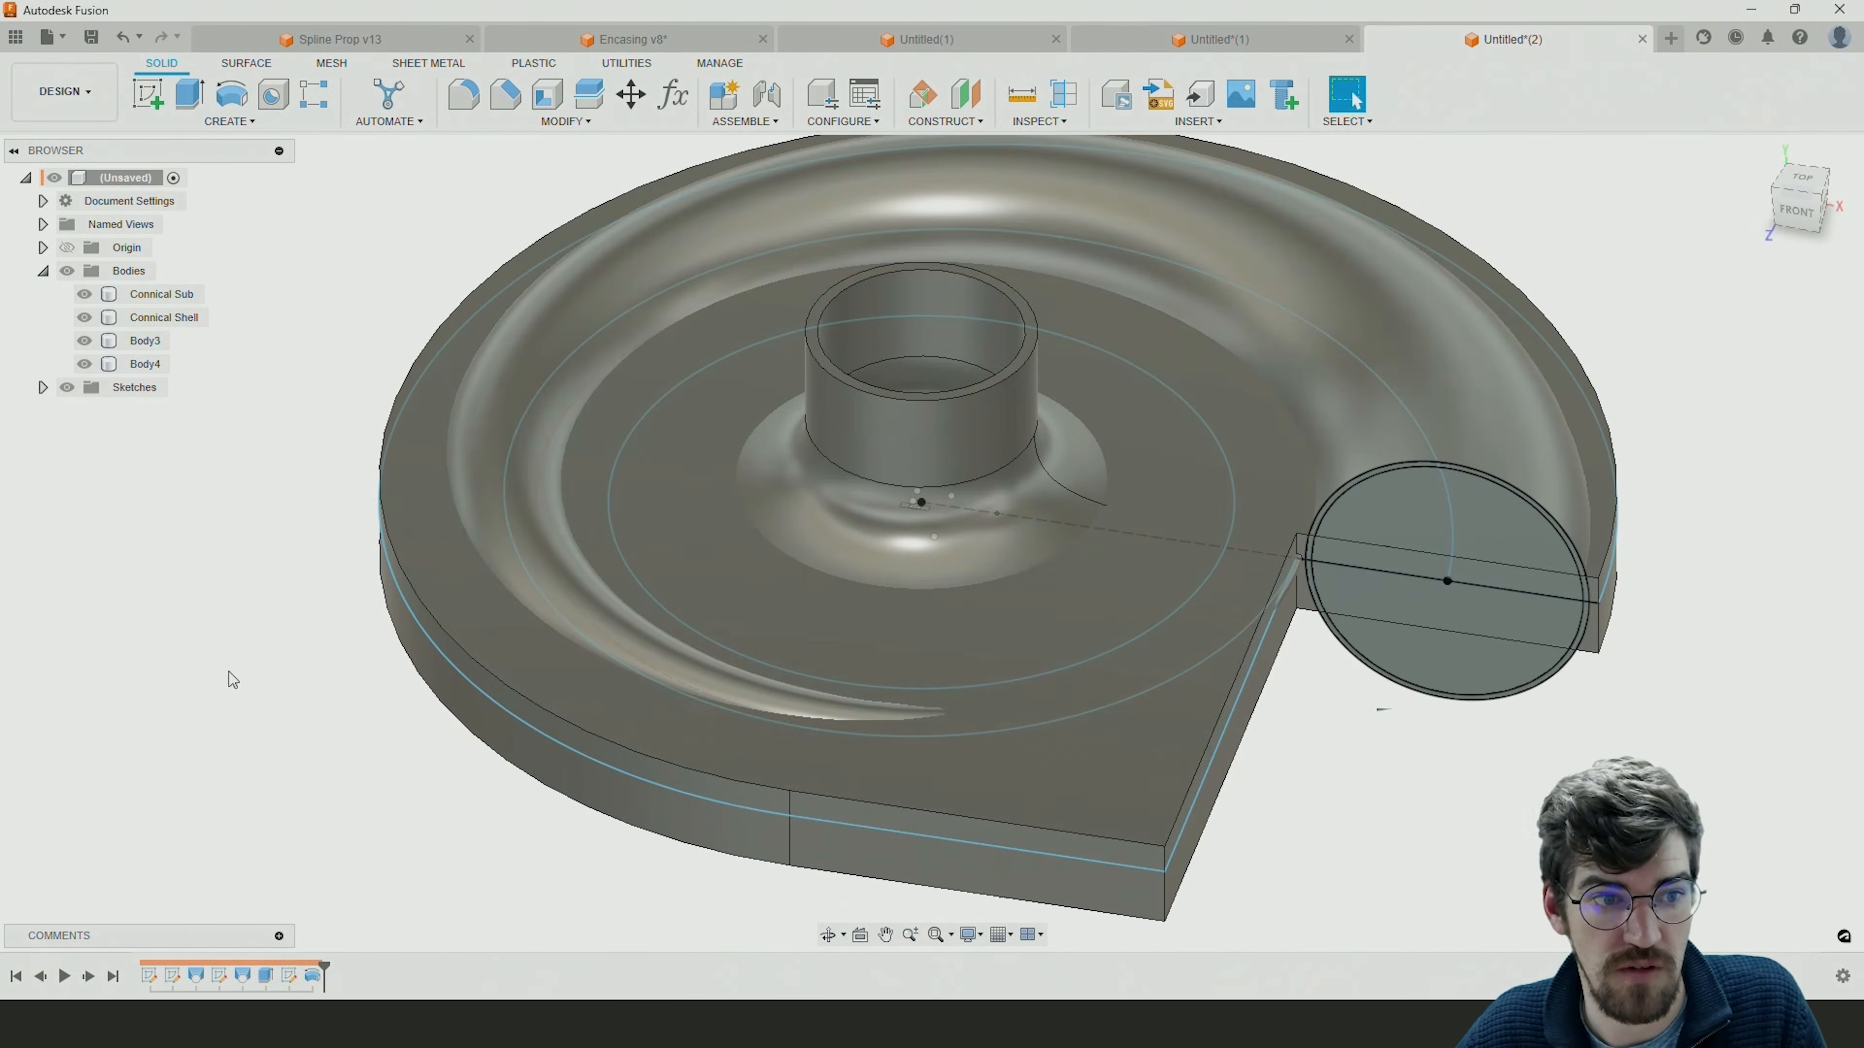
Show the funnel profile sketch again and revolve its inner area 360 degrees around the vertical center line as a new body.
left_click(41, 387)
left_click(84, 480)
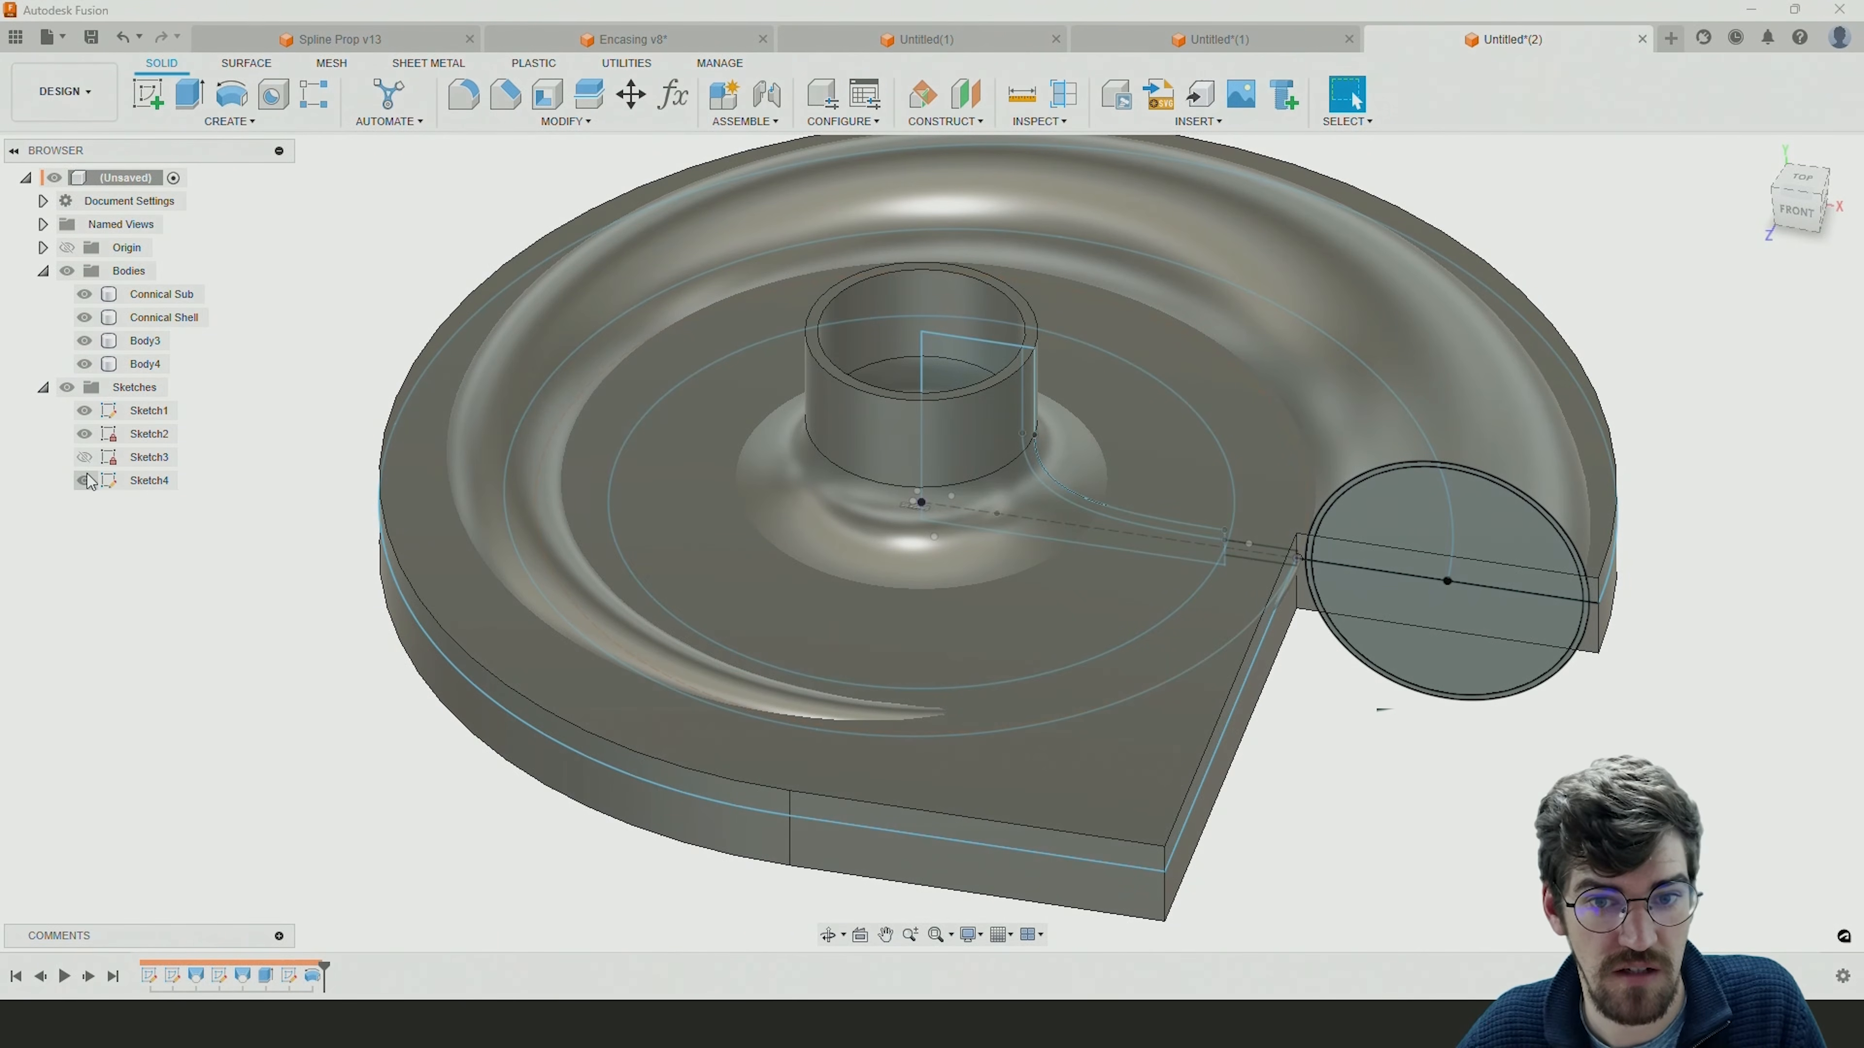
left_click(231, 94)
left_click(933, 381)
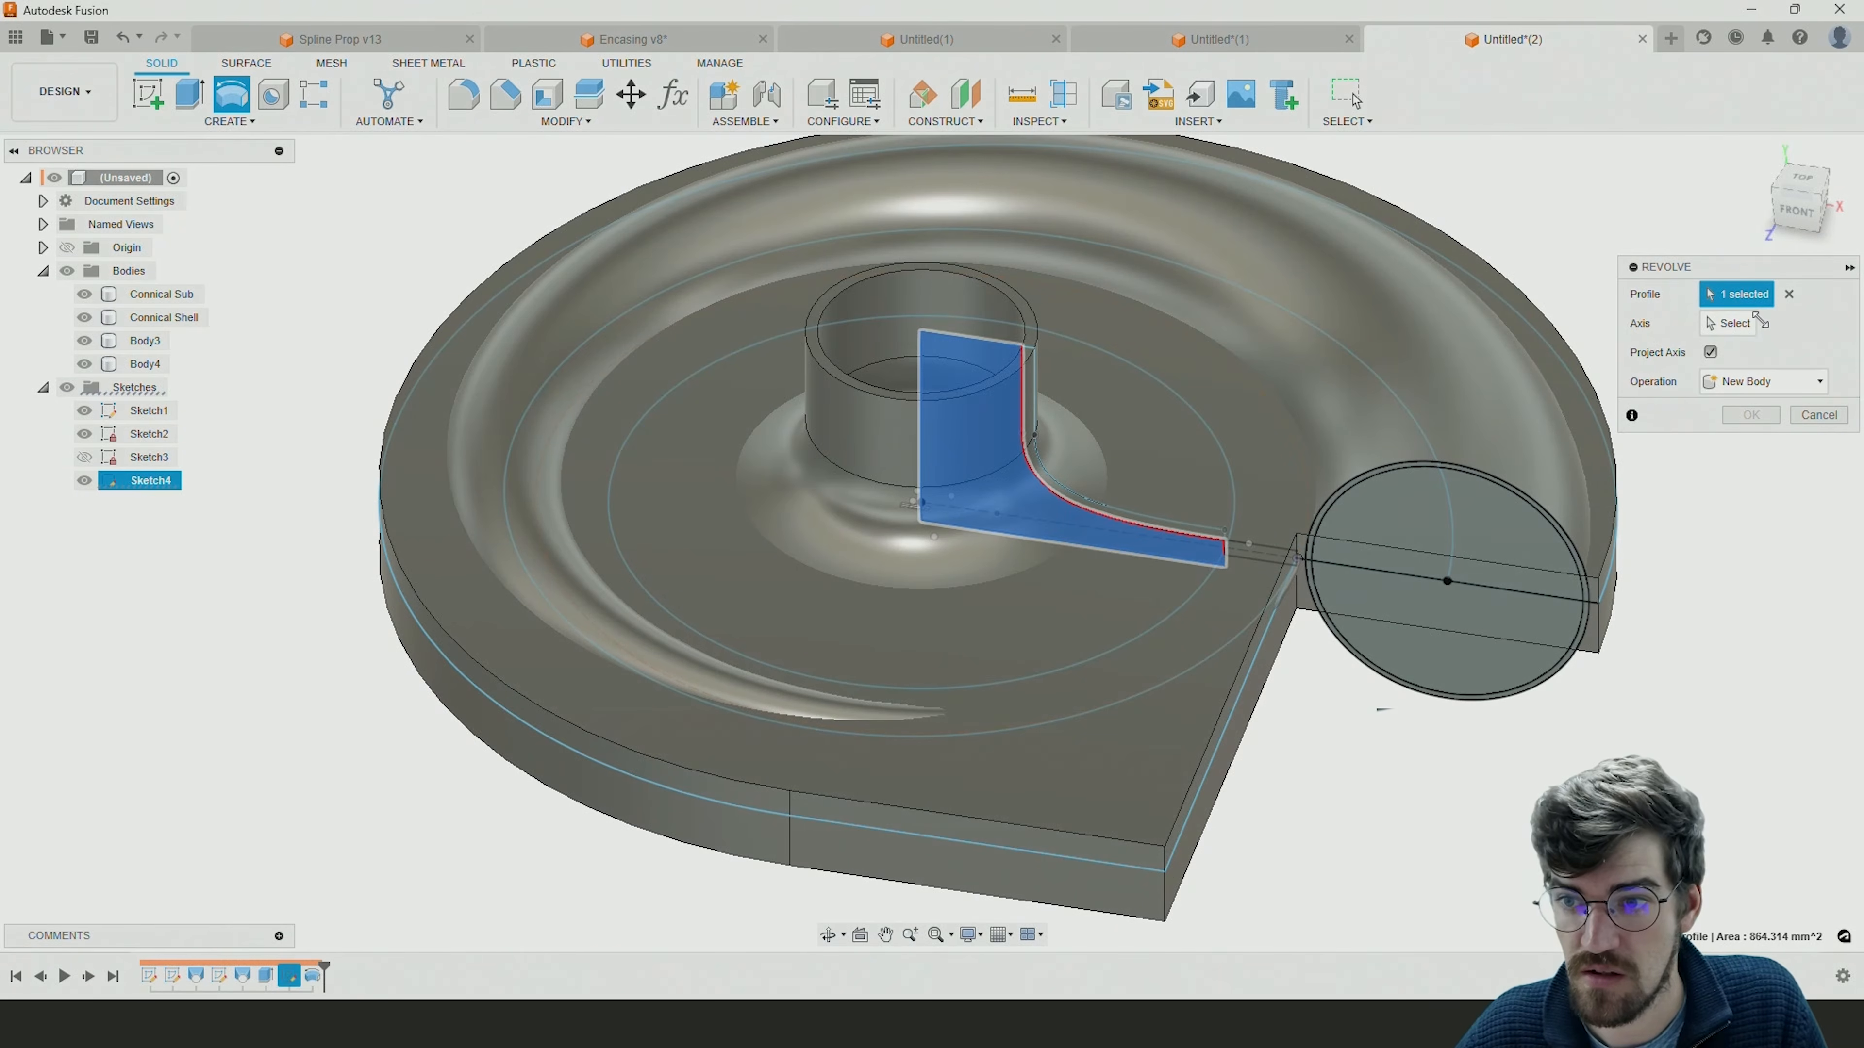
left_click(1758, 322)
left_click(921, 372)
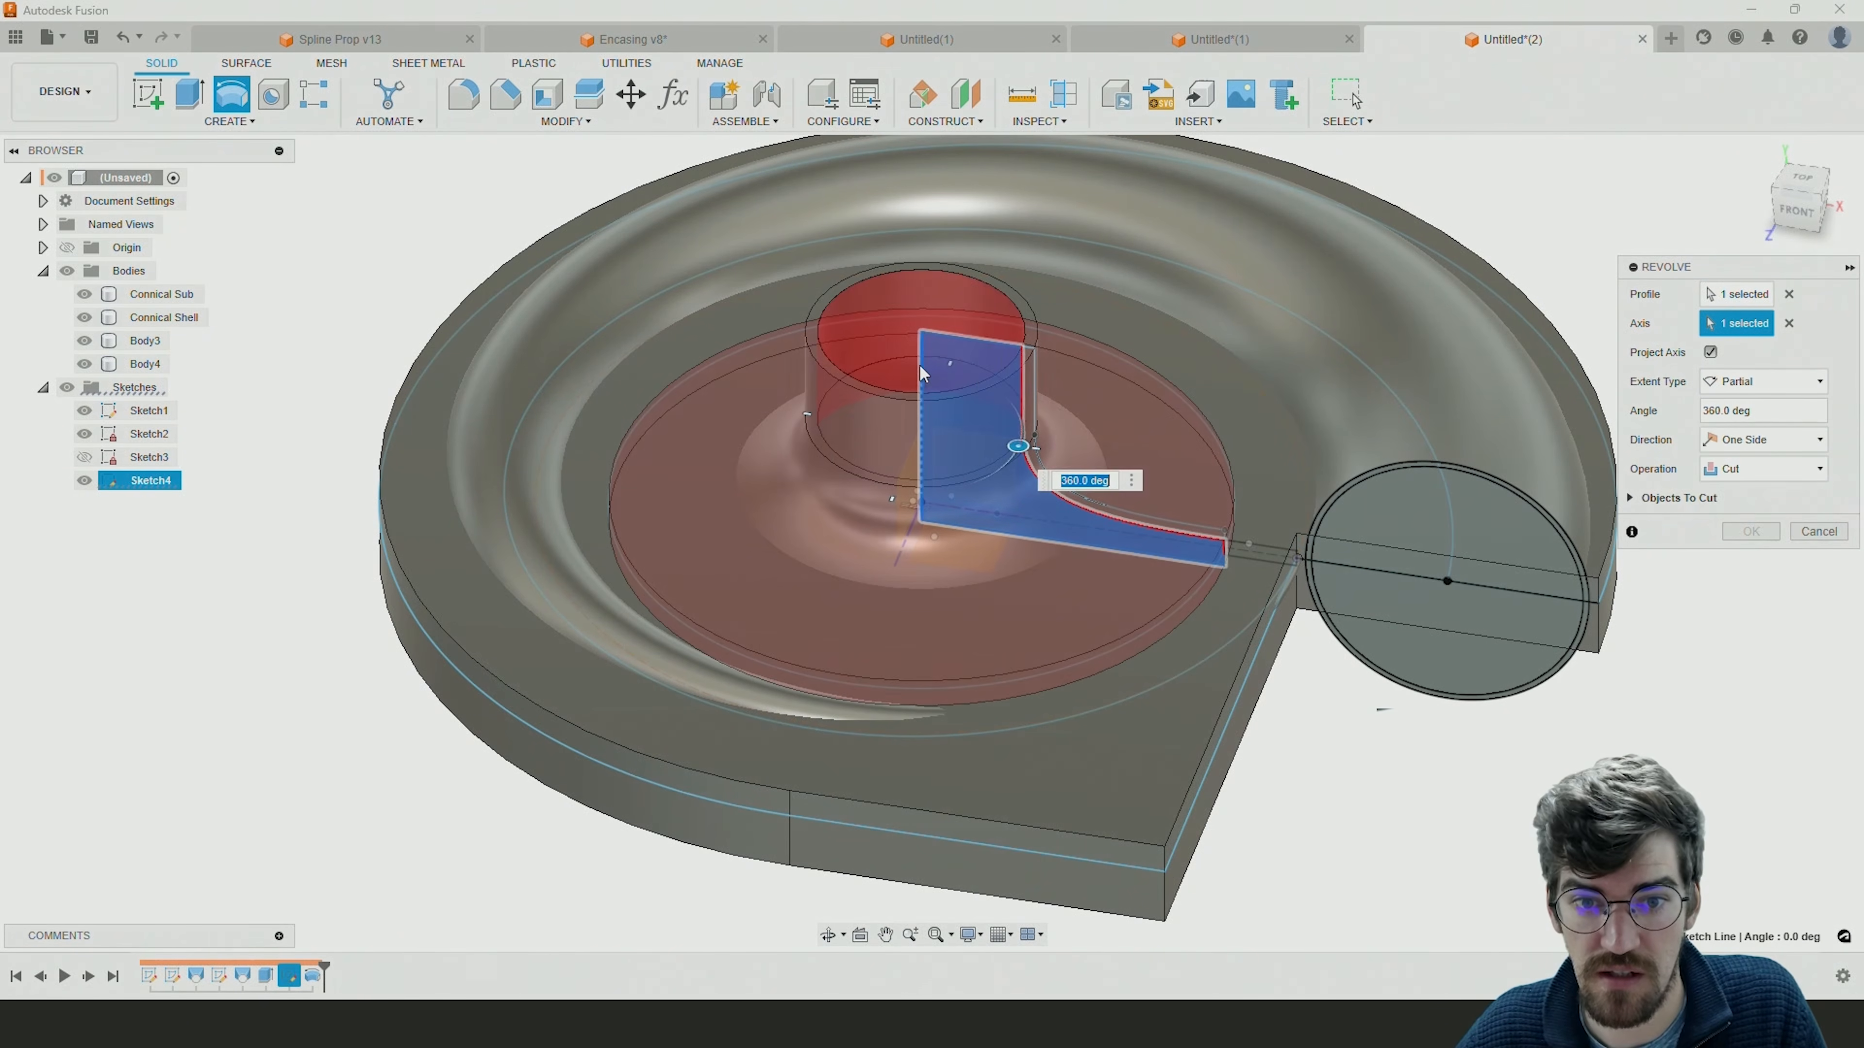
left_click(1753, 468)
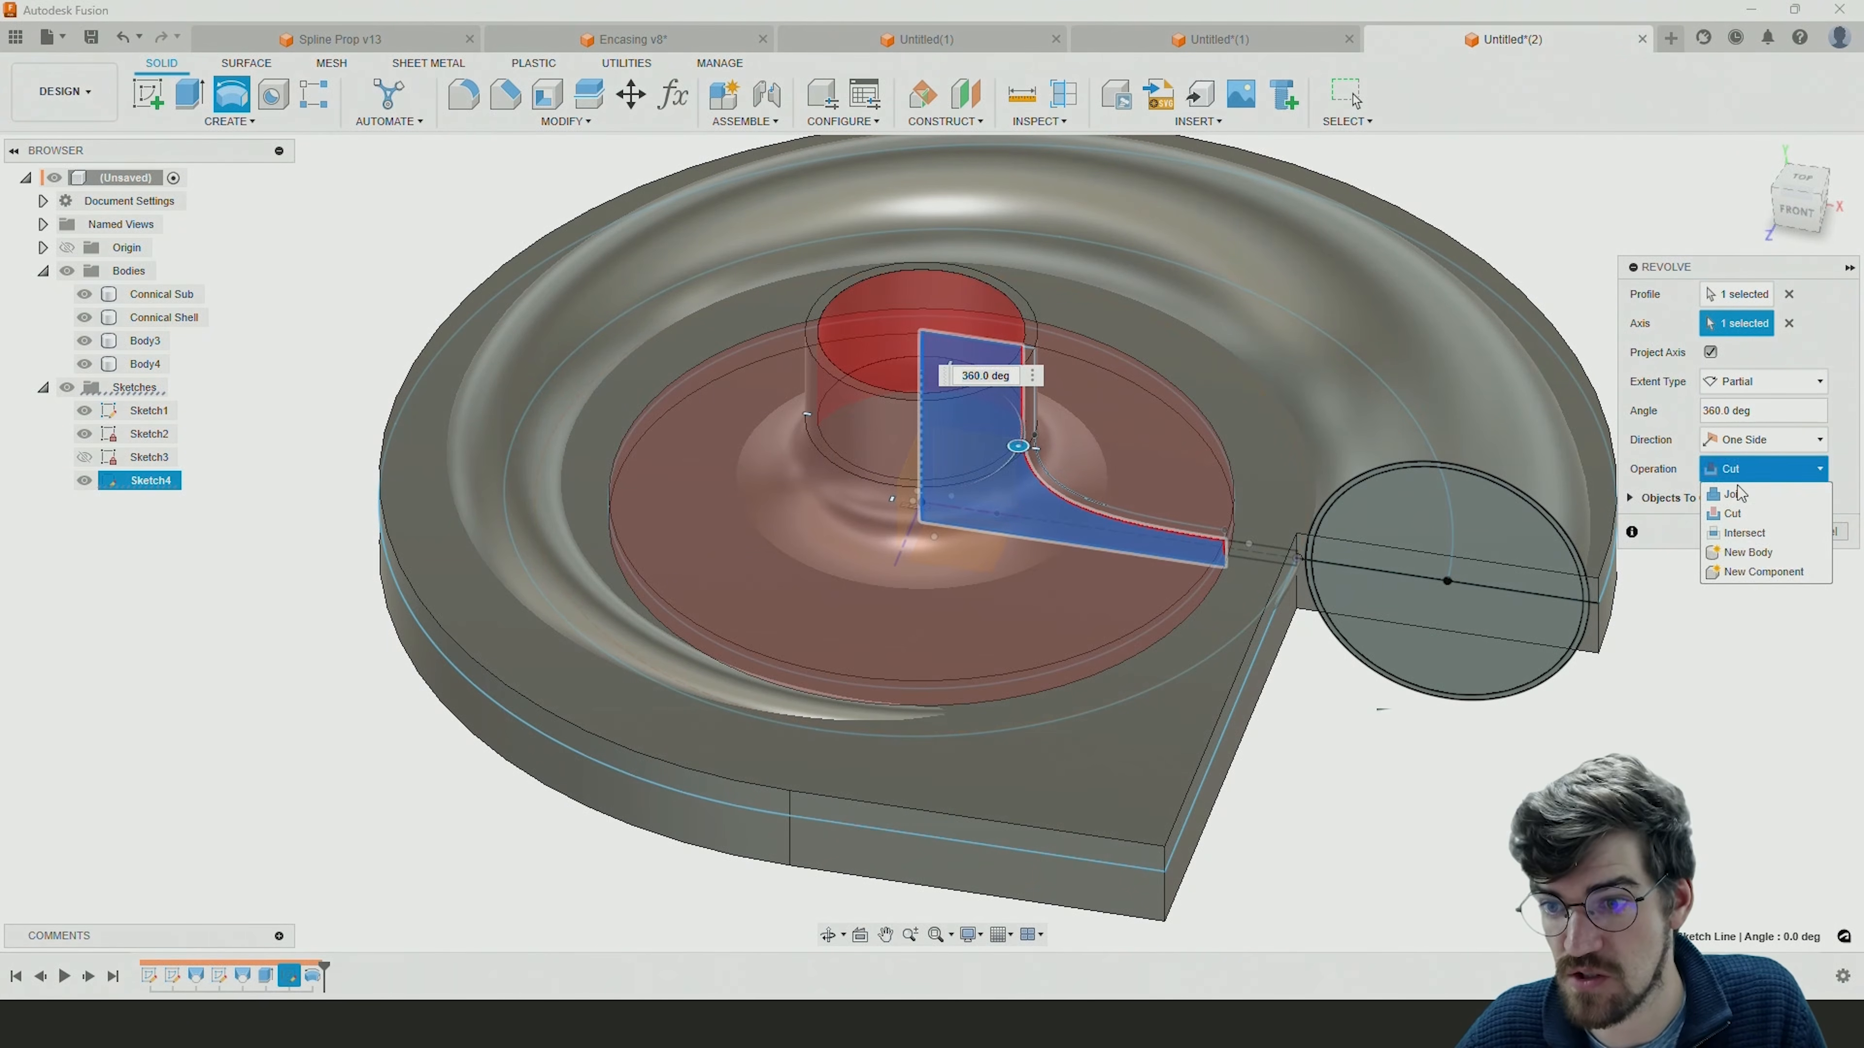
left_click(1748, 552)
key("Return")
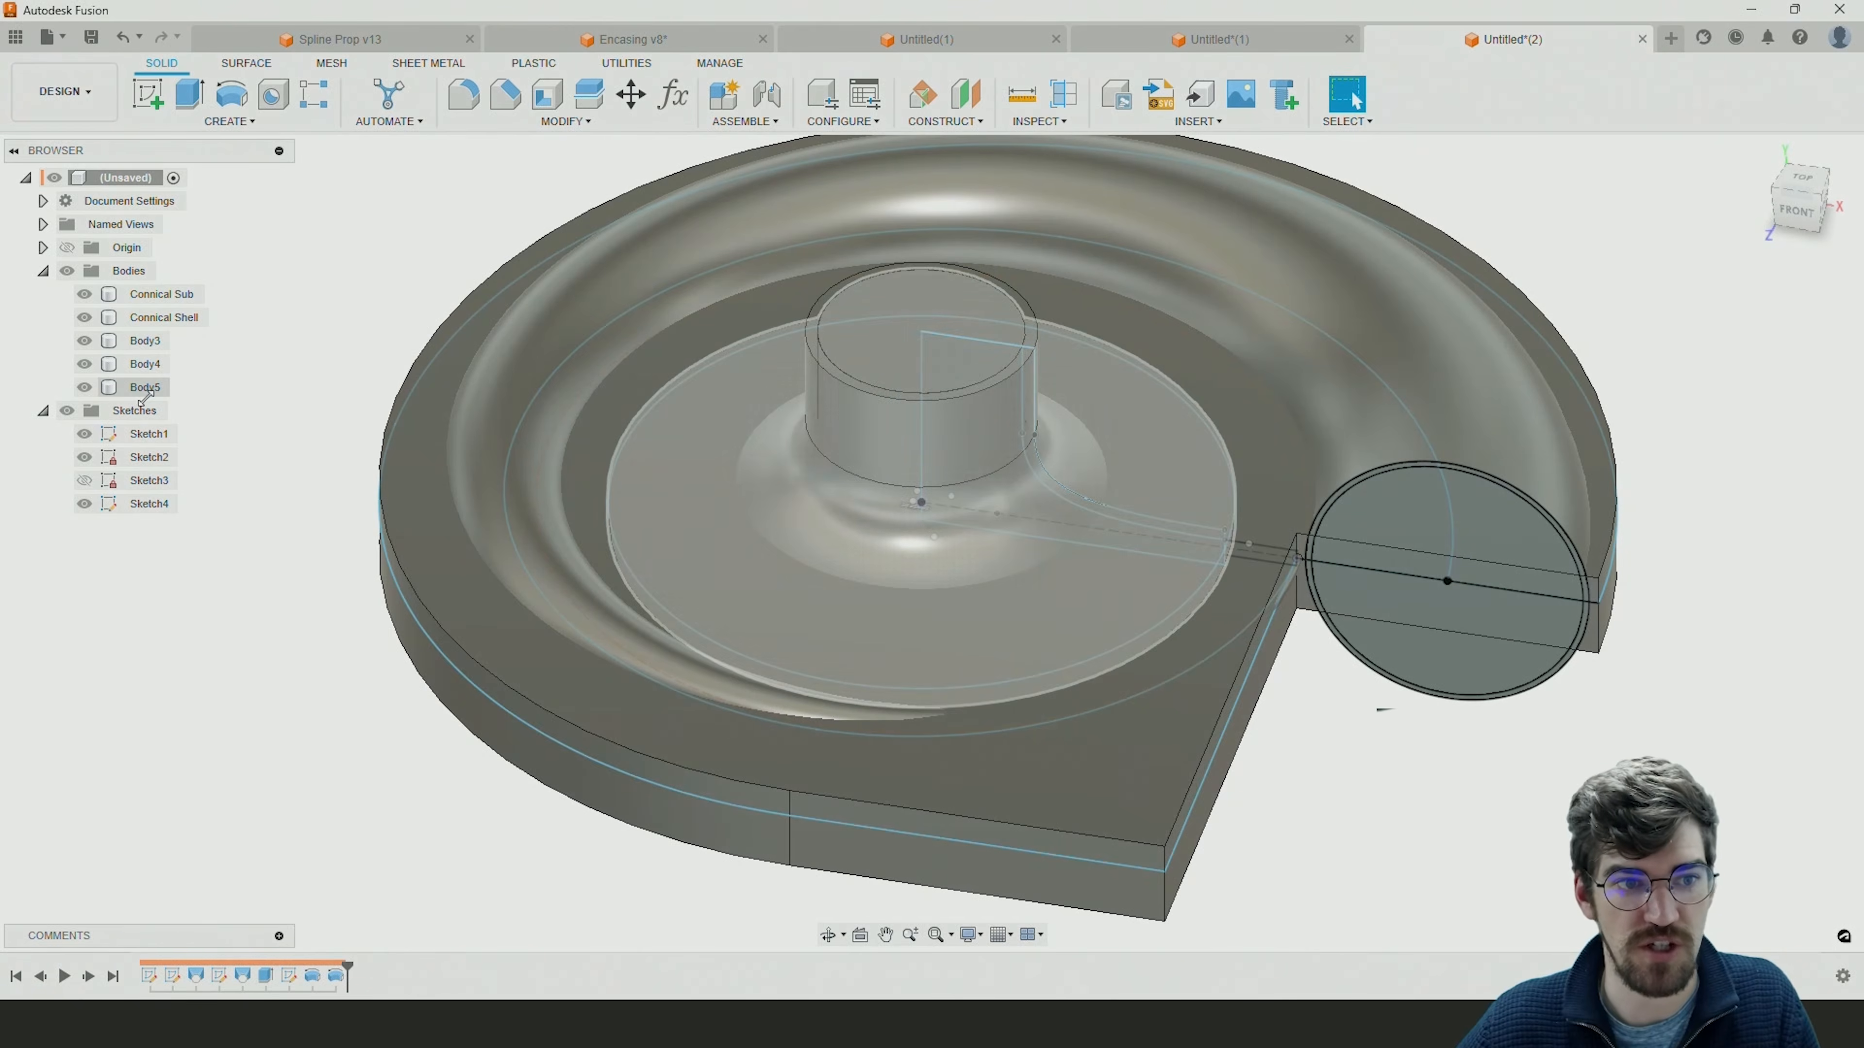
Rename Body3, Body4 and Body5 as Enc Body, Cone Shell and Cone Sub.
left_click(139, 341)
left_click(141, 341)
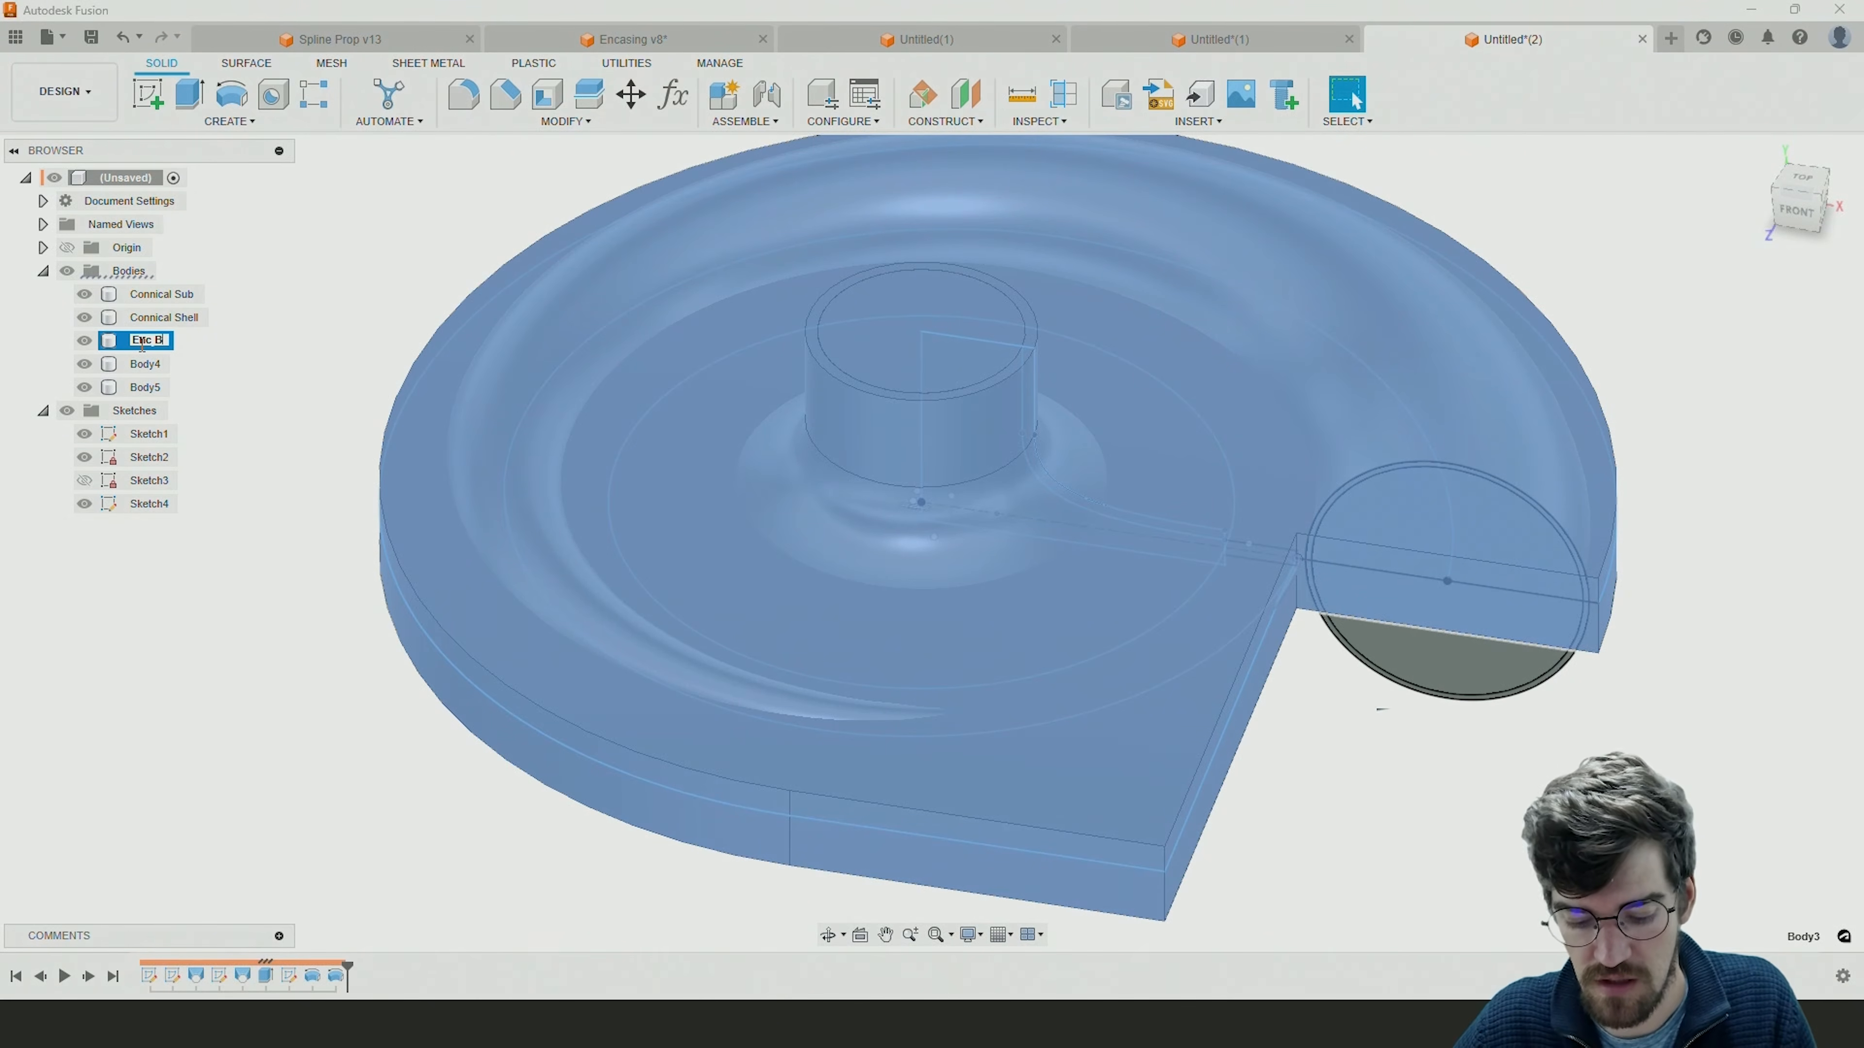
type("Enc Body")
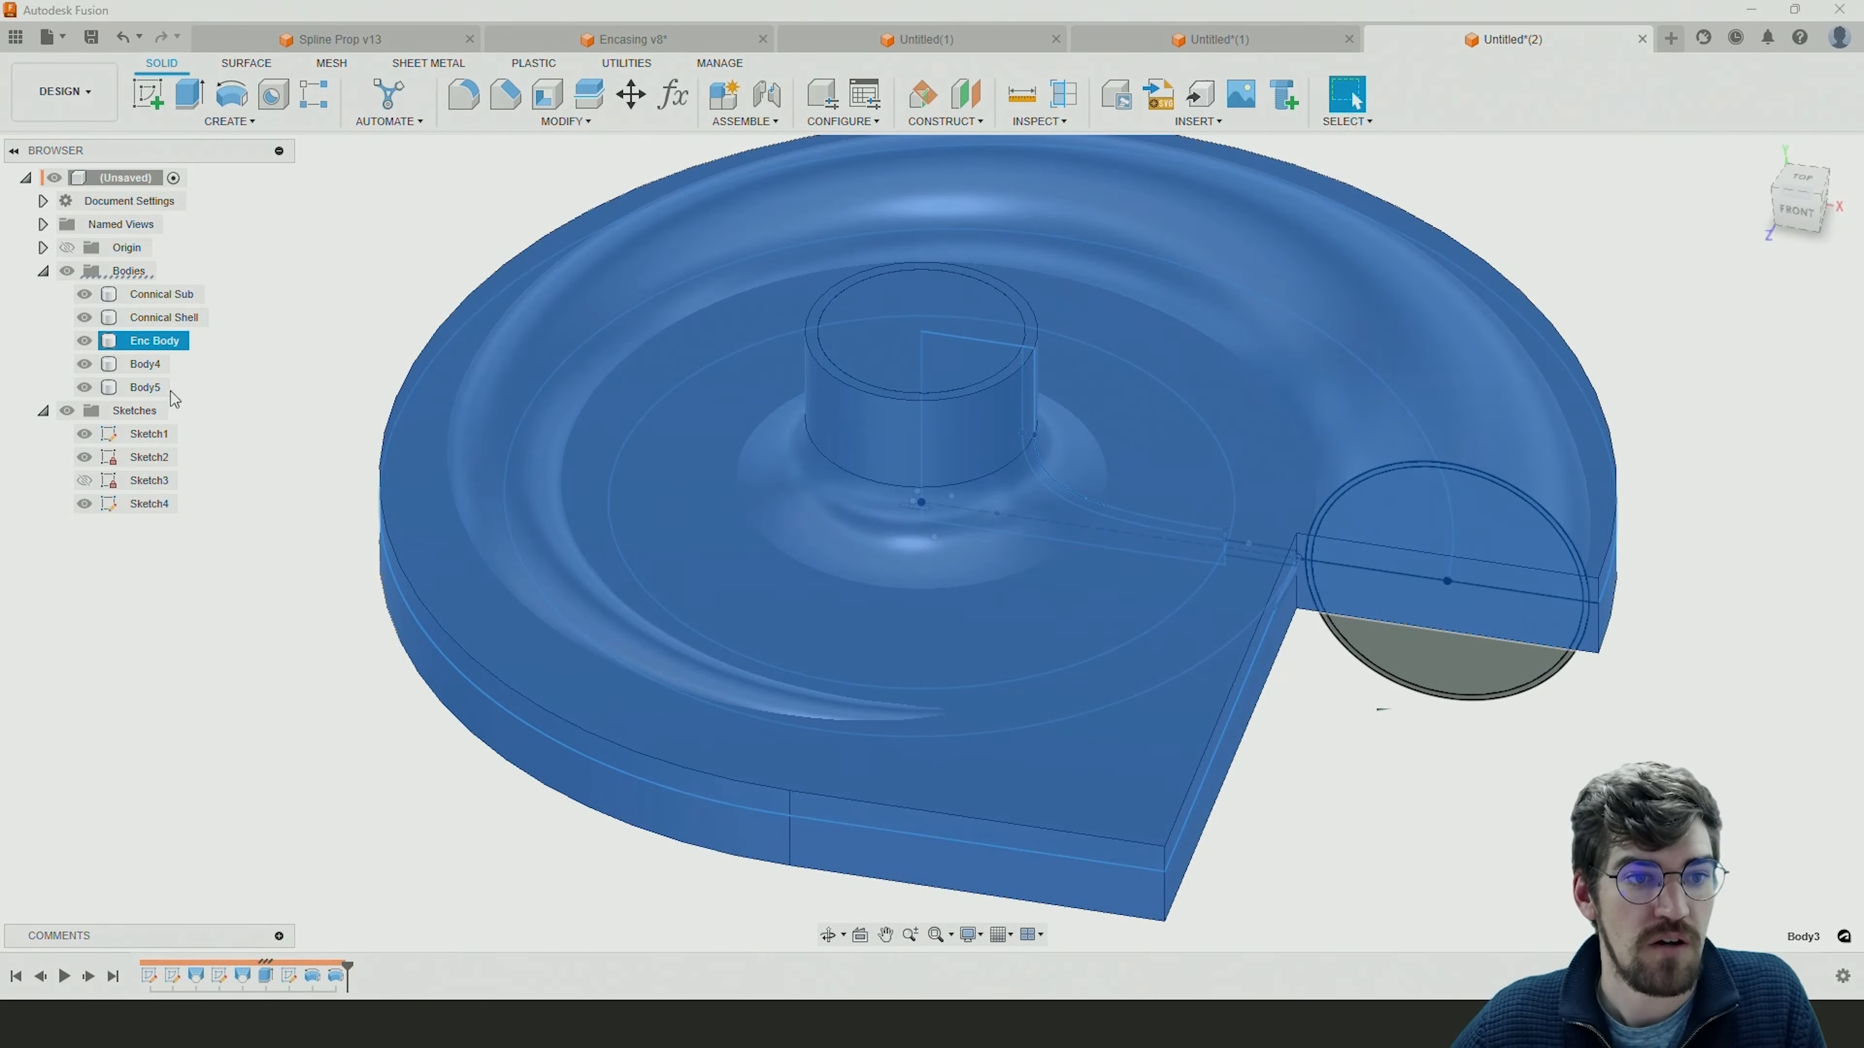
left_click(143, 365)
double_click(144, 365)
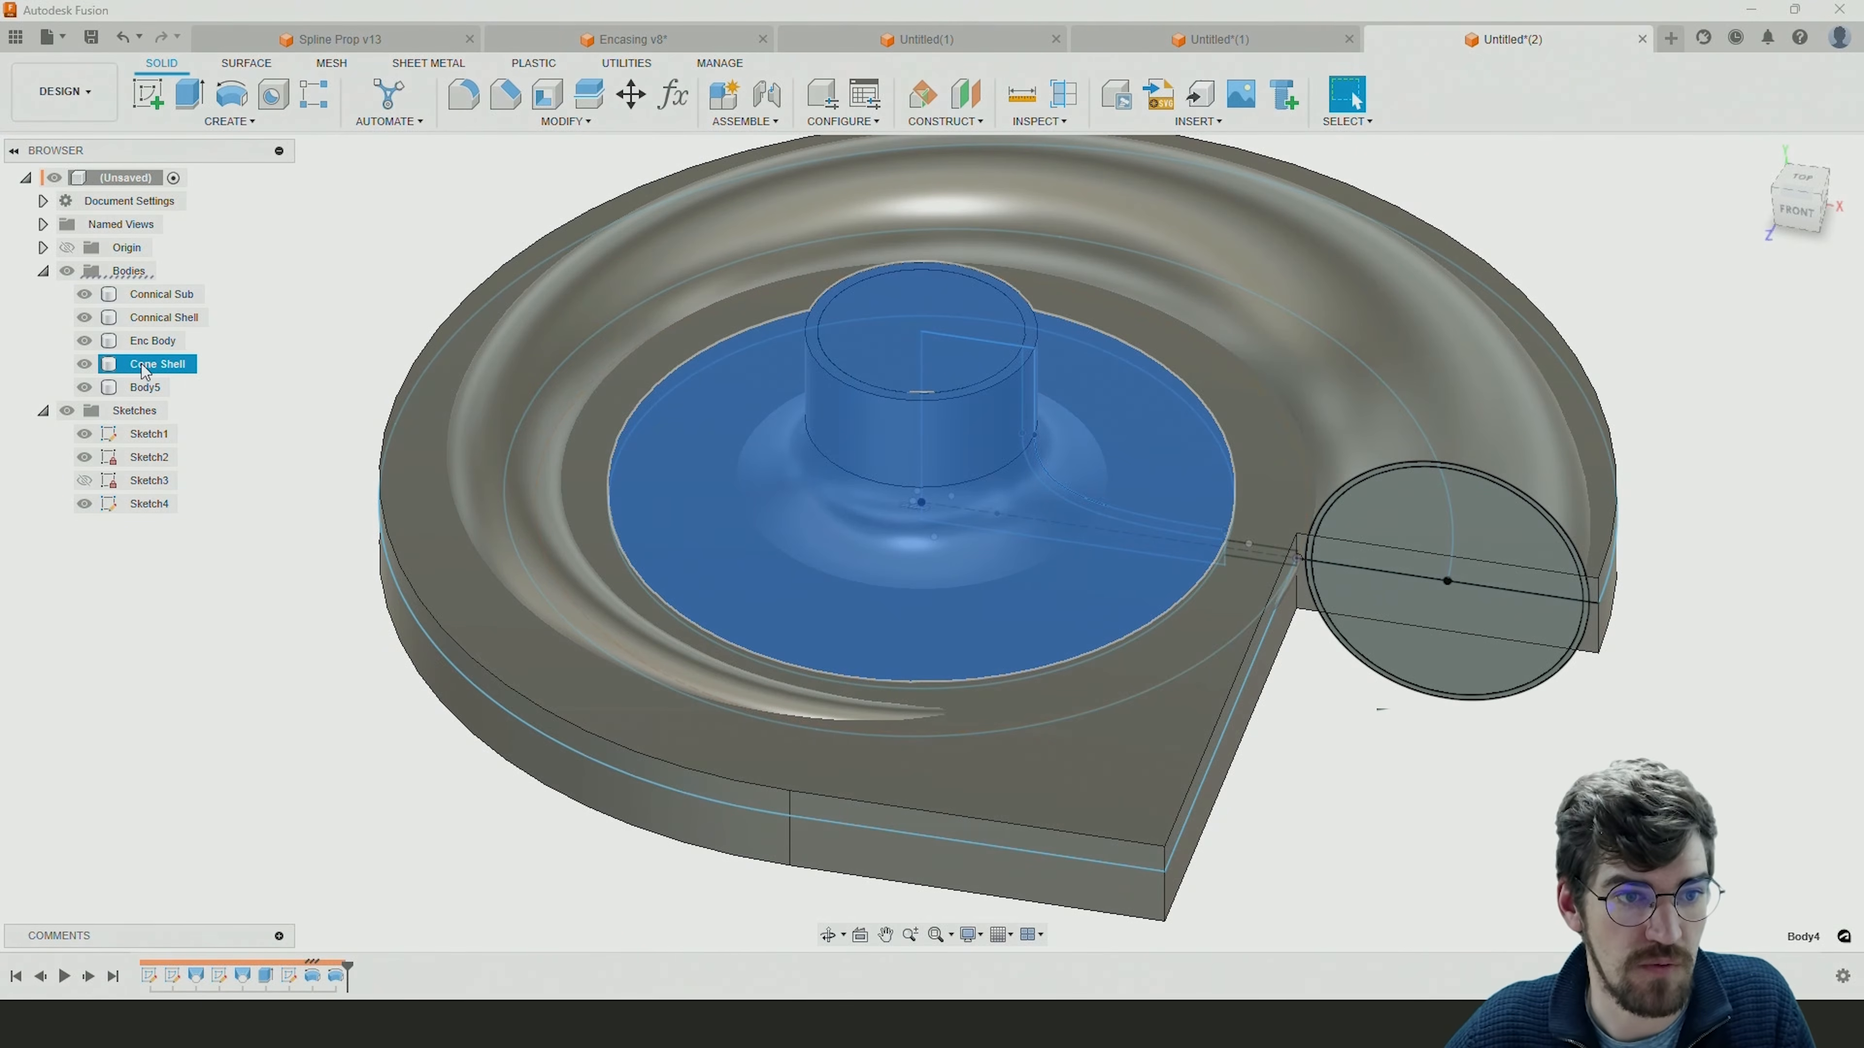
left_click(147, 386)
double_click(146, 387)
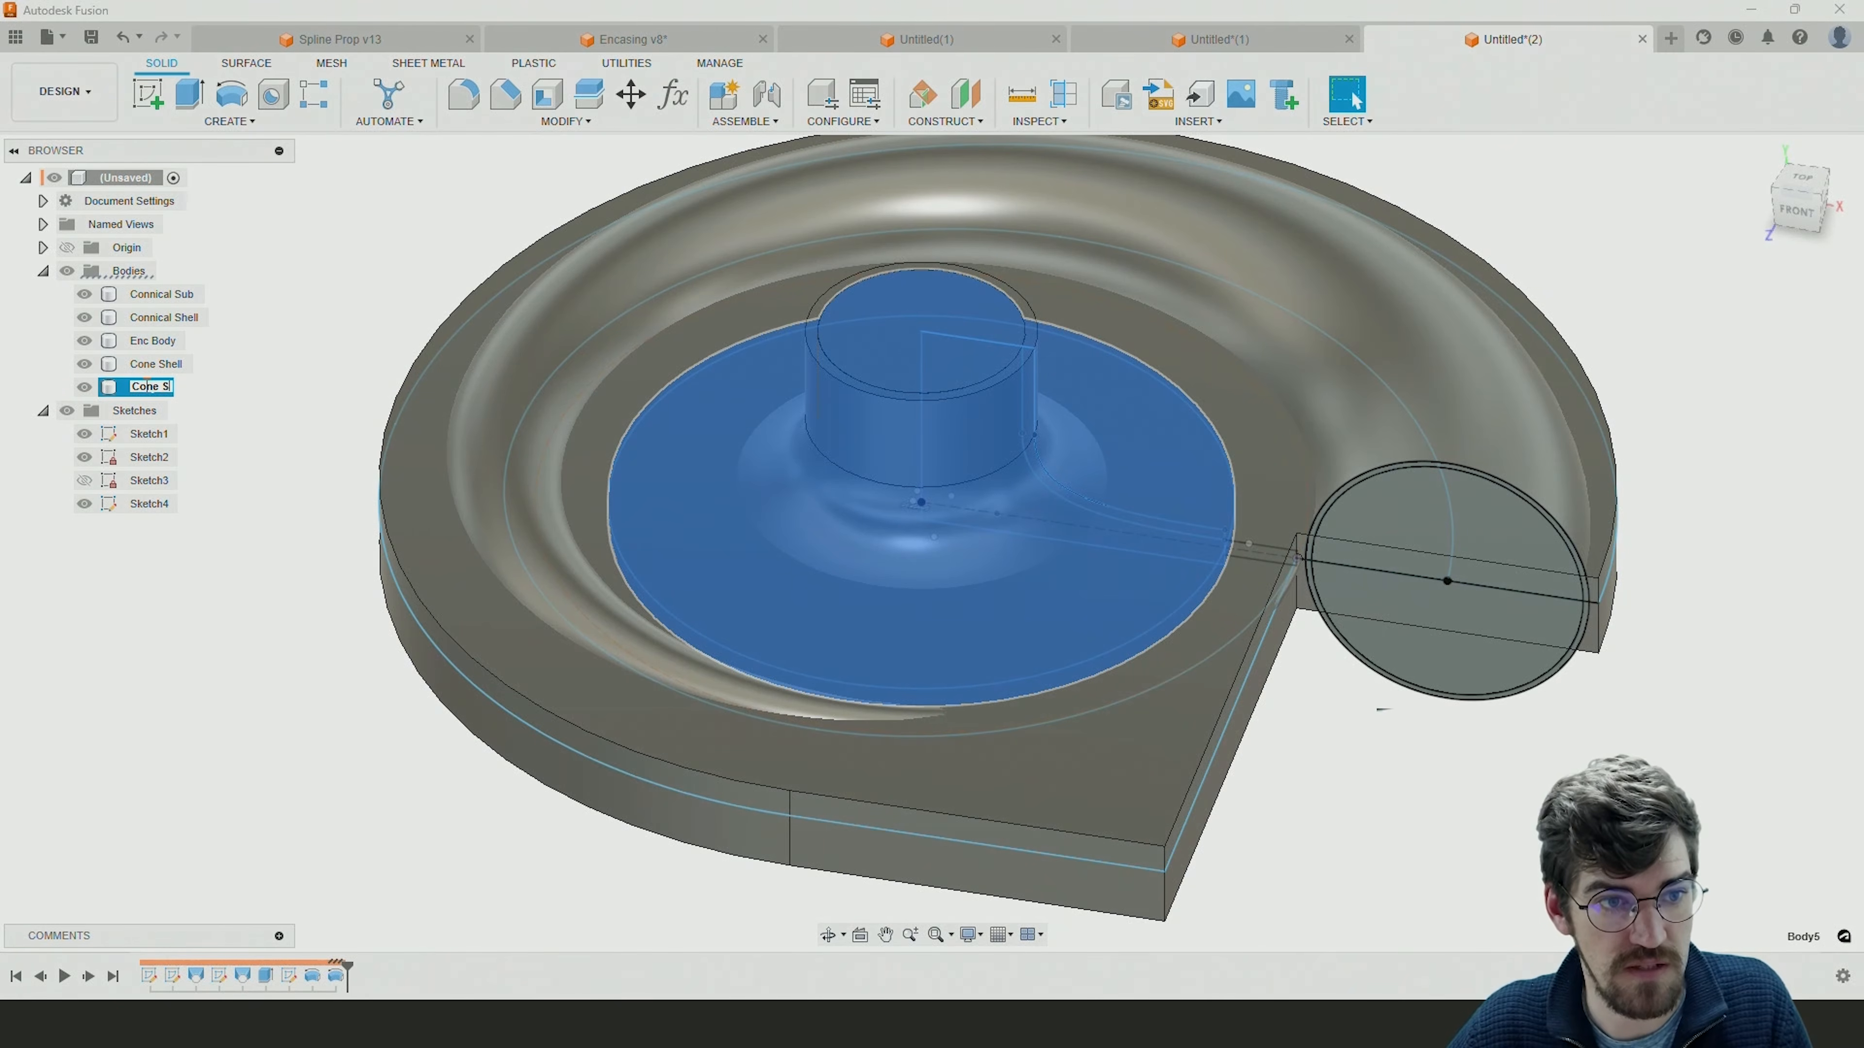
left_click(296, 355)
Try to join the Cone Sub body to the Connical Sub body with Combine.
middle_click_drag(333, 404, 373, 376, "shift")
middle_click_drag(545, 374, 653, 472, "shift")
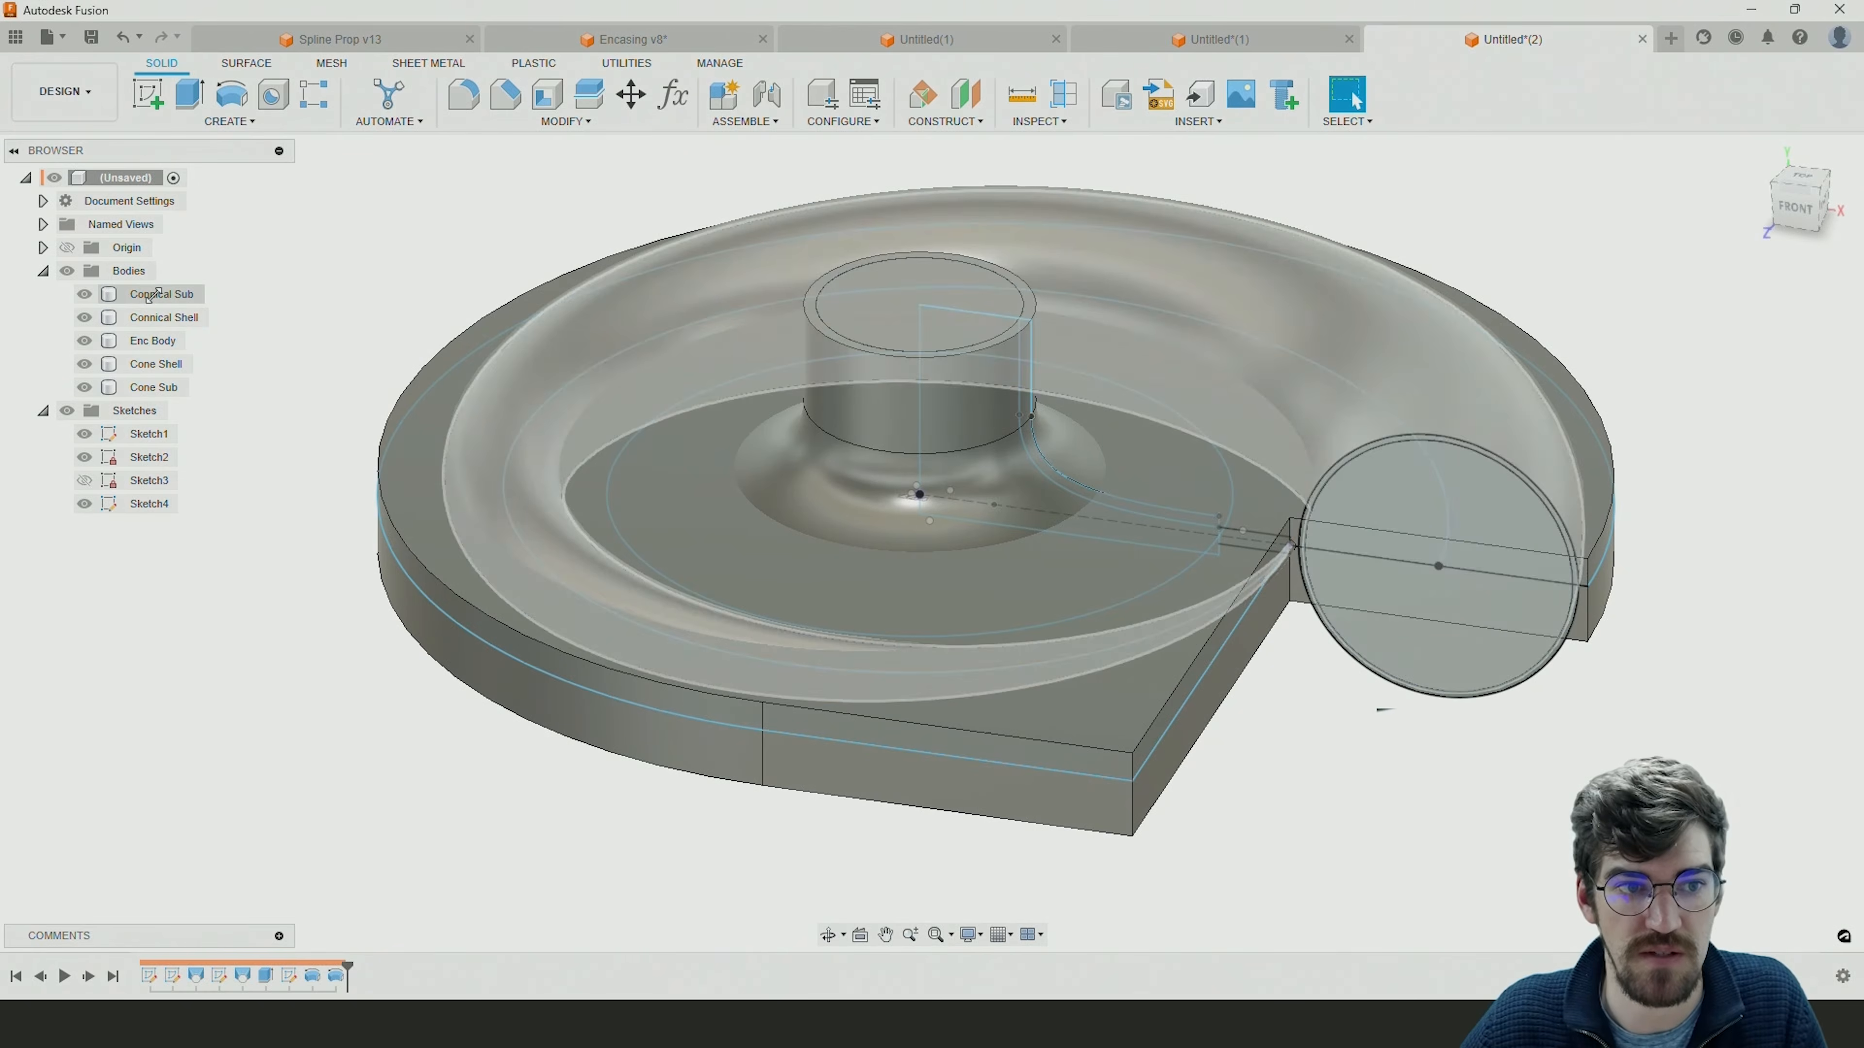
left_click(551, 126)
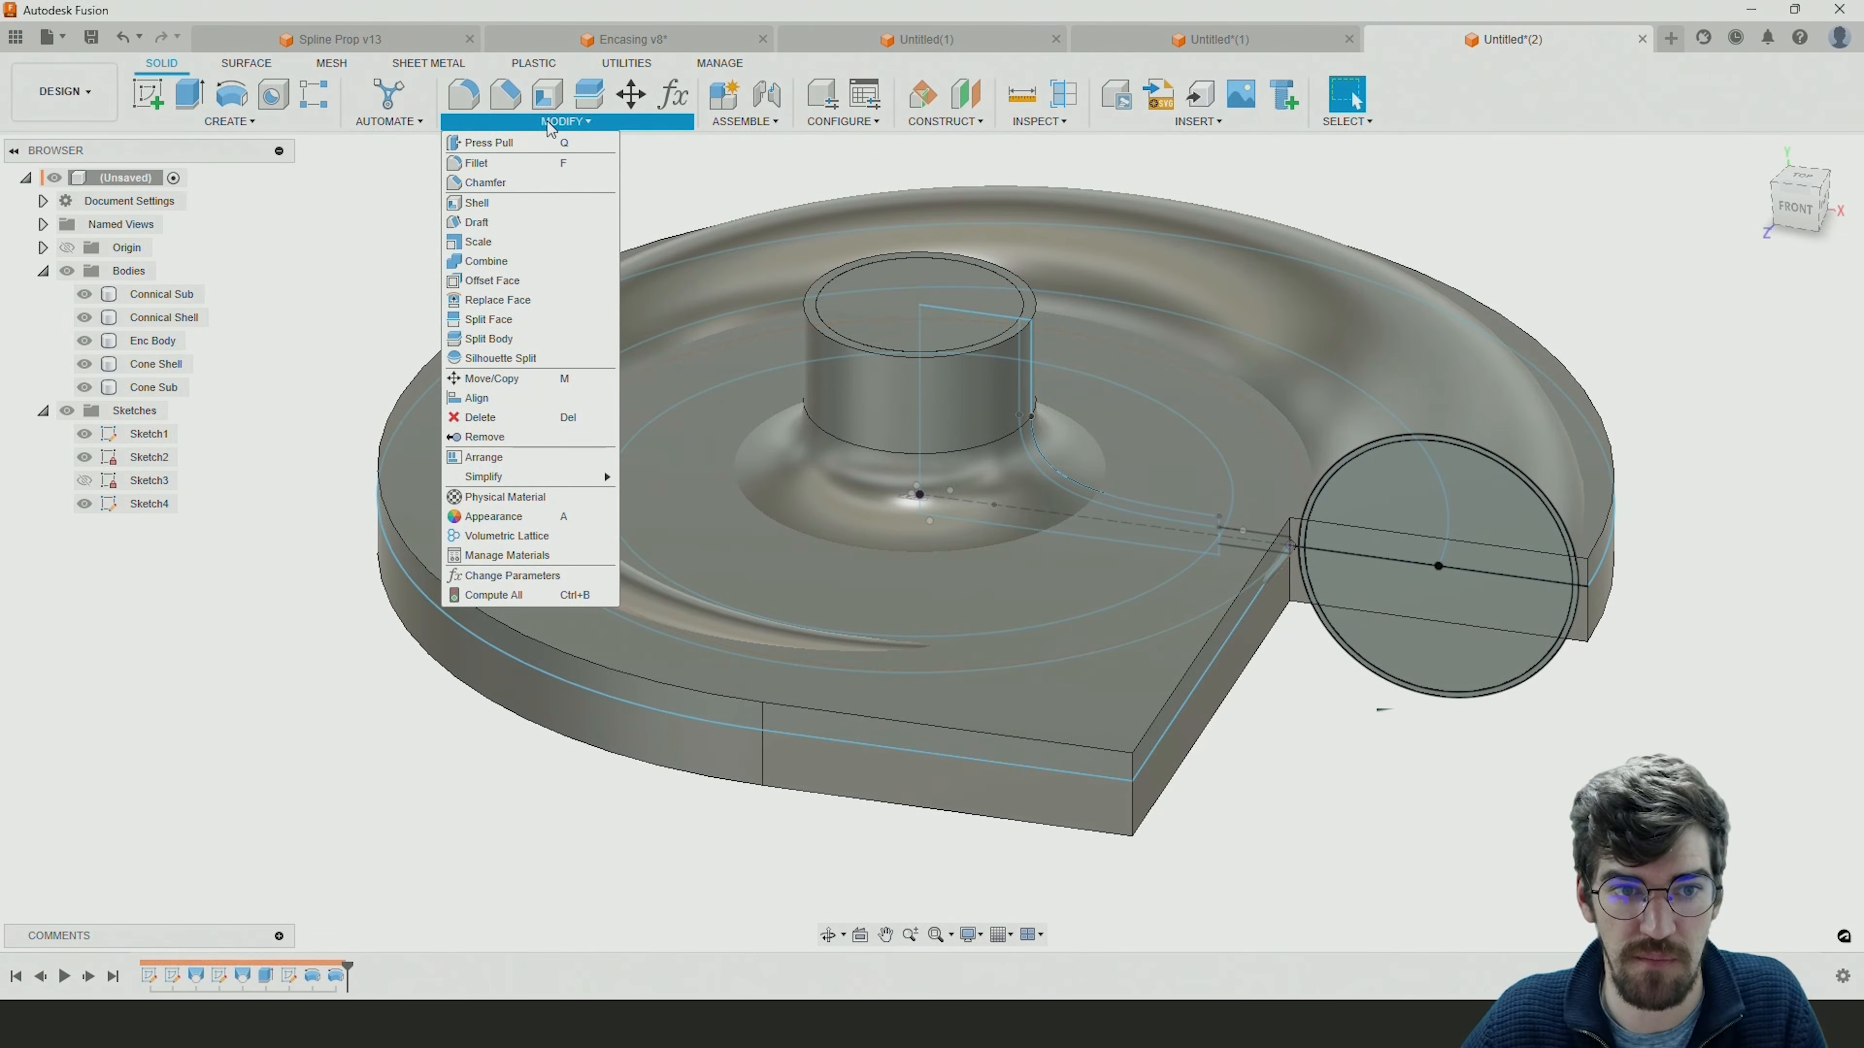
left_click(499, 261)
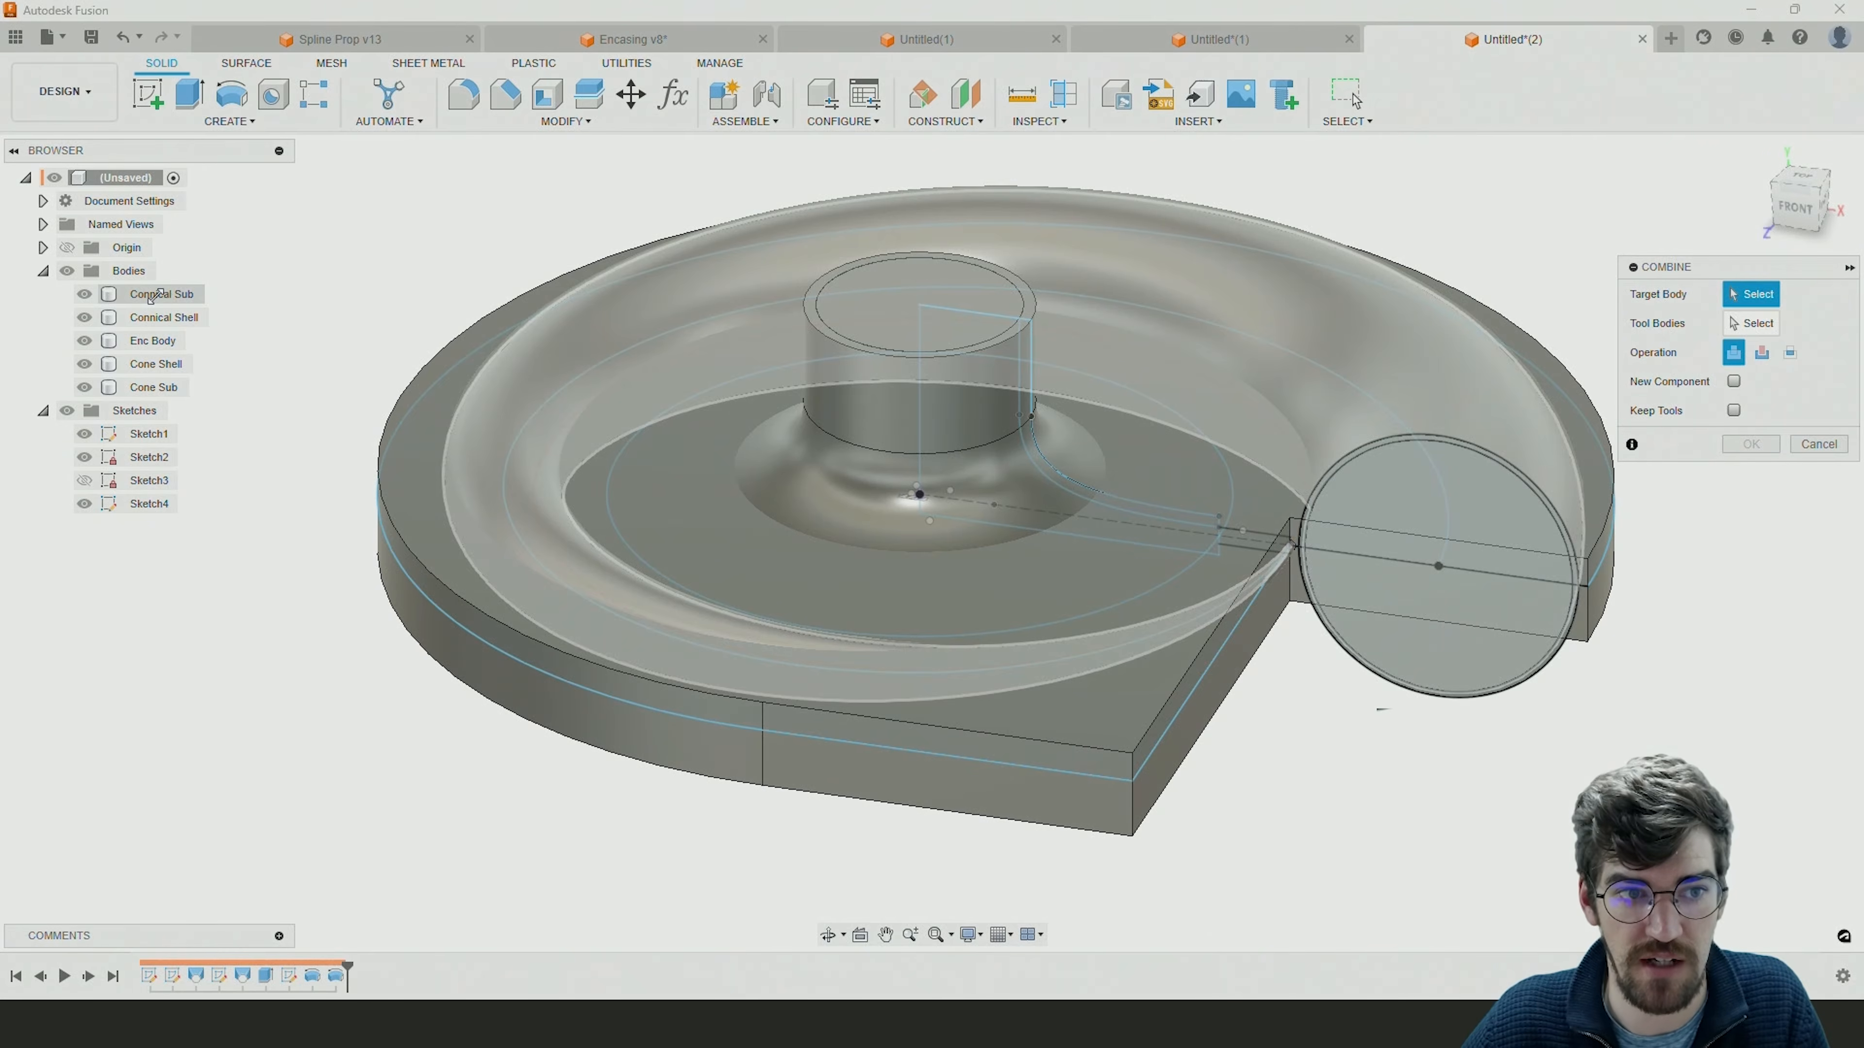
left_click(161, 294)
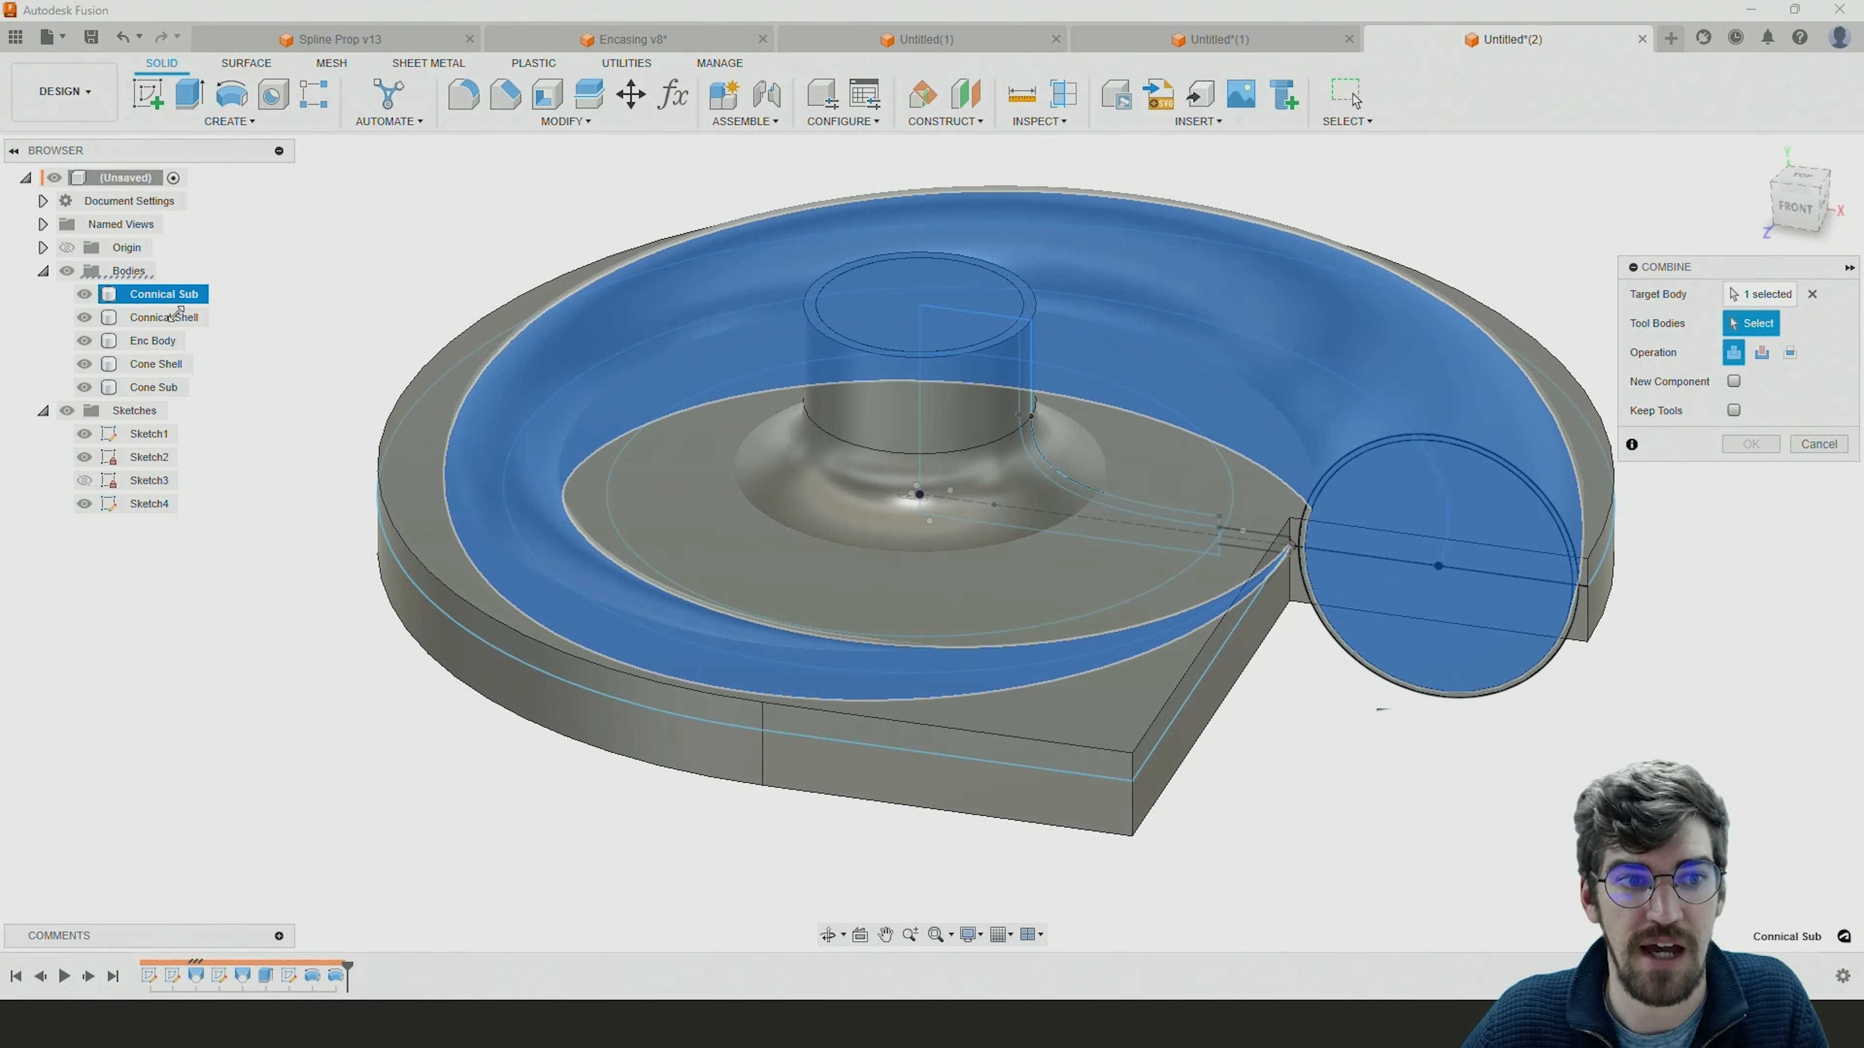
left_click(154, 387)
left_click(1429, 330)
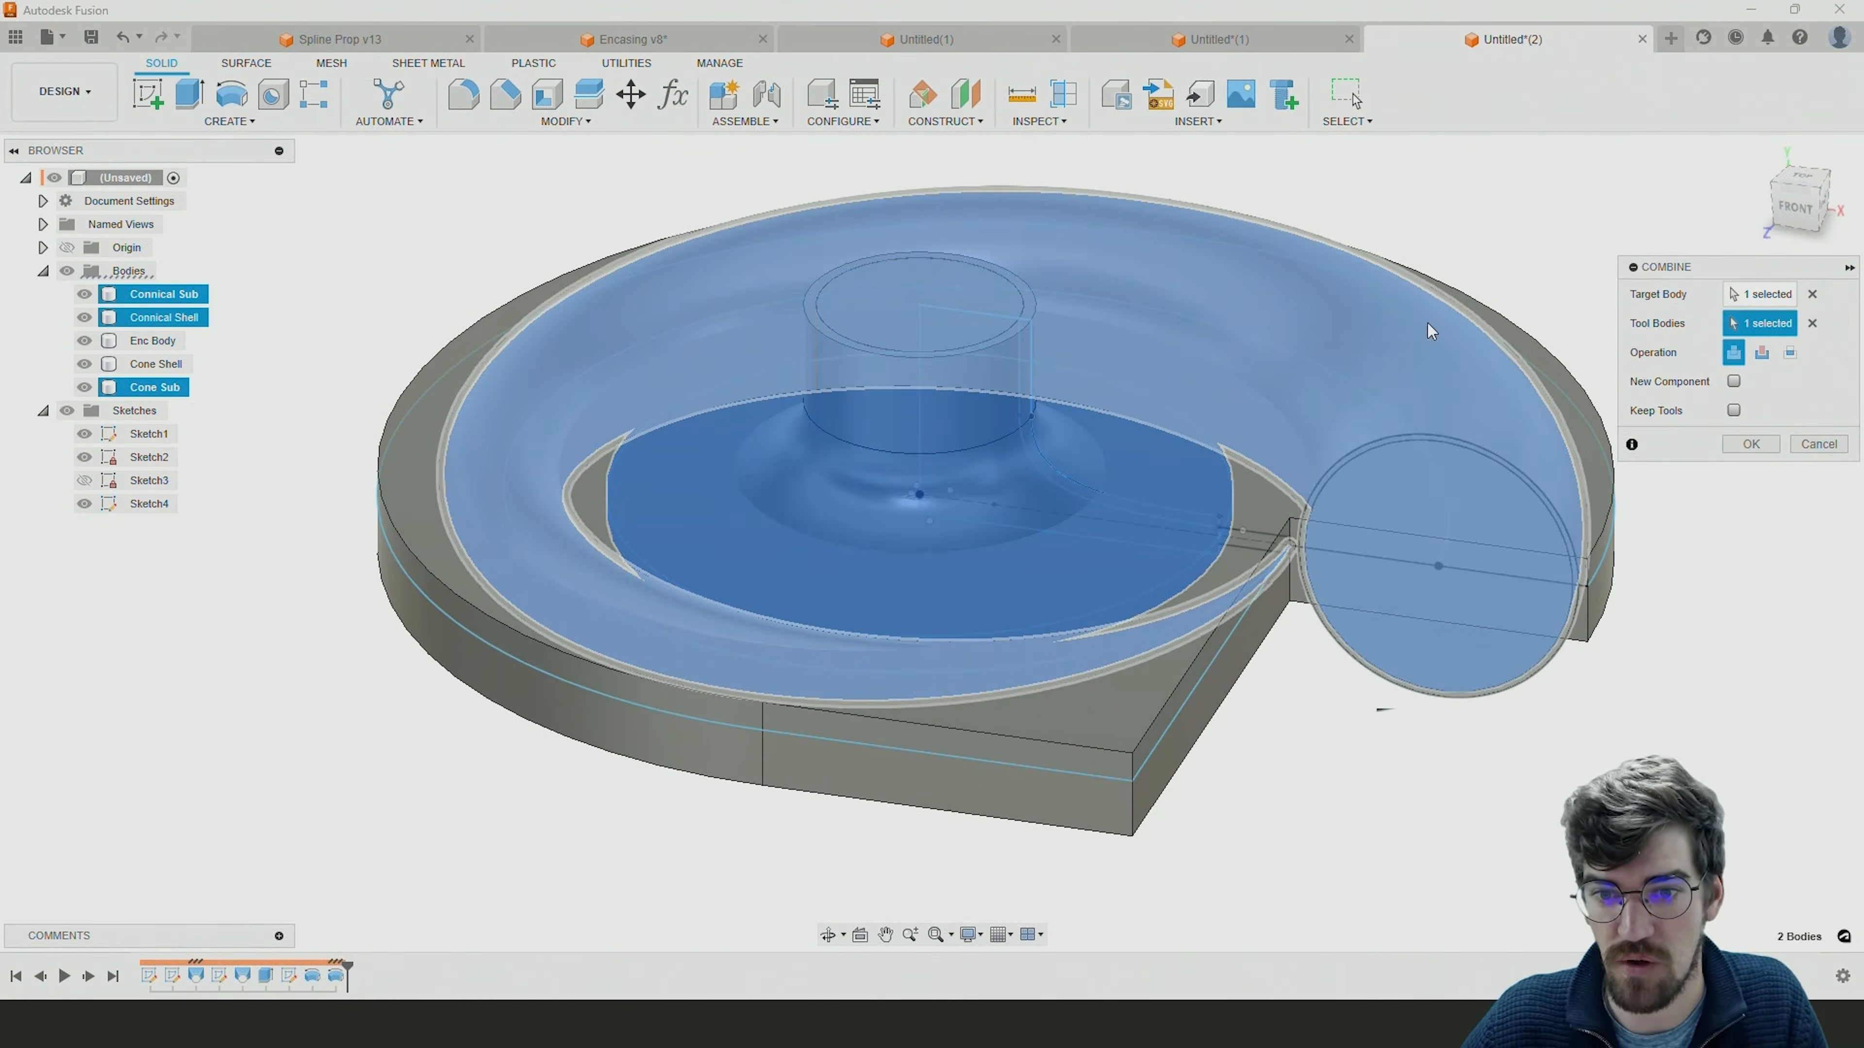
middle_click_drag(1179, 394, 1276, 489, "shift")
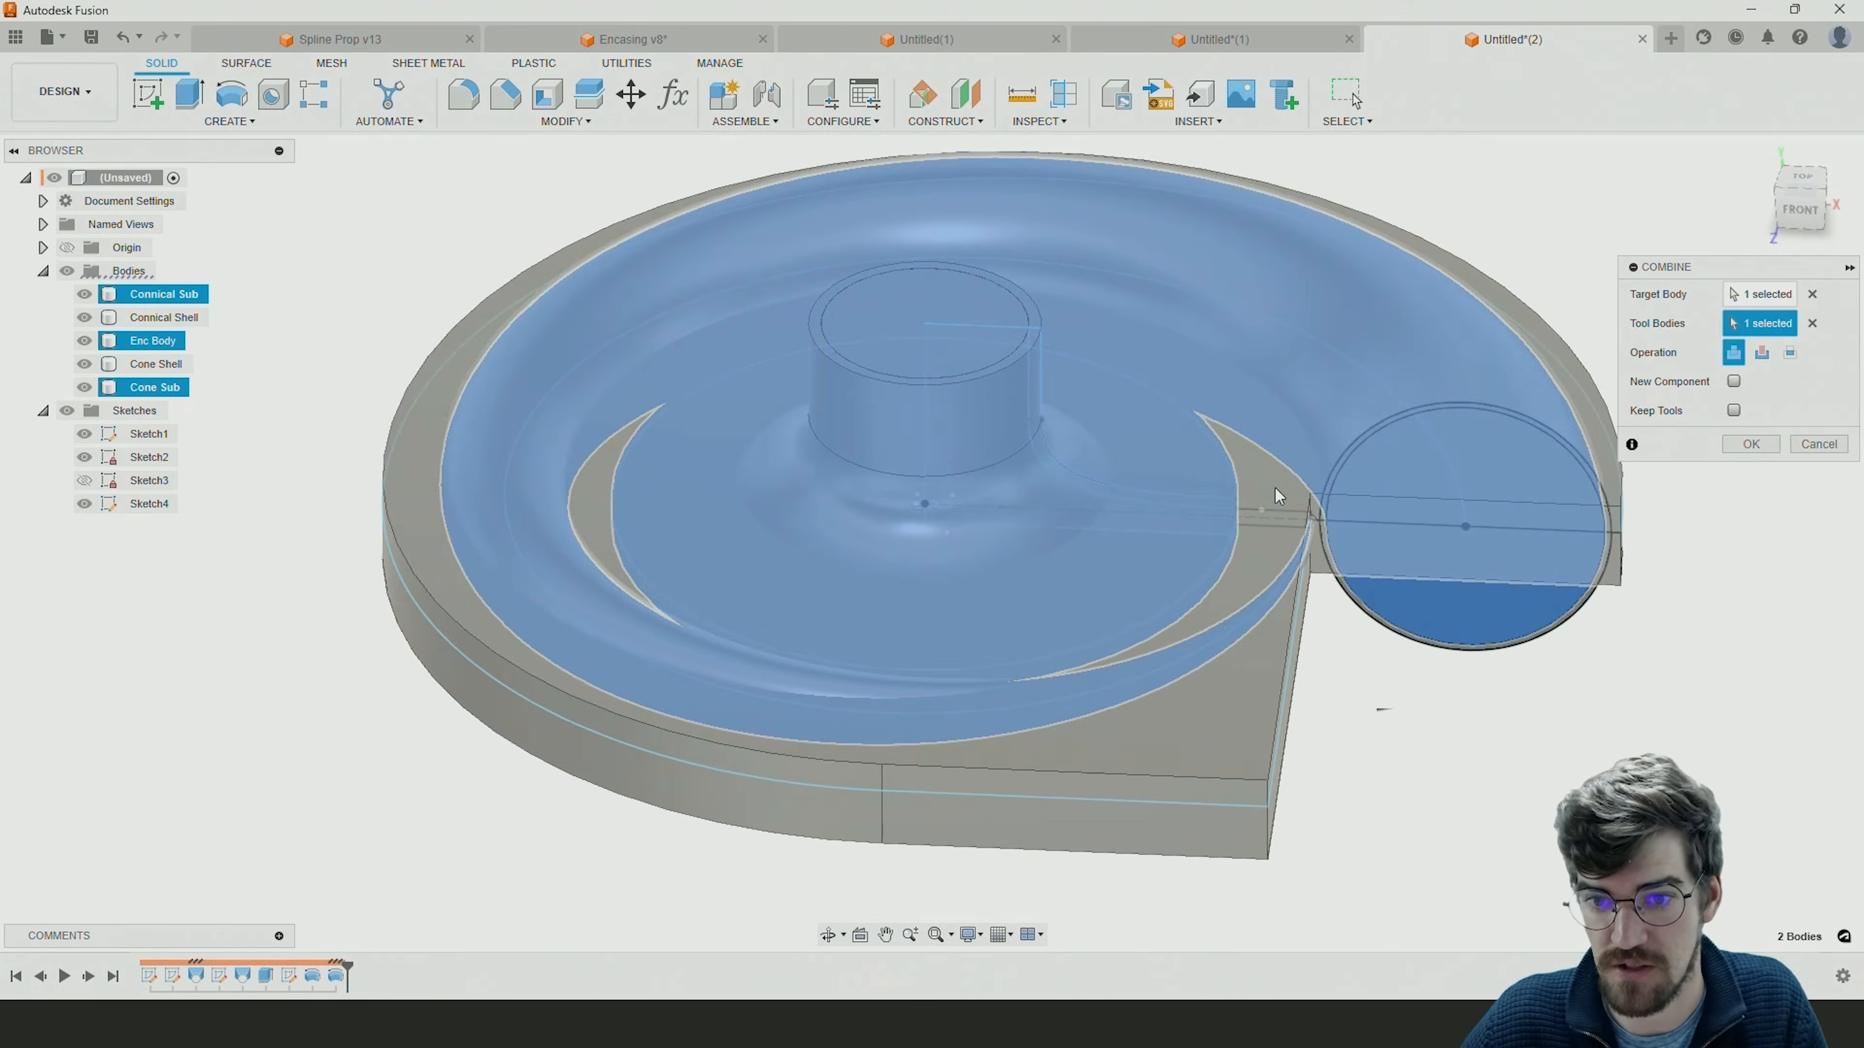
scroll(1261, 506, "up", 5)
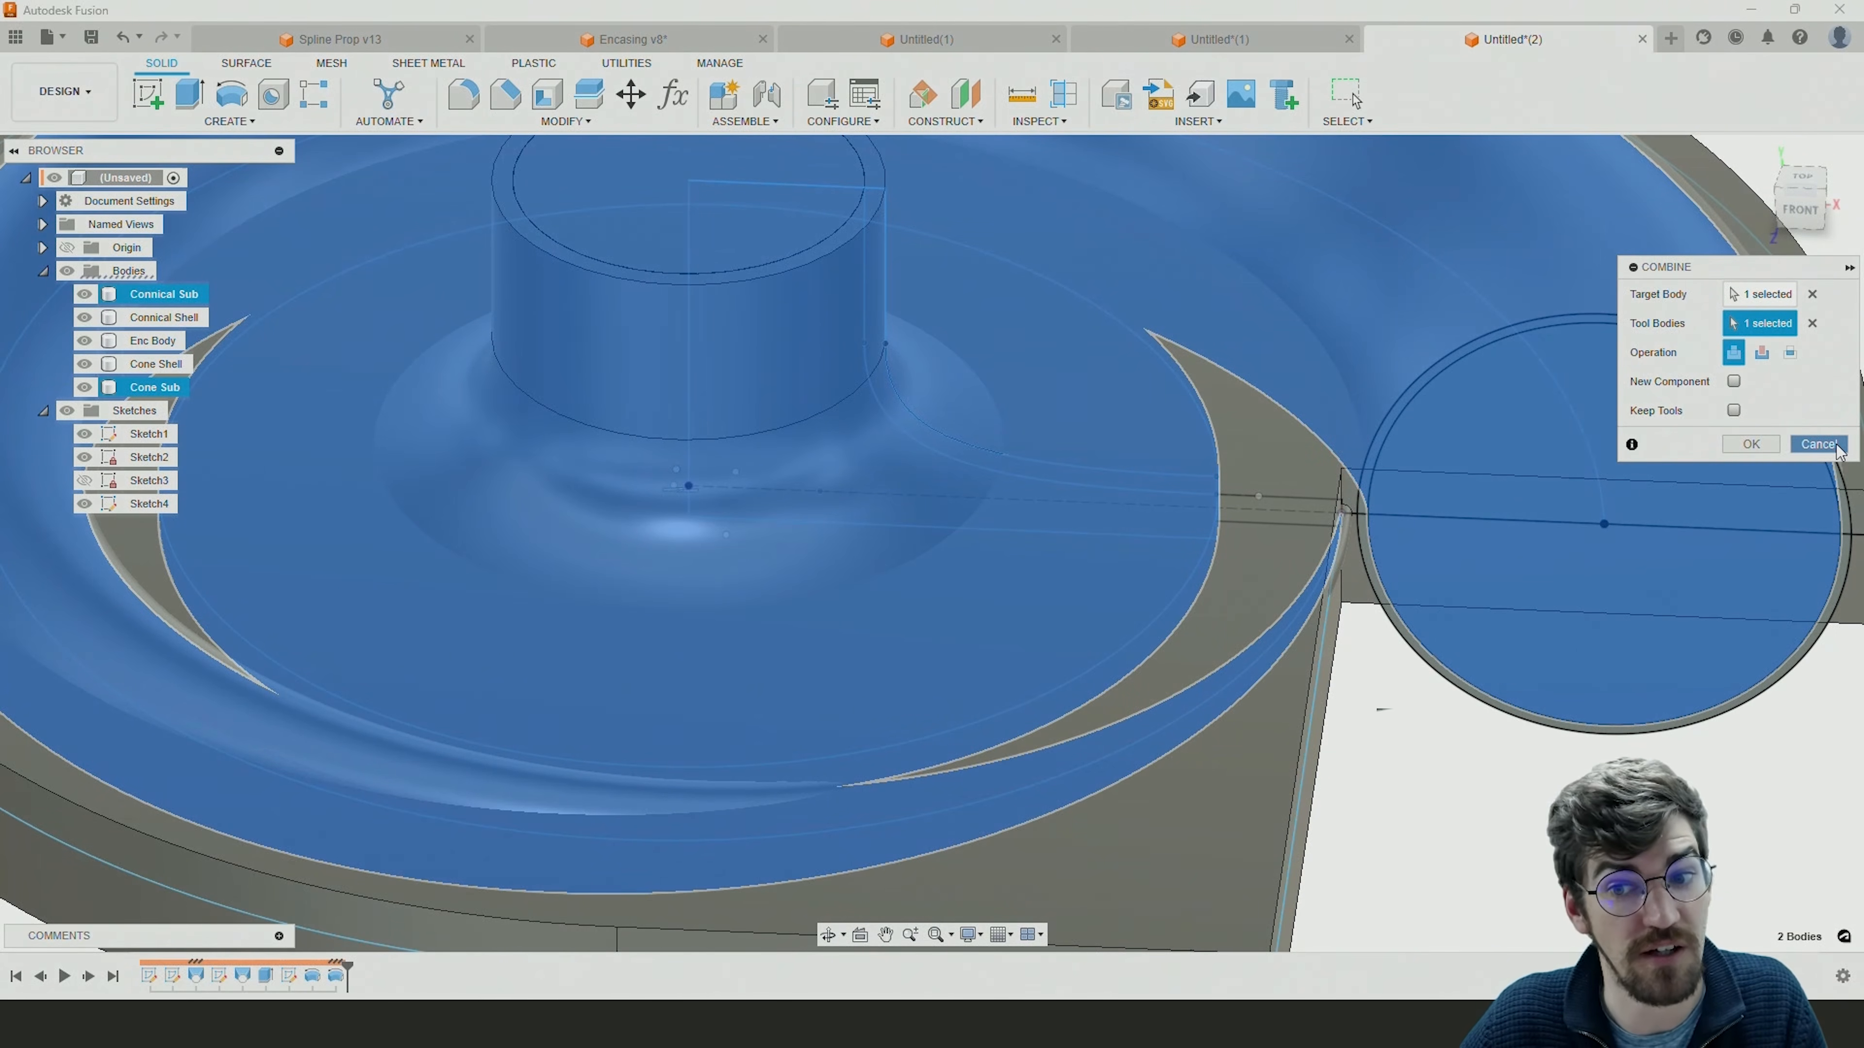
left_click(1751, 444)
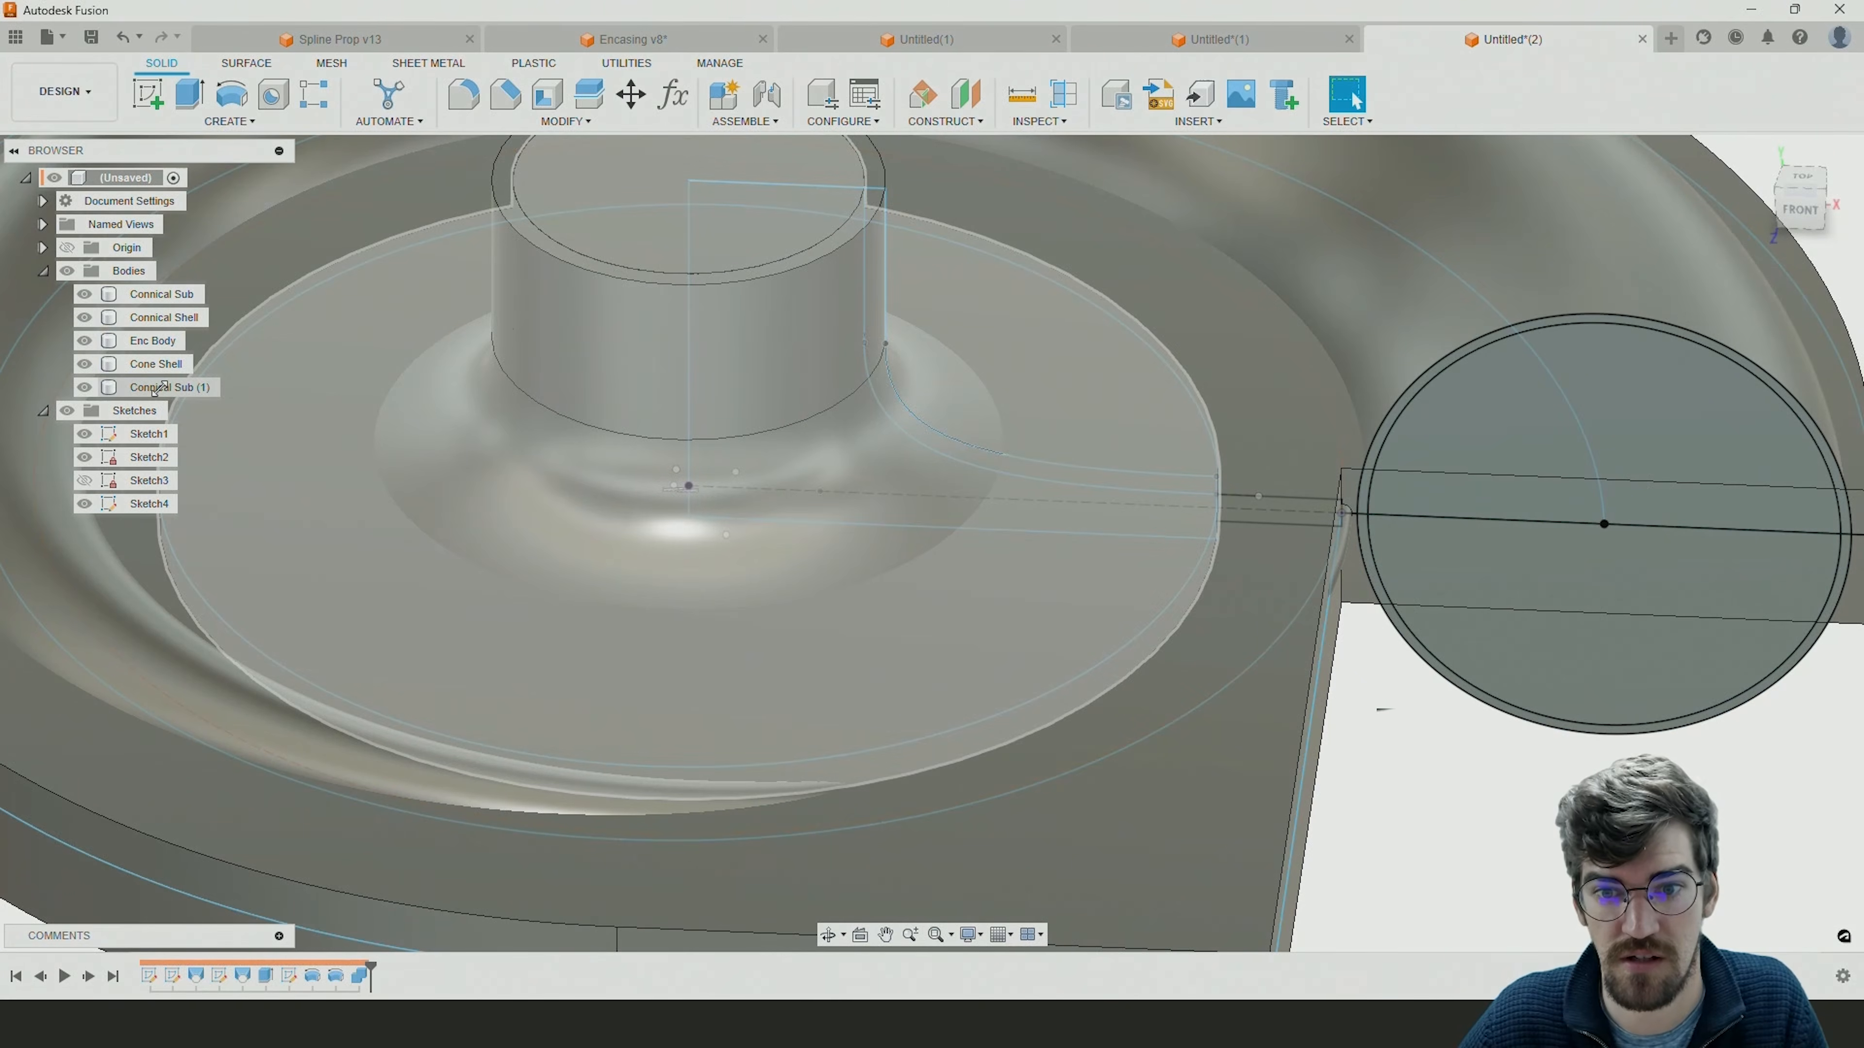
Check in the model which volumes the Connical Sub (1) and Connical Sub bodies cover.
left_click(165, 385)
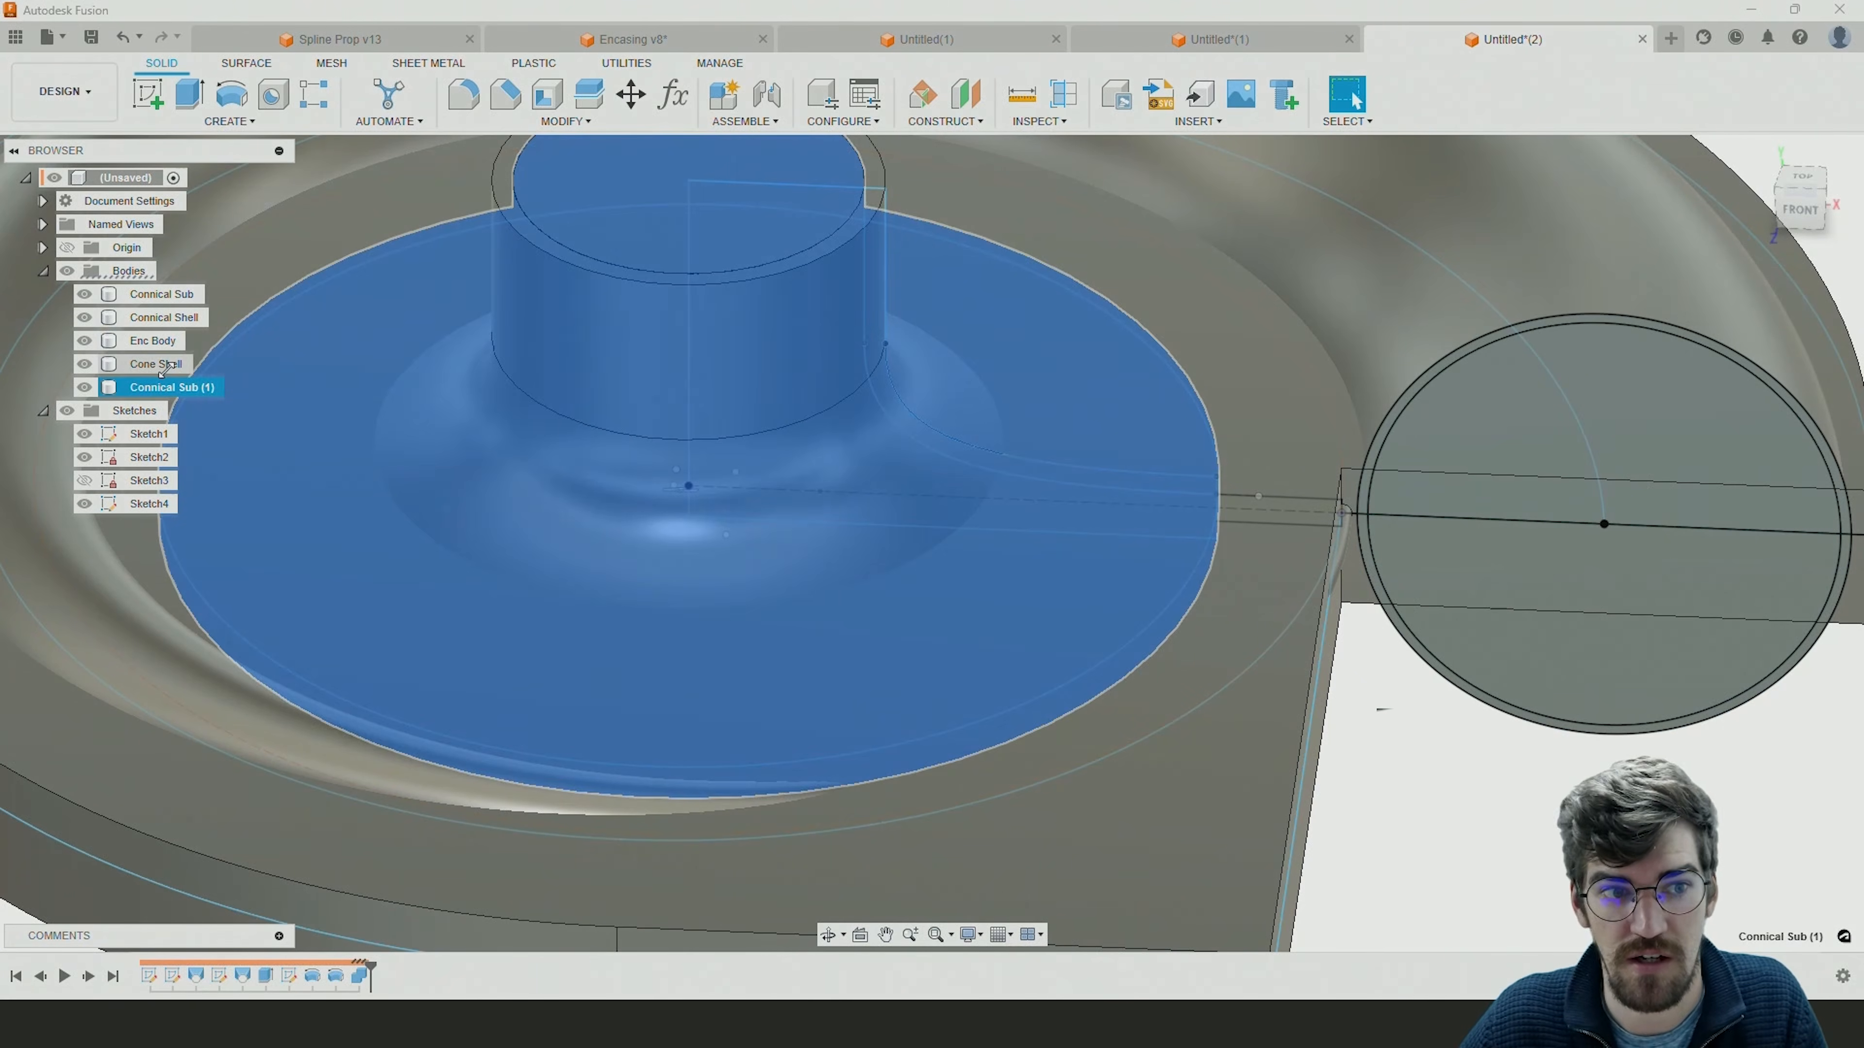
left_click(166, 296)
scroll(1306, 583, "down", 3)
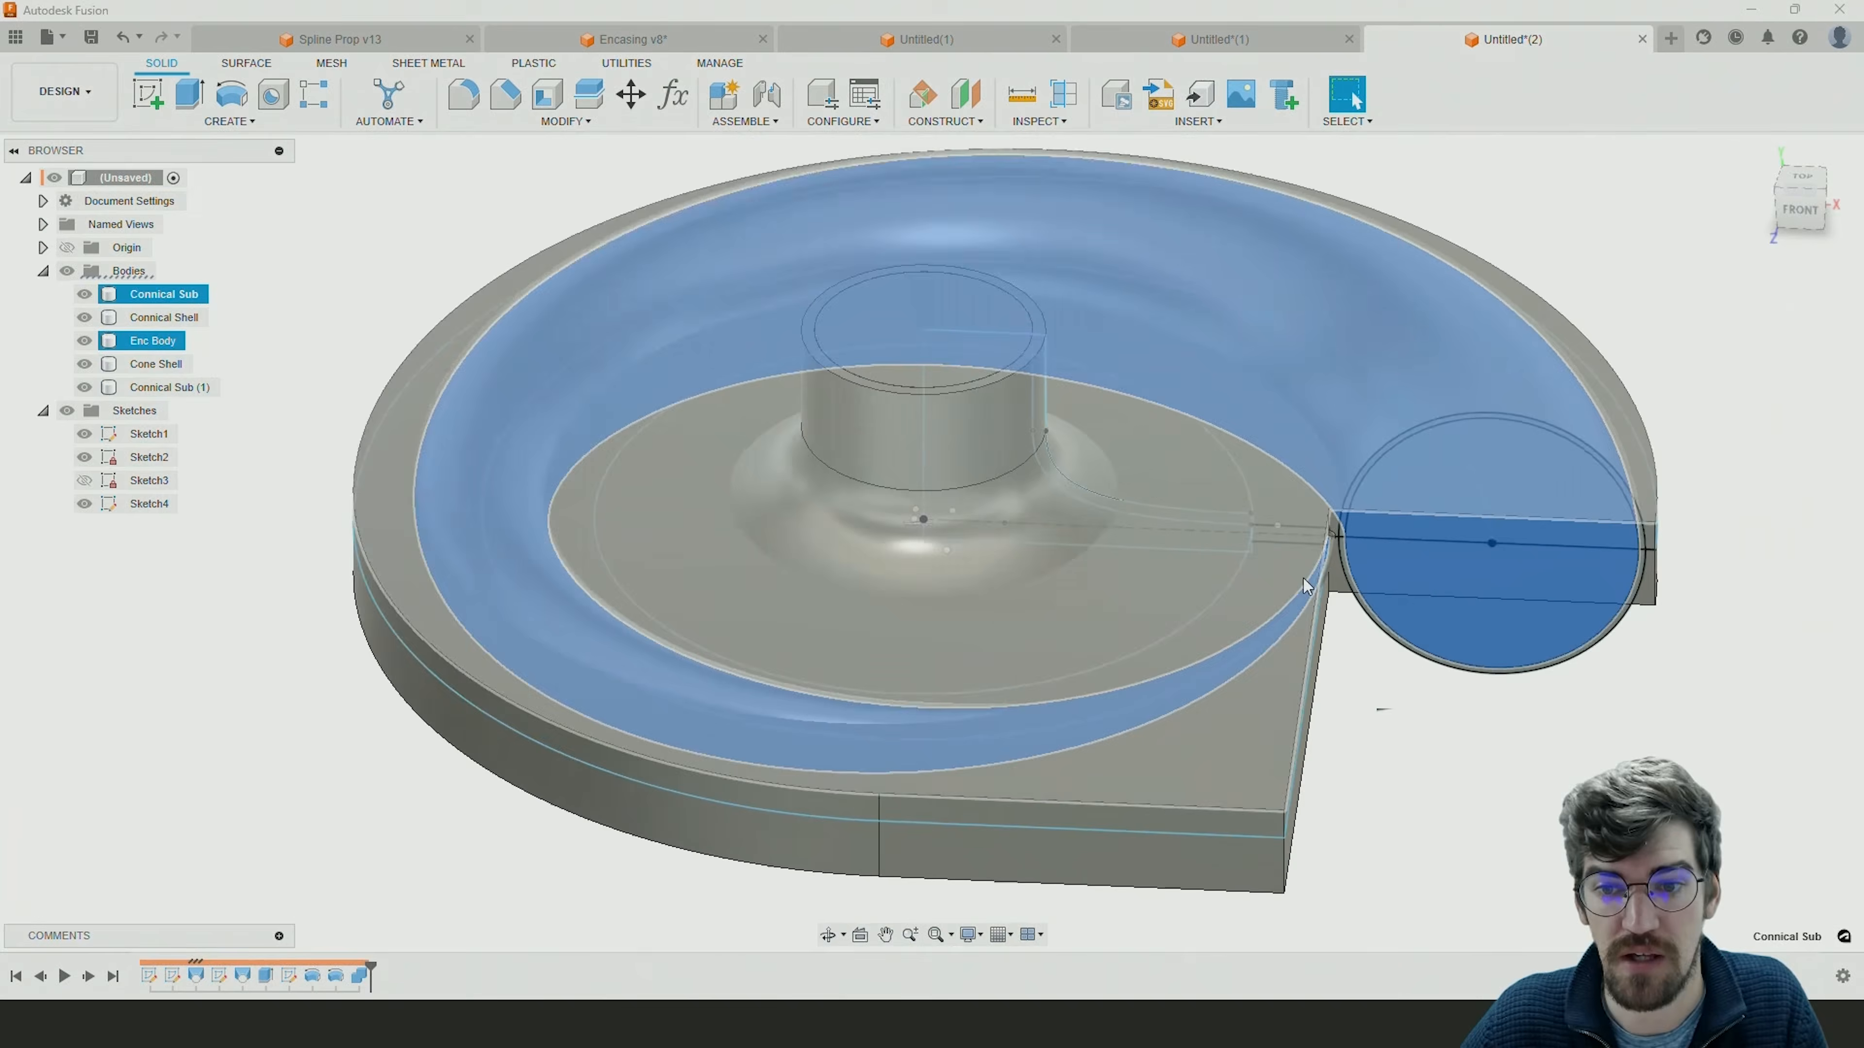
scroll(1303, 579, "down", 2)
left_click(1558, 724)
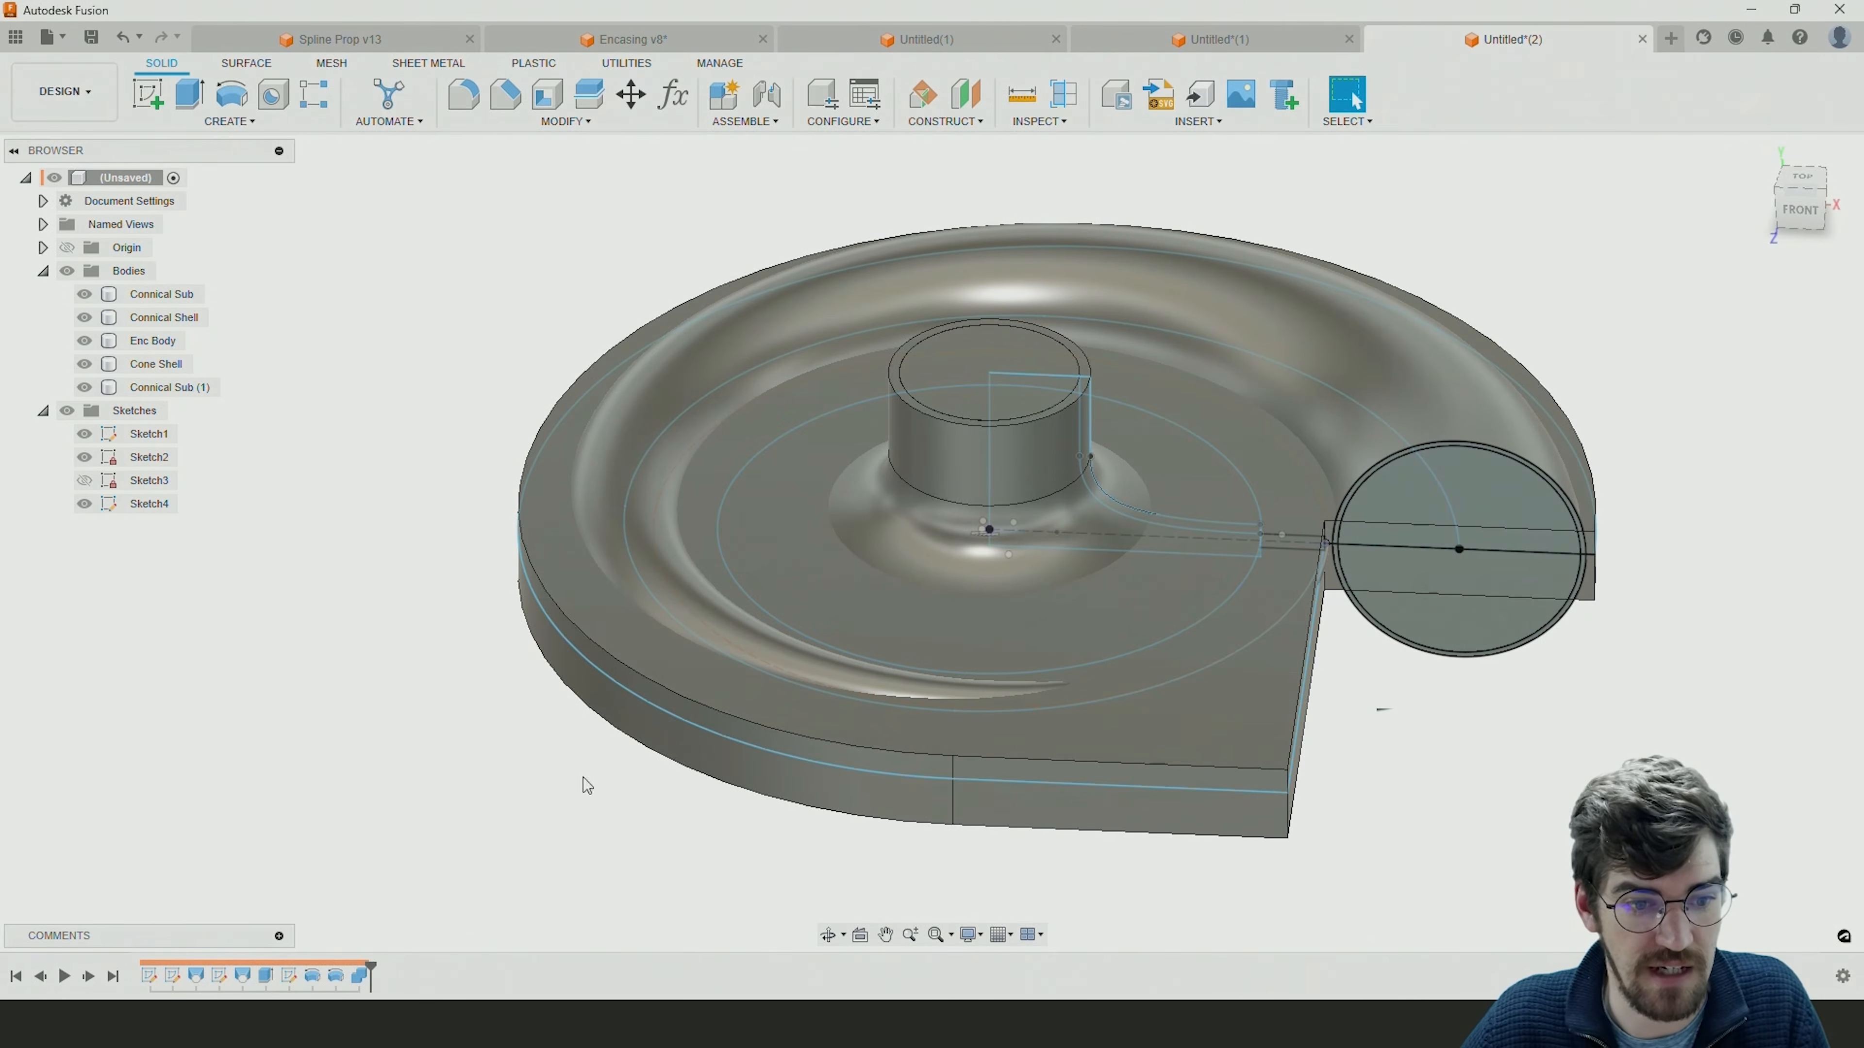
Edit the inner funnel revolve to also include the narrow extension profile reaching the small circle.
double_click(336, 976)
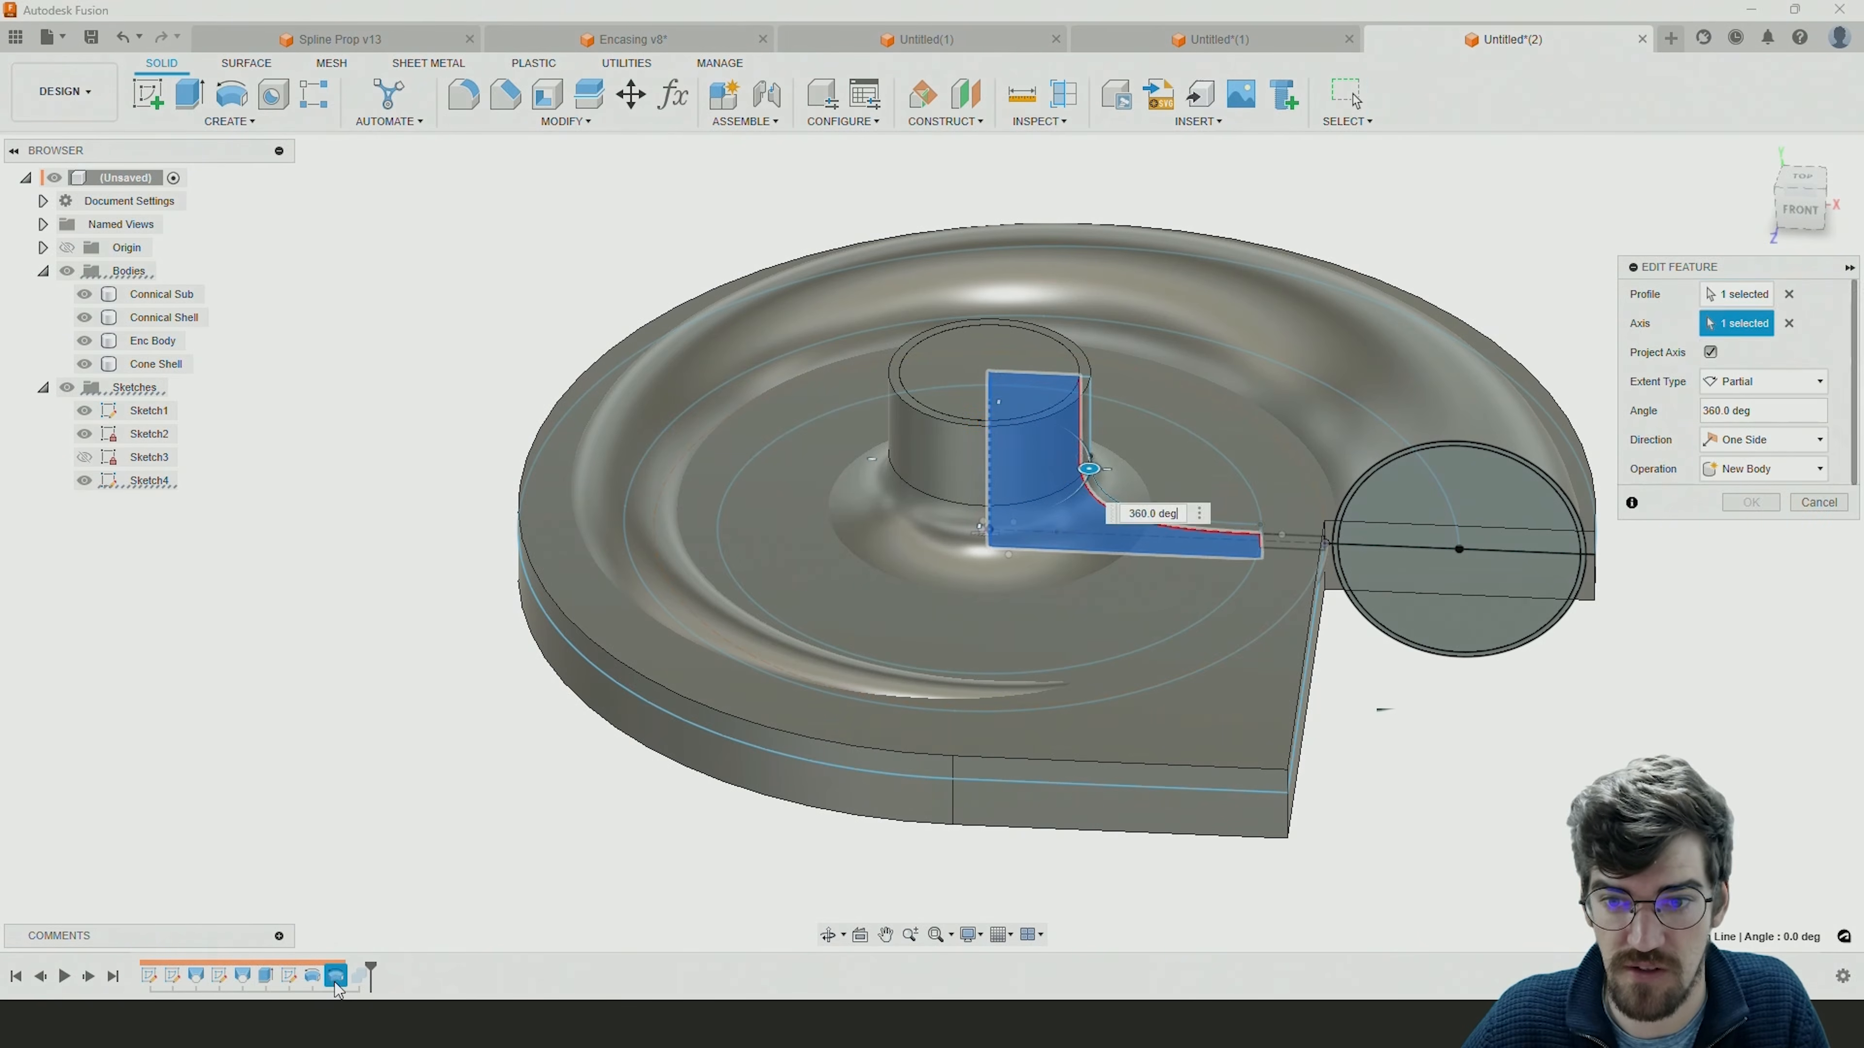
left_click(1287, 544)
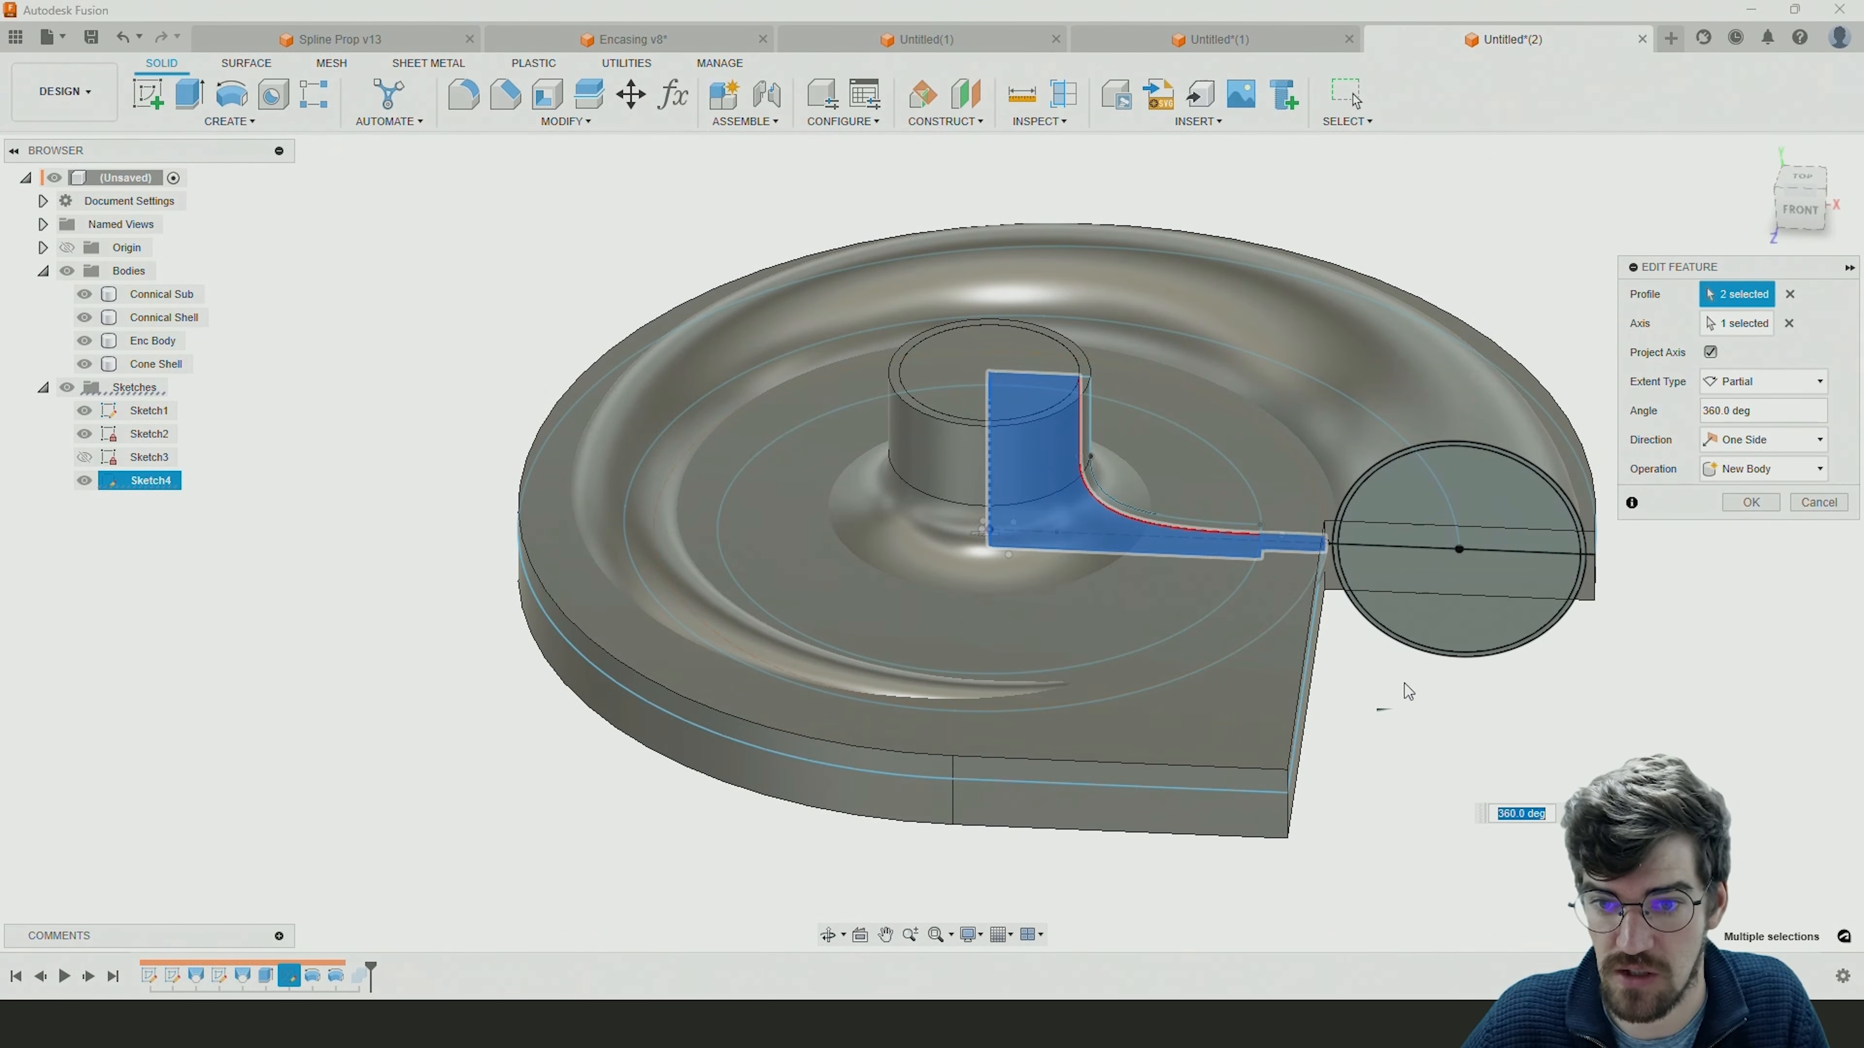
scroll(1281, 533, "up", 5)
scroll(1174, 550, "down", 2)
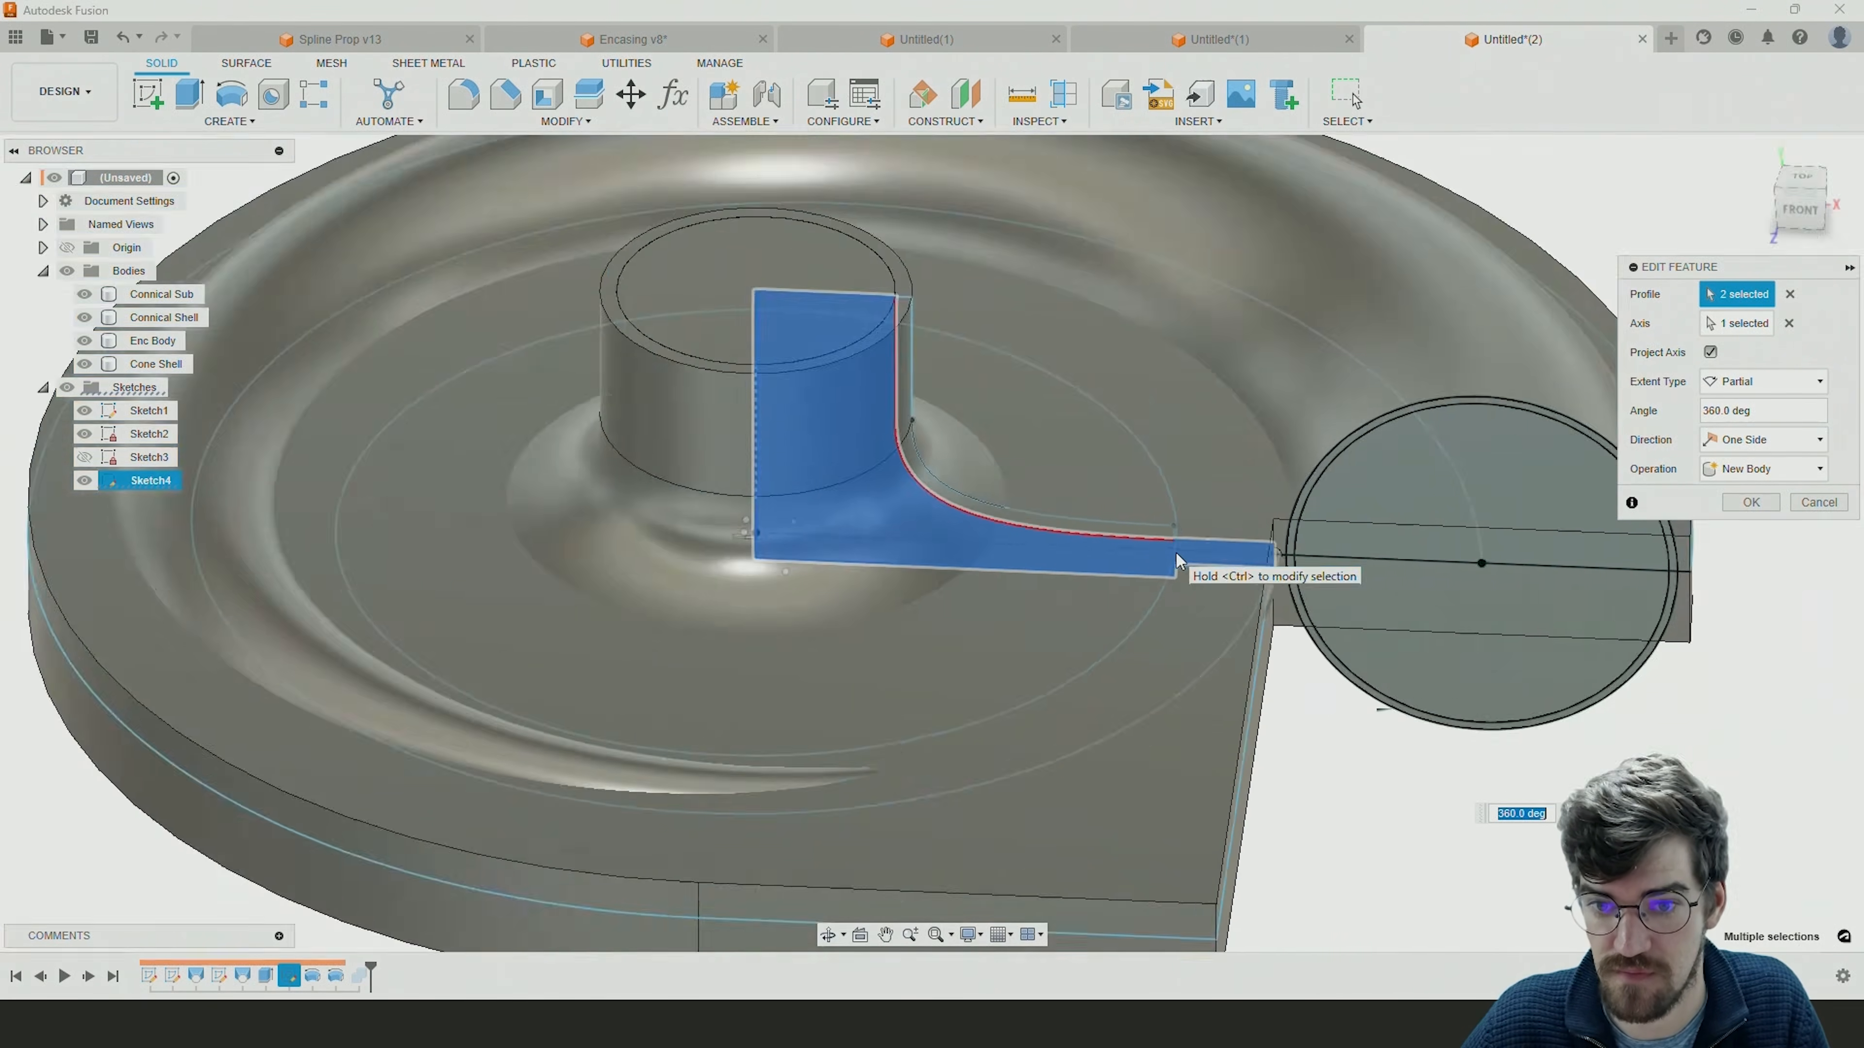
scroll(1174, 550, "down", 5)
left_click(1757, 504)
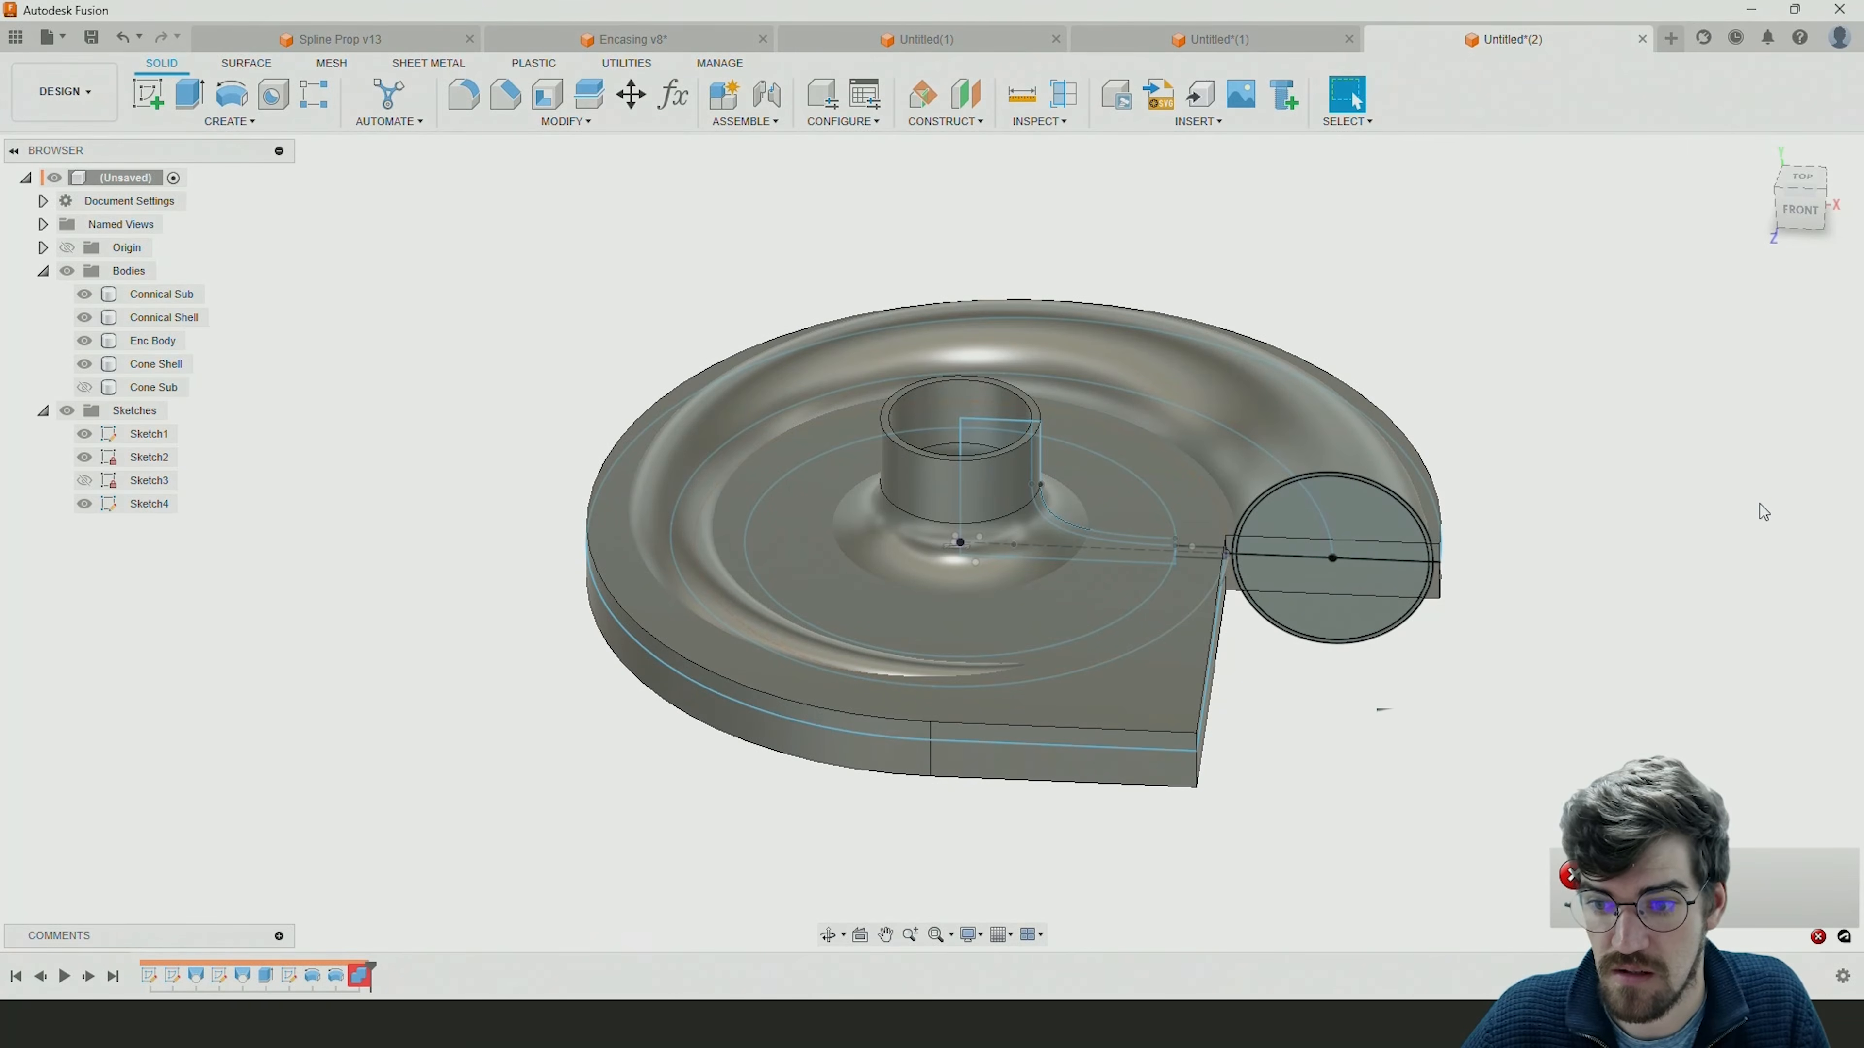
Inspect the Combine feature's body selections and delete the feature from the timeline.
double_click(360, 977)
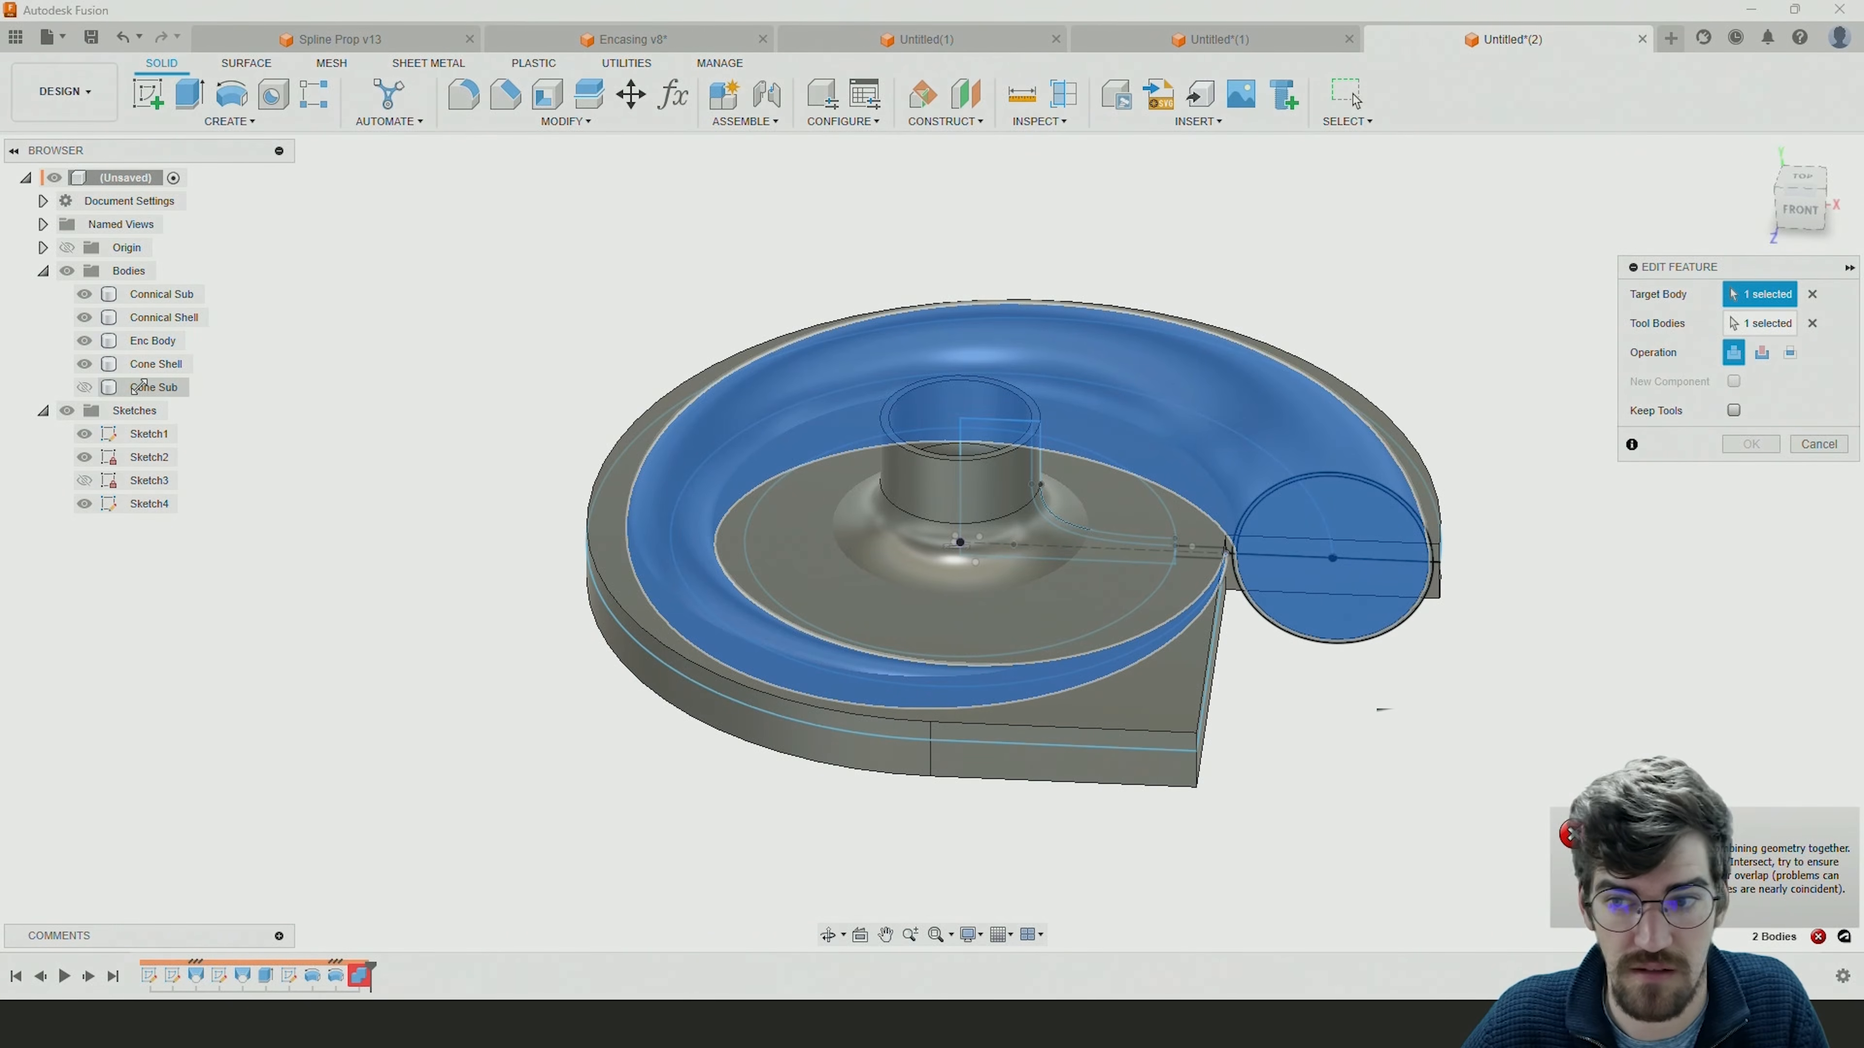
left_click(1819, 444)
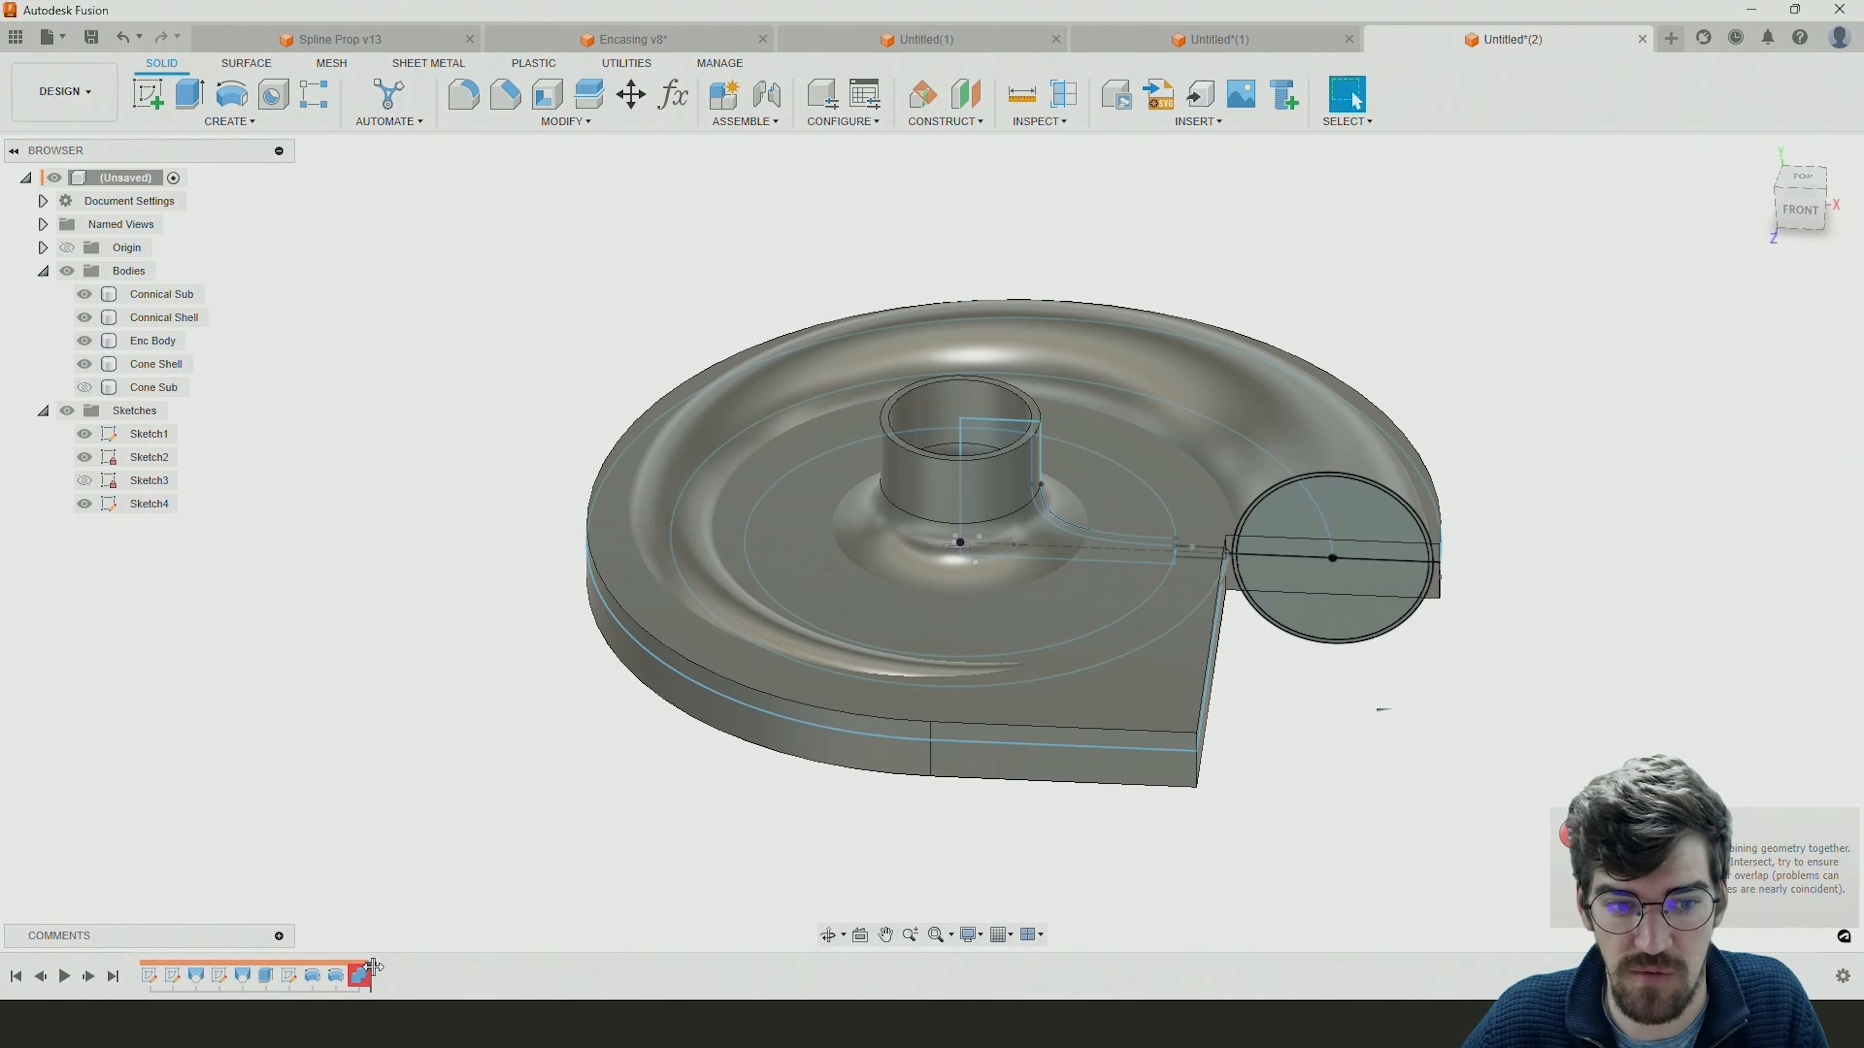
left_click(359, 977)
key("Delete")
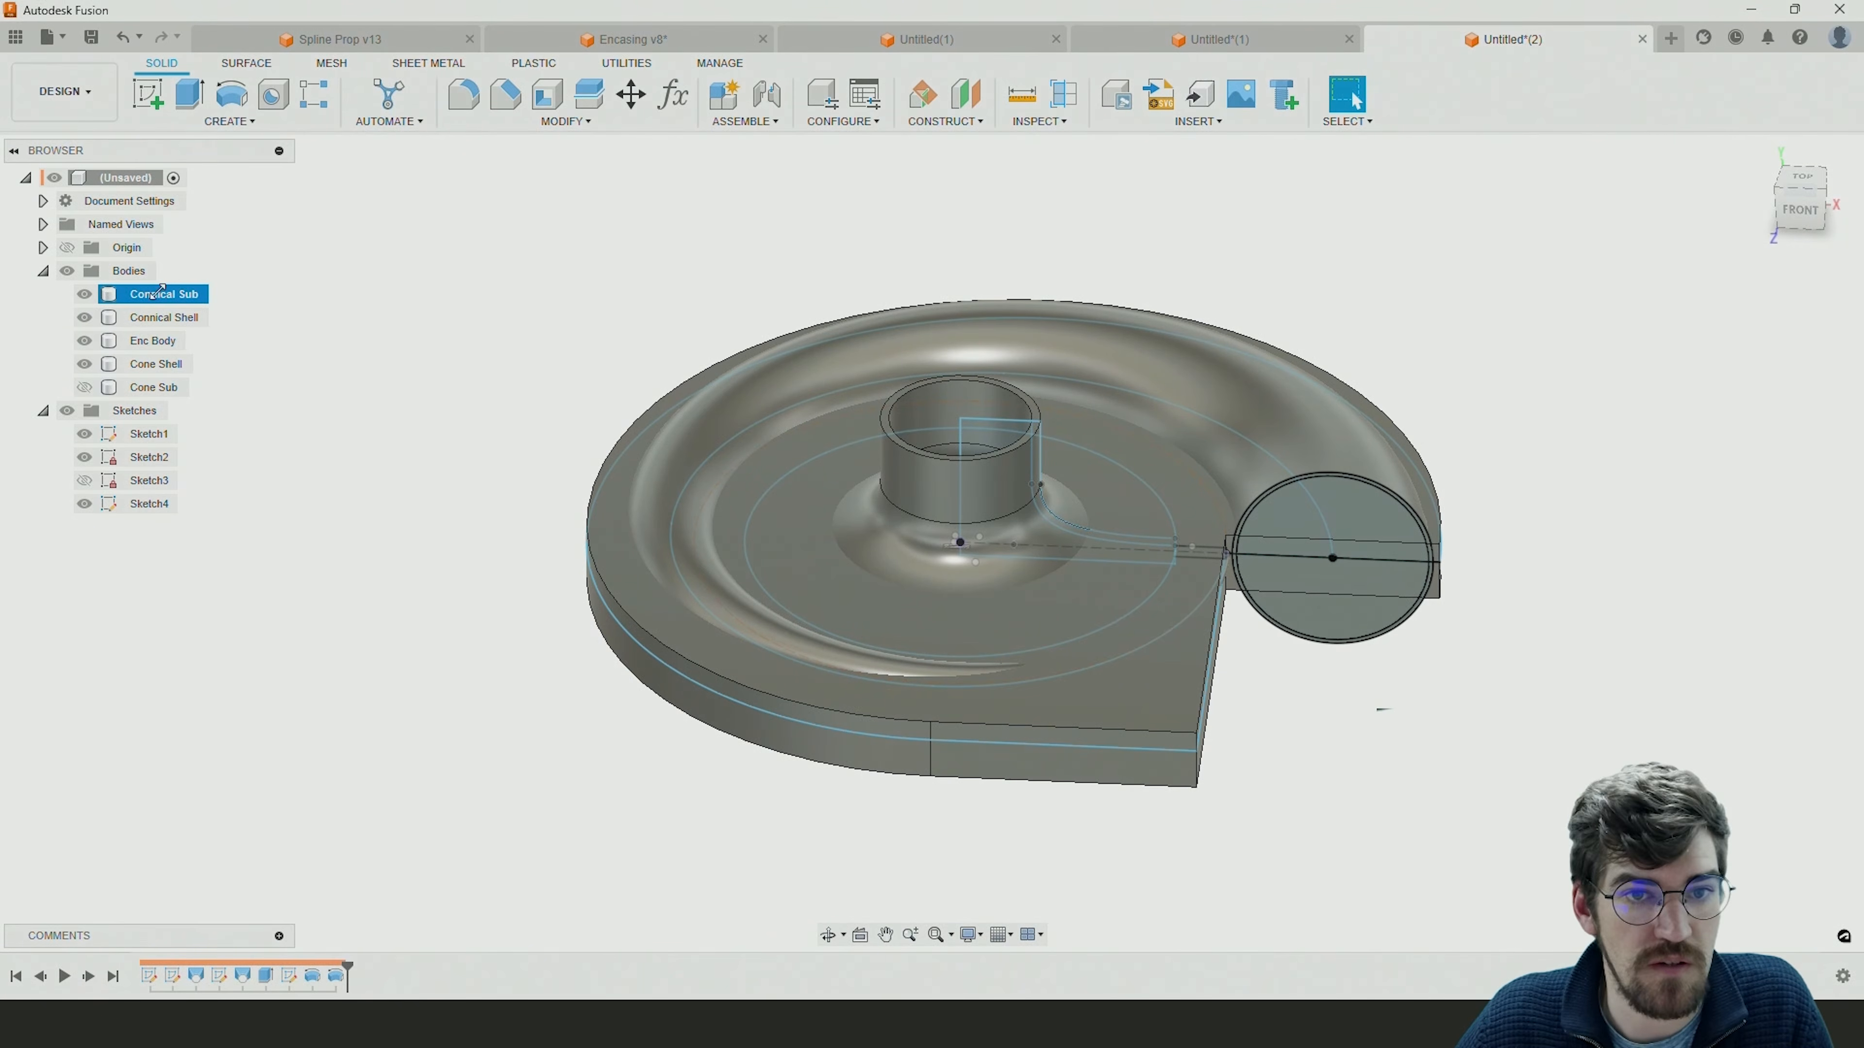
Join the Cone Sub body to the Connical Shell body with Combine, showing Cone Sub for the selection.
left_click(565, 122)
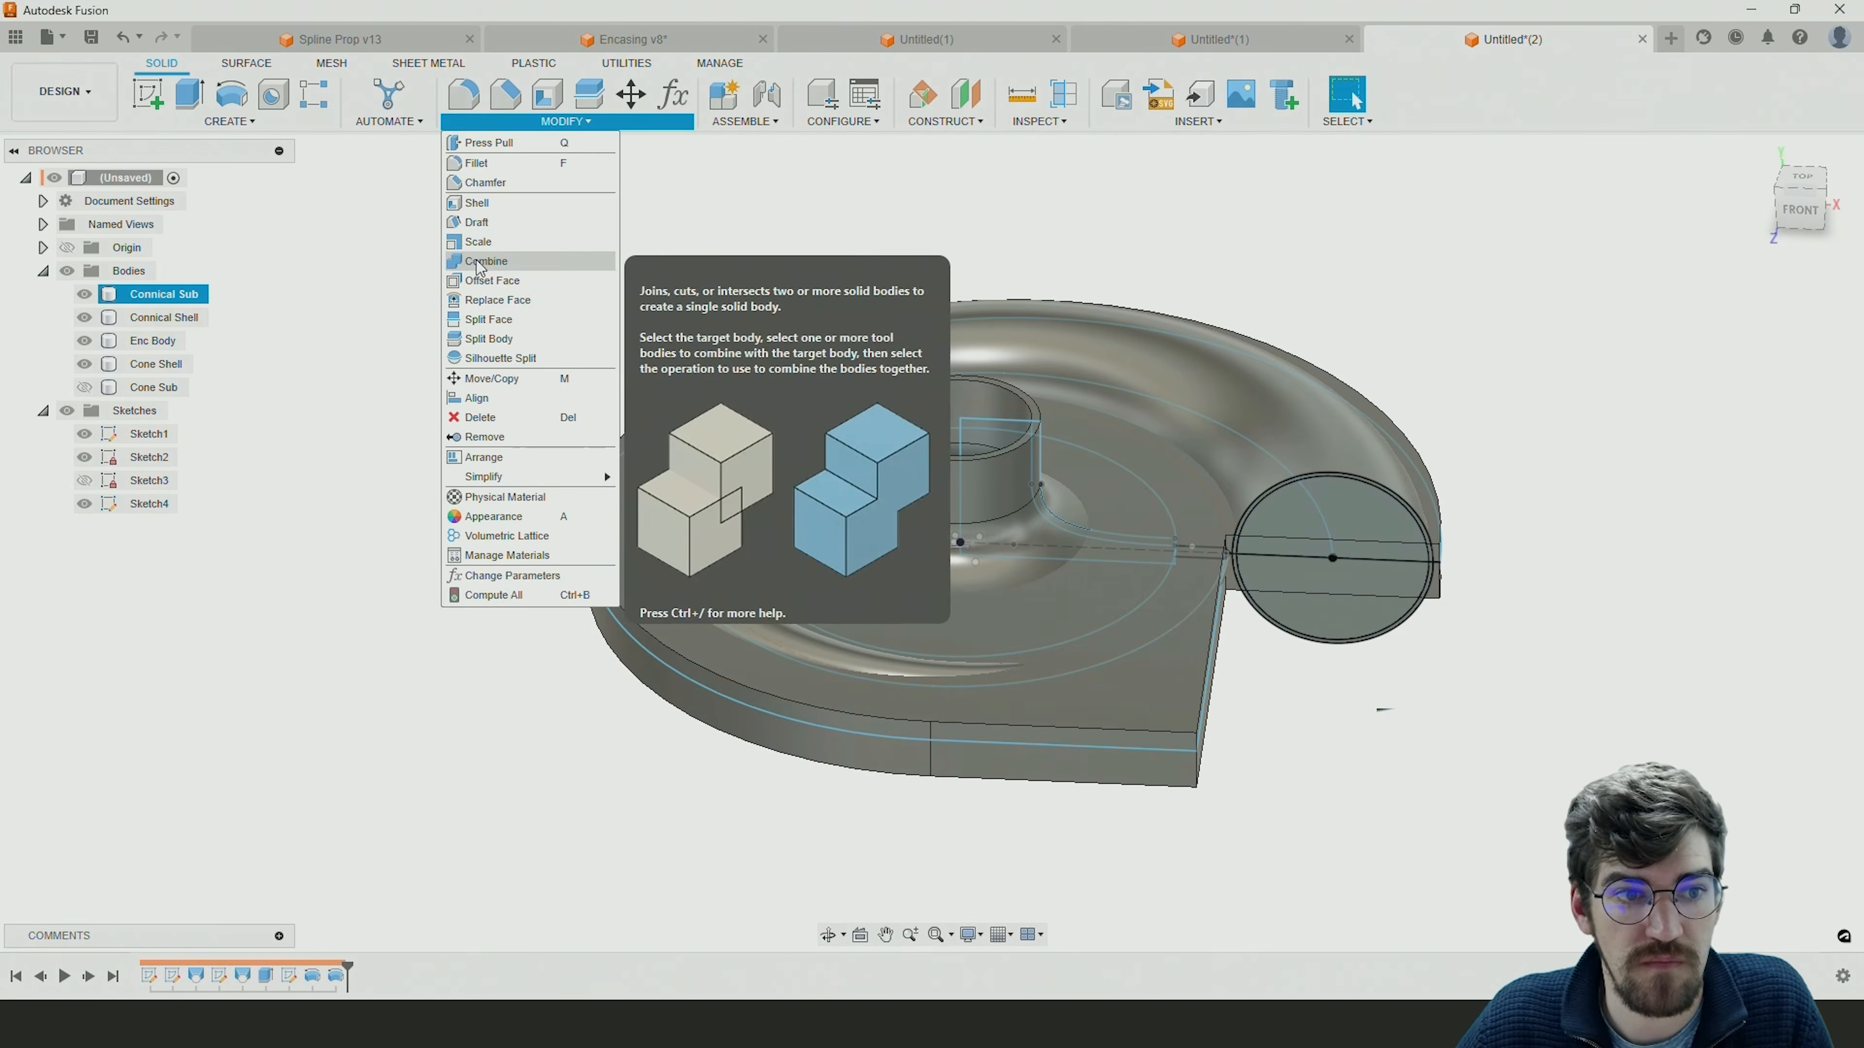
left_click(462, 270)
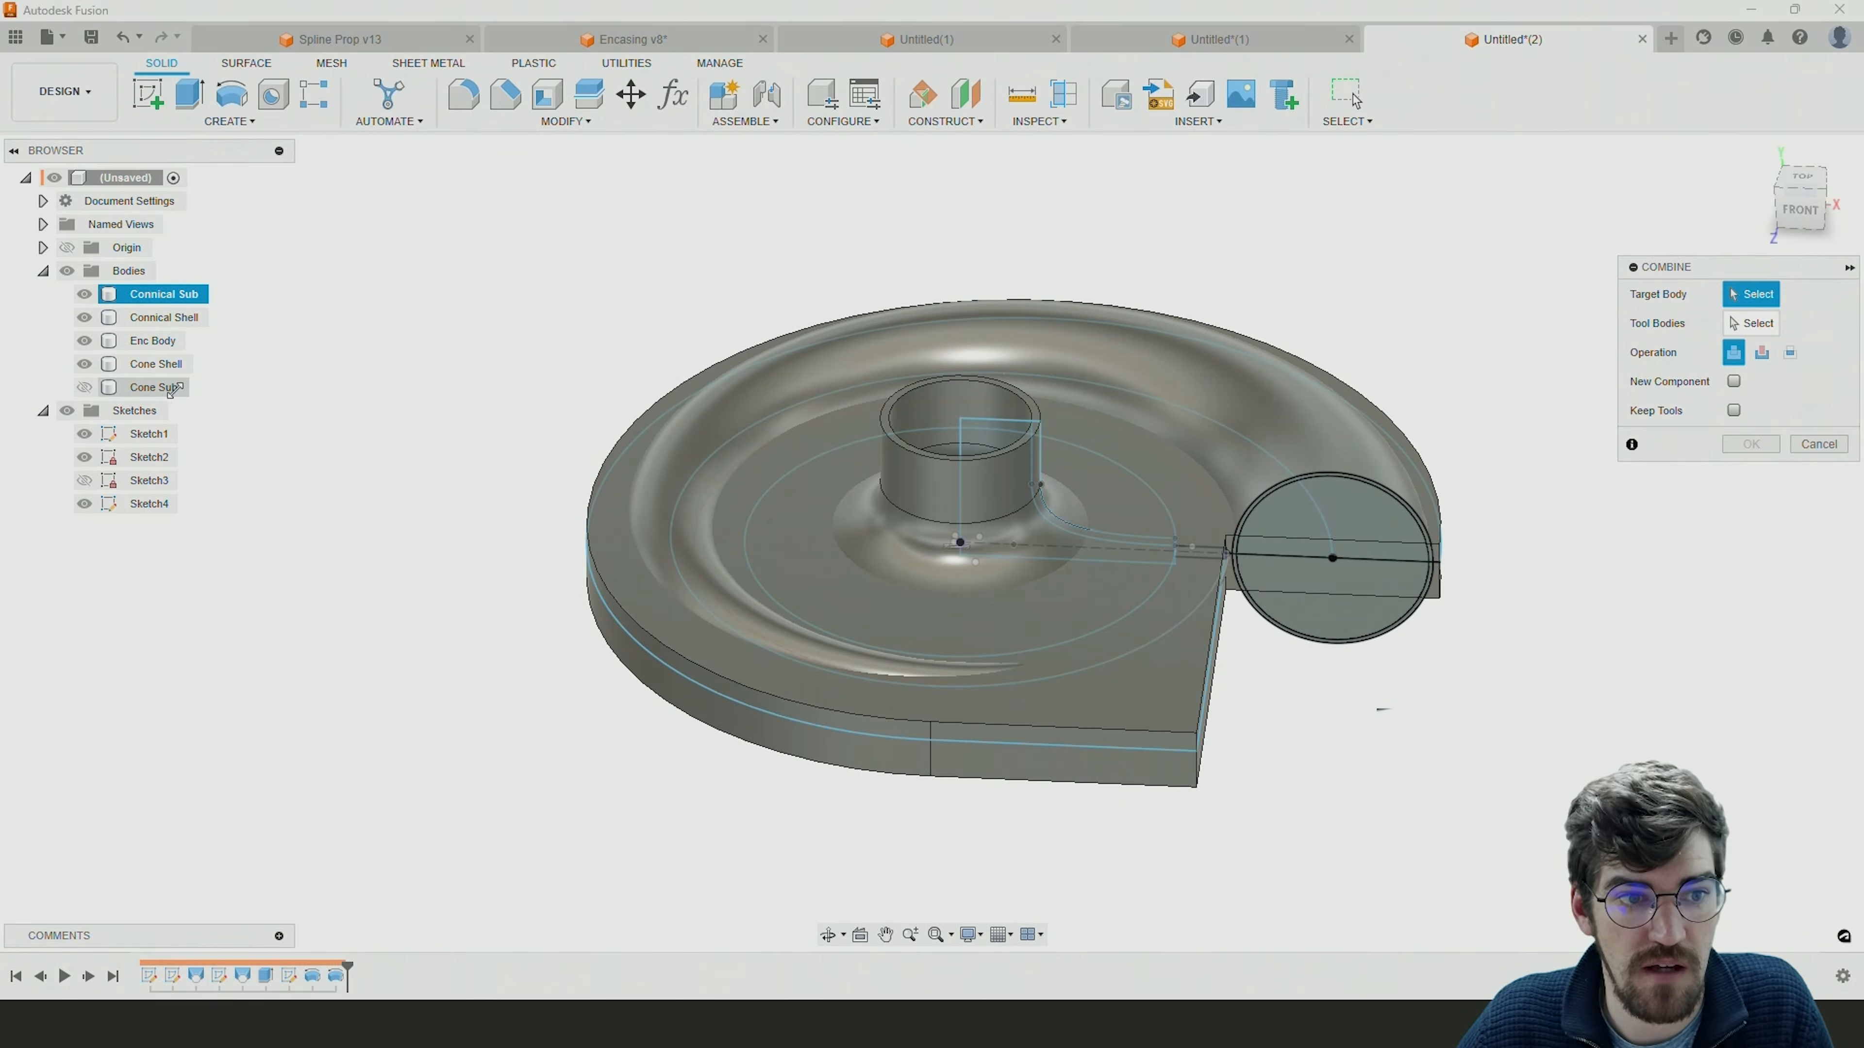
left_click(84, 387)
left_click(133, 391)
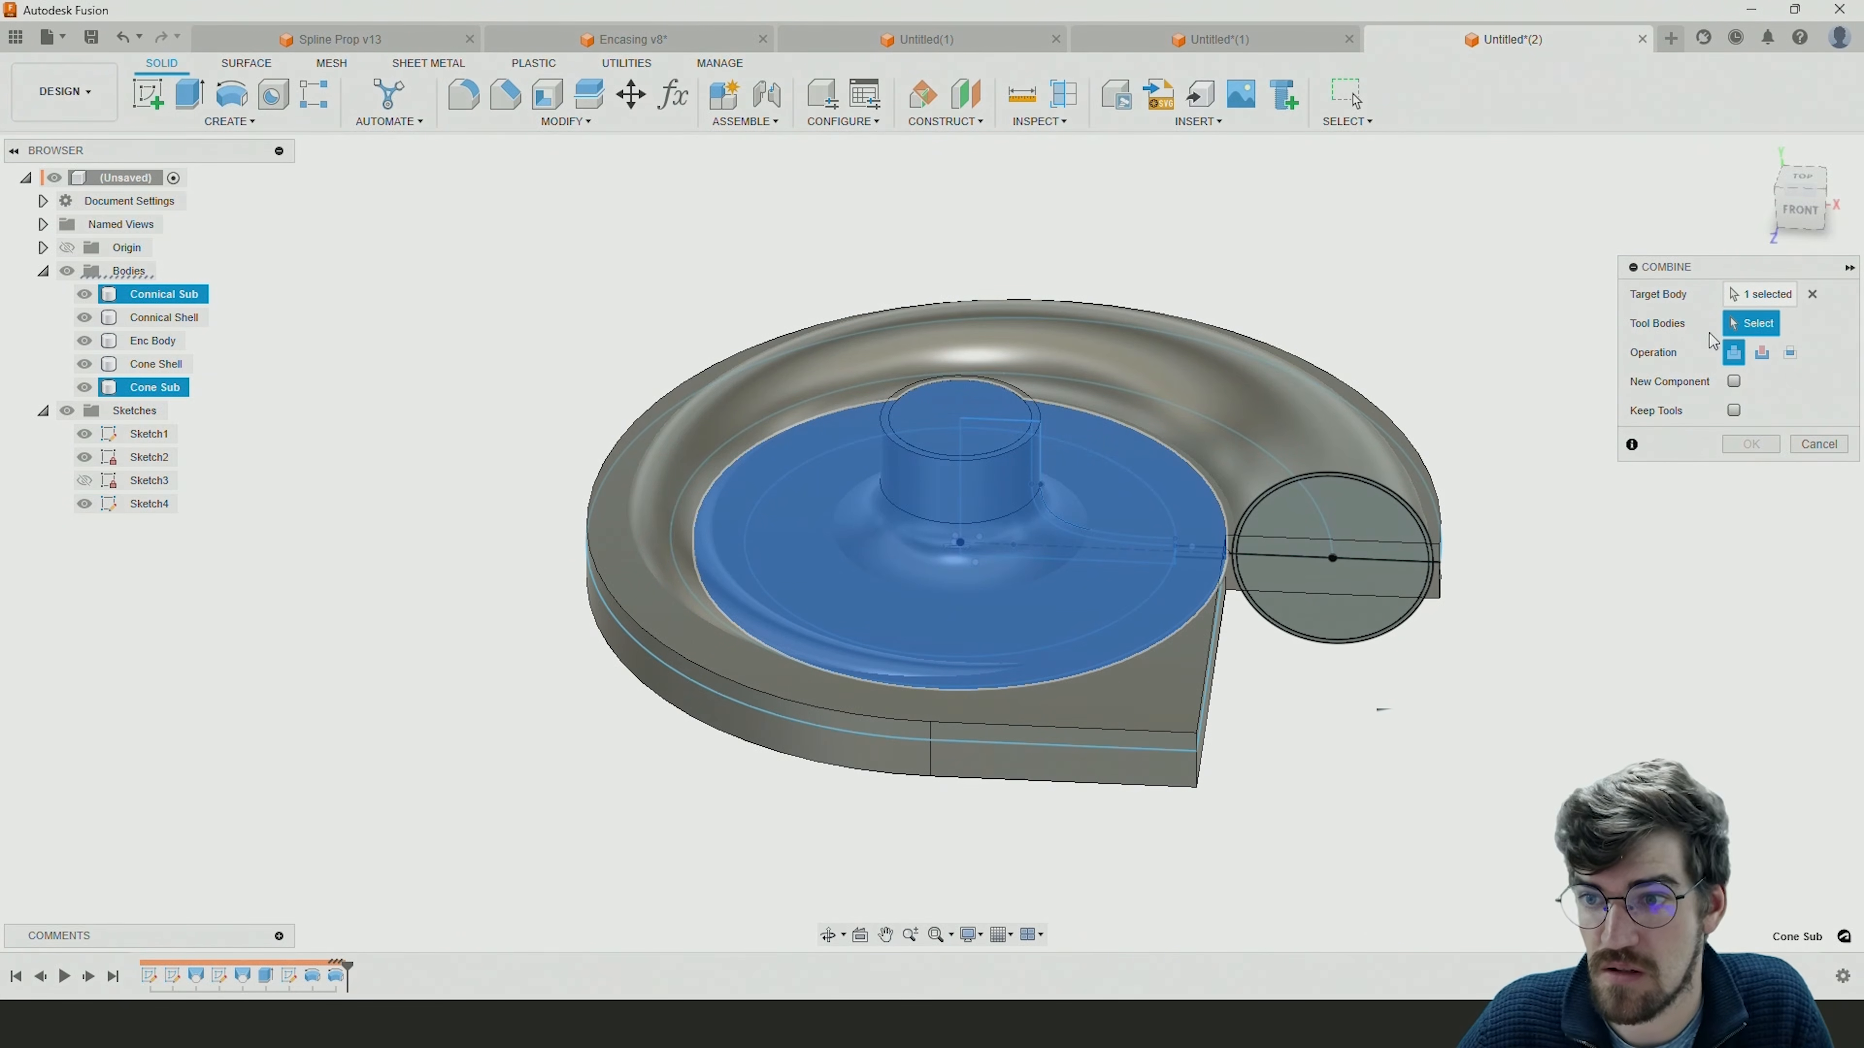
double_click(166, 294)
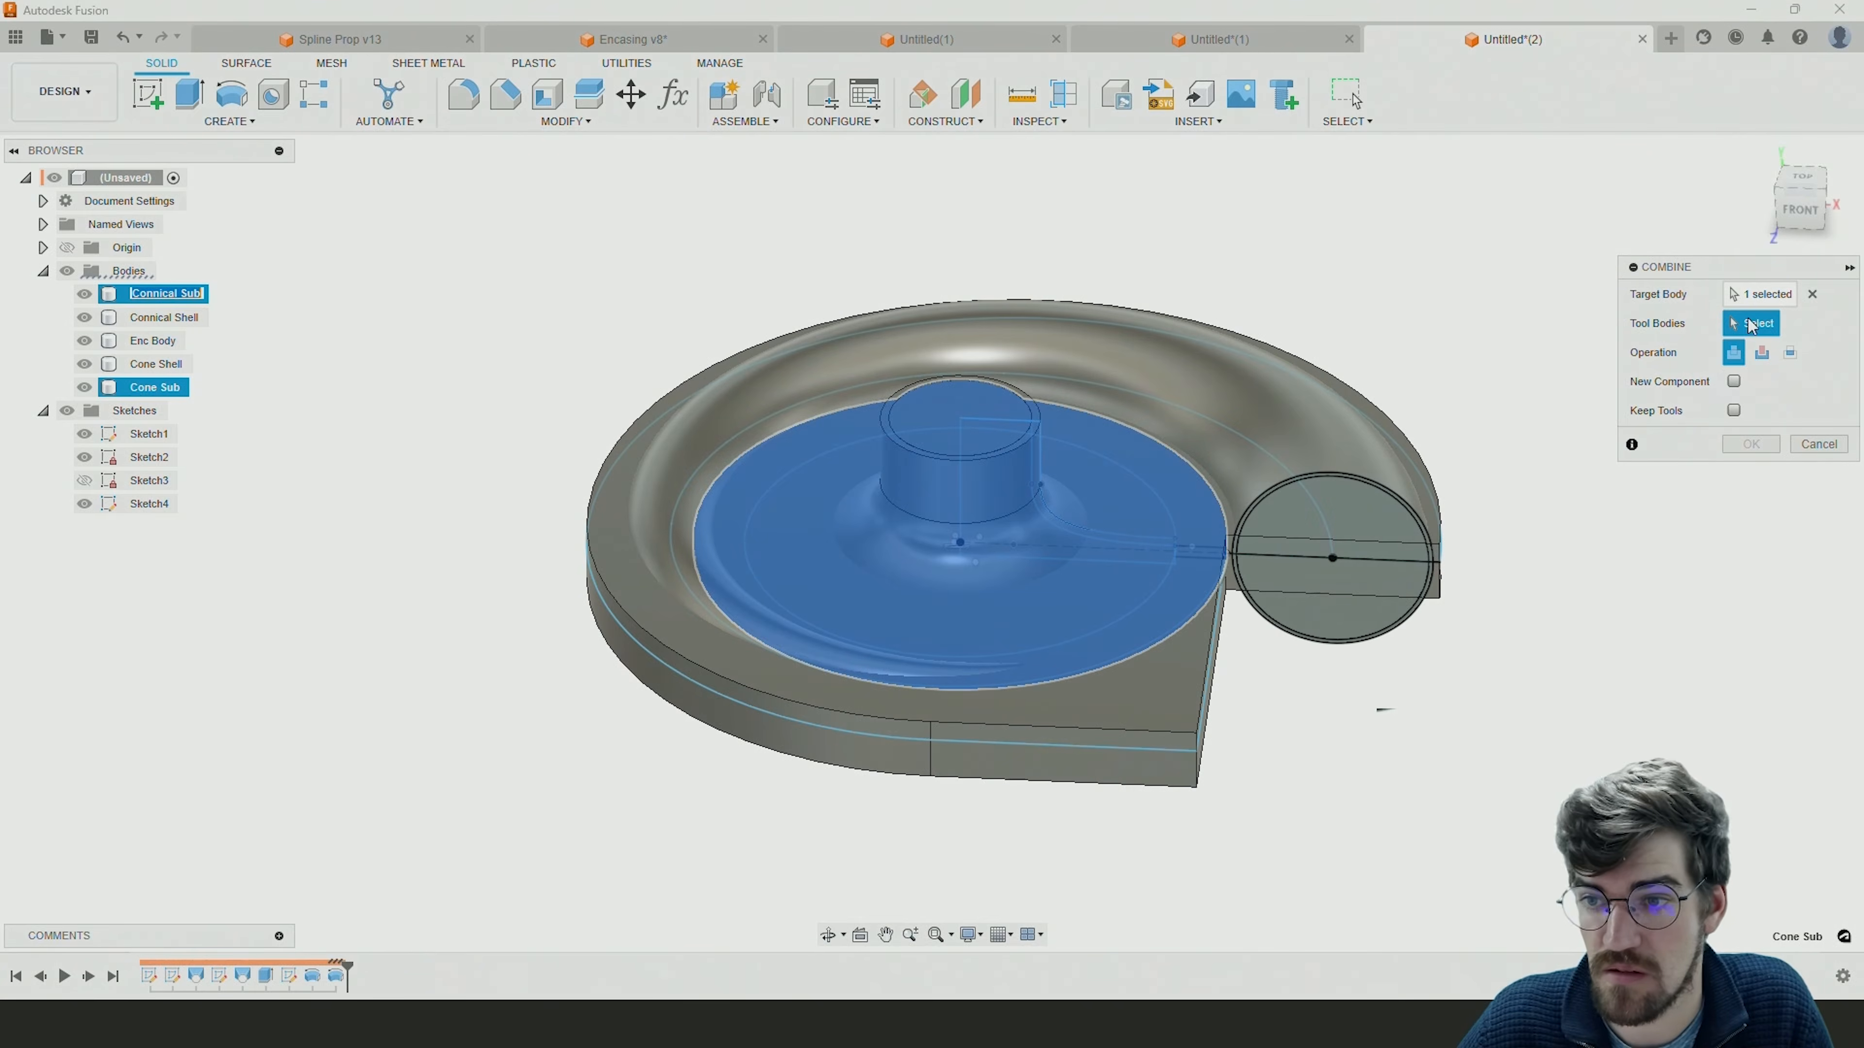
left_click(1812, 297)
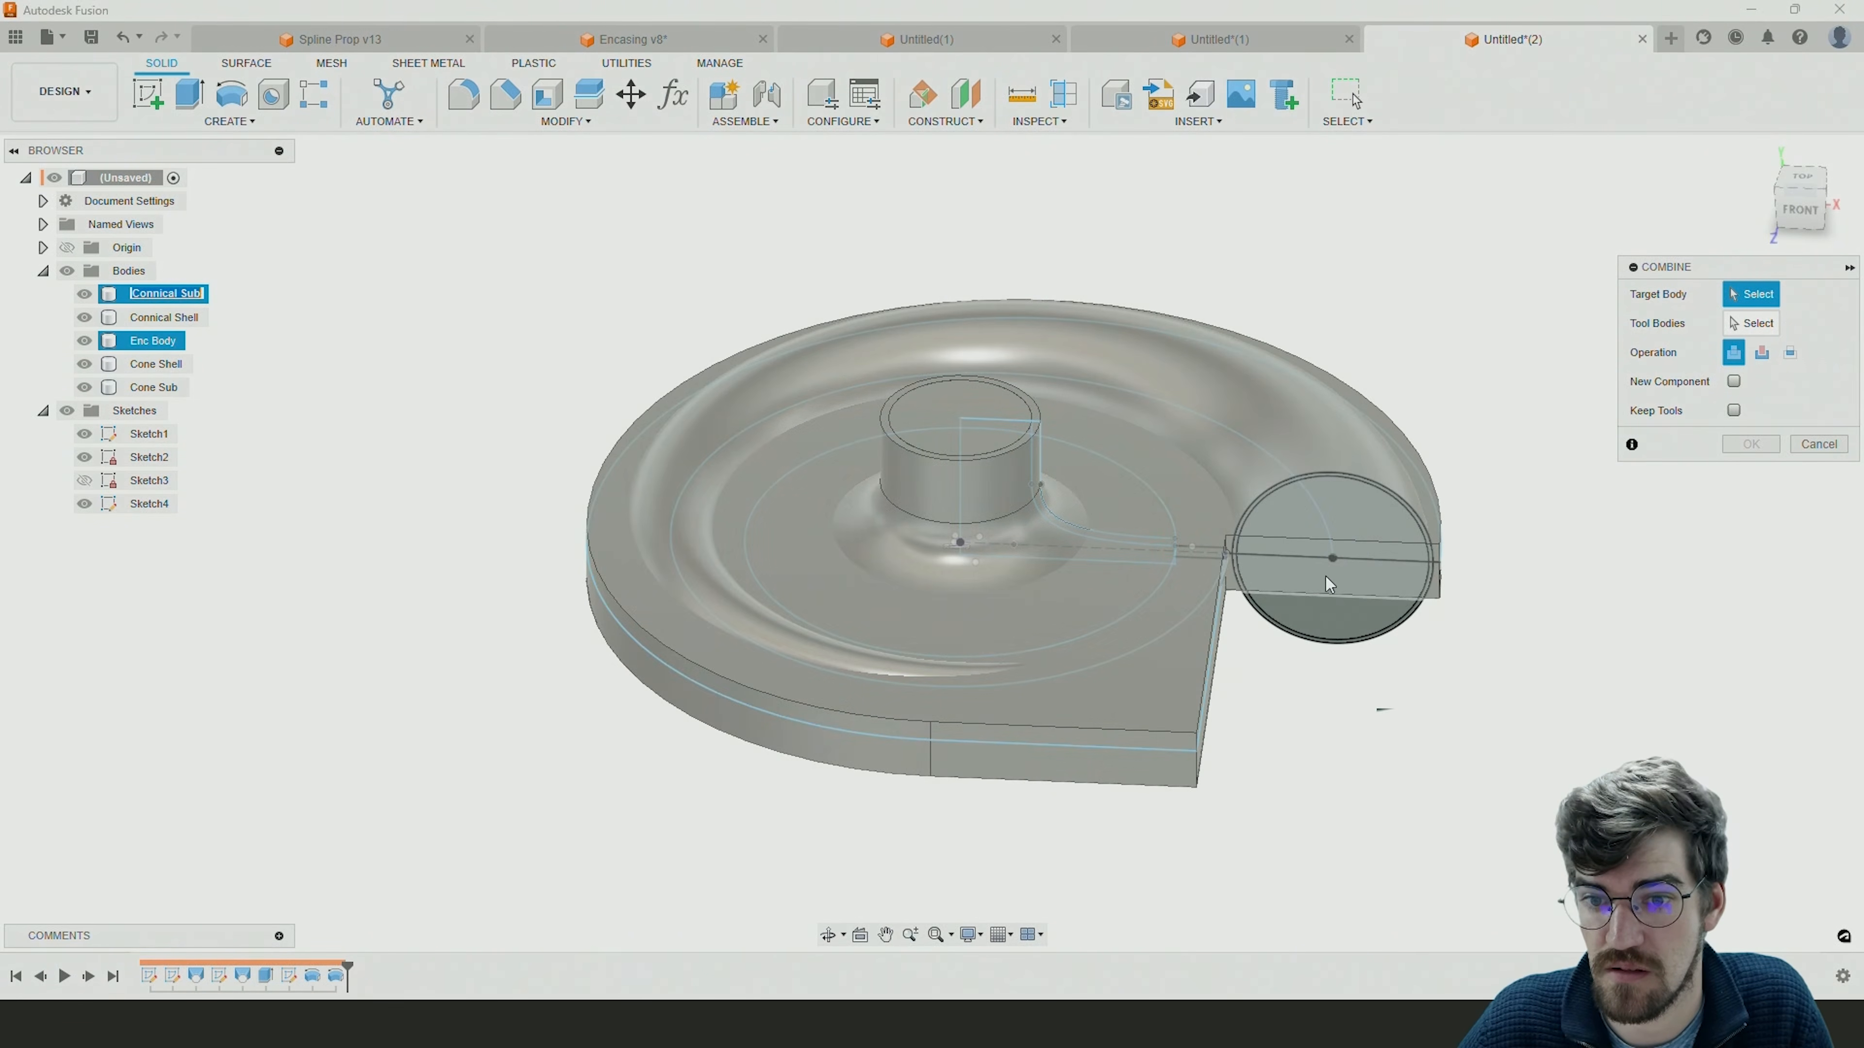
left_click(1330, 567)
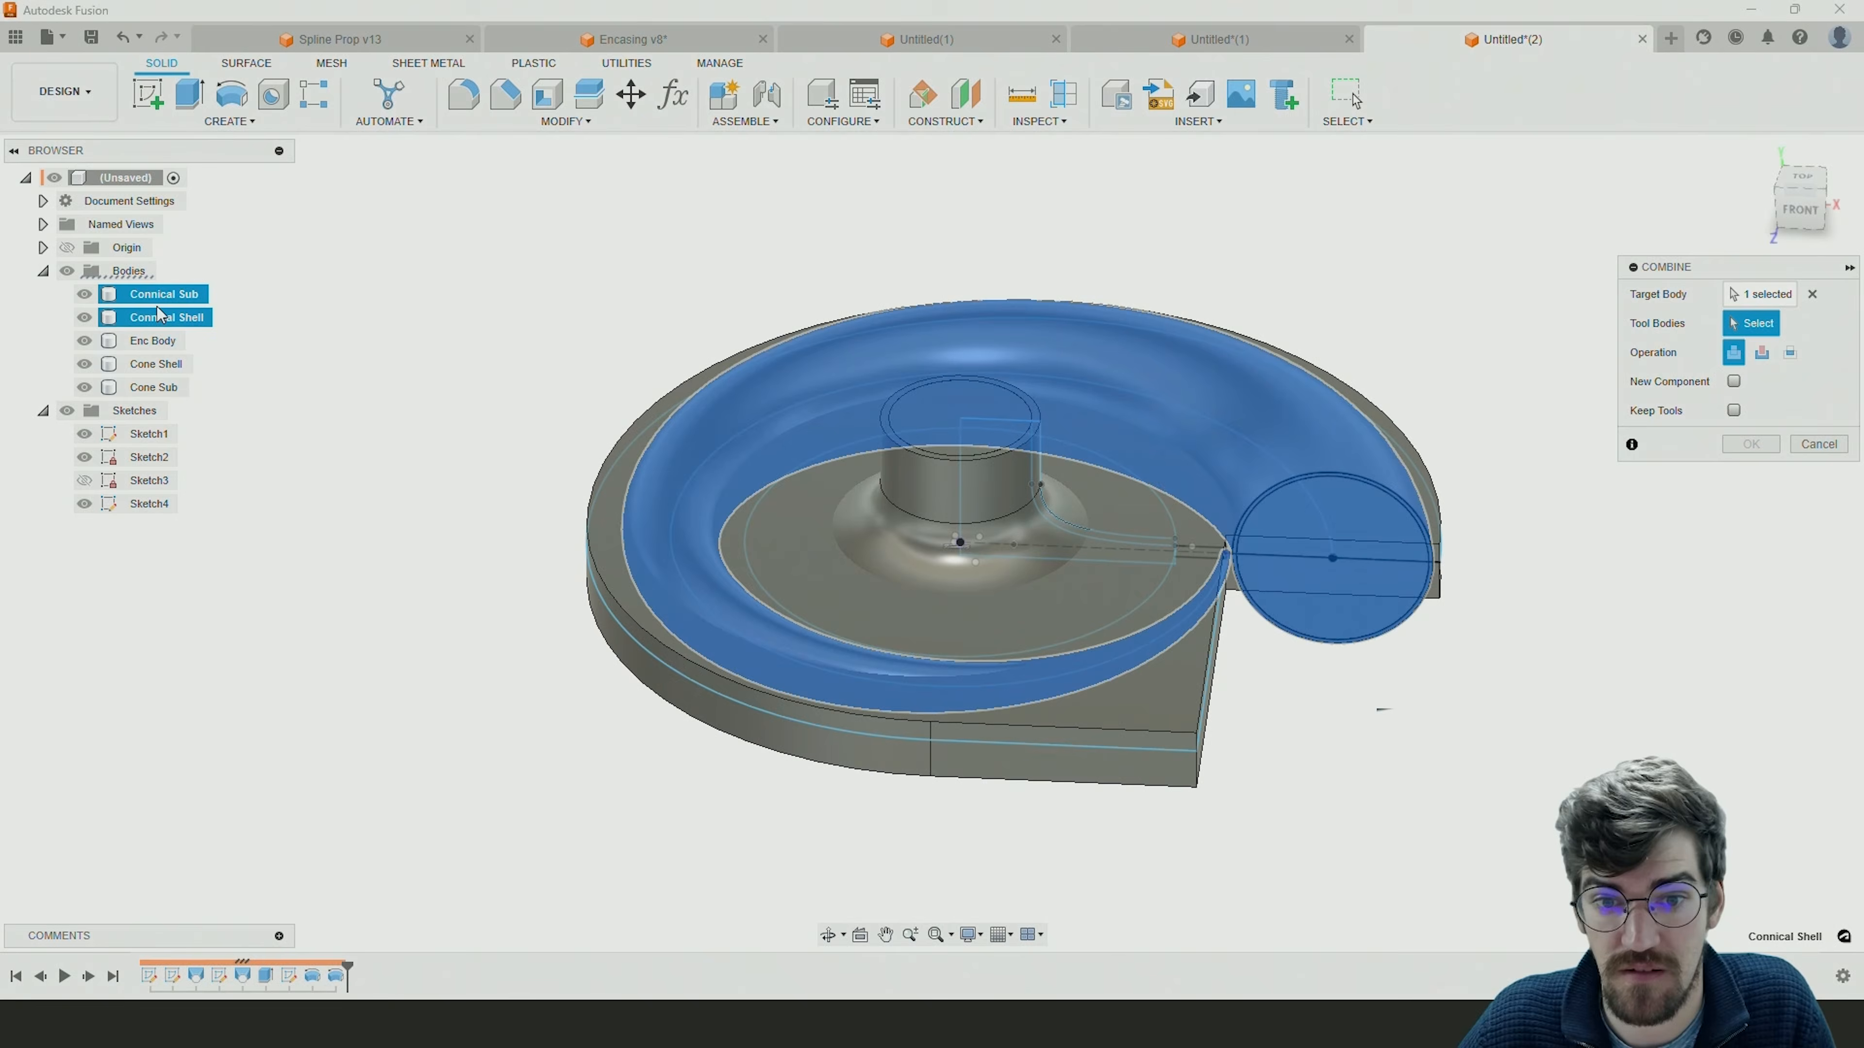
left_click(121, 387)
left_click(1746, 443)
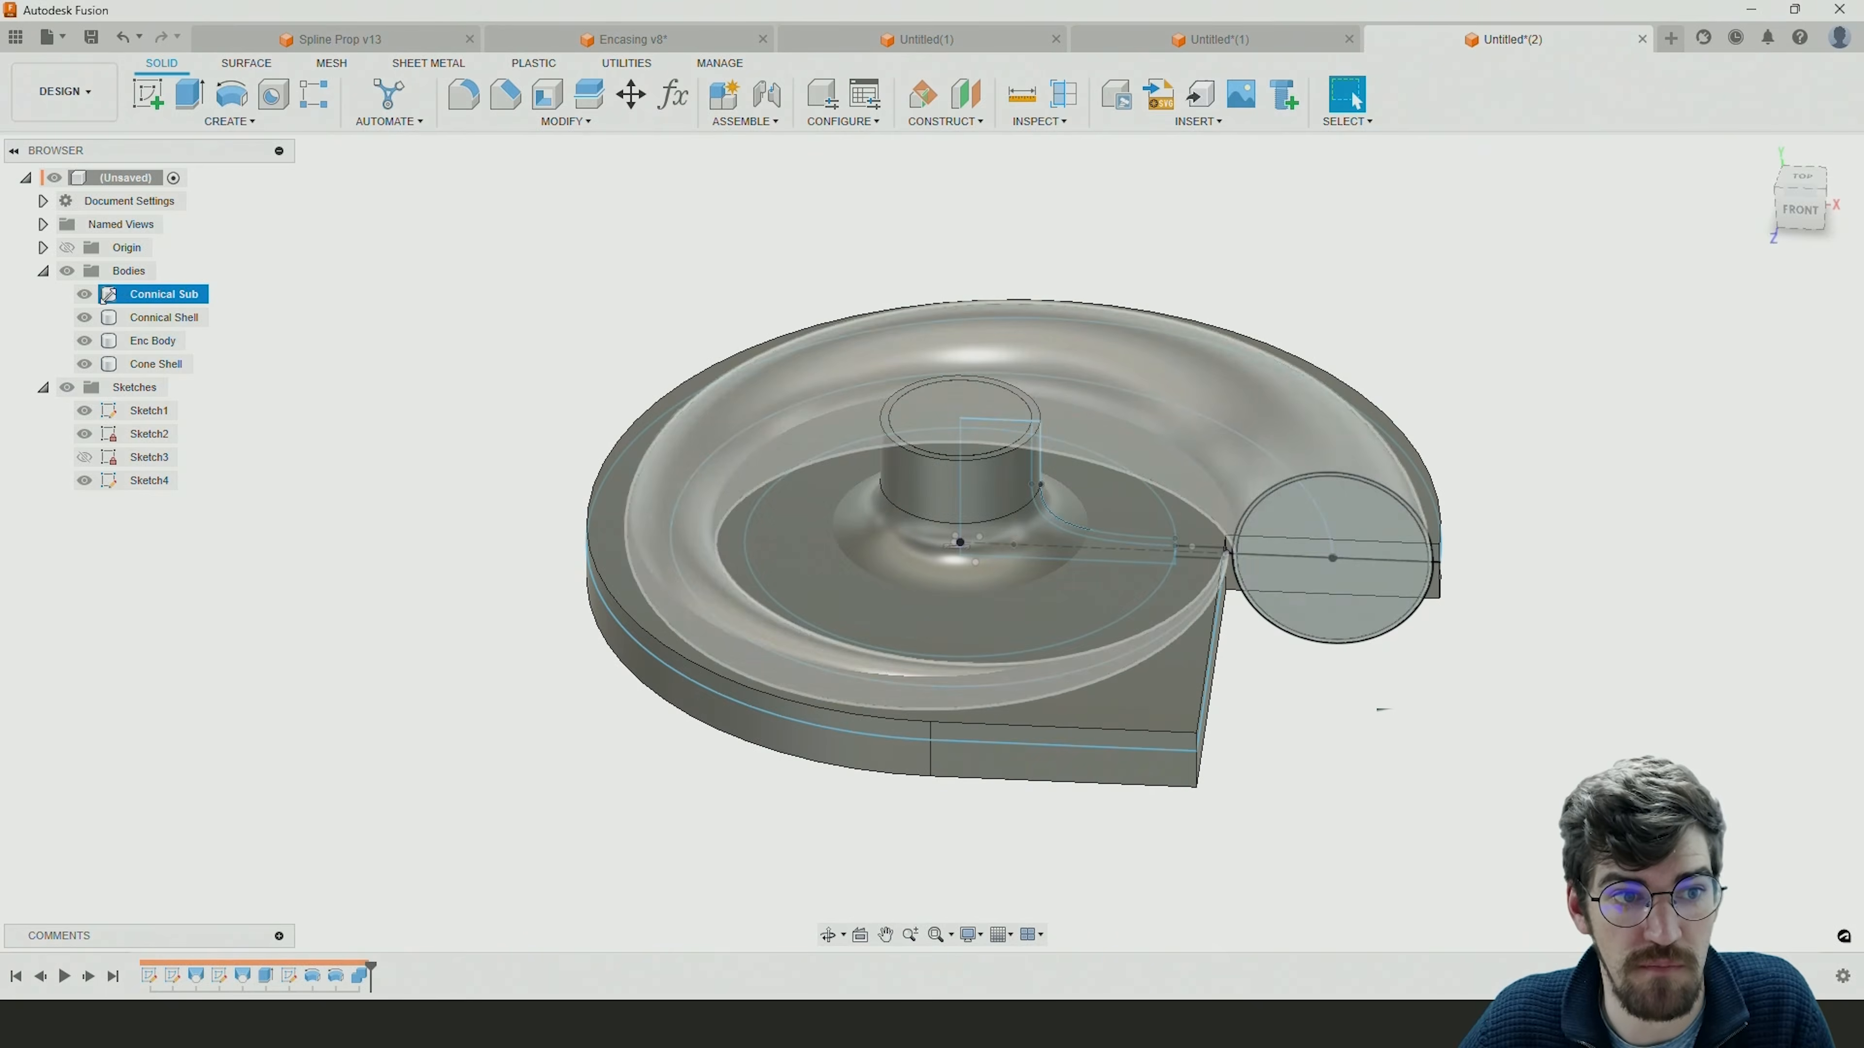
Hide the Connical Sub, Connical Shell, Enc Body and Cone Shell bodies.
left_click(85, 294)
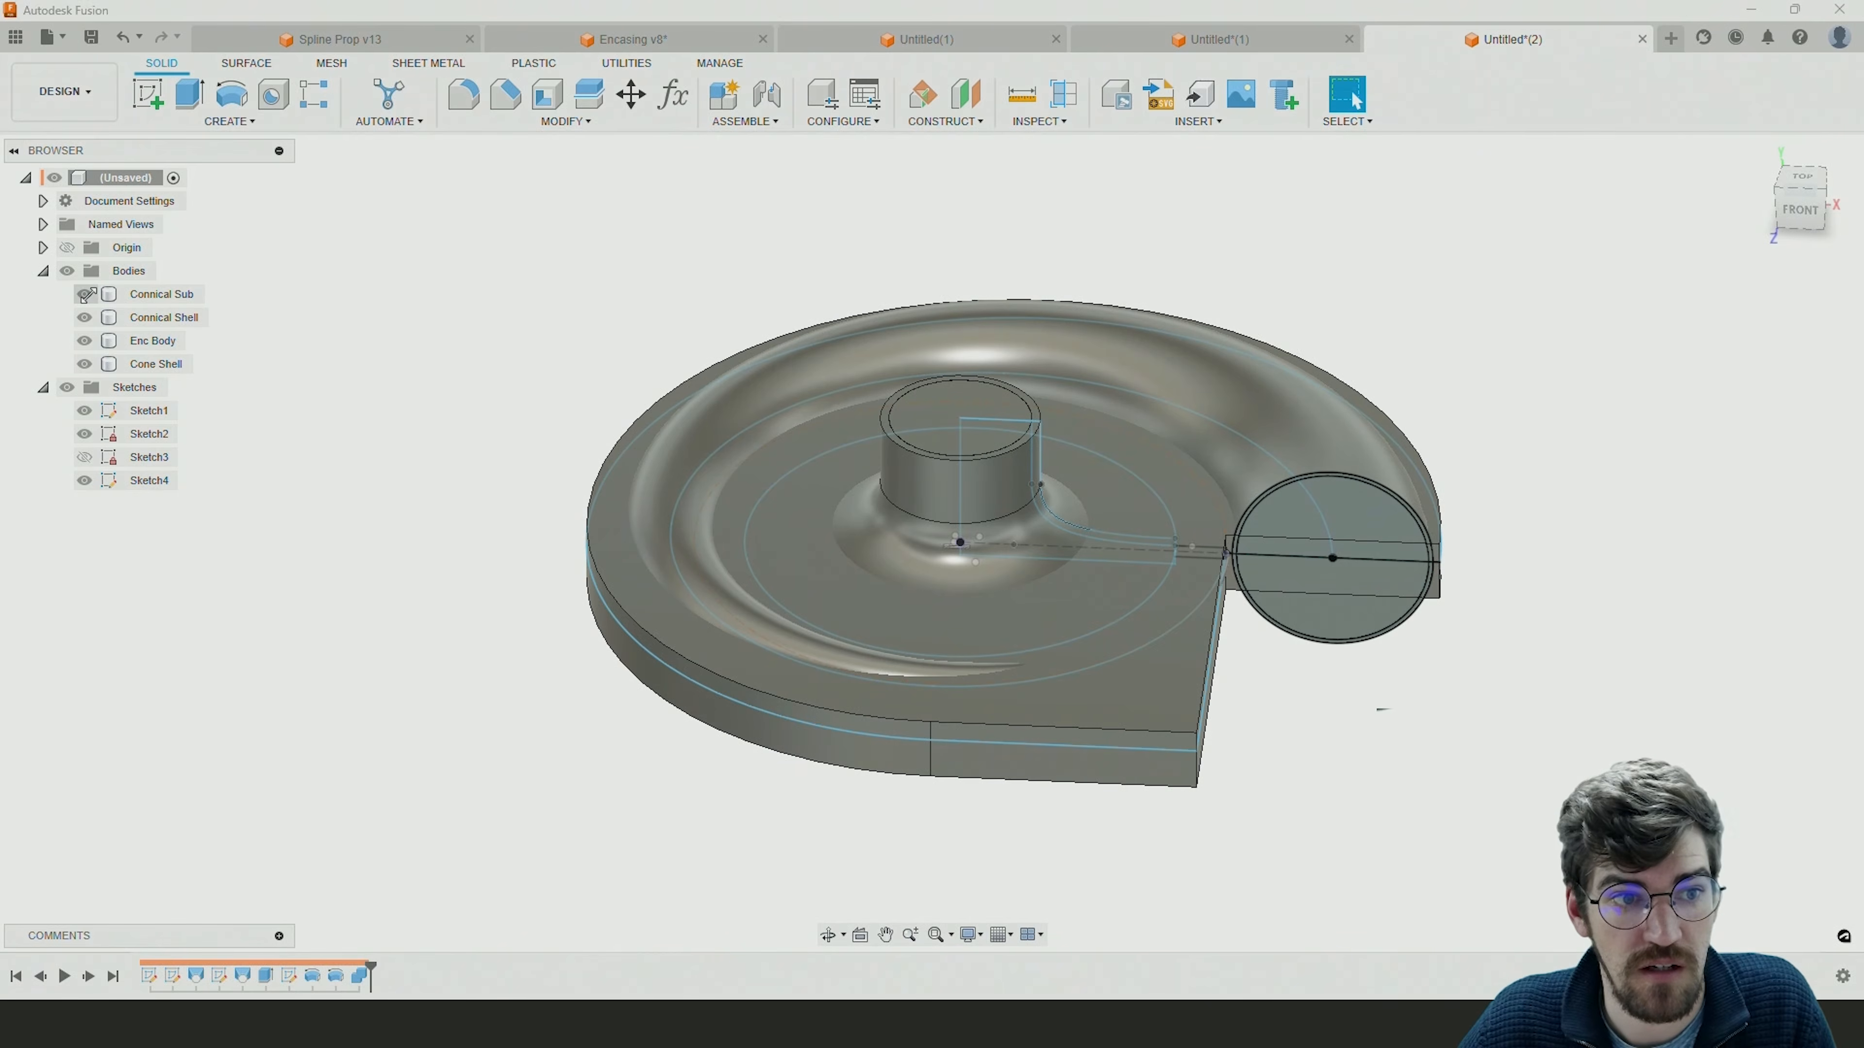
left_click(84, 317)
left_click(84, 341)
left_click(84, 364)
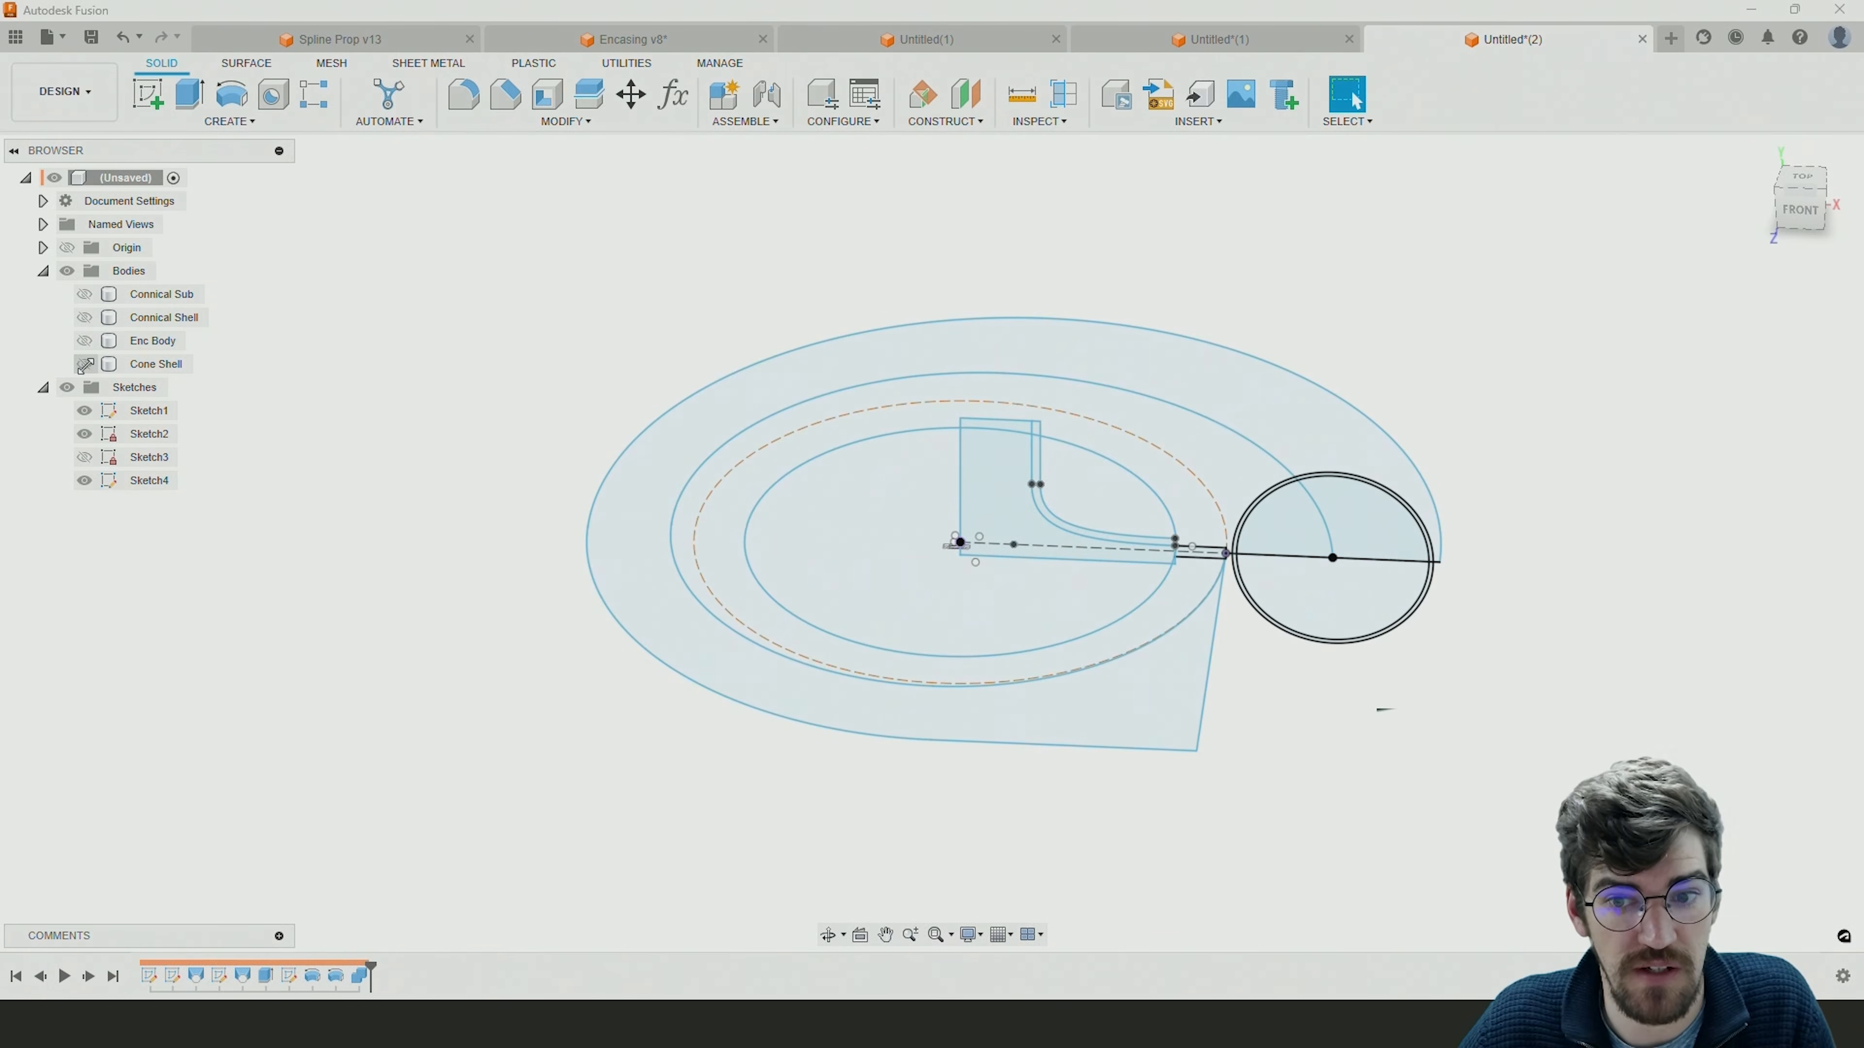
Show the Connical Sub, Cone Shell and Connical Shell bodies in turn to check which one contains the funnel interior.
left_click(85, 294)
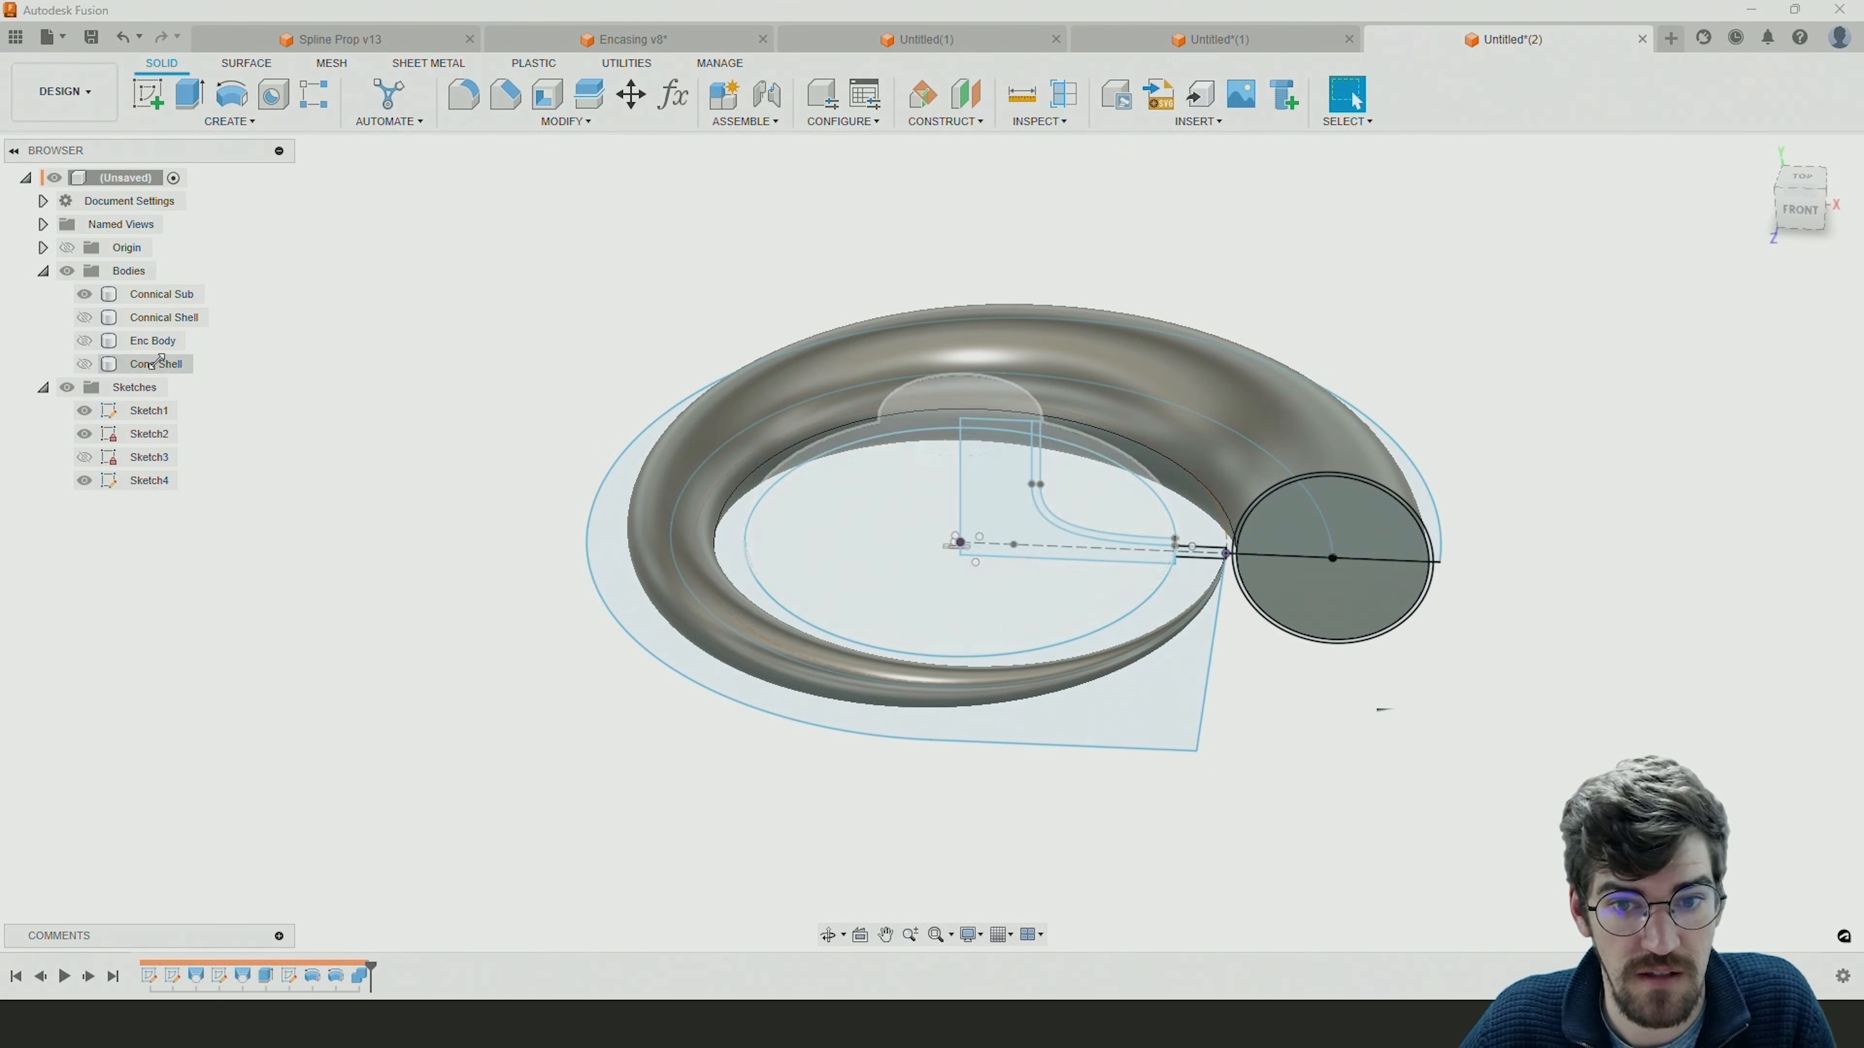
left_click(83, 364)
left_click(83, 364)
left_click(83, 364)
left_click(83, 364)
left_click(82, 317)
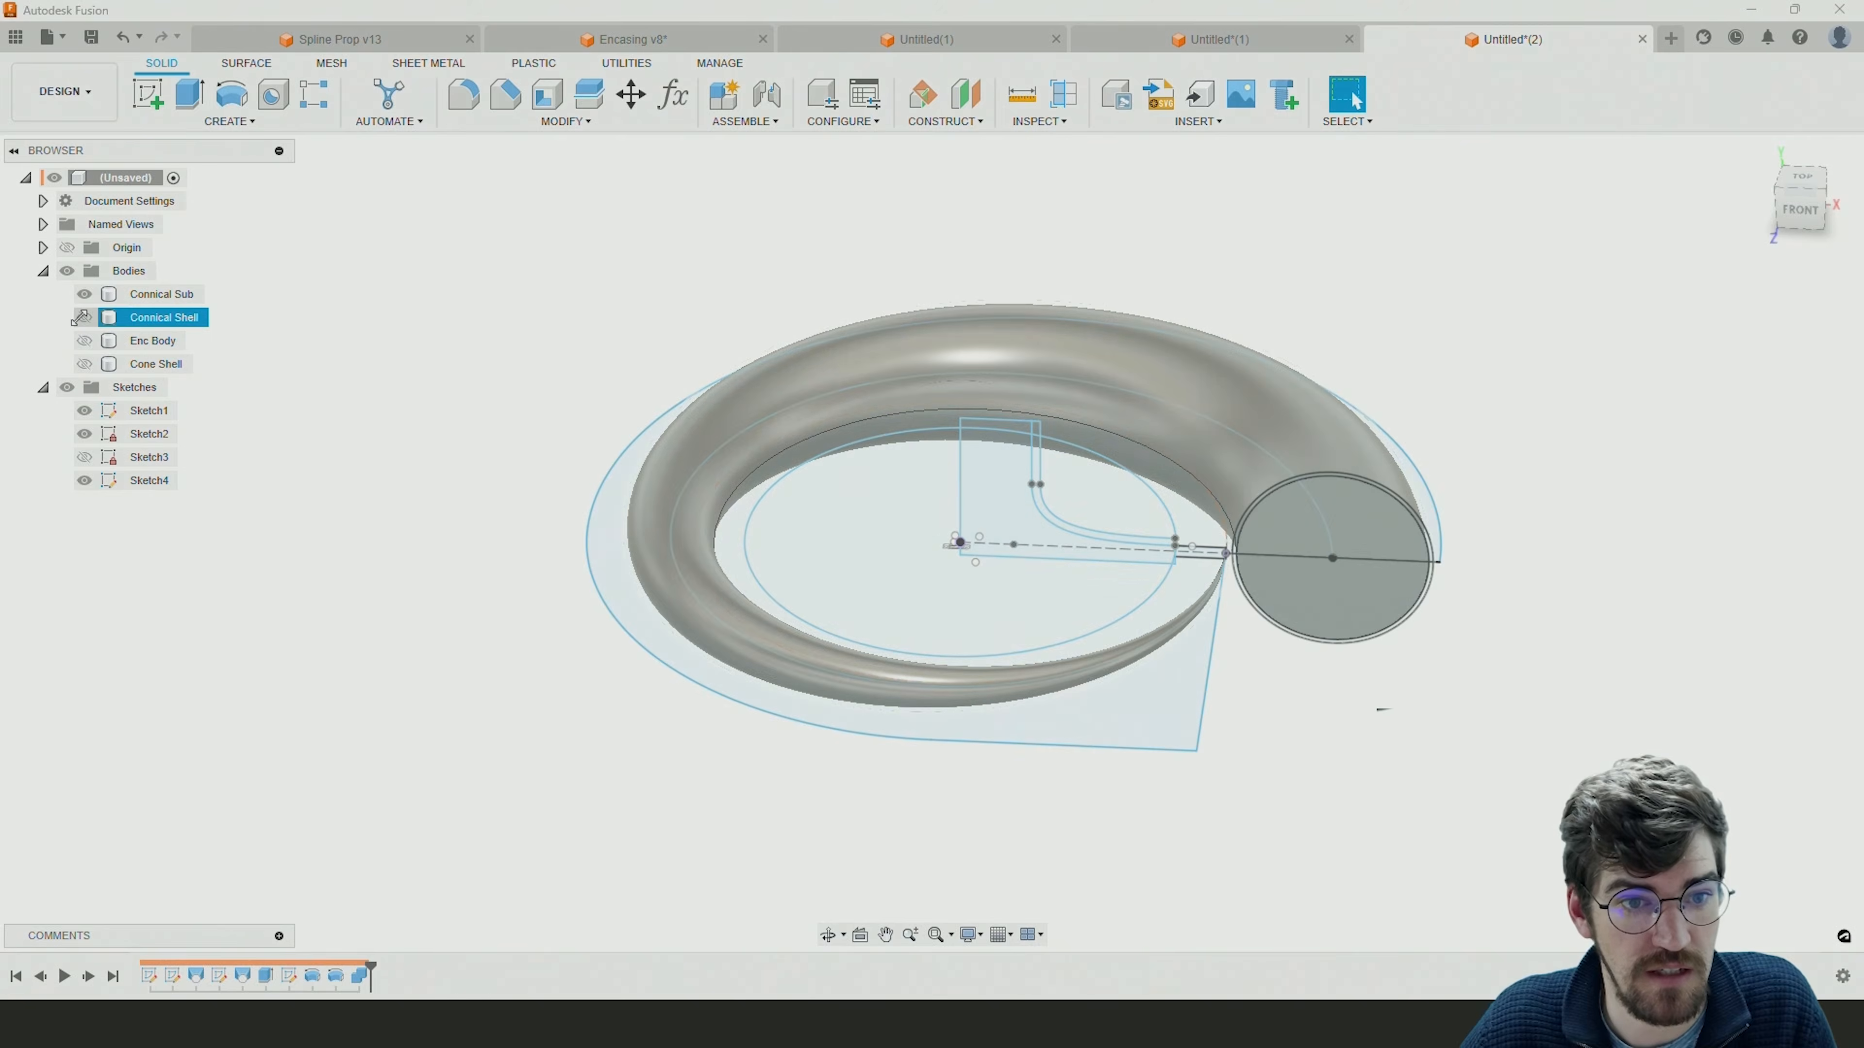
left_click(82, 317)
left_click(83, 293)
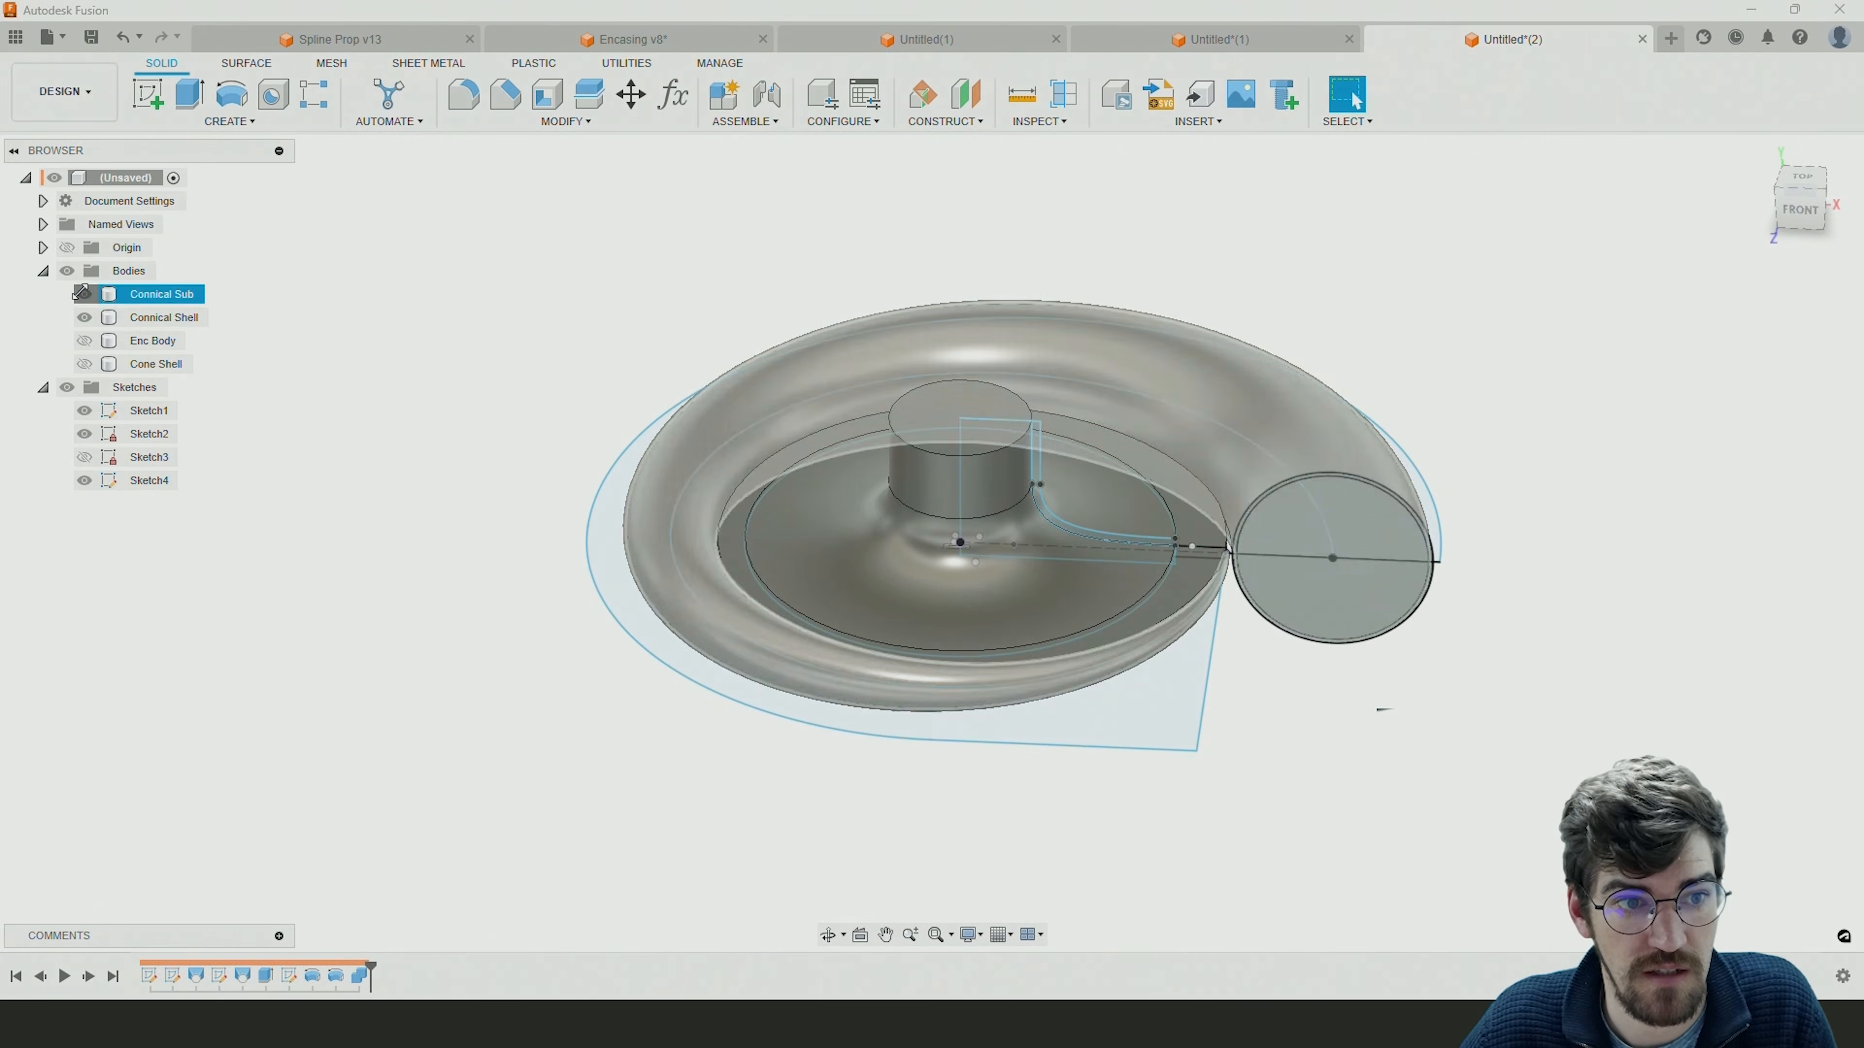
left_click(83, 314)
left_click(83, 315)
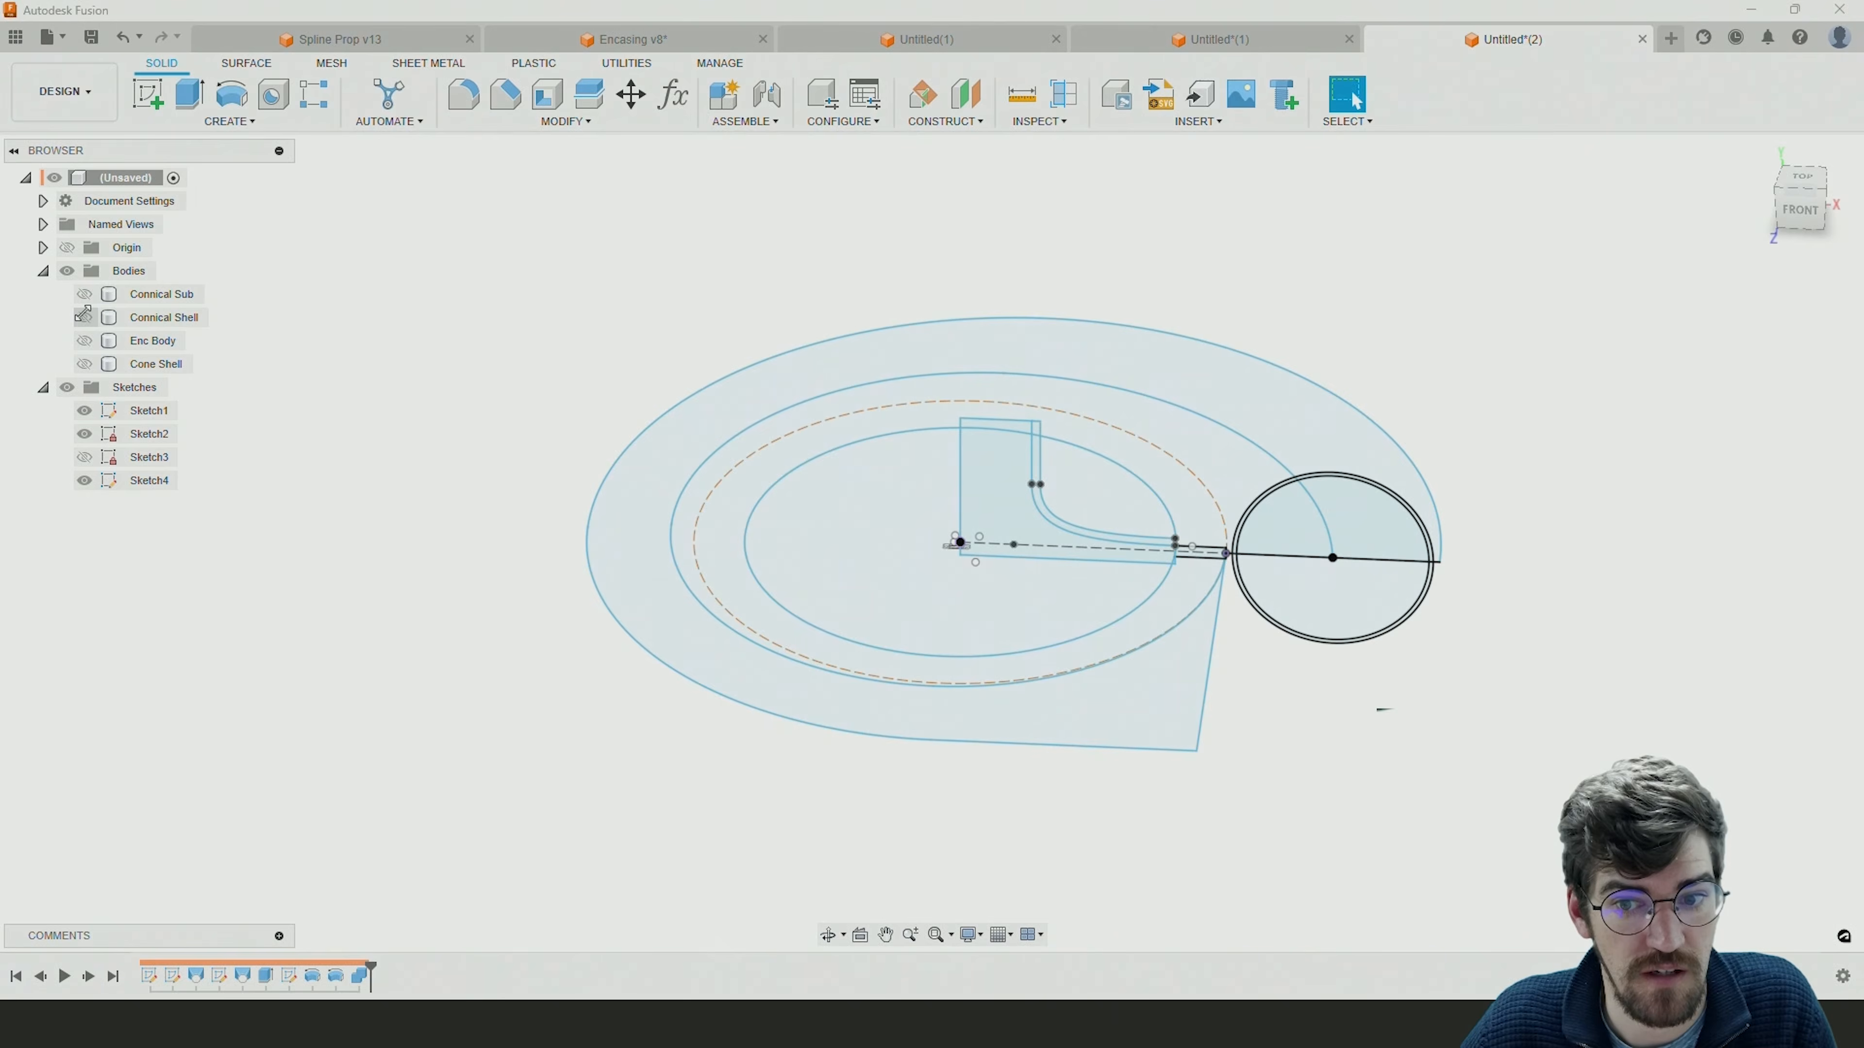
left_click(83, 316)
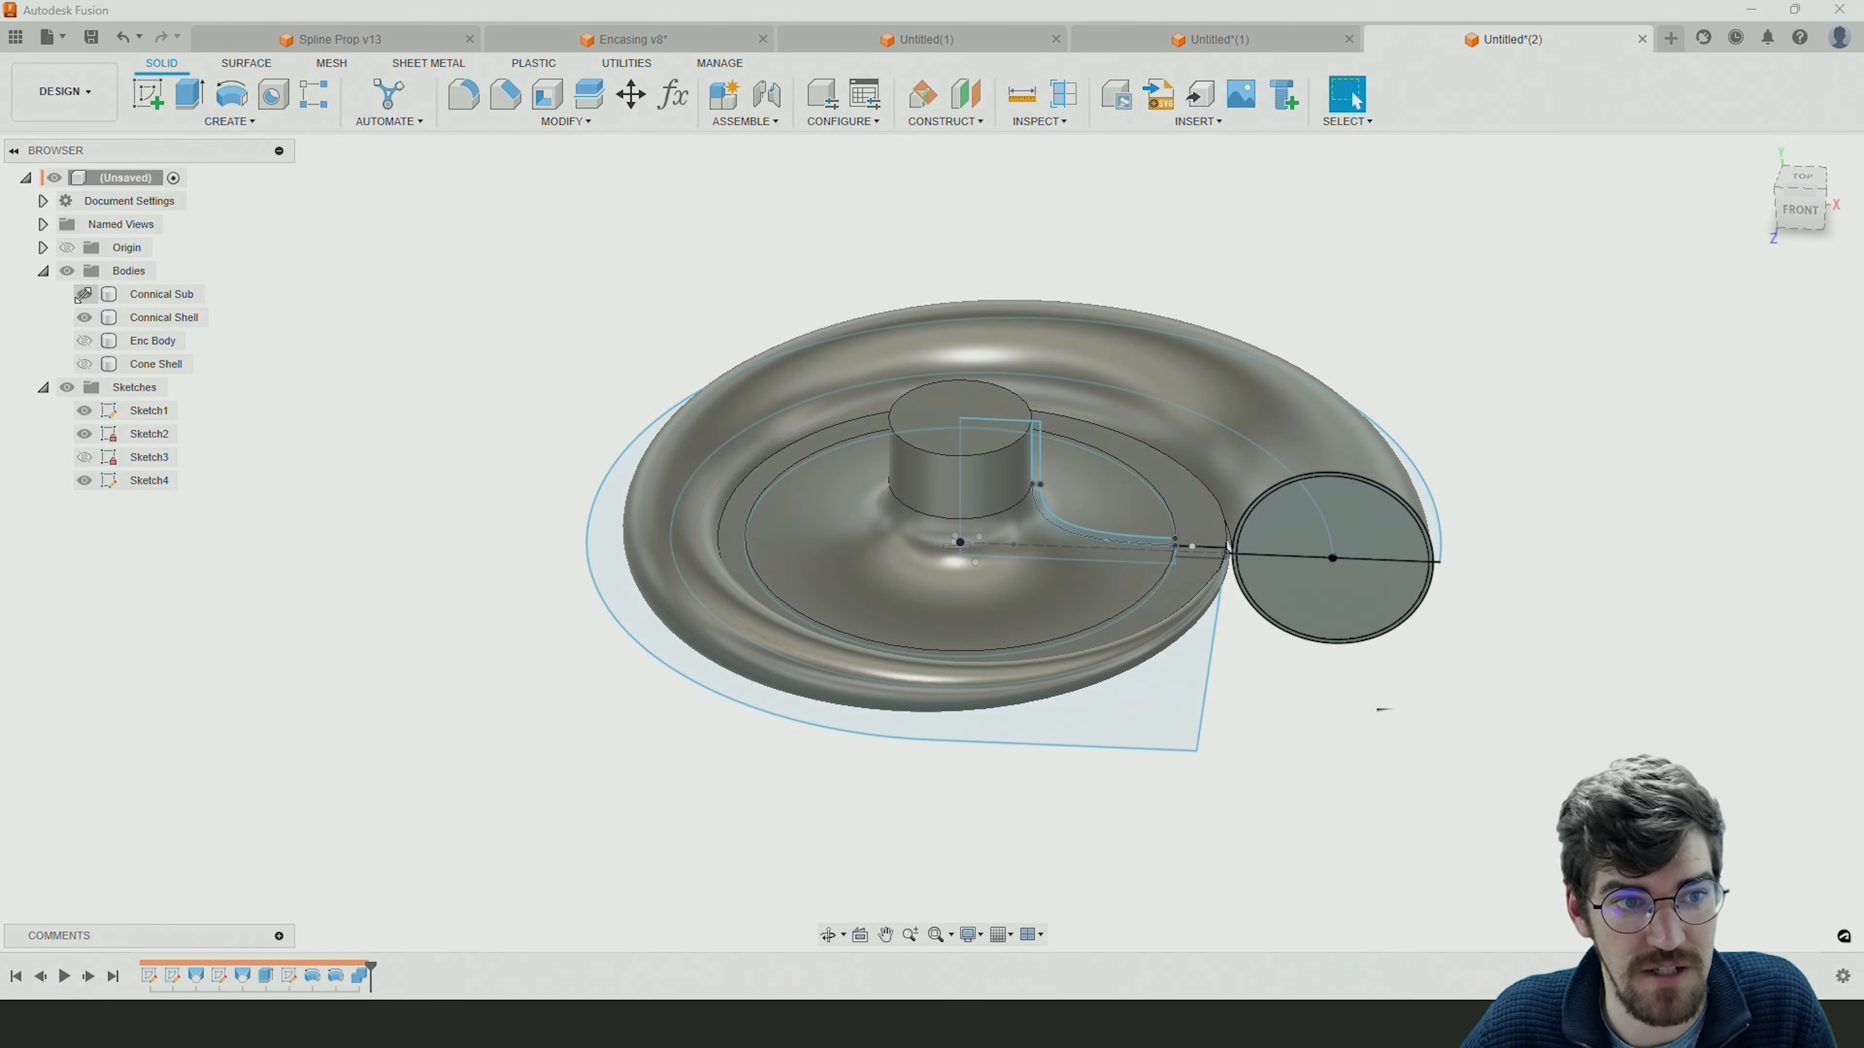
Try to edit the Combine feature with Connical Sub as the target body and Cone Sub as the tool body.
double_click(353, 978)
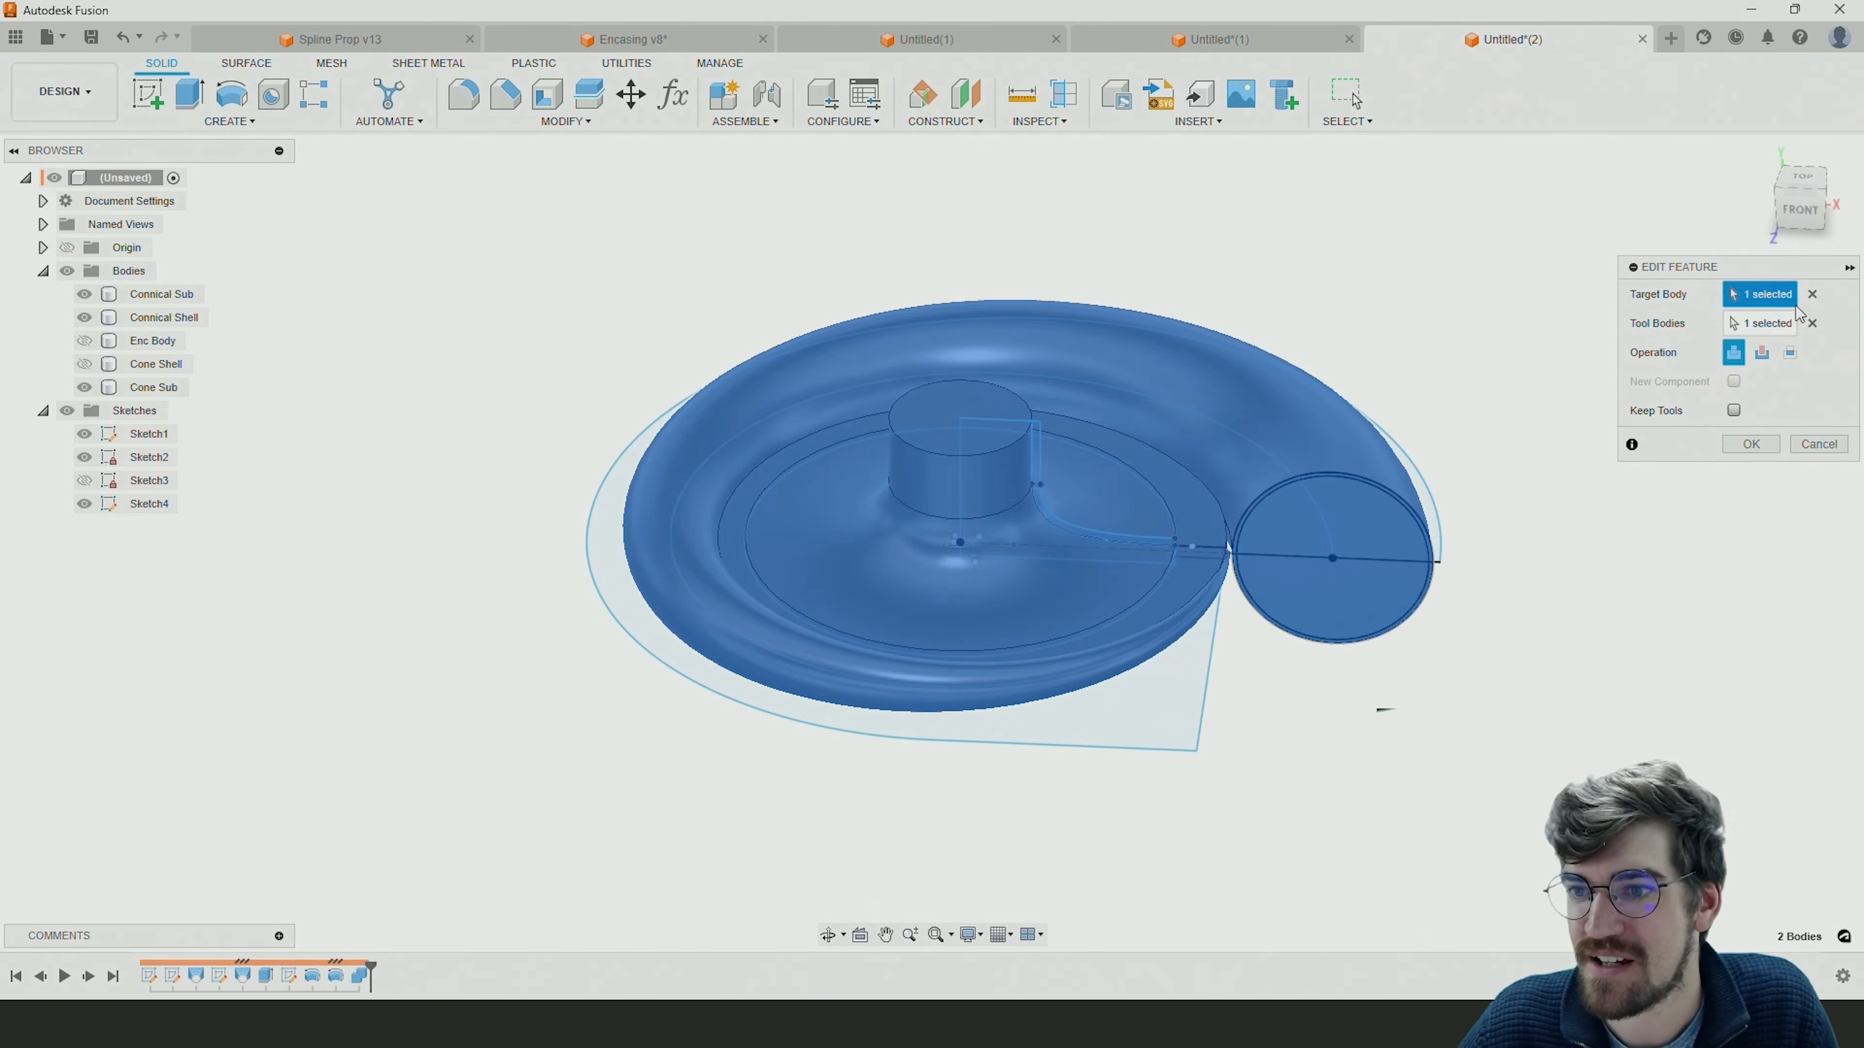
left_click(1818, 325)
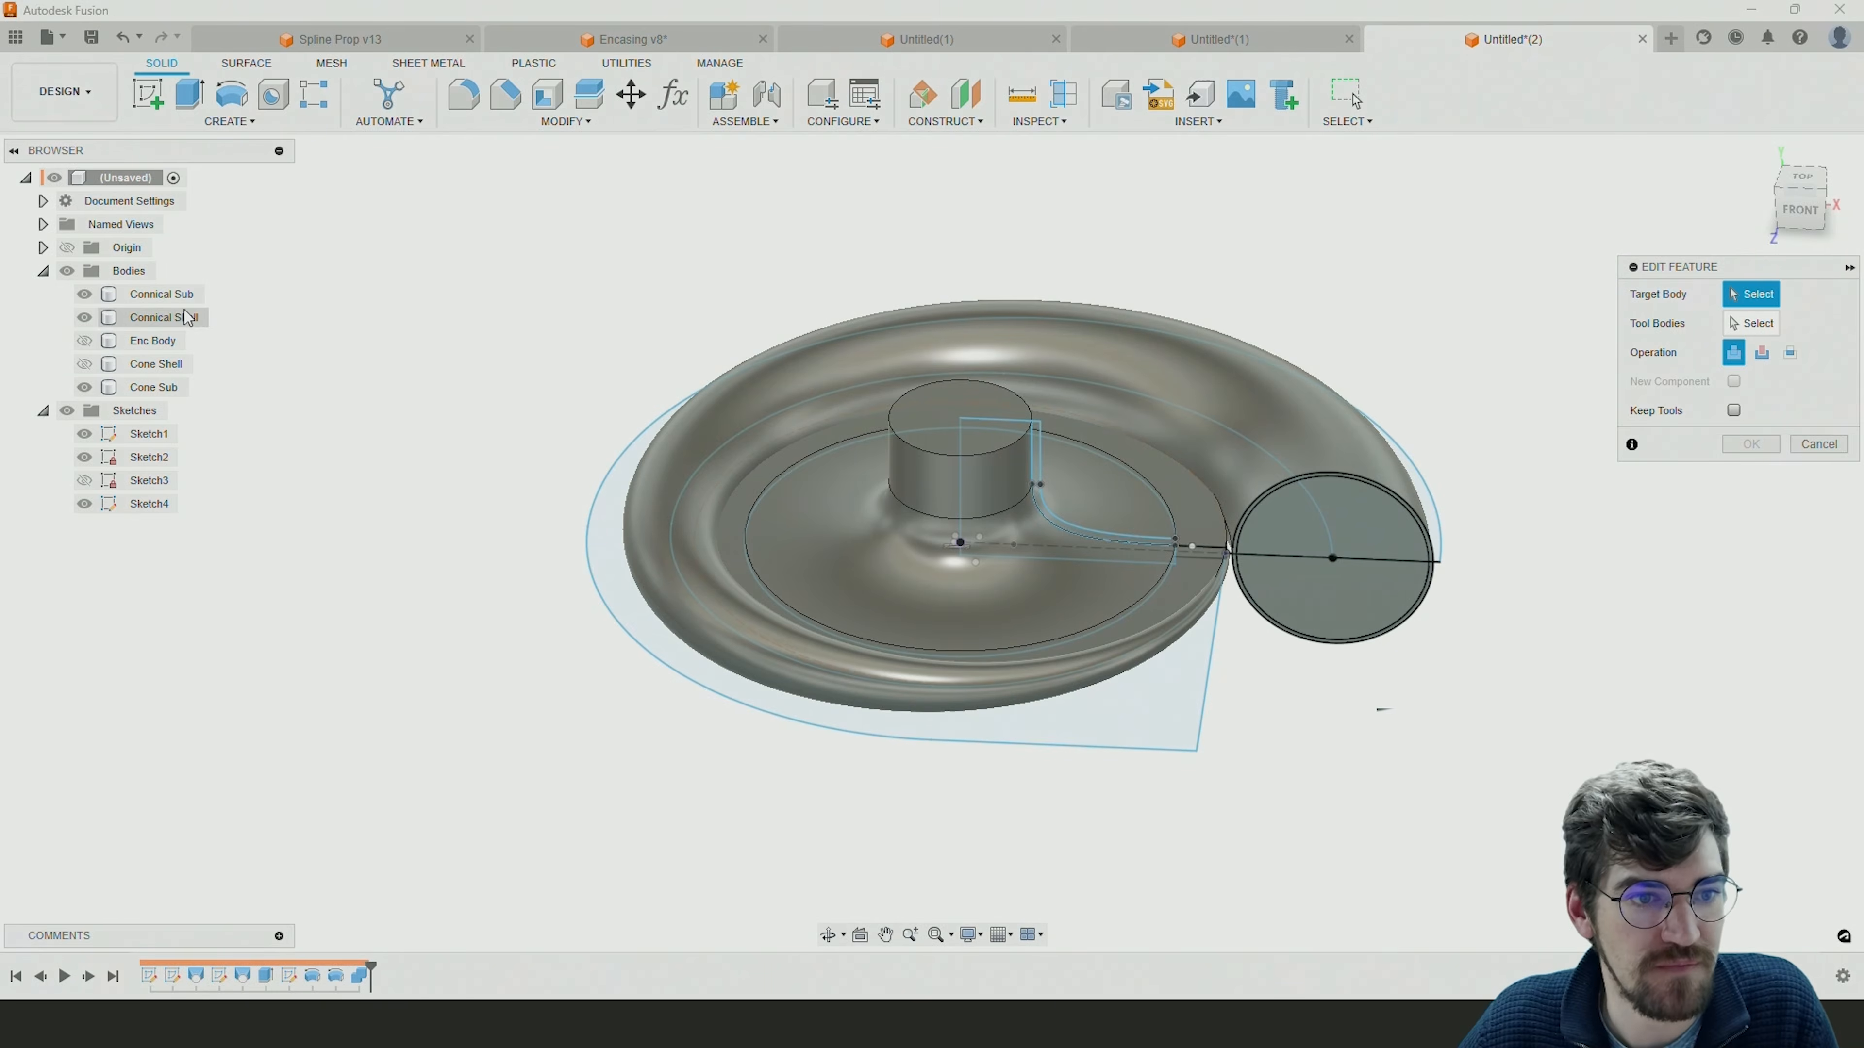
left_click(163, 294)
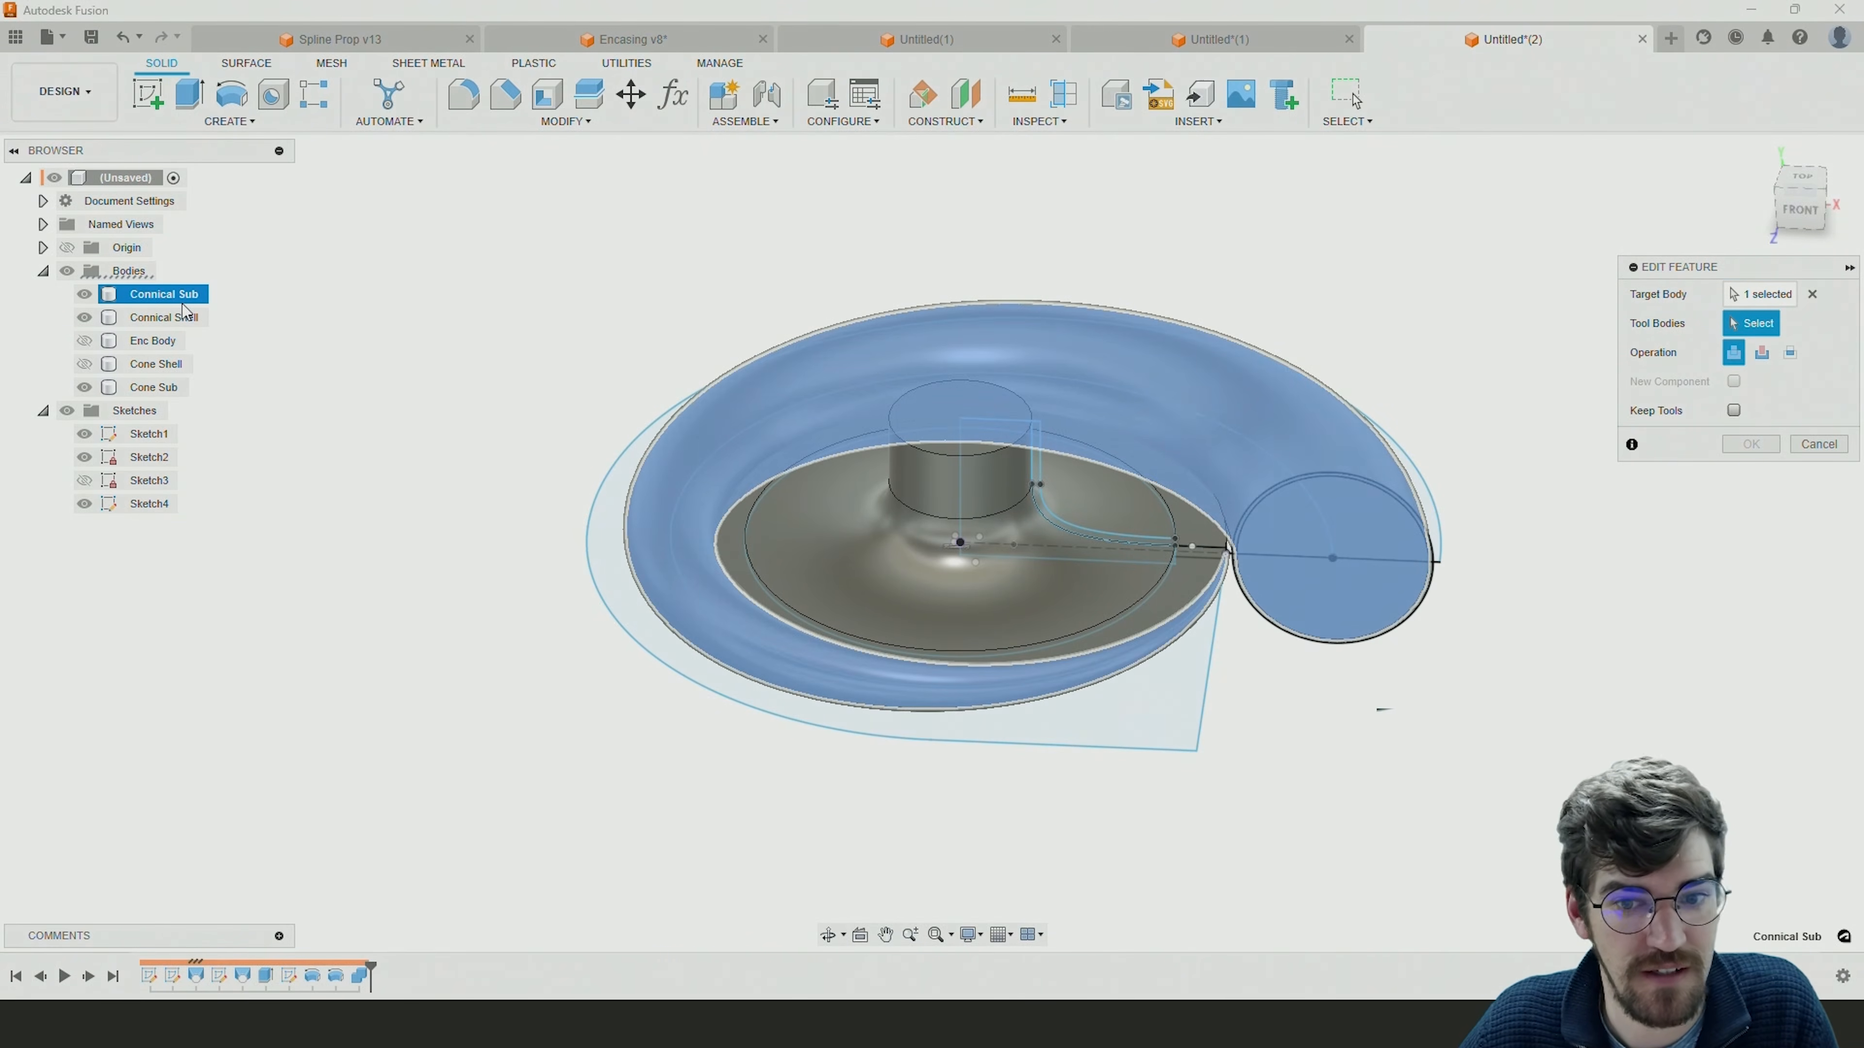
left_click(1167, 441)
middle_click_drag(1166, 450, 413, 345, "shift")
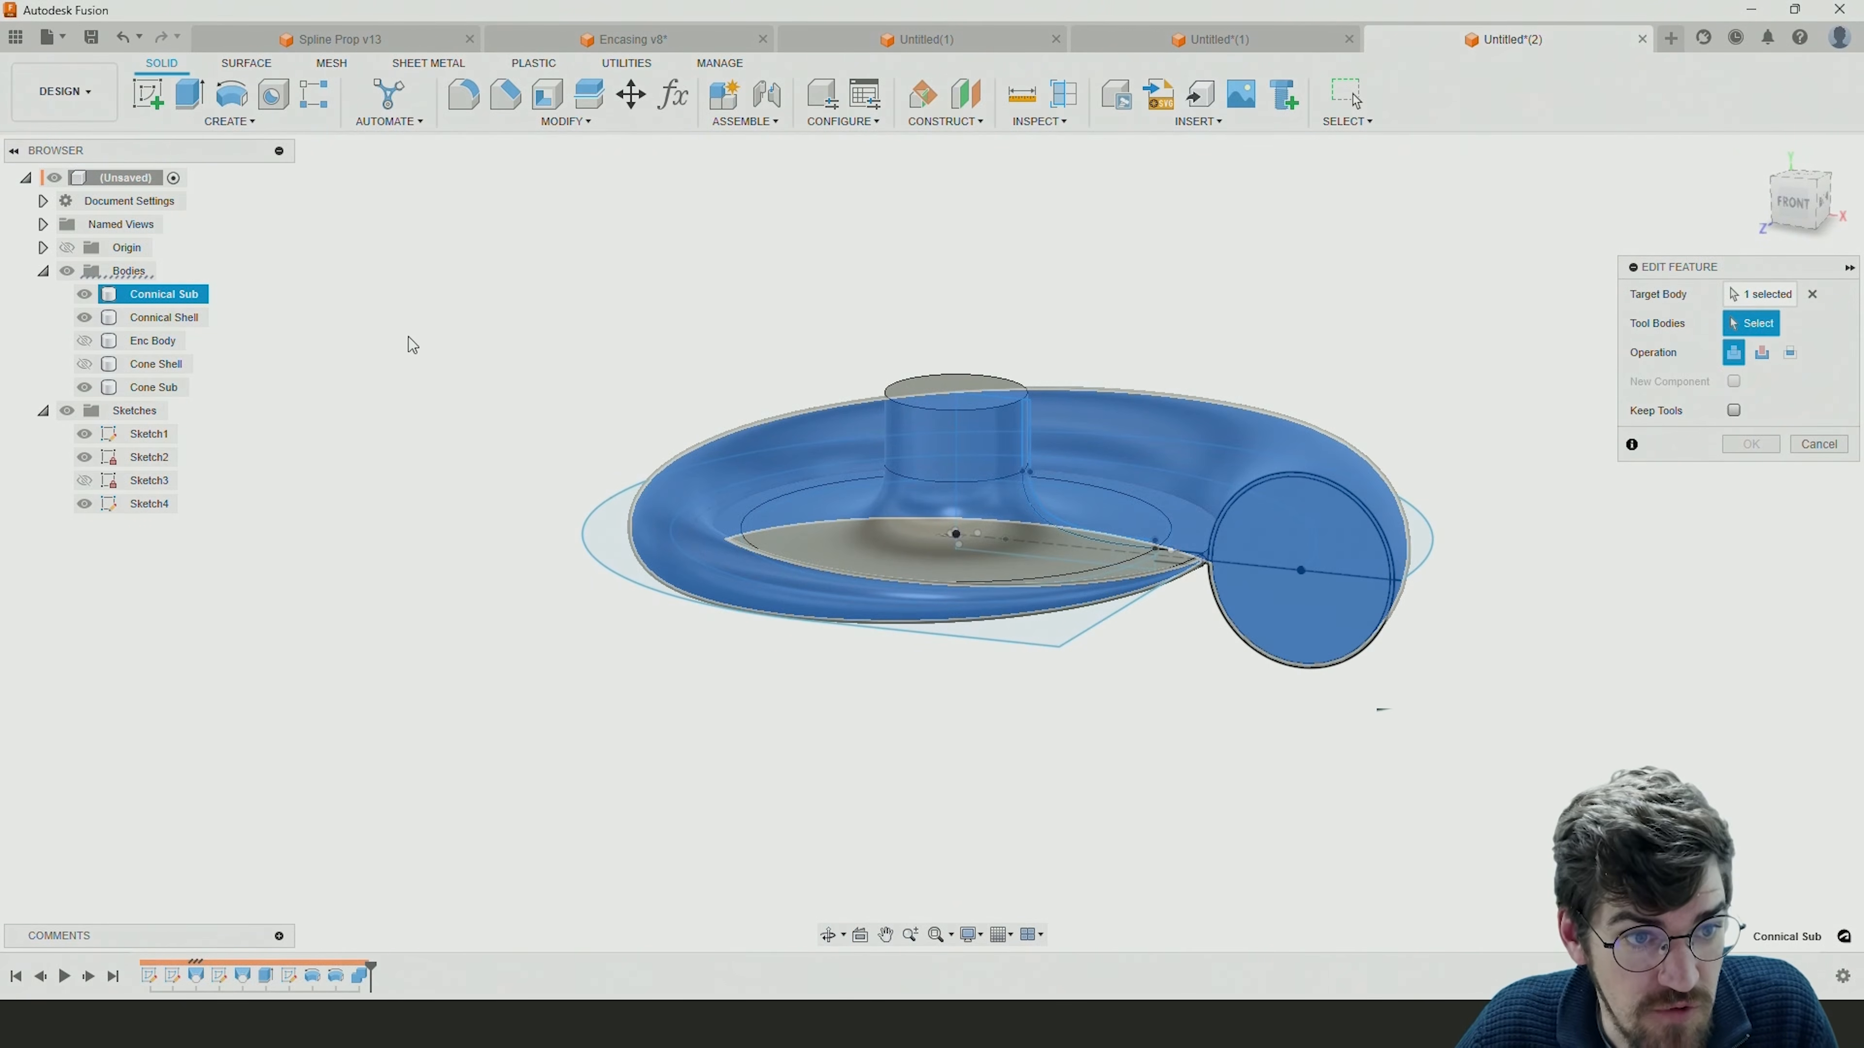
left_click(177, 391)
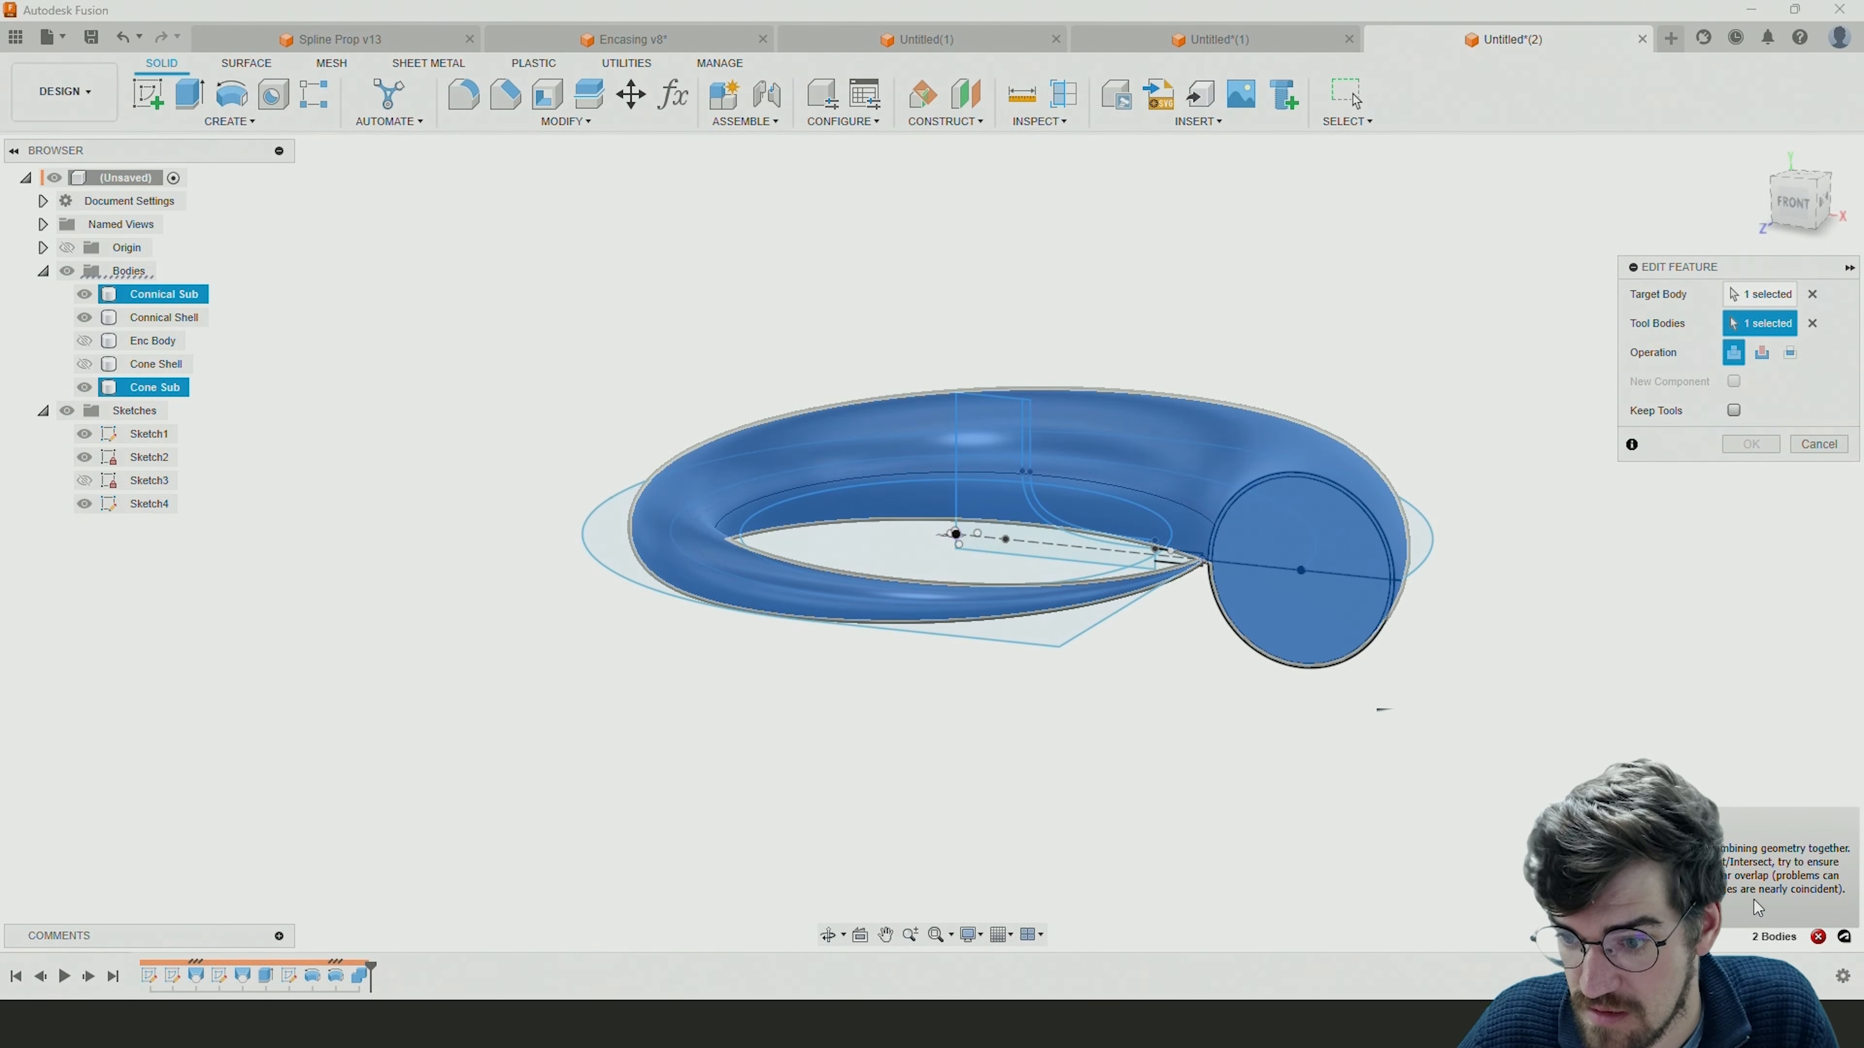
middle_click_drag(1181, 573, 1225, 624, "shift")
scroll(1152, 452, "up", 4)
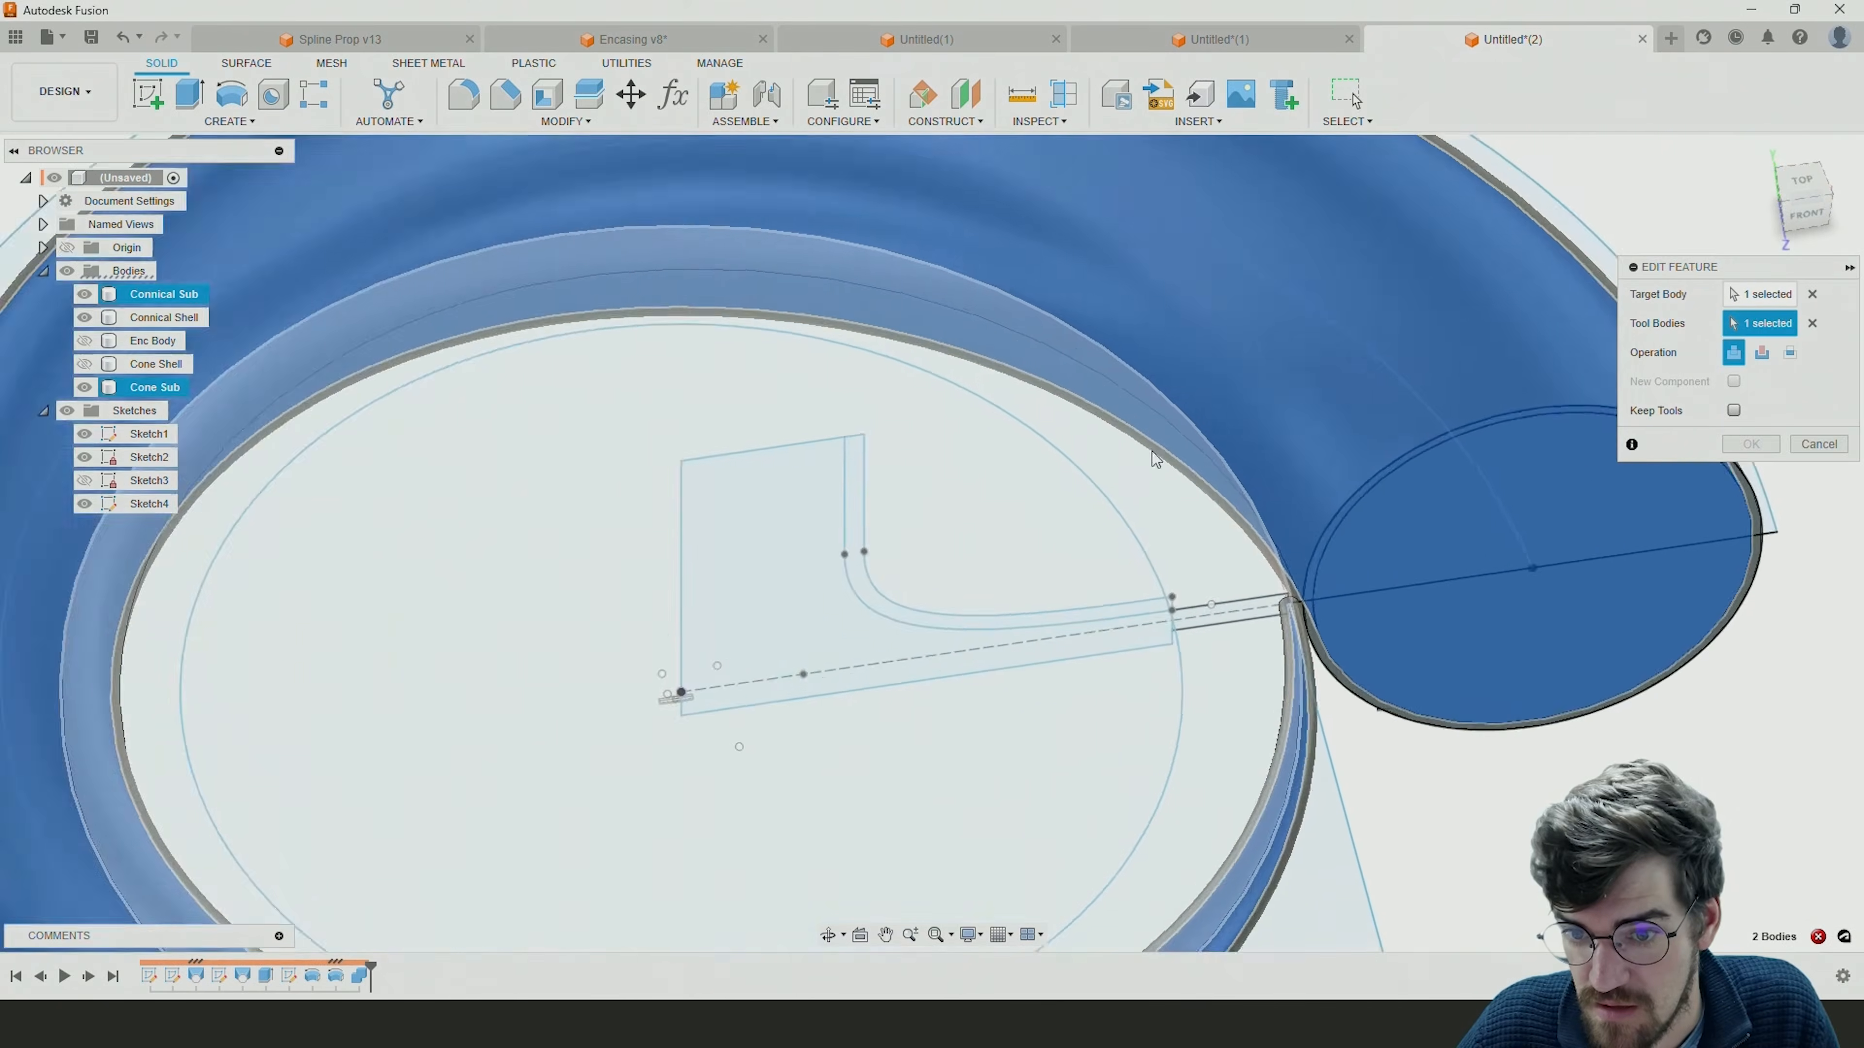
scroll(1242, 554, "up", 3)
scroll(1262, 541, "down", 4)
left_click(1751, 445)
Hide Connical Shell and examine how the Connical Sub body's thin tip meets the end of the funnel extension profile.
scroll(1426, 731, "up", 5)
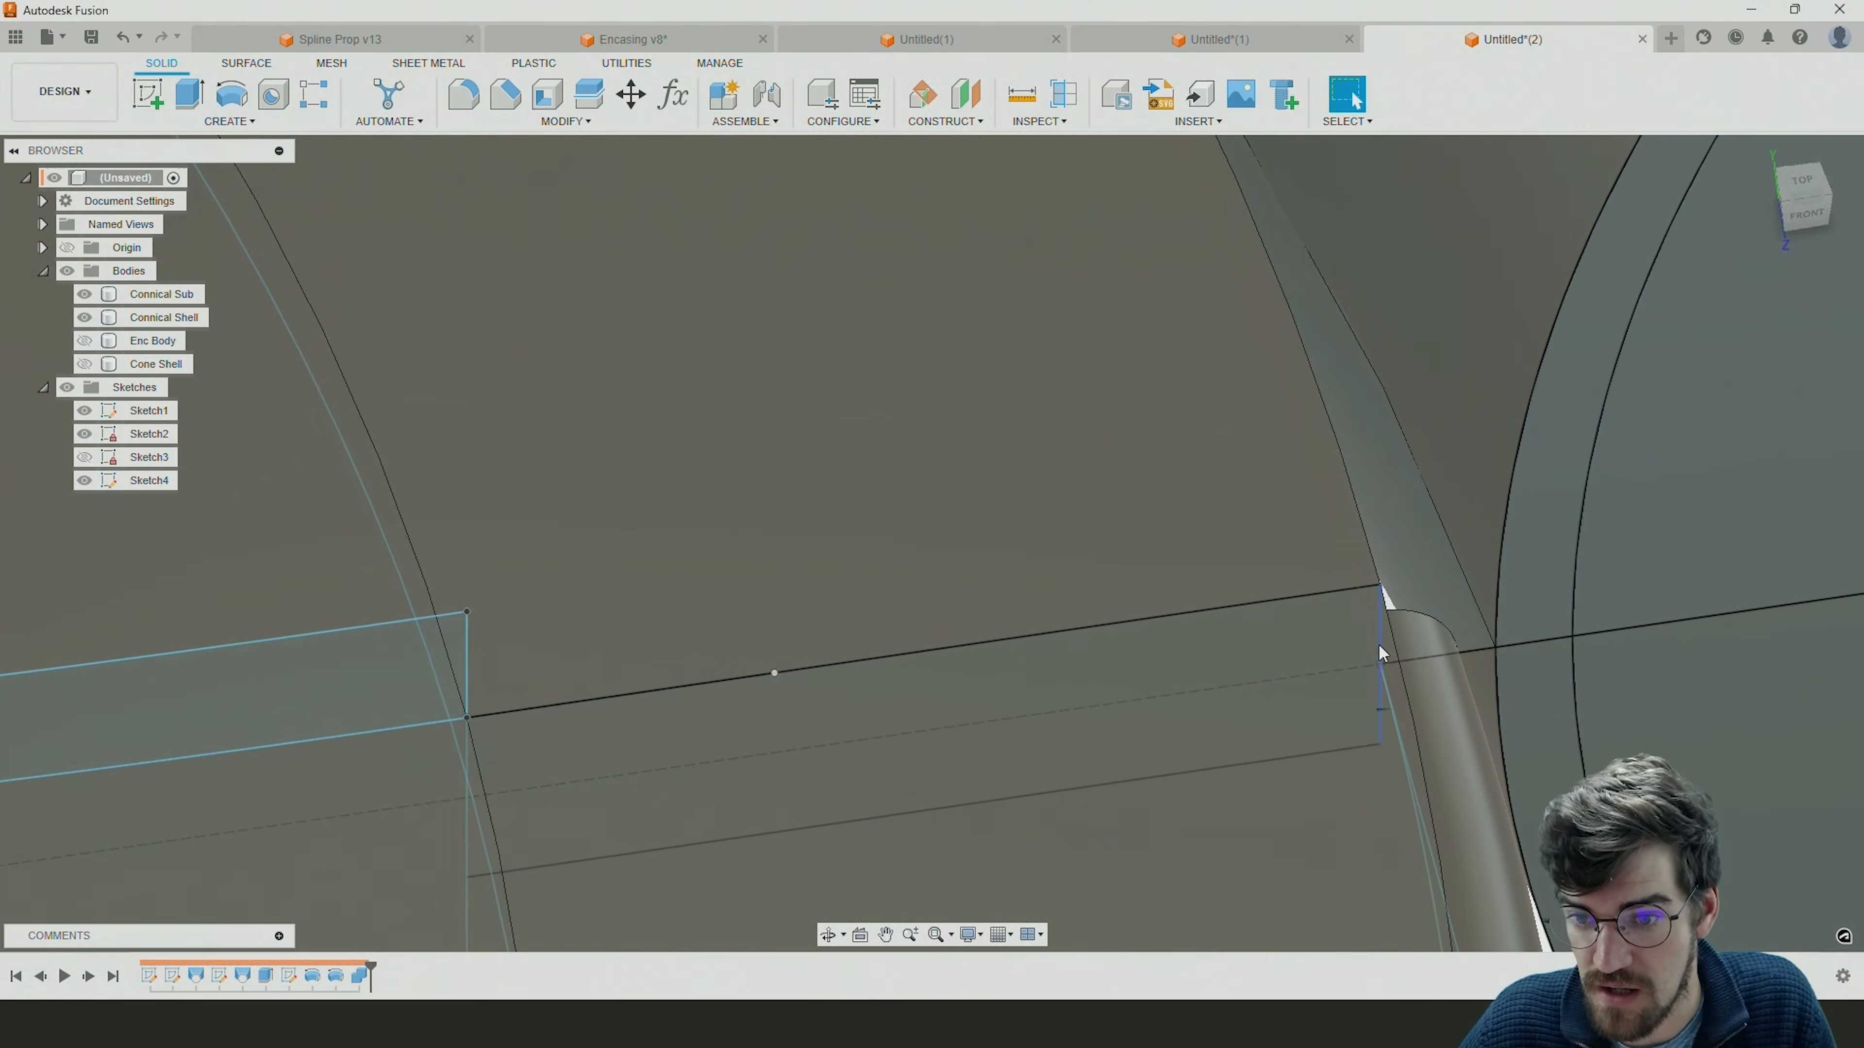
middle_click_drag(1385, 670, 1254, 656, "shift")
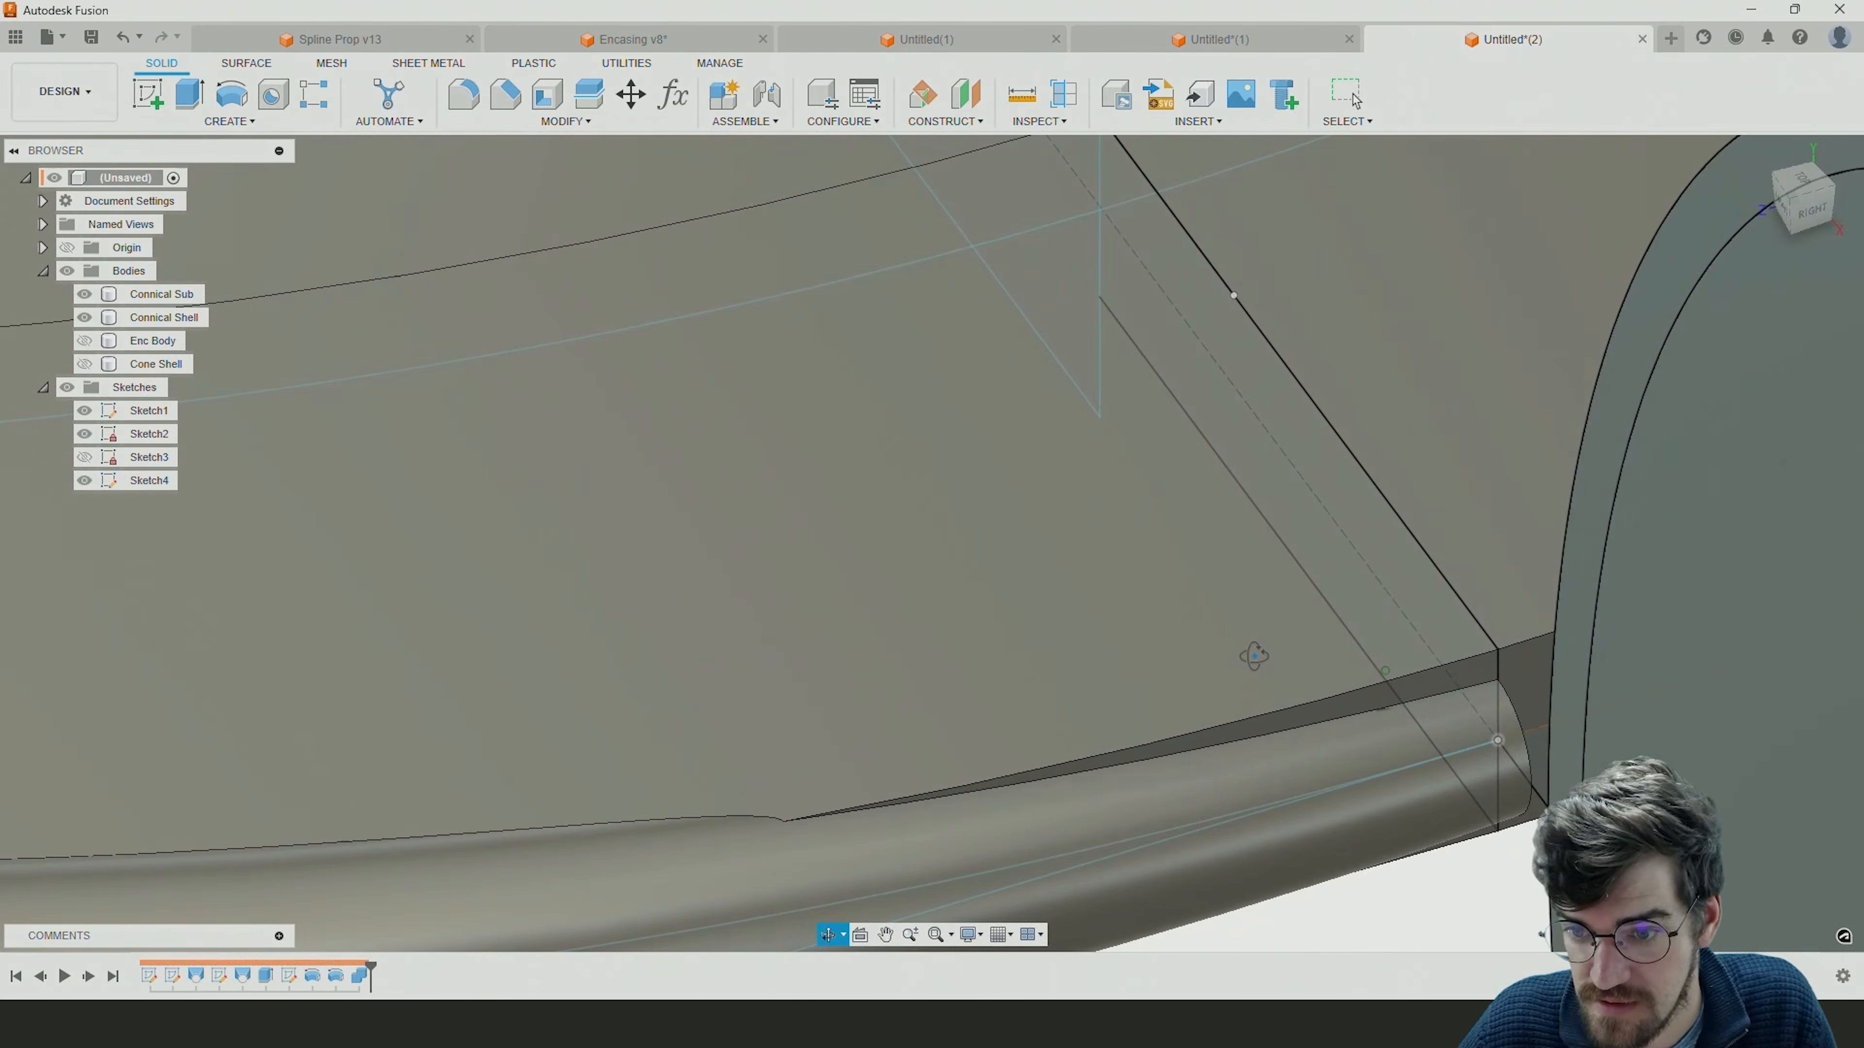
scroll(1511, 766, "up", 3)
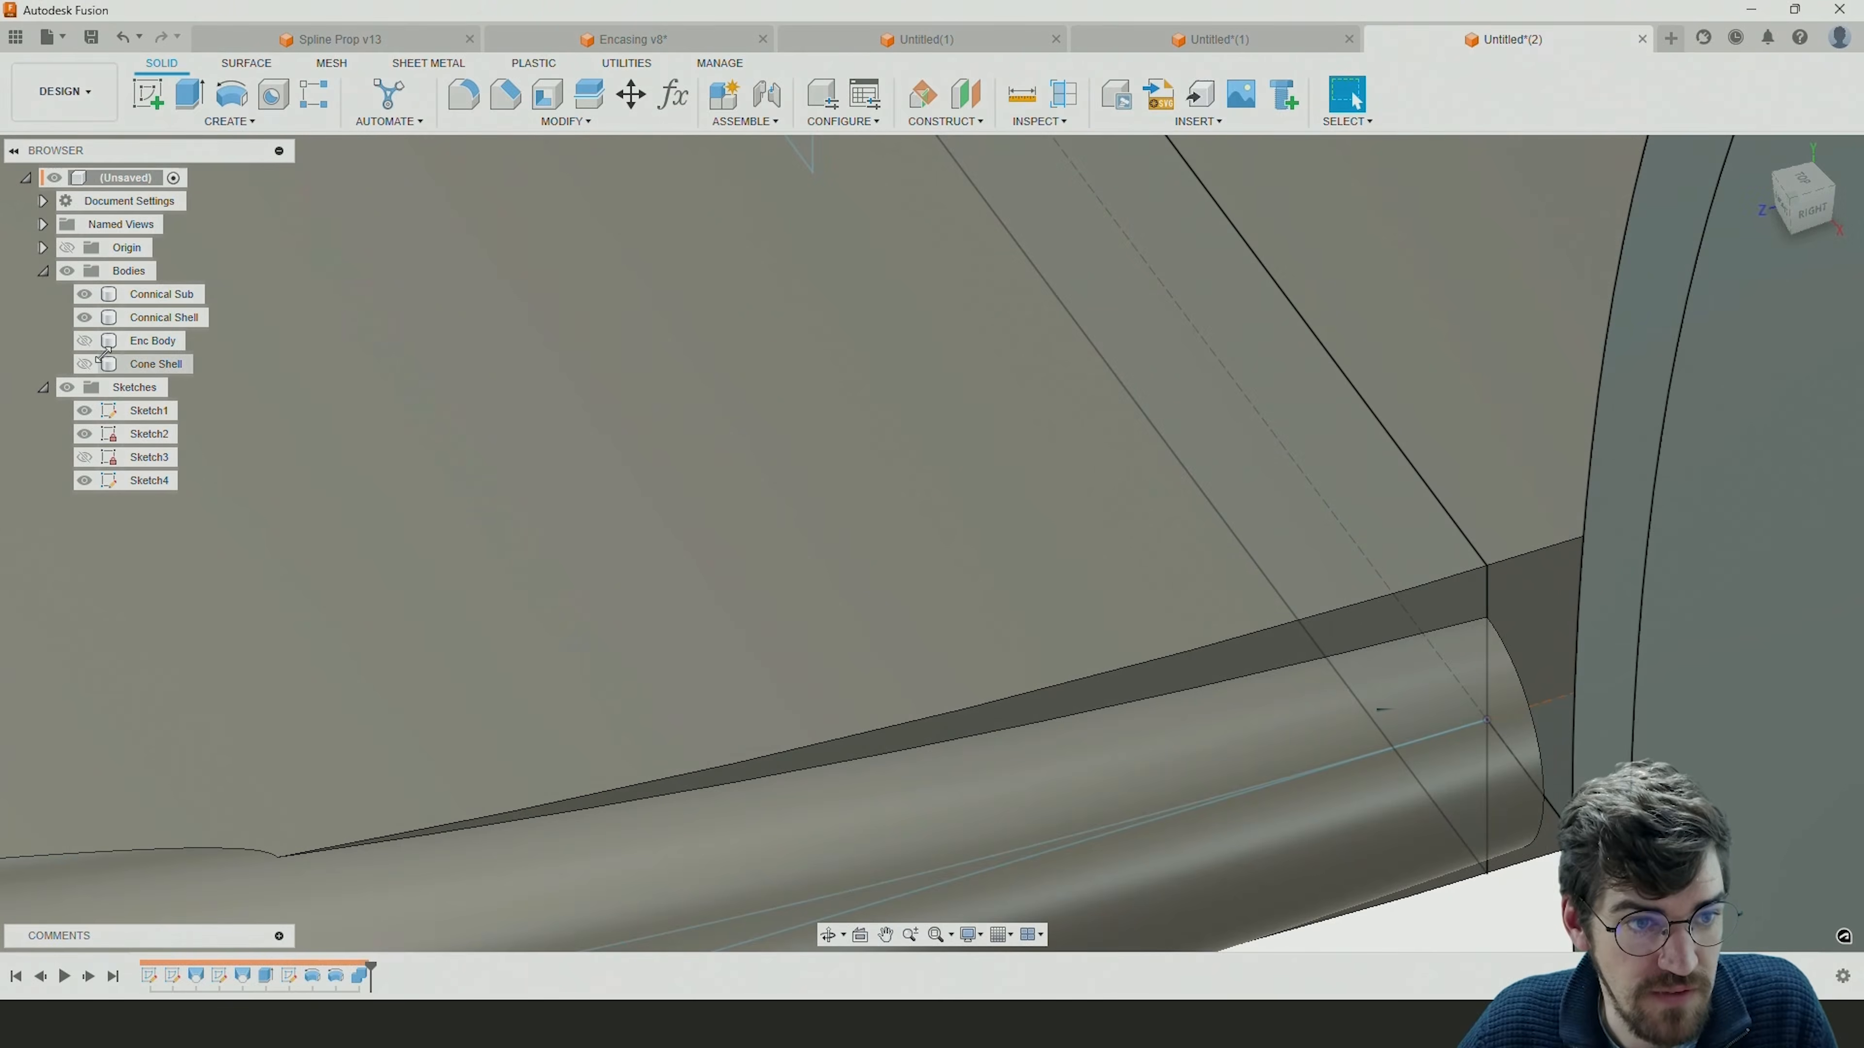
left_click(86, 317)
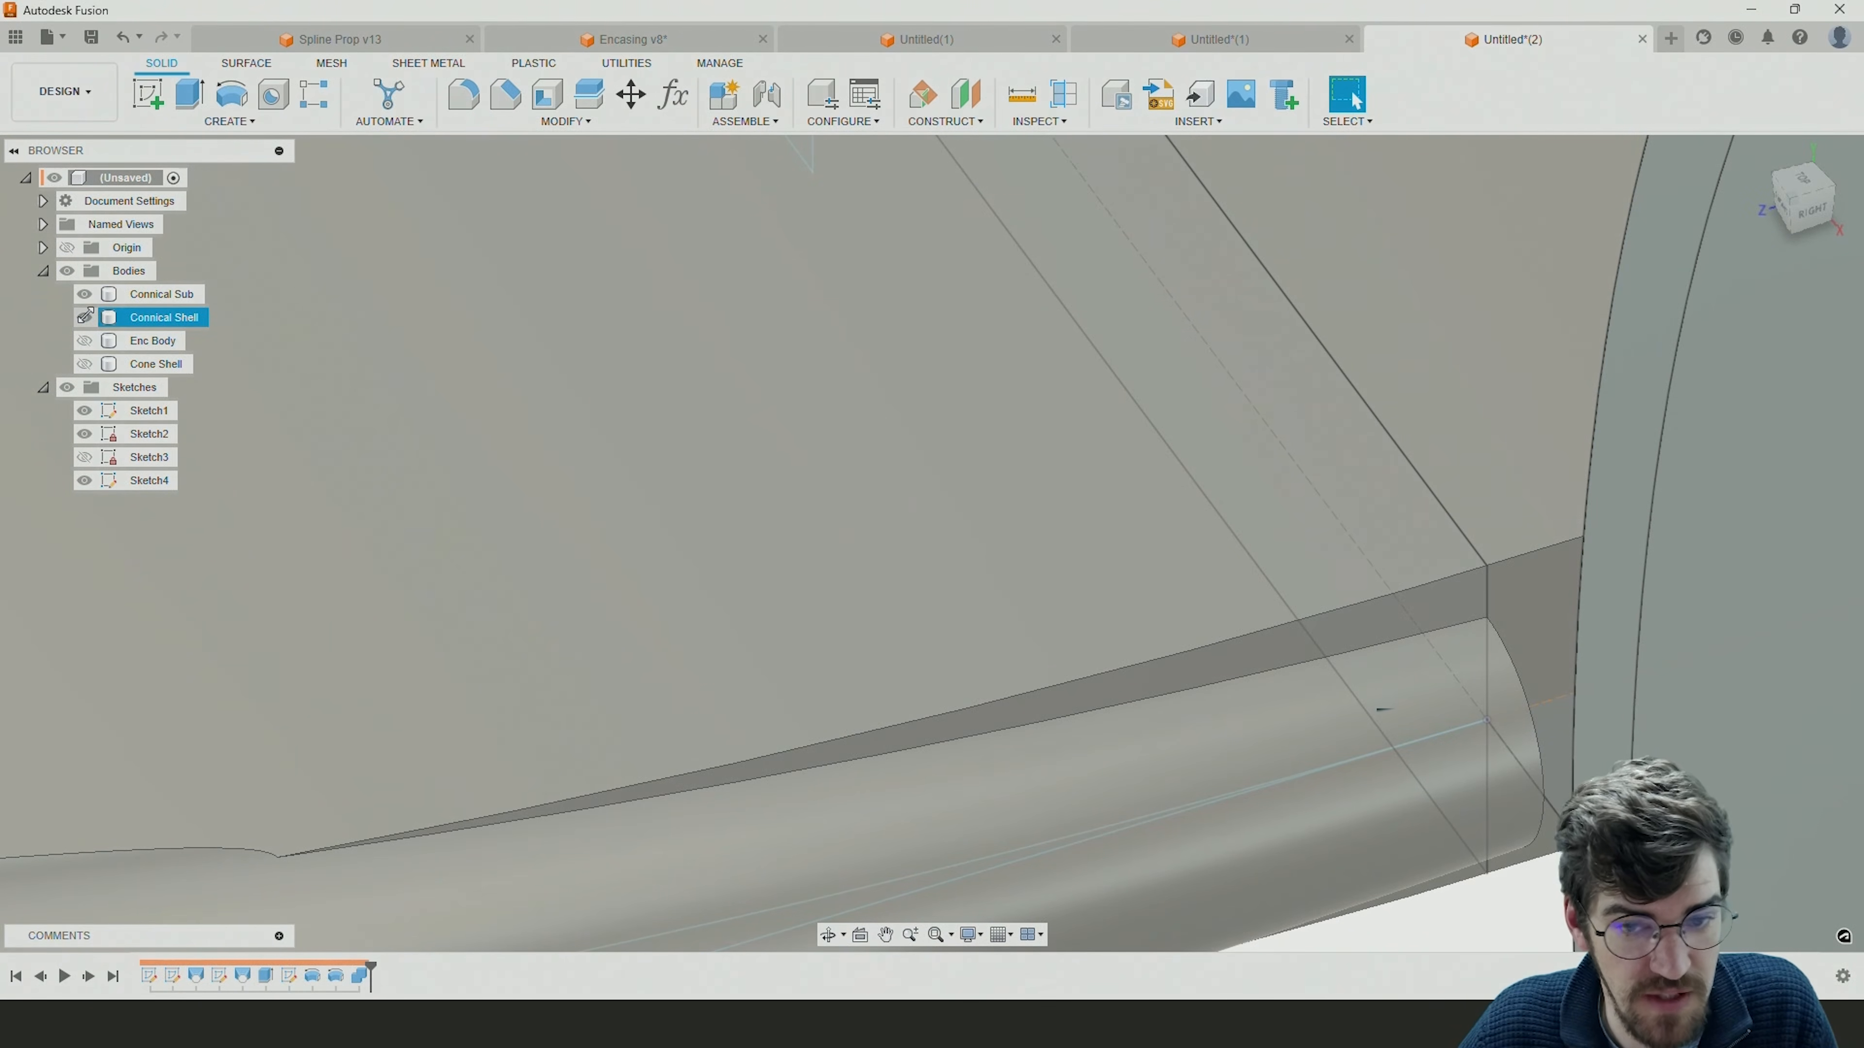
left_click(85, 317)
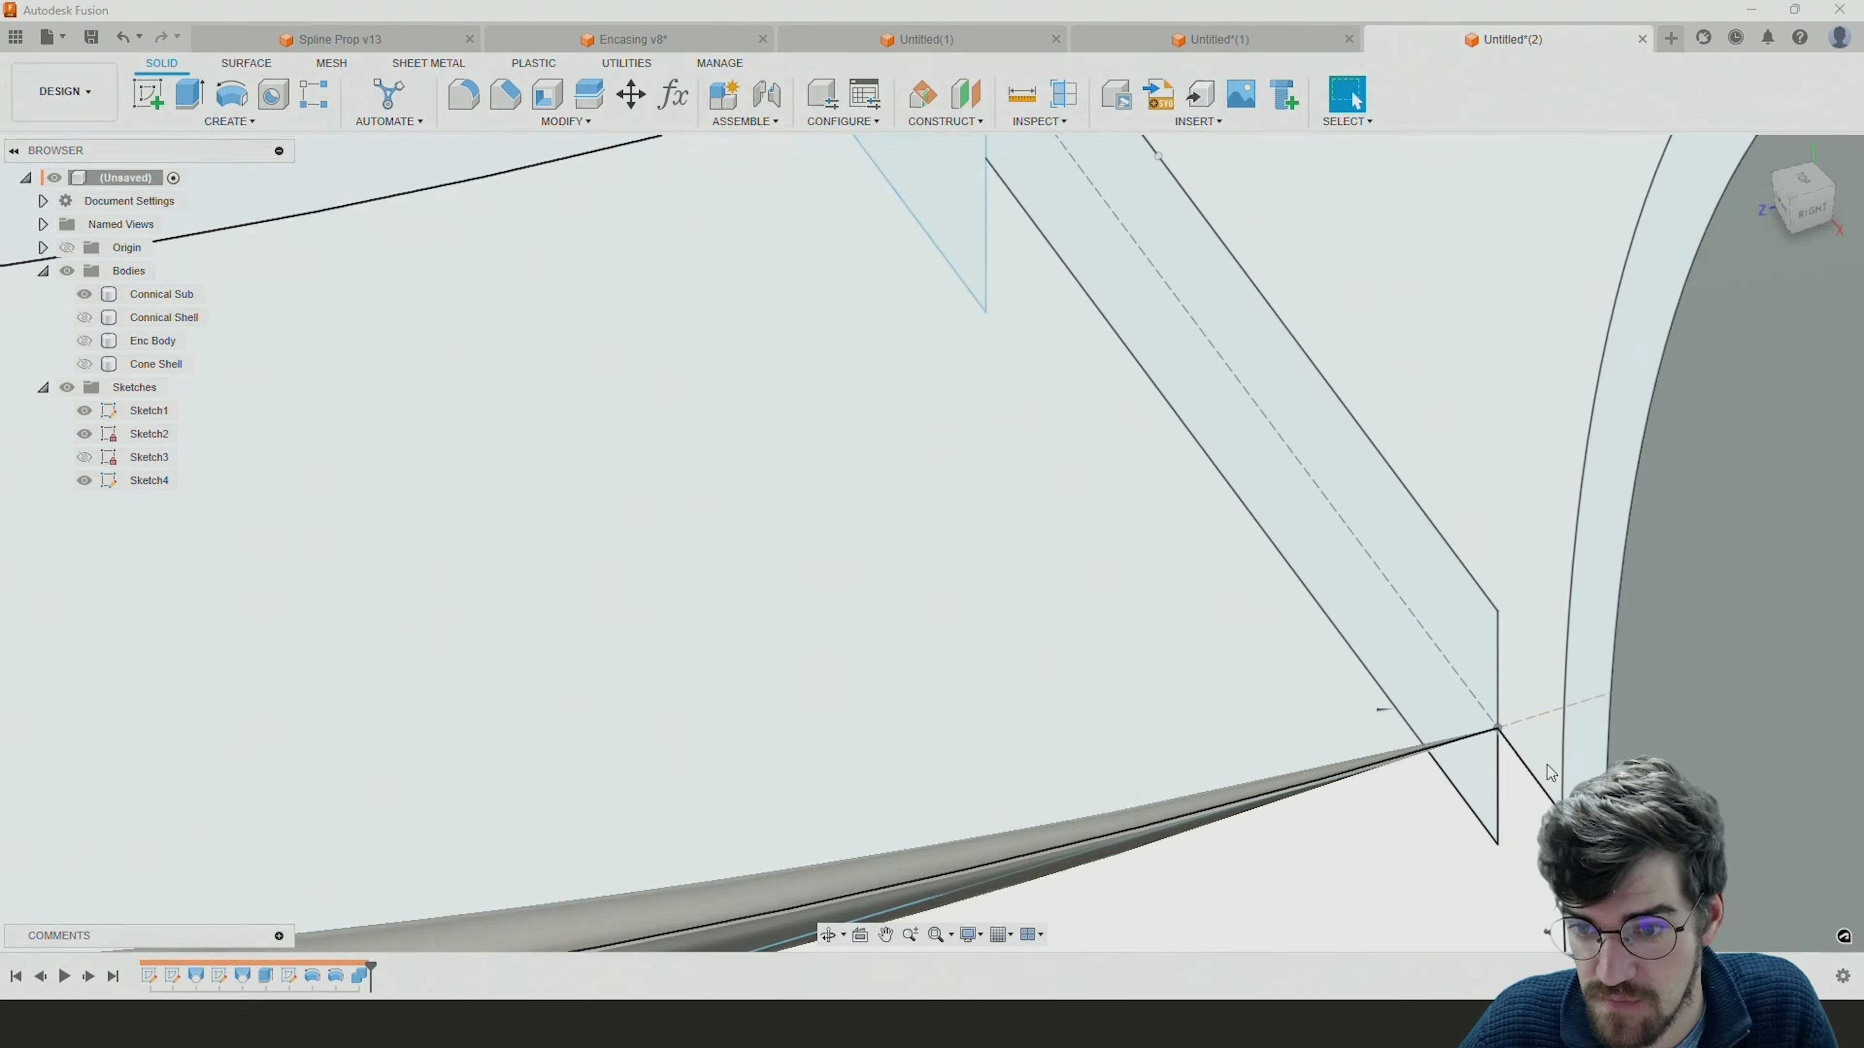
scroll(1547, 772, "down", 1)
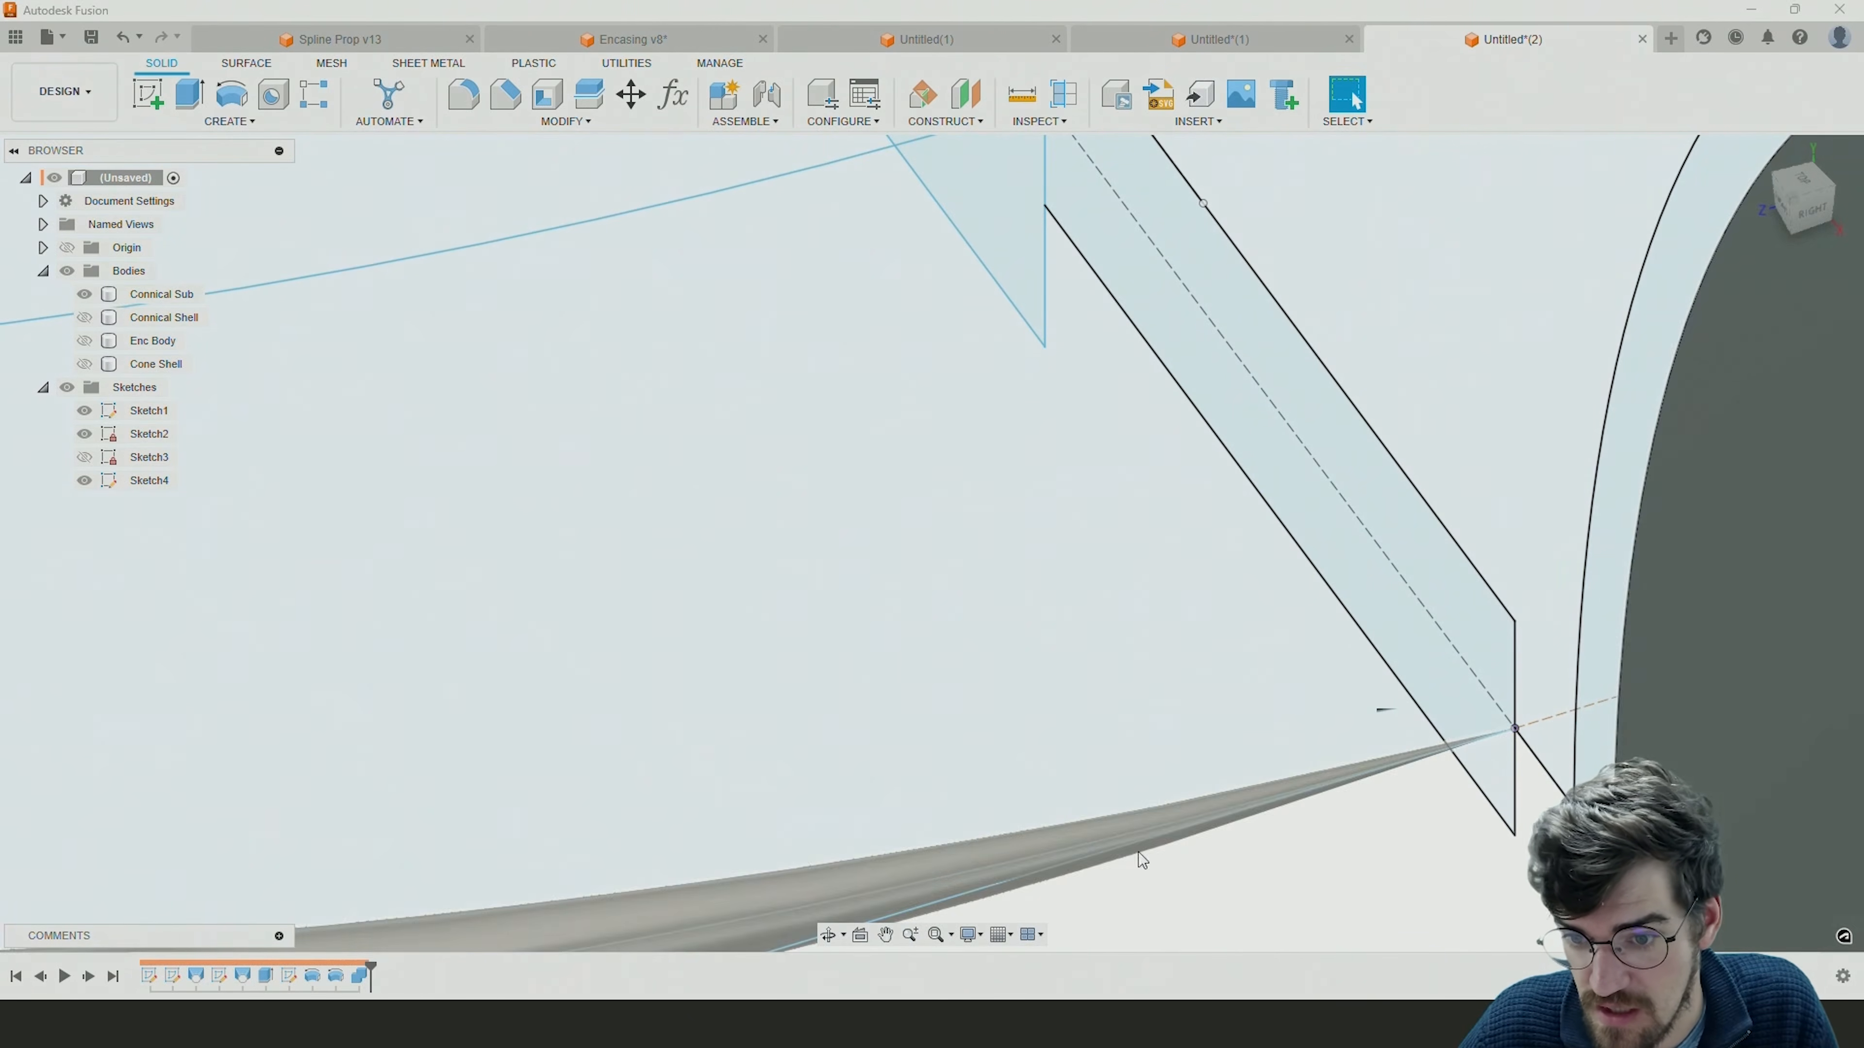
scroll(1526, 723, "up", 8)
scroll(1526, 723, "up", 6)
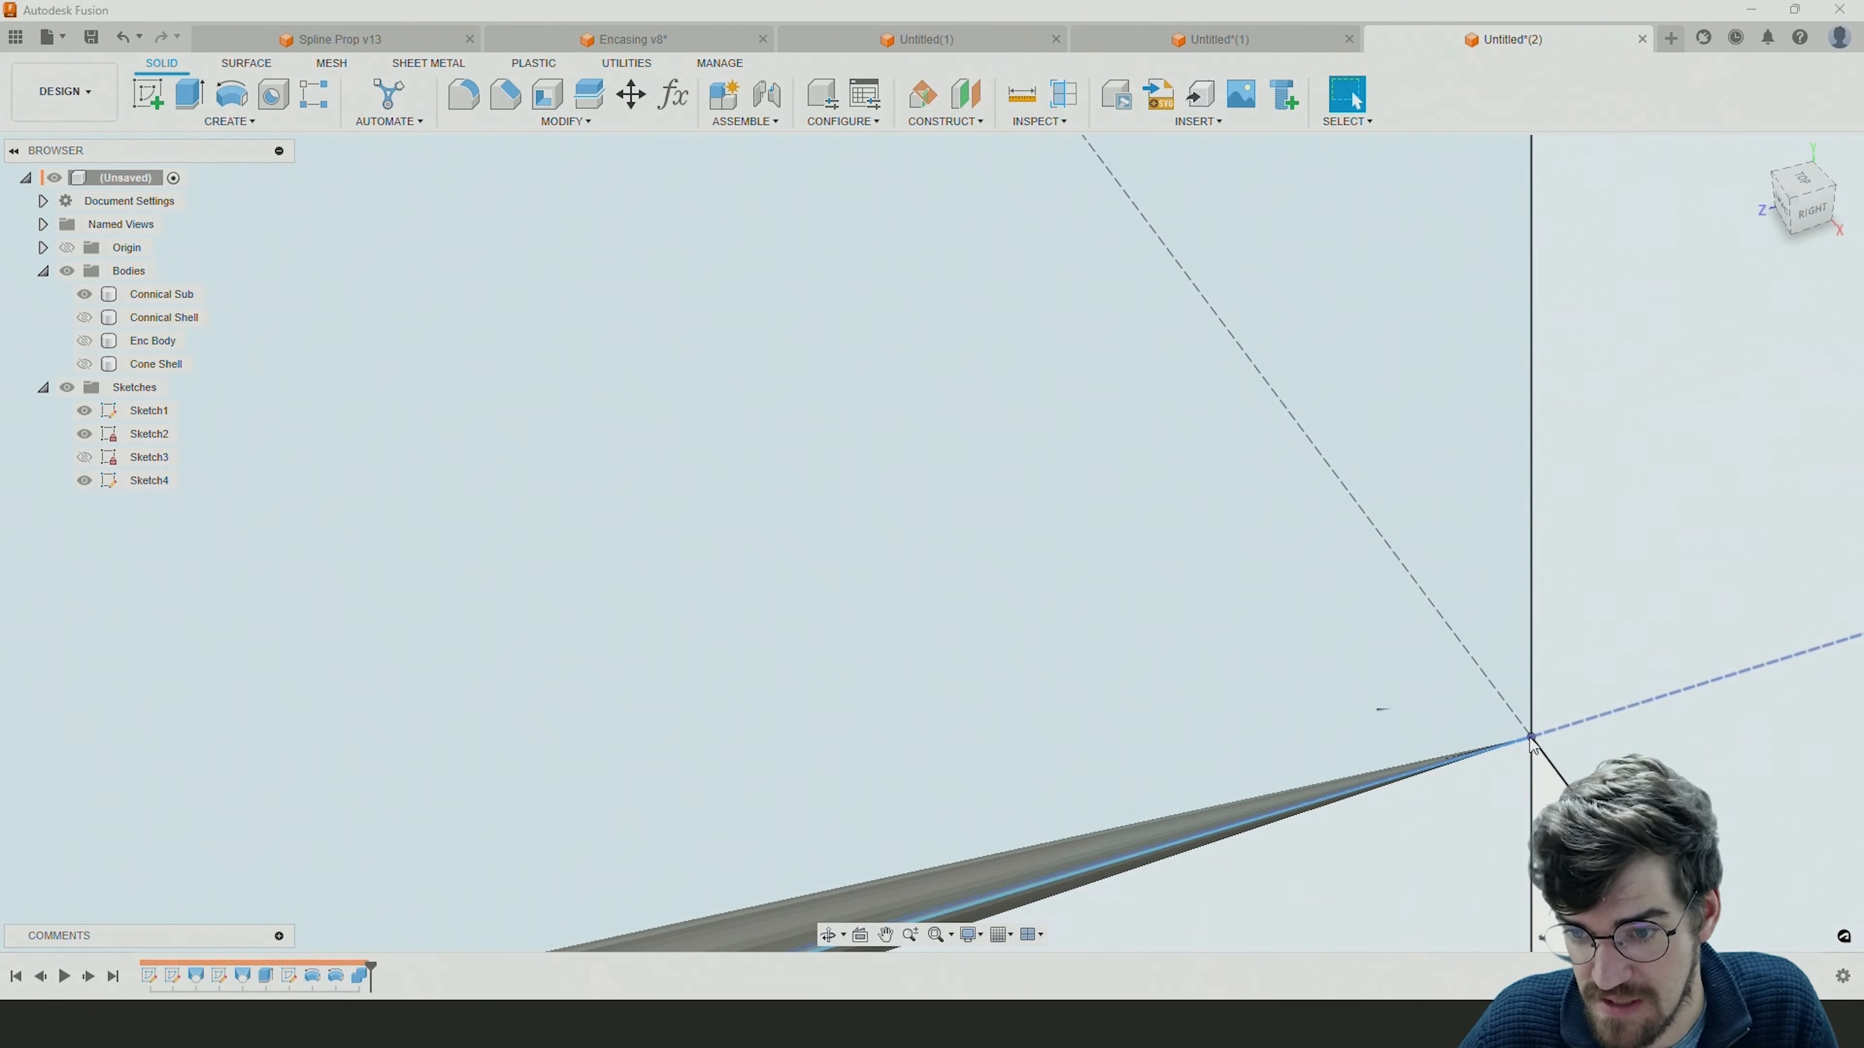
scroll(1523, 741, "up", 1)
scroll(1522, 738, "down", 5)
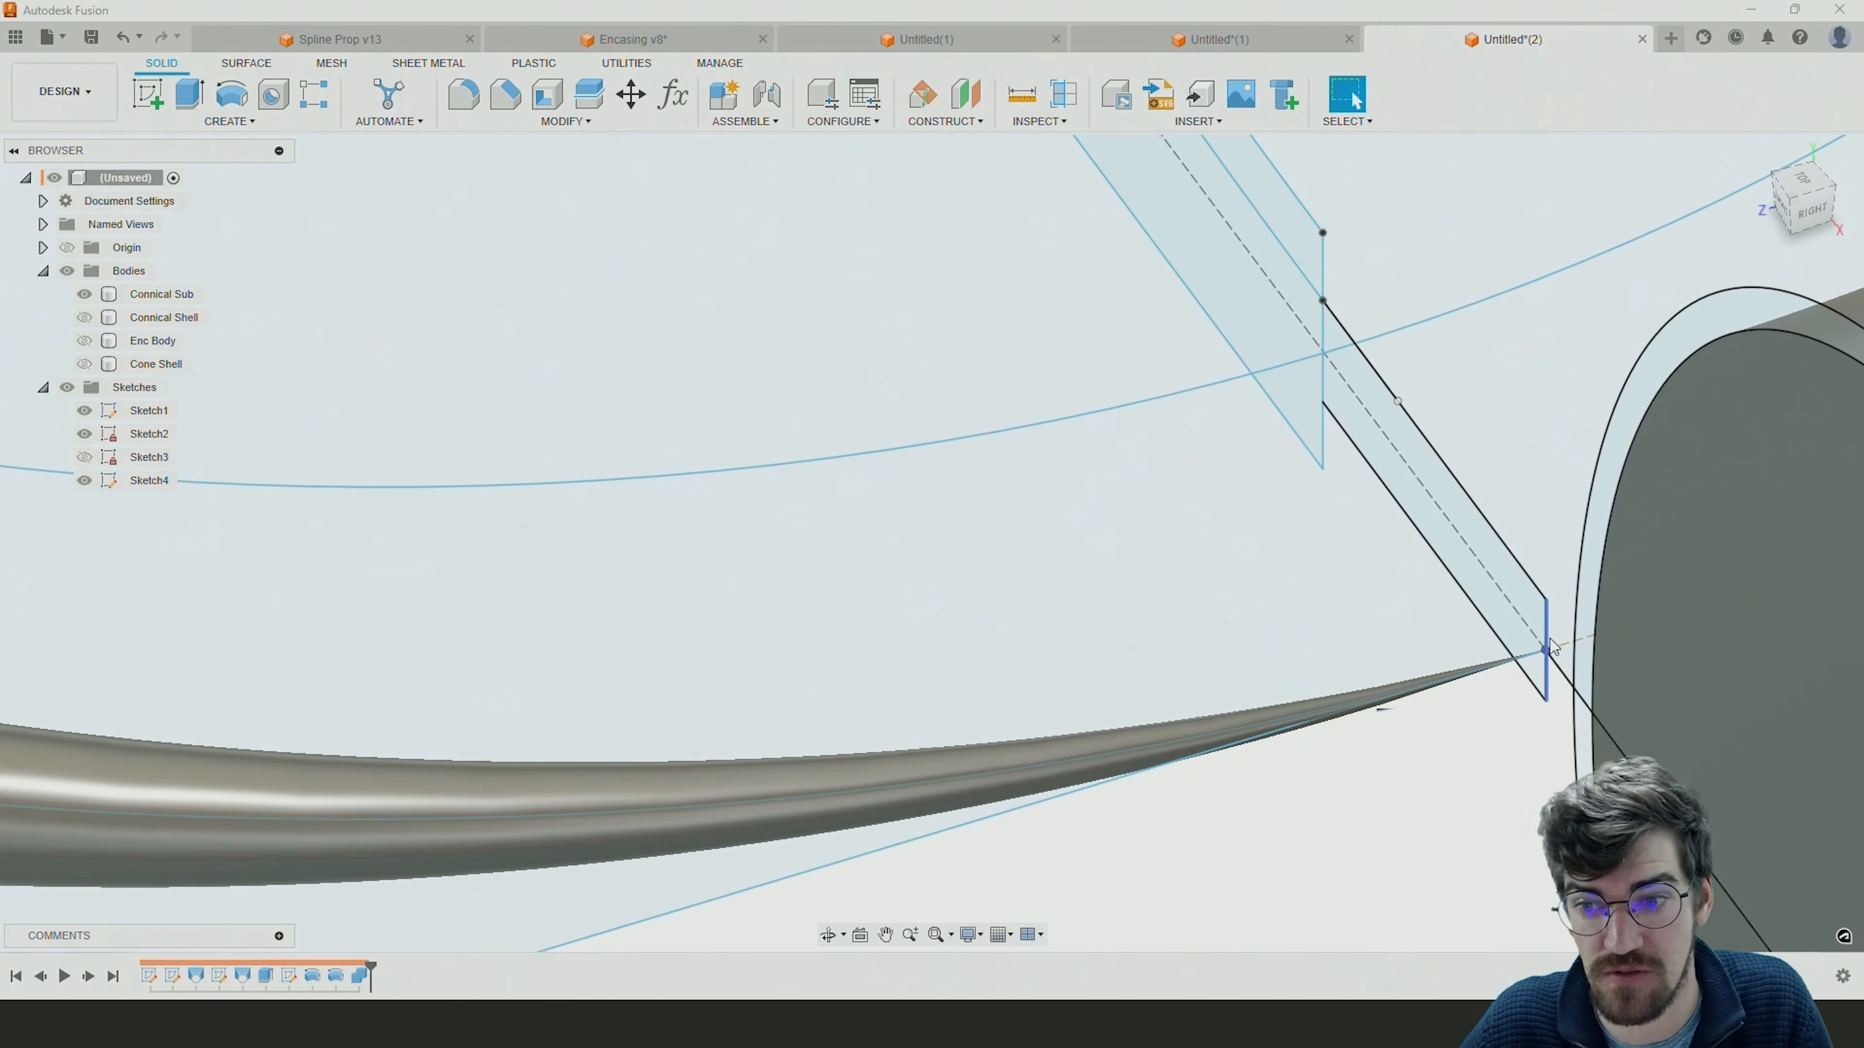
left_click(631, 819)
left_click(637, 787)
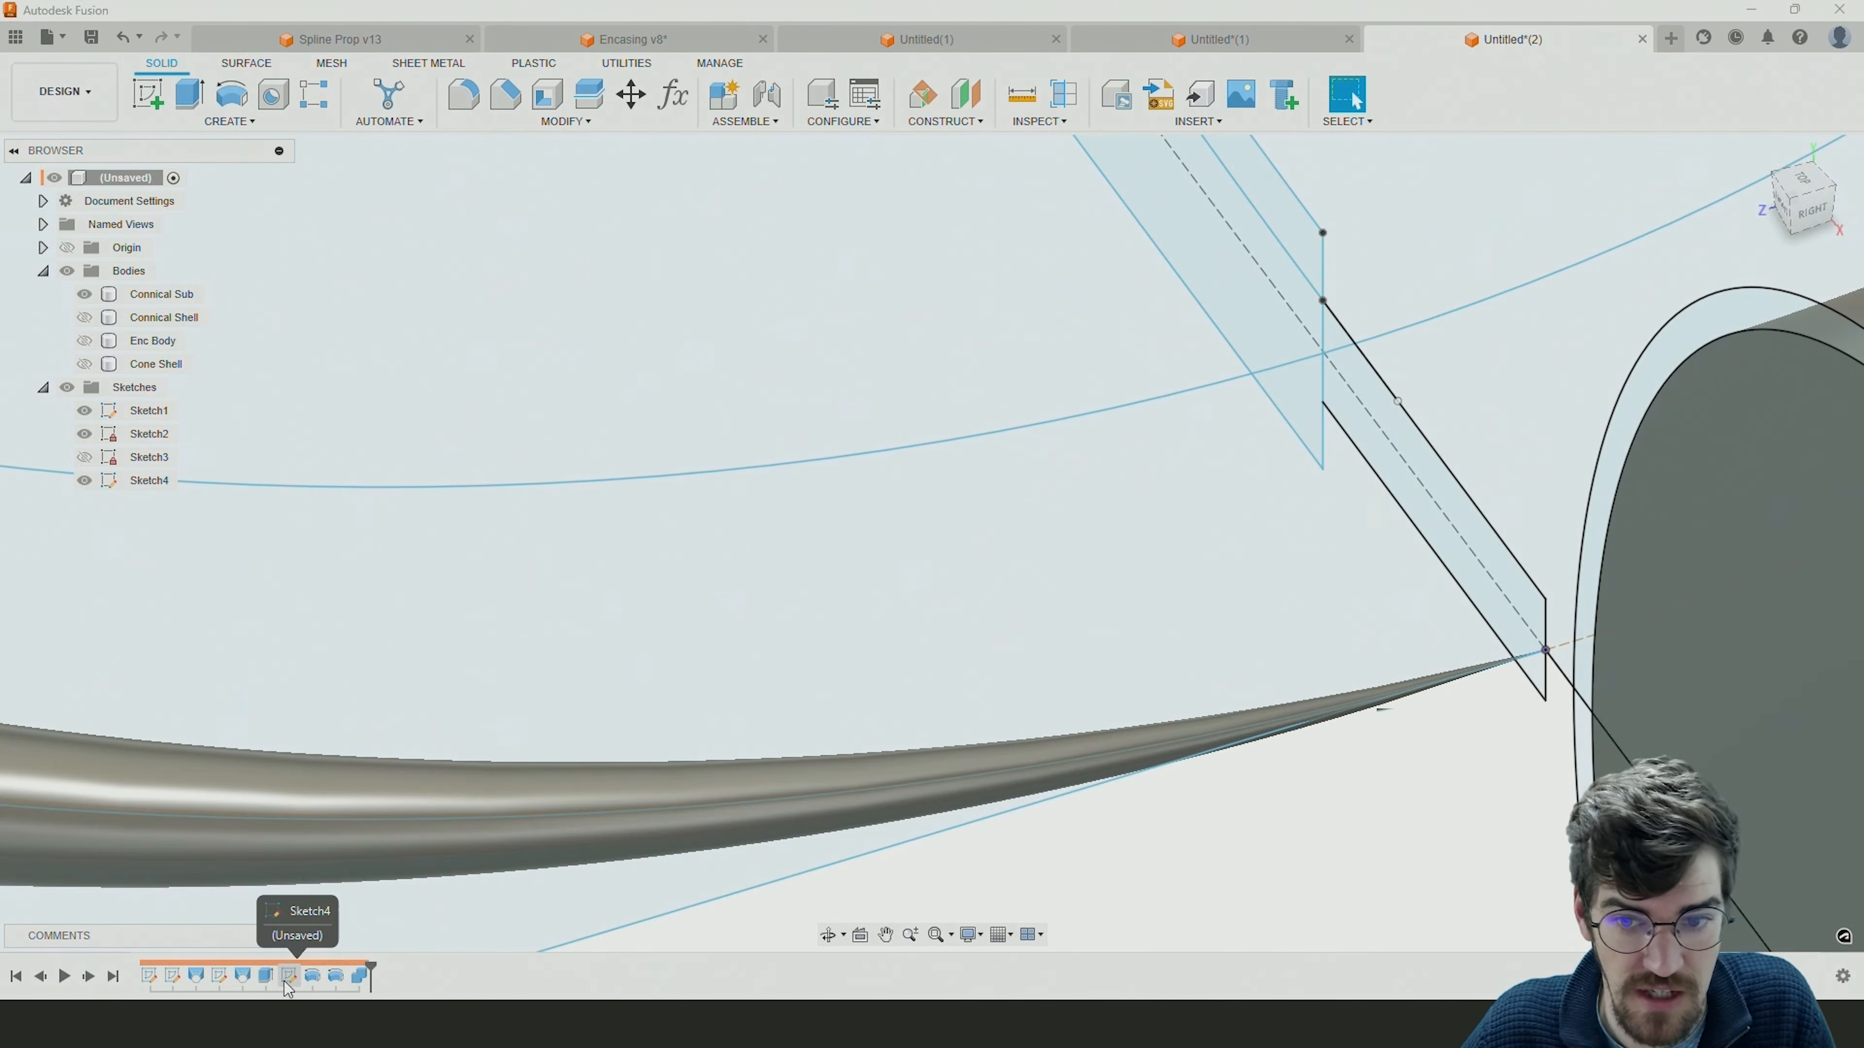
Edit Sketch4 and delete the vertical line closing the extension profile at the volute's thin tip.
double_click(286, 979)
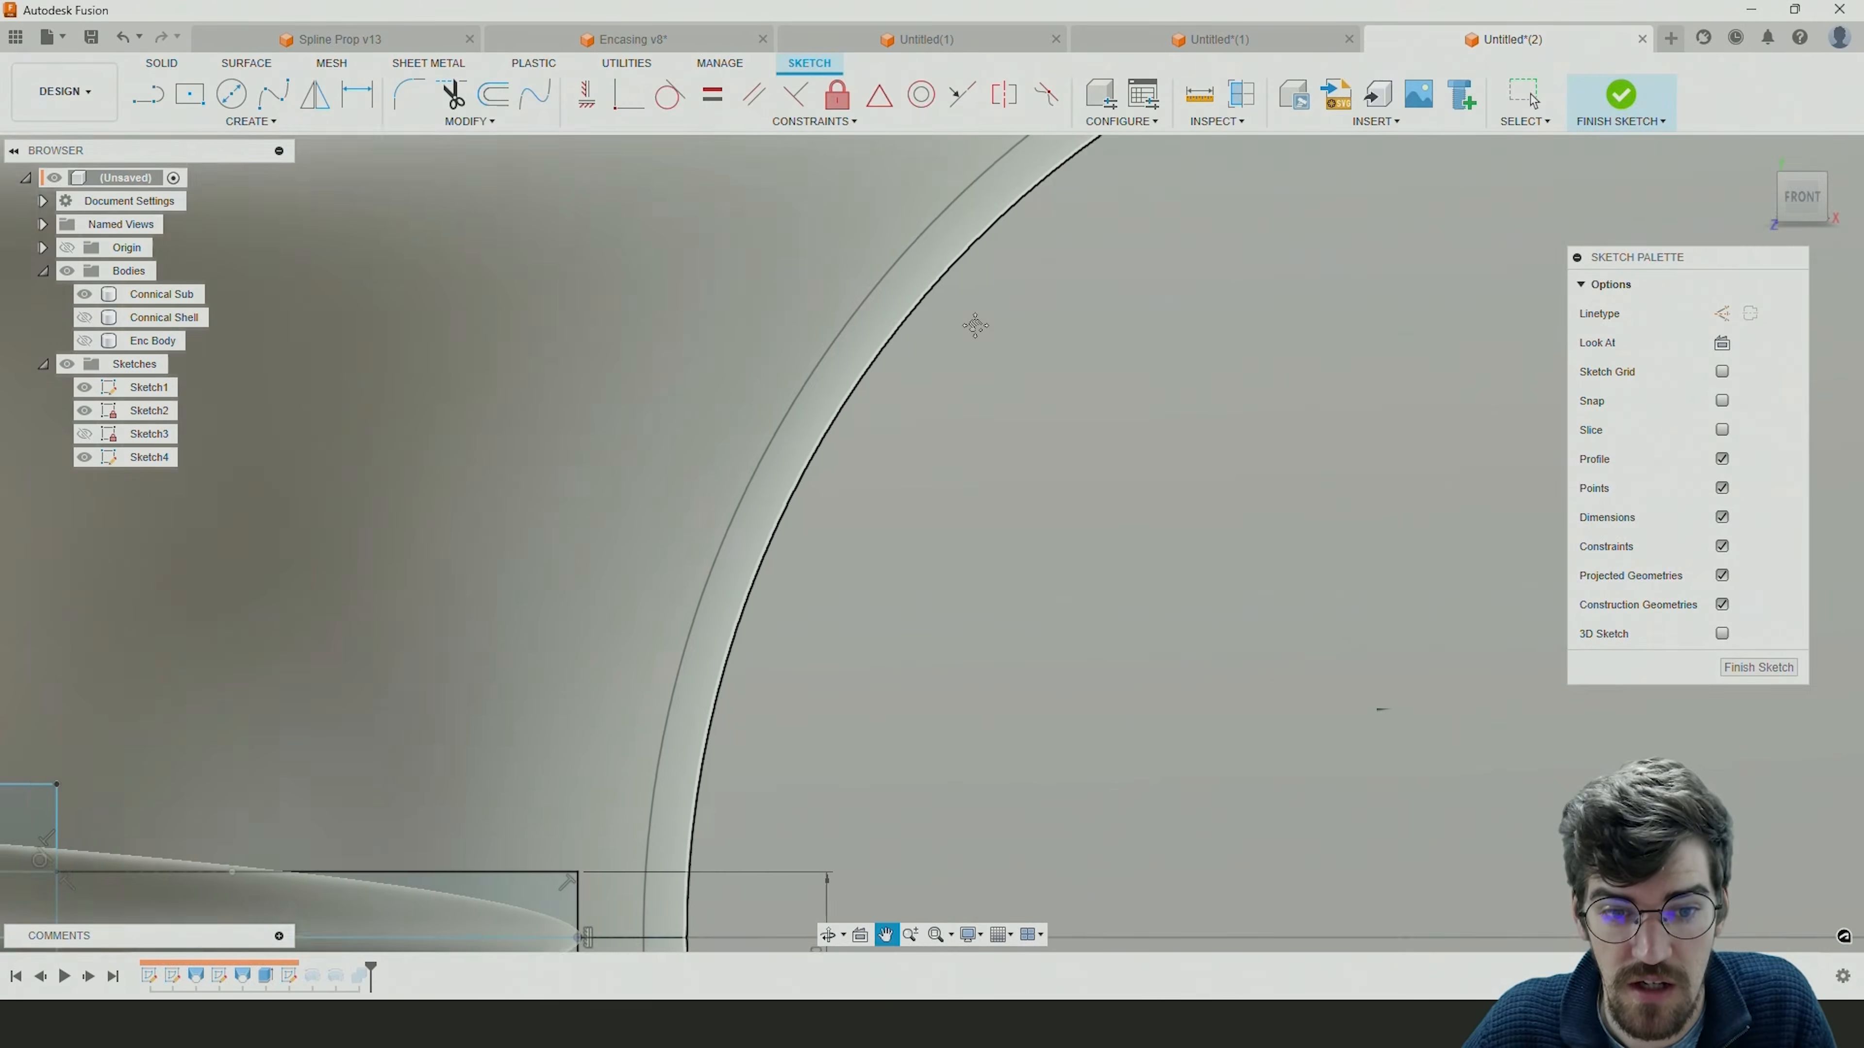
middle_click_drag(975, 325, 953, 382)
scroll(953, 382, "down", 2)
scroll(728, 873, "up", 8)
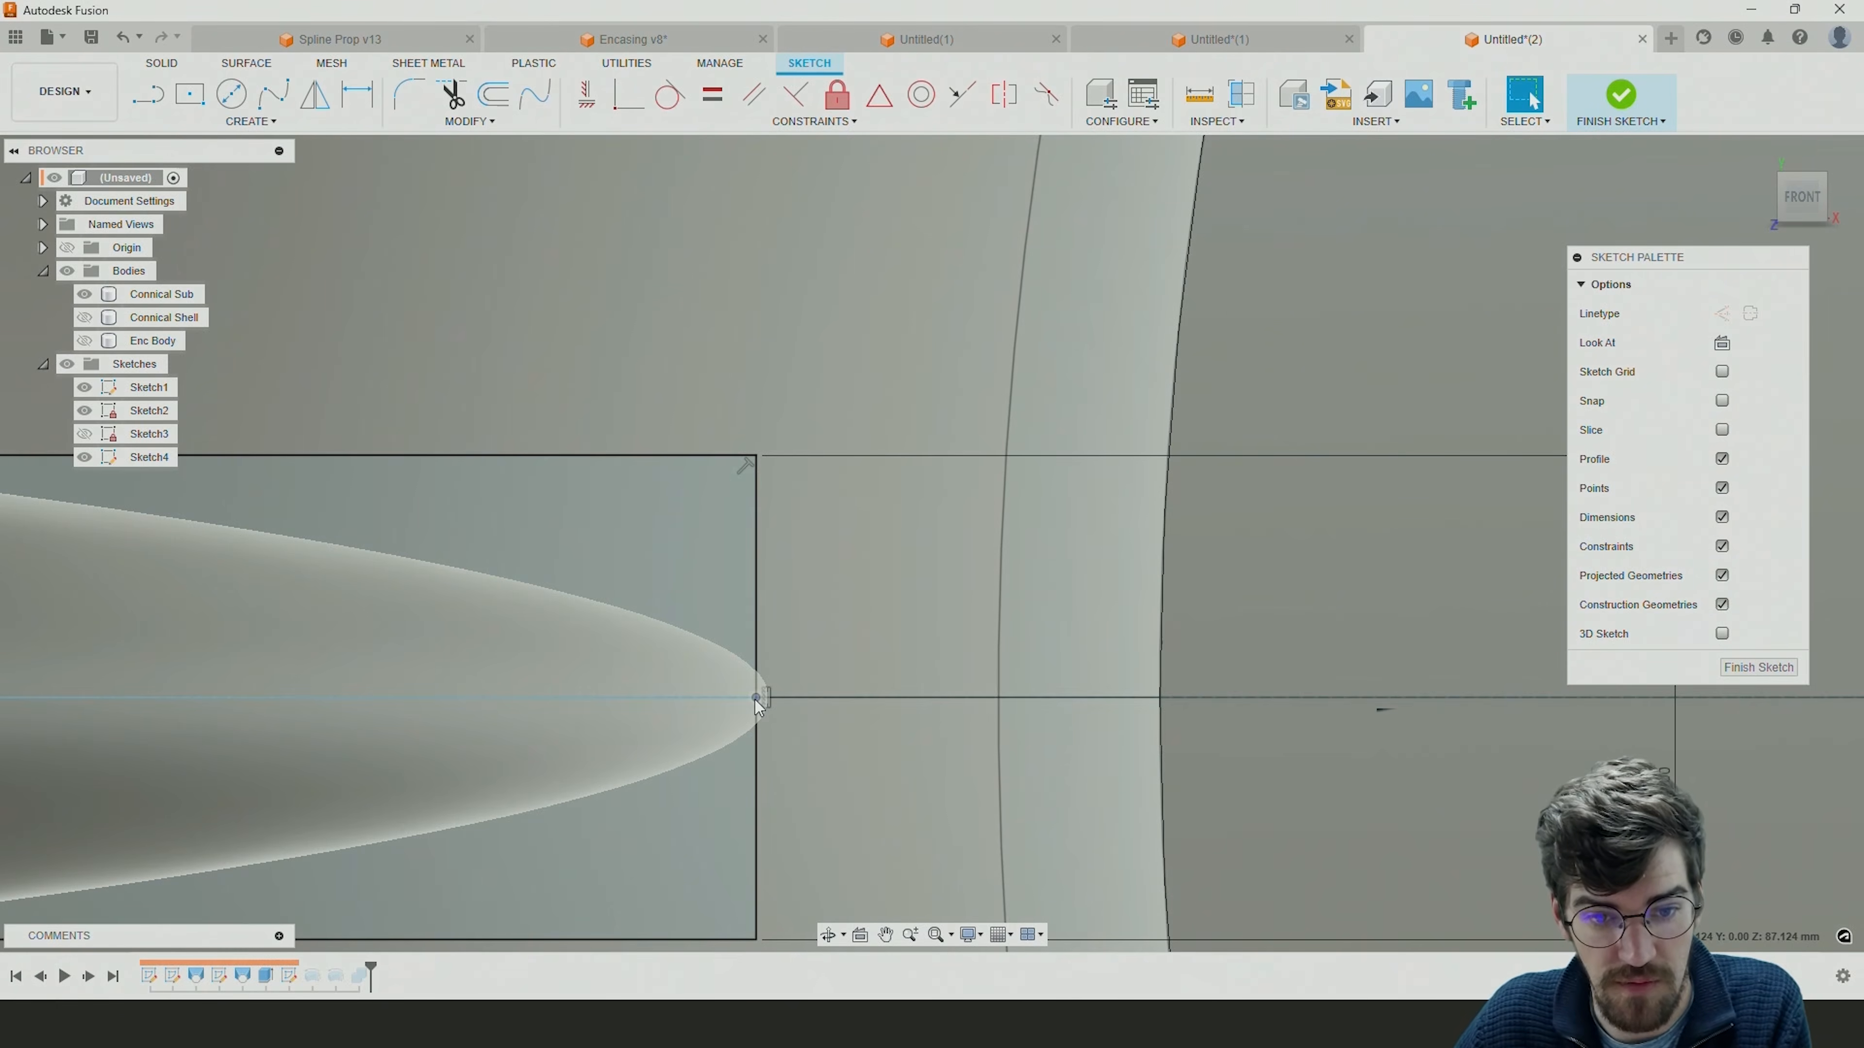
left_click(754, 723)
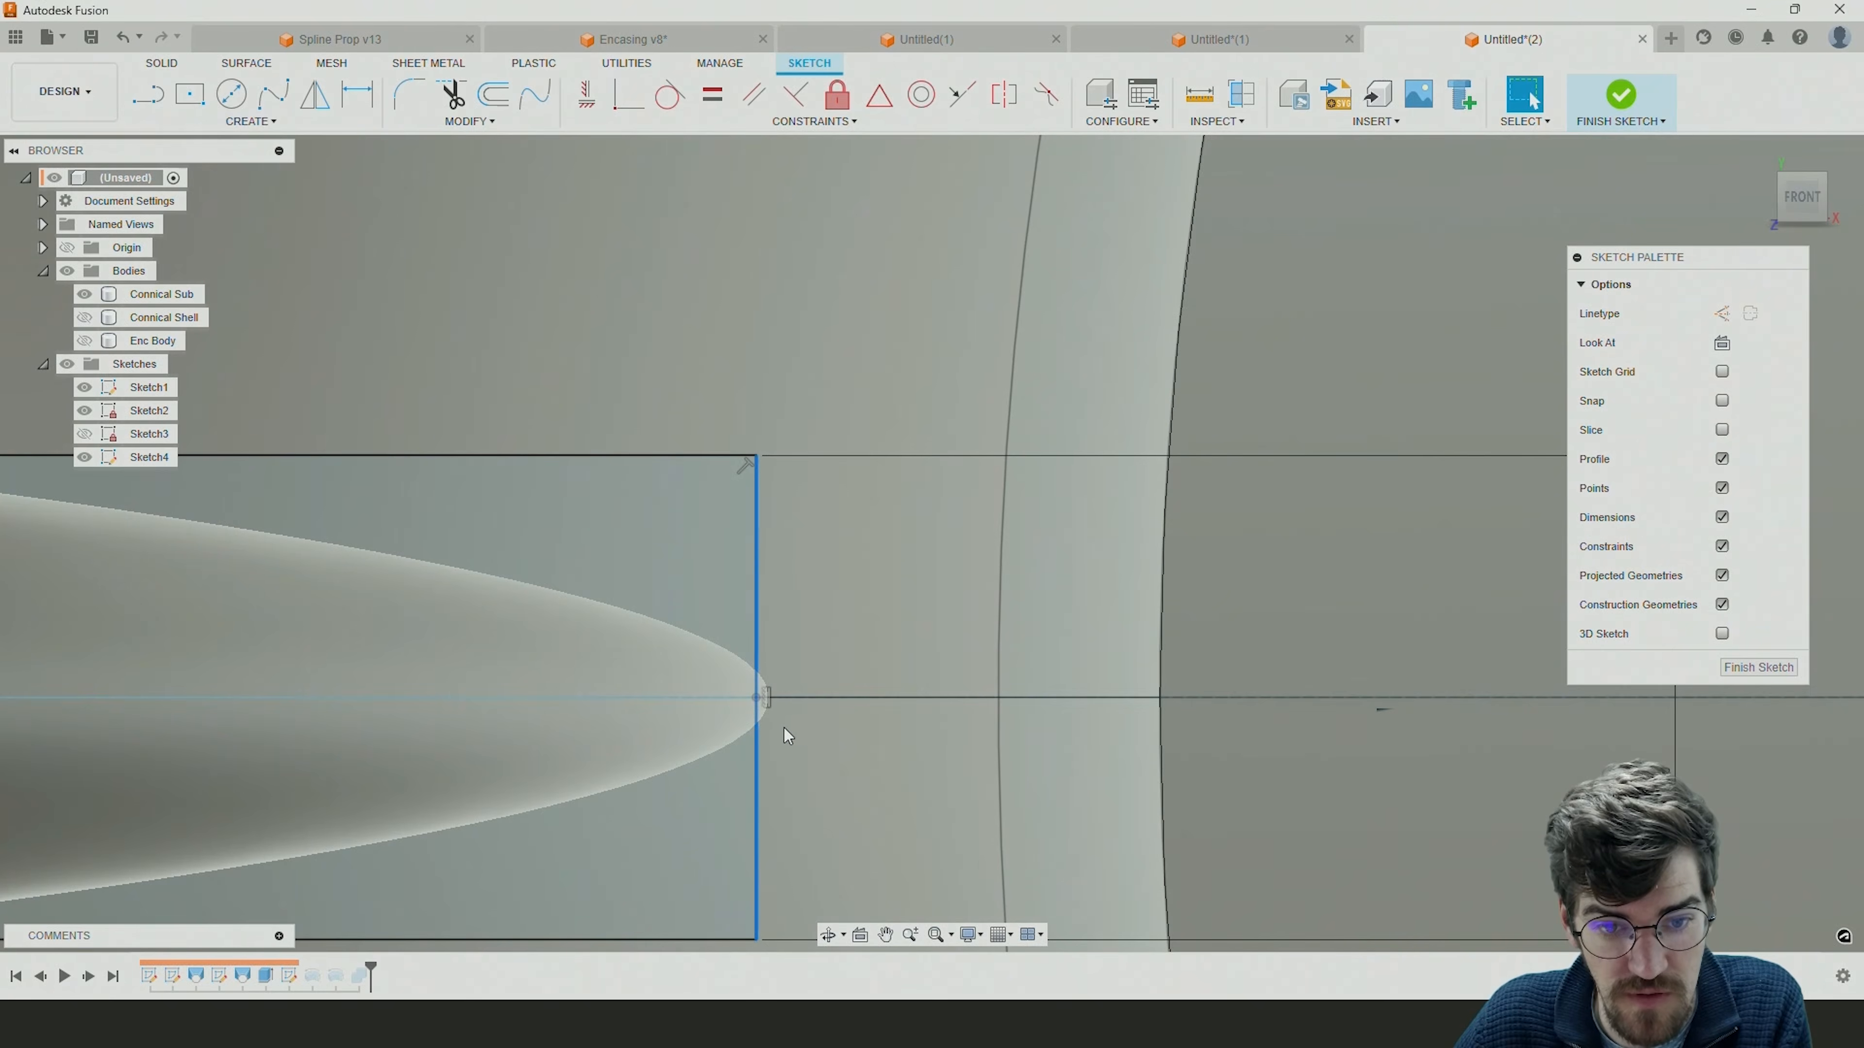
left_click(759, 699)
scroll(778, 695, "down", 3)
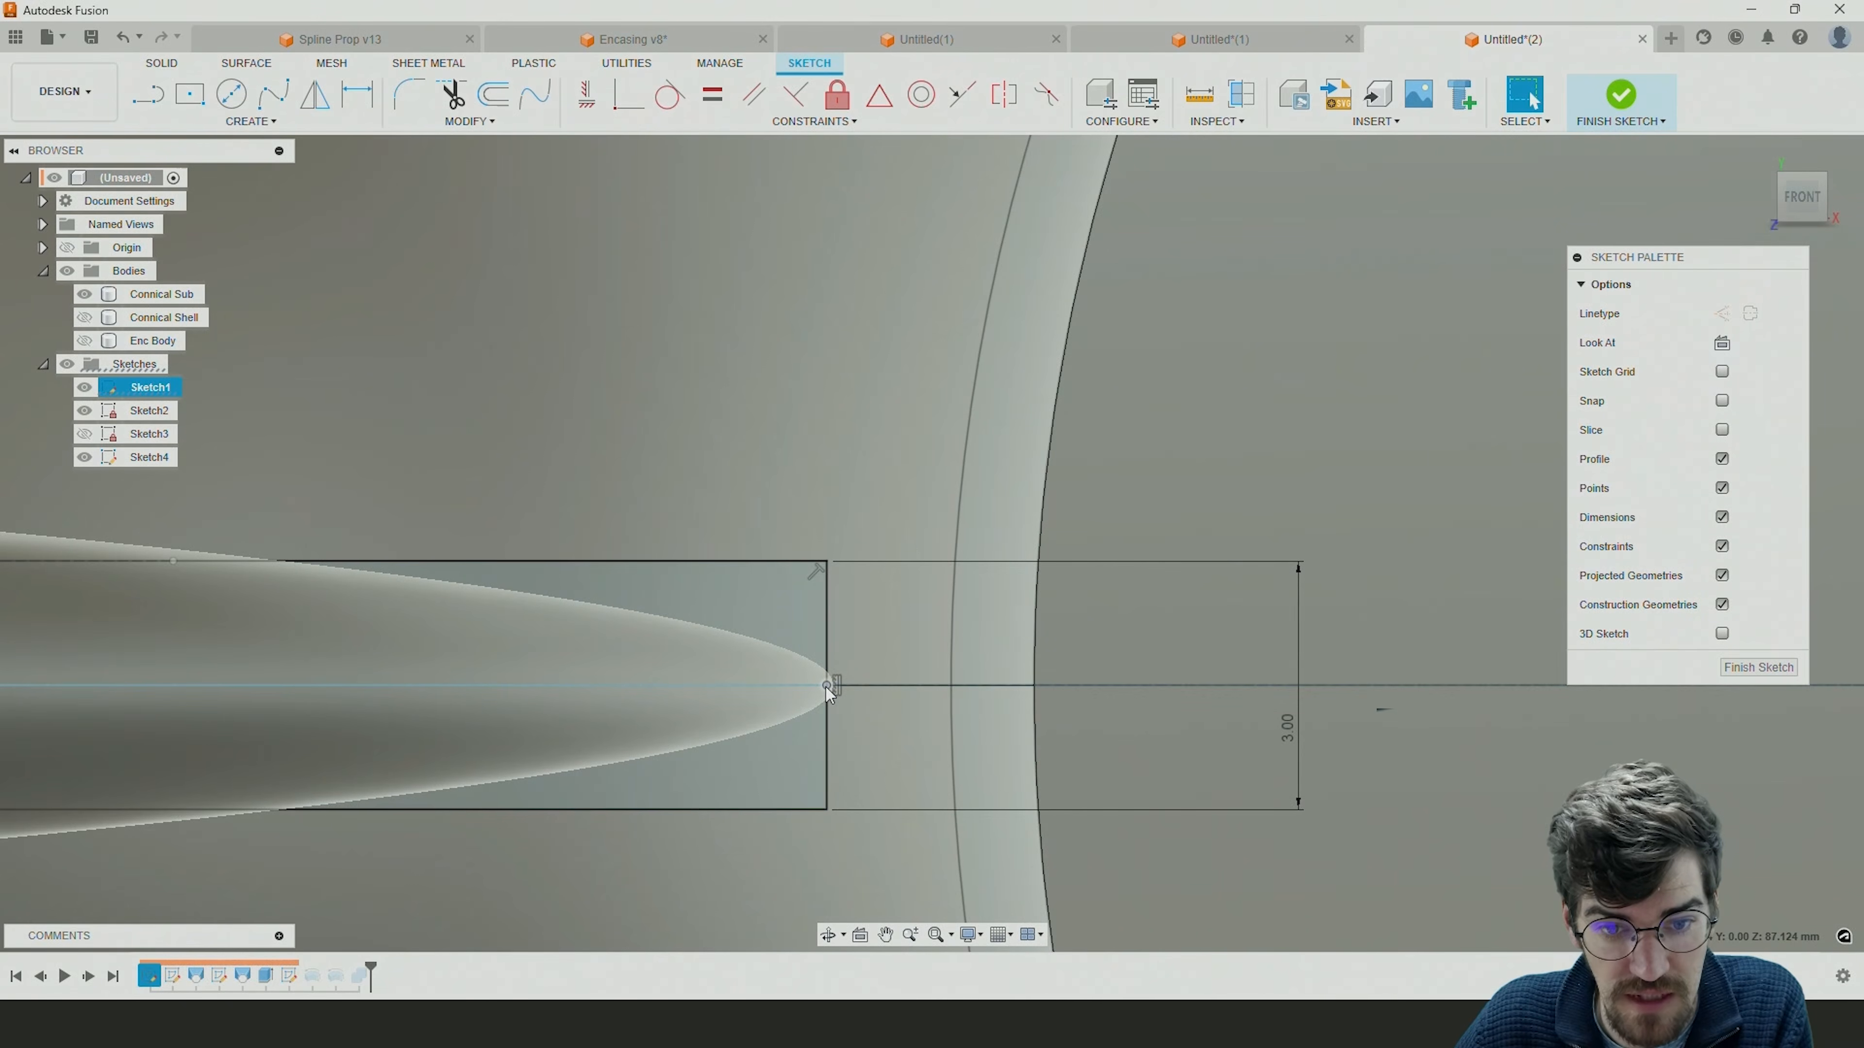
left_click(829, 658)
key("Delete")
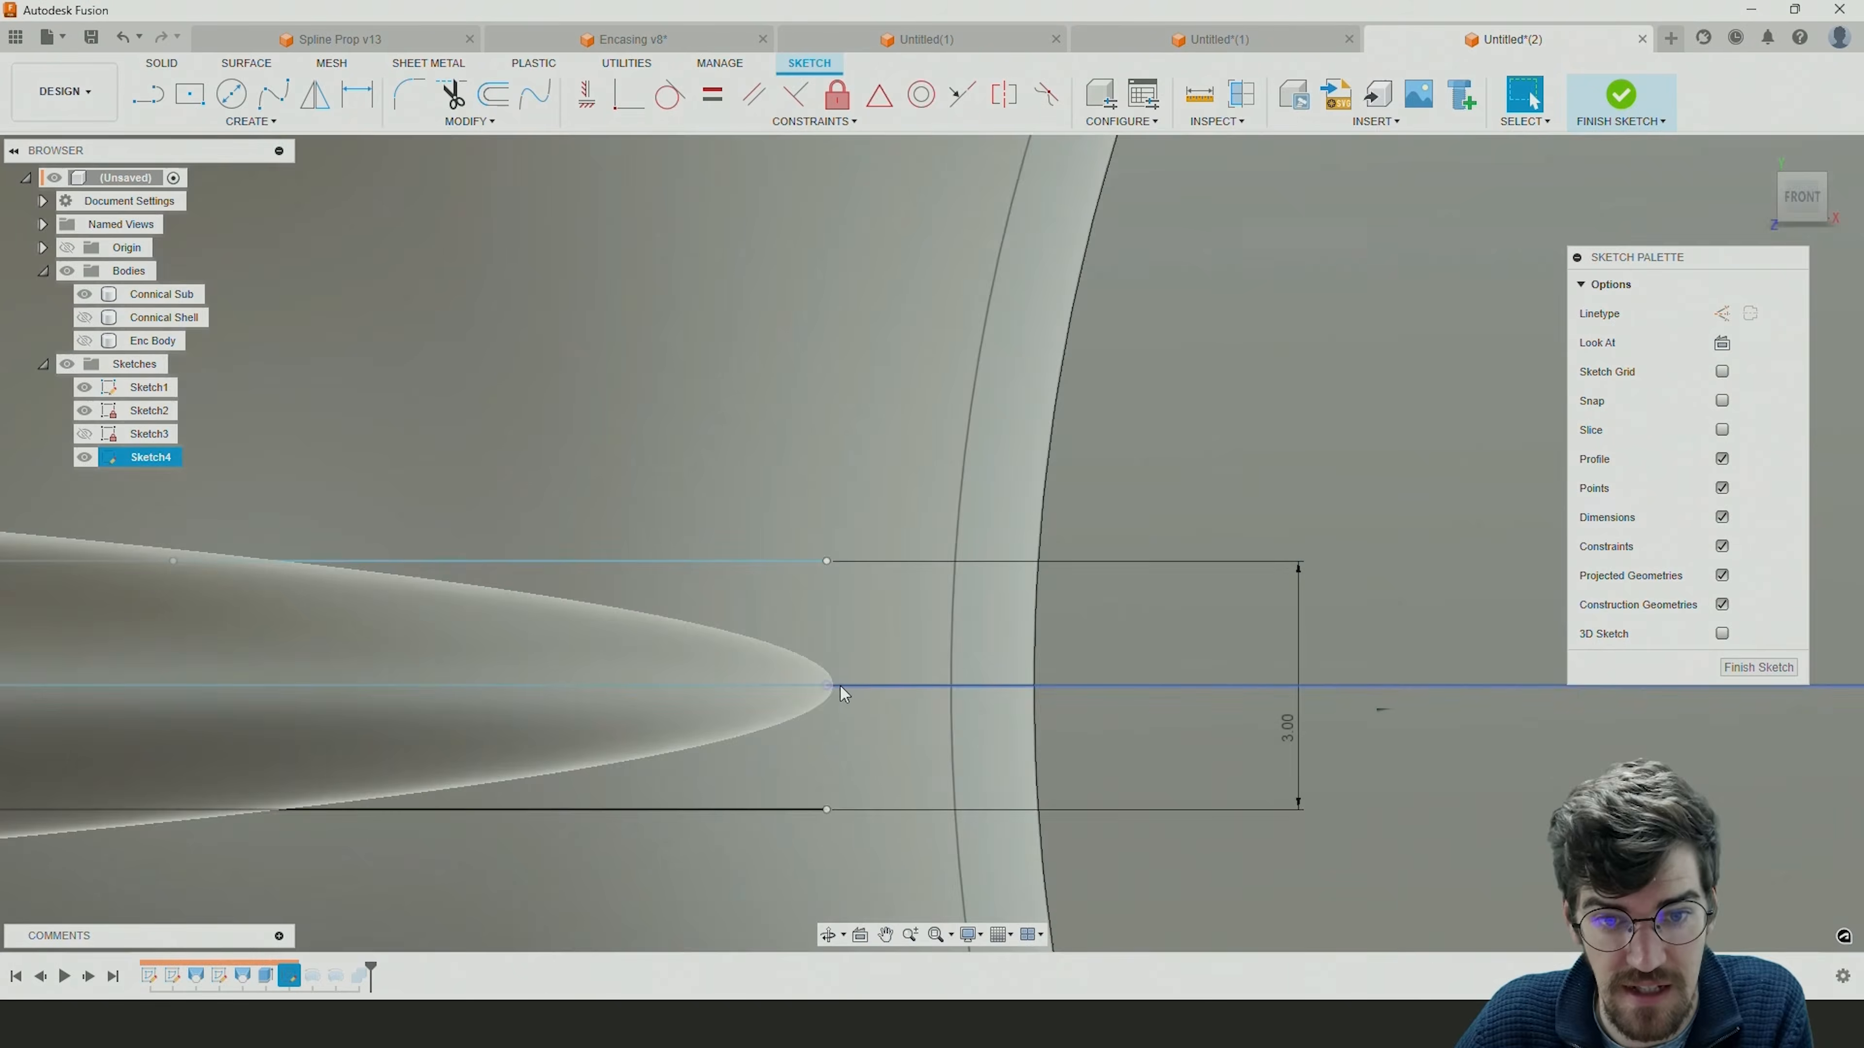
Draw a vertical line closing the open end of the extension profile and move it slightly beyond the volute's thin tip.
key("l")
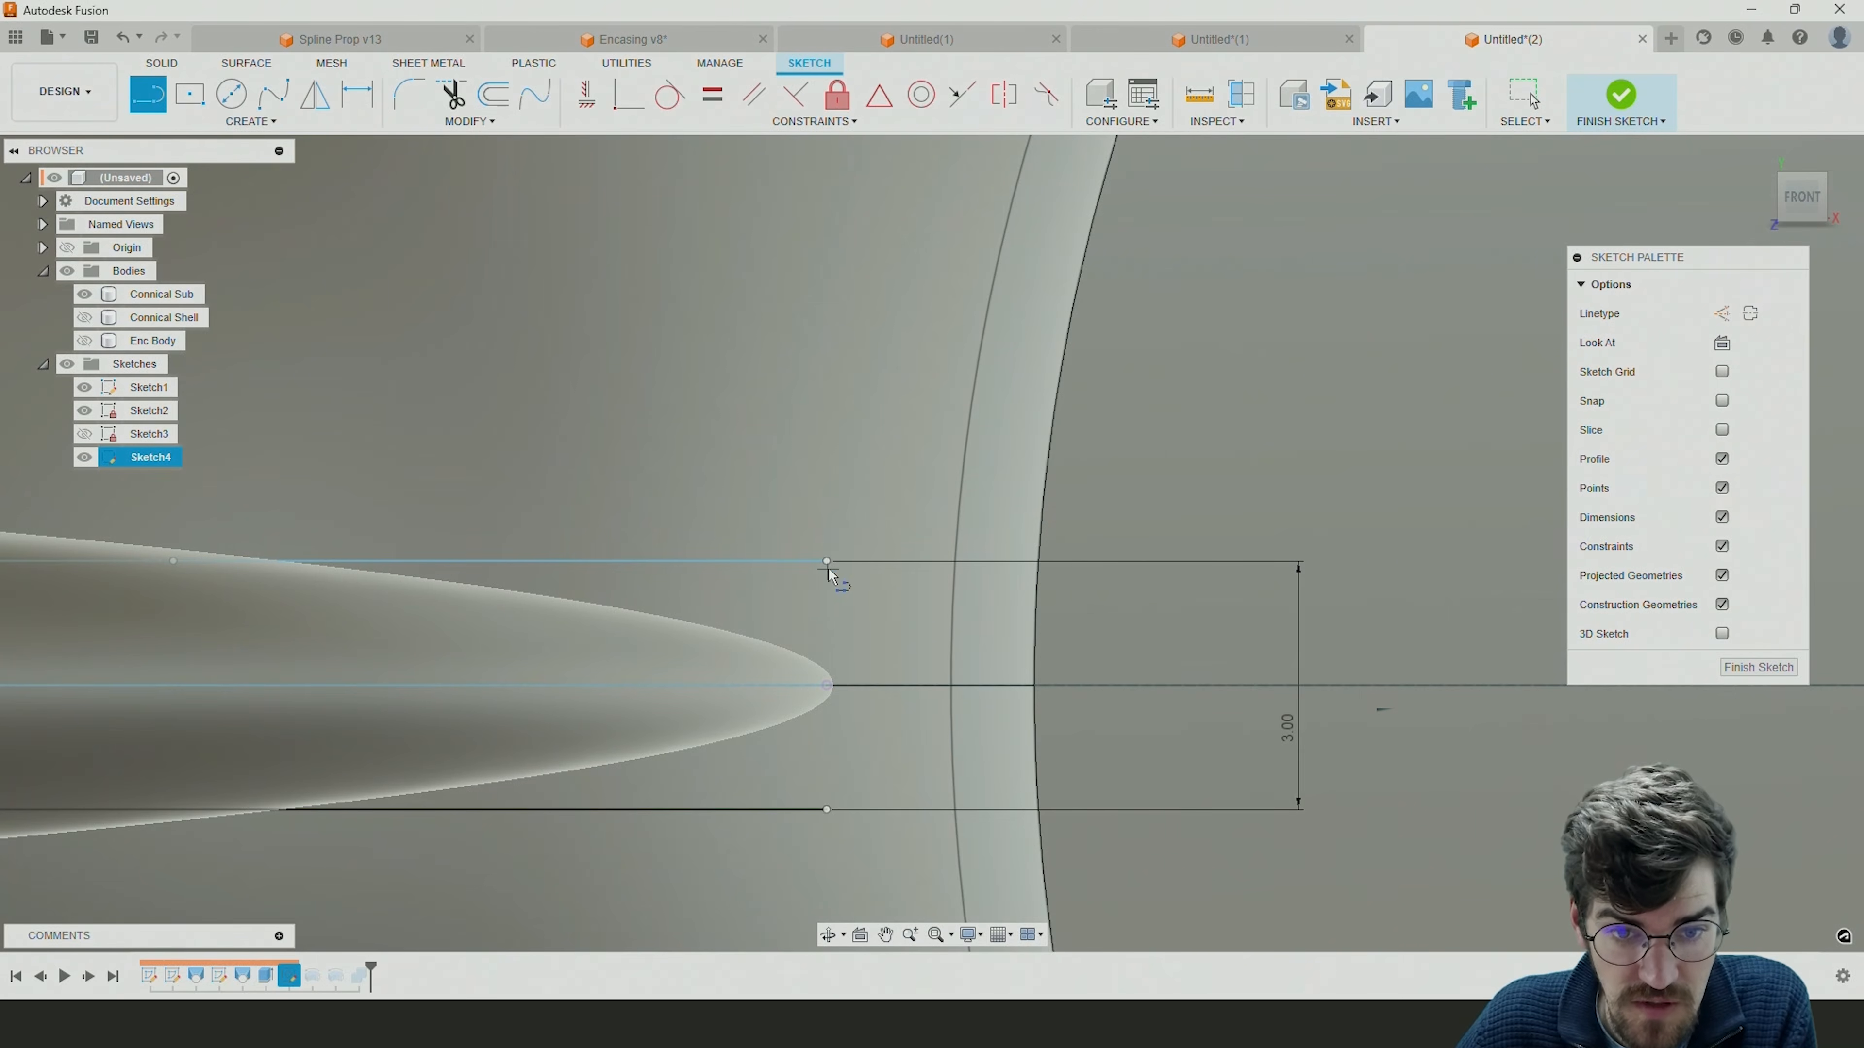
left_click(827, 561)
left_click(827, 810)
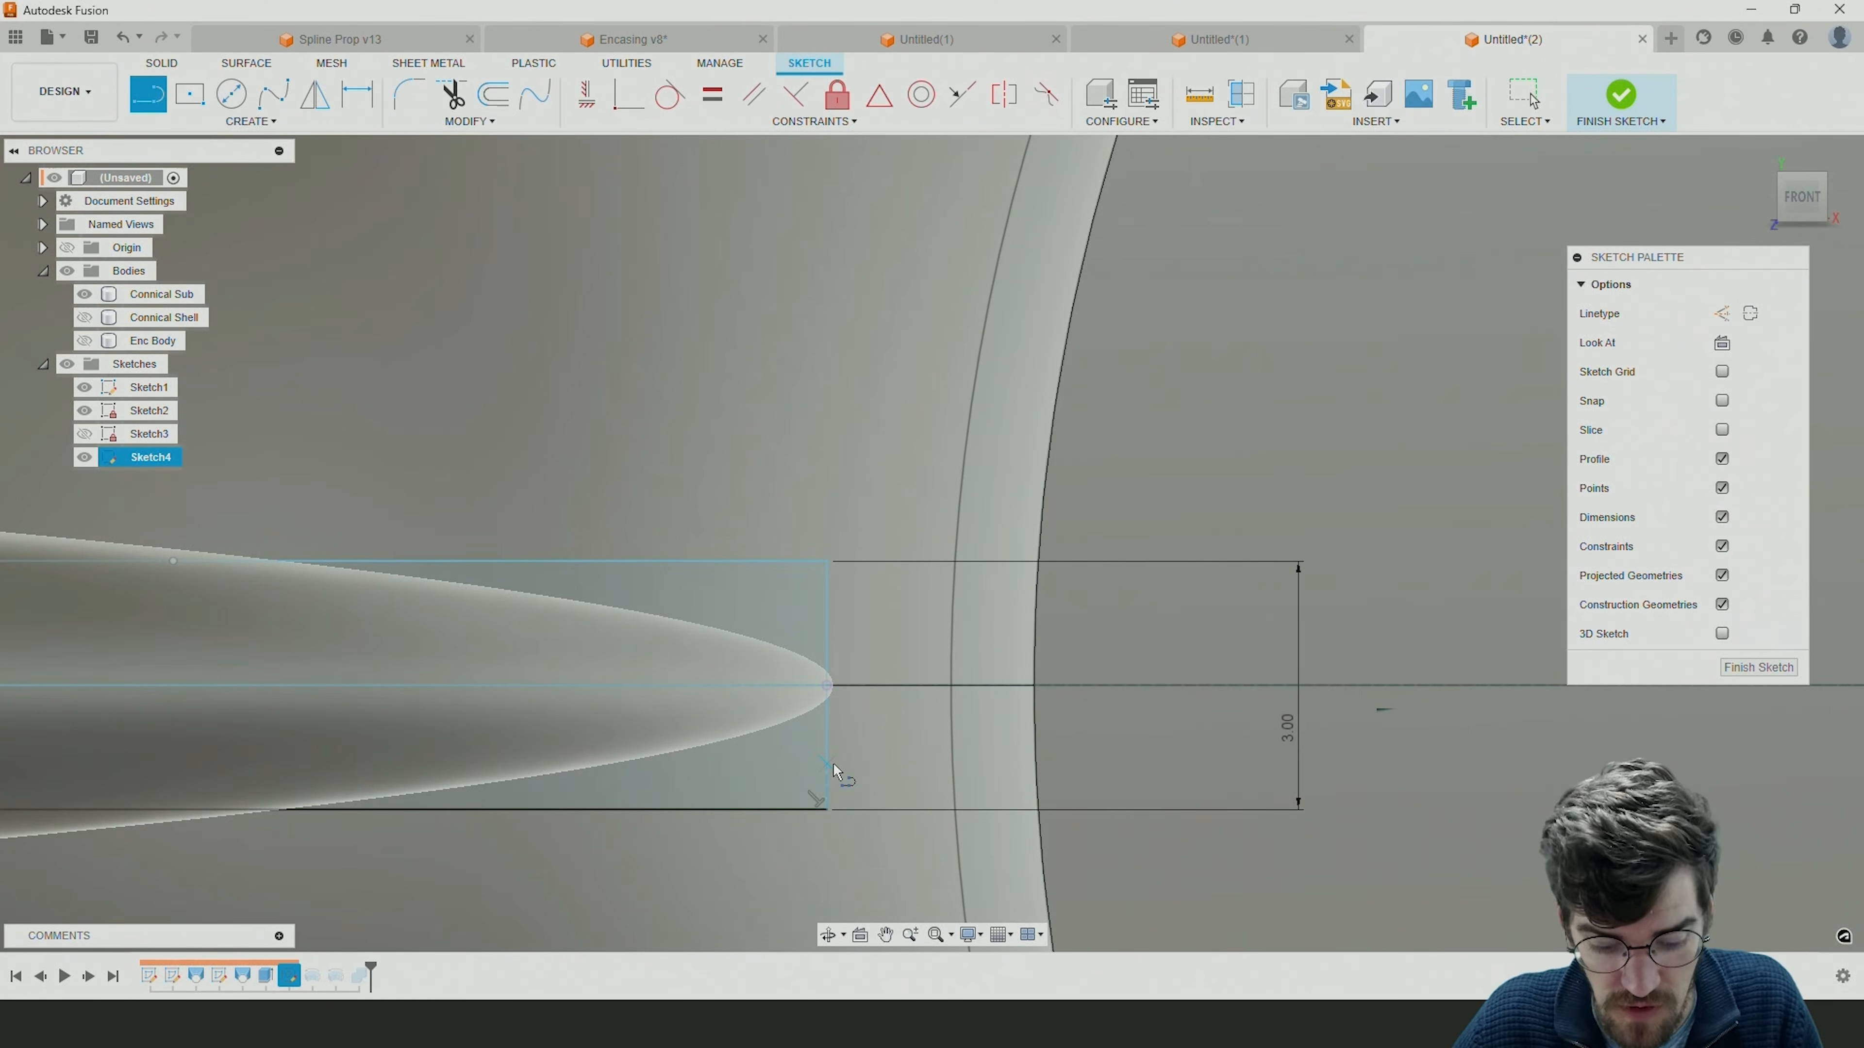
key("Escape")
left_click_drag(828, 752, 837, 751)
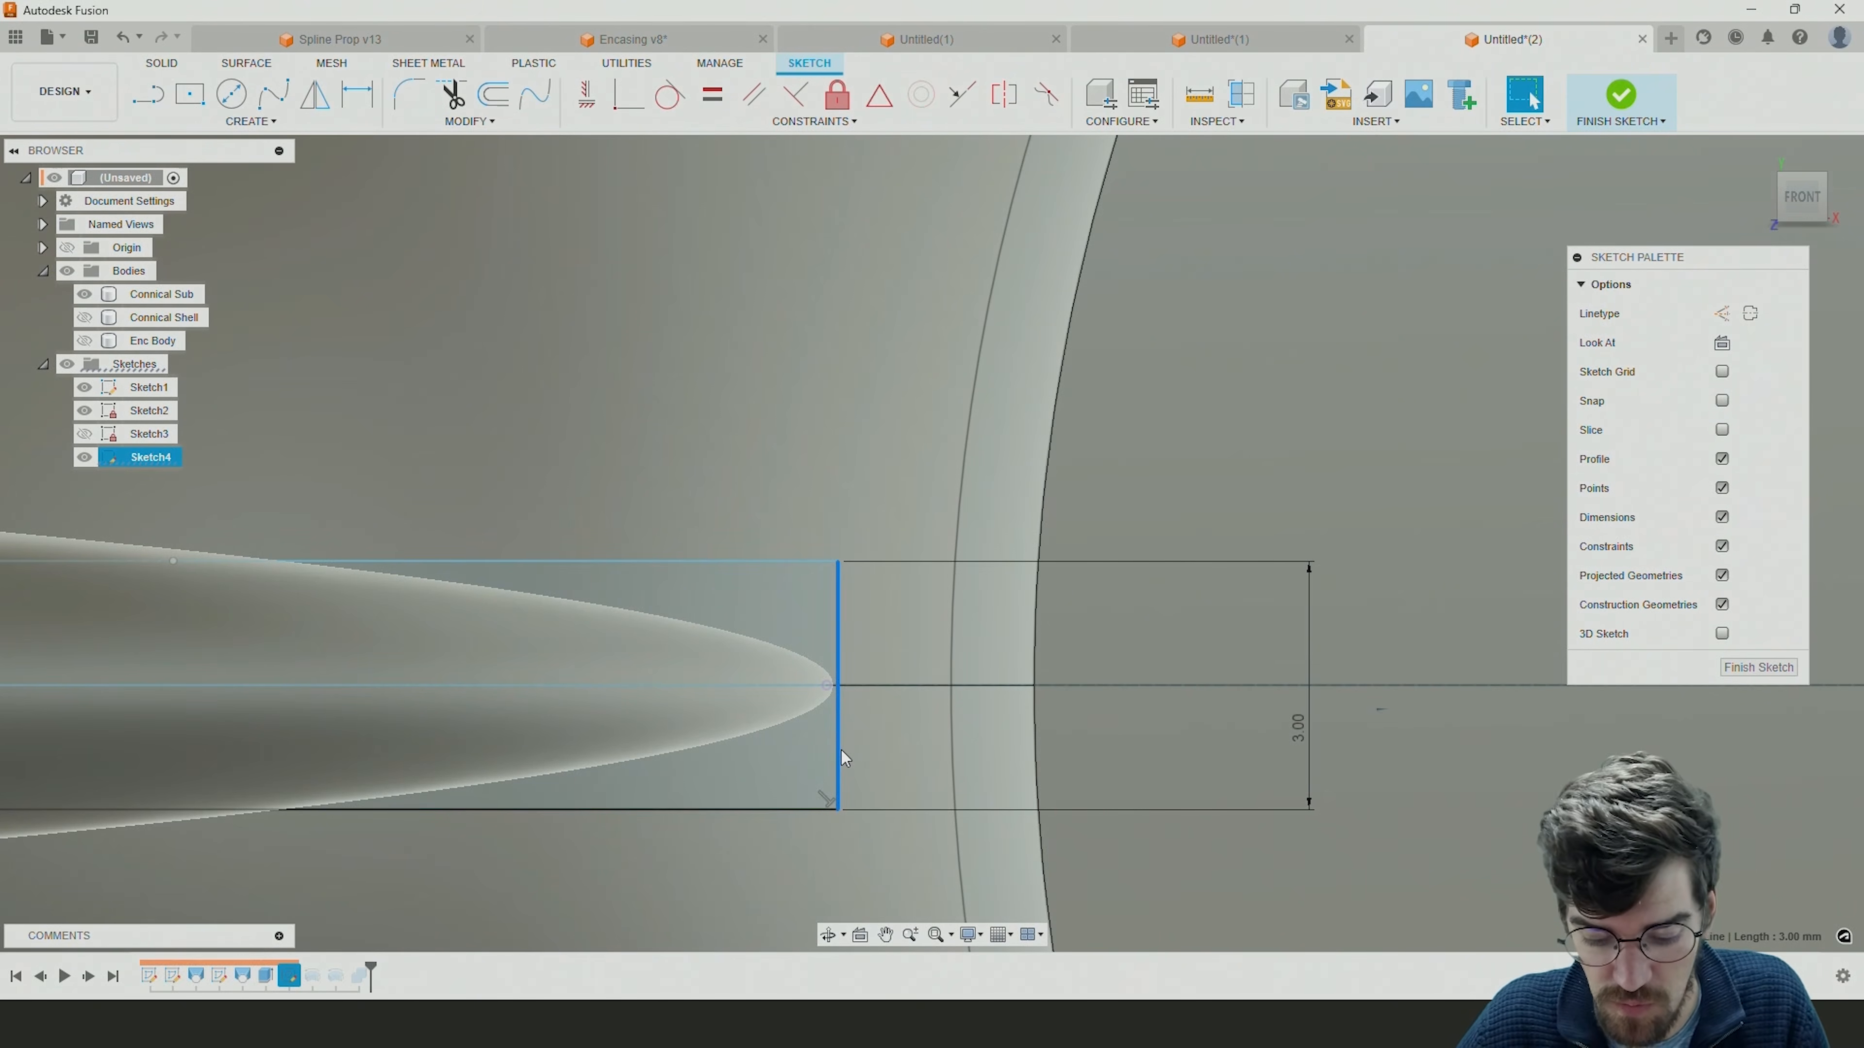
Dimension the closing line's upper endpoint 0.1 mm horizontally from the volute's tip point and finish the sketch.
key("d")
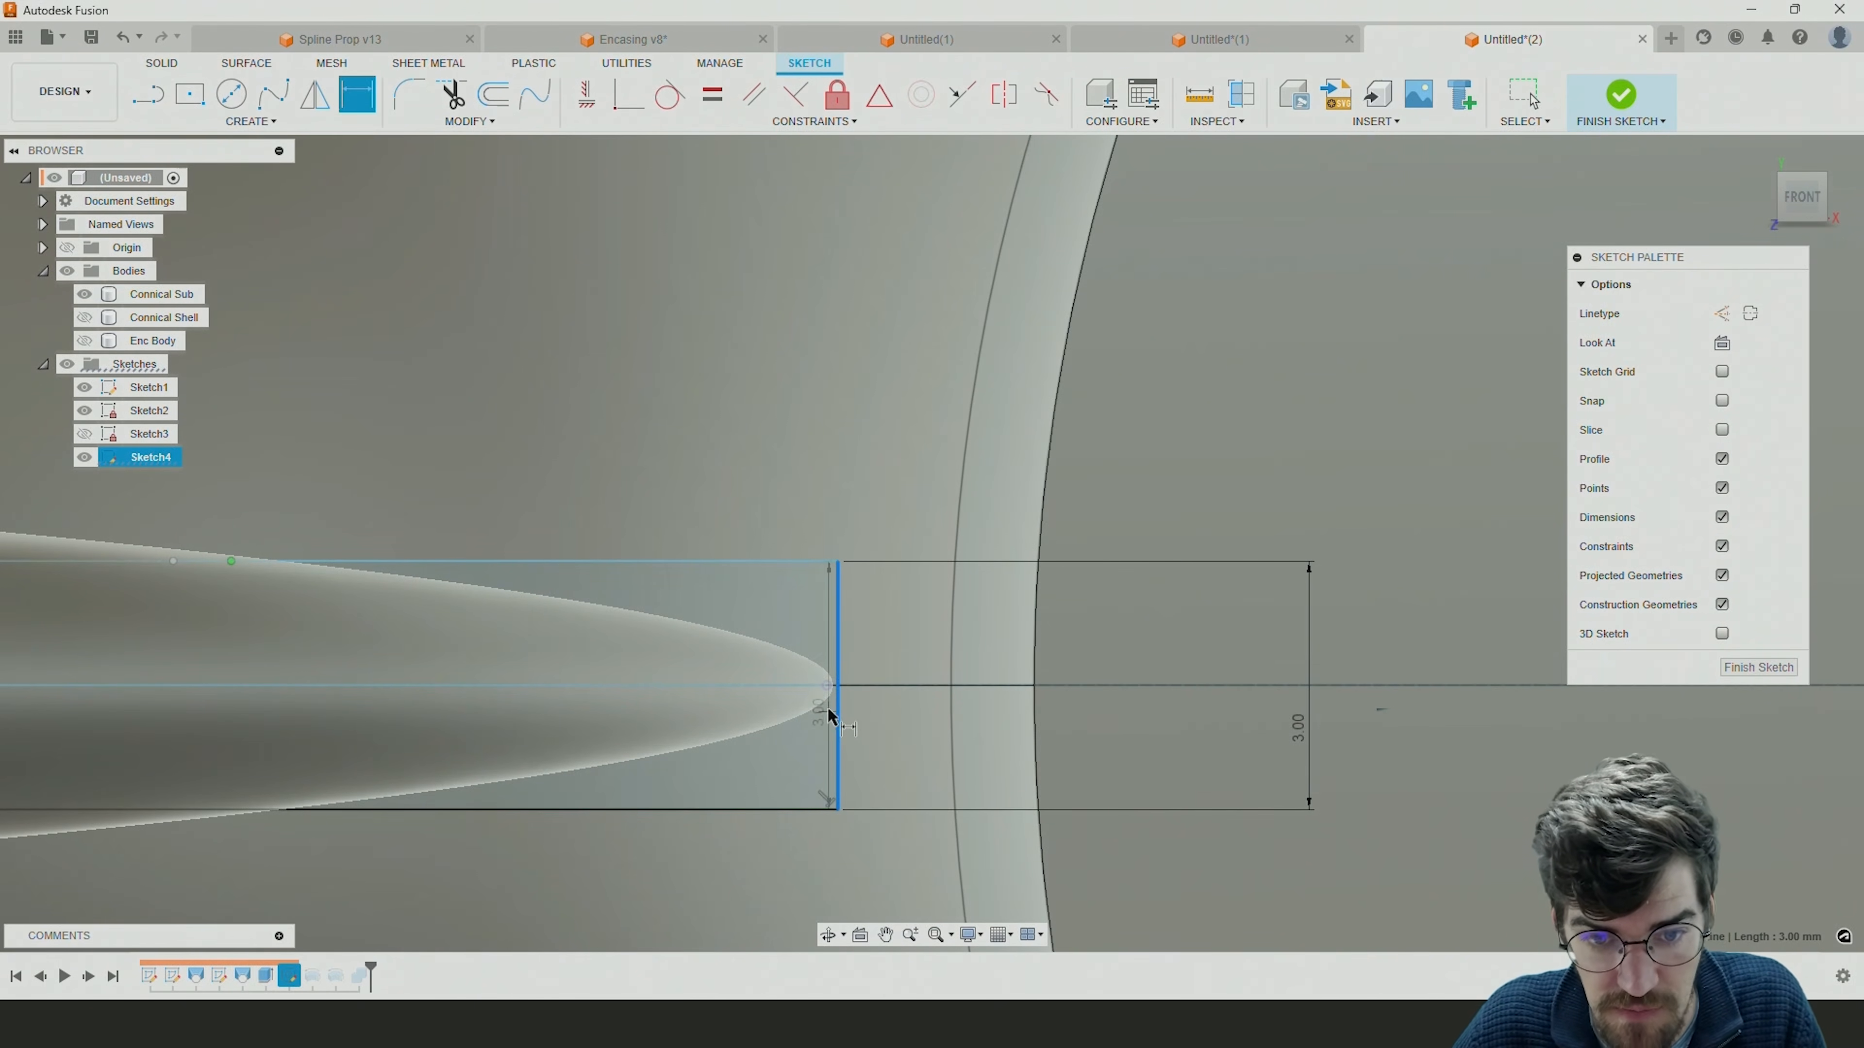
scroll(829, 698, "up", 3)
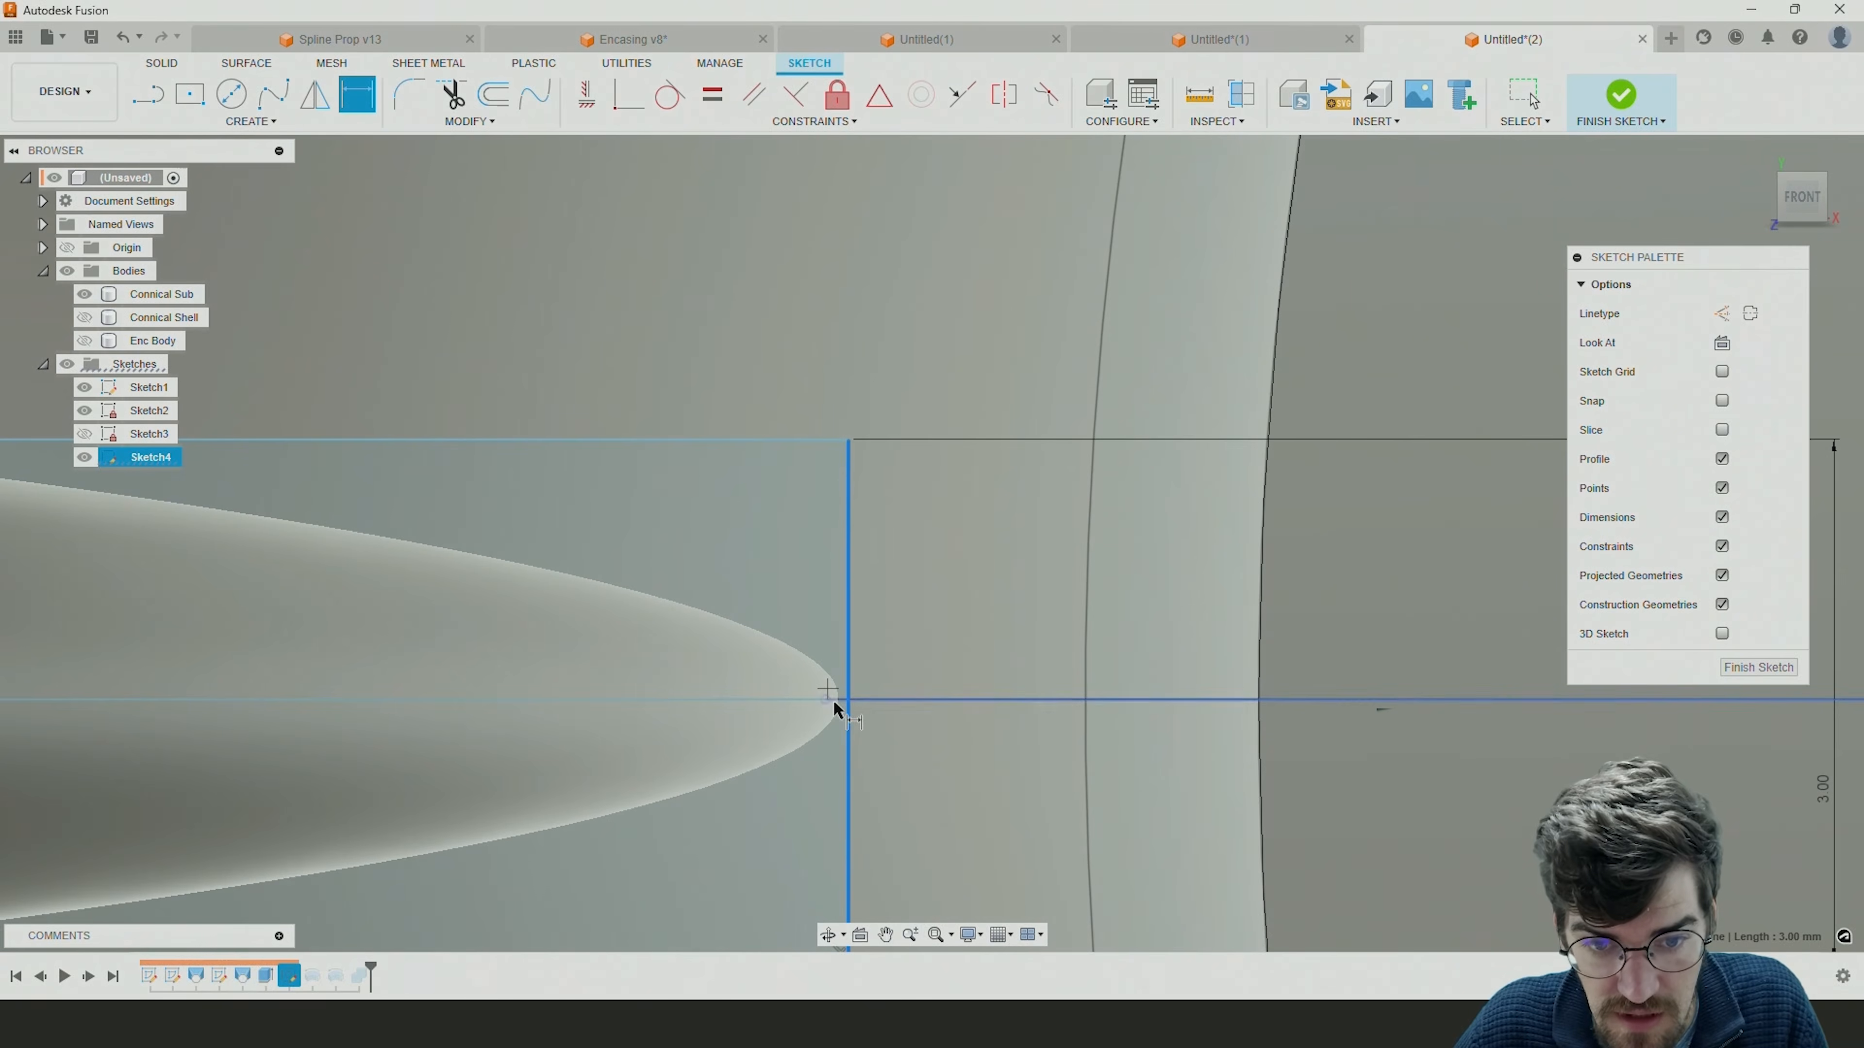
left_click(837, 701)
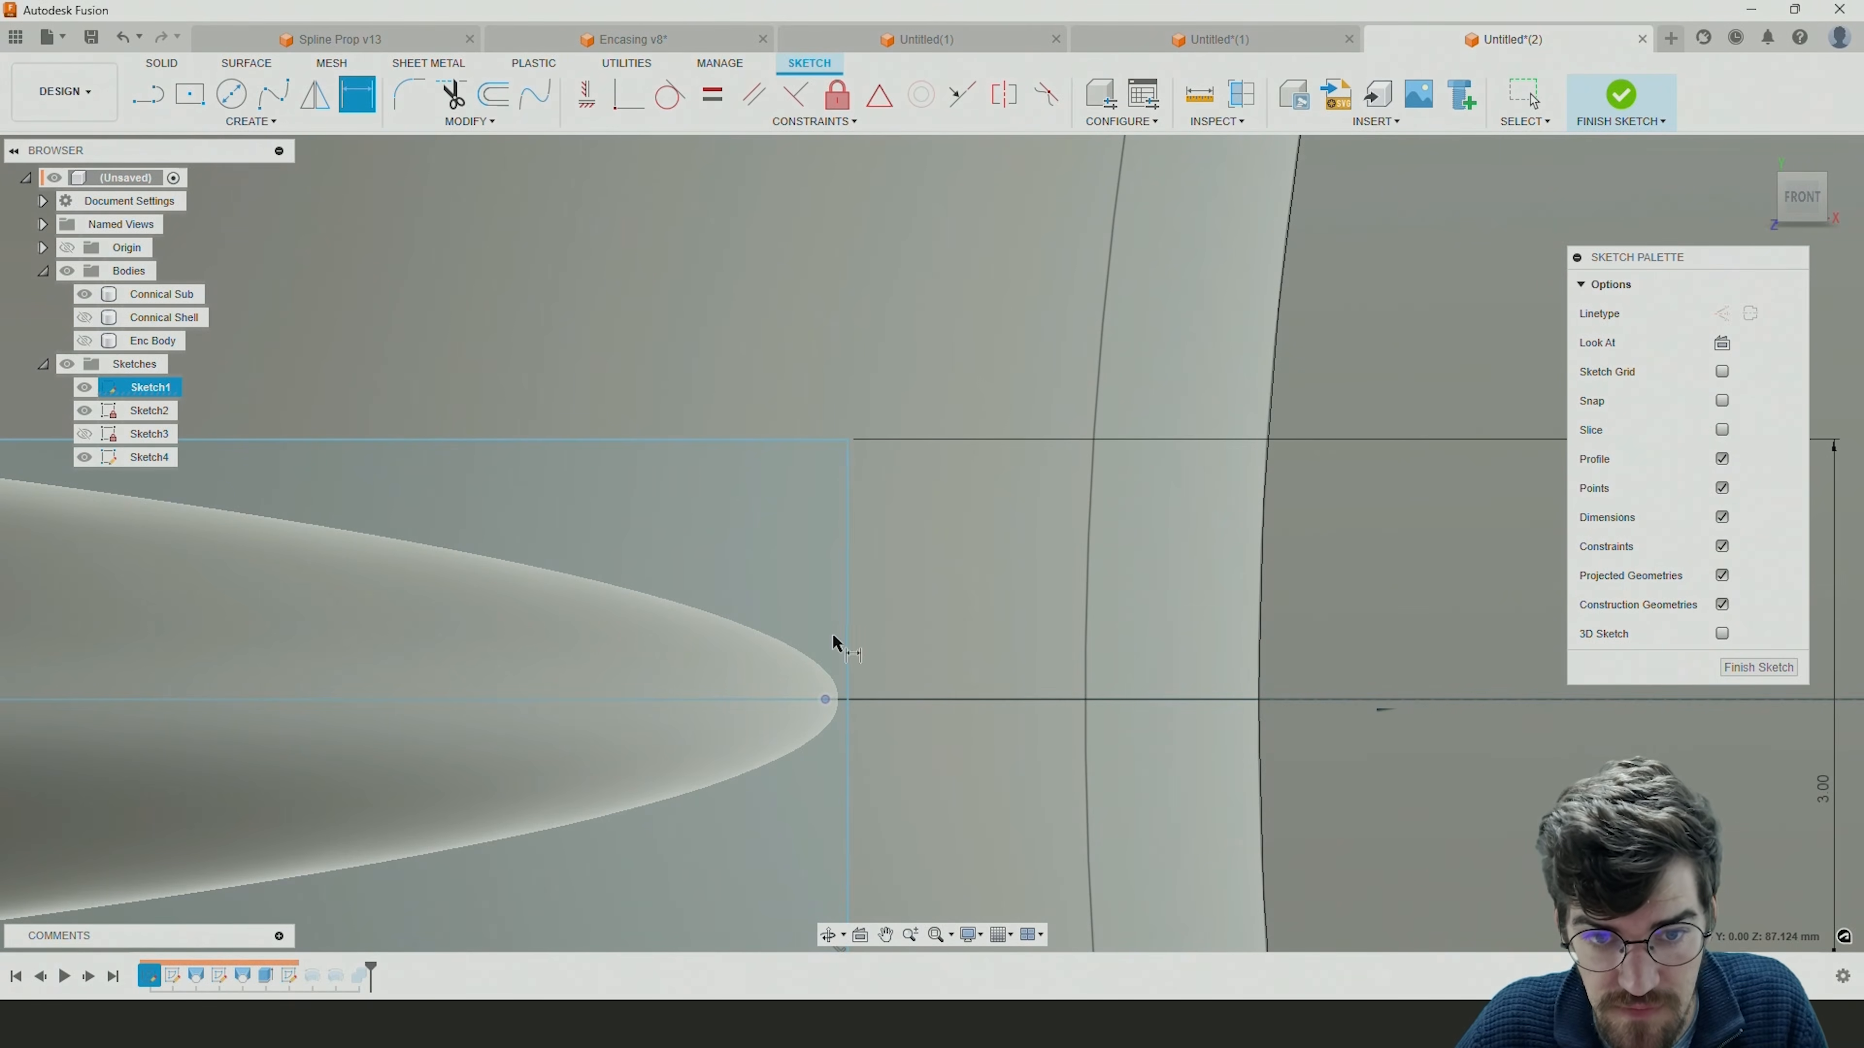
scroll(851, 382, "down", 2)
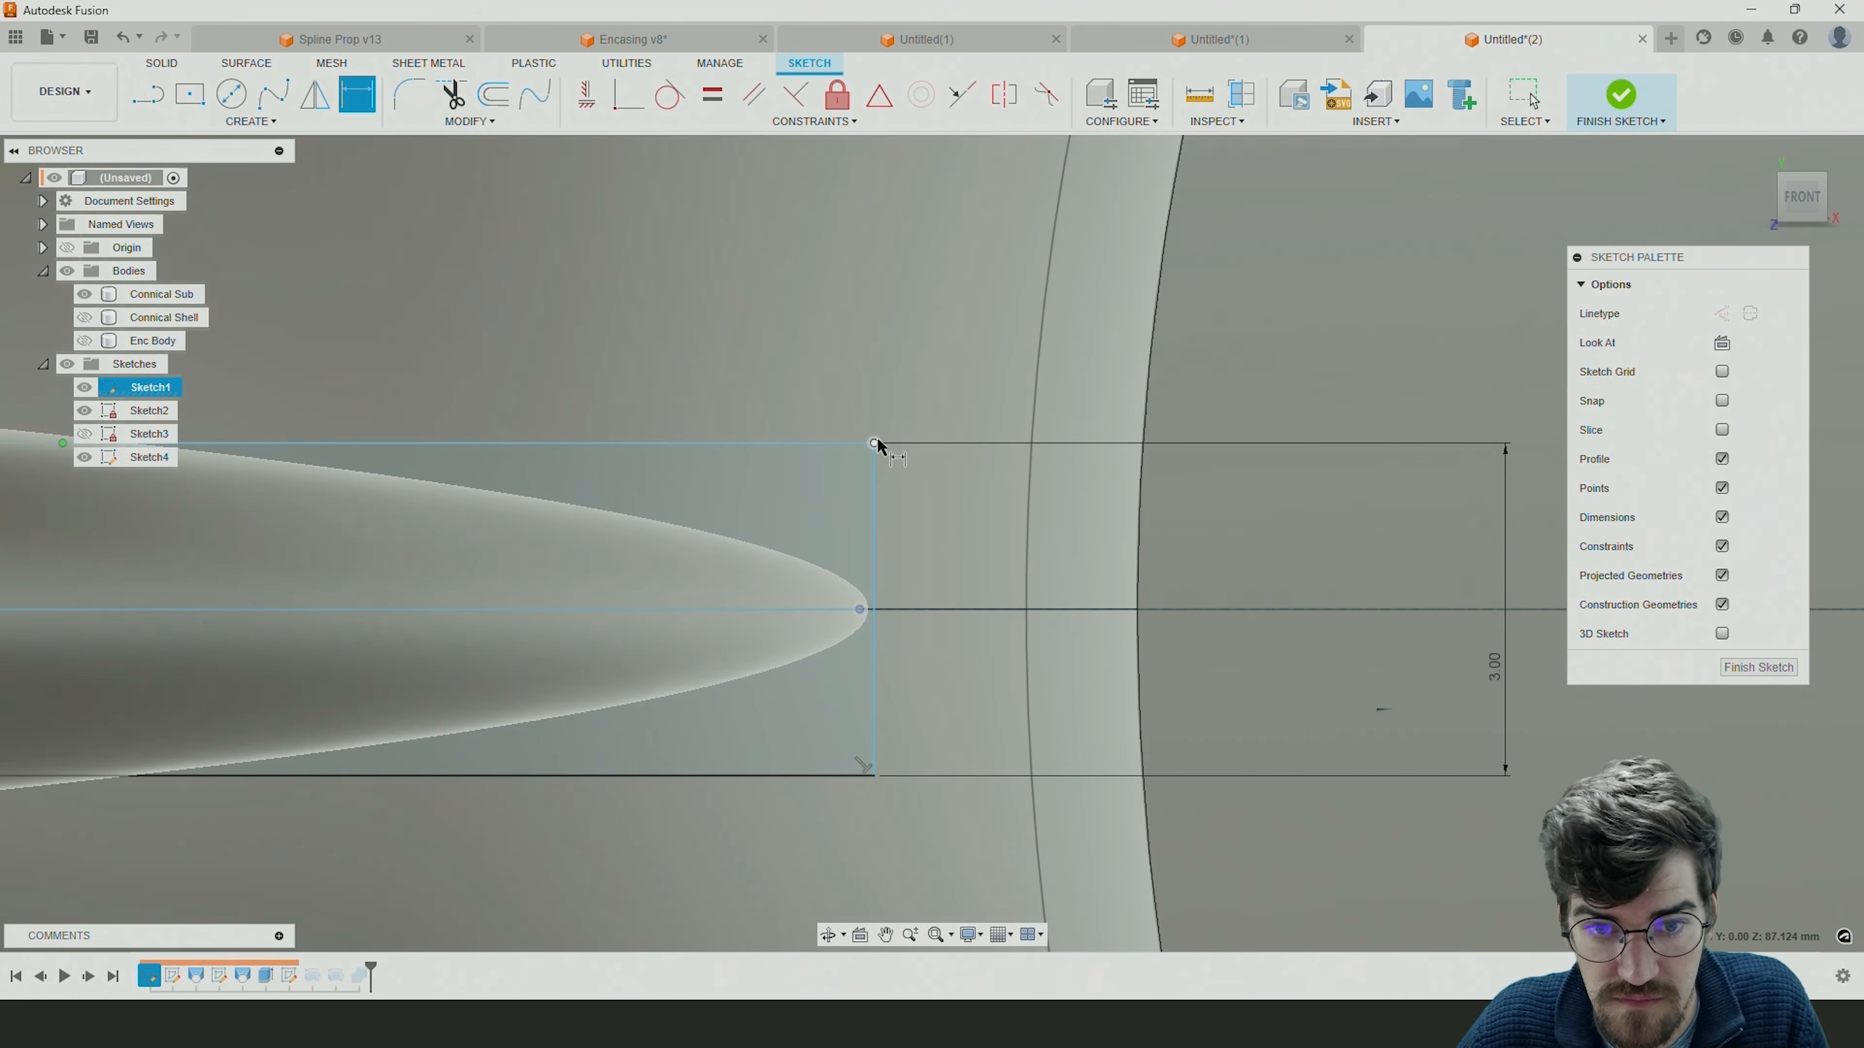
left_click(875, 444)
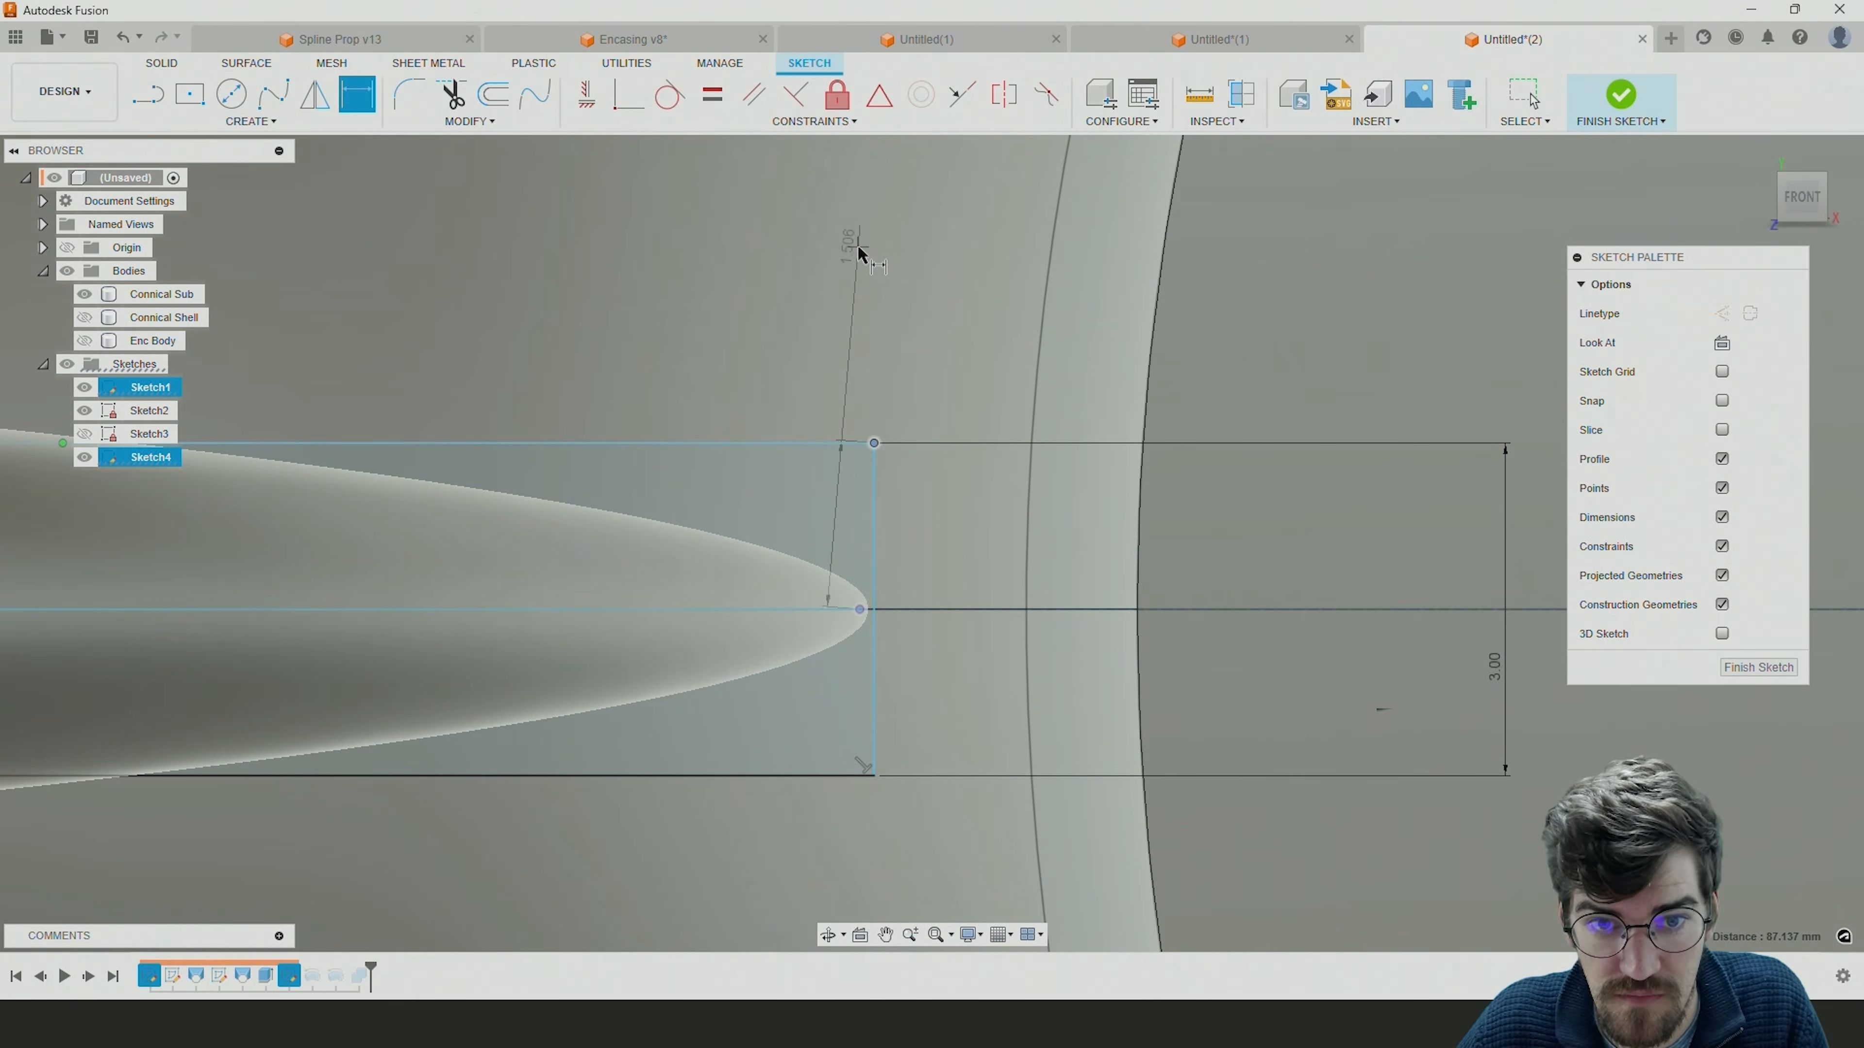
left_click(862, 251)
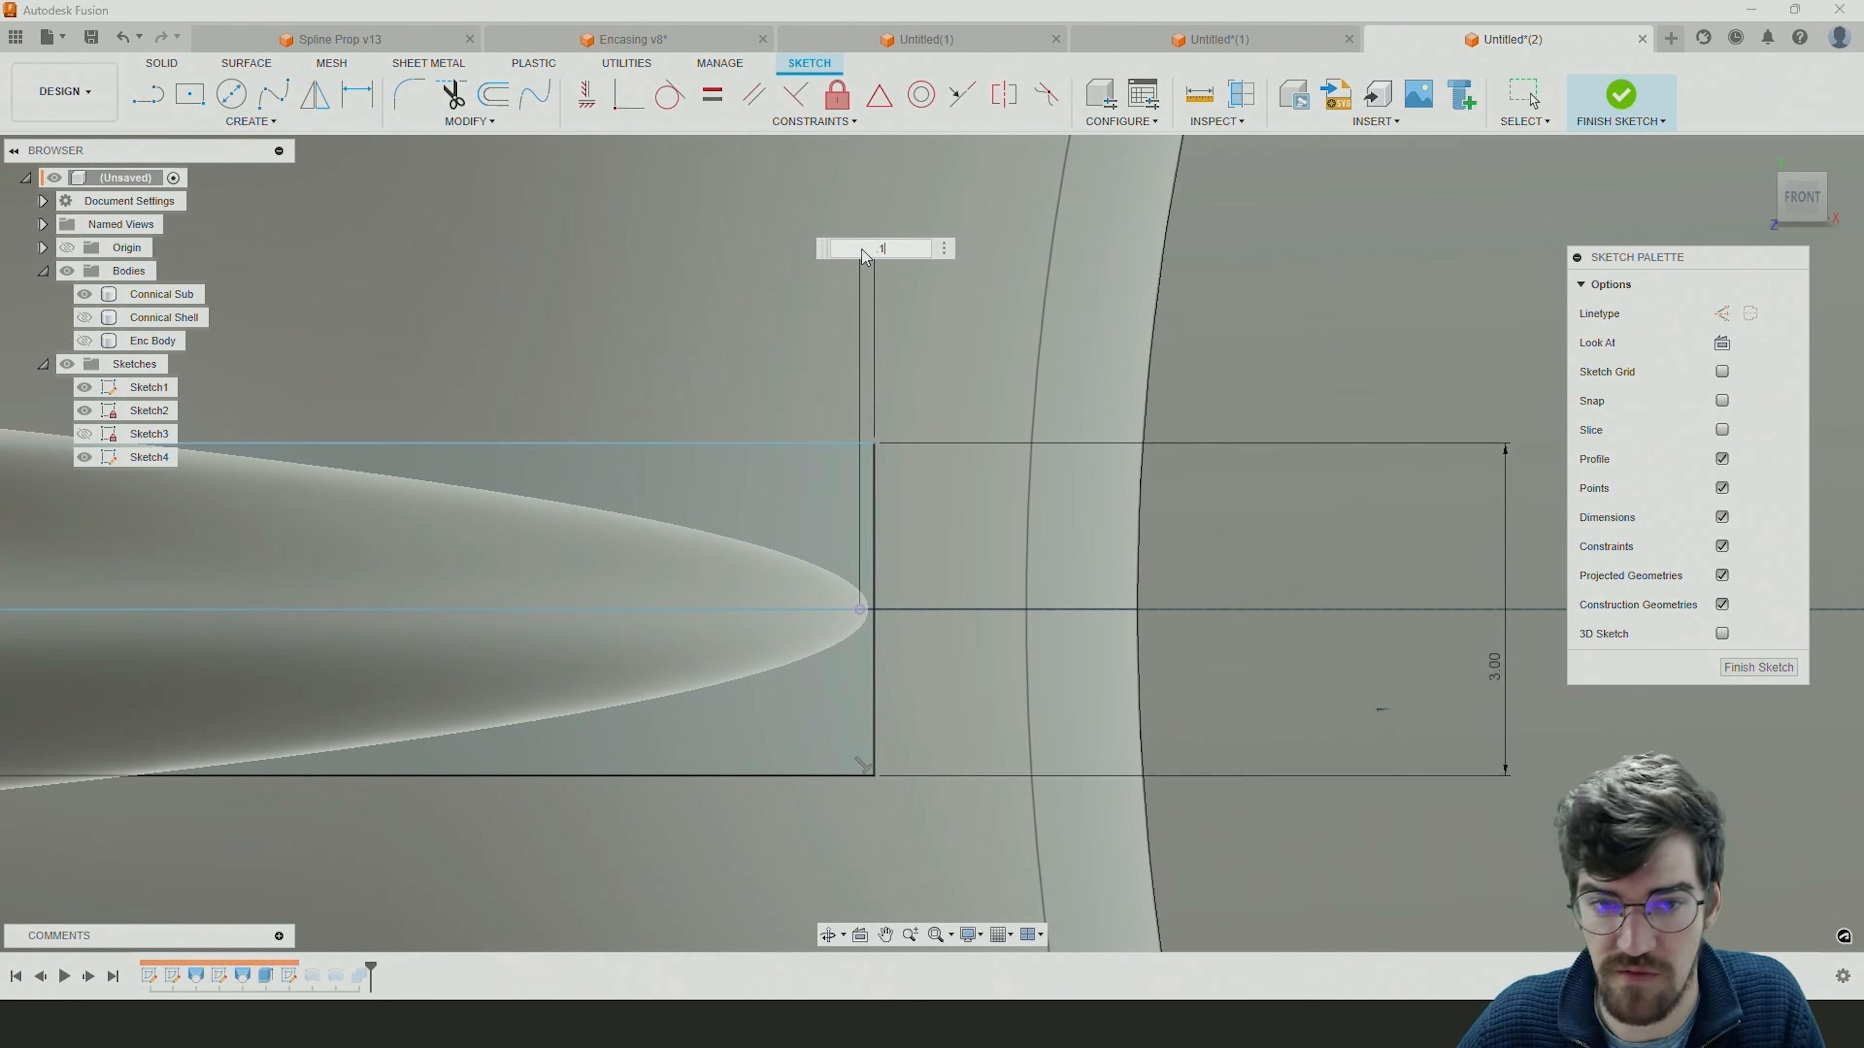
type(".1")
key("Return")
scroll(936, 643, "down", 3)
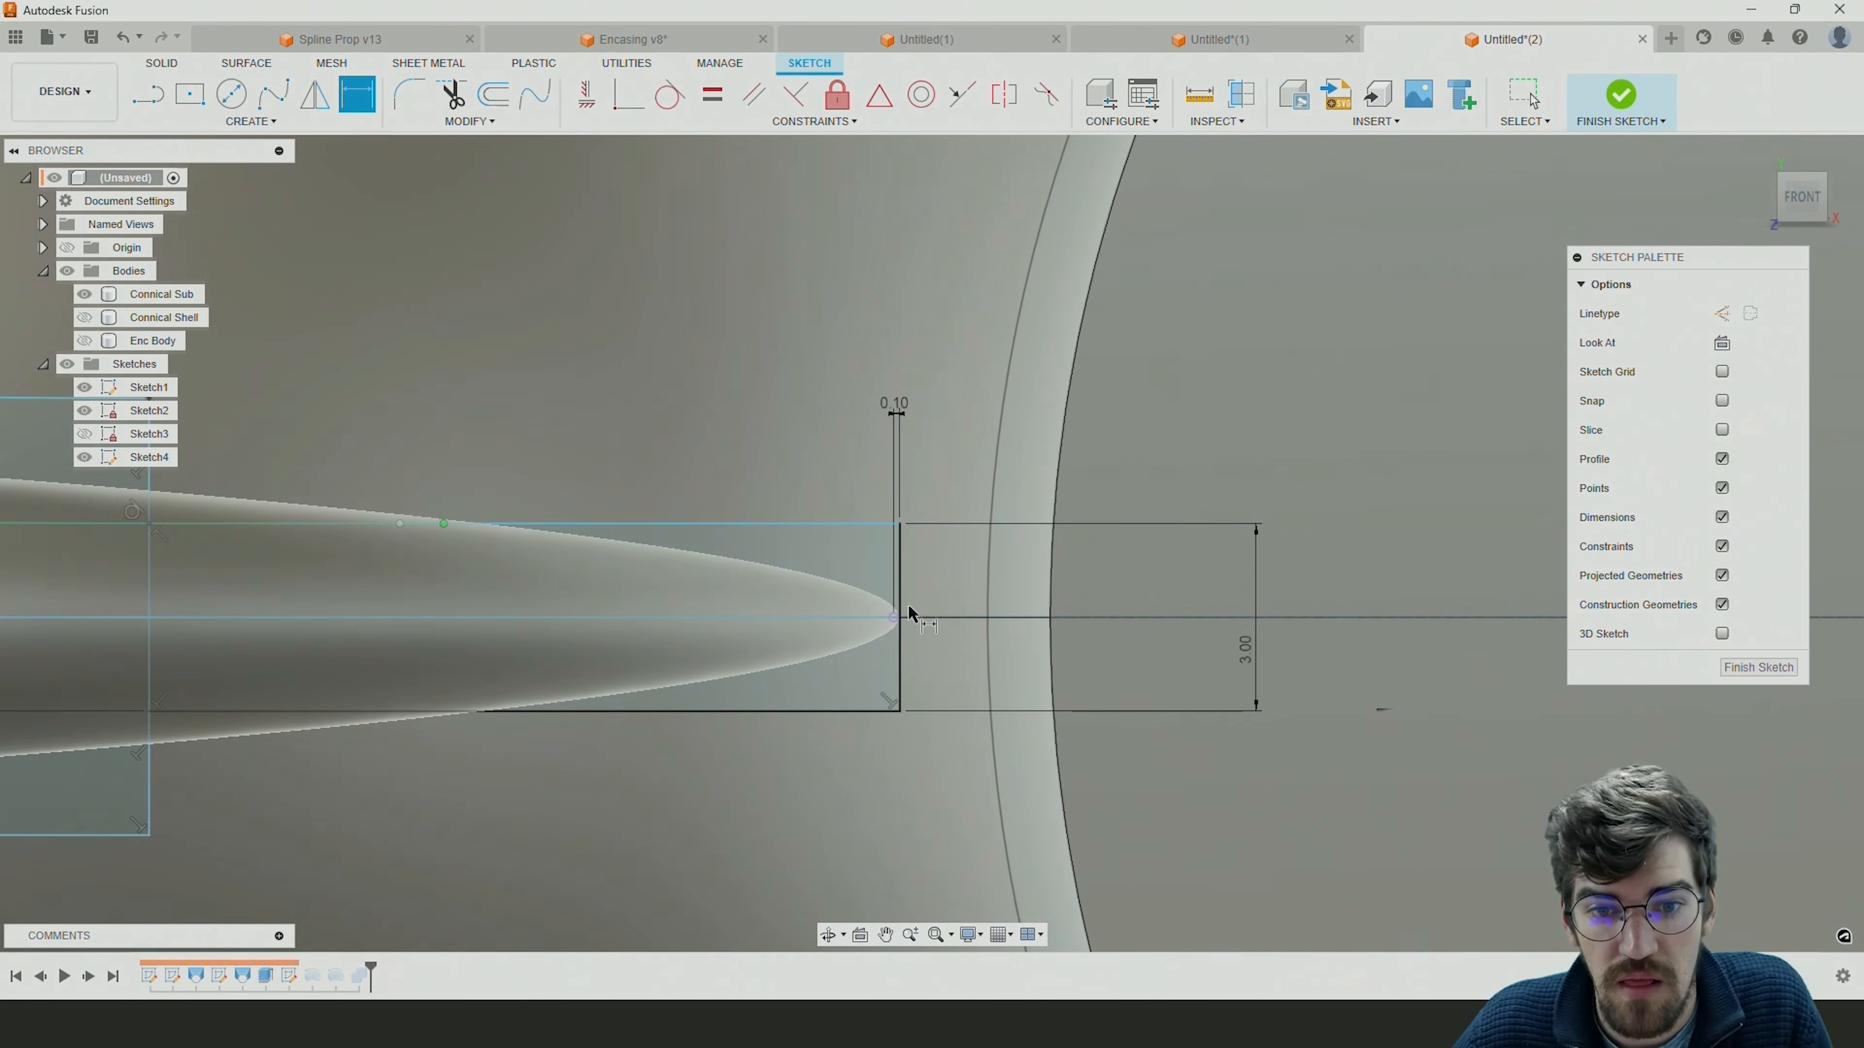
scroll(909, 613, "up", 5)
middle_click_drag(907, 604, 886, 624, "shift")
key("d")
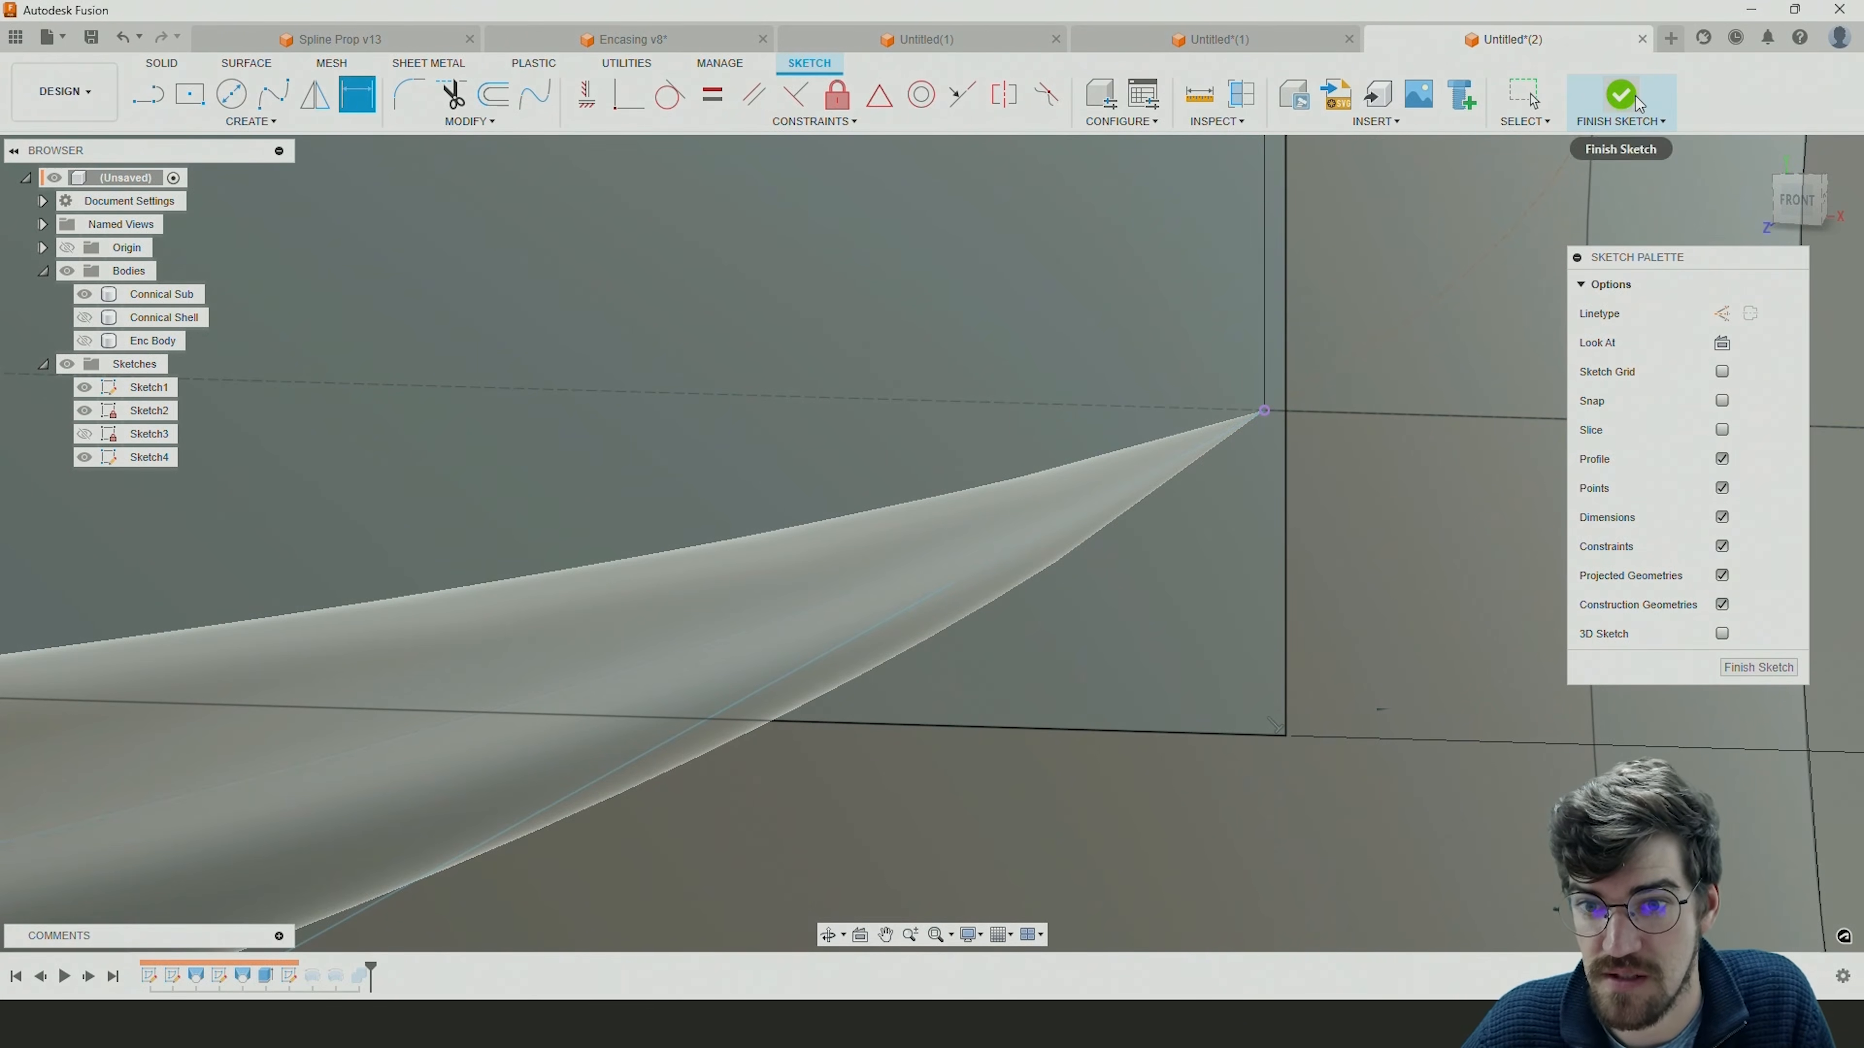
left_click(1621, 94)
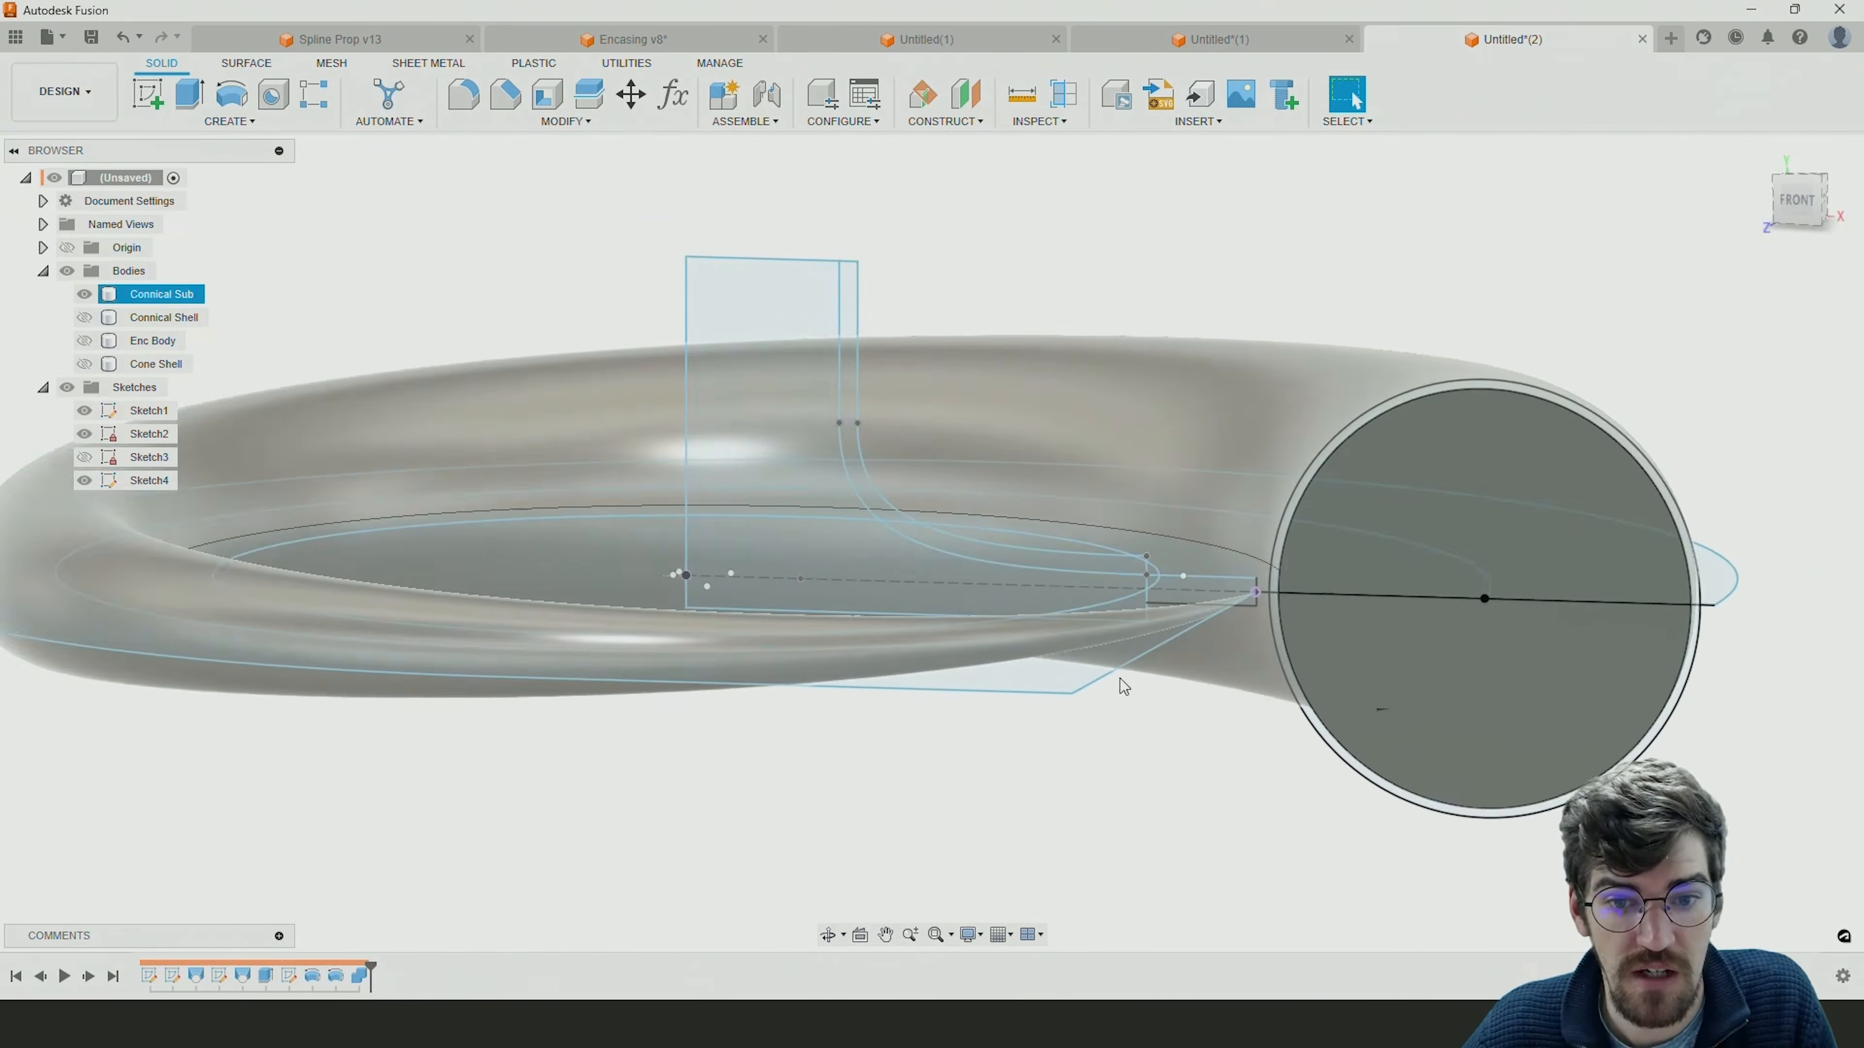
Check the Connical Shell against the Connical Sub body and make Cone Shell, Enc Body and Connical Shell visible.
middle_click_drag(1158, 606, 1124, 645, "shift")
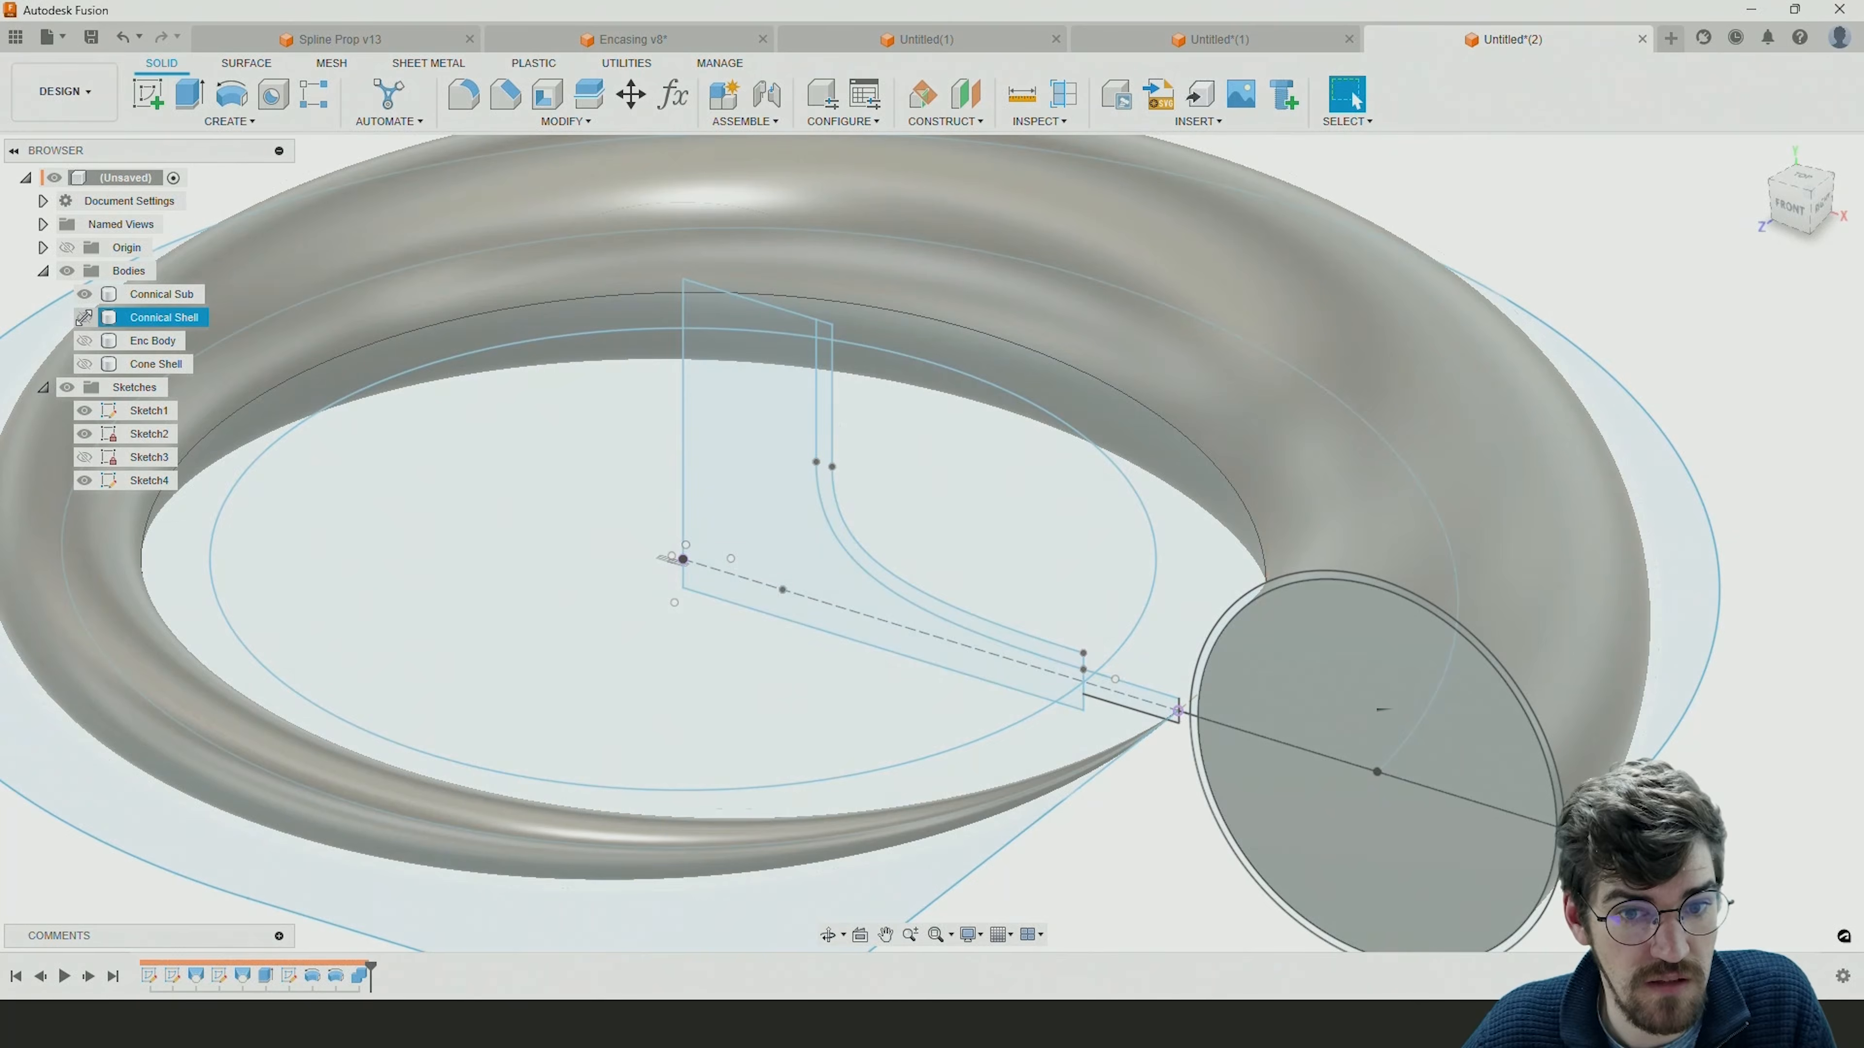
left_click(84, 317)
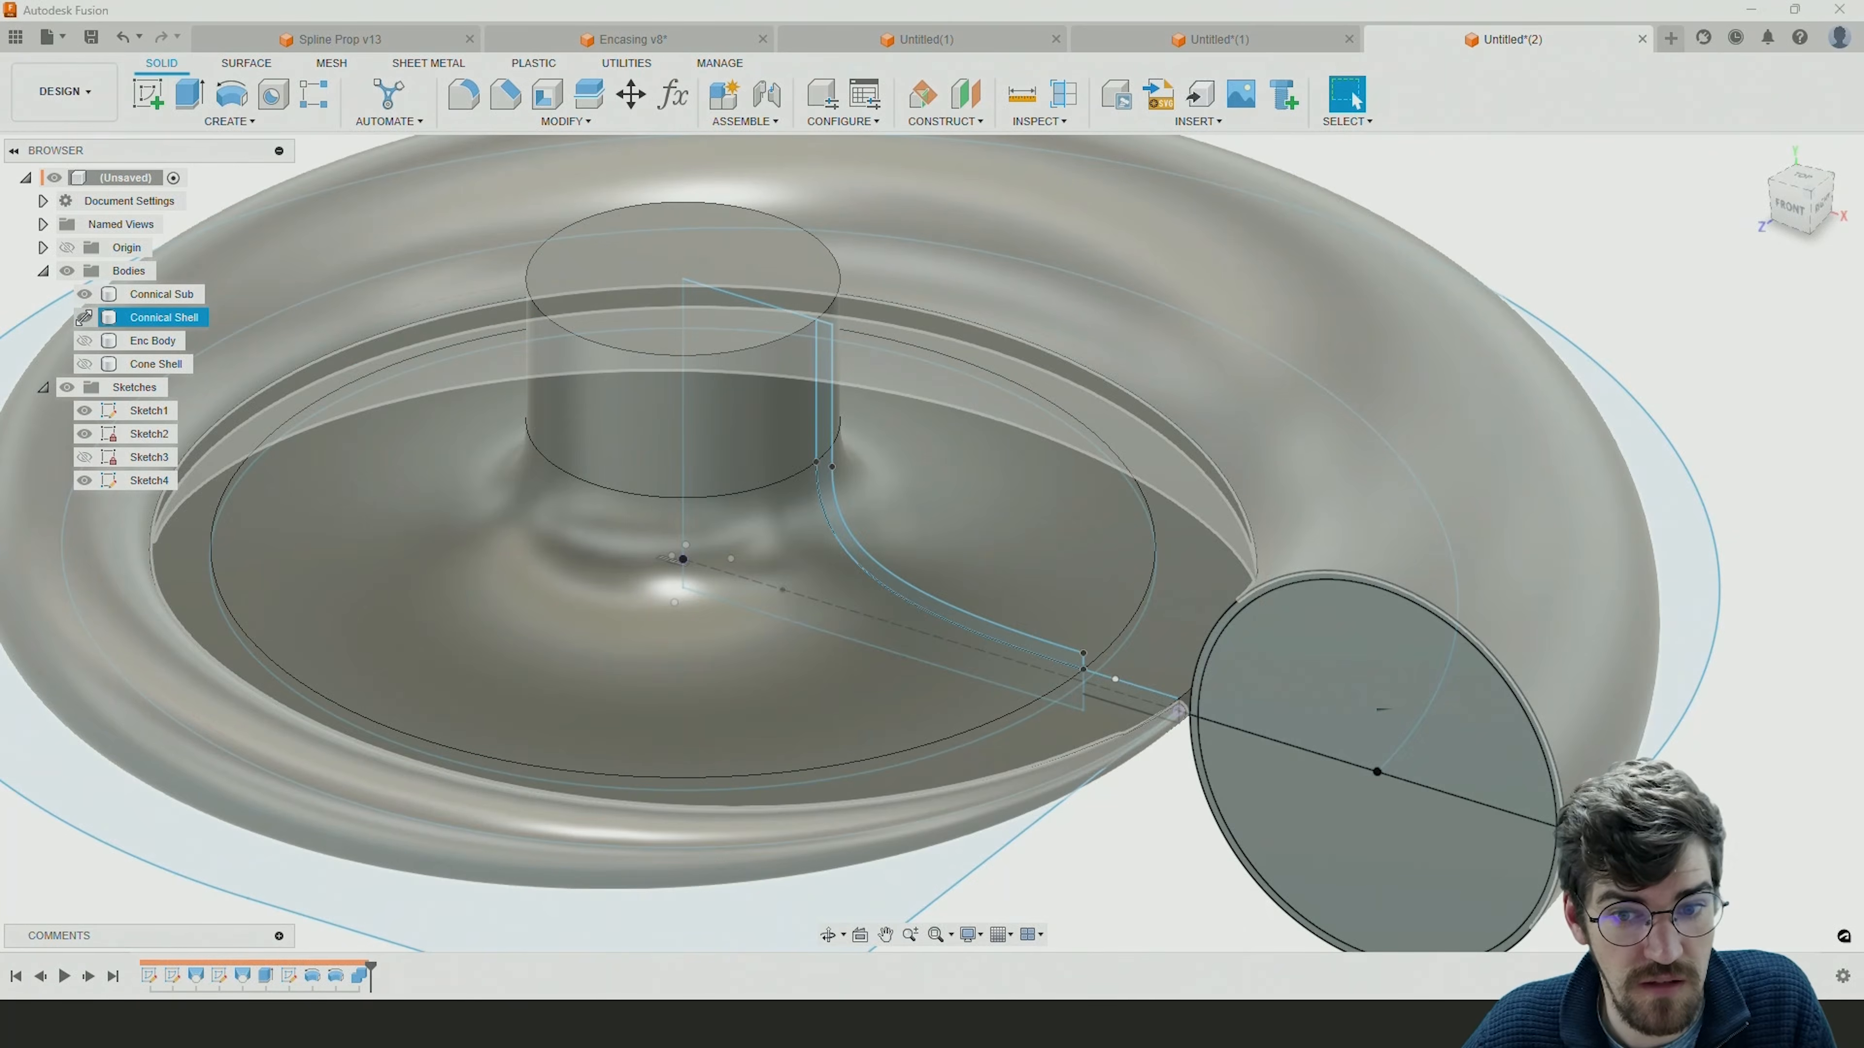
middle_click_drag(723, 504, 875, 478, "shift")
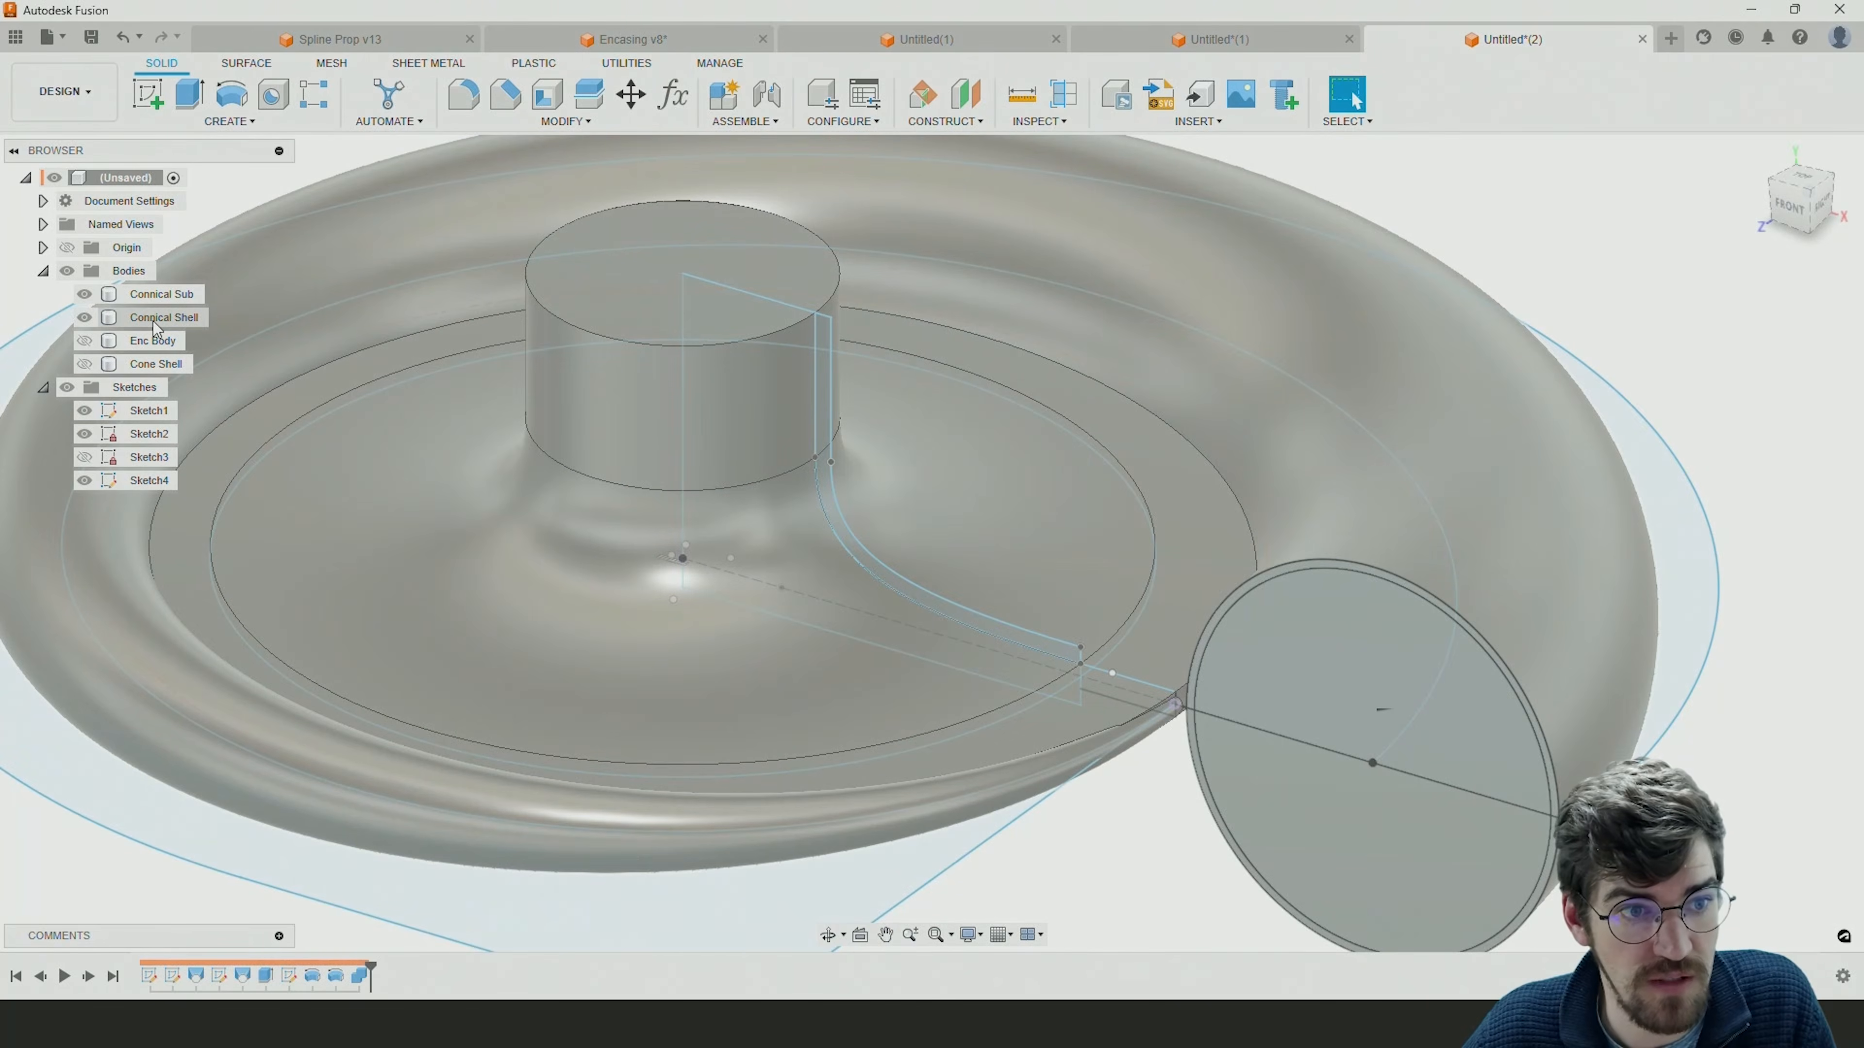
left_click(85, 317)
left_click(85, 366)
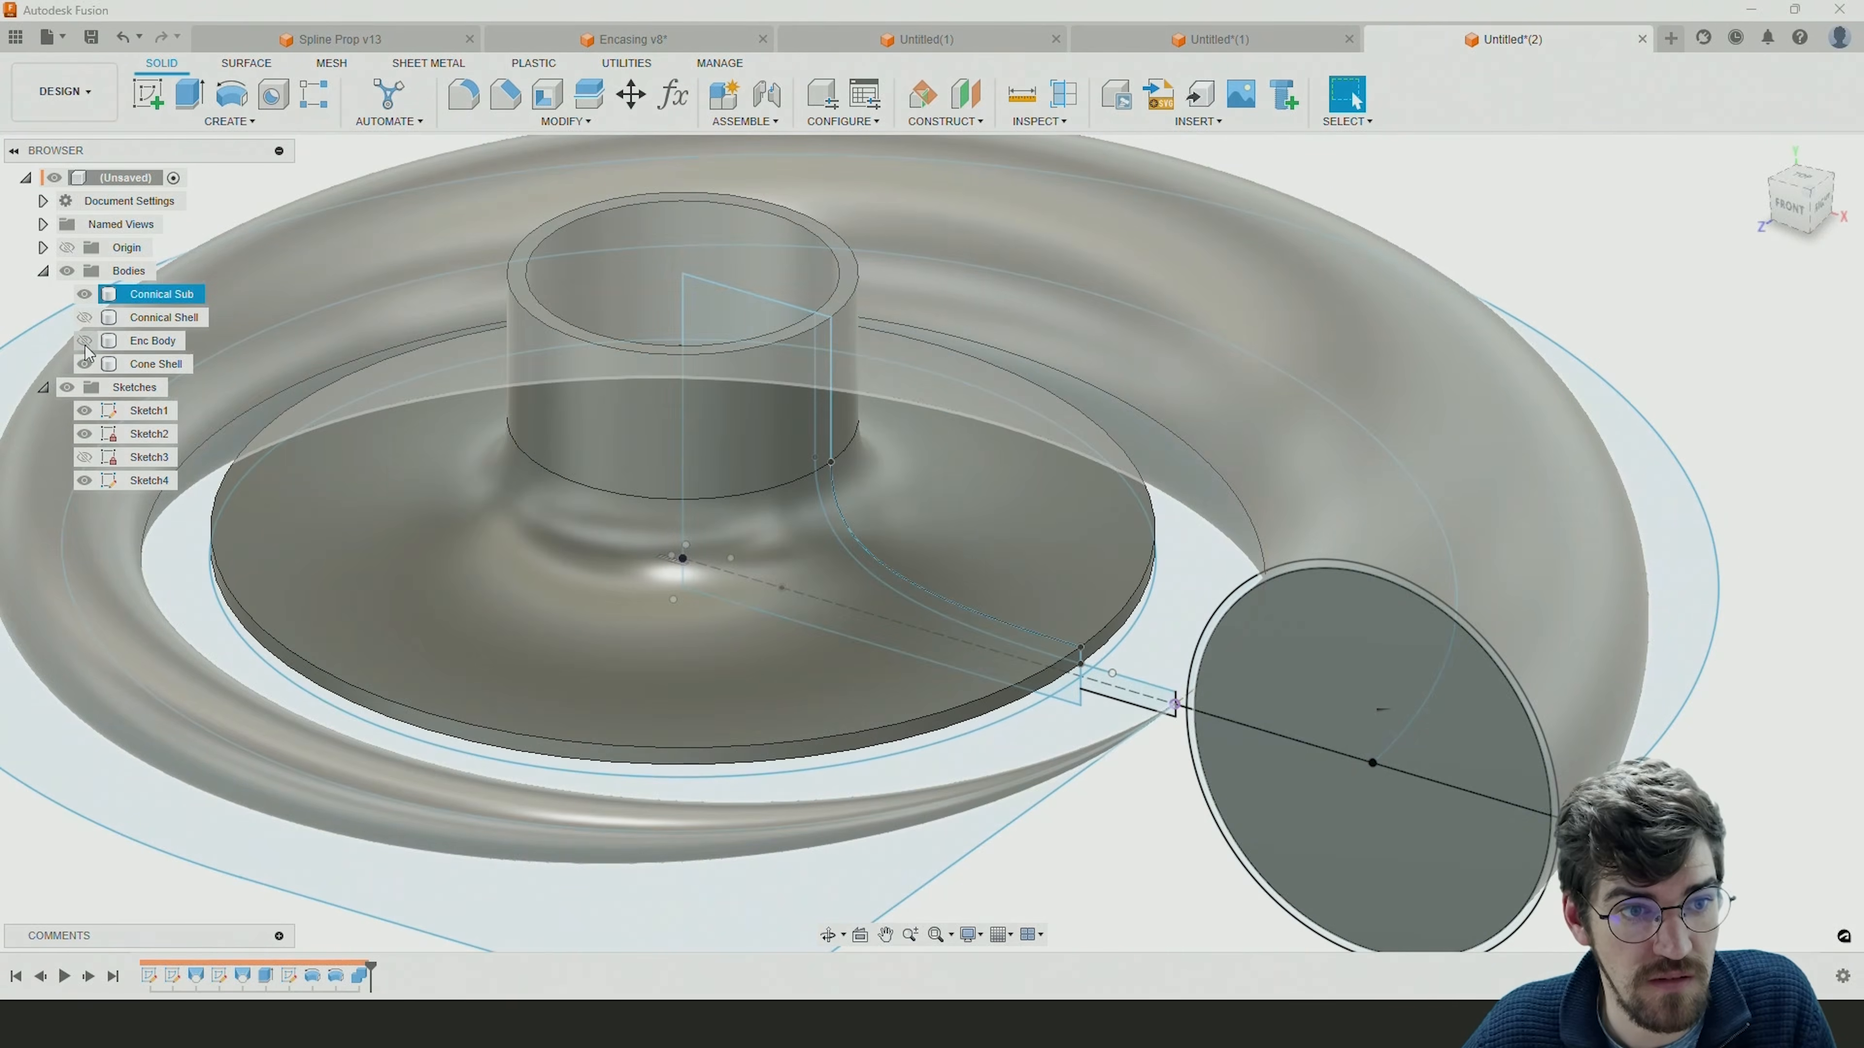
left_click(85, 340)
left_click(84, 317)
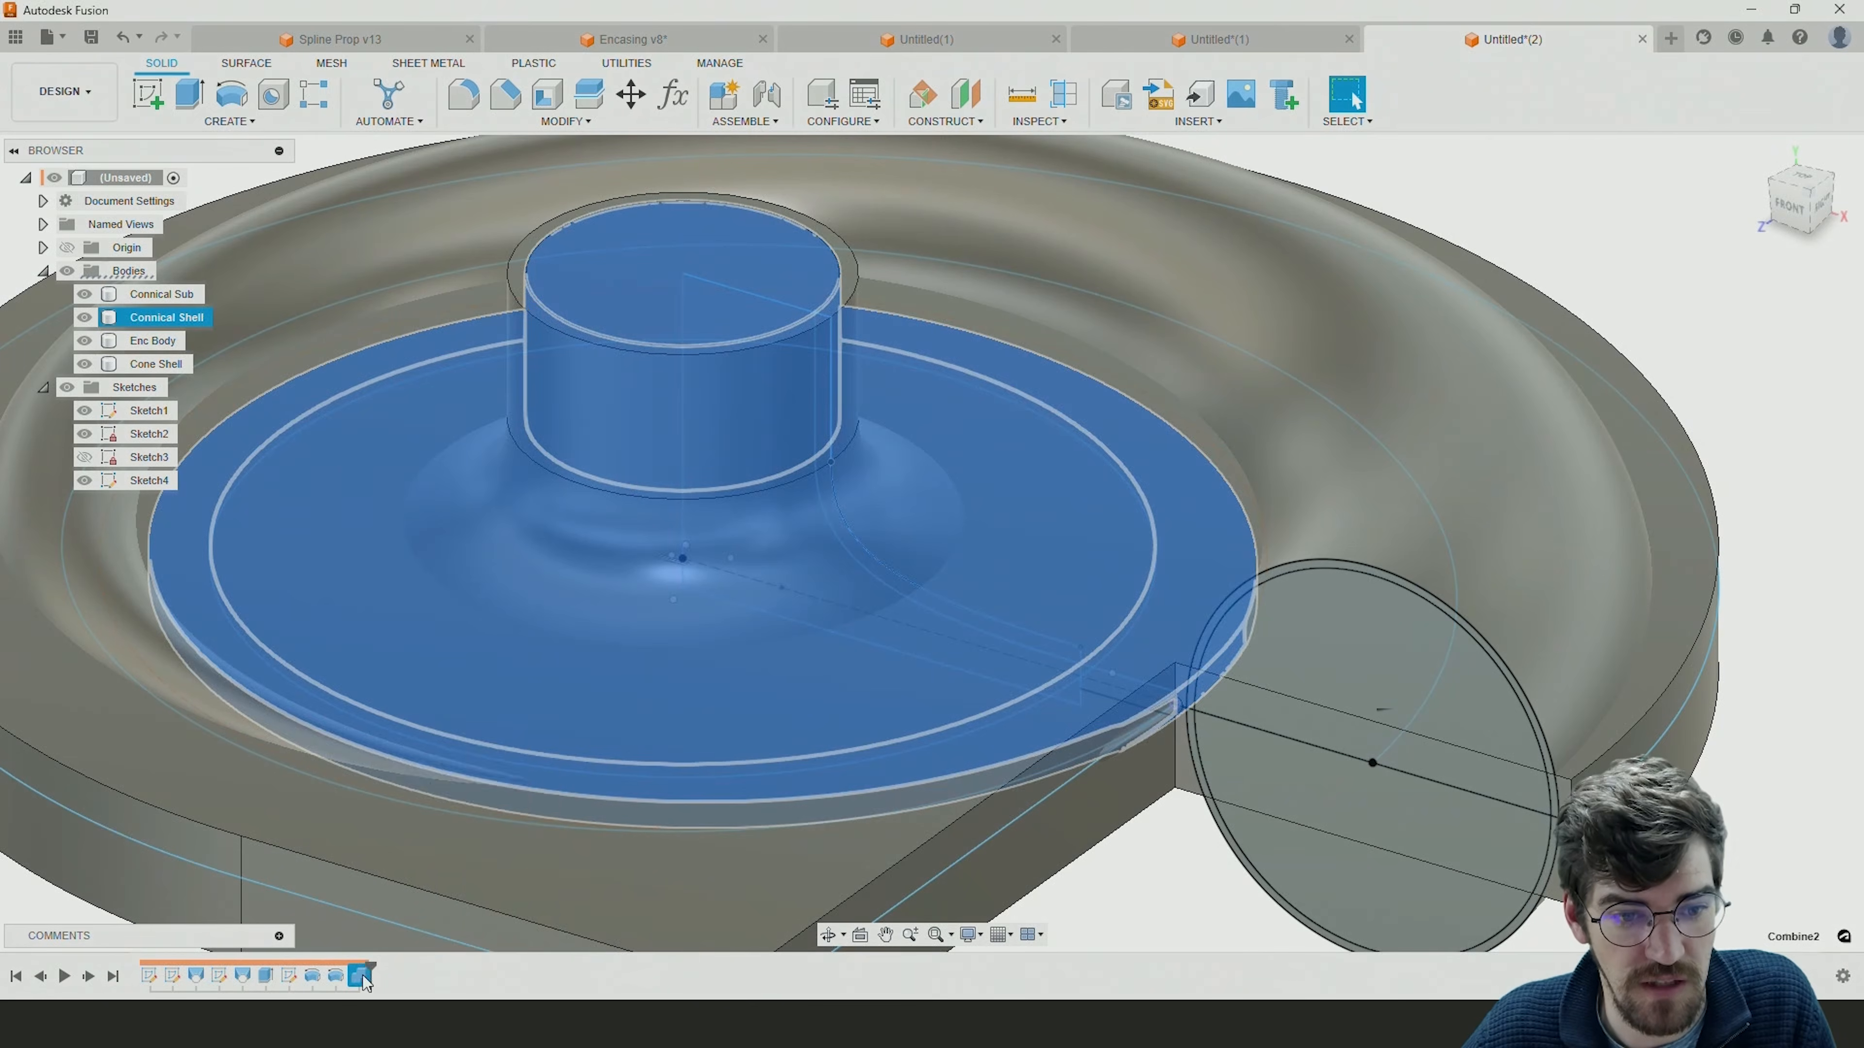
Replace the last Combine feature with a new one joining the Cone Sub tool body to the Connical Sub target body.
right_click(364, 978)
left_click(411, 833)
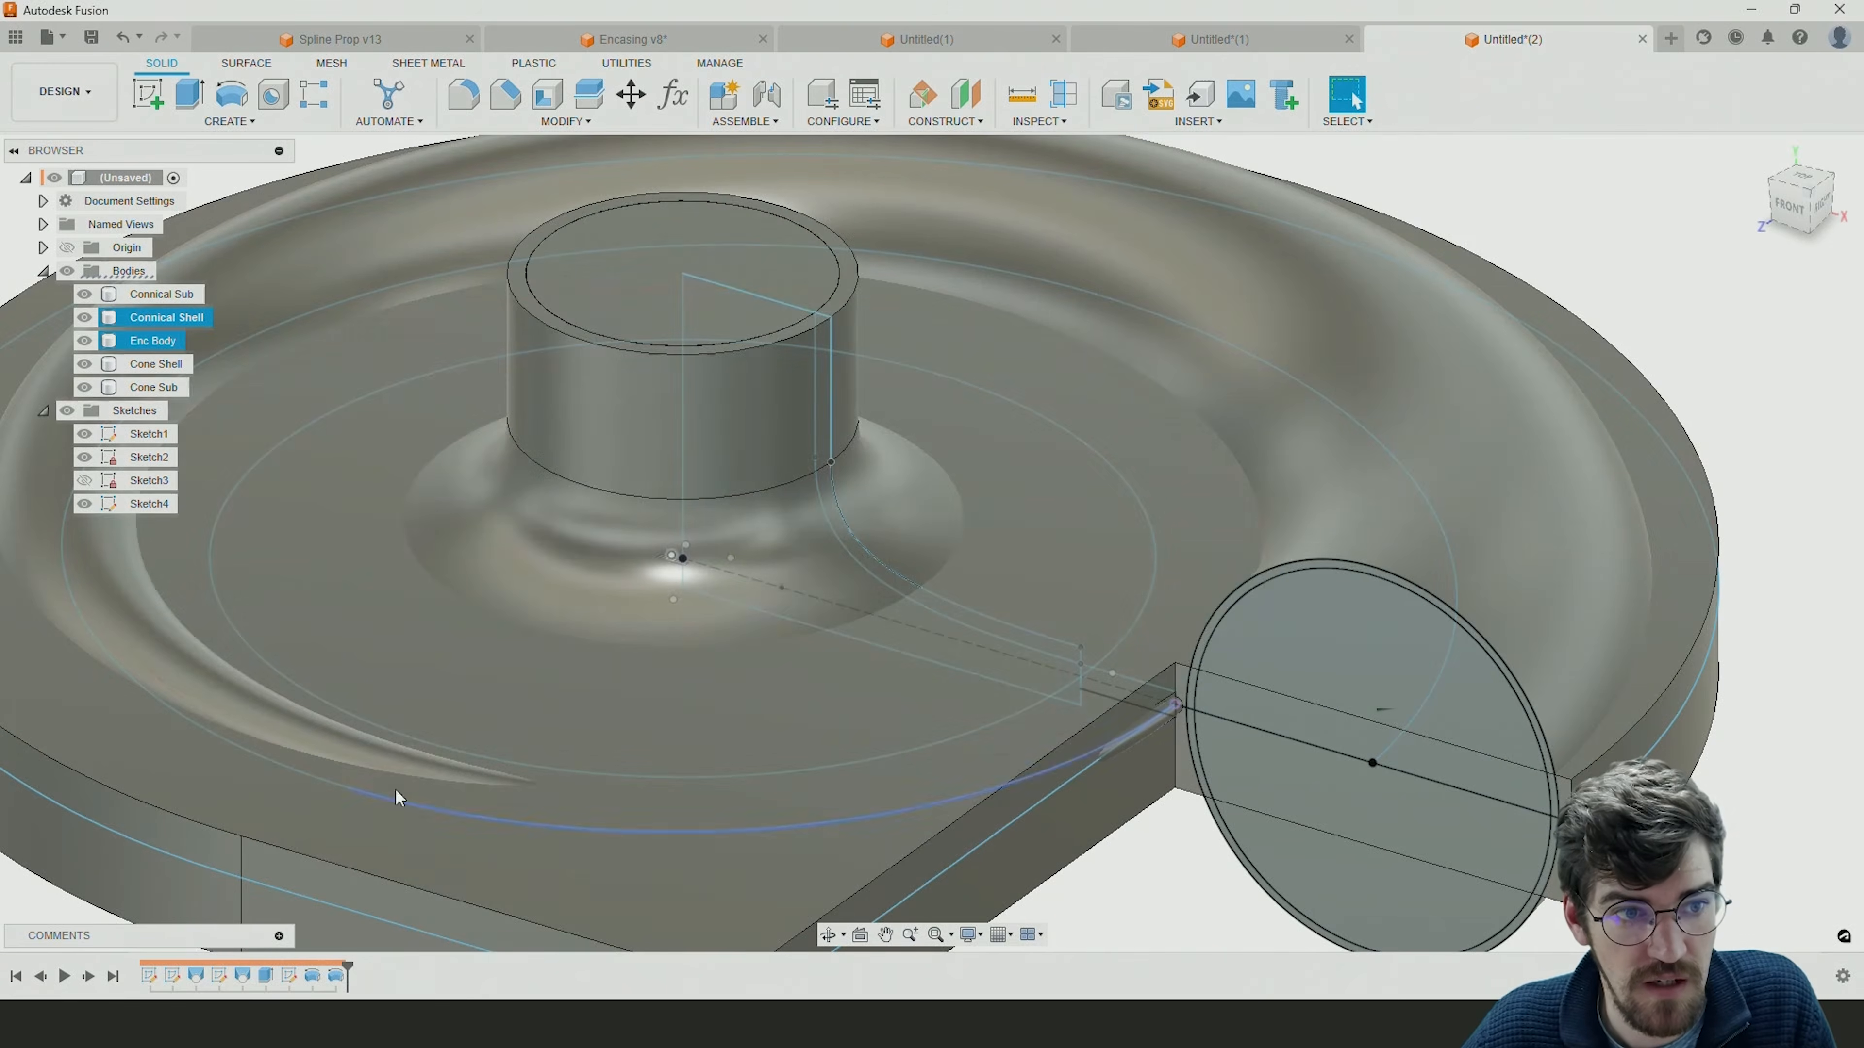
scroll(1193, 396, "down", 4)
middle_click_drag(1216, 446, 1253, 455, "shift")
left_click(566, 121)
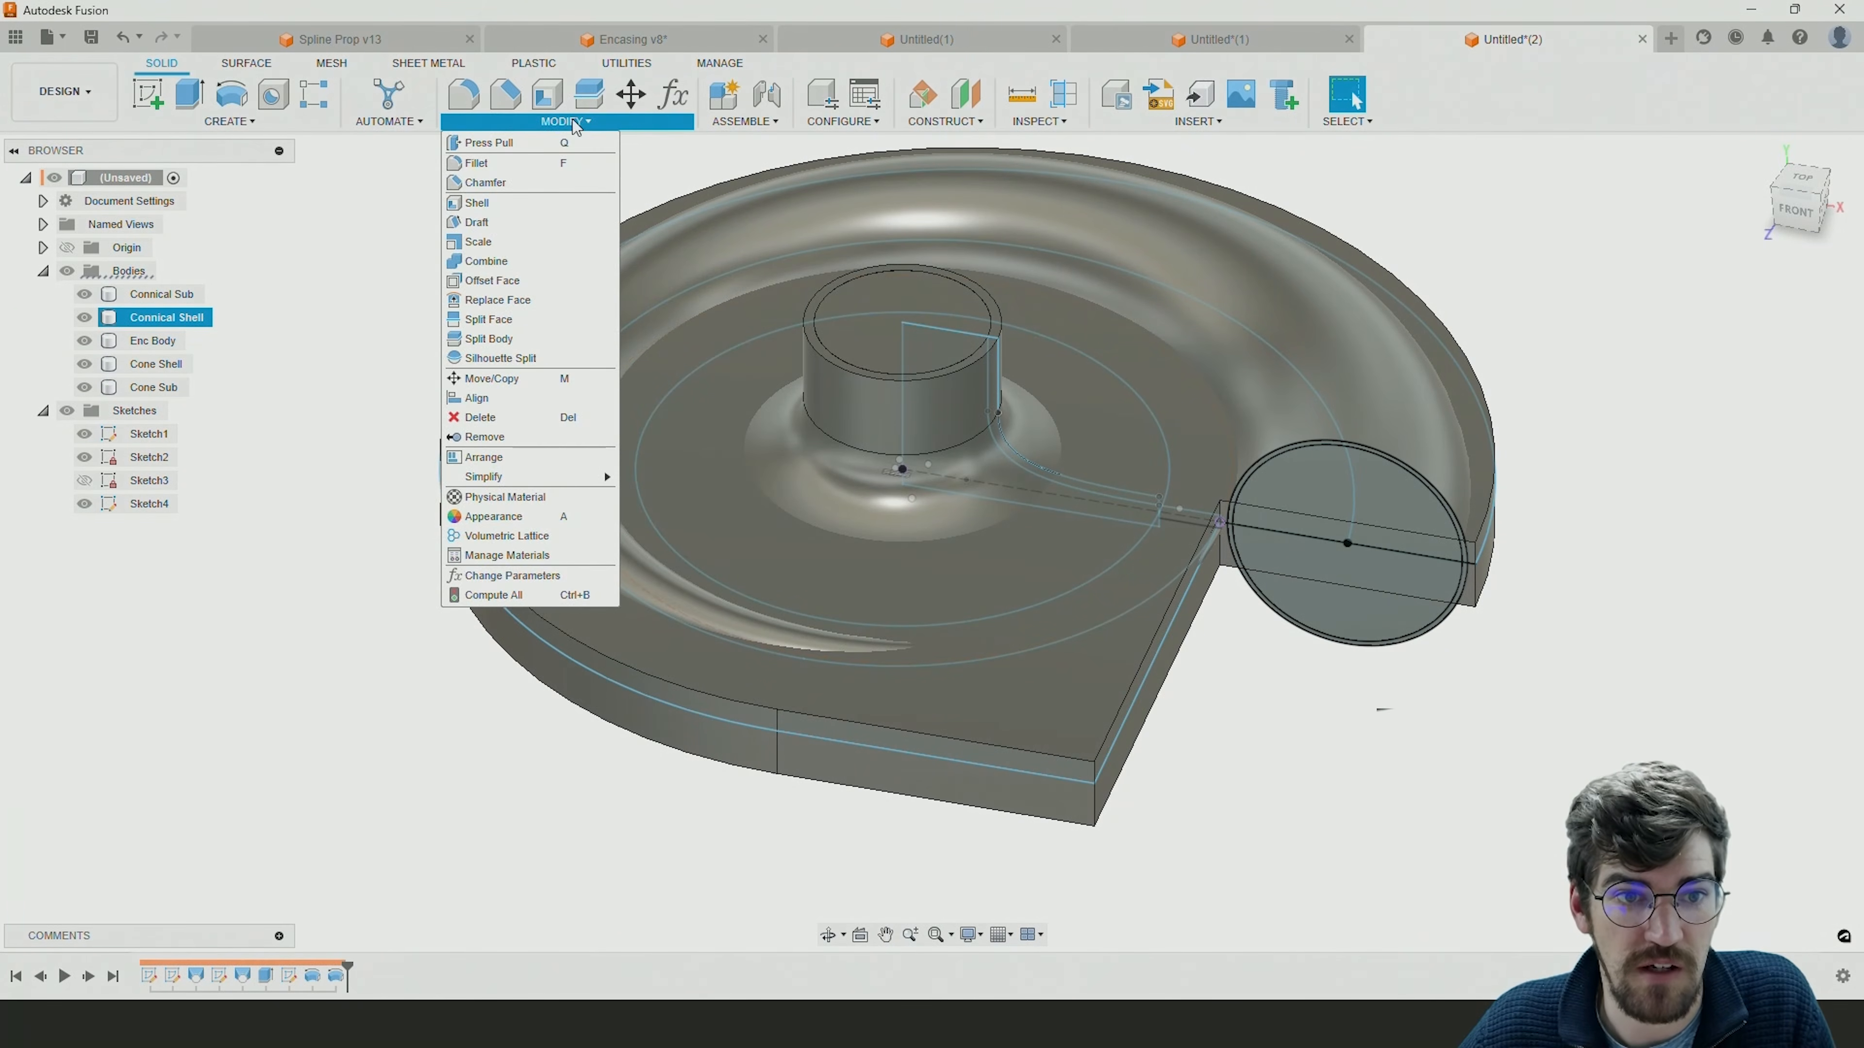
left_click(505, 266)
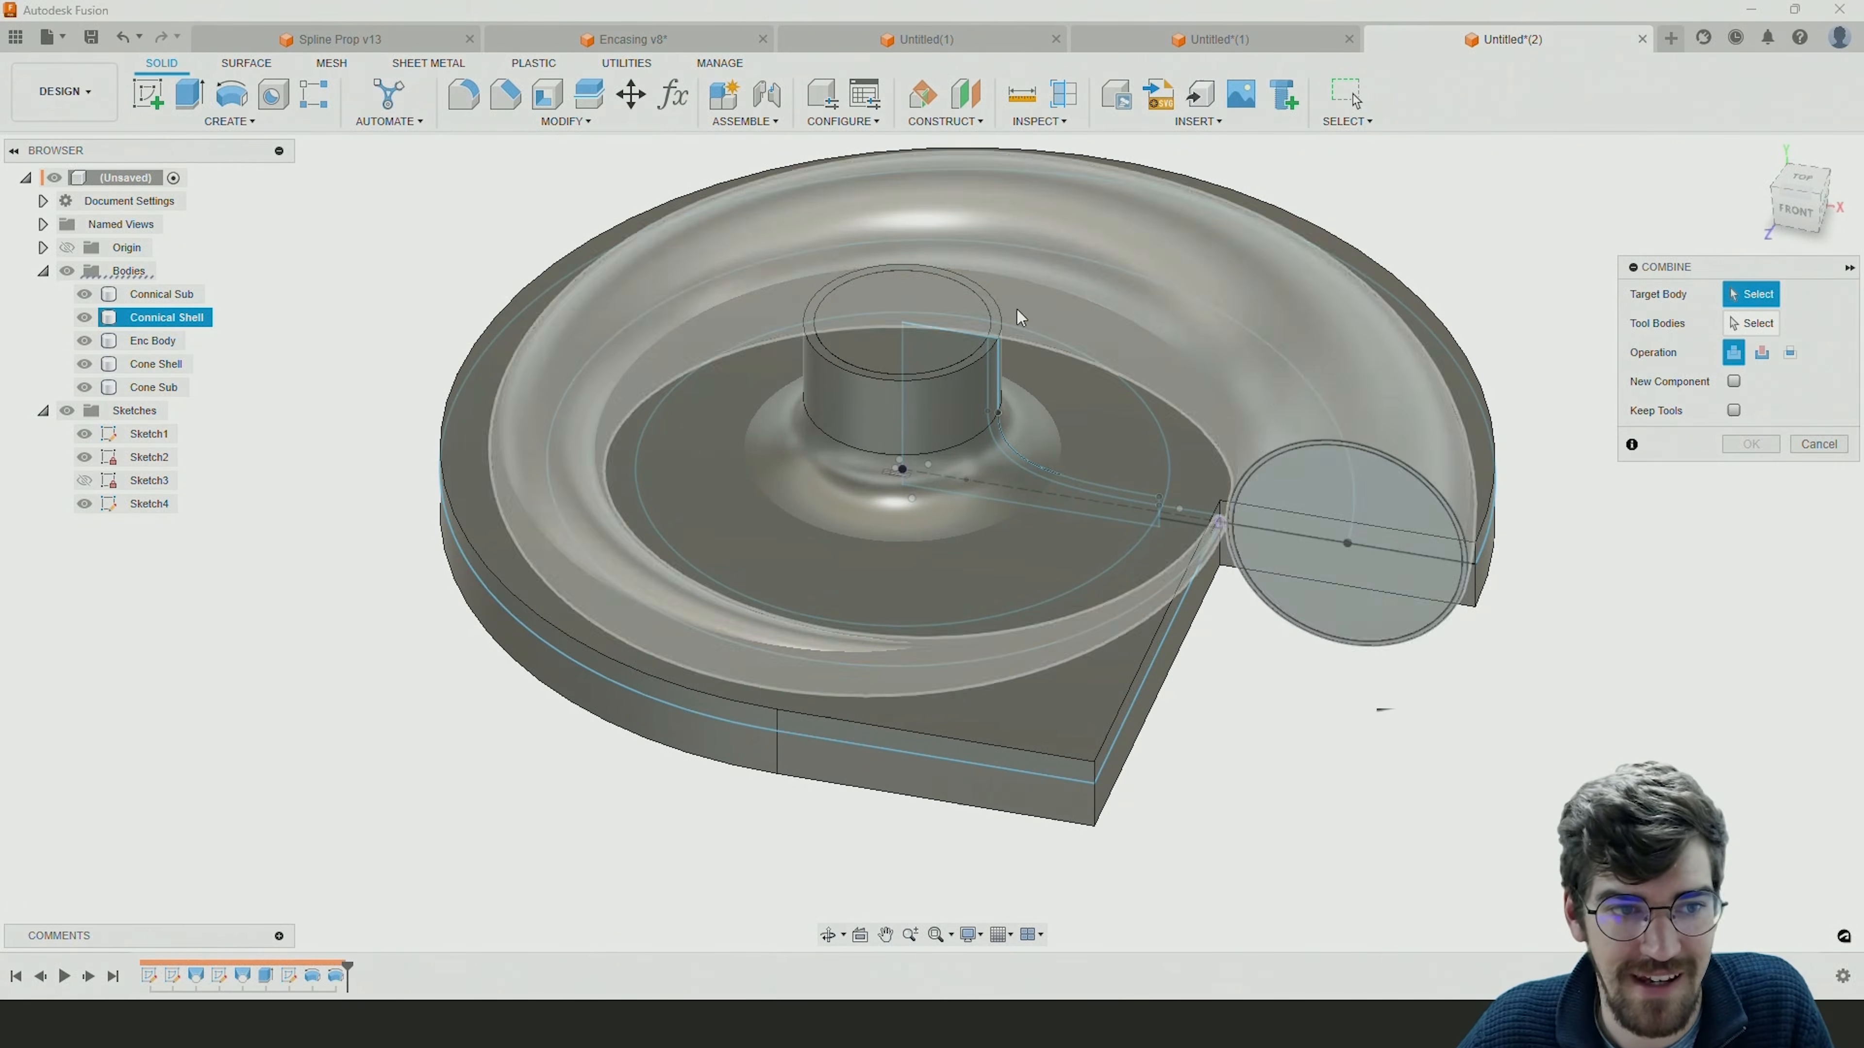
left_click(143, 301)
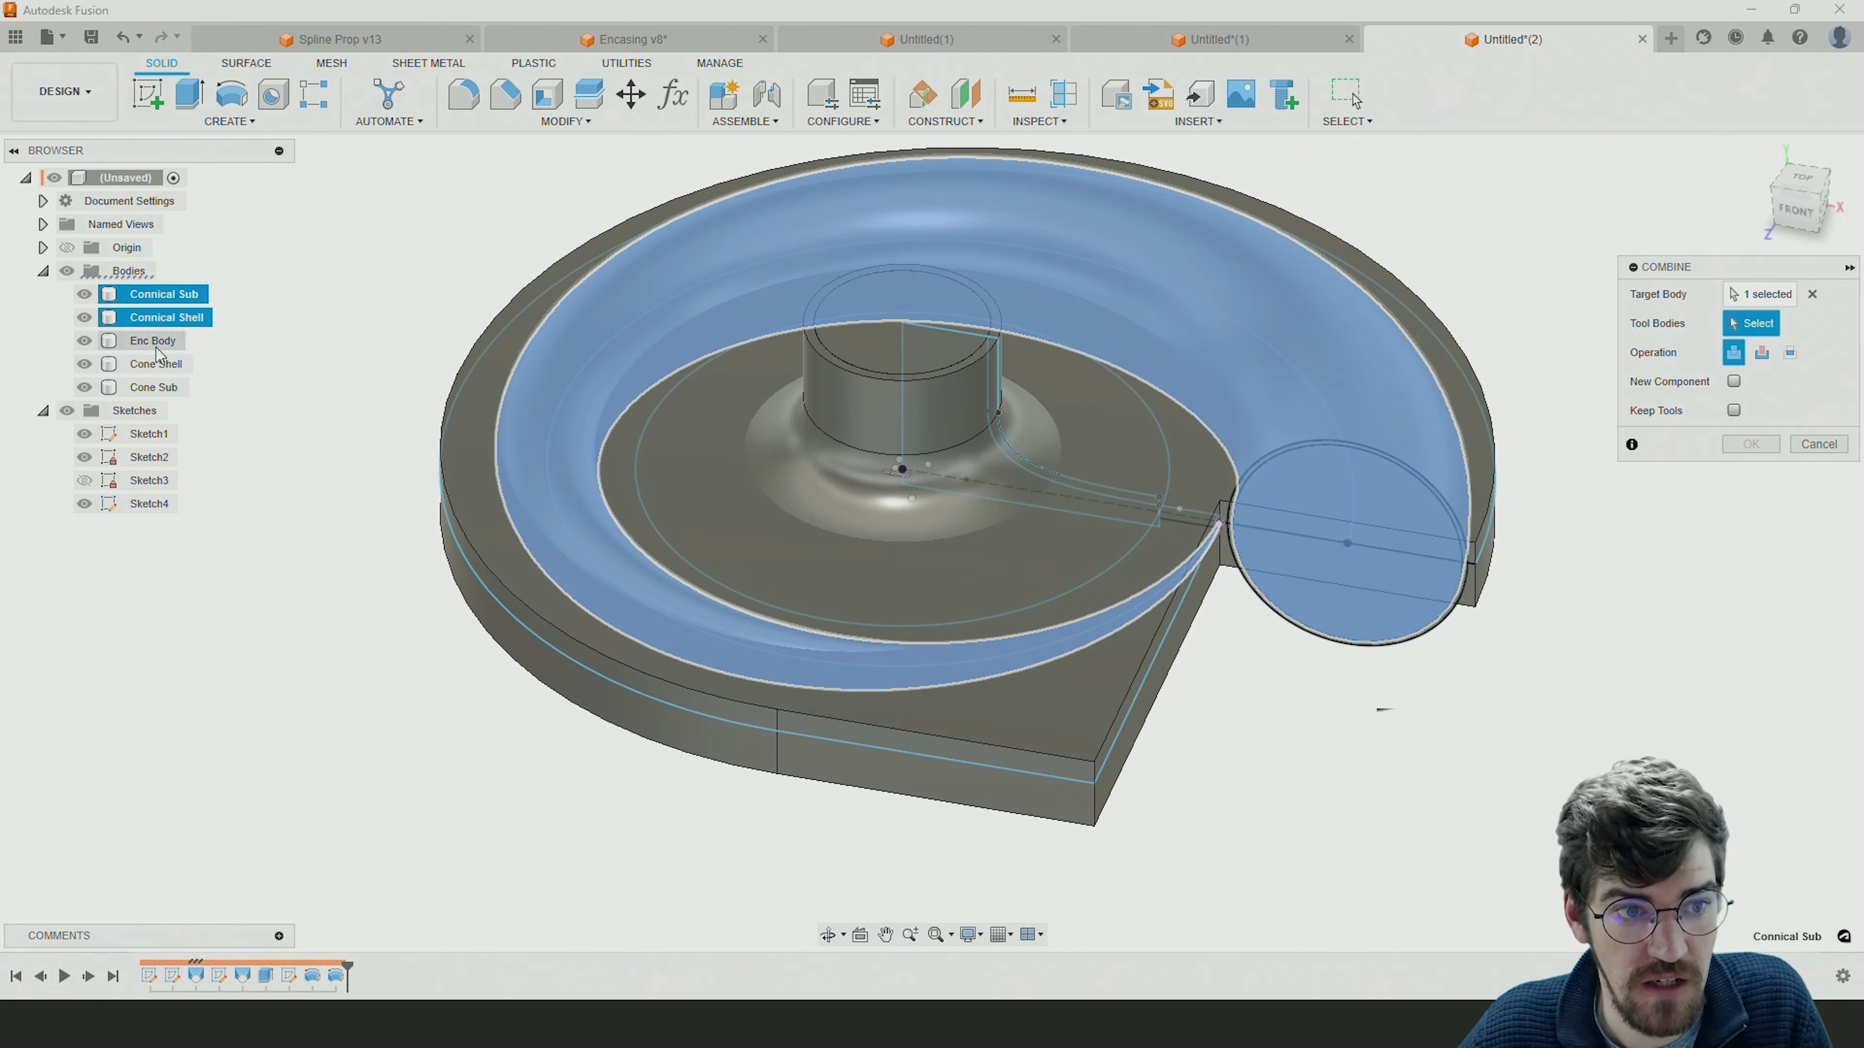
left_click(157, 388)
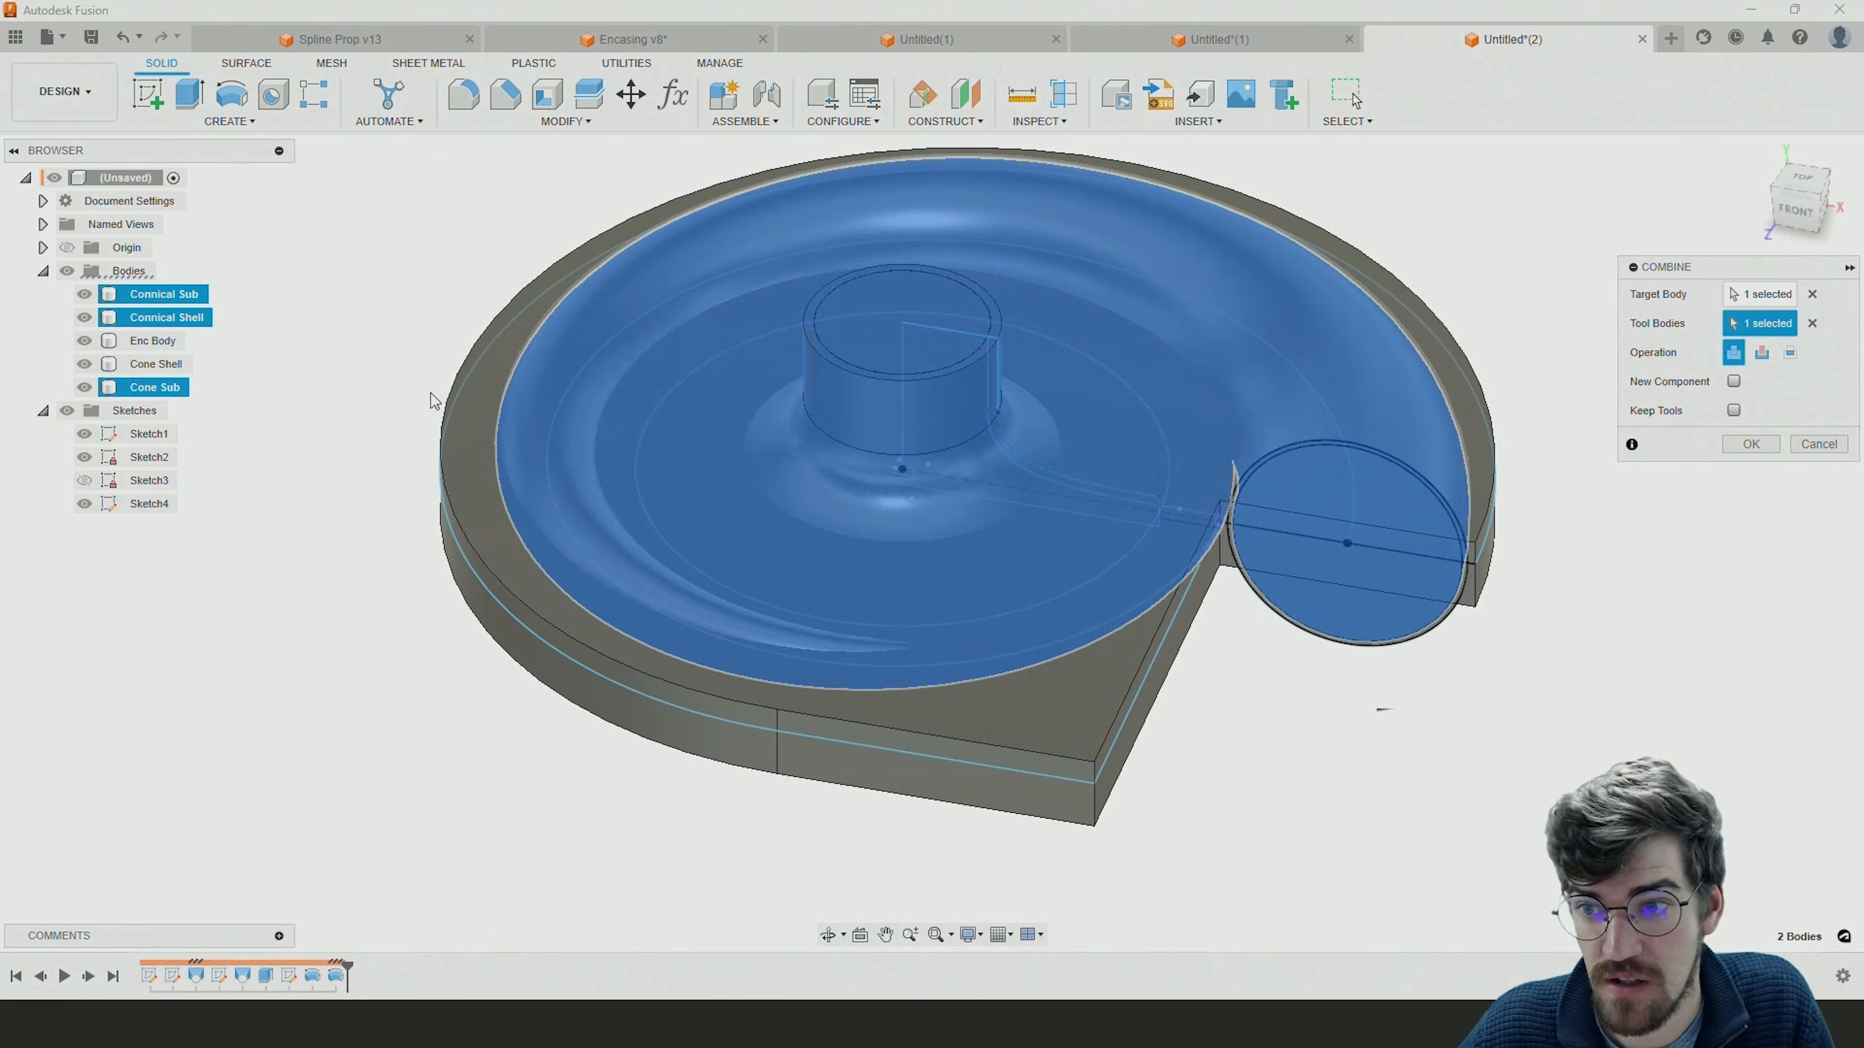
left_click(1749, 443)
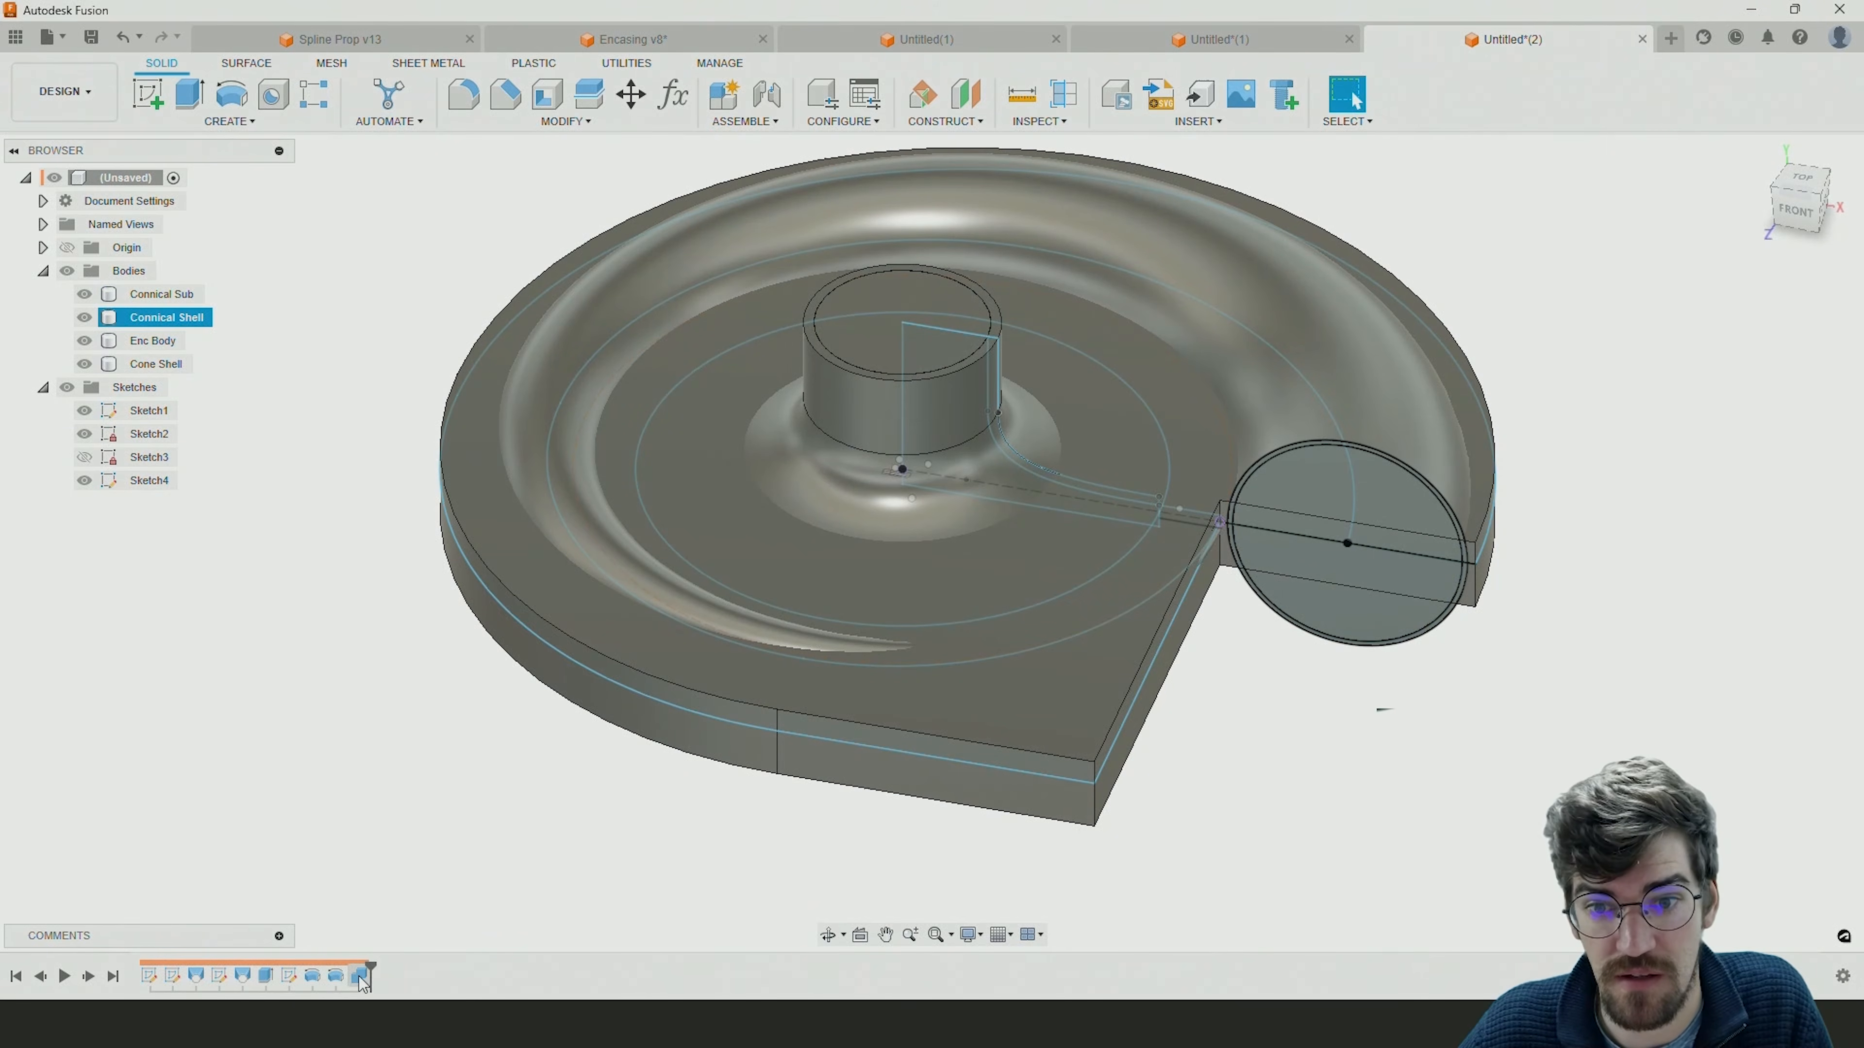
Isolate the Connical Sub body by hiding the other bodies and examine how the funnel interior joins the volute.
left_click(84, 364, "ctrl")
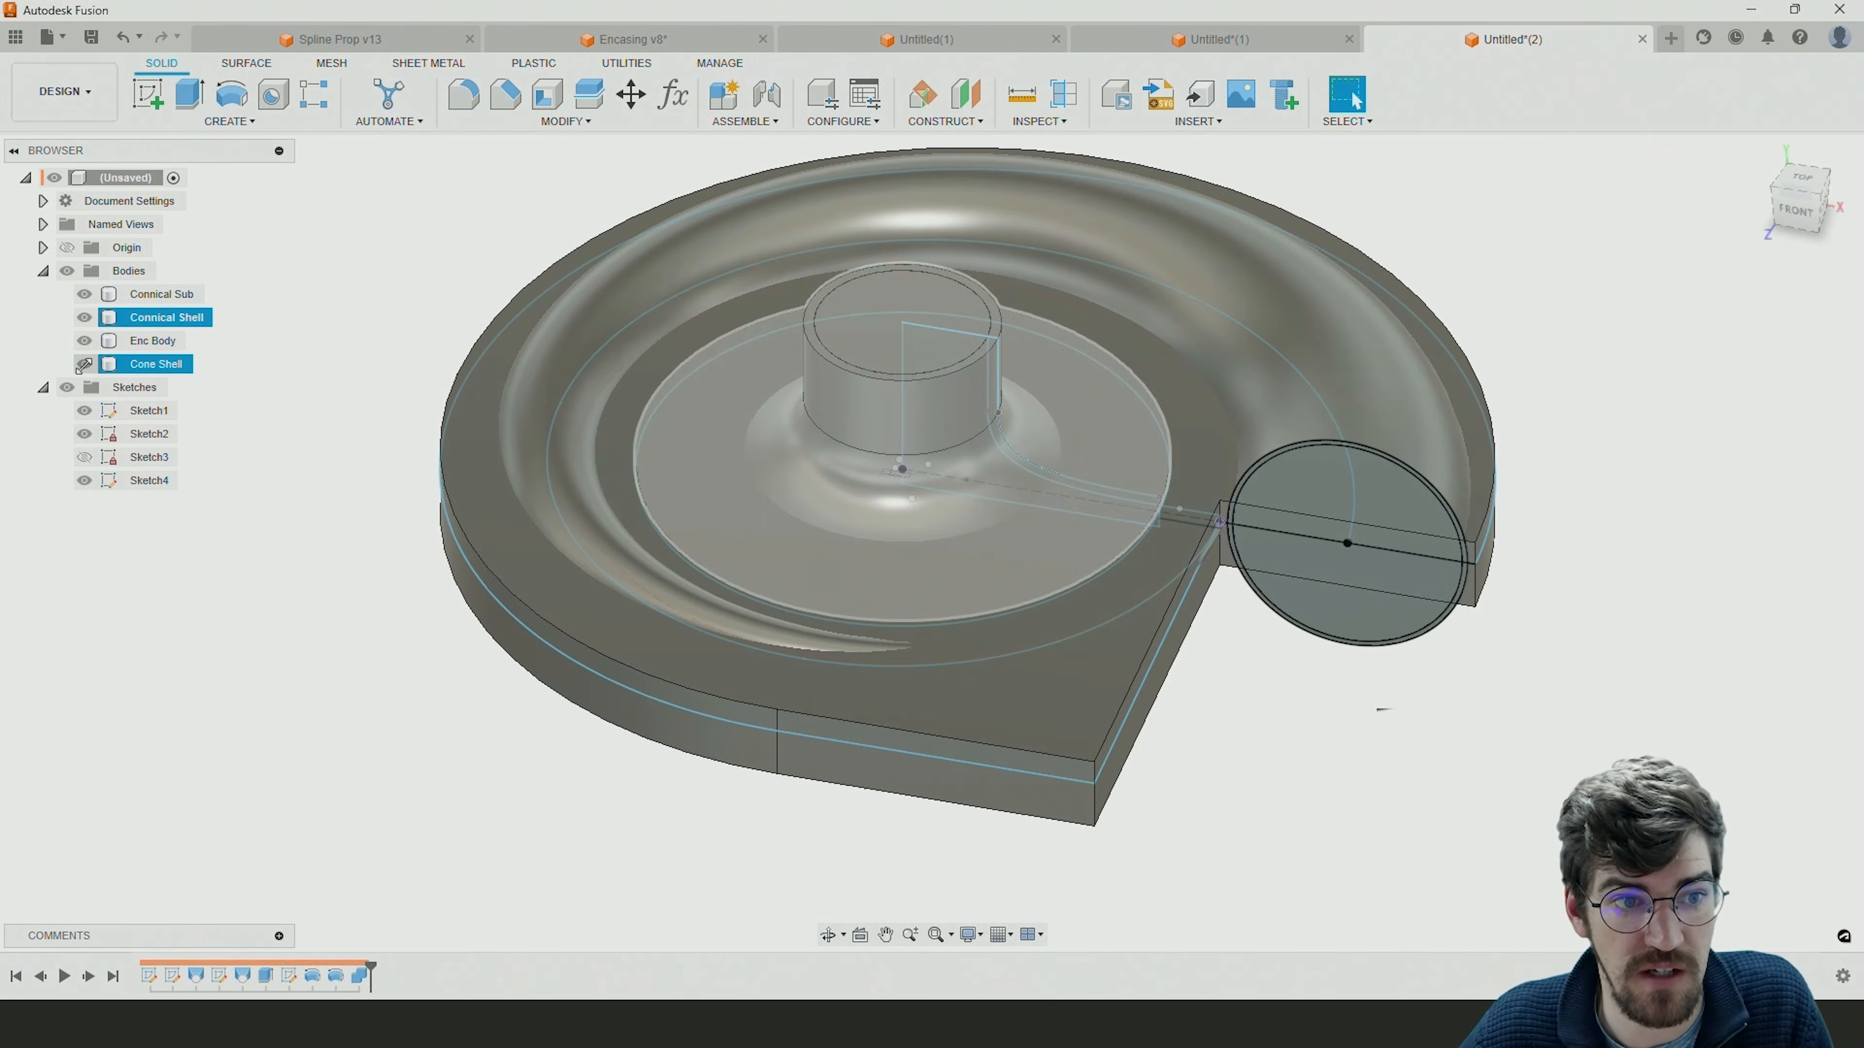
left_click(84, 340)
left_click(84, 317)
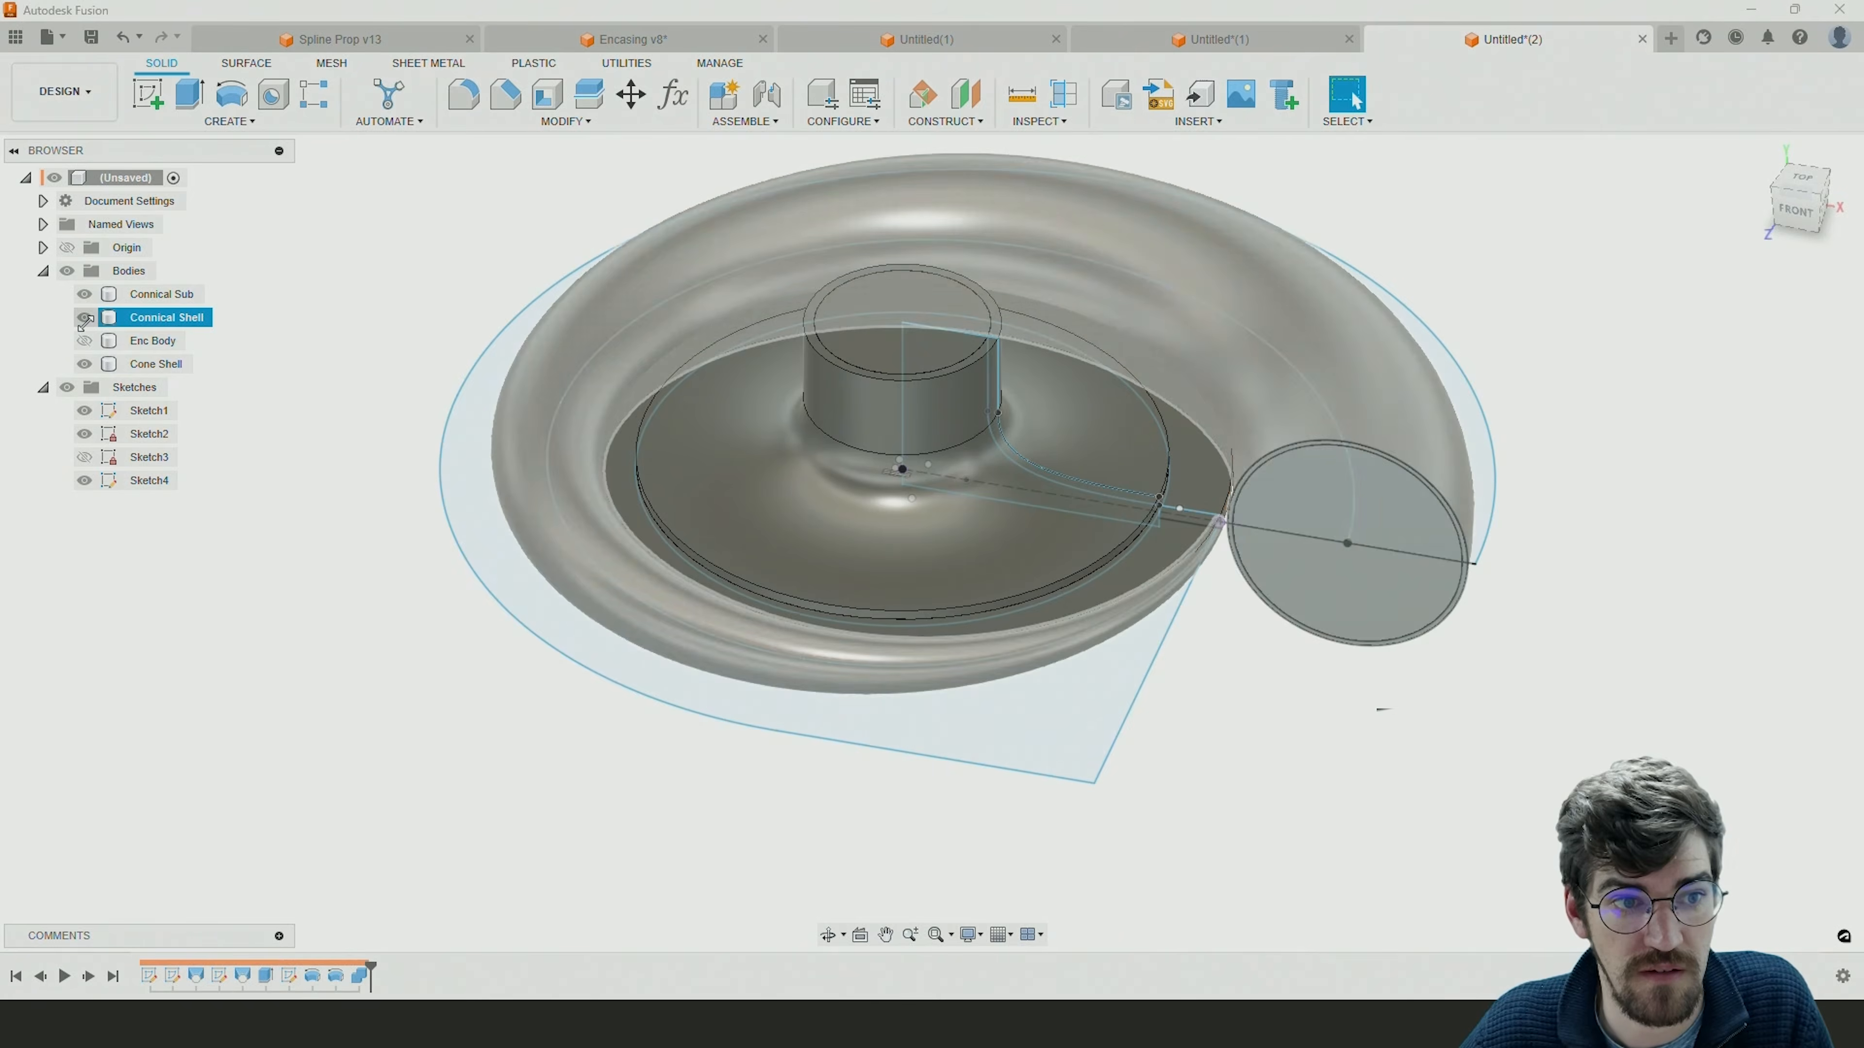
left_click(85, 294)
left_click(85, 364)
left_click(85, 317)
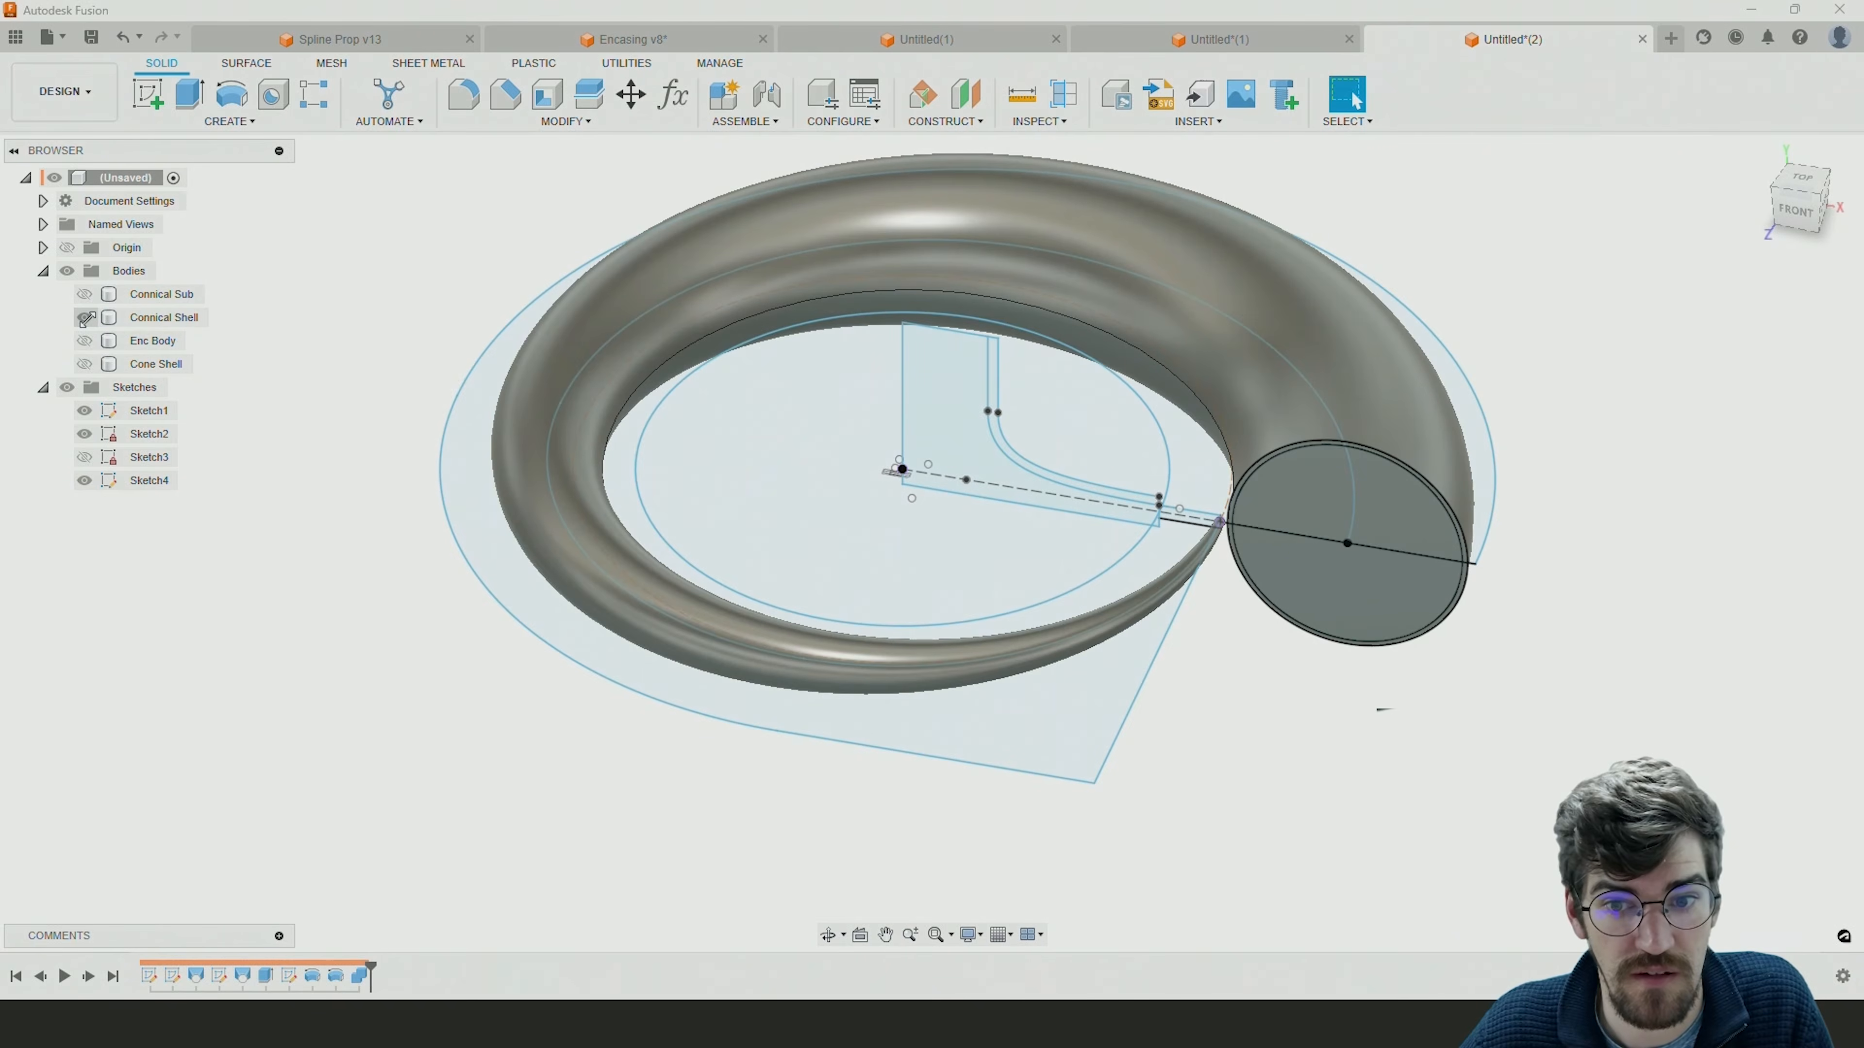
left_click(84, 293)
left_click(84, 317)
middle_click_drag(1256, 673, 1199, 611, "shift")
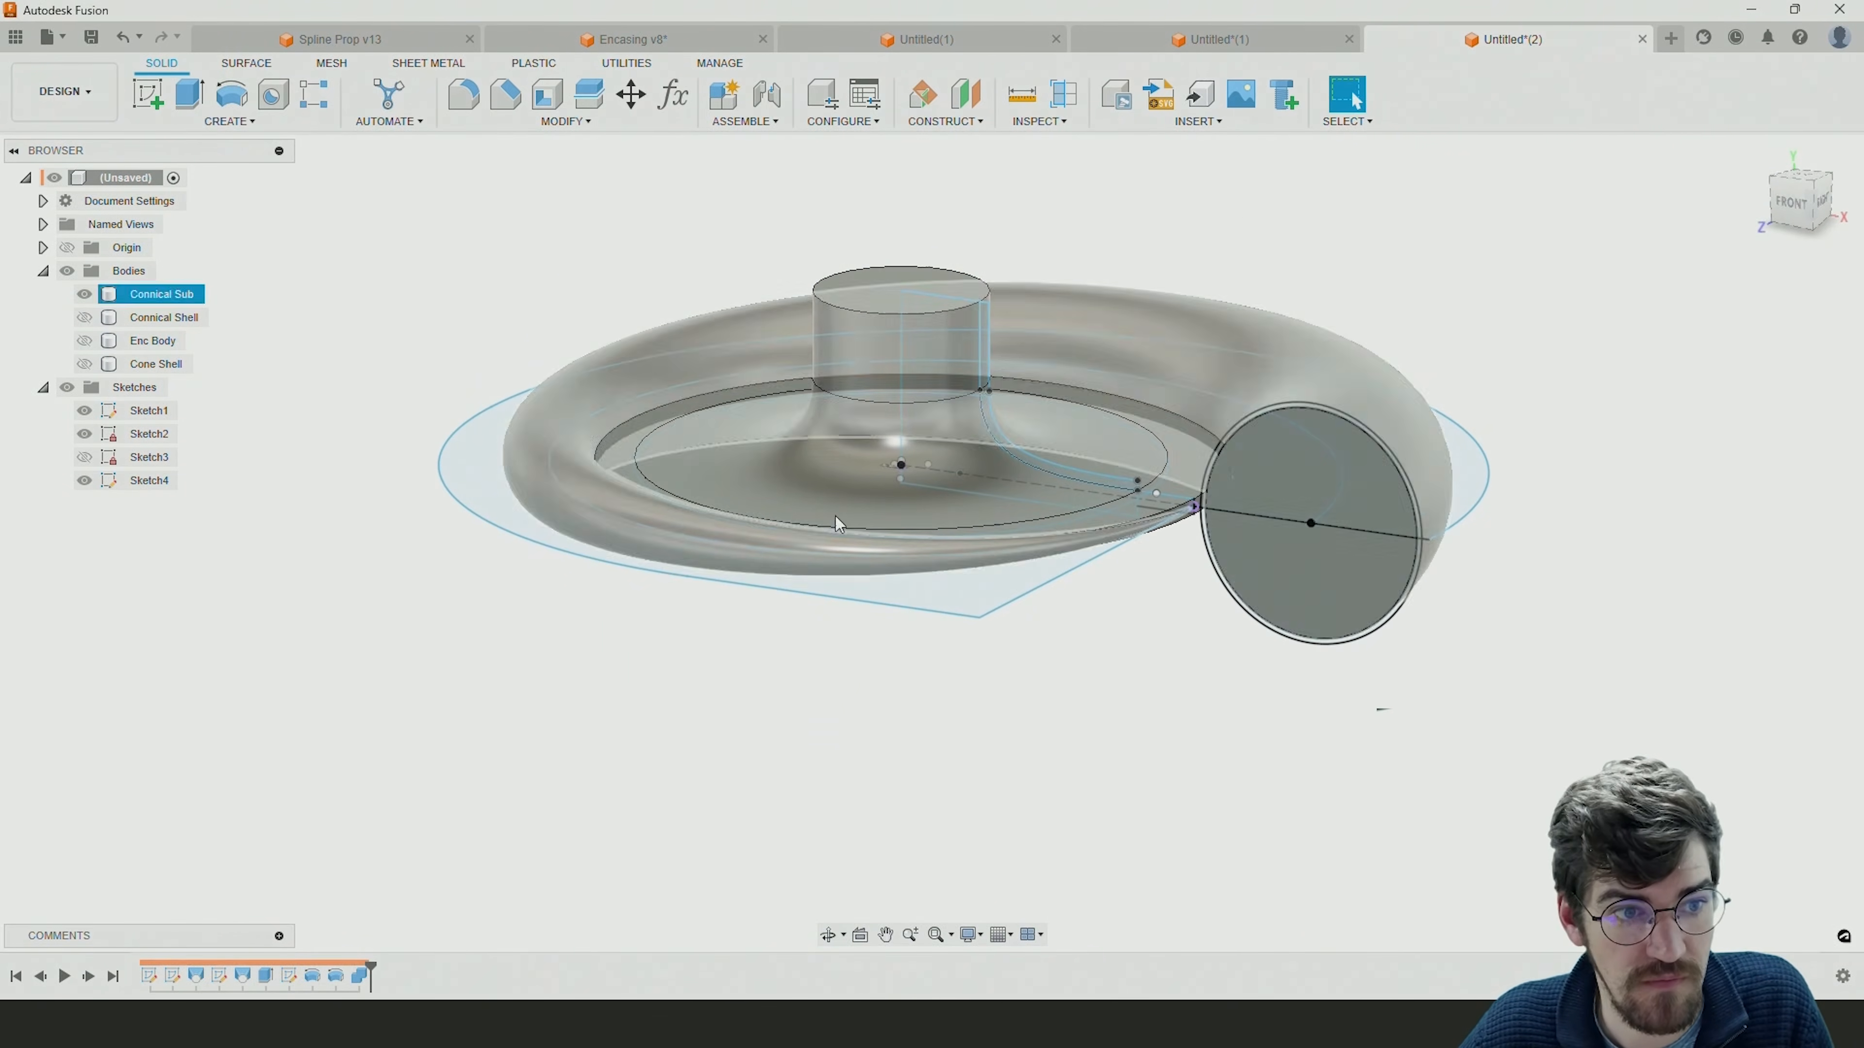
left_click(84, 295)
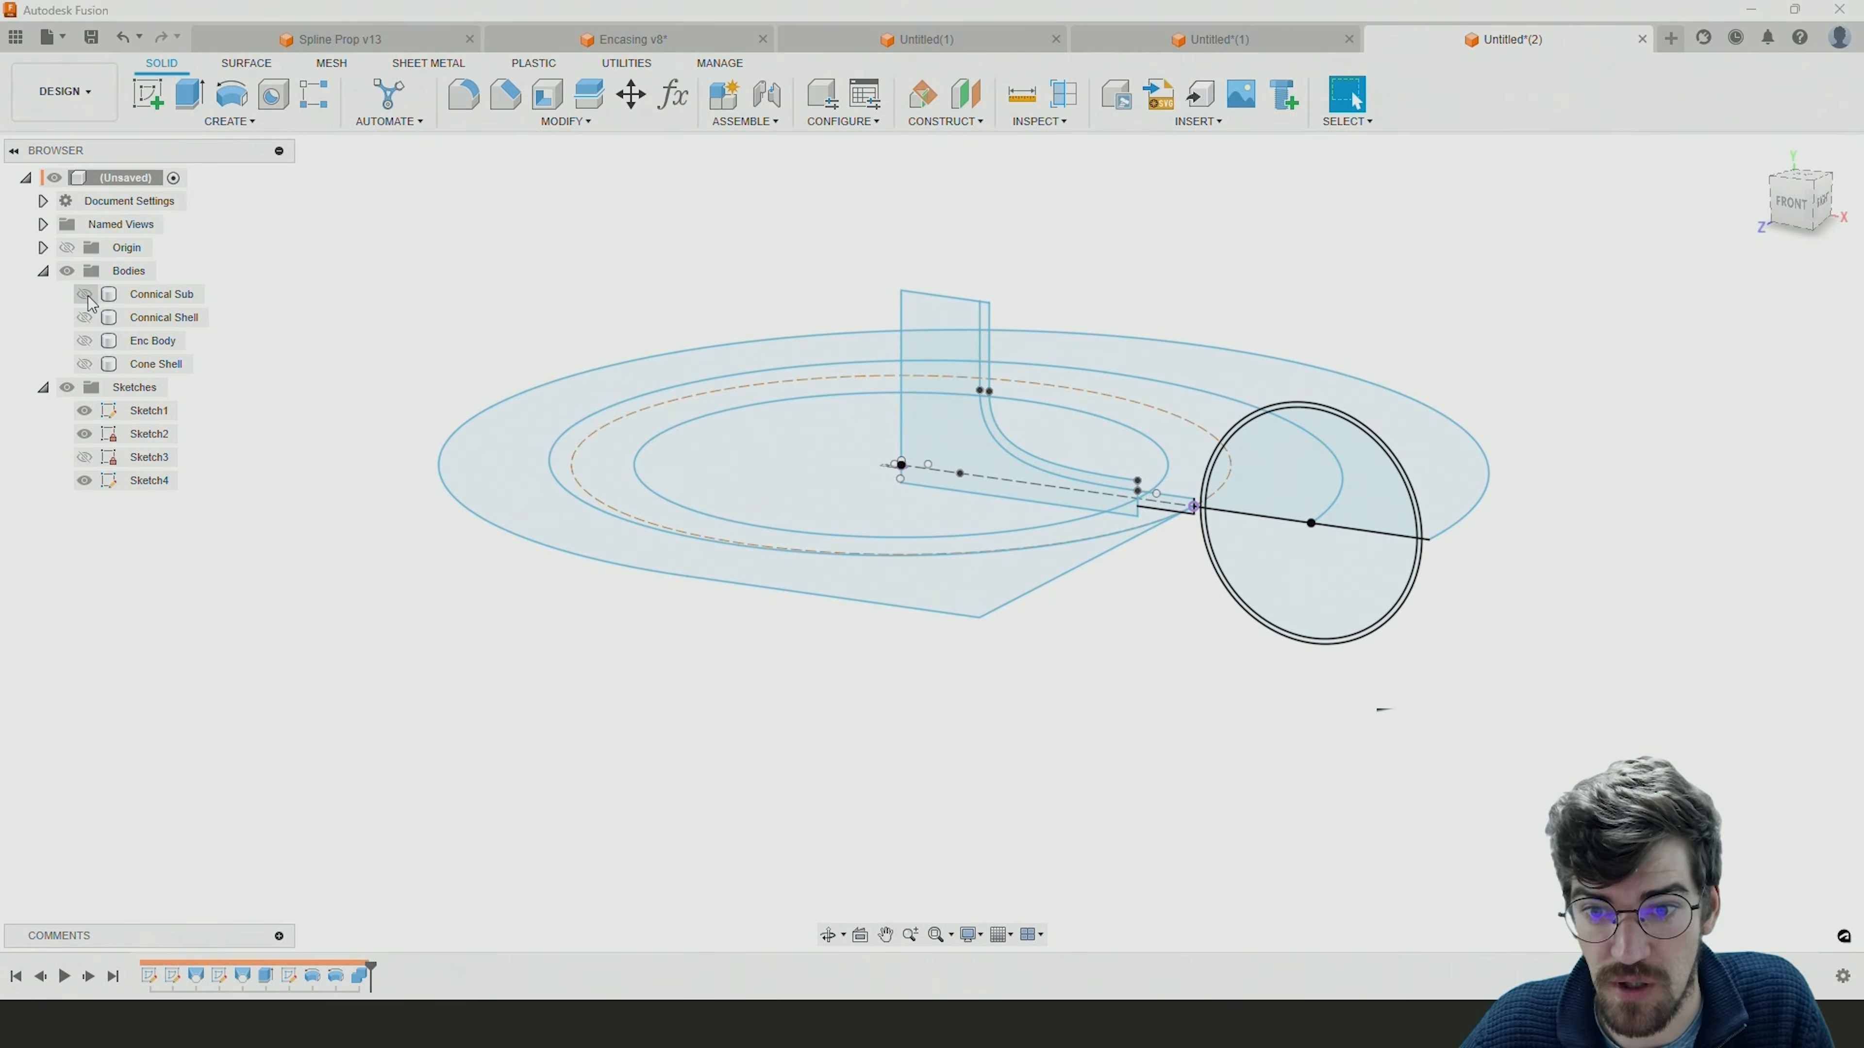
left_click(86, 296)
middle_click_drag(945, 401, 987, 399, "shift")
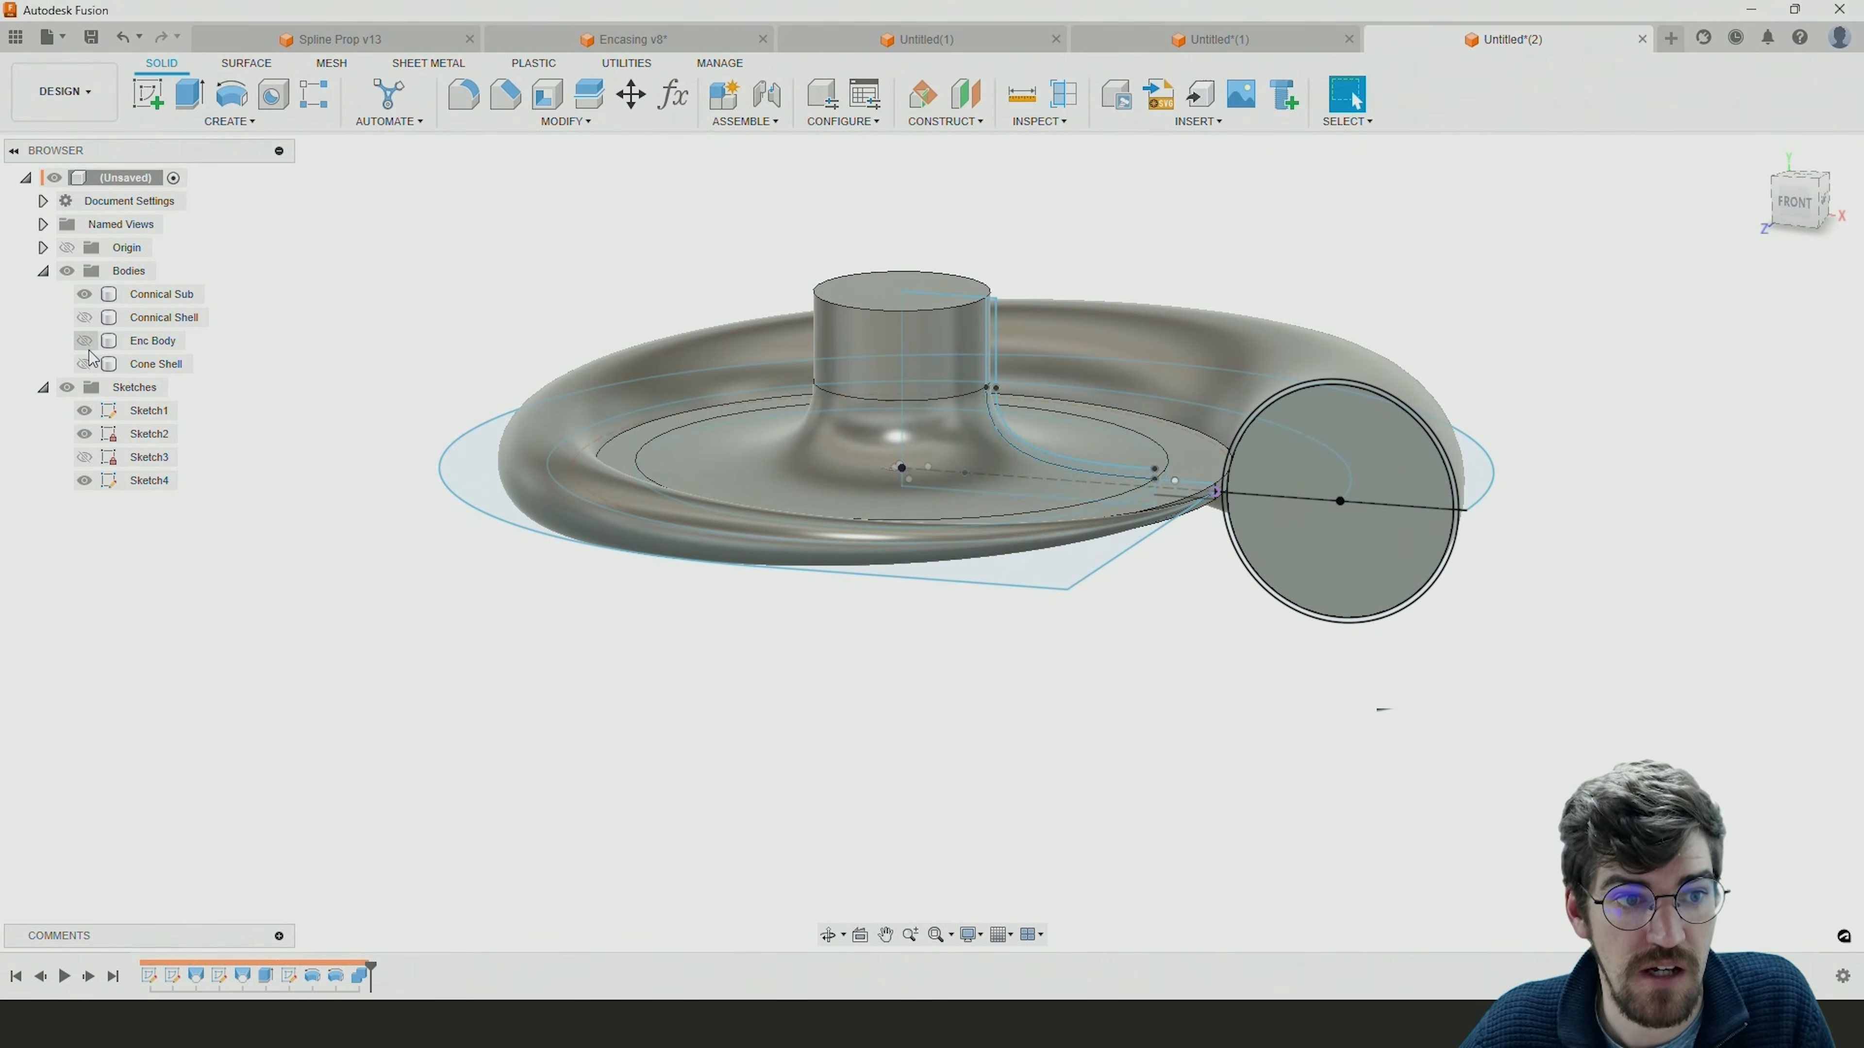
Show the hidden Connical Shell, Enc Body and Cone Shell bodies again.
left_click(82, 318)
left_click(83, 341)
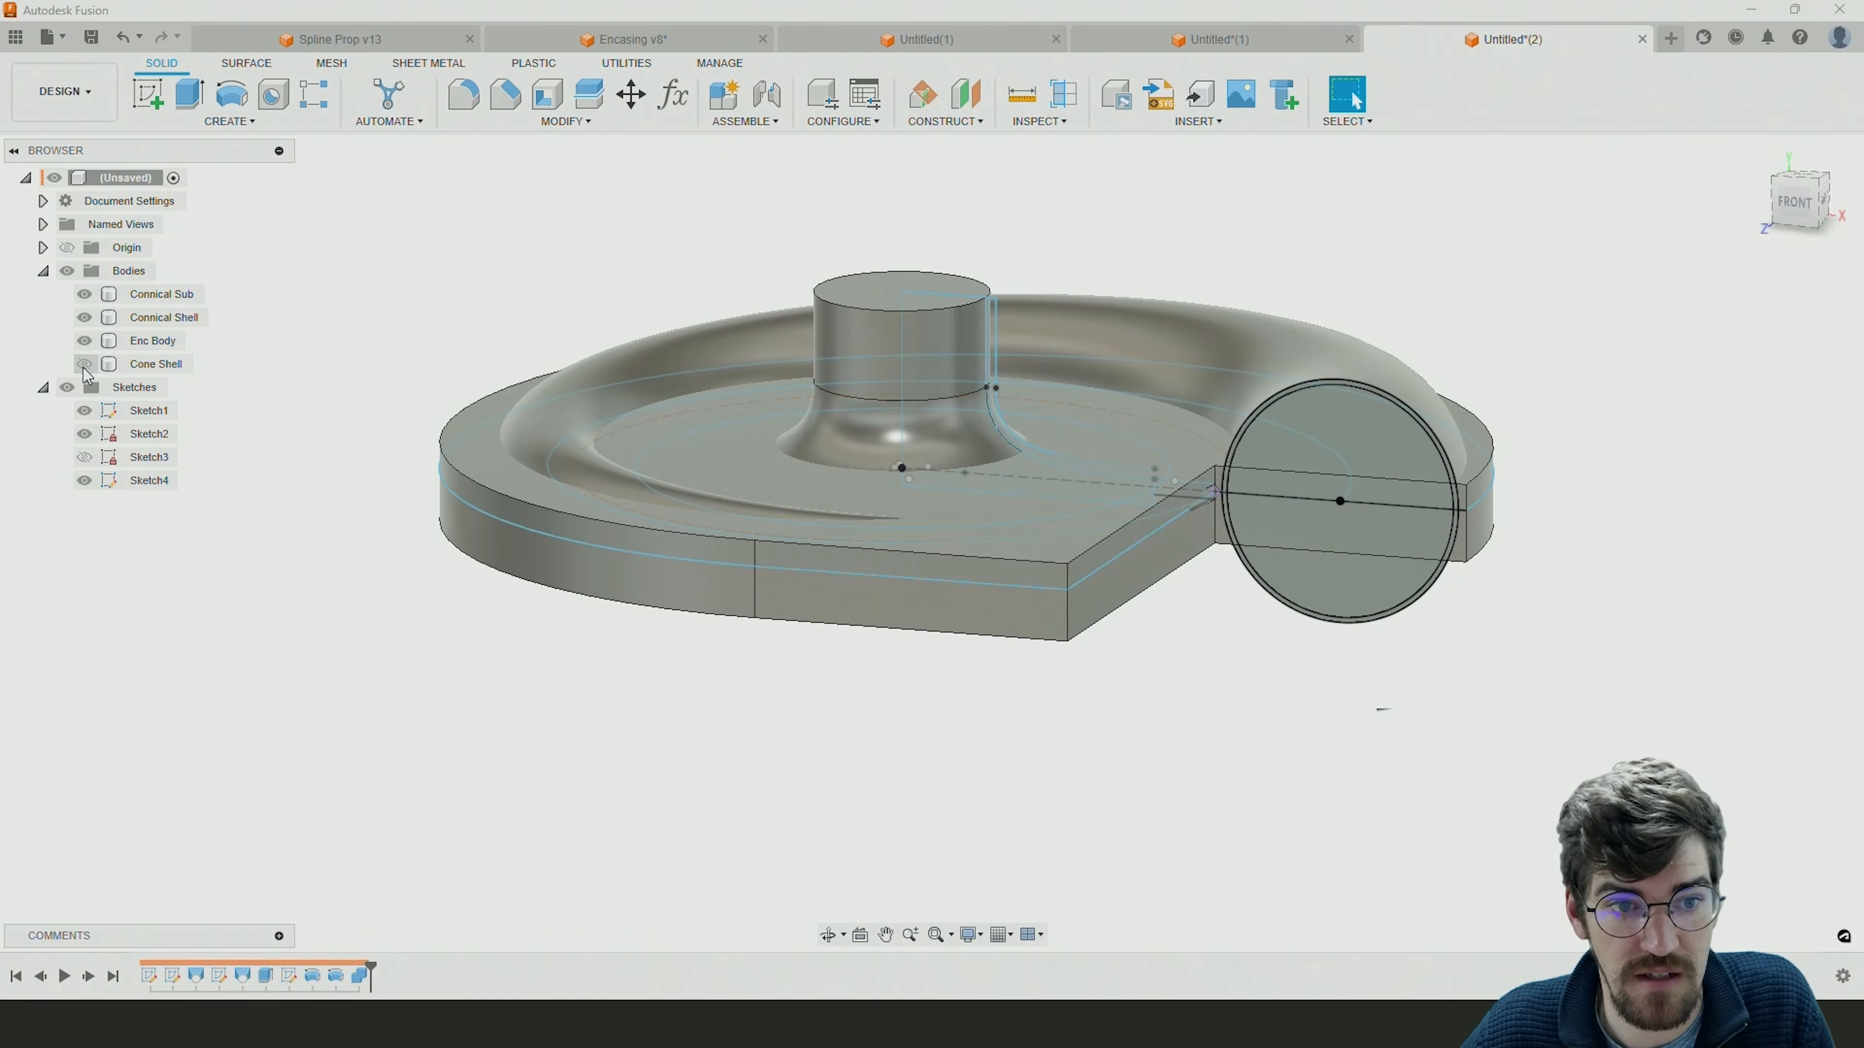
left_click(84, 364)
mouse_move(812, 588)
middle_mouse_down("shift")
mouse_move(849, 608)
mouse_move(822, 599)
middle_mouse_up("shift")
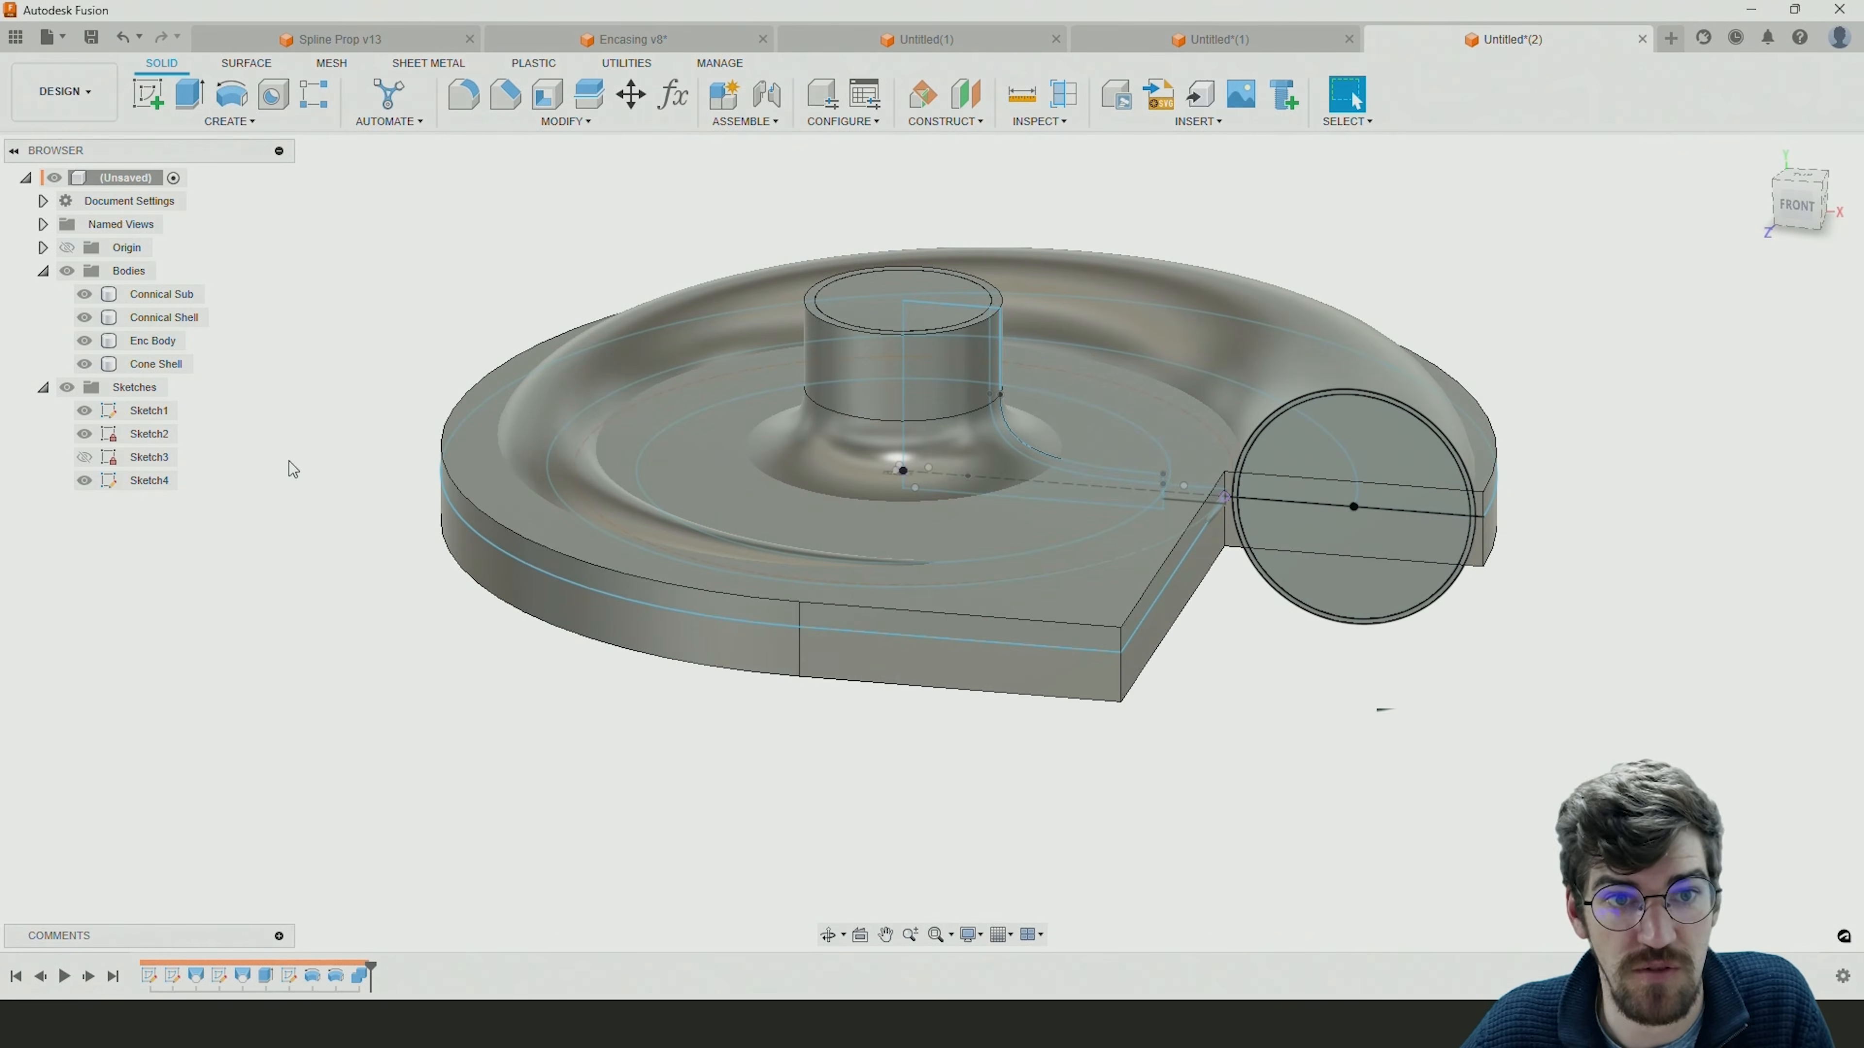
Combine the Enc Body and Cone Shell tool bodies with the Connical Shell target body using the Join operation.
left_click(565, 122)
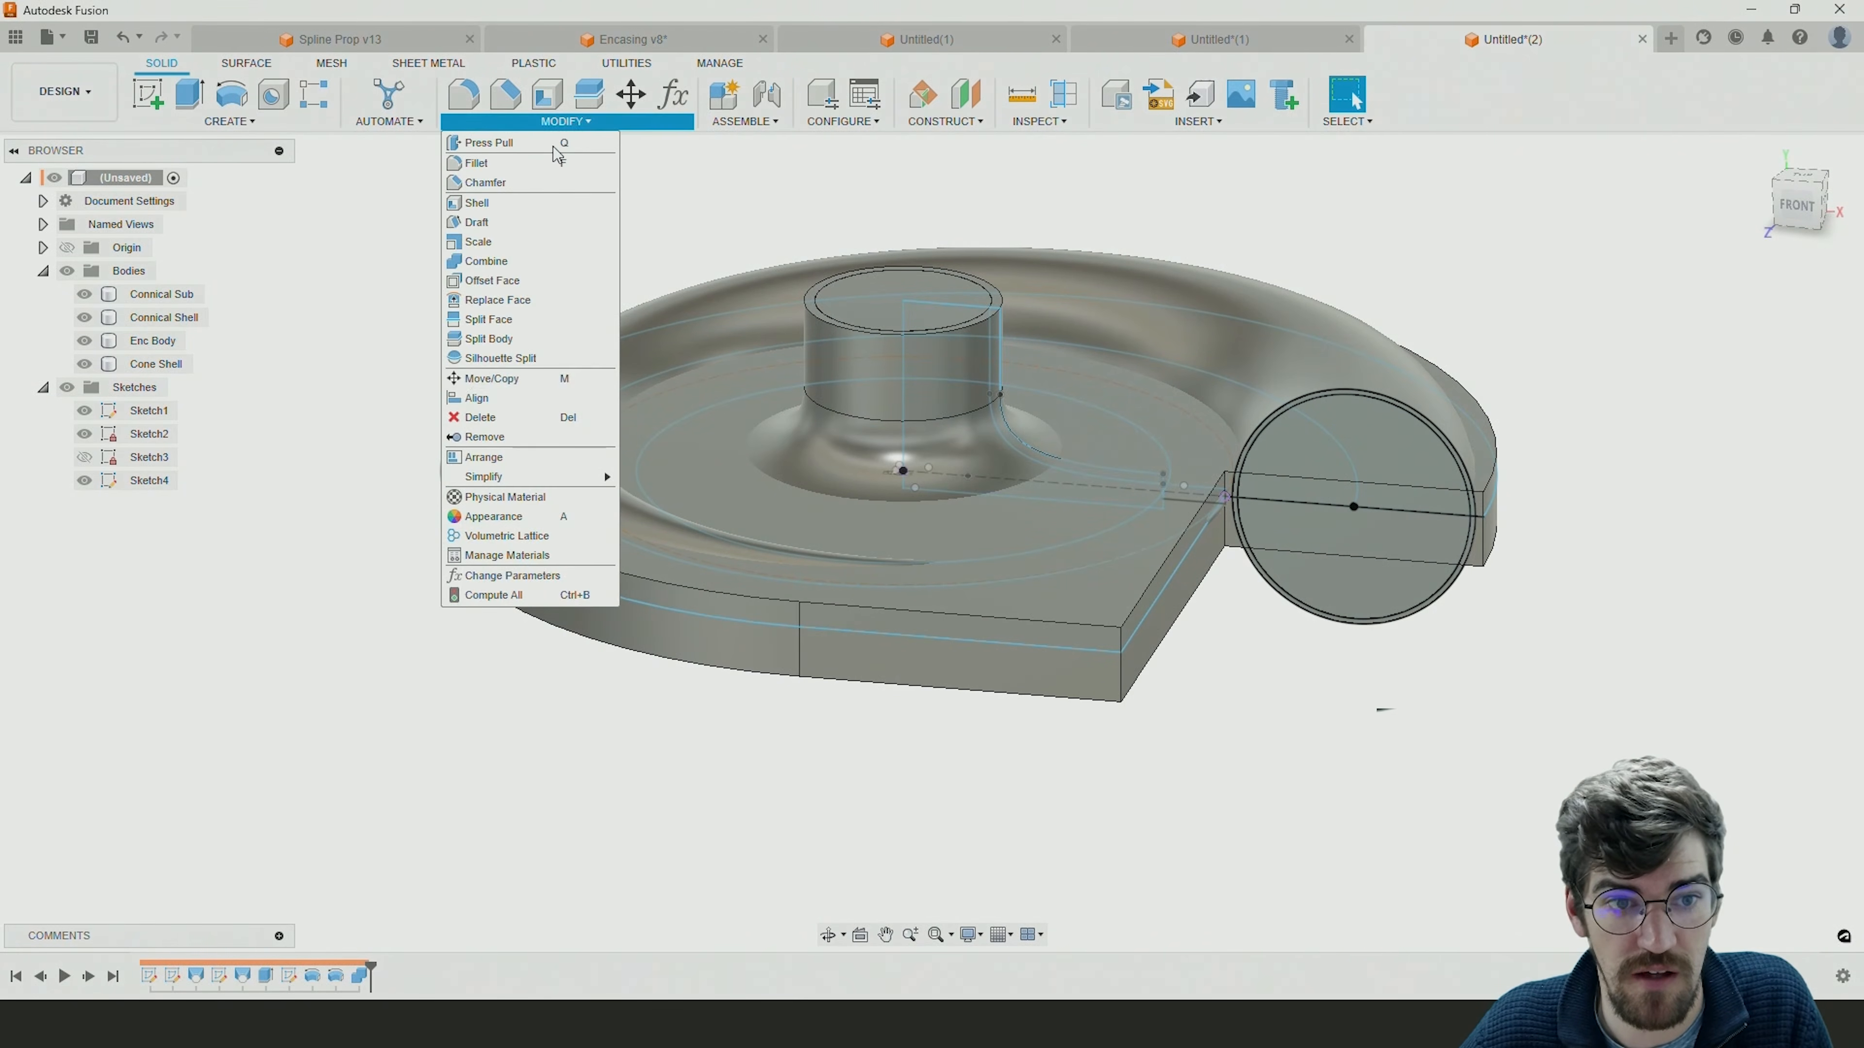
left_click(470, 261)
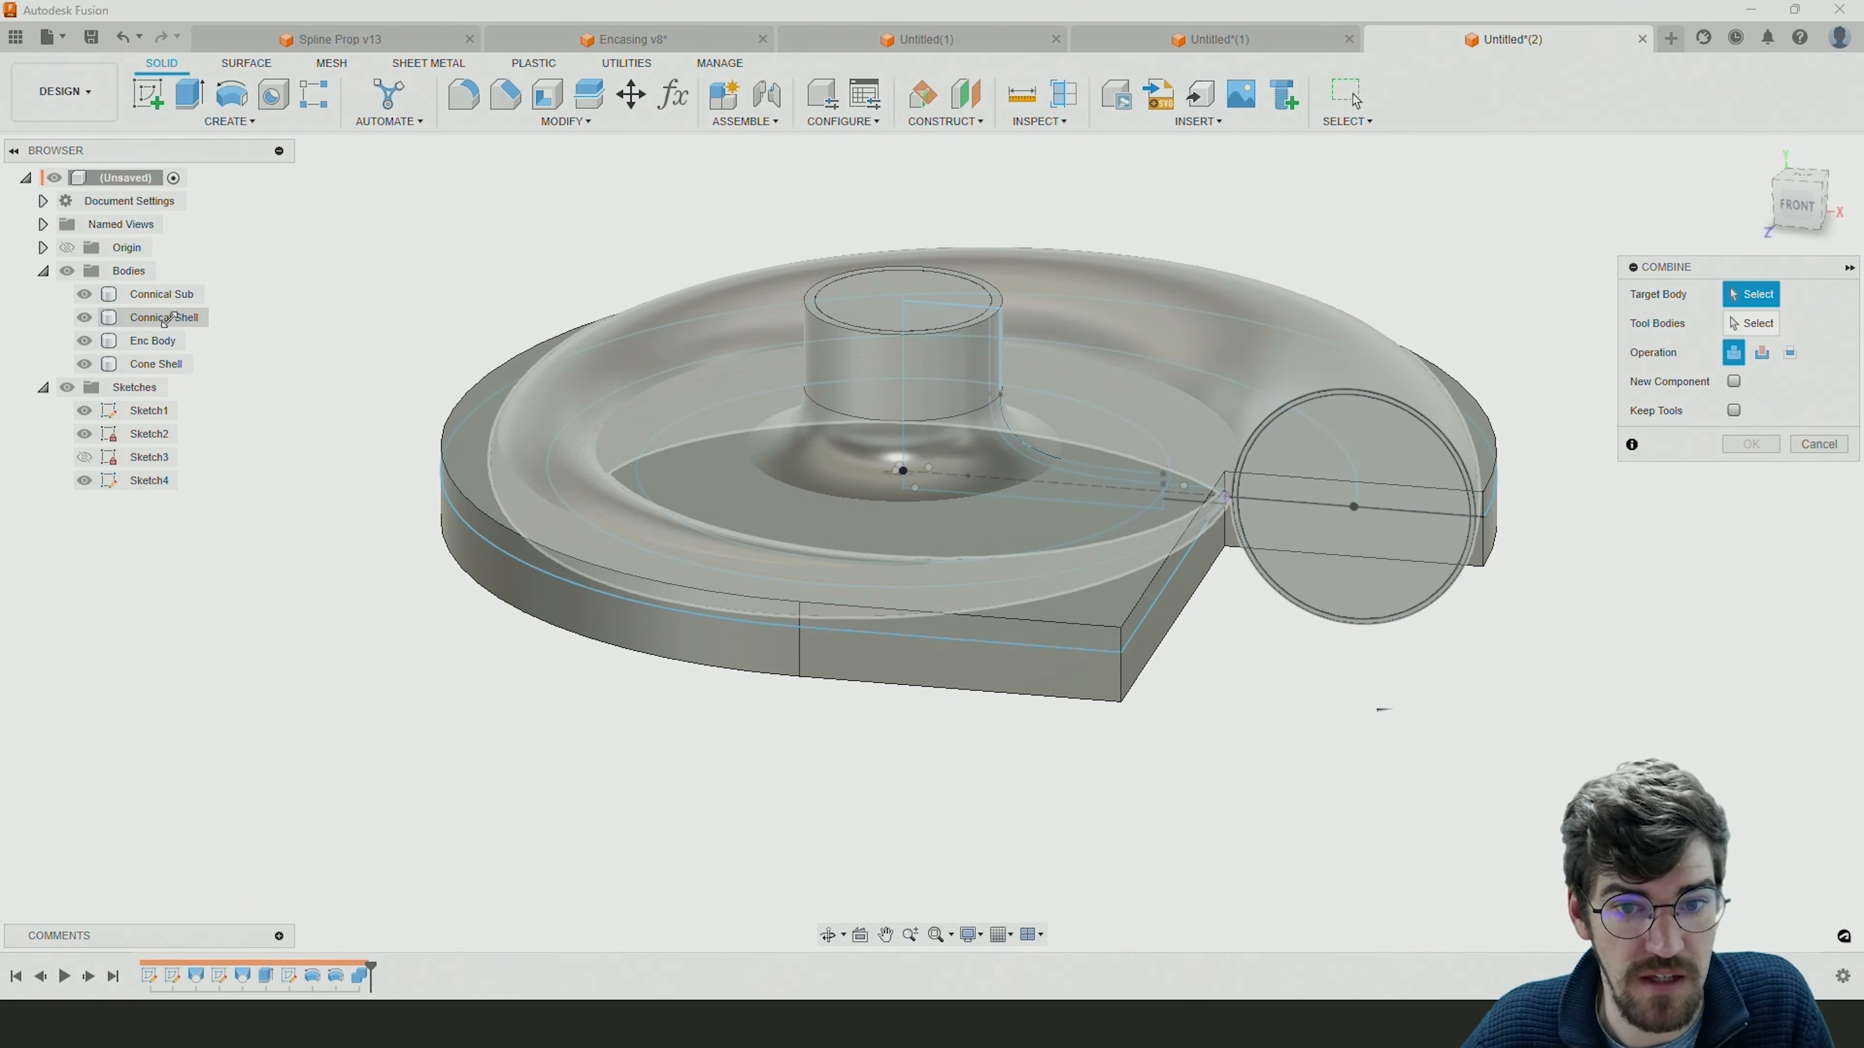
left_click(165, 318)
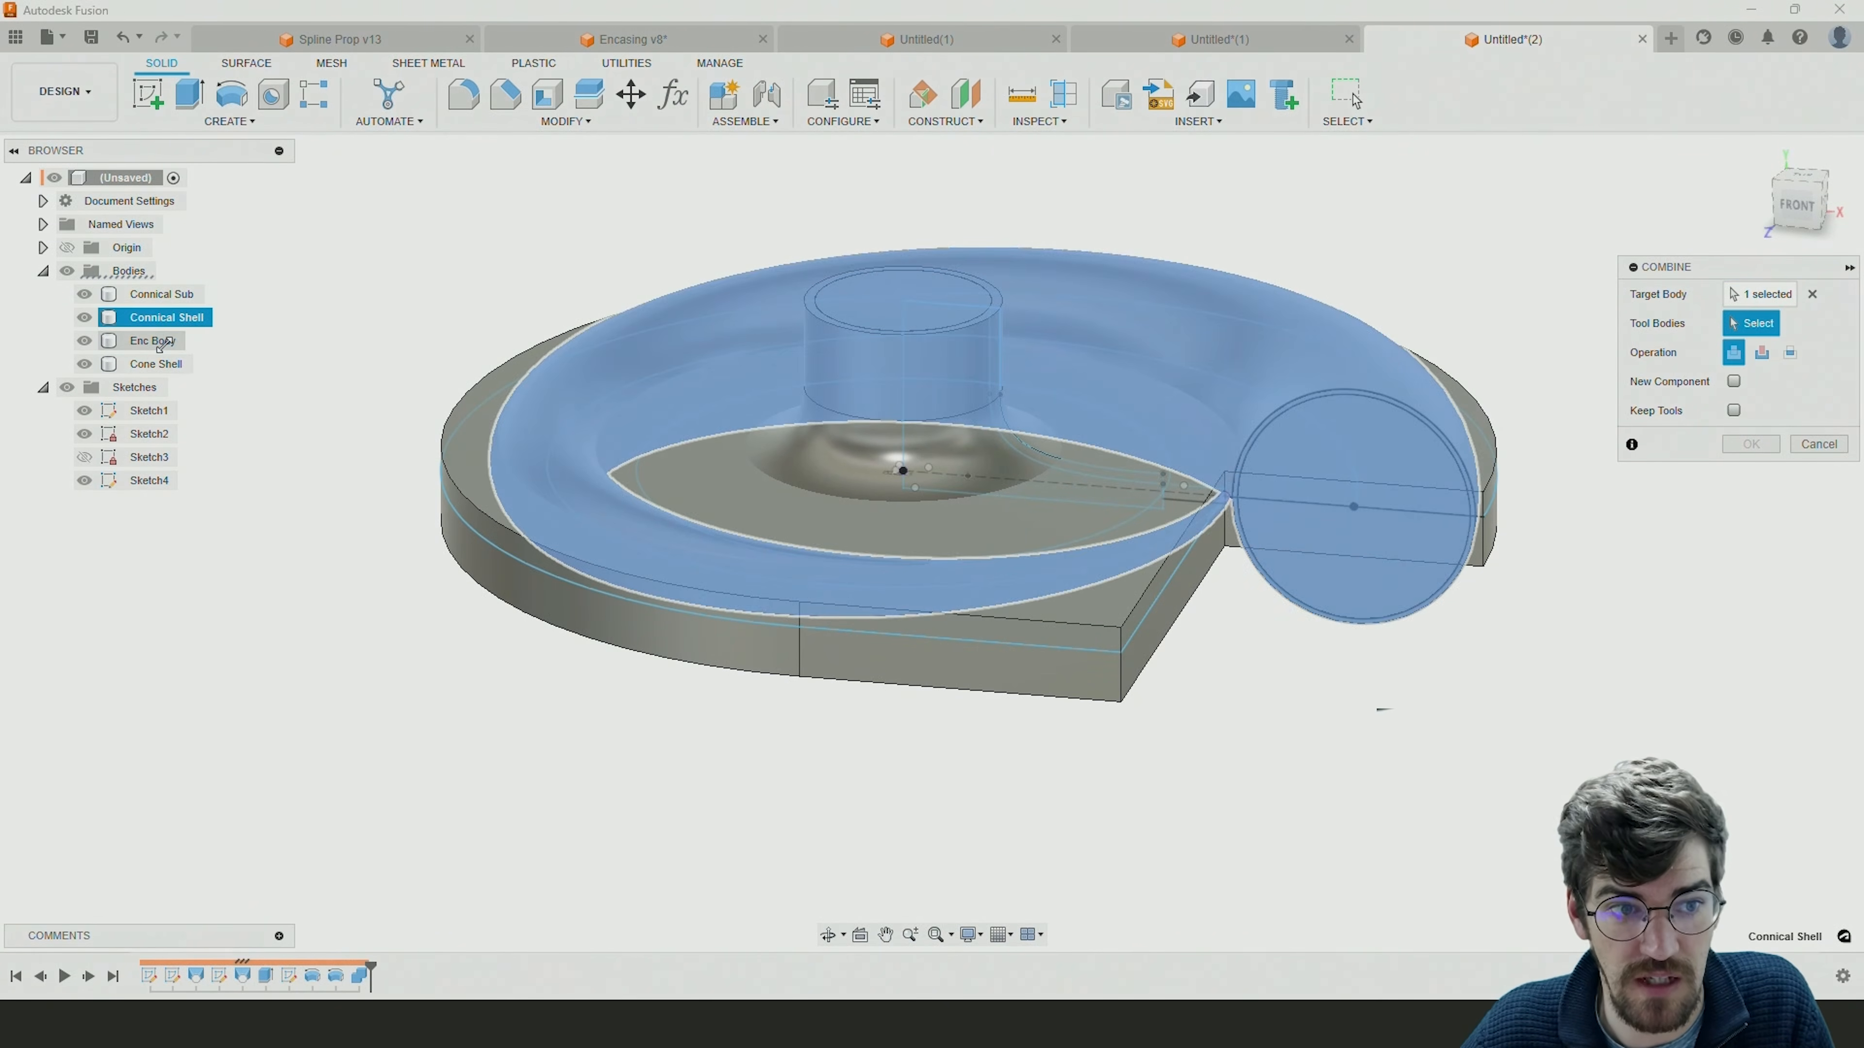
left_click(154, 341)
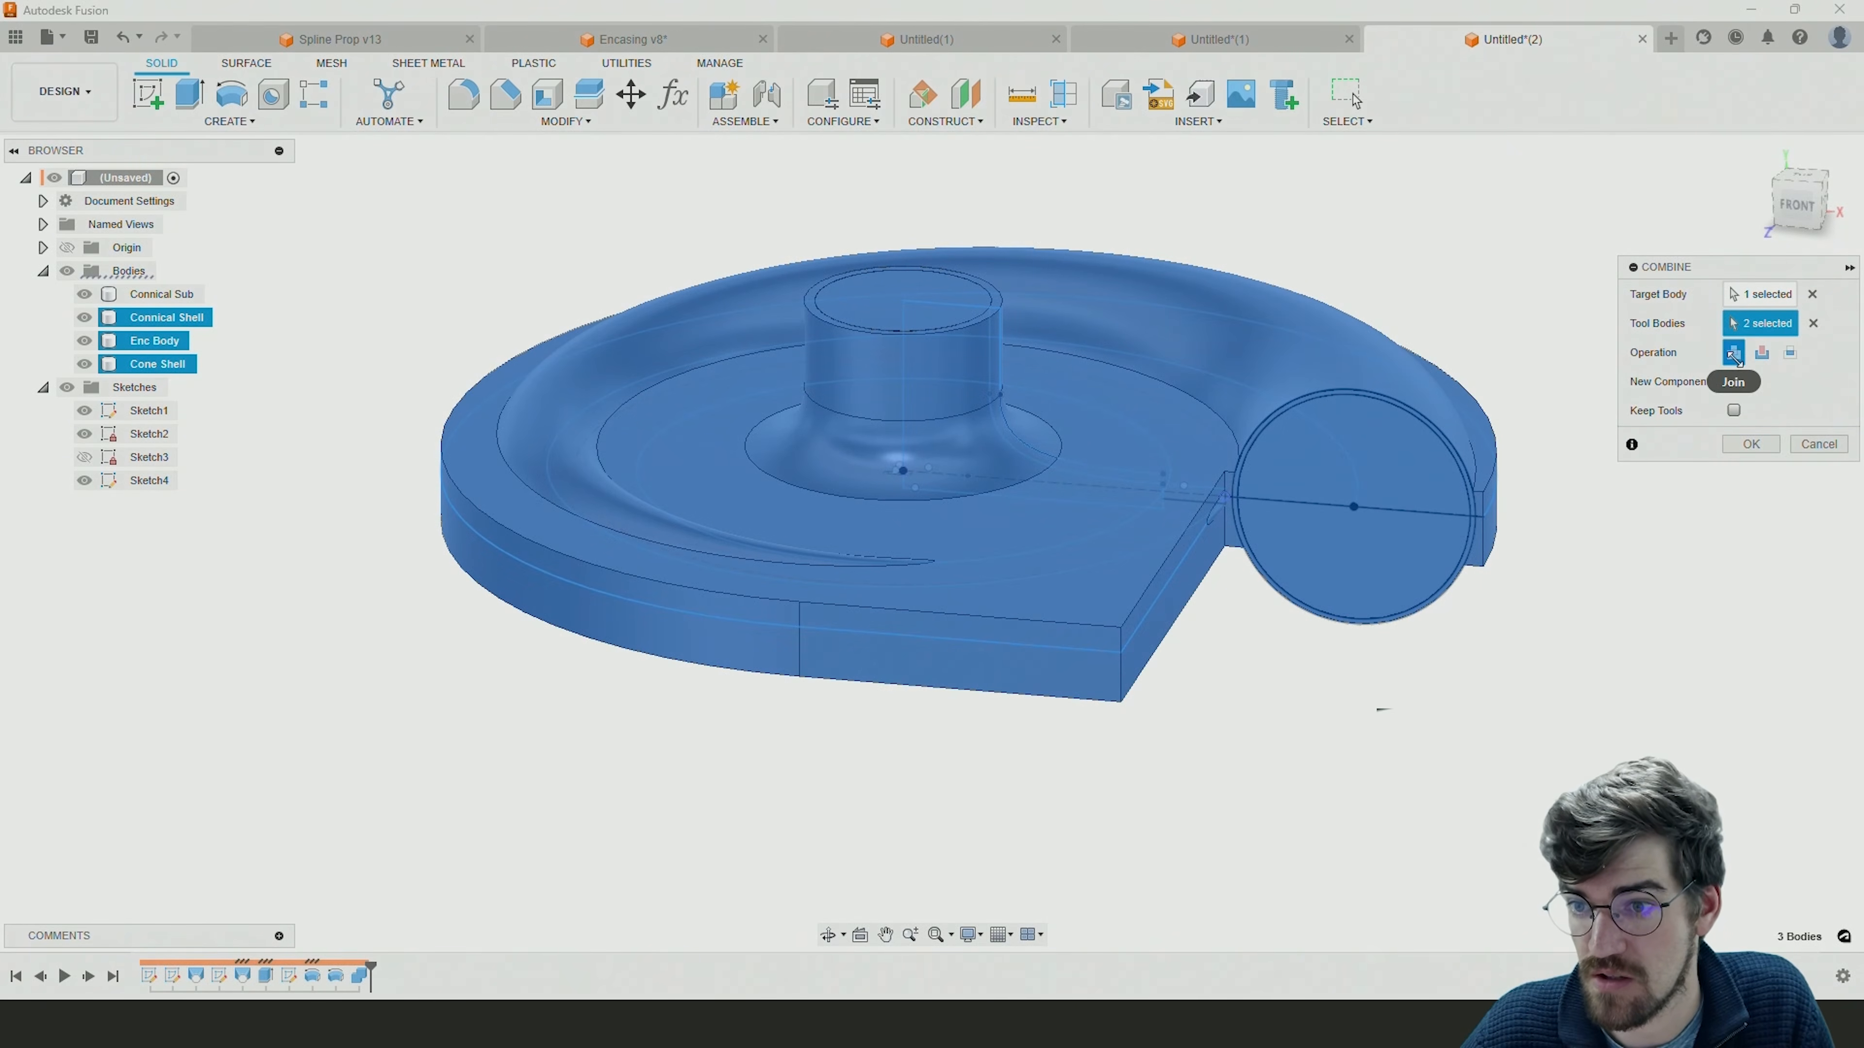
left_click(1751, 445)
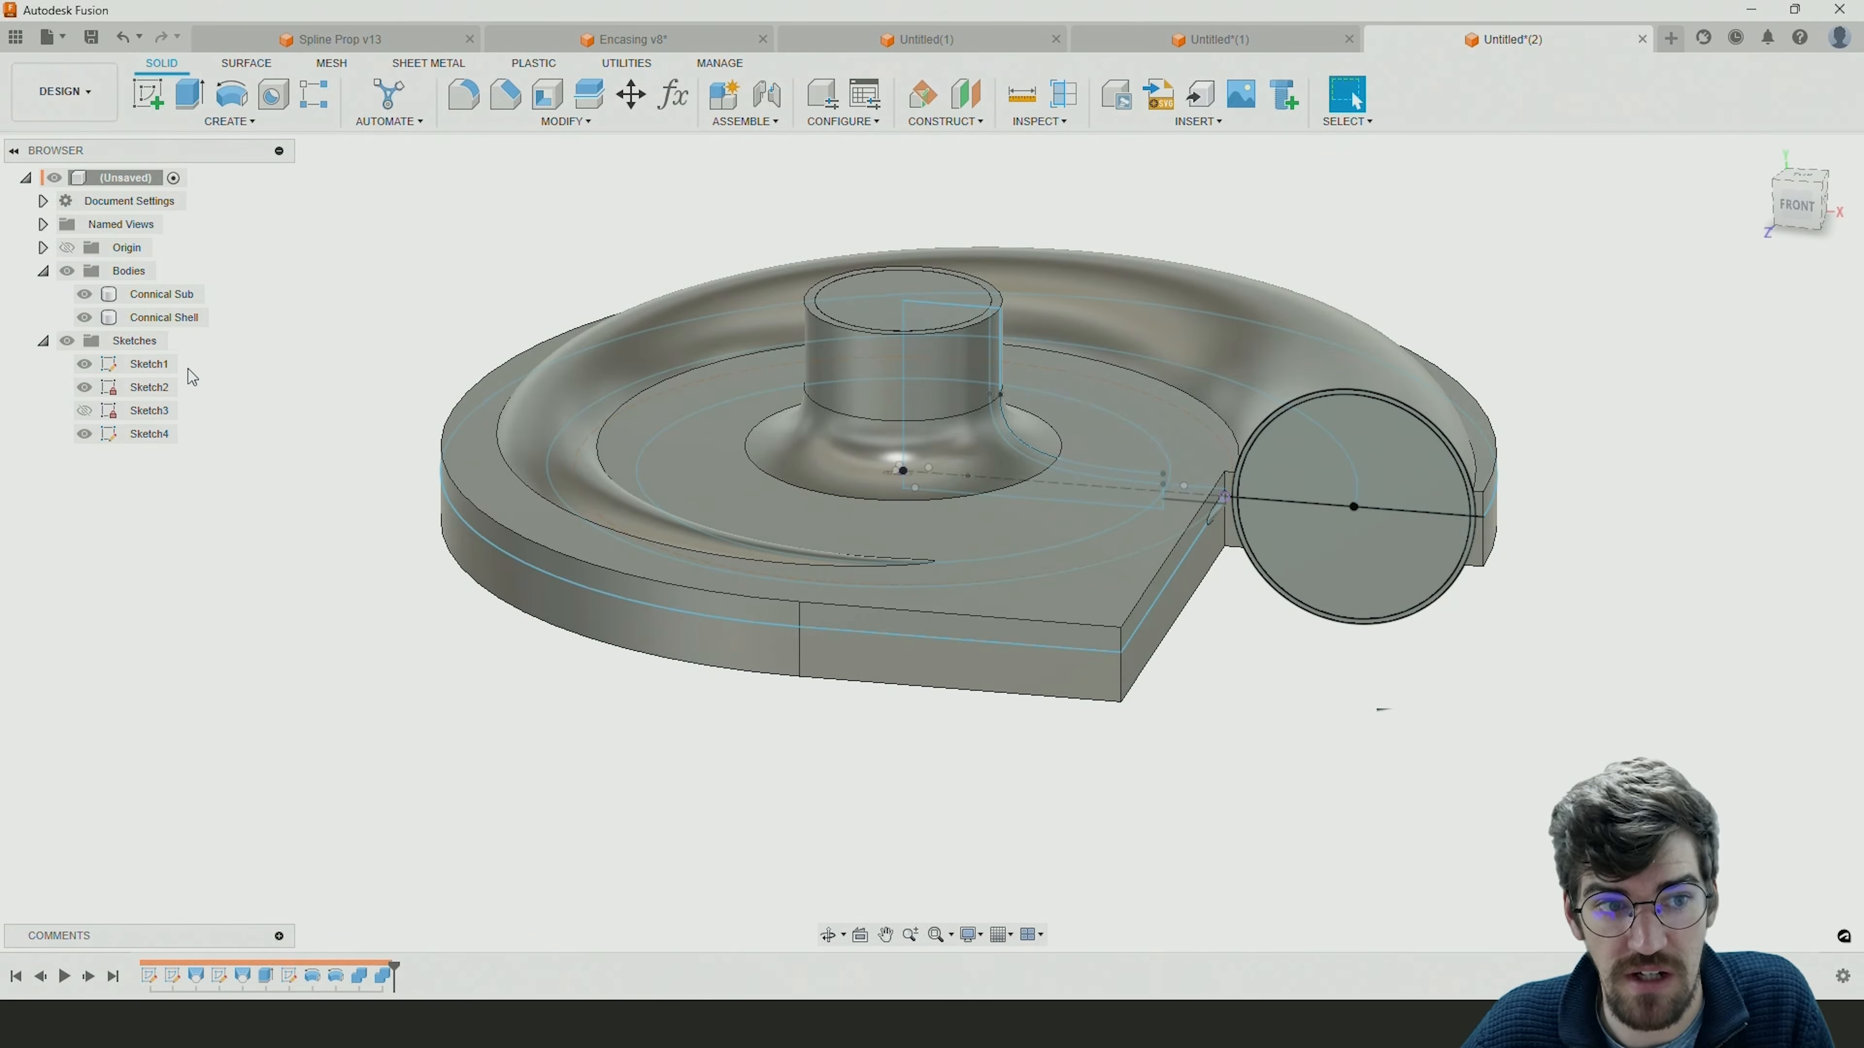
Compare the joined Connical Shell with the Connical Sub body by hiding and showing each body in turn.
left_click(166, 318)
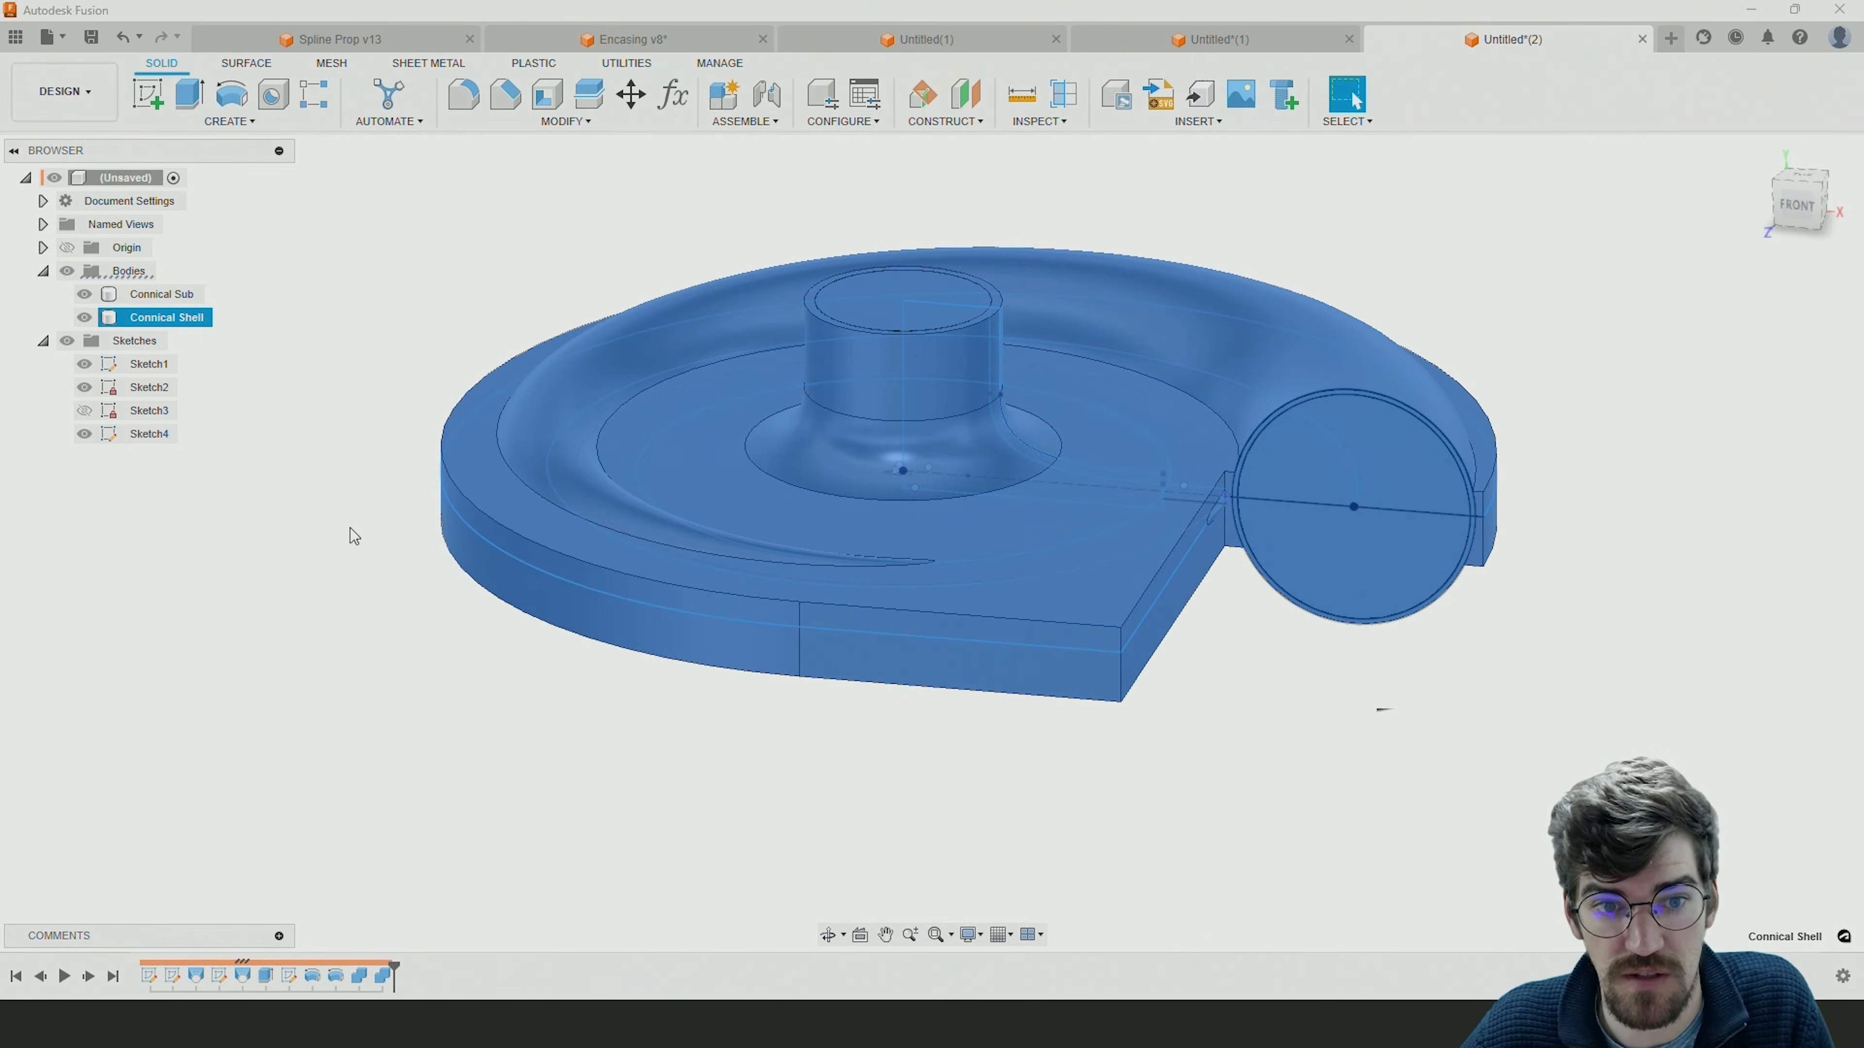
left_click(348, 531)
left_click(84, 295)
middle_click_drag(715, 453, 894, 591, "shift")
left_click(84, 294)
left_click(85, 317)
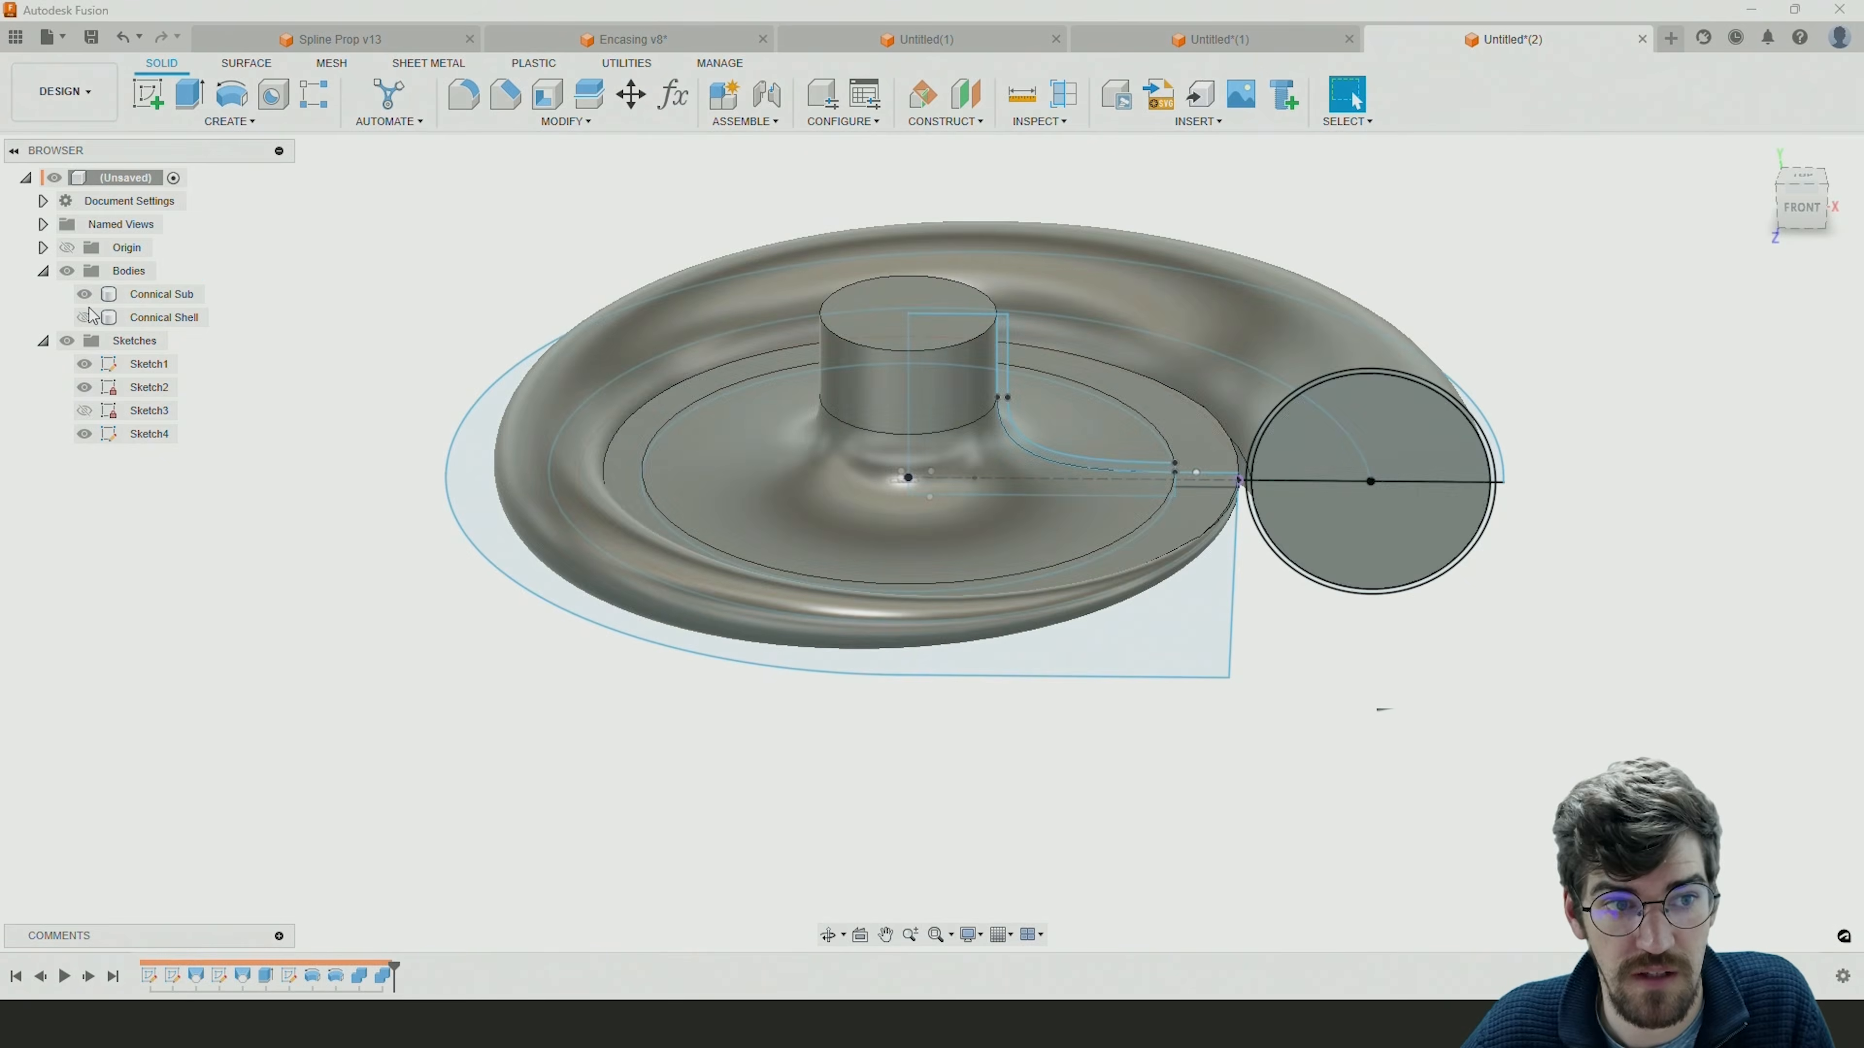
left_click(84, 317)
middle_click_drag(393, 347, 375, 362, "shift")
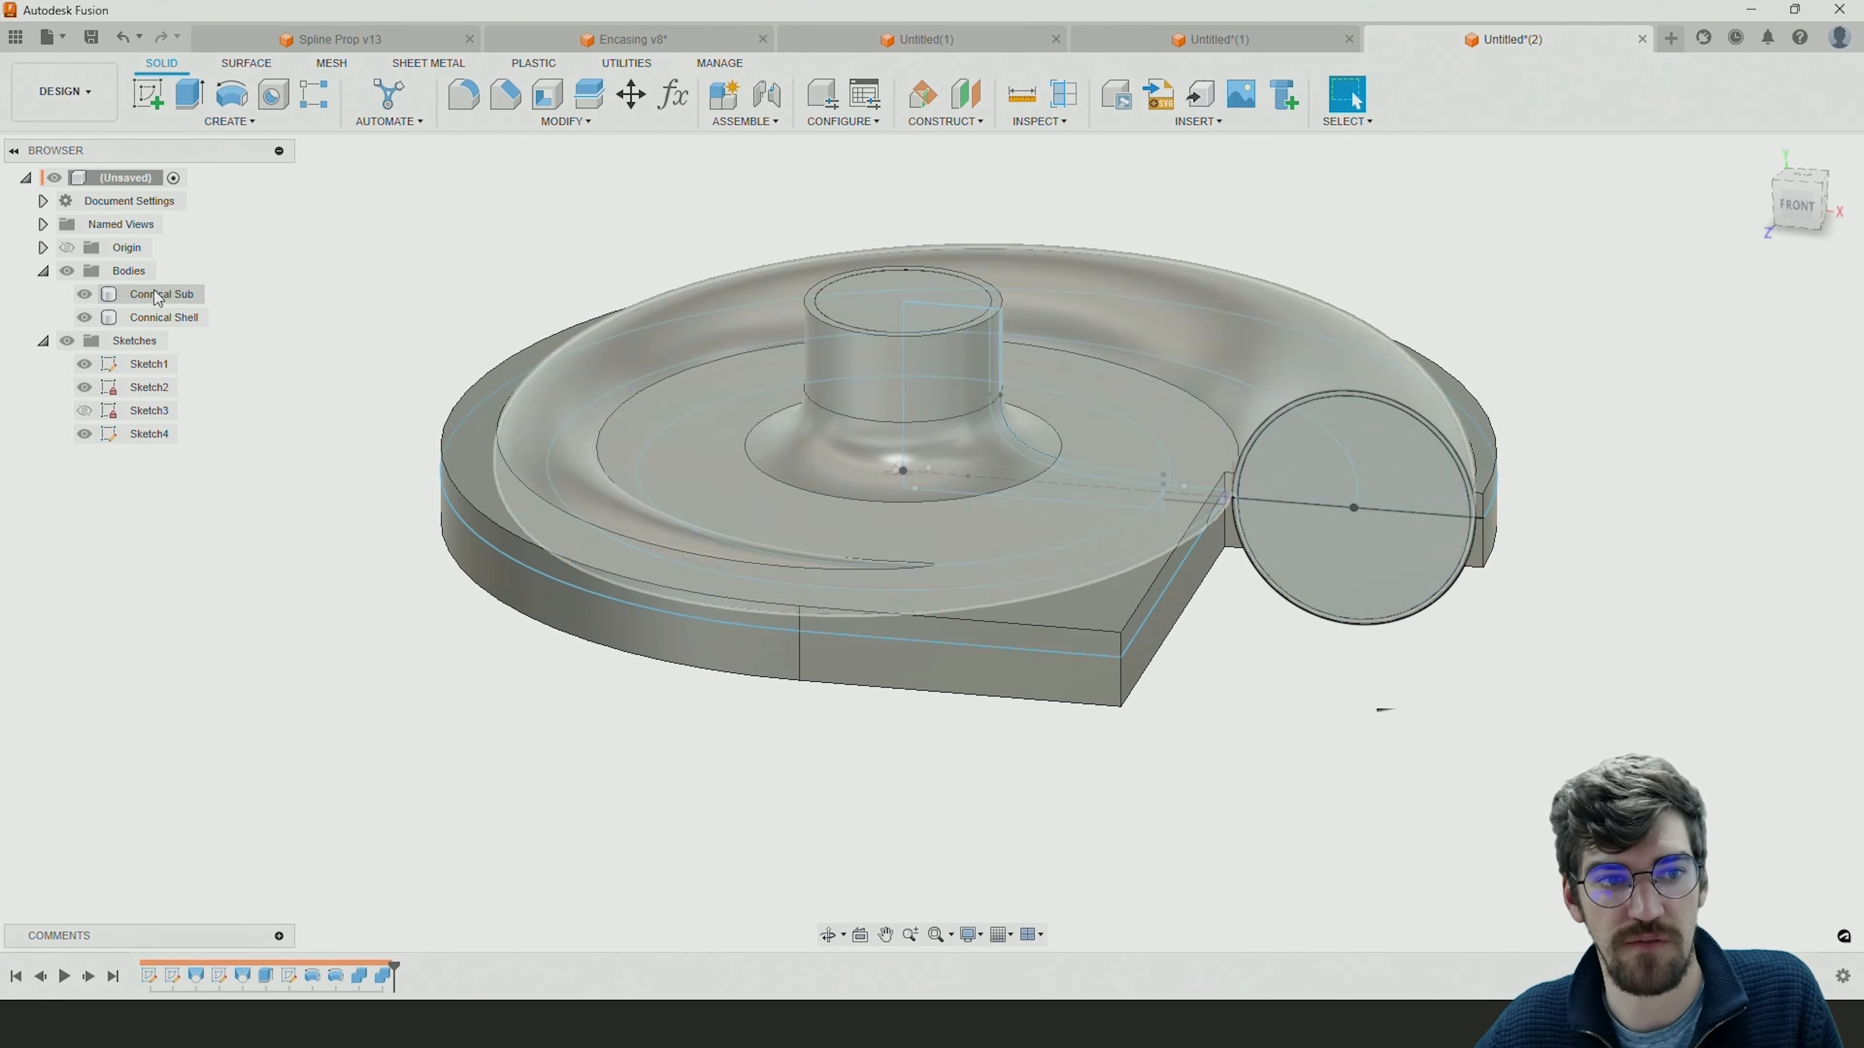
left_click(175, 297)
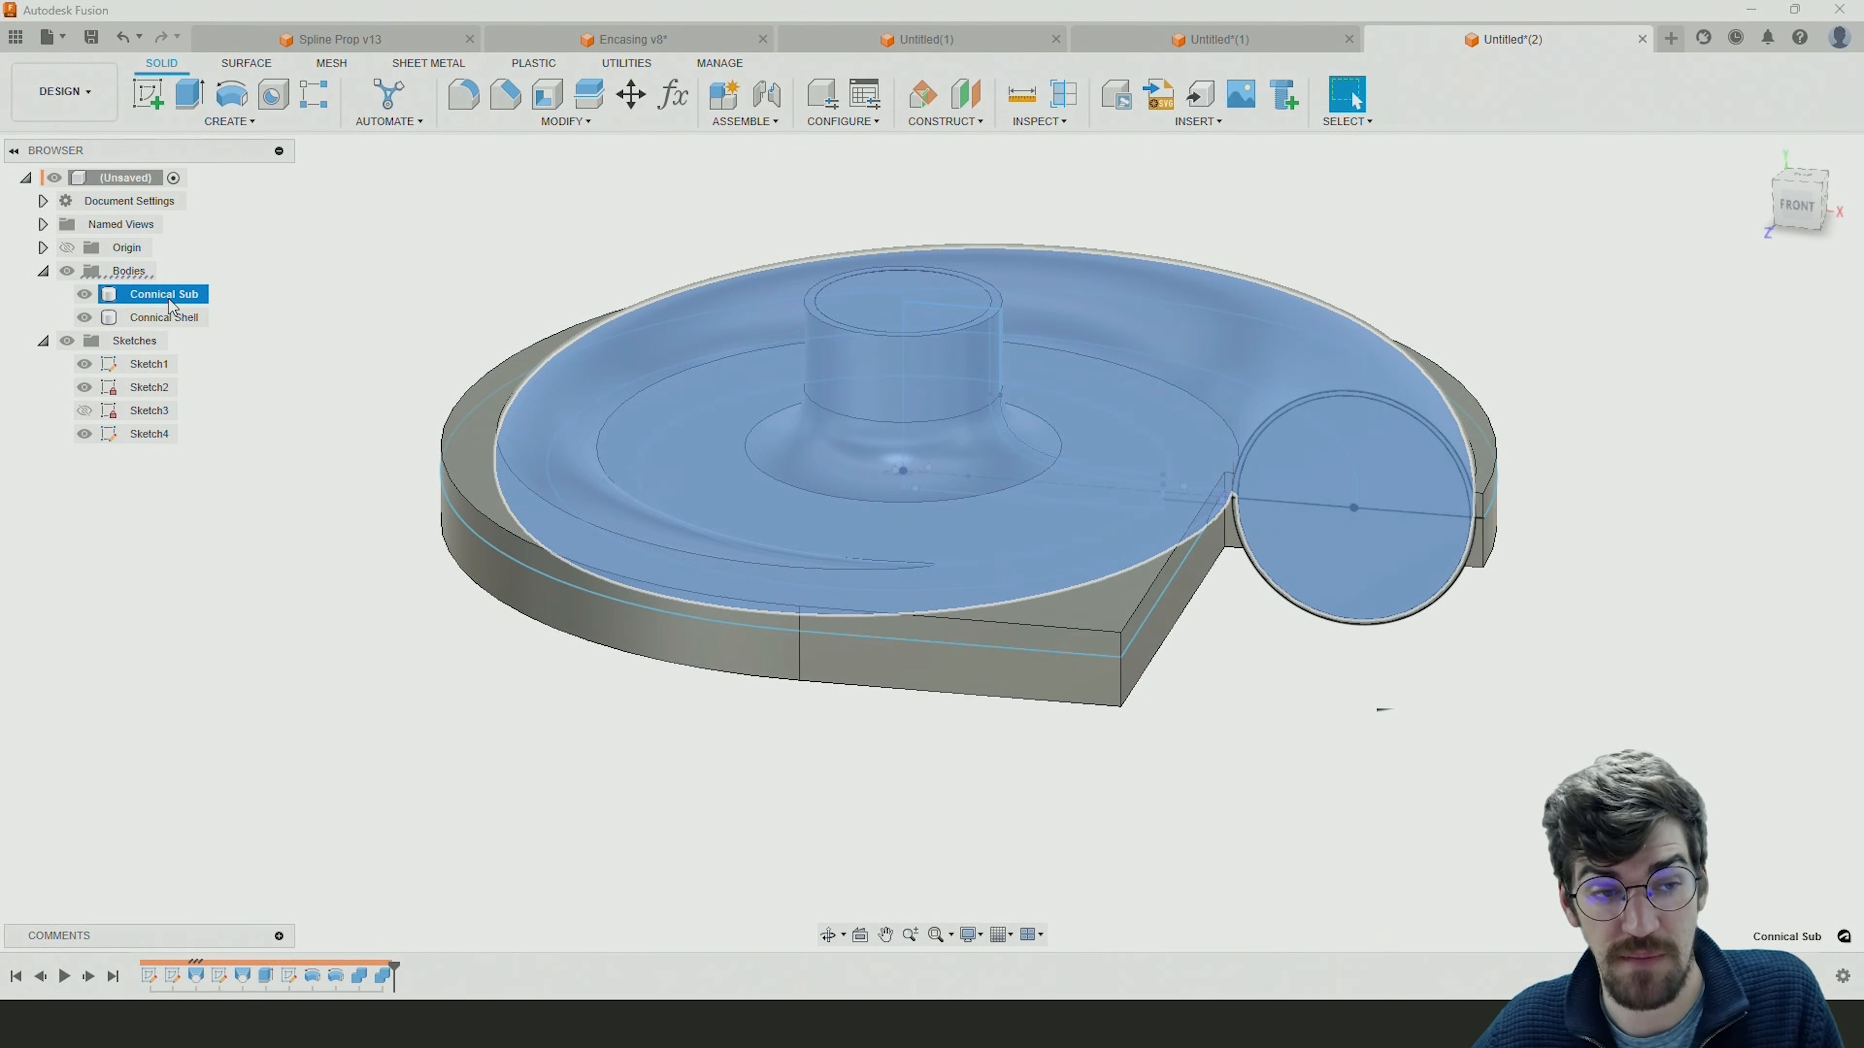
left_click(165, 317)
left_click(332, 305)
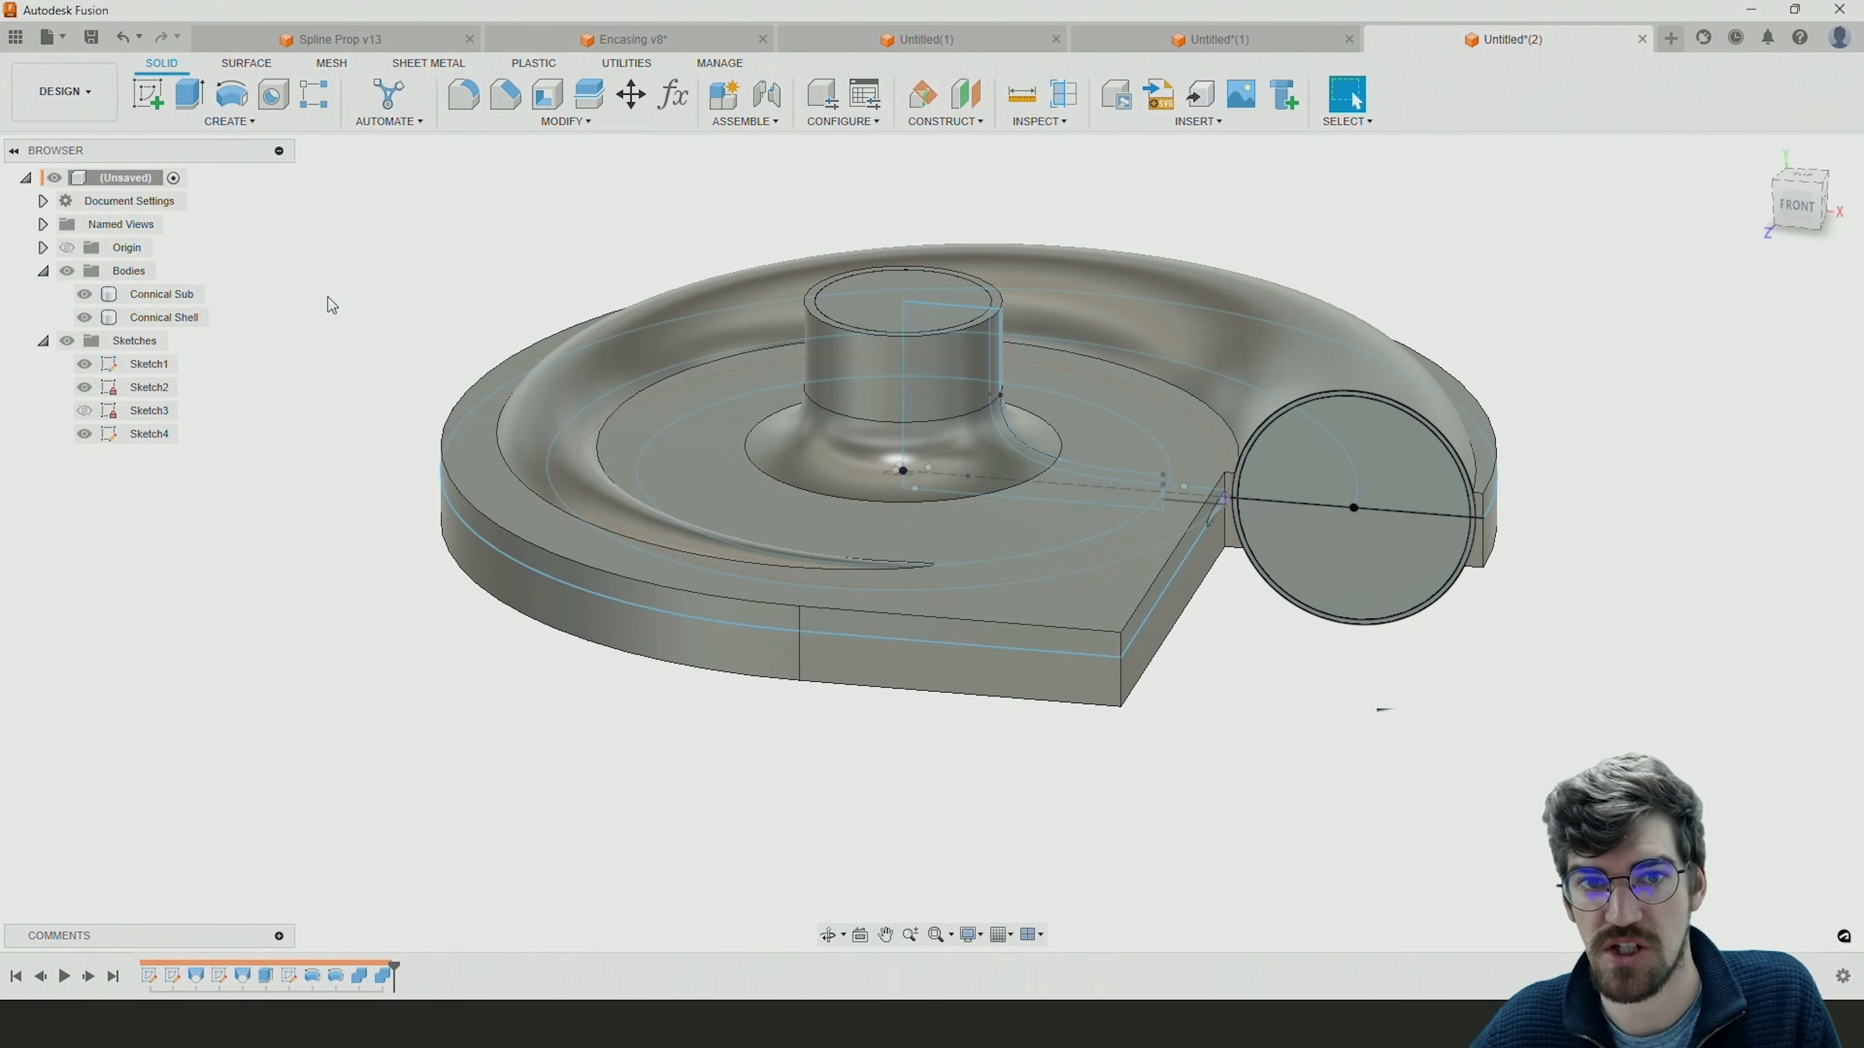
Cut the Connical Sub tool body out of the Connical Shell target body with Combine, without keeping the tool.
left_click(545, 124)
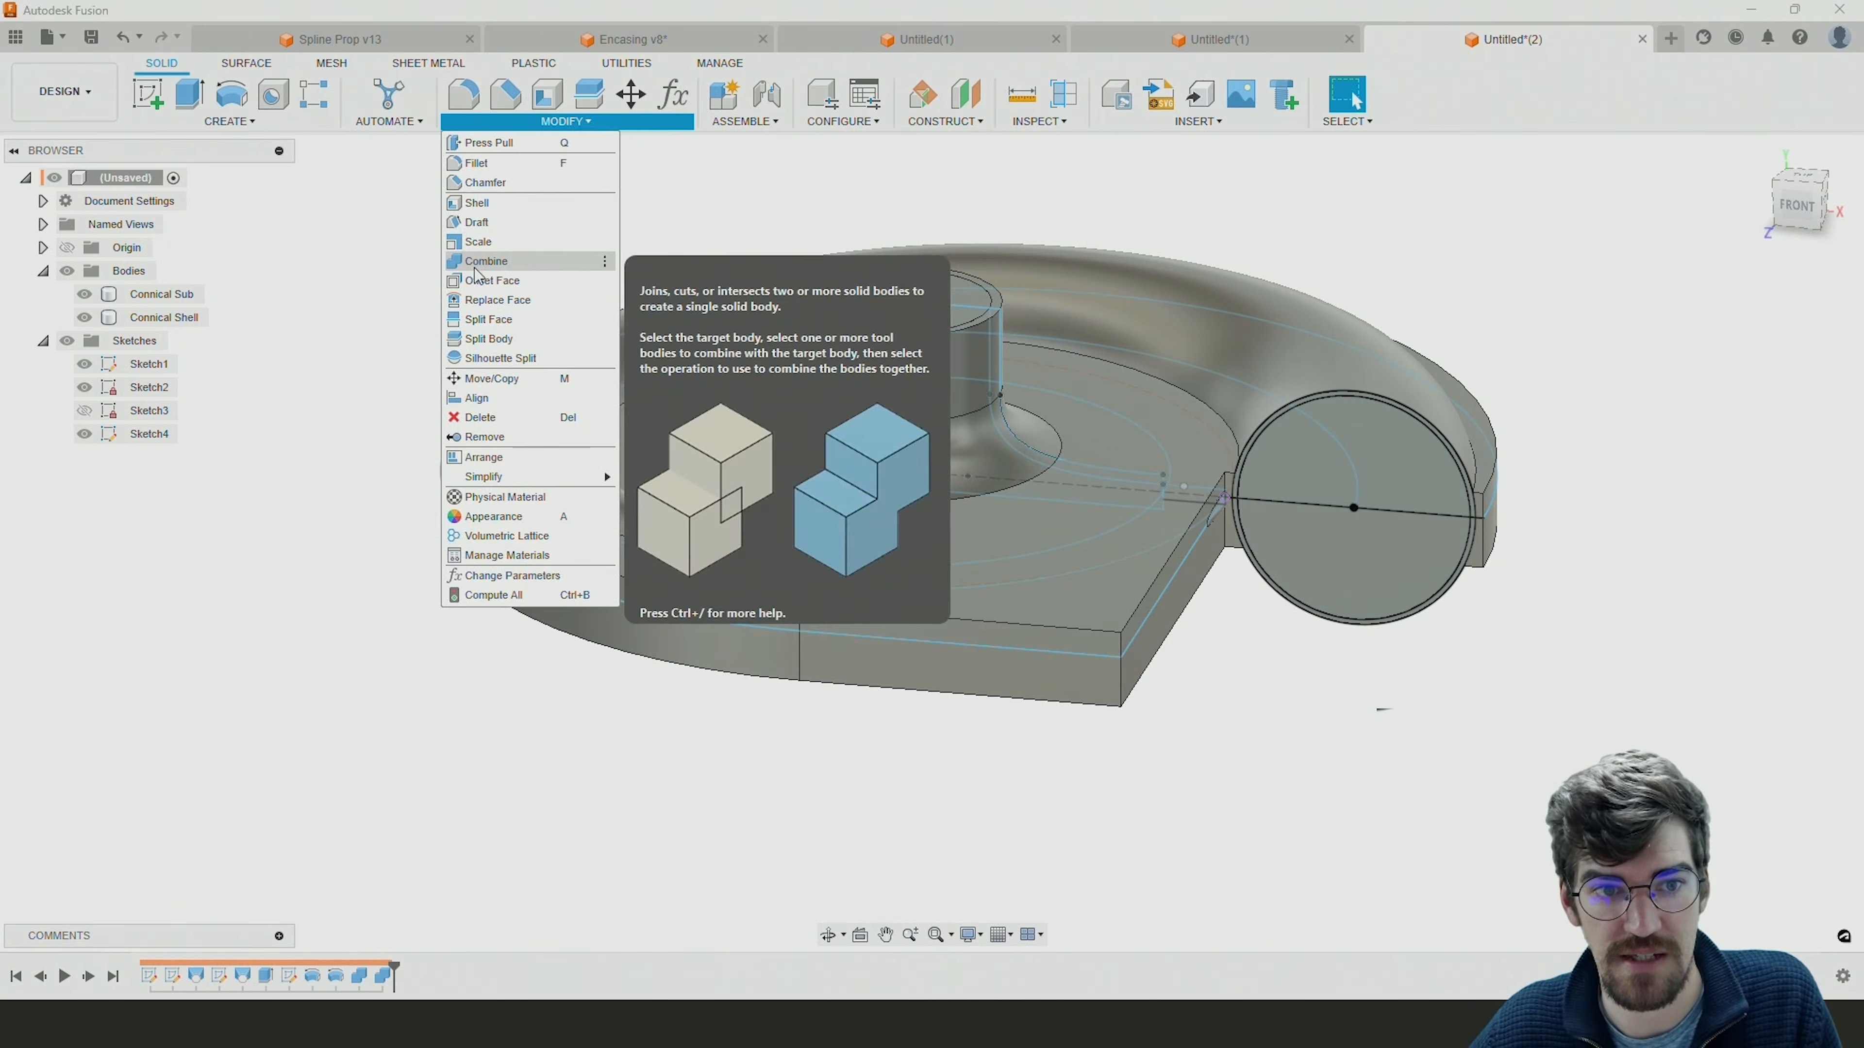
left_click(475, 265)
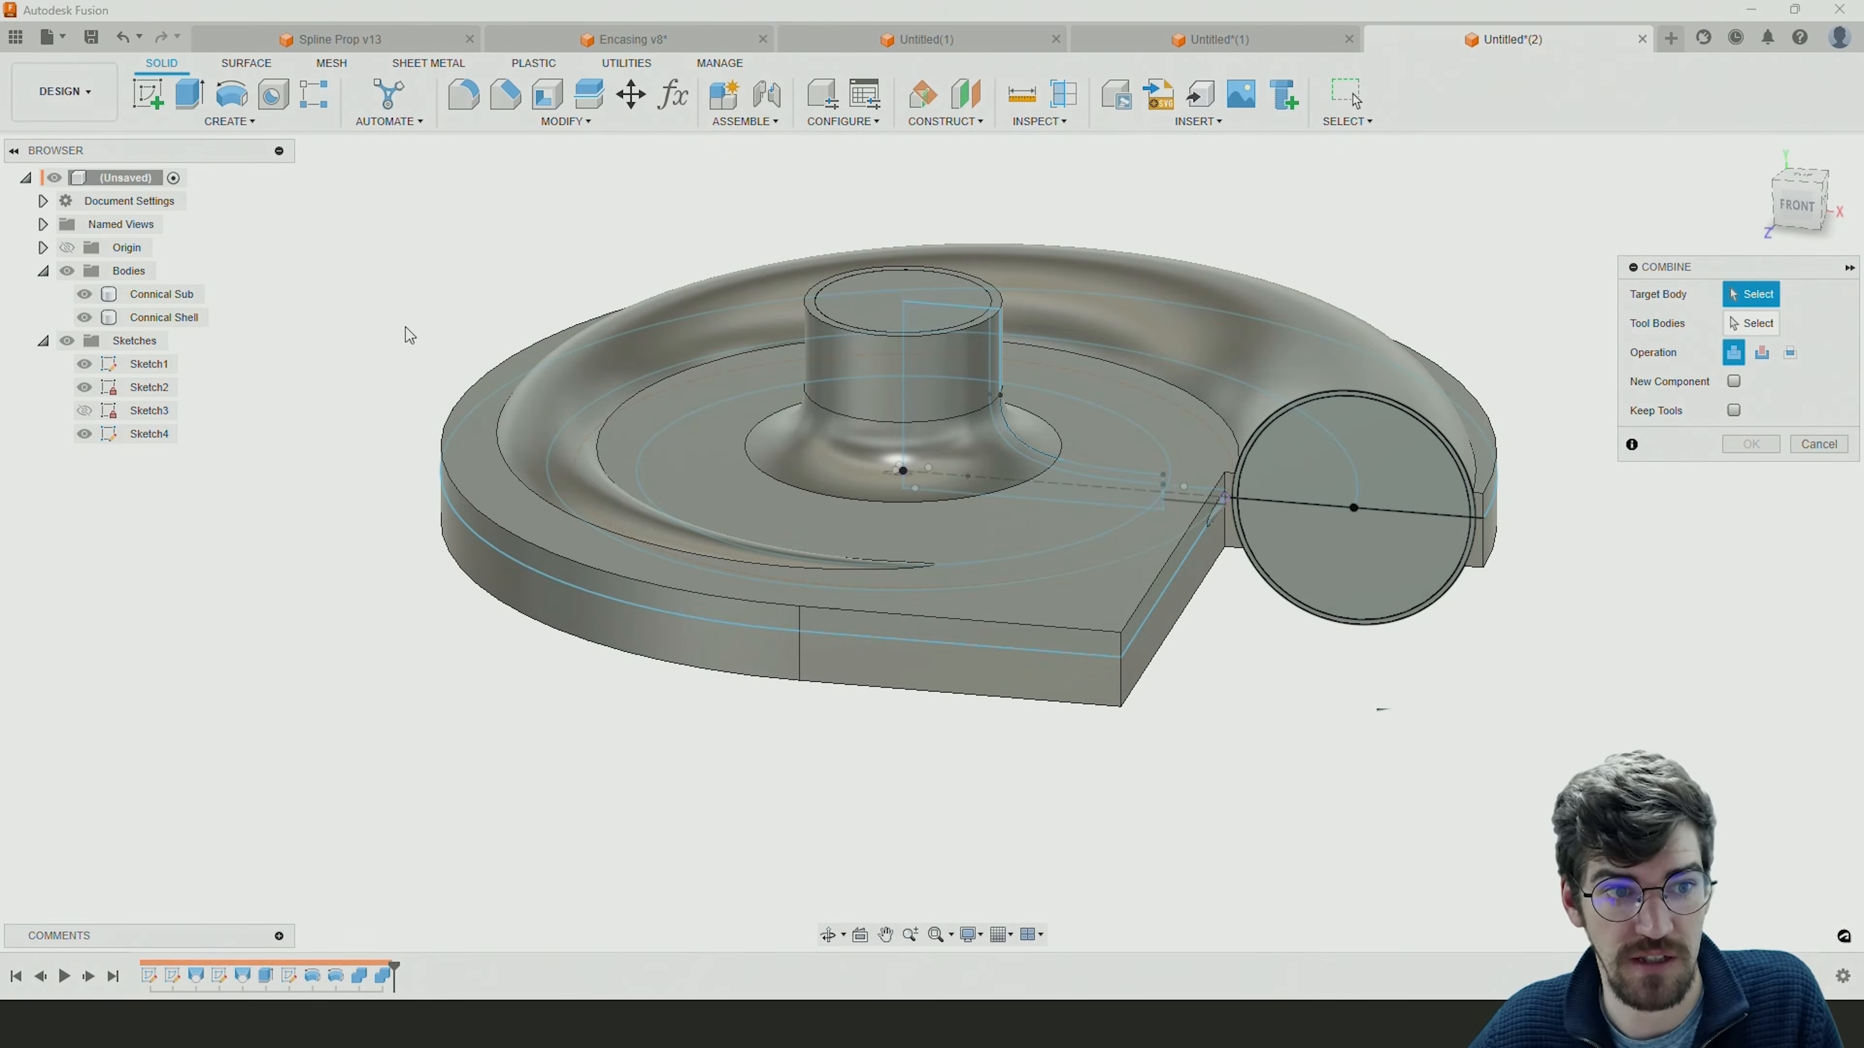
left_click(141, 314)
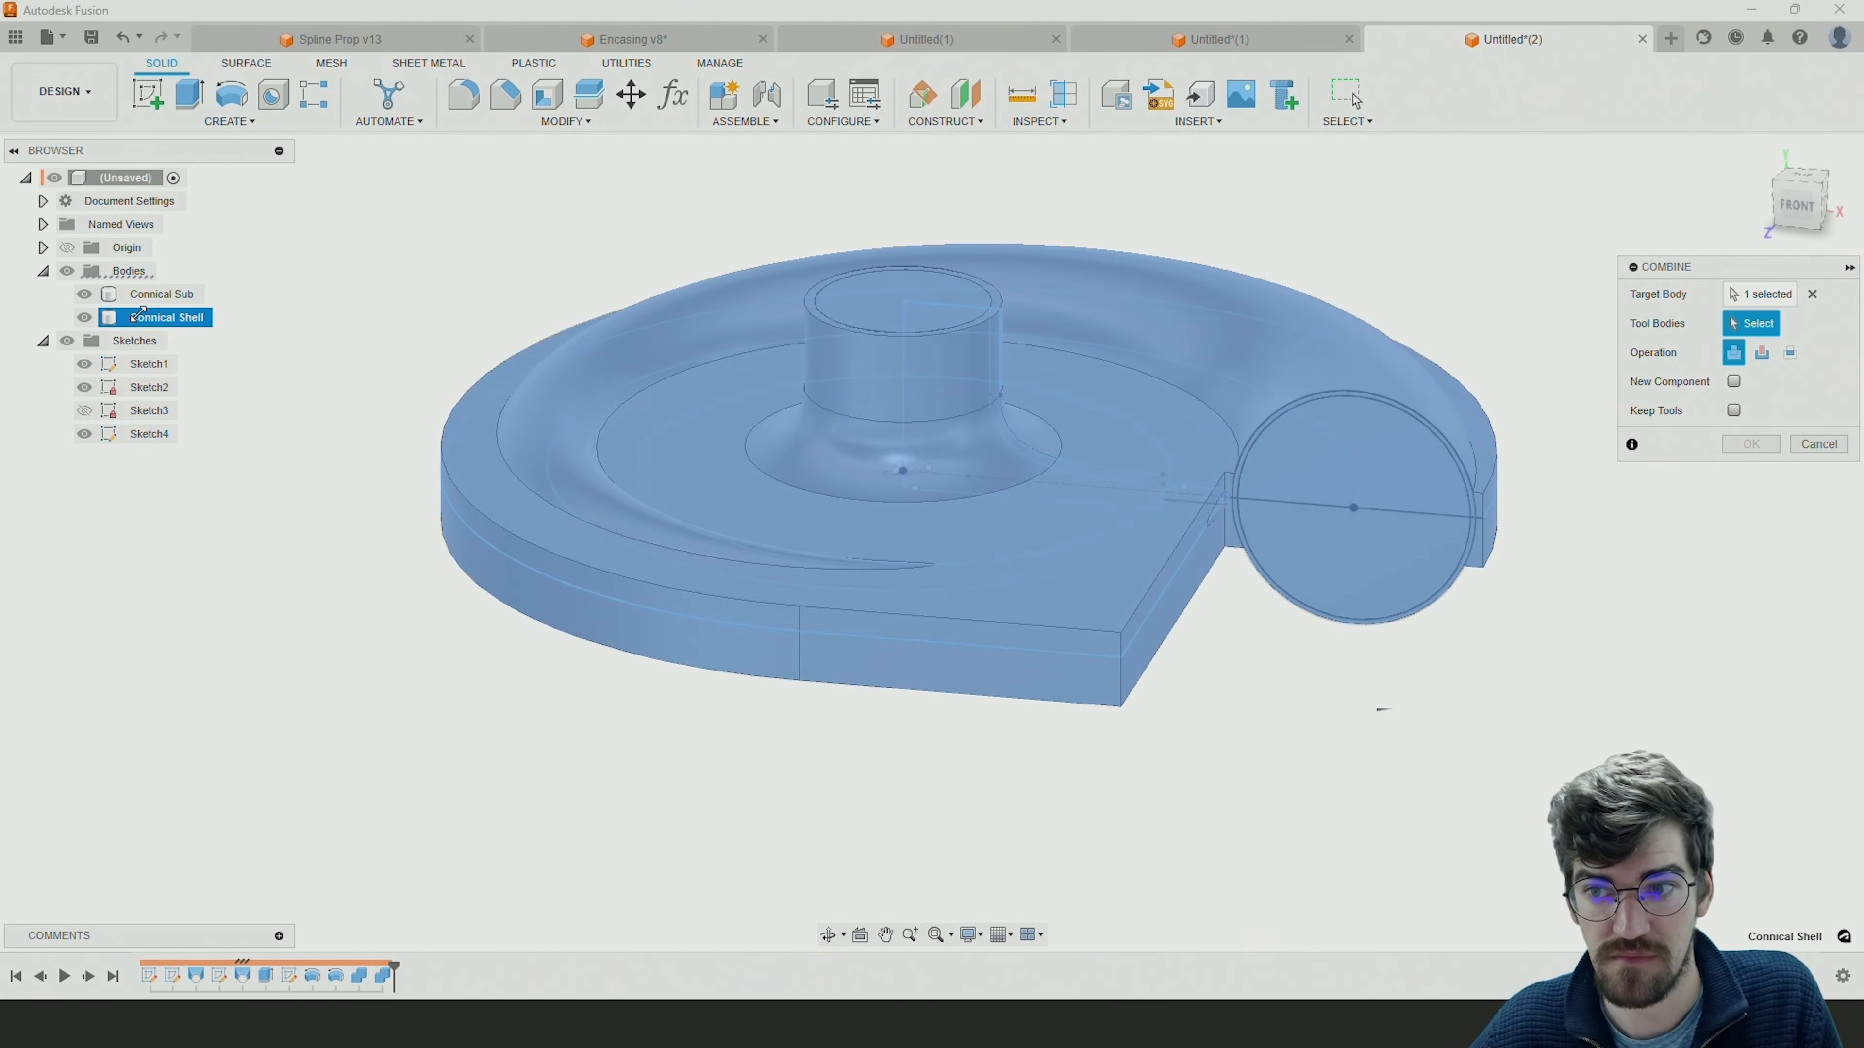
left_click(157, 296)
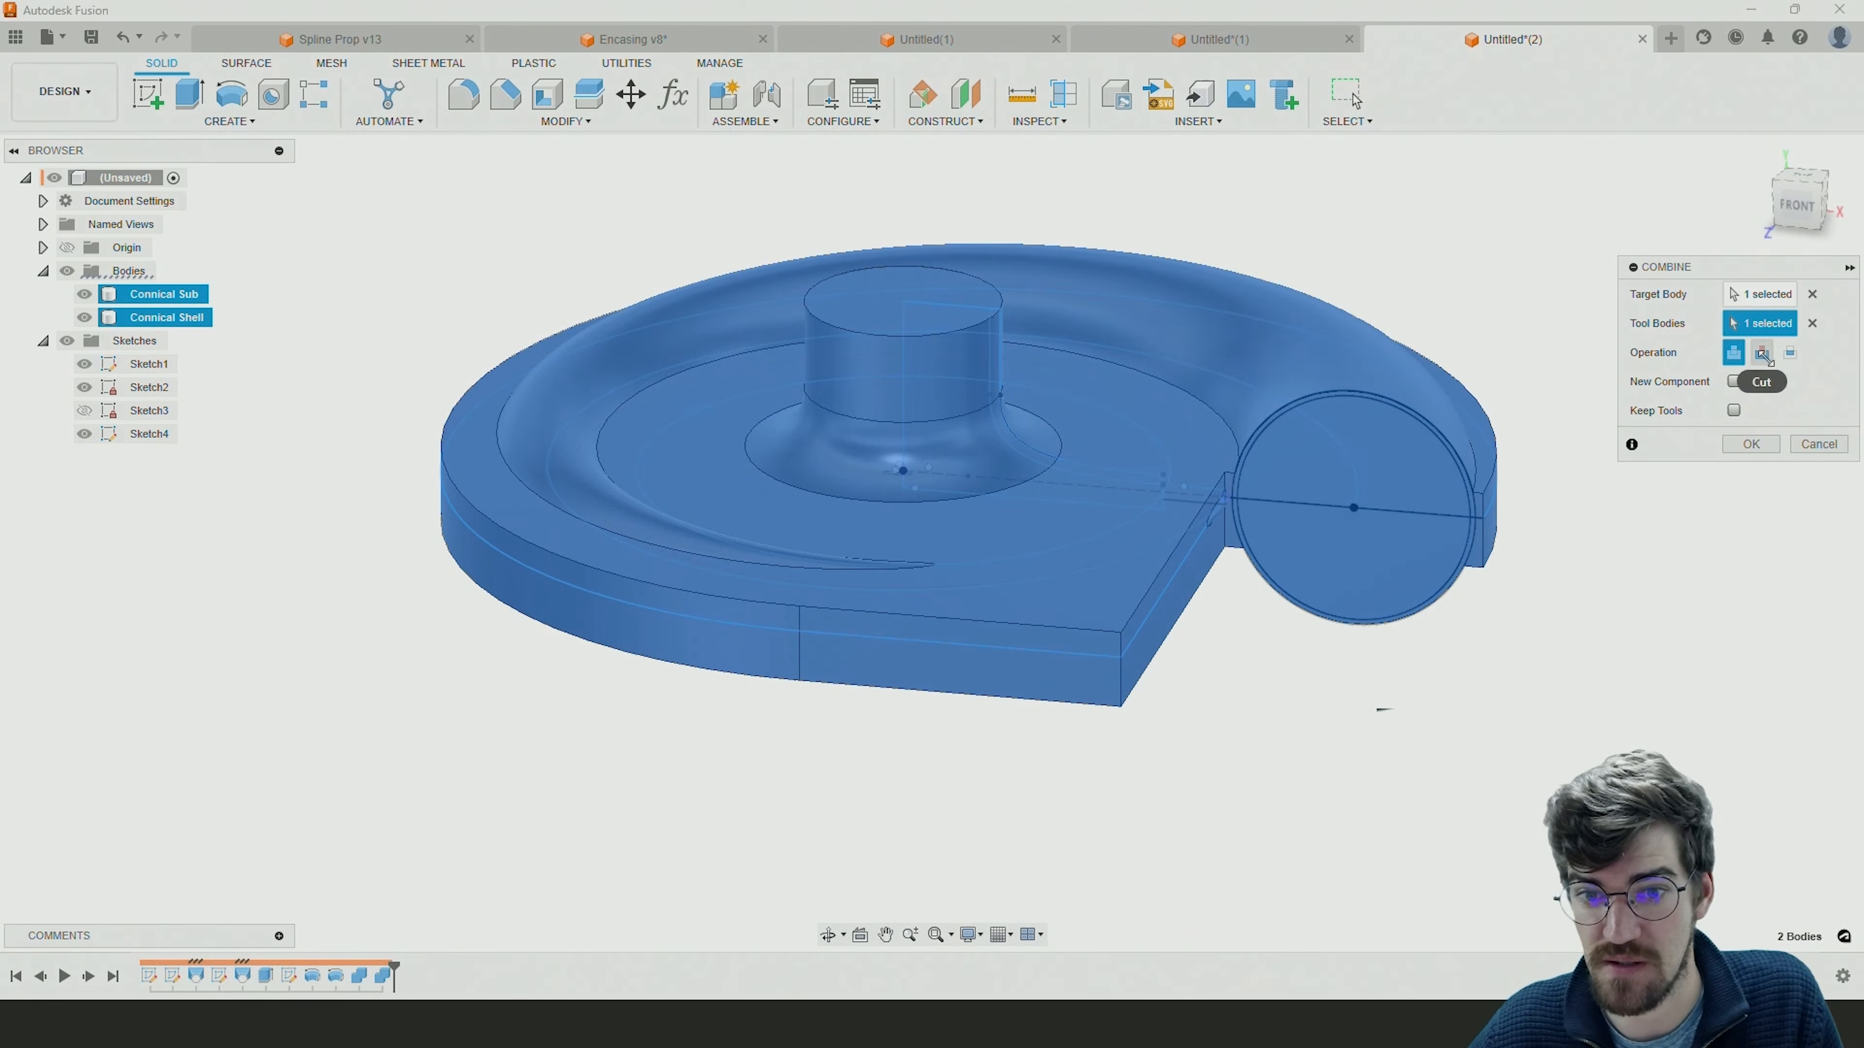
left_click(1763, 354)
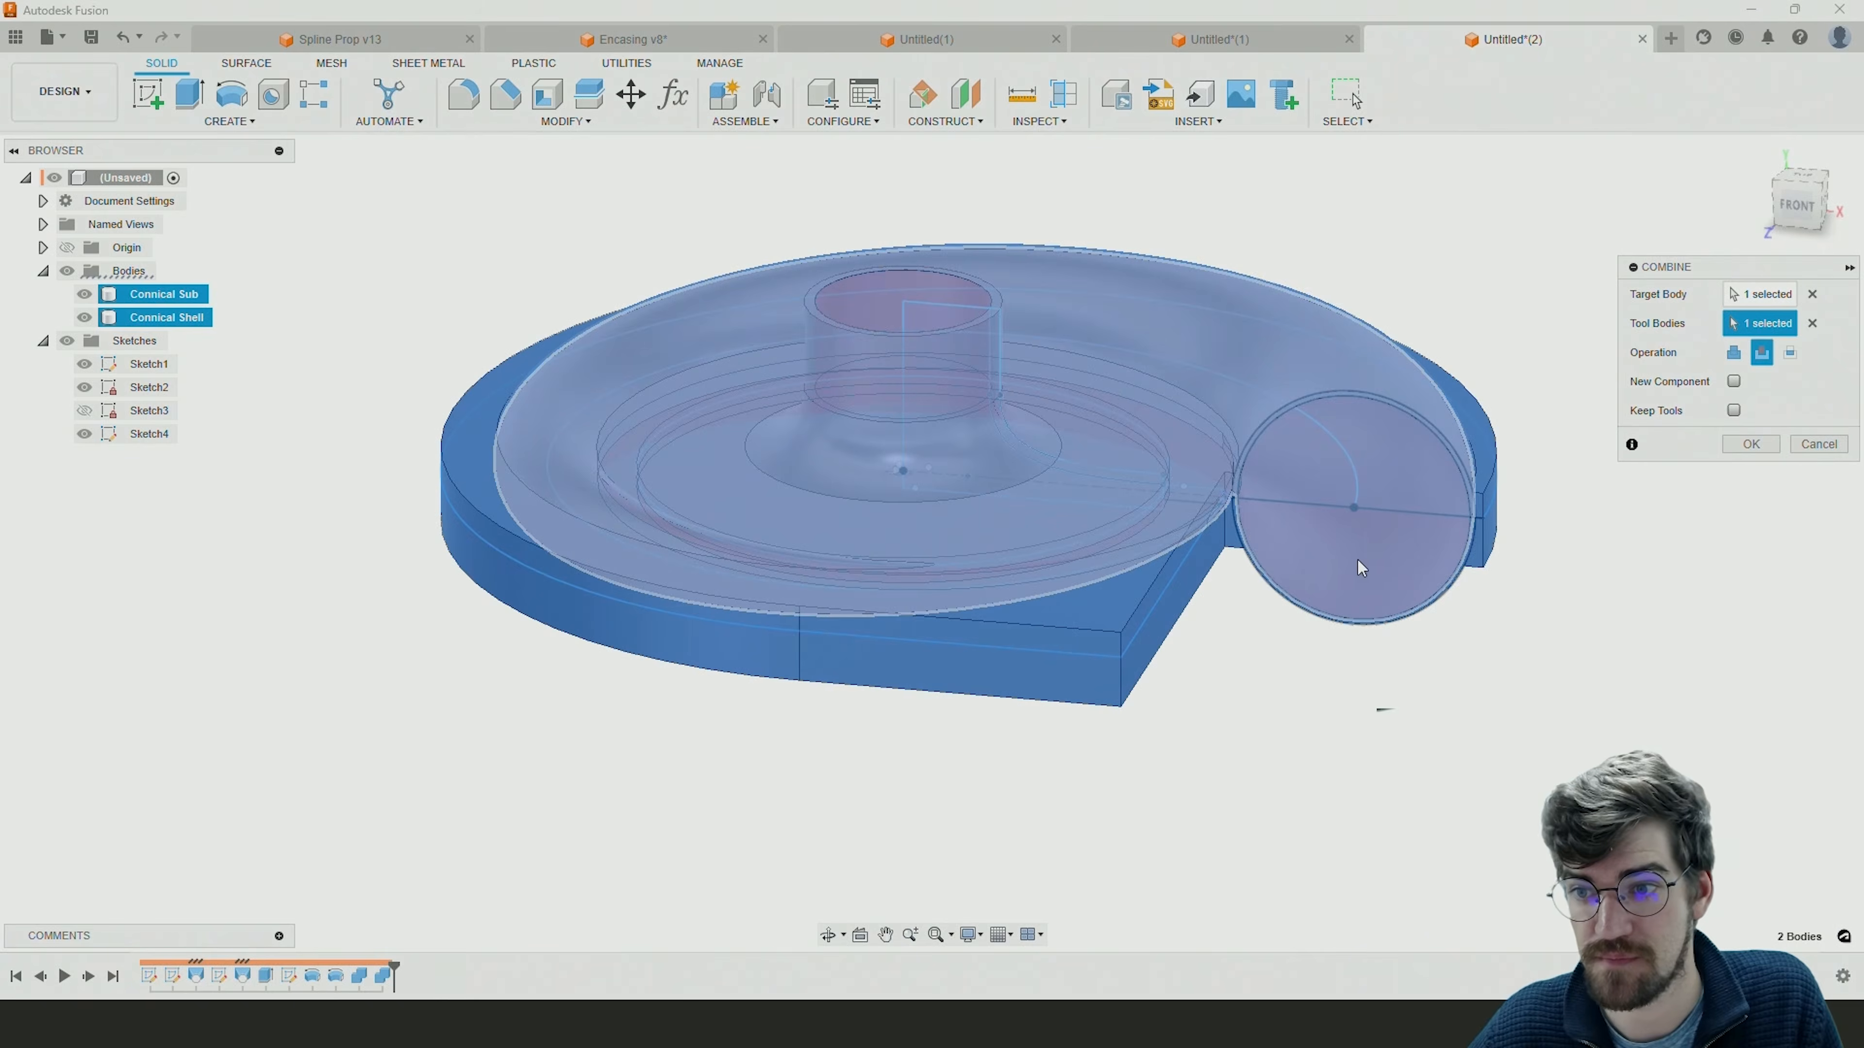
left_click(1750, 444)
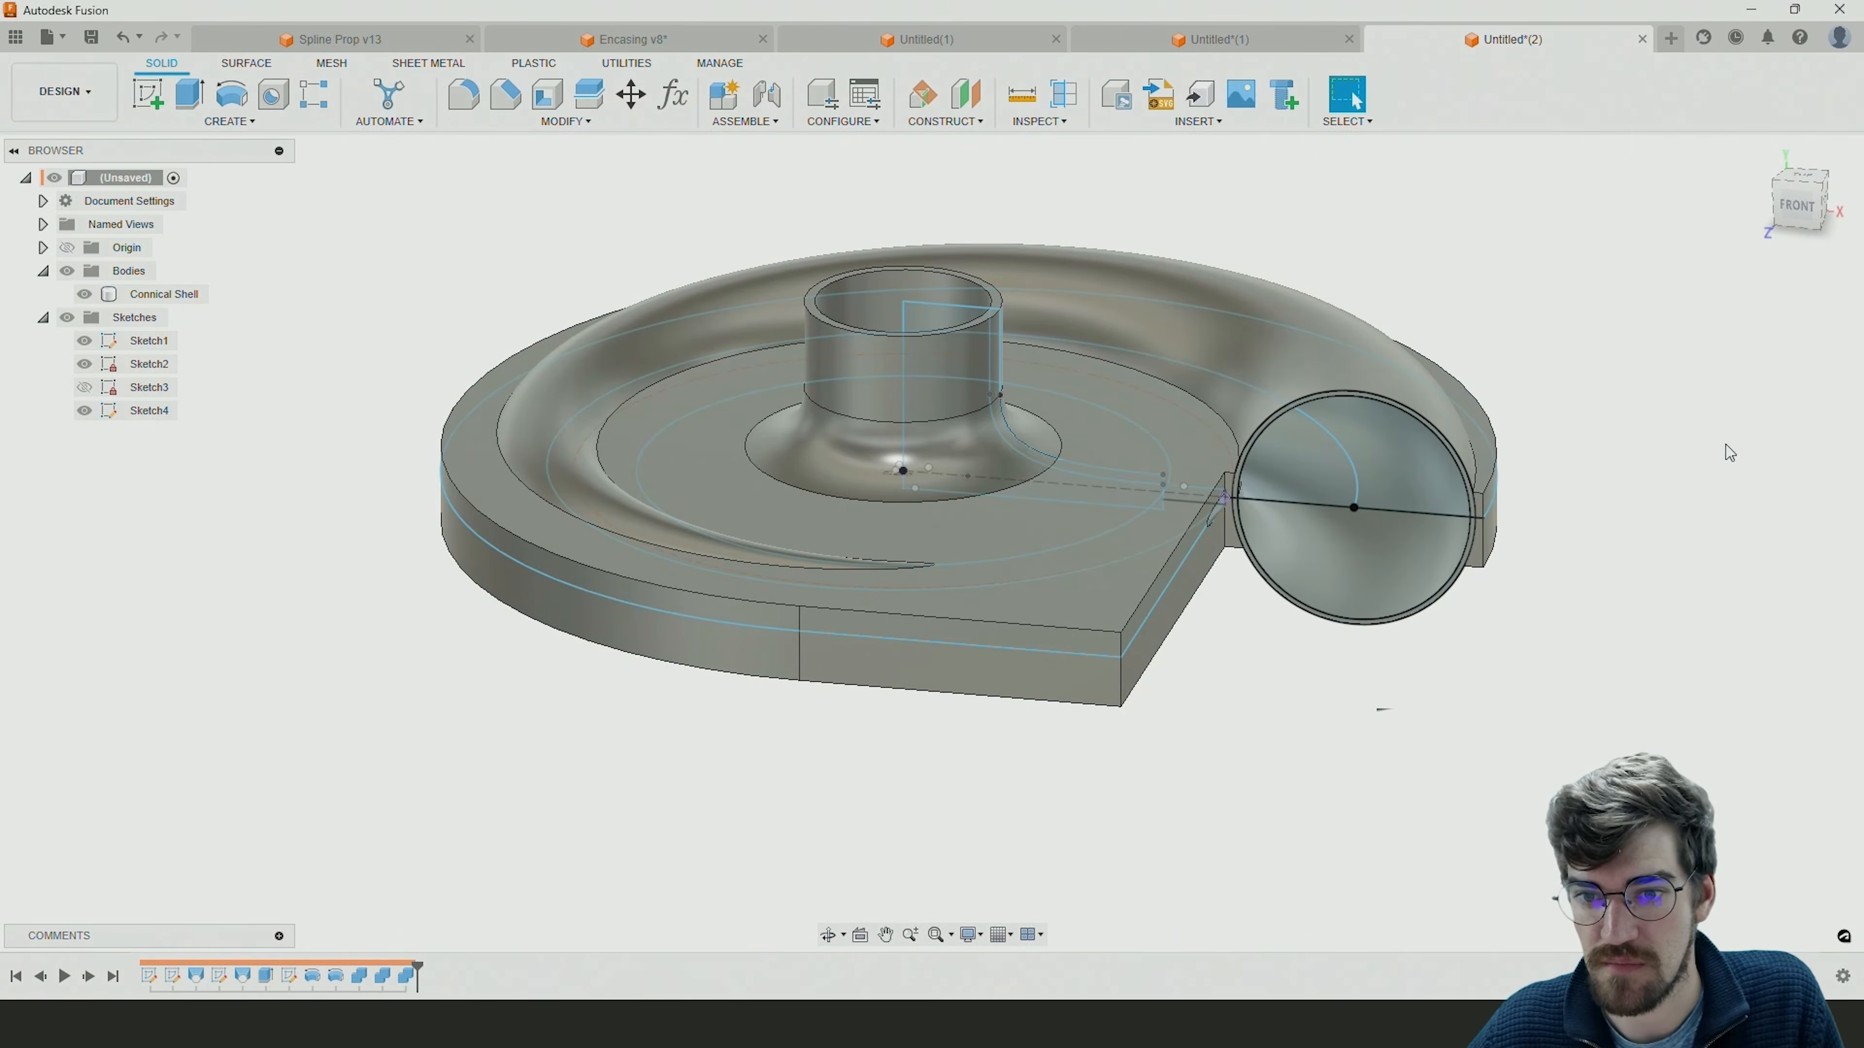
Hide all sketches and examine the hollowed Connical Shell, especially the area beside the volute outlet.
left_click(67, 317)
left_click(164, 293)
mouse_move(1056, 415)
middle_mouse_down("shift")
mouse_move(1035, 374)
mouse_move(945, 375)
mouse_move(1216, 417)
mouse_move(1091, 433)
mouse_move(1017, 411)
mouse_move(1039, 416)
middle_mouse_up("shift")
scroll(1204, 580, "up", 6)
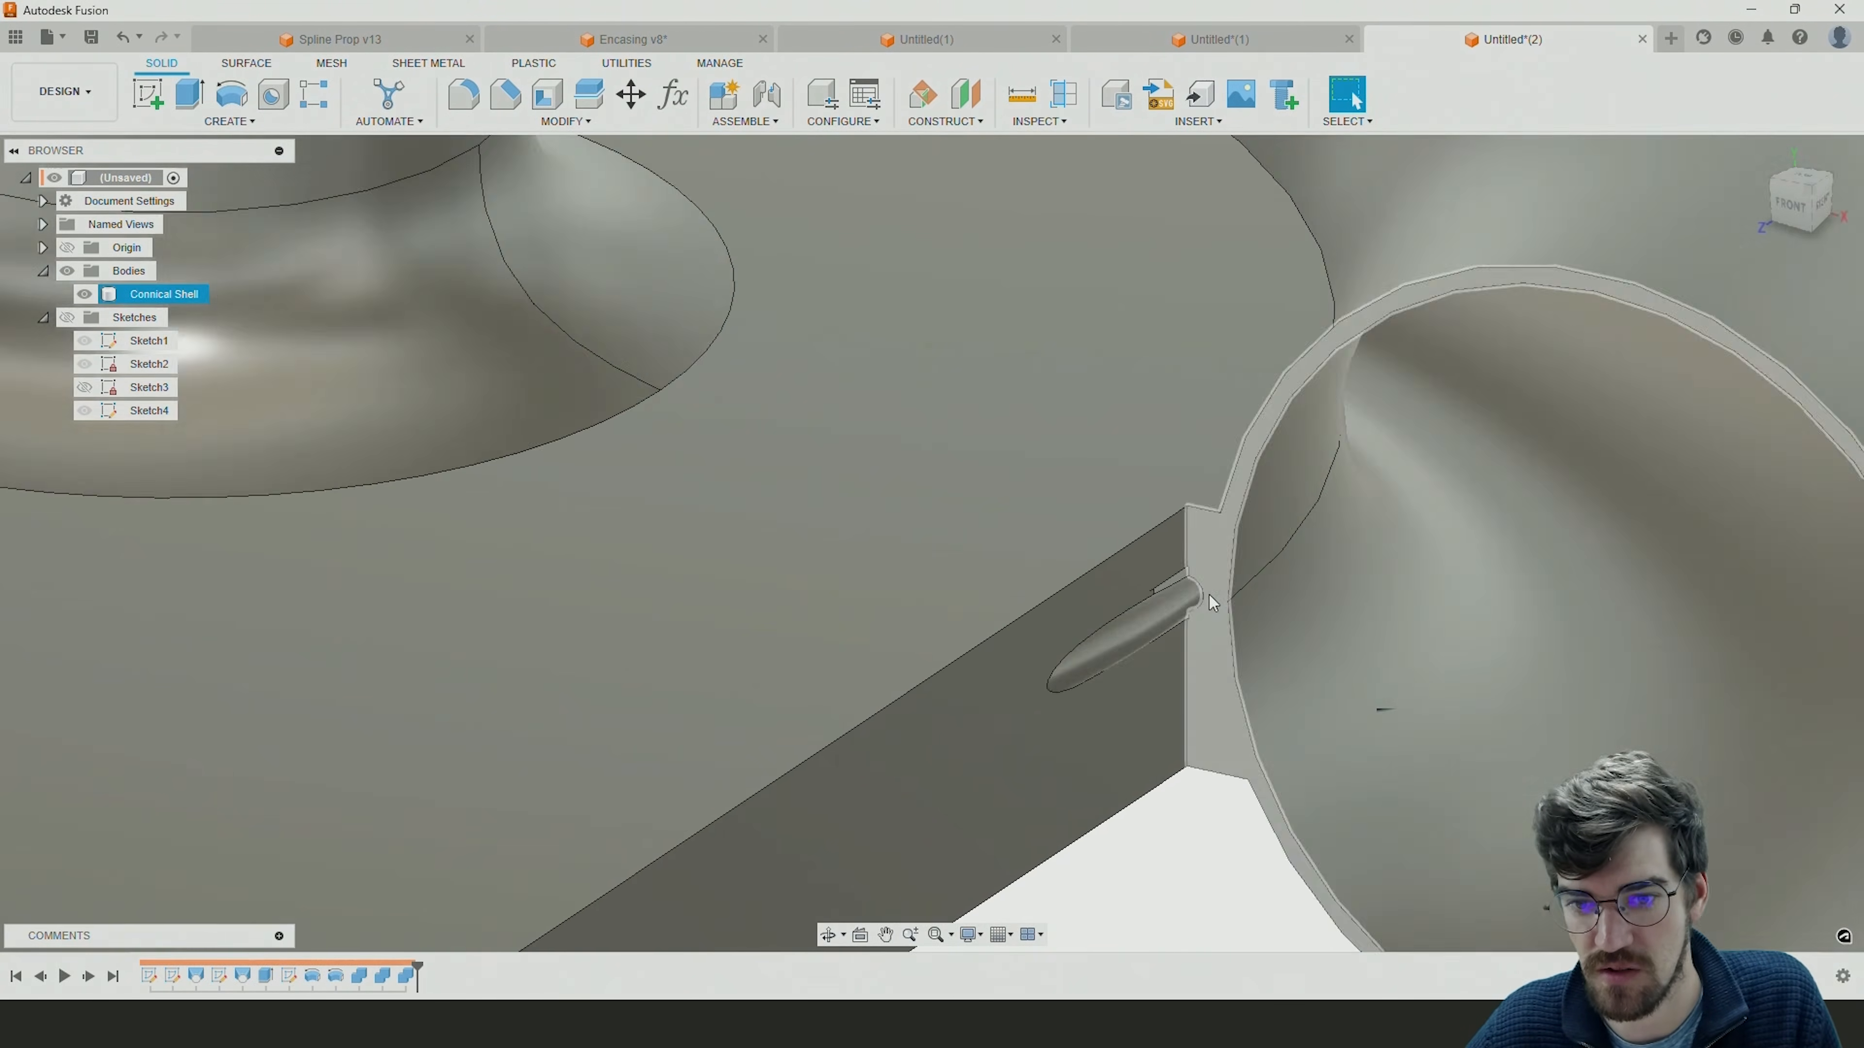
scroll(1174, 593, "up", 3)
scroll(1108, 625, "down", 3)
scroll(1089, 646, "down", 5)
middle_click_drag(1130, 581, 1121, 632, "shift")
scroll(999, 453, "down", 6)
middle_click_drag(1020, 448, 948, 407, "shift")
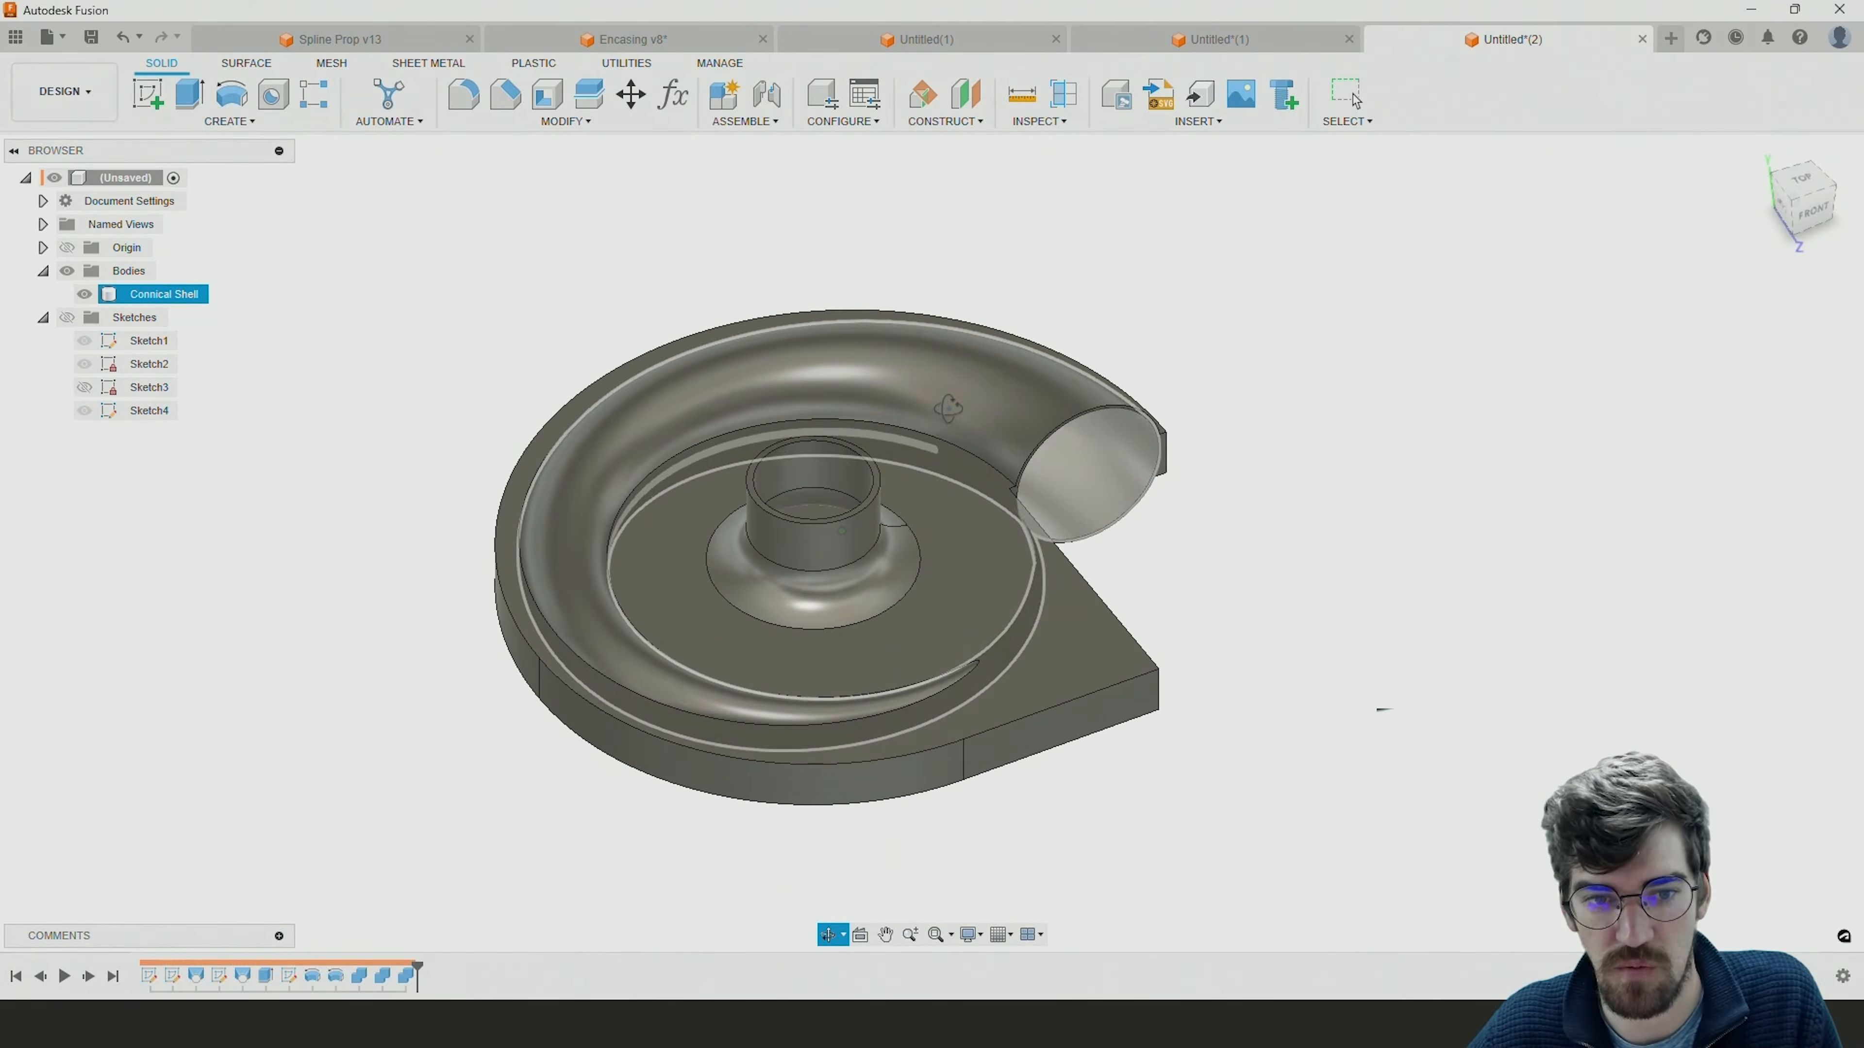
key("Escape")
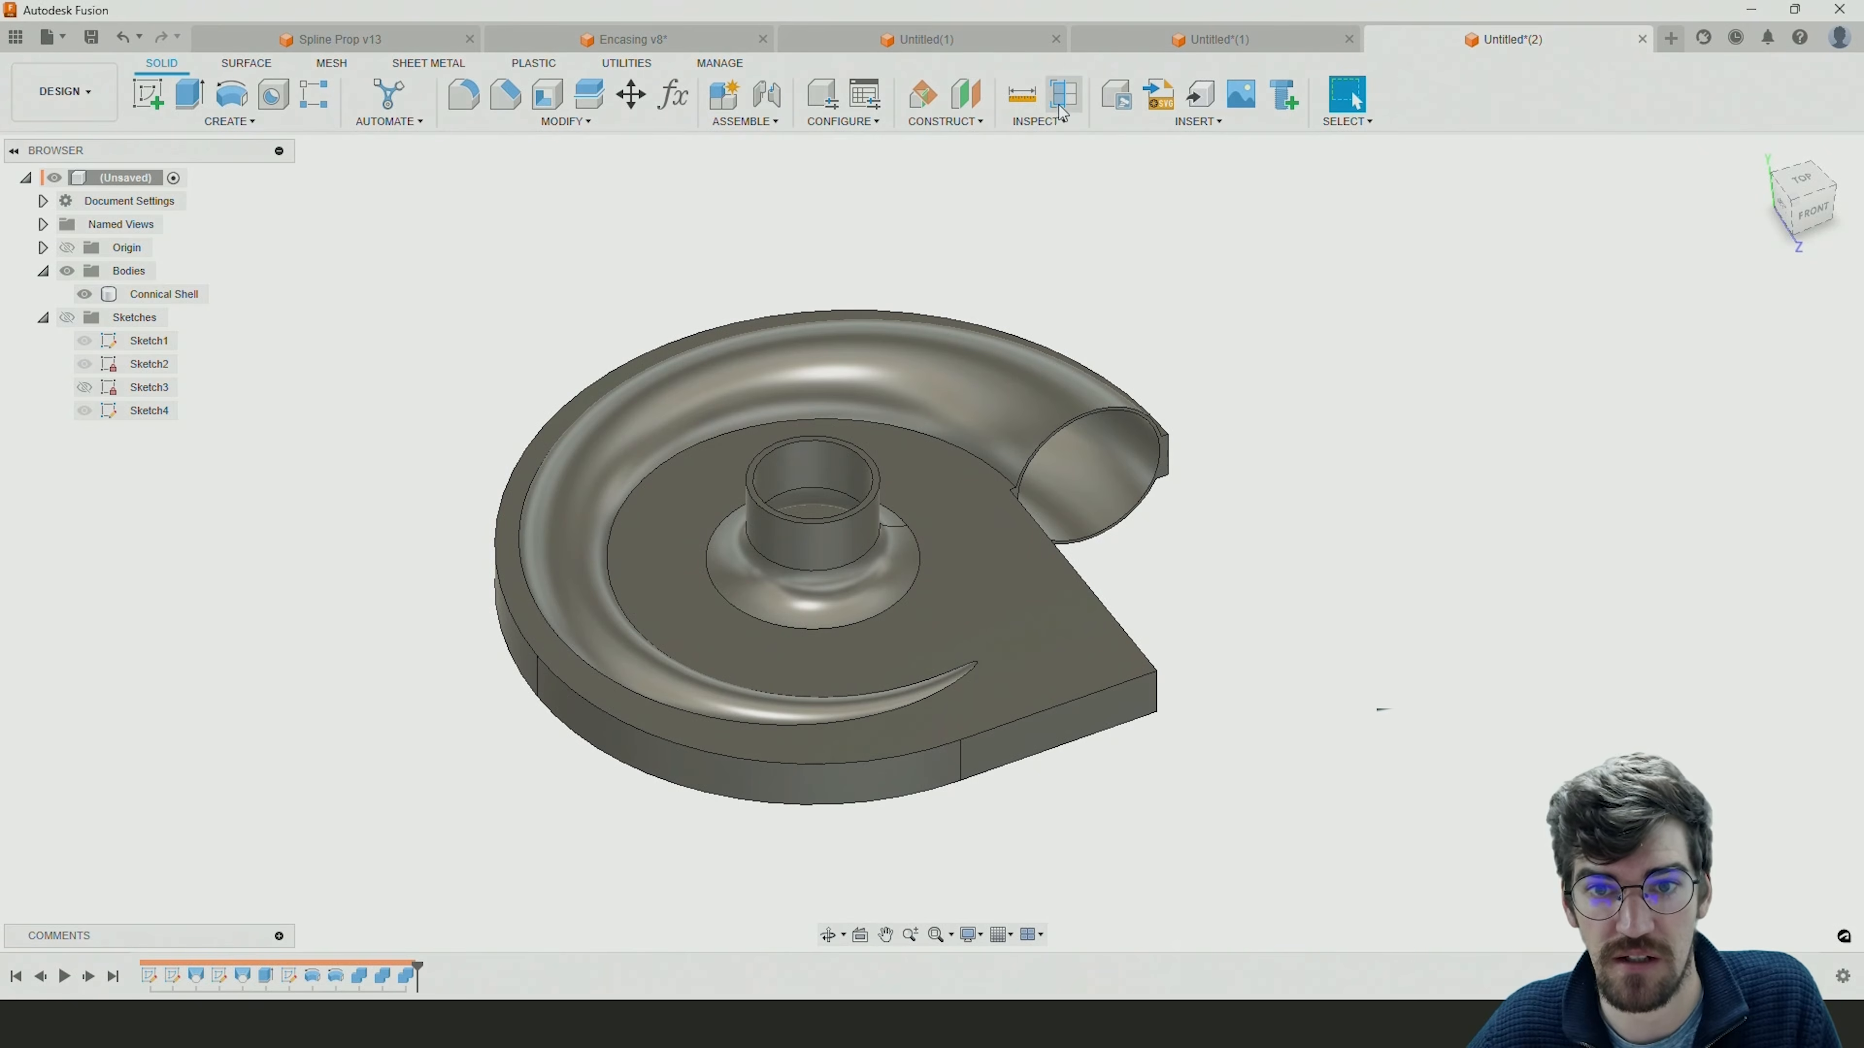
Inspect the encasing's internal cavity with a temporary section analysis on the XY plane, without keeping the section.
left_click(1063, 94)
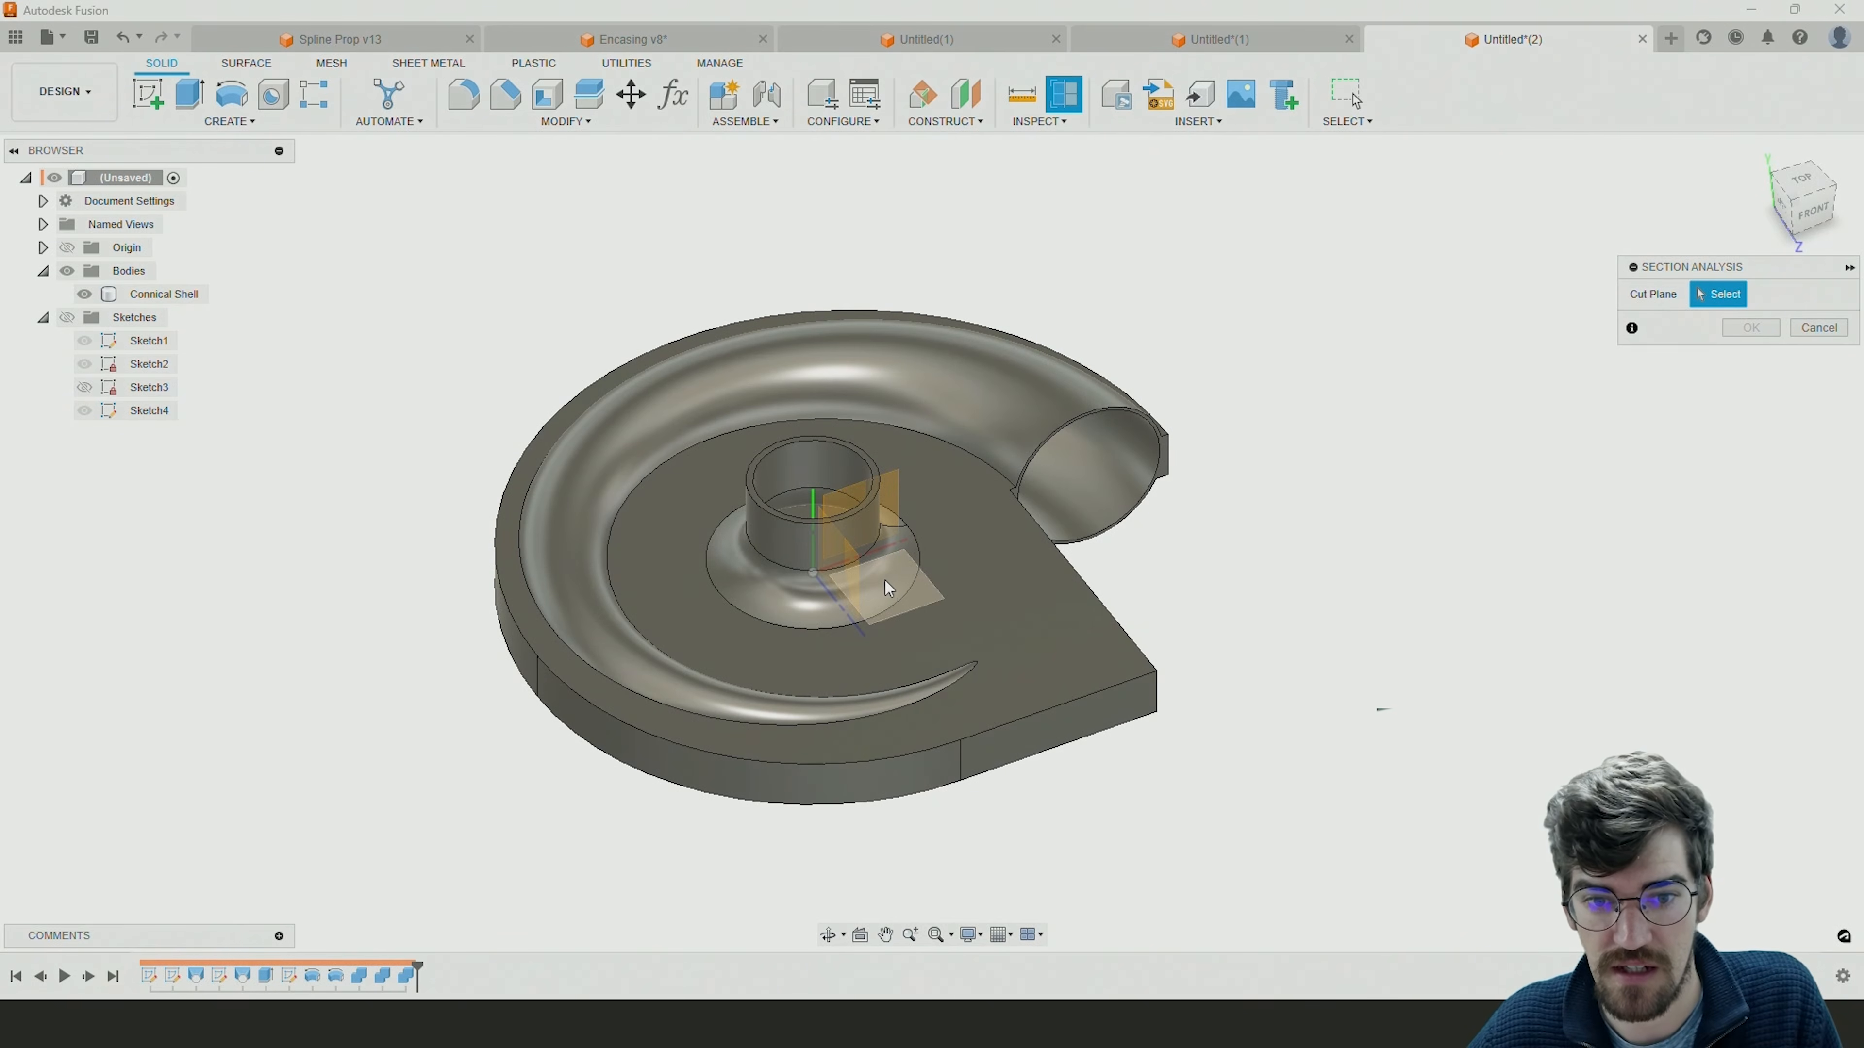
left_click(876, 515)
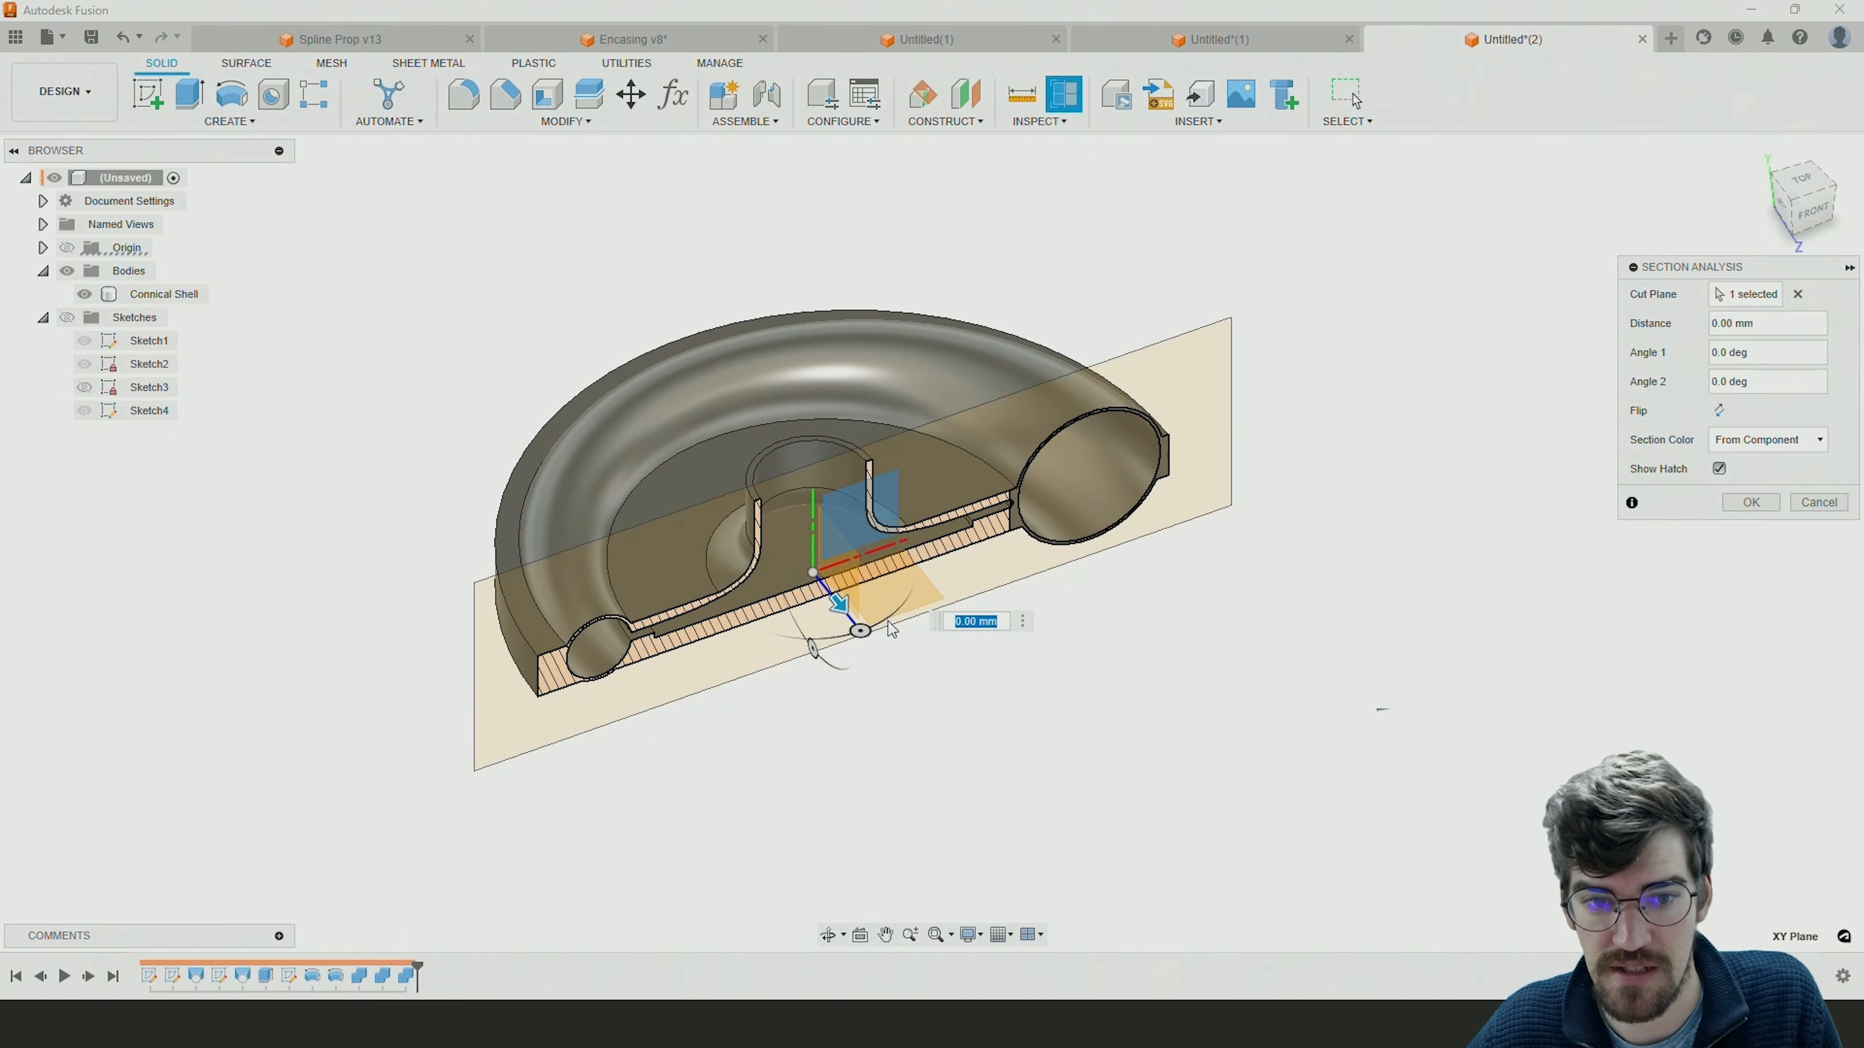
scroll(687, 554, "up", 3)
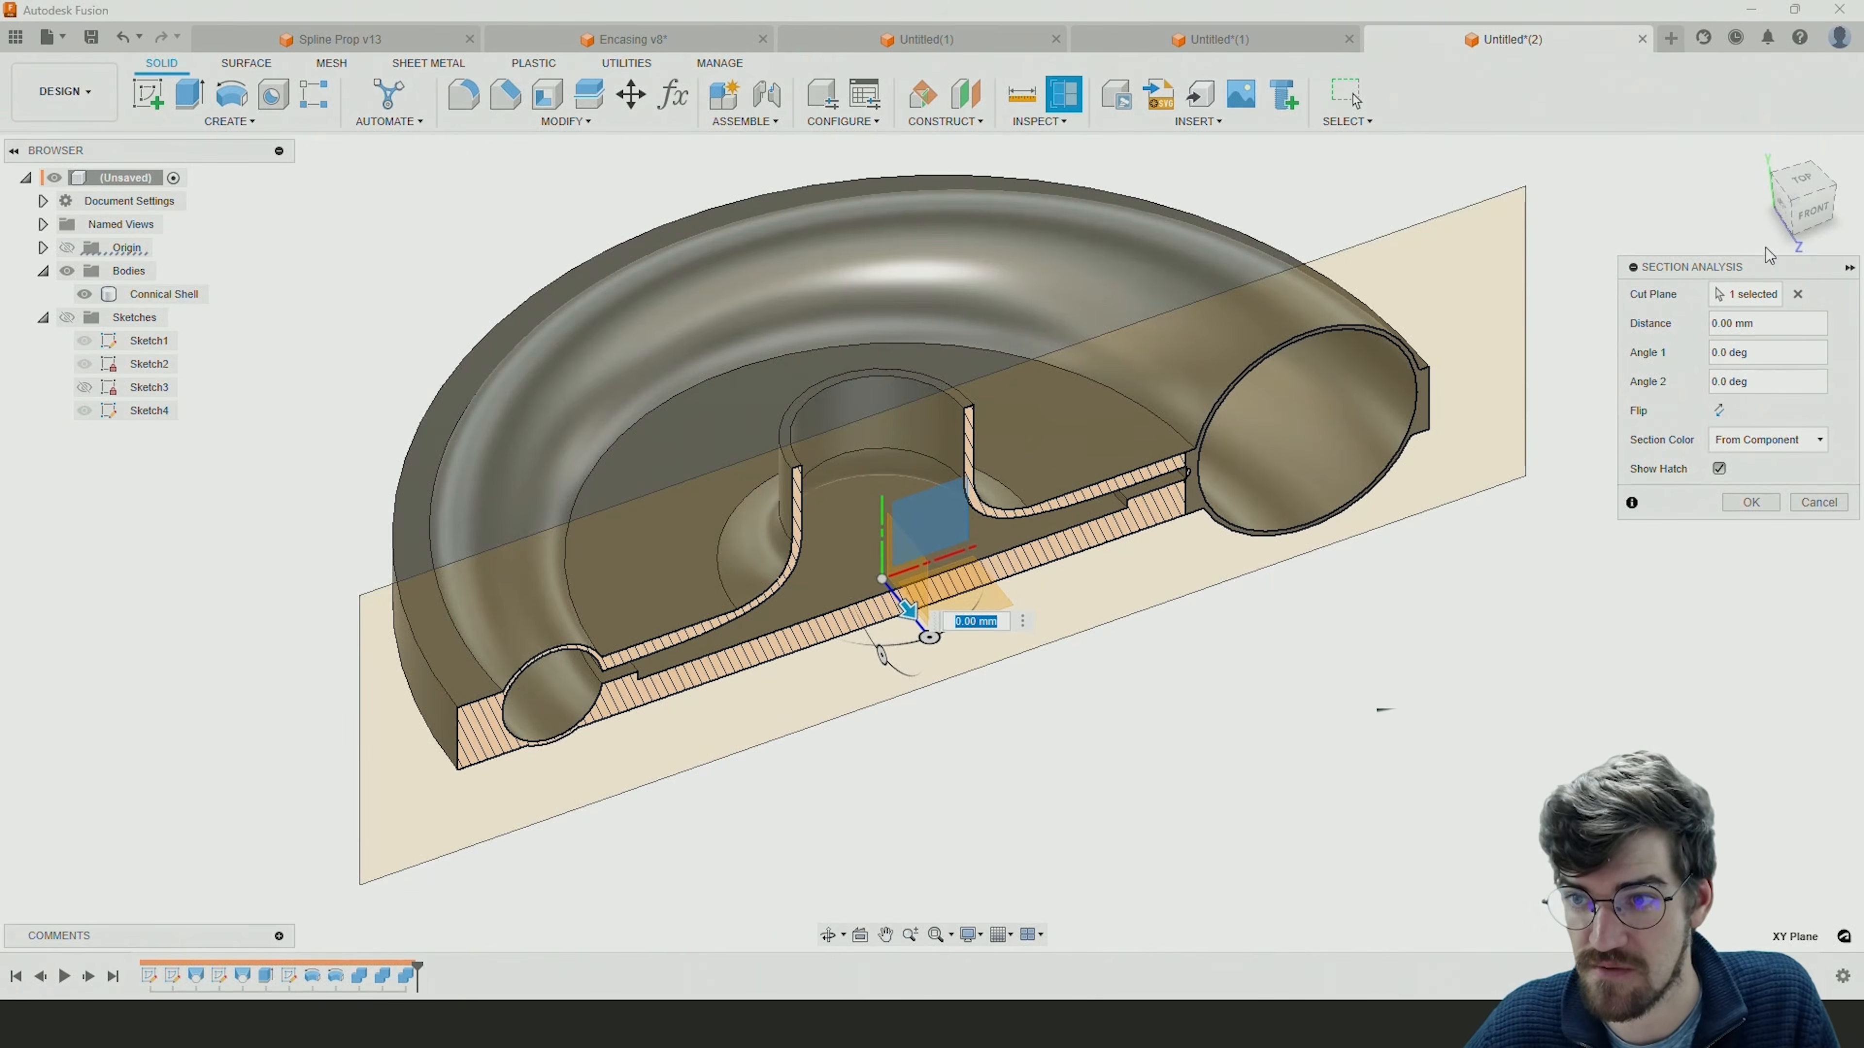
left_click(1809, 211)
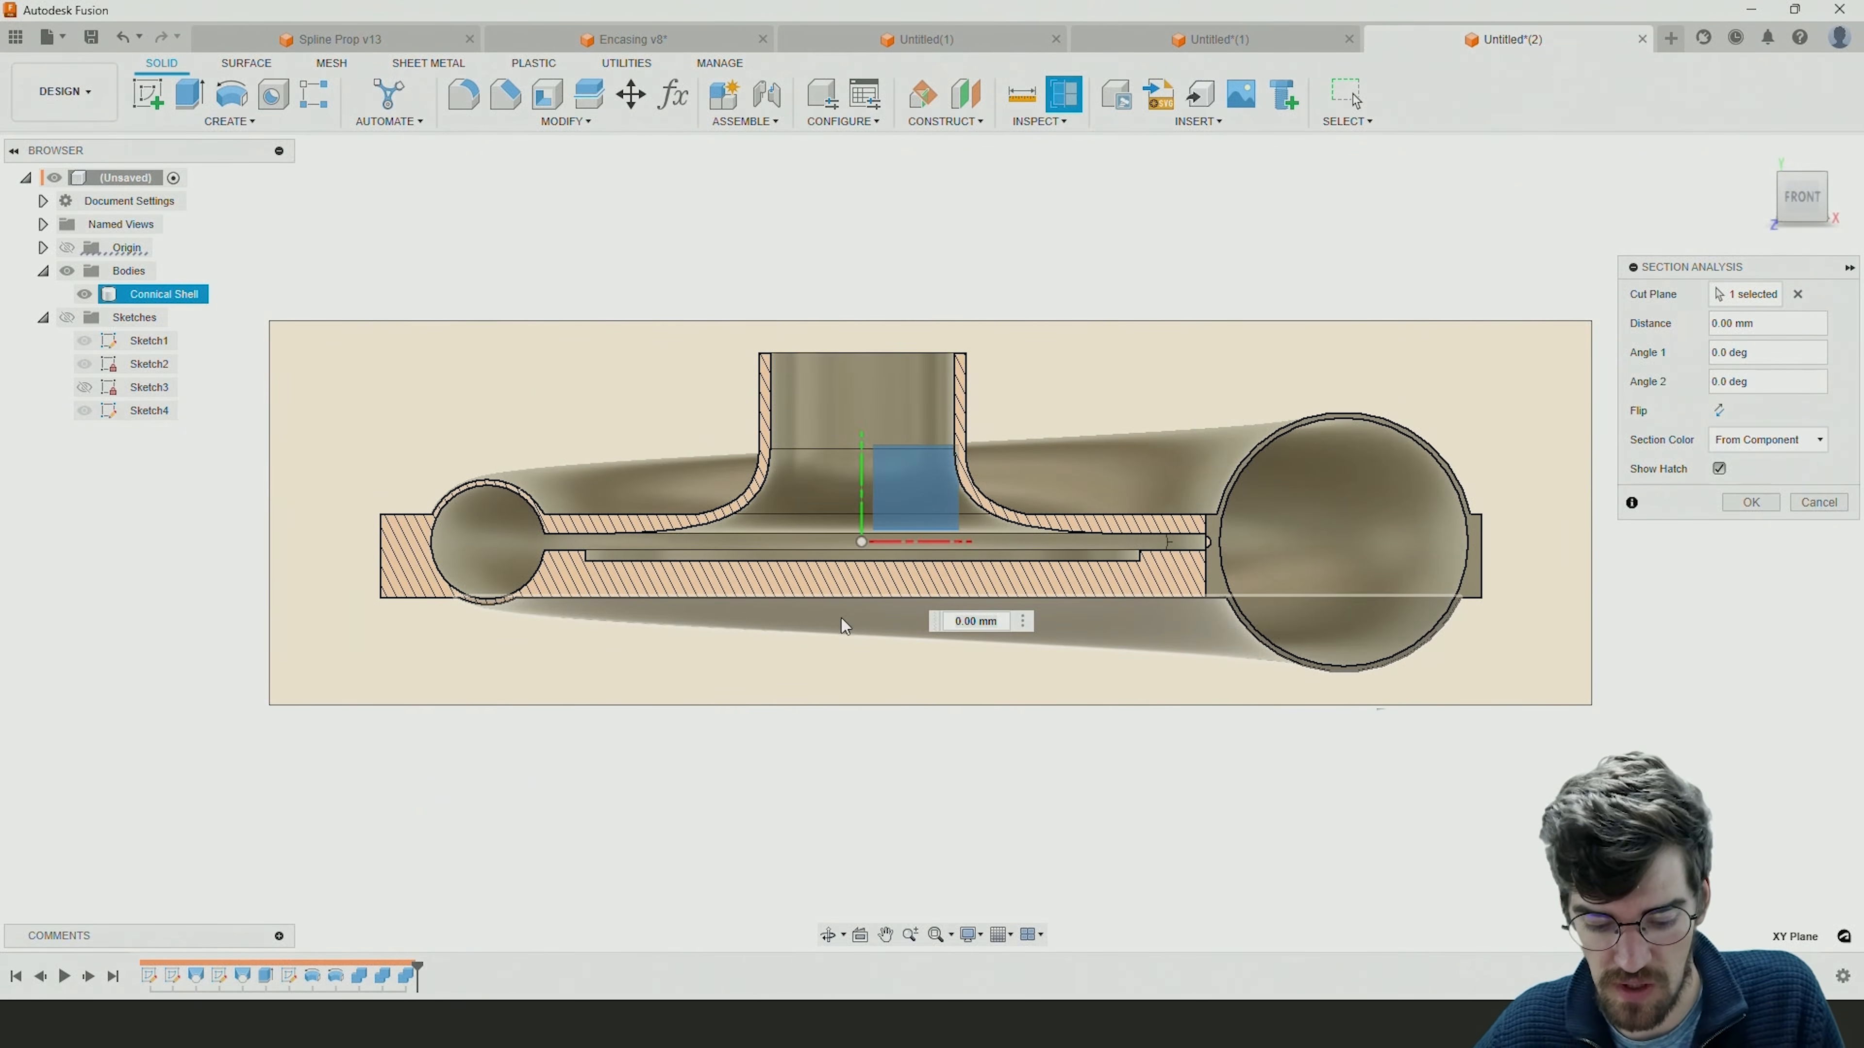
middle_click_drag(768, 602, 876, 630, "shift")
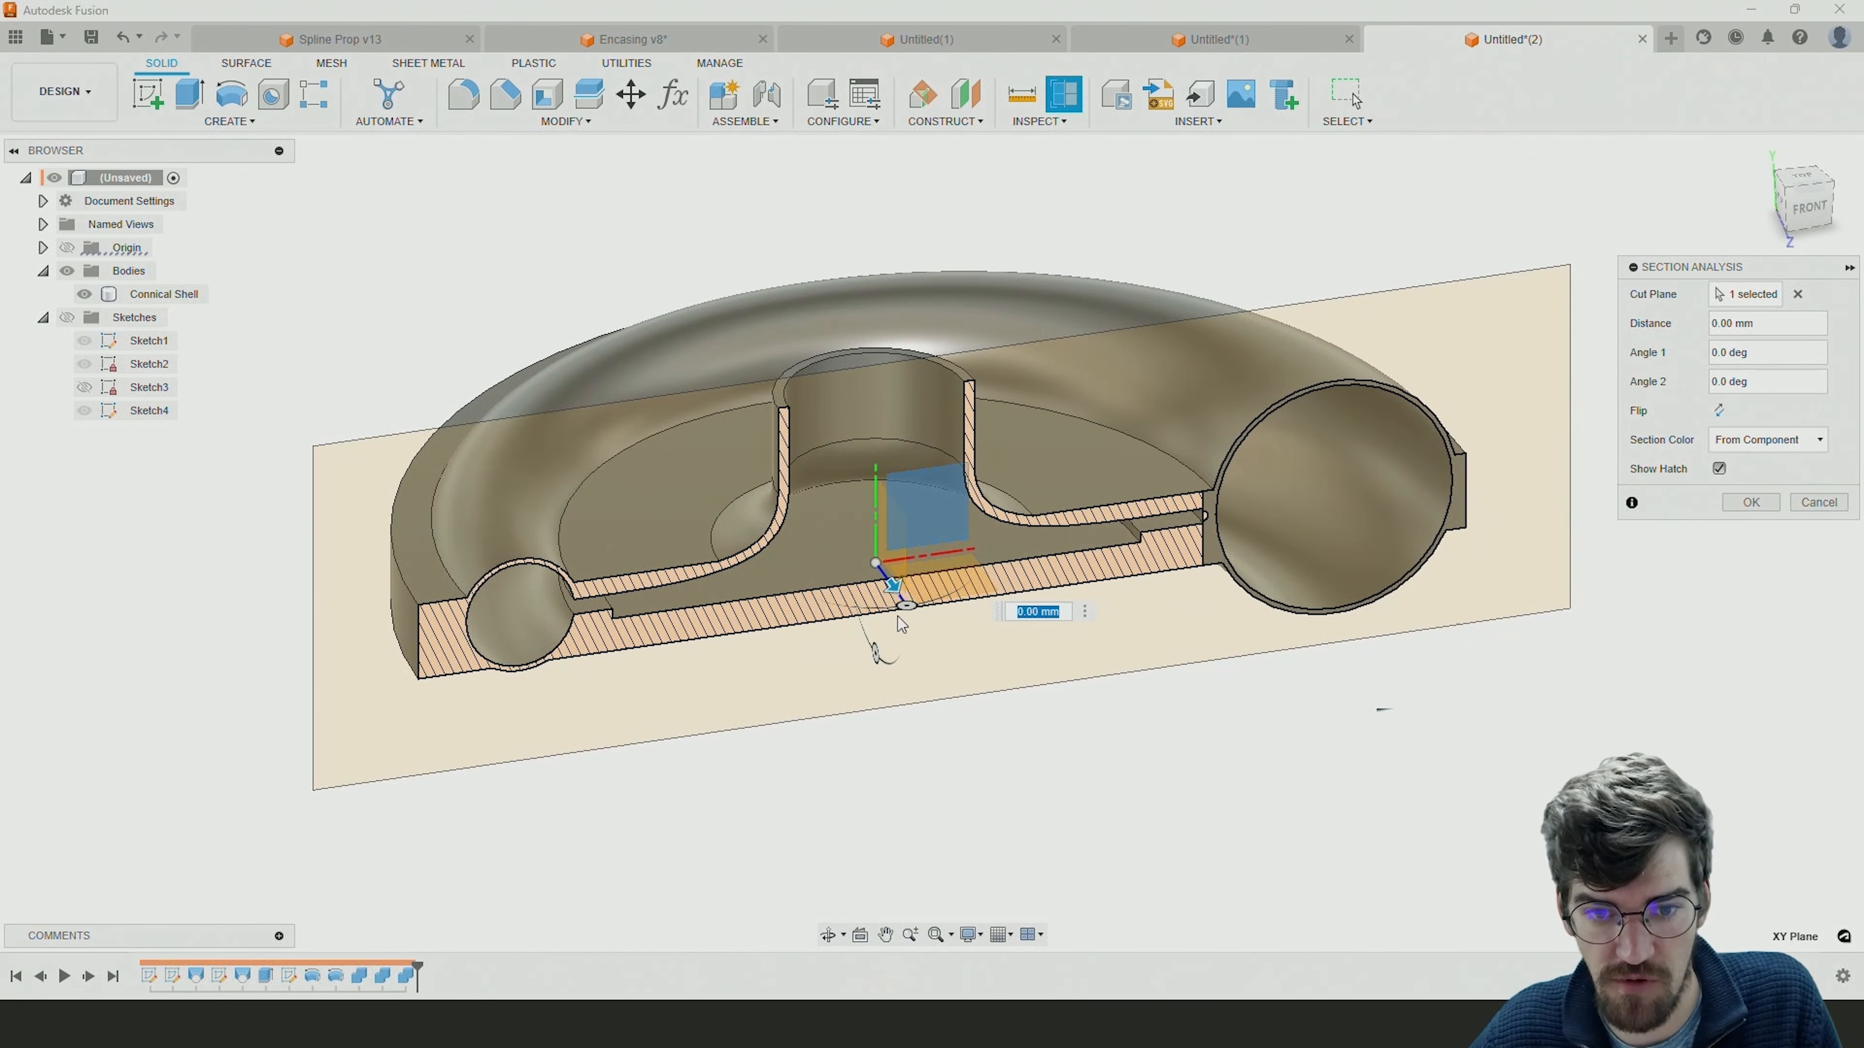
mouse_move(904, 604)
left_mouse_down()
mouse_move(649, 577)
mouse_move(821, 617)
mouse_move(994, 597)
mouse_move(817, 608)
mouse_move(877, 617)
mouse_move(543, 579)
mouse_move(888, 606)
left_mouse_up()
left_click(1818, 502)
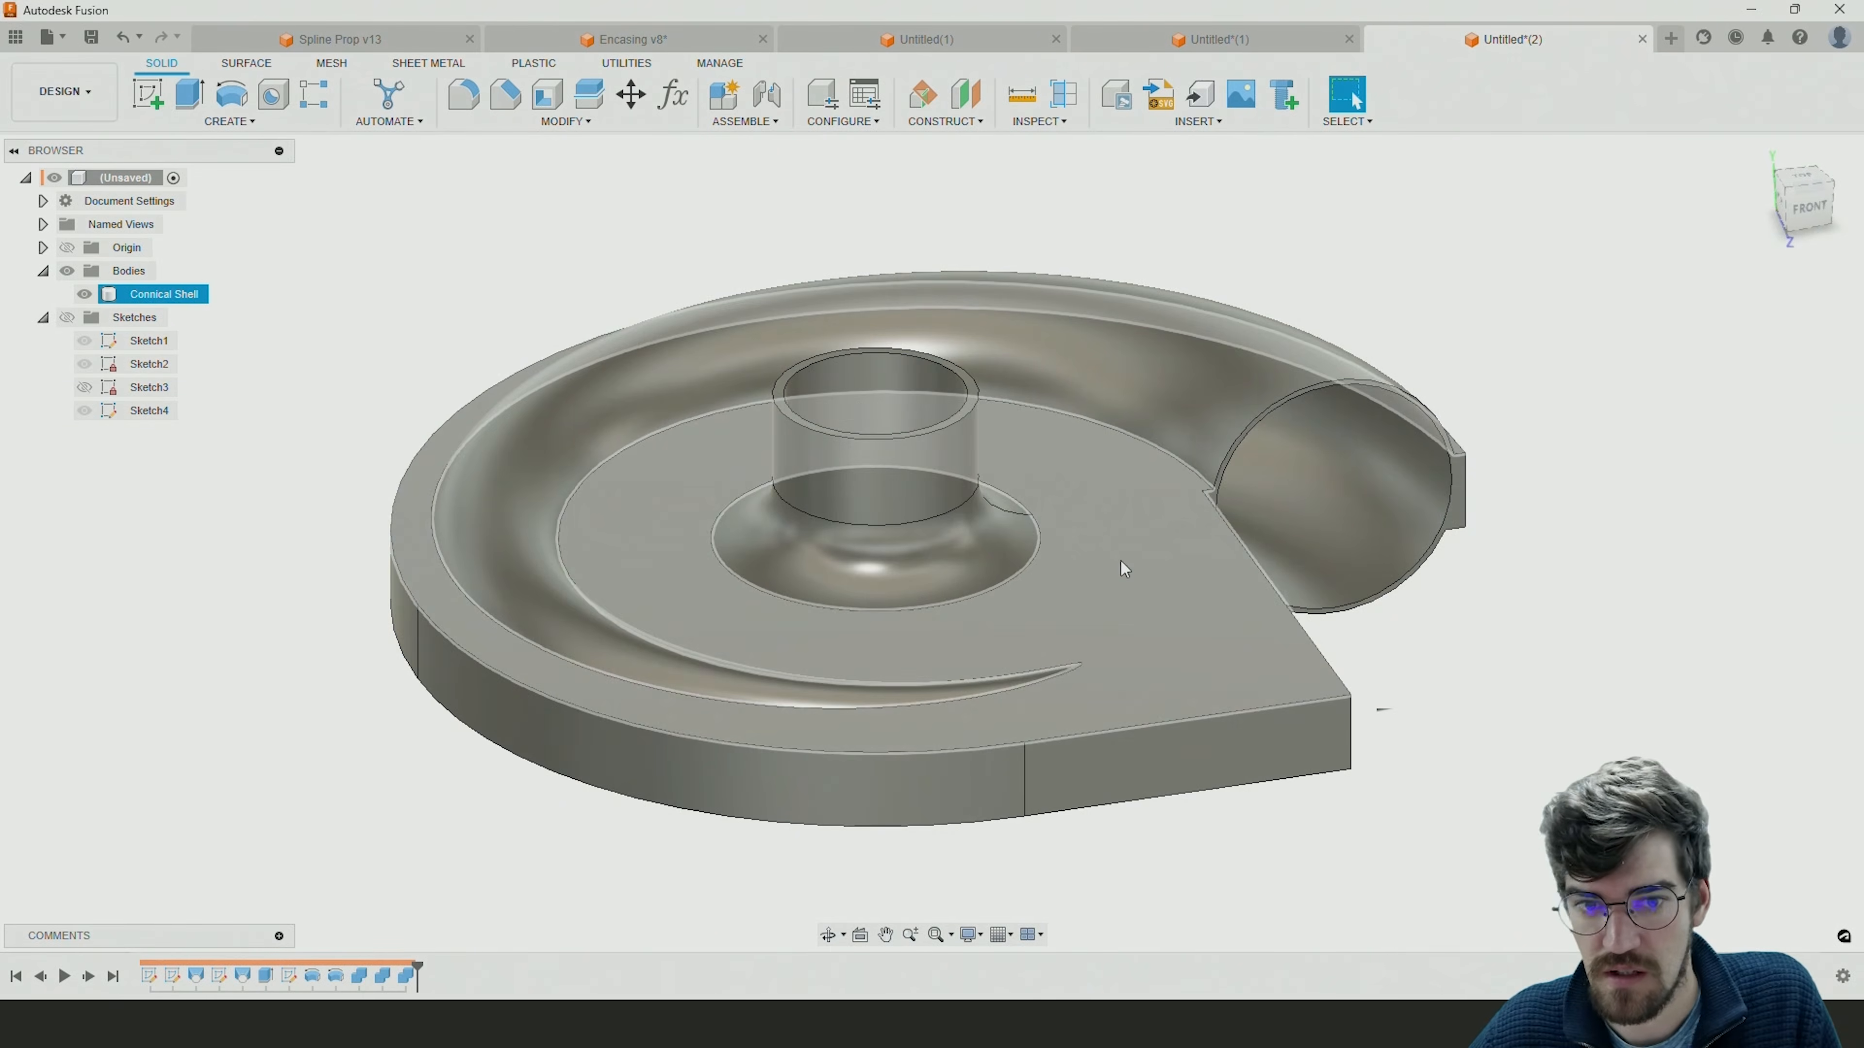
middle_click_drag(1086, 539, 1150, 541, "shift")
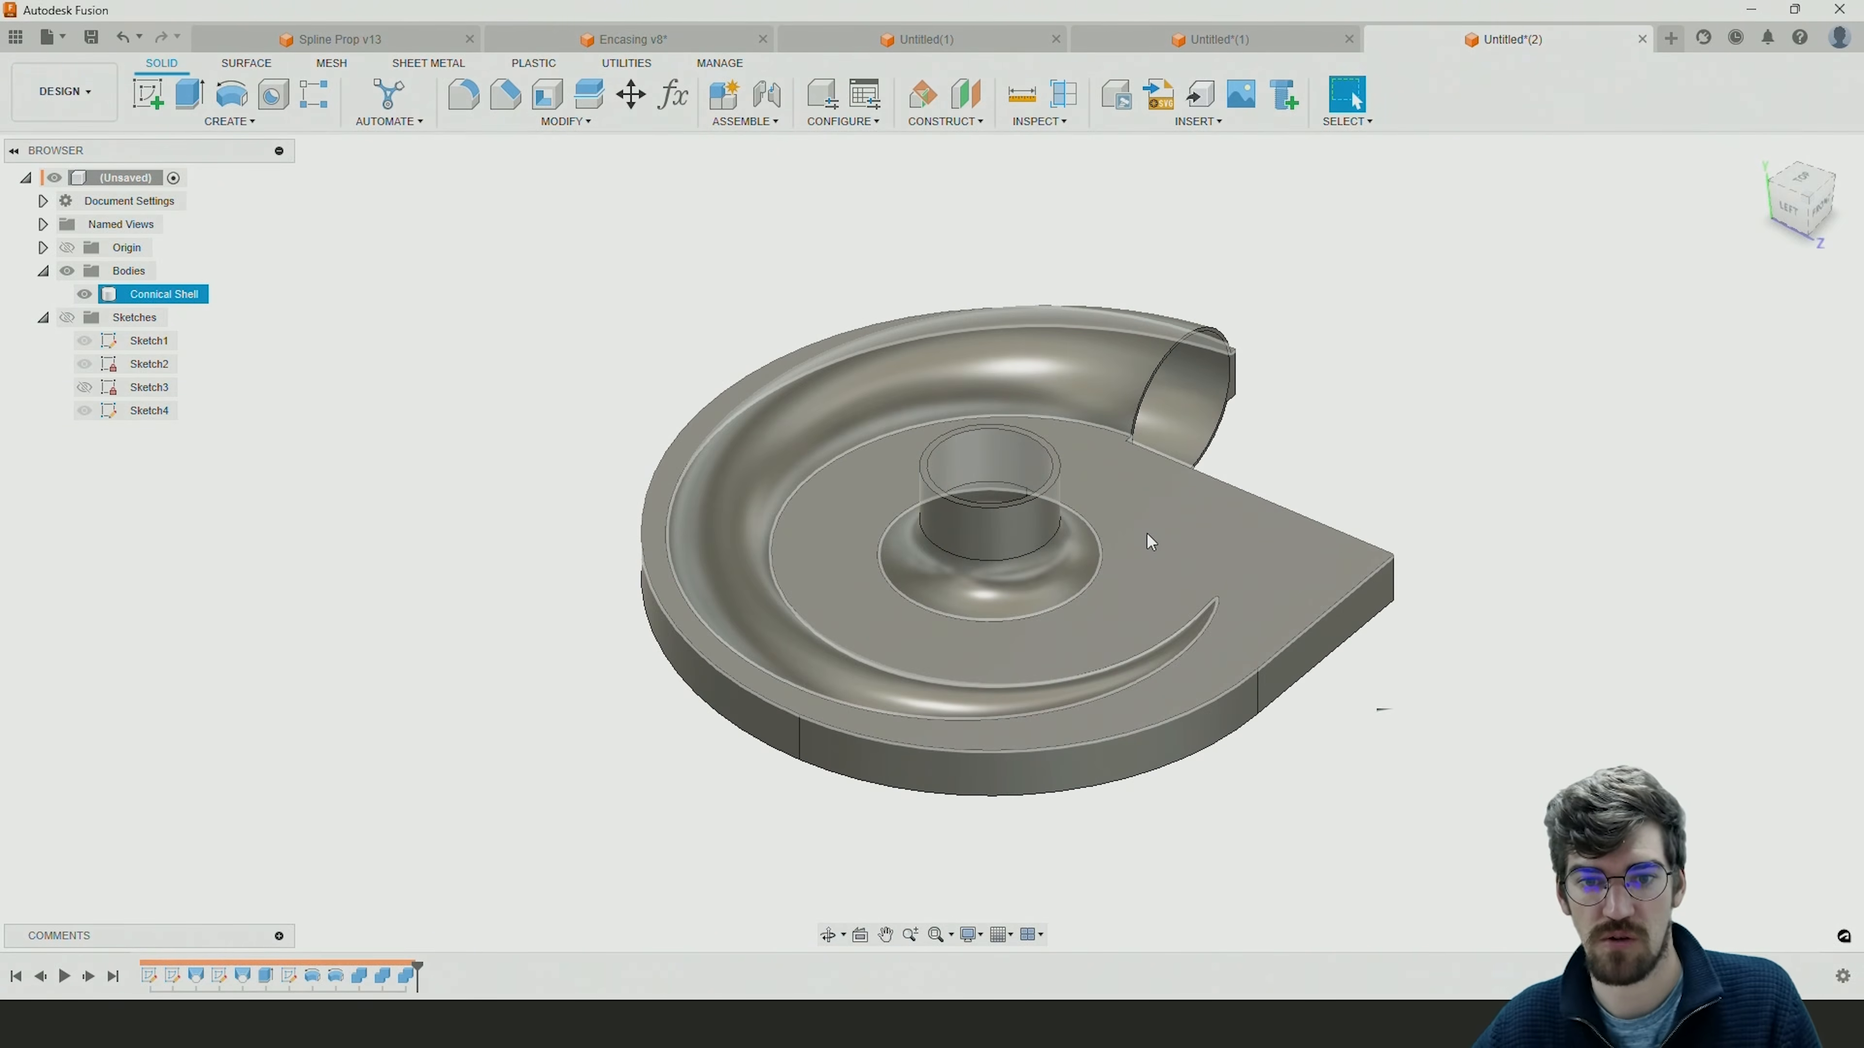
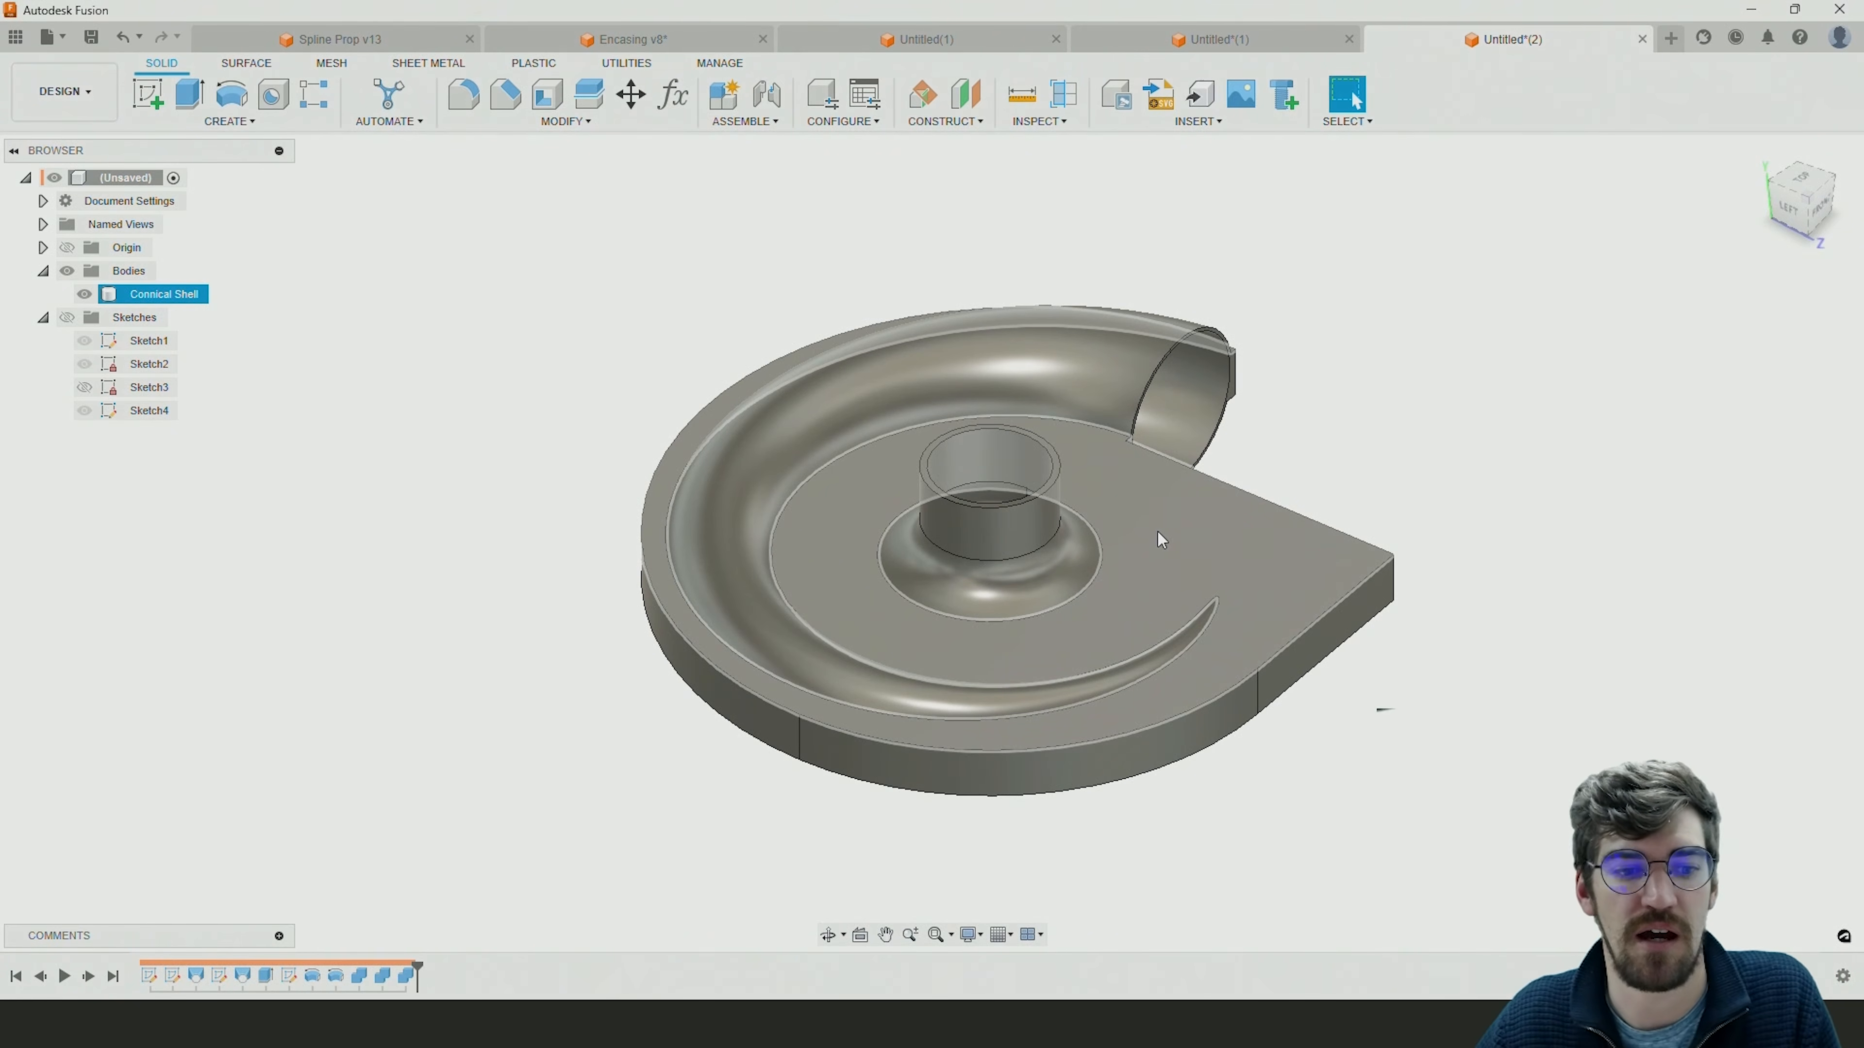
Enlarge the volute's spiral outline in Sketch1 until the horizontal reference dimension from the centre is about 92.5 mm.
double_click(153, 977)
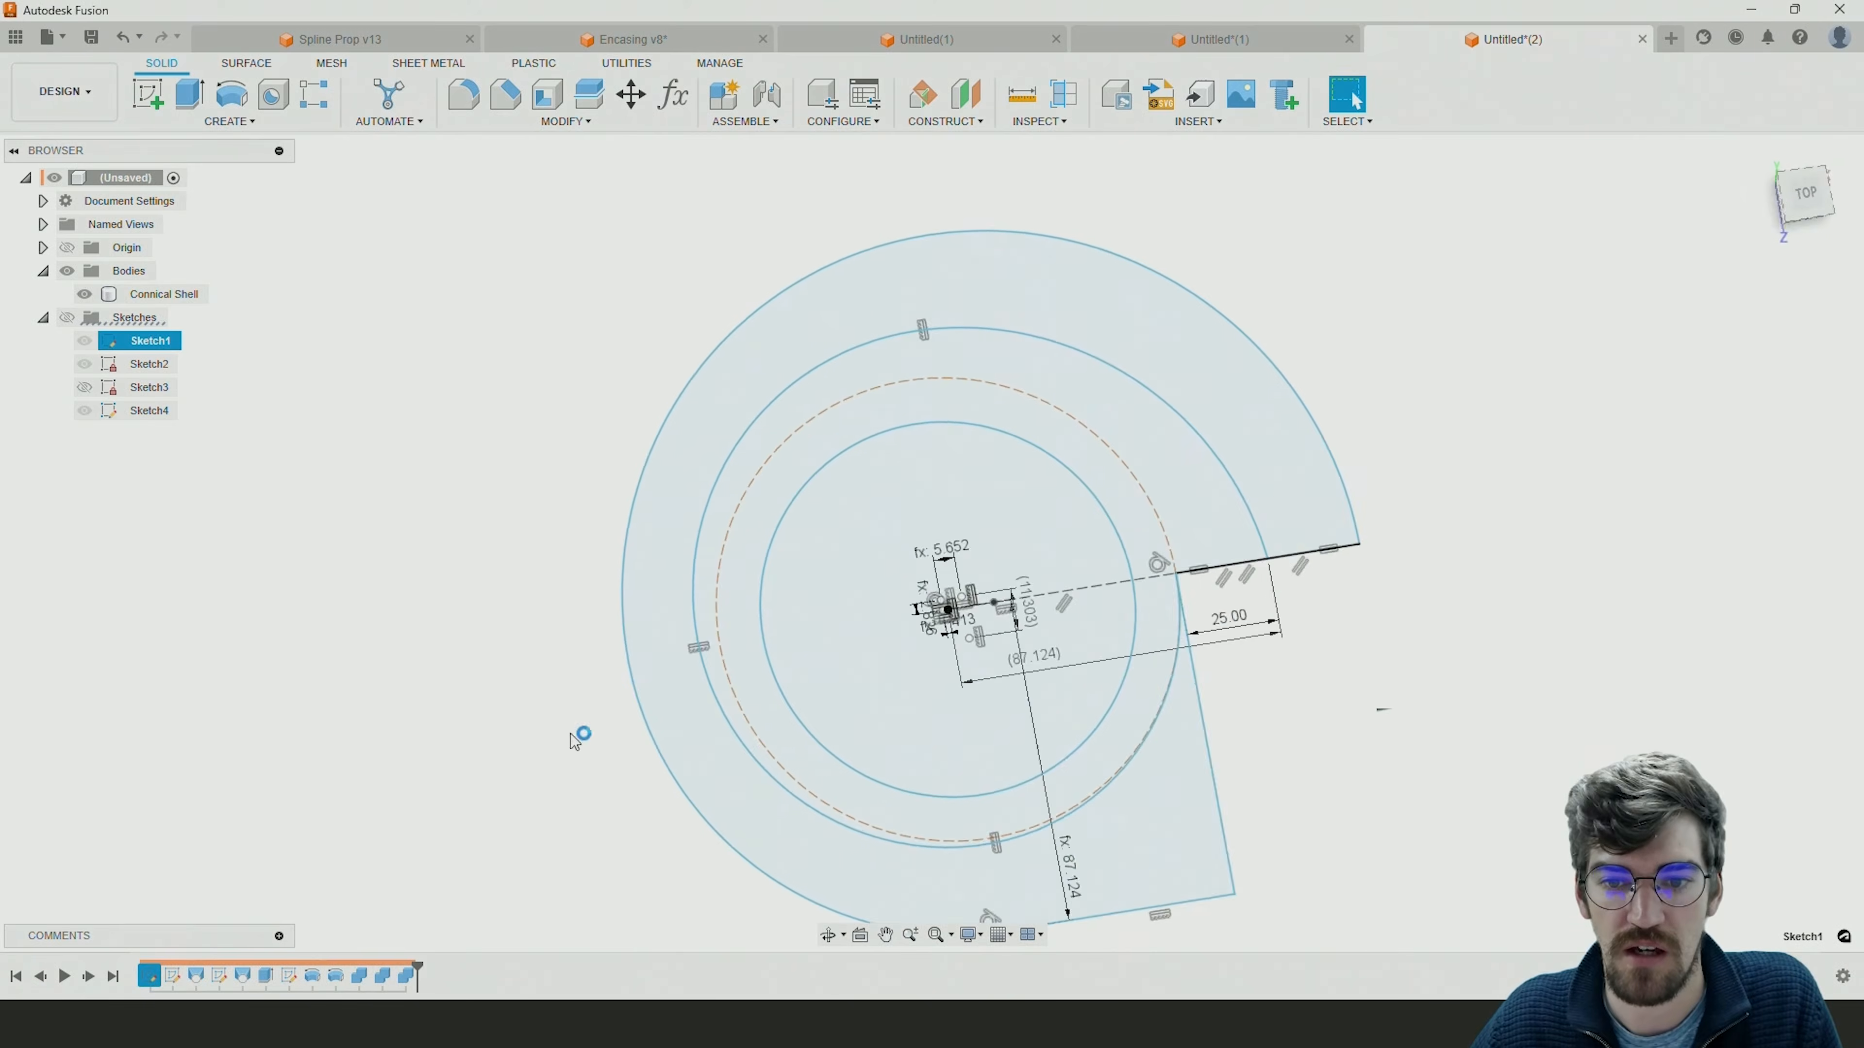
left_click(1263, 520)
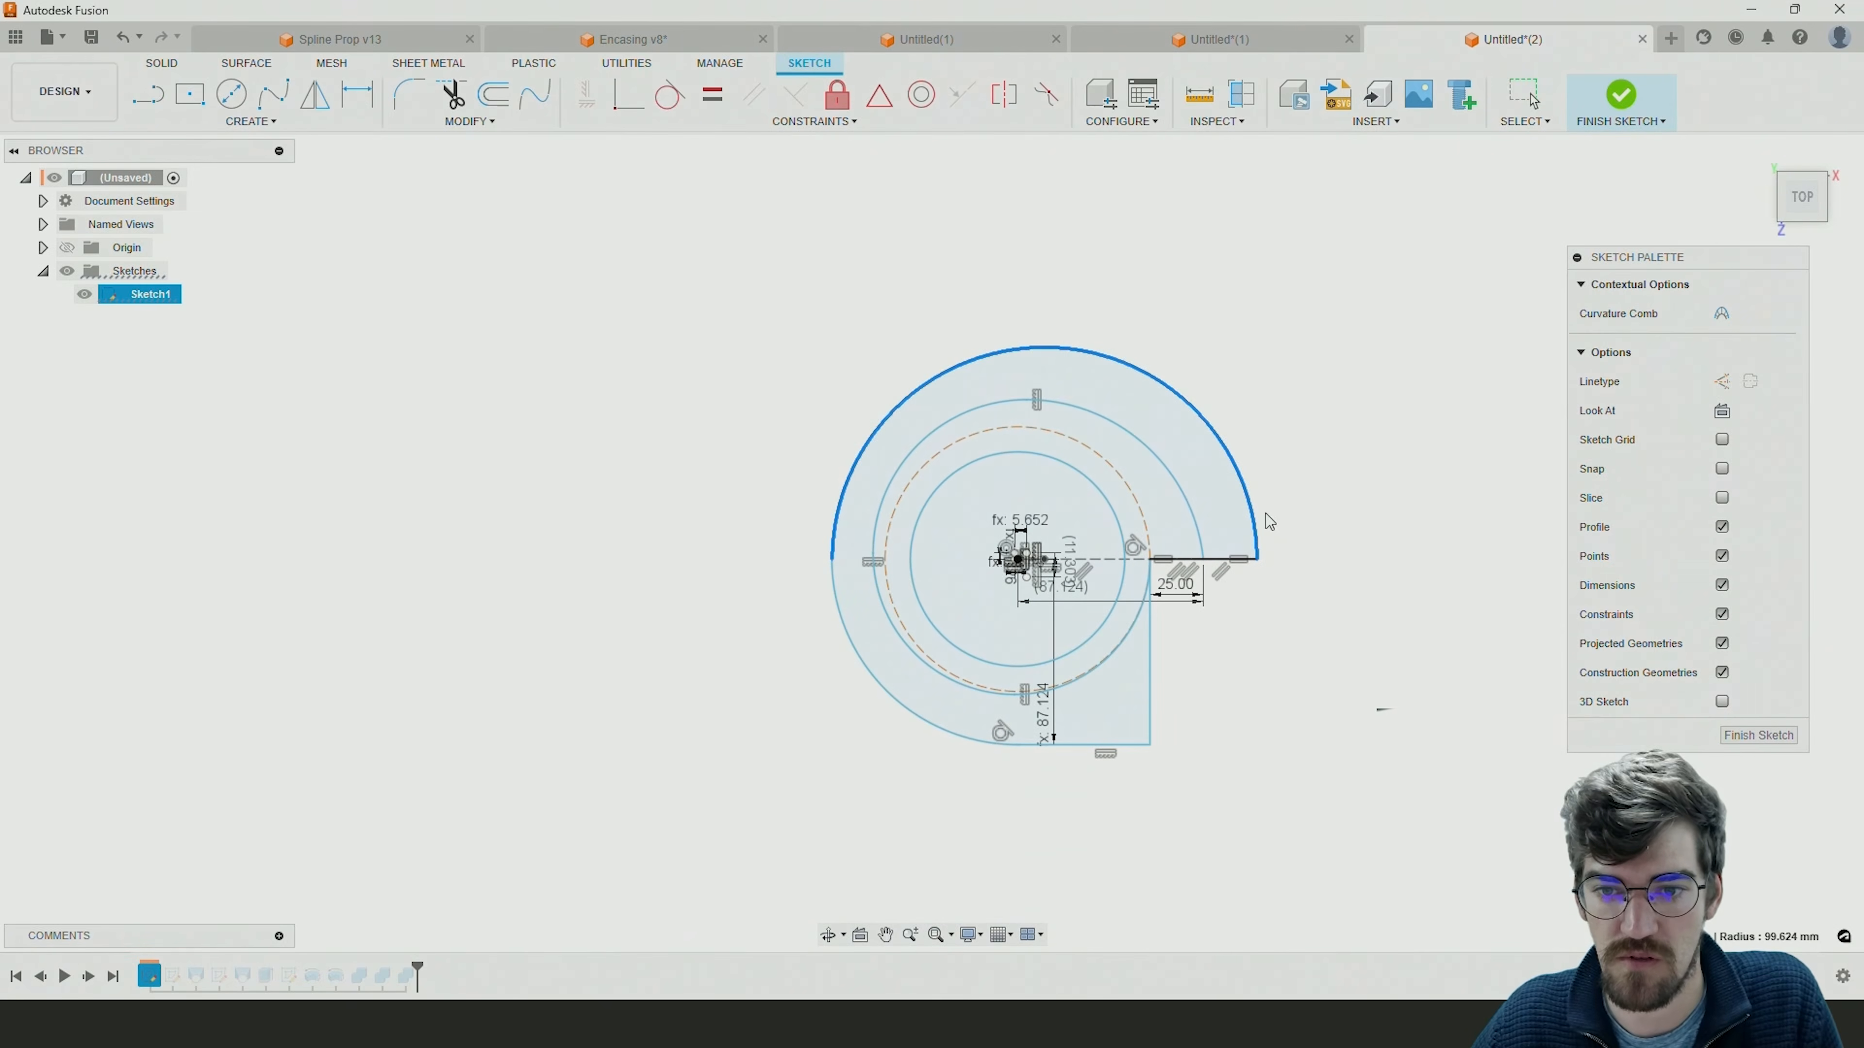
mouse_move(1257, 564)
left_mouse_down()
mouse_move(1295, 566)
mouse_move(1268, 564)
left_mouse_up()
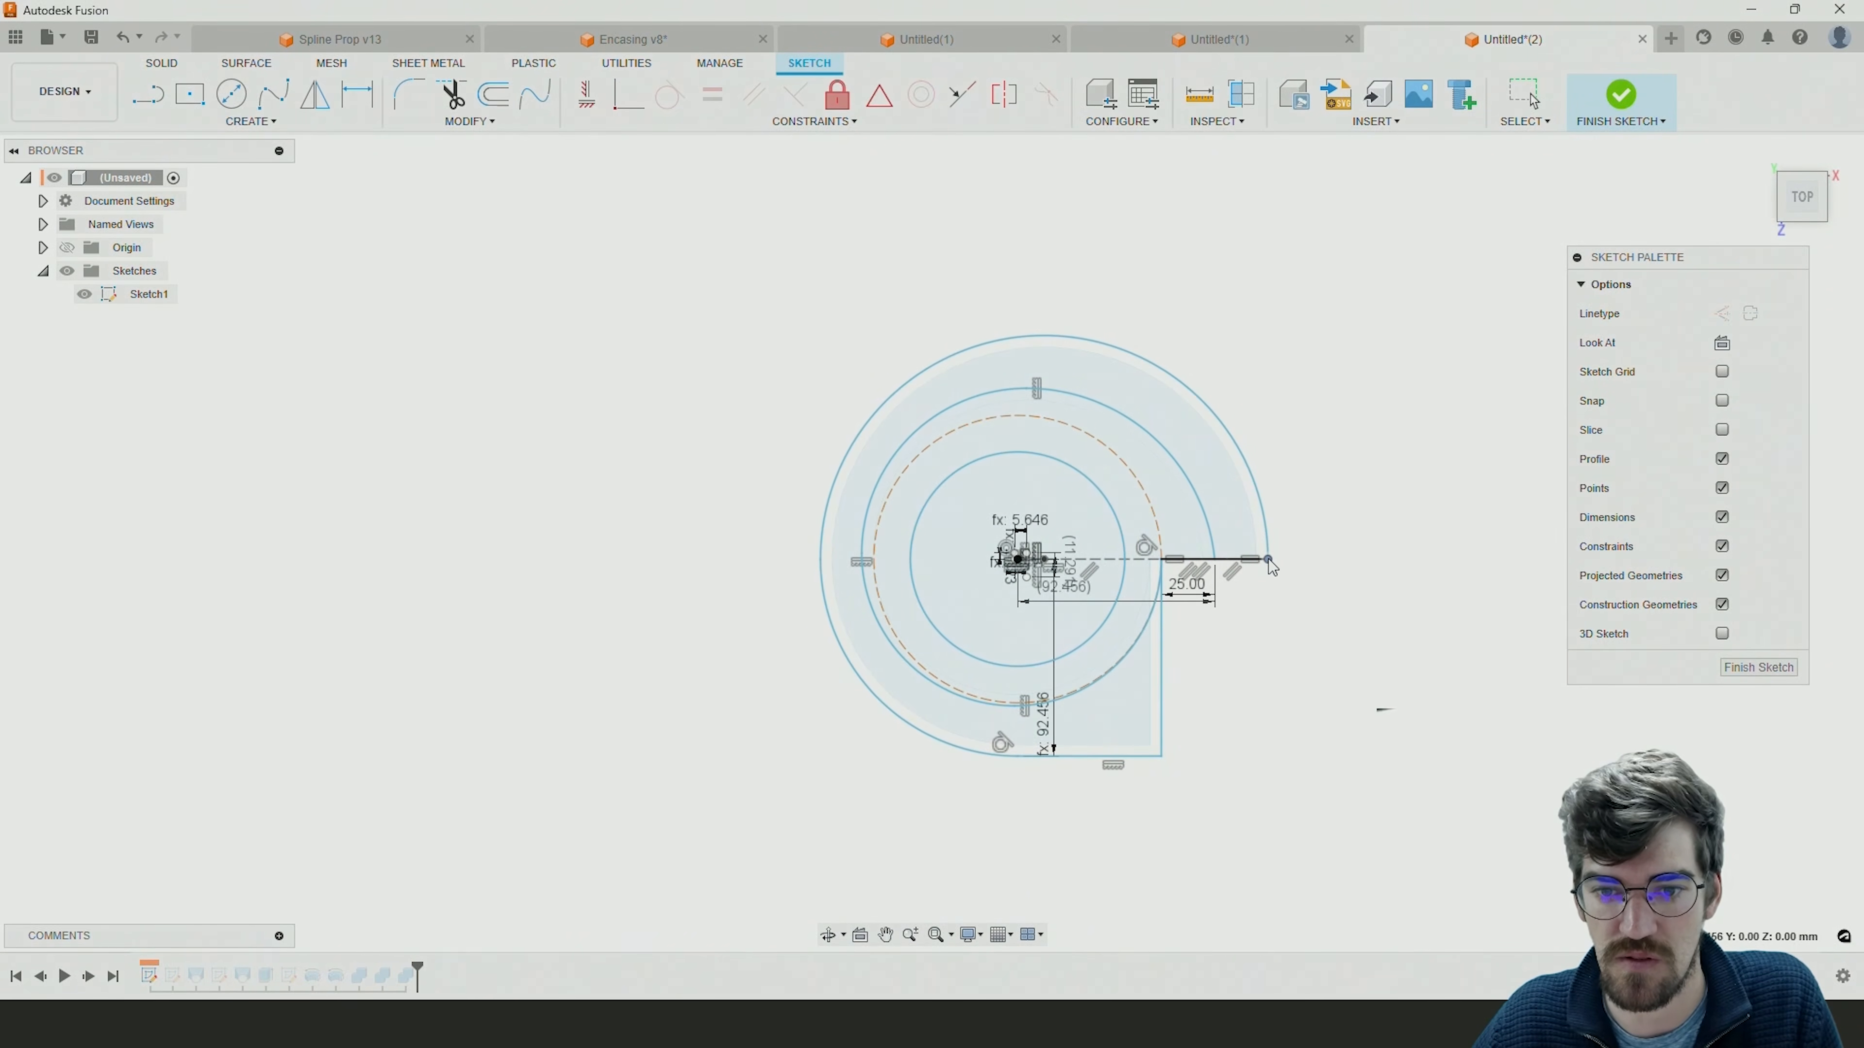
Enlarge the innermost circle of Sketch1 to about 106.3 mm diameter, finish the sketch and inspect the updated Connical Shell.
left_click(1123, 618)
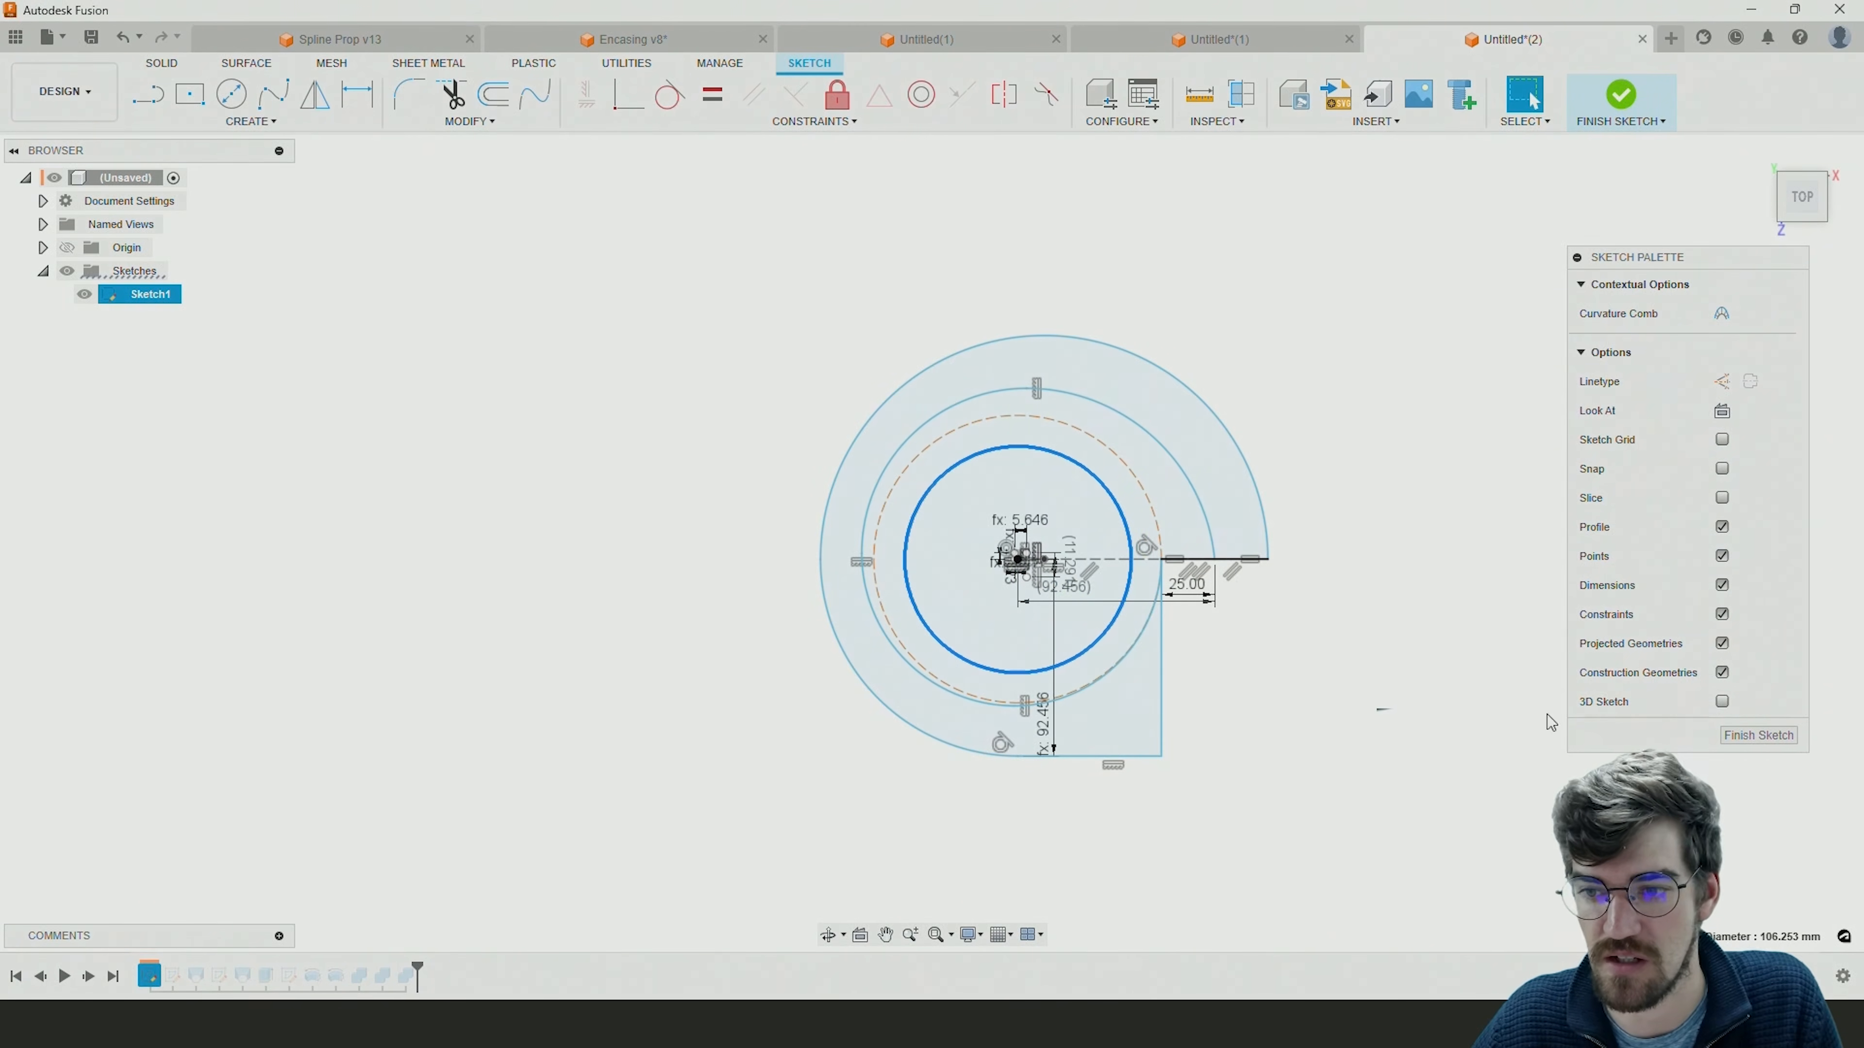
left_click(1752, 735)
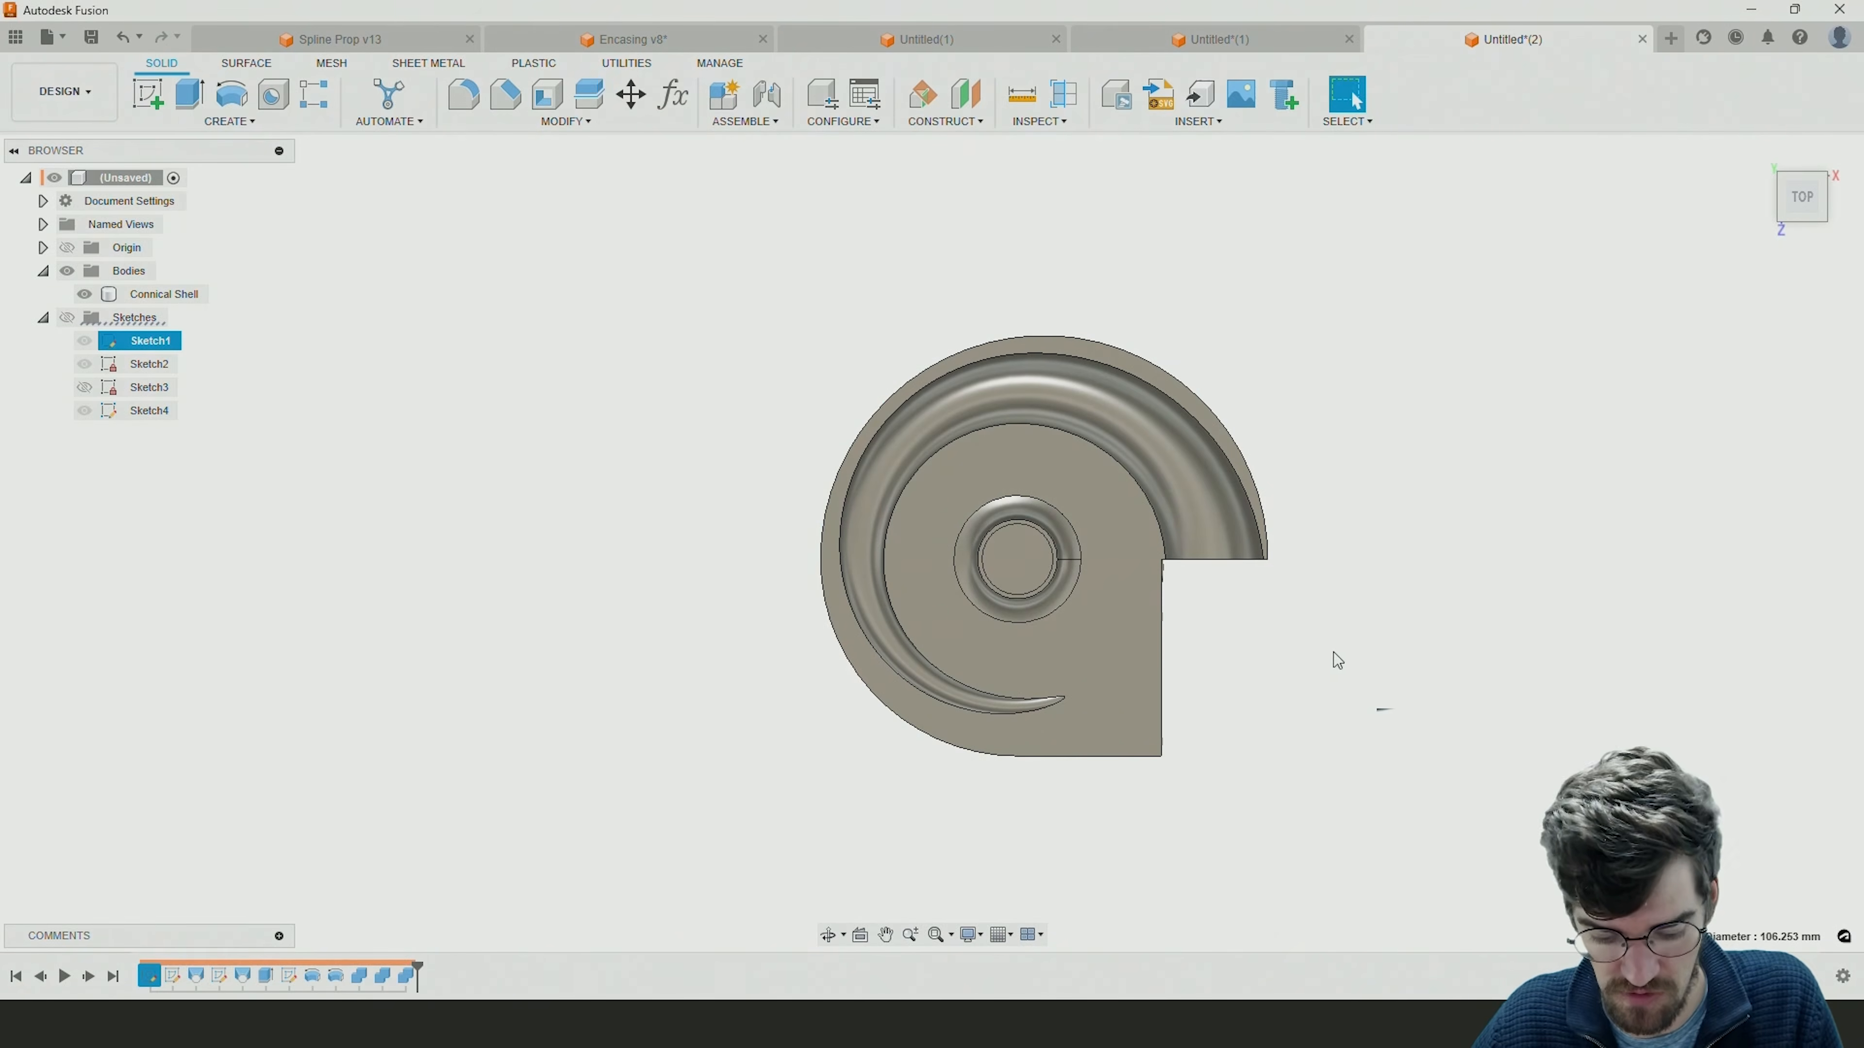
middle_click_drag(1332, 641, 1274, 554, "shift")
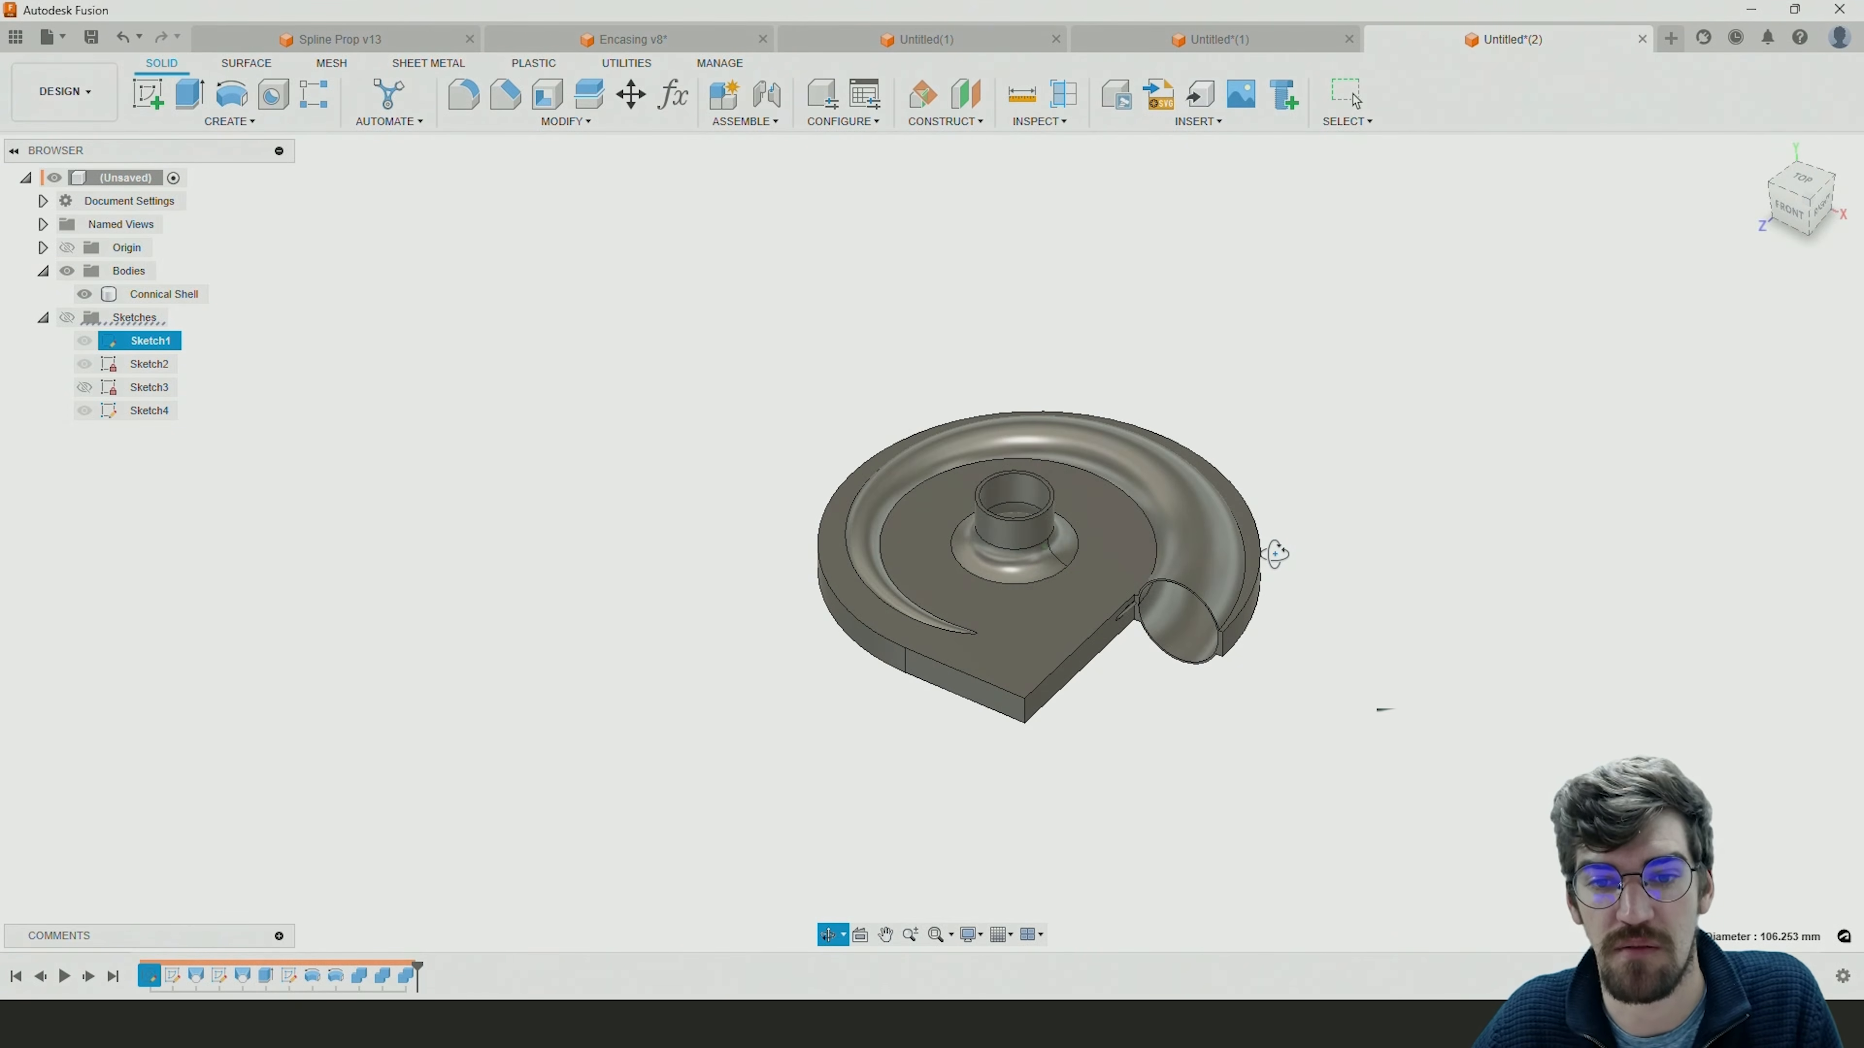
scroll(990, 518, "up", 3)
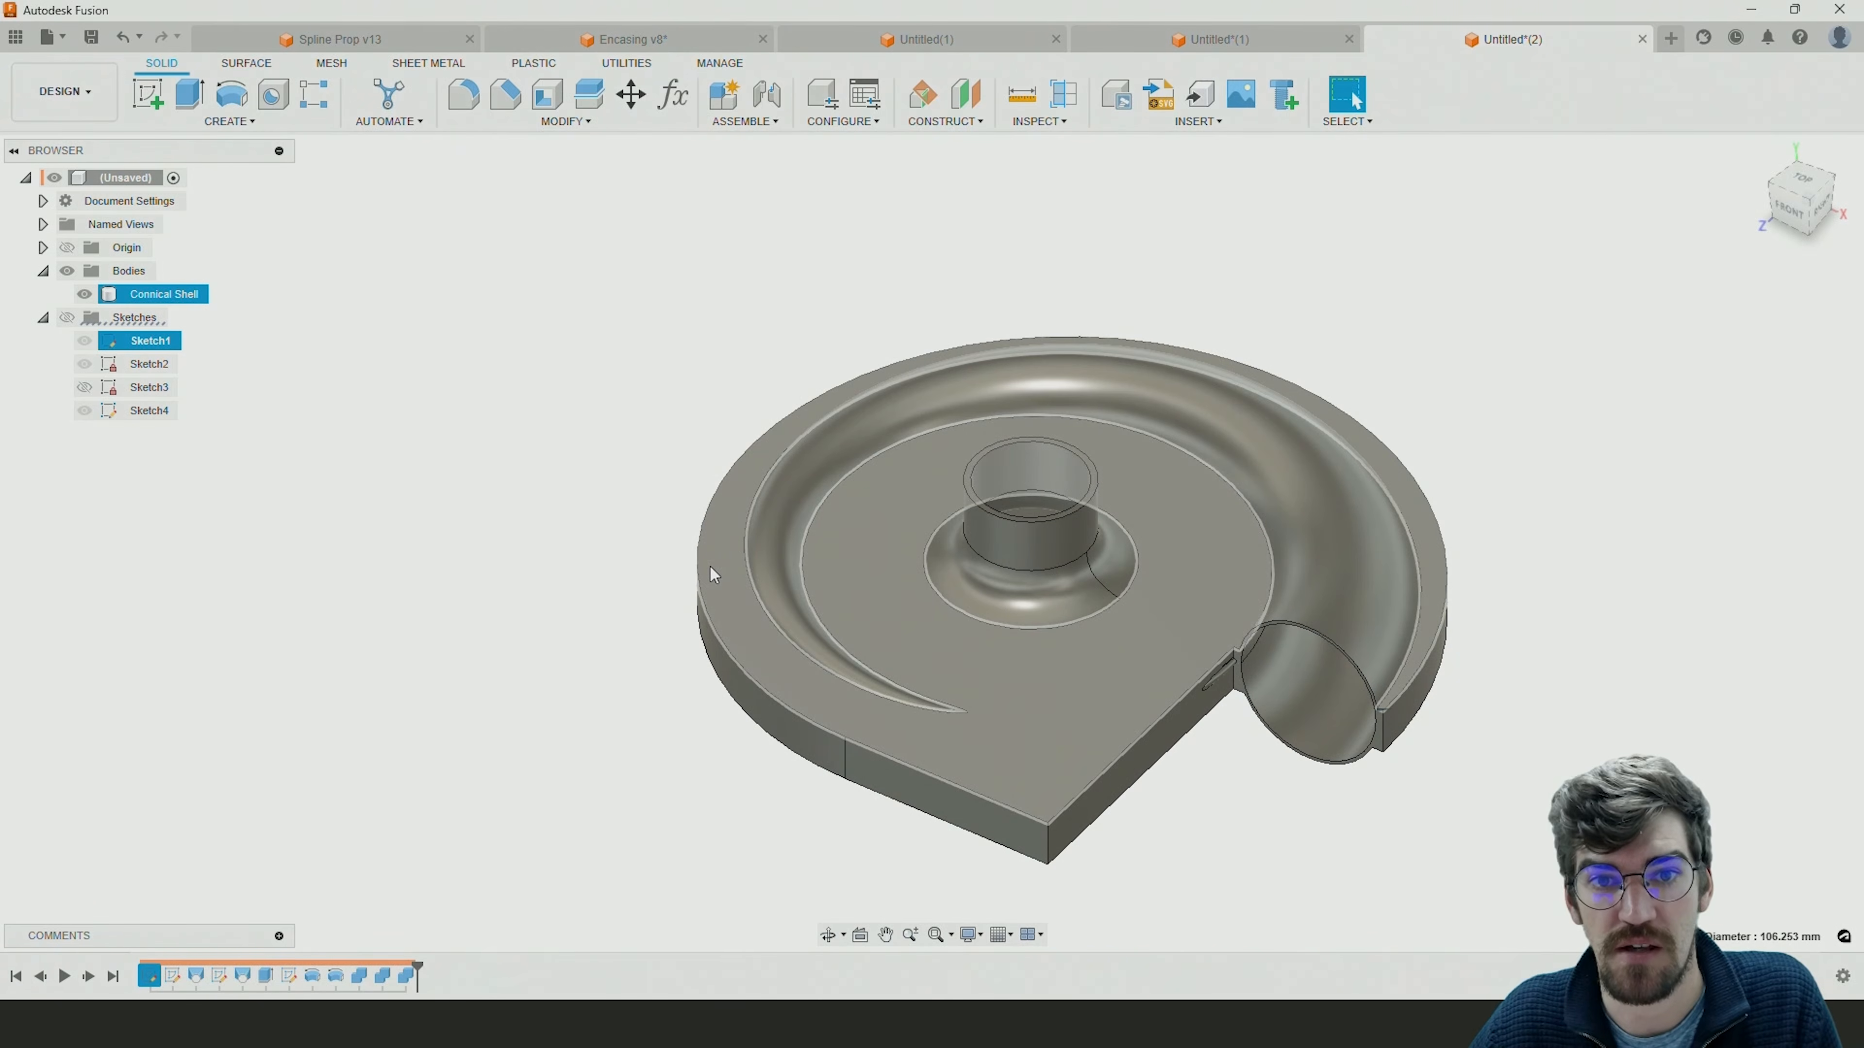